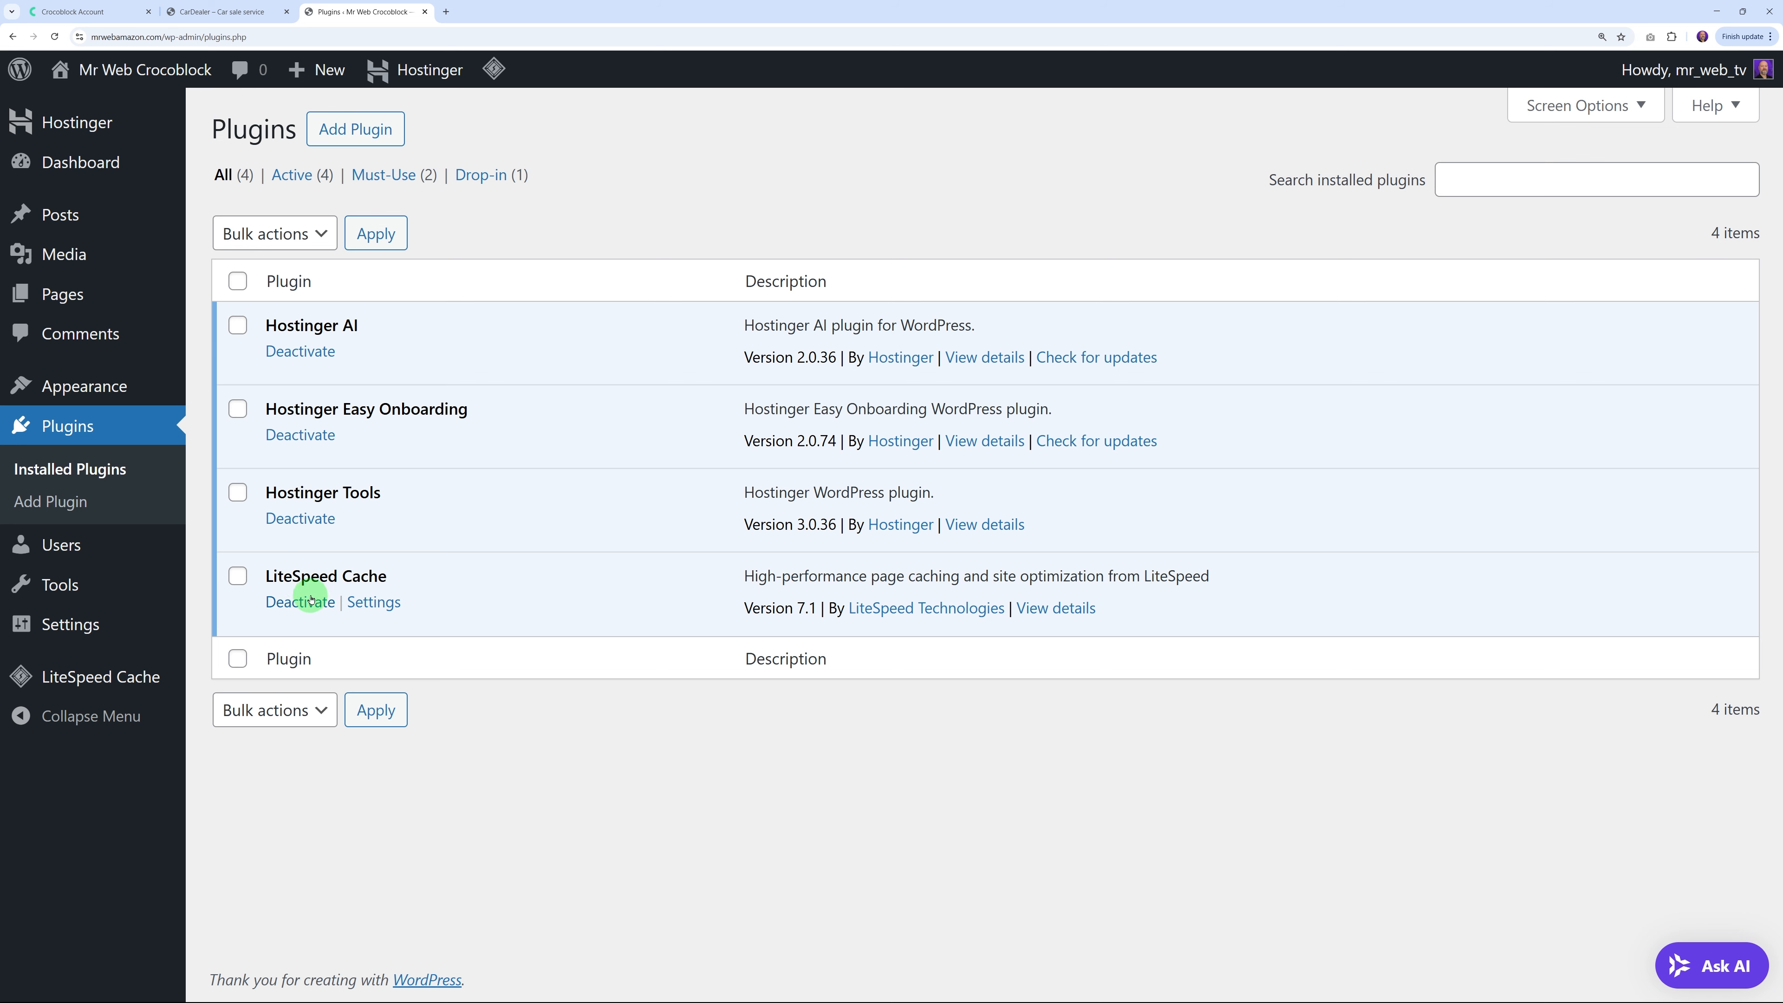
# Deactivate all four installed plugins with one bulk action
pyautogui.click(238, 281)
pyautogui.click(277, 234)
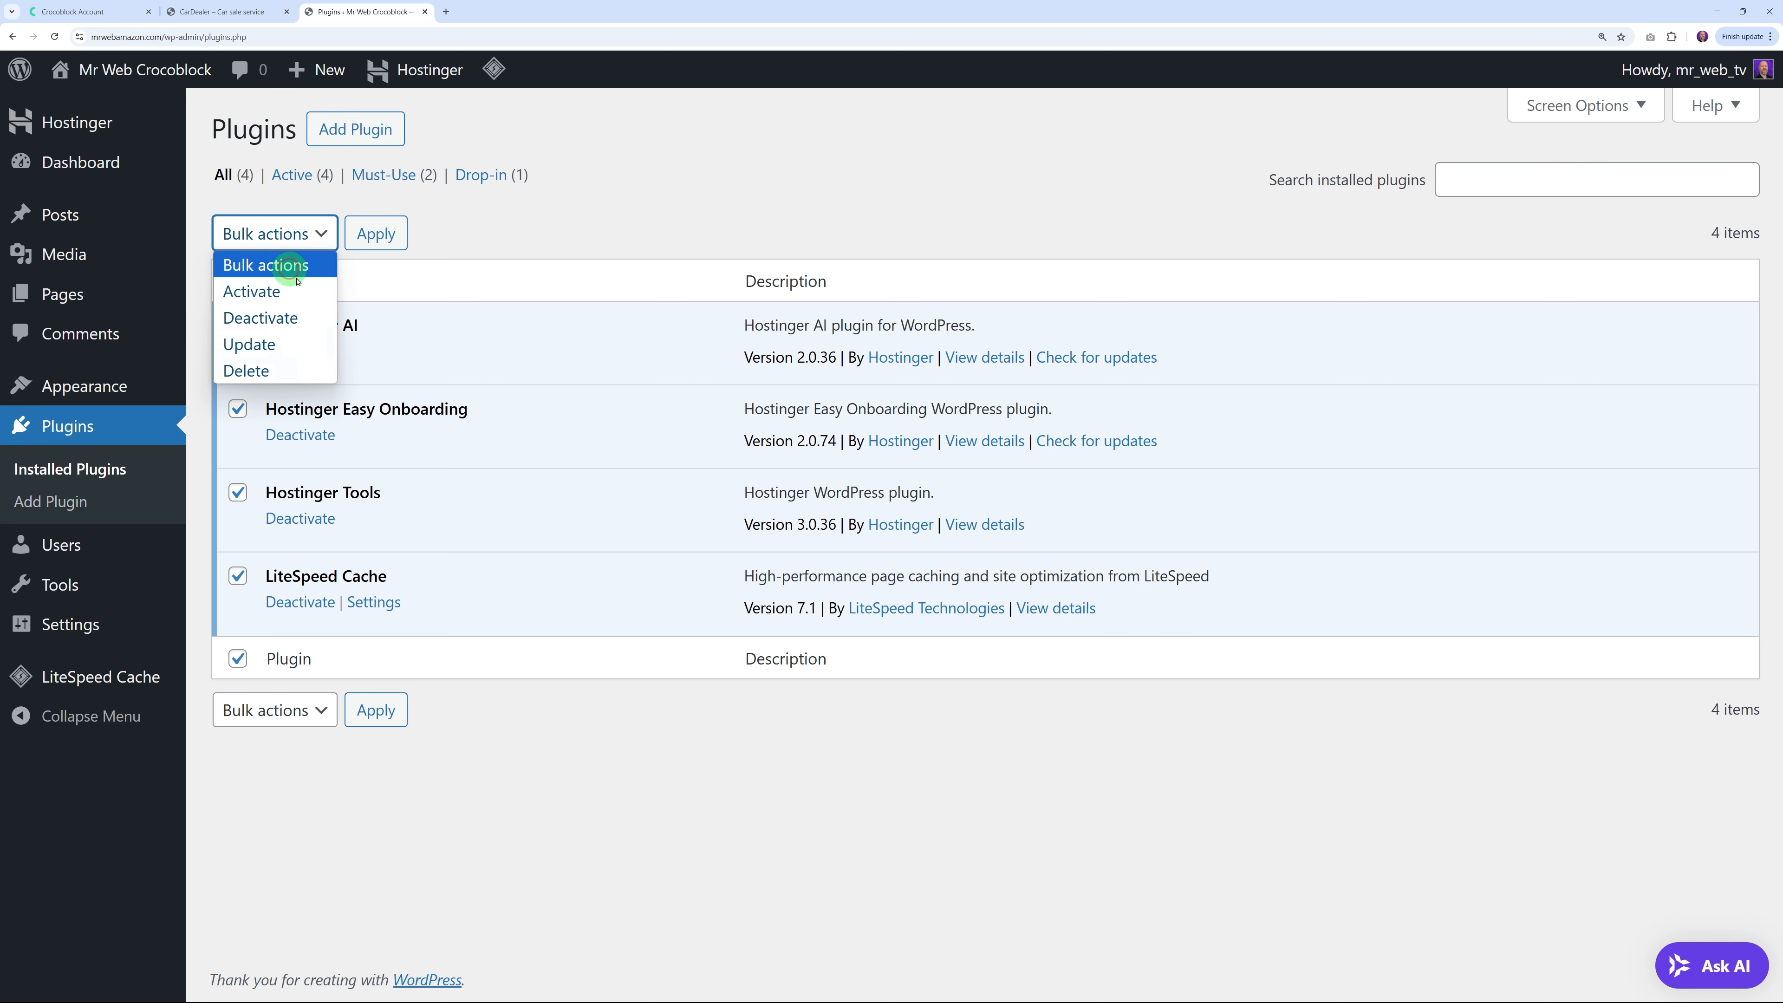
pyautogui.click(284, 326)
pyautogui.click(370, 239)
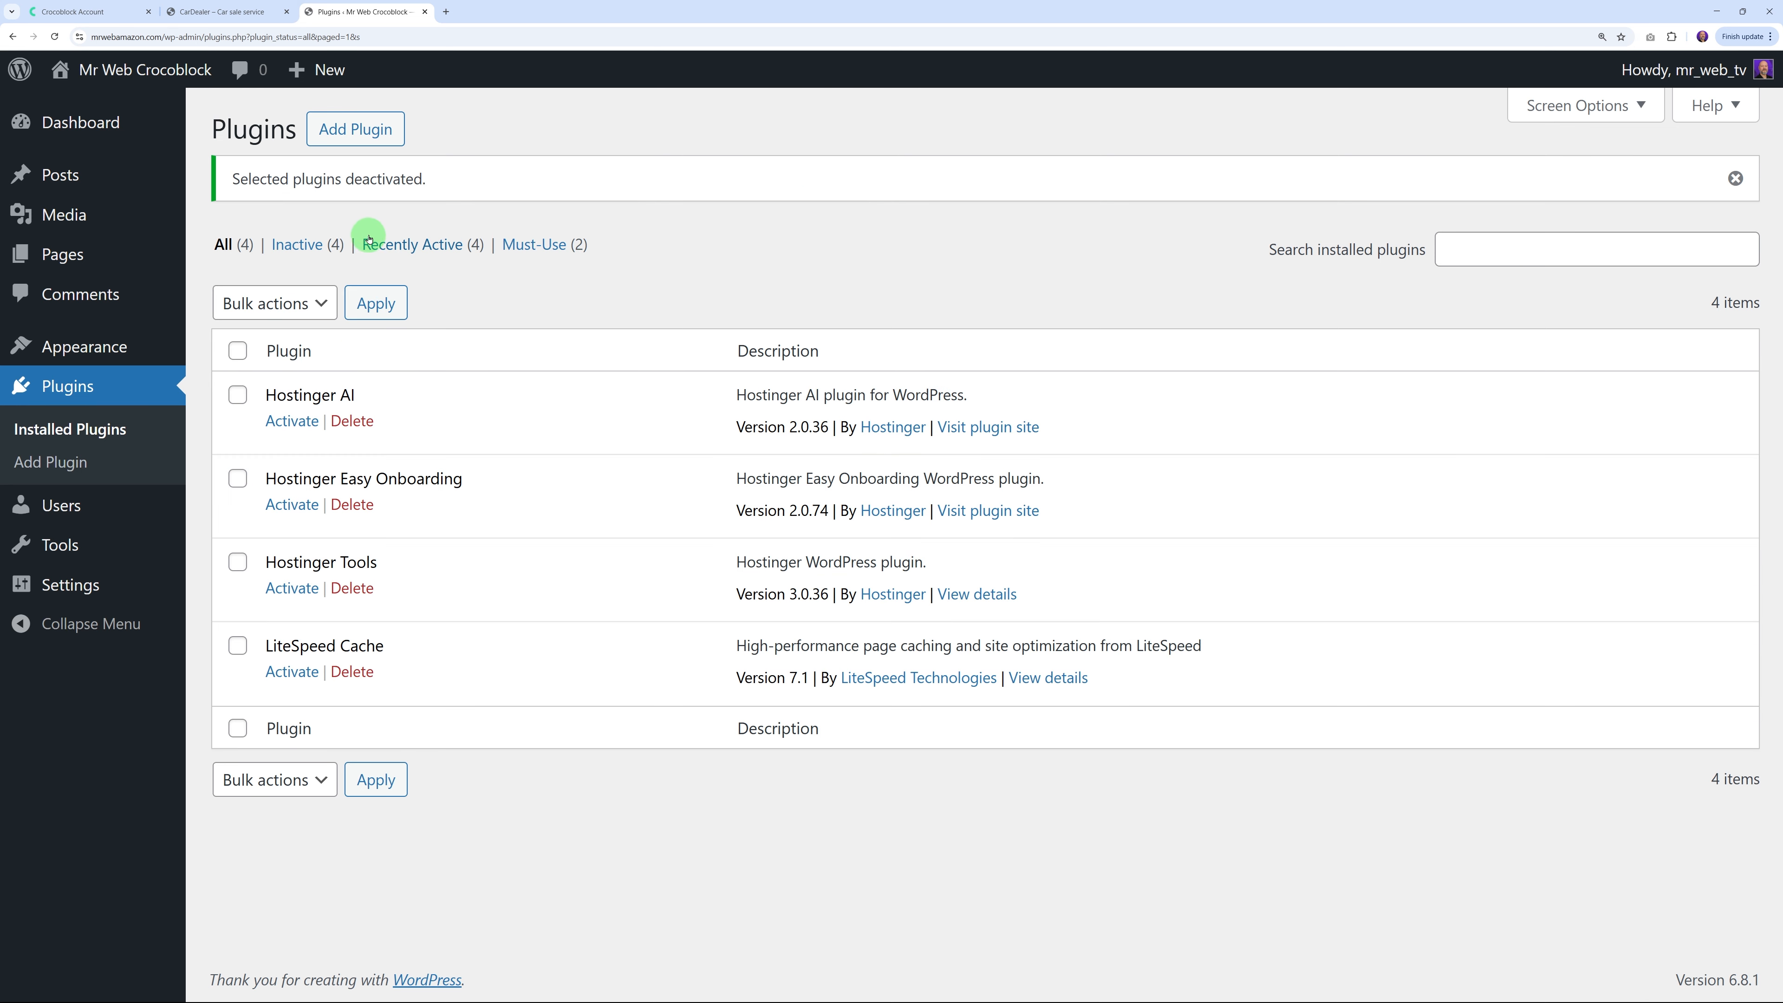
# Bulk-delete the Hostinger AI, Hostinger Easy Onboarding and Hostinger Tools plugins, keeping LiteSpeed Cache
pyautogui.click(238, 395)
pyautogui.click(238, 478)
pyautogui.click(238, 562)
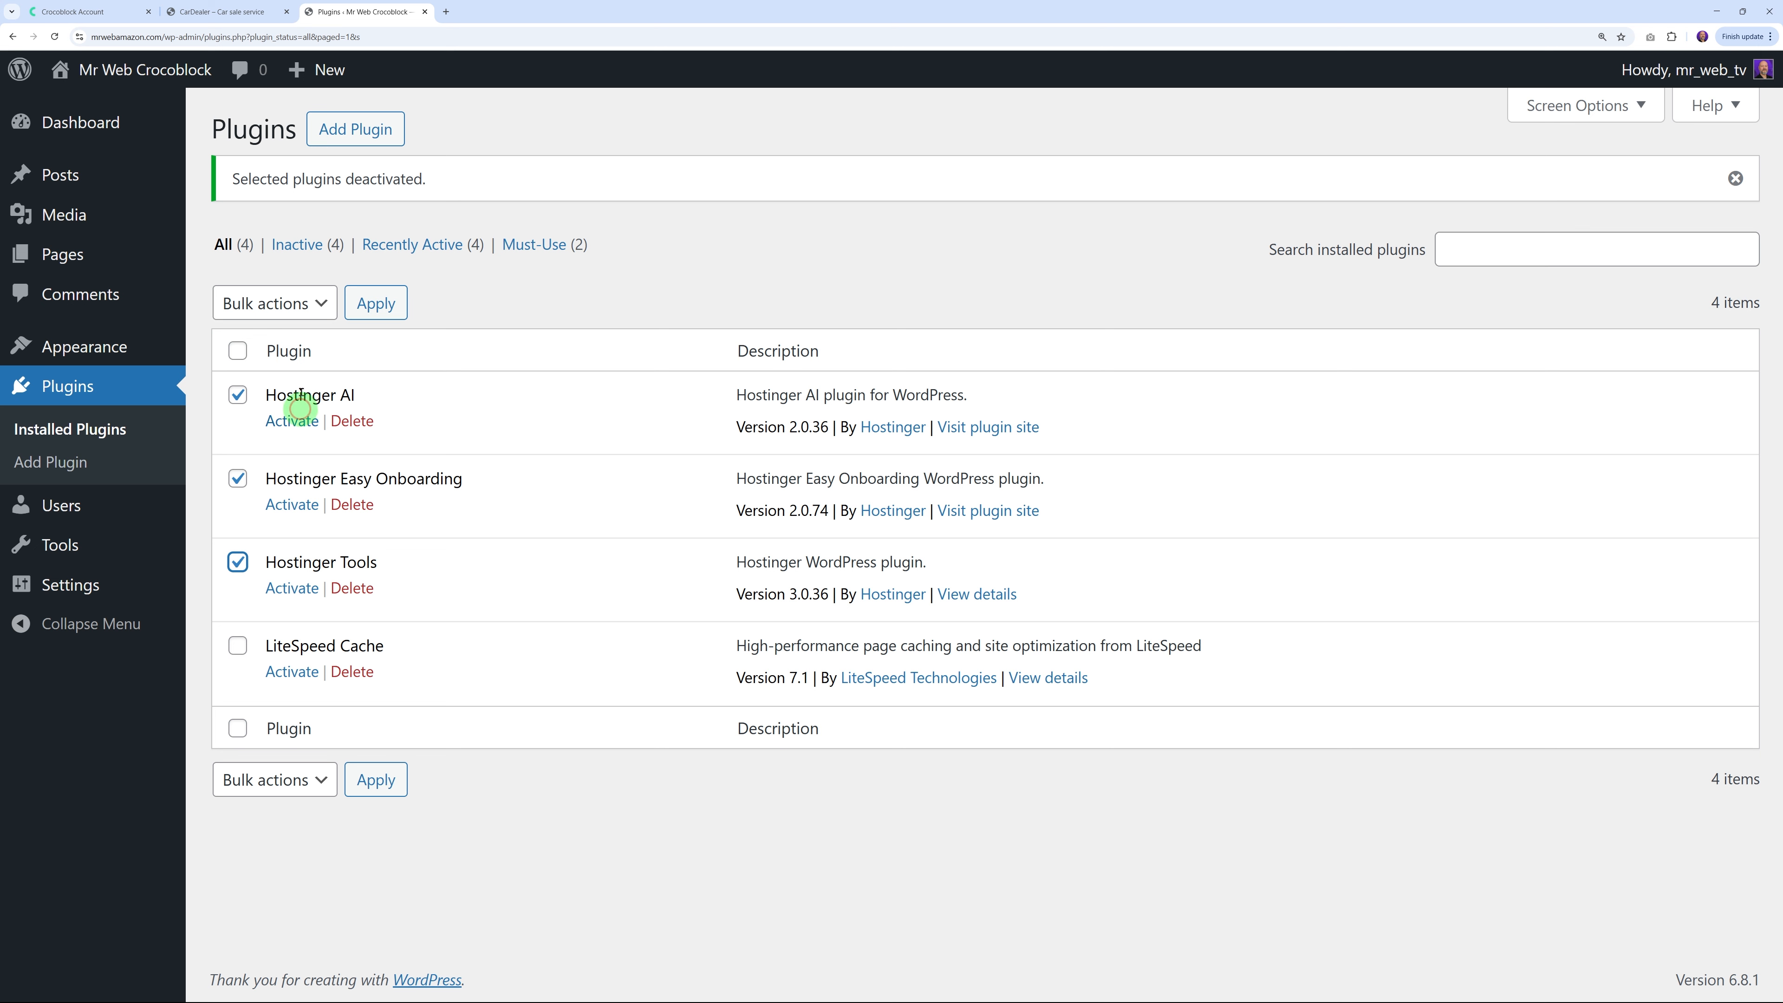
pyautogui.click(274, 303)
pyautogui.click(295, 439)
pyautogui.click(376, 302)
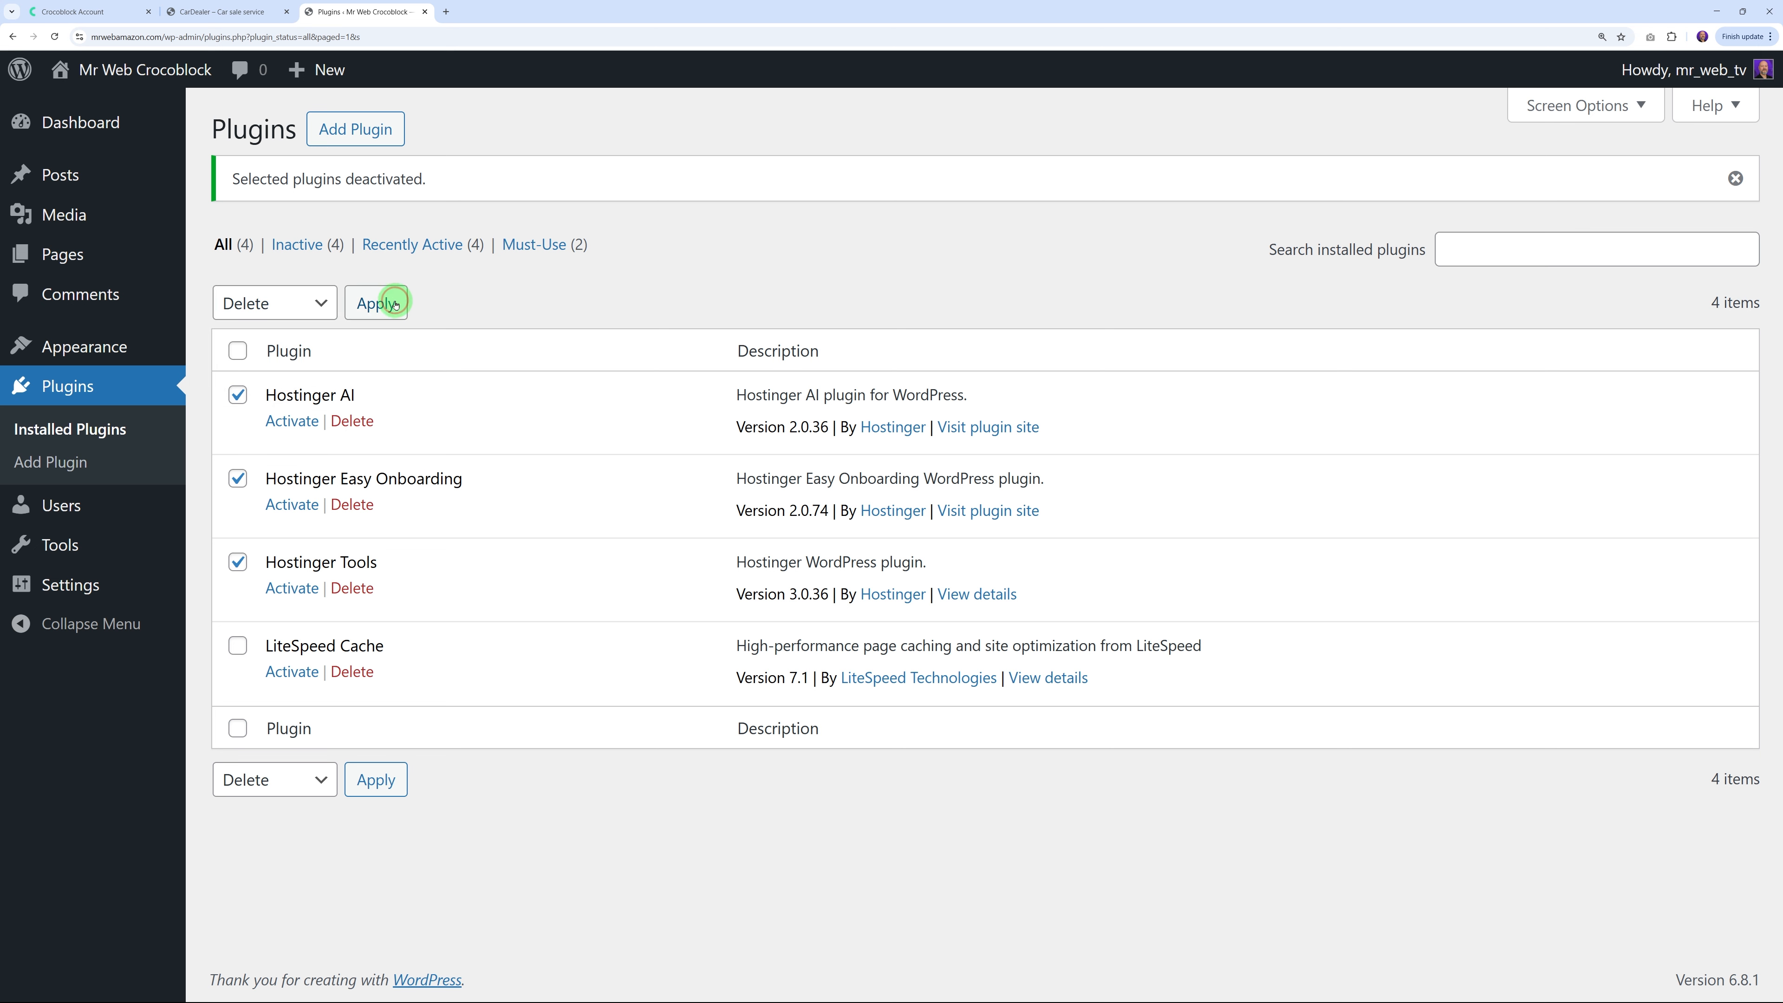
pyautogui.click(948, 124)
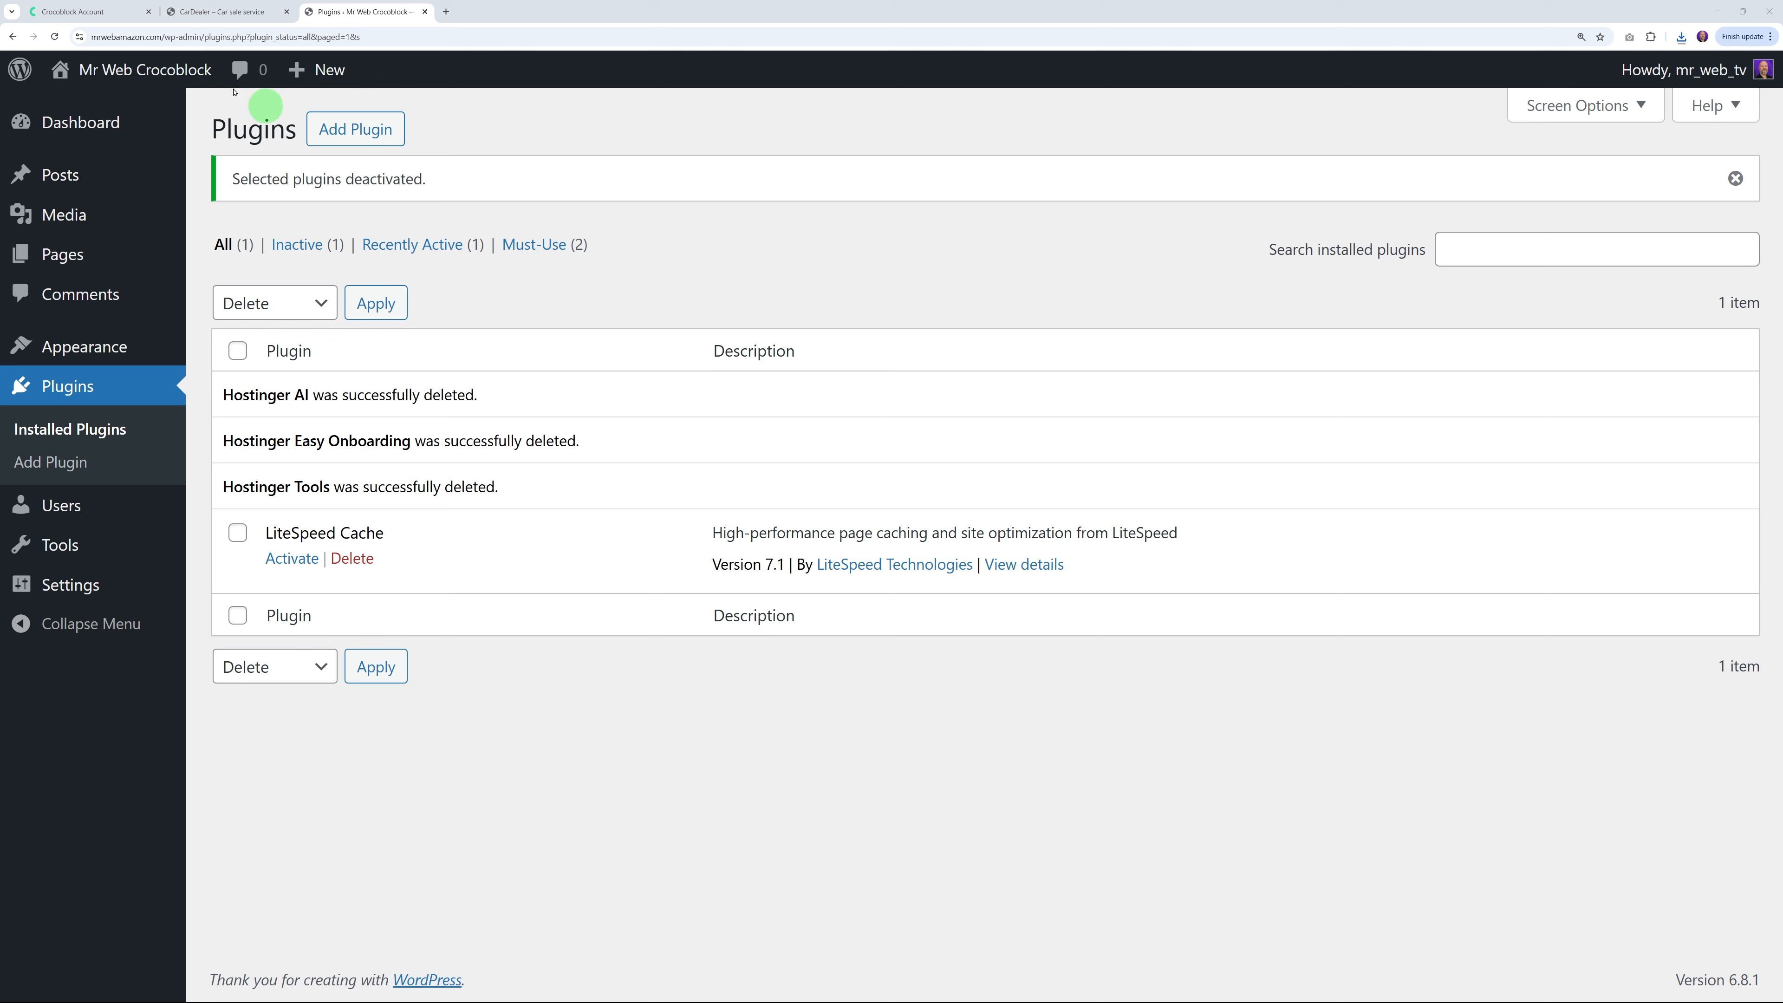
# Find JetEngine among the Crocoblock account downloads, and upload, install and activate jet-engine.zip as a plugin on the WordPress site
pyautogui.click(88, 11)
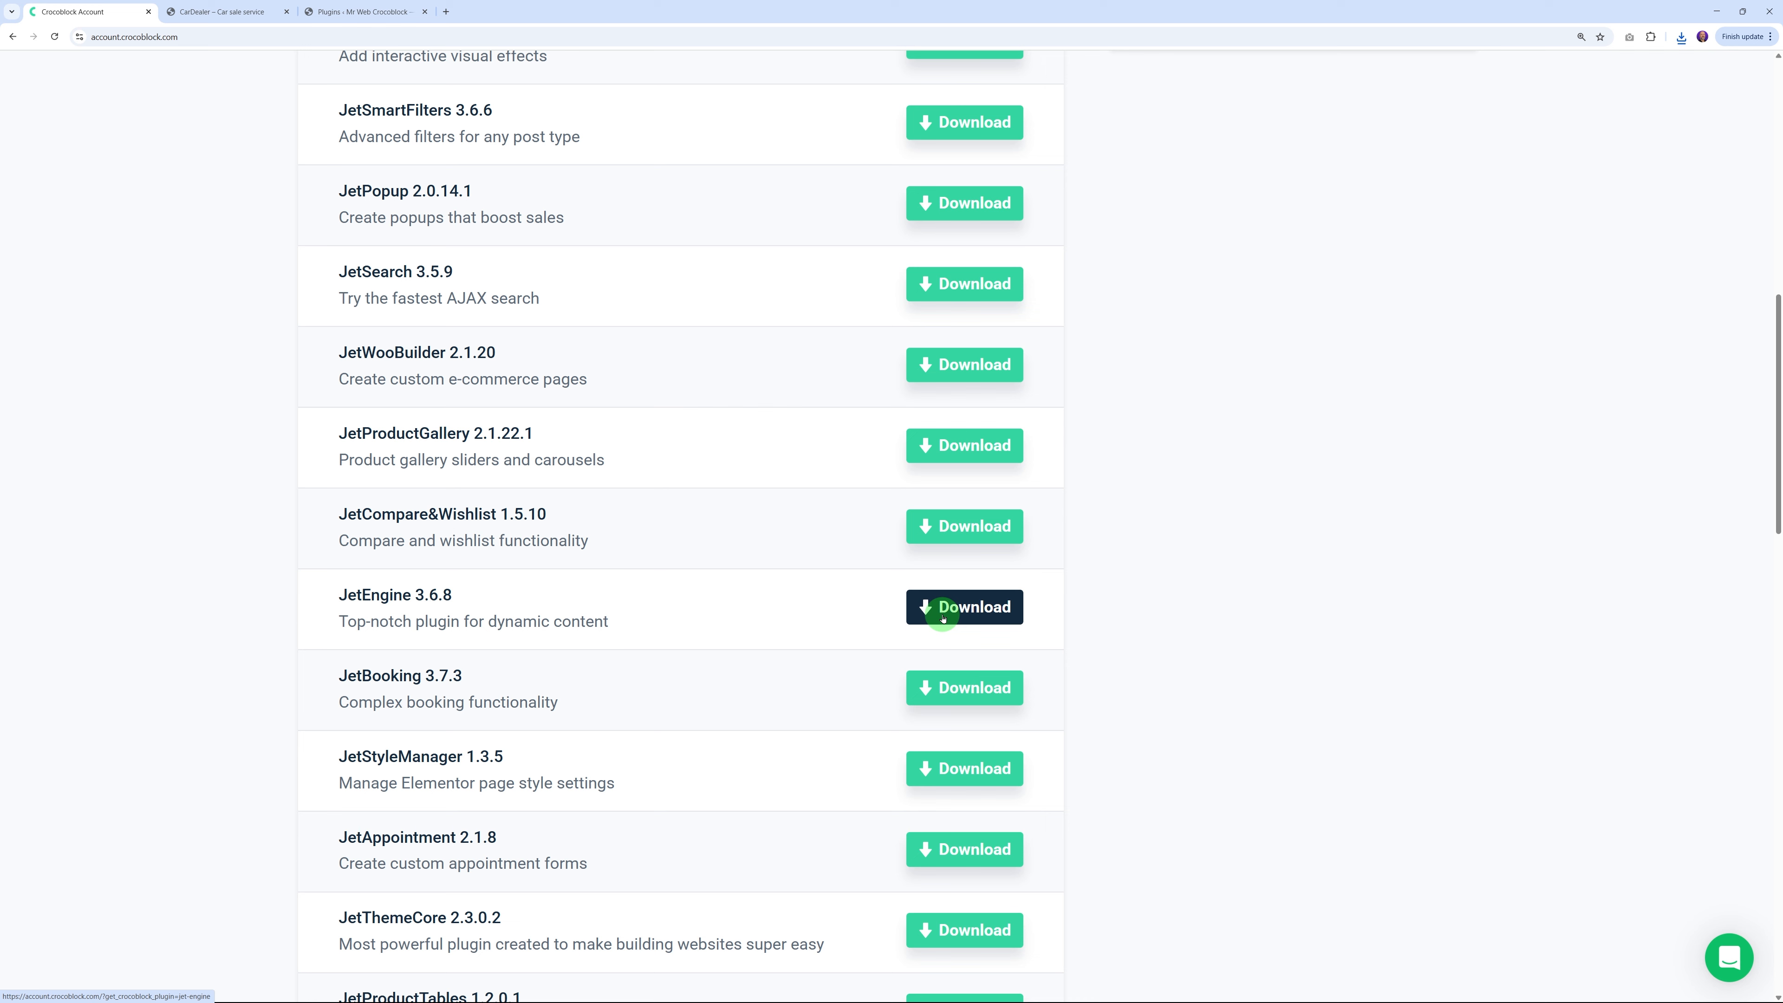
pyautogui.click(351, 12)
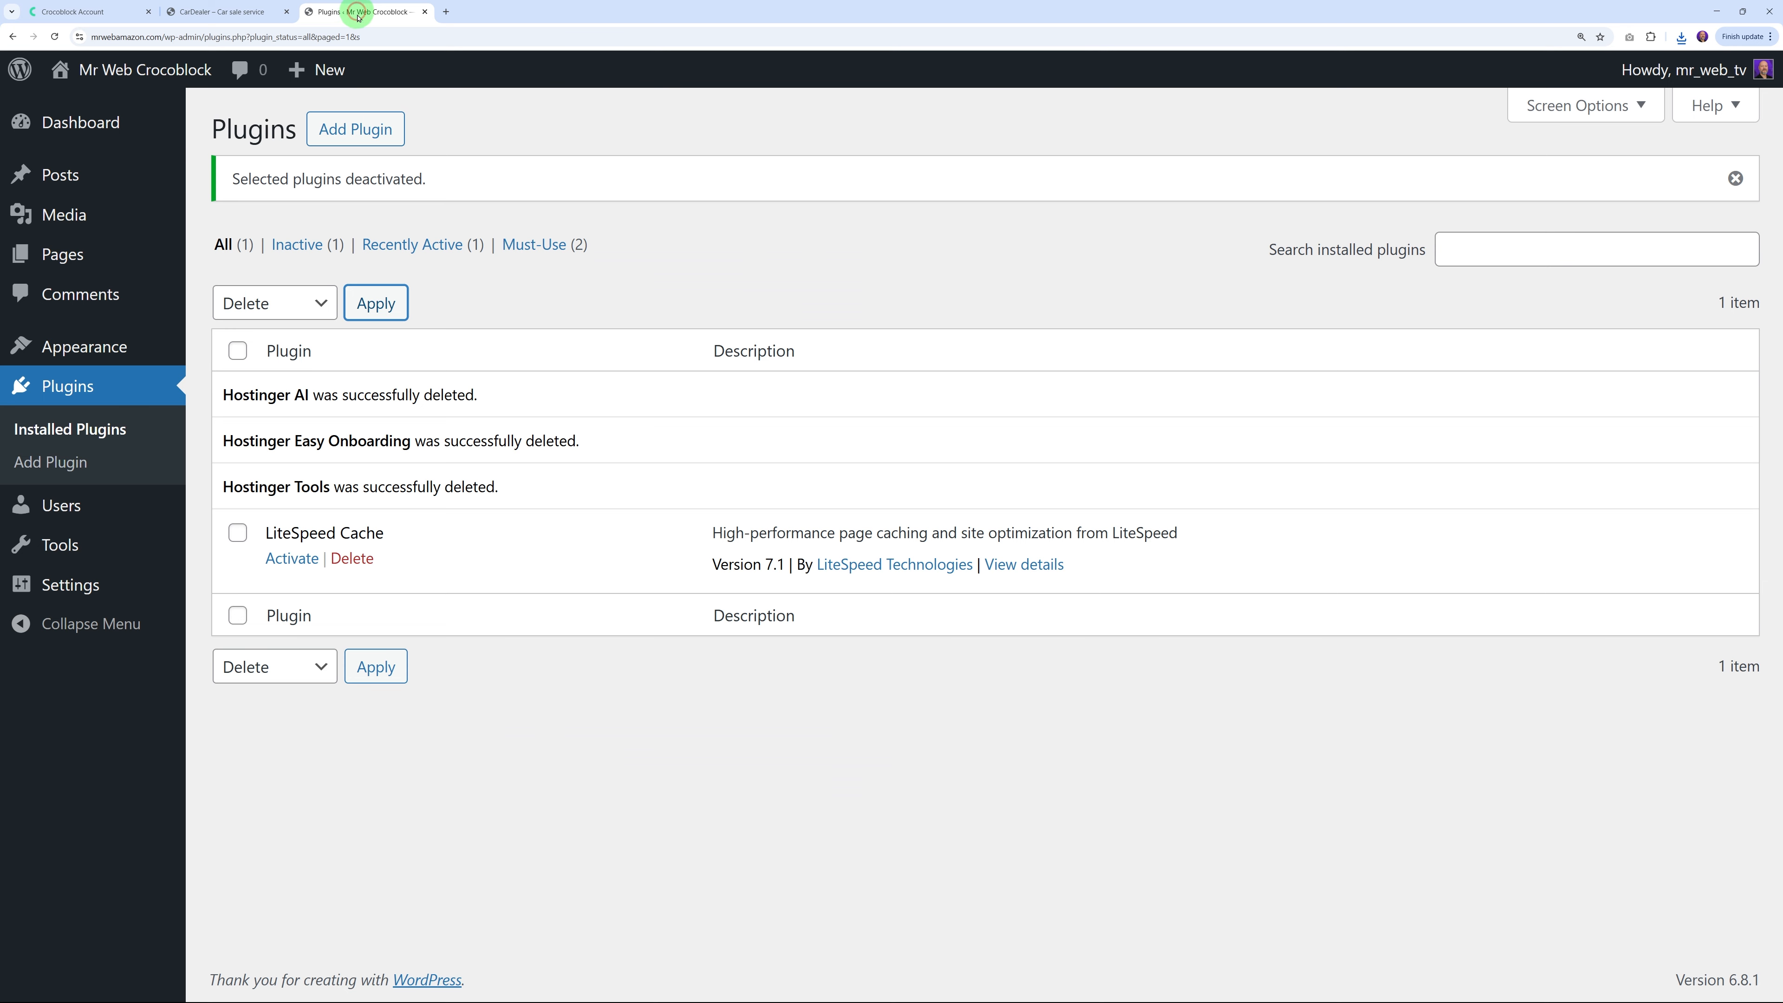
pyautogui.click(362, 129)
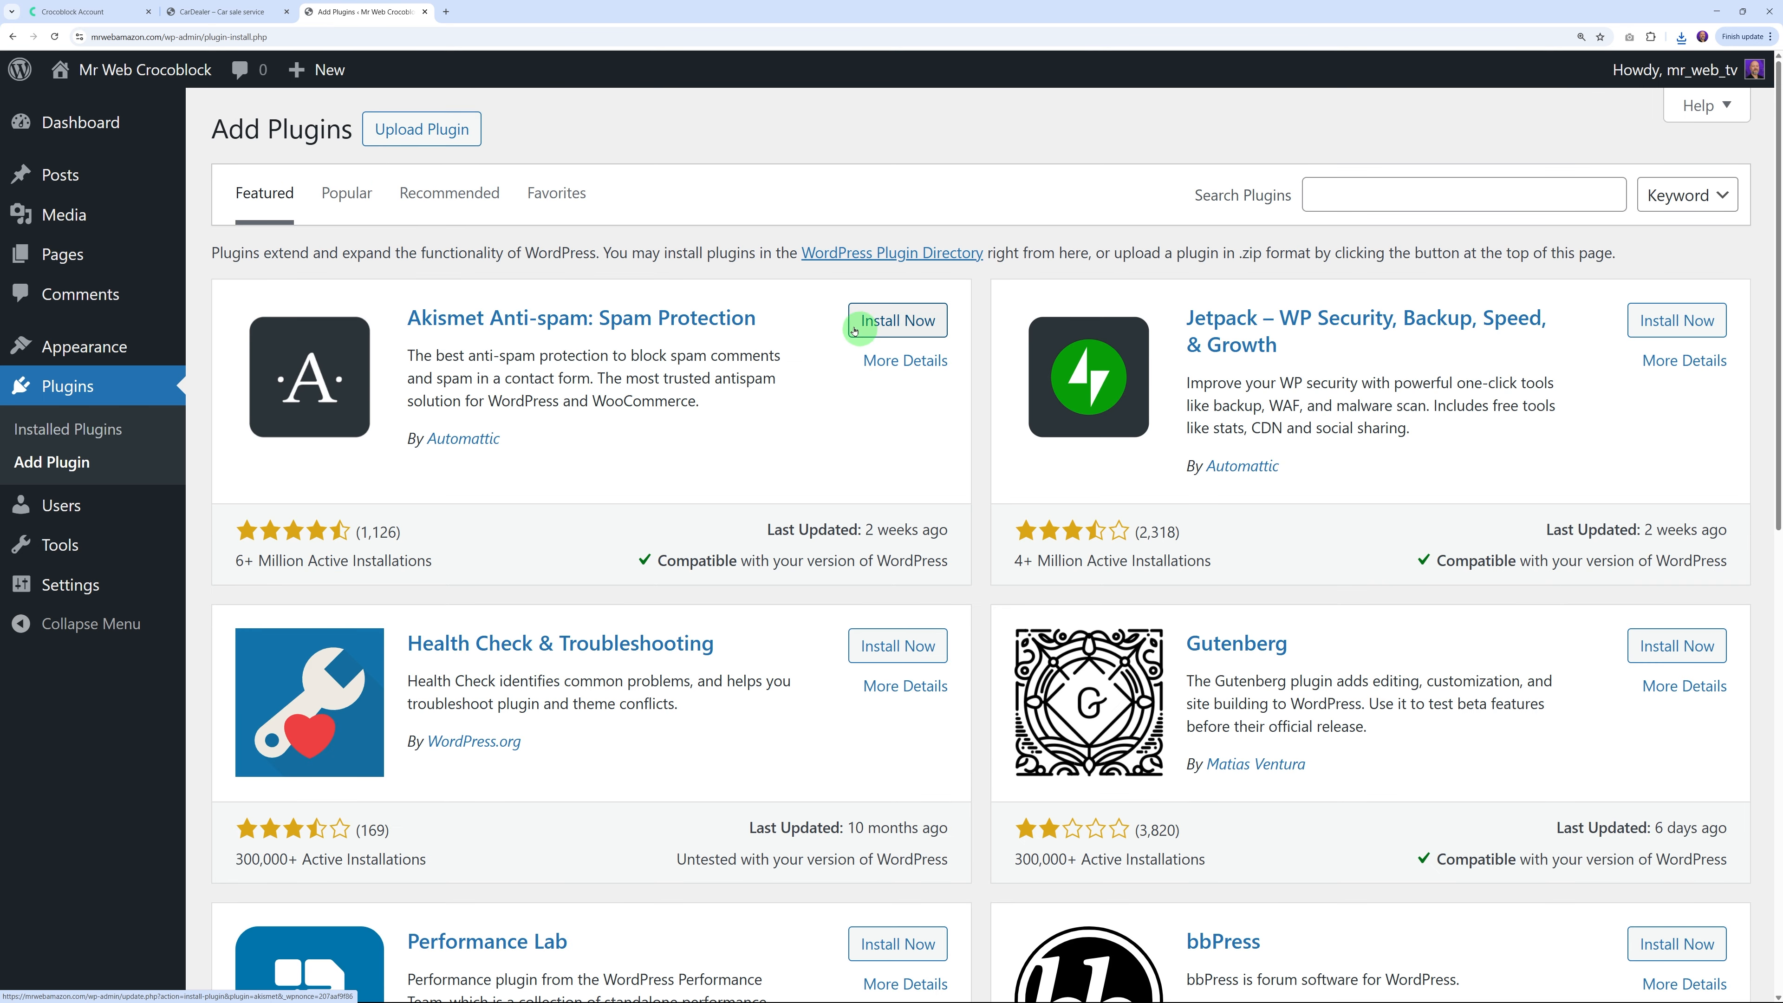
pyautogui.click(434, 130)
pyautogui.click(793, 339)
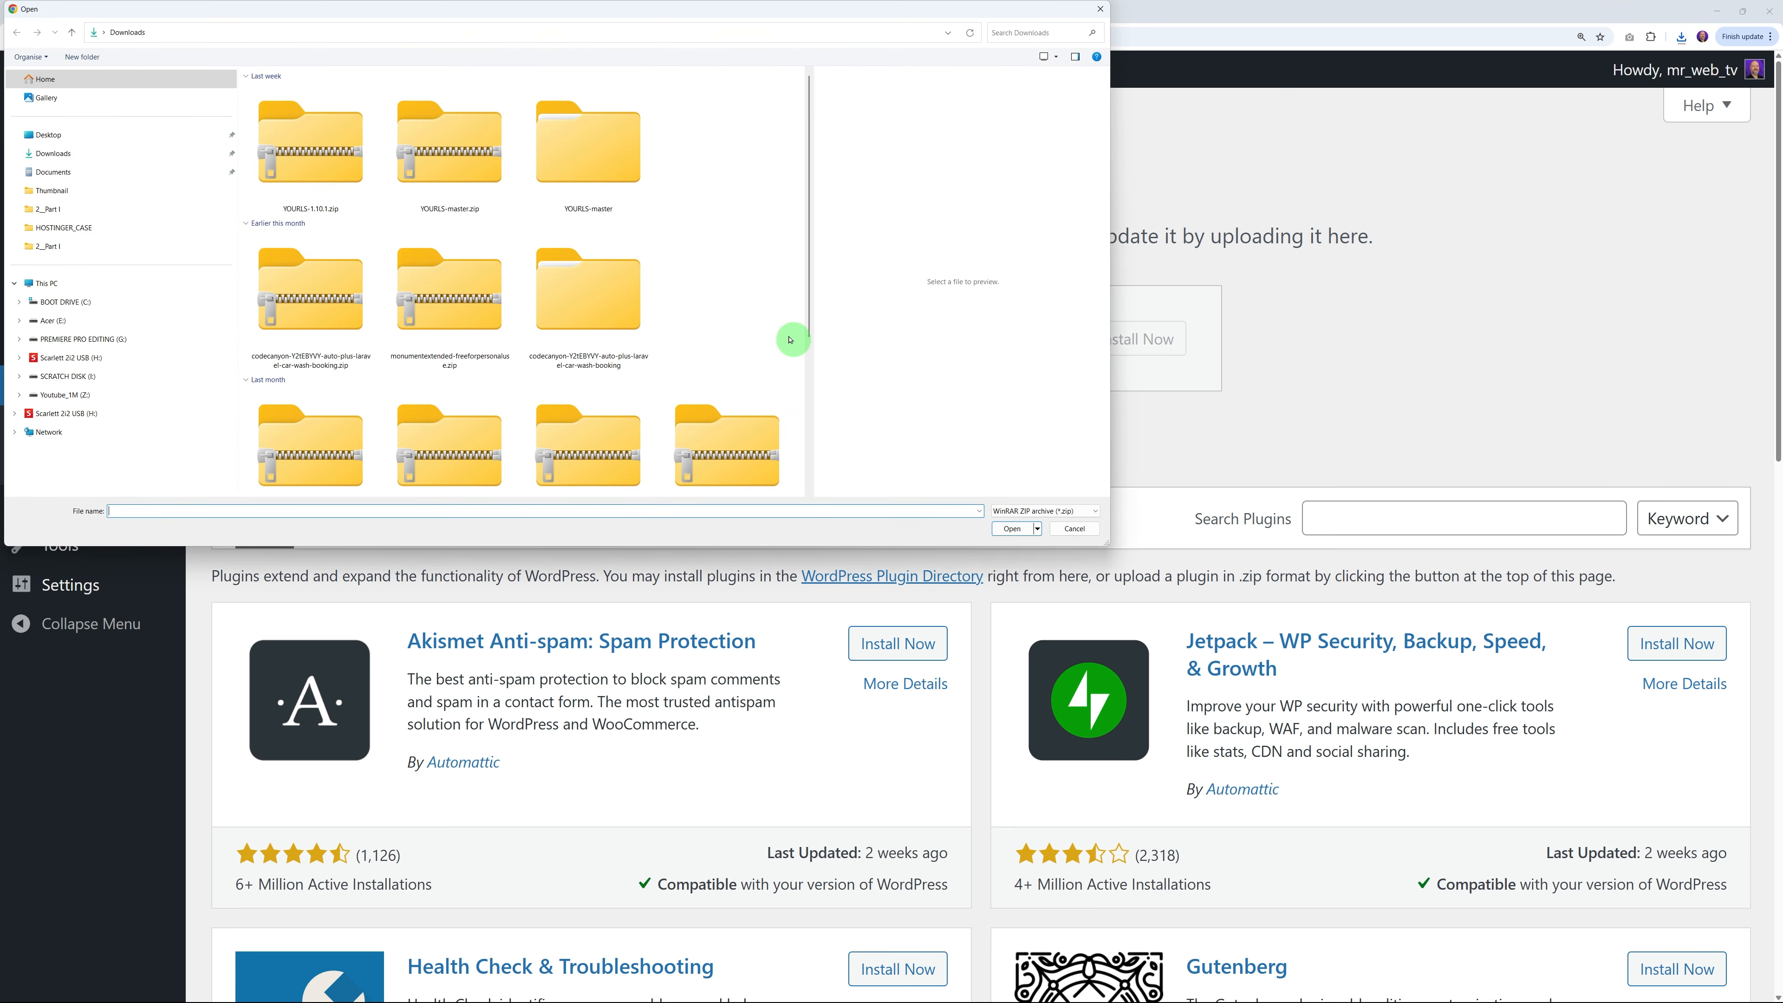
pyautogui.doubleClick(660, 284)
pyautogui.click(284, 116)
pyautogui.click(1013, 528)
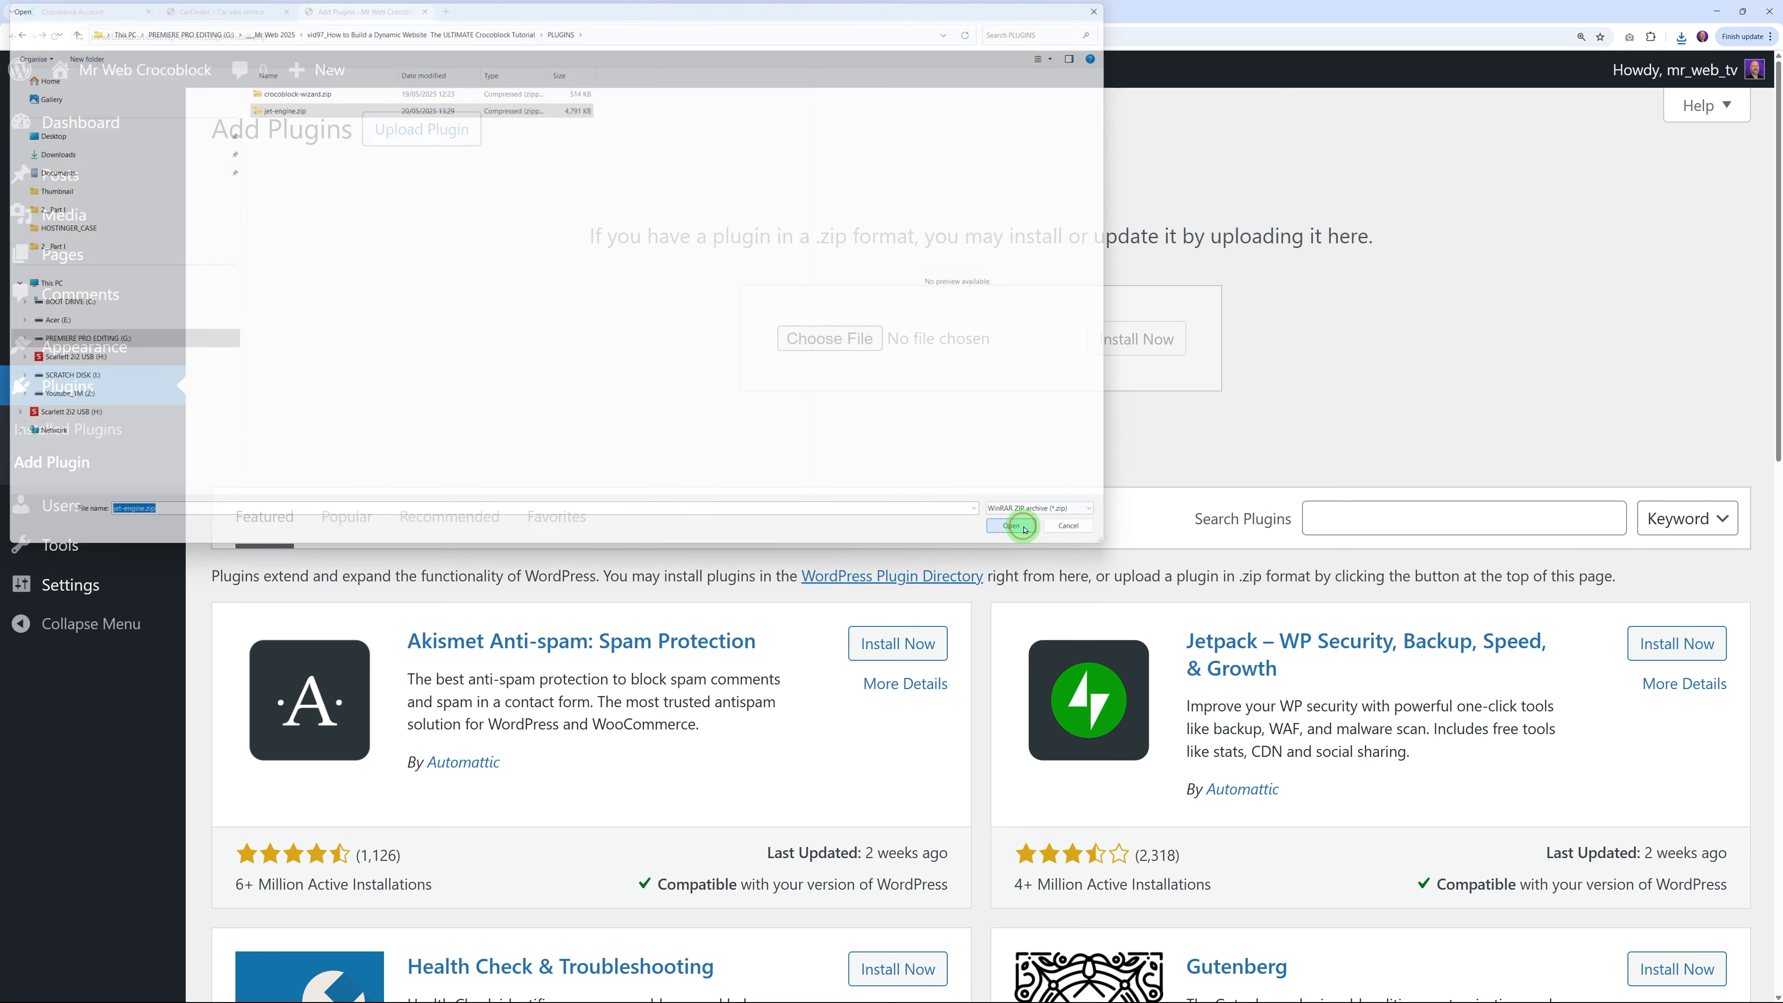
pyautogui.click(1148, 343)
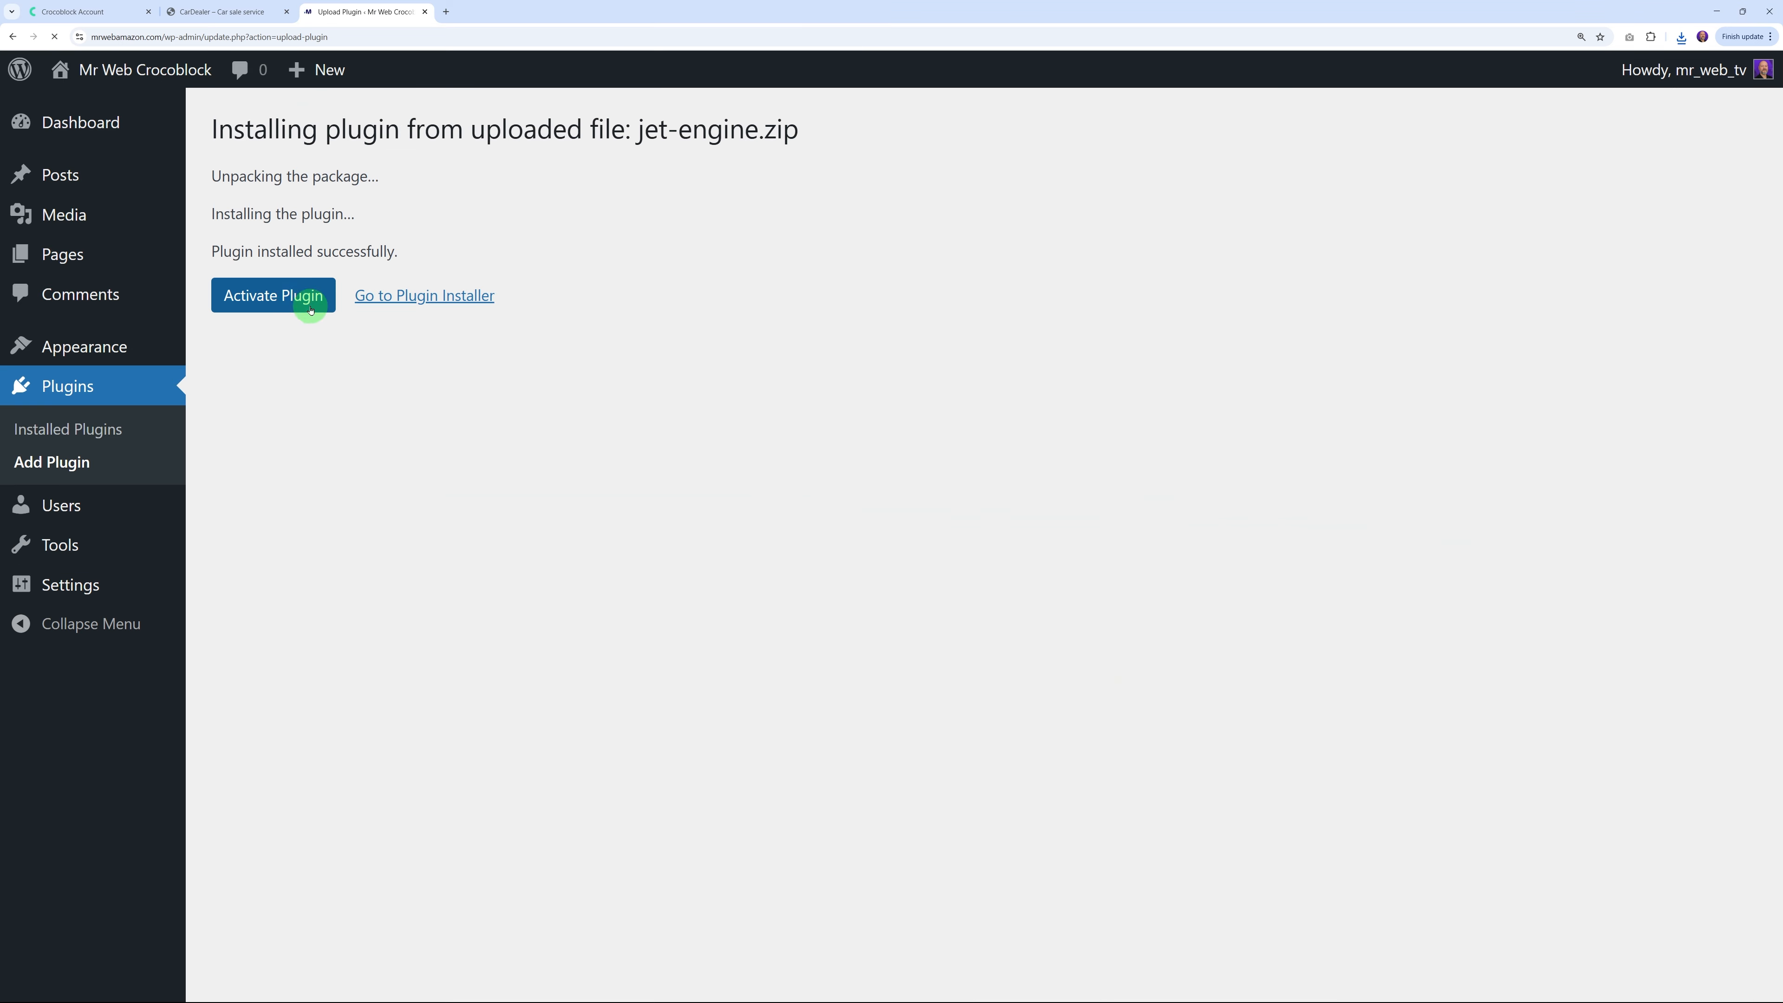
pyautogui.click(284, 300)
# Add a new Crocoblock license on the site by pasting the license key, and activate it for the JetPlugins
pyautogui.click(91, 339)
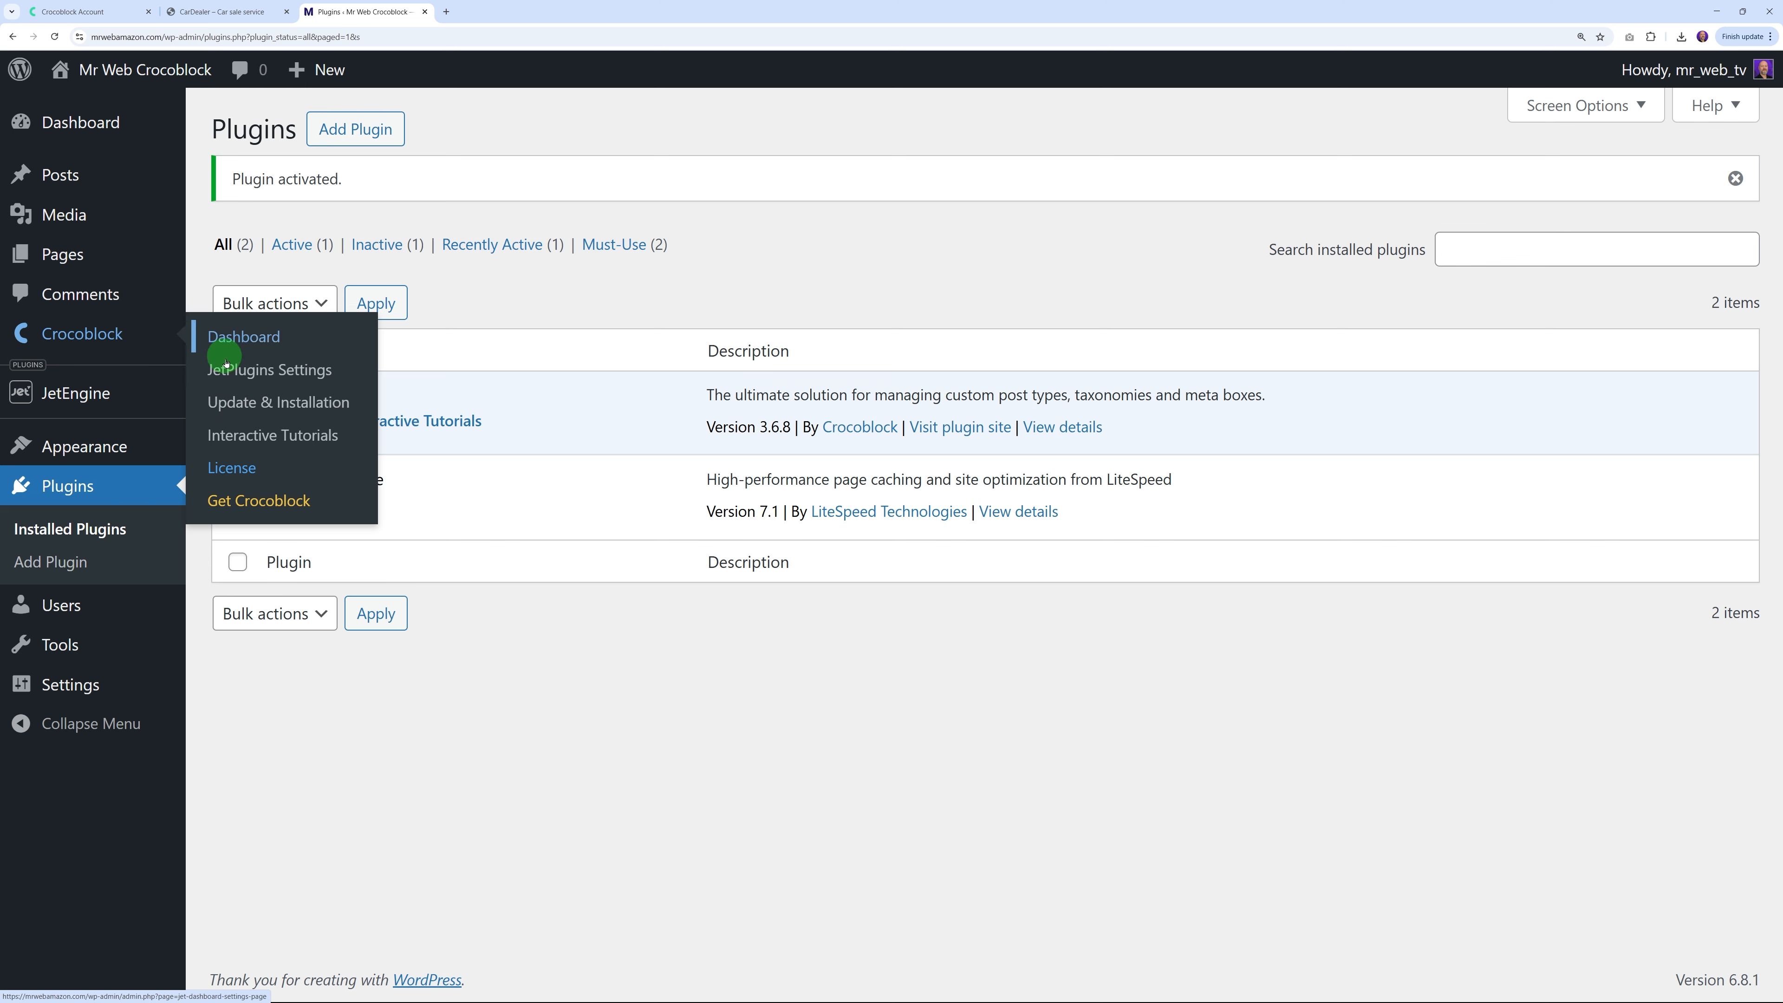
pyautogui.click(245, 478)
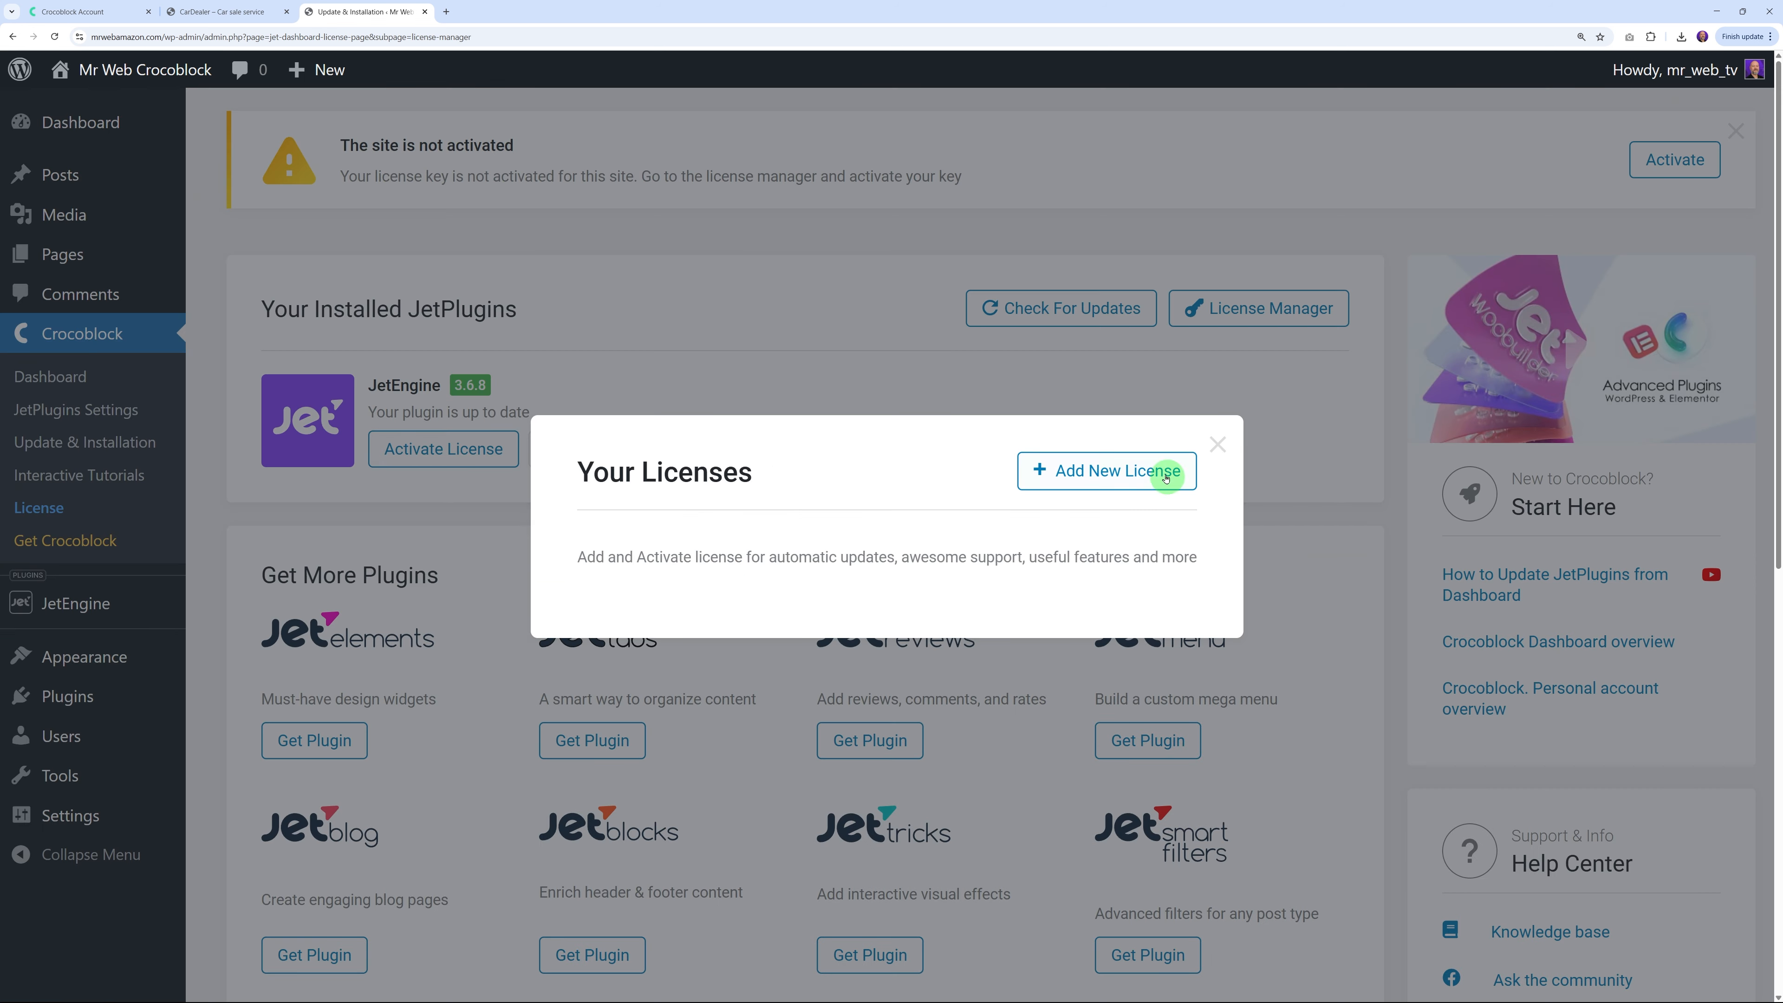
pyautogui.click(70, 11)
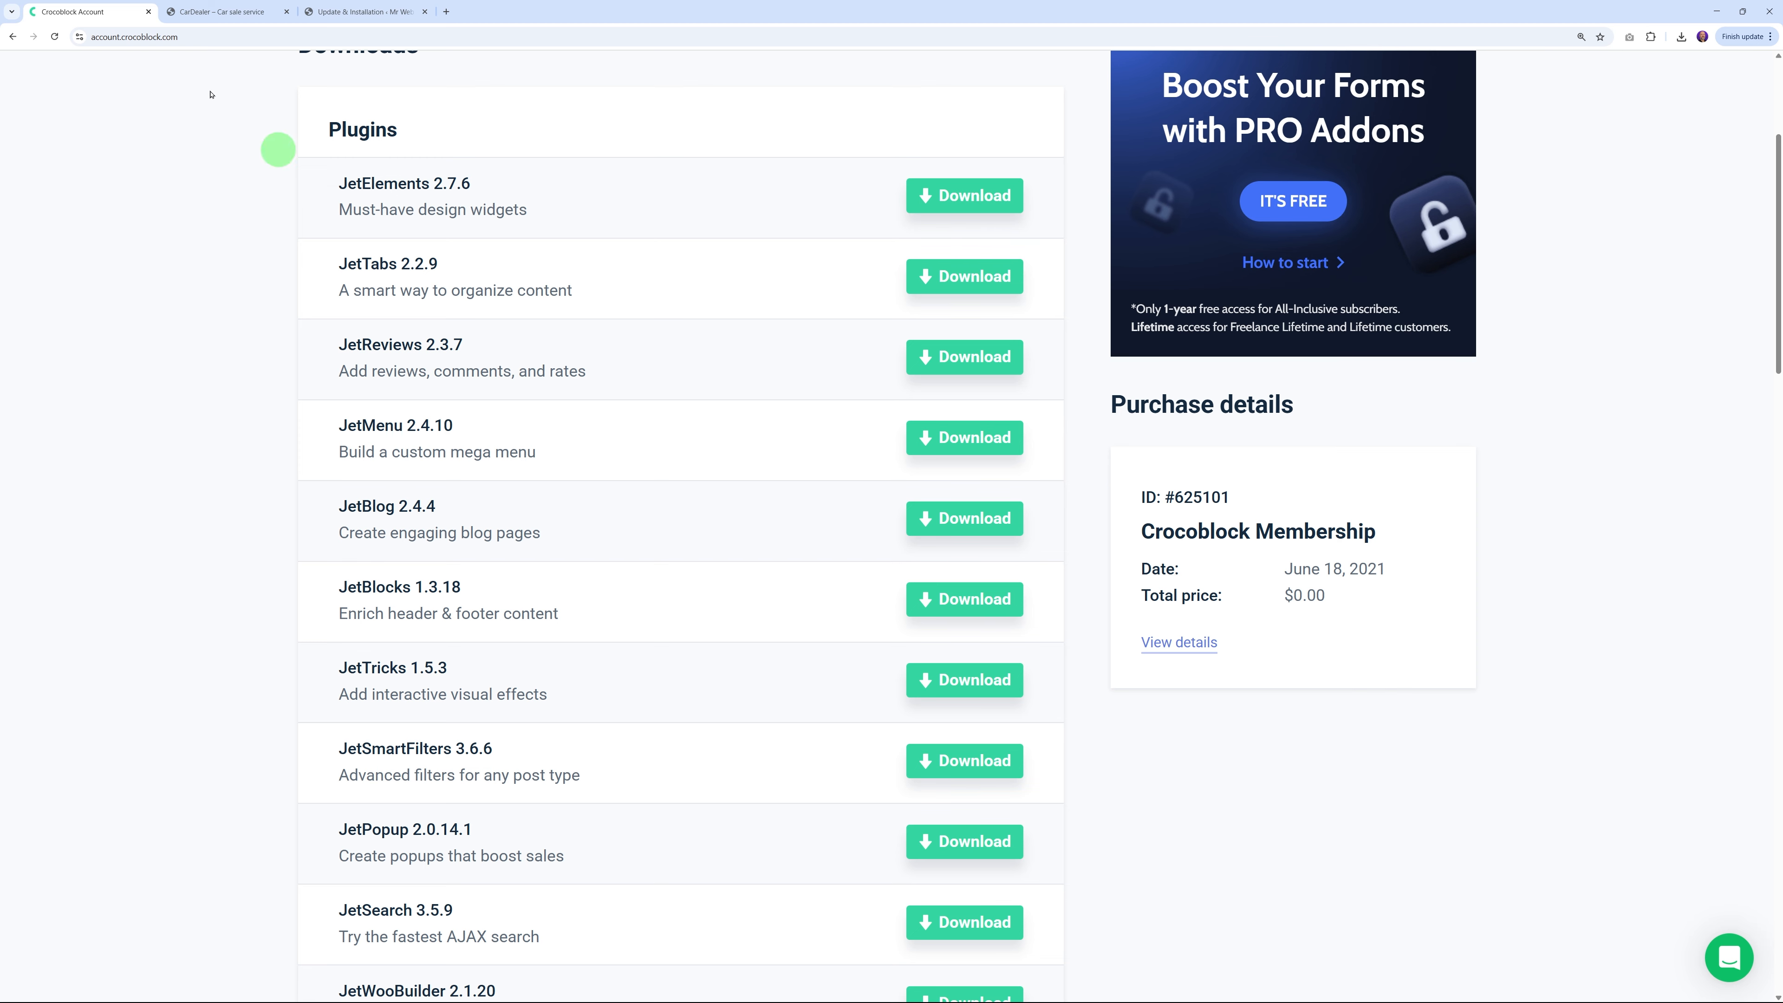
pyautogui.click(348, 12)
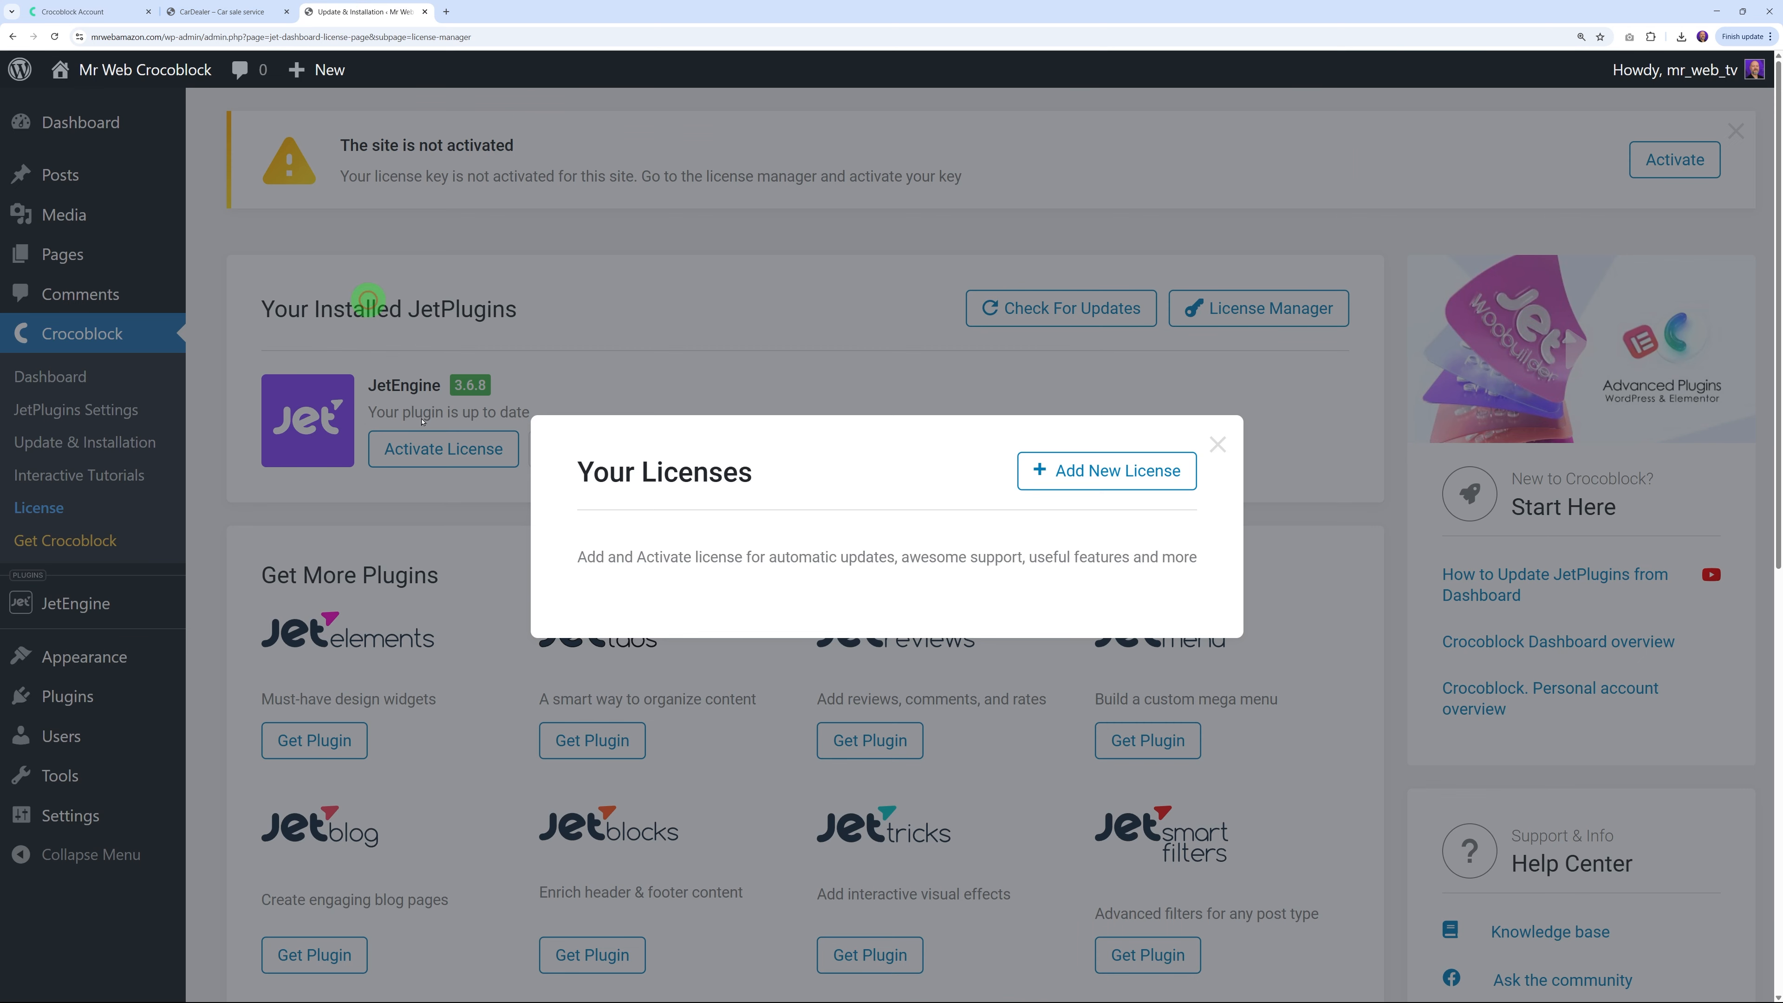
pyautogui.click(1093, 485)
pyautogui.click(809, 562)
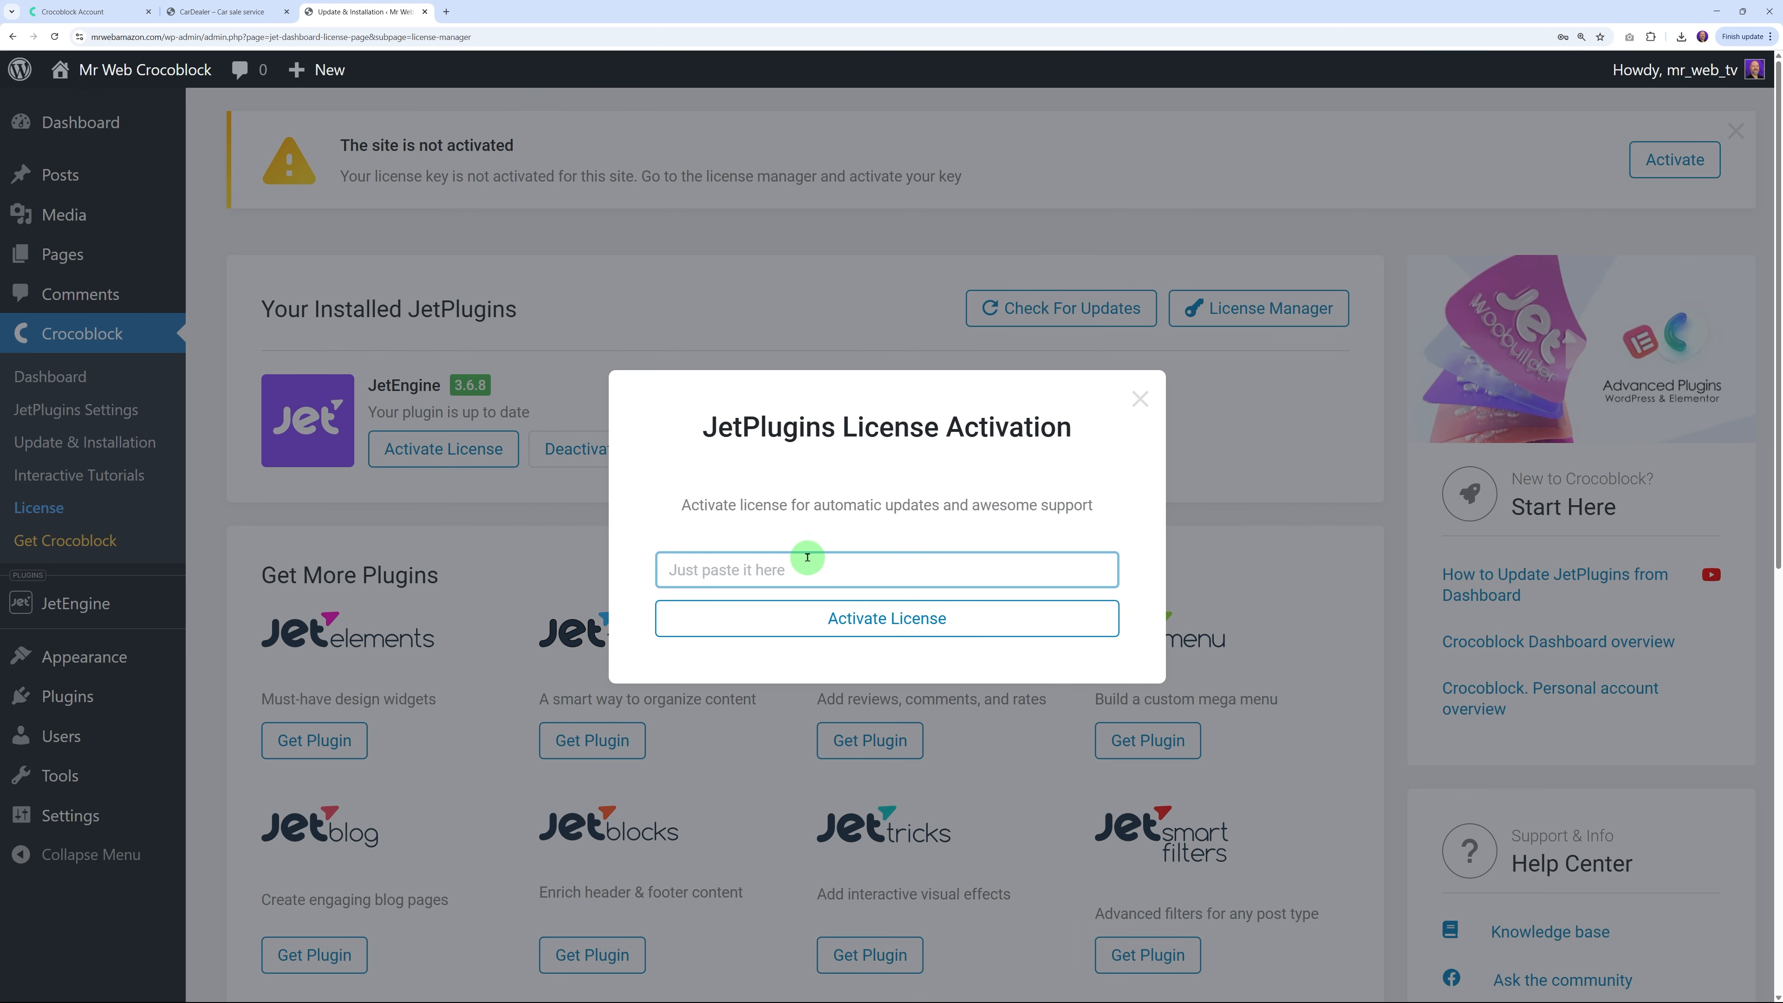
pyautogui.hotkey('ctrl', 'v')
pyautogui.click(907, 616)
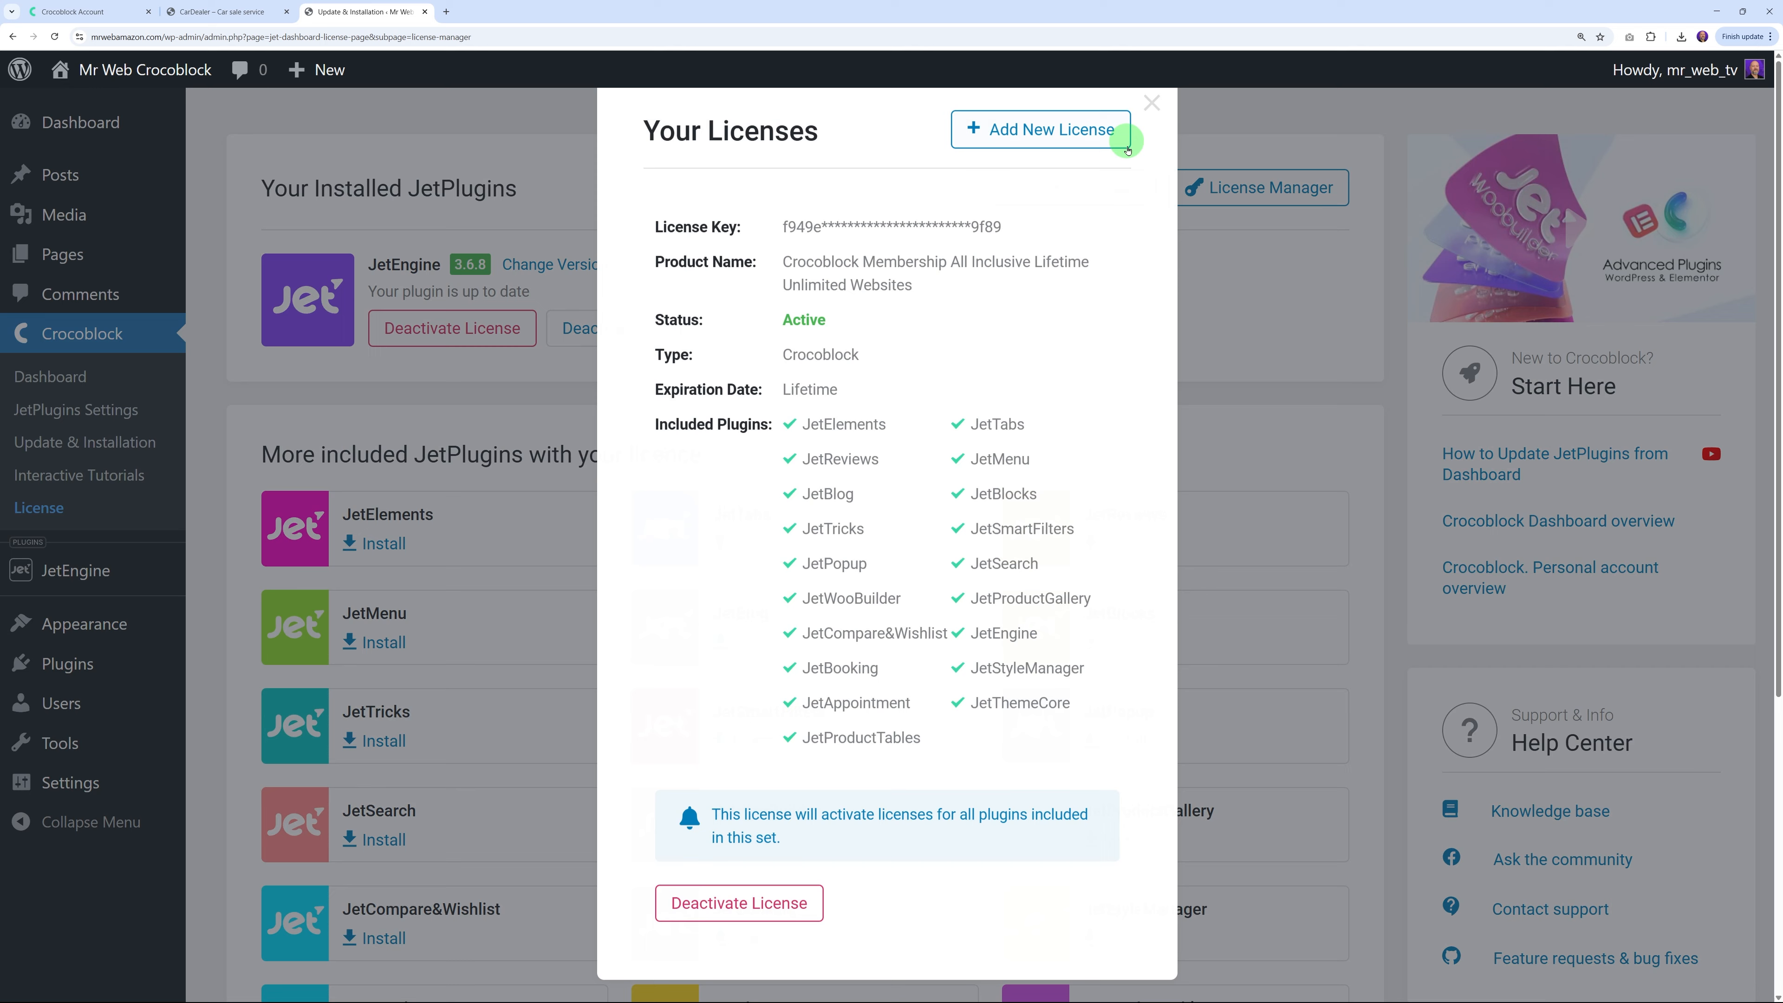
pyautogui.click(1142, 81)
# Look over the JetPlugins included with the license and open JetEngine's custom post types list
pyautogui.scroll(-3, 1343, 451)
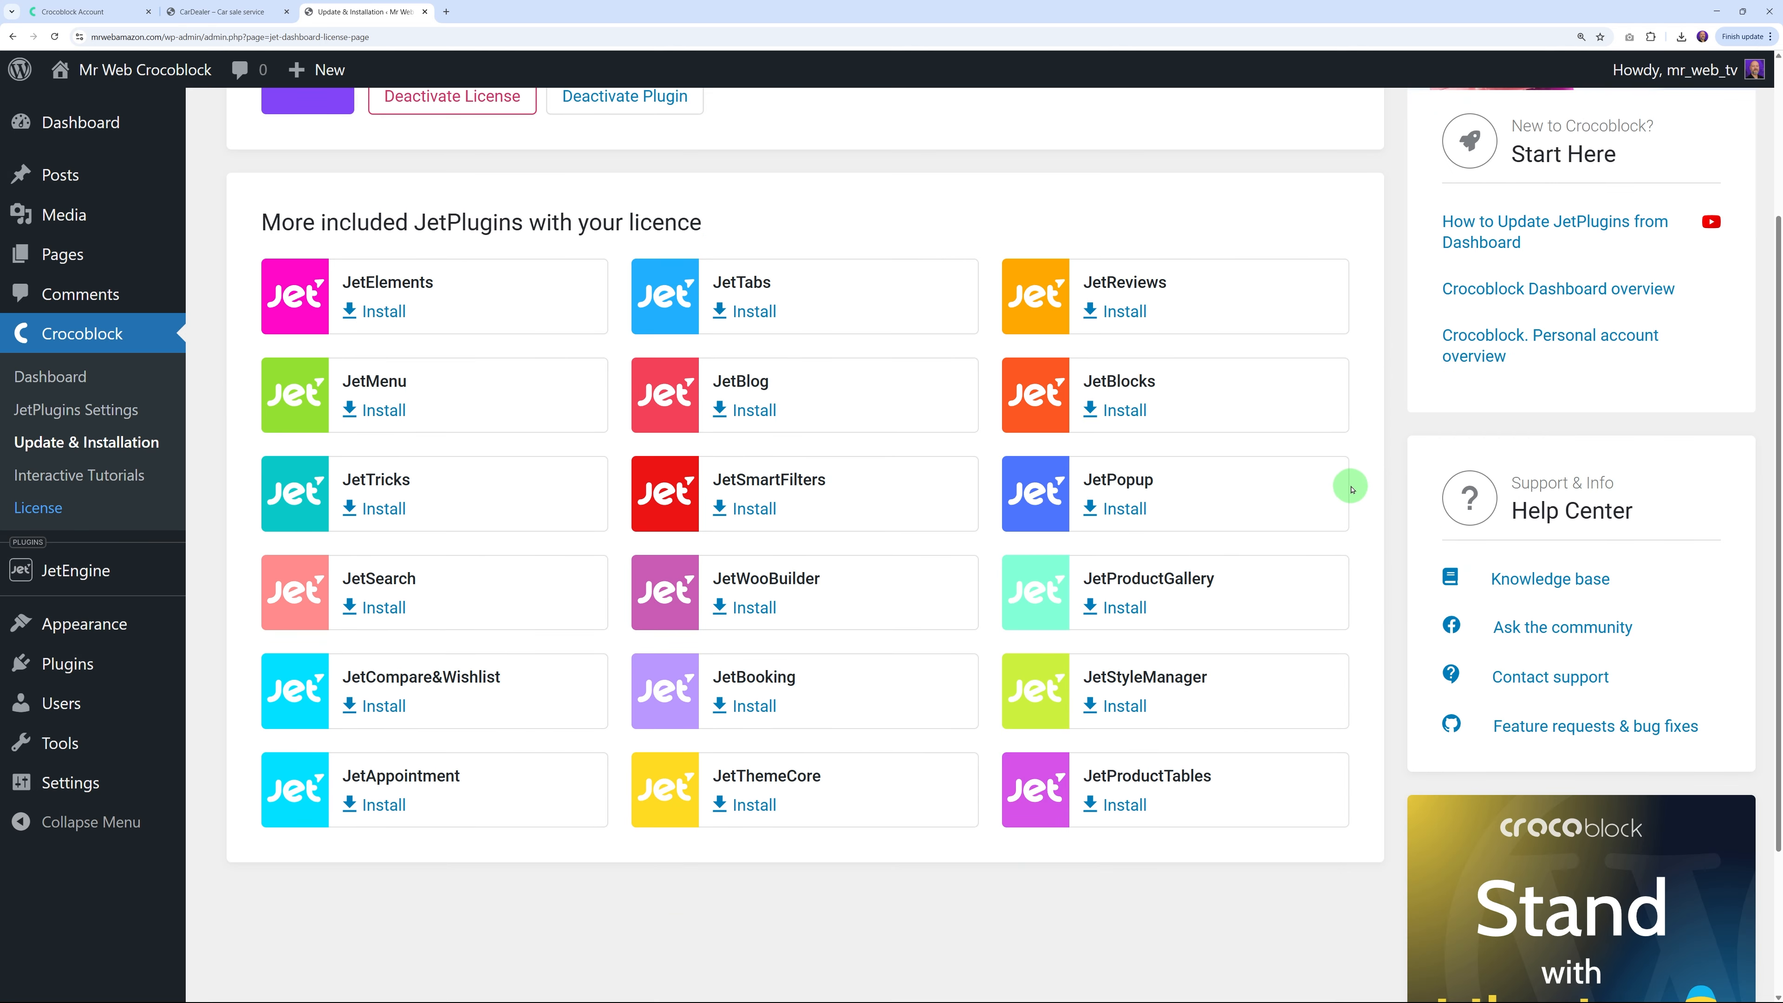
pyautogui.scroll(1, 1350, 485)
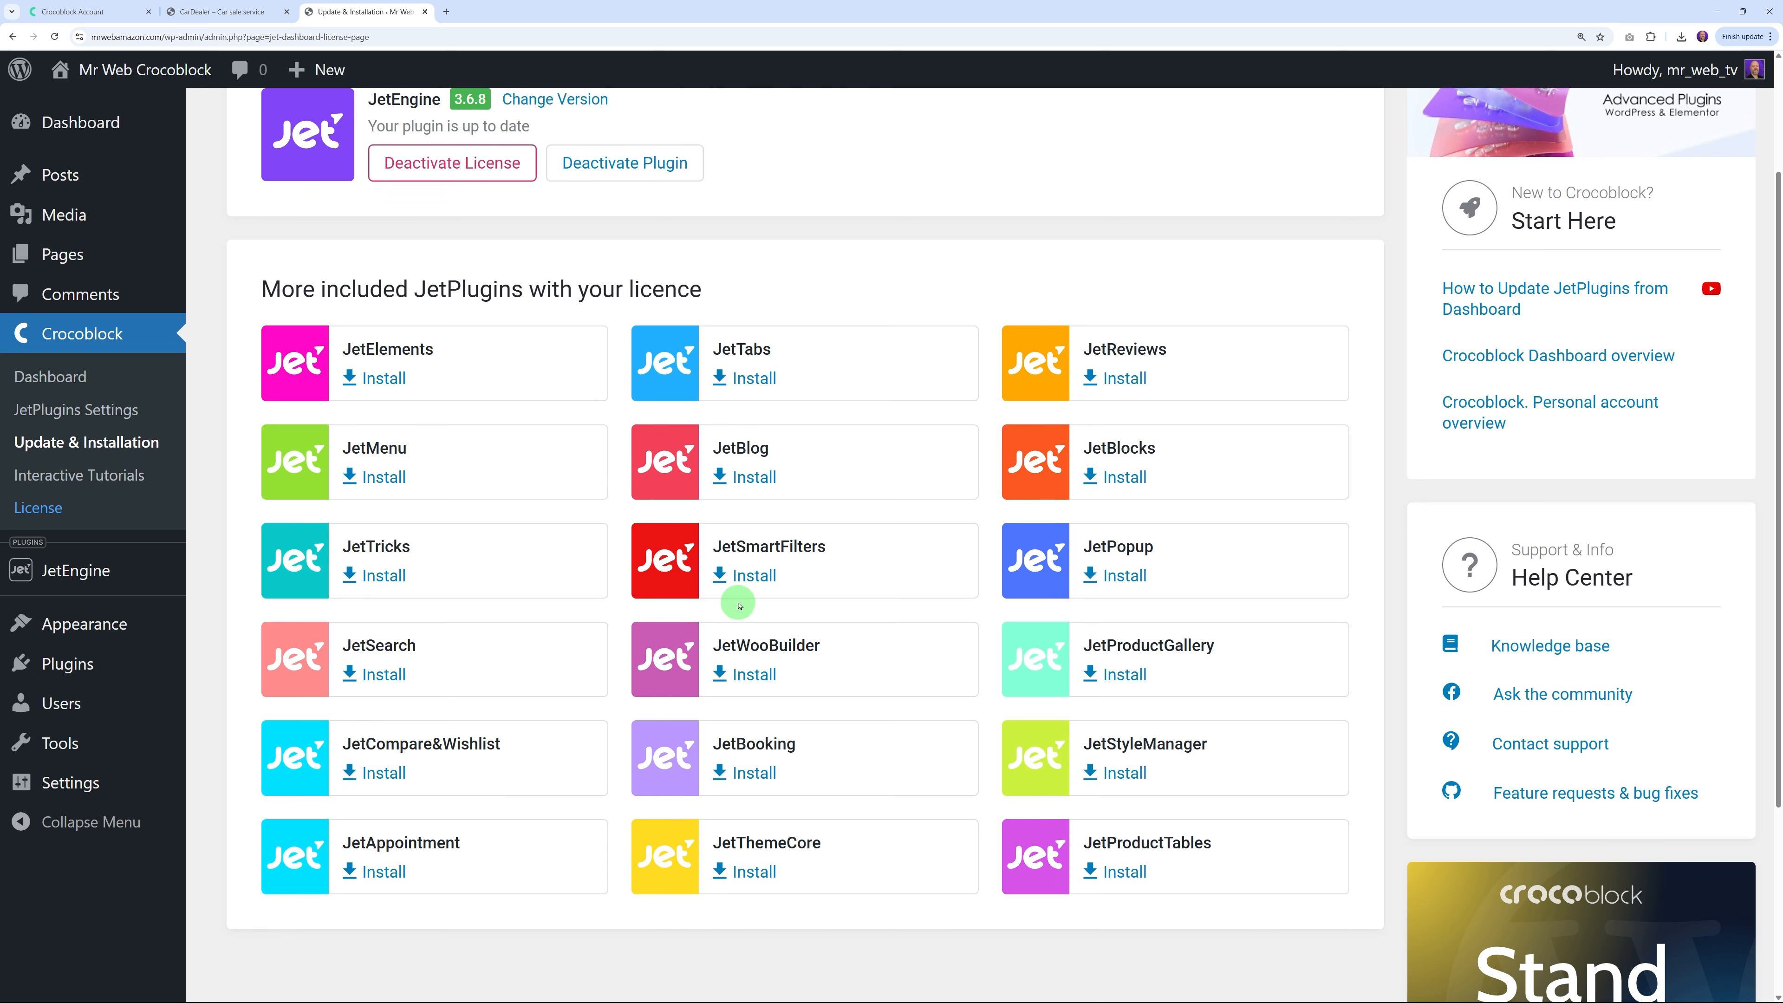
pyautogui.scroll(3, 736, 706)
pyautogui.moveTo(81, 576)
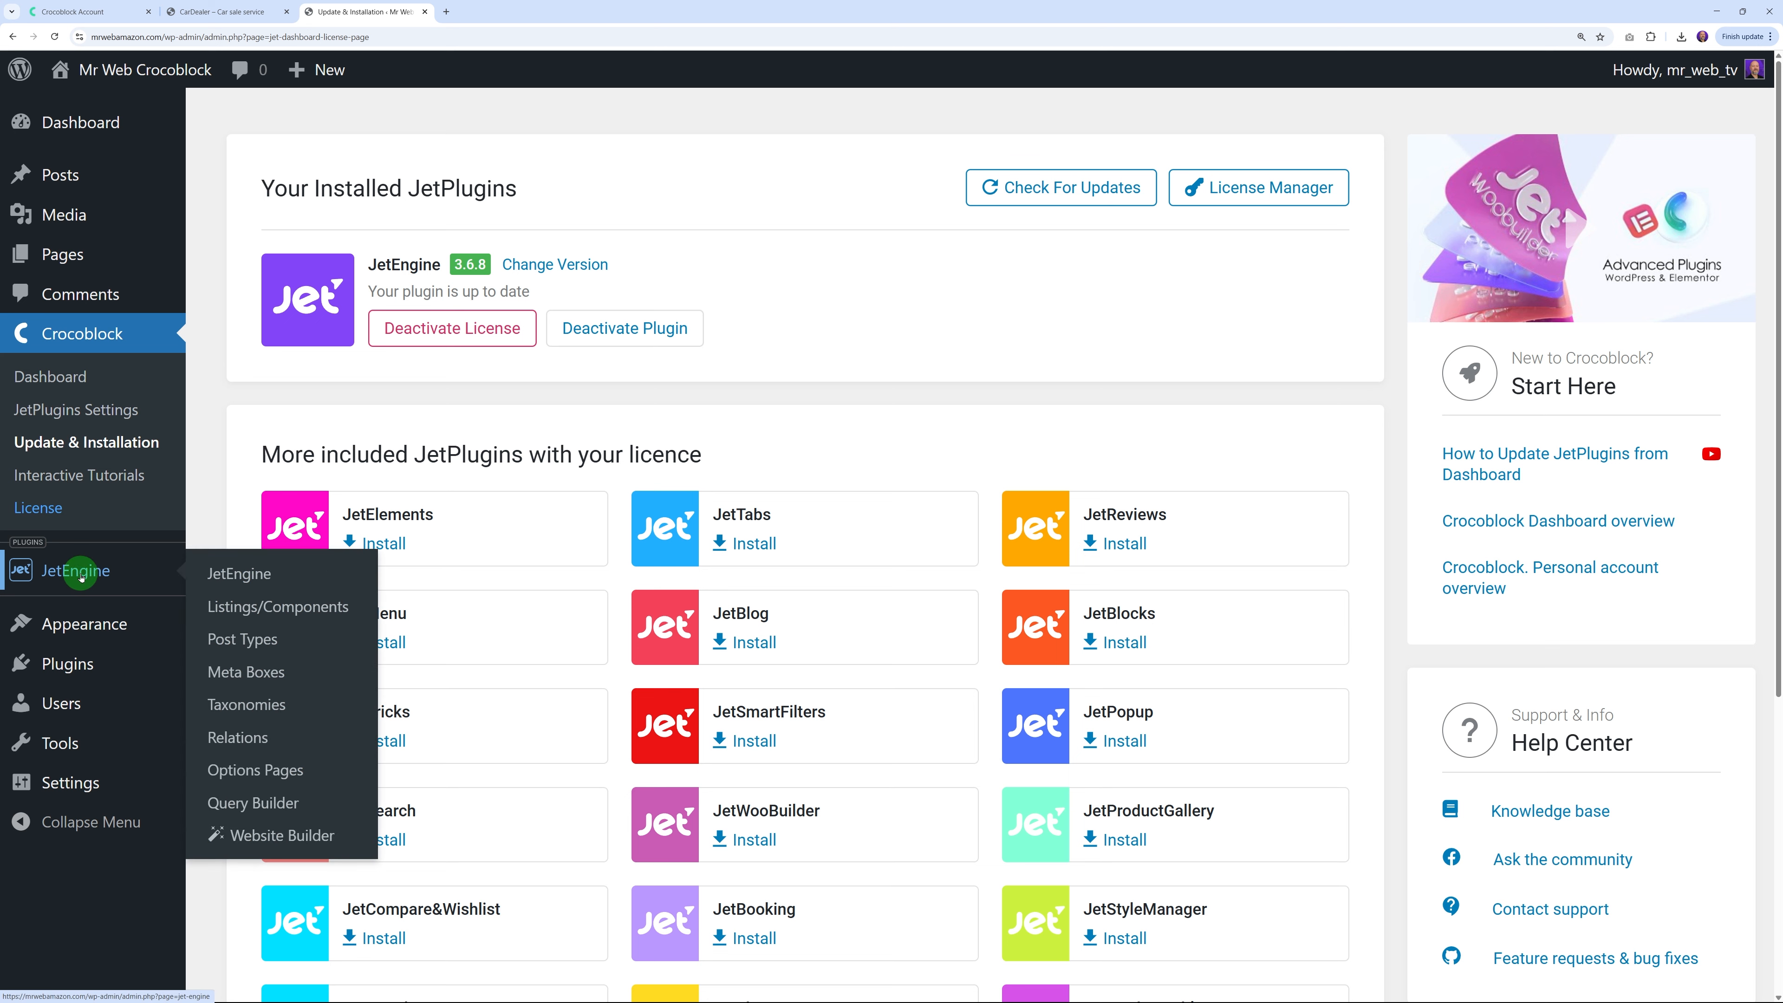
pyautogui.click(251, 647)
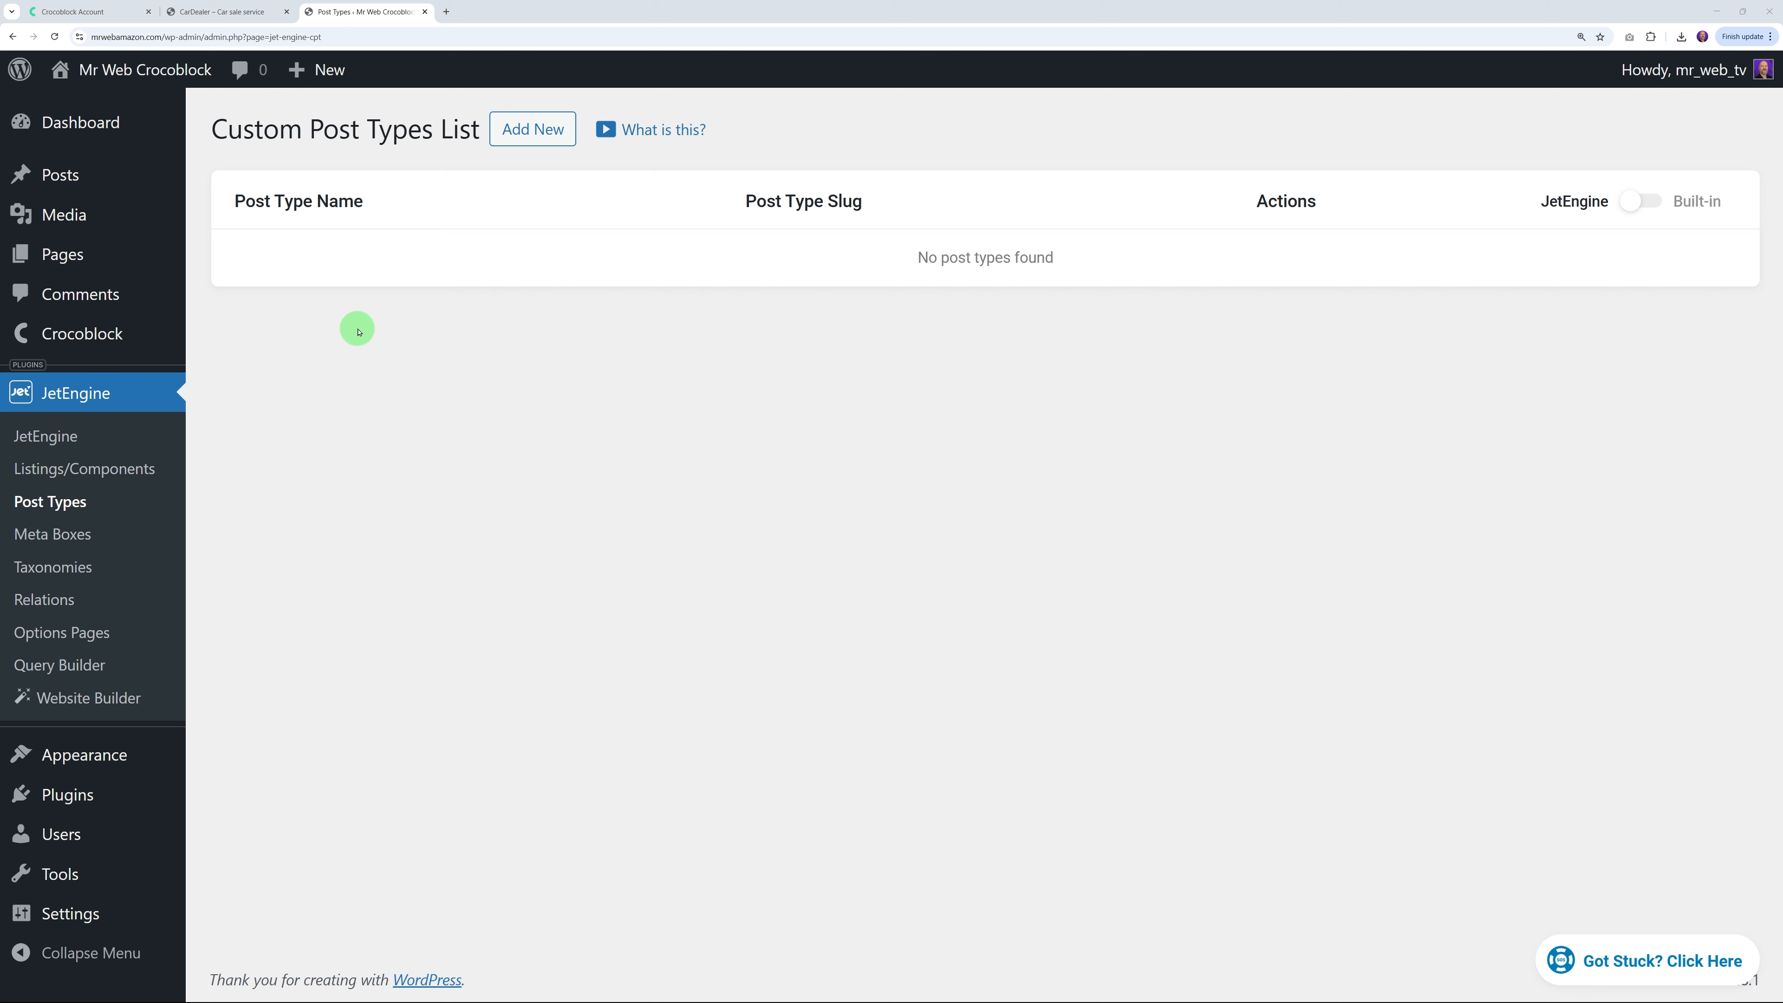
# On the CarDealer demo site, filter the transport type by Cars and examine the makes offered for it
pyautogui.click(218, 13)
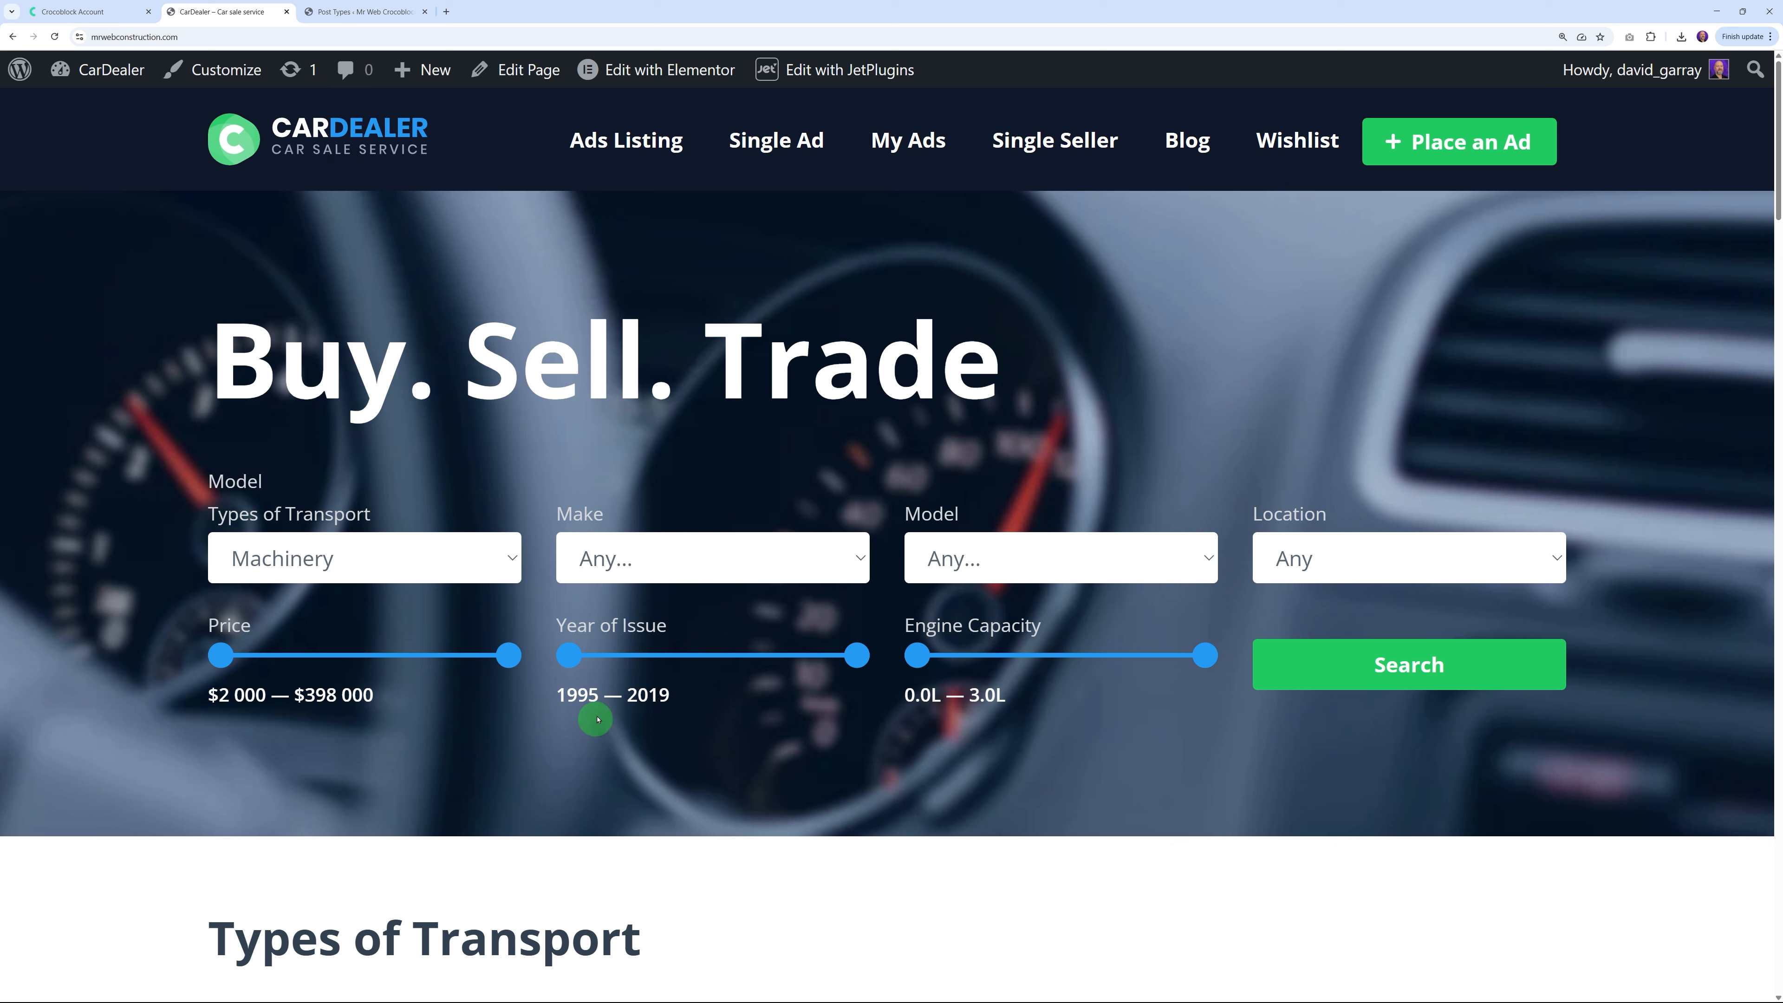
pyautogui.click(464, 573)
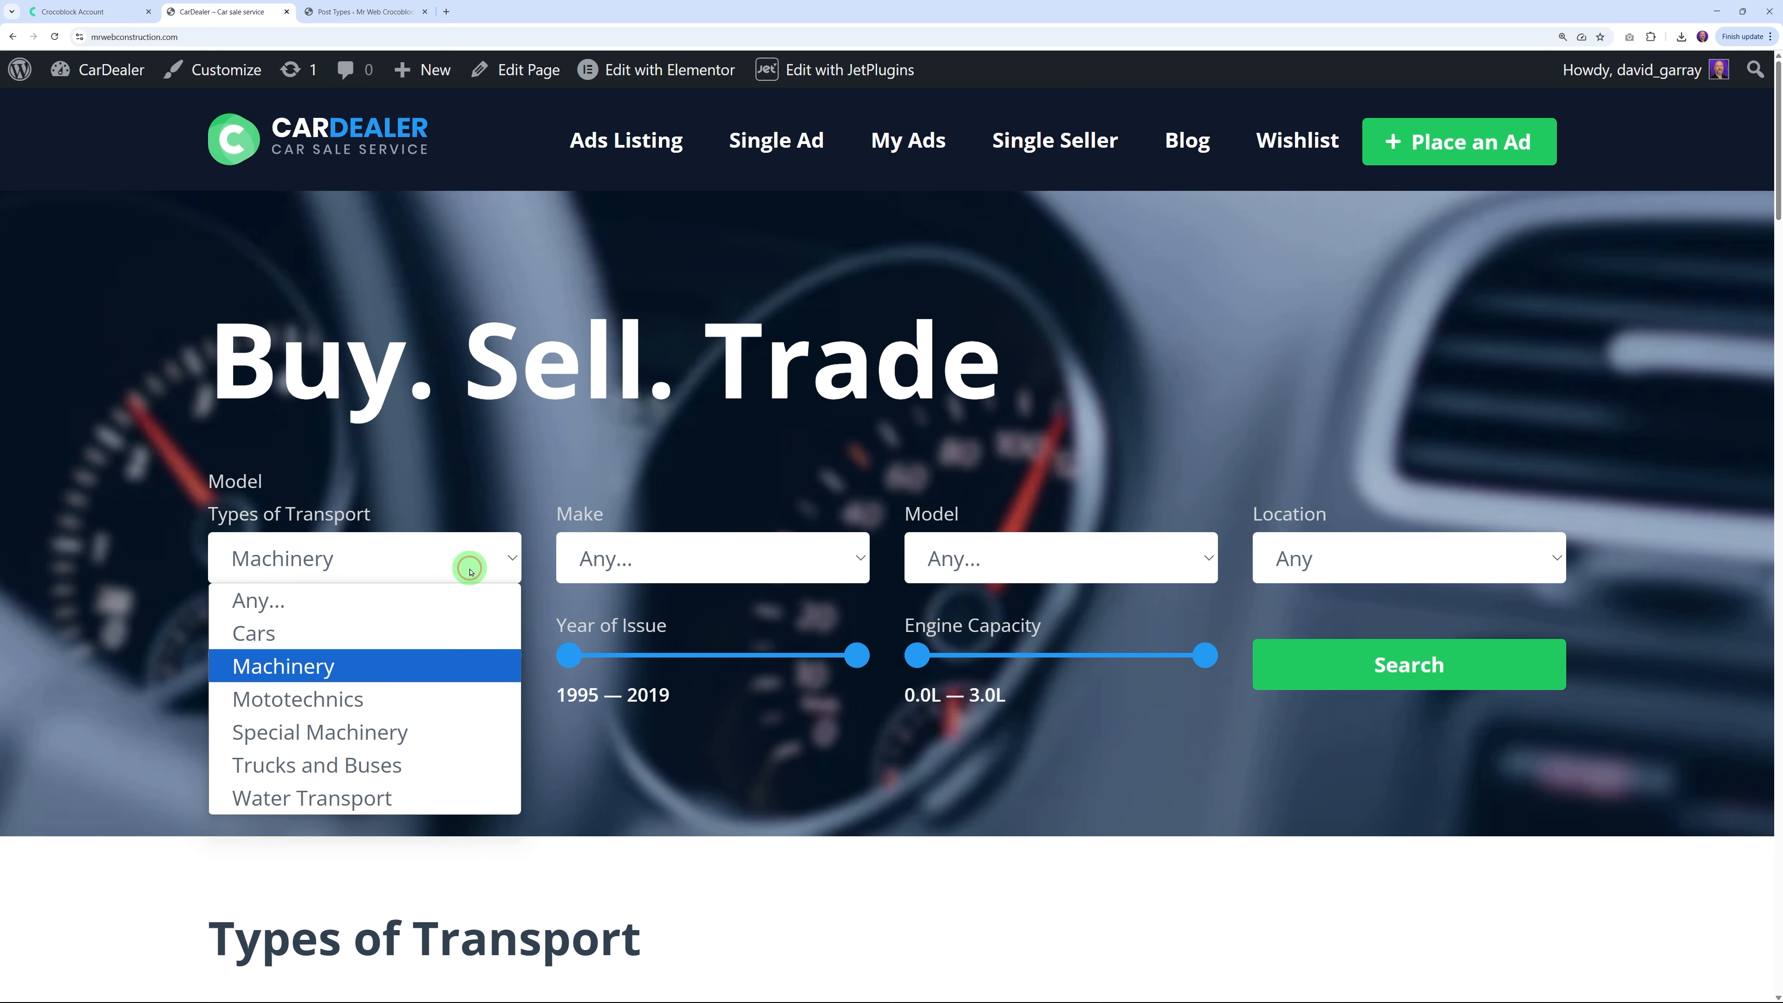
pyautogui.click(335, 631)
pyautogui.click(595, 562)
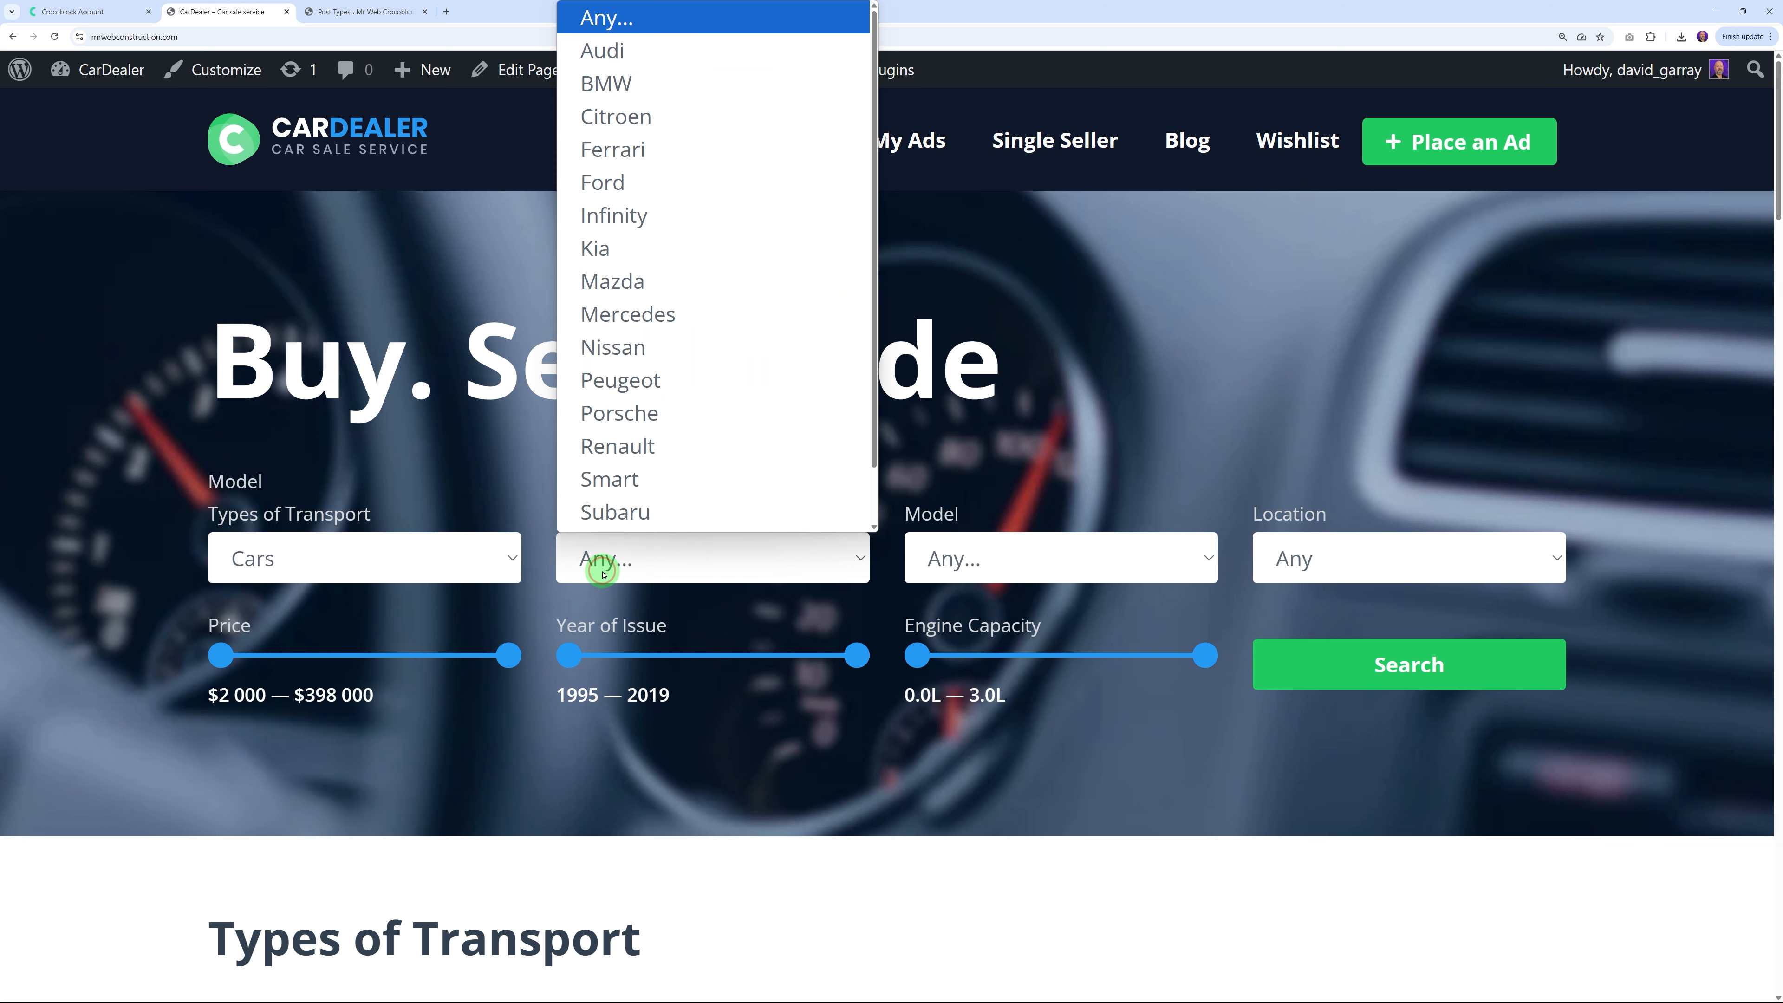
pyautogui.scroll(-1, 678, 345)
pyautogui.scroll(-1, 737, 172)
pyautogui.scroll(2, 725, 346)
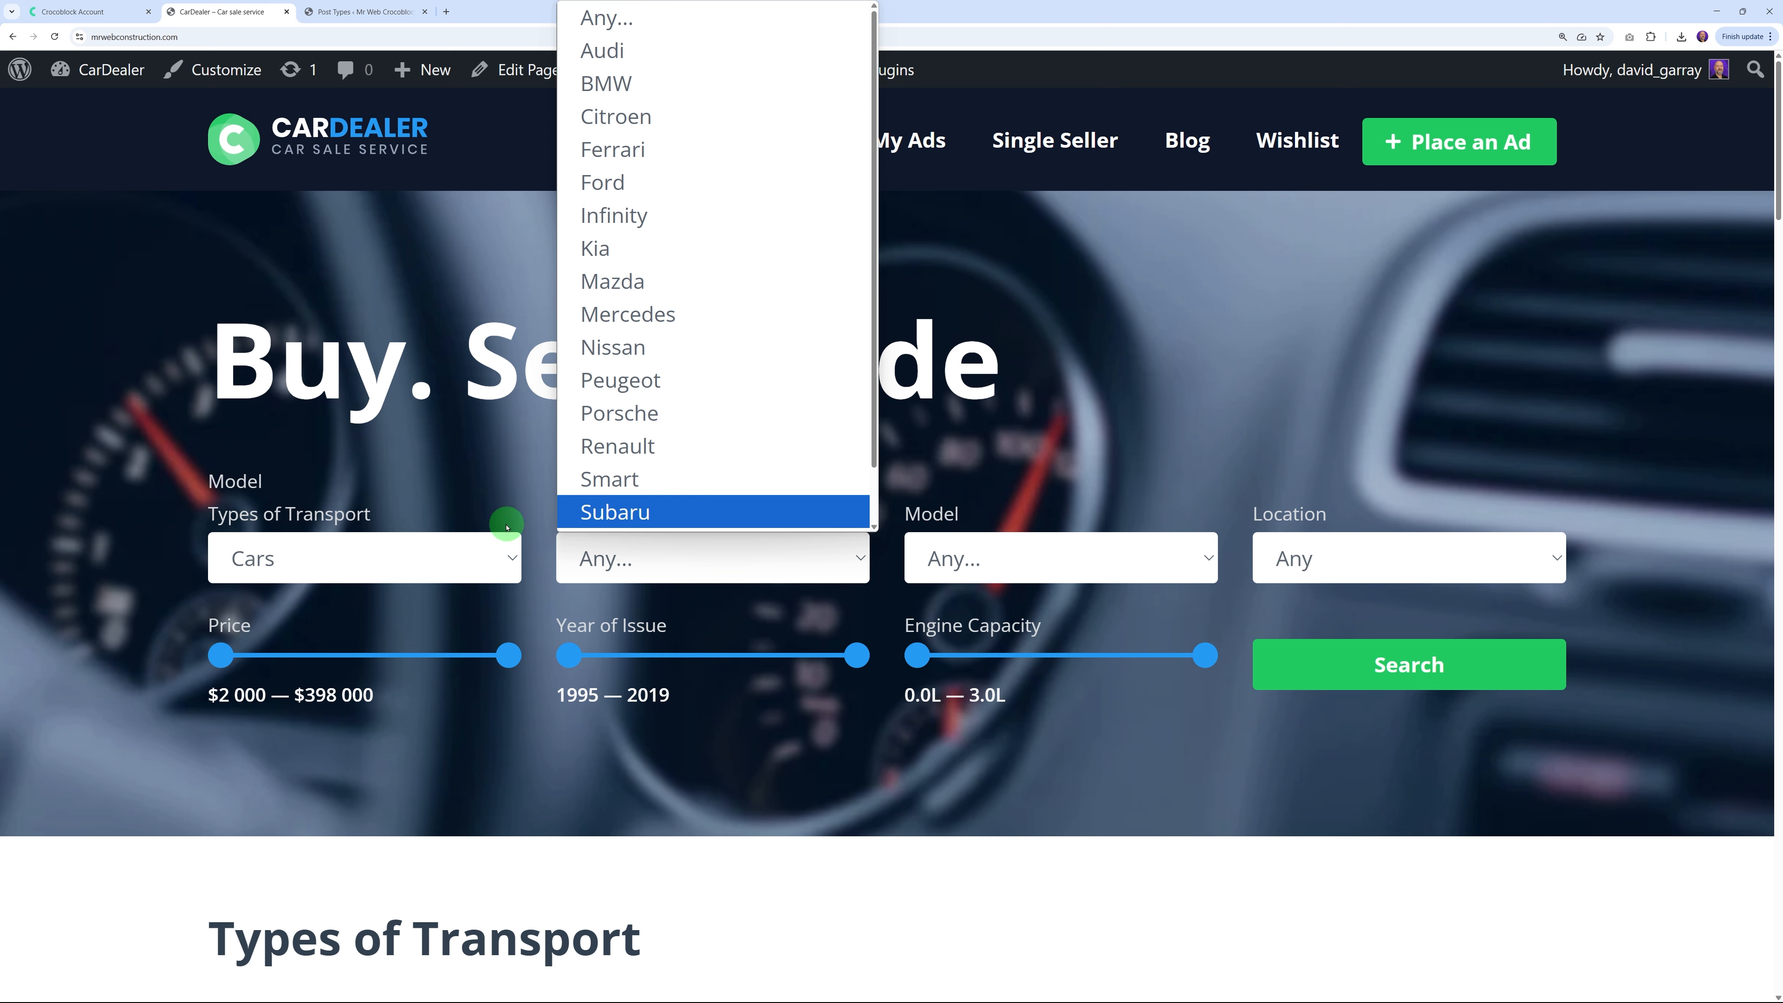
# Switch the transport type filter to Machinery and examine the makes offered for it
pyautogui.click(491, 552)
pyautogui.click(392, 663)
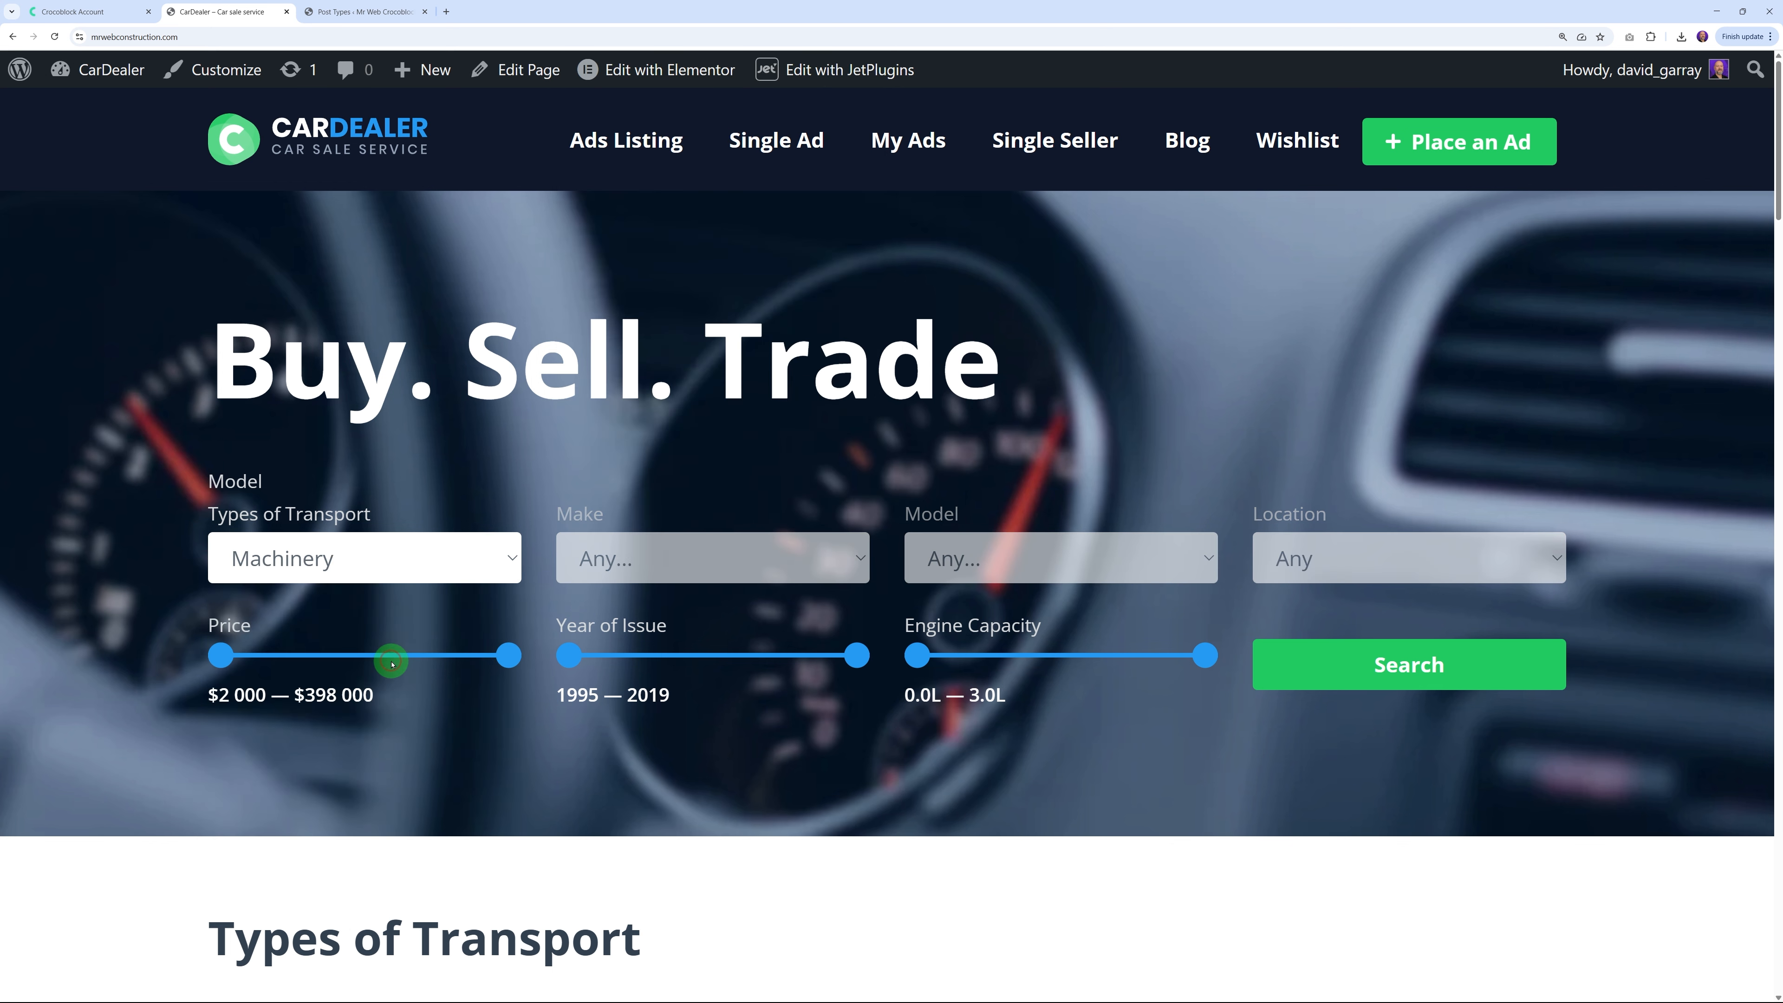
pyautogui.click(728, 553)
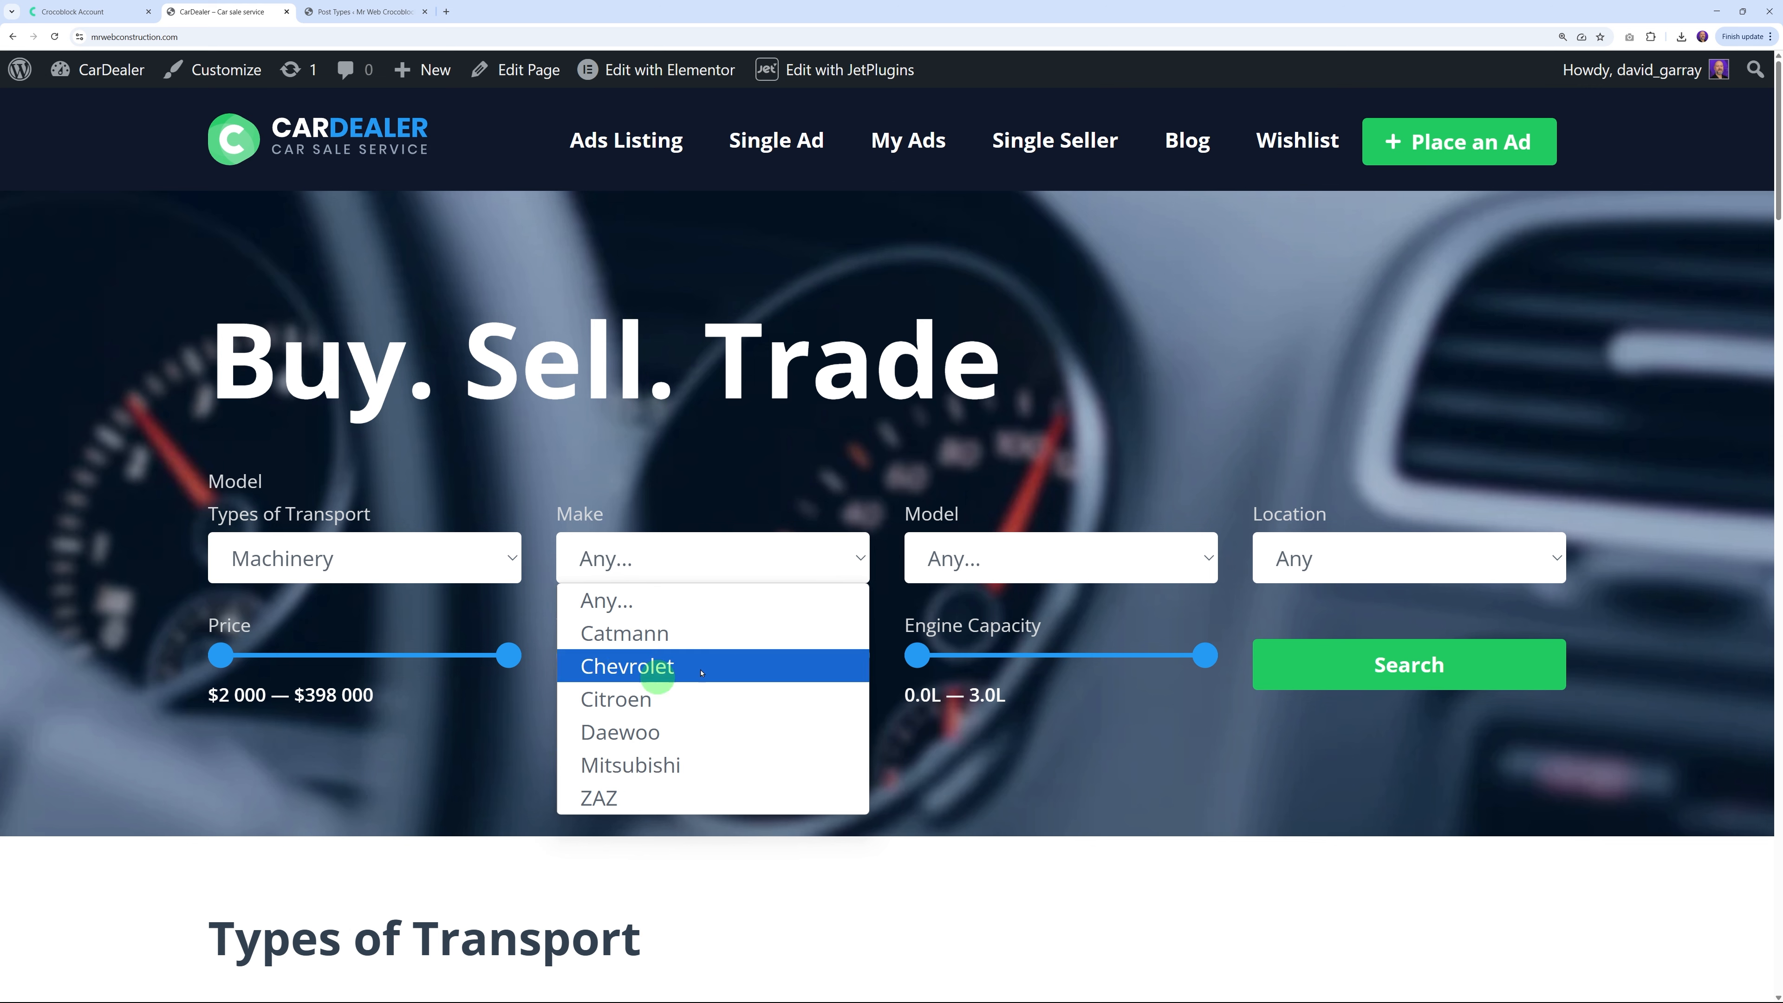
pyautogui.click(762, 478)
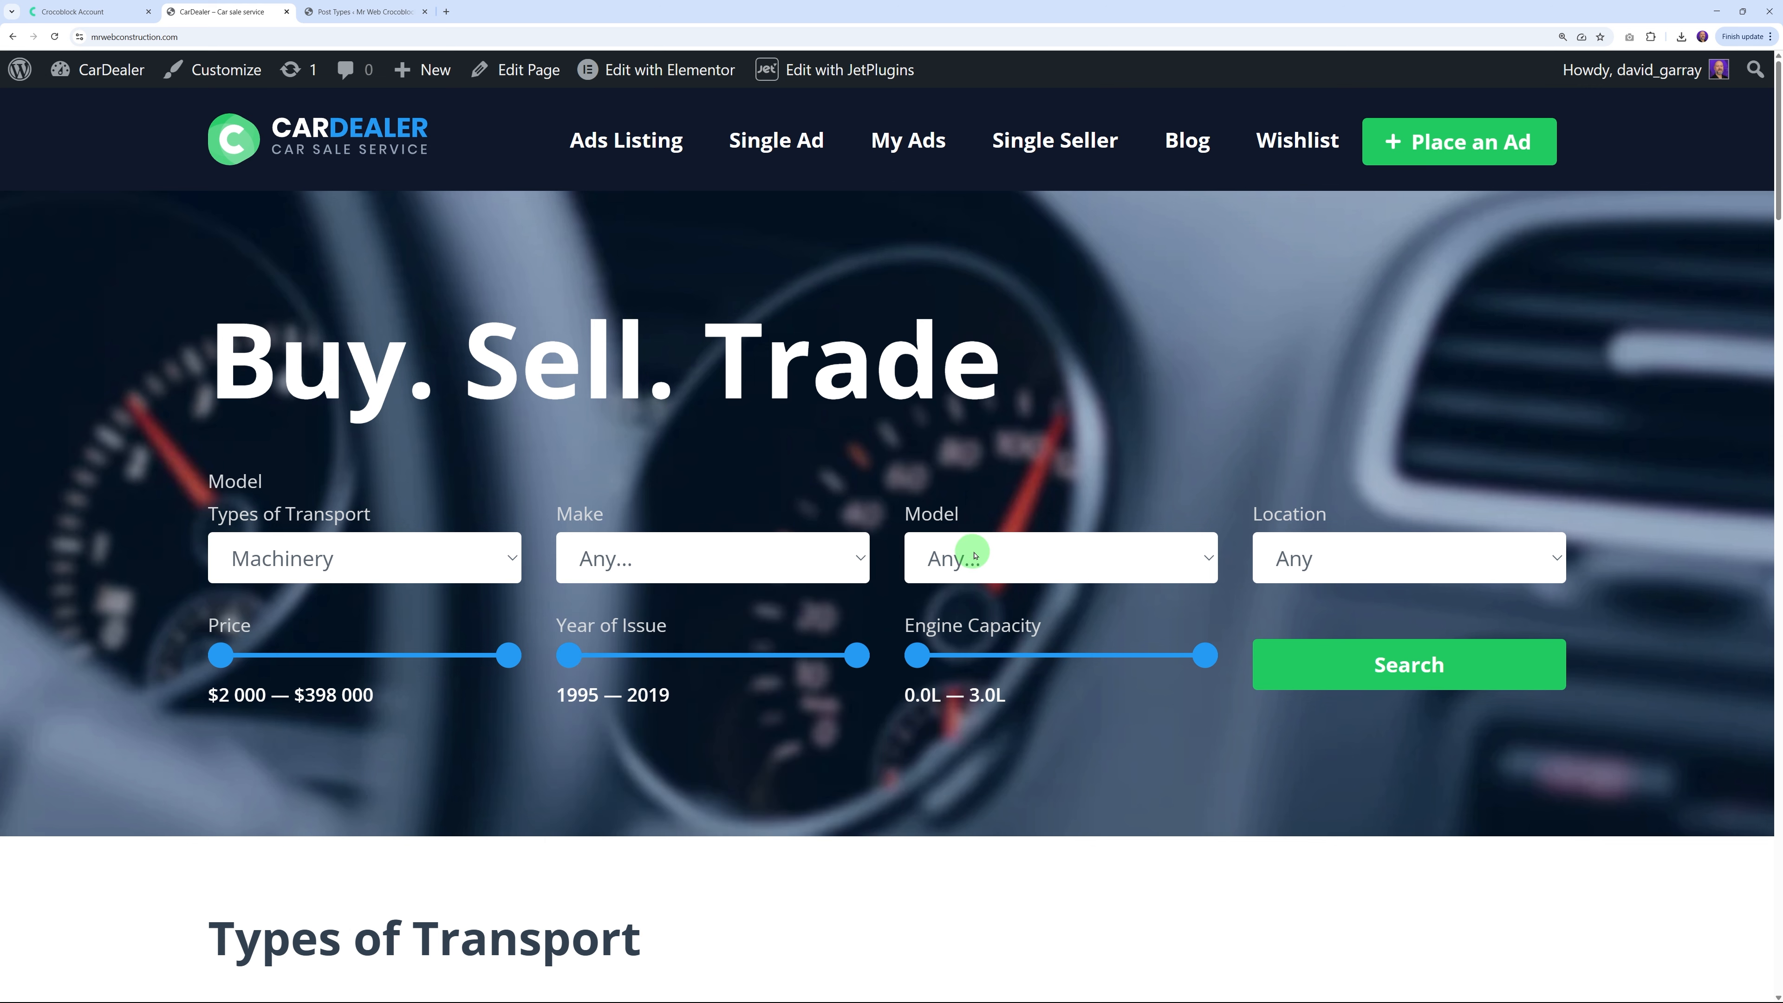
# Examine the demo homepage's sections for transport types, recent ads, VIP ads, popular car brands and news
pyautogui.scroll(-1, 1260, 462)
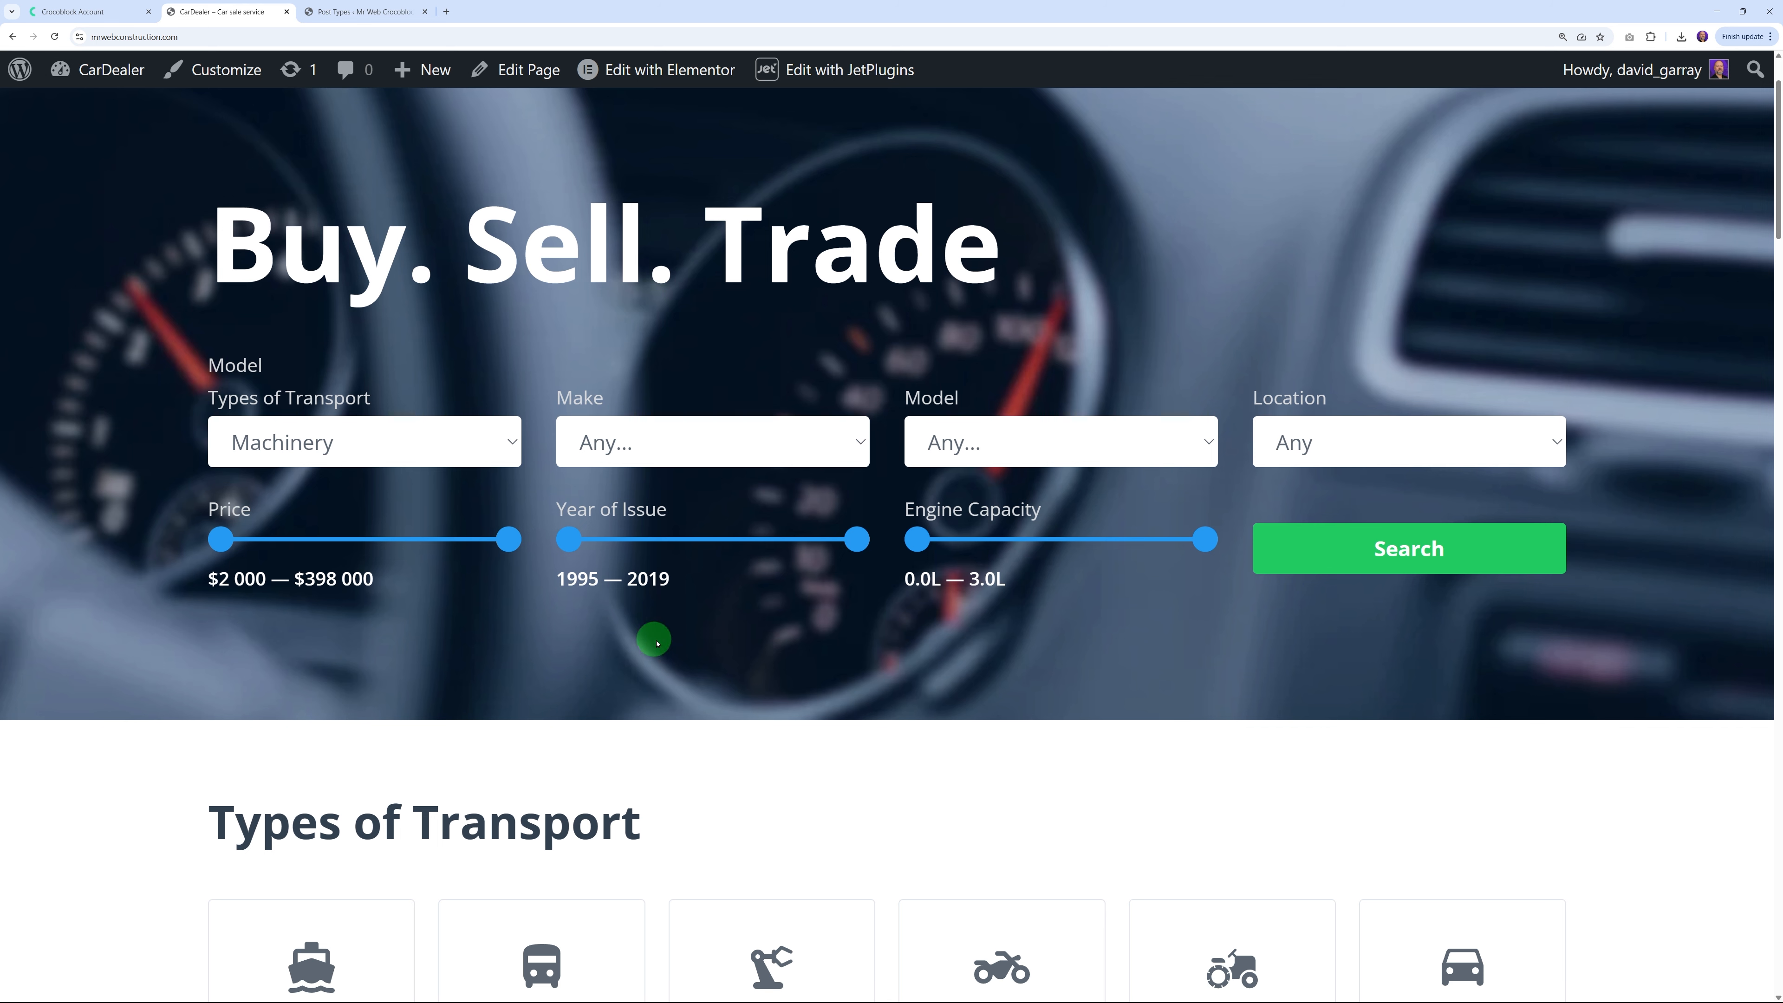
pyautogui.scroll(-5, 701, 581)
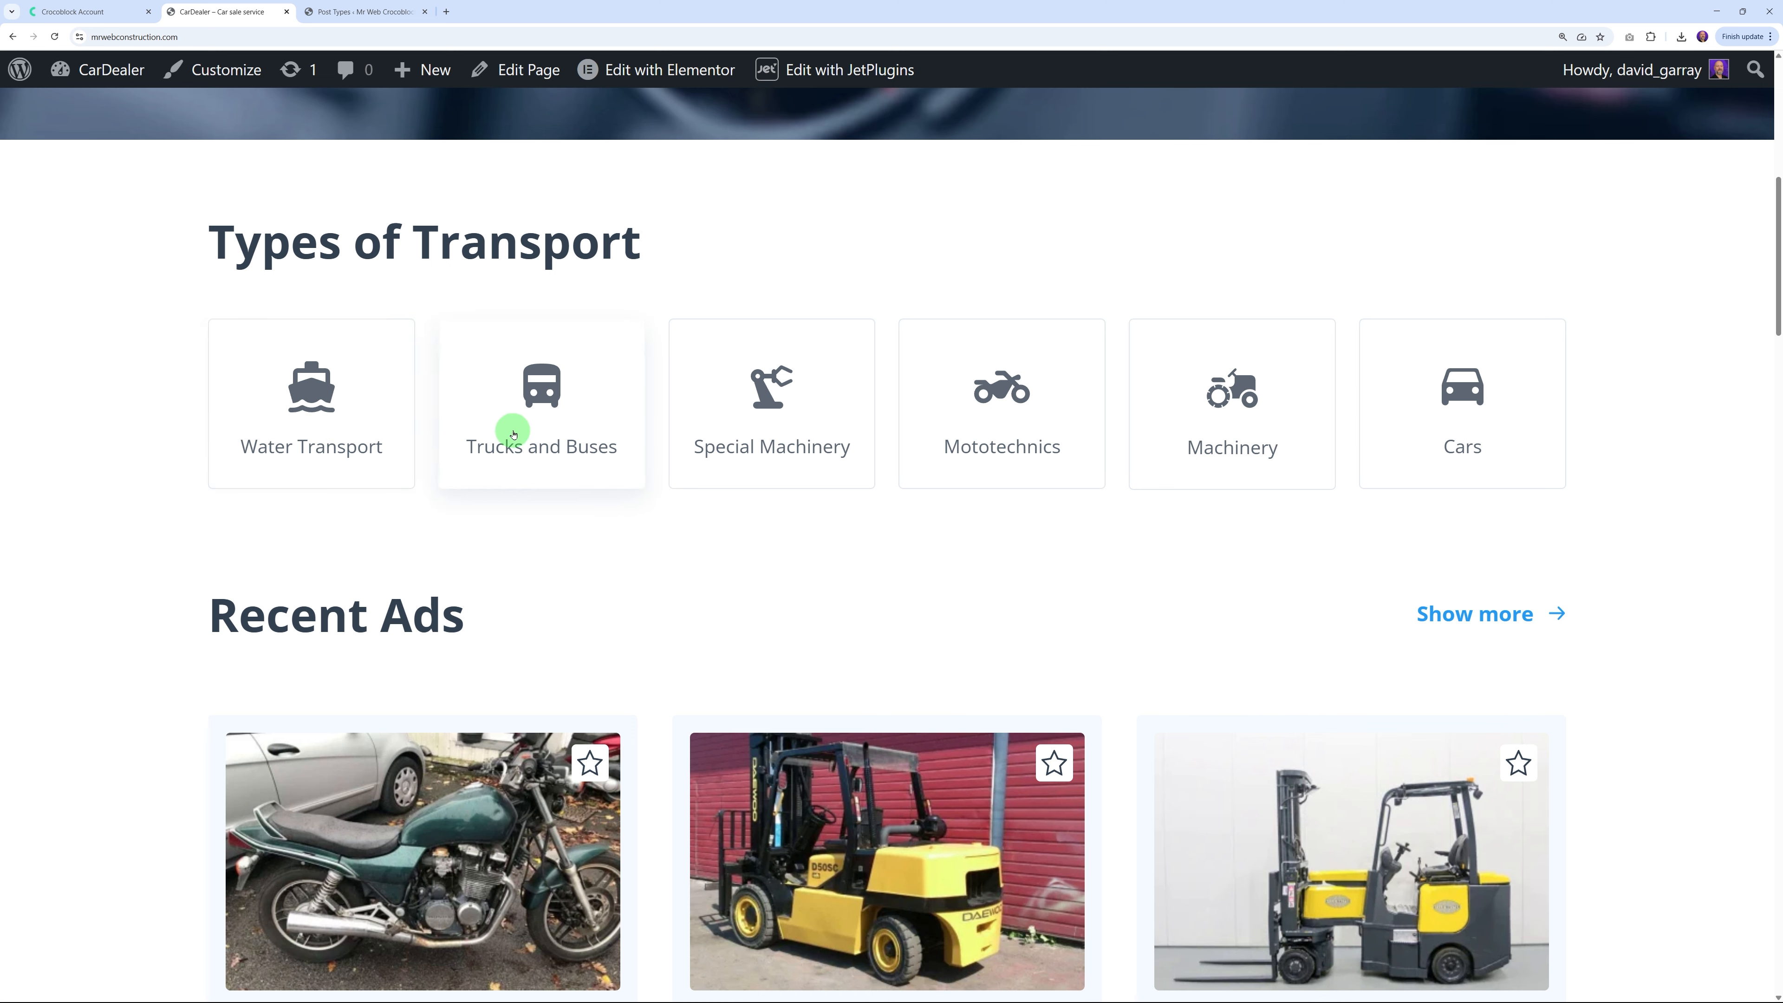
pyautogui.scroll(-4, 1615, 422)
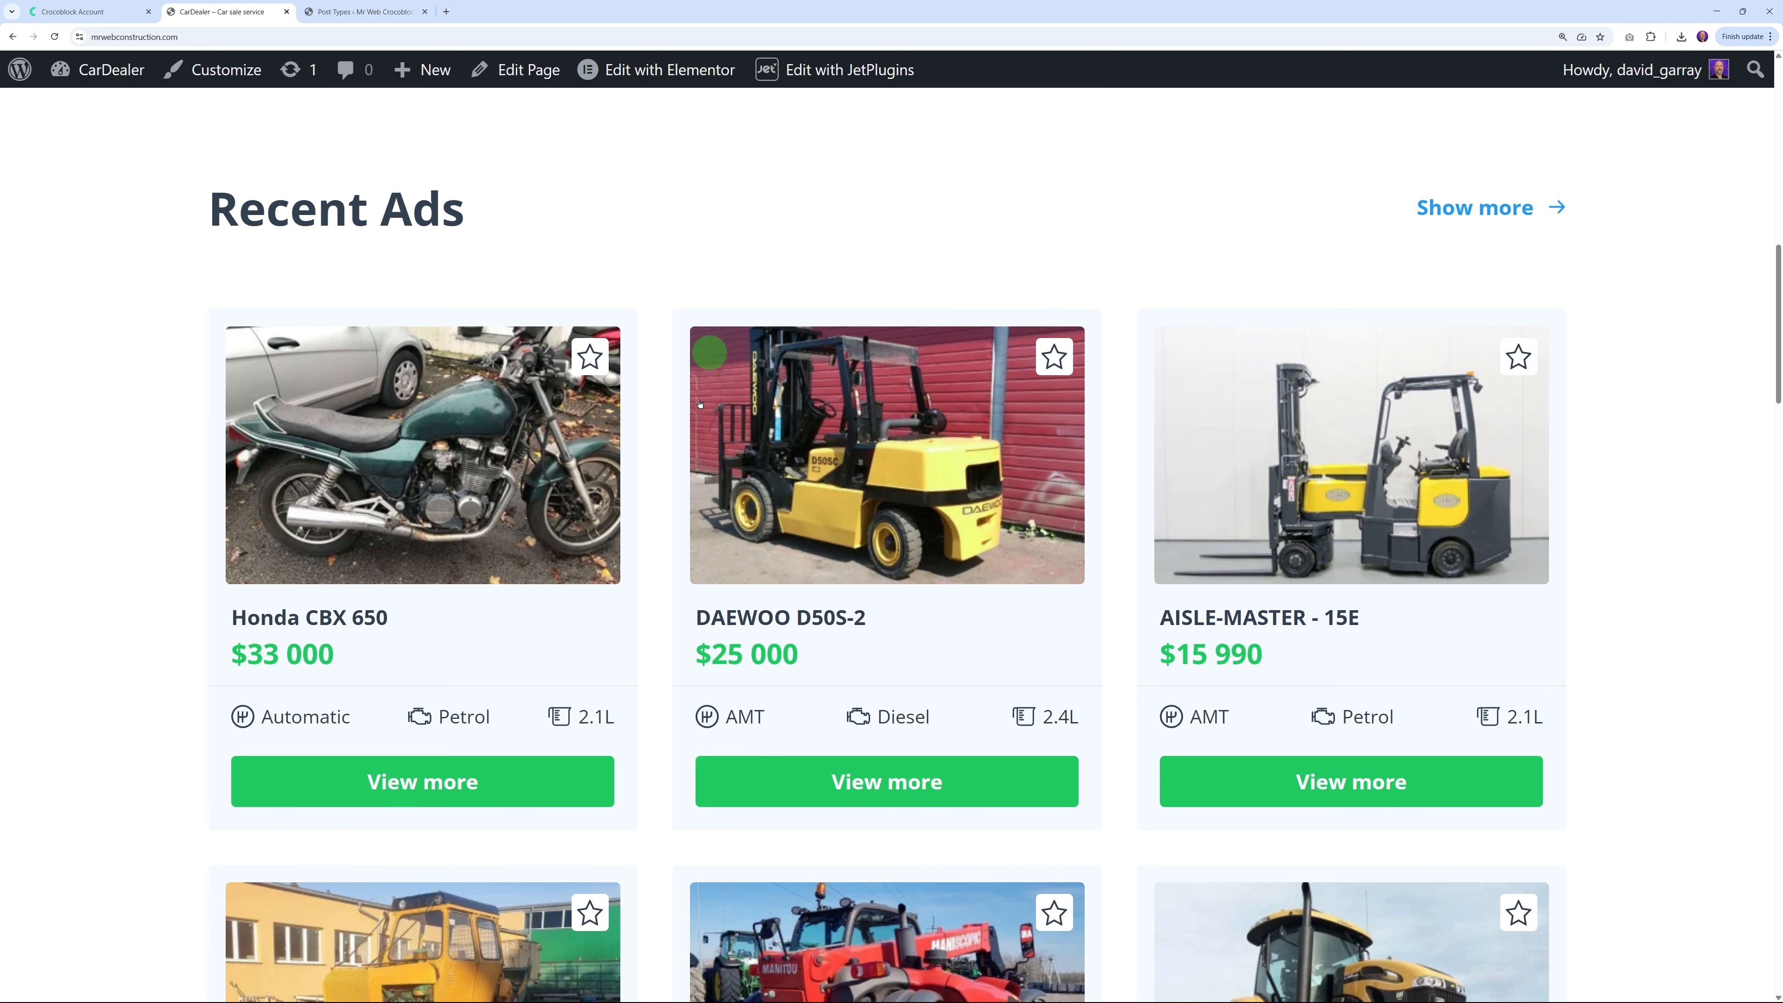
pyautogui.scroll(-14, 1004, 626)
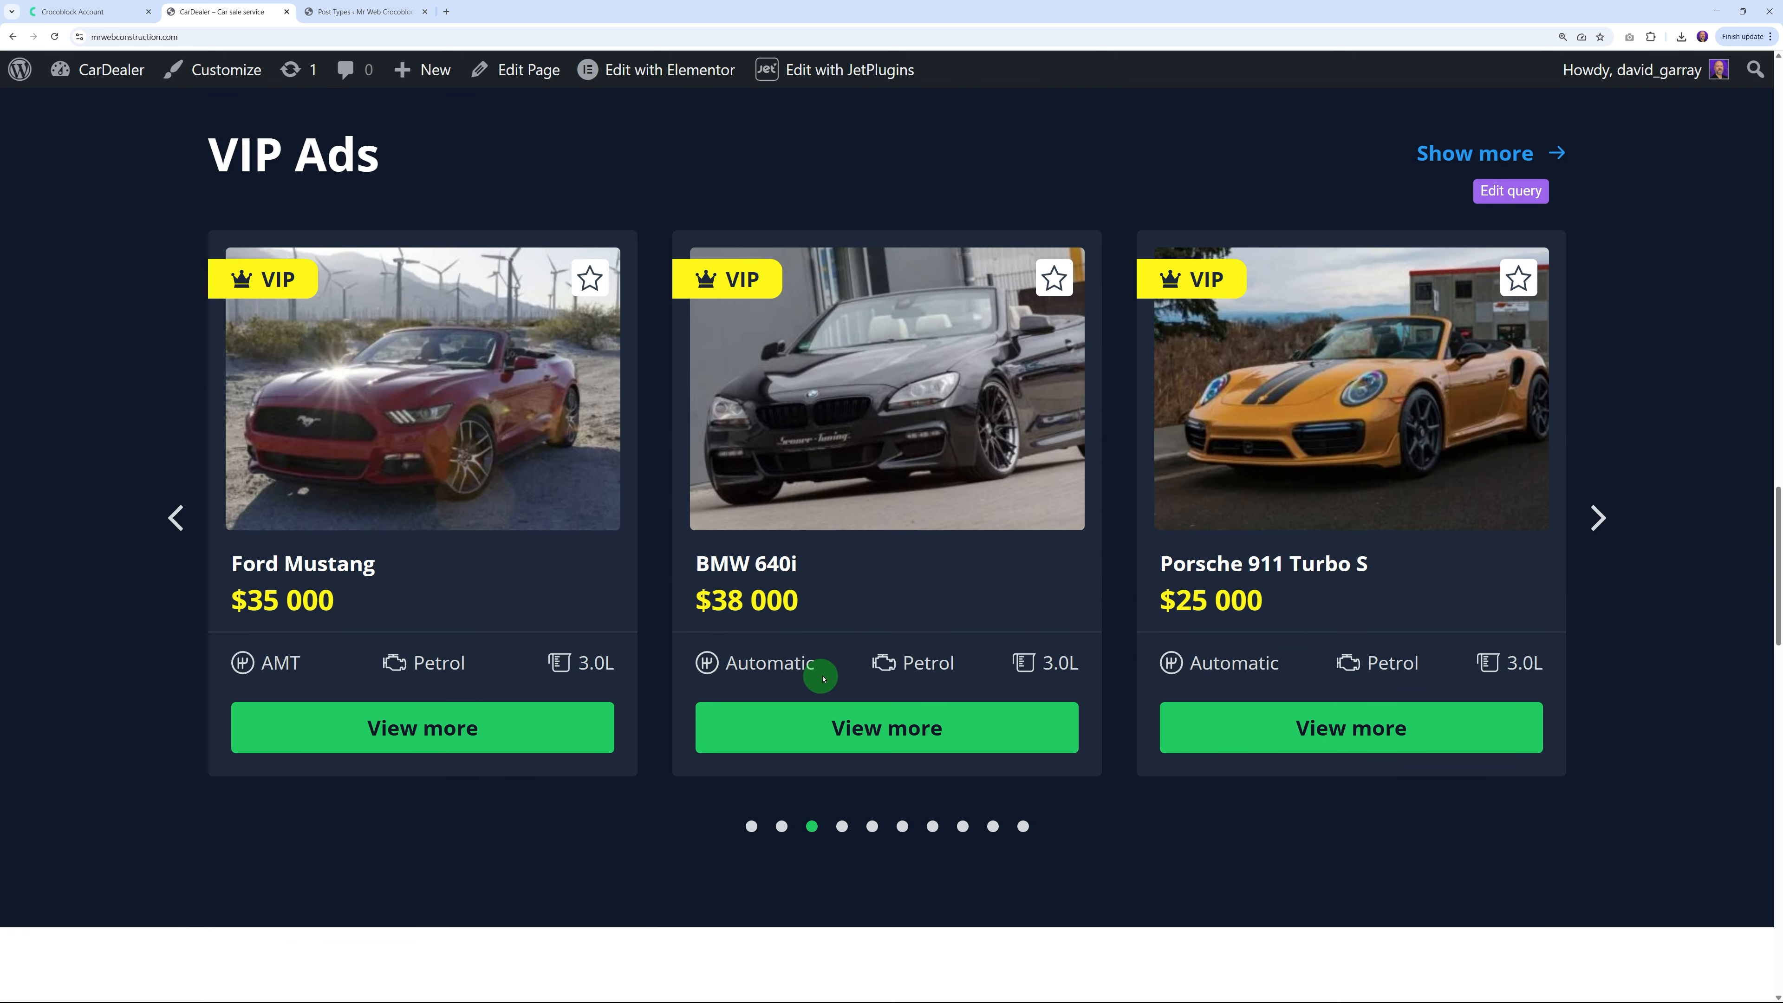
pyautogui.scroll(-8, 816, 669)
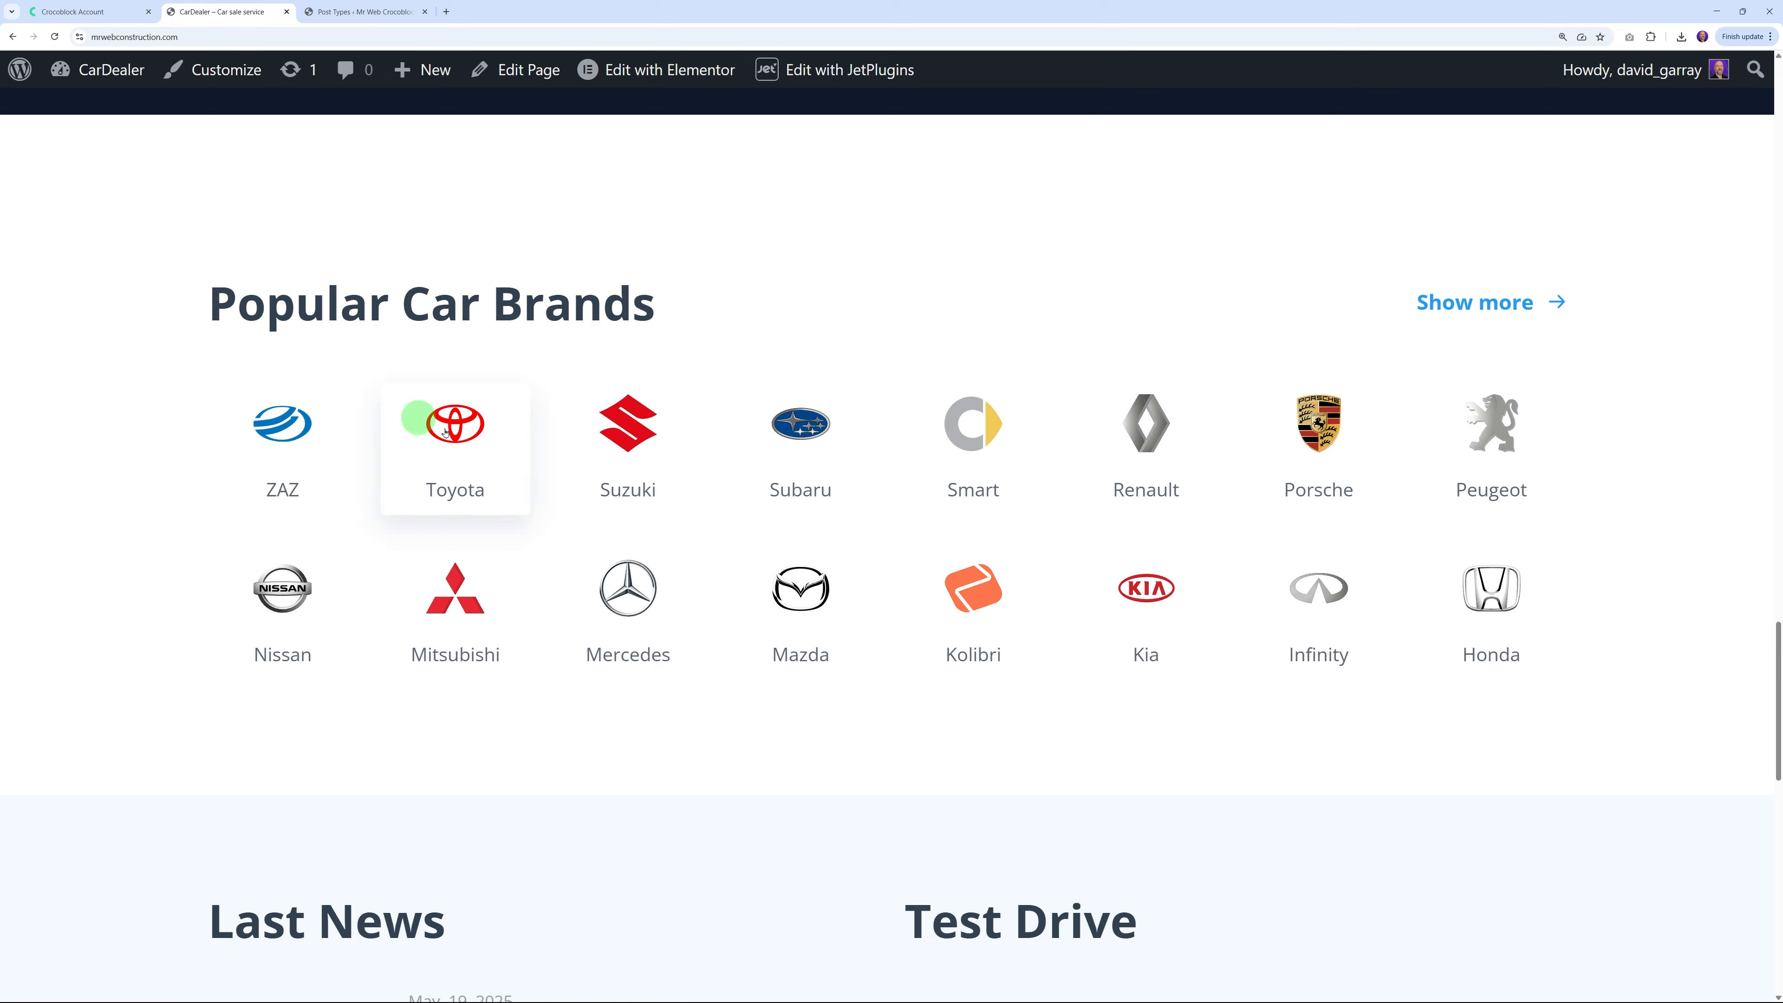
pyautogui.scroll(-3, 1567, 710)
pyautogui.scroll(18, 1712, 665)
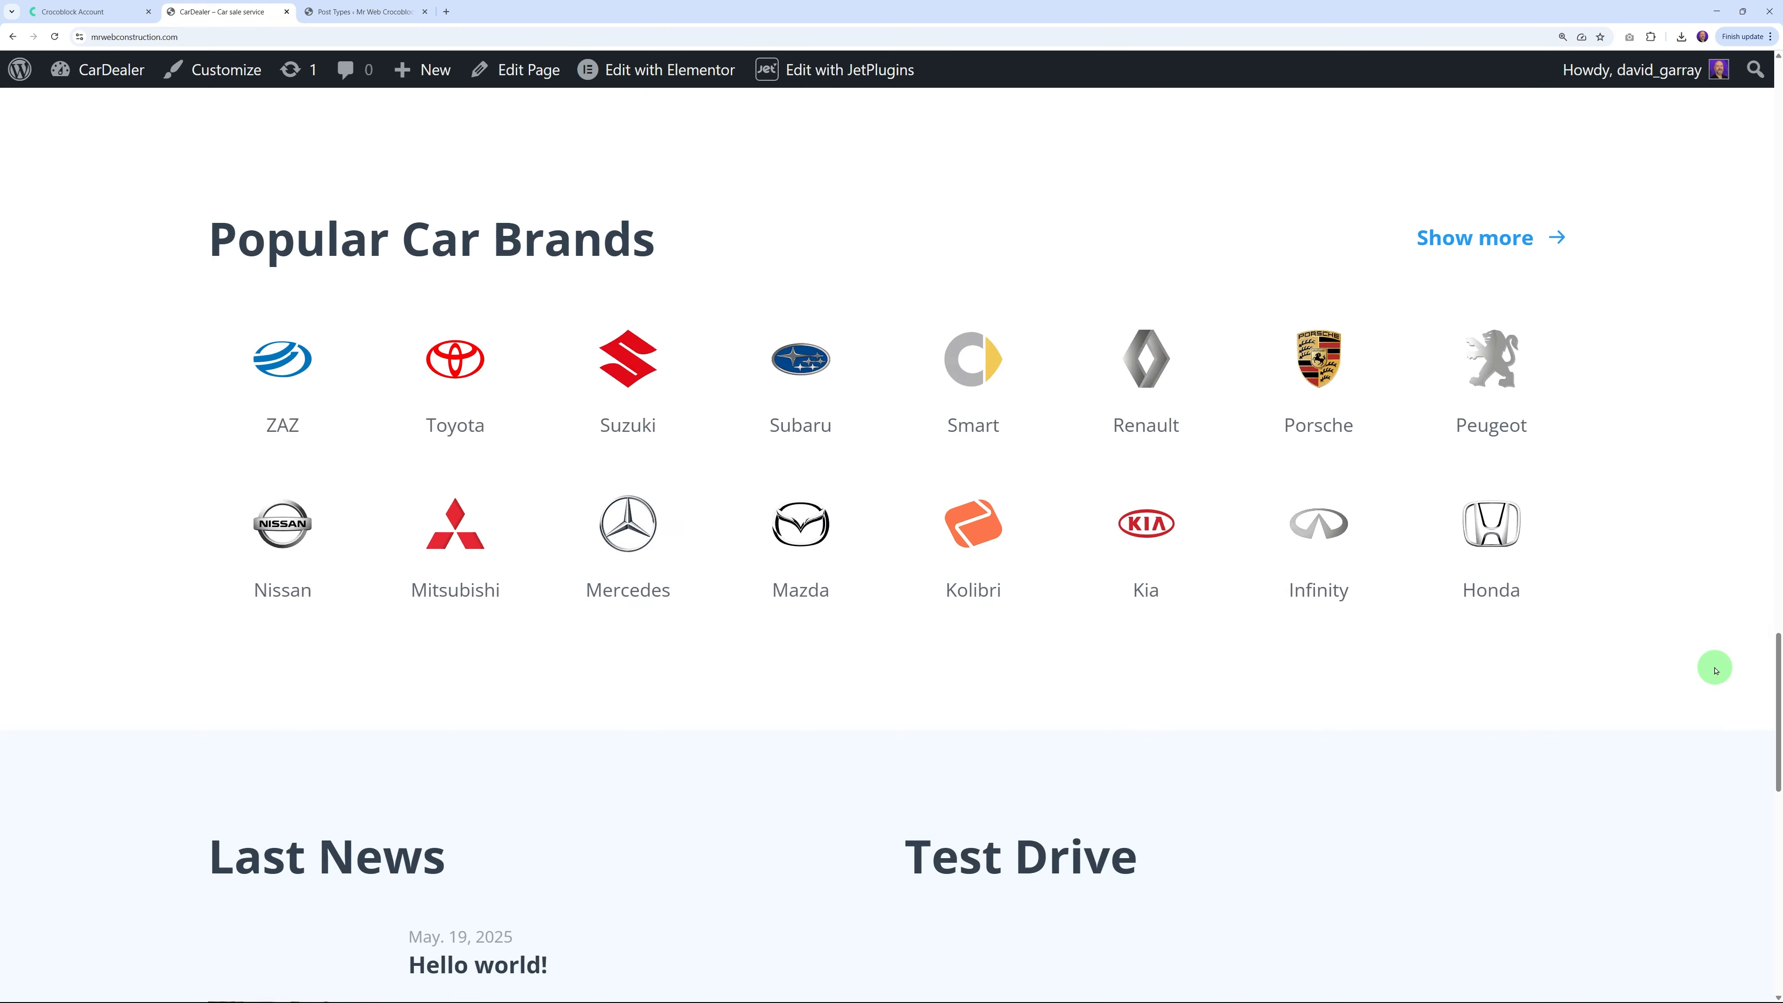
pyautogui.scroll(-5, 1712, 665)
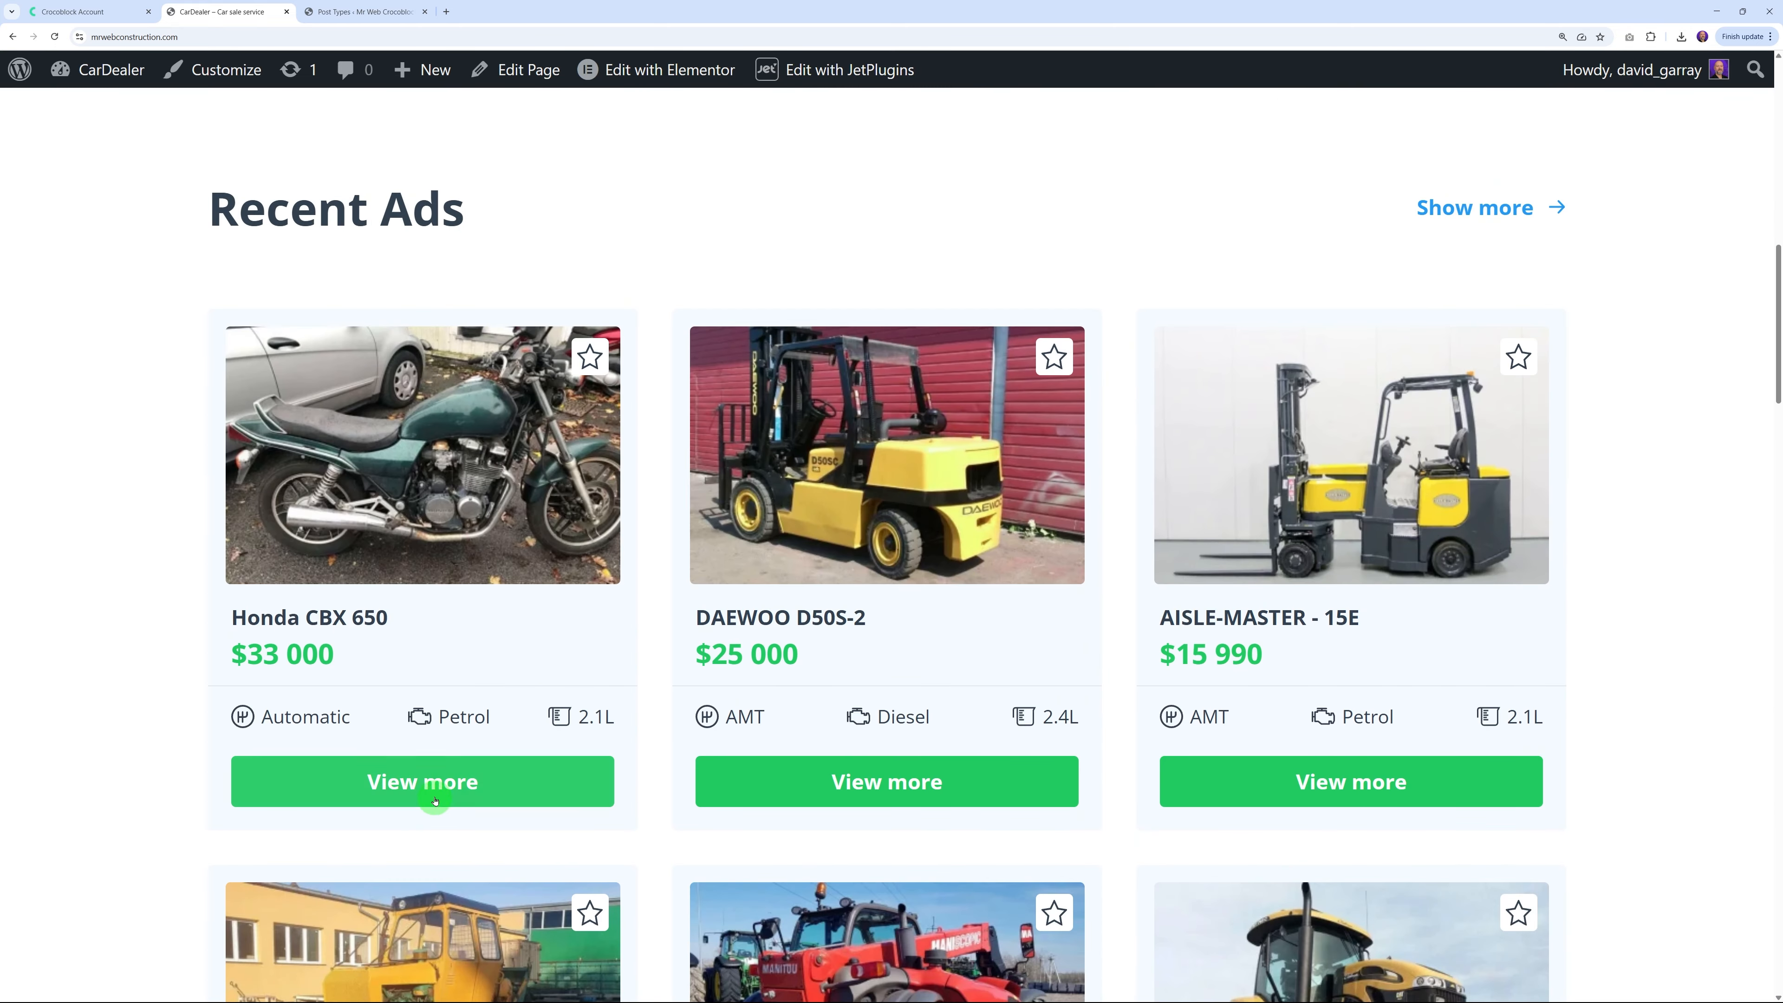
# Open the Honda CBX 650 ad from the recent ads and examine its parameters, description, auto options, seller details and similar ads
pyautogui.click(435, 792)
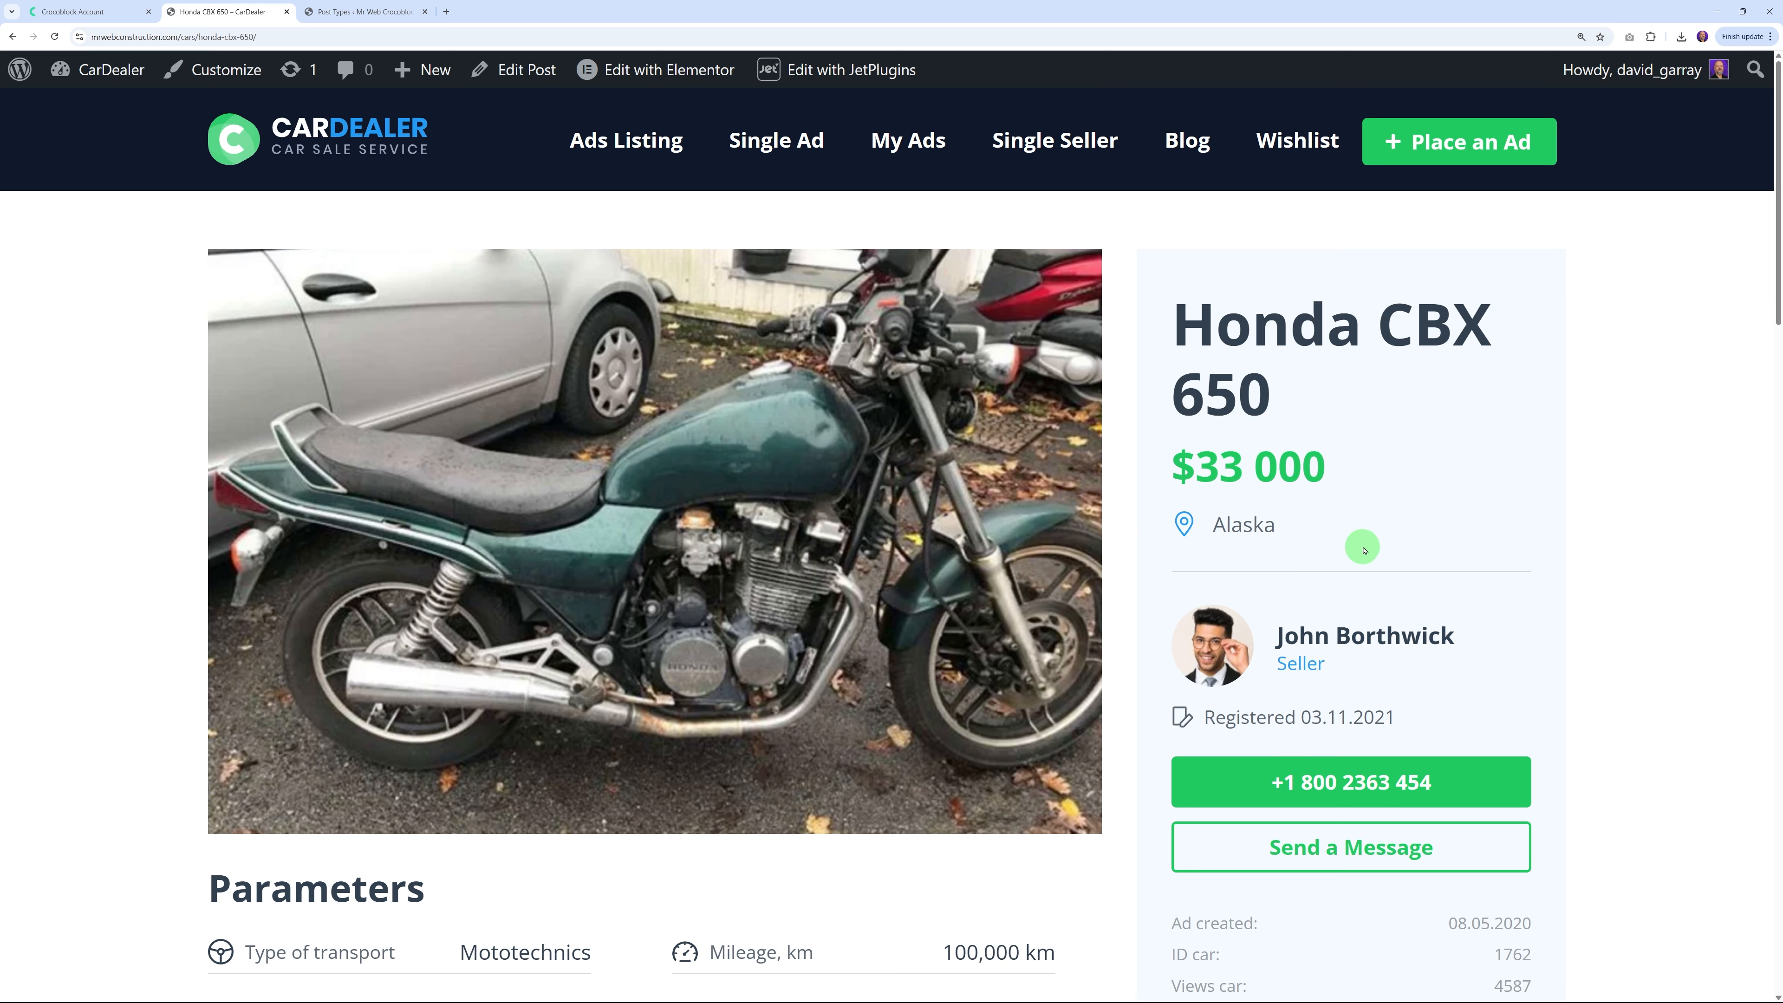
pyautogui.scroll(-6, 1481, 548)
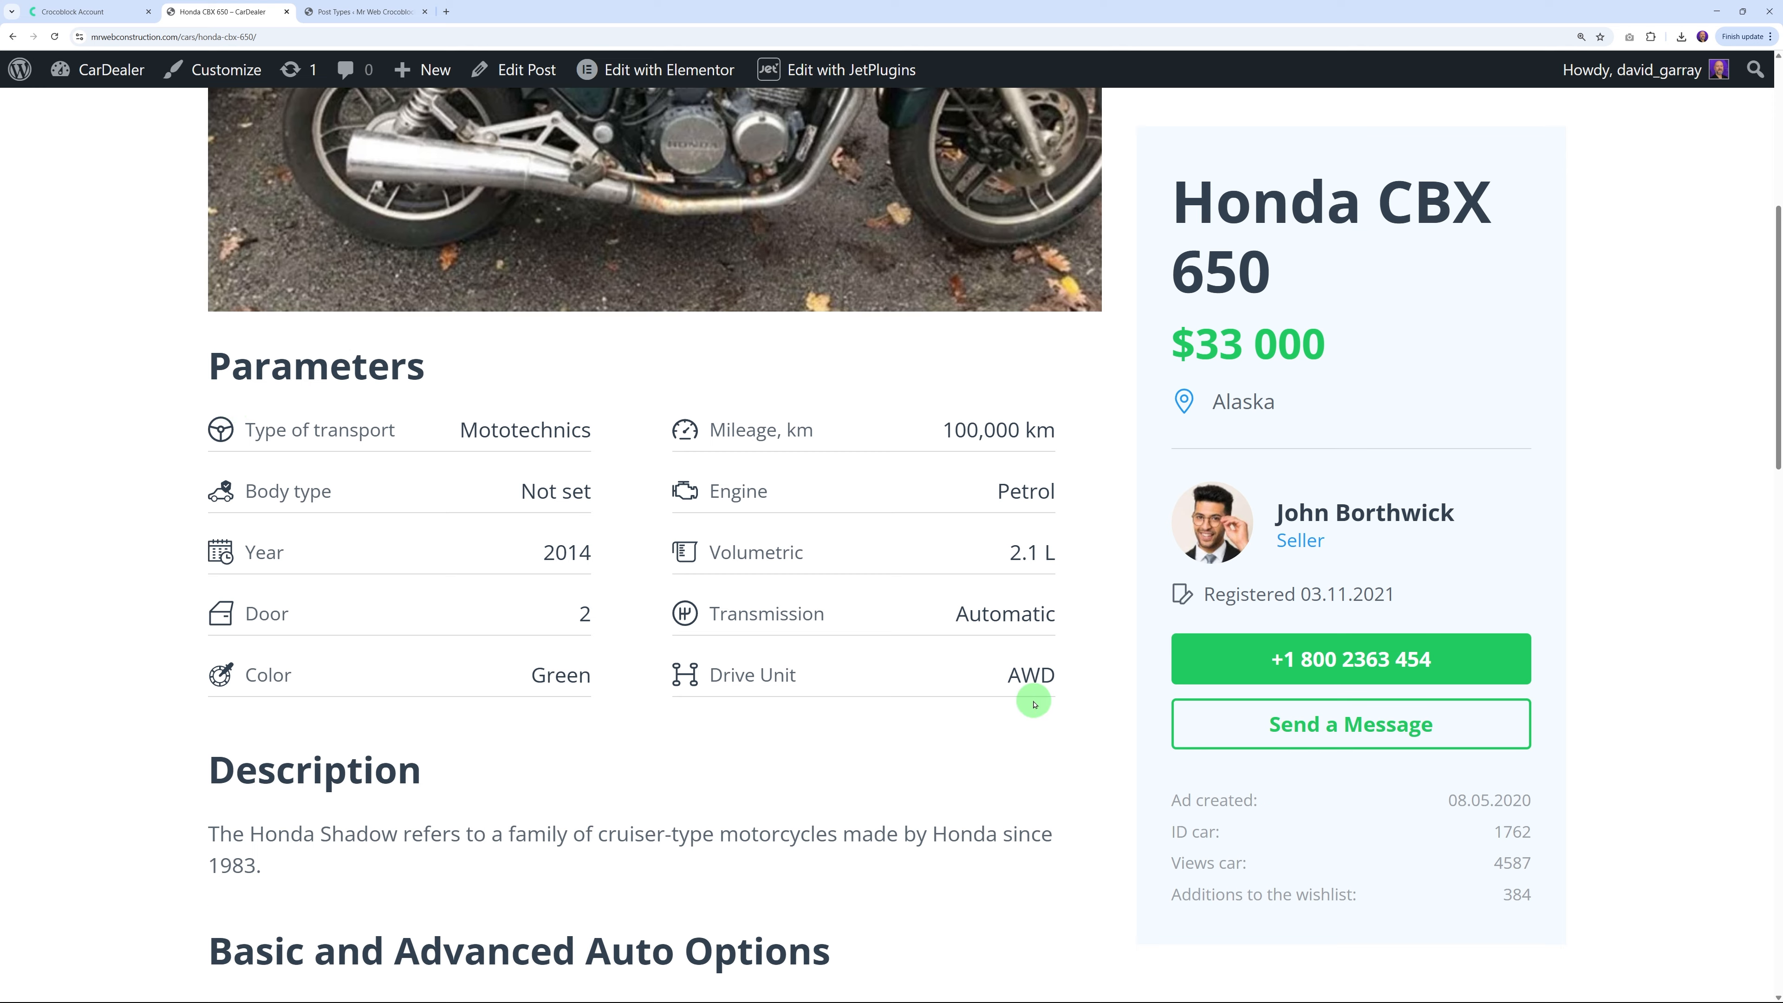
pyautogui.scroll(-3, 398, 540)
pyautogui.scroll(-3, 856, 604)
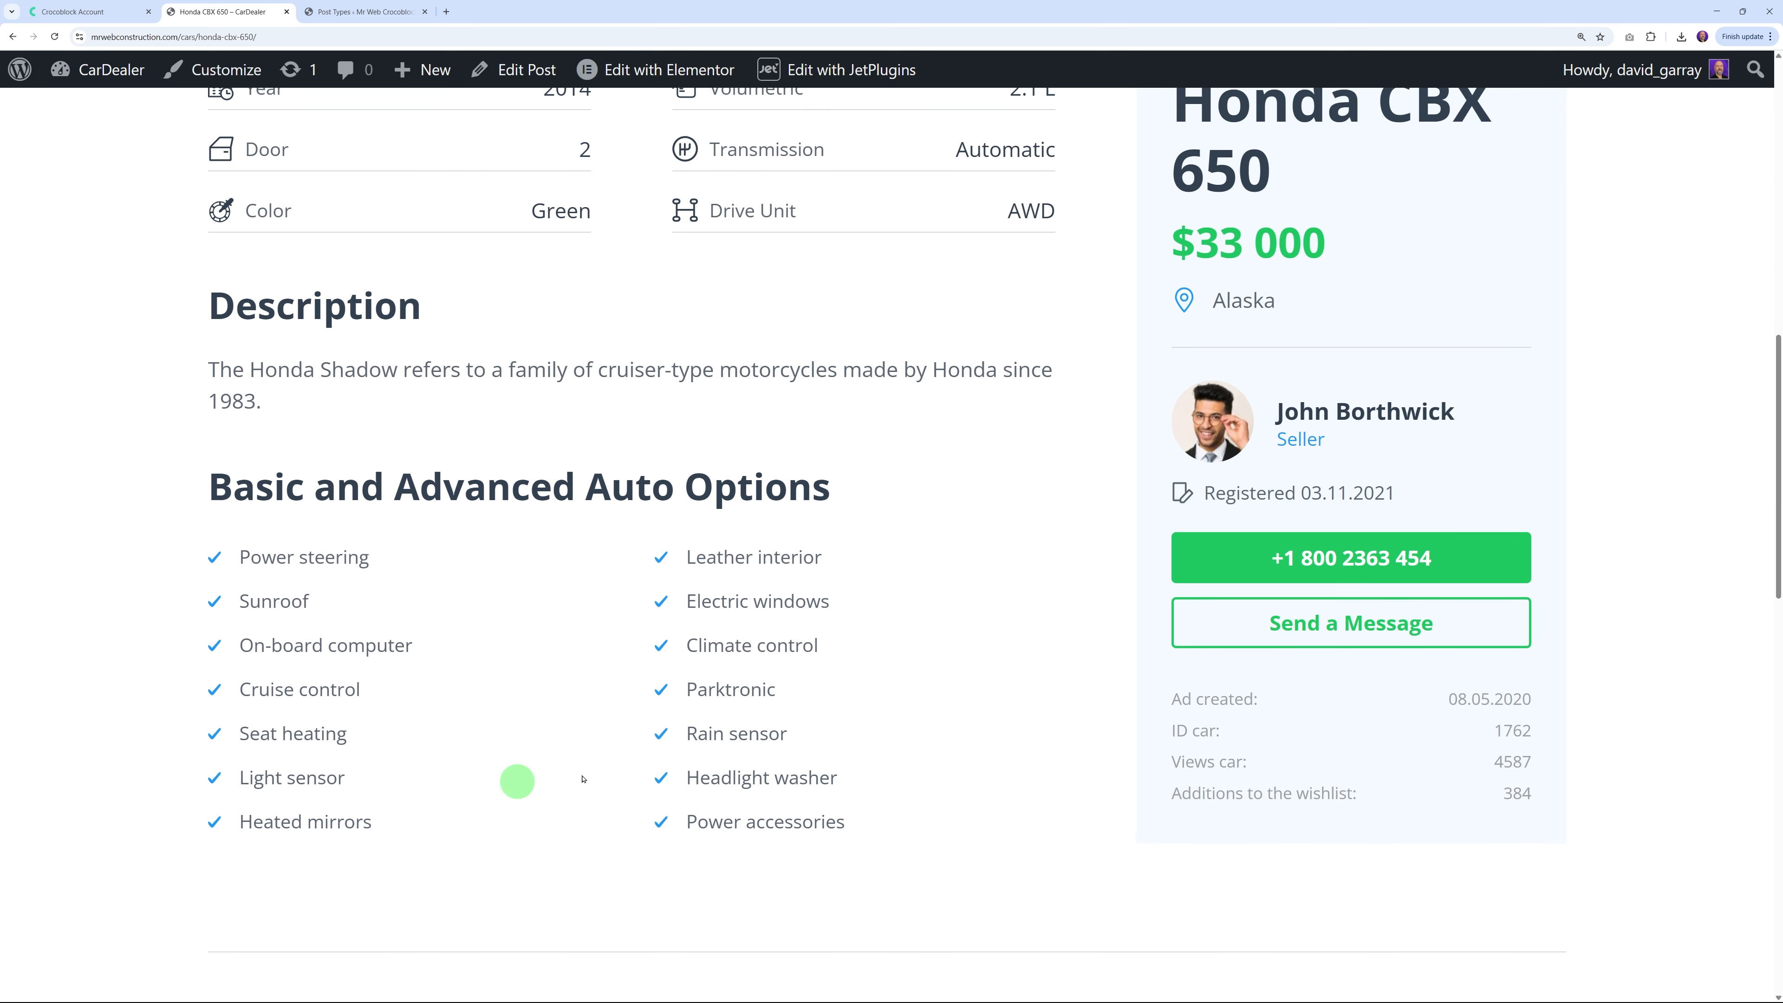
pyautogui.scroll(3, 772, 766)
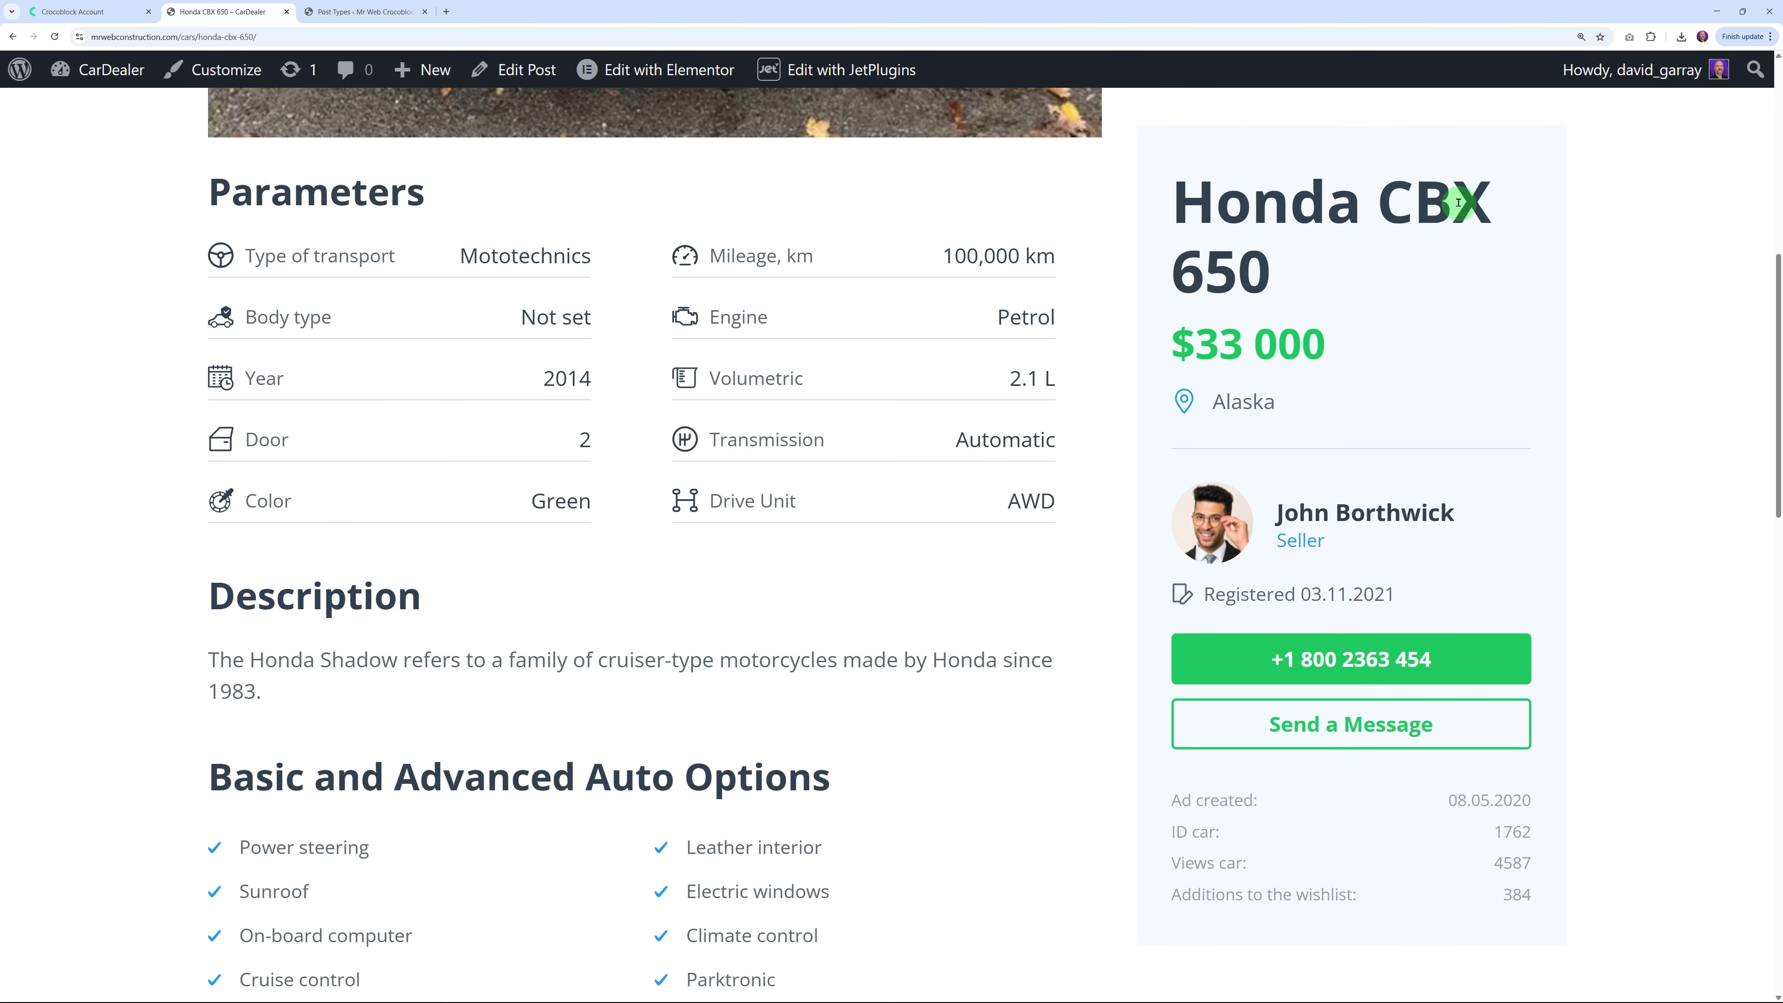
pyautogui.scroll(-5, 1145, 832)
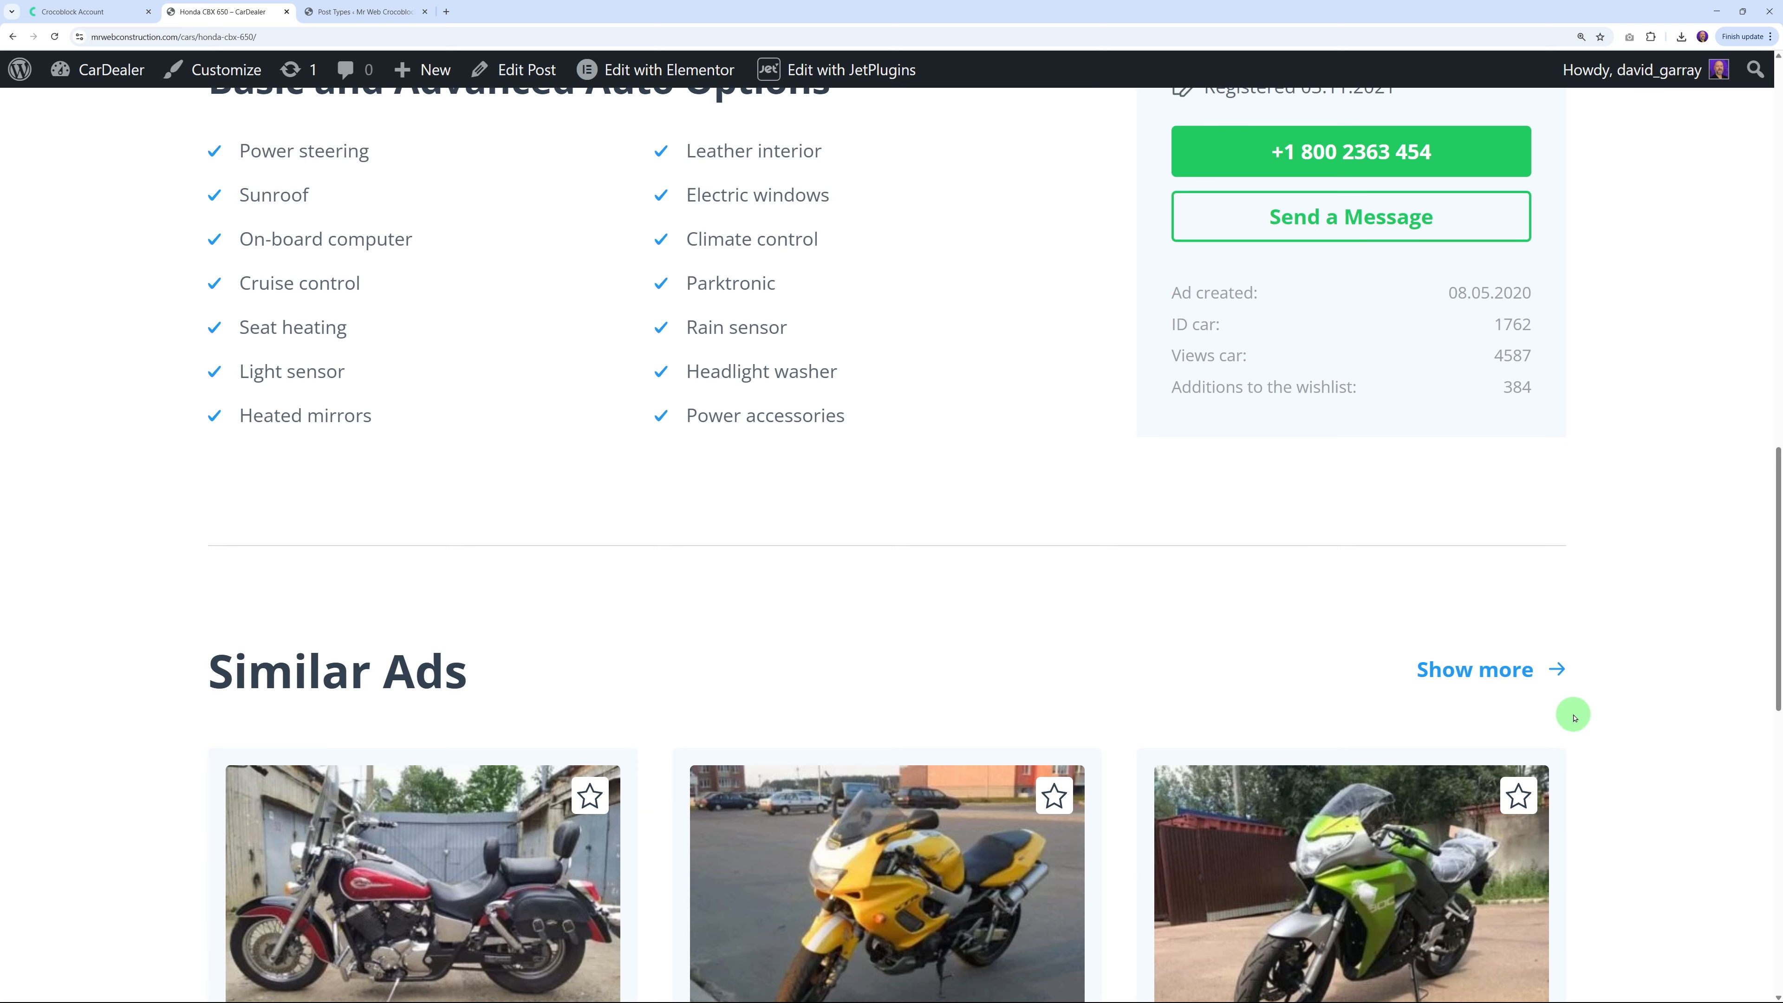
pyautogui.scroll(5, 1595, 712)
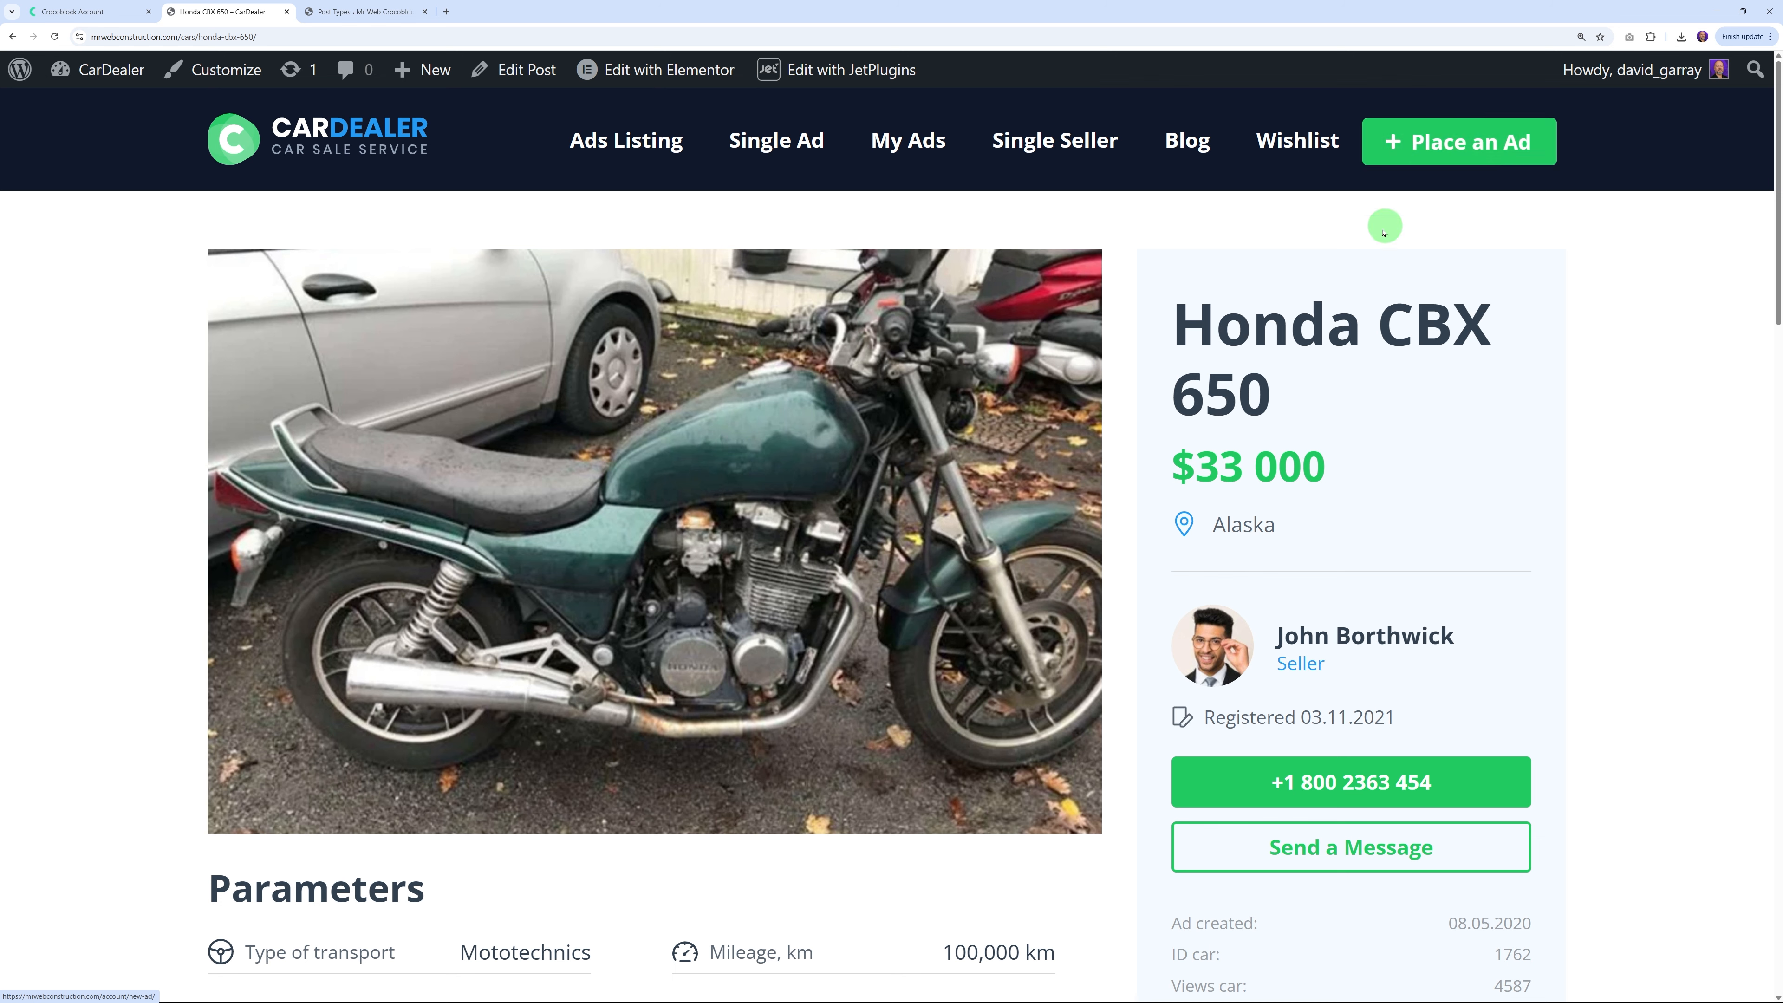
pyautogui.click(1443, 168)
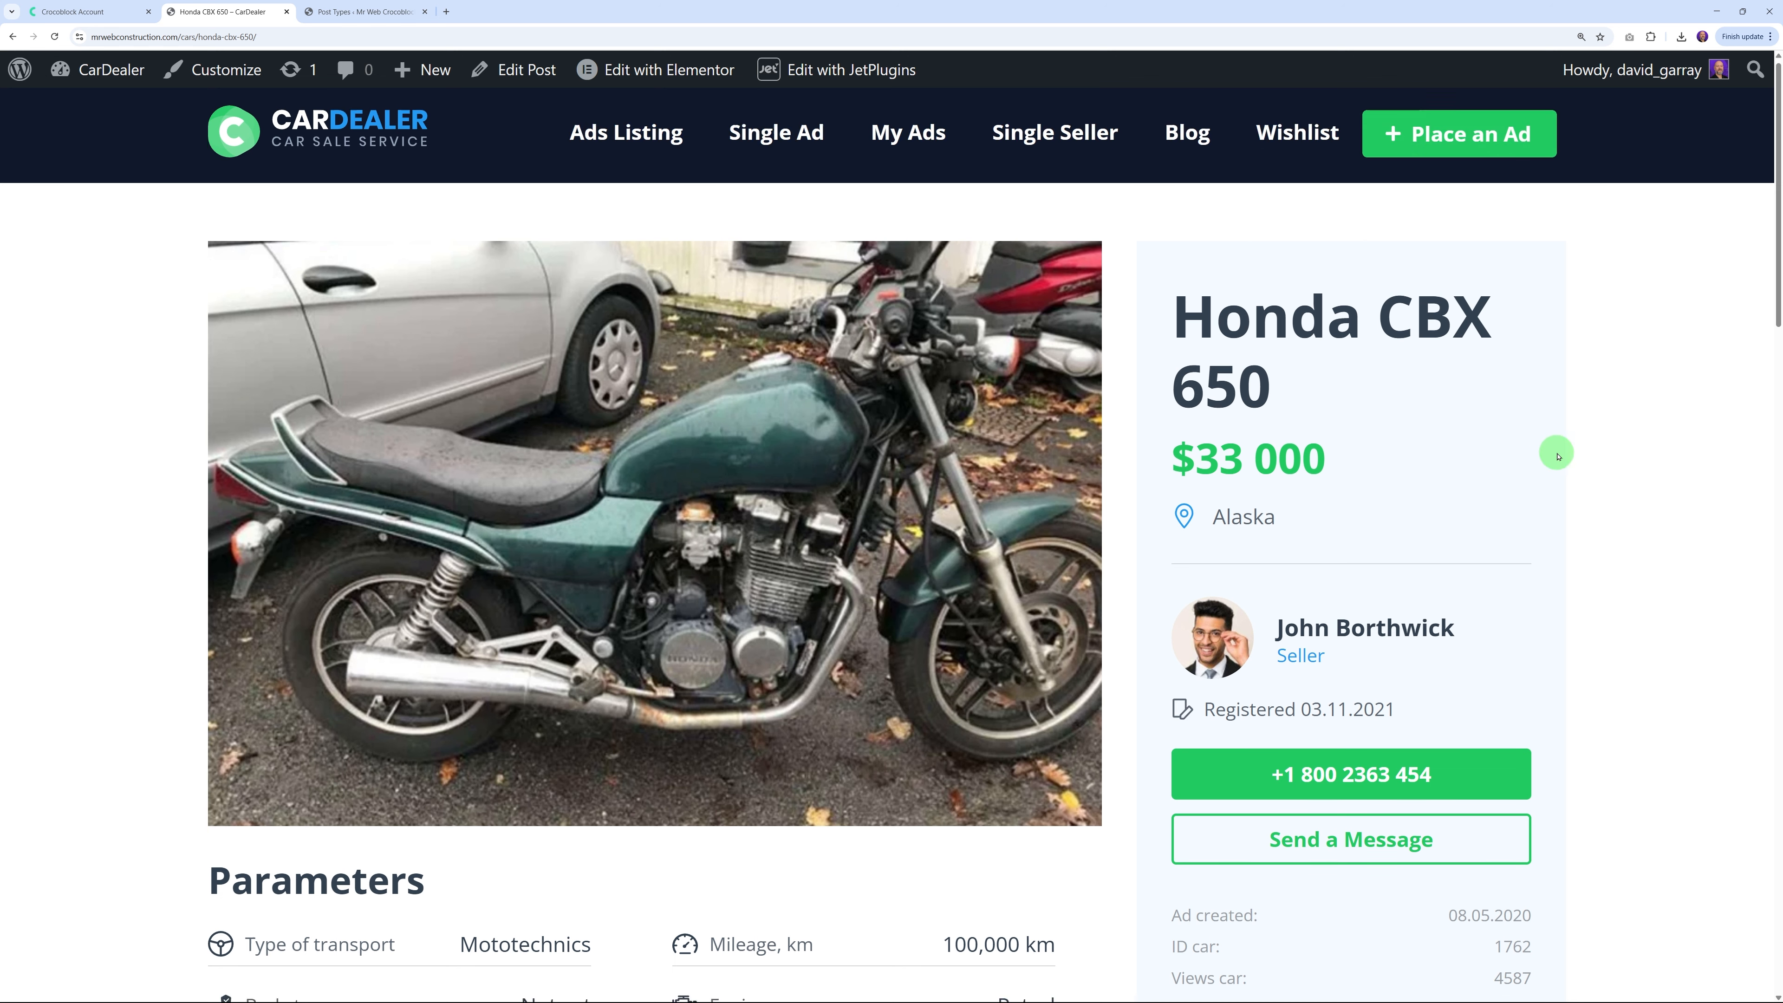
pyautogui.scroll(-20, 1557, 451)
pyautogui.click(1631, 532)
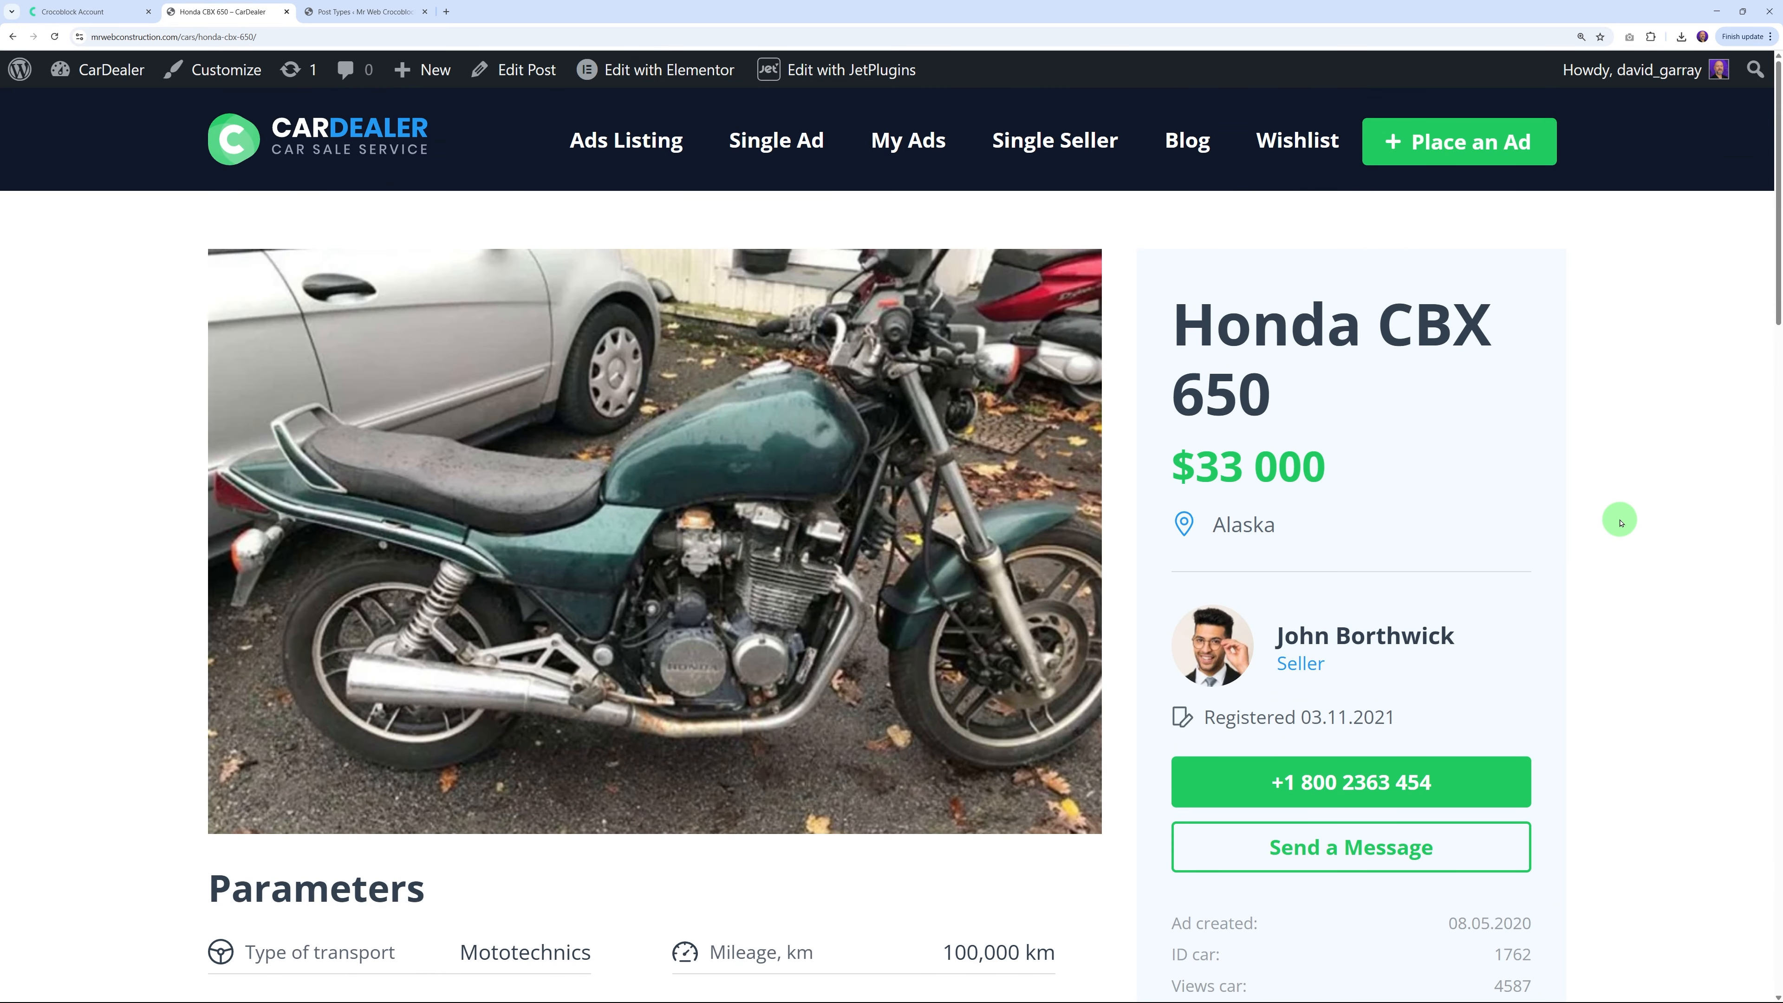
# Return to the CarDealer demo homepage and look over its transport types and recent ads
pyautogui.click(375, 152)
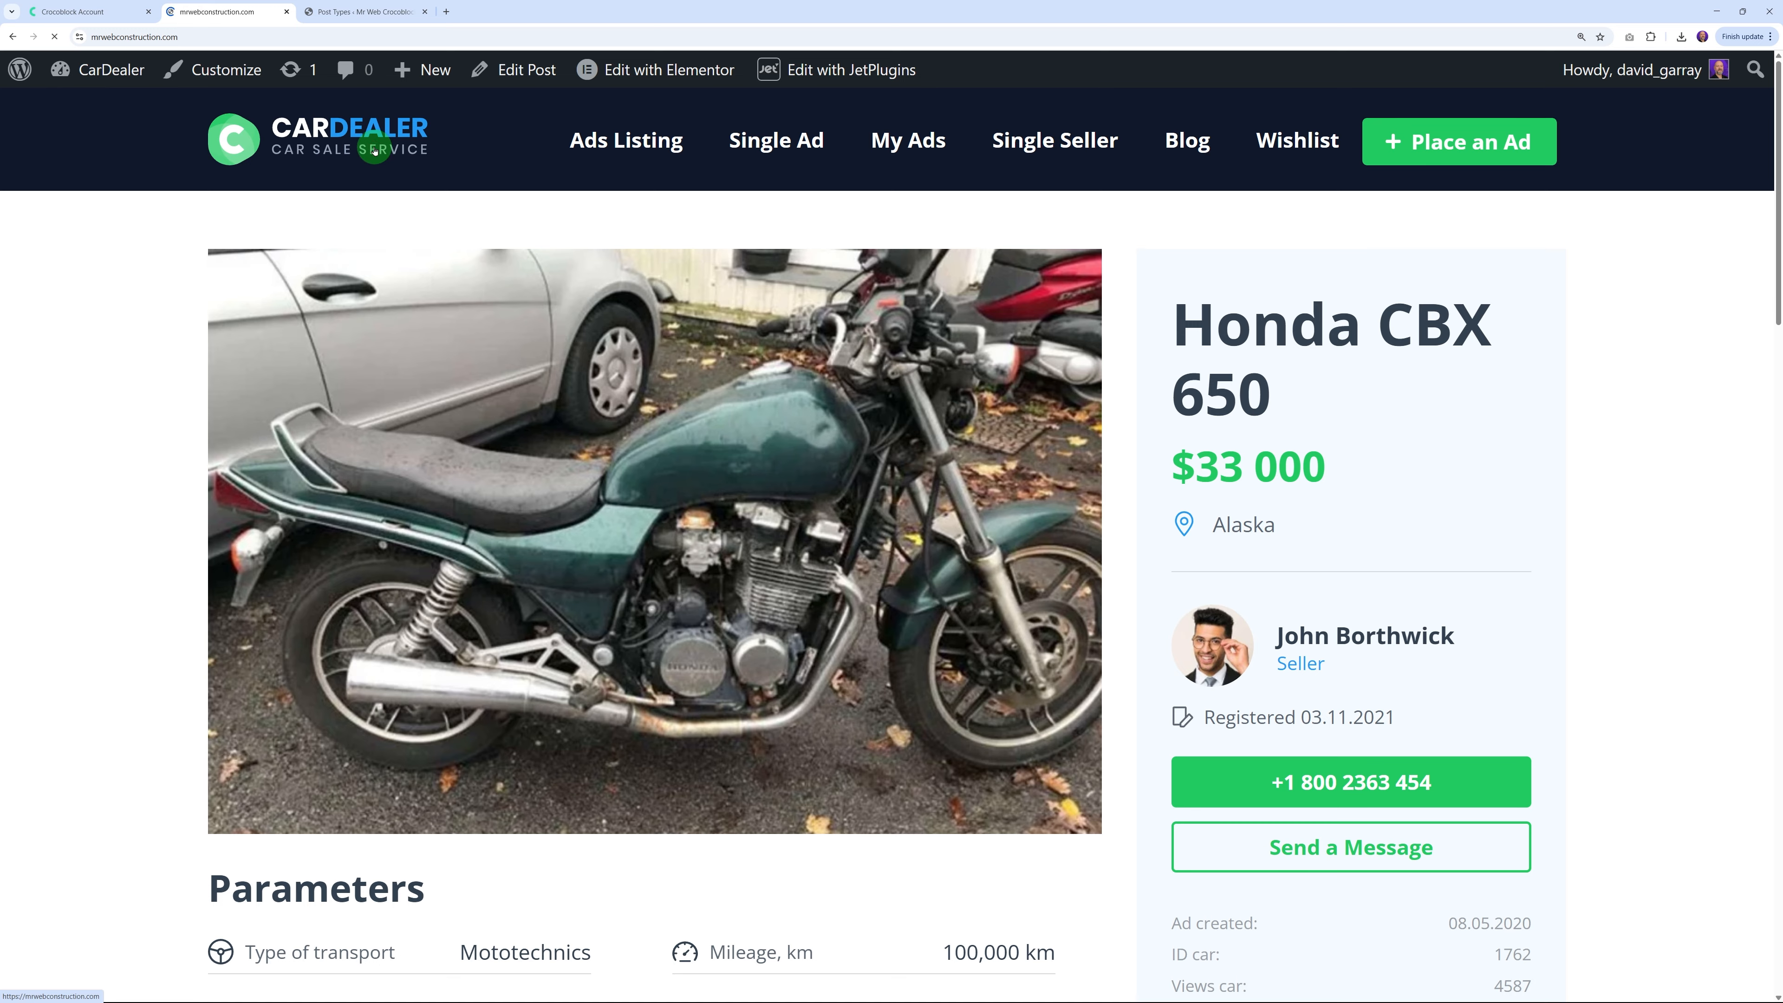
pyautogui.scroll(-6, 1660, 426)
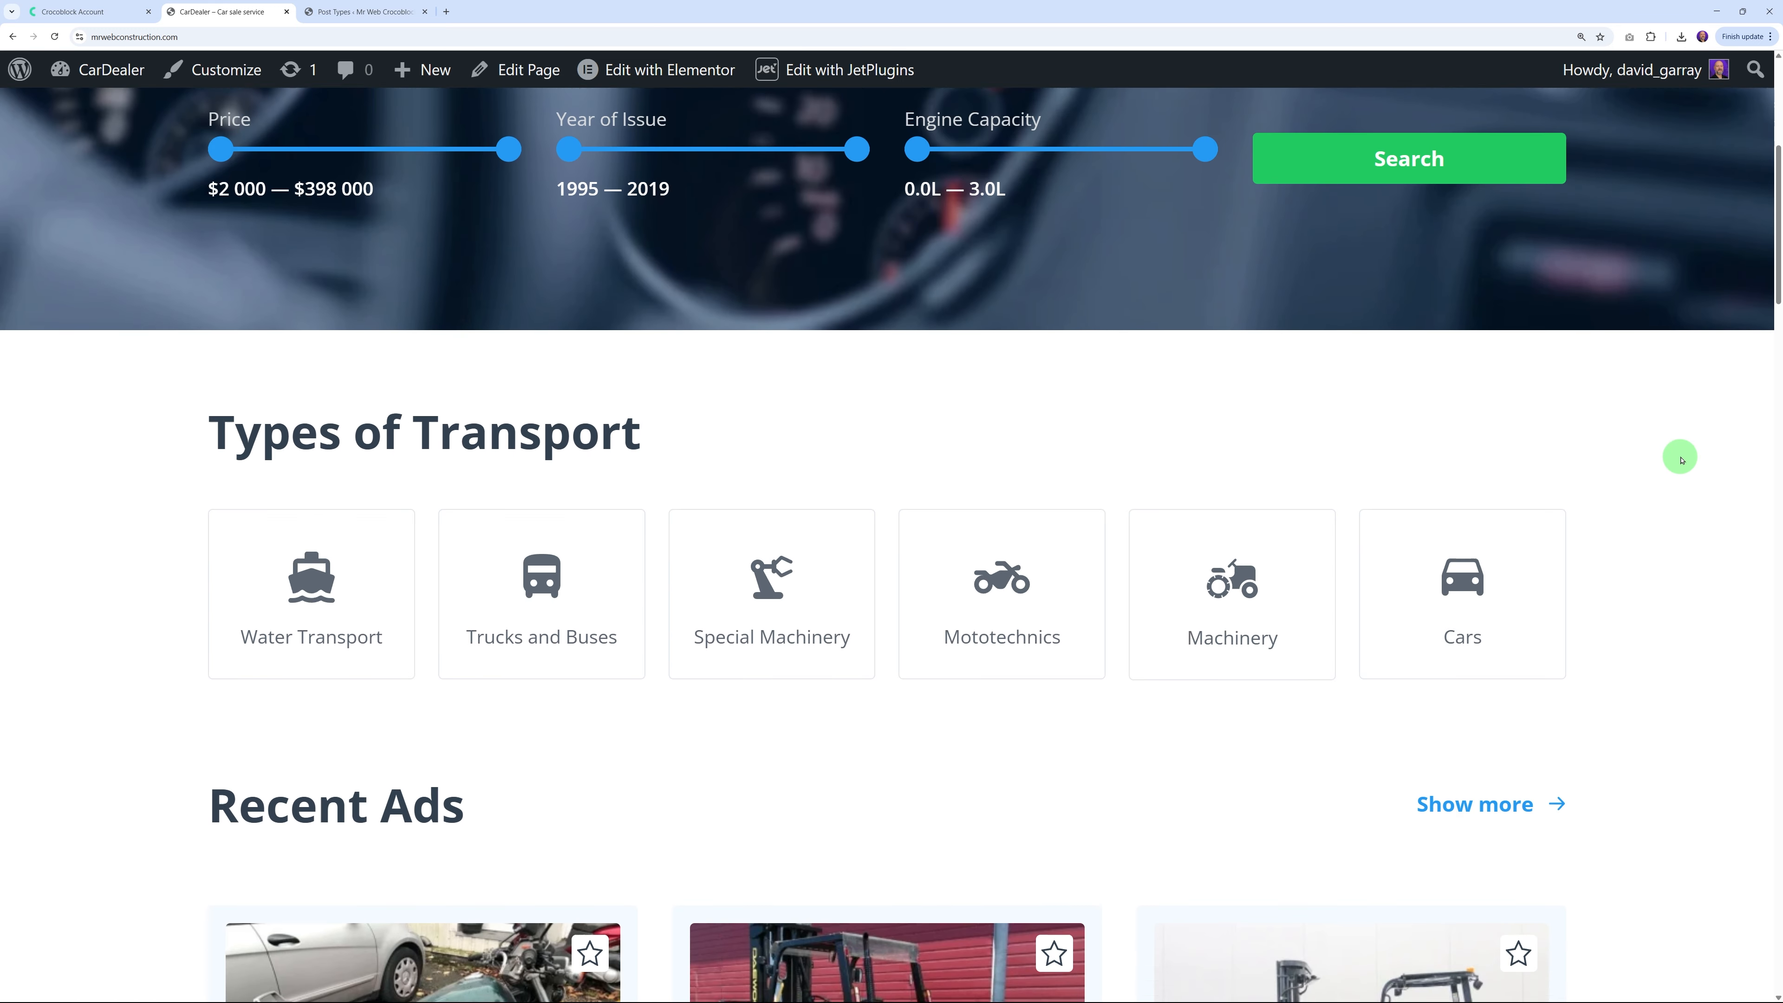
pyautogui.scroll(-3, 1636, 467)
pyautogui.scroll(3, 585, 518)
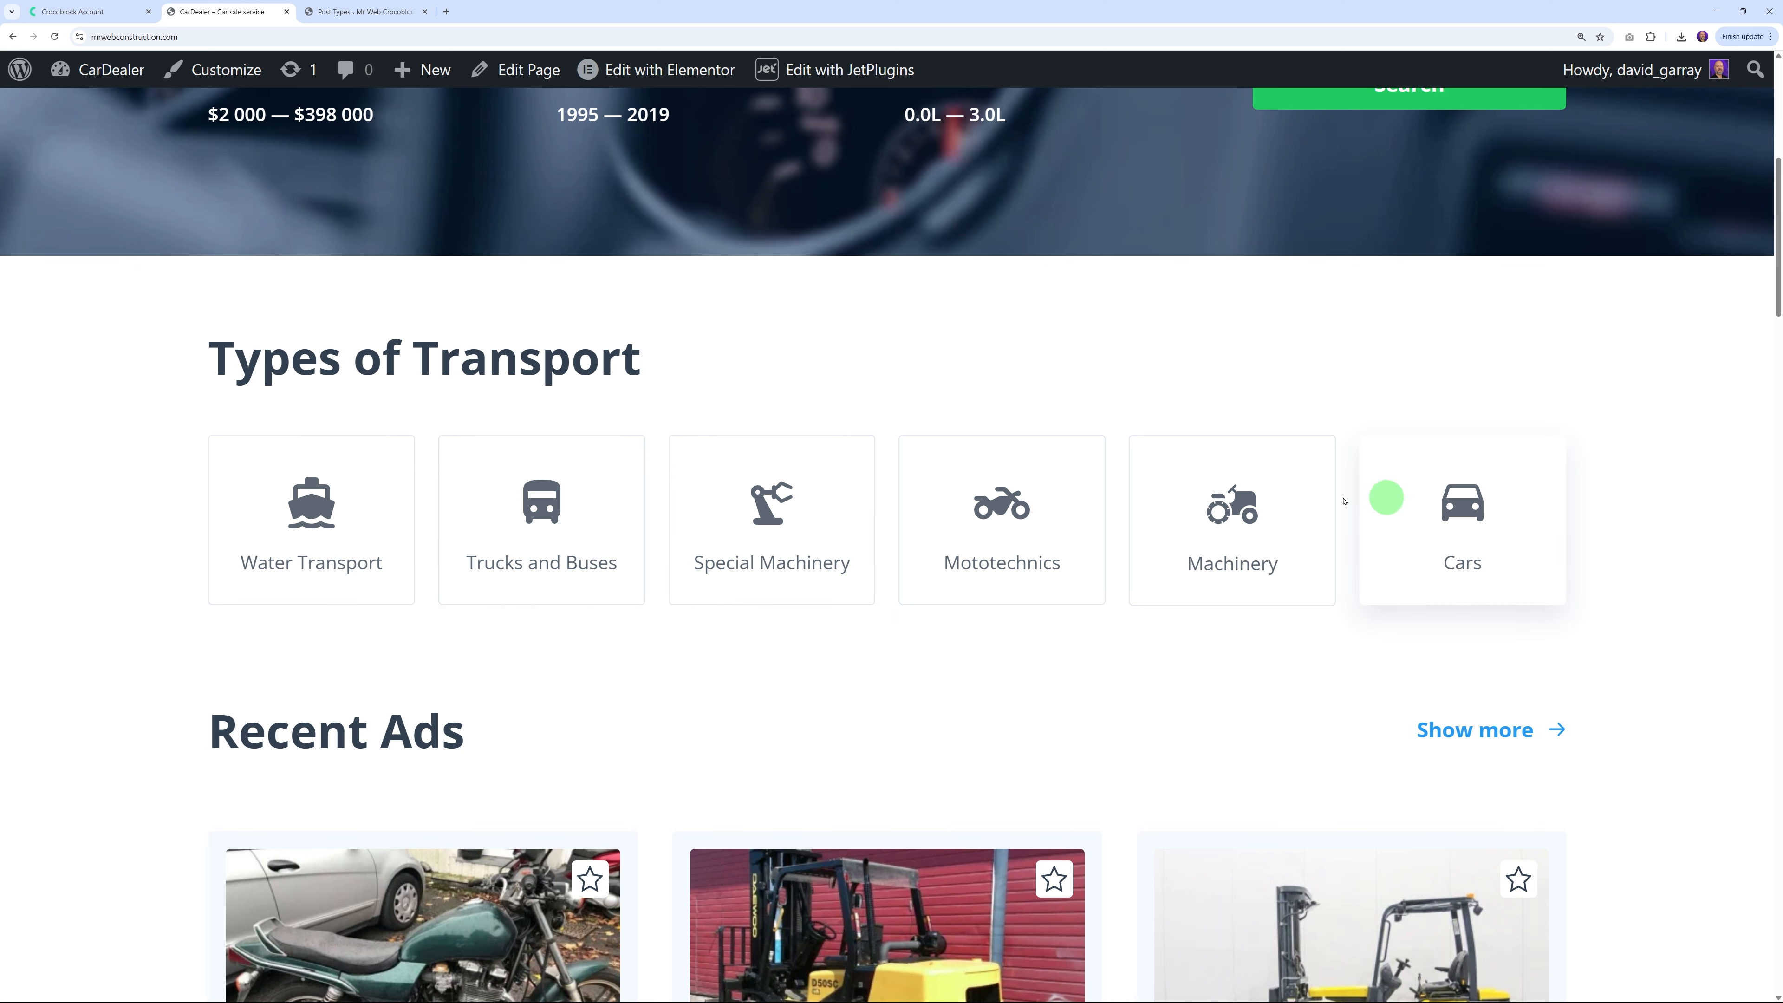
# Go back to the custom post types list in the Mr Web Crocoblock admin and start a new post type named Ads
pyautogui.click(337, 12)
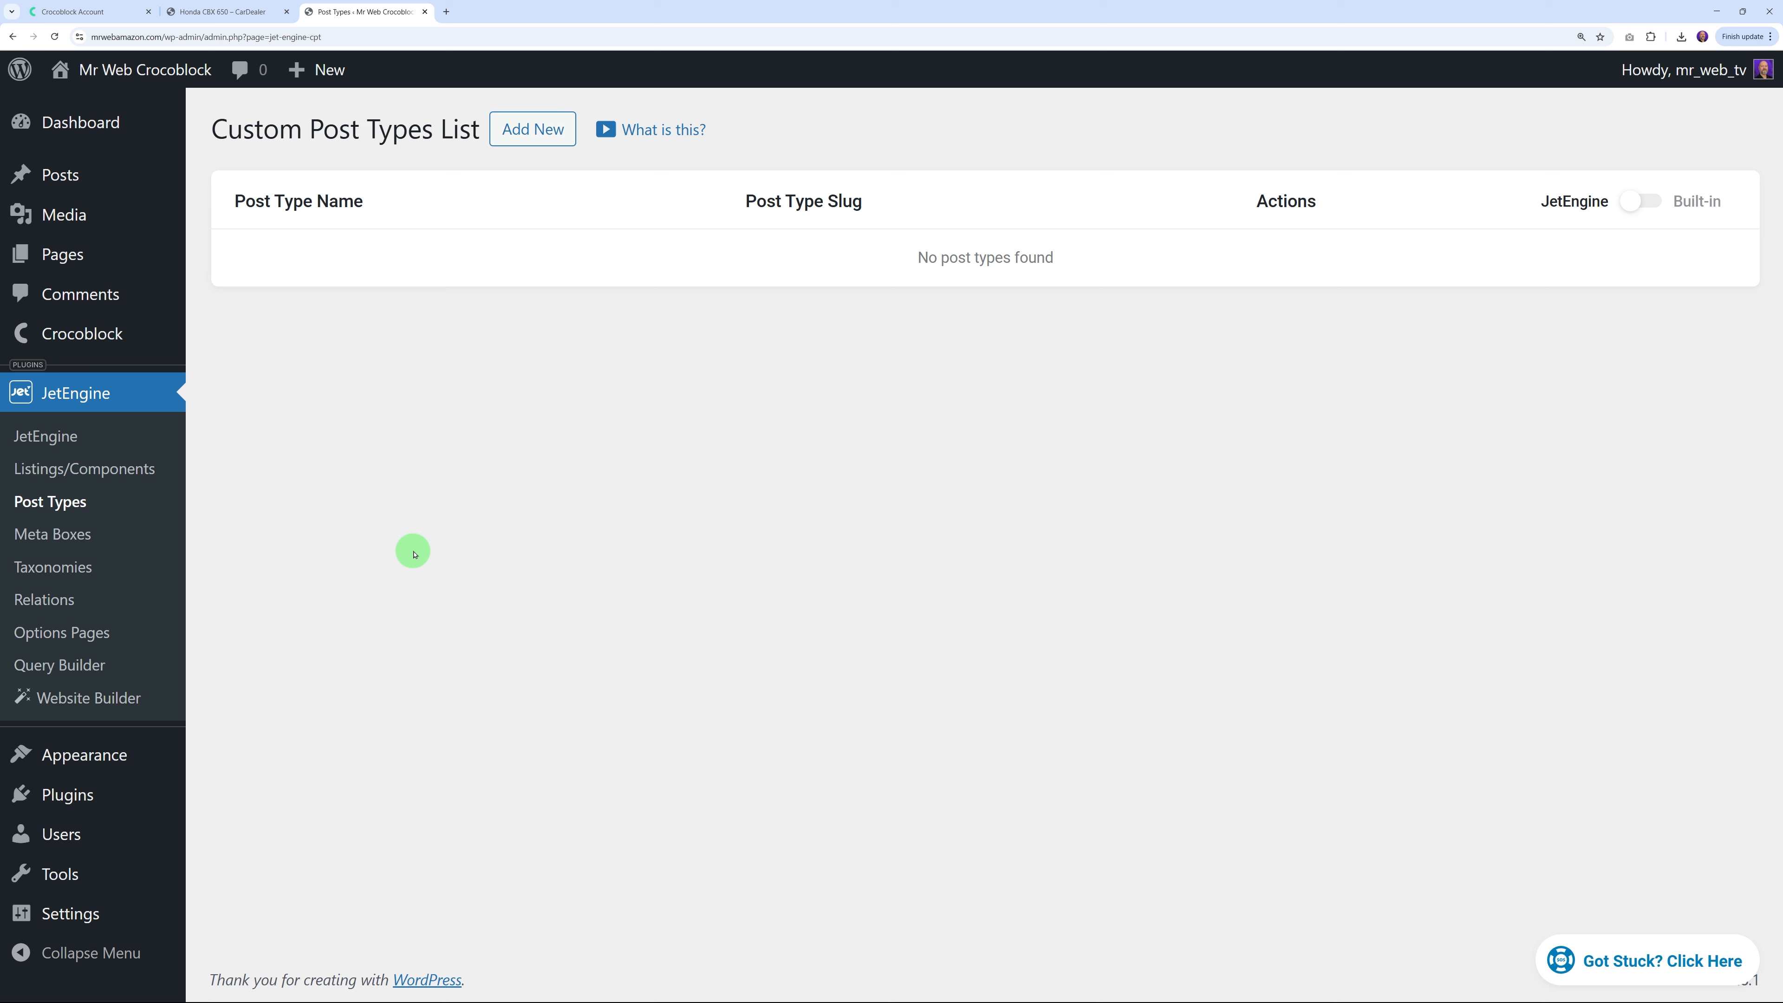
pyautogui.click(58, 177)
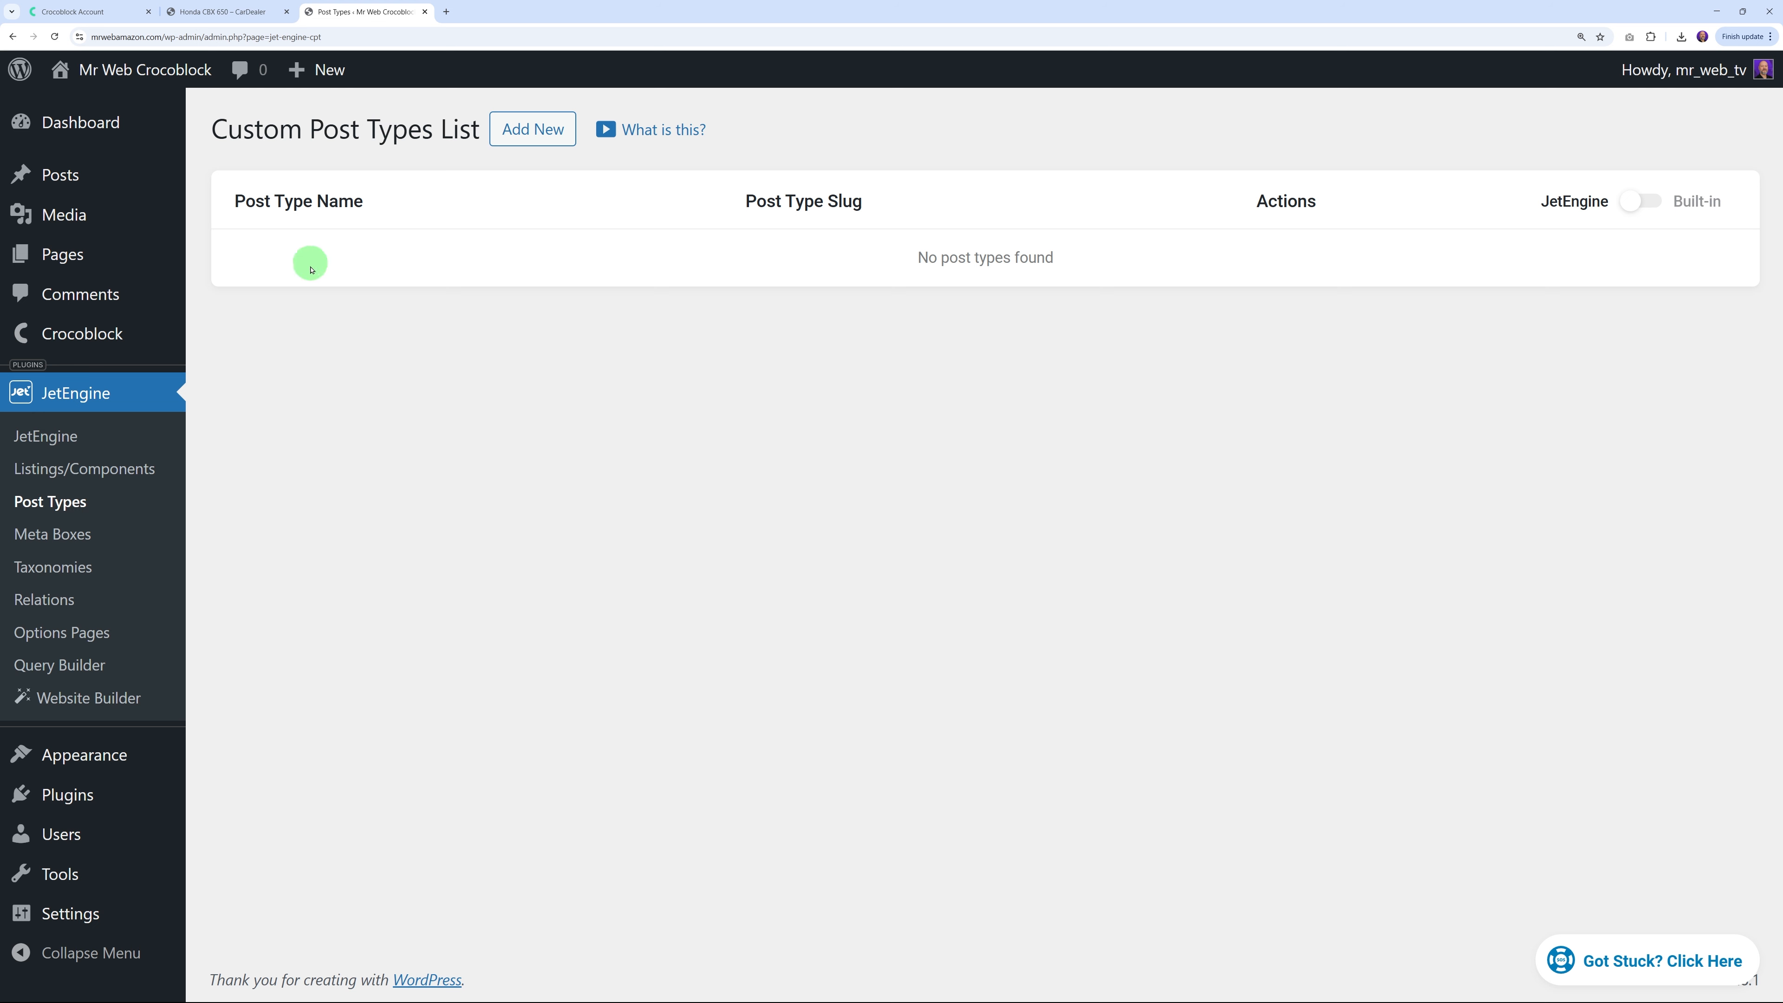
pyautogui.click(103, 291)
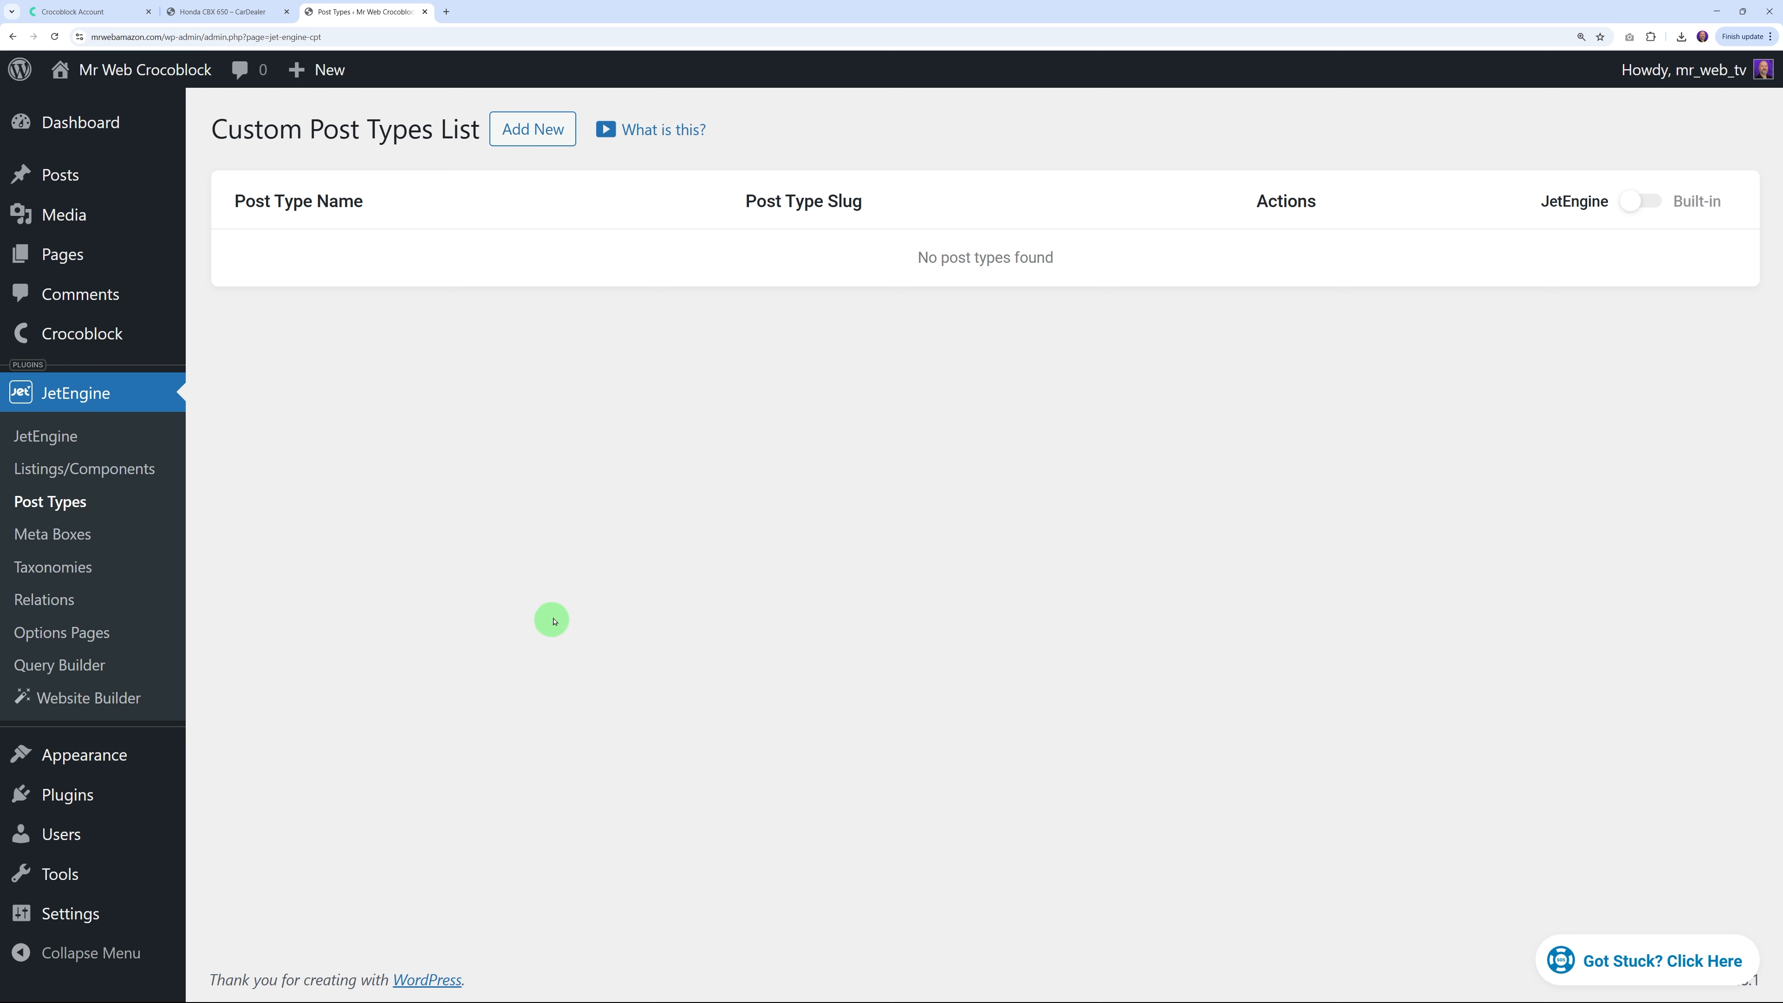
pyautogui.click(533, 129)
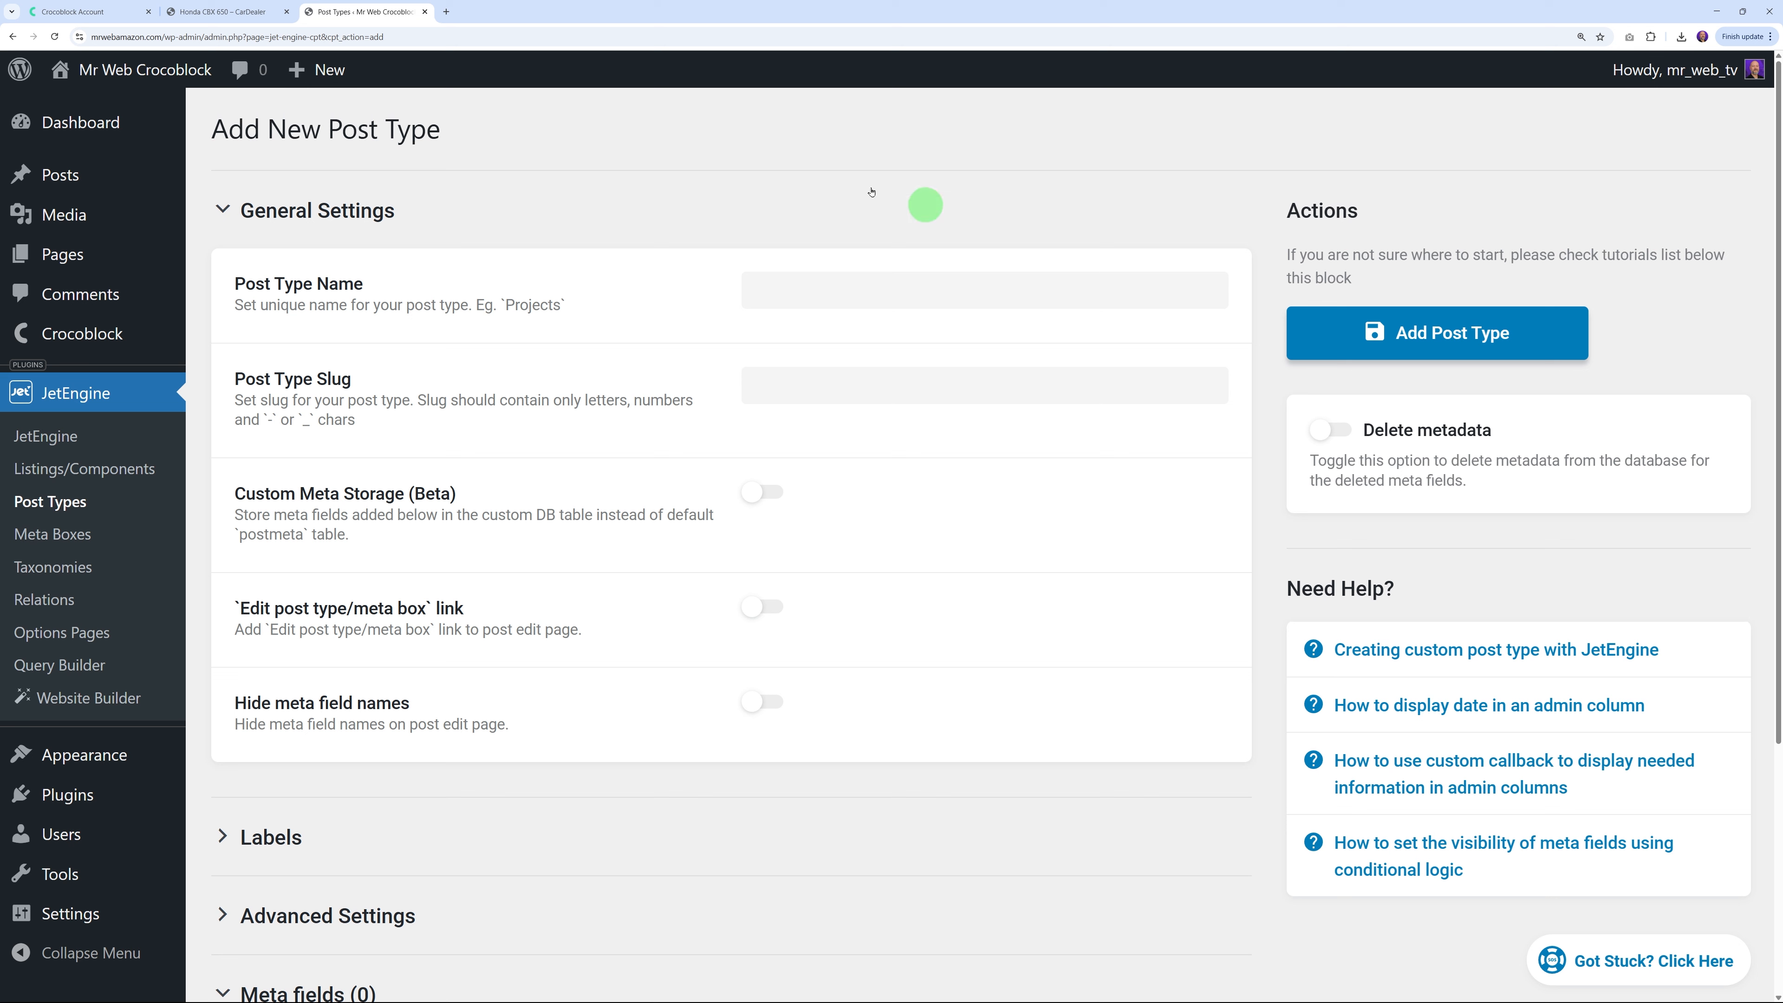
pyautogui.click(840, 284)
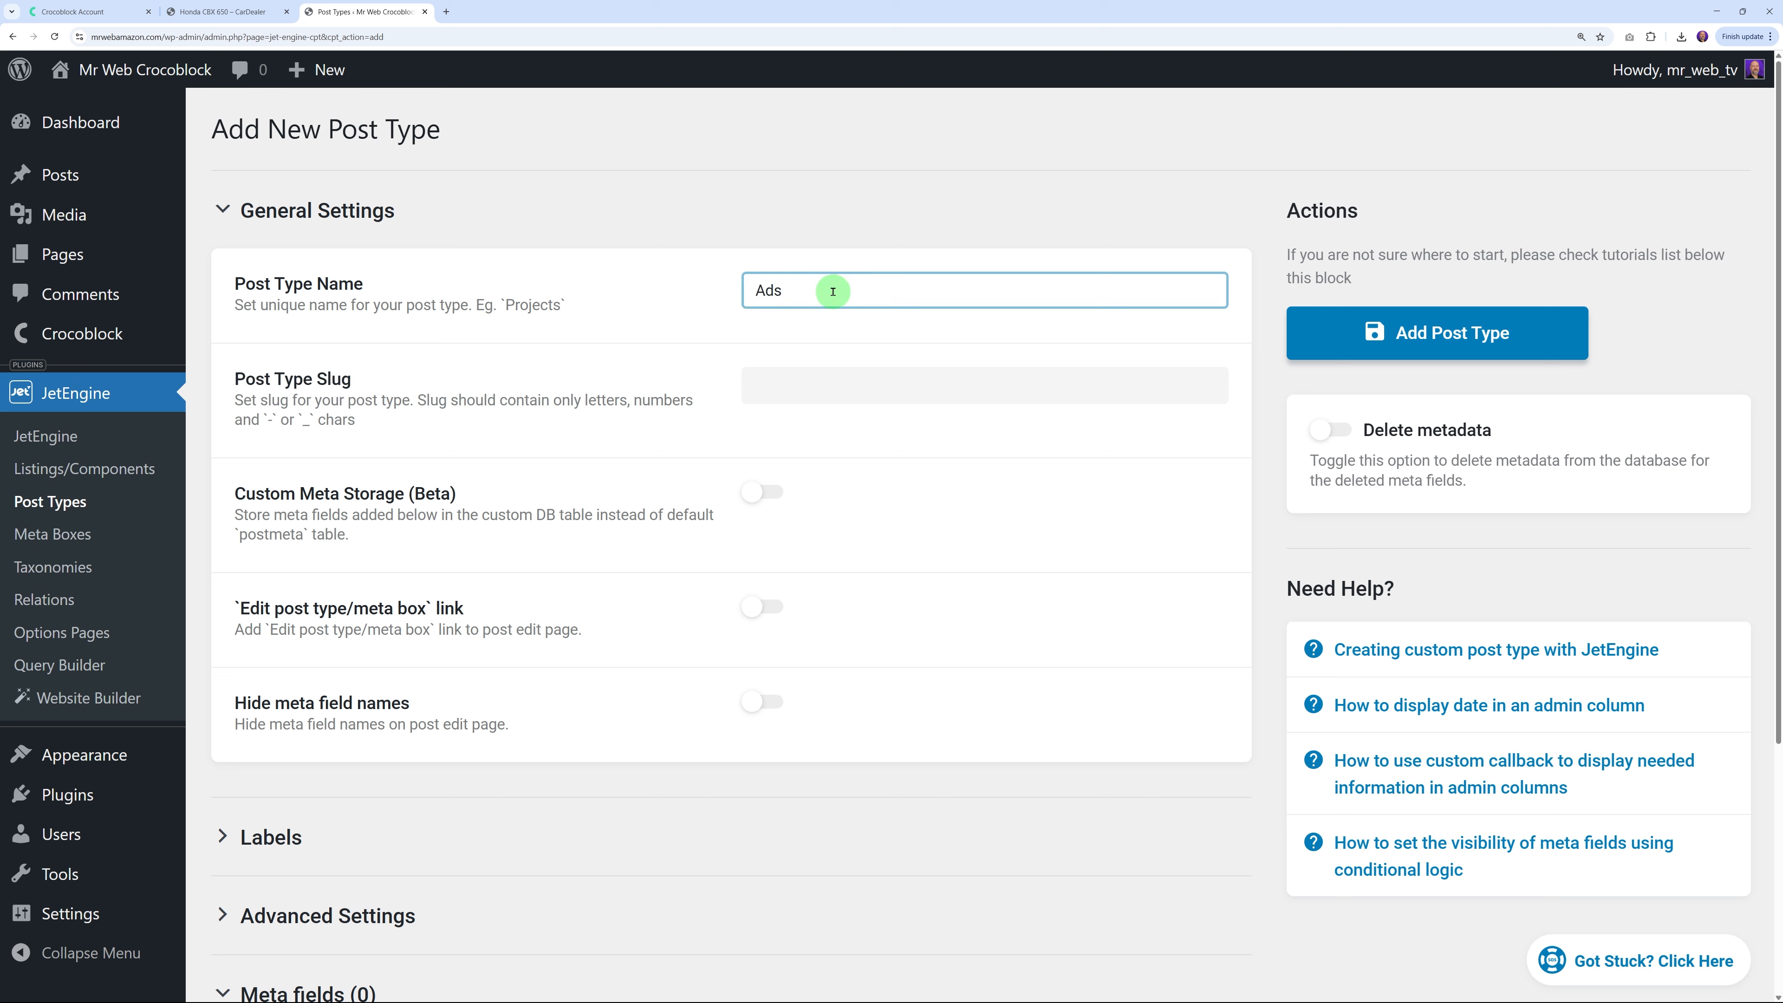
pyautogui.click(692, 334)
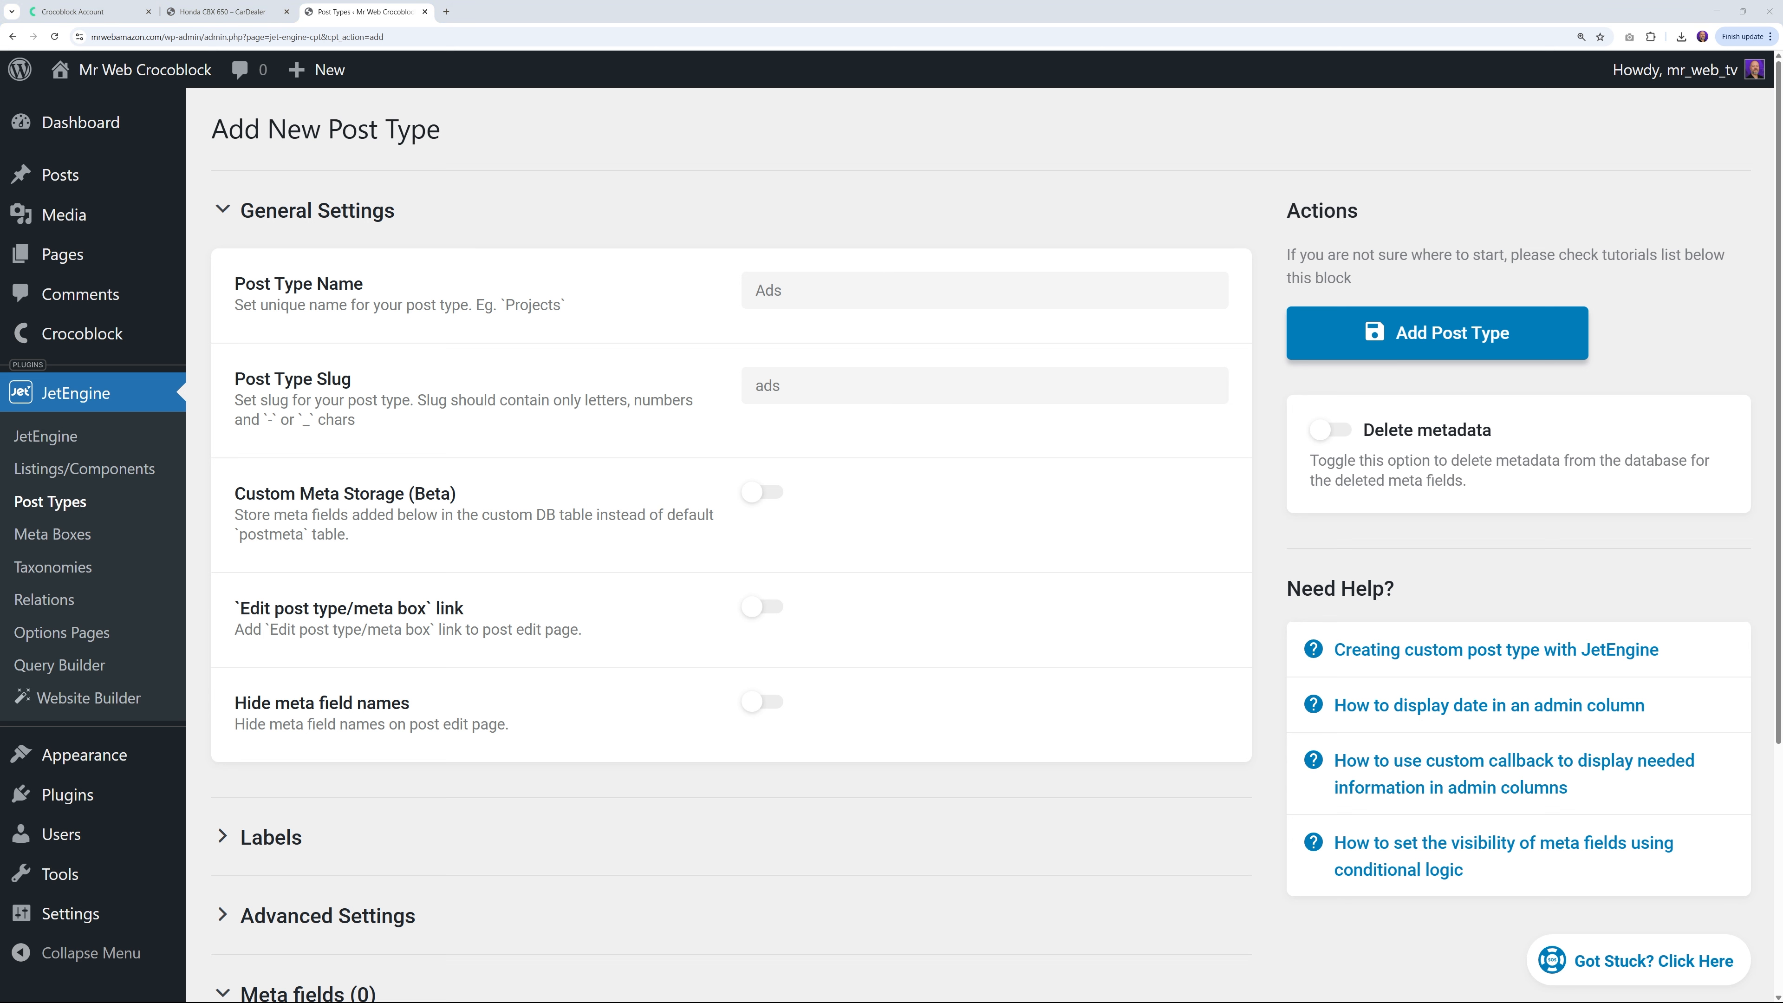
# Replace the Ads post type's slug with singlecar
pyautogui.click(770, 386)
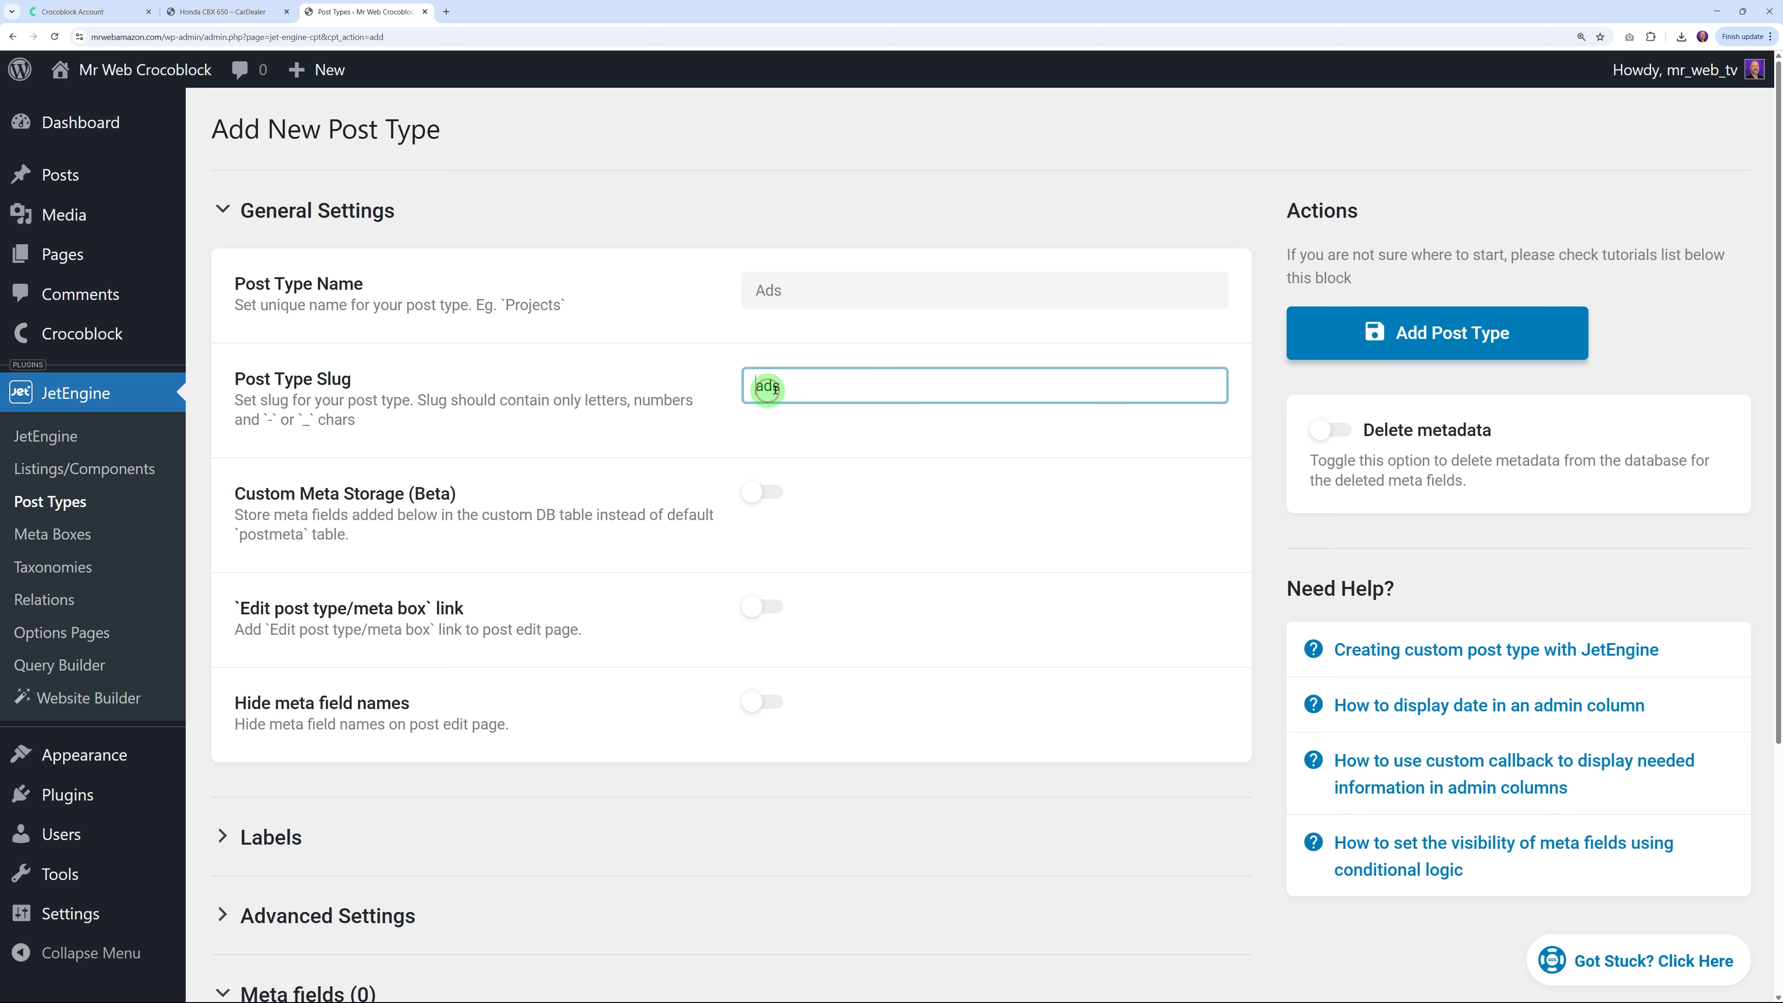
pyautogui.hotkey('ctrl', 'a')
pyautogui.write('singlecar')
pyautogui.click(885, 434)
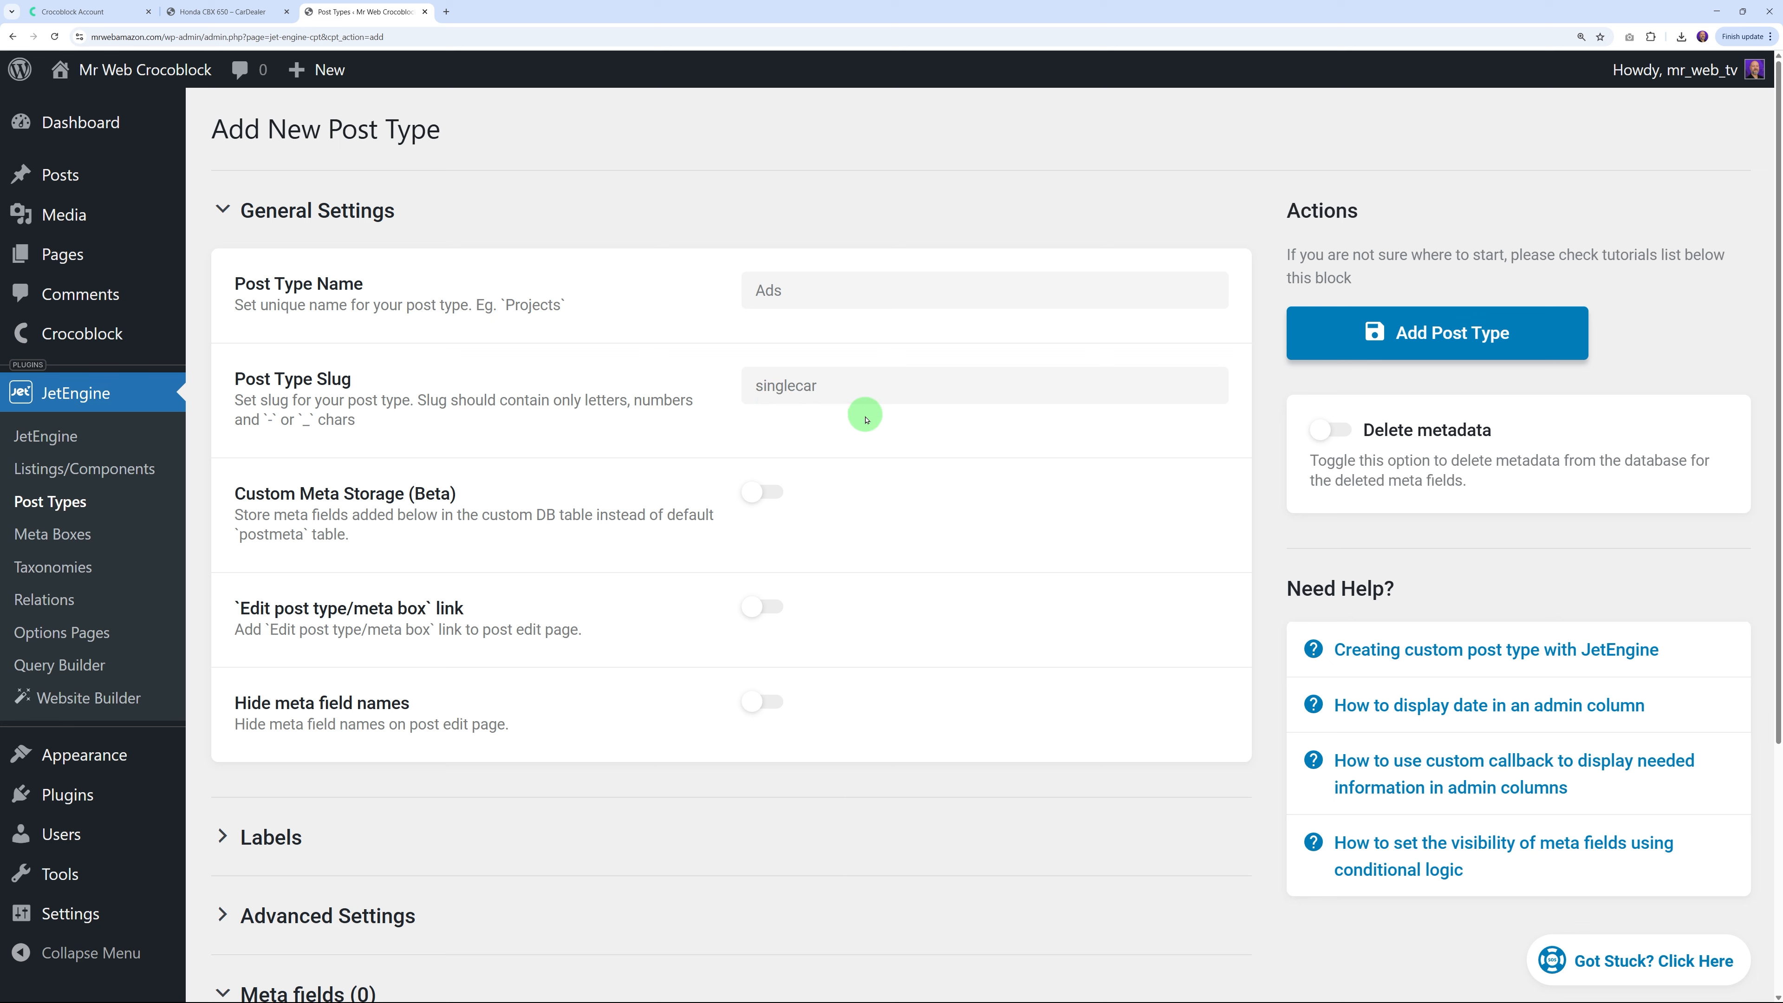
# Expand the post type's advanced settings, review the options and choose Crocoblock Section as the menu position
pyautogui.scroll(-1, 927, 415)
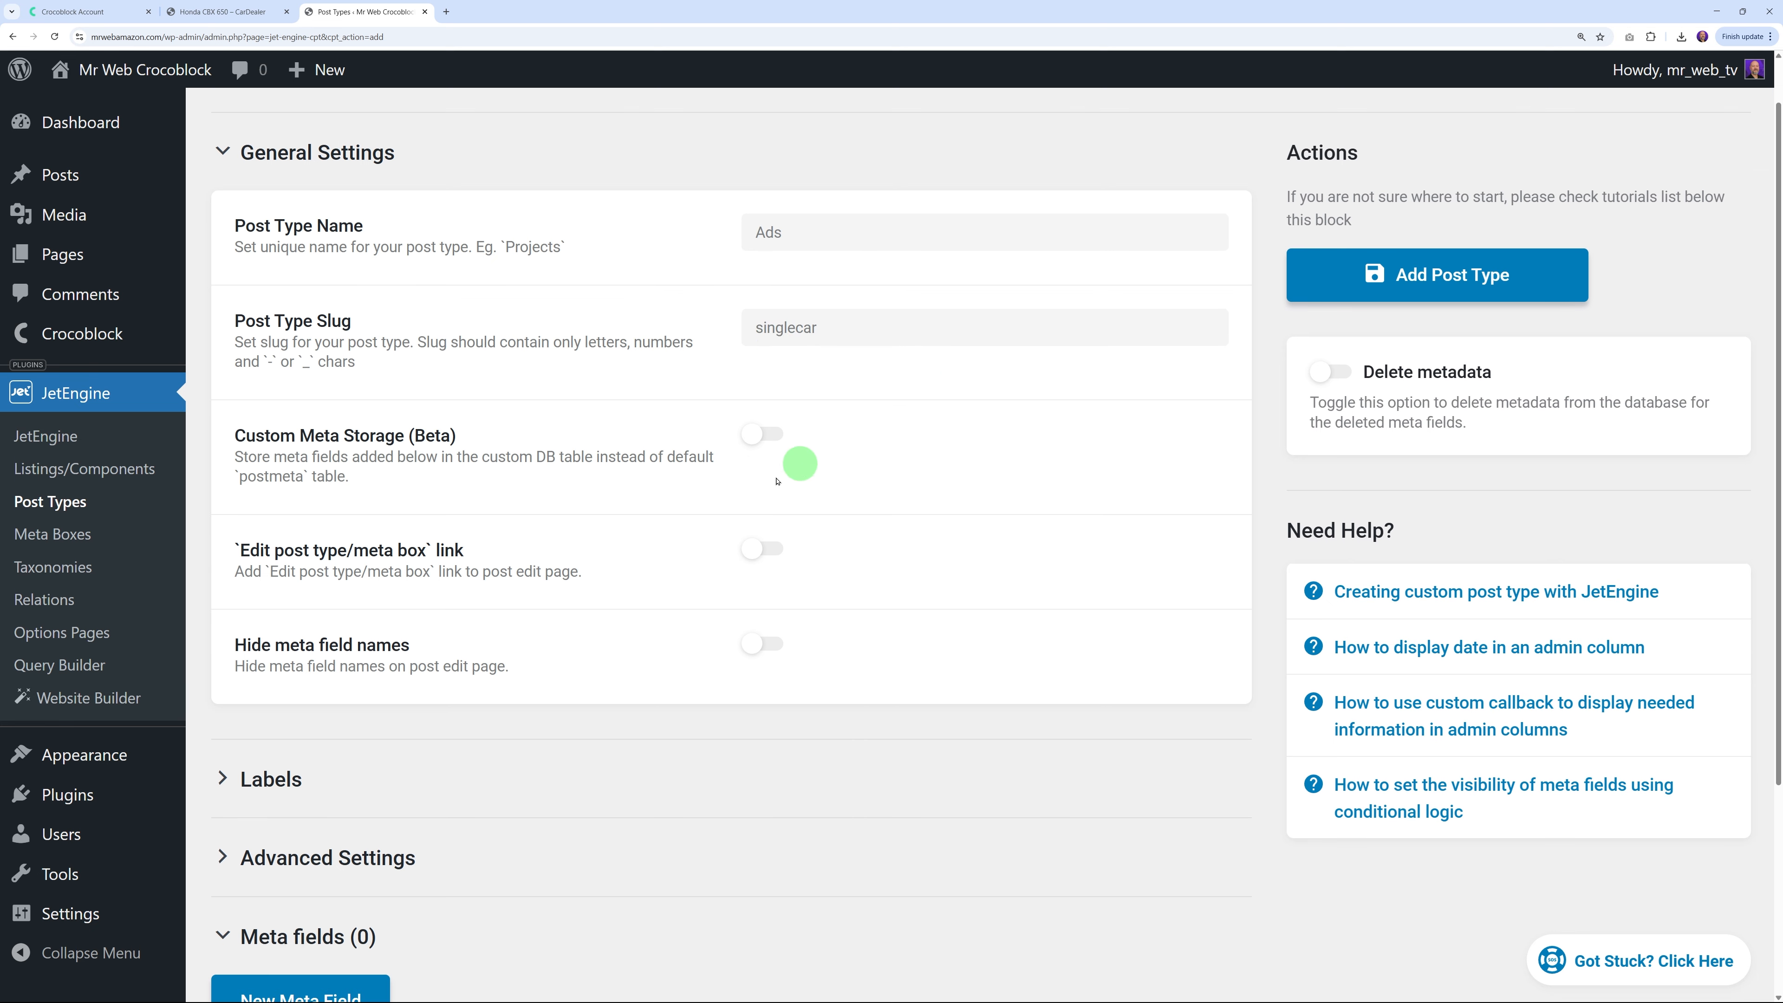
pyautogui.scroll(-4, 878, 583)
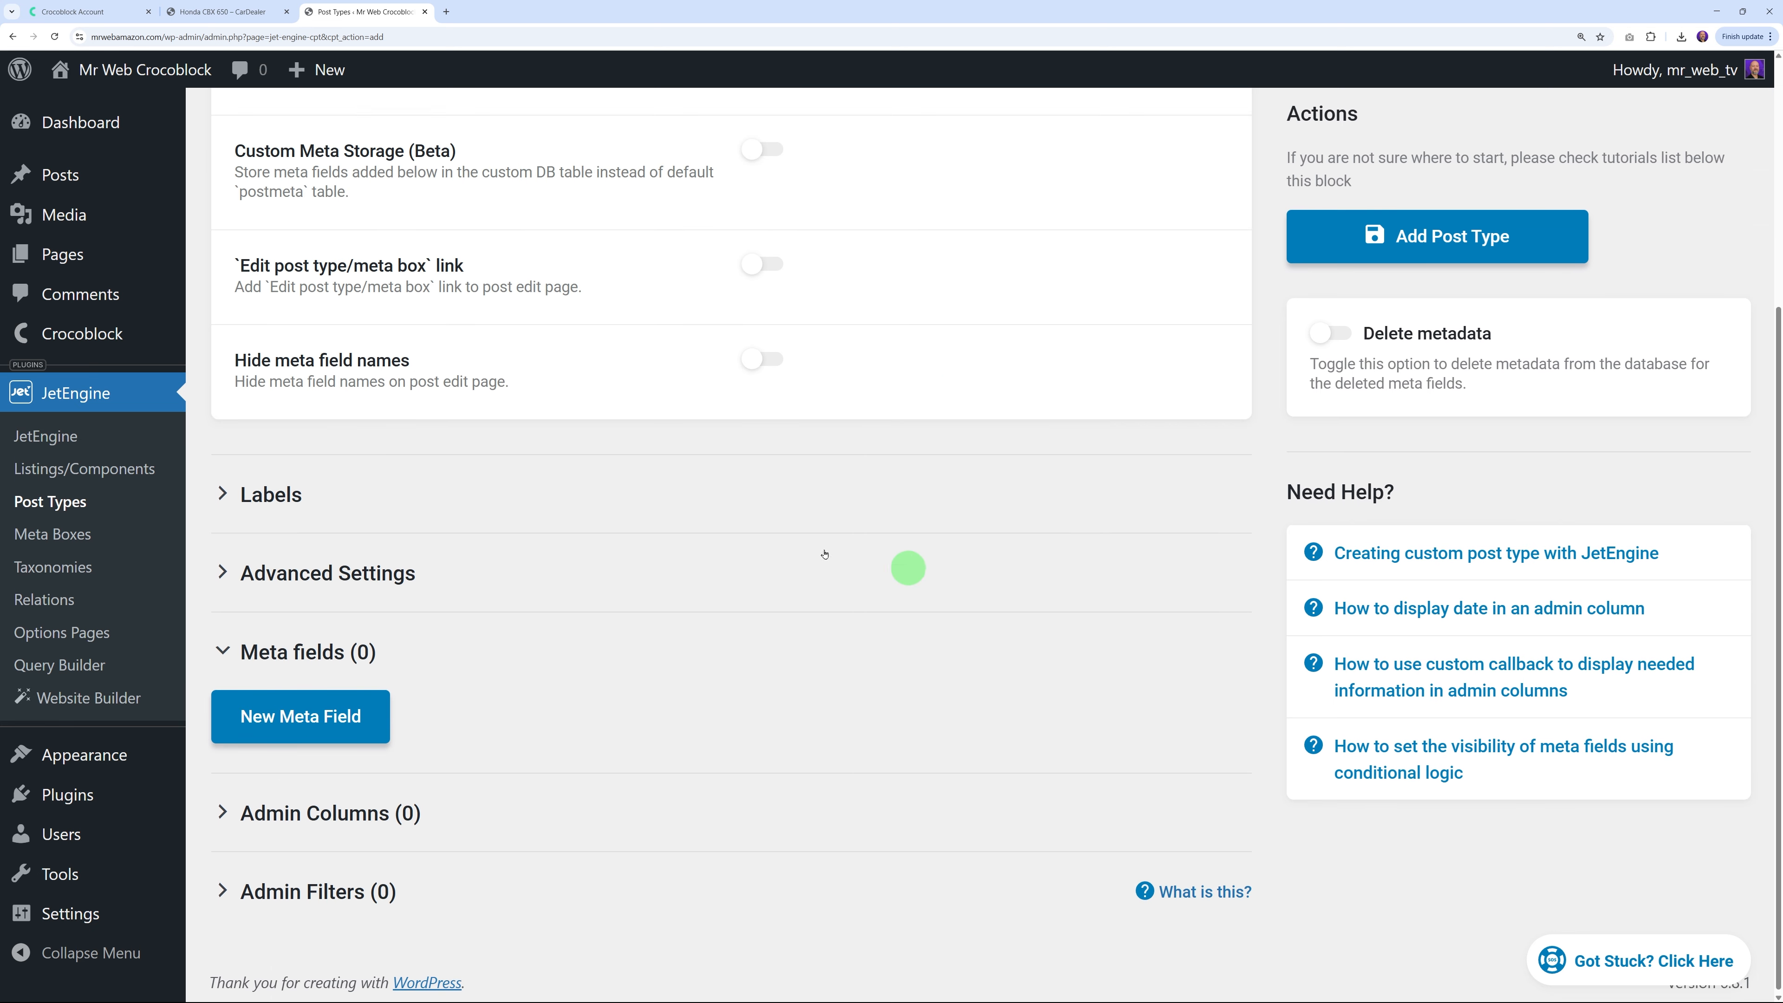
pyautogui.click(226, 574)
pyautogui.scroll(-6, 809, 526)
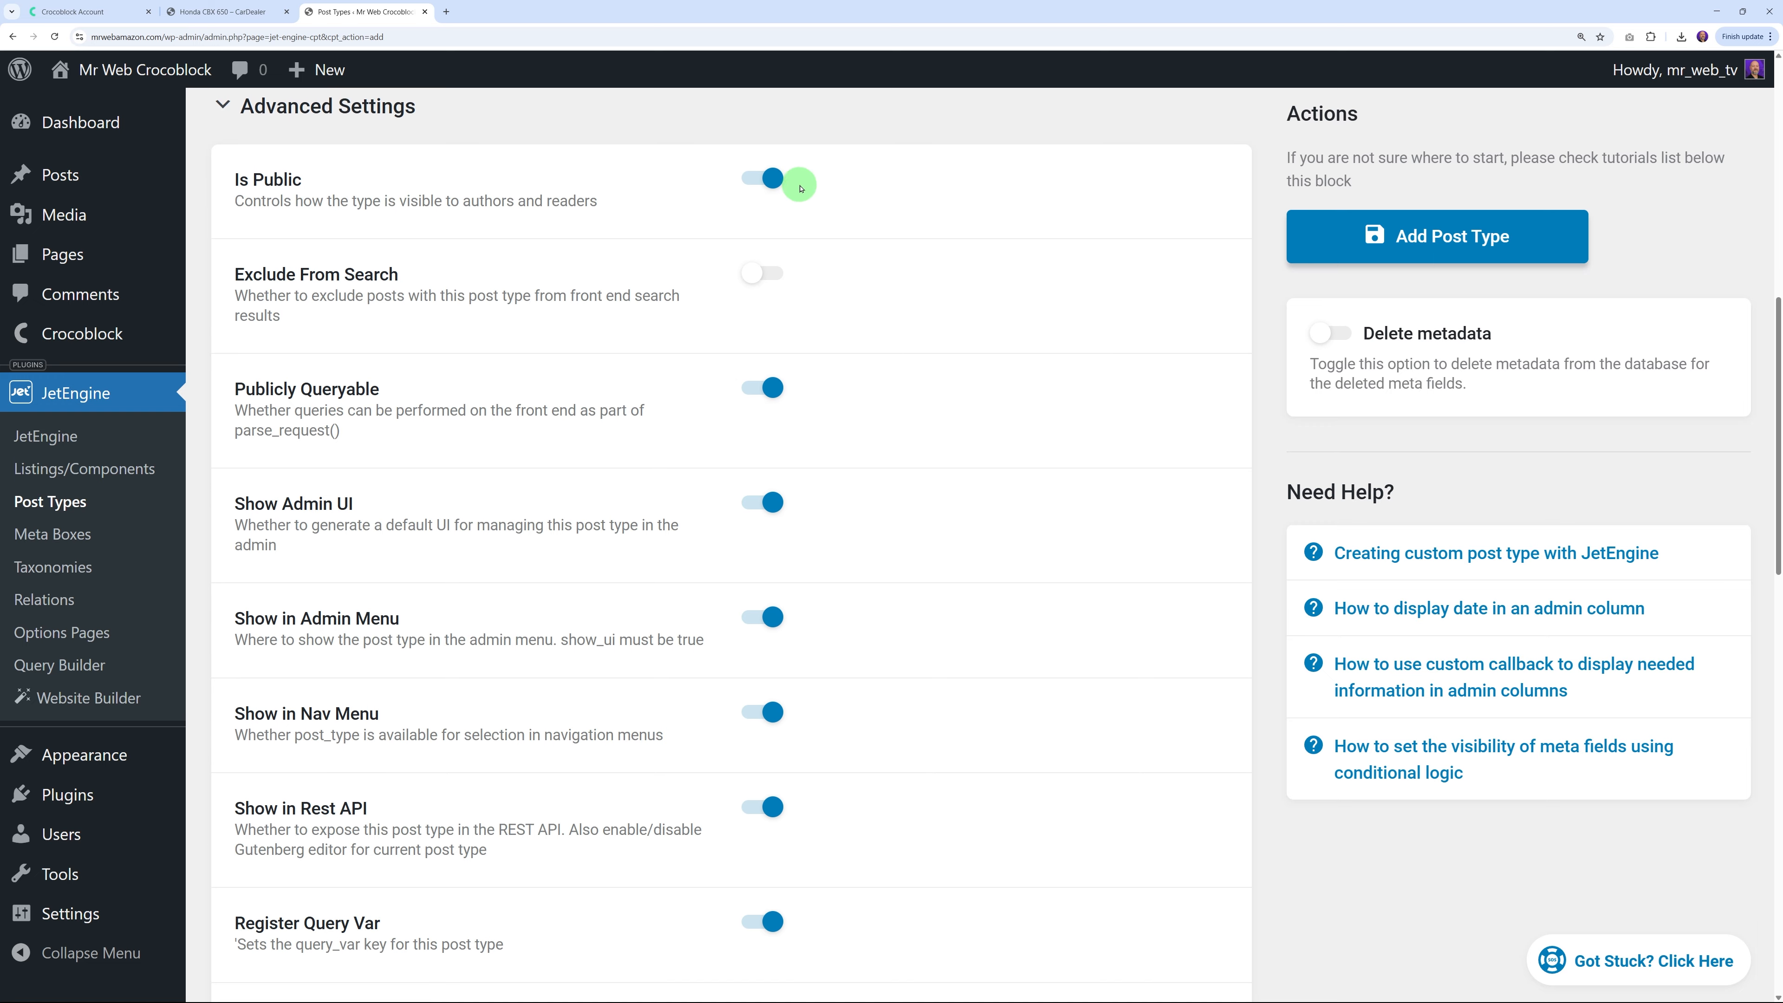
pyautogui.scroll(-9, 956, 501)
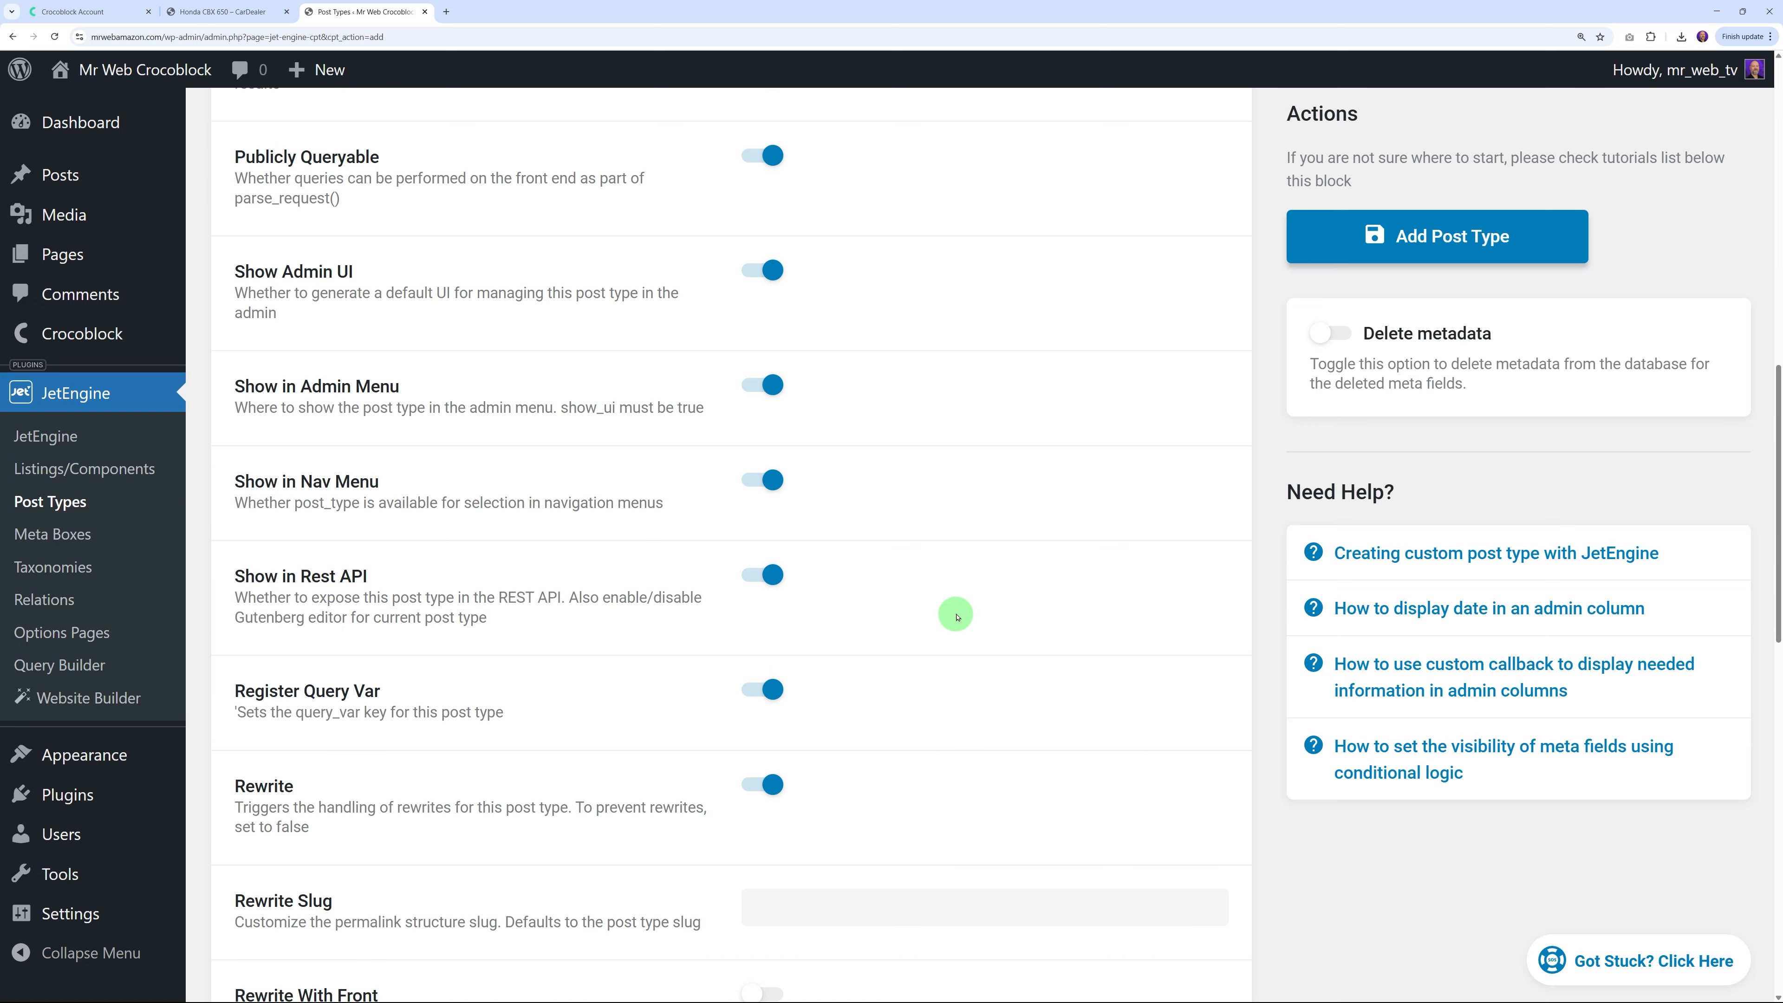
pyautogui.scroll(-4, 943, 602)
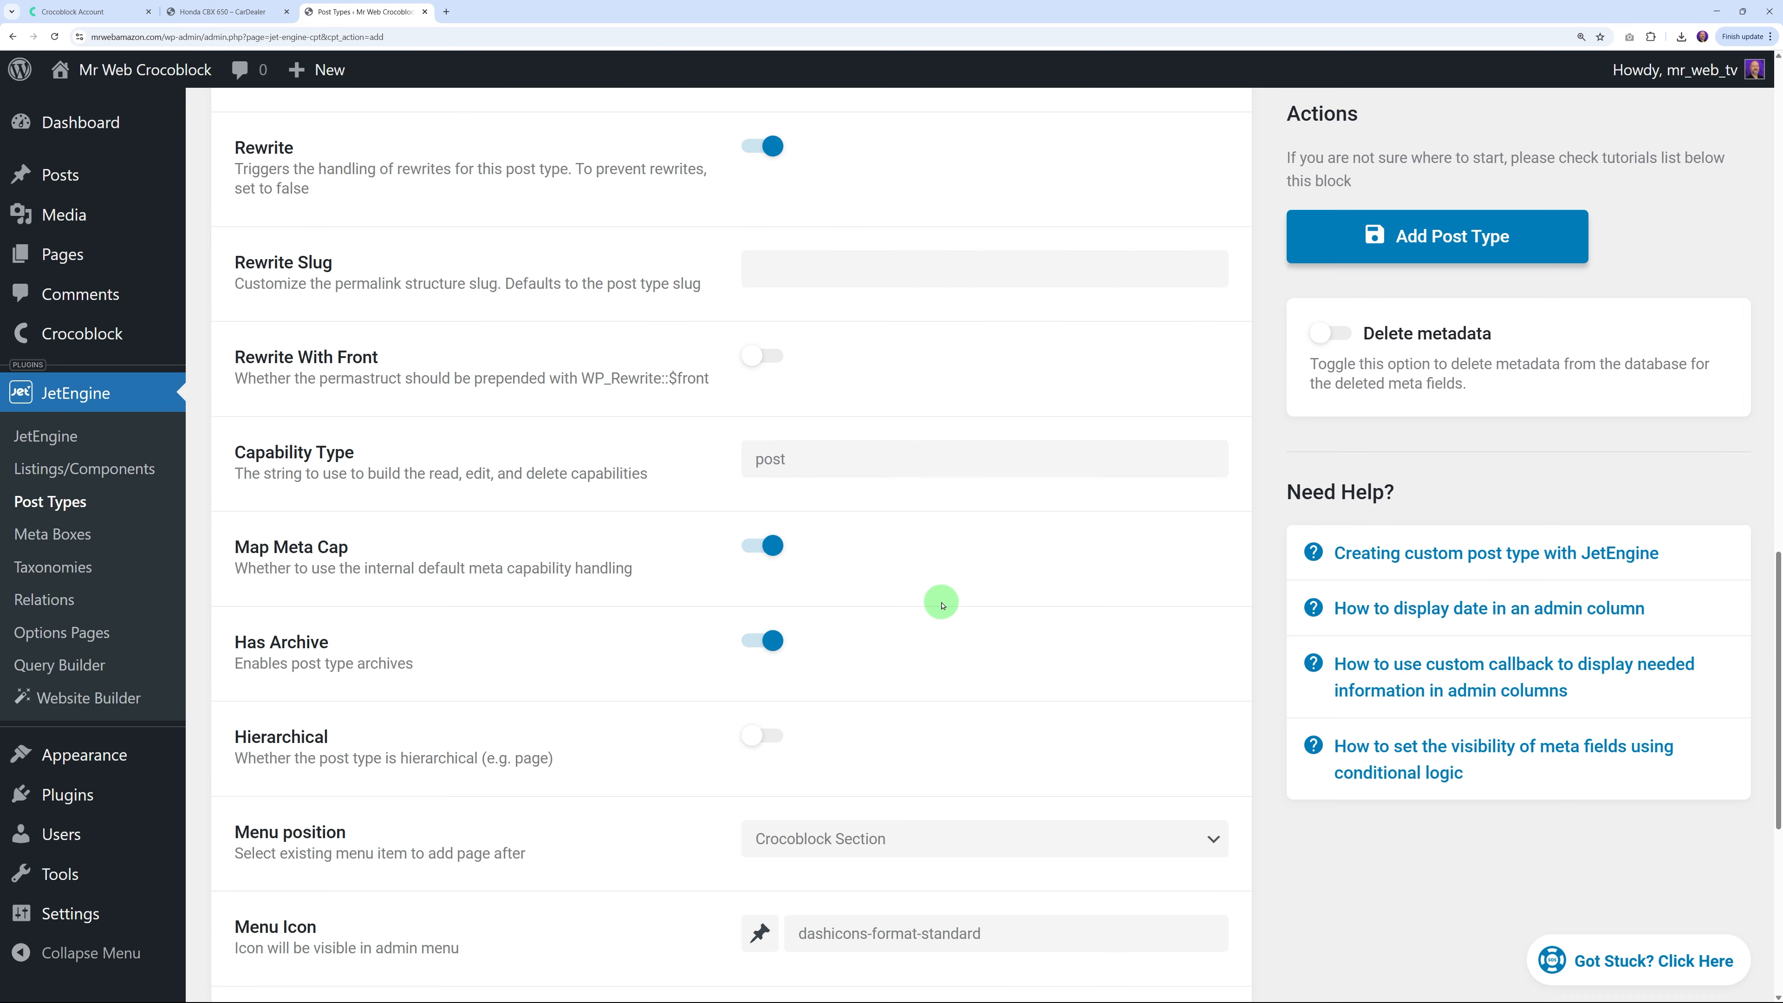
pyautogui.scroll(-3, 943, 603)
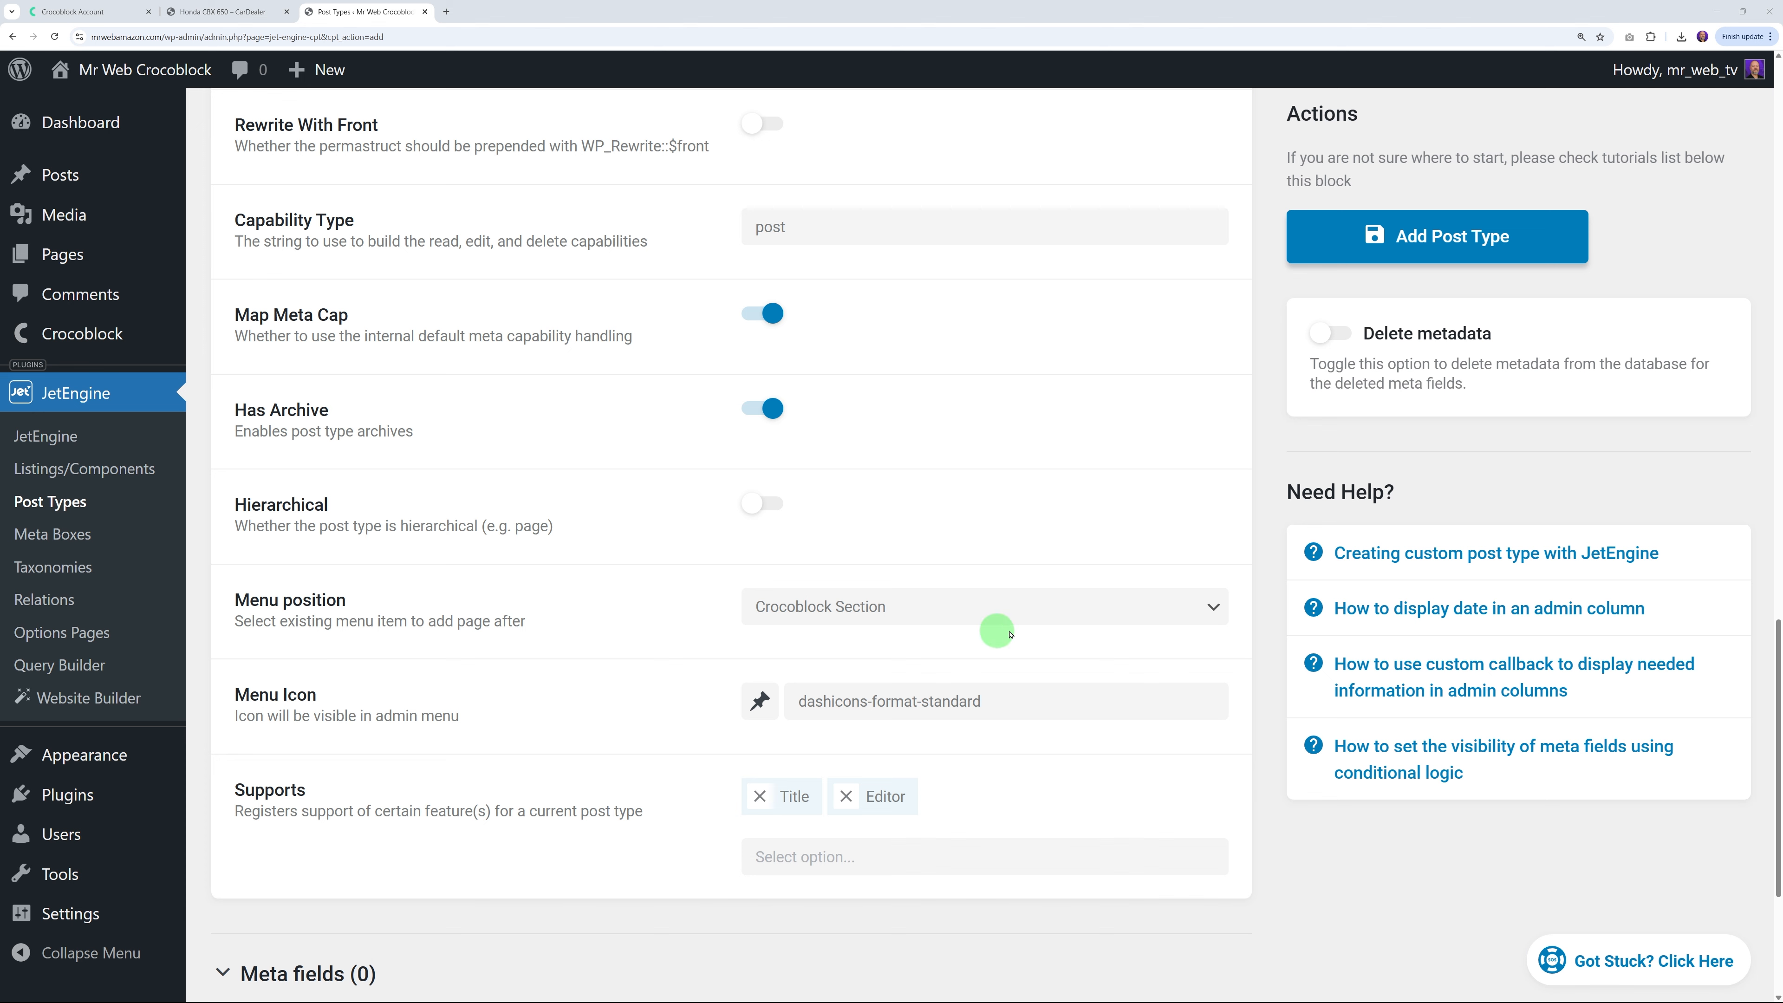
pyautogui.click(1119, 608)
pyautogui.click(913, 638)
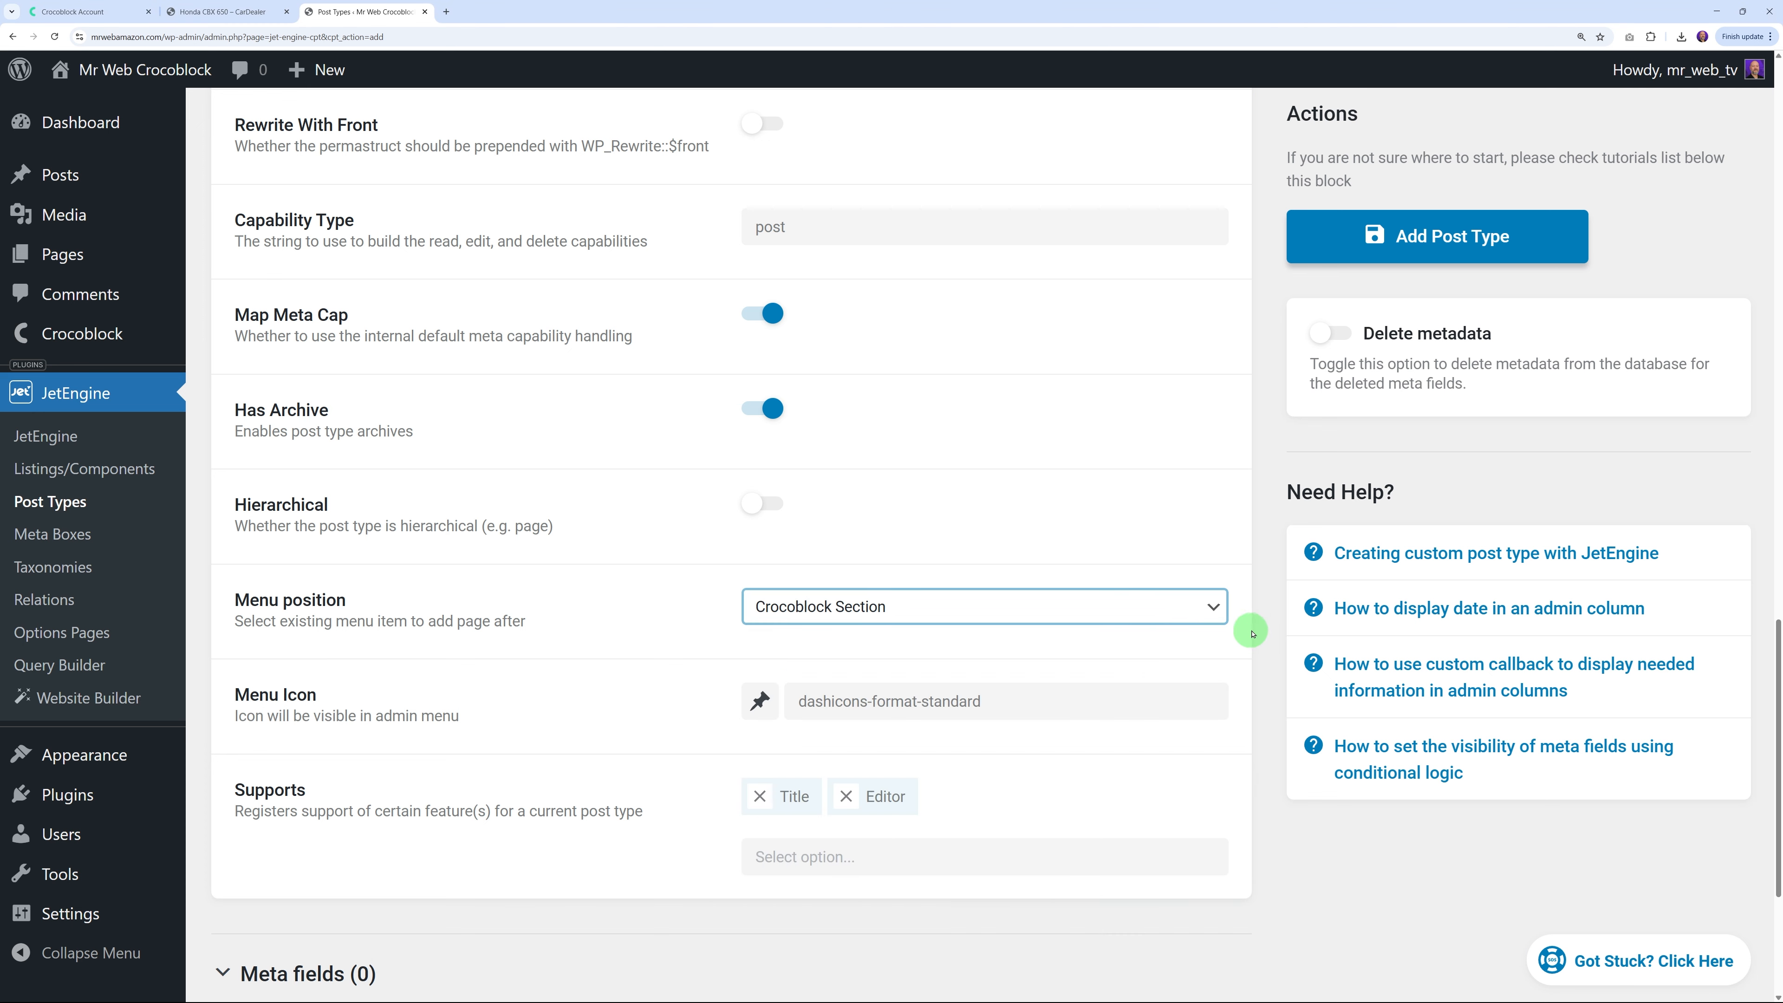
pyautogui.click(1259, 632)
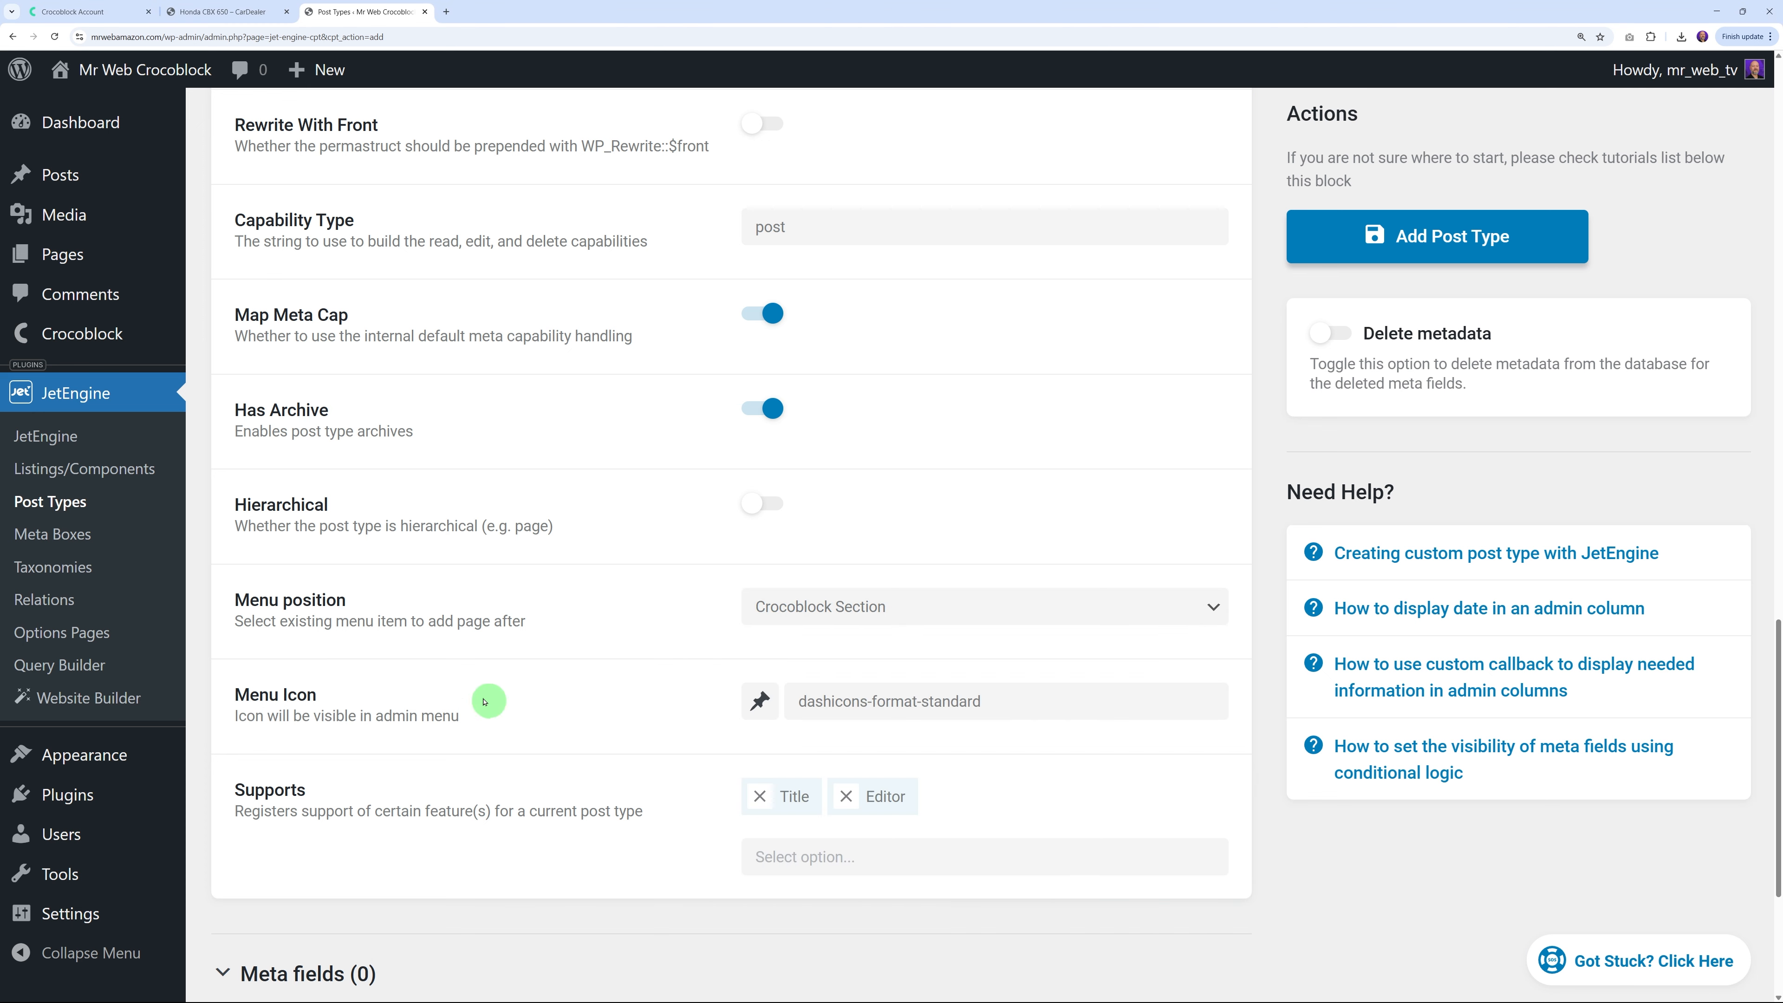
# Search the menu icons for "car", clear the search and pick the dashicons-dashboard icon for the post type
pyautogui.click(918, 705)
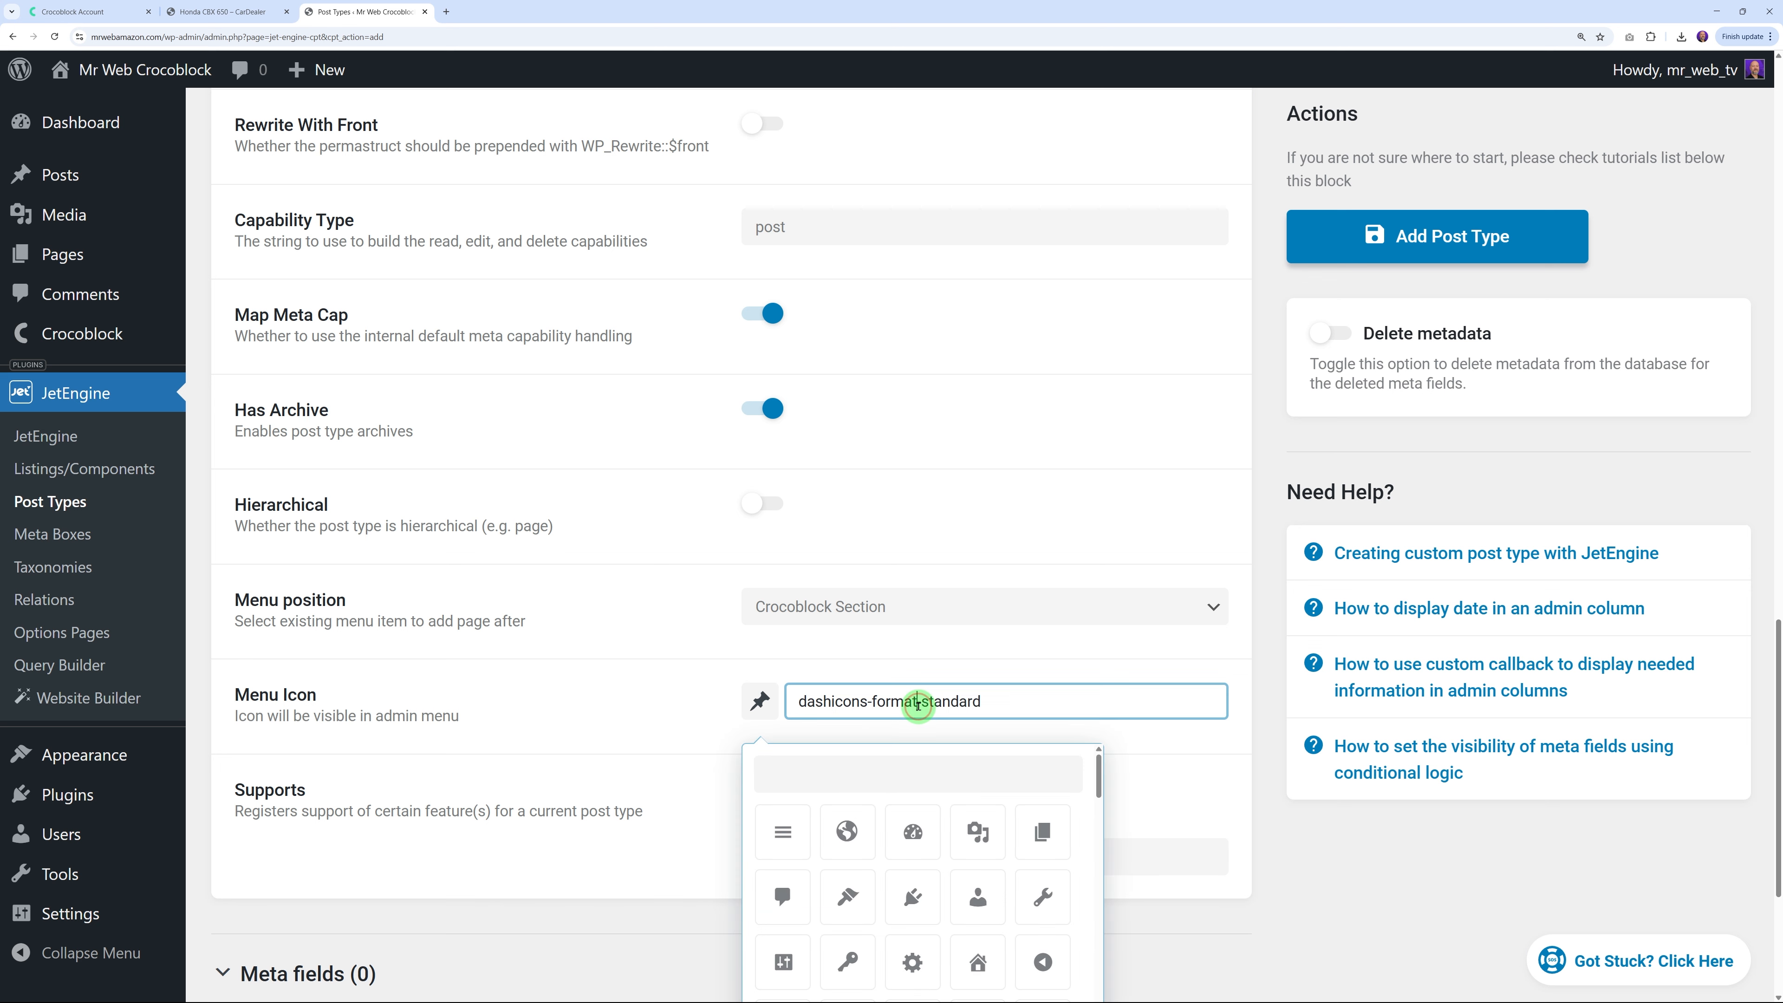
pyautogui.click(904, 773)
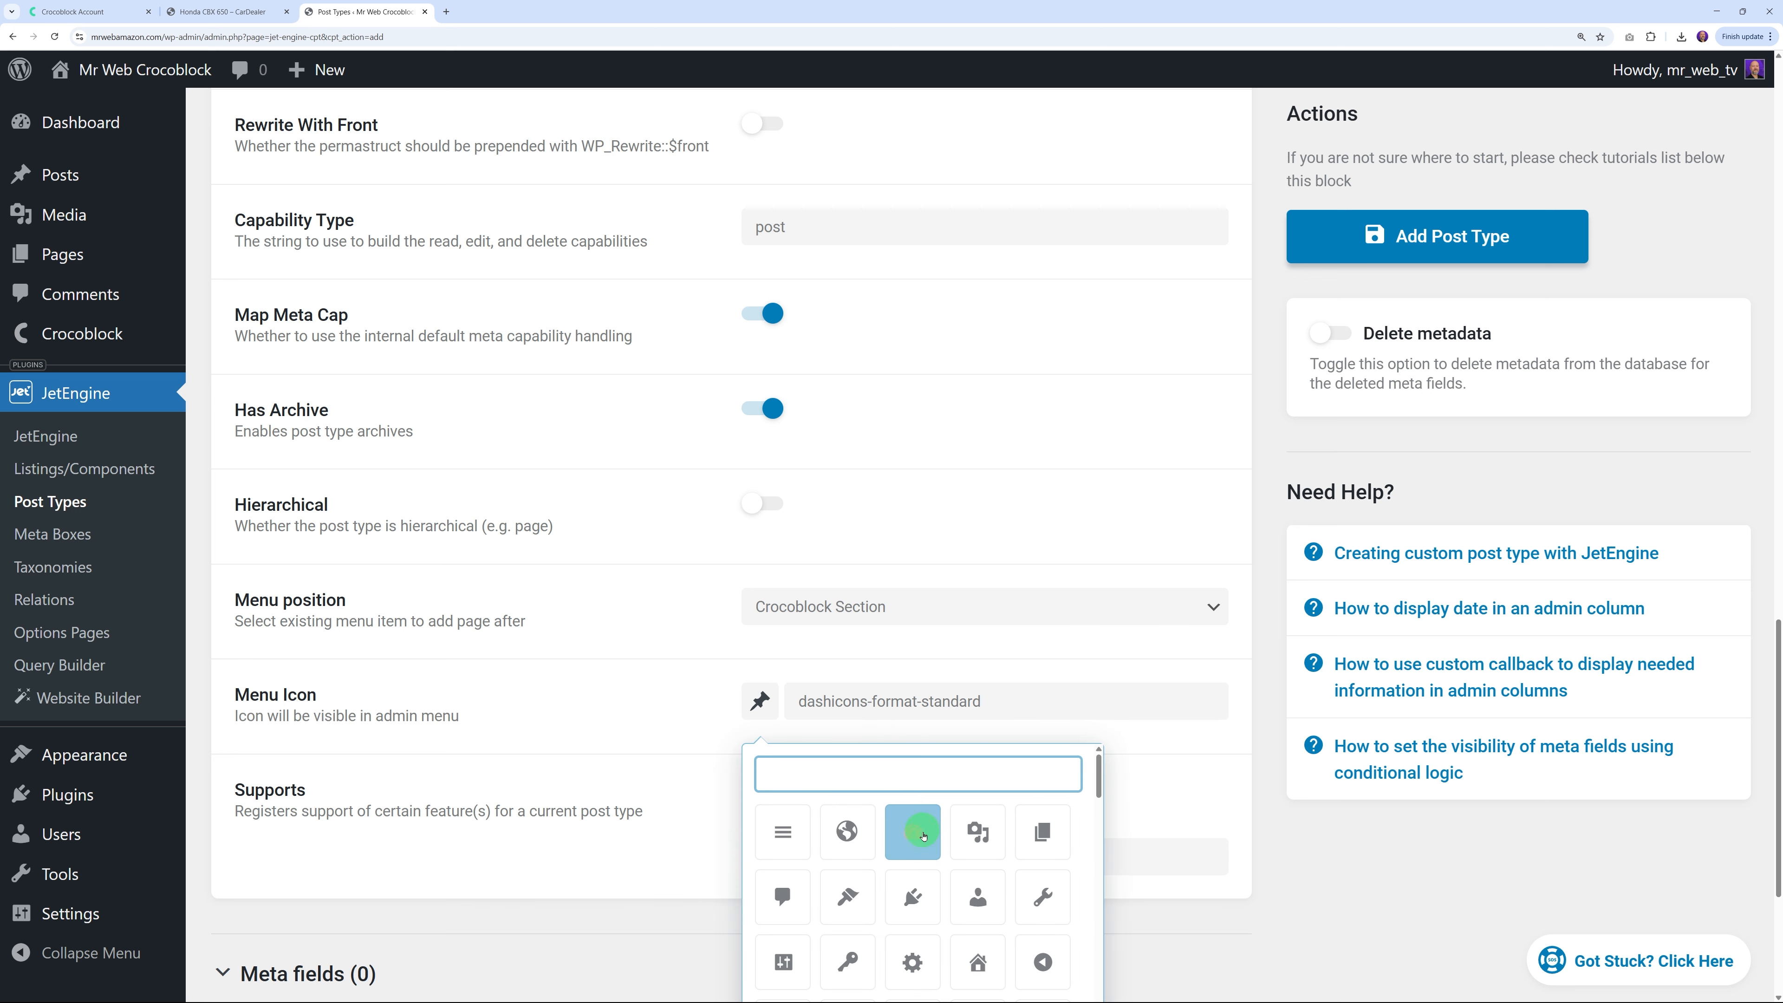
pyautogui.write('car')
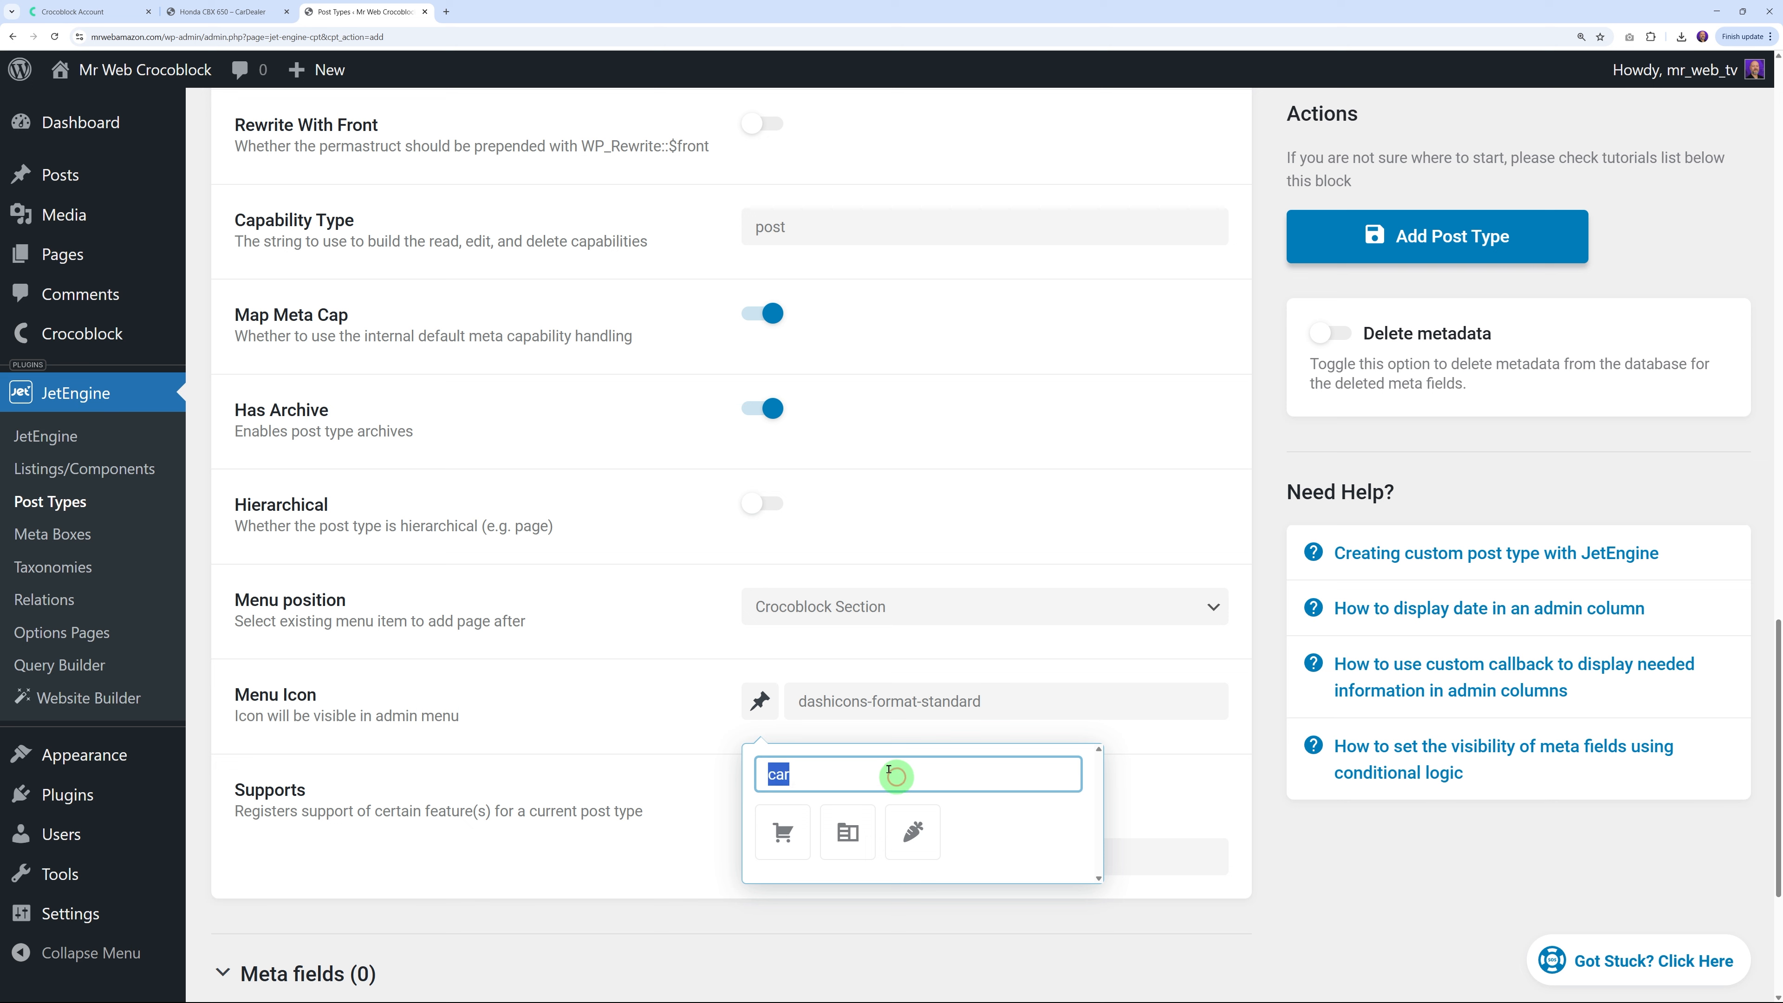
pyautogui.press('BackSpace')
pyautogui.click(913, 833)
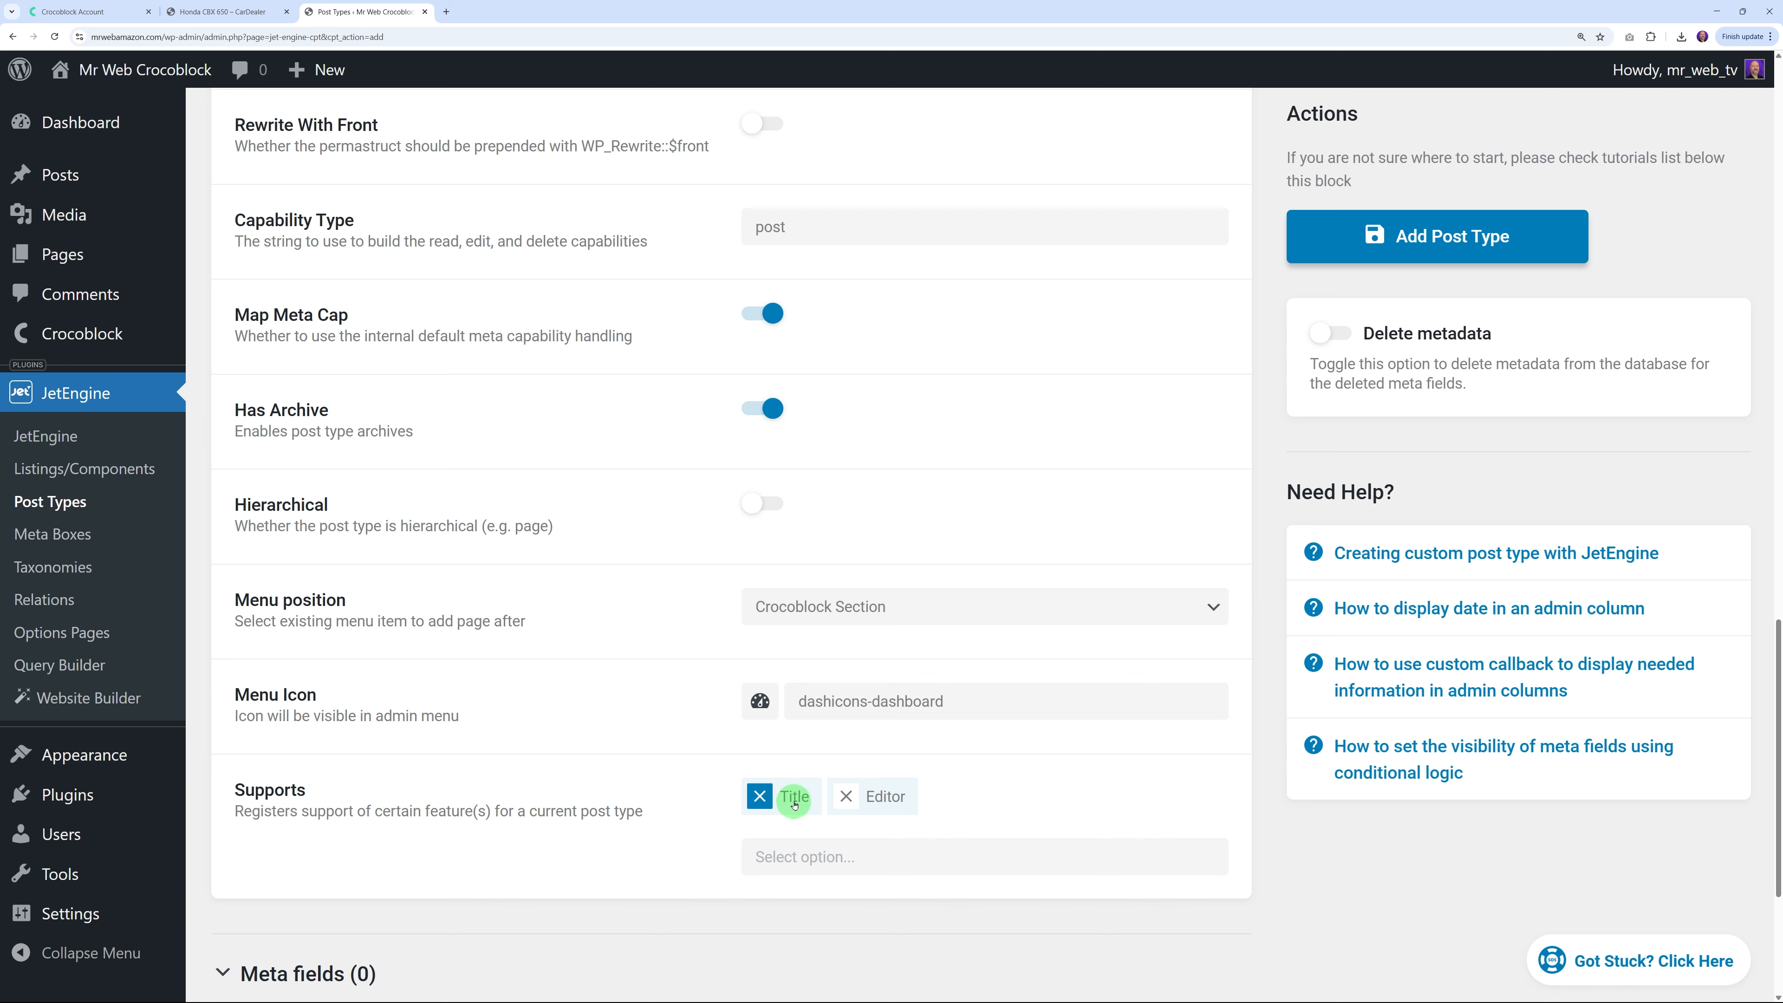
# Add Thumbnail (Featured Image) and Author to the features supported by the Ads post type
pyautogui.click(898, 863)
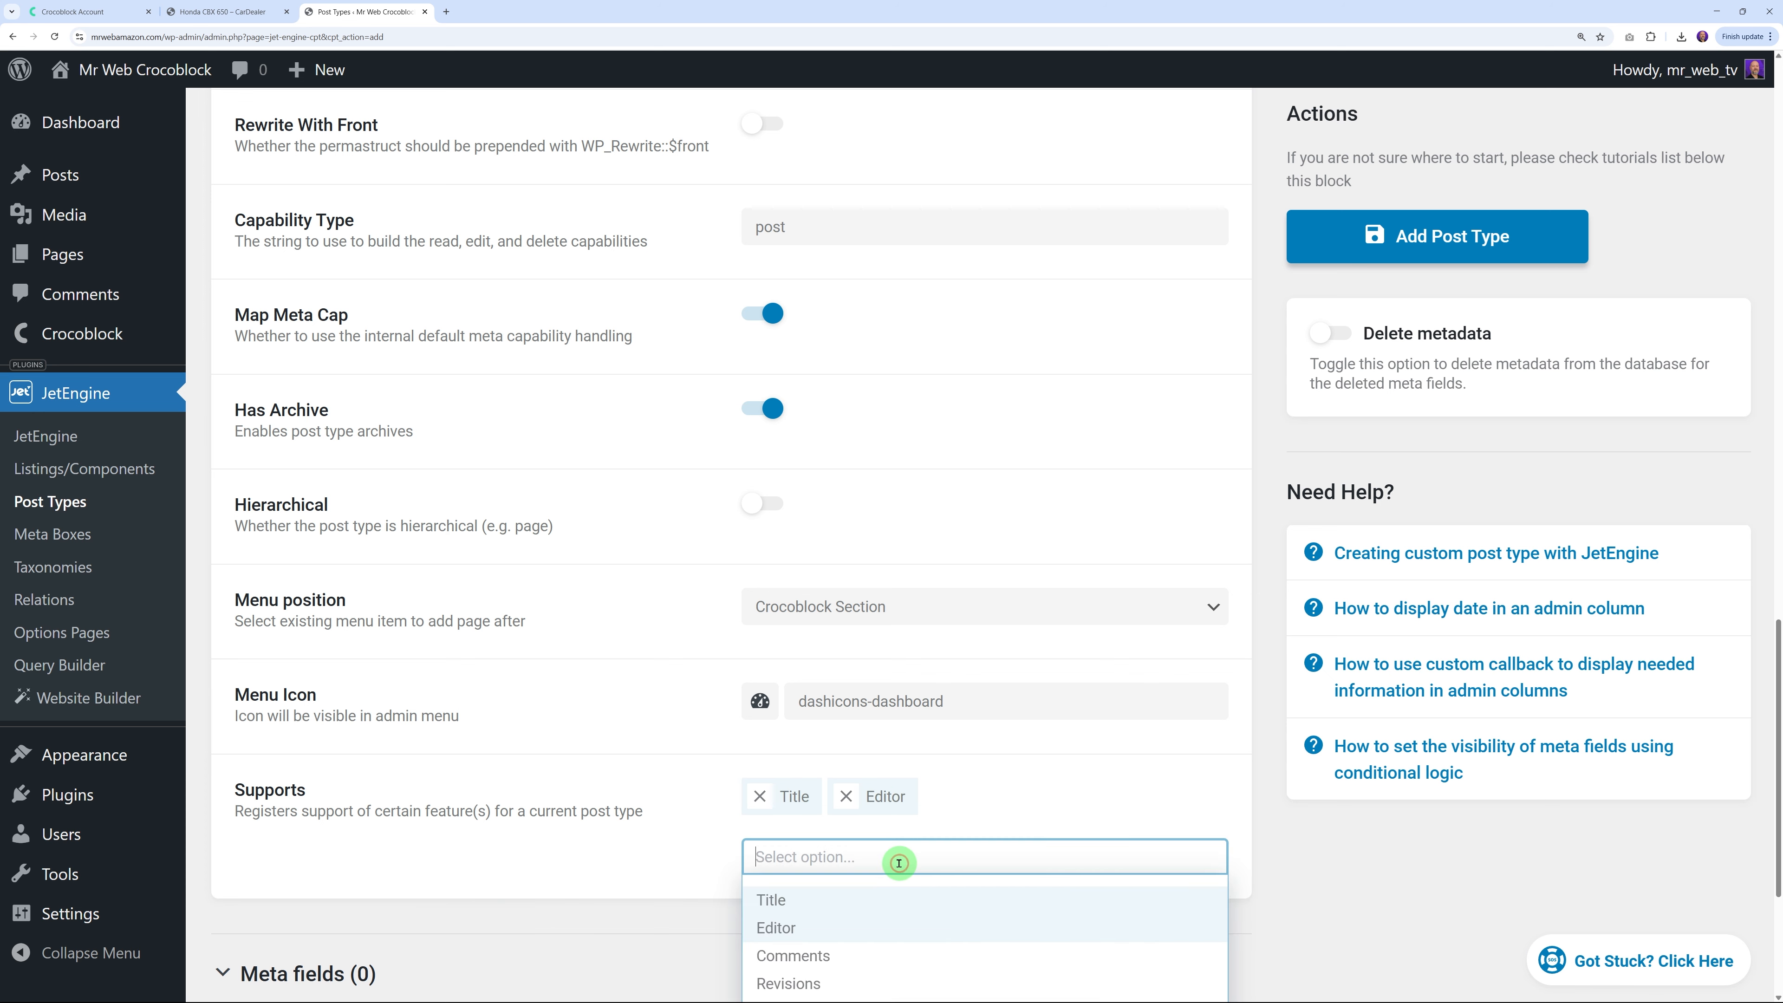
pyautogui.scroll(-3, 1242, 797)
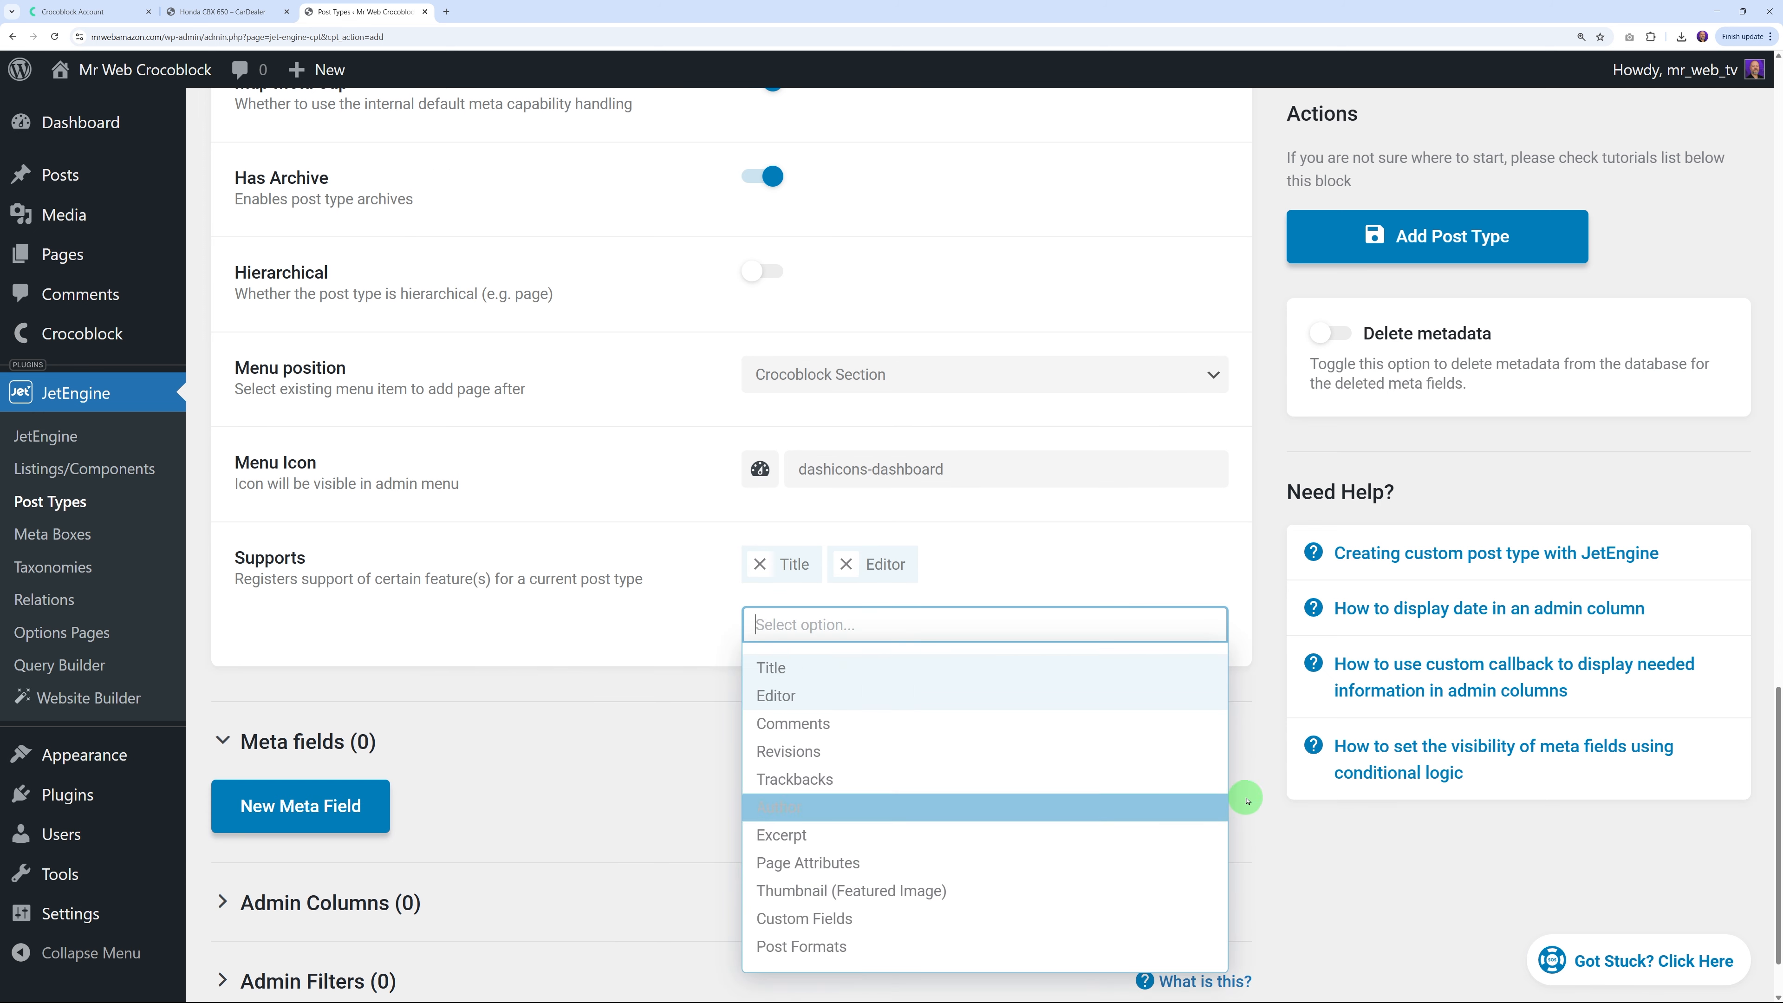
pyautogui.click(913, 889)
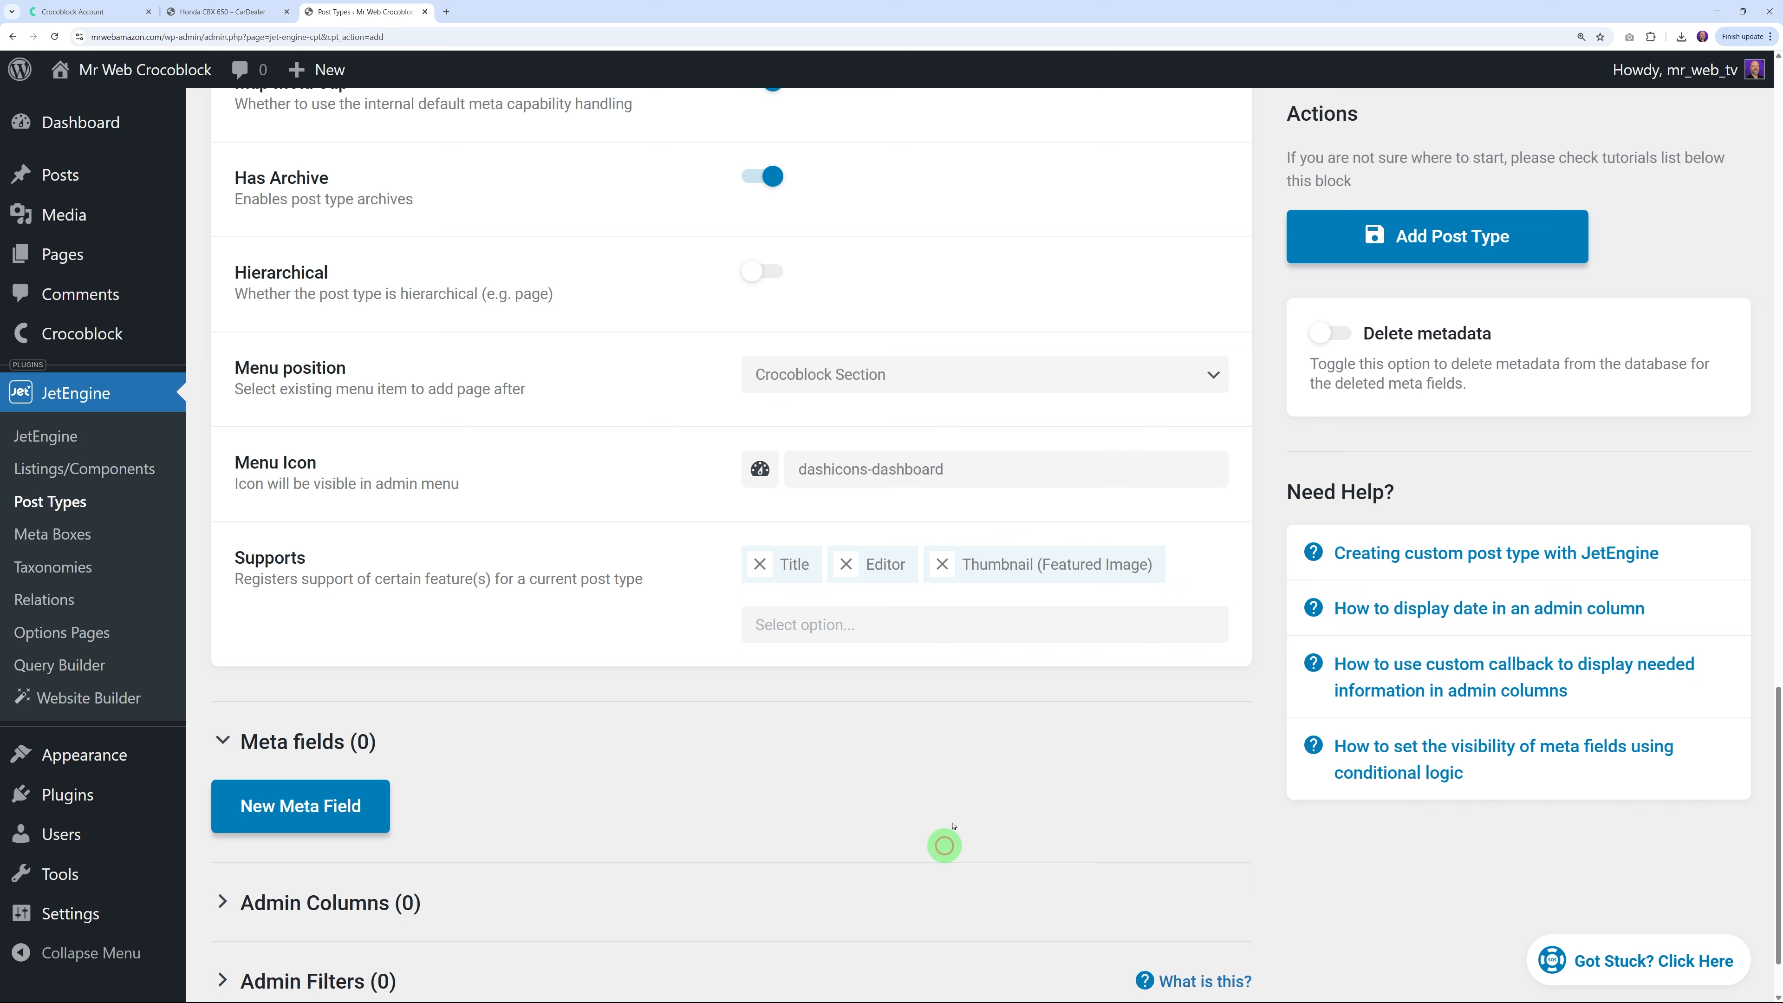
pyautogui.click(884, 631)
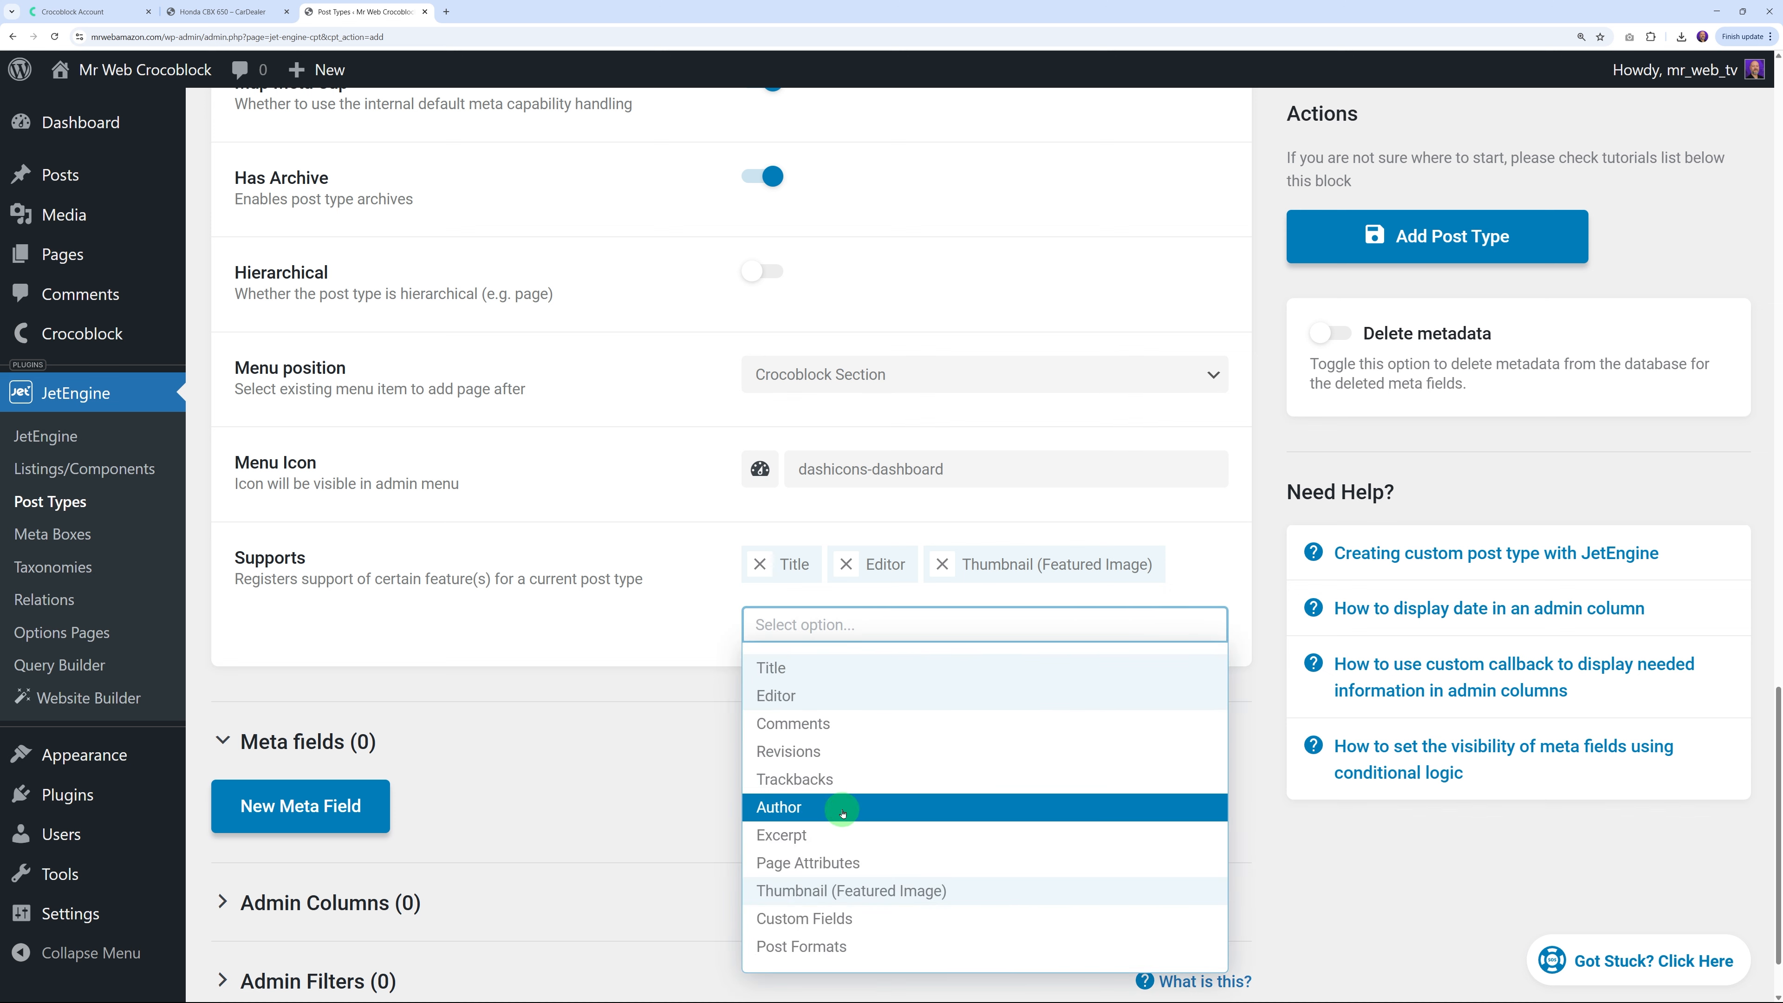
pyautogui.click(906, 807)
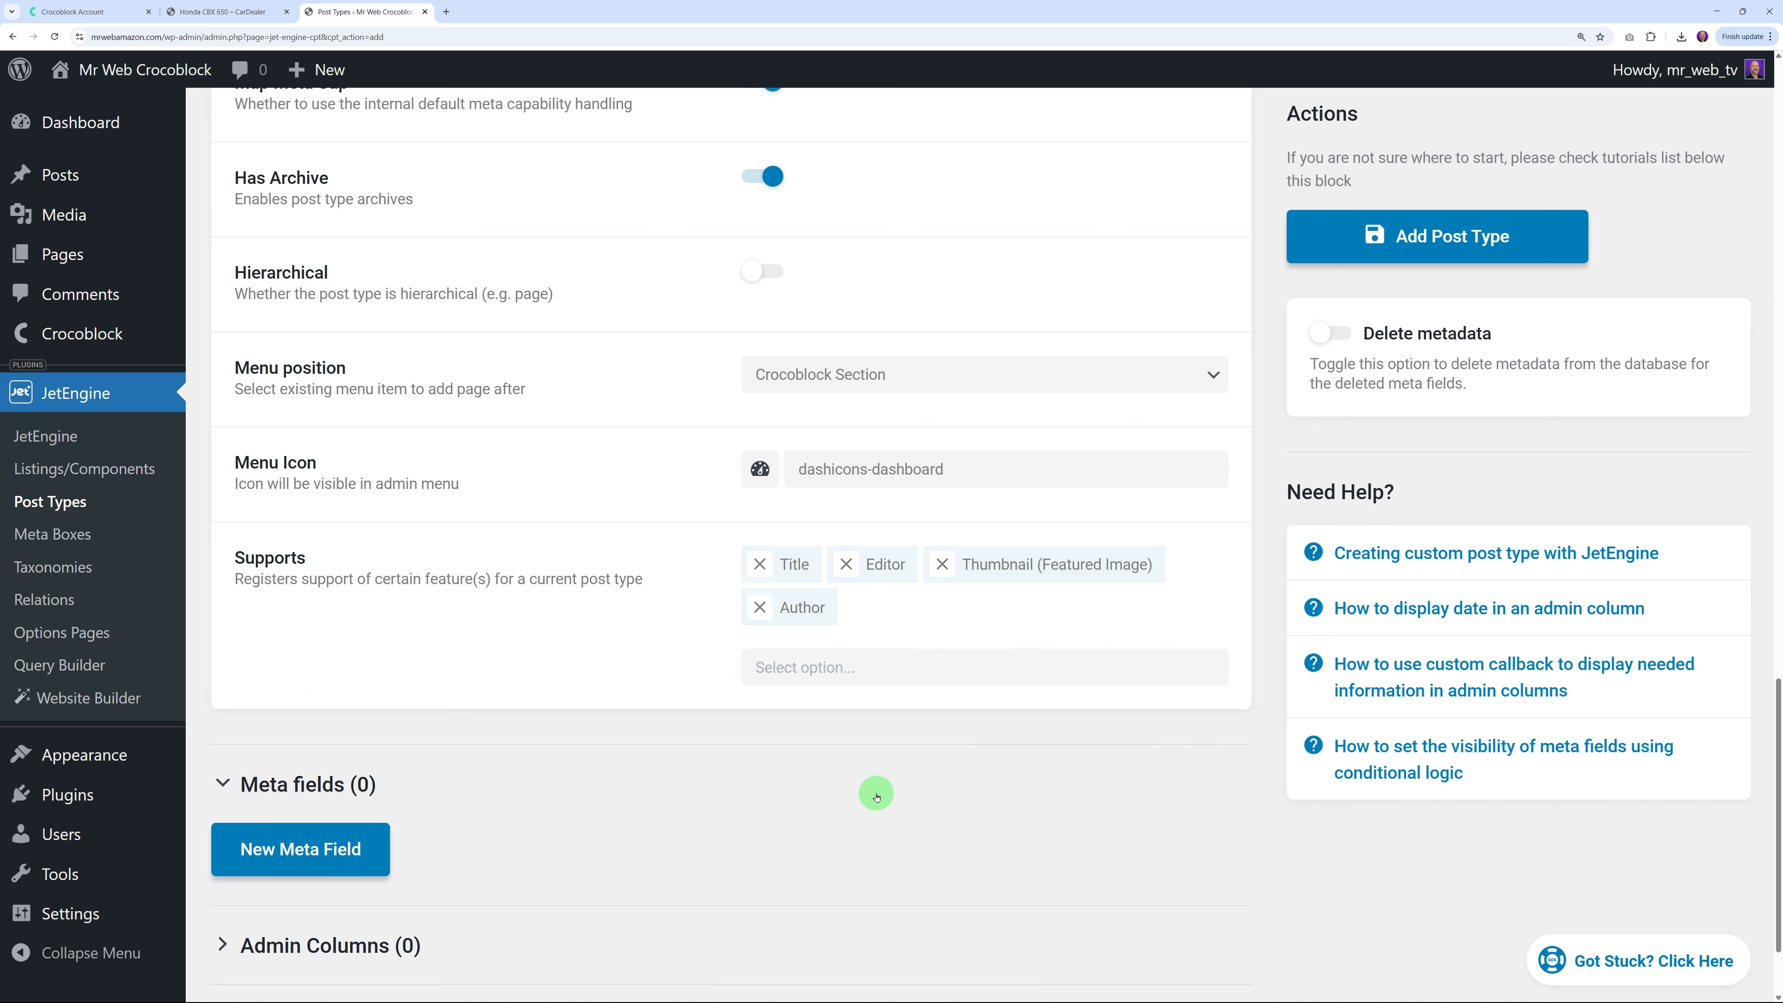
# Set the post type's rewrite slug to cars and add the post type
pyautogui.scroll(1, 876, 797)
pyautogui.scroll(11, 986, 797)
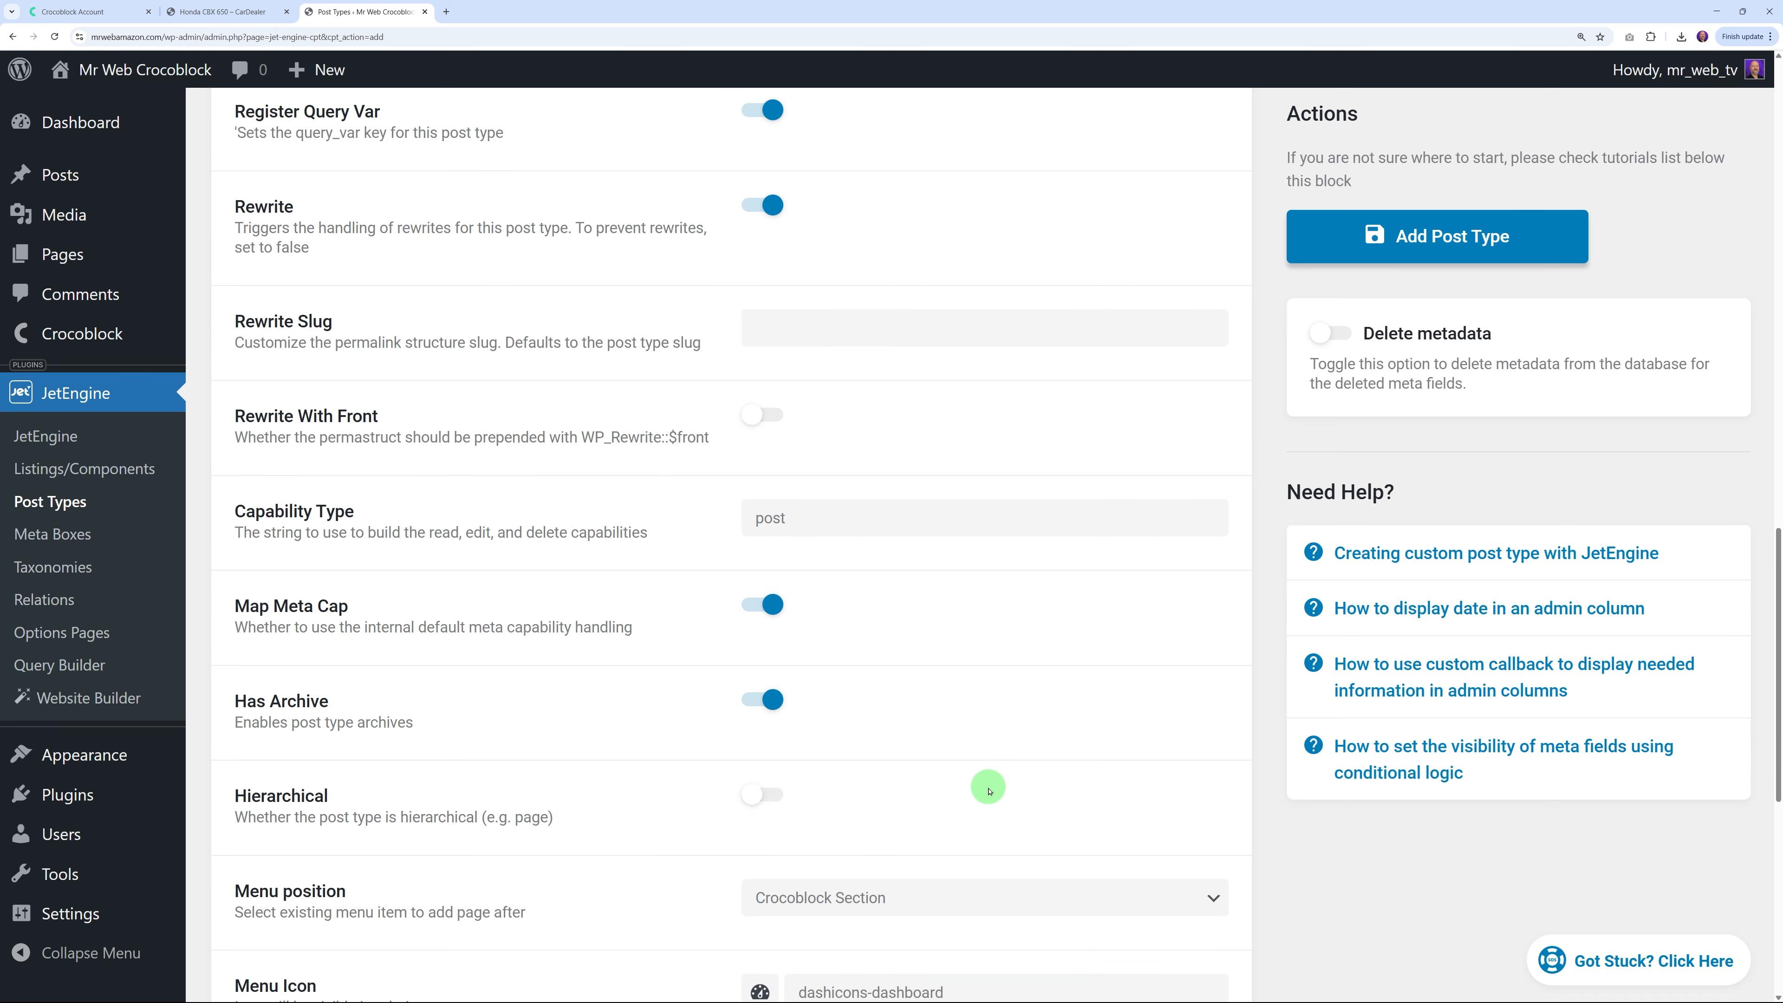
pyautogui.click(886, 506)
pyautogui.write('car')
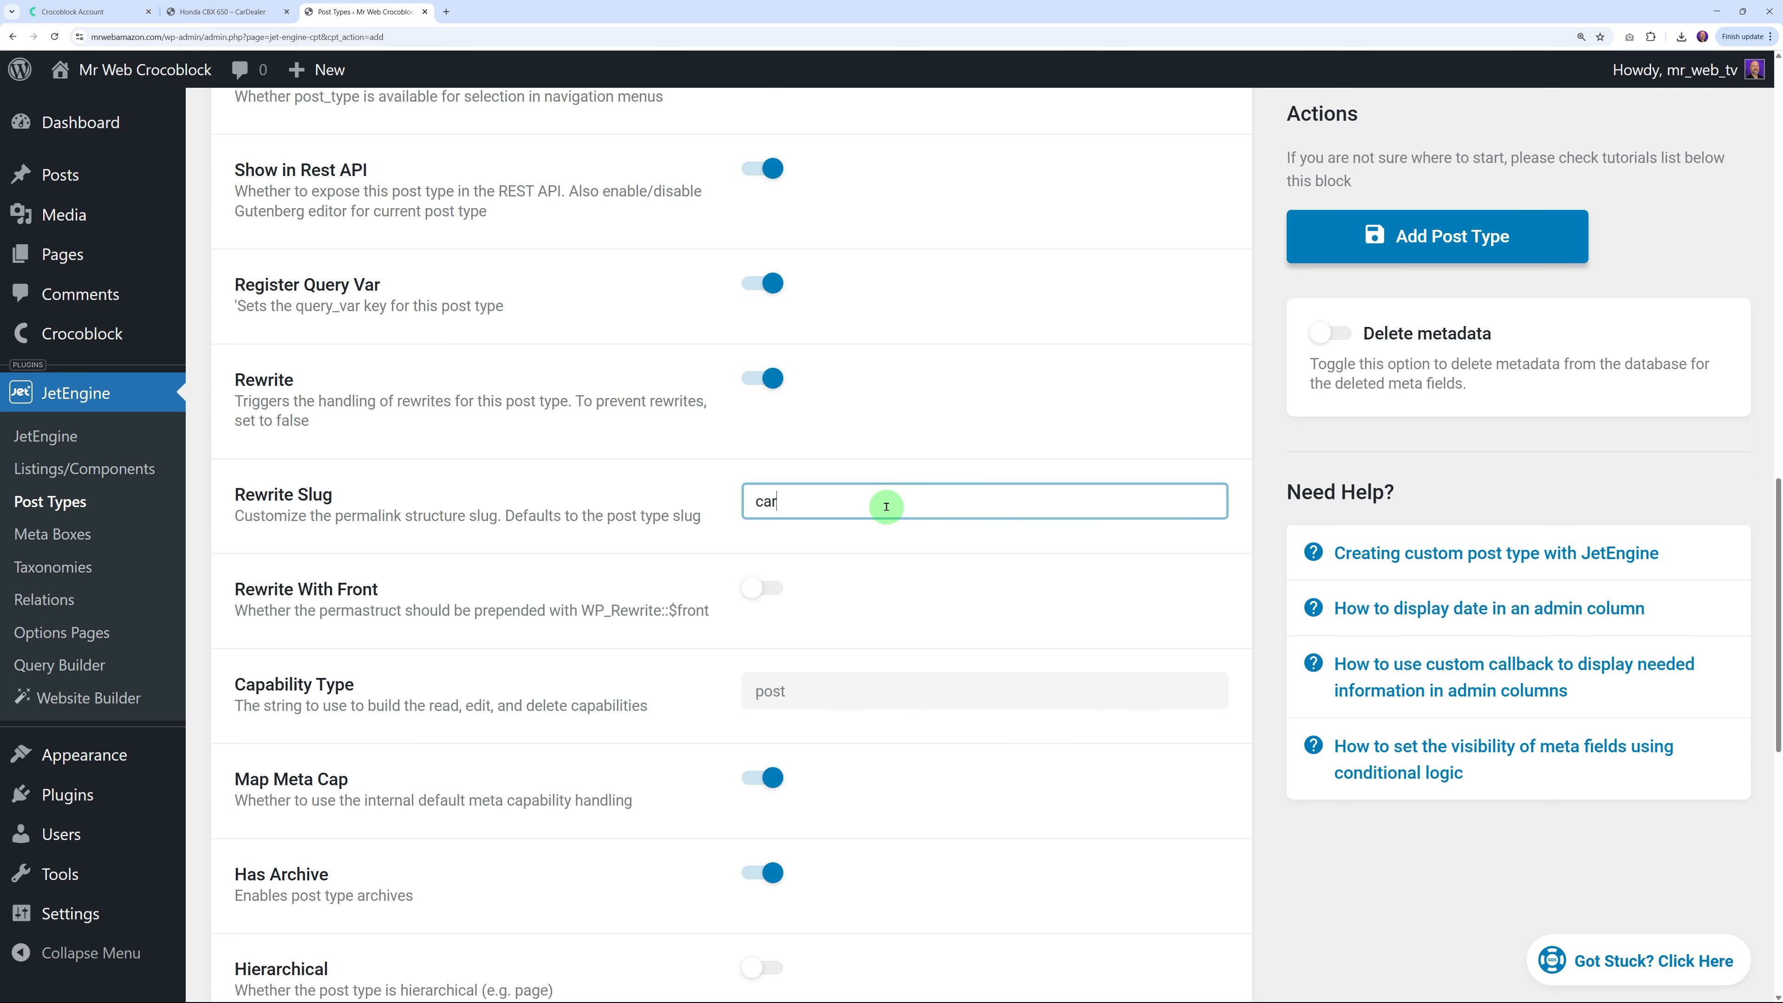
pyautogui.write('s')
pyautogui.click(1273, 565)
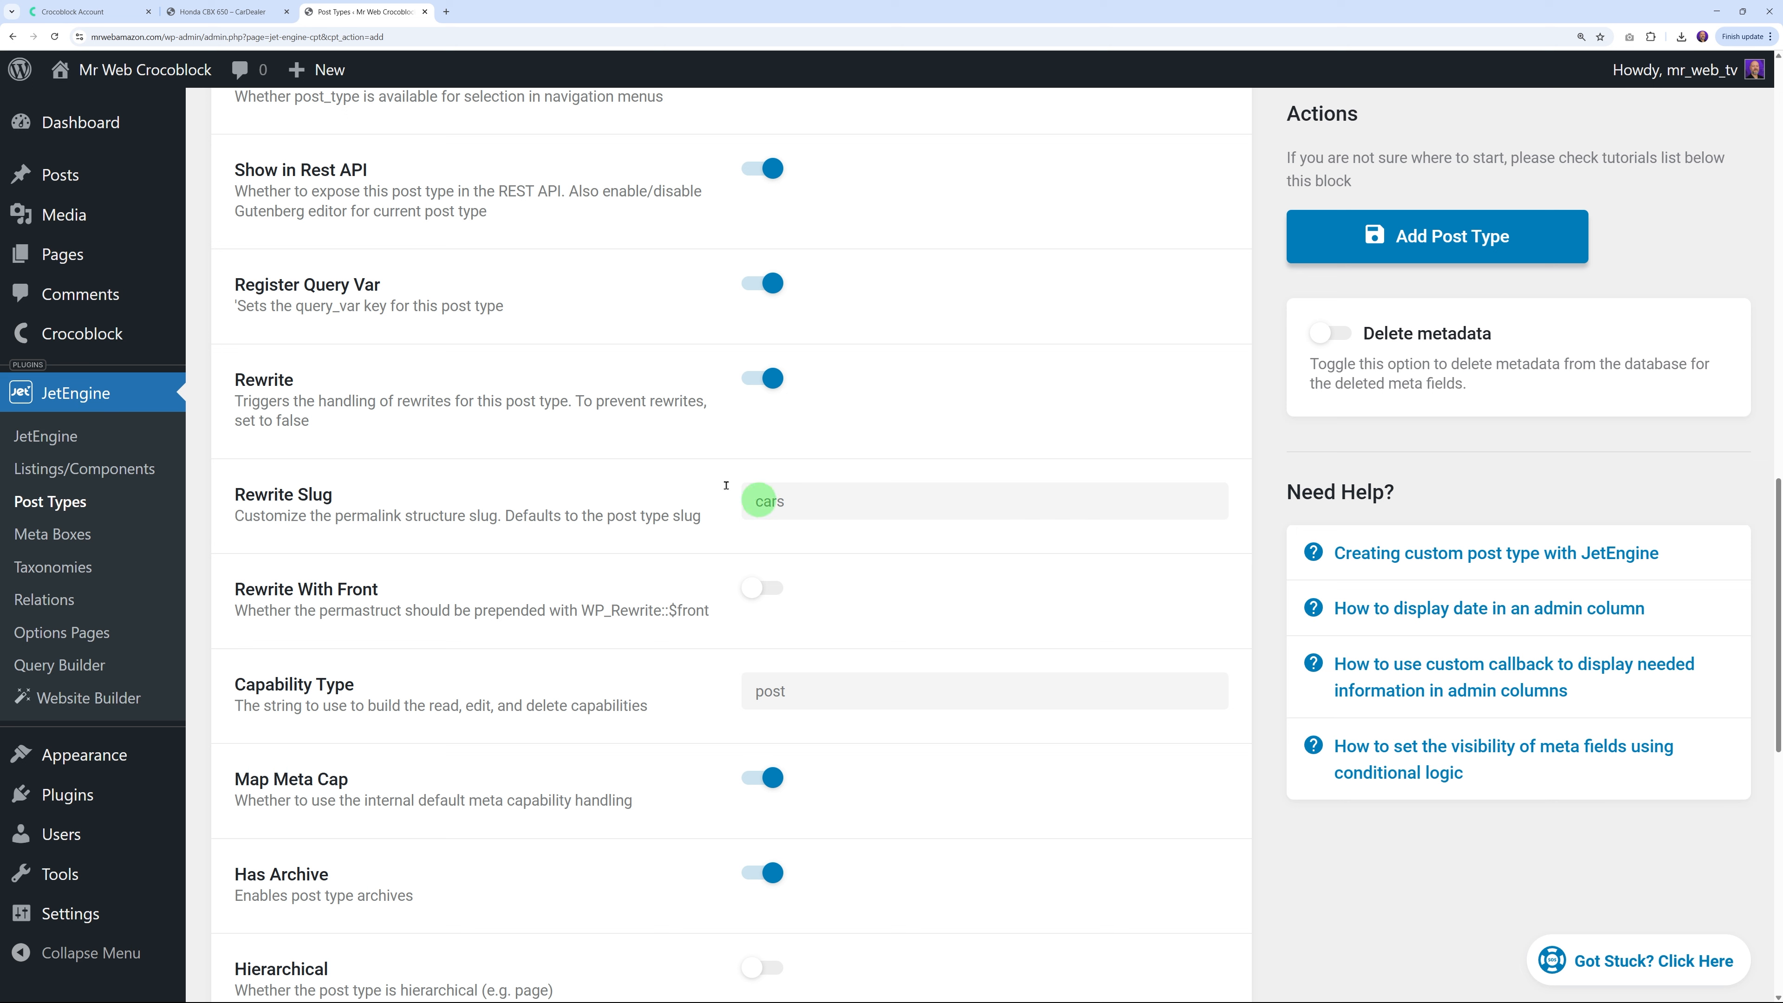
pyautogui.click(1417, 239)
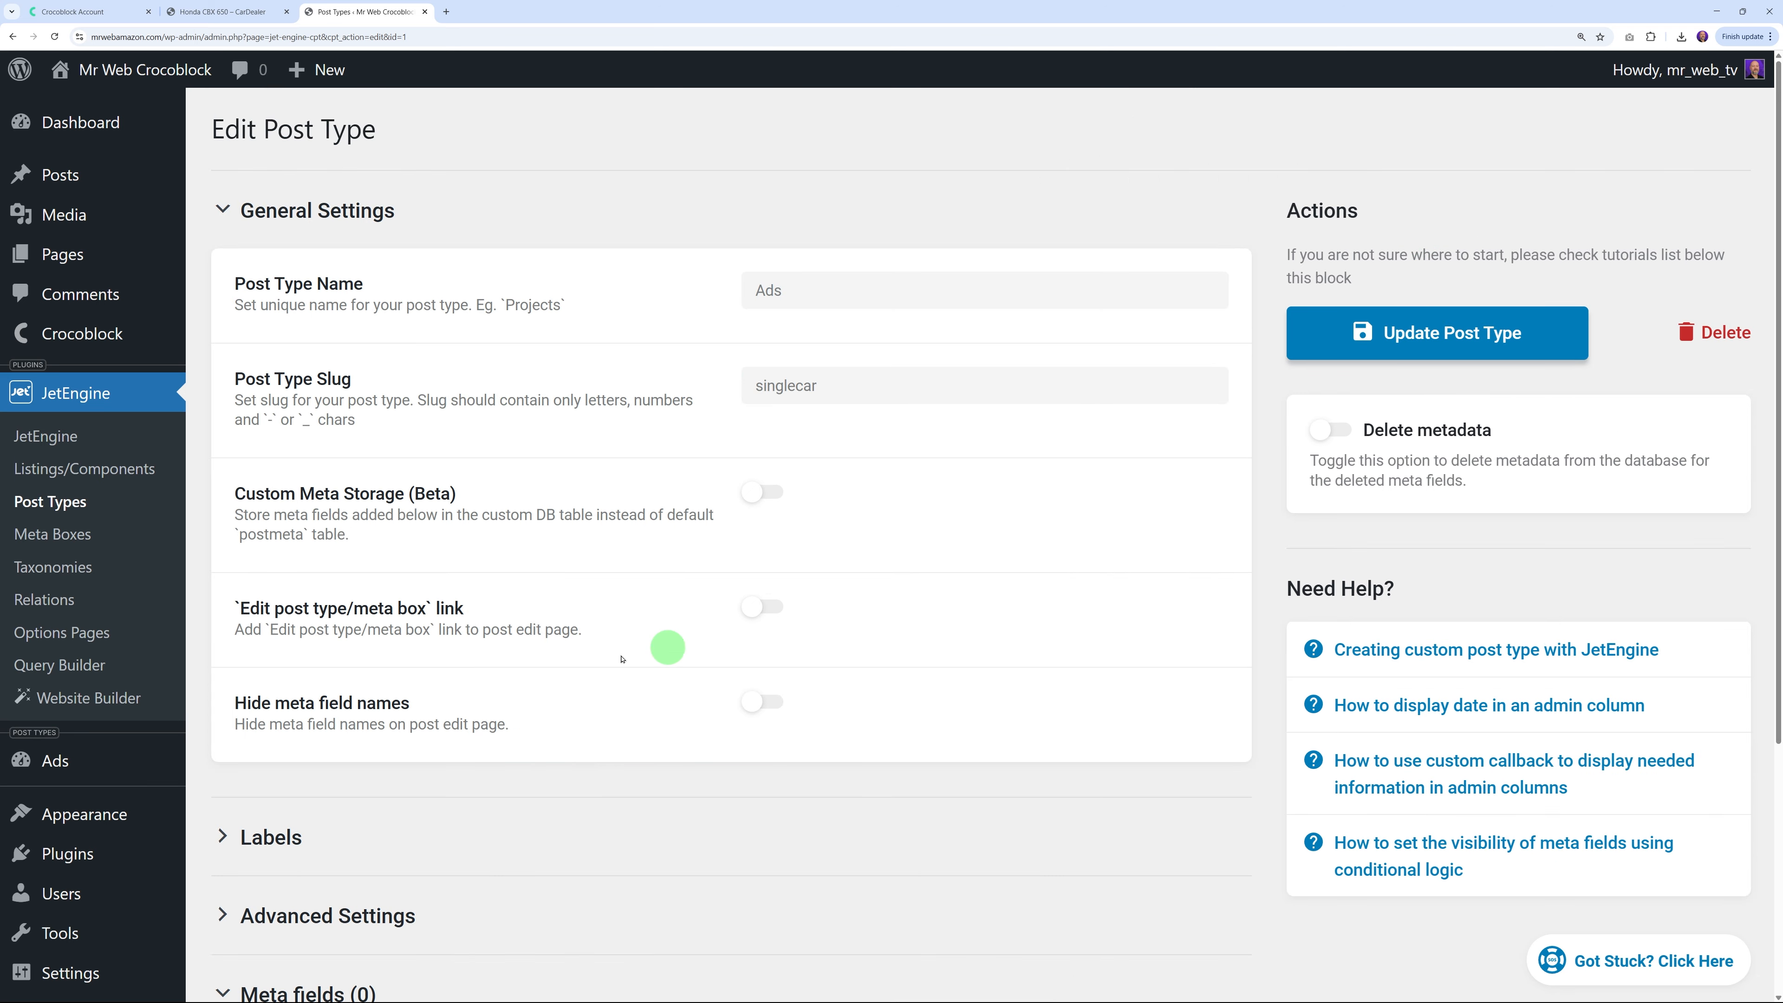
# Open the Ads post list in a separate tab, check its blank new-post editor and return to the Ads post type settings
pyautogui.moveTo(56, 766)
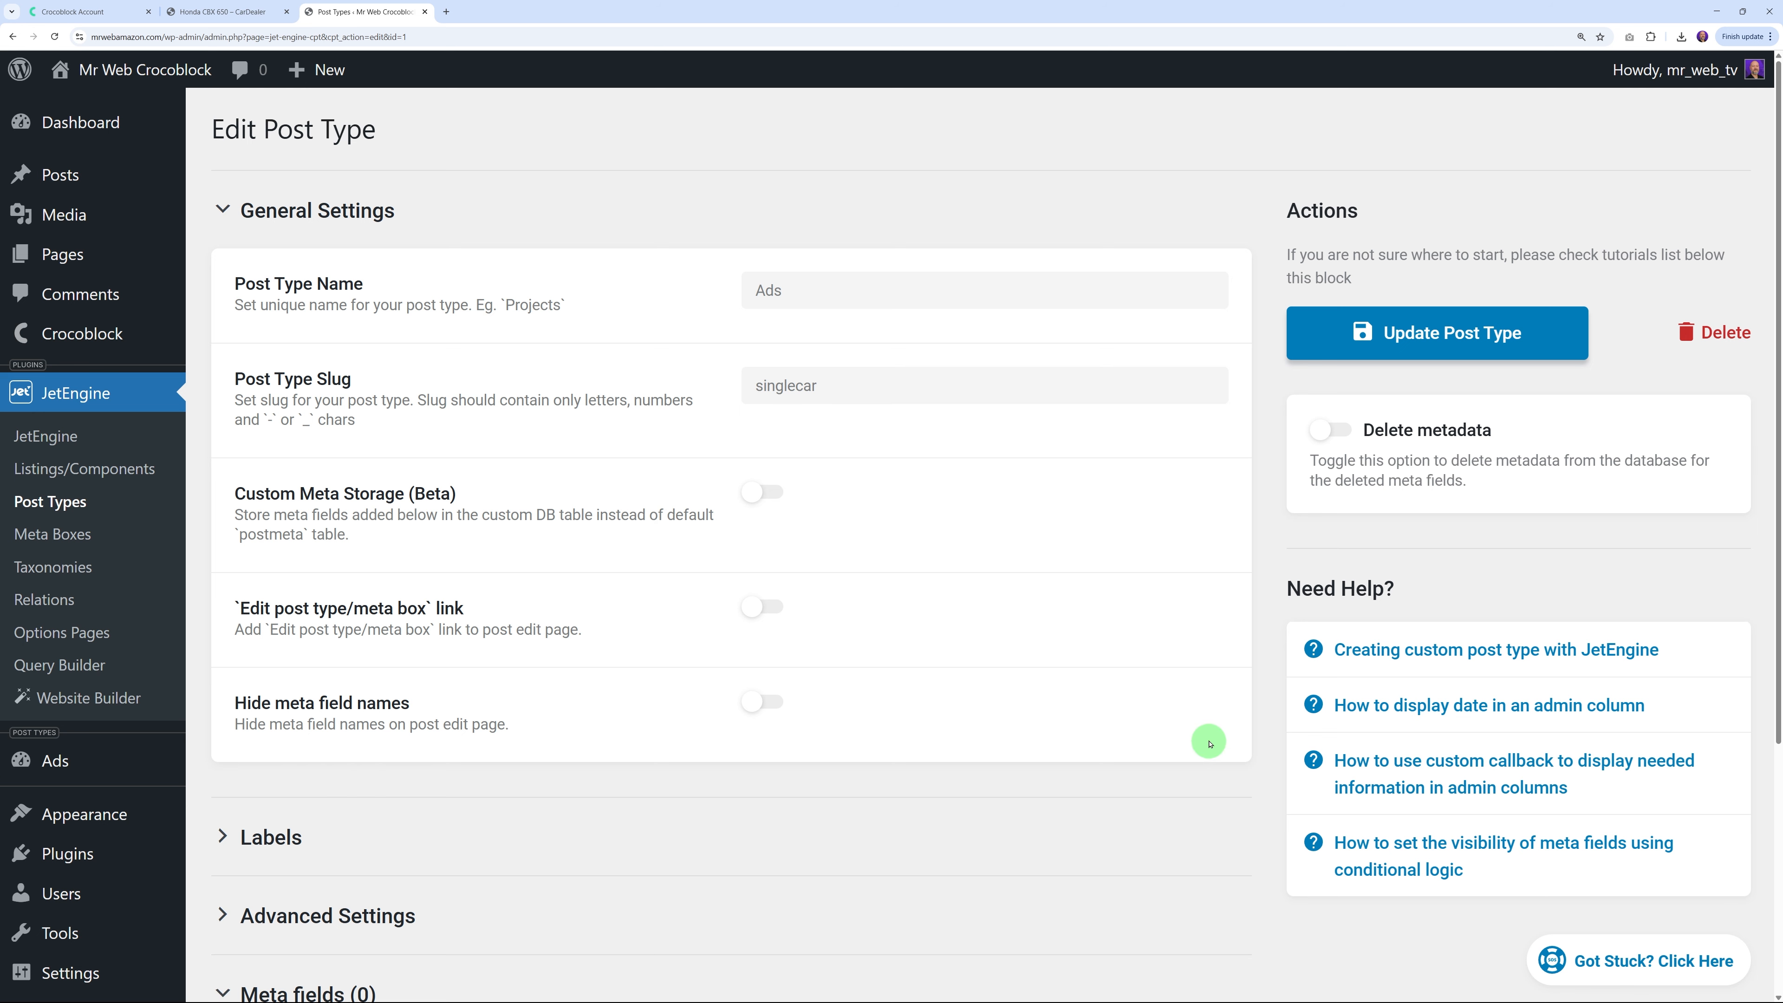
pyautogui.scroll(-5, 1194, 727)
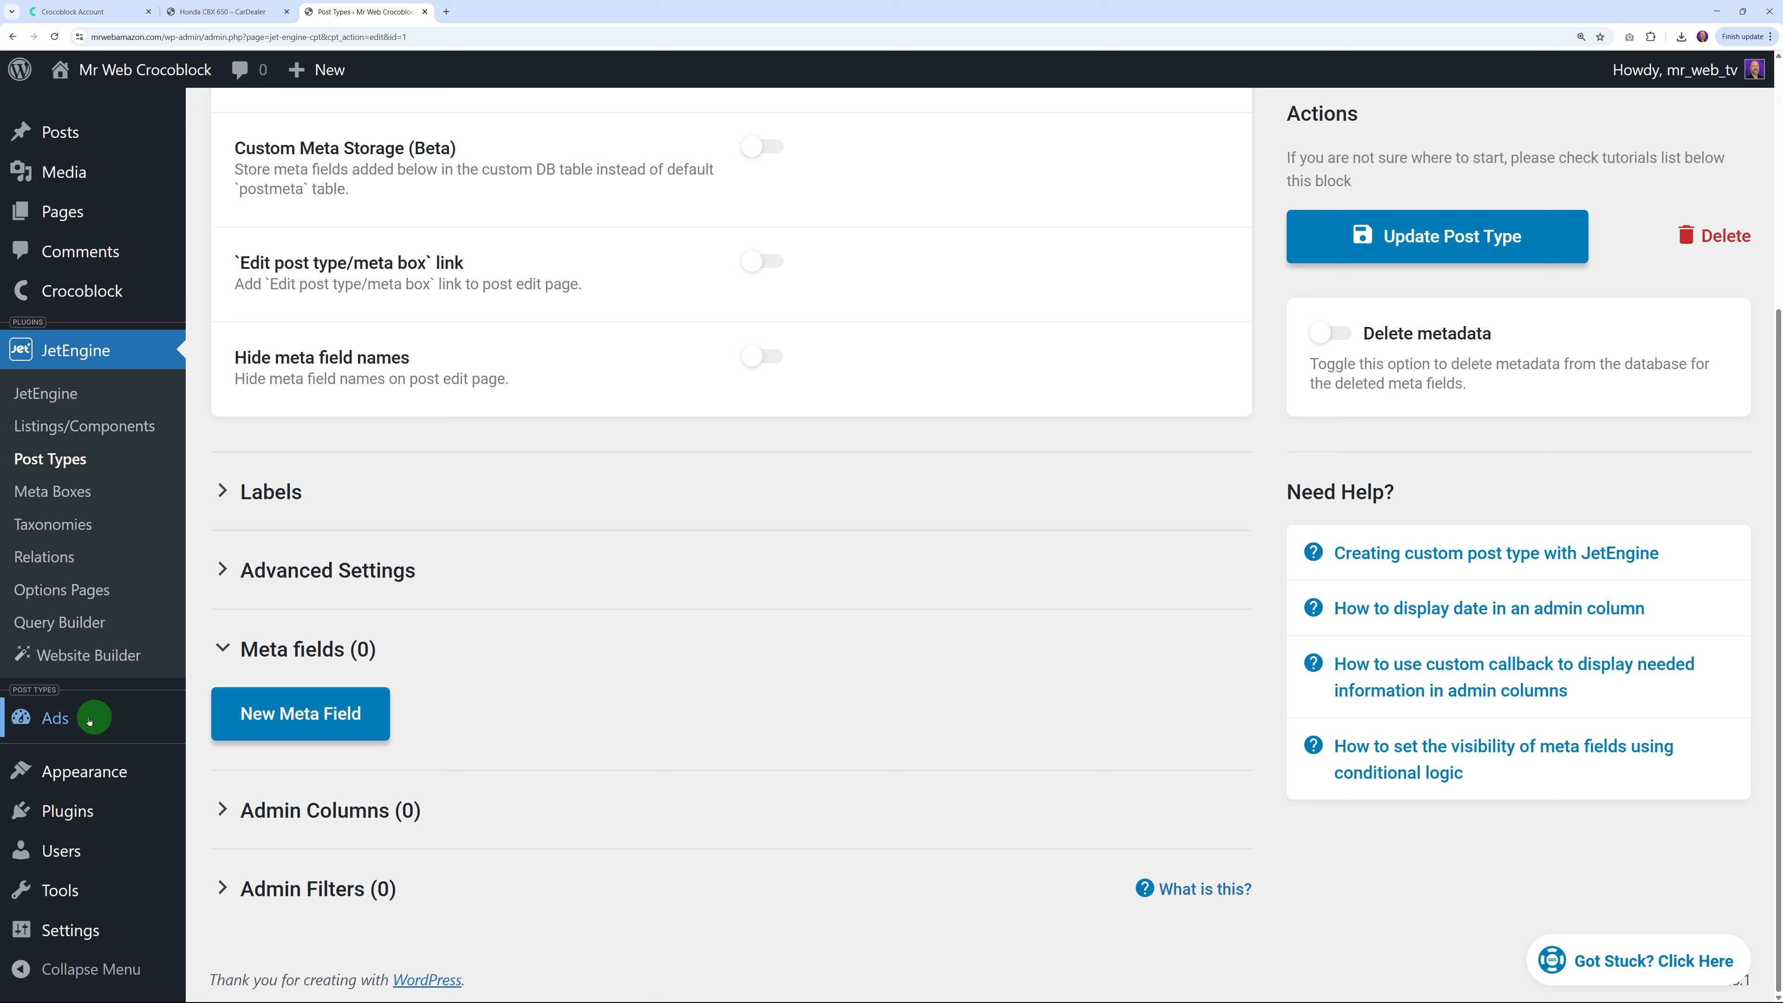
pyautogui.moveTo(87, 718)
pyautogui.rightClick(221, 726)
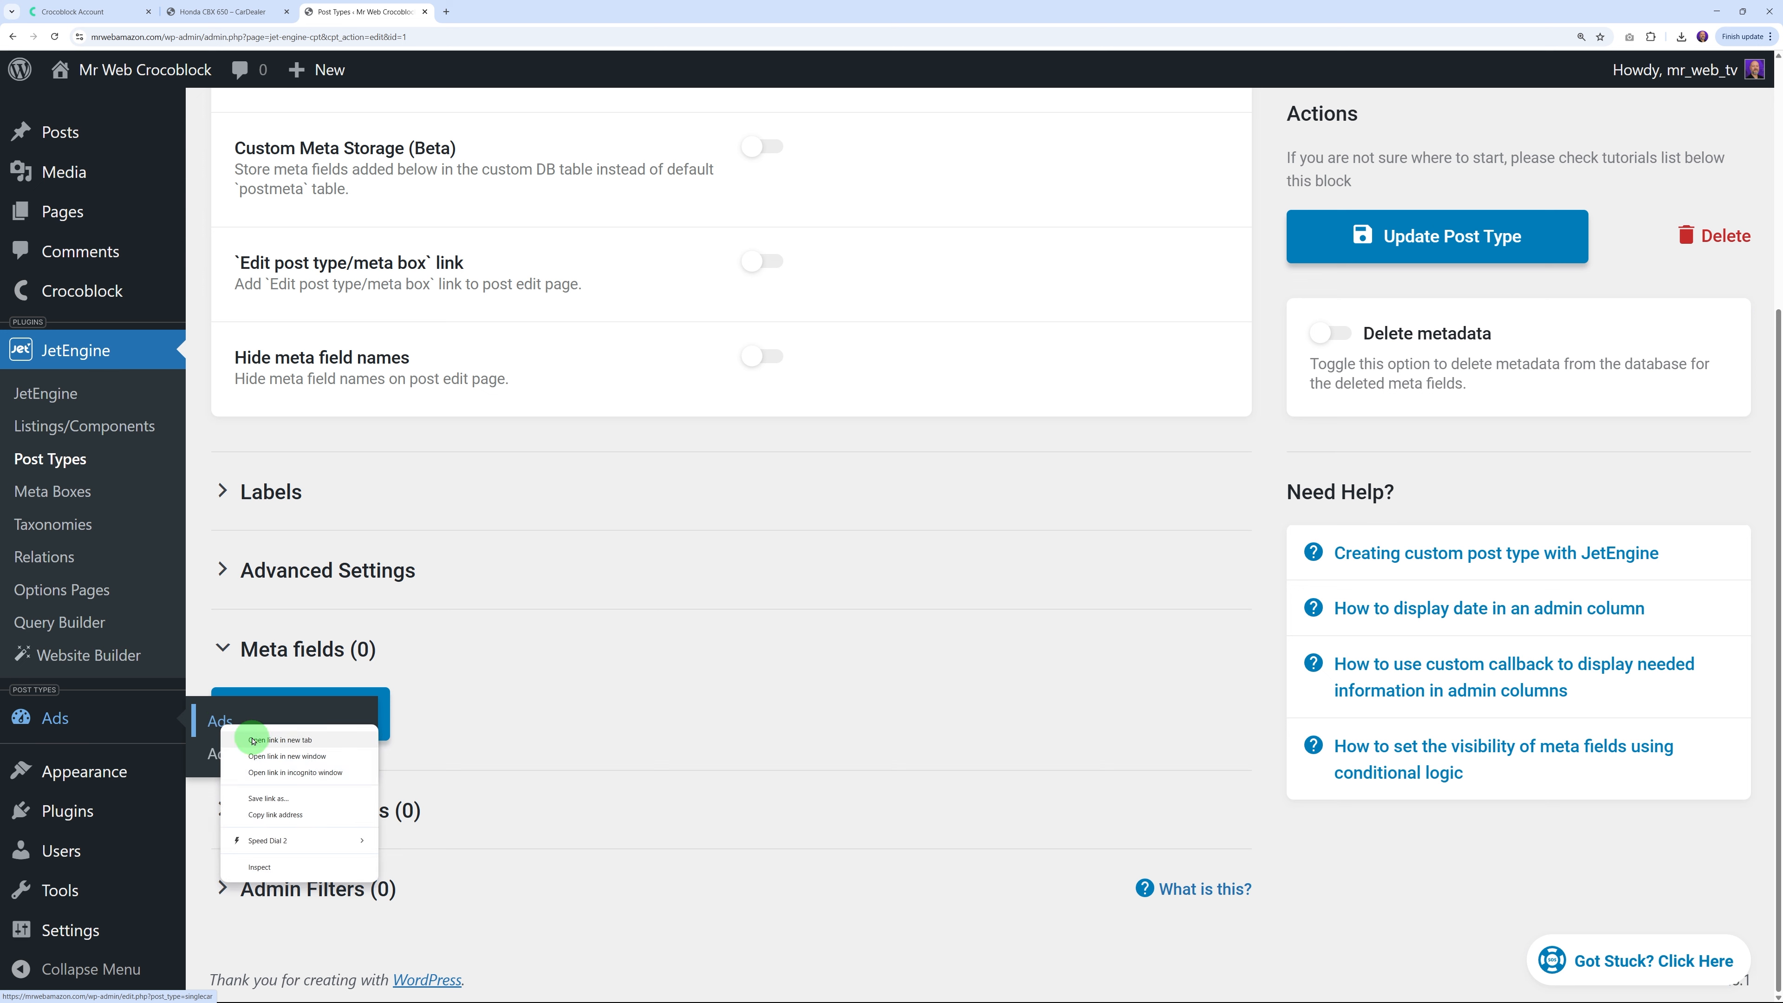
pyautogui.click(266, 740)
pyautogui.click(492, 11)
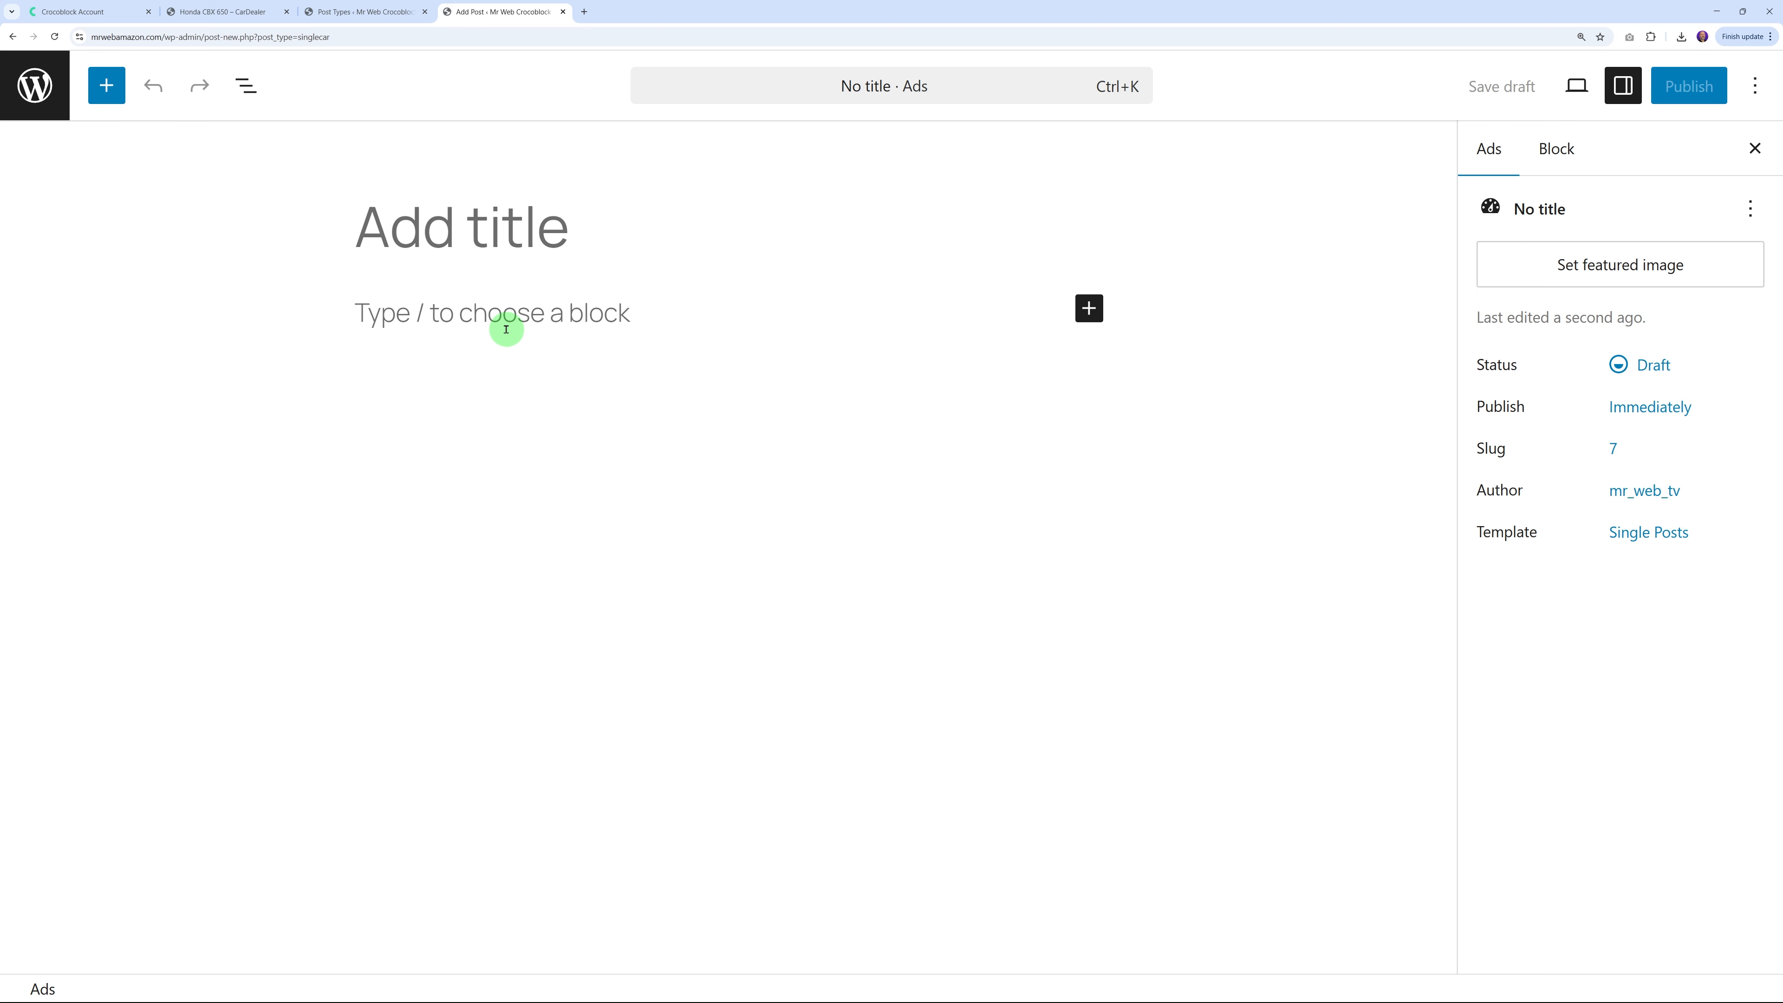
pyautogui.click(35, 85)
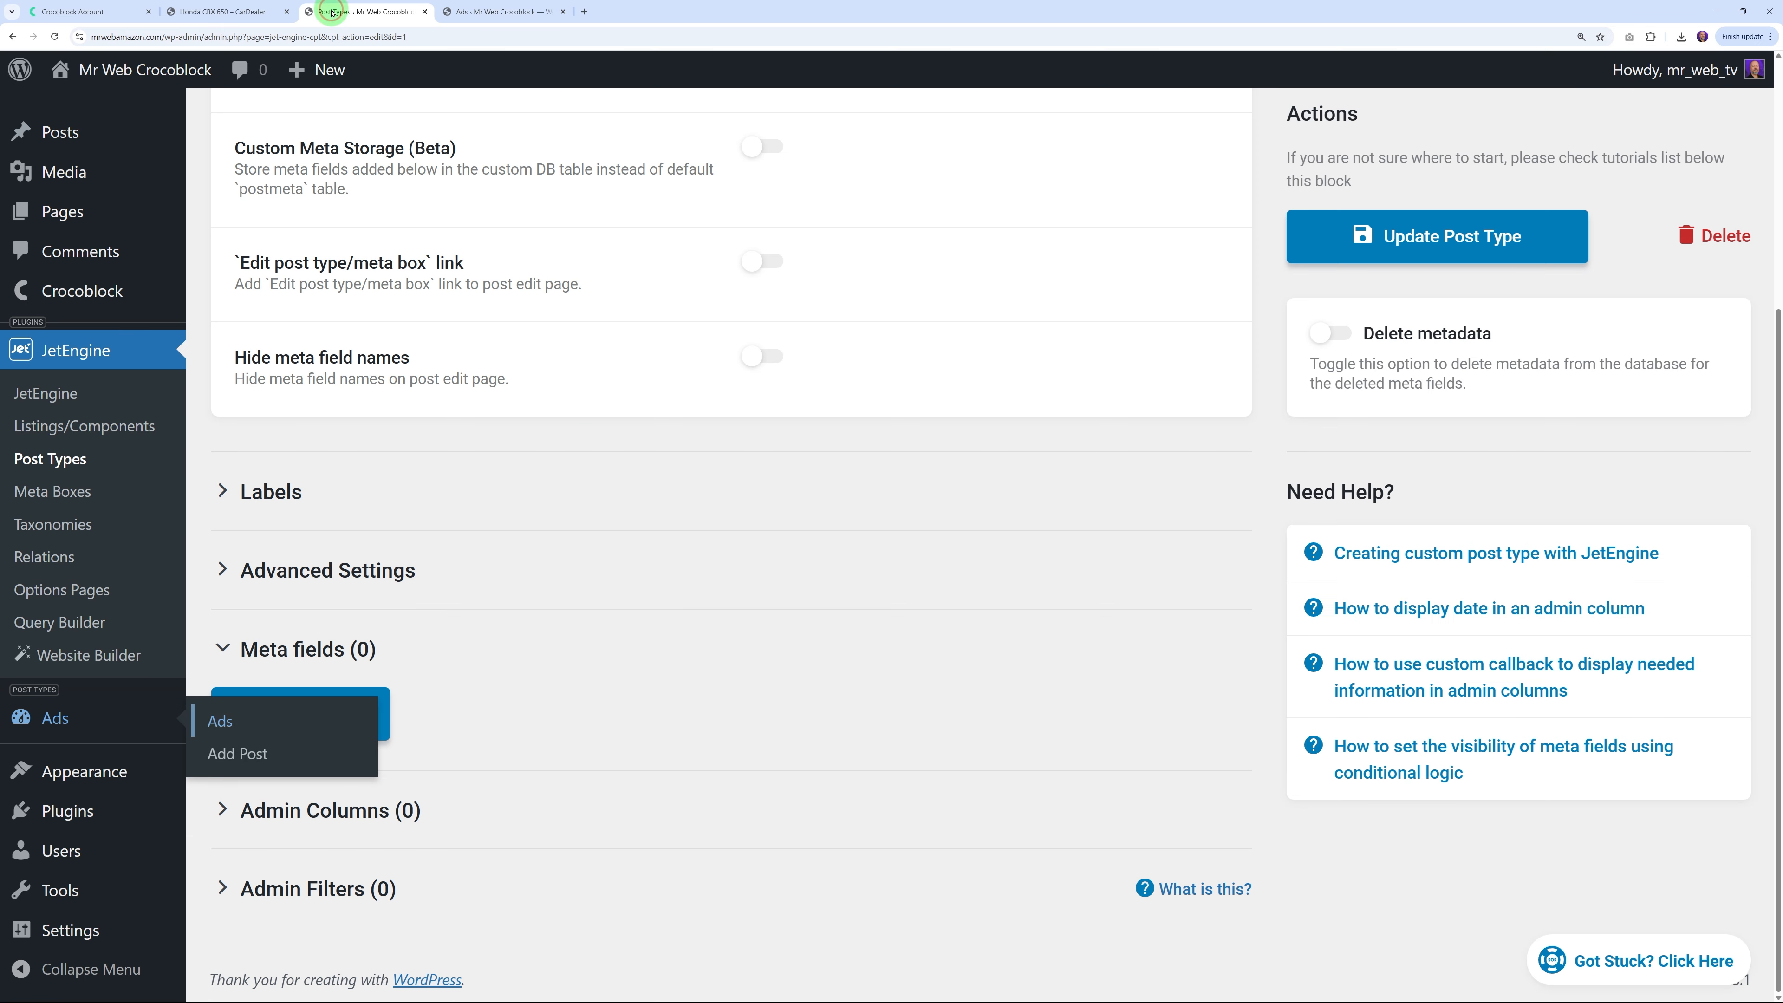
pyautogui.click(330, 11)
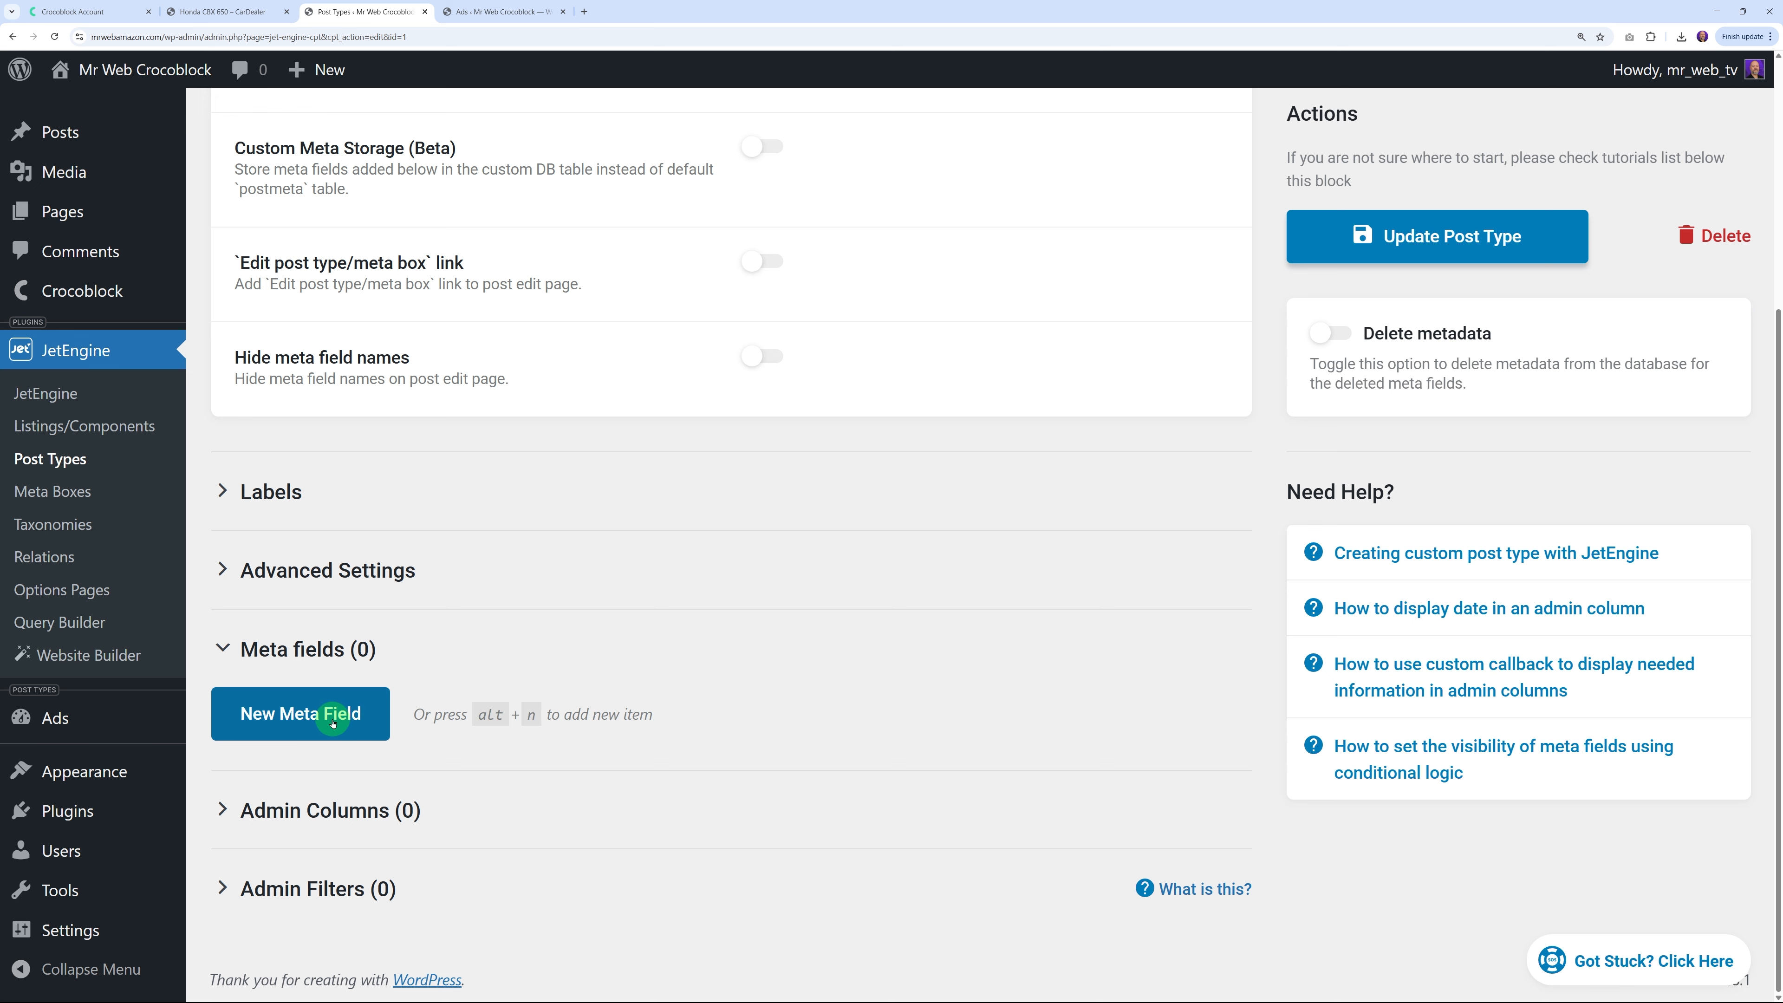
pyautogui.click(488, 12)
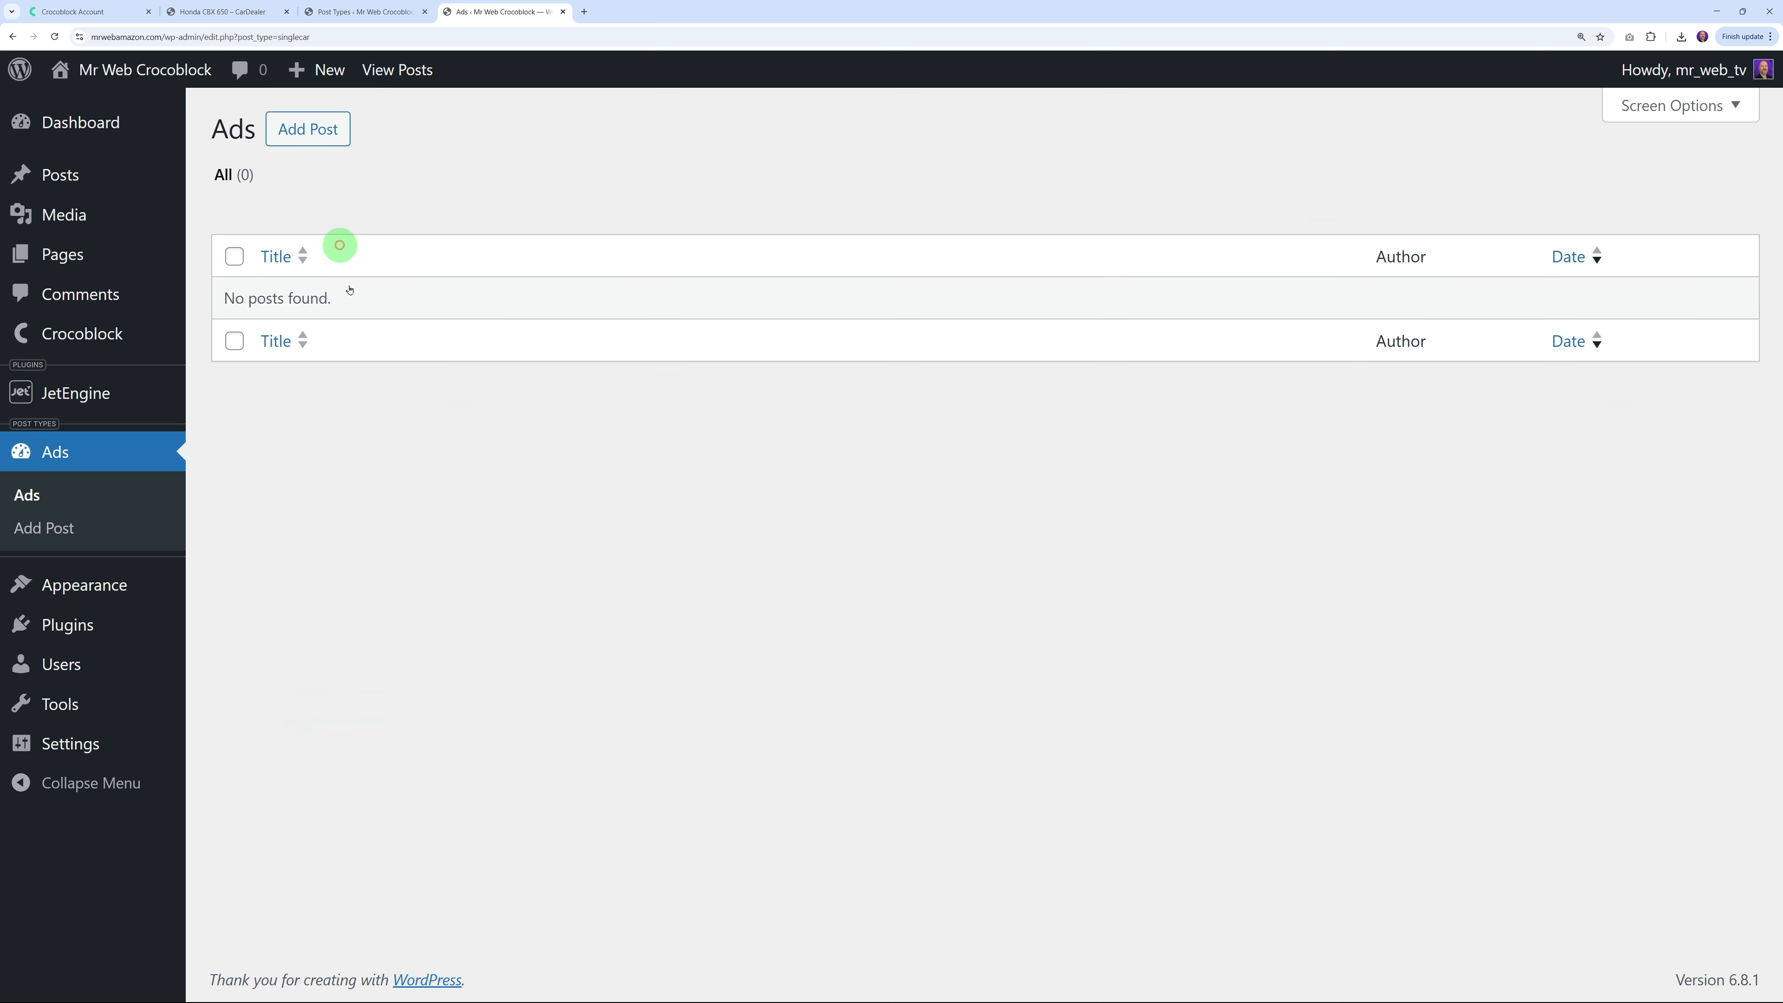
pyautogui.click(360, 12)
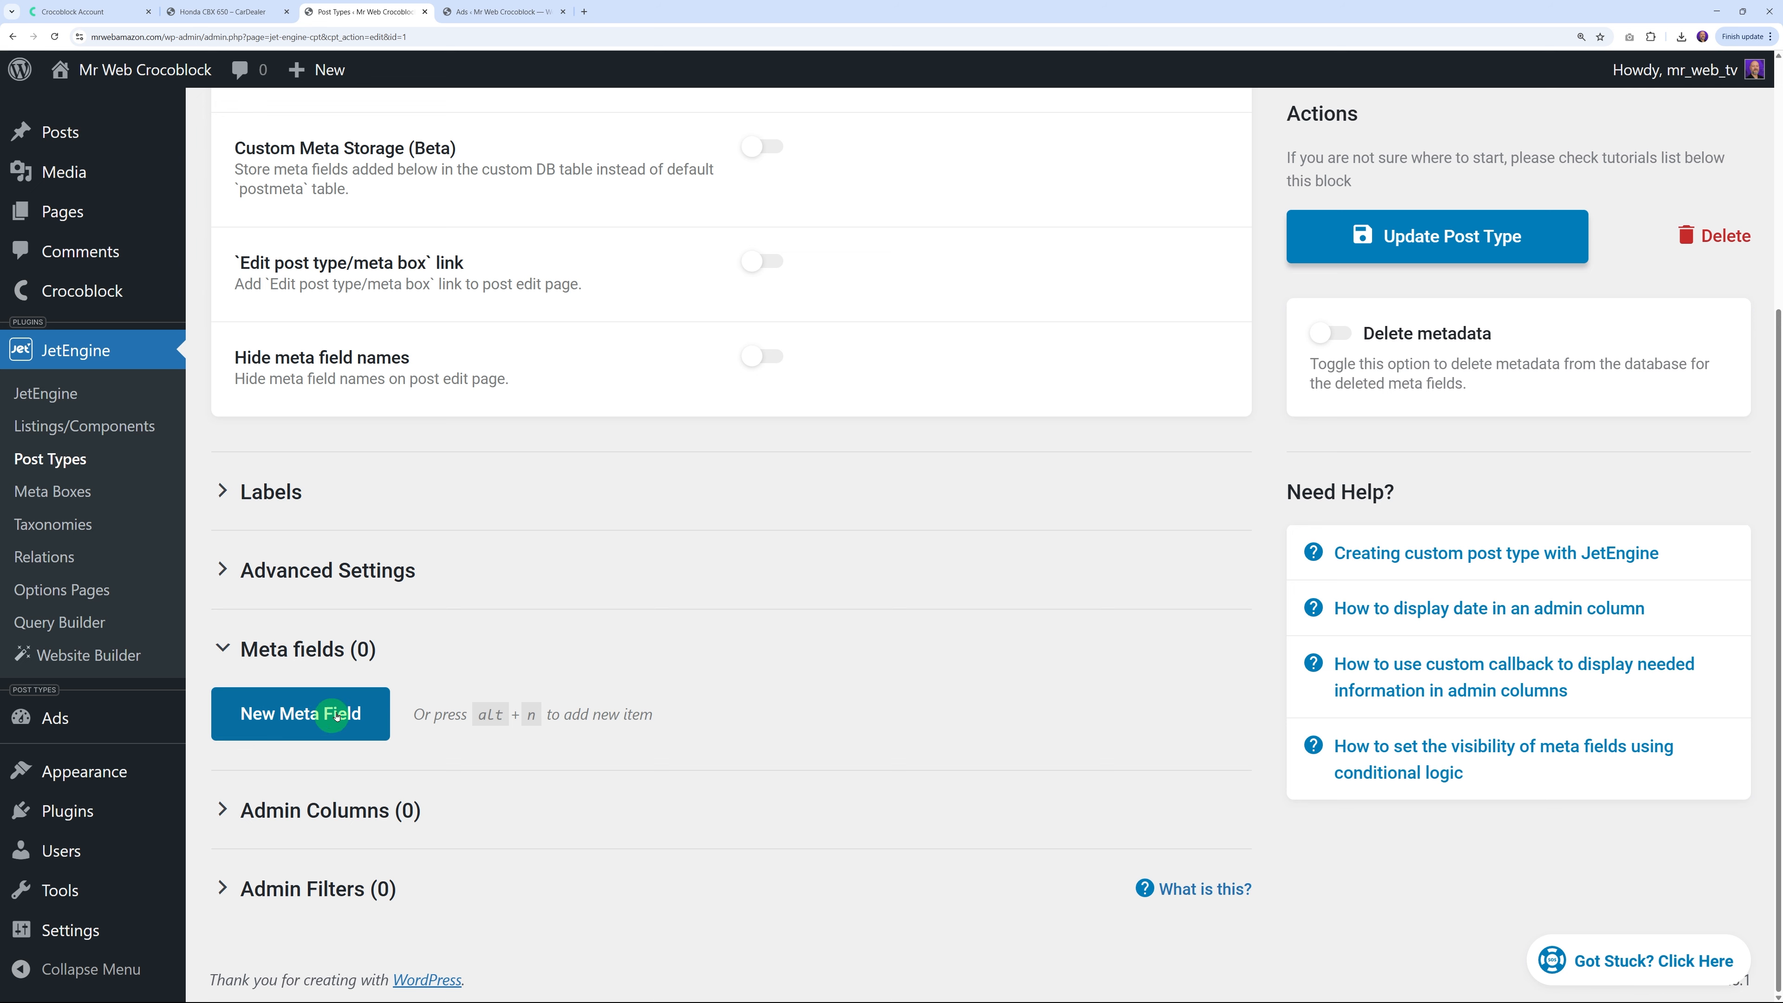
# Add a meta field labelled Price to the Ads post type, with object type Field and field type Number
pyautogui.click(309, 725)
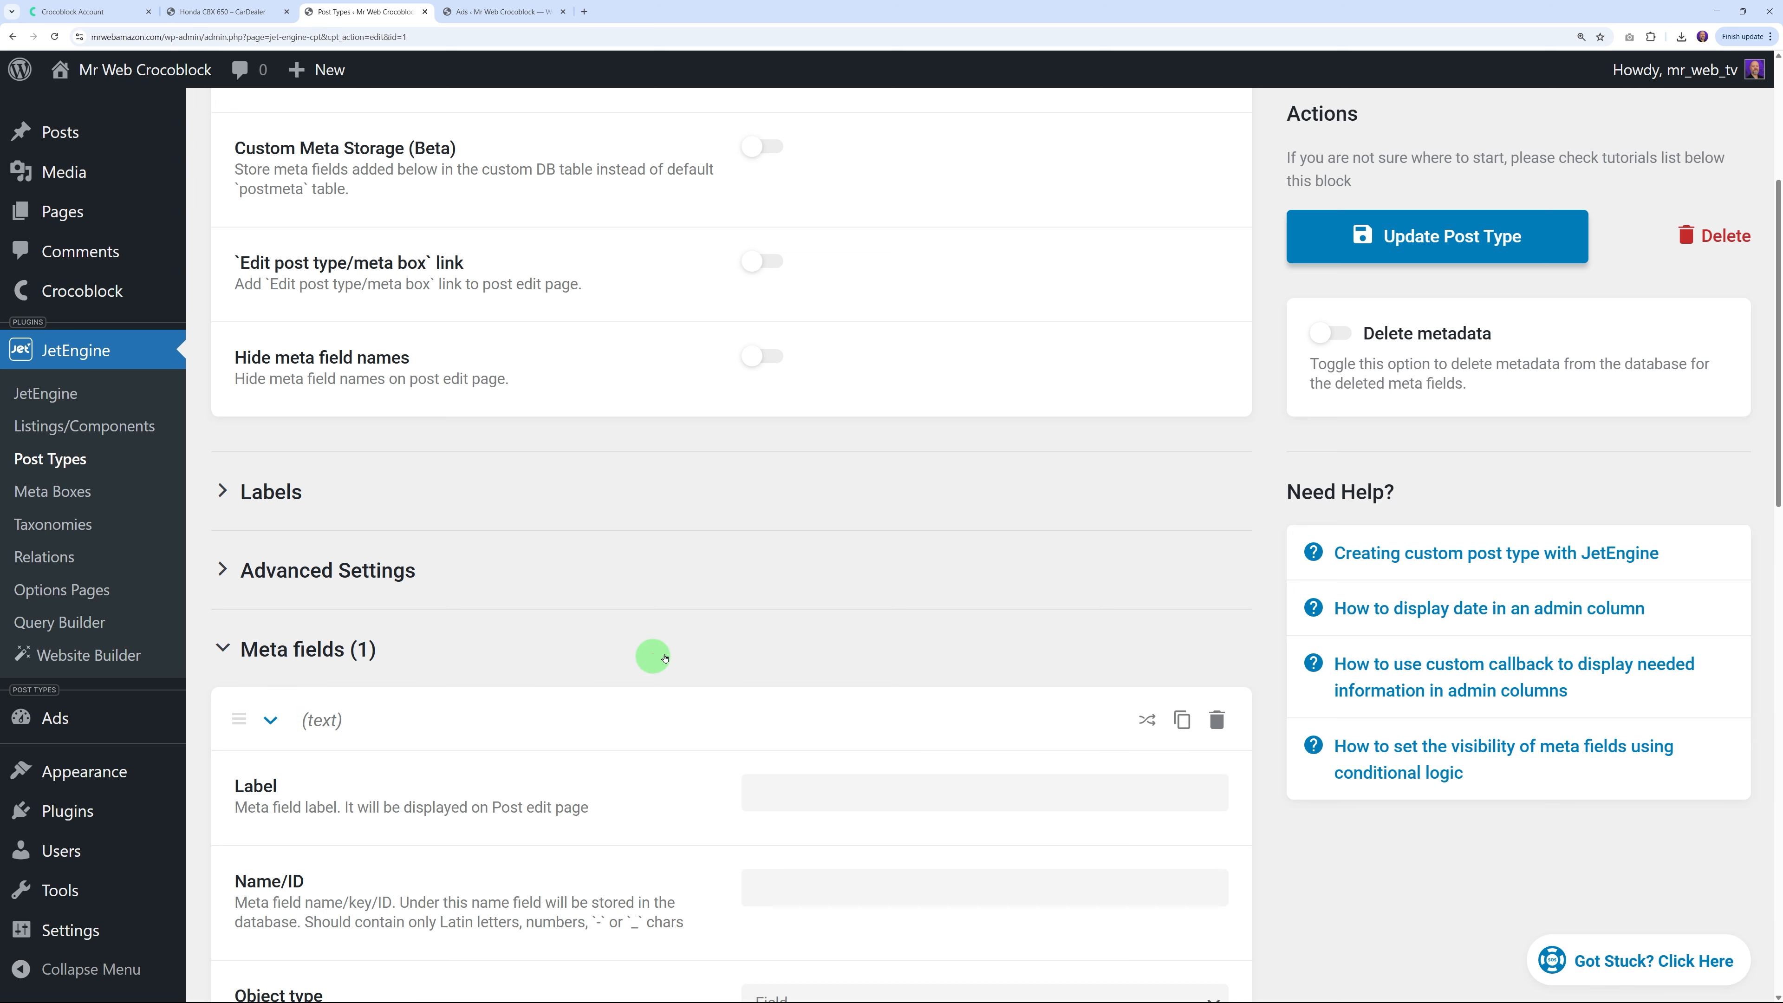
pyautogui.scroll(-5, 653, 657)
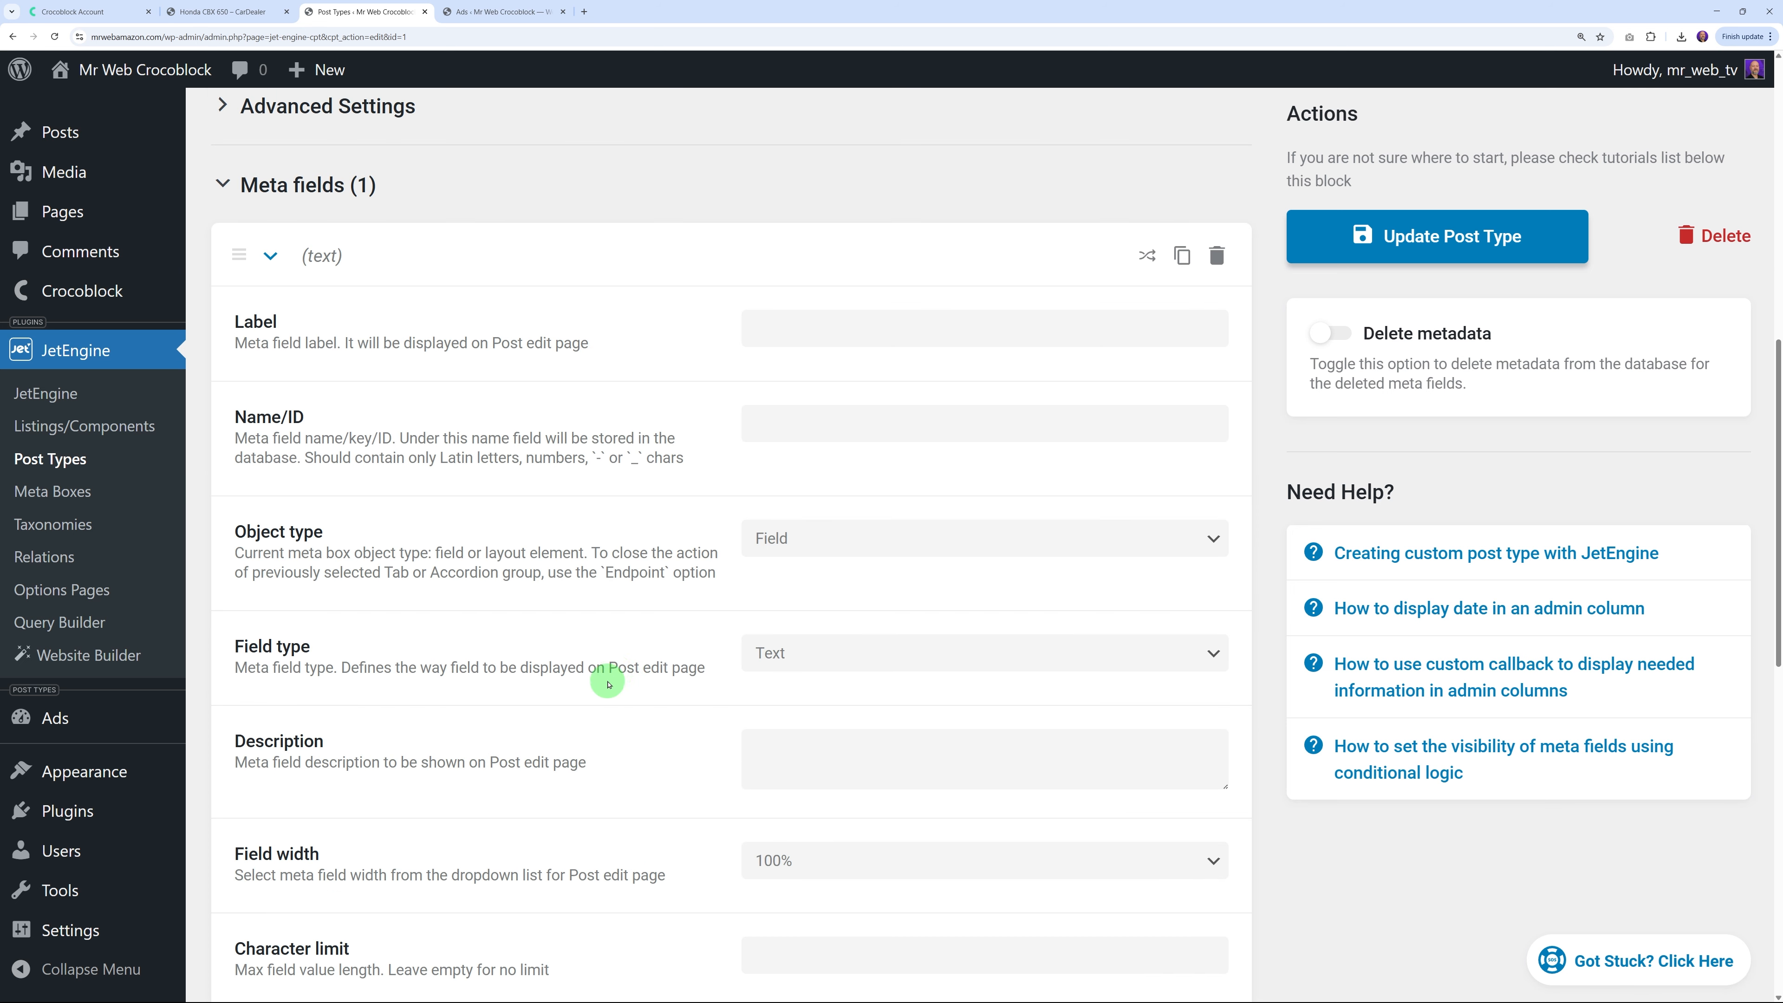
pyautogui.click(802, 330)
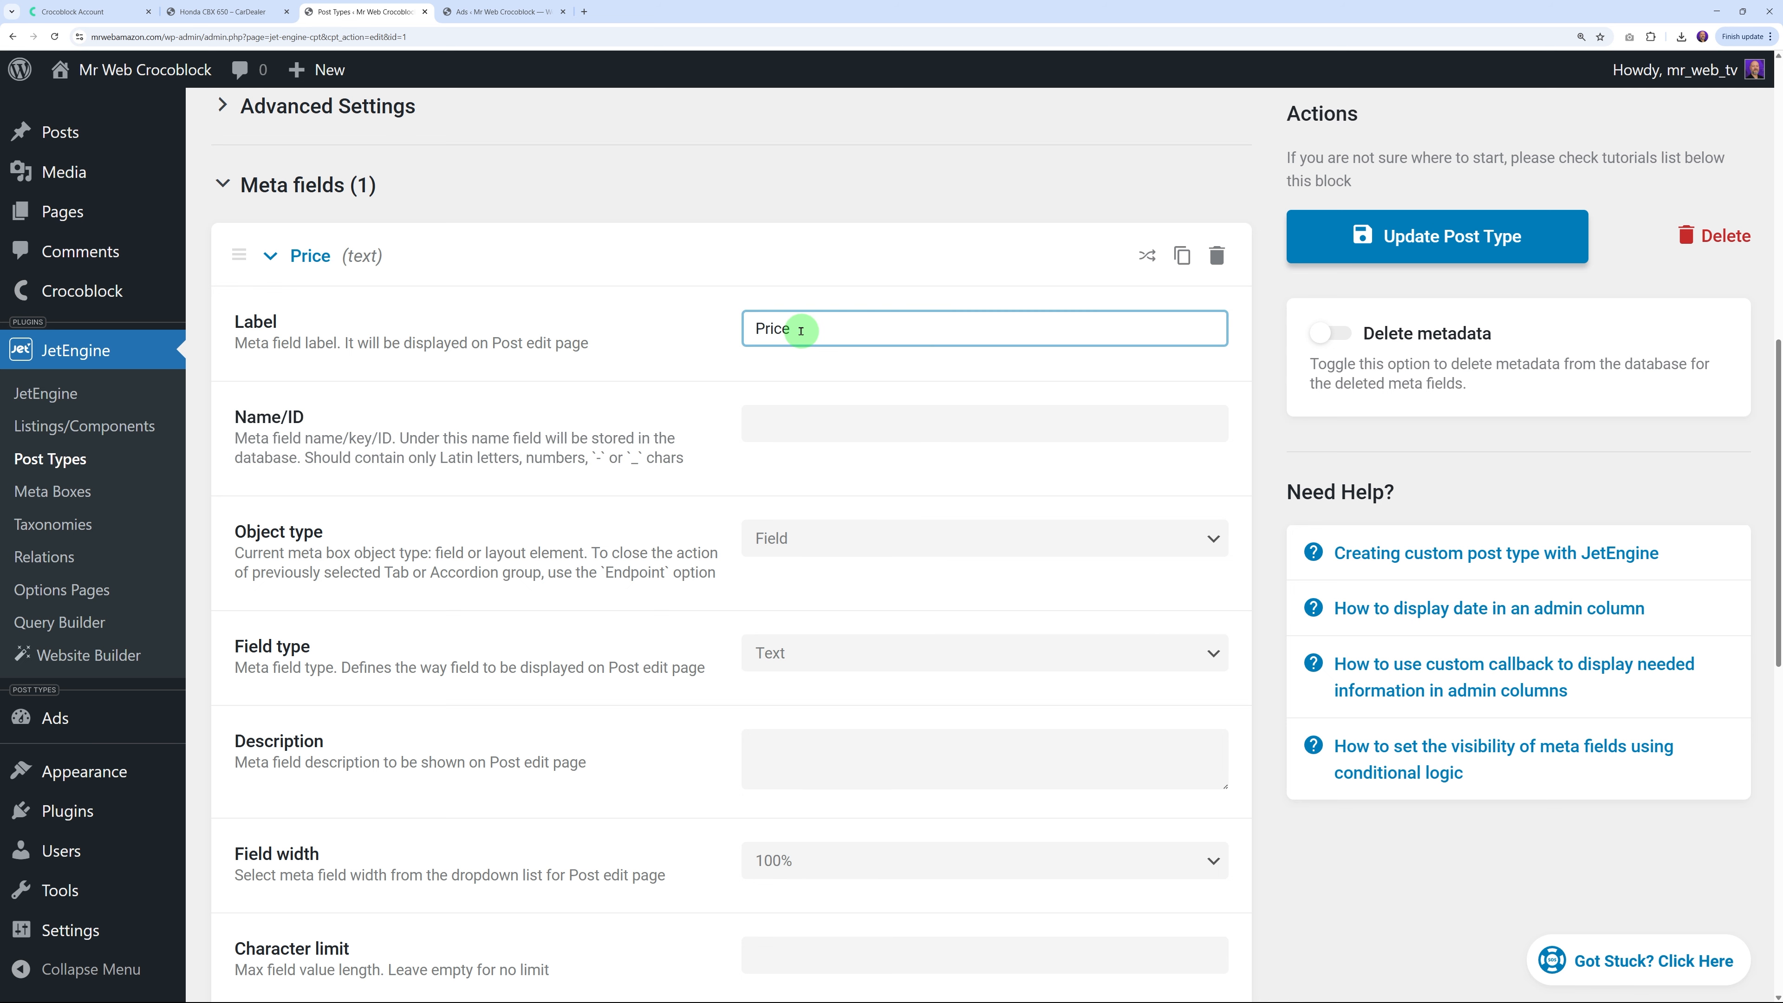
pyautogui.scroll(-2, 728, 370)
pyautogui.click(1188, 380)
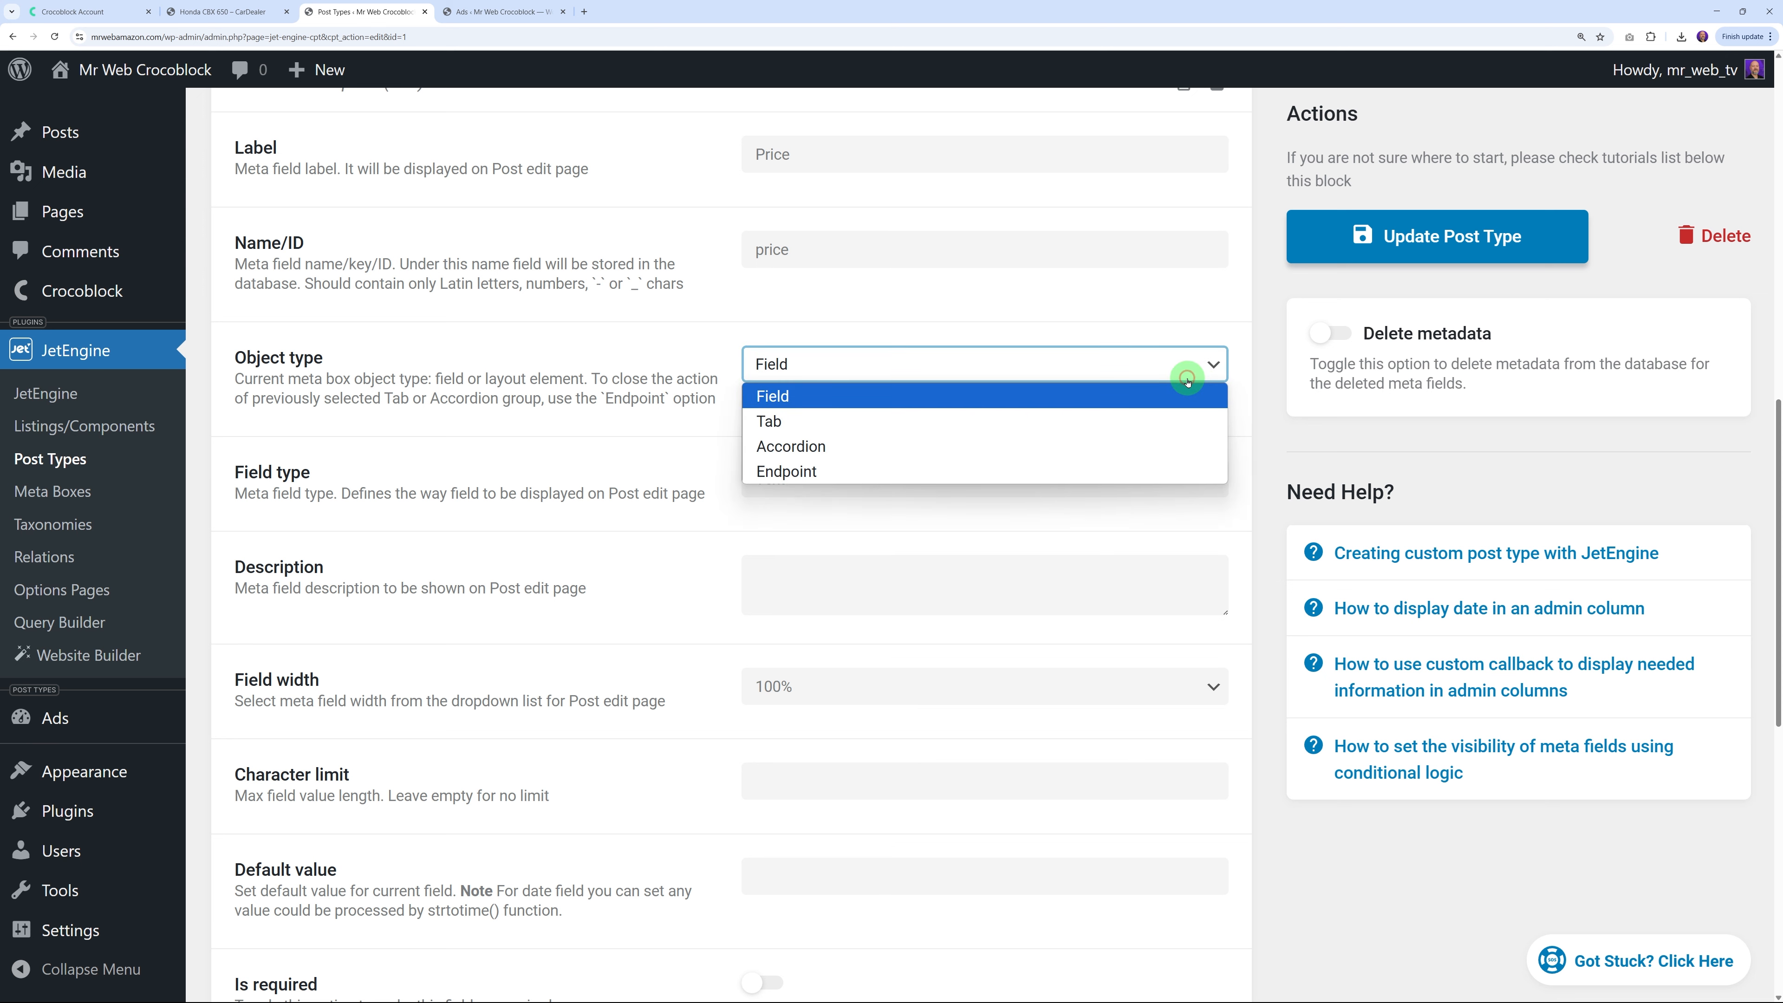
pyautogui.click(800, 400)
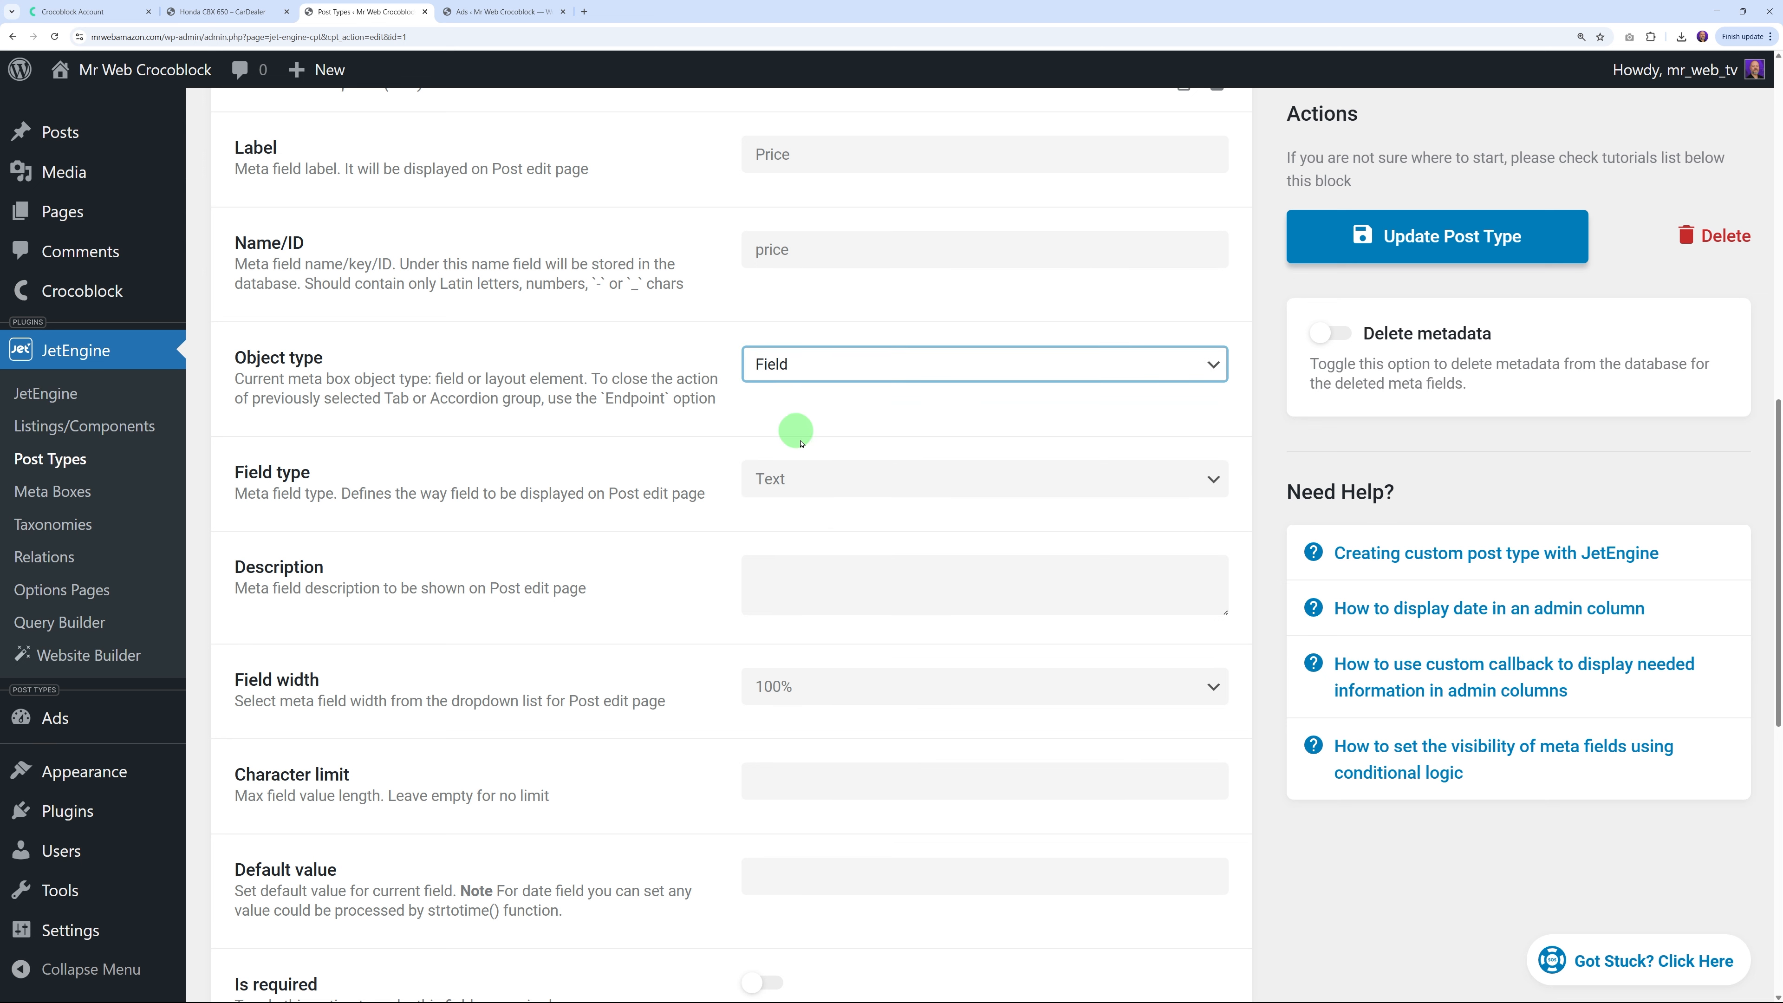
pyautogui.click(820, 482)
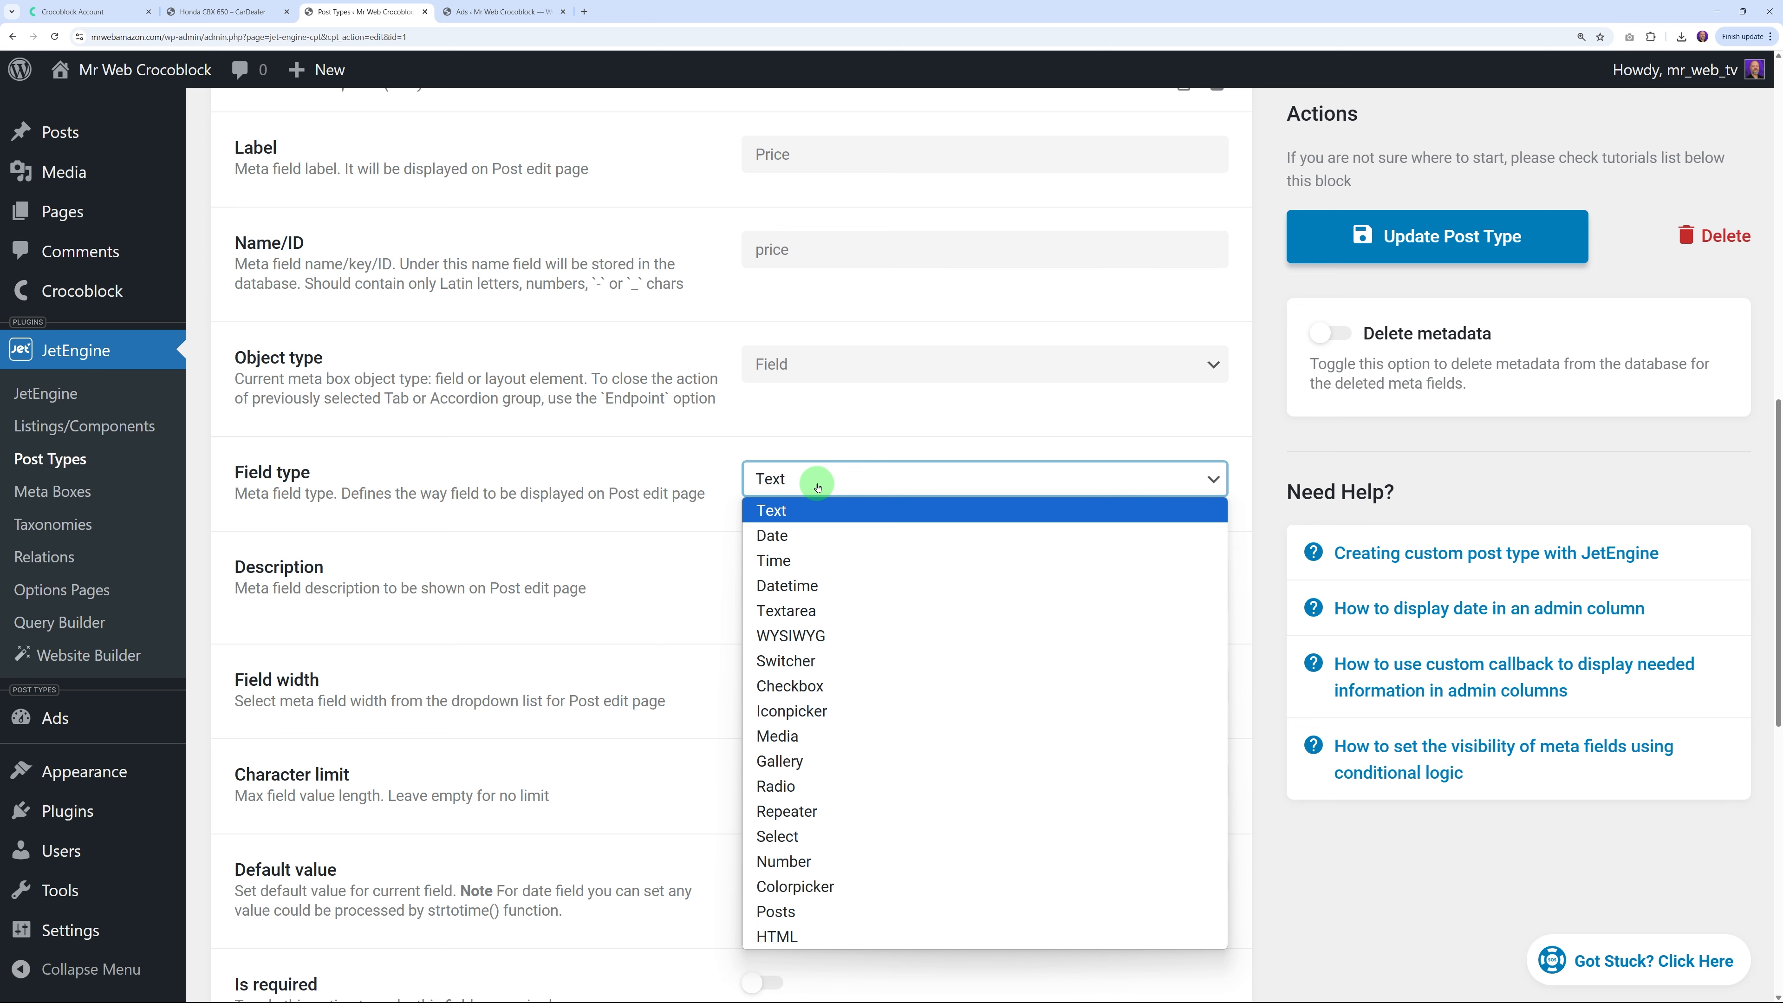
pyautogui.click(846, 861)
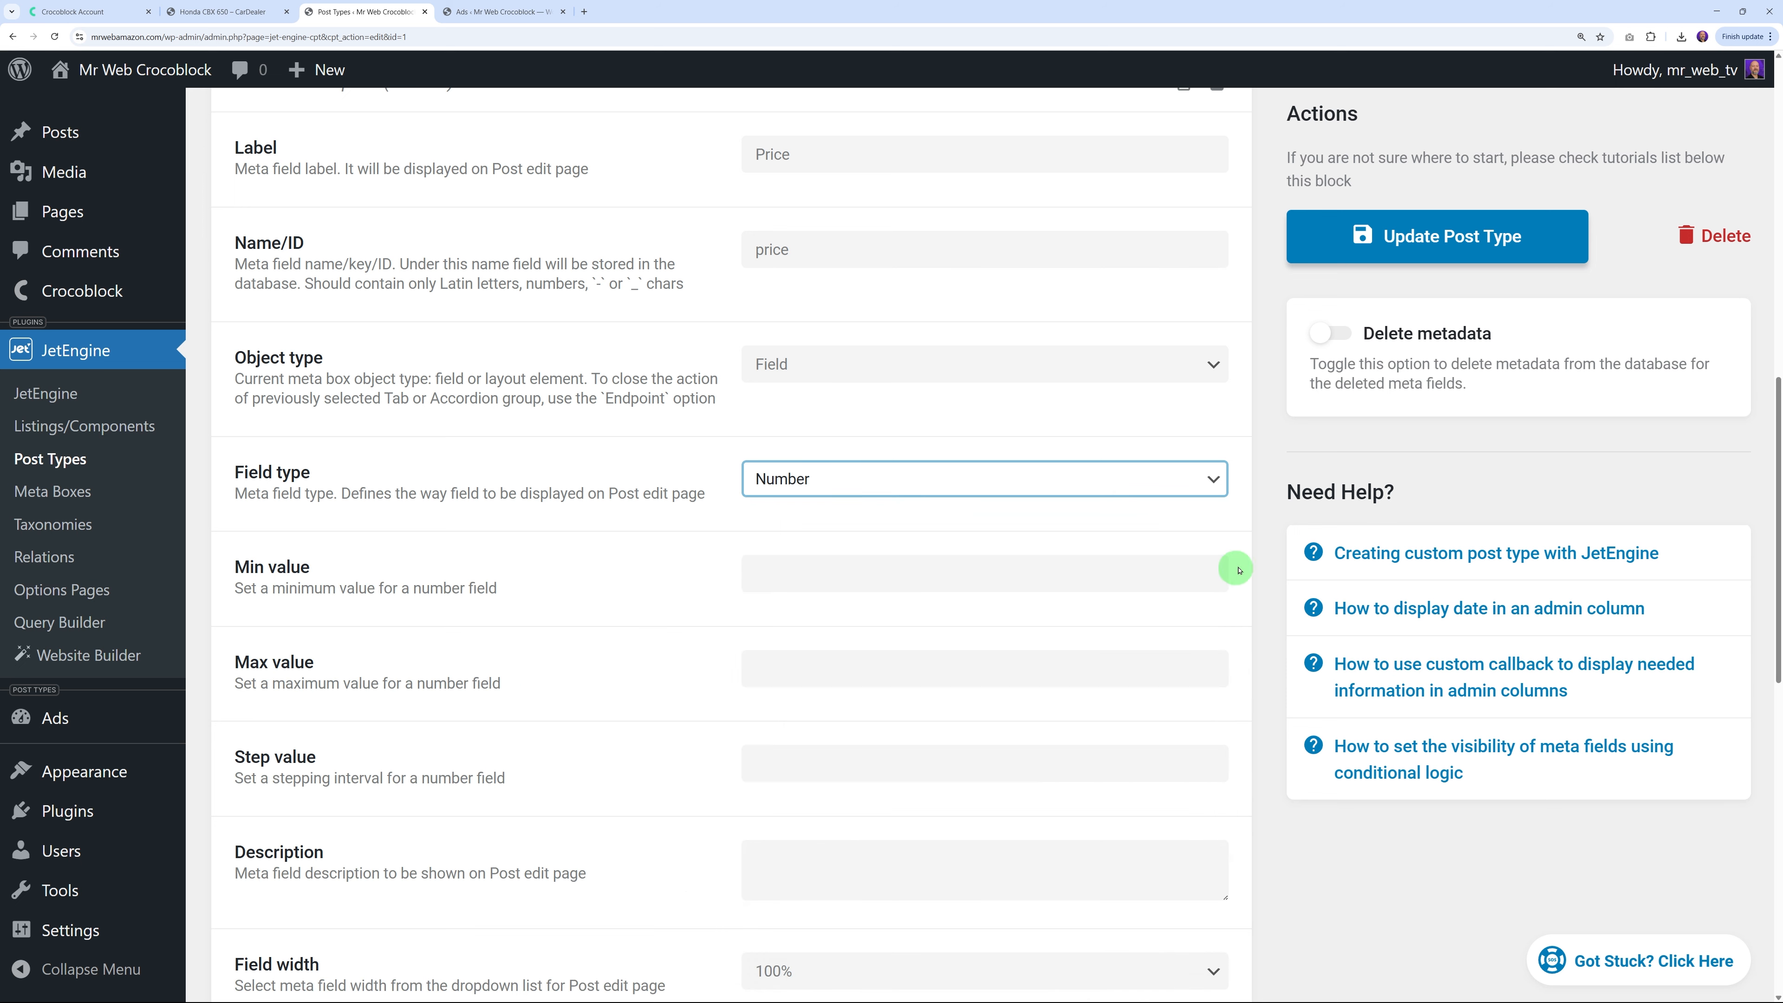
pyautogui.click(1262, 561)
# Review the remaining options of the Price meta field and make it required
pyautogui.scroll(-2, 1262, 555)
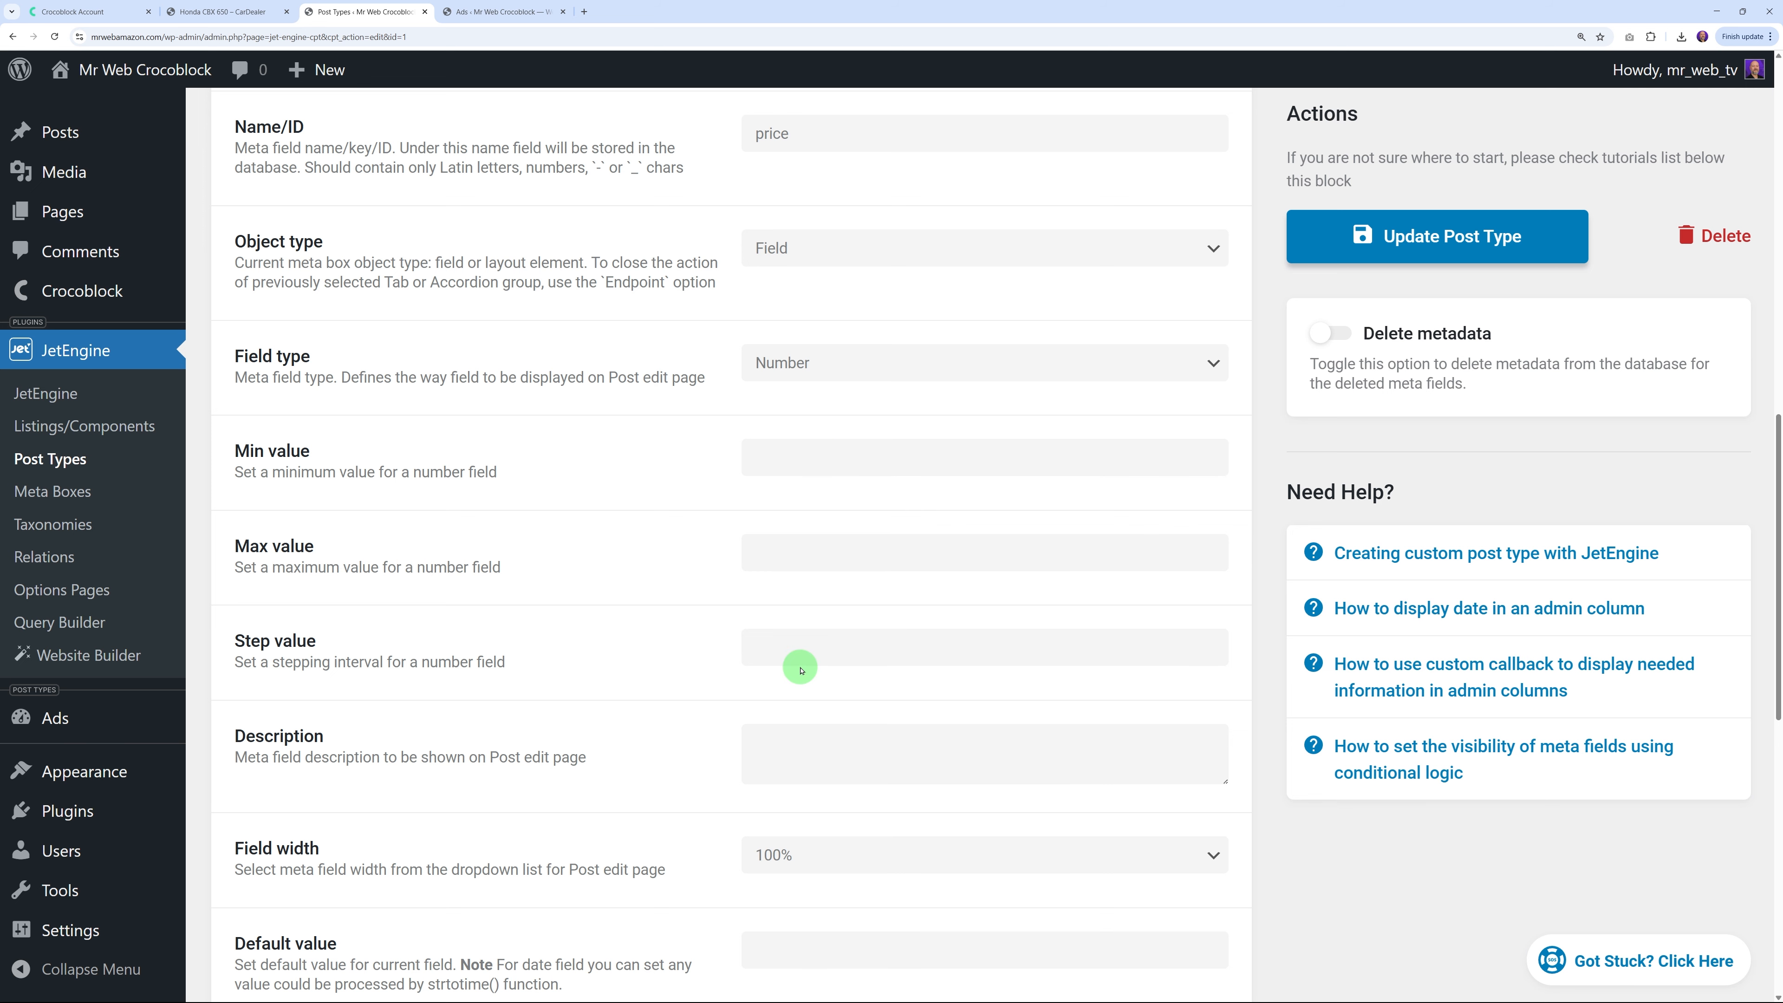
pyautogui.scroll(-2, 1239, 671)
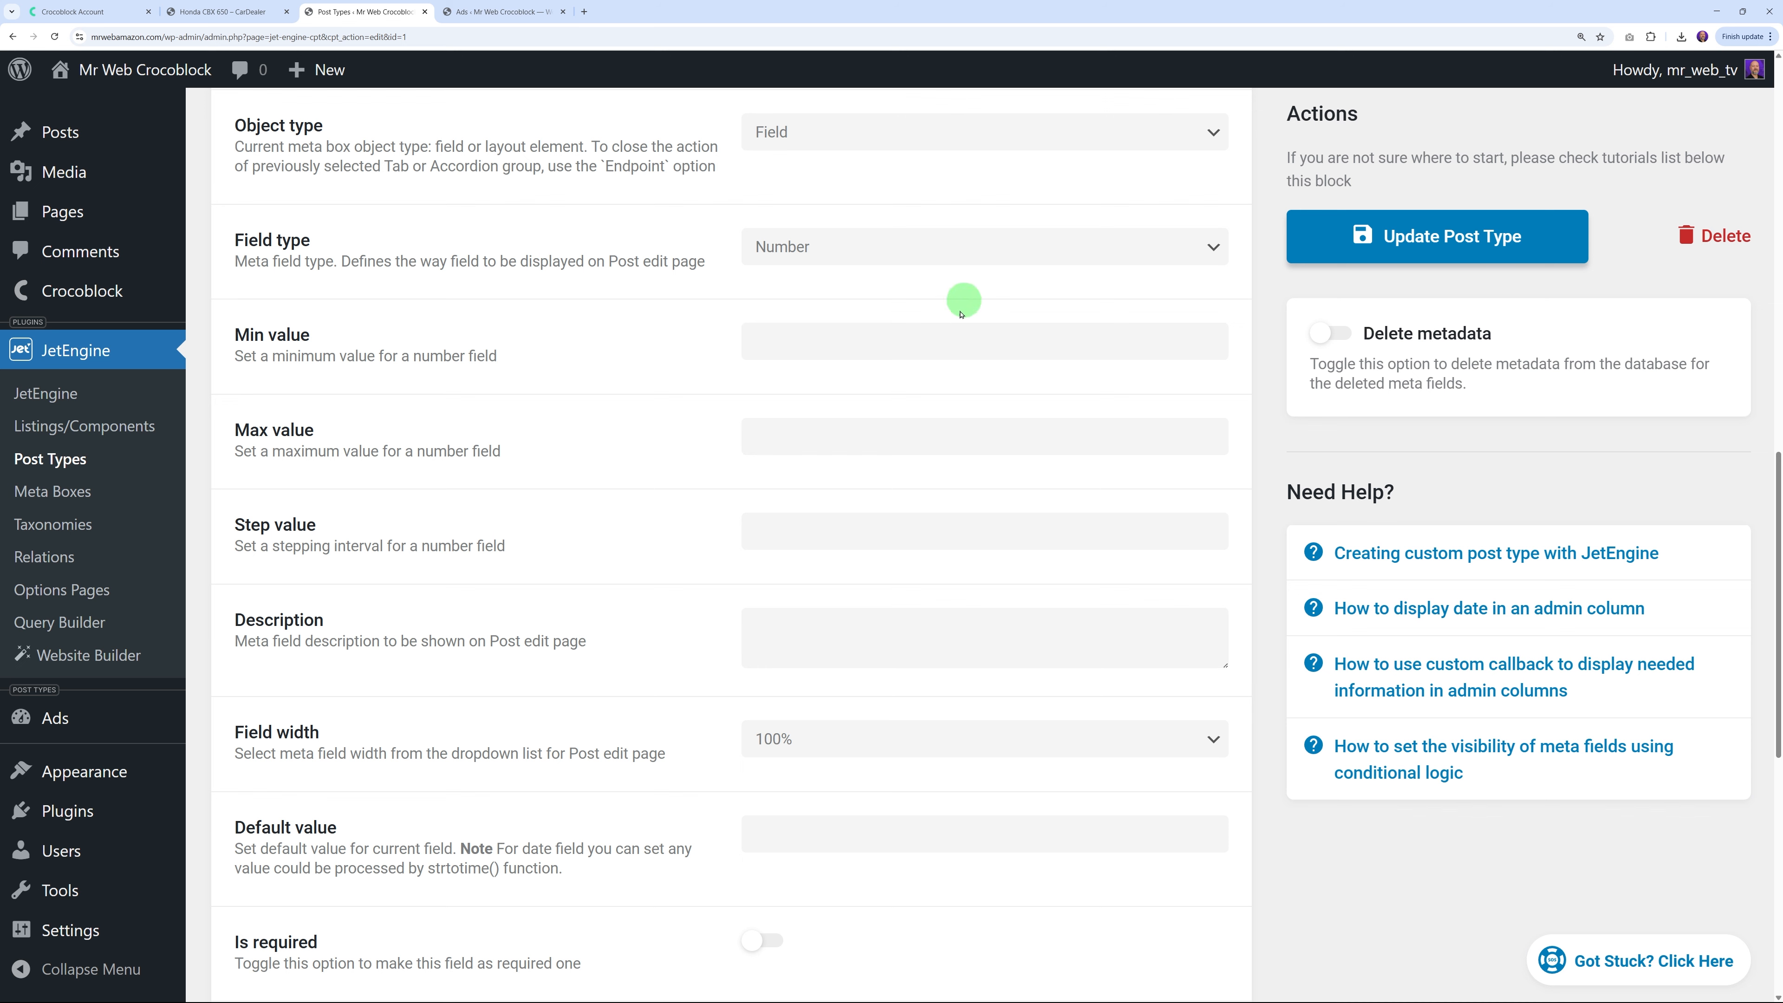
pyautogui.scroll(-4, 1208, 676)
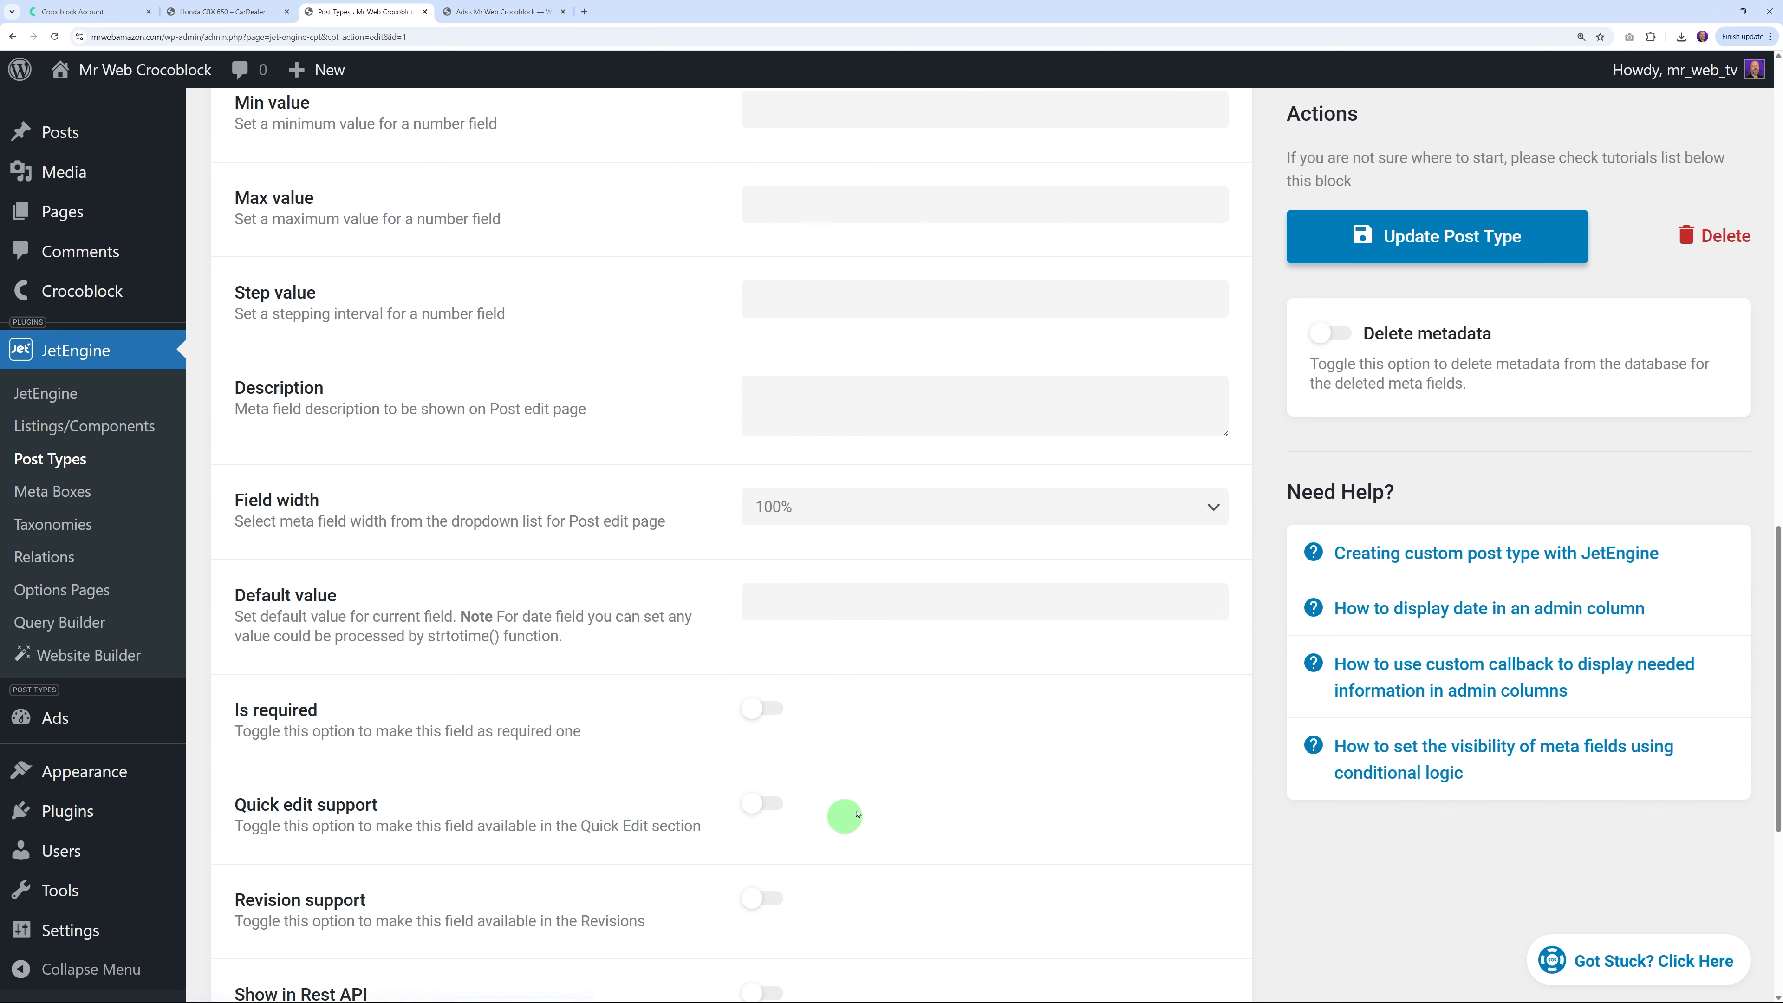
pyautogui.scroll(-2, 927, 720)
pyautogui.click(752, 592)
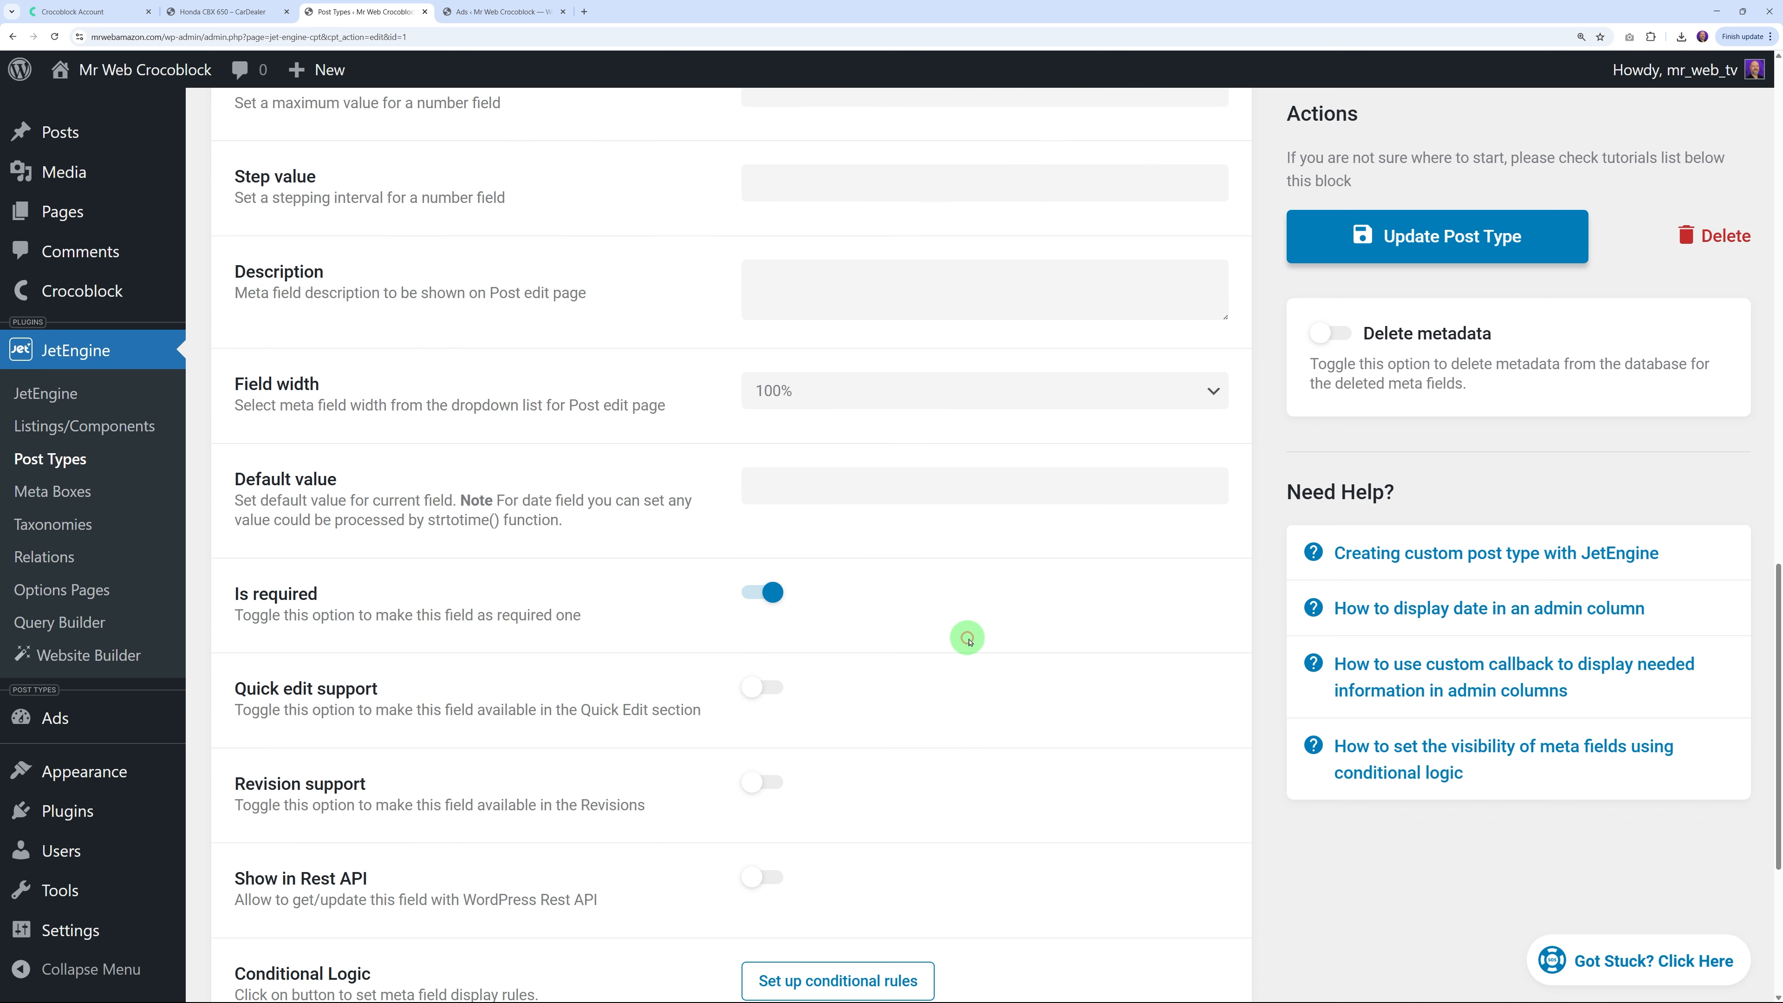
# Add a second meta field, collapse the Price field and label the new one Mileage
pyautogui.scroll(-2, 1112, 644)
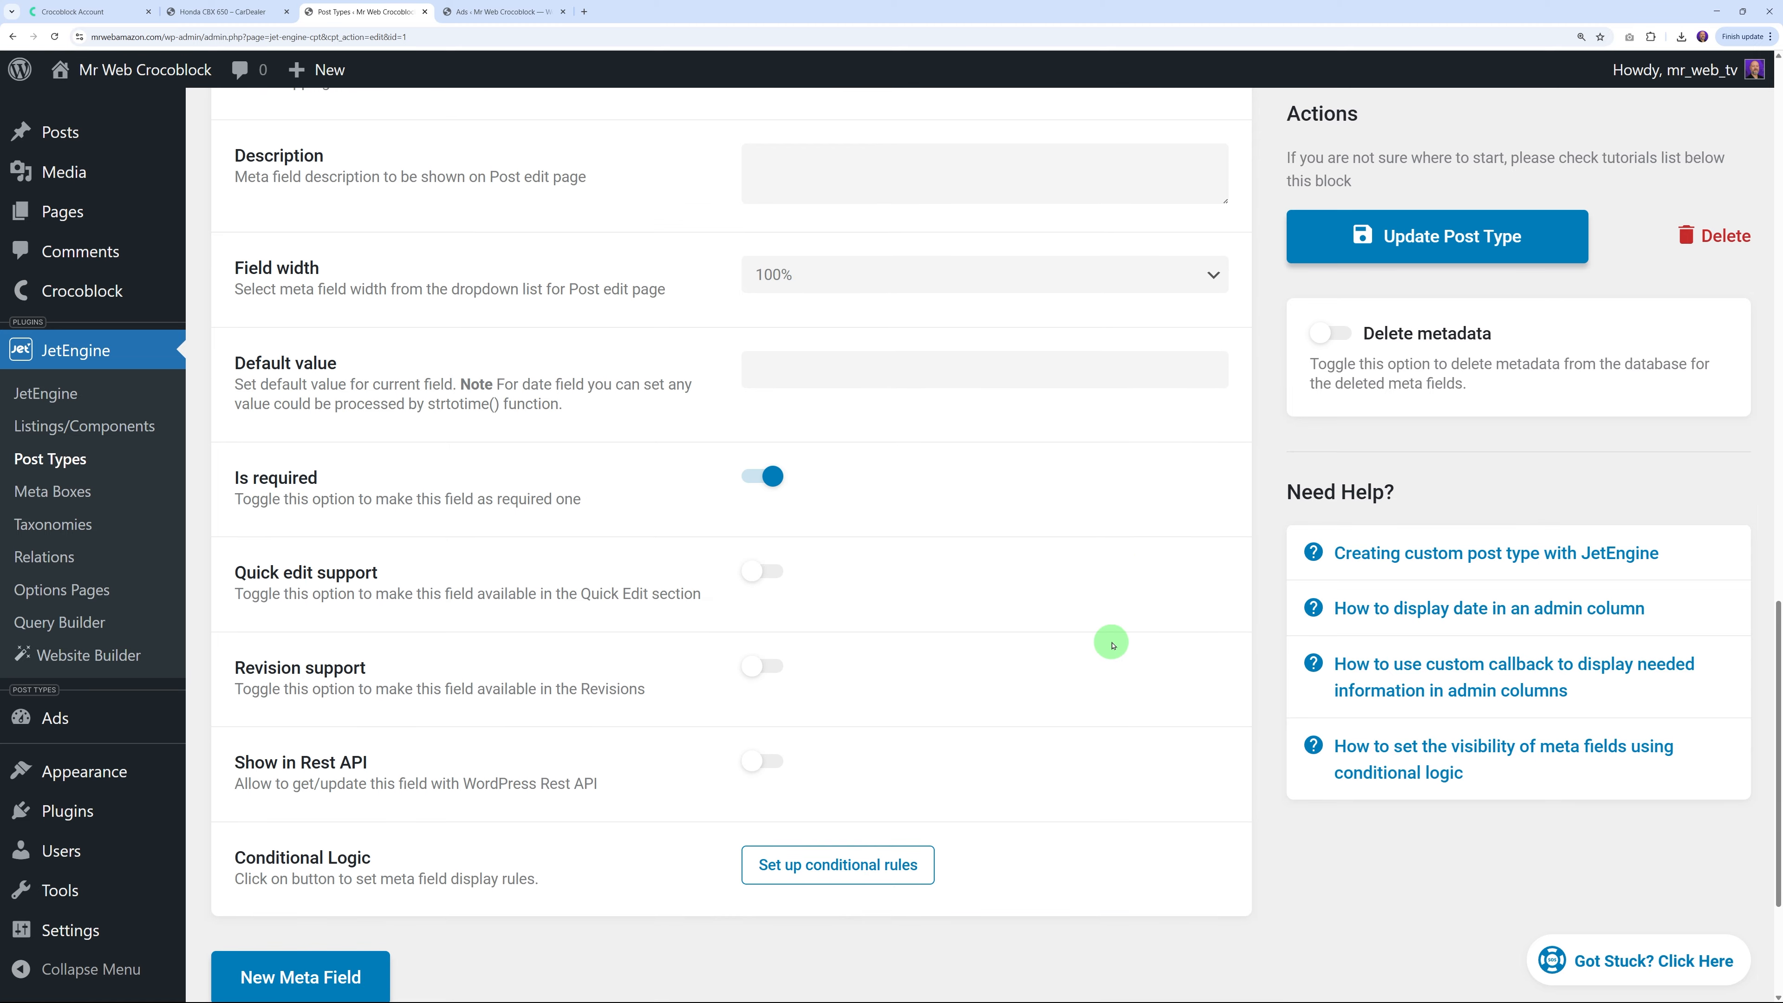
pyautogui.scroll(-4, 1113, 644)
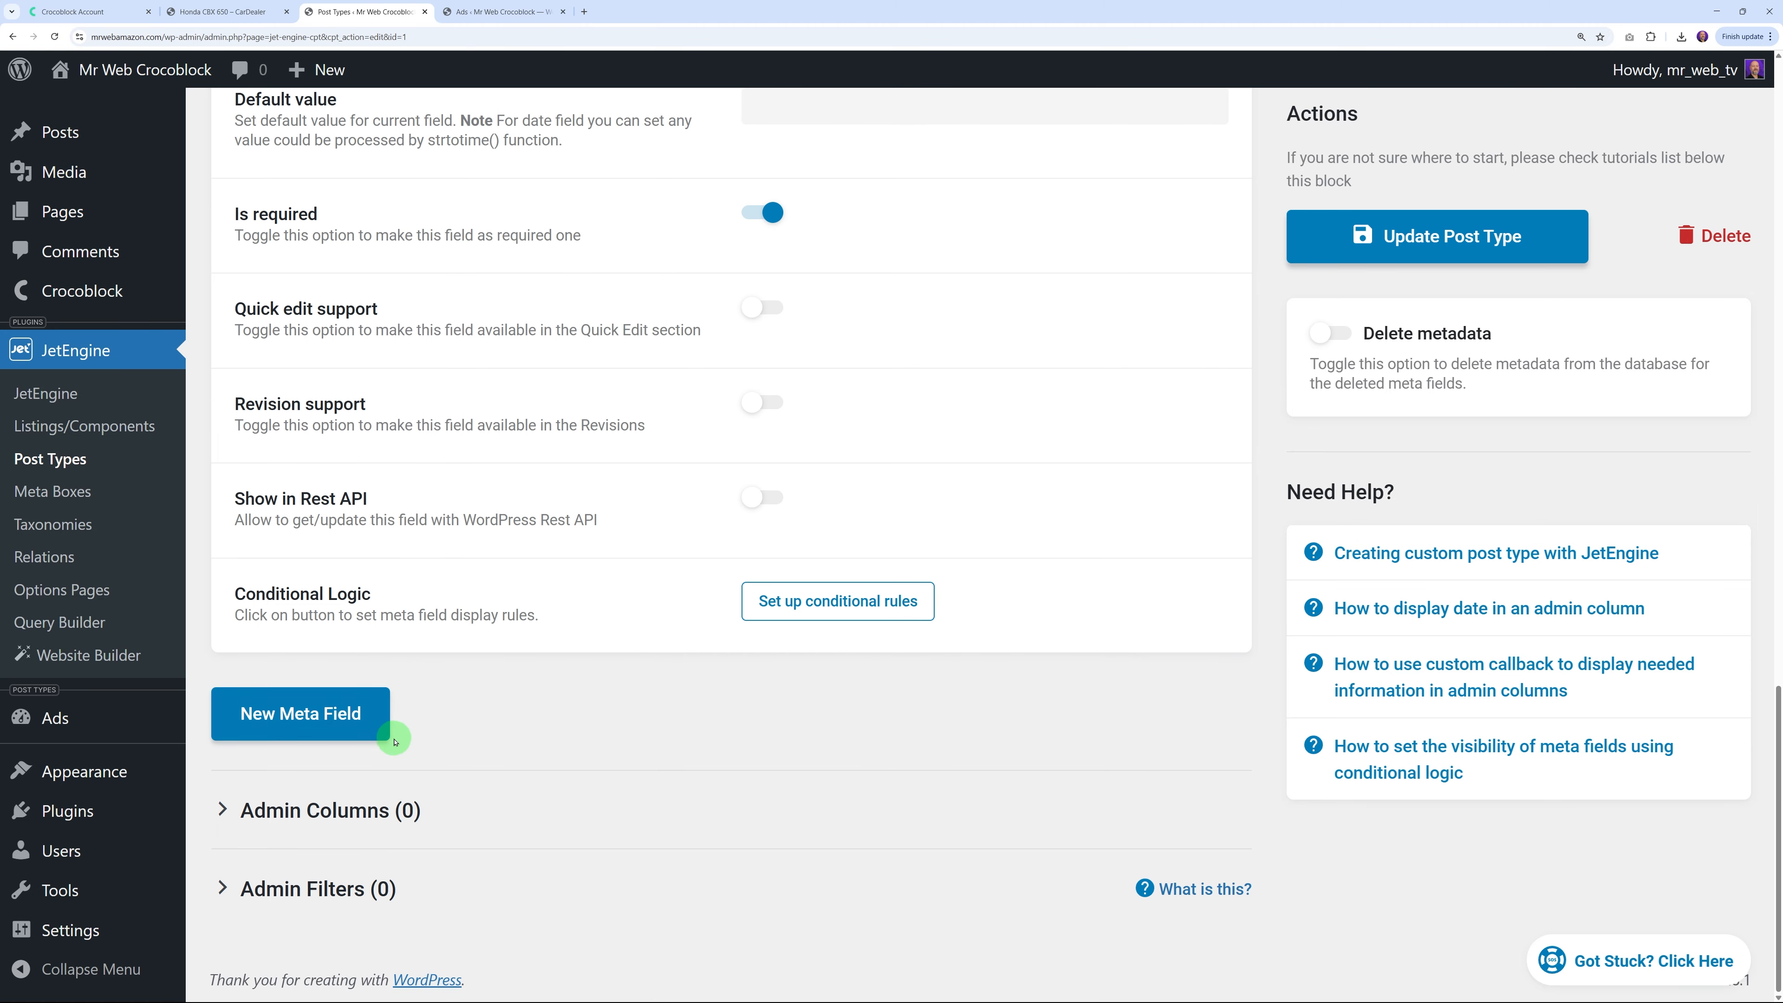
pyautogui.click(339, 722)
pyautogui.scroll(17, 973, 668)
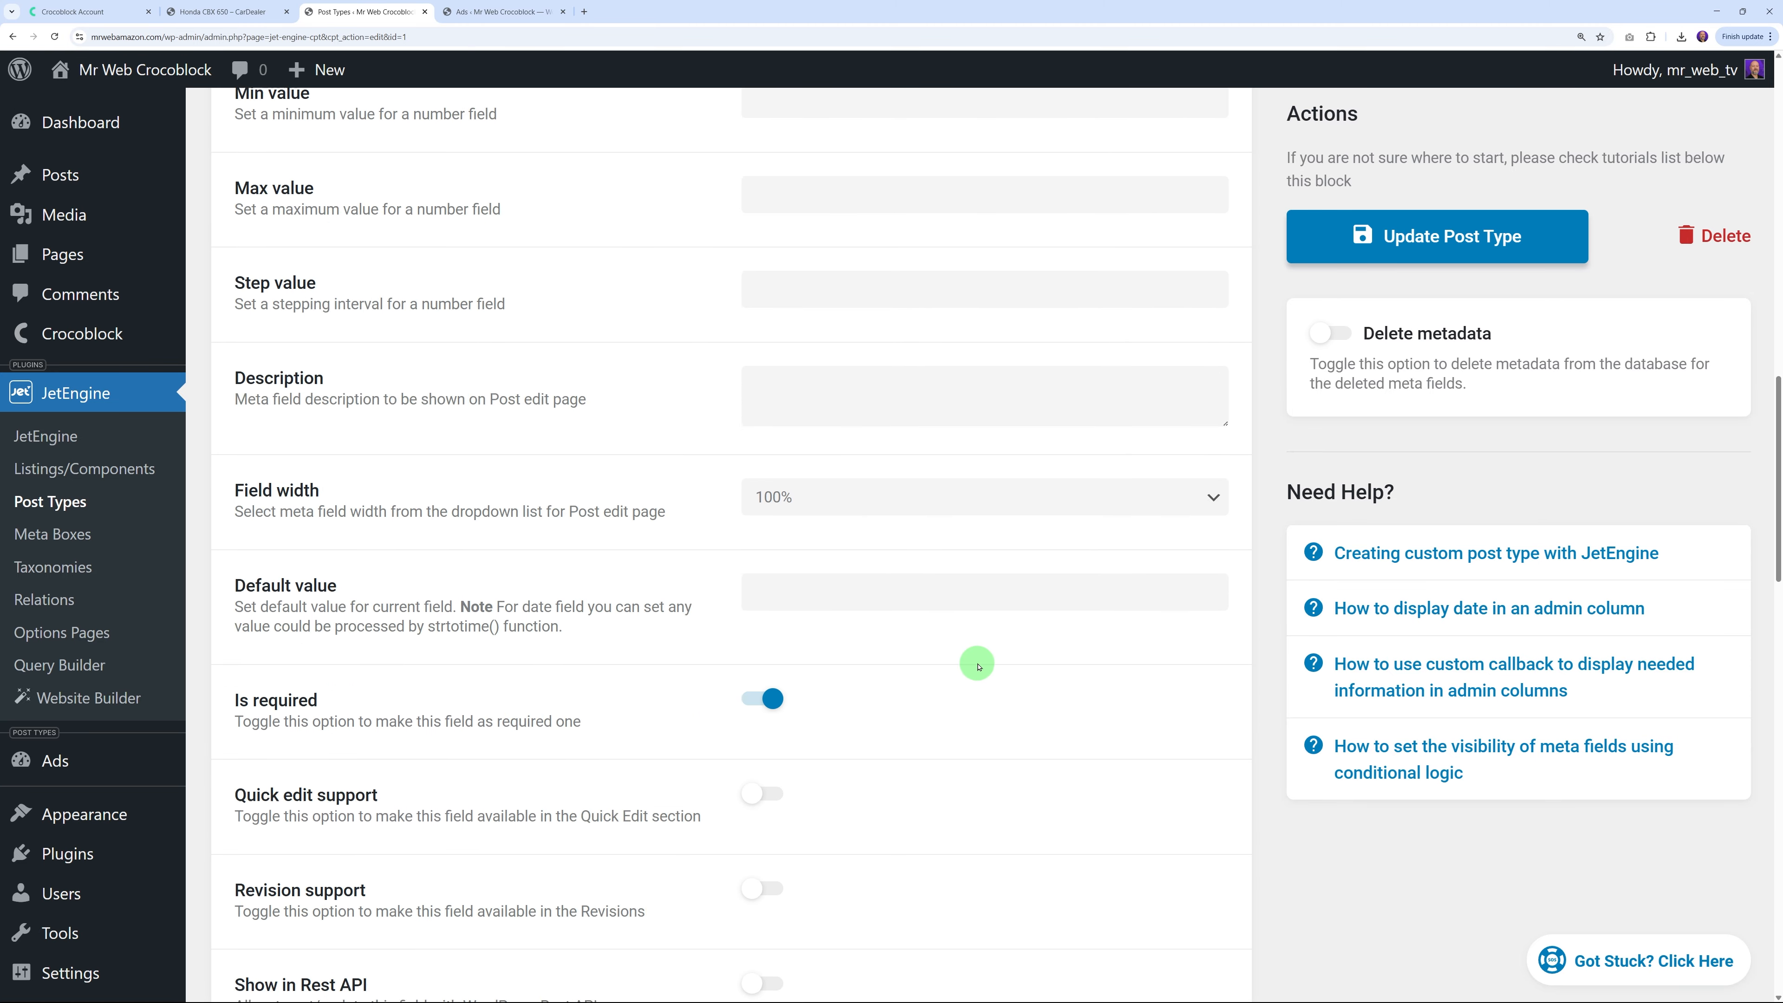
pyautogui.scroll(3, 922, 668)
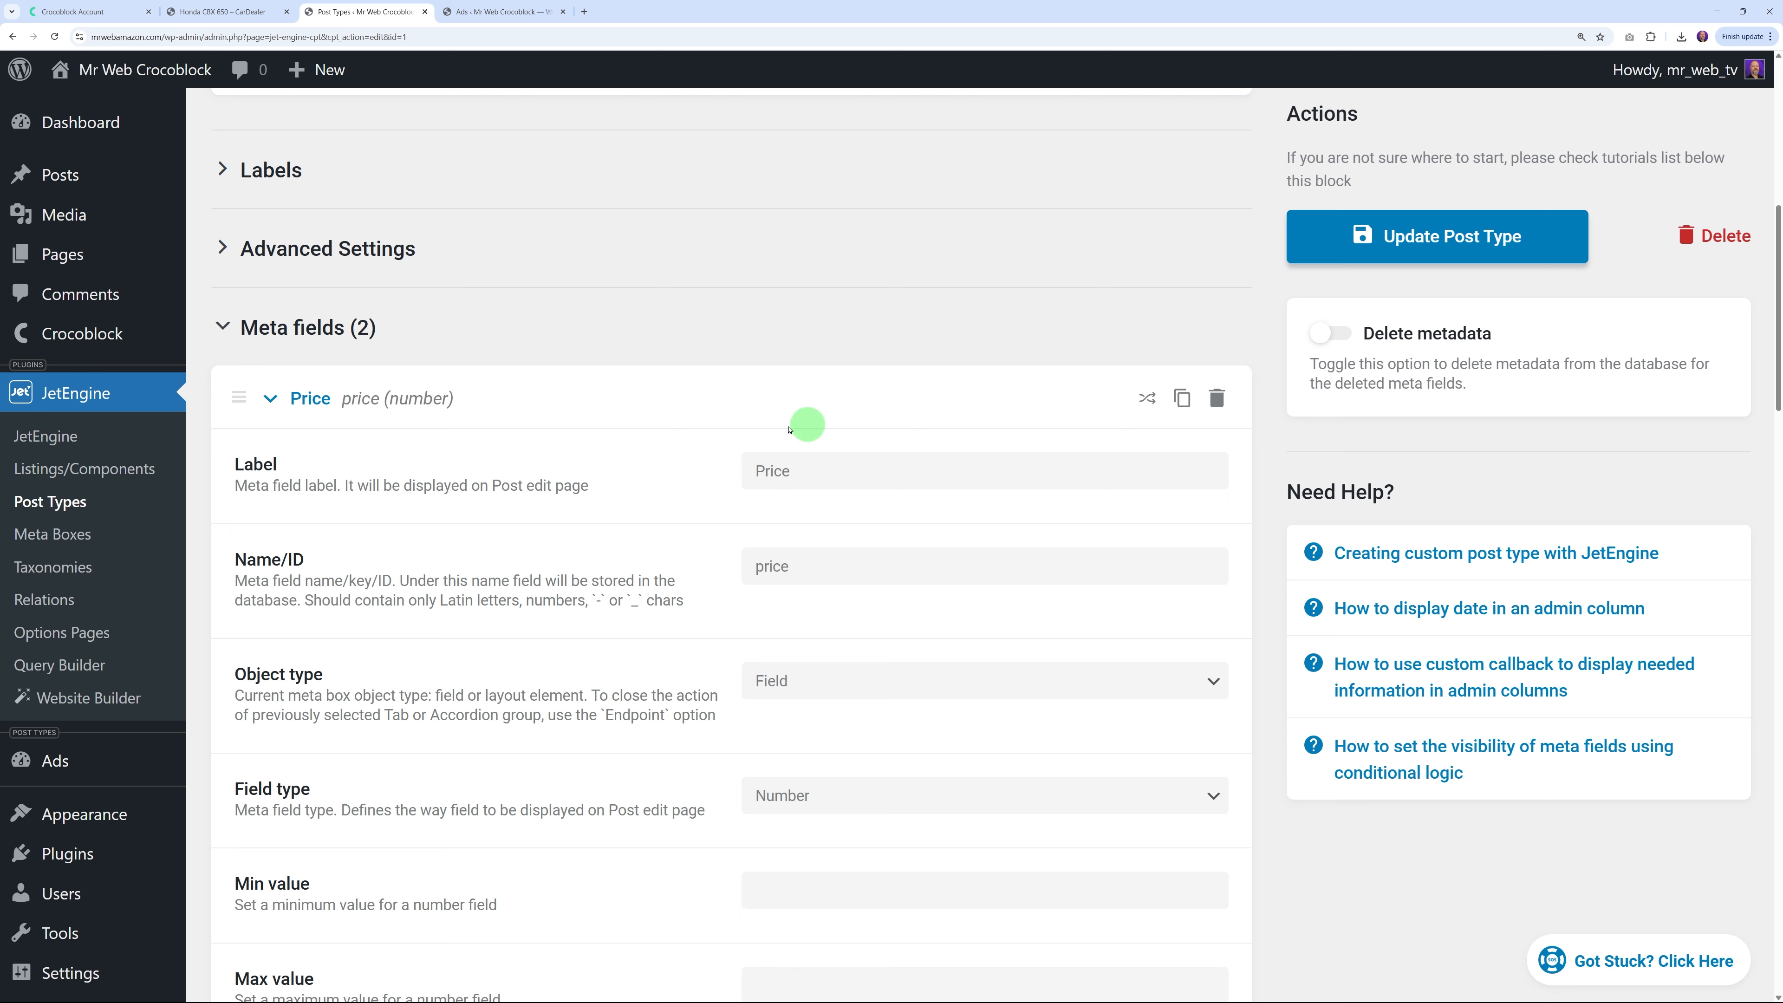
pyautogui.click(274, 402)
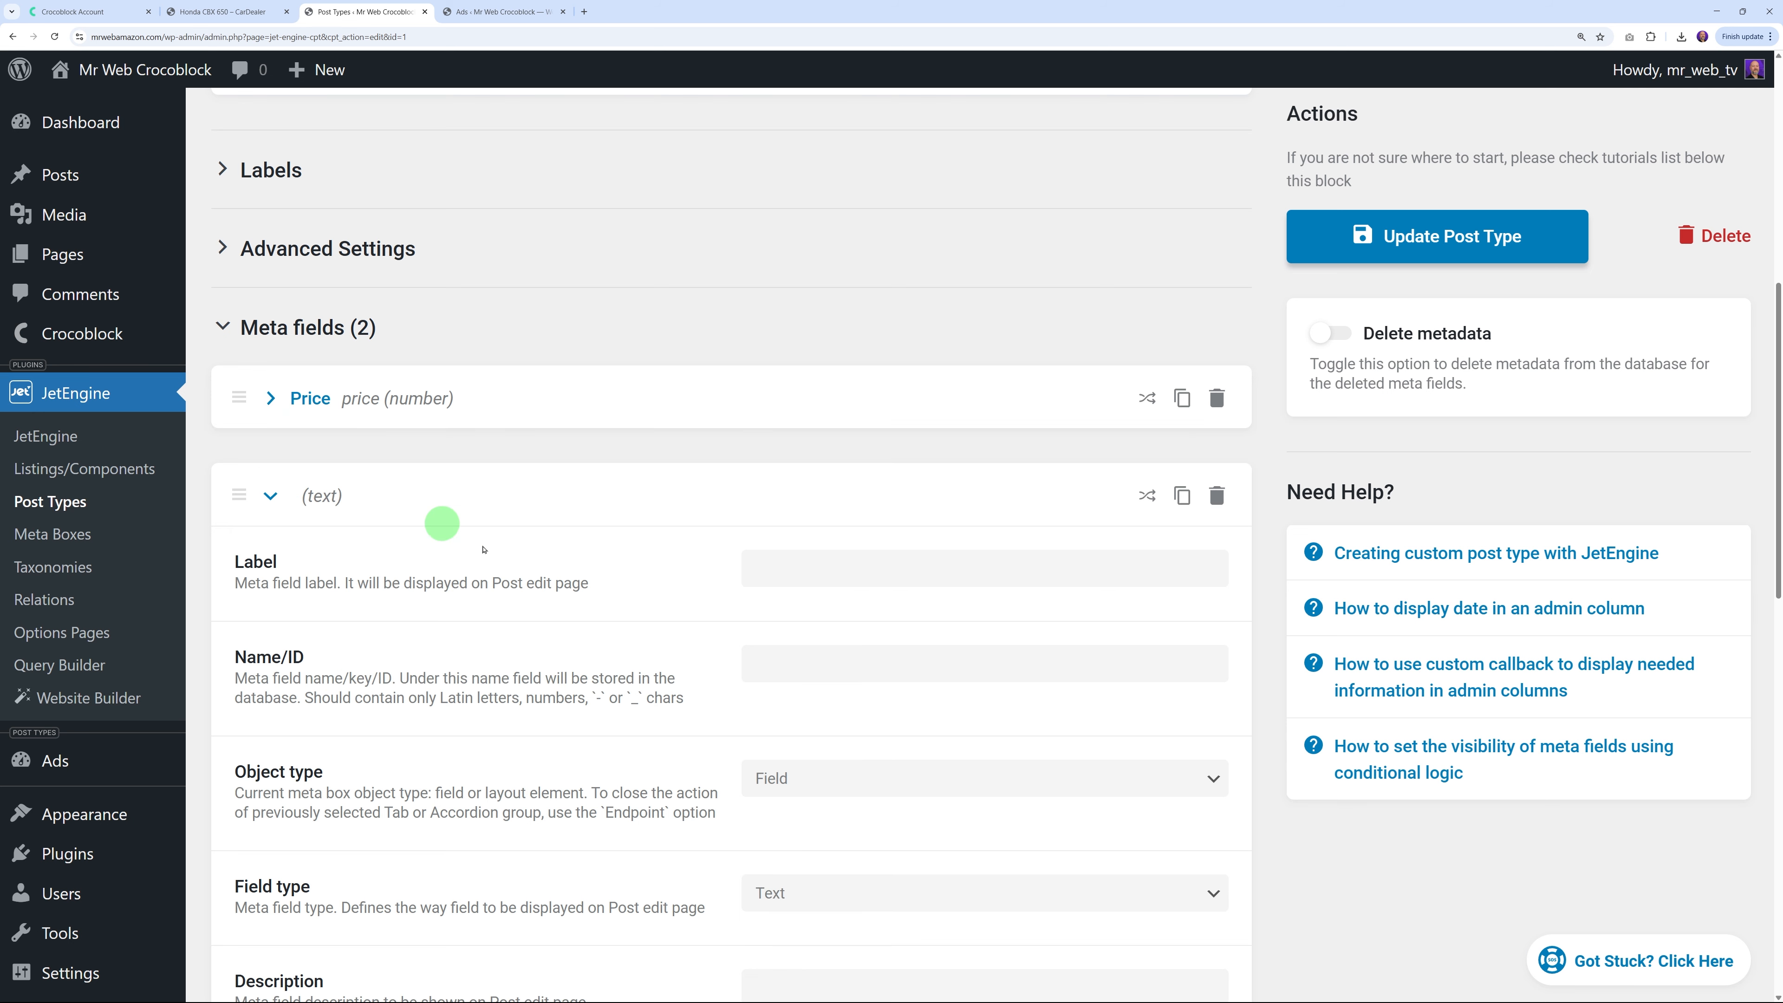
pyautogui.scroll(-2, 486, 651)
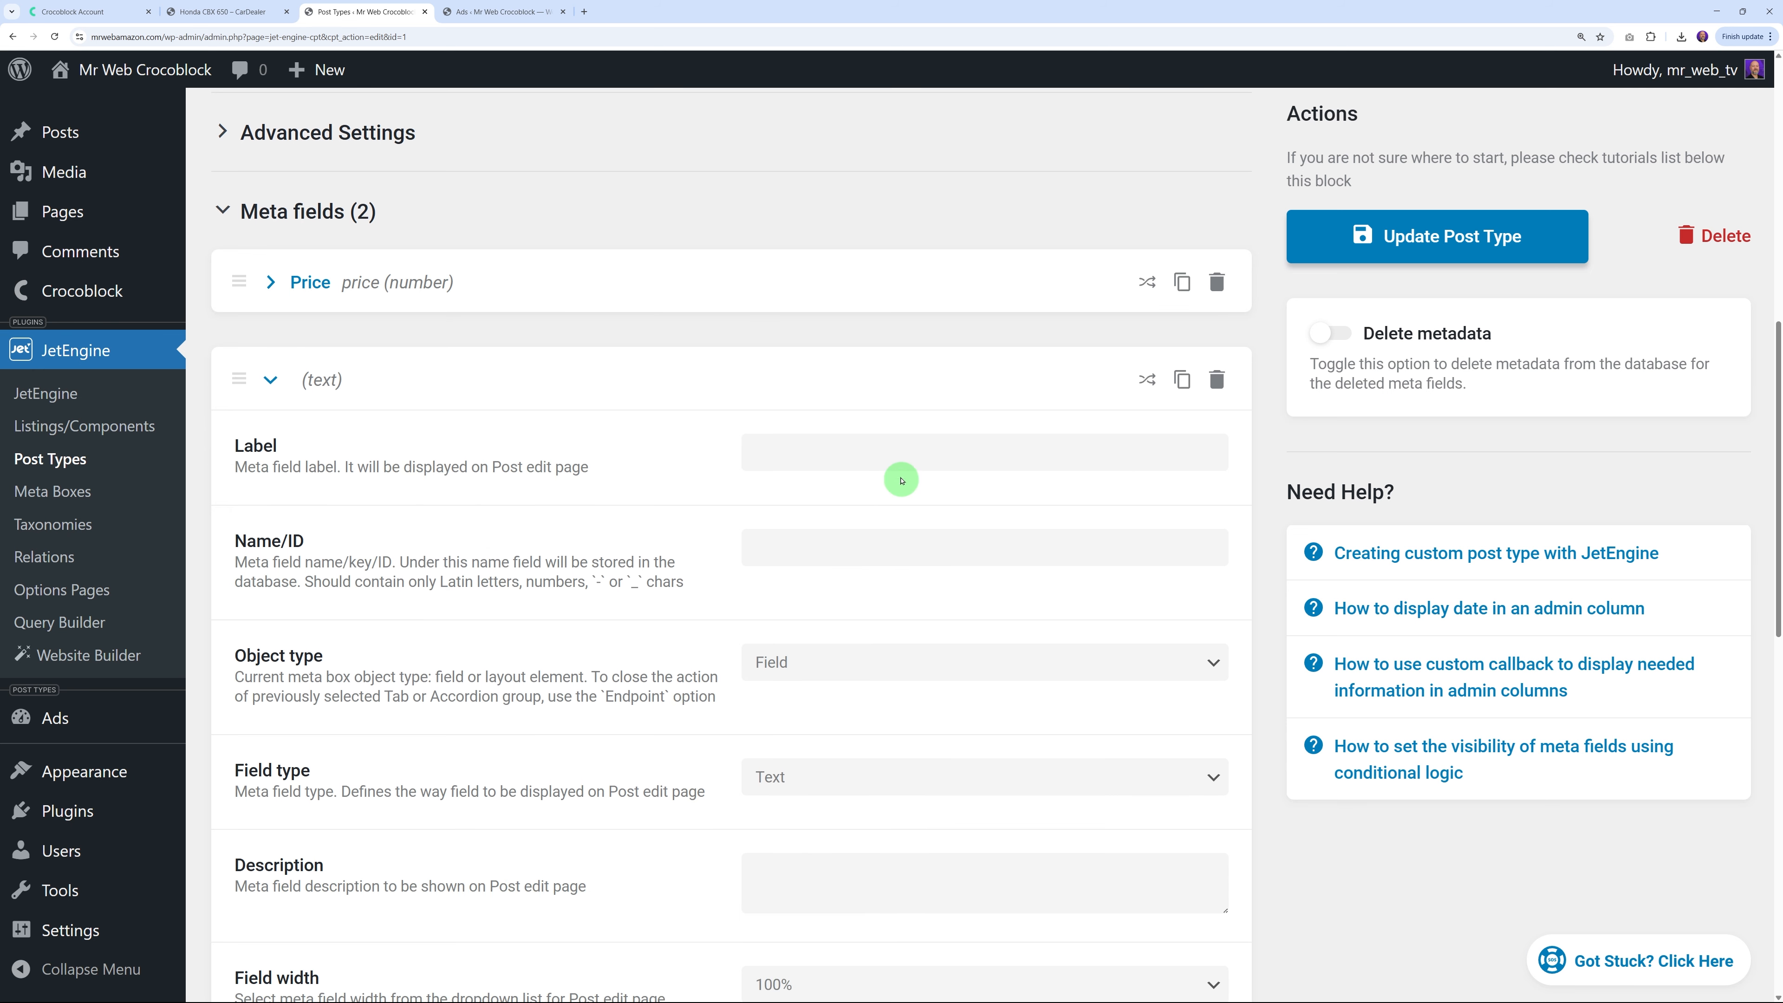
pyautogui.click(896, 460)
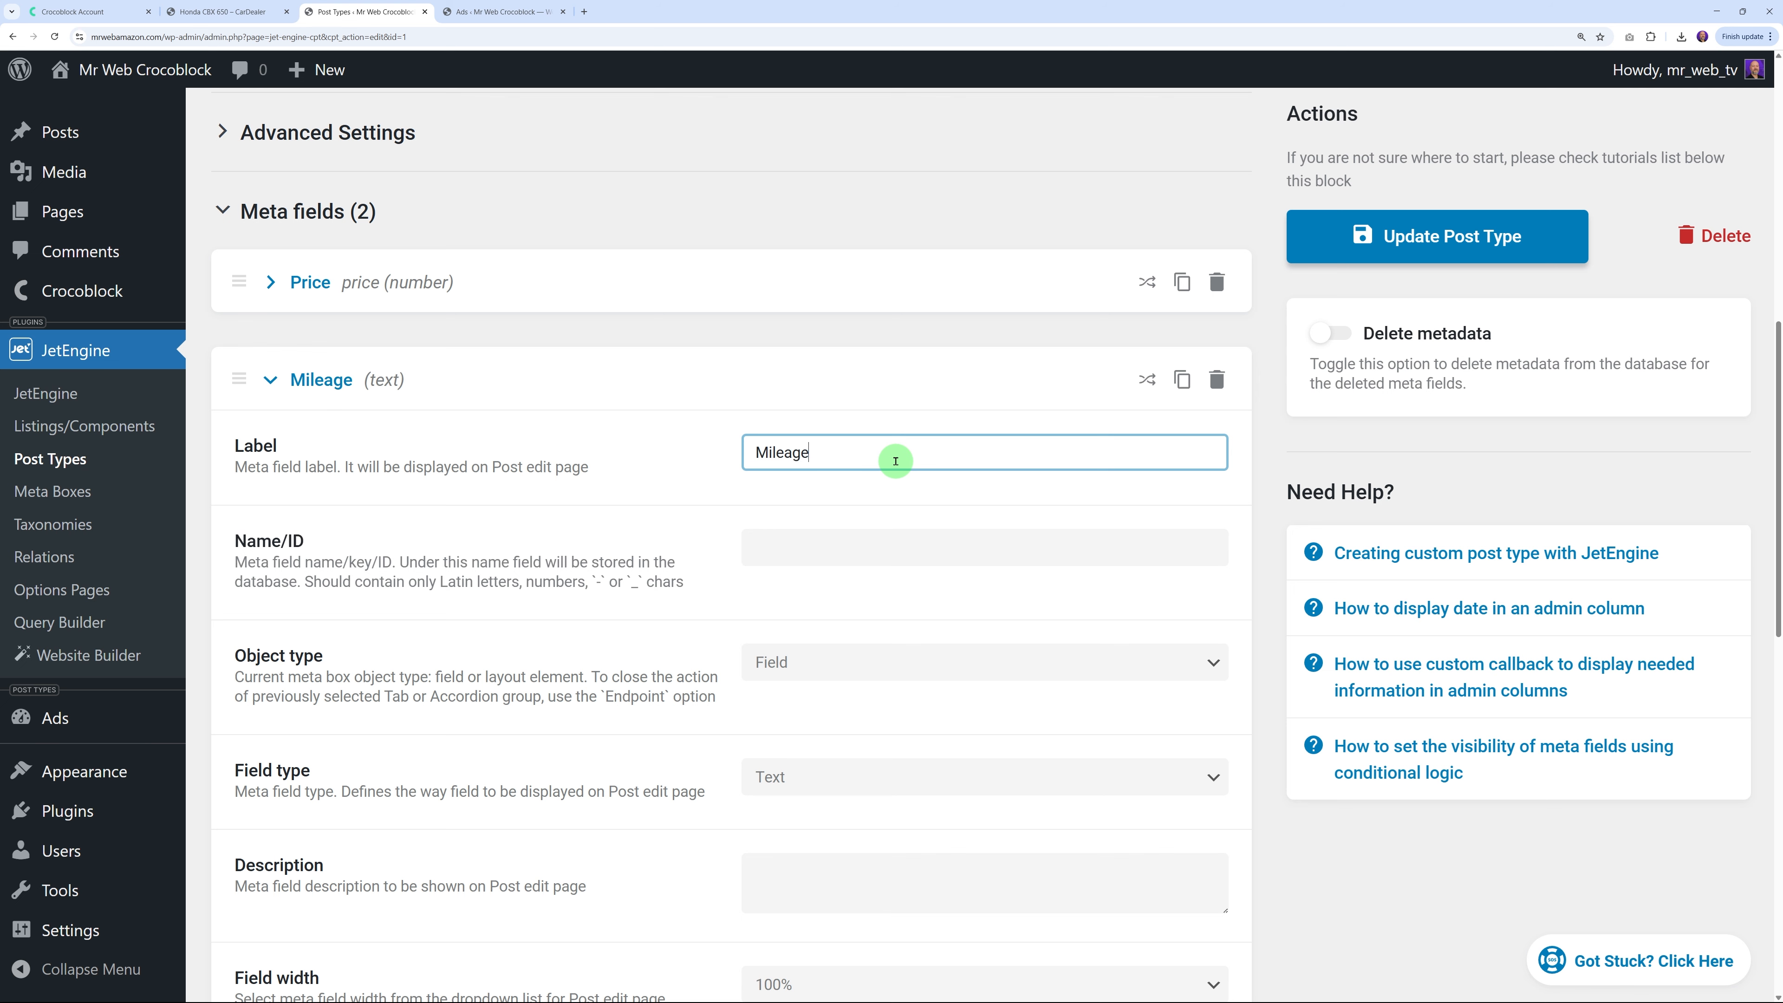
# Set the field type of the Mileage meta field to Number
pyautogui.click(673, 531)
pyautogui.scroll(-3, 667, 562)
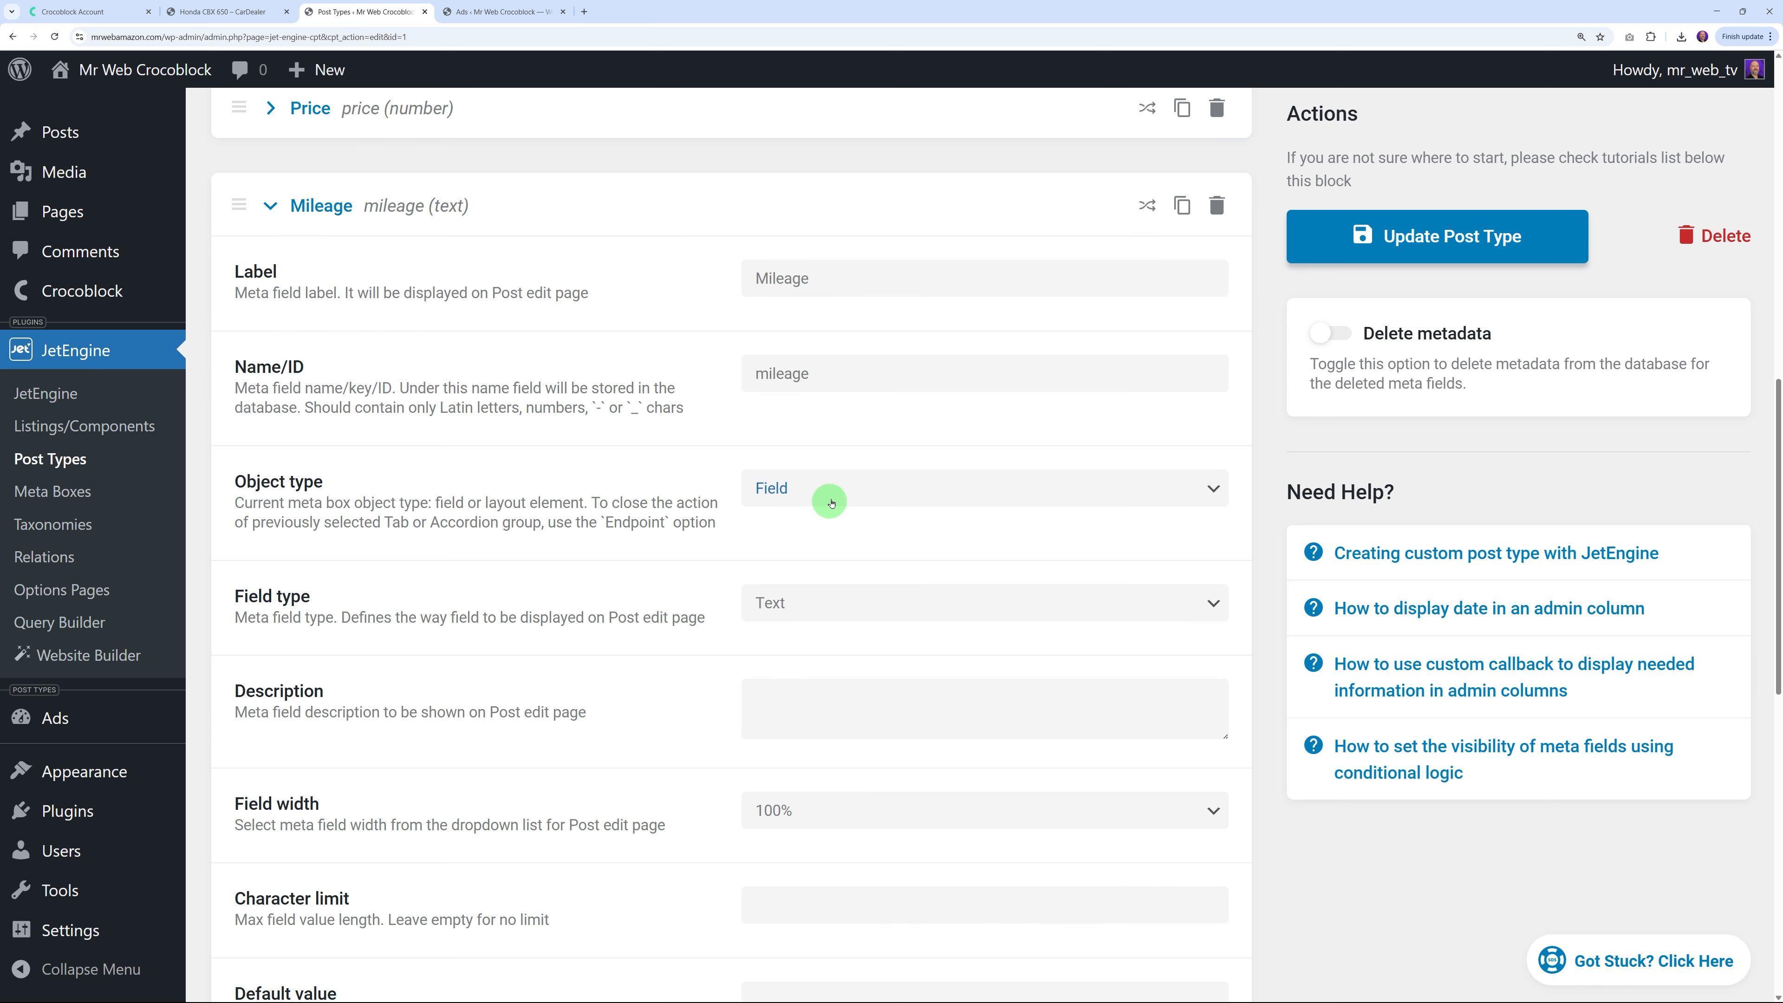
pyautogui.click(825, 600)
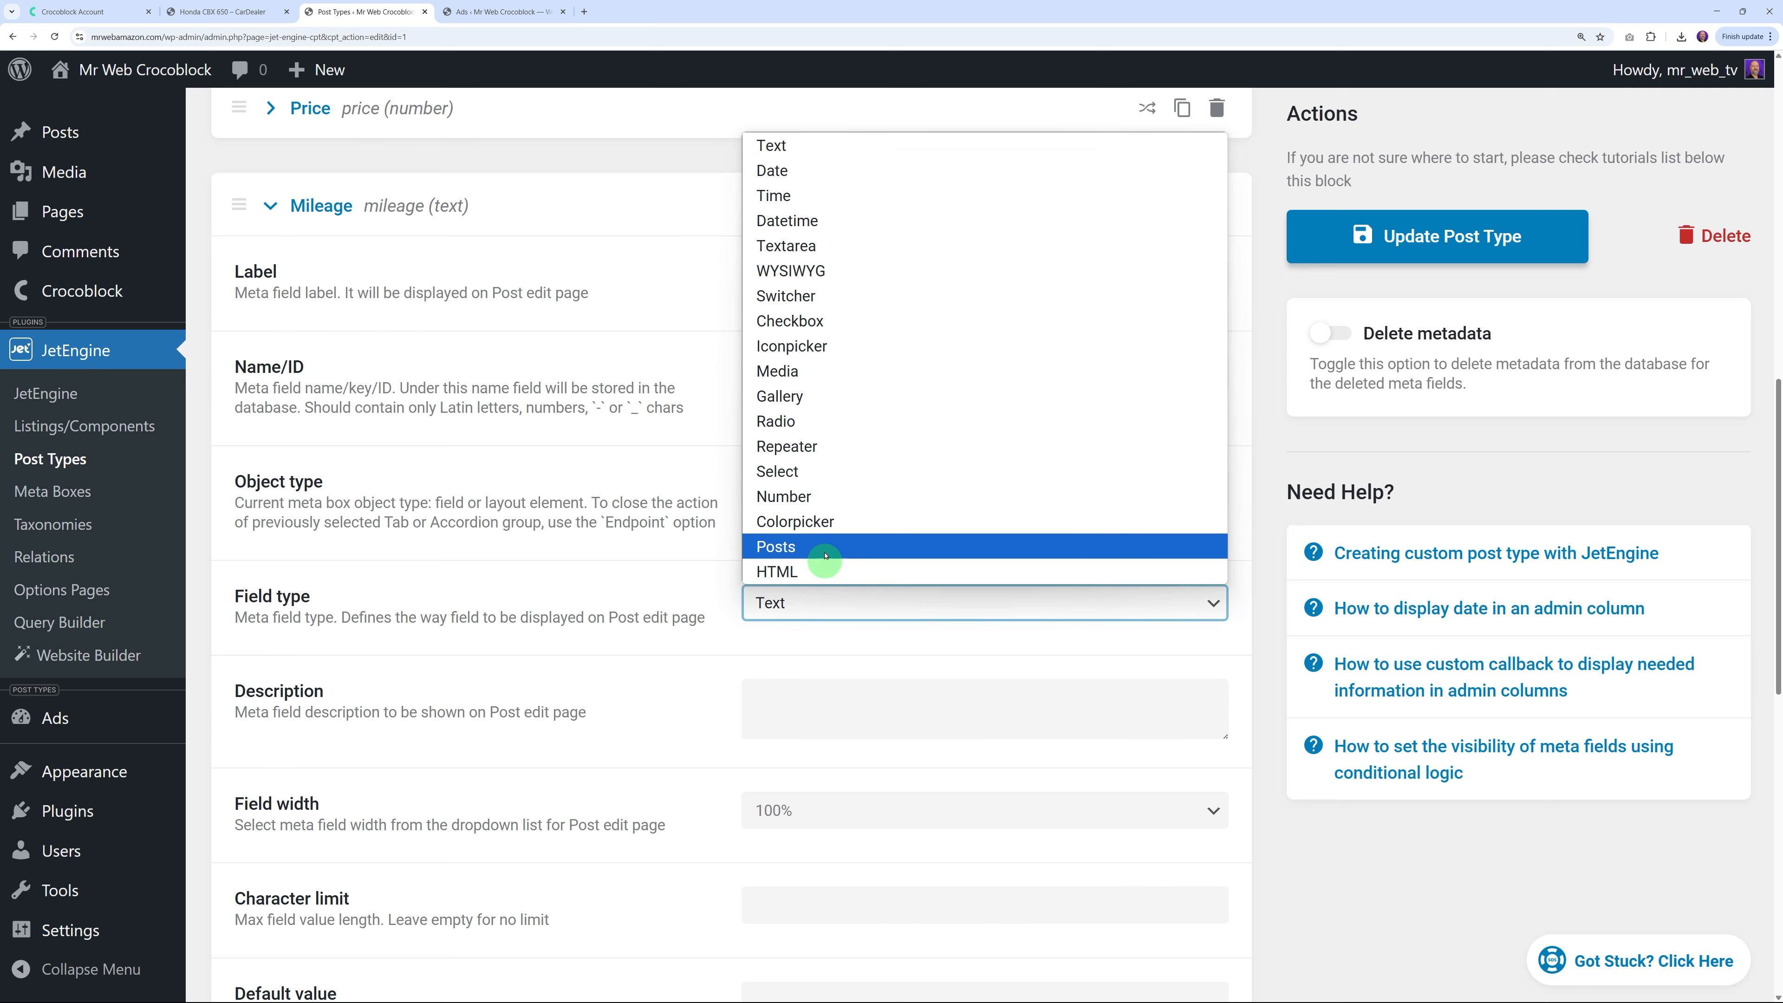
pyautogui.click(815, 495)
pyautogui.scroll(-1, 1193, 647)
pyautogui.scroll(-3, 1239, 639)
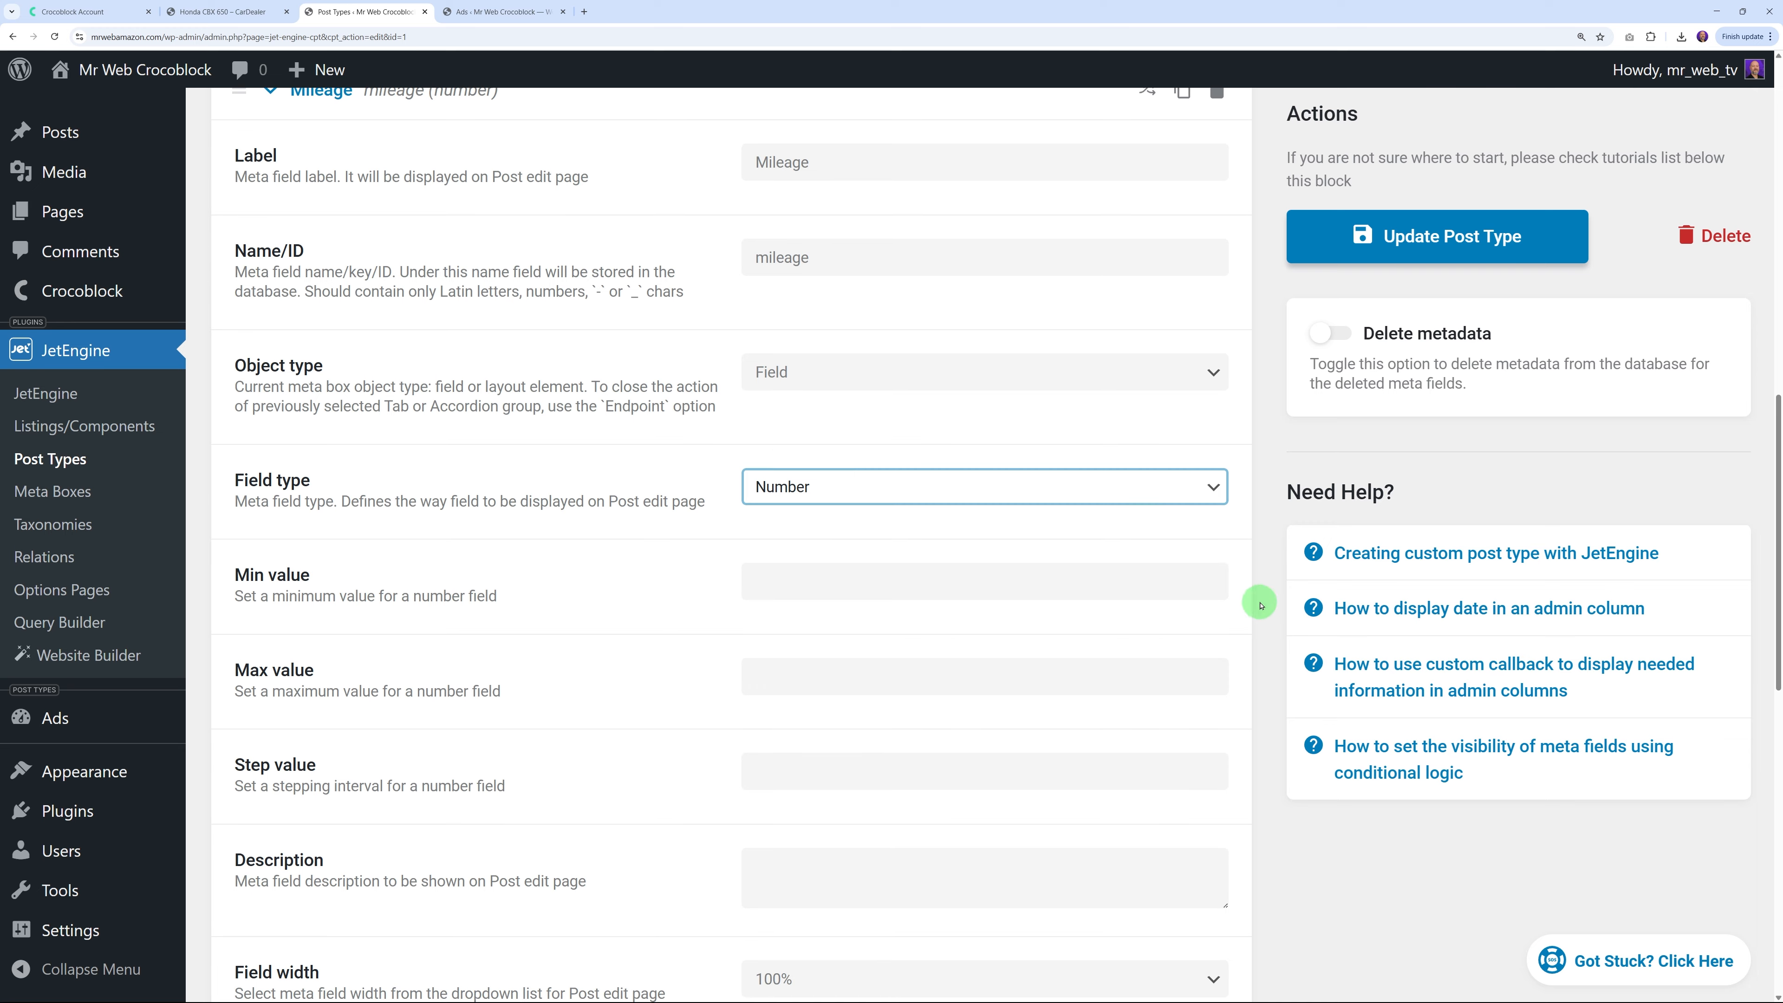
# Make the Mileage meta field required
pyautogui.click(1263, 603)
pyautogui.scroll(-8, 1257, 576)
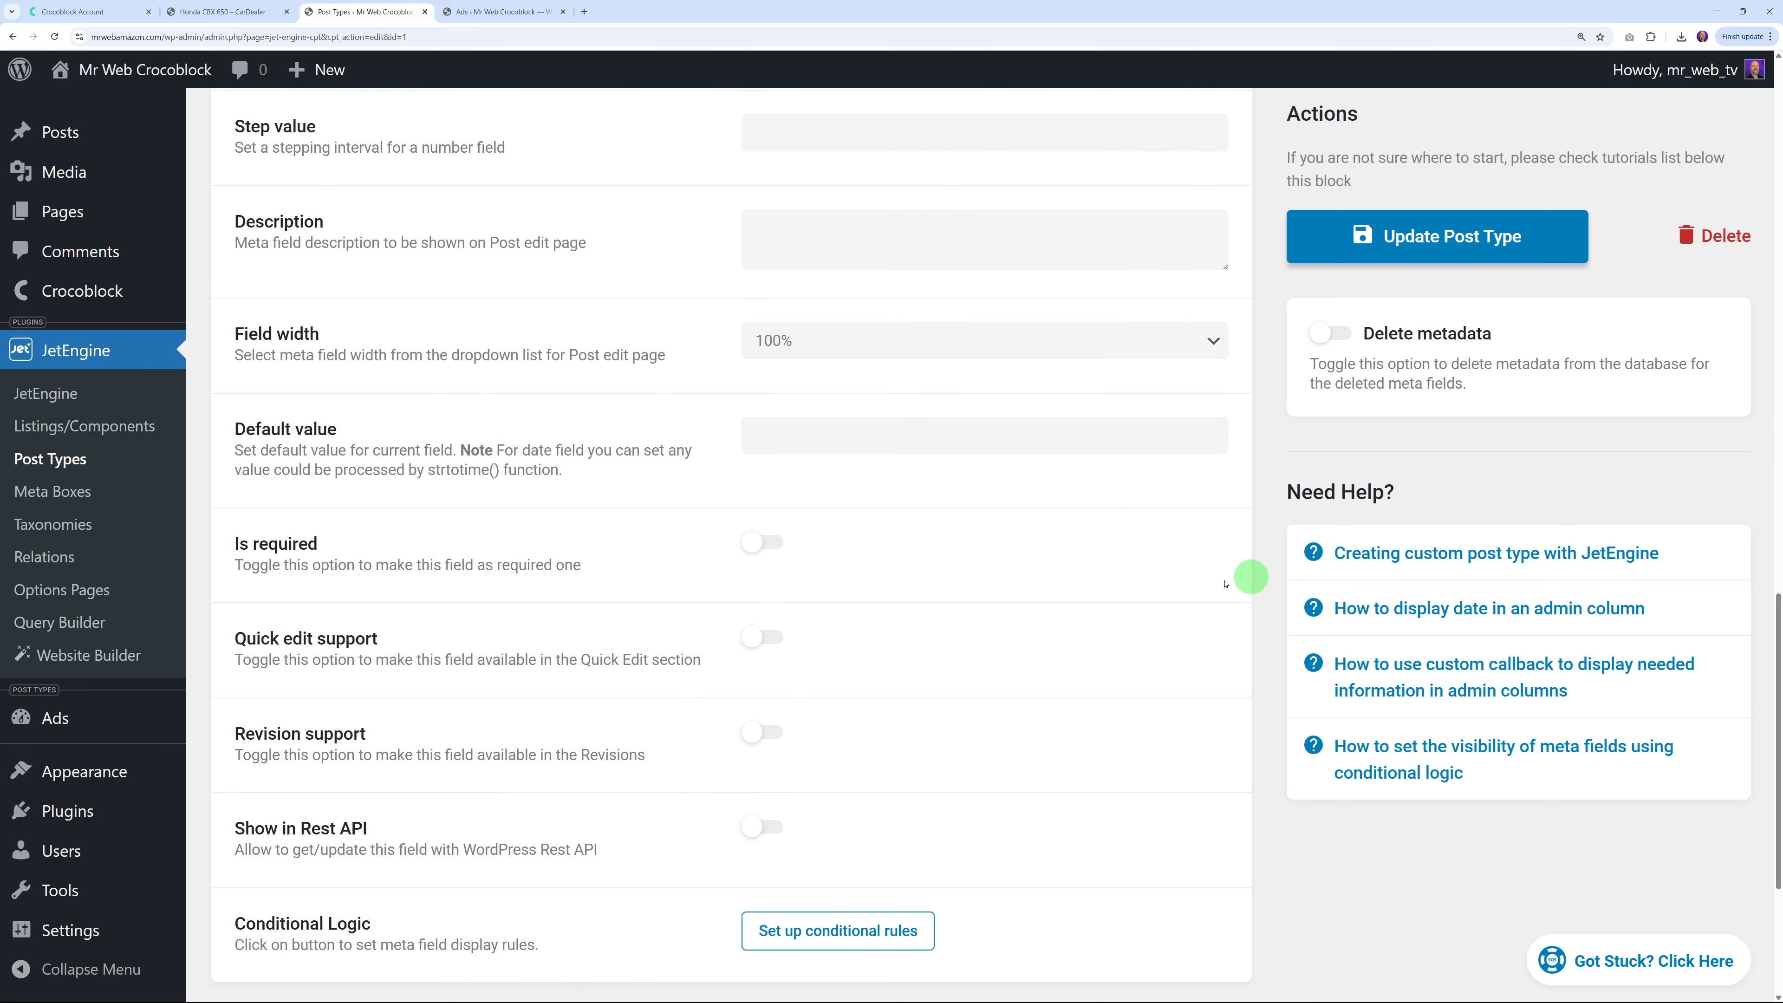
pyautogui.click(762, 542)
pyautogui.scroll(-3, 1011, 591)
pyautogui.scroll(2, 1116, 603)
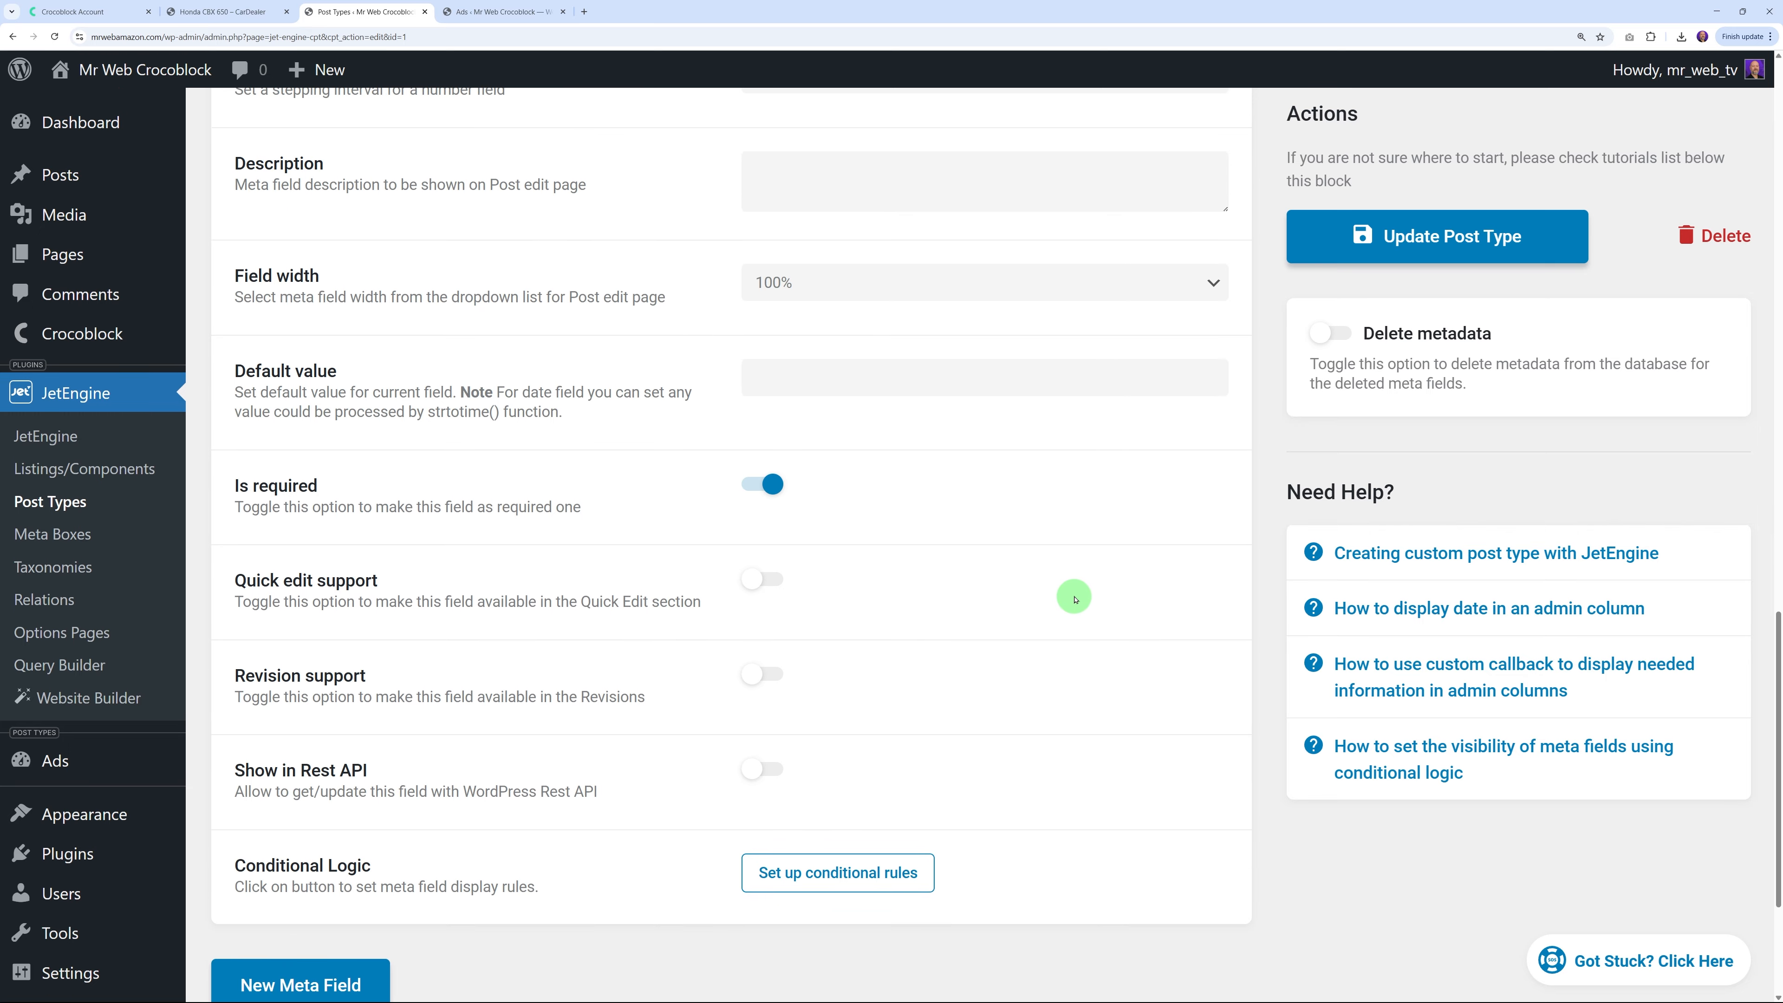
# Check the home page of the demo CarDealer site and return to the Ads post type settings
pyautogui.click(223, 11)
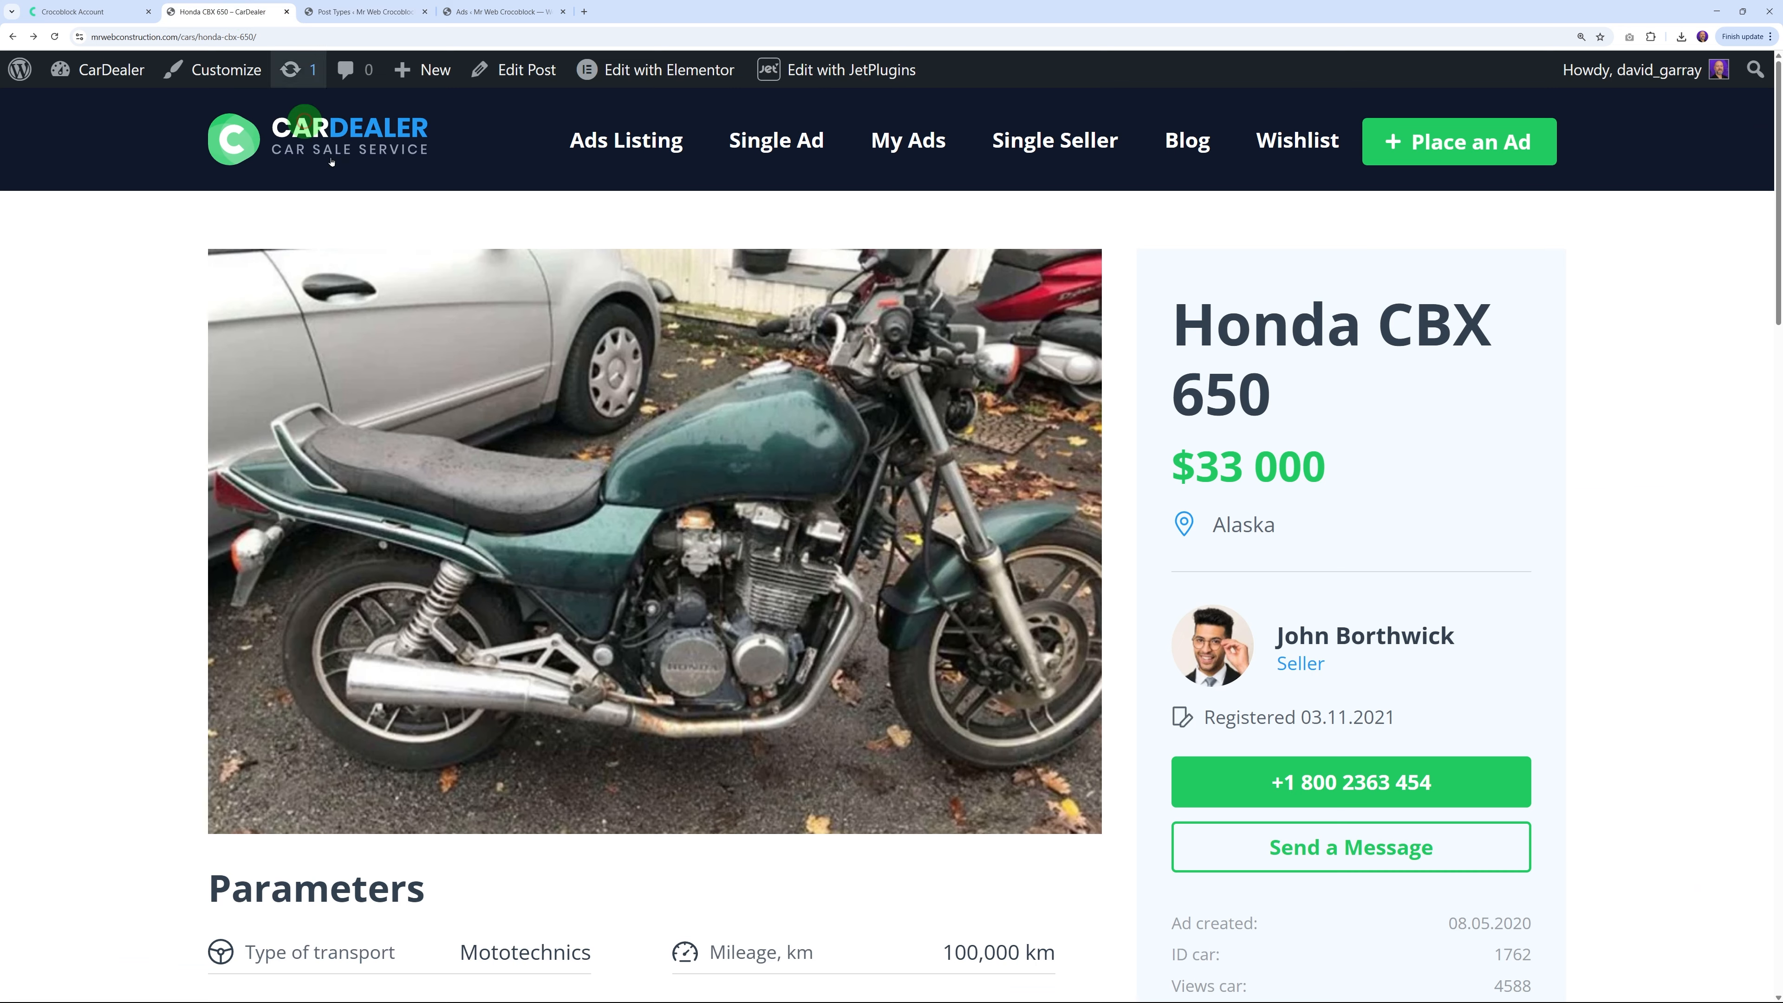
pyautogui.click(393, 149)
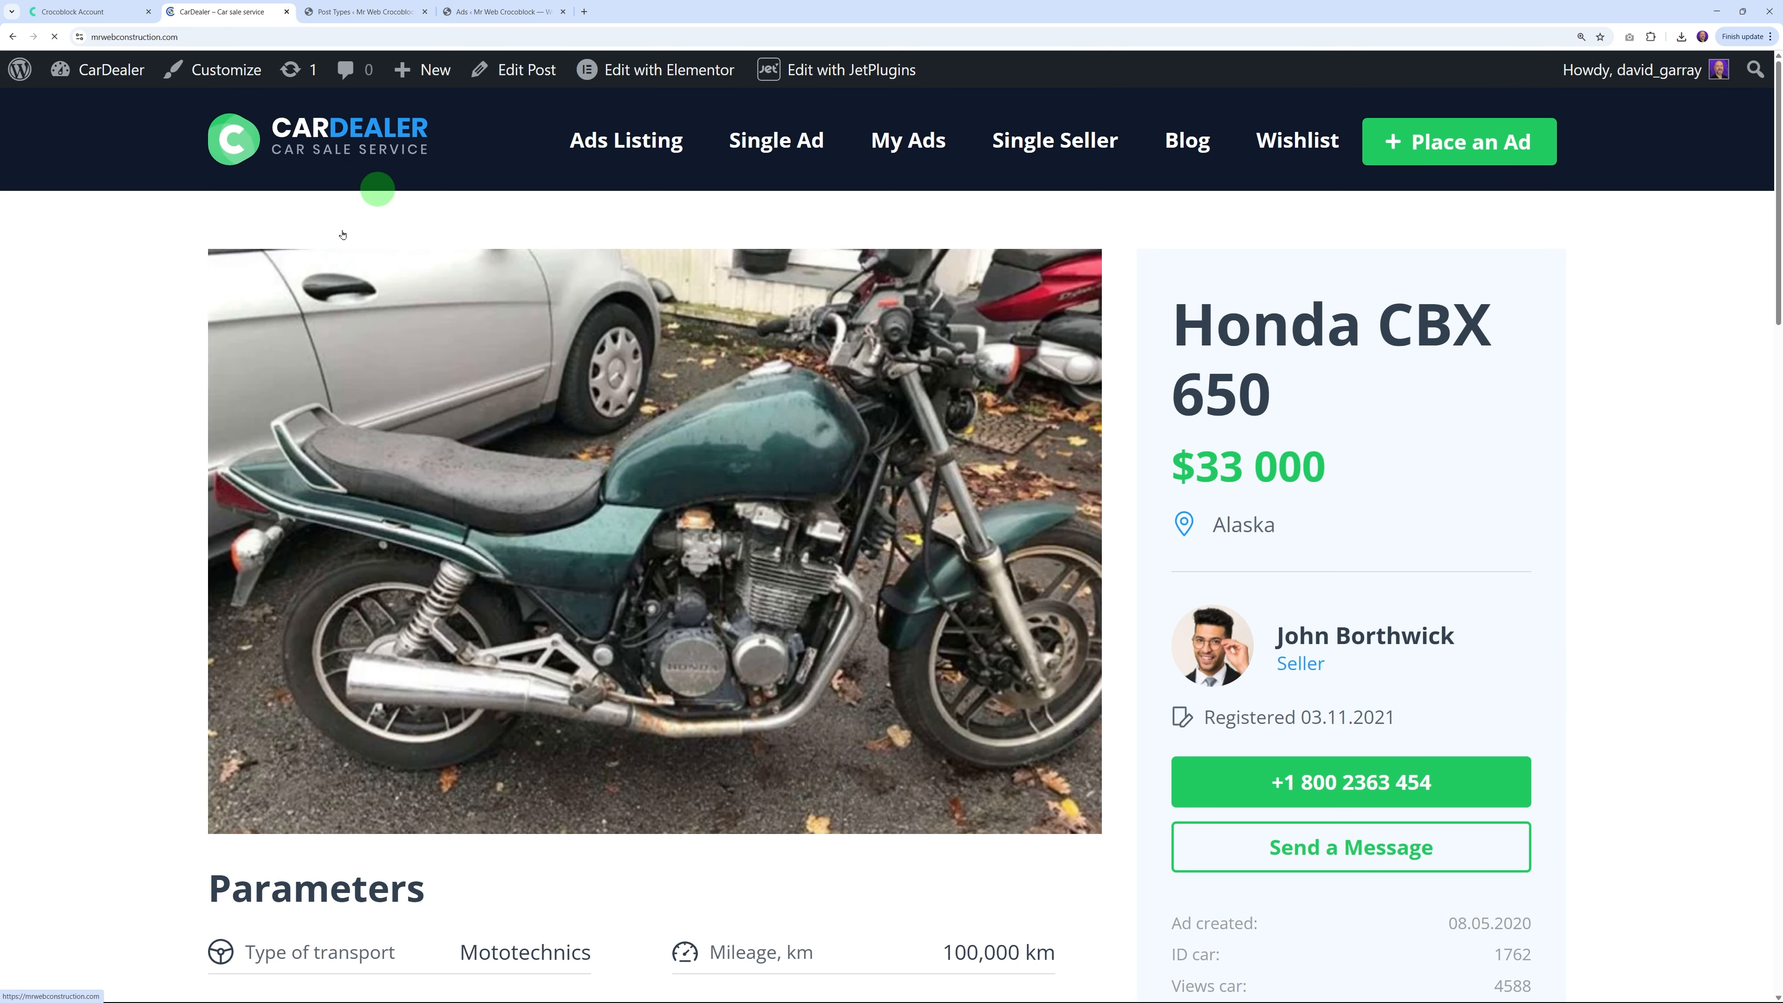
pyautogui.scroll(-5, 188, 625)
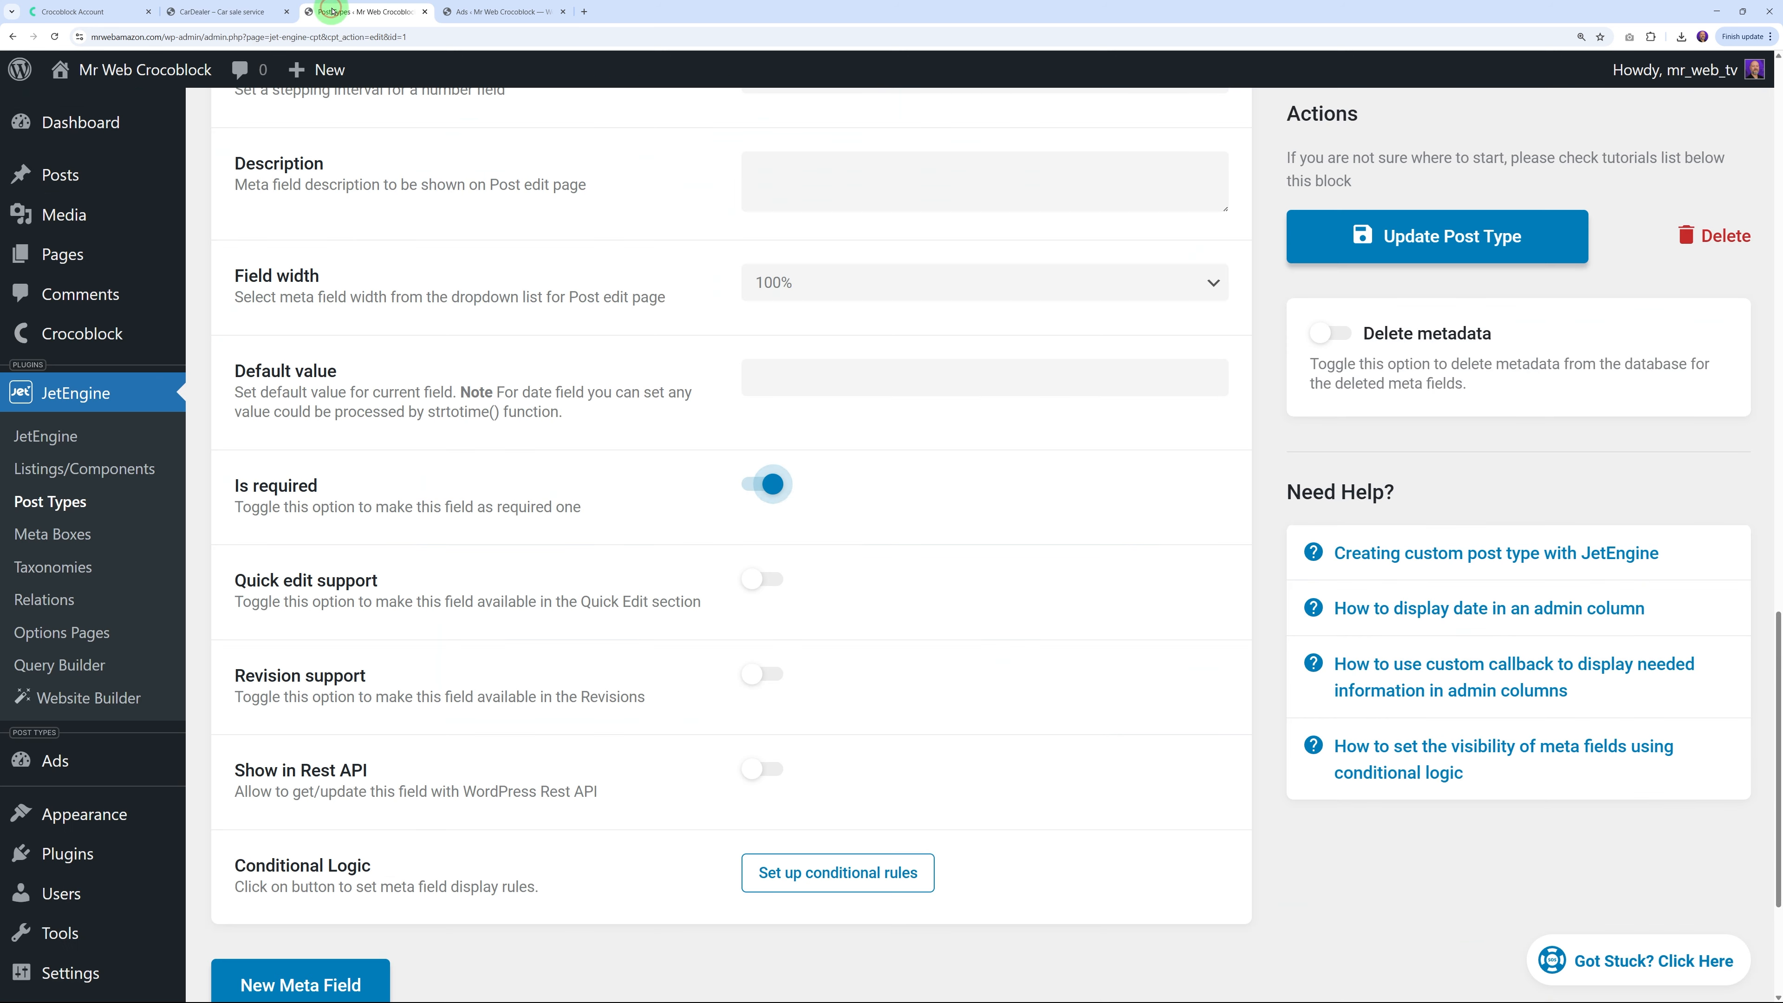
pyautogui.hotkey('ctrl', 'Tab')
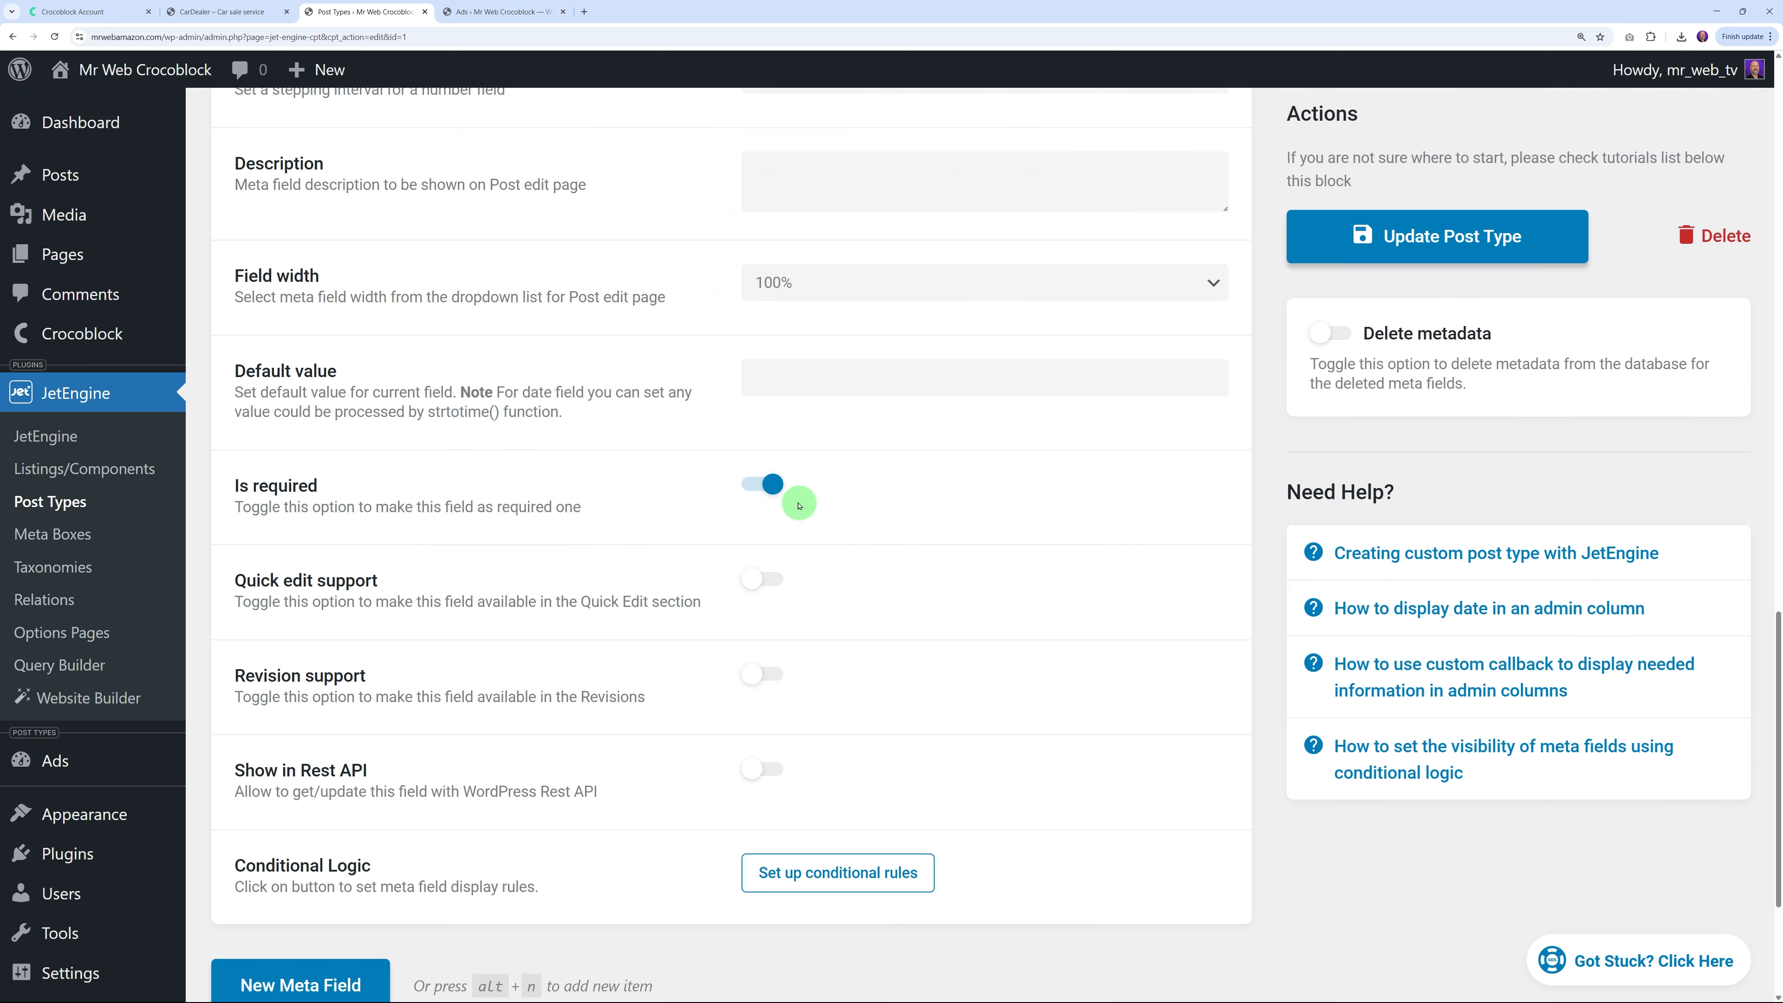
# Turn off the required option of the Mileage meta field
pyautogui.click(770, 484)
pyautogui.scroll(-2, 1156, 586)
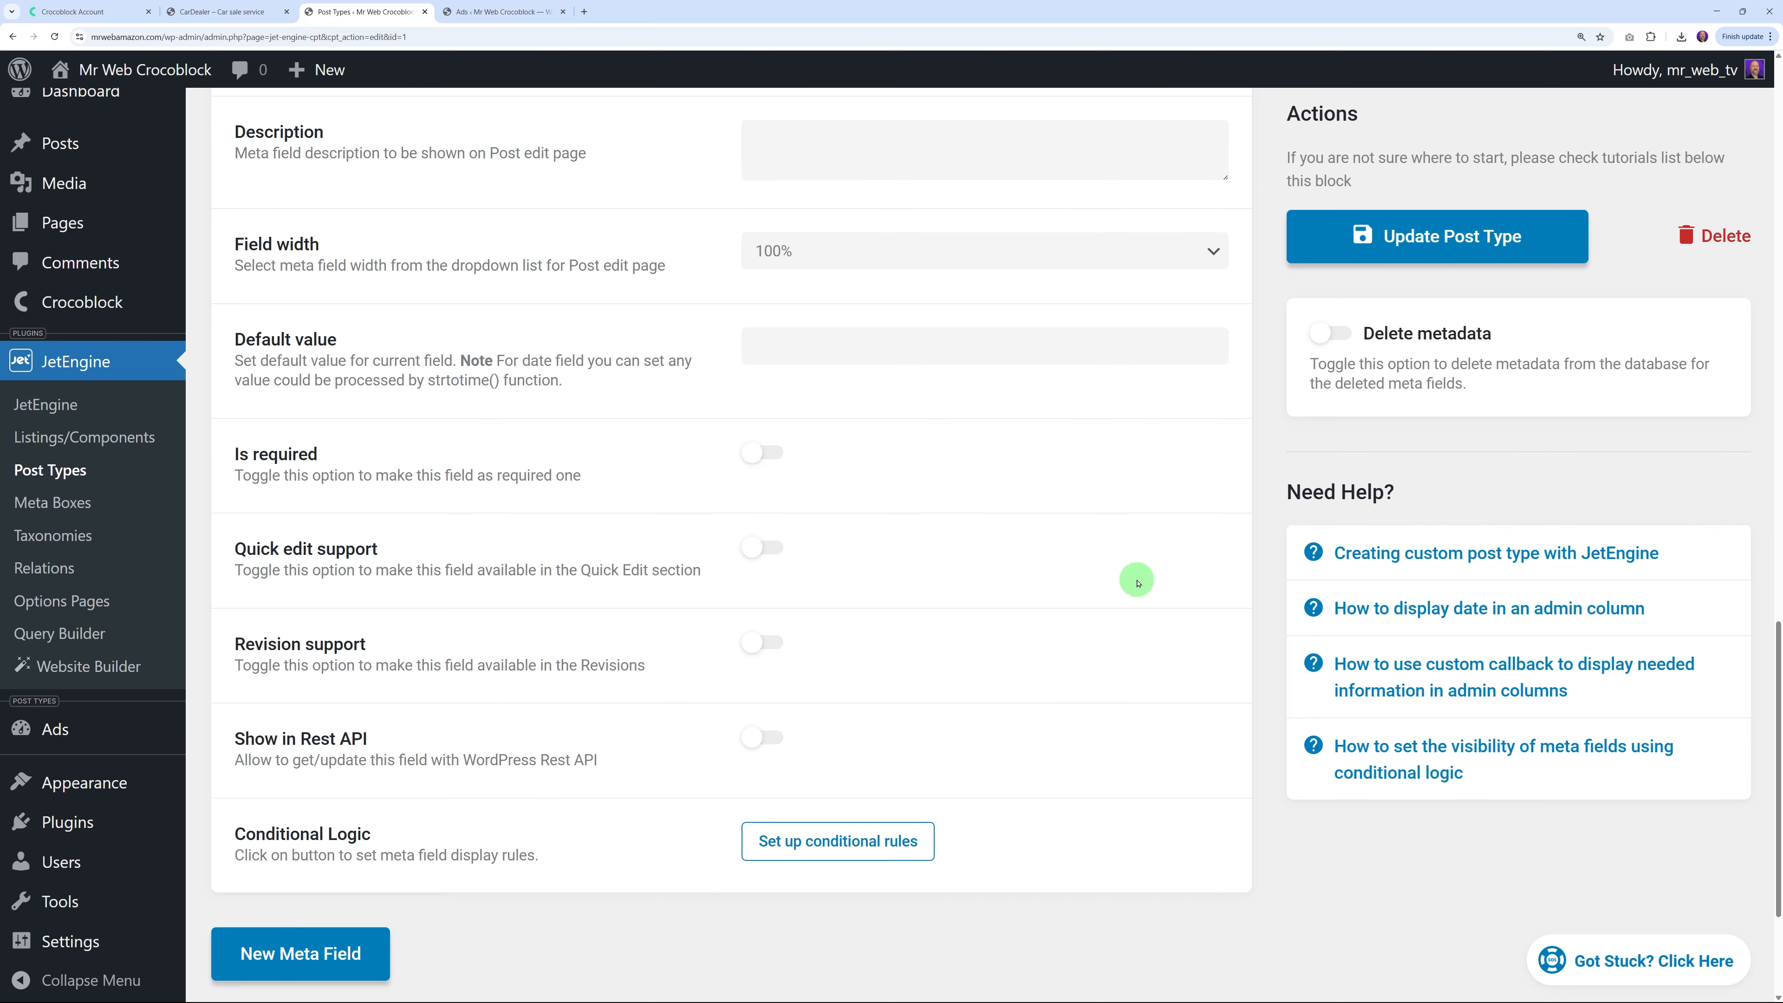
pyautogui.scroll(14, 569, 577)
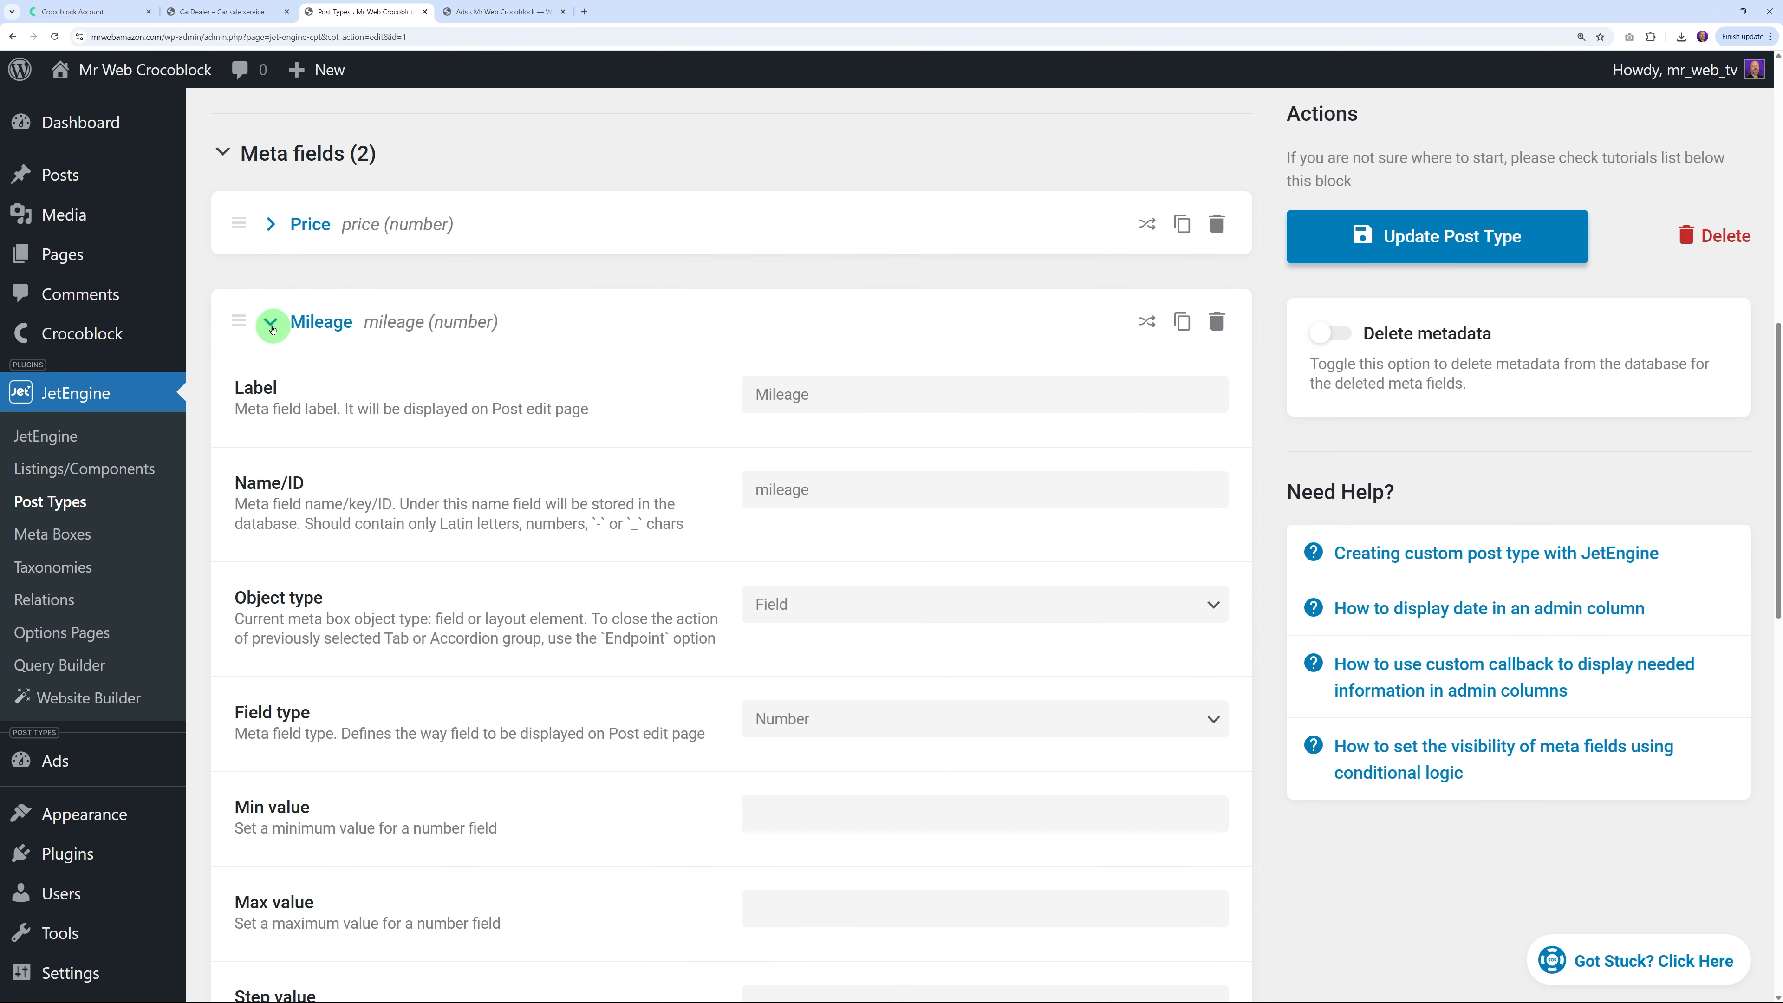
# Collapse the Mileage field and add a third meta field labelled Year
pyautogui.click(272, 321)
pyautogui.click(345, 714)
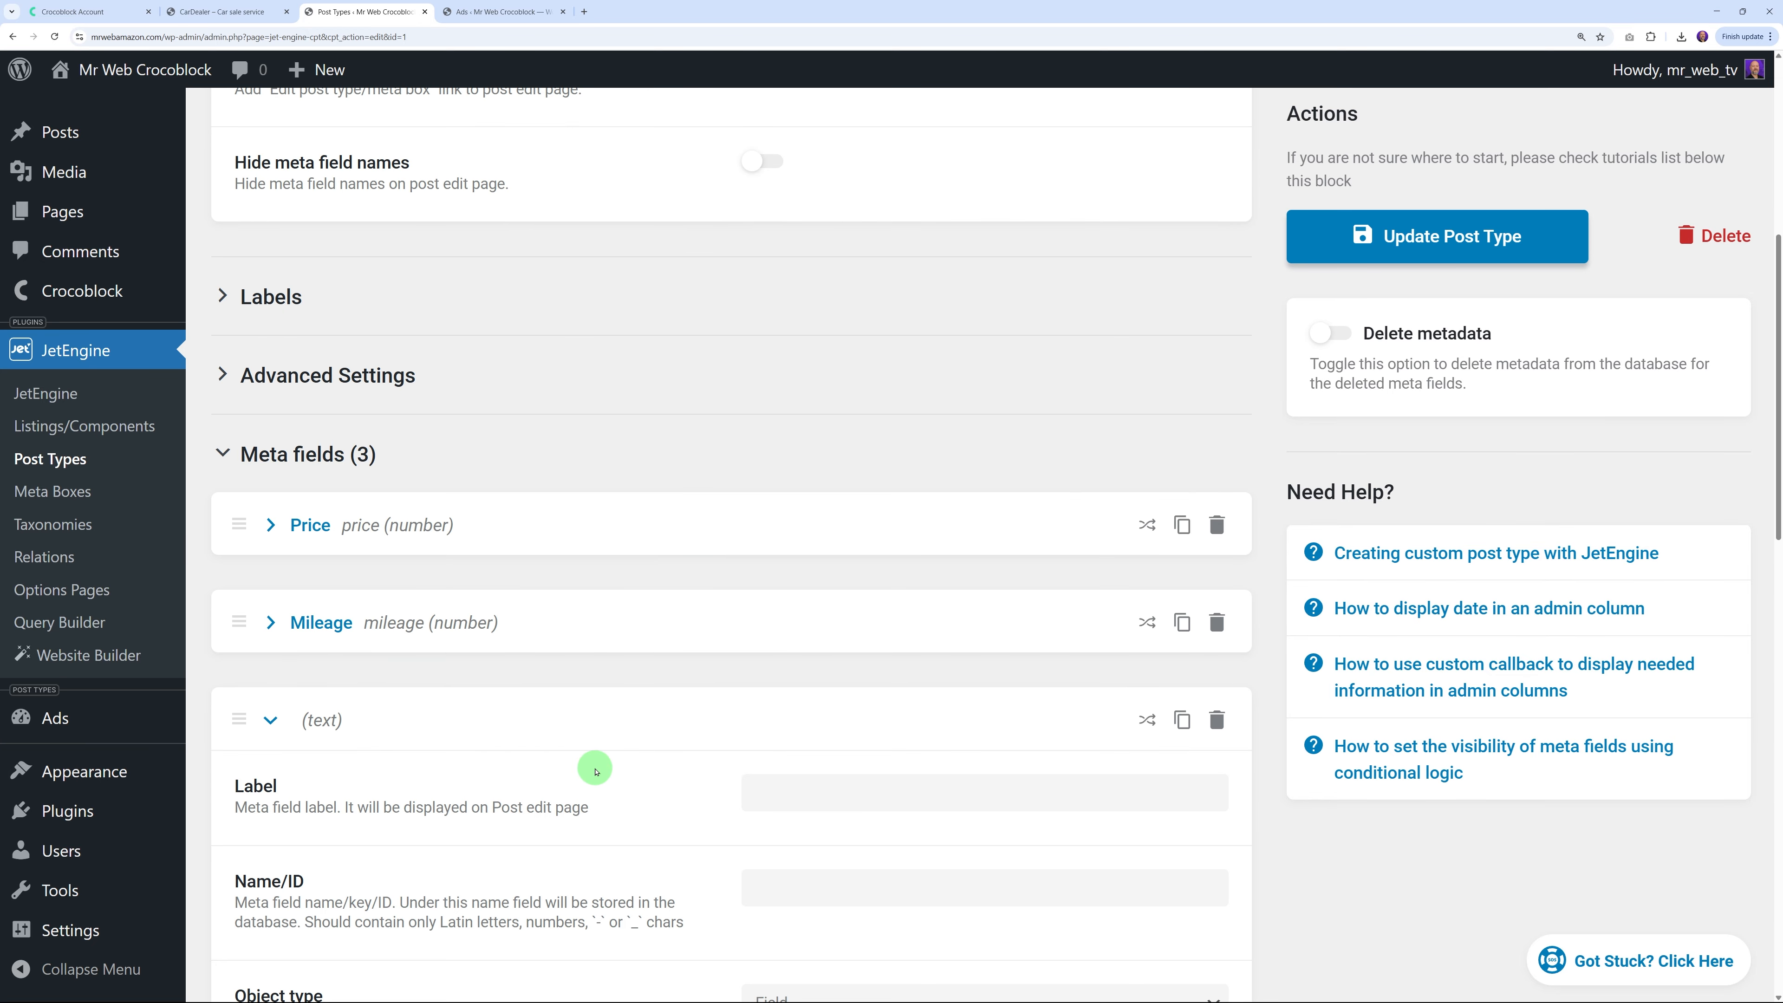
pyautogui.click(820, 786)
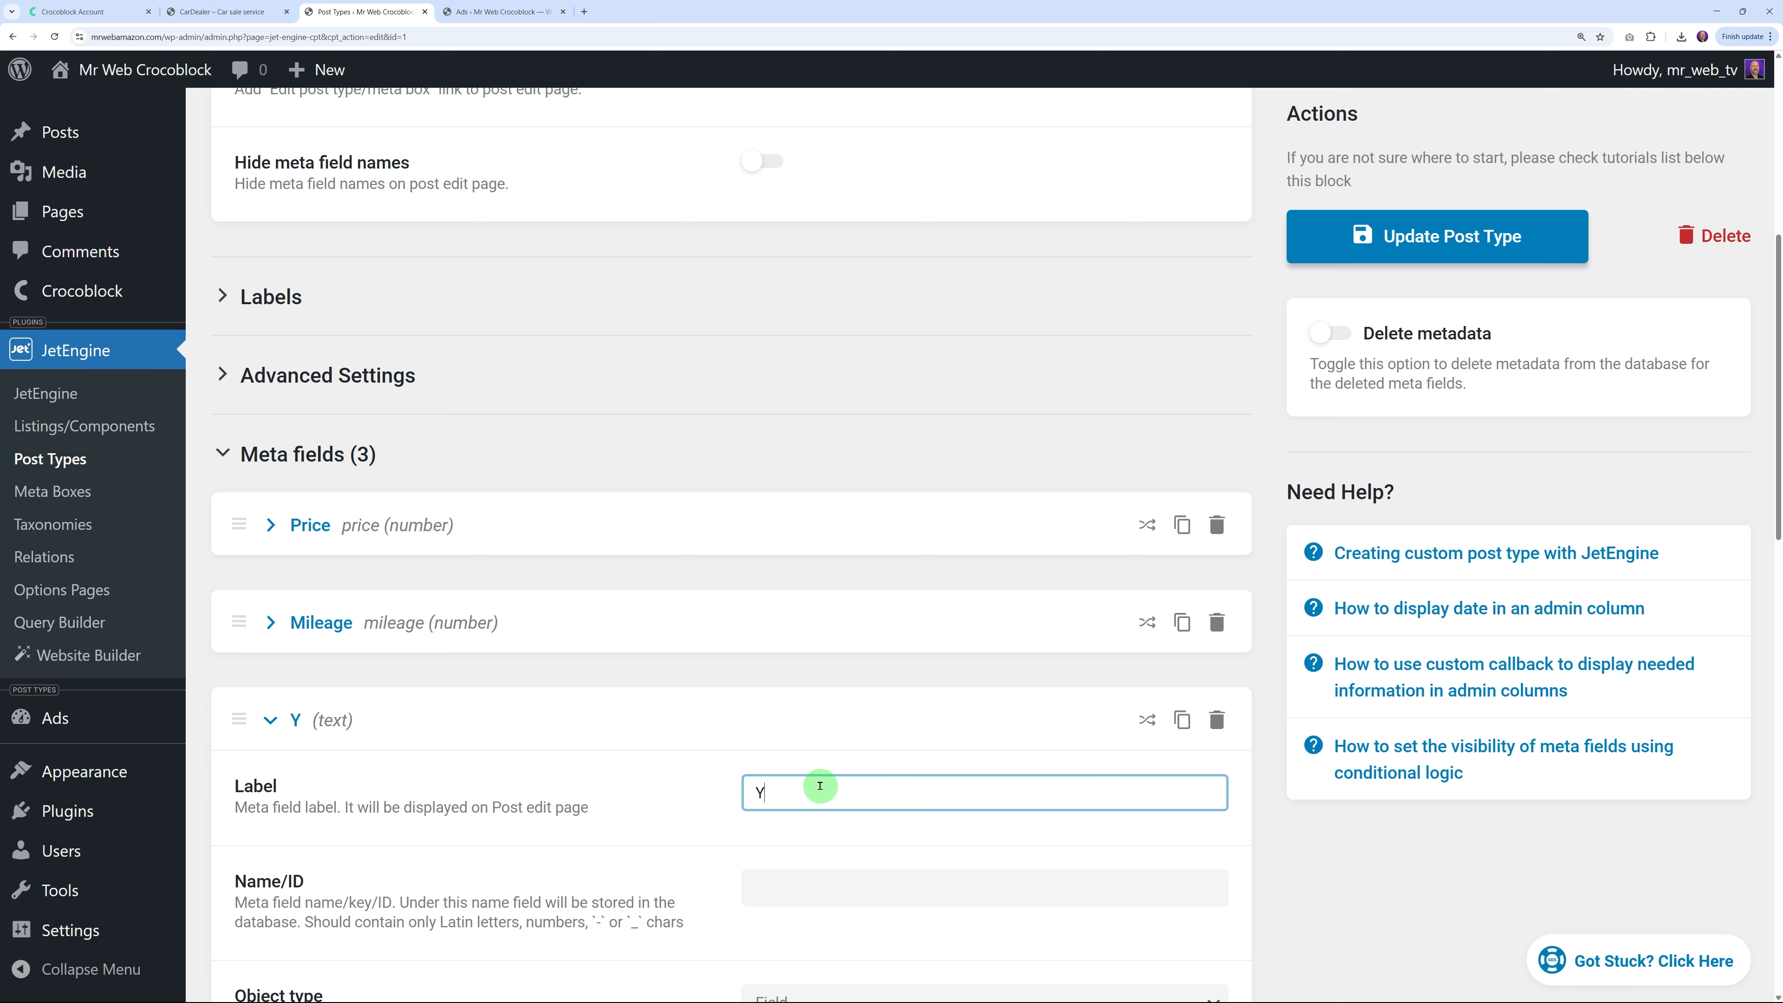
pyautogui.click(710, 792)
pyautogui.scroll(-5, 695, 766)
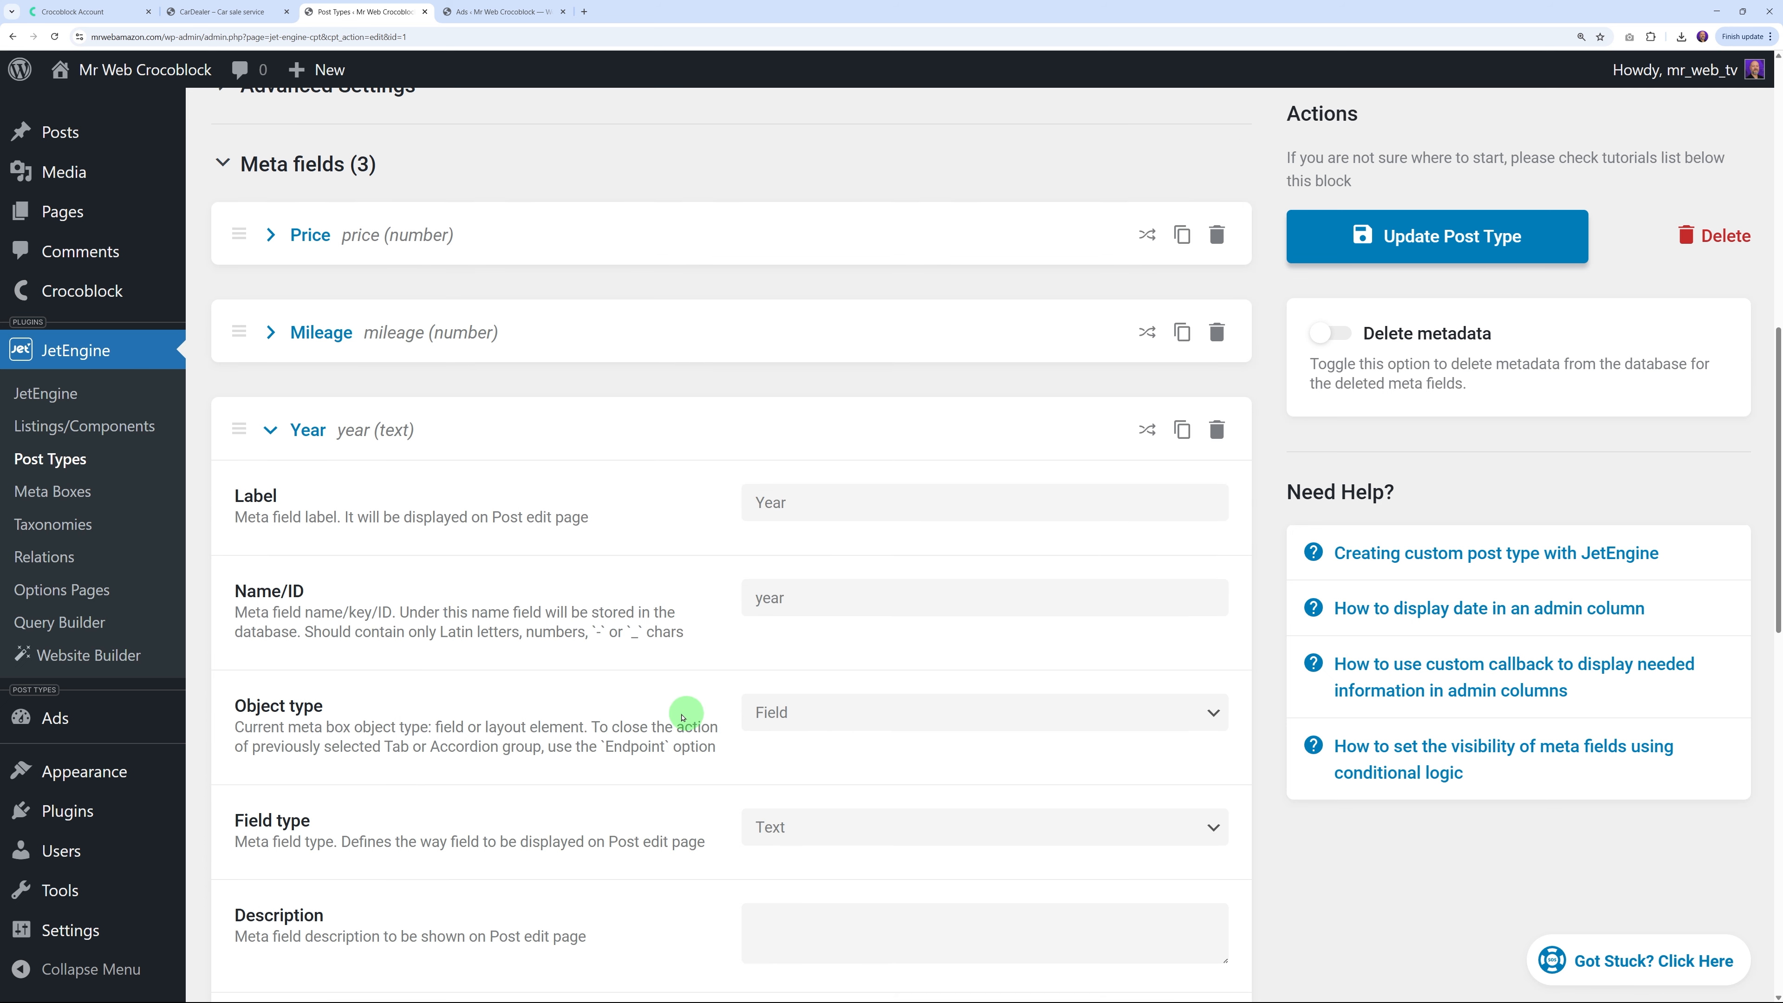
# Set the field type of the Year meta field to Date and make it required
pyautogui.scroll(-4, 671, 685)
pyautogui.click(843, 537)
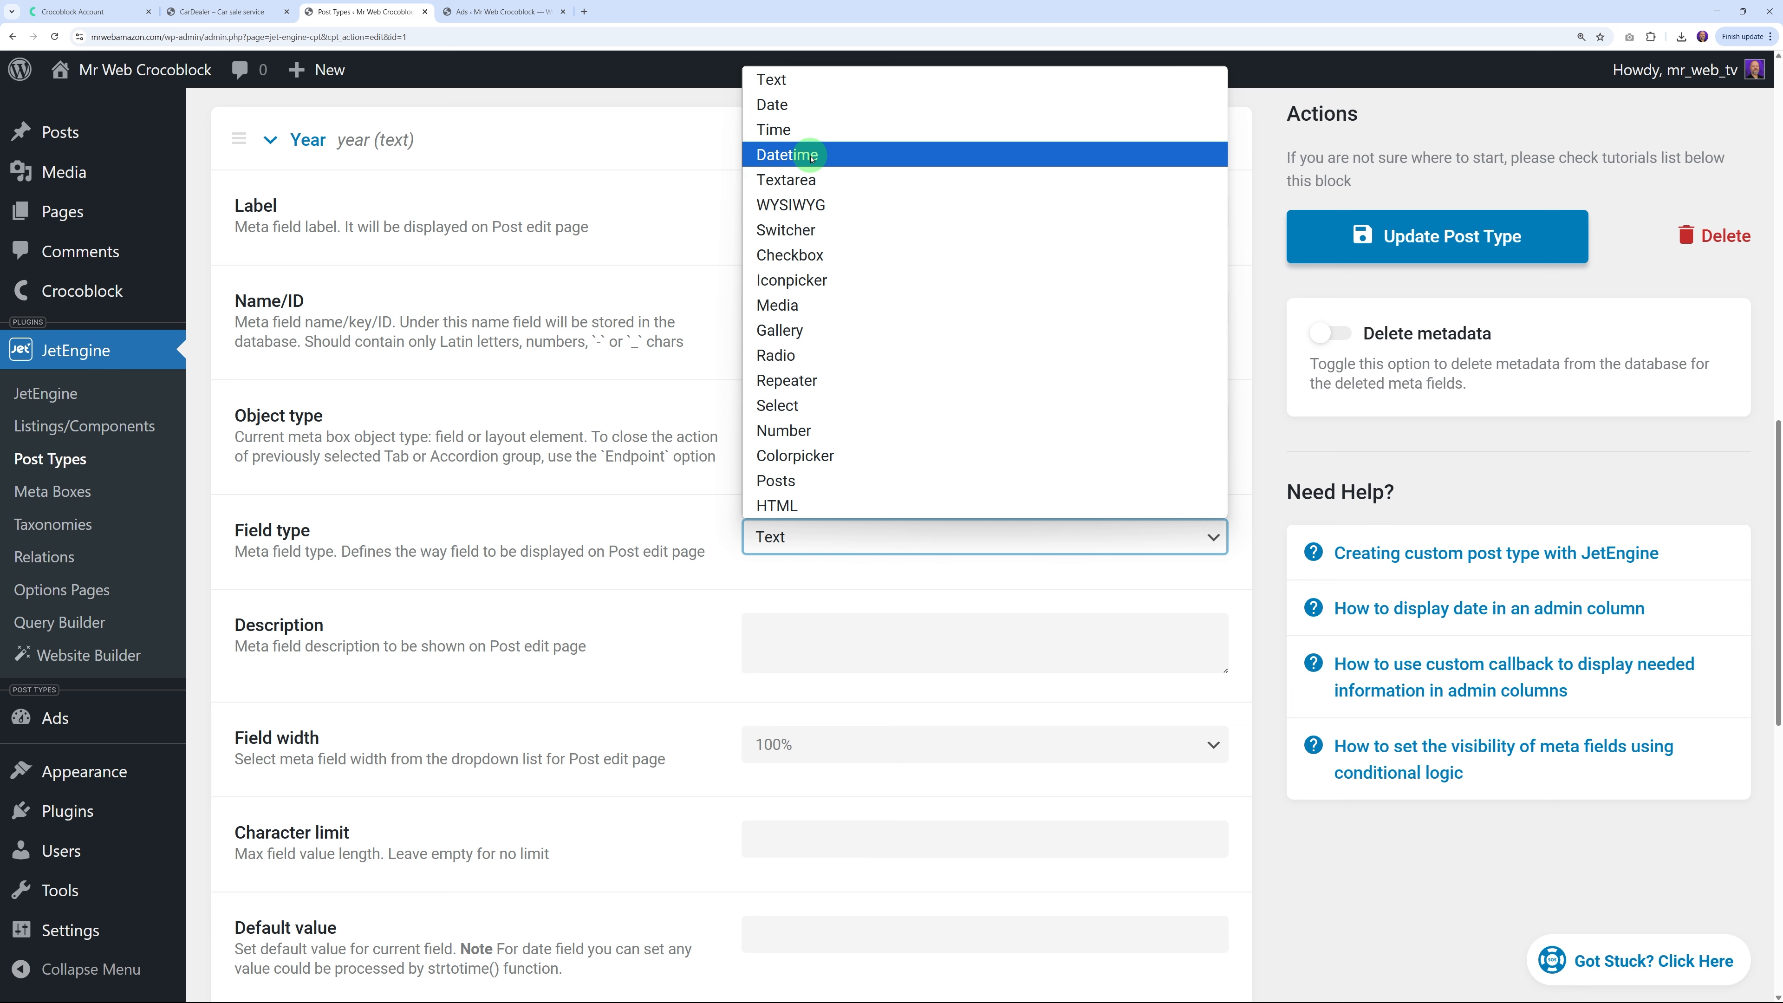
pyautogui.click(794, 107)
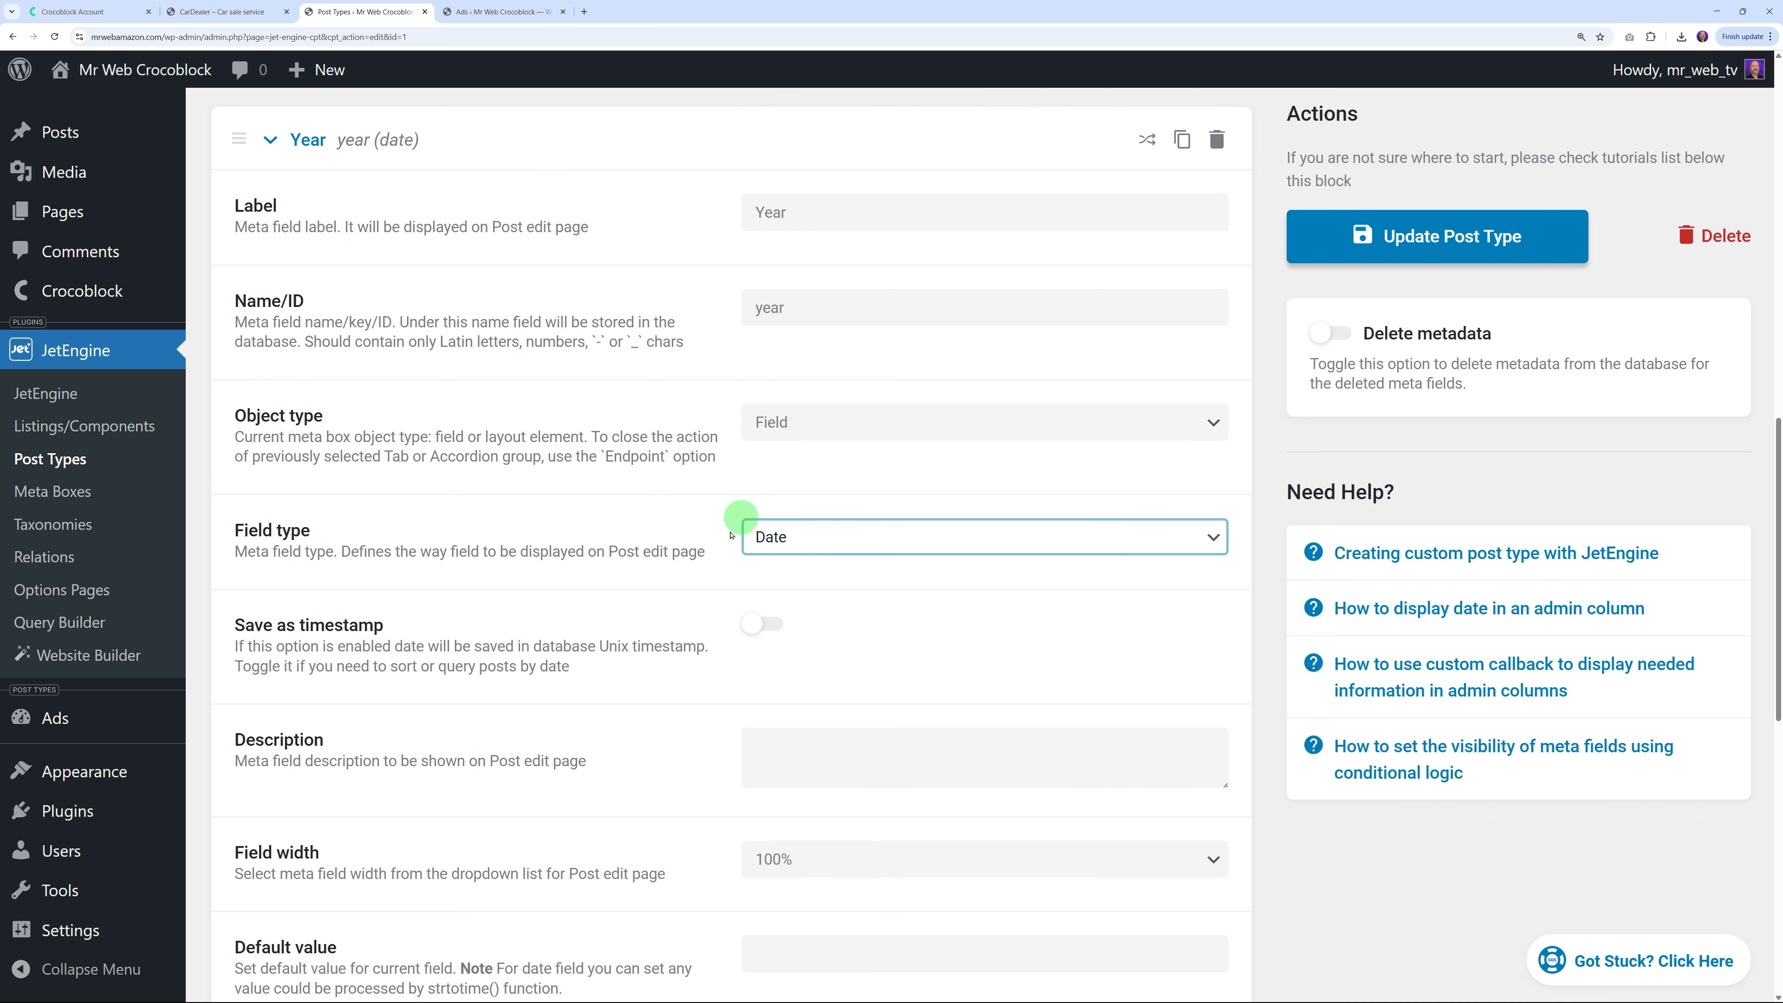
pyautogui.scroll(-2, 967, 632)
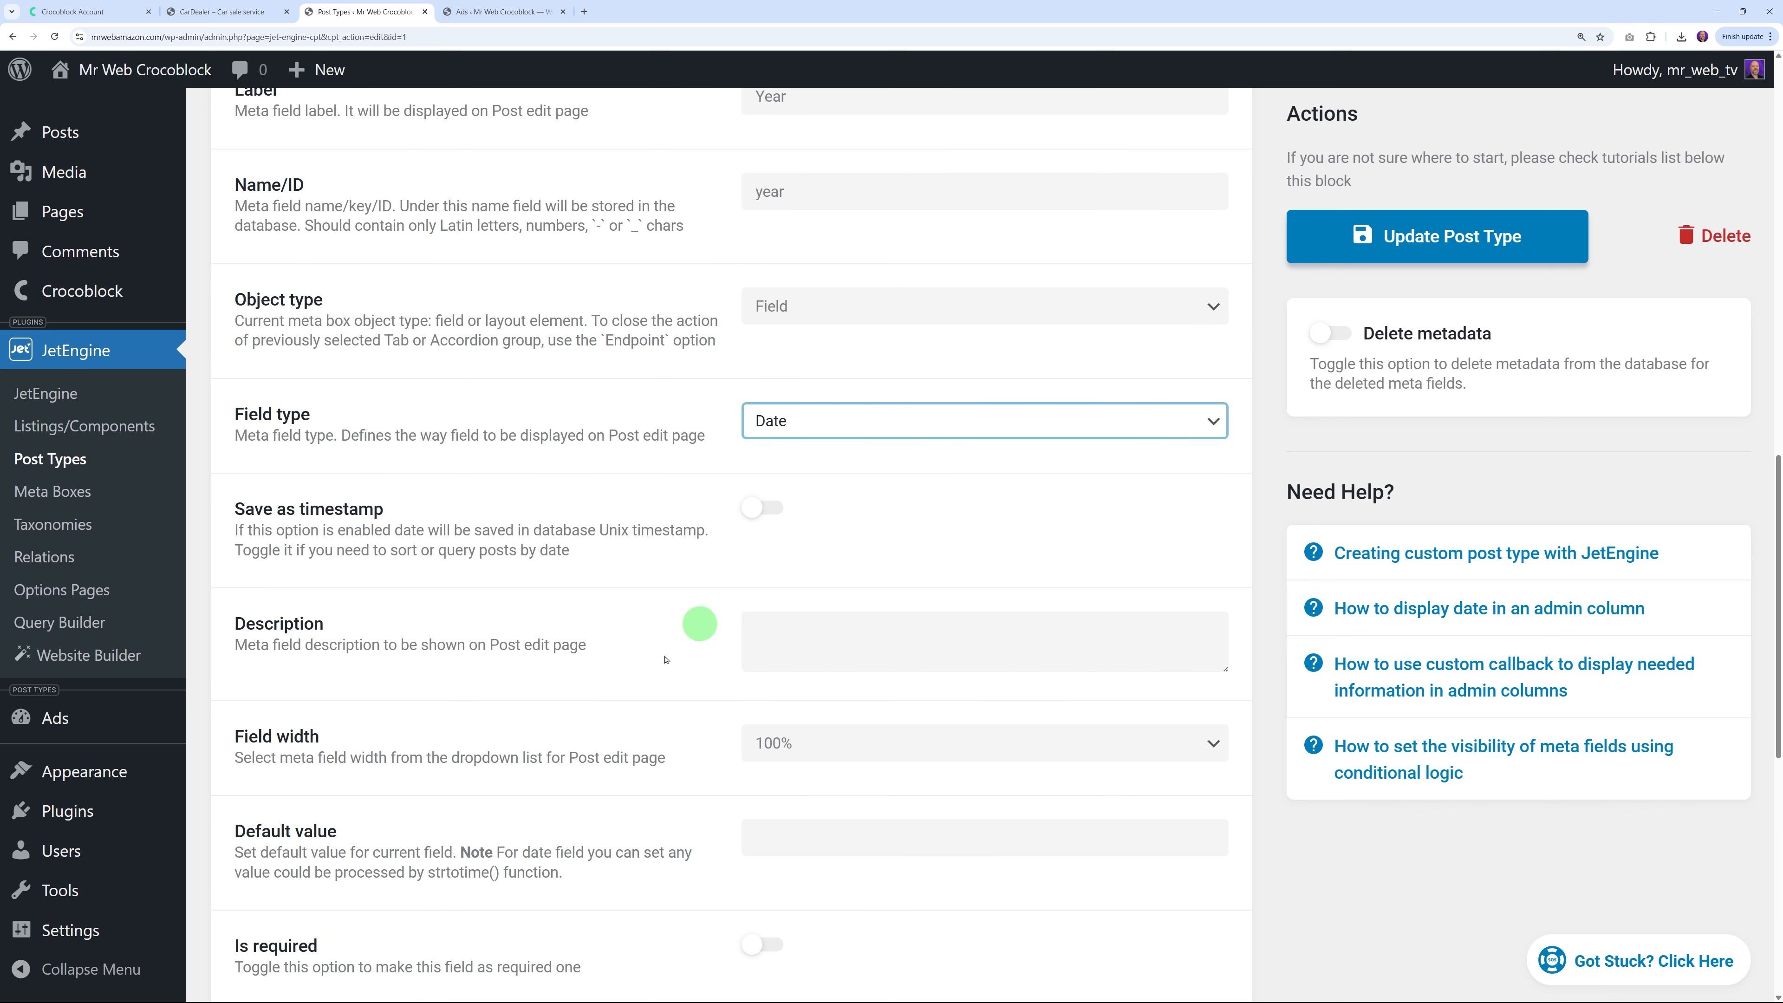
pyautogui.scroll(-5, 773, 524)
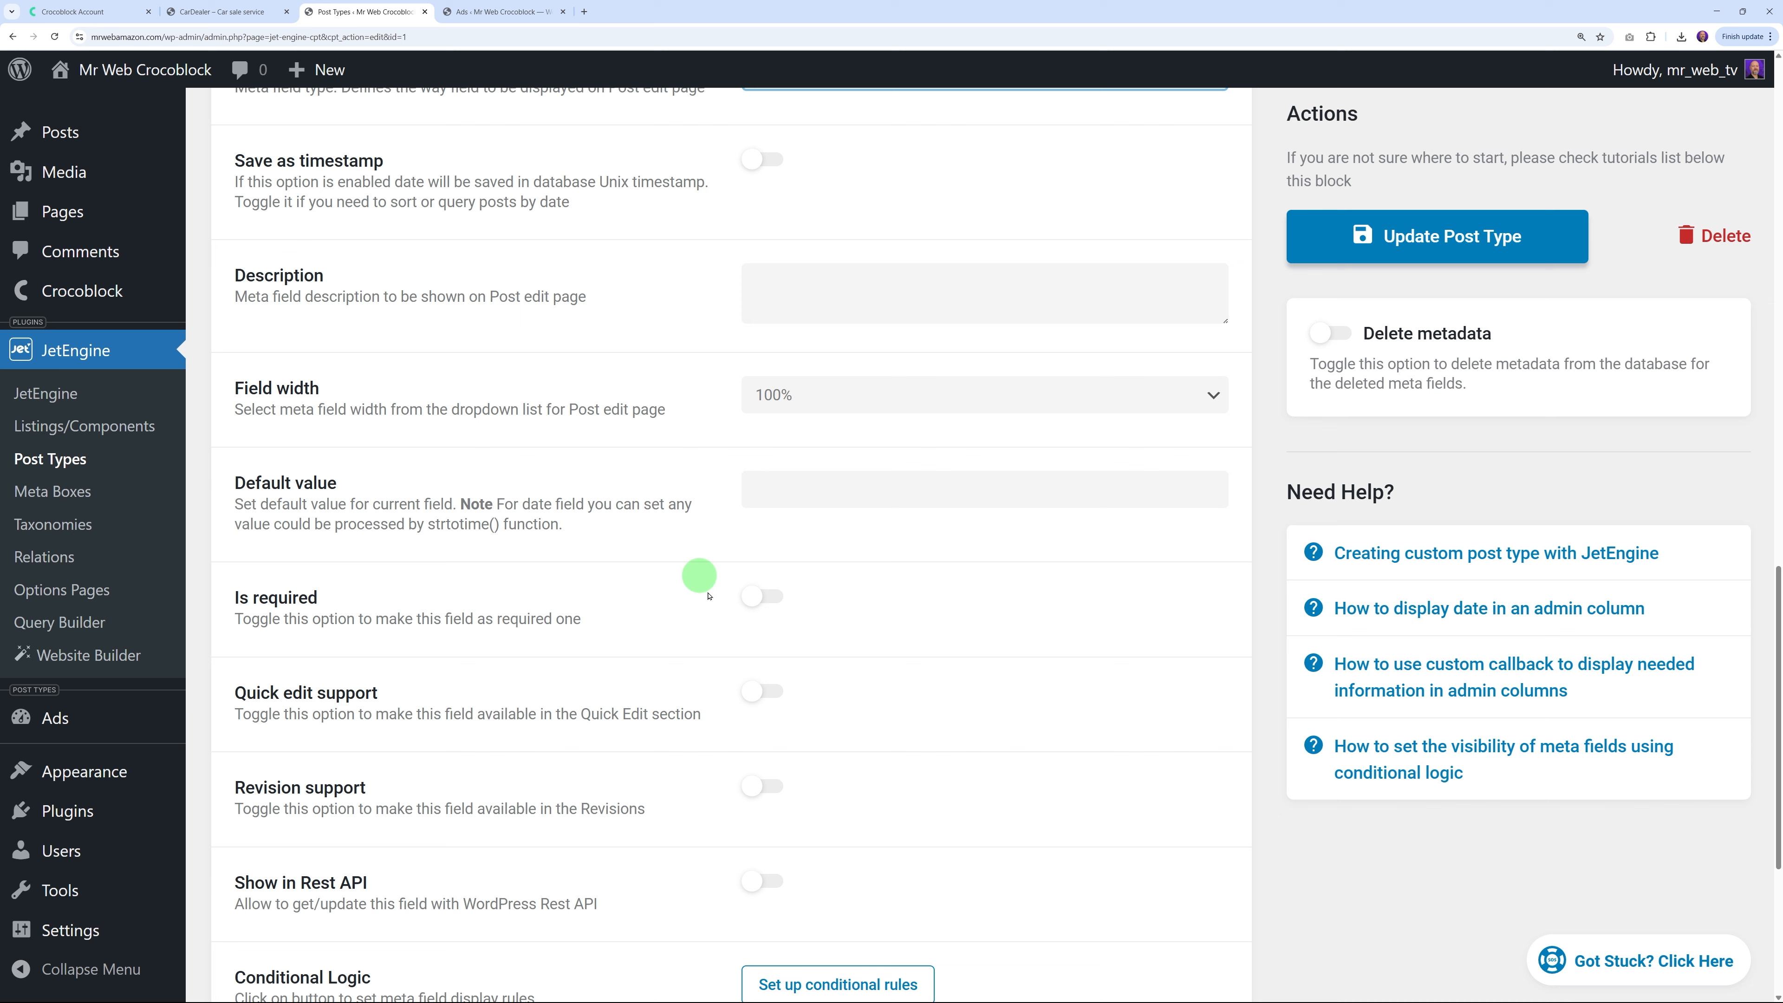
pyautogui.click(761, 597)
pyautogui.scroll(-3, 1053, 730)
pyautogui.scroll(12, 1122, 733)
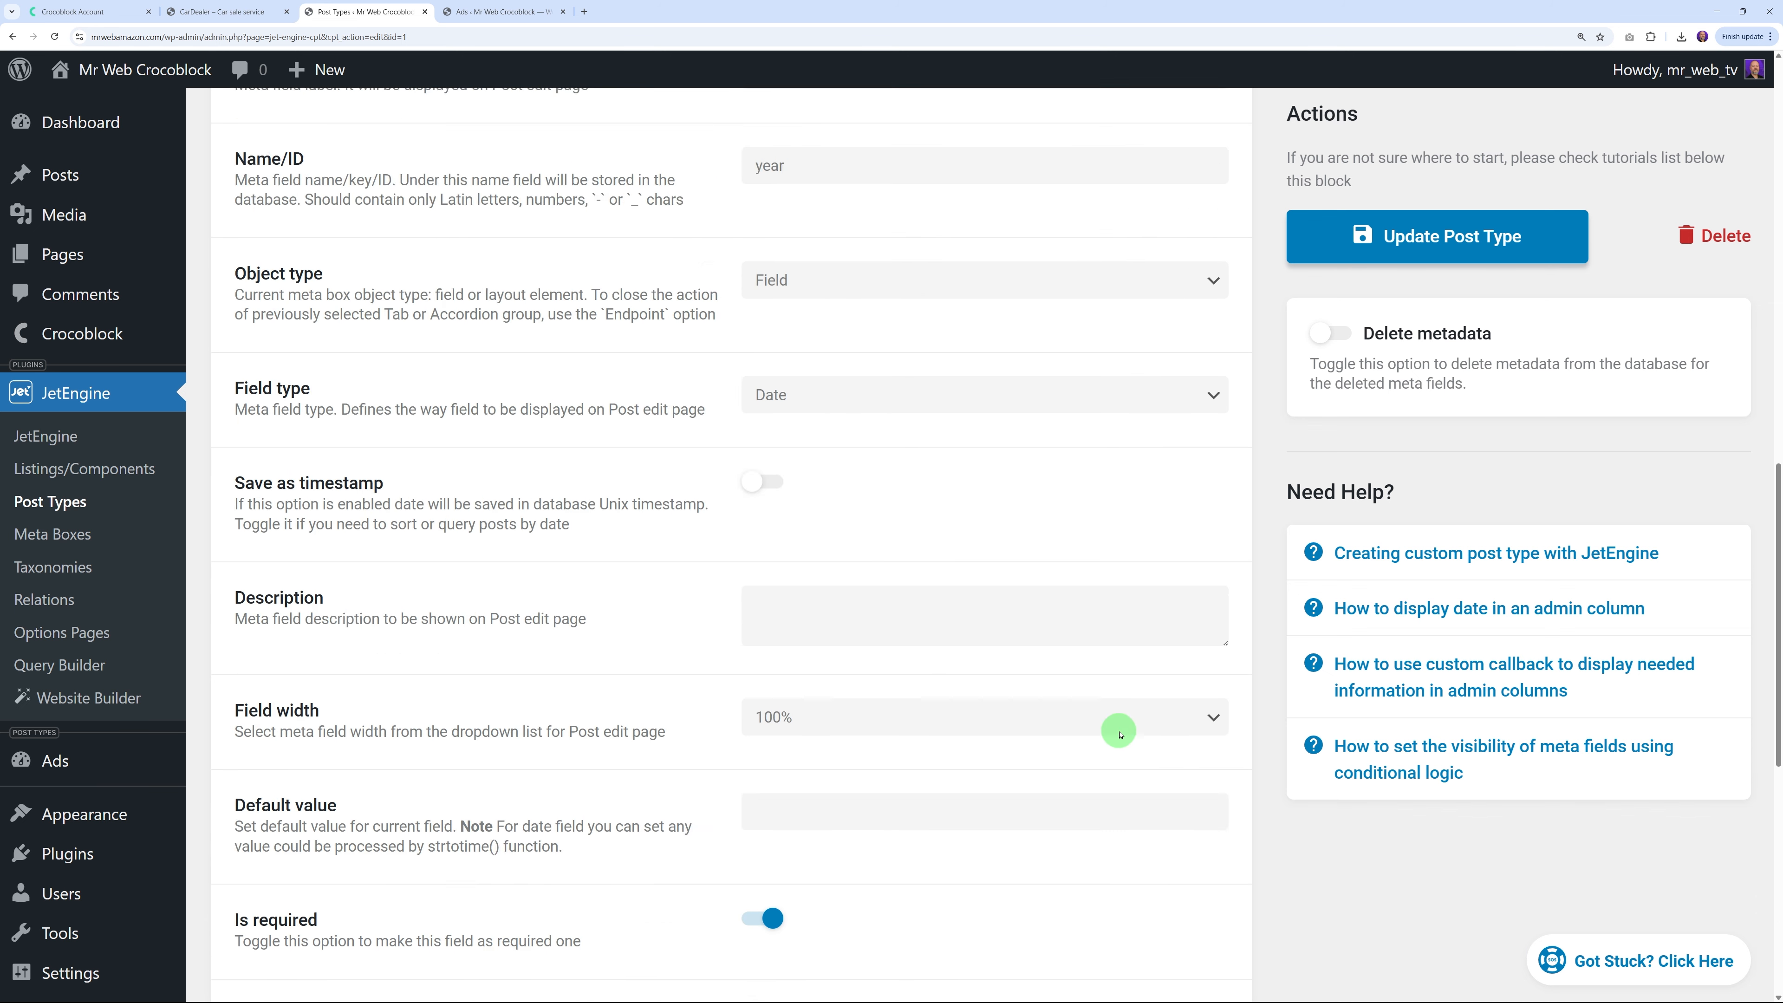
# Collapse the Year field and add a fourth meta field labelled Body Type
pyautogui.click(354, 371)
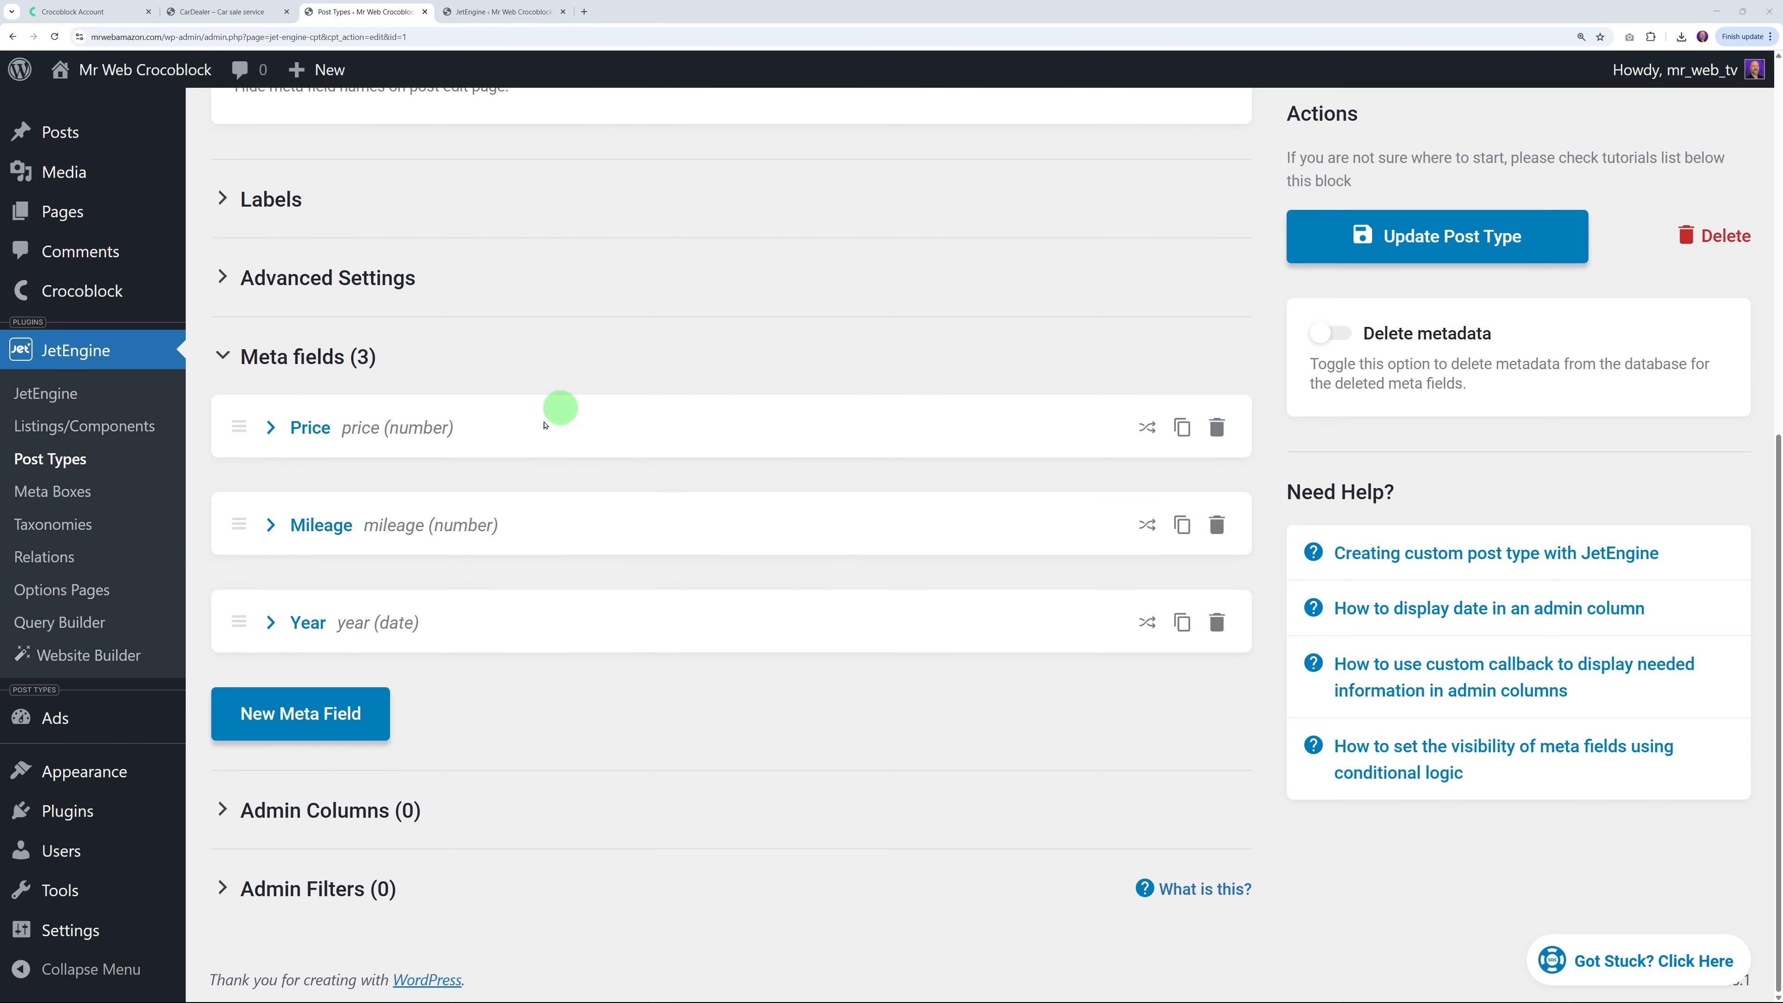
pyautogui.click(329, 717)
pyautogui.scroll(-3, 609, 721)
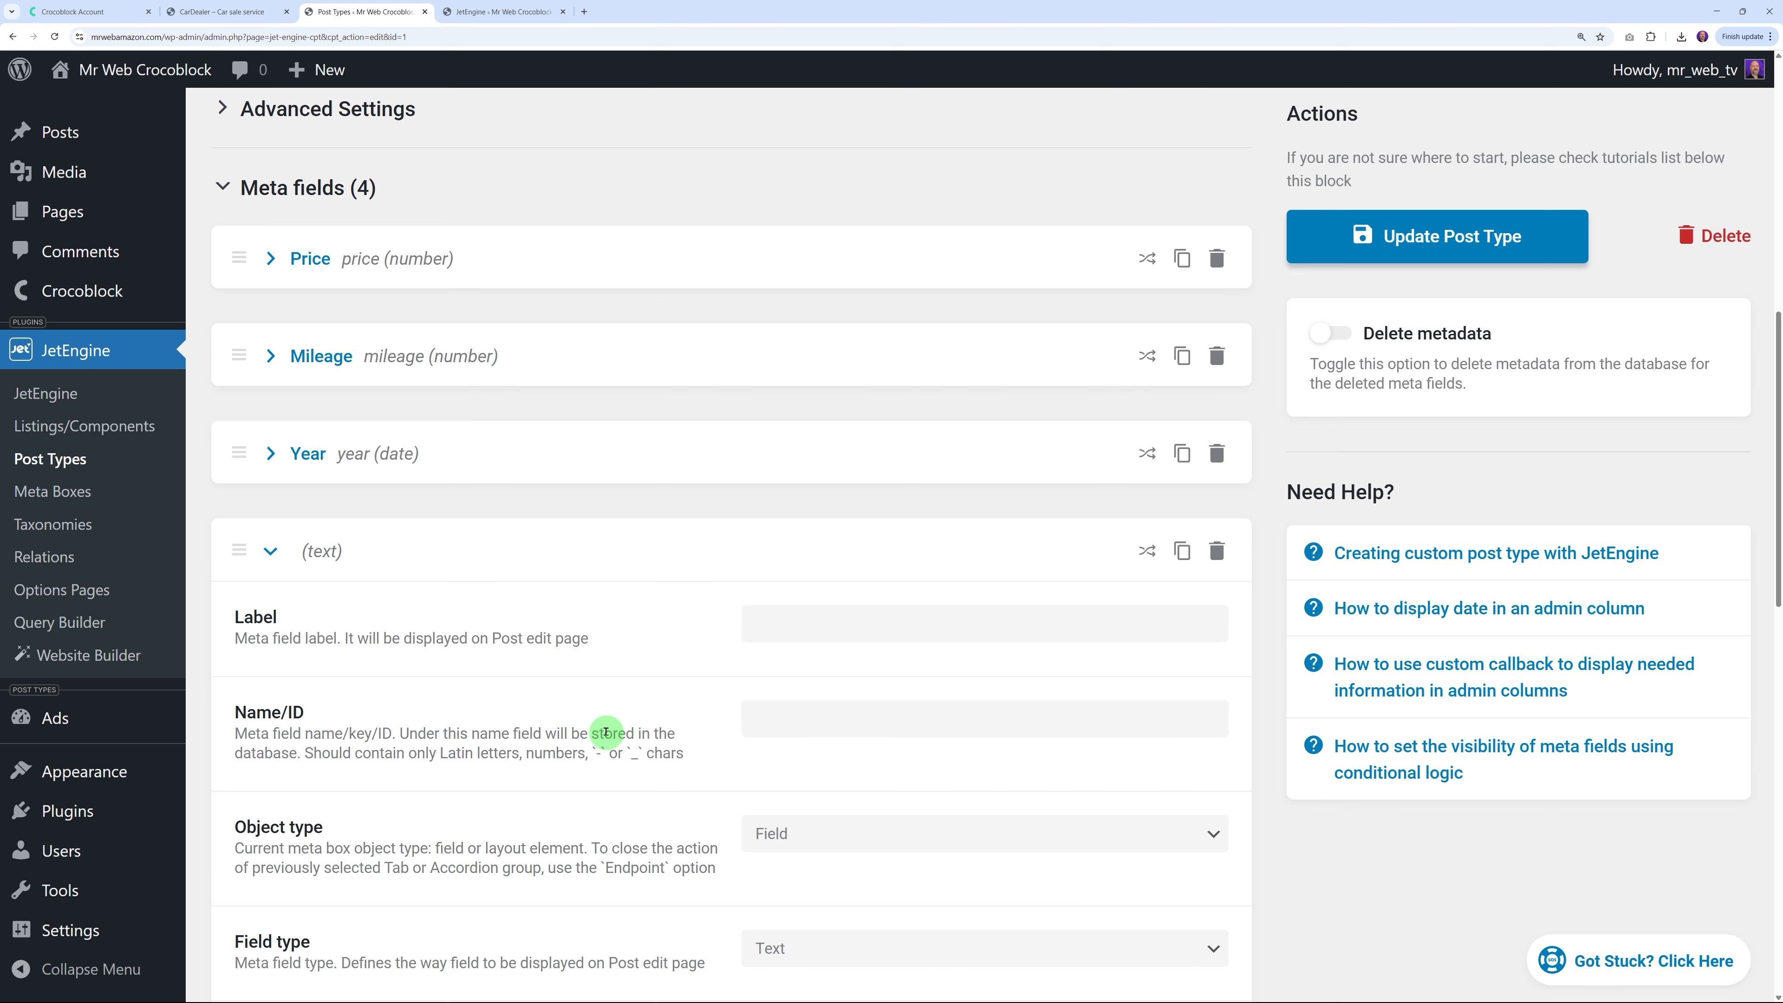
pyautogui.click(788, 618)
pyautogui.write('Body Type')
pyautogui.click(630, 673)
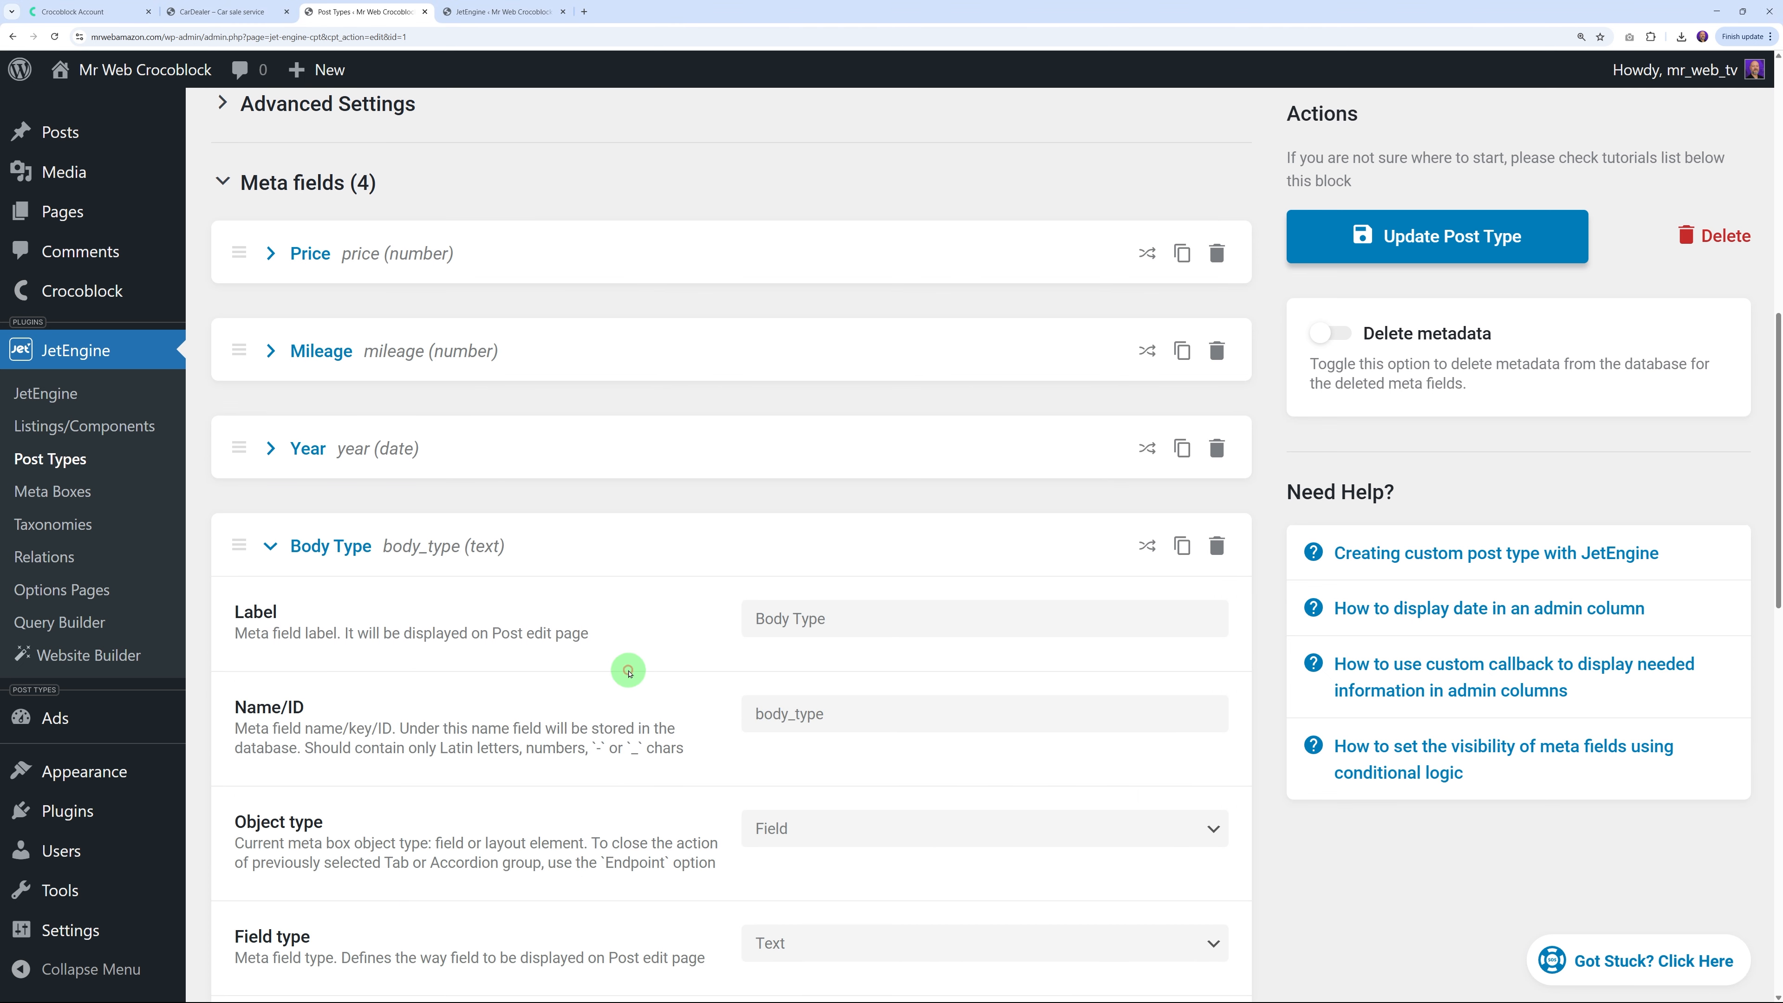
# Make Body Type a Select field with Glossary as its options source and save the Ads post type
pyautogui.scroll(-5, 625, 677)
pyautogui.scroll(-2, 617, 581)
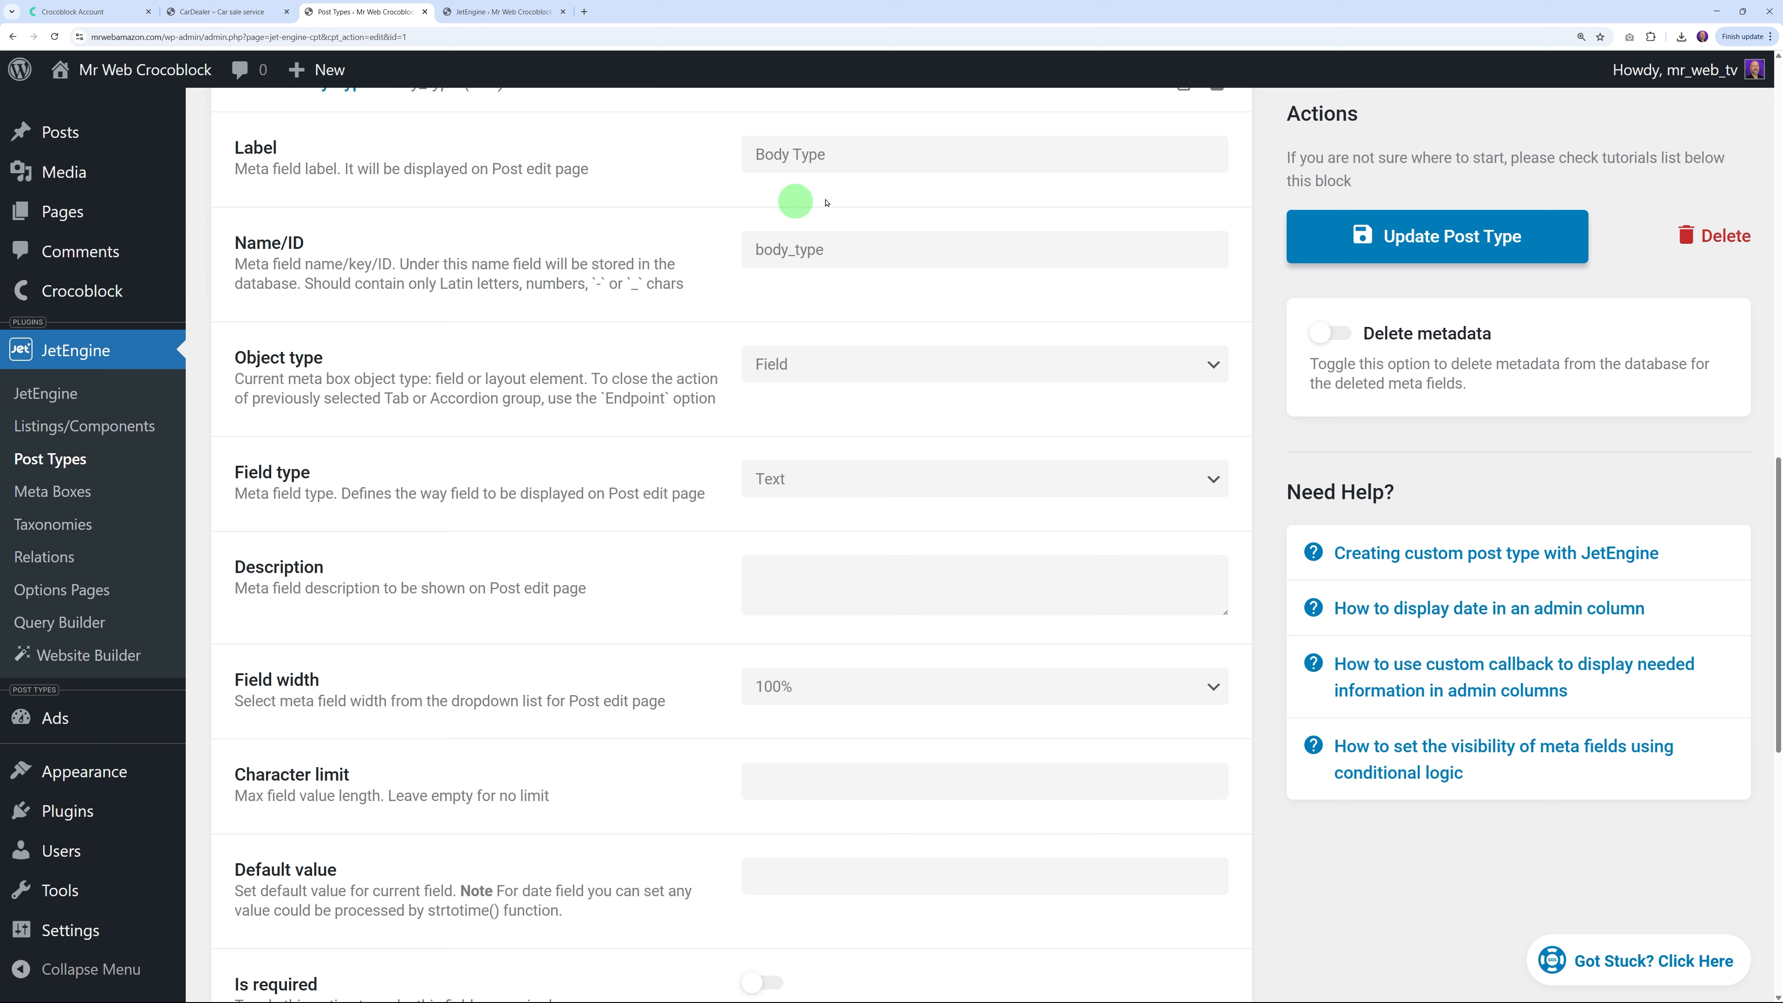
pyautogui.click(819, 472)
pyautogui.click(812, 836)
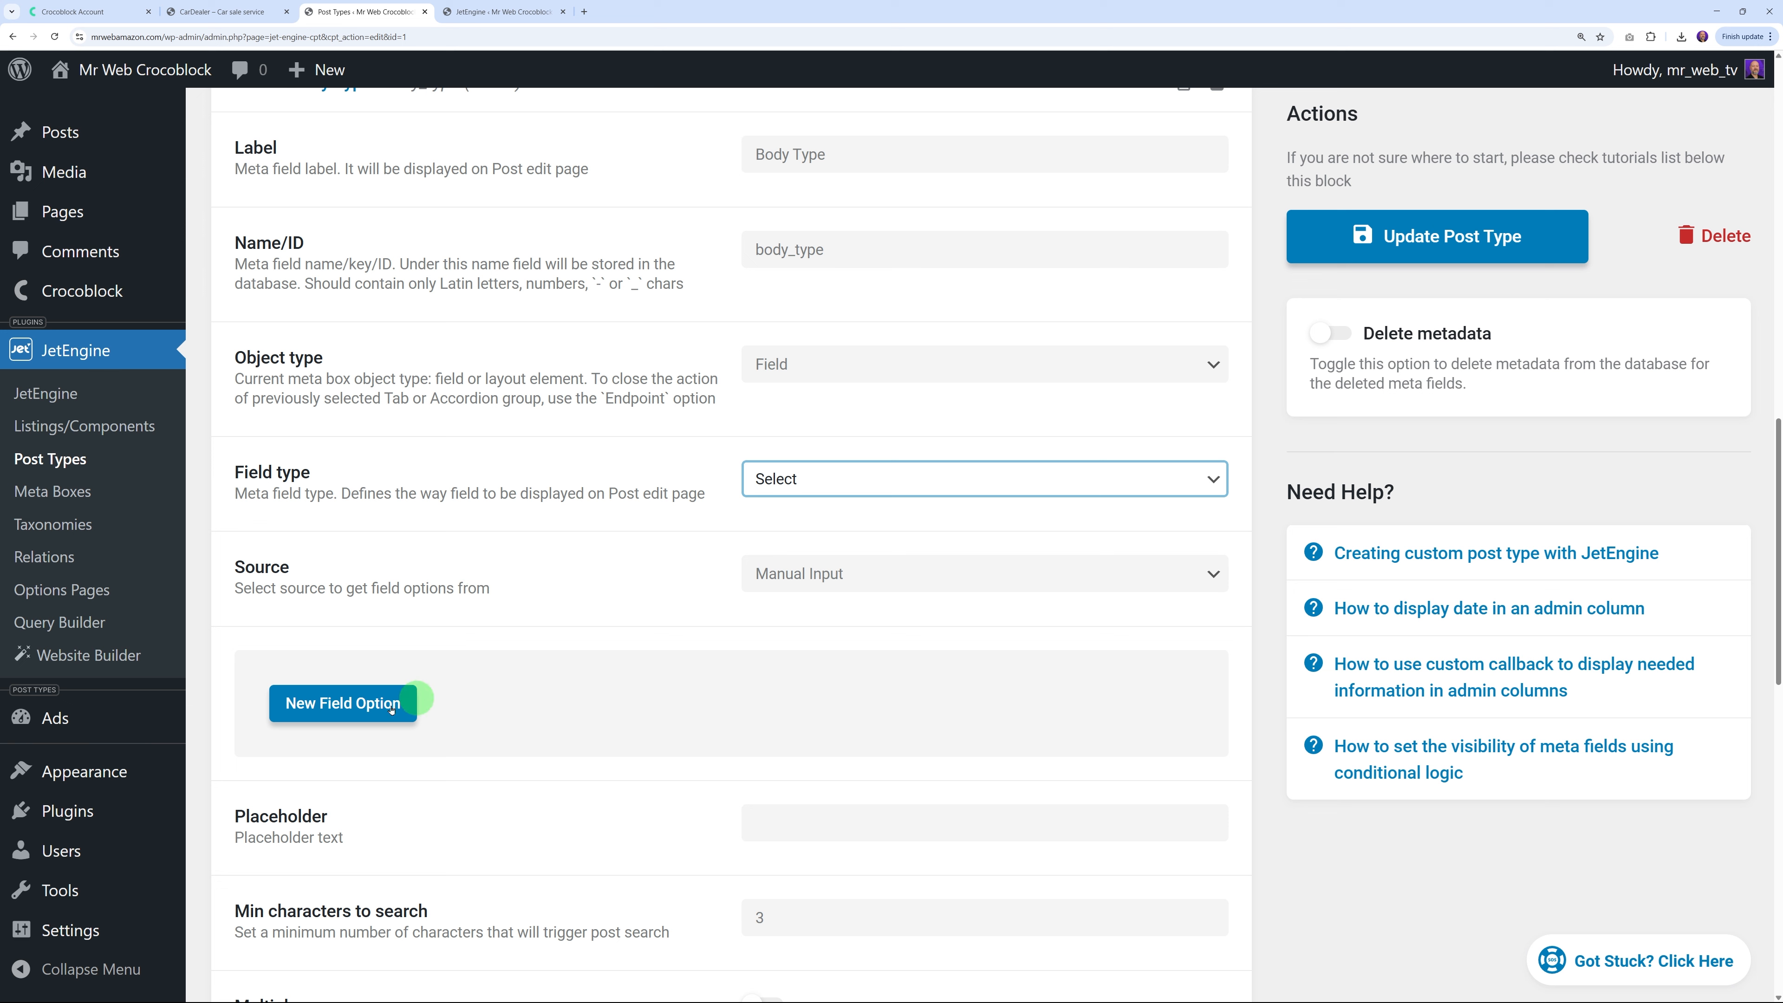
pyautogui.click(759, 586)
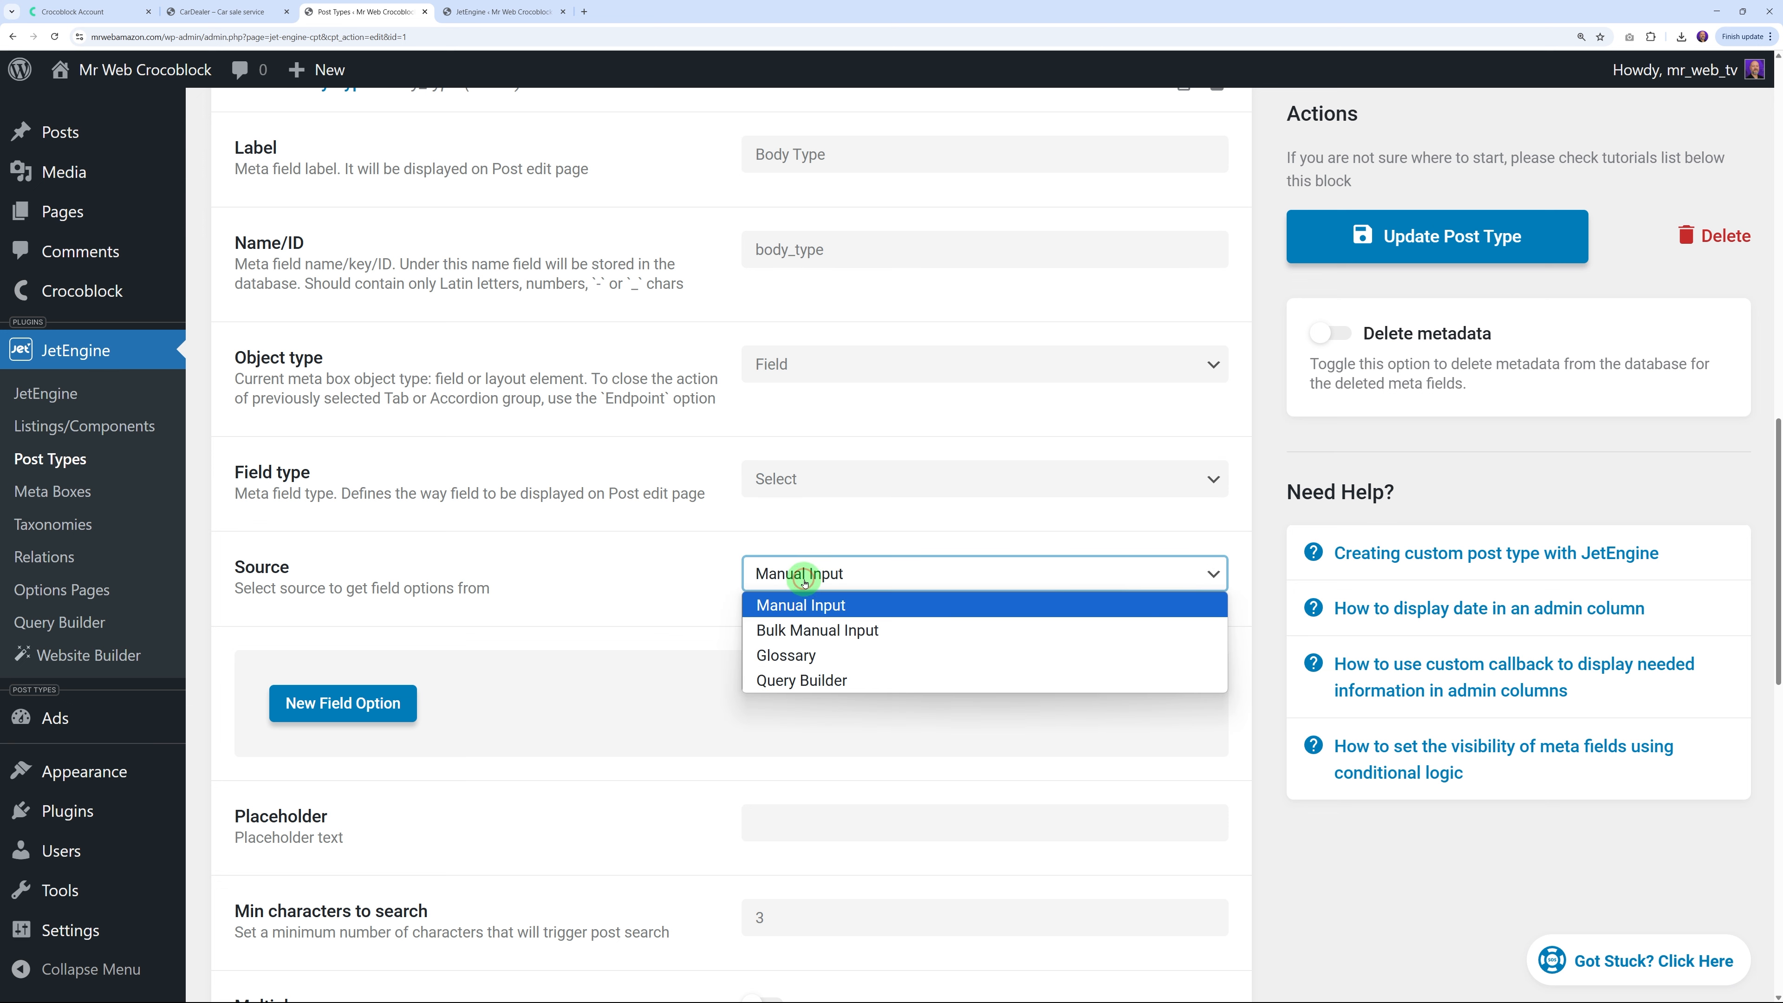
pyautogui.click(794, 665)
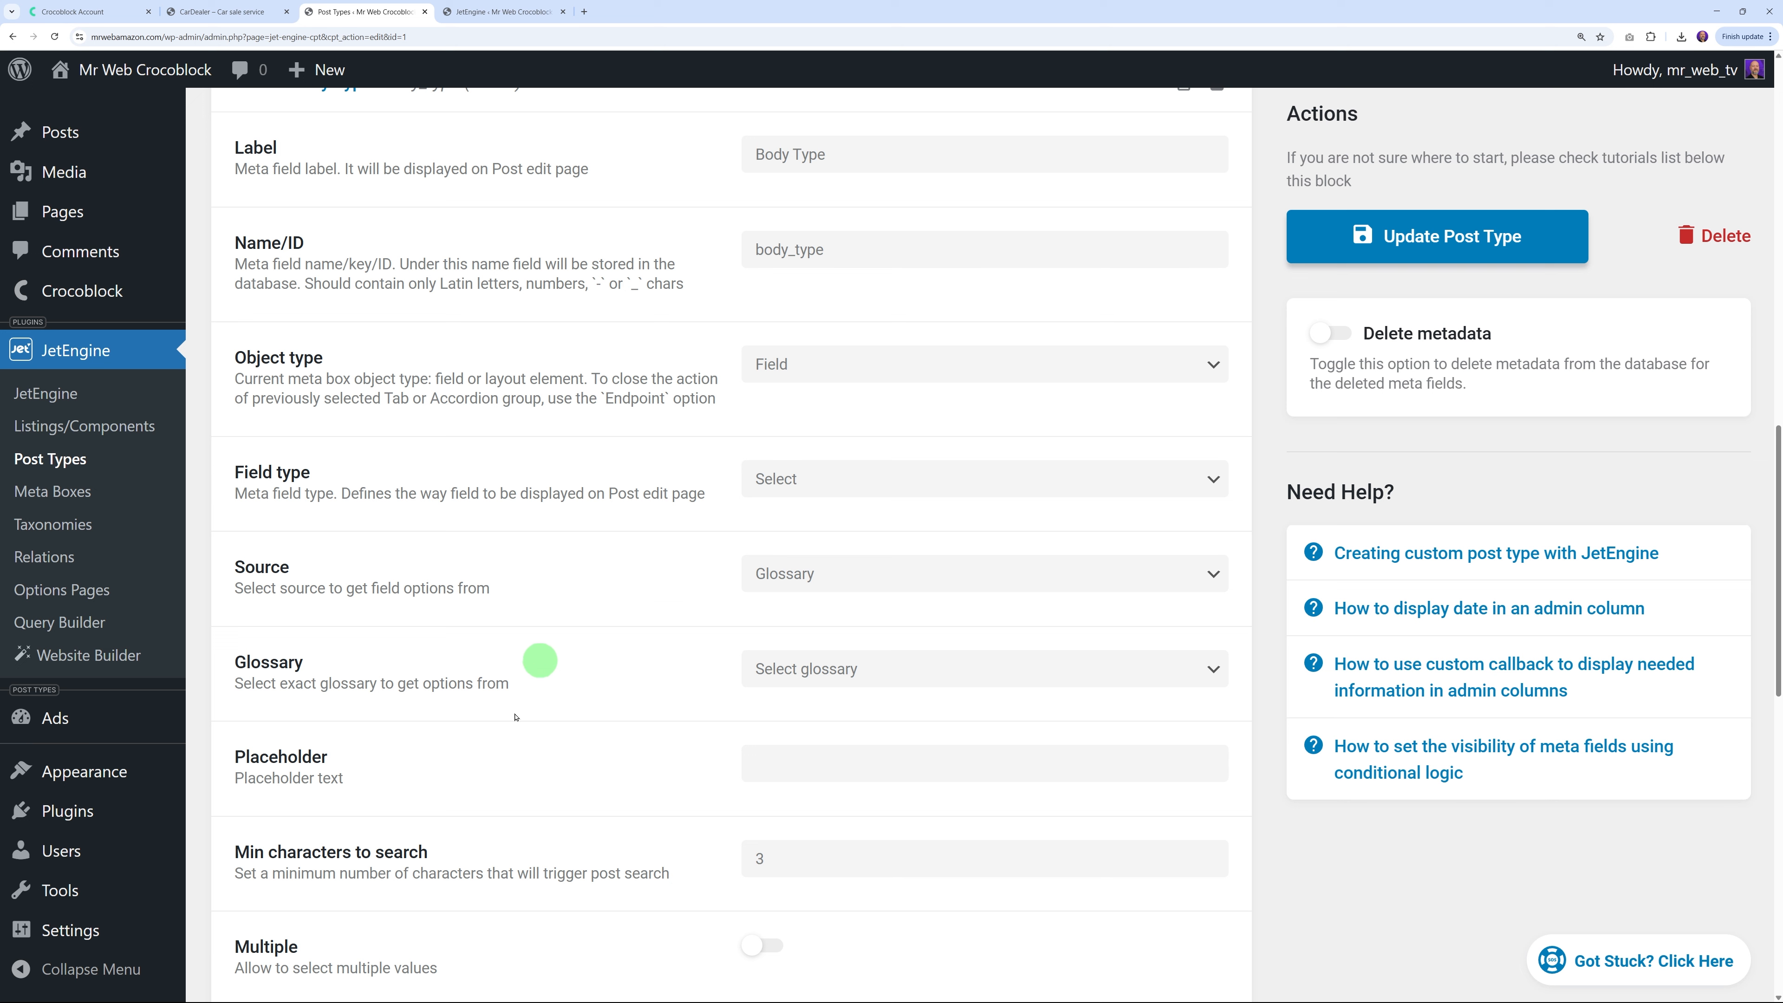
pyautogui.click(1440, 242)
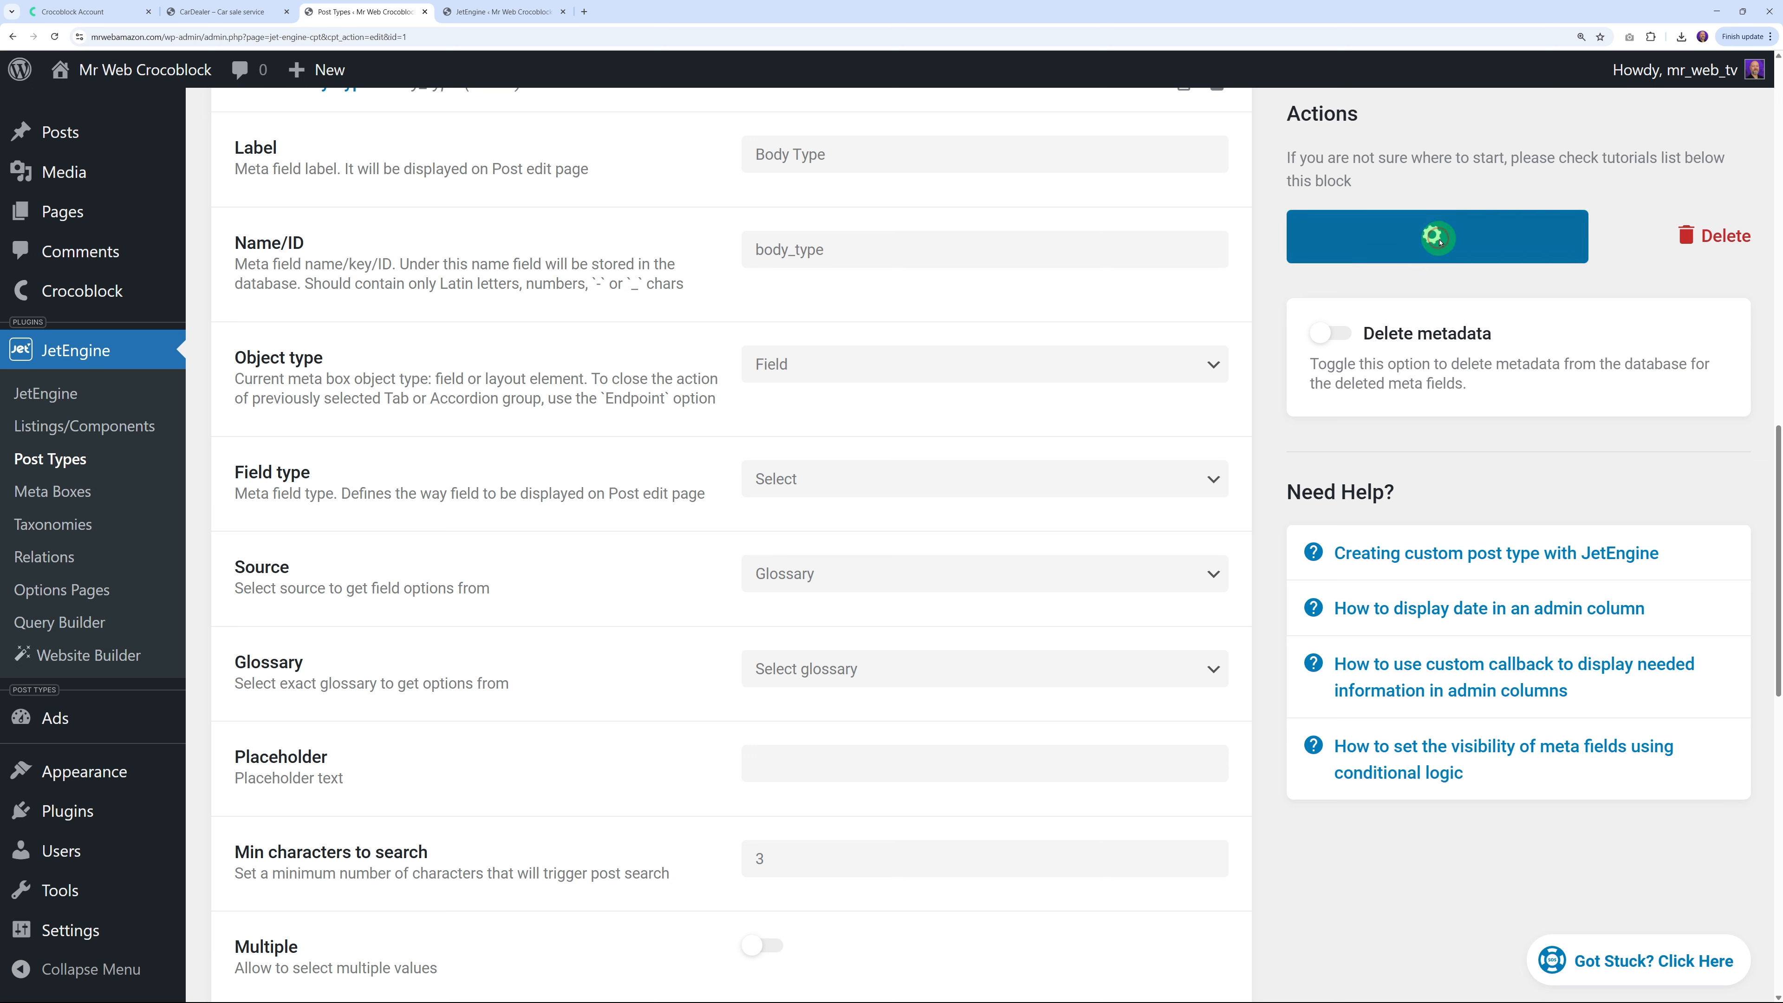
# Open the JetEngine dashboard in a separate tab and show its Glossaries section
pyautogui.rightClick(43, 392)
pyautogui.click(105, 402)
pyautogui.click(463, 12)
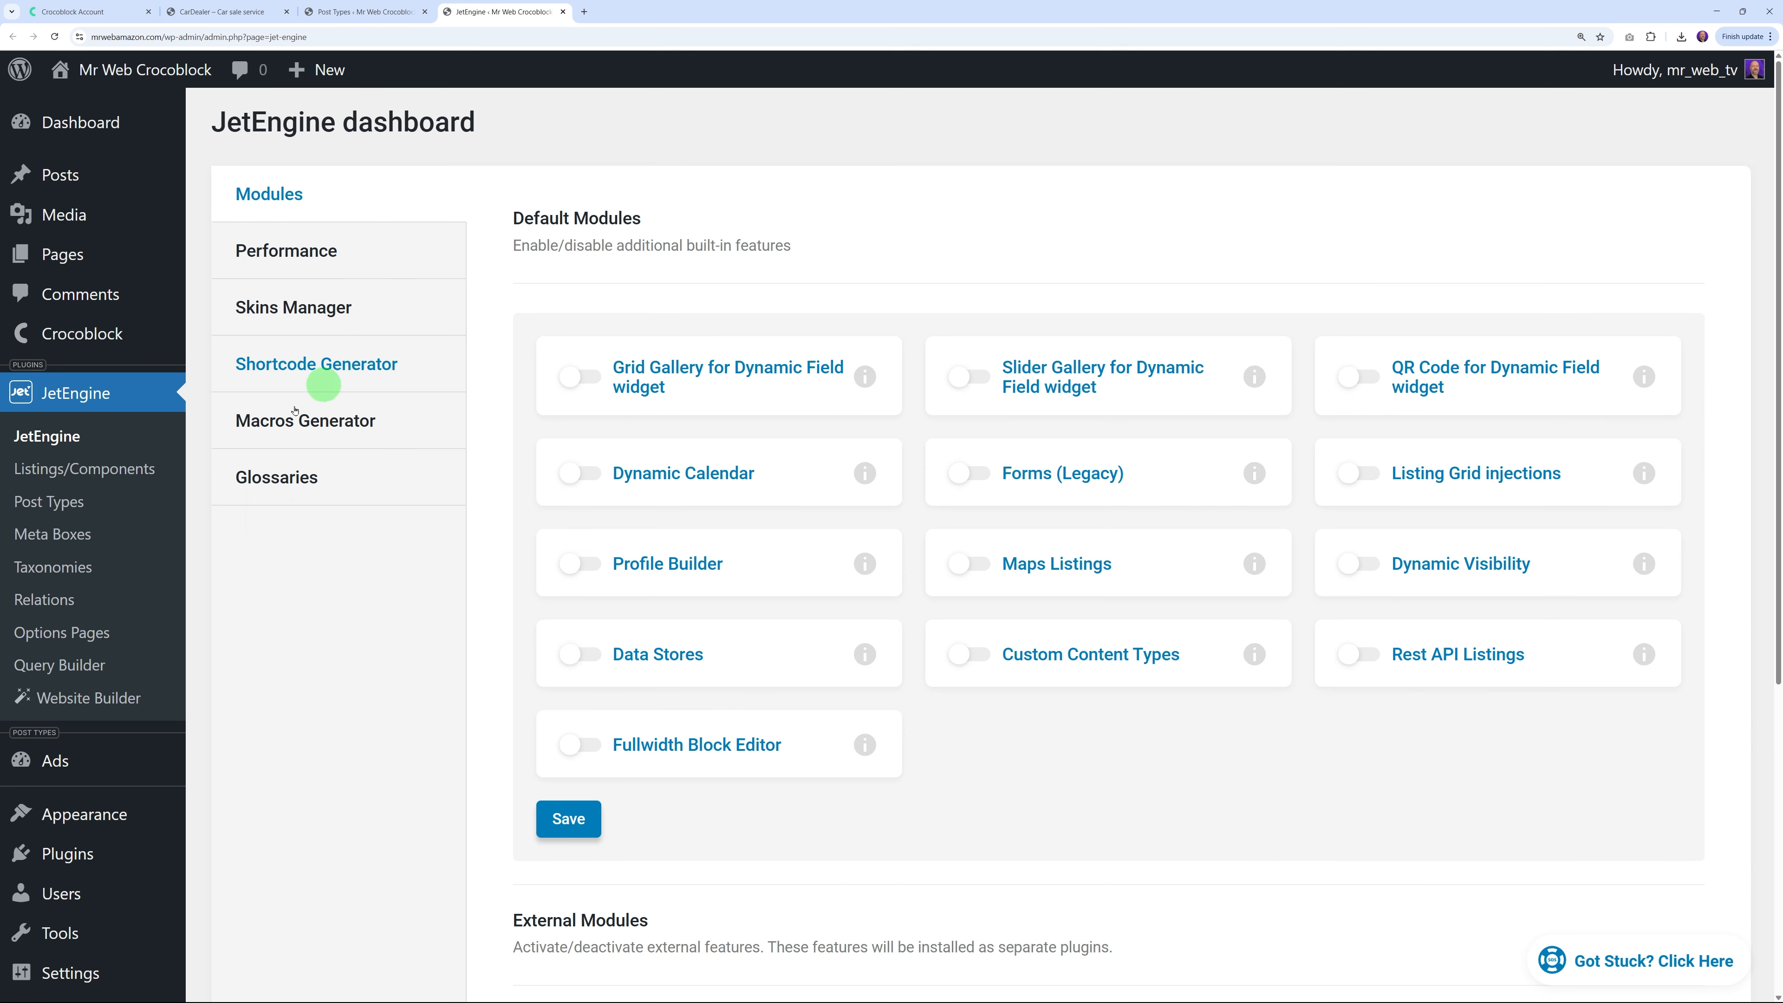
pyautogui.click(304, 485)
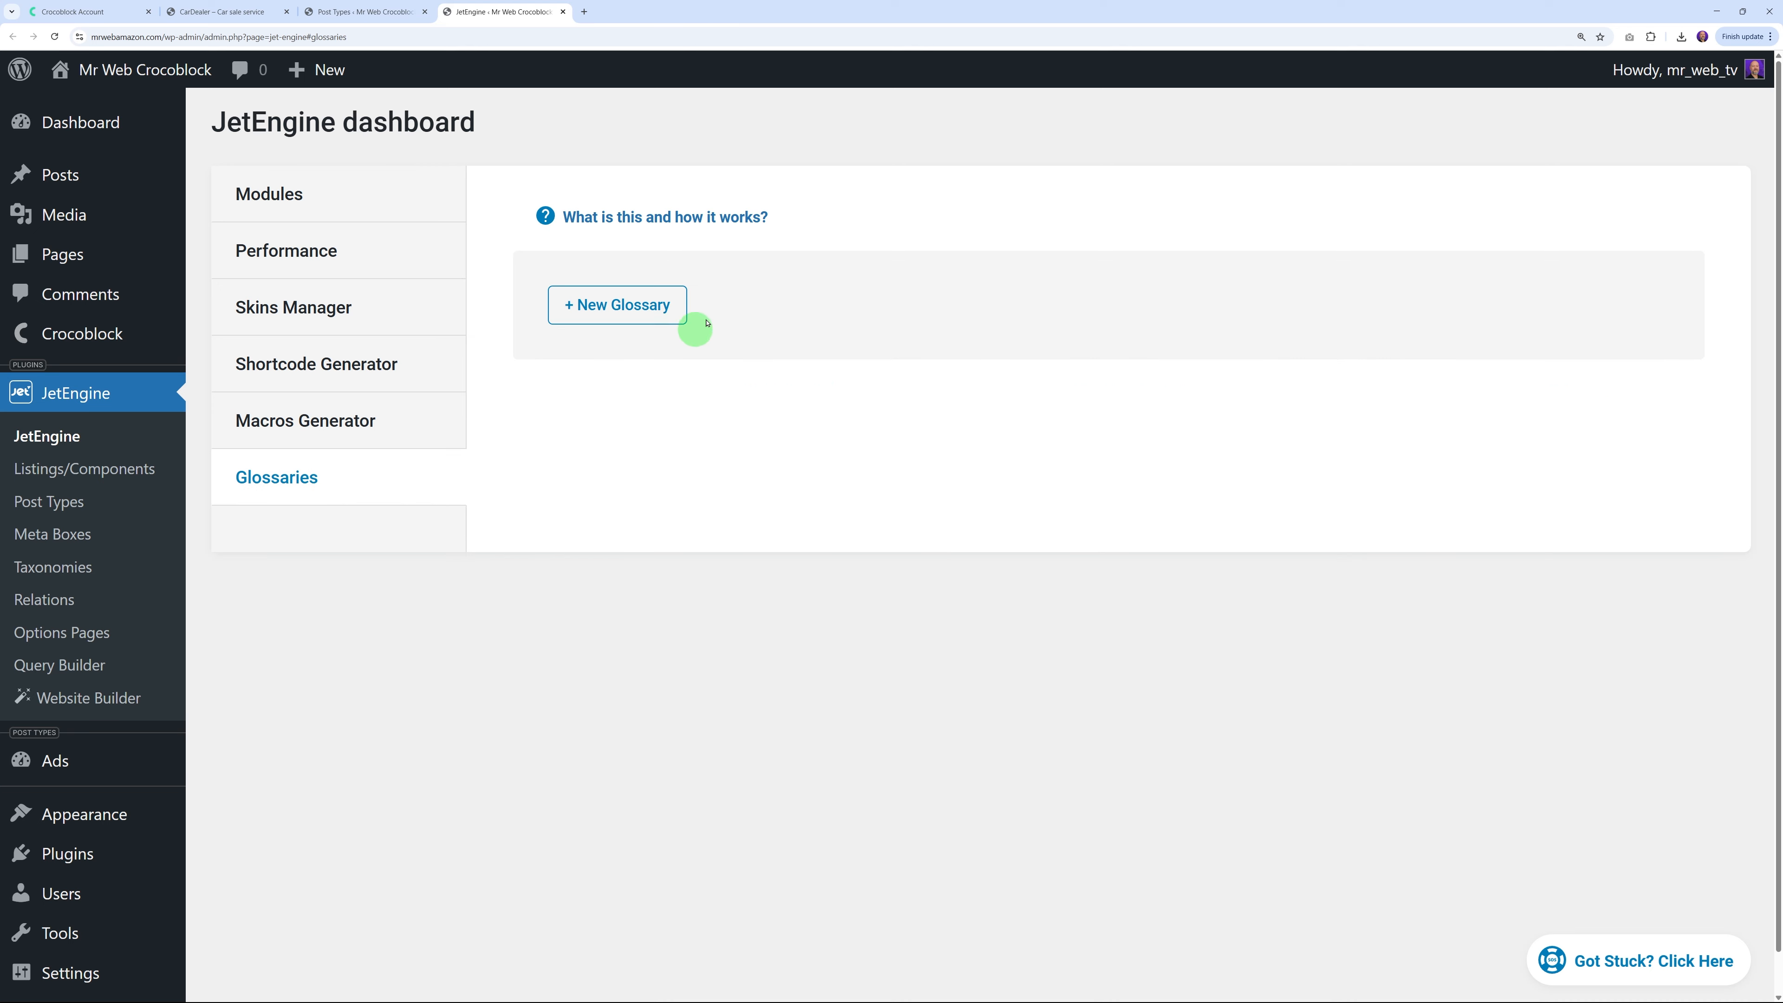
# Create a new glossary named Body Type
pyautogui.click(634, 317)
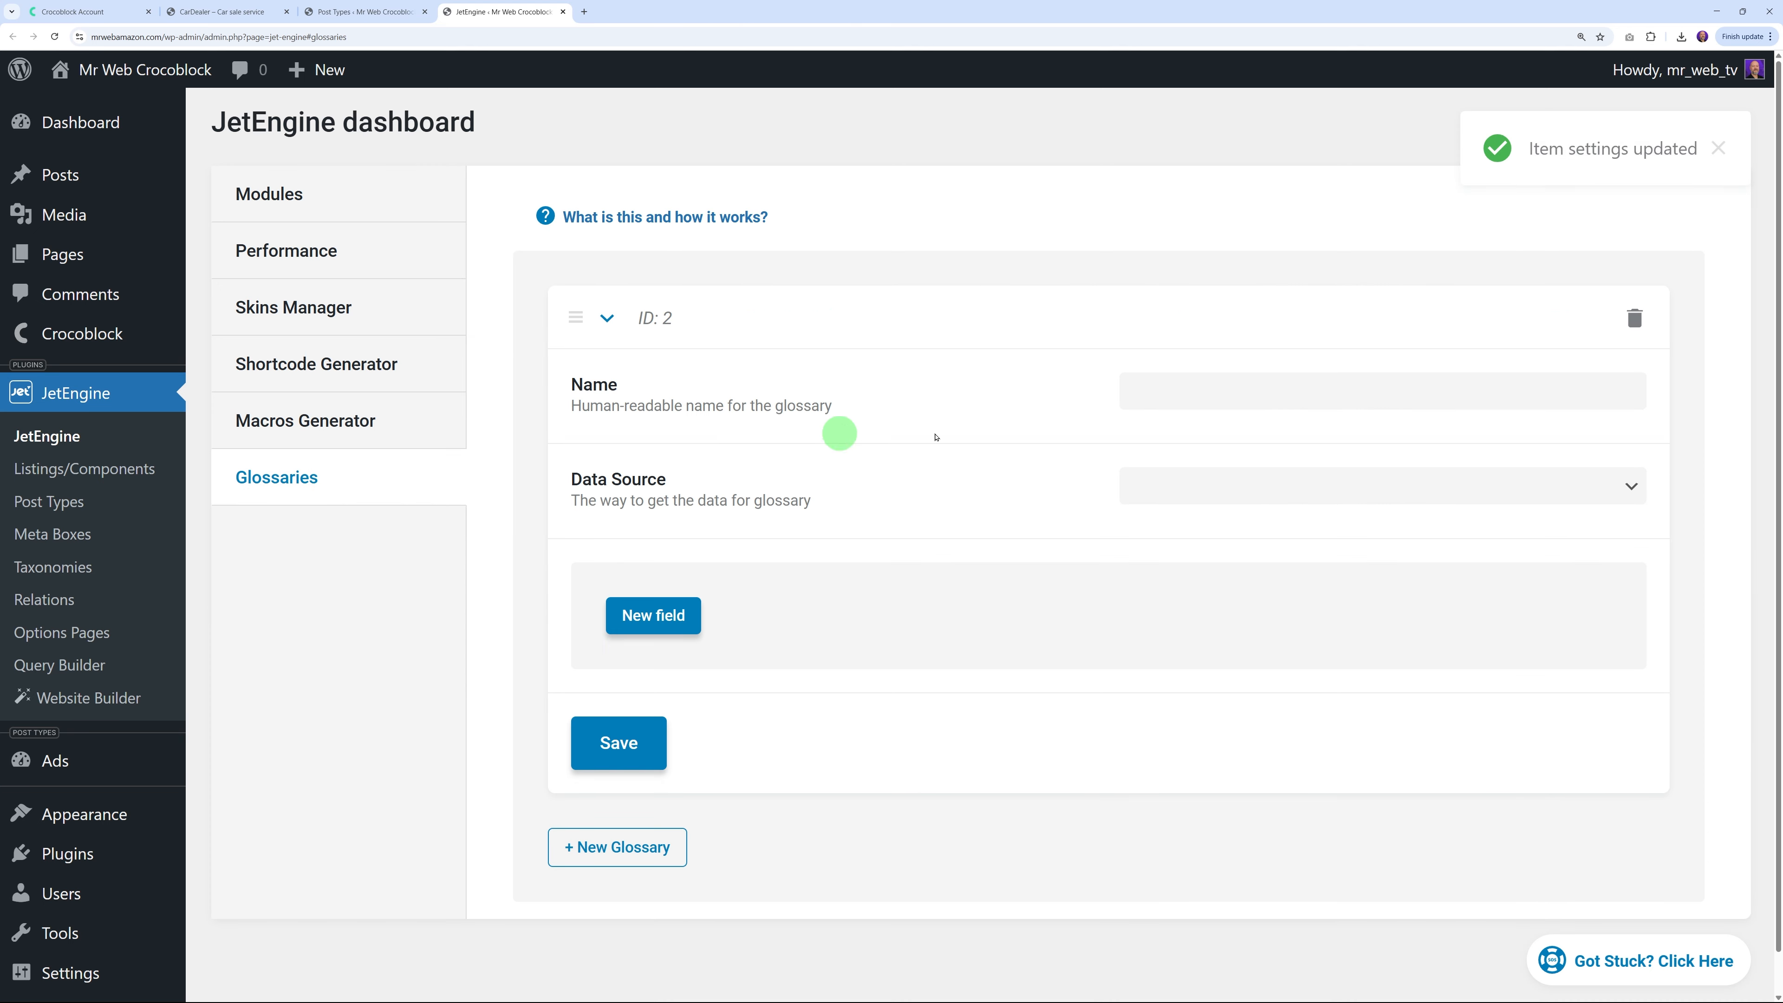
pyautogui.click(1170, 398)
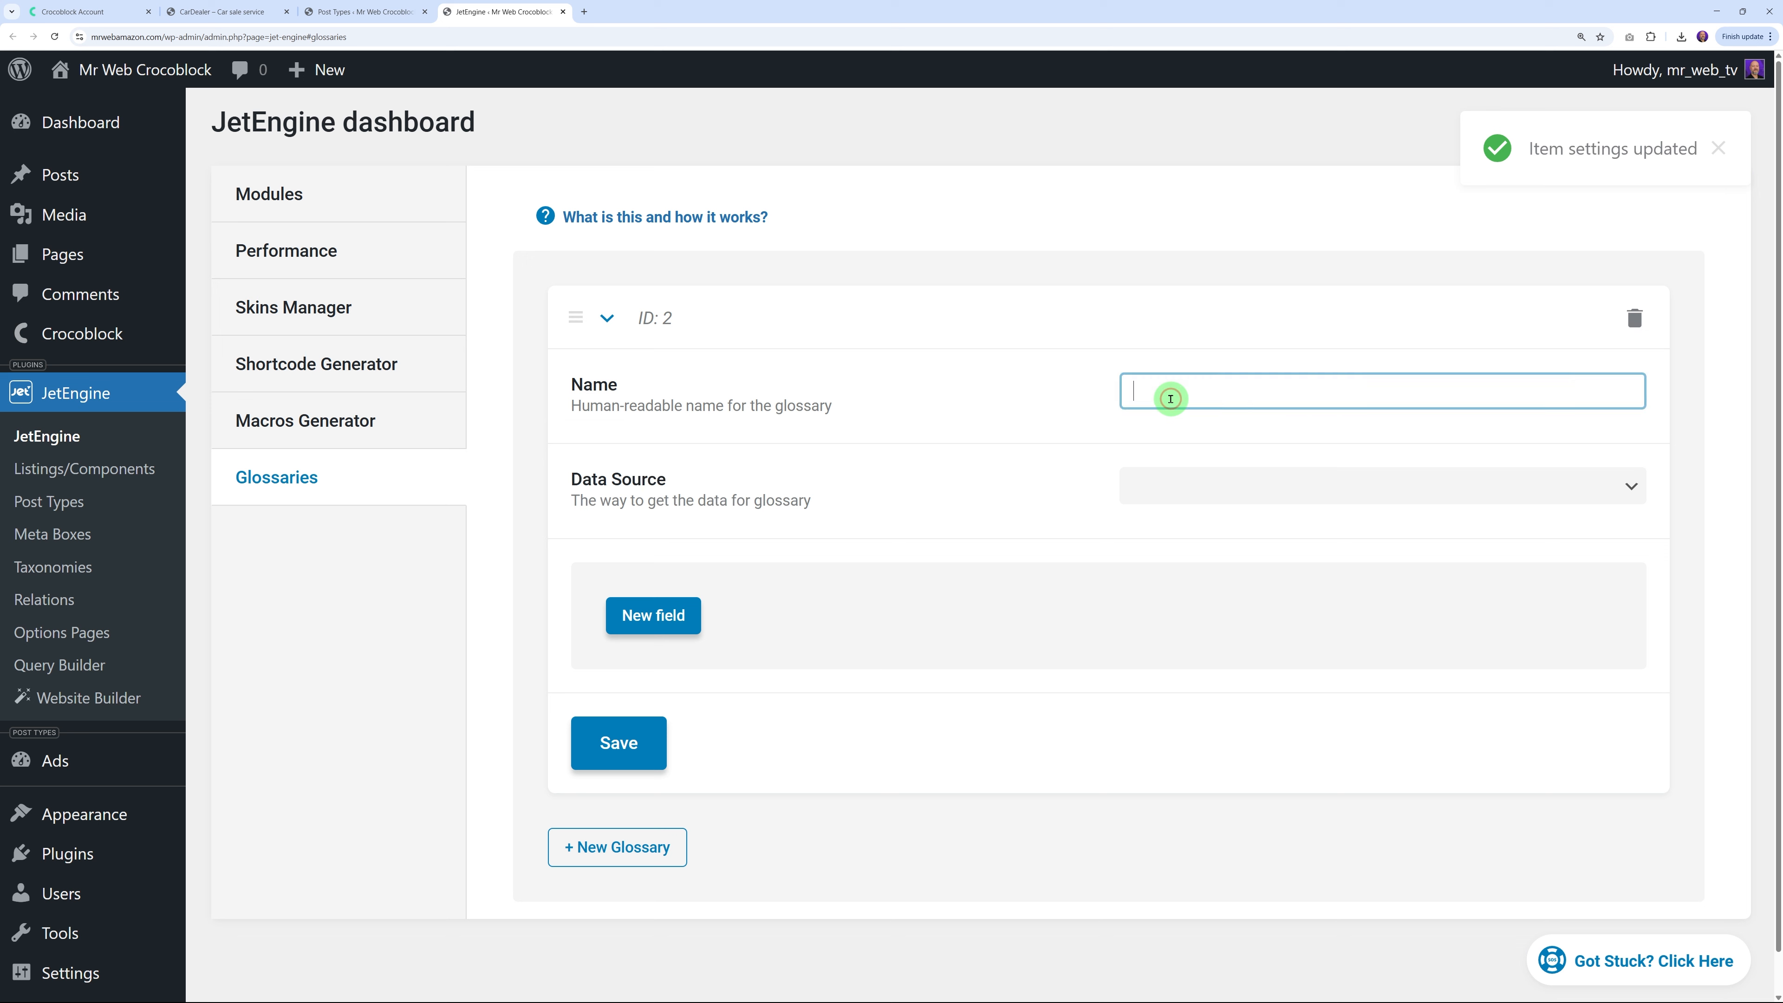
pyautogui.write('Body Type')
pyautogui.click(1037, 447)
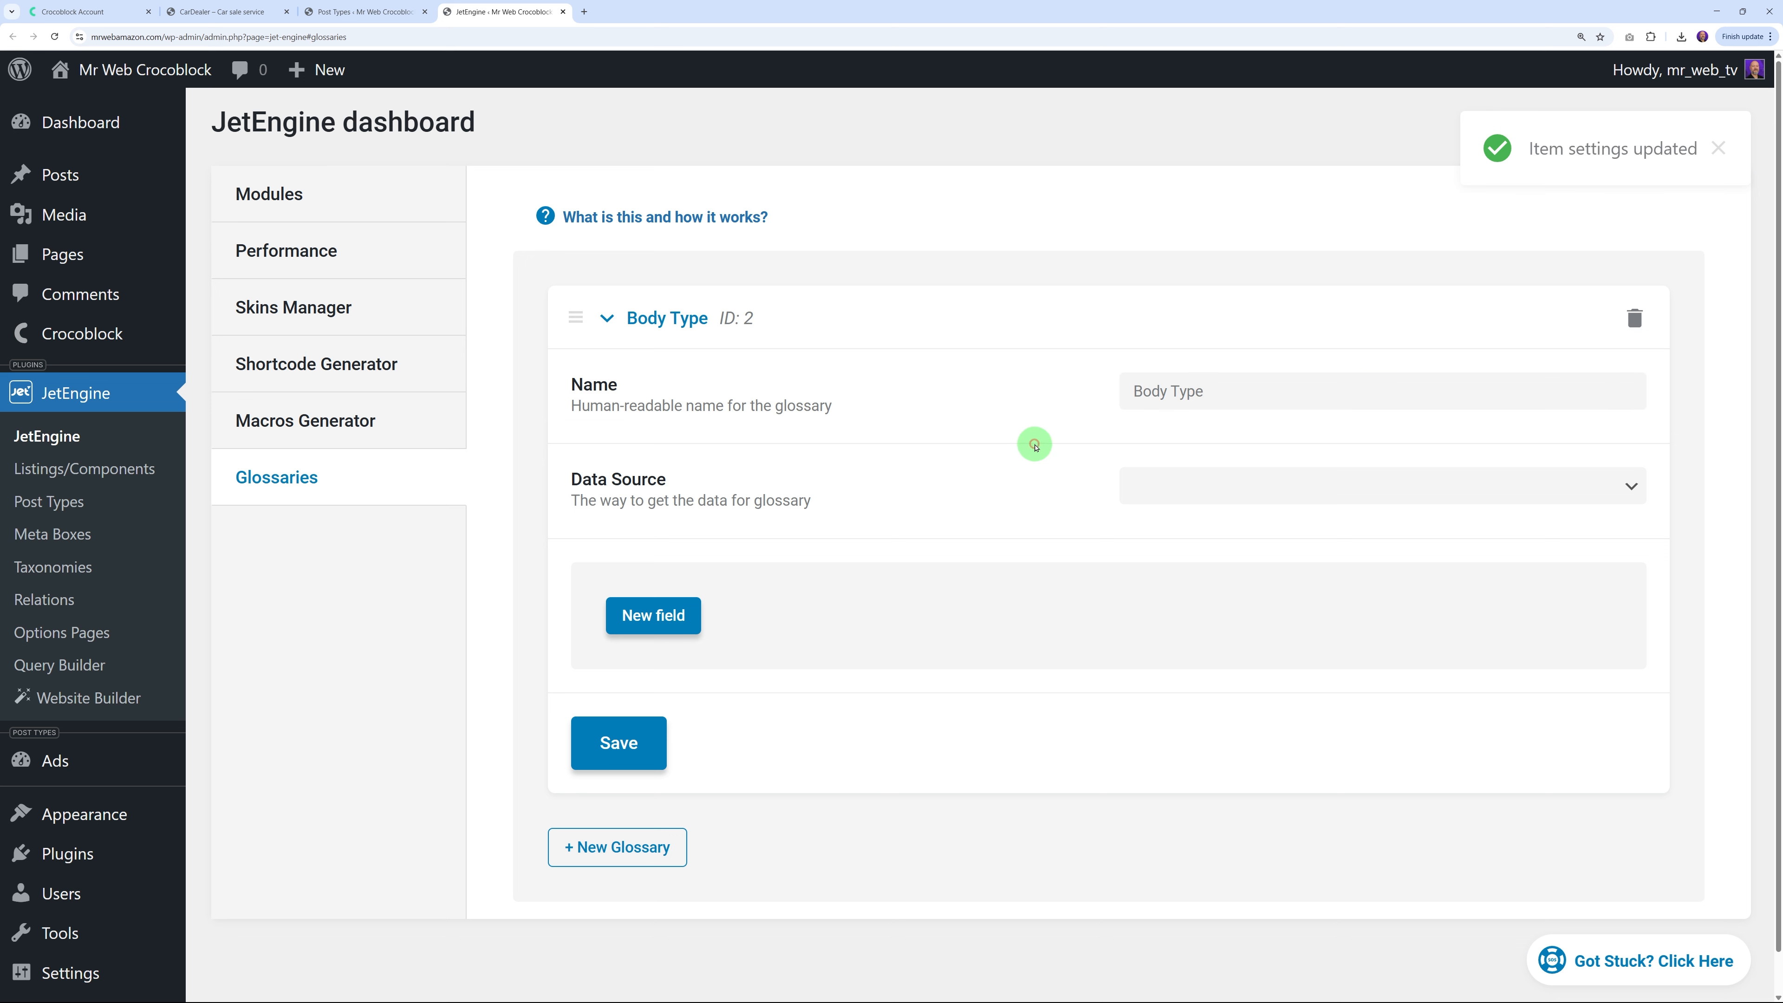
# Set the data source of the Body Type glossary to Set items manually and add a blank item to it
pyautogui.click(1517, 486)
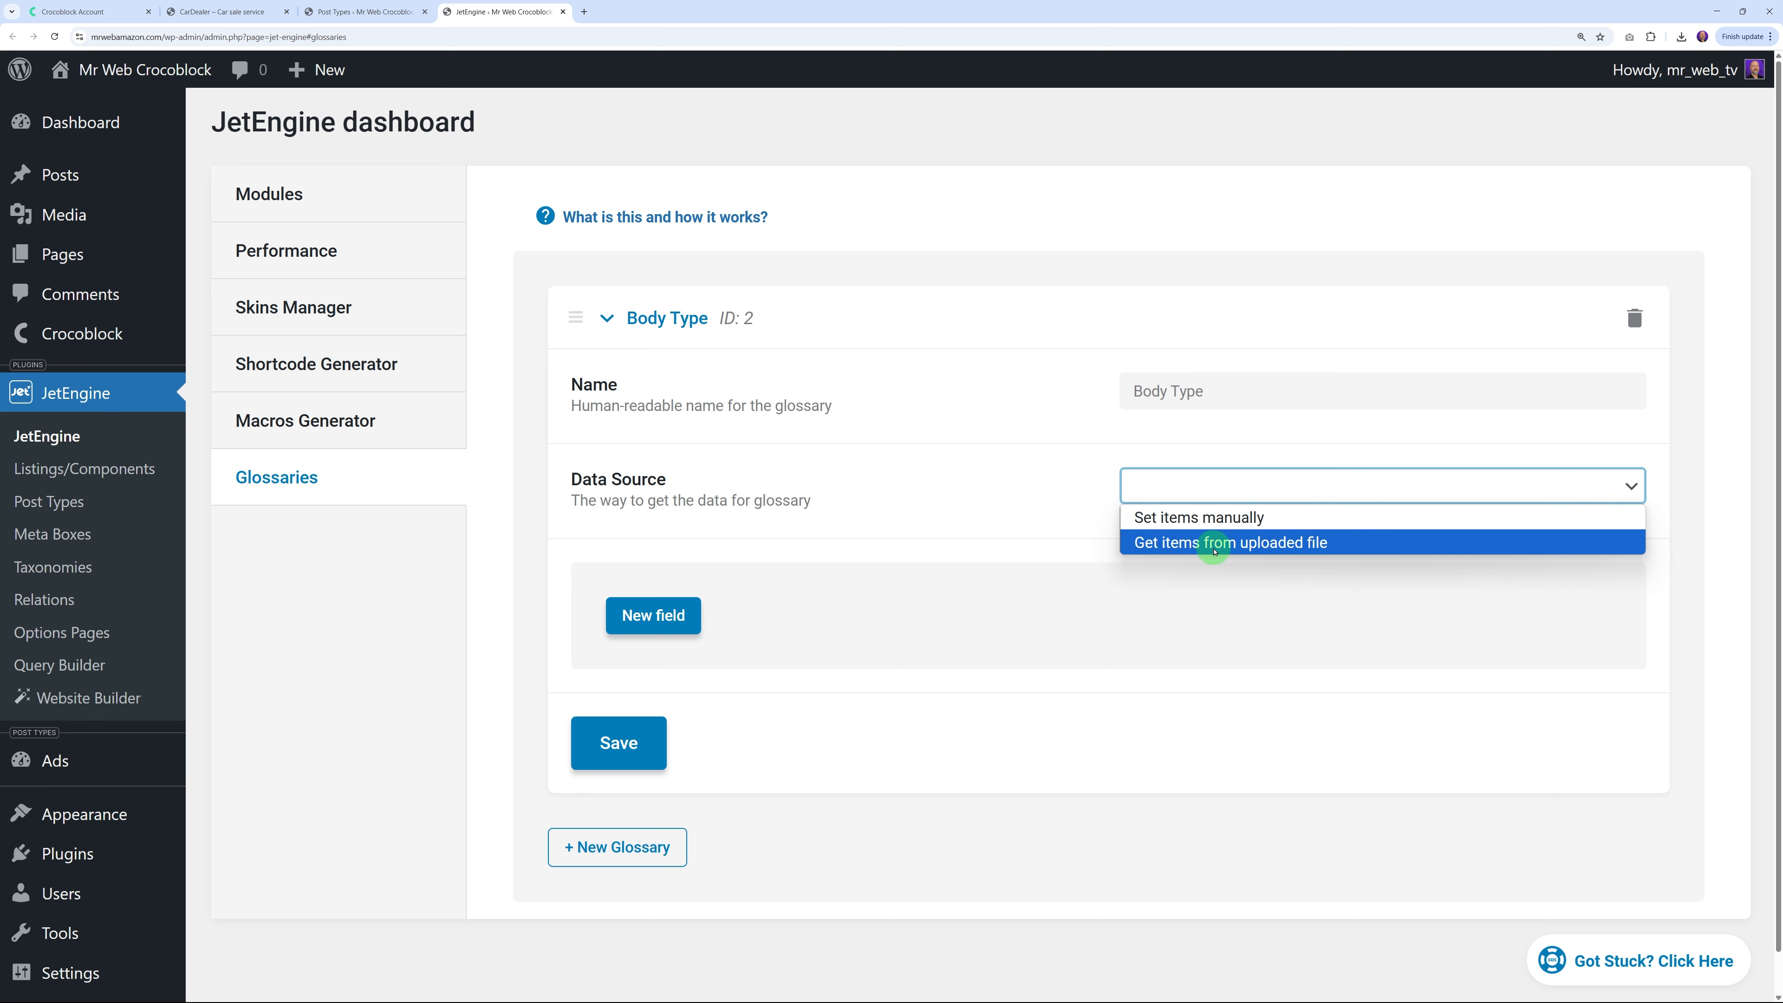
pyautogui.click(1196, 520)
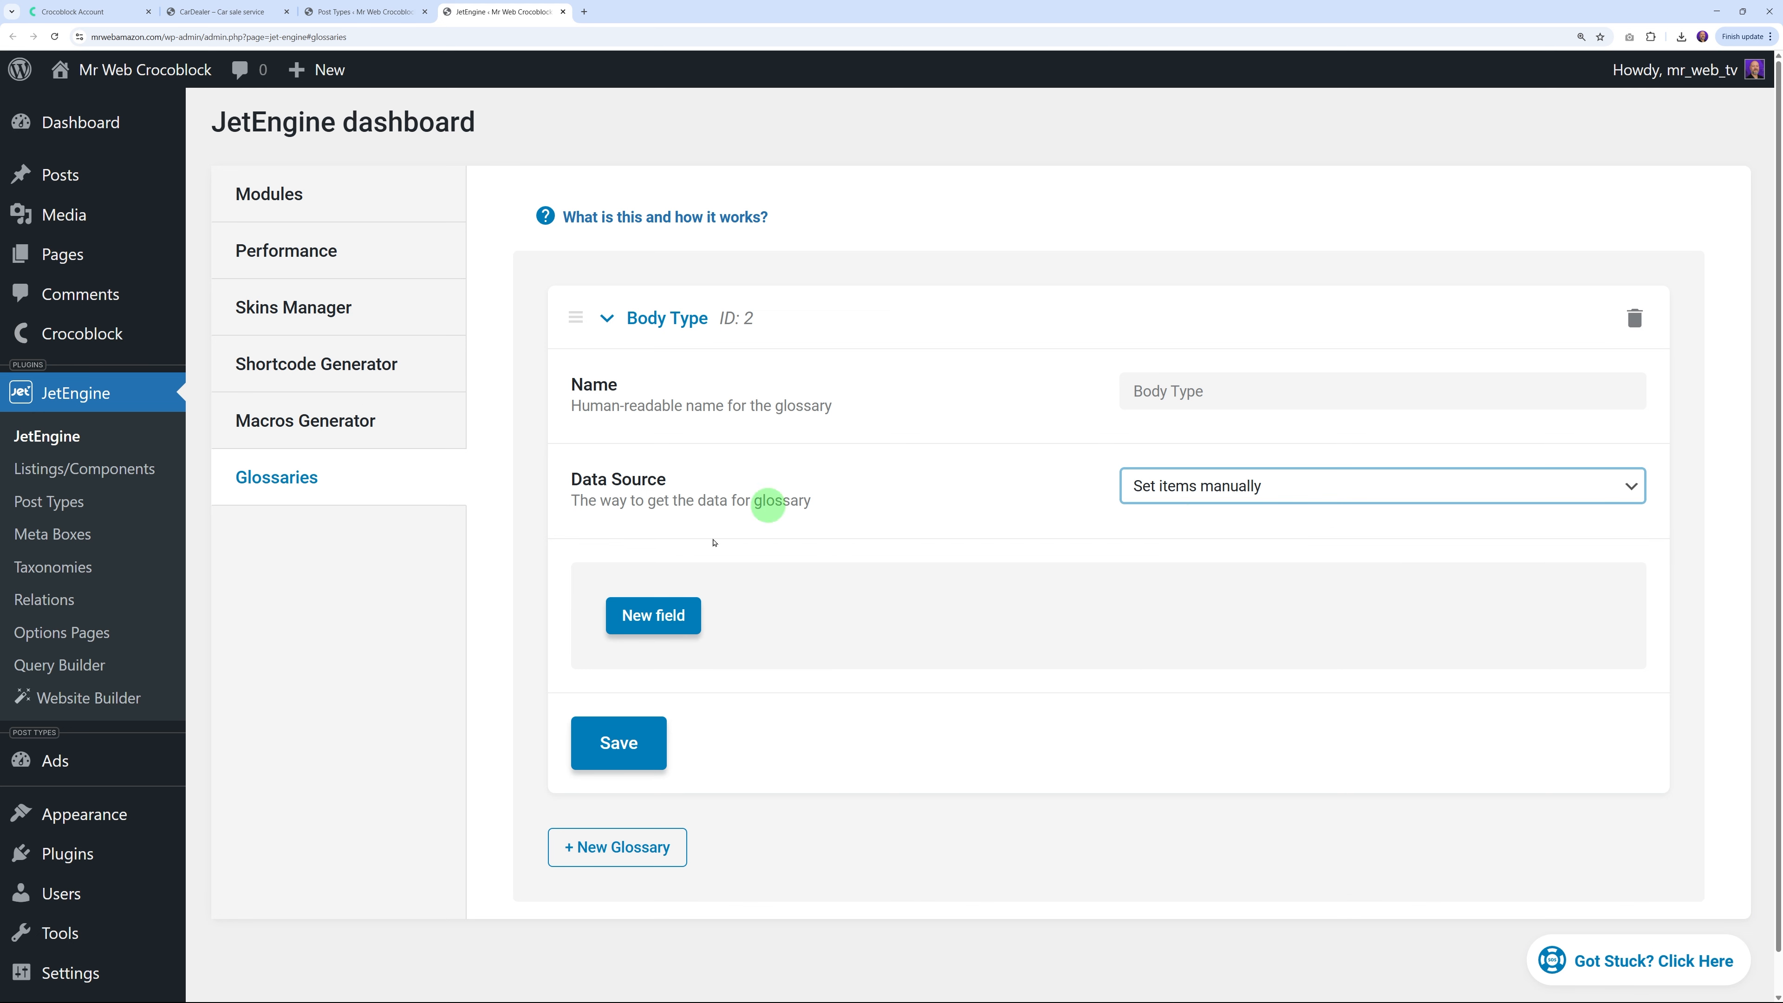
pyautogui.click(667, 616)
pyautogui.scroll(-2, 1057, 702)
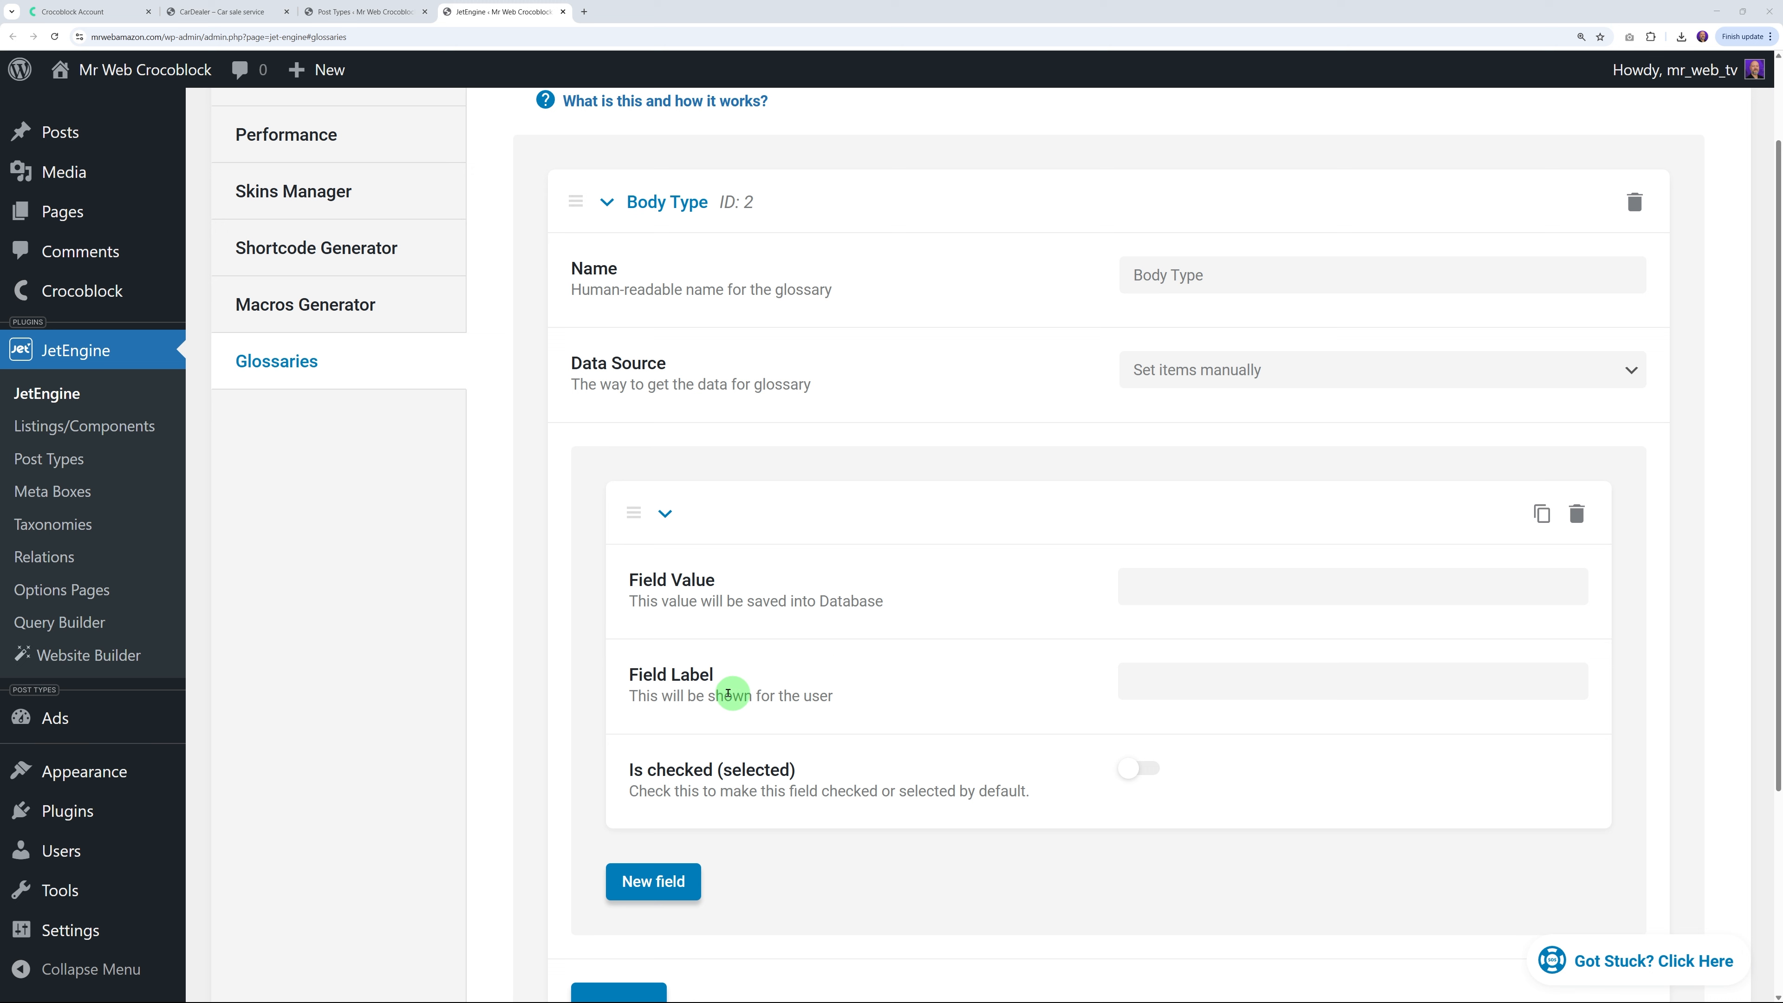
# Fill in the first Body Type glossary item with the value sedan and the label Sedan
pyautogui.click(1164, 593)
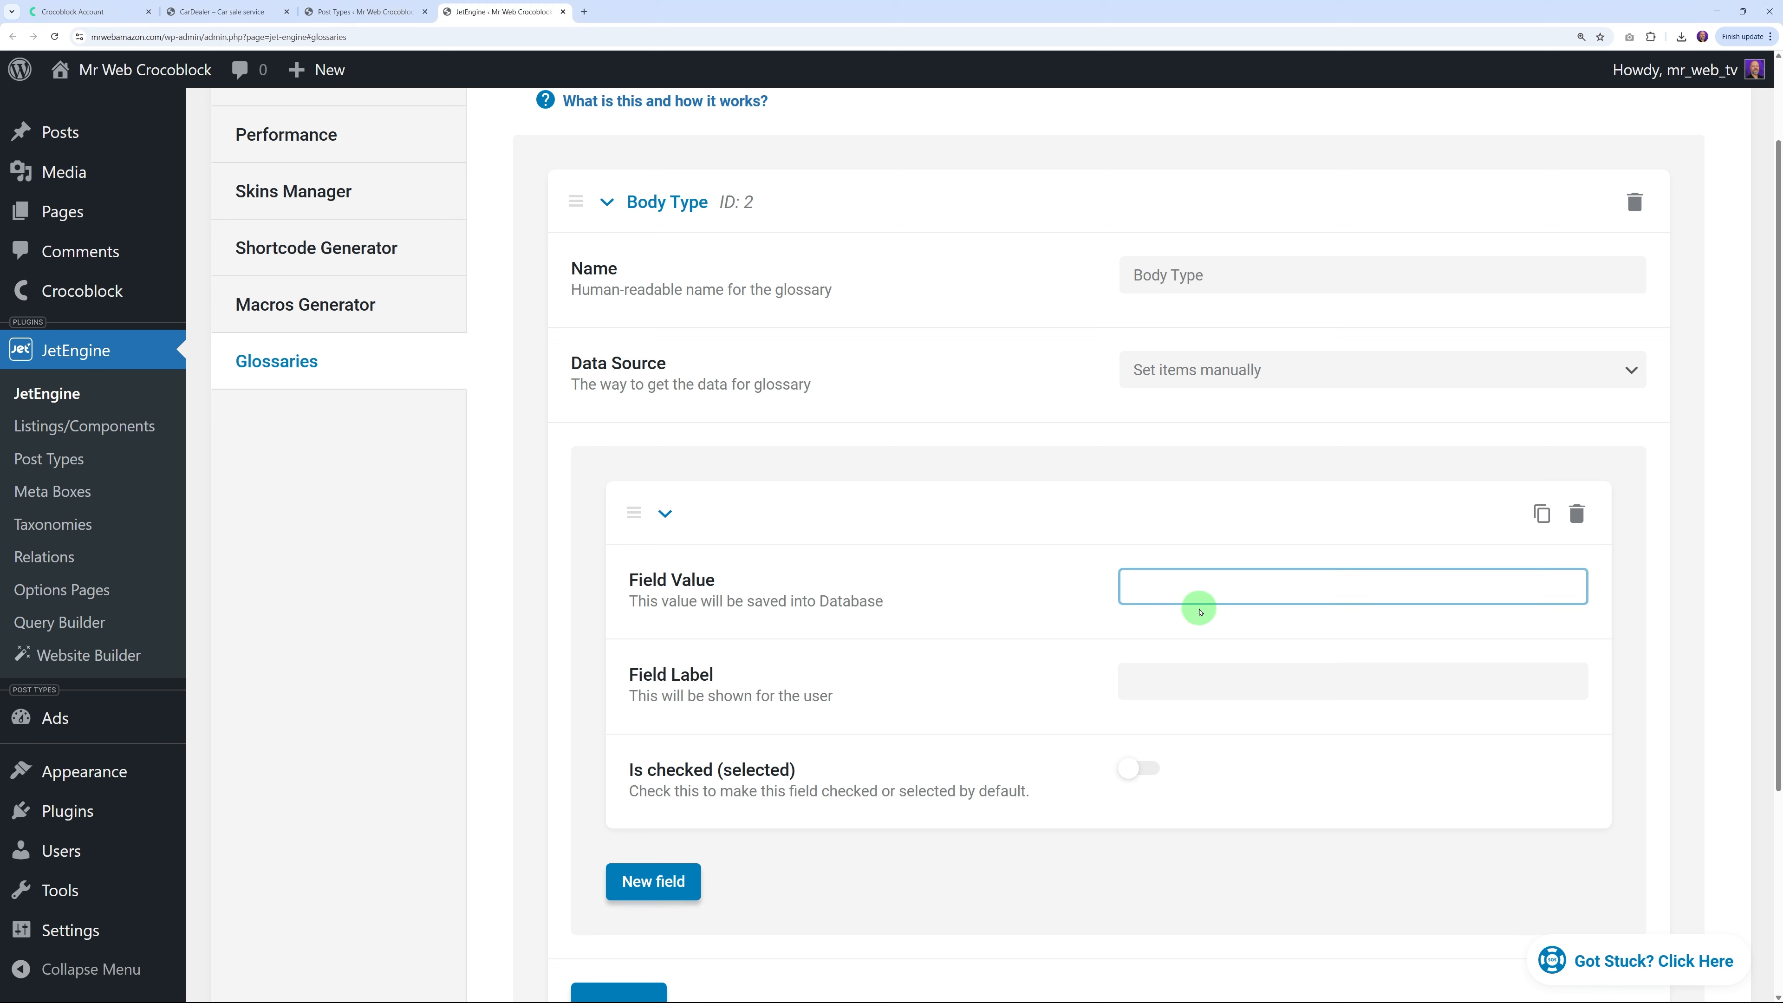
pyautogui.click(1047, 599)
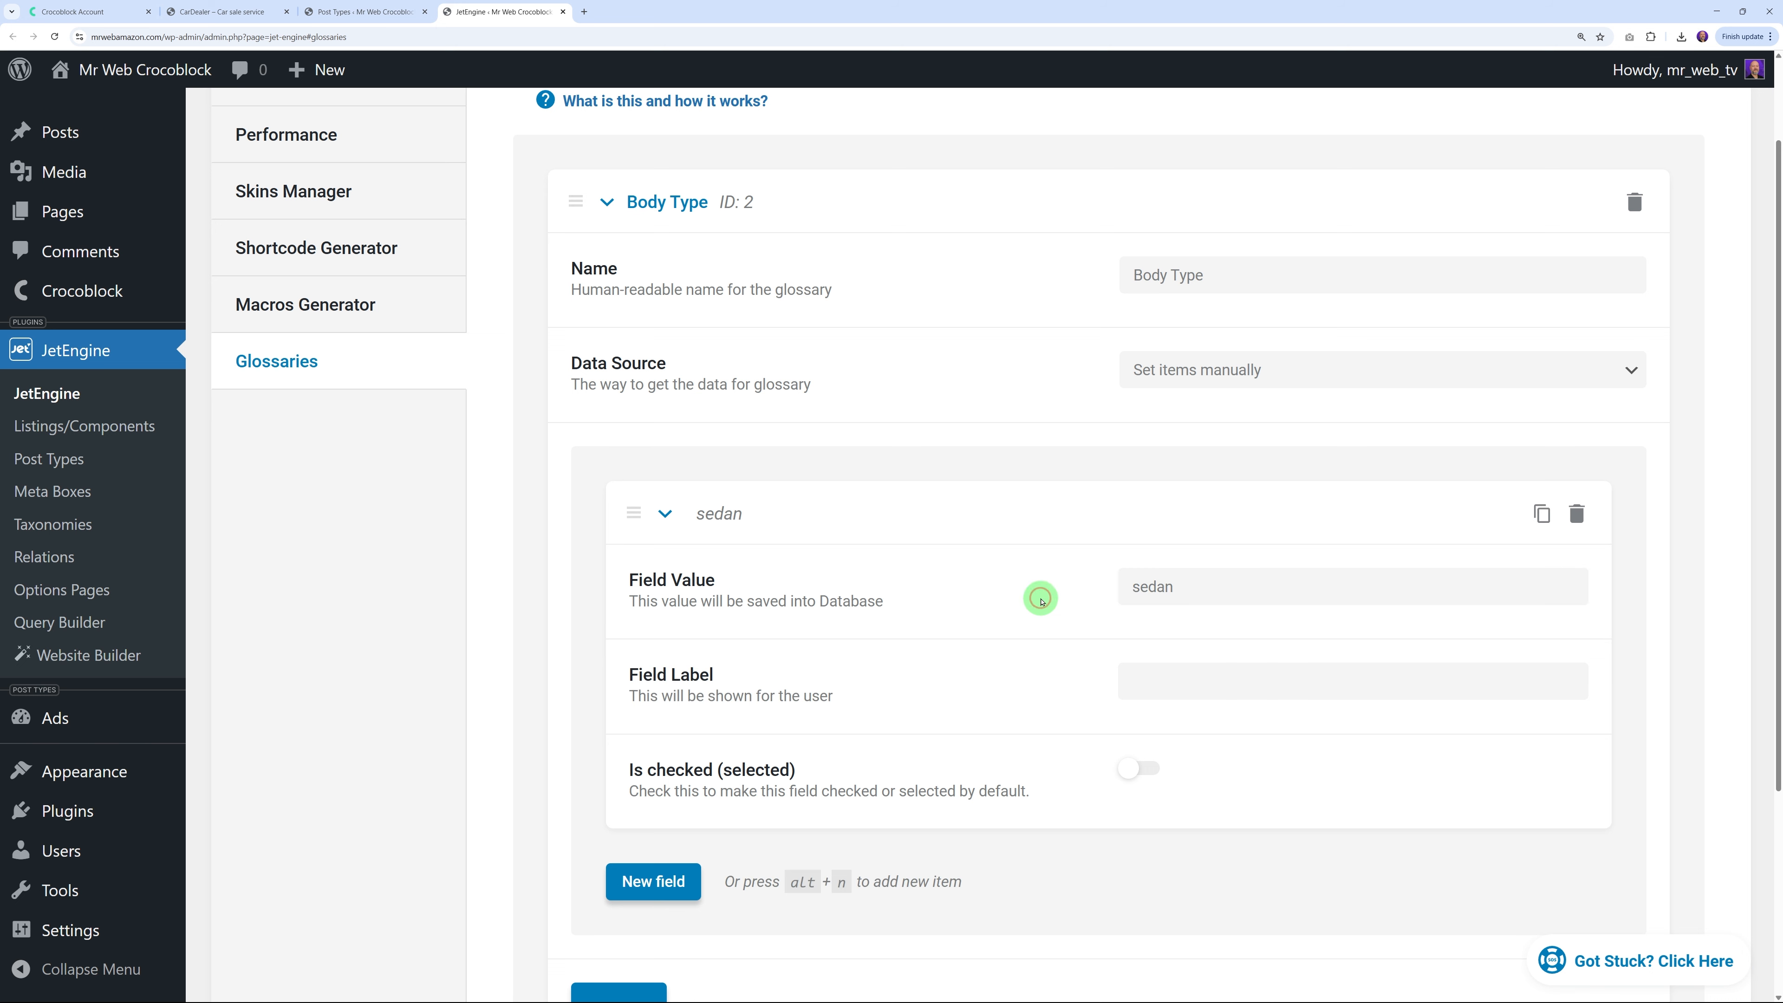
pyautogui.click(1187, 683)
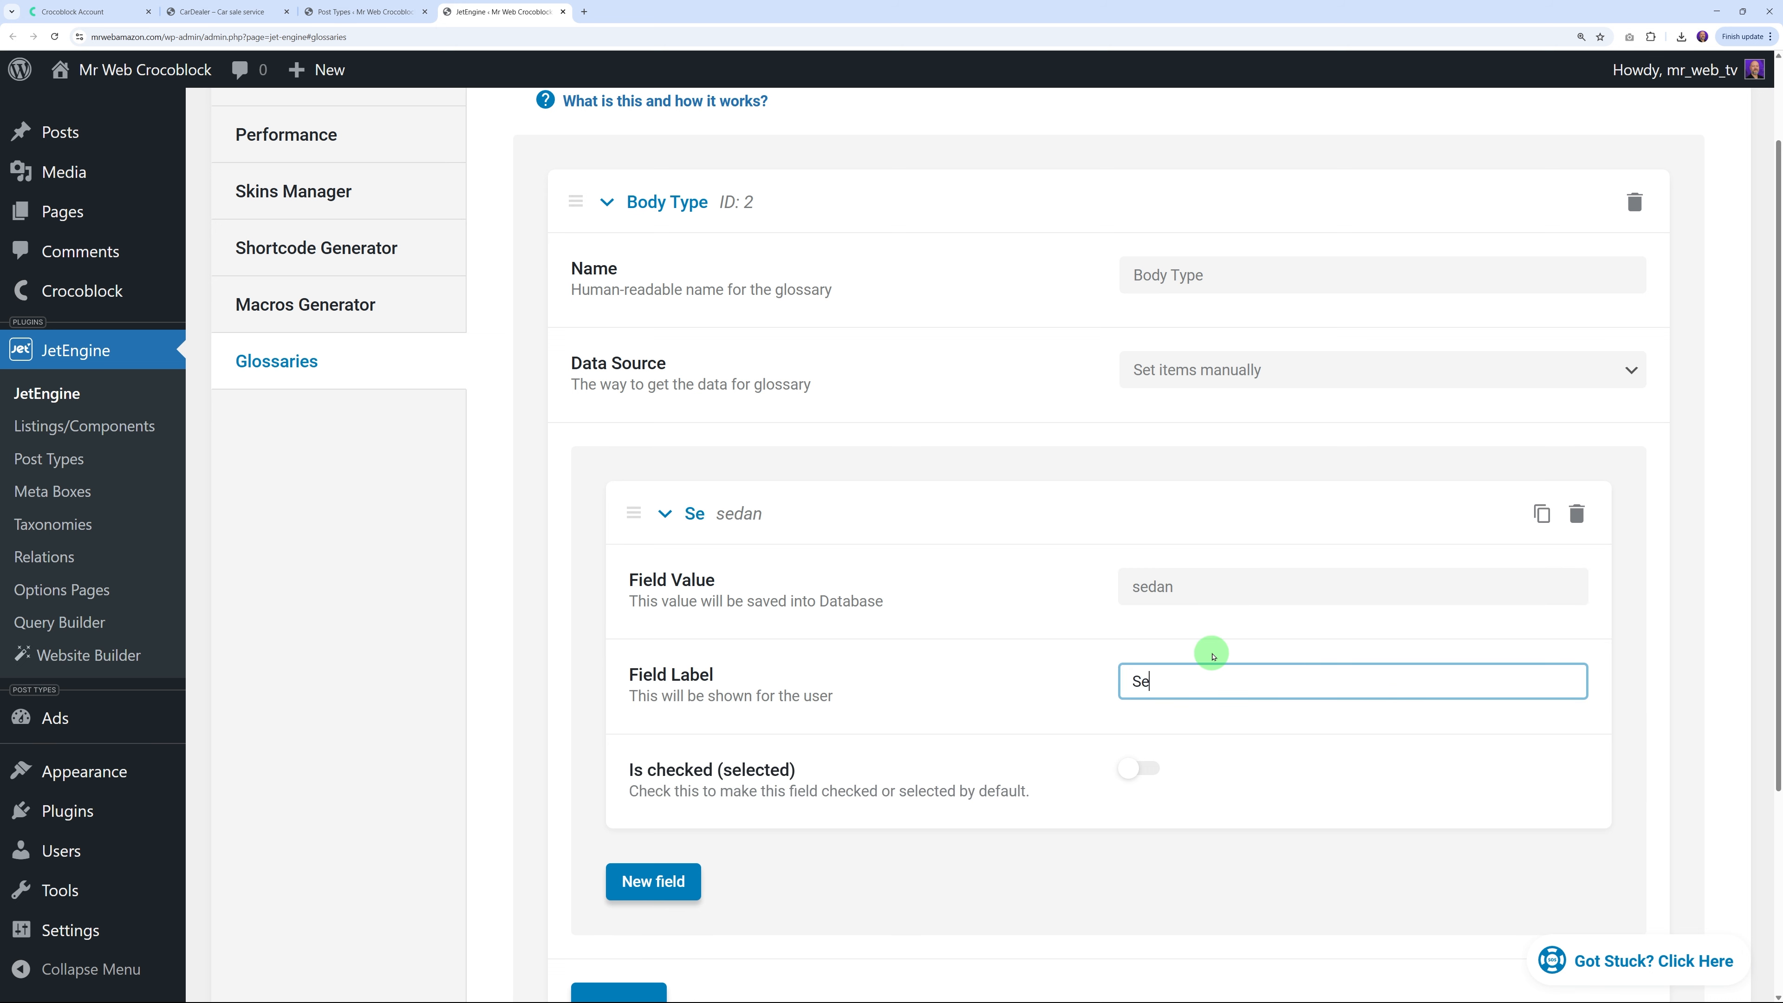
pyautogui.click(1023, 690)
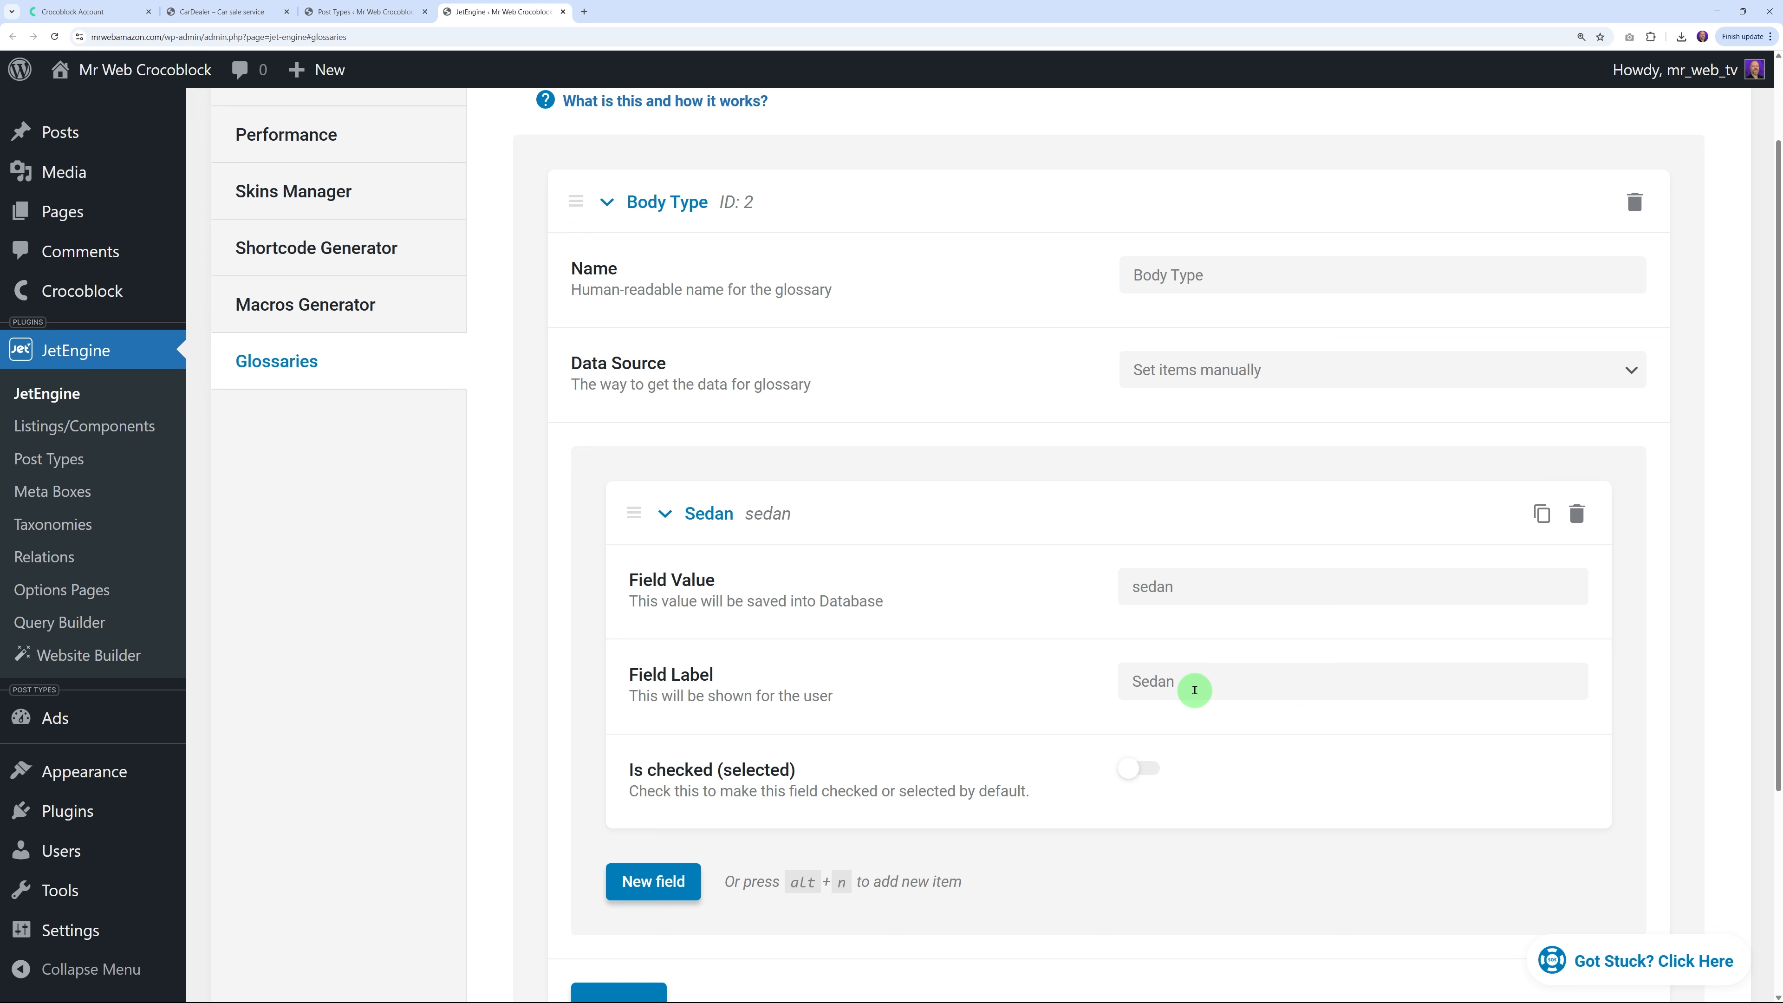
# Add a second item to the Body Type glossary with the value hatchback and the label Hatchback
pyautogui.click(675, 882)
pyautogui.scroll(-5, 1241, 728)
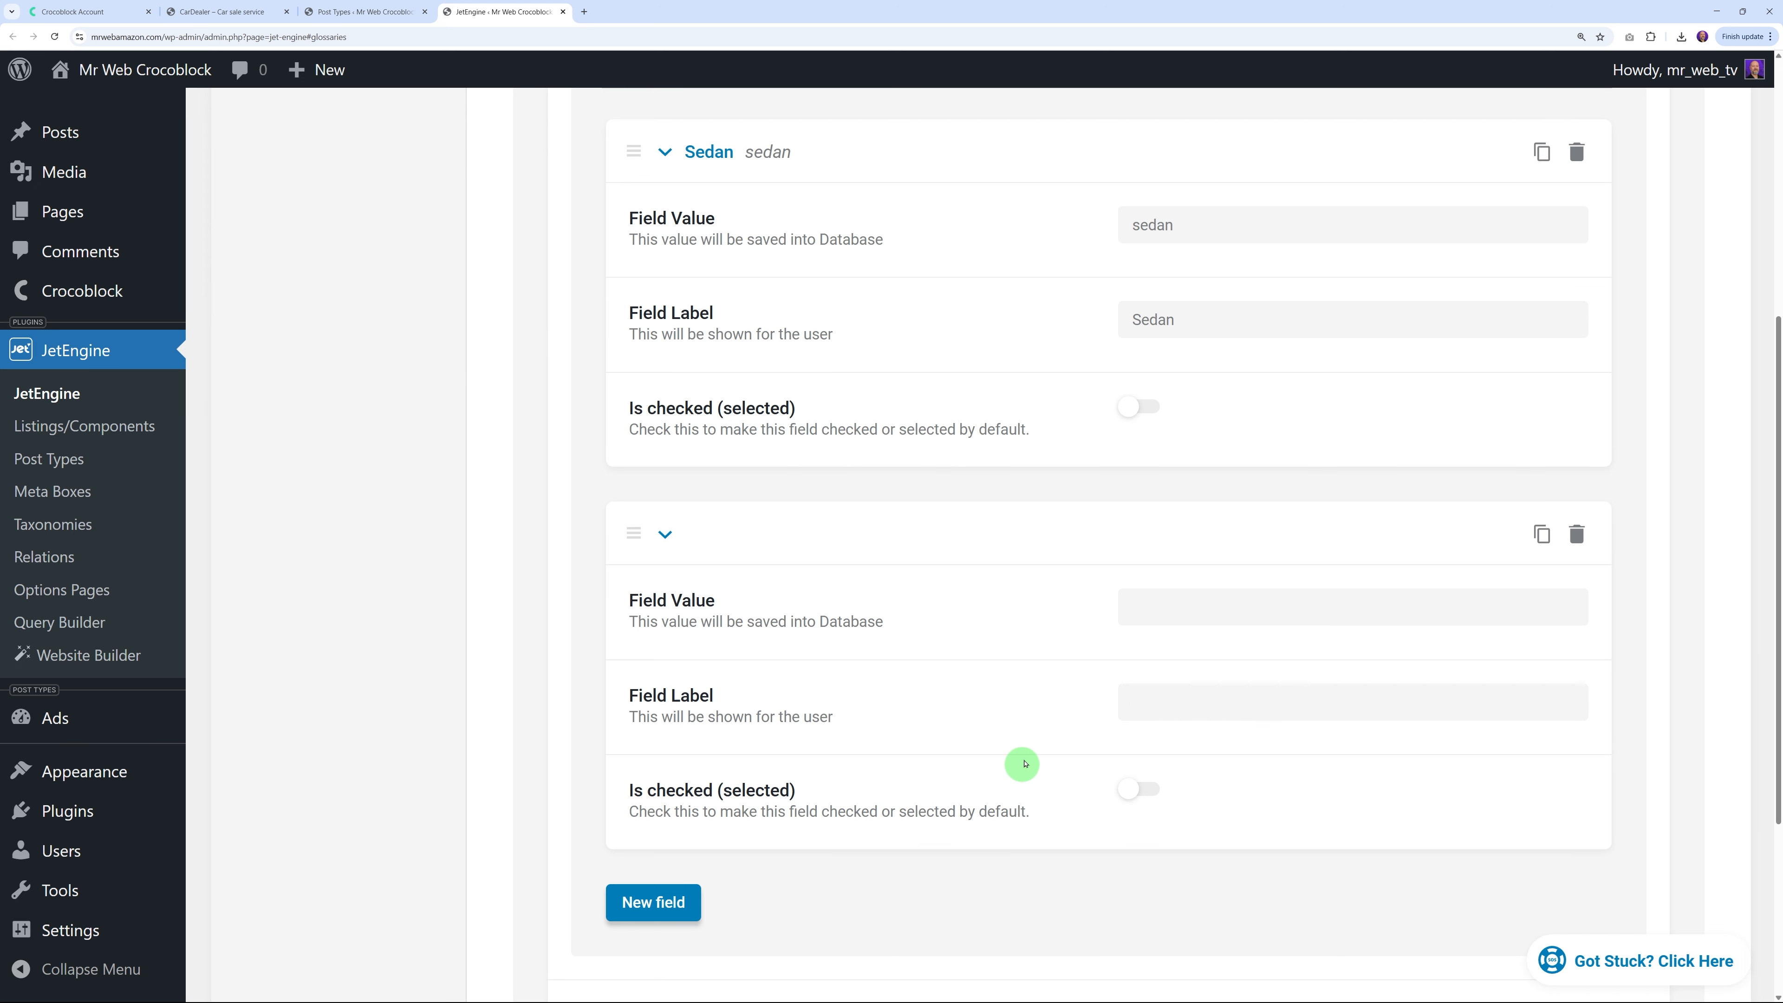
pyautogui.click(1194, 551)
pyautogui.write('Hatchback')
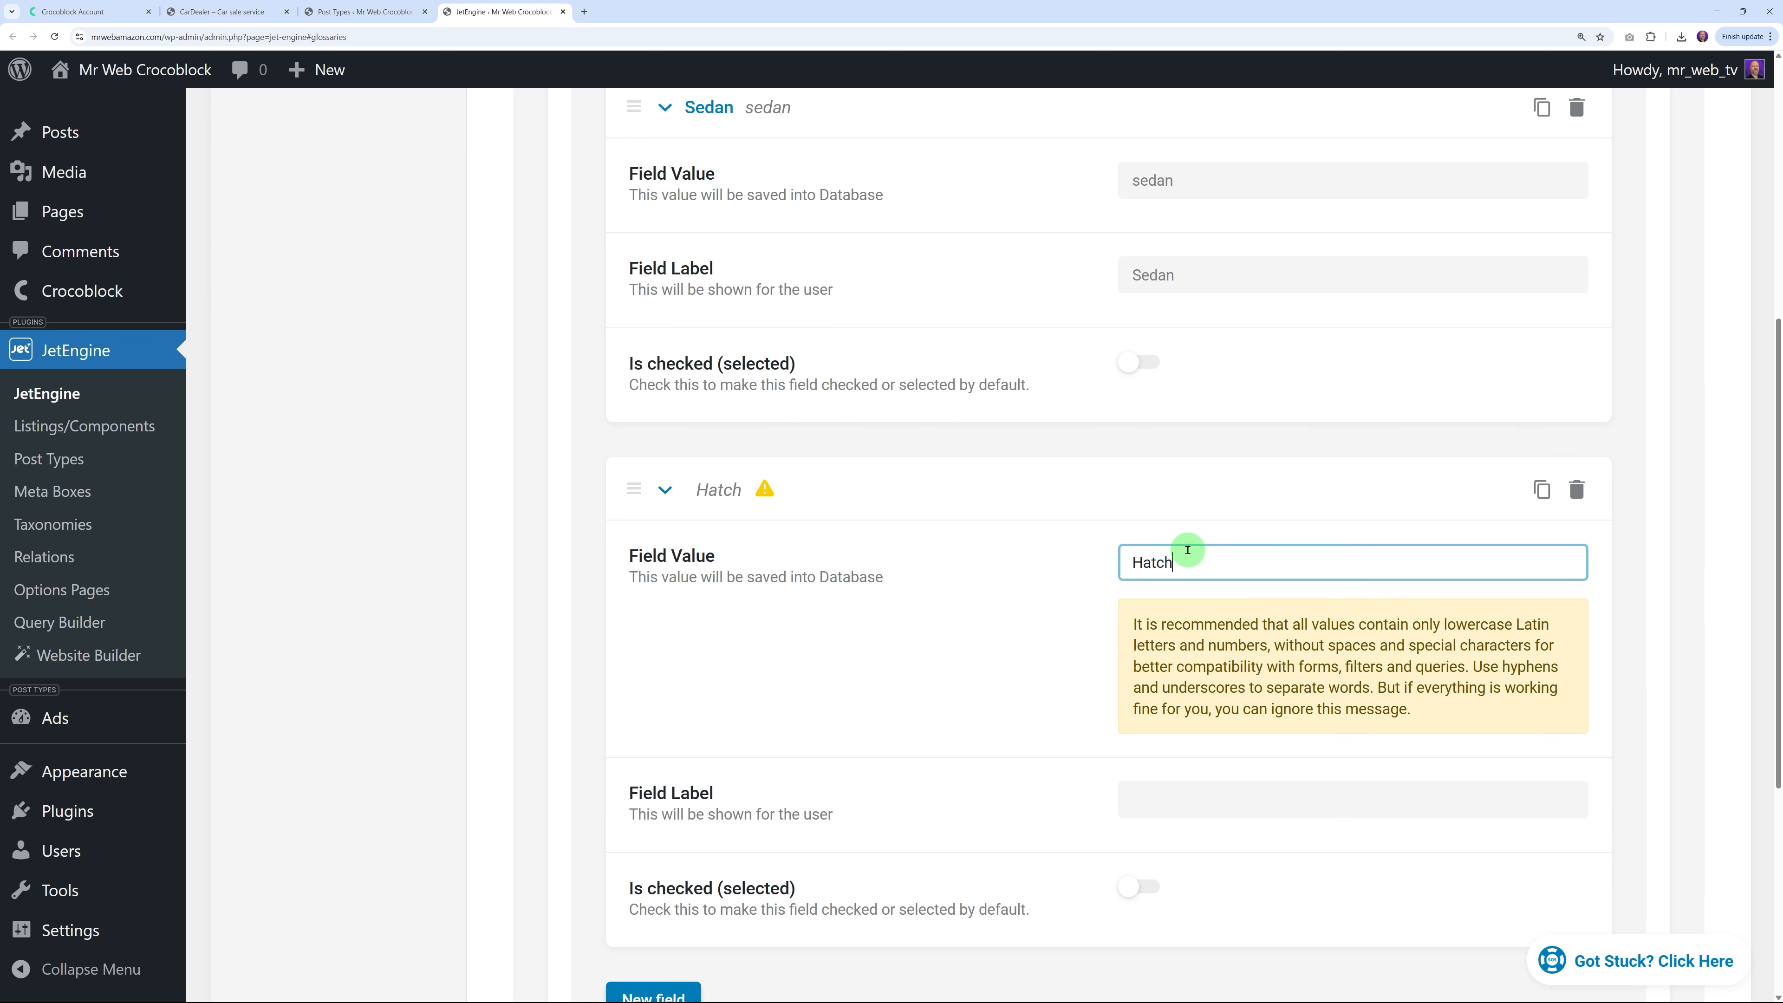
pyautogui.doubleClick(1164, 569)
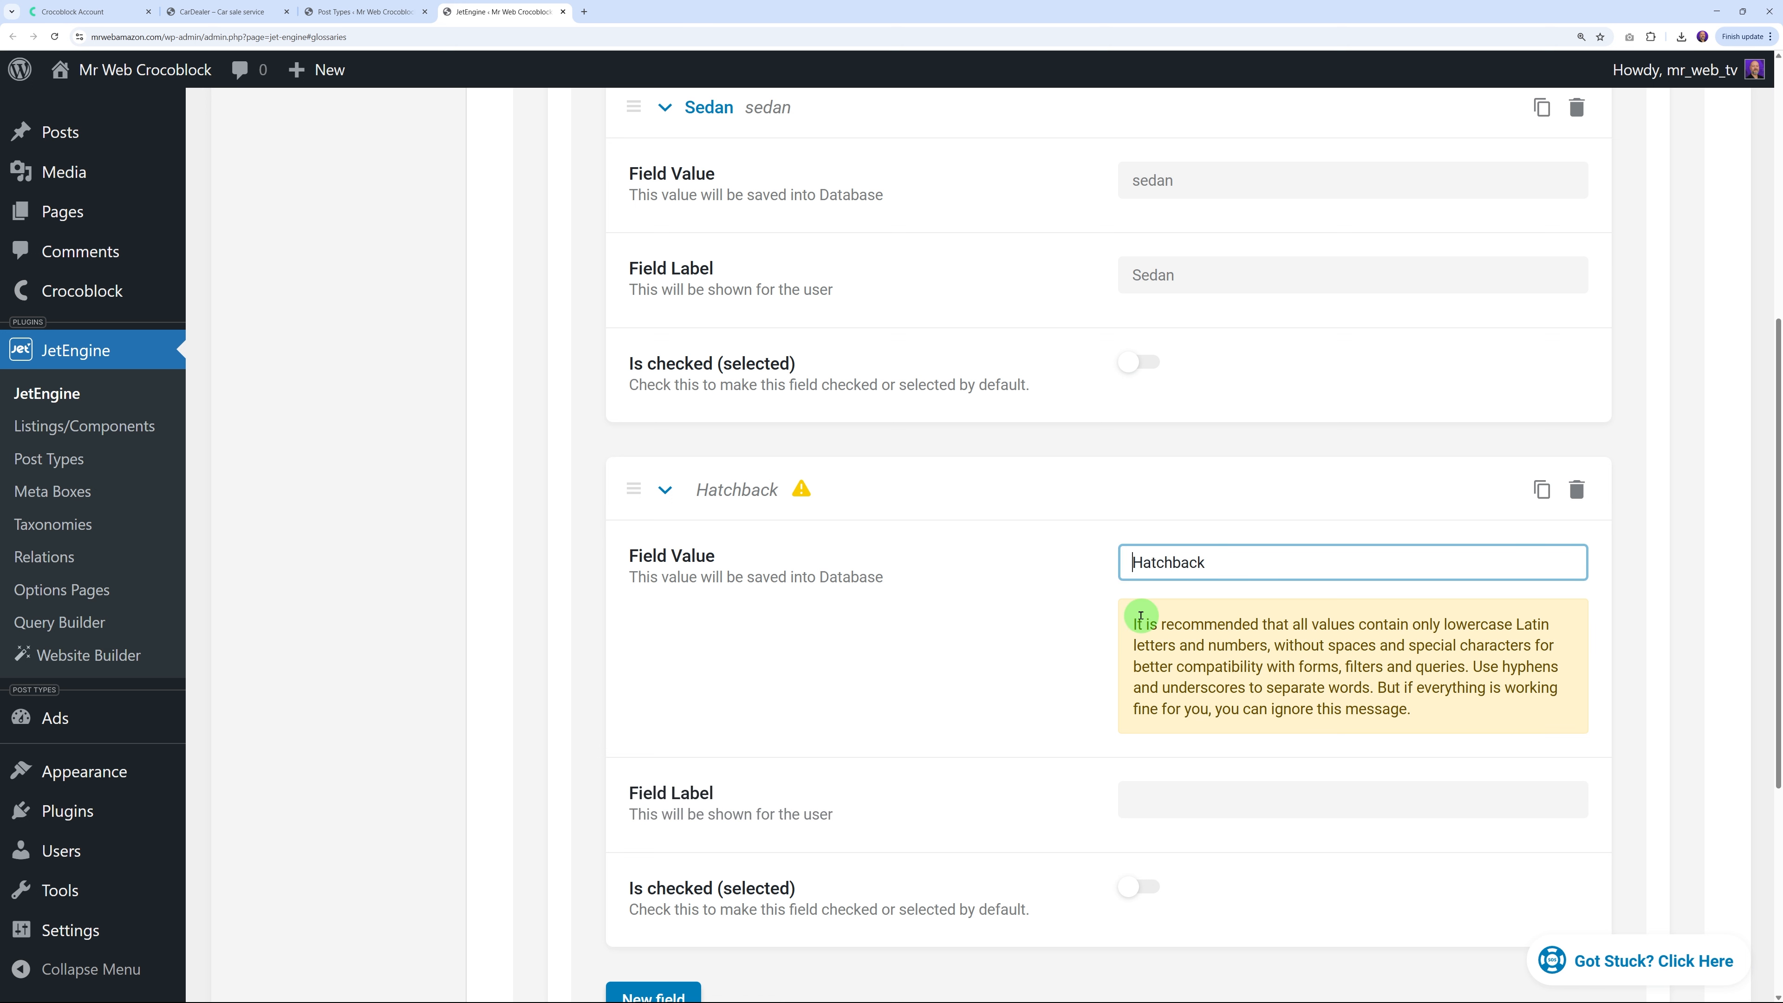
pyautogui.press('Delete')
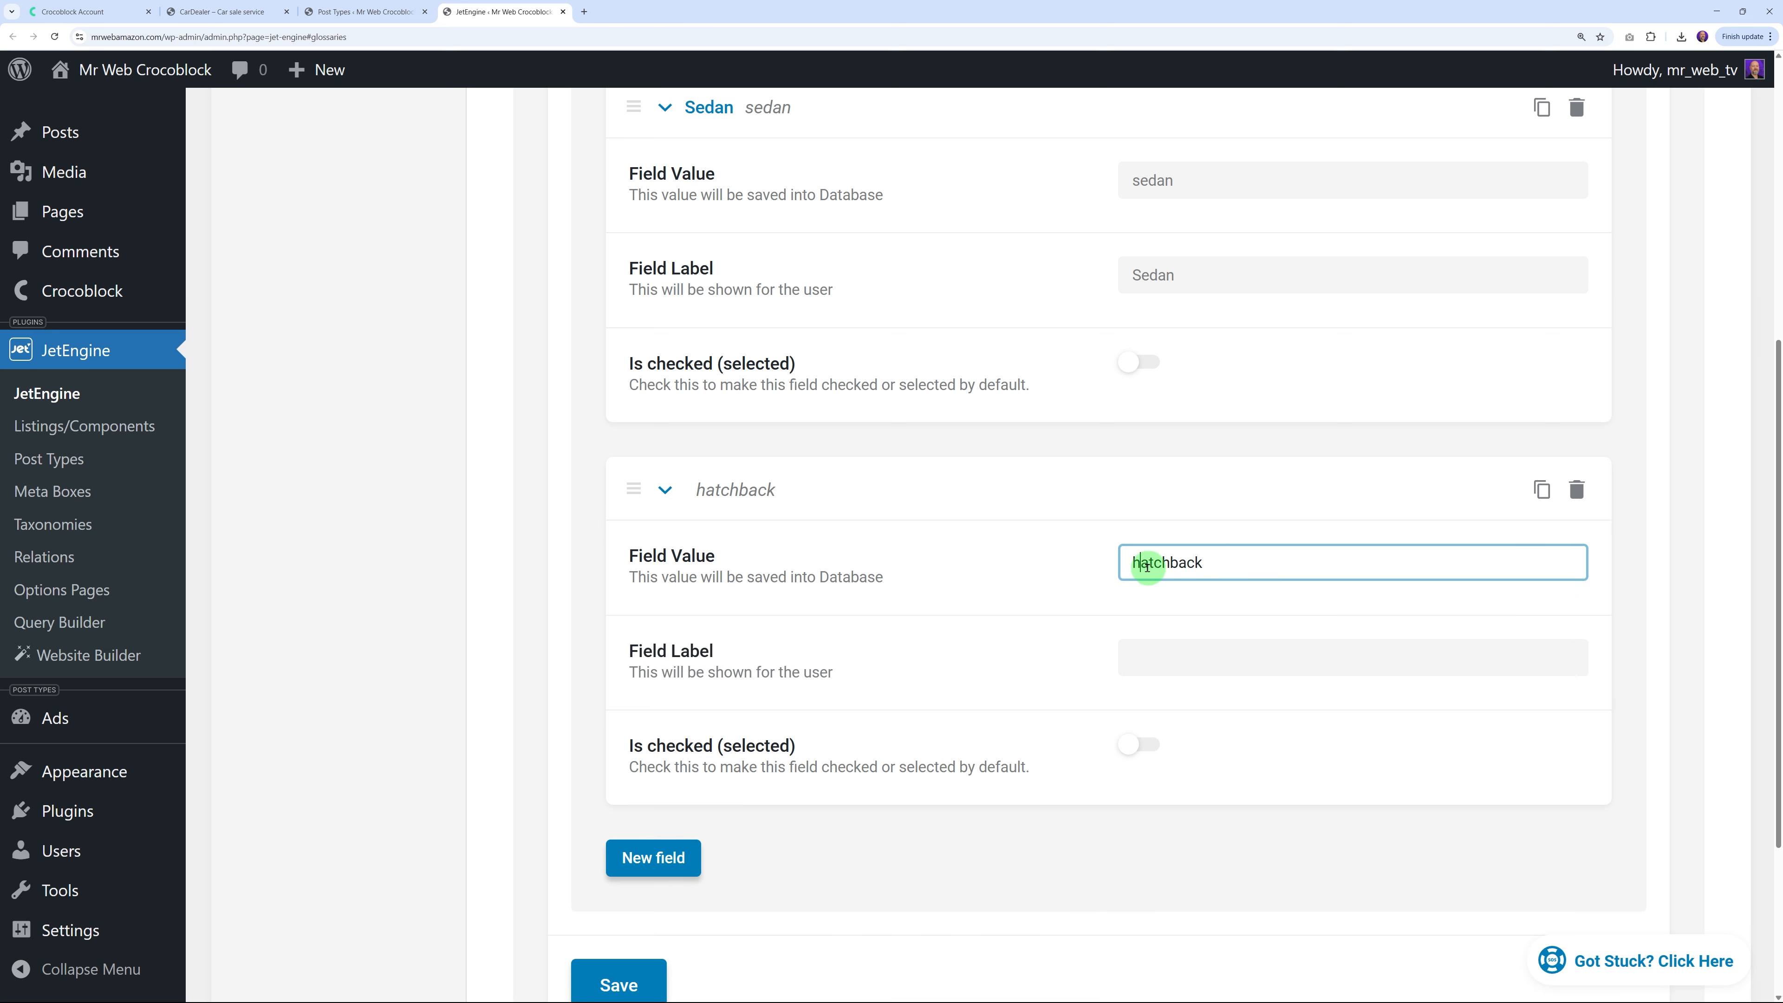
pyautogui.doubleClick(1146, 562)
pyautogui.click(1225, 651)
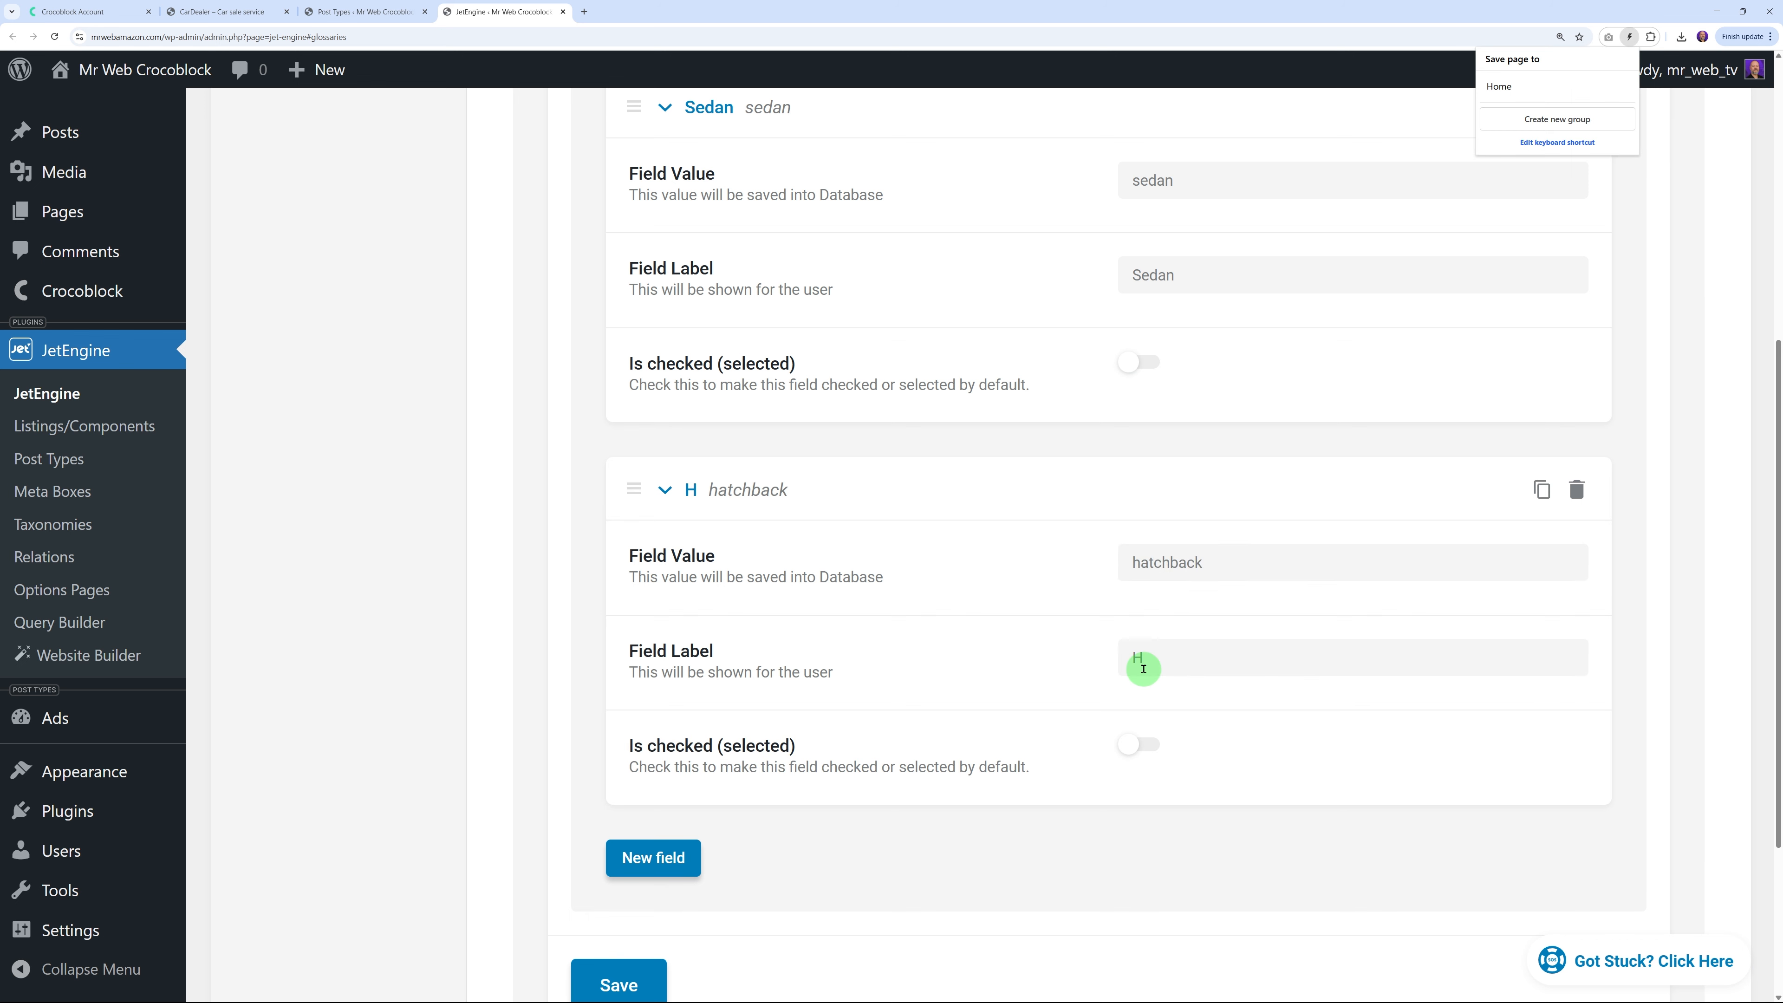
pyautogui.write('Hatchback')
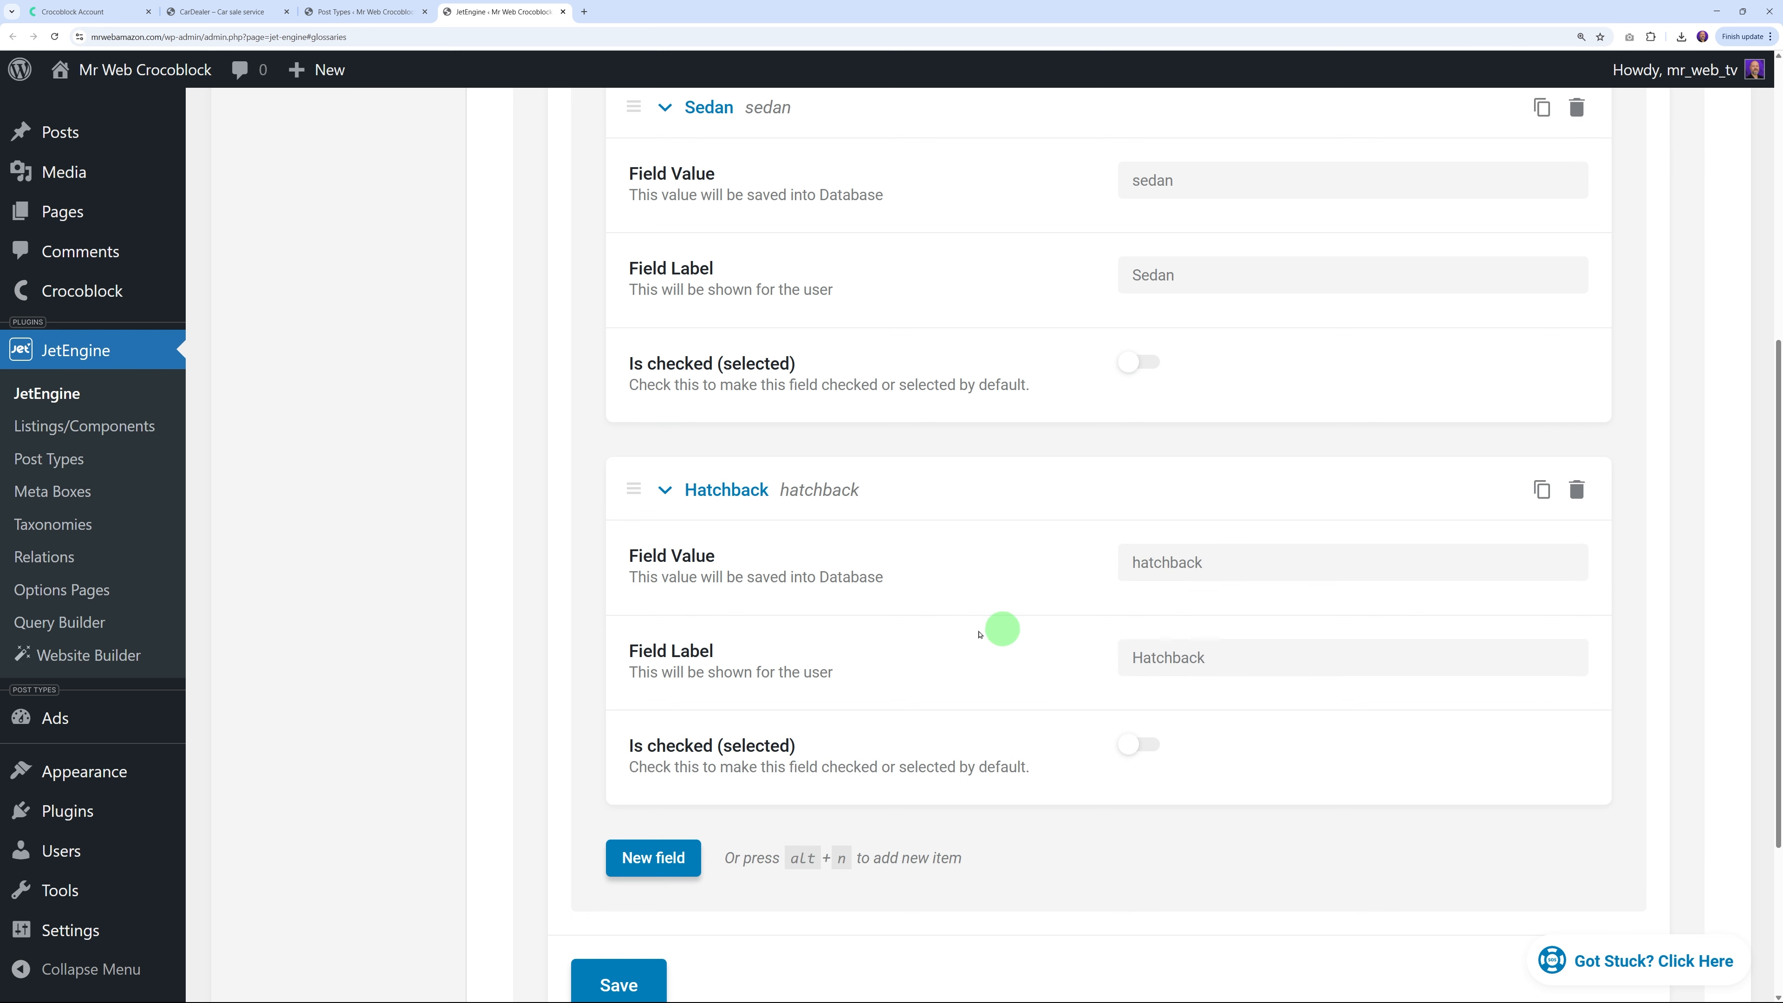
# Collapse the Hatchback and Sedan items in the Body Type glossary
pyautogui.click(667, 492)
pyautogui.scroll(3, 949, 534)
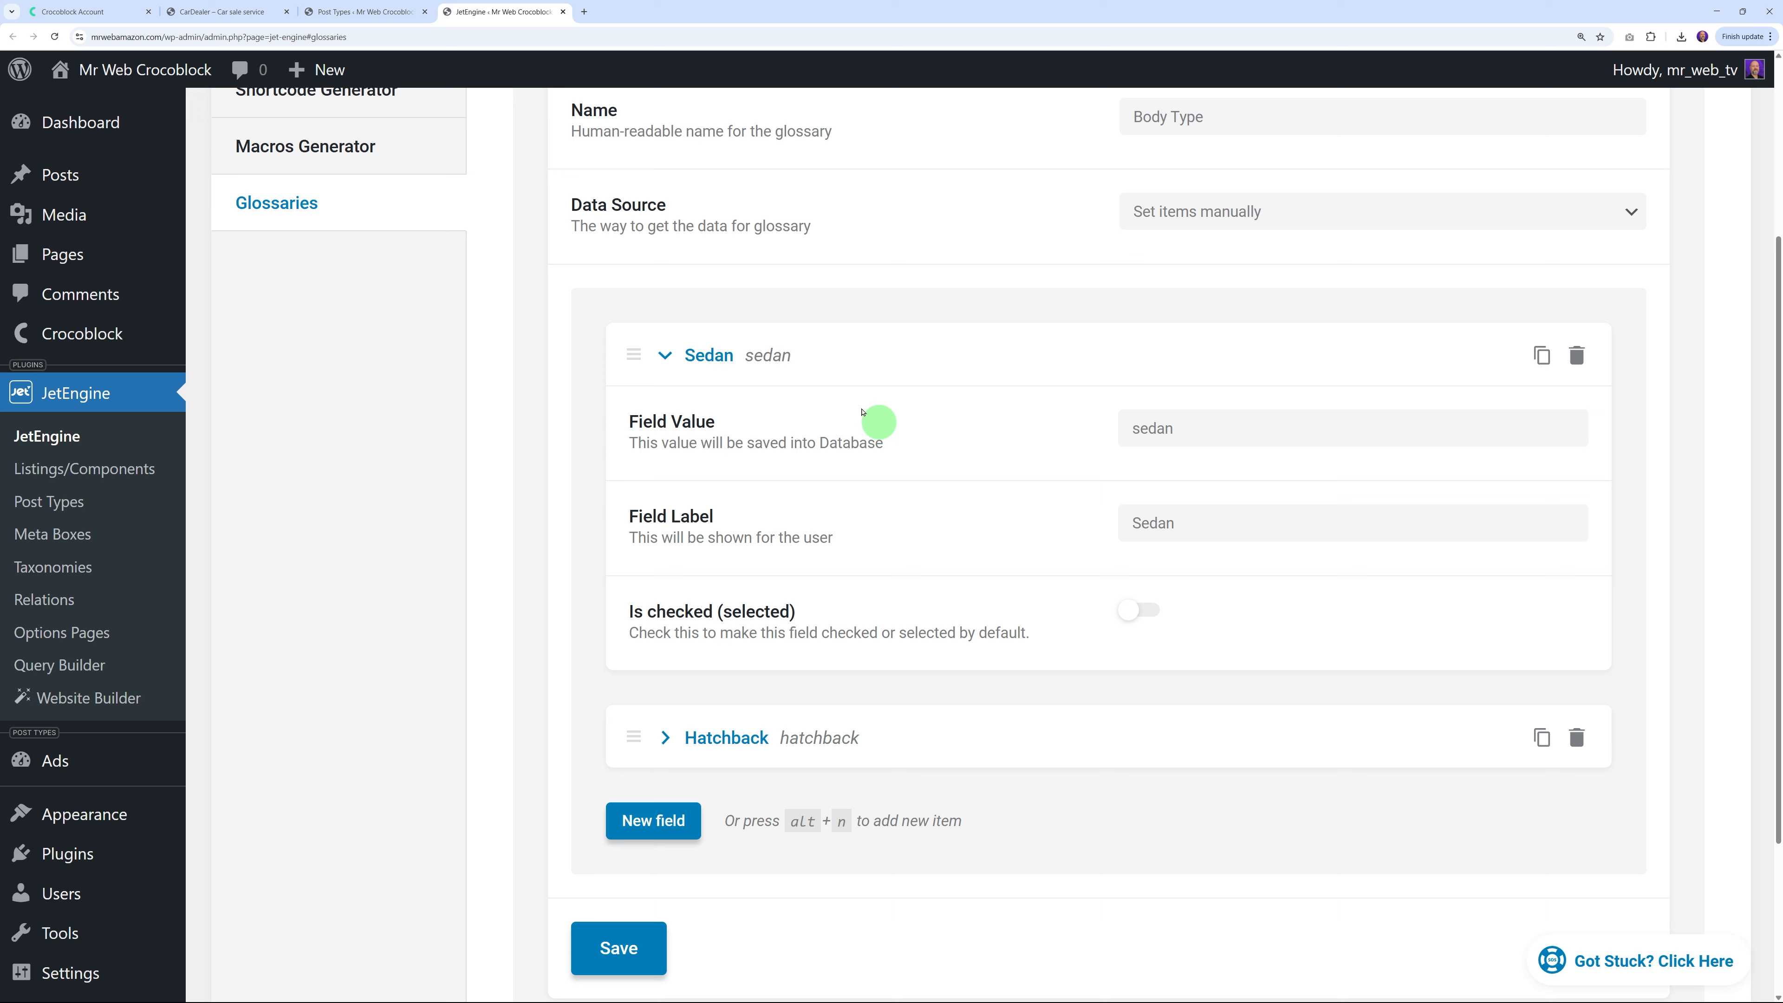
pyautogui.click(670, 351)
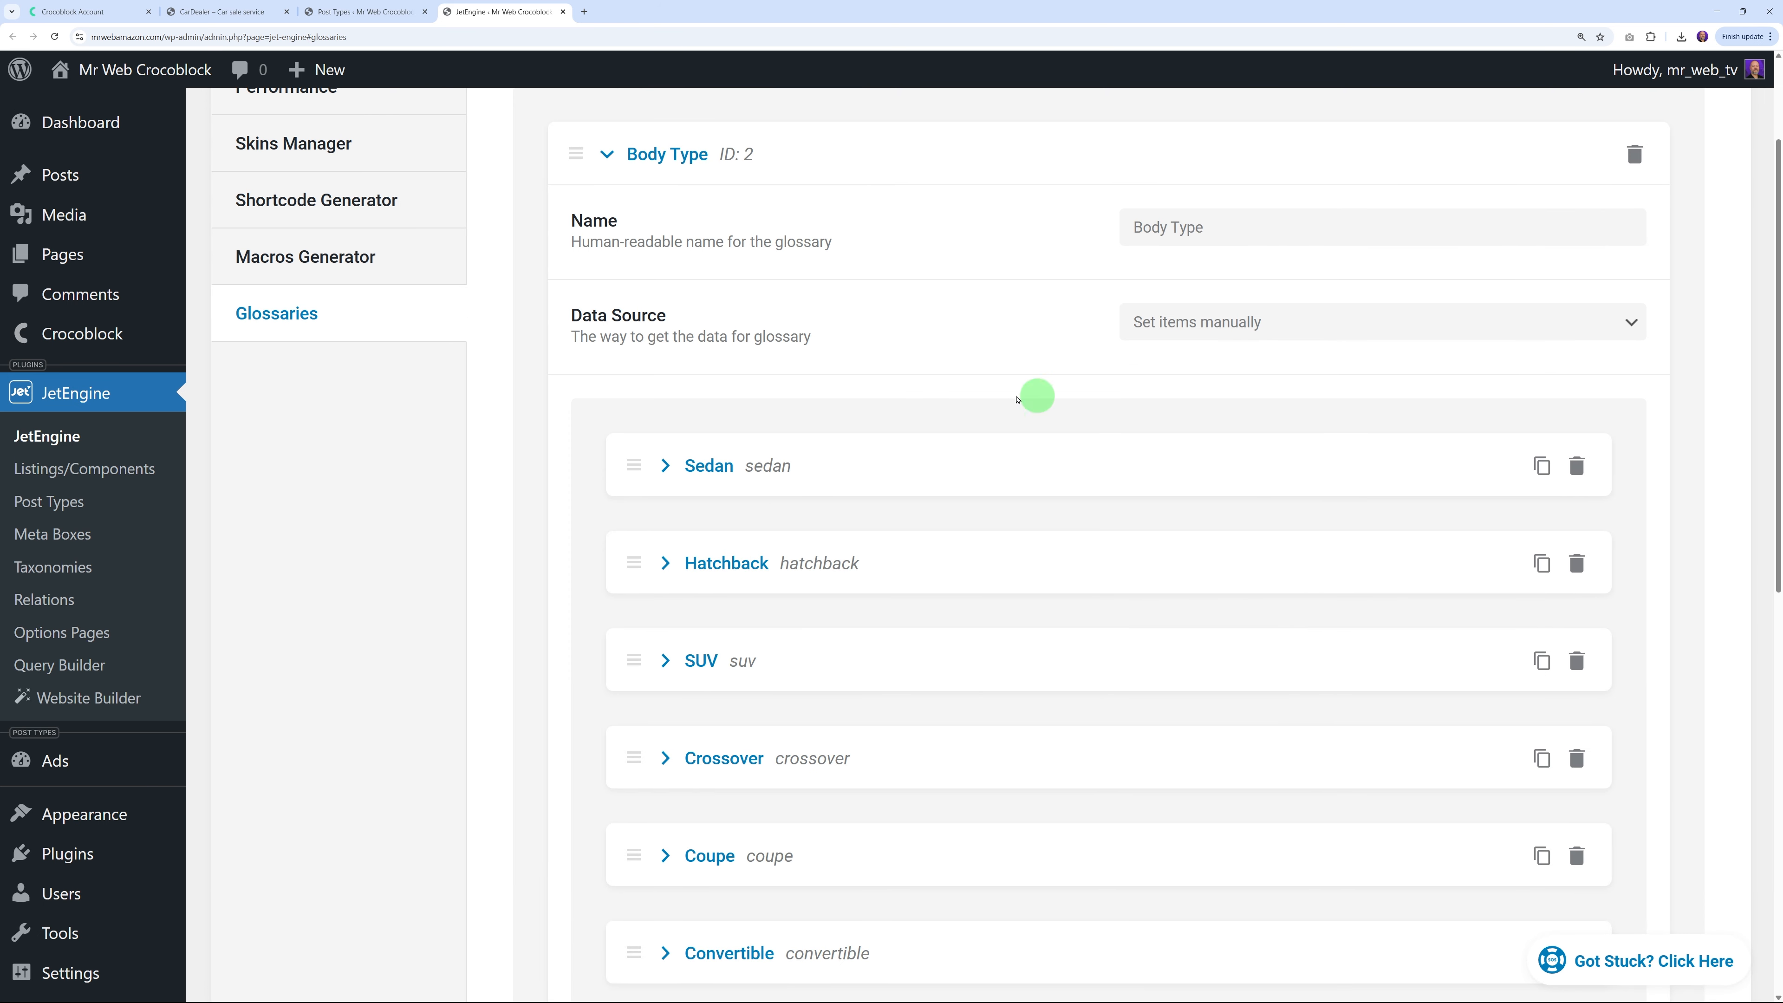
# Review the Body Type glossary's items from Sedan to Not Set and save the glossary
pyautogui.scroll(-2, 1107, 525)
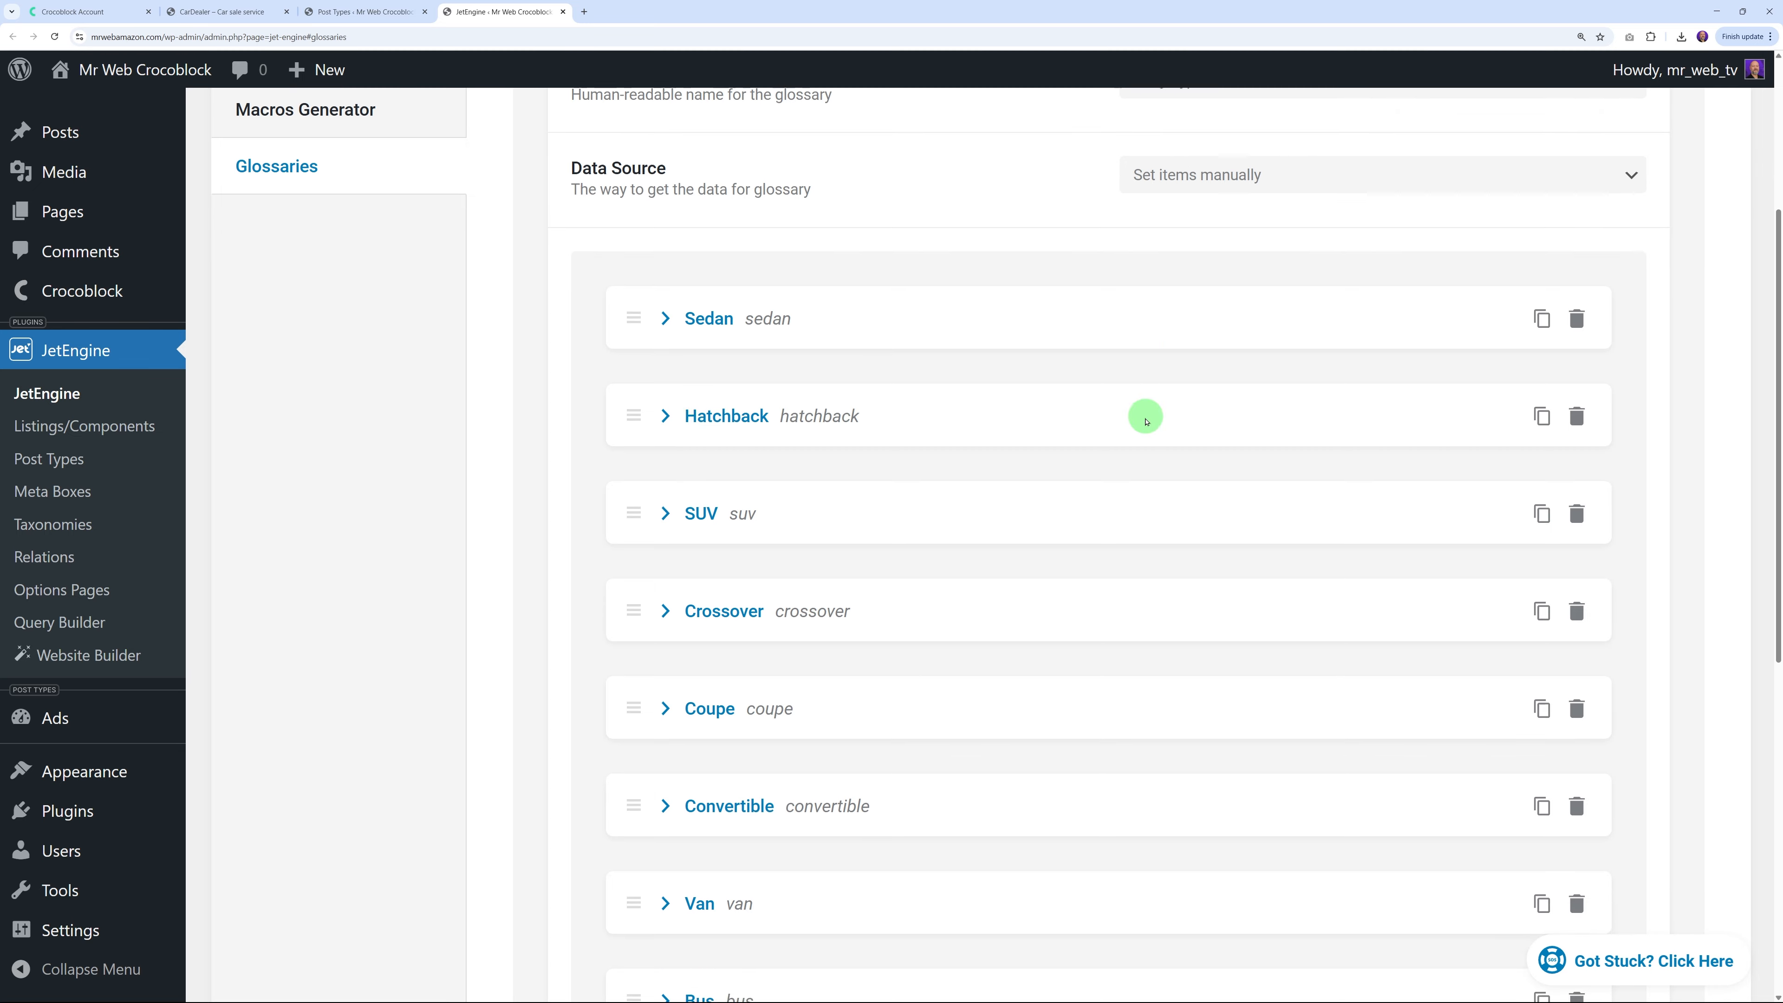
pyautogui.scroll(-1, 1124, 415)
pyautogui.scroll(-2, 1004, 513)
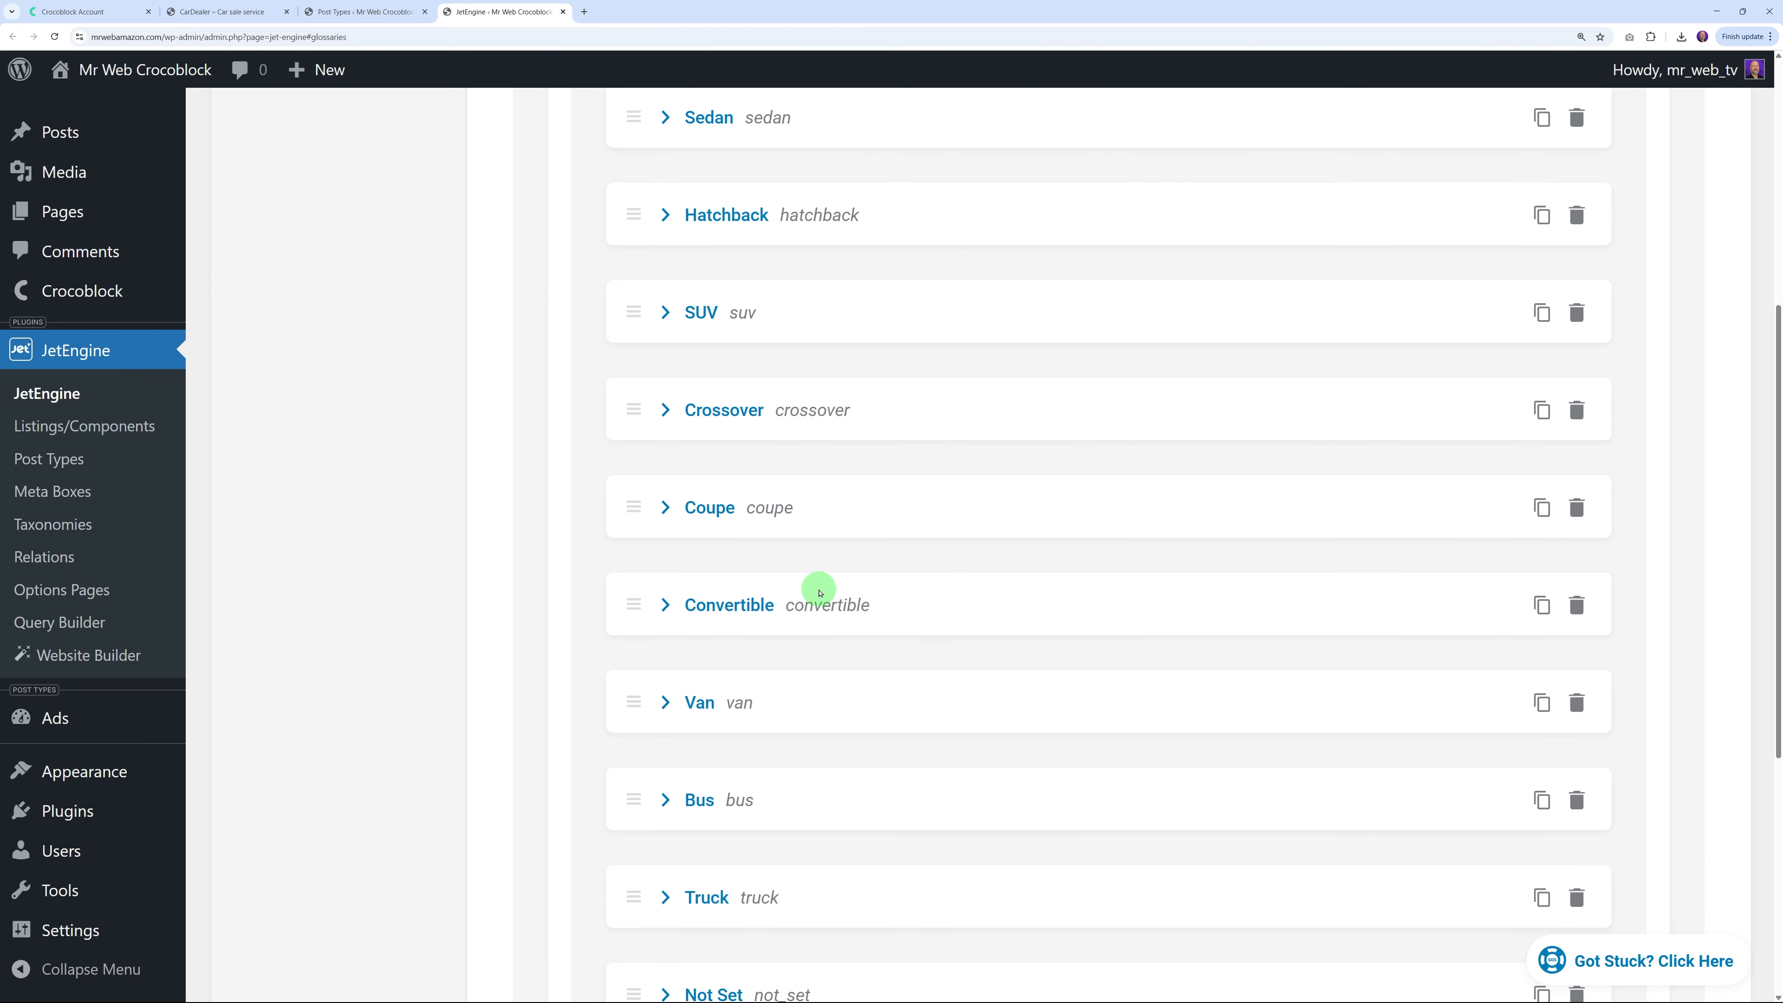
pyautogui.scroll(-2, 821, 594)
pyautogui.scroll(-2, 924, 800)
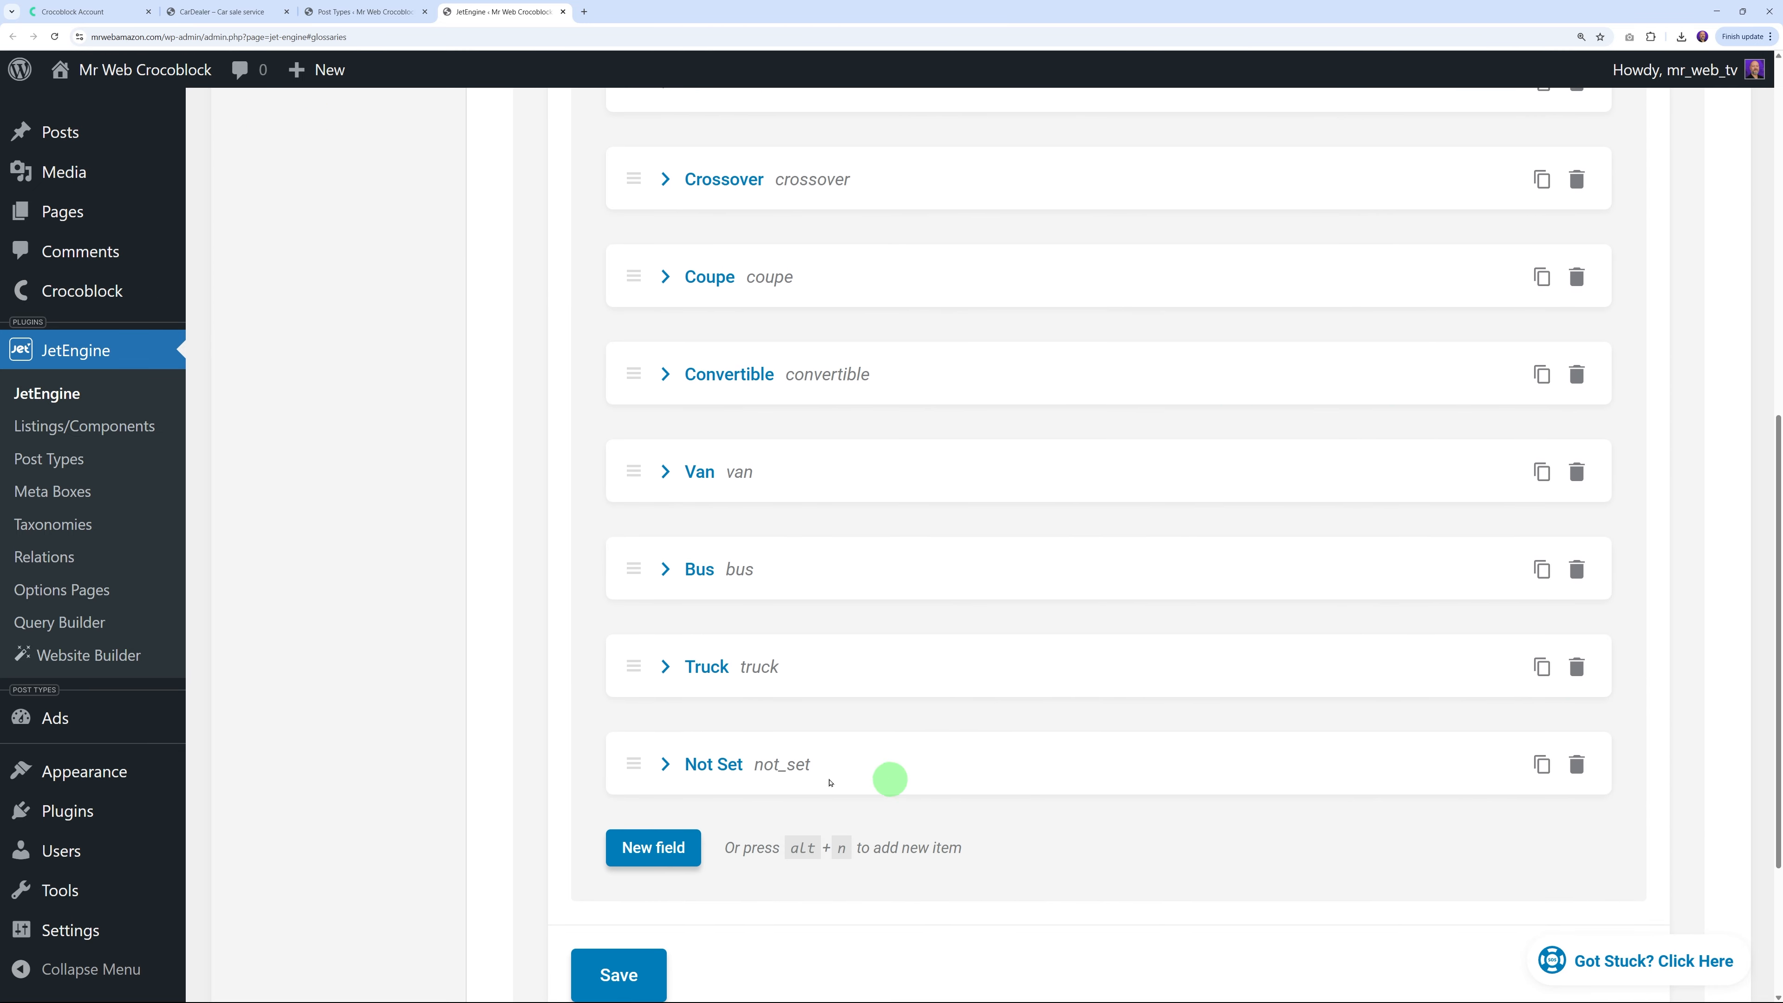
pyautogui.scroll(-3, 1018, 759)
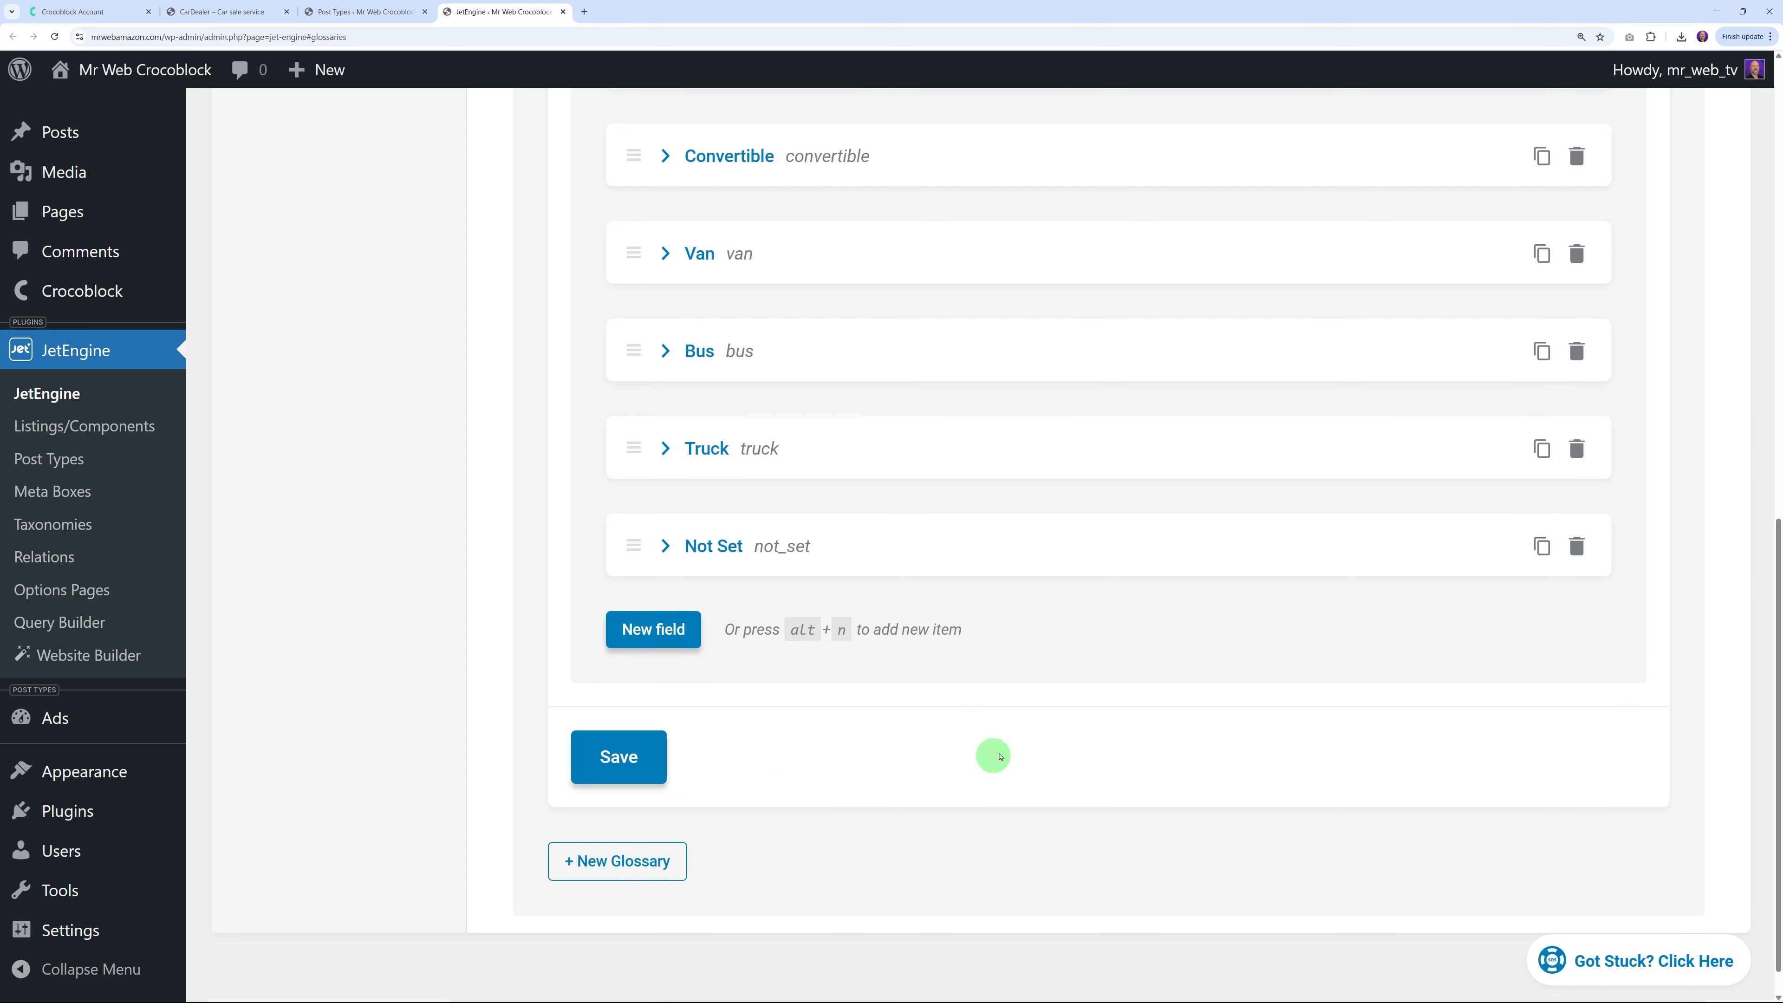
pyautogui.click(608, 750)
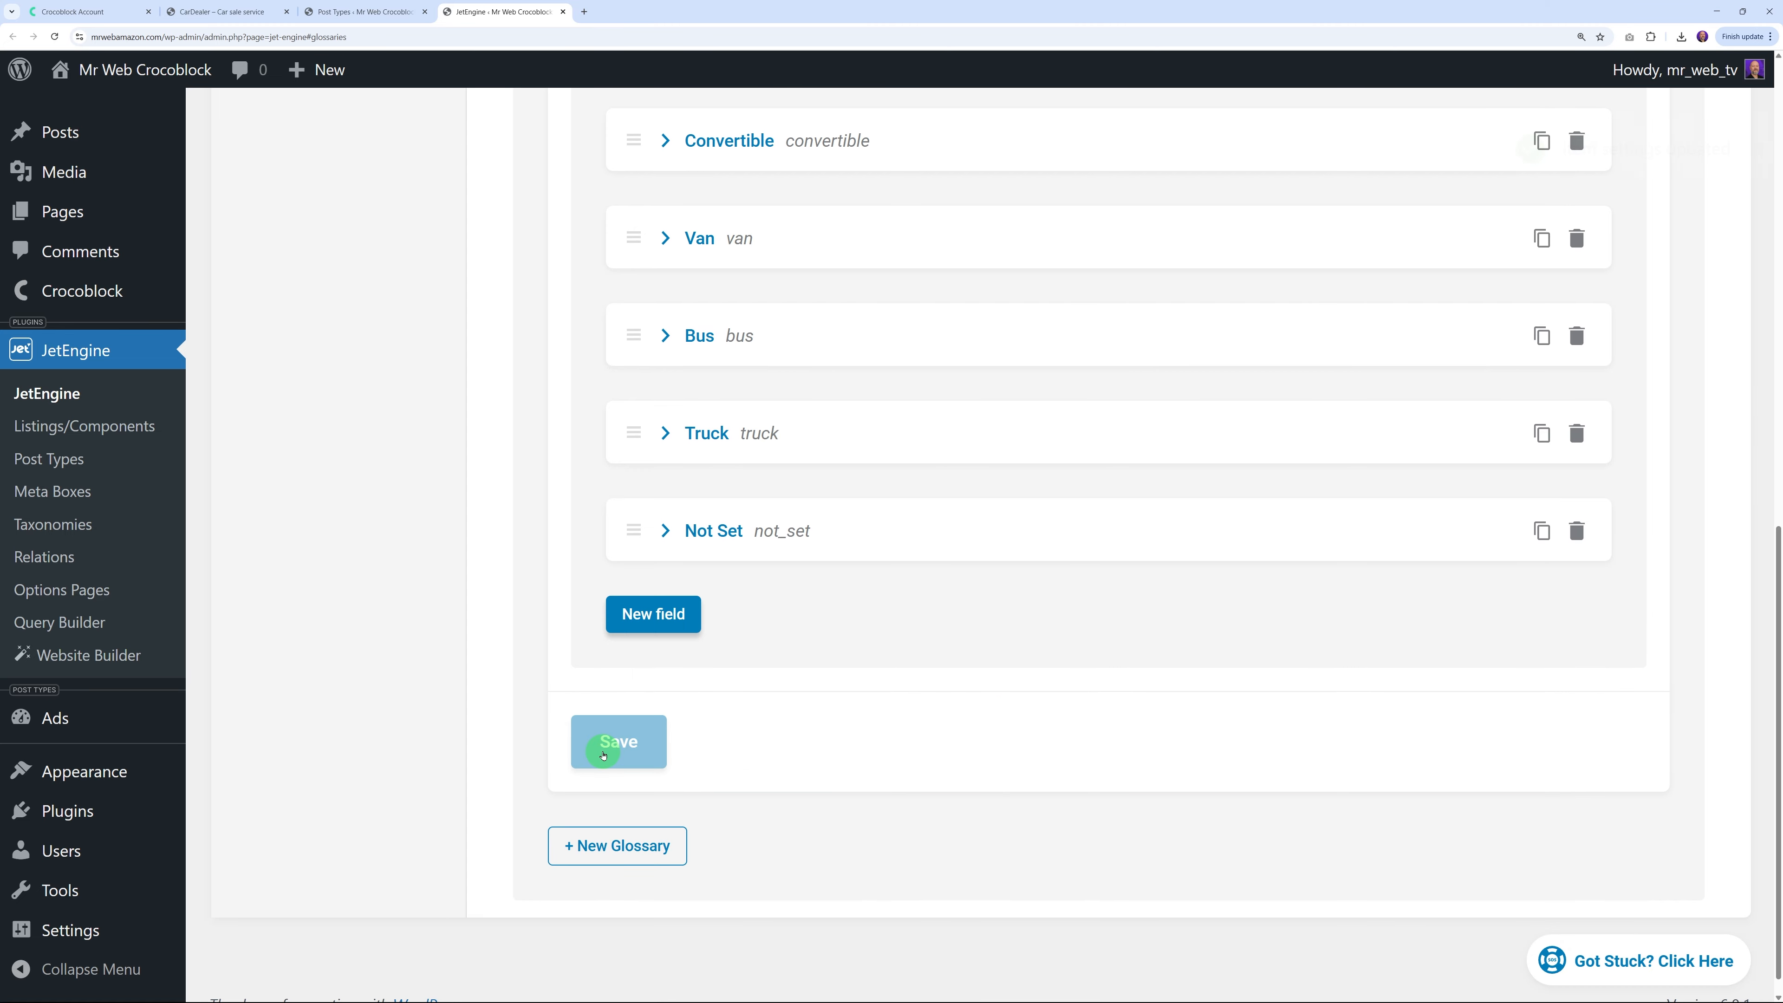
# Return to the Ads post type editor, reload it, and choose the Body Type glossary as the Body Type meta field's glossary
pyautogui.click(375, 15)
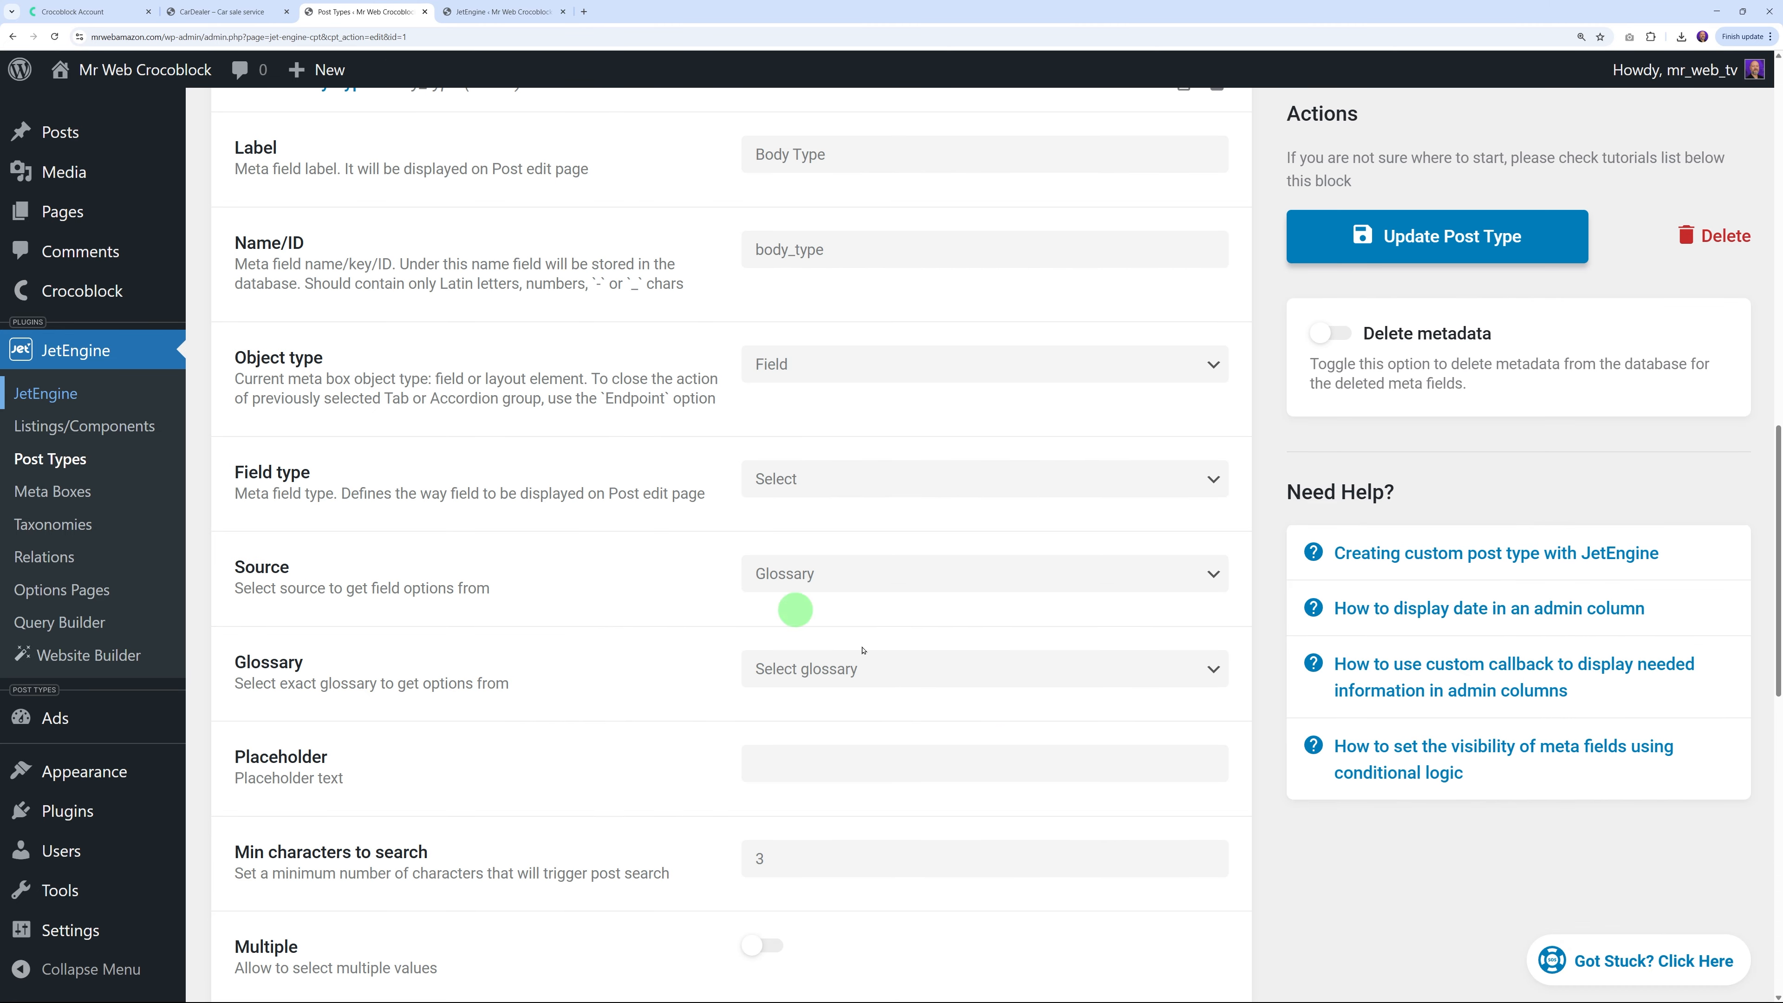
pyautogui.click(56, 36)
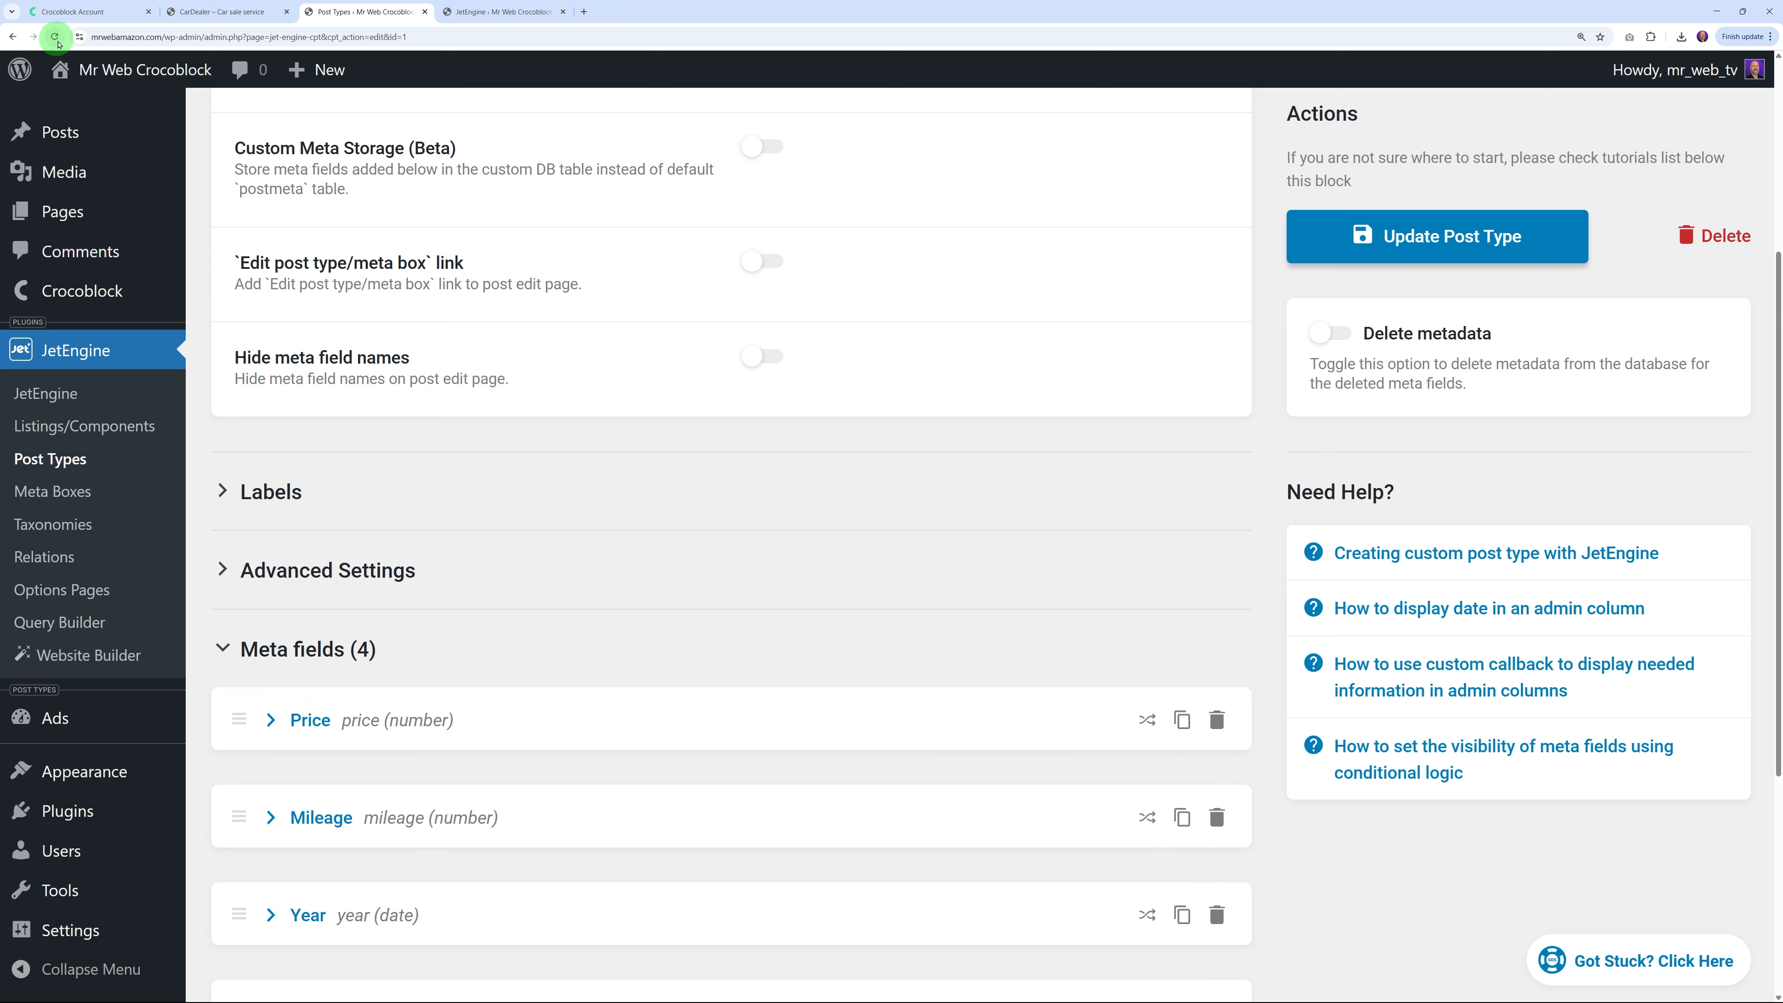
pyautogui.scroll(-5, 875, 597)
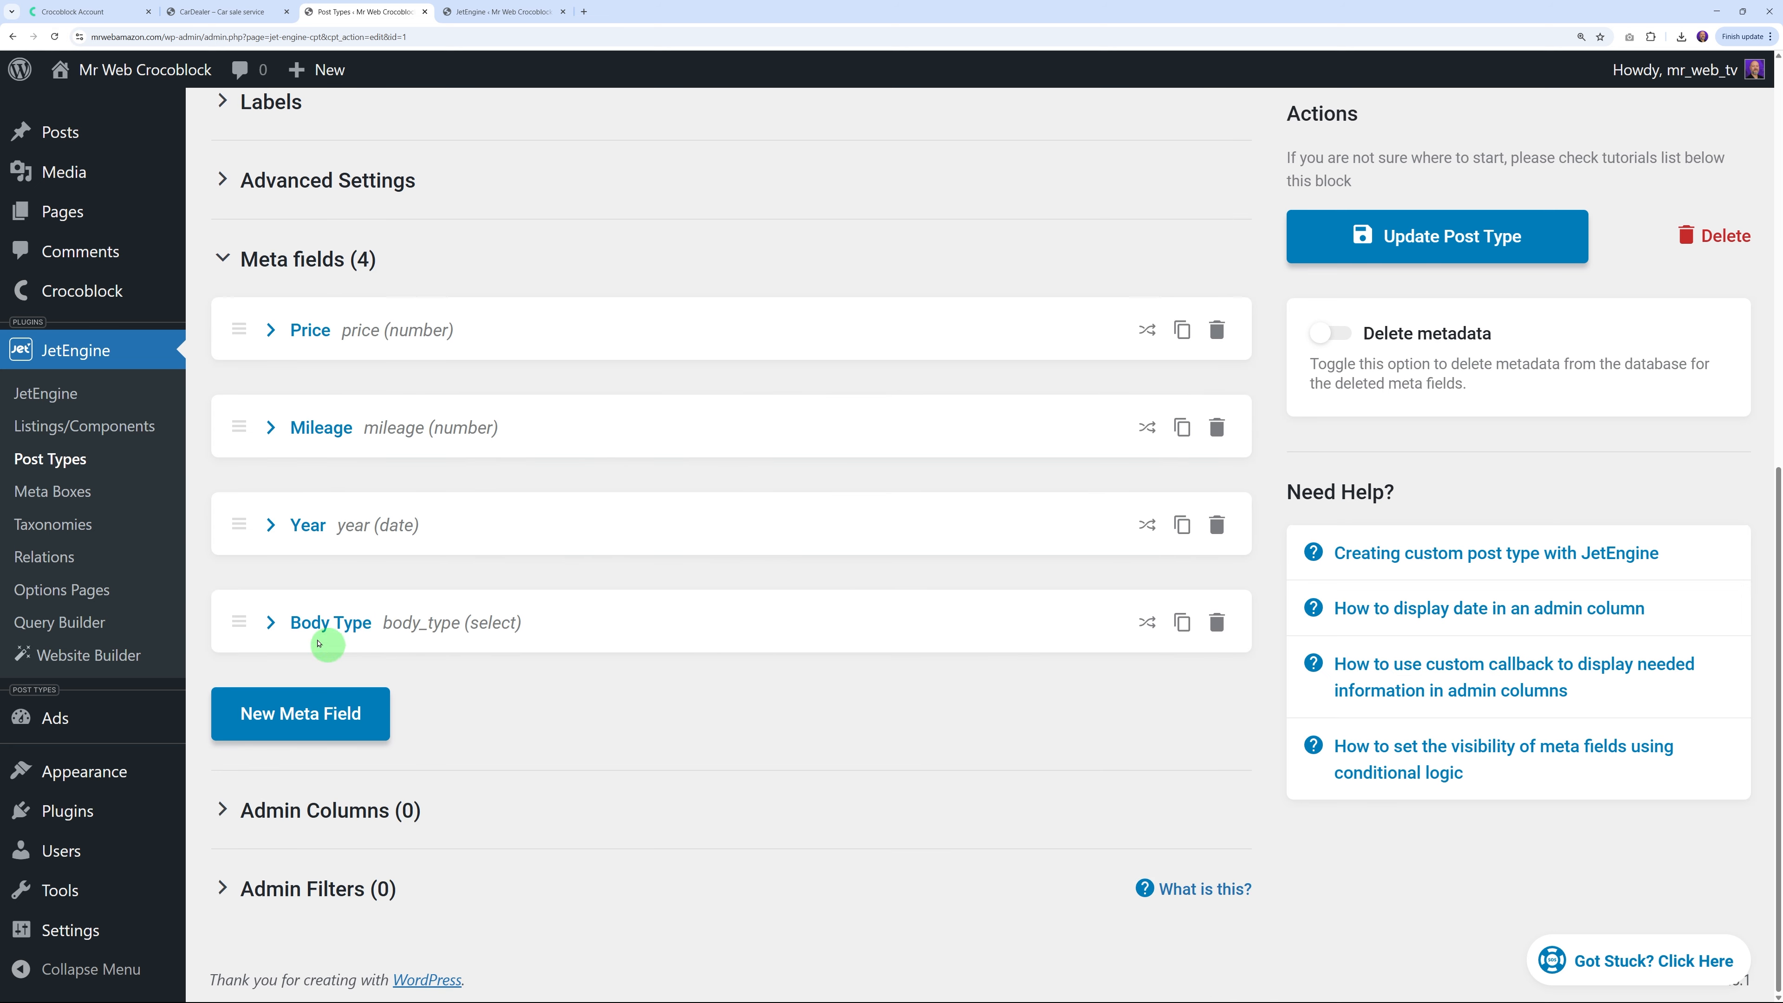
pyautogui.click(270, 622)
pyautogui.scroll(-10, 646, 680)
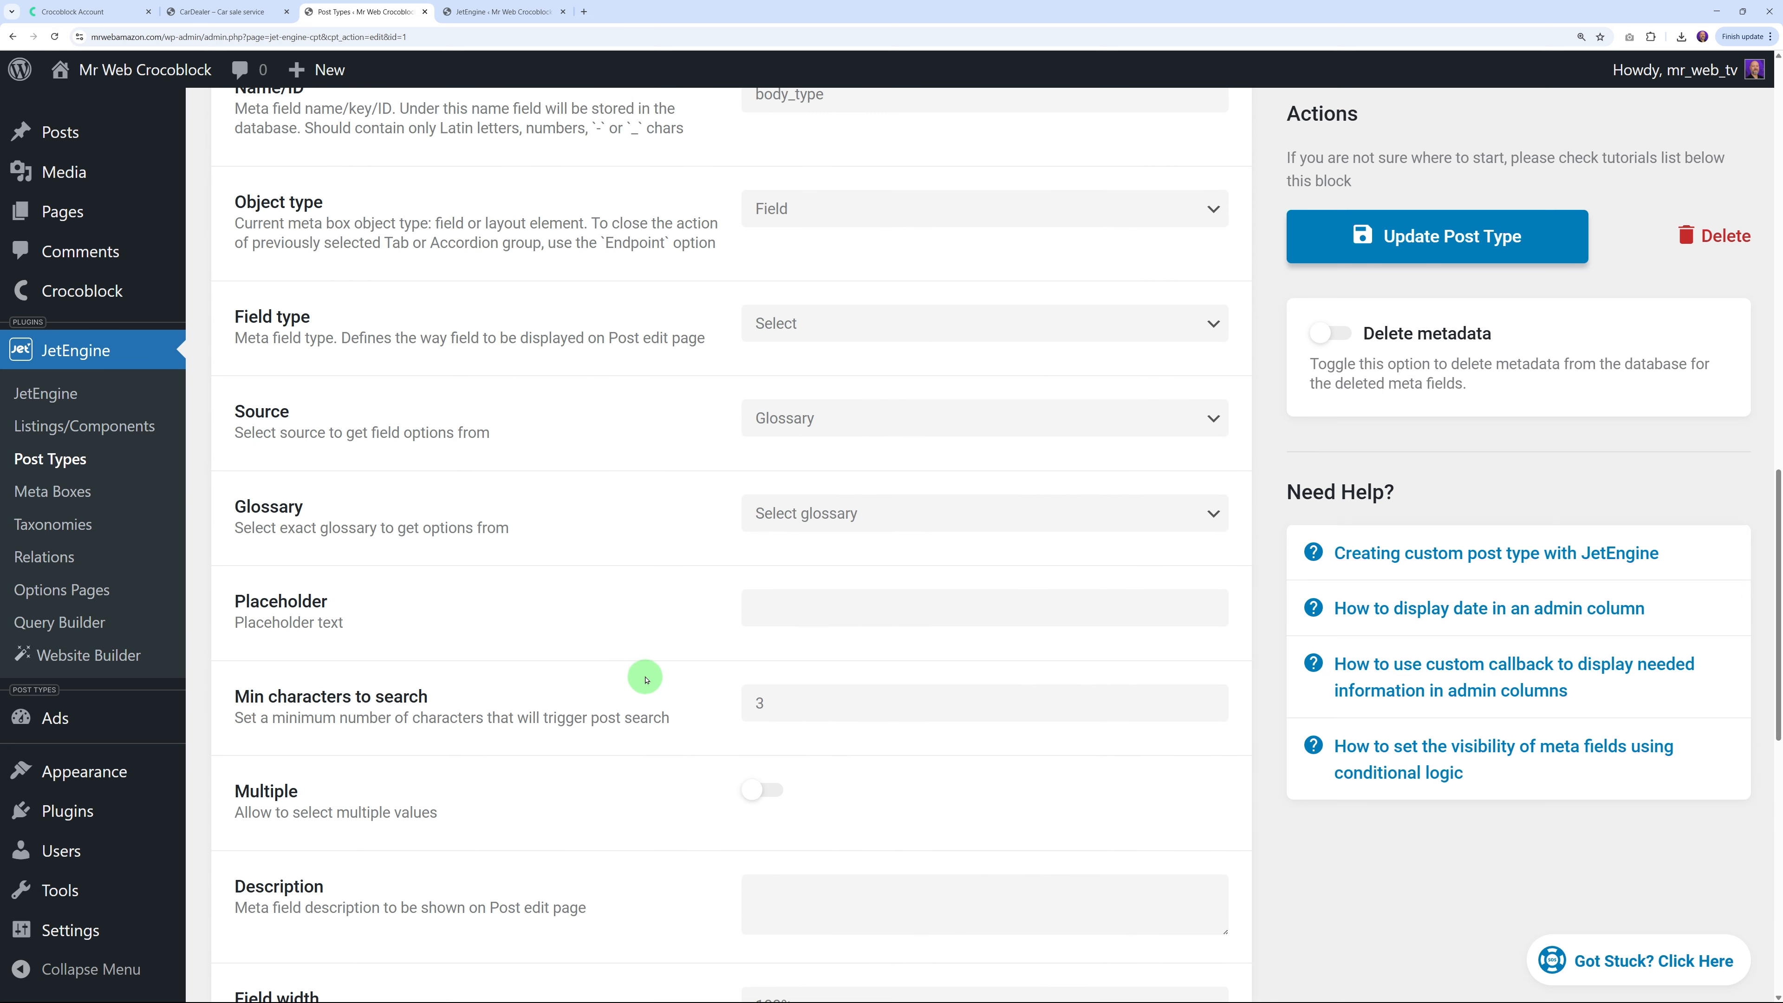
pyautogui.click(954, 514)
pyautogui.click(831, 569)
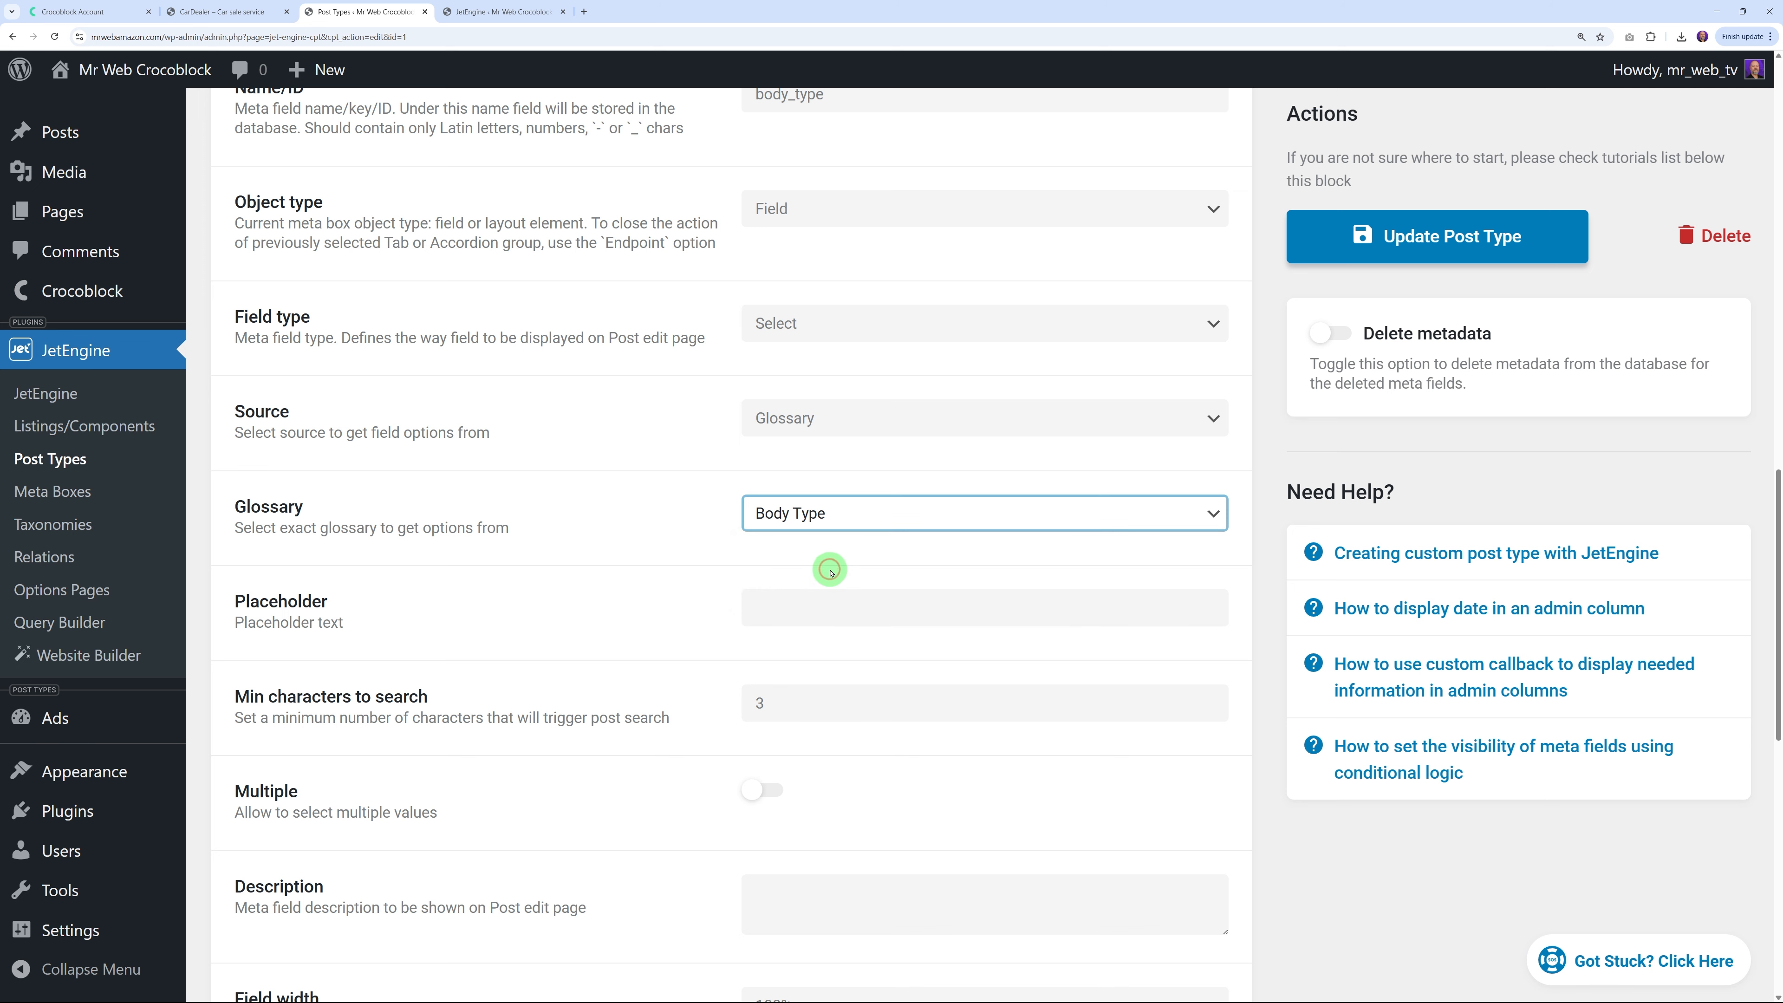
pyautogui.click(690, 535)
# Make the Body Type meta field required and collapse its settings
pyautogui.scroll(-2, 664, 592)
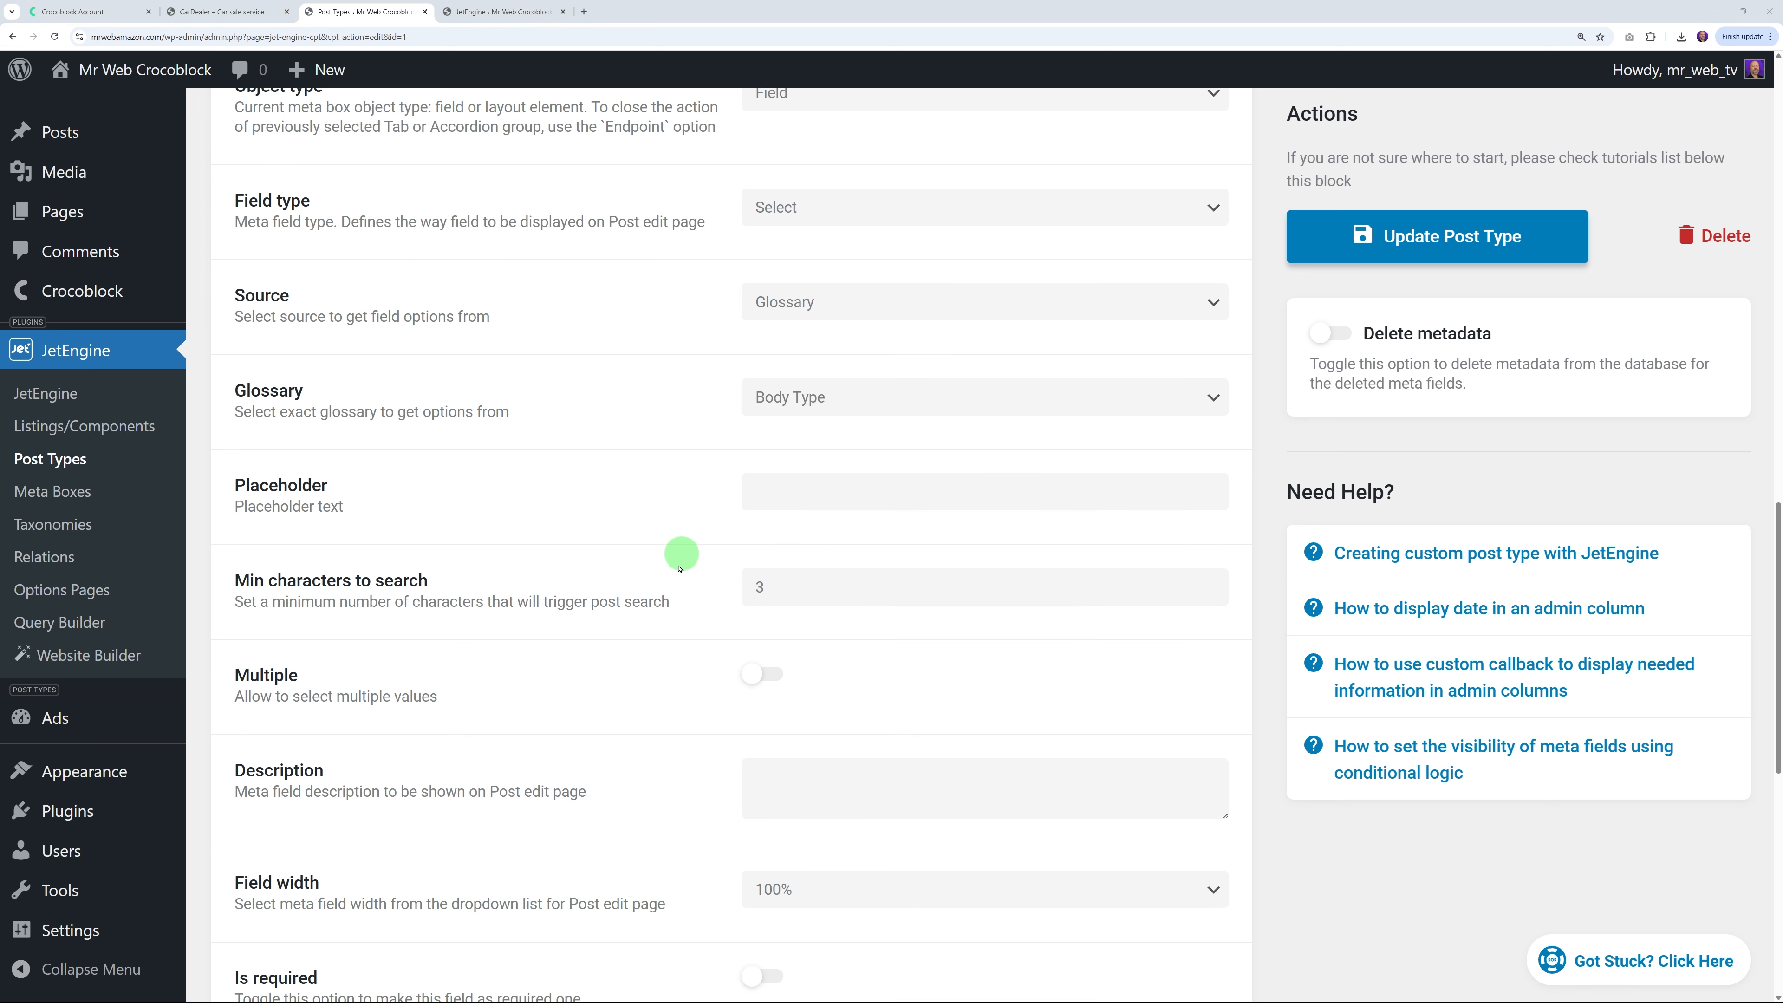
pyautogui.scroll(-6, 680, 568)
pyautogui.click(764, 569)
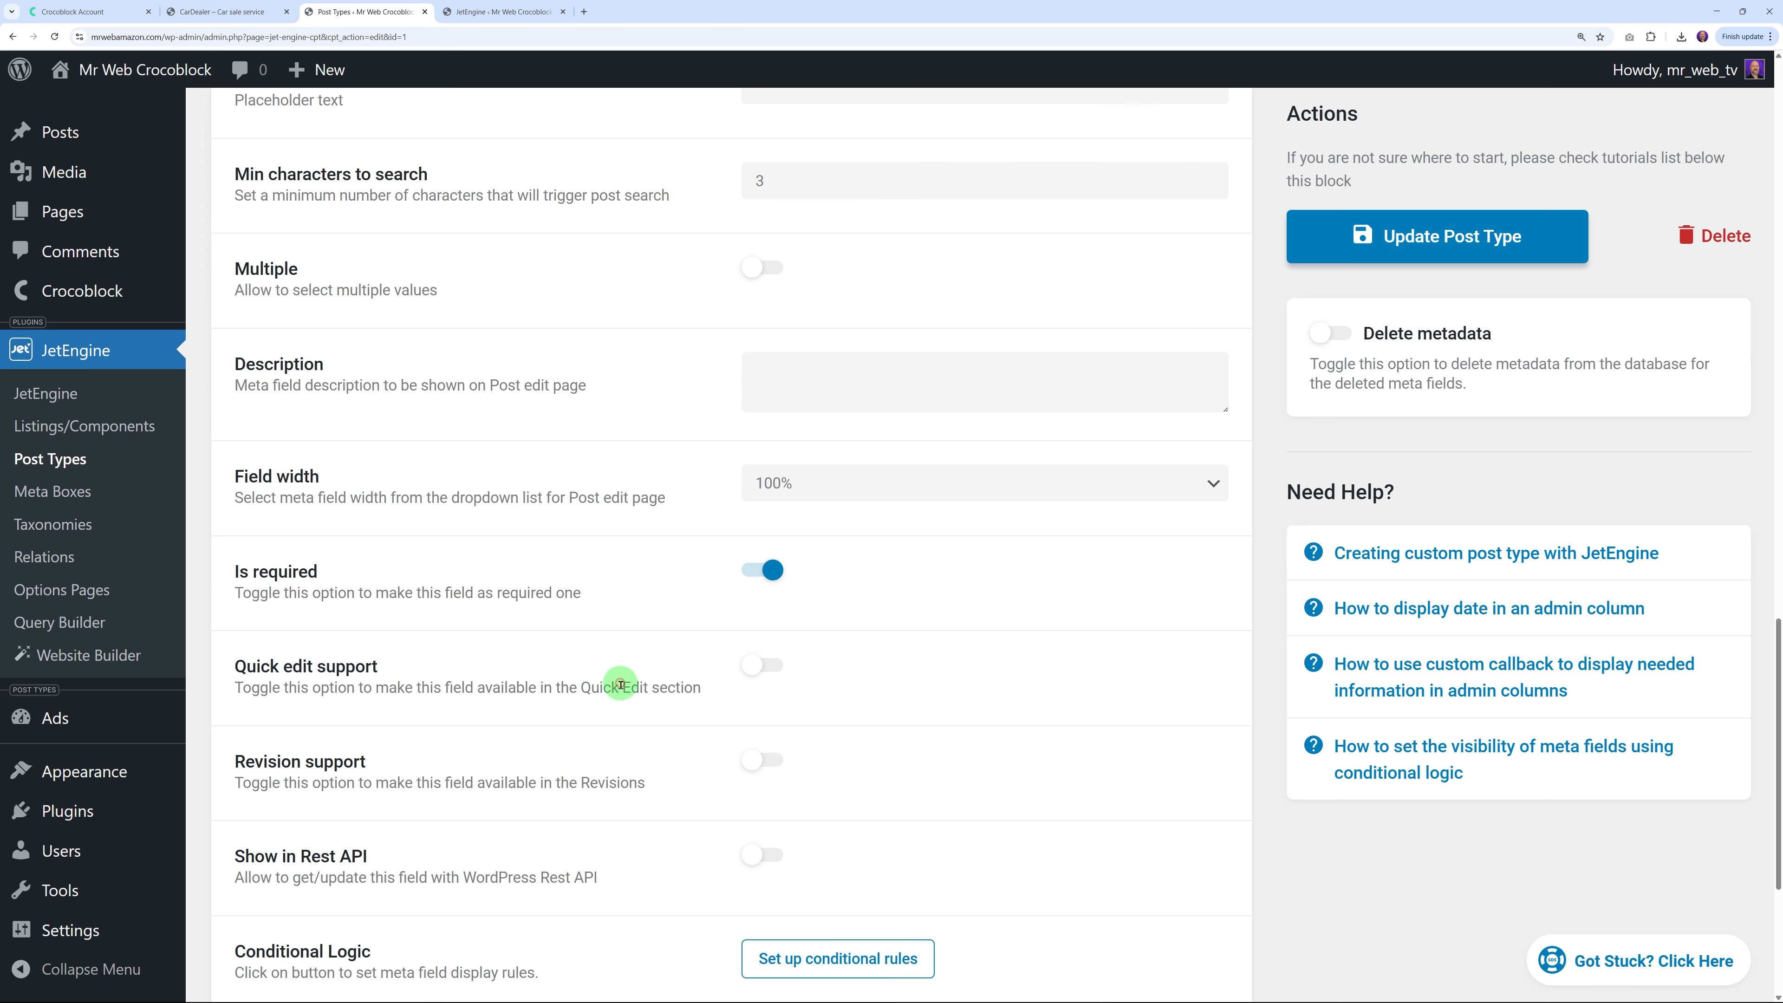
pyautogui.scroll(-4, 620, 683)
pyautogui.scroll(16, 617, 703)
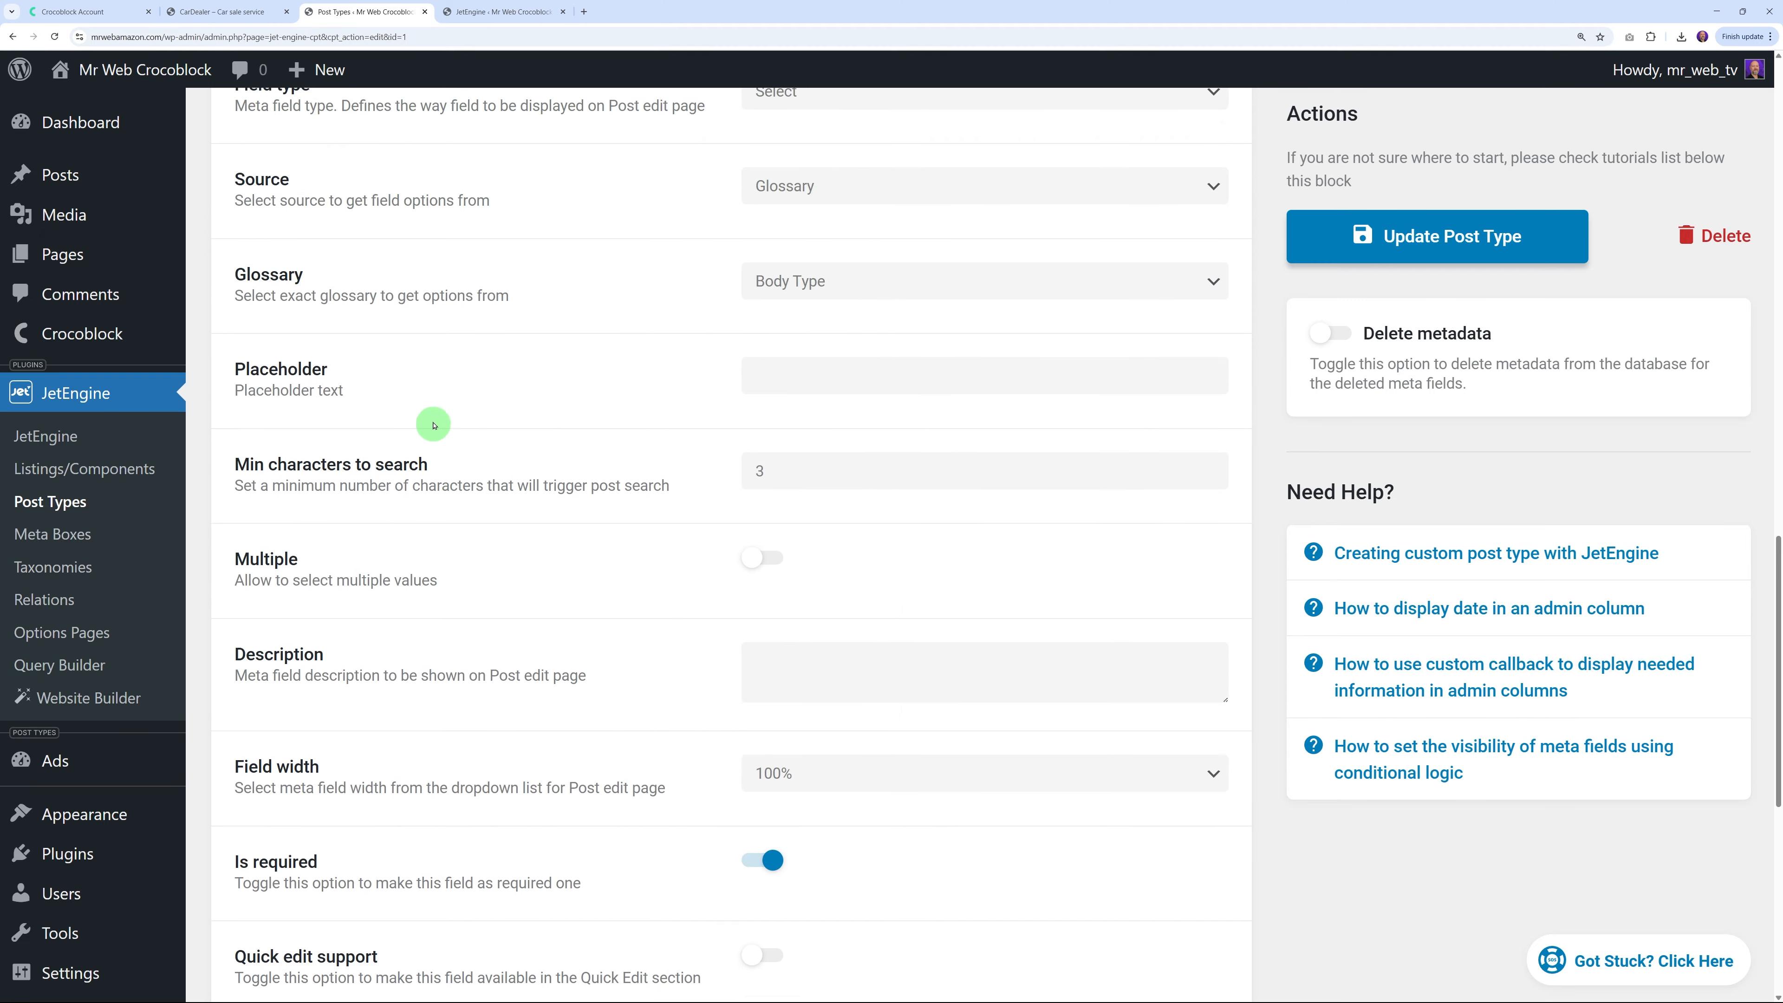
pyautogui.click(271, 266)
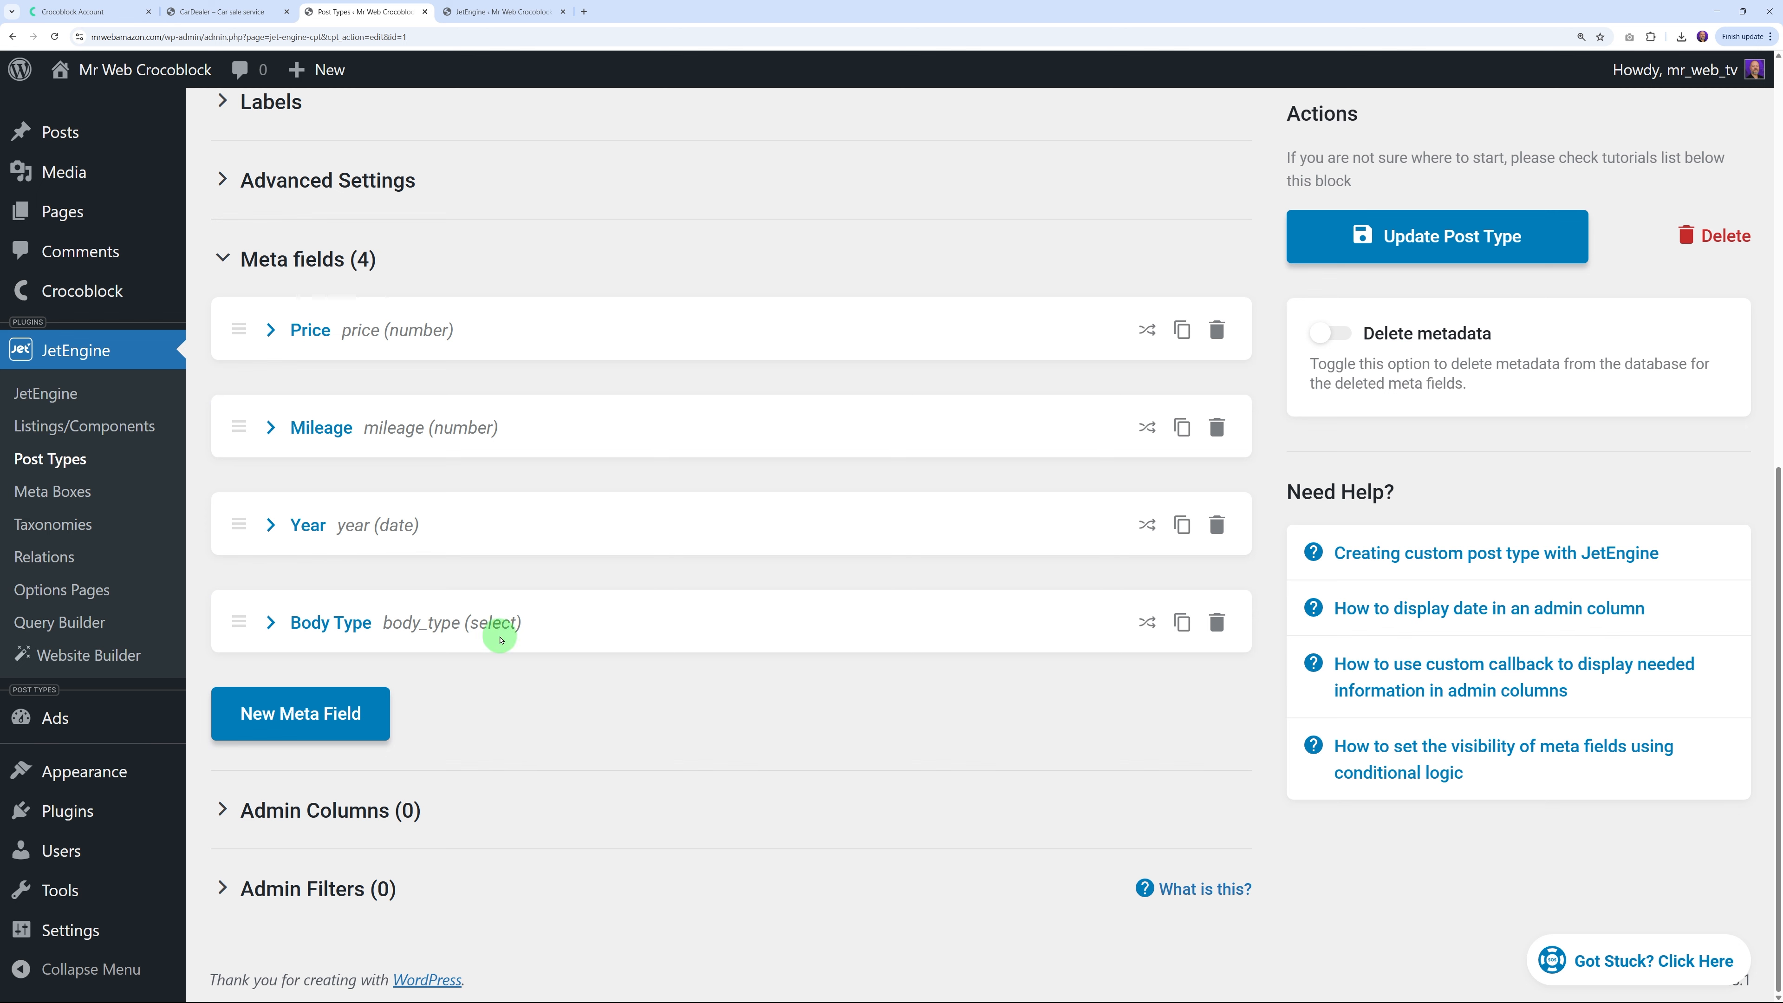
# Switch back to the JetEngine Glossaries page and examine the items of the Engine Type glossary
pyautogui.click(512, 20)
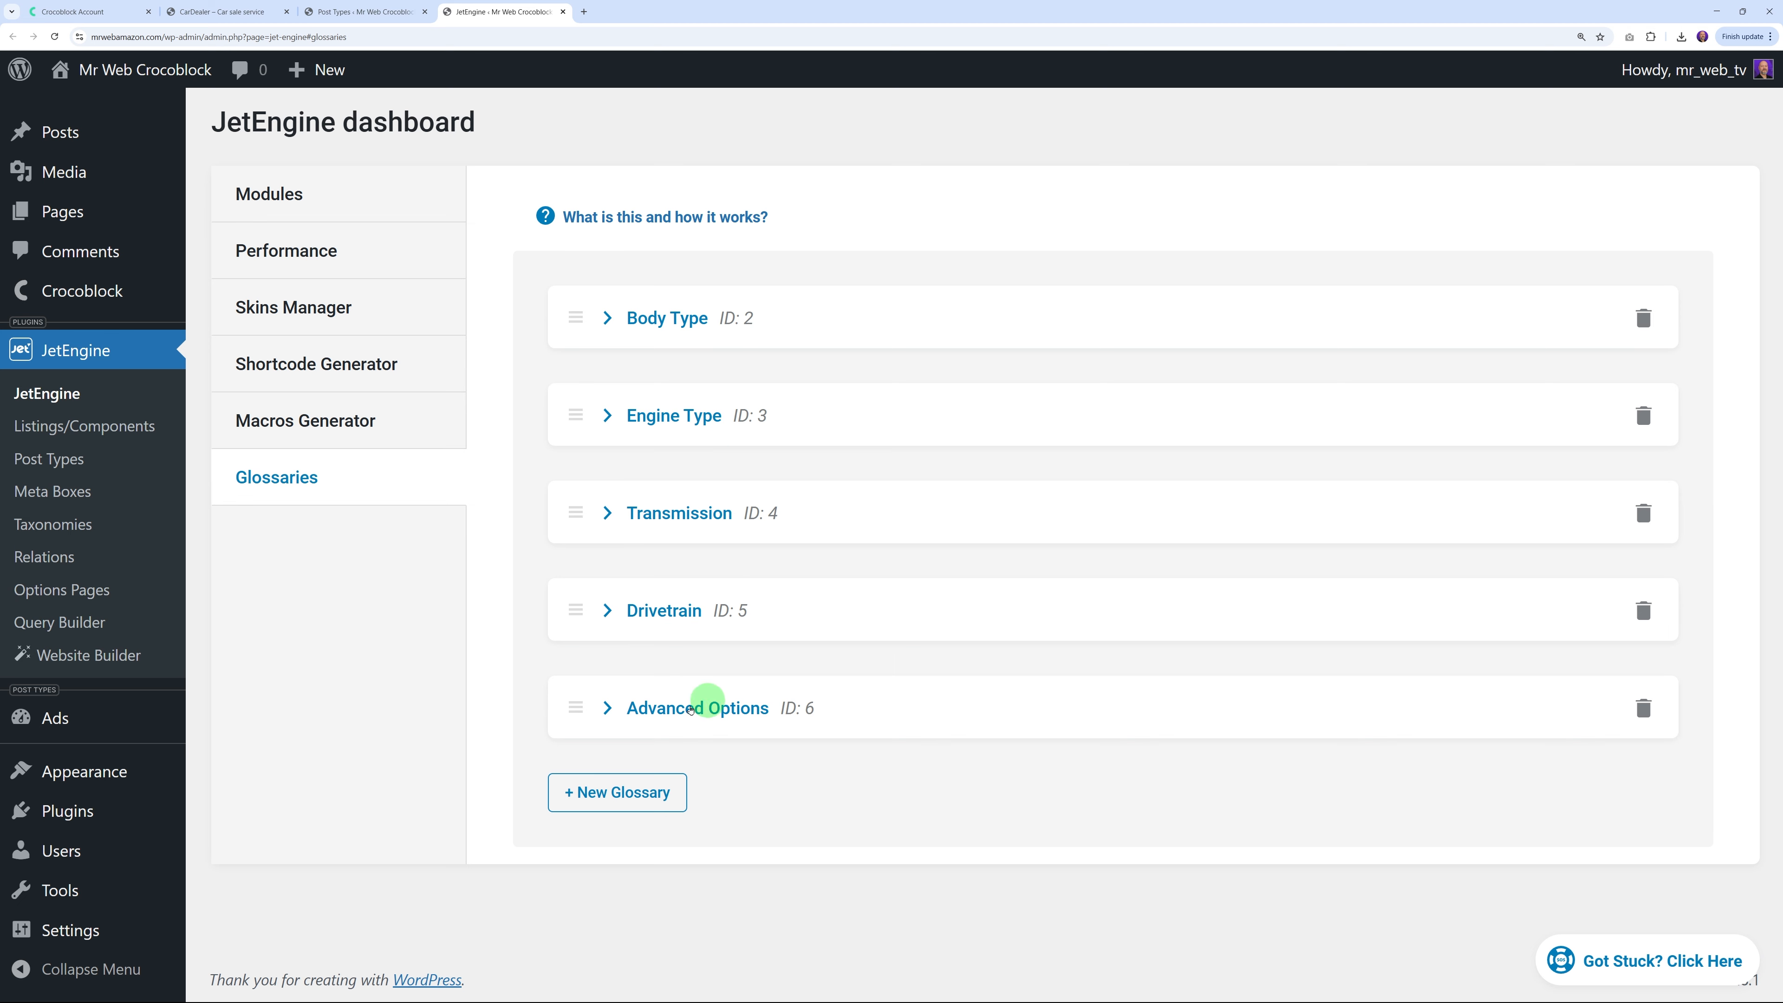
pyautogui.click(609, 415)
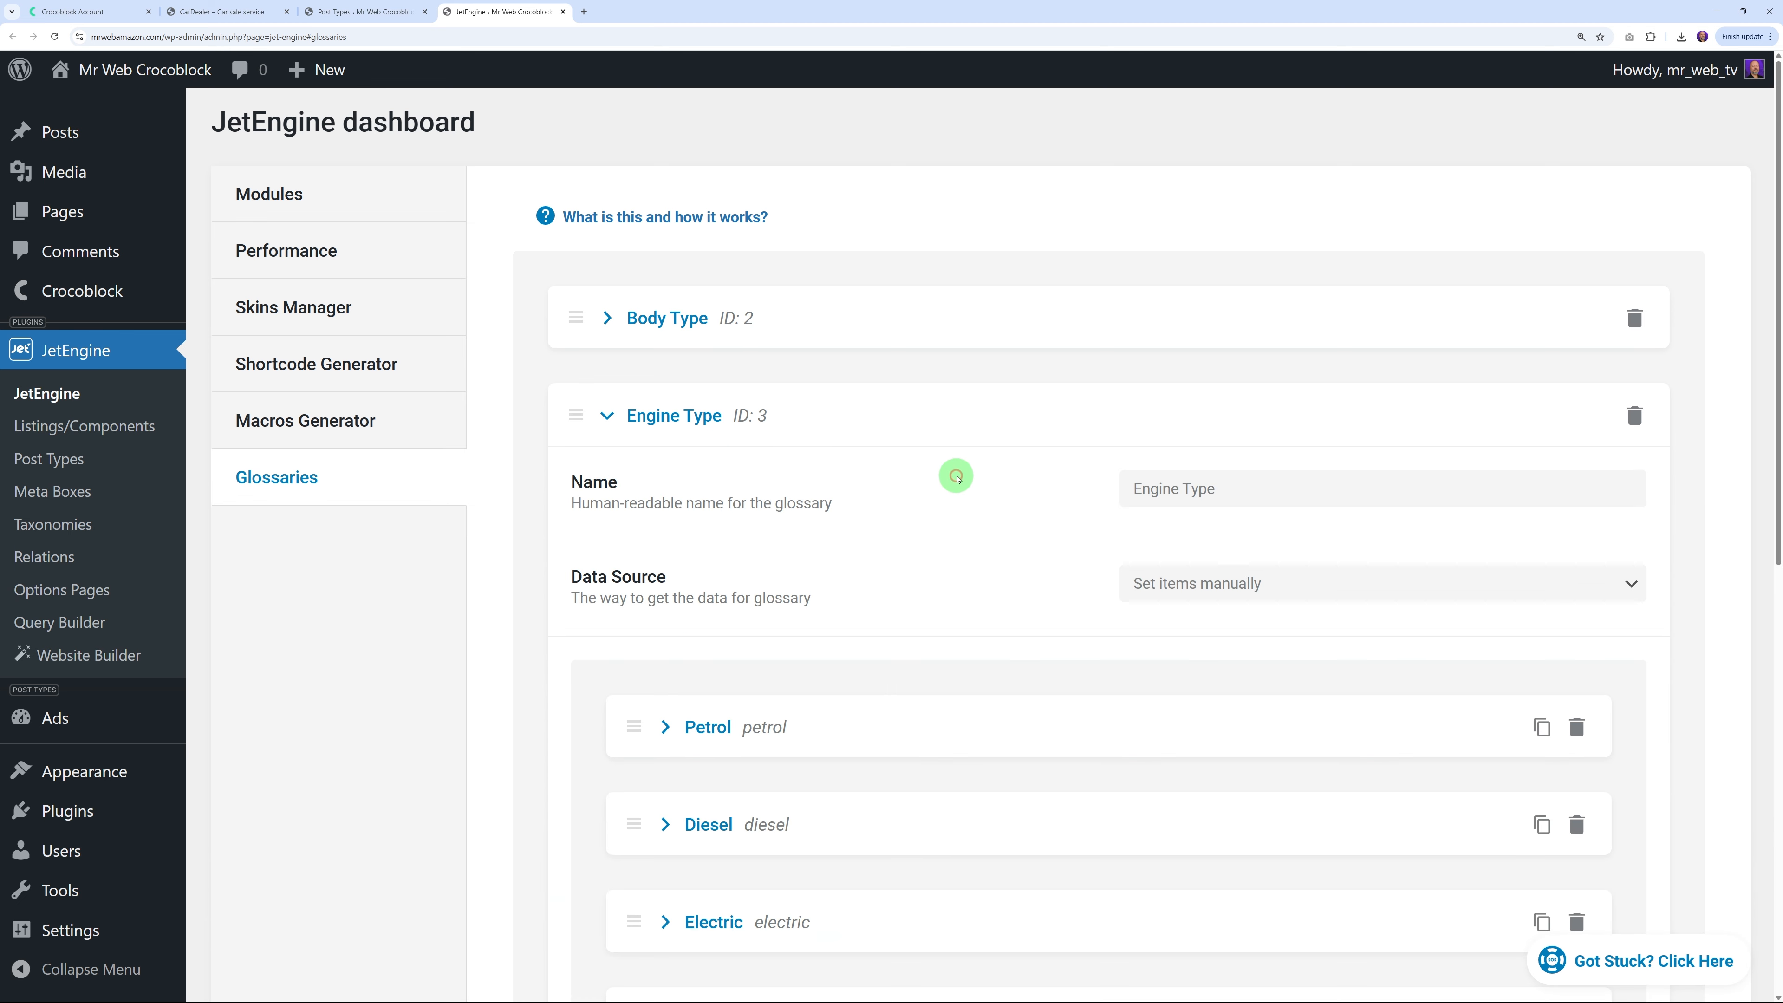
pyautogui.scroll(-3, 956, 474)
pyautogui.scroll(-1, 947, 475)
pyautogui.scroll(3, 944, 478)
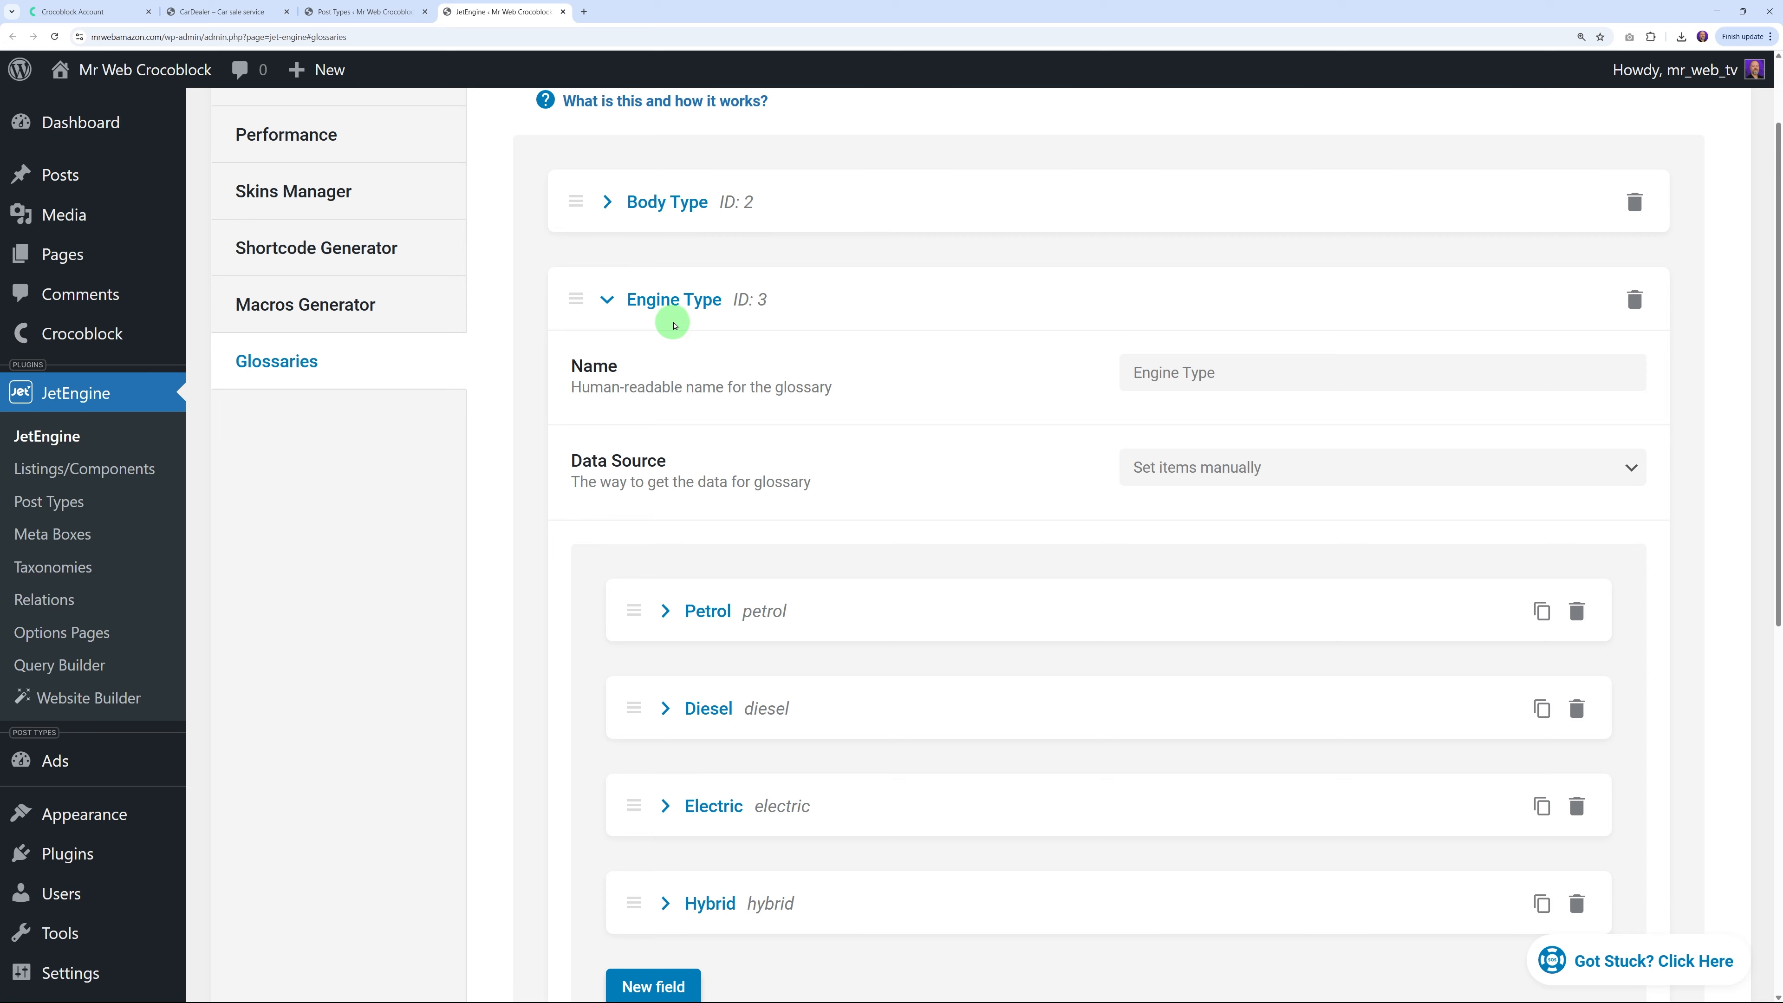
pyautogui.scroll(-2, 919, 353)
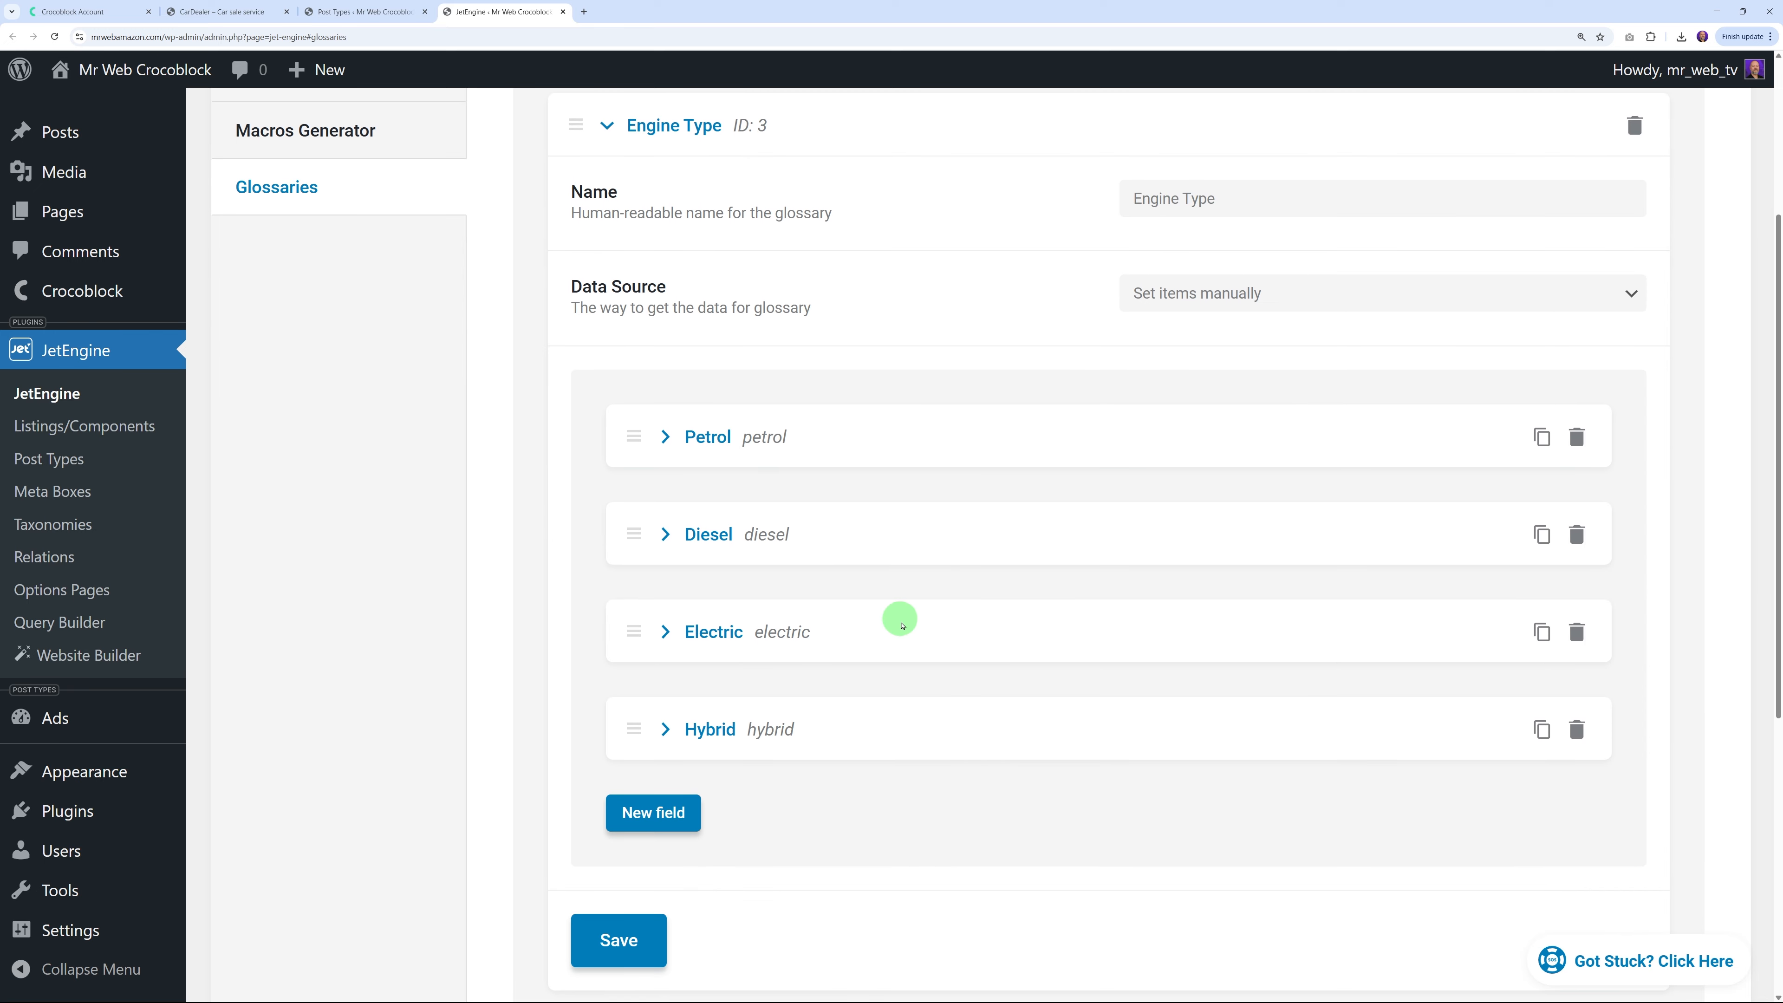
pyautogui.scroll(-3, 751, 727)
# Examine the items of the Transmission, Drivetrain and Advanced Options glossaries
pyautogui.click(609, 828)
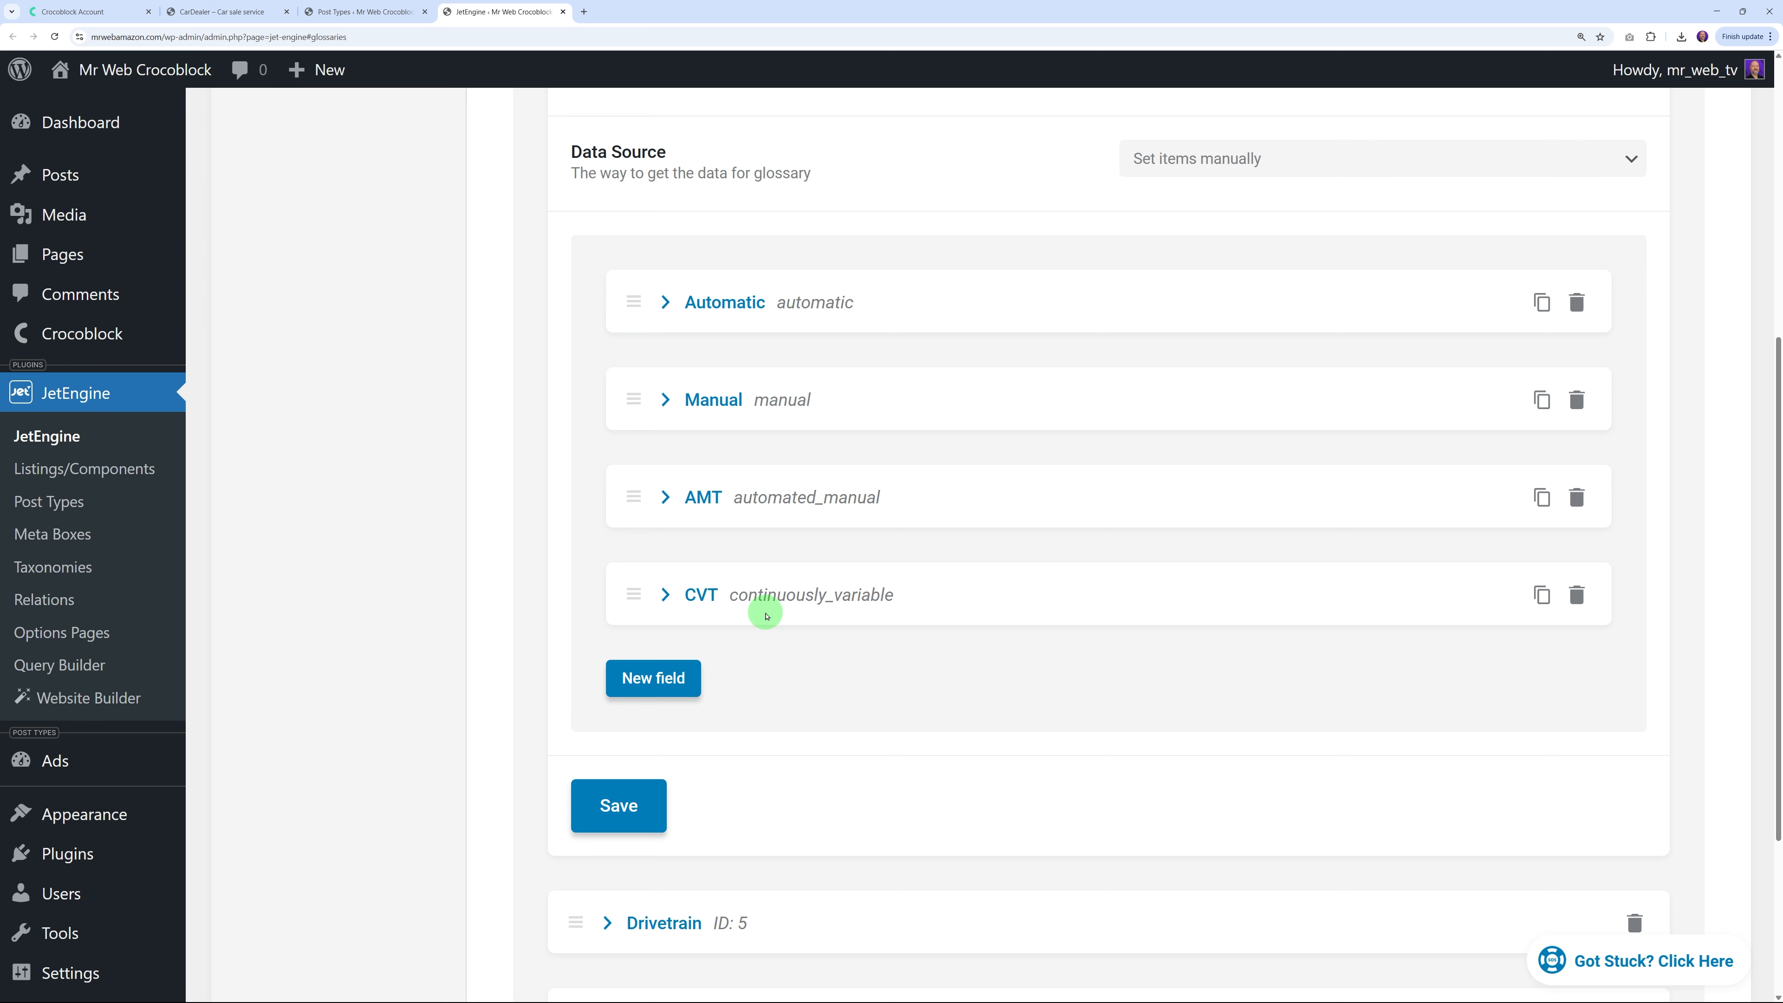
pyautogui.scroll(-3, 904, 618)
pyautogui.click(617, 639)
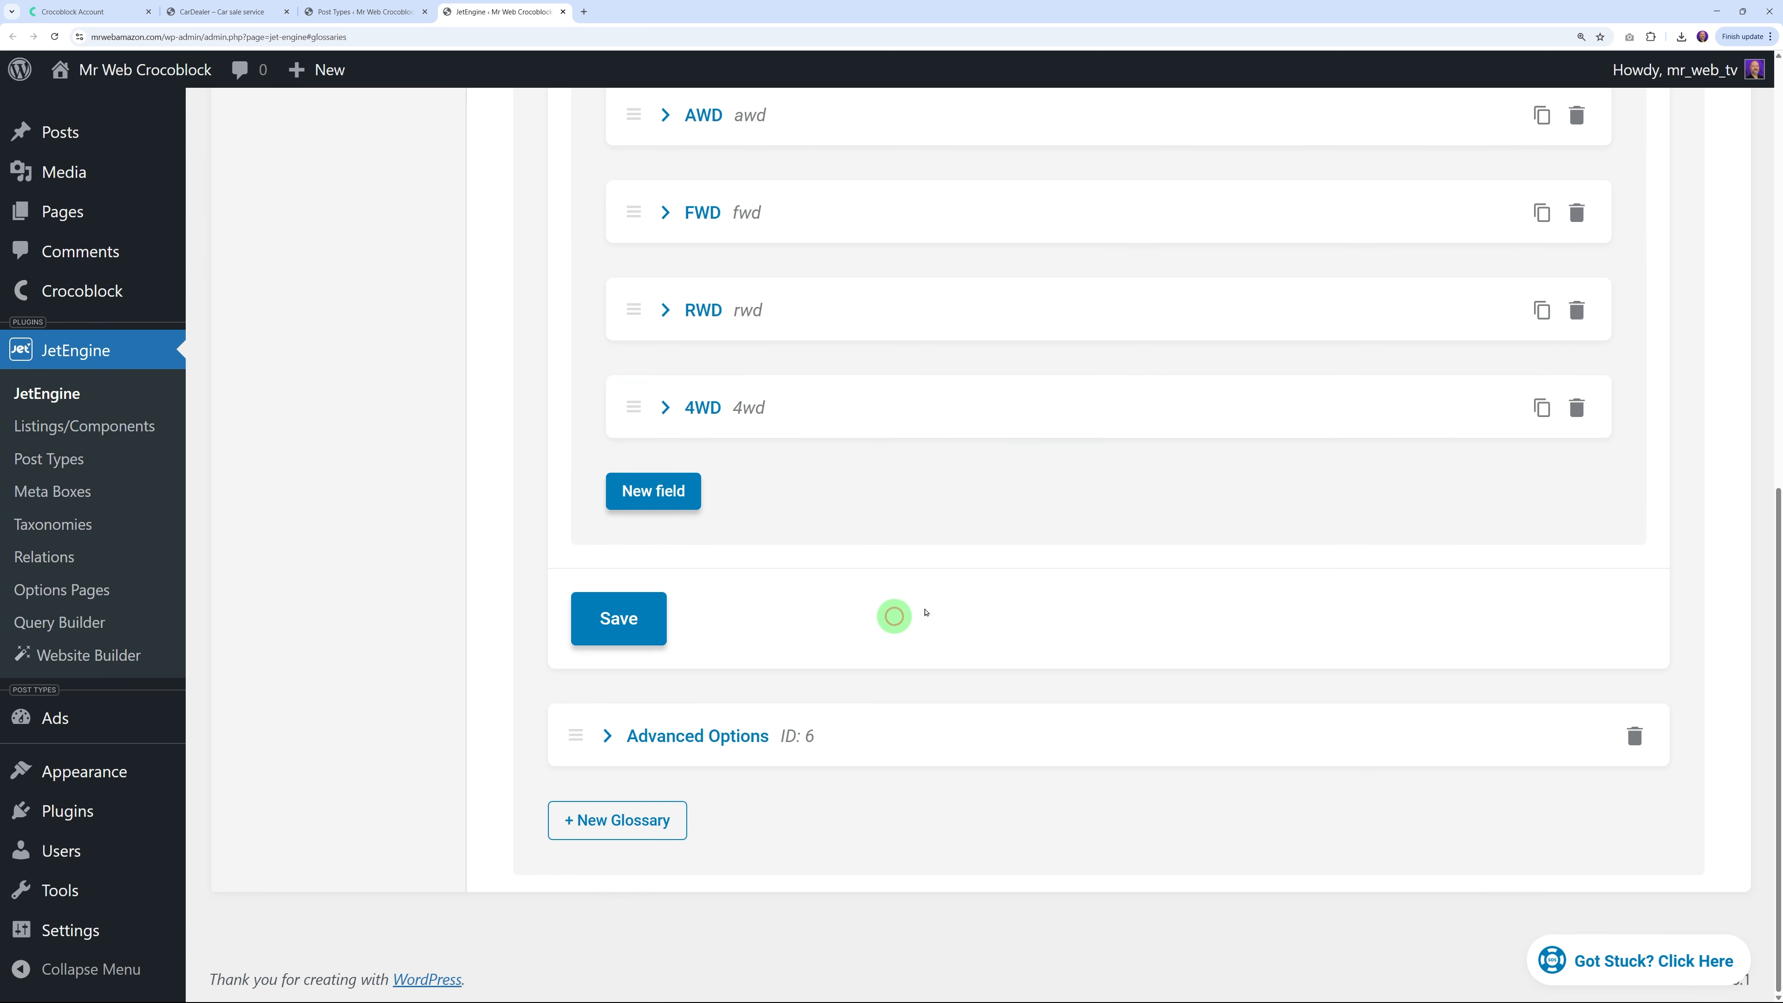
pyautogui.scroll(3, 944, 588)
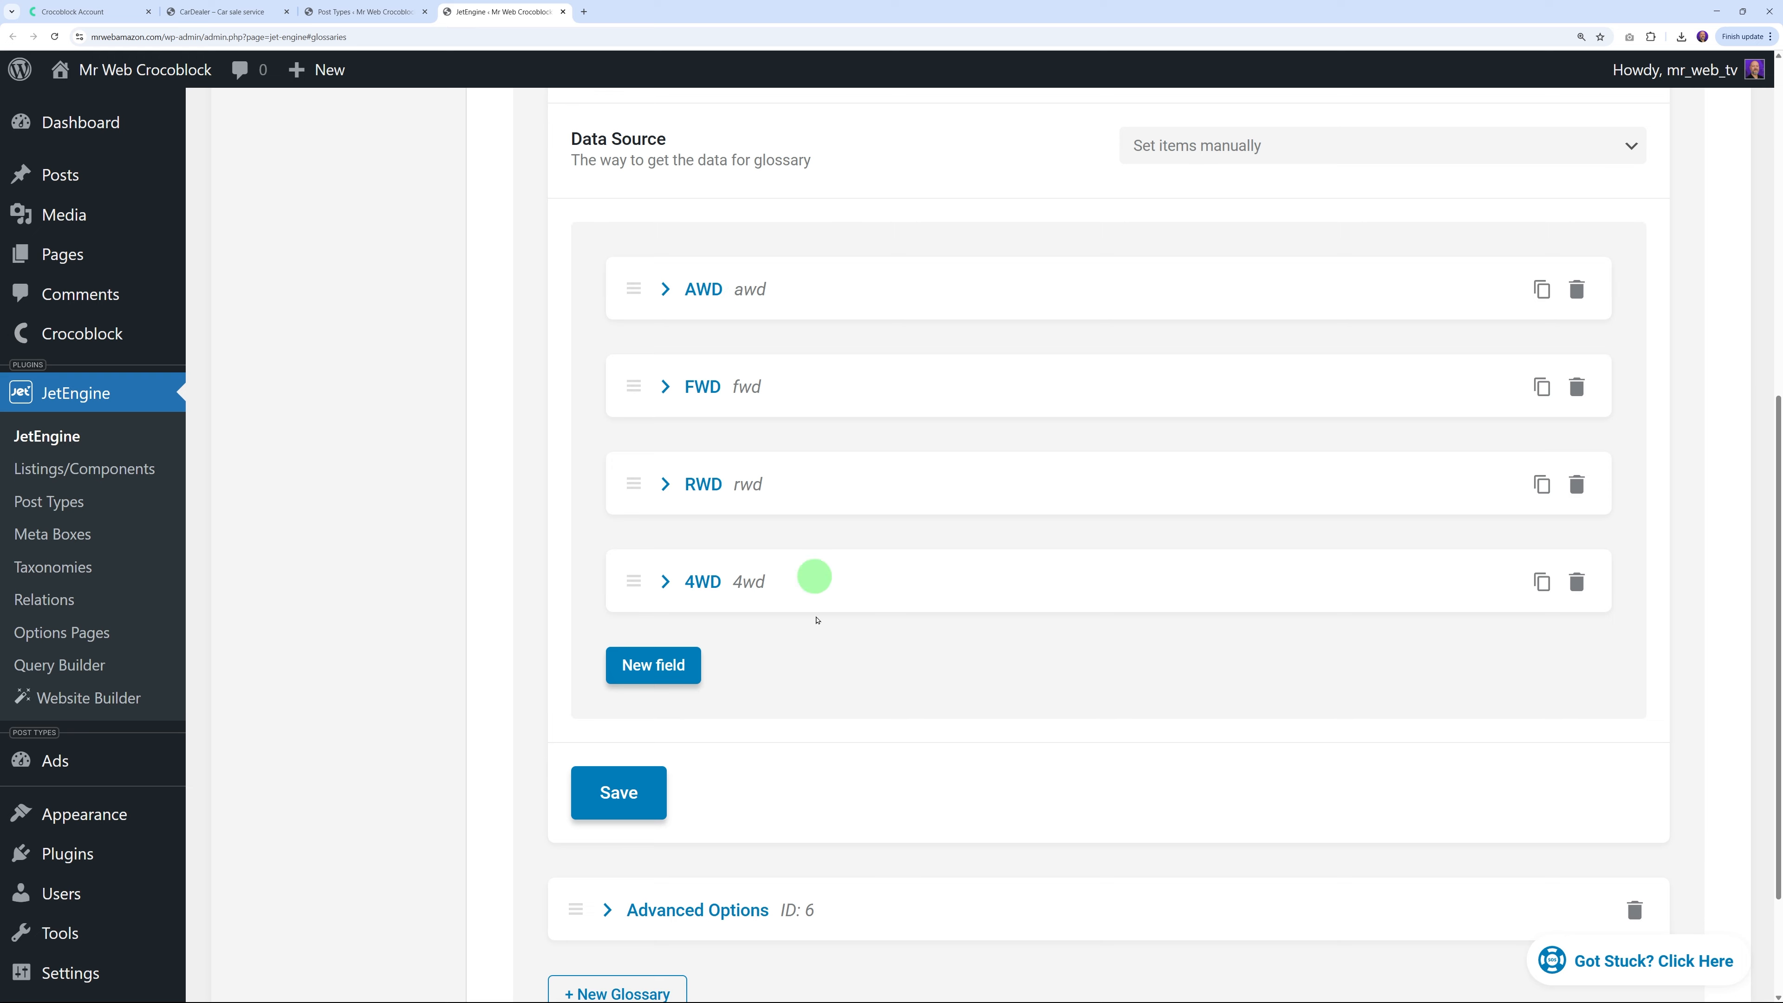
pyautogui.scroll(-3, 817, 620)
pyautogui.click(609, 737)
pyautogui.scroll(3, 869, 703)
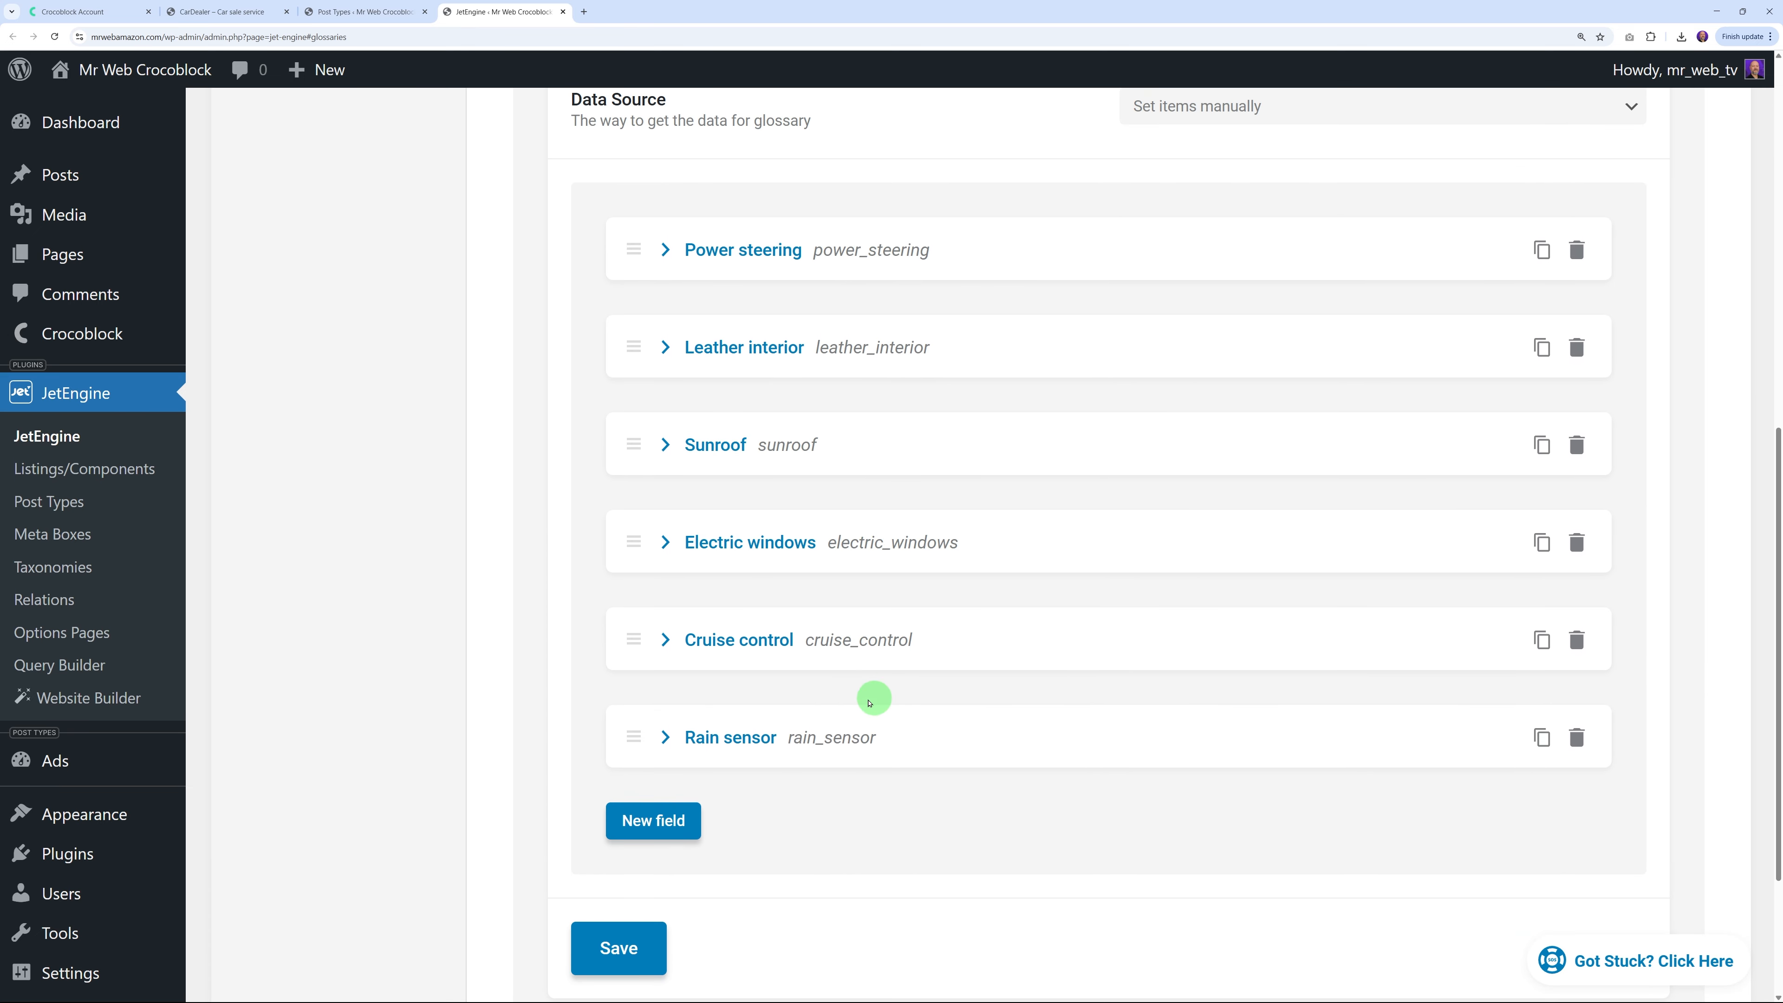
pyautogui.scroll(7, 870, 703)
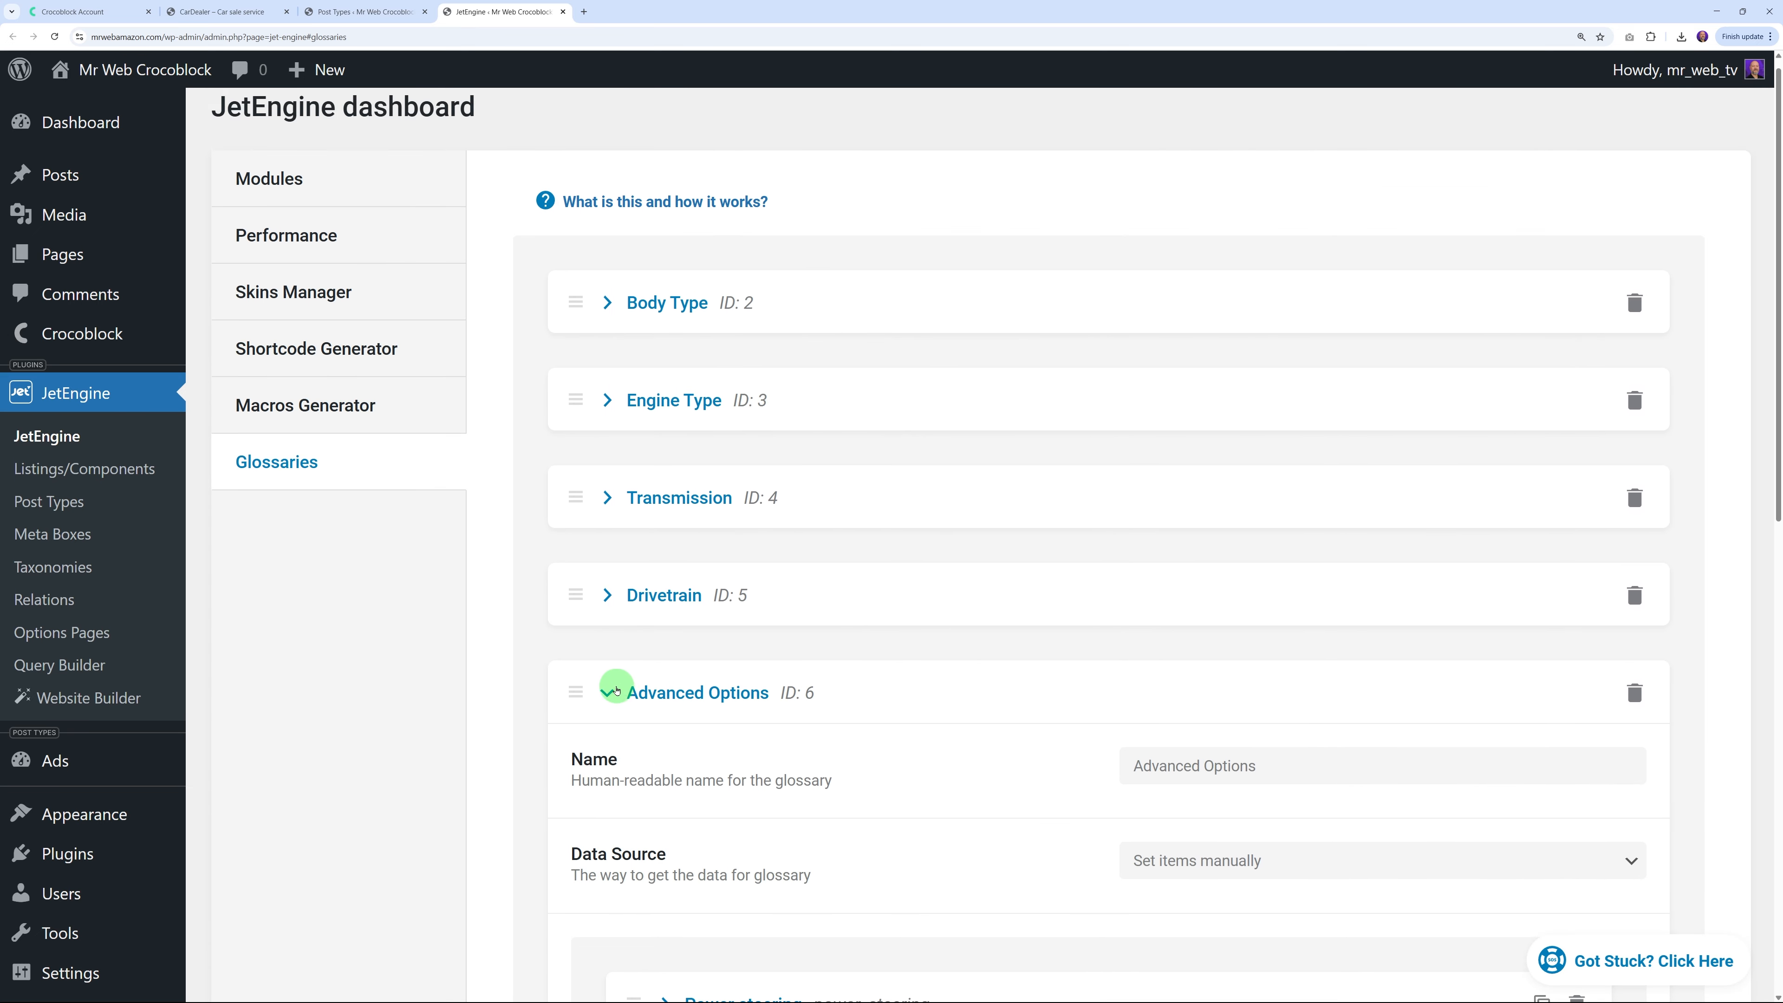
# Examine the Advanced Options meta field's glossary source in the Ads post type editor against the JetEngine Glossaries page
pyautogui.click(616, 691)
pyautogui.click(379, 12)
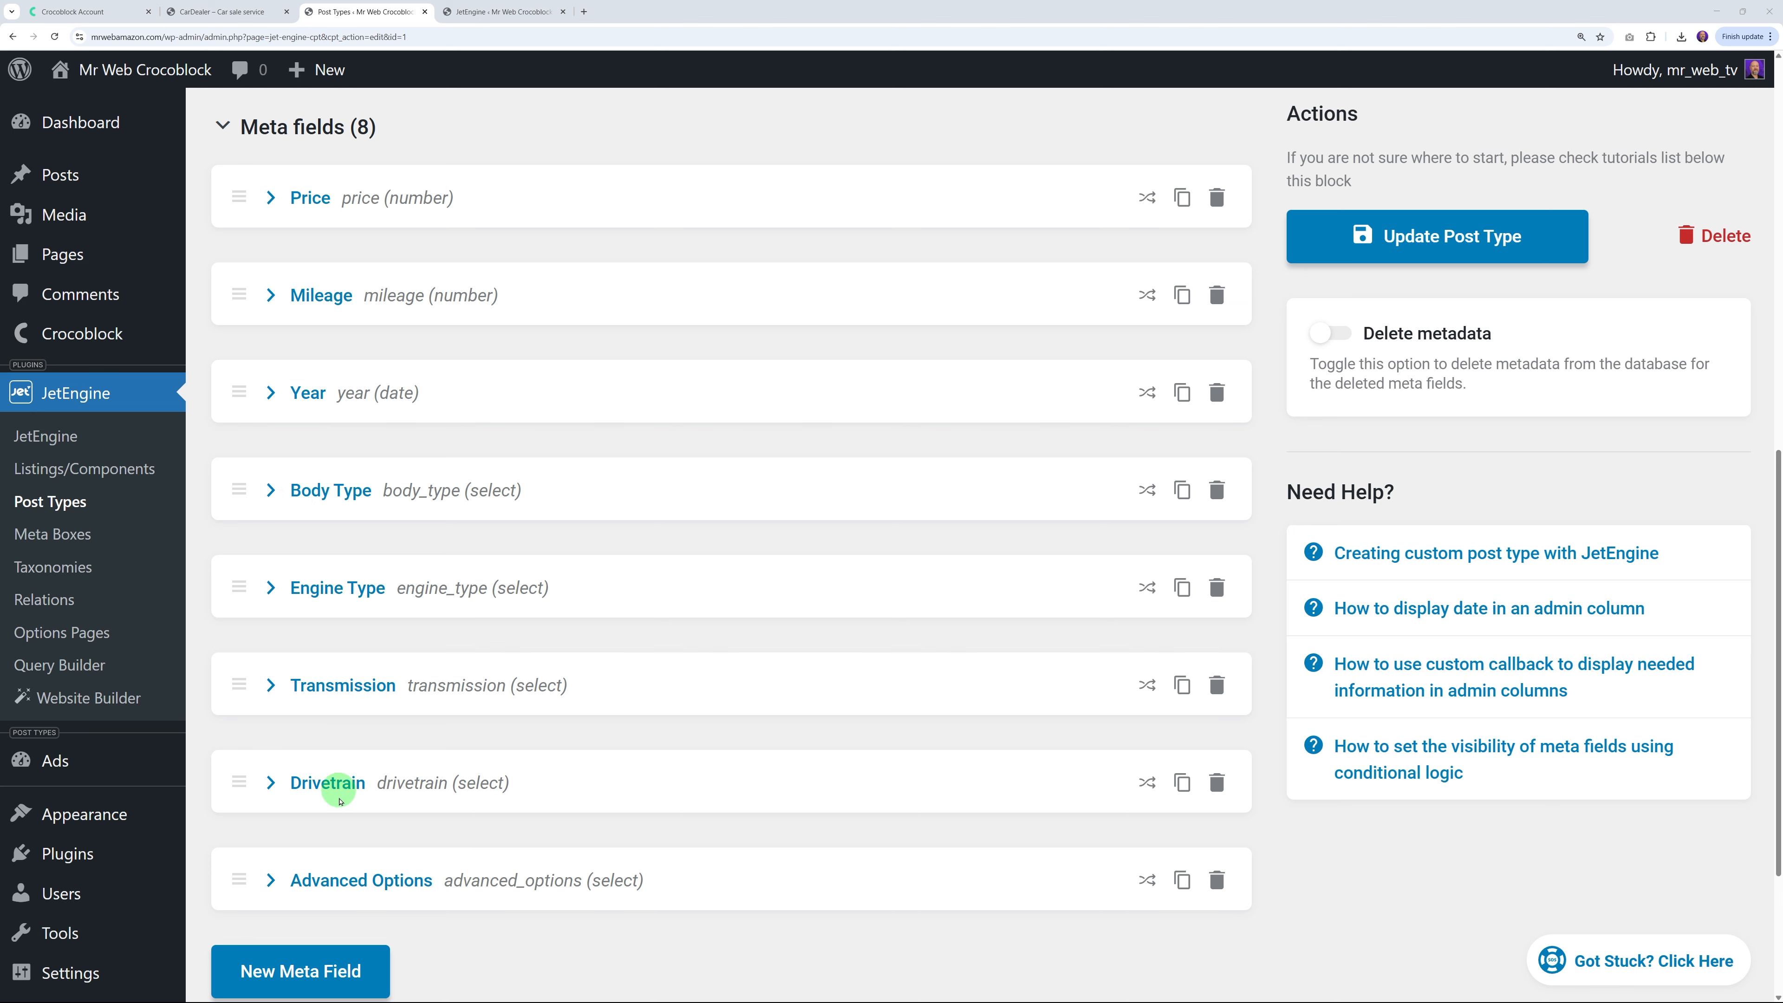
pyautogui.click(267, 880)
pyautogui.scroll(-10, 796, 697)
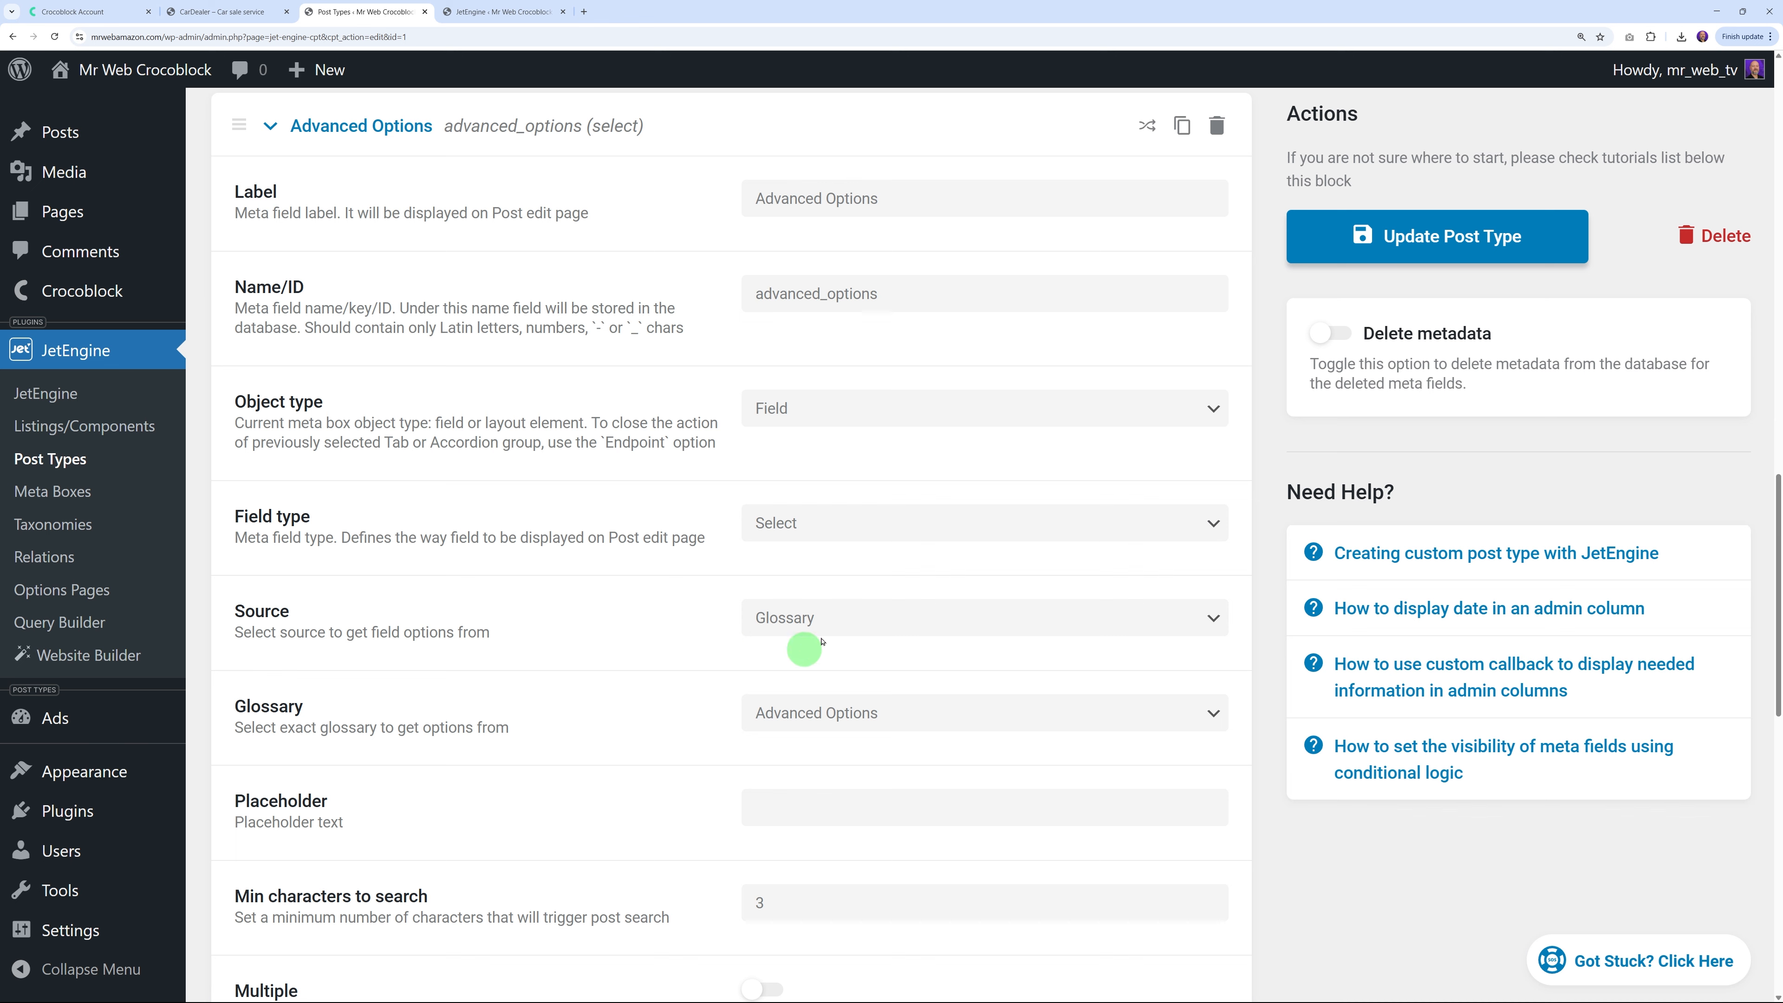
pyautogui.click(502, 12)
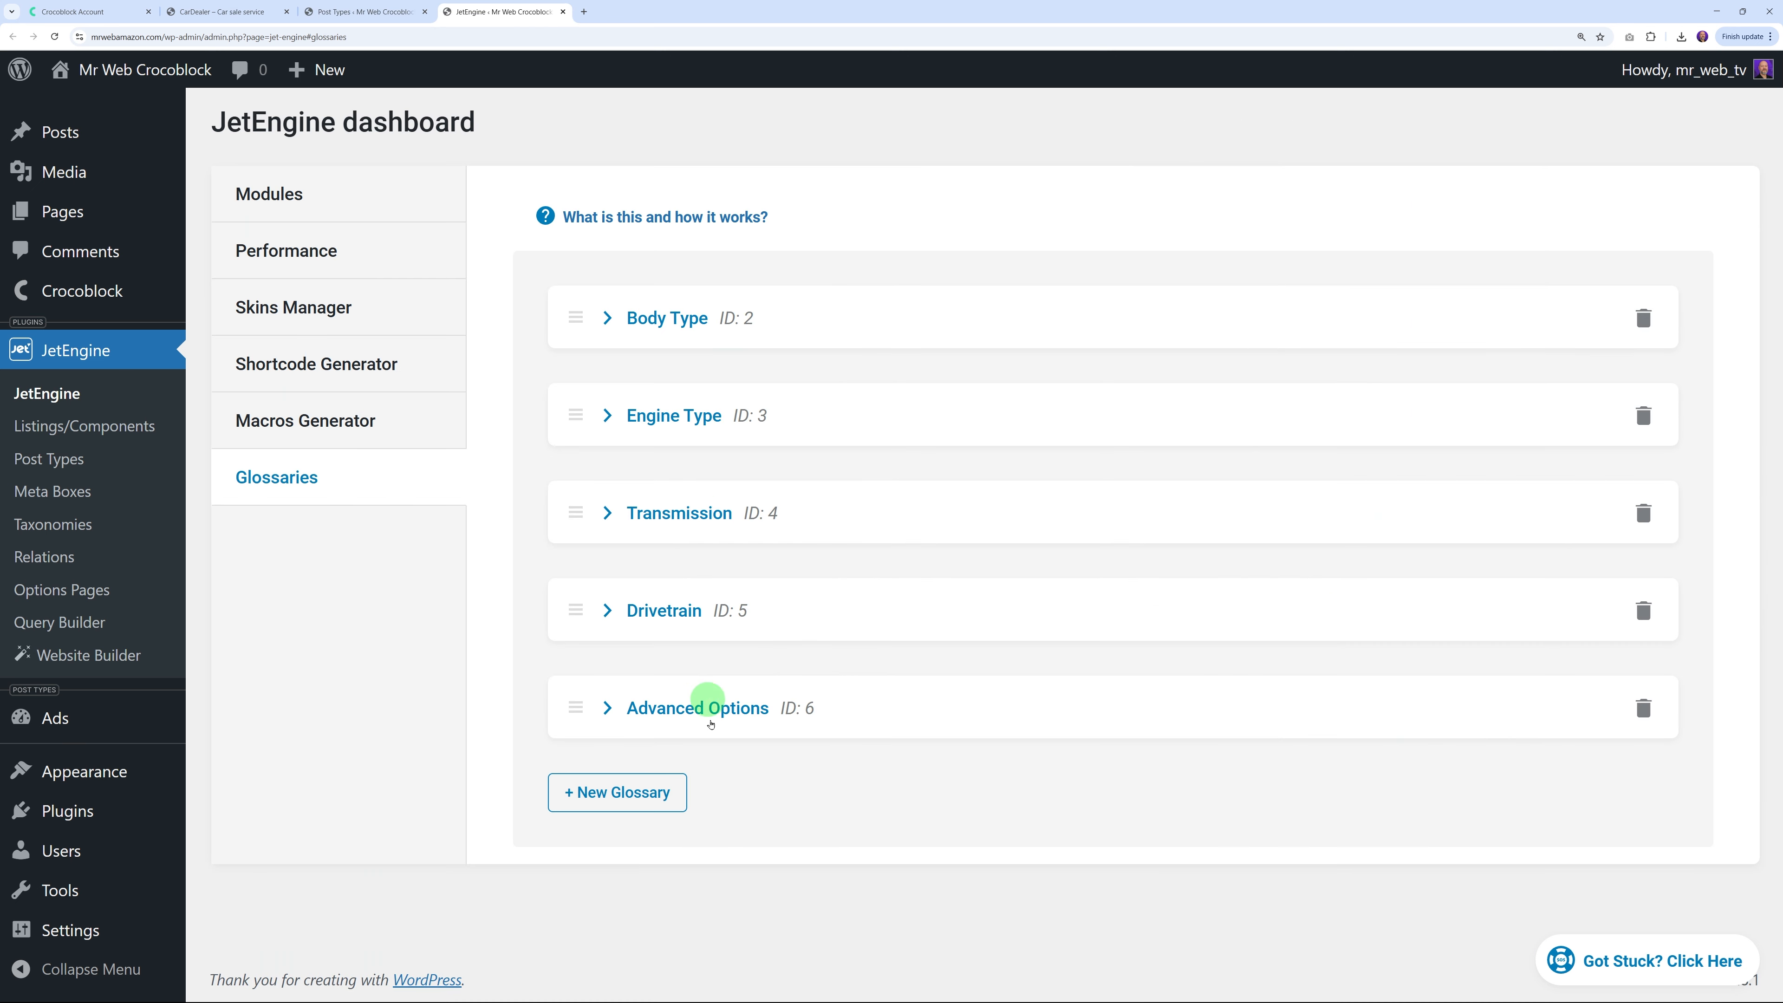
pyautogui.click(377, 13)
pyautogui.scroll(5, 561, 644)
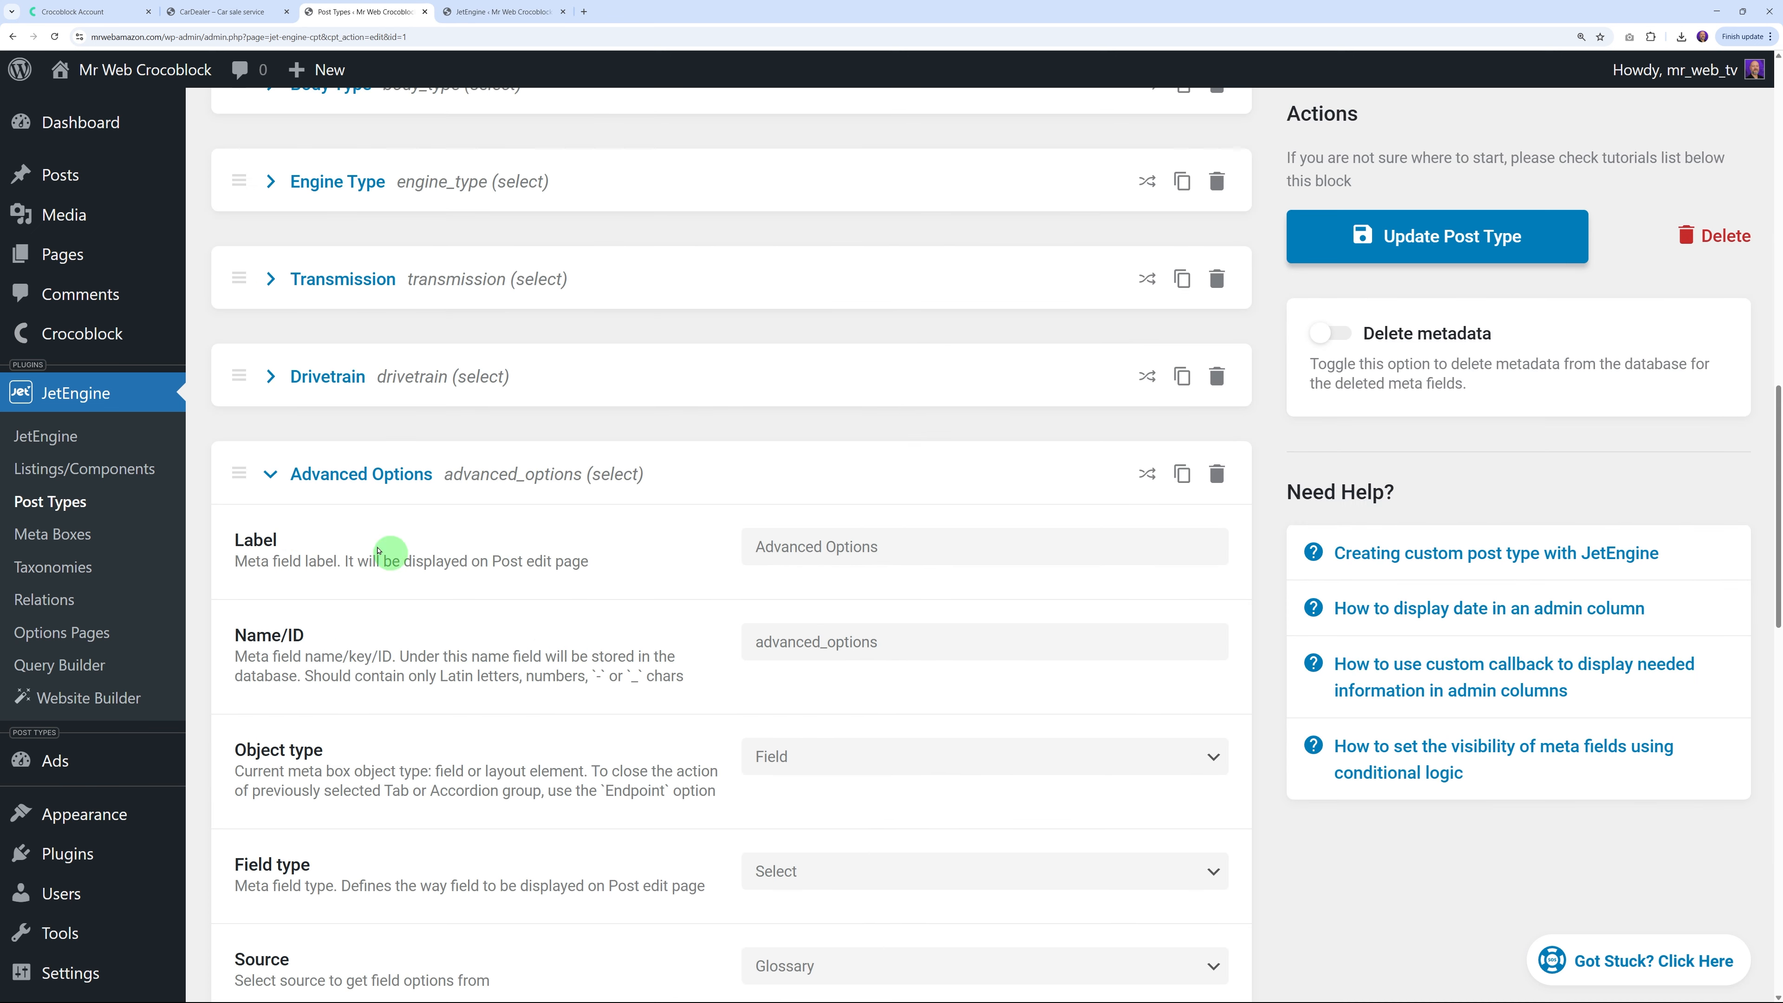
pyautogui.click(273, 471)
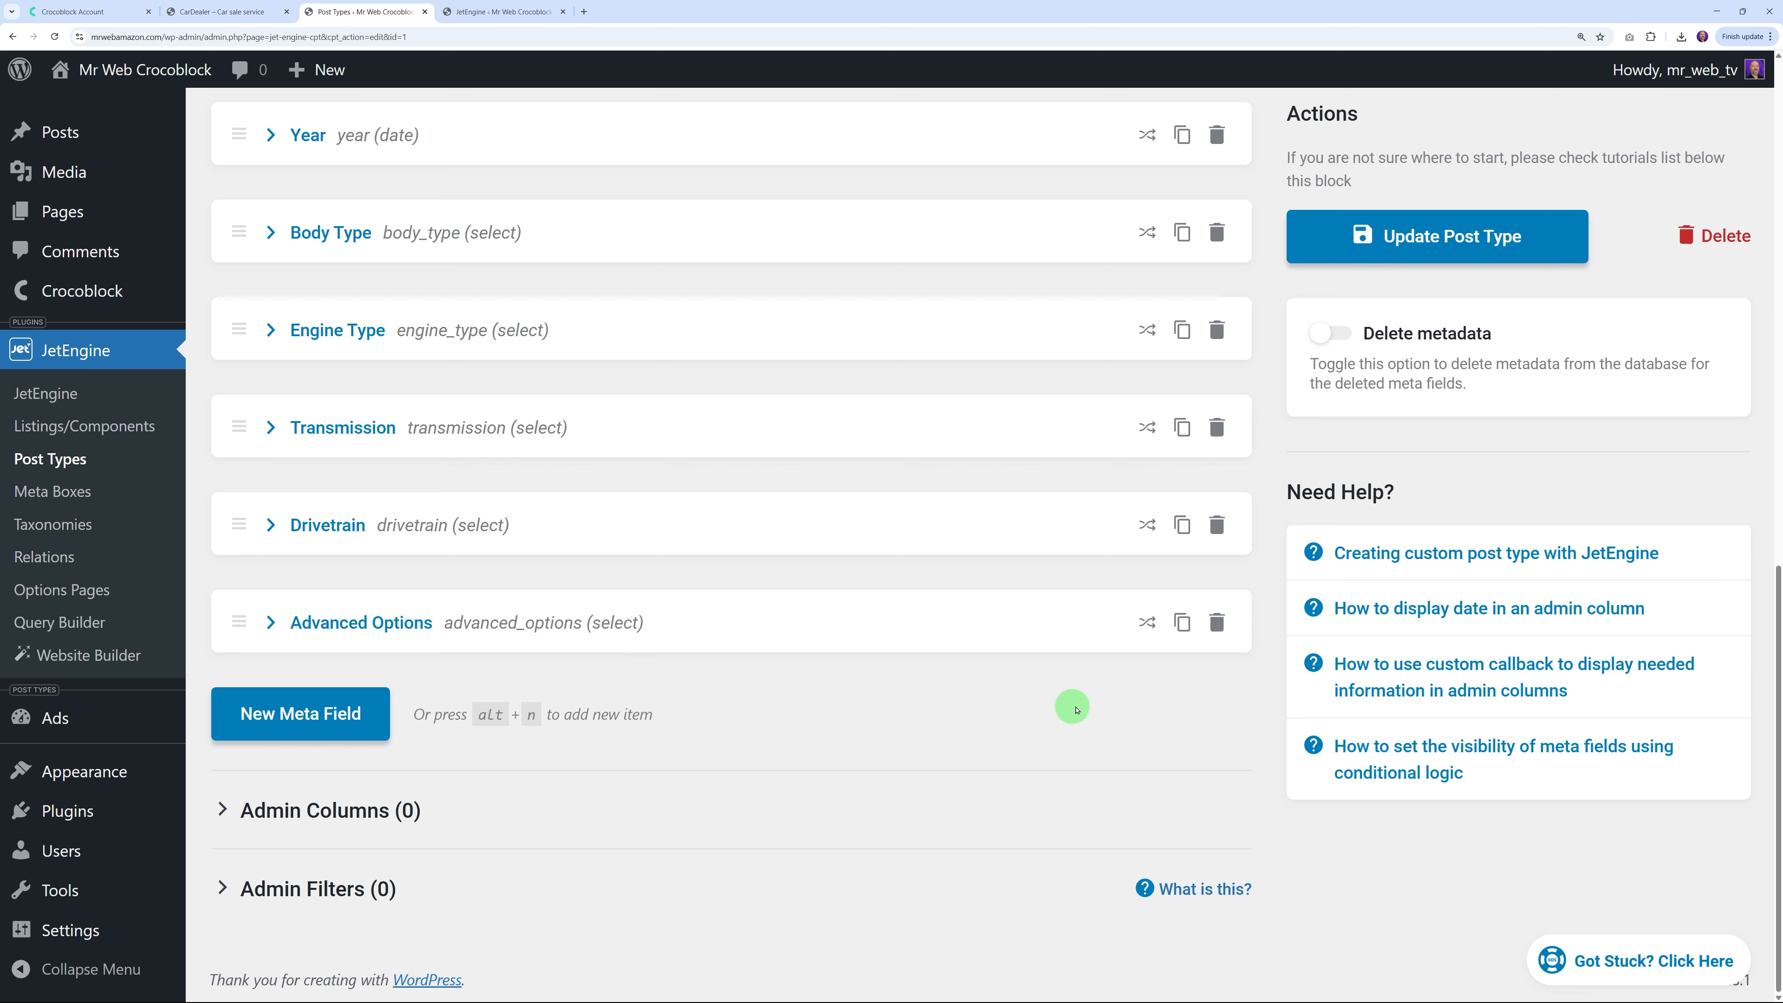
# Switch to the CarDealer demo site and examine the VIP Ads section on its home page
pyautogui.click(222, 12)
pyautogui.scroll(-15, 421, 618)
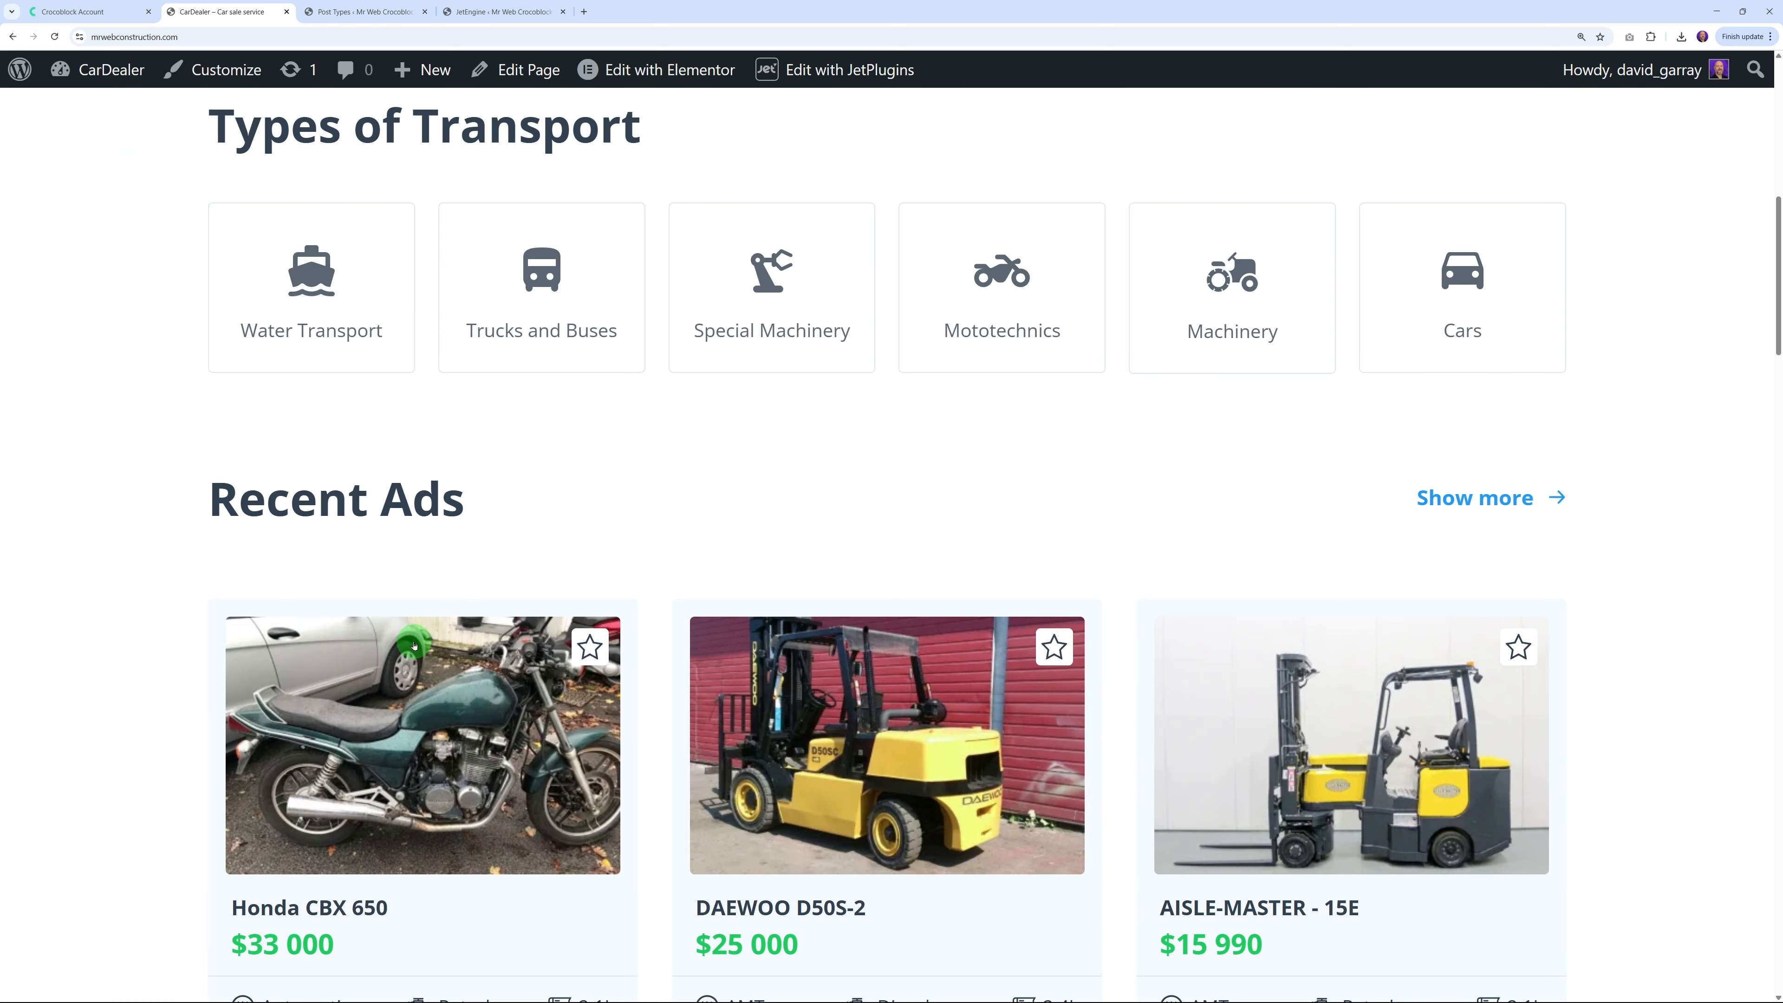
pyautogui.scroll(12, 412, 644)
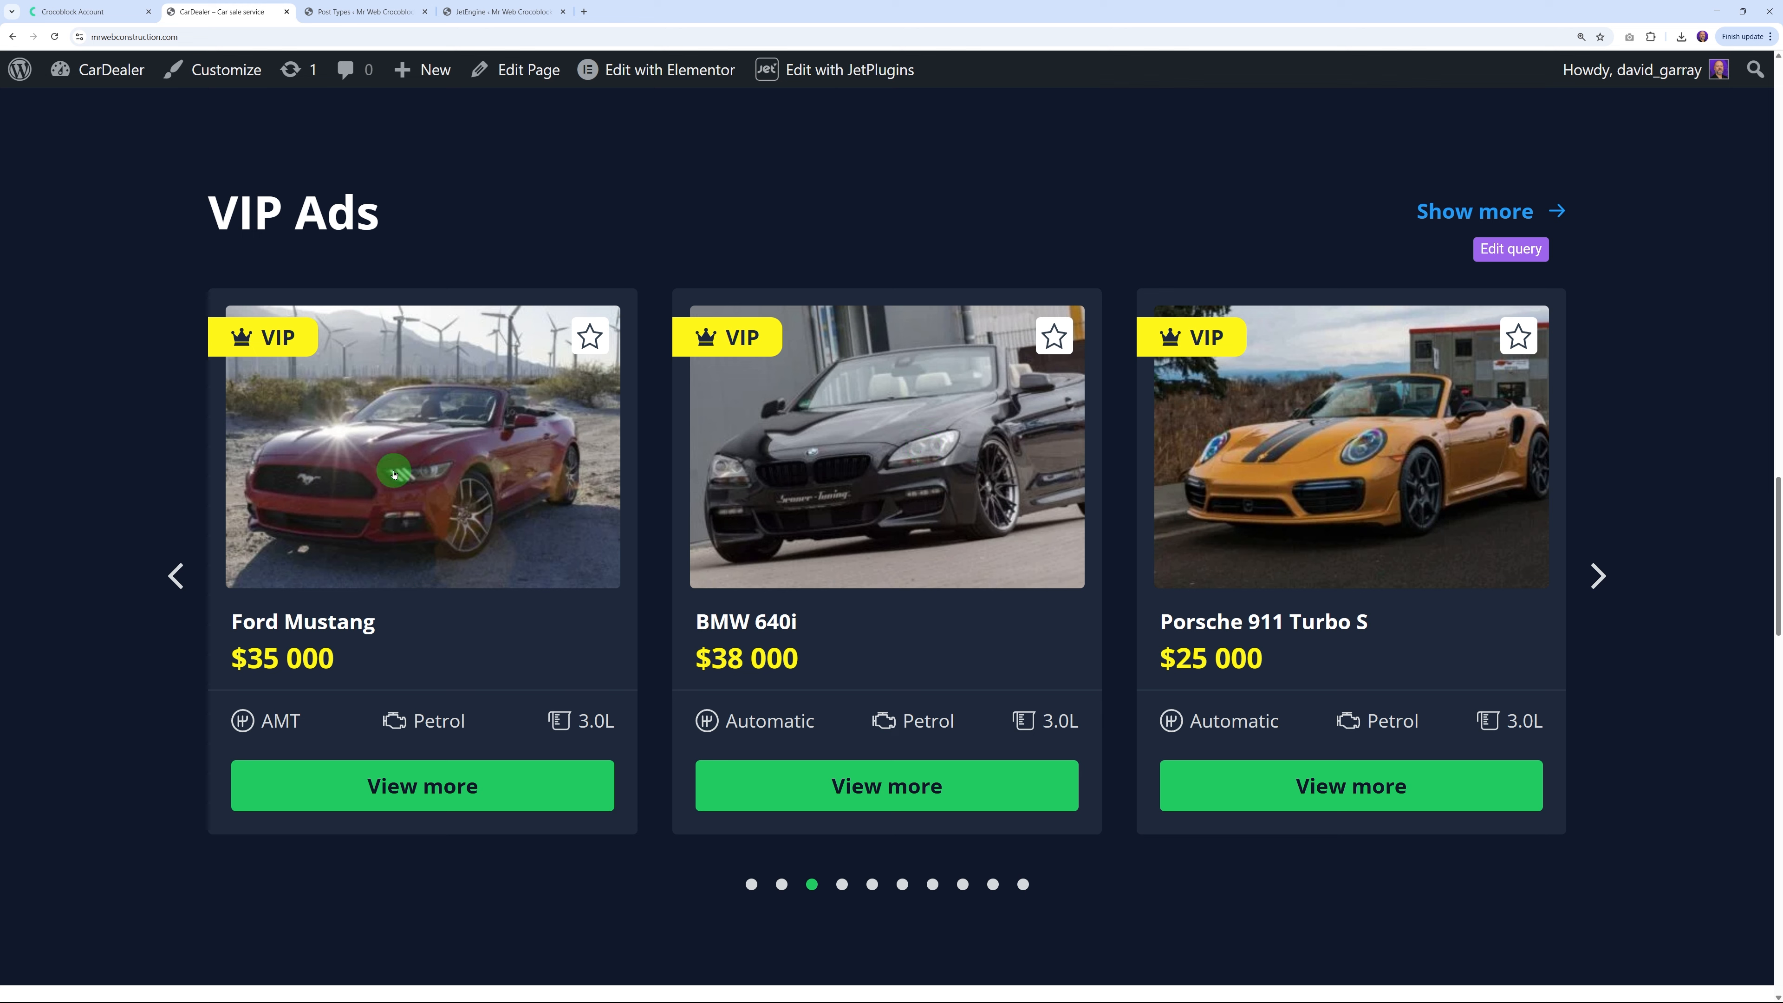
# Back in the Ads post type editor, add a new meta field labelled "Is VIP" with the name is-vip
pyautogui.click(376, 11)
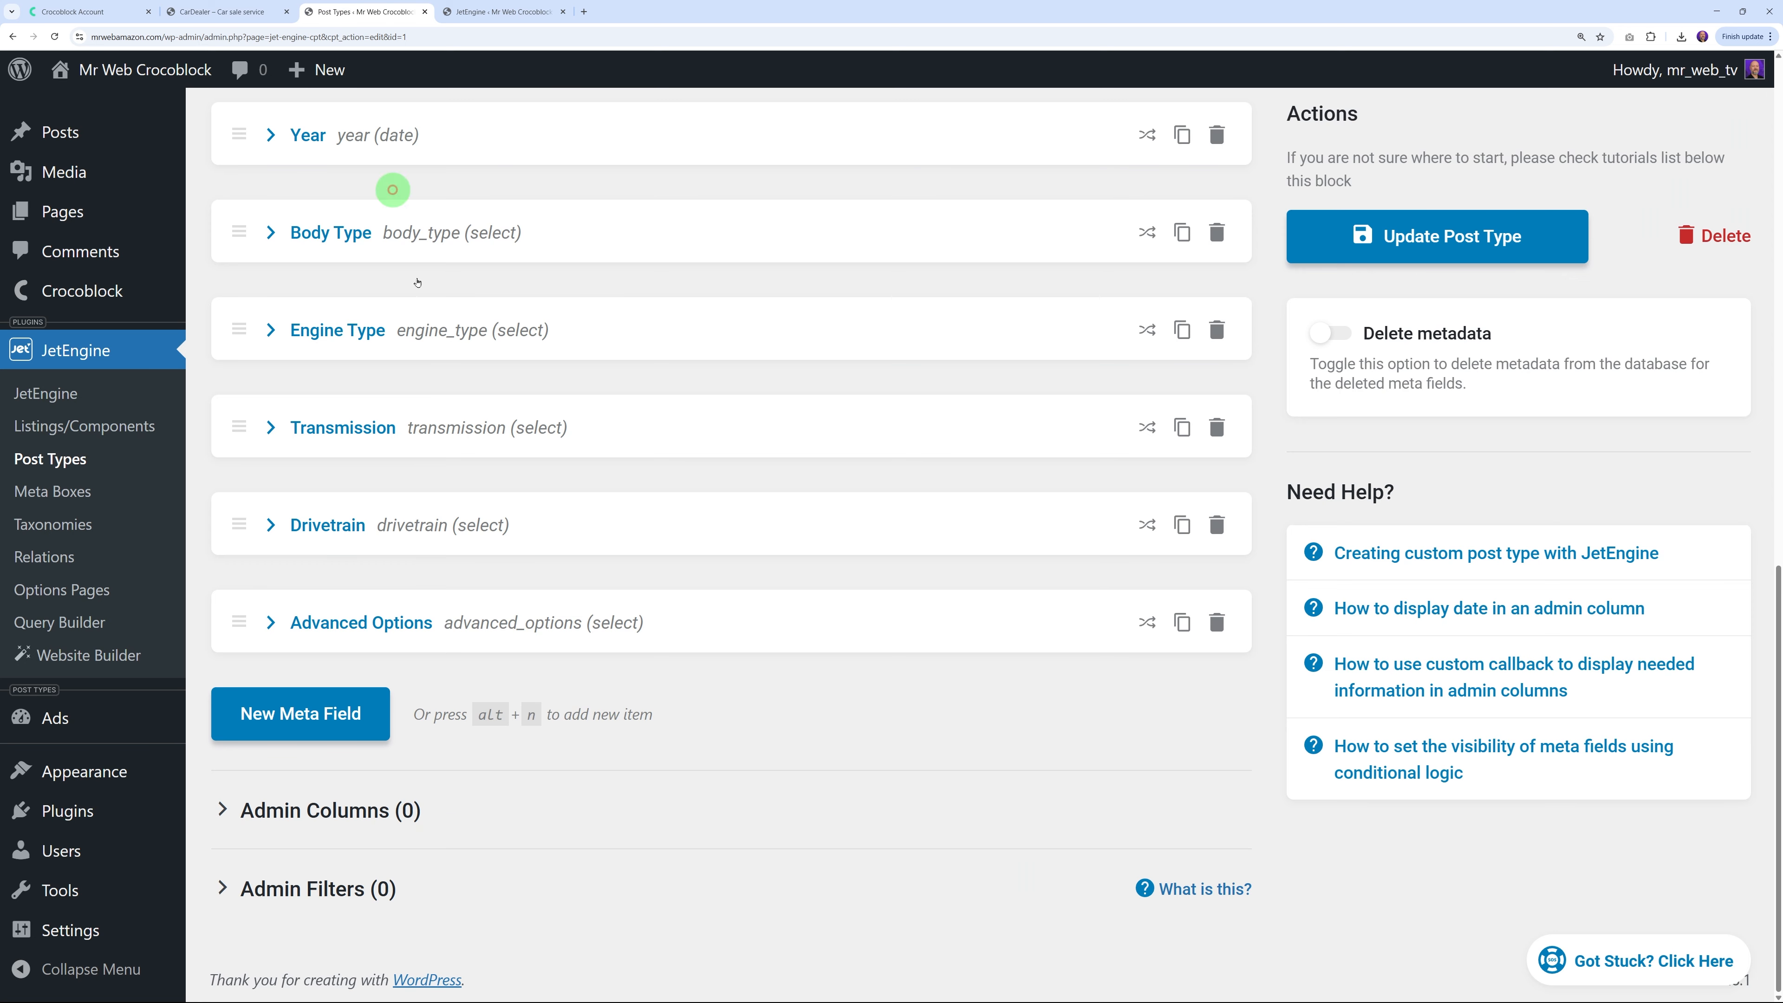
pyautogui.click(261, 716)
pyautogui.click(900, 795)
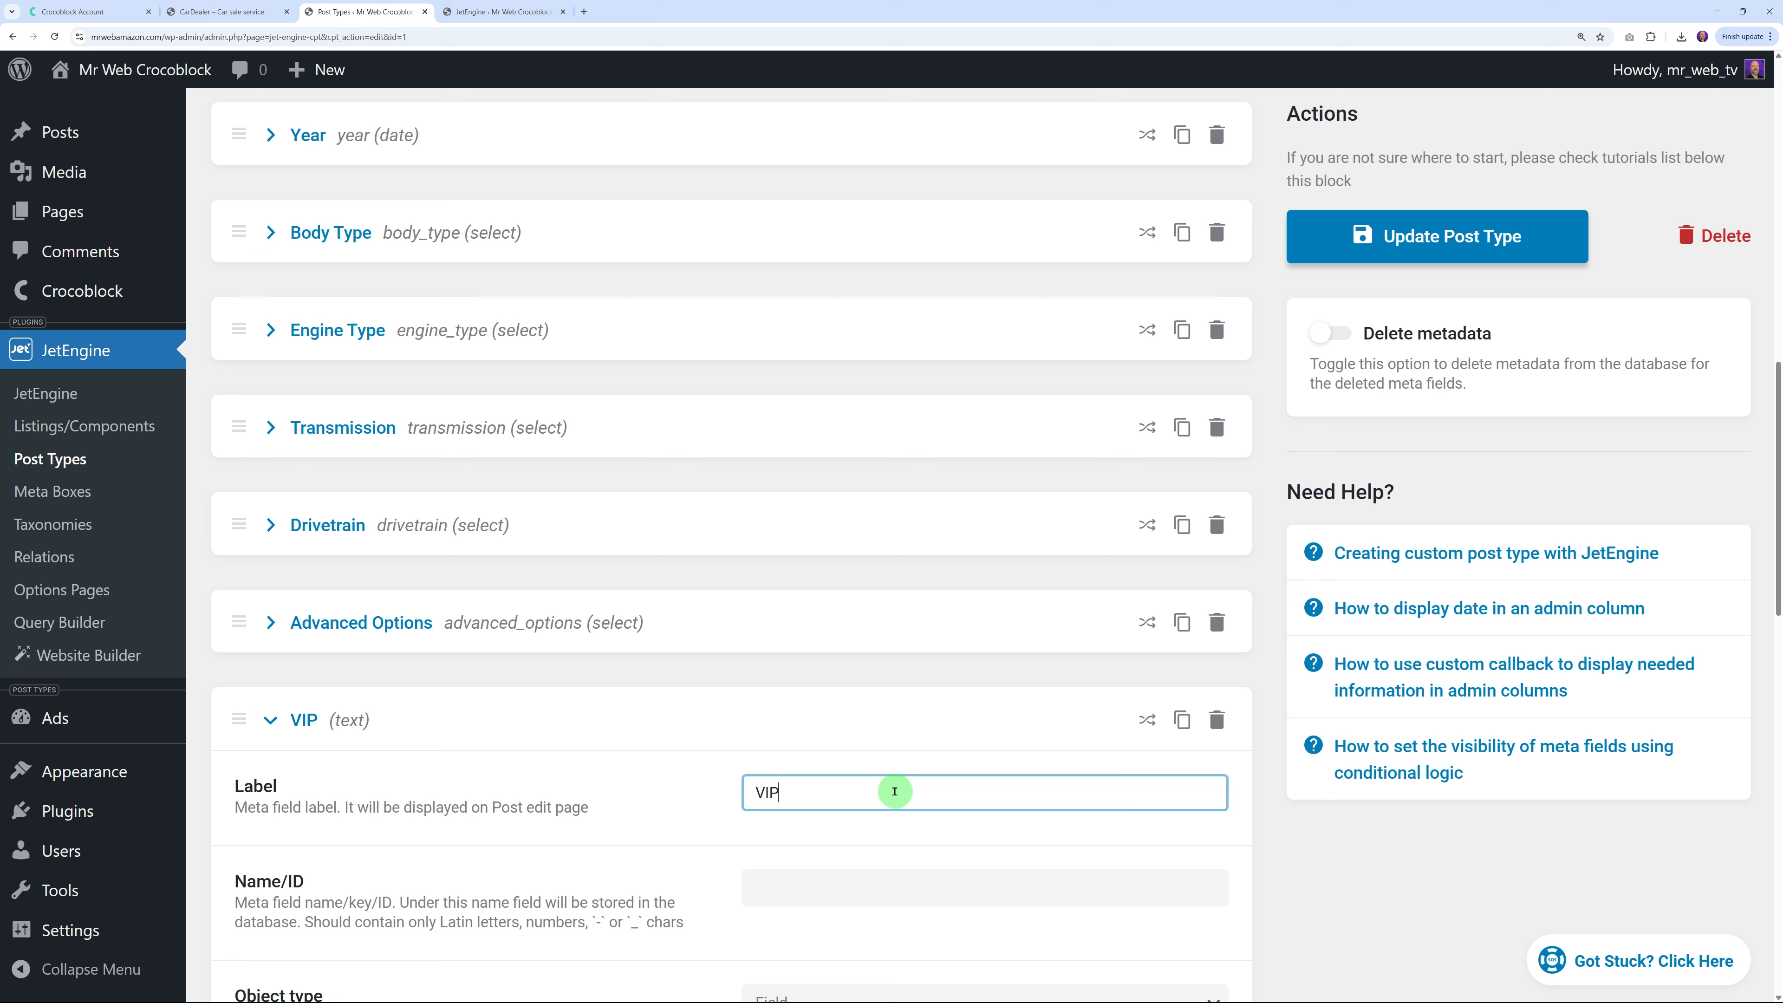
pyautogui.click(450, 885)
pyautogui.click(754, 792)
pyautogui.write('Is')
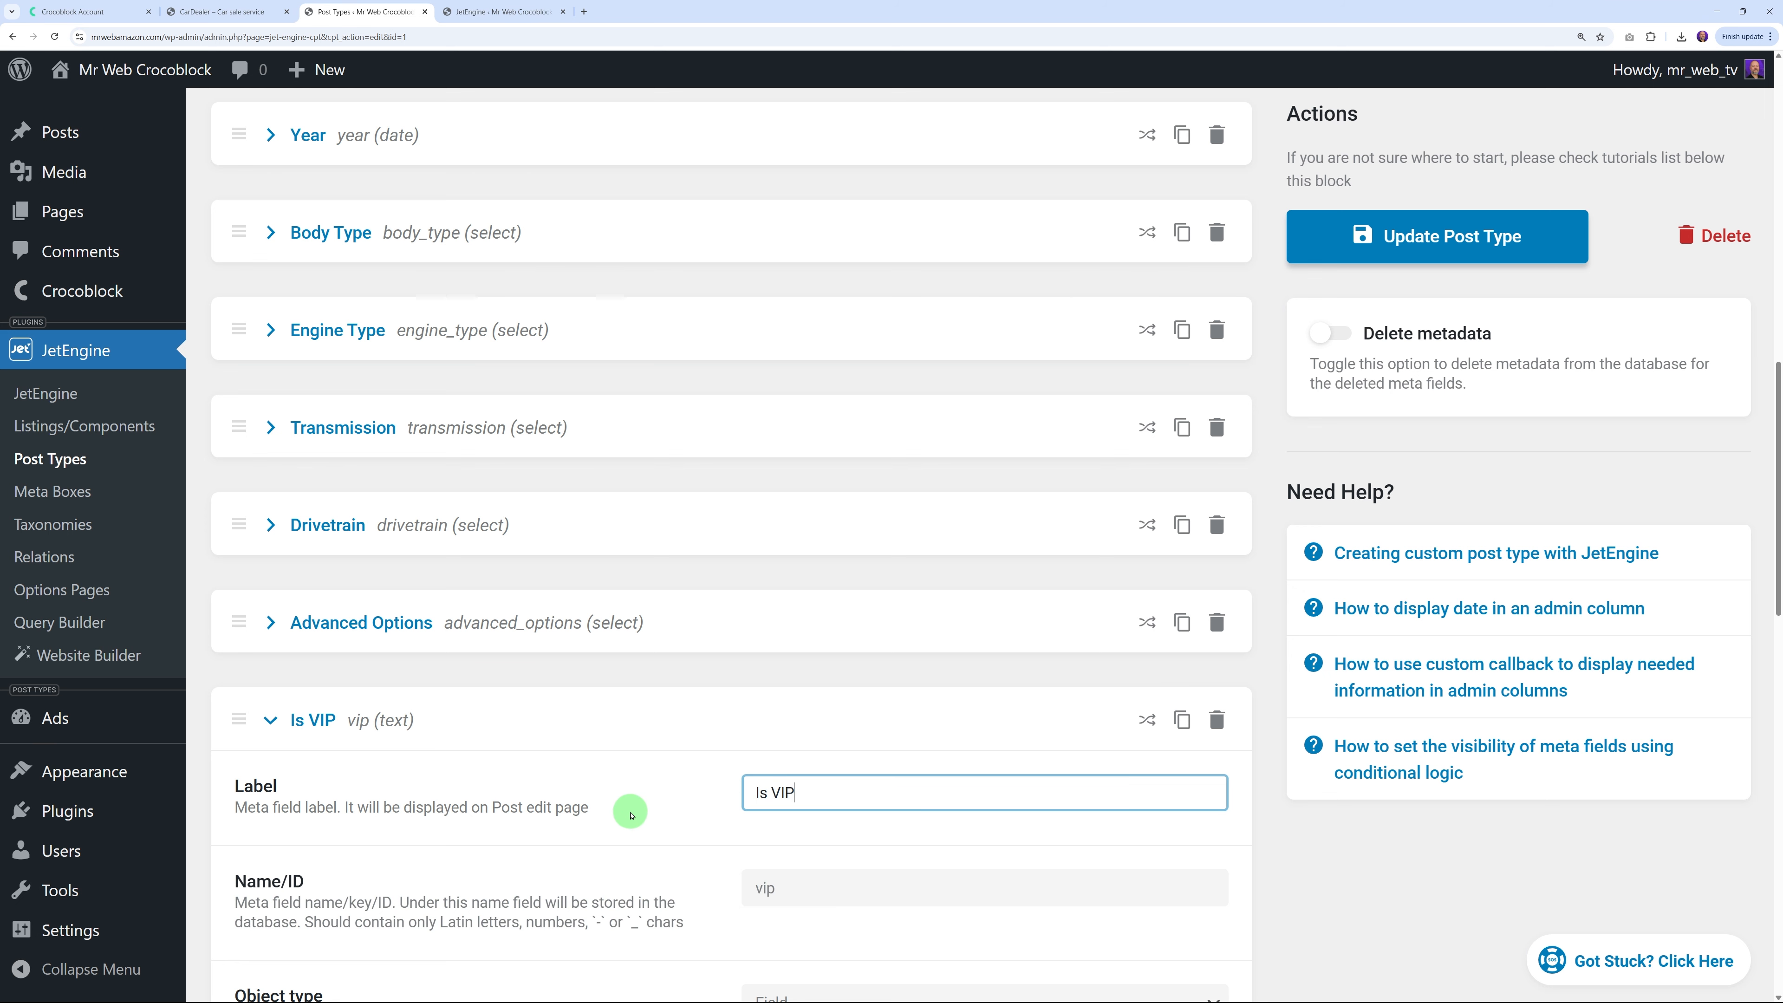
pyautogui.click(695, 841)
pyautogui.click(804, 913)
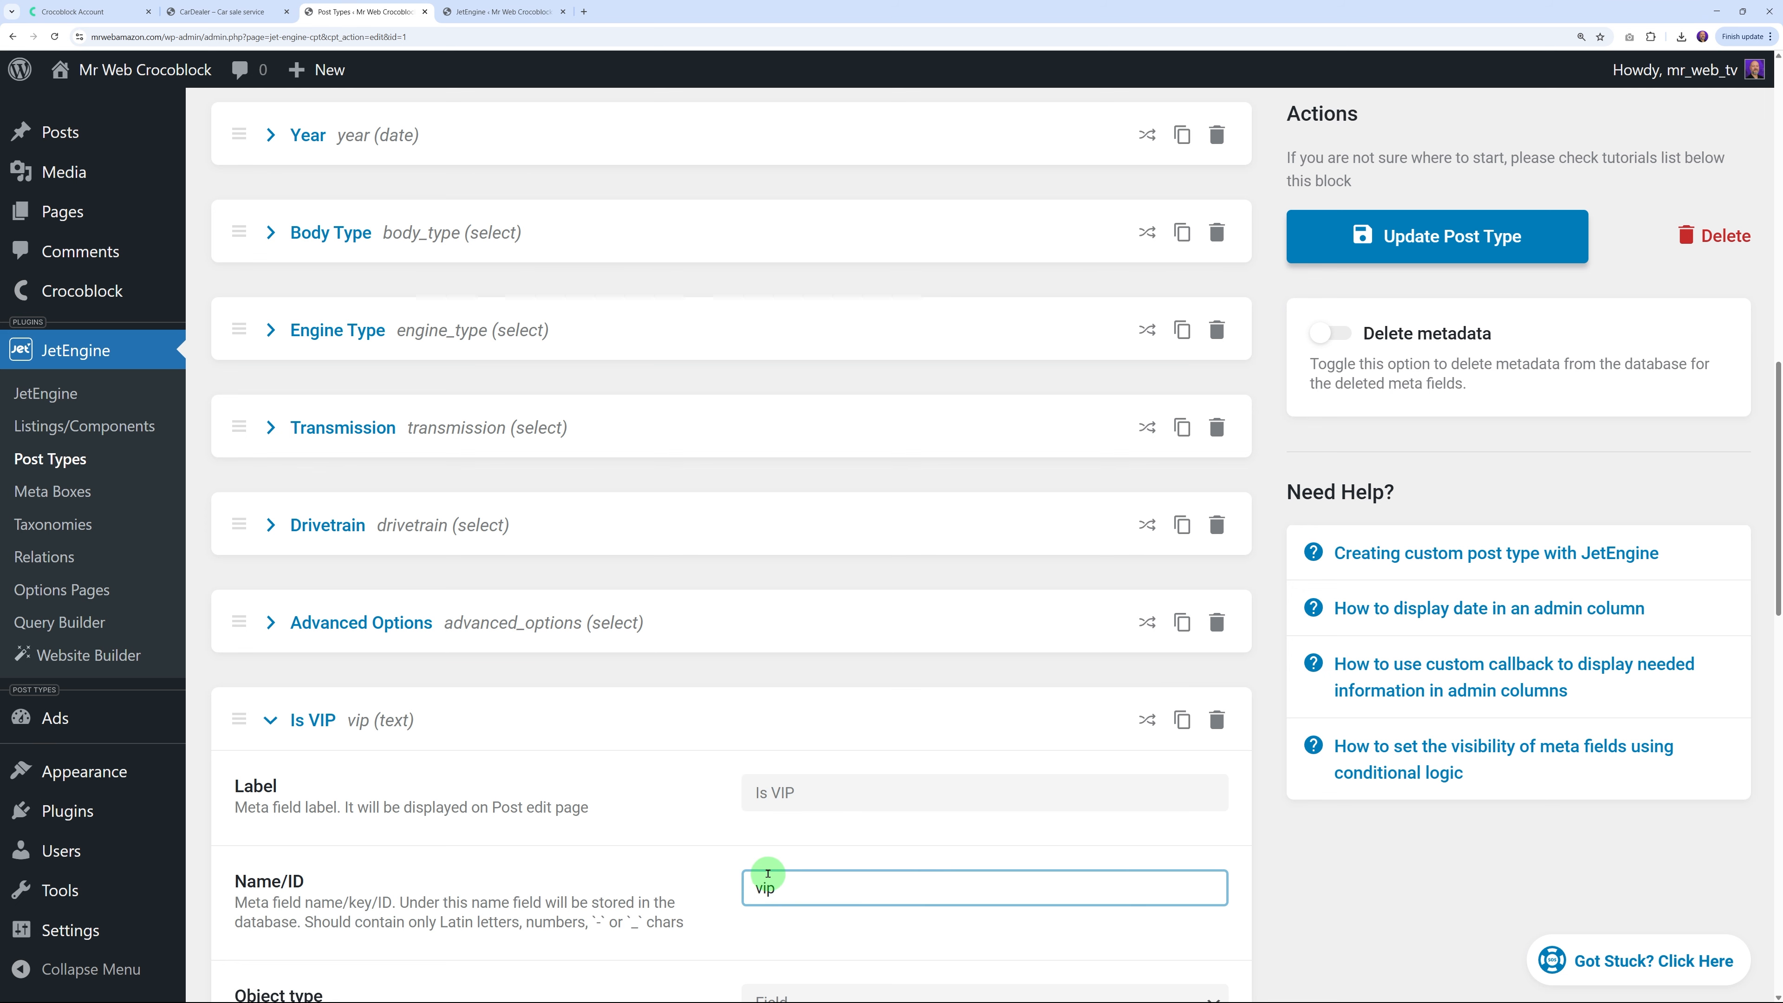
pyautogui.write('is-')
pyautogui.click(696, 819)
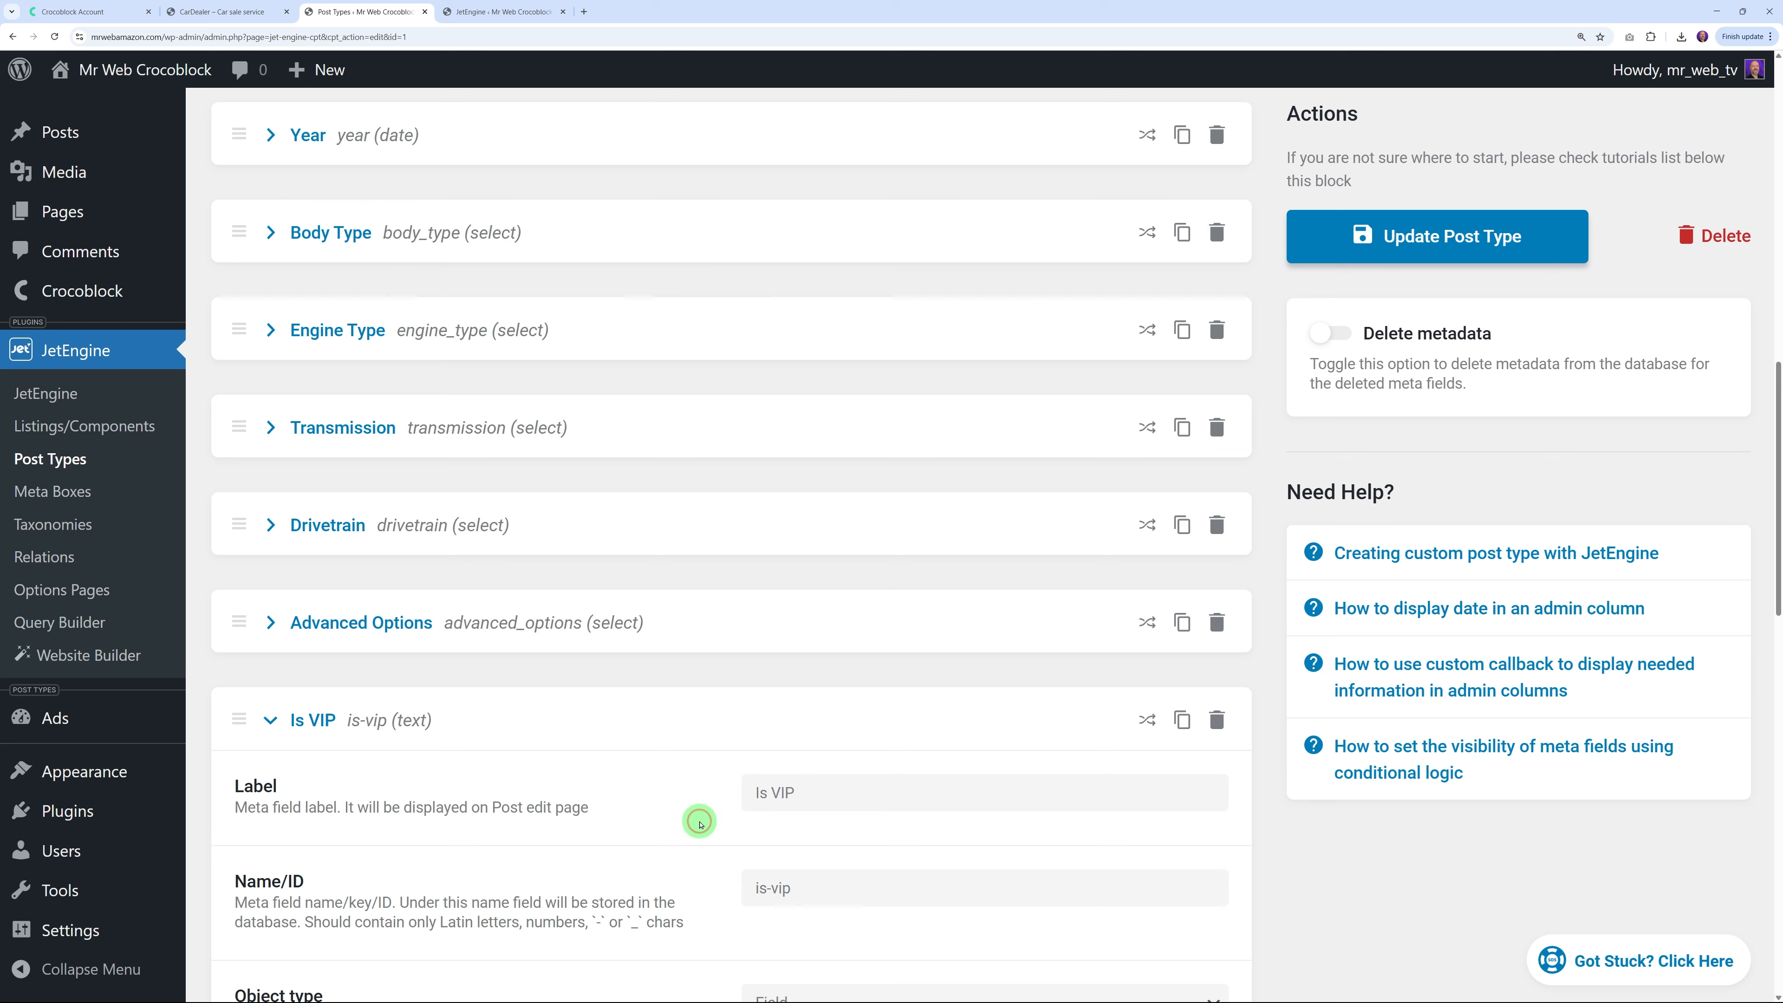
# Set the Is VIP meta field's type to Switcher and update the post type
pyautogui.scroll(-7, 696, 808)
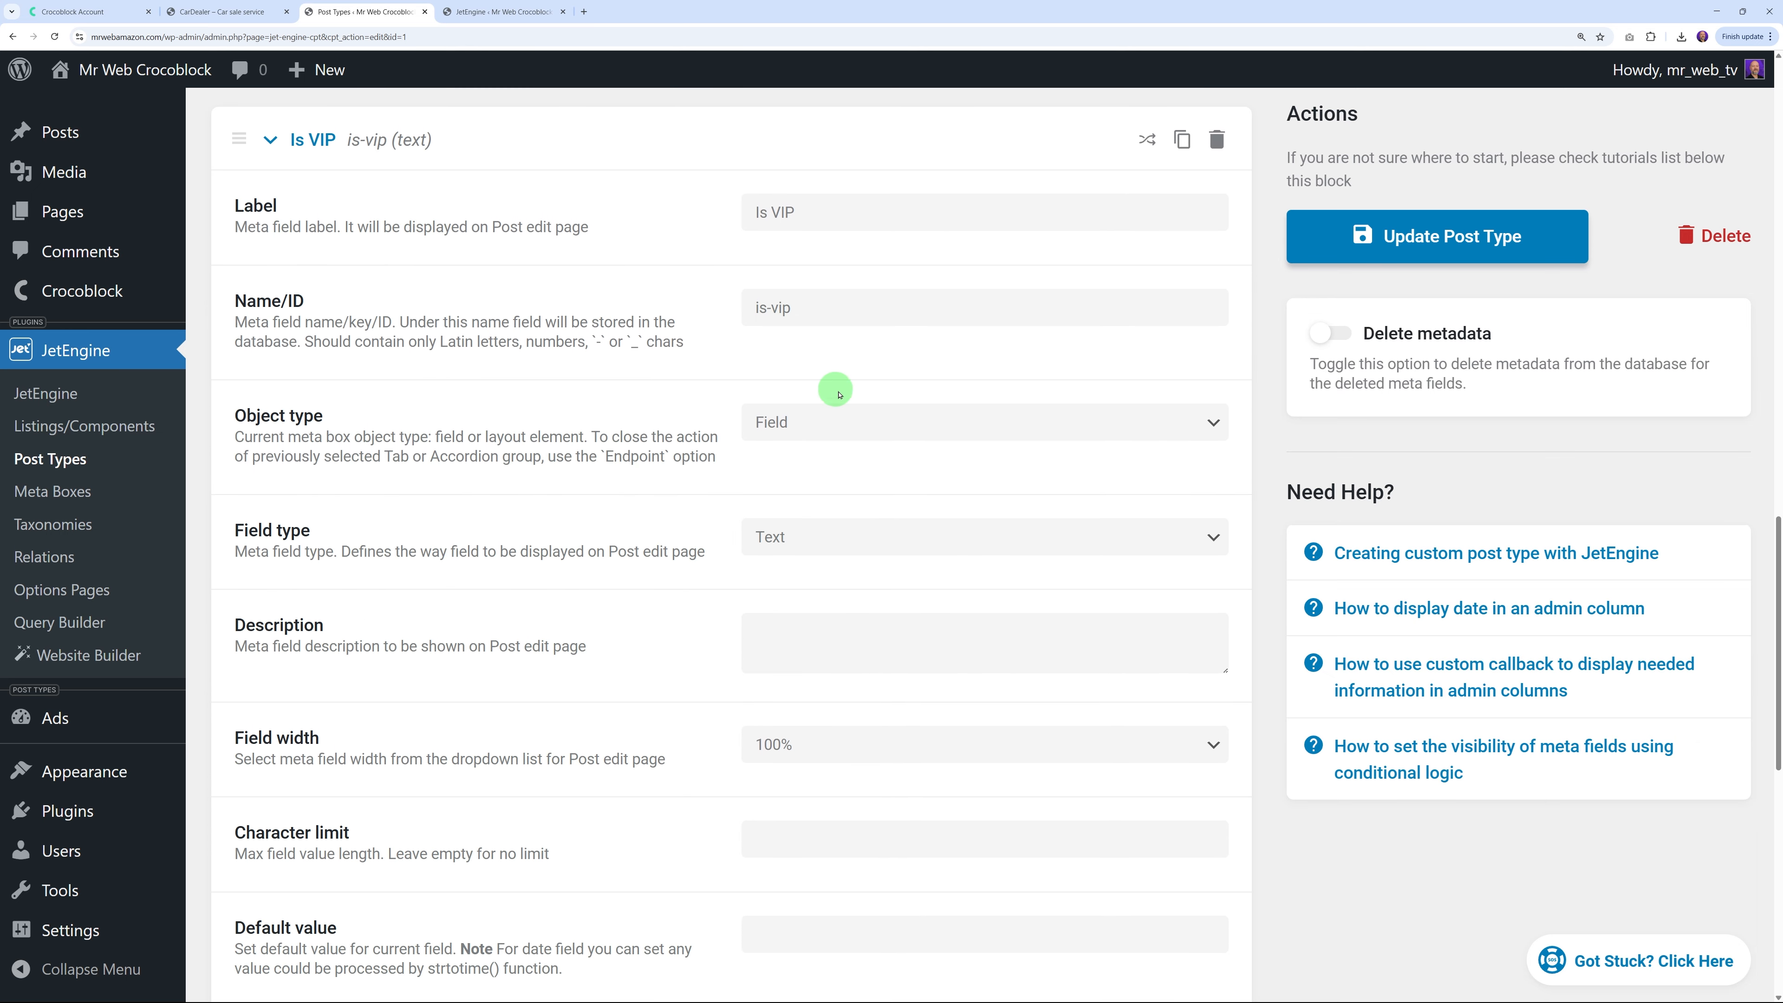
pyautogui.scroll(-1, 732, 549)
pyautogui.click(807, 479)
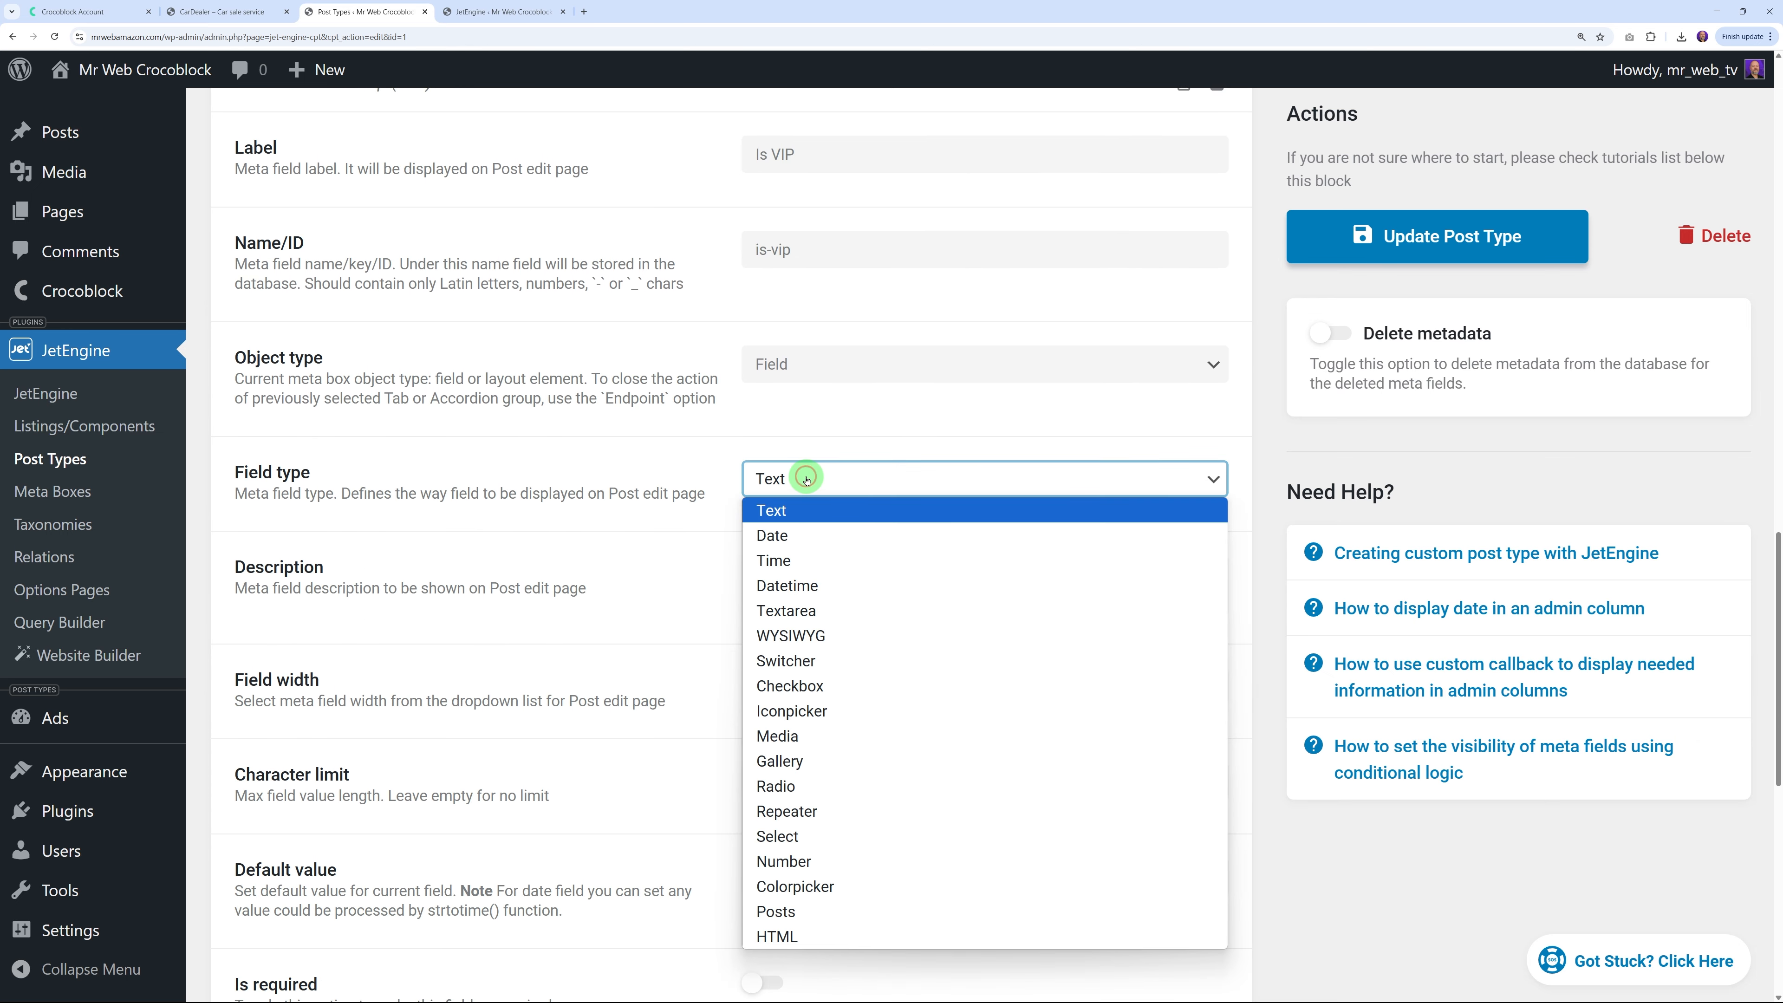
pyautogui.click(777, 651)
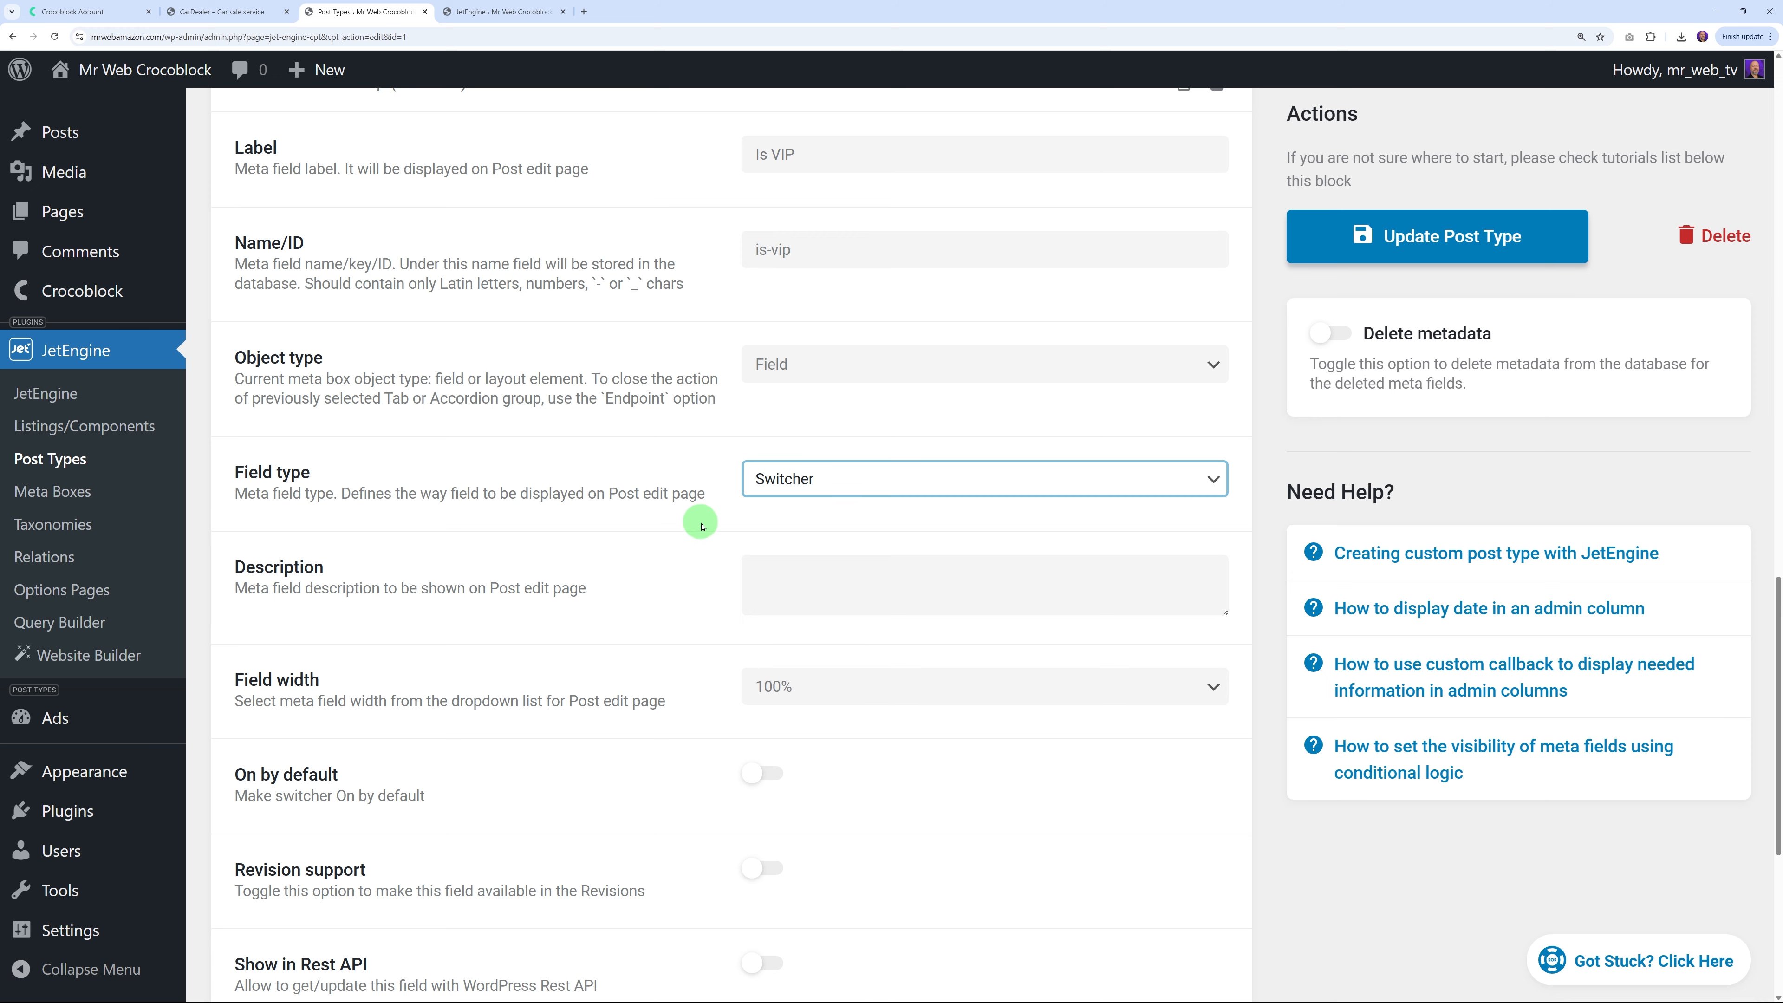
pyautogui.scroll(-2, 681, 612)
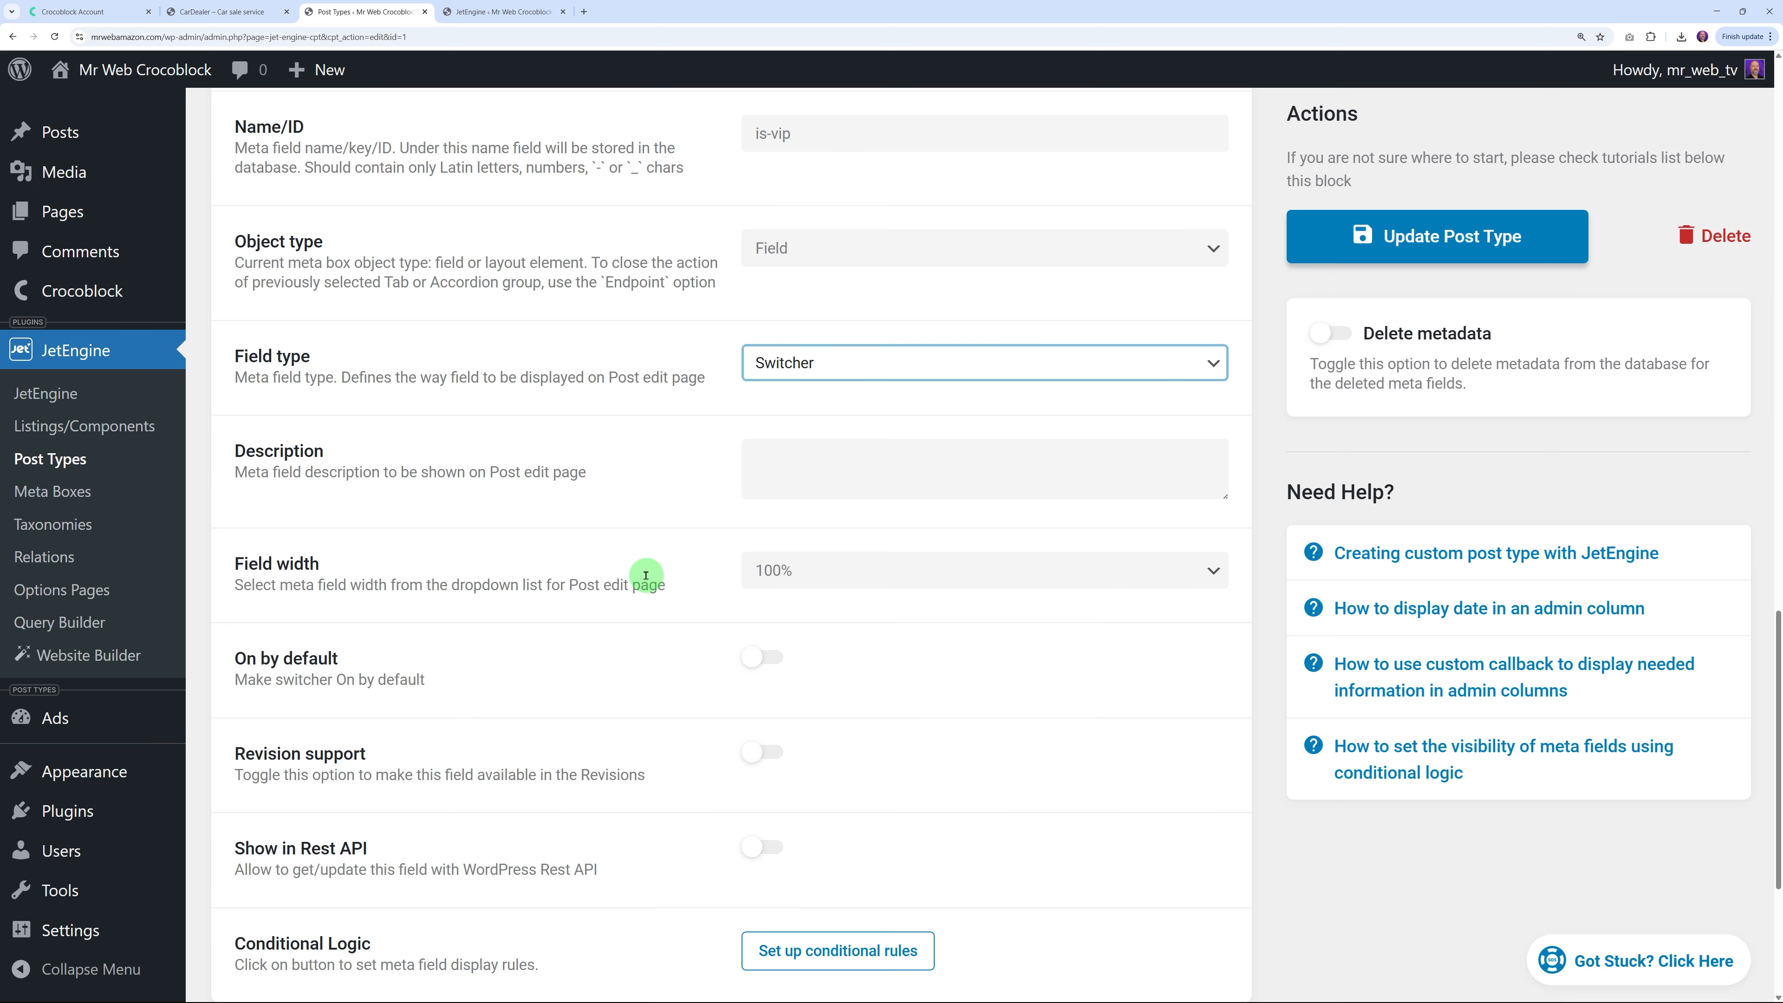
pyautogui.click(637, 398)
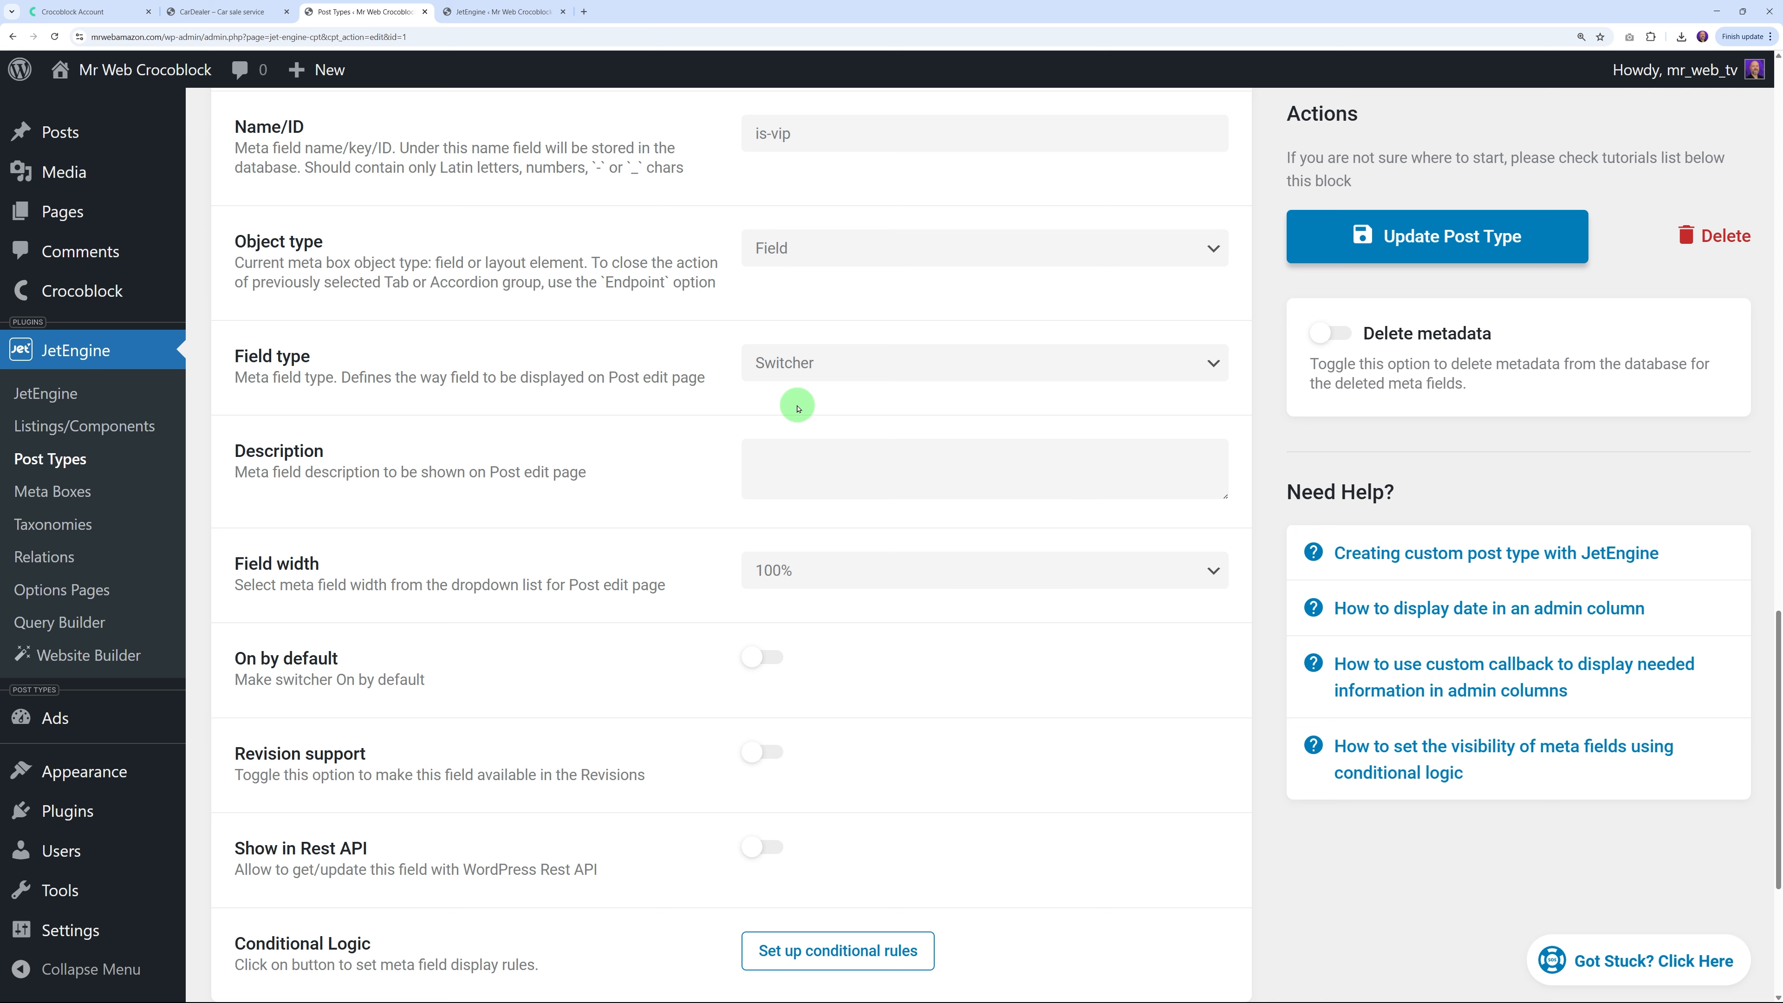
pyautogui.scroll(3, 749, 394)
pyautogui.scroll(1, 691, 491)
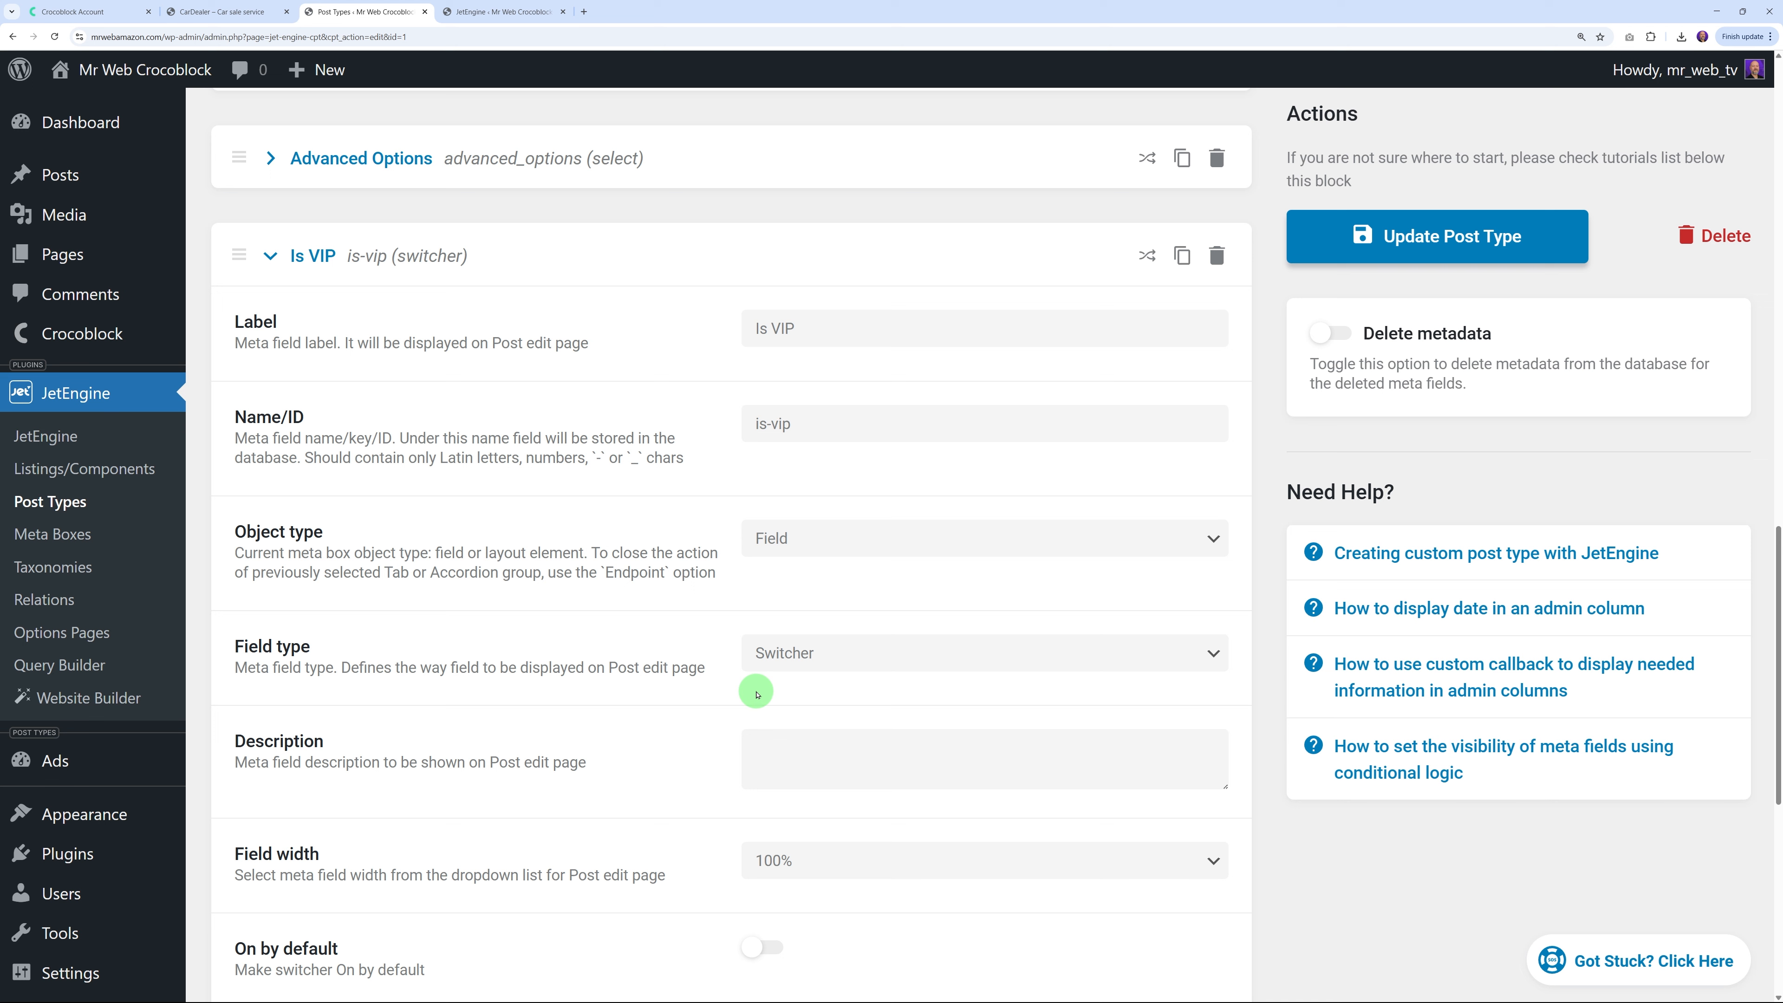
pyautogui.click(1443, 251)
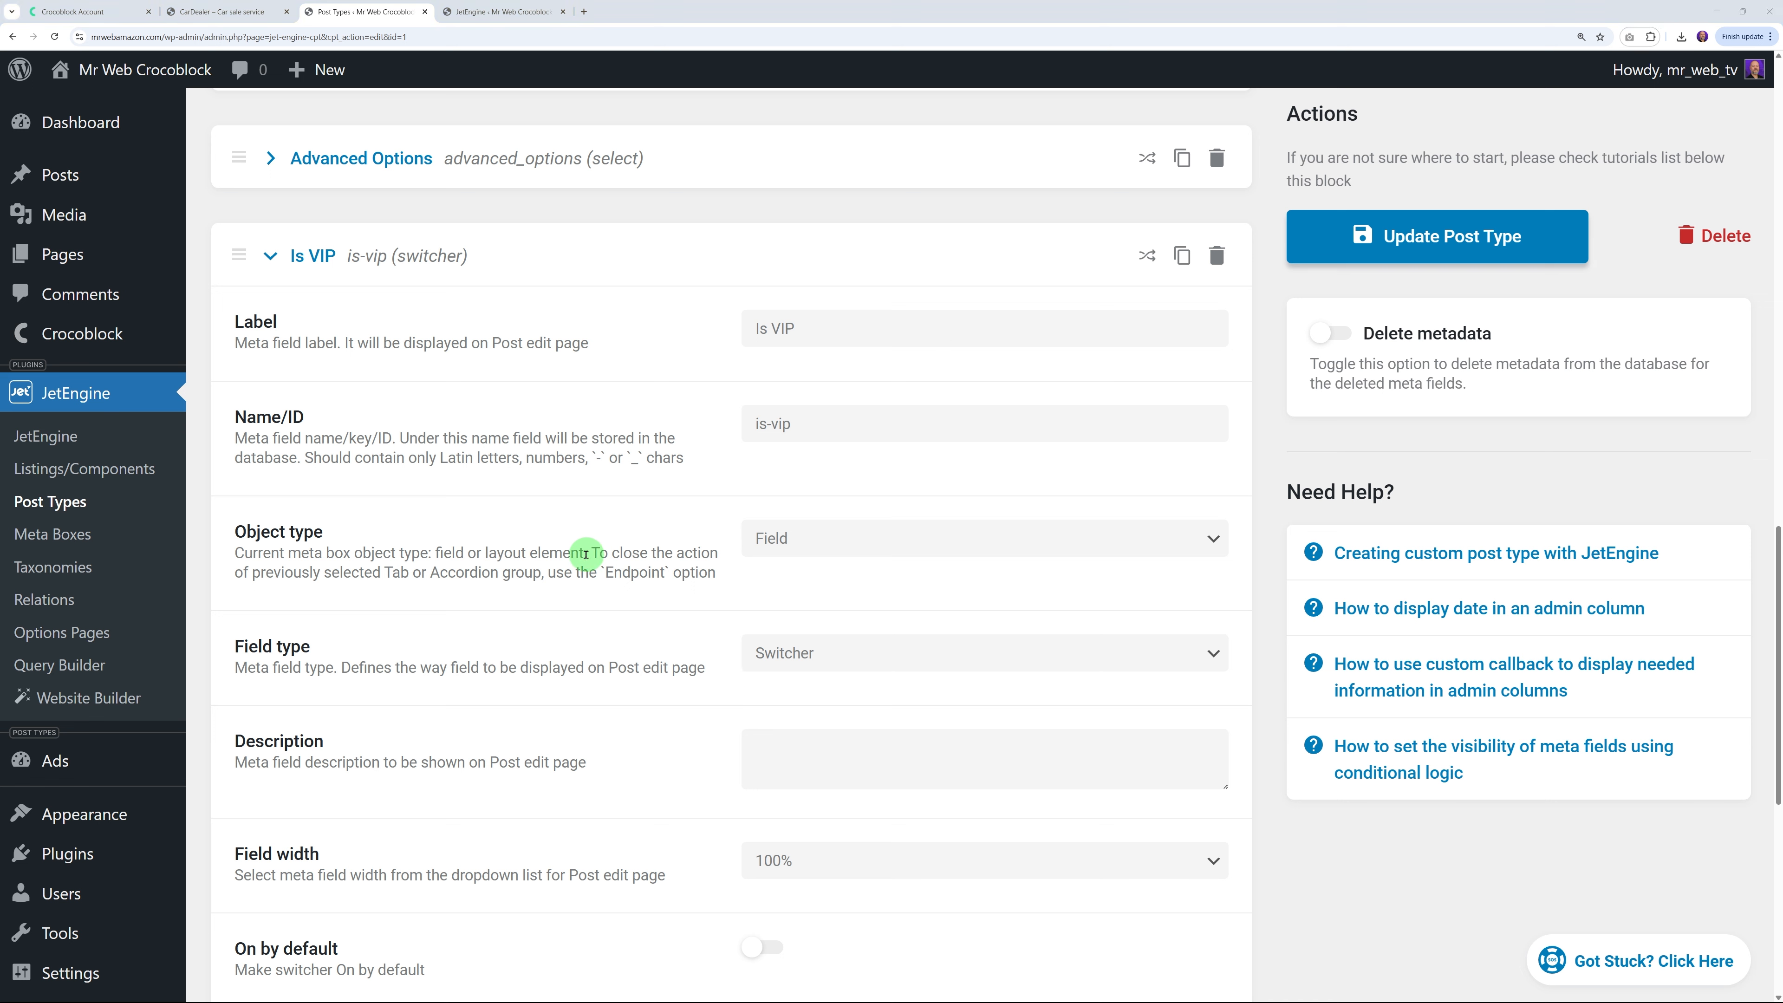
# Open the Ads post list in a new browser tab and start a new ad
pyautogui.moveTo(60, 759)
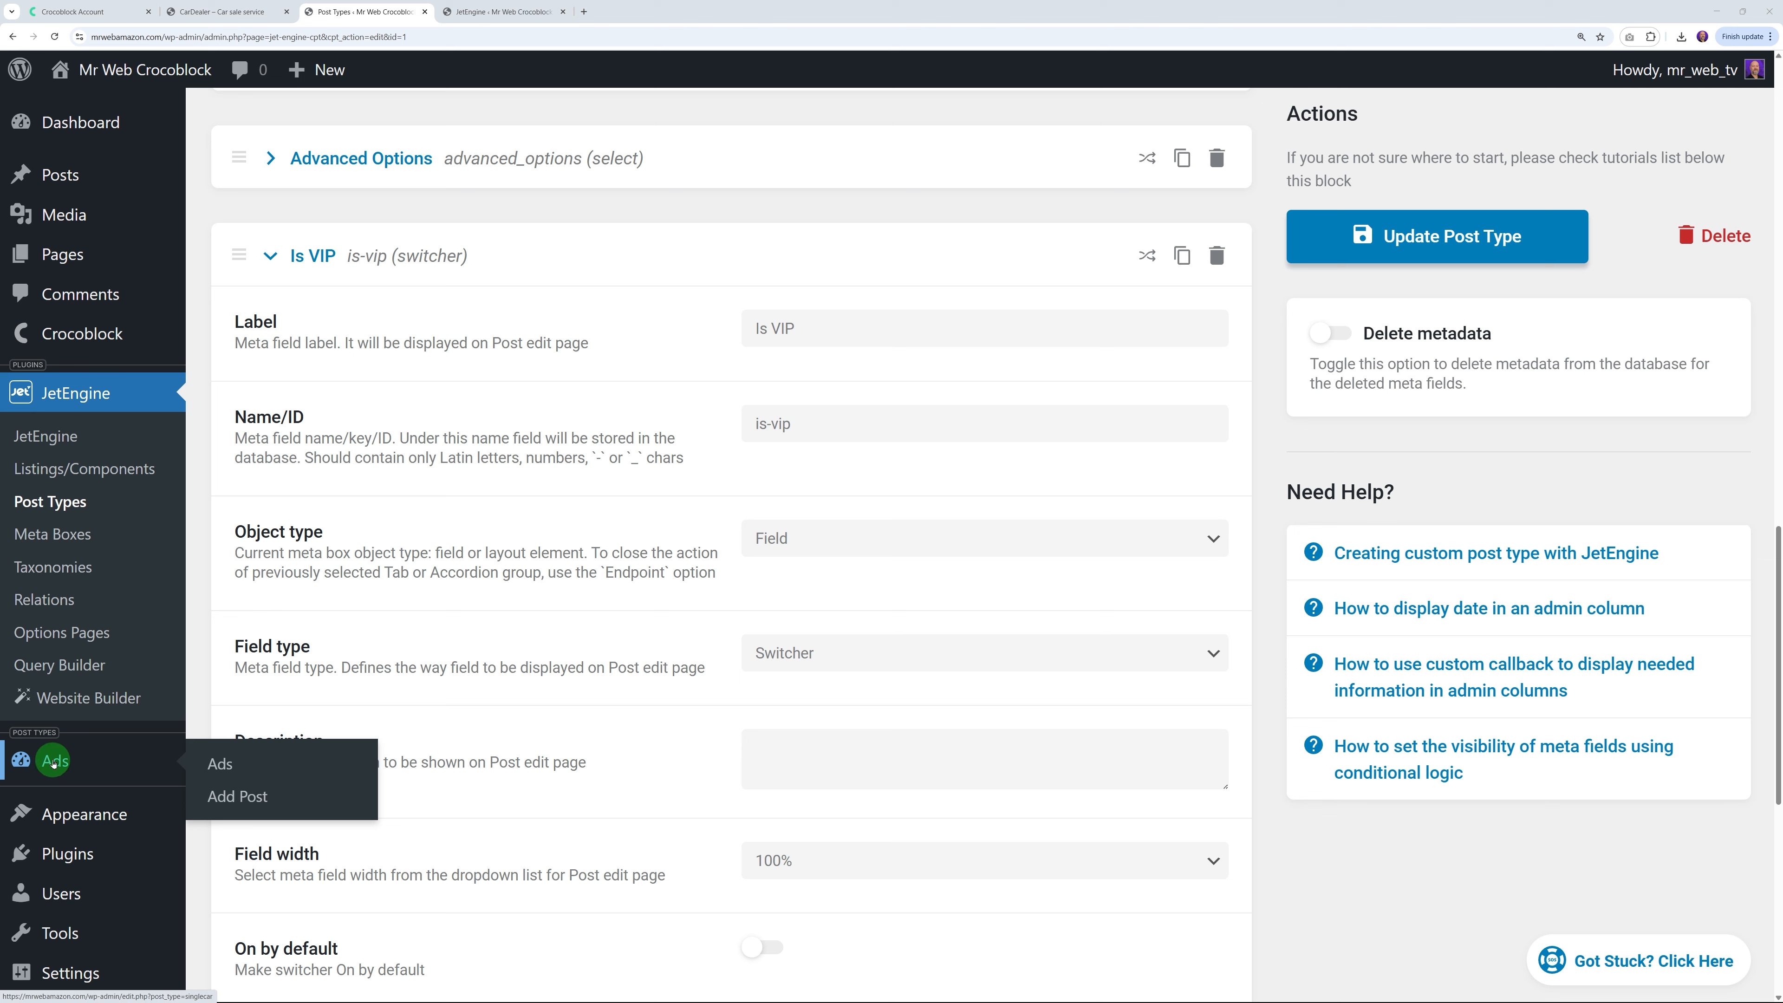
pyautogui.rightClick(219, 771)
pyautogui.click(266, 785)
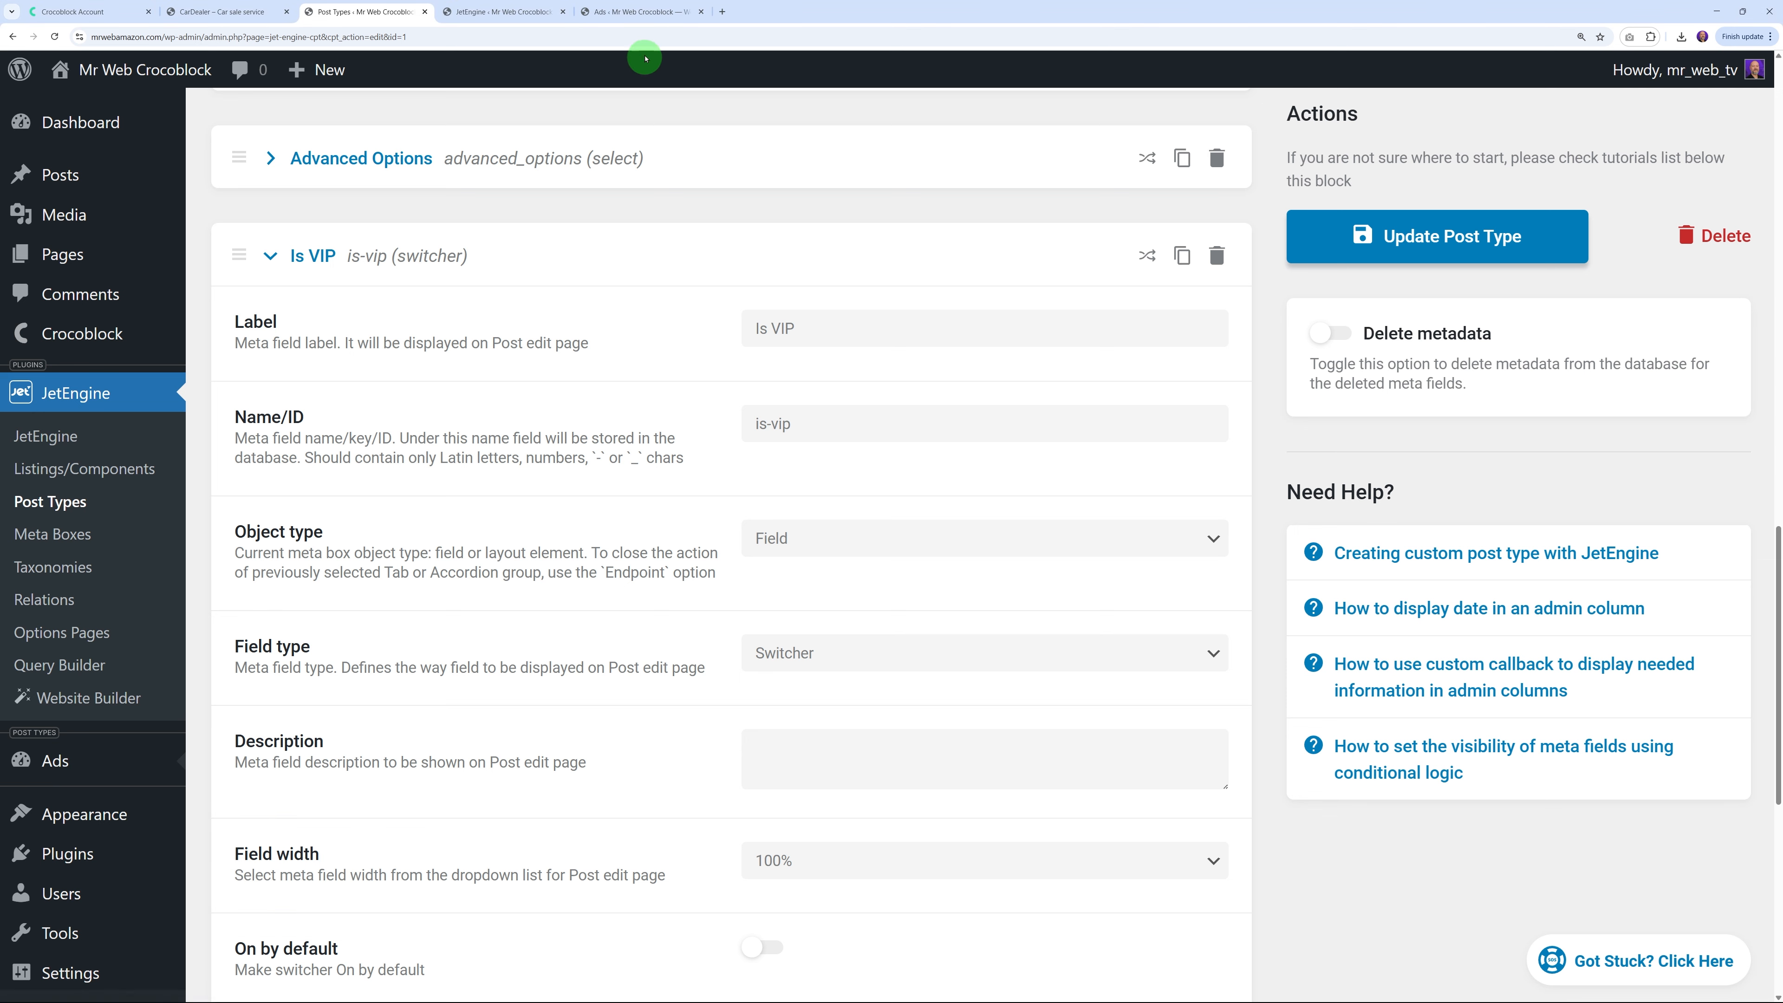
pyautogui.click(649, 19)
pyautogui.click(307, 130)
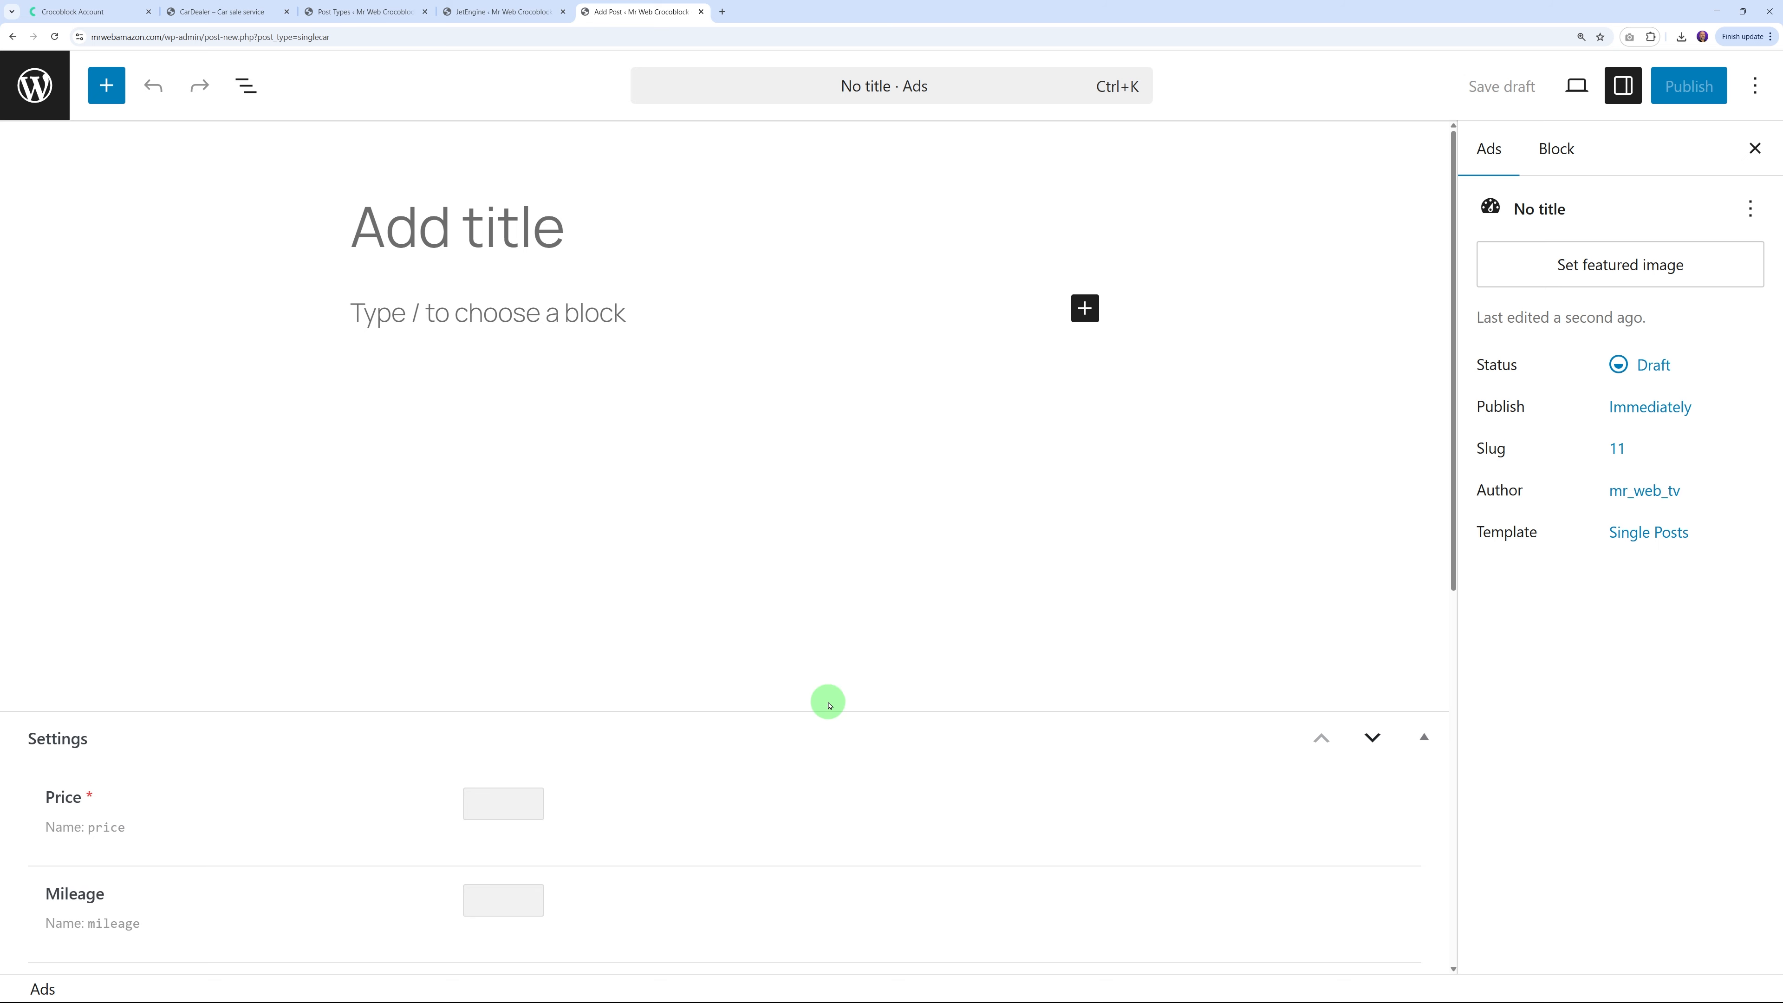
# Examine the new ad's meta fields and the options offered for Body Type, Engine Type, Transmission and Drivetrain
pyautogui.scroll(-5, 807, 688)
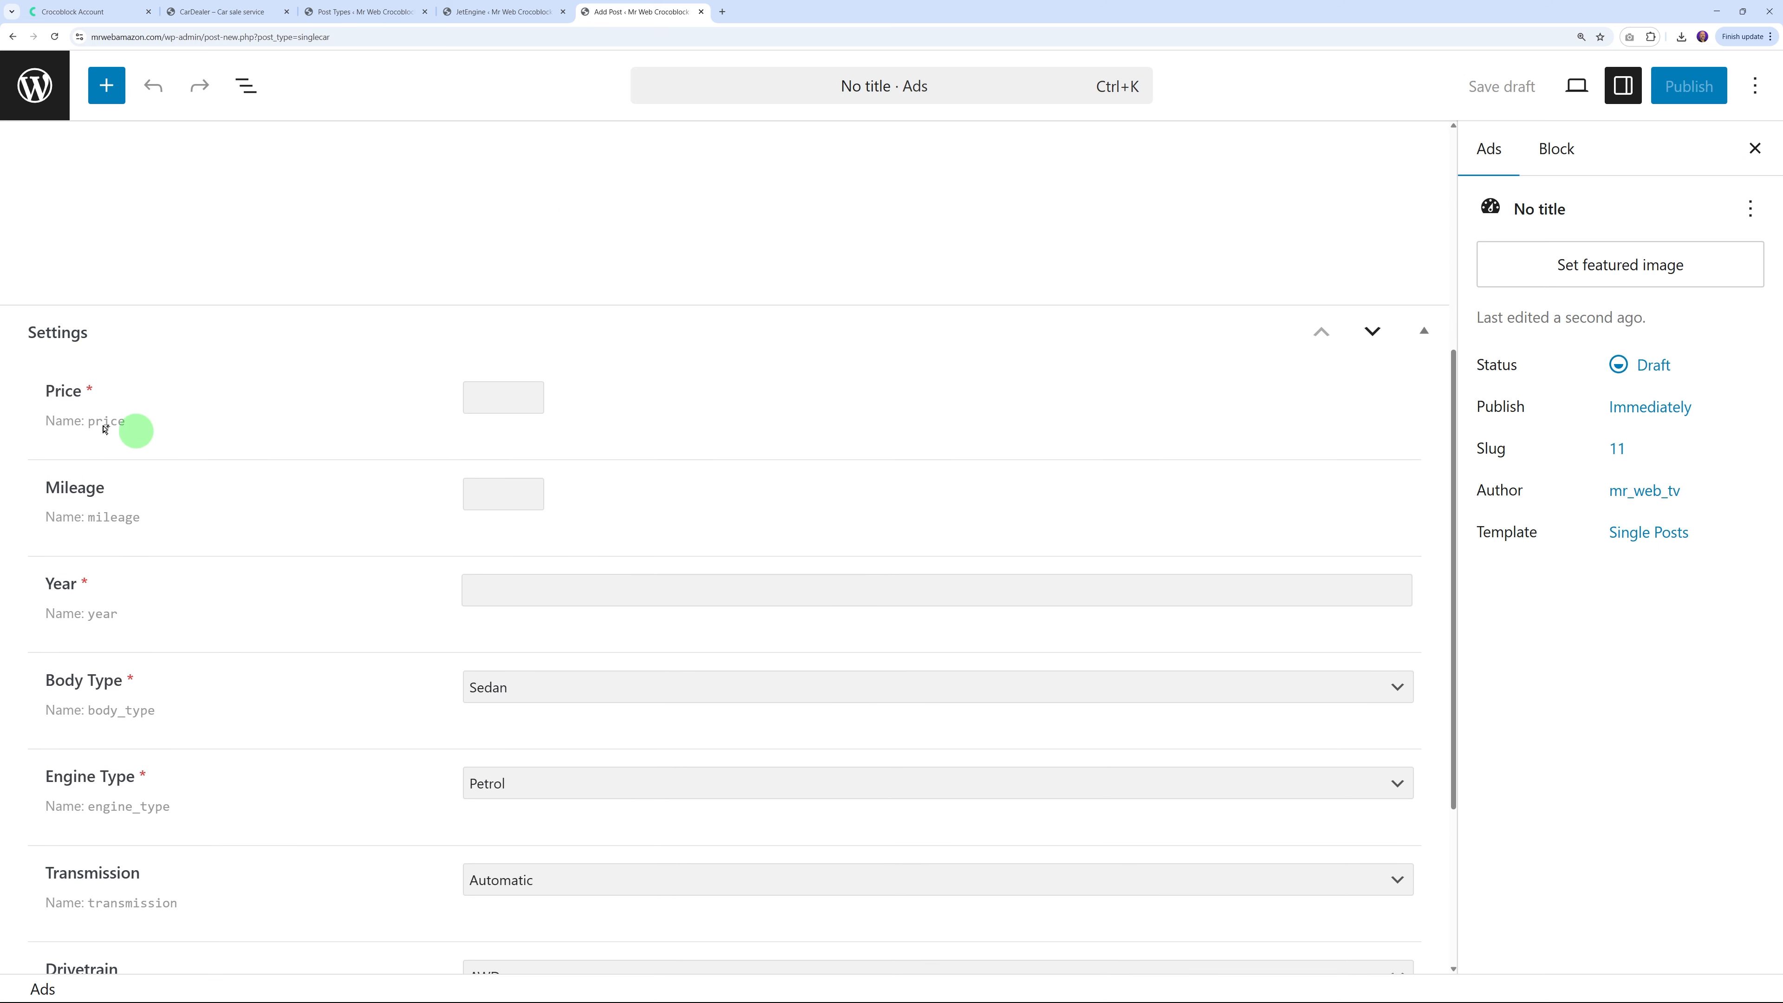
pyautogui.scroll(-2, 126, 499)
pyautogui.scroll(-2, 281, 506)
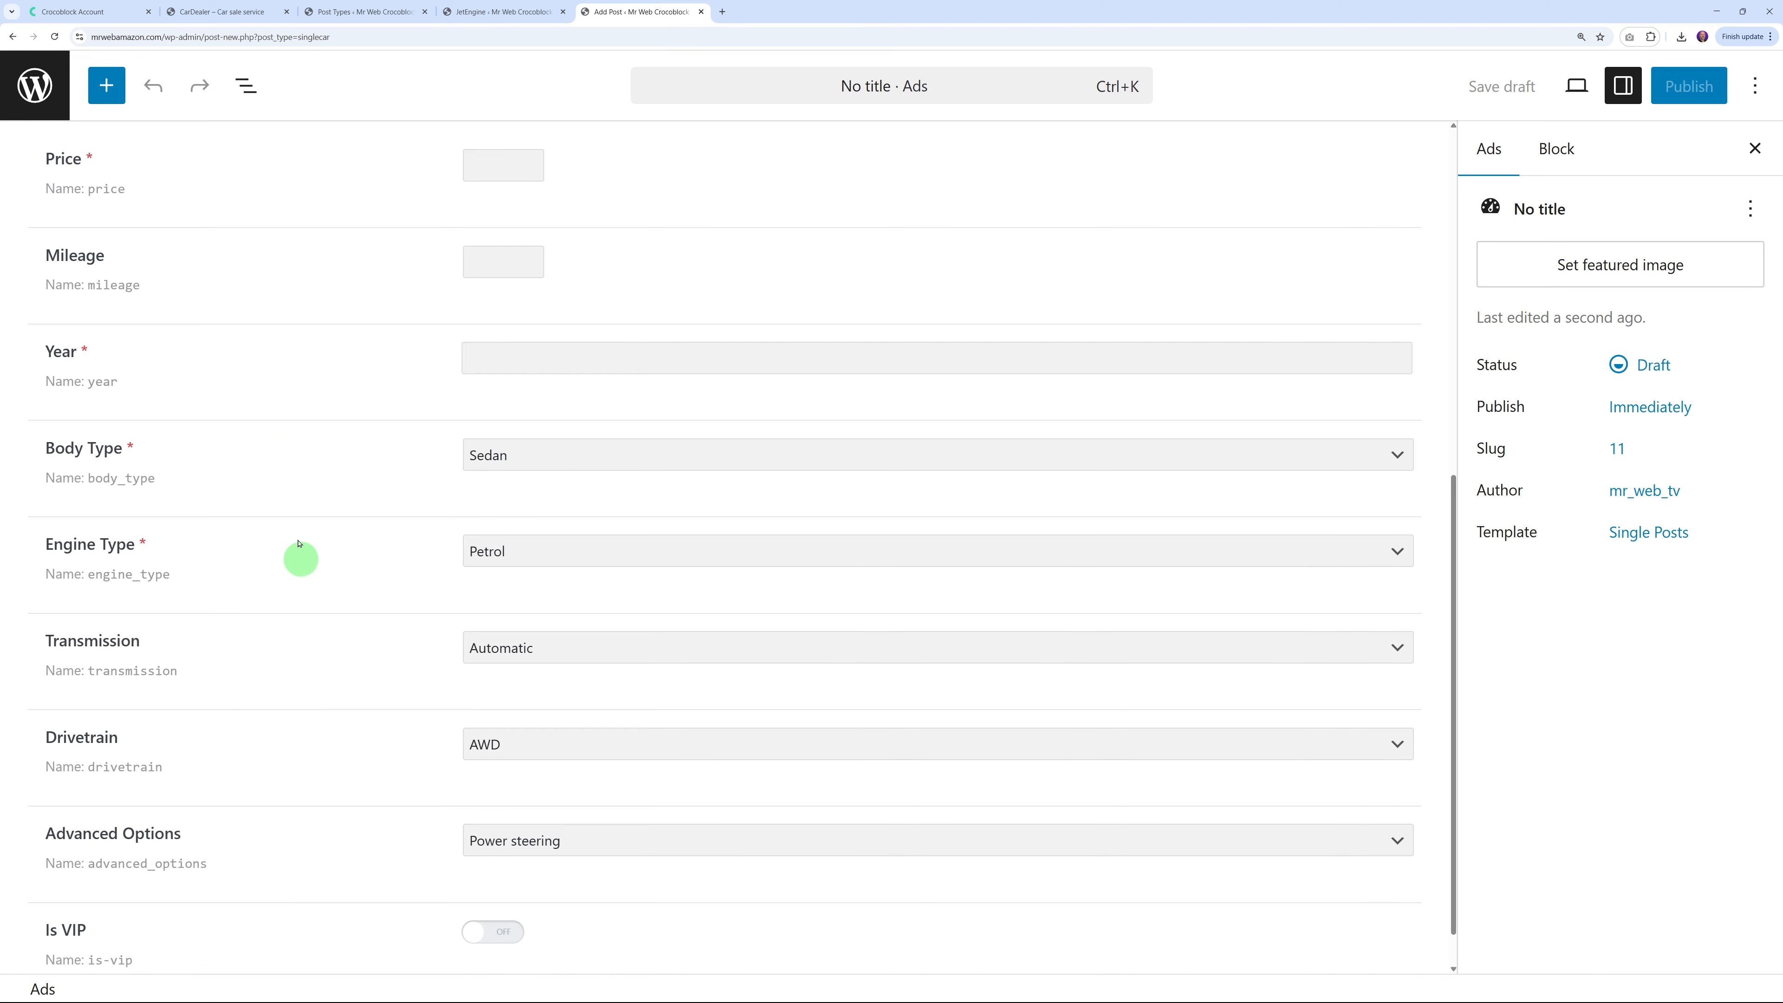
pyautogui.click(713, 456)
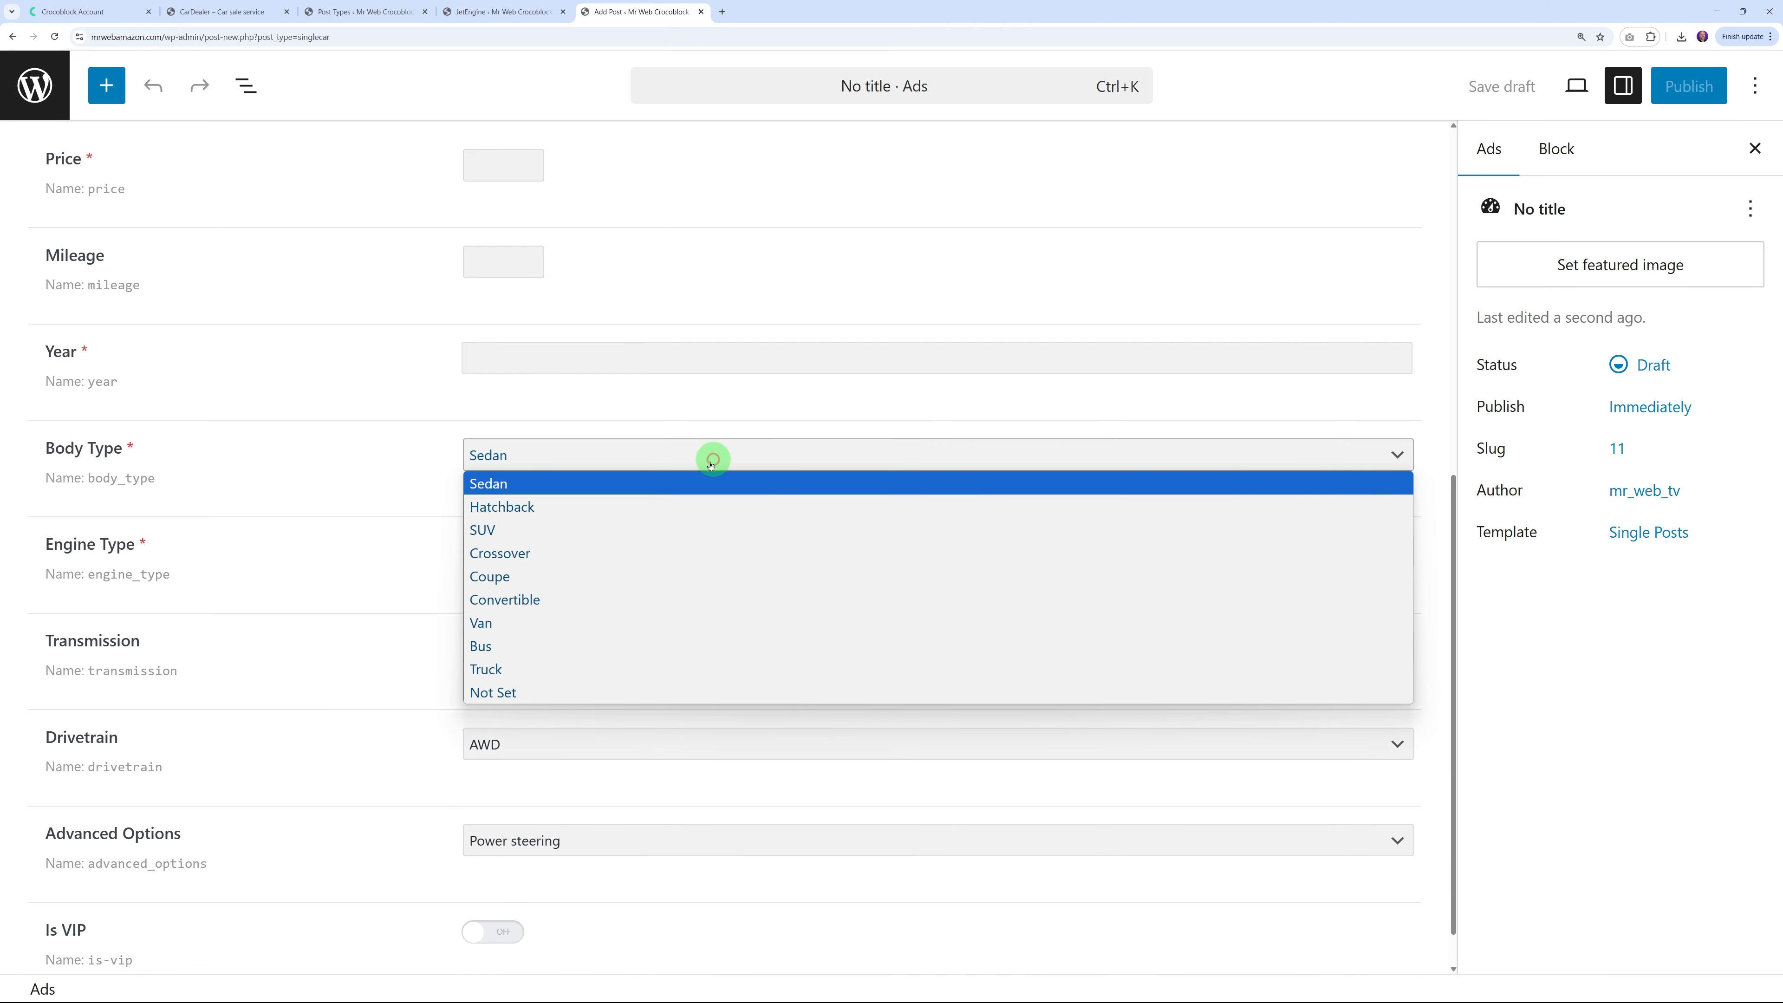
pyautogui.click(426, 490)
pyautogui.click(561, 551)
pyautogui.click(425, 550)
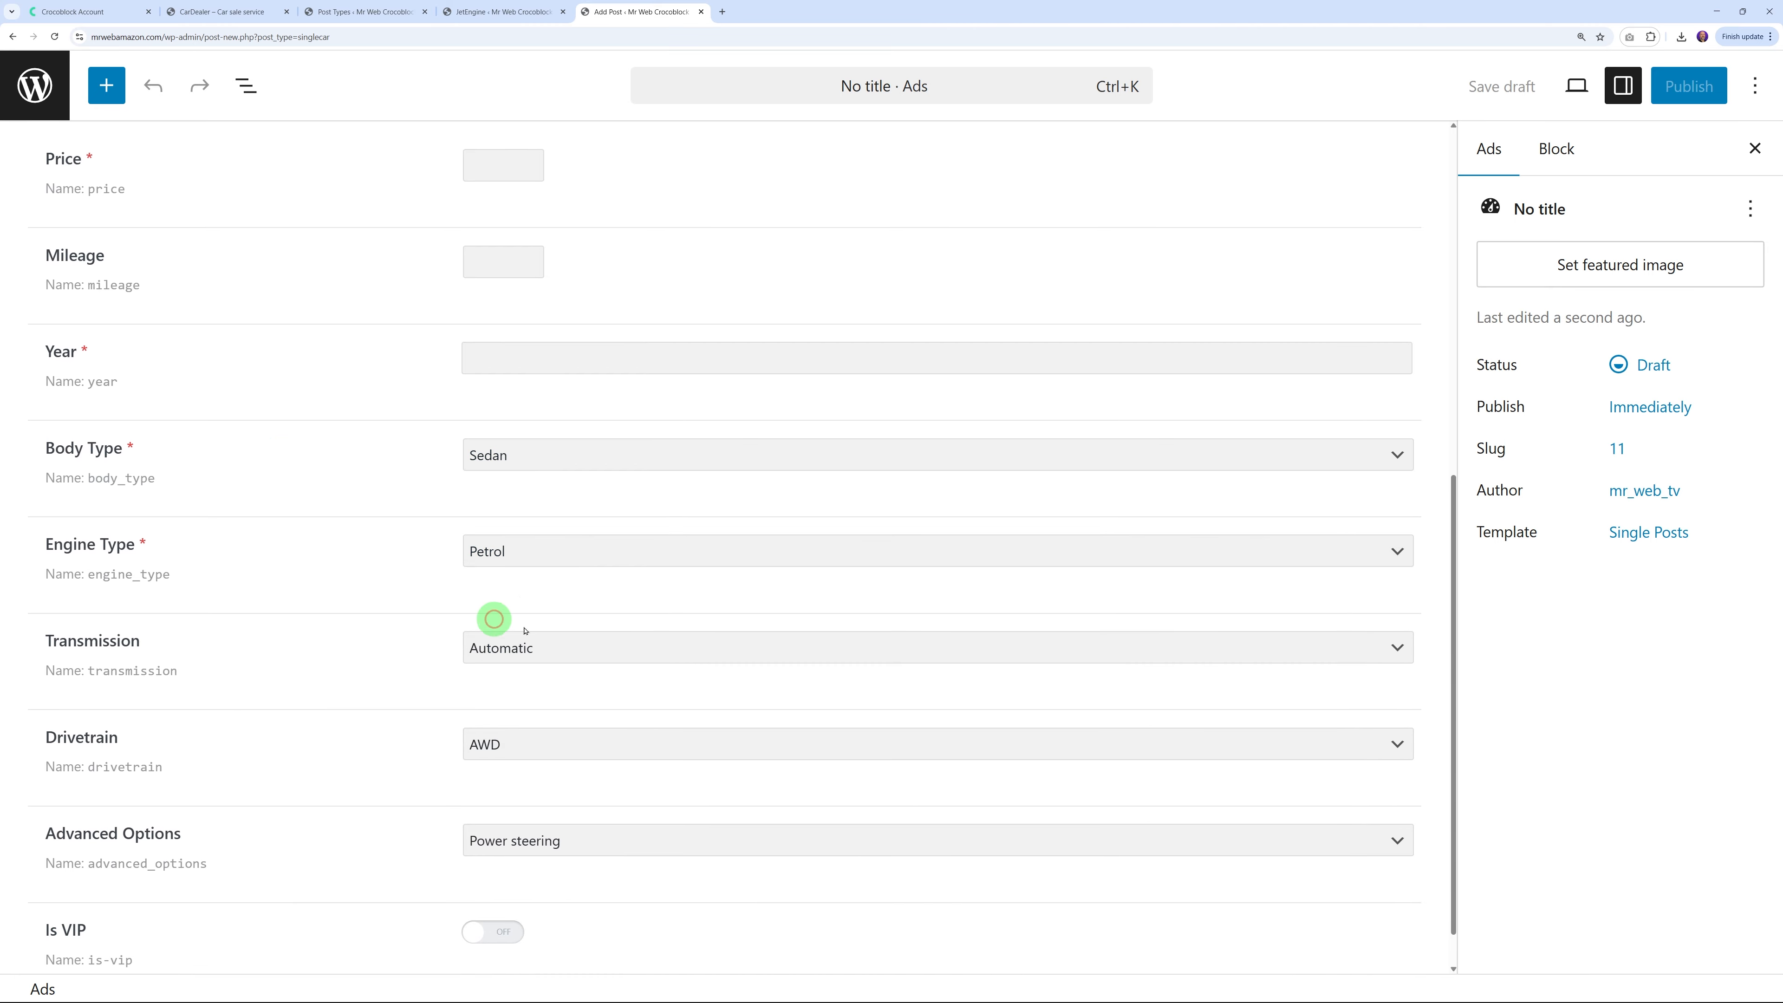
pyautogui.click(636, 648)
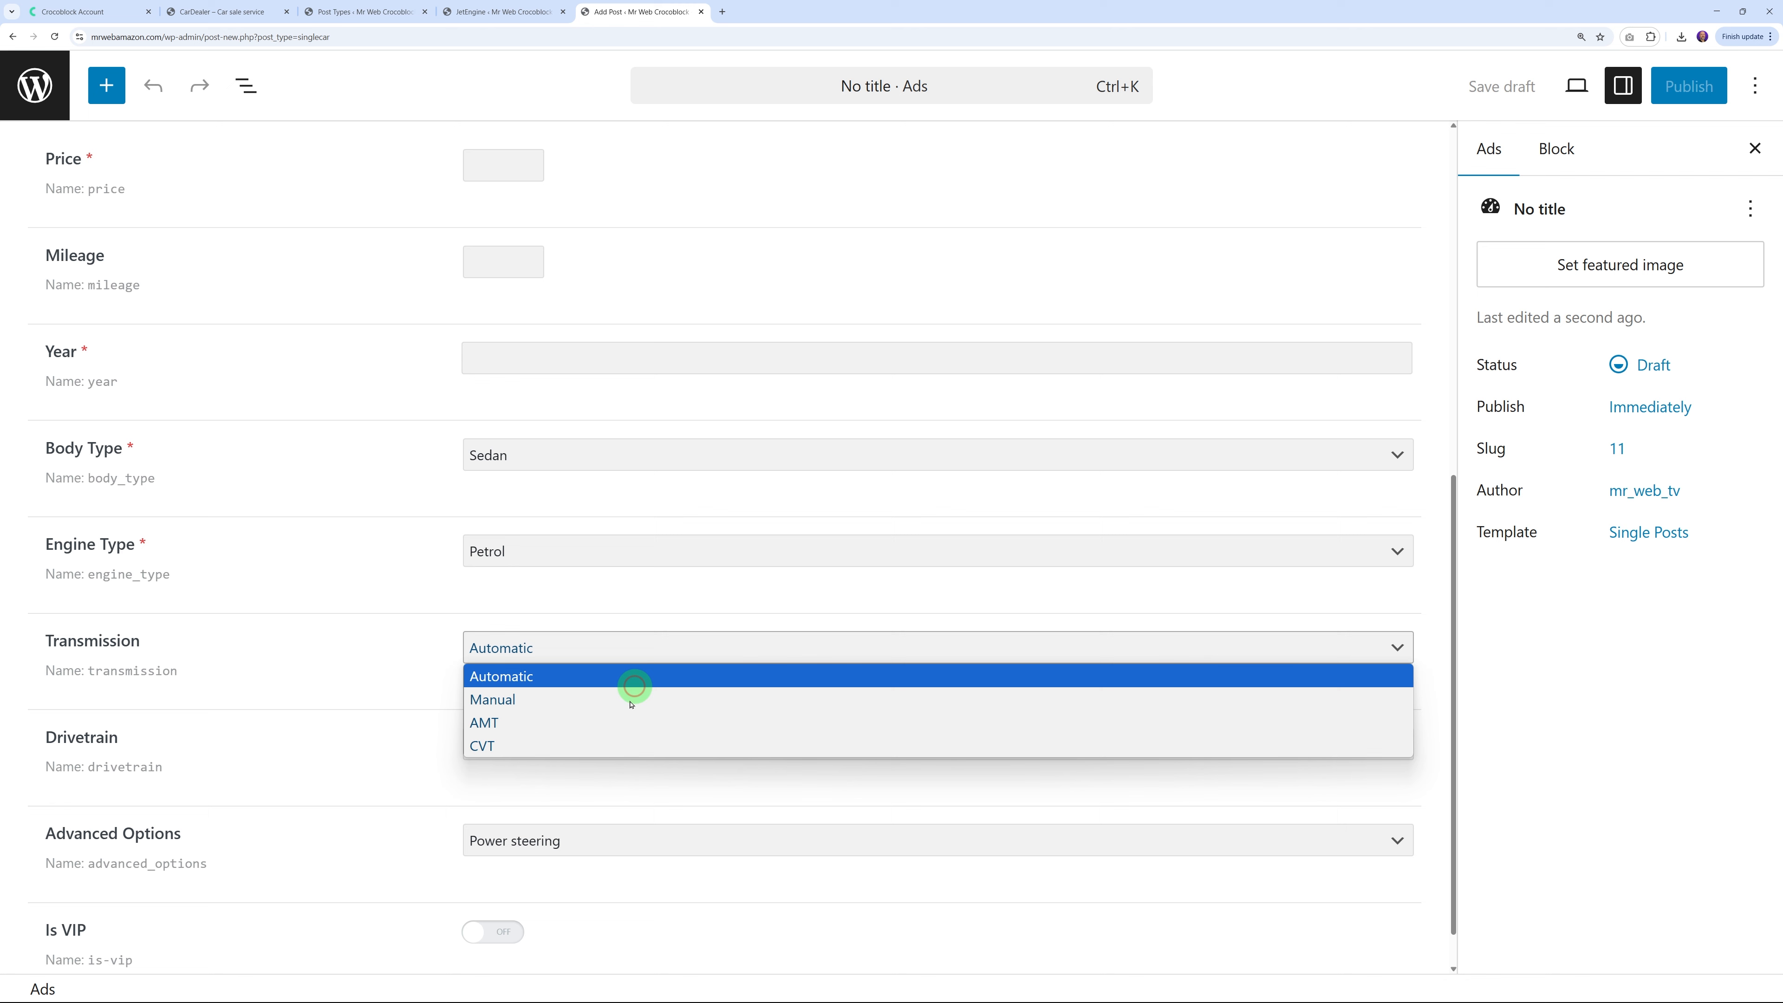
pyautogui.click(450, 669)
pyautogui.click(608, 744)
pyautogui.click(420, 757)
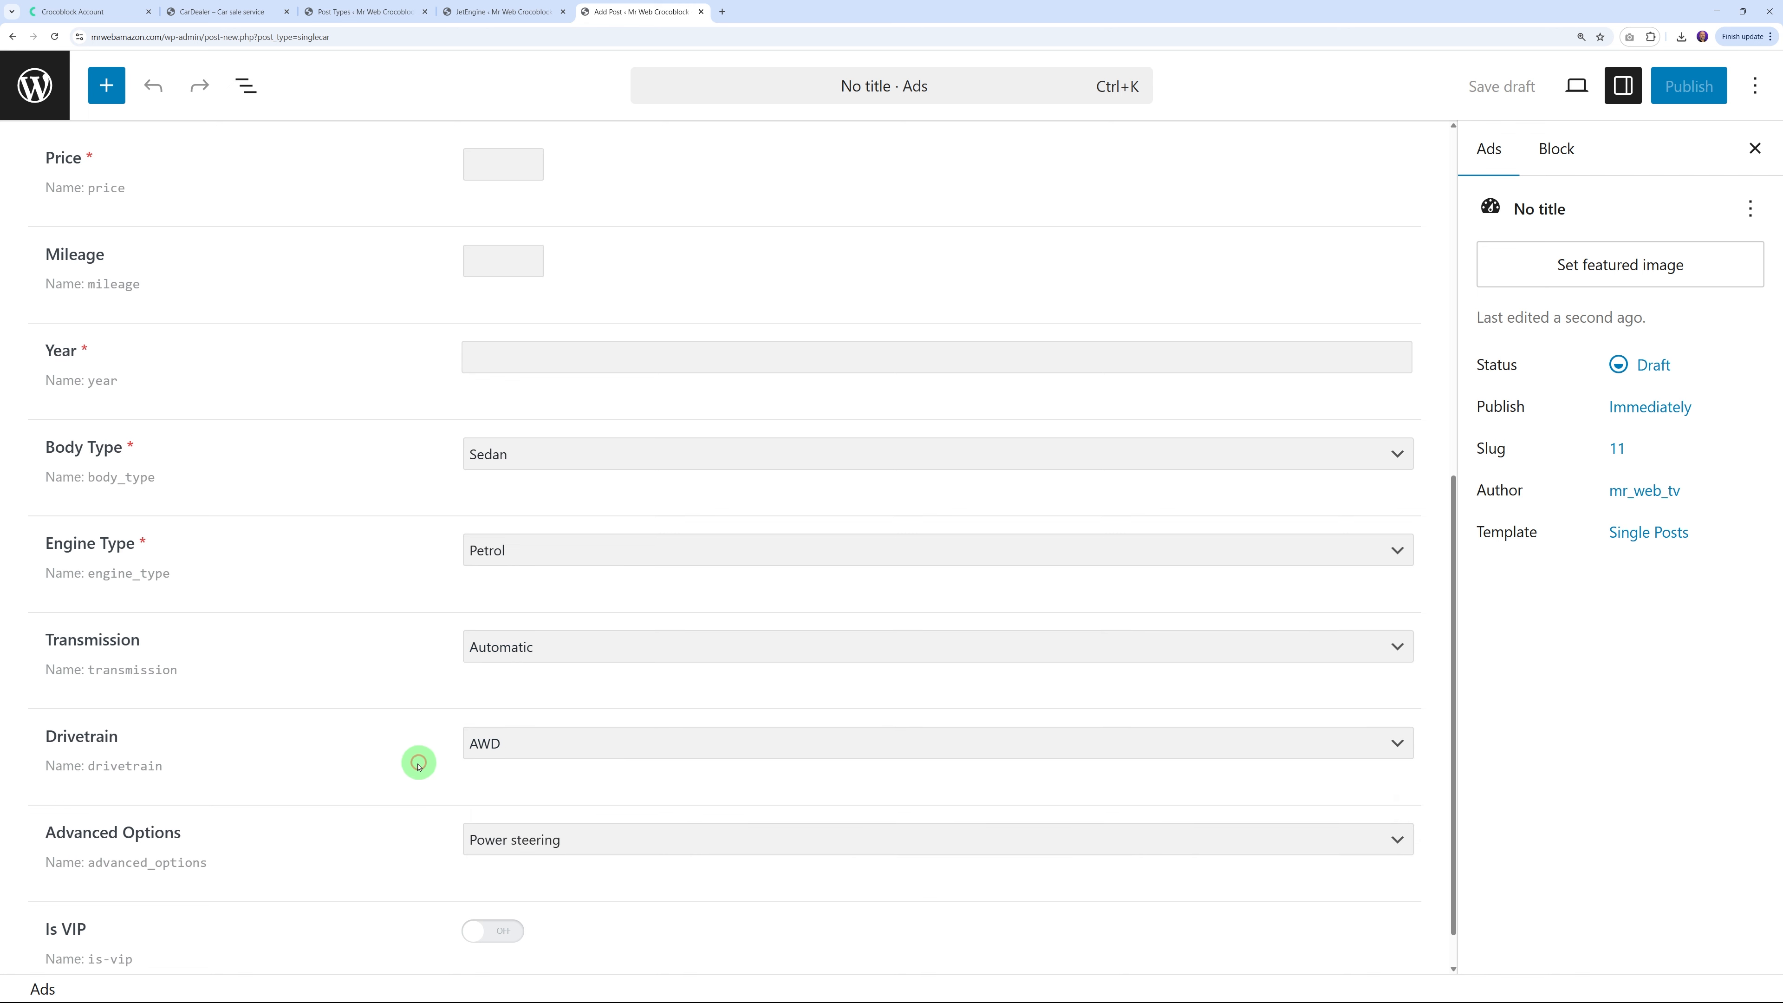
# Try turning the new ad's Is VIP switcher on and back off
pyautogui.scroll(-1, 369, 787)
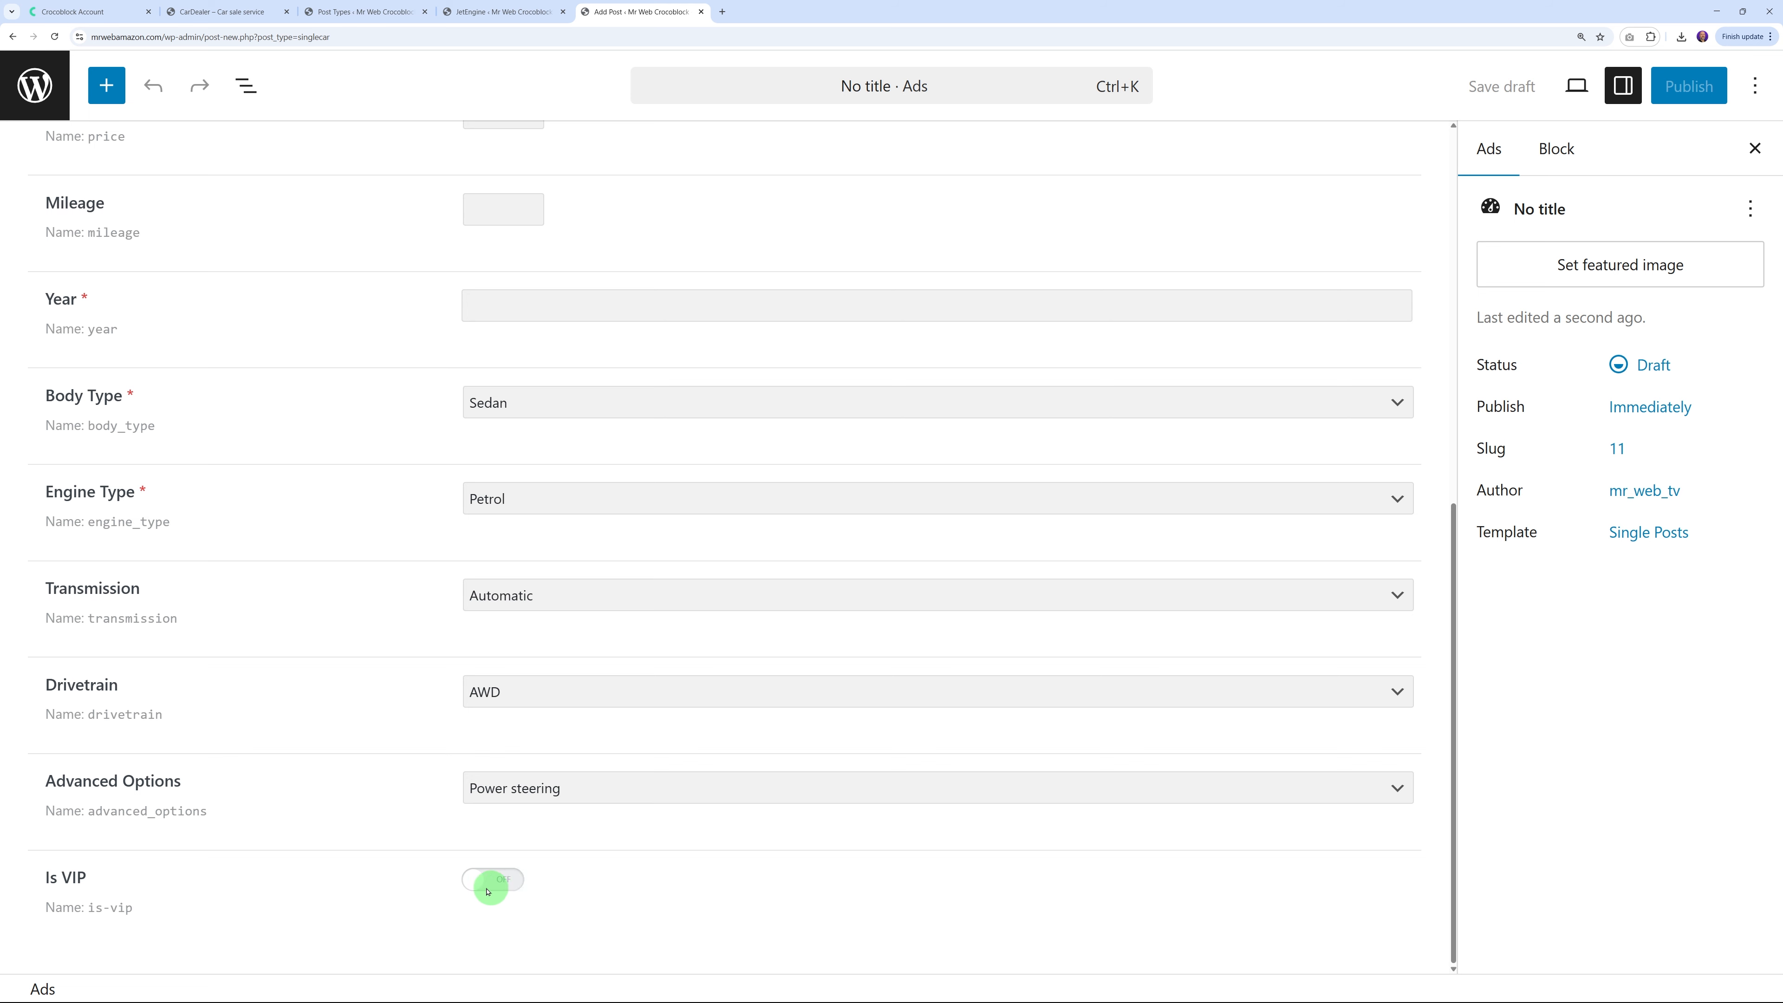
pyautogui.click(502, 890)
pyautogui.click(491, 881)
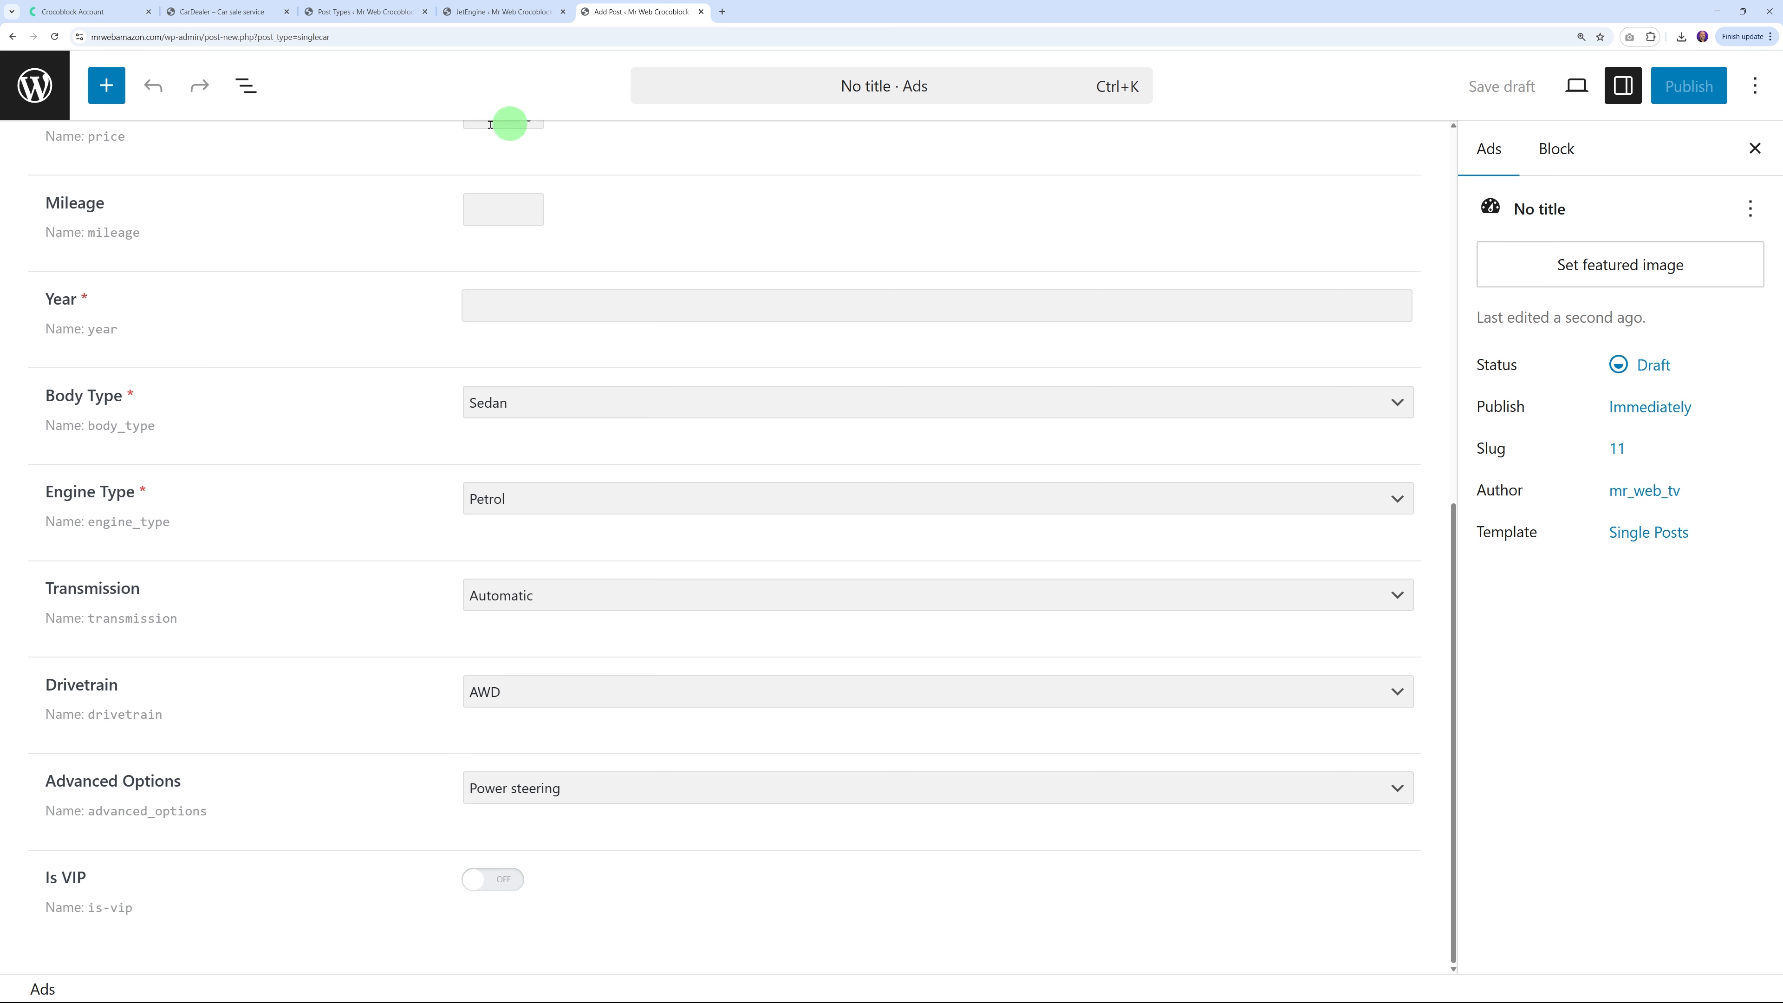
# In the Ads post type's advanced settings, remove Editor from the supported features and update the post type
pyautogui.click(369, 13)
pyautogui.scroll(15, 601, 625)
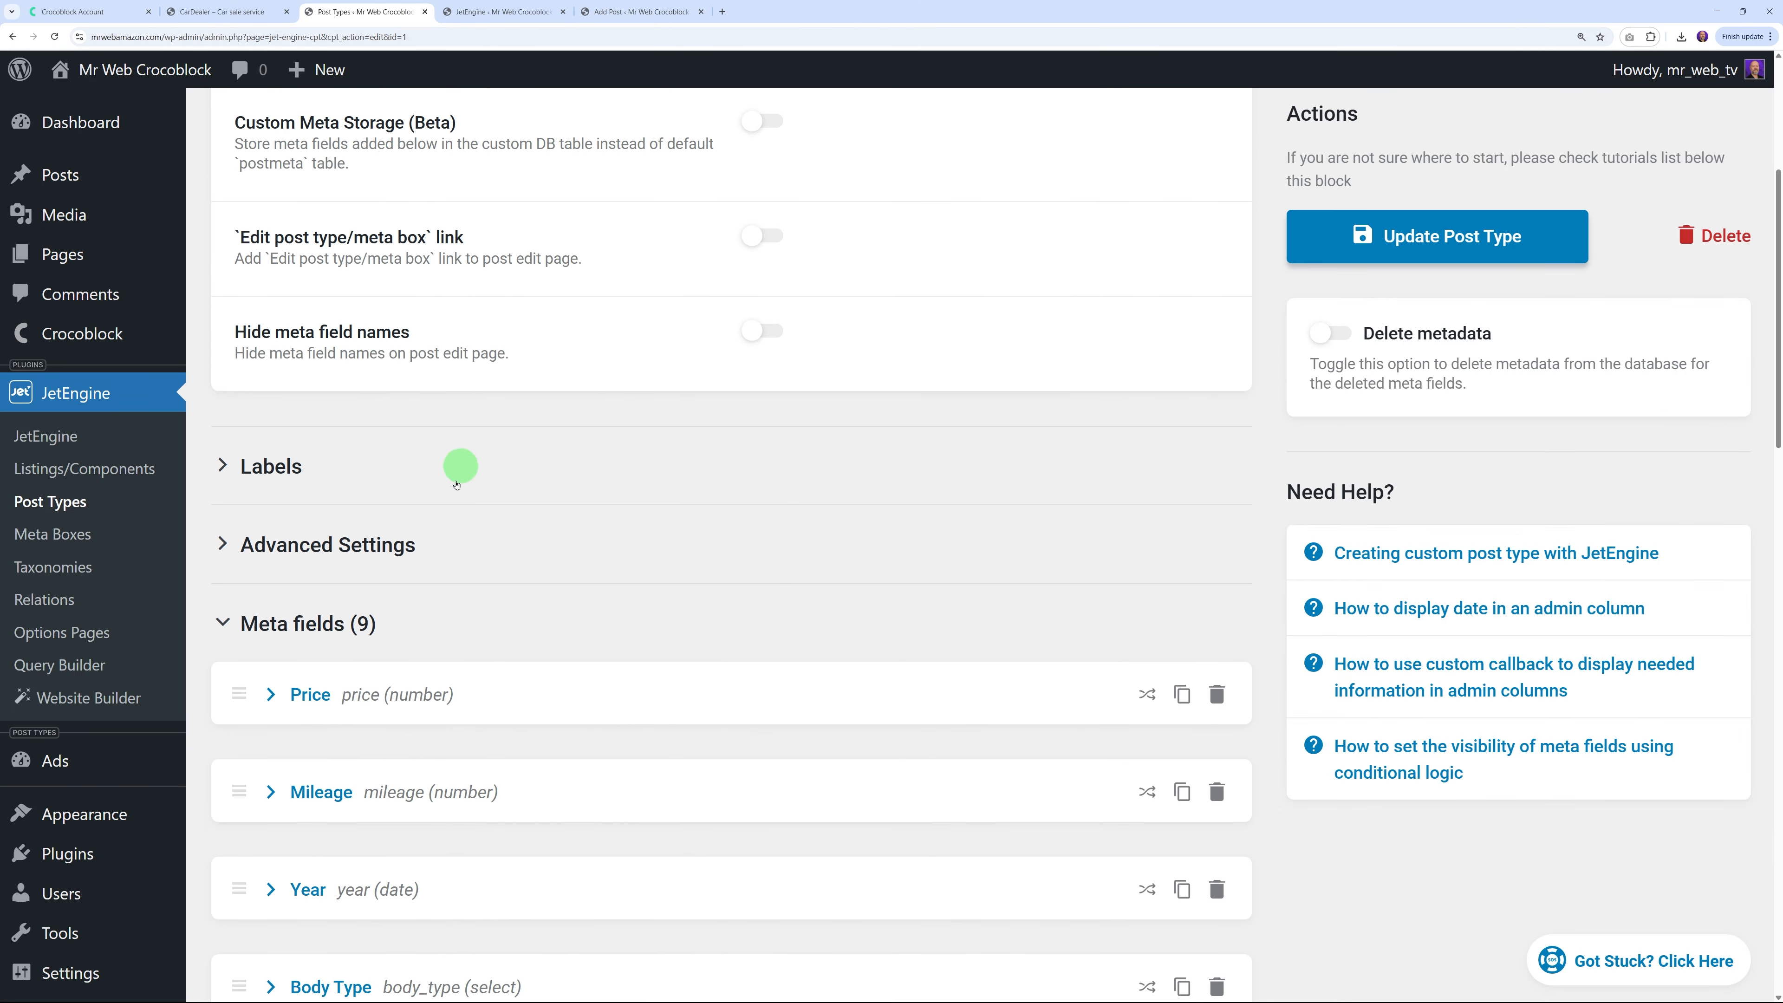
pyautogui.click(230, 545)
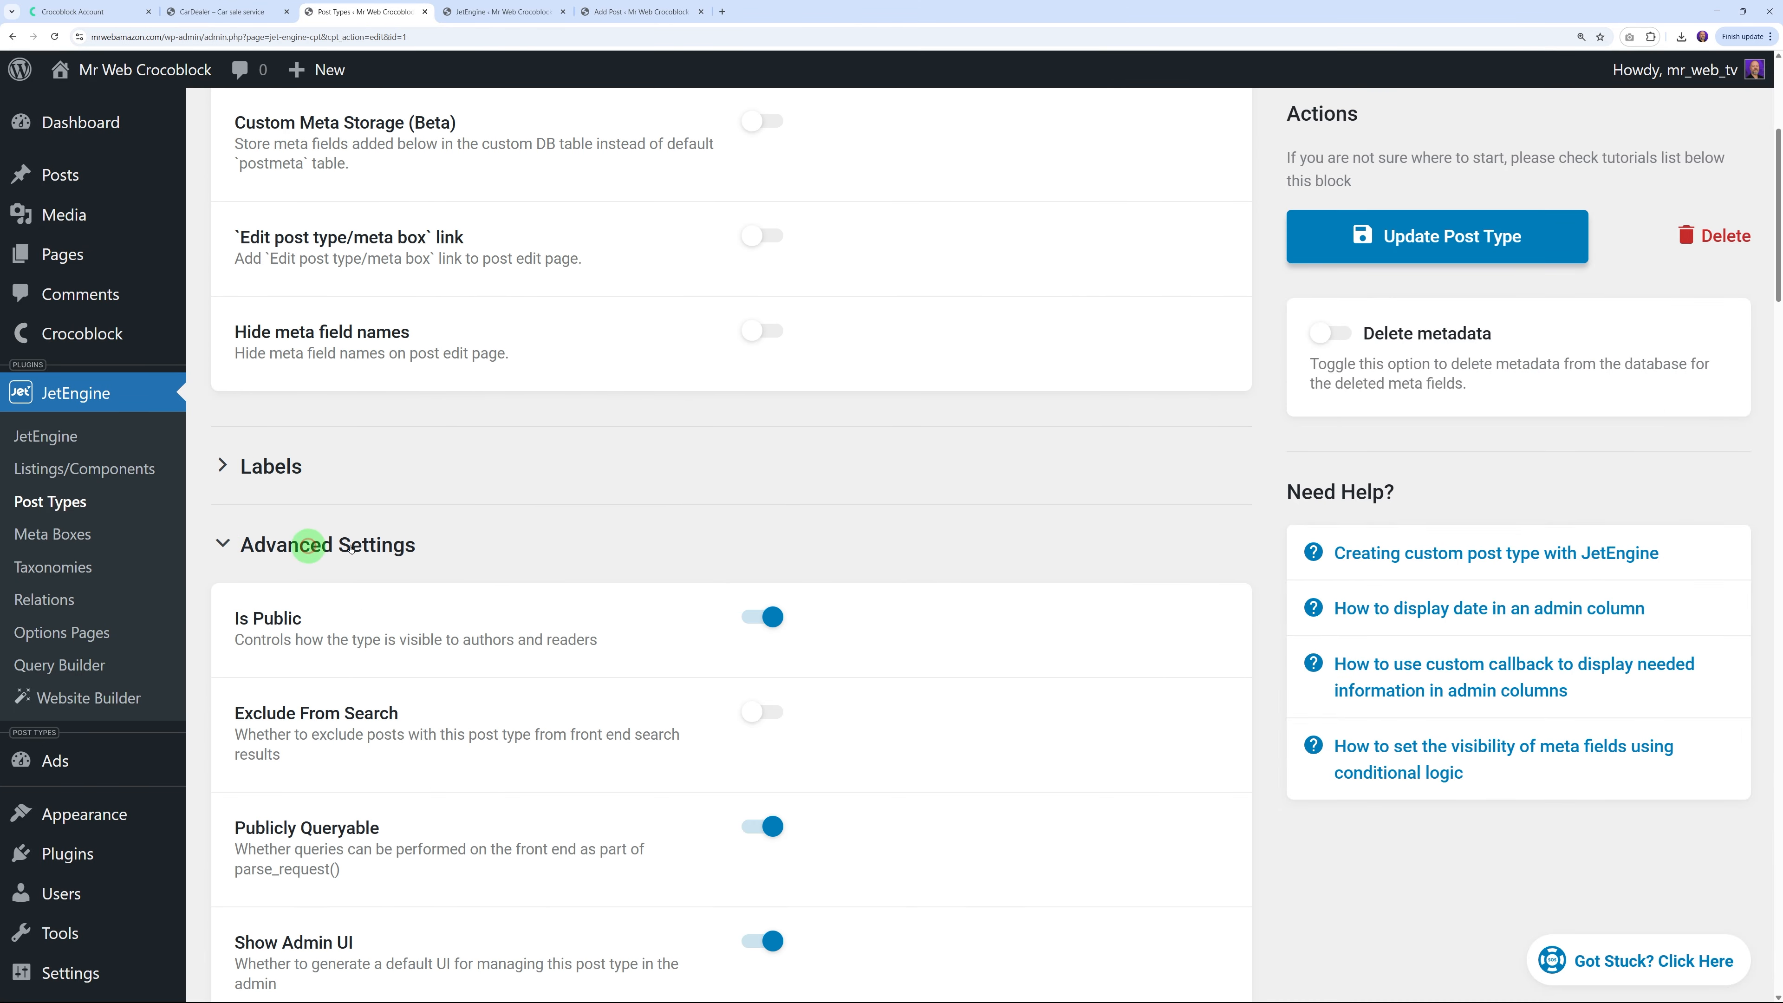
pyautogui.scroll(-5, 570, 558)
pyautogui.scroll(-20, 572, 565)
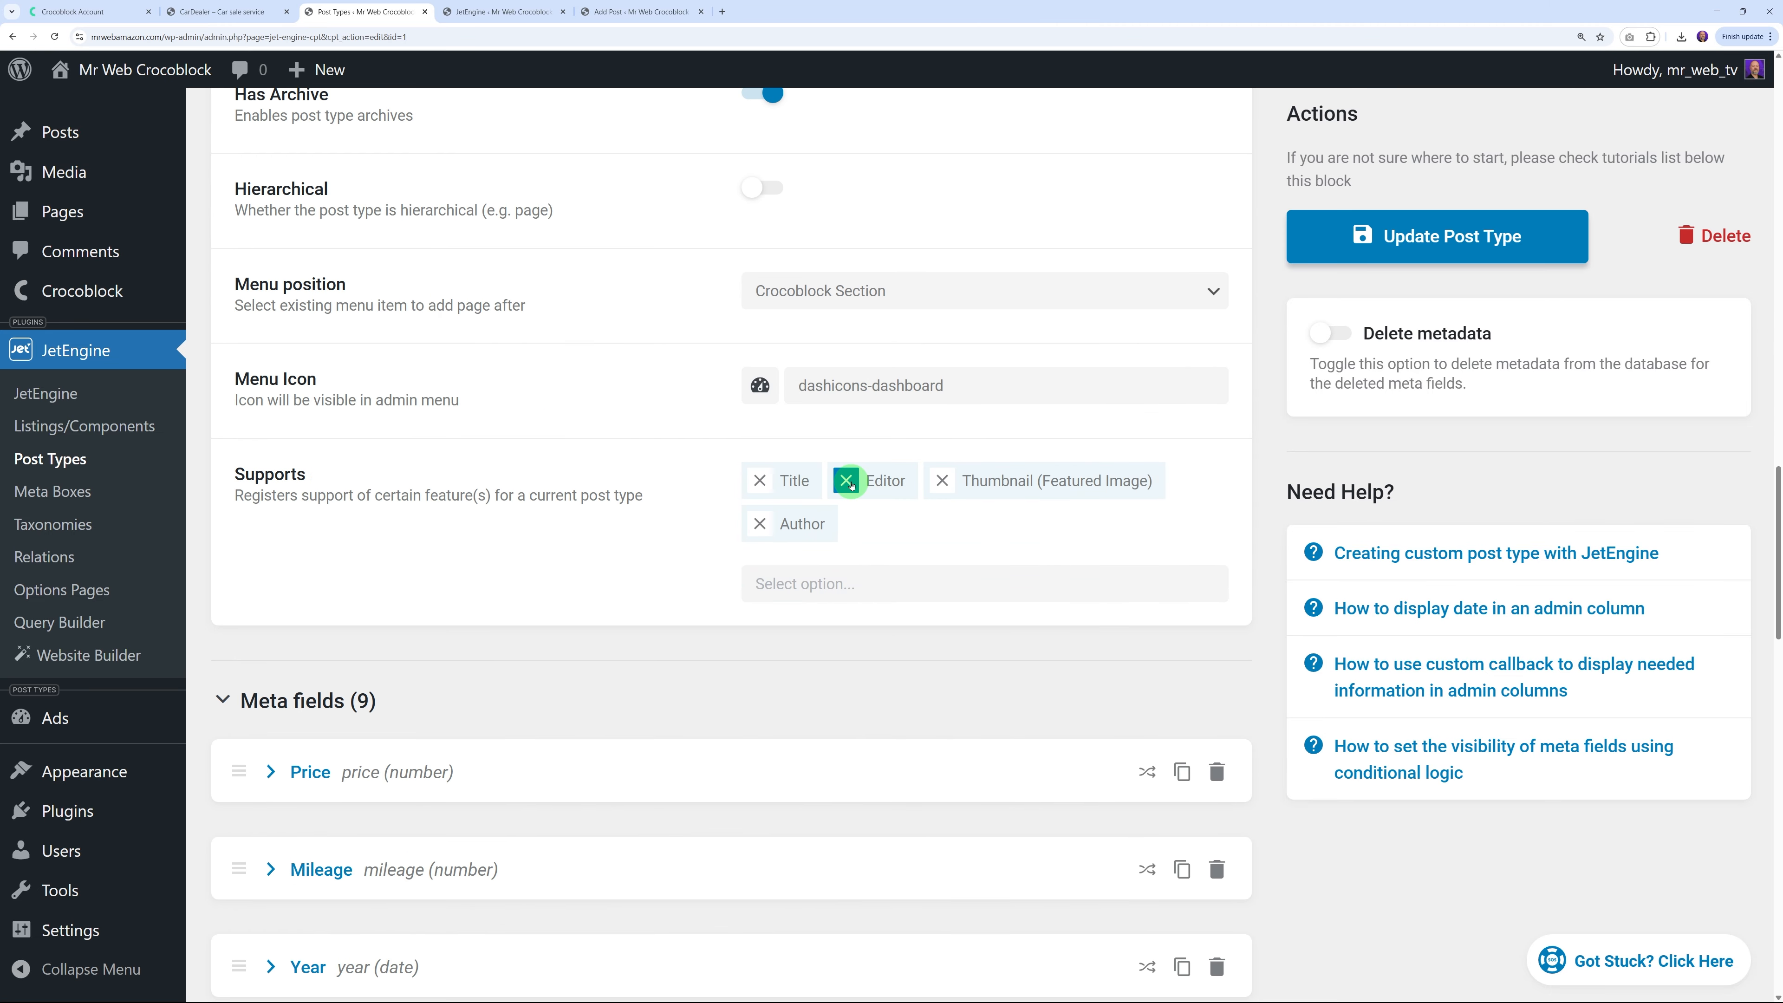
pyautogui.click(846, 481)
pyautogui.click(1401, 243)
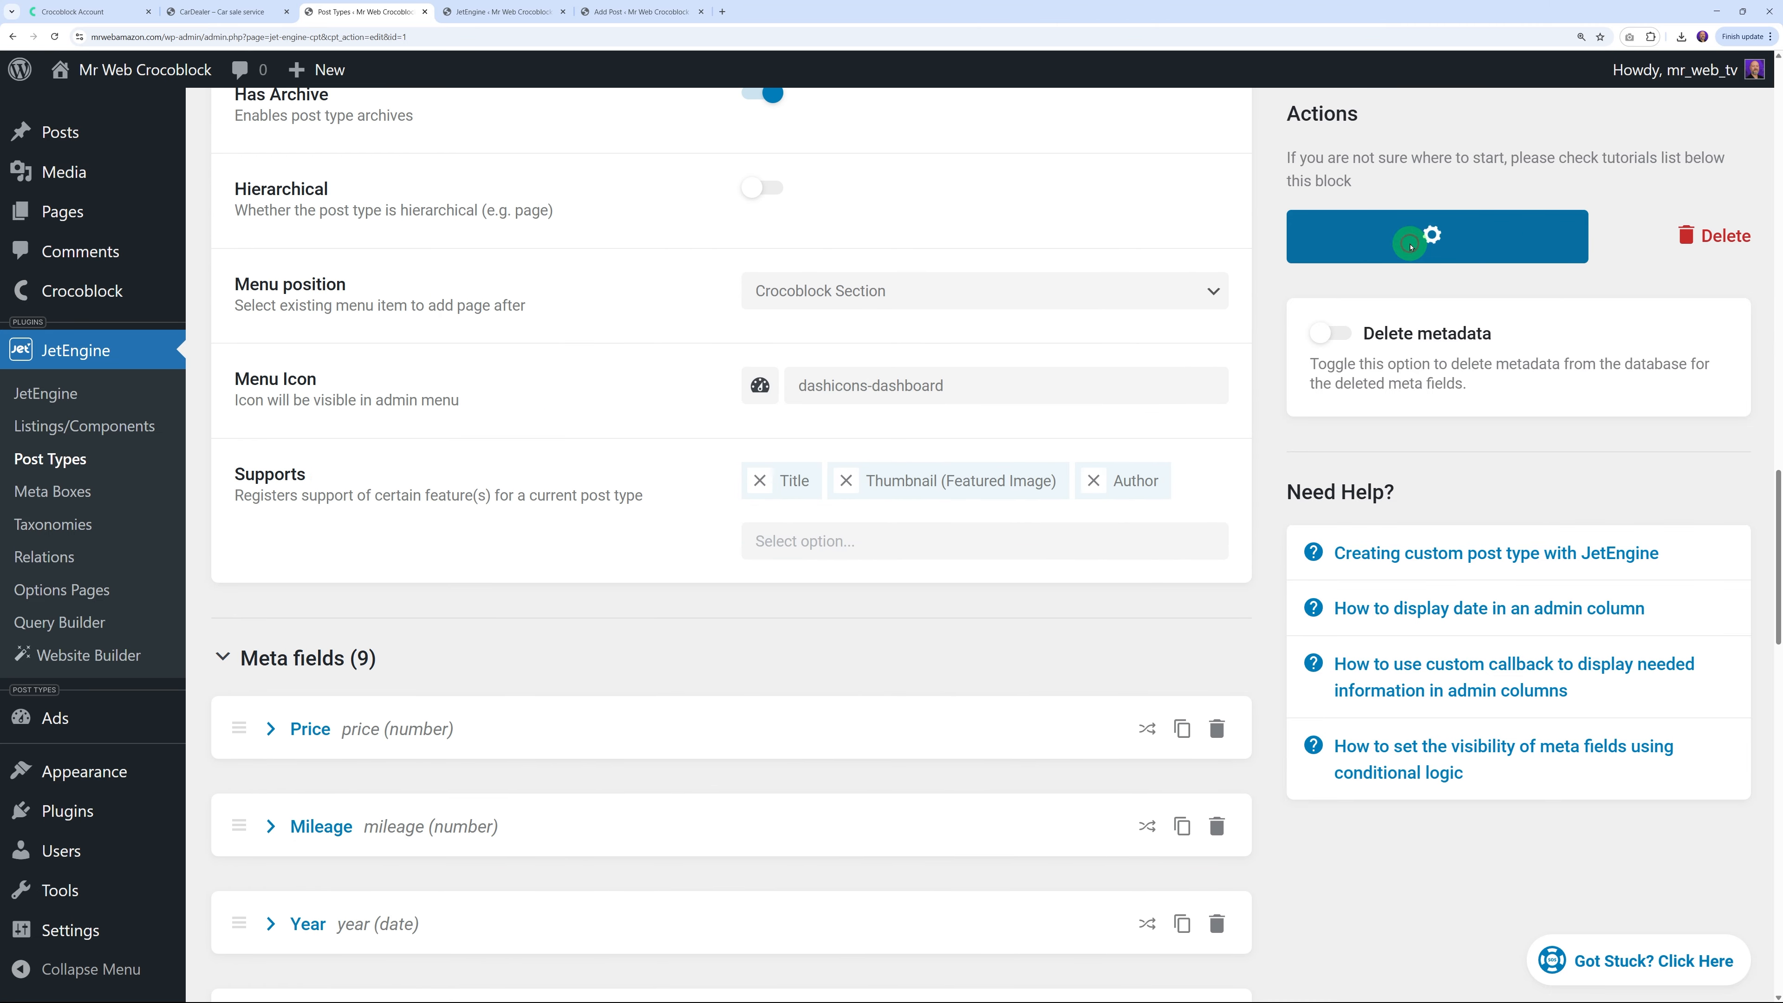
# Reload the new ad's page and examine its title, meta fields and publishing options without the block editor
pyautogui.click(617, 11)
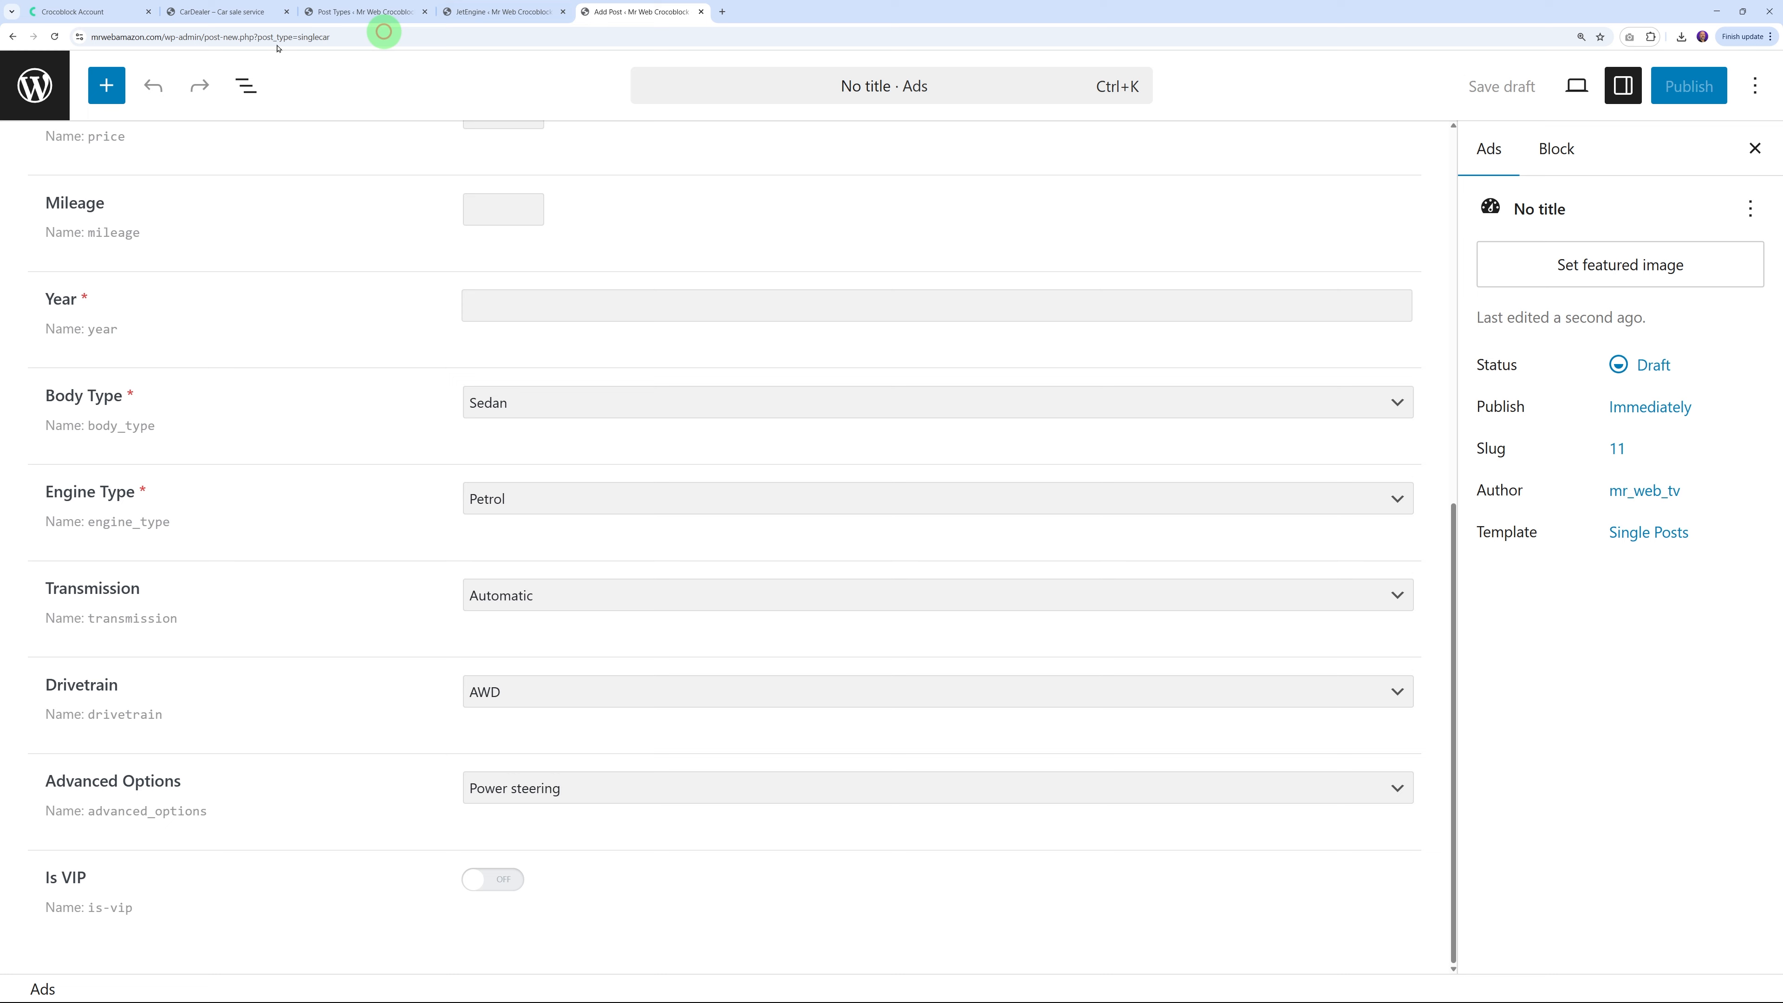
pyautogui.click(55, 37)
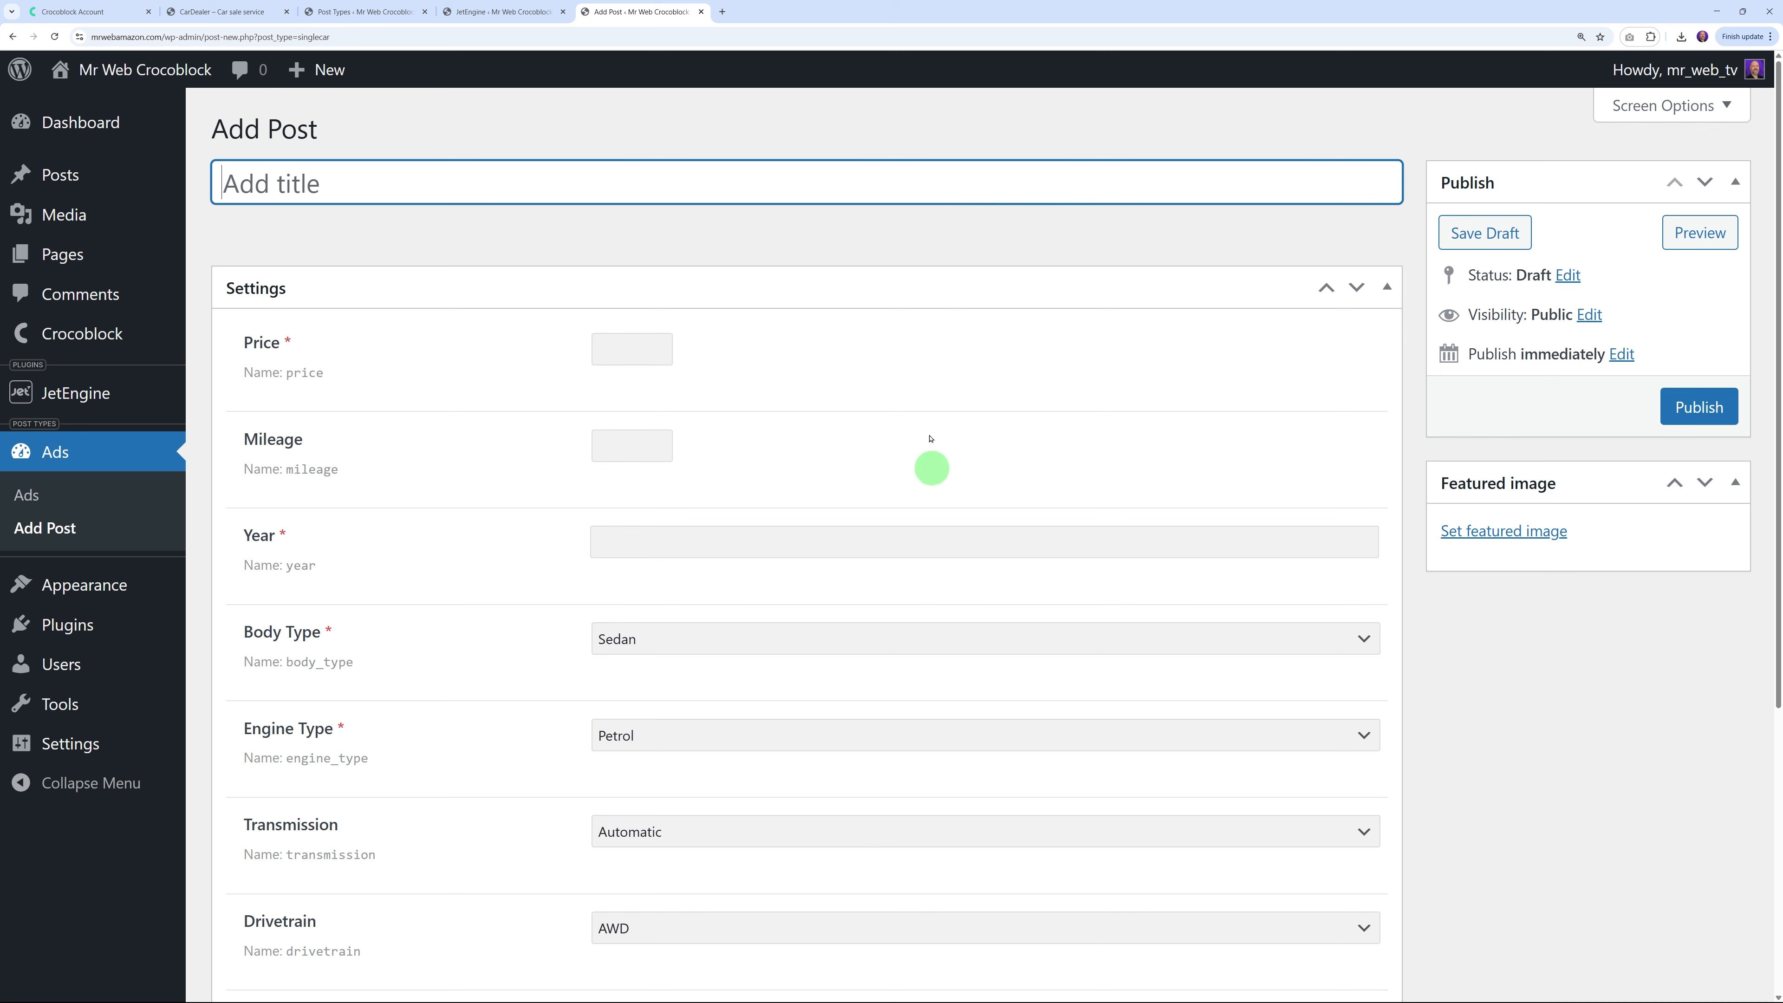
pyautogui.scroll(-3, 1215, 622)
pyautogui.scroll(-3, 1216, 622)
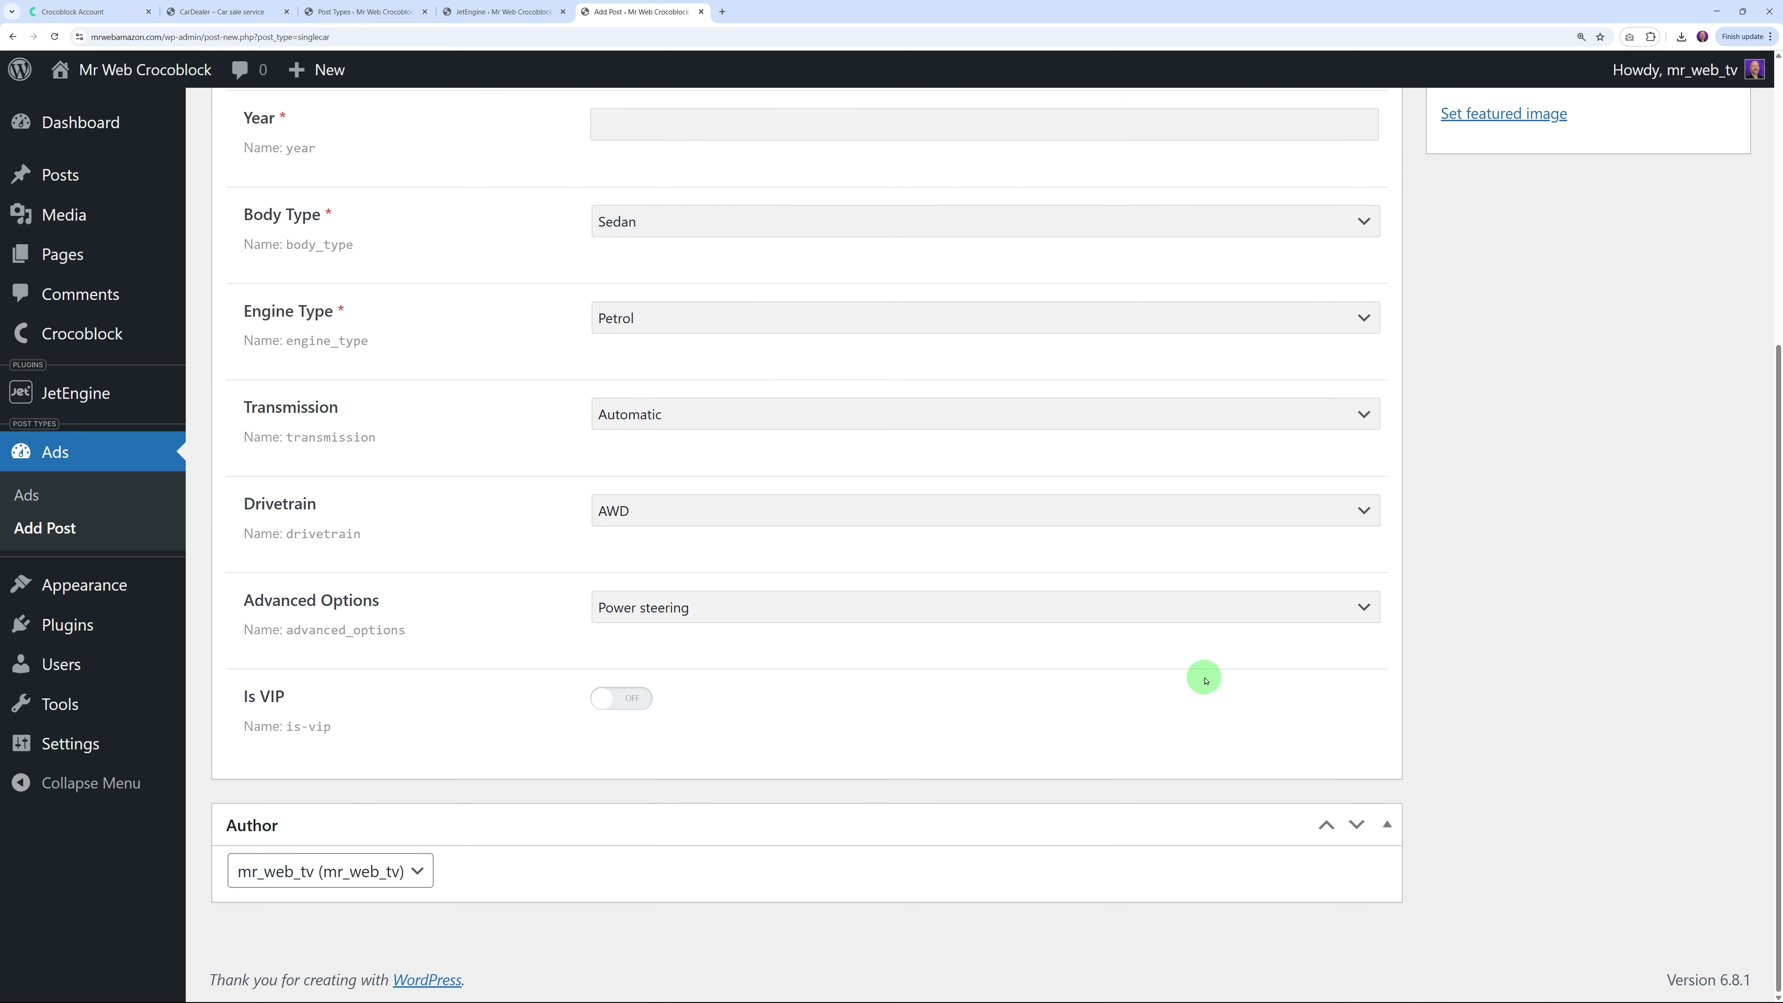
pyautogui.scroll(6, 1502, 716)
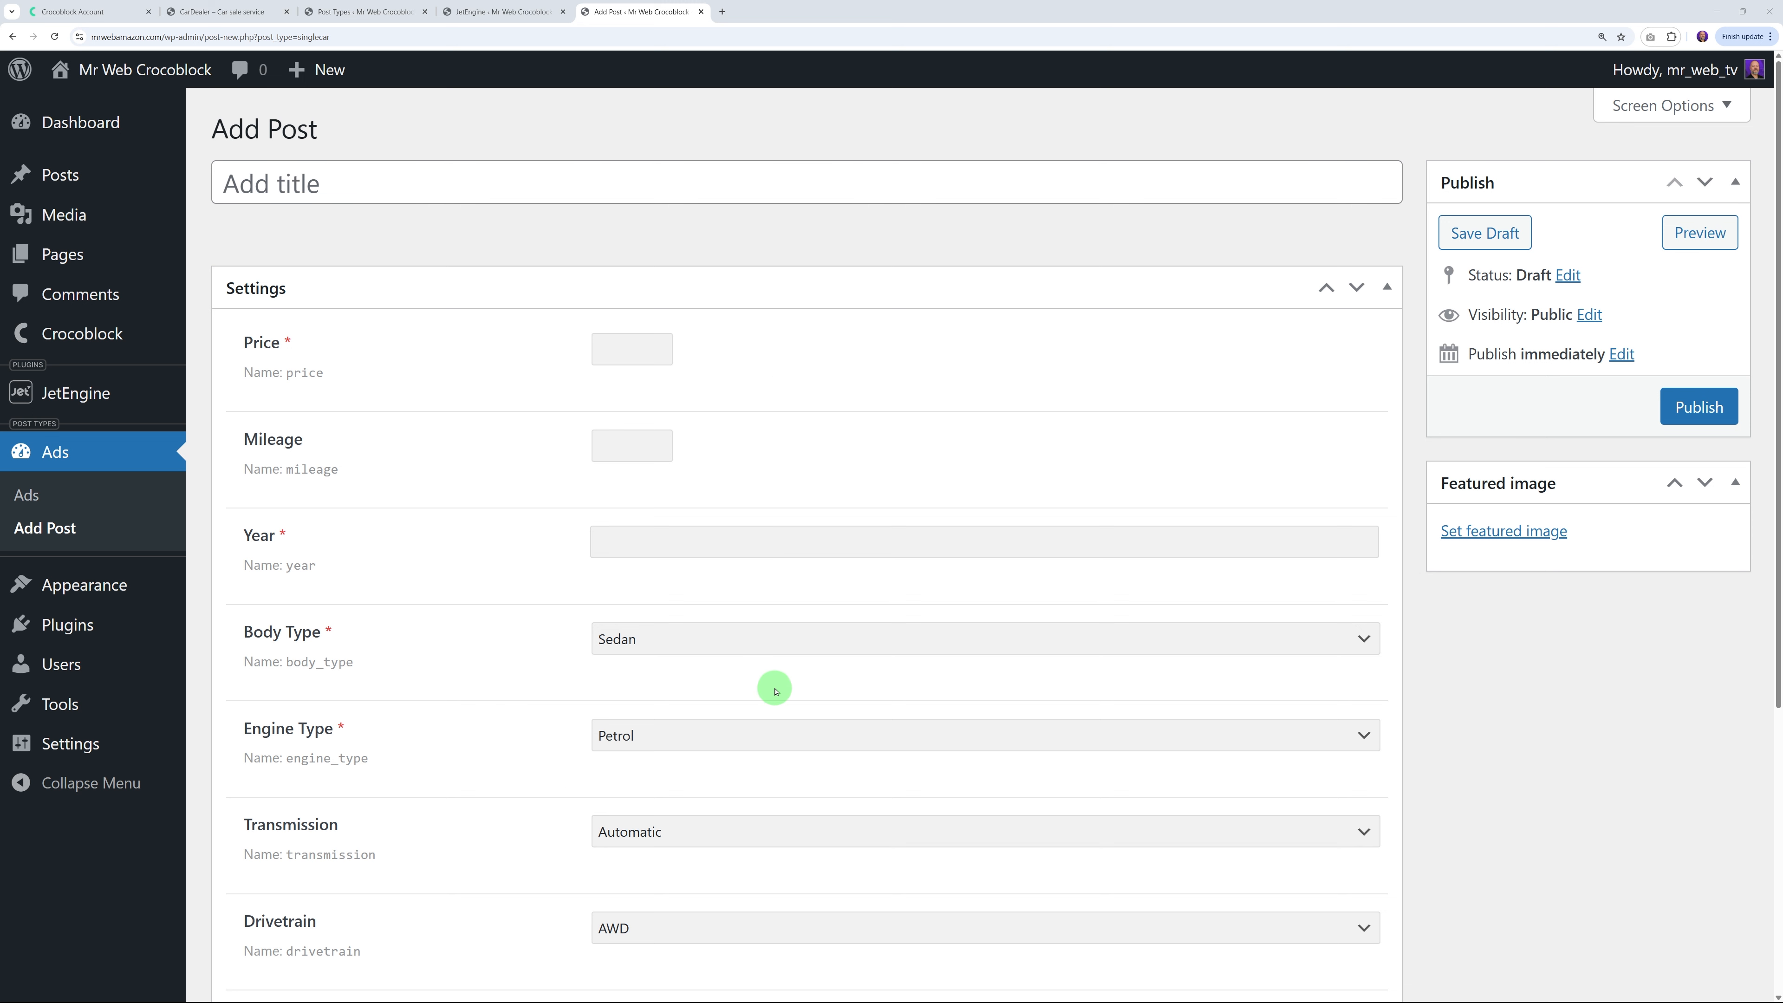
# Switch to the CarDealer demo site and examine the options of its Types of Transport, Make, Model and Location filters
pyautogui.click(238, 11)
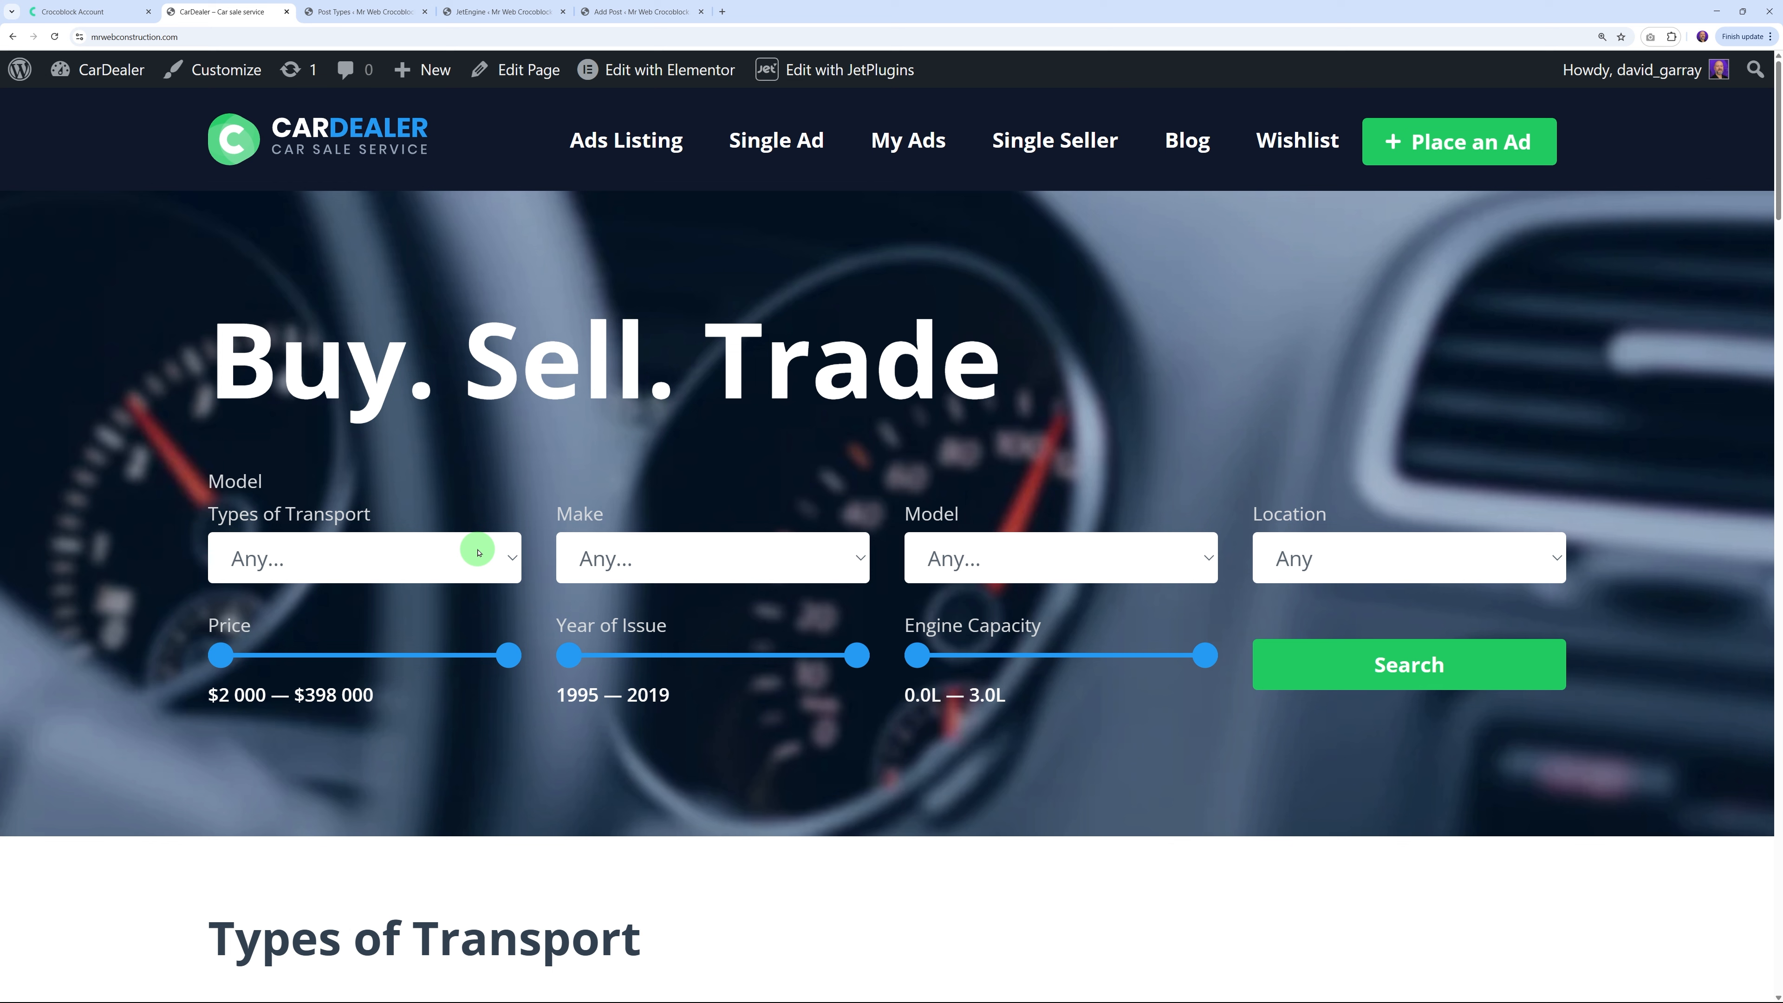
pyautogui.click(415, 559)
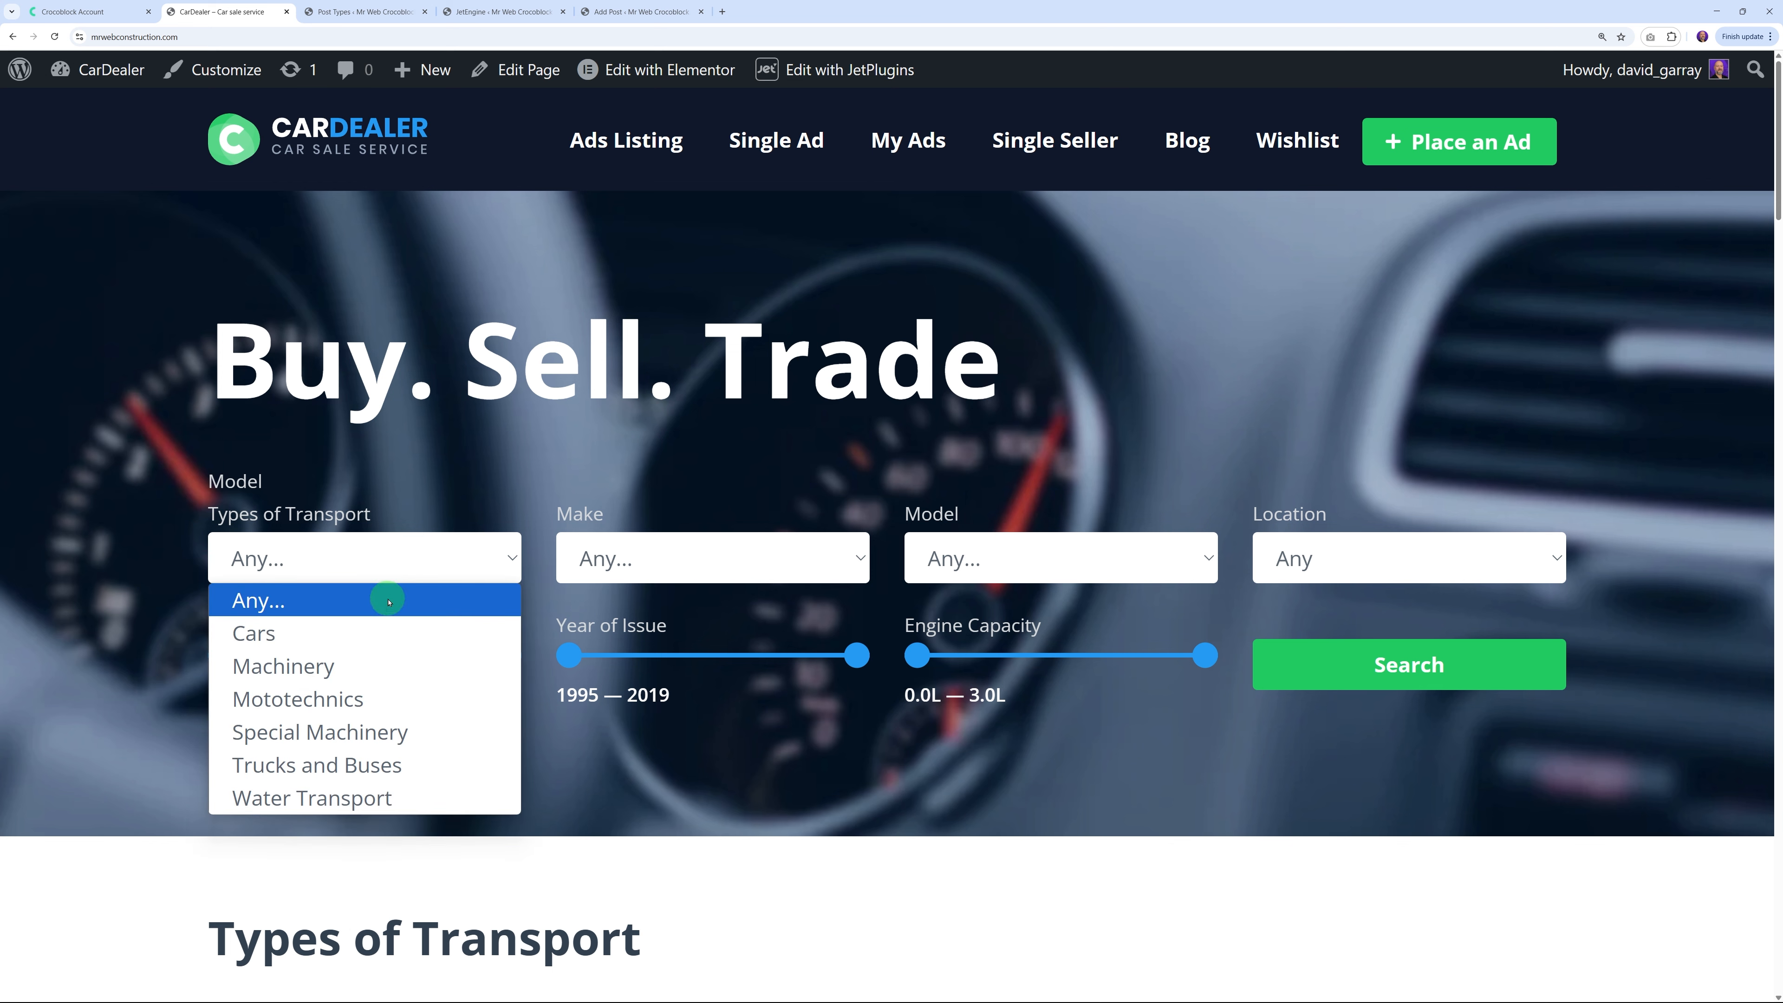
pyautogui.click(655, 556)
pyautogui.click(933, 558)
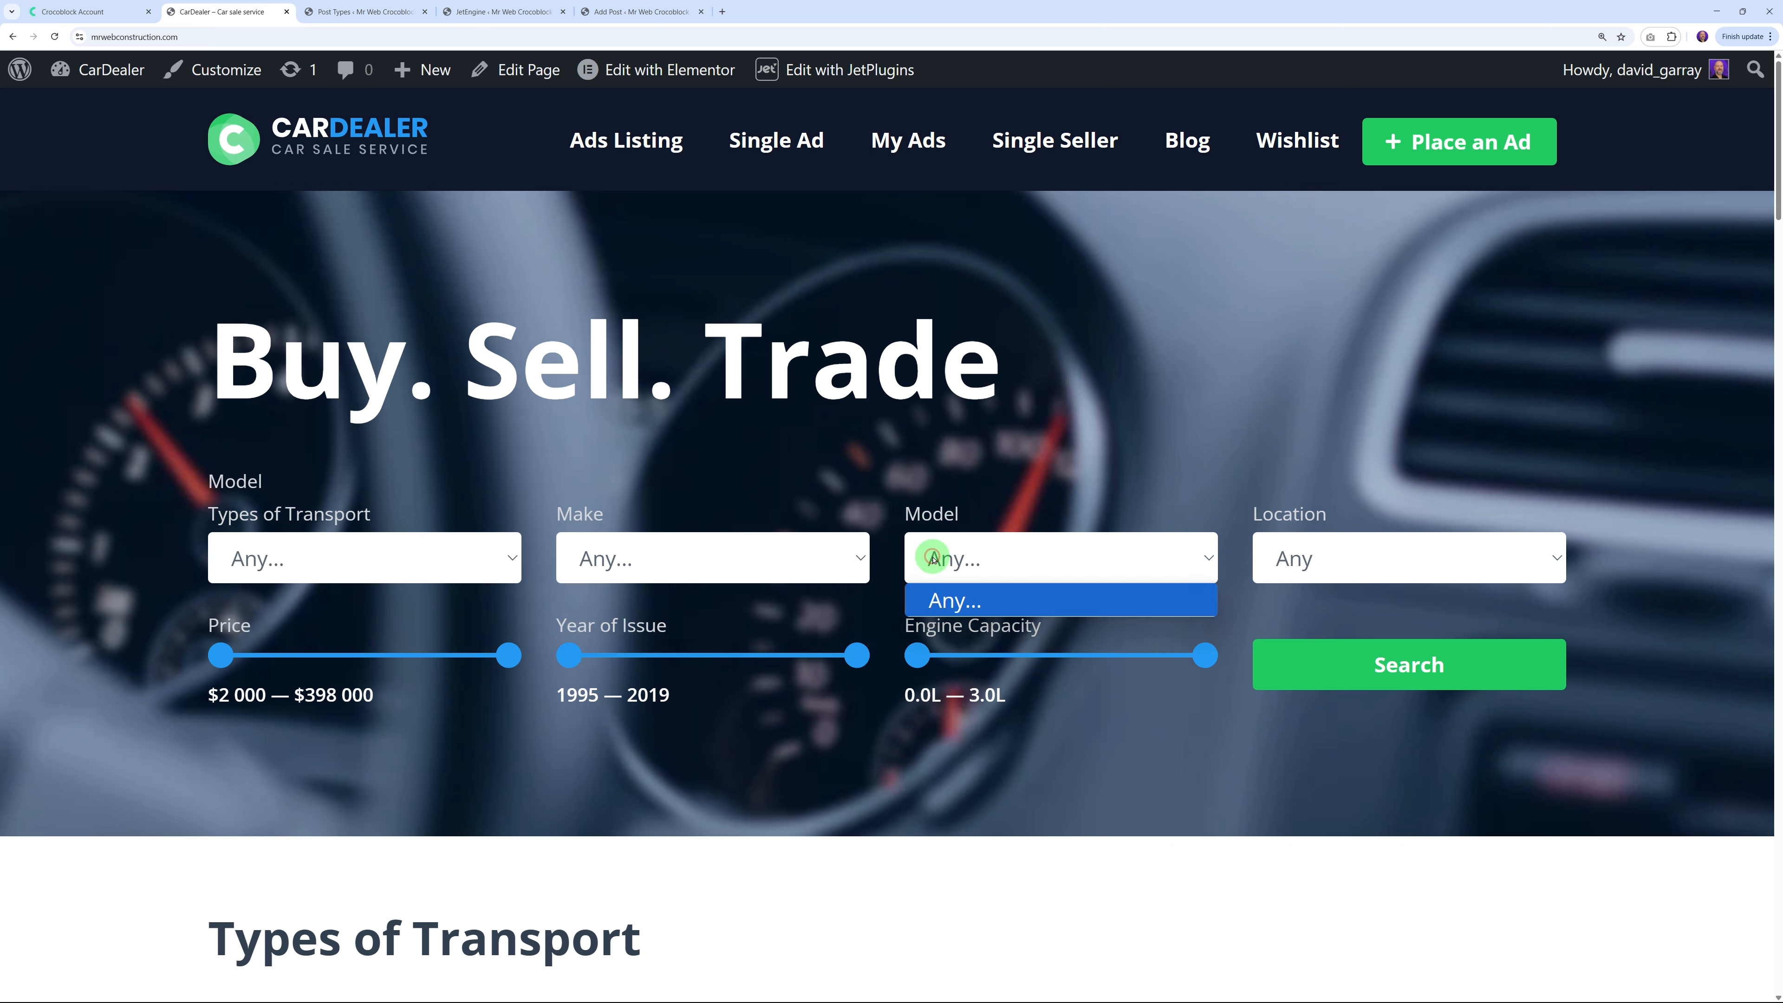
pyautogui.click(1302, 559)
# Set the demo's search filters to type Cars, make Mercedes, model 530 and location Florida
pyautogui.click(492, 569)
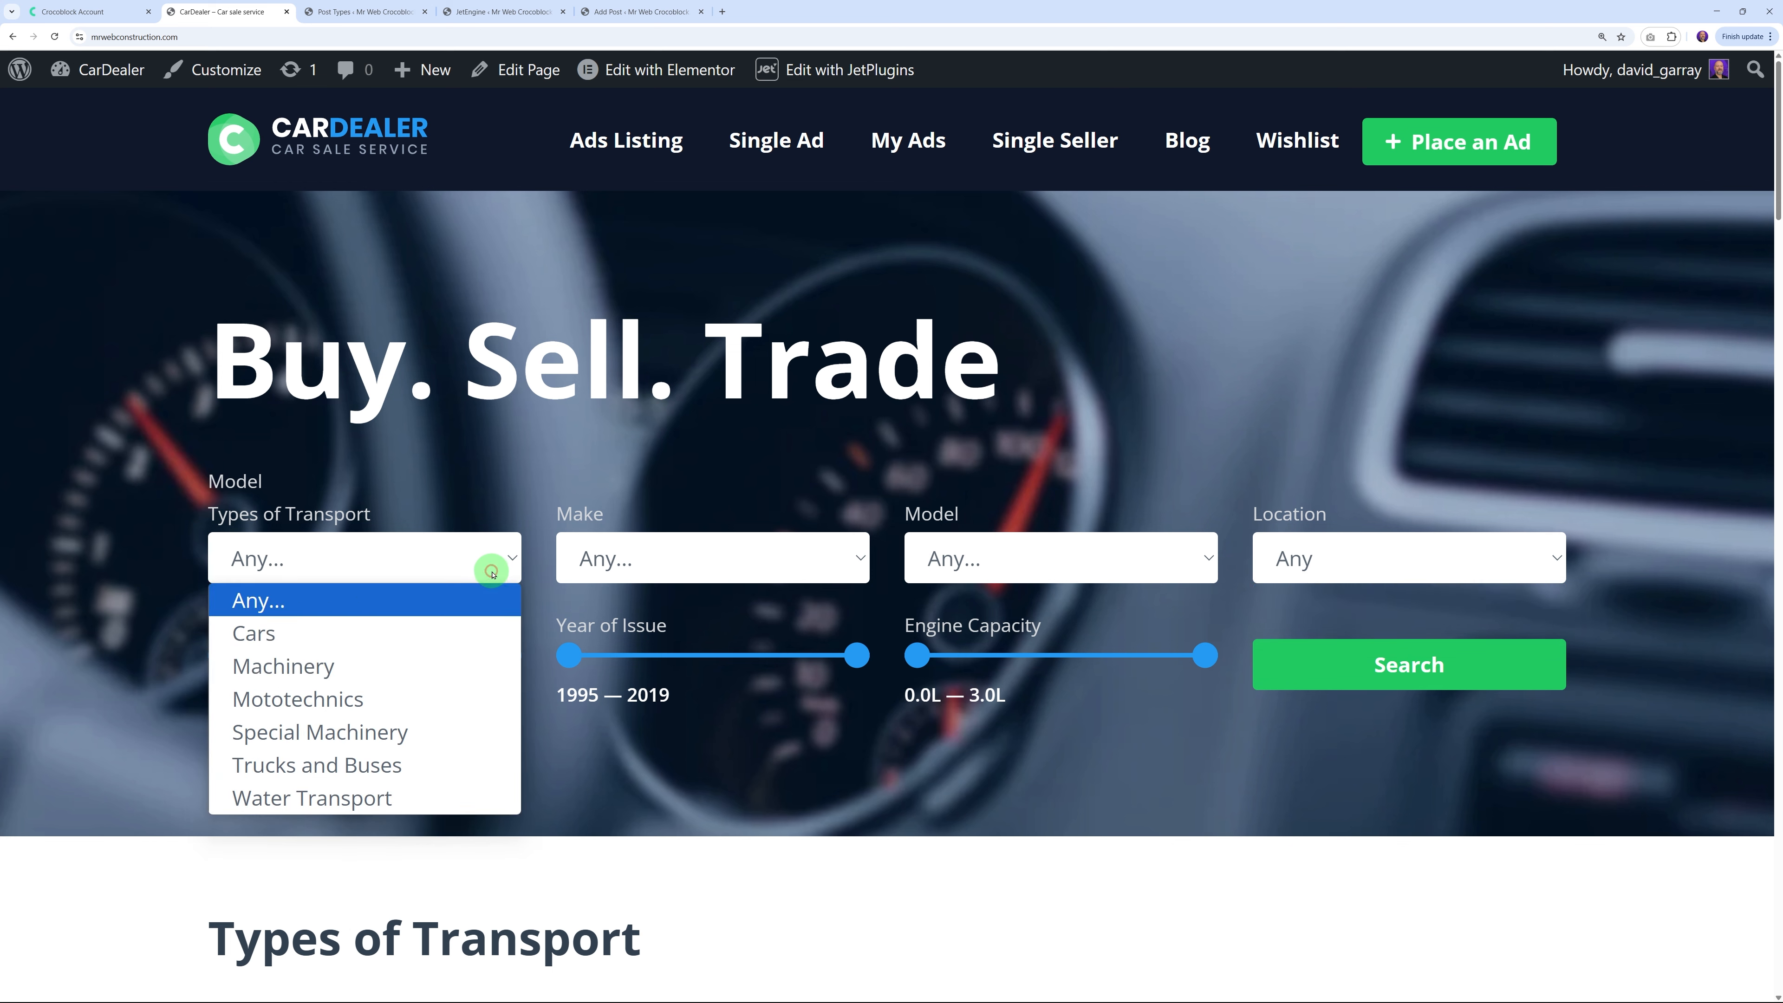
pyautogui.click(377, 636)
pyautogui.click(665, 562)
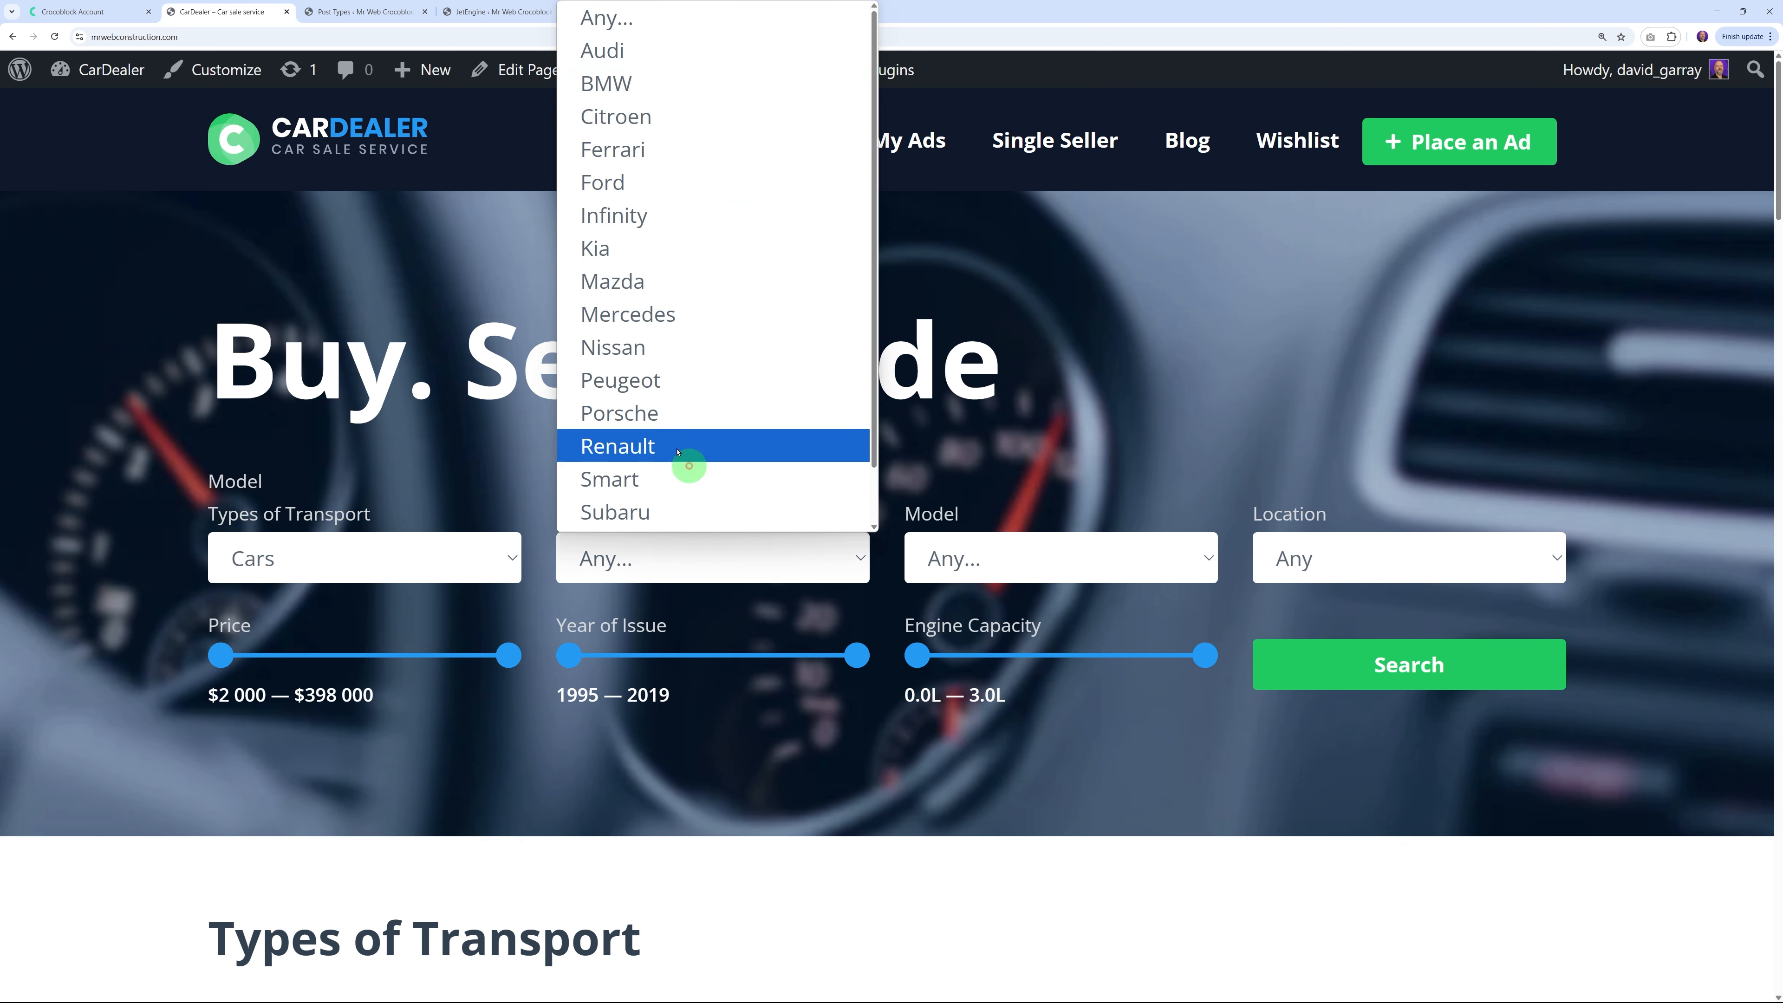
pyautogui.click(663, 316)
pyautogui.click(1027, 565)
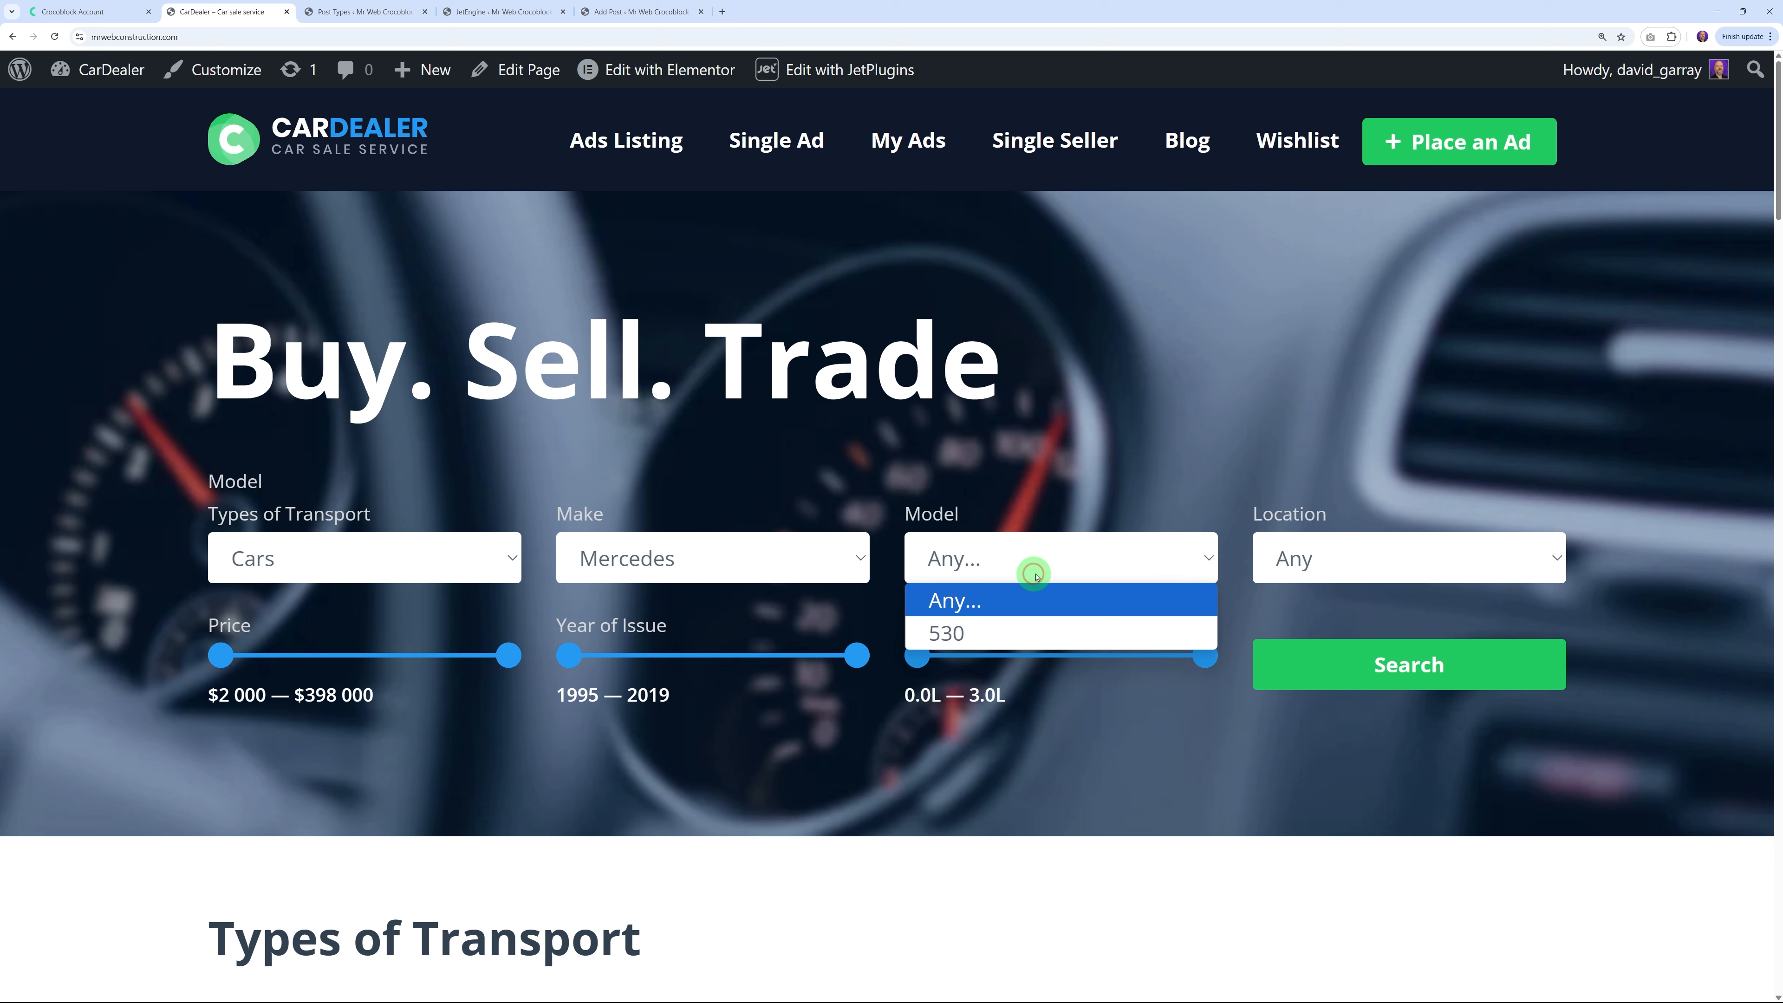
pyautogui.click(985, 625)
pyautogui.click(1435, 540)
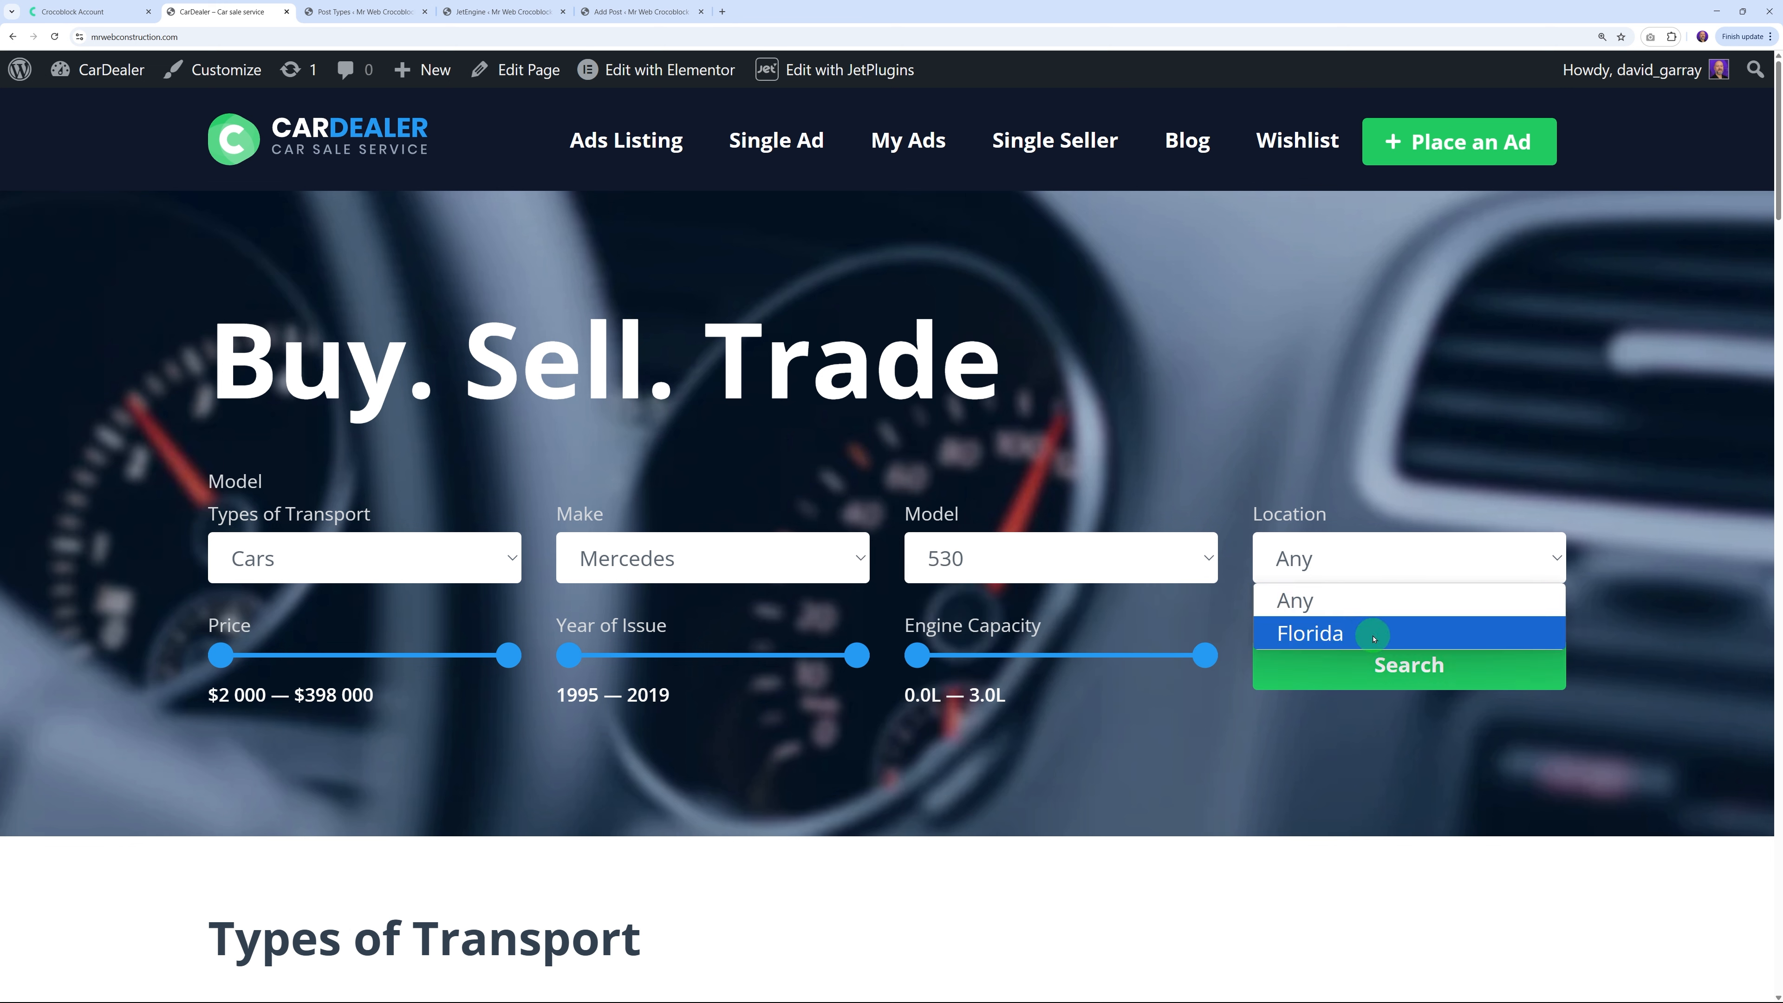
pyautogui.click(1374, 638)
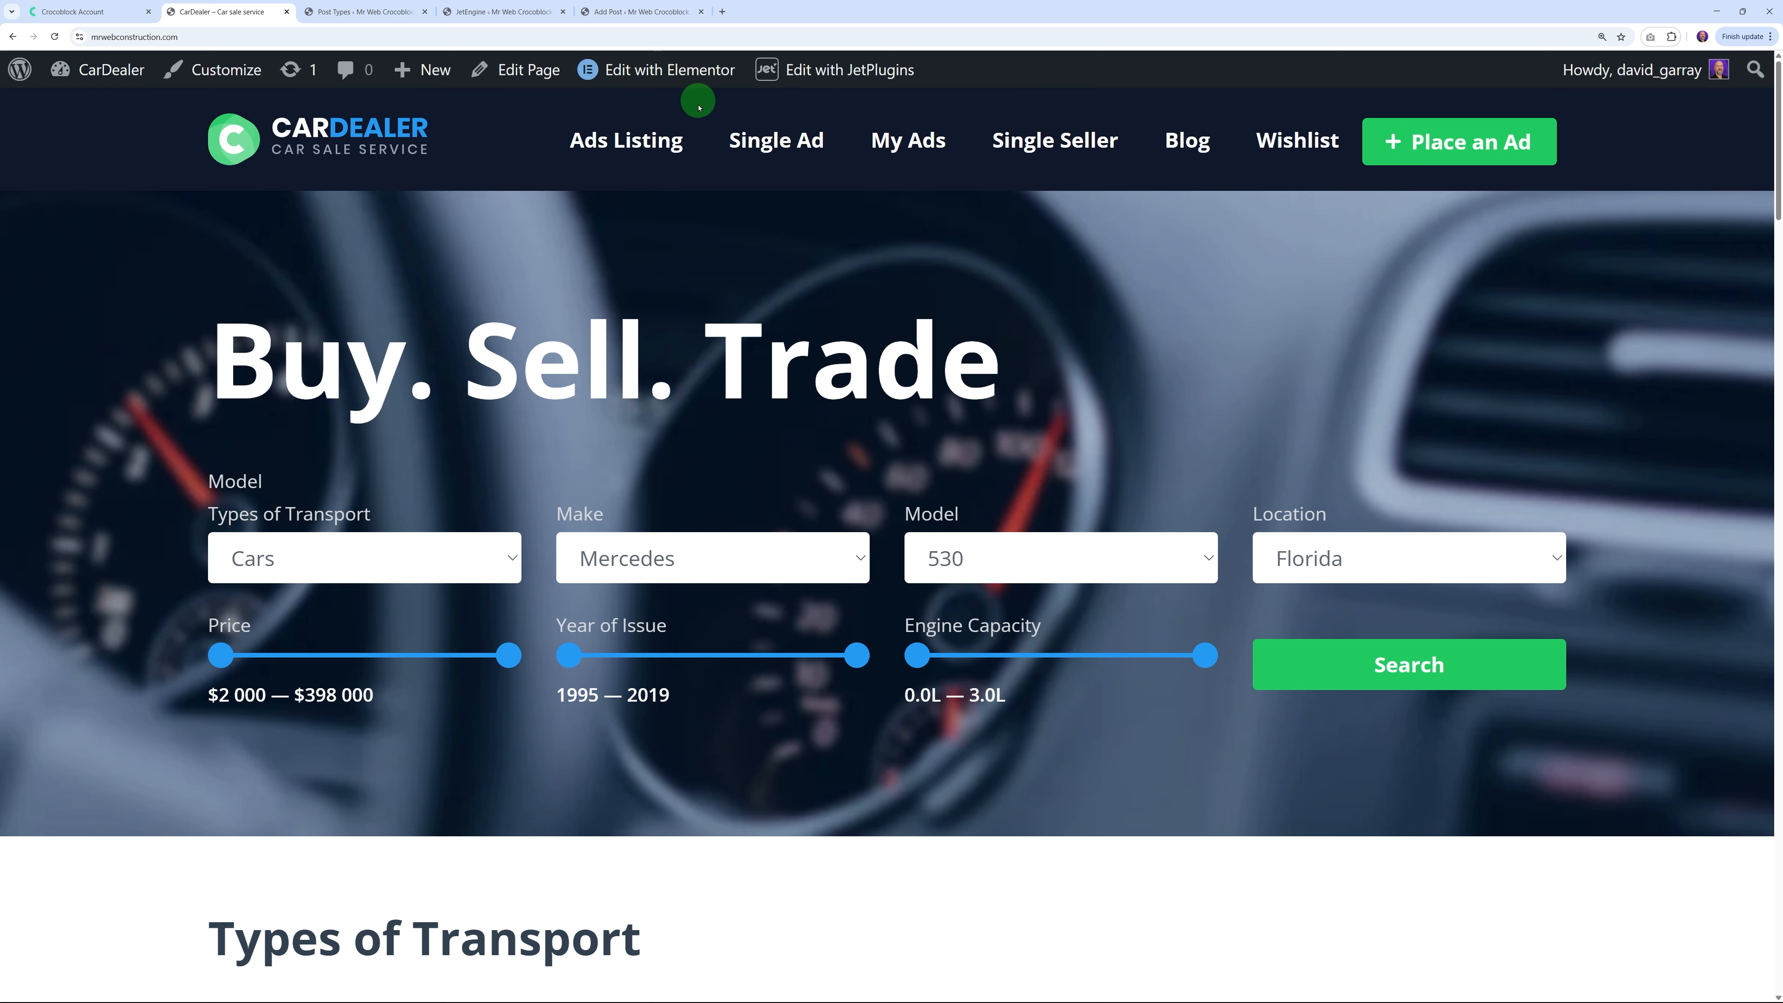
# Return to the JetEngine site, open its taxonomies list and start a new taxonomy
pyautogui.click(501, 12)
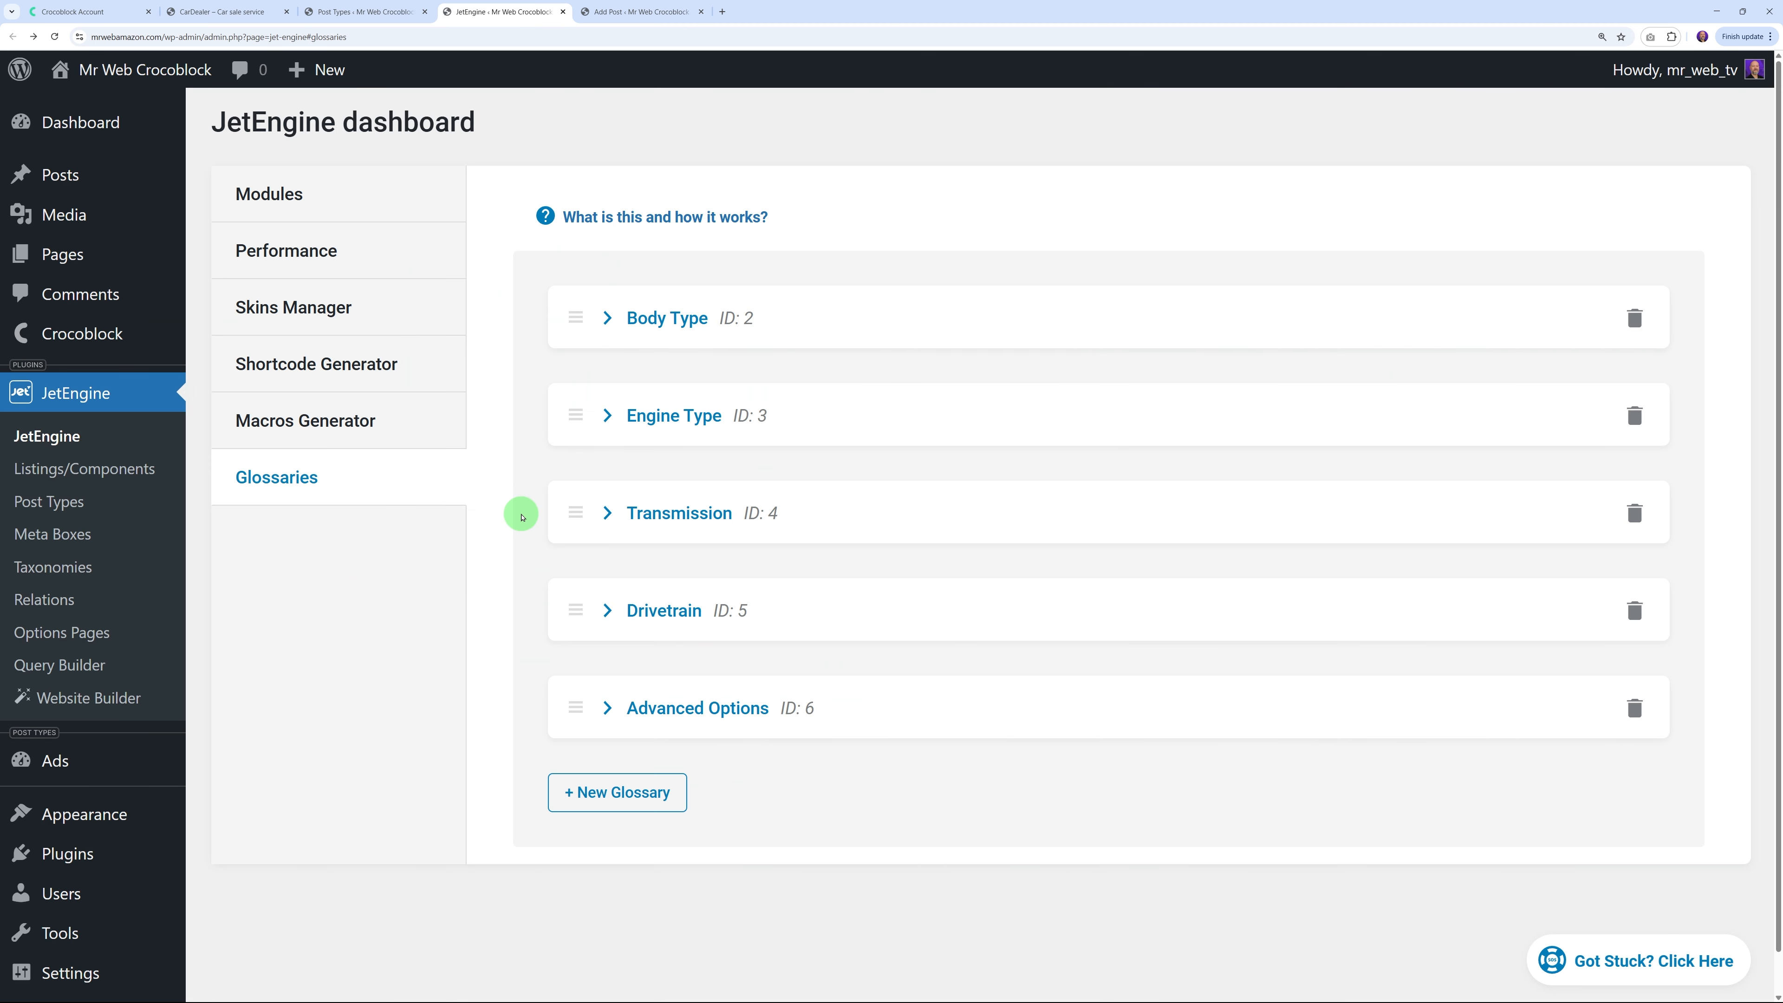
pyautogui.click(82, 570)
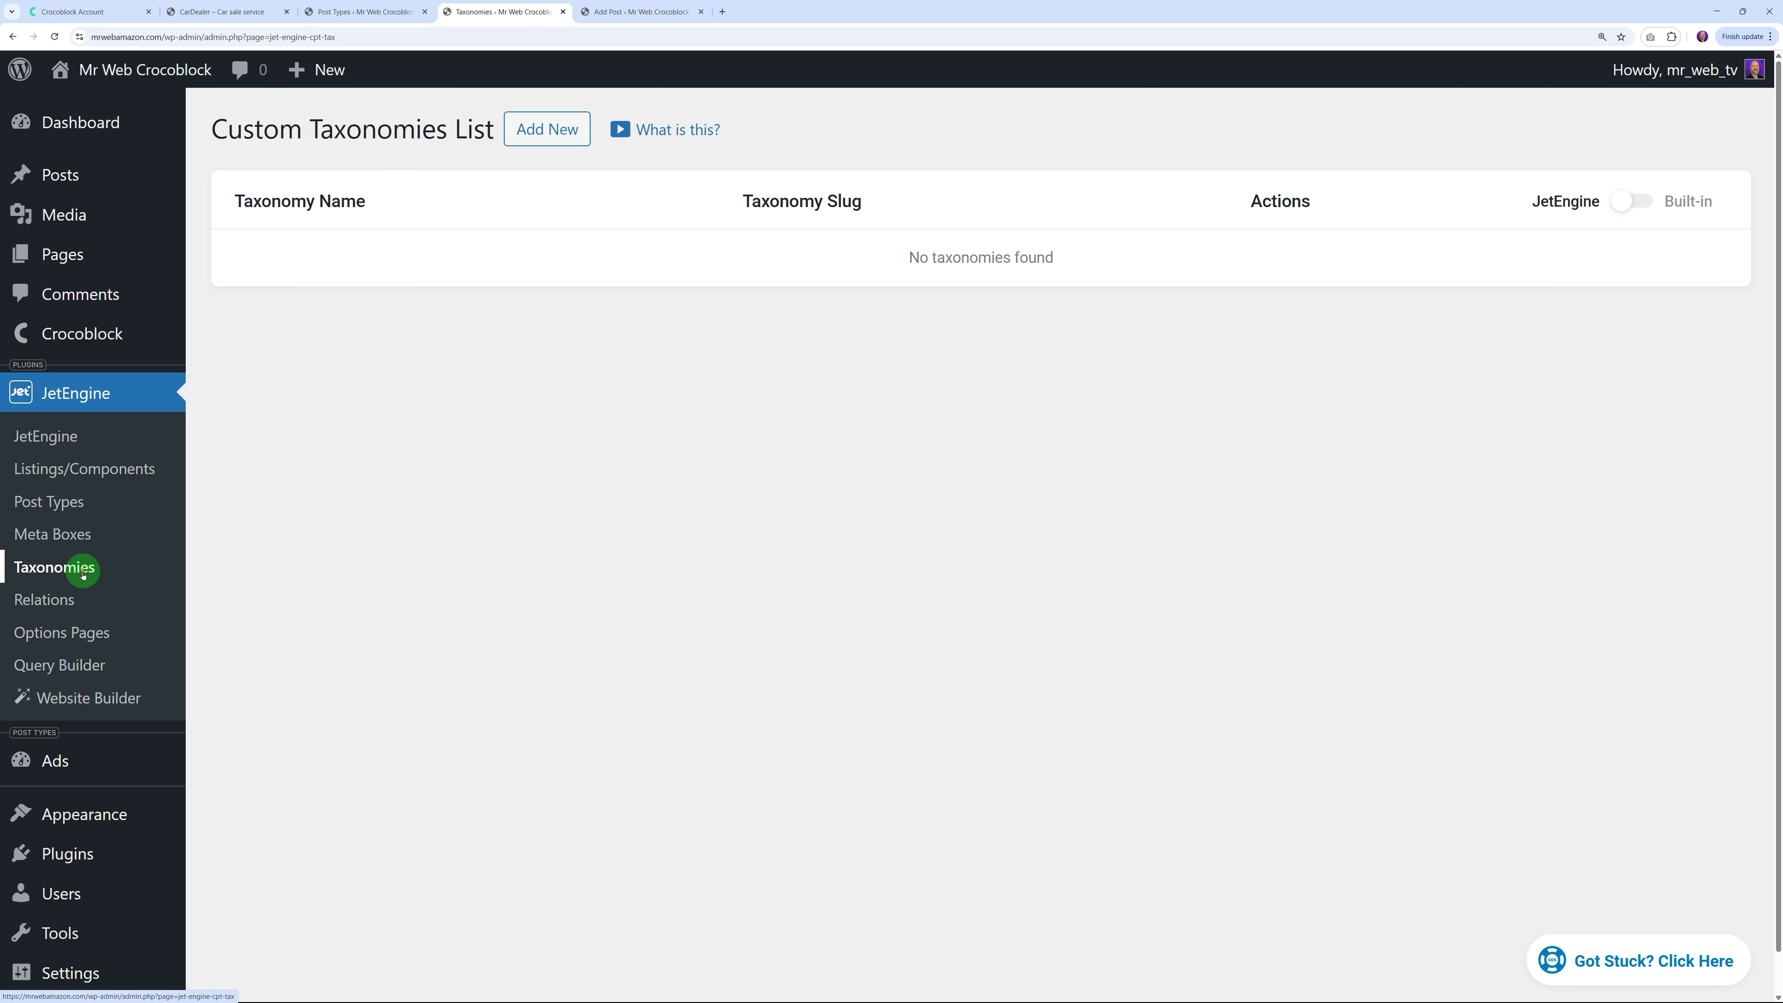
pyautogui.click(545, 129)
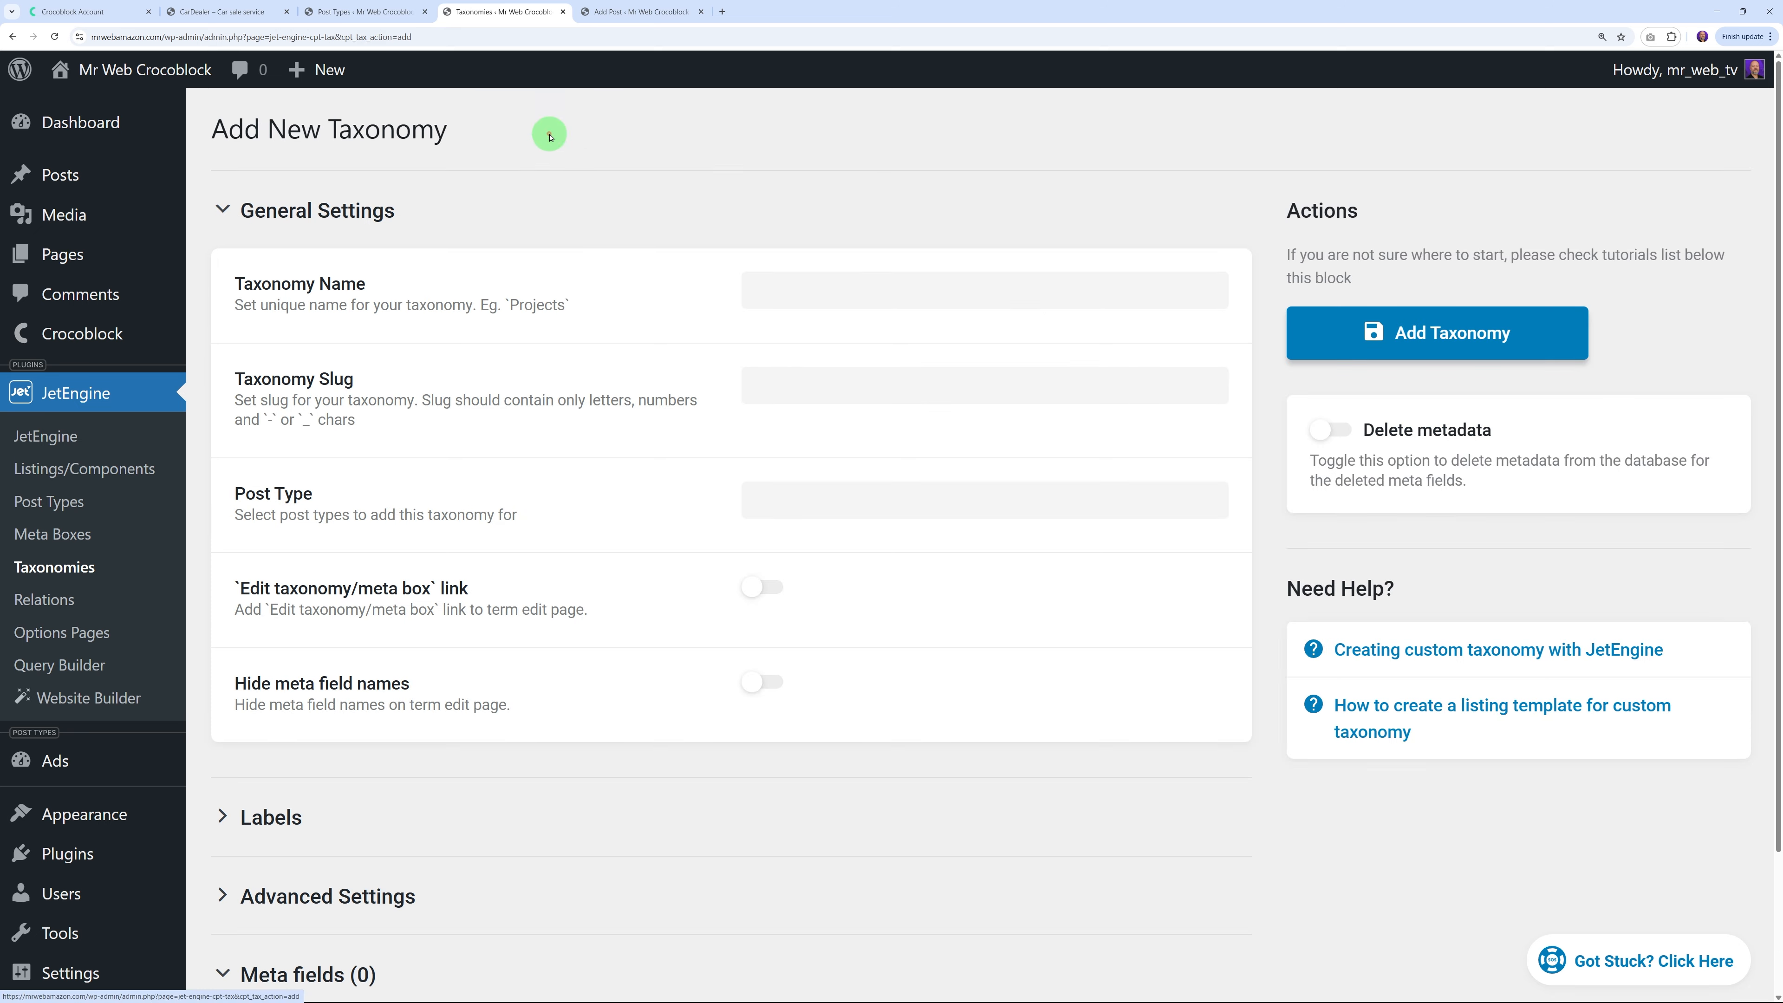
# Copy the label Types of Transport from the demo's search form and use it as the new taxonomy's name
pyautogui.click(230, 14)
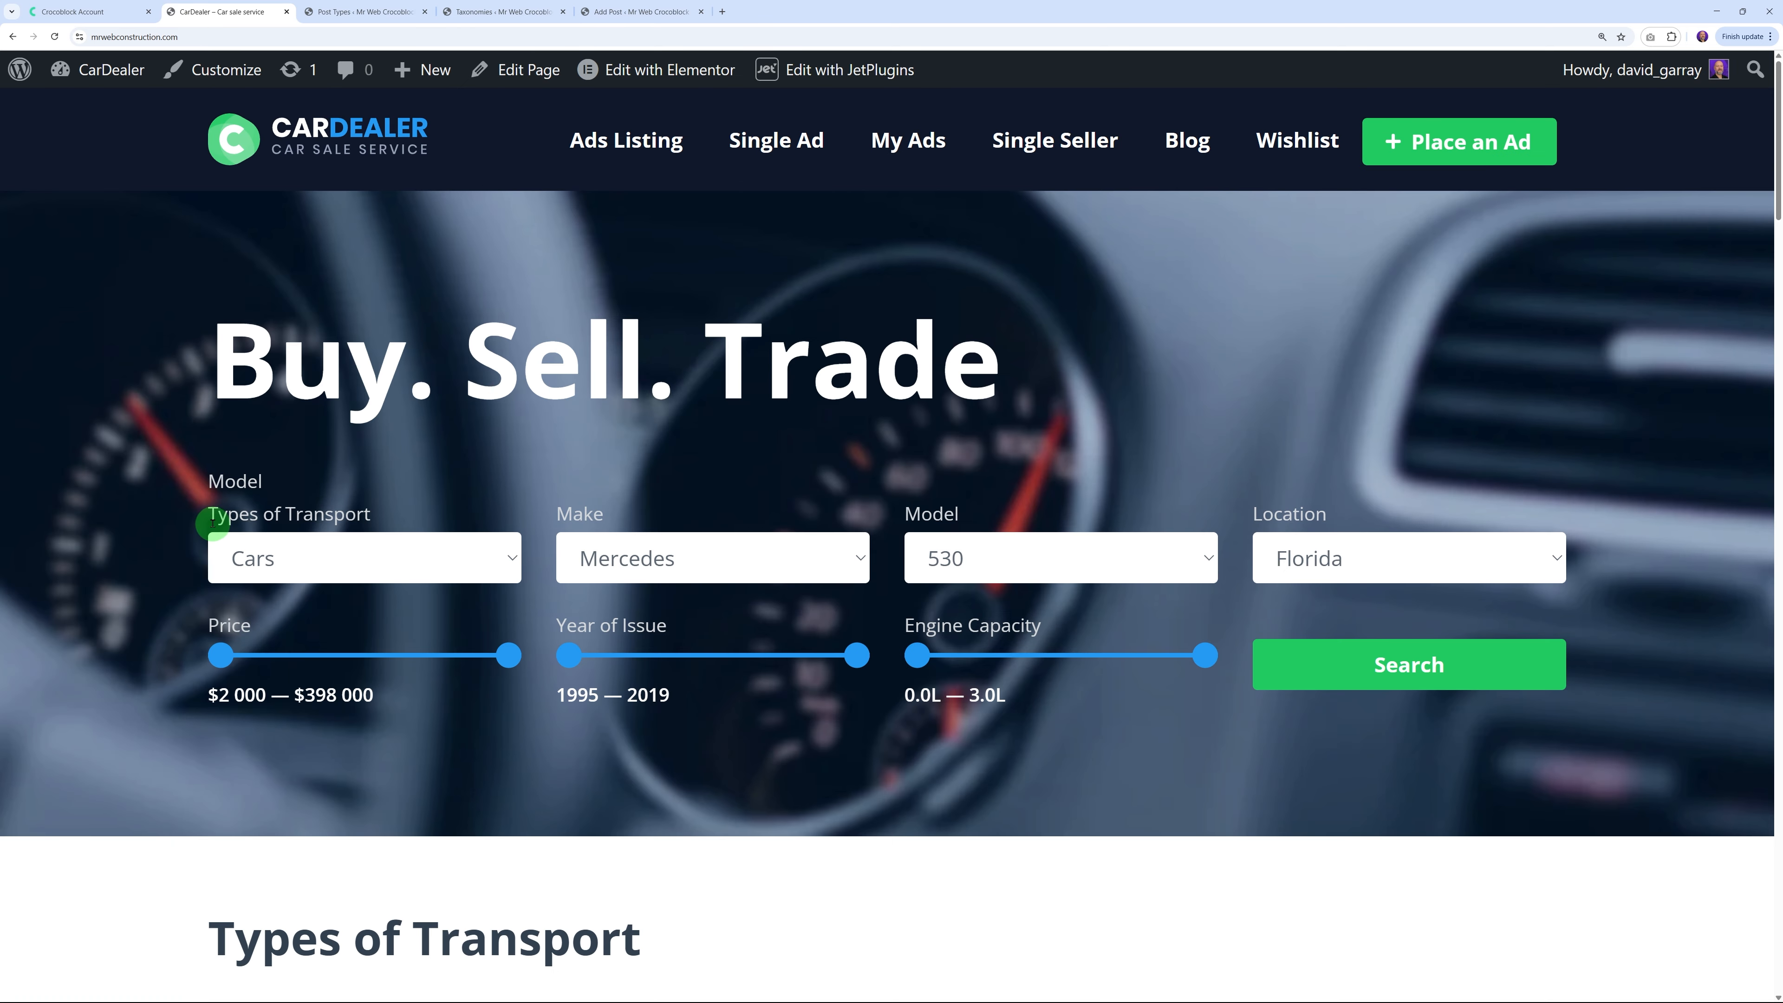
pyautogui.moveTo(210, 519); pyautogui.dragTo(379, 518)
pyautogui.hotkey('ctrl', 'c')
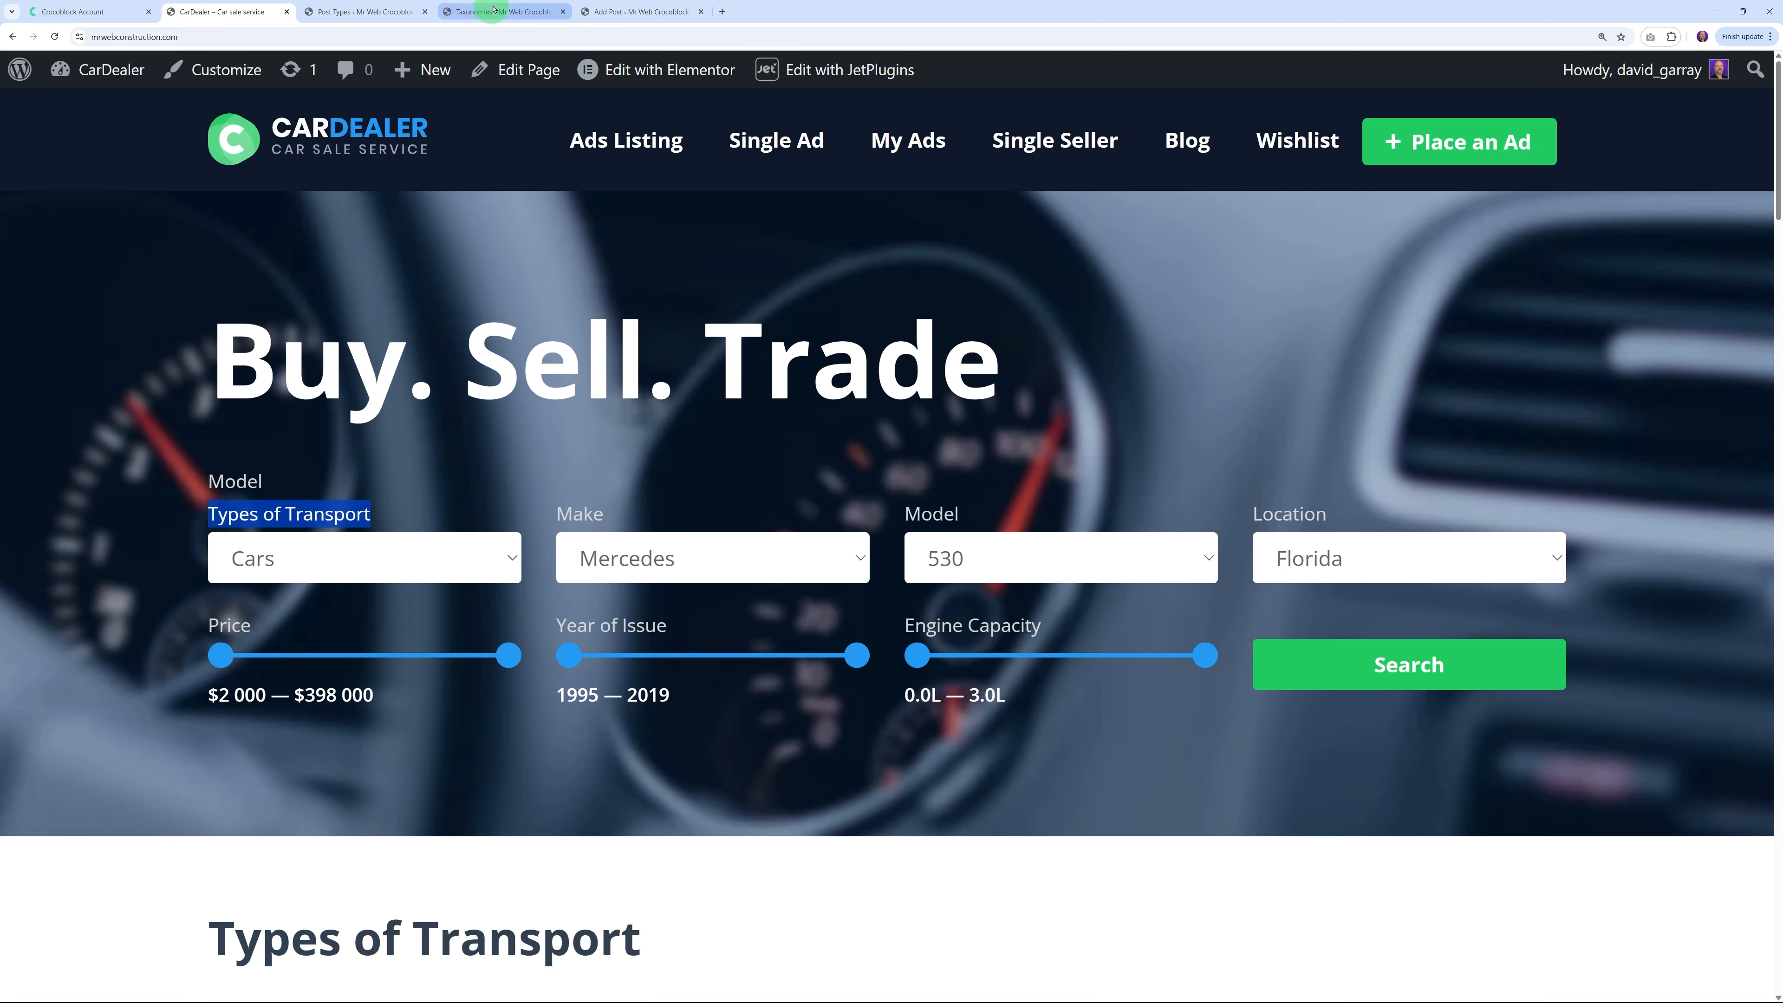
pyautogui.click(379, 14)
pyautogui.click(497, 13)
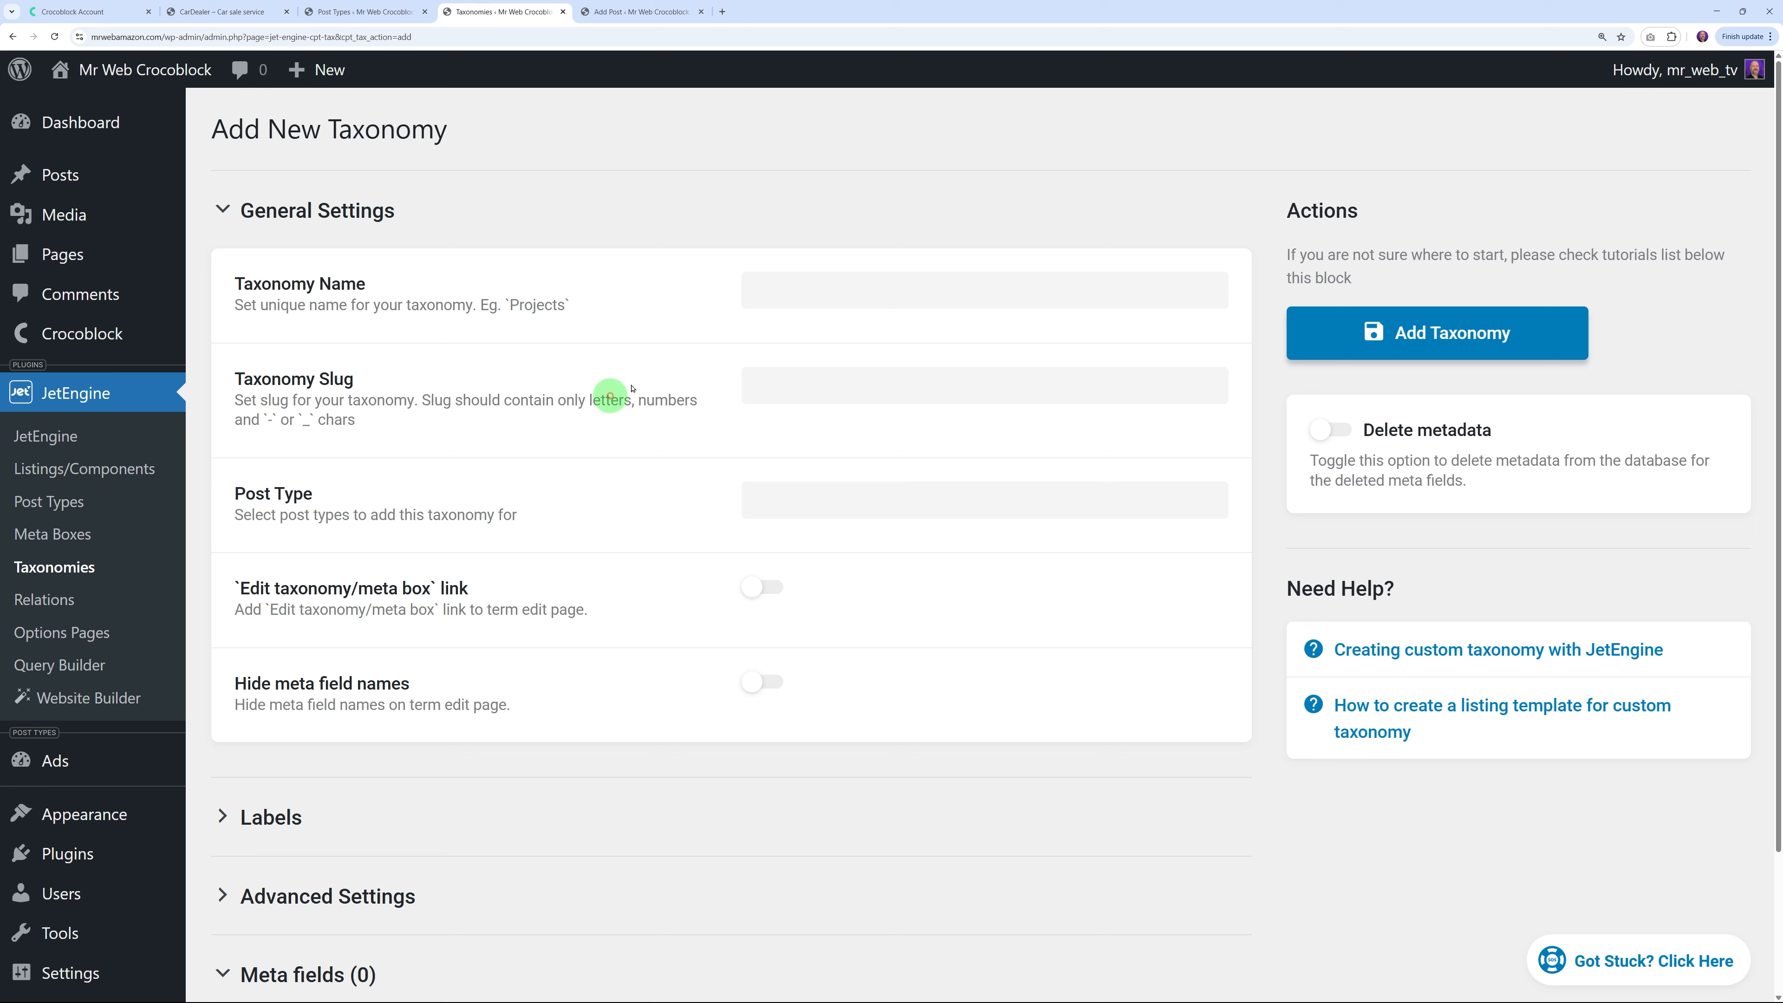
pyautogui.click(848, 302)
pyautogui.hotkey('ctrl', 'v')
pyautogui.click(637, 326)
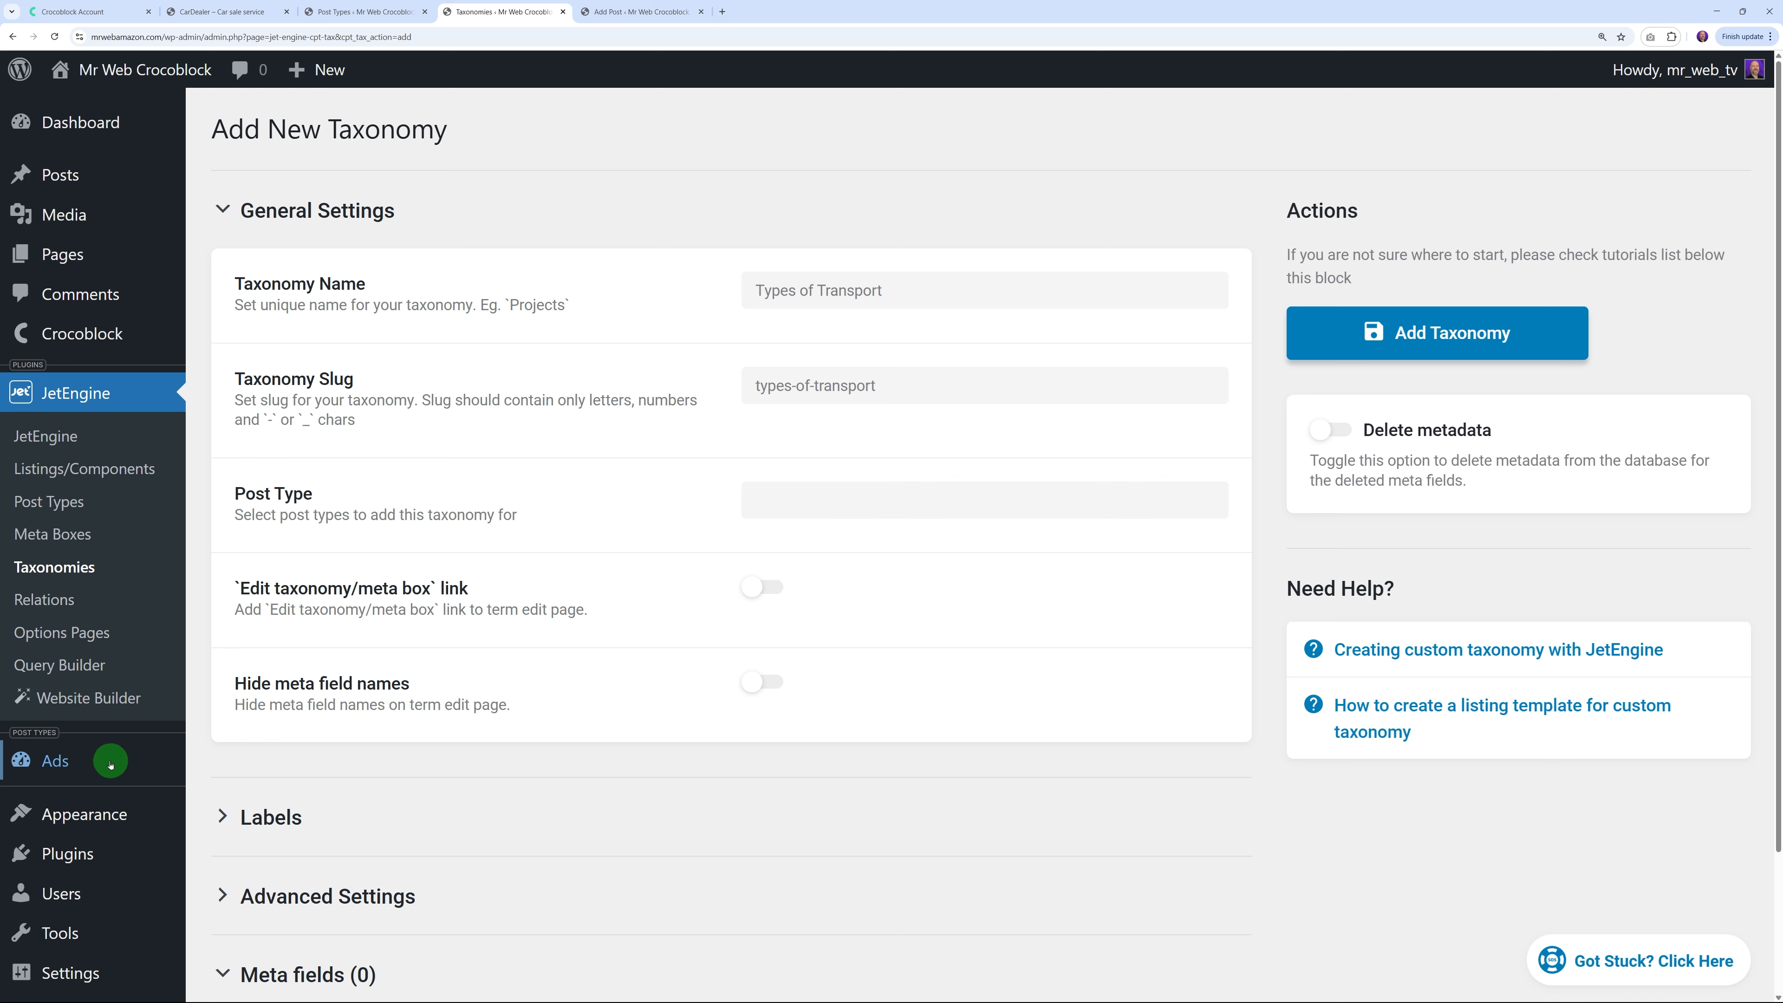
# Assign the Types of Transport taxonomy to the Ads post type and add the taxonomy
pyautogui.click(863, 499)
pyautogui.scroll(-3, 857, 702)
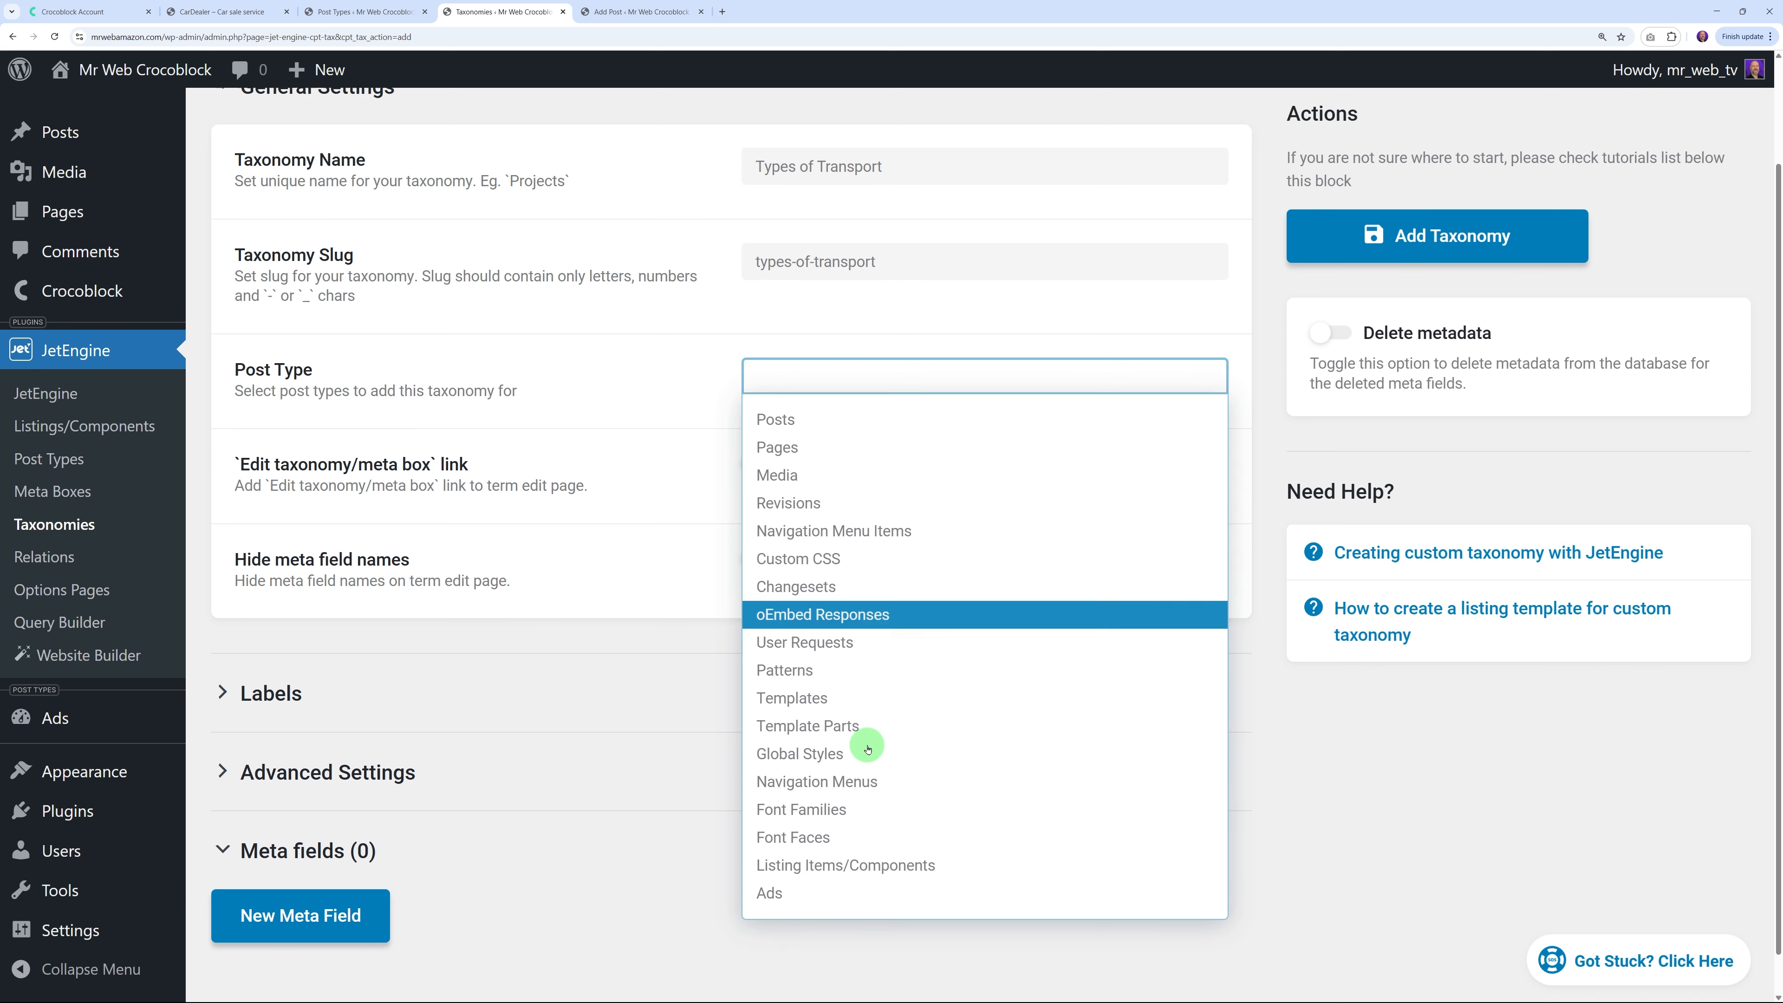
pyautogui.click(785, 950)
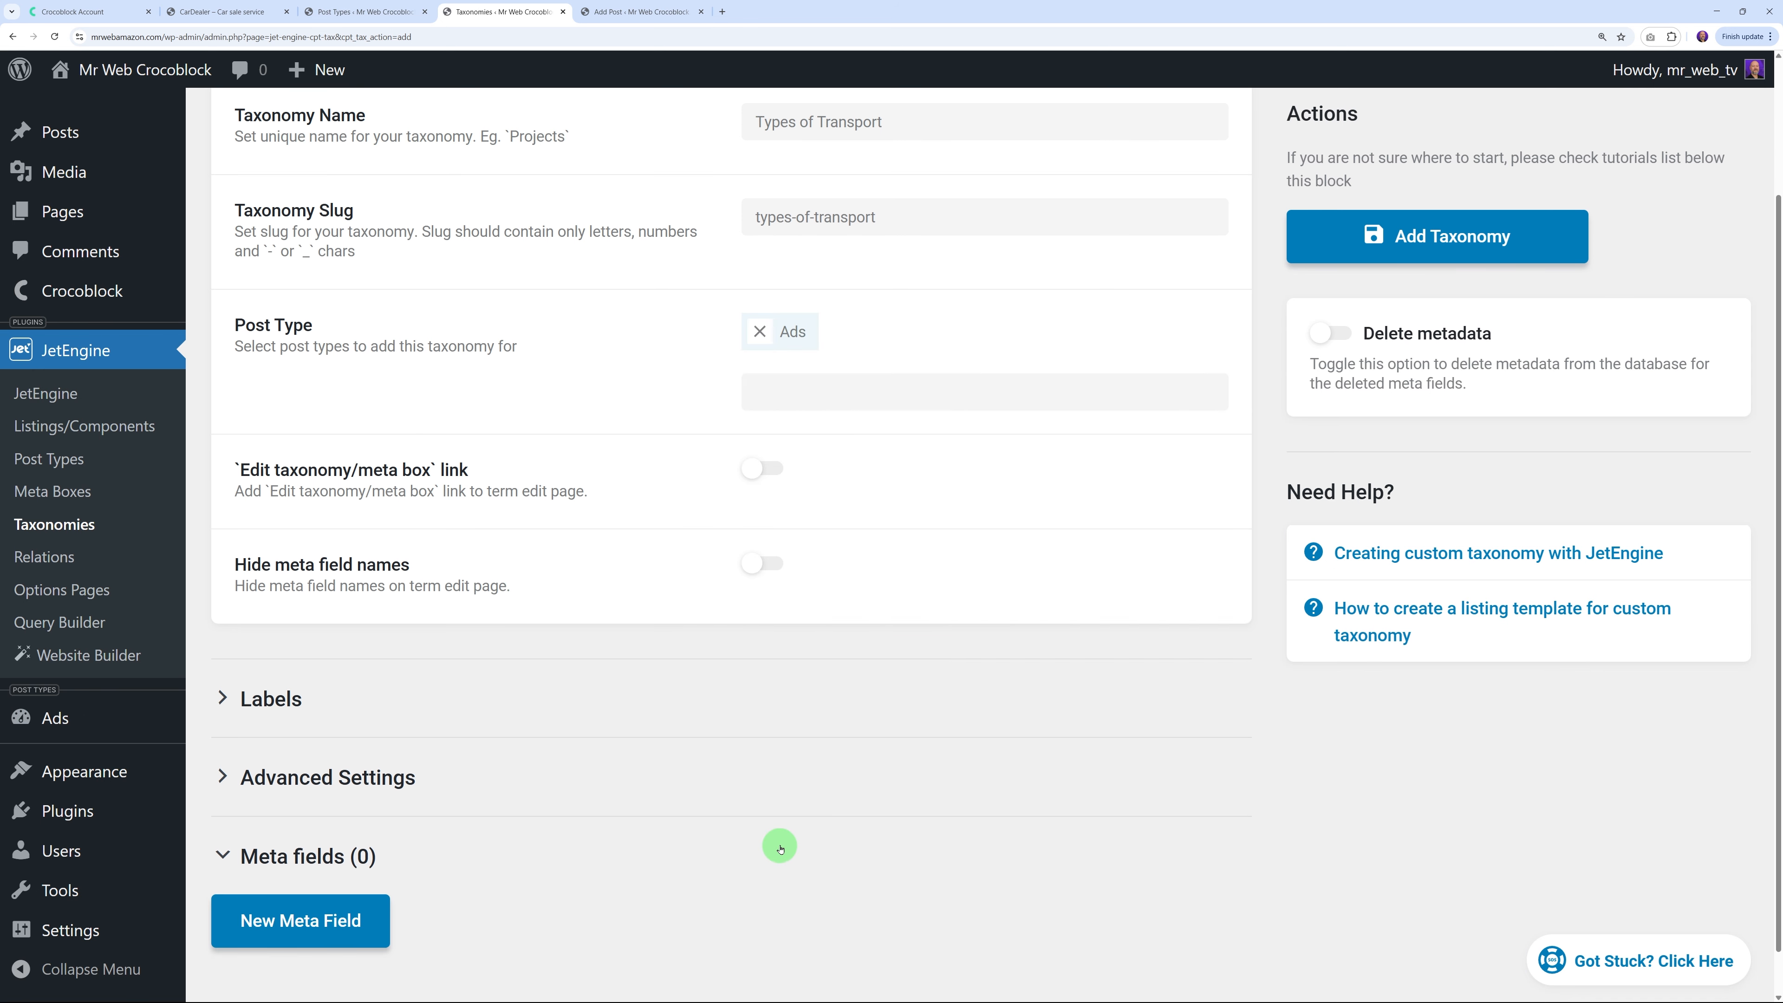
pyautogui.click(1453, 239)
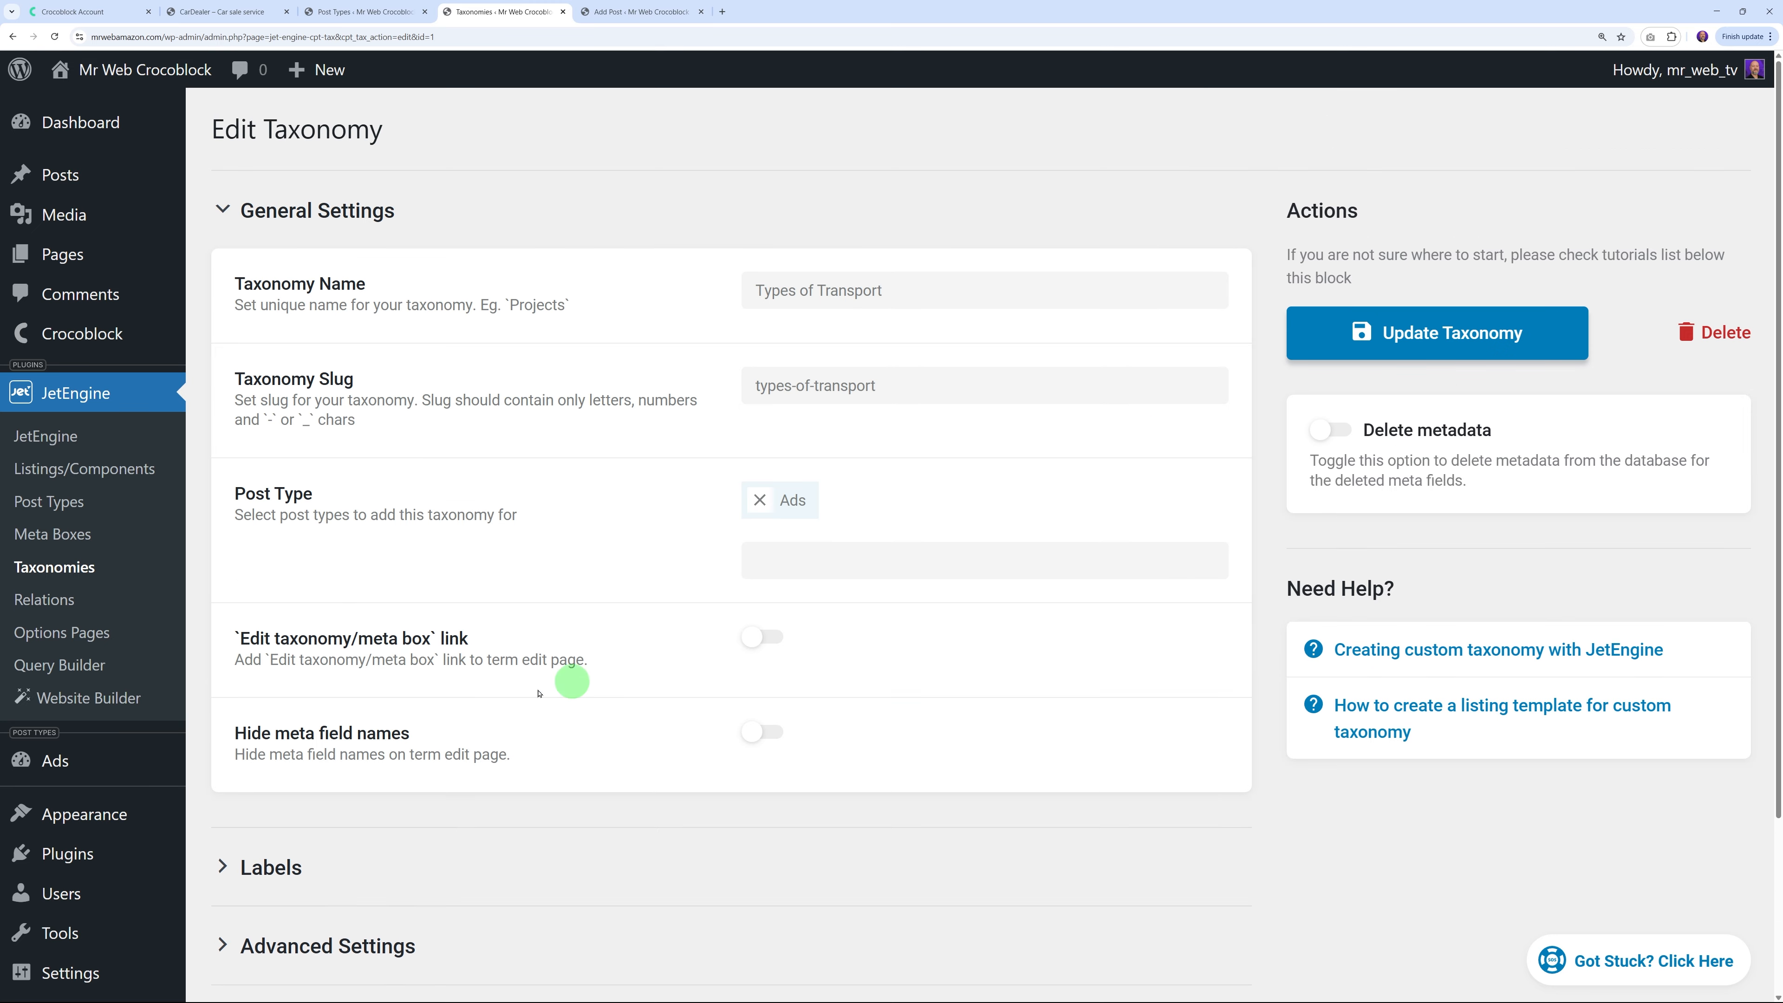
# Check the entries under the Ads post type for the Types of Transport taxonomy
pyautogui.moveTo(48, 759)
pyautogui.click(224, 773)
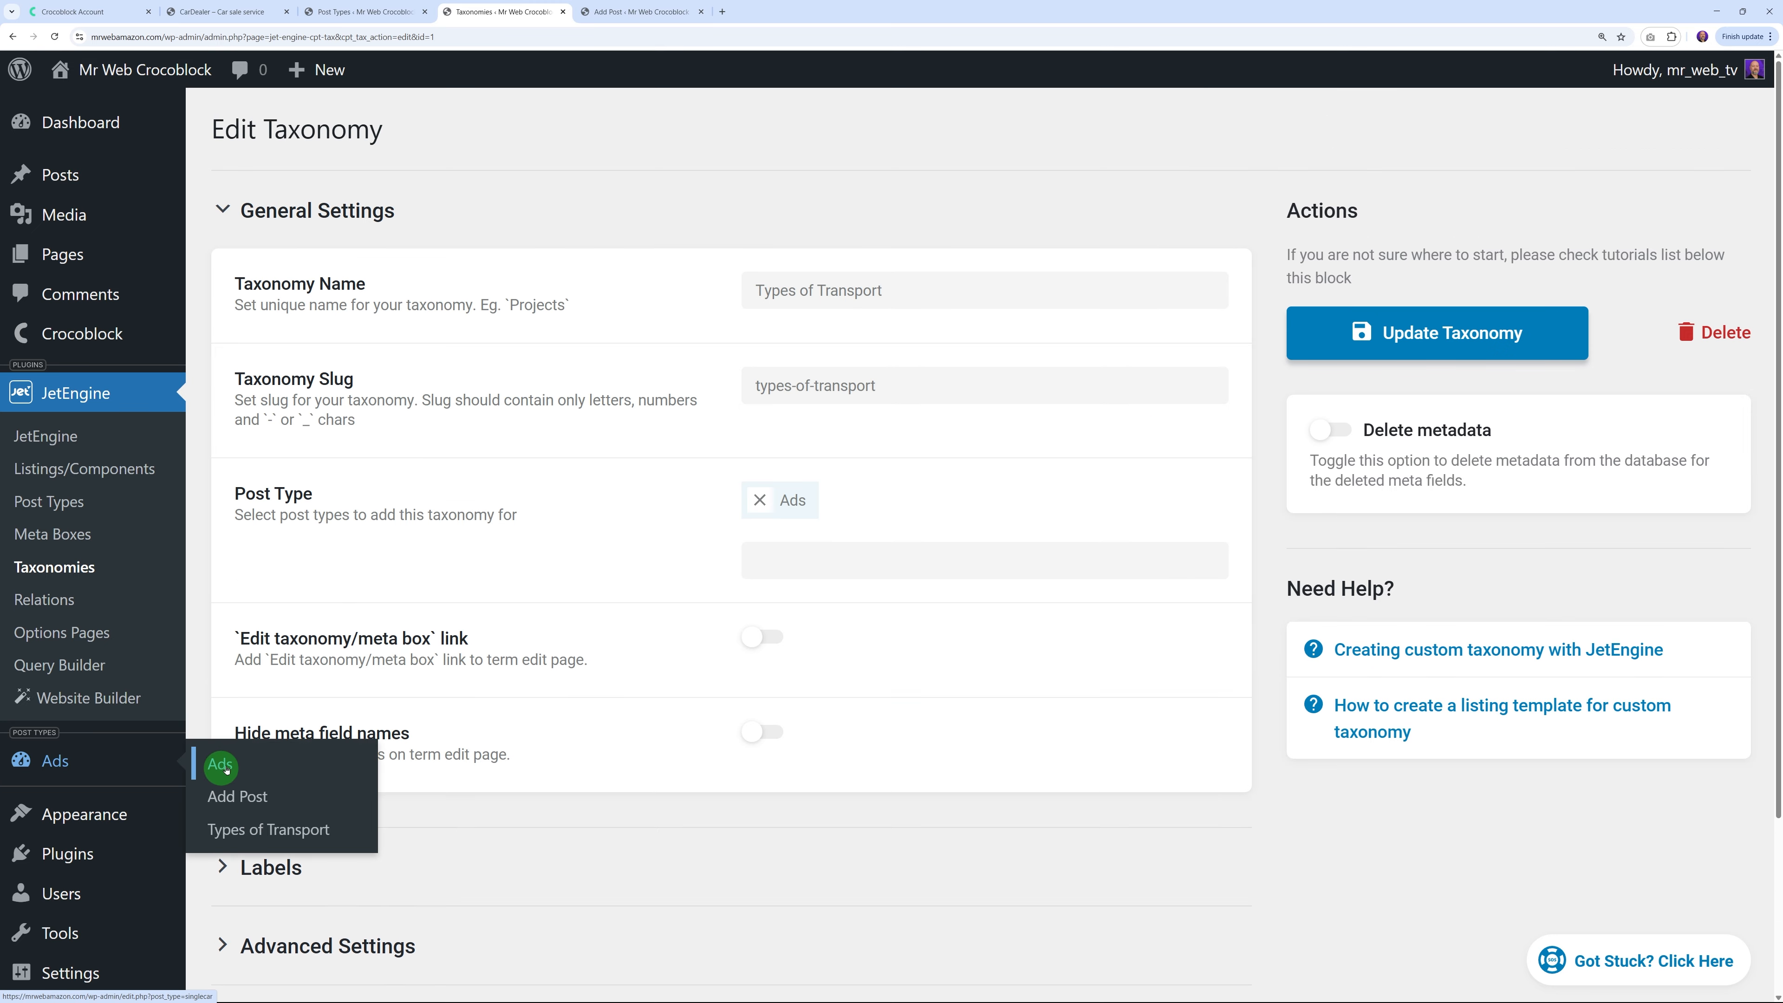
pyautogui.click(214, 807)
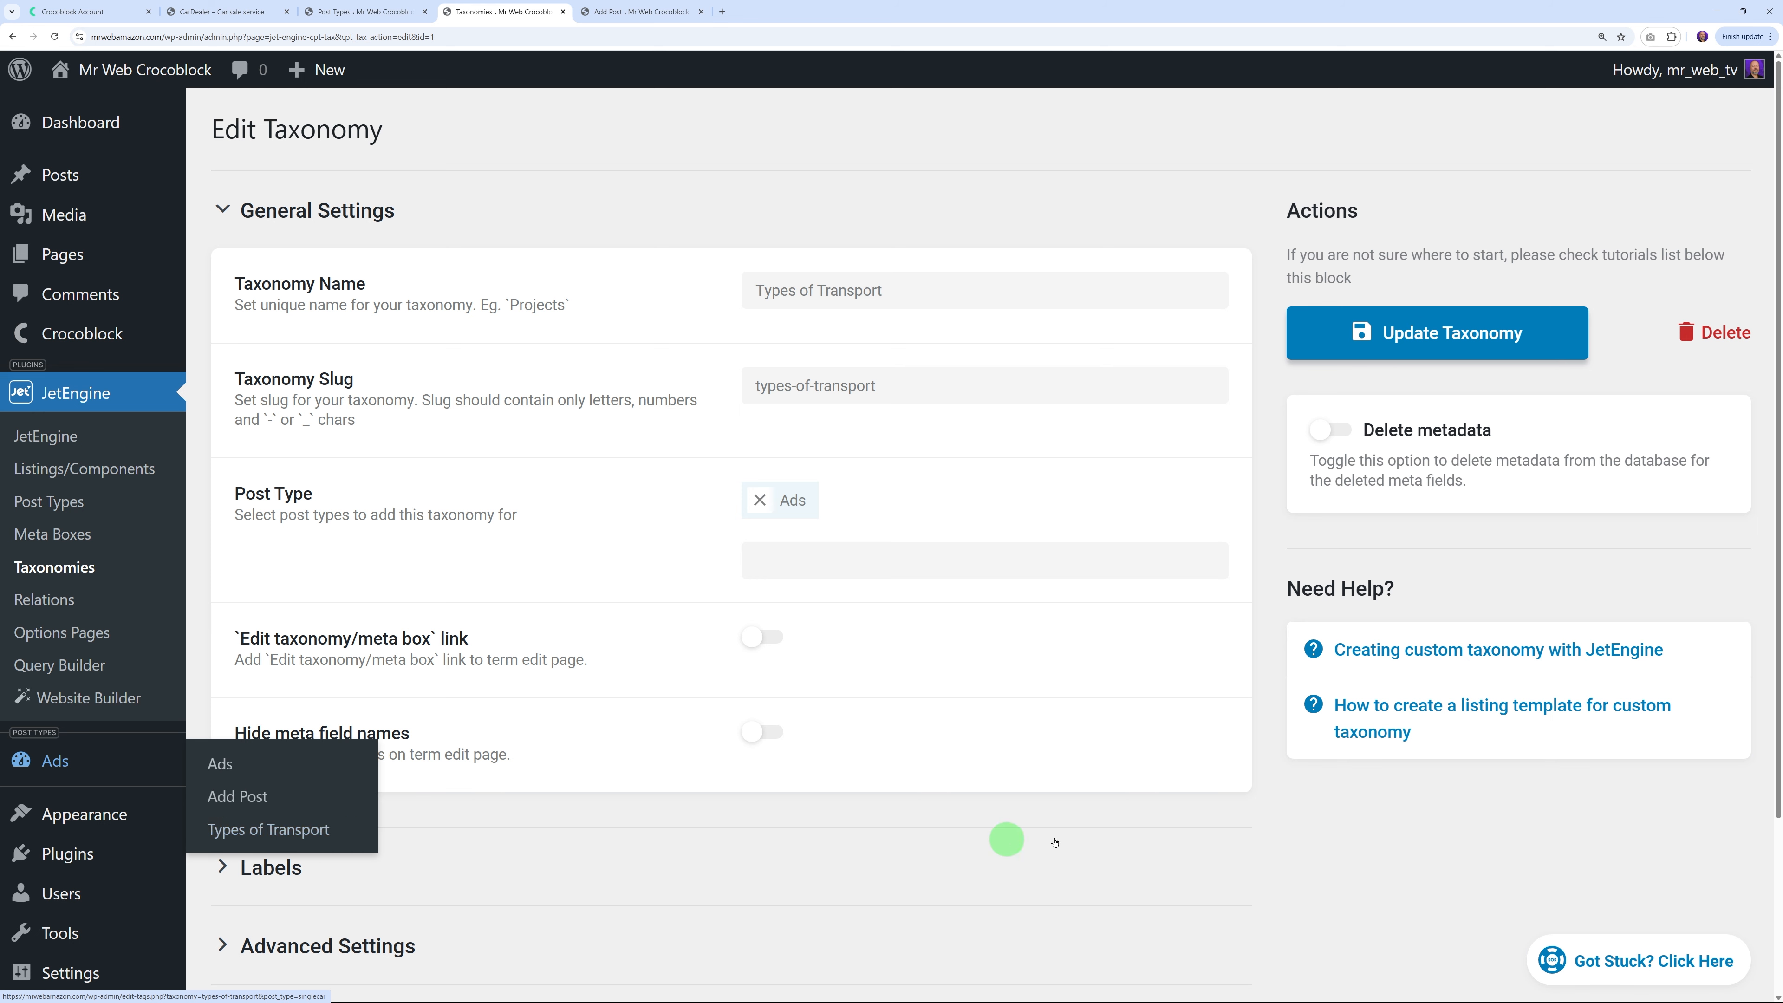
# Check the demo's next filter label, start another taxonomy and name it Makes
pyautogui.click(77, 567)
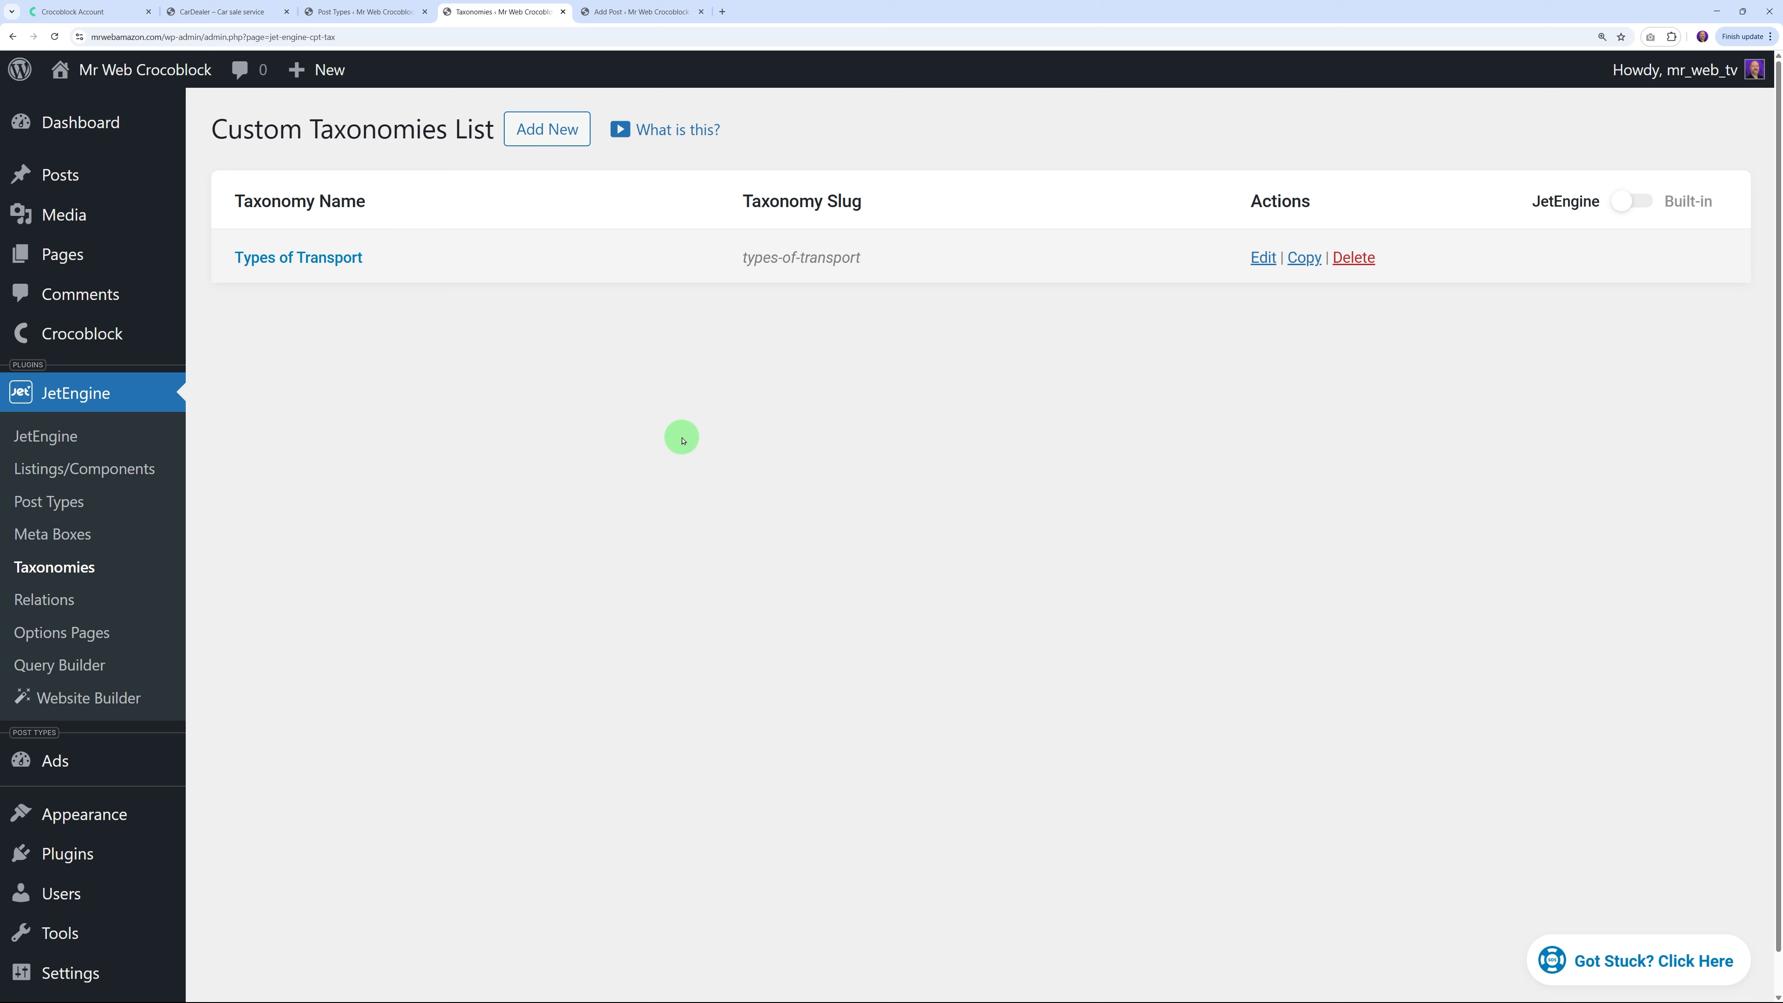
pyautogui.click(225, 12)
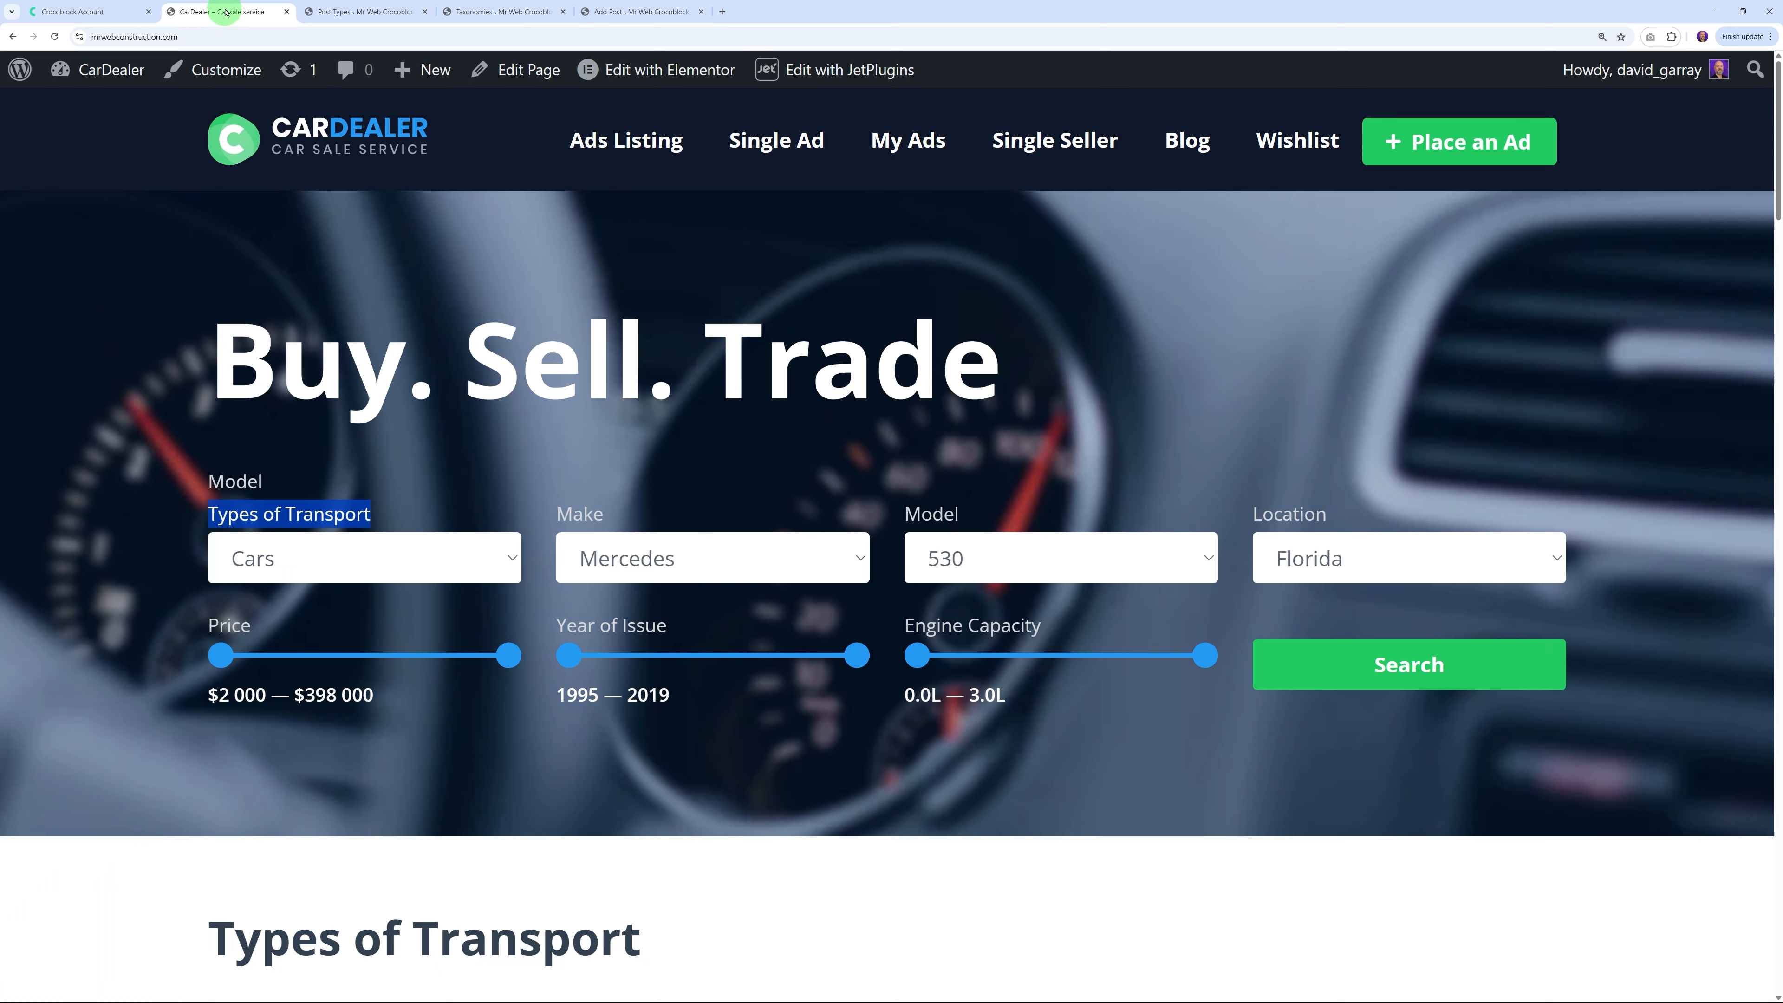
pyautogui.click(503, 9)
pyautogui.click(504, 127)
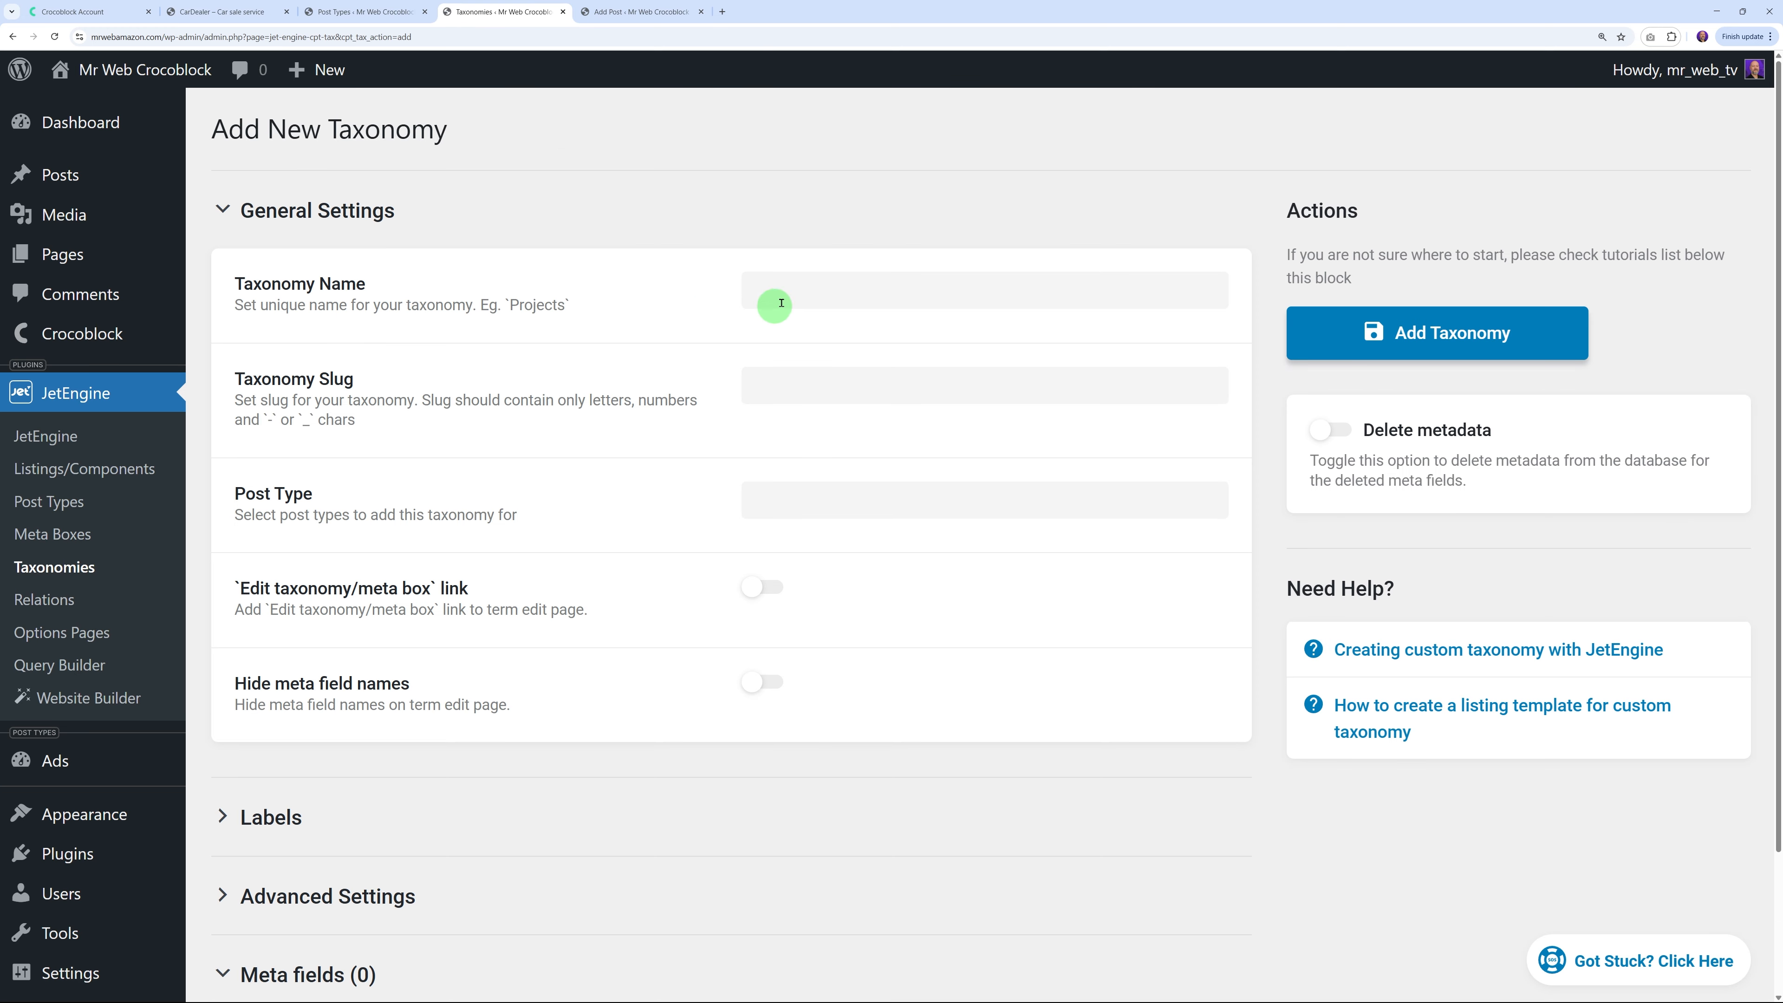
pyautogui.click(771, 277)
pyautogui.write('Makes')
pyautogui.click(692, 303)
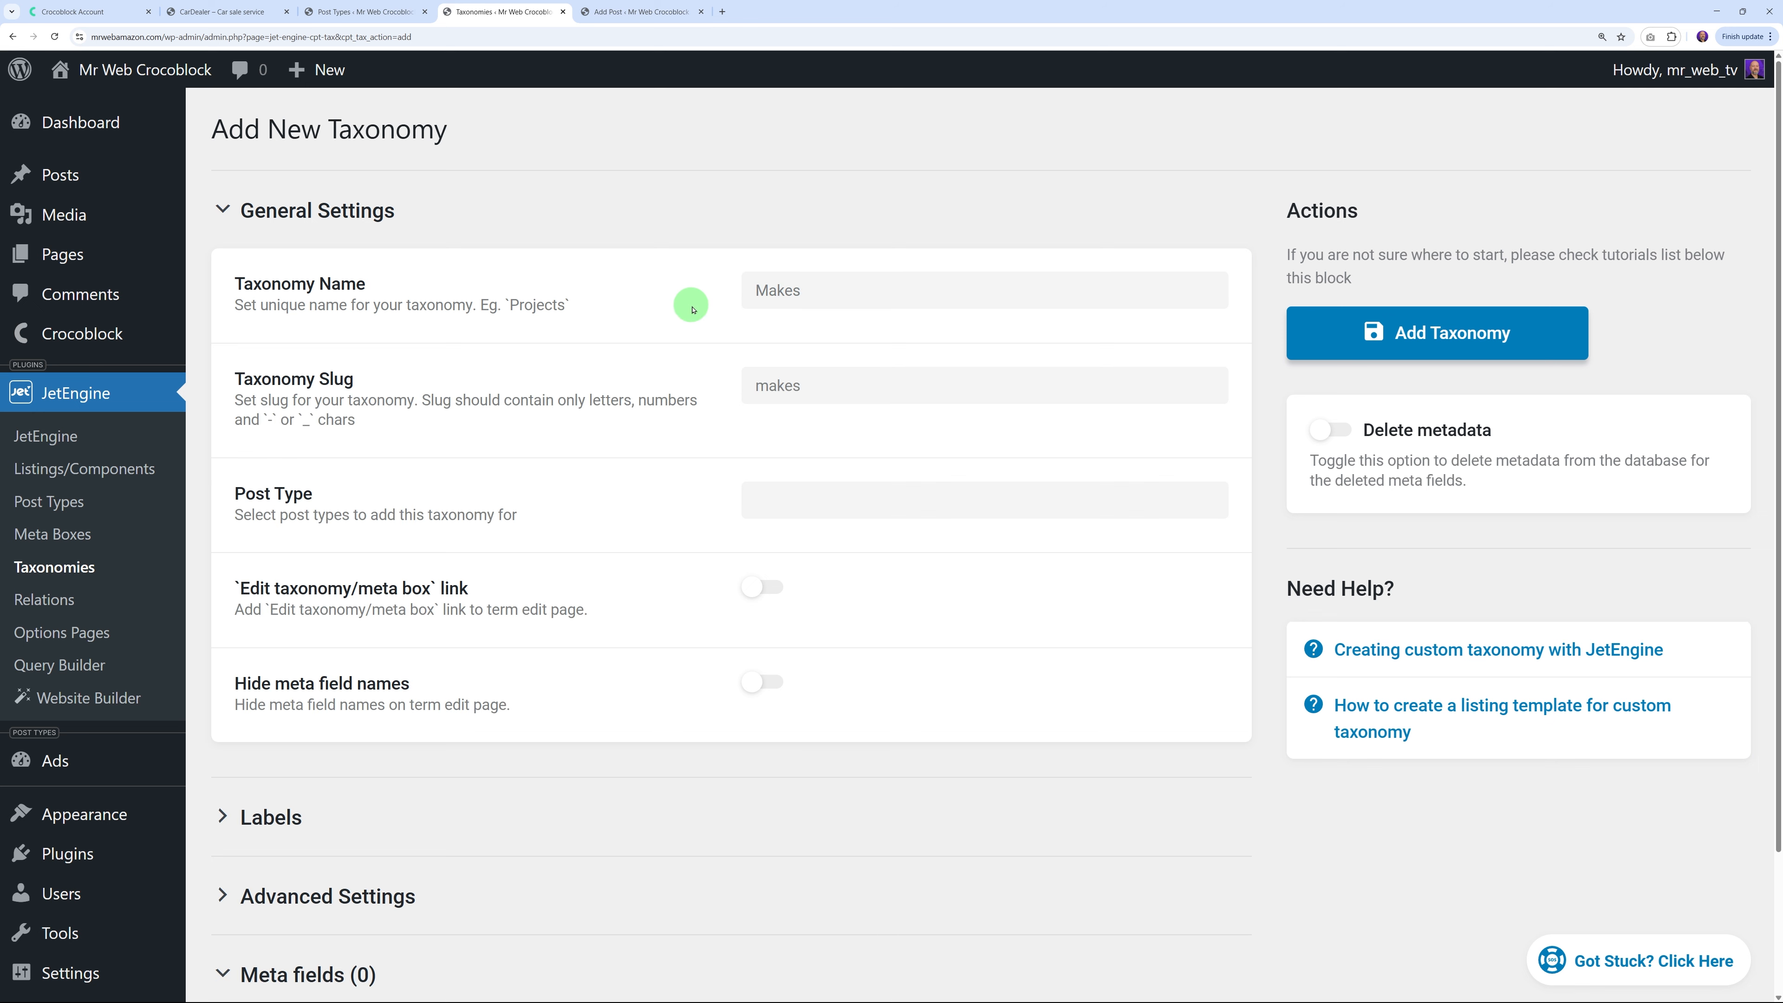
# Assign the Makes taxonomy to the Ads post type, add it and return to the taxonomies list
pyautogui.scroll(-2, 888, 671)
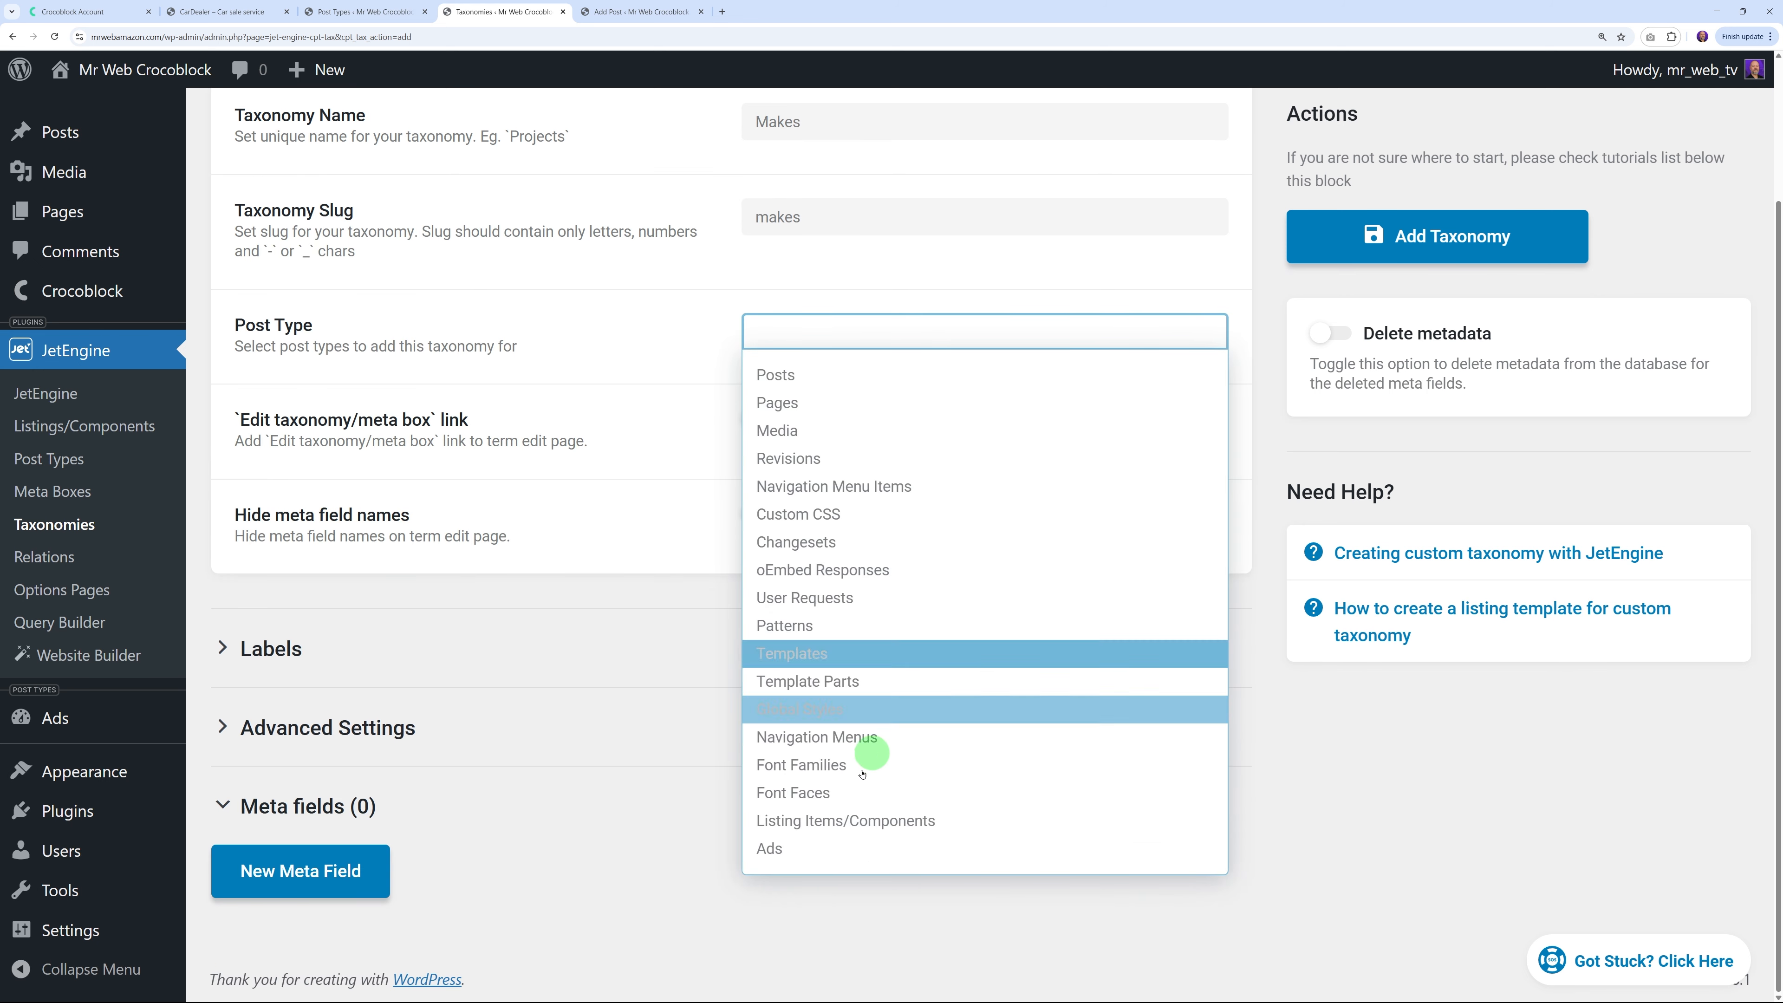
pyautogui.click(816, 847)
pyautogui.click(1492, 242)
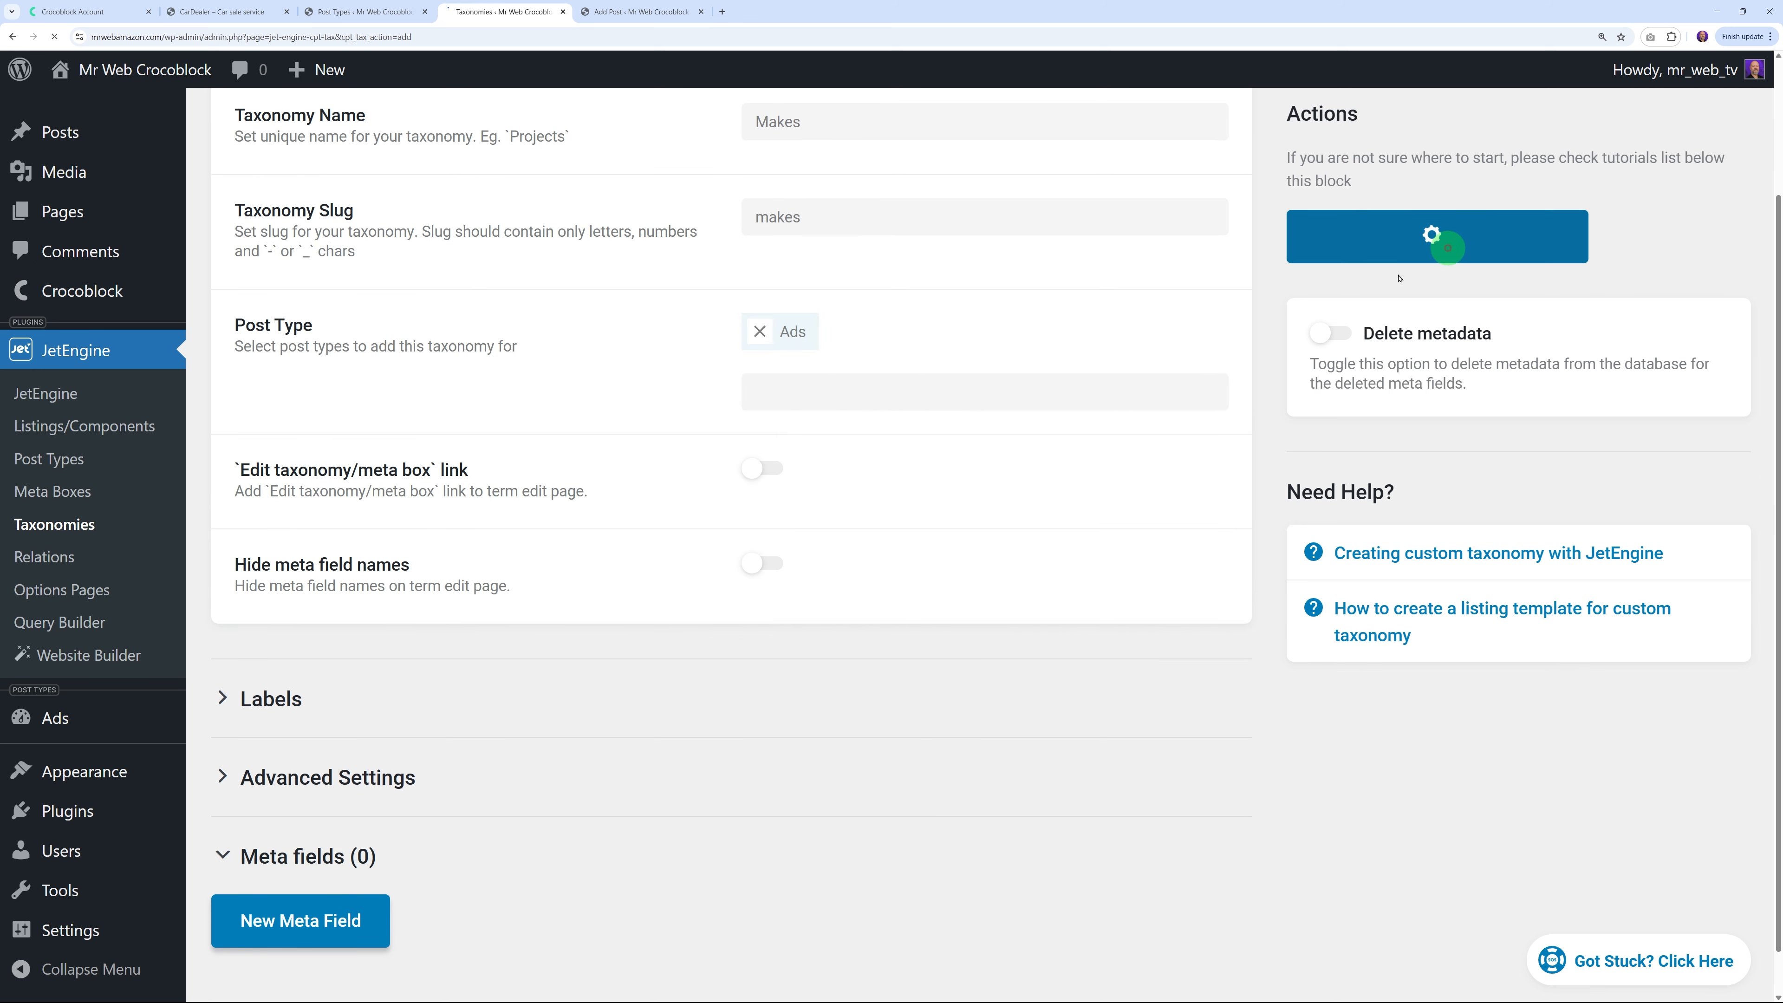
pyautogui.click(107, 572)
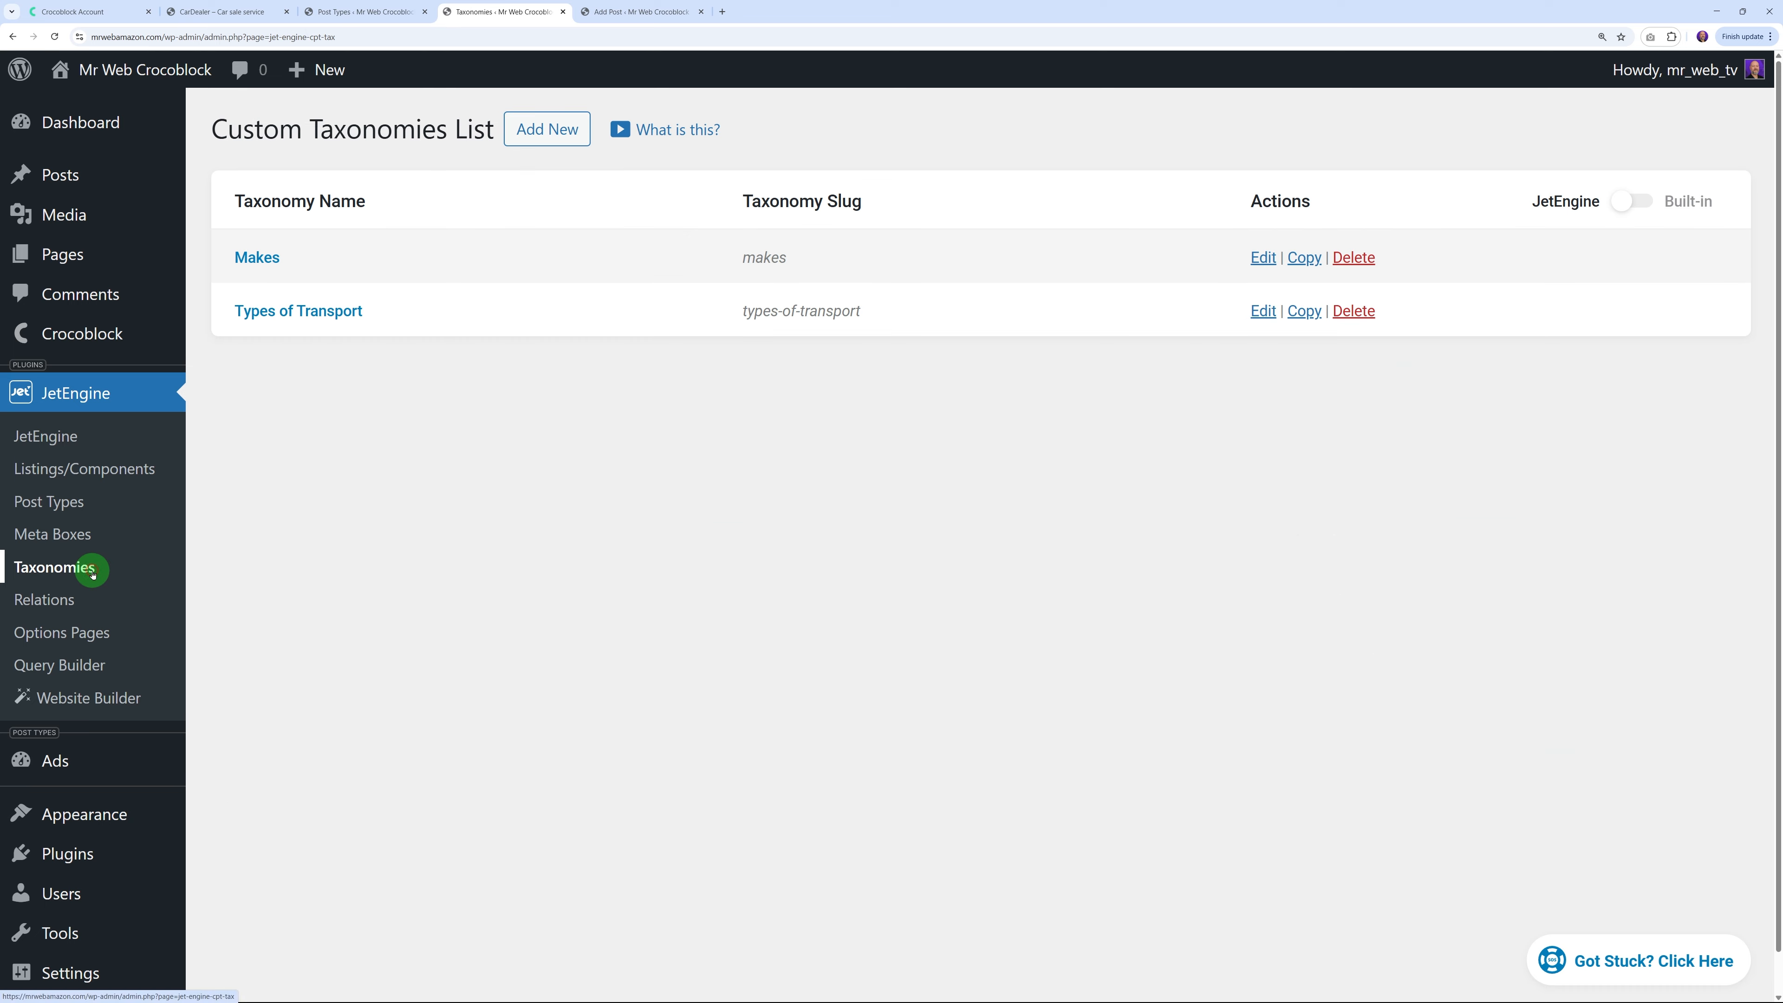
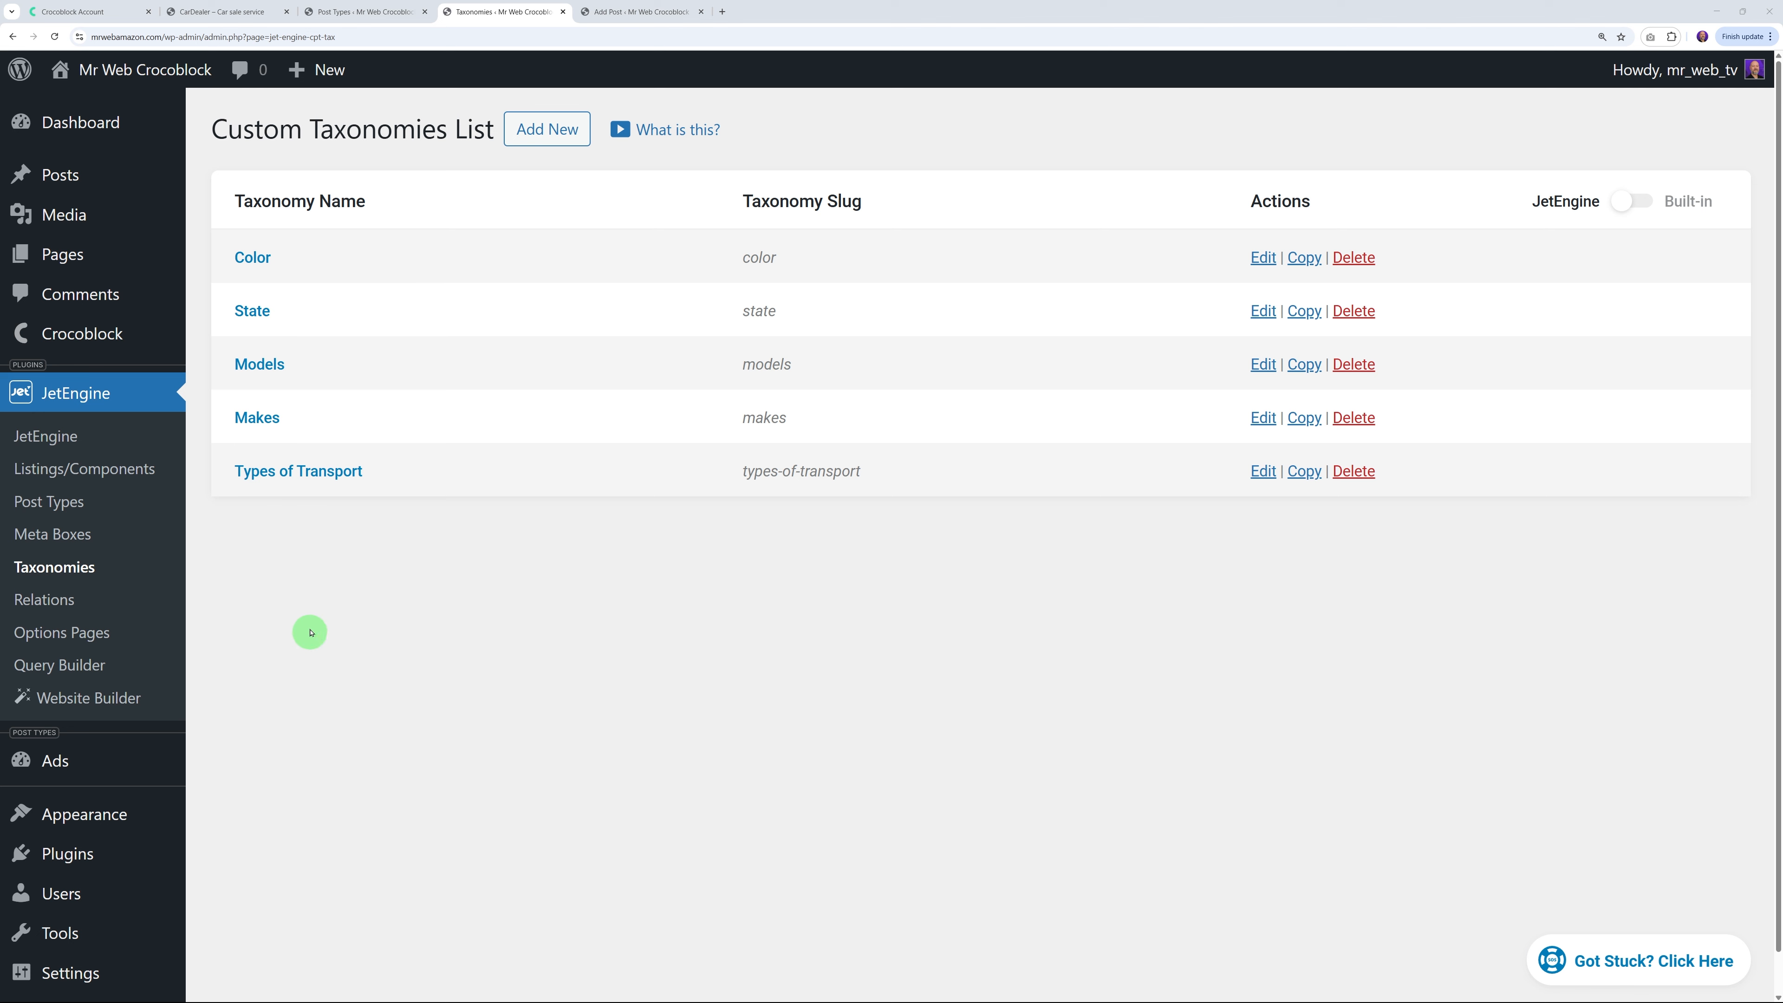
# Open the Types of Transport taxonomy under Ads and add the terms Cars and Machinery
pyautogui.moveTo(64, 763)
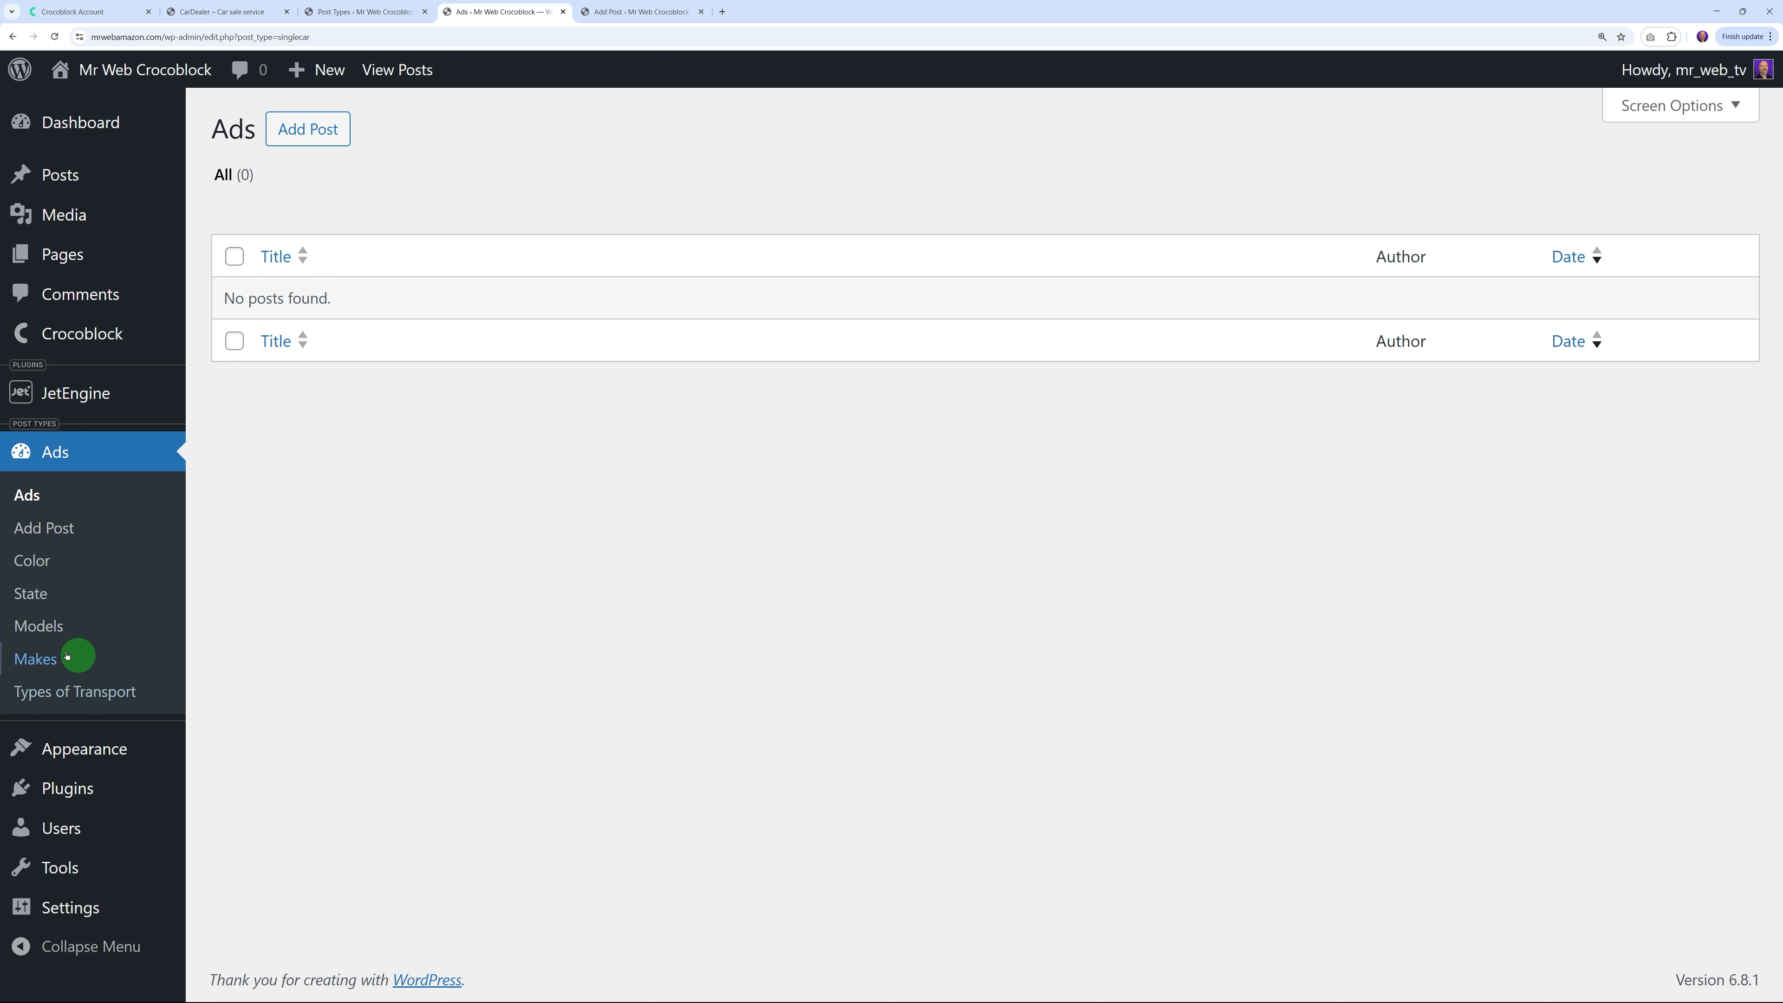
pyautogui.click(84, 692)
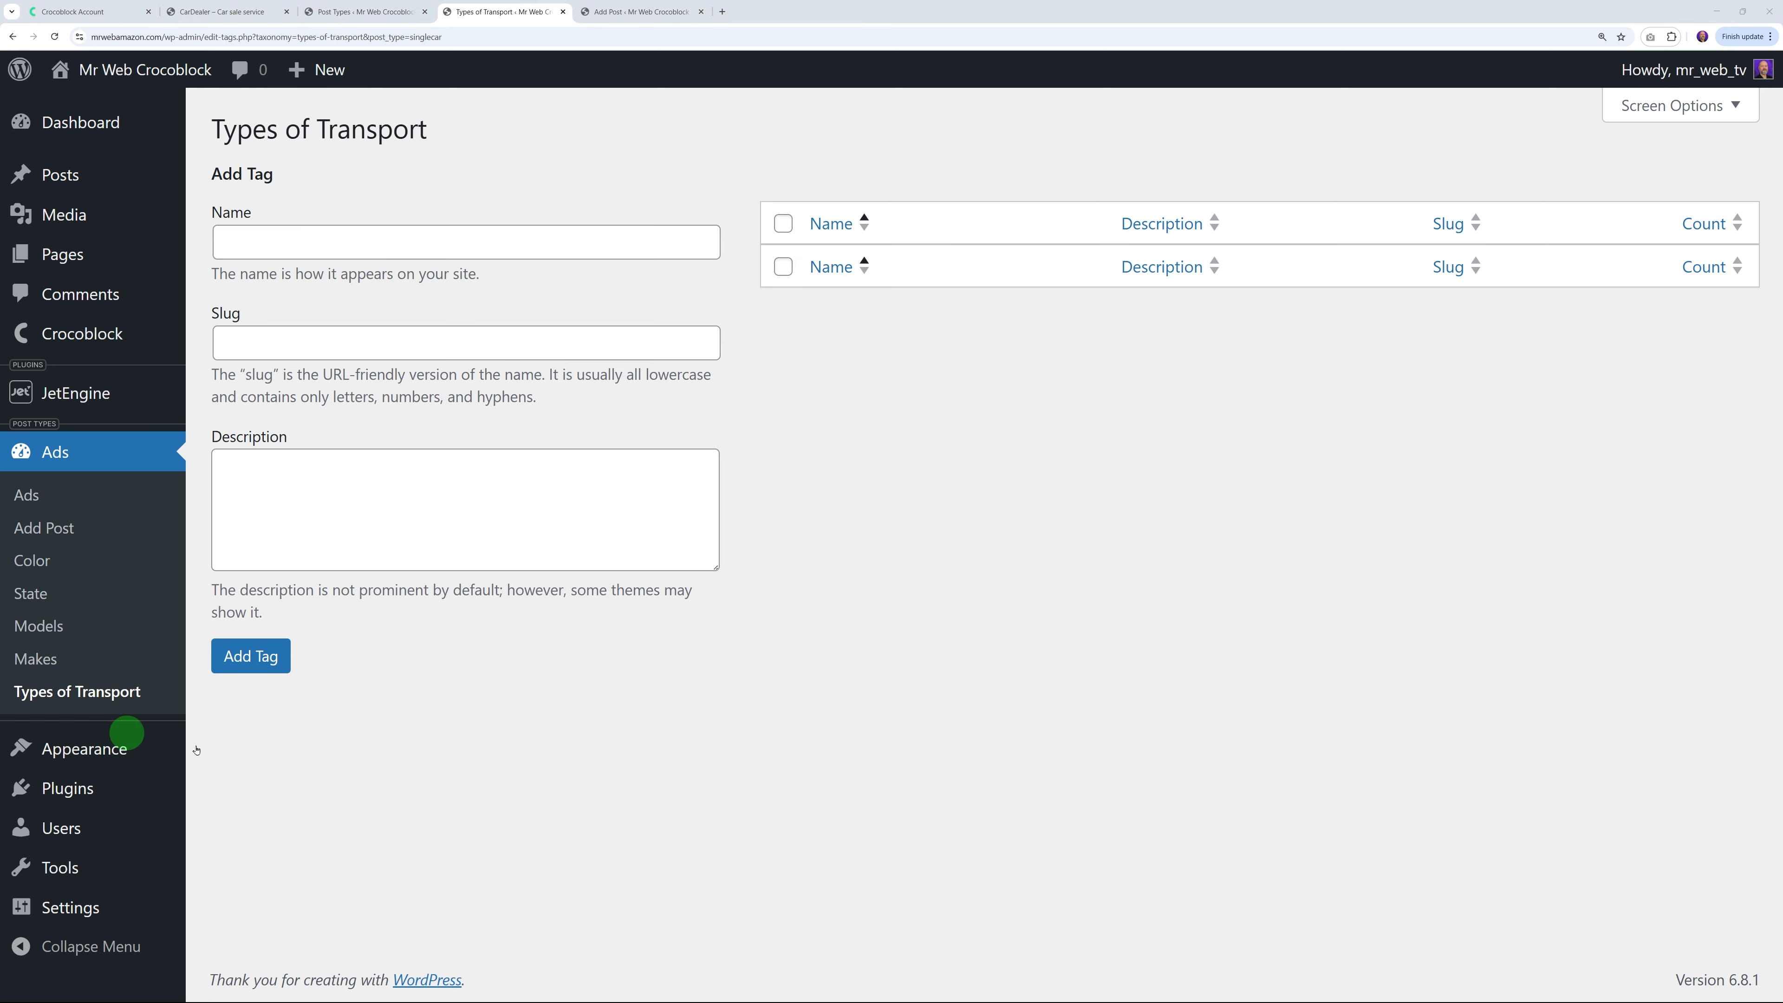
pyautogui.click(326, 253)
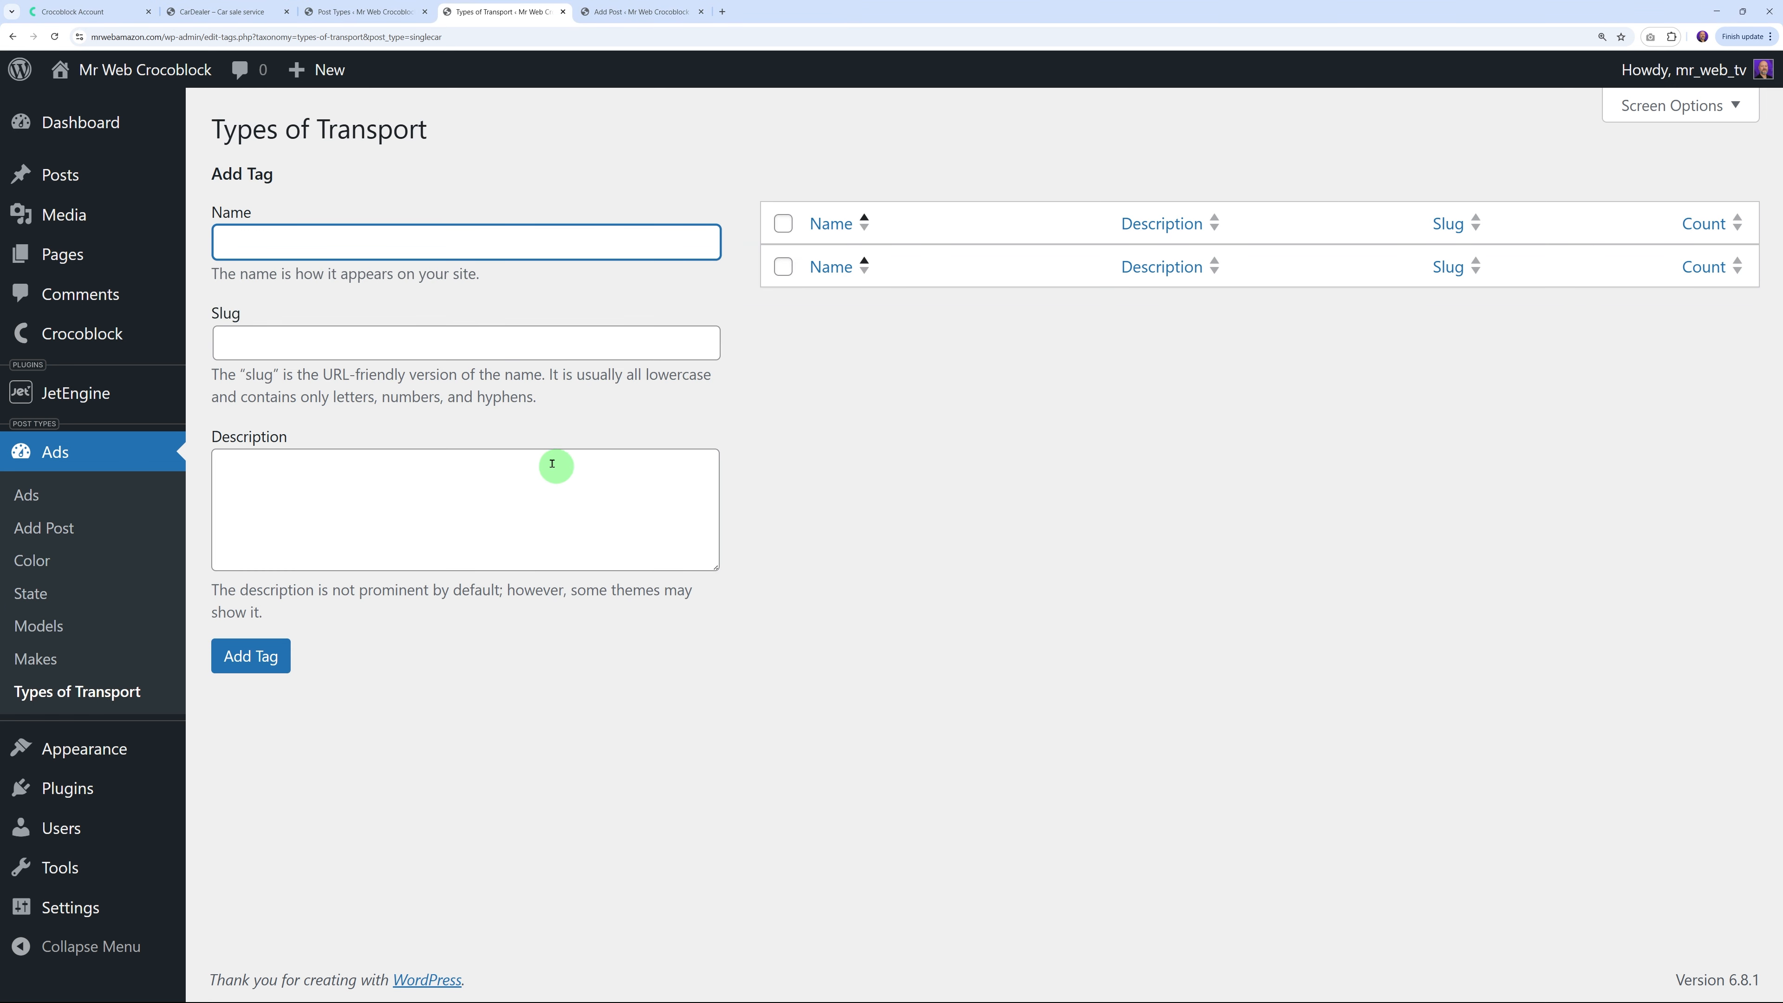
pyautogui.click(270, 657)
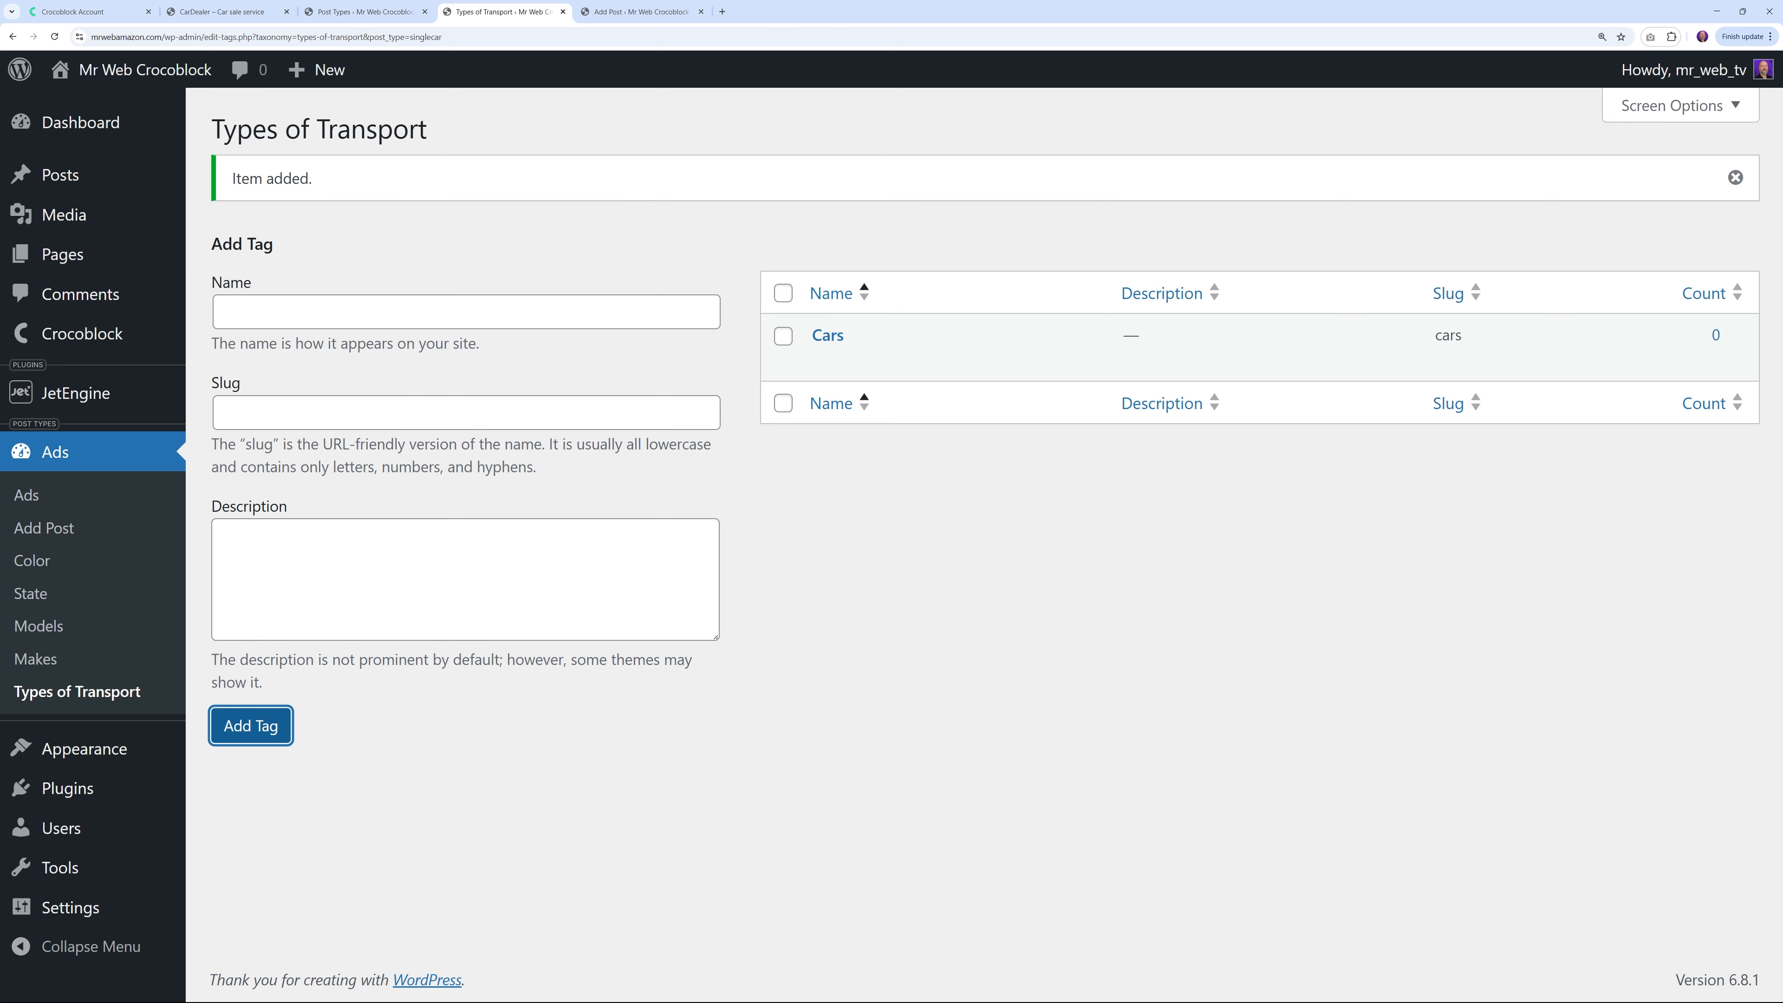
pyautogui.click(277, 298)
pyautogui.write('Machinery')
pyautogui.click(283, 722)
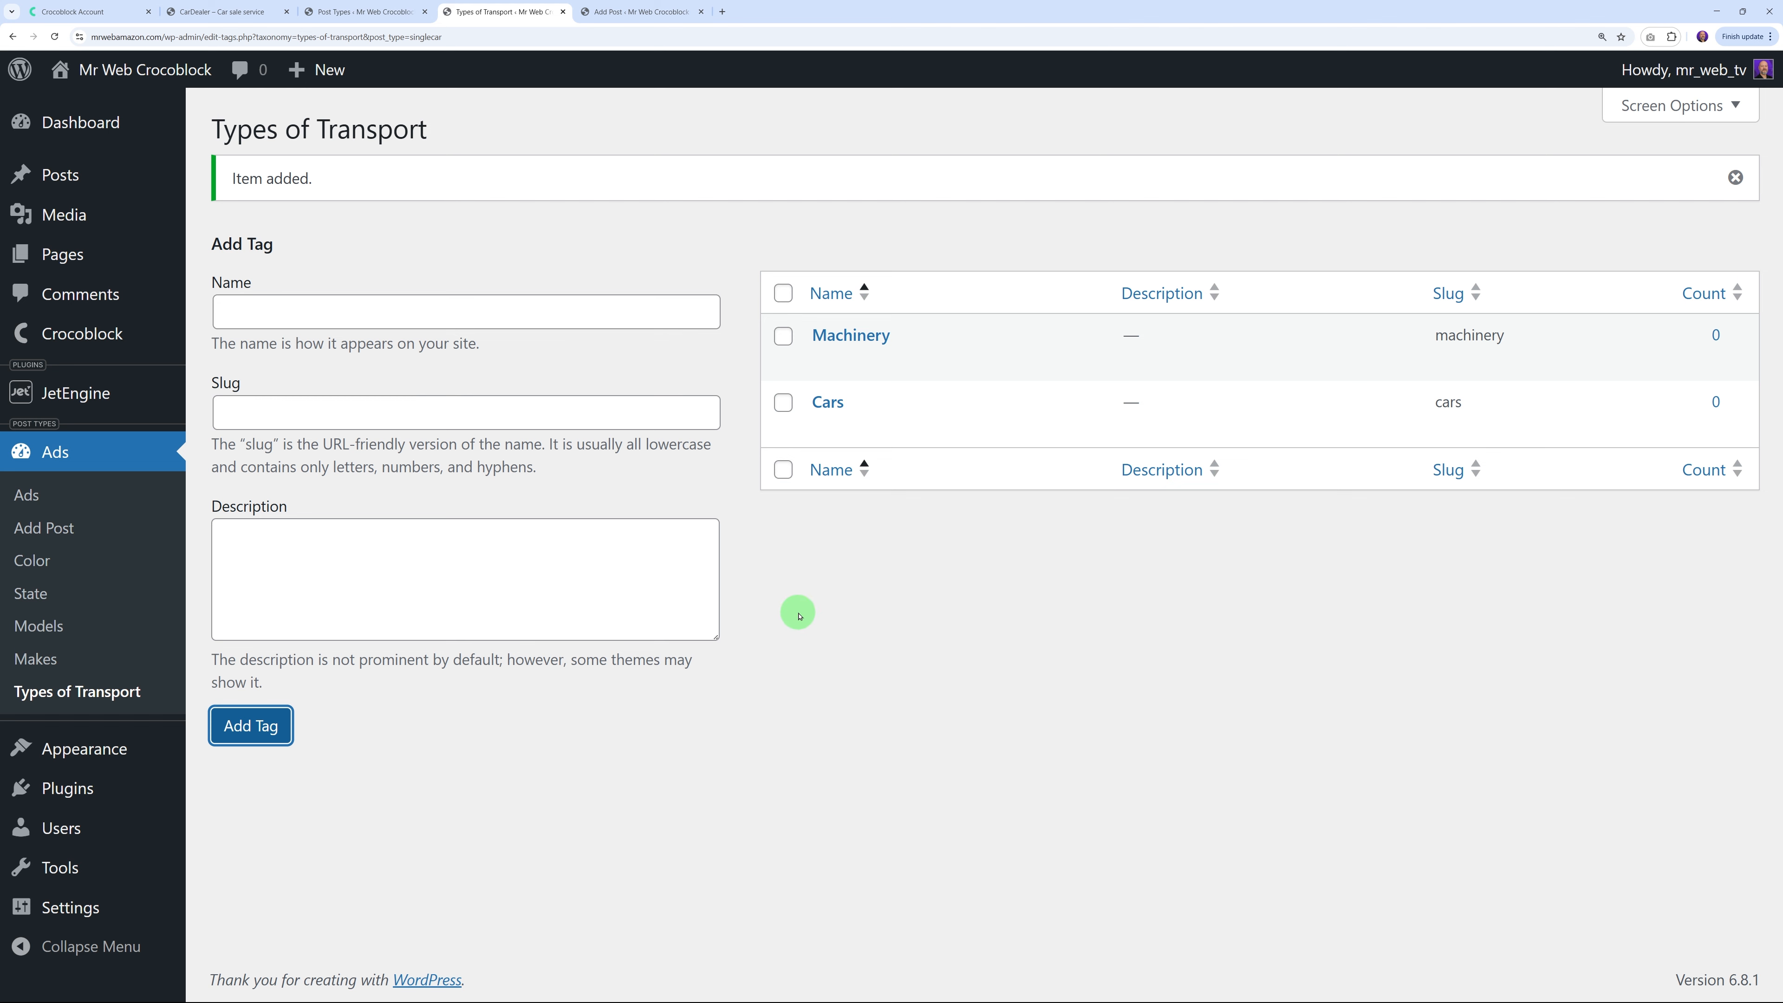
# Review the existing terms of the Models, State, Color, Makes and Types of Transport taxonomies
pyautogui.click(61, 649)
pyautogui.click(55, 631)
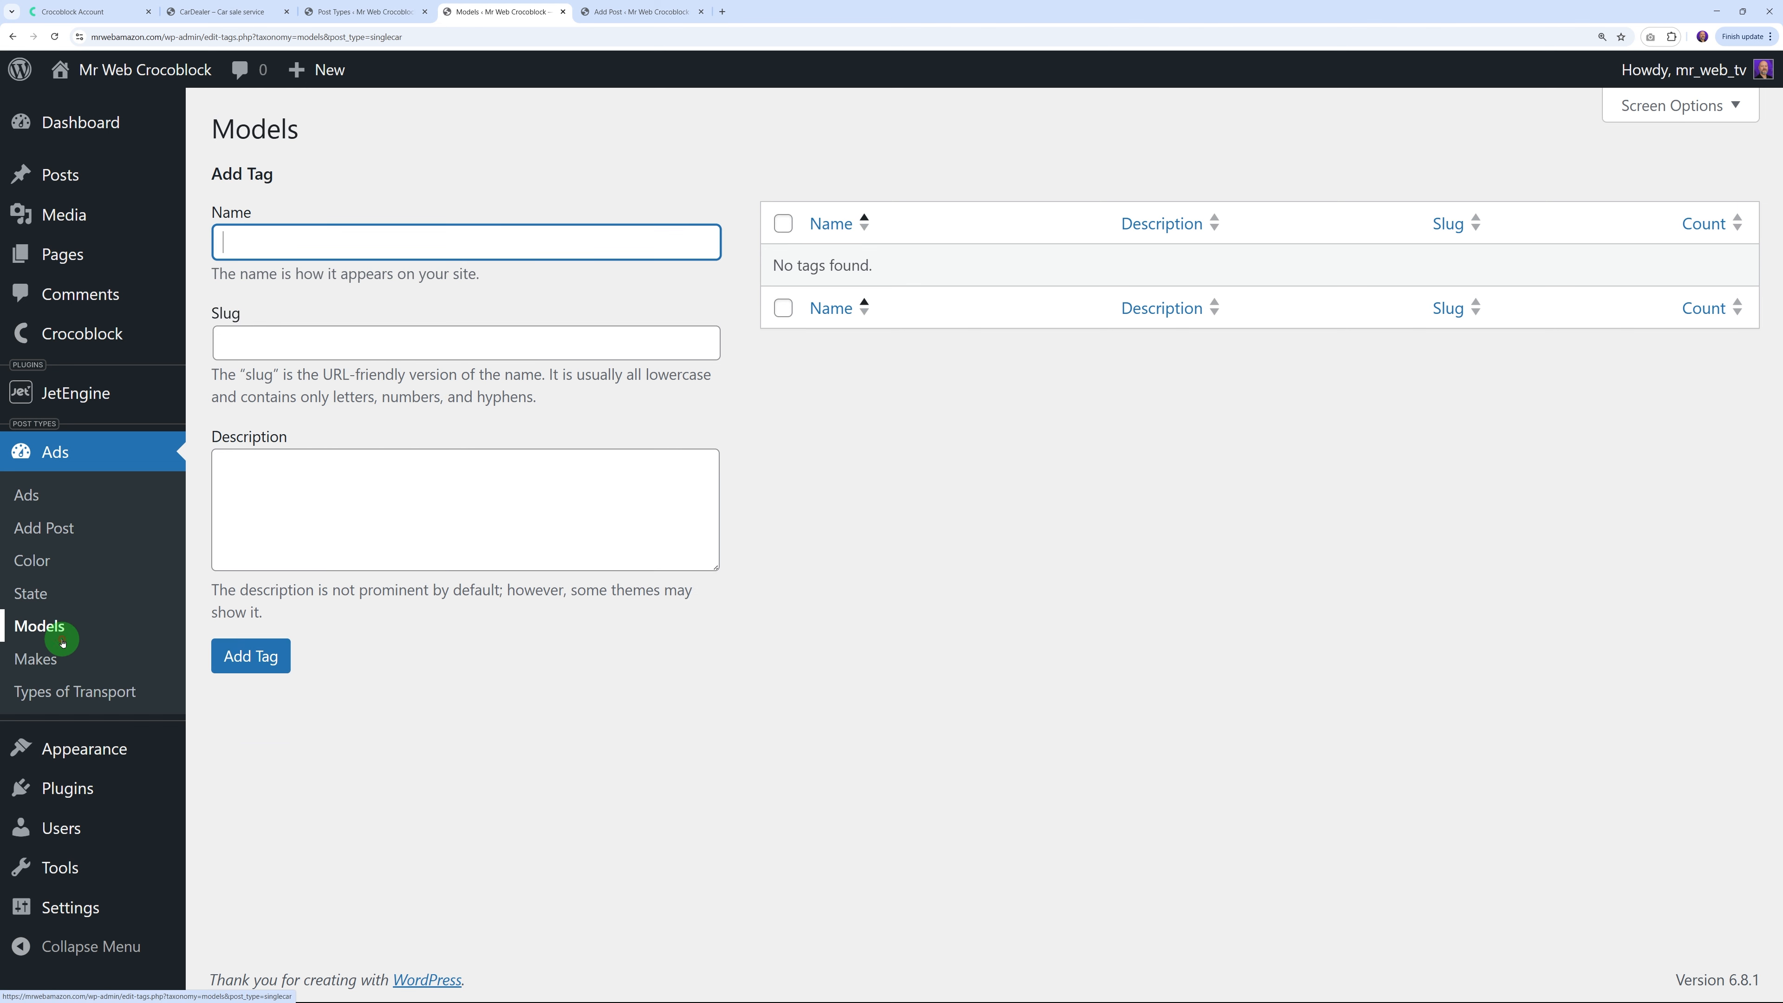
pyautogui.click(43, 604)
pyautogui.click(39, 564)
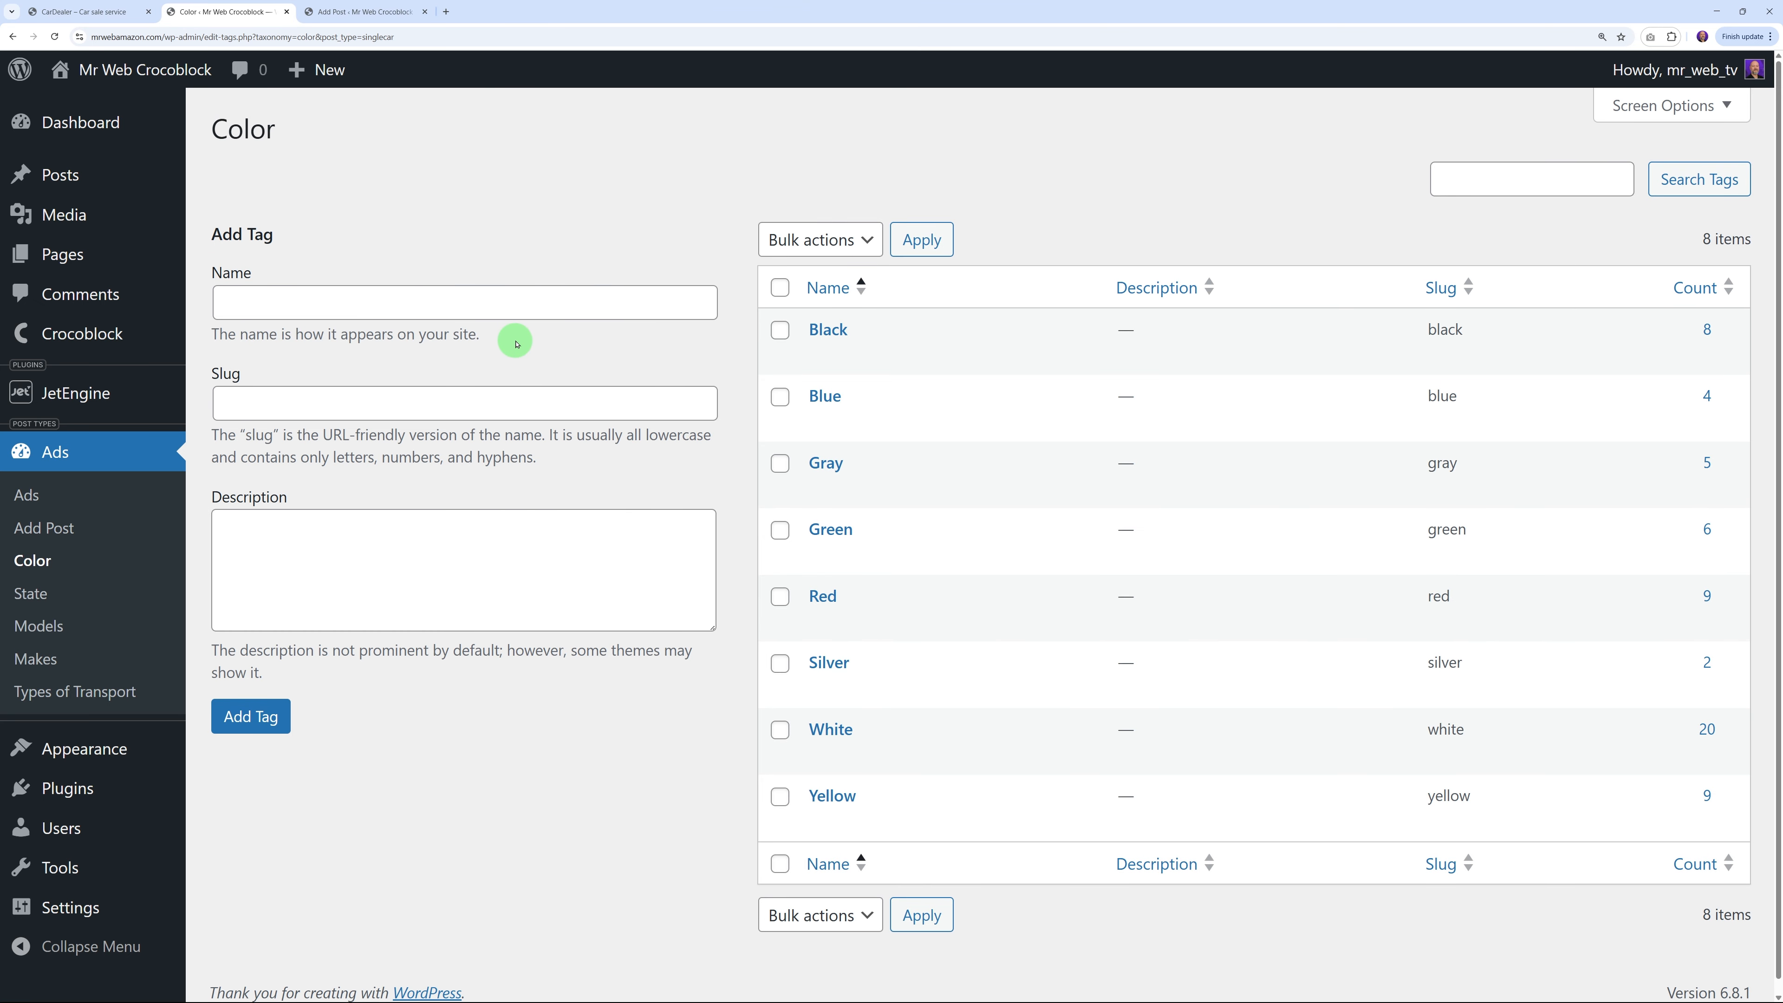
pyautogui.click(42, 594)
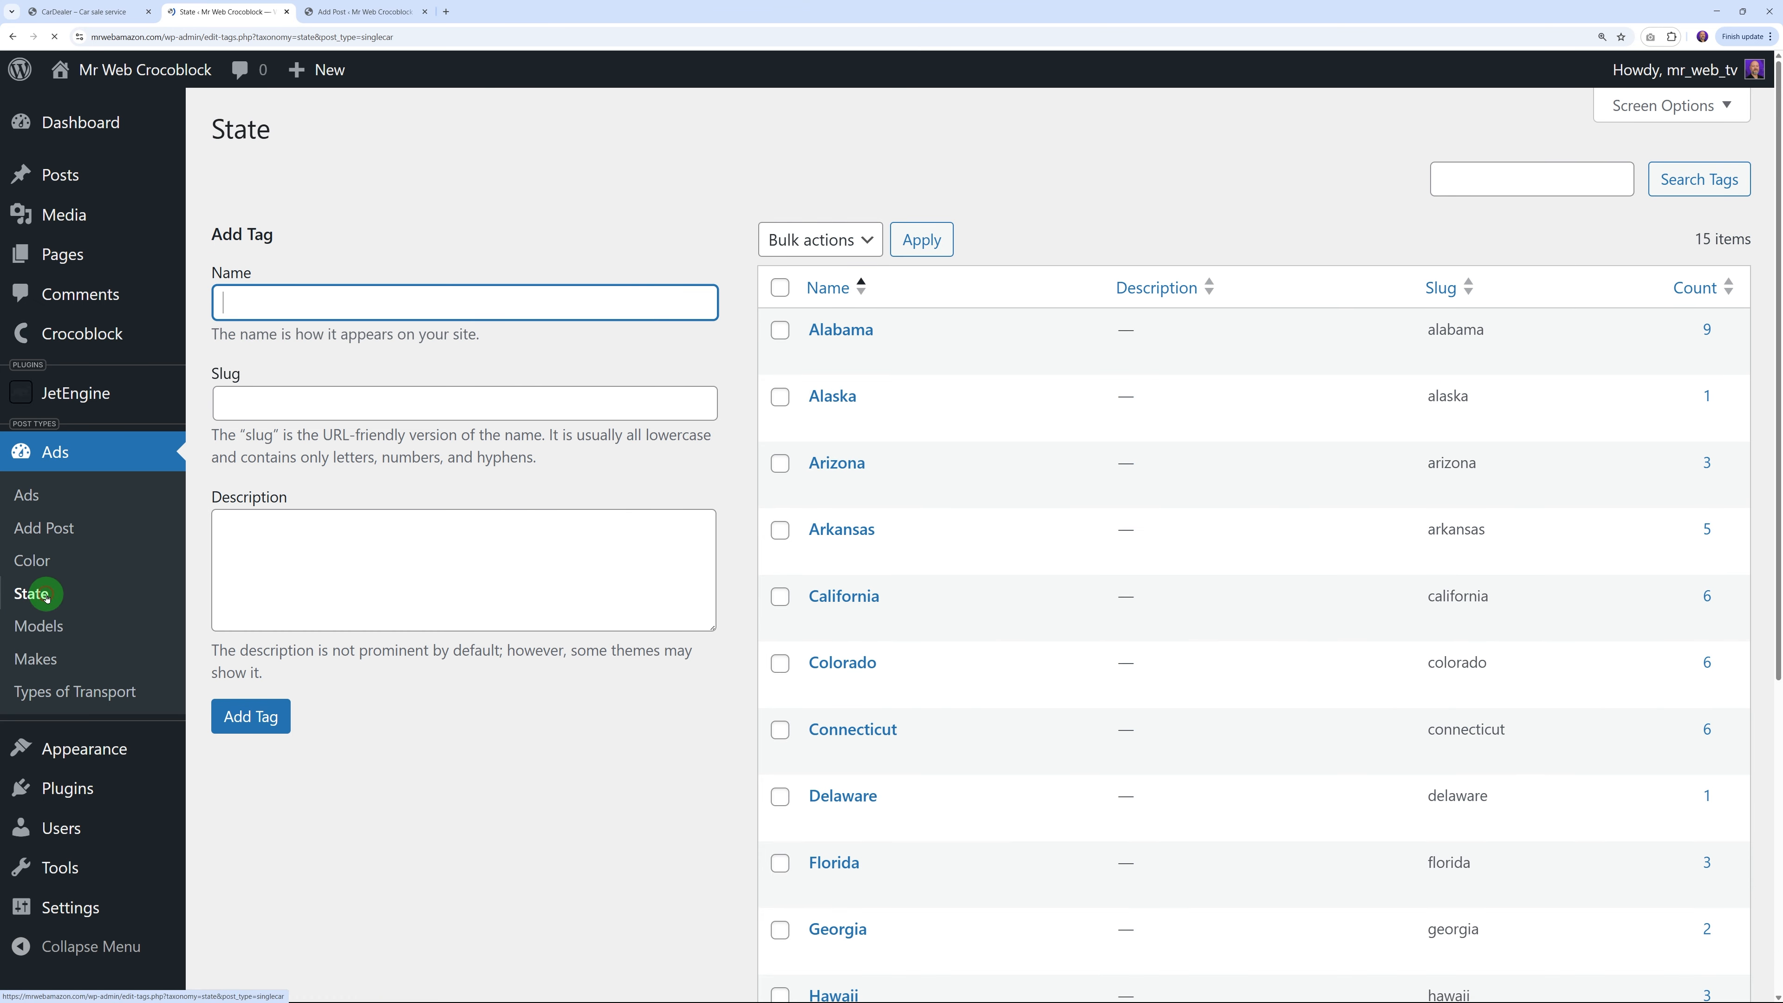
pyautogui.click(68, 641)
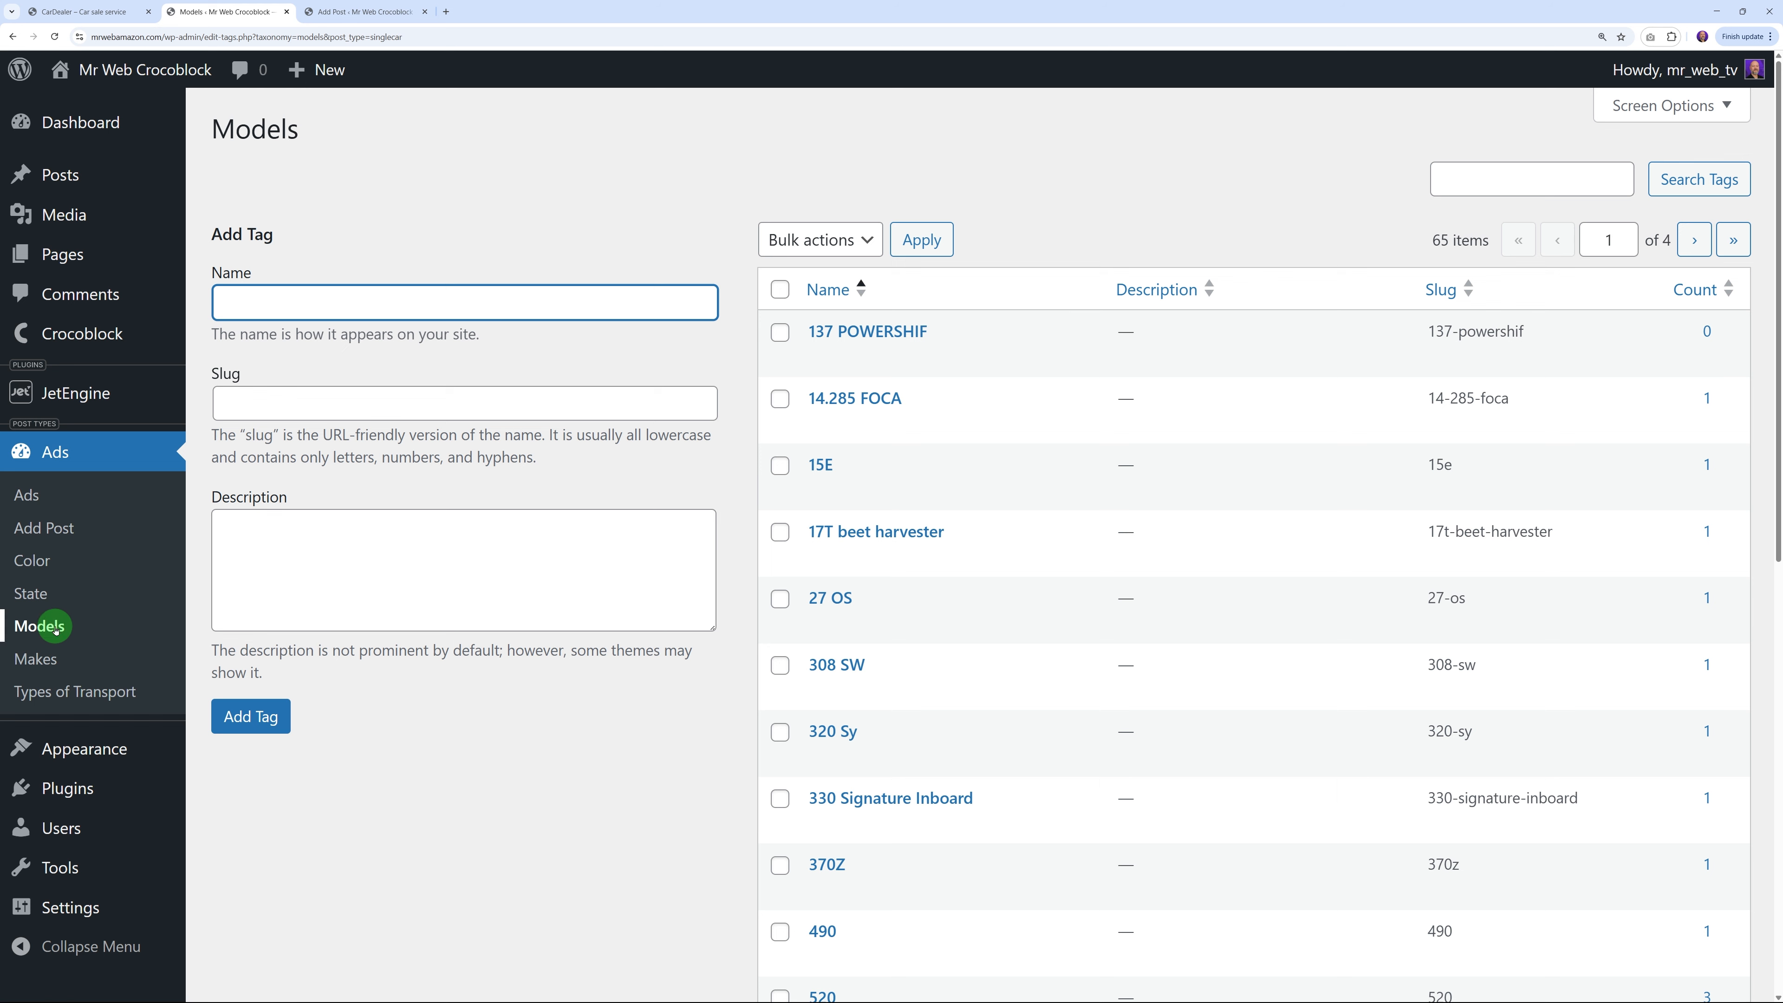
pyautogui.click(42, 657)
pyautogui.scroll(-3, 585, 490)
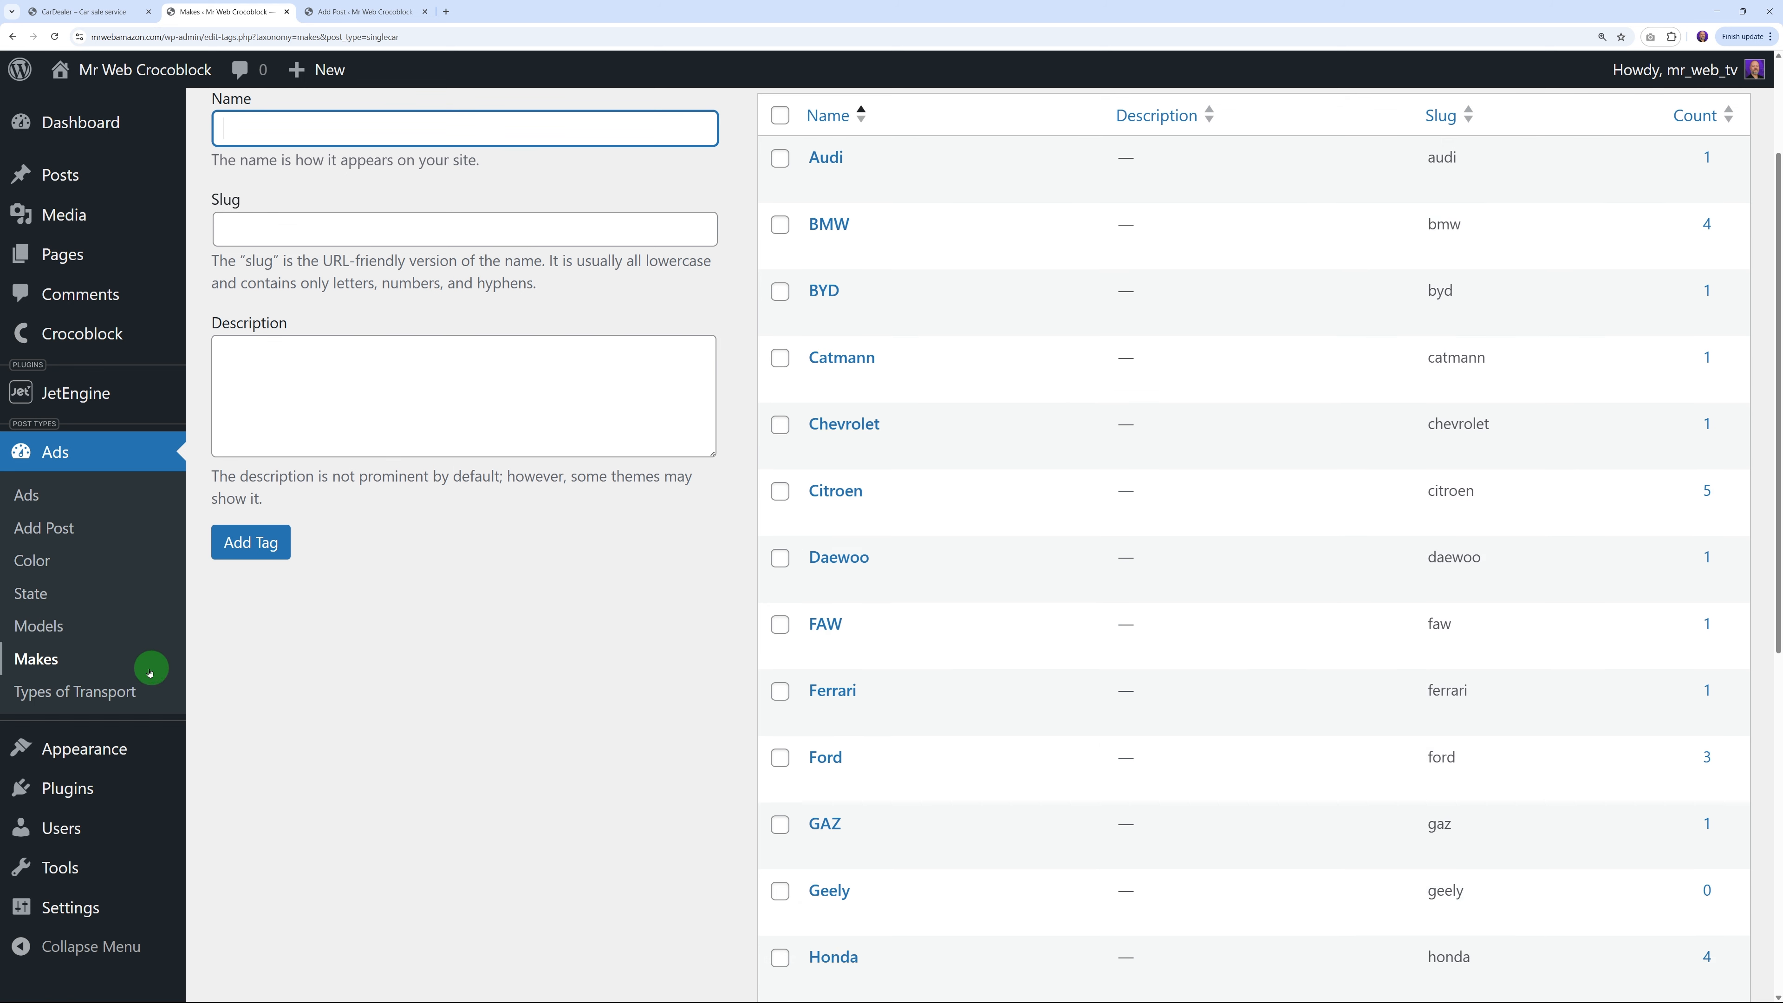
pyautogui.click(116, 689)
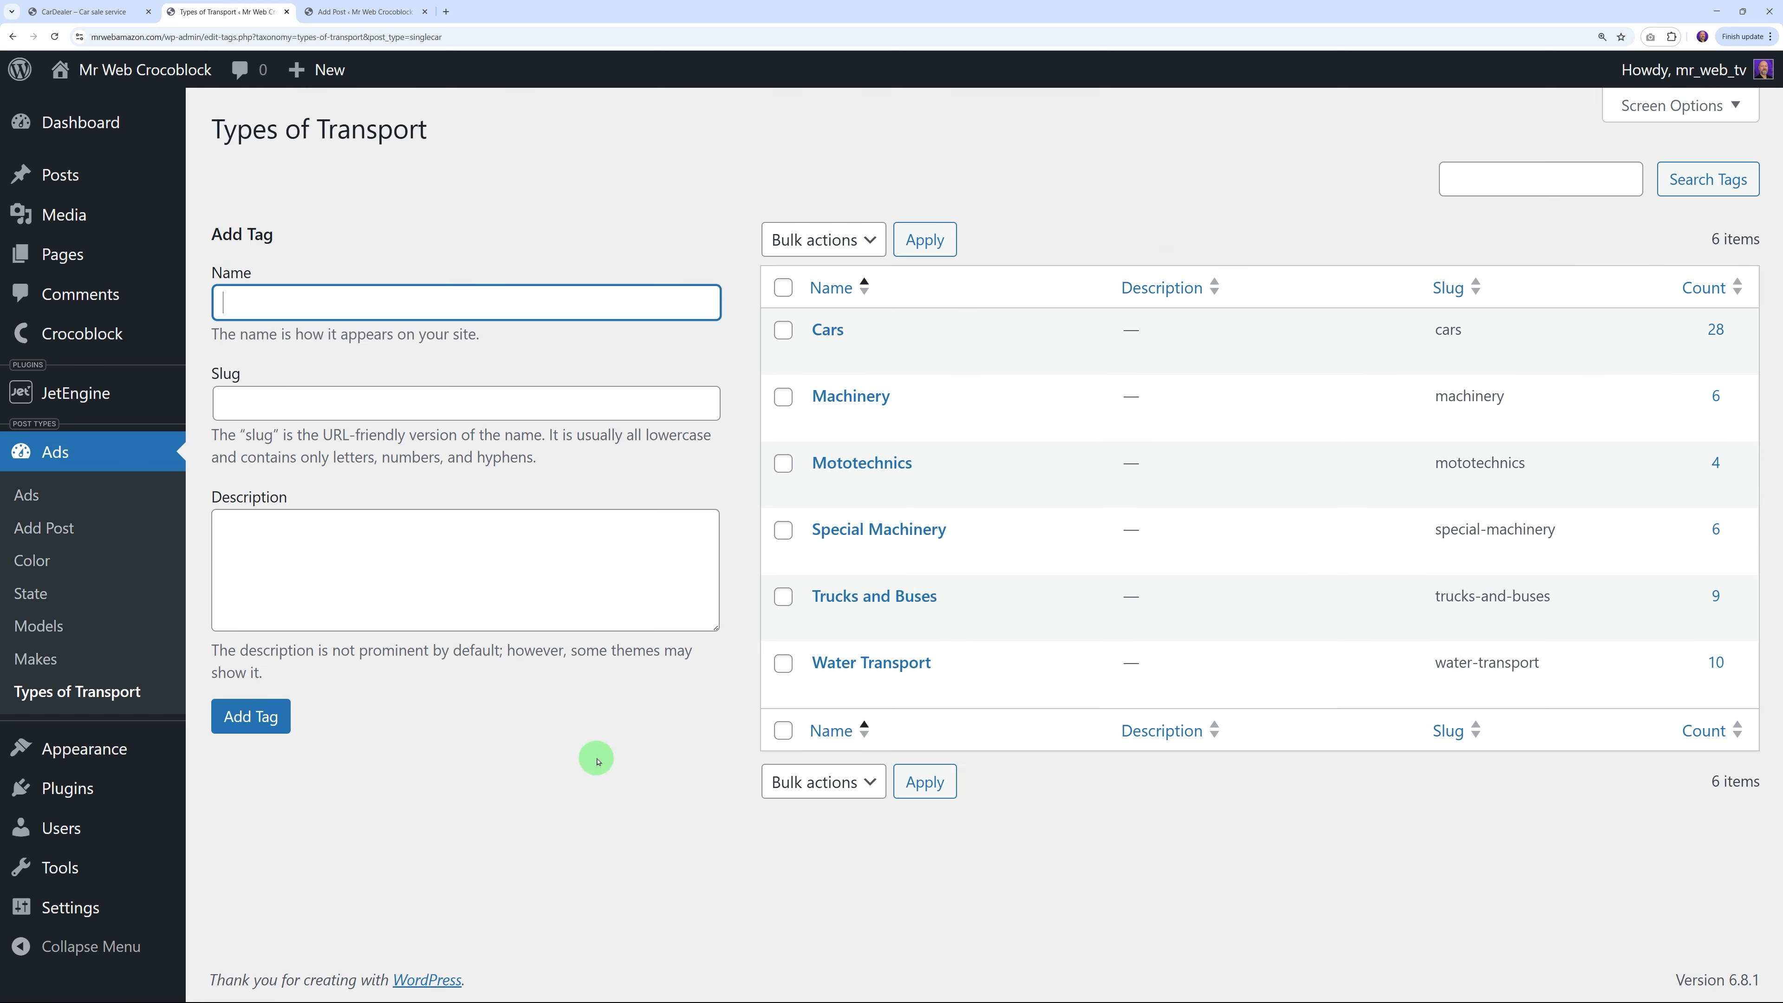
pyautogui.click(596, 758)
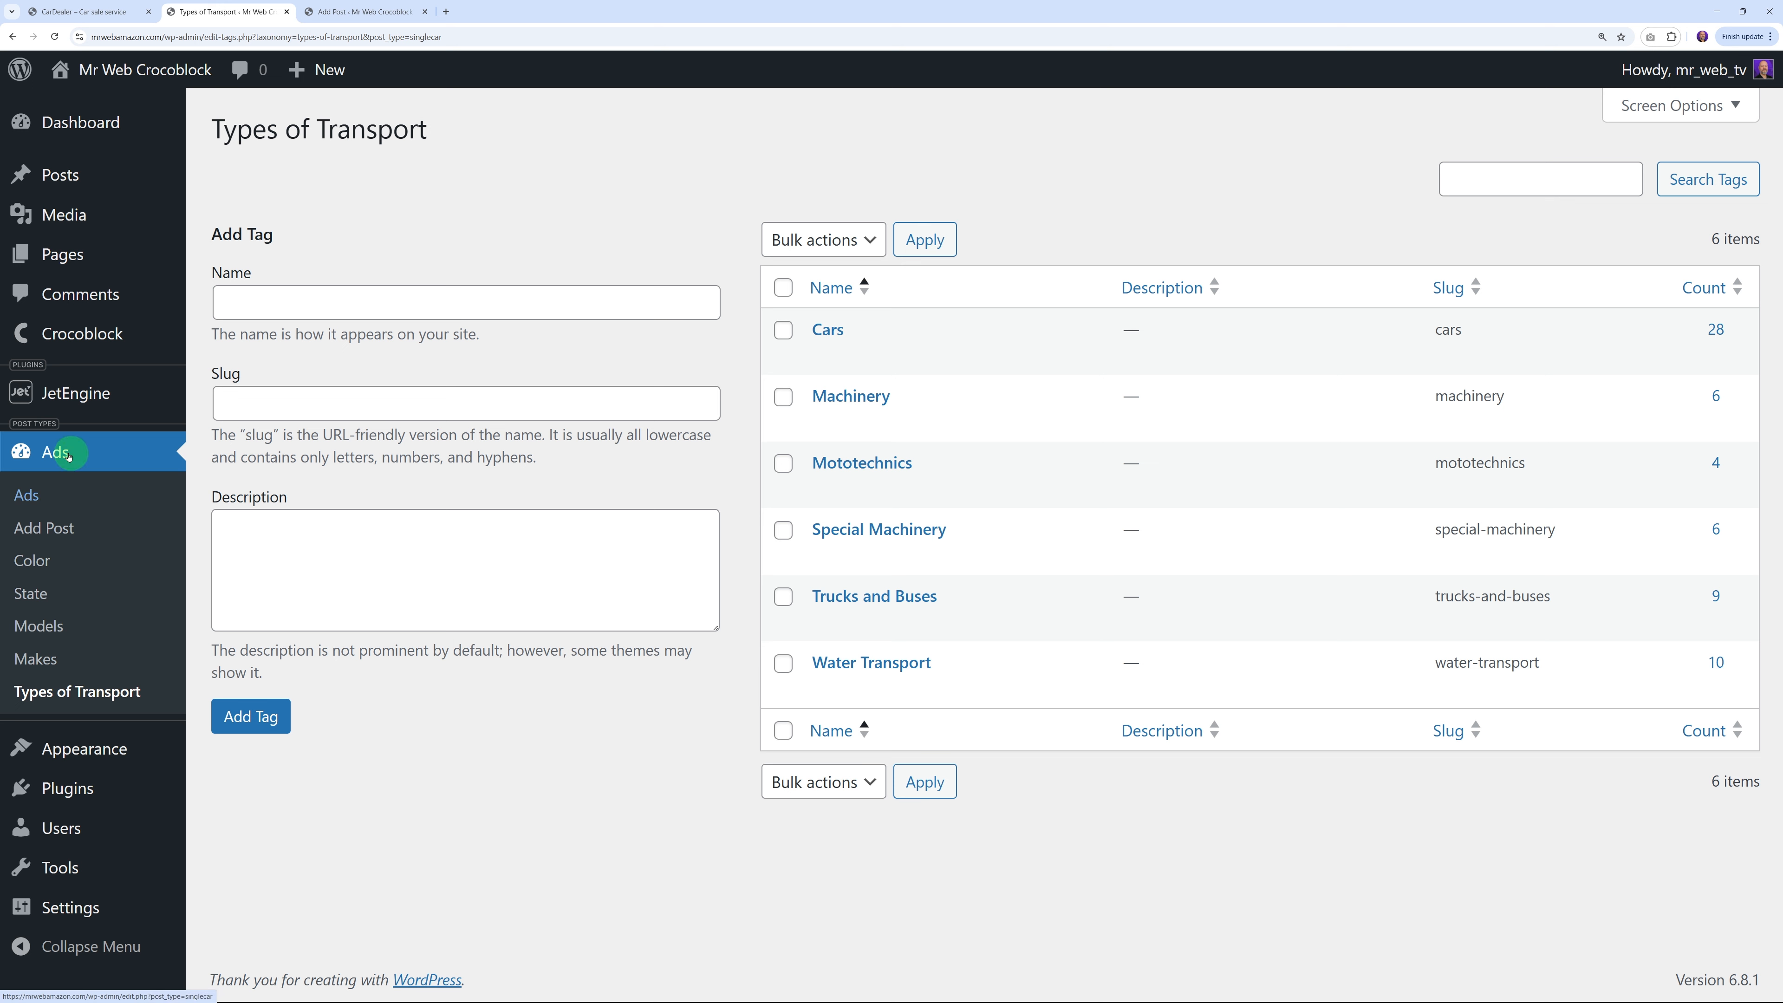
# Reload the new Ads post form and examine its taxonomy boxes, from Color through Types of Transport
pyautogui.click(372, 12)
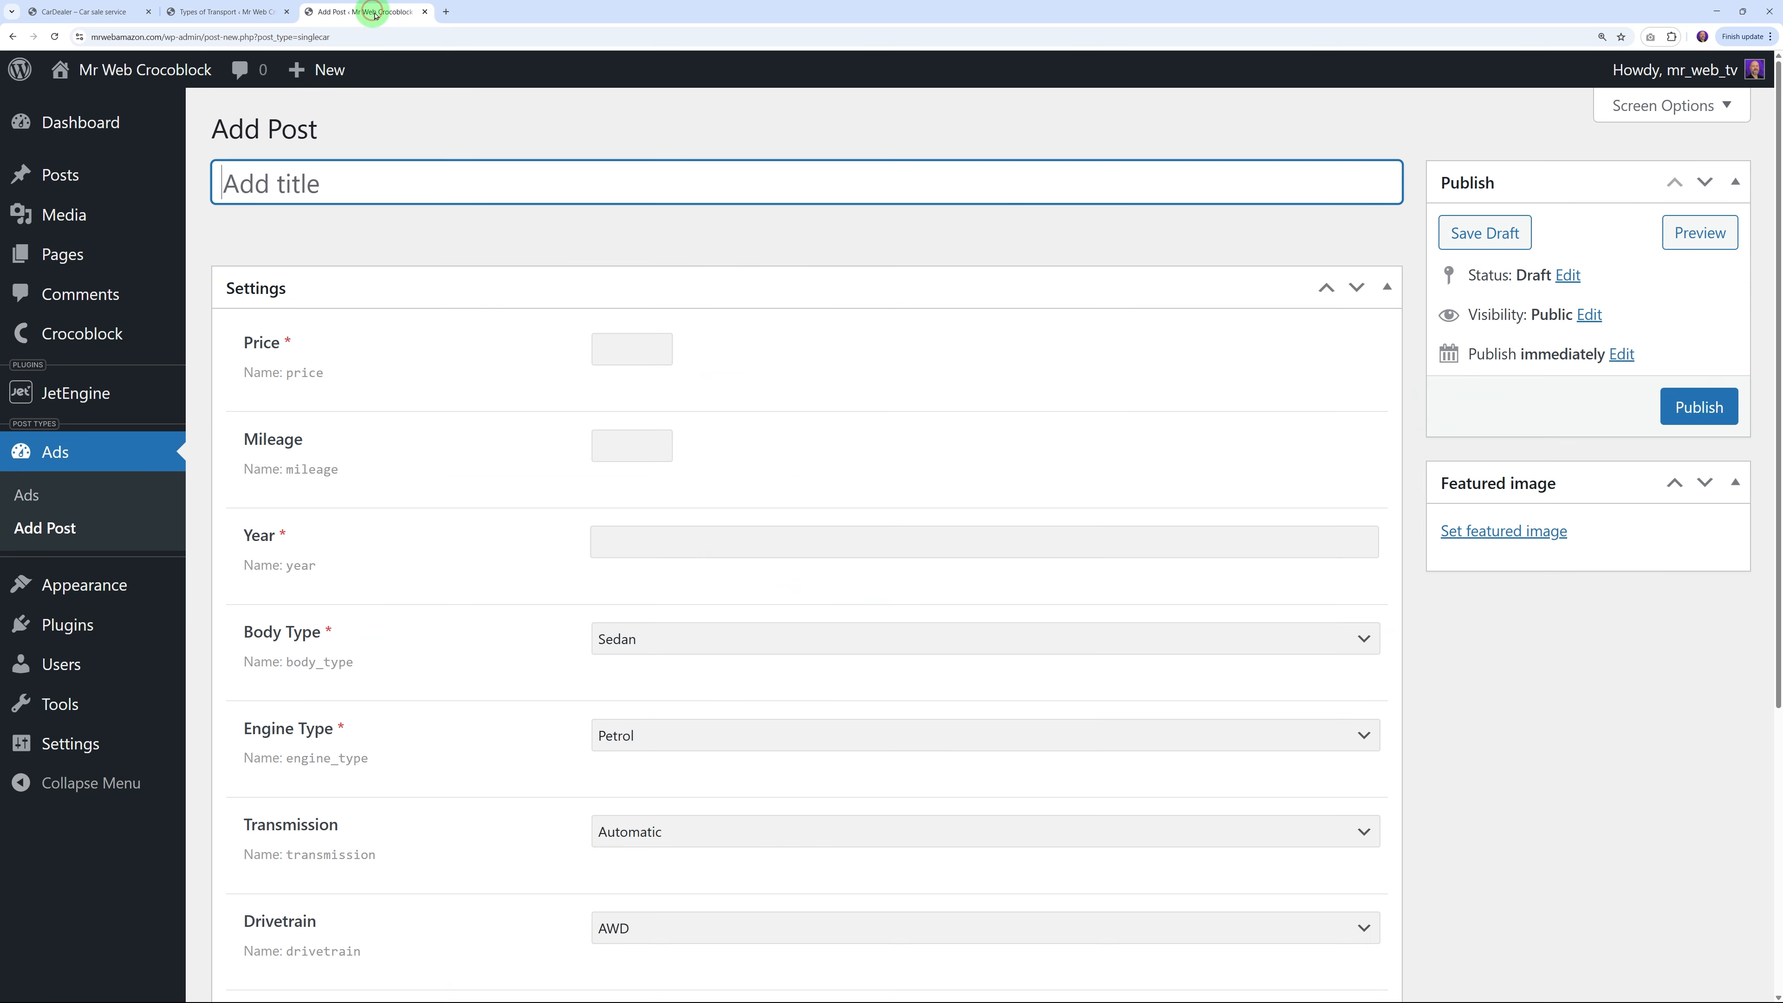
pyautogui.click(54, 37)
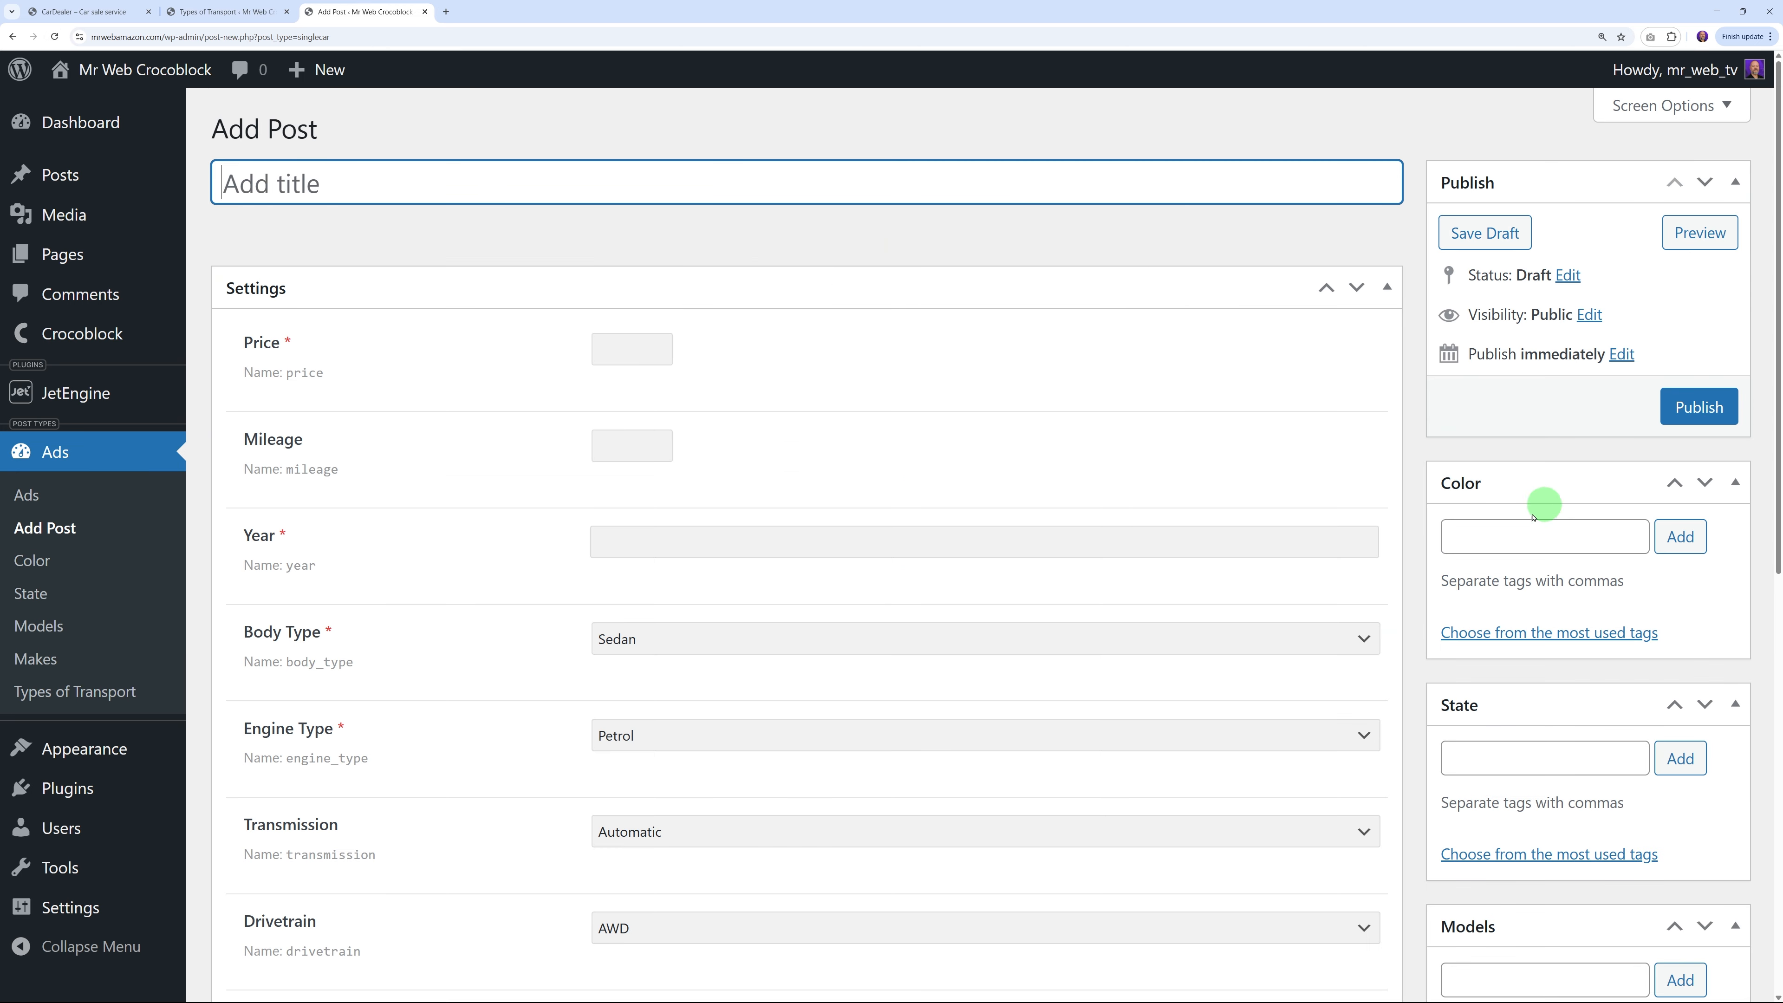
pyautogui.scroll(-5, 1538, 520)
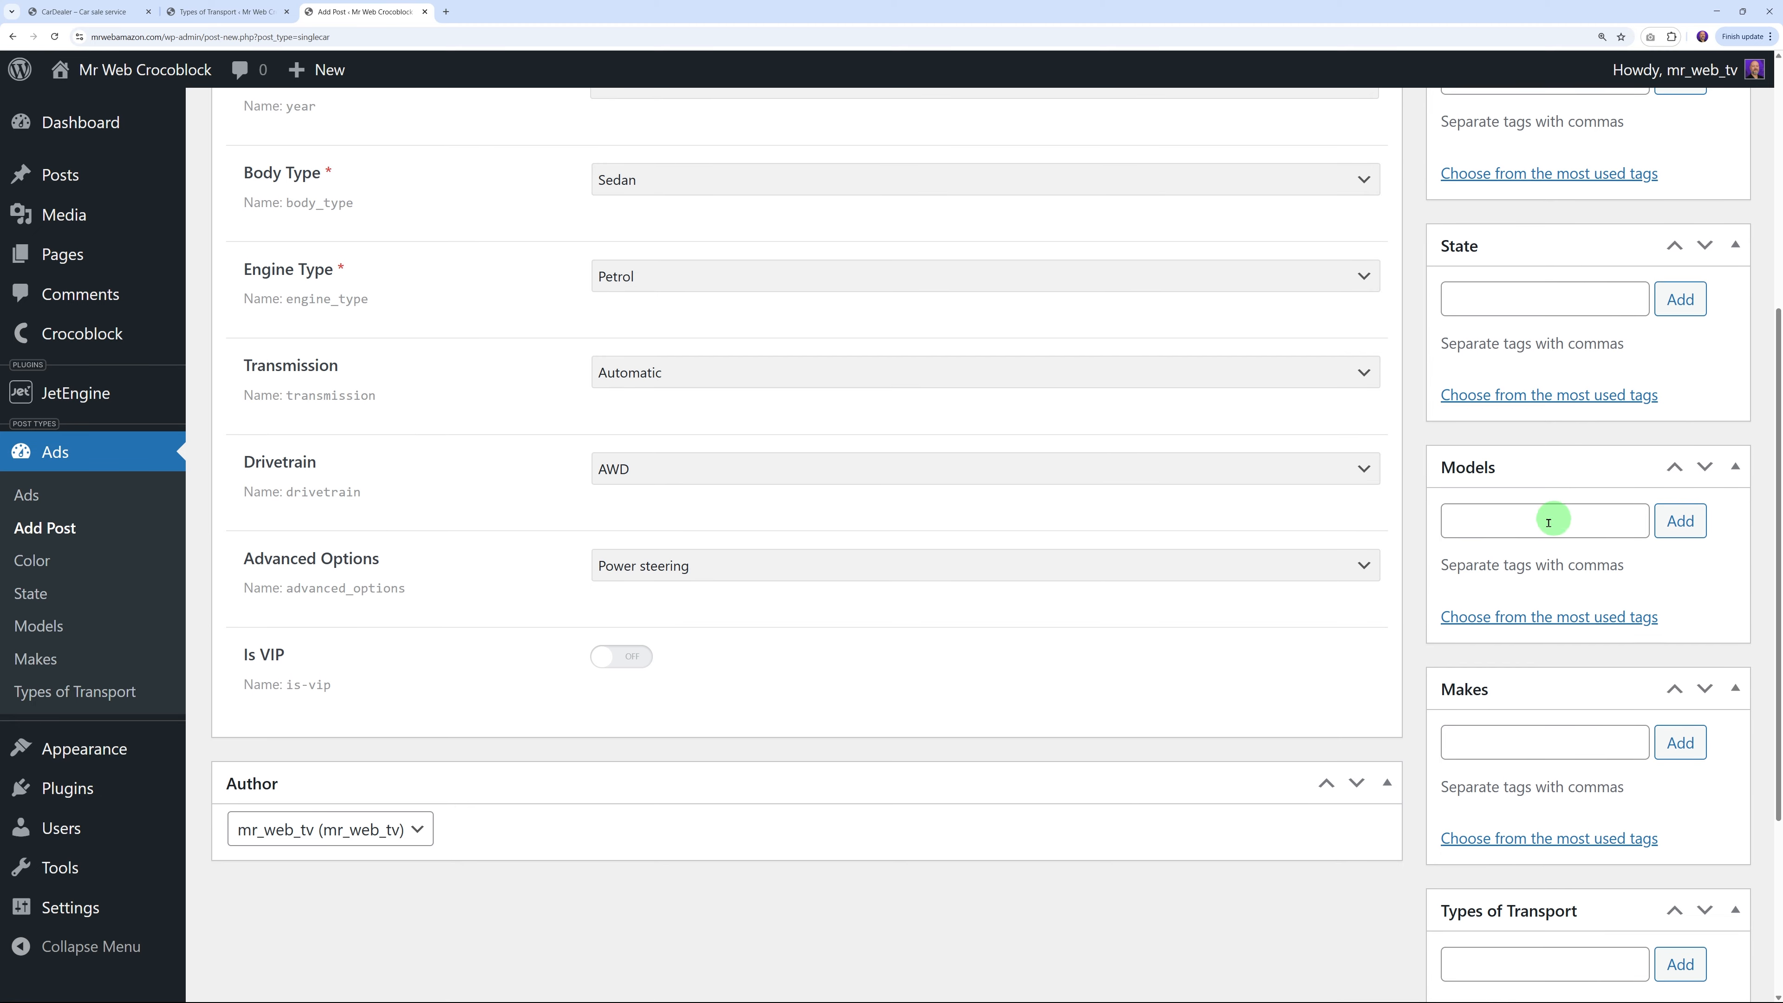
pyautogui.scroll(-4, 1548, 521)
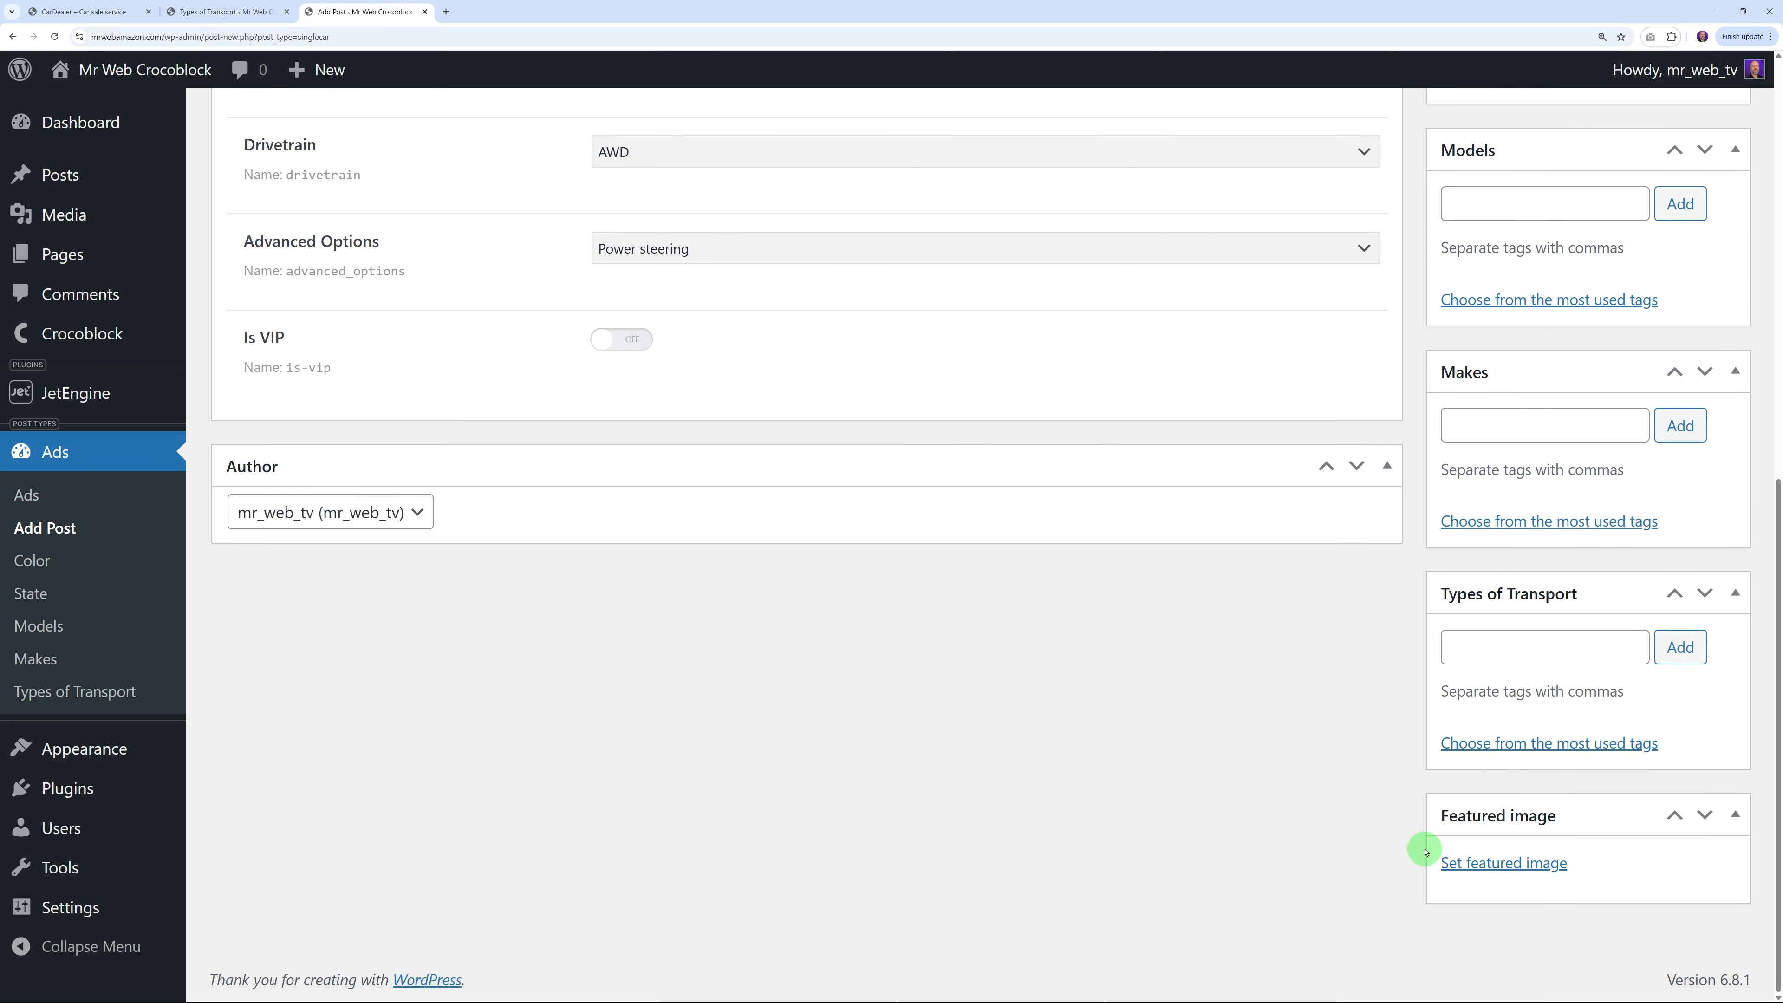
pyautogui.scroll(10, 1366, 853)
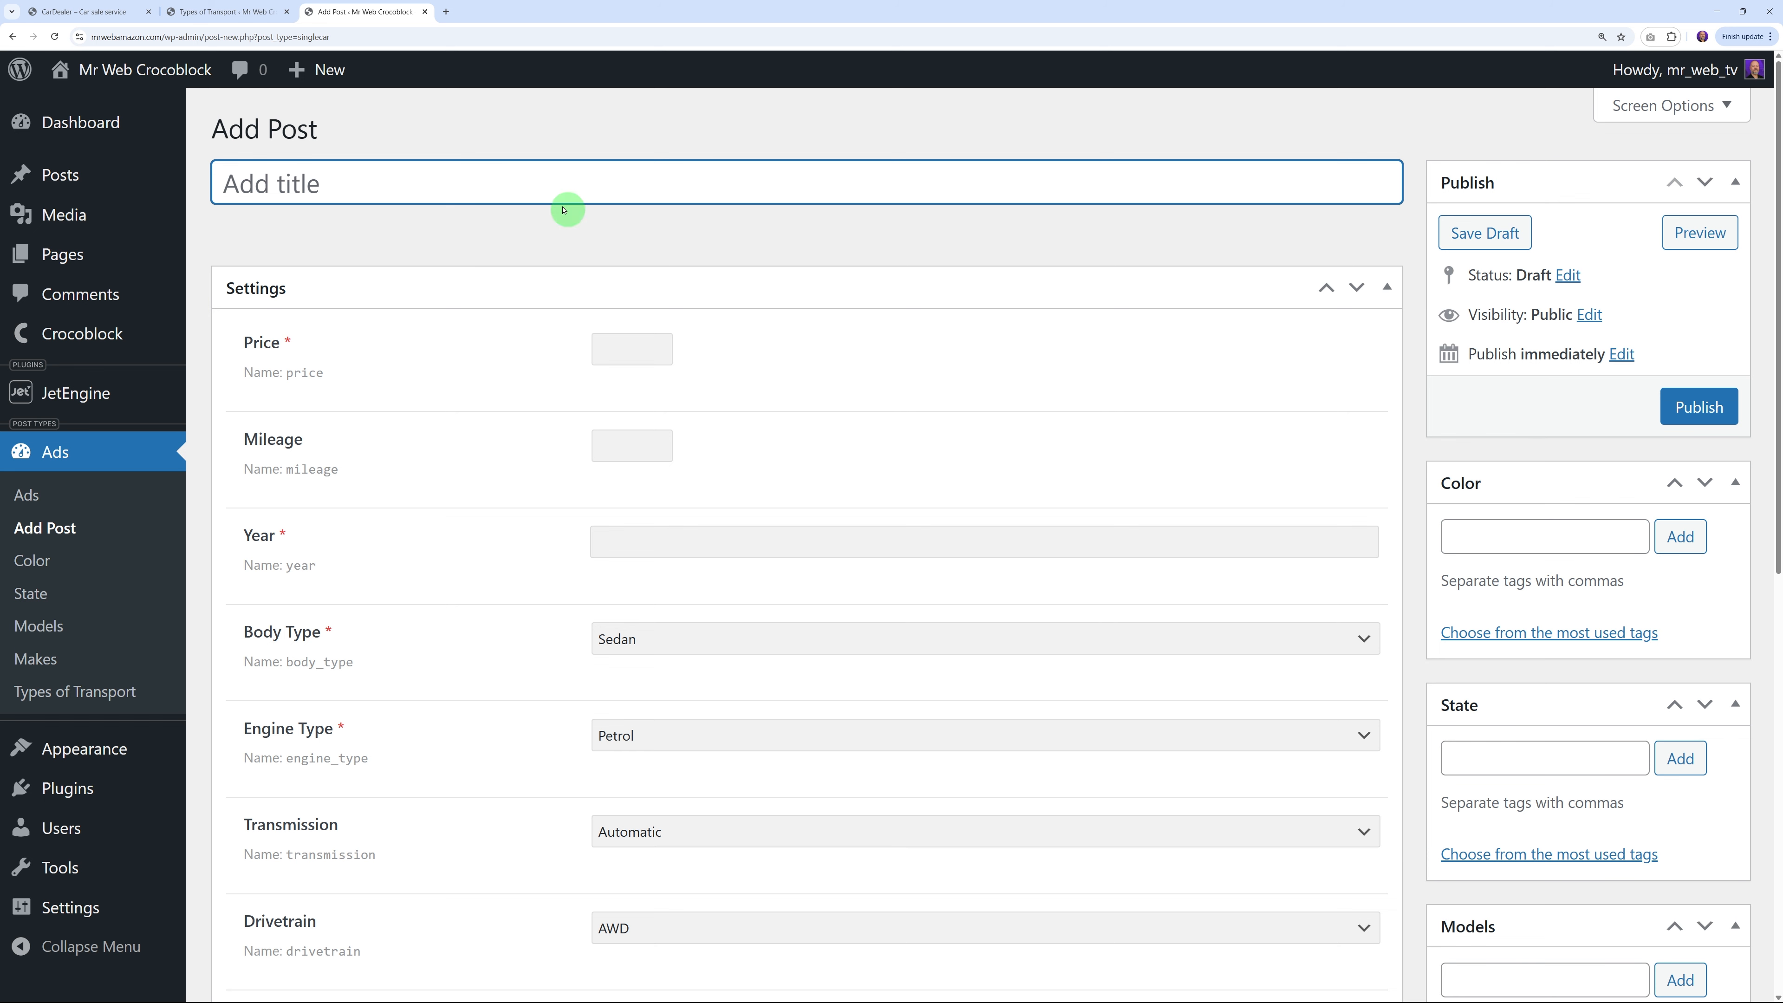
# Check the demo home page's search filters and look through the list of Ads posts
pyautogui.click(224, 11)
pyautogui.click(116, 13)
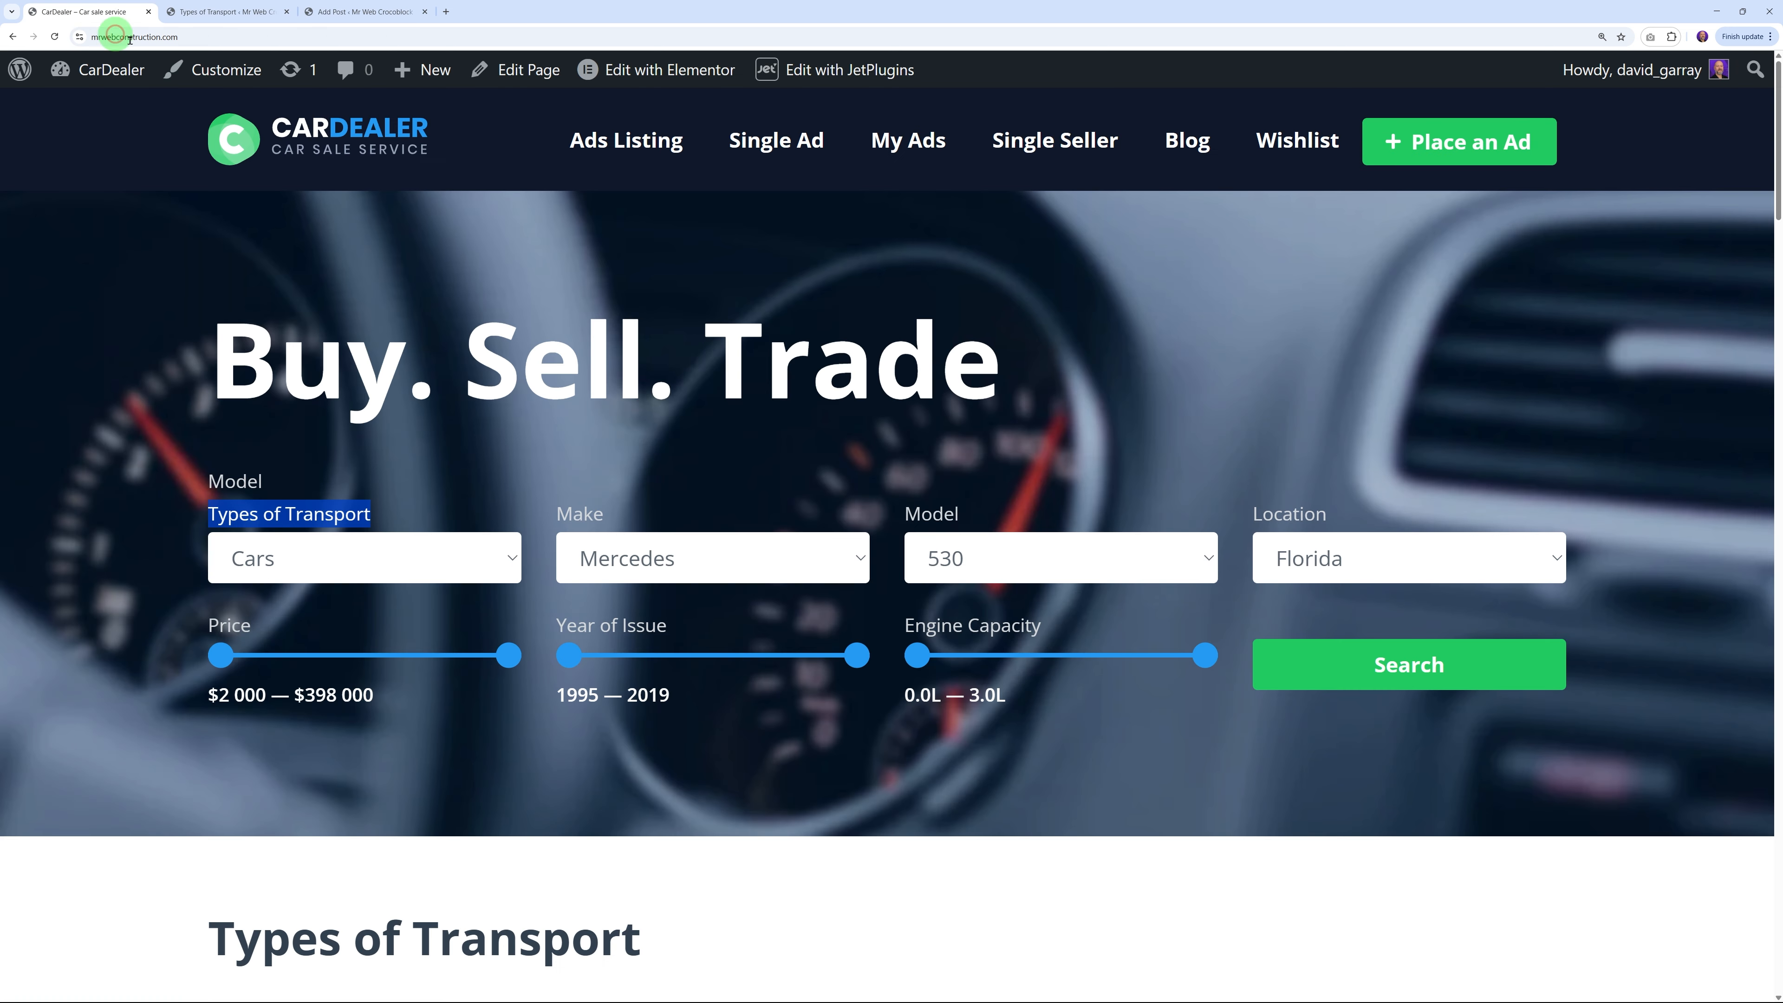
pyautogui.click(344, 11)
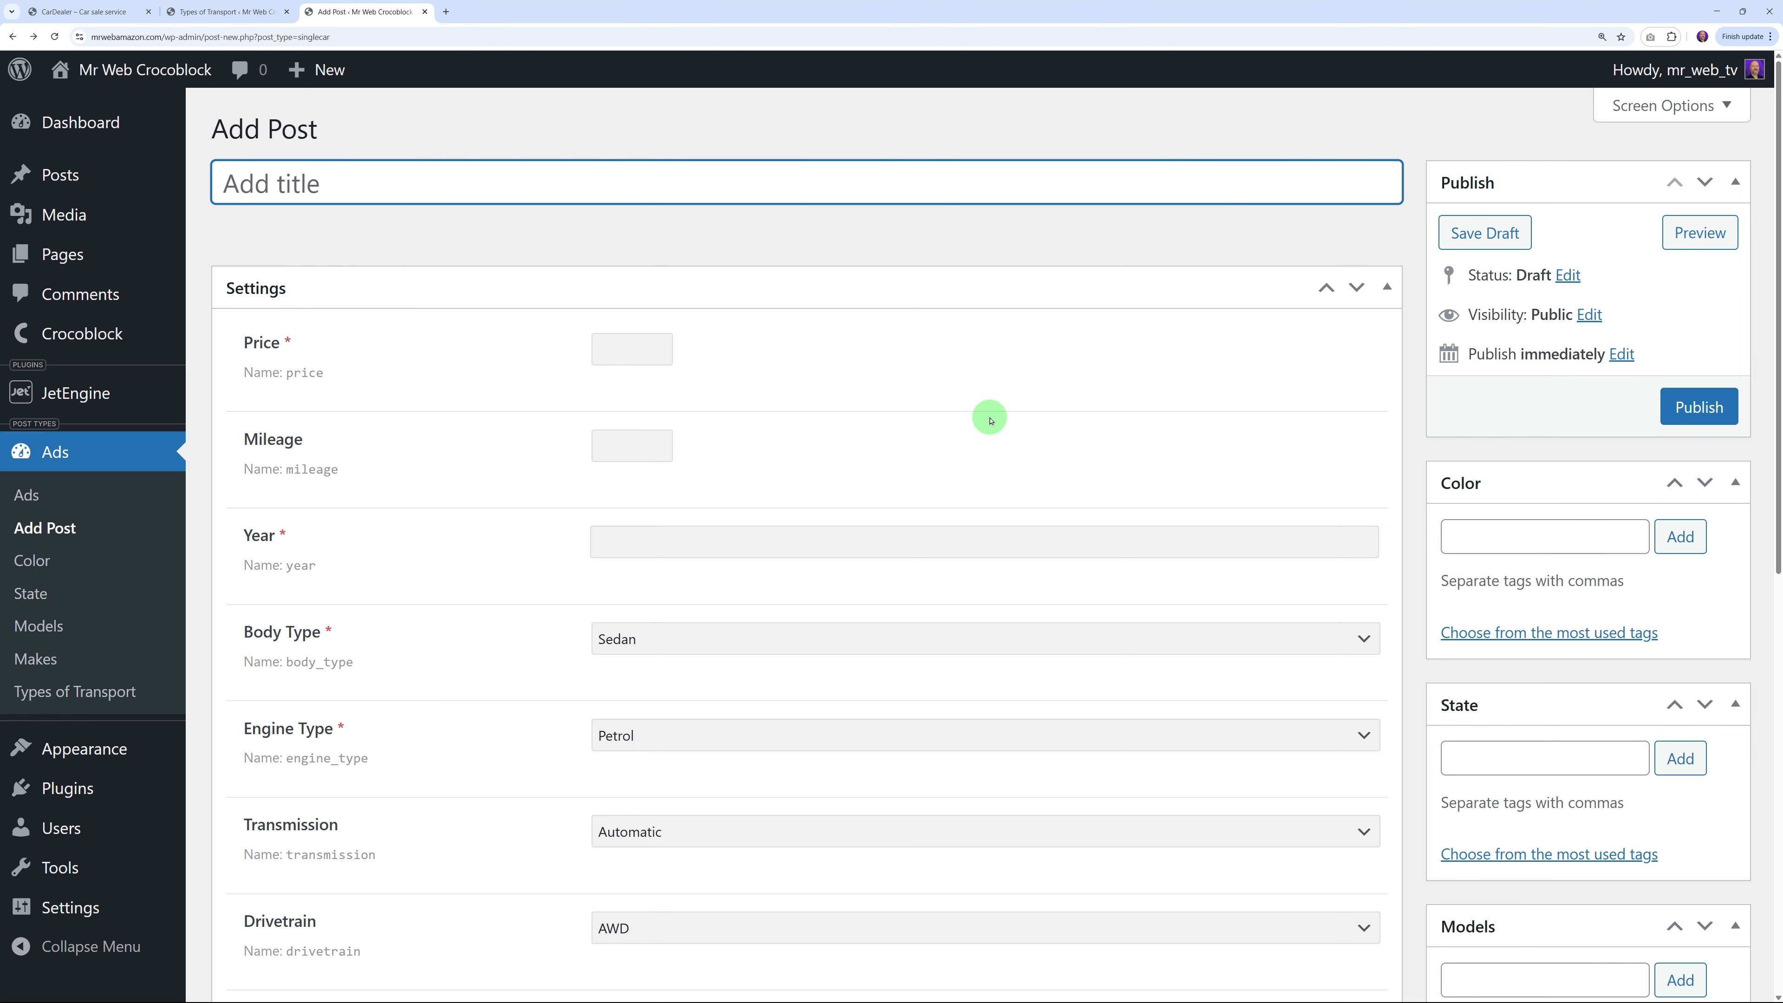
pyautogui.click(22, 495)
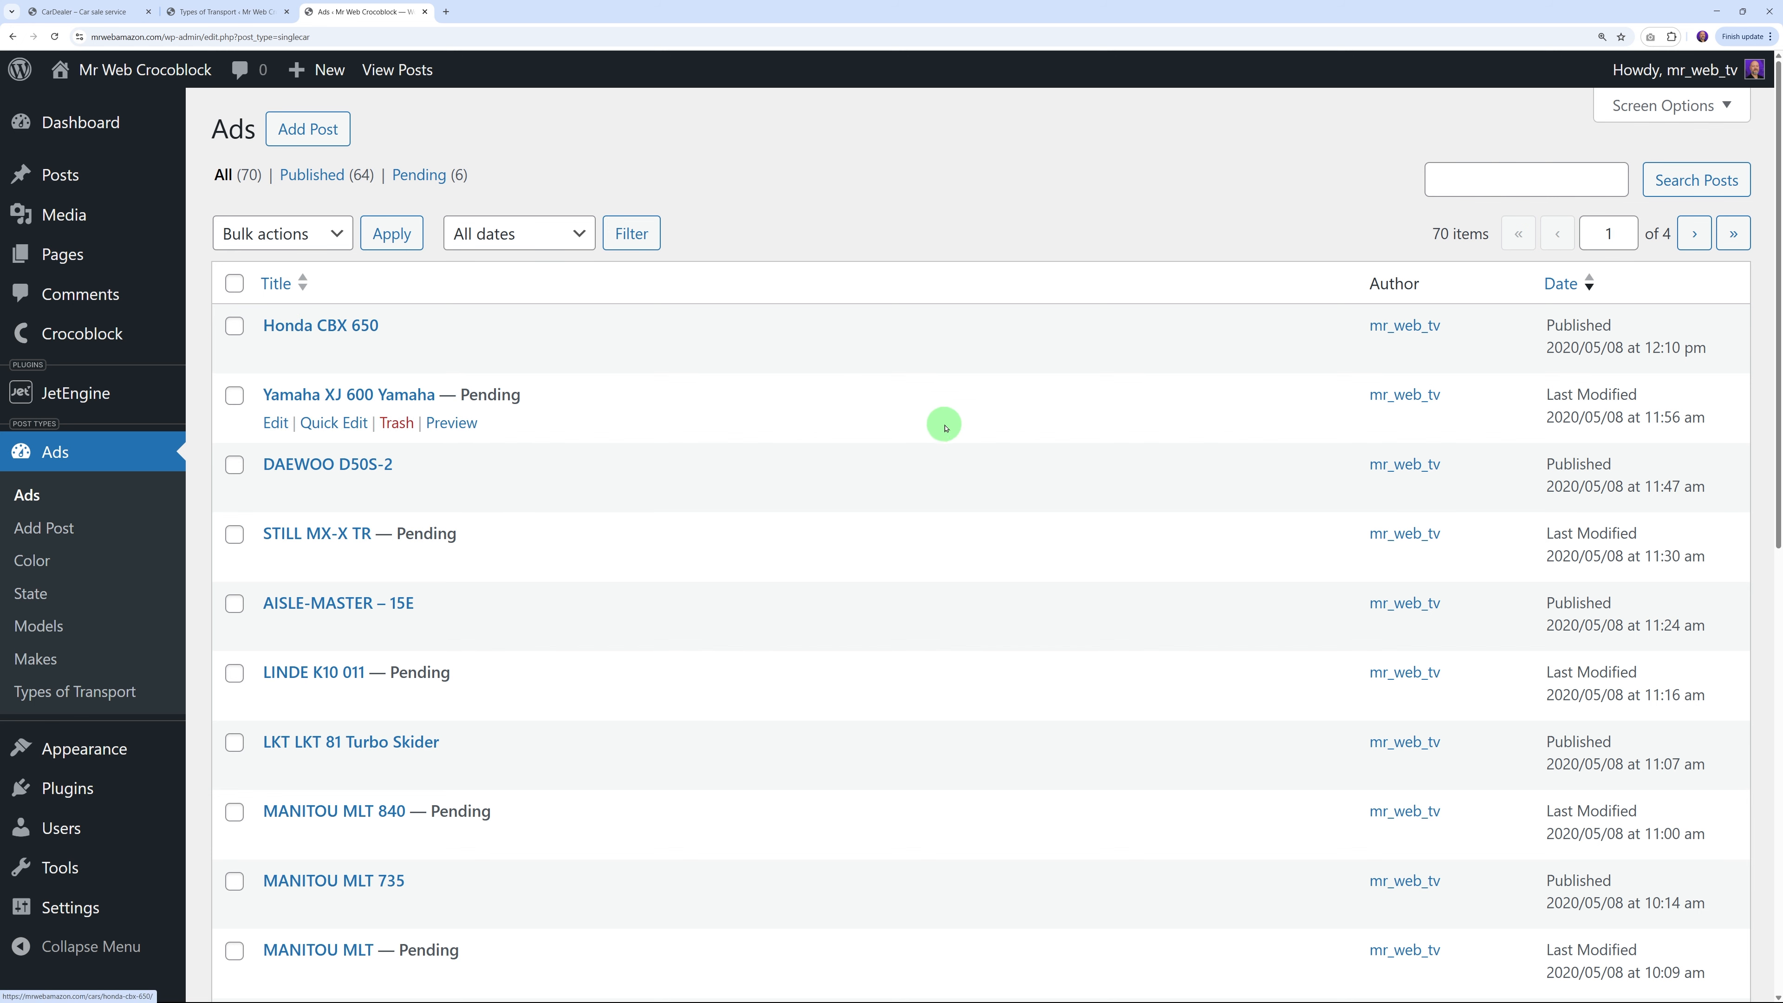
pyautogui.scroll(-2, 944, 422)
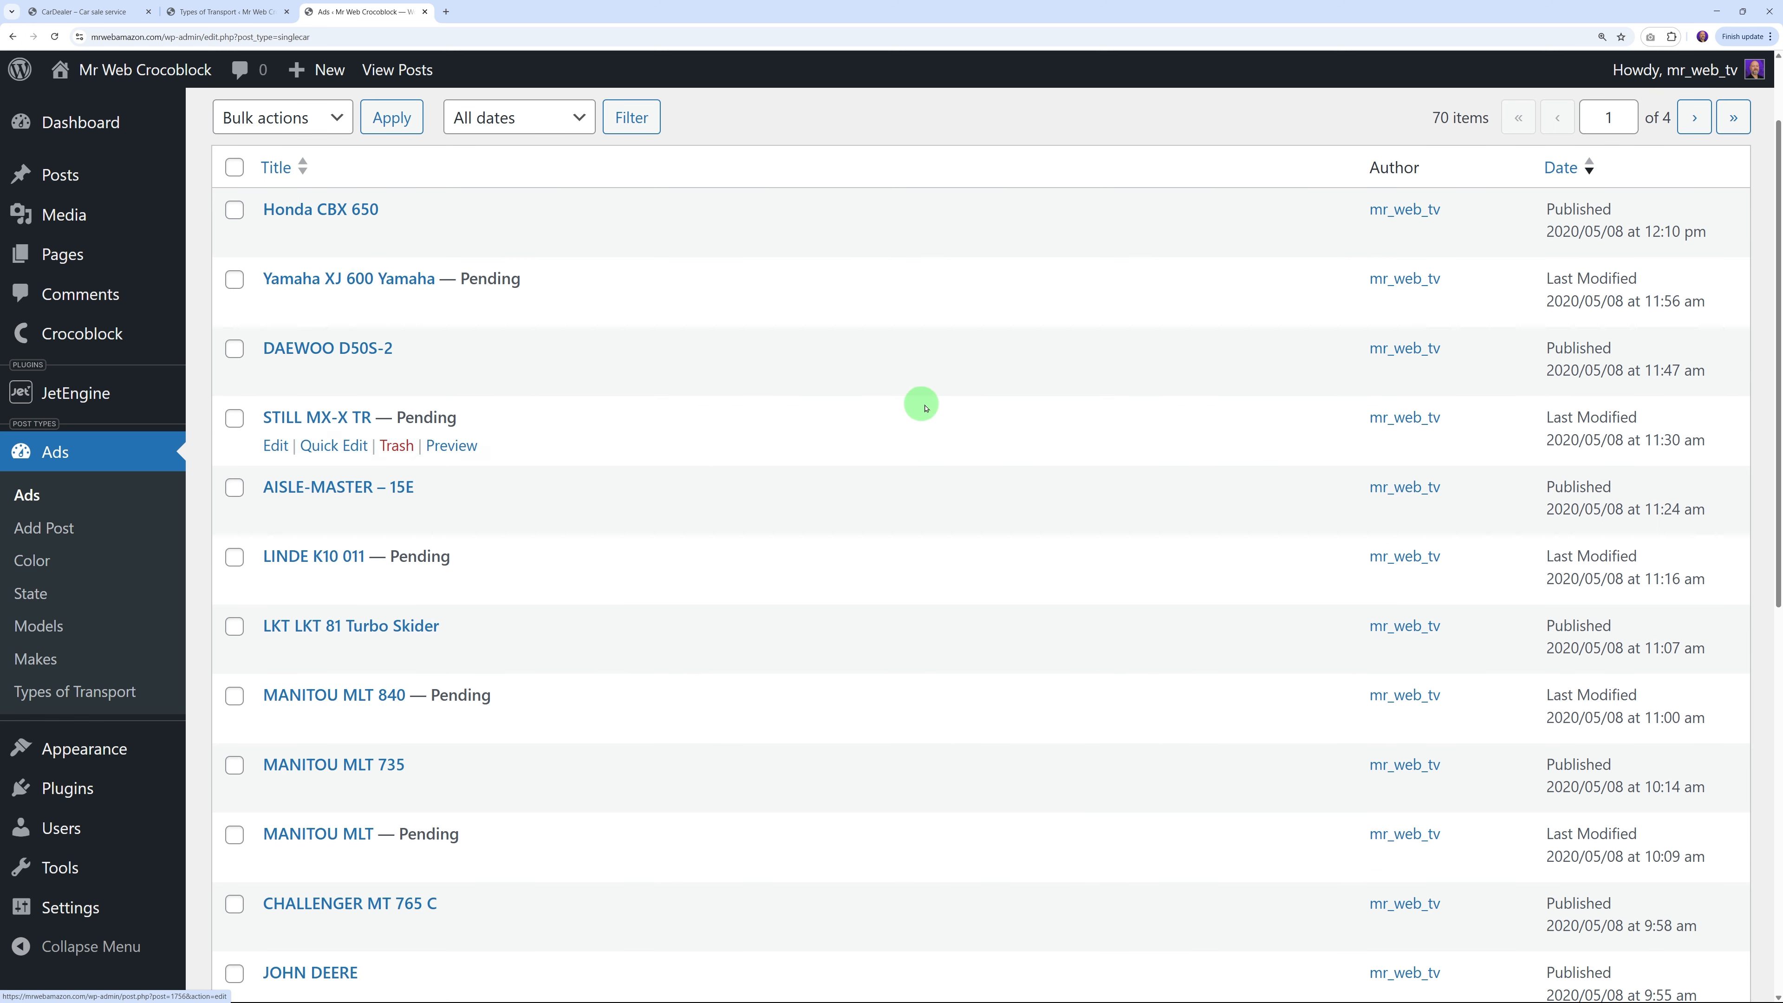
pyautogui.scroll(-2, 919, 403)
pyautogui.scroll(-3, 947, 692)
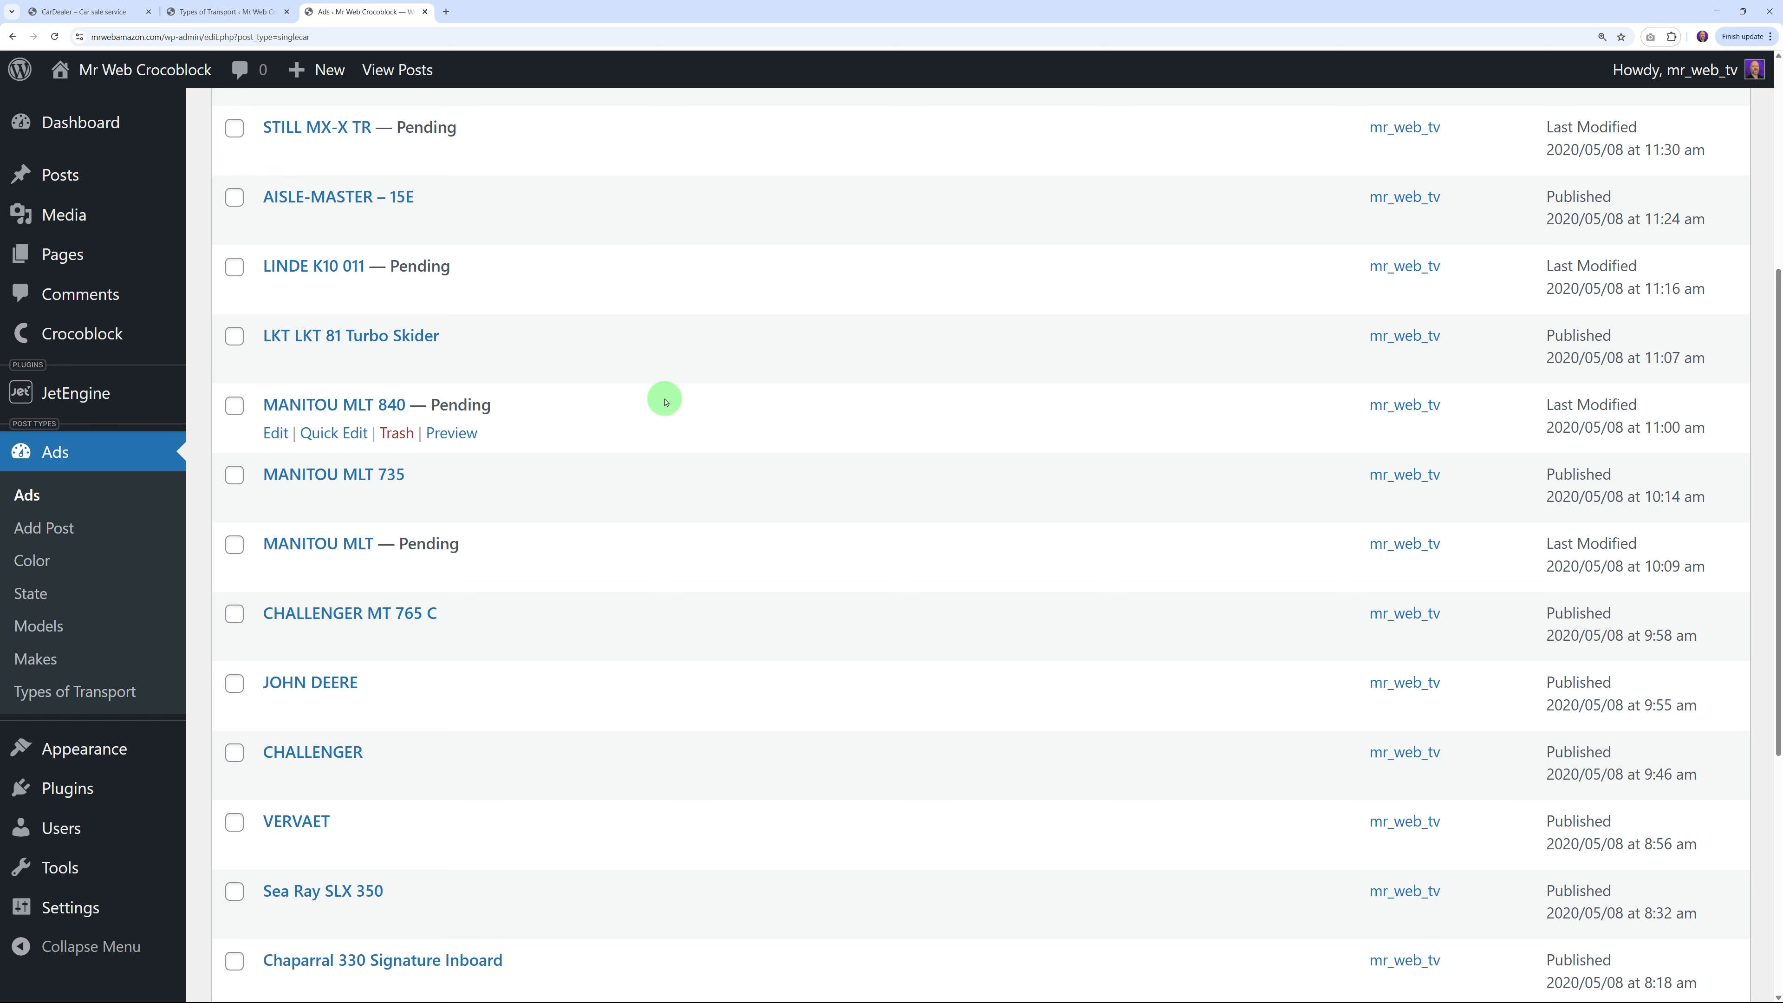
# Examine the Types of Transport and Recent Ads sections on the demo home page
pyautogui.click(82, 13)
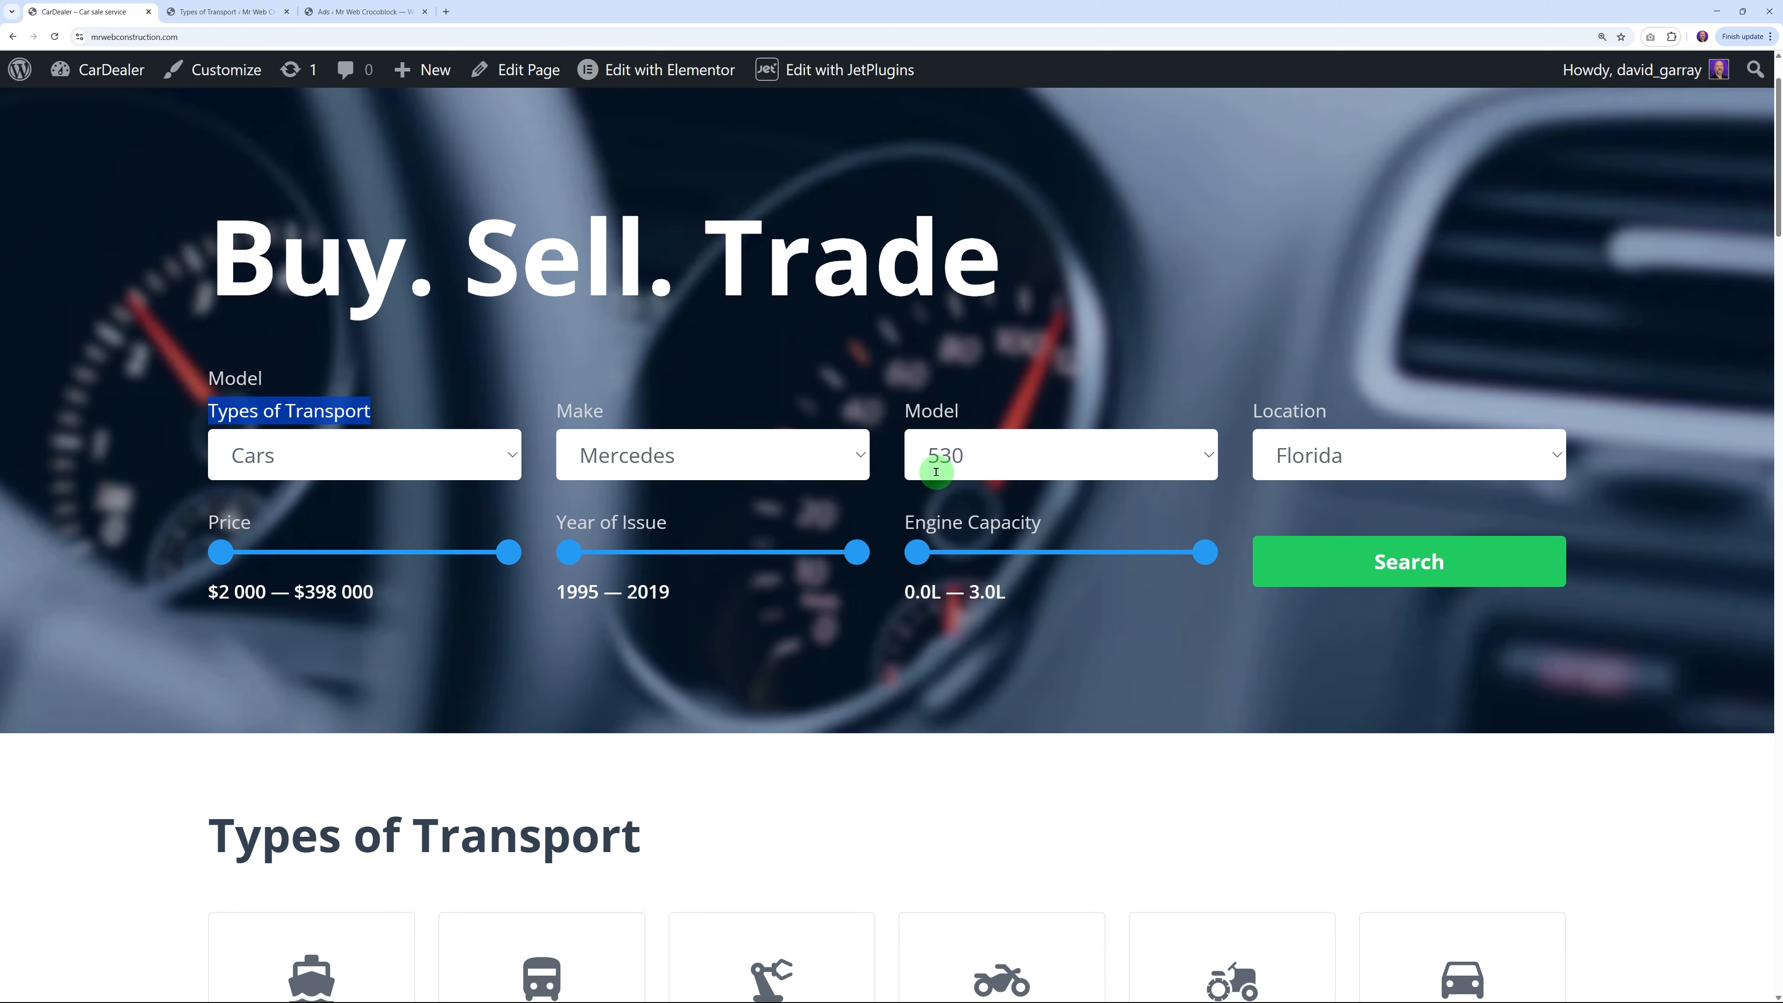
pyautogui.scroll(-10, 937, 472)
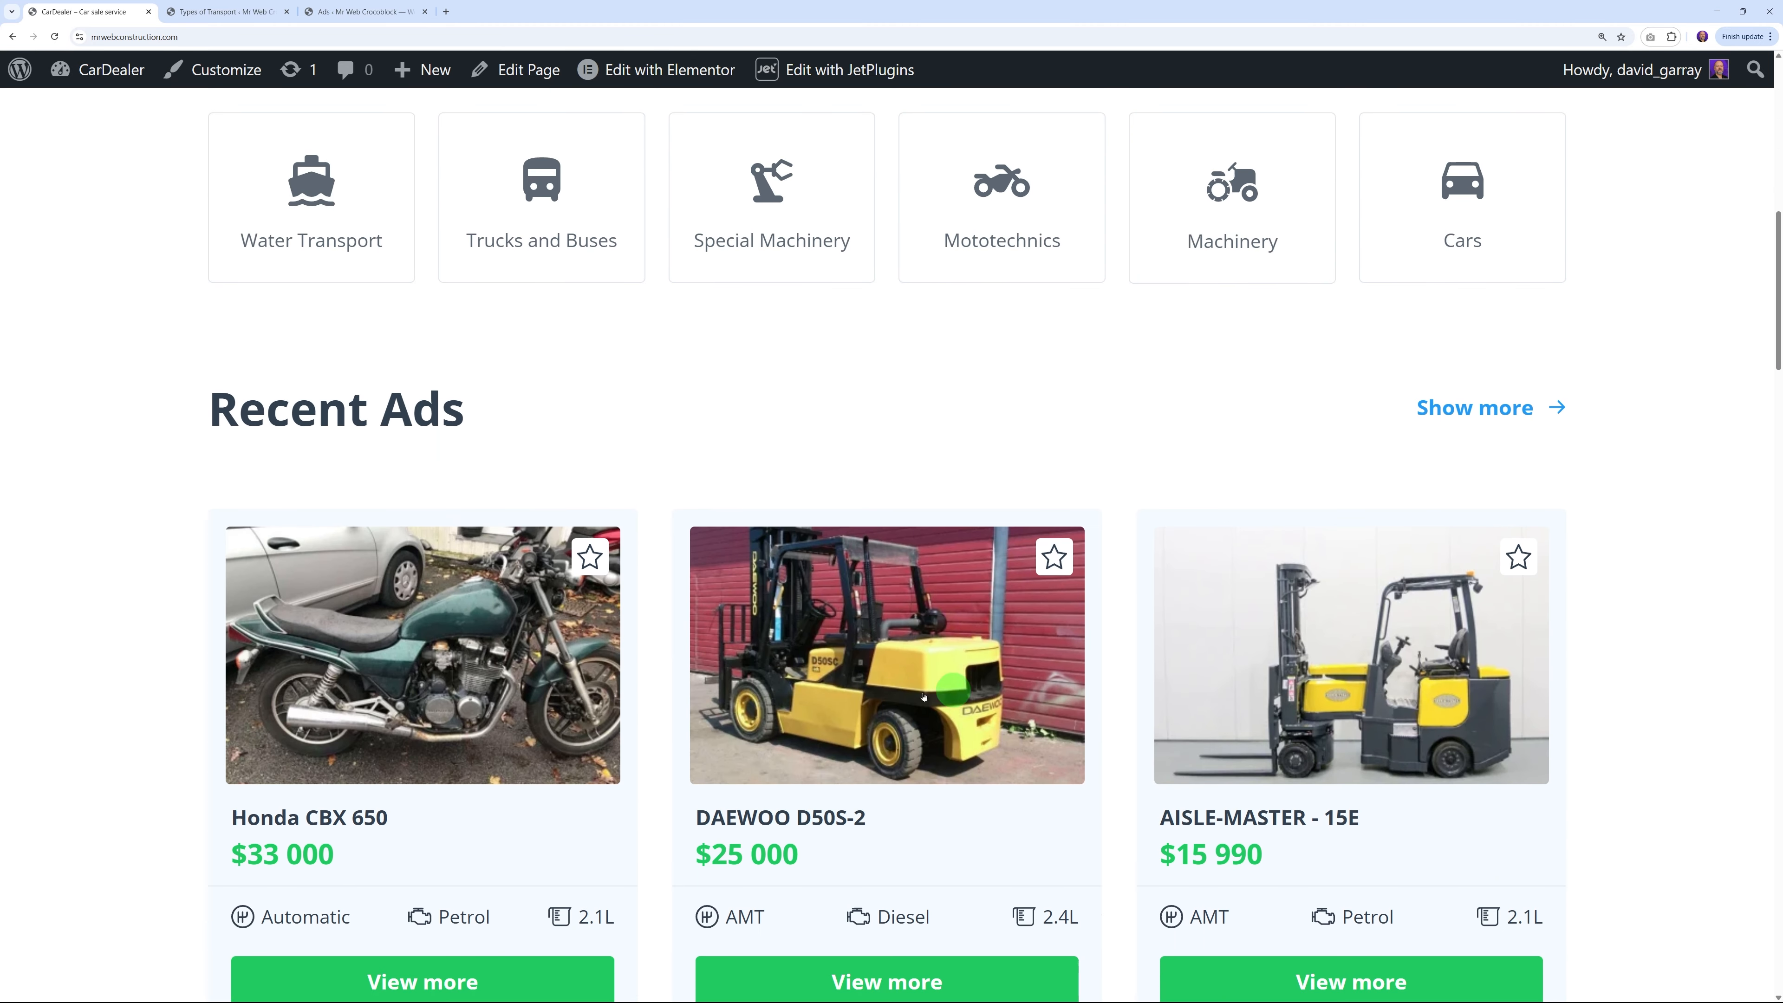
pyautogui.scroll(-2, 925, 695)
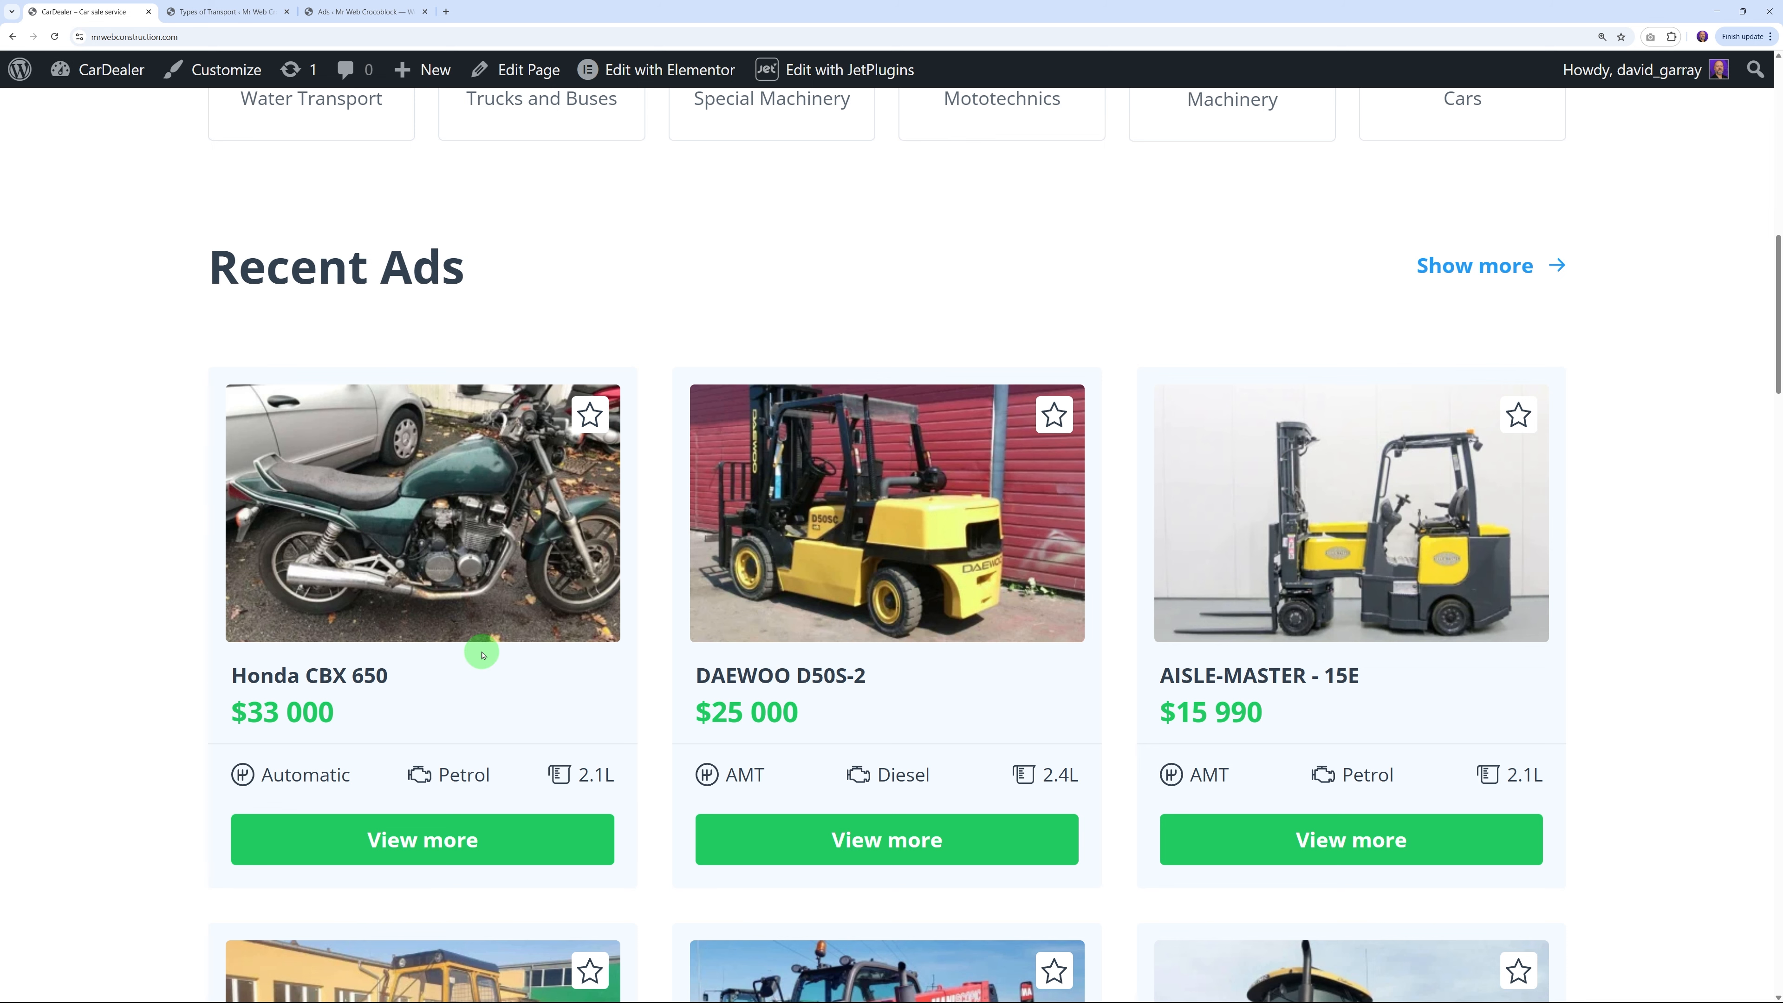
pyautogui.scroll(7, 482, 655)
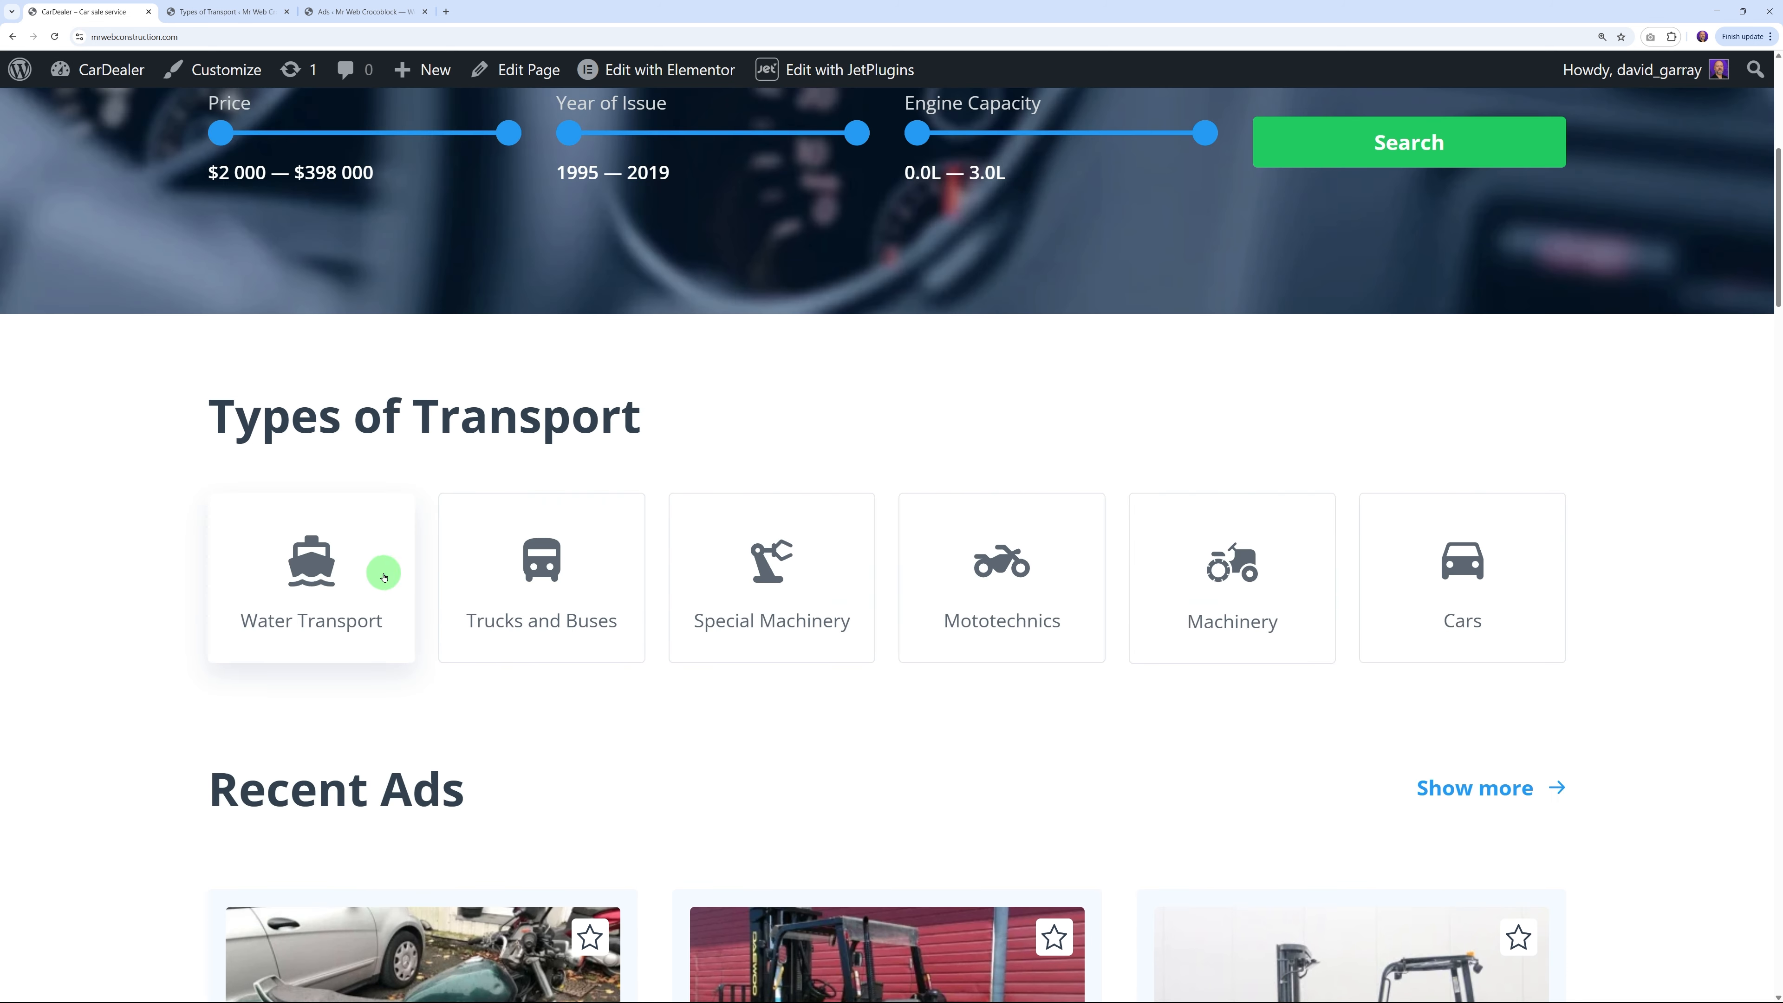
pyautogui.scroll(7, 975, 717)
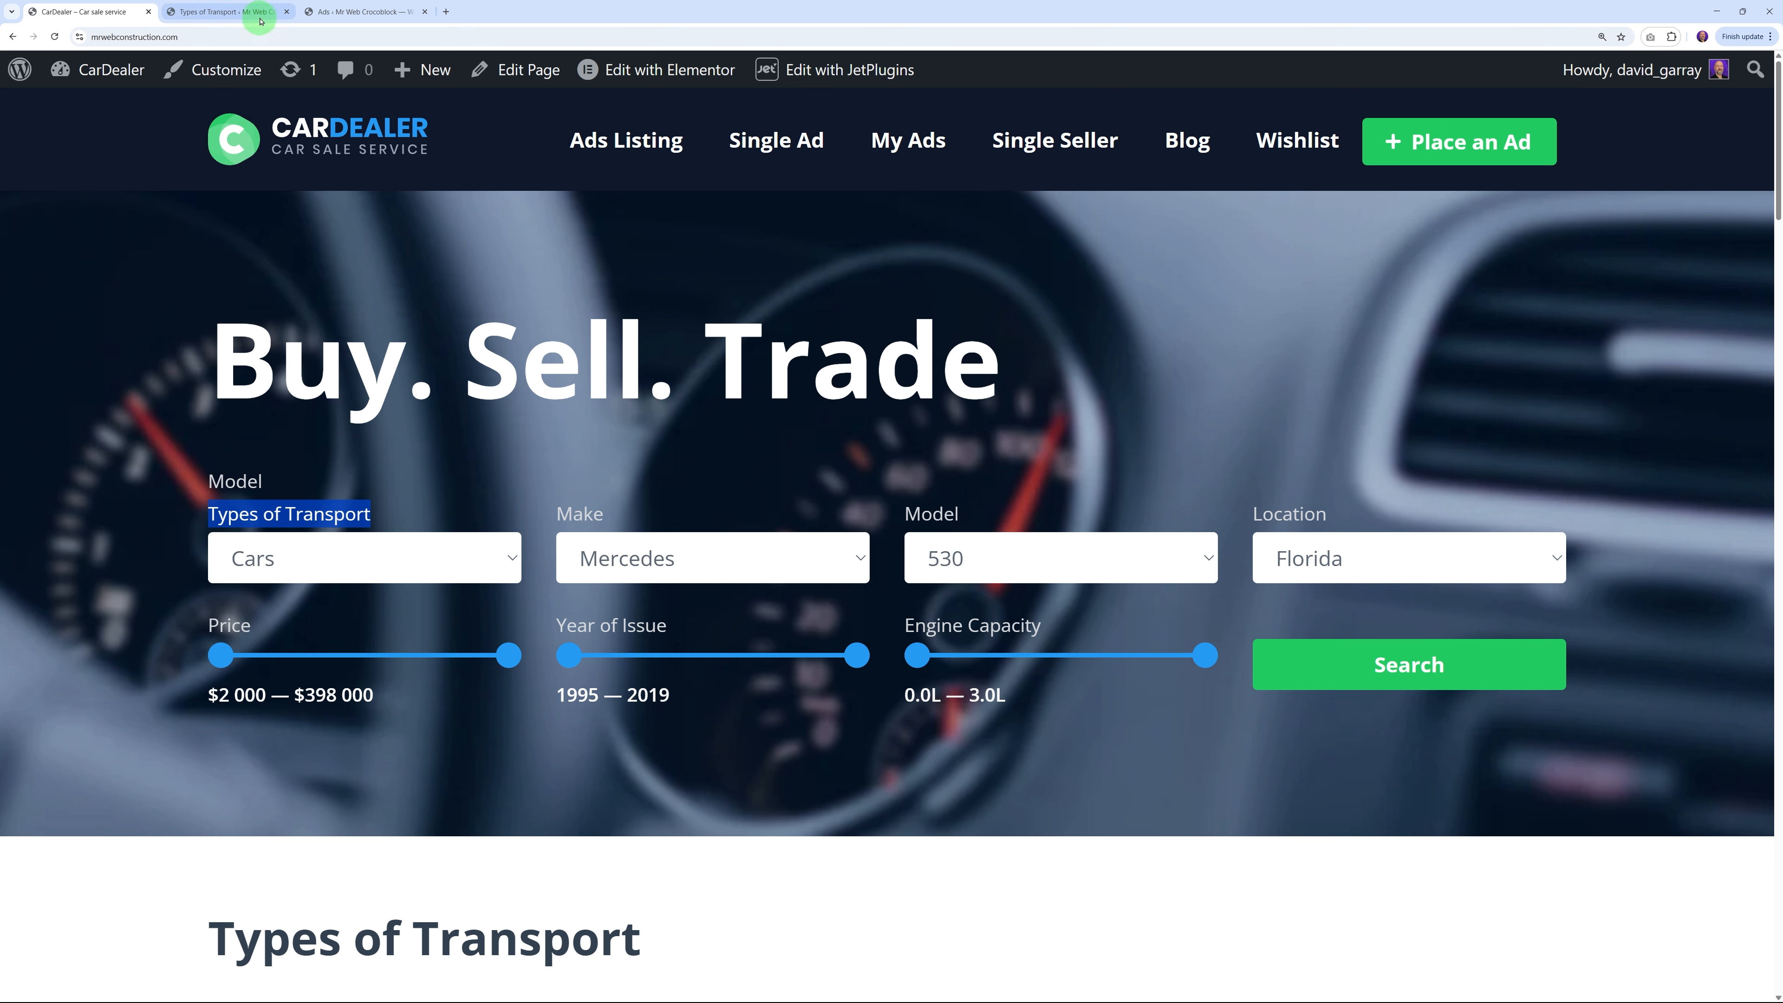
# Open the Mr Web Crocoblock site's front end in a new tab and inspect its home page down to the footer
pyautogui.click(232, 13)
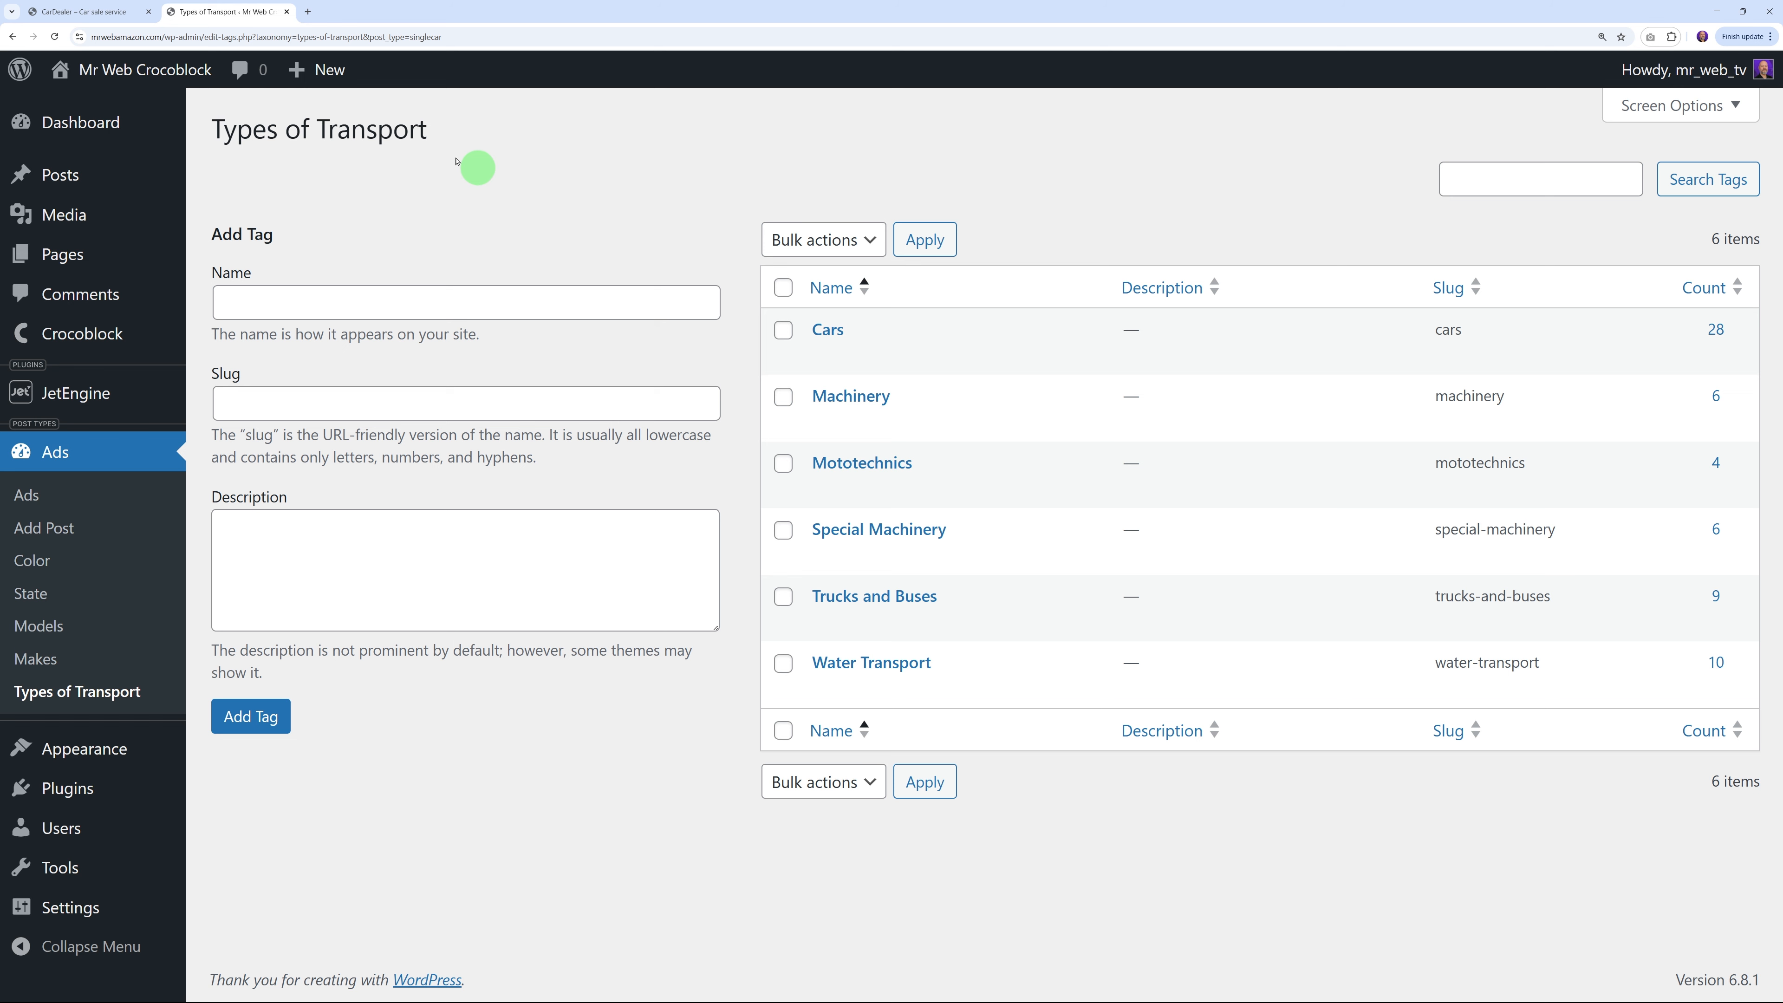
pyautogui.moveTo(141, 70)
pyautogui.rightClick(93, 110)
pyautogui.click(121, 123)
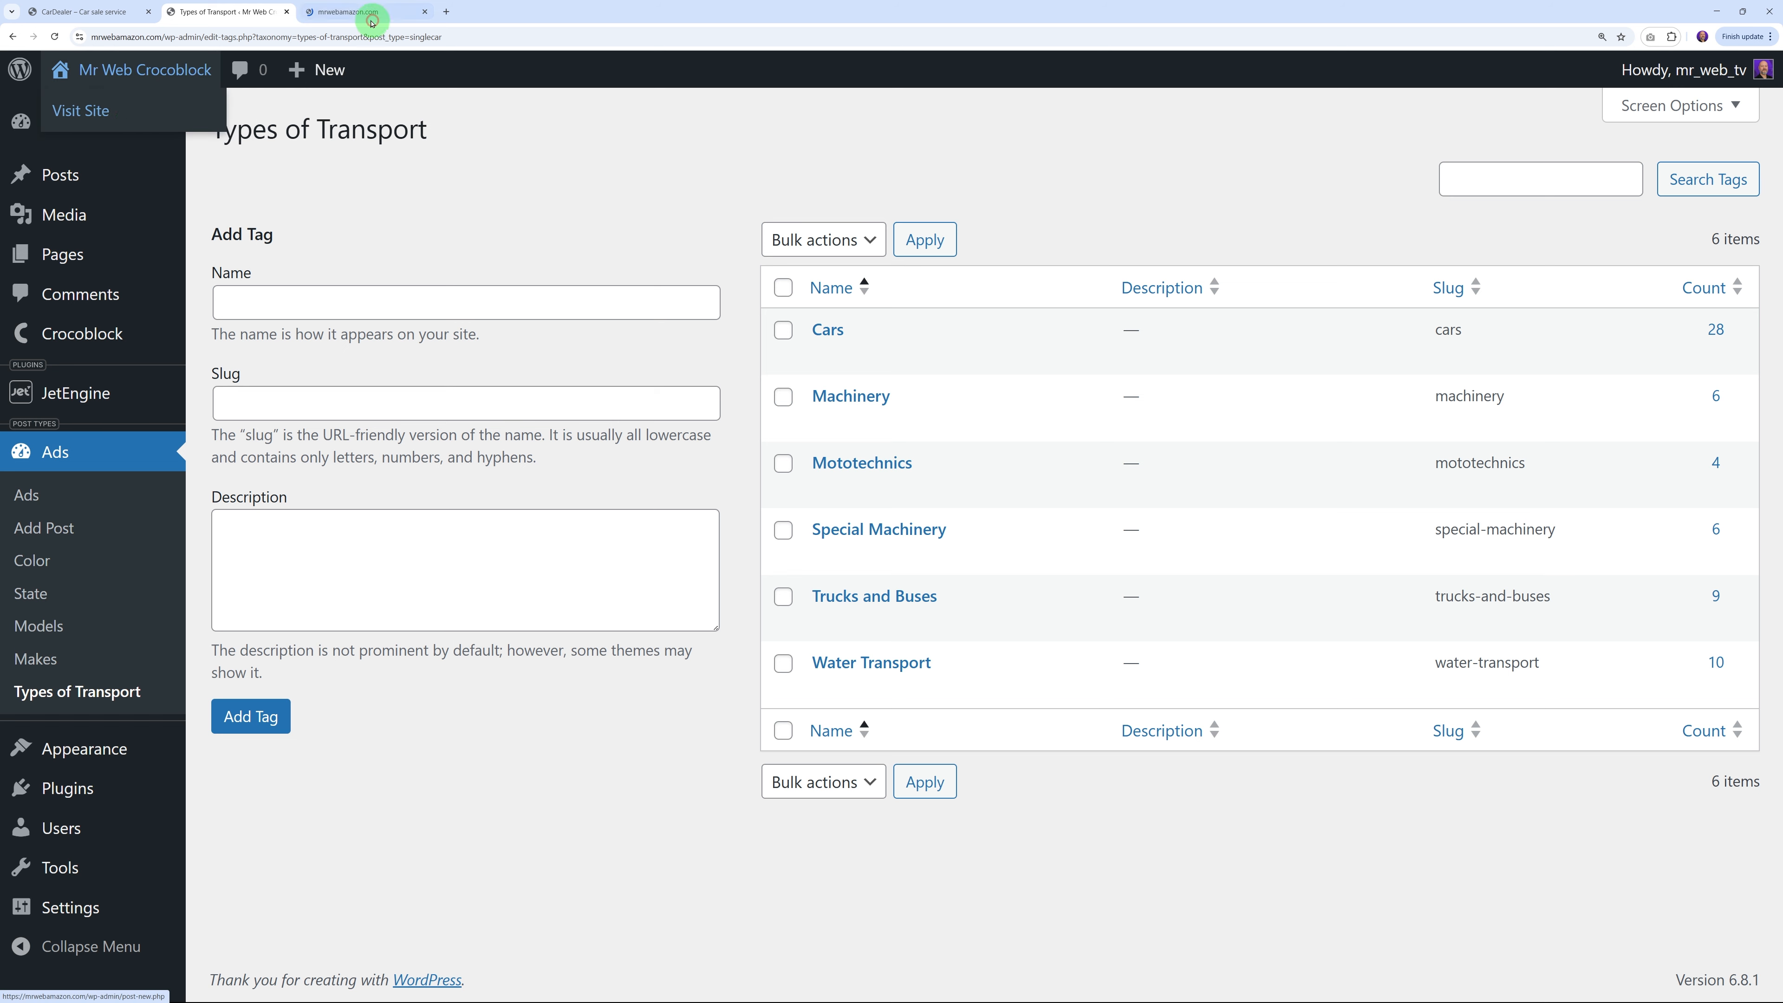
pyautogui.click(362, 12)
pyautogui.scroll(-3, 1055, 538)
pyautogui.scroll(-1, 994, 585)
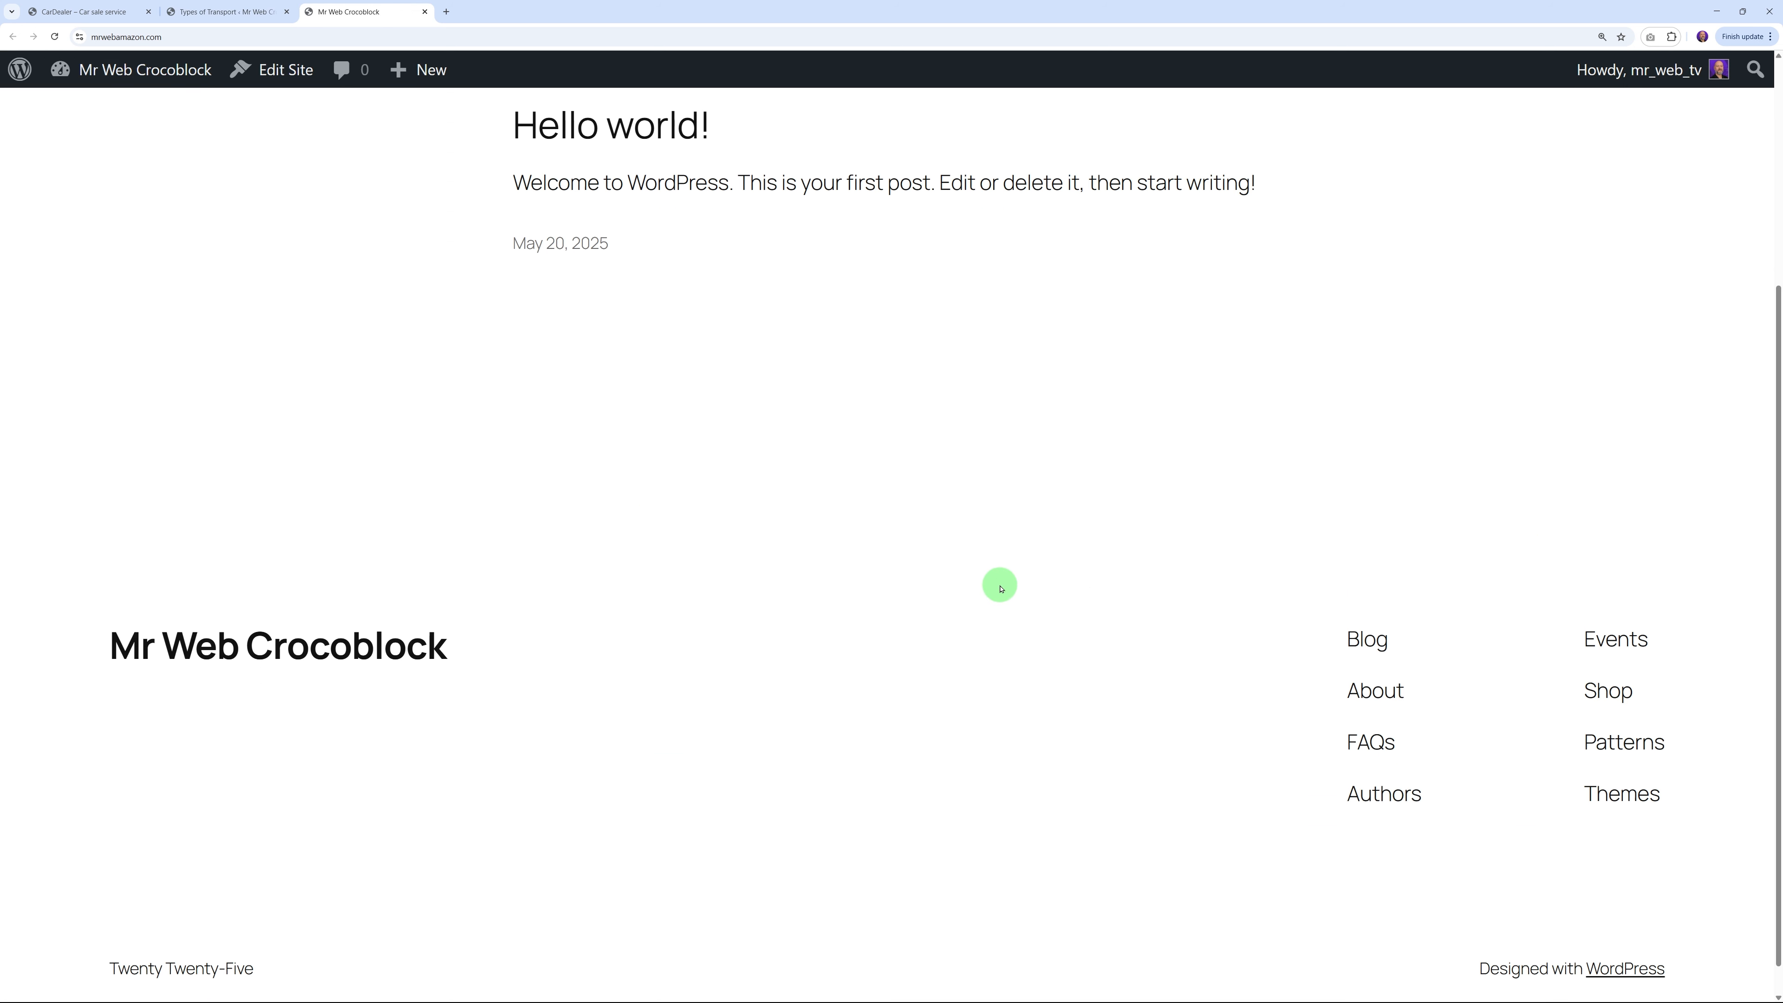
pyautogui.scroll(5, 994, 585)
pyautogui.scroll(-5, 995, 585)
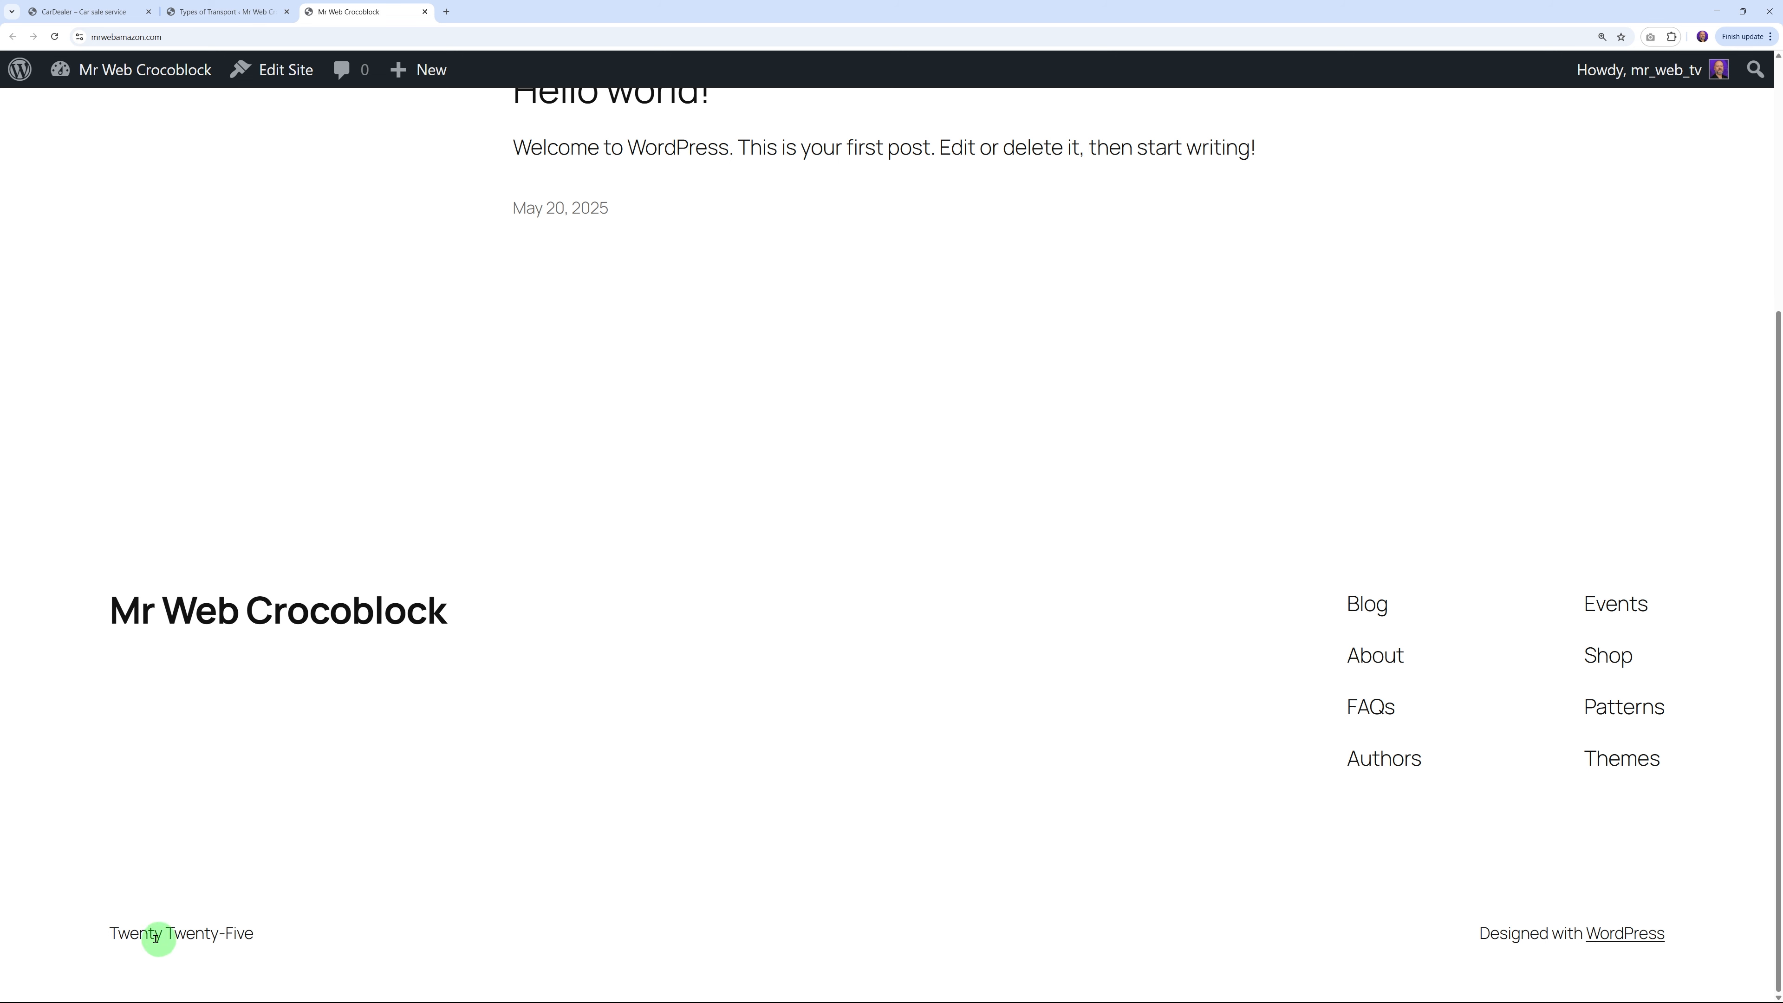
pyautogui.scroll(5, 1060, 668)
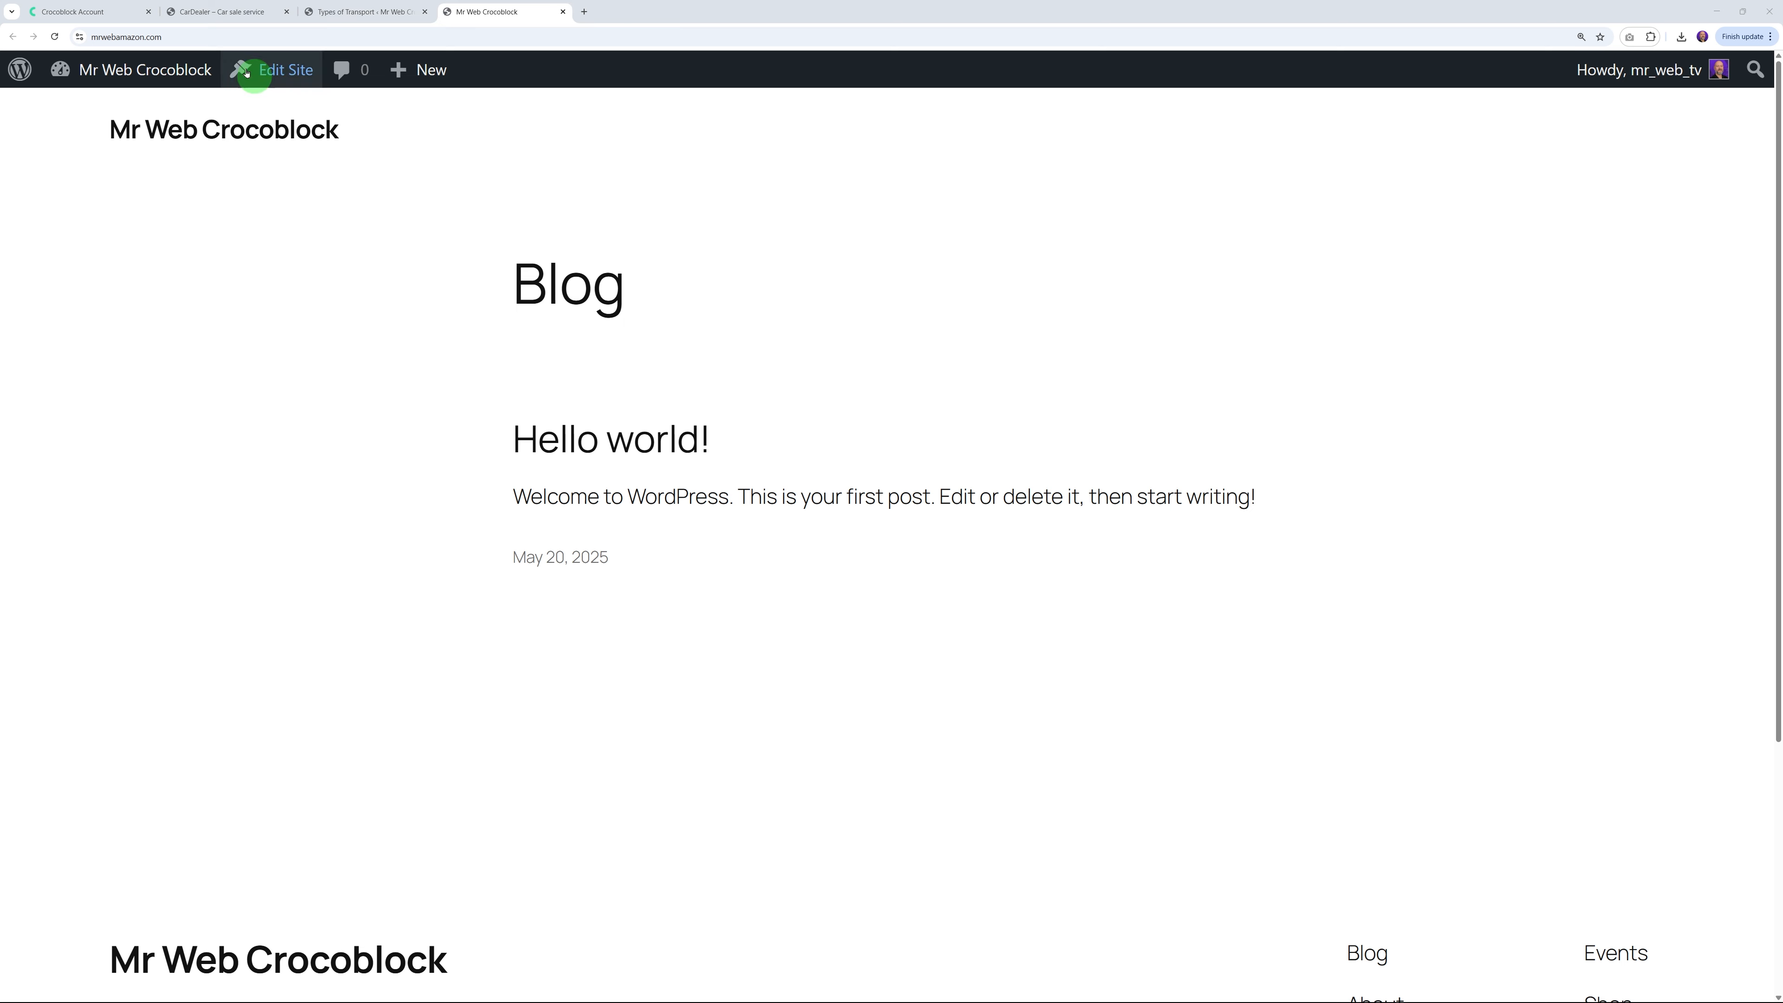
# Look up the Extras downloads in the Crocoblock account and return to the site's WordPress admin
pyautogui.click(88, 12)
pyautogui.scroll(-20, 319, 524)
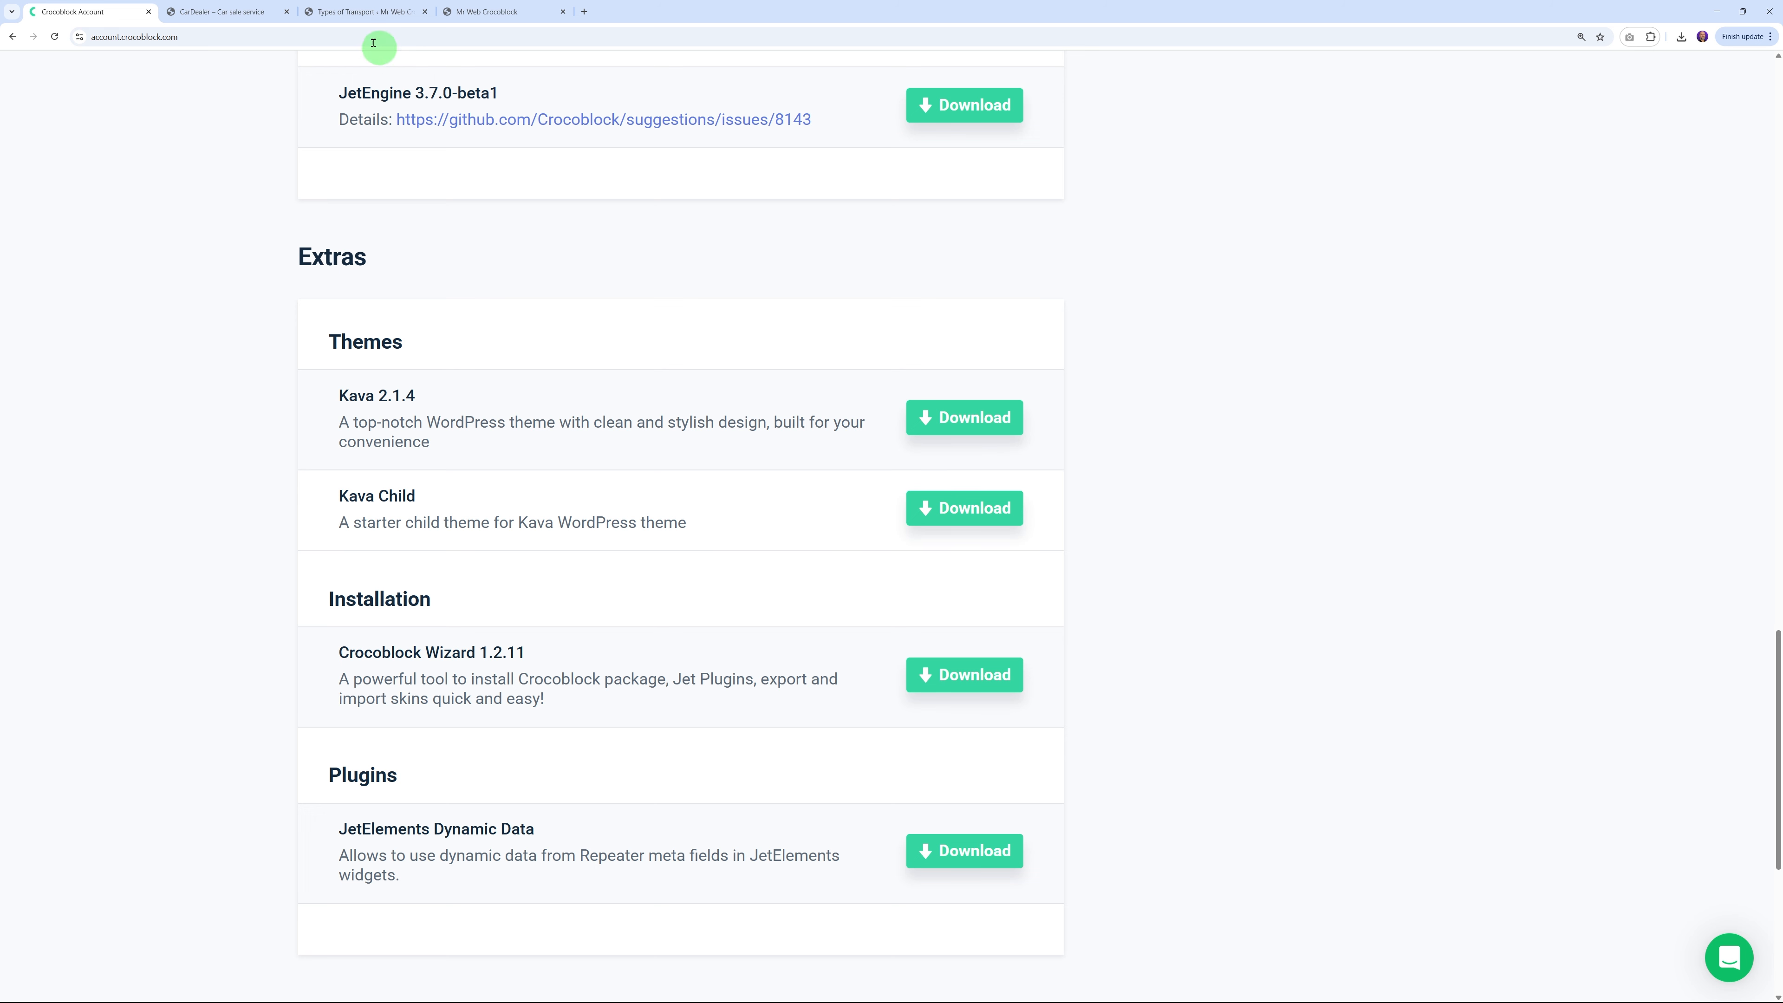
pyautogui.click(252, 22)
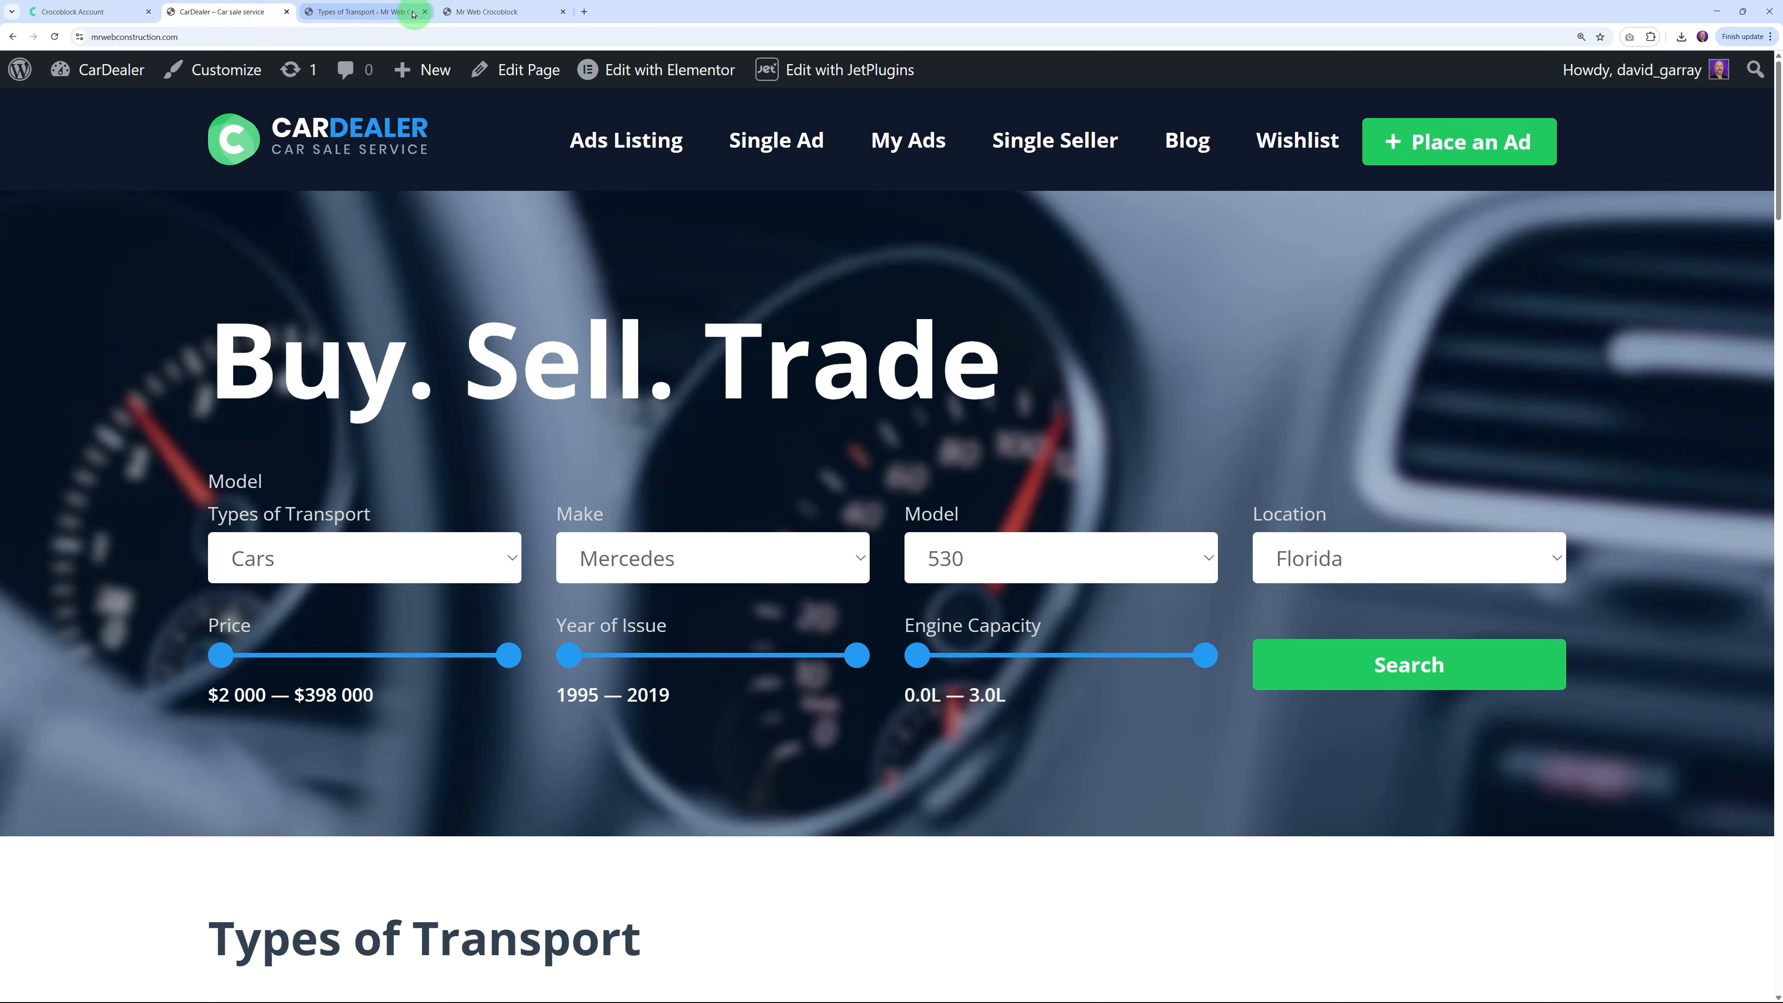
pyautogui.click(393, 11)
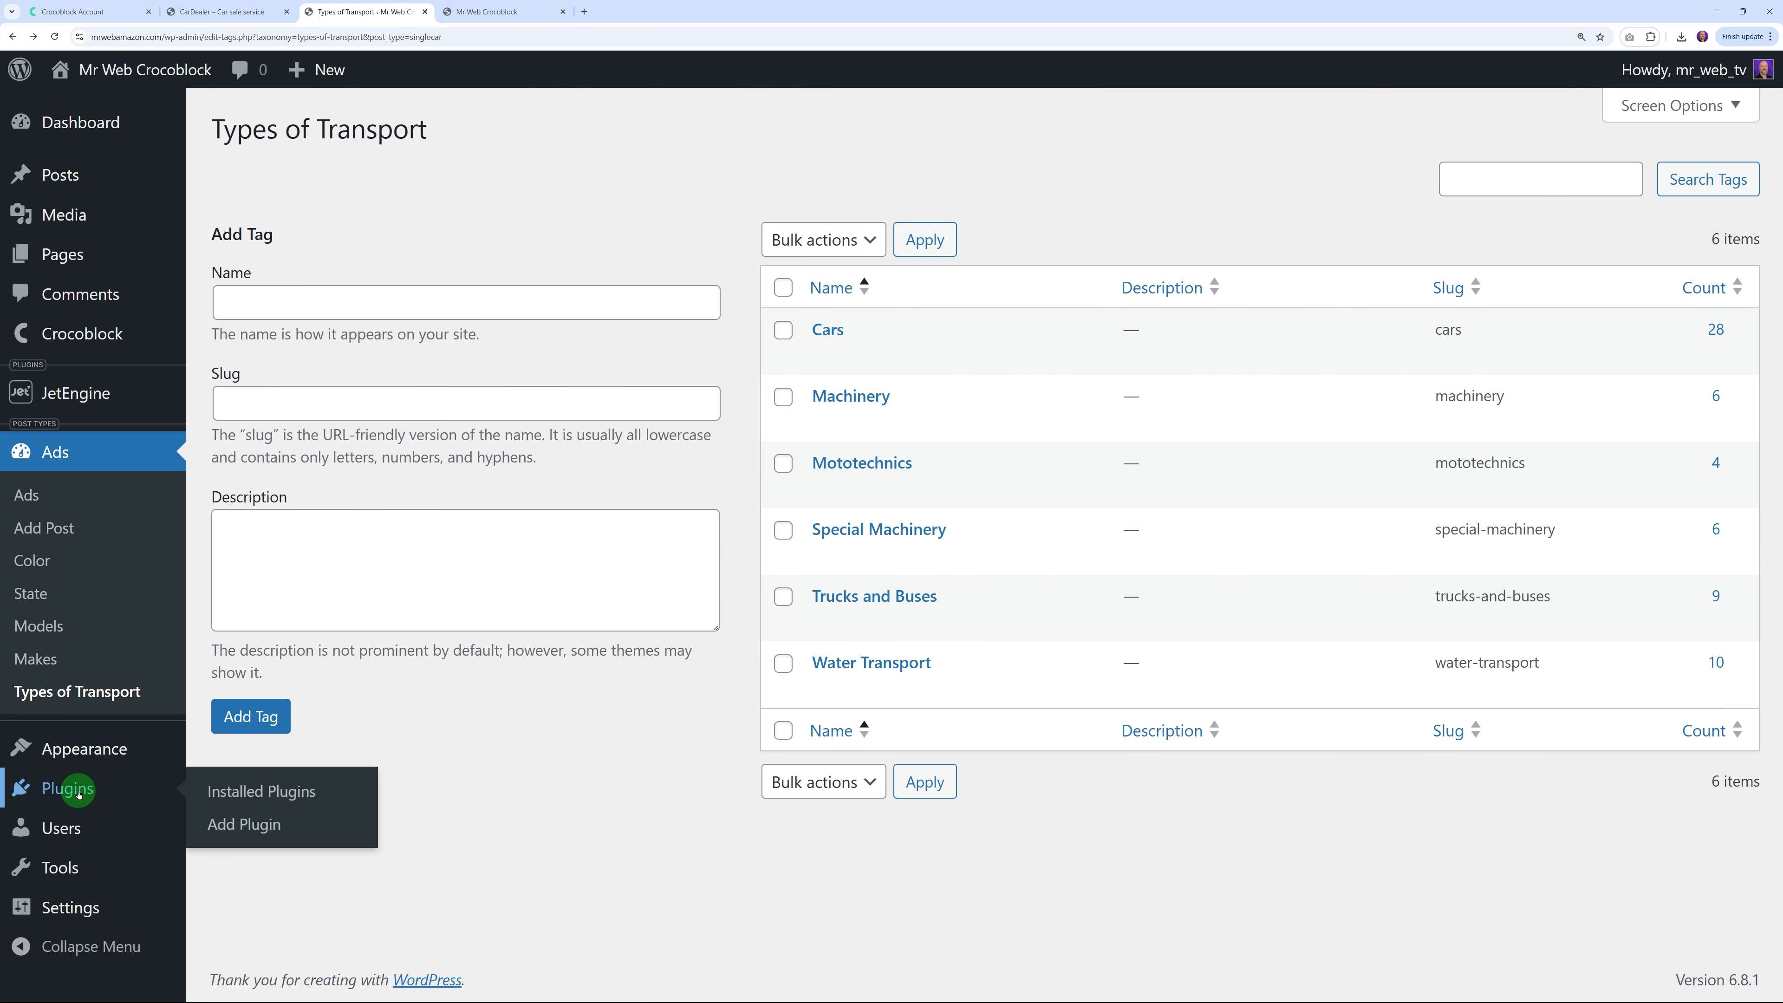
# Upload the Kava theme to the Mr Web Crocoblock site and activate it
pyautogui.moveTo(105, 747)
pyautogui.click(215, 753)
pyautogui.click(437, 130)
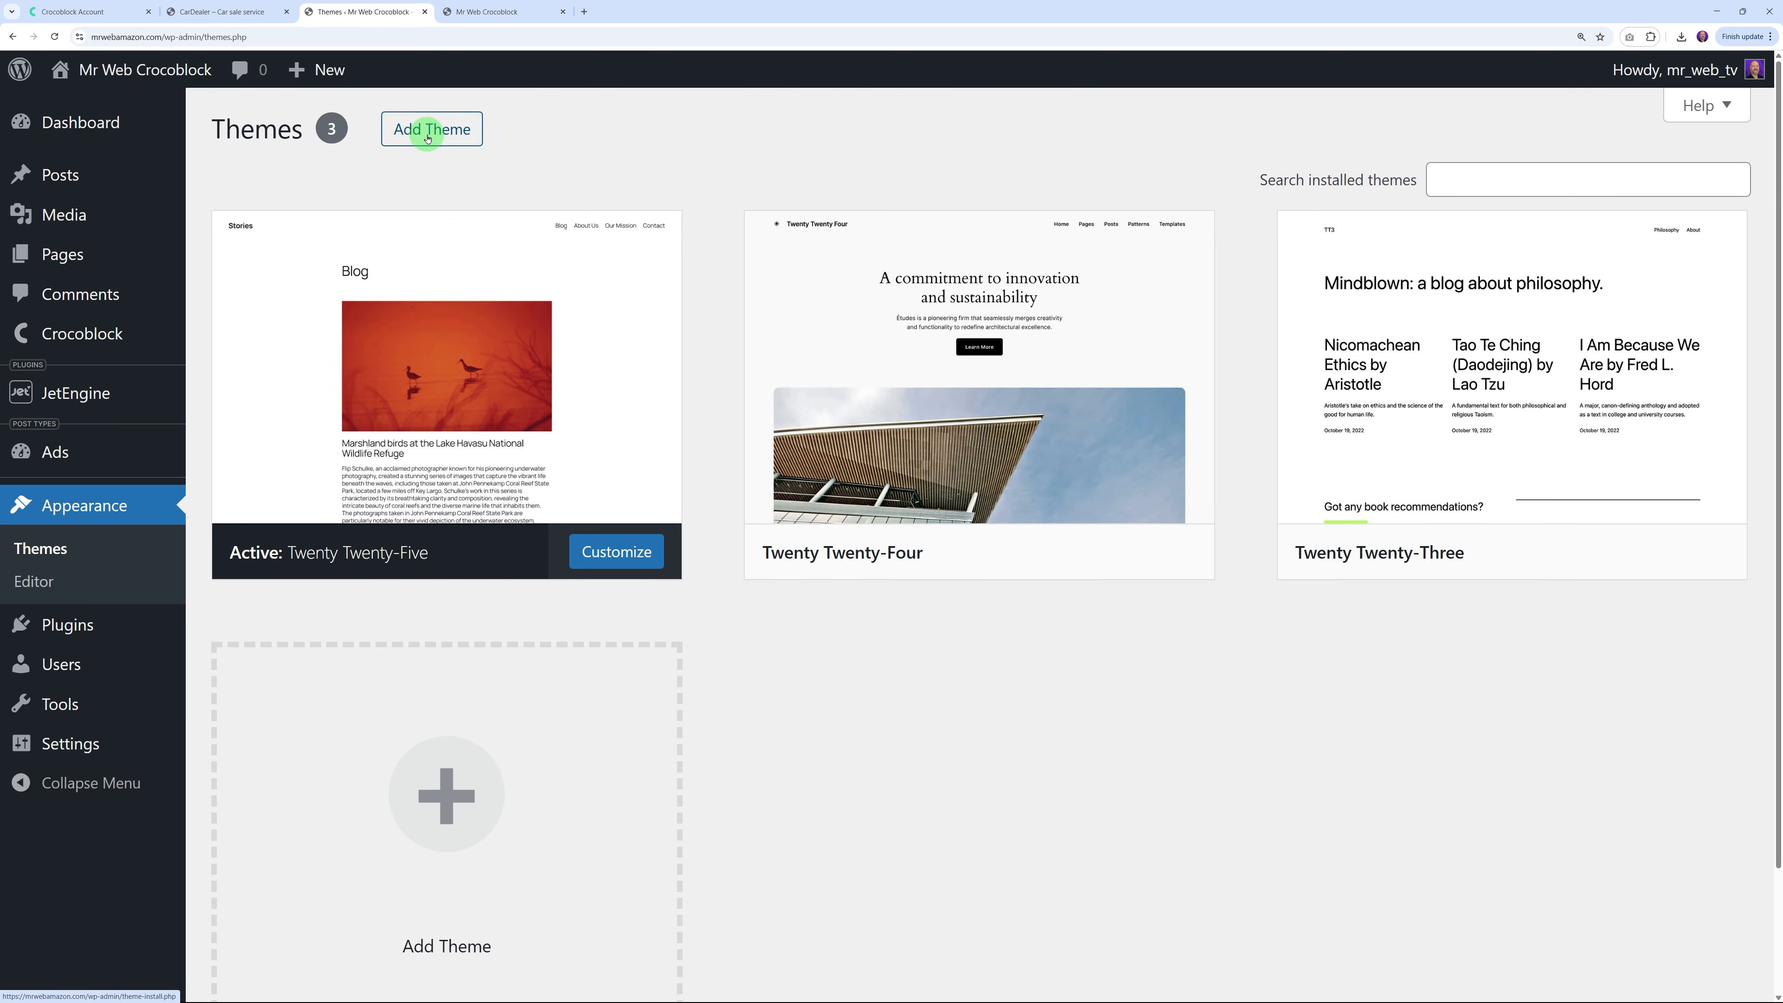
pyautogui.click(447, 137)
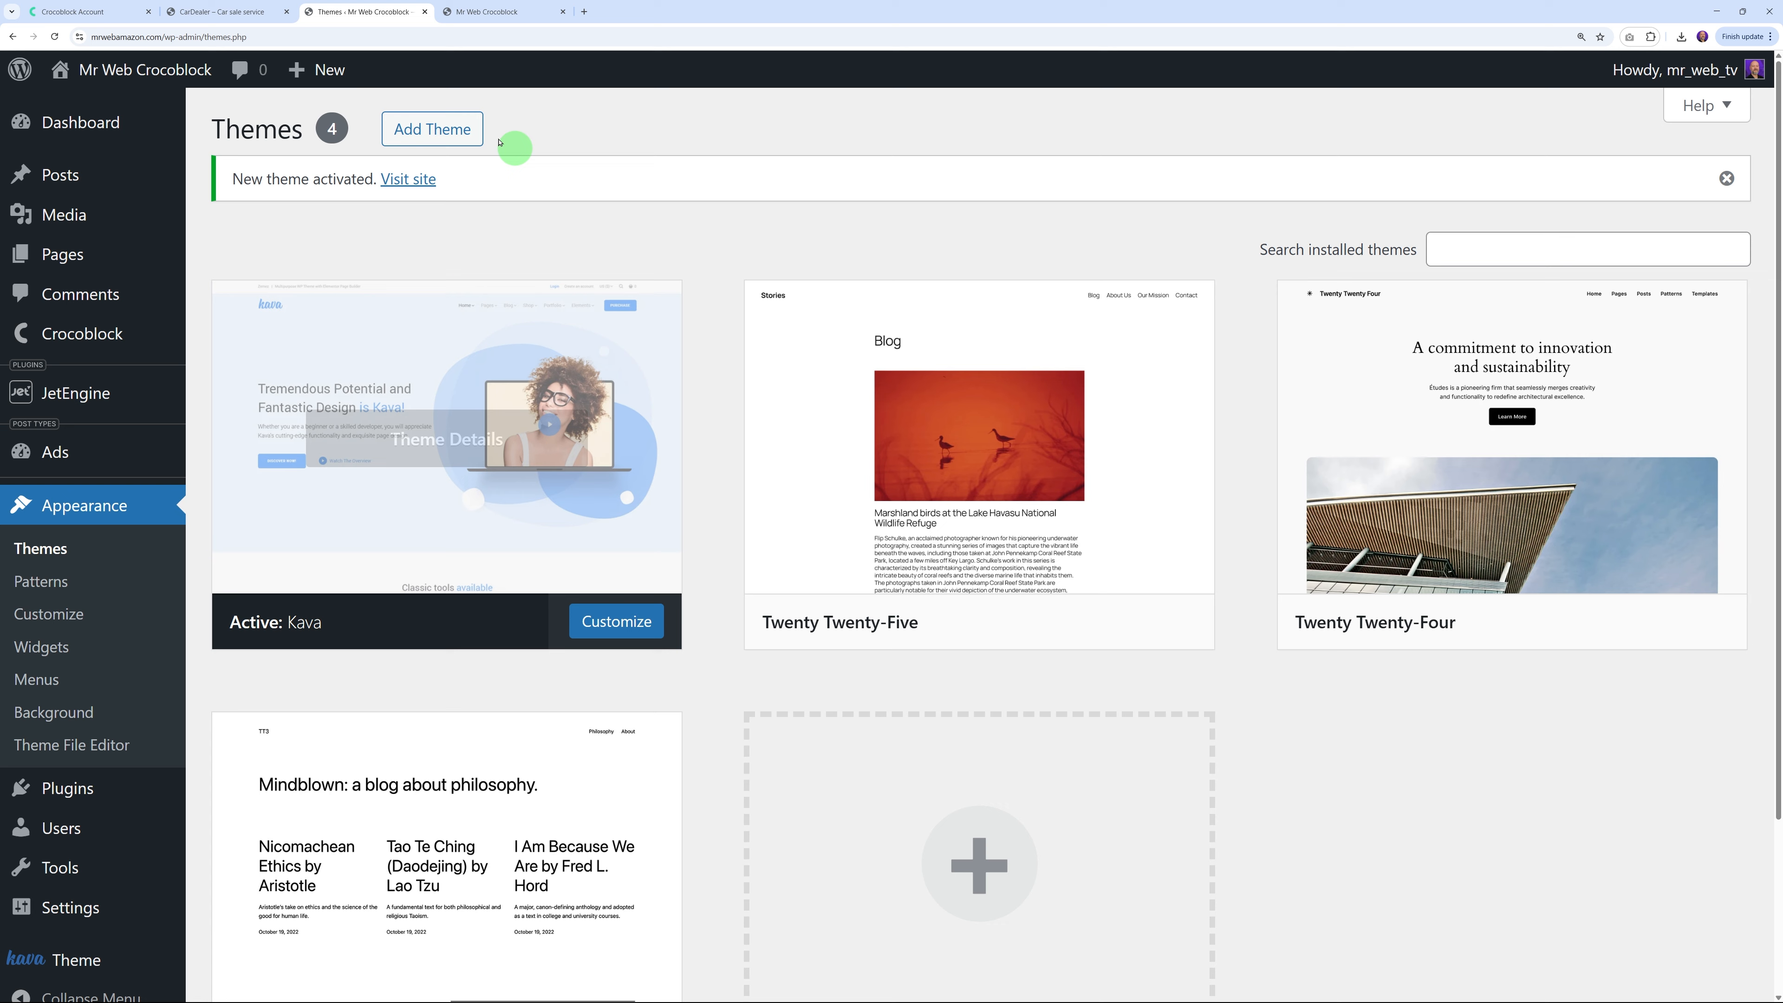
# Upload the Kava child theme from kava-child.zip, install it and activate it
pyautogui.click(430, 128)
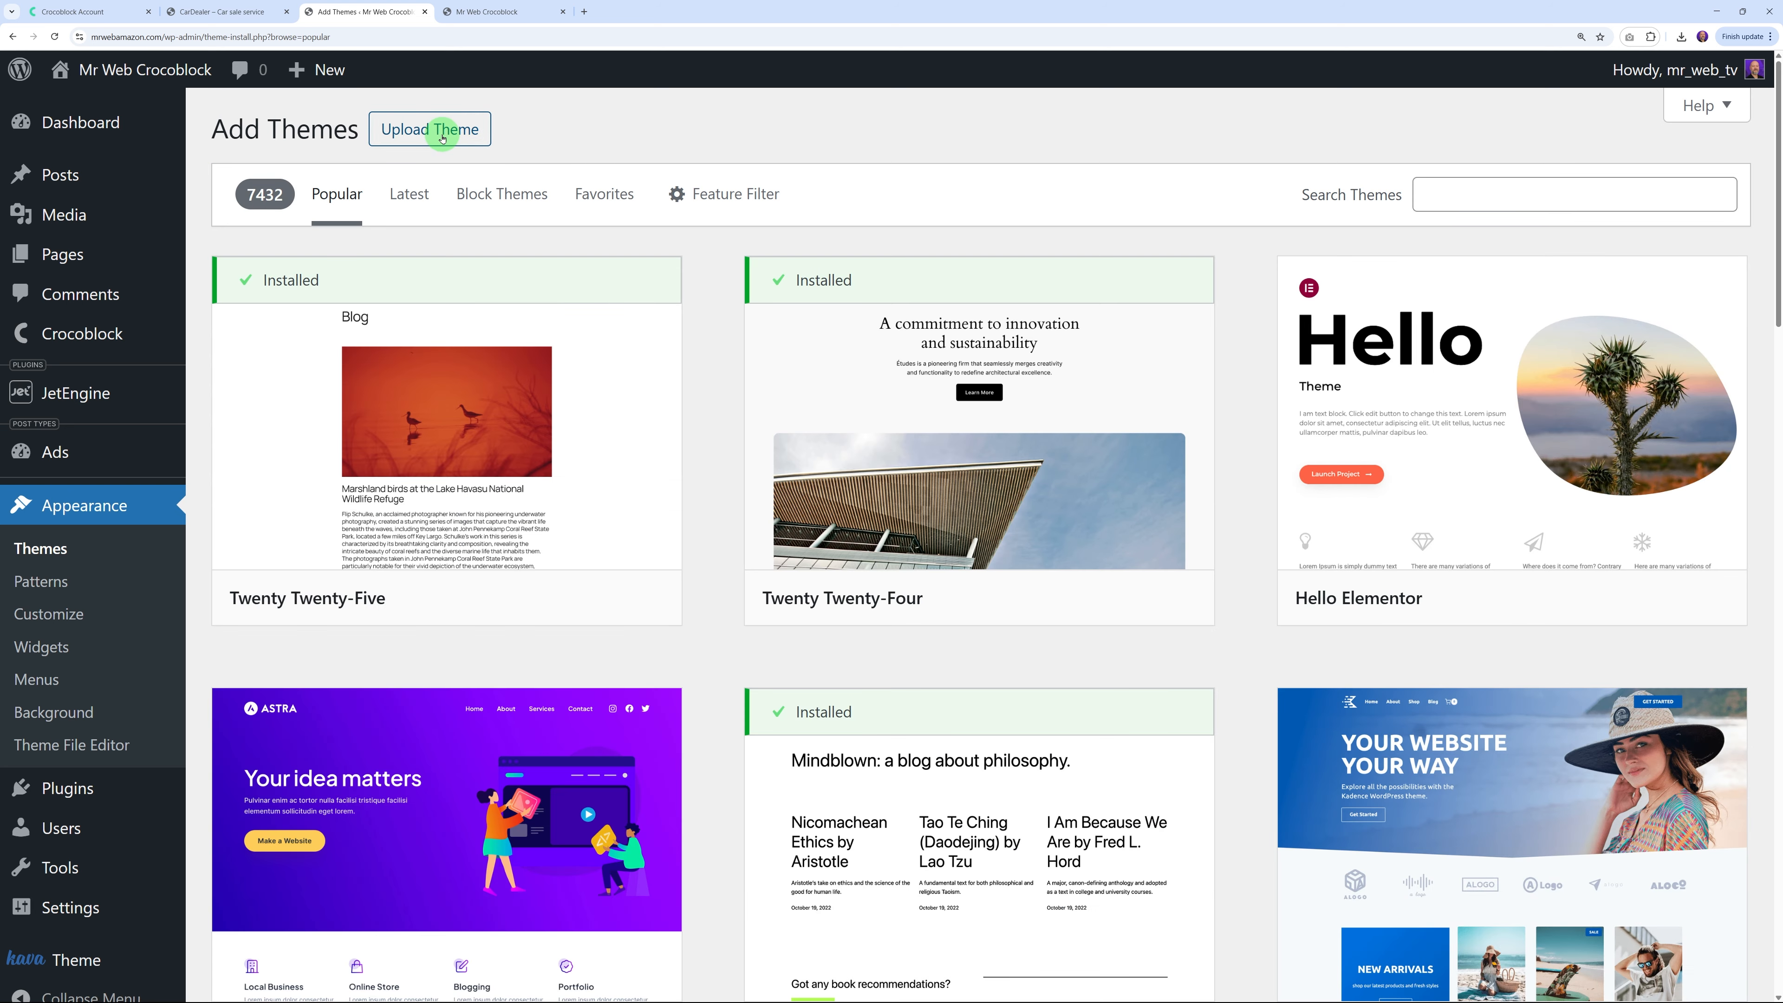
pyautogui.click(442, 136)
pyautogui.click(818, 336)
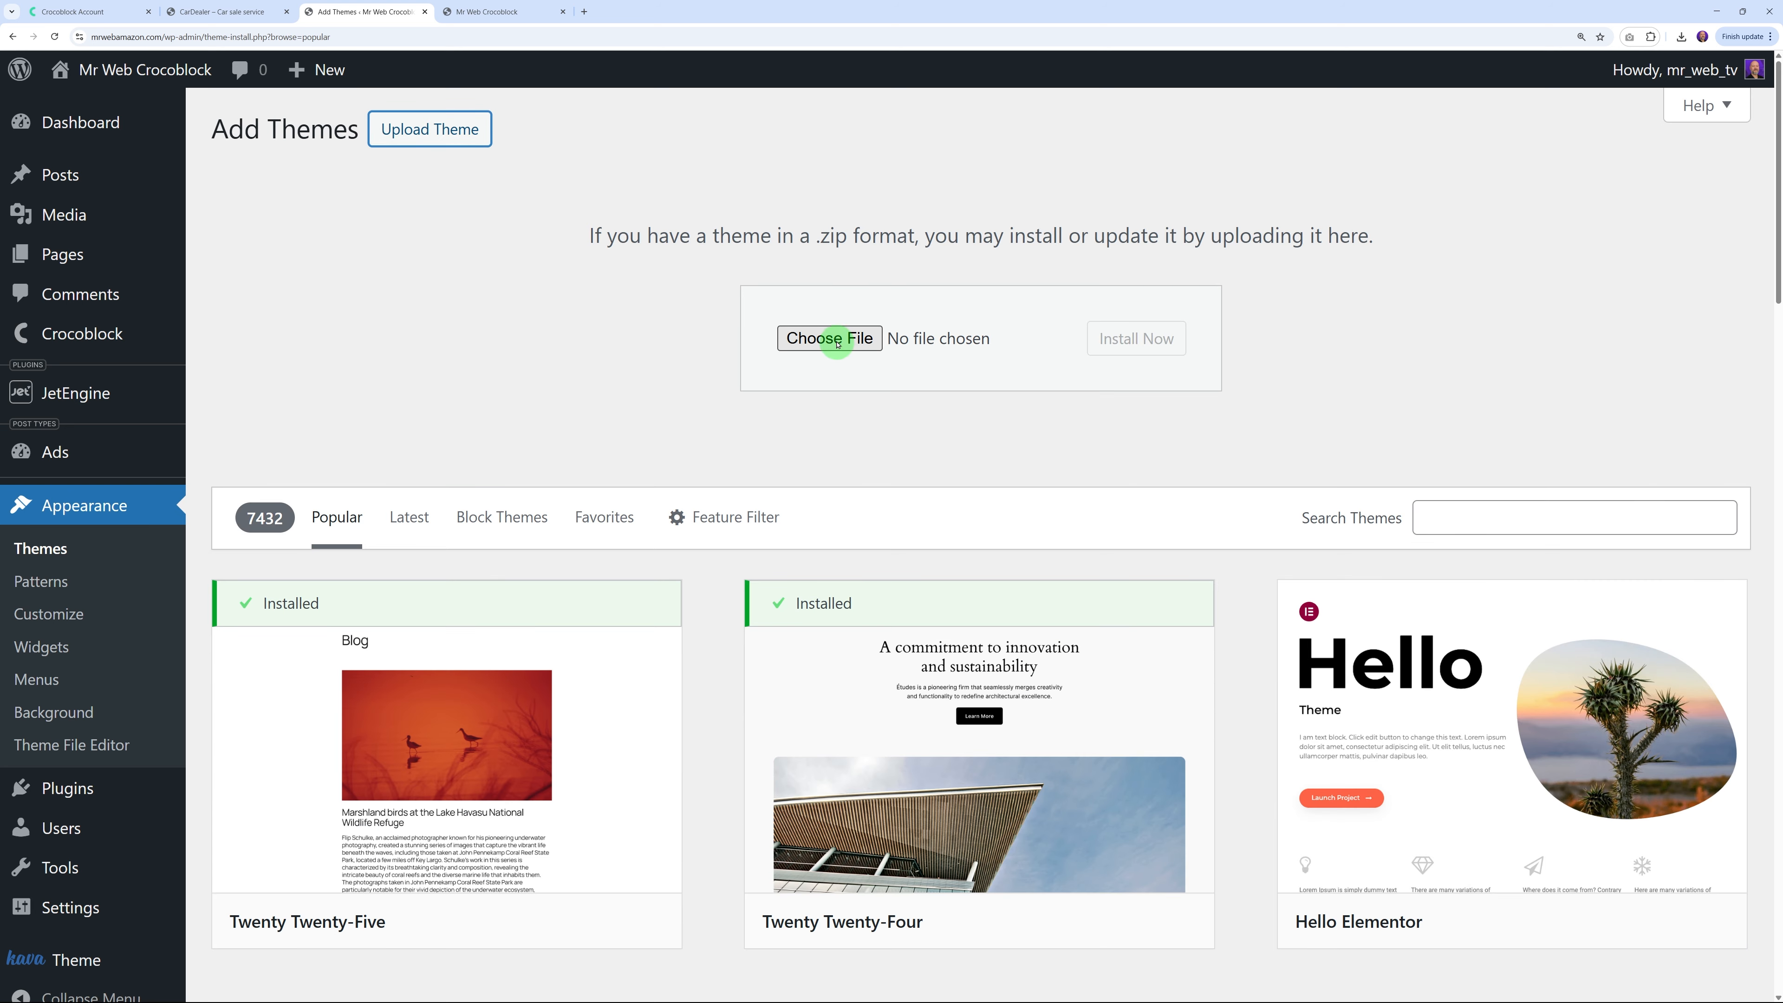
pyautogui.click(292, 144)
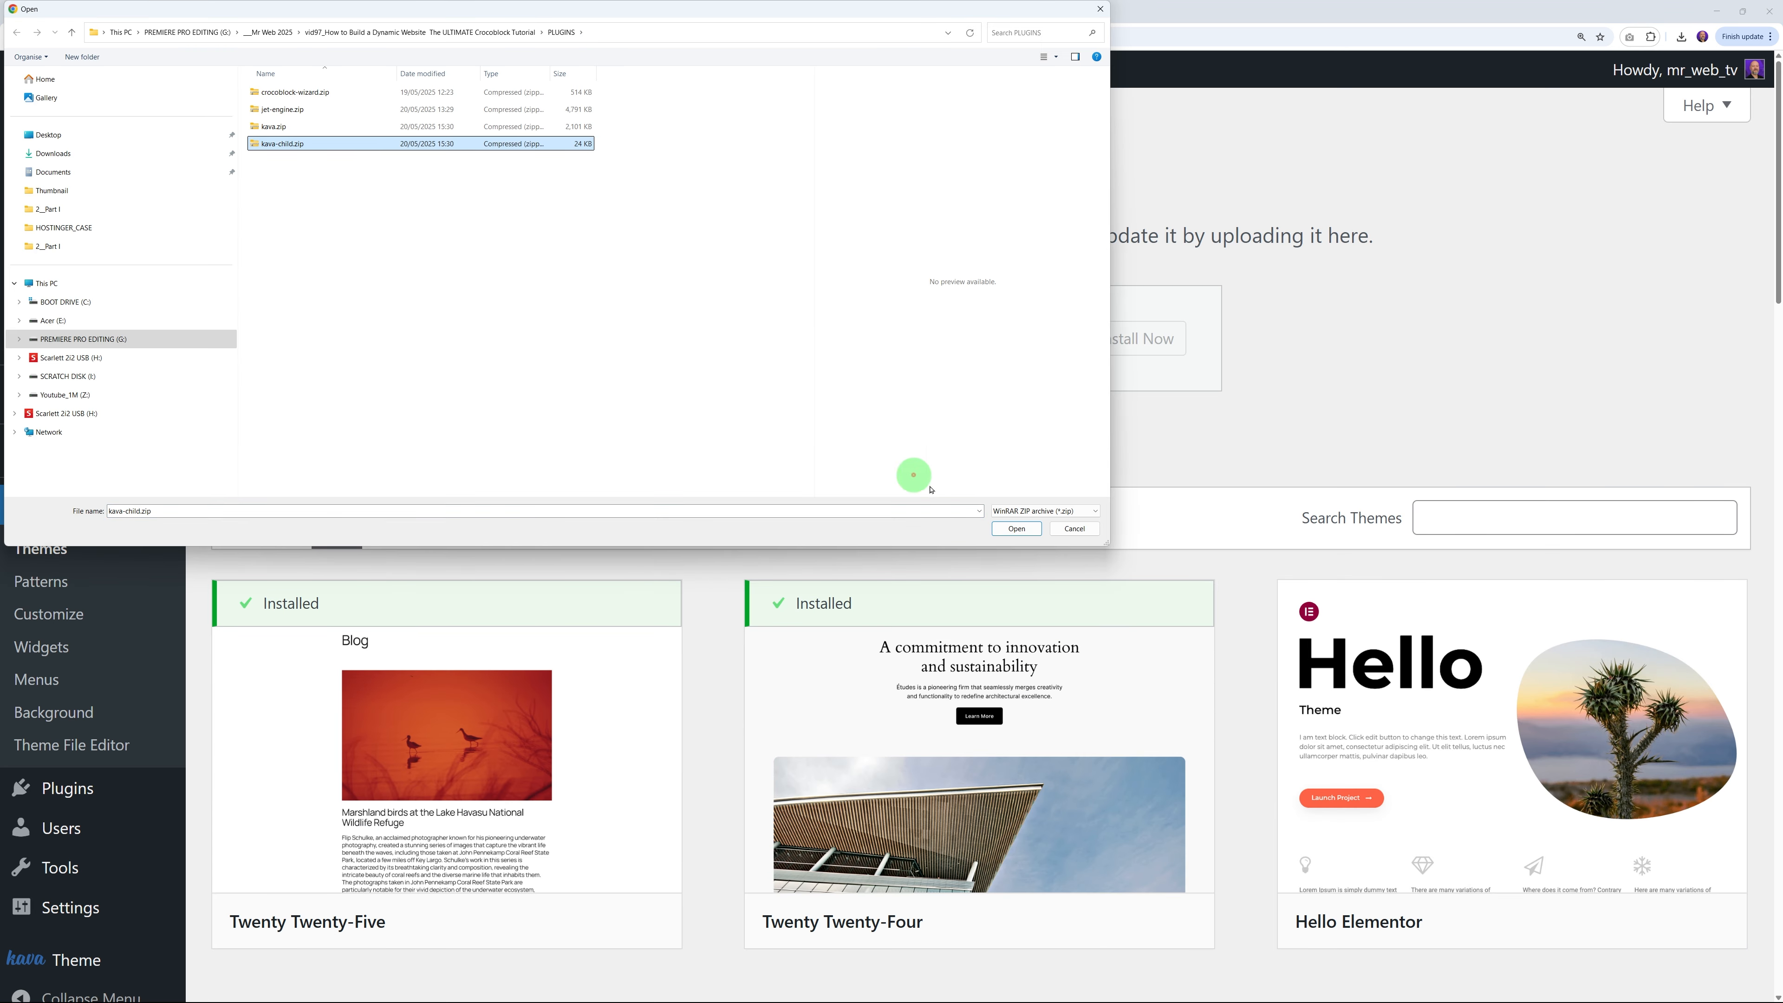
pyautogui.click(1016, 528)
pyautogui.click(1122, 342)
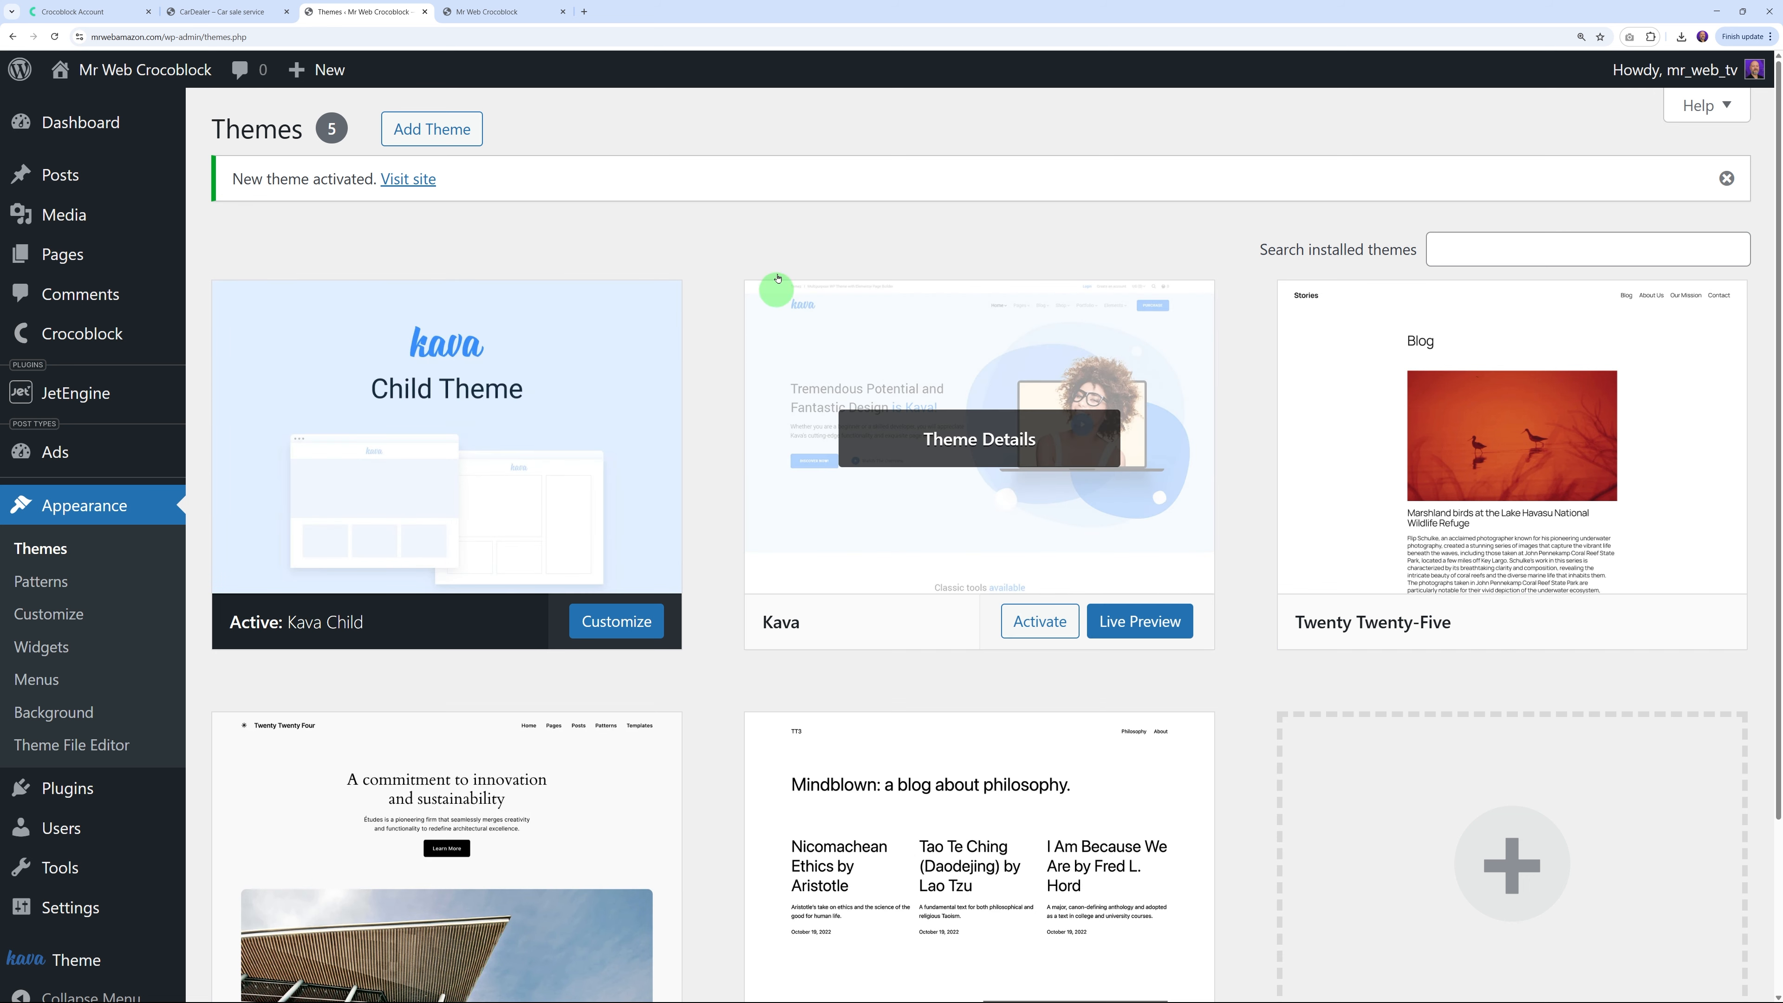
pyautogui.click(927, 446)
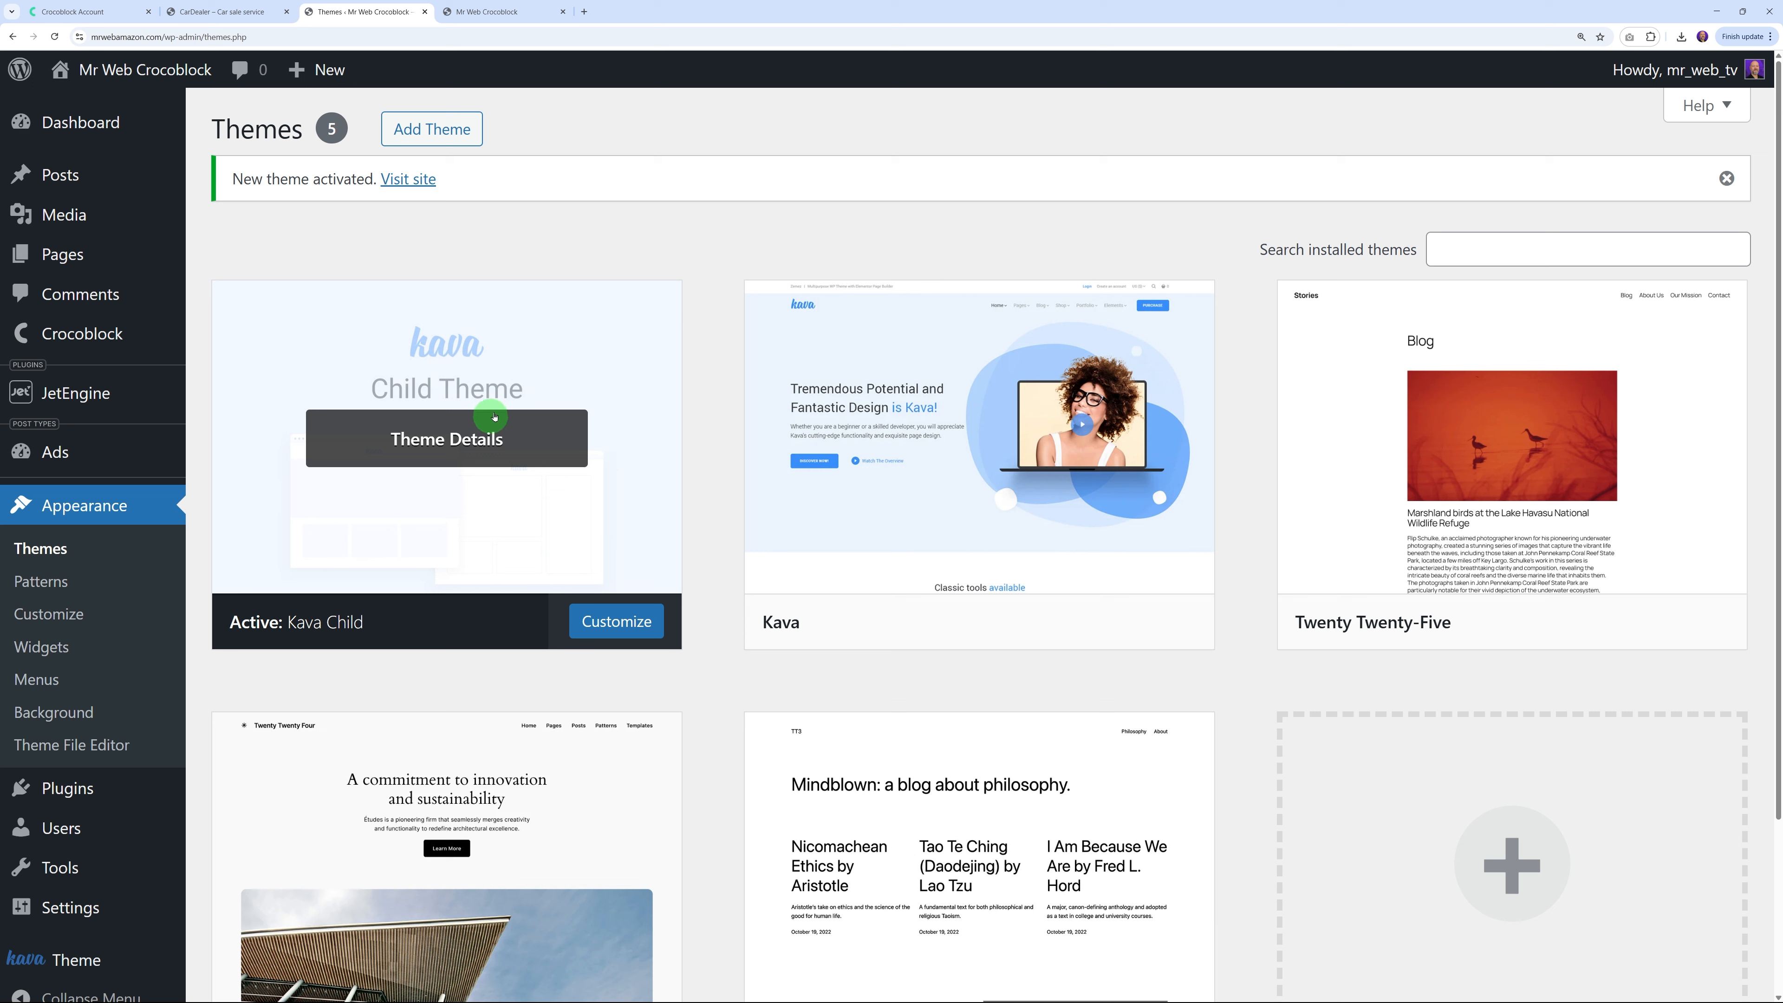
# Look over the CarDealer demo home page down to its Recent Ads section
pyautogui.click(226, 12)
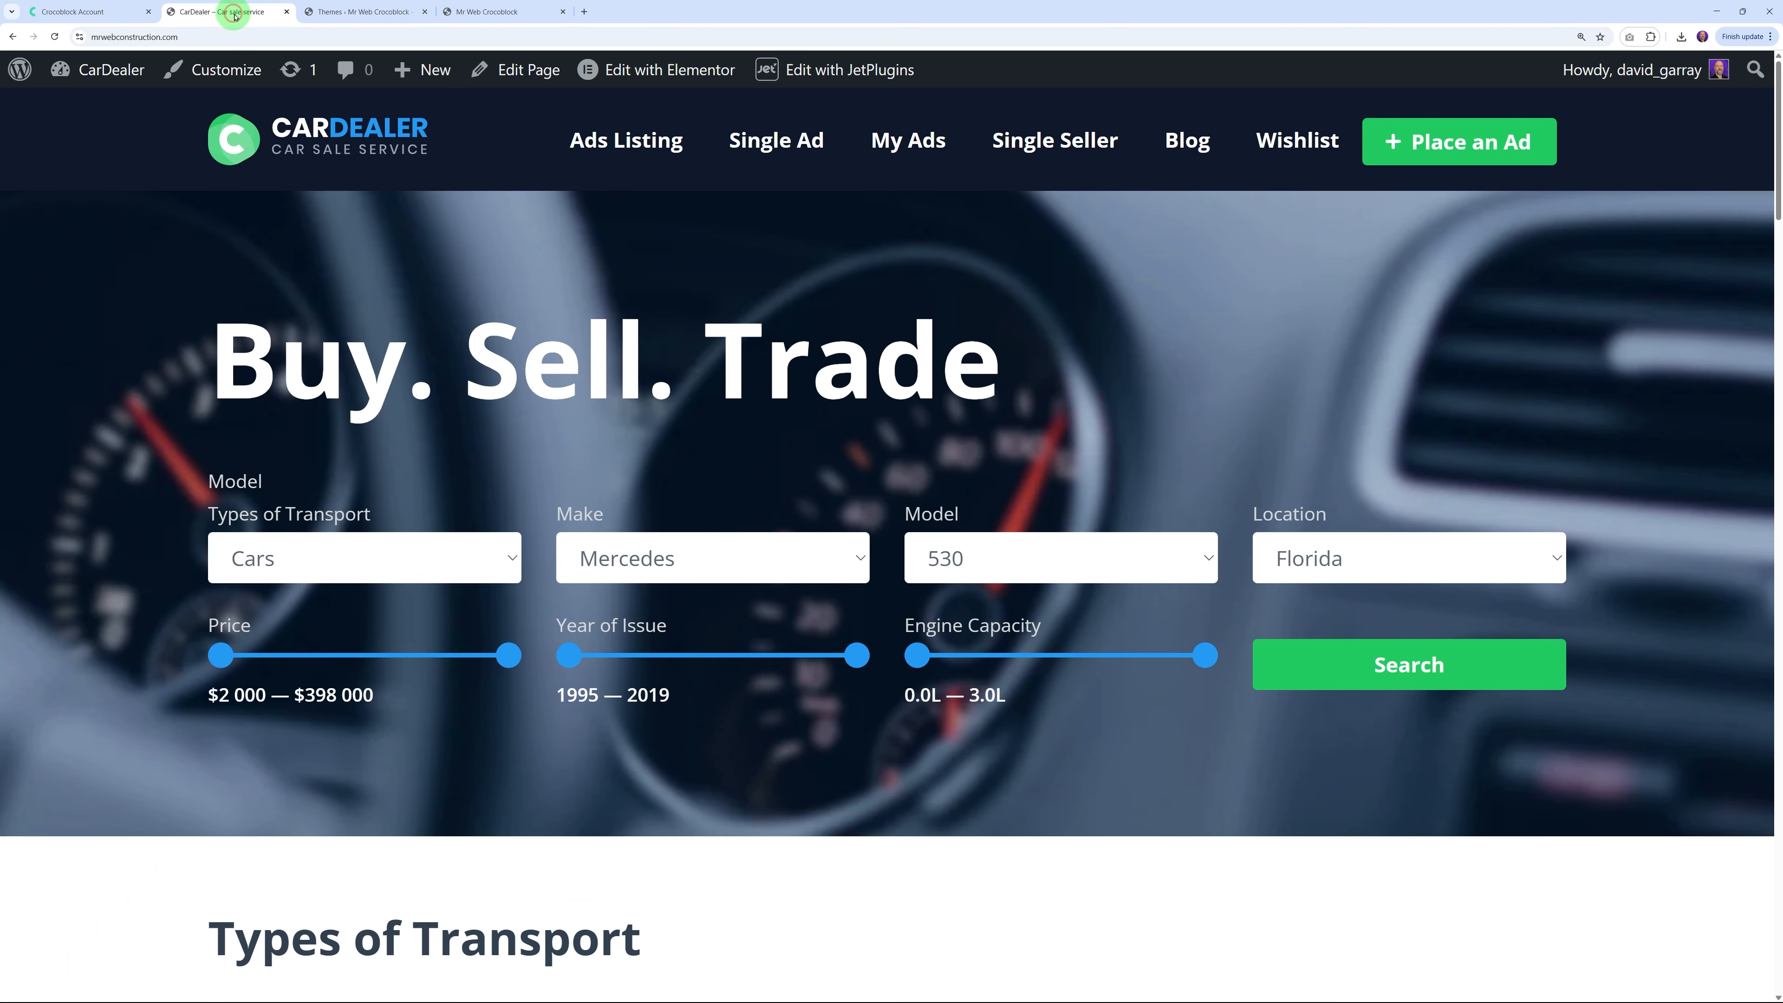
pyautogui.scroll(-5, 941, 576)
pyautogui.scroll(-10, 941, 576)
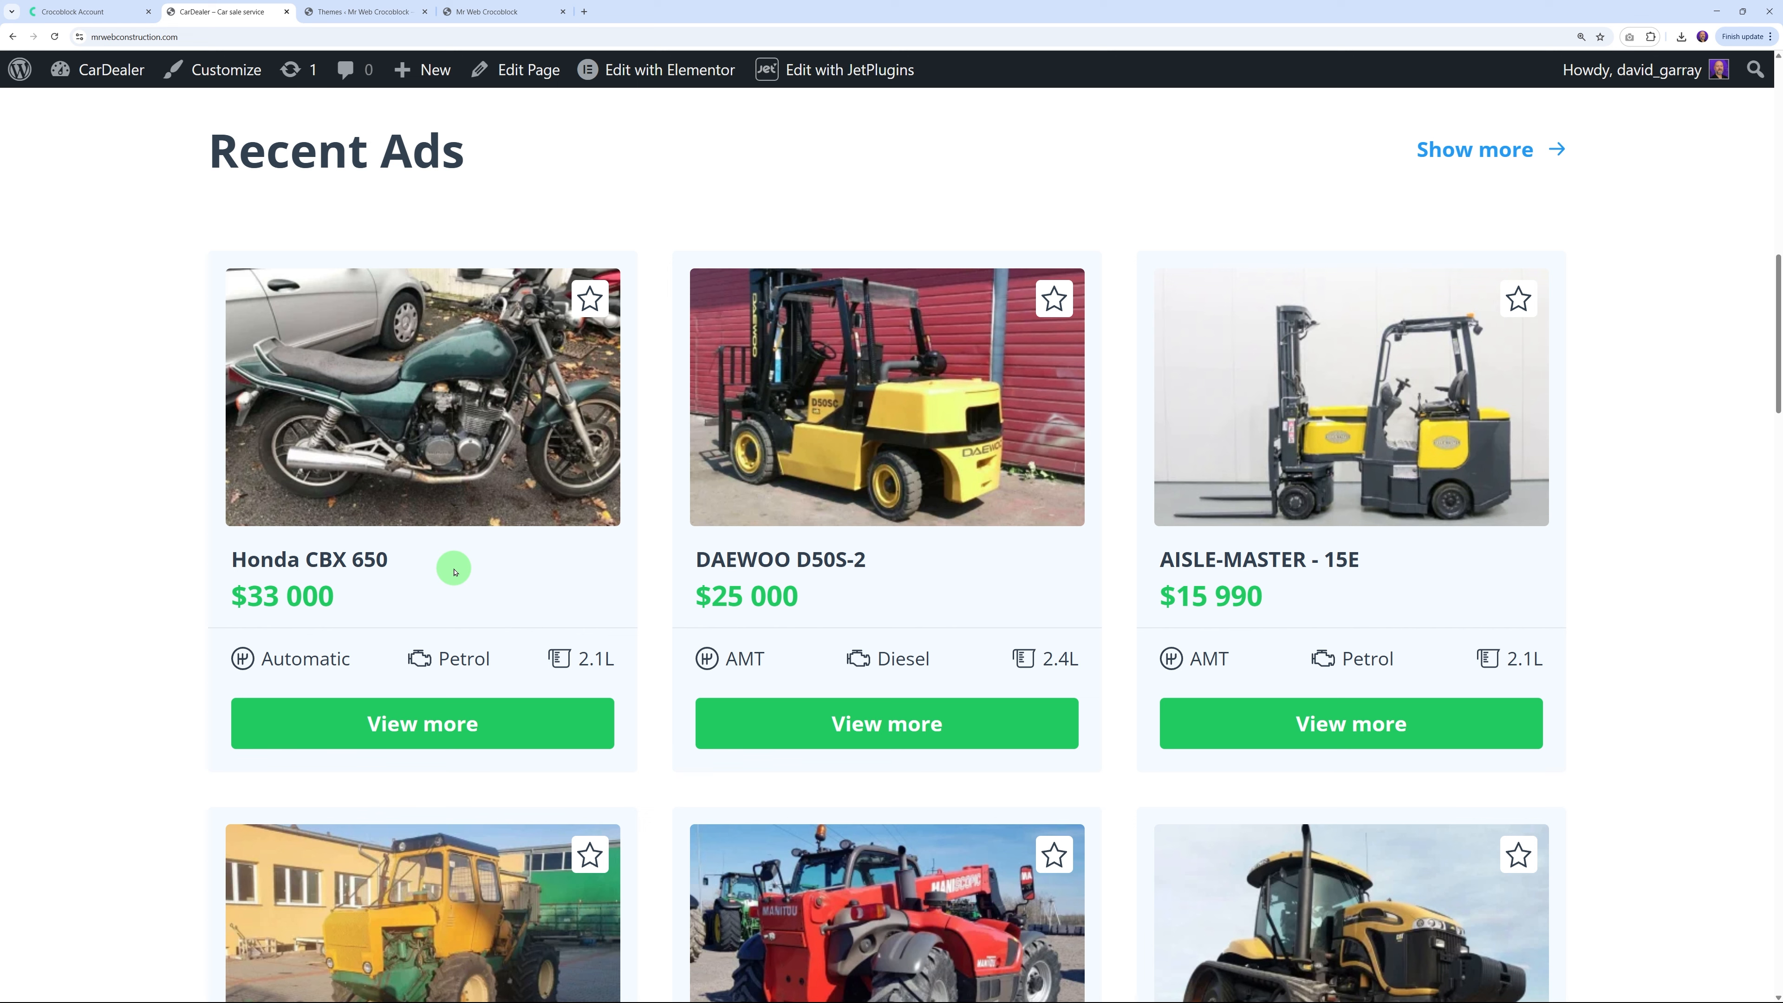
# Find the Elementor Website Builder plugin, install and activate it on the Mr Web Crocoblock site, and close its onboarding wizard
pyautogui.click(365, 12)
pyautogui.scroll(-2, 516, 656)
pyautogui.moveTo(67, 758)
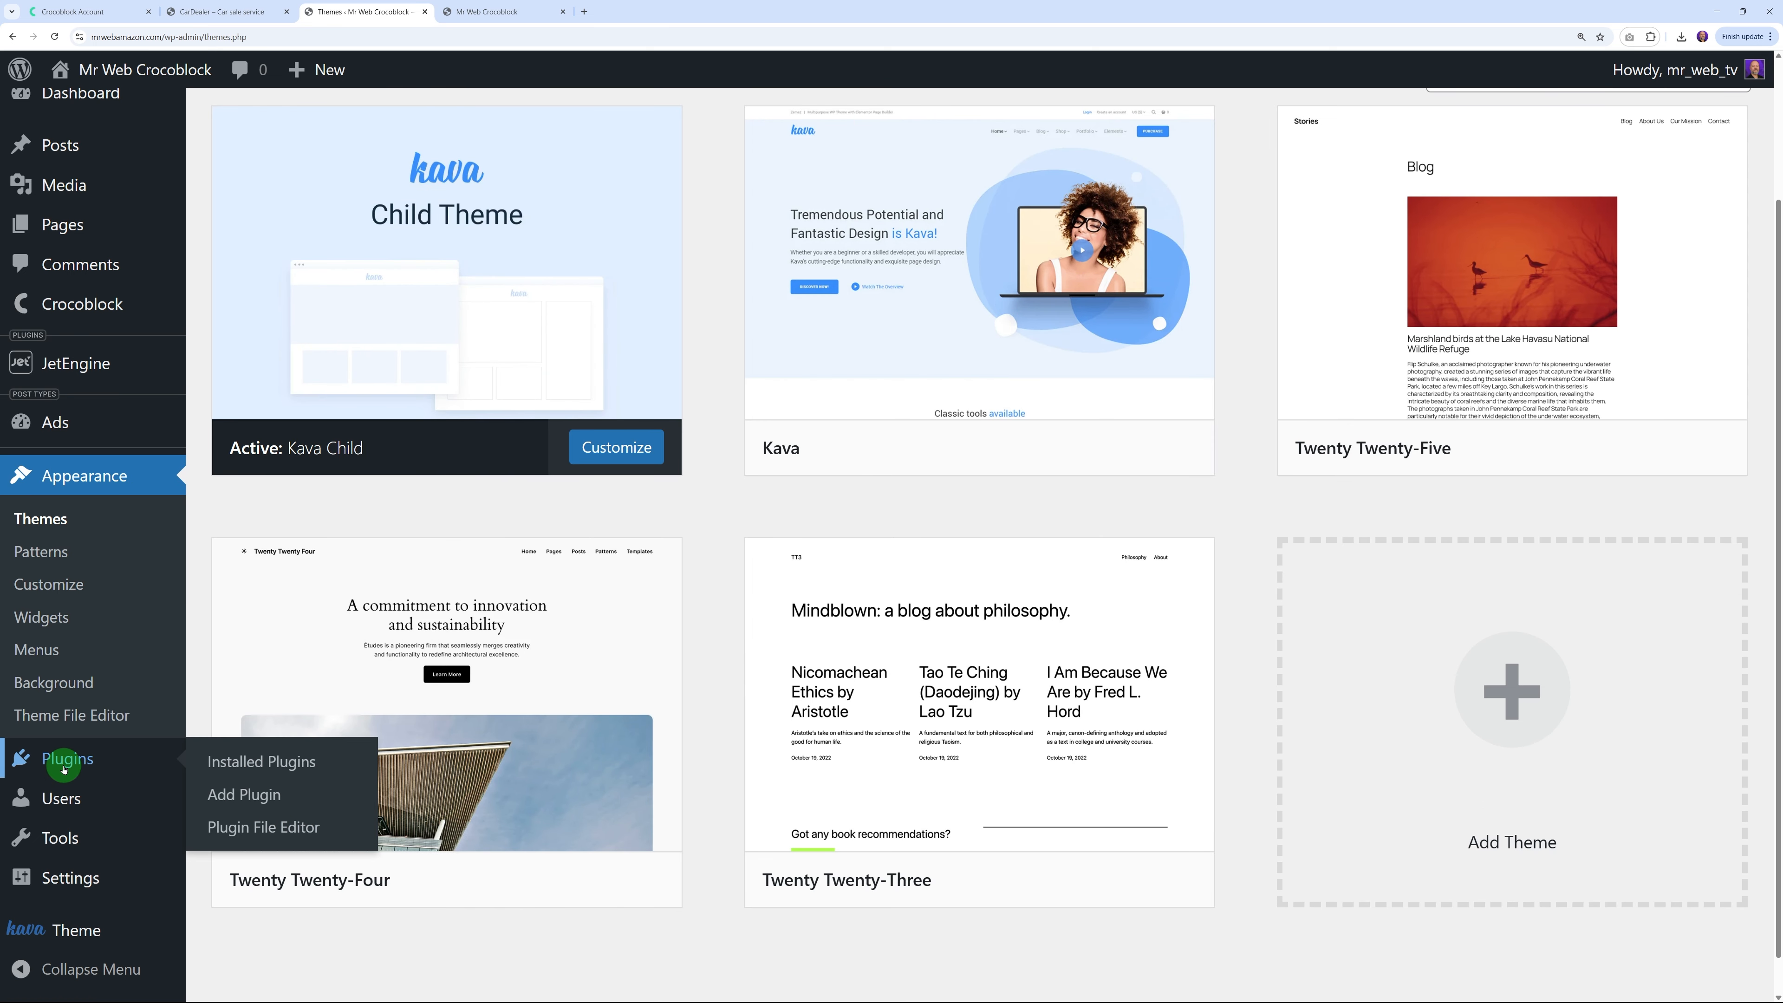
pyautogui.click(227, 797)
pyautogui.click(1353, 196)
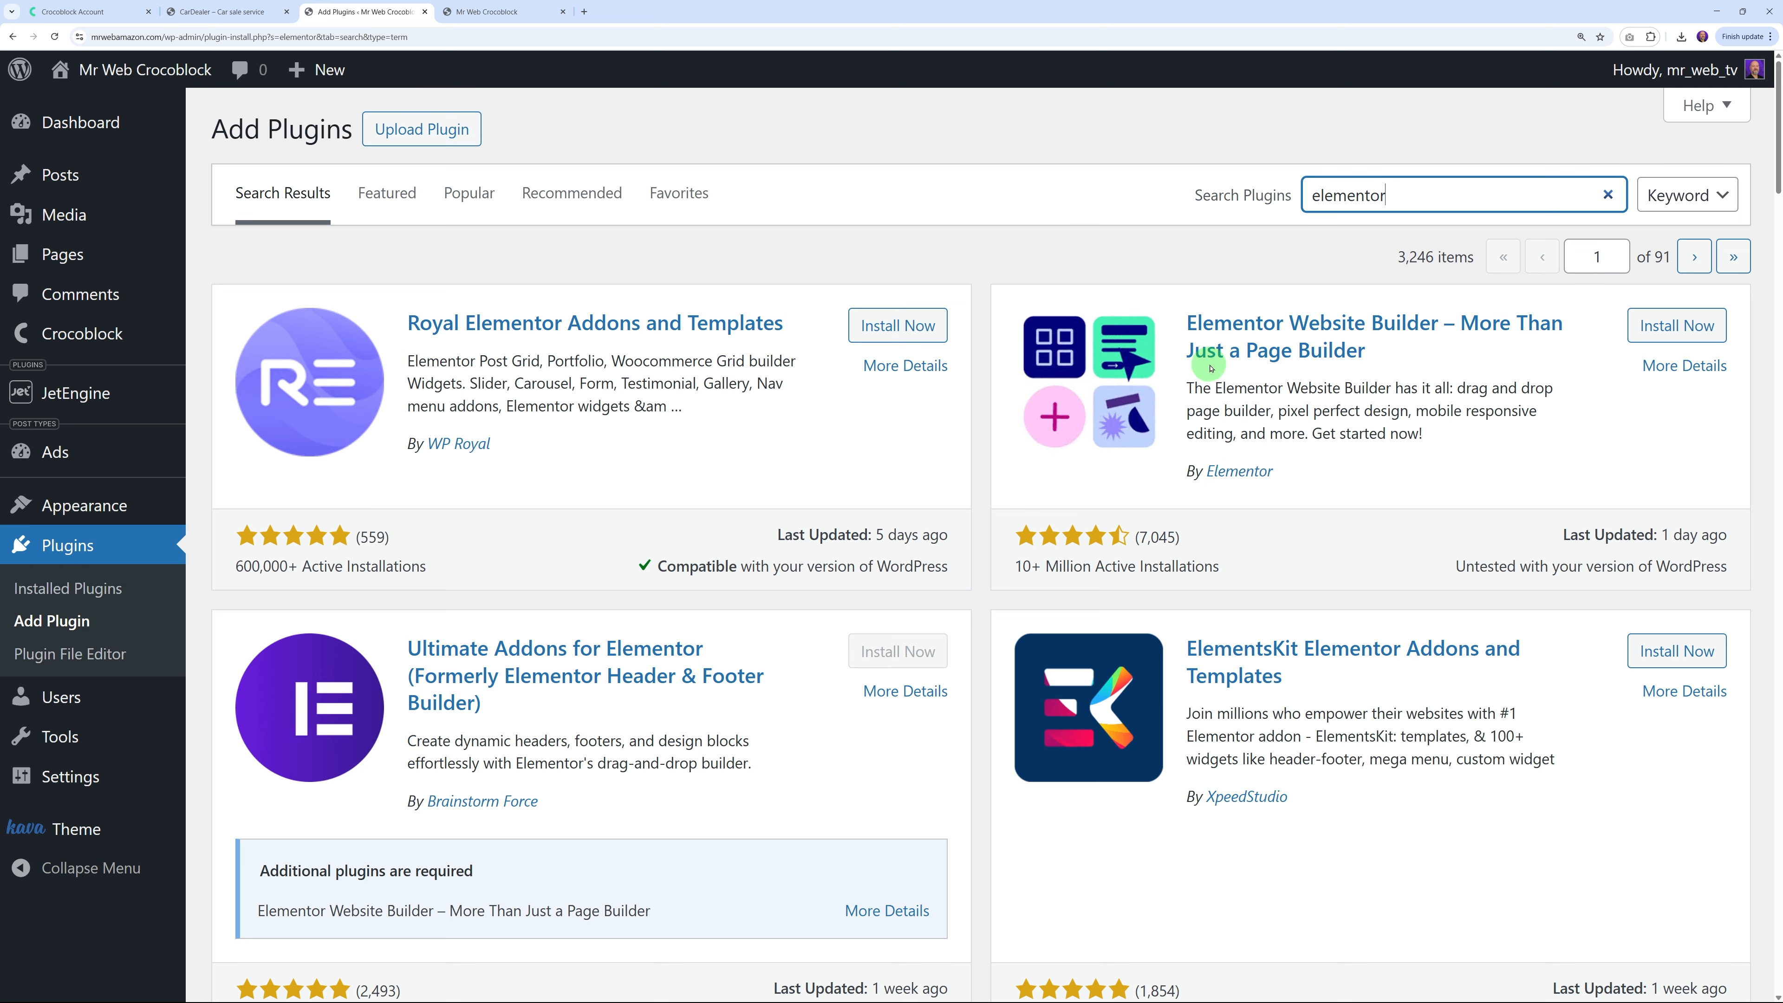
pyautogui.click(1667, 325)
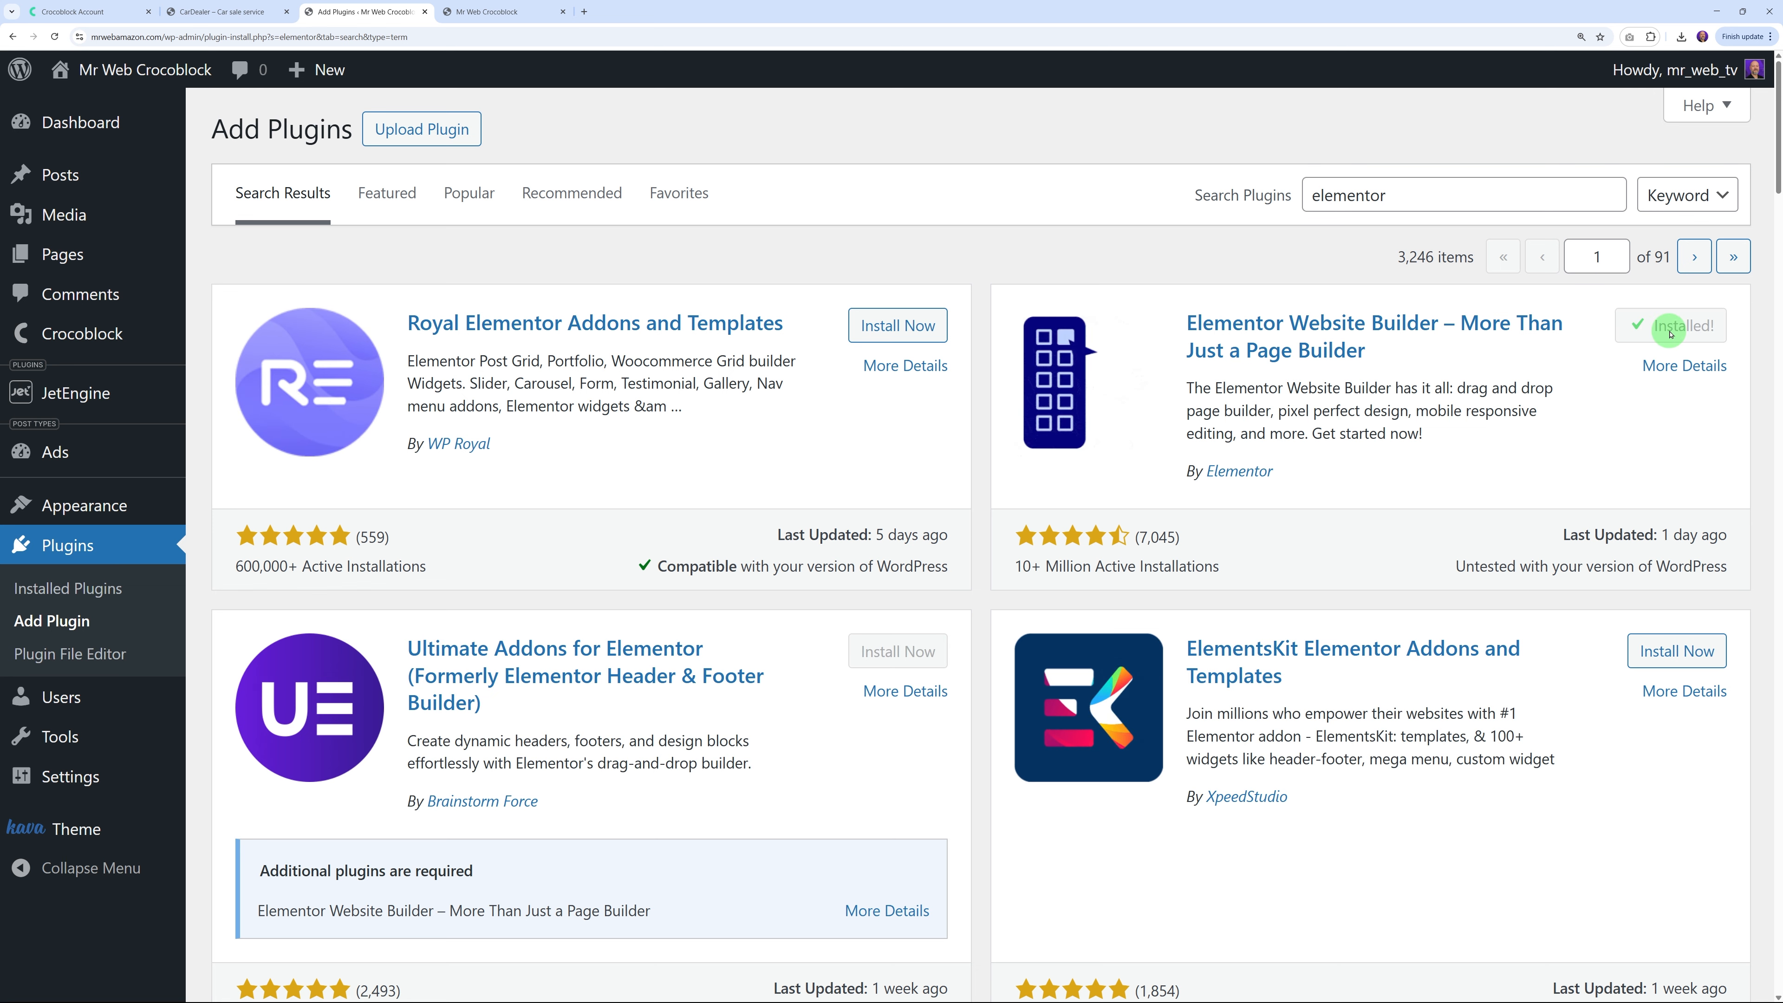
pyautogui.click(1671, 342)
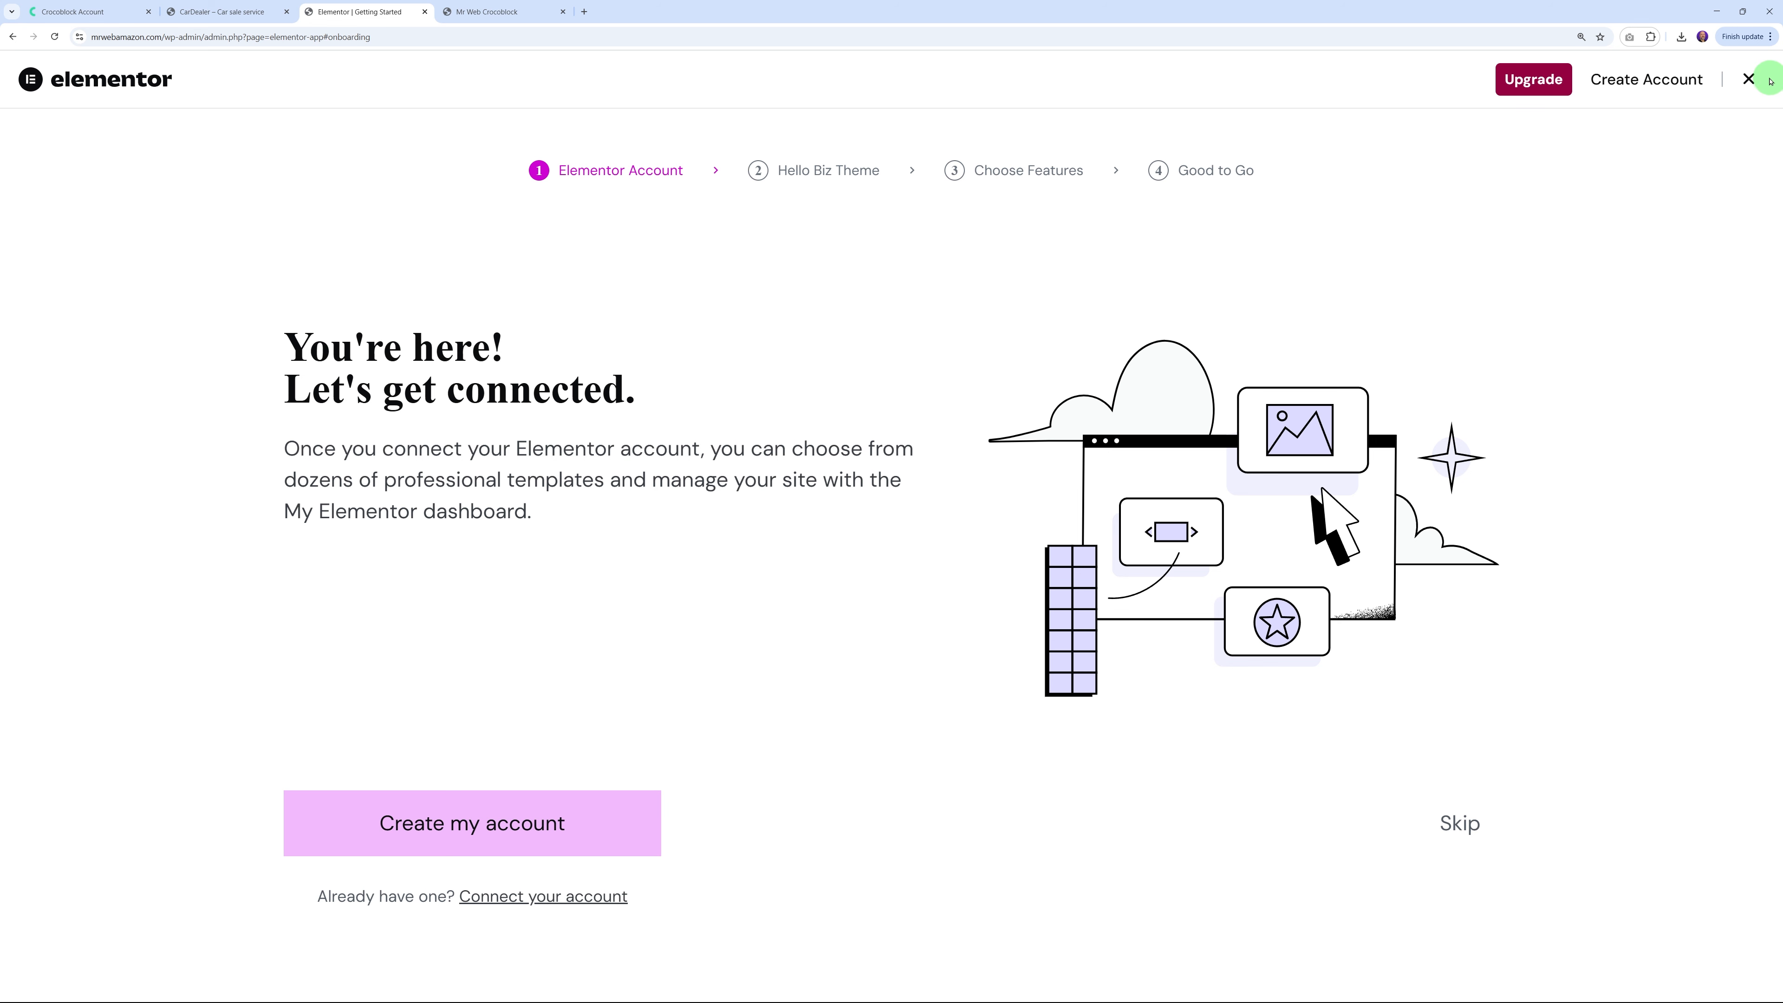
pyautogui.click(1751, 79)
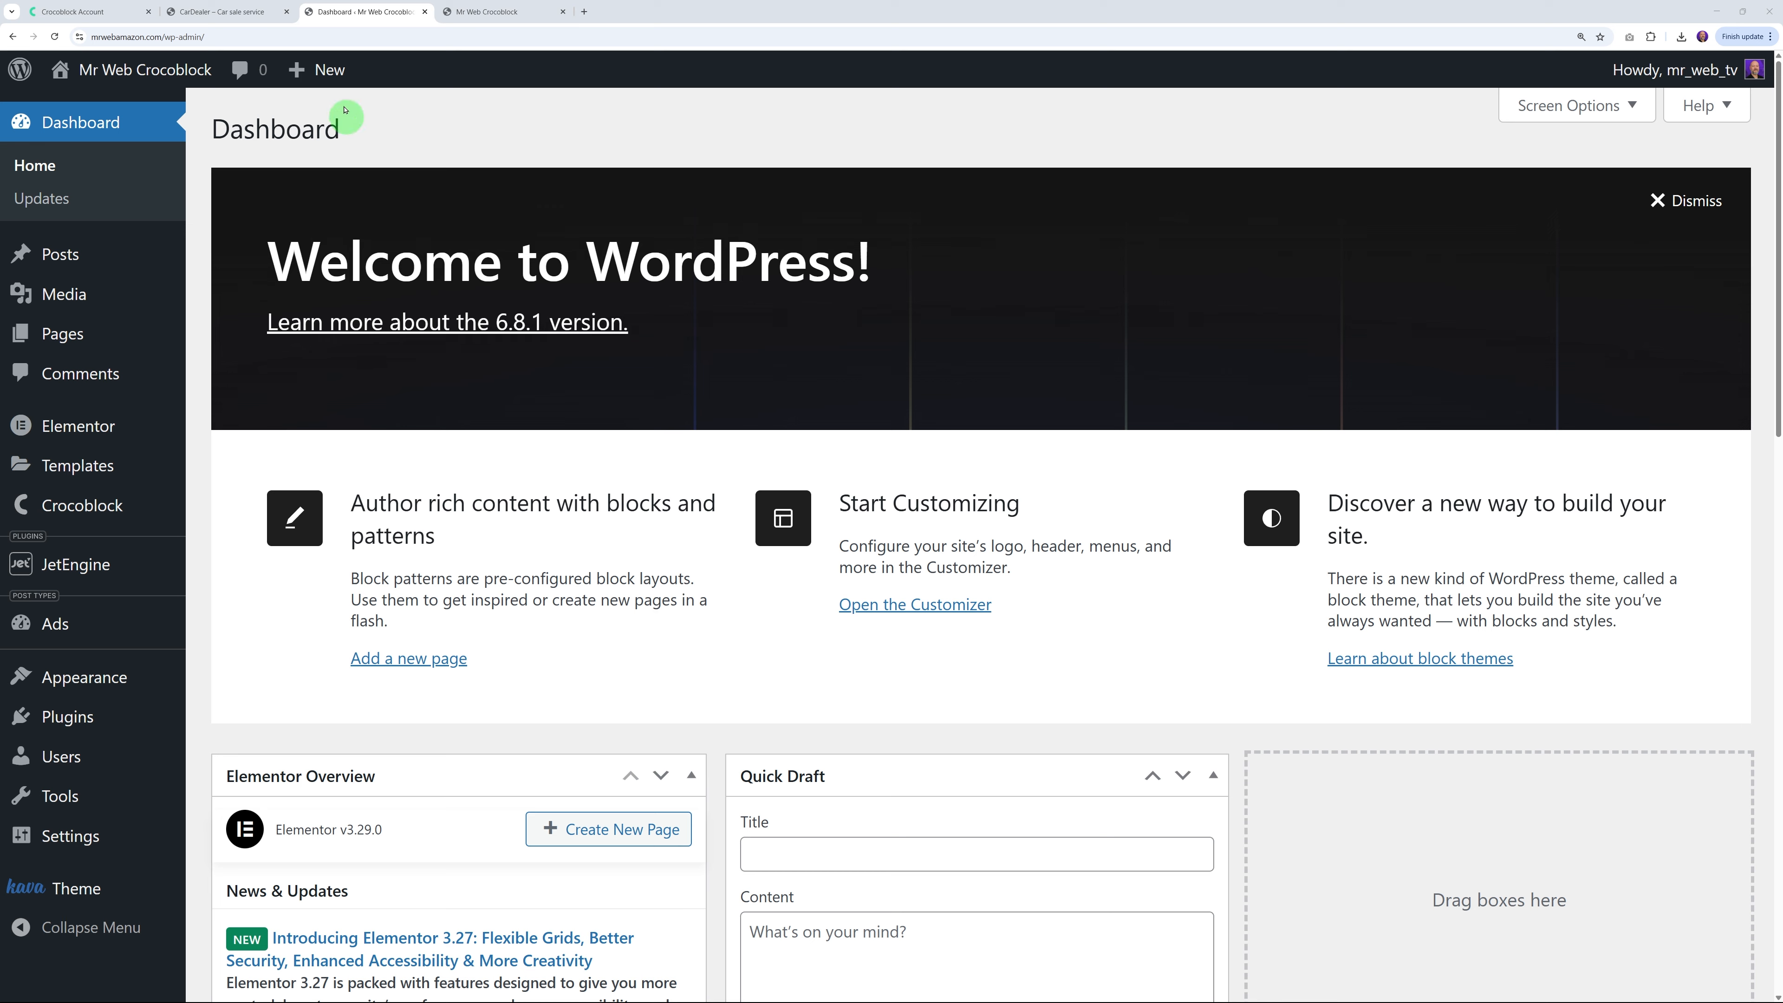
# Examine the layout of the ad cards in the demo's Recent Ads grid, including image, title, price, specifications and link
pyautogui.click(242, 12)
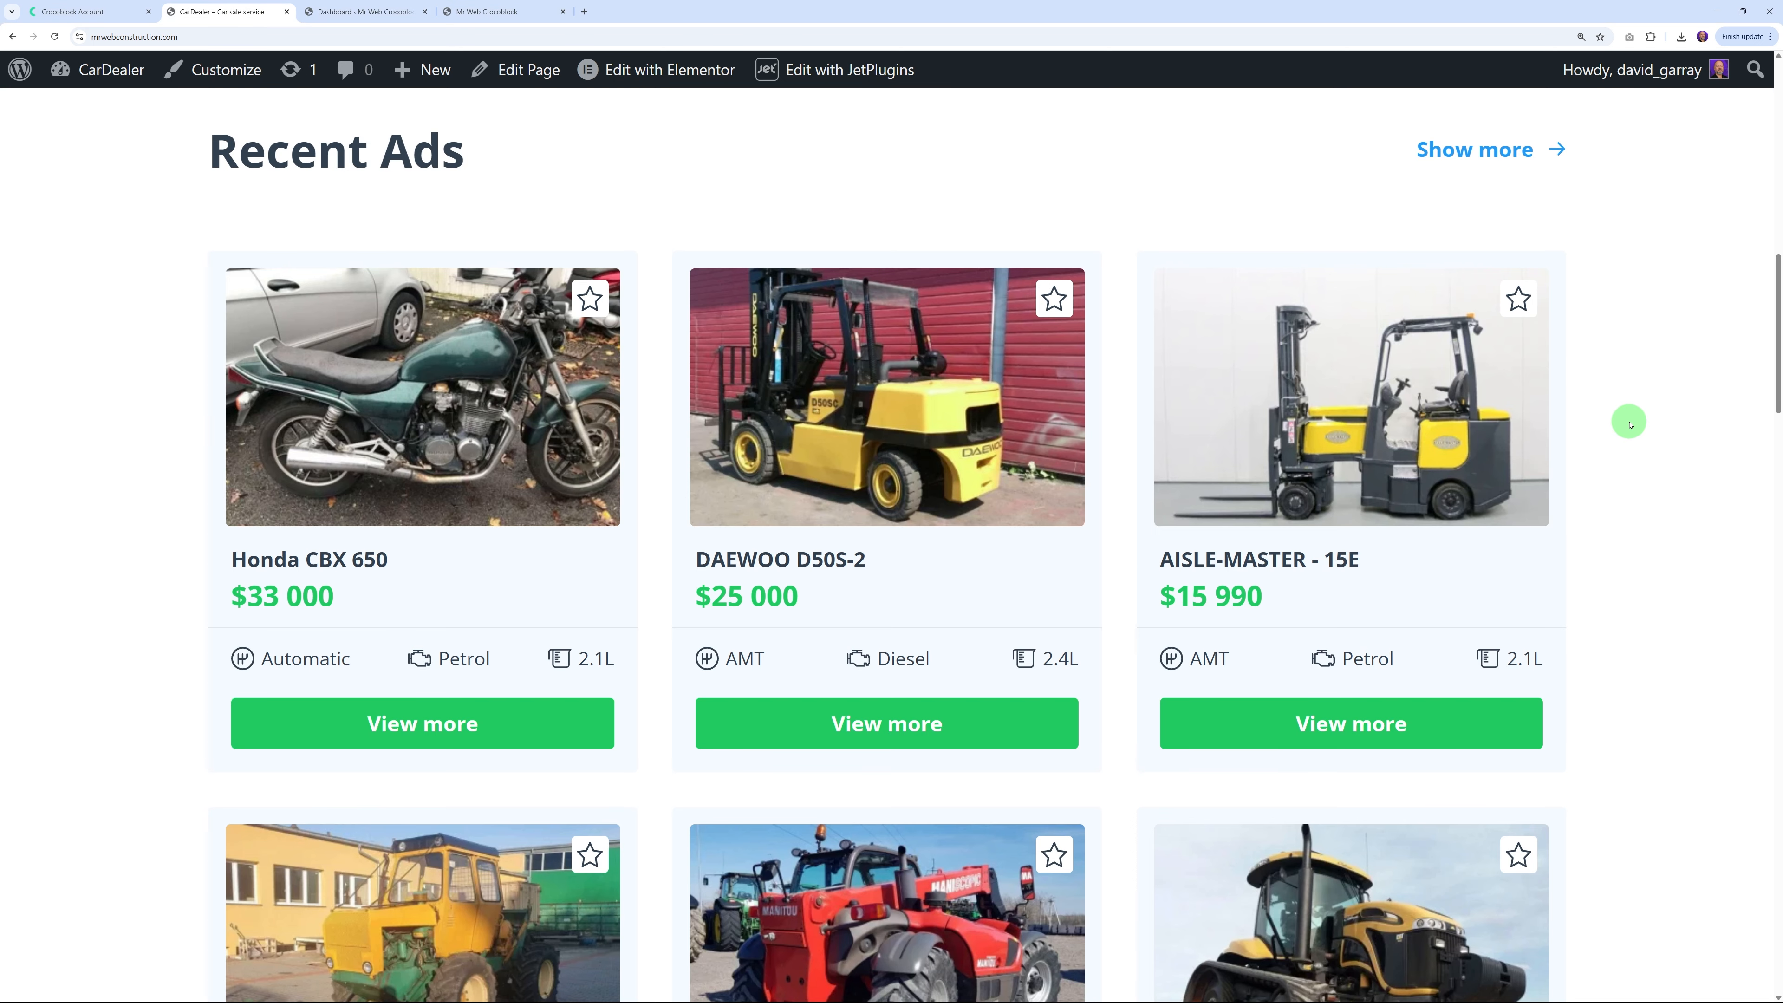
pyautogui.scroll(-1, 1625, 415)
pyautogui.scroll(1, 1624, 414)
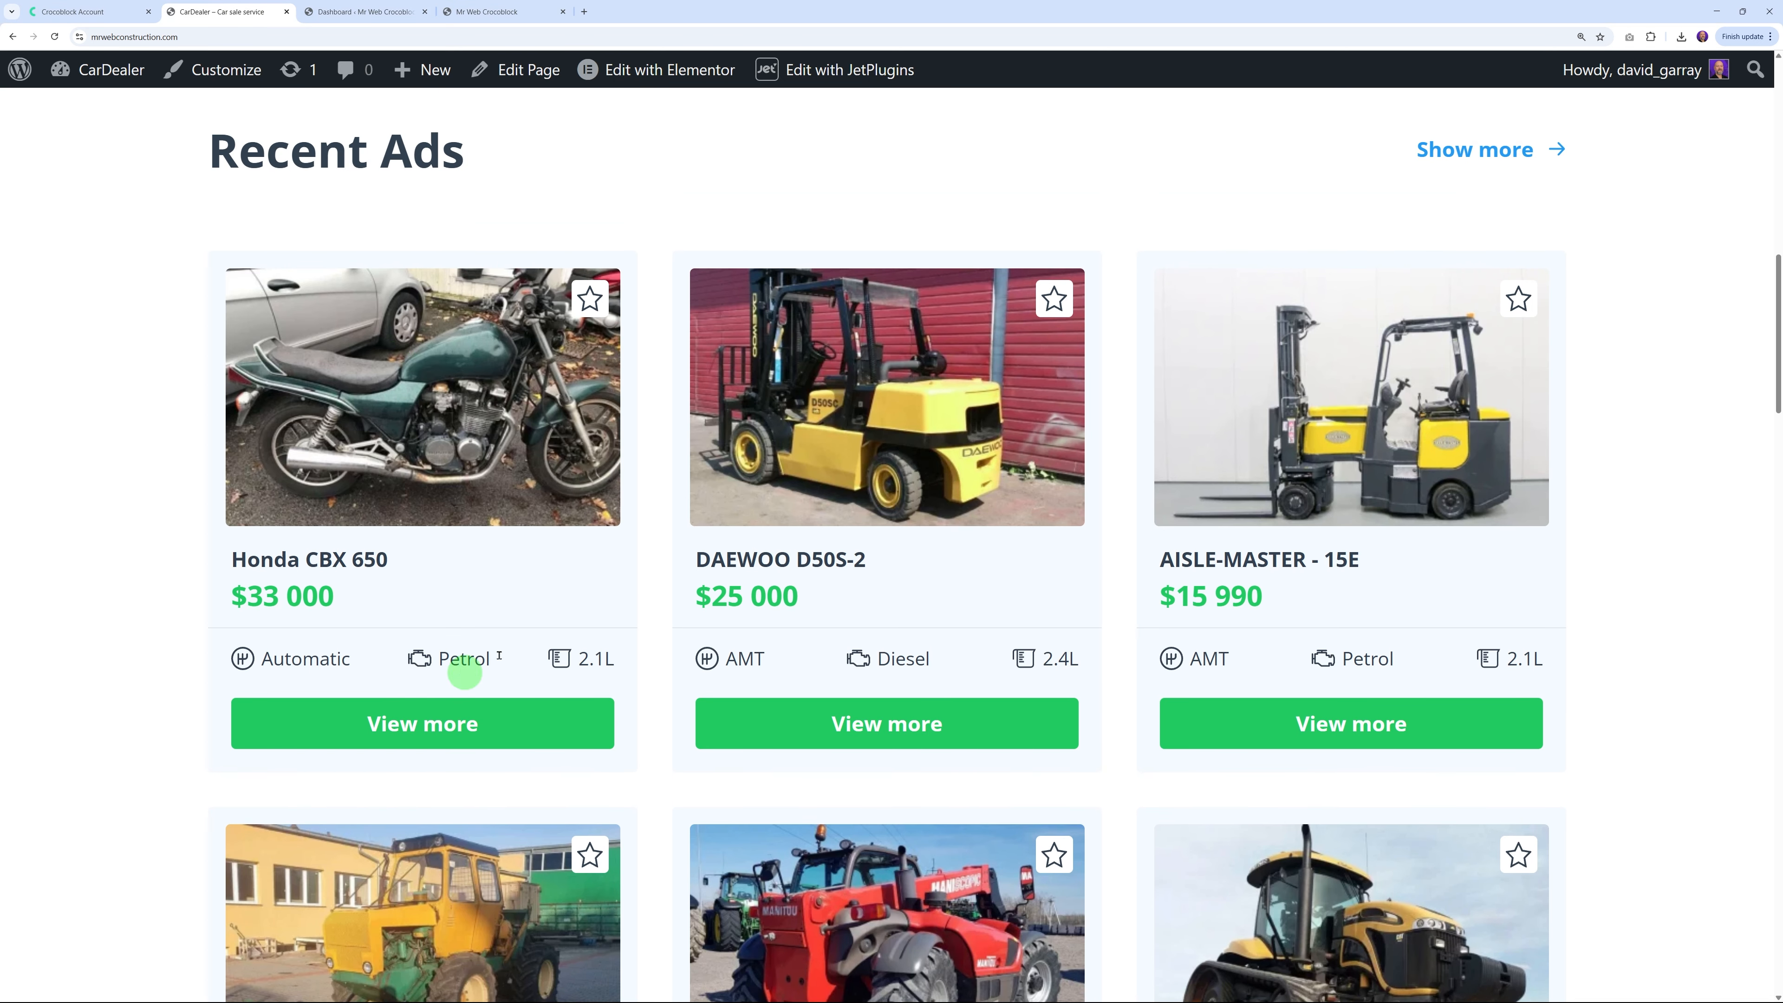
pyautogui.scroll(-3, 1255, 469)
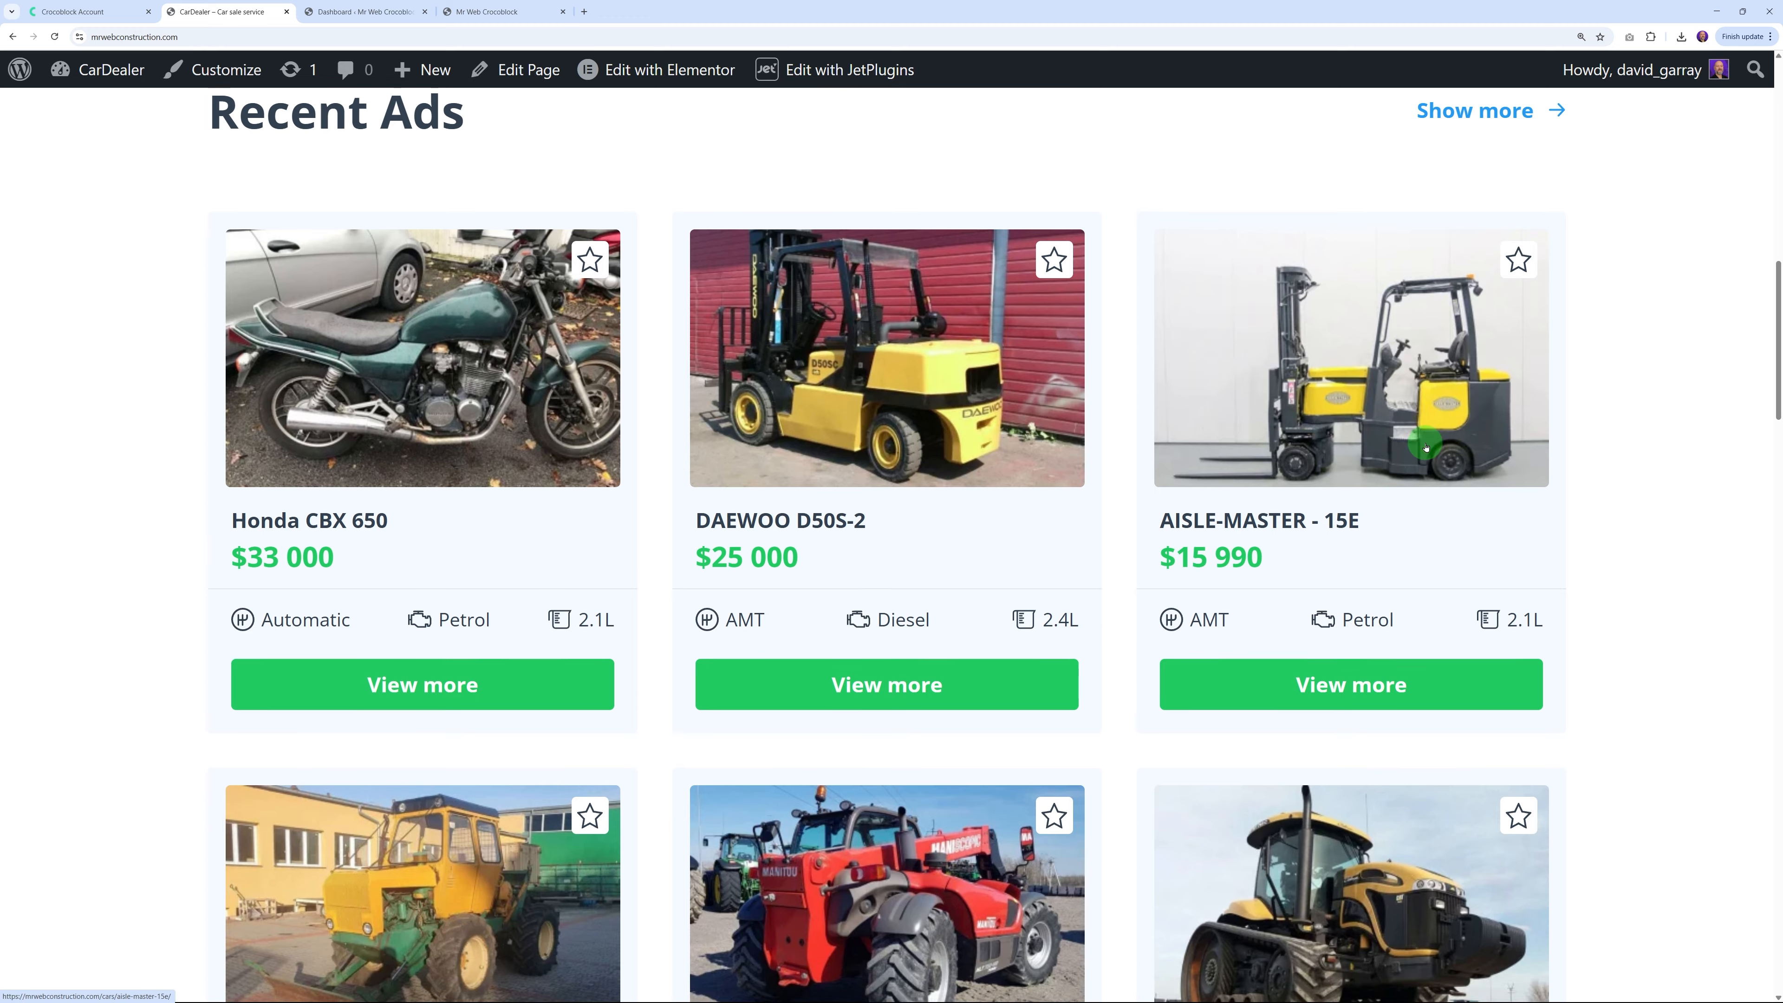
pyautogui.scroll(3, 378, 448)
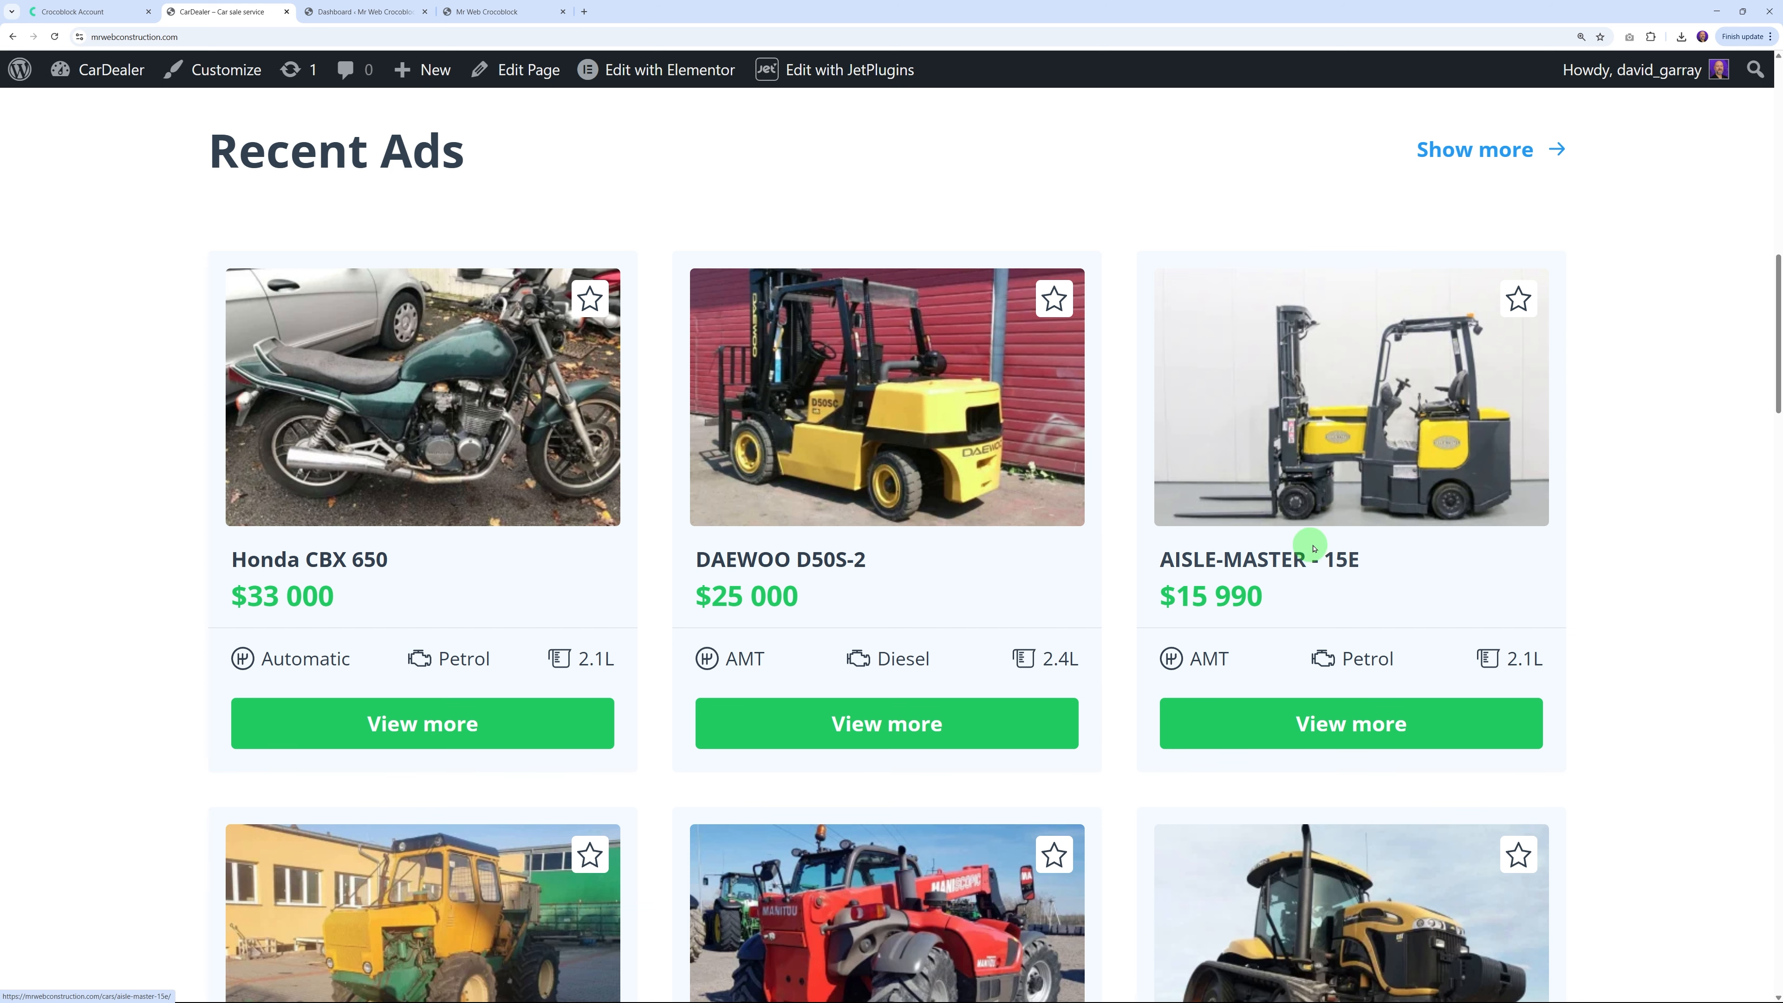
pyautogui.scroll(-2, 842, 492)
pyautogui.scroll(-2, 1178, 854)
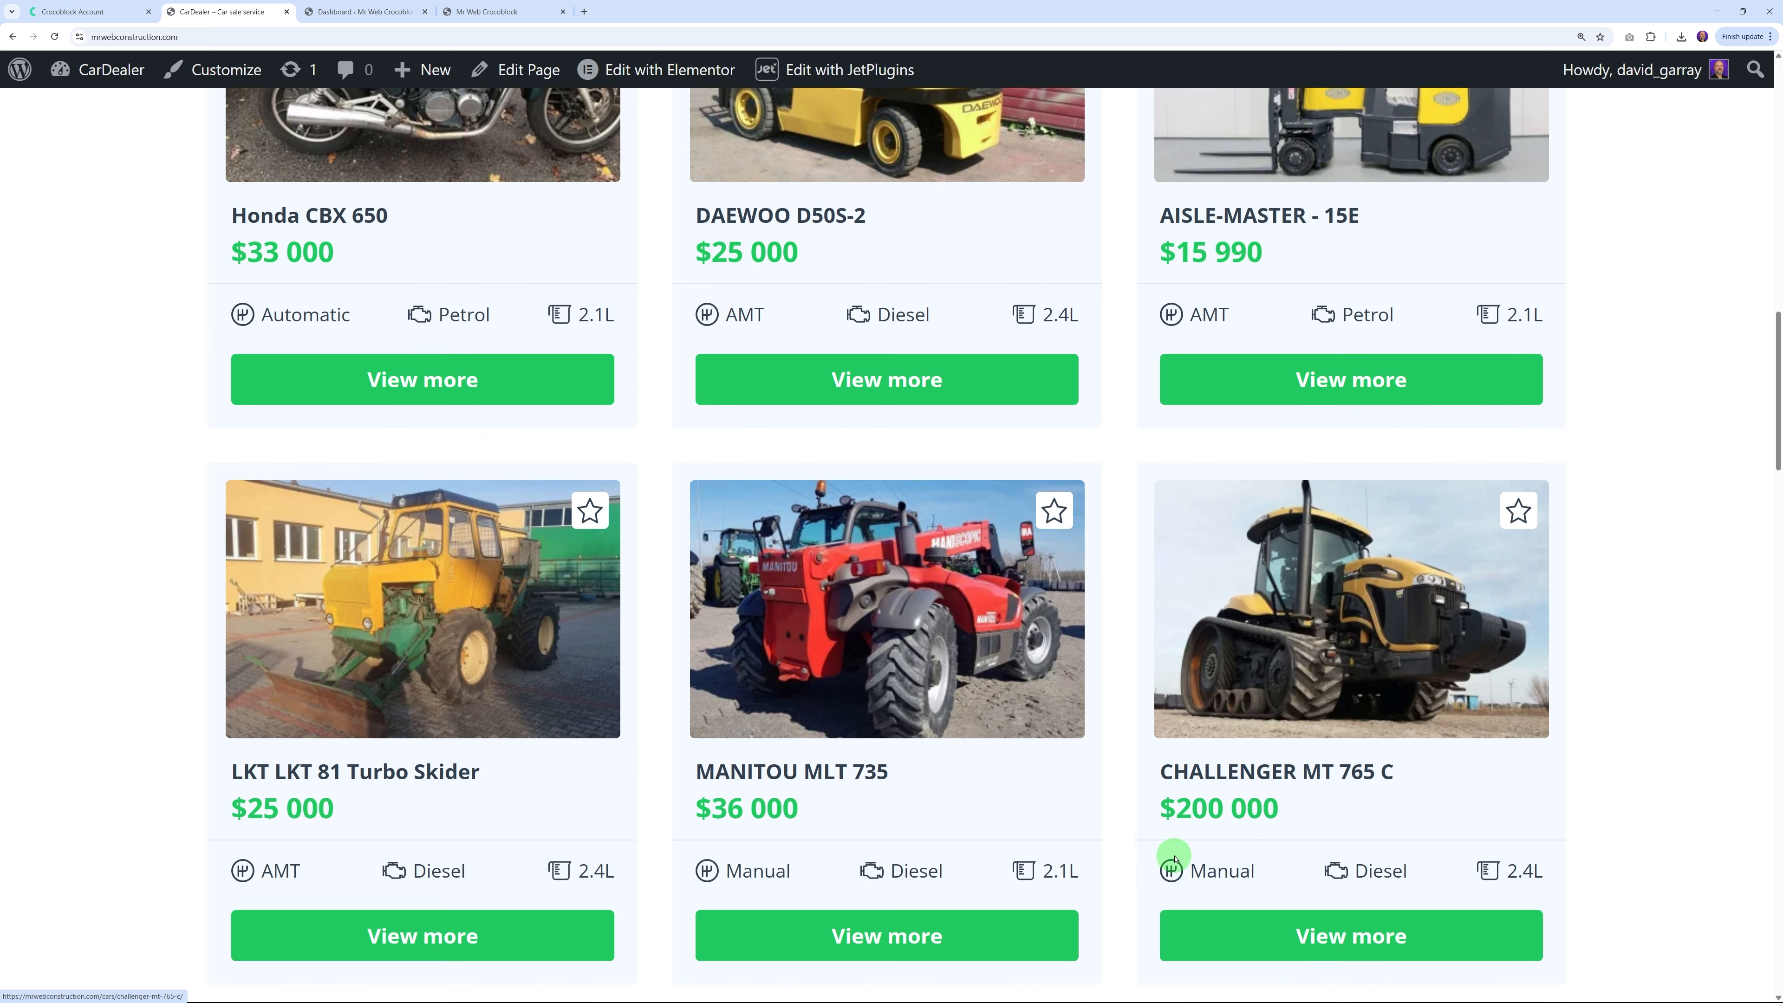
pyautogui.scroll(3, 953, 804)
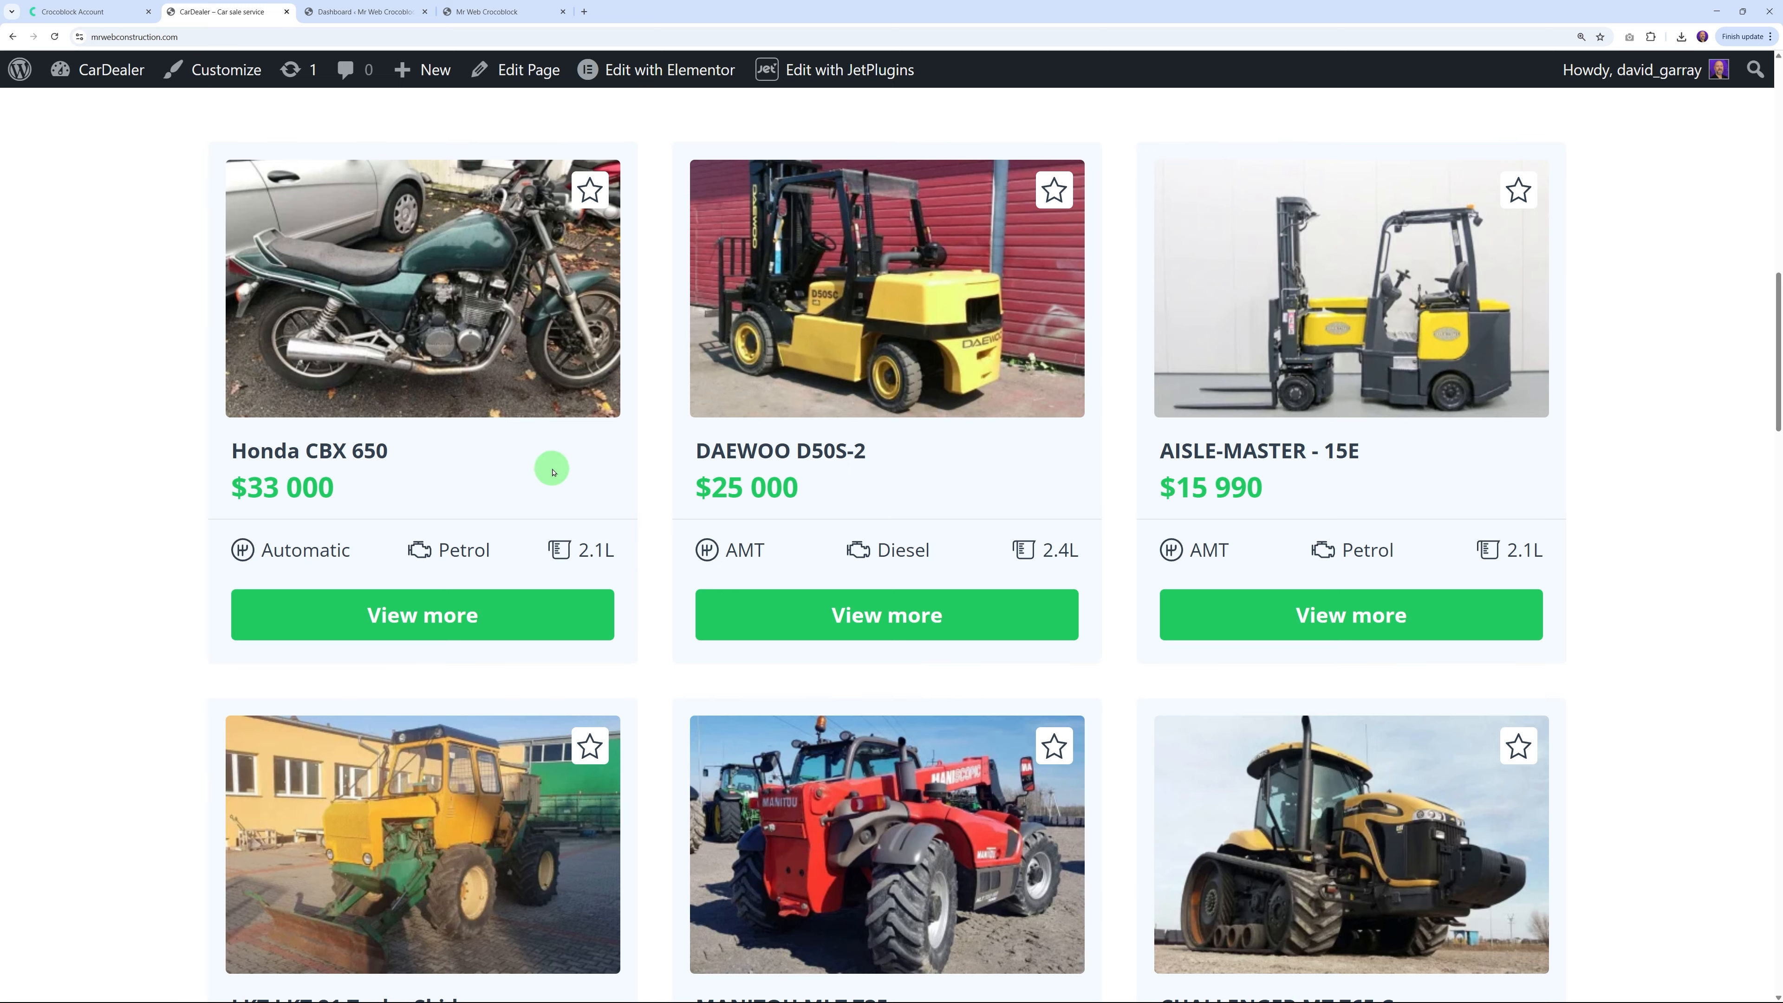
pyautogui.scroll(1, 513, 422)
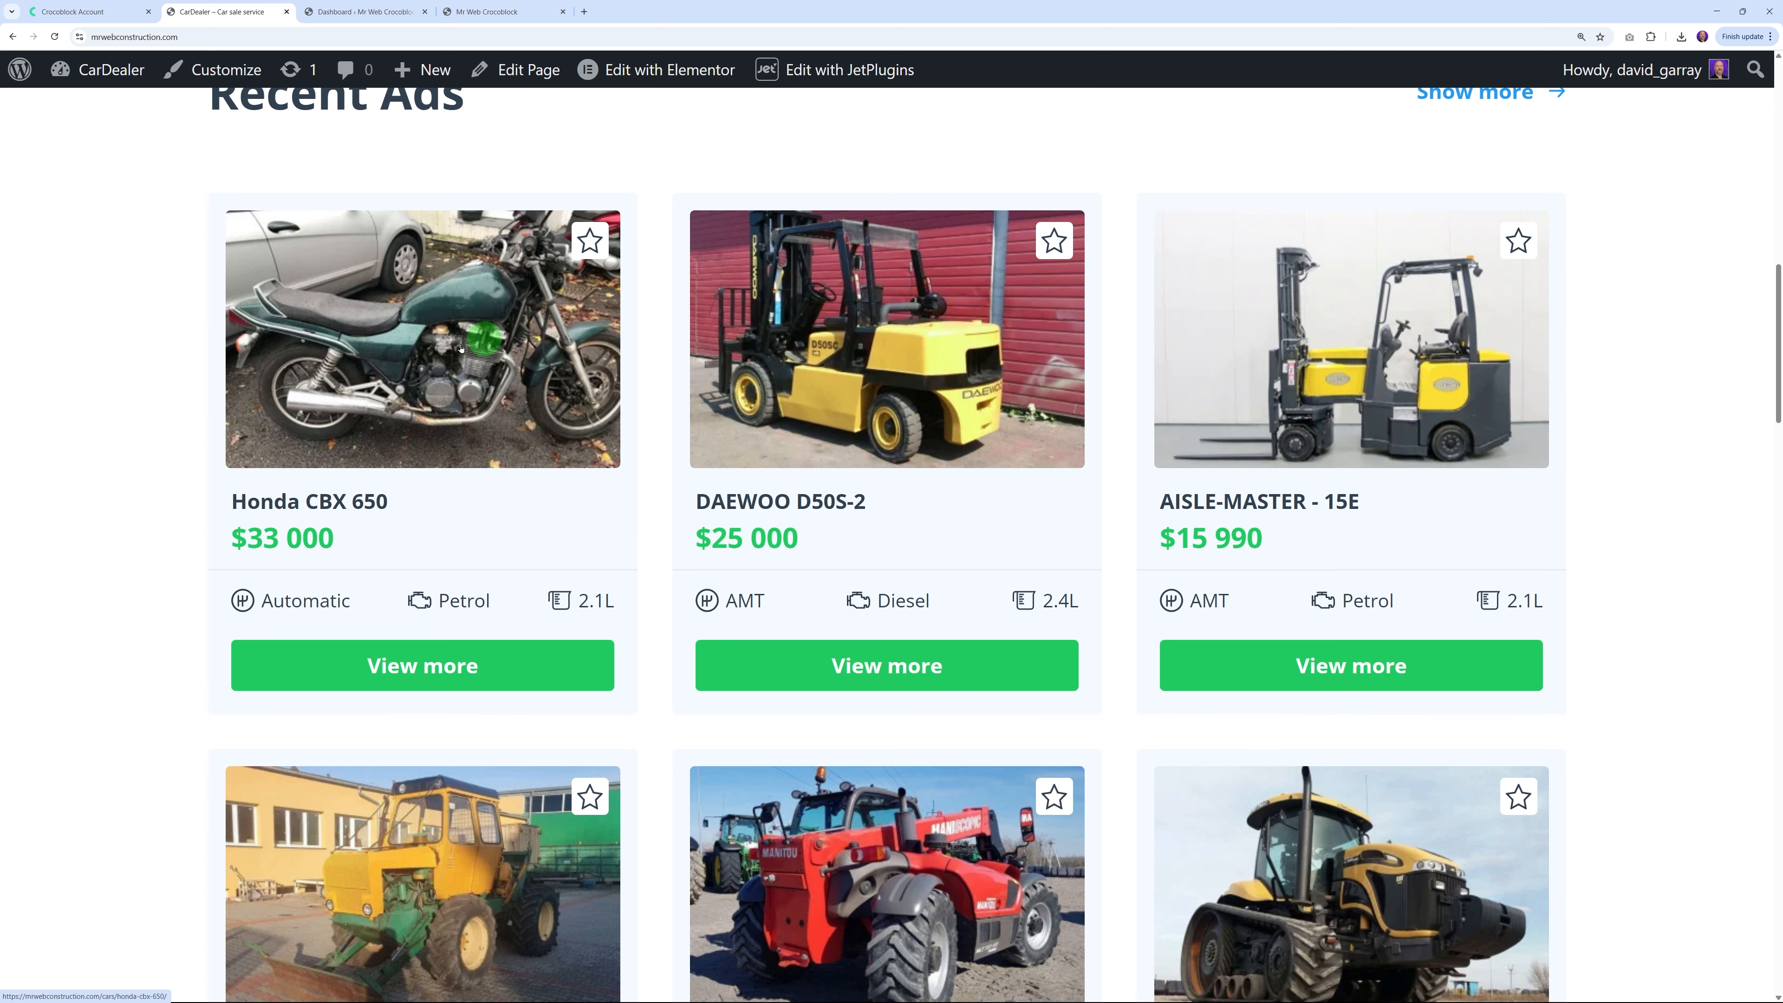
# Publish a new page titled Home Page on the Mr Web Crocoblock site and open it in the Elementor editor
pyautogui.click(358, 11)
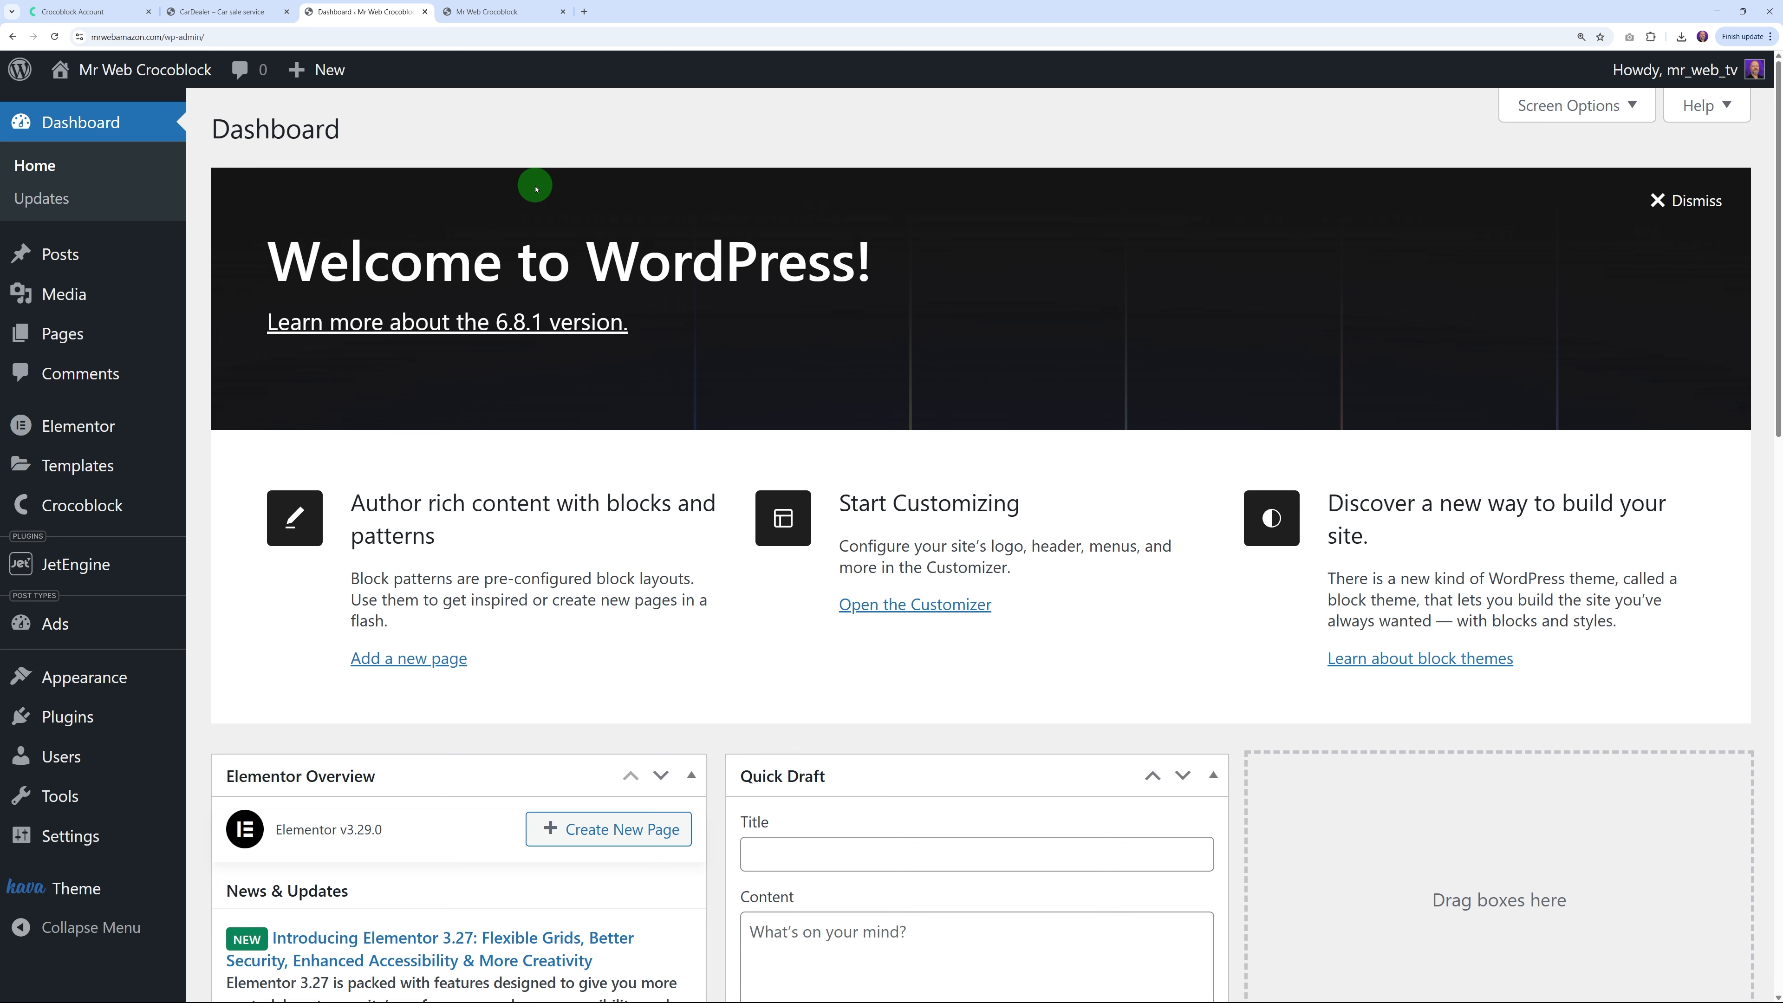
pyautogui.moveTo(63, 334)
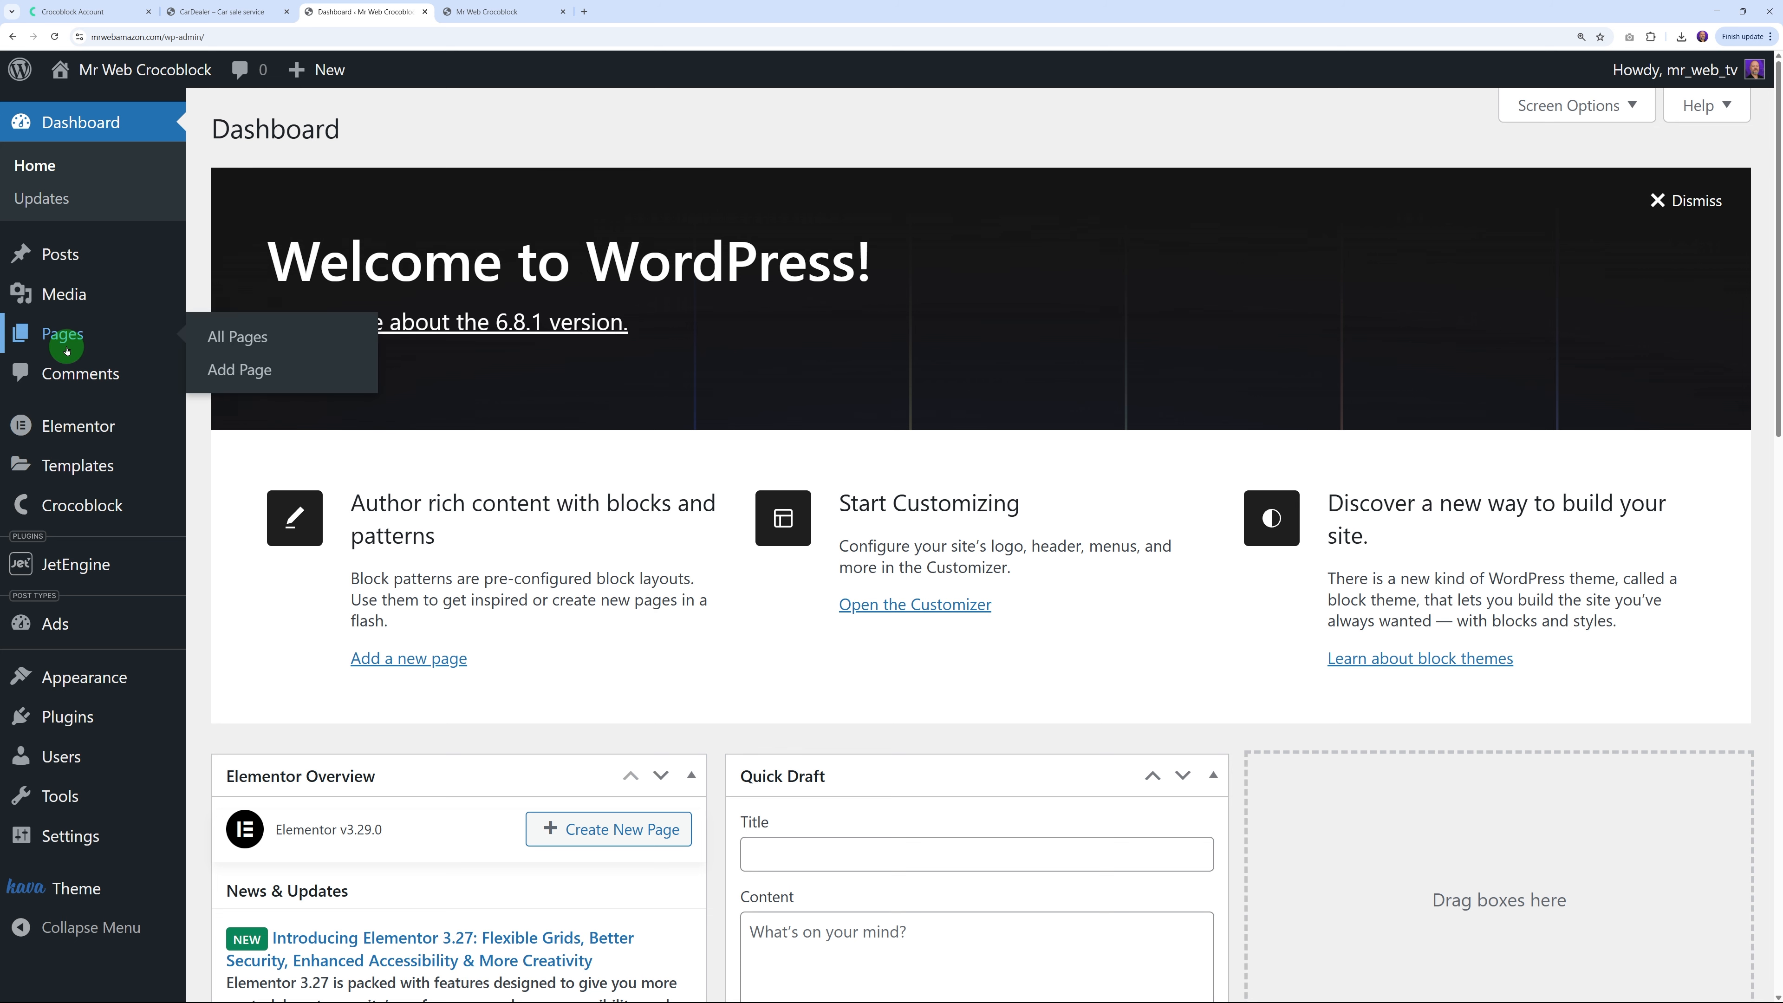
pyautogui.click(241, 348)
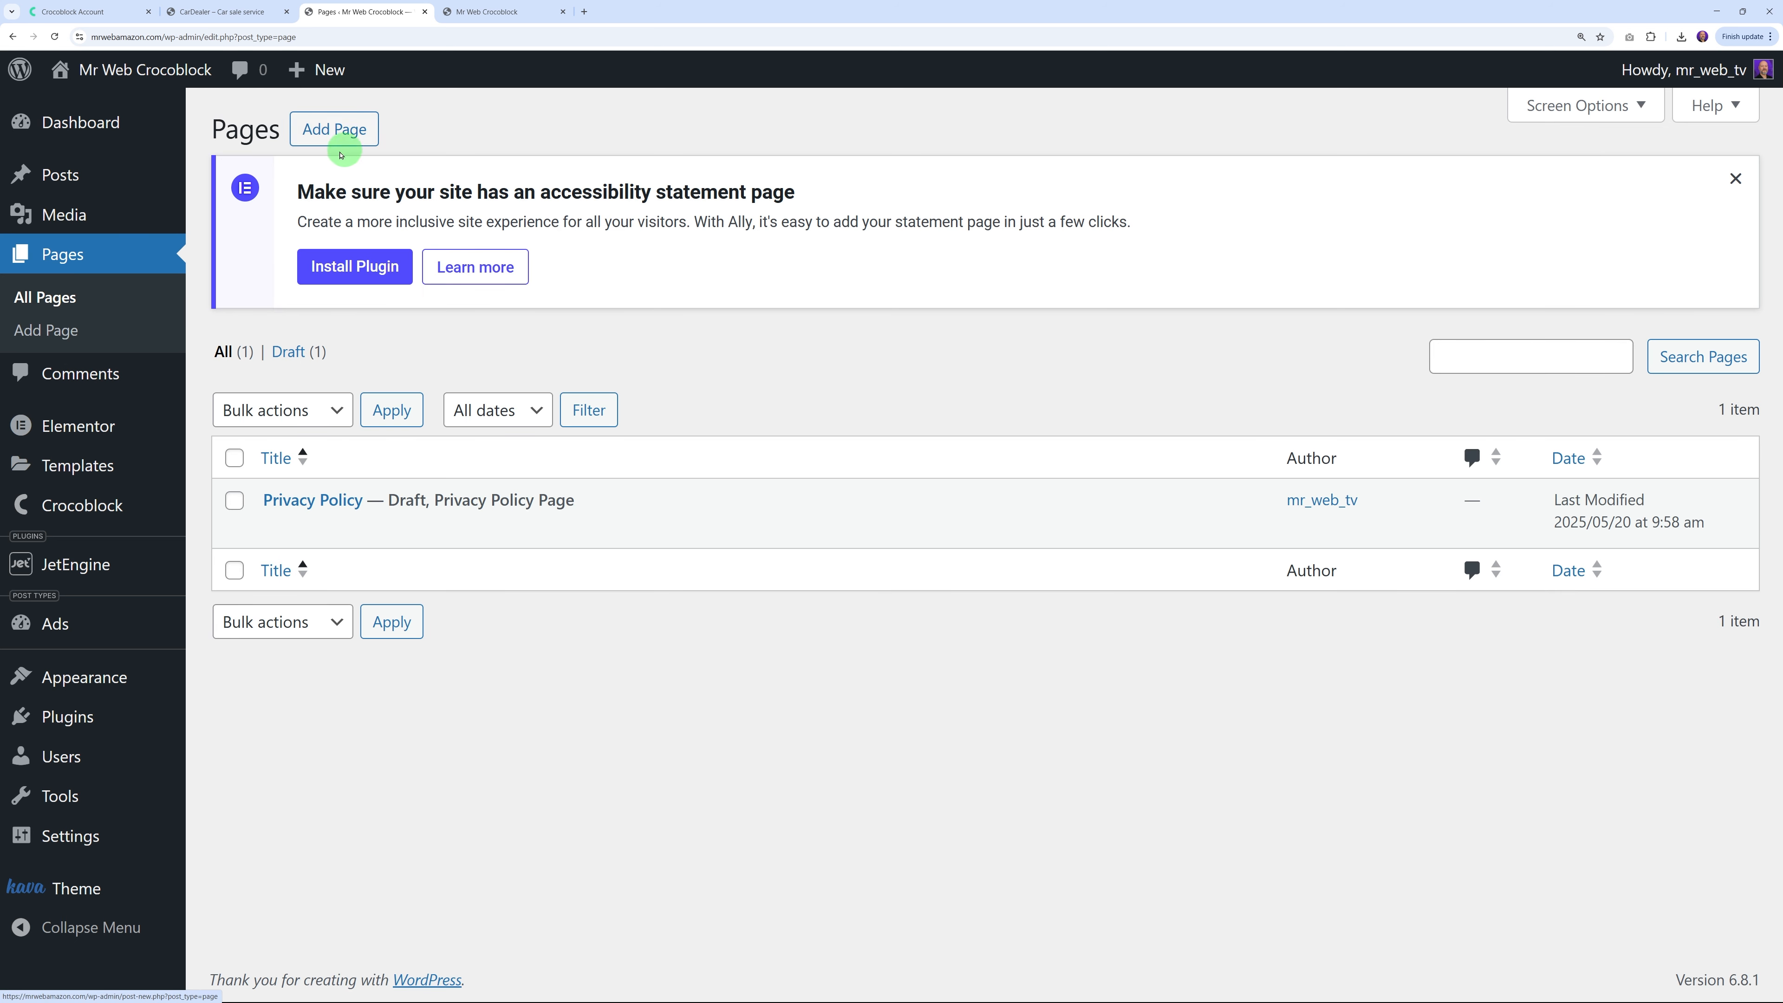
pyautogui.write('Home')
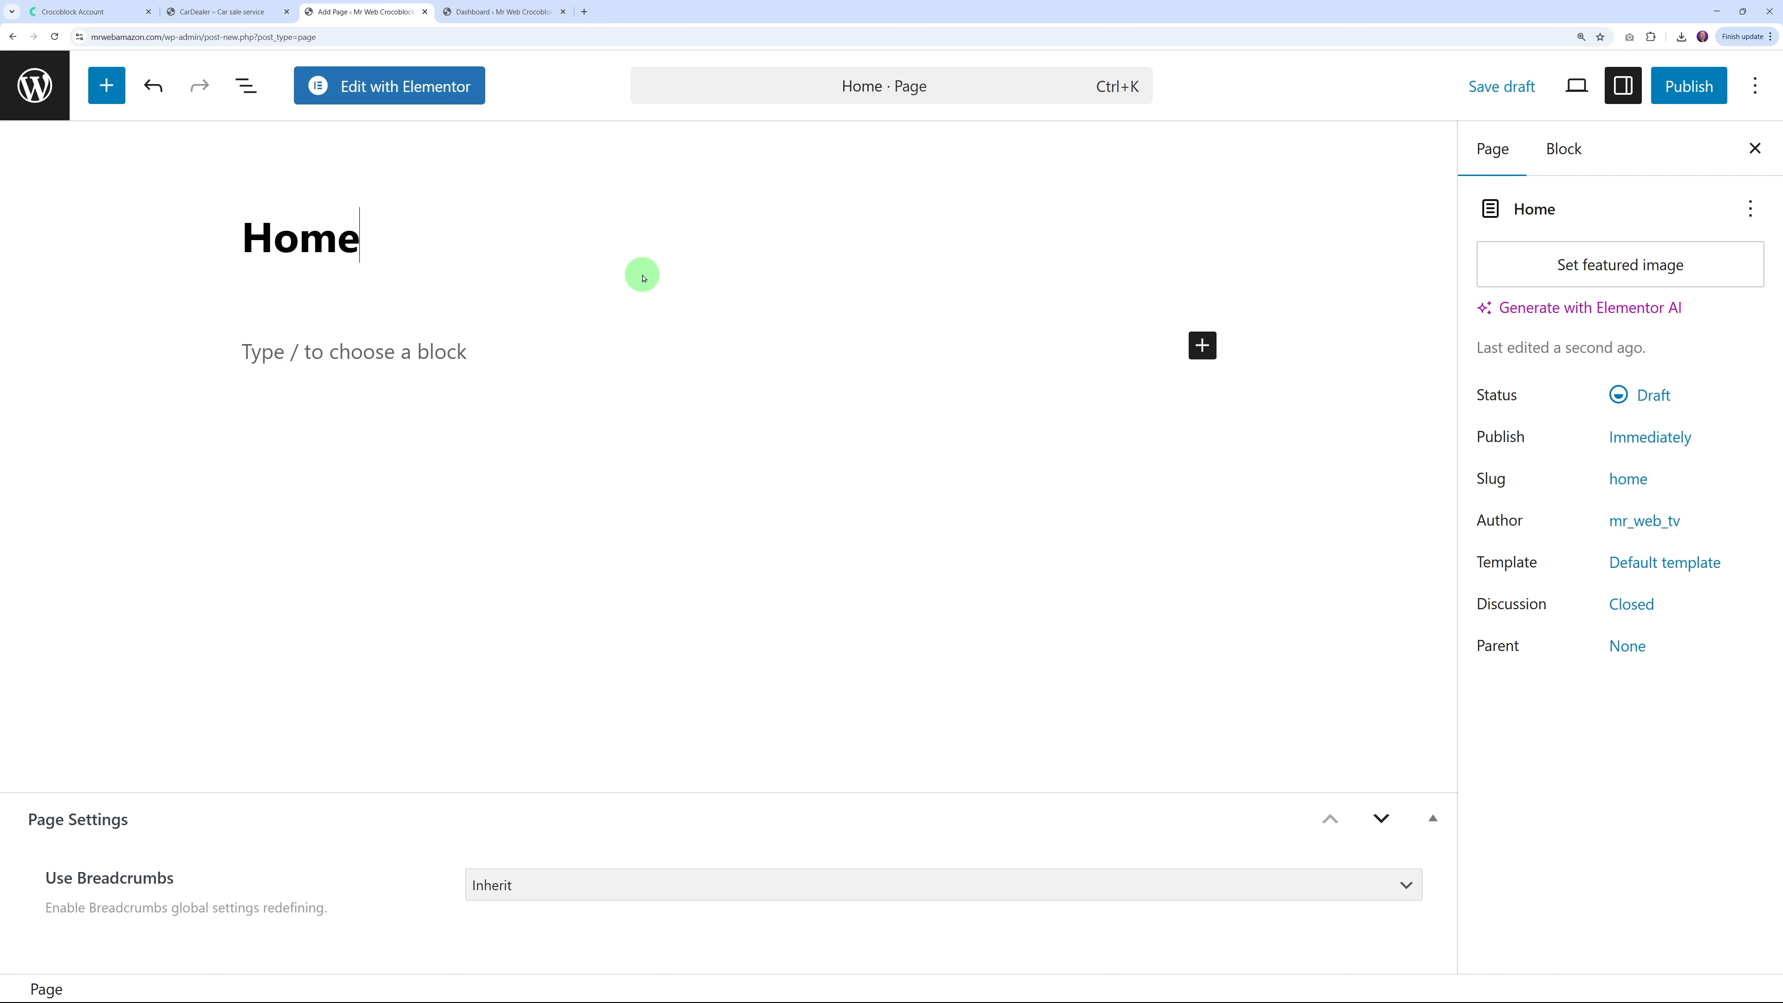
pyautogui.write(' Page')
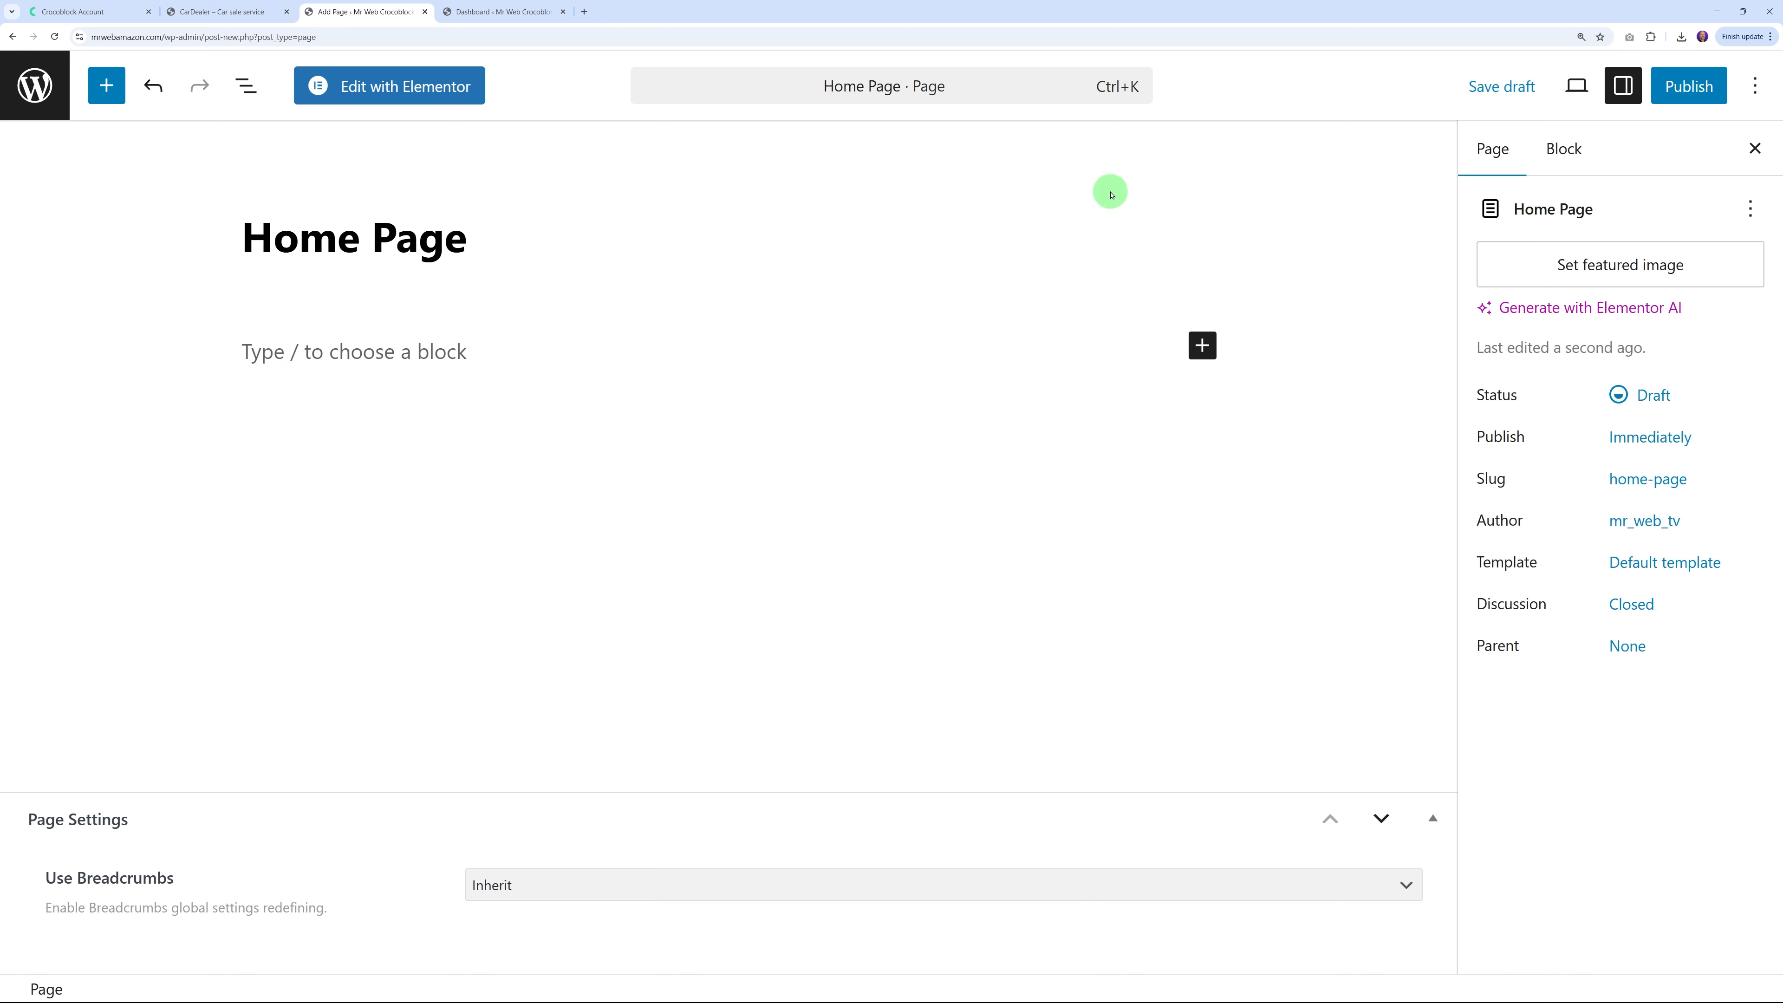
pyautogui.click(1677, 97)
pyautogui.click(1677, 99)
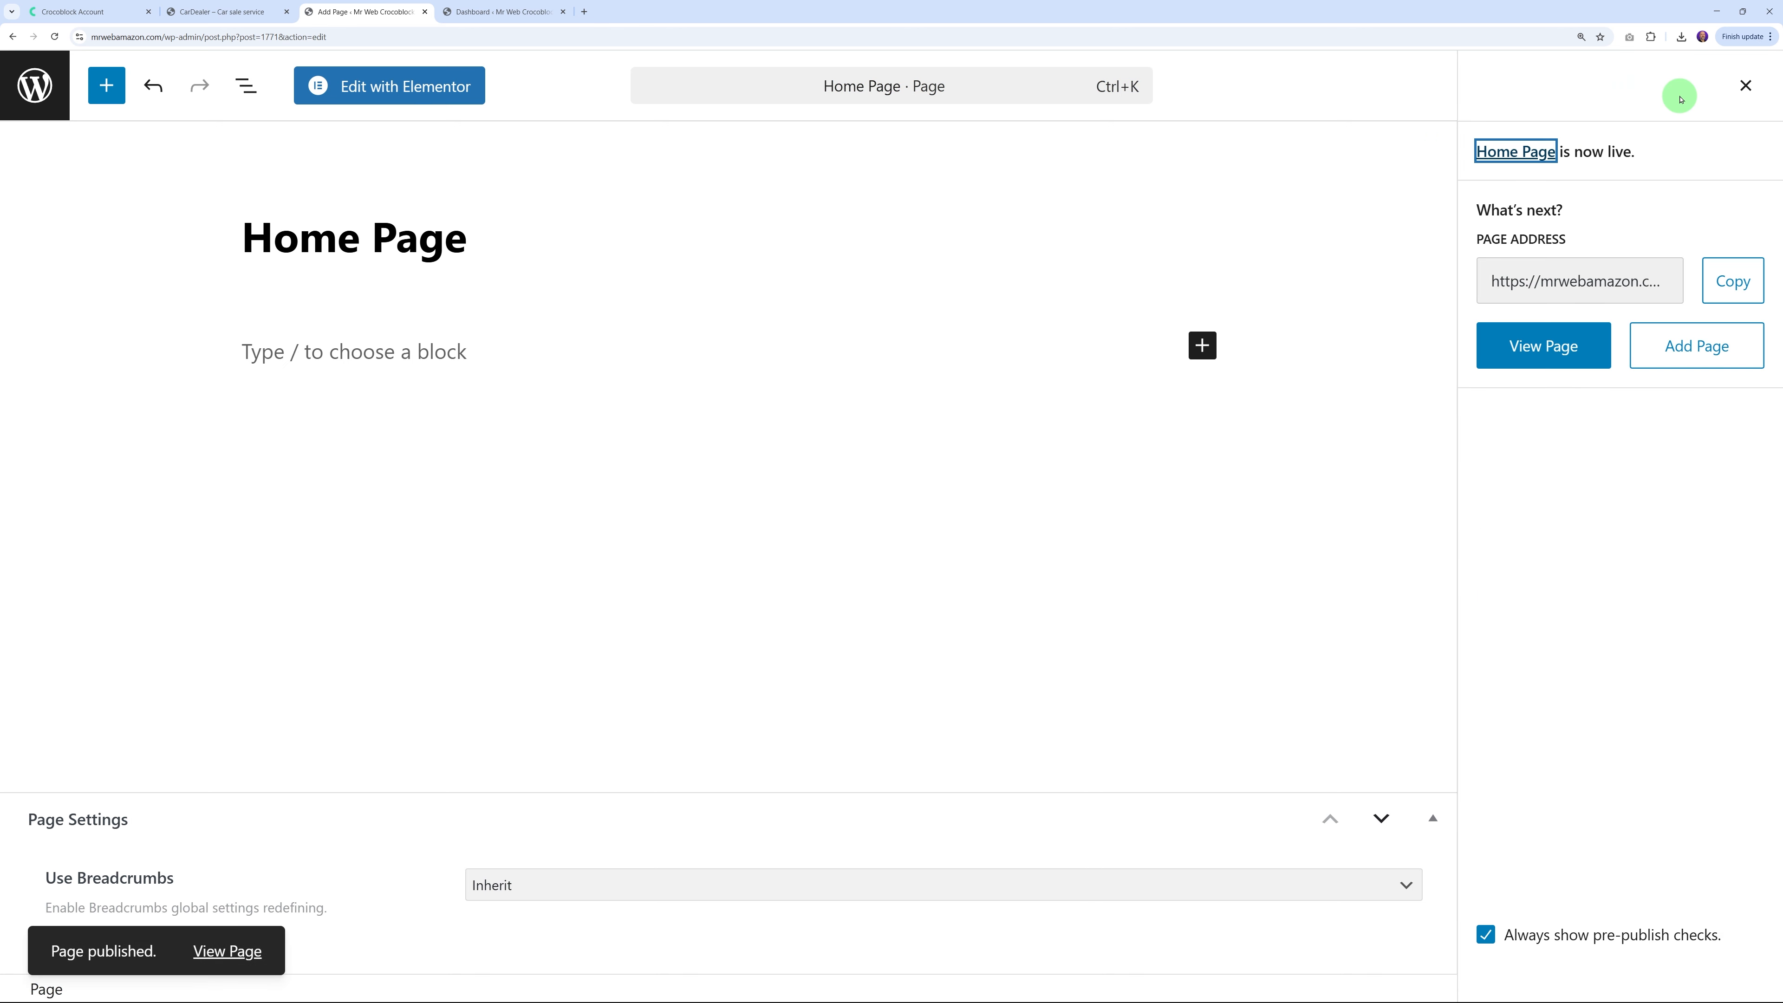
pyautogui.click(1751, 82)
pyautogui.click(459, 90)
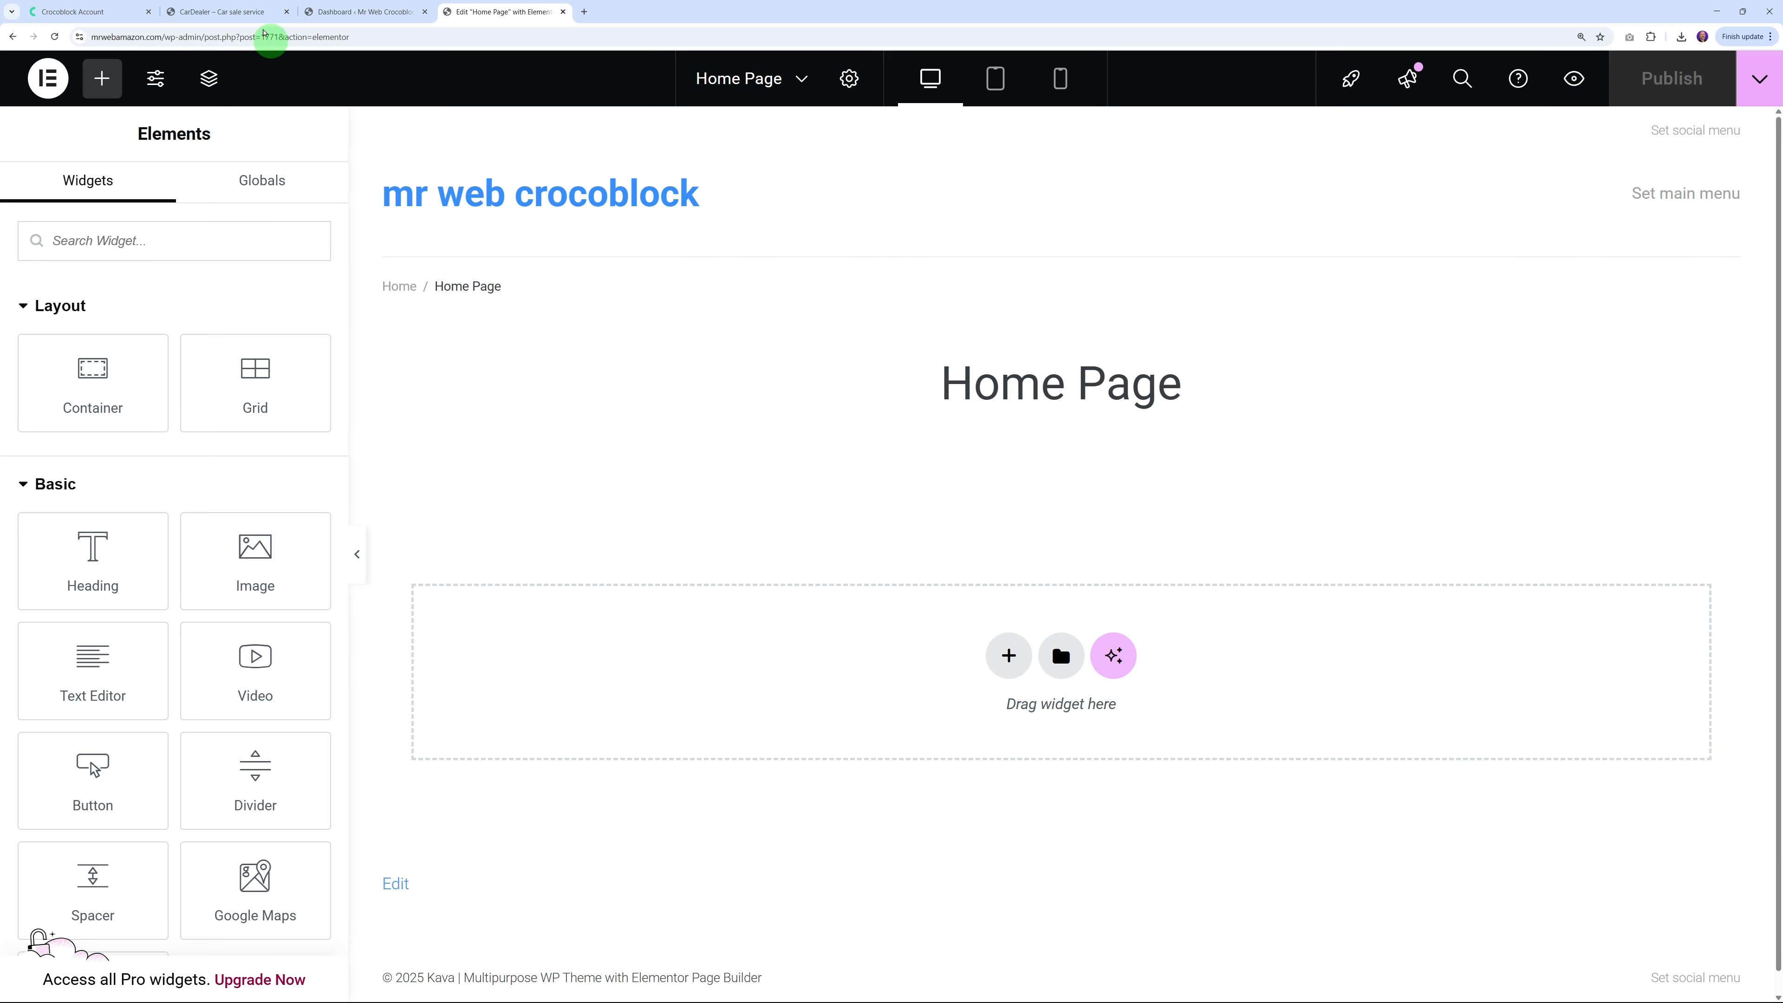
# Open the JetEngine Listings/Components page on the Mr Web Crocoblock site, rechecking the demo's Recent Ads cards for reference
pyautogui.click(248, 13)
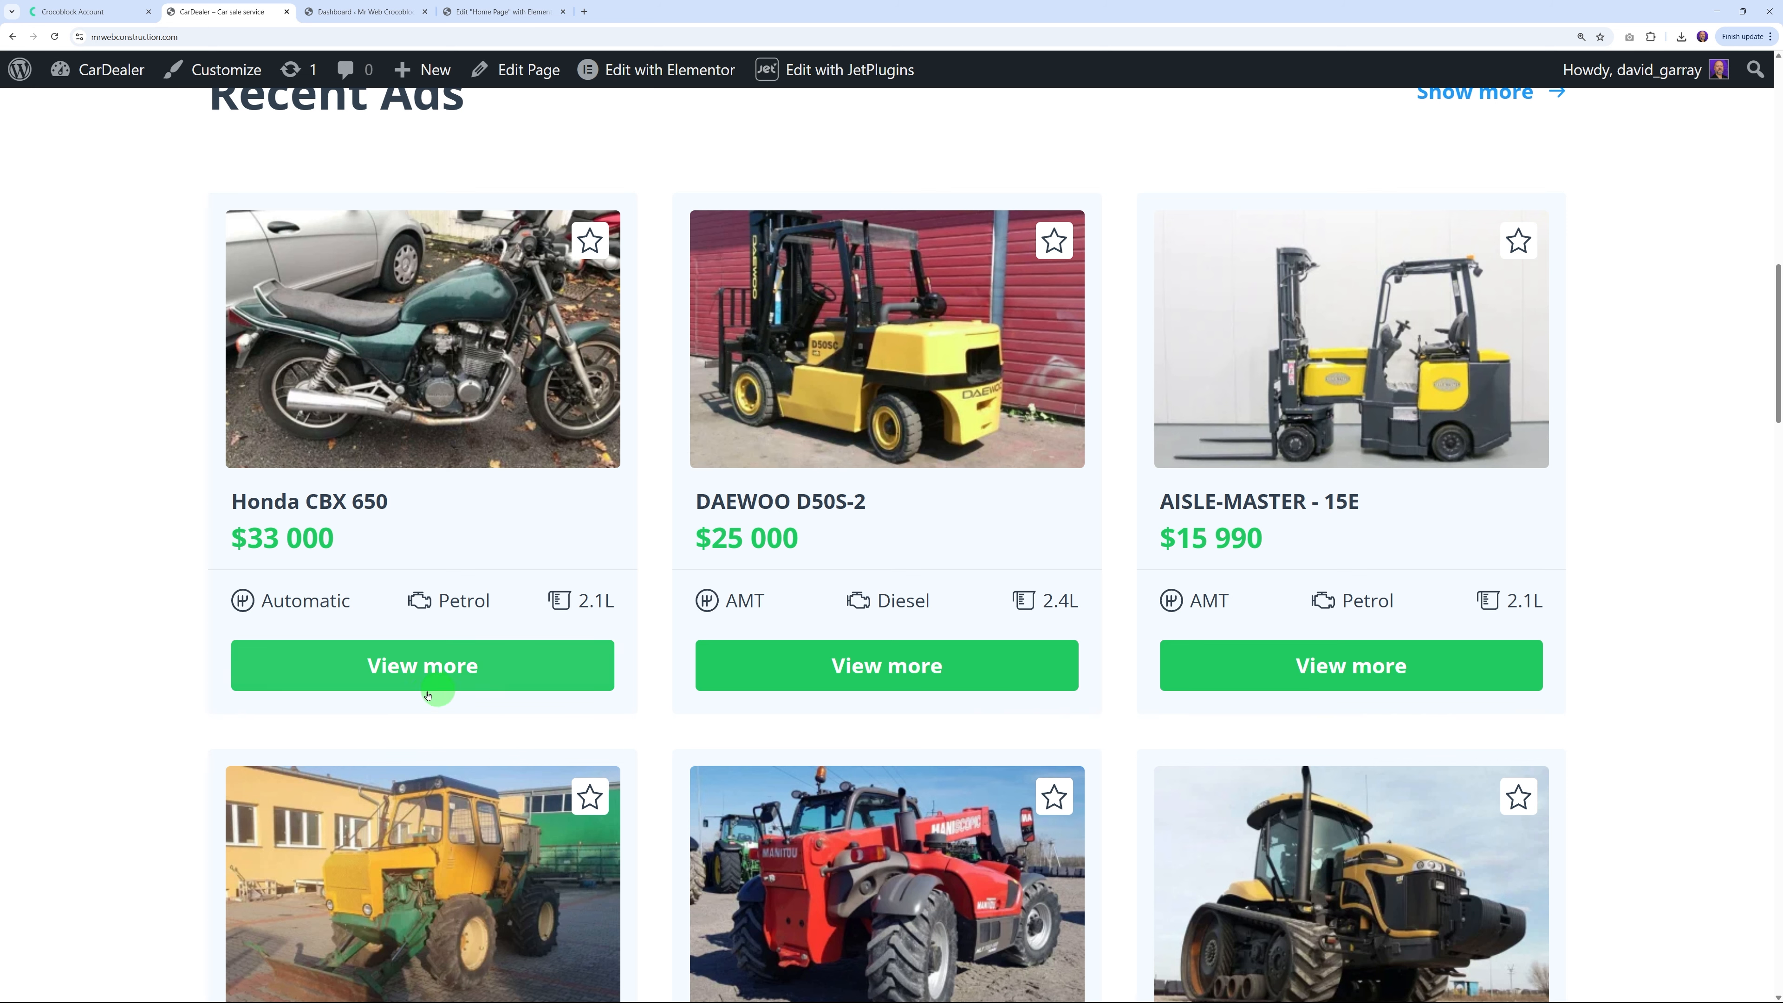
pyautogui.click(339, 12)
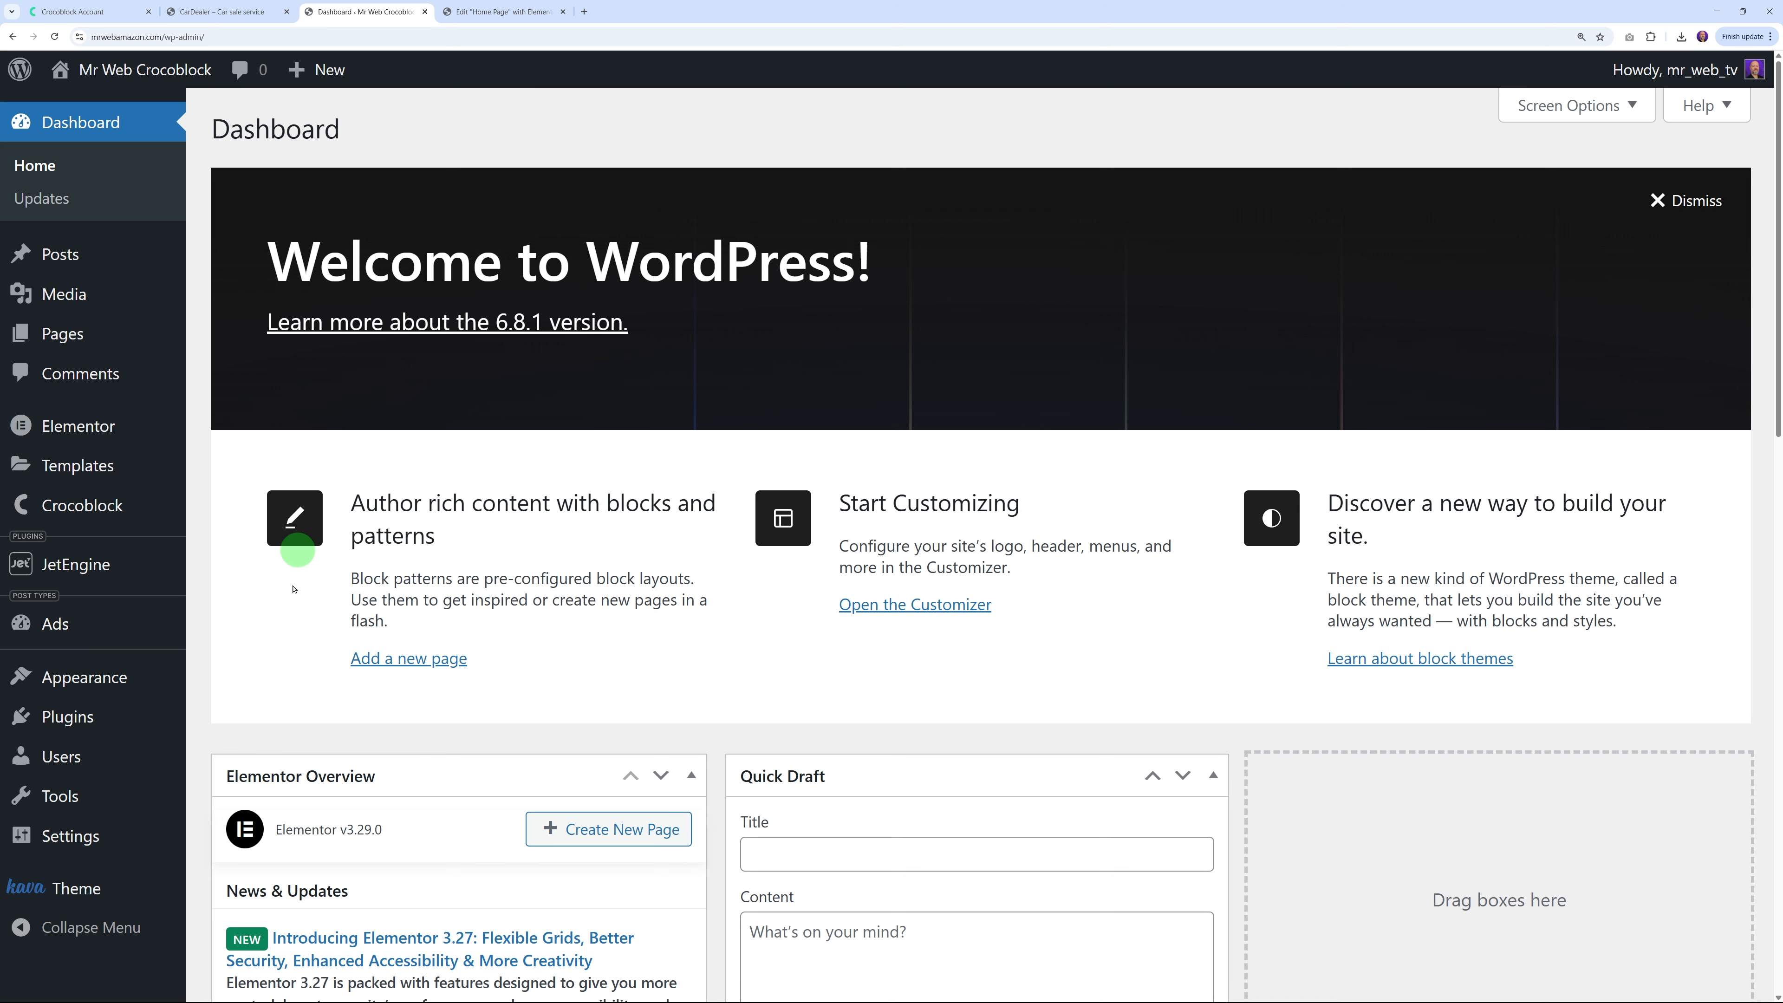
pyautogui.moveTo(66, 573)
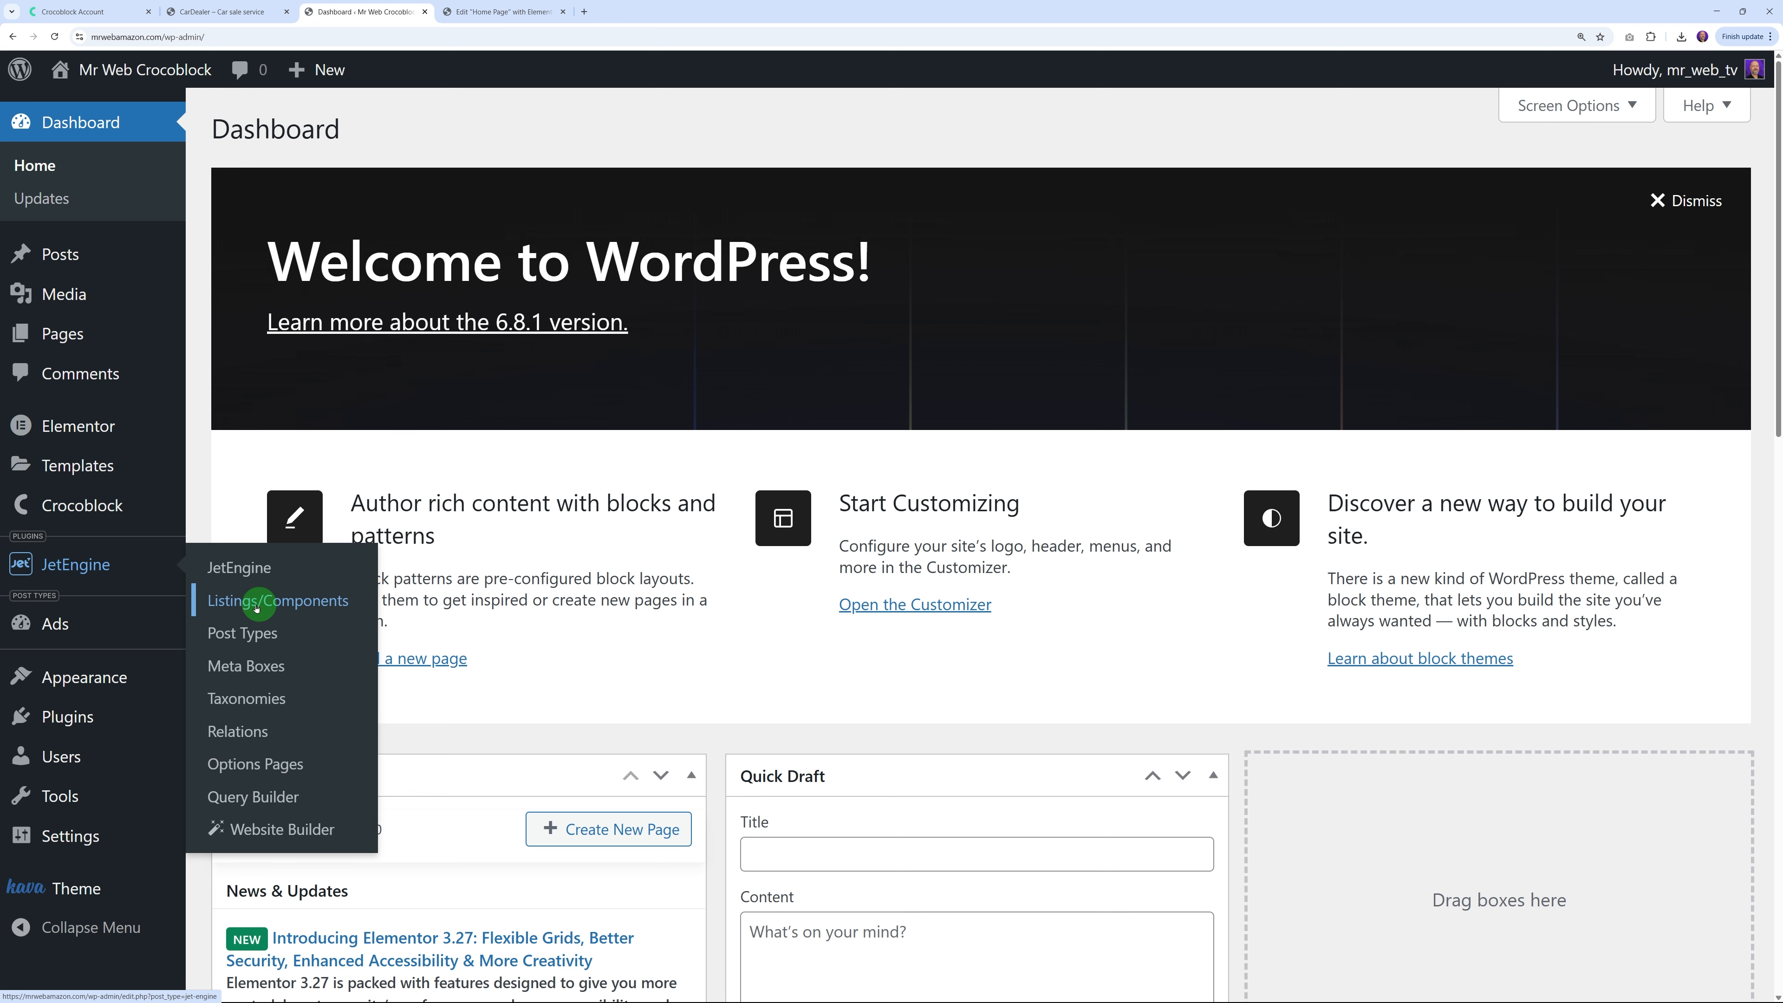
pyautogui.click(273, 602)
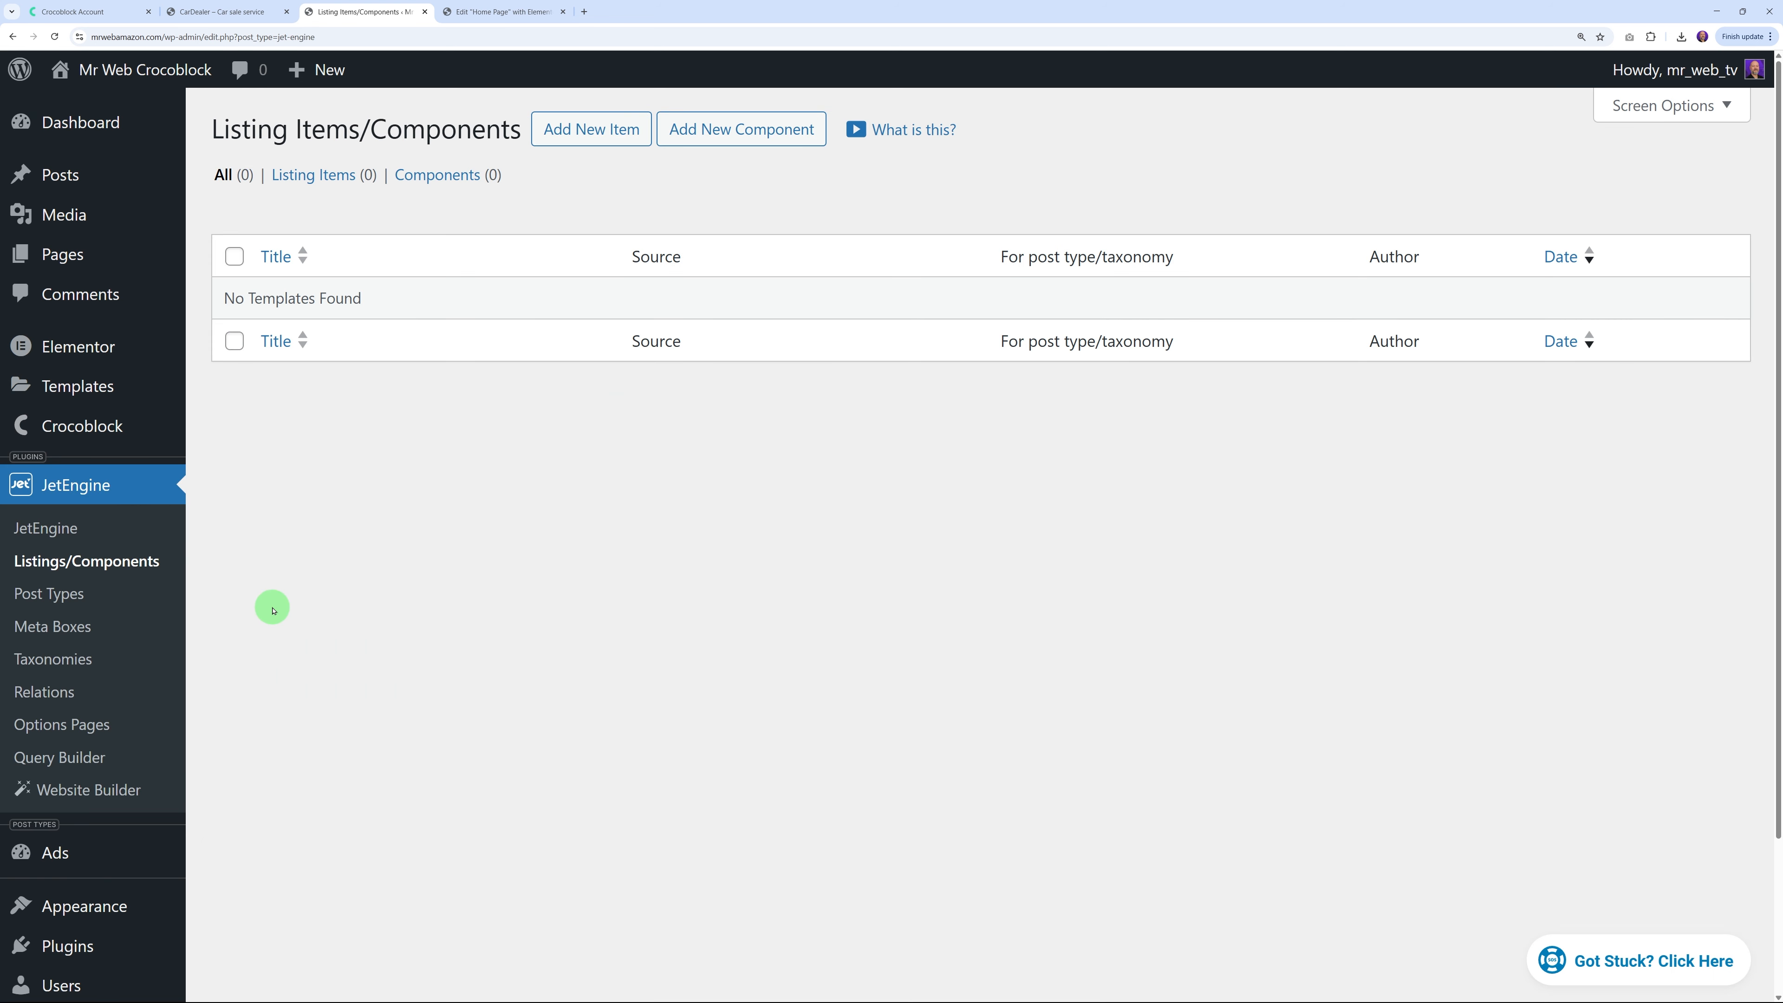
pyautogui.click(246, 13)
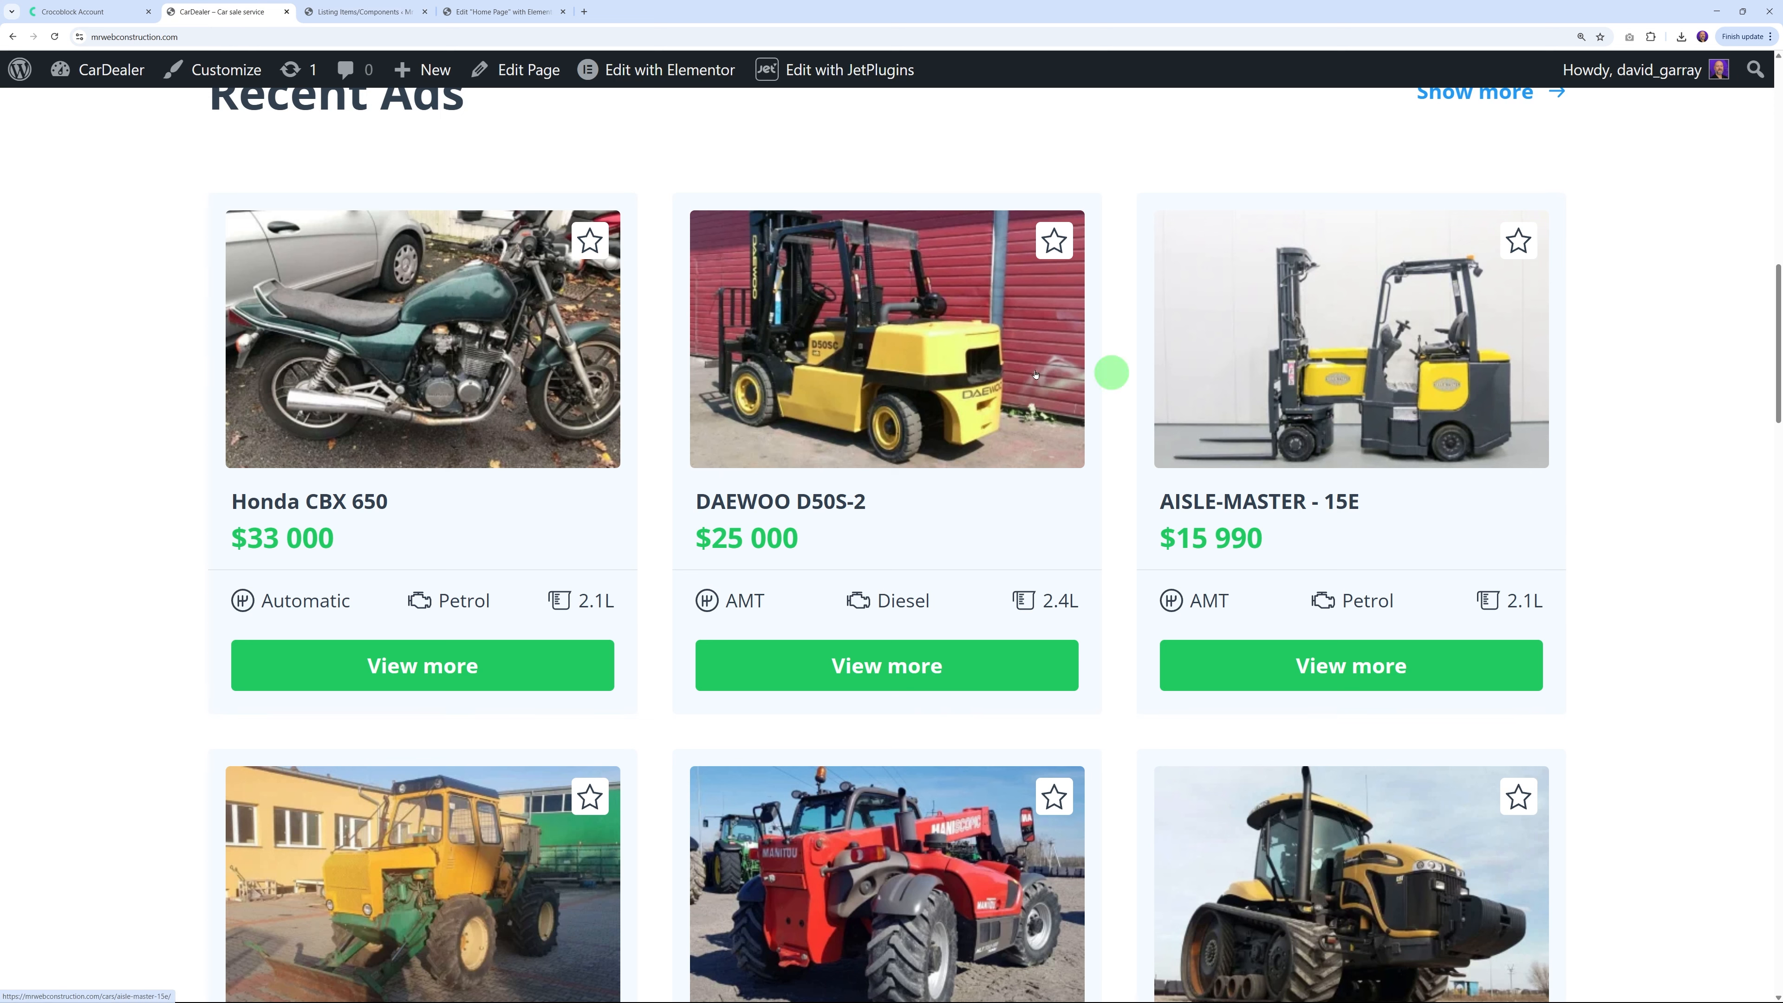
pyautogui.click(358, 12)
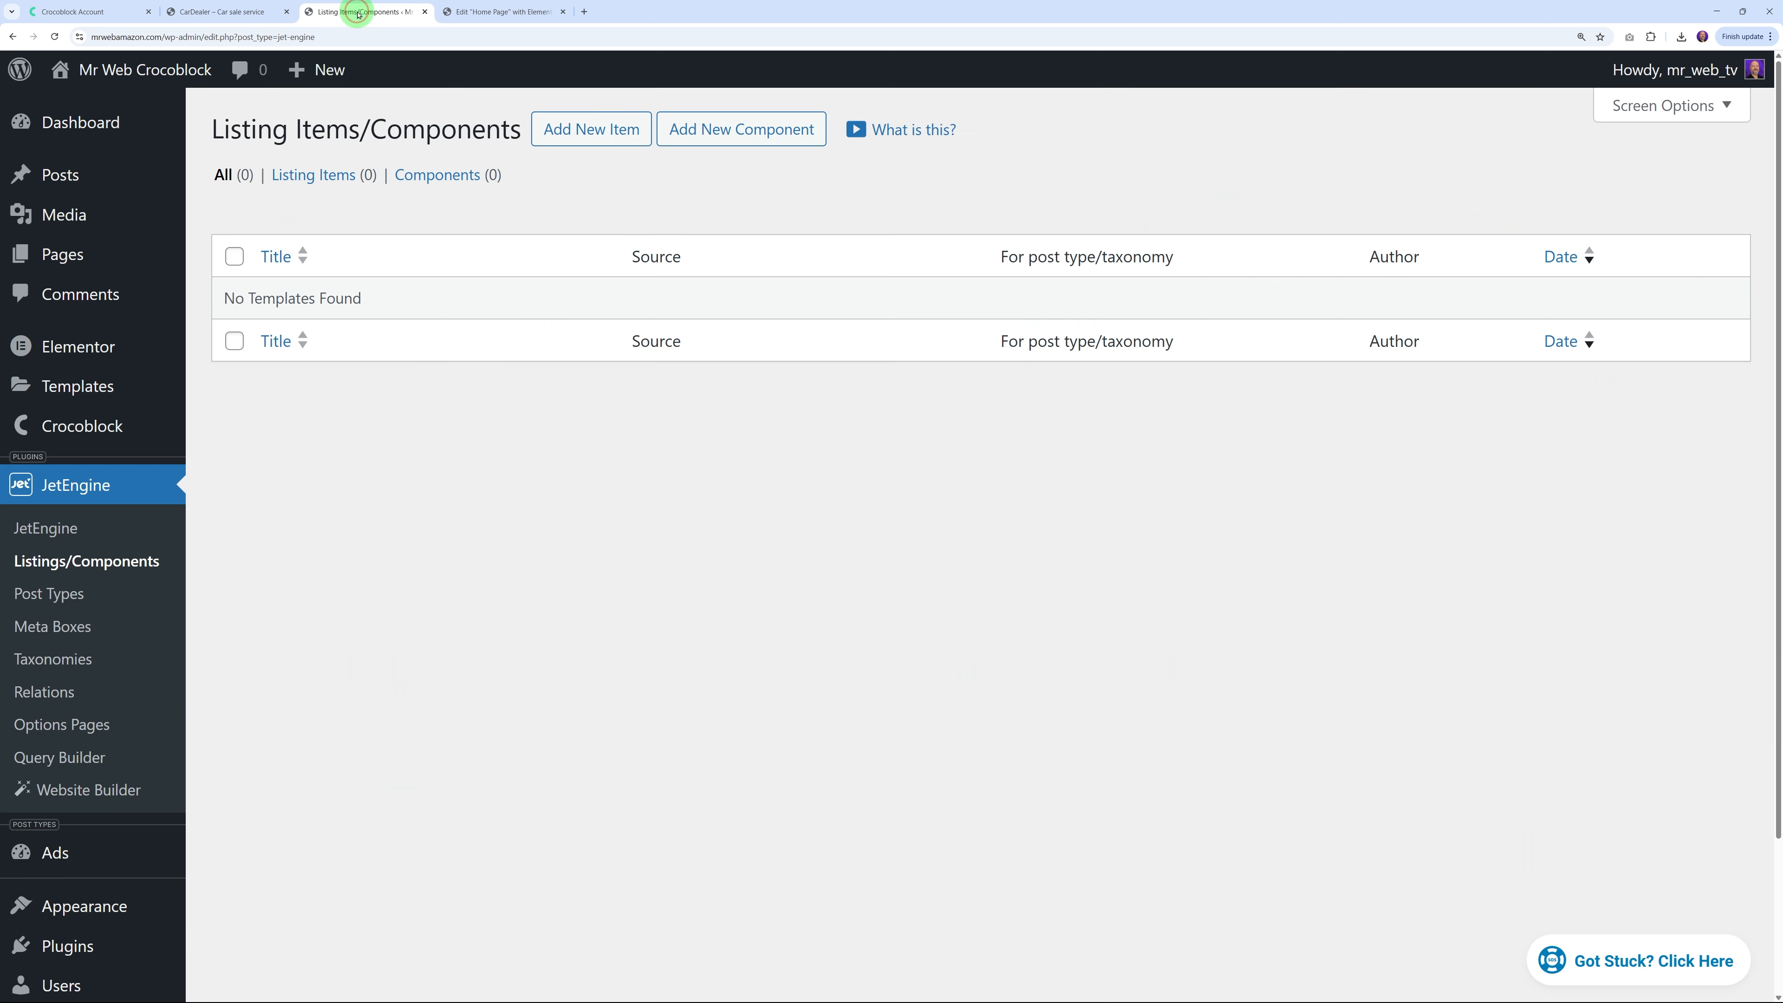
# Create a listing item named Listing Grid with Posts as source, Ads as post type and Elementor as listing view
pyautogui.click(582, 128)
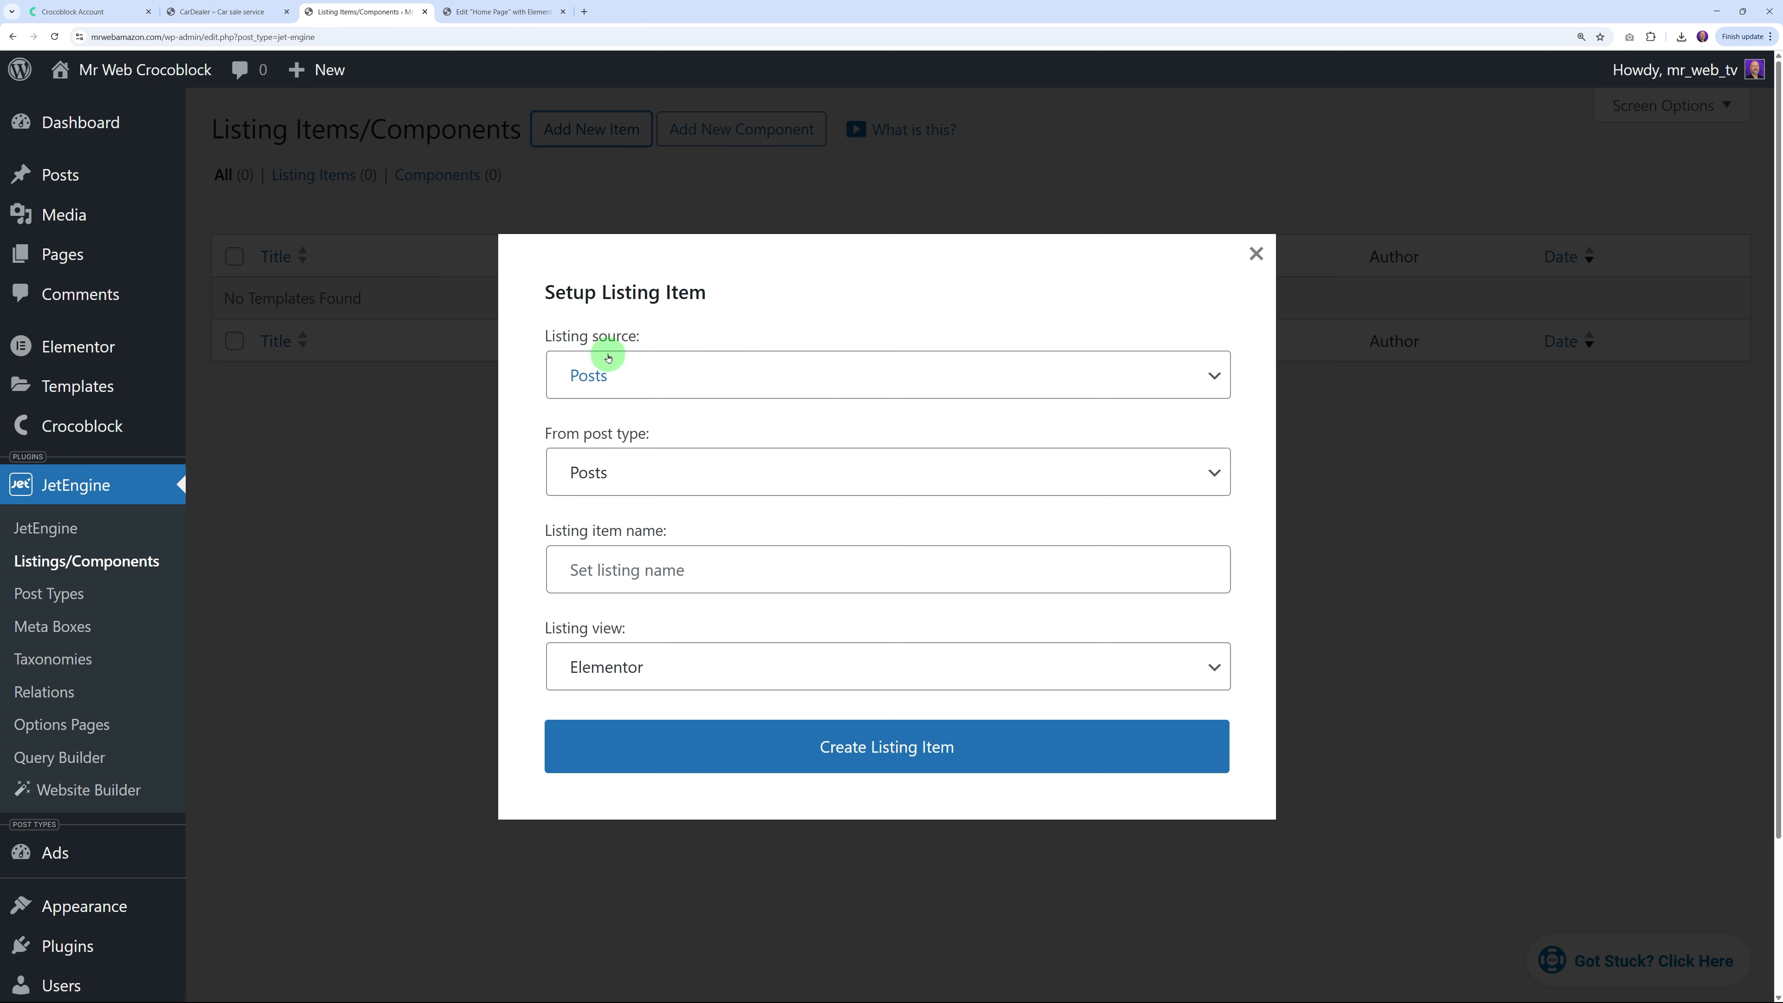
pyautogui.click(699, 384)
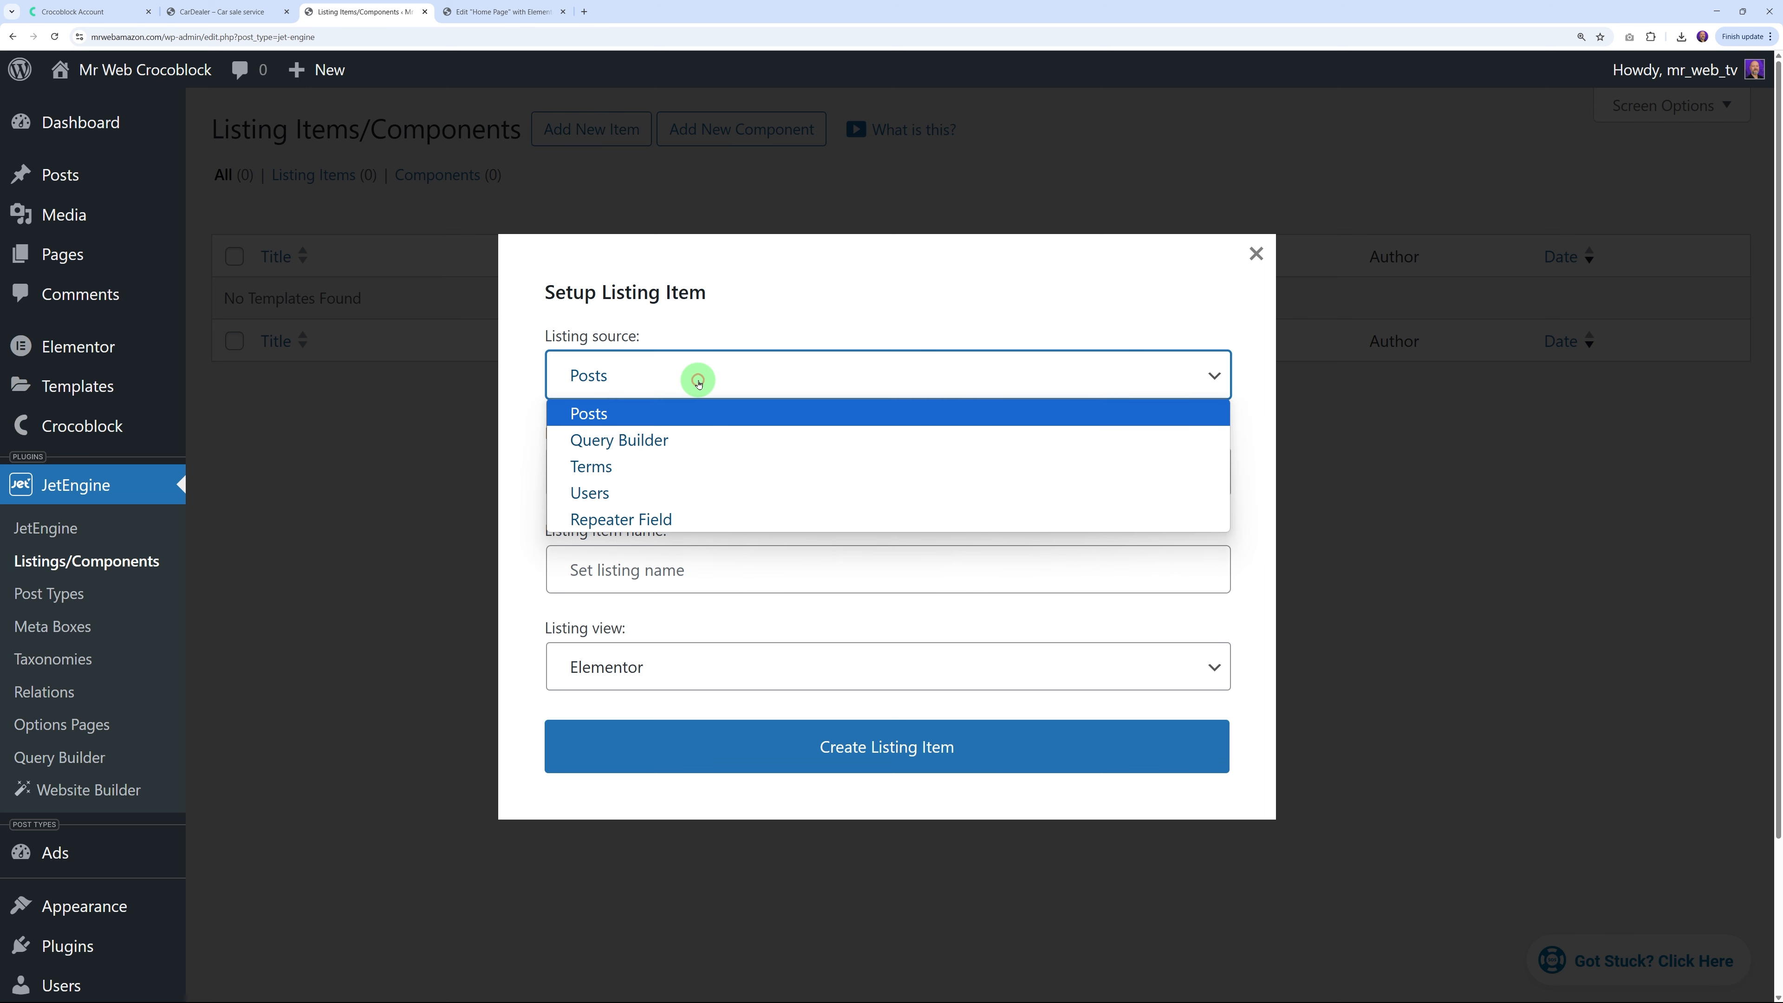
pyautogui.click(668, 411)
pyautogui.click(781, 474)
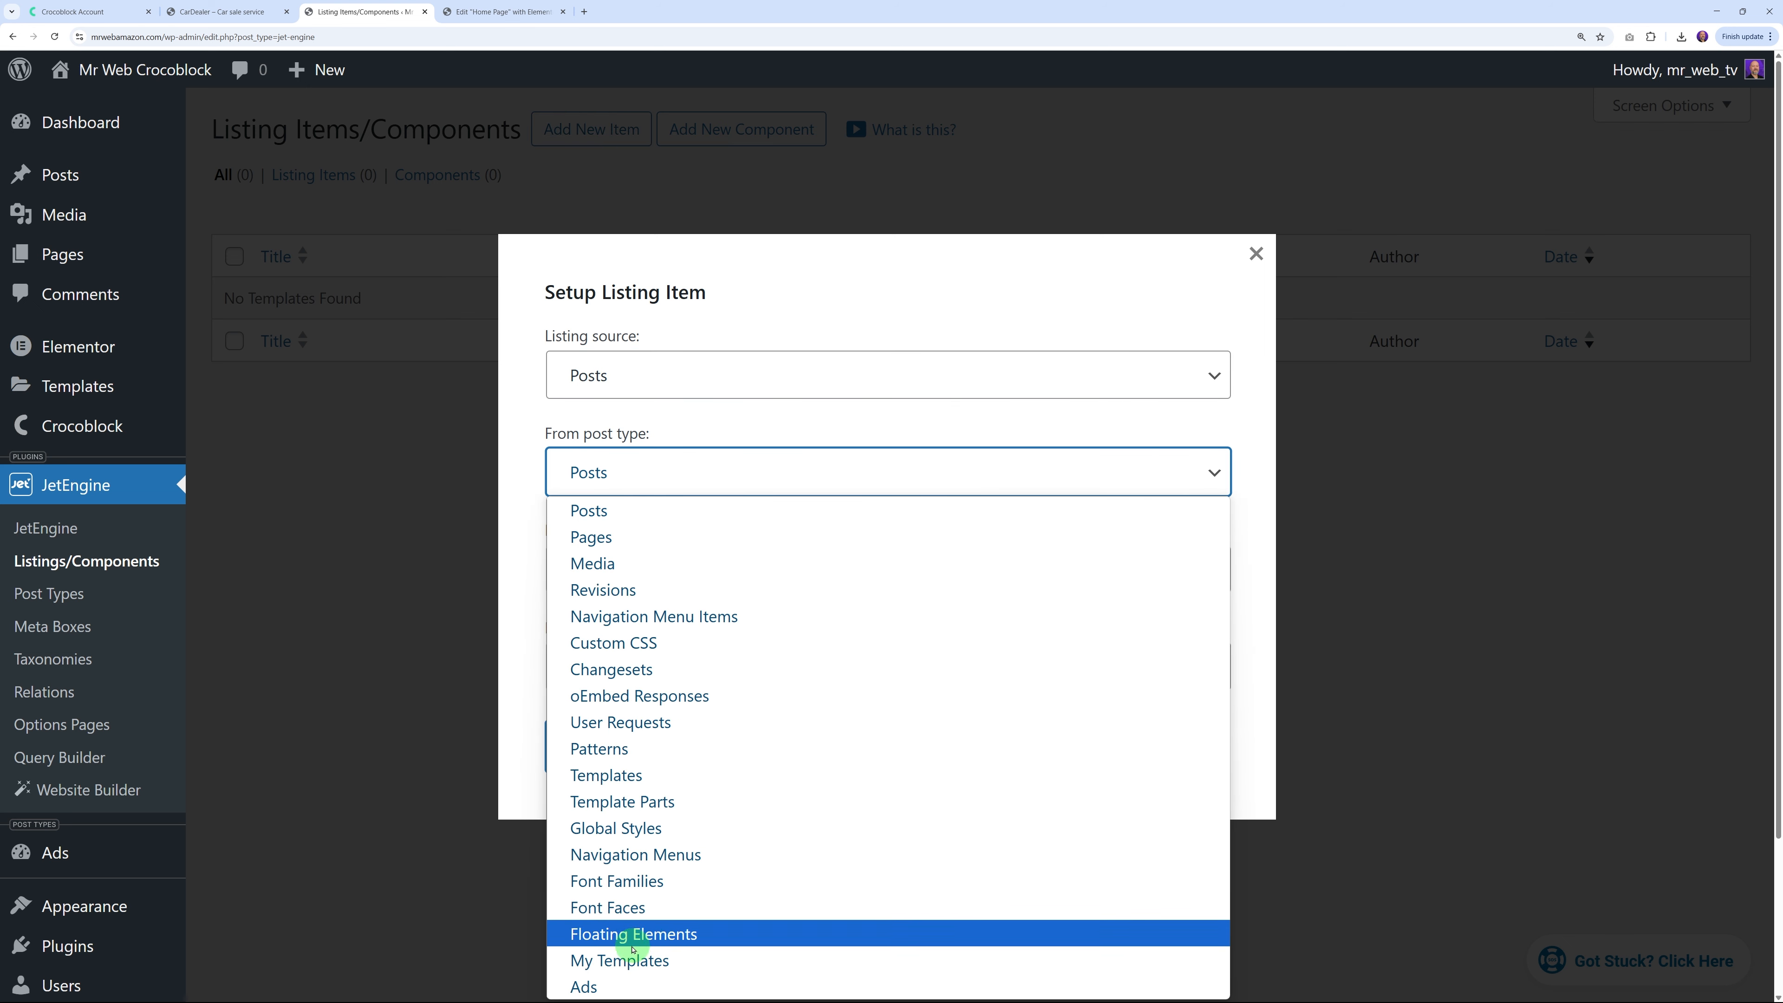
pyautogui.click(623, 986)
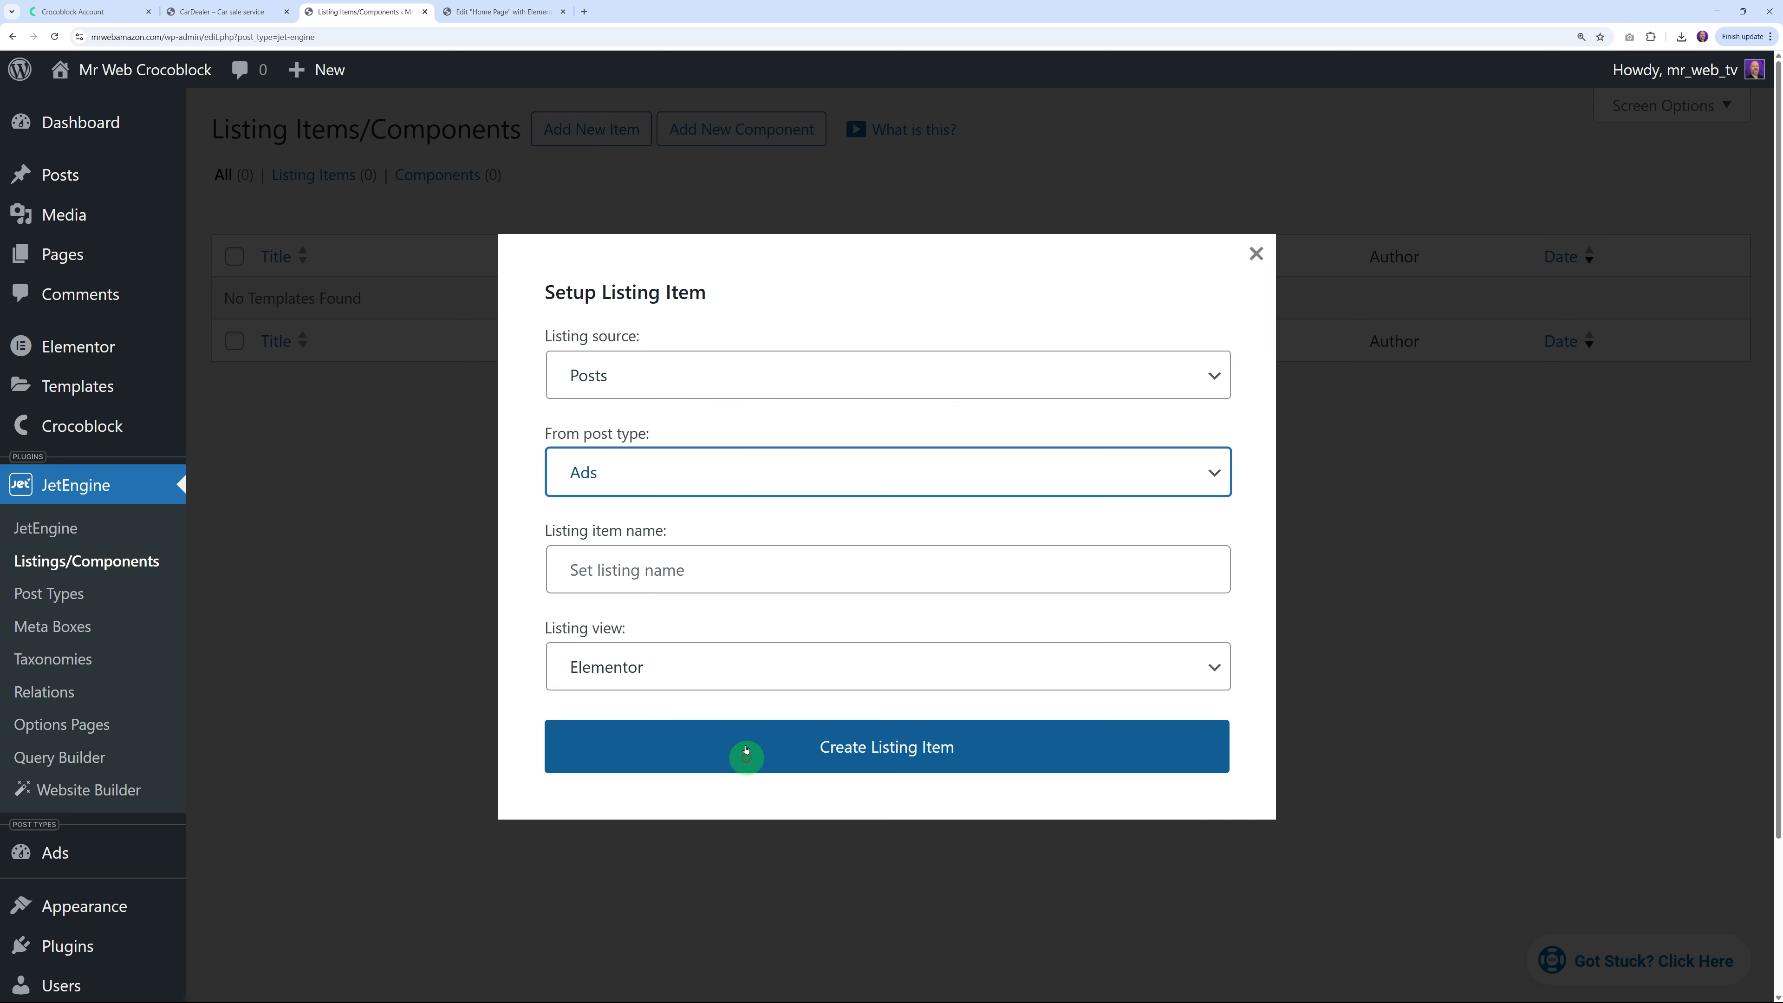
pyautogui.click(723, 578)
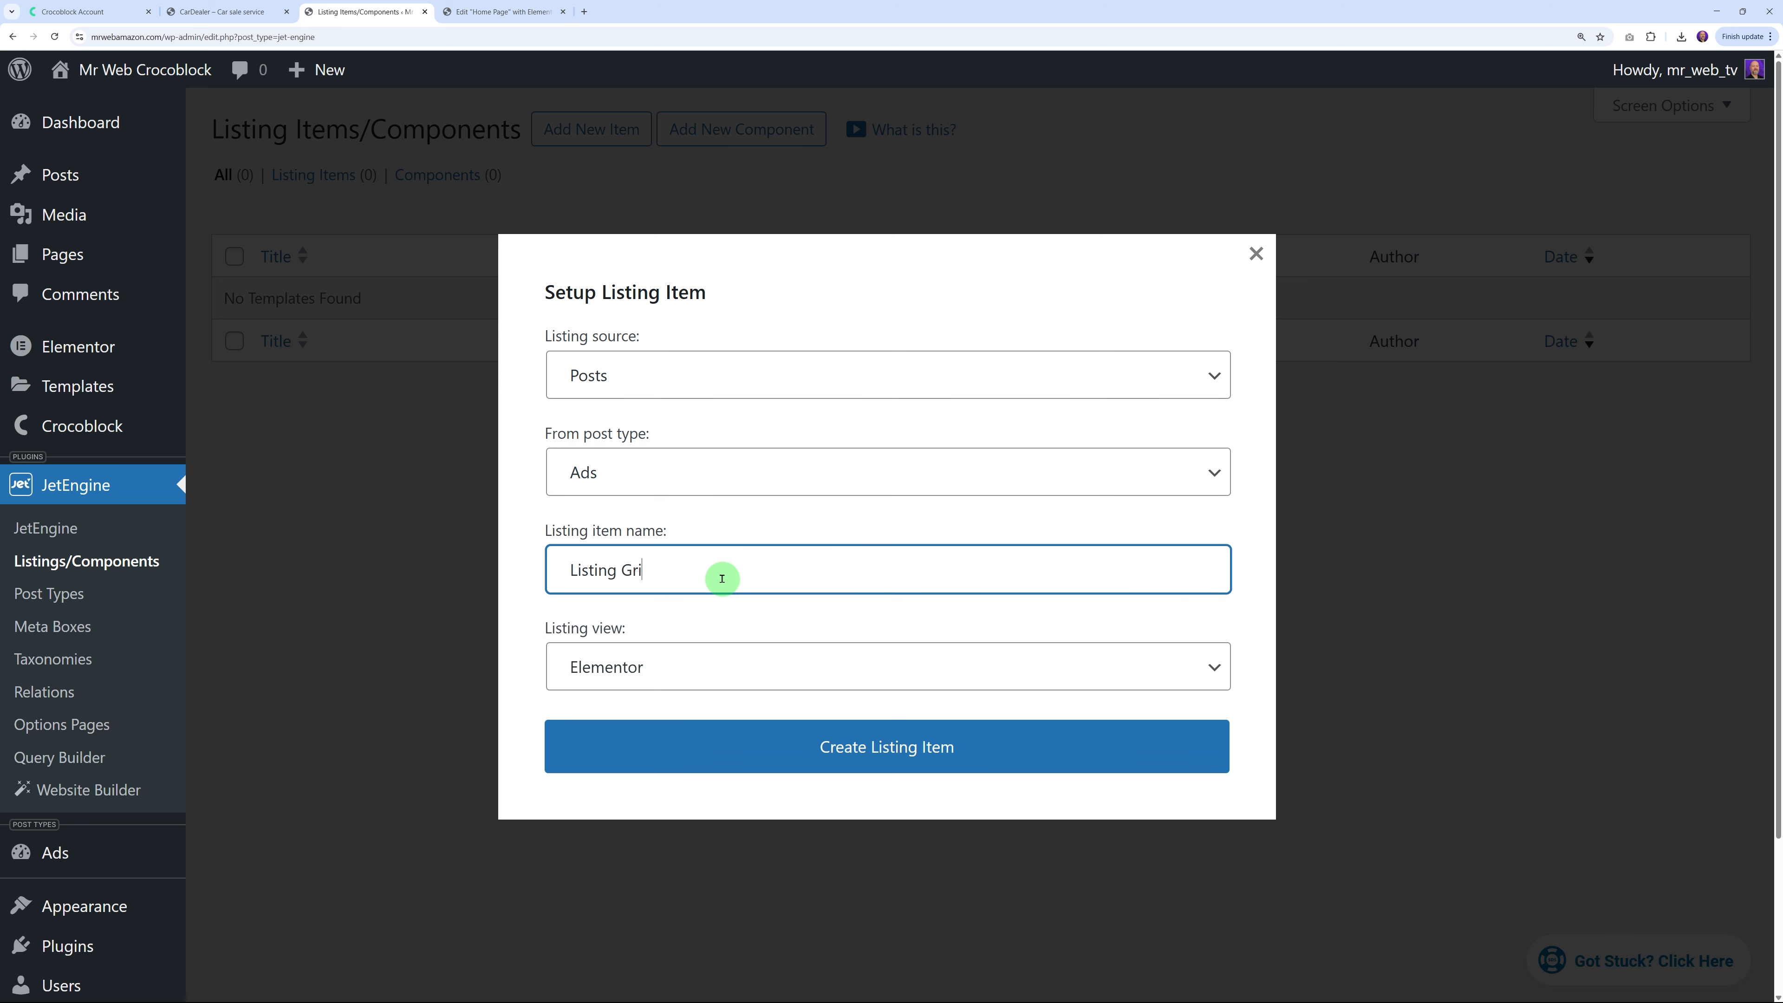
pyautogui.click(728, 669)
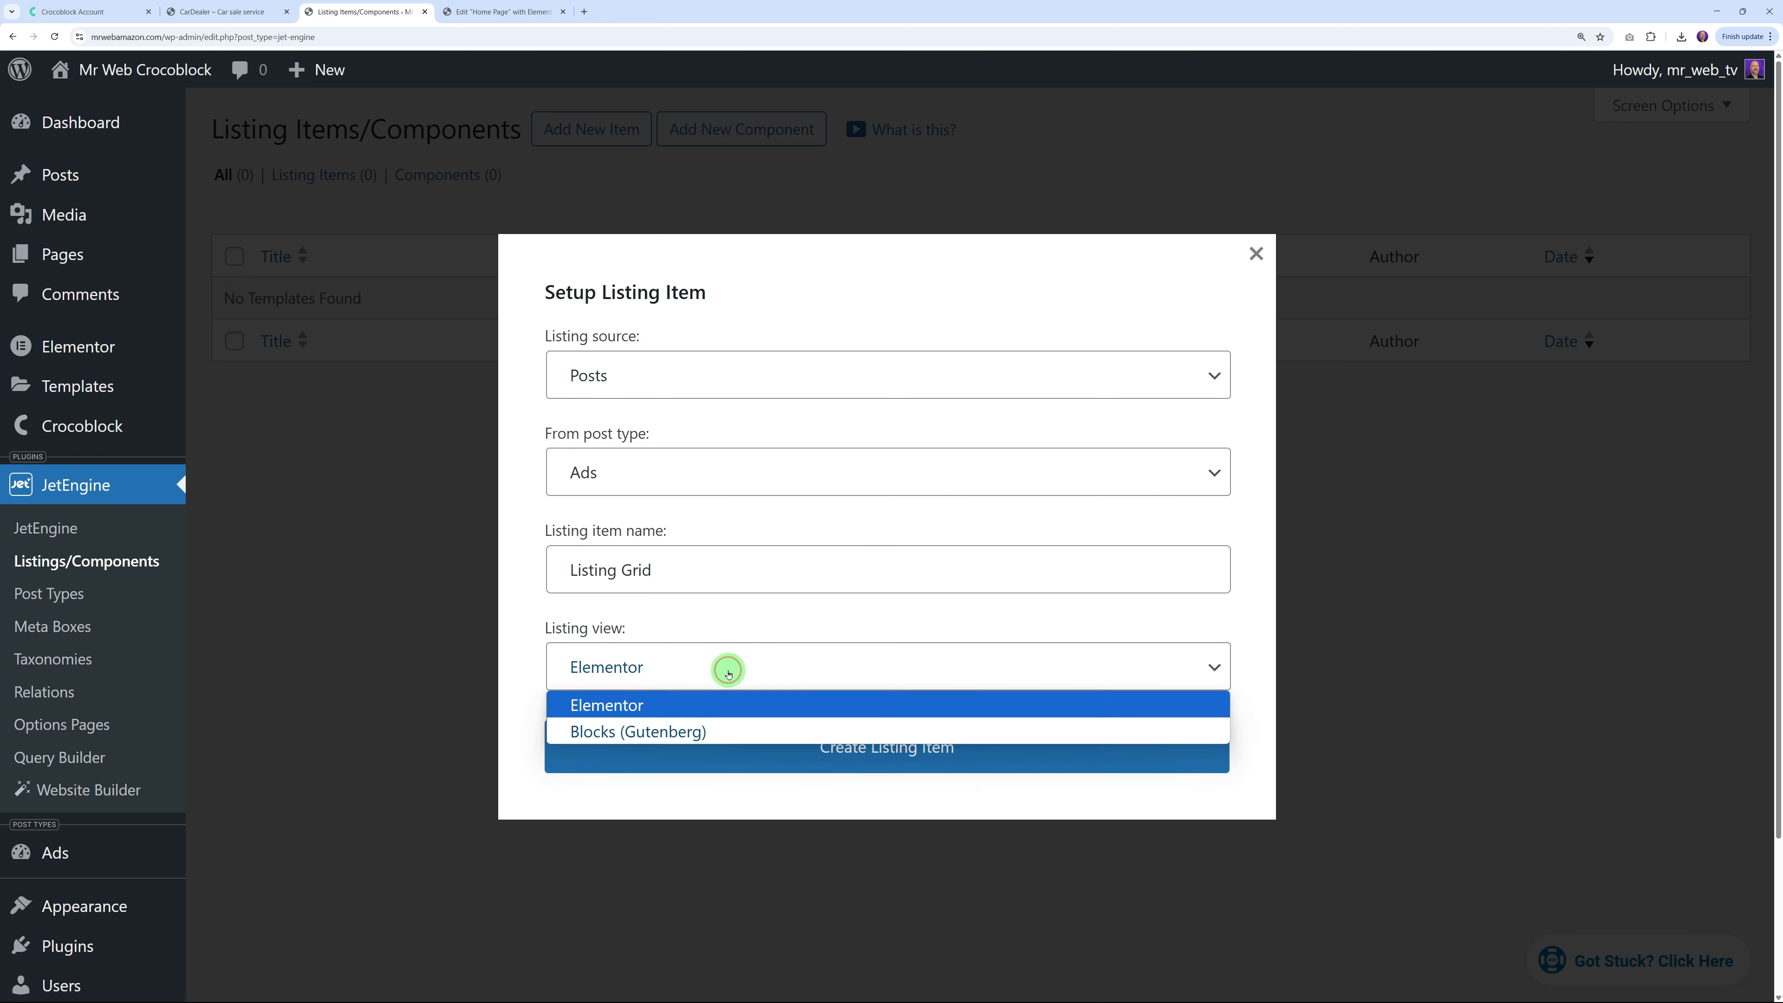
pyautogui.click(728, 673)
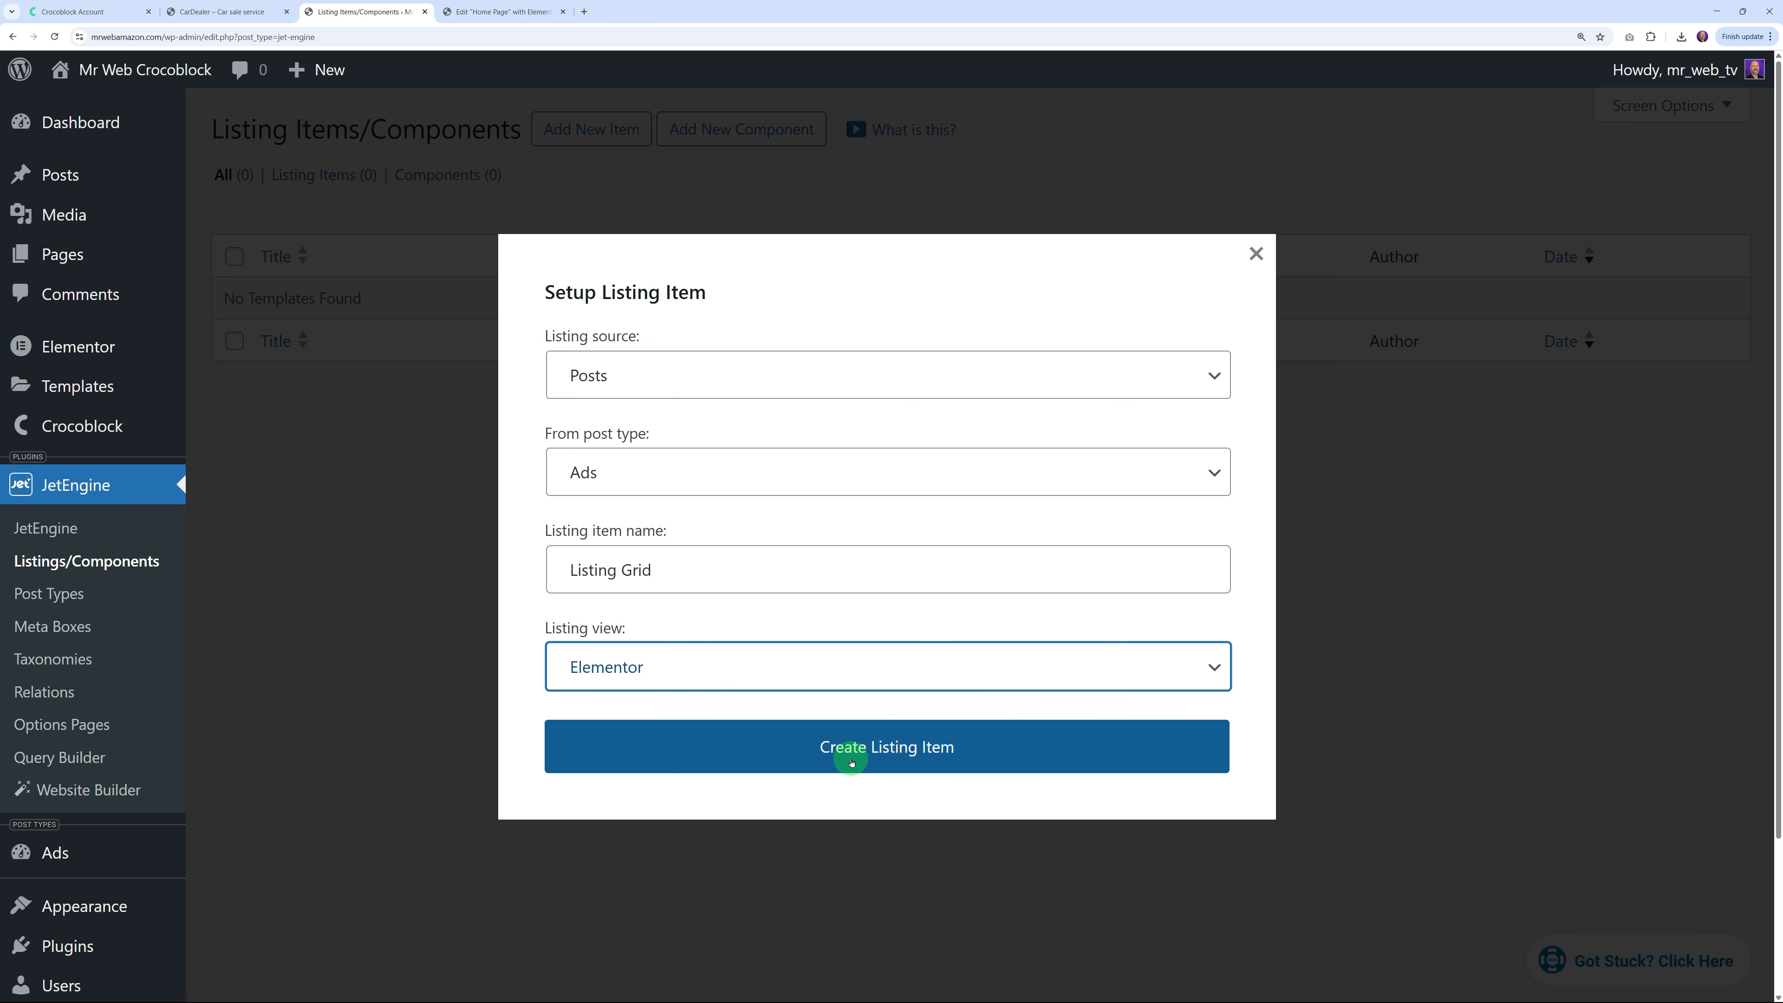
pyautogui.click(884, 757)
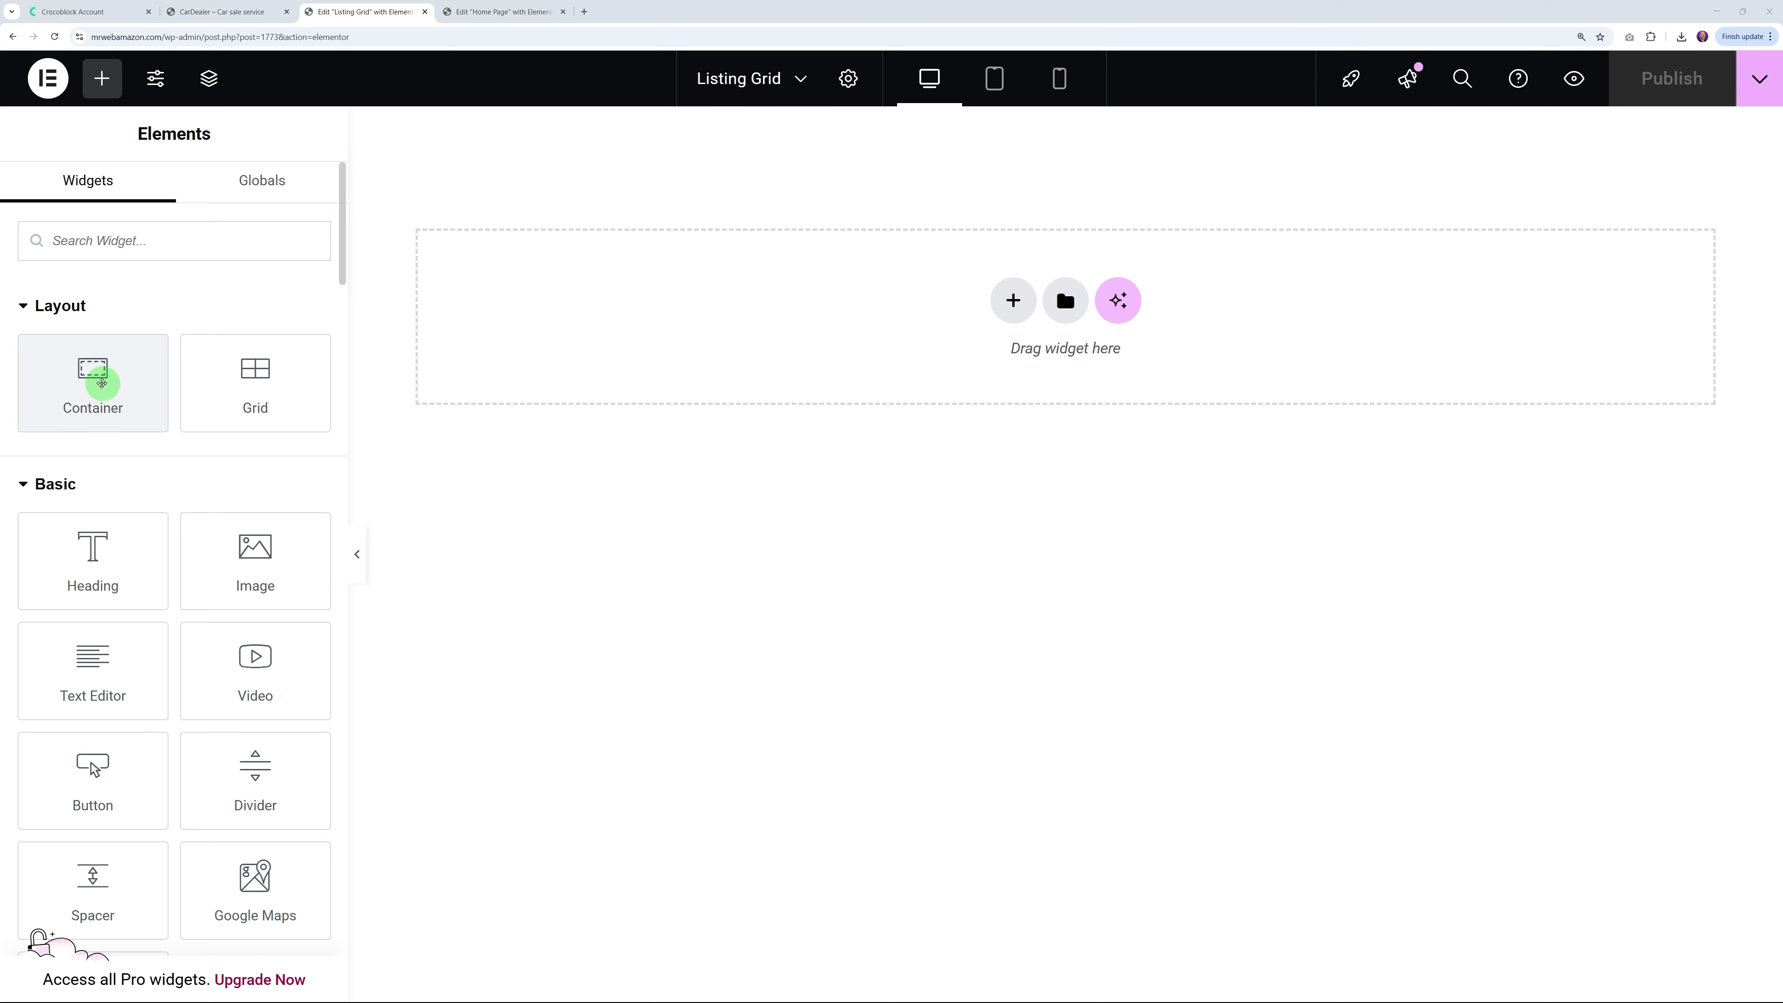
# Add a boxed container 370 px wide to the Listing Grid template and bring up the available widgets after rechecking the demo's ad cards
pyautogui.moveTo(100, 382); pyautogui.dragTo(915, 377)
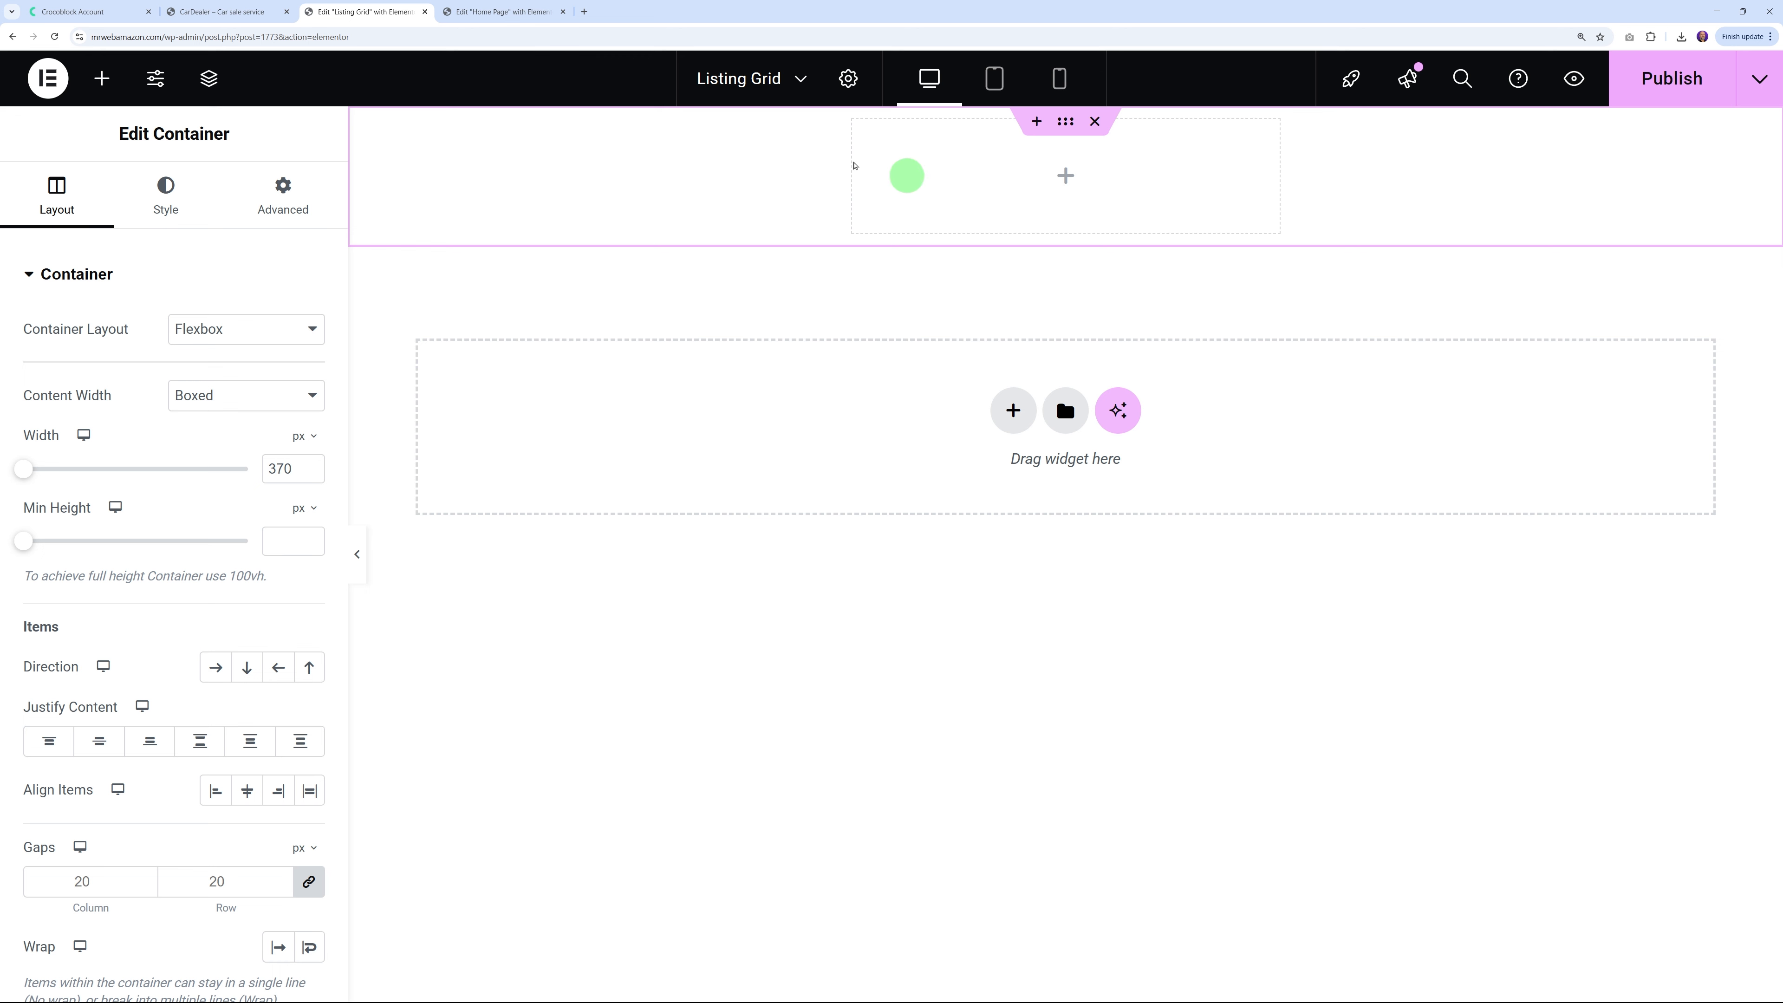
pyautogui.click(246, 12)
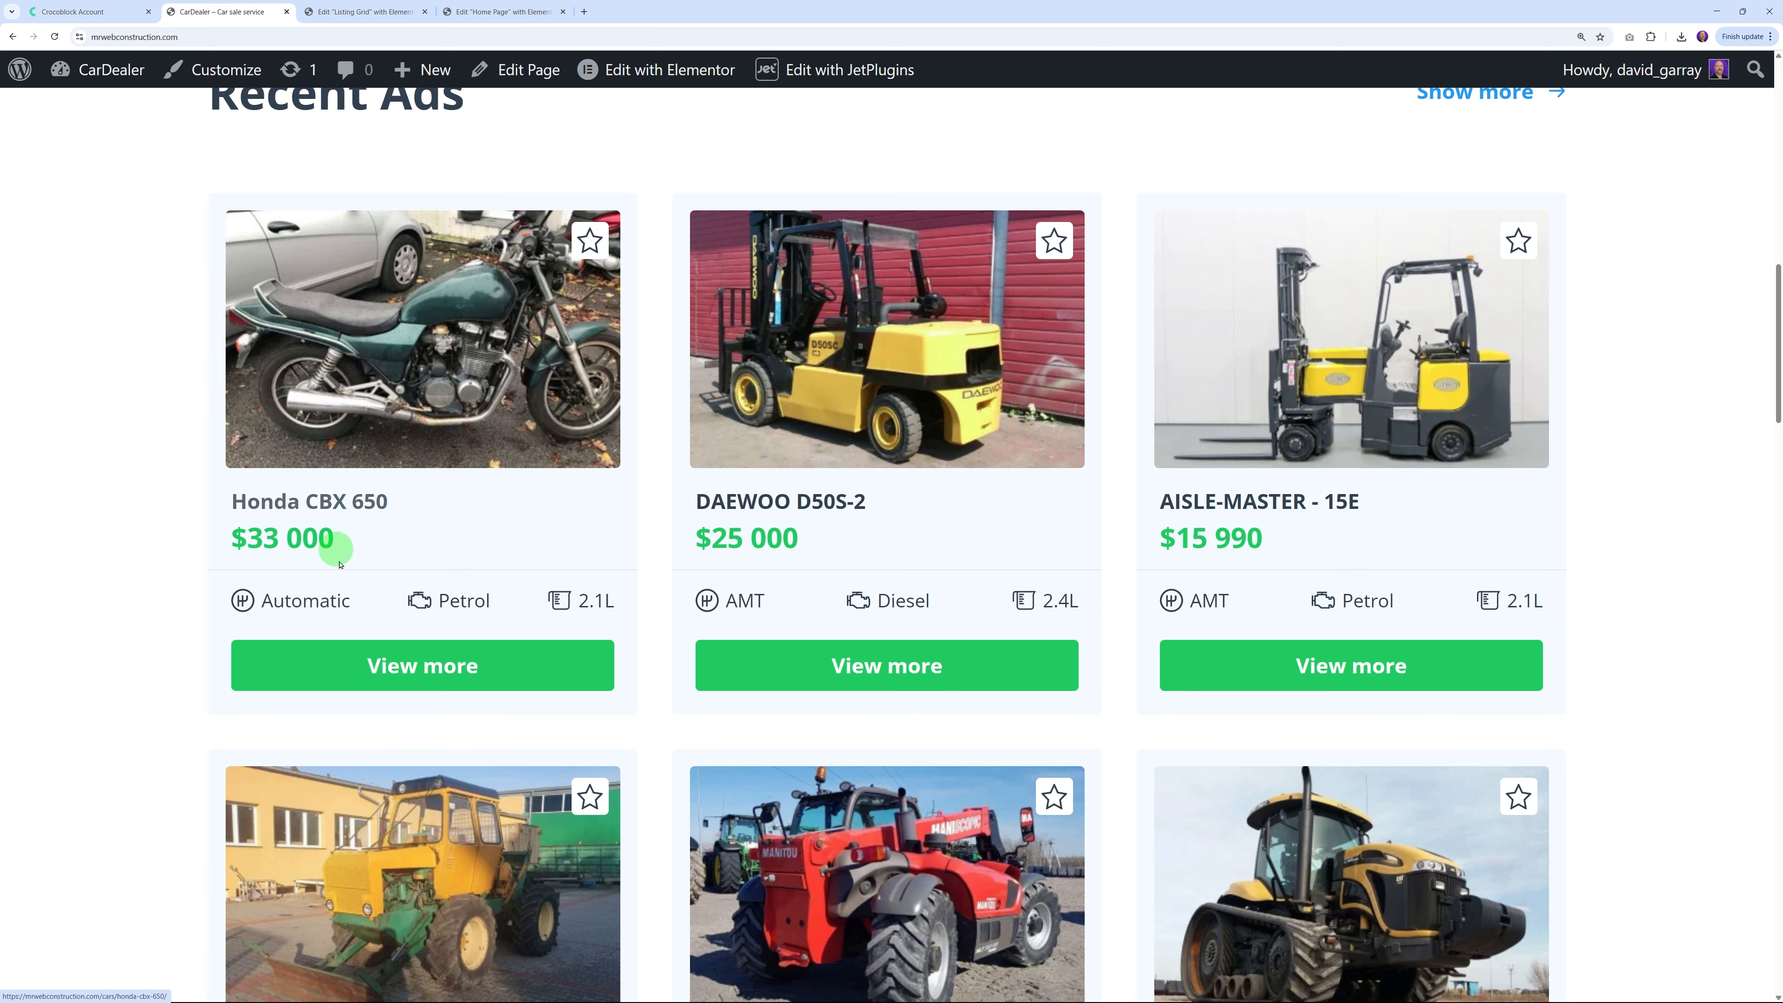
pyautogui.click(362, 13)
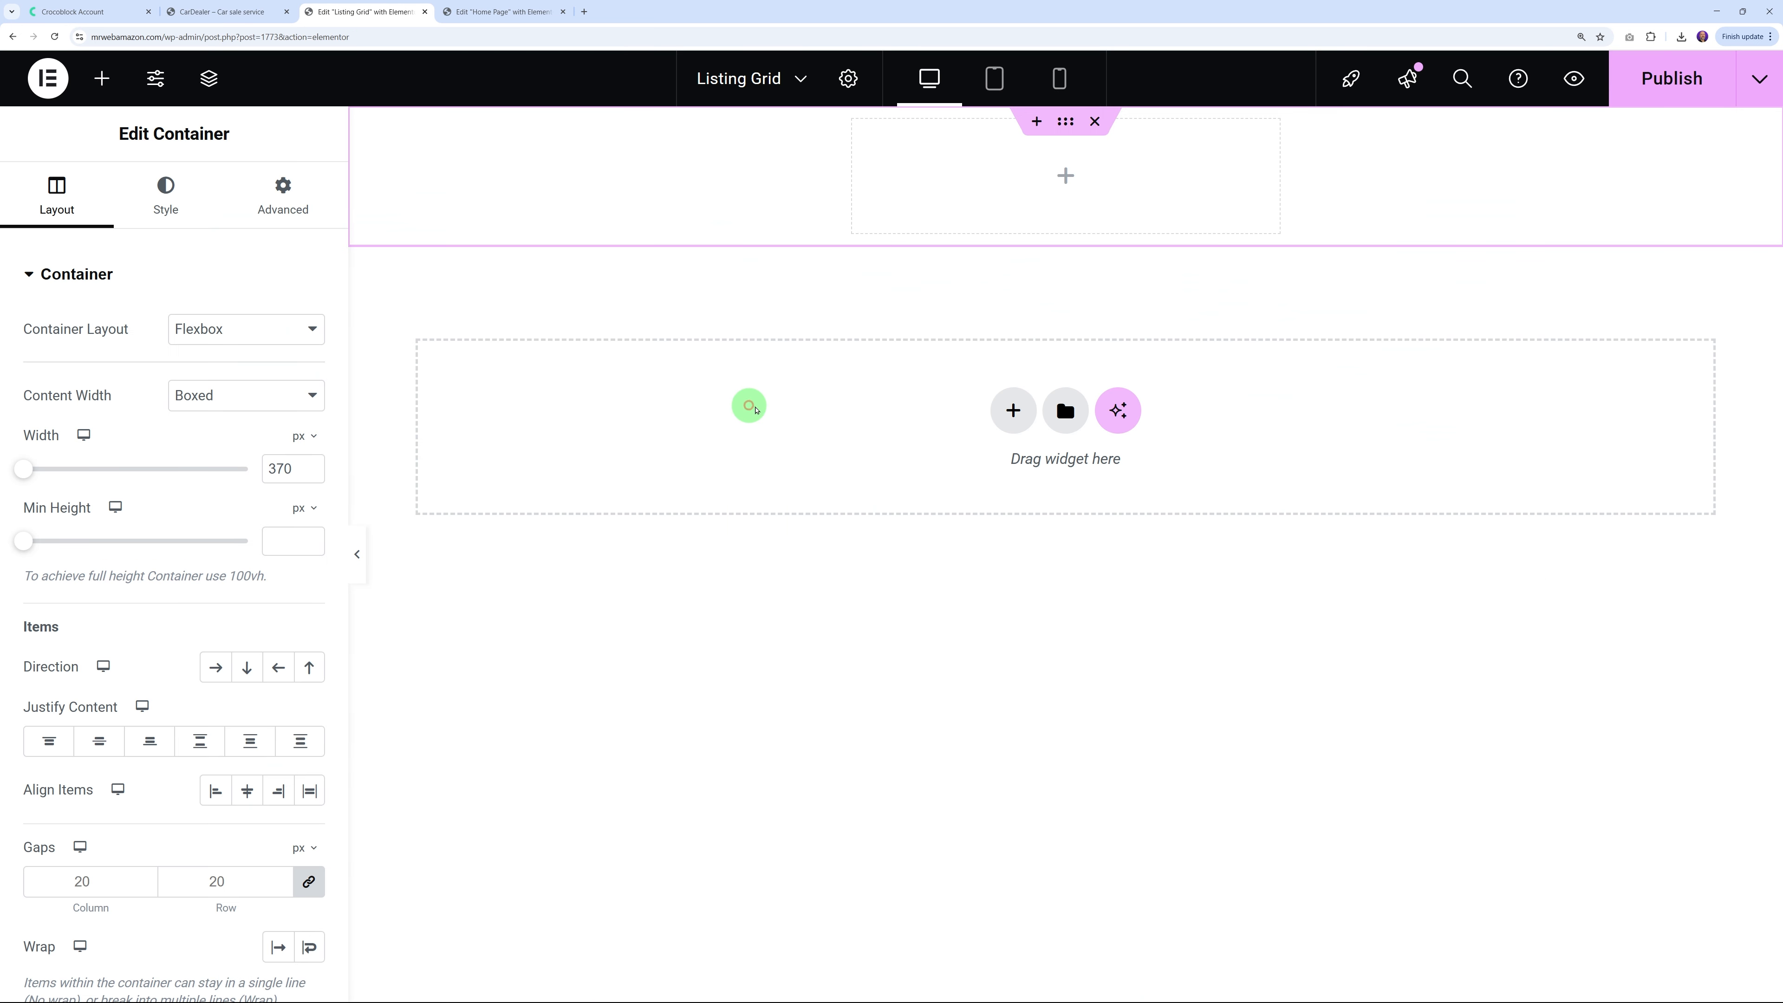
pyautogui.click(102, 78)
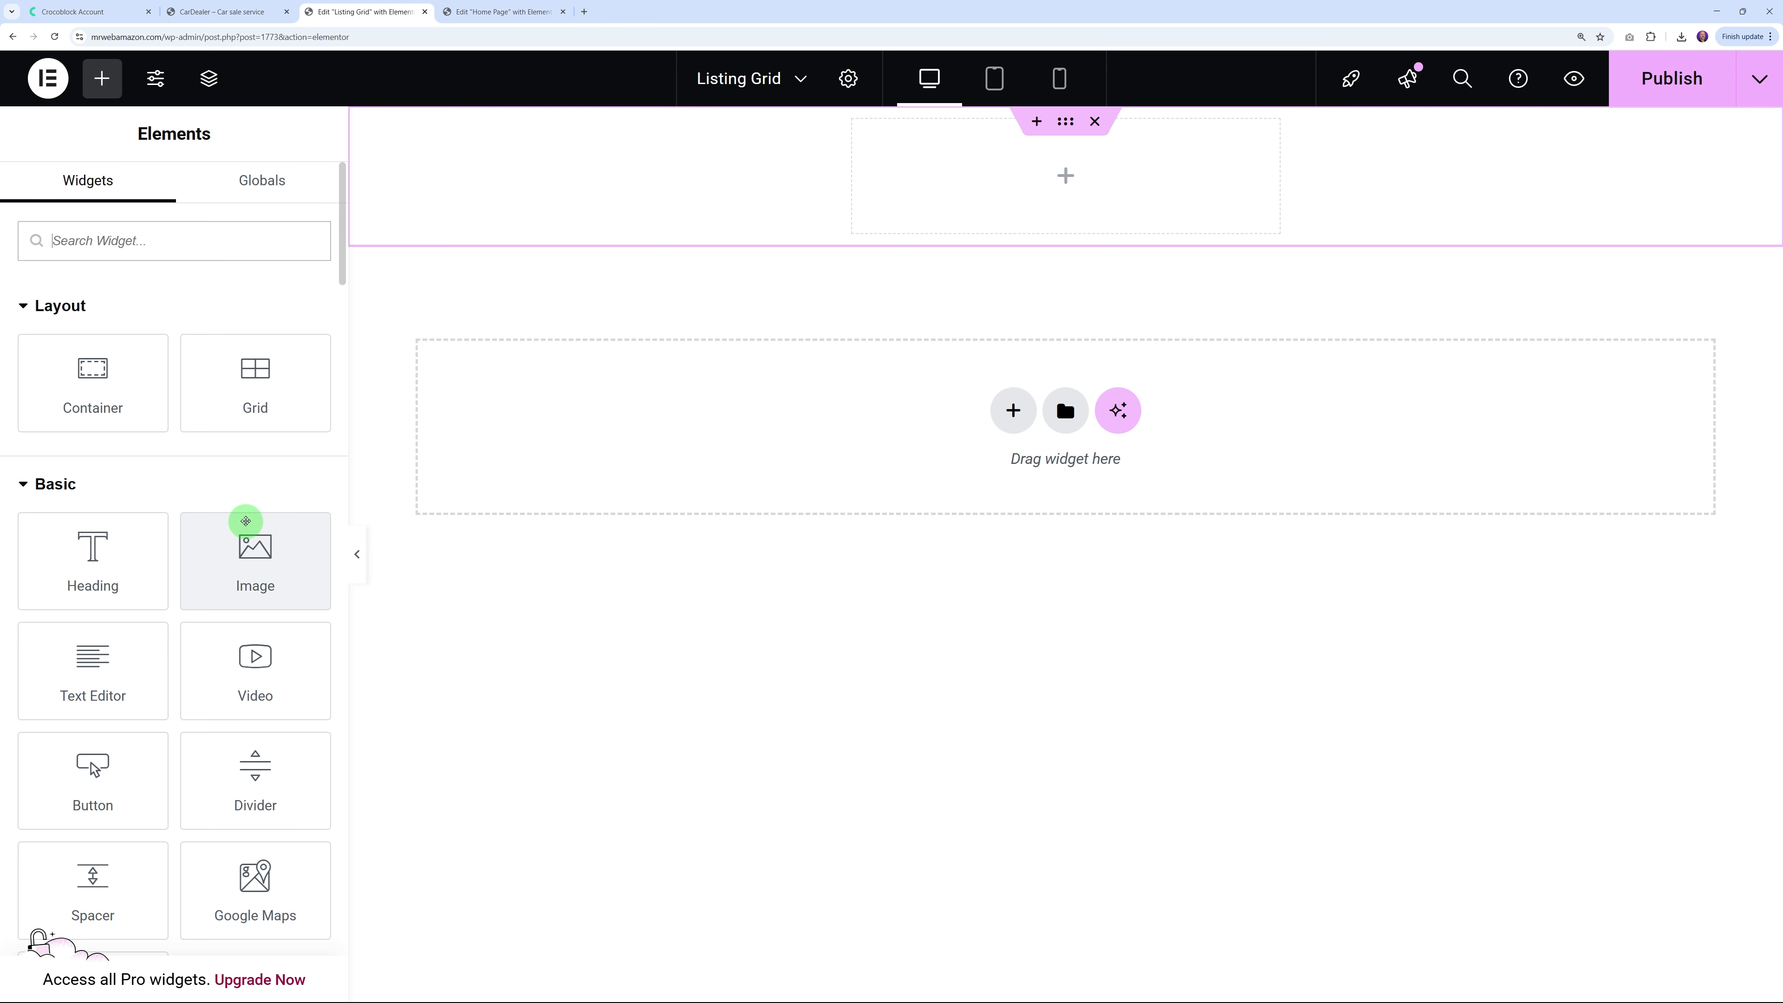
# Find the Dynamic Image widget and add it to the empty container at the start of the listing
pyautogui.write('dynamic')
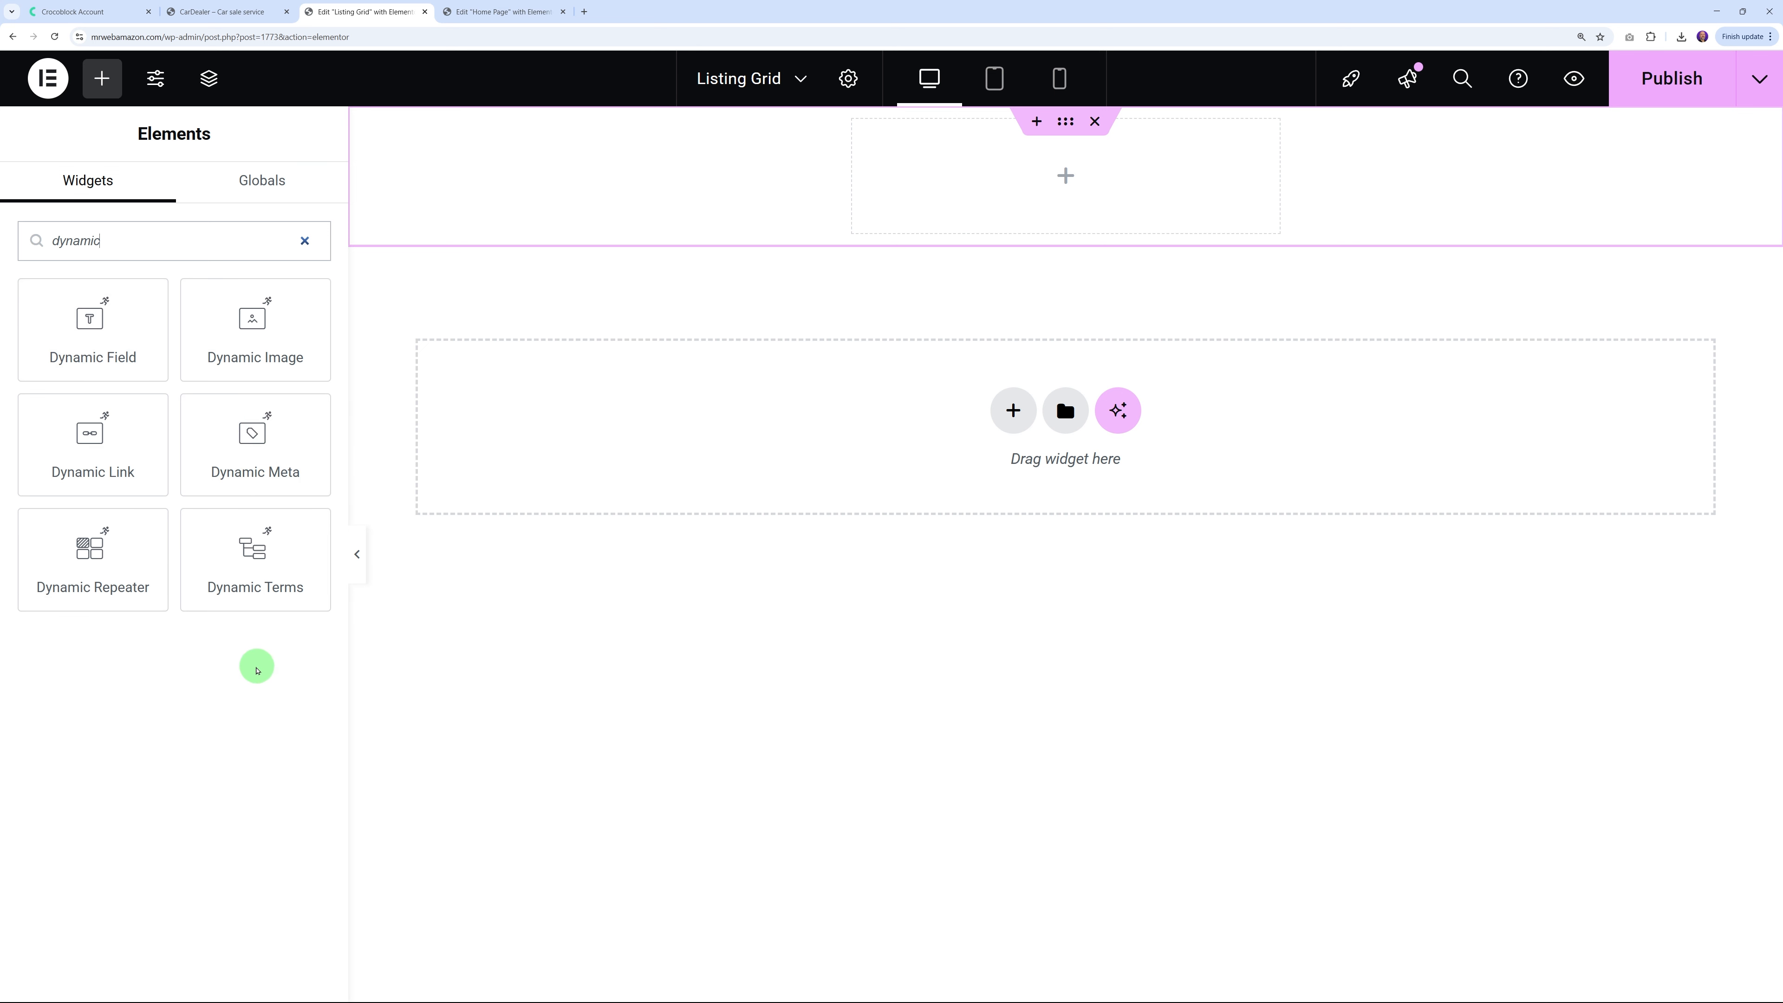
pyautogui.moveTo(255, 351); pyautogui.dragTo(988, 203)
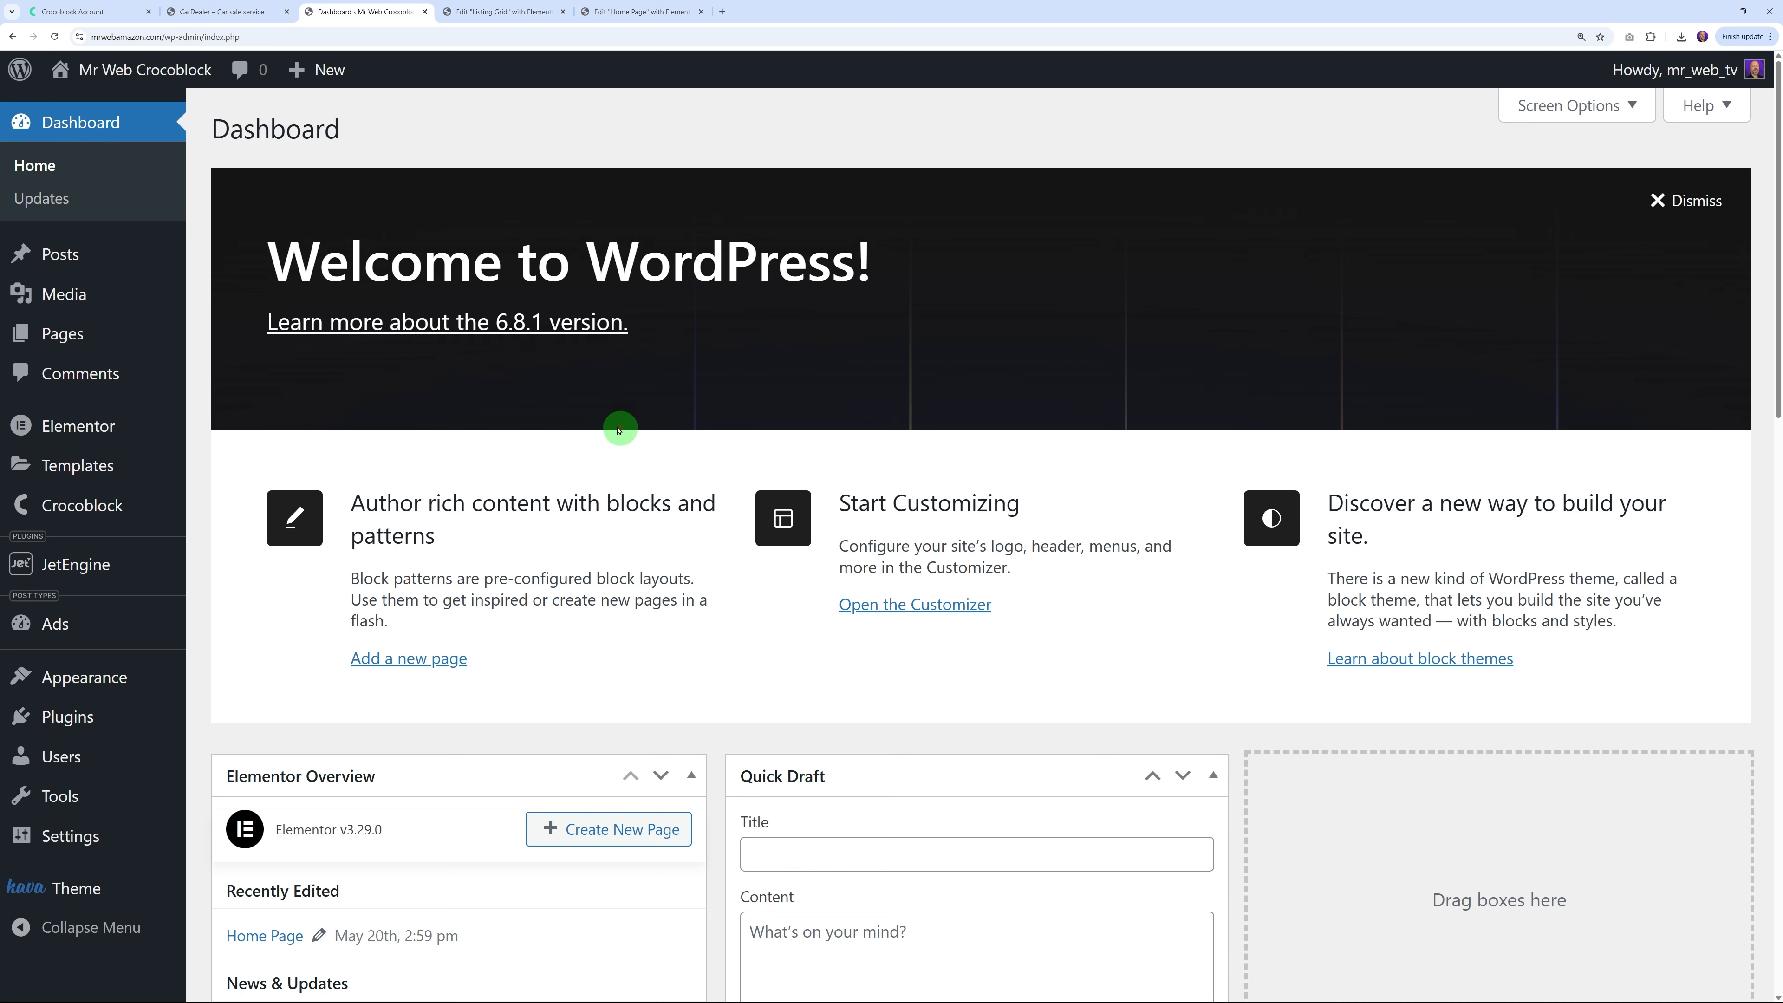
# Open the Honda CBX 650 ad in the WordPress dashboard, examine its featured image, and return to the Listing Grid editor
pyautogui.click(55, 622)
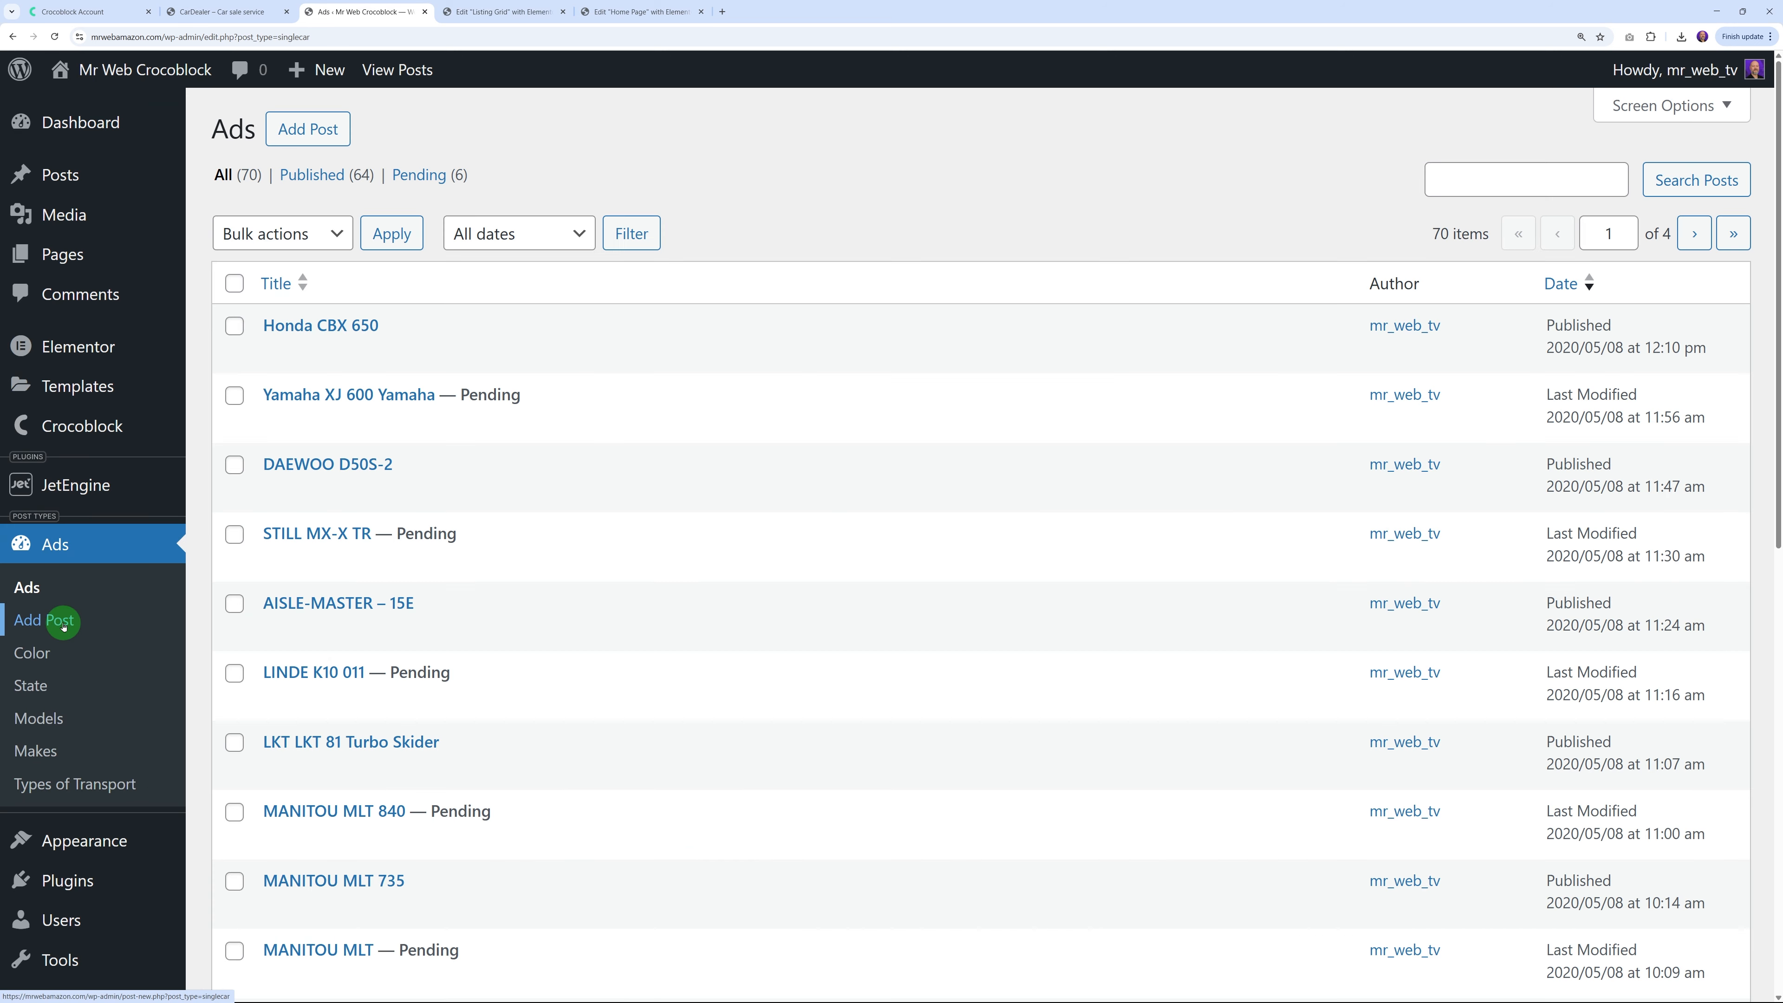
pyautogui.click(347, 336)
pyautogui.scroll(-10, 1374, 701)
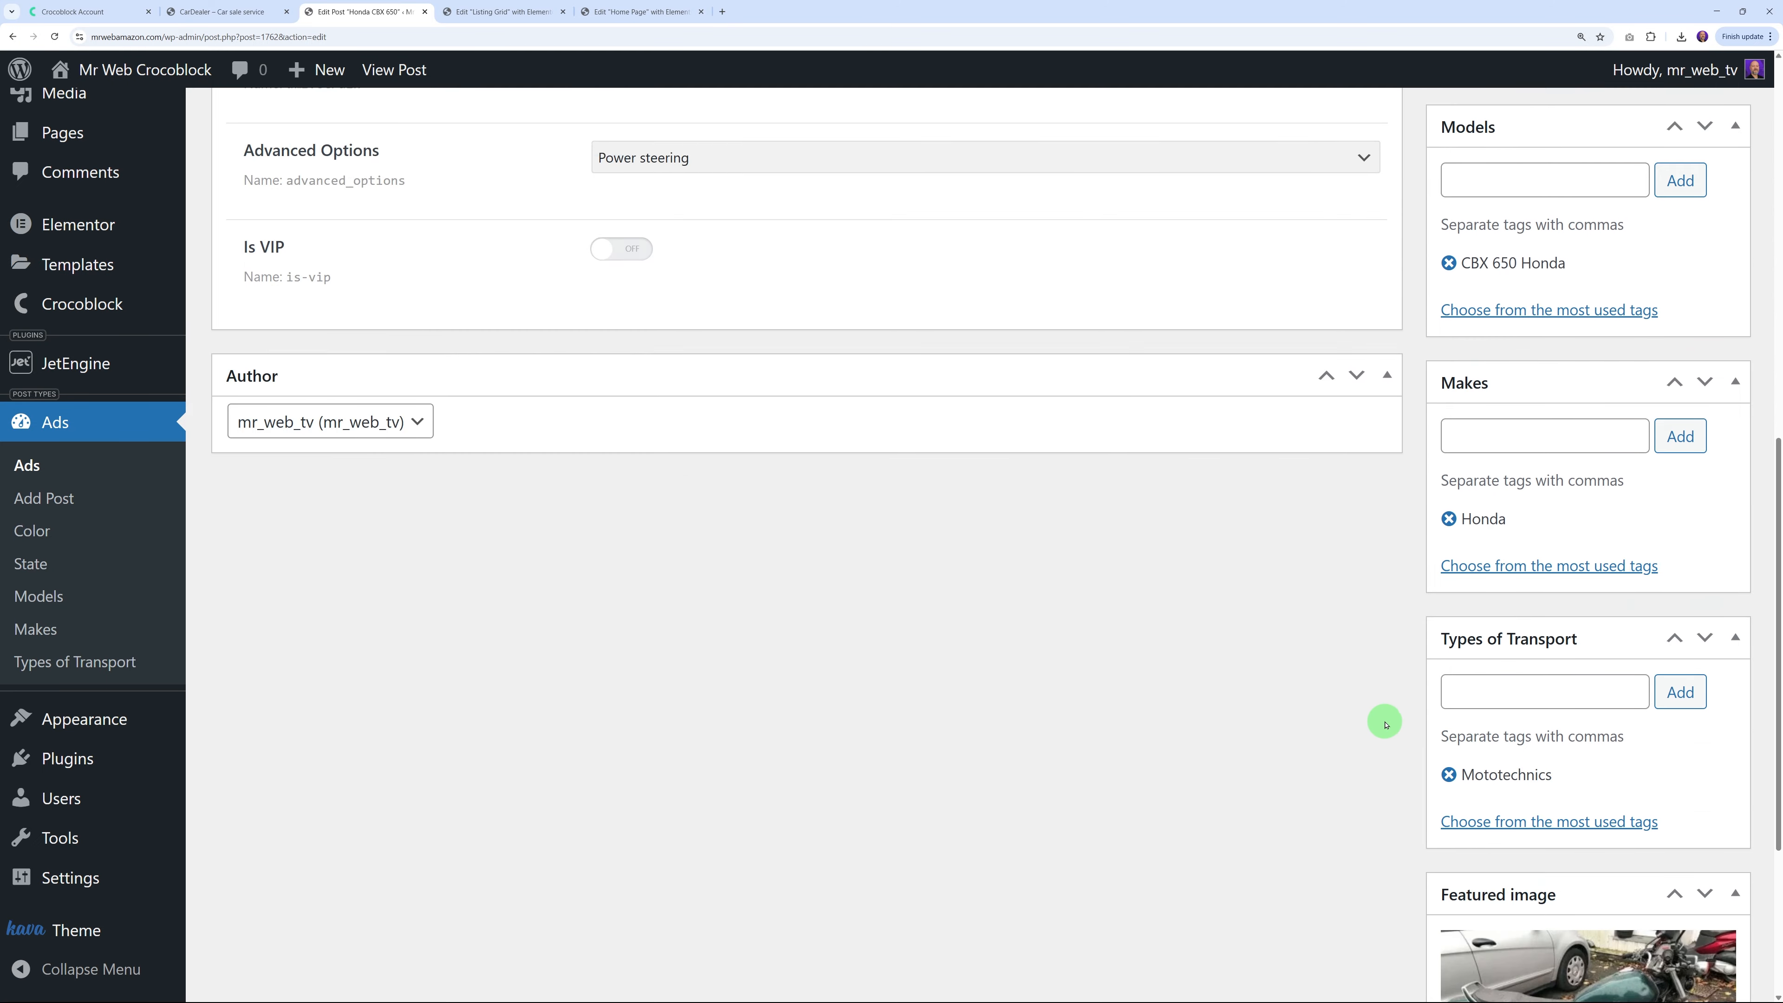
pyautogui.scroll(-5, 1380, 728)
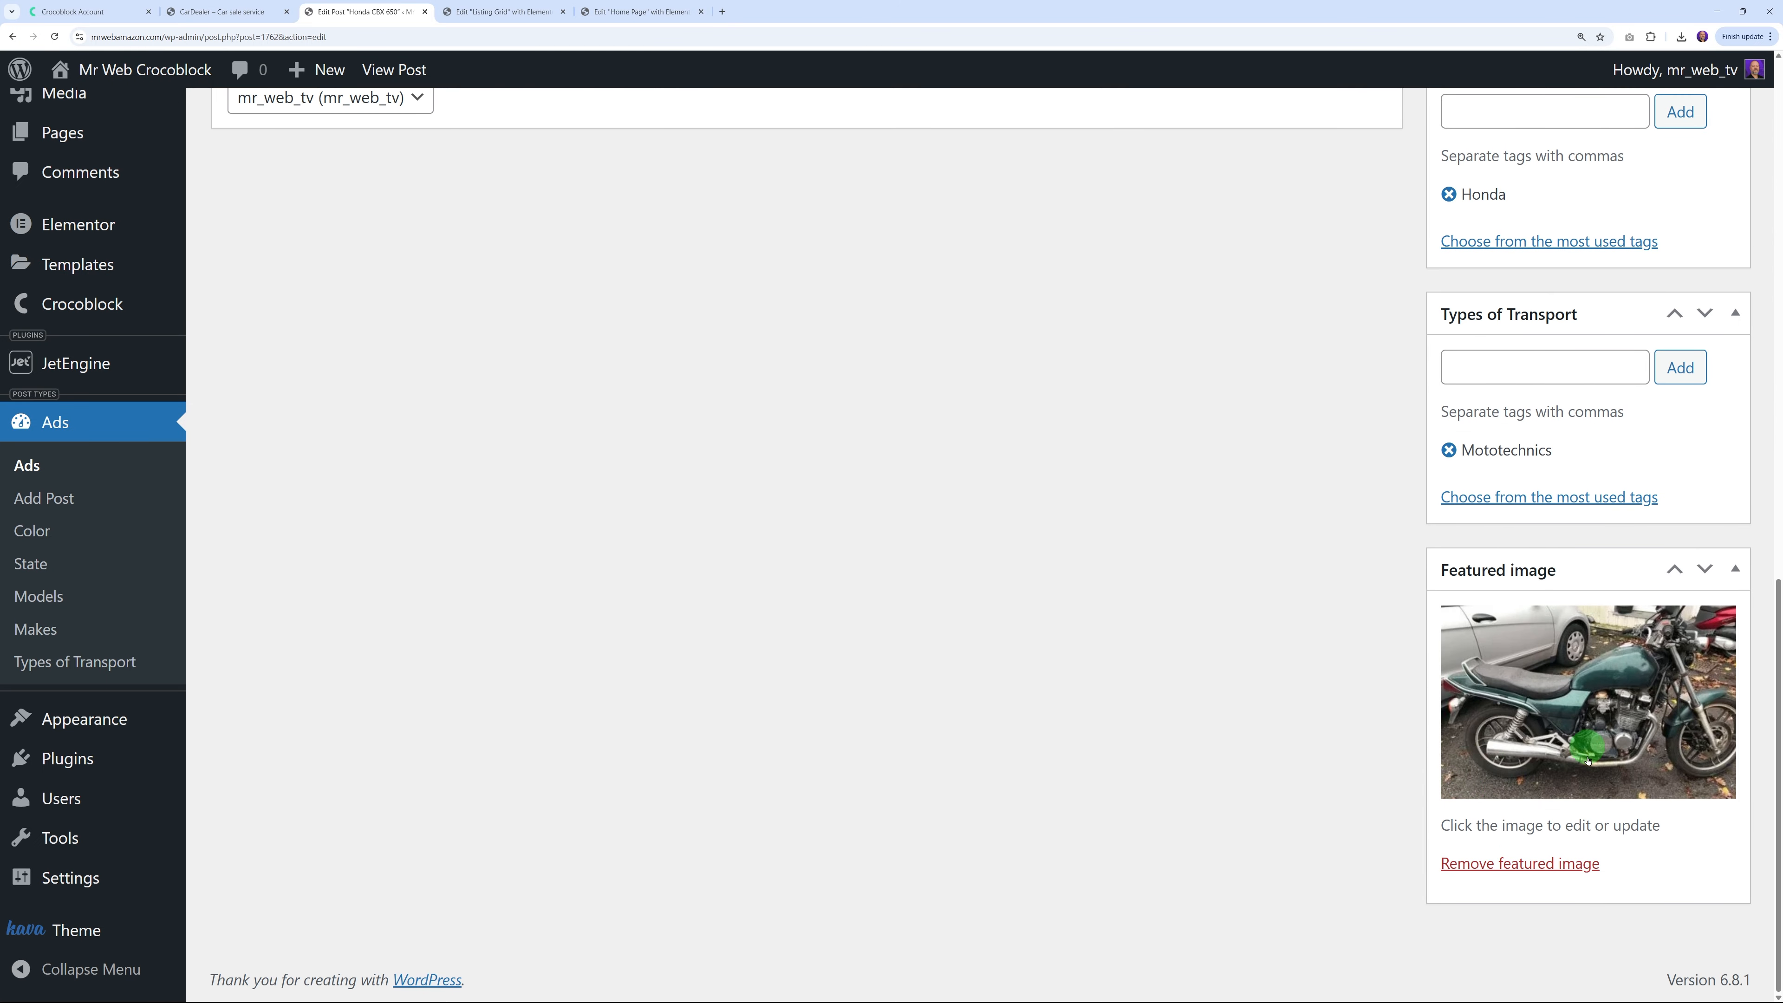
pyautogui.scroll(15, 1588, 760)
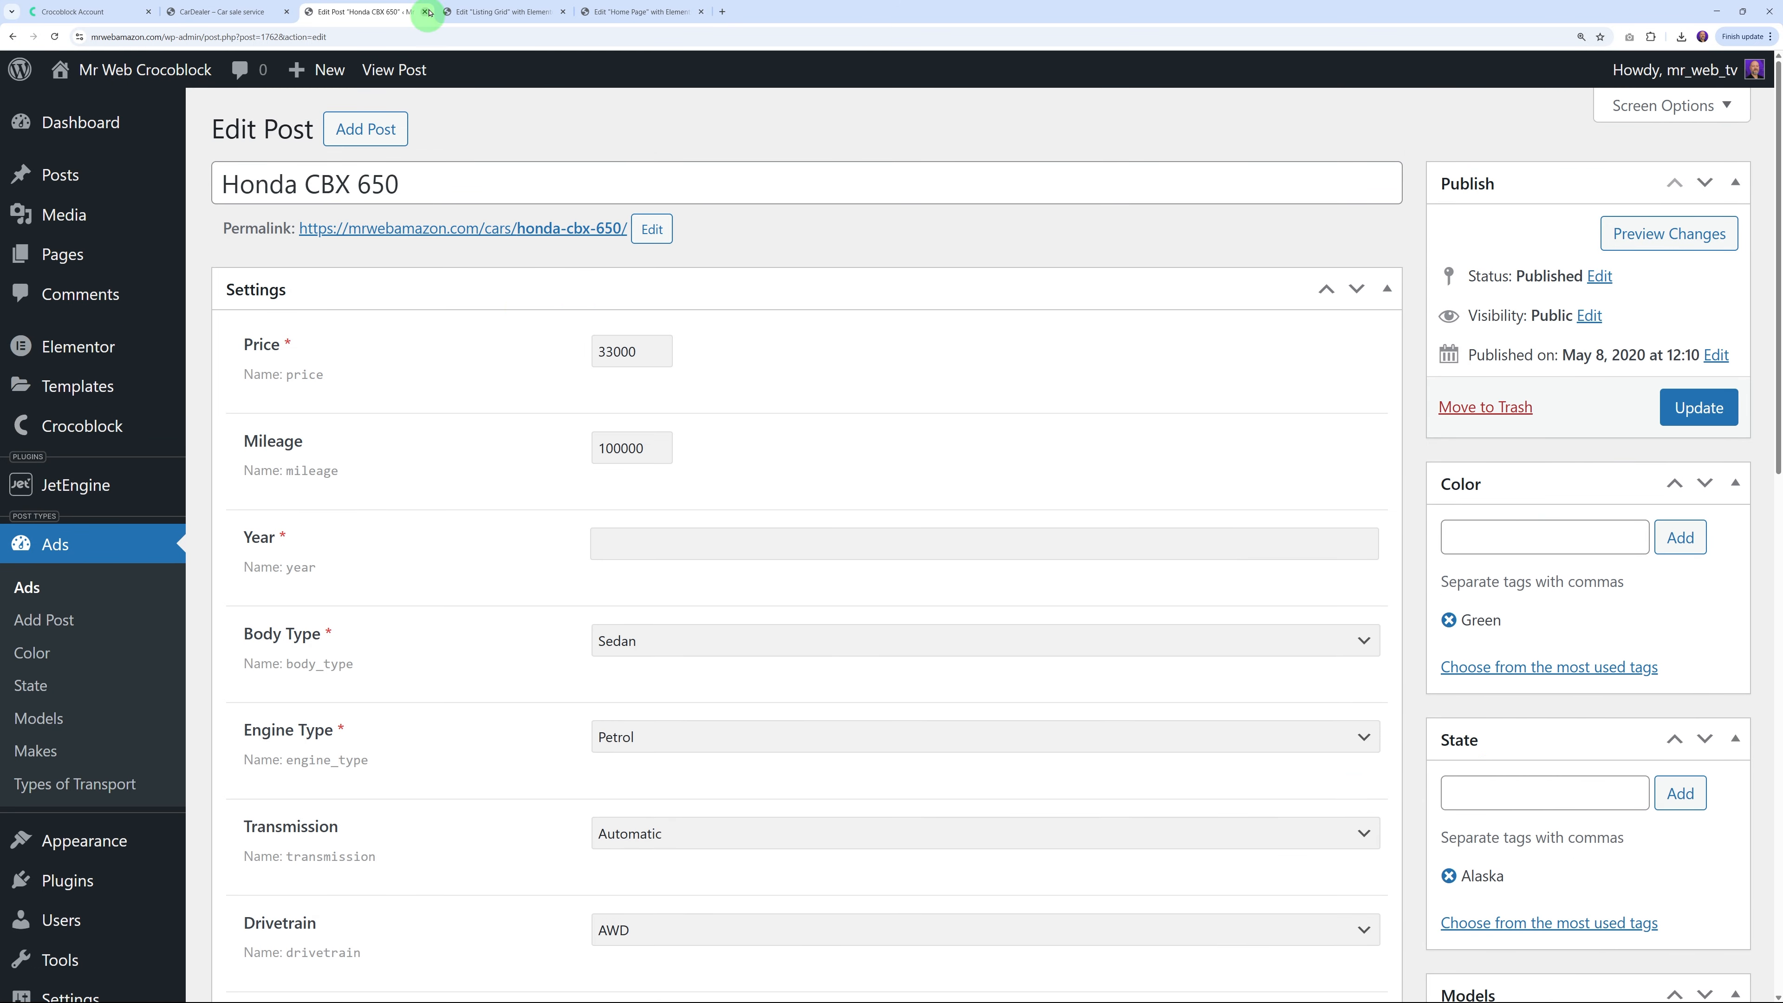
pyautogui.click(485, 12)
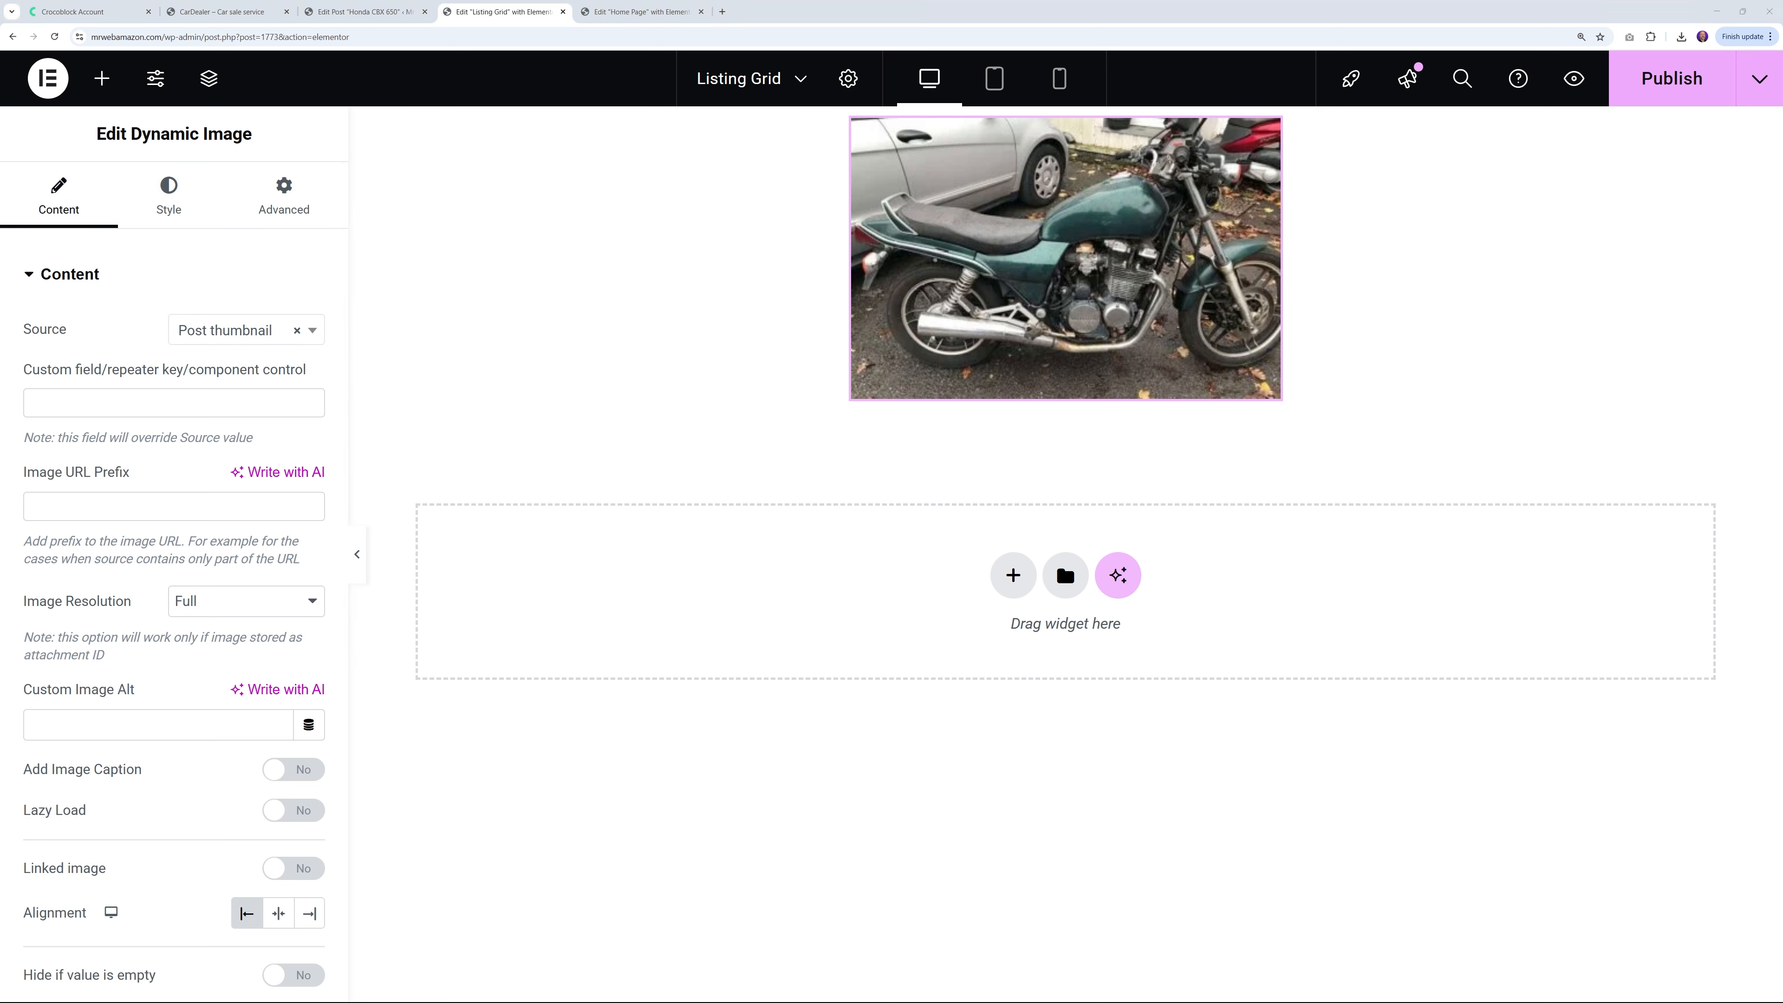
# Add a Dynamic Link widget directly below the motorcycle image
pyautogui.click(101, 78)
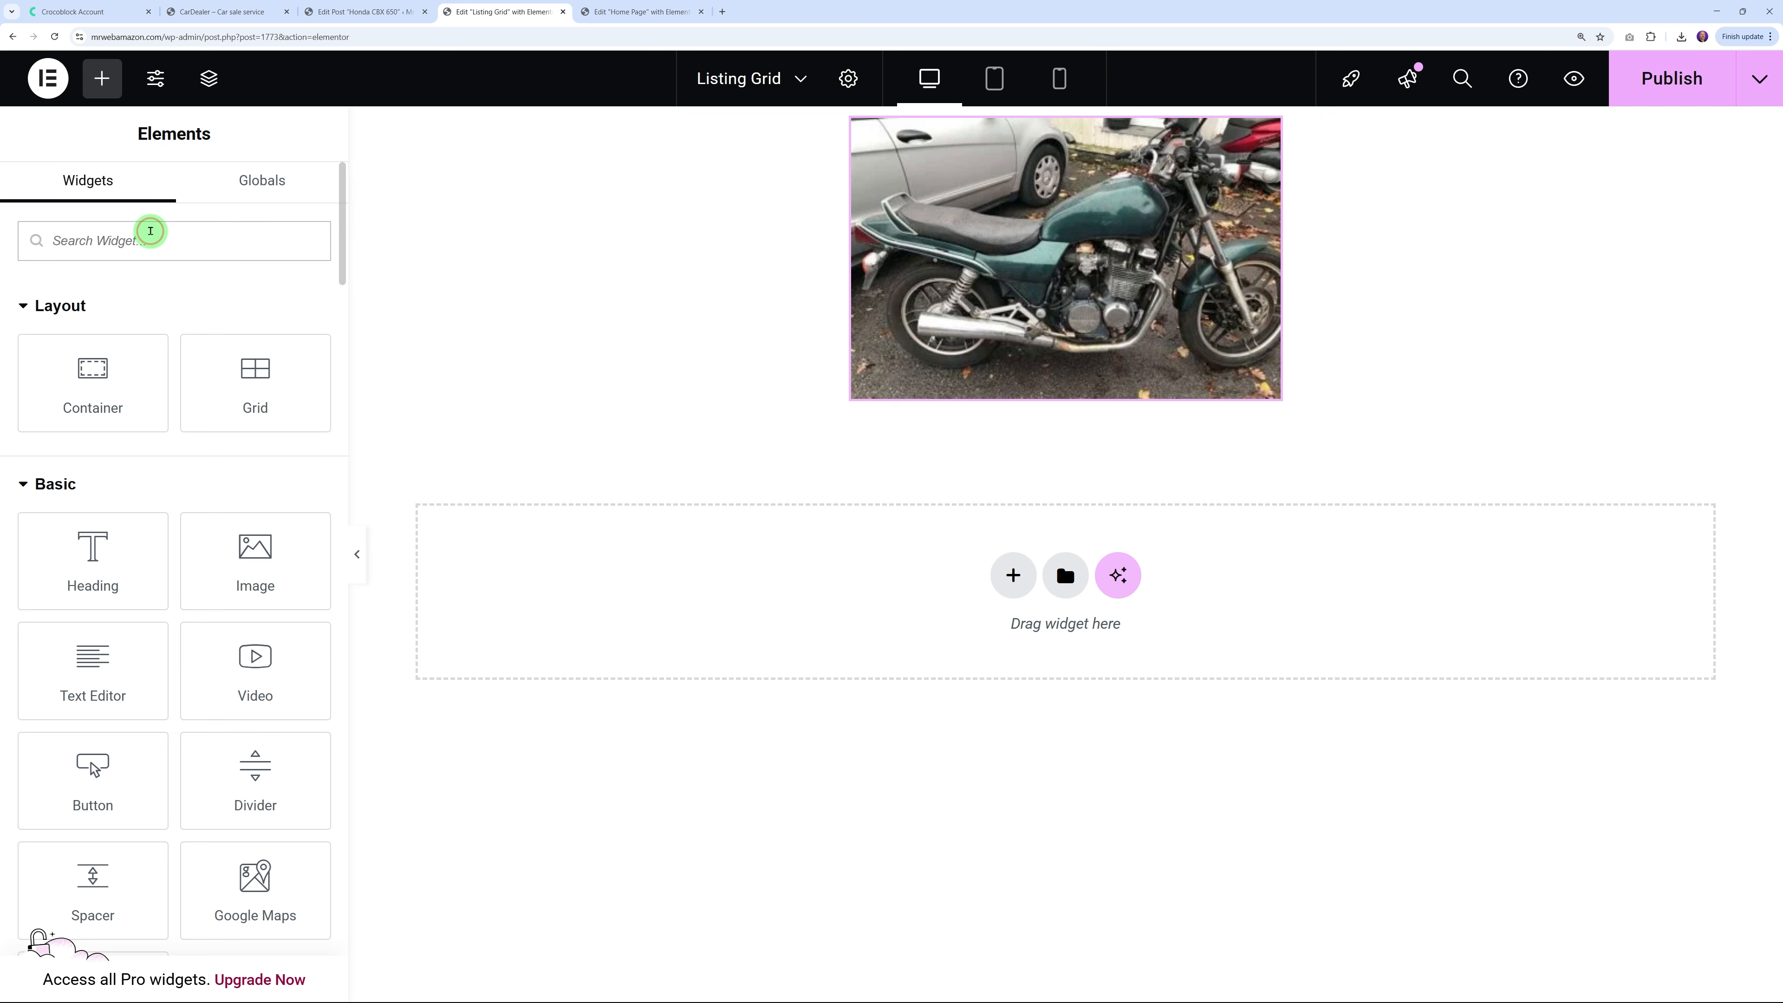
pyautogui.write('dynam')
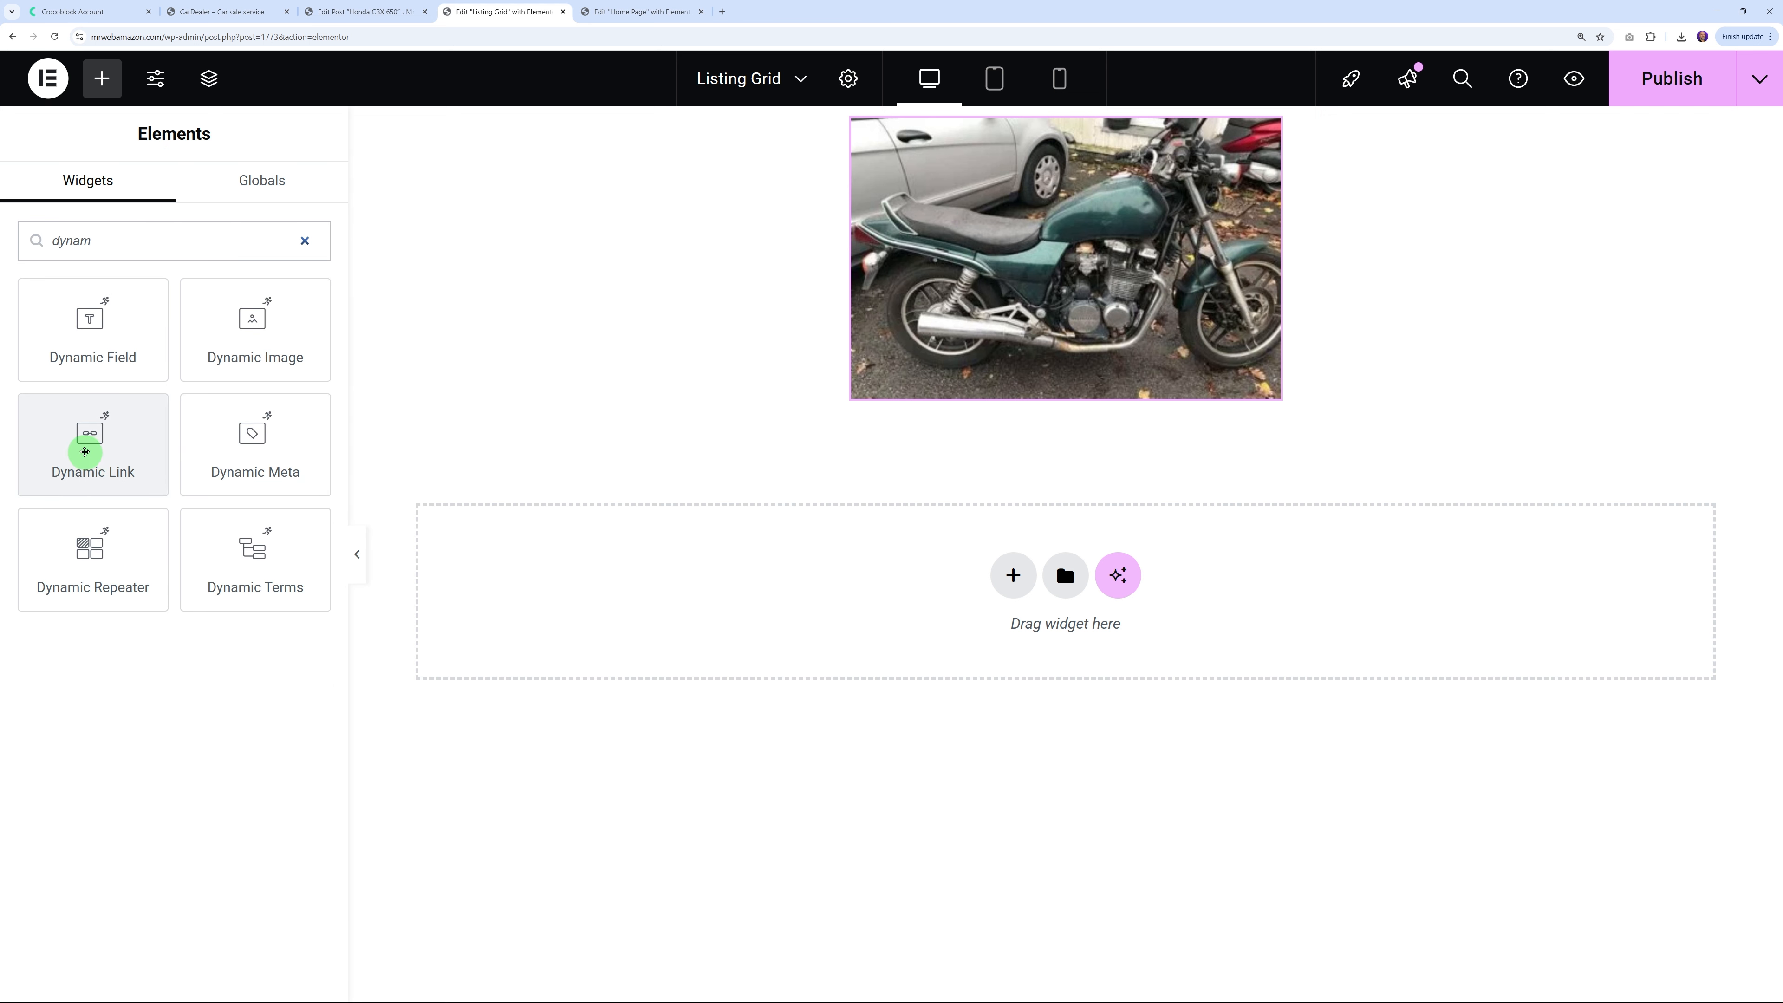
pyautogui.moveTo(84, 452); pyautogui.dragTo(868, 404)
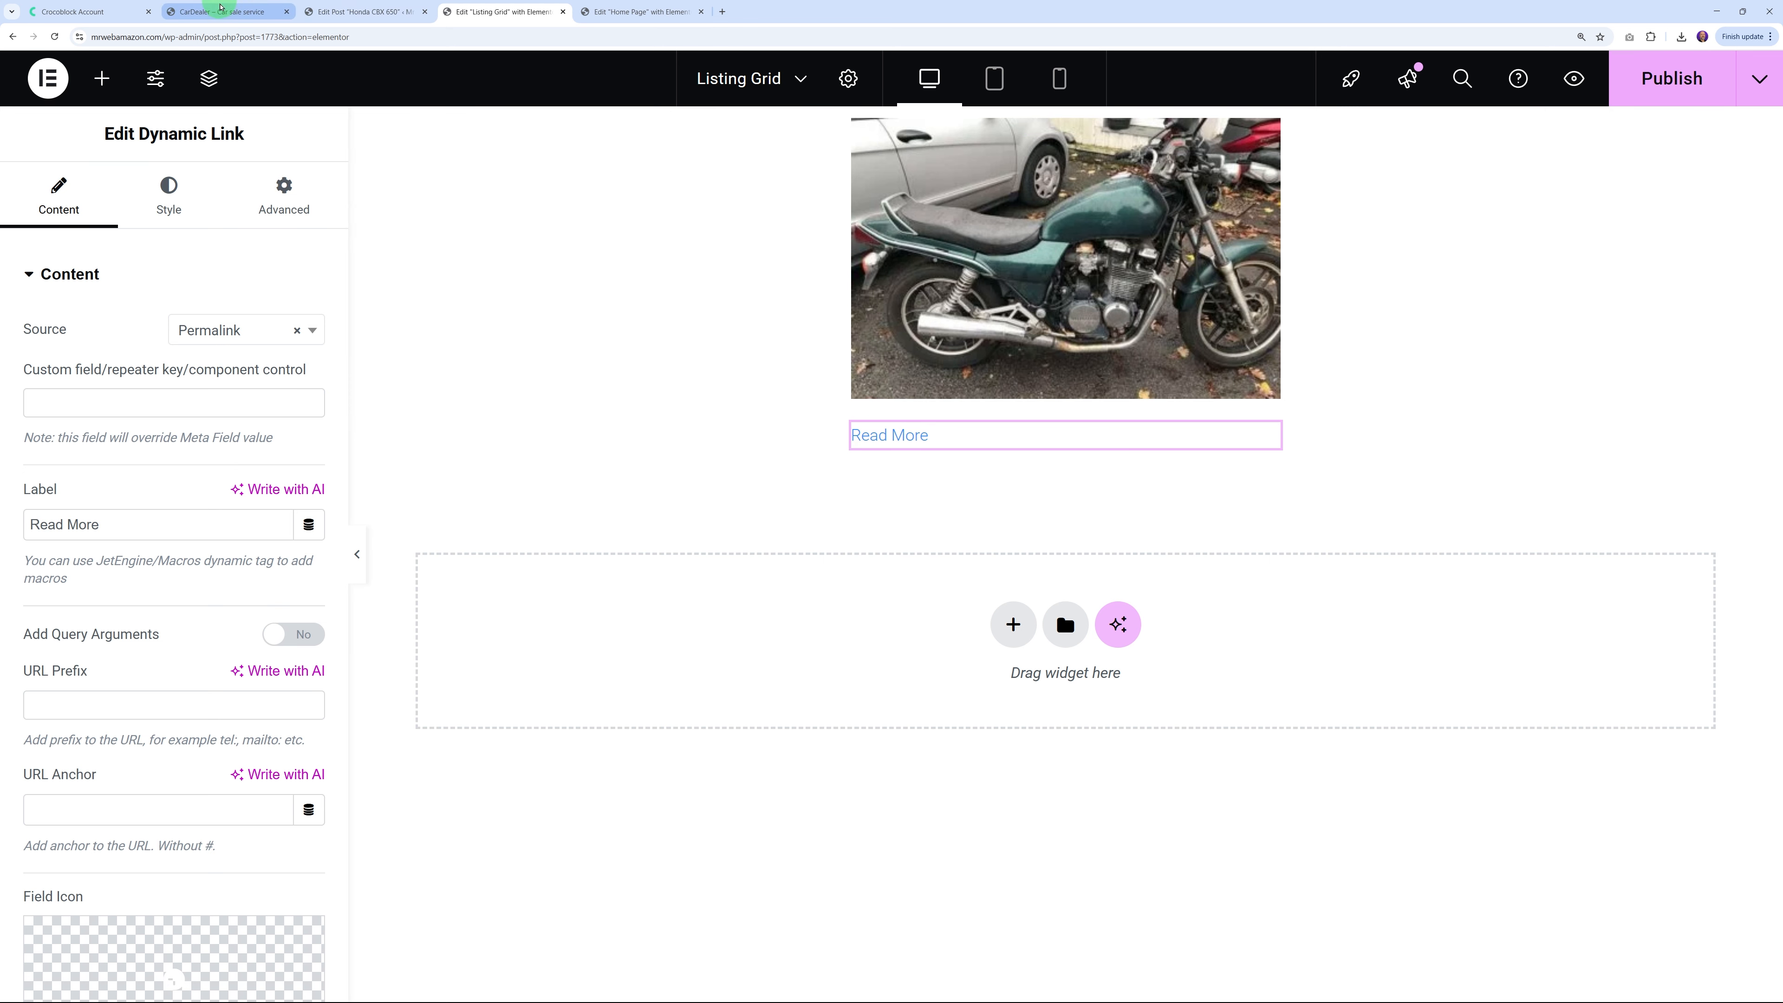
# Check the card titles on the CarDealer reference page and set the Dynamic Link's label to %title%
pyautogui.click(218, 11)
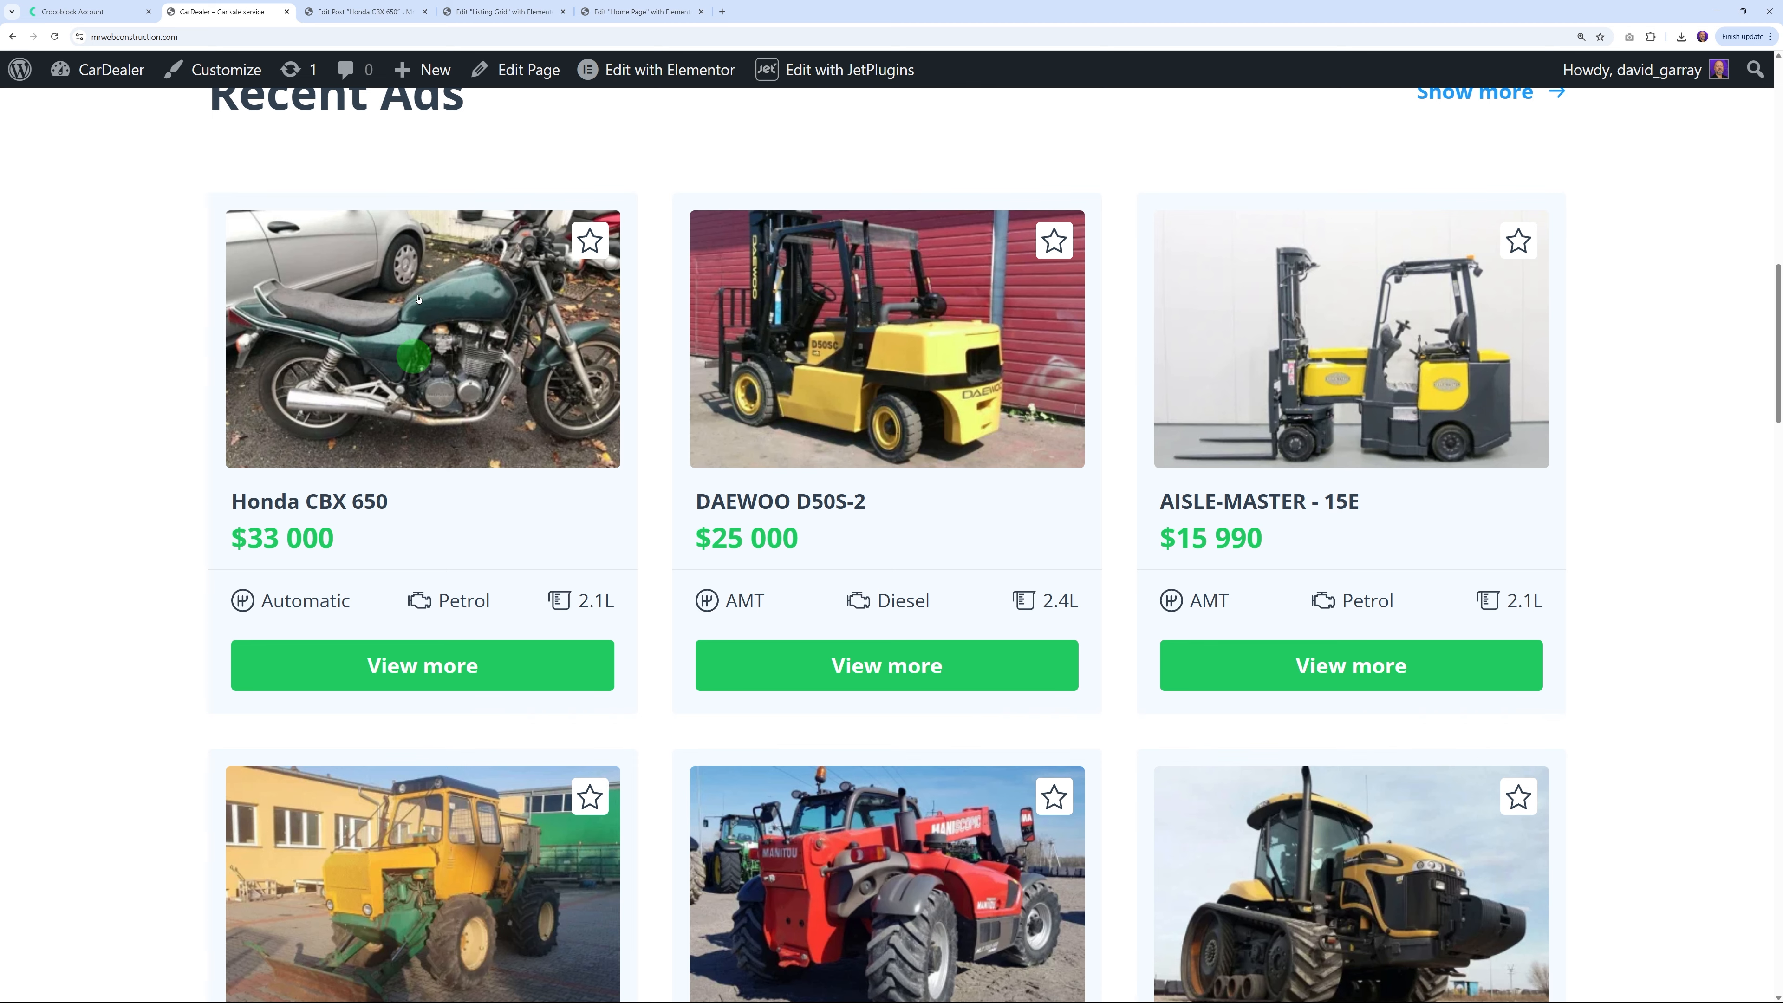
pyautogui.click(495, 13)
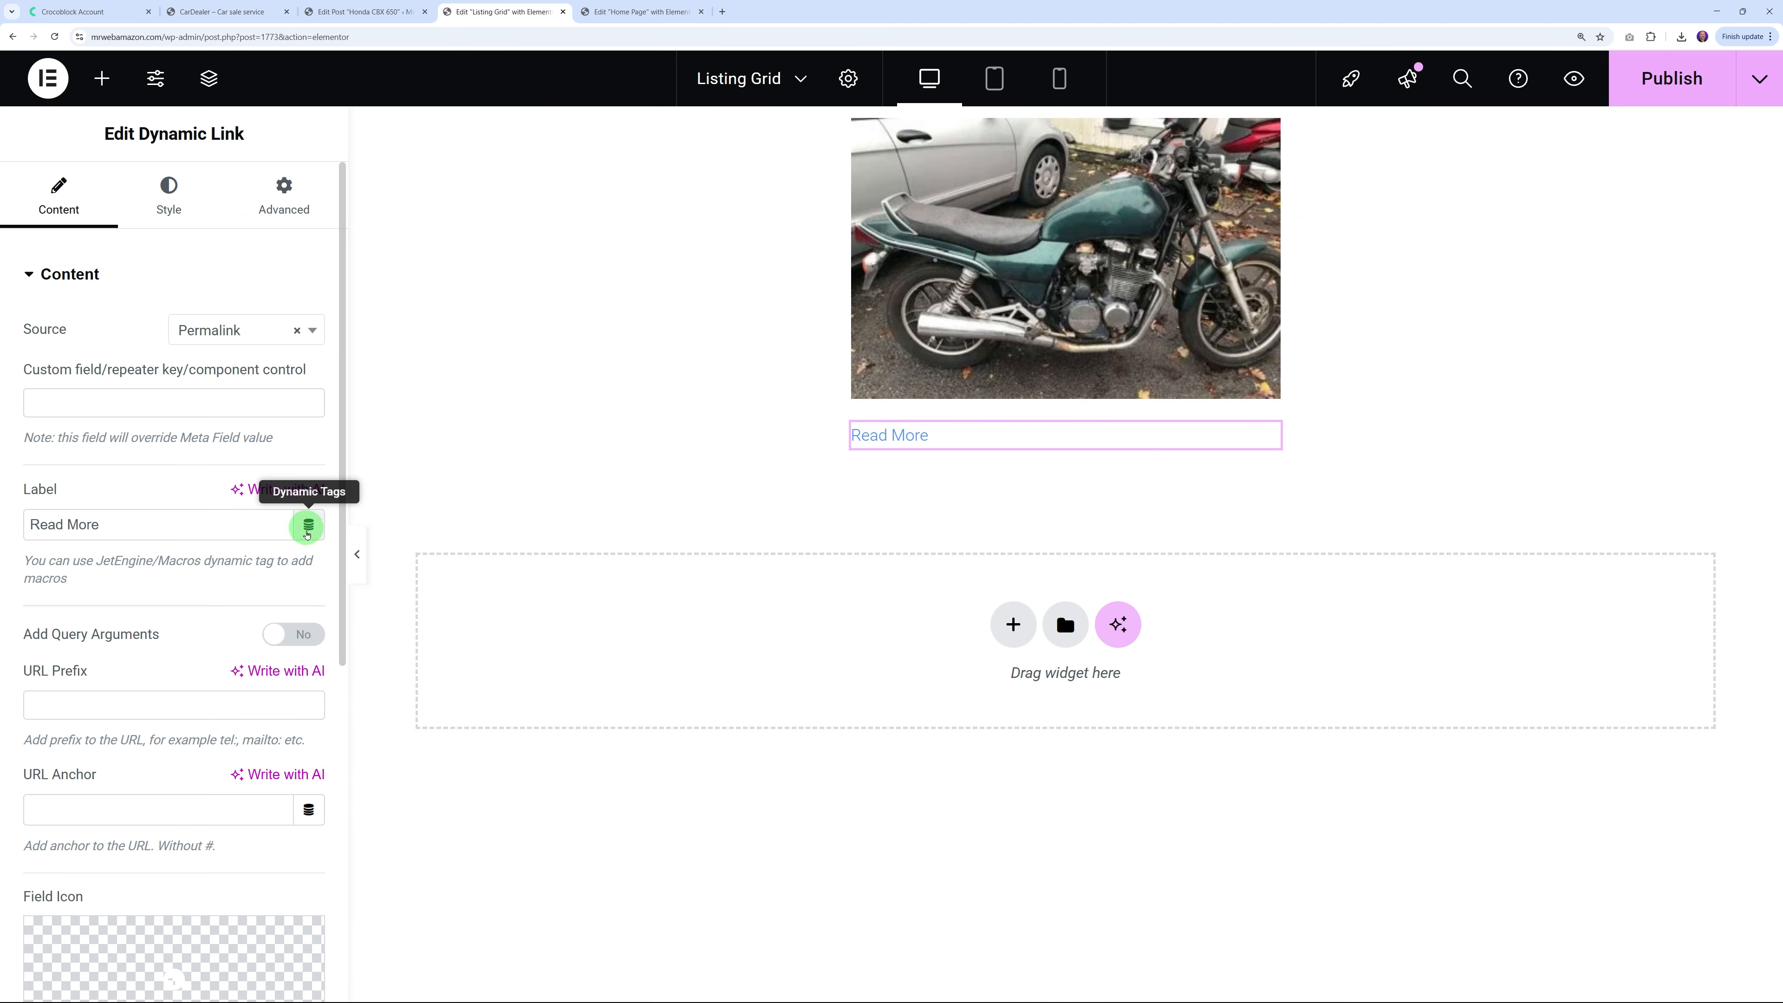
pyautogui.click(308, 528)
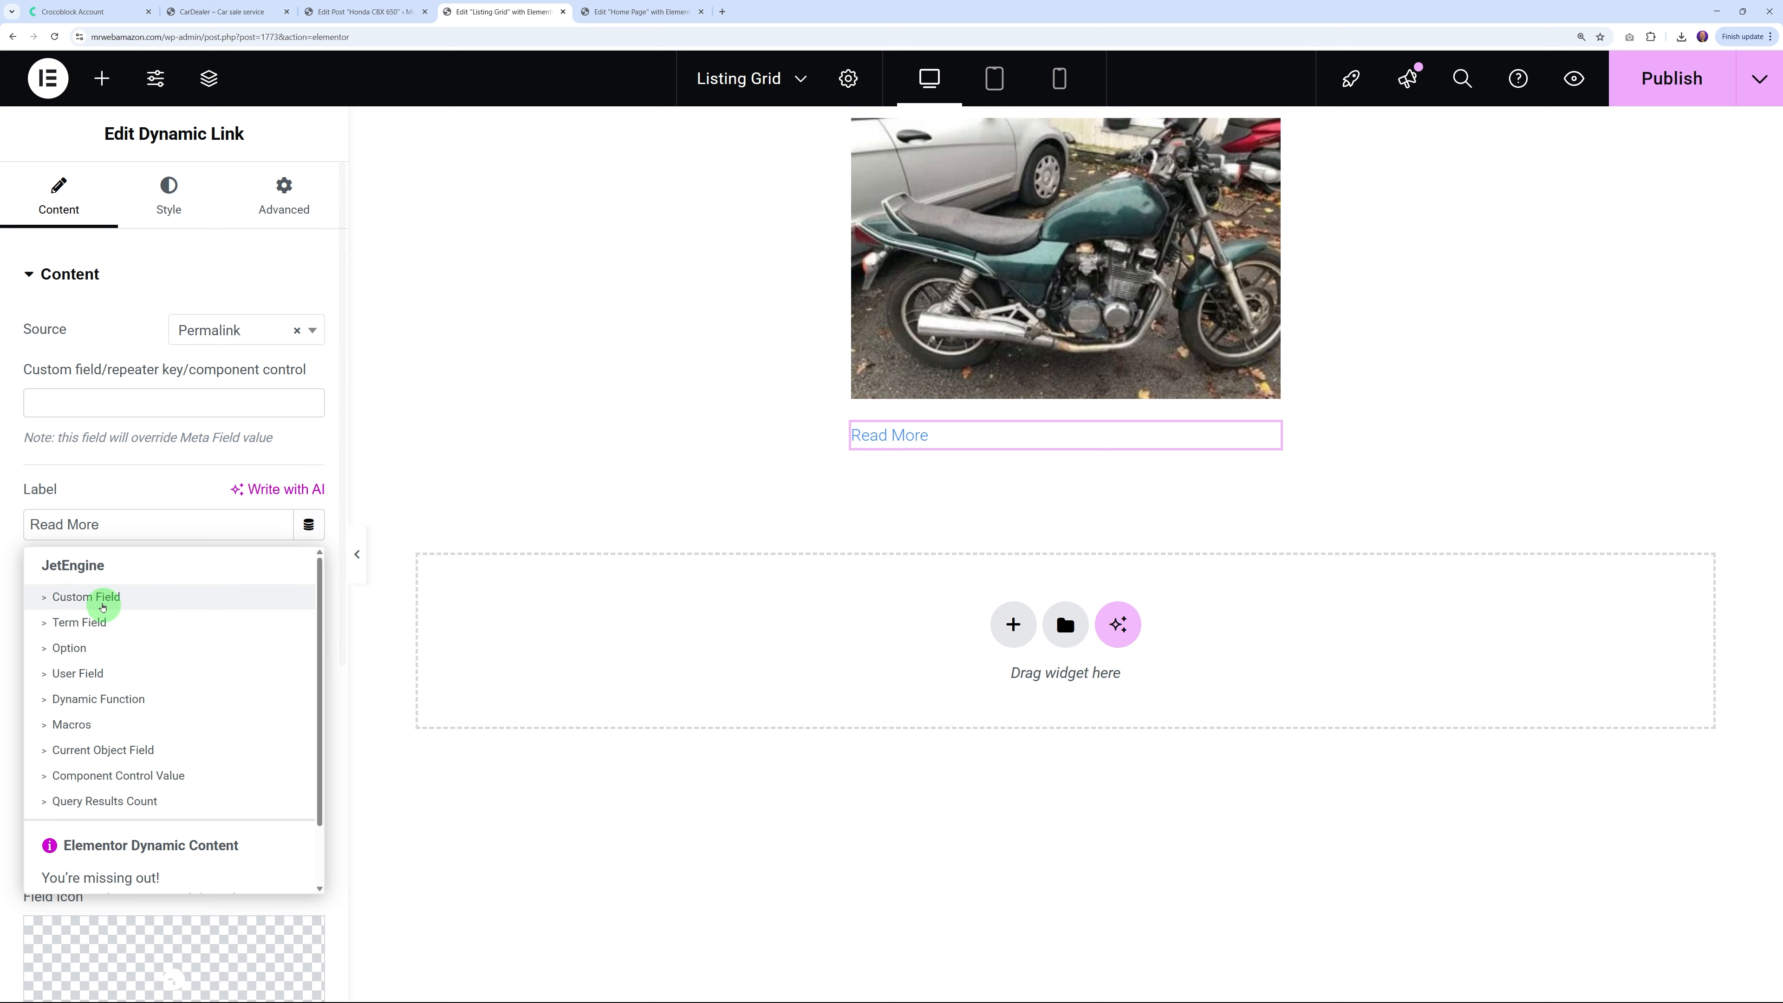
pyautogui.scroll(-1, 139, 748)
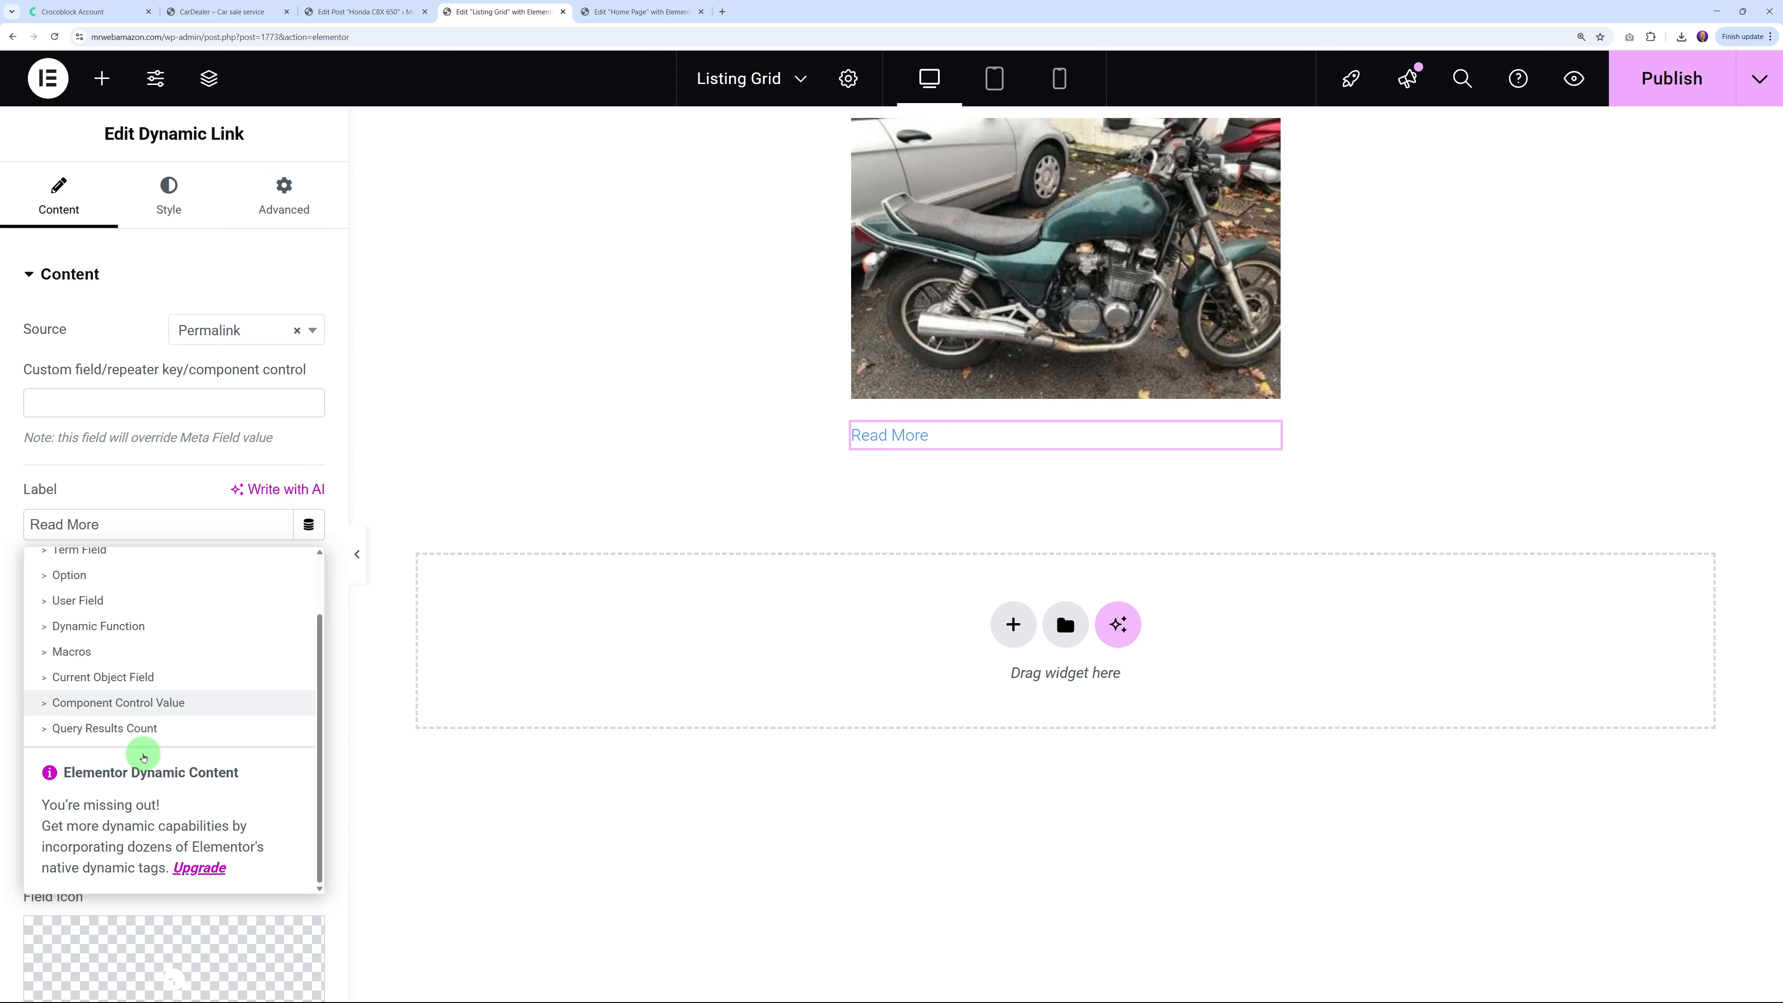
pyautogui.scroll(1, 151, 773)
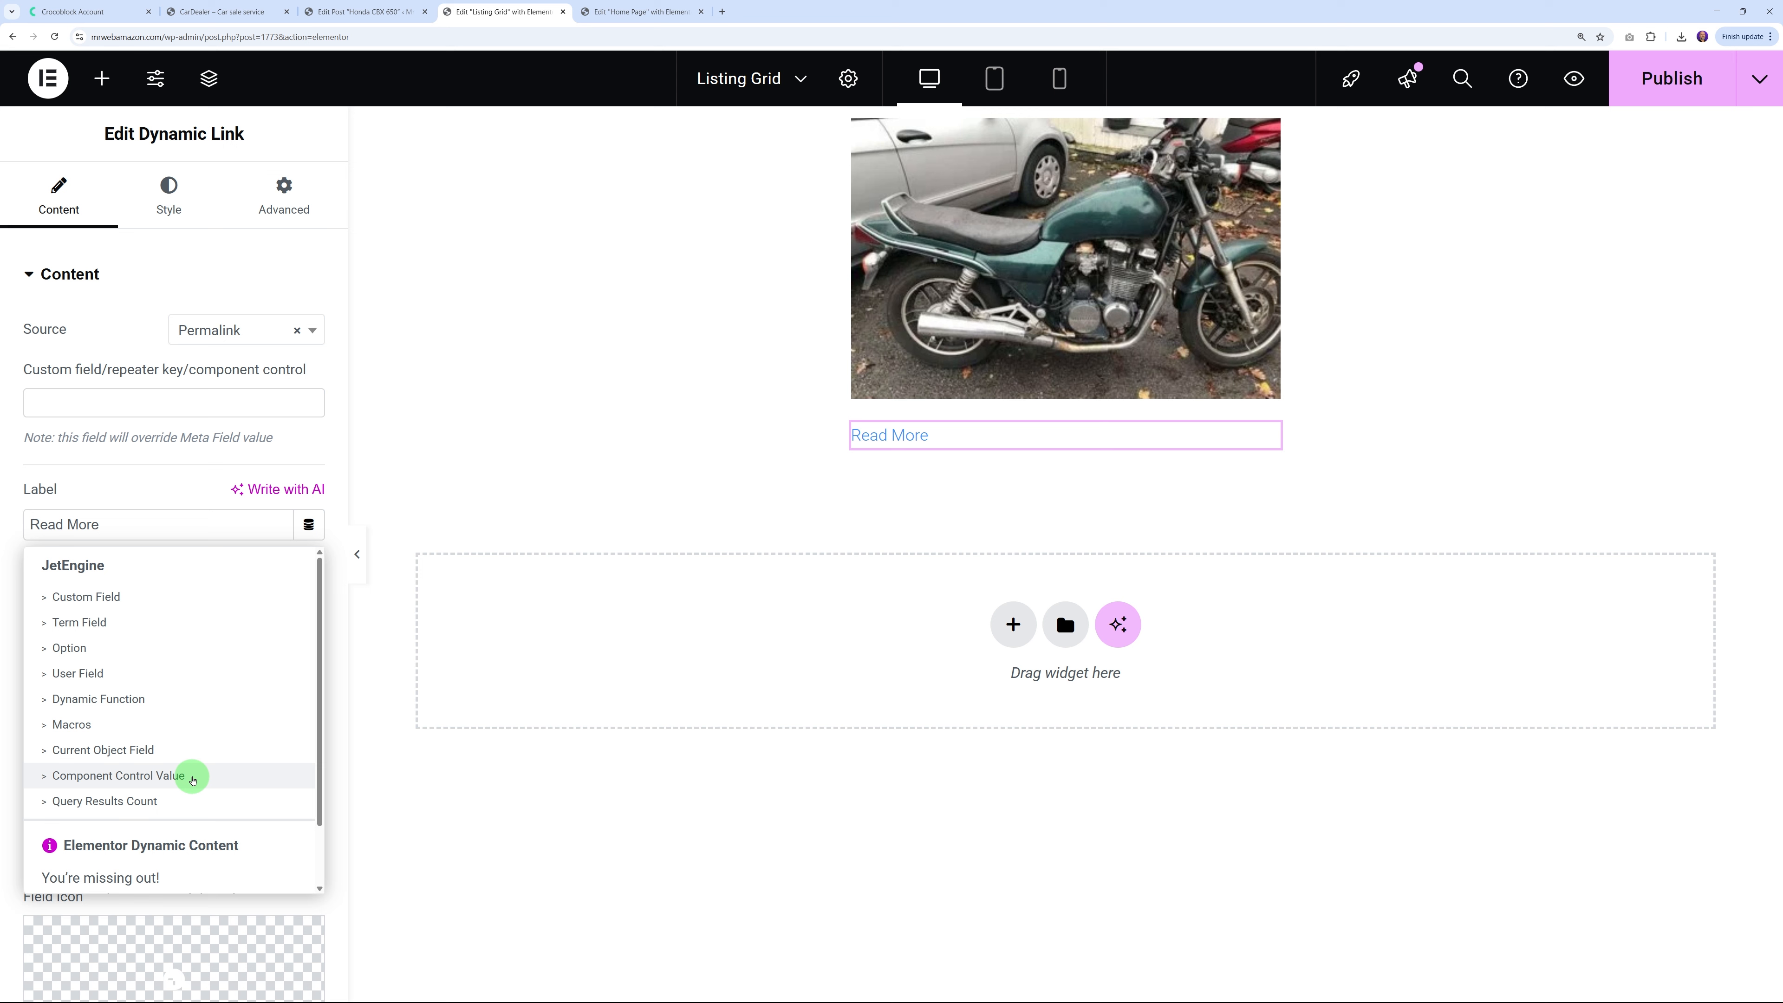
pyautogui.click(192, 780)
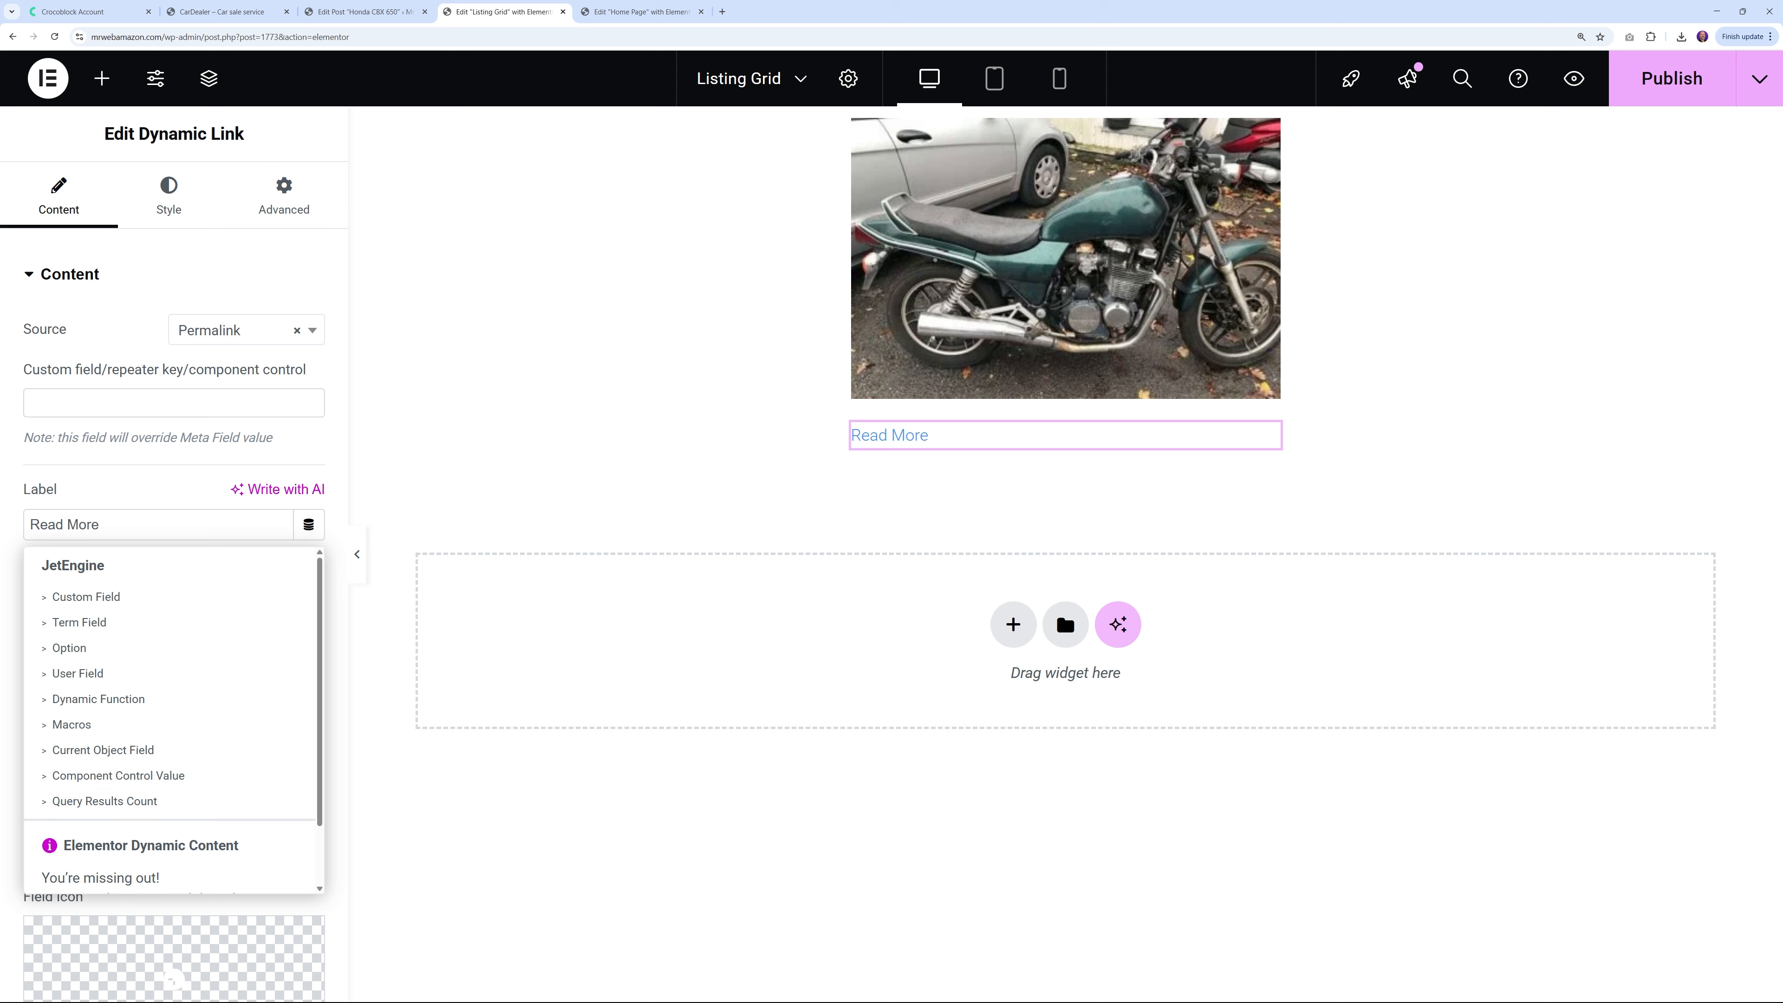
pyautogui.click(115, 532)
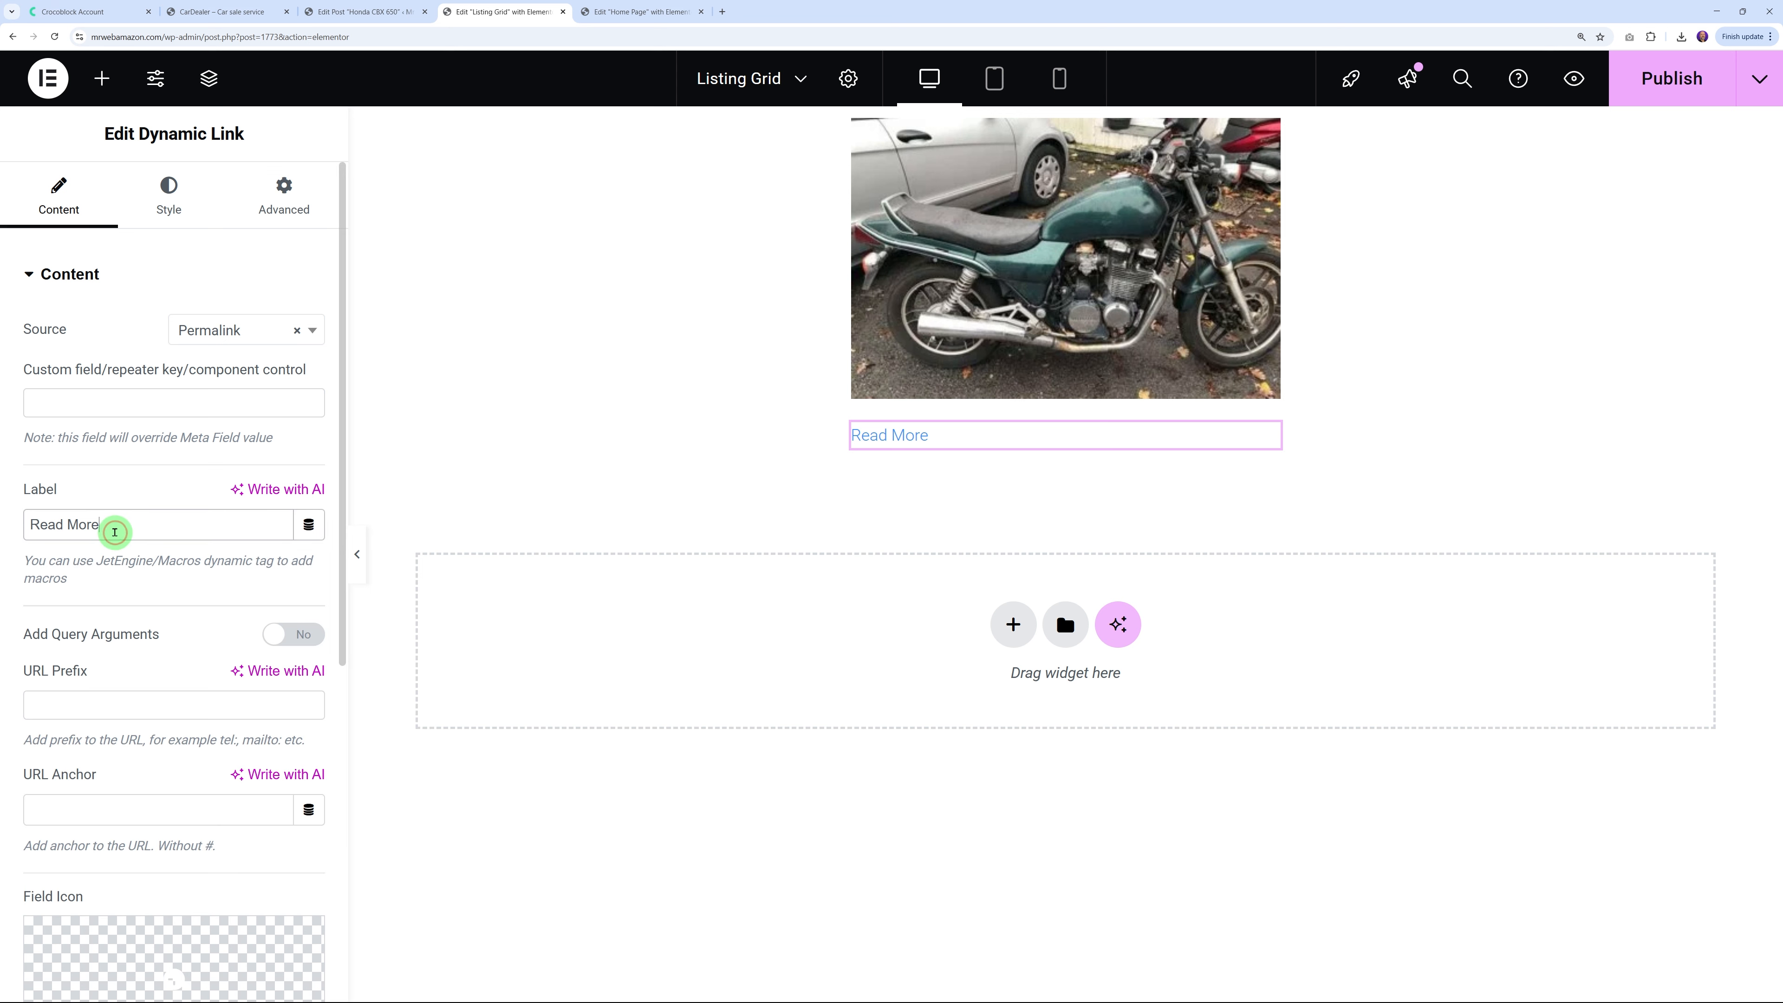
pyautogui.write('%title%')
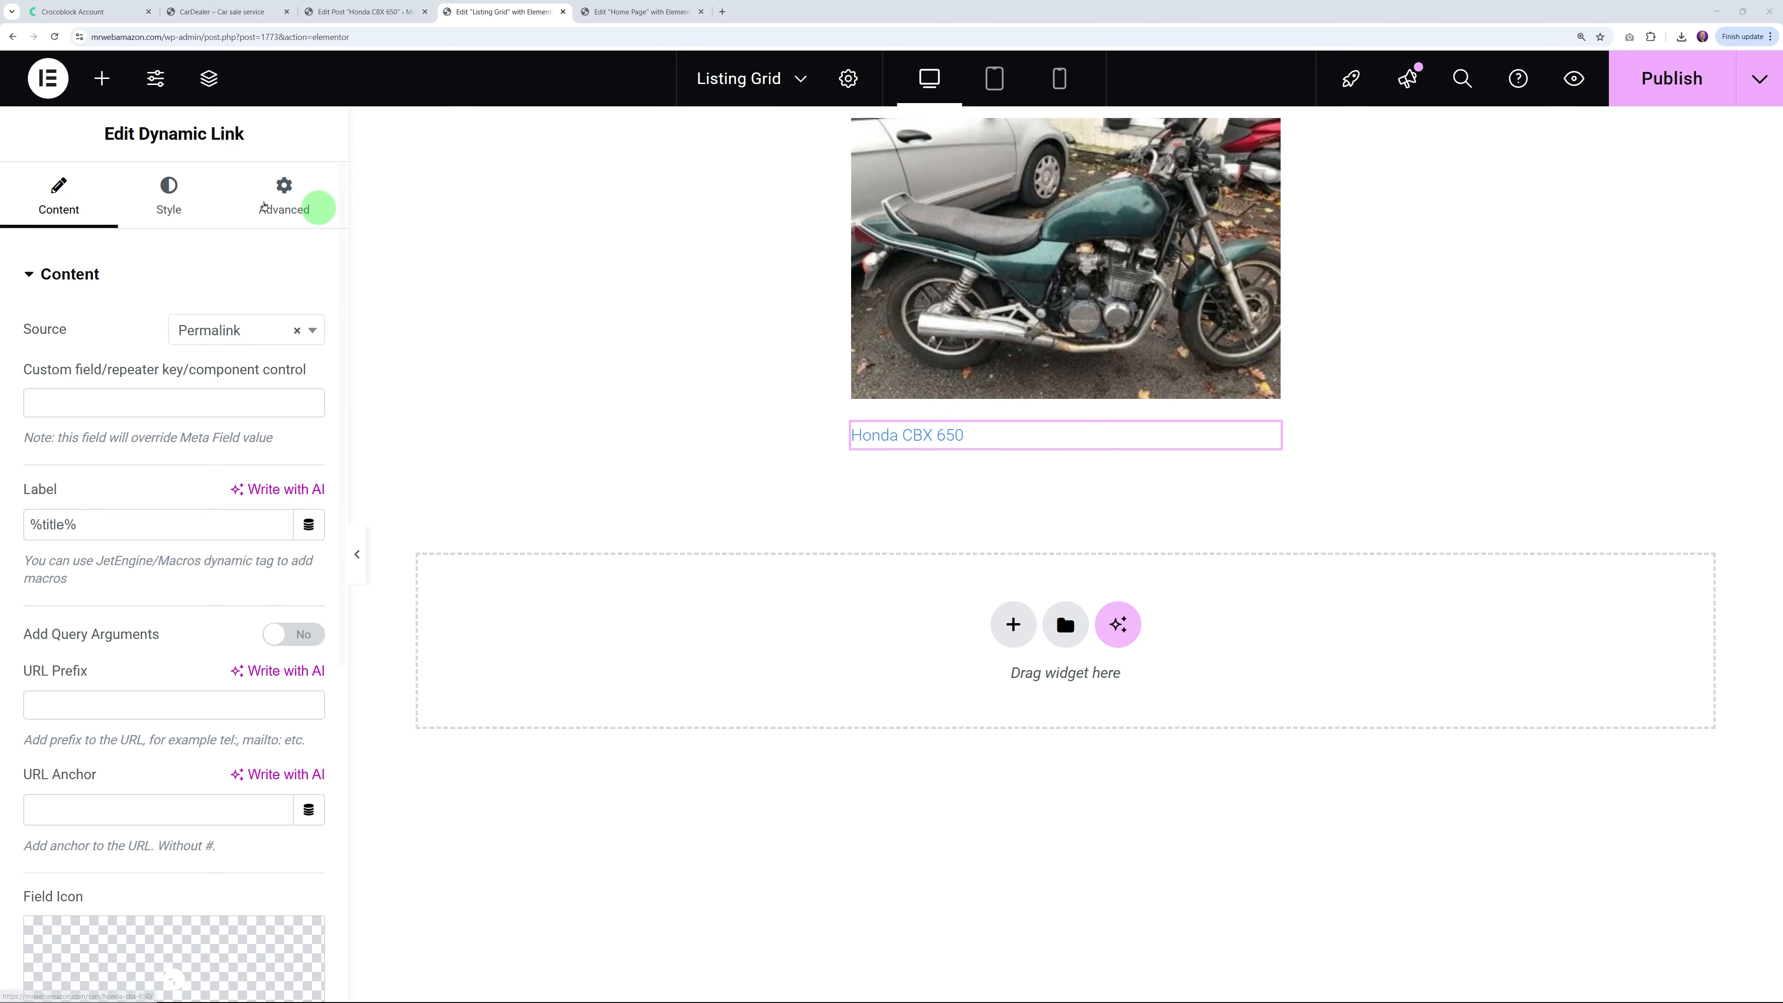
# Set the Dynamic Link's typography to Montserrat, 23 px, weight 900 (Black)
pyautogui.click(166, 197)
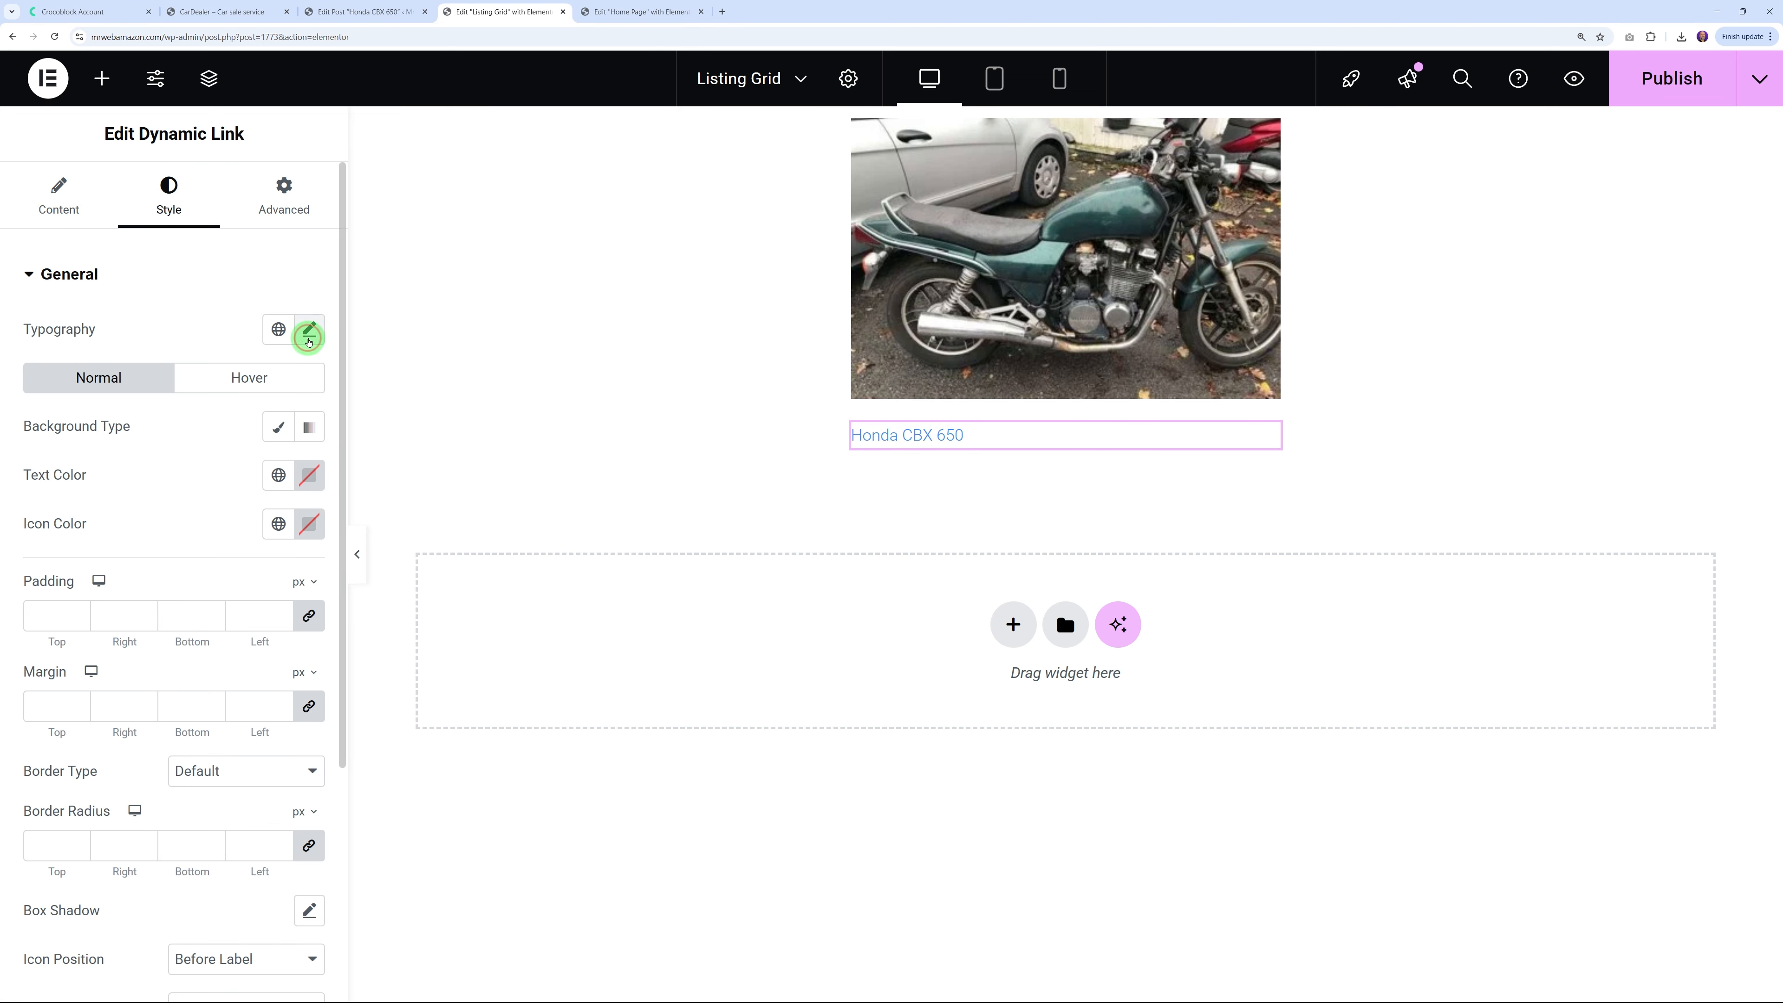
pyautogui.click(309, 328)
pyautogui.click(666, 332)
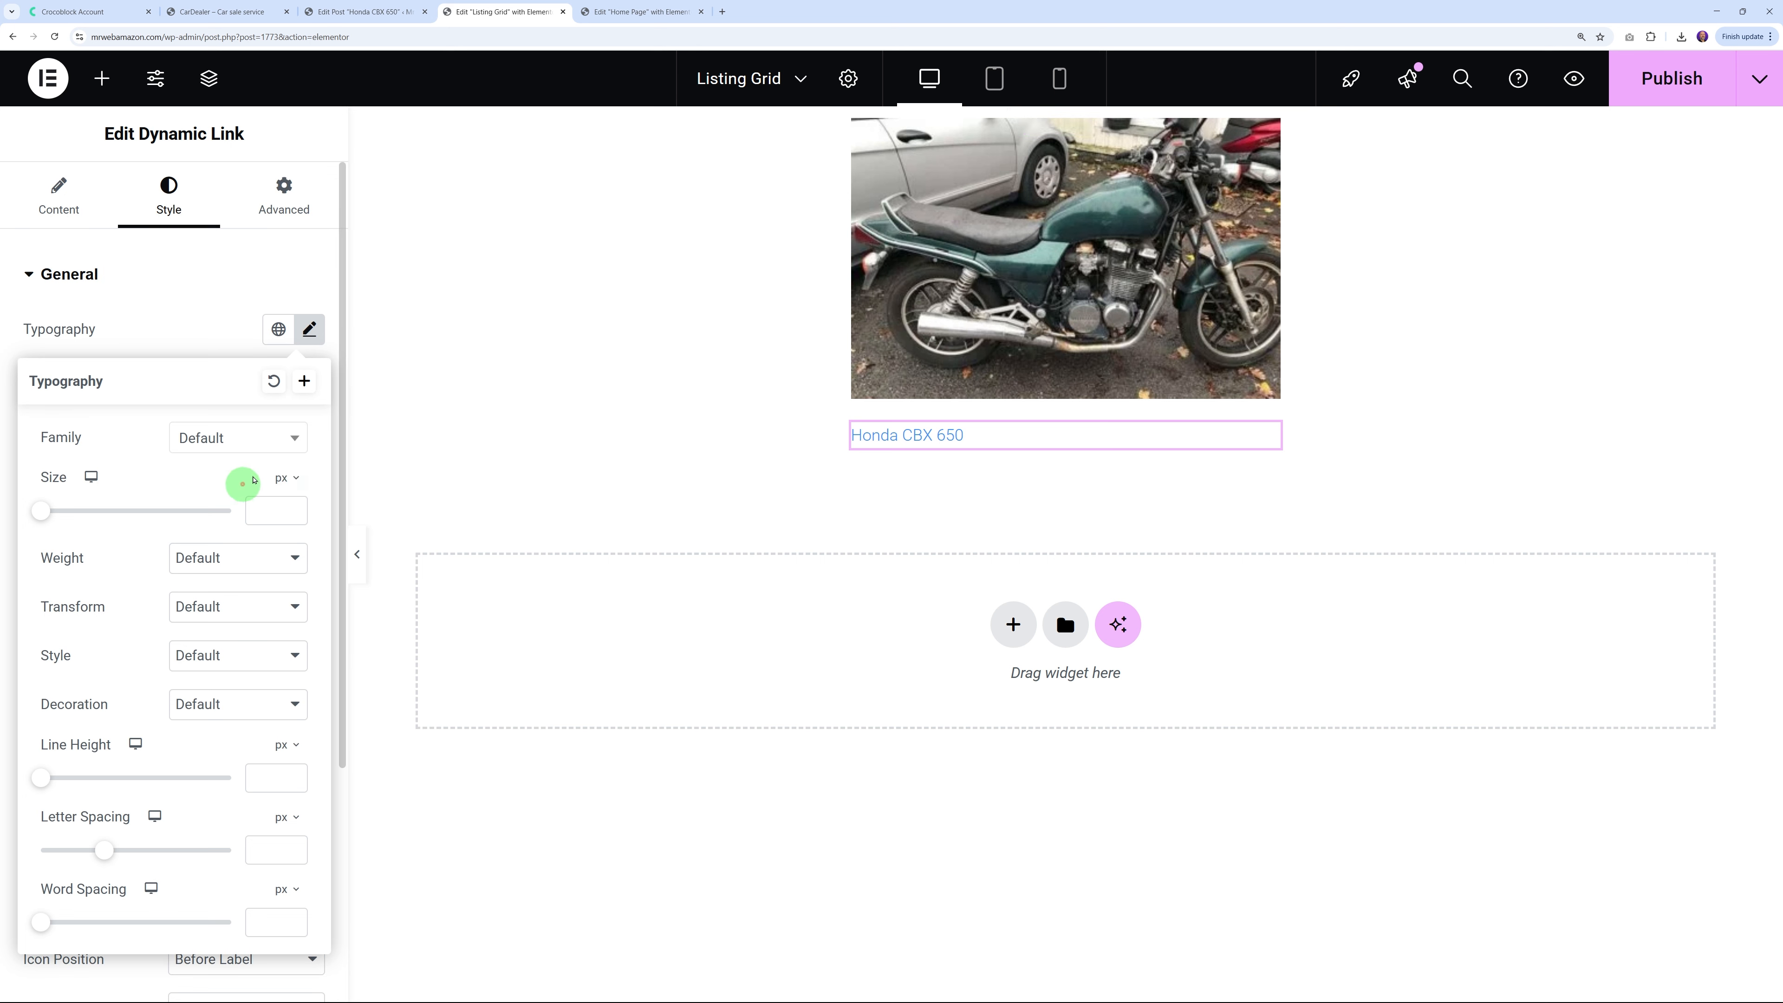
pyautogui.click(243, 438)
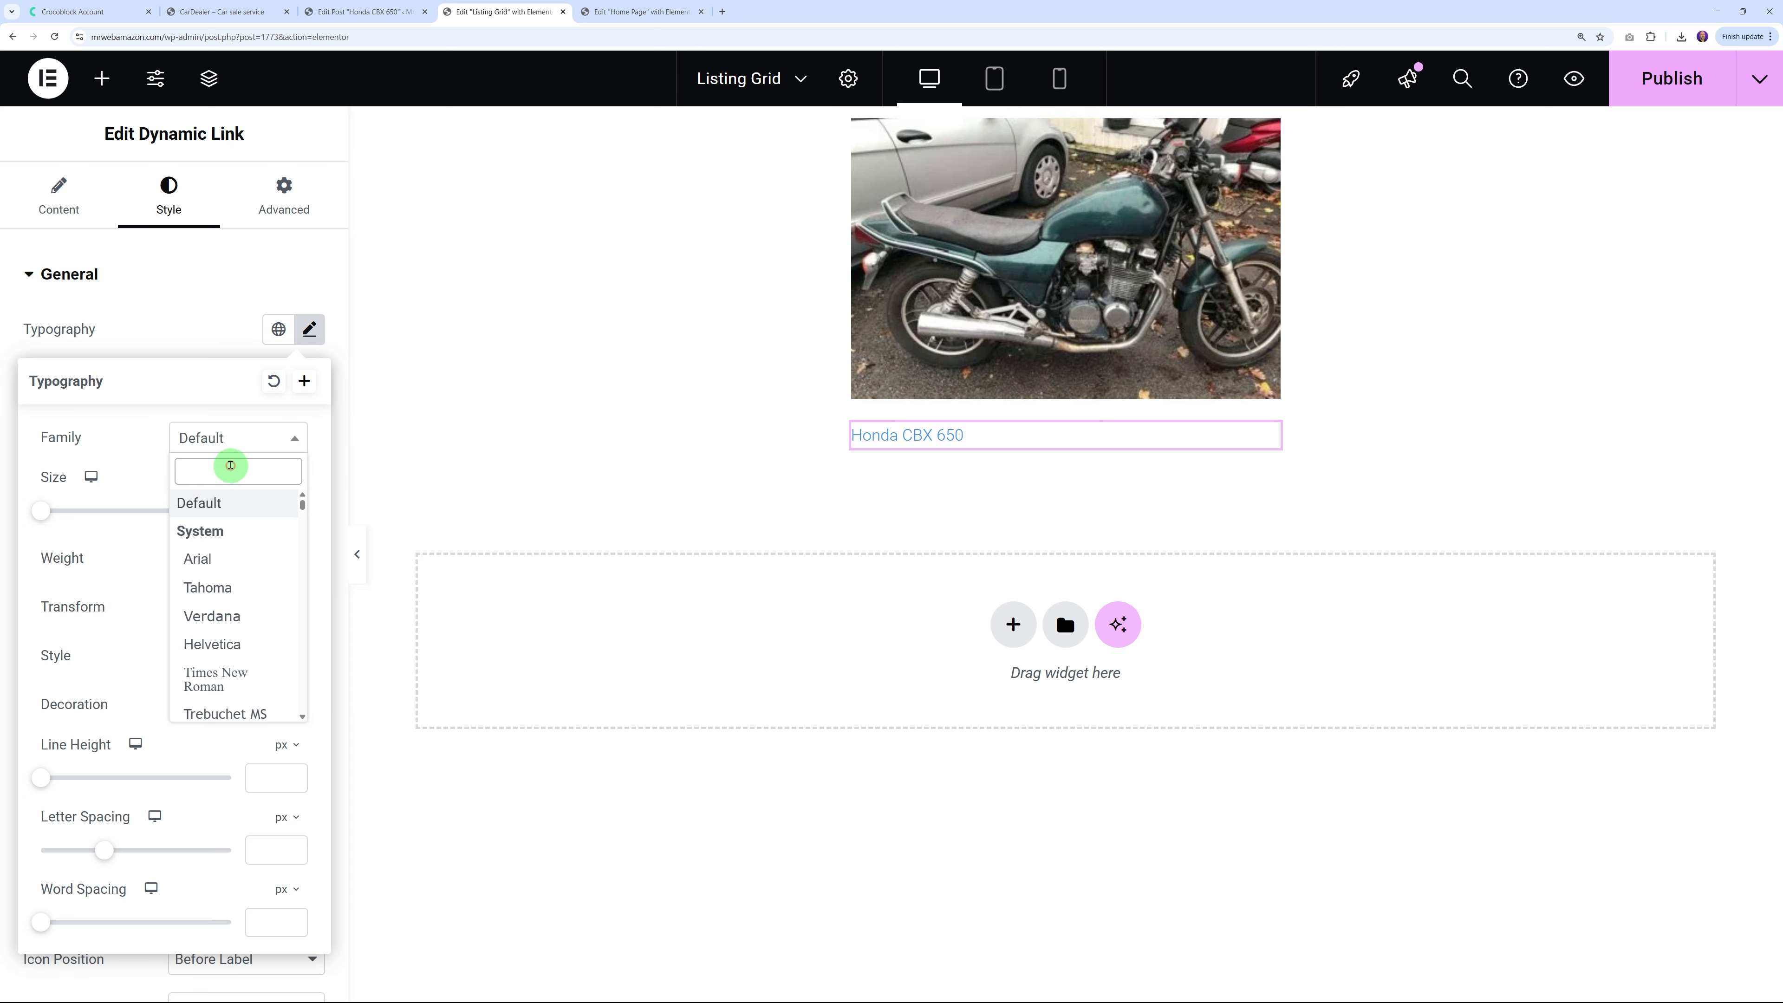
pyautogui.write('monts')
pyautogui.click(224, 531)
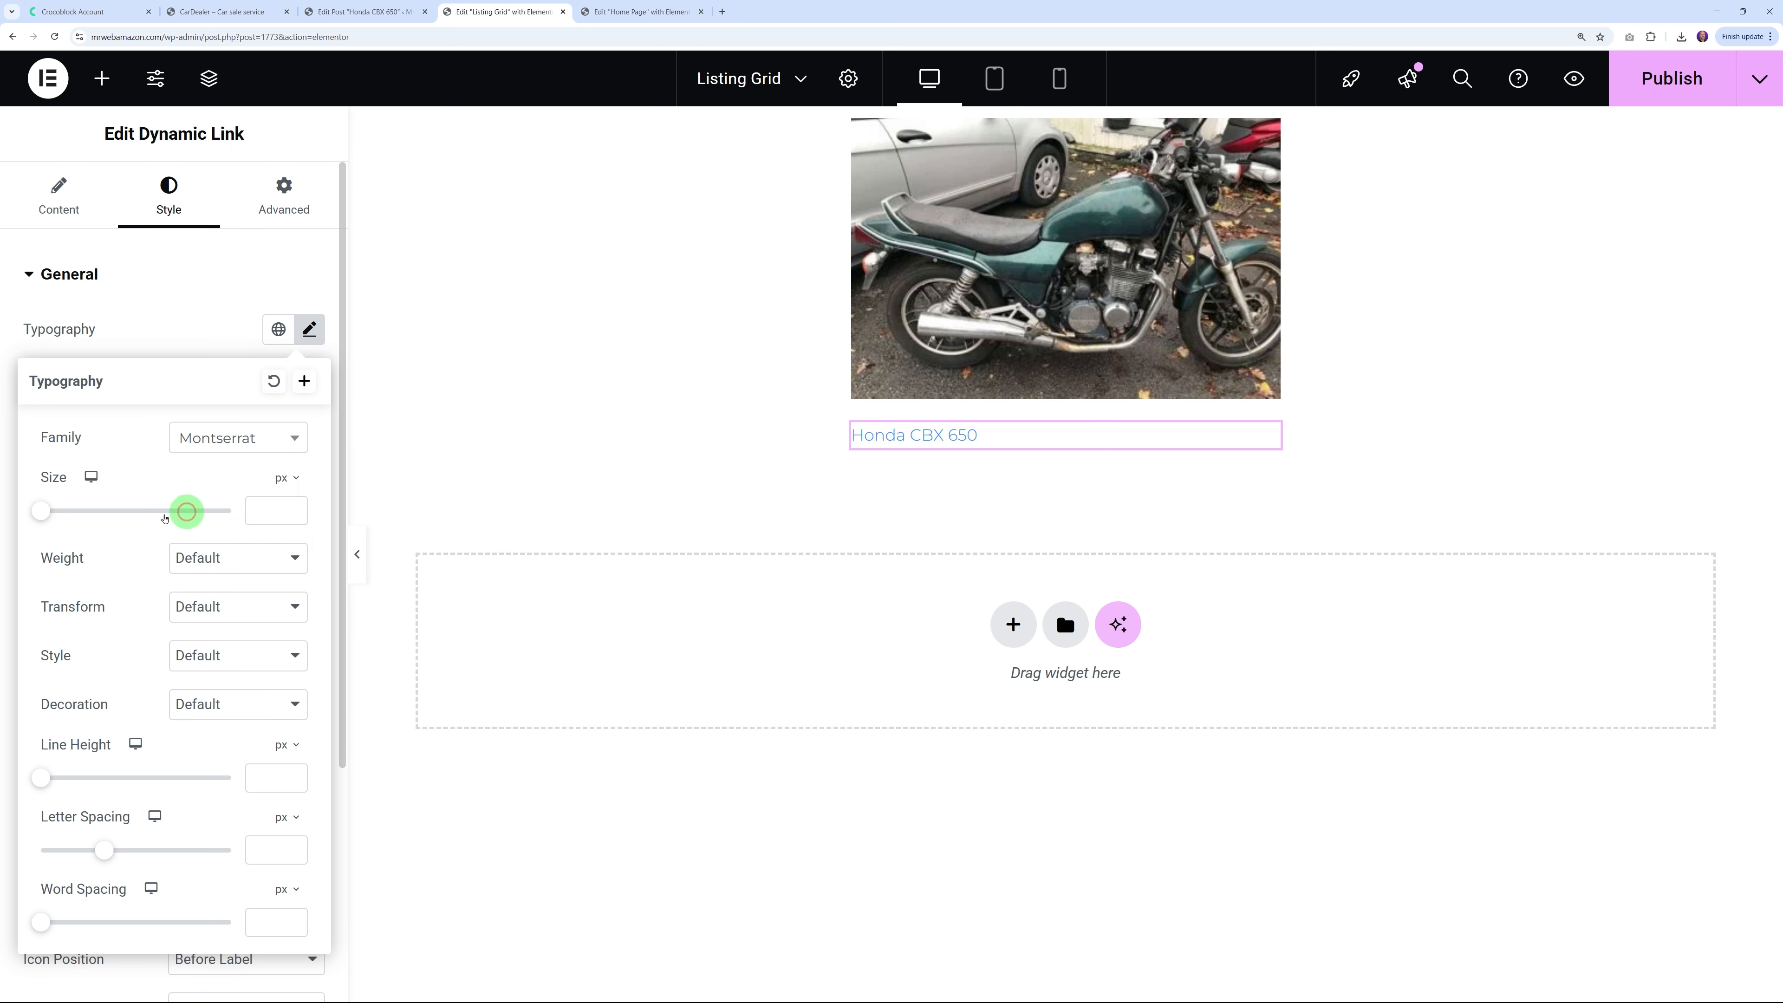
pyautogui.moveTo(41, 511); pyautogui.dragTo(61, 511)
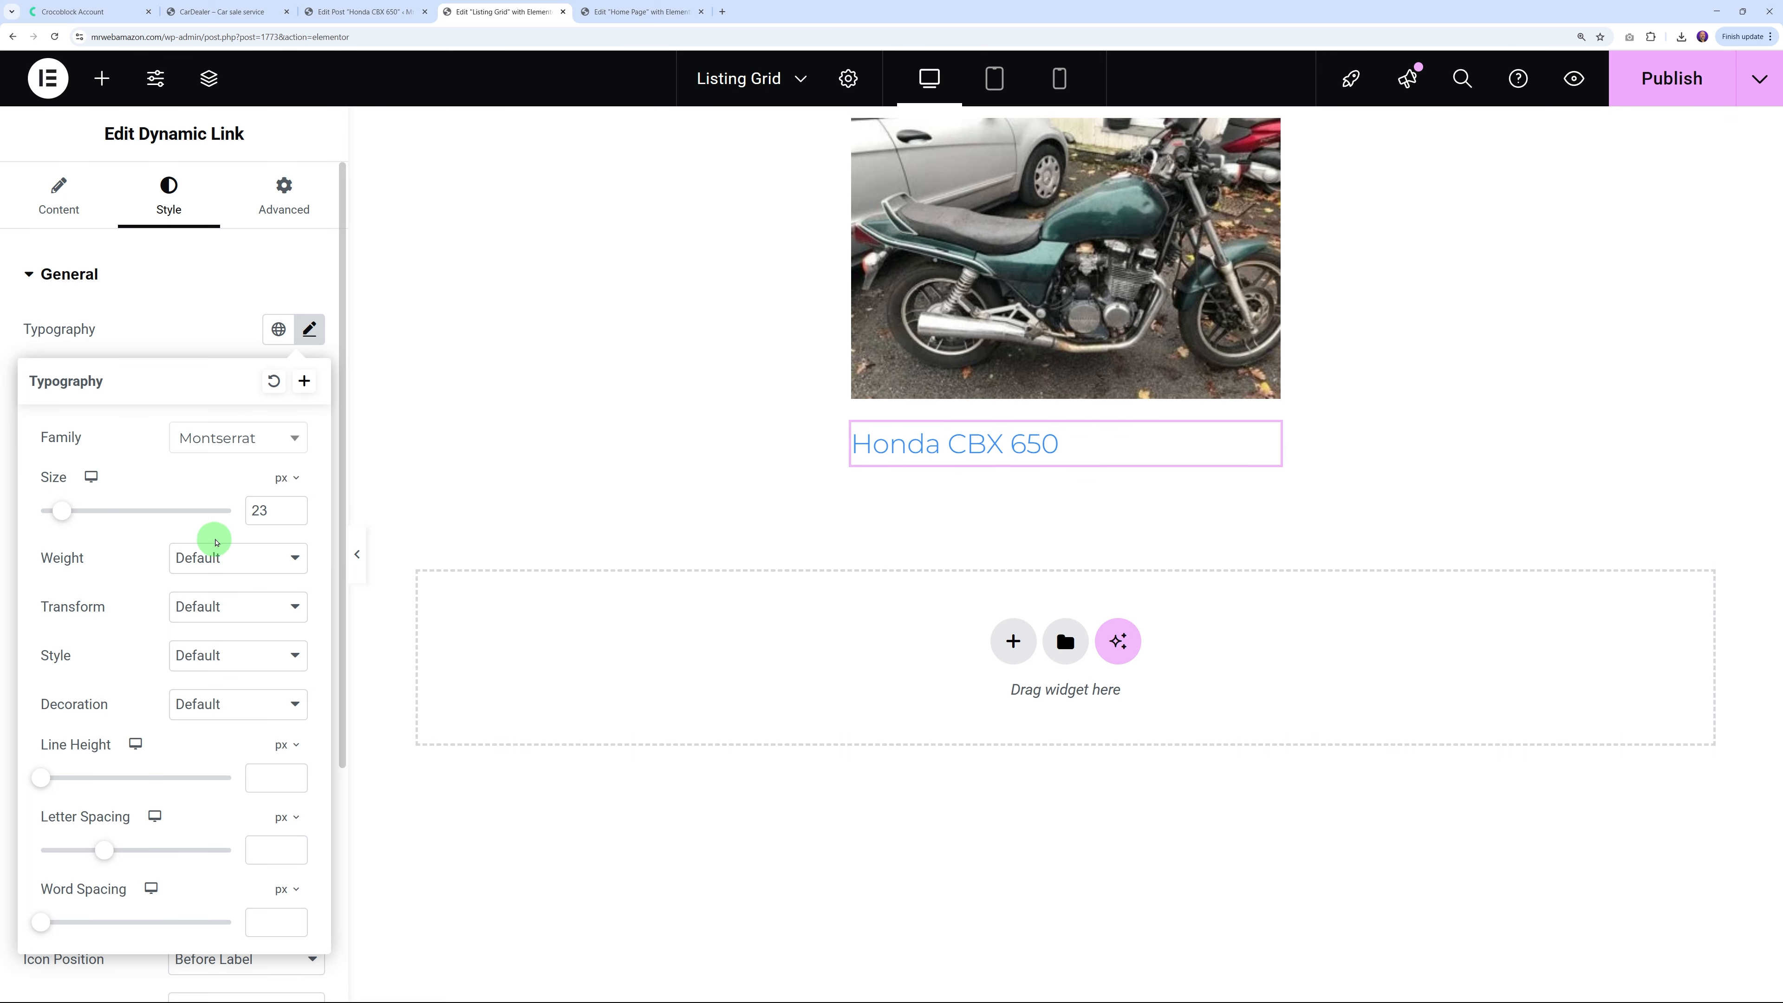
pyautogui.click(235, 558)
pyautogui.click(255, 755)
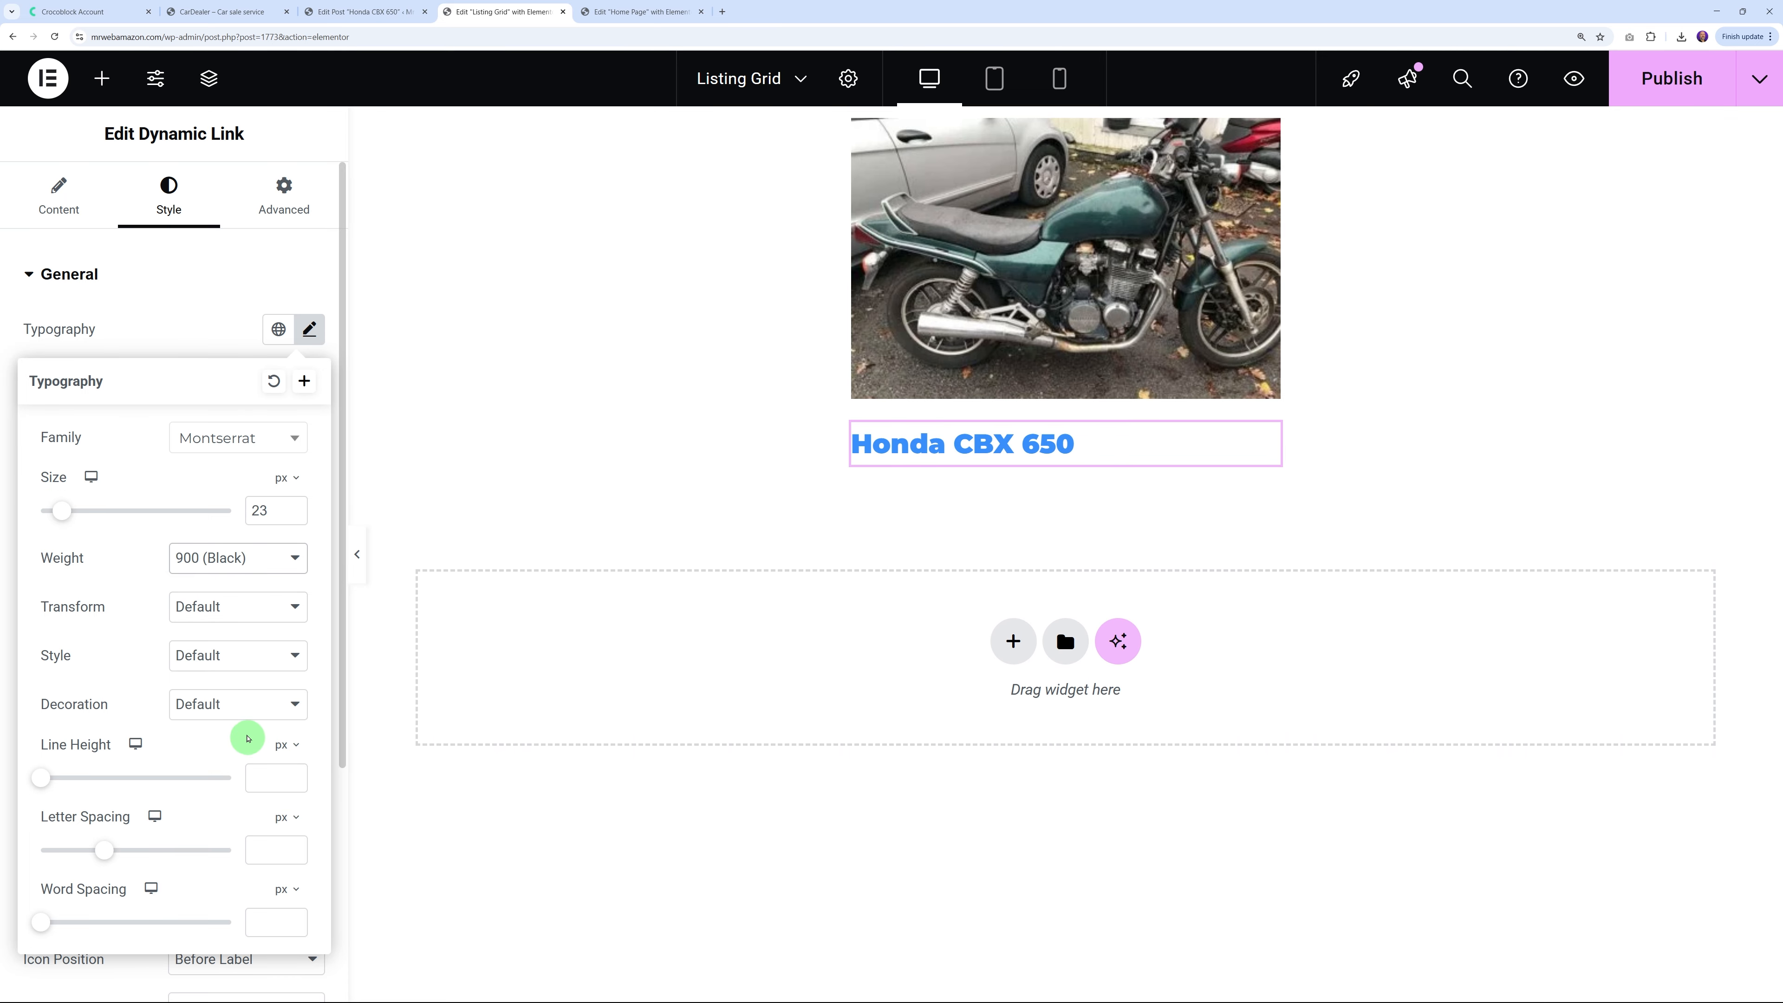
pyautogui.click(177, 310)
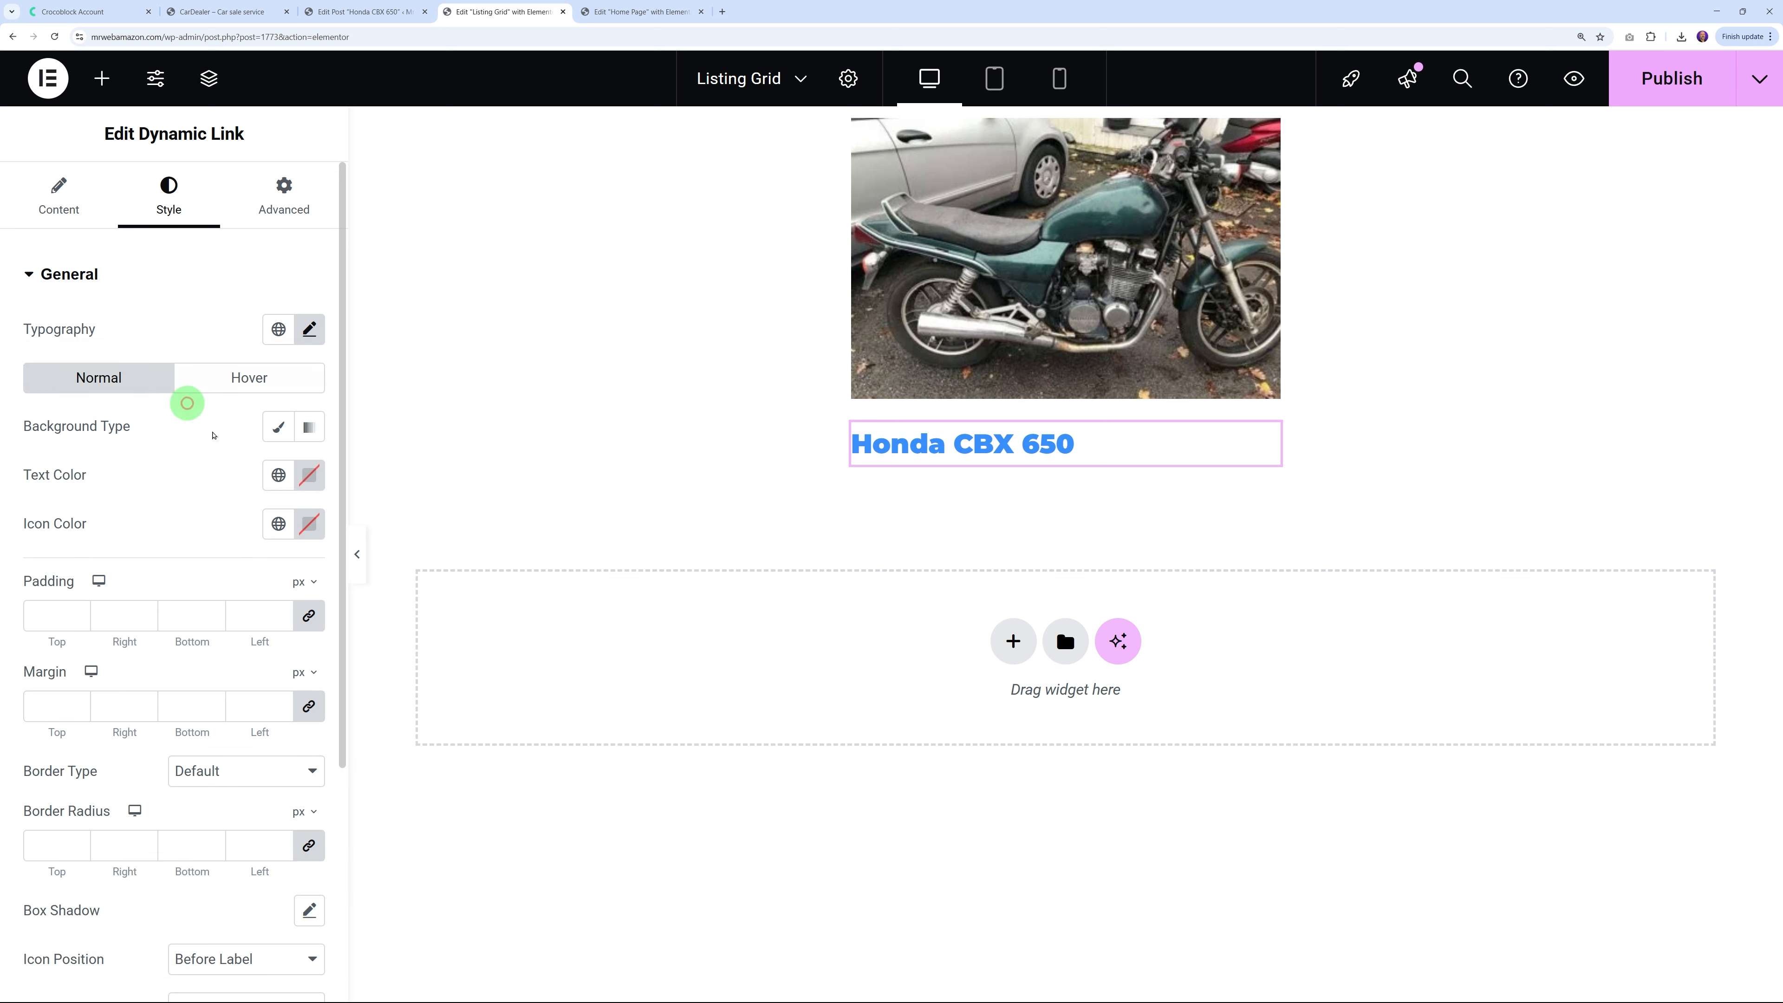
# Change the Dynamic Link's normal text color to a dark grey
pyautogui.click(309, 475)
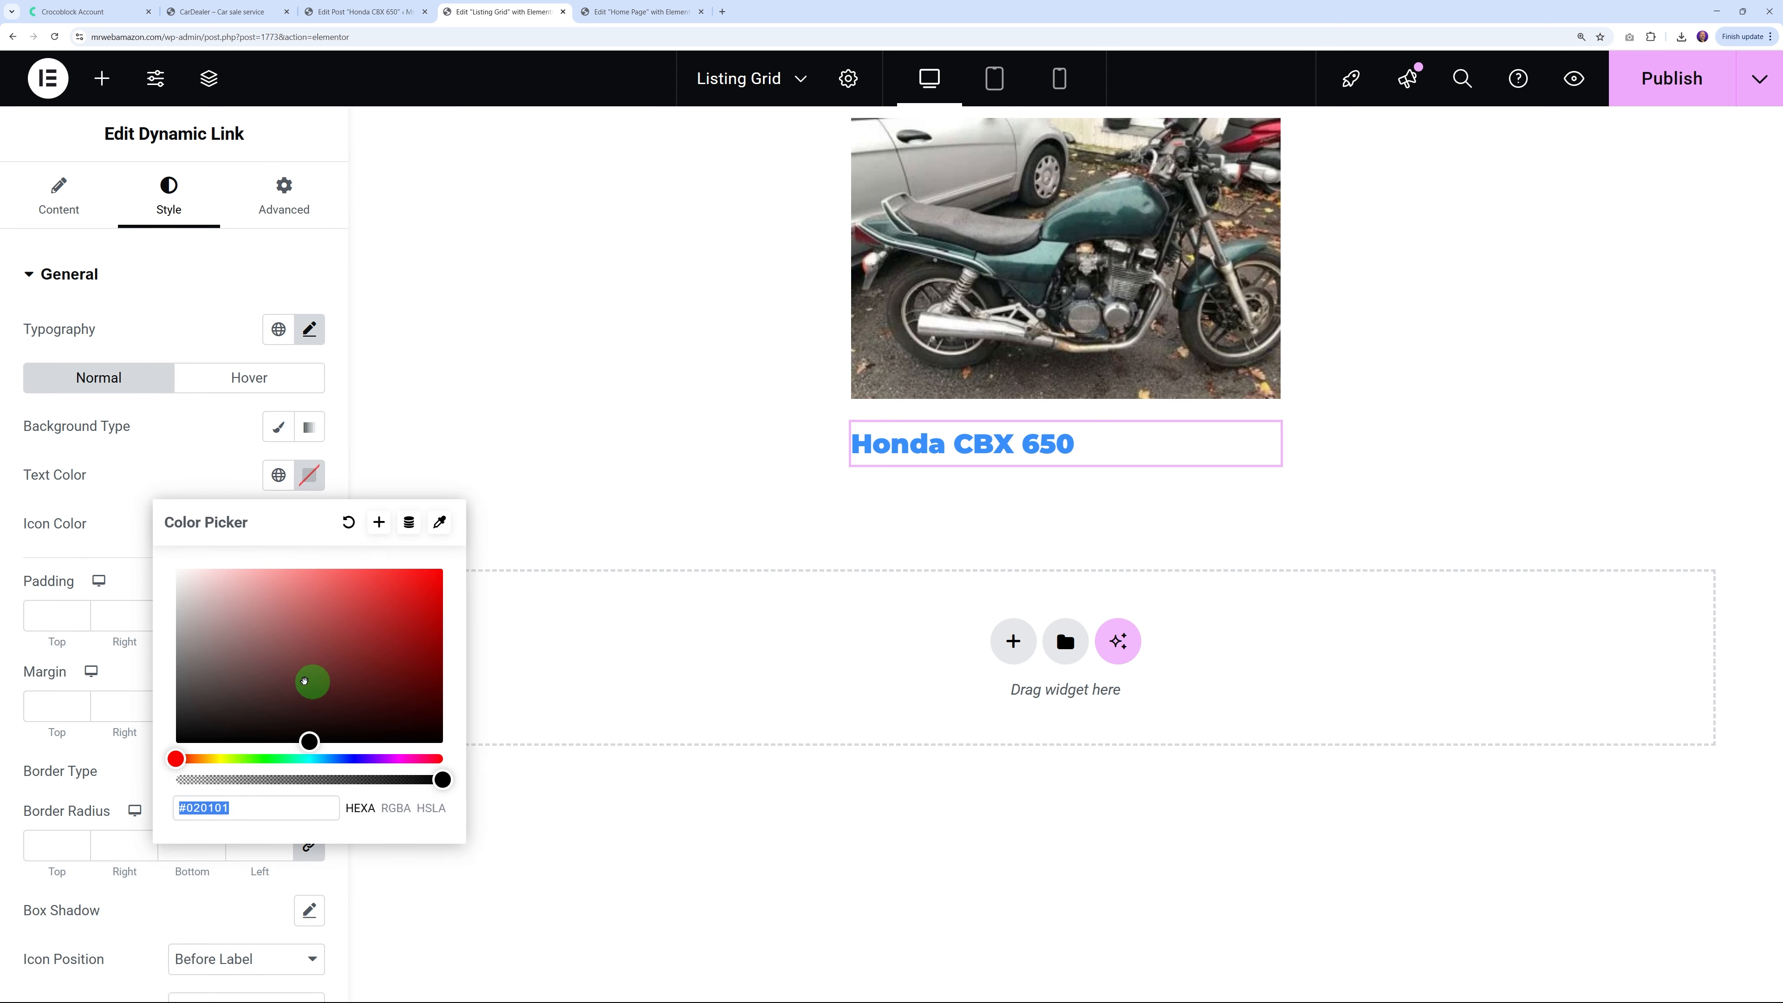
pyautogui.moveTo(304, 681); pyautogui.dragTo(171, 704)
pyautogui.click(186, 459)
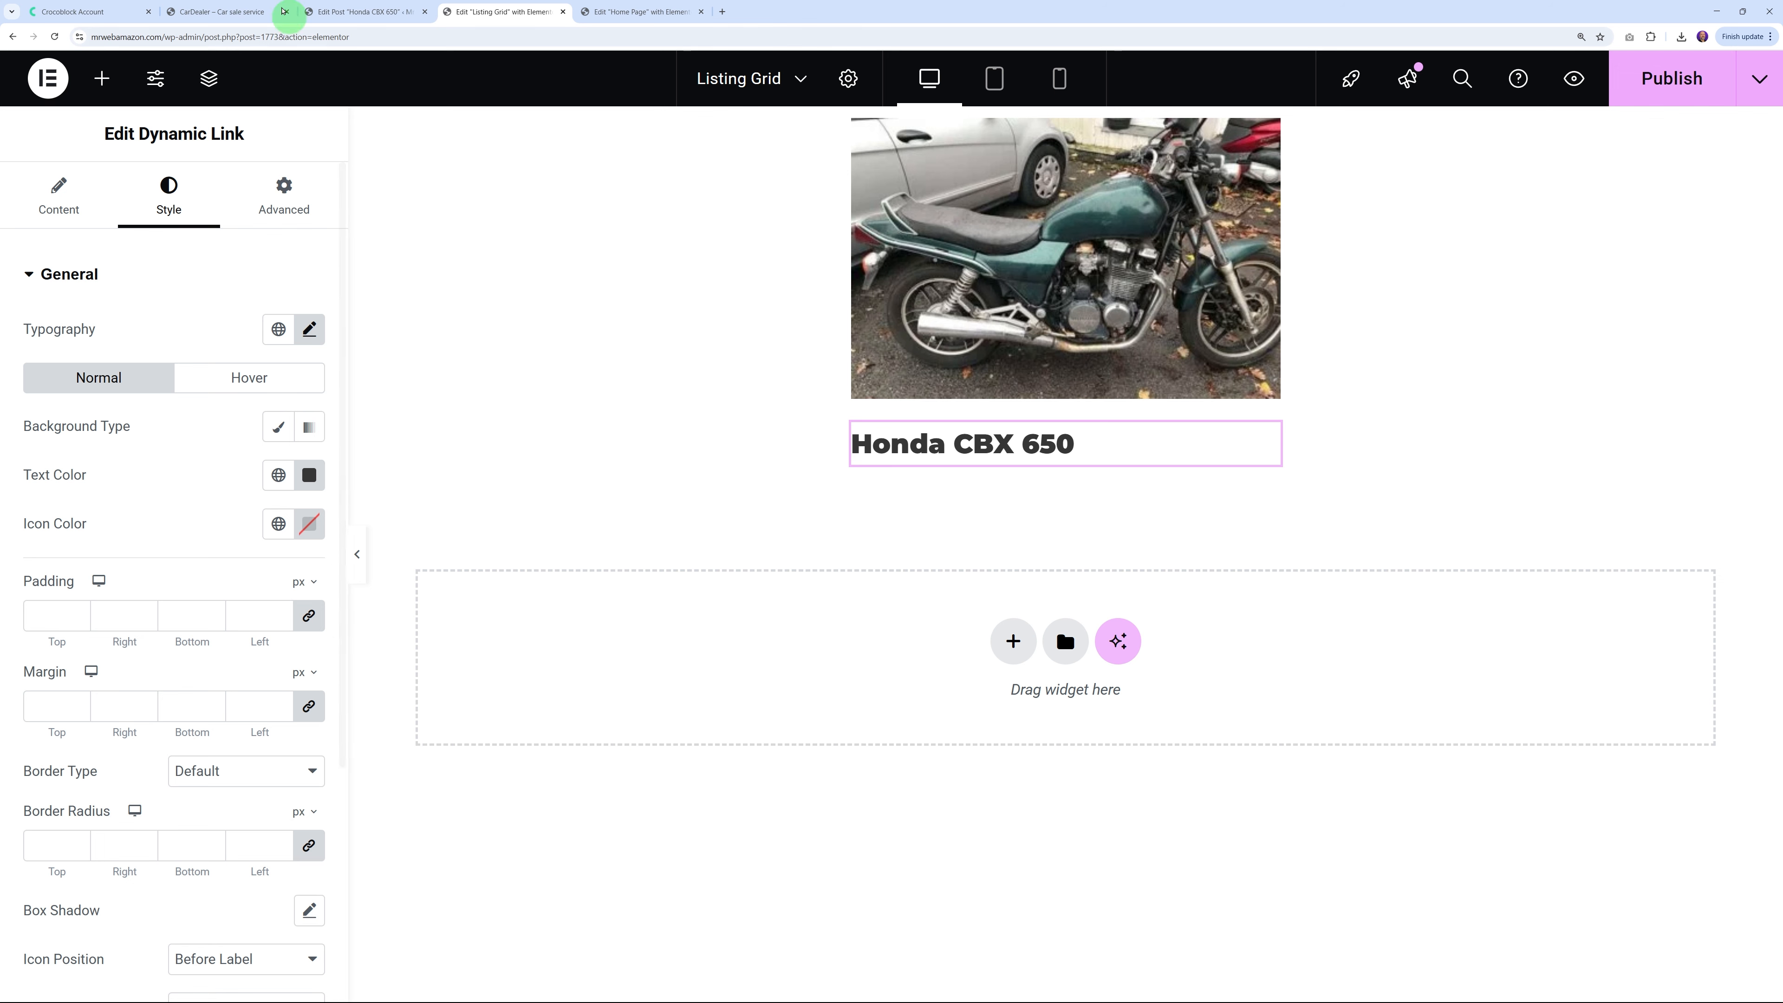
# Check the card layout on the CarDealer reference page and add a Dynamic Field widget below the title link
pyautogui.click(274, 12)
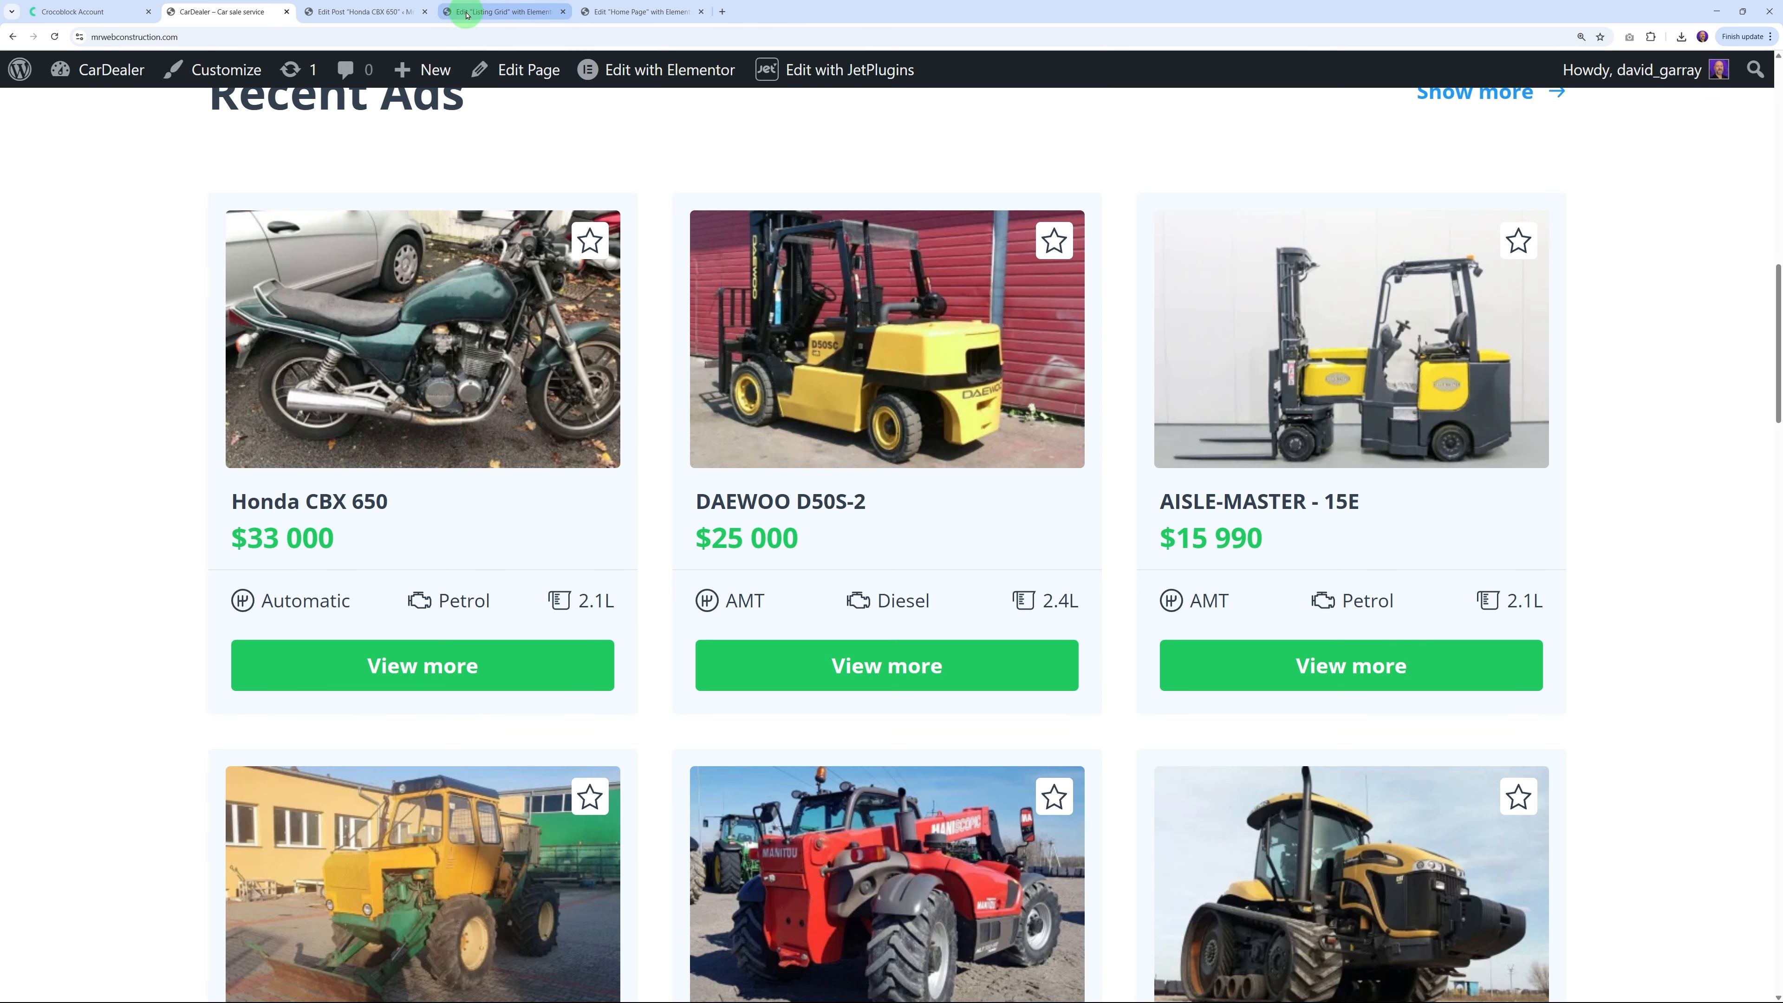
pyautogui.click(502, 12)
pyautogui.click(107, 104)
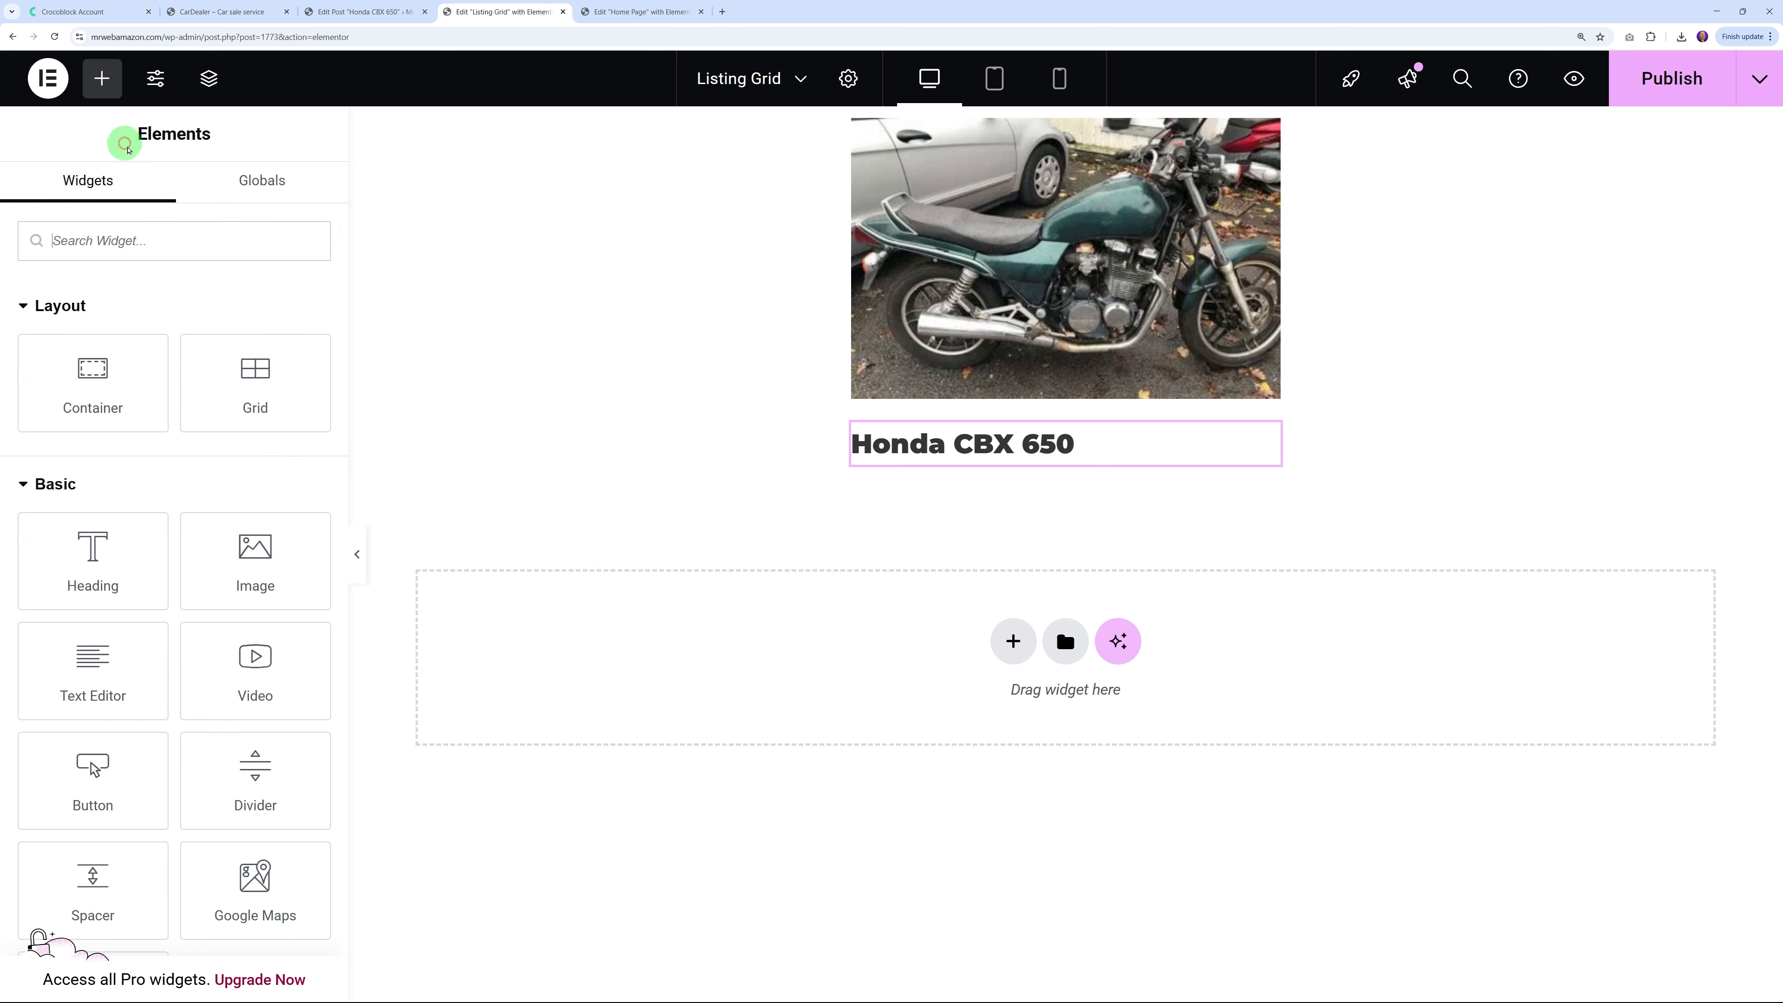
pyautogui.click(150, 244)
pyautogui.write('dynam')
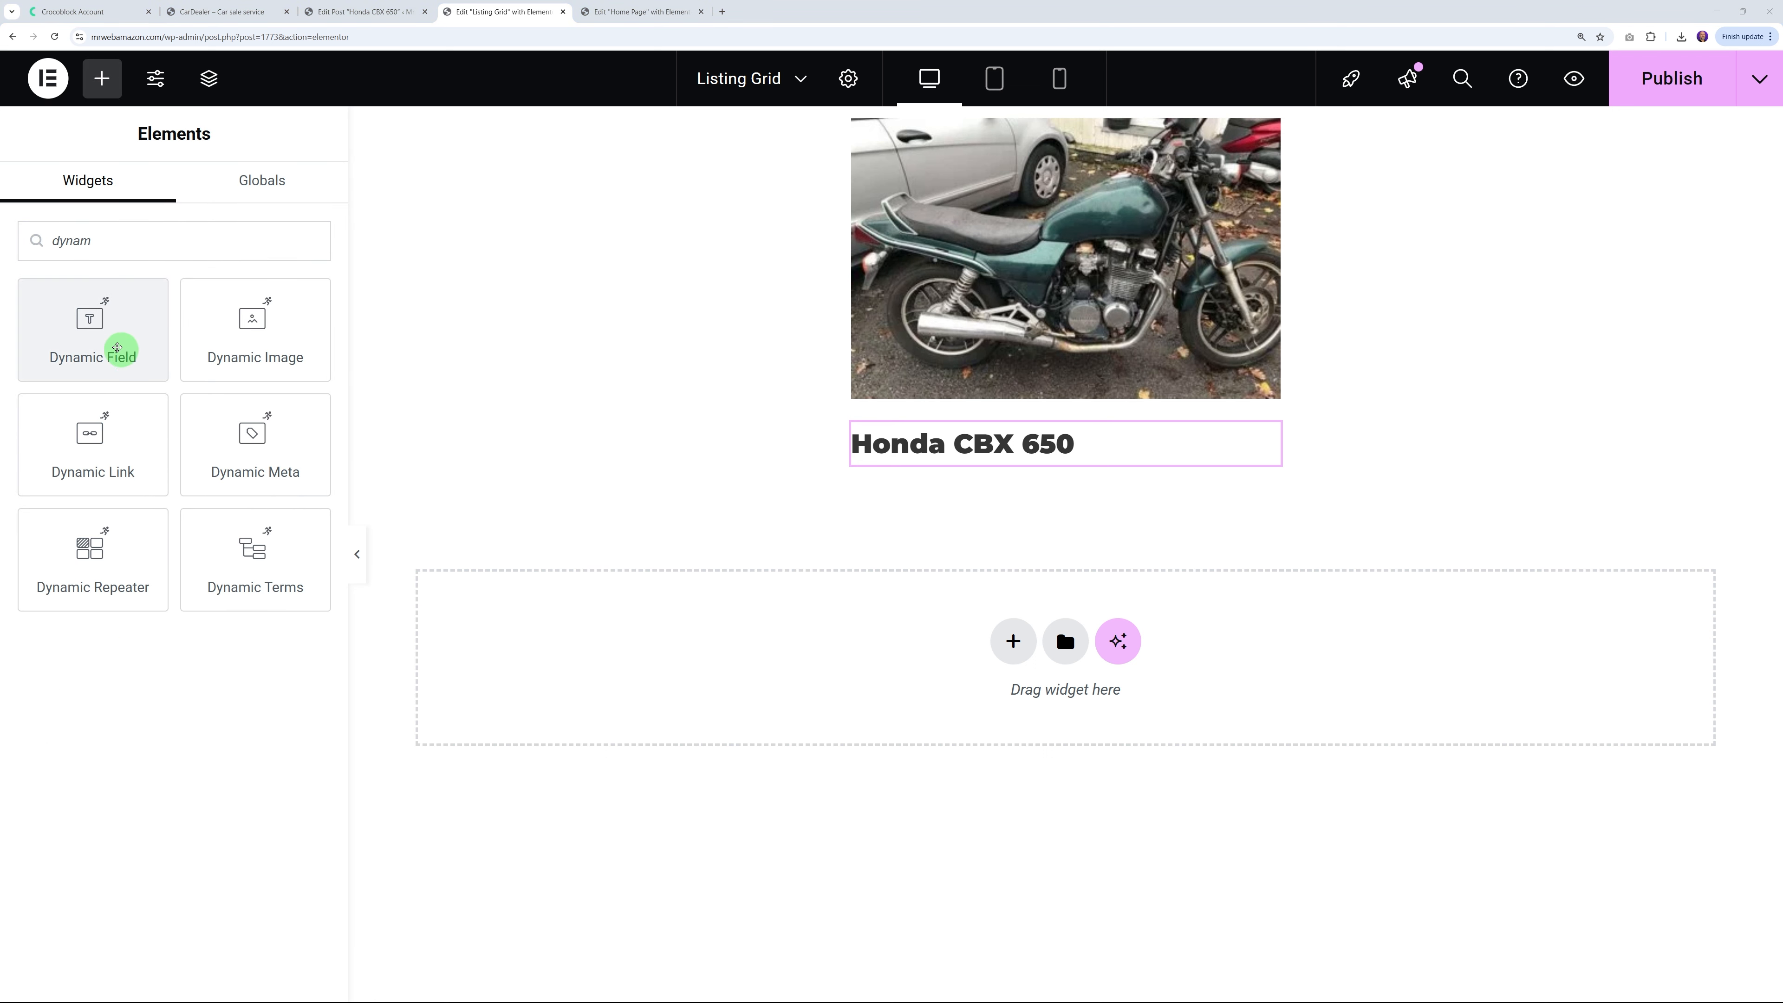
pyautogui.moveTo(96, 331); pyautogui.dragTo(893, 500)
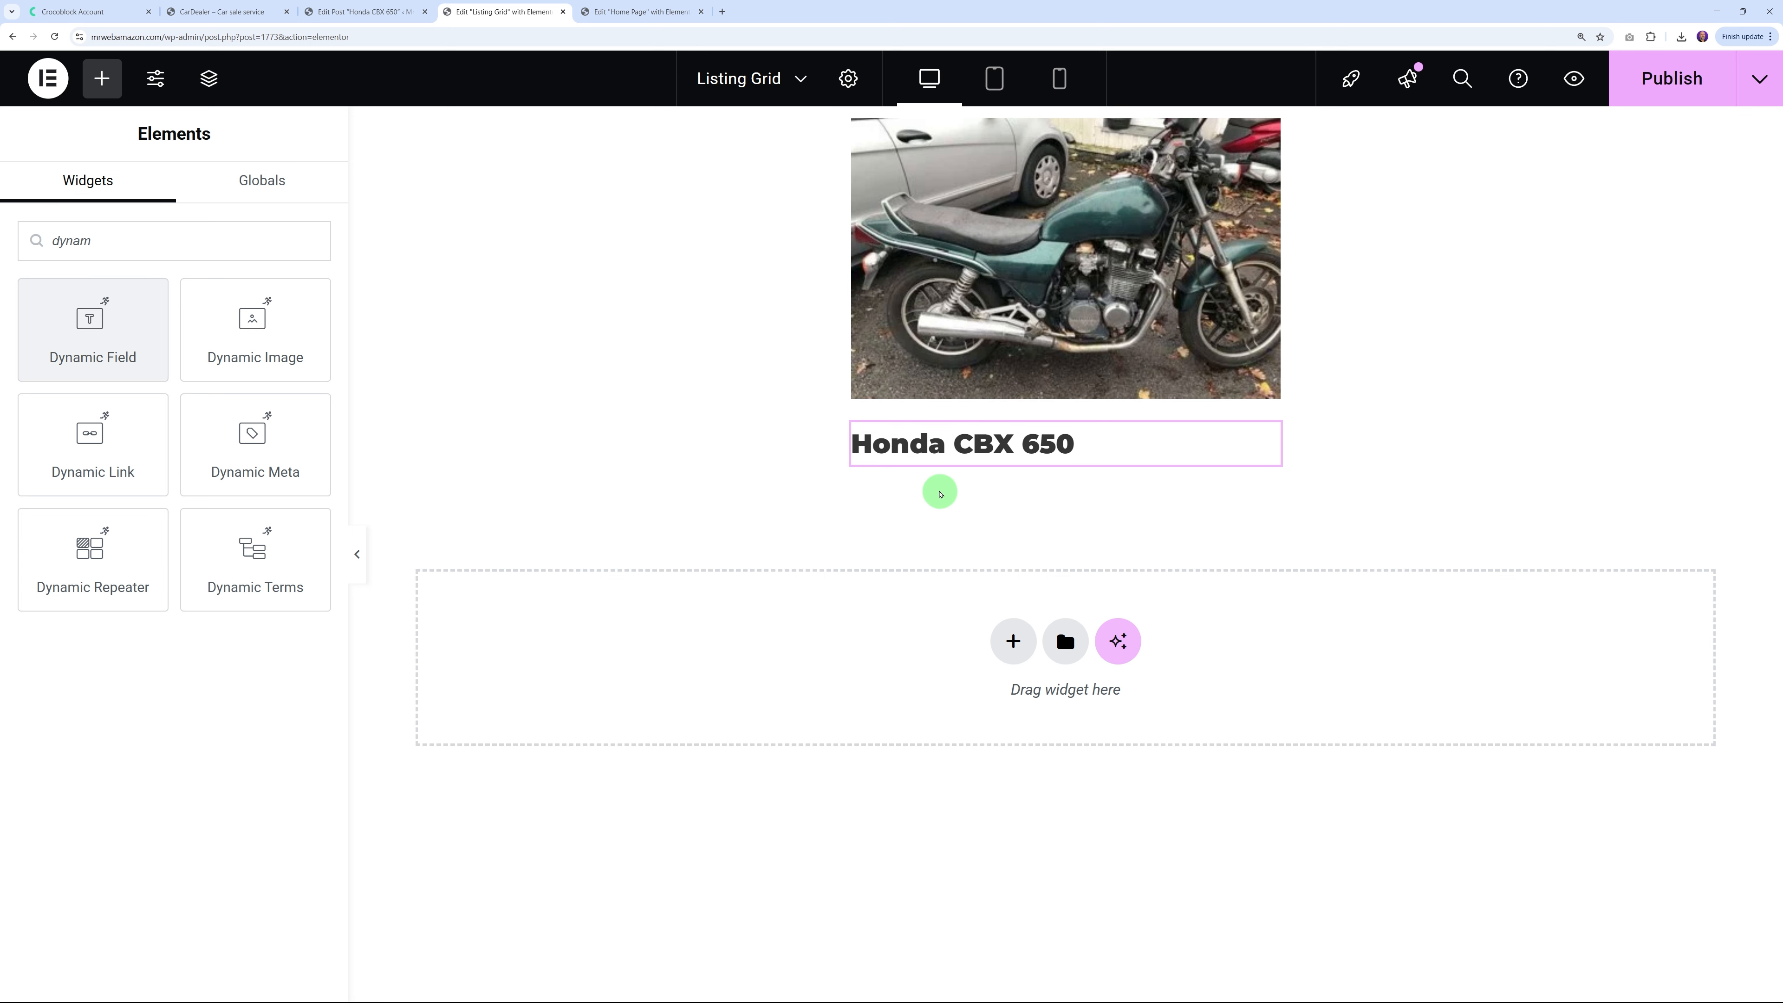
pyautogui.moveTo(137, 348); pyautogui.dragTo(1043, 478)
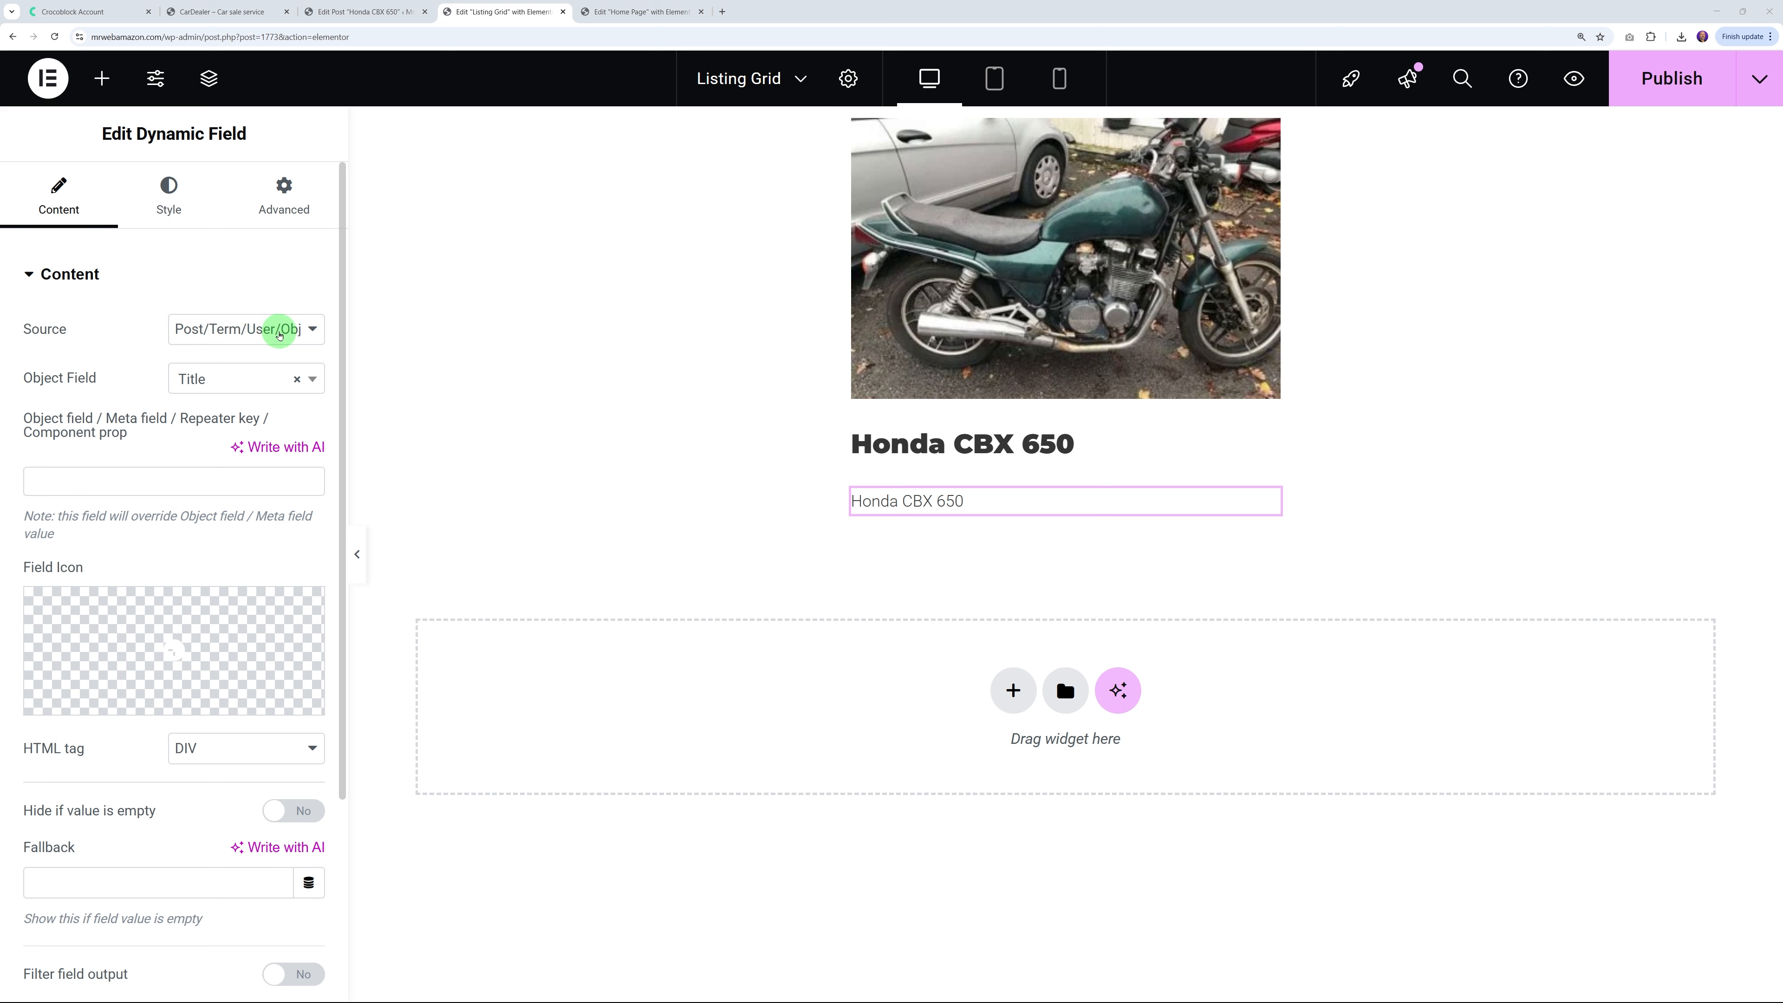
pyautogui.click(305, 395)
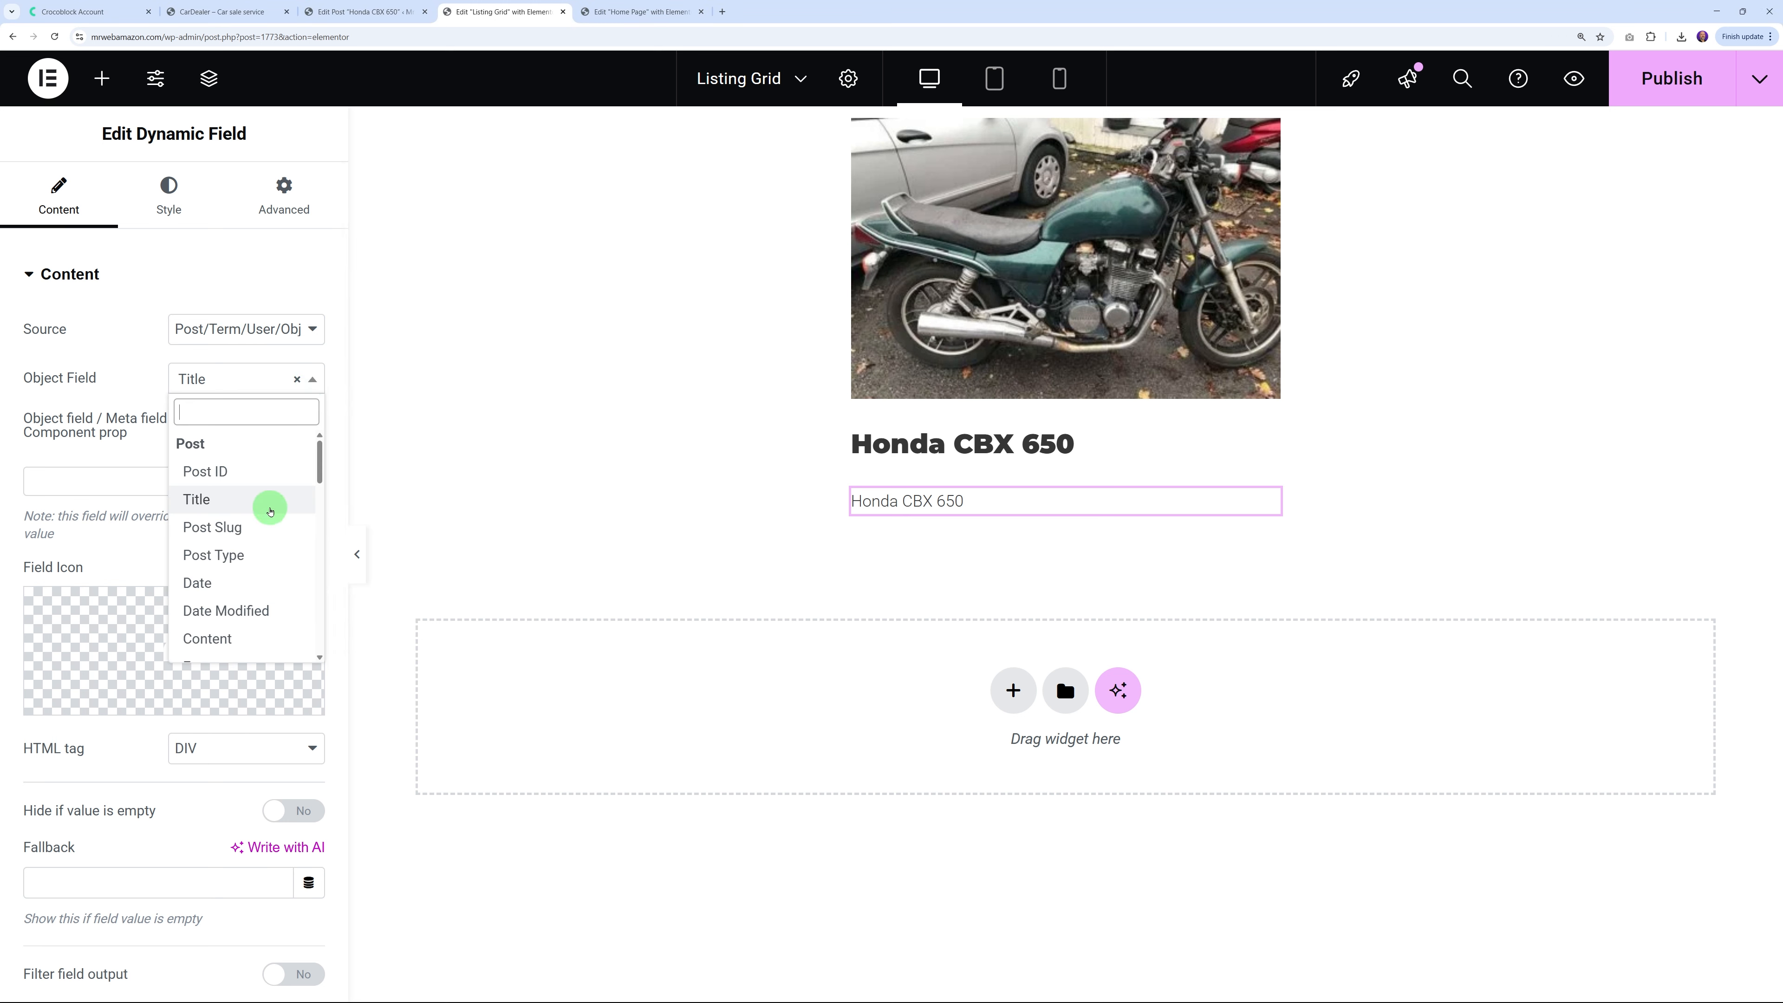
pyautogui.scroll(-3, 250, 572)
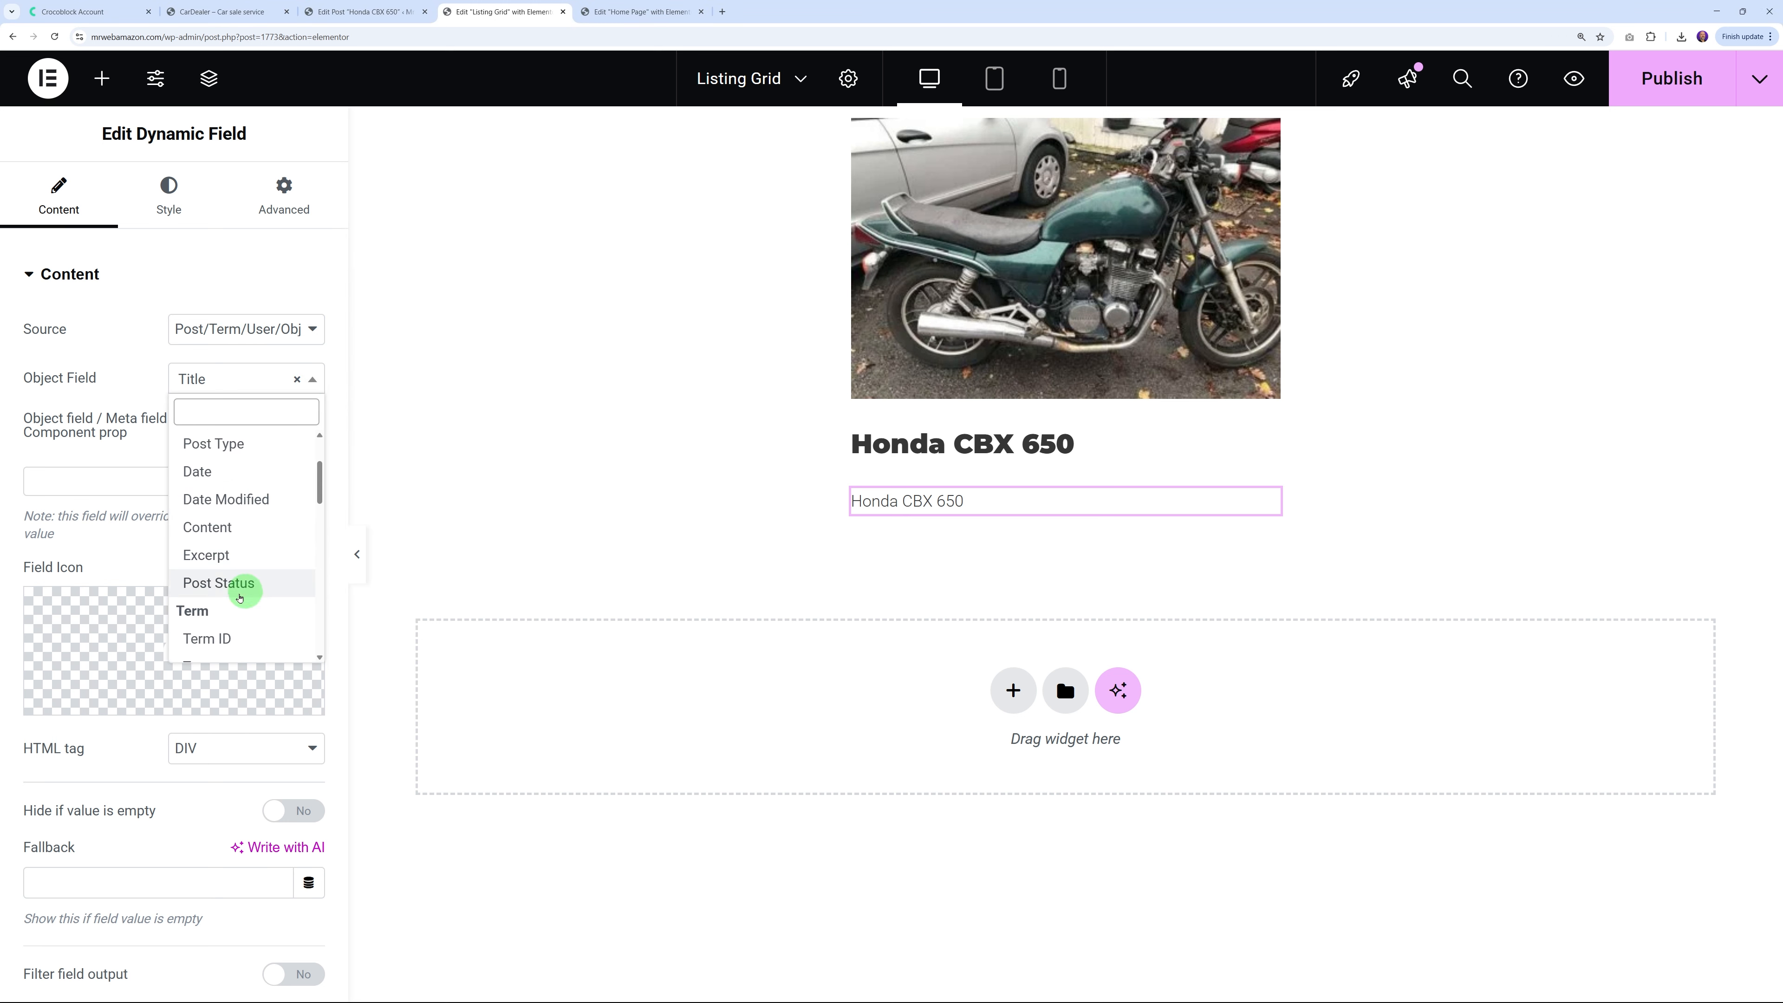
pyautogui.scroll(-5, 246, 579)
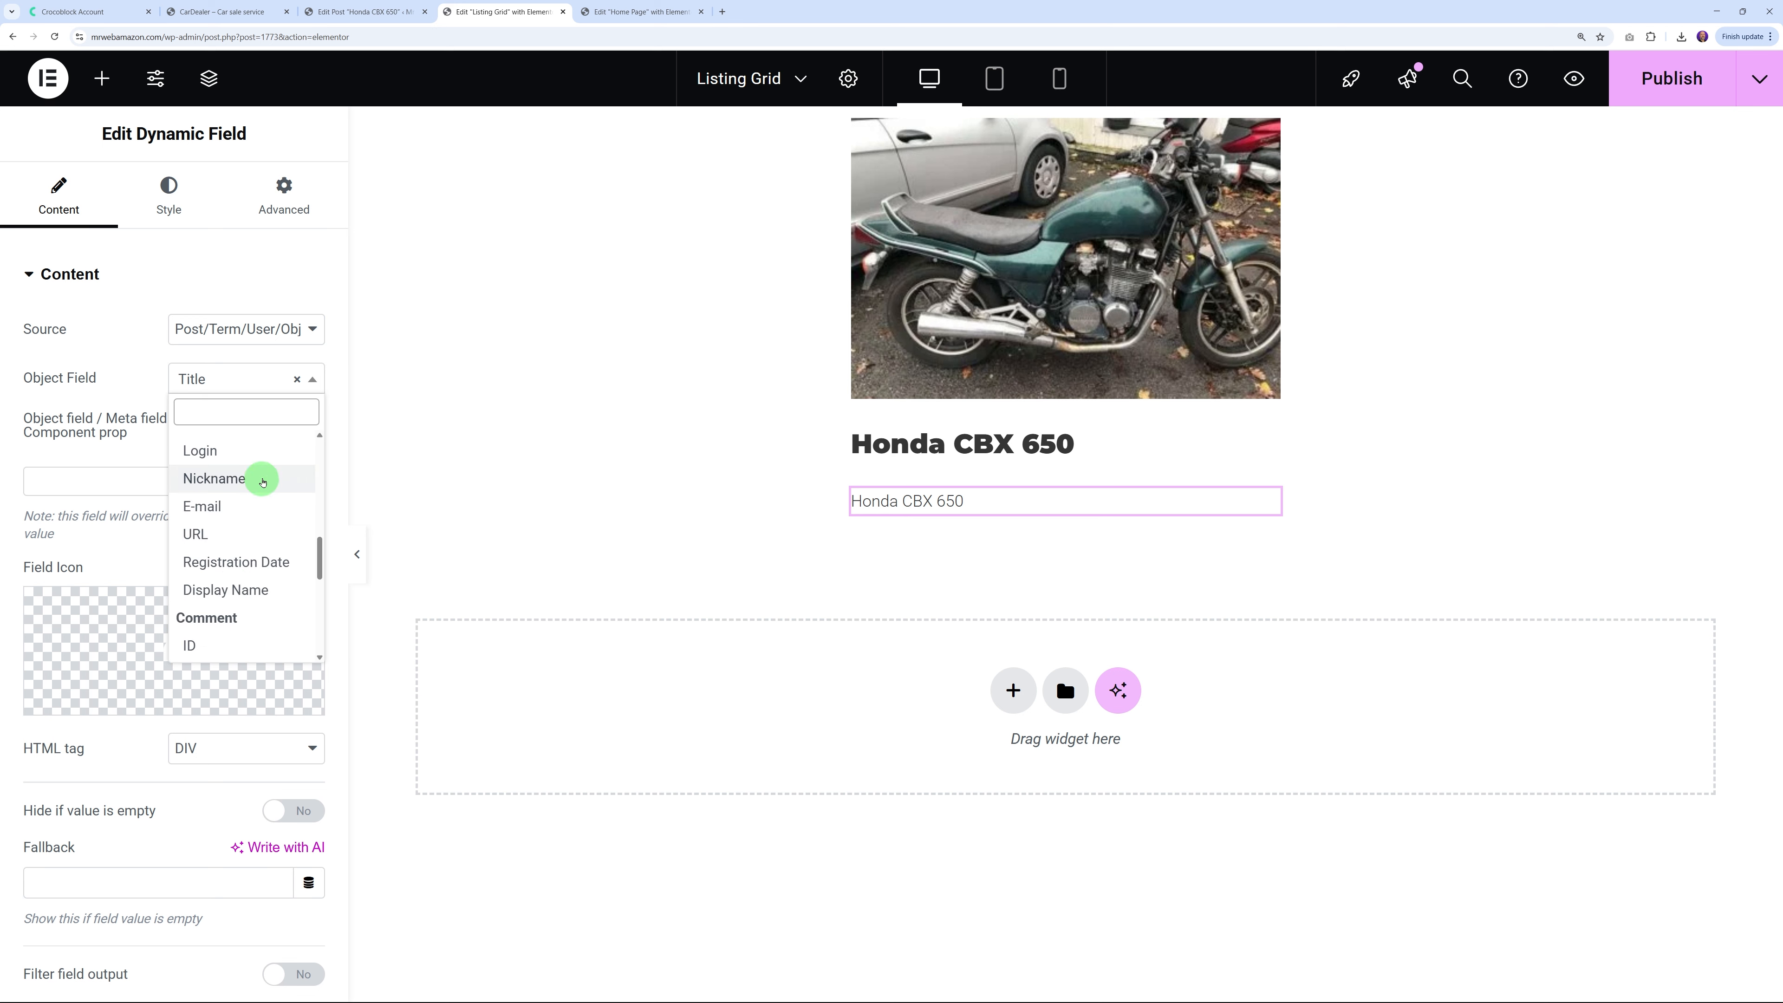
pyautogui.click(117, 361)
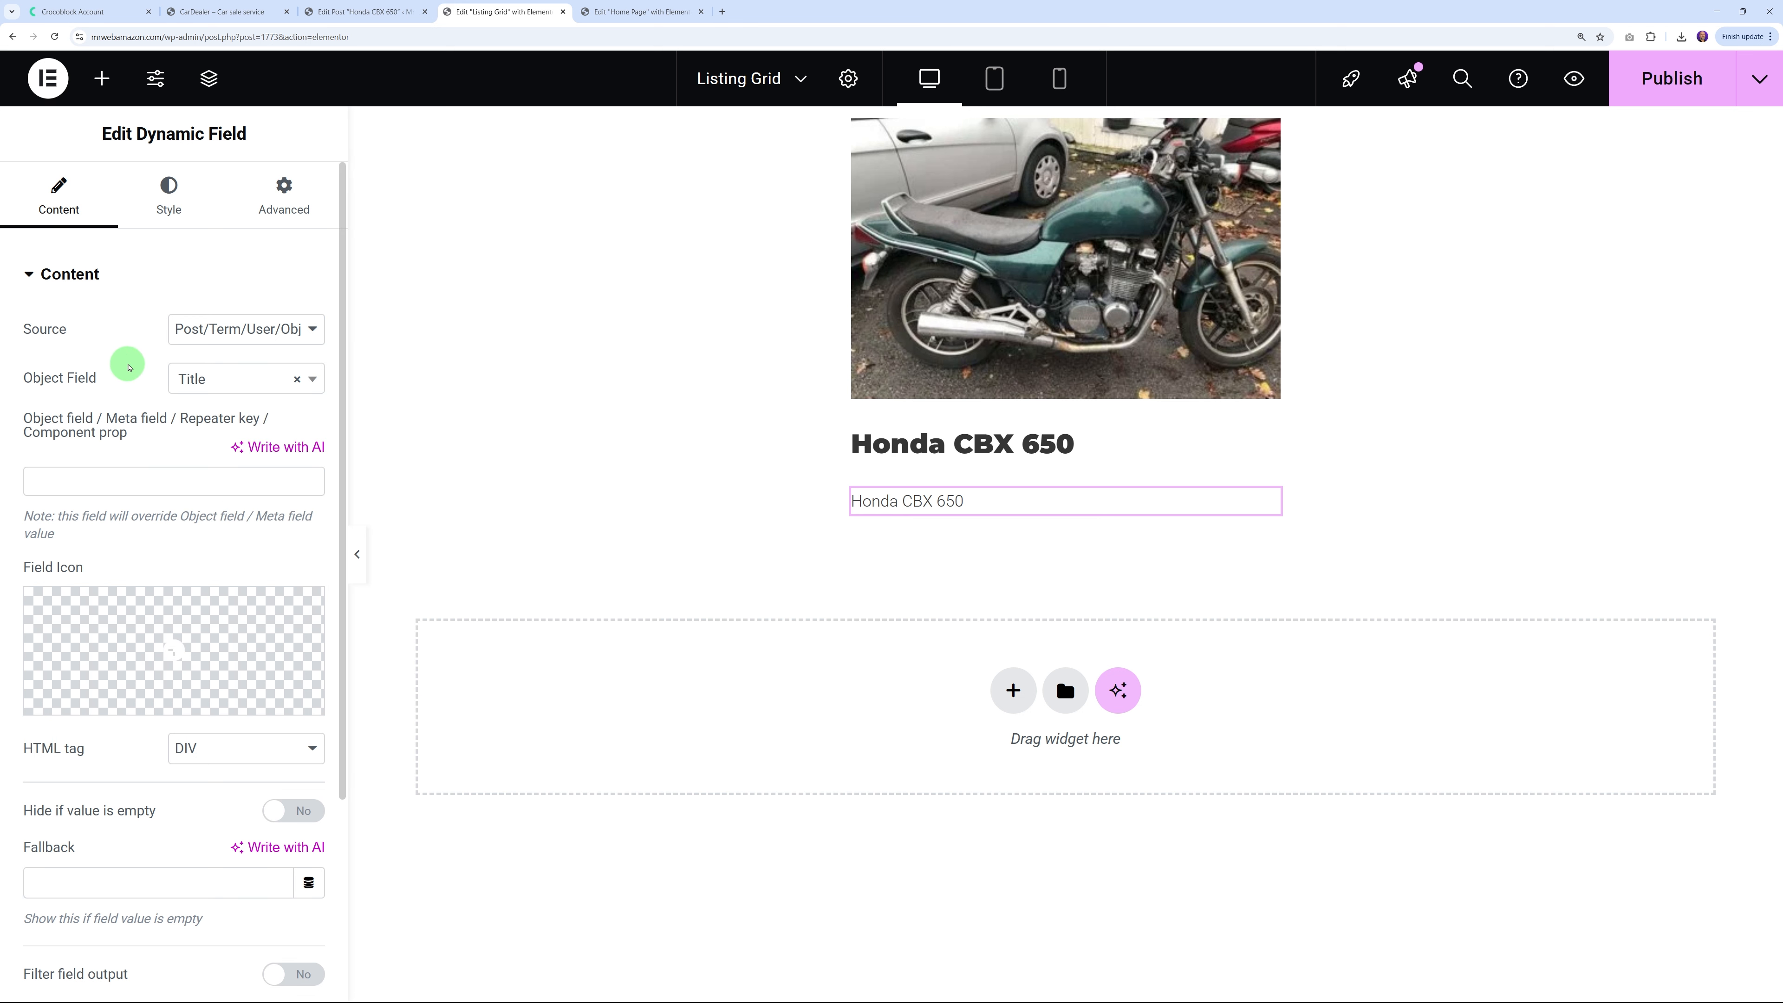
# Set the Dynamic Field's source to Meta Data and its meta field to Price
pyautogui.click(312, 323)
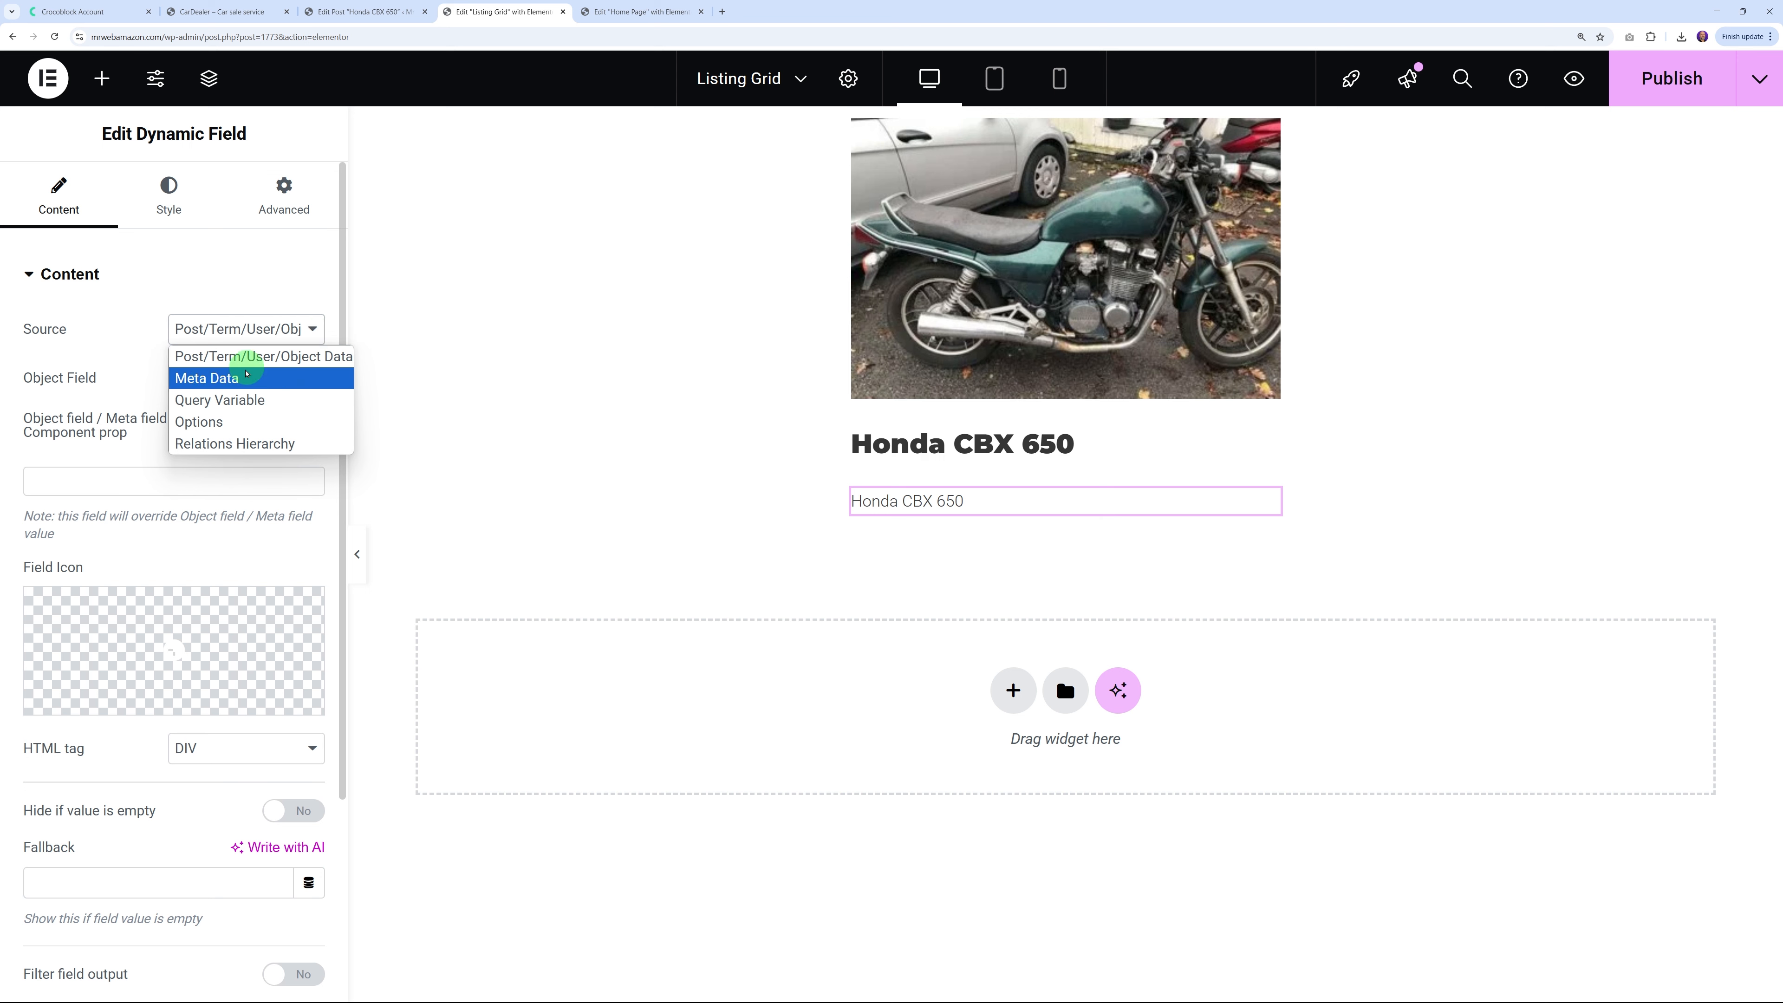
pyautogui.click(234, 380)
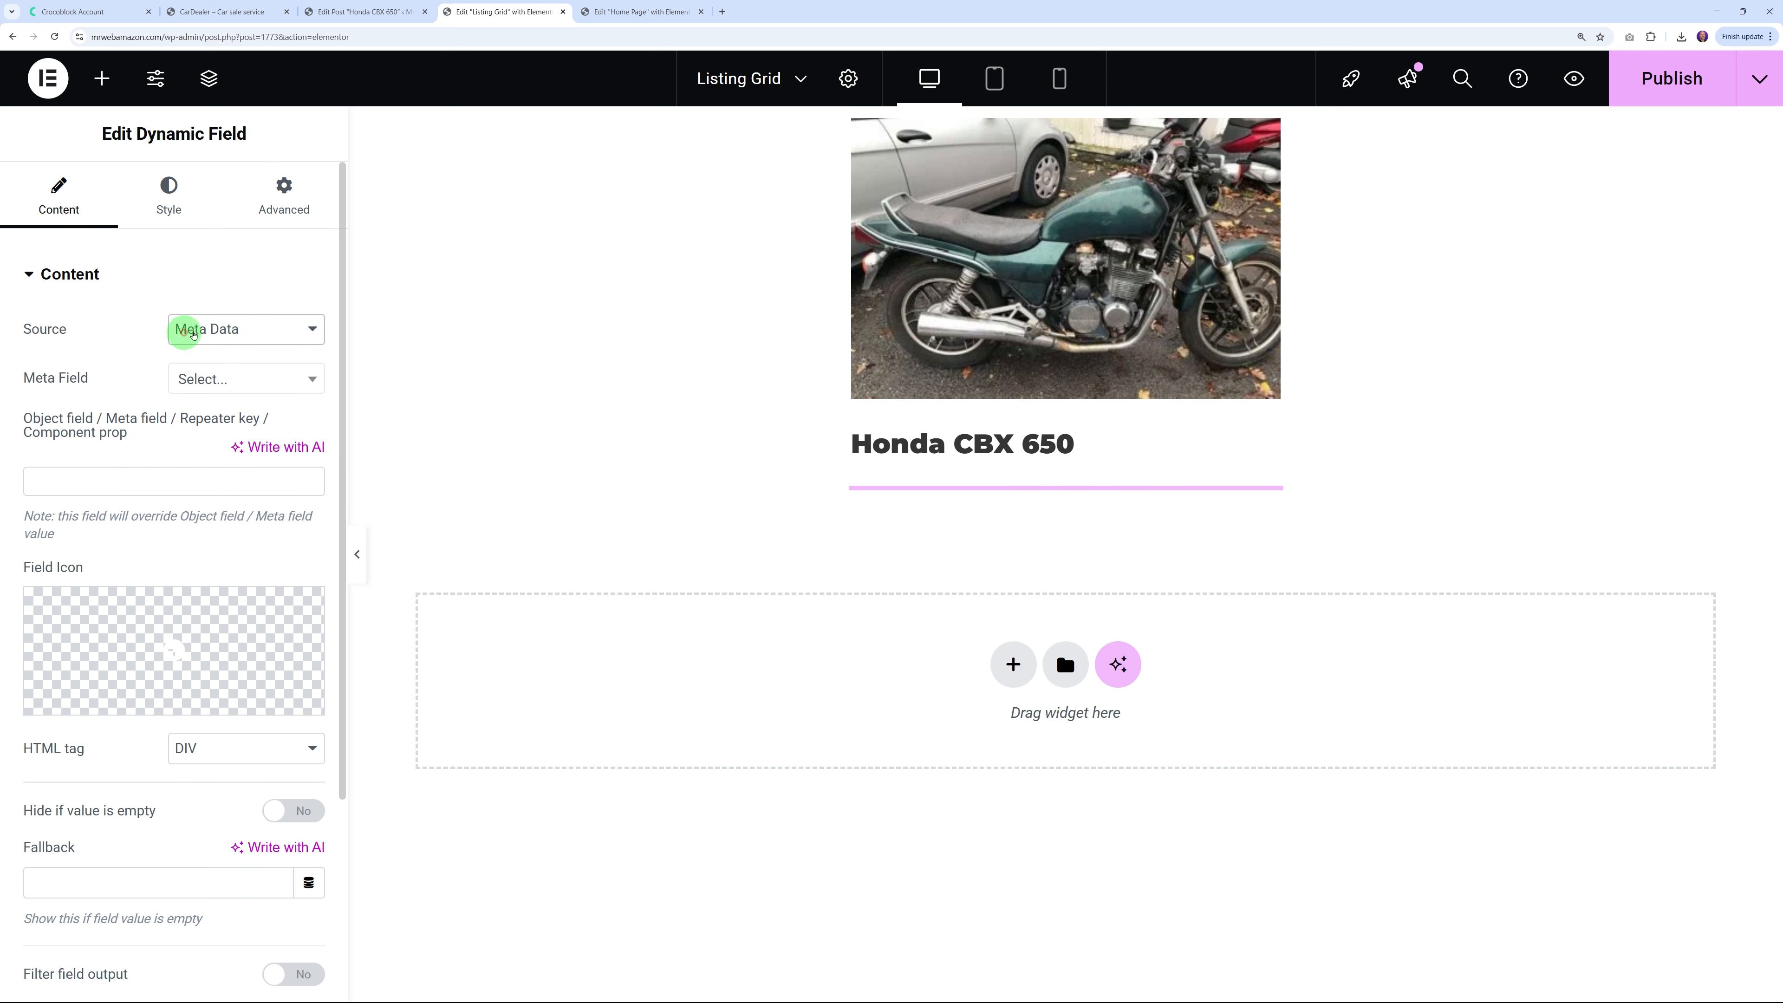
pyautogui.click(315, 380)
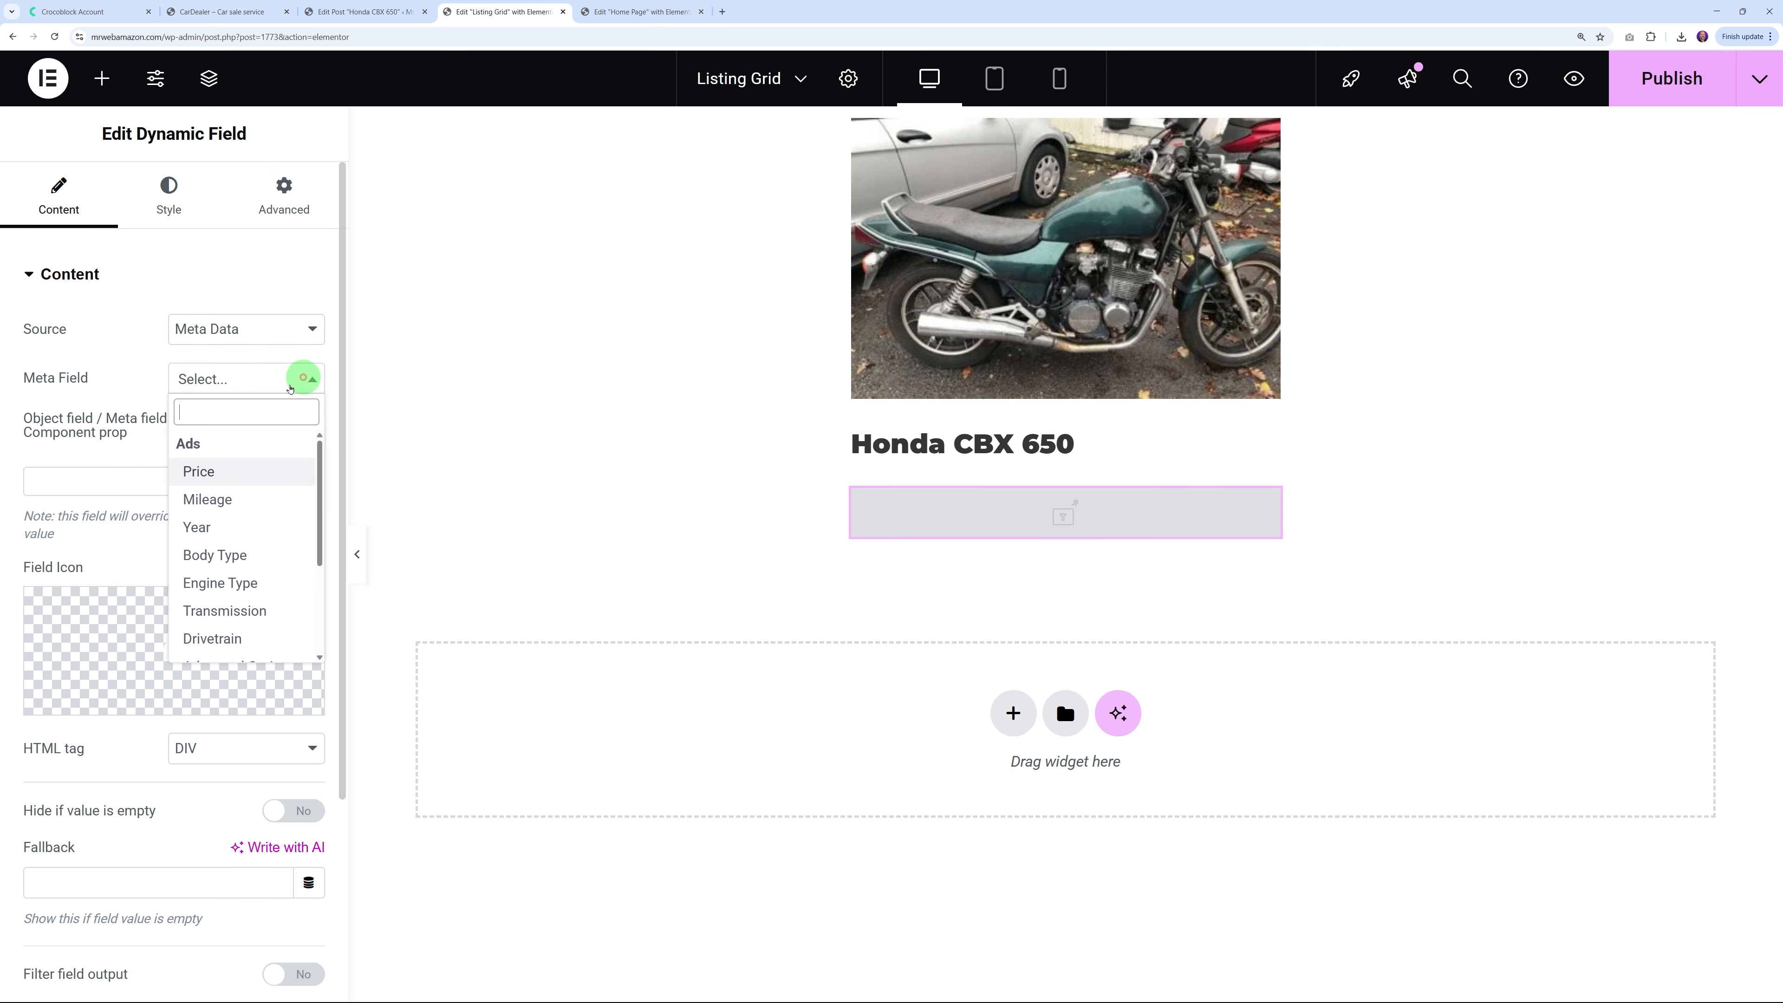
pyautogui.scroll(-1, 281, 592)
pyautogui.scroll(-2, 281, 592)
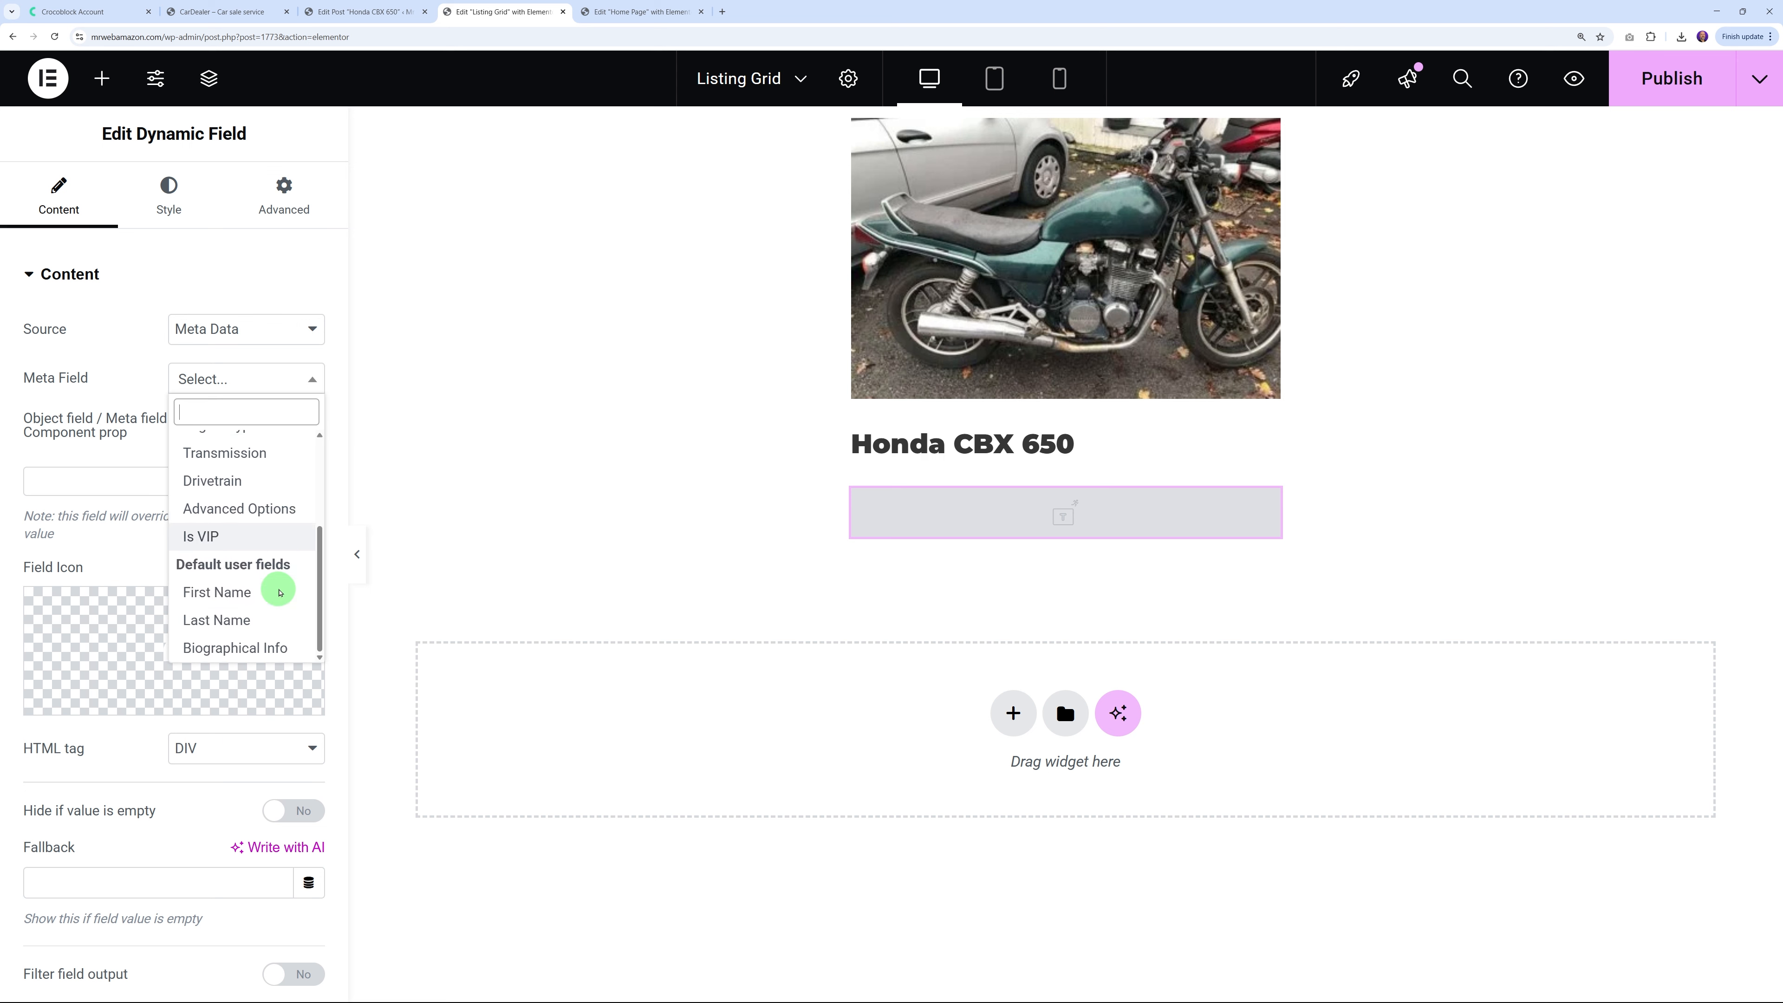
pyautogui.scroll(4, 279, 590)
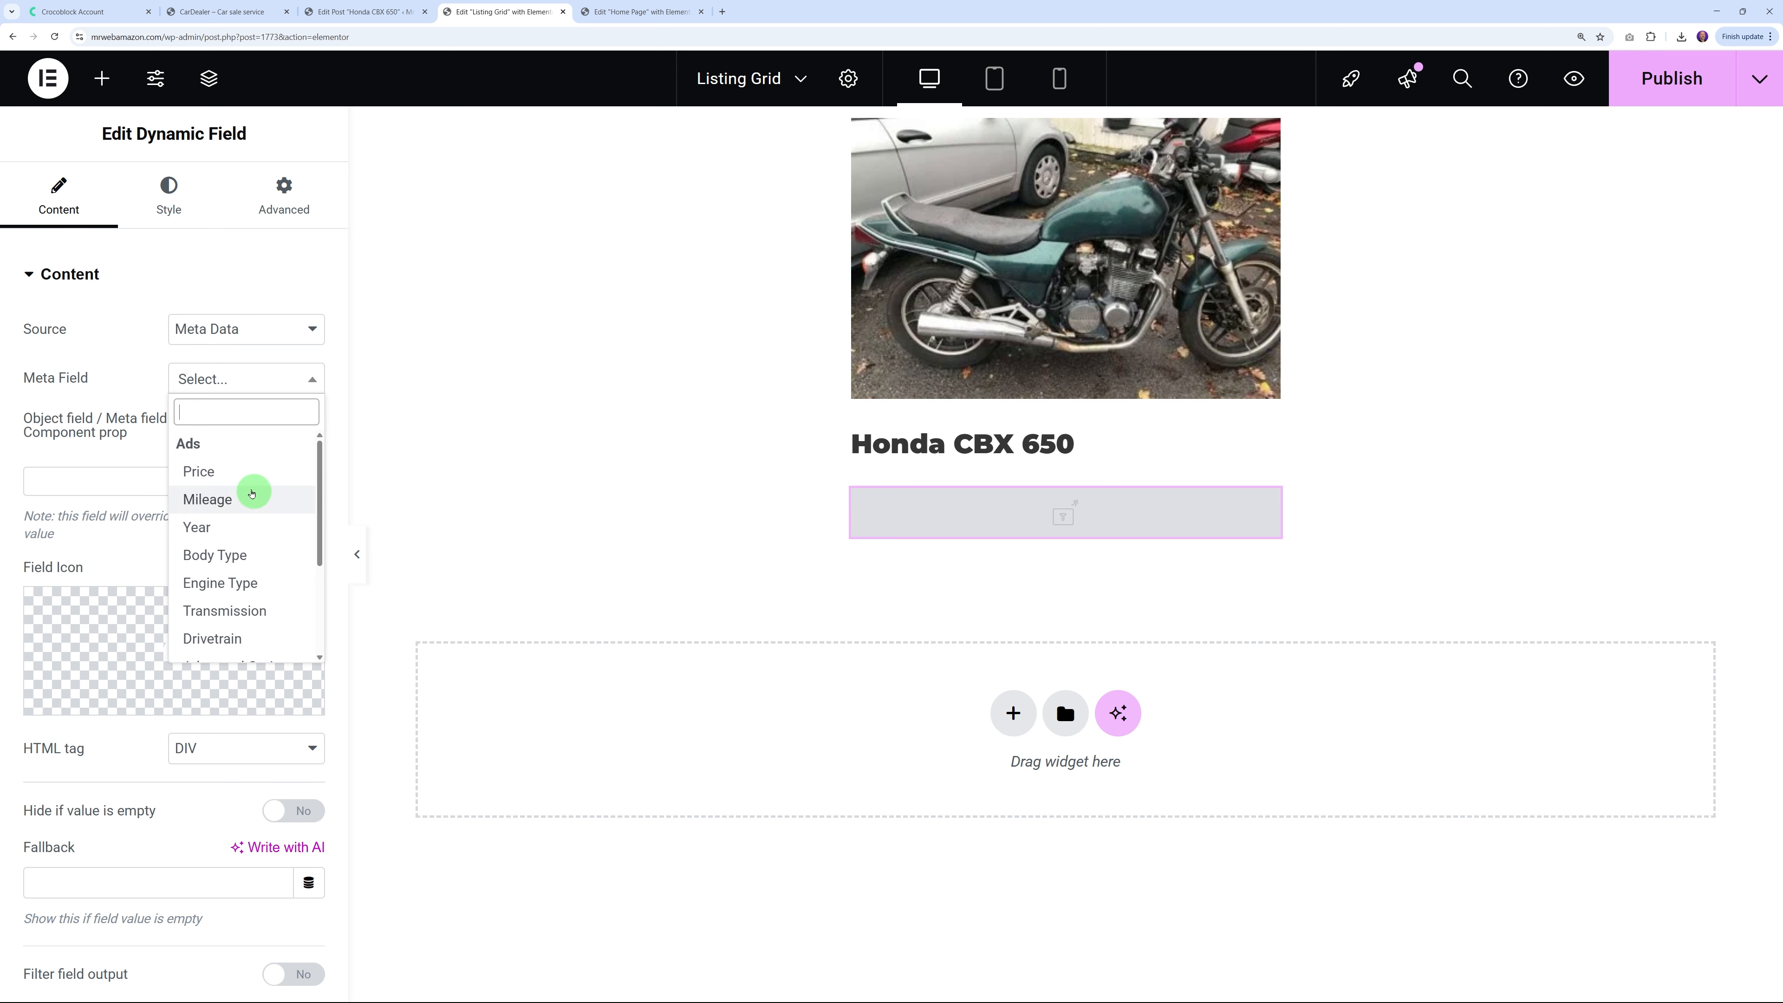
pyautogui.click(239, 469)
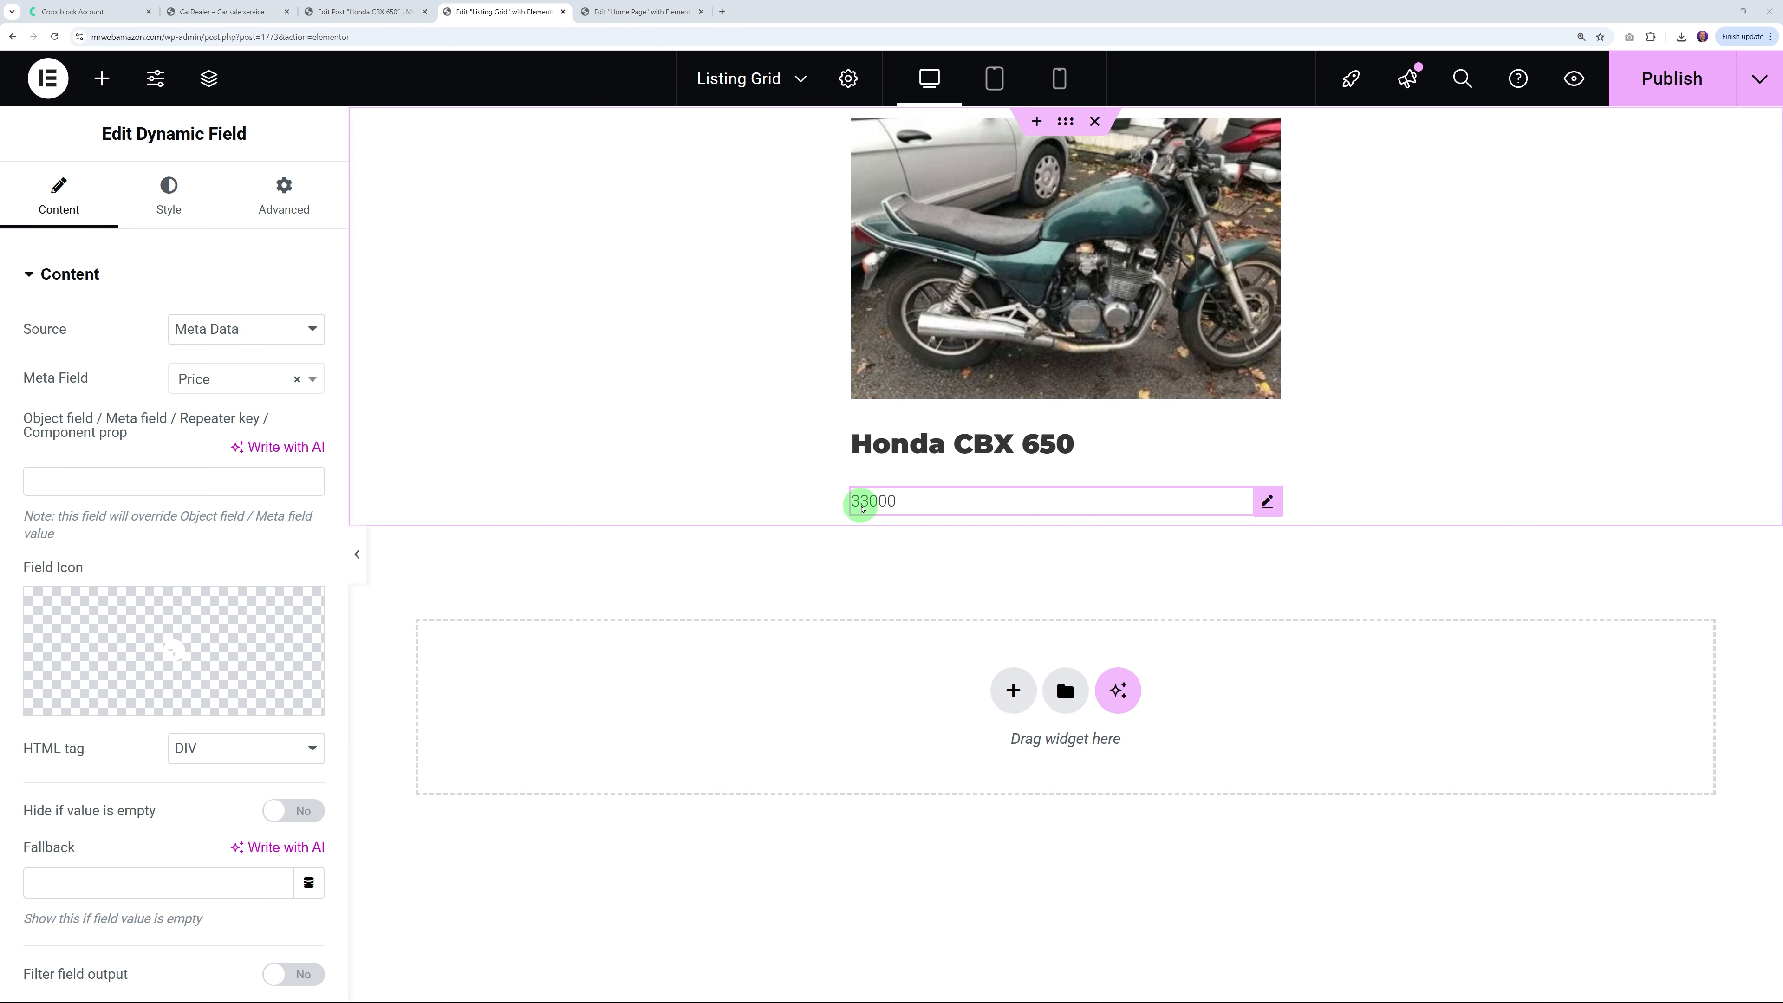
# Enable filtering and customizing of the price field's output and set the field format to $%s
pyautogui.scroll(-4, 175, 606)
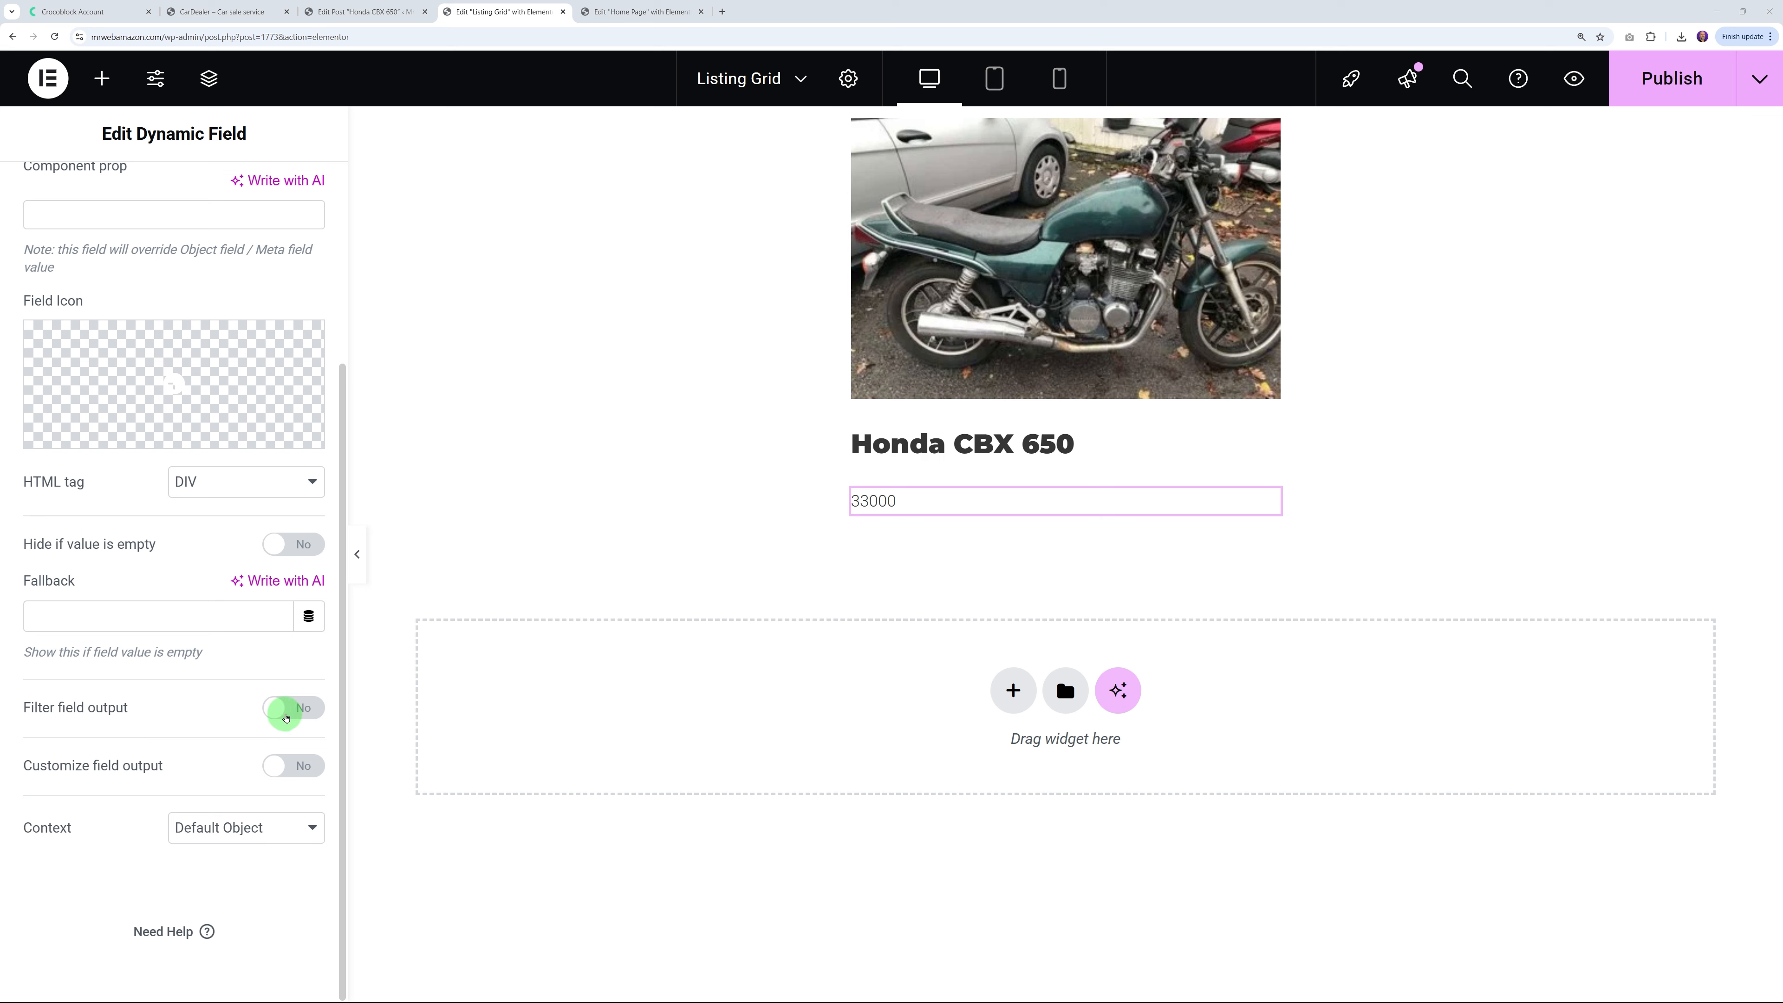
pyautogui.click(286, 710)
pyautogui.scroll(-1, 202, 708)
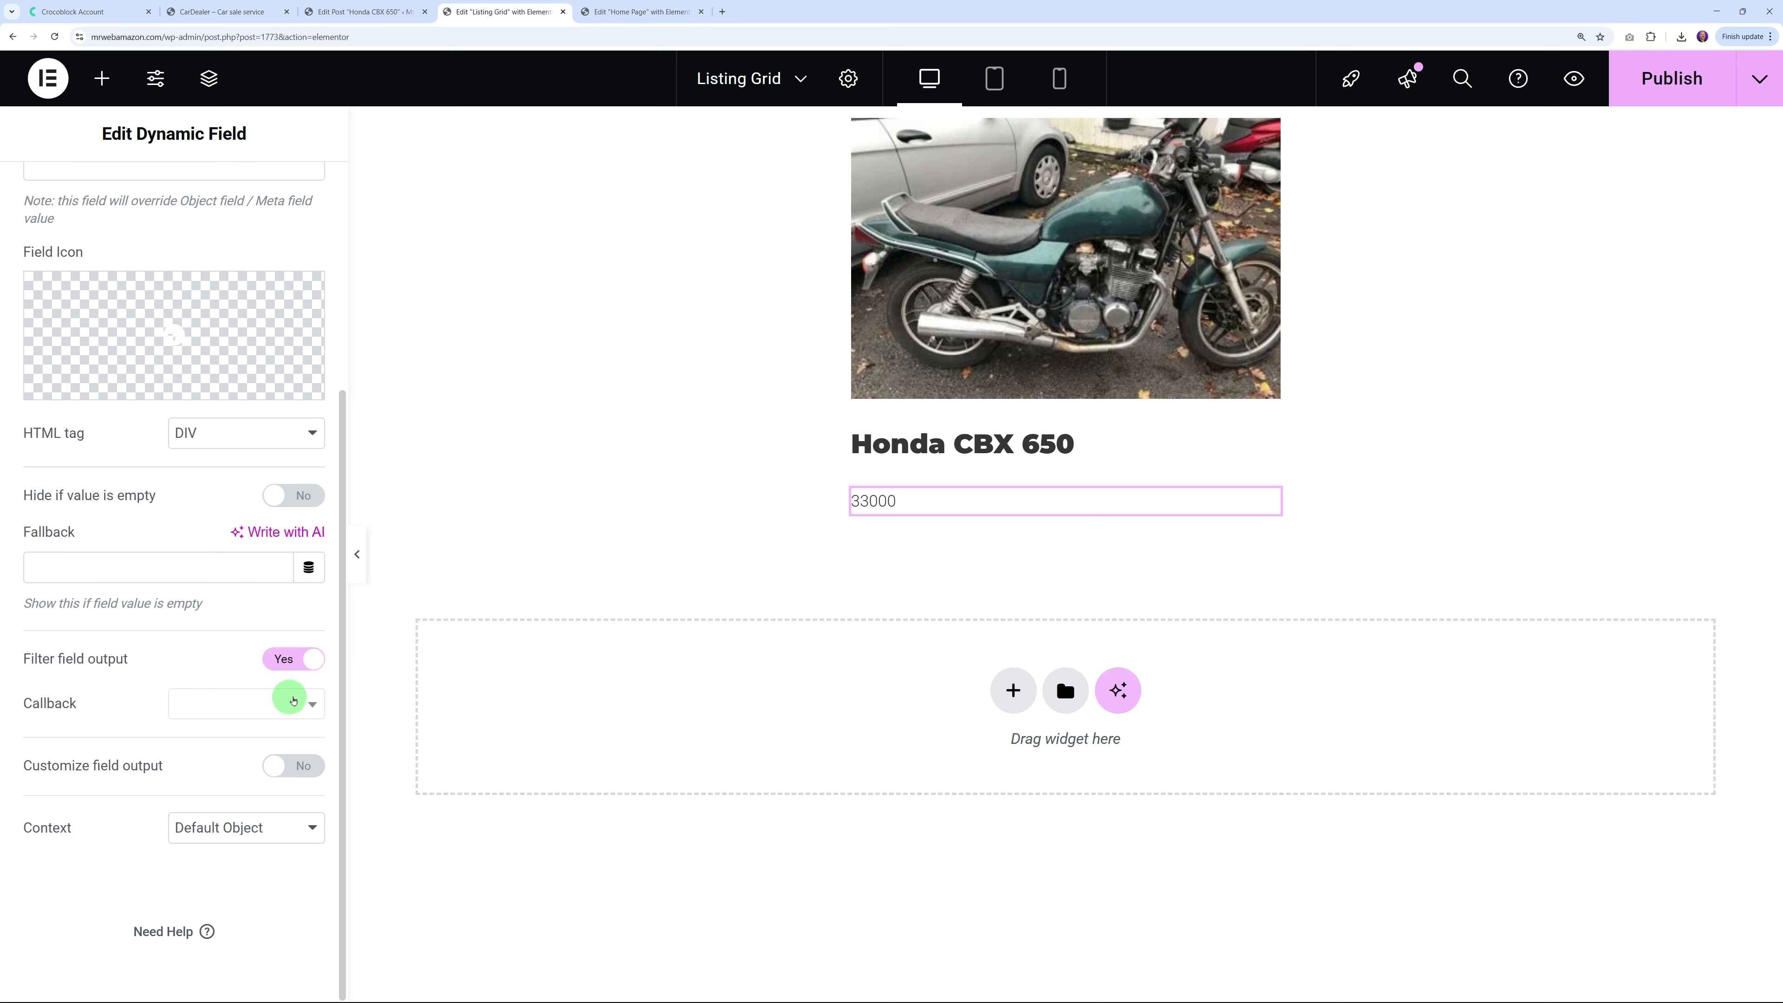
pyautogui.click(307, 771)
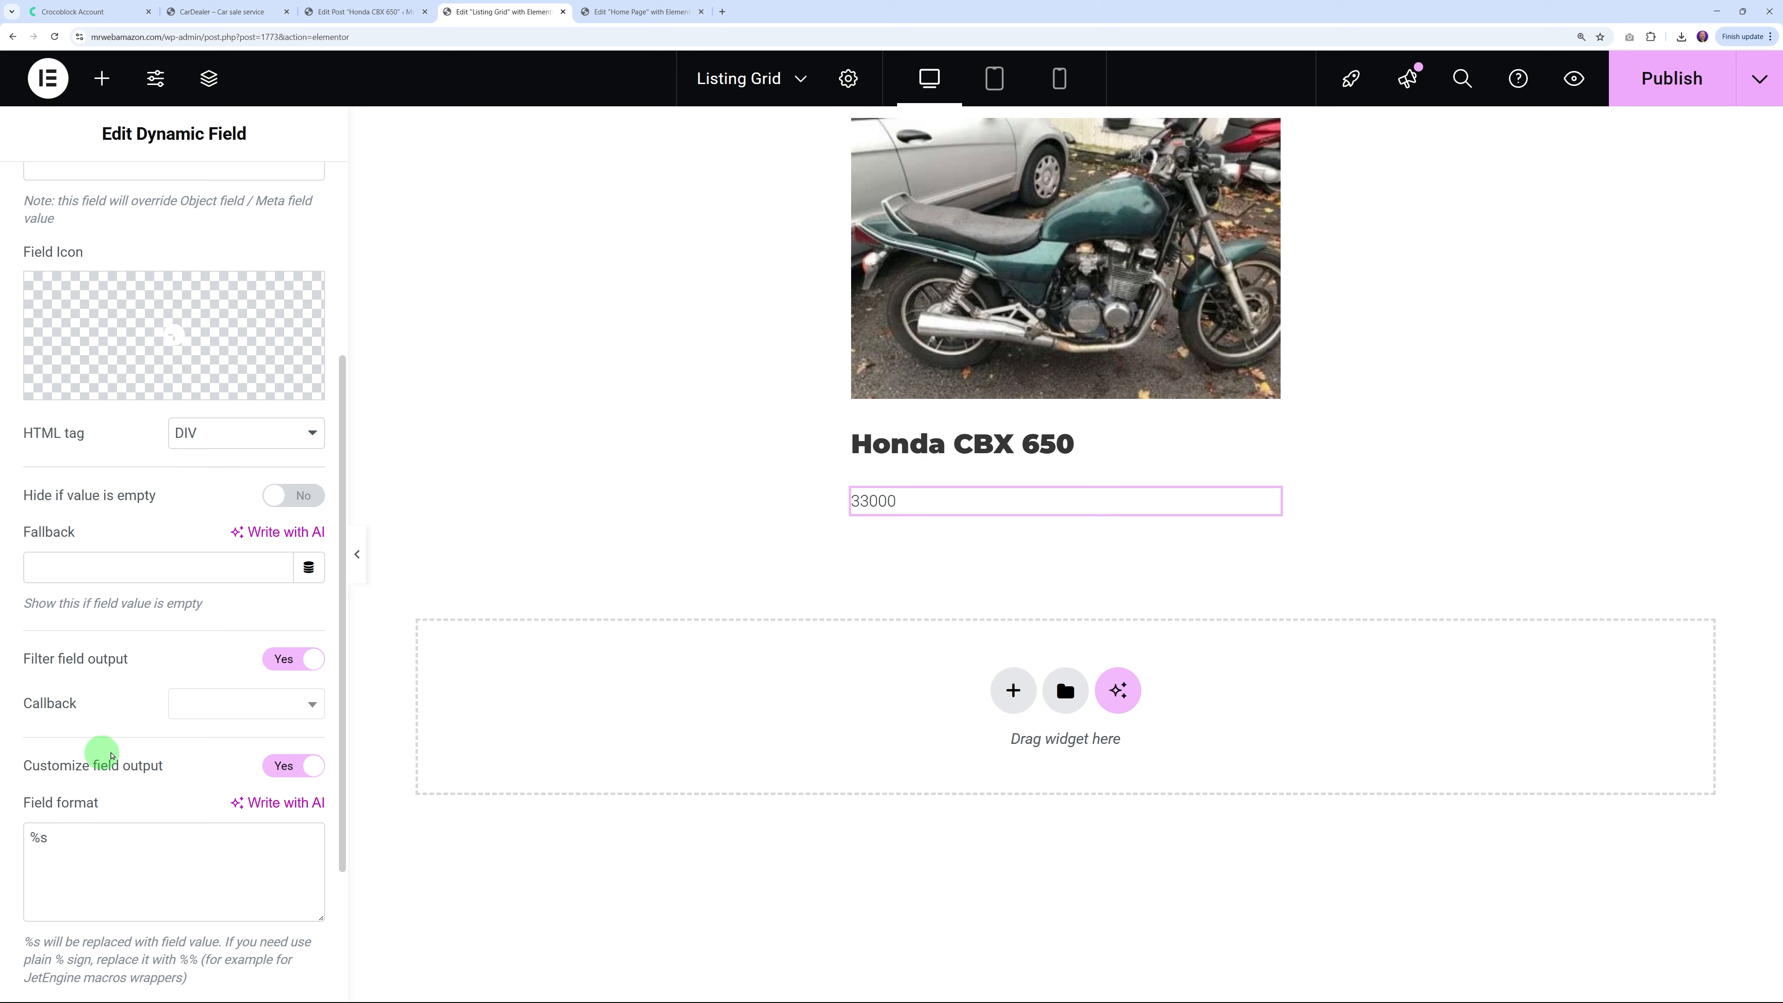
pyautogui.scroll(-2, 159, 789)
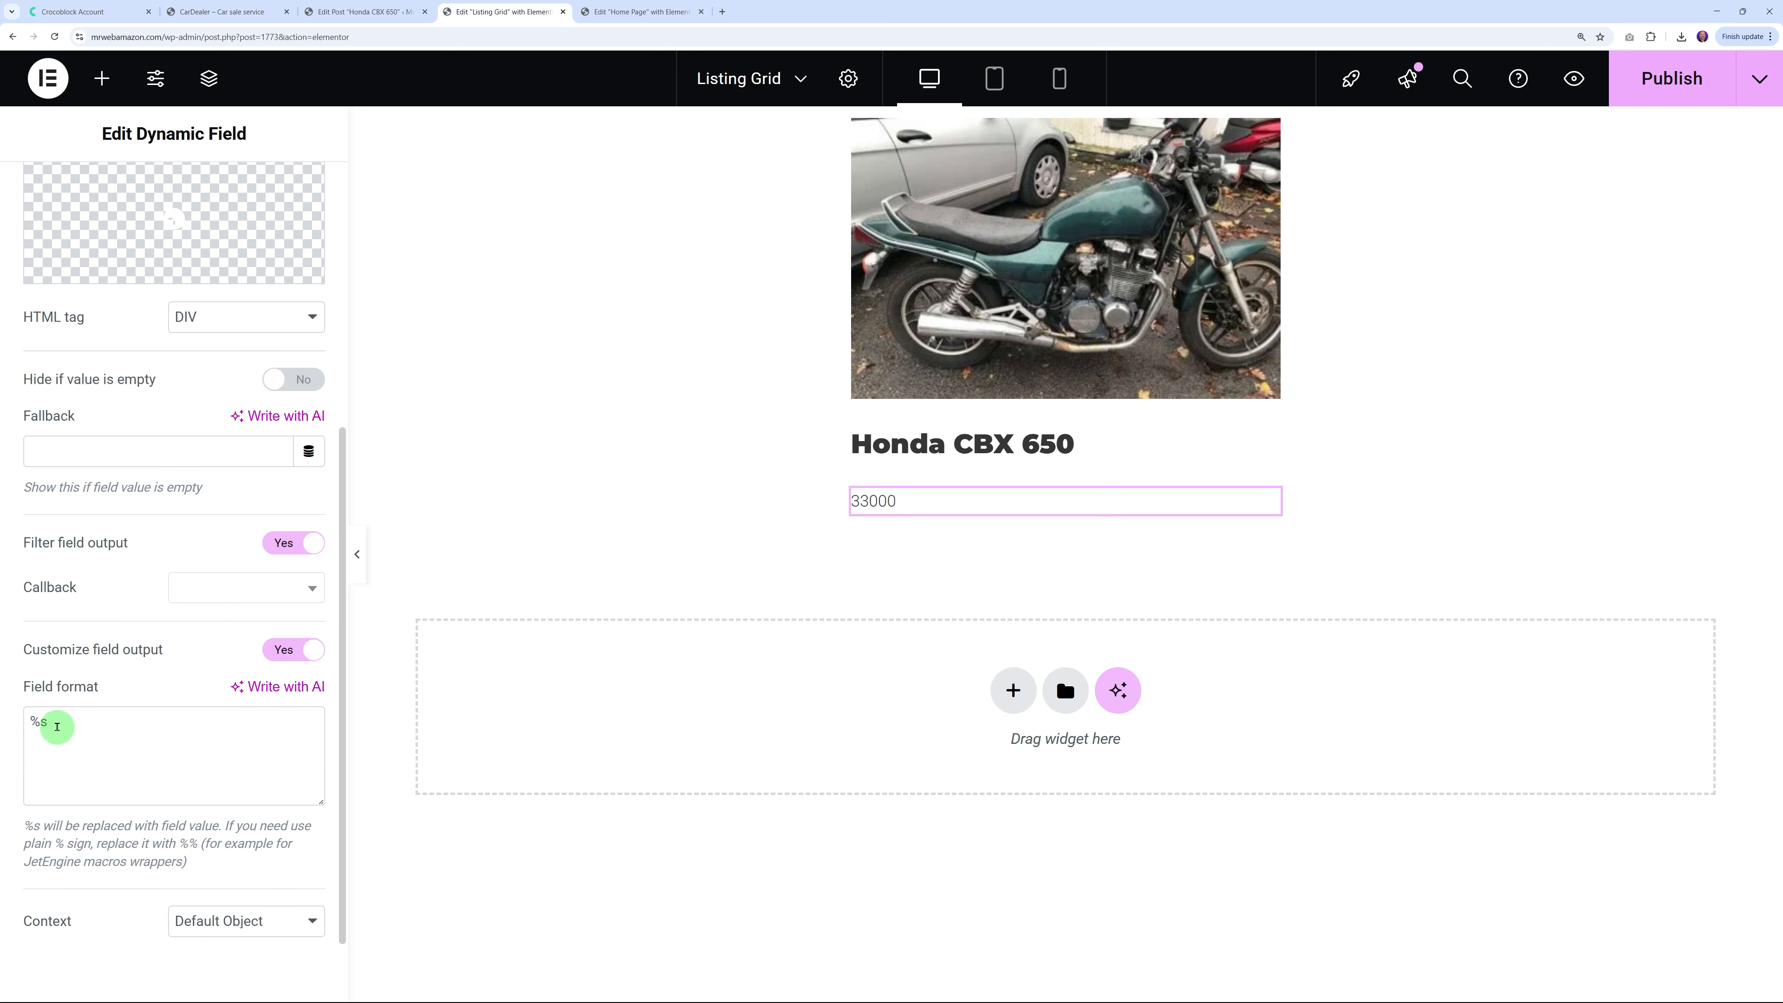
pyautogui.doubleClick(58, 721)
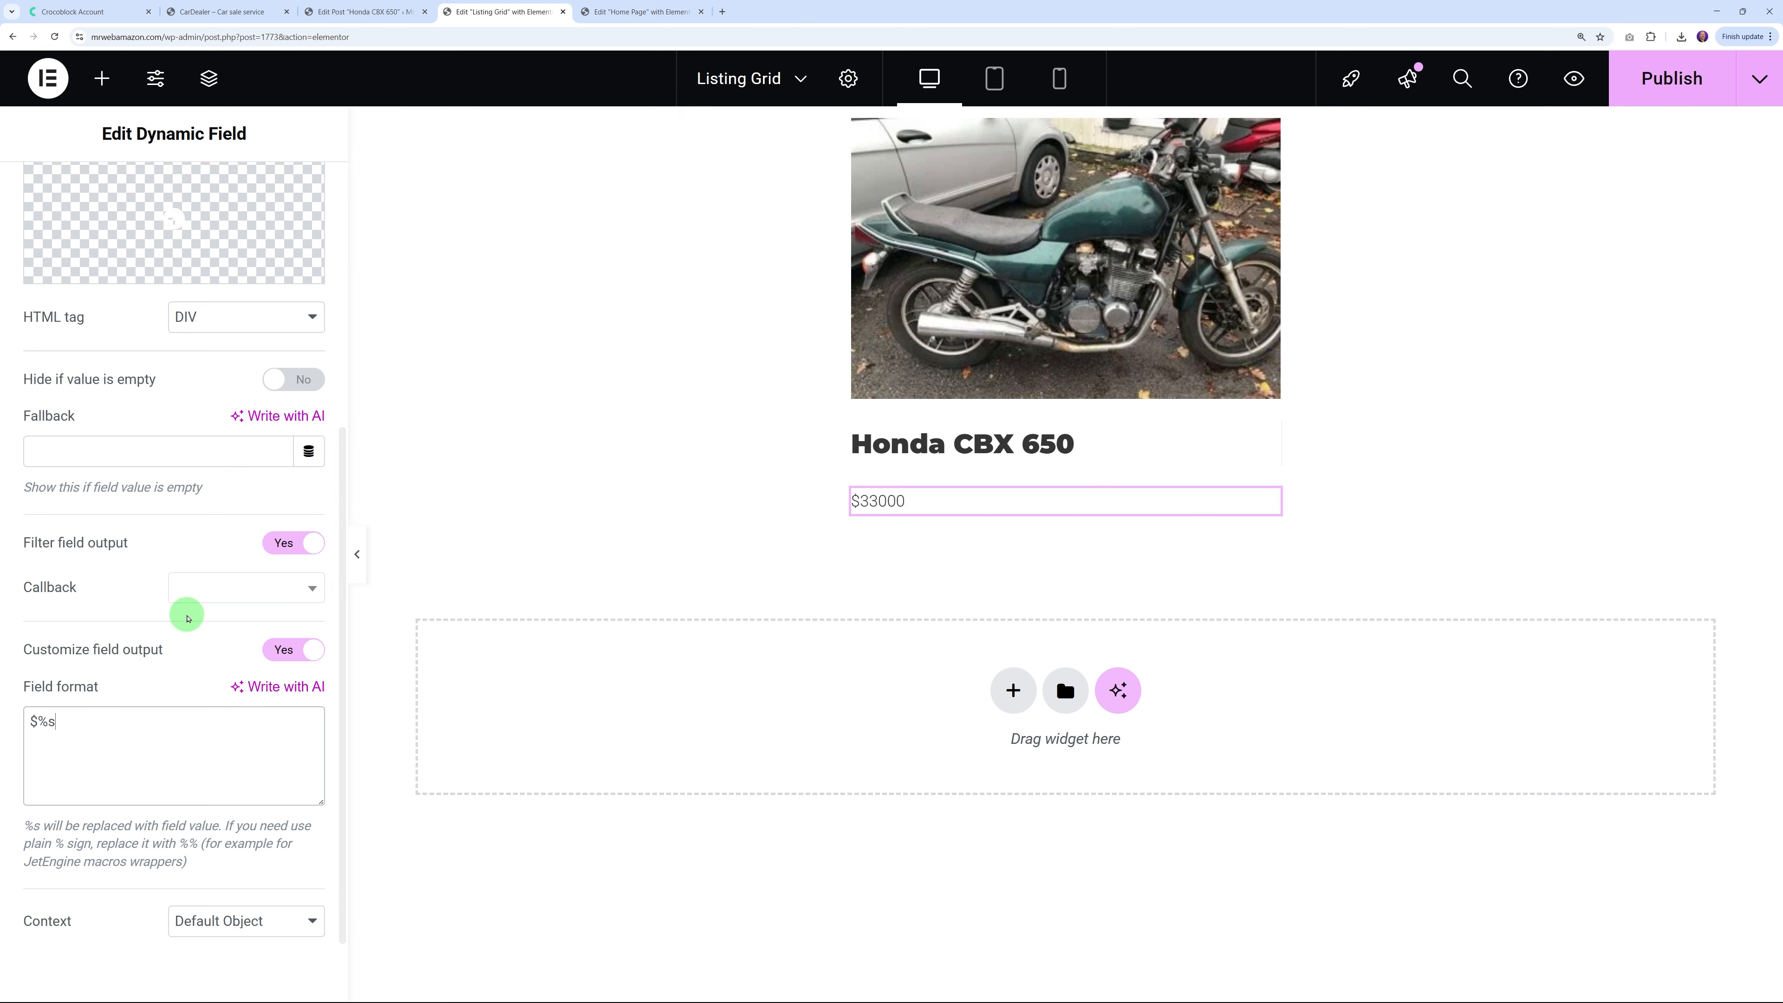
# Change the price field's text color to a medium-dark green
pyautogui.moveTo(227, 225)
pyautogui.scroll(6, 226, 225)
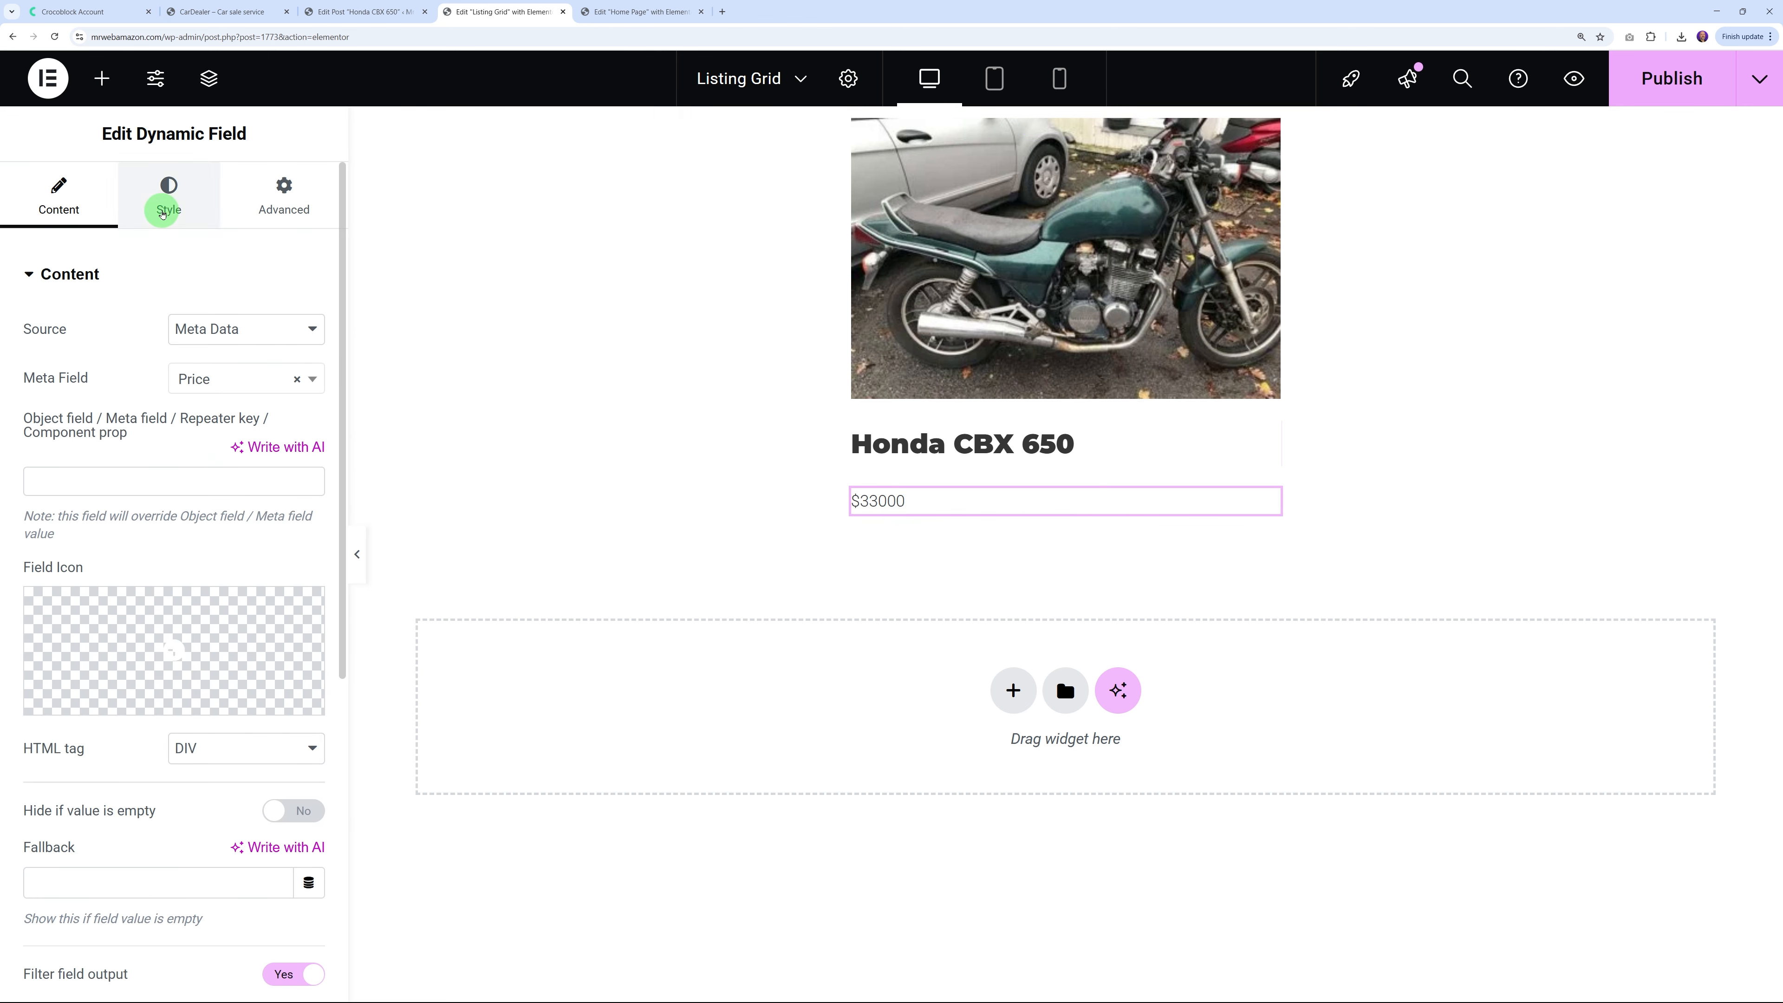
pyautogui.click(163, 204)
pyautogui.click(309, 329)
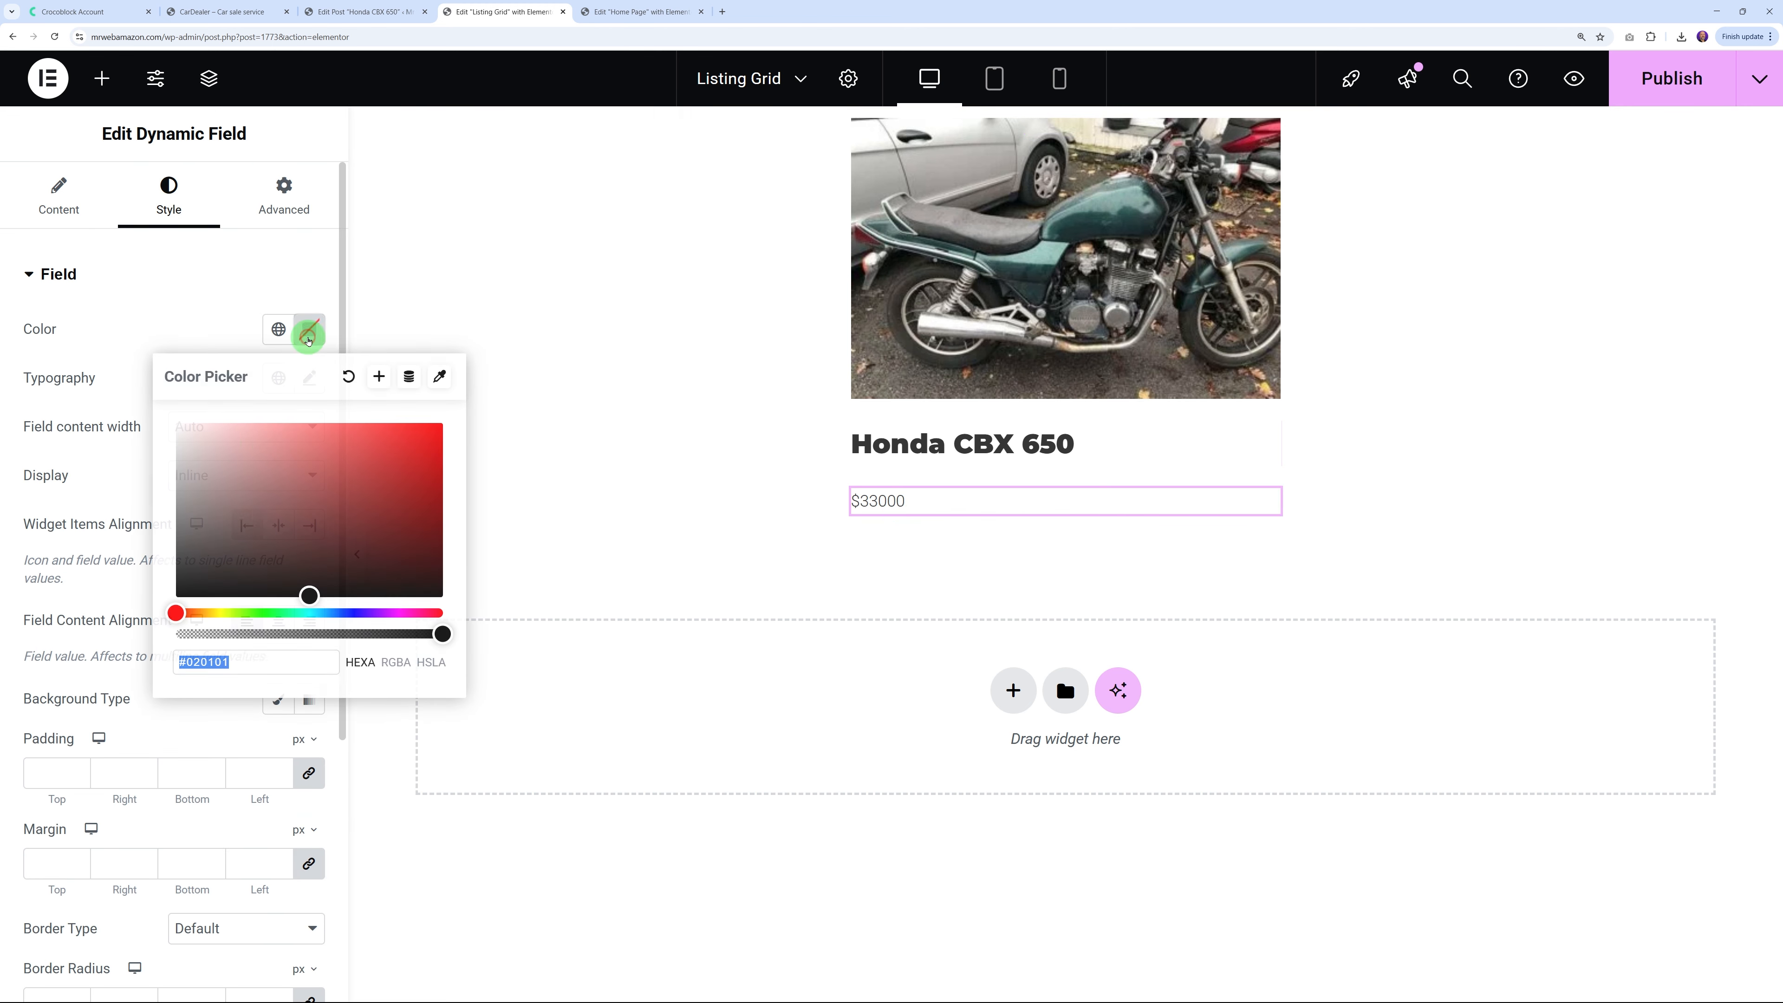
pyautogui.click(264, 612)
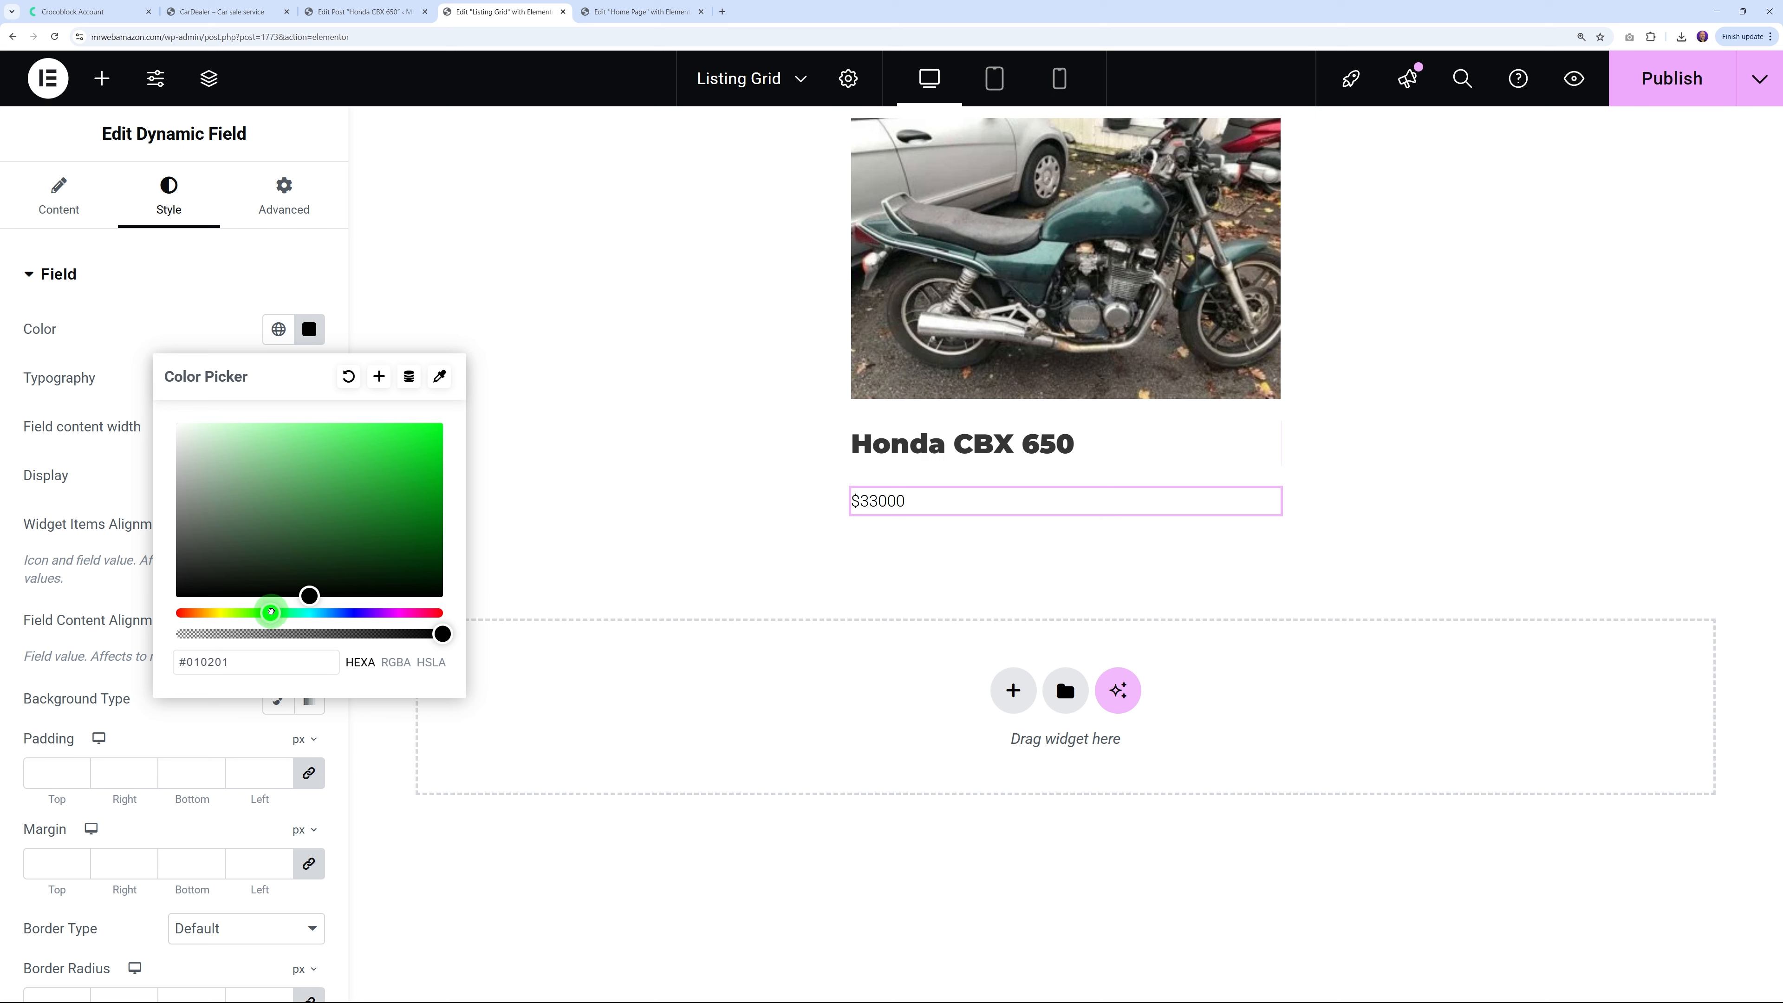
pyautogui.moveTo(353, 494); pyautogui.dragTo(438, 506)
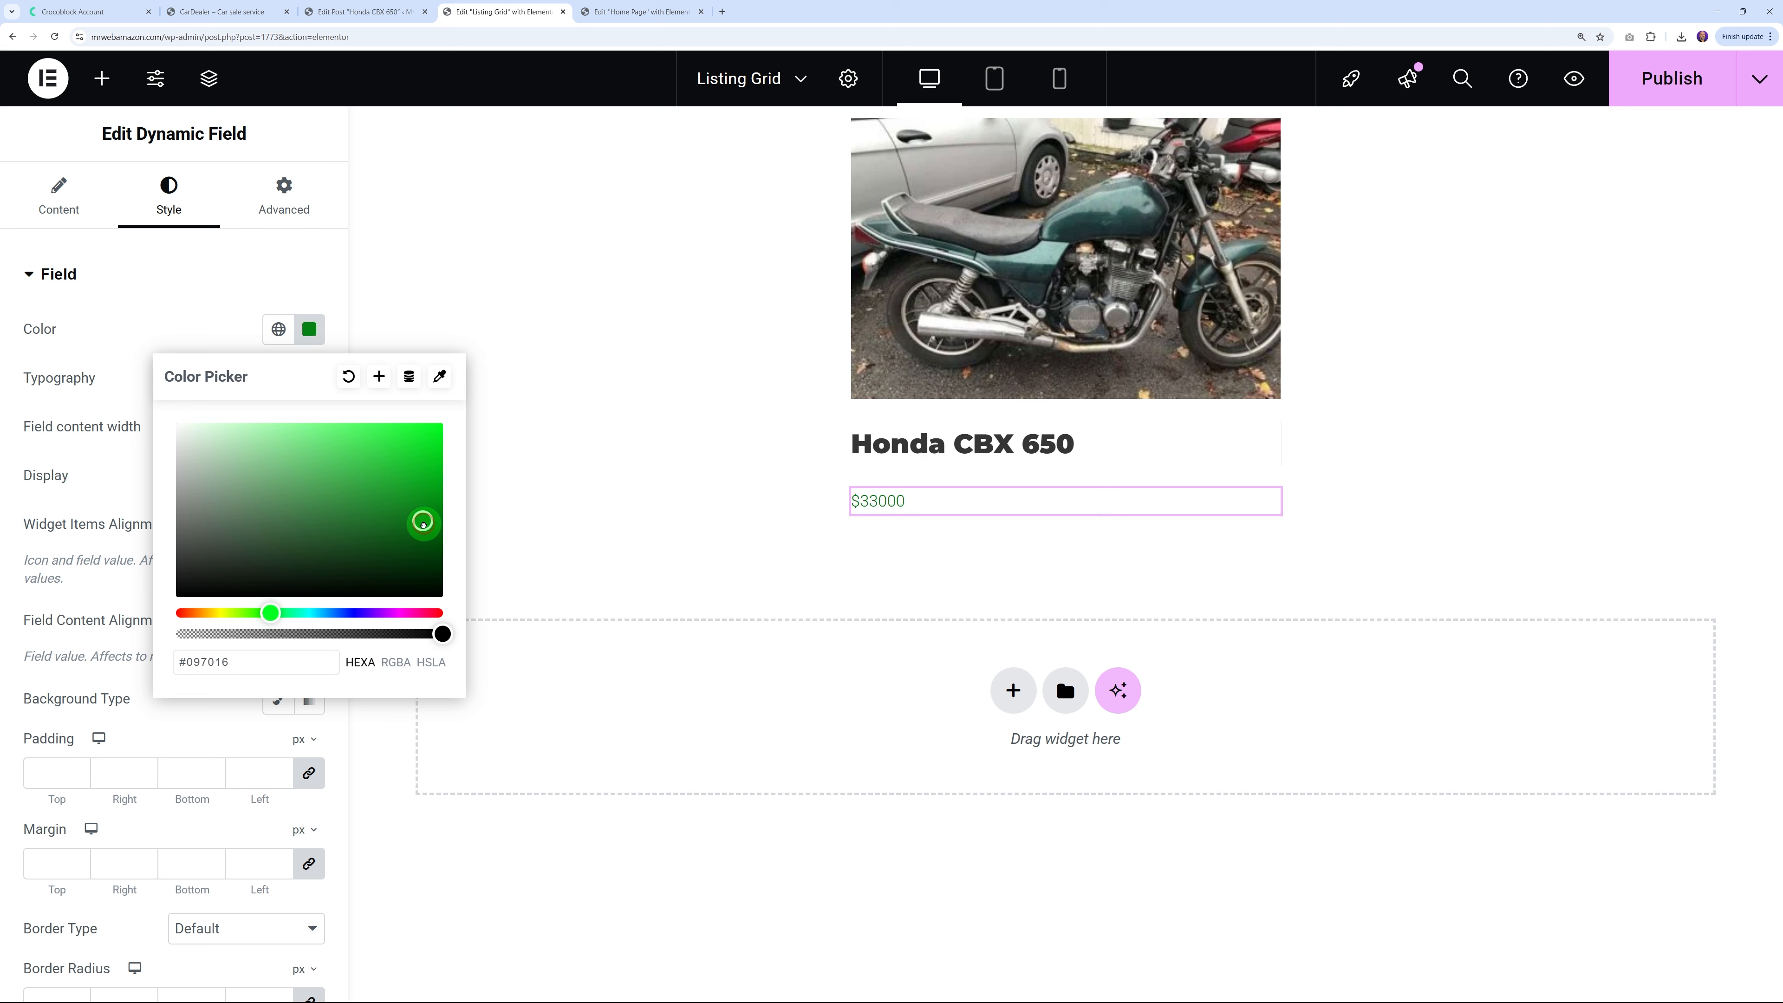
pyautogui.click(209, 301)
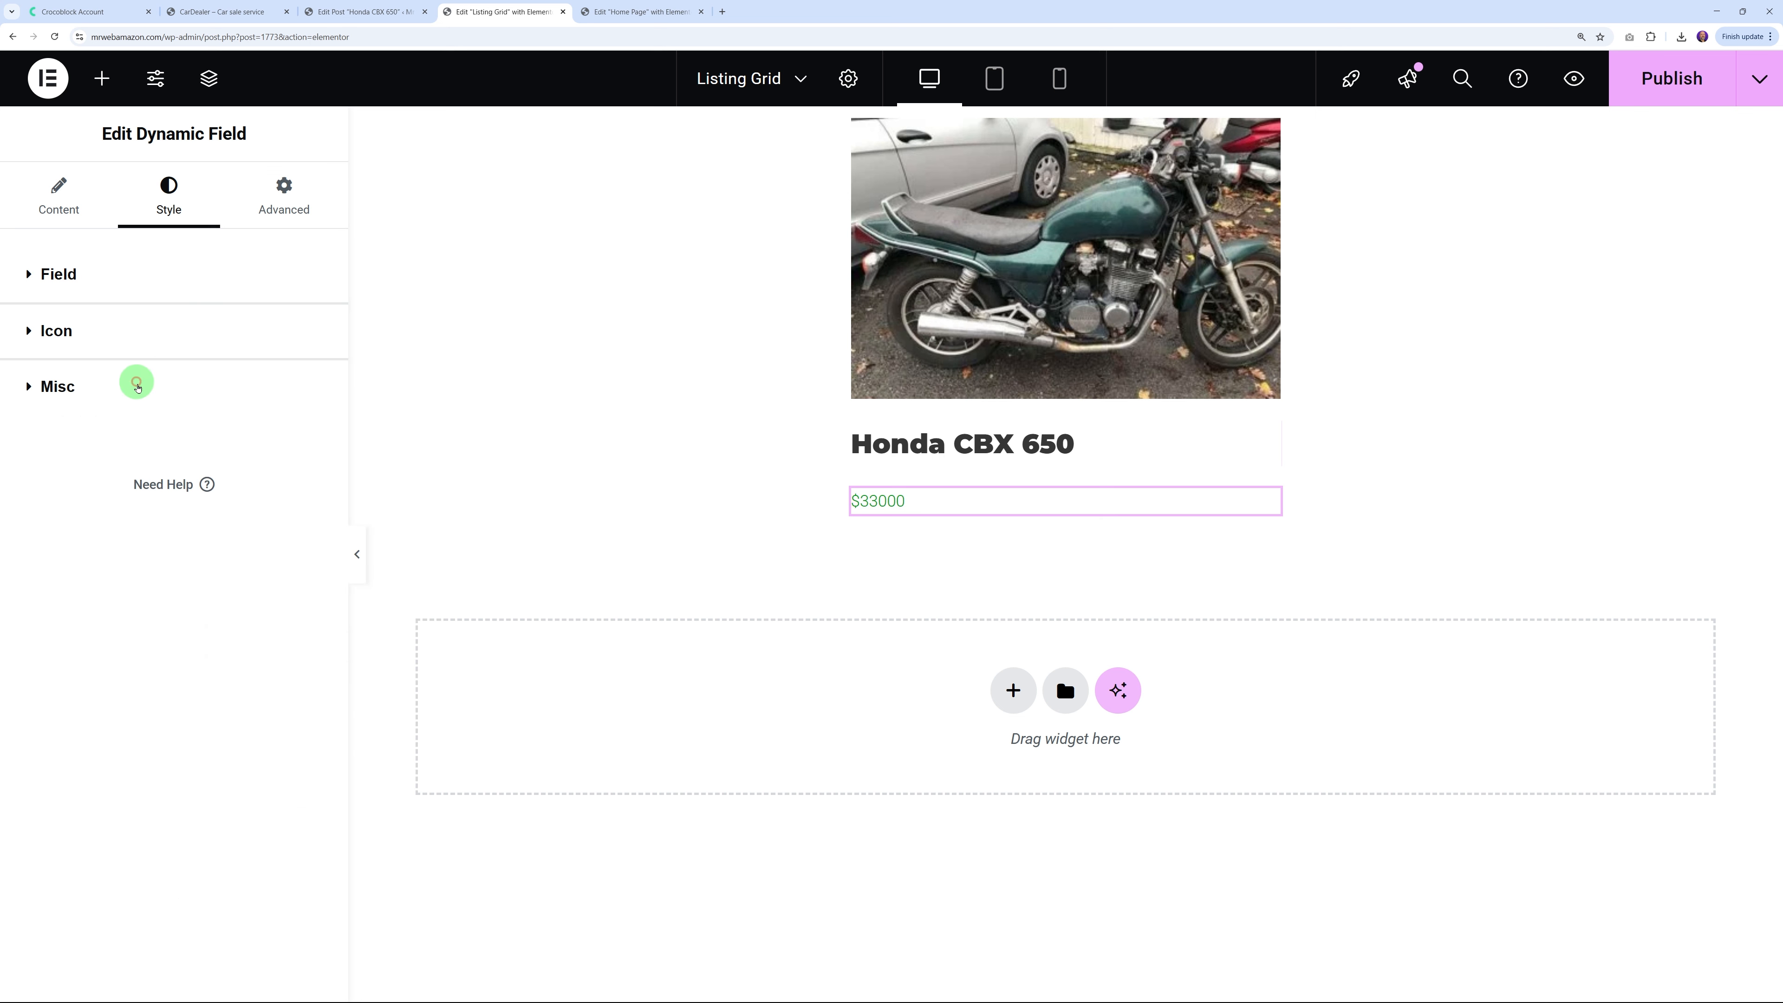
pyautogui.click(62, 275)
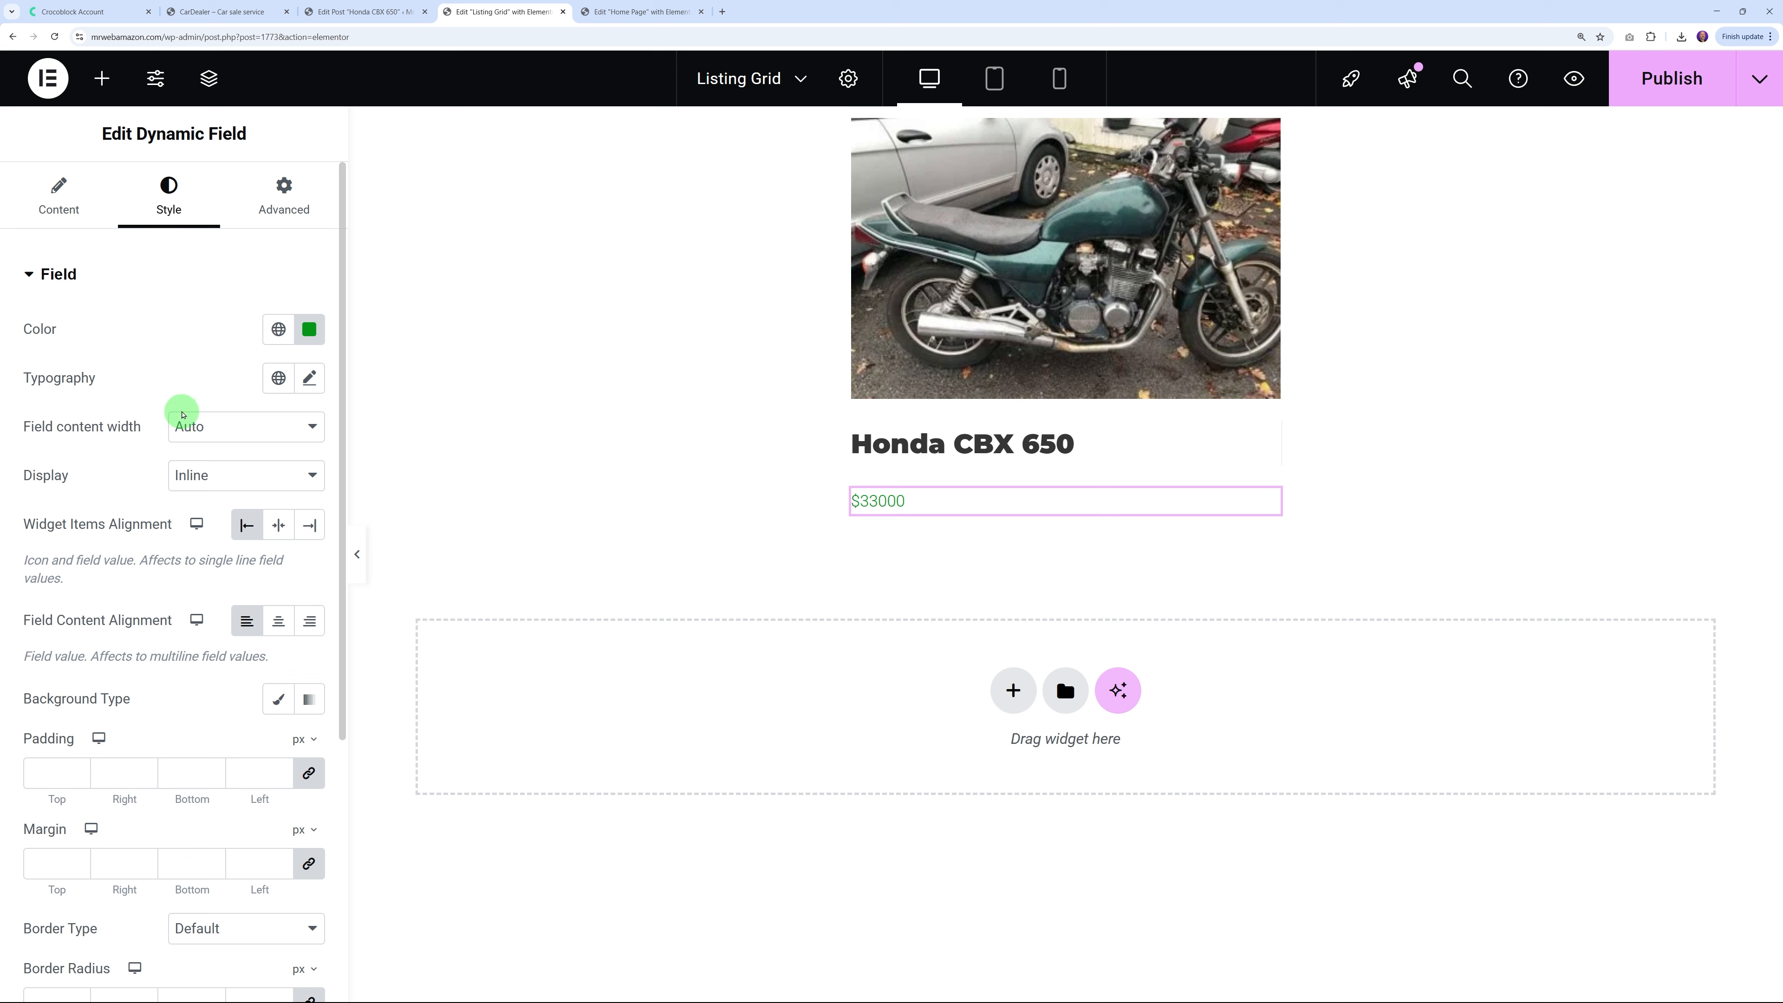
# Set the price field's typography to Montserrat, 32 px, weight 700 (Bold)
pyautogui.click(313, 380)
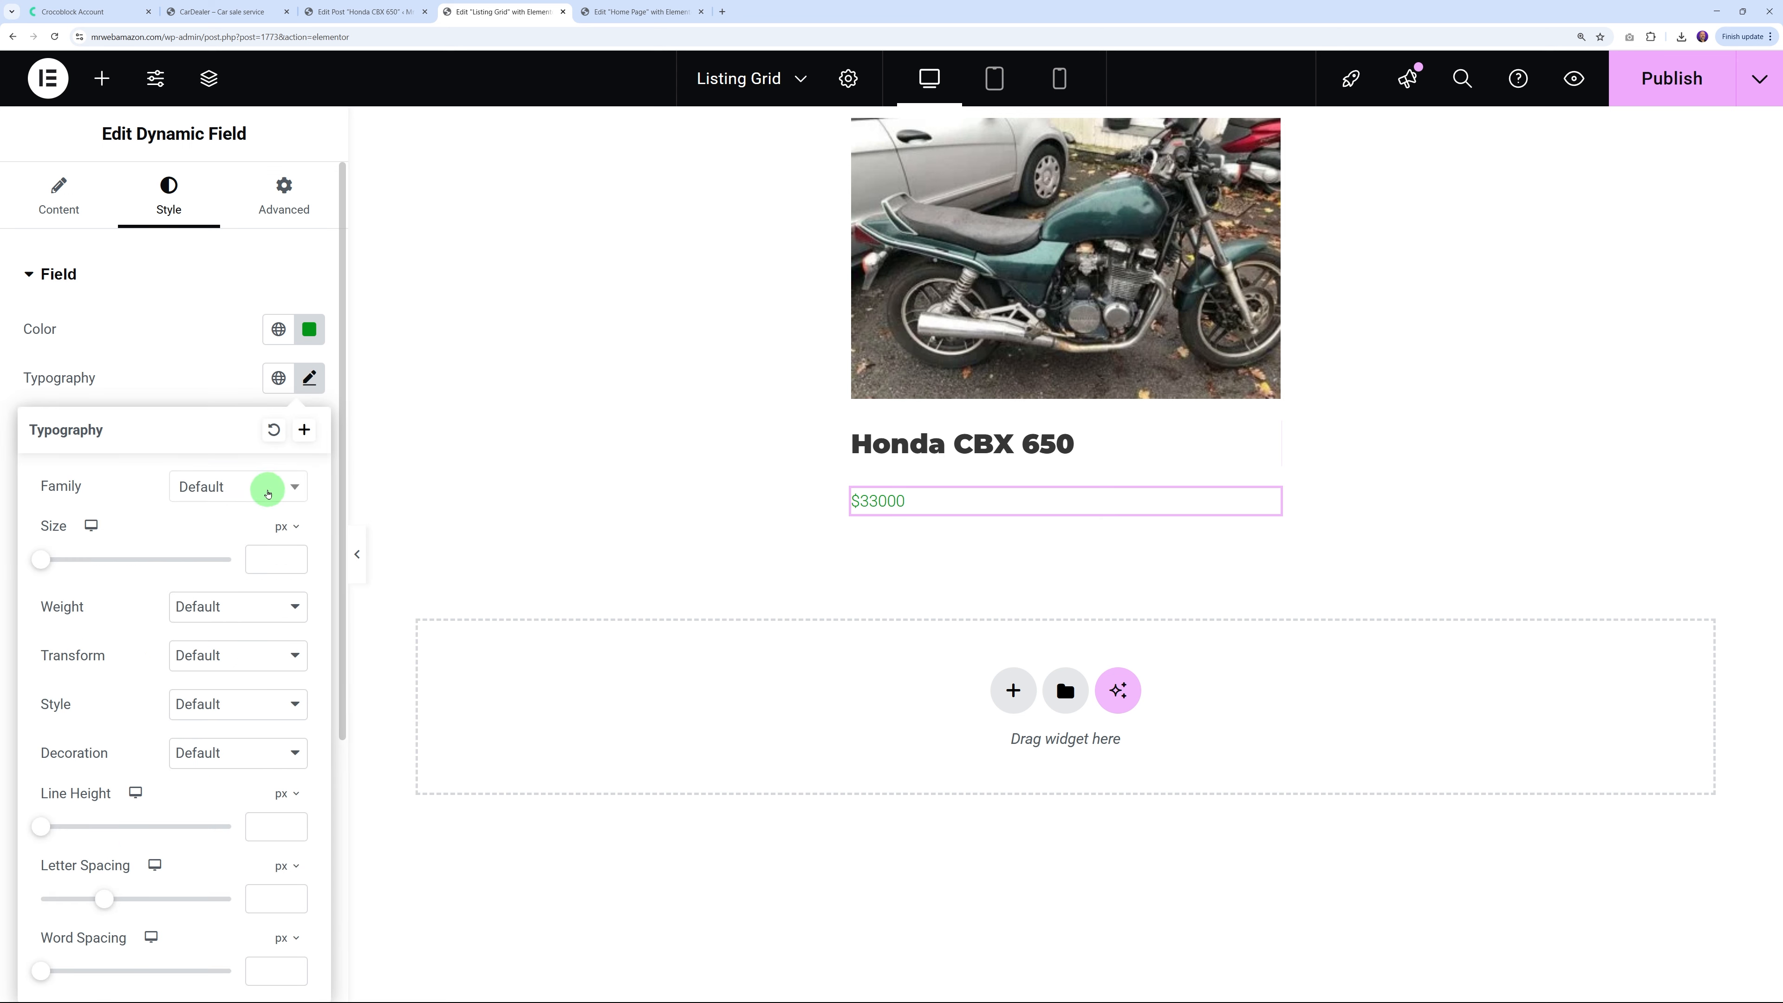
pyautogui.click(268, 494)
pyautogui.write('mont')
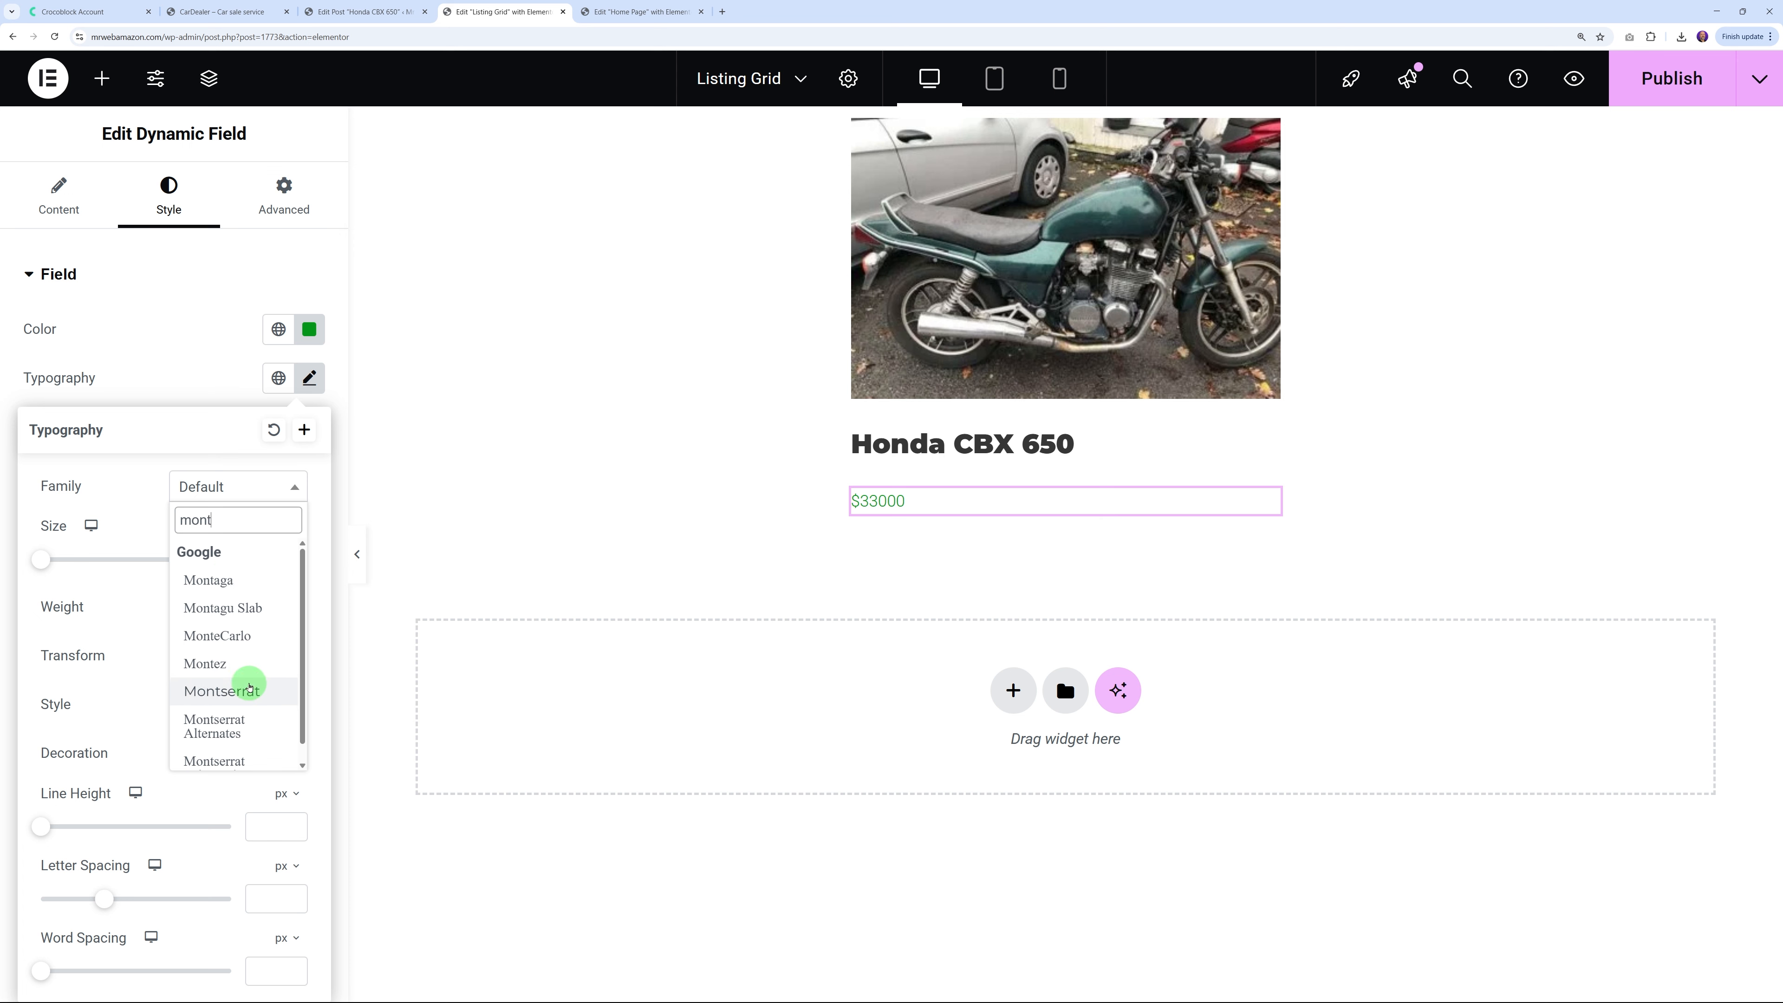
pyautogui.click(247, 687)
pyautogui.moveTo(38, 567); pyautogui.dragTo(75, 566)
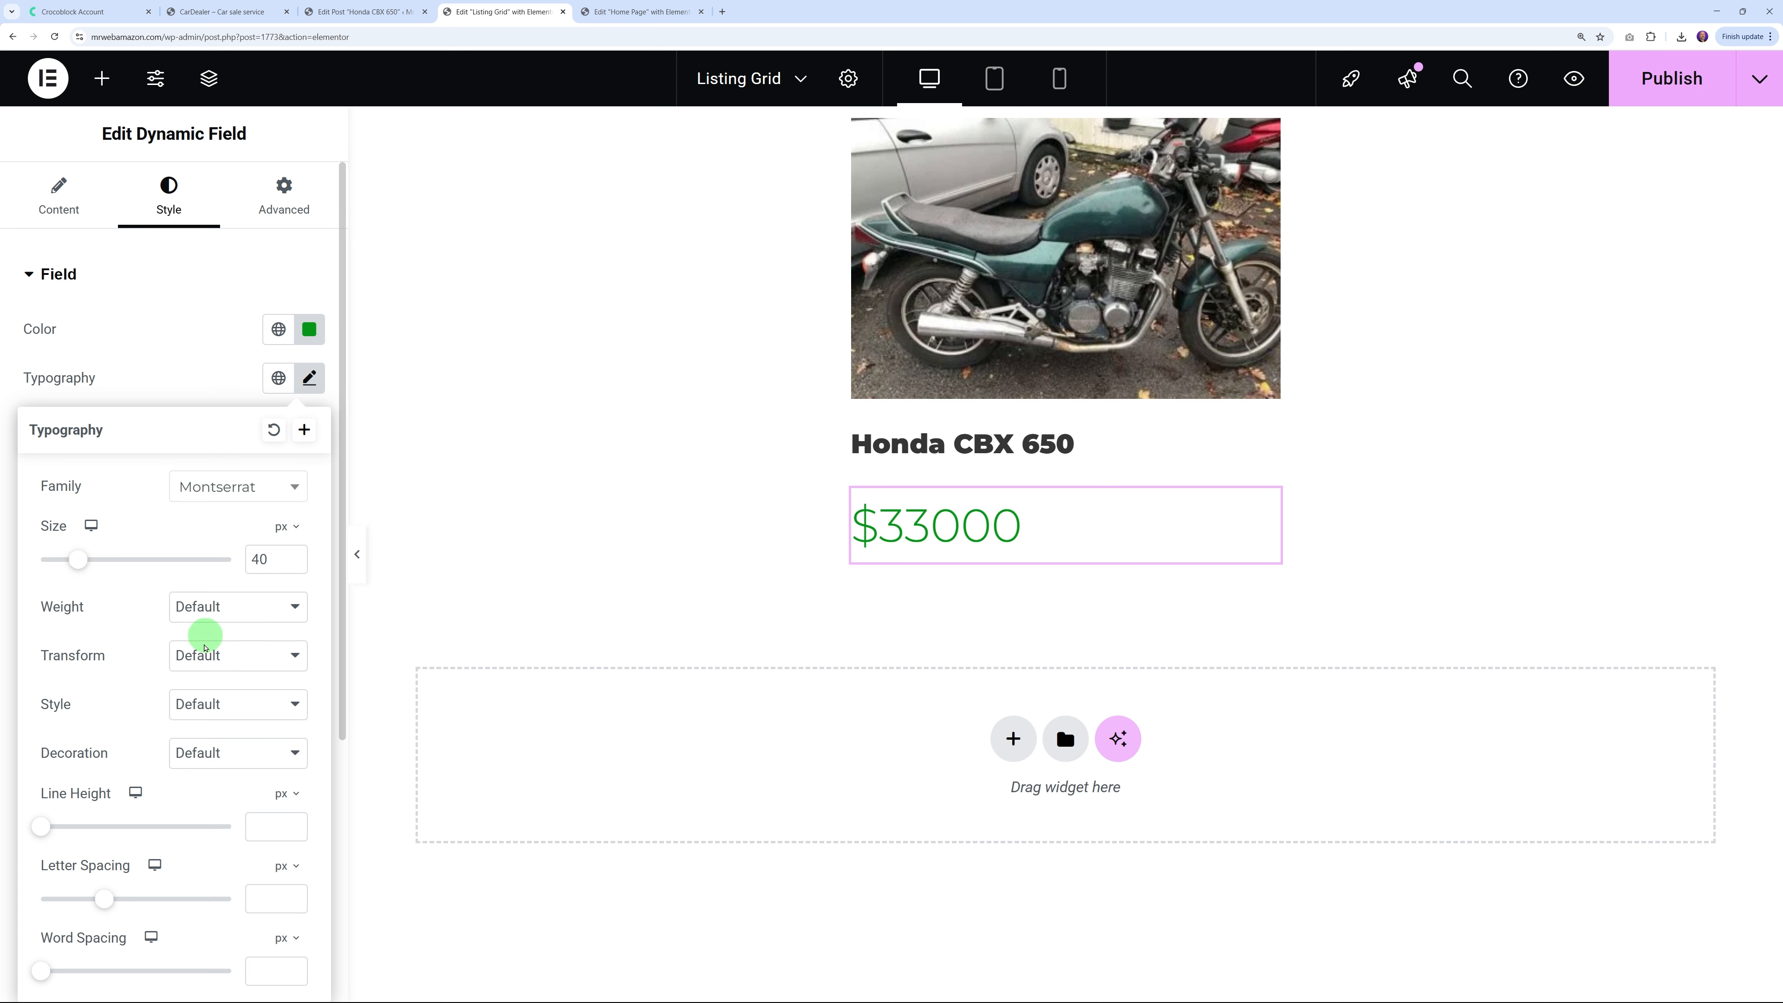
pyautogui.click(238, 608)
pyautogui.click(258, 776)
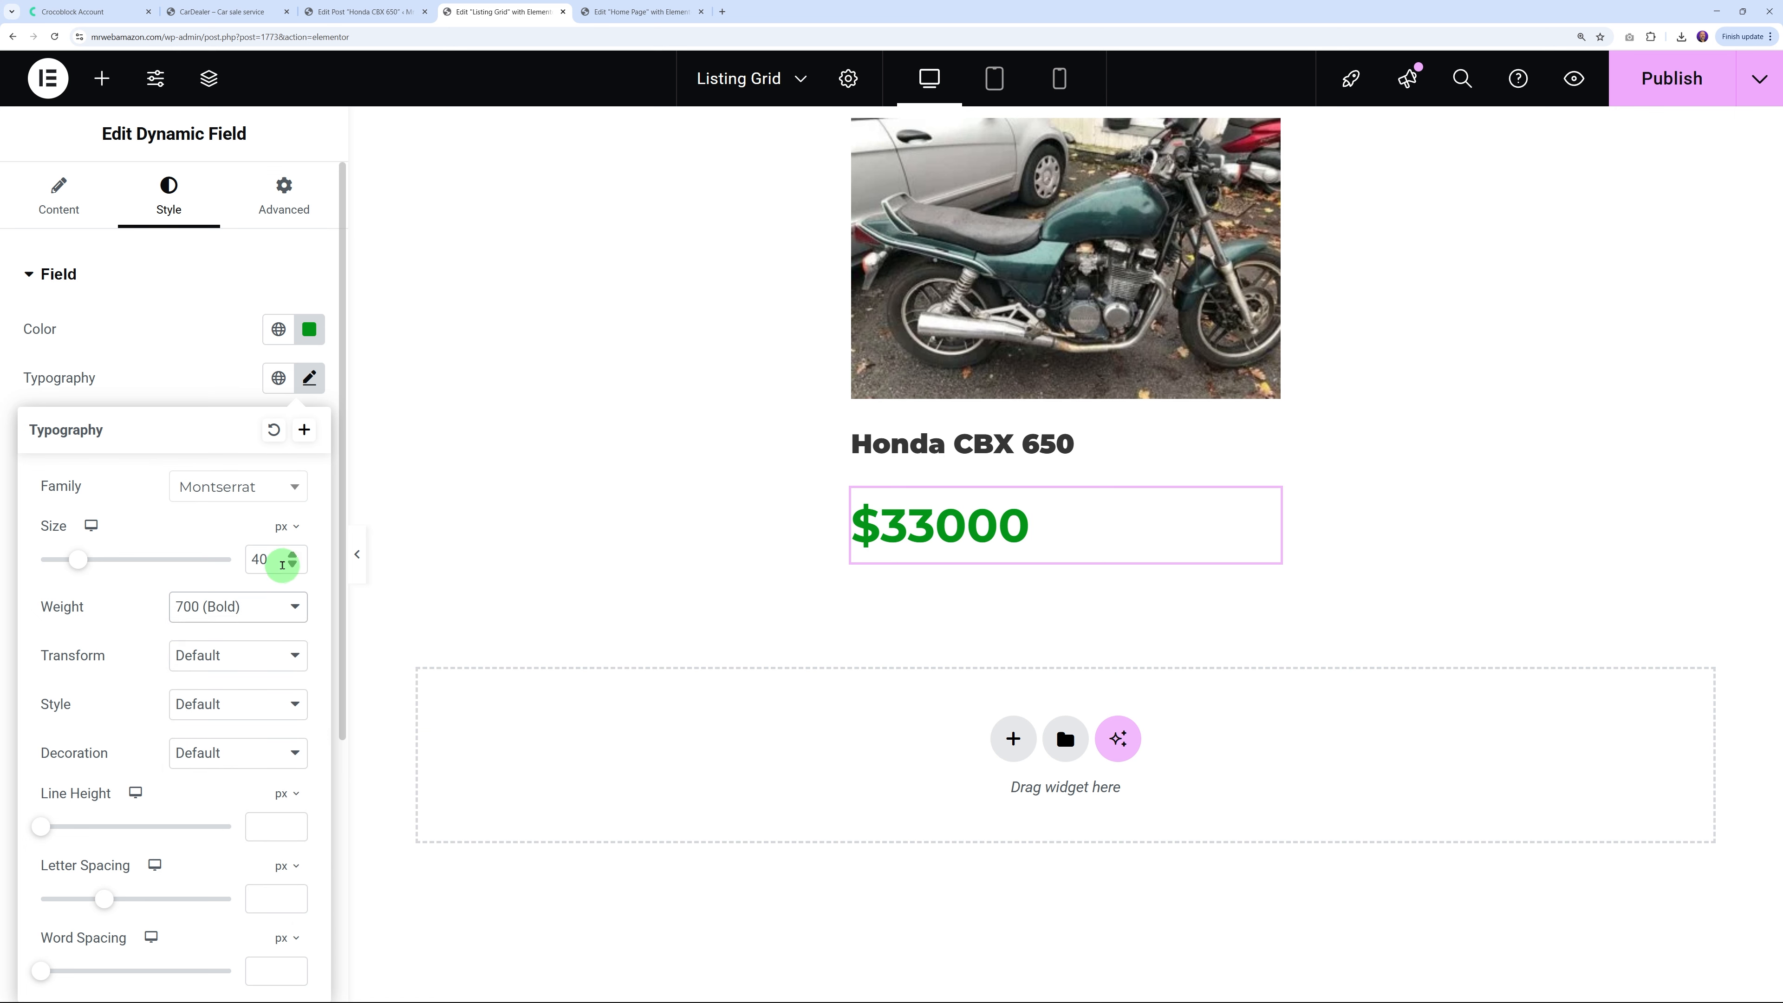
pyautogui.click(291, 564)
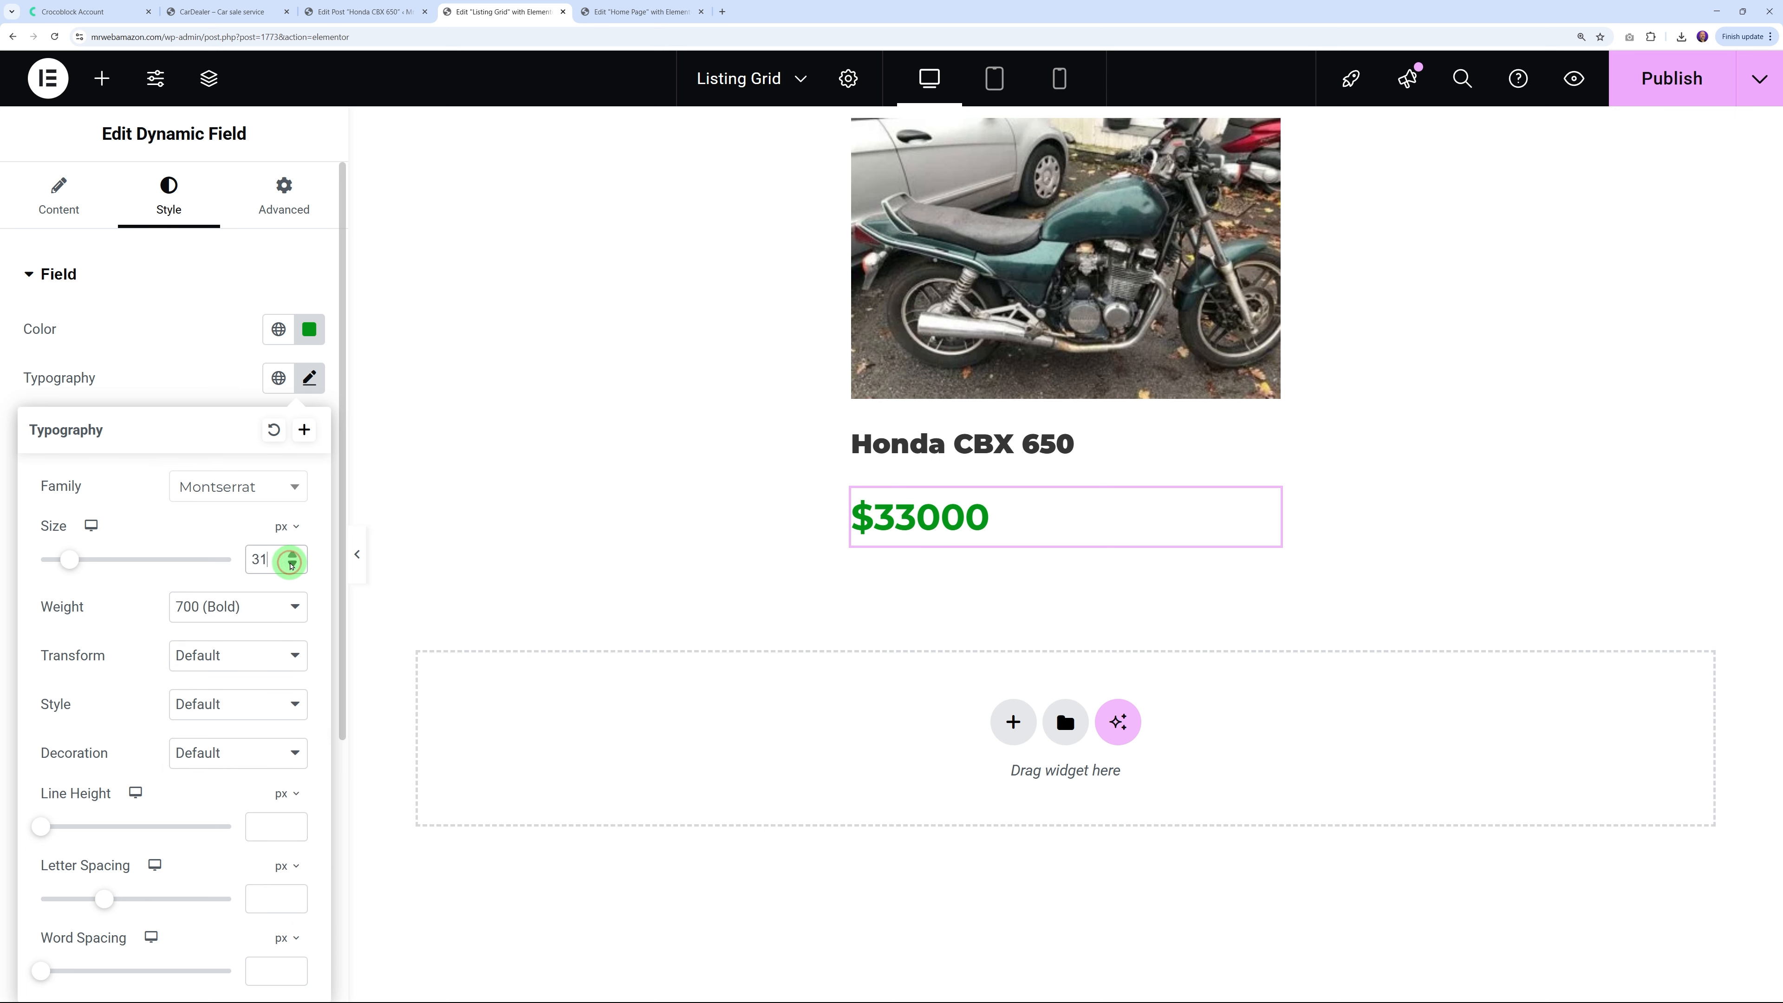
pyautogui.click(288, 559)
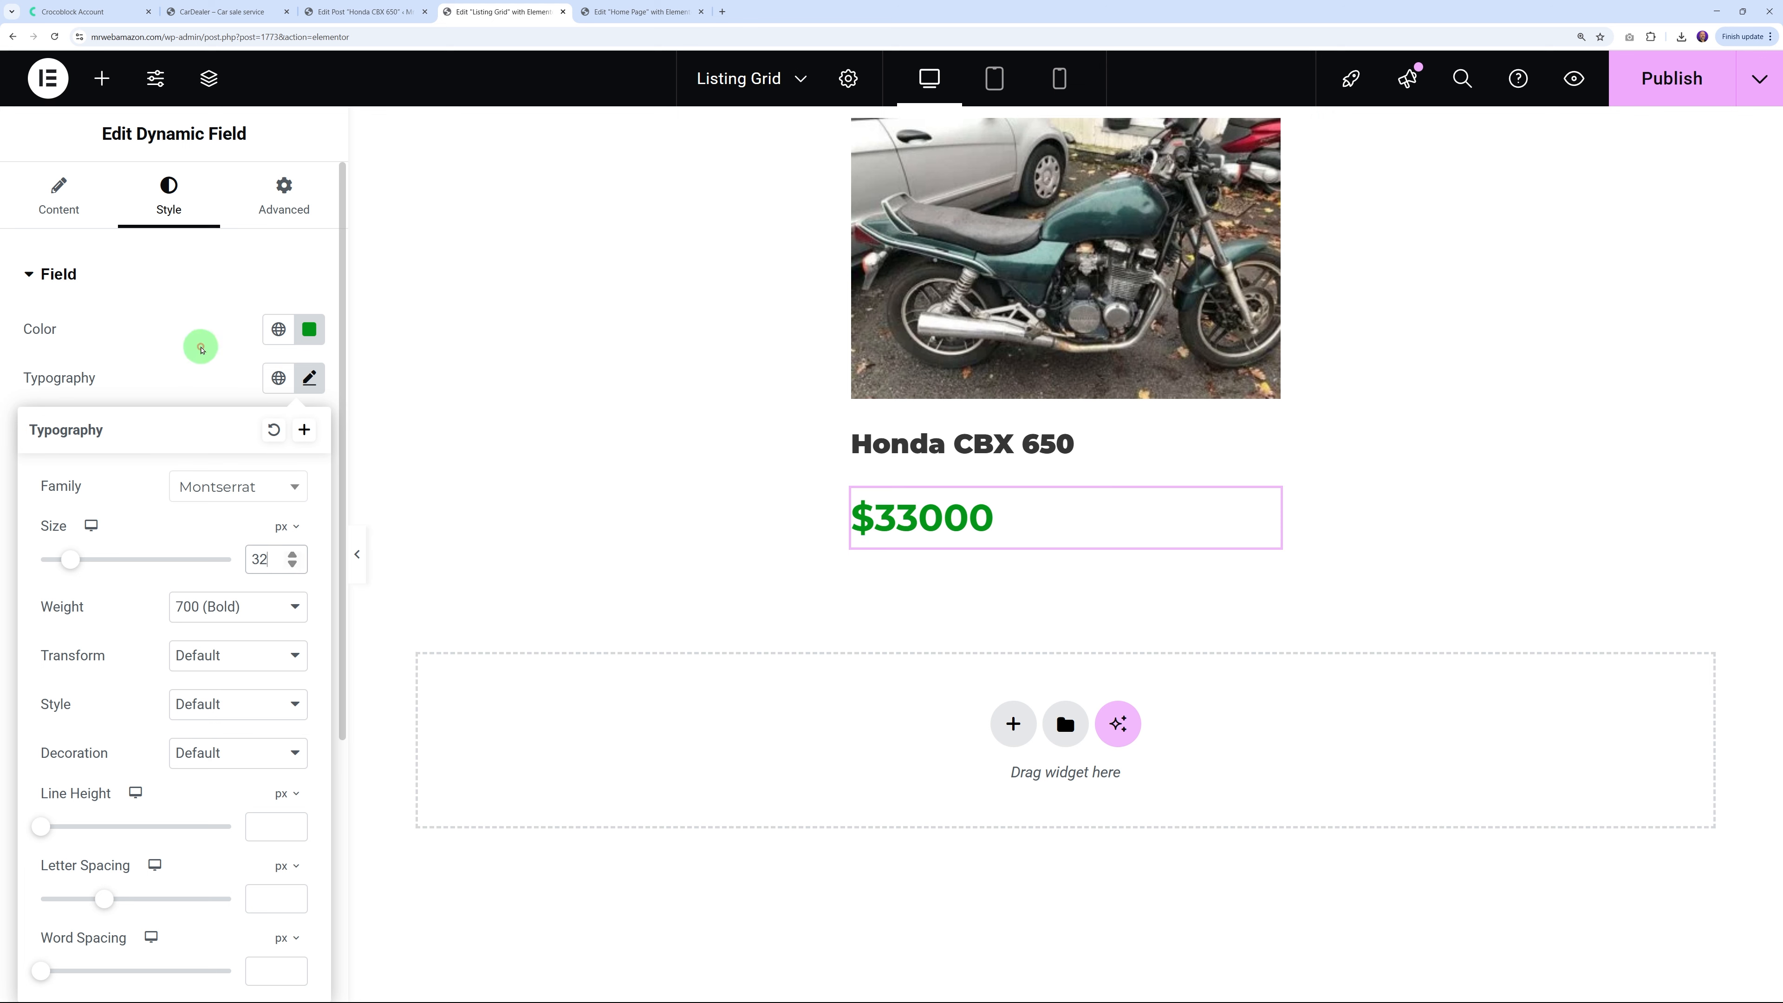
pyautogui.click(202, 347)
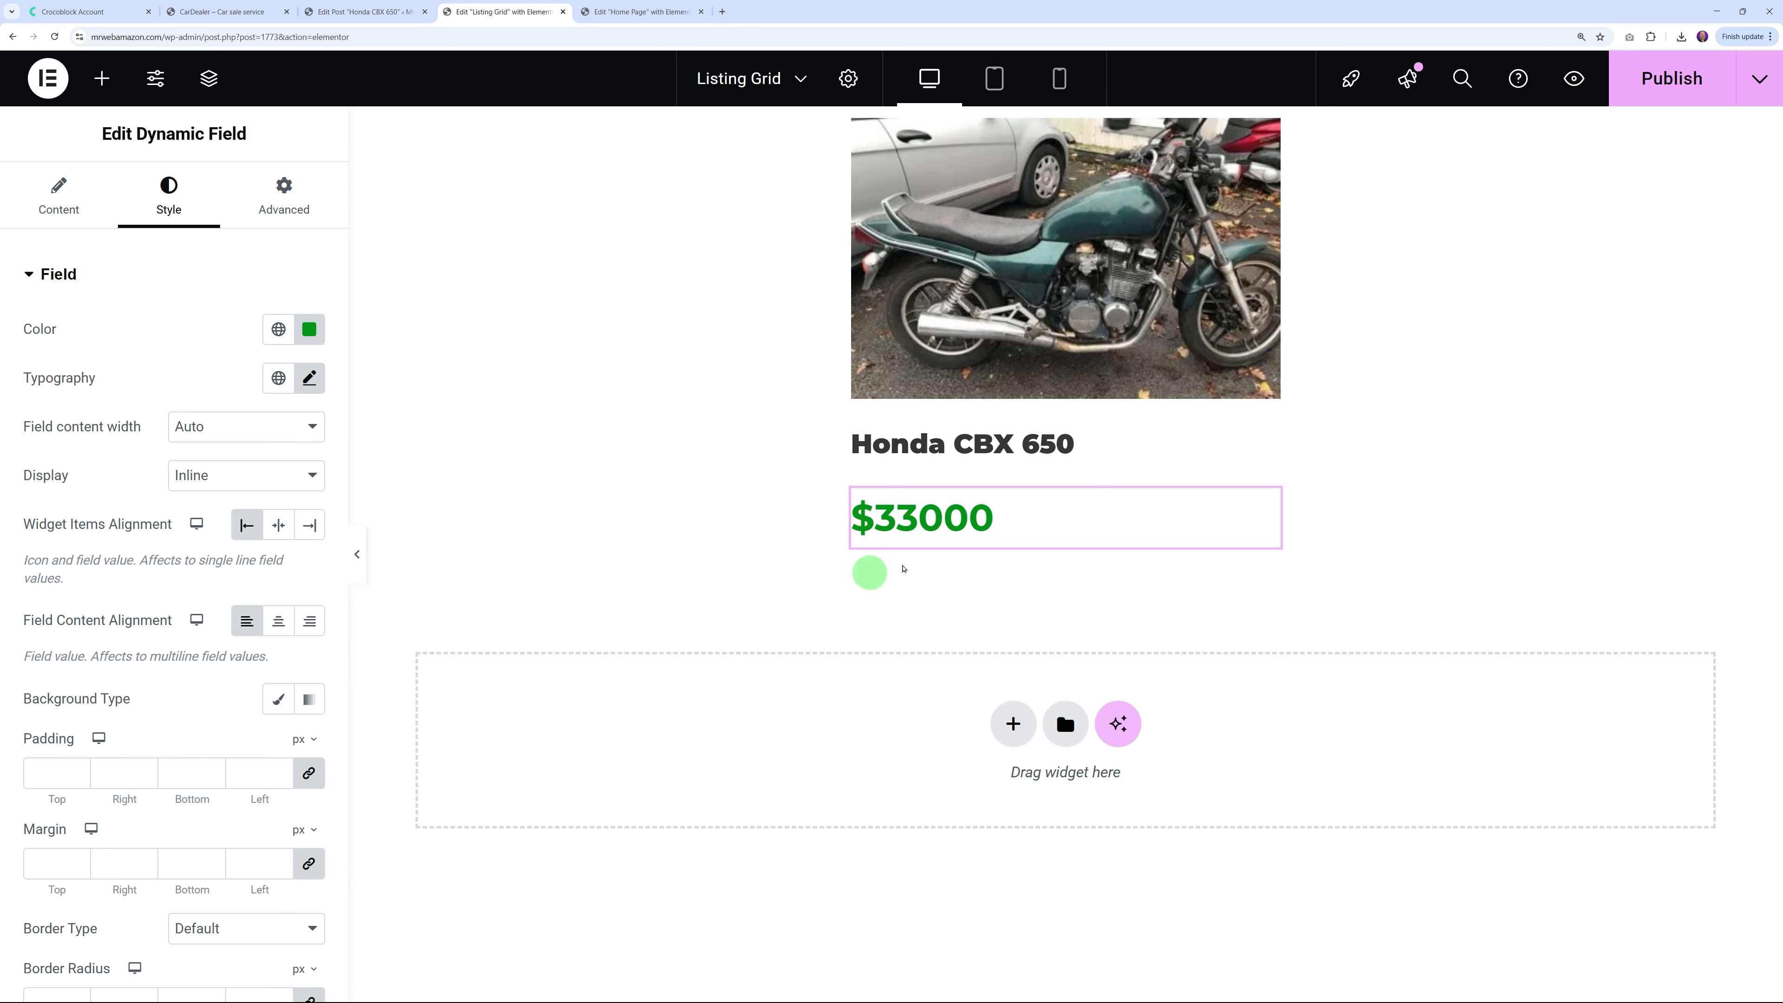
# Unlink the price field's margin values and set its top margin to -11 px
pyautogui.click(307, 214)
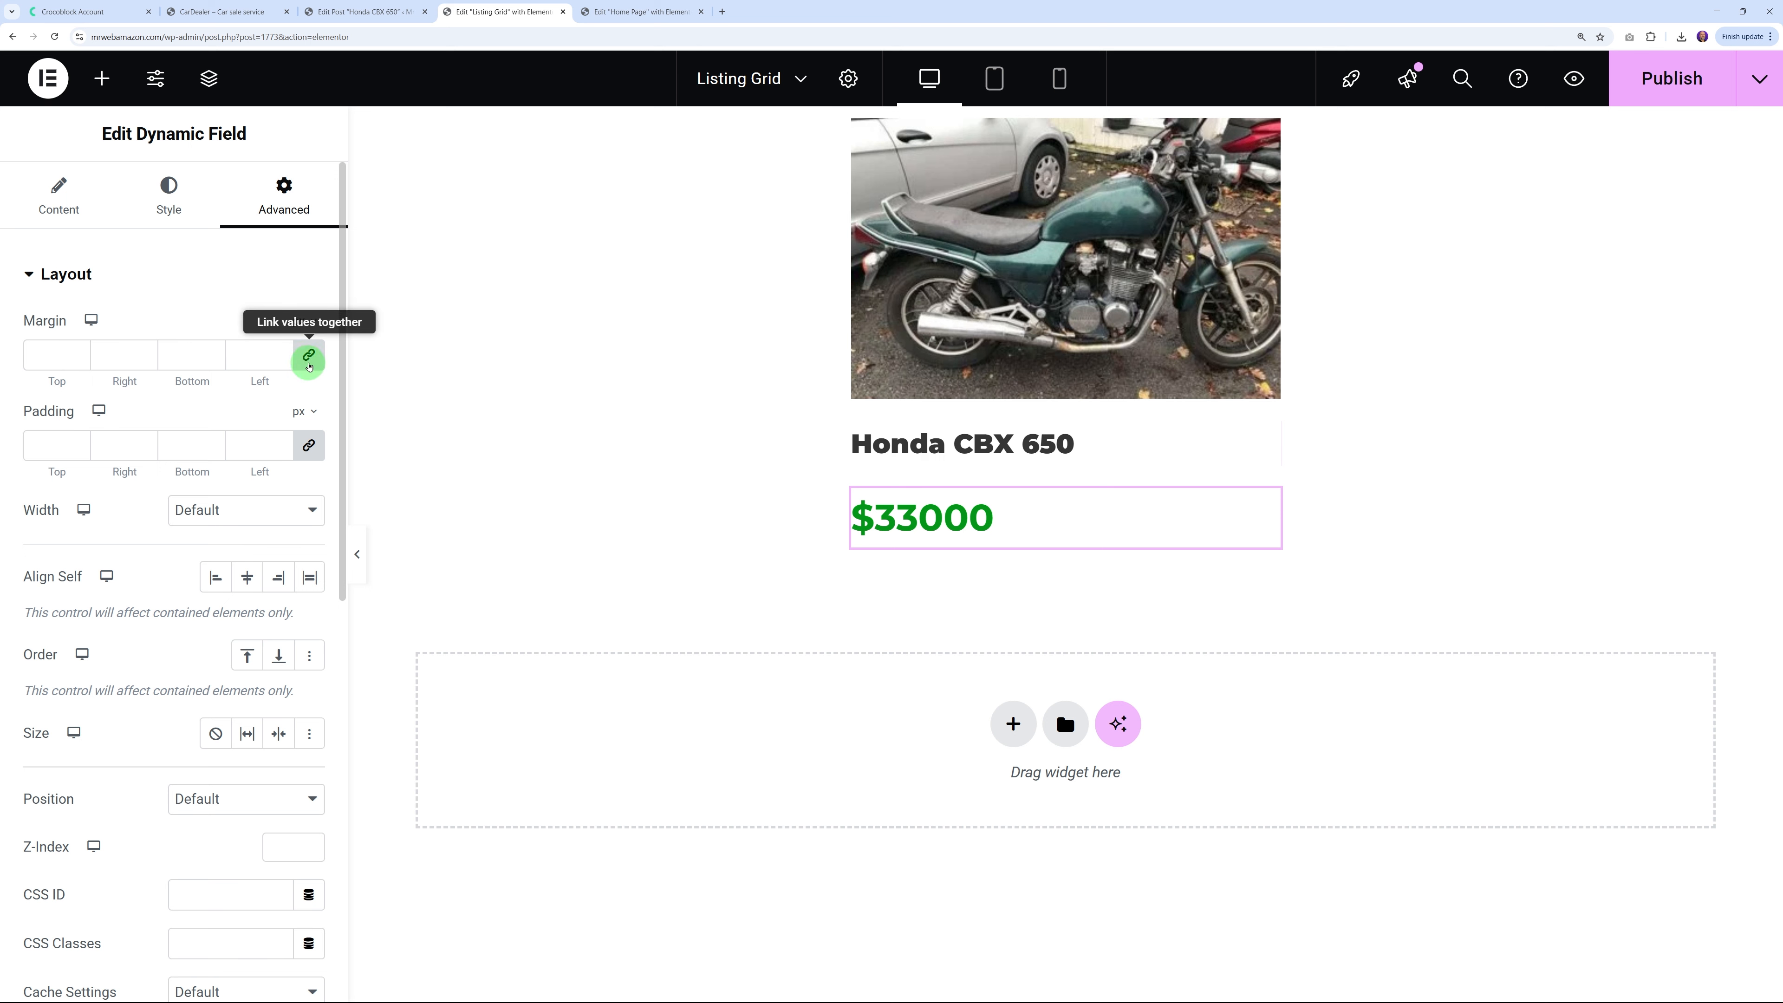
pyautogui.click(309, 355)
pyautogui.click(78, 362)
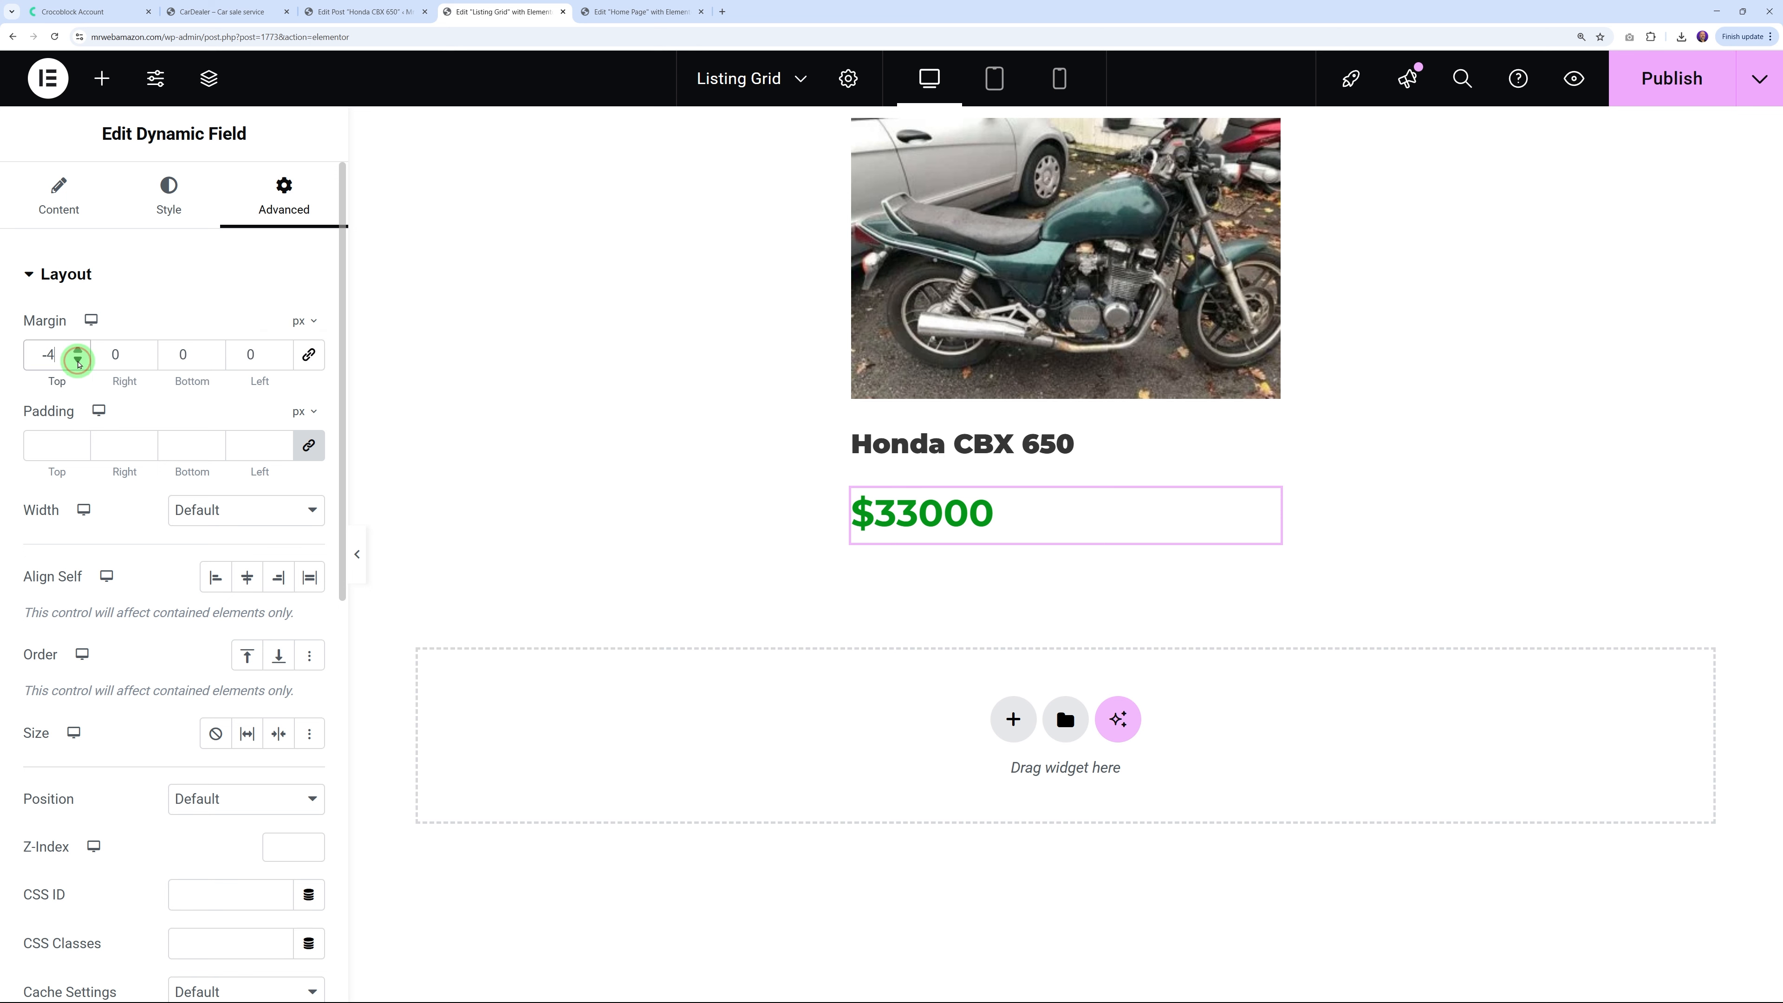
pyautogui.click(78, 362)
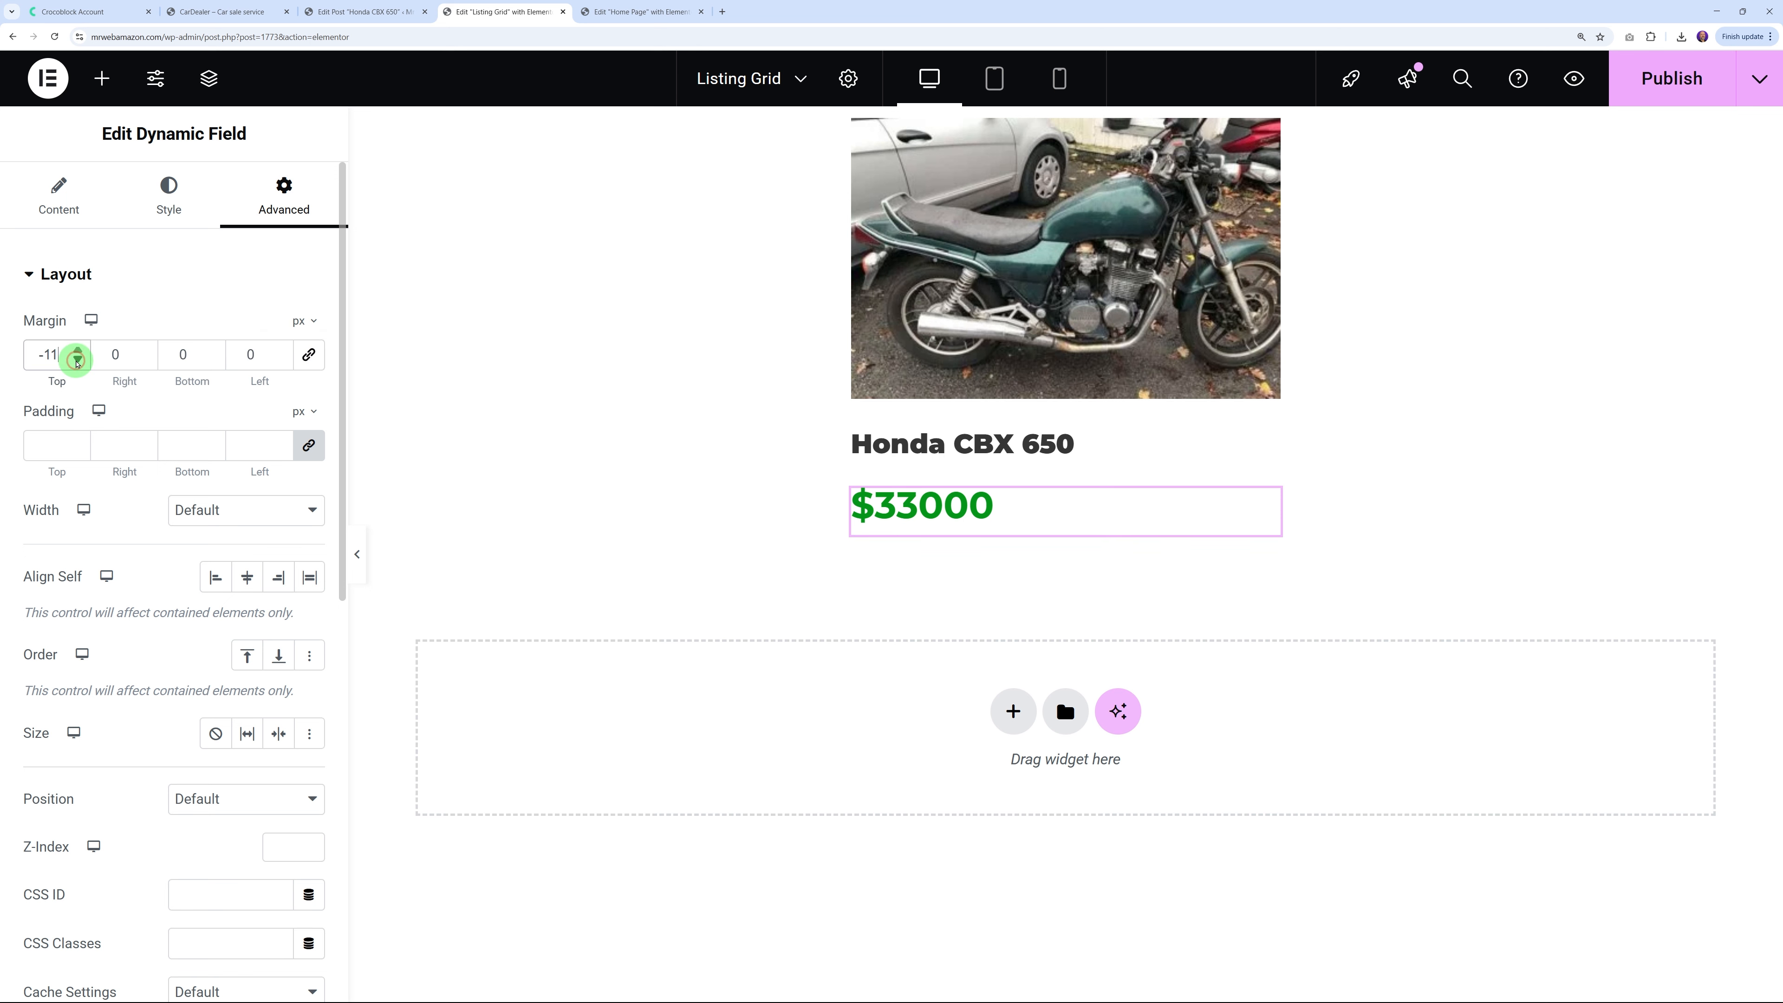
# Unlink the margin values of the Honda CBX 650 title link and set its bottom margin to -12 px
pyautogui.click(983, 443)
pyautogui.click(317, 211)
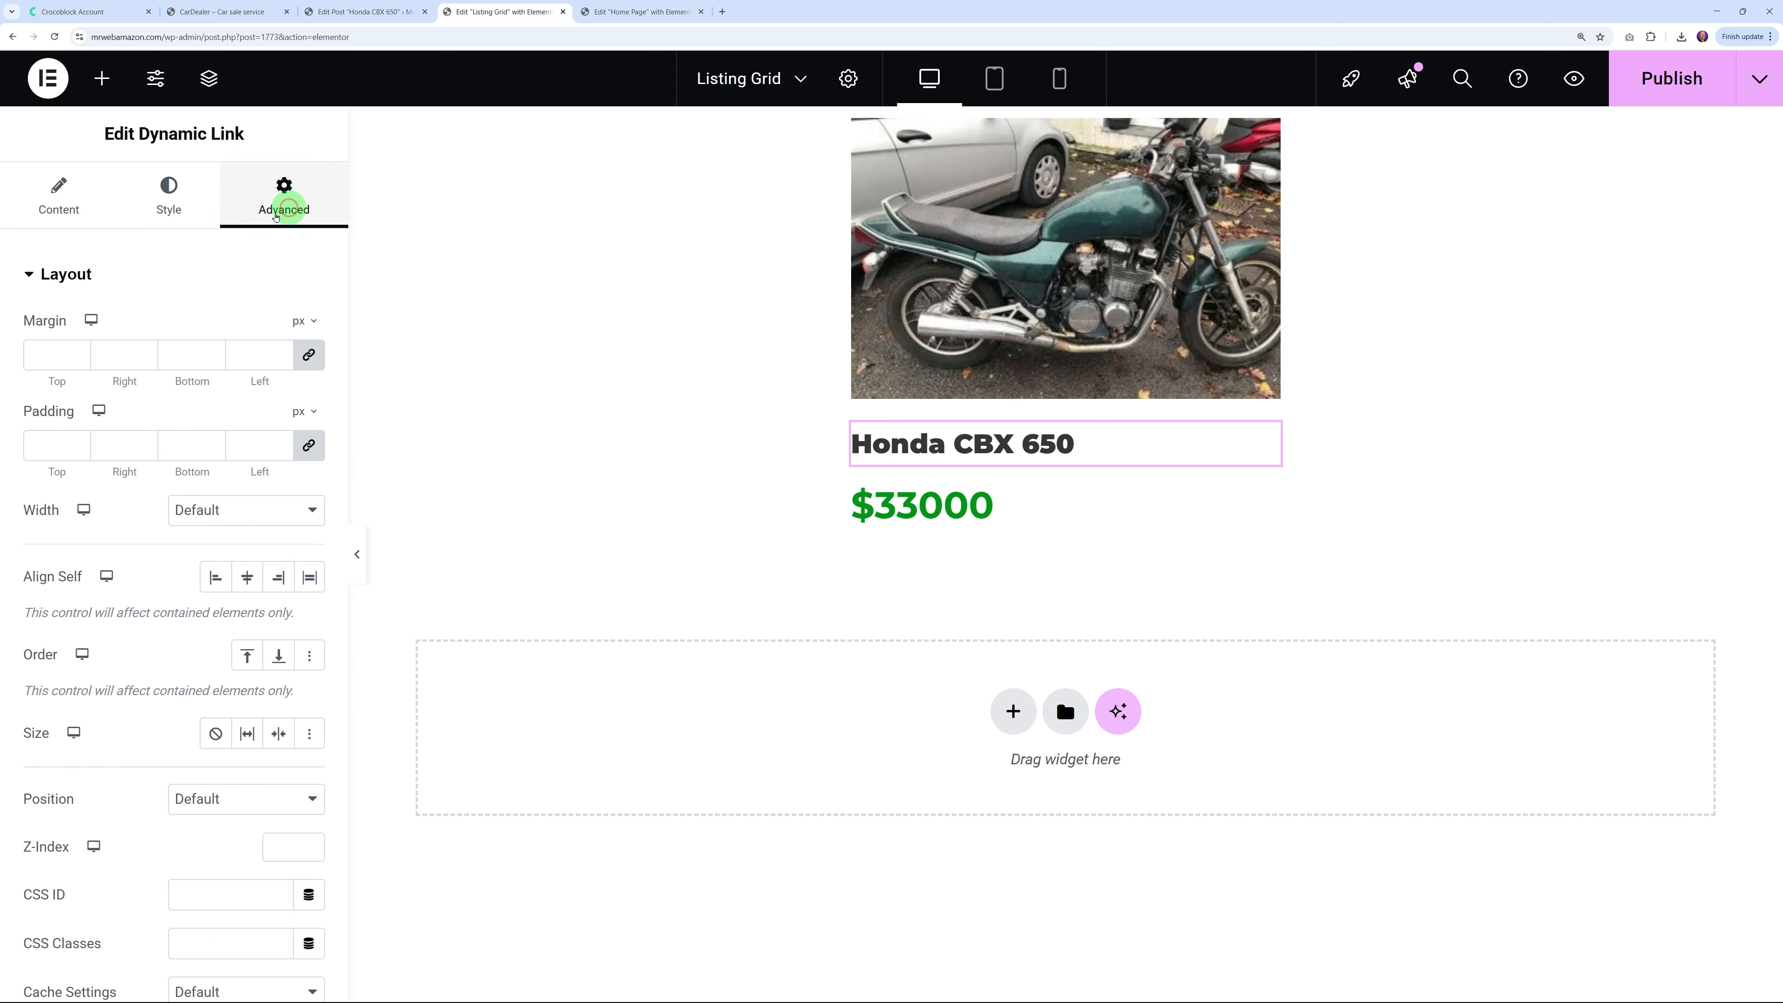
pyautogui.click(310, 360)
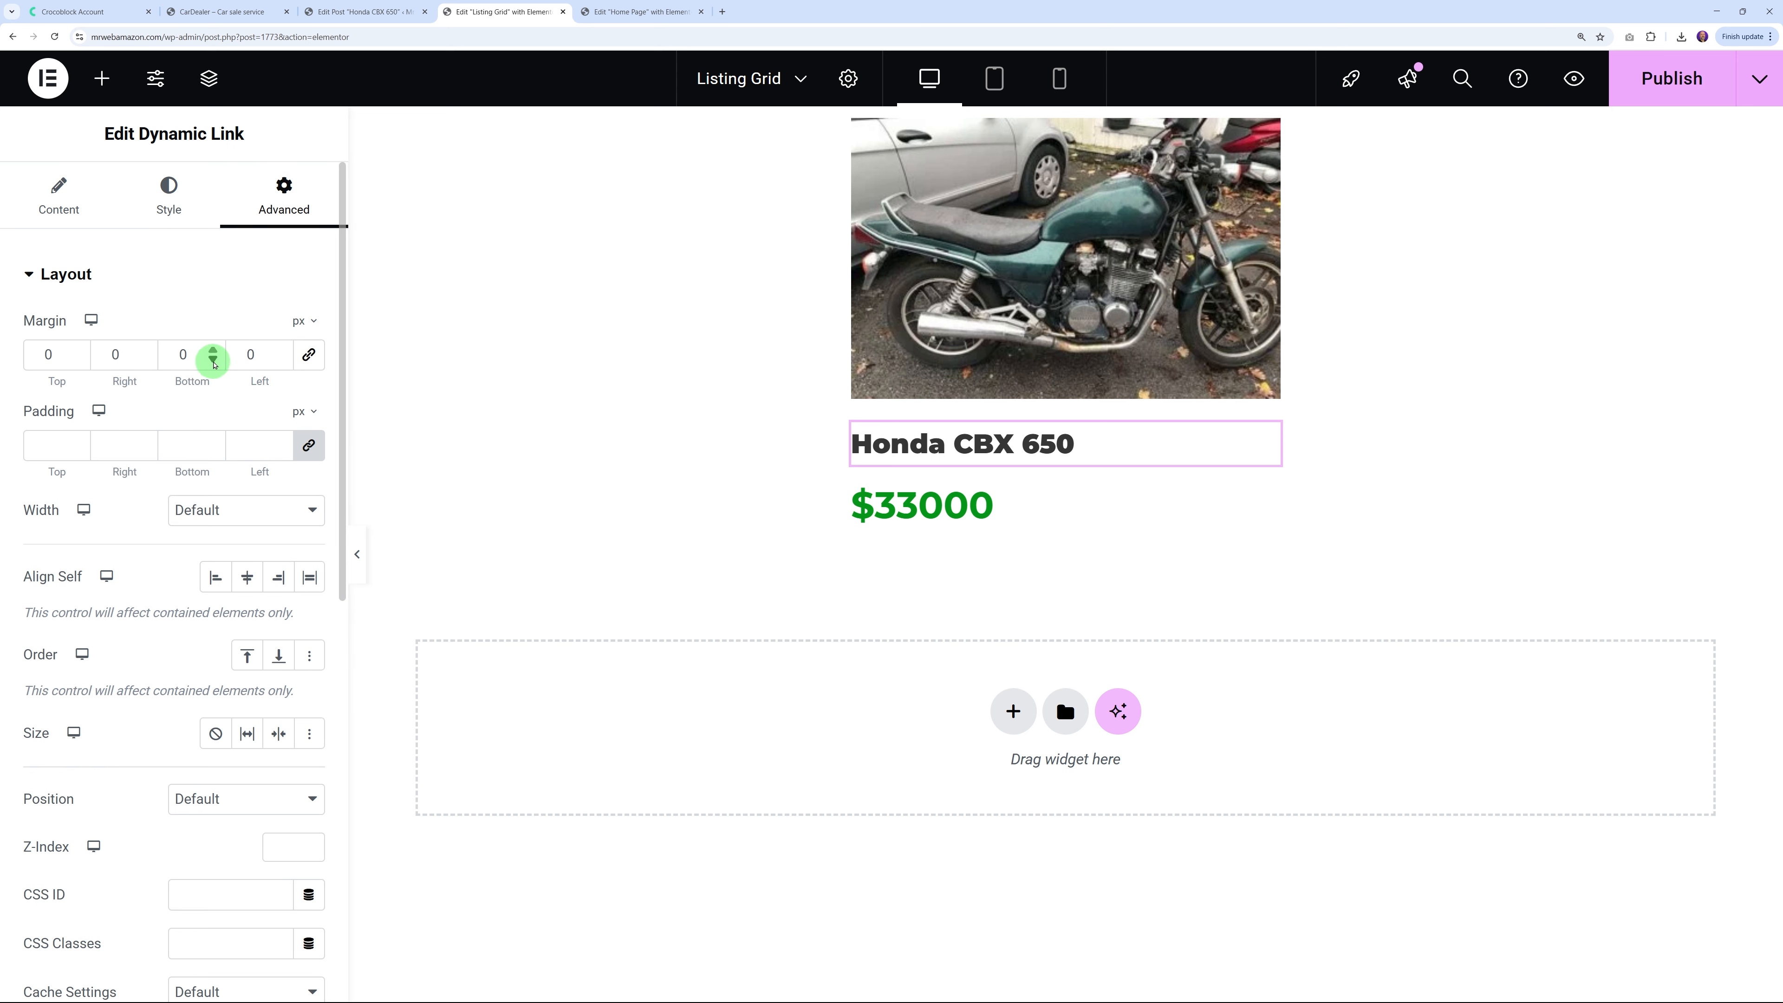
pyautogui.click(214, 362)
pyautogui.click(213, 362)
pyautogui.click(213, 362)
pyautogui.click(212, 361)
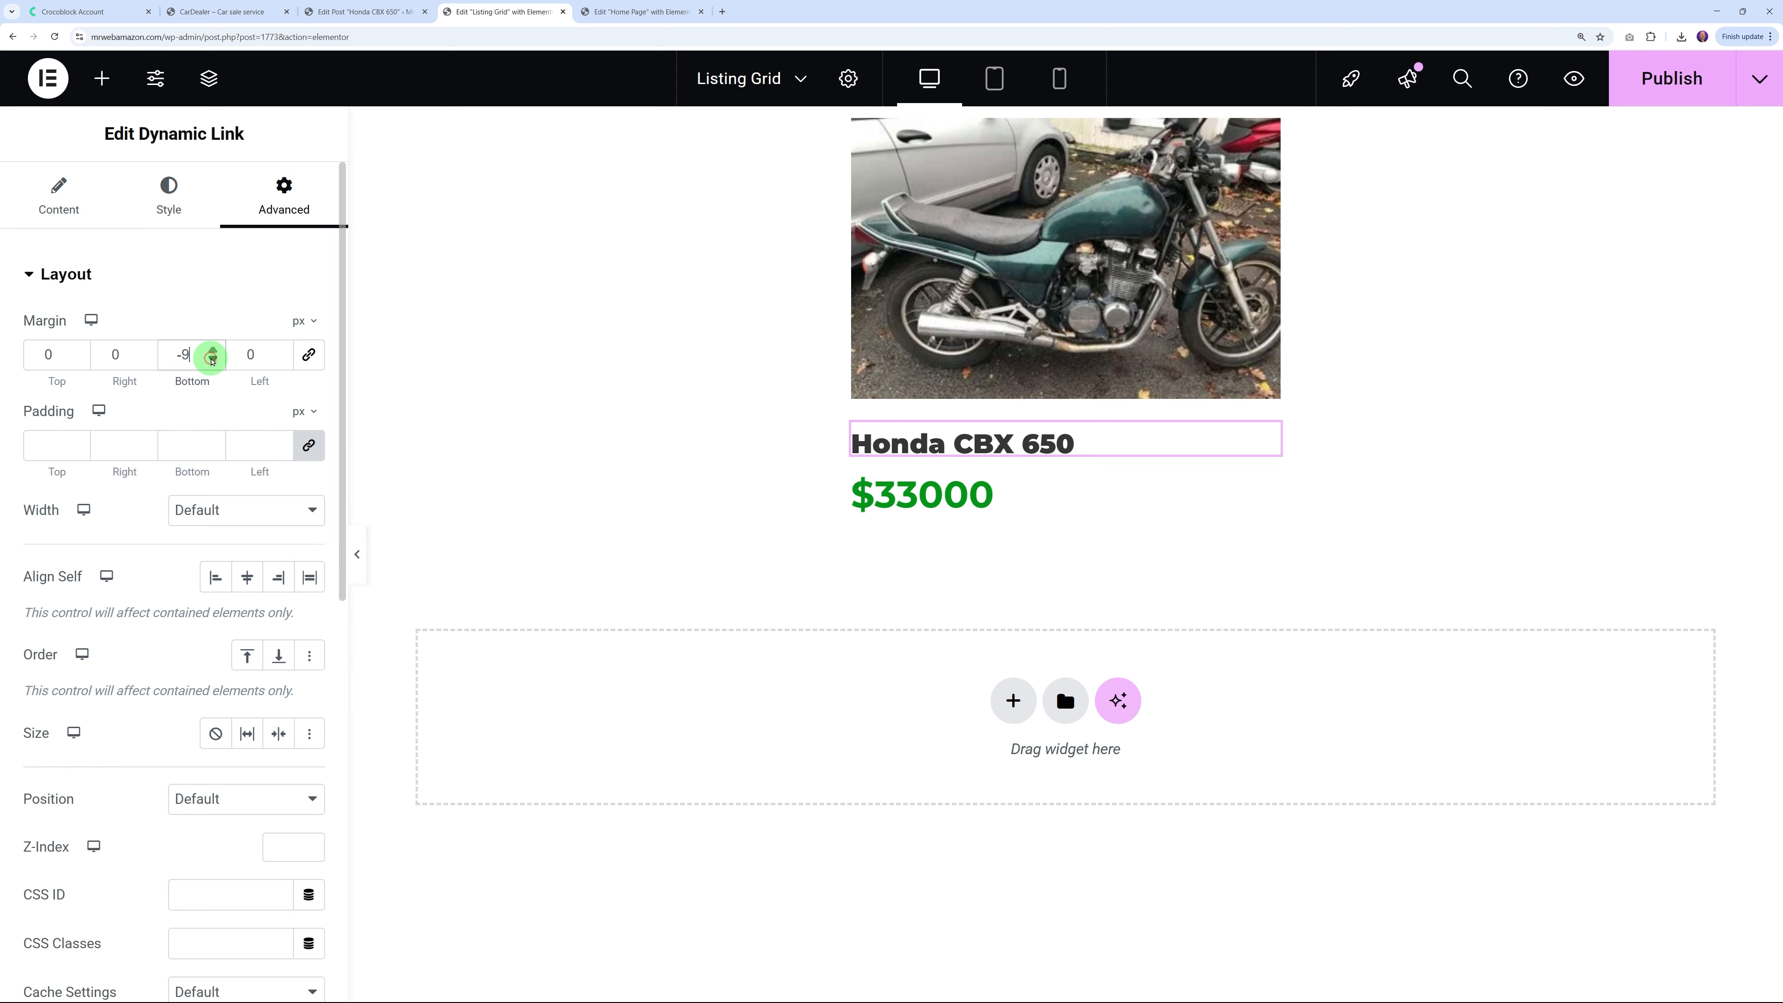
pyautogui.click(213, 362)
pyautogui.click(214, 363)
pyautogui.click(215, 364)
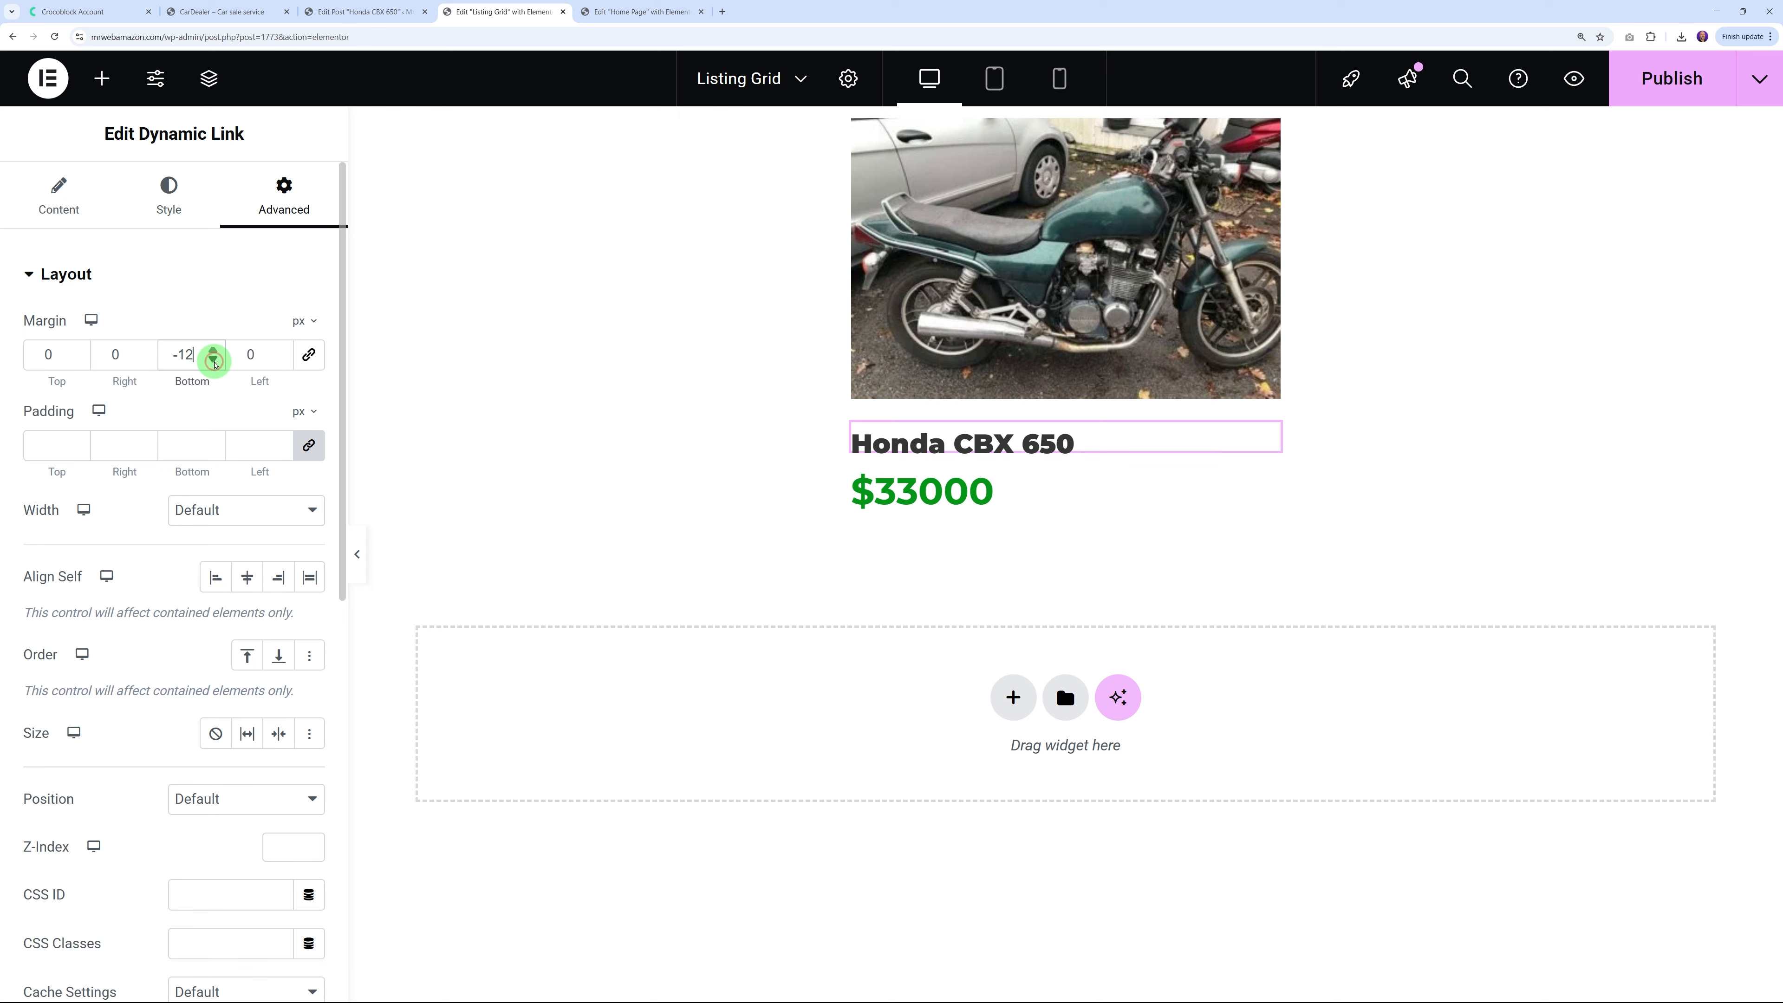
# Set the Honda CBX 650 title link's bottom margin to -16 px and collapse its layout settings
pyautogui.click(214, 361)
pyautogui.click(214, 361)
pyautogui.click(214, 360)
pyautogui.click(215, 360)
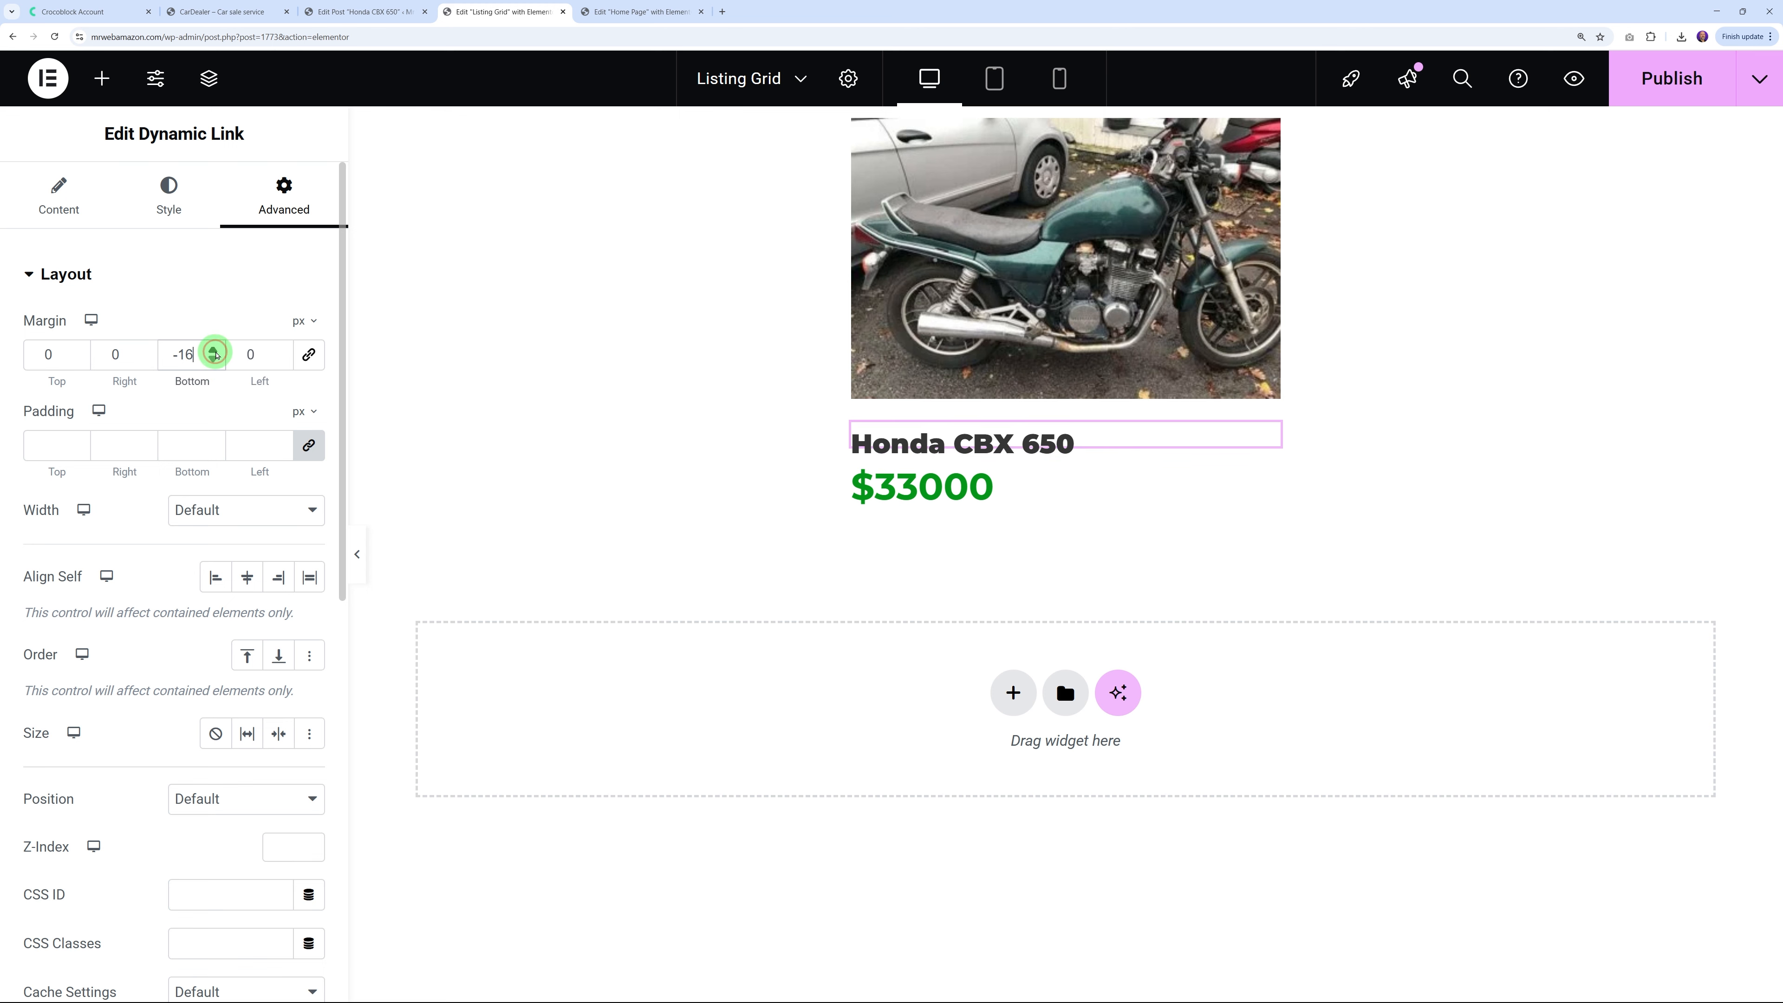
pyautogui.click(220, 295)
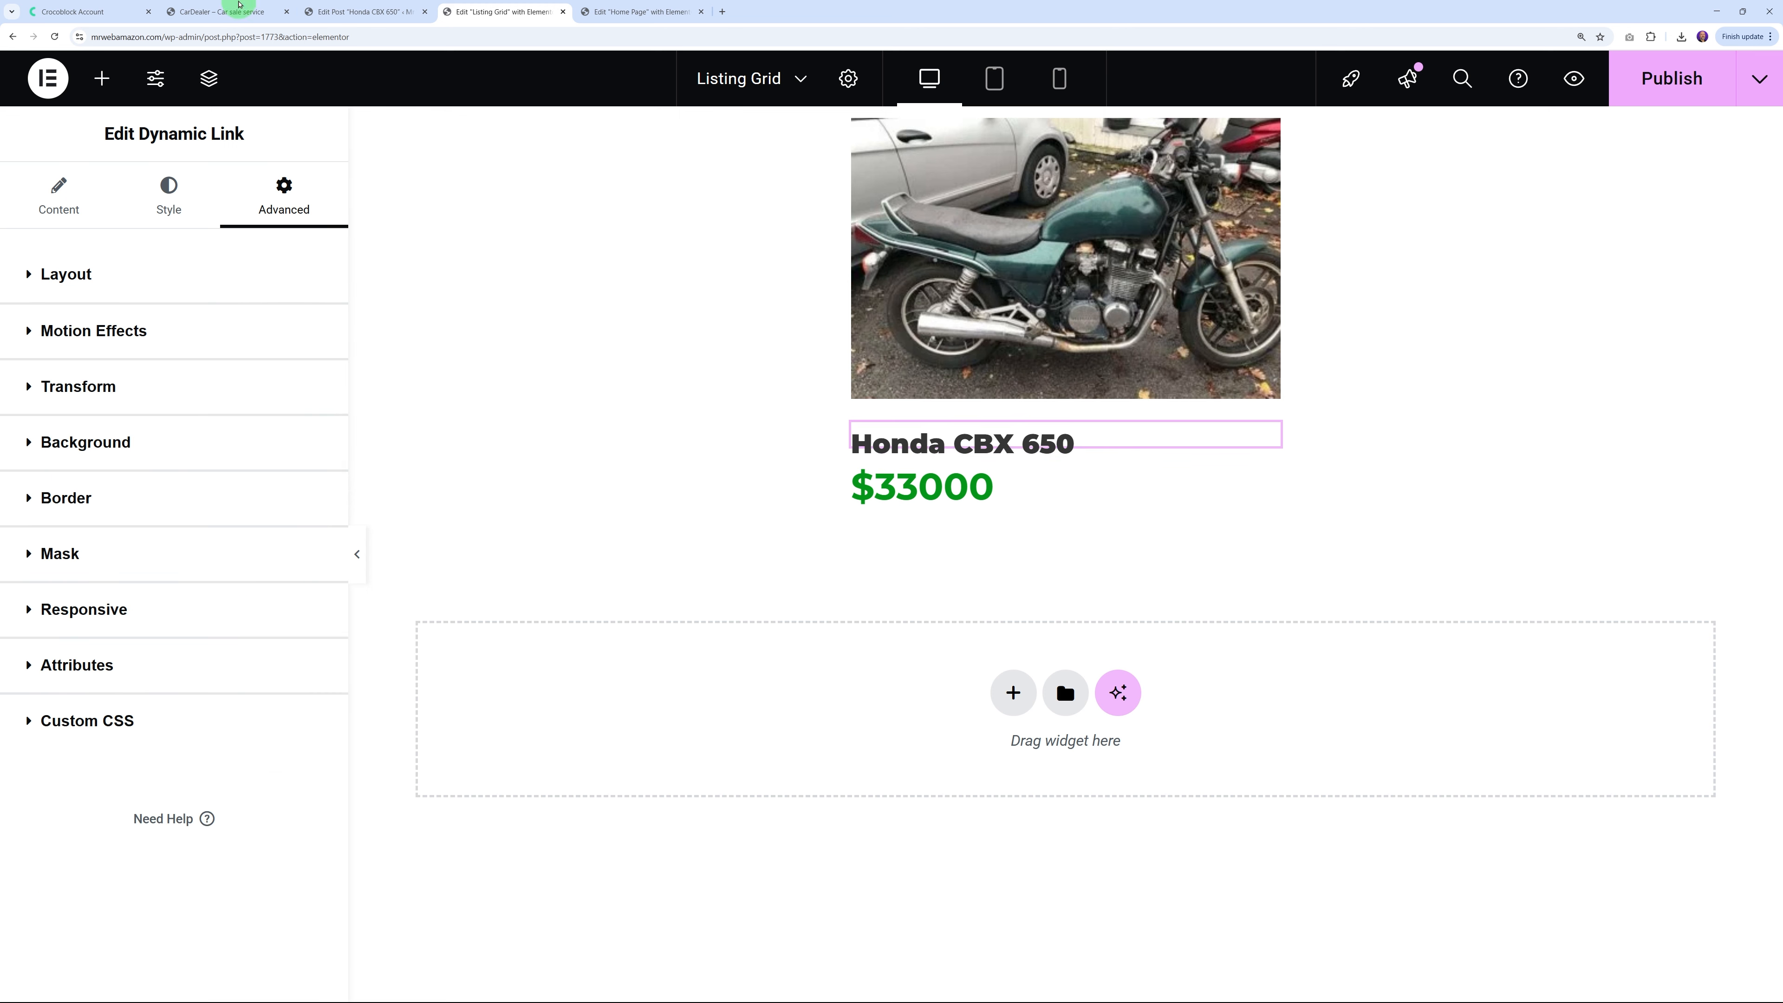
# Check the specs row of the Honda card on the CarDealer site, and add a Dynamic Field widget below the price in the listing template
pyautogui.click(238, 10)
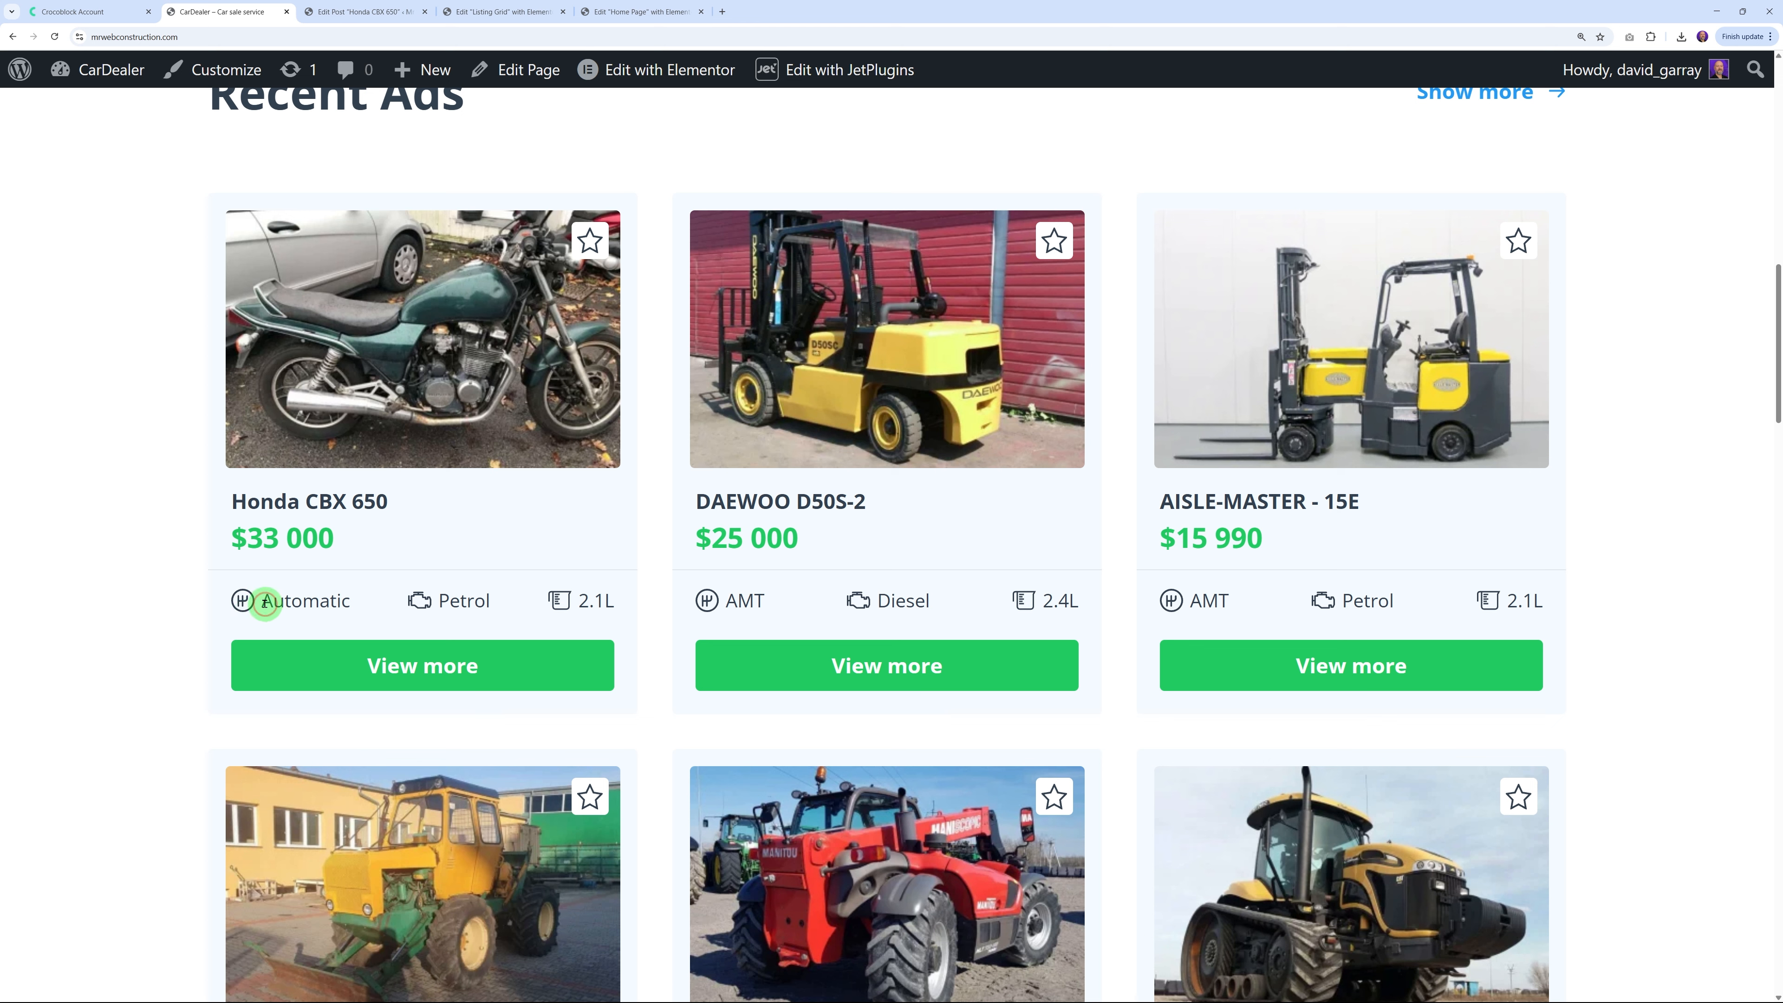
pyautogui.moveTo(265, 602); pyautogui.dragTo(495, 605)
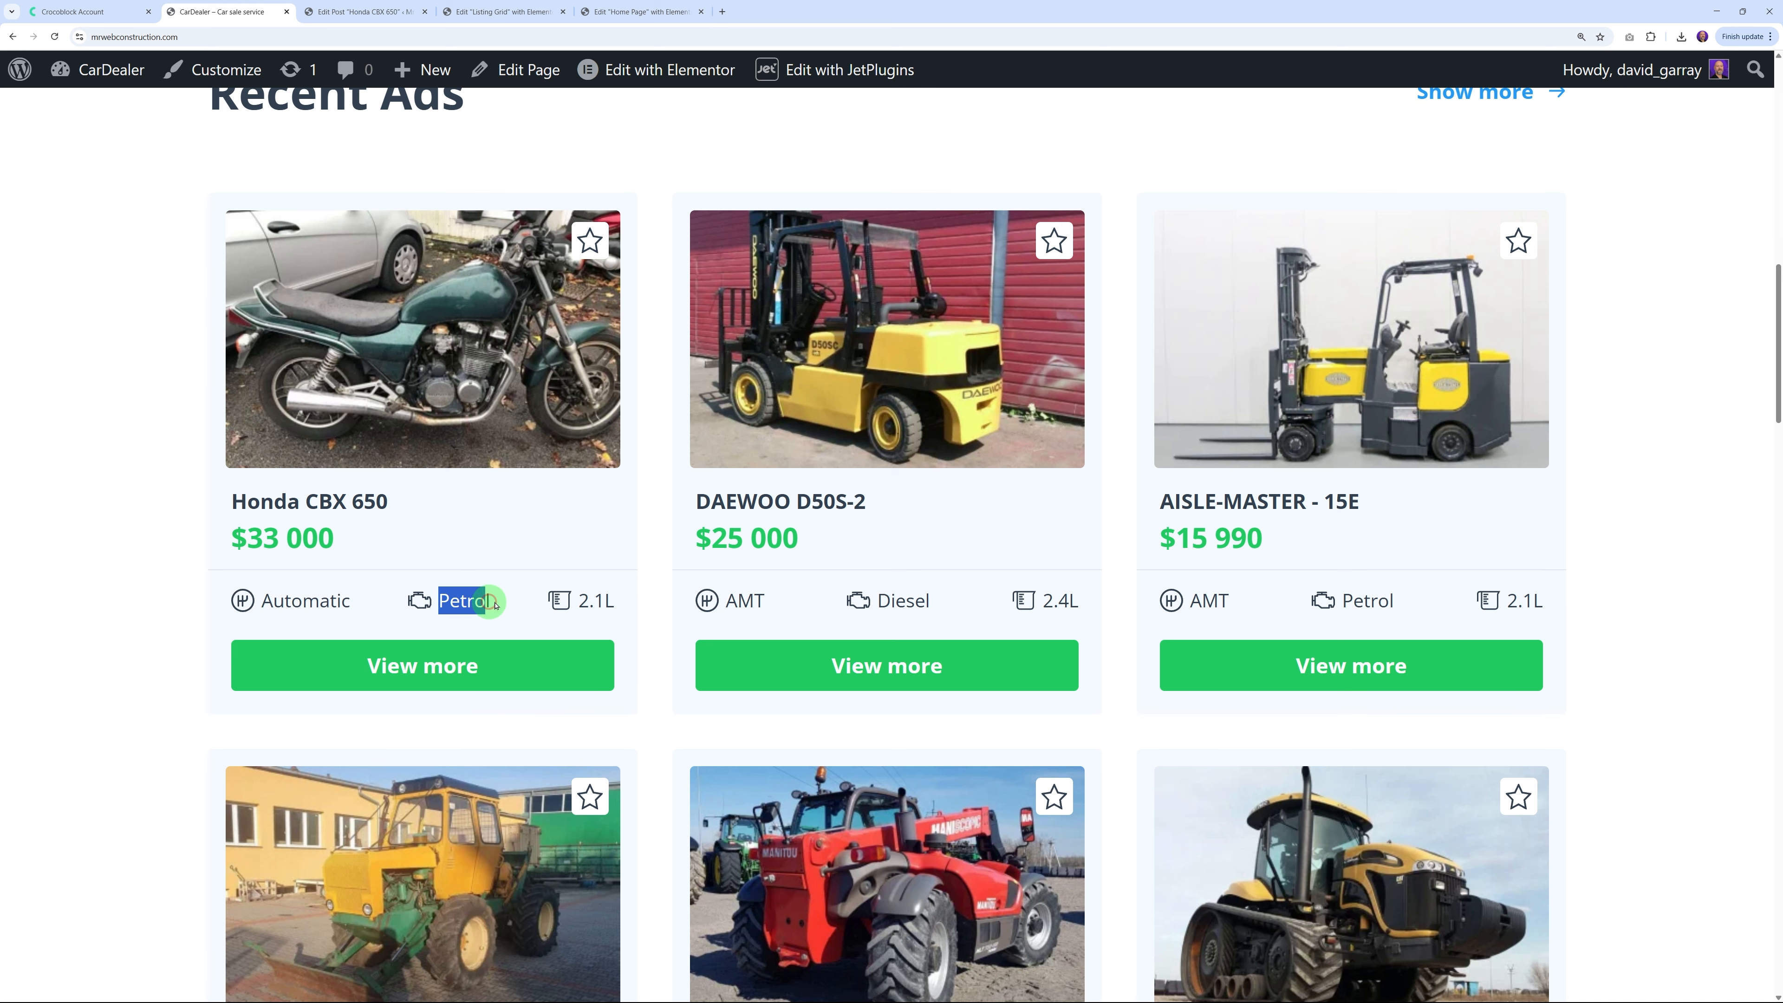
pyautogui.click(593, 604)
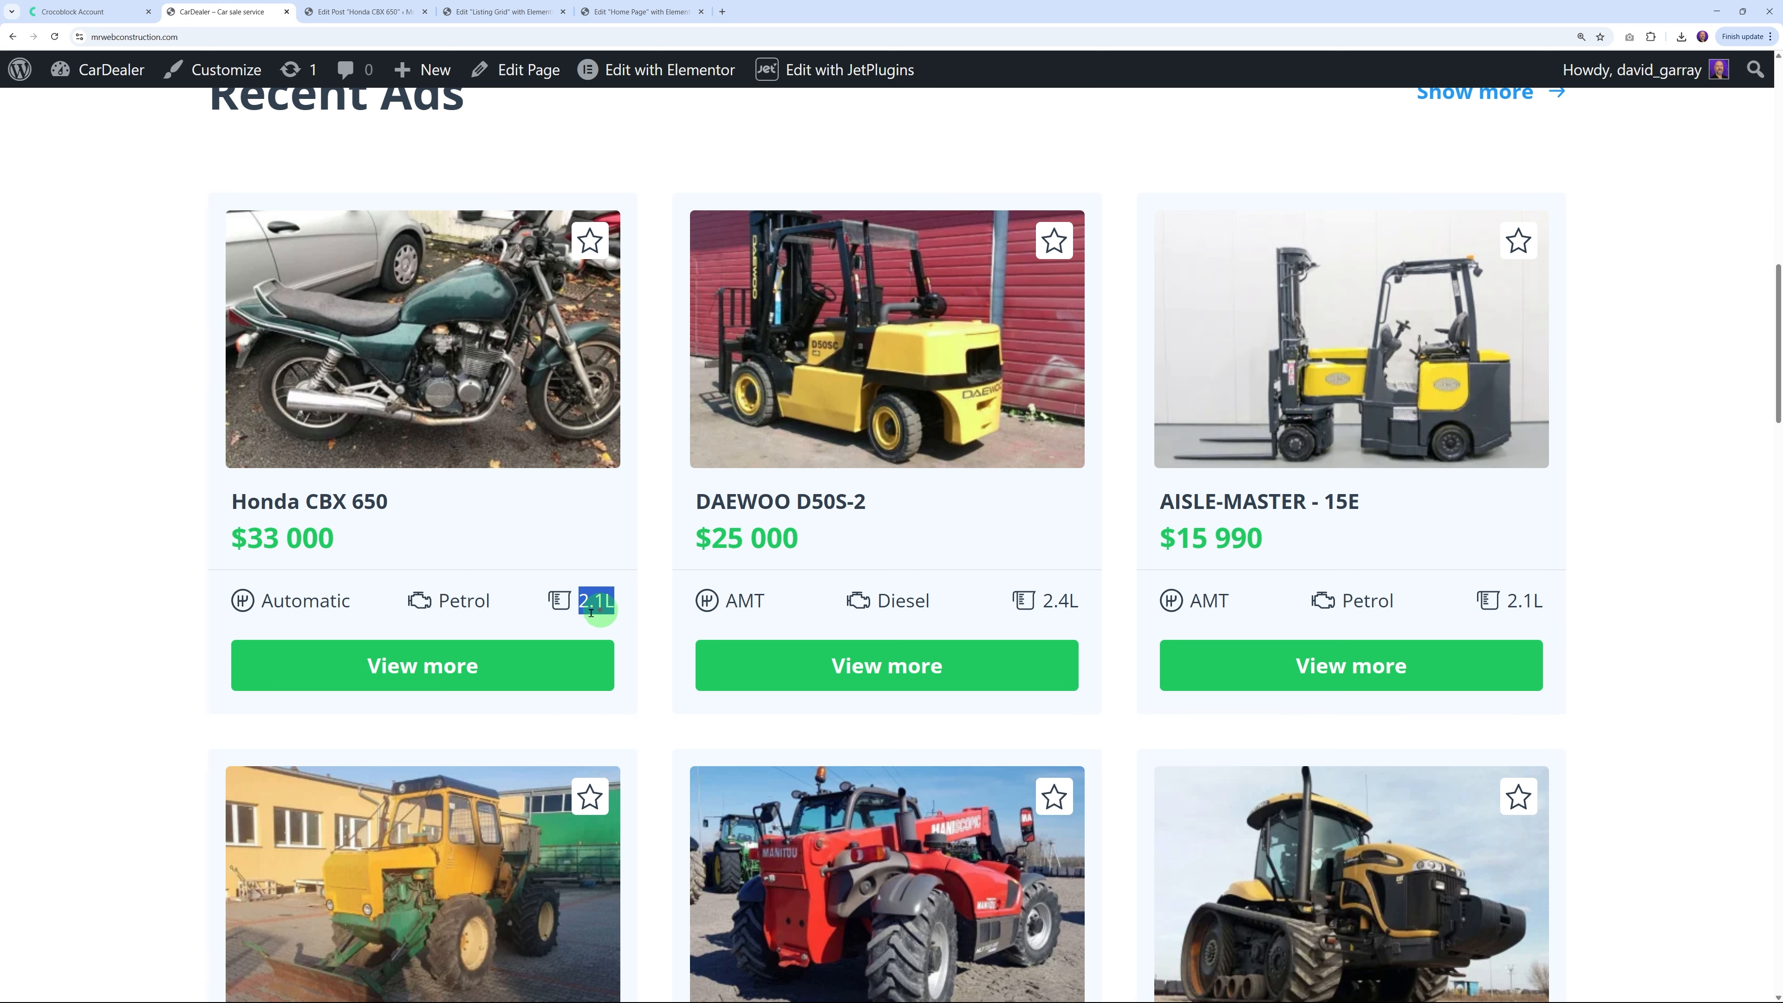
pyautogui.click(480, 13)
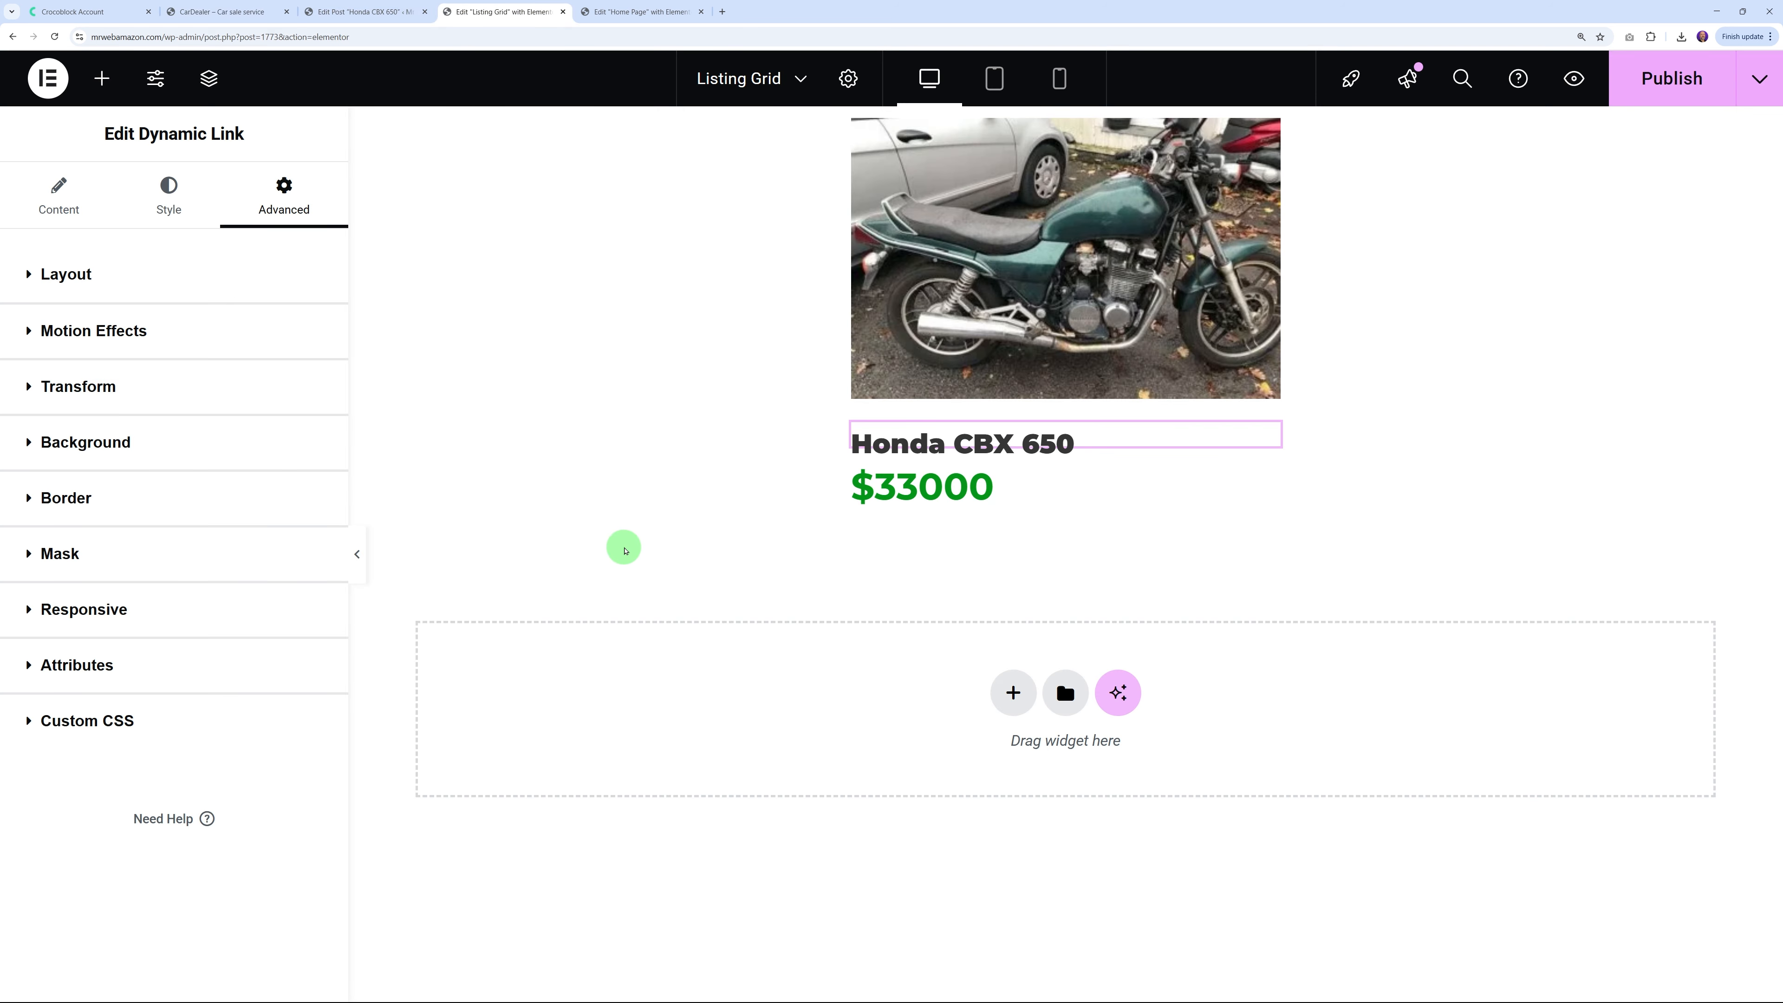
pyautogui.click(95, 95)
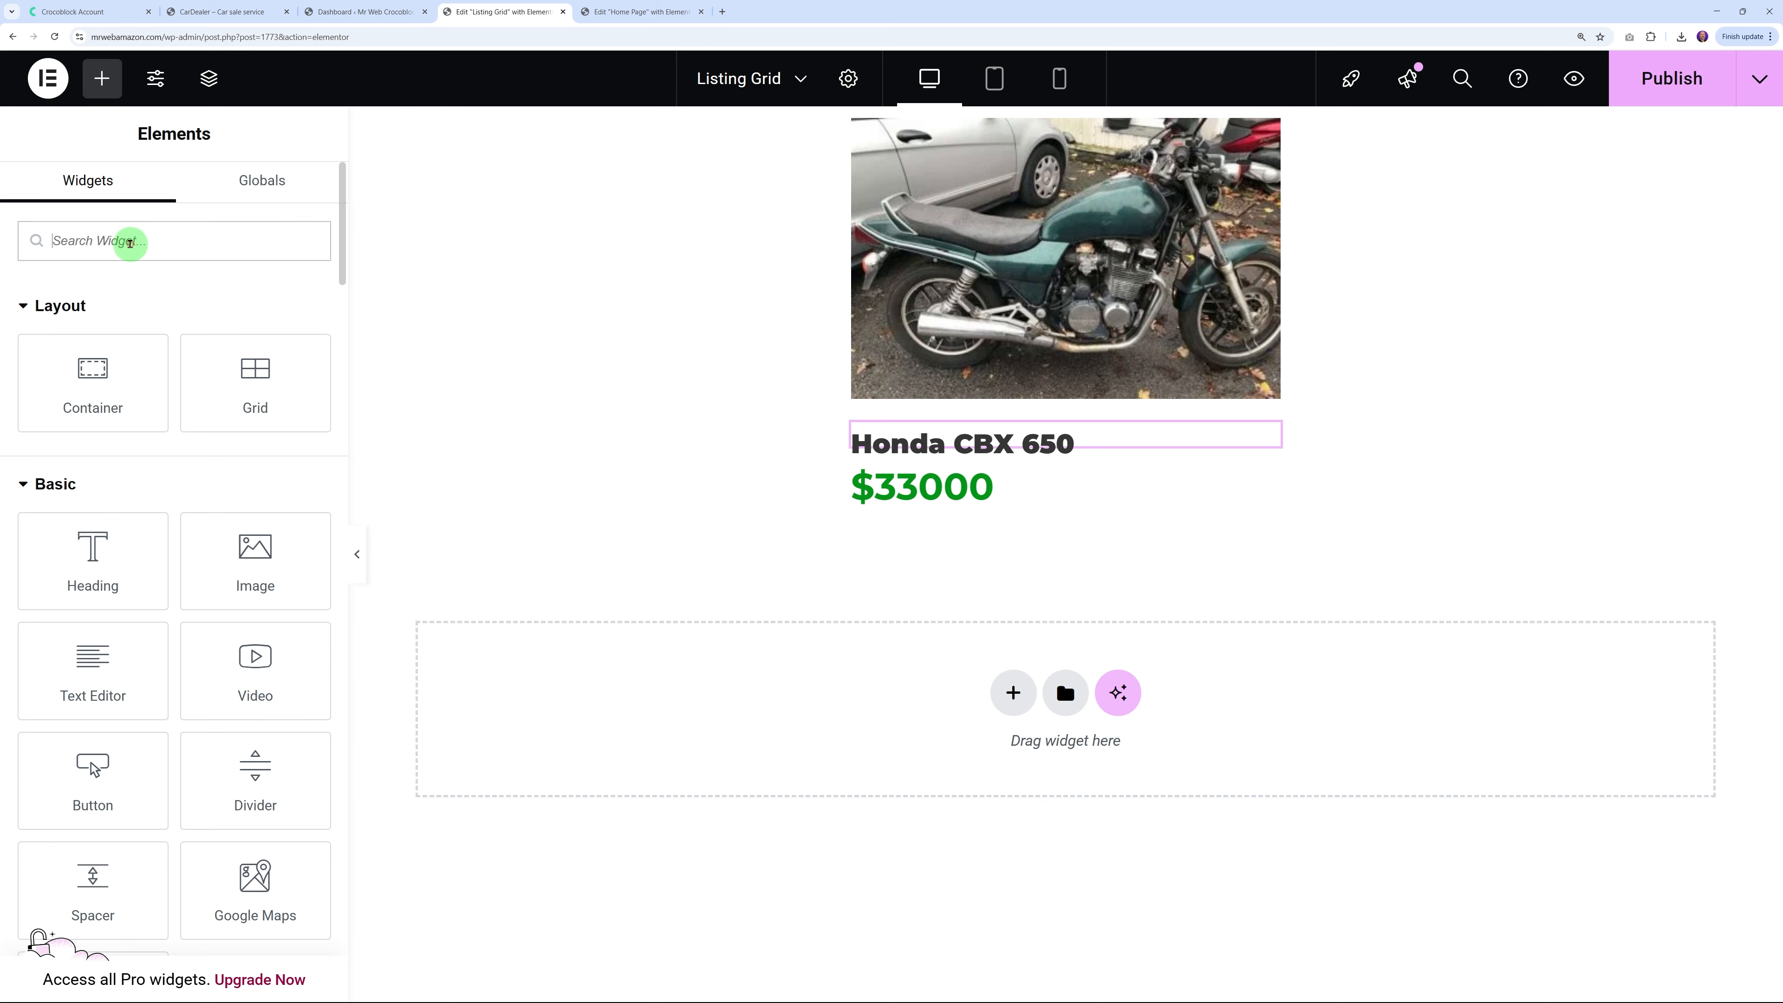
pyautogui.write('dynam')
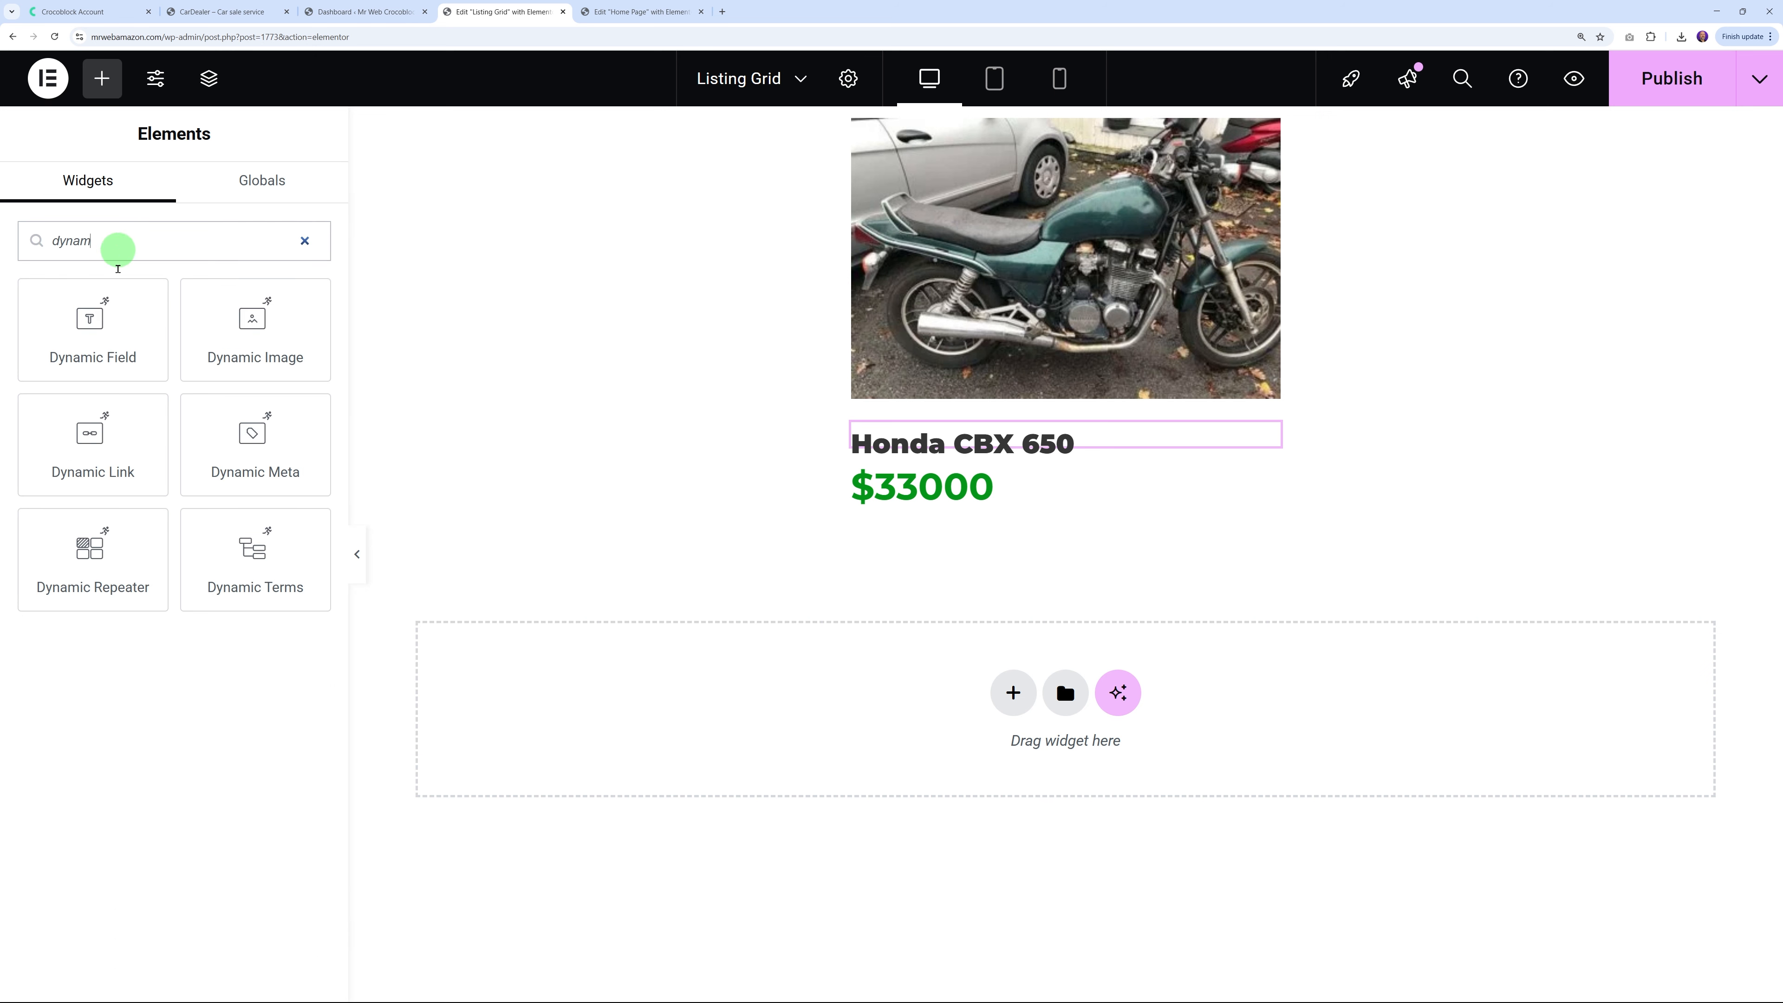
pyautogui.moveTo(130, 311); pyautogui.dragTo(963, 518)
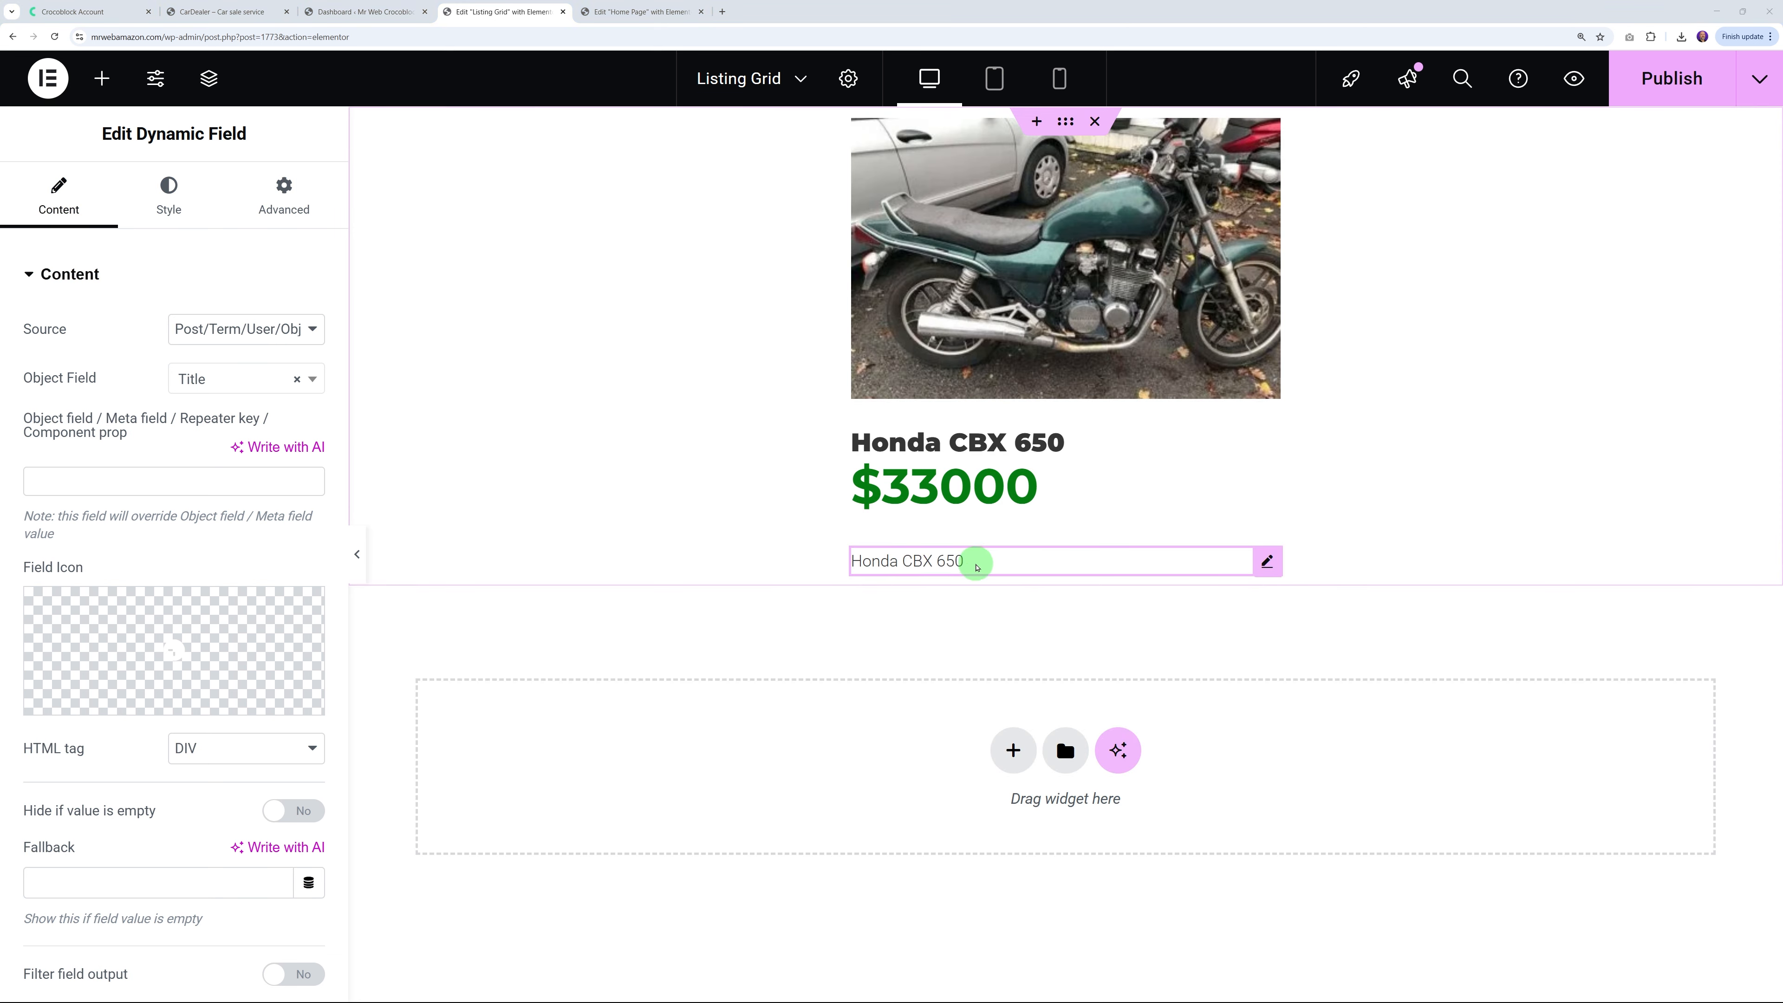
# Set the new dynamic field's source to Meta Data and its meta field to Transmission
pyautogui.click(311, 329)
pyautogui.click(246, 376)
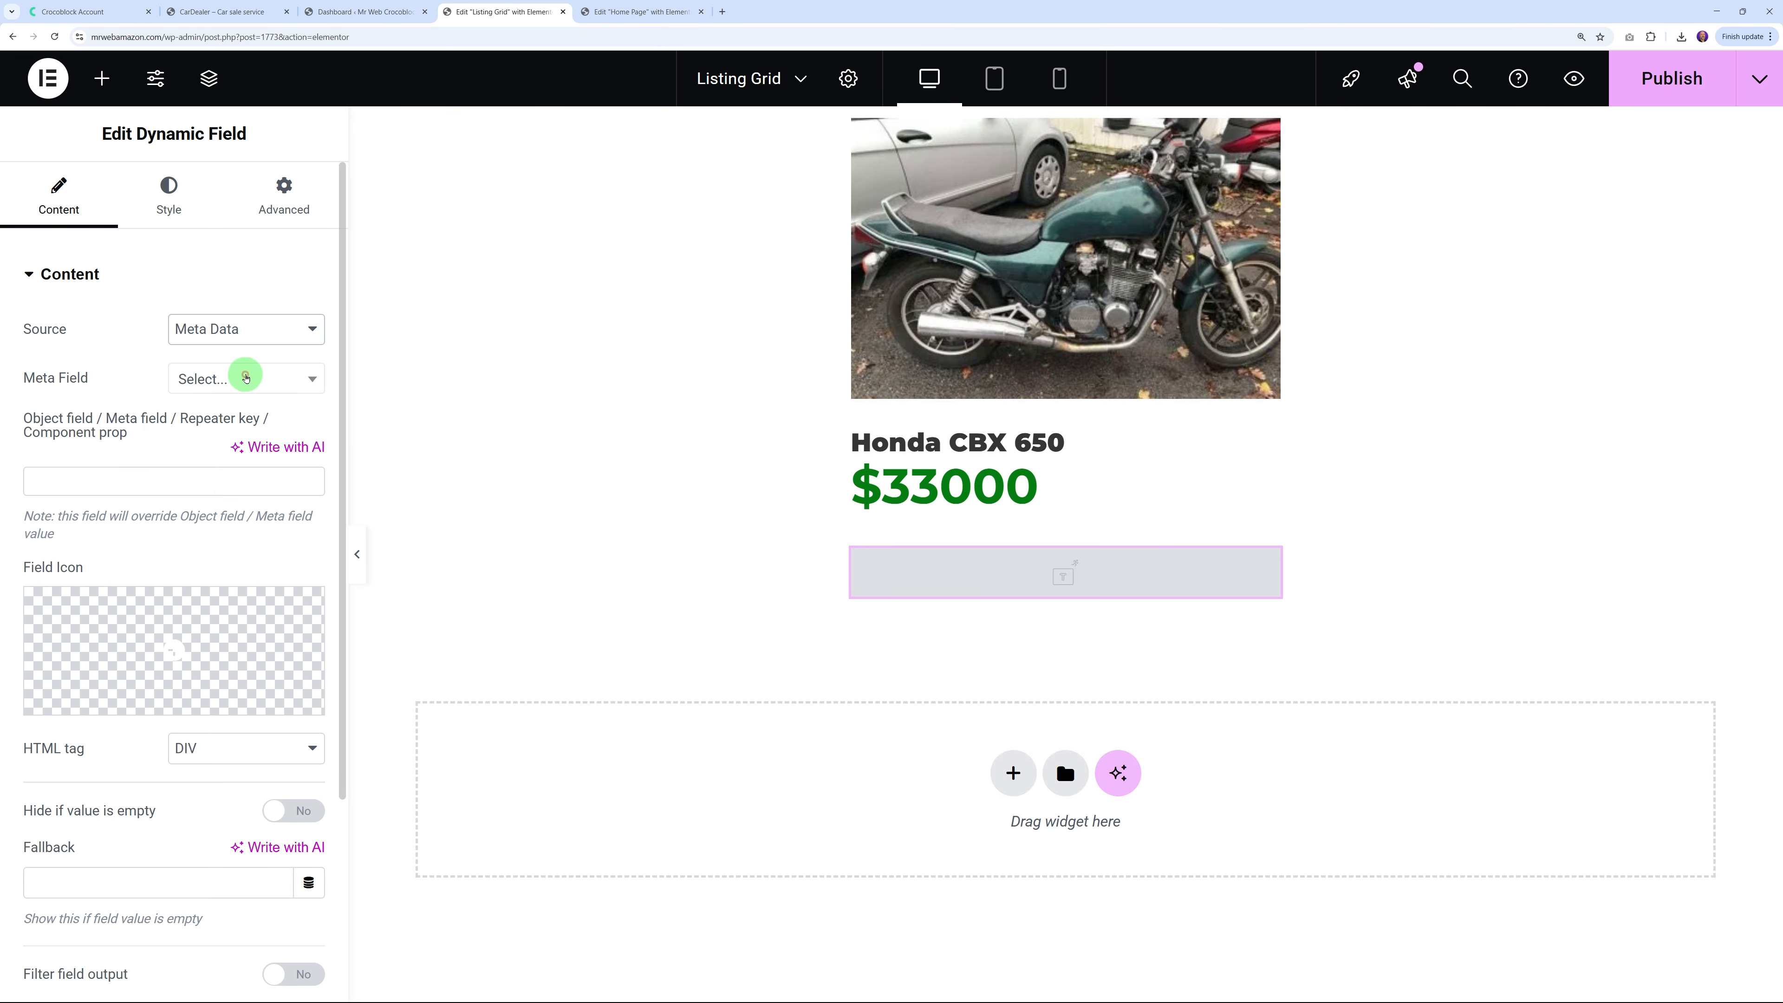
pyautogui.click(297, 379)
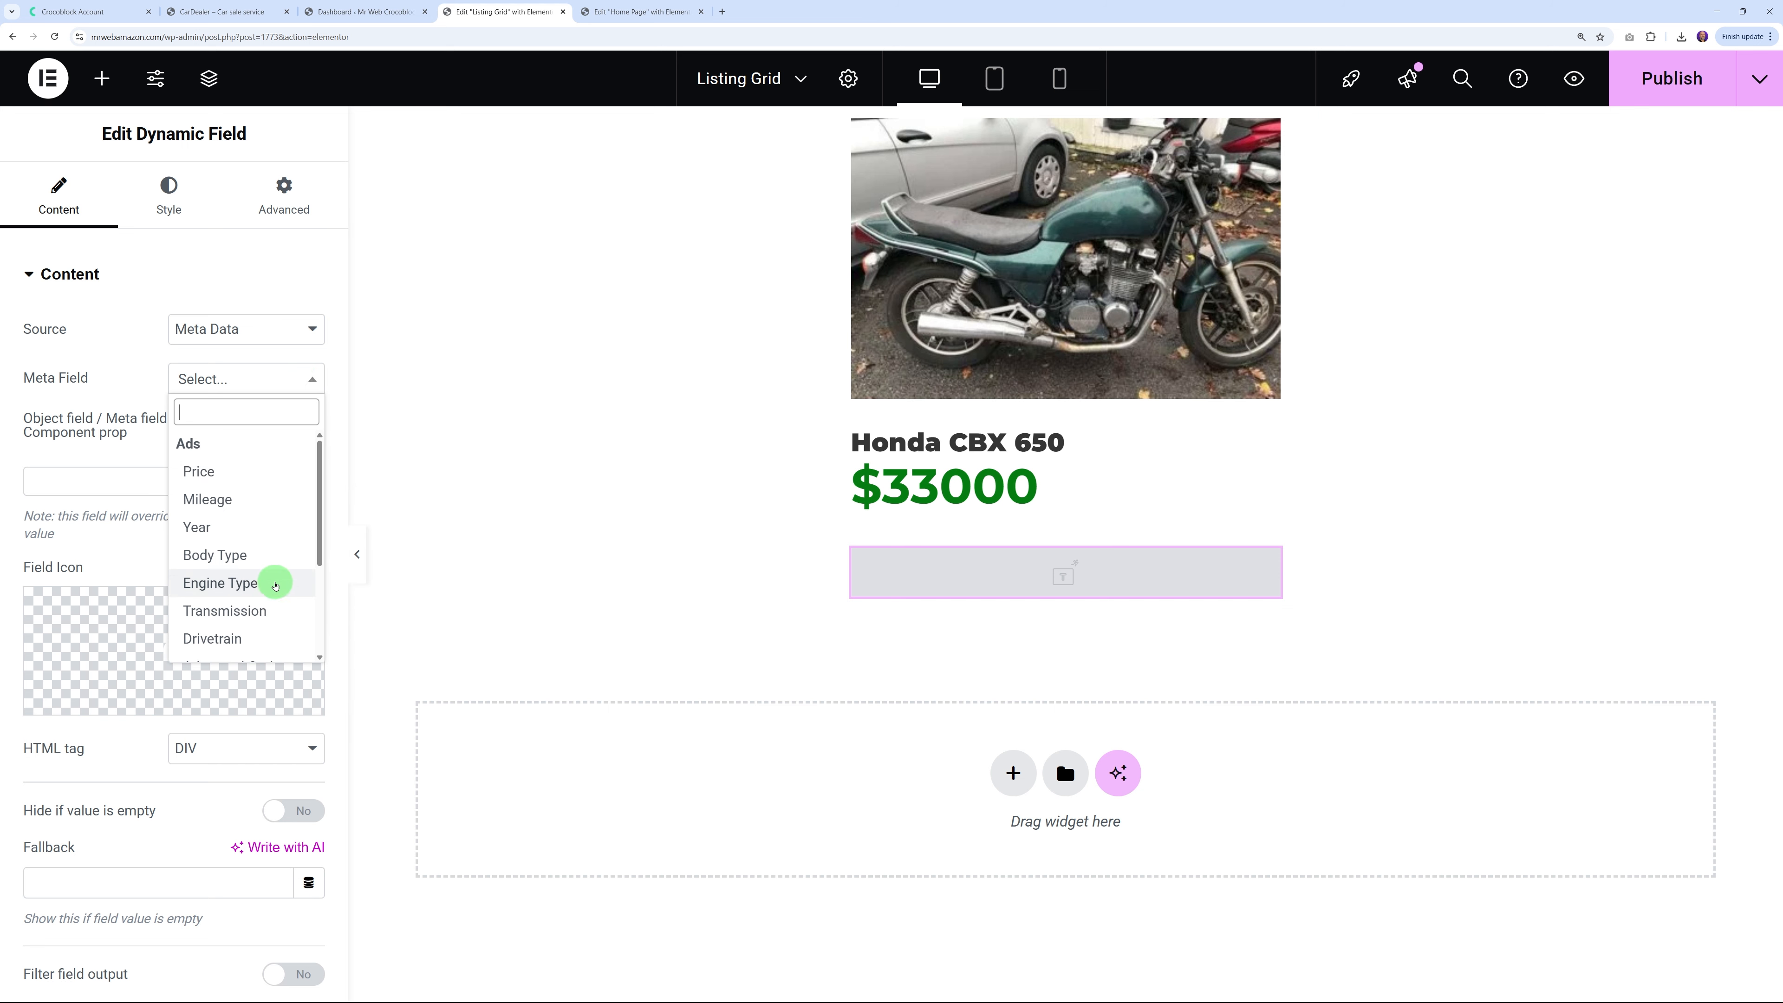
pyautogui.click(271, 610)
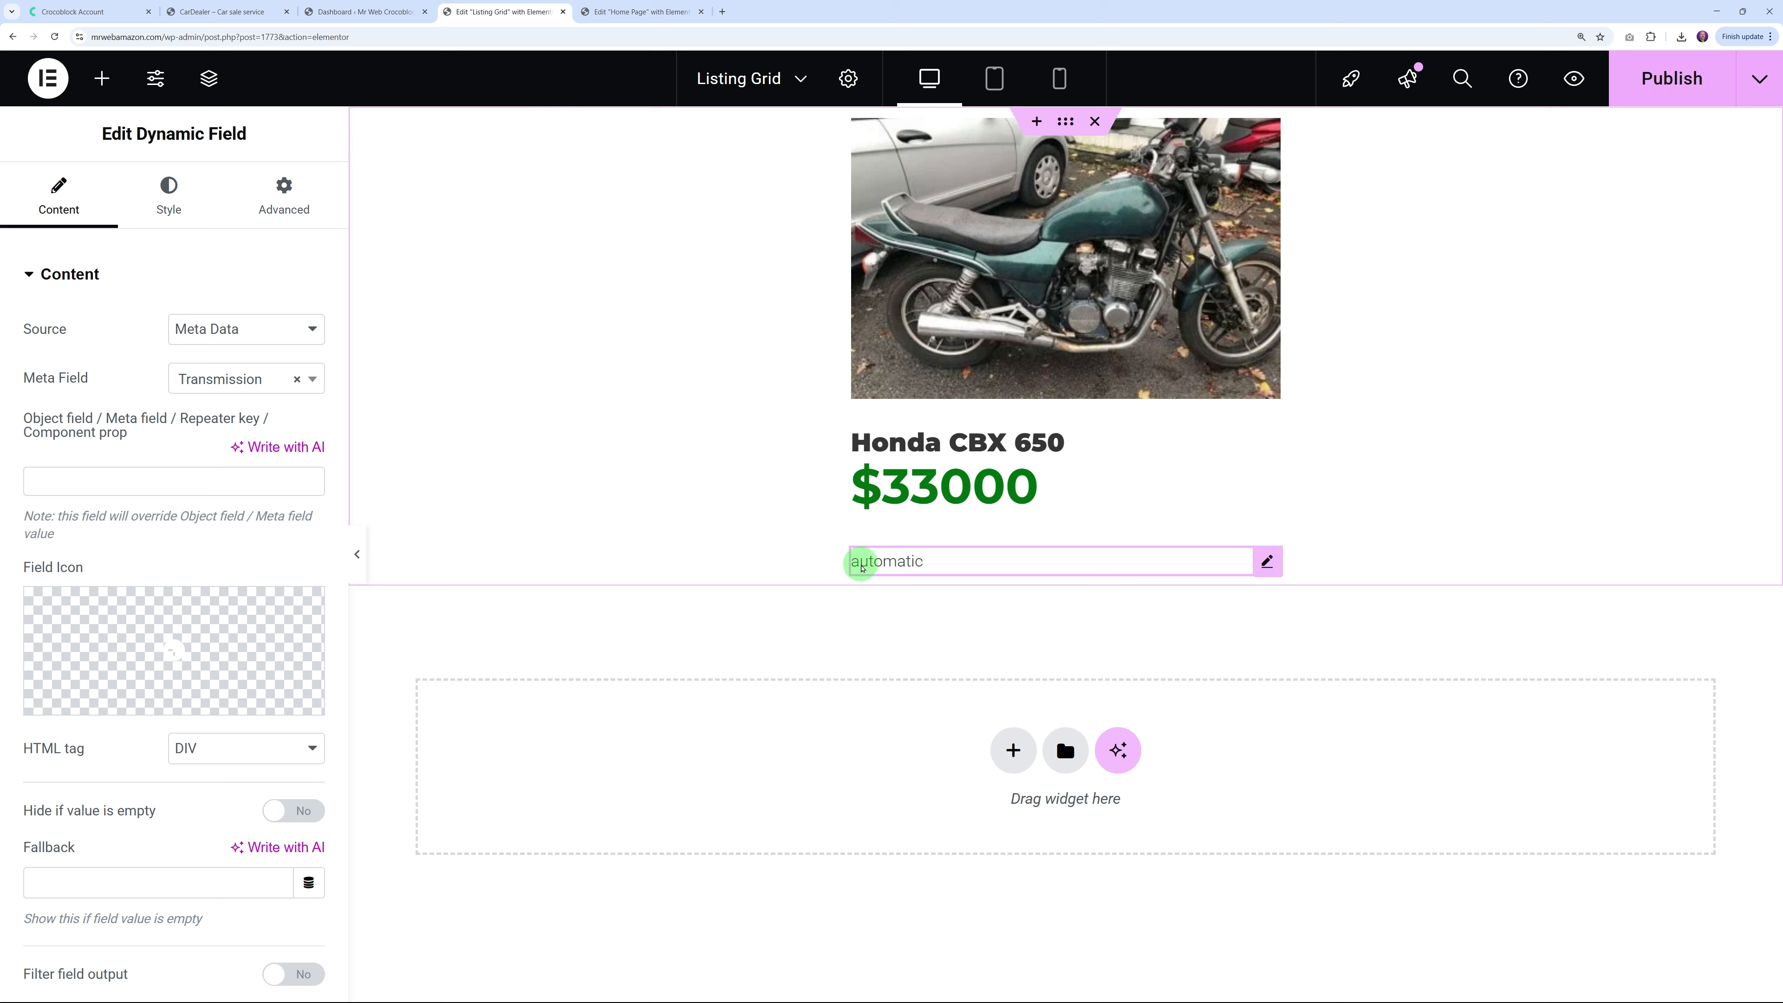
# Filter the transmission field's output with the "Get labels by glossary data" callback, using the Transmission glossary
pyautogui.scroll(-4, 267, 561)
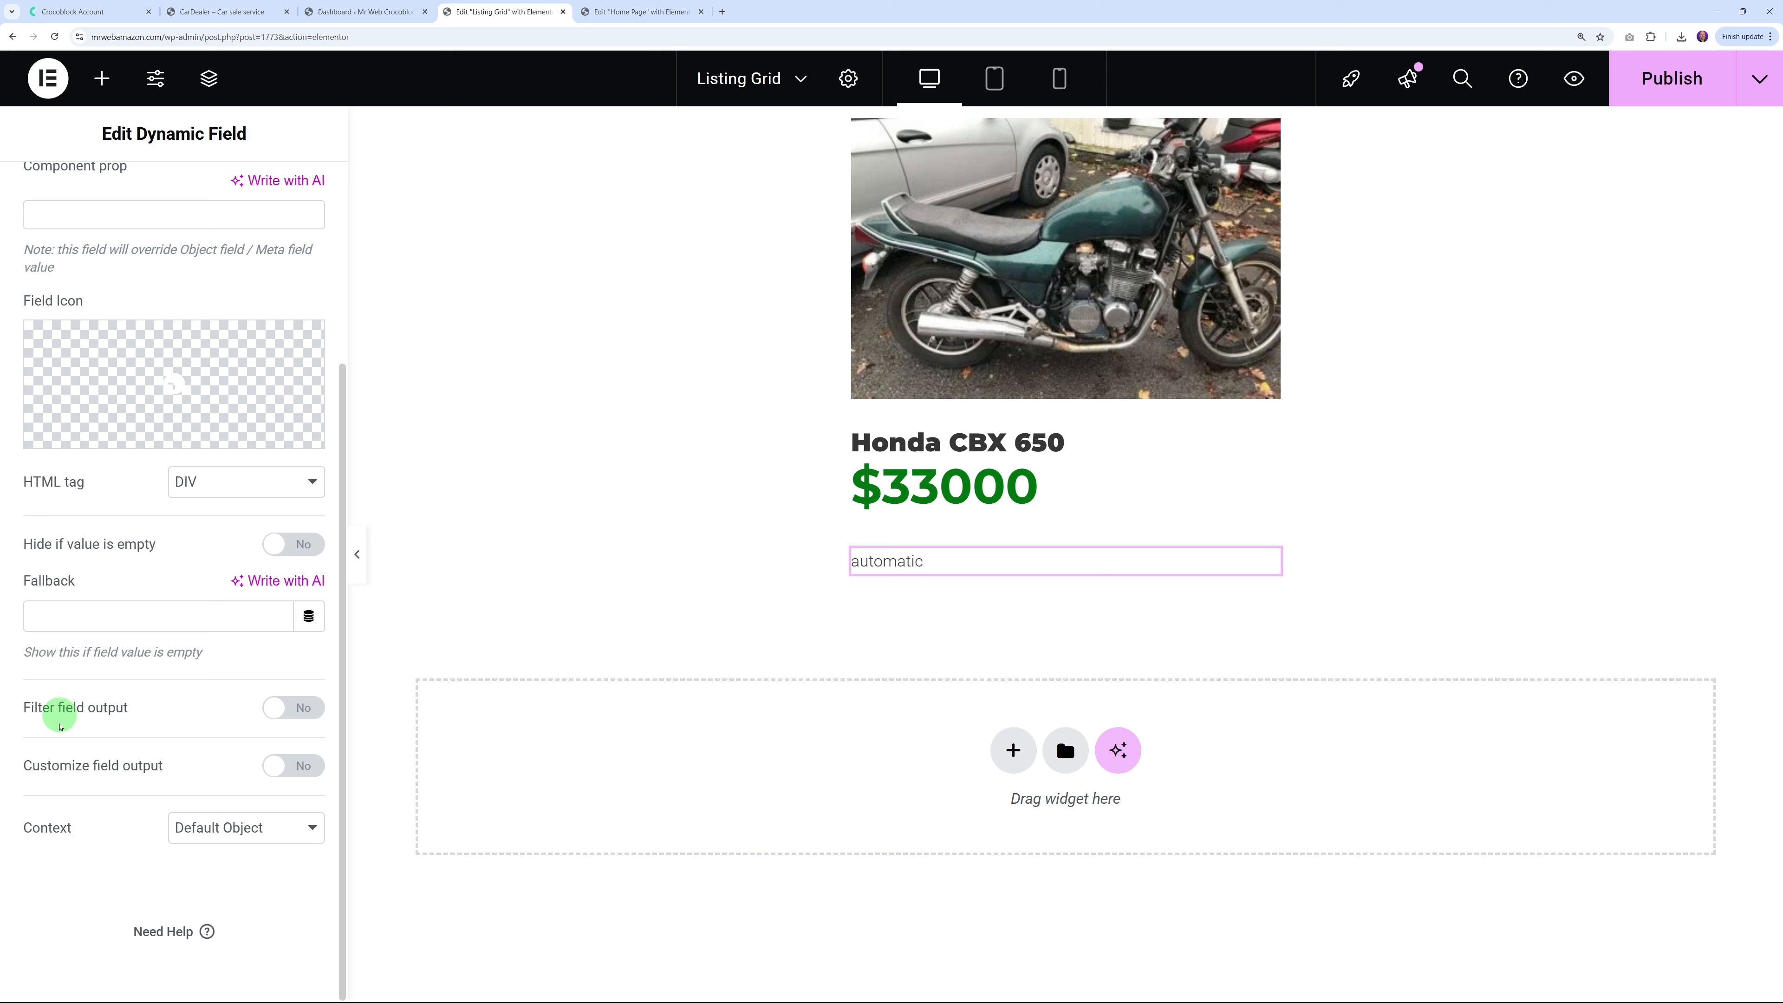
pyautogui.click(285, 708)
pyautogui.scroll(-1, 211, 720)
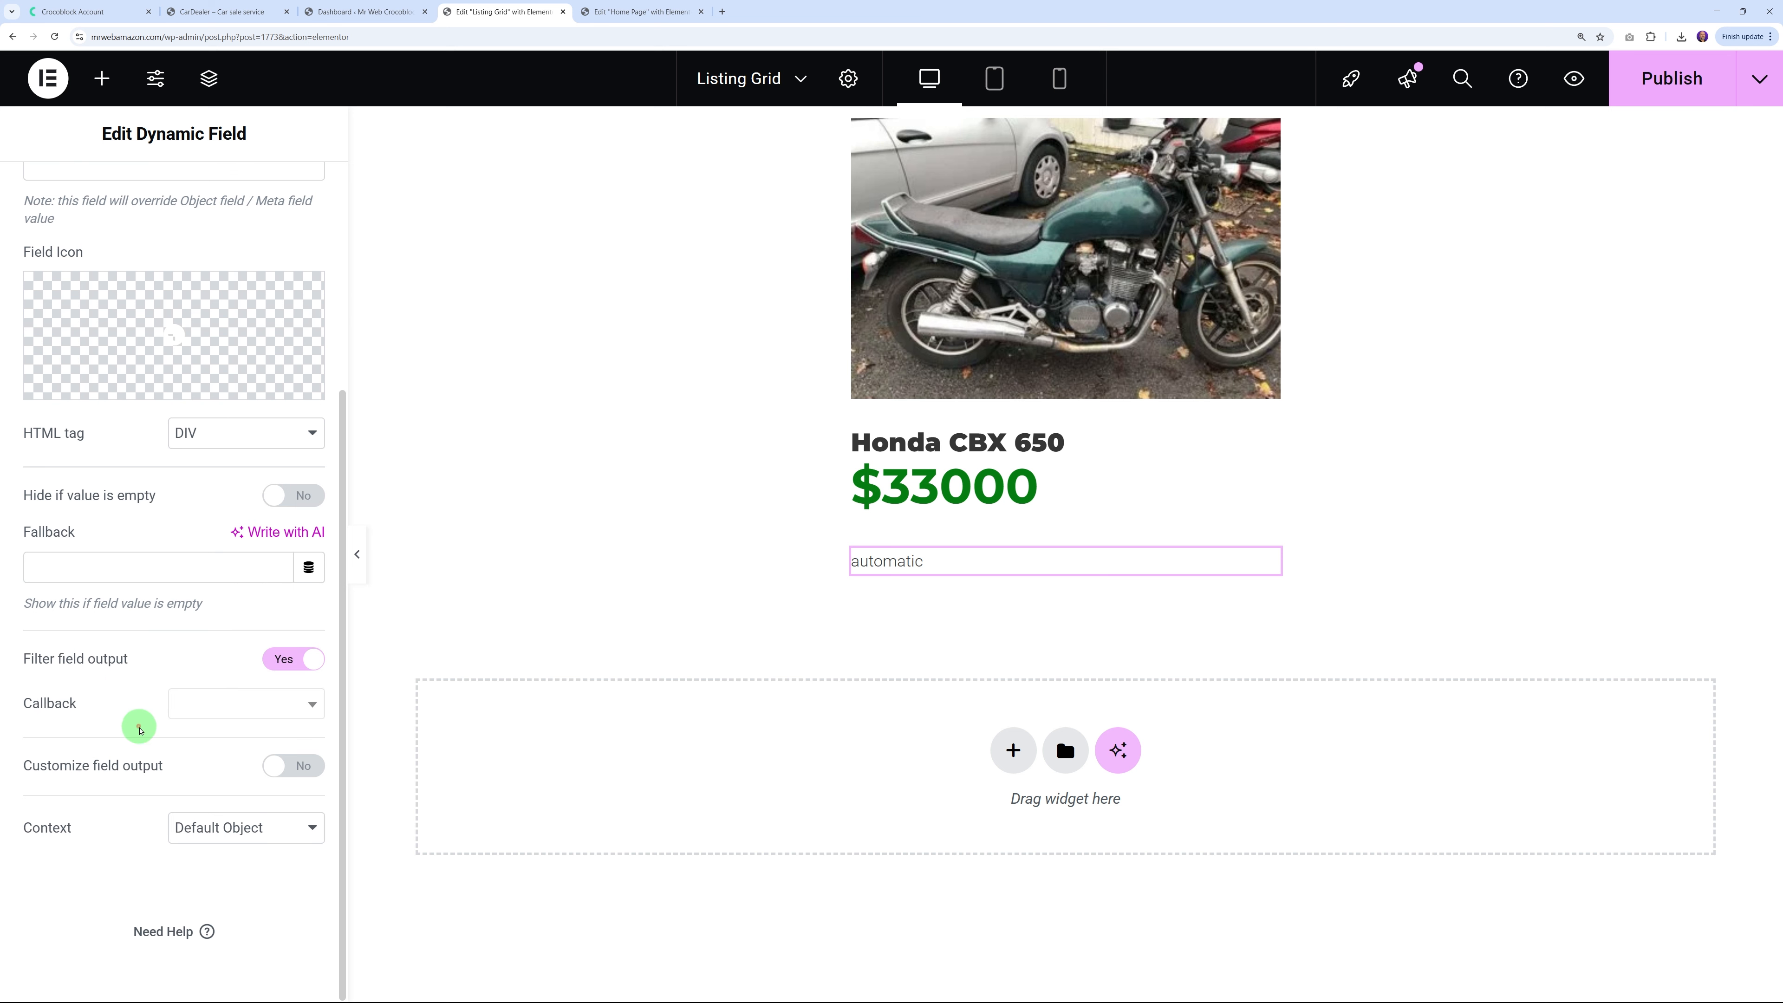
pyautogui.click(285, 699)
pyautogui.scroll(-5, 281, 808)
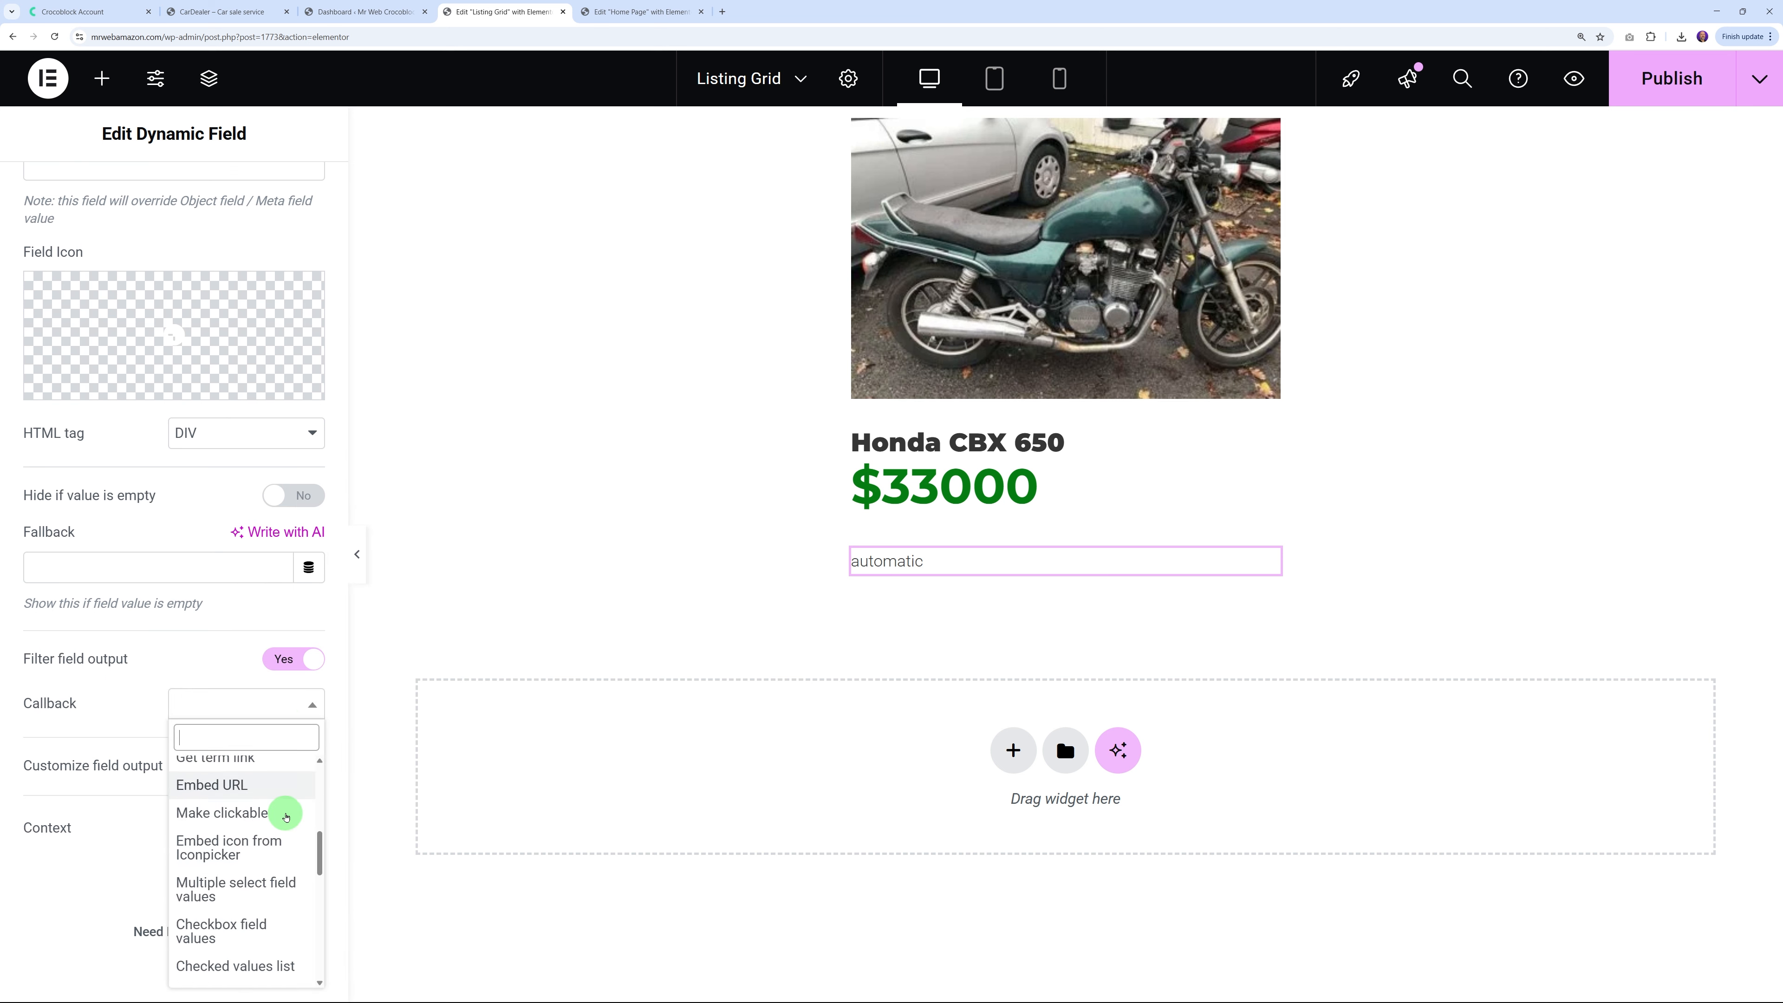
pyautogui.scroll(-10, 292, 838)
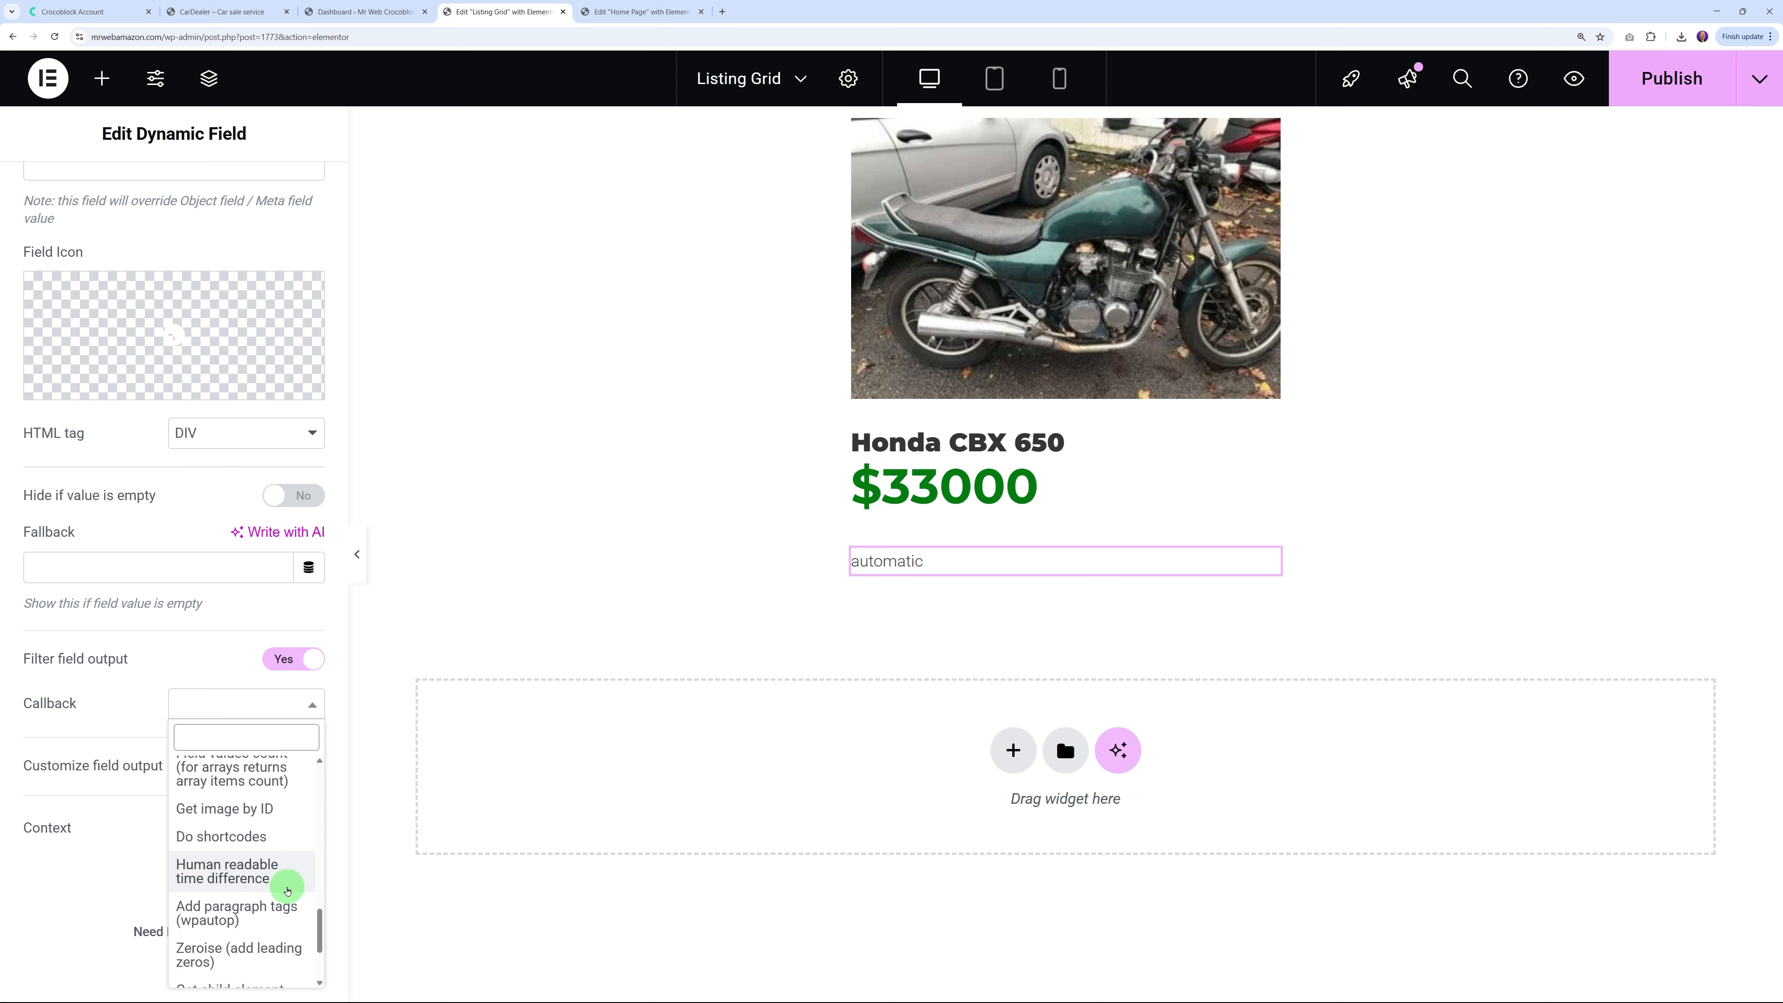
pyautogui.scroll(-2, 286, 899)
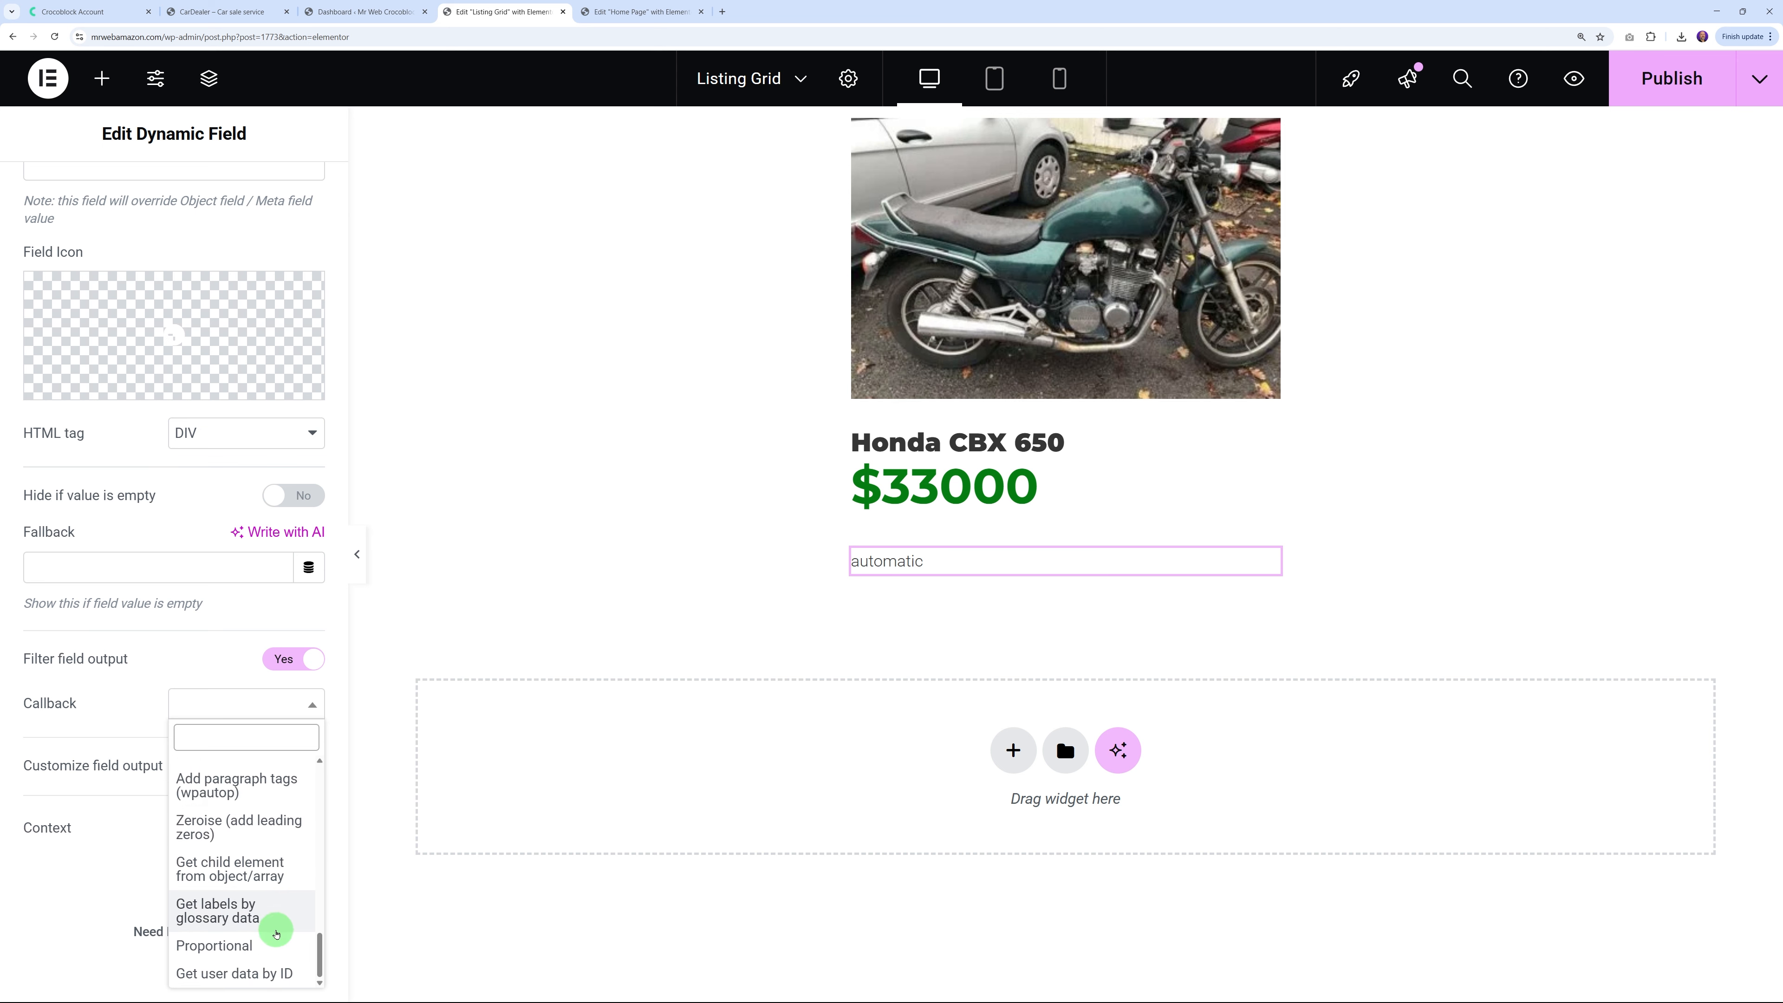
pyautogui.click(213, 918)
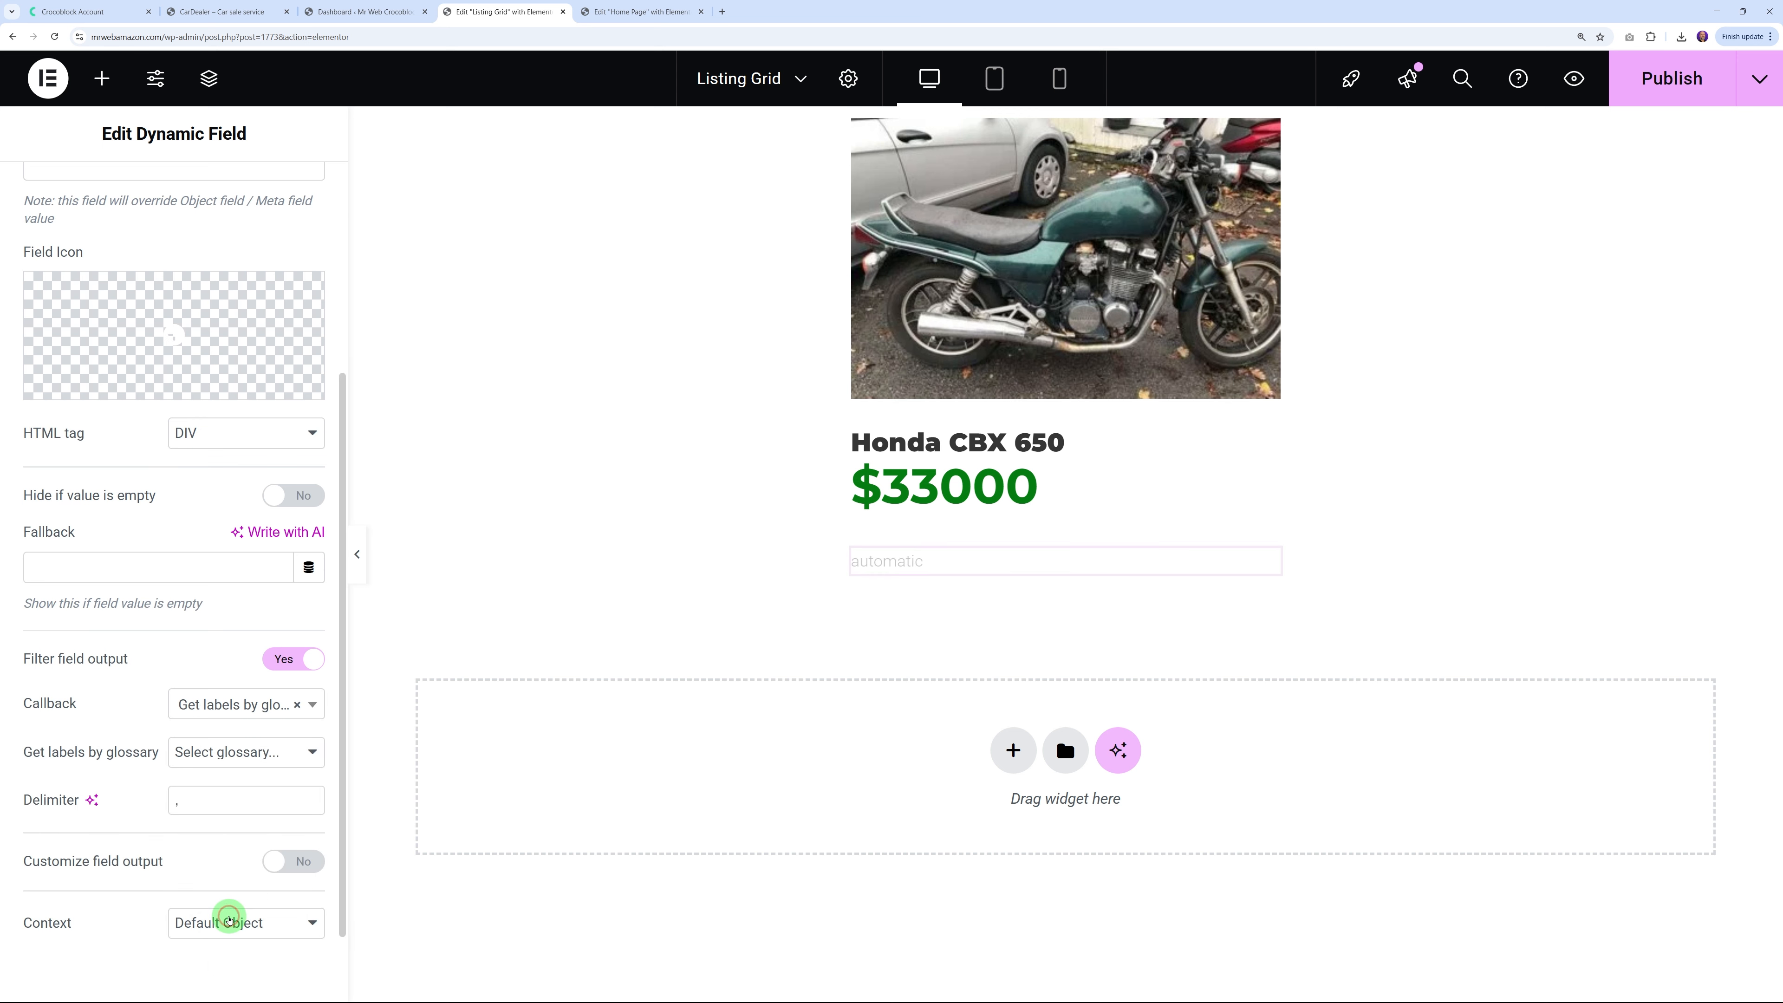
pyautogui.click(302, 749)
pyautogui.click(302, 785)
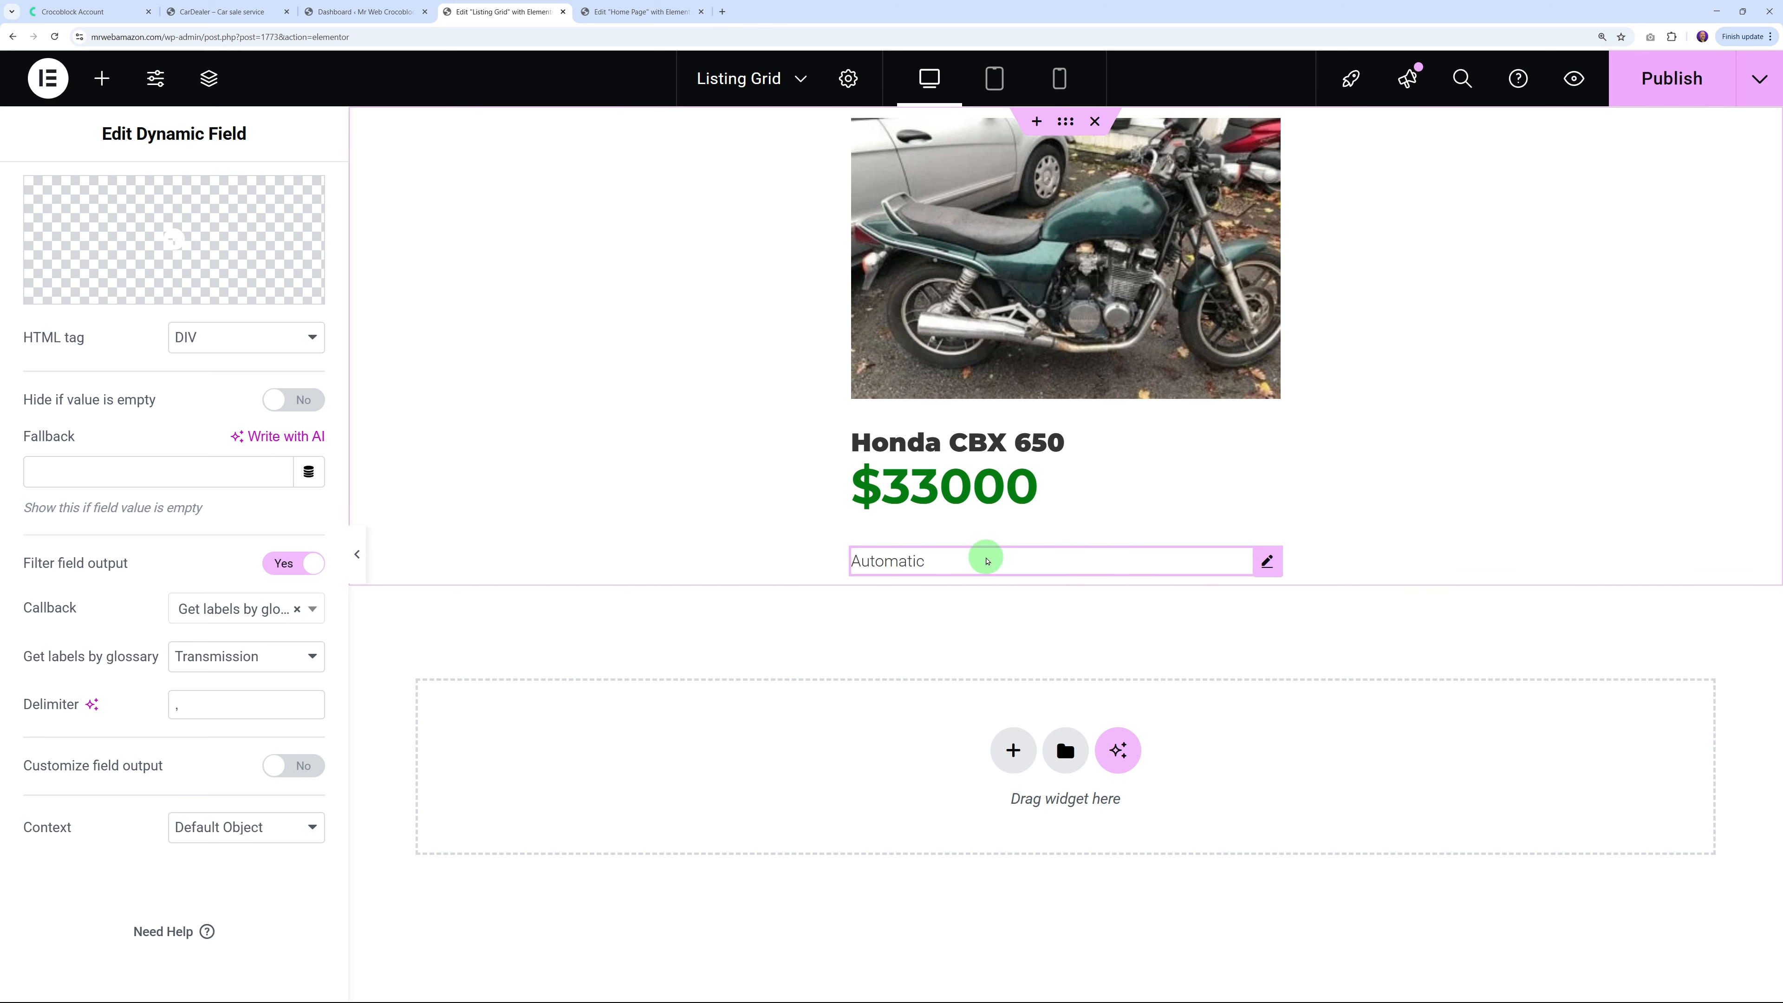
# Recheck the CarDealer reference card, and add a Dynamic Link widget labelled "View More" below the transmission field in the listing template
pyautogui.click(245, 12)
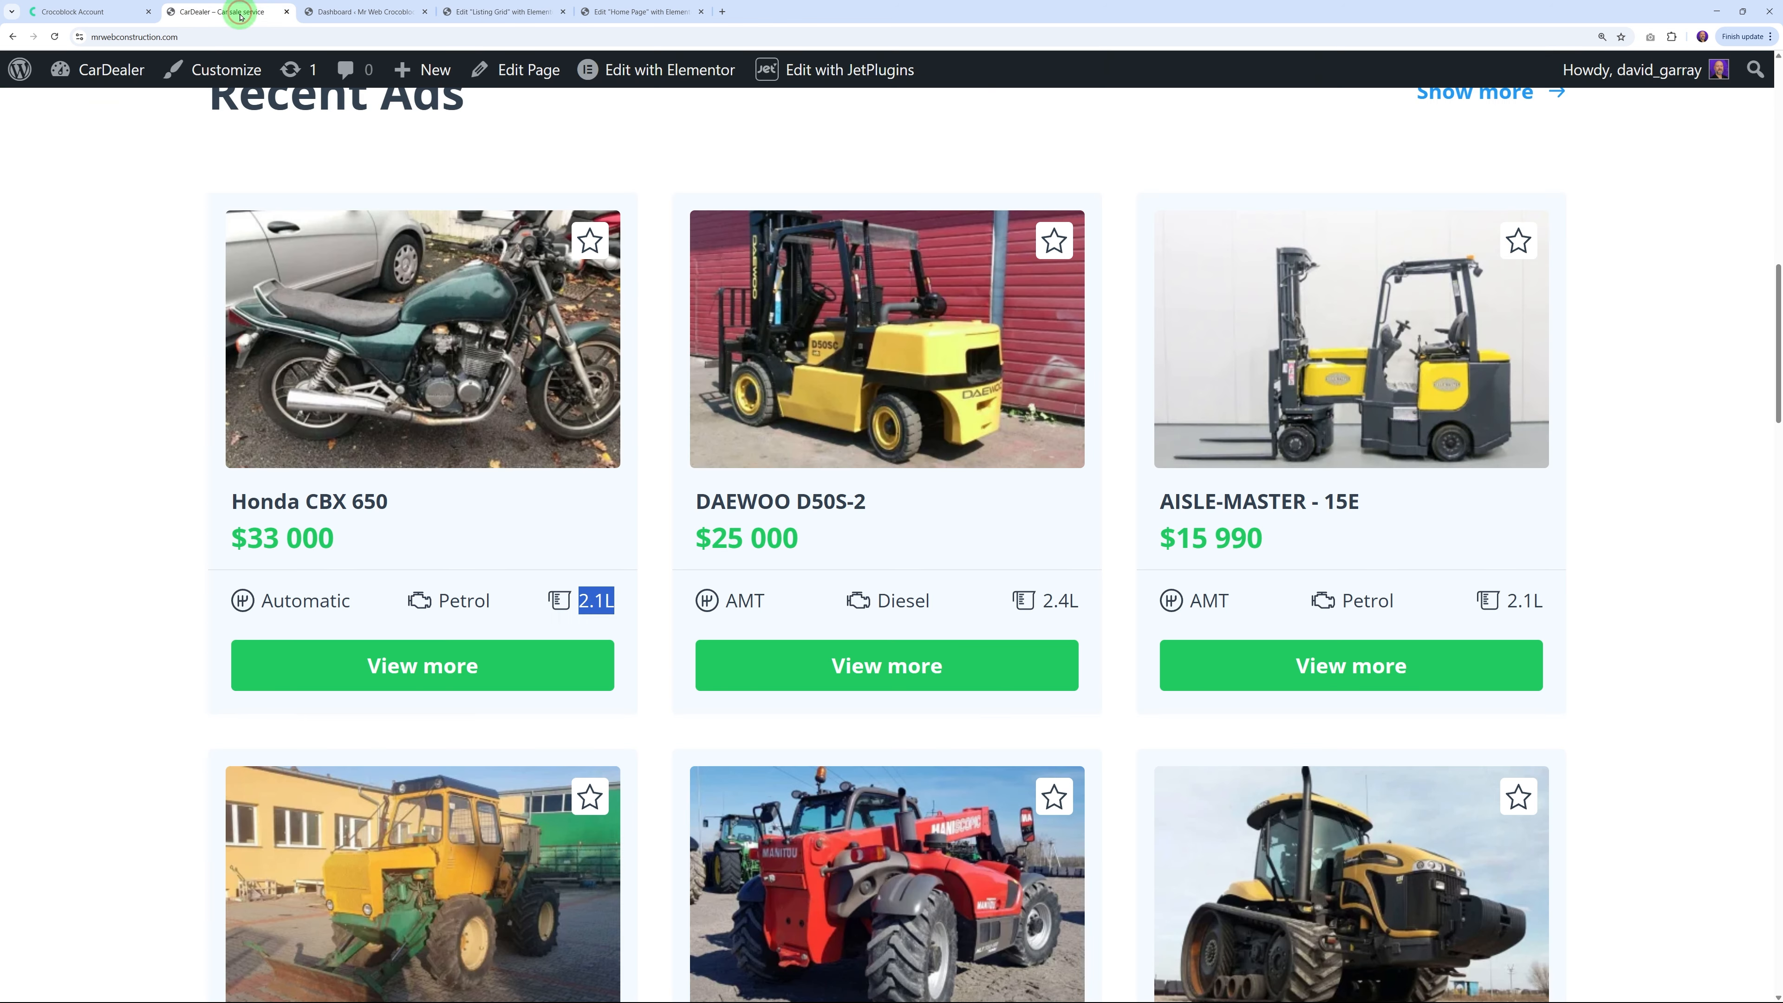
pyautogui.click(495, 11)
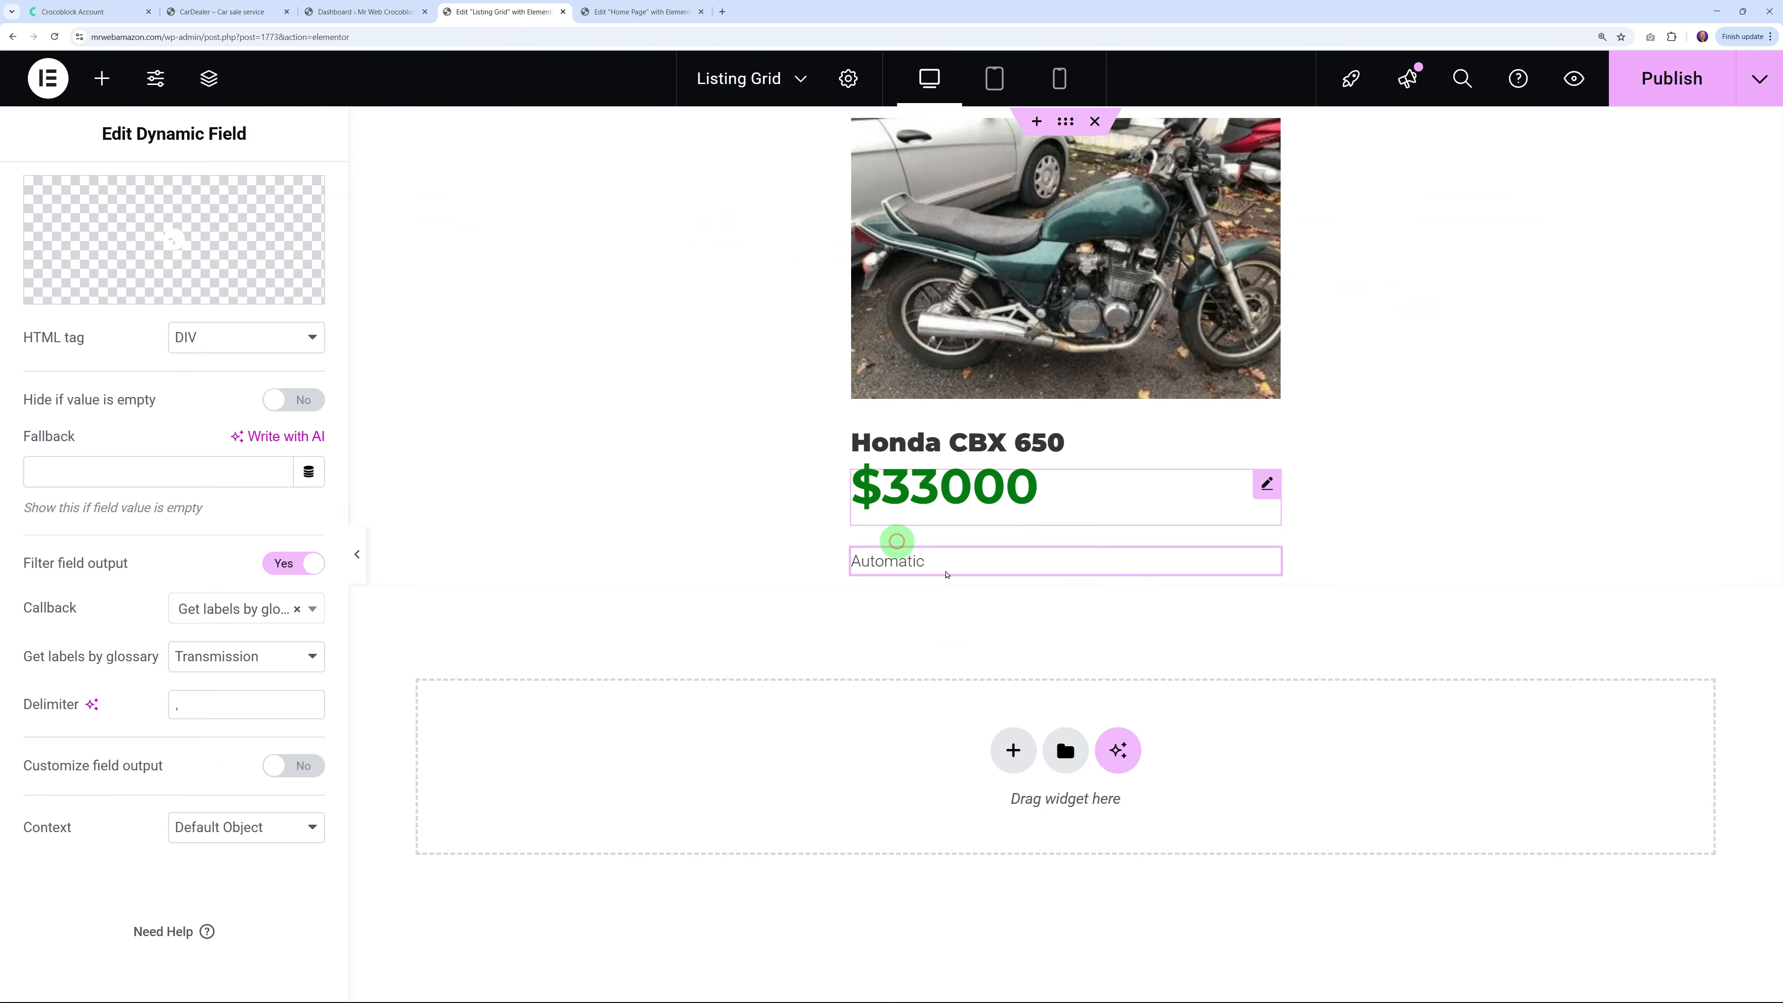
pyautogui.click(101, 78)
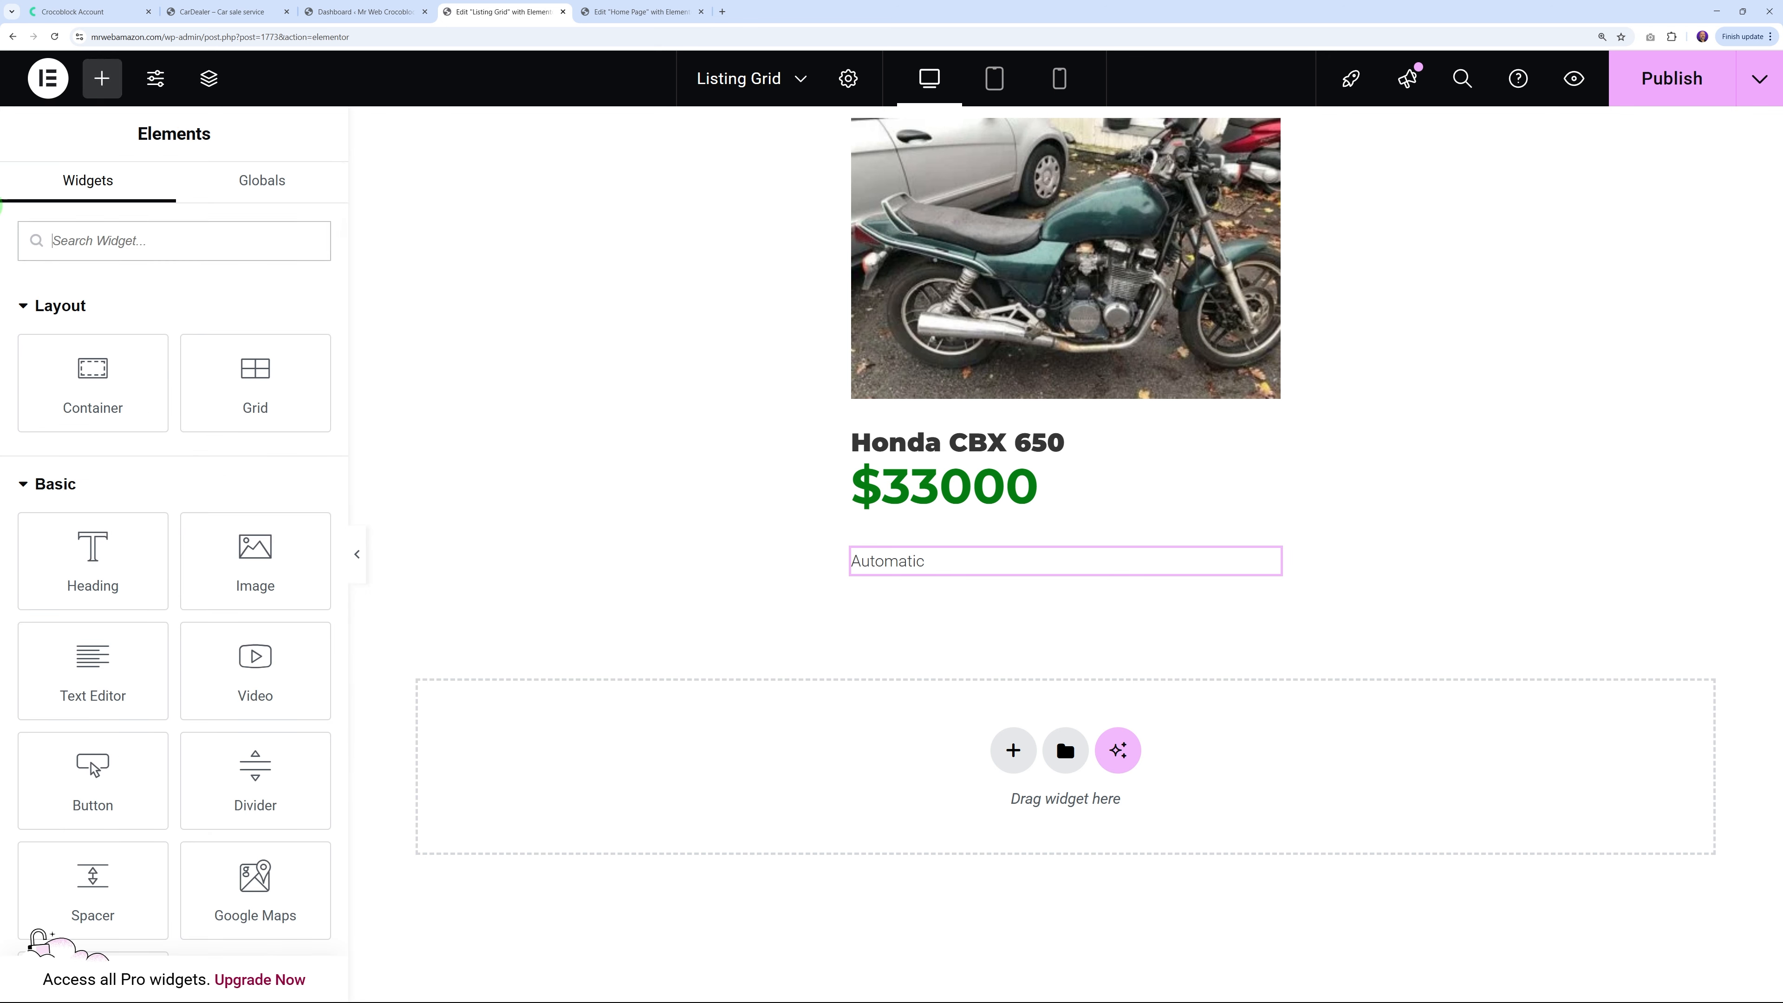
pyautogui.click(132, 252)
pyautogui.write('dyna')
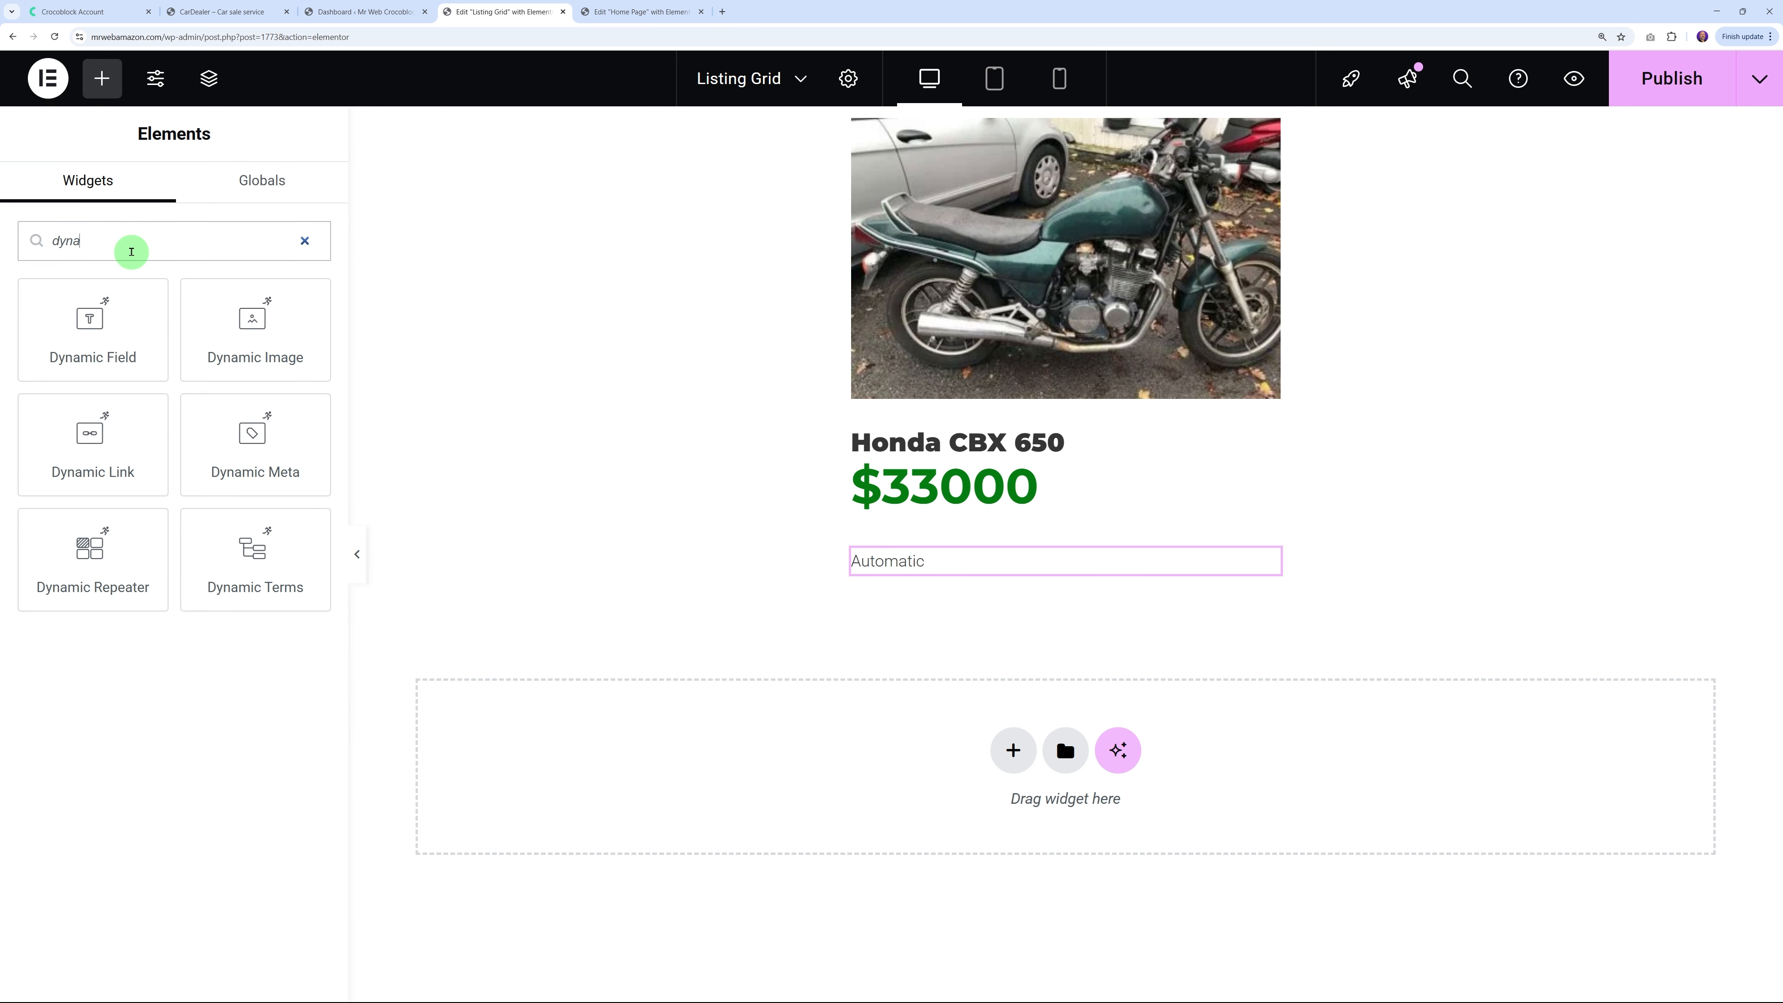
pyautogui.moveTo(94, 429); pyautogui.dragTo(885, 573)
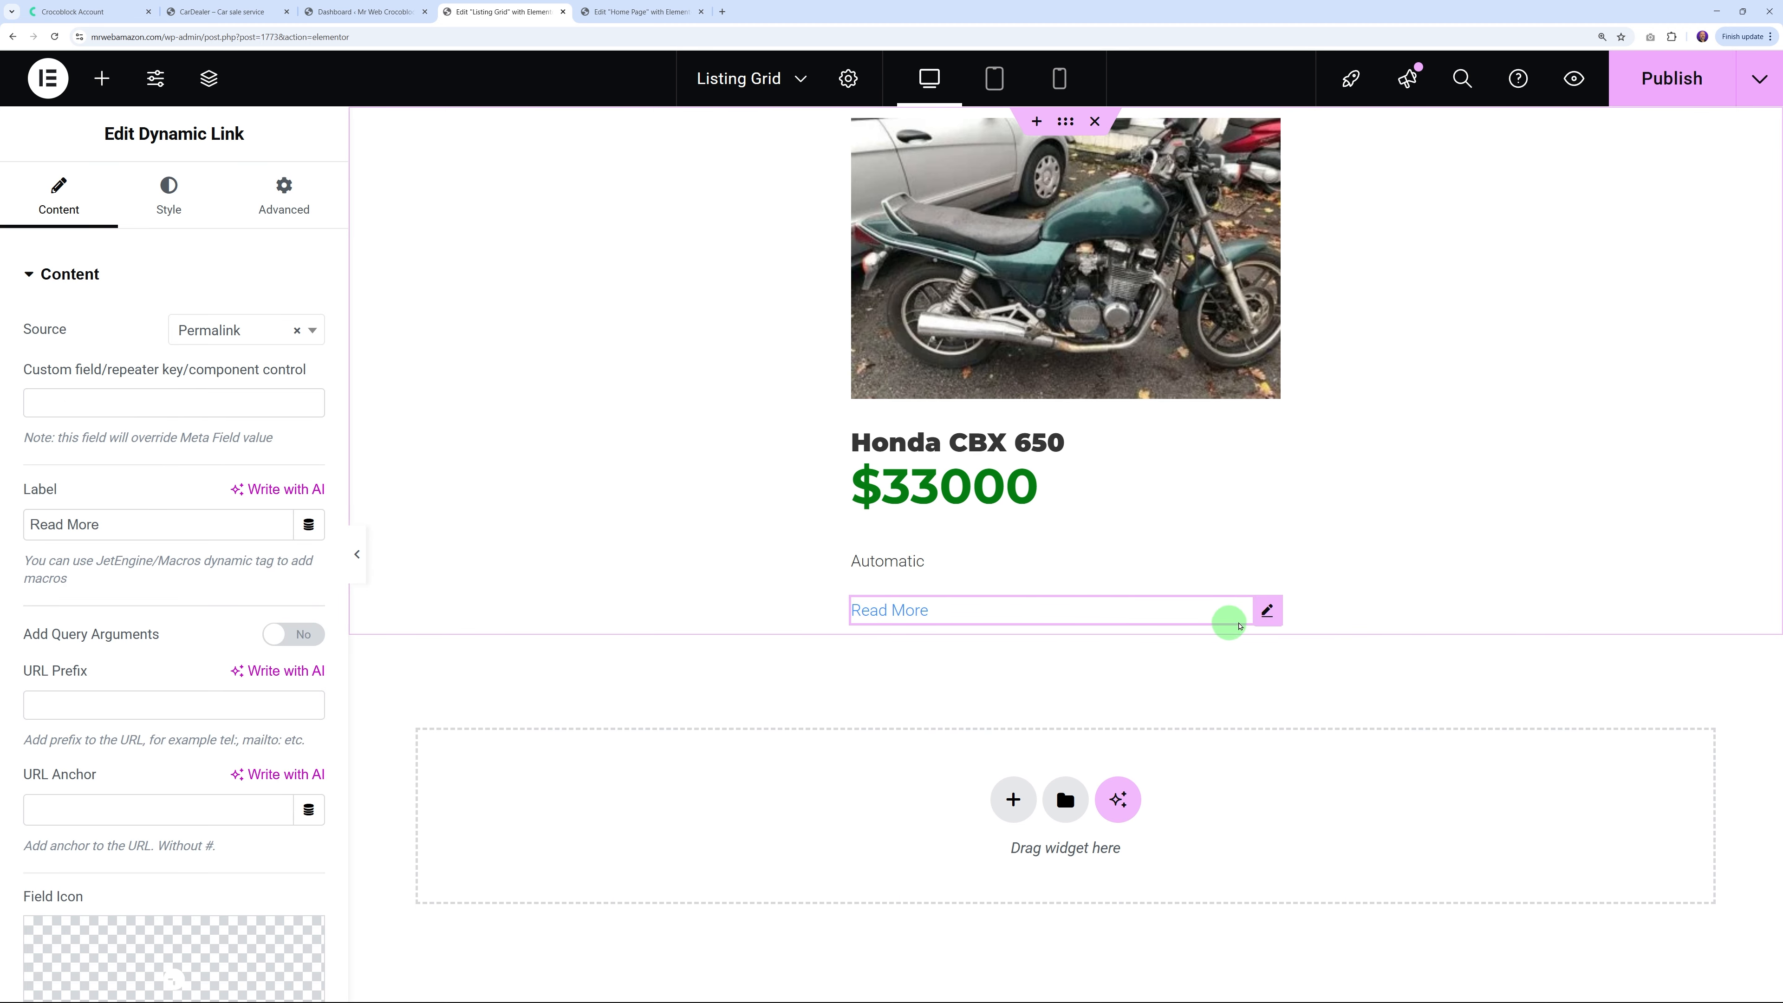
pyautogui.moveTo(68, 525); pyautogui.dragTo(9, 526)
pyautogui.write('View')
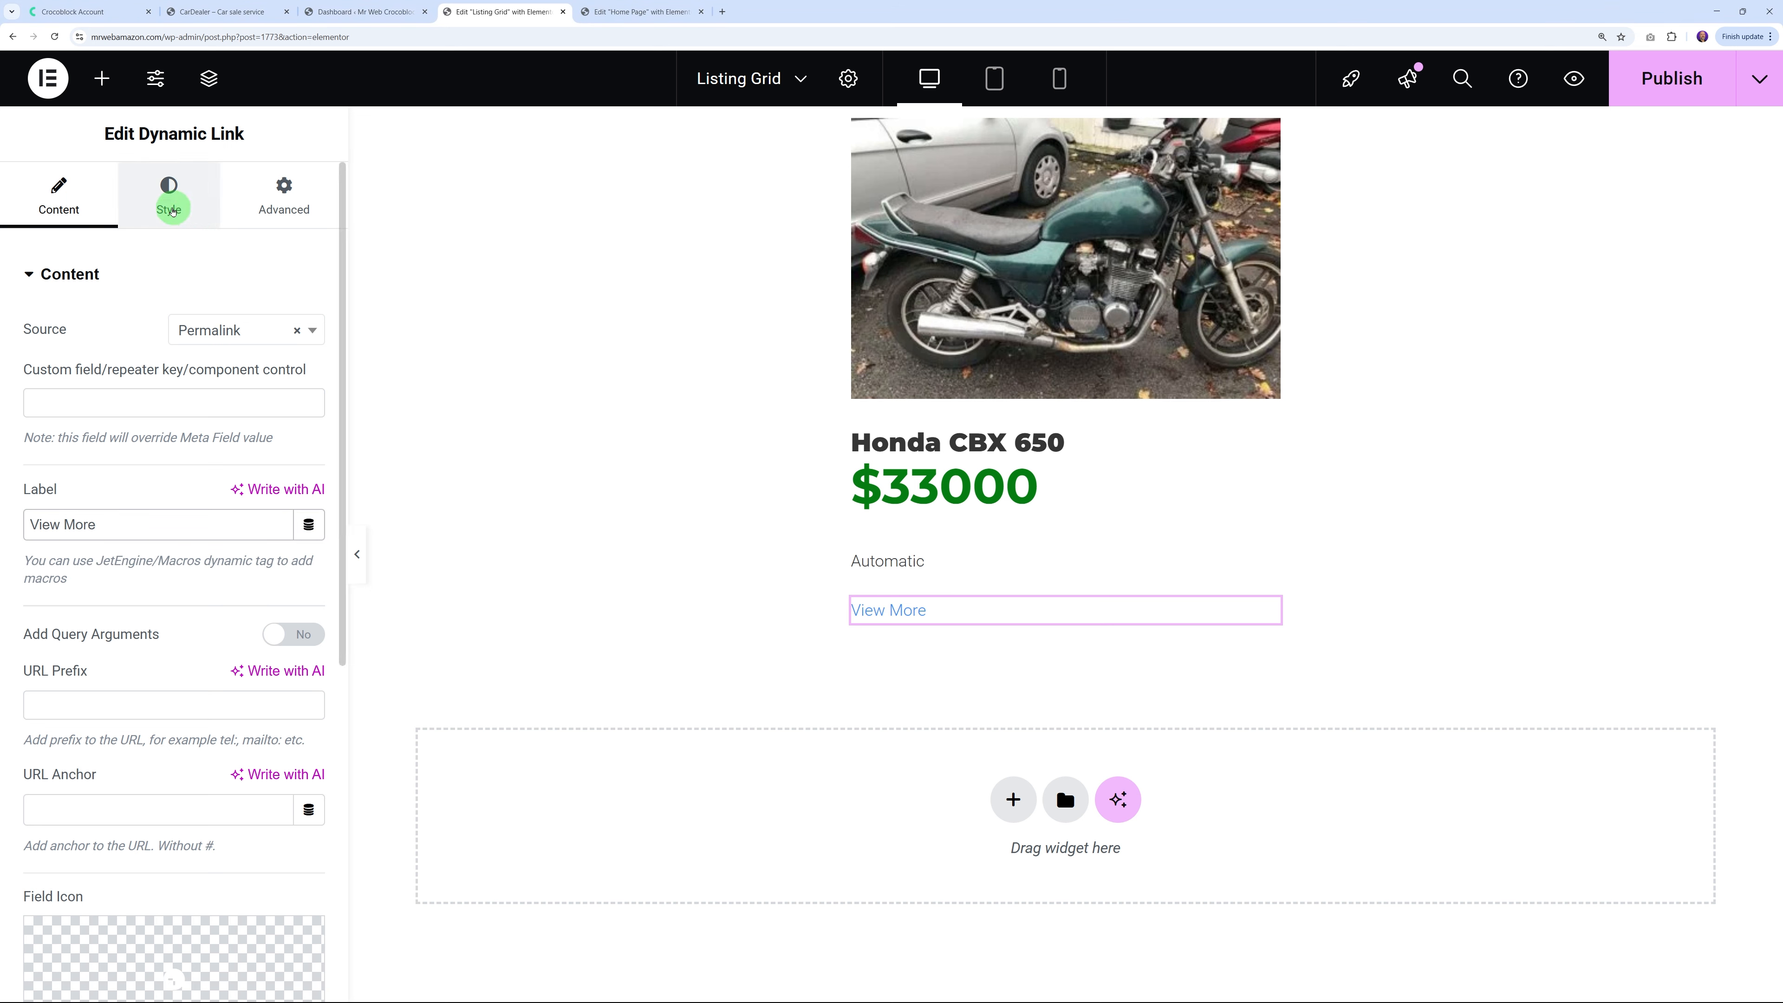
# Give the View More link a classic green background (#098C1A) and white text
pyautogui.click(169, 192)
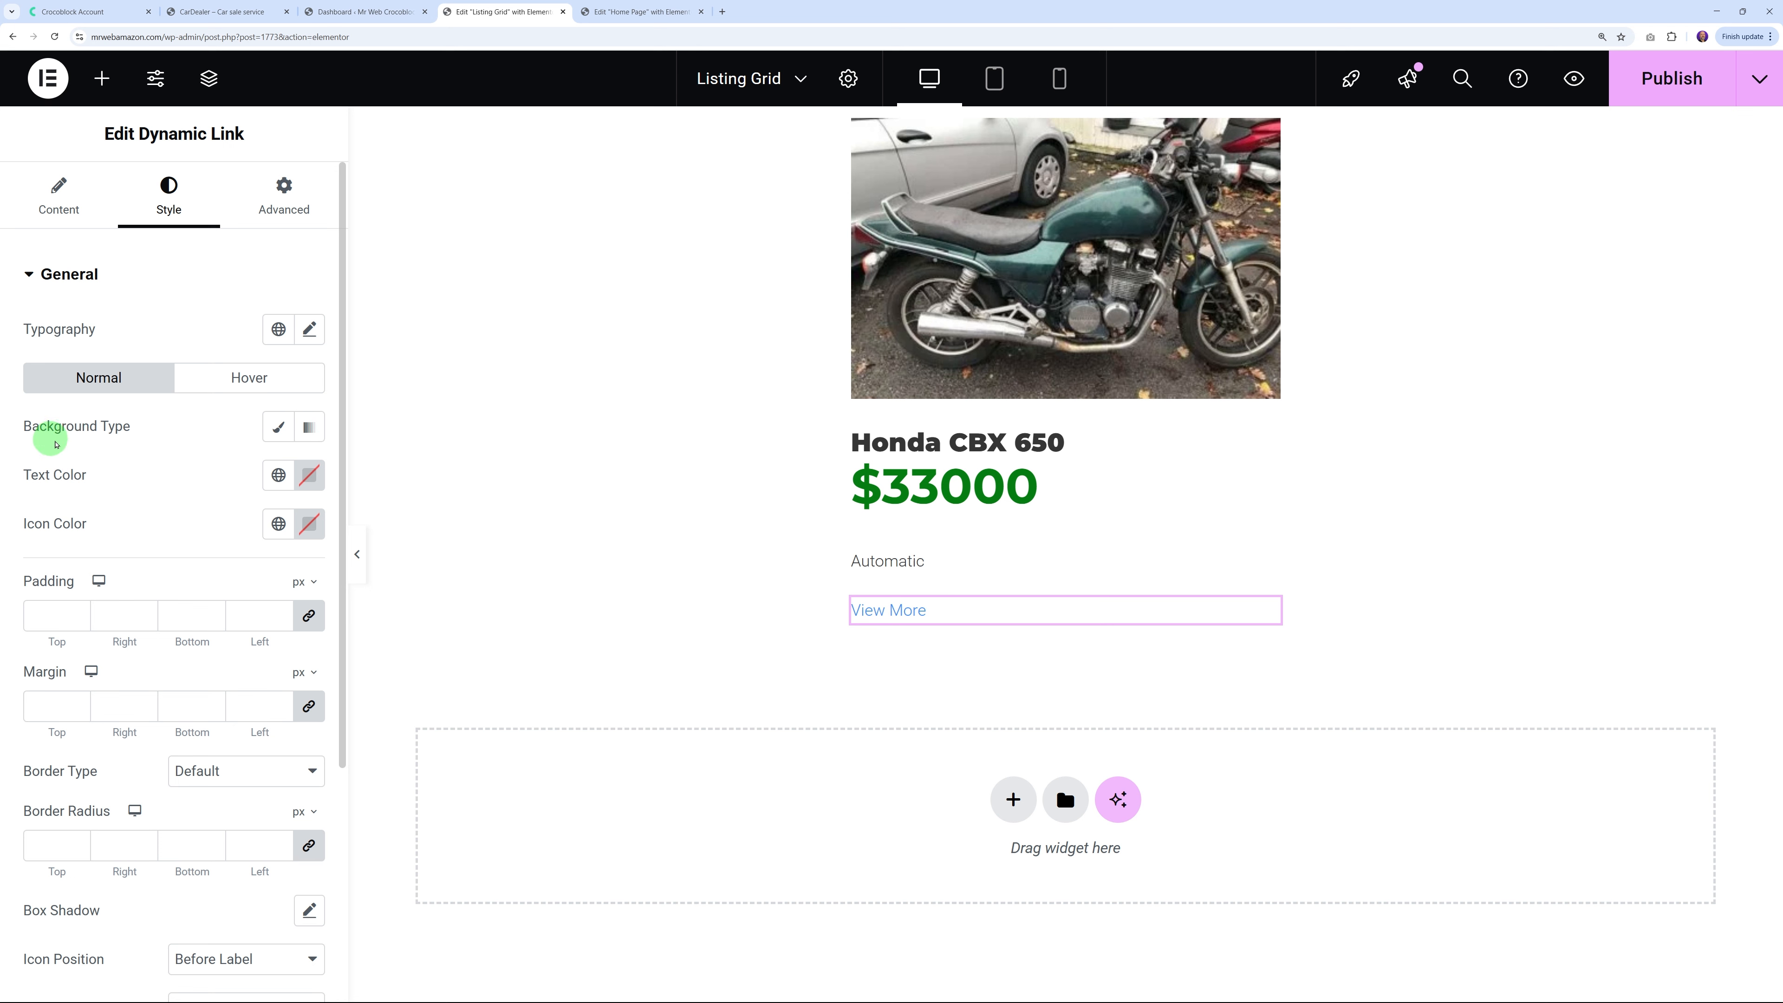
pyautogui.click(278, 427)
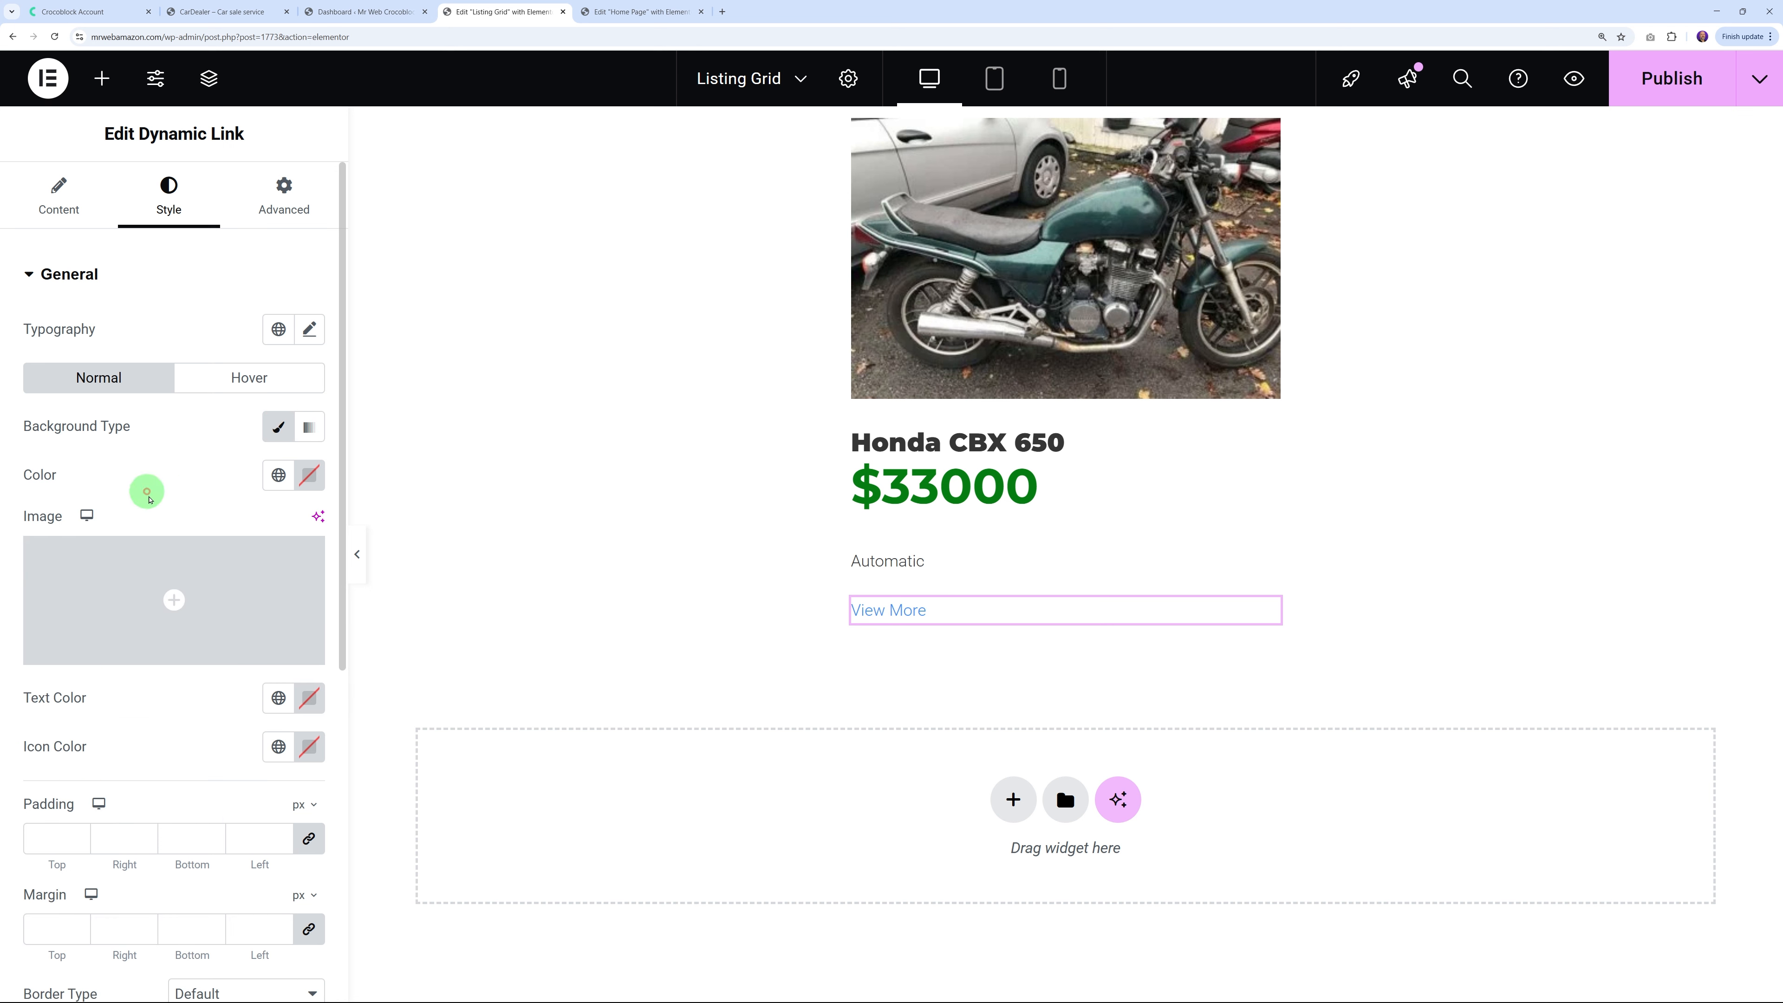
pyautogui.click(310, 478)
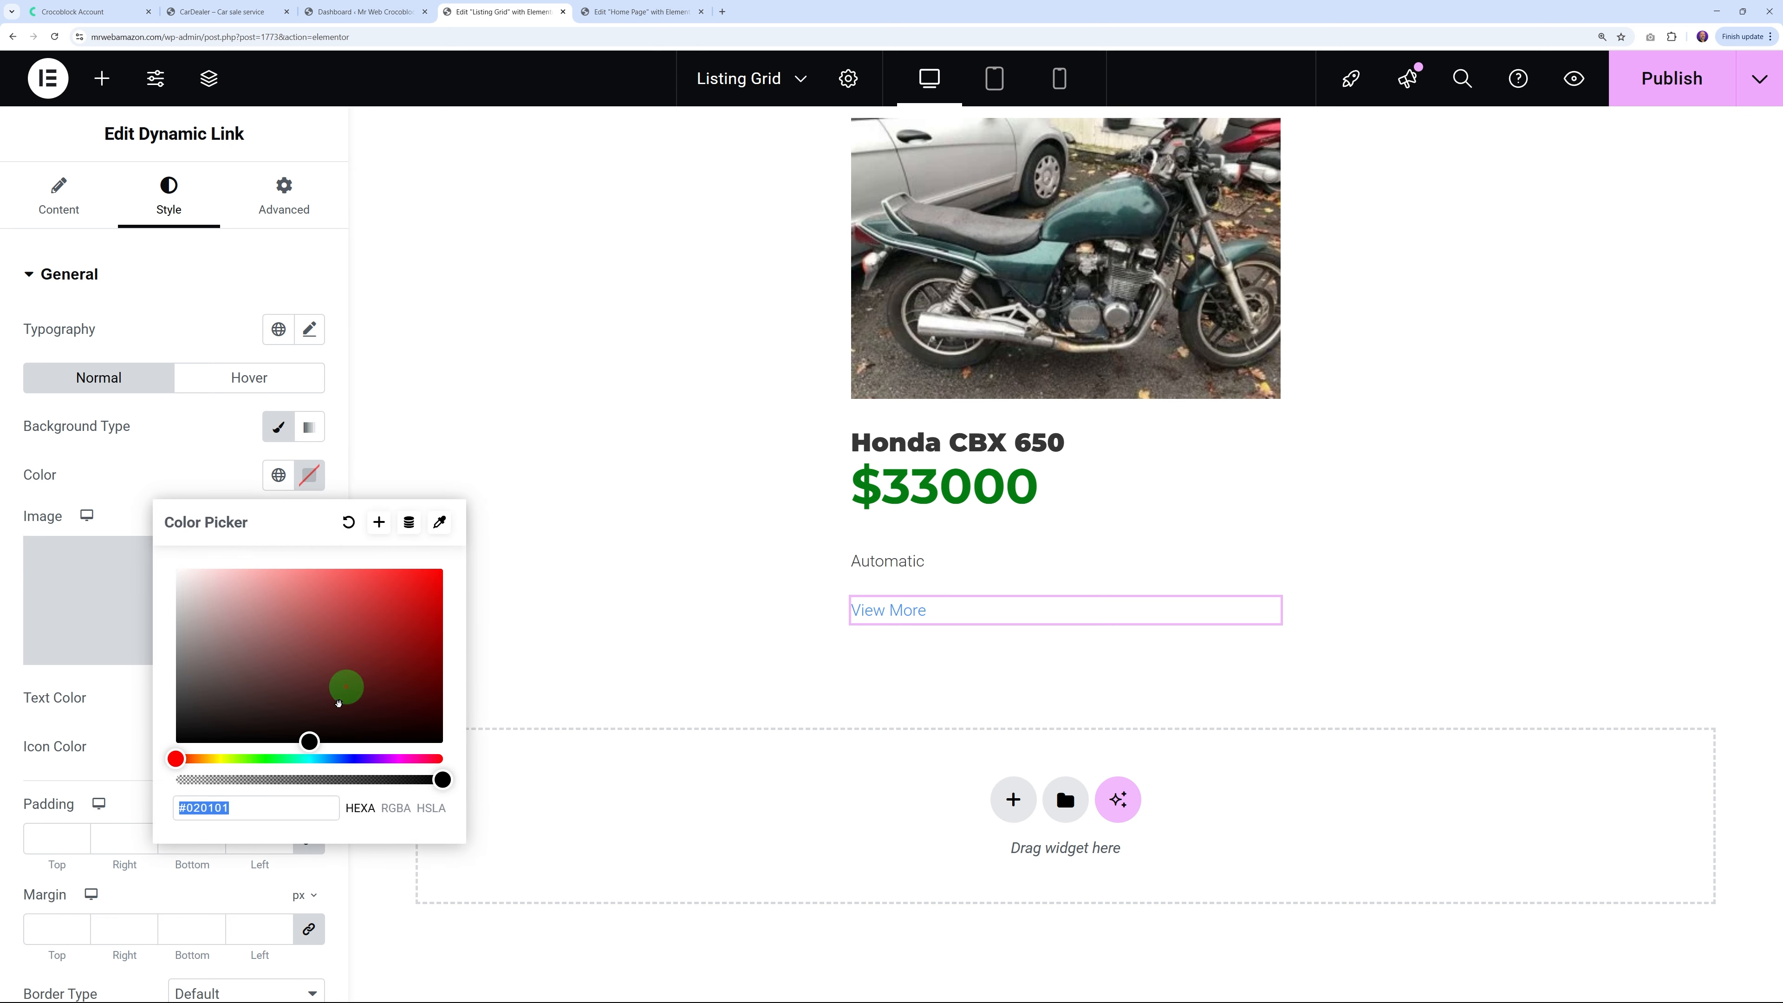
pyautogui.click(275, 758)
pyautogui.moveTo(412, 657); pyautogui.dragTo(423, 655)
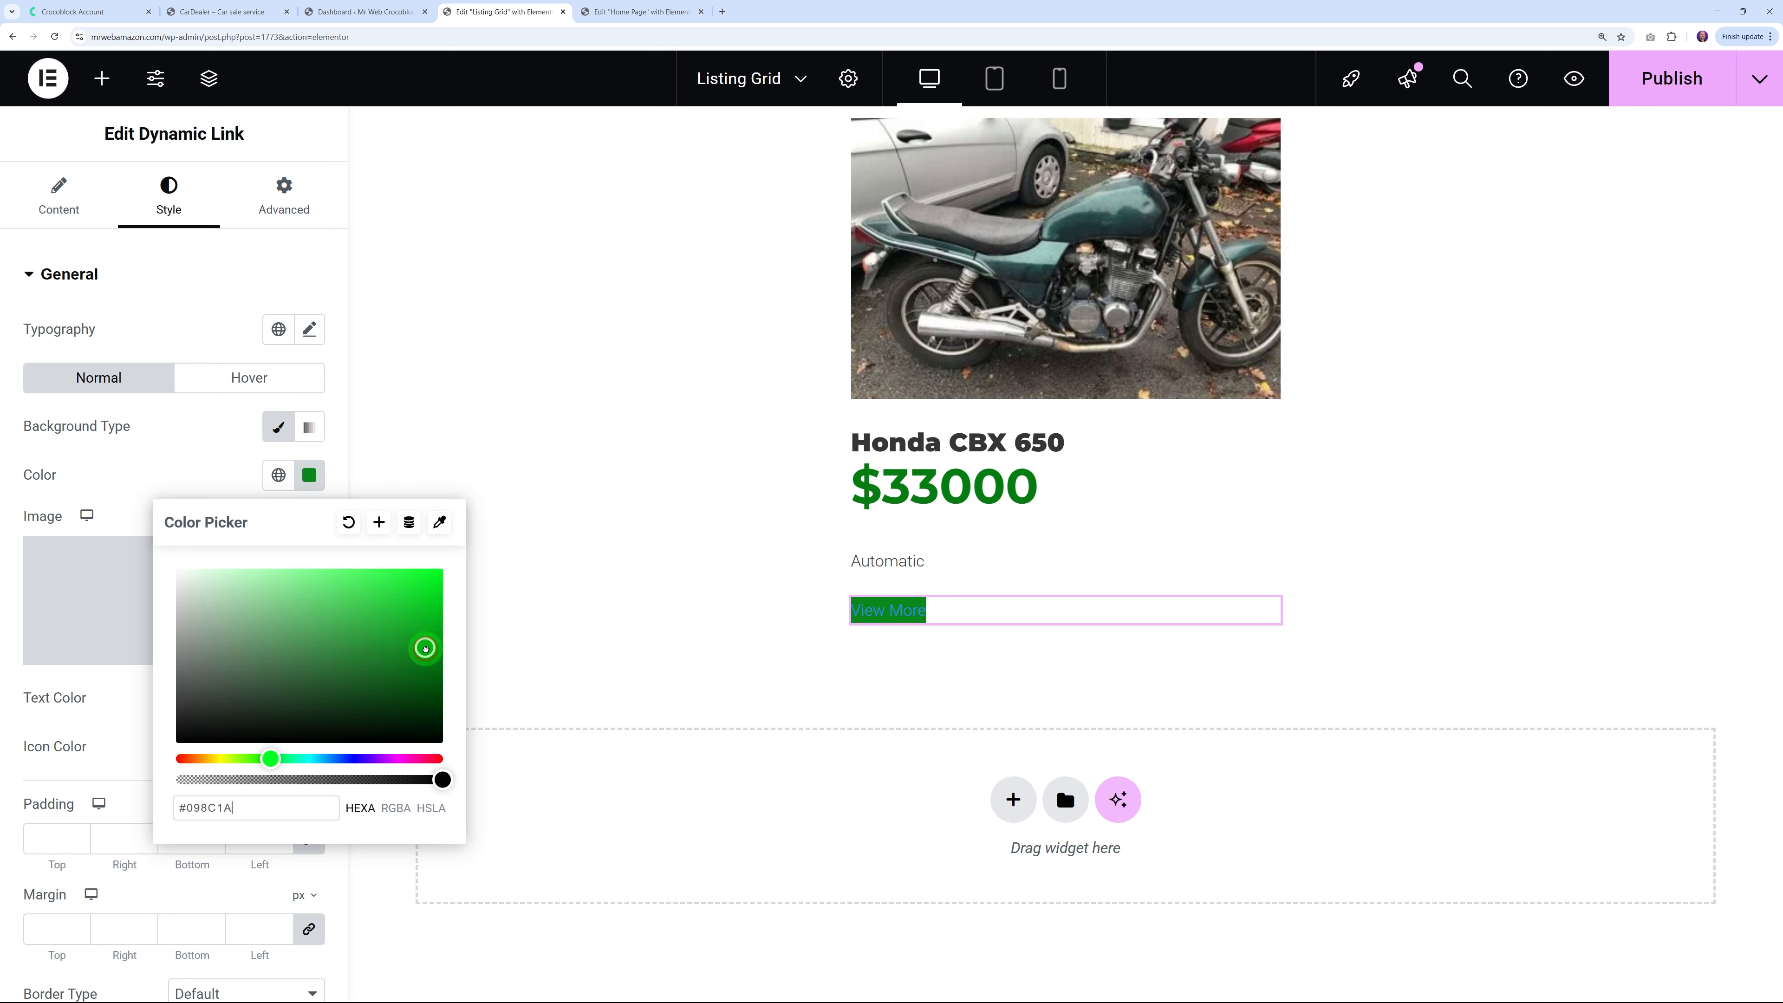
pyautogui.click(177, 456)
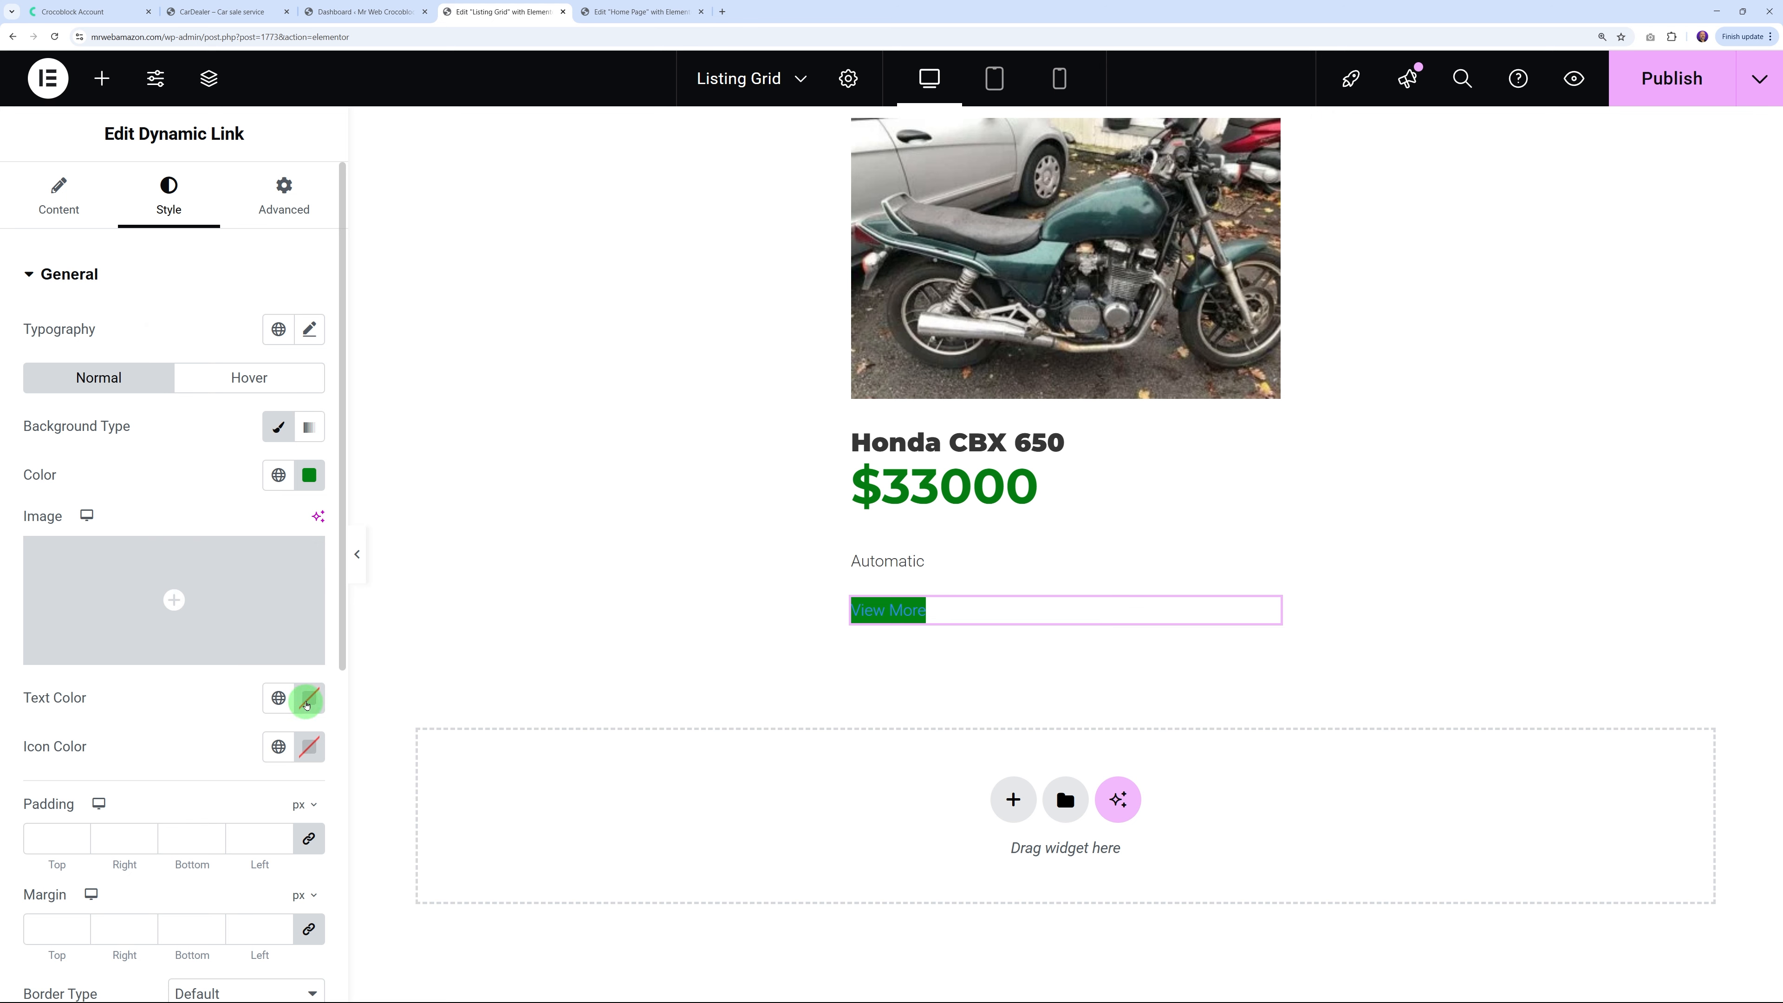
pyautogui.click(306, 705)
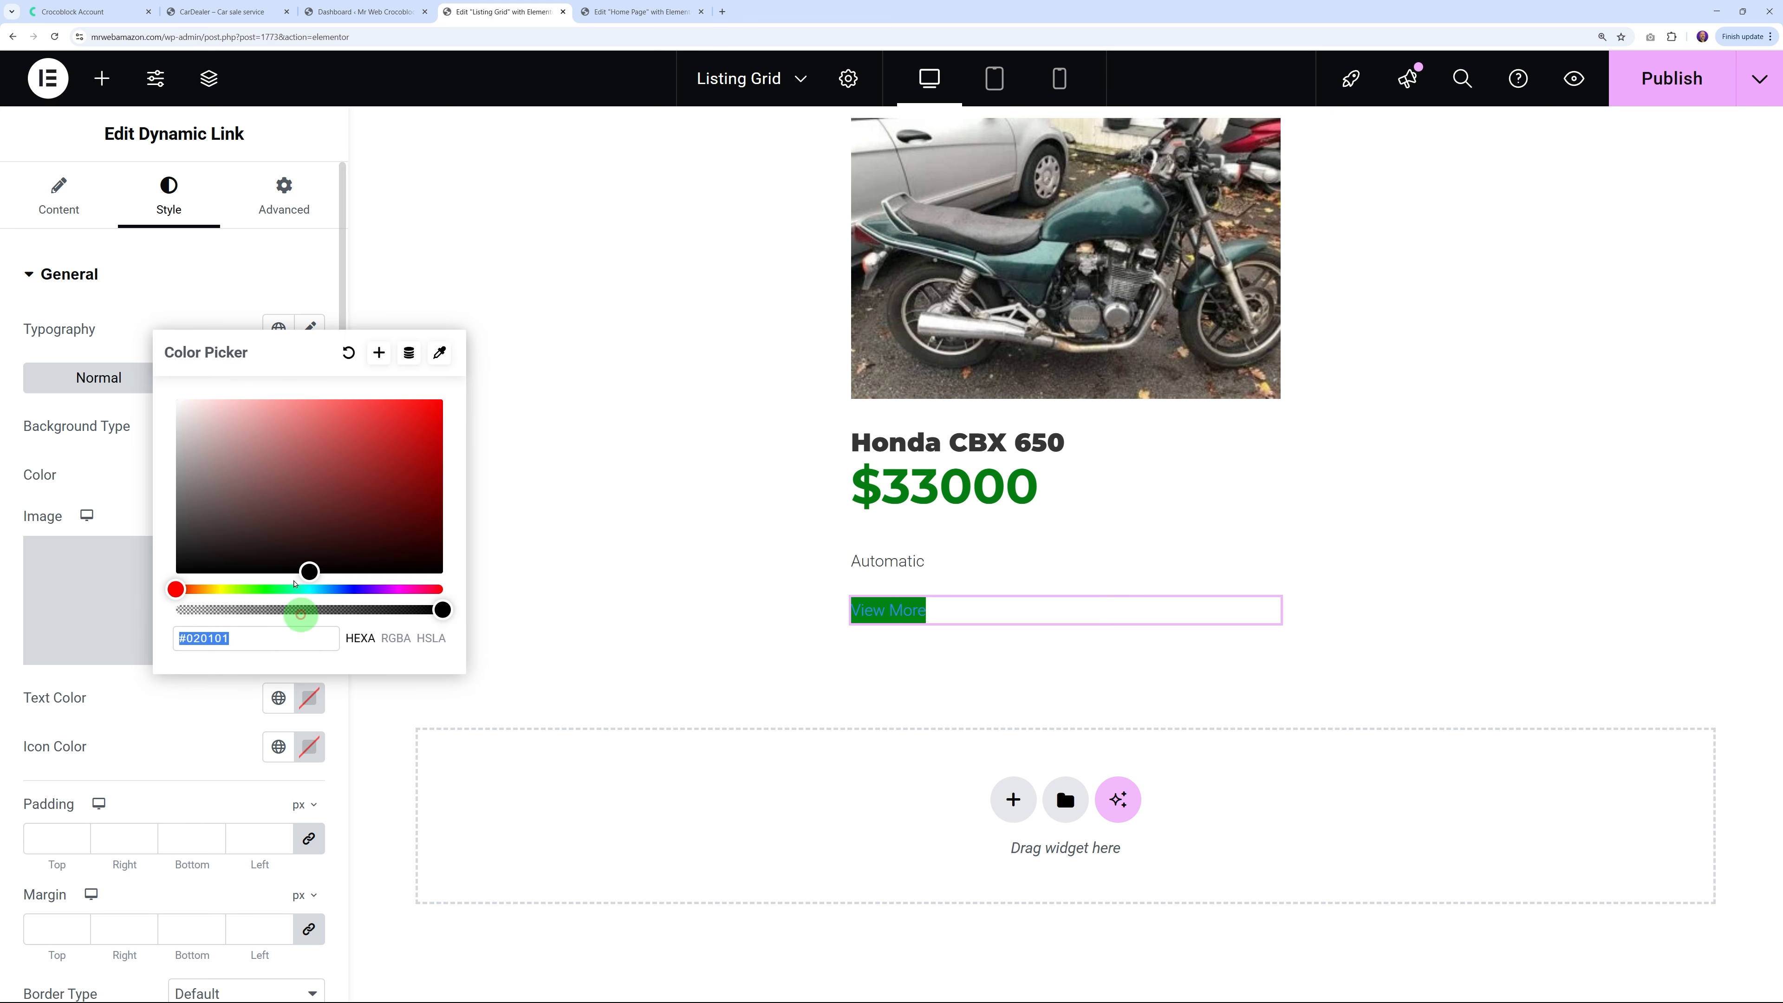
pyautogui.click(133, 516)
# Unlink the View More link's padding and set it to 10 px top and bottom, 20 px right and left
pyautogui.scroll(-2, 175, 667)
pyautogui.scroll(-2, 145, 723)
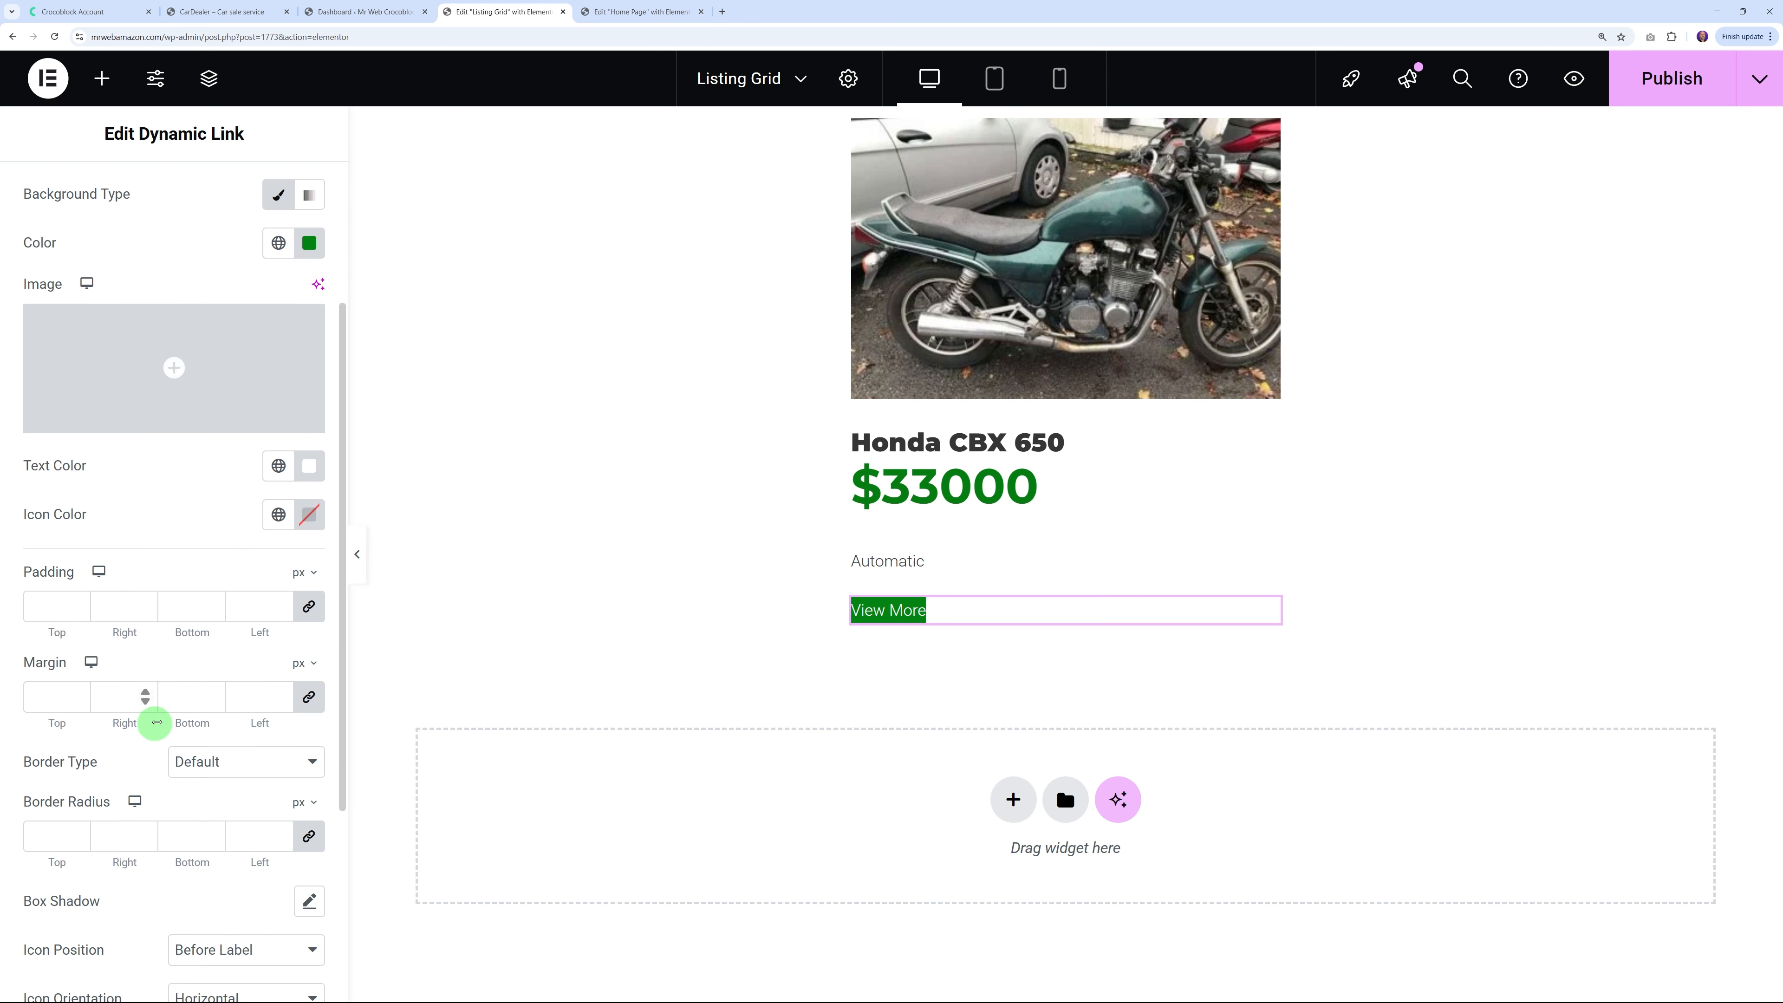
pyautogui.click(307, 610)
pyautogui.click(51, 607)
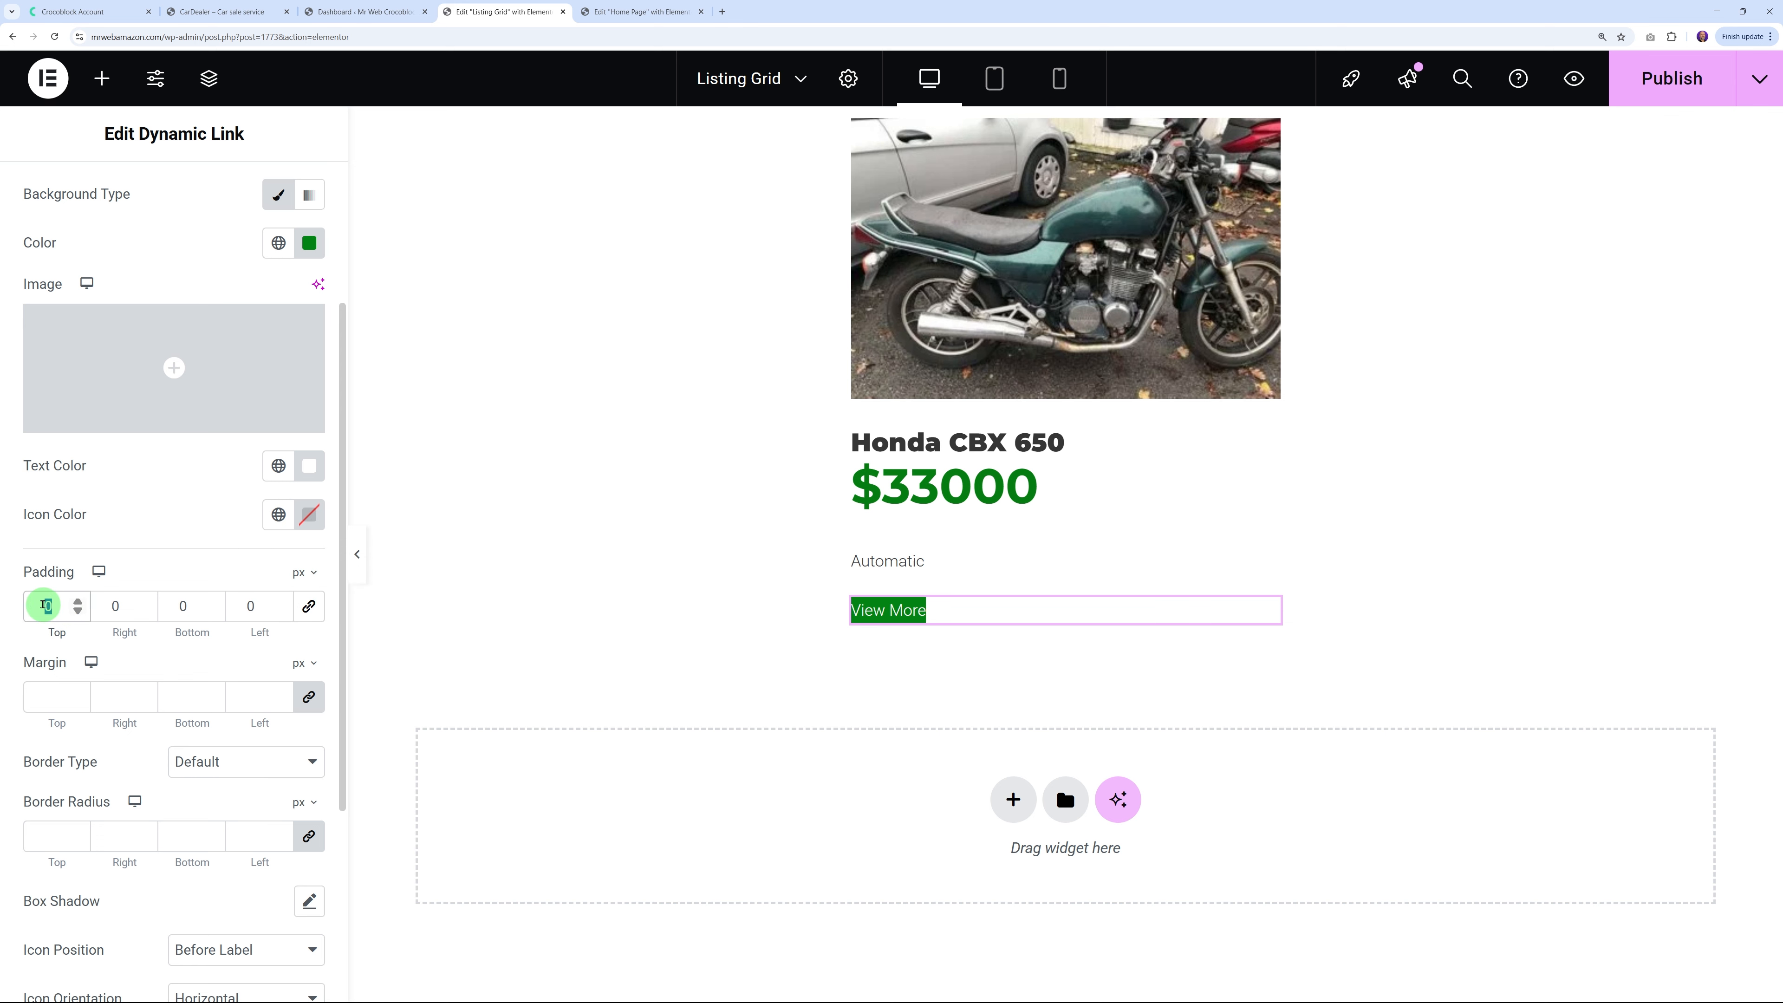
pyautogui.write('10')
pyautogui.click(116, 604)
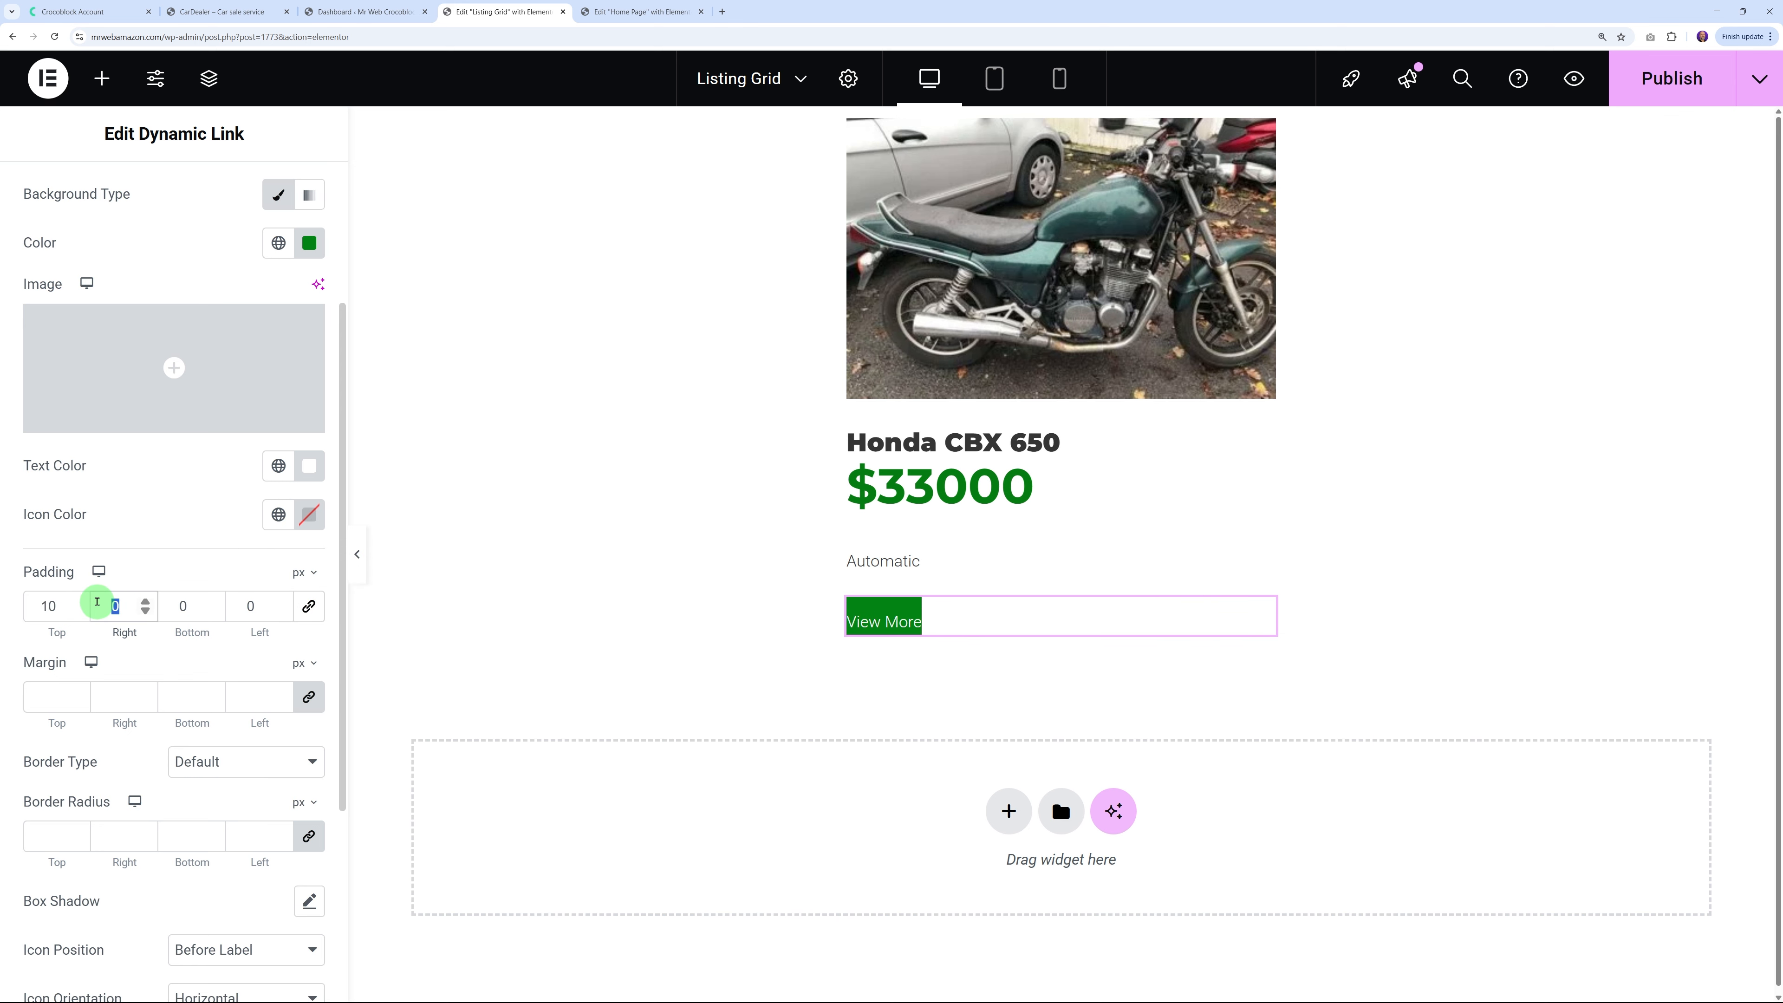
pyautogui.click(184, 607)
pyautogui.write('10')
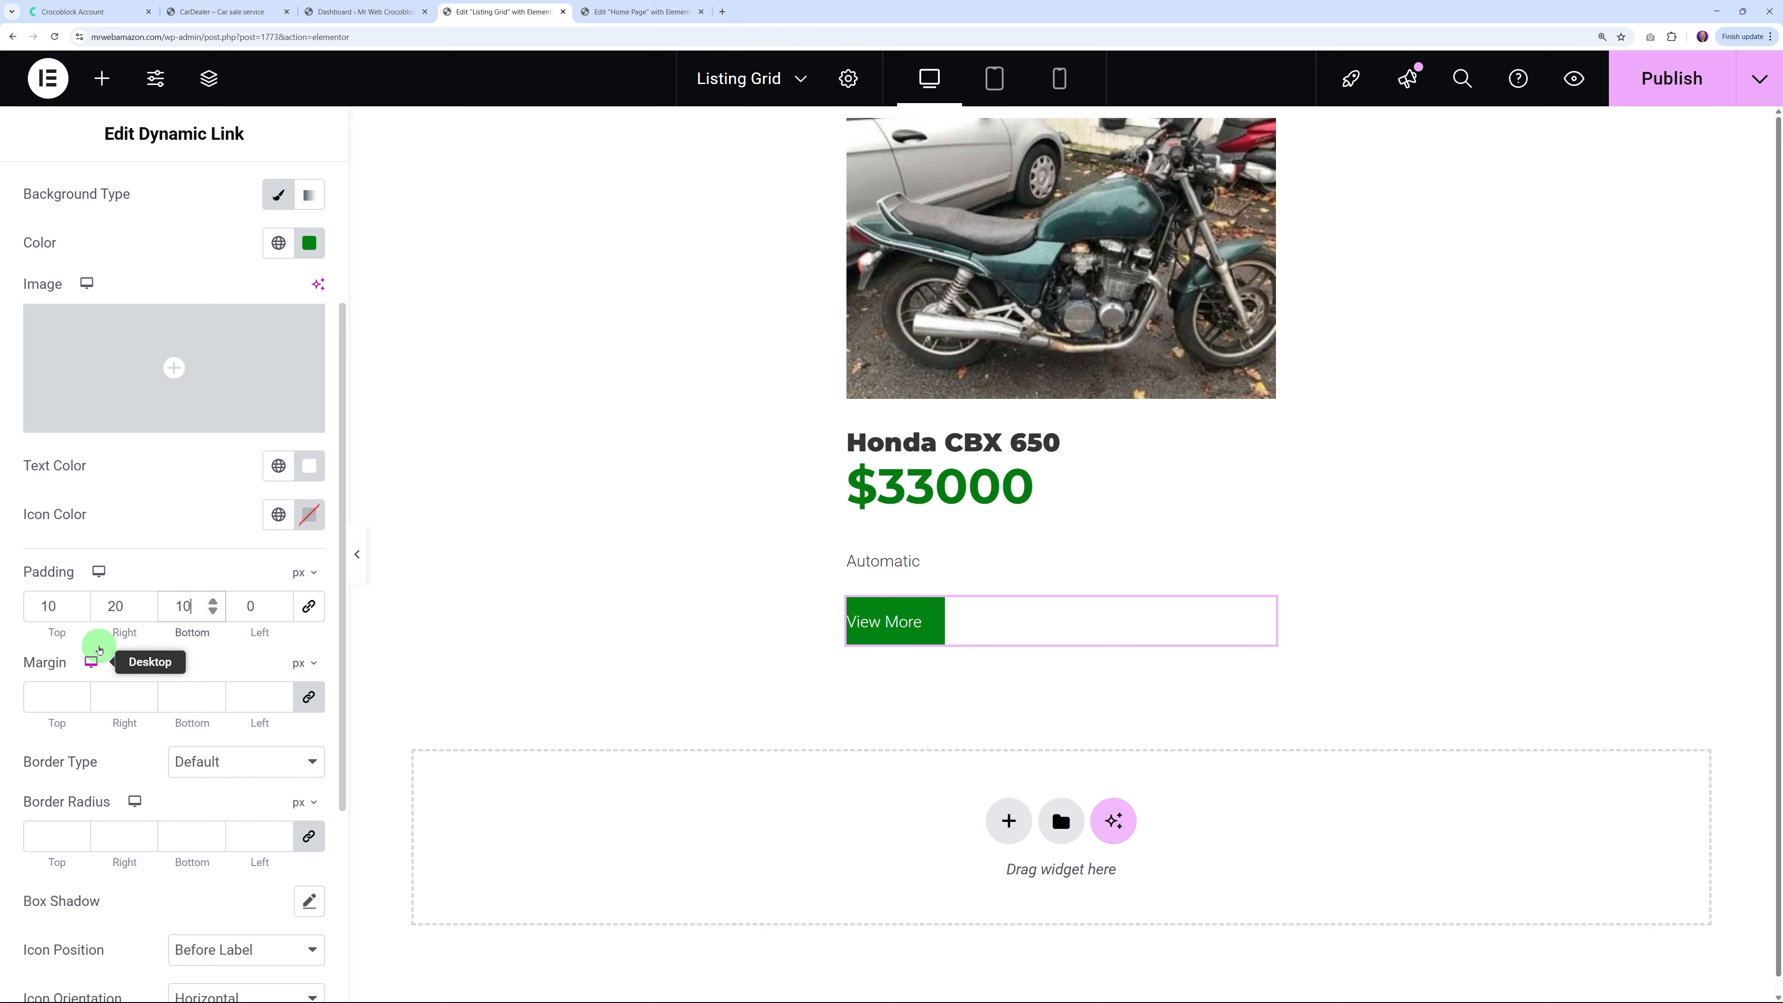
pyautogui.click(213, 615)
pyautogui.click(245, 605)
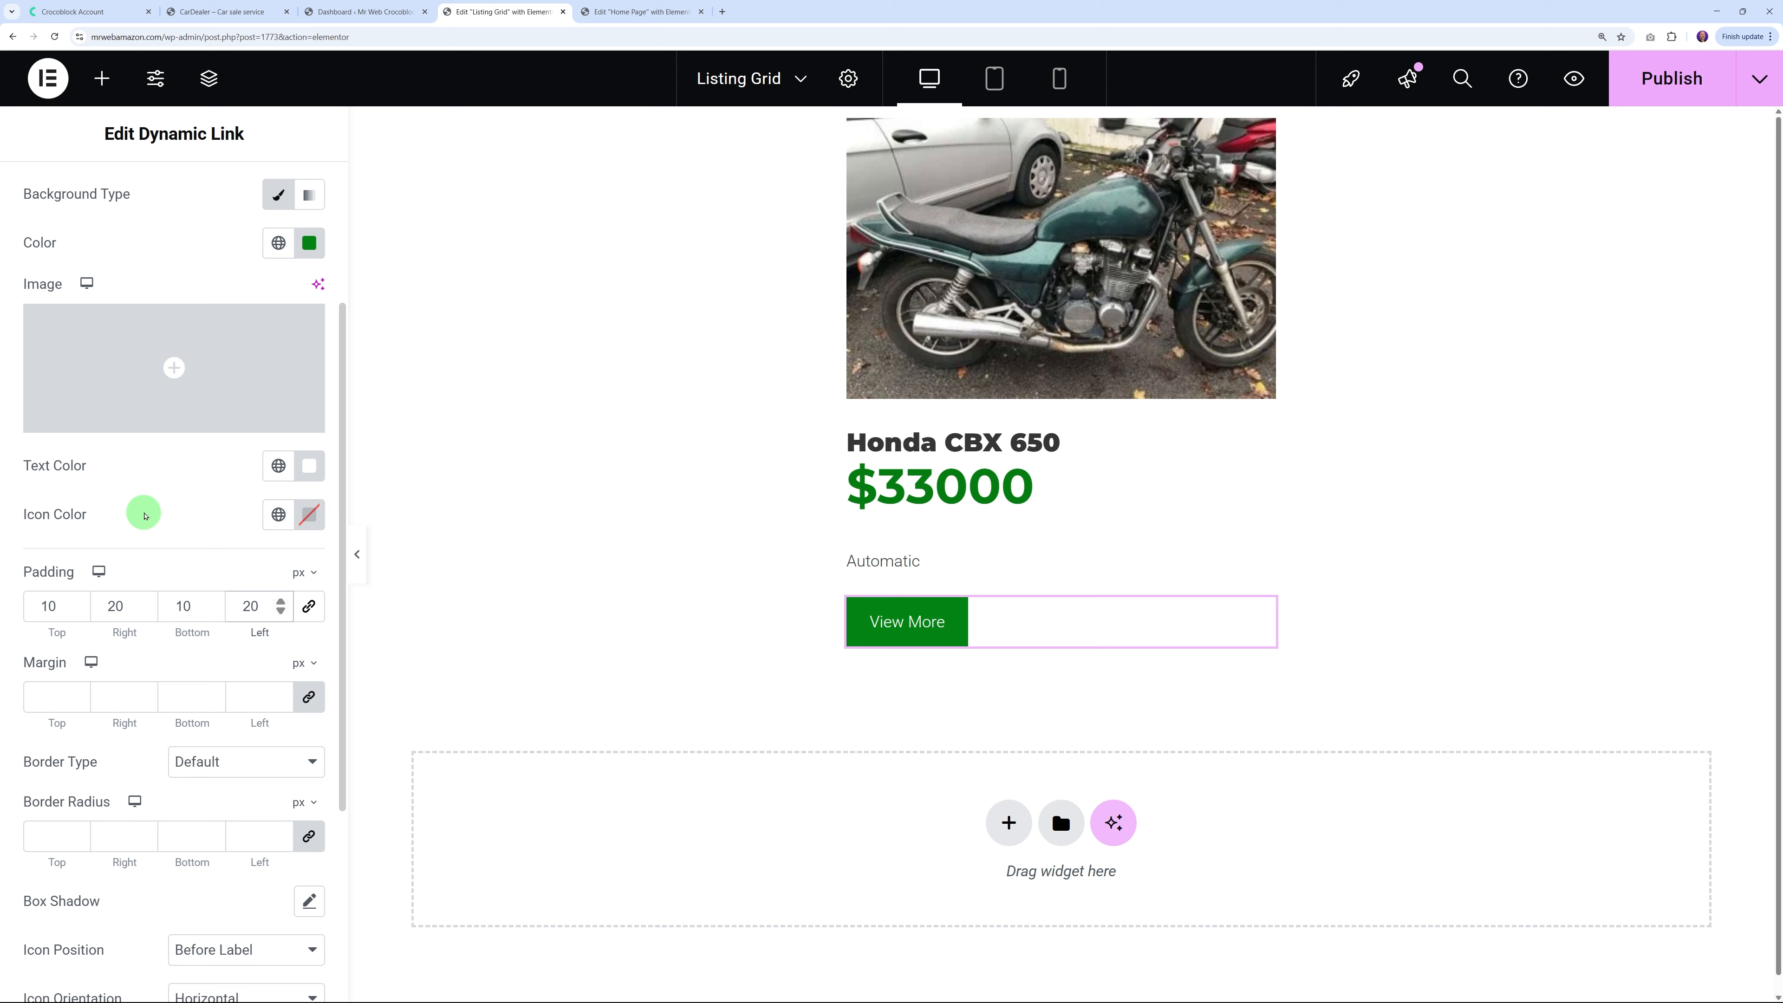
# Set the View More link's alignment to stretch across the full card width
pyautogui.scroll(1, 204, 507)
pyautogui.scroll(-2, 219, 576)
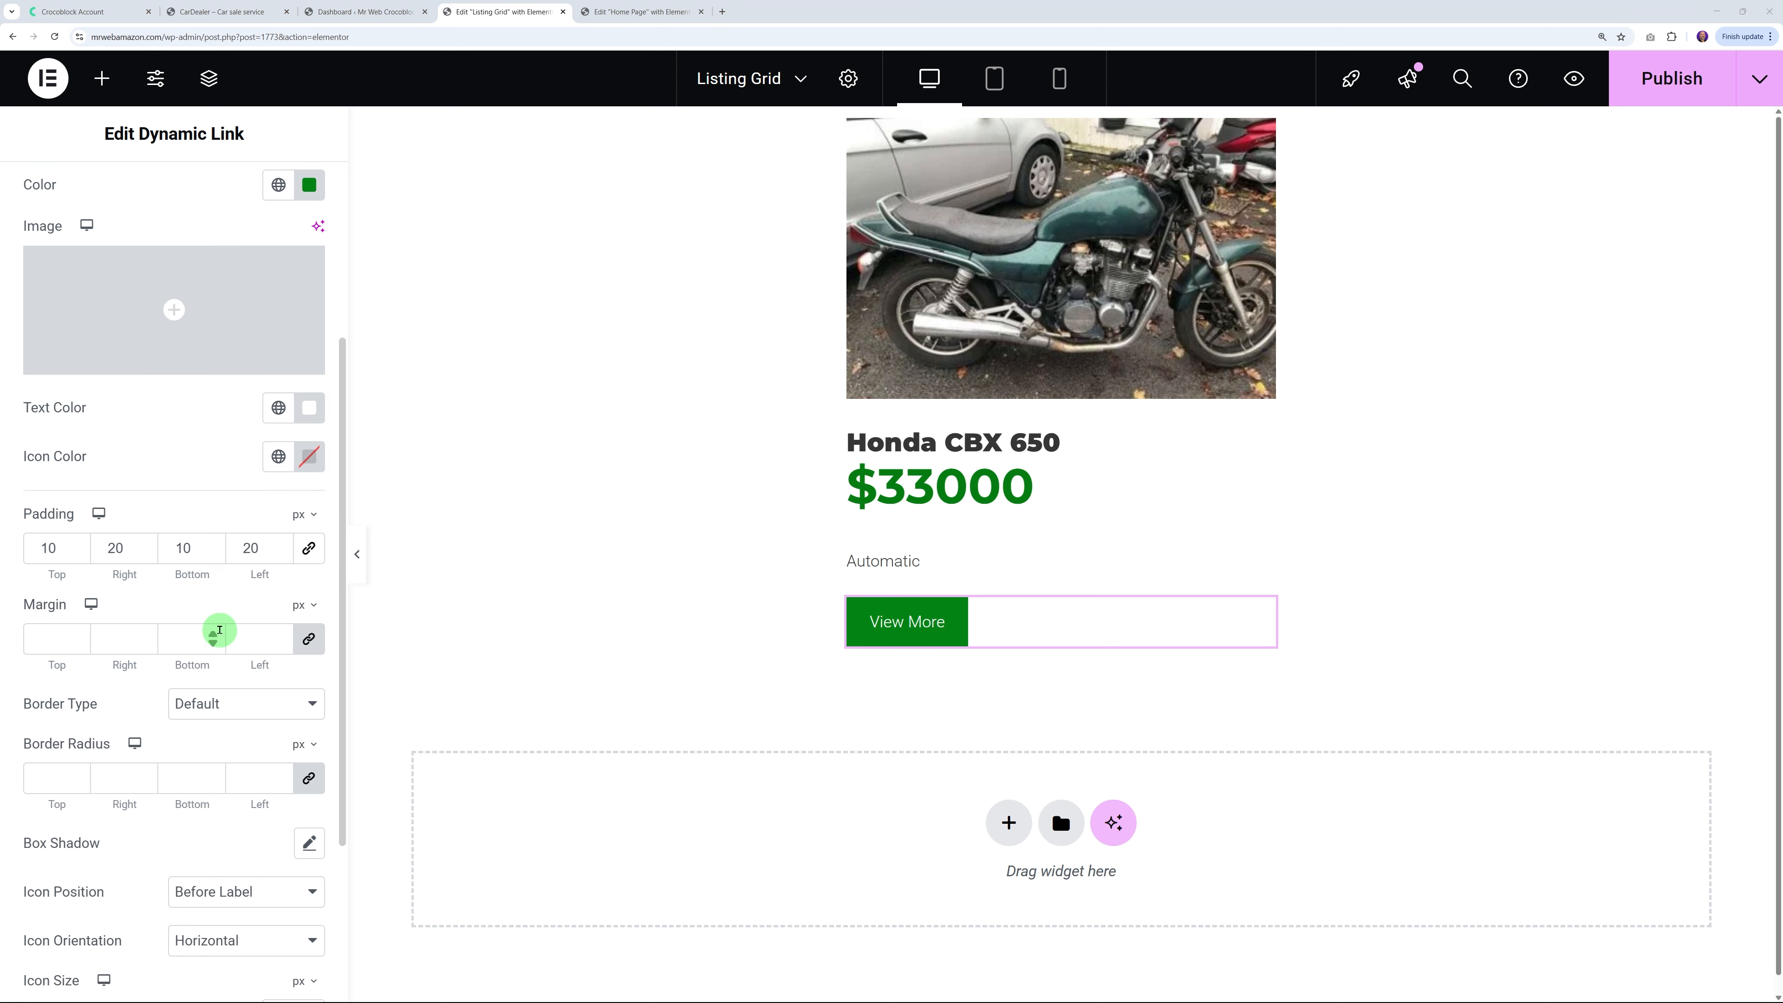
pyautogui.scroll(4, 127, 351)
pyautogui.scroll(3, 113, 330)
pyautogui.click(60, 197)
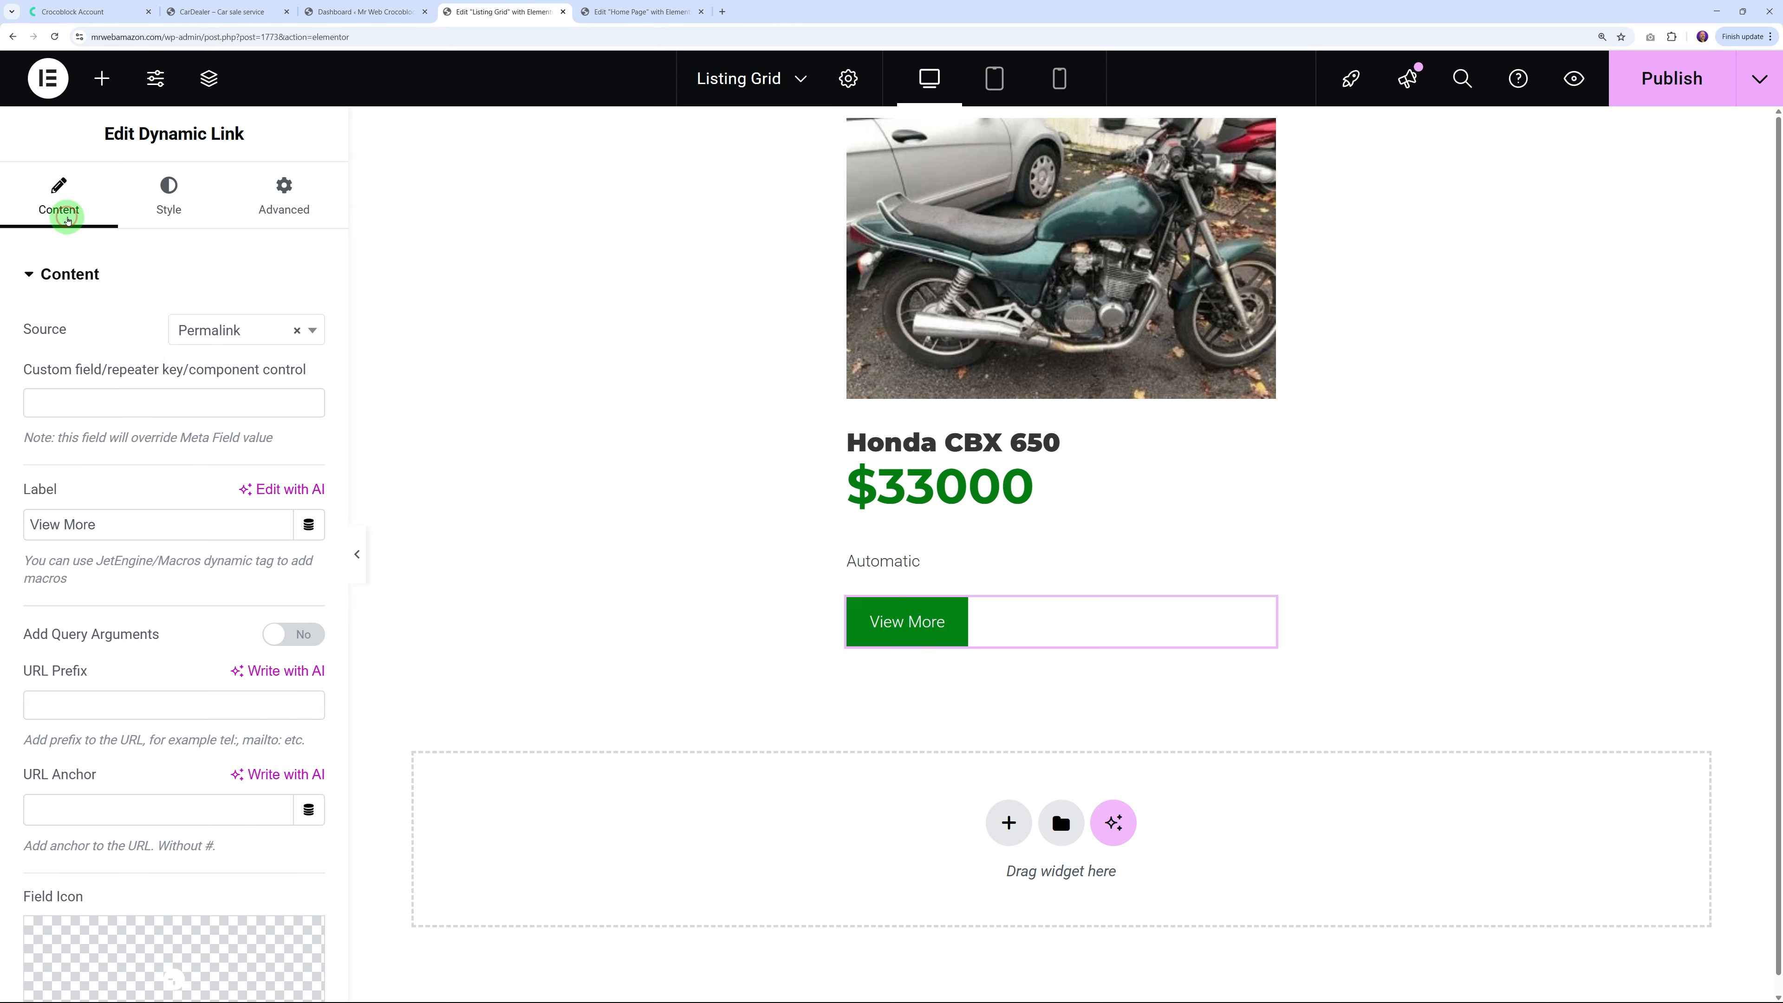
pyautogui.scroll(-10, 205, 612)
pyautogui.scroll(-1, 205, 617)
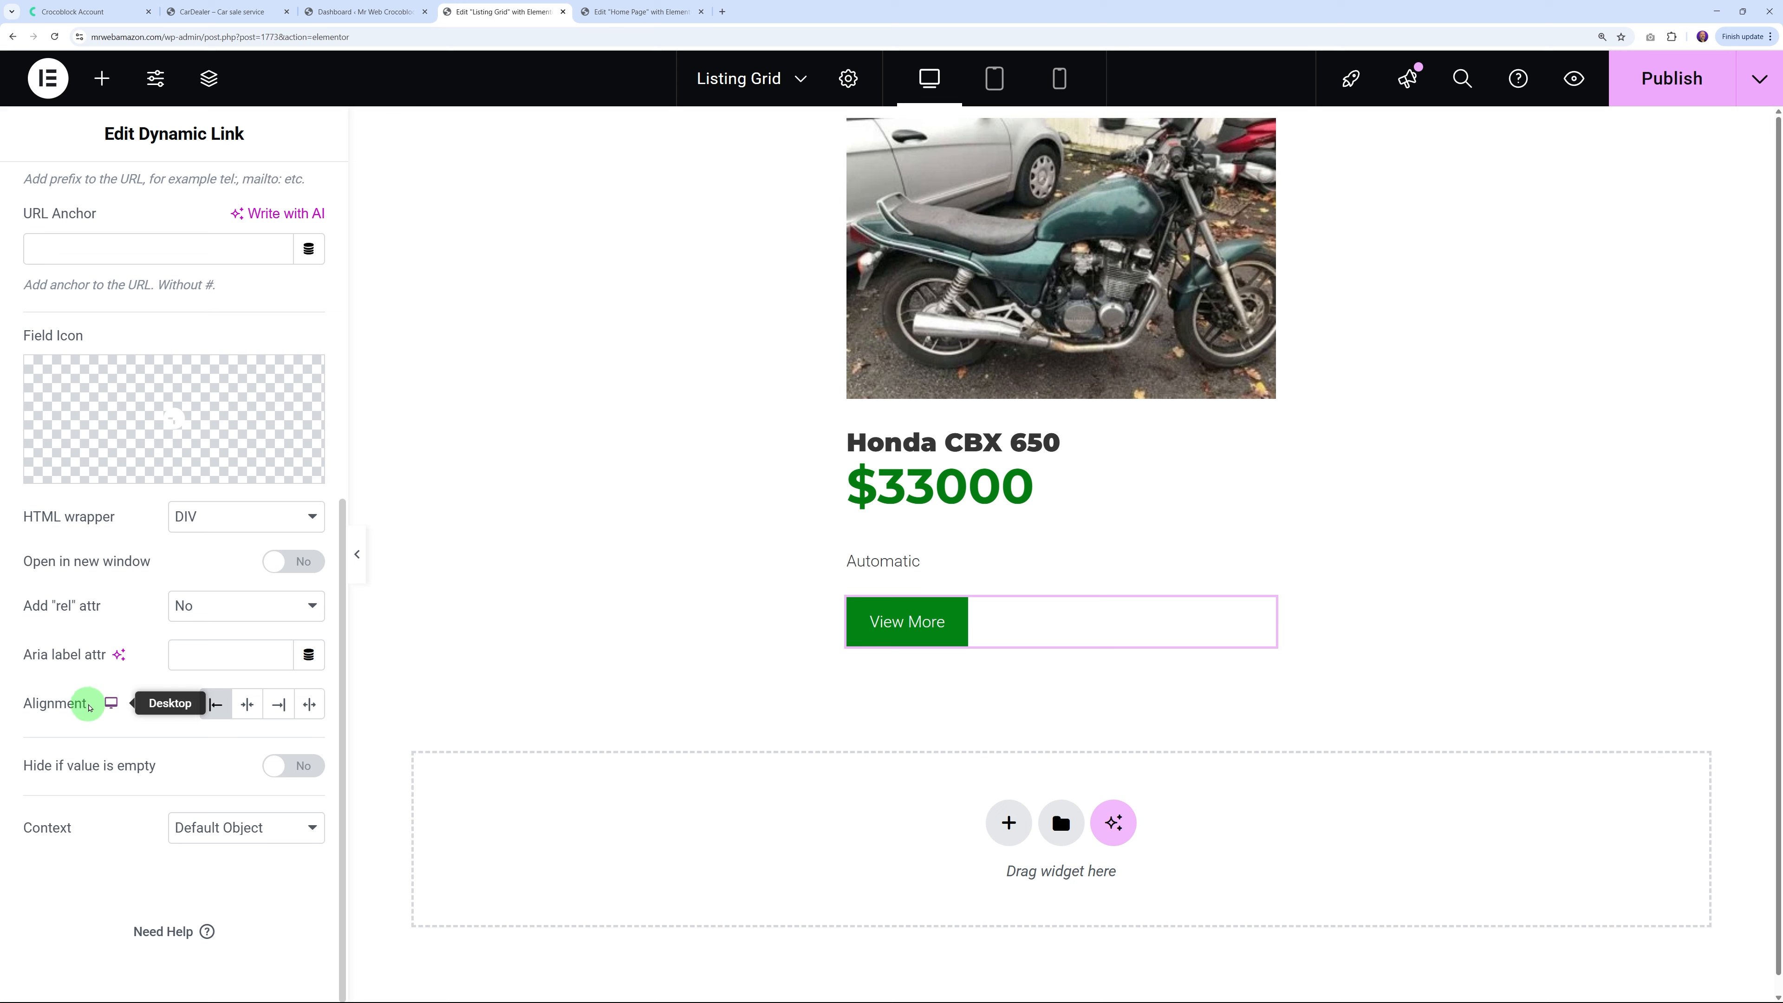
pyautogui.click(246, 711)
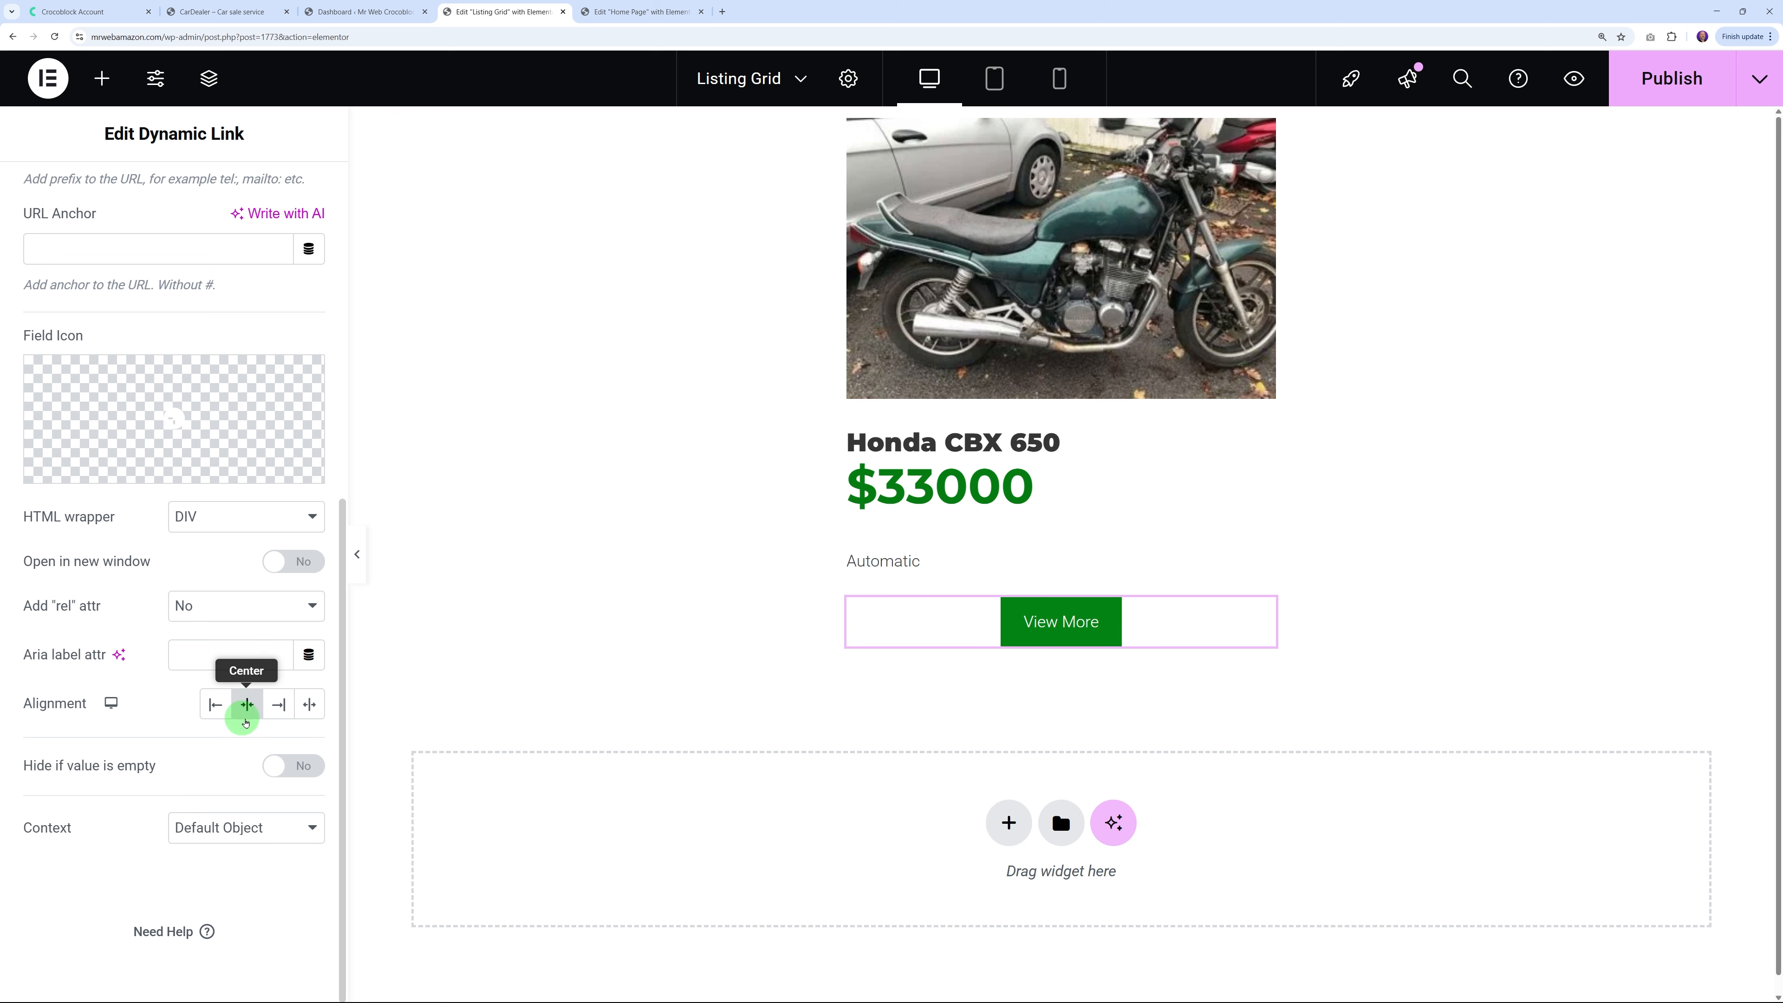
pyautogui.click(310, 707)
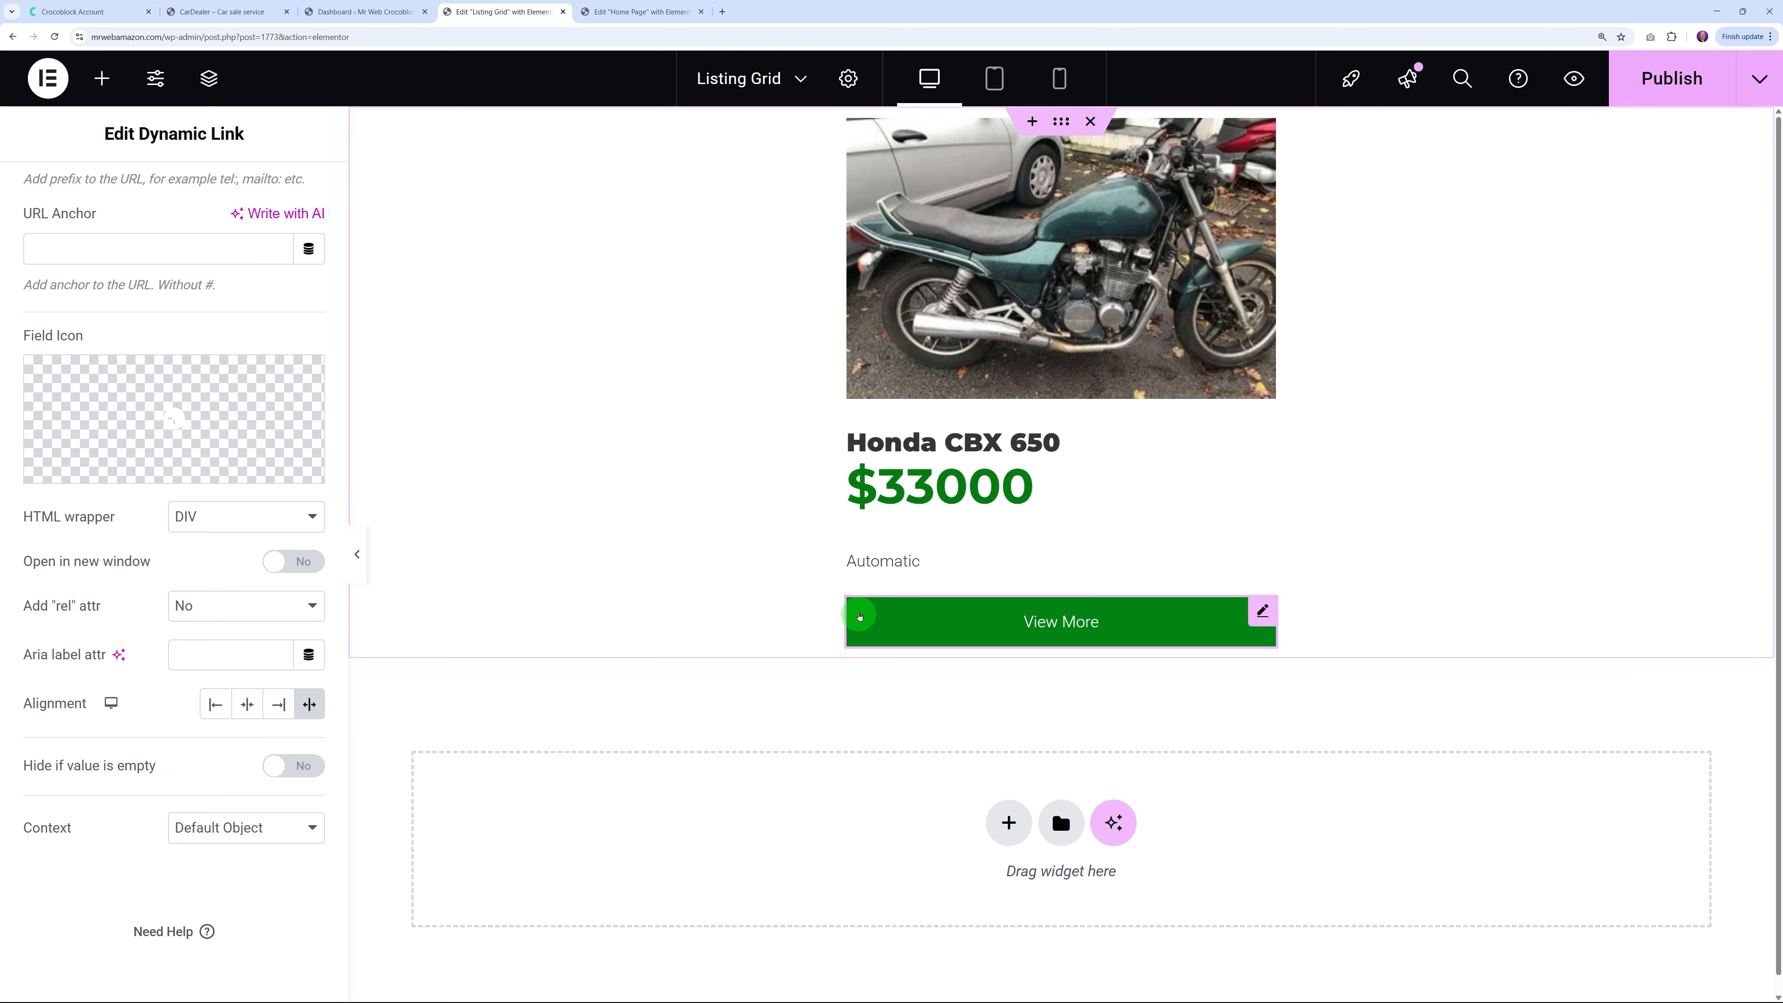
# Set the View More link's border radius to 4 px on all corners
pyautogui.scroll(8, 175, 414)
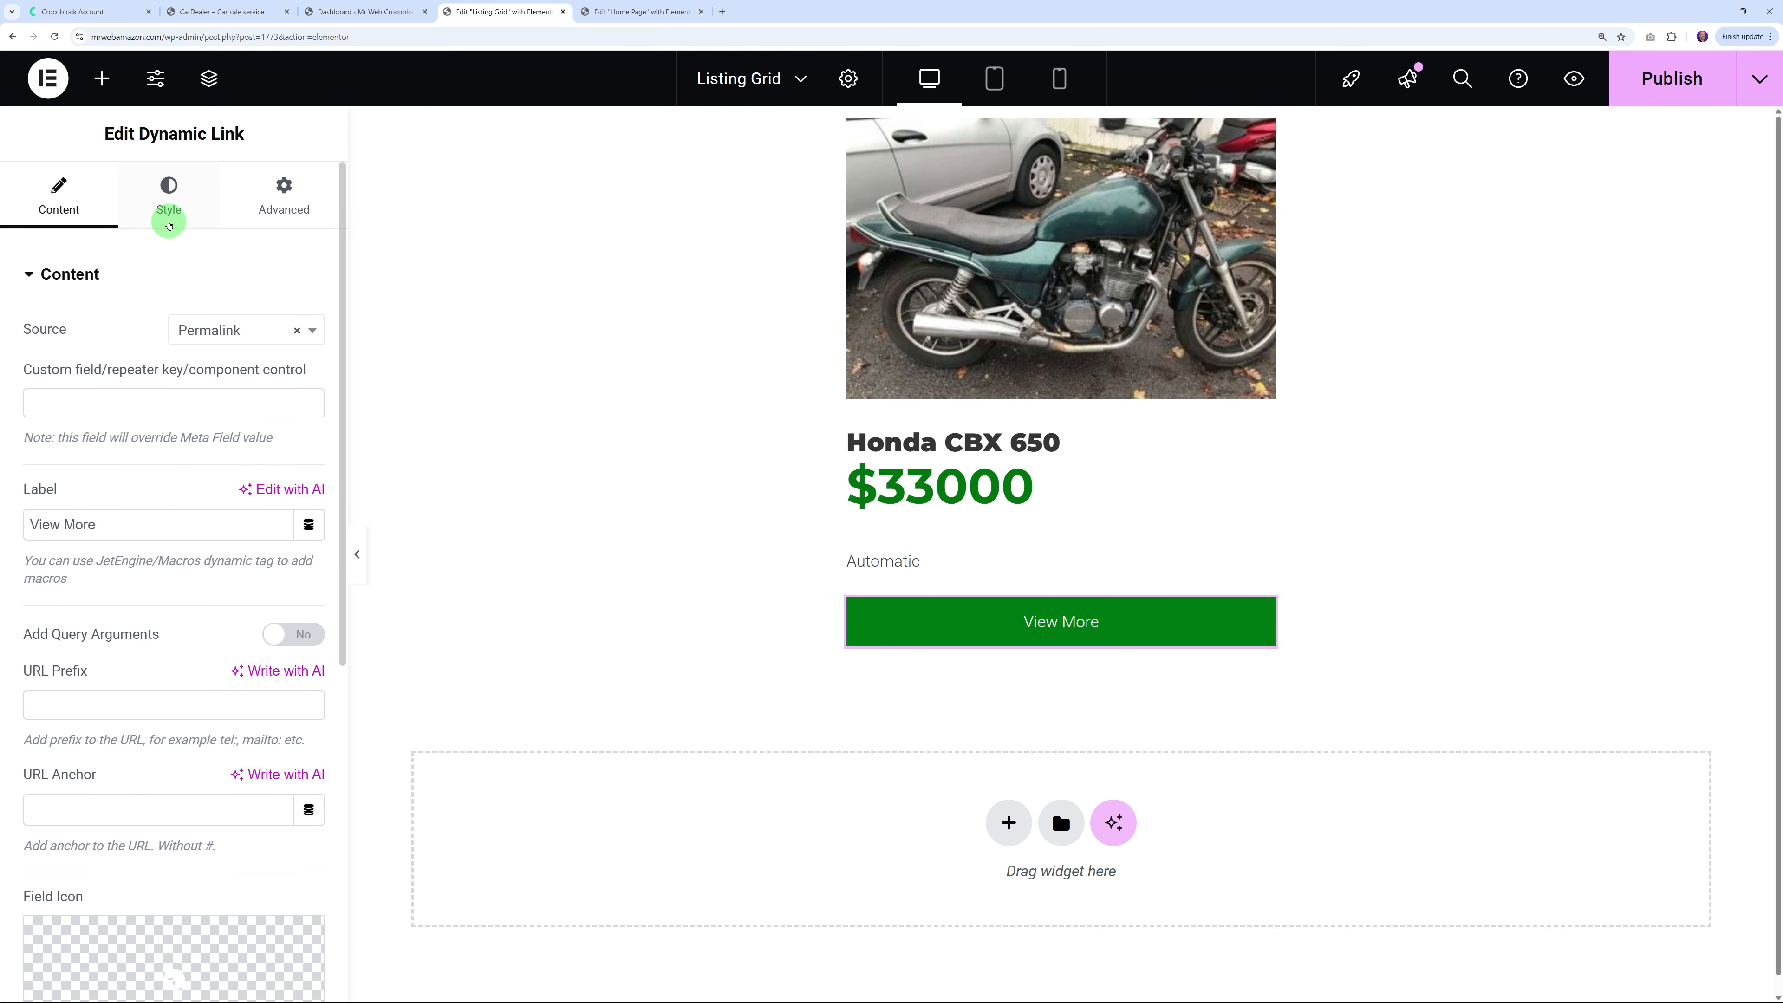
pyautogui.click(167, 211)
pyautogui.scroll(-3, 210, 605)
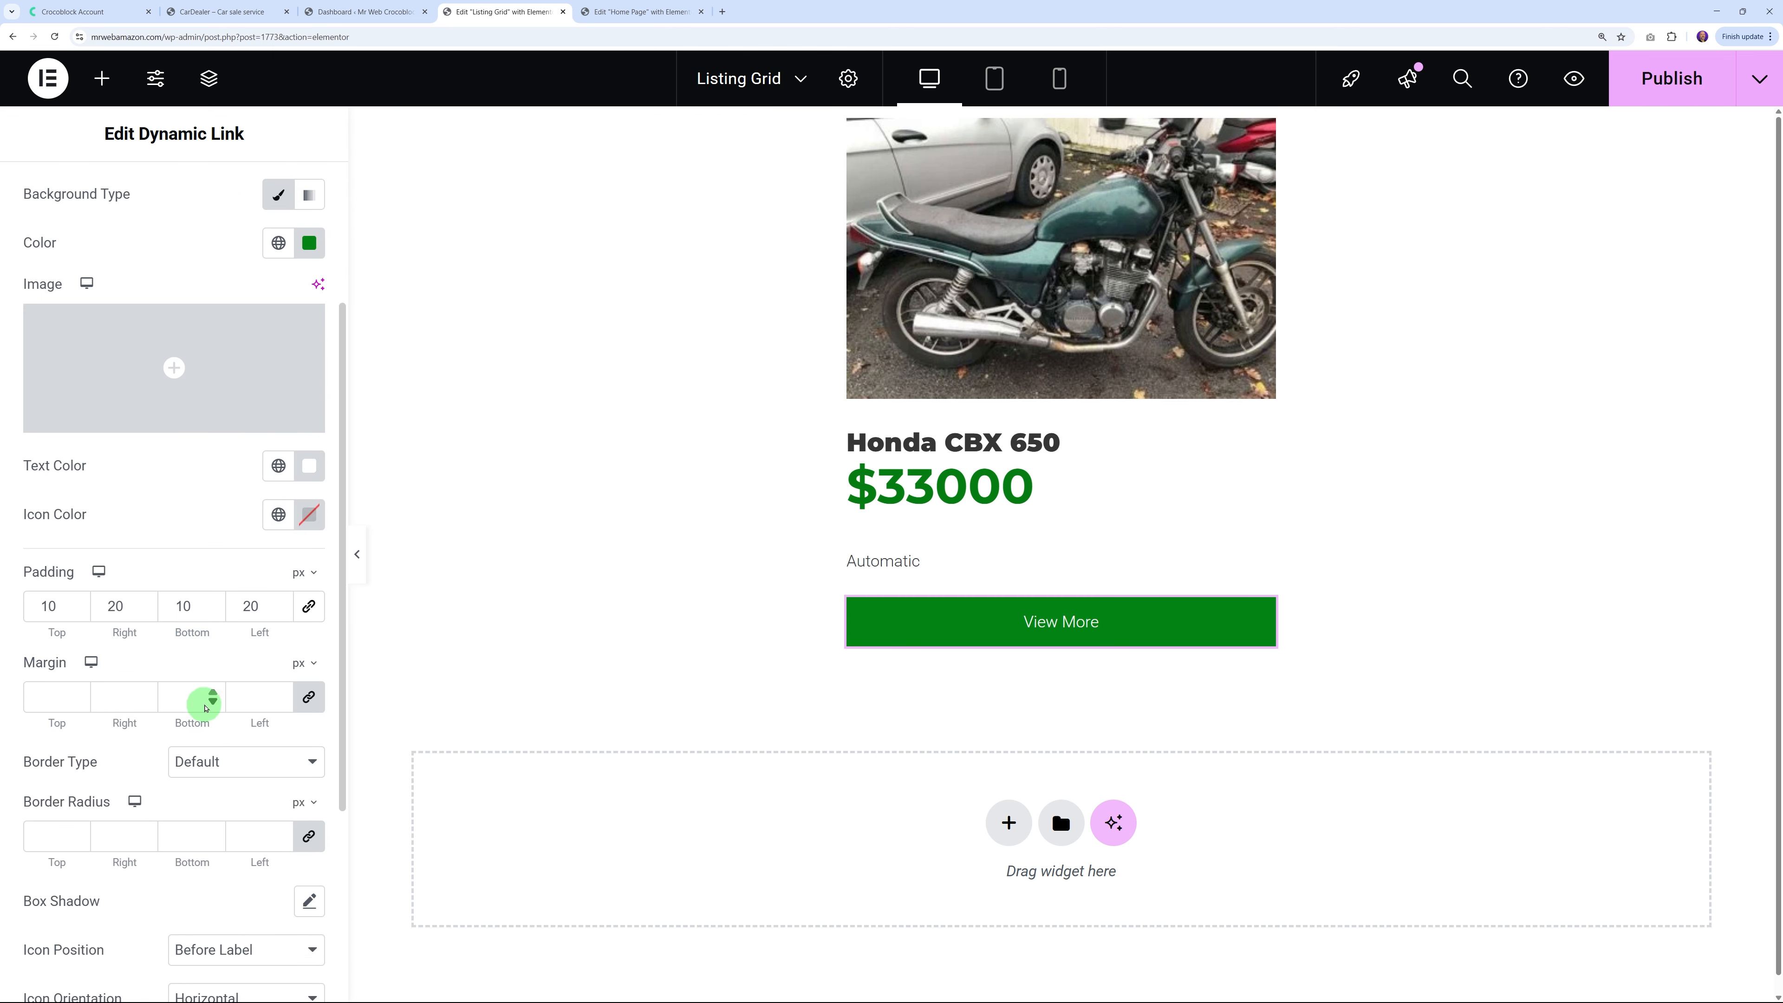
pyautogui.scroll(-2, 205, 708)
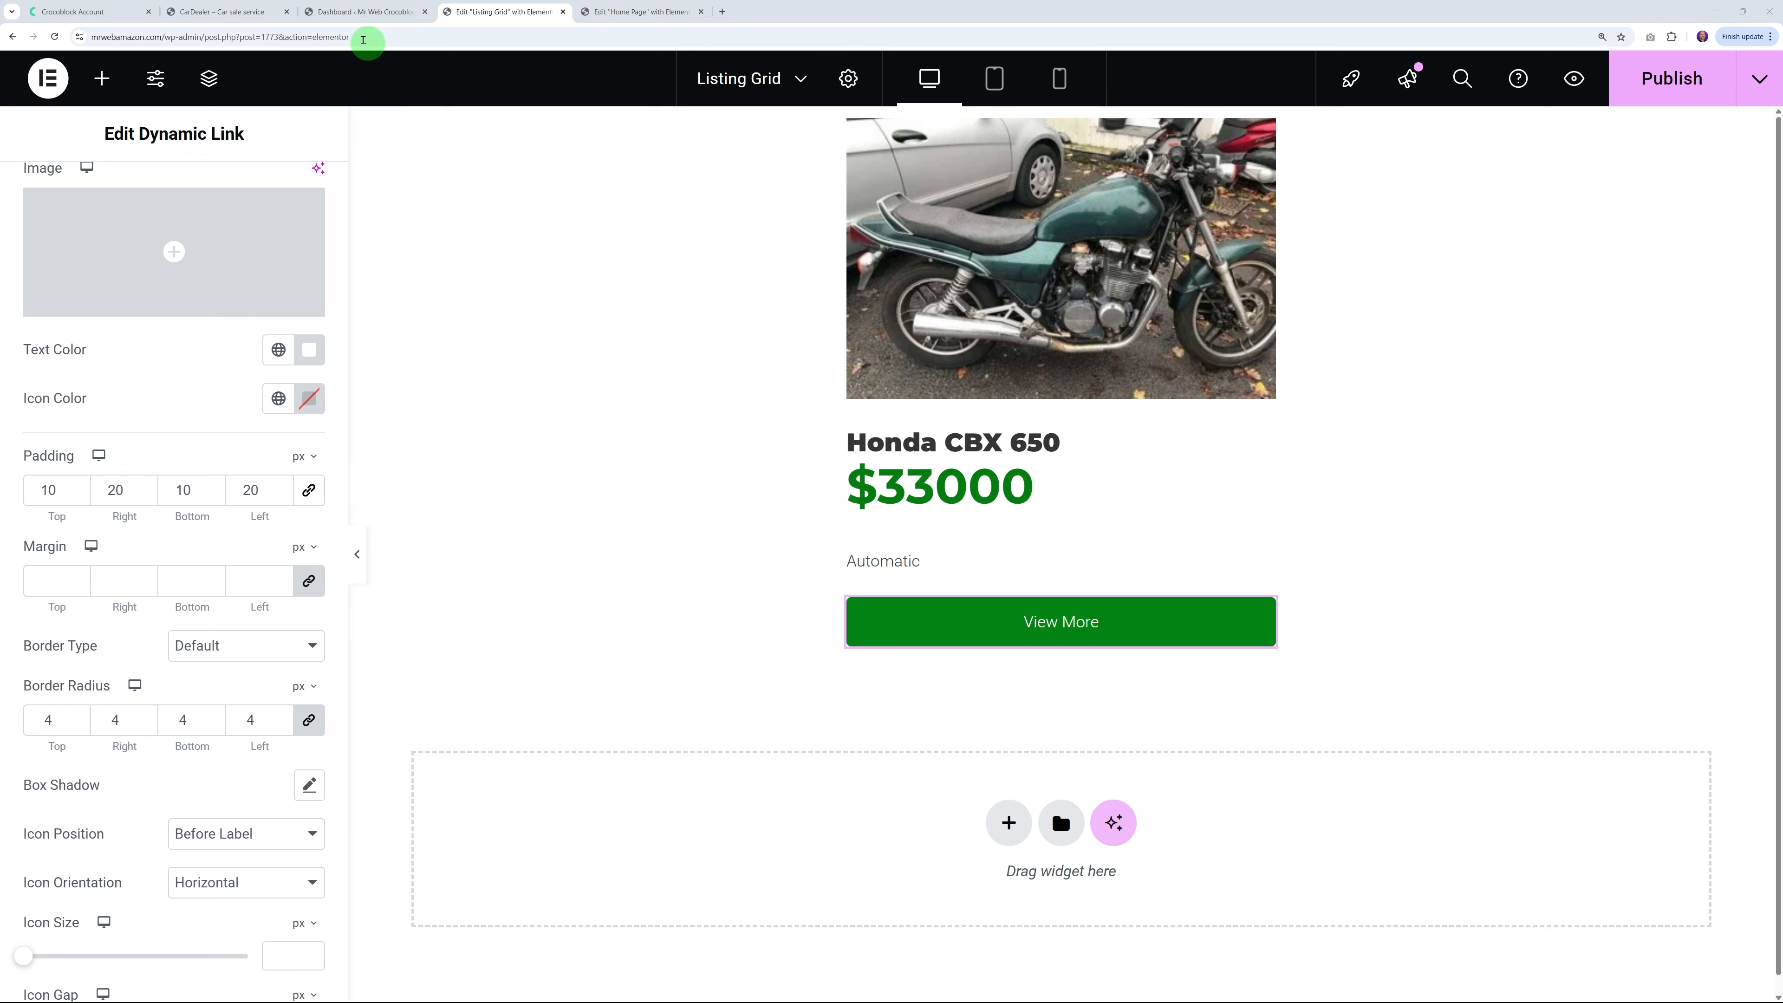
# Recheck the CarDealer reference cards, and give the listing card's container a classic very light blue background
pyautogui.click(239, 14)
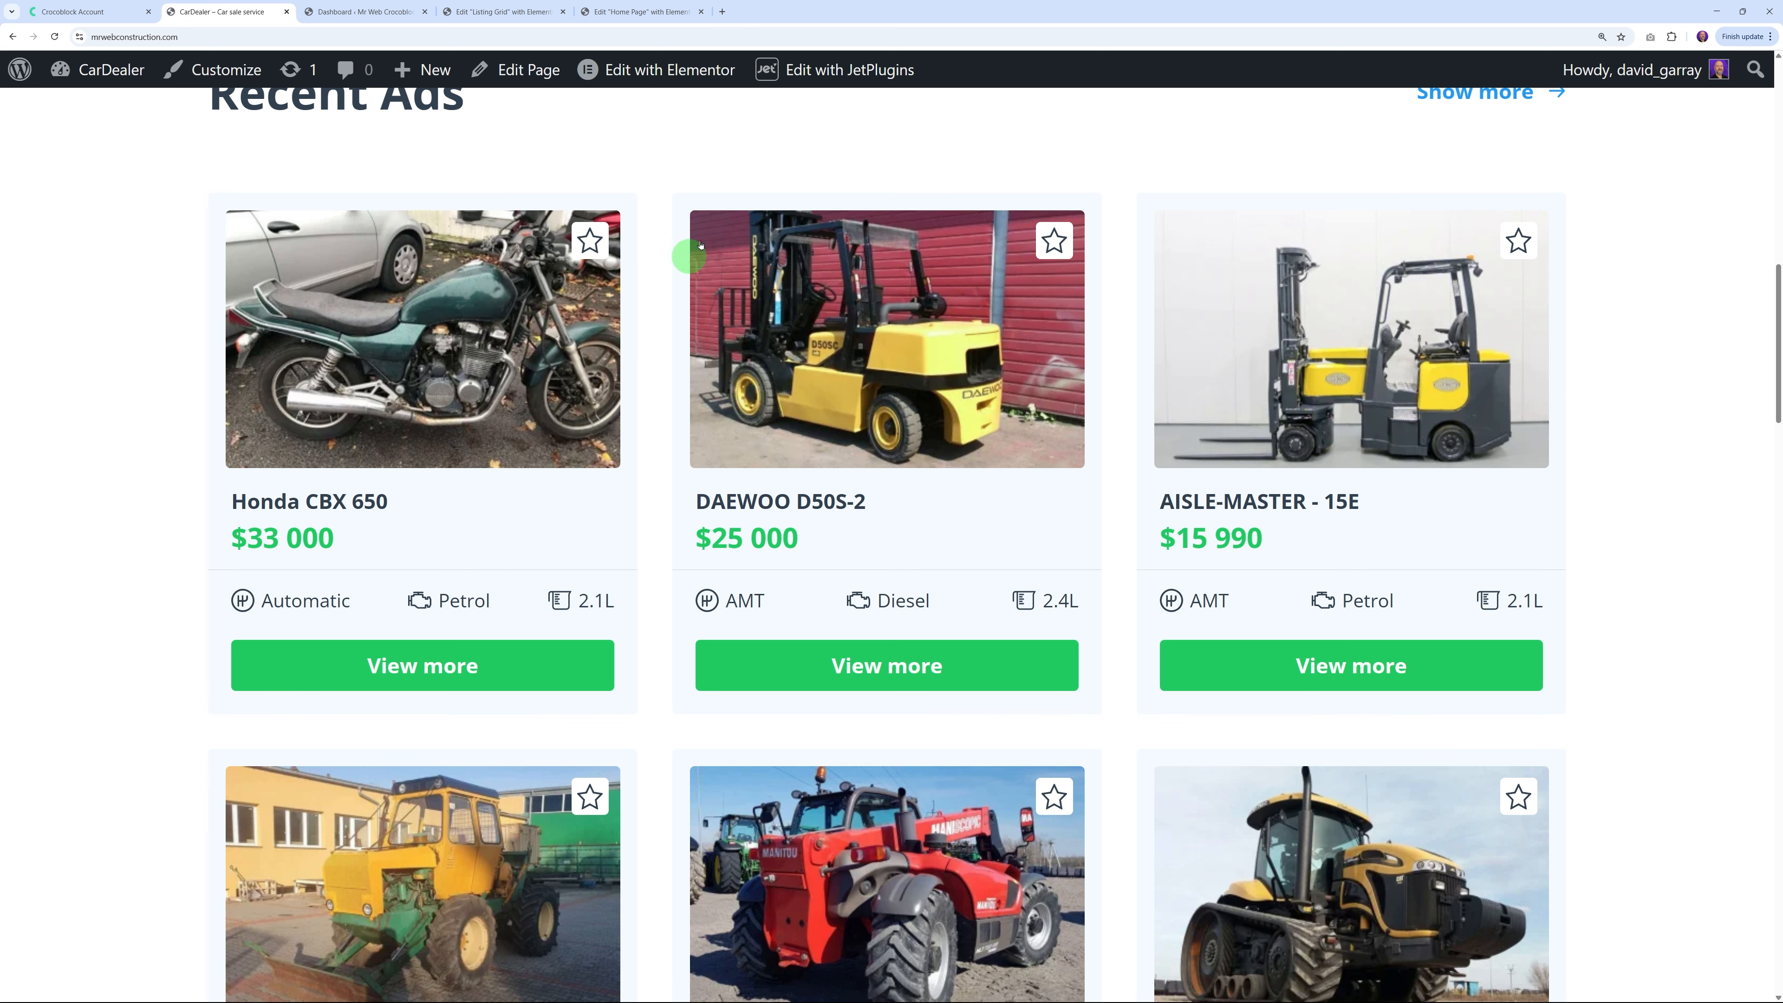
pyautogui.click(500, 11)
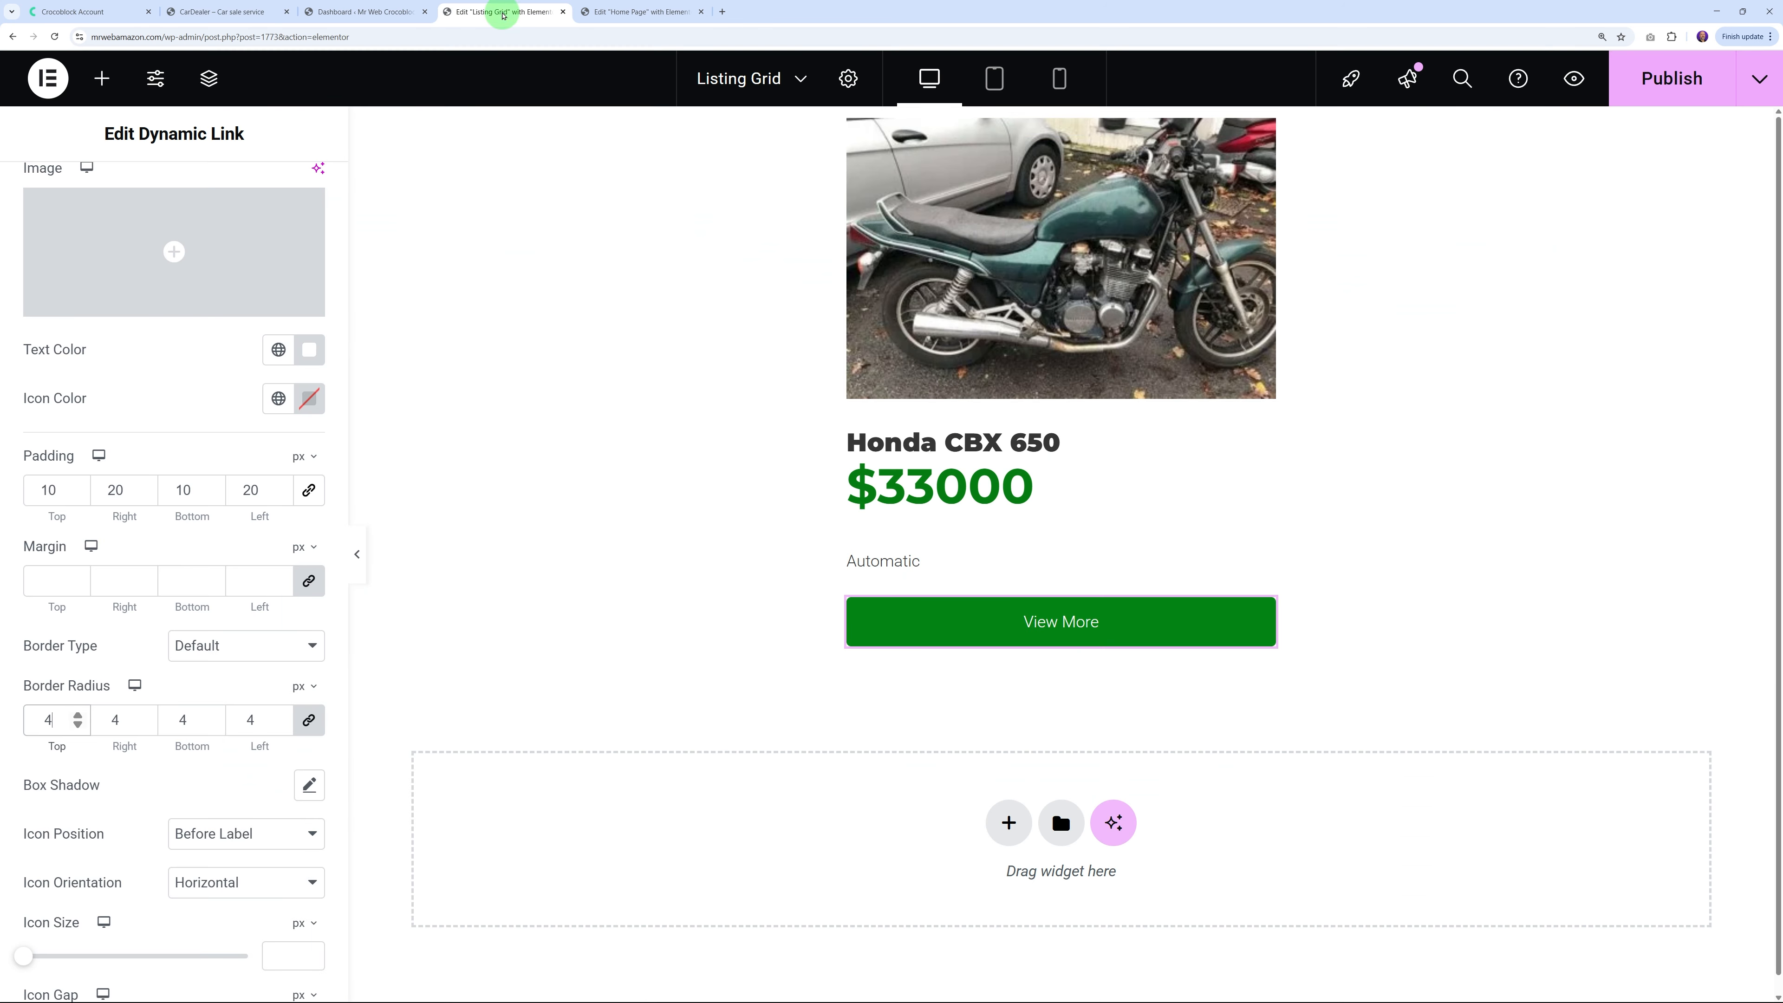
pyautogui.click(1061, 123)
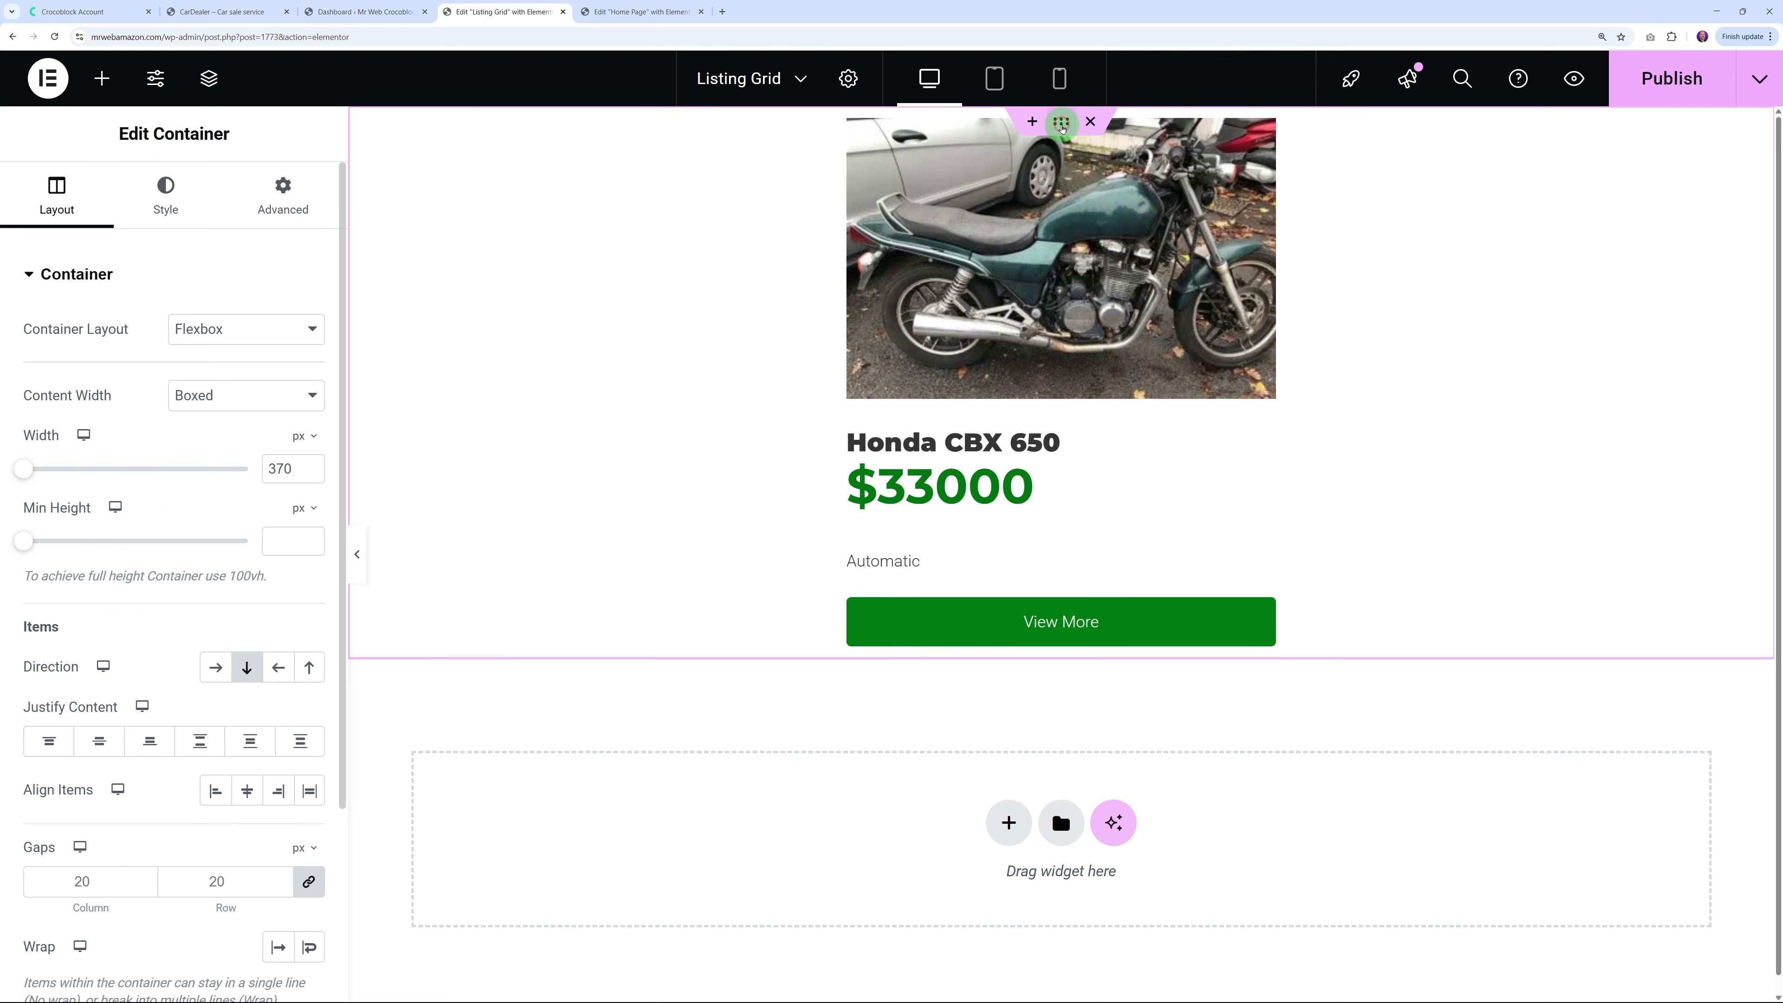
pyautogui.scroll(-2, 164, 579)
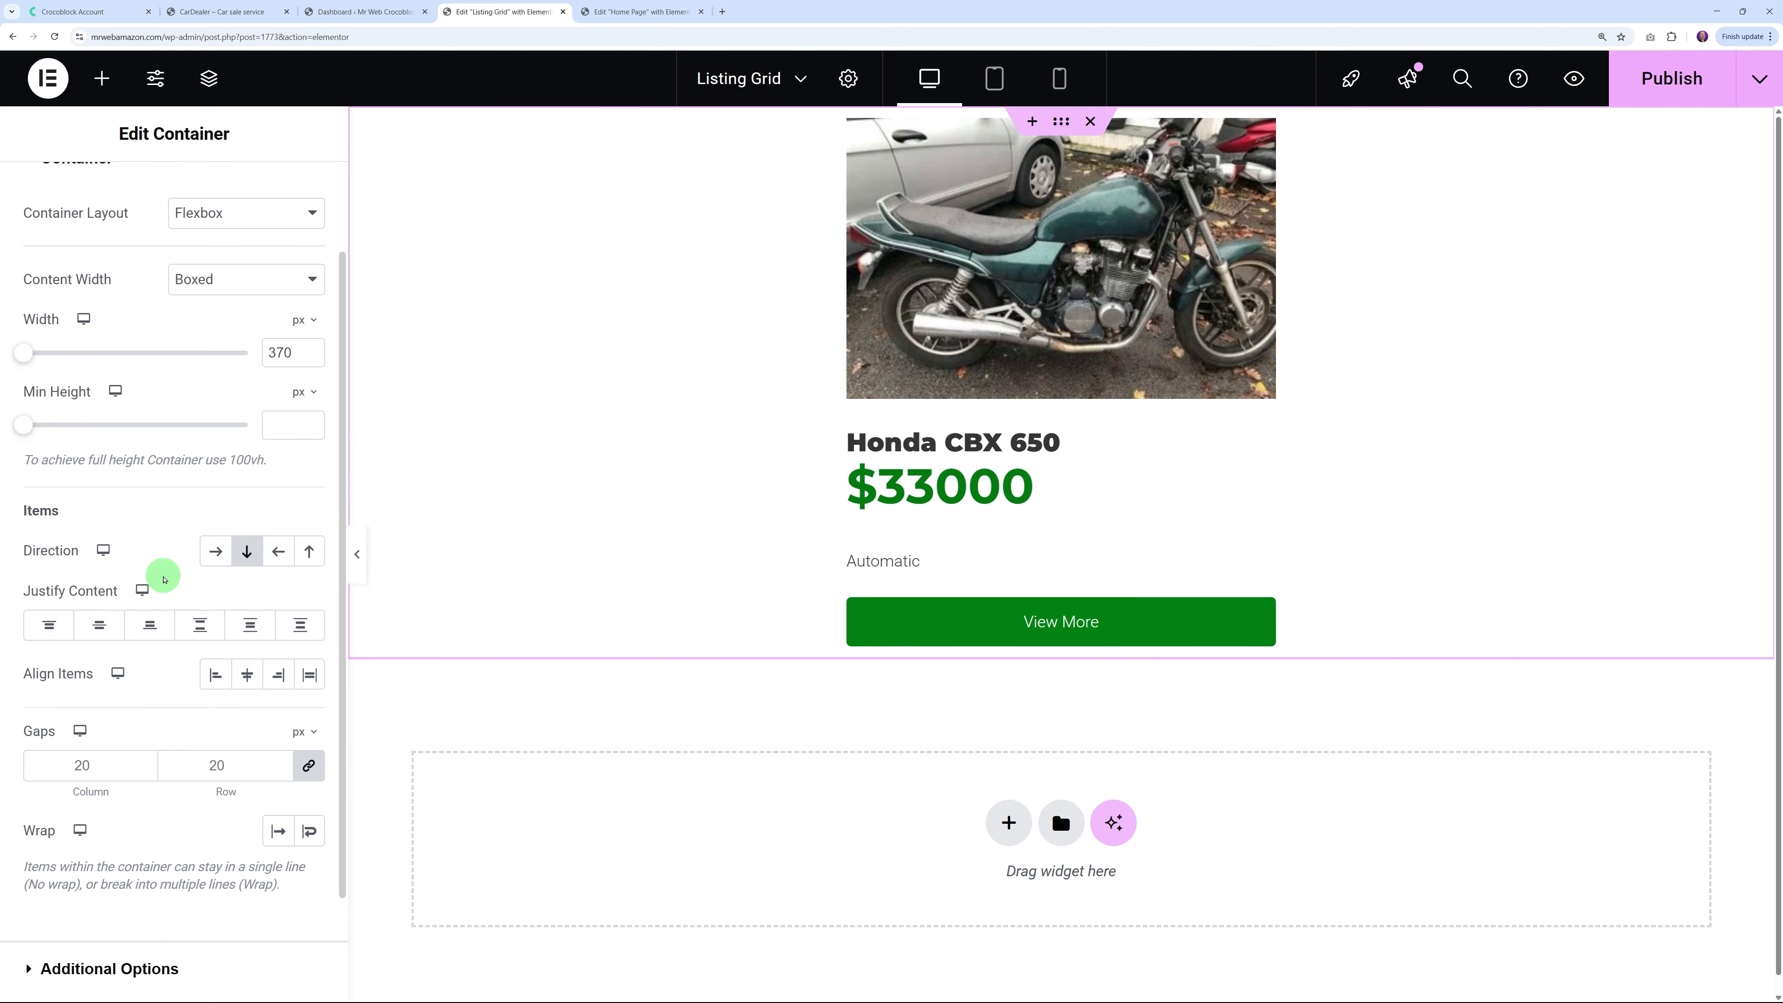
pyautogui.scroll(3, 164, 579)
pyautogui.click(172, 191)
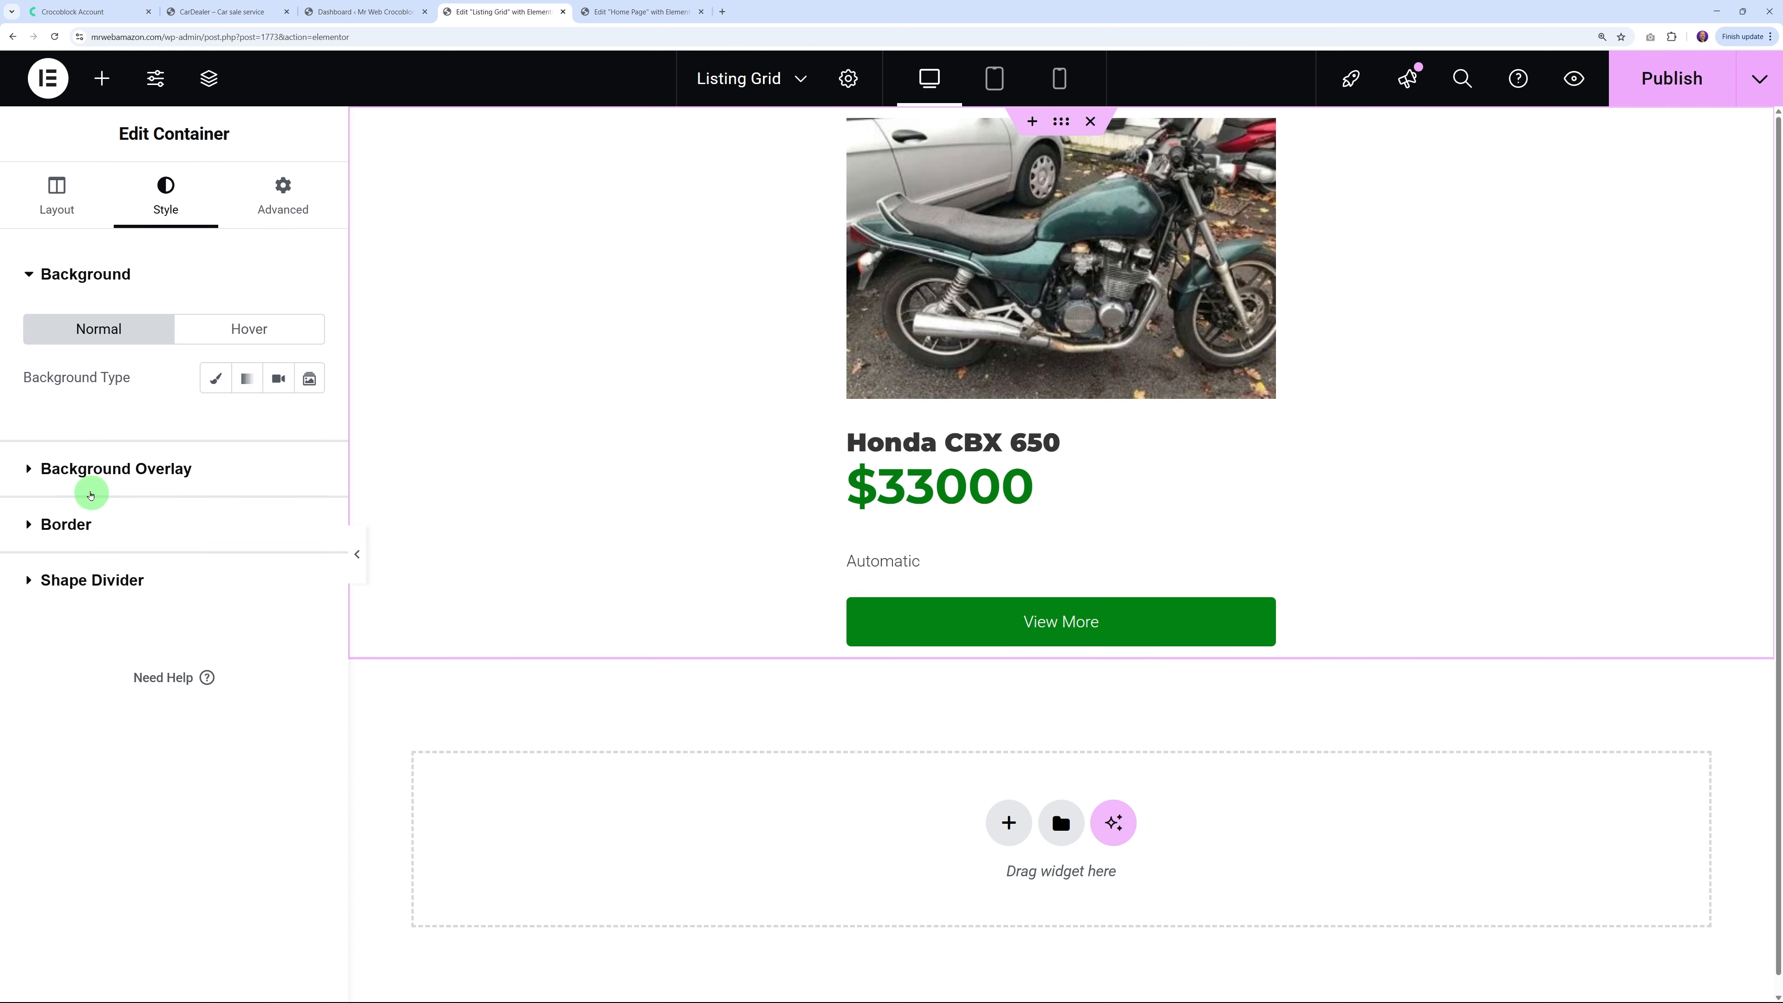
pyautogui.click(73, 522)
pyautogui.click(69, 274)
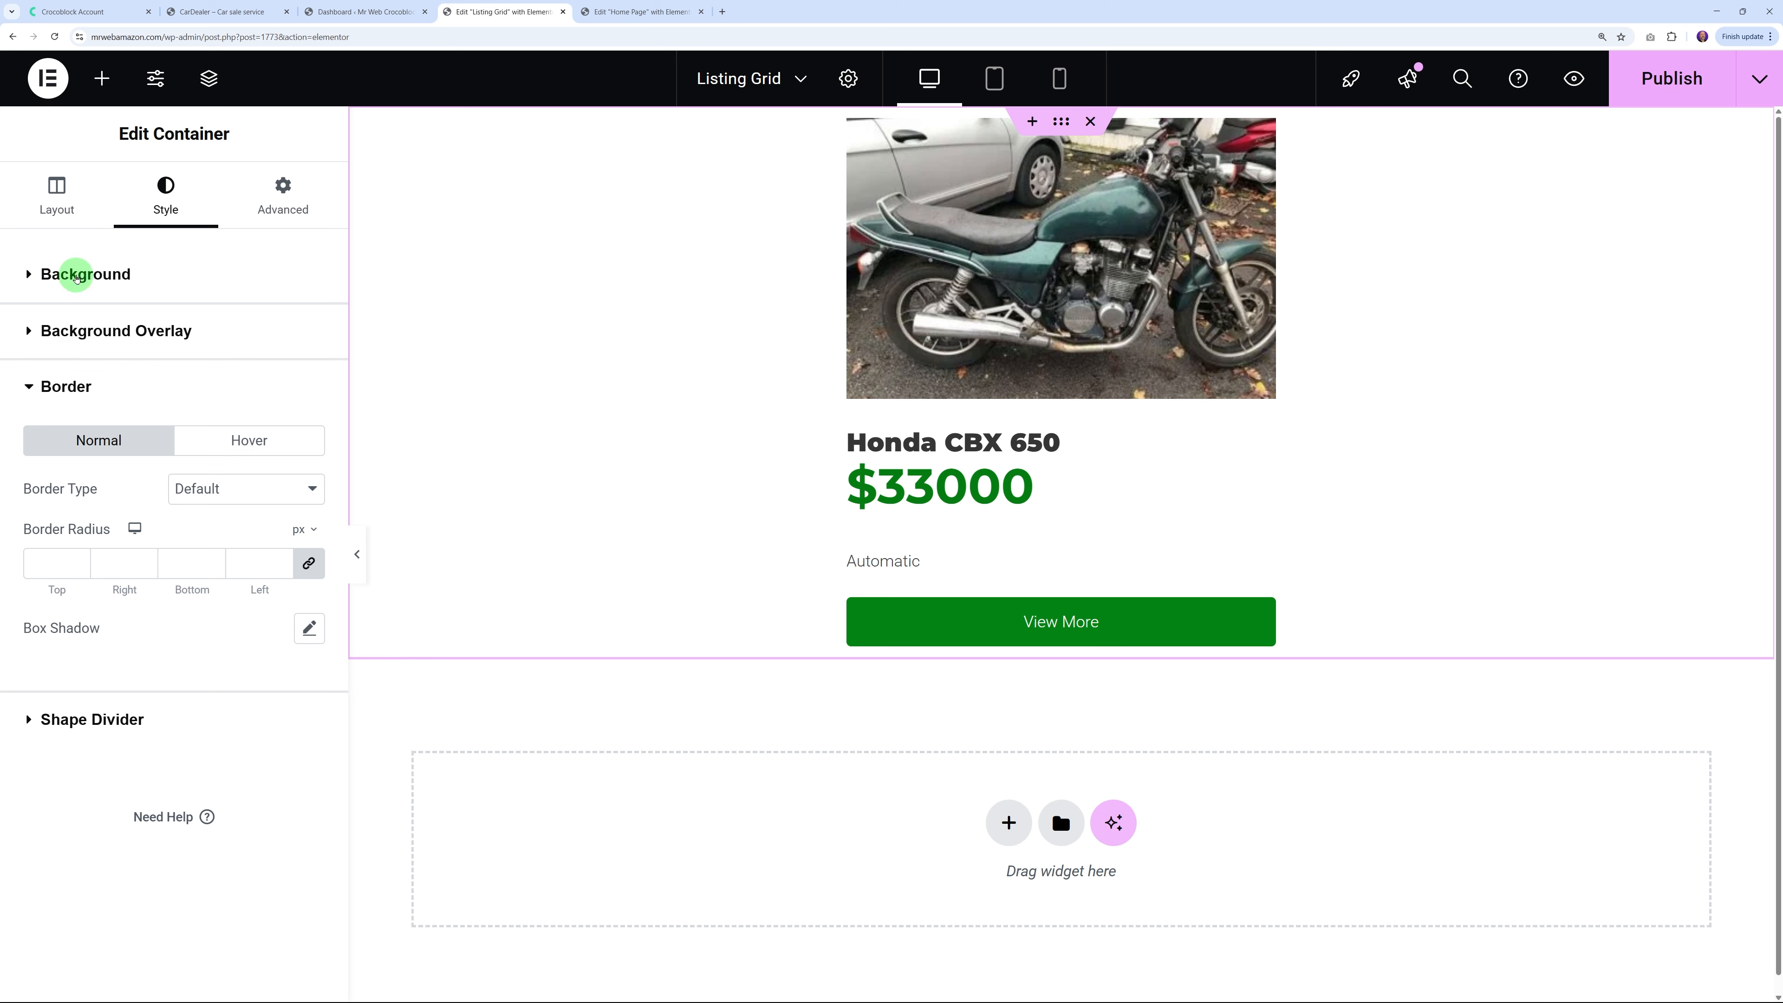
pyautogui.click(215, 378)
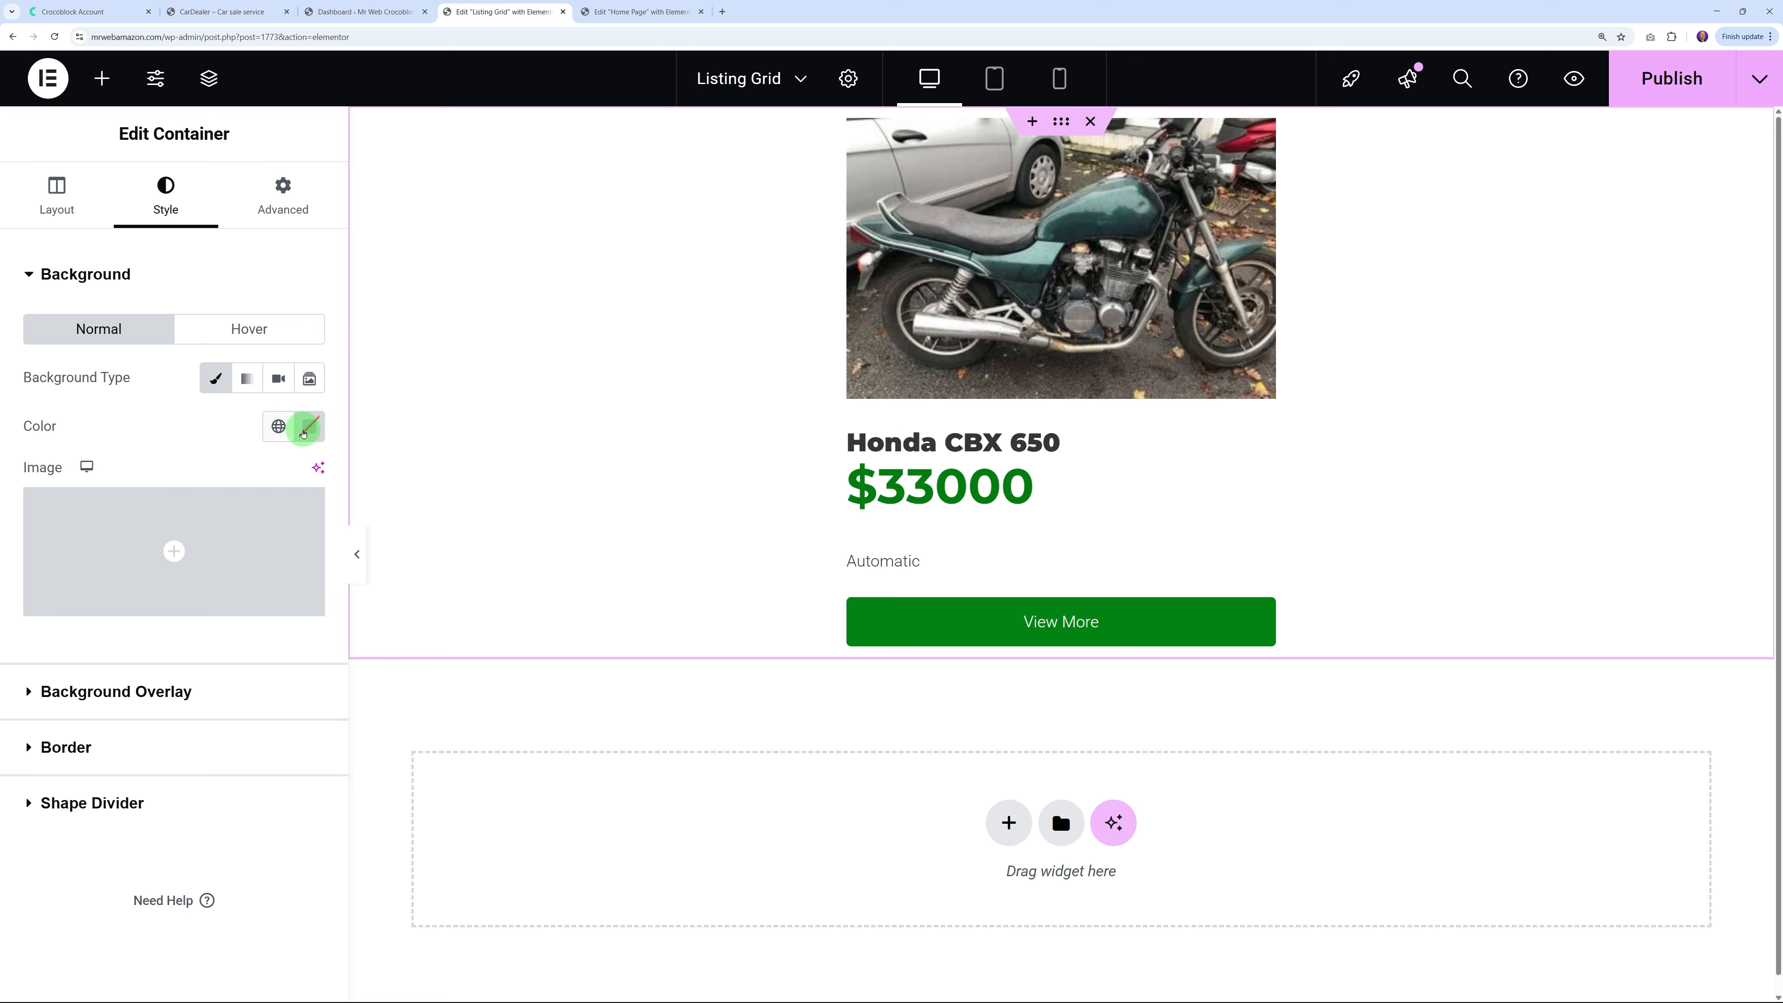
pyautogui.click(303, 430)
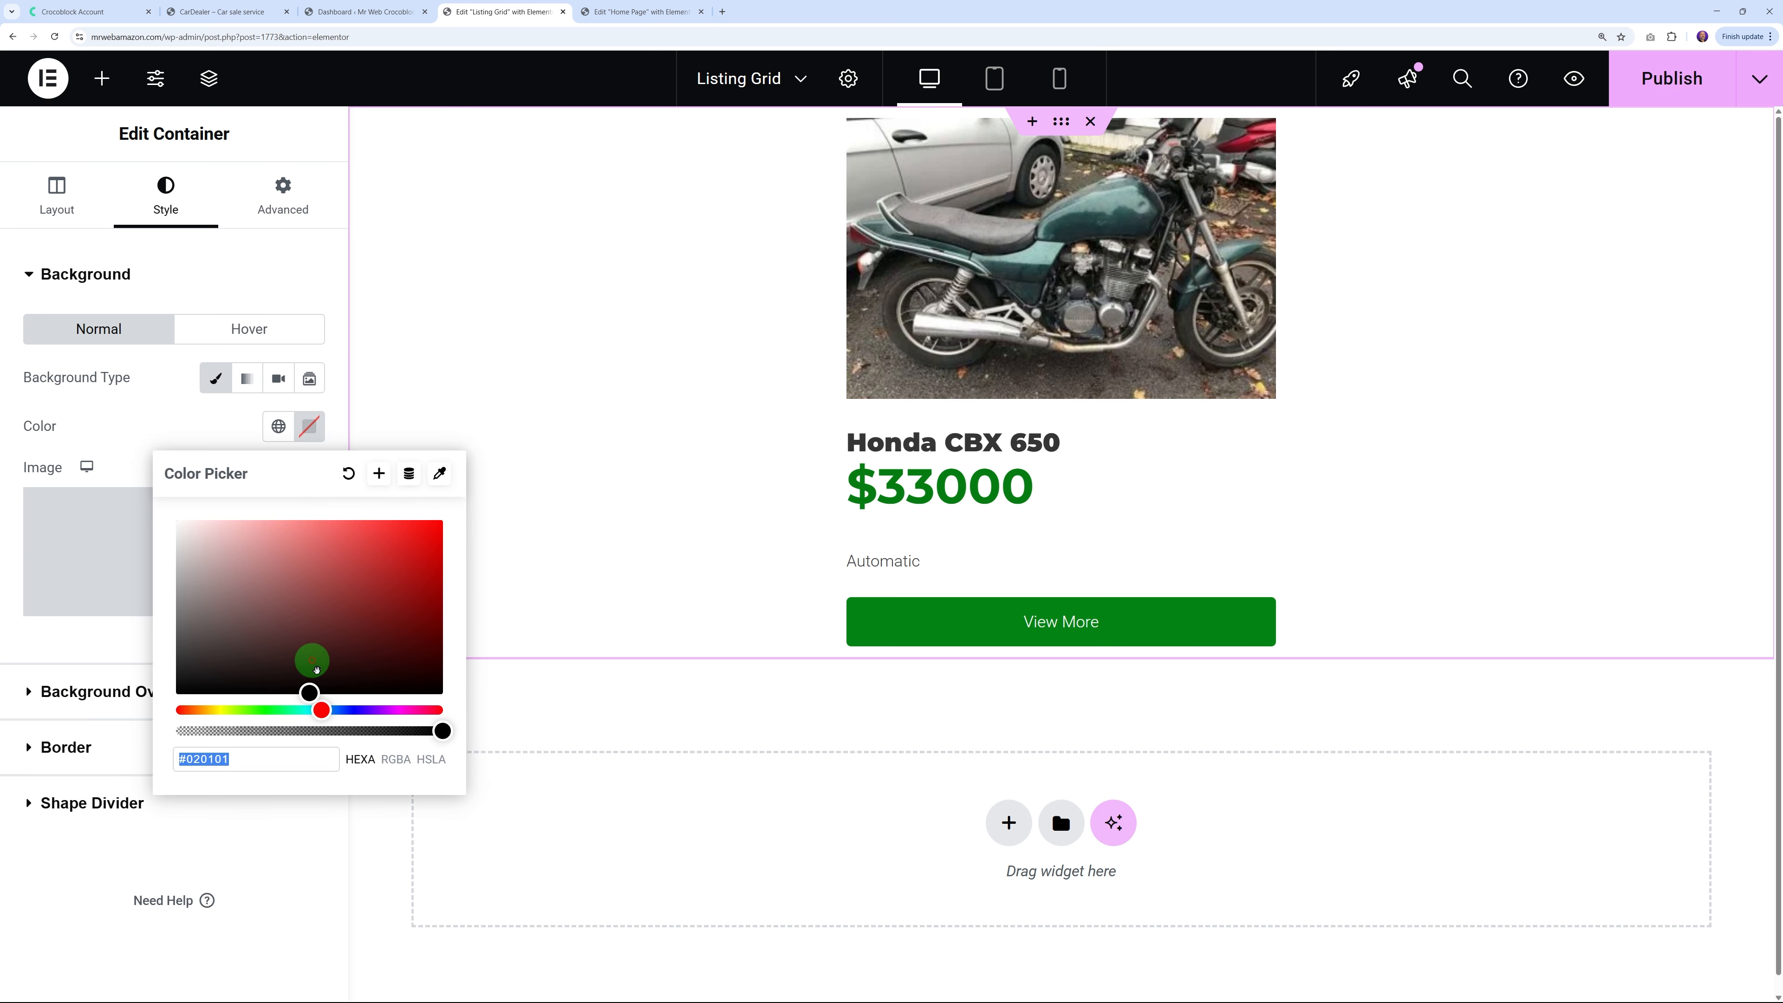
pyautogui.moveTo(321, 712); pyautogui.dragTo(333, 710)
pyautogui.moveTo(237, 536); pyautogui.dragTo(183, 501)
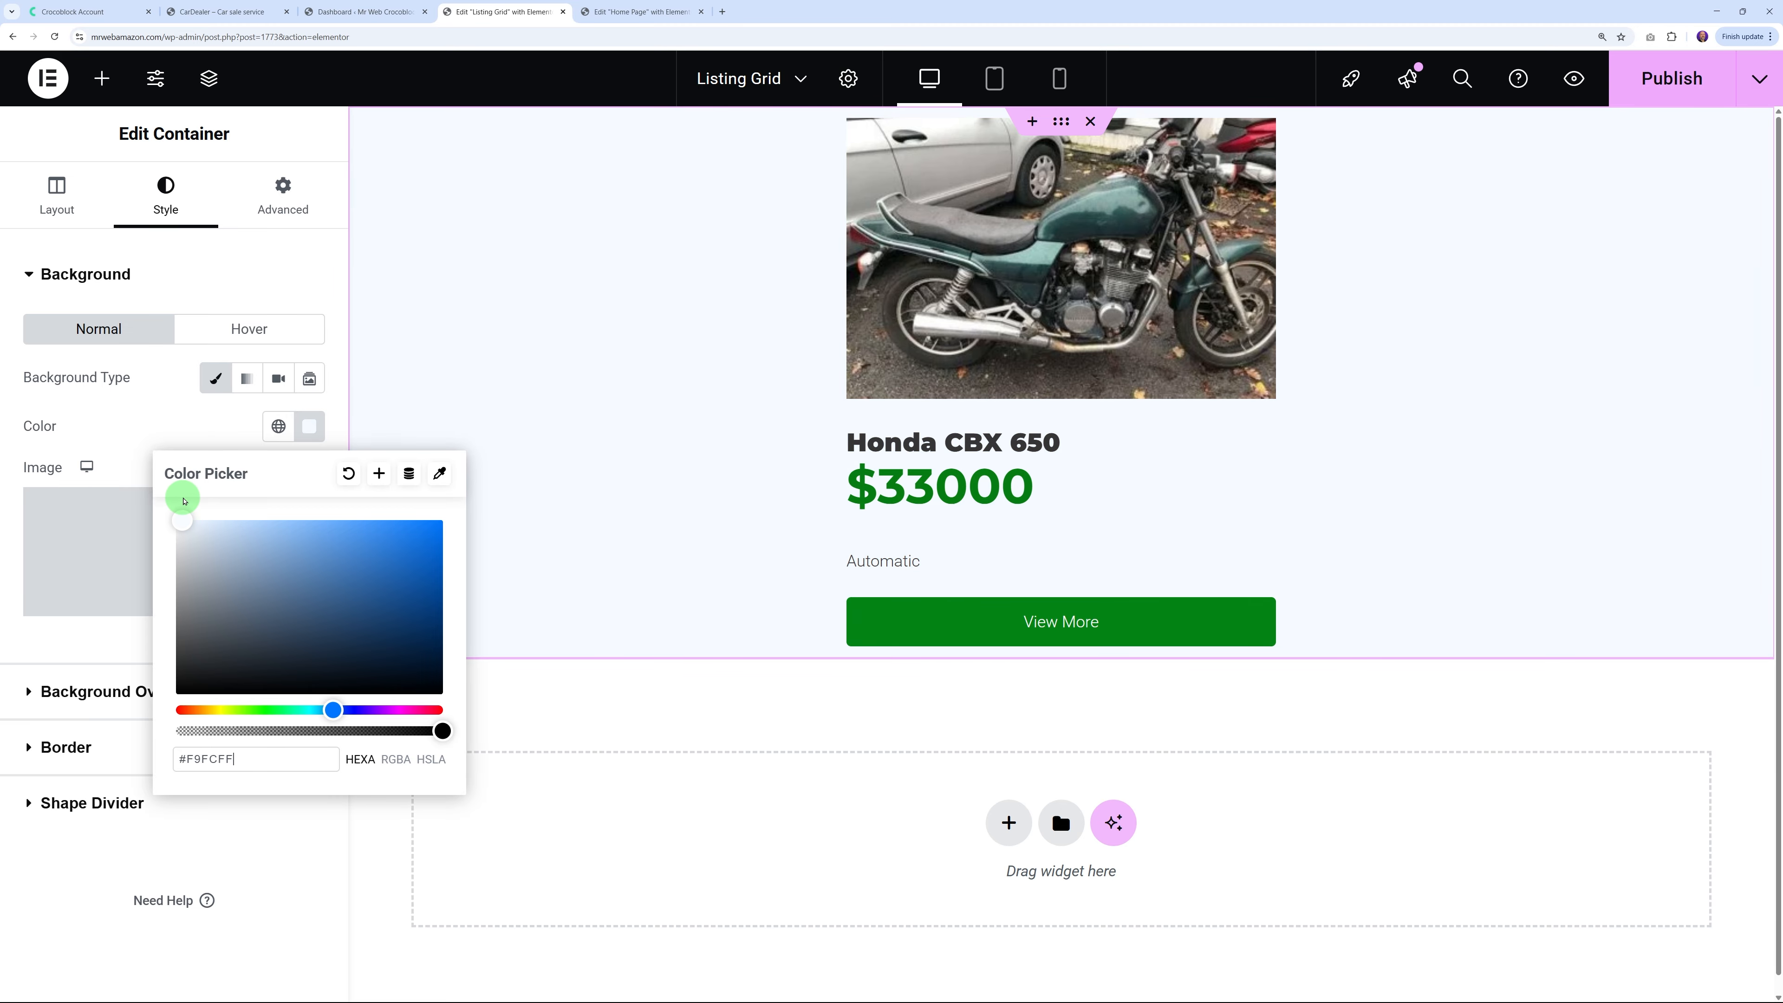
pyautogui.click(625, 411)
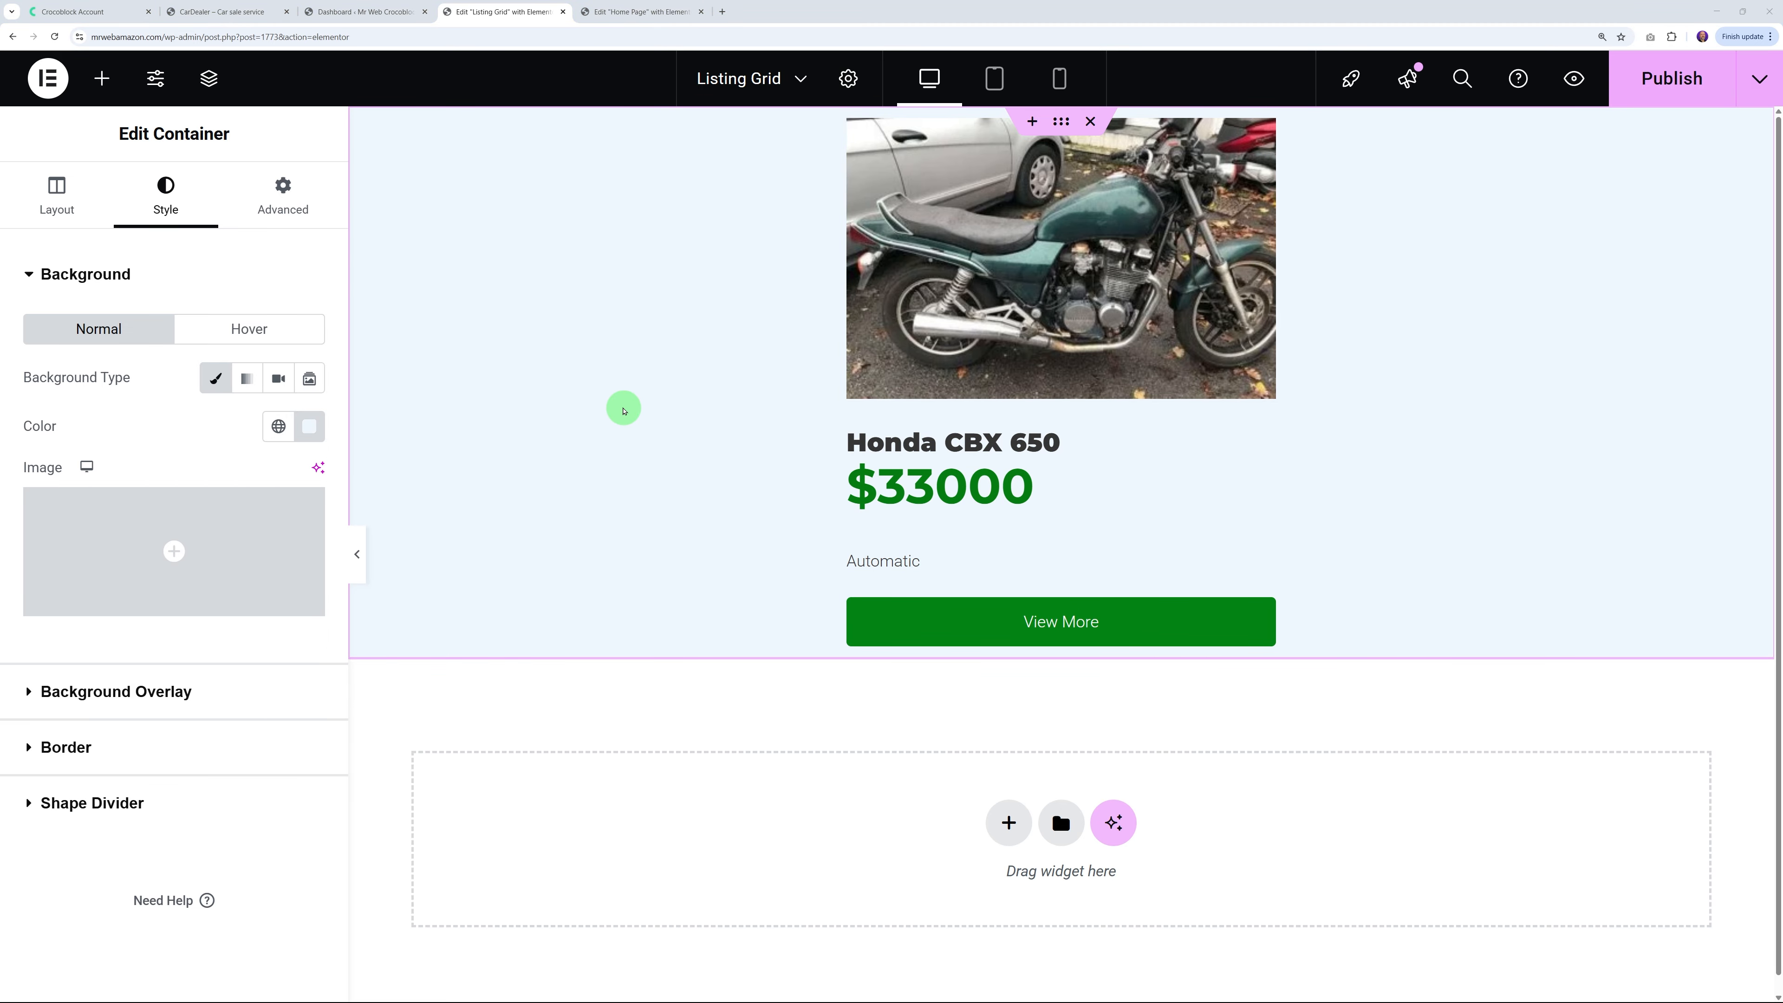
# Set the container's linked column and row gaps to 10 px
pyautogui.click(65, 200)
pyautogui.scroll(-4, 210, 492)
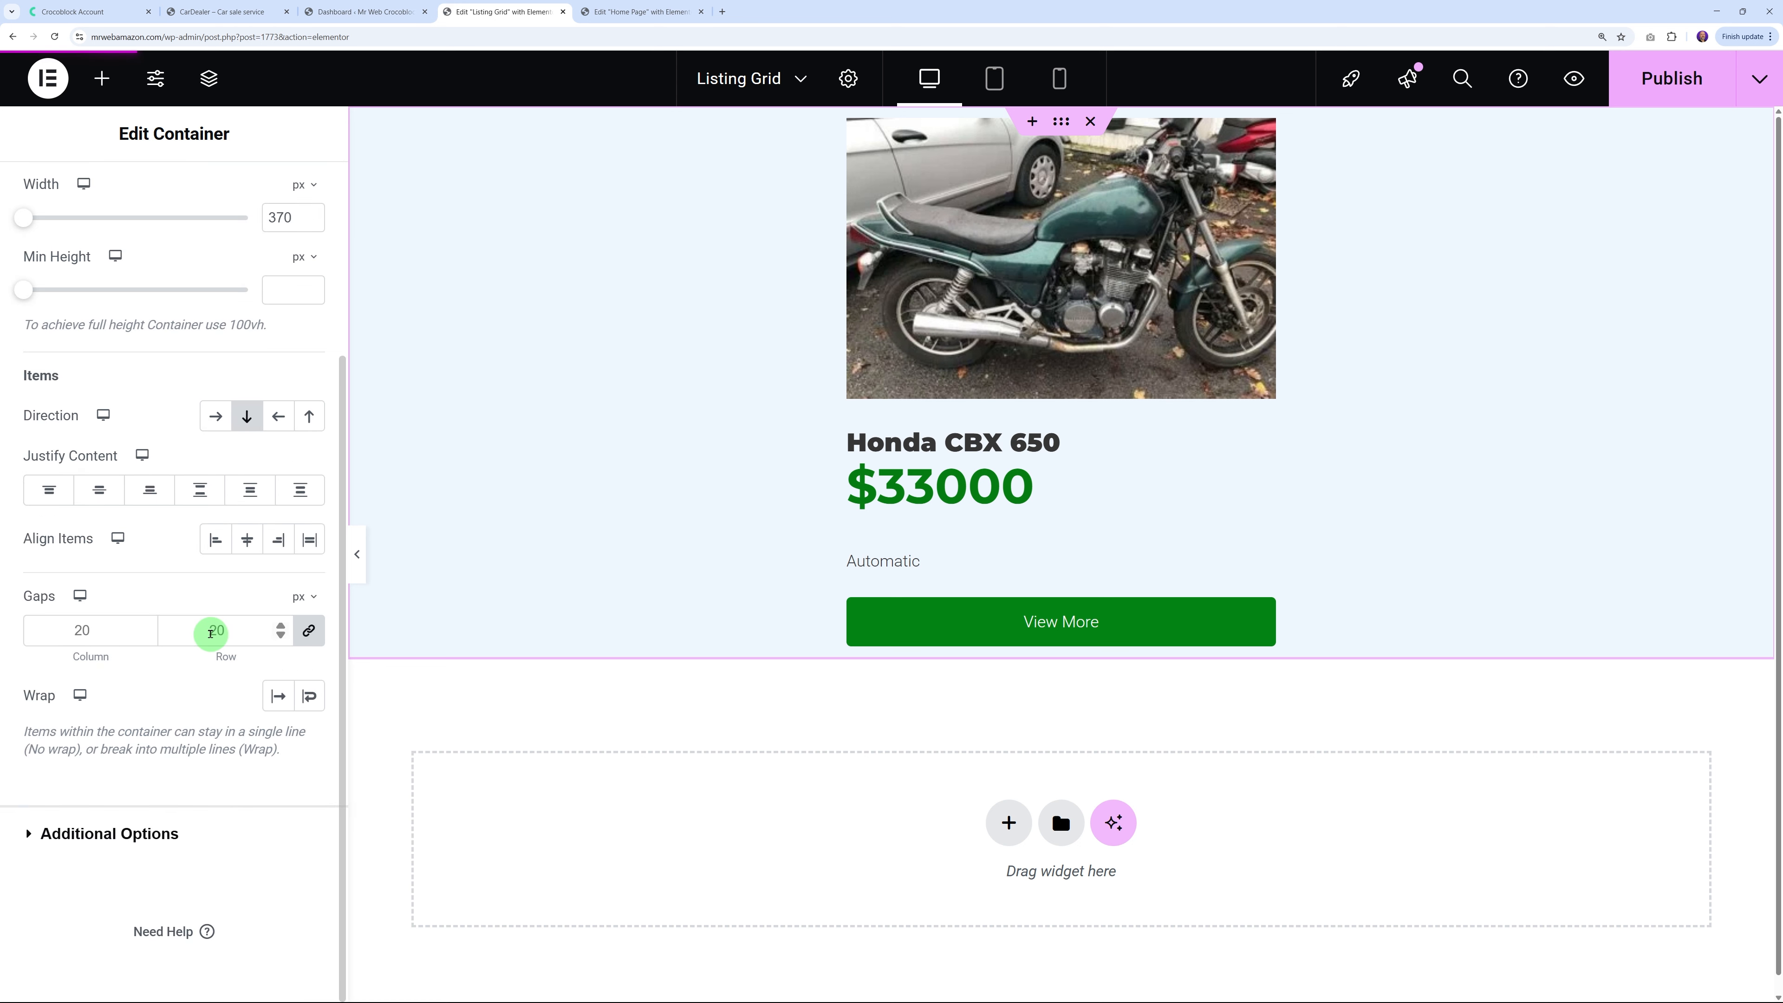
pyautogui.click(231, 629)
pyautogui.click(87, 638)
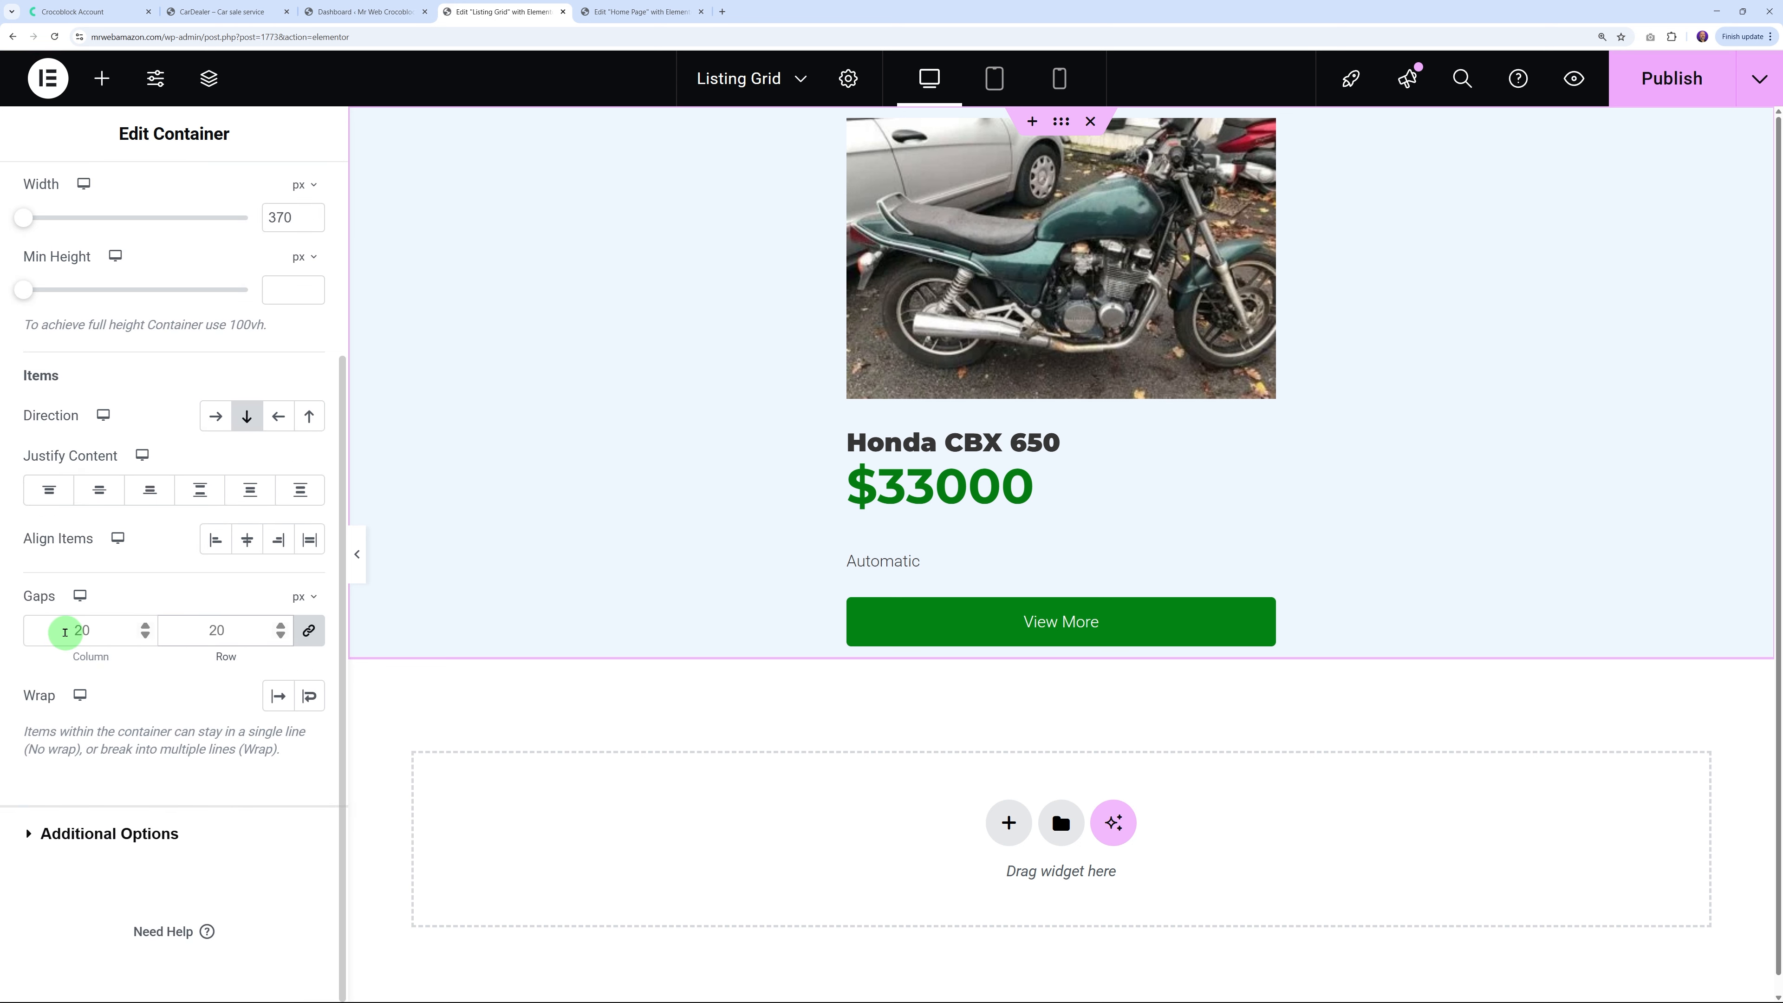
pyautogui.doubleClick(224, 631)
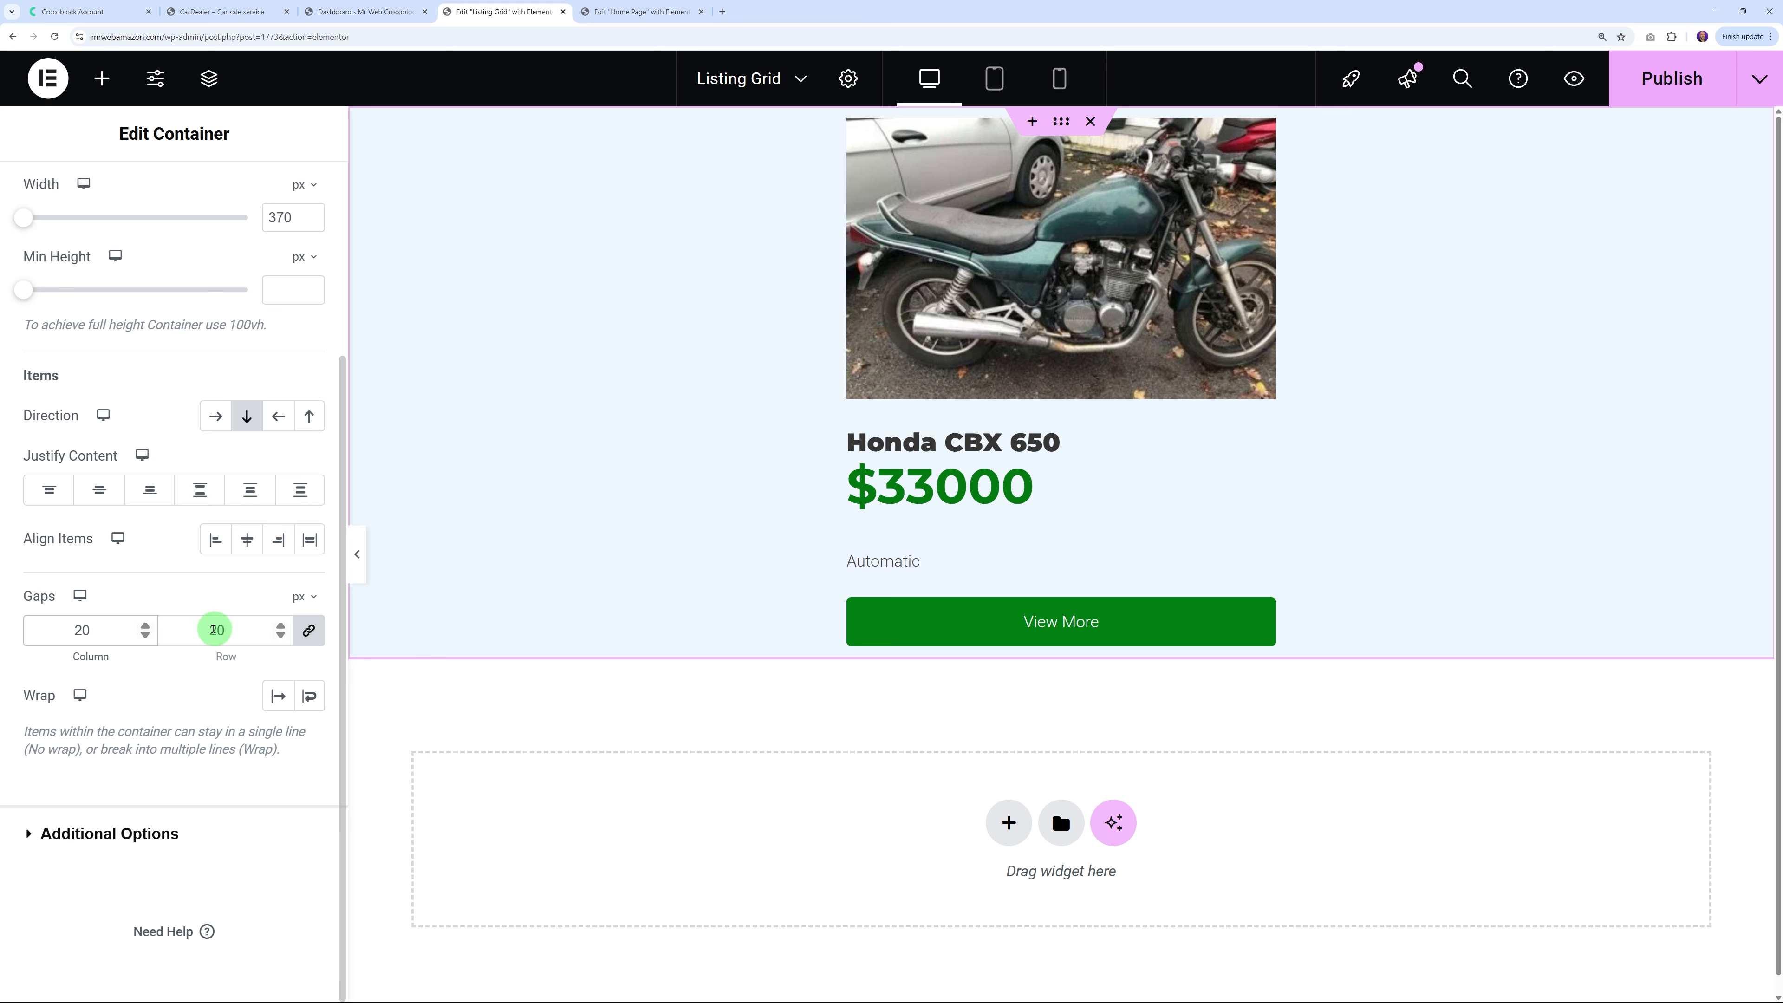
pyautogui.write('10')
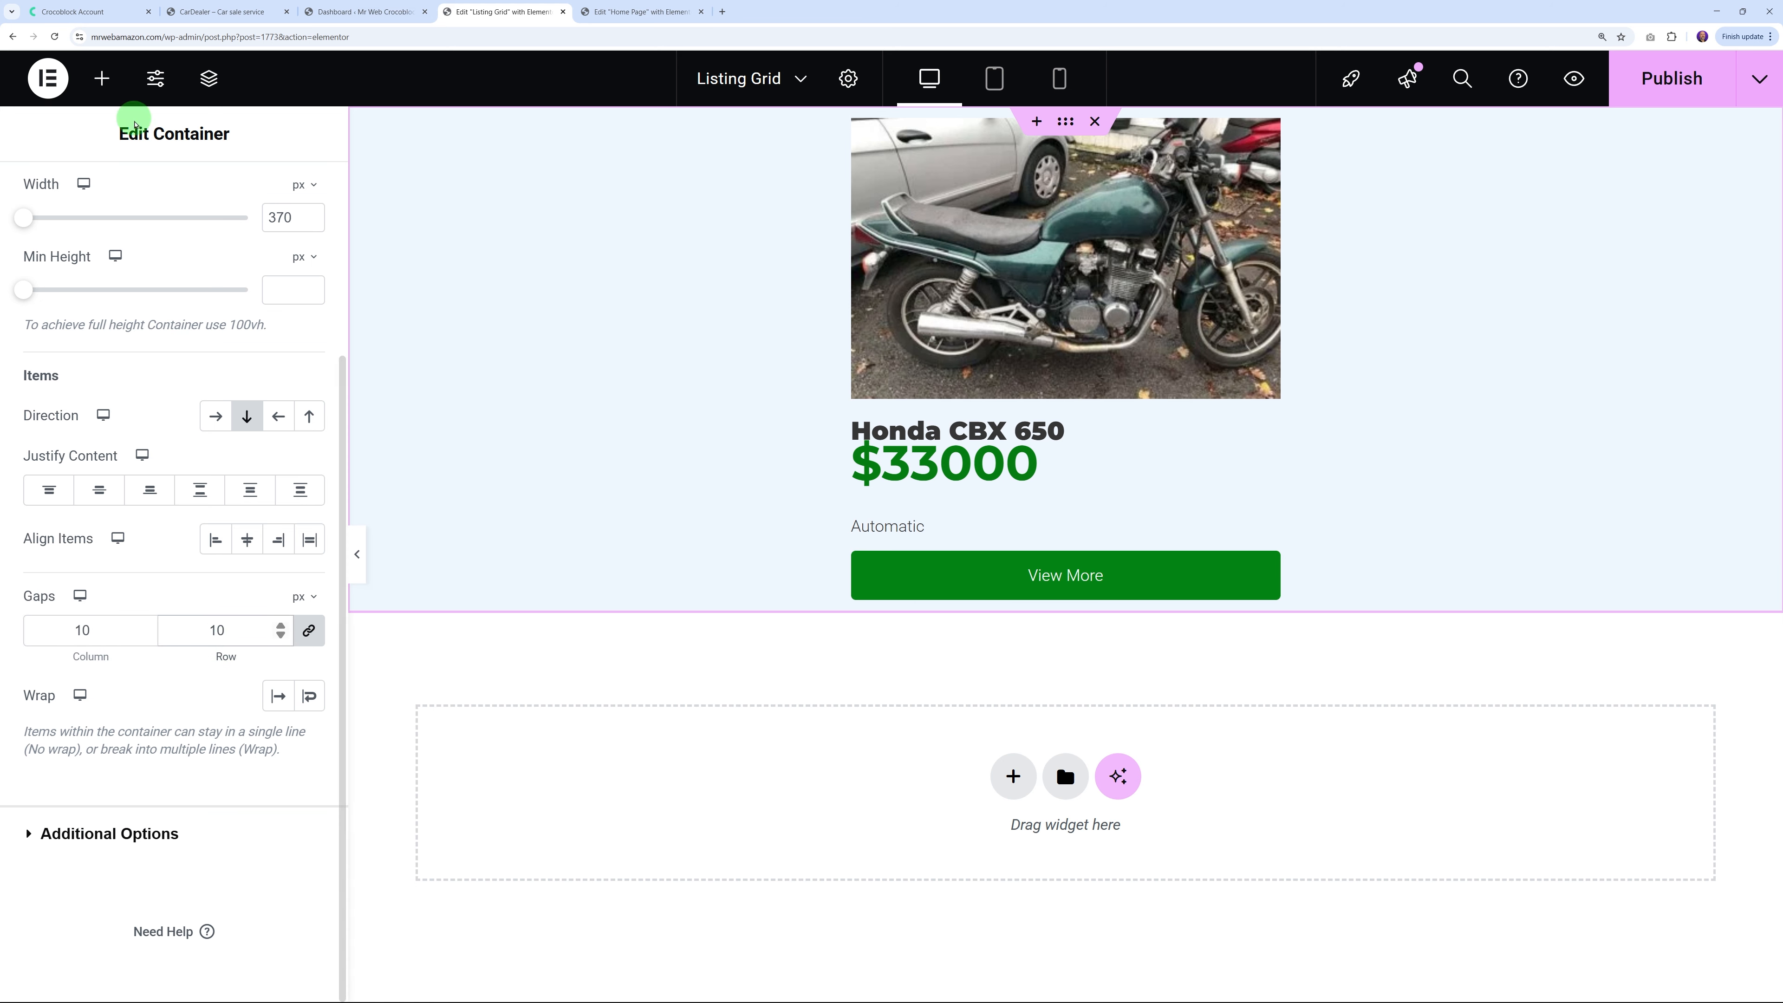
# Set the card container's border radius to 10 px on all corners and publish the listing template
pyautogui.scroll(3, 187, 470)
pyautogui.click(169, 214)
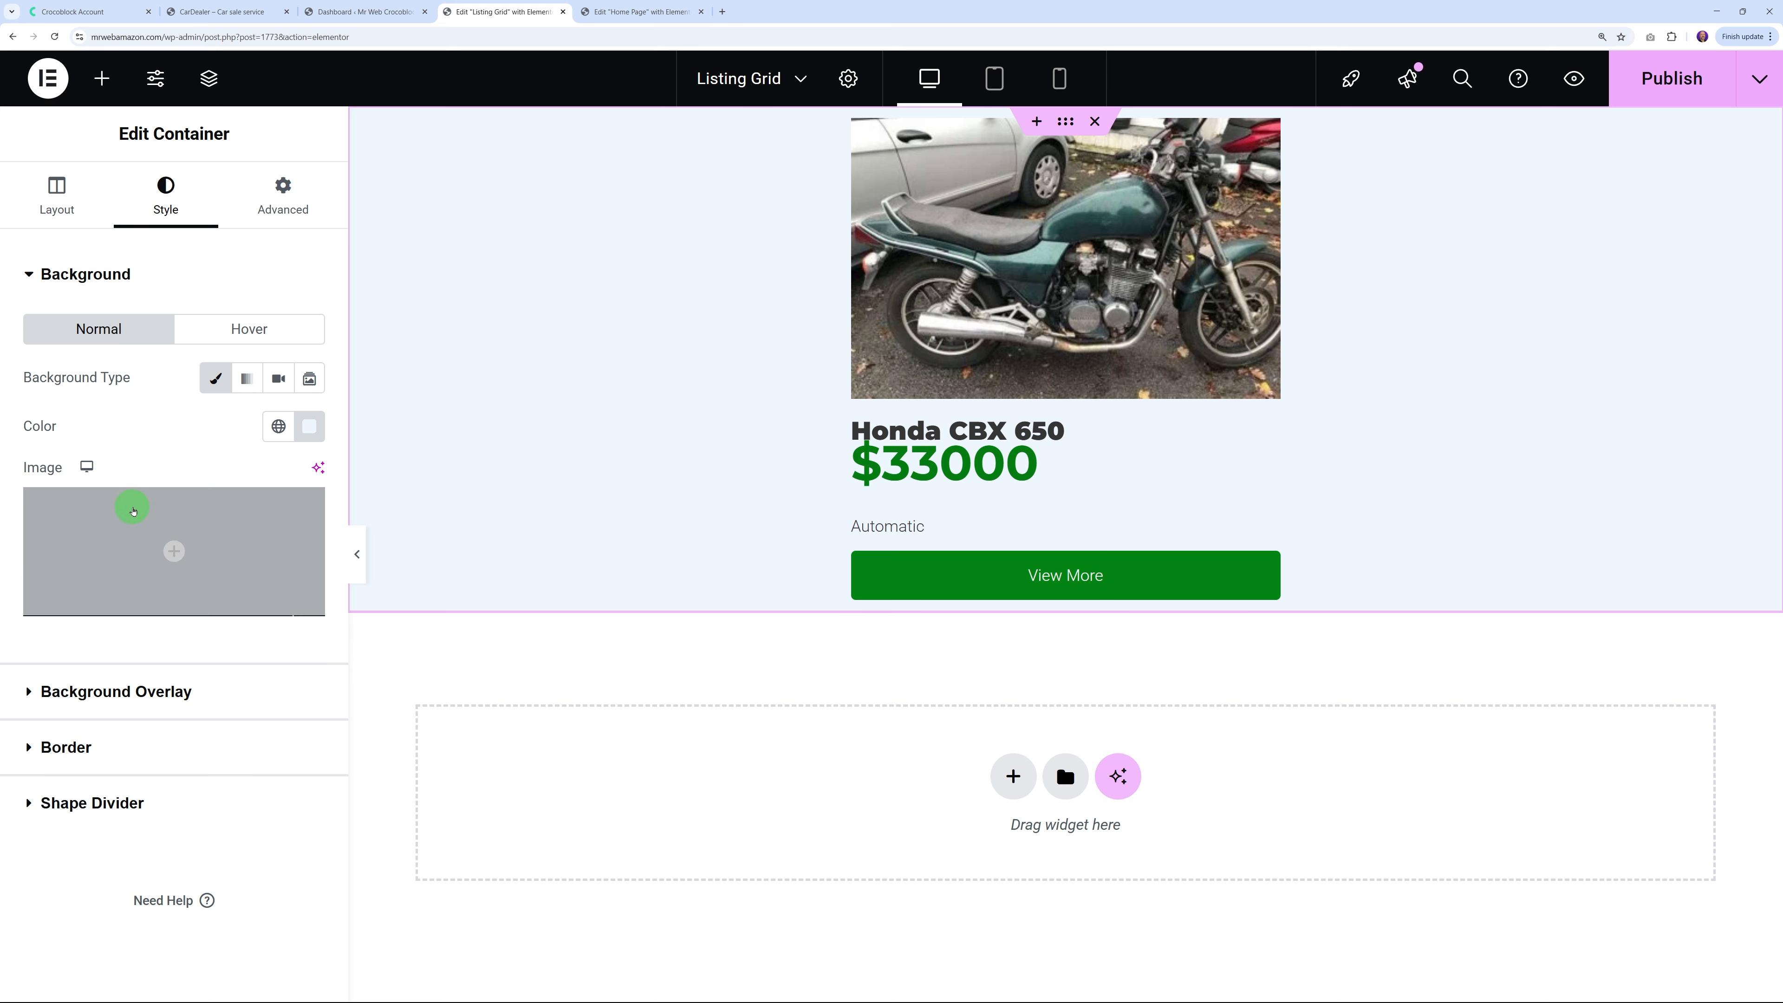
pyautogui.click(80, 751)
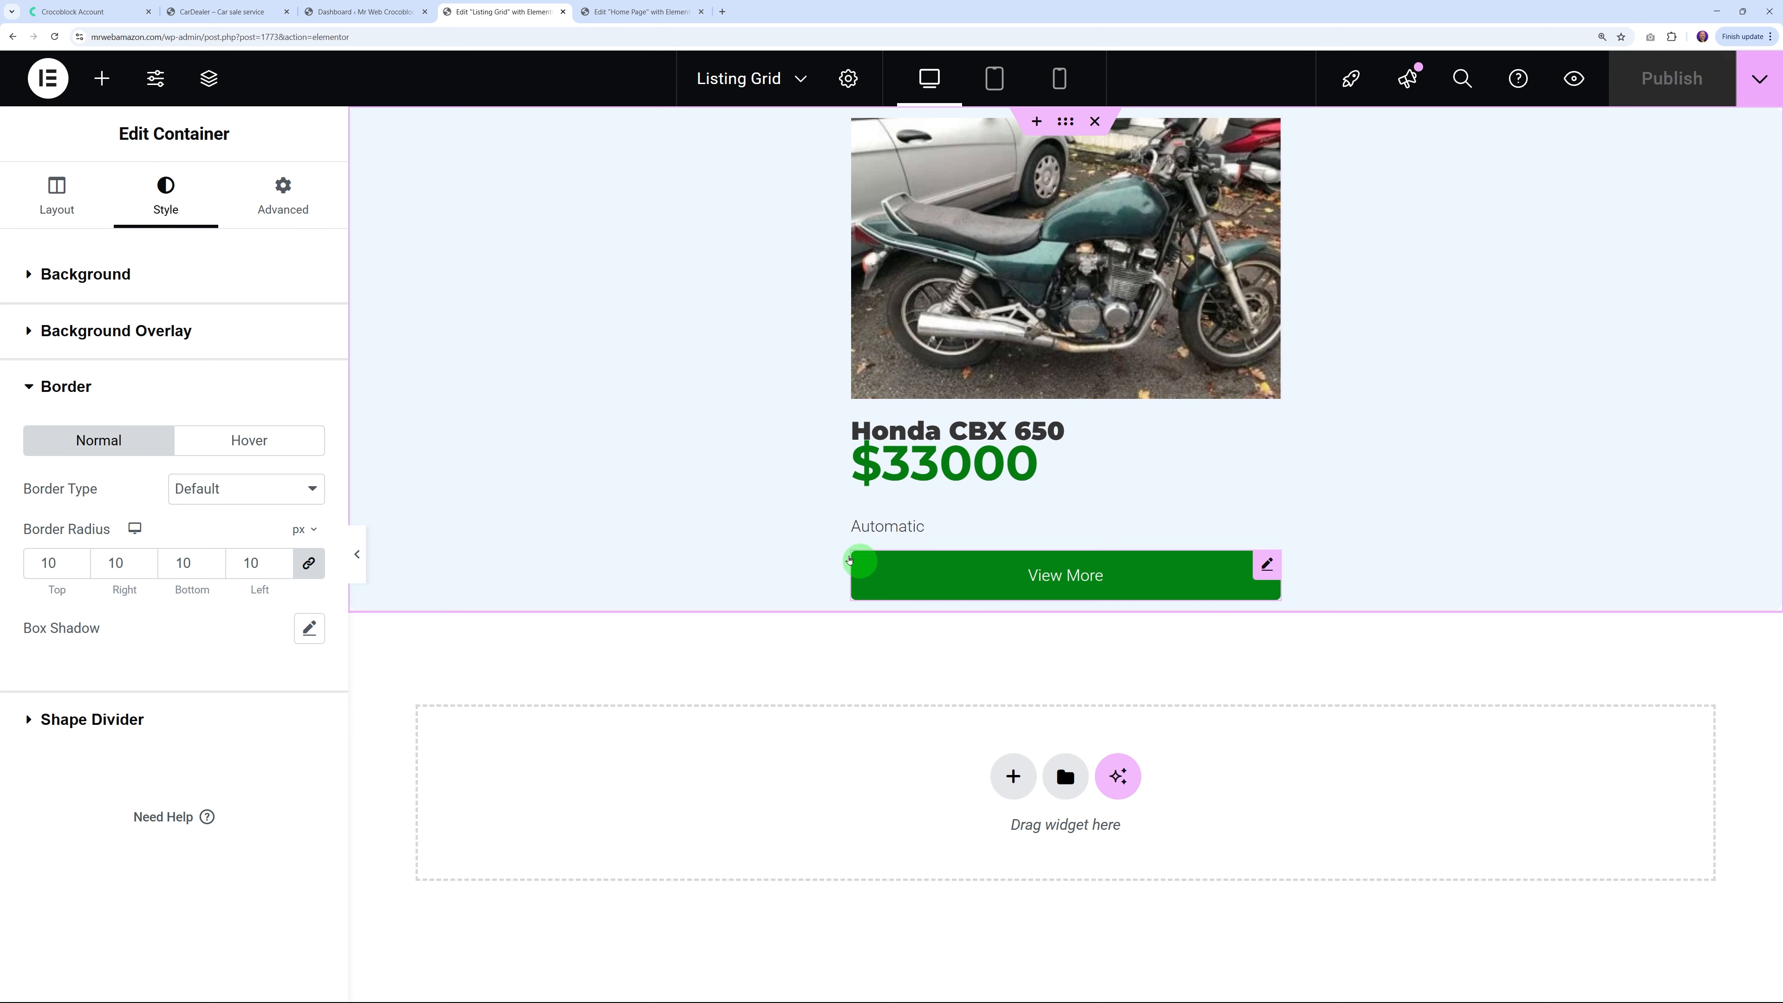
# Review the Recent Ads grid layout on the CarDealer reference page
pyautogui.click(199, 11)
pyautogui.scroll(-3, 375, 451)
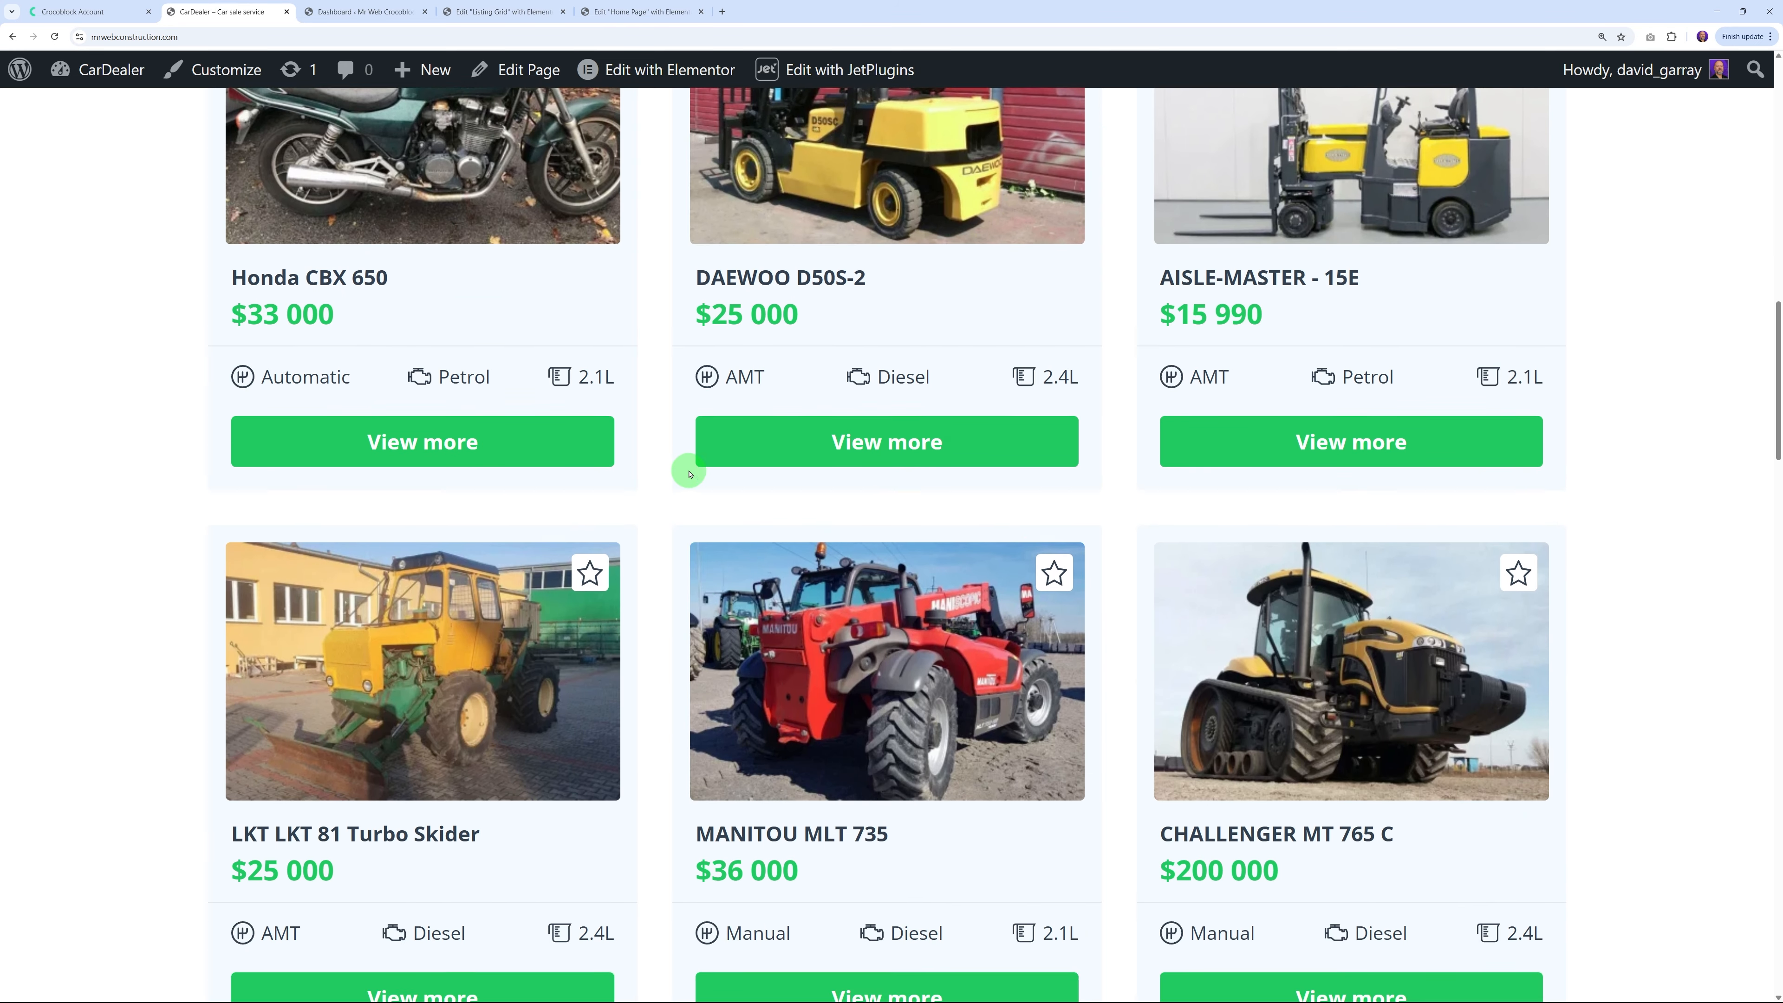
pyautogui.scroll(4, 617, 450)
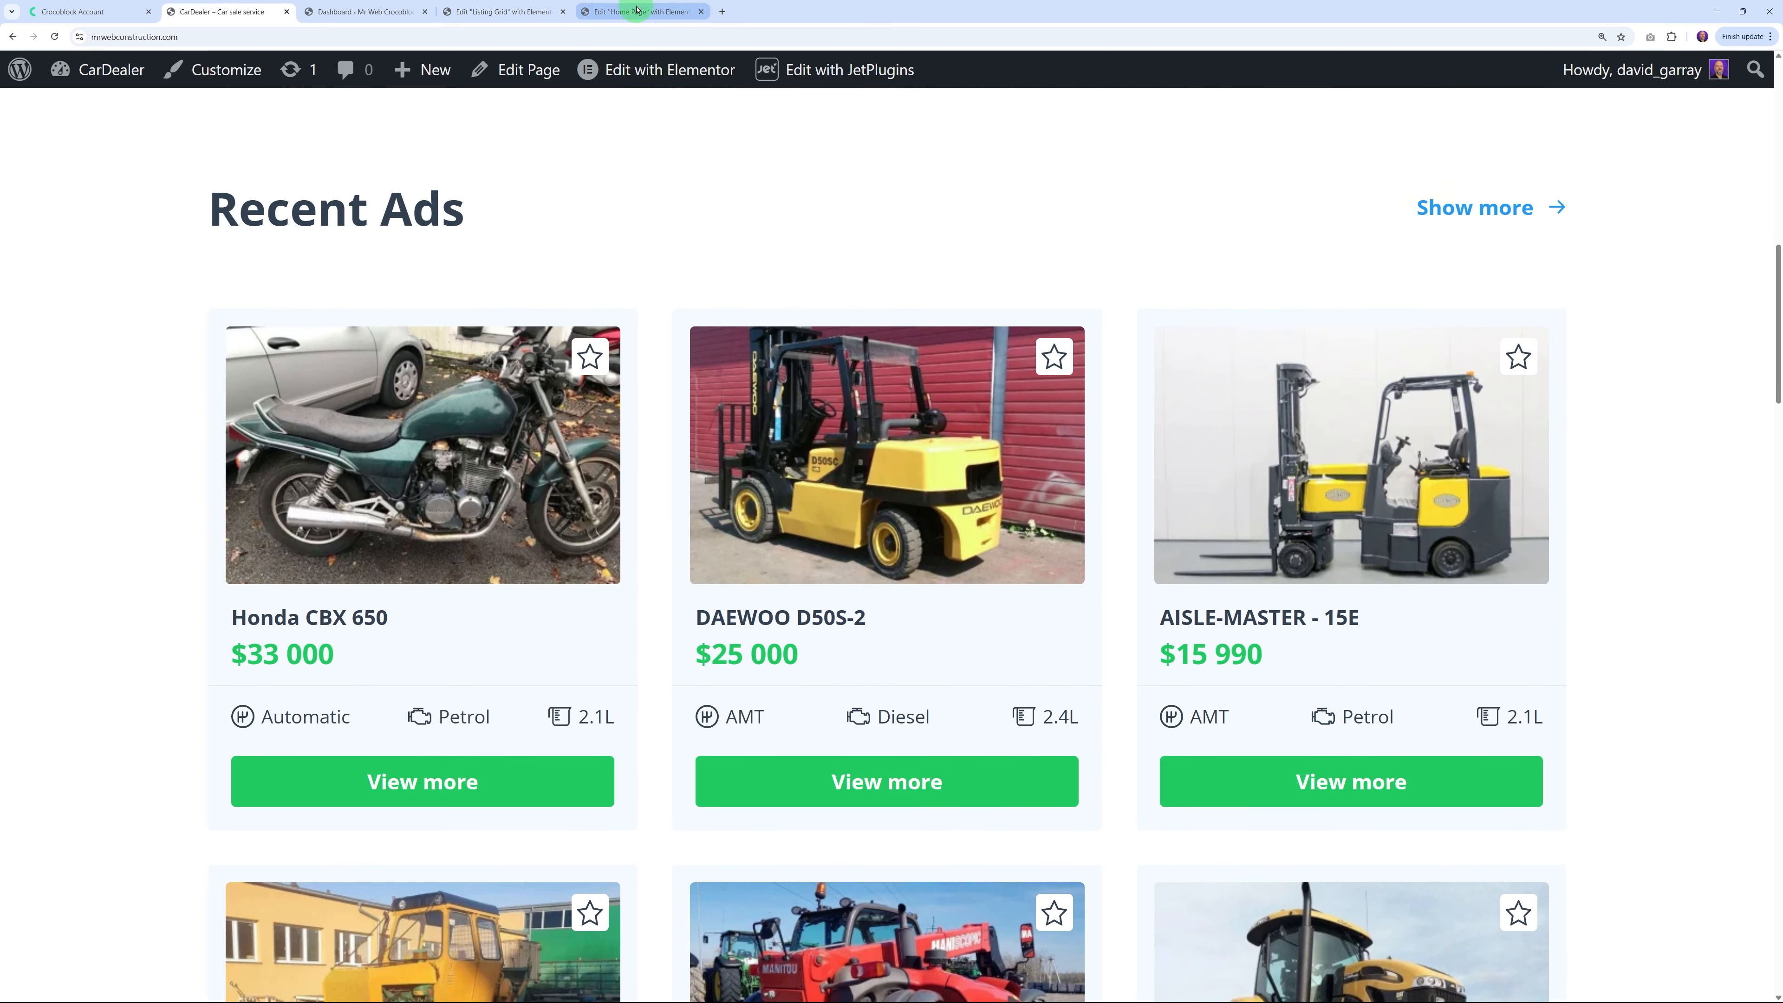
# Switch to the Home Page editor and add a Listing Grid widget to the page's empty drop area
pyautogui.click(621, 12)
pyautogui.click(194, 241)
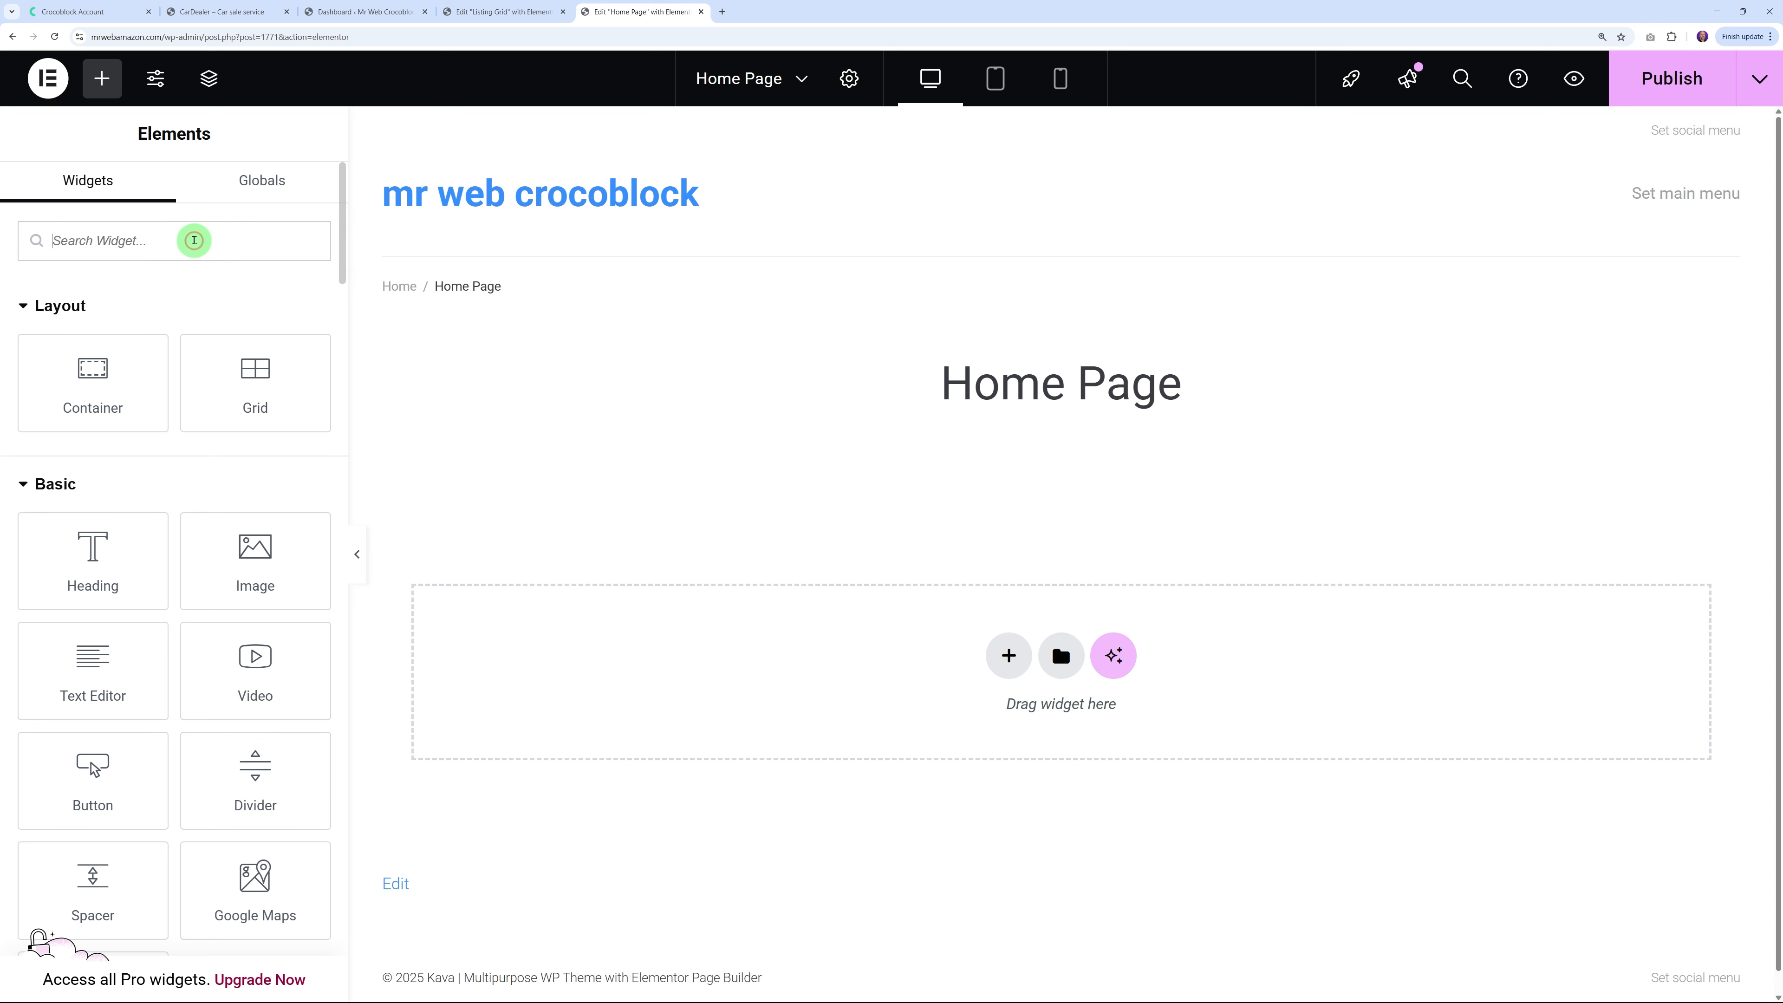
pyautogui.write('list')
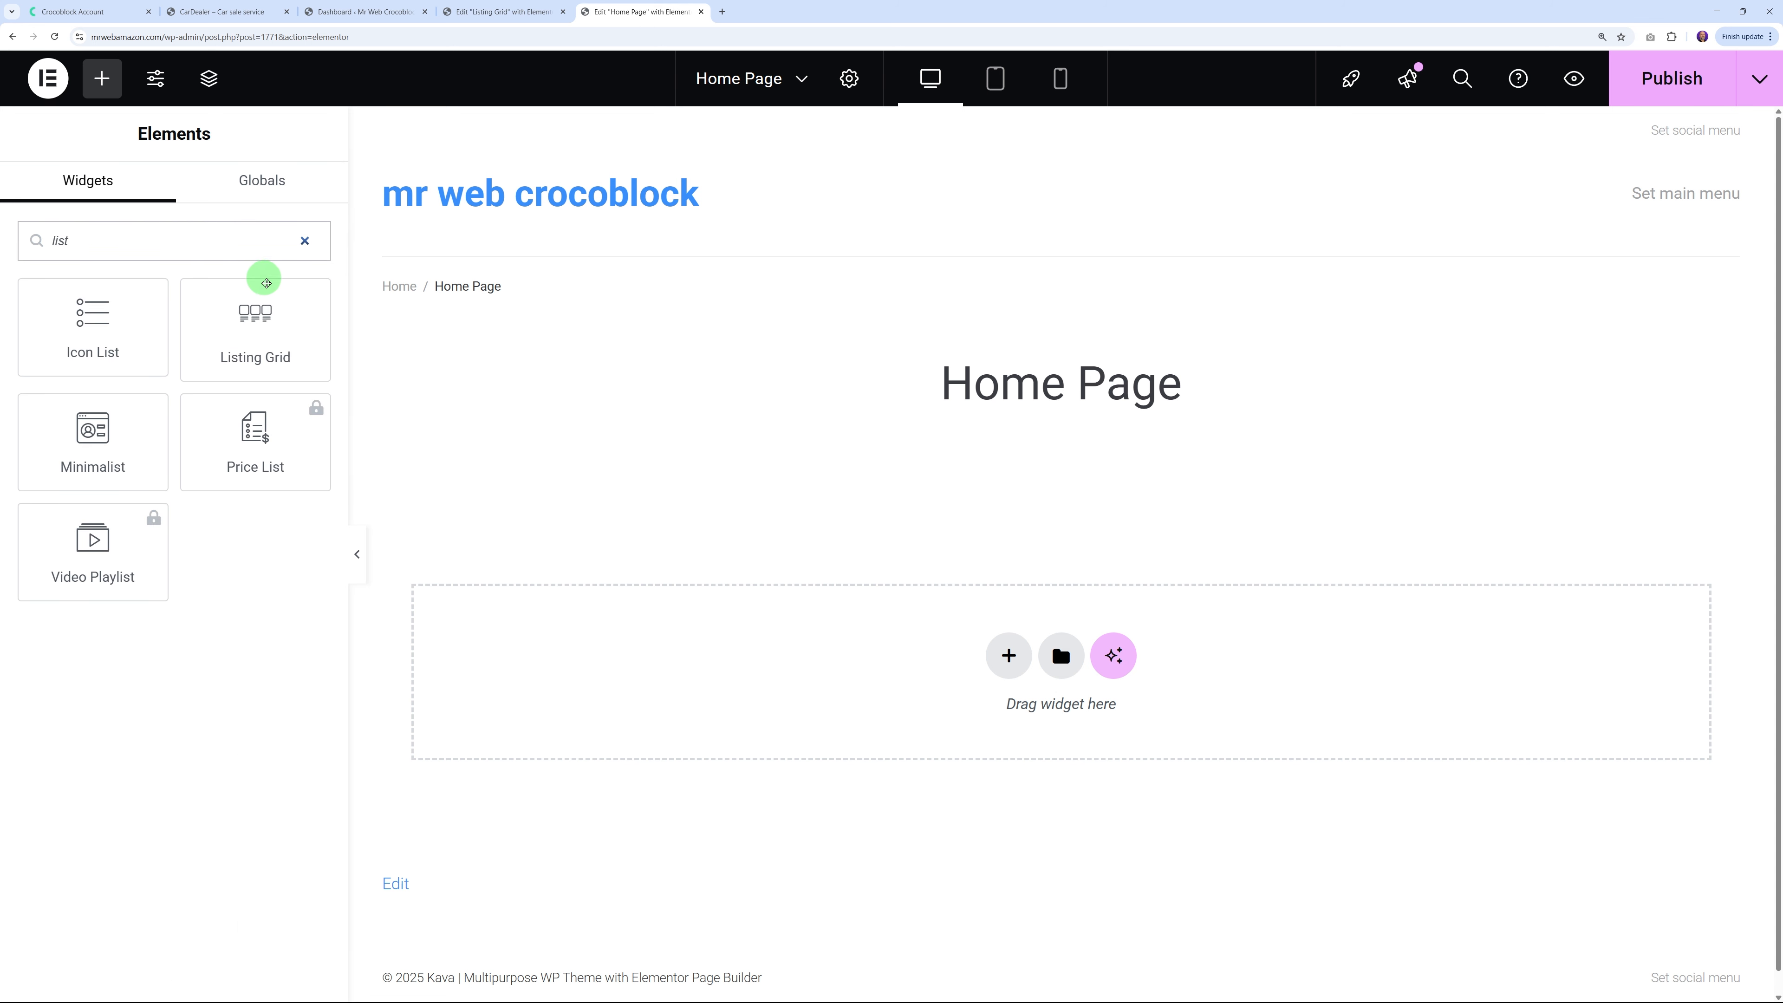
pyautogui.moveTo(270, 326); pyautogui.dragTo(962, 635)
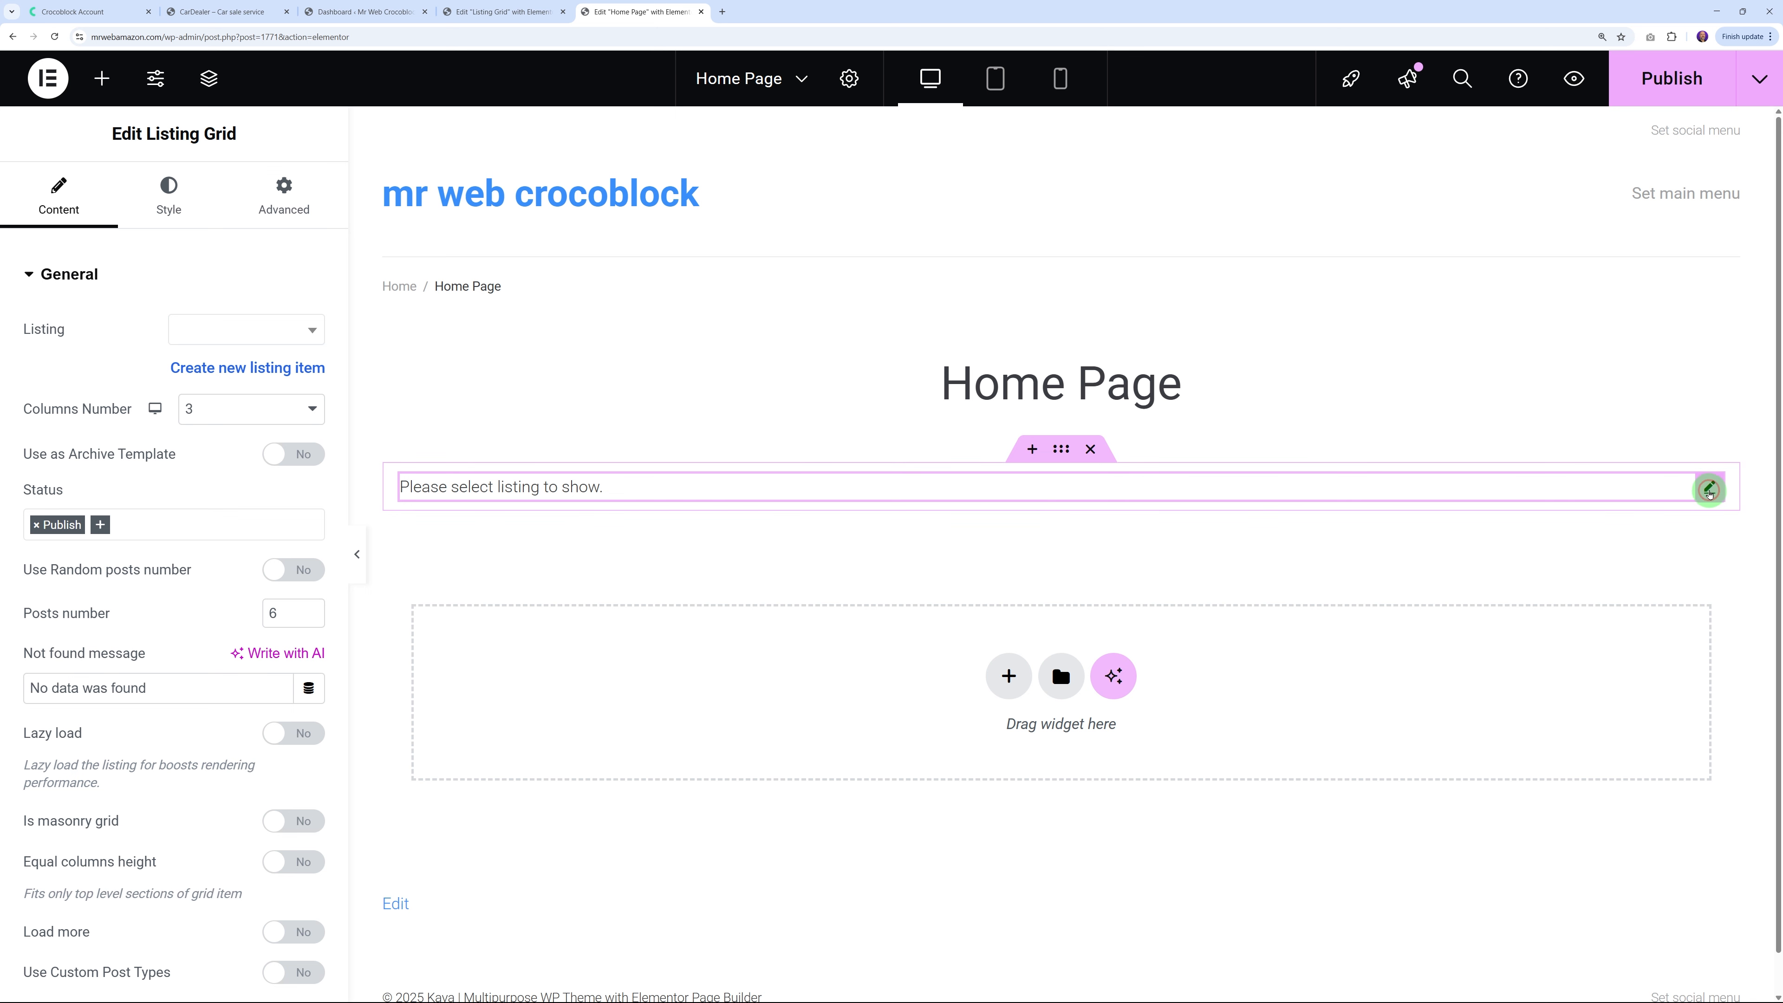
# Set the widget's listing source to the Listing Grid template and look over the generated cards
pyautogui.click(312, 328)
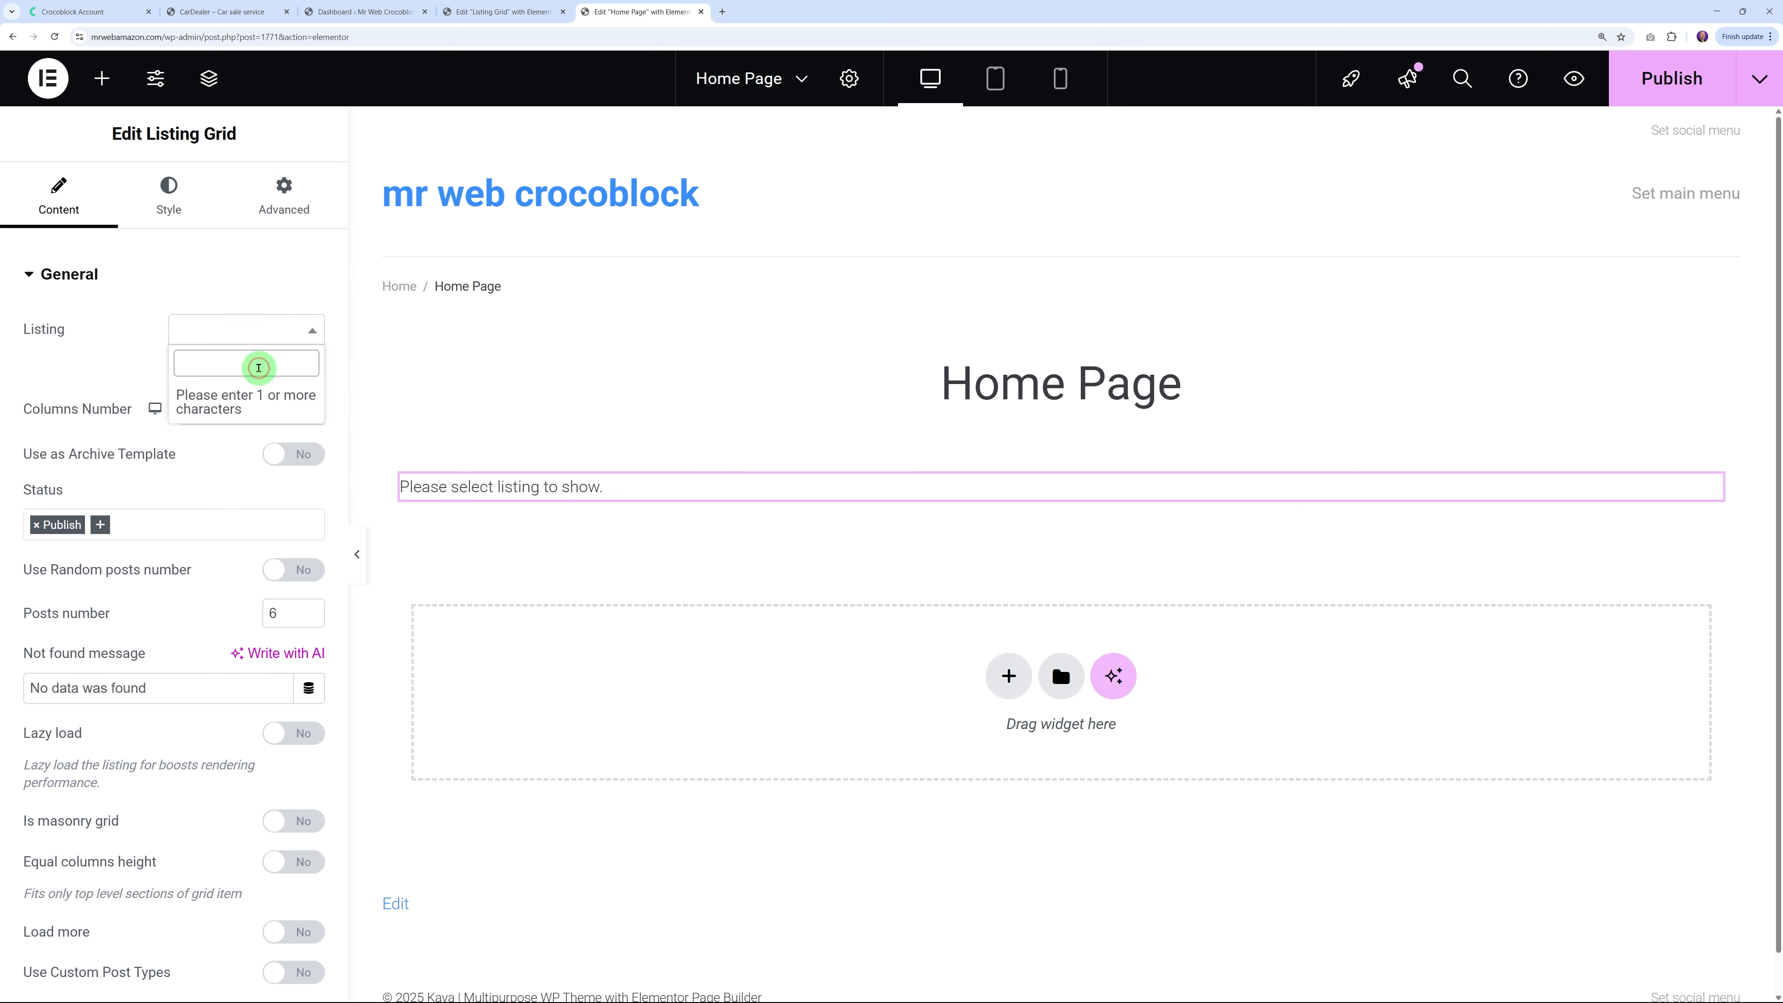
pyautogui.write('list')
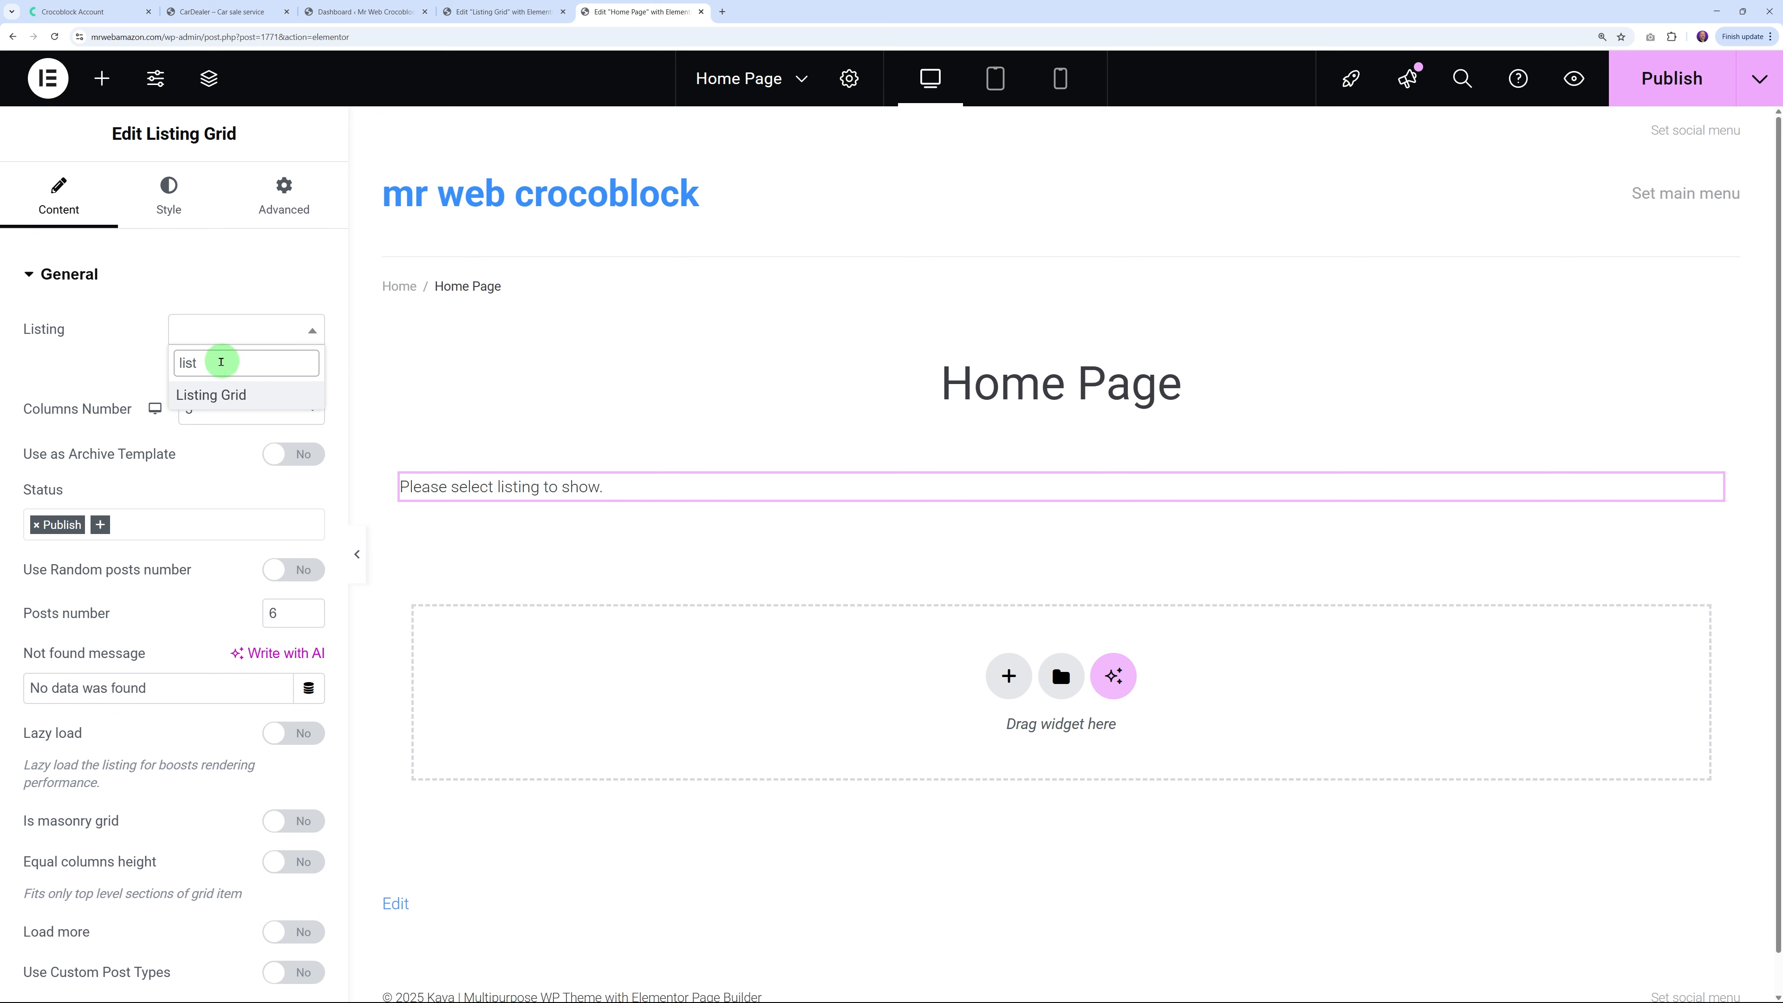
pyautogui.click(222, 393)
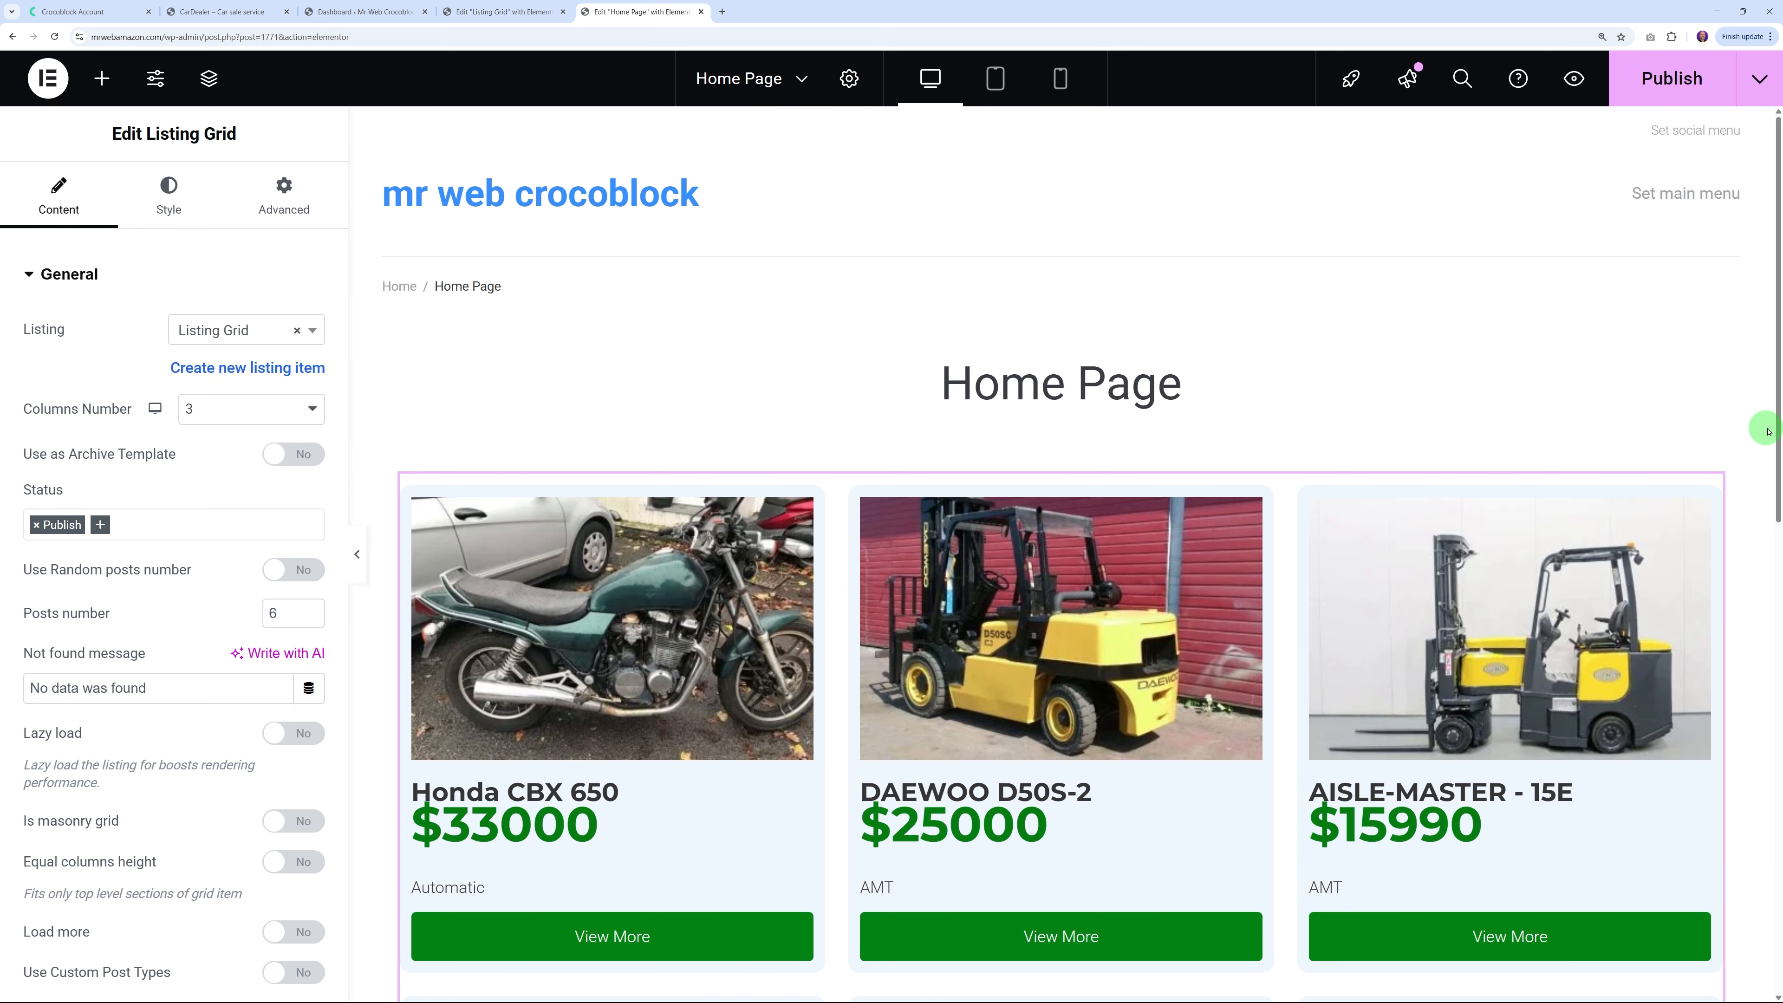
pyautogui.scroll(-5, 1768, 432)
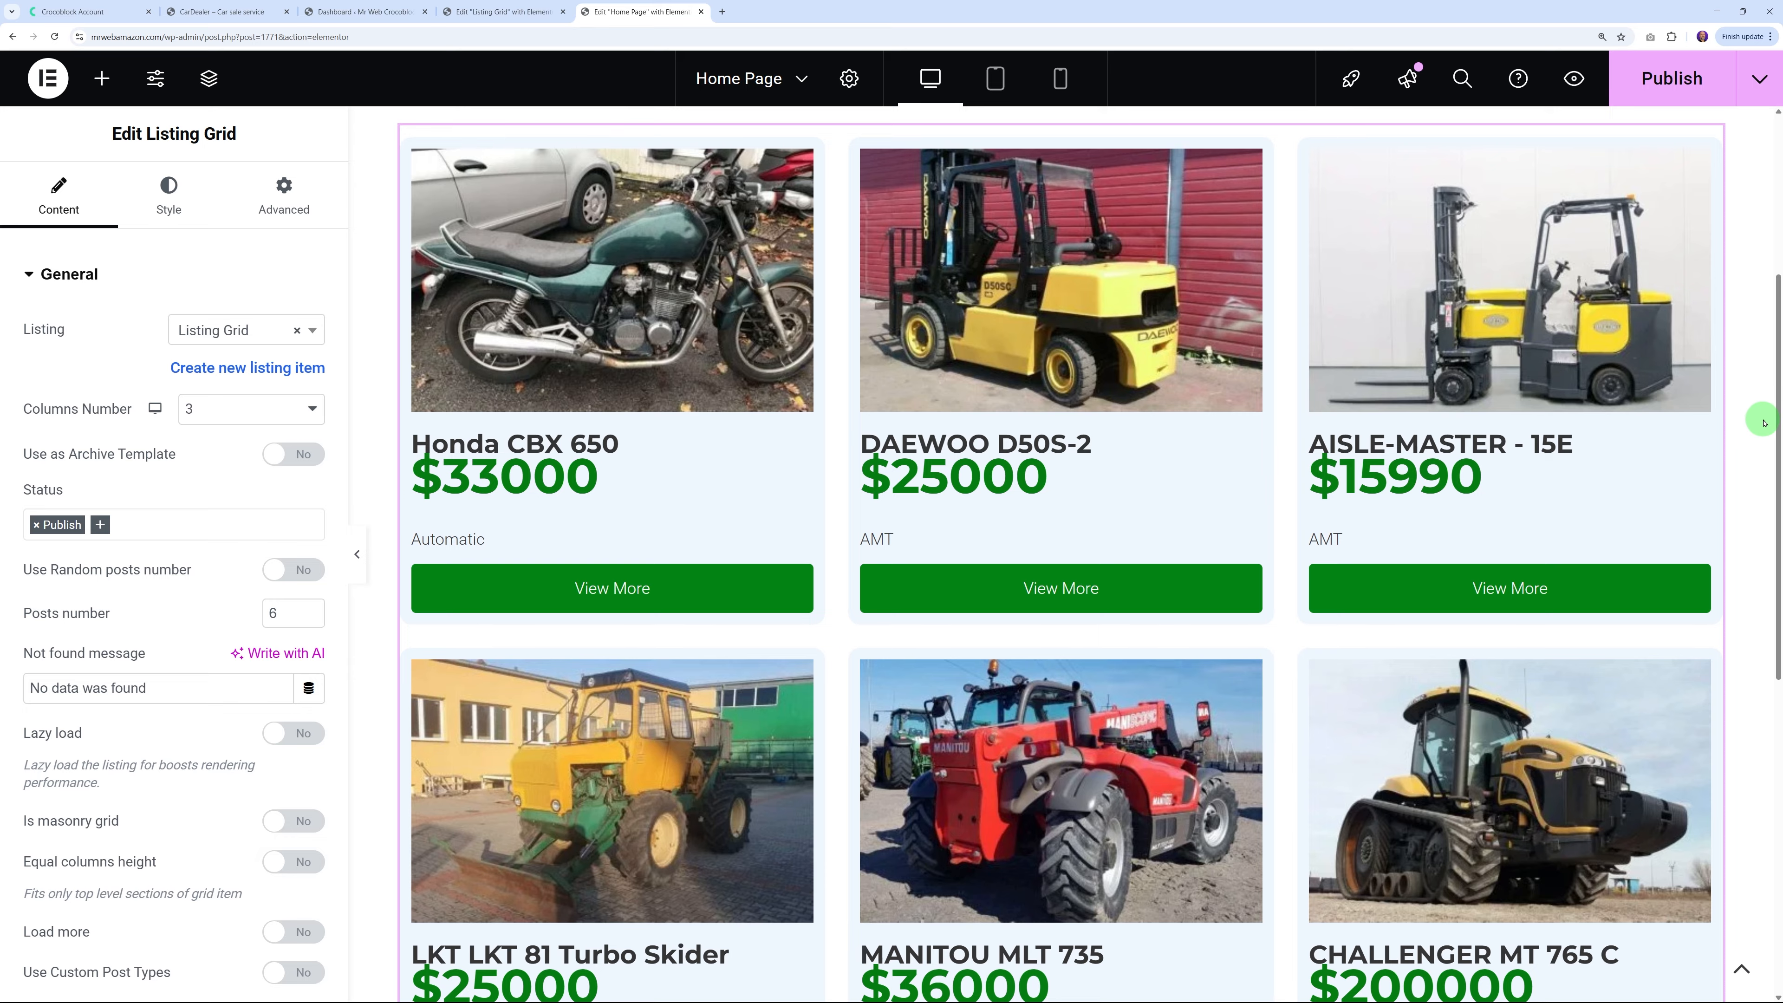
pyautogui.scroll(-5, 1765, 423)
pyautogui.scroll(7, 1777, 436)
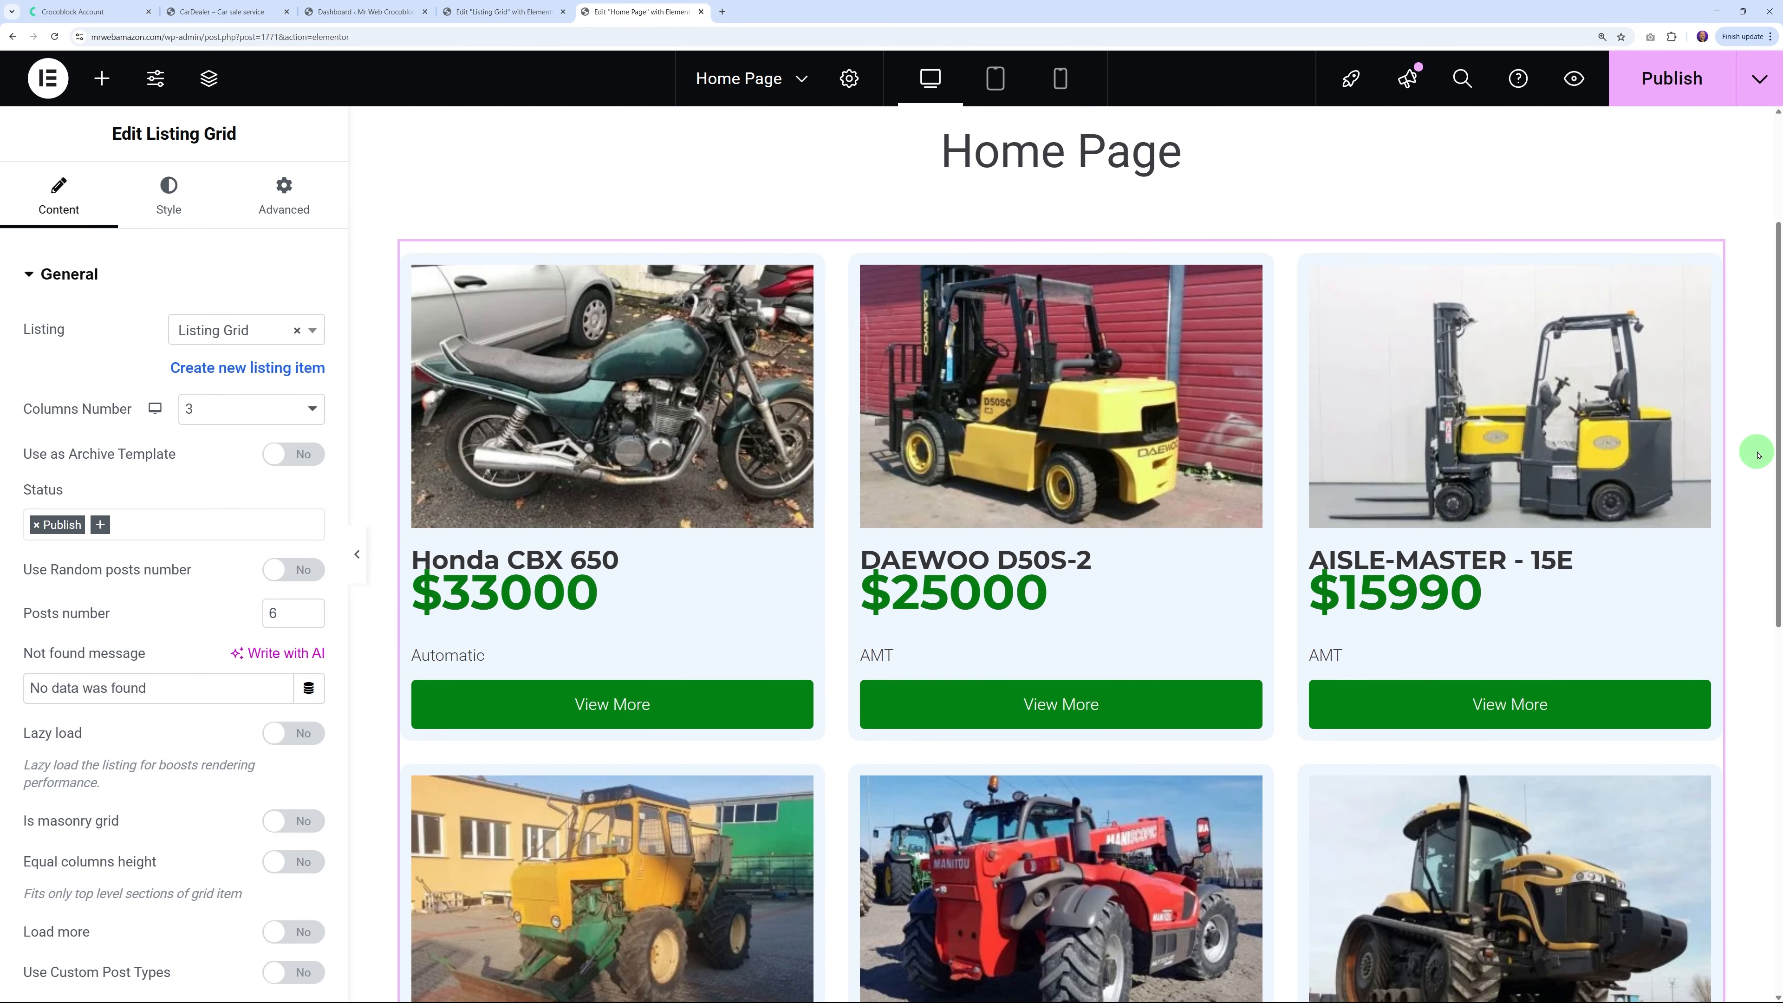
pyautogui.scroll(-1, 1758, 455)
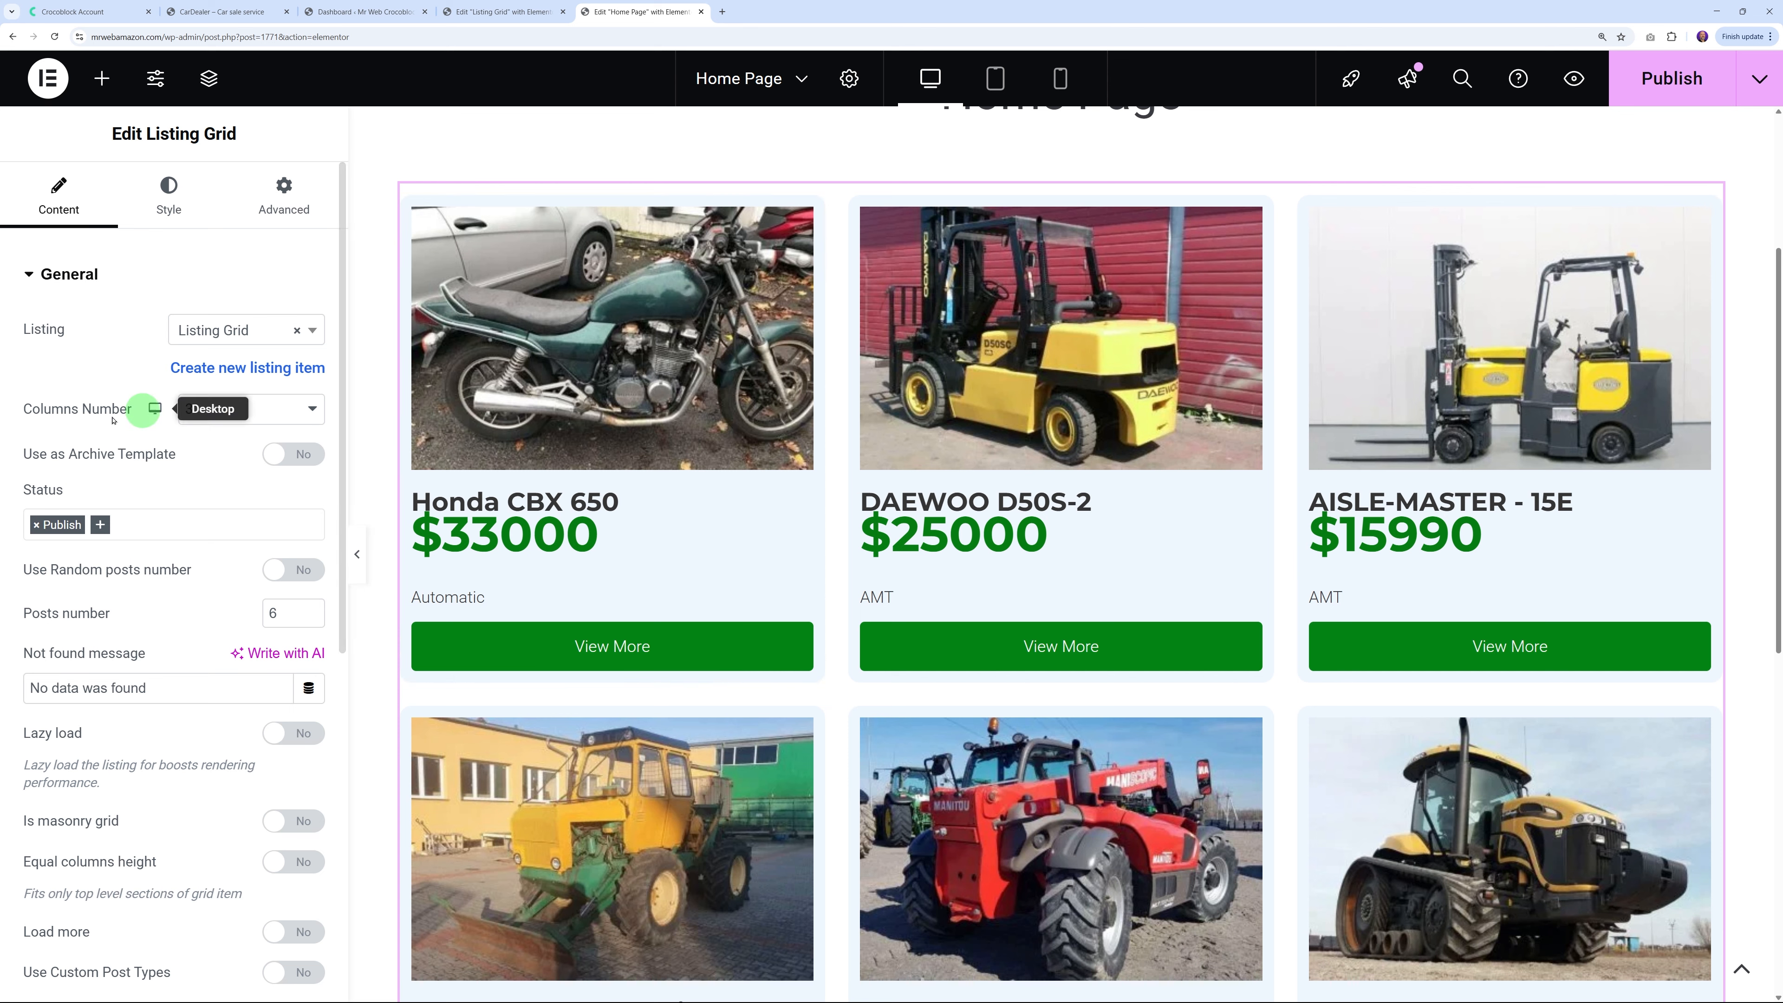
# Try the Listing Grid with 4 columns and 8 posts
pyautogui.click(313, 410)
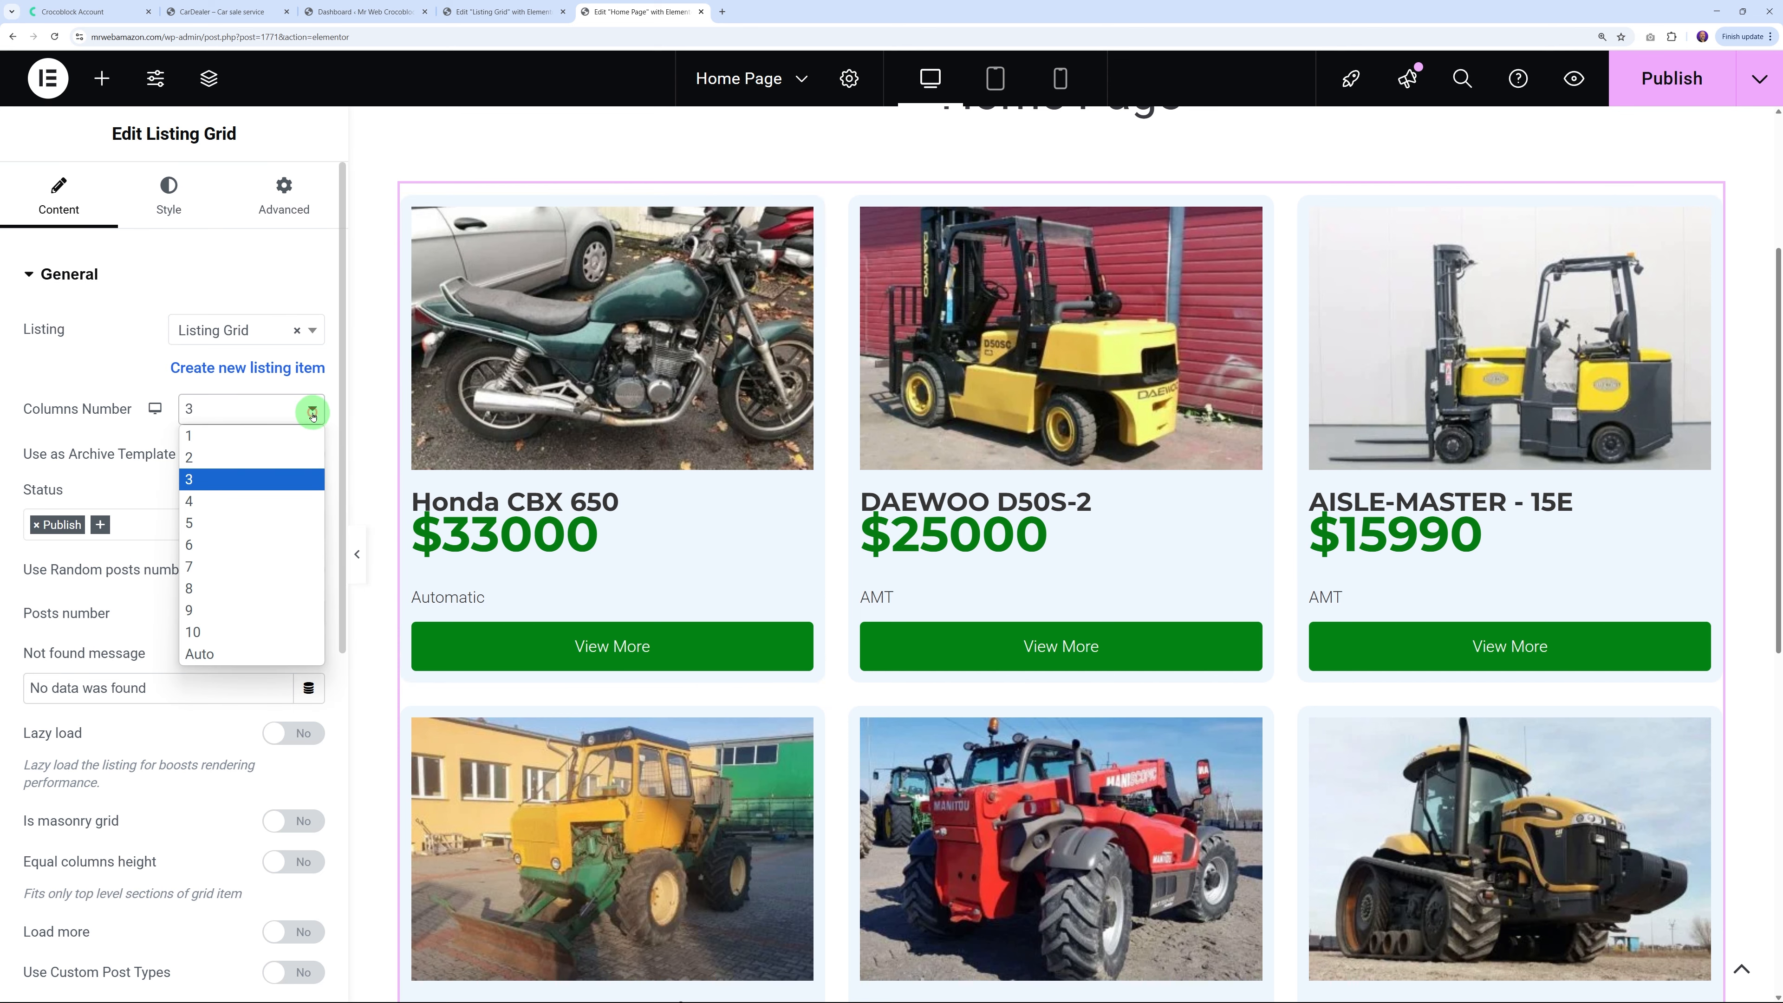
pyautogui.click(241, 499)
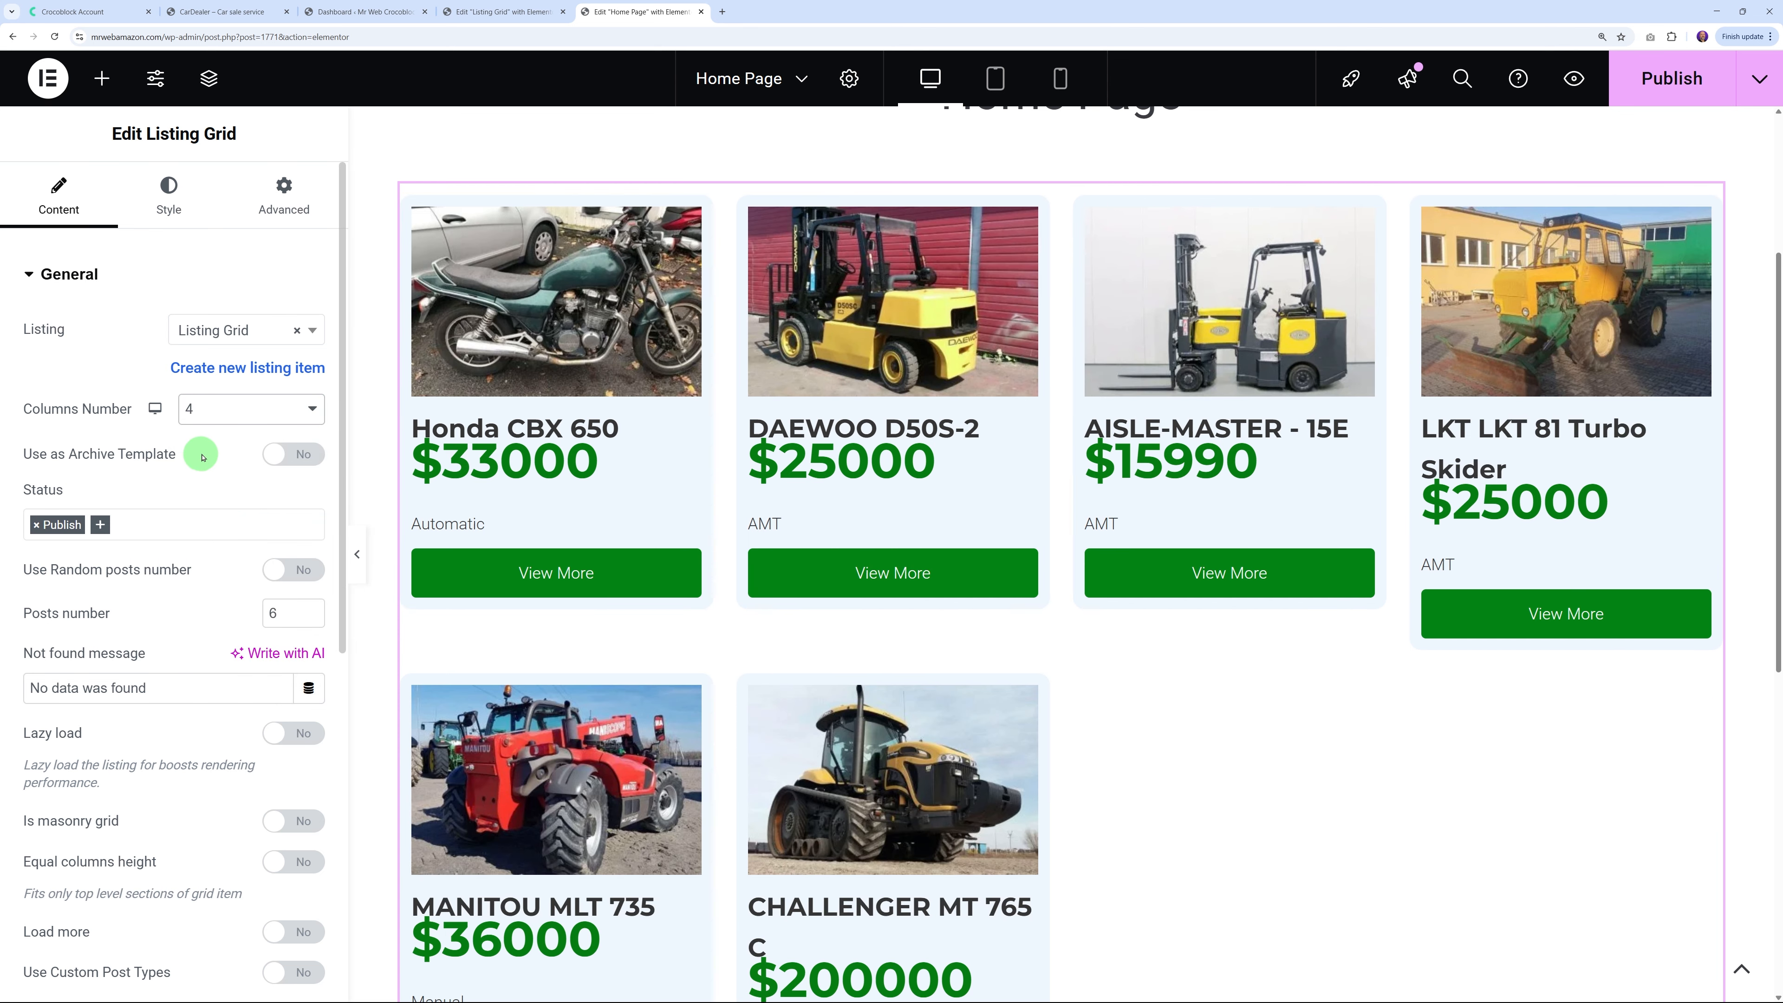
pyautogui.click(310, 608)
pyautogui.click(310, 608)
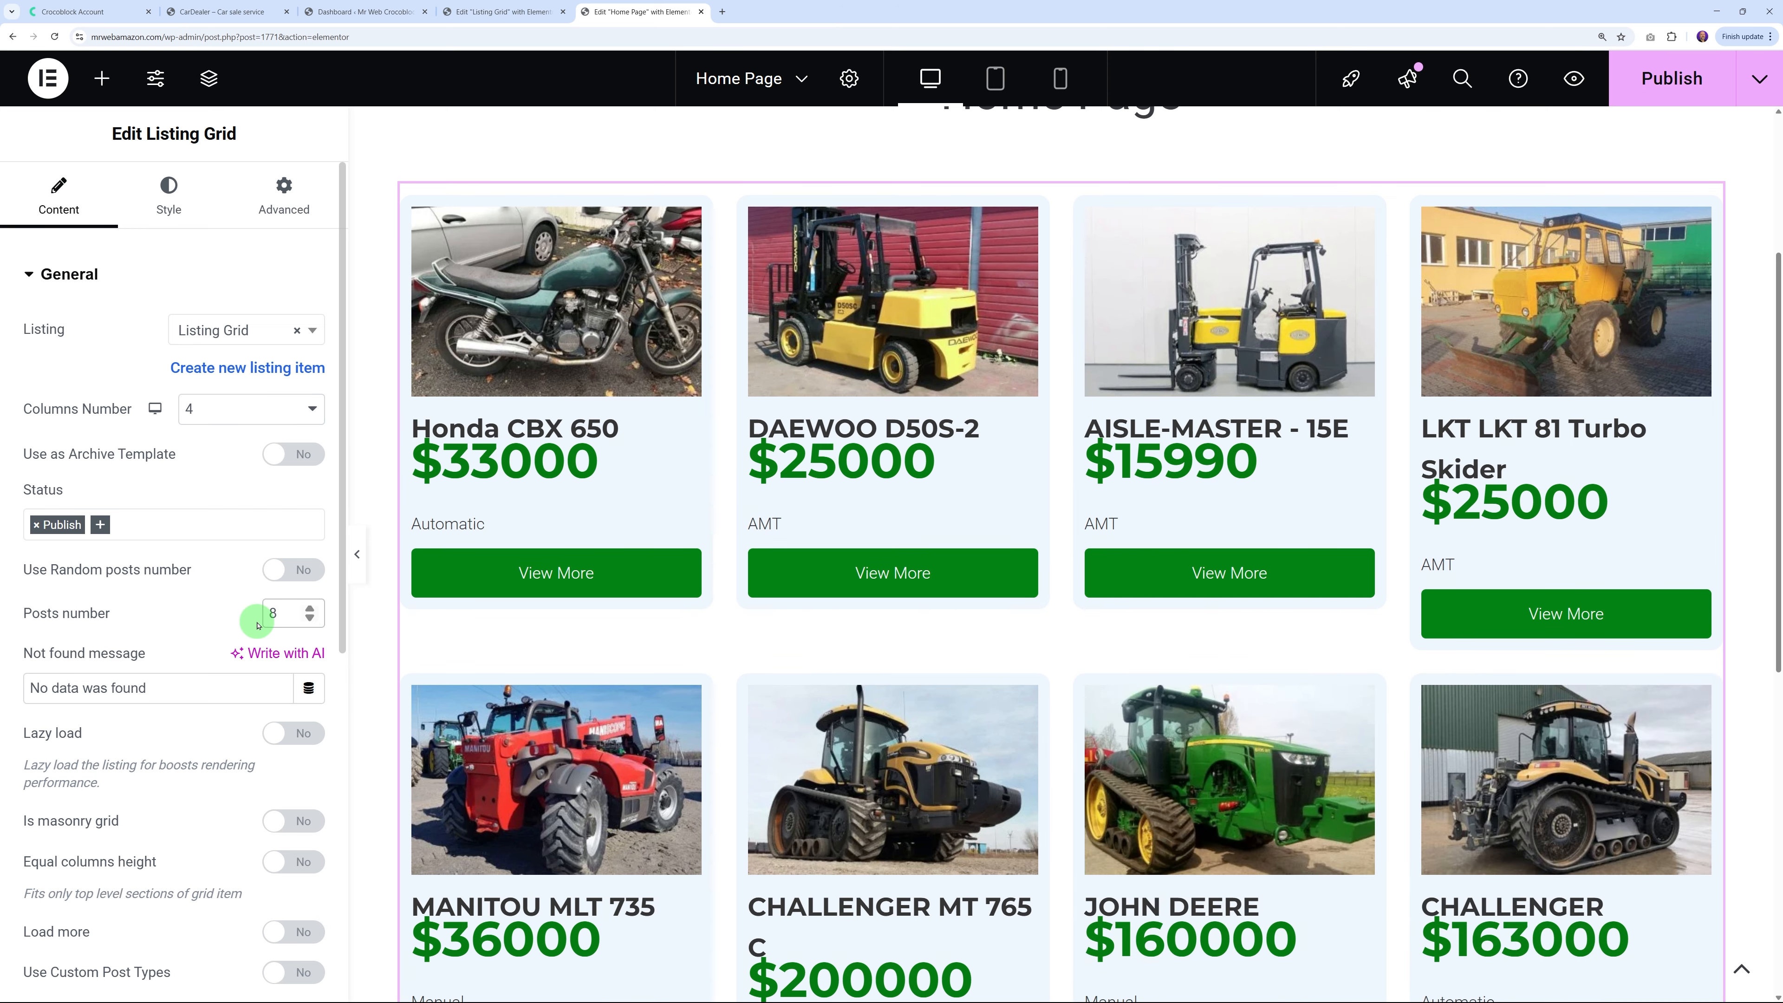
# Try the Listing Grid with 2 columns and look through the resulting layout
pyautogui.click(300, 405)
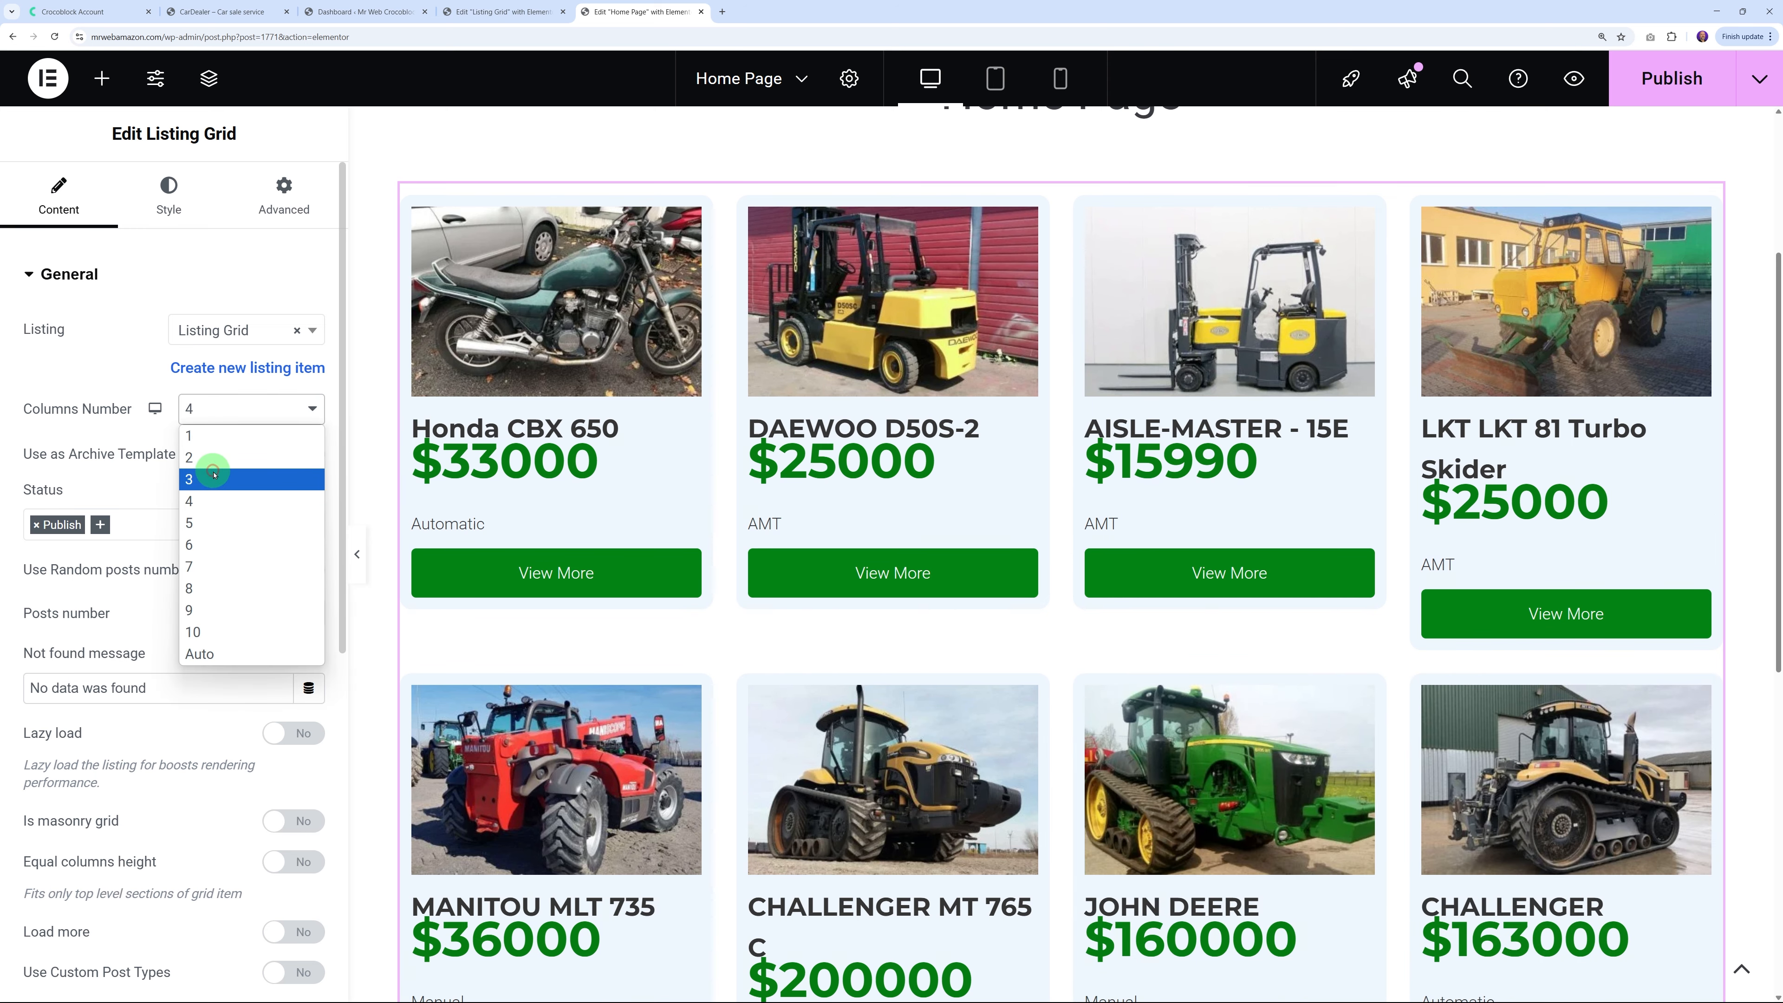
pyautogui.click(216, 463)
pyautogui.scroll(-15, 1025, 580)
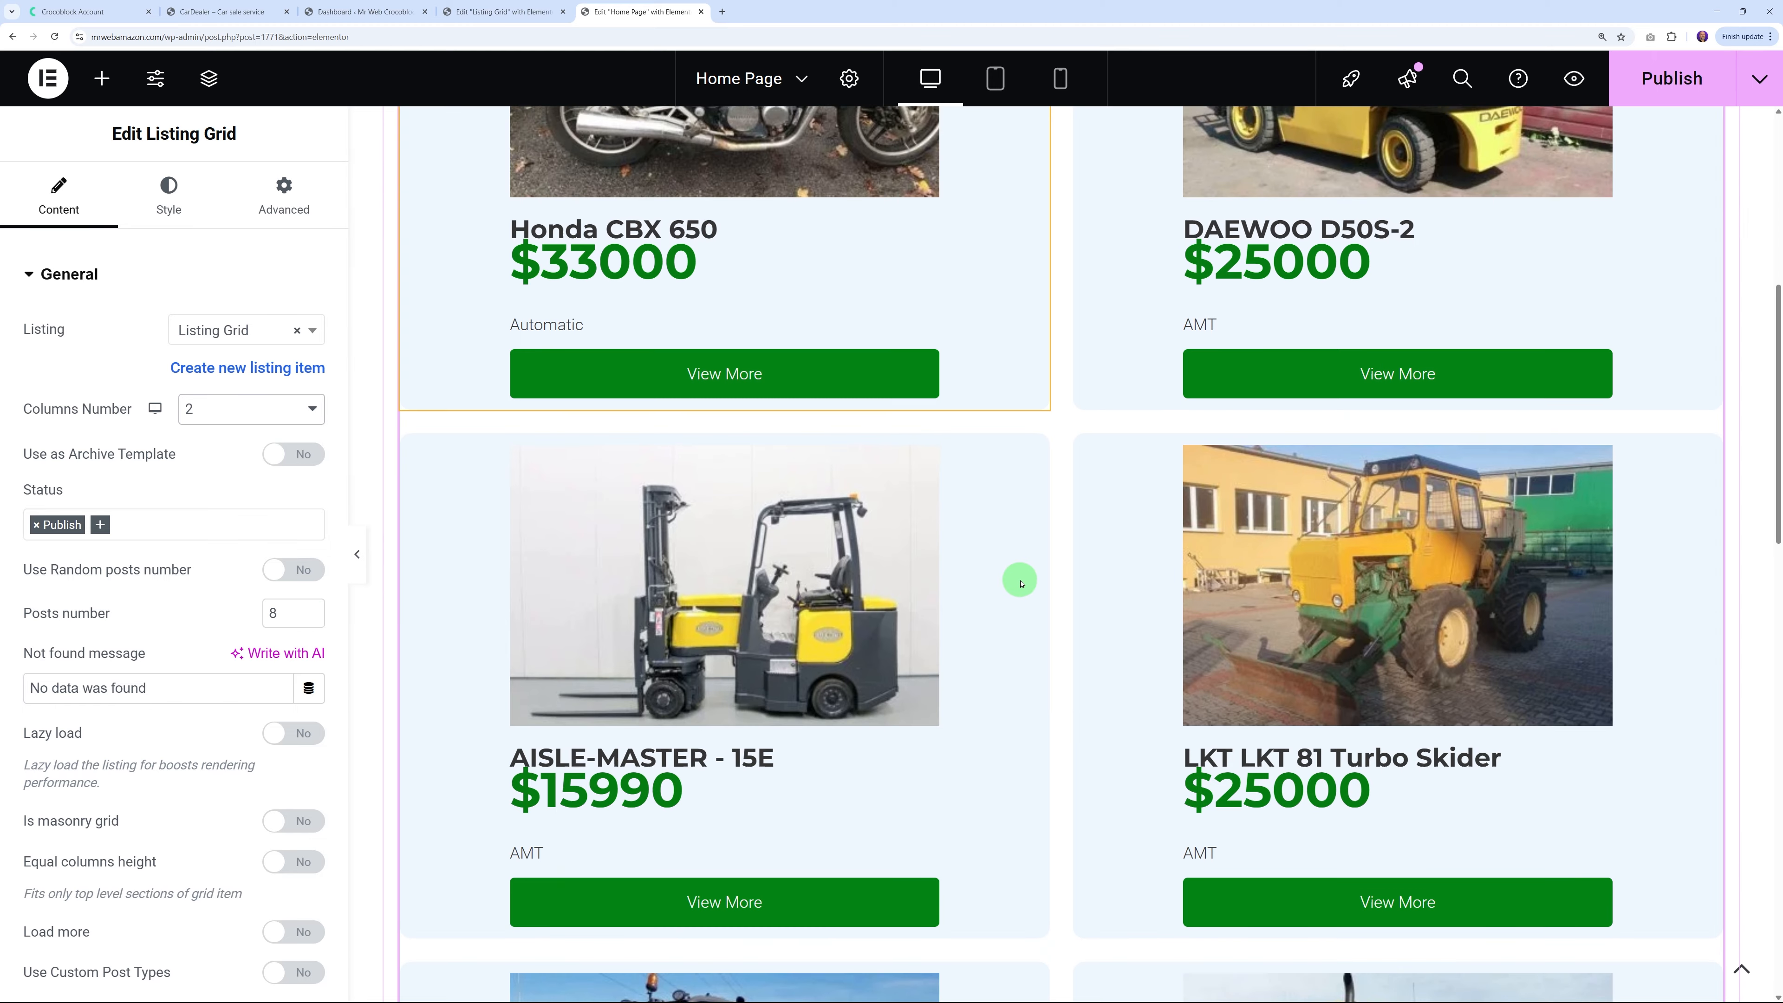
pyautogui.scroll(-4, 1025, 582)
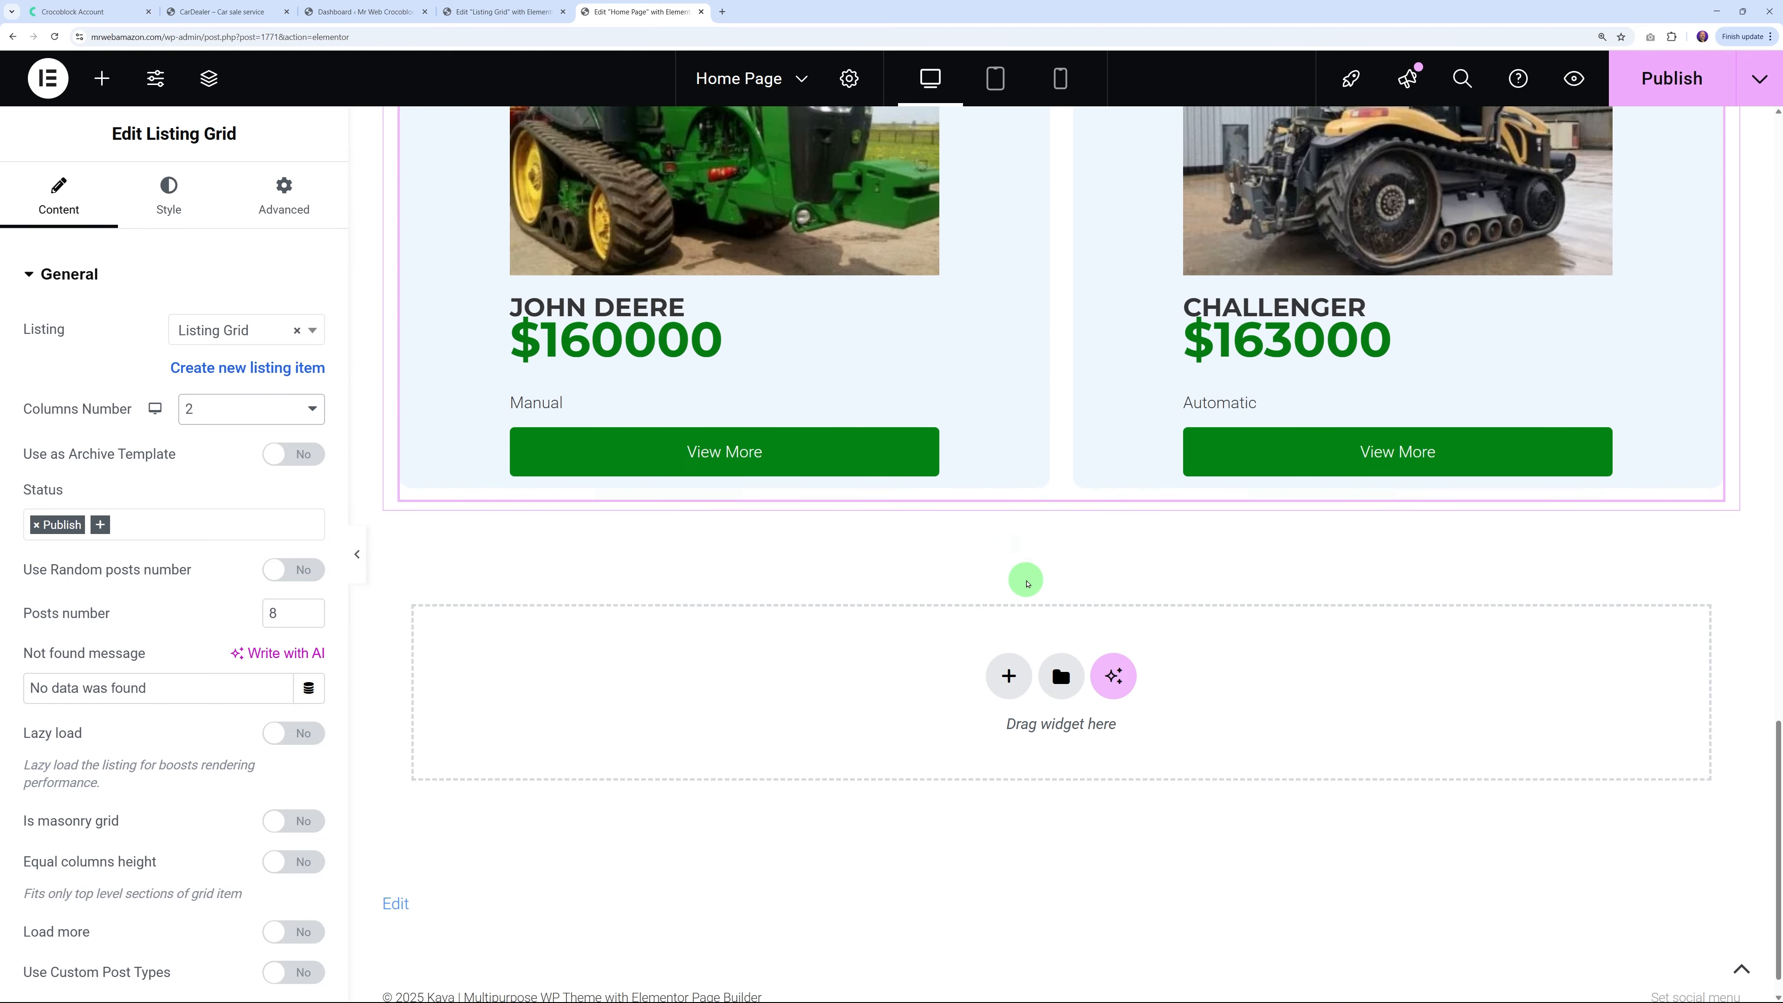
pyautogui.scroll(12, 1022, 583)
pyautogui.scroll(5, 1021, 584)
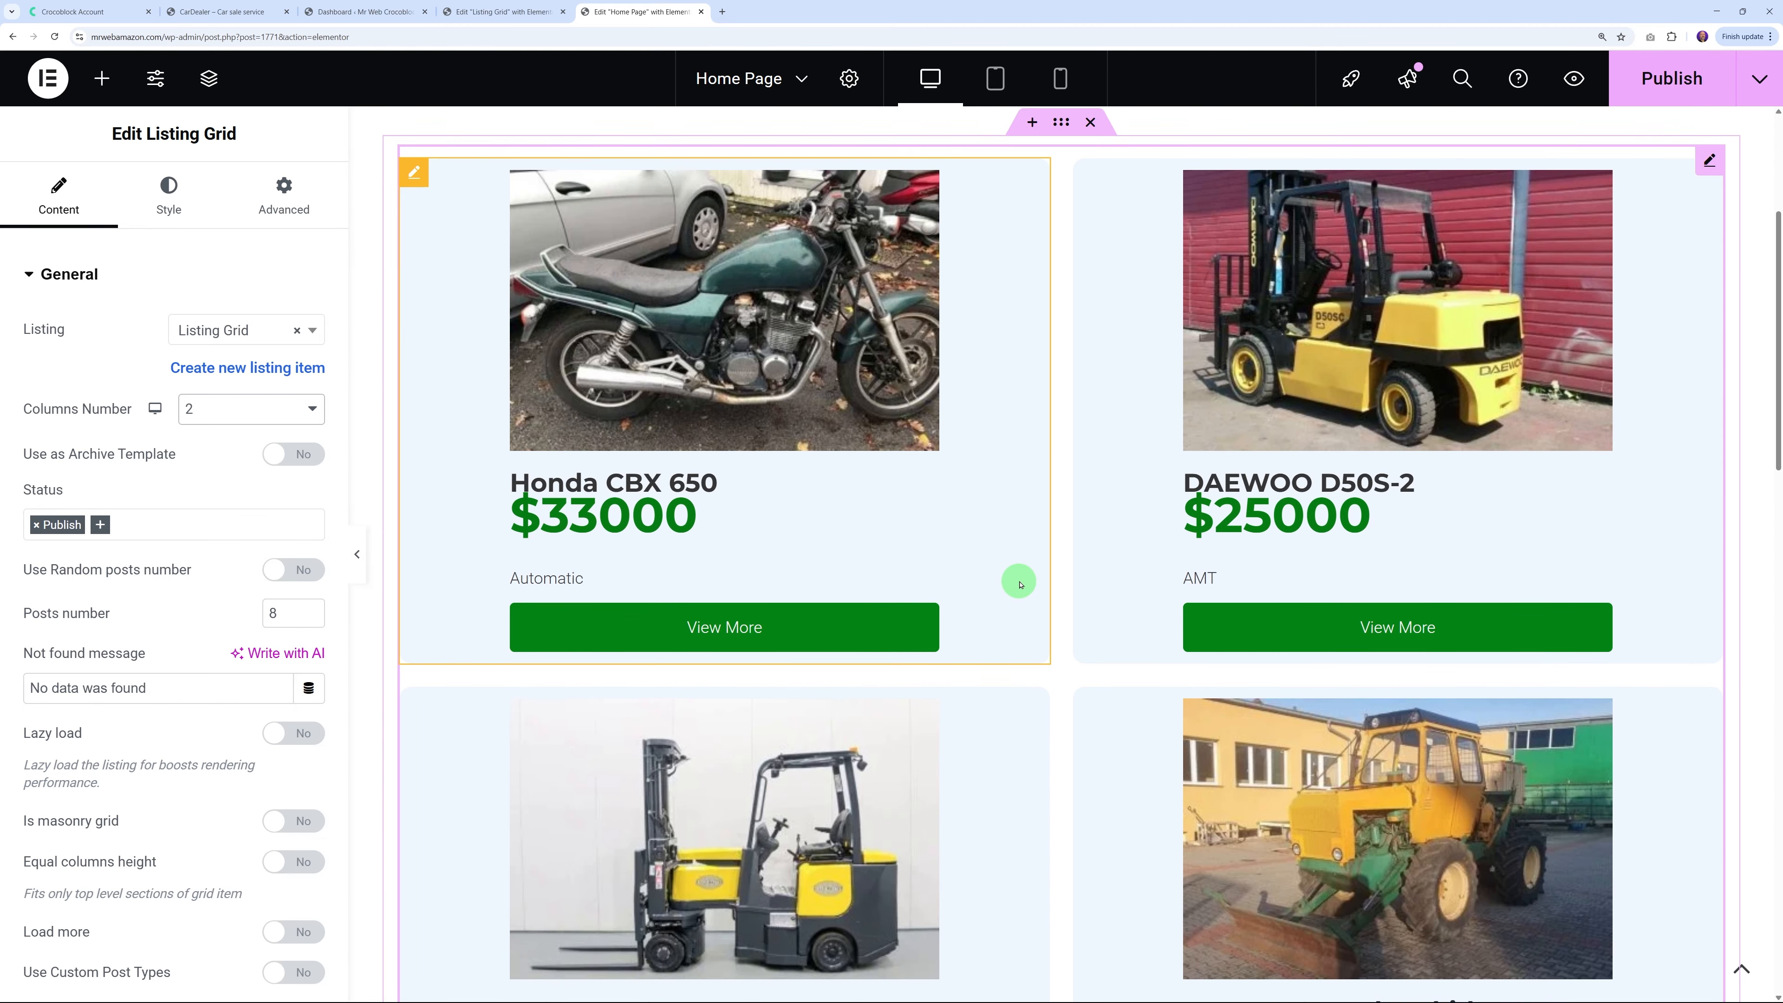
# Set the Listing Grid to 3 columns and 6 posts, and publish the Home Page
pyautogui.click(266, 409)
pyautogui.click(245, 478)
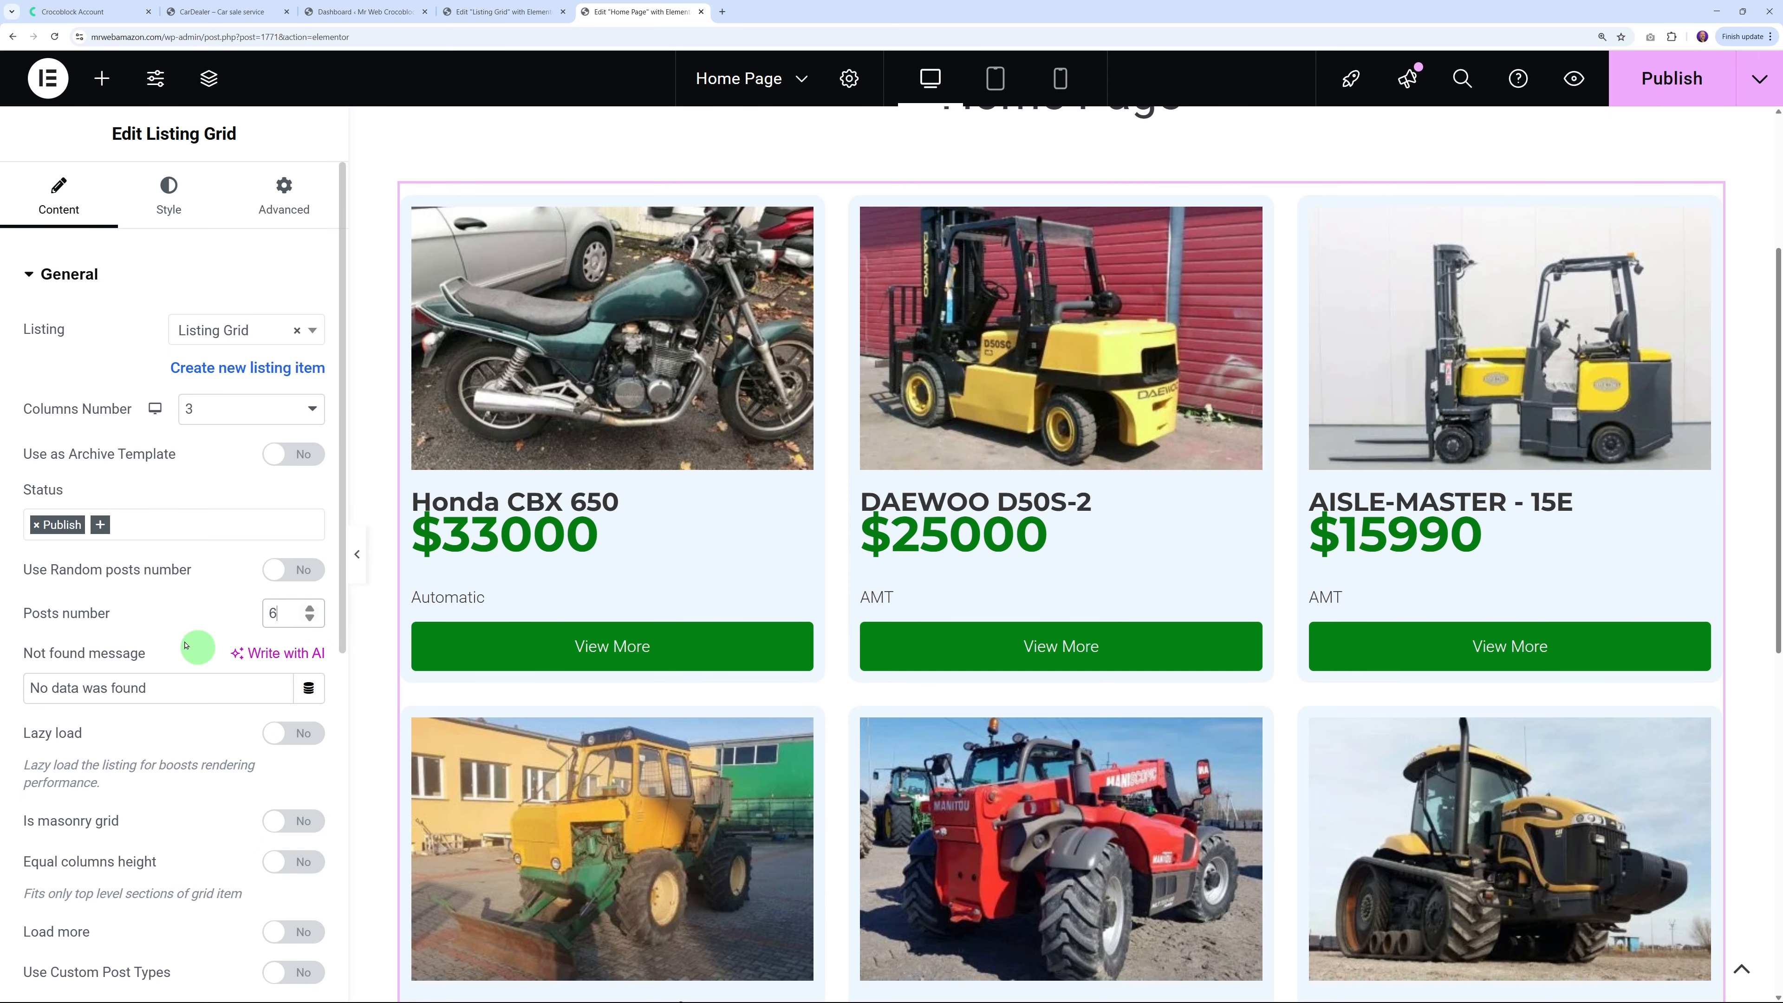
pyautogui.click(283, 610)
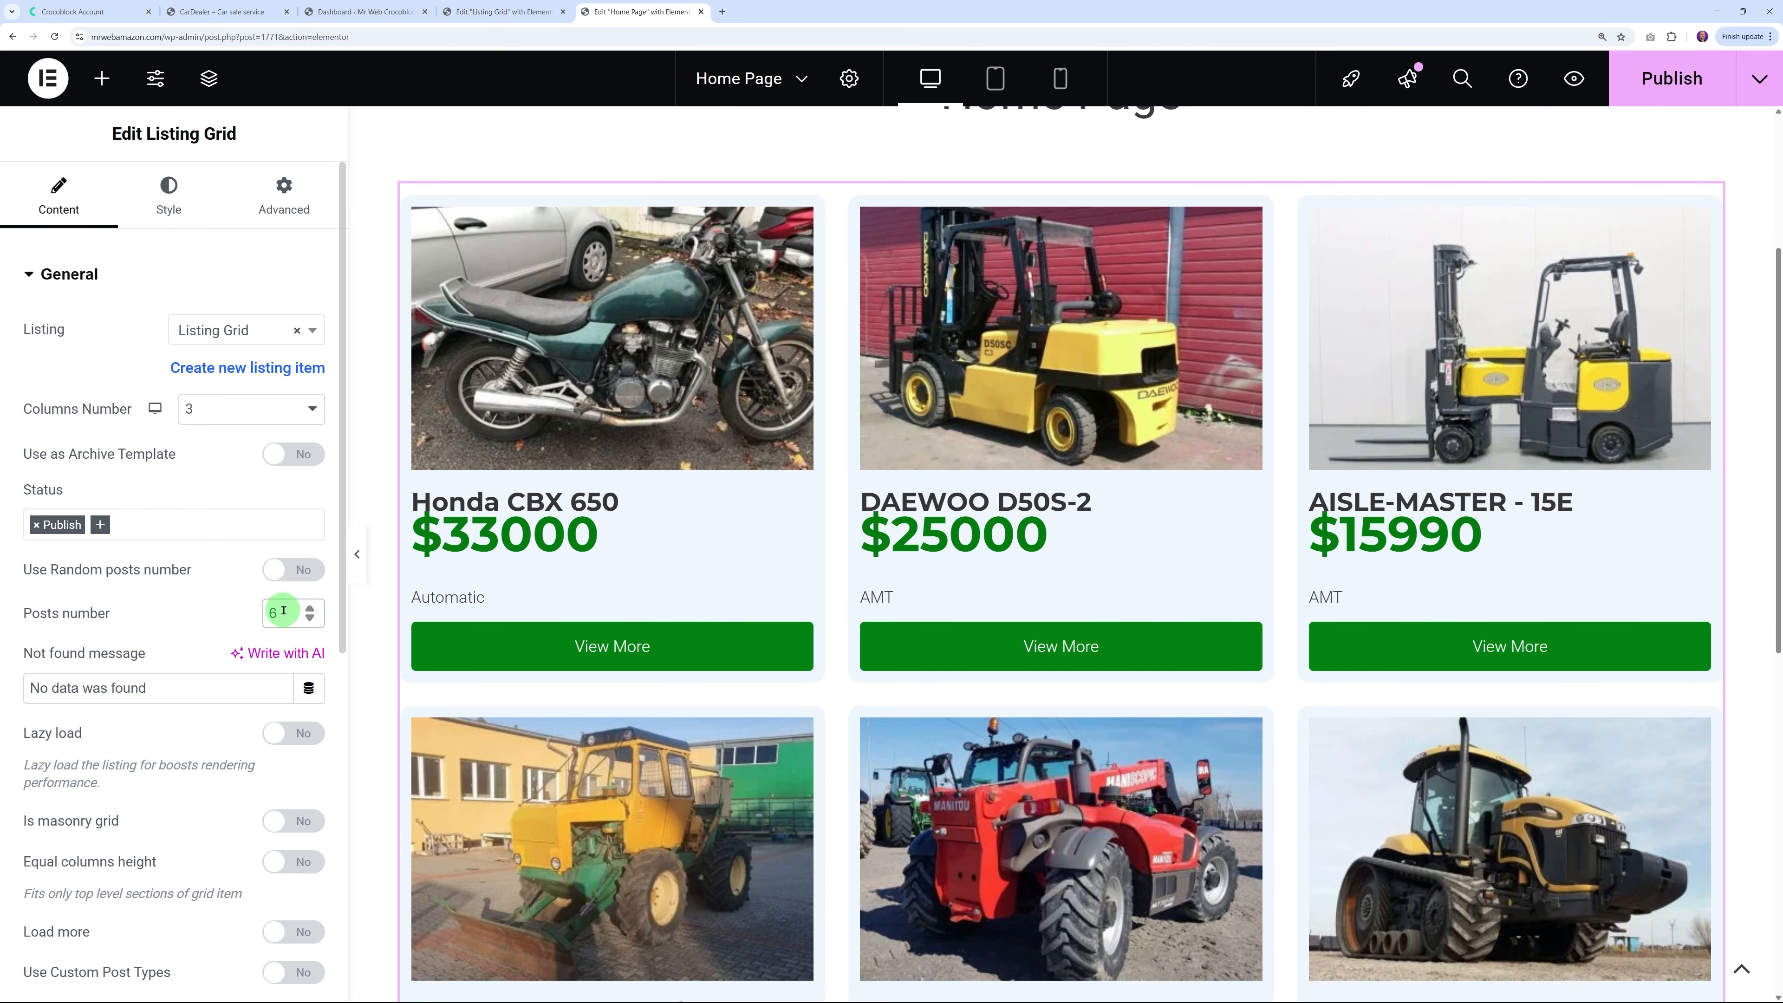
pyautogui.scroll(-4, 877, 703)
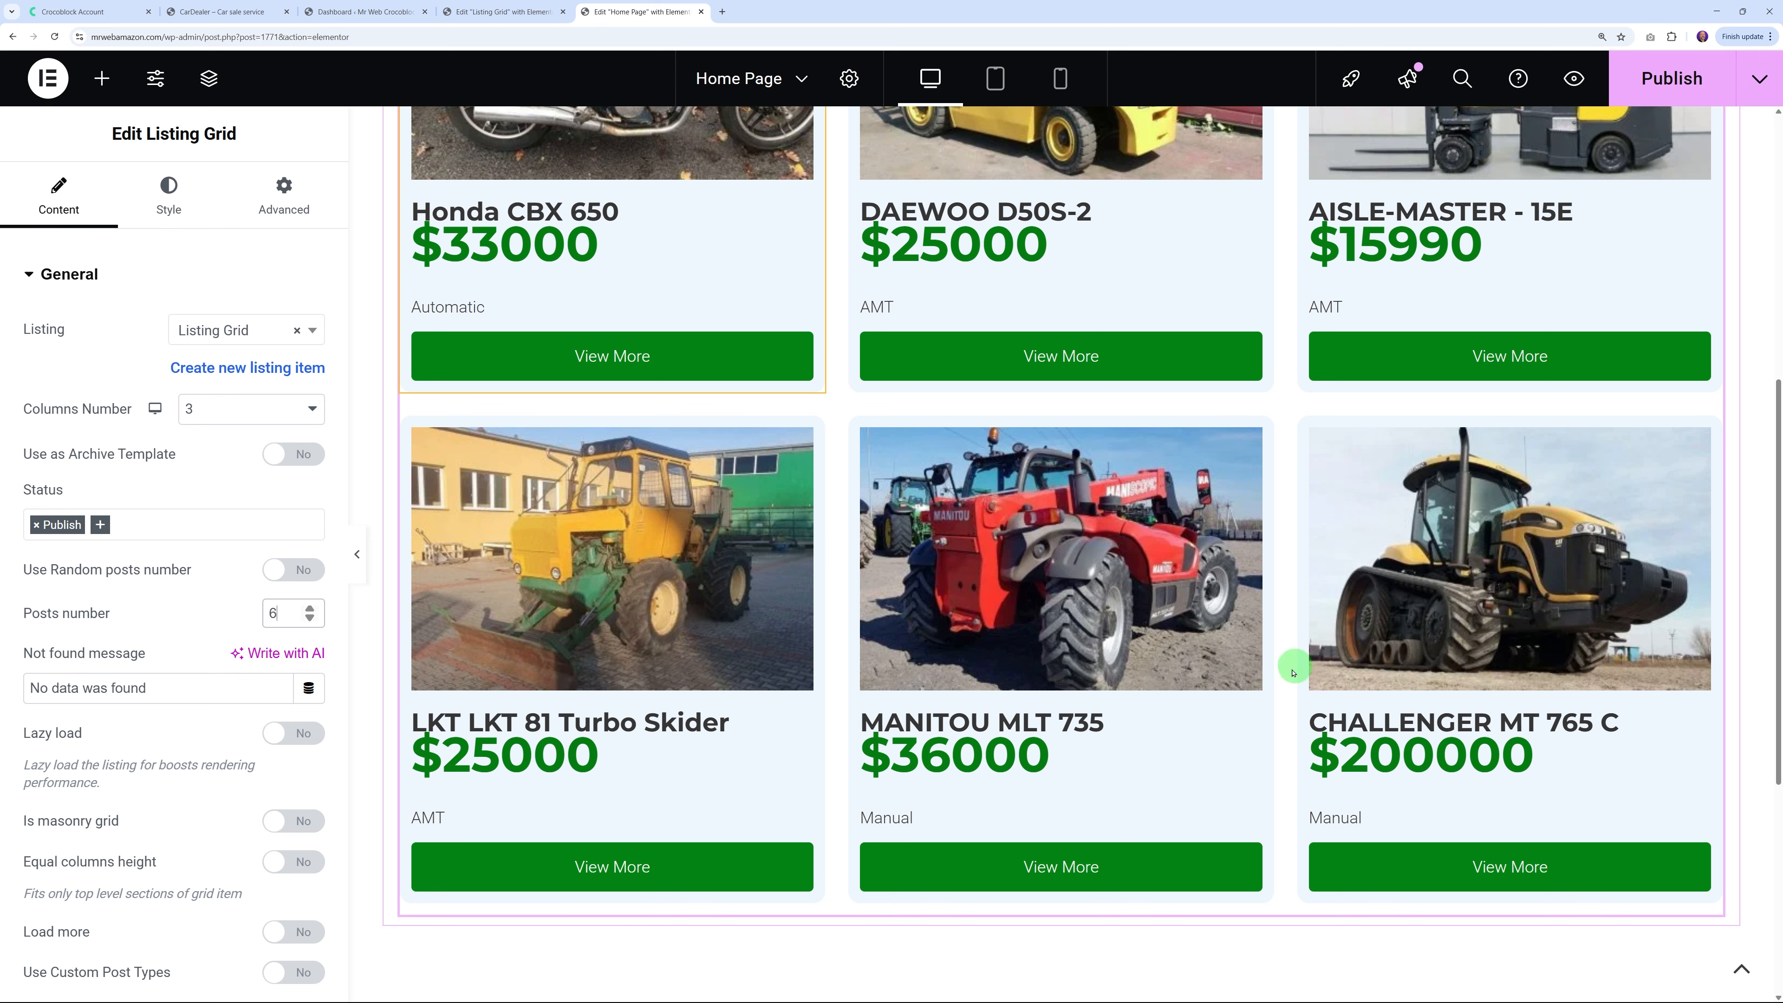
pyautogui.click(1144, 831)
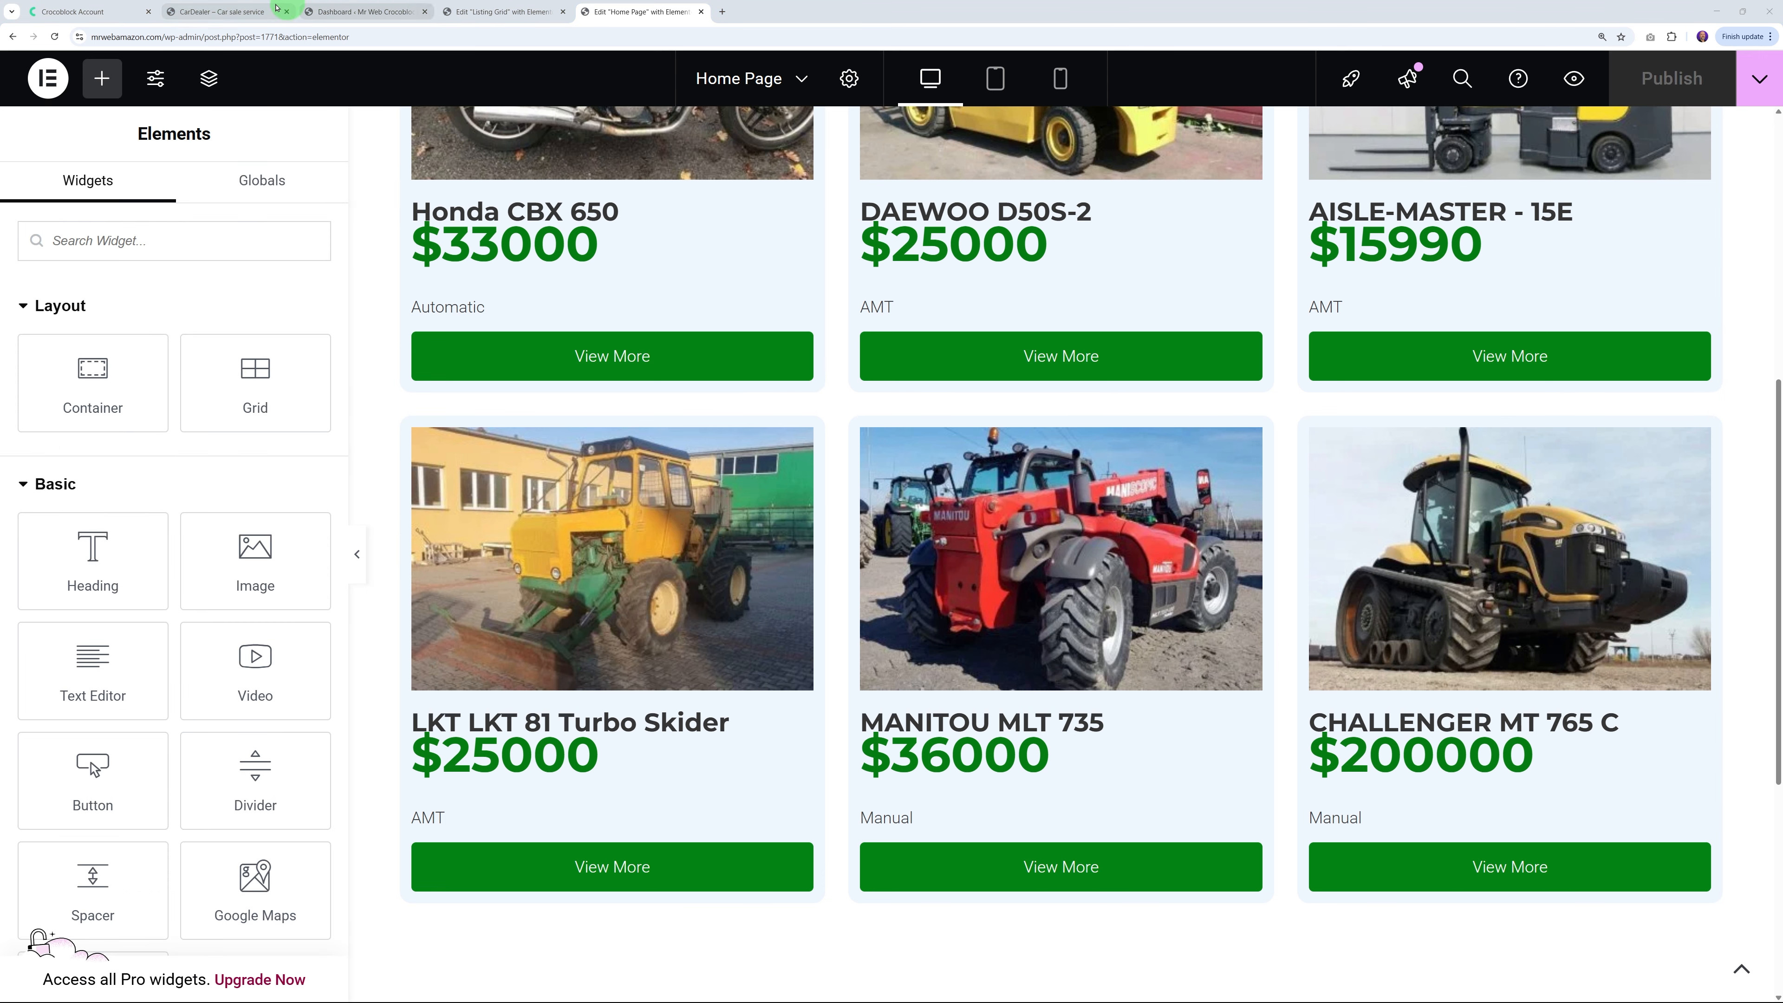
# Review the dark VIP Ads cards on the CarDealer reference page against the Recent Ads, and return to the Listing Grid template
pyautogui.click(249, 13)
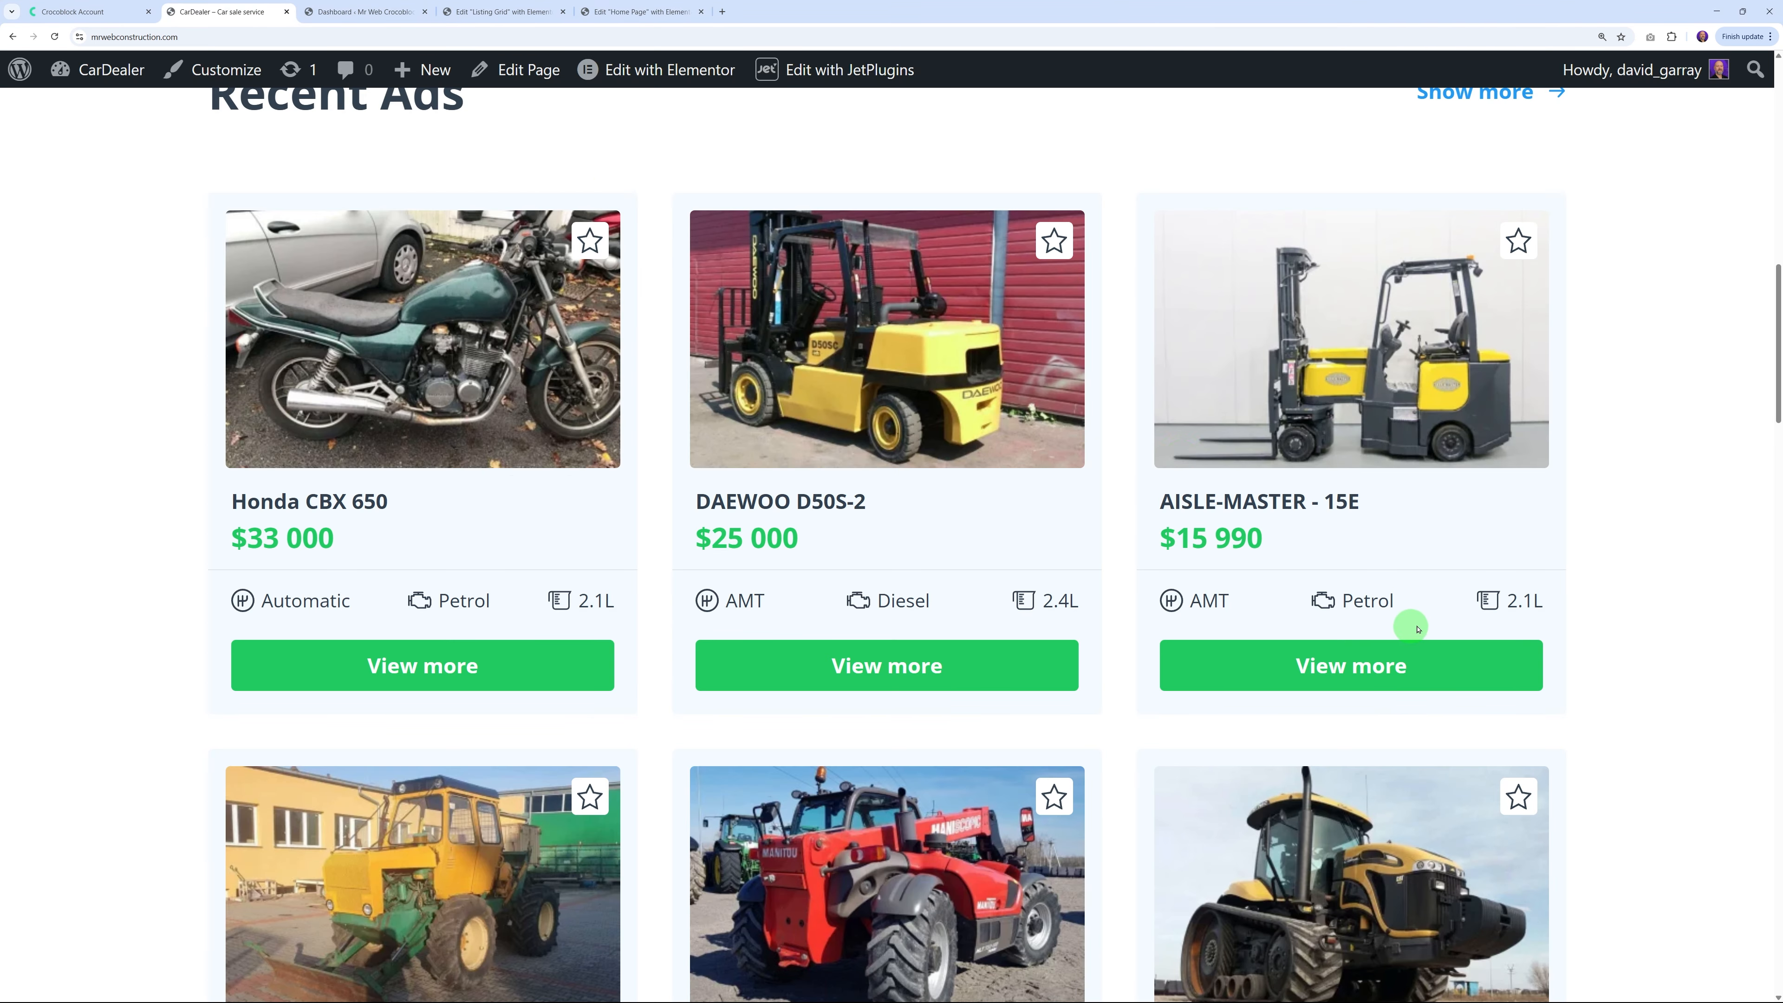
pyautogui.scroll(-12, 1417, 629)
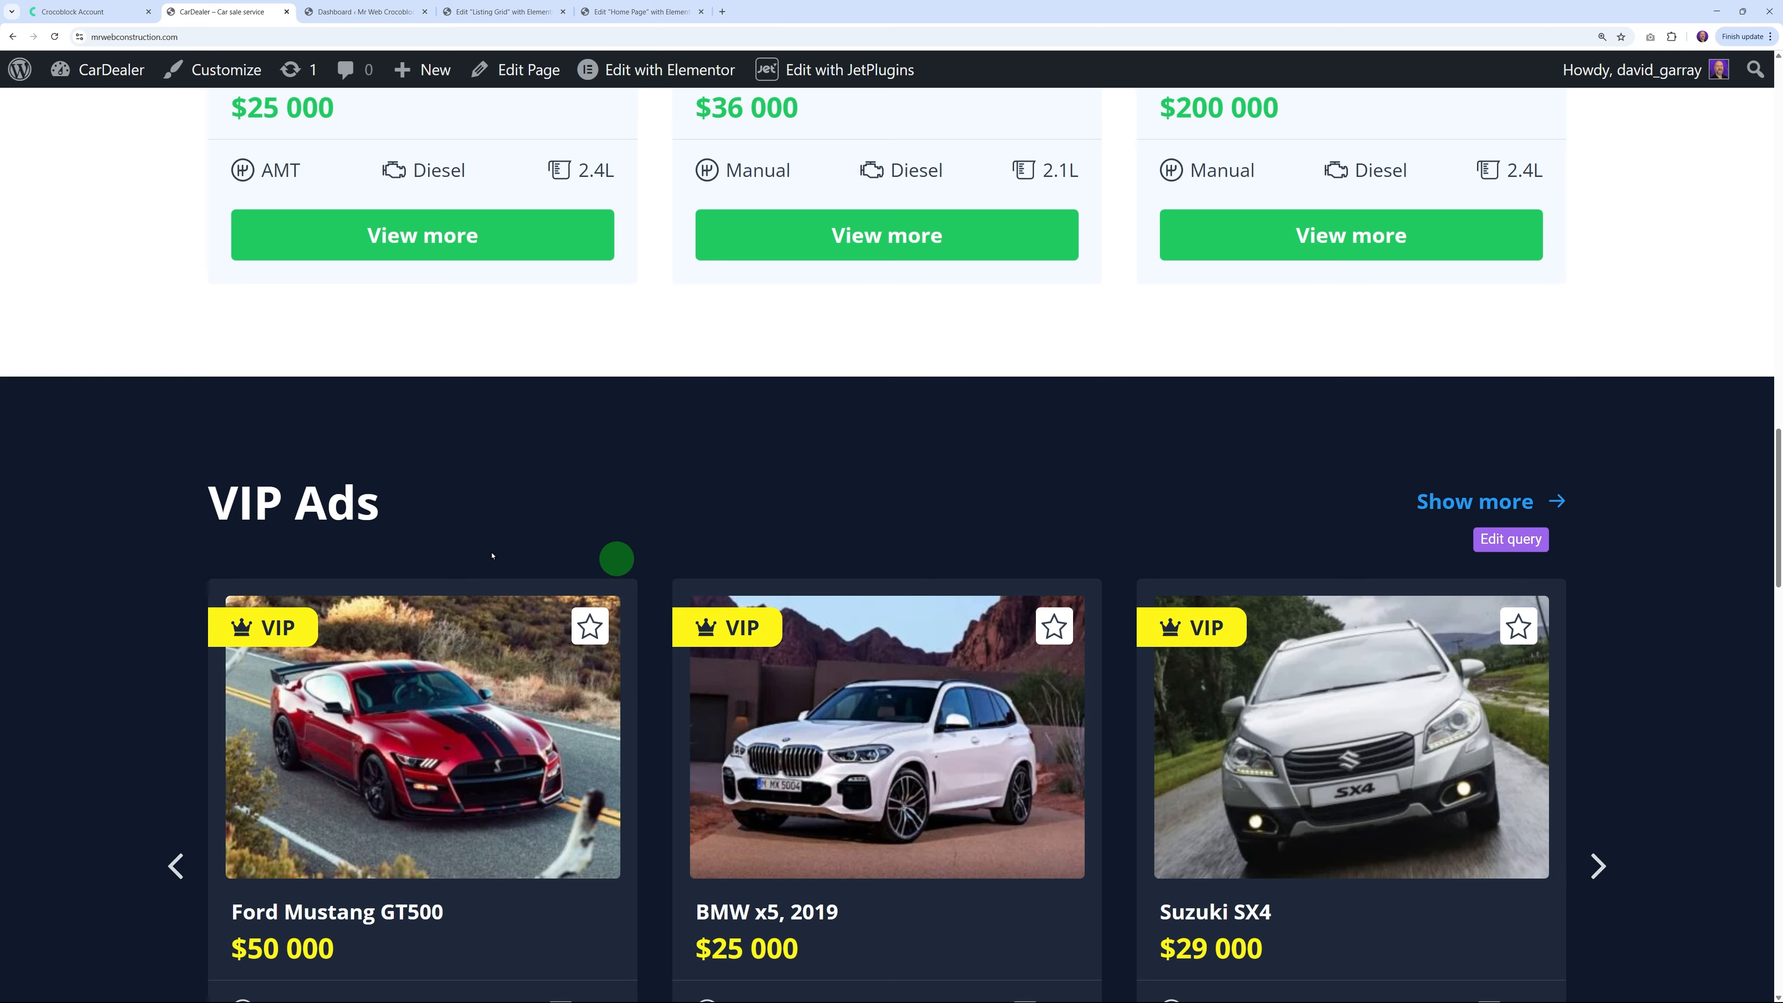
pyautogui.scroll(-4, 492, 556)
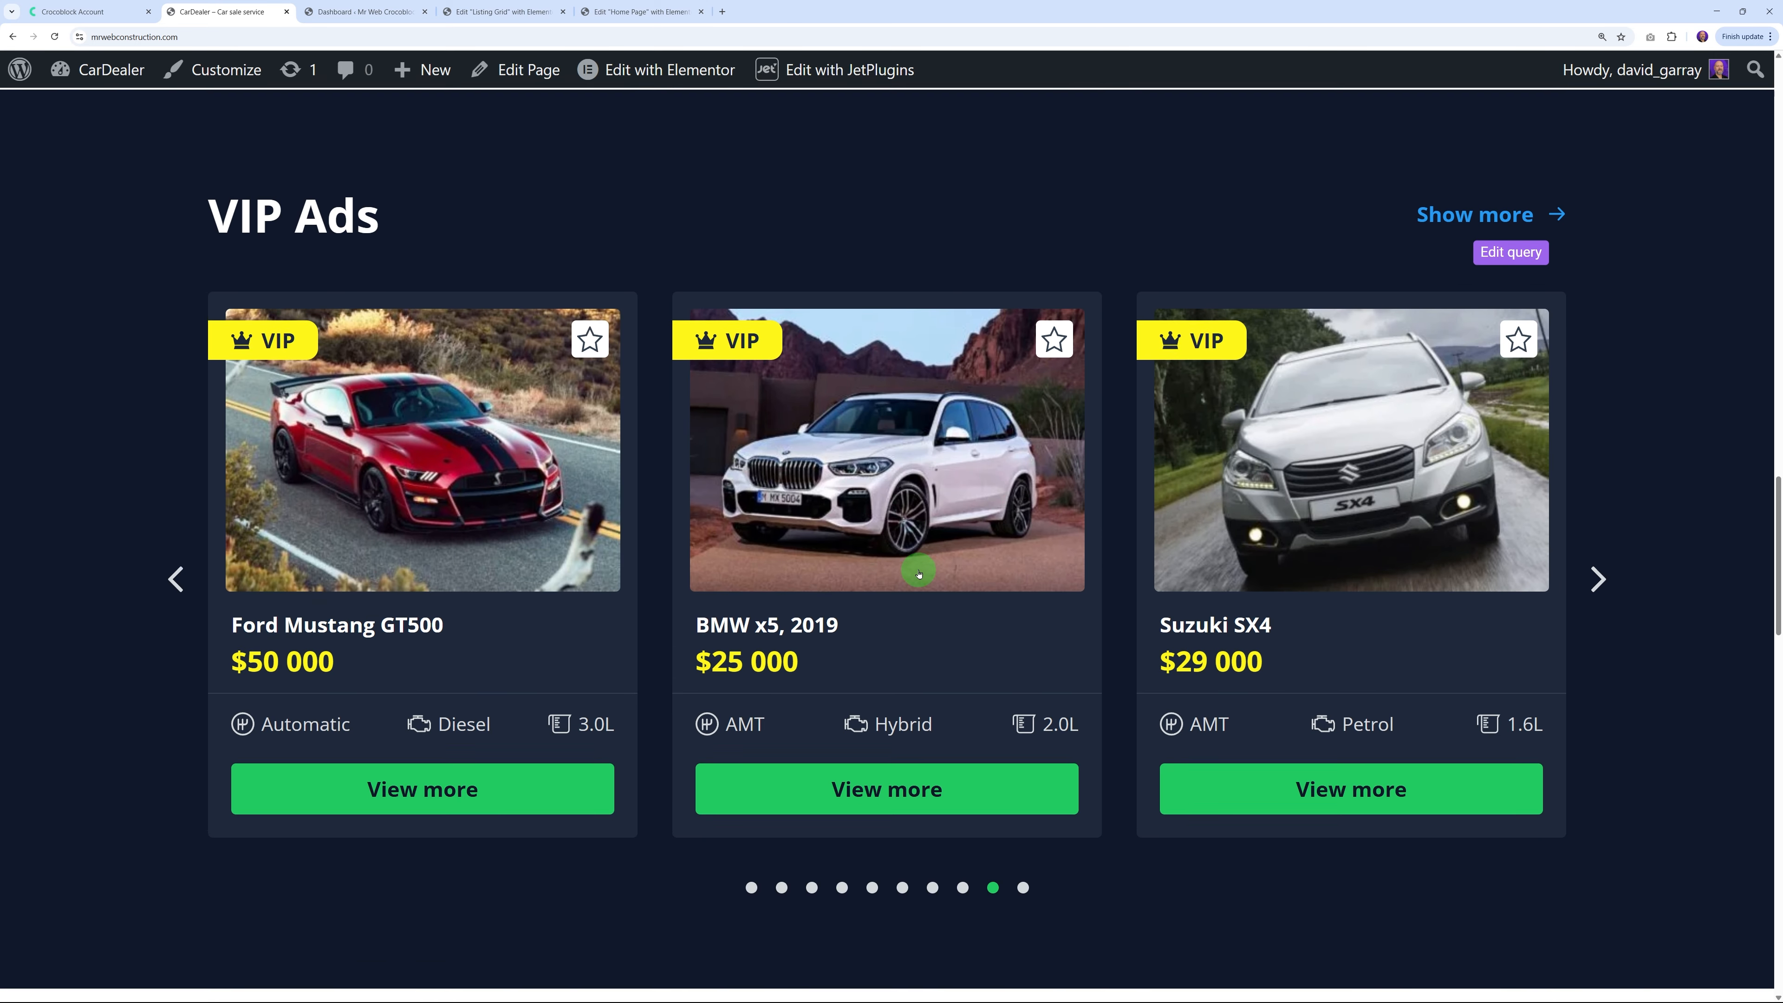
pyautogui.scroll(3, 916, 558)
pyautogui.scroll(-1, 808, 587)
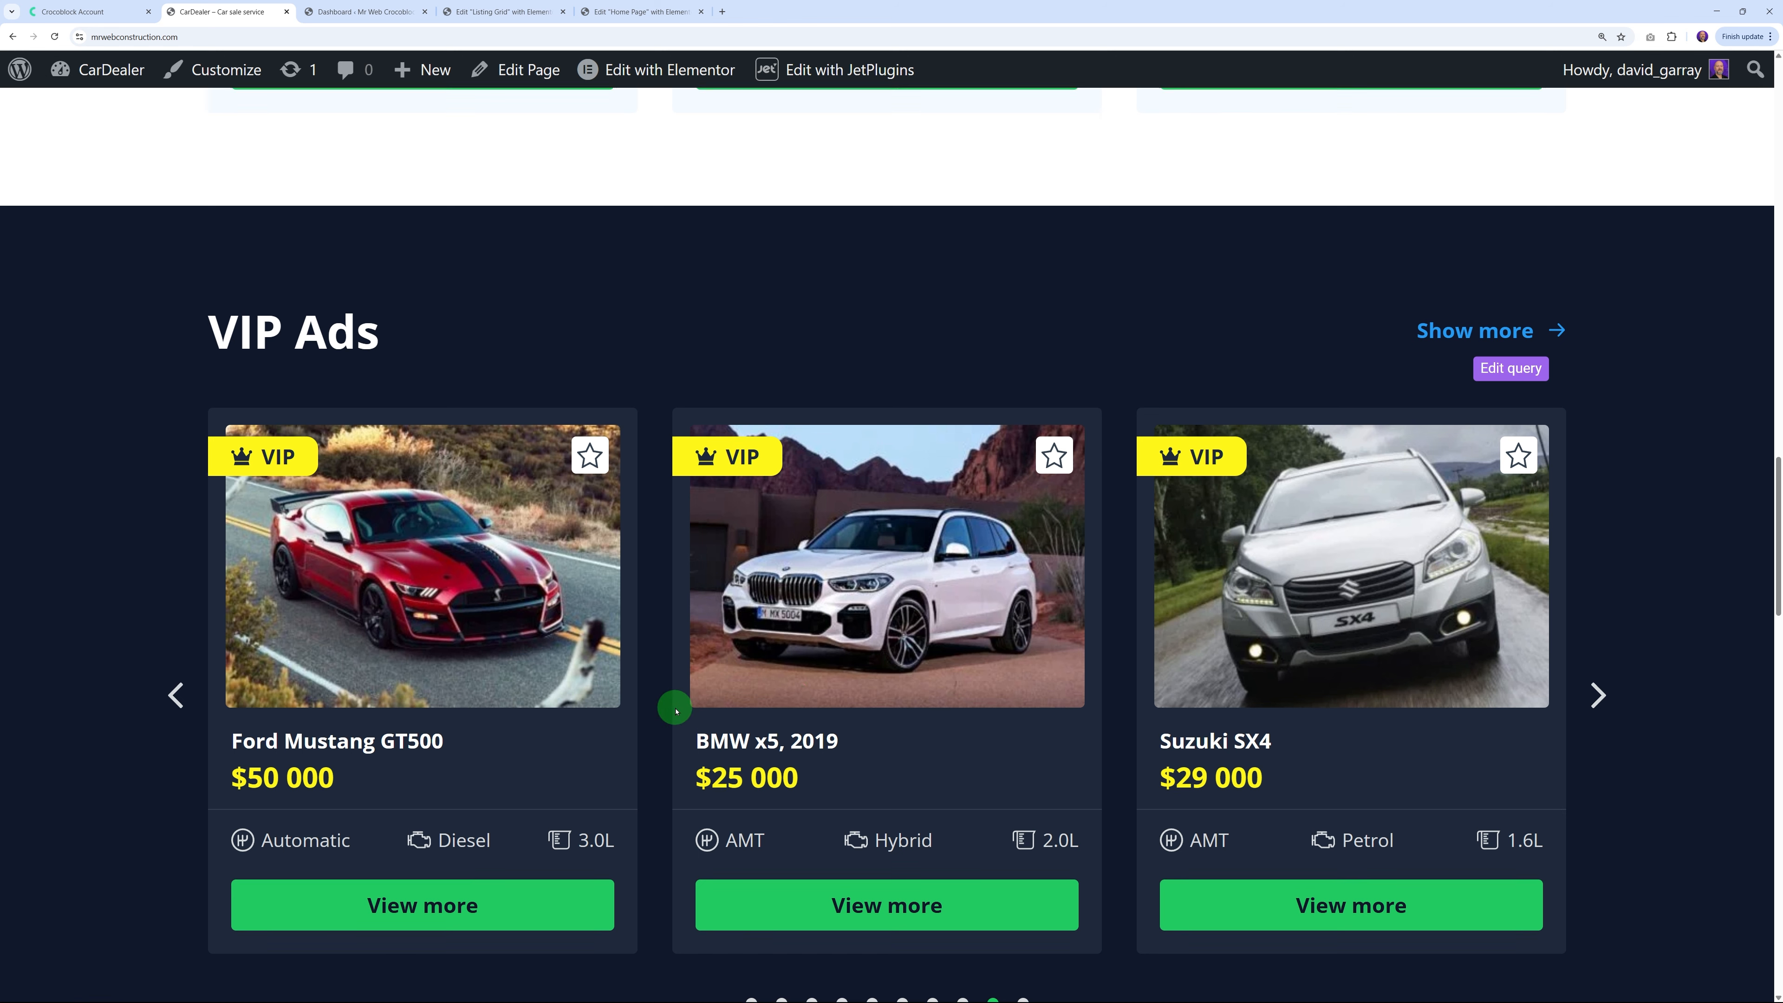
pyautogui.scroll(8, 674, 707)
pyautogui.scroll(-7, 450, 379)
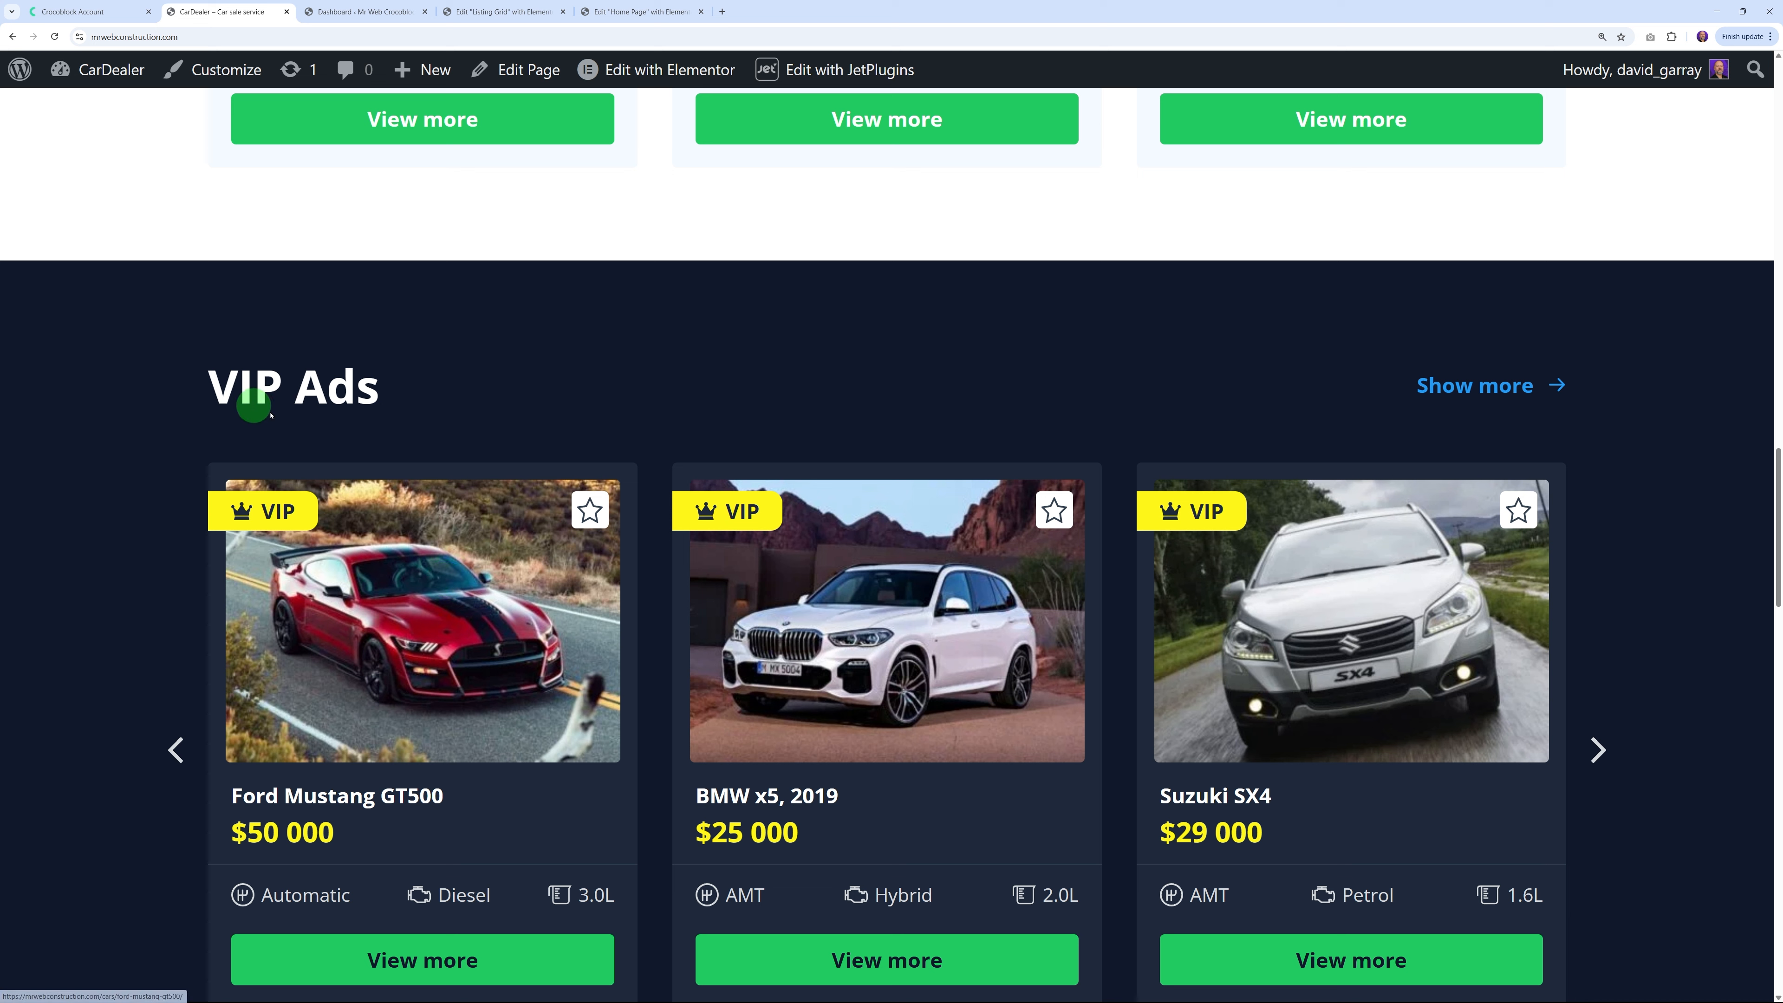
pyautogui.click(504, 14)
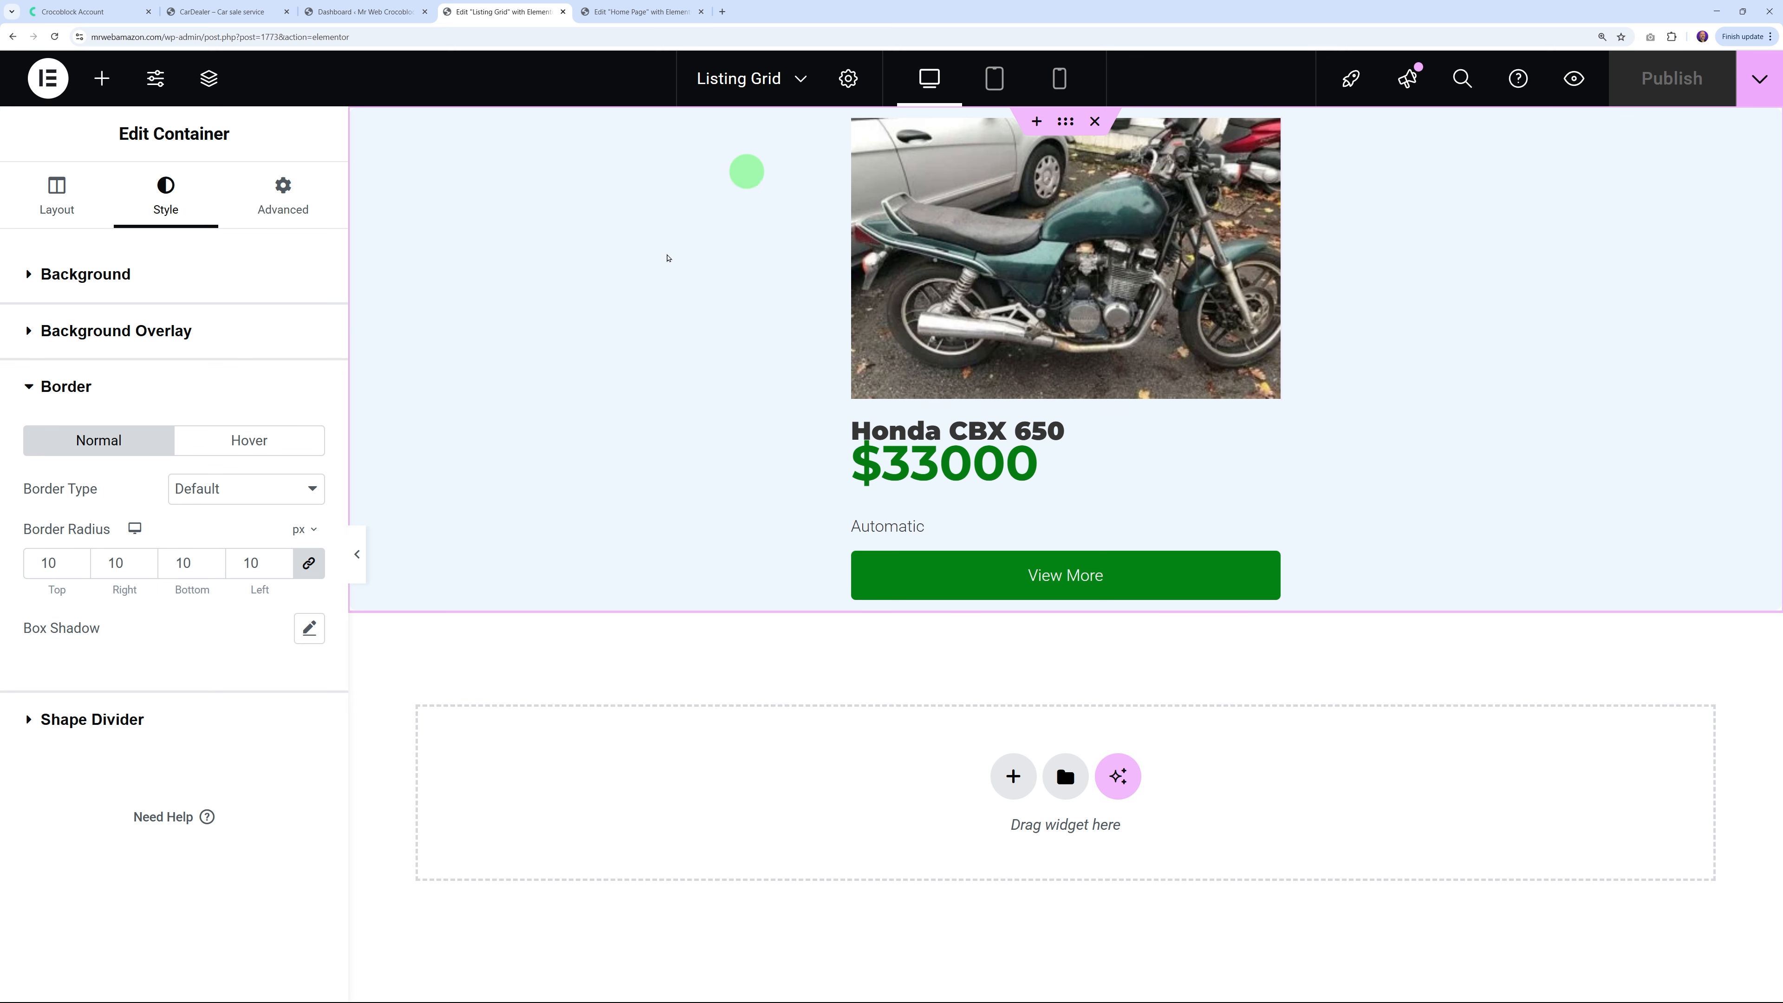
# Create a JetEngine listing item named Listing Grid Dark Mode, with source Posts, post type Ads and the Elementor view
pyautogui.click(343, 12)
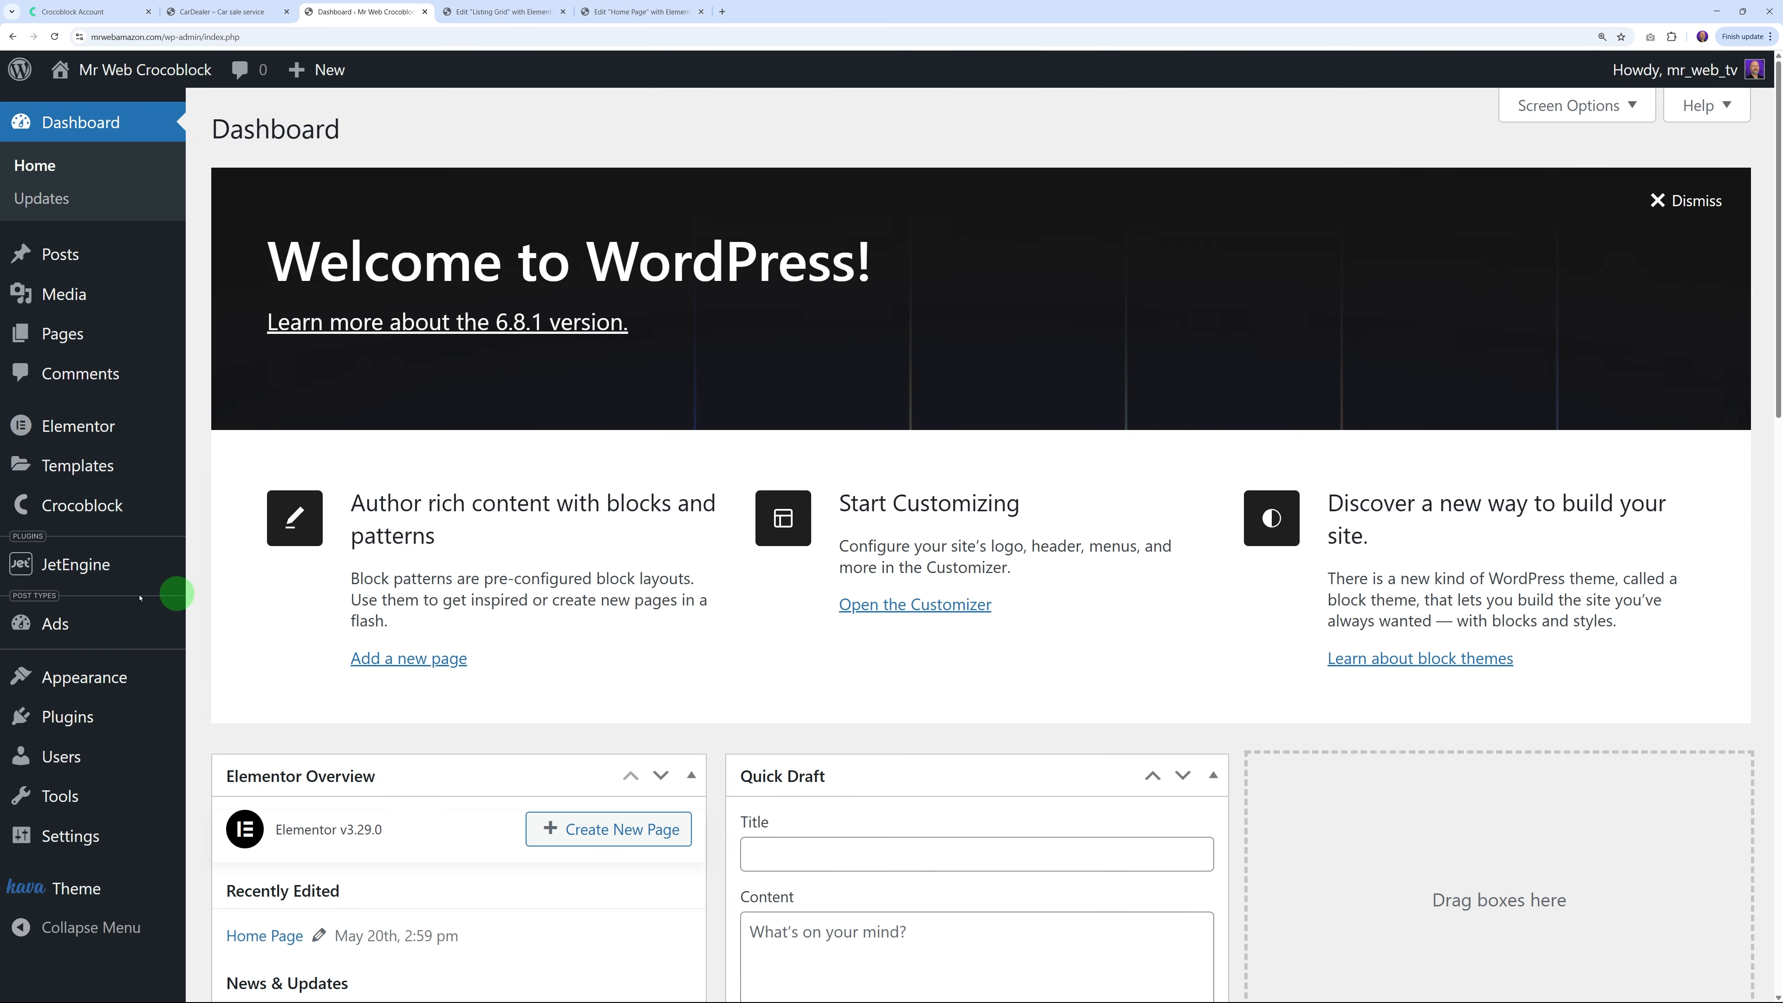
pyautogui.moveTo(106, 573)
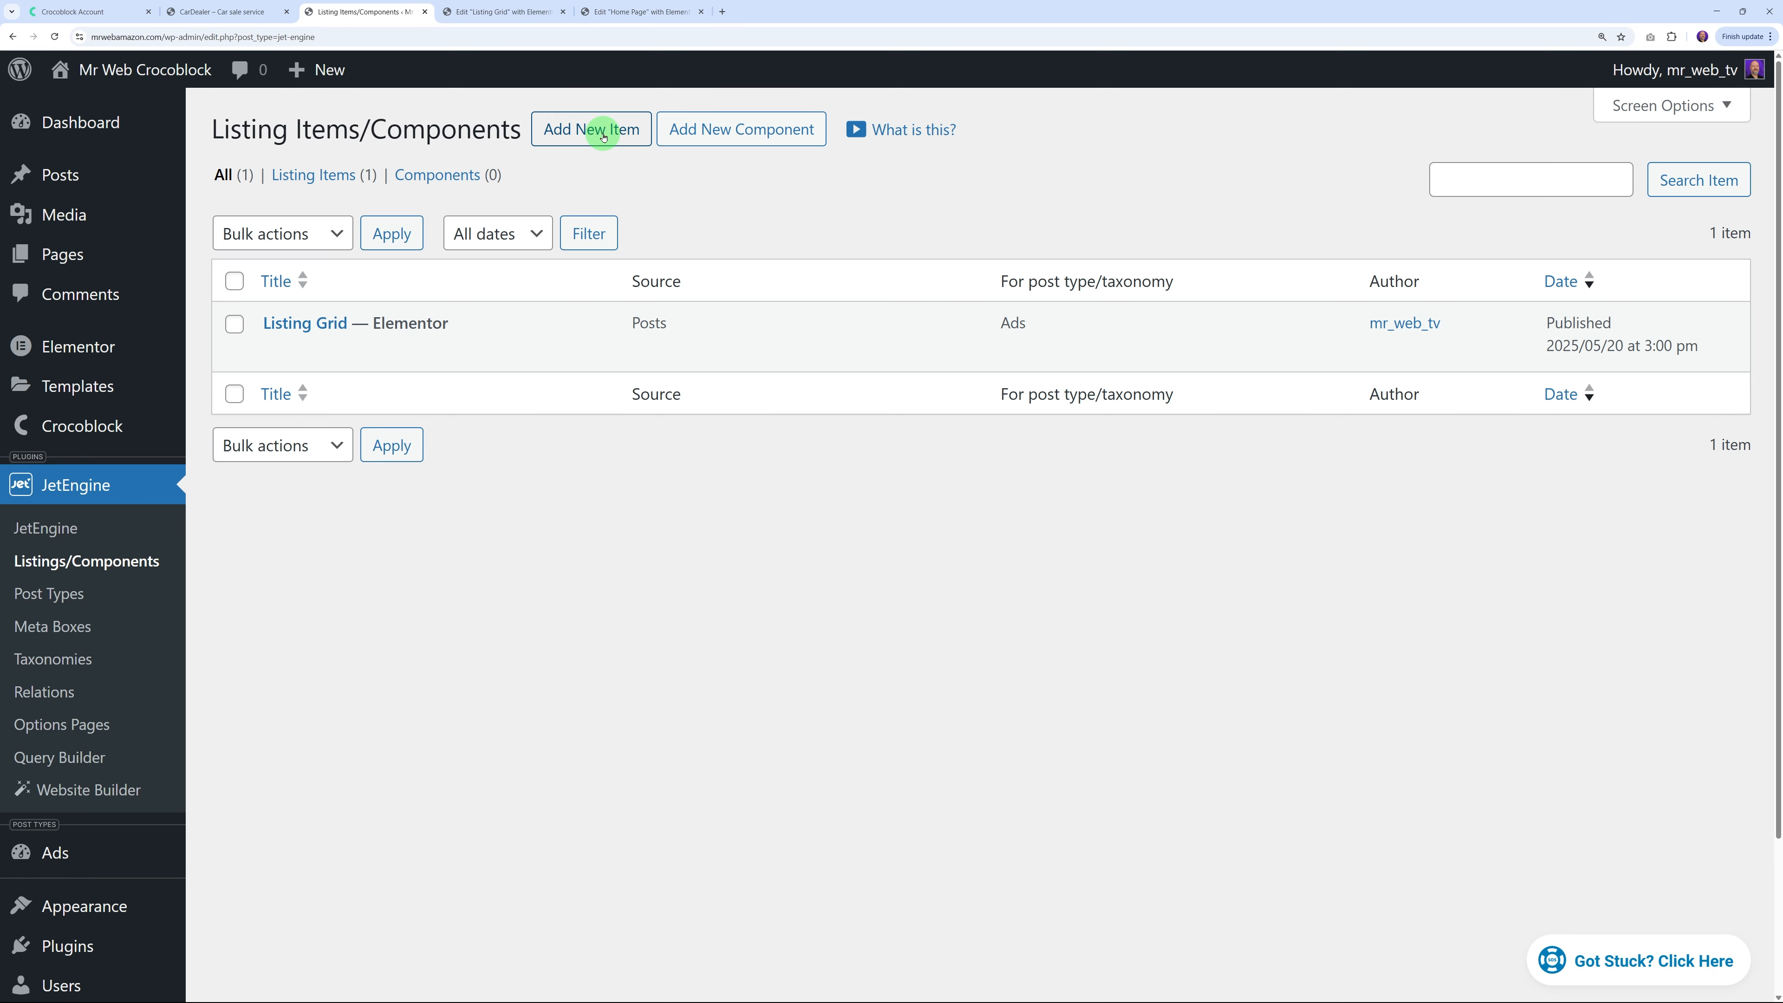
pyautogui.click(603, 131)
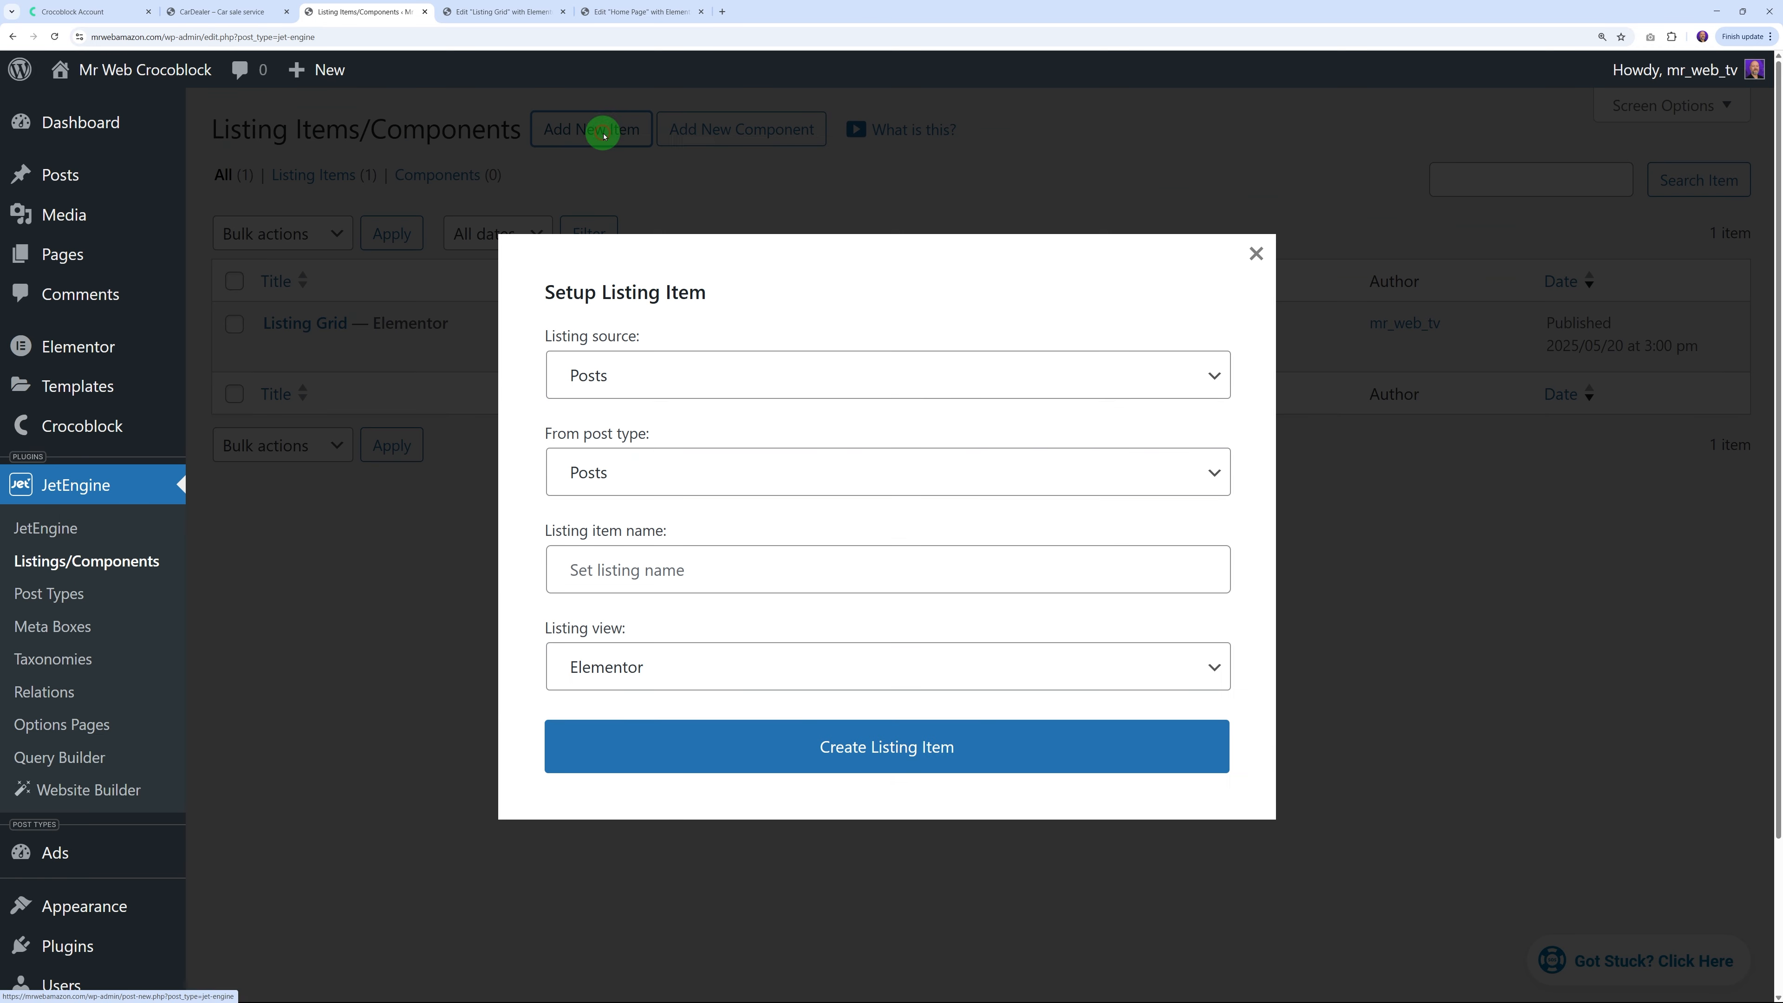
pyautogui.click(695, 472)
pyautogui.click(652, 982)
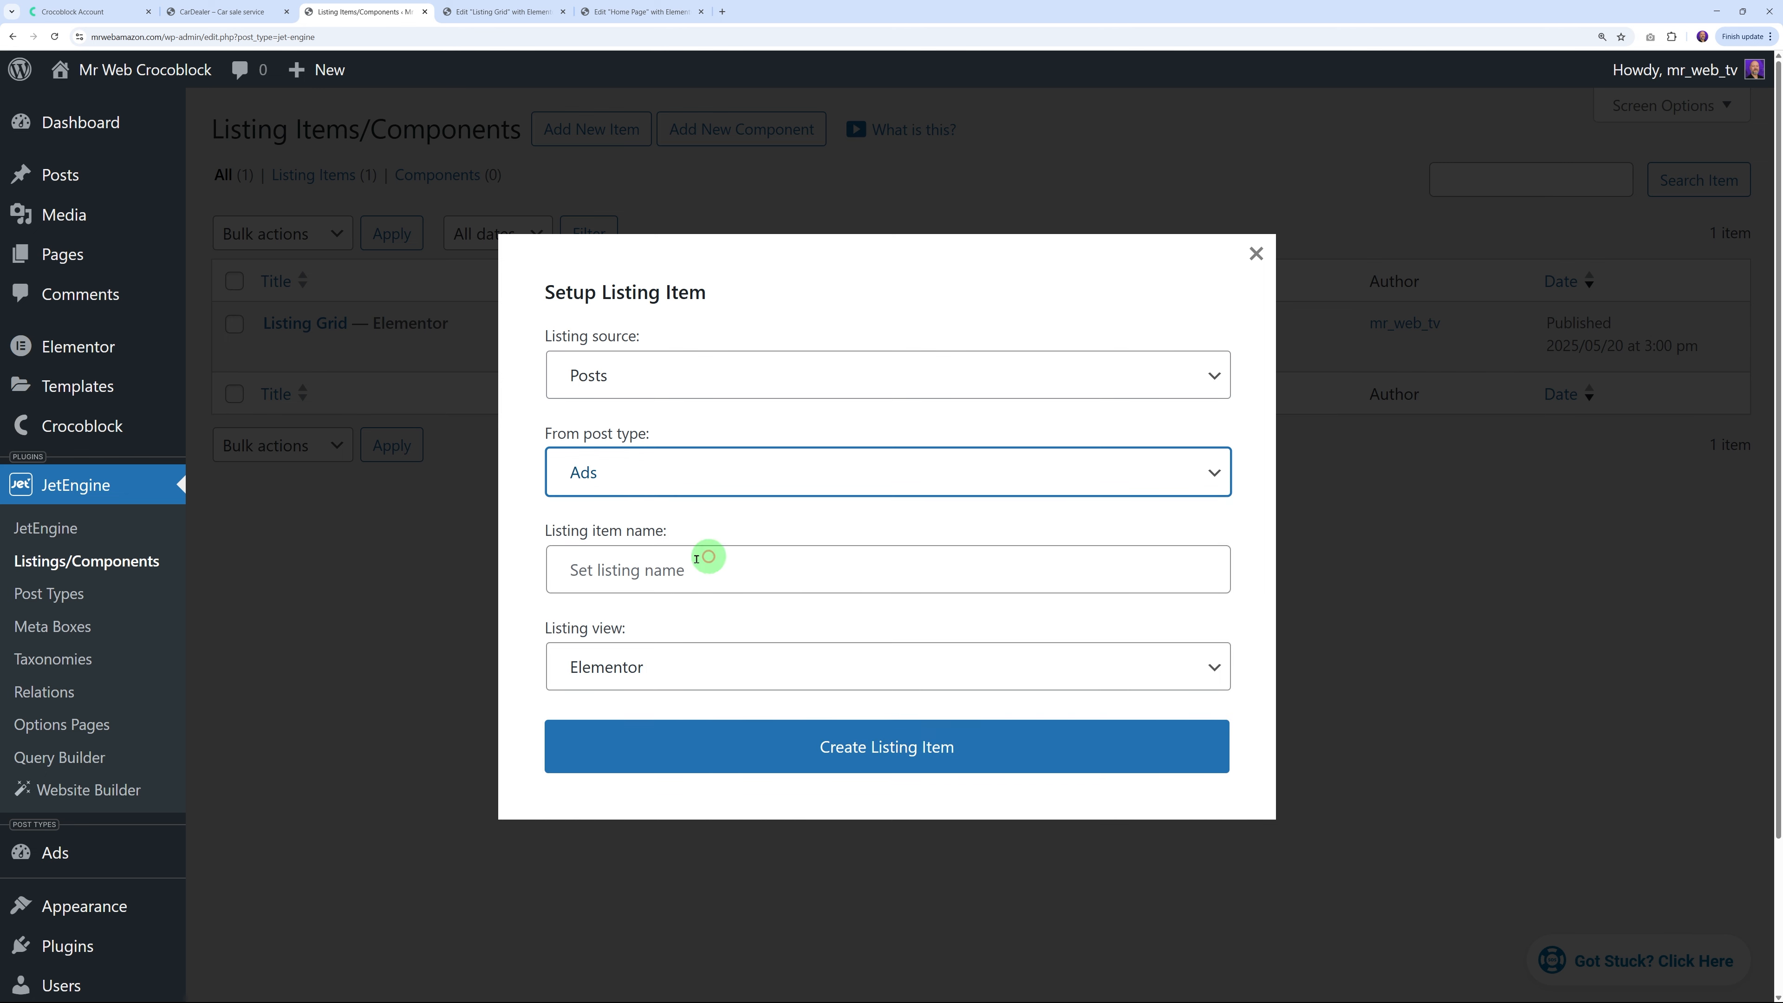
pyautogui.click(722, 569)
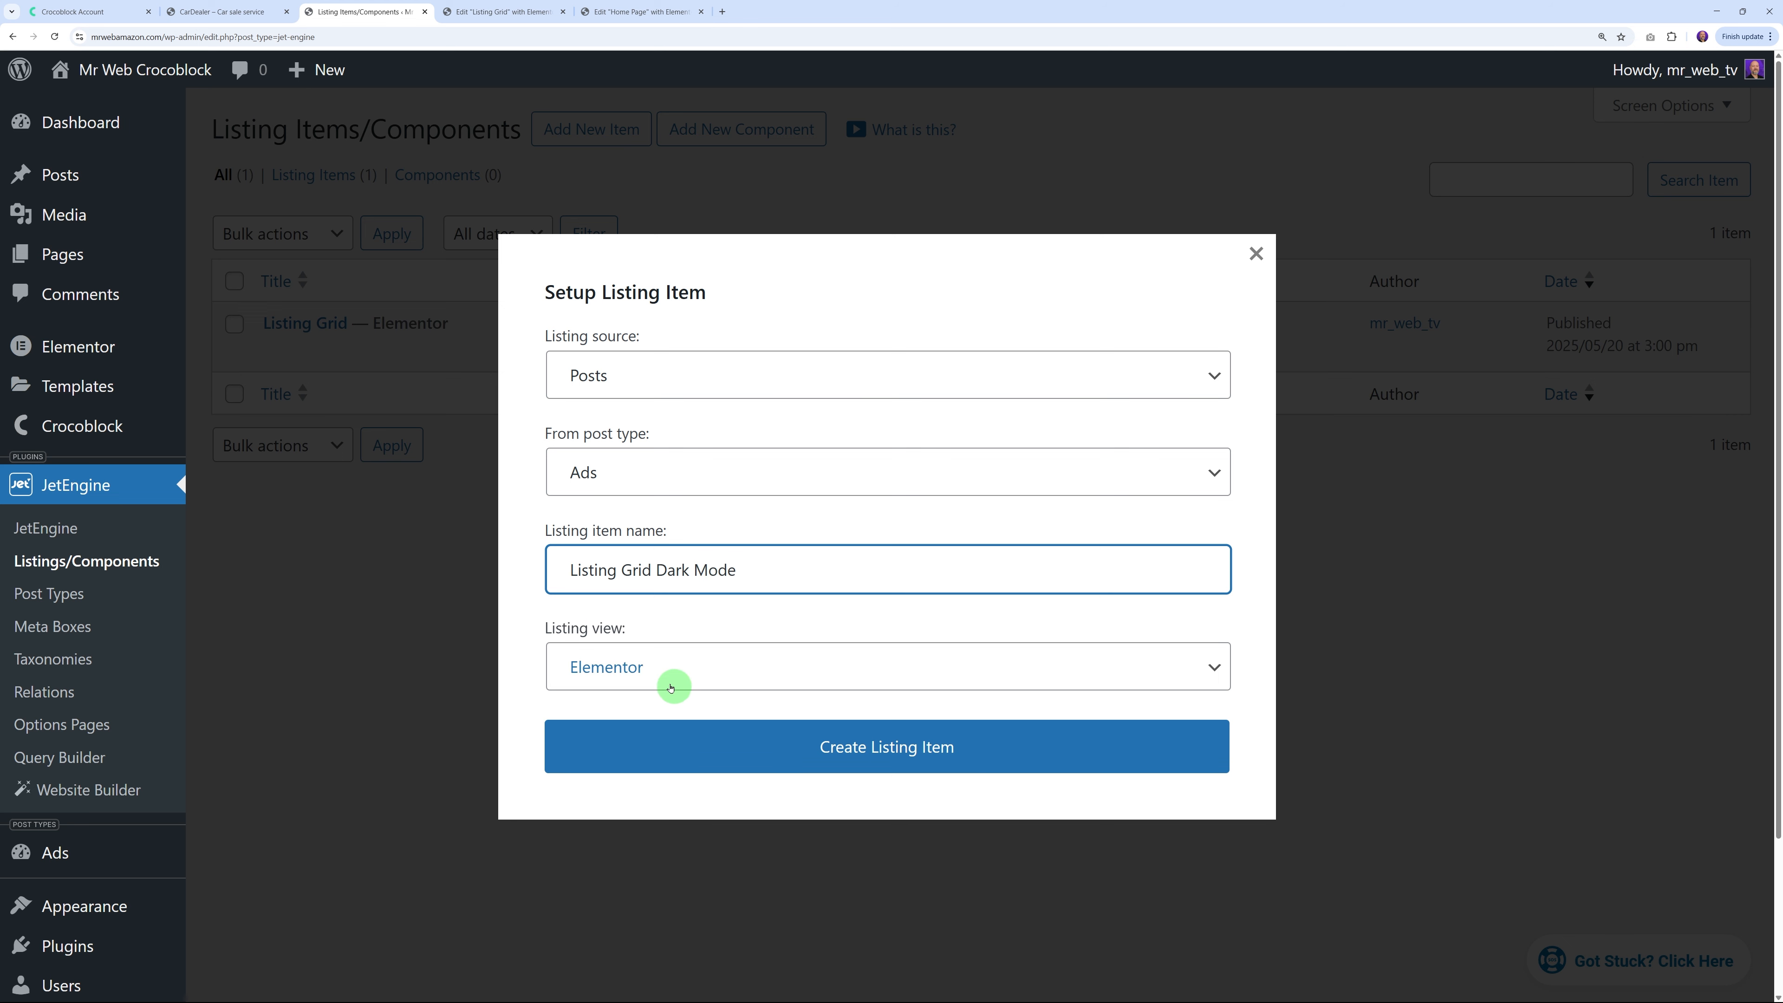
pyautogui.click(891, 760)
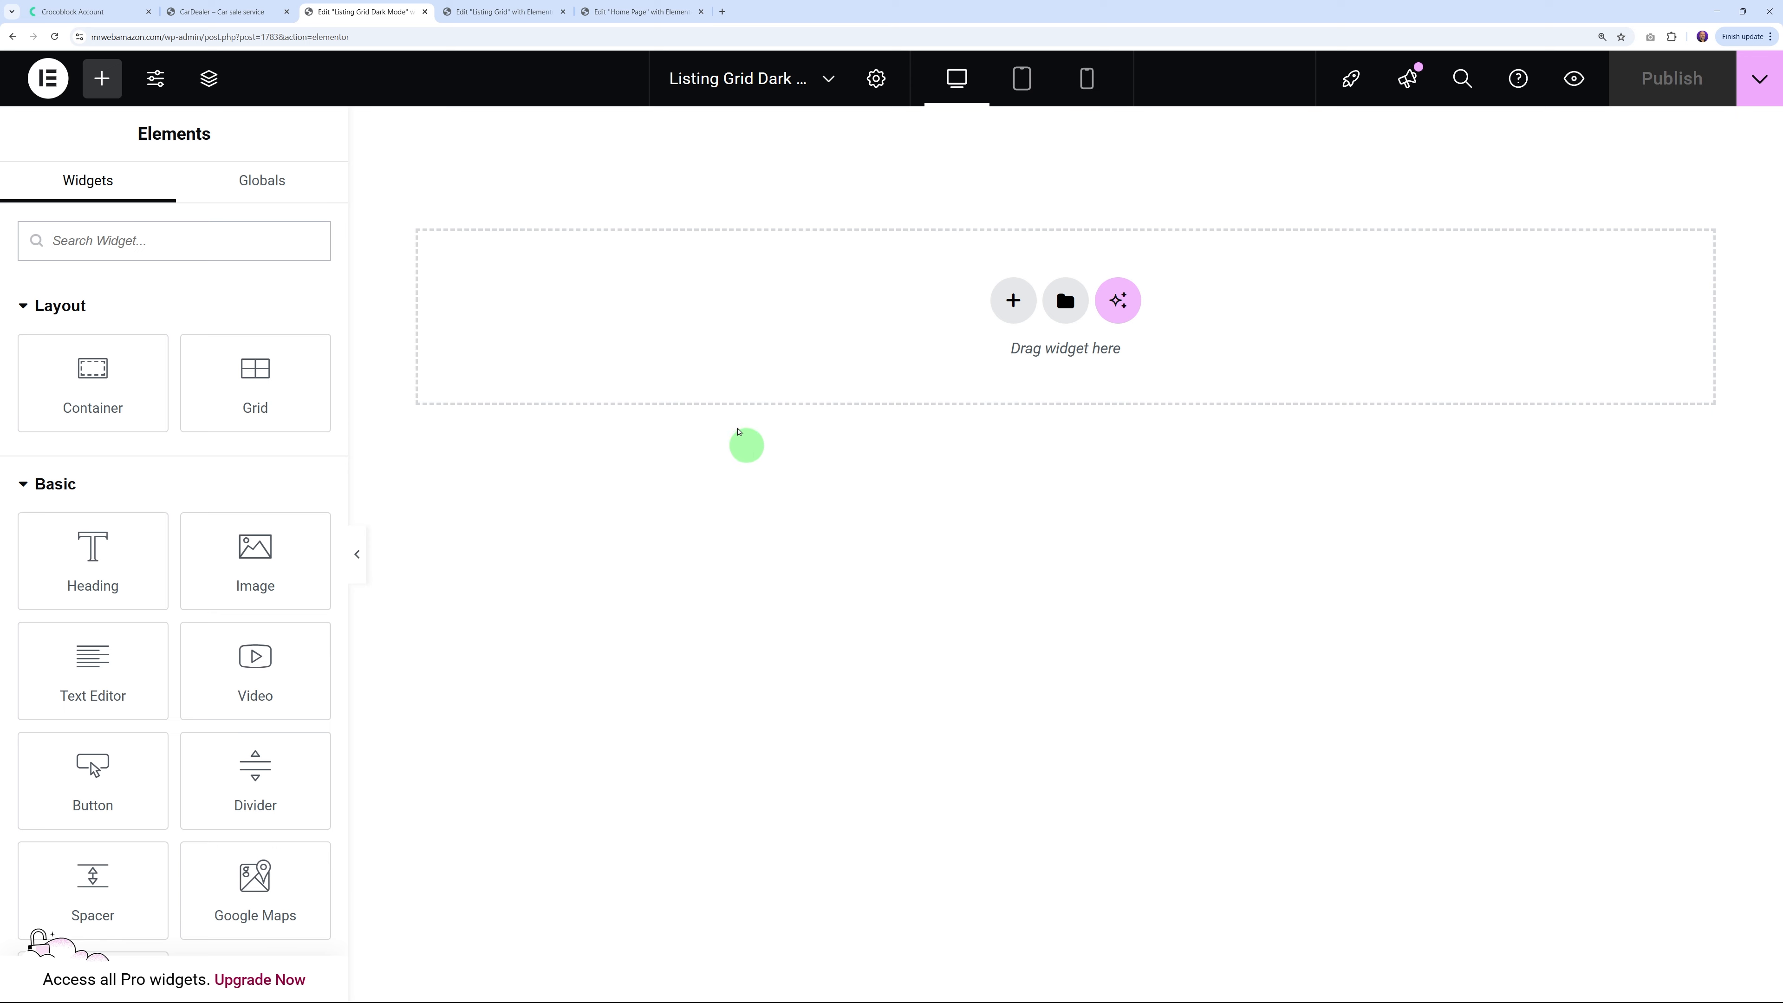
# Copy the ad card container from the Listing Grid template and paste it into the Listing Grid Dark Mode template
pyautogui.click(504, 12)
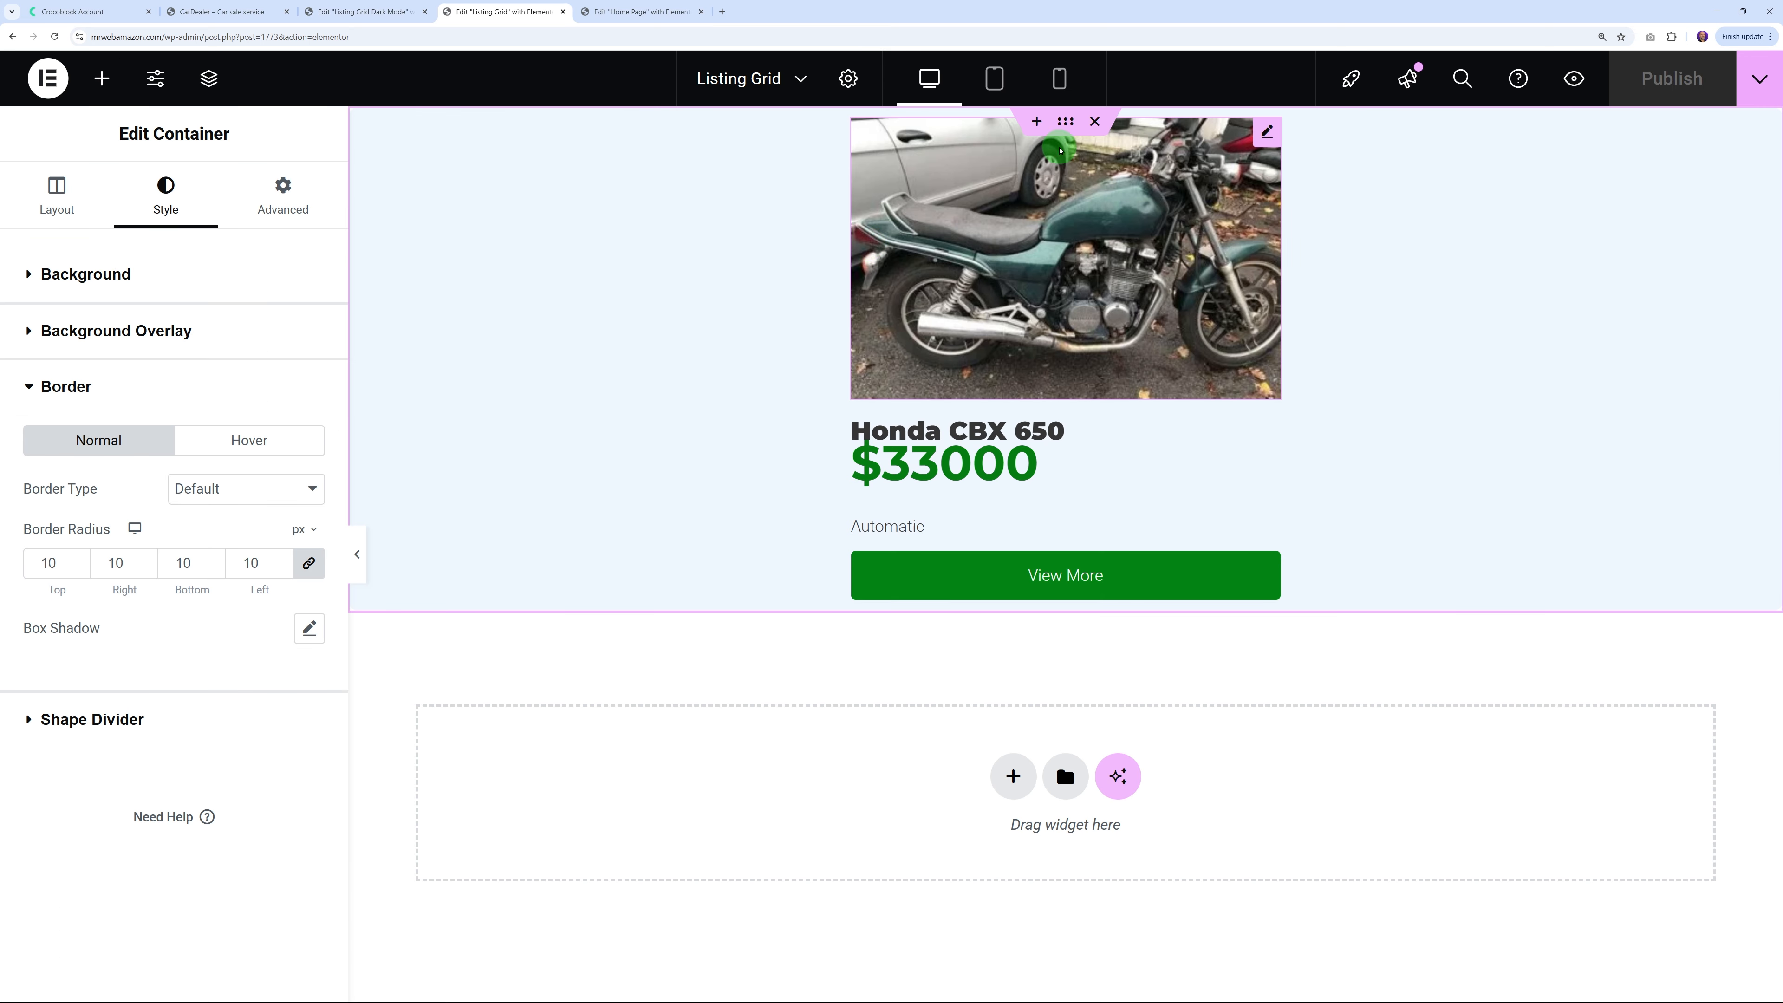
pyautogui.rightClick(1067, 125)
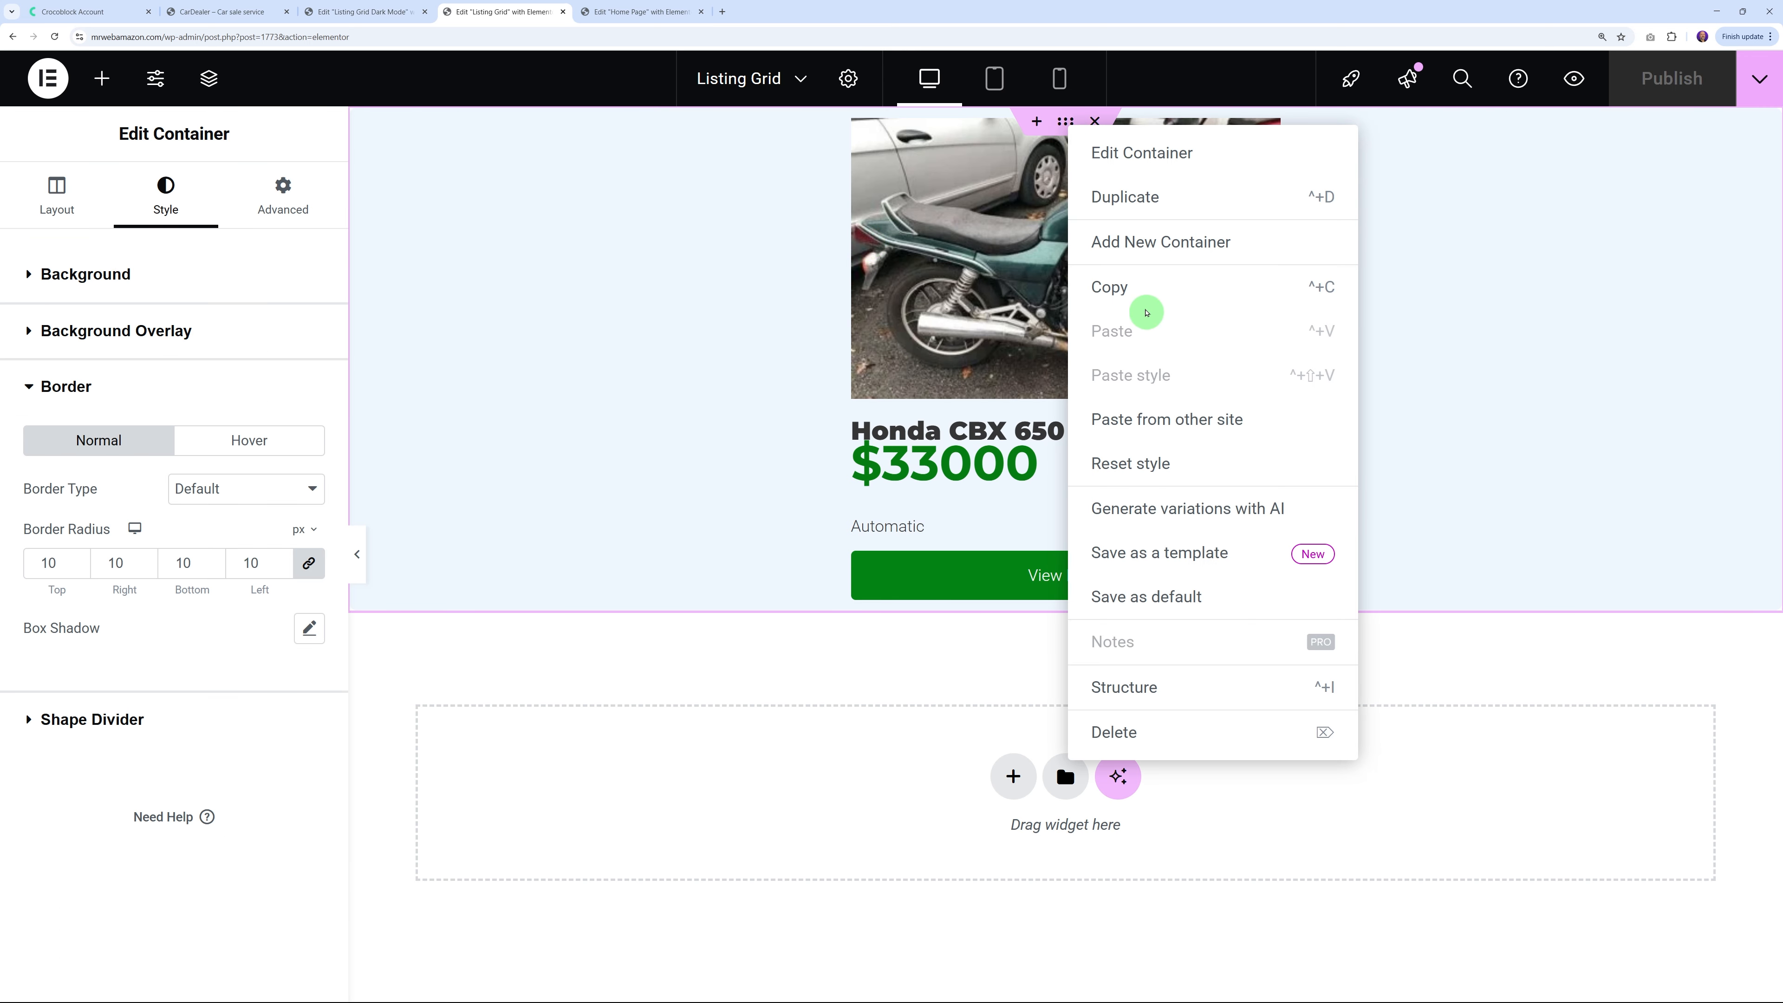
pyautogui.click(1141, 288)
pyautogui.click(390, 12)
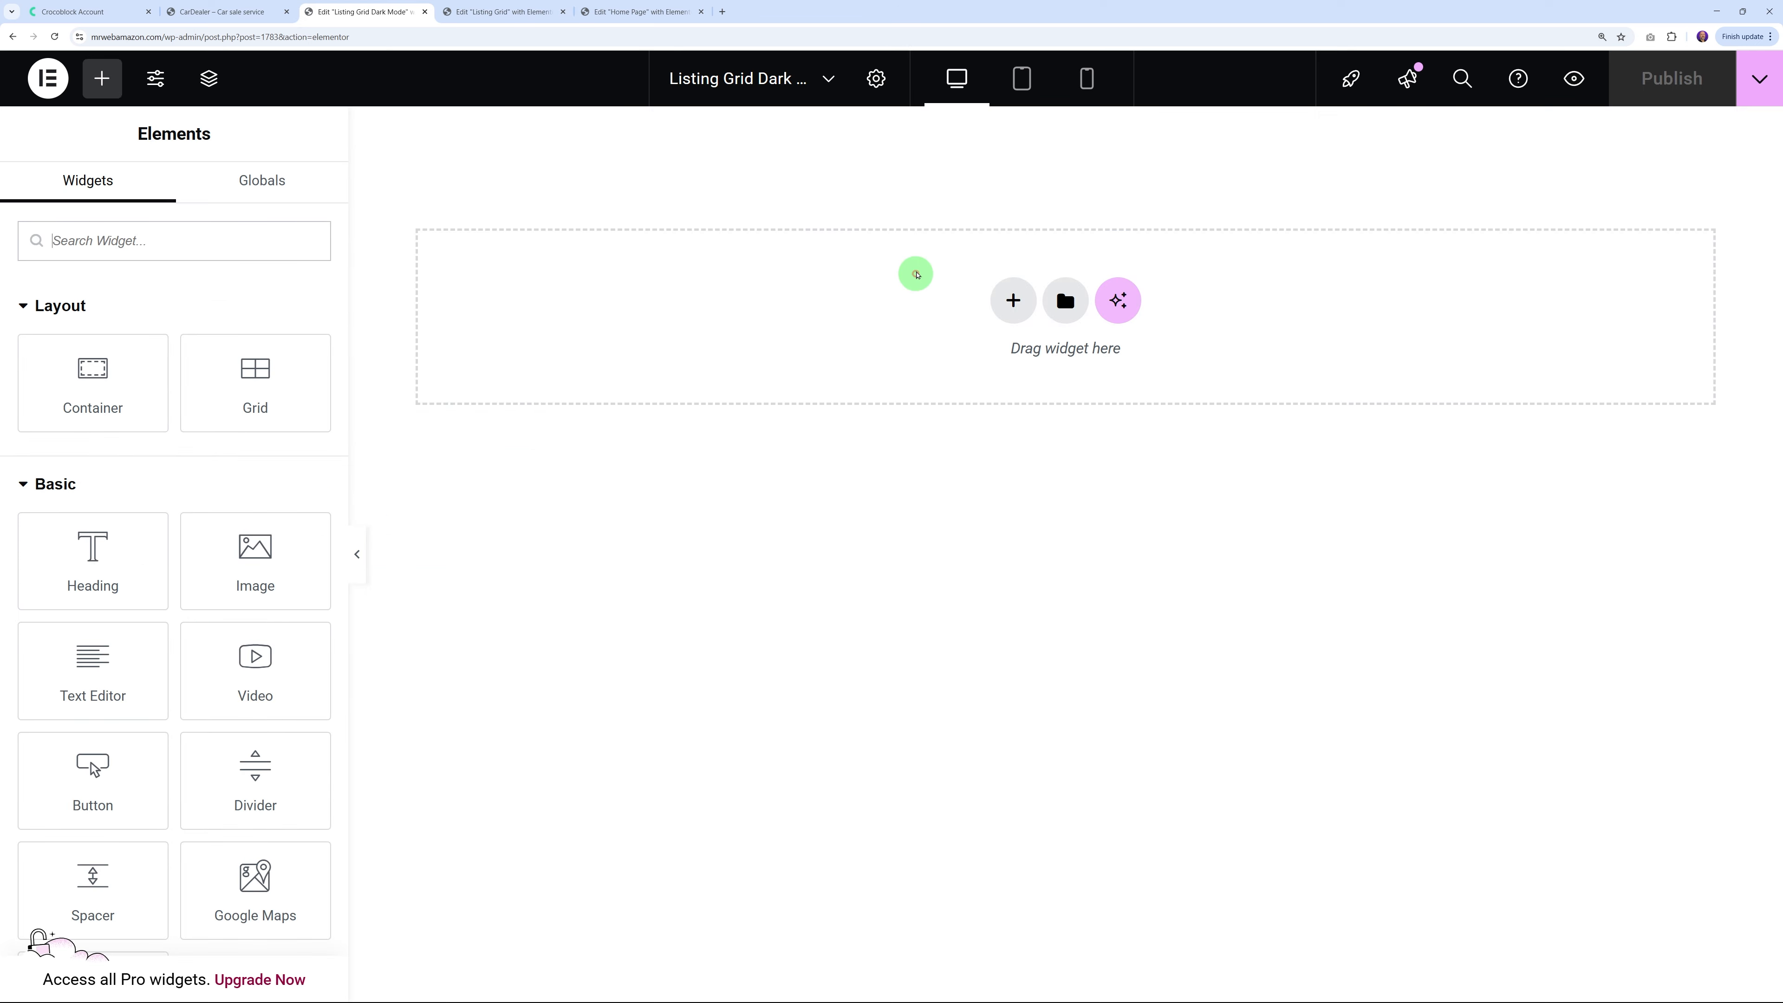
pyautogui.rightClick(936, 274)
pyautogui.click(973, 321)
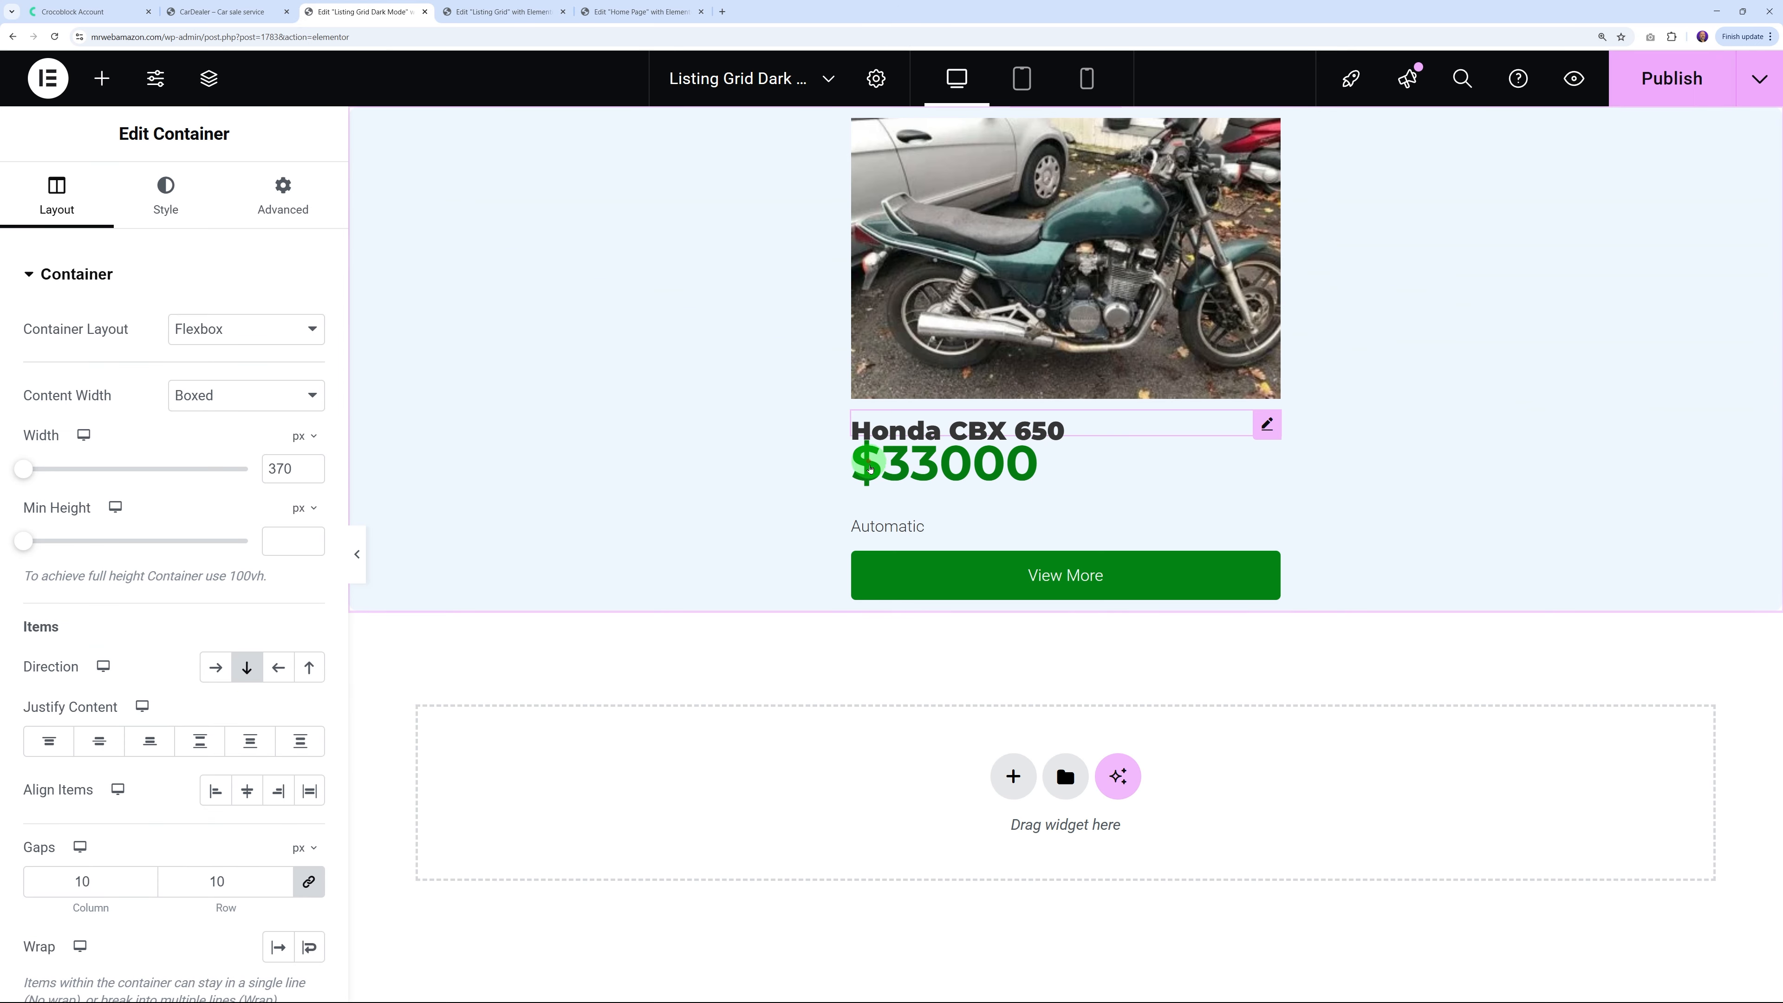
# Set the background color of the pasted card container to #1E293B
pyautogui.click(730, 393)
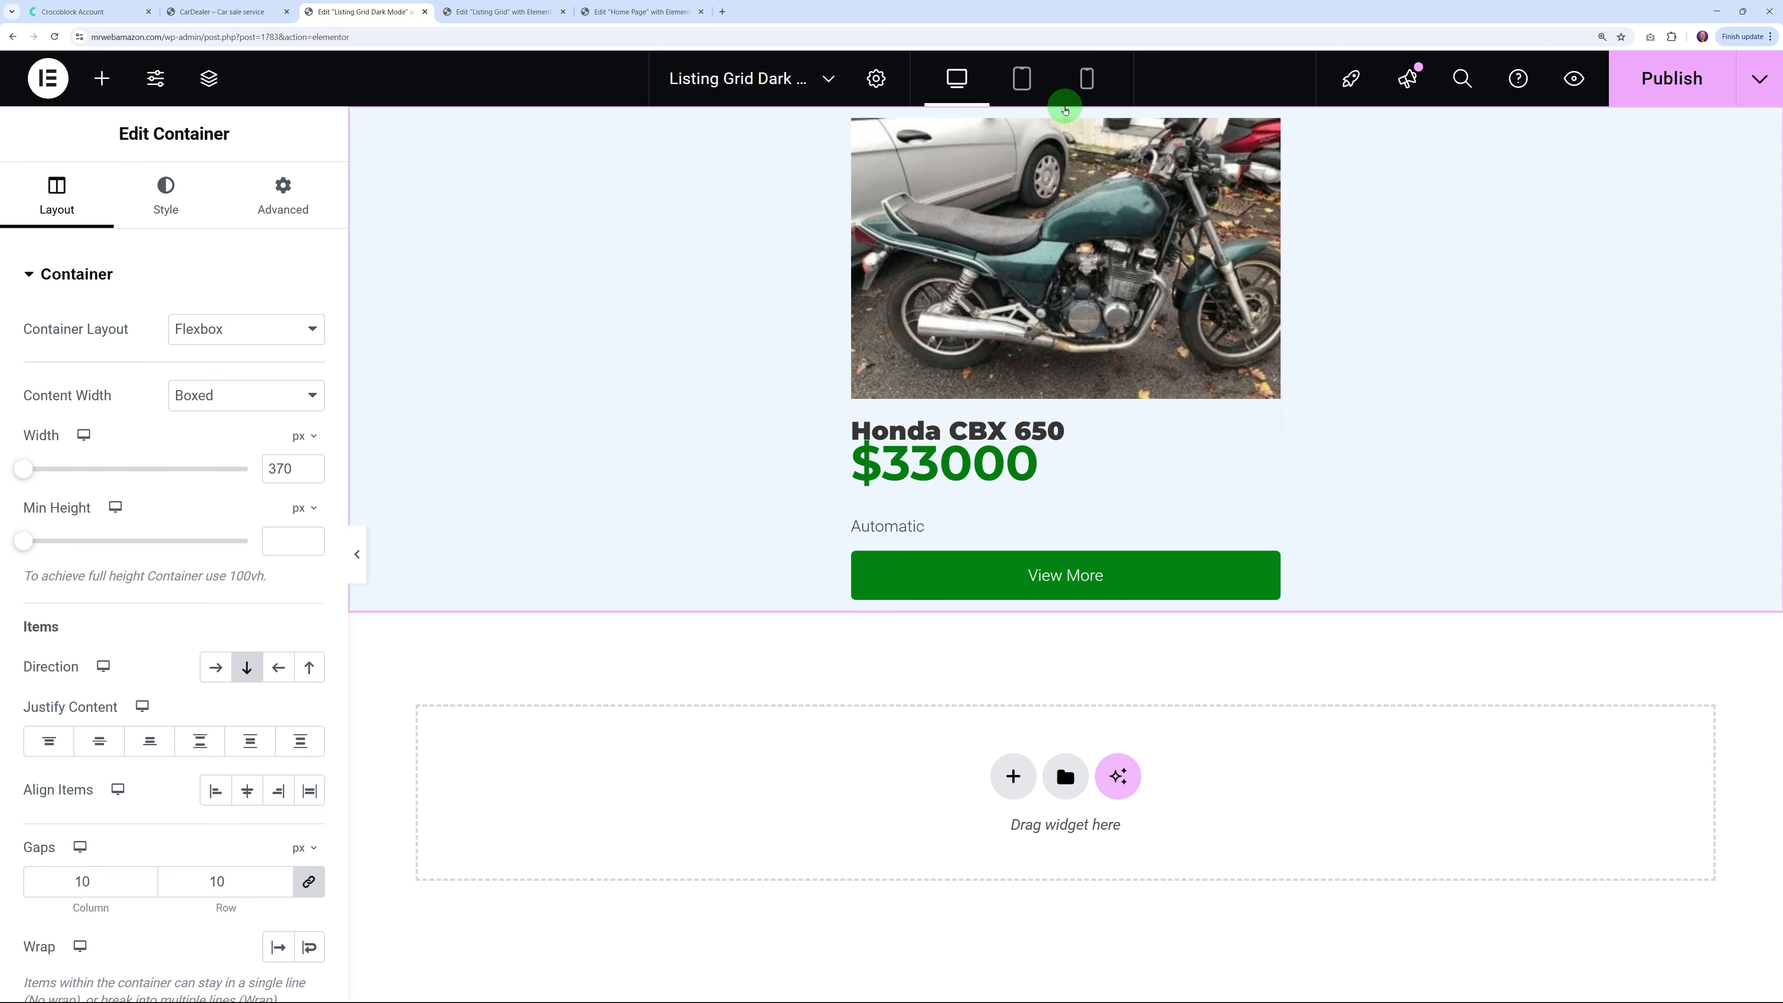
pyautogui.moveTo(1057, 114)
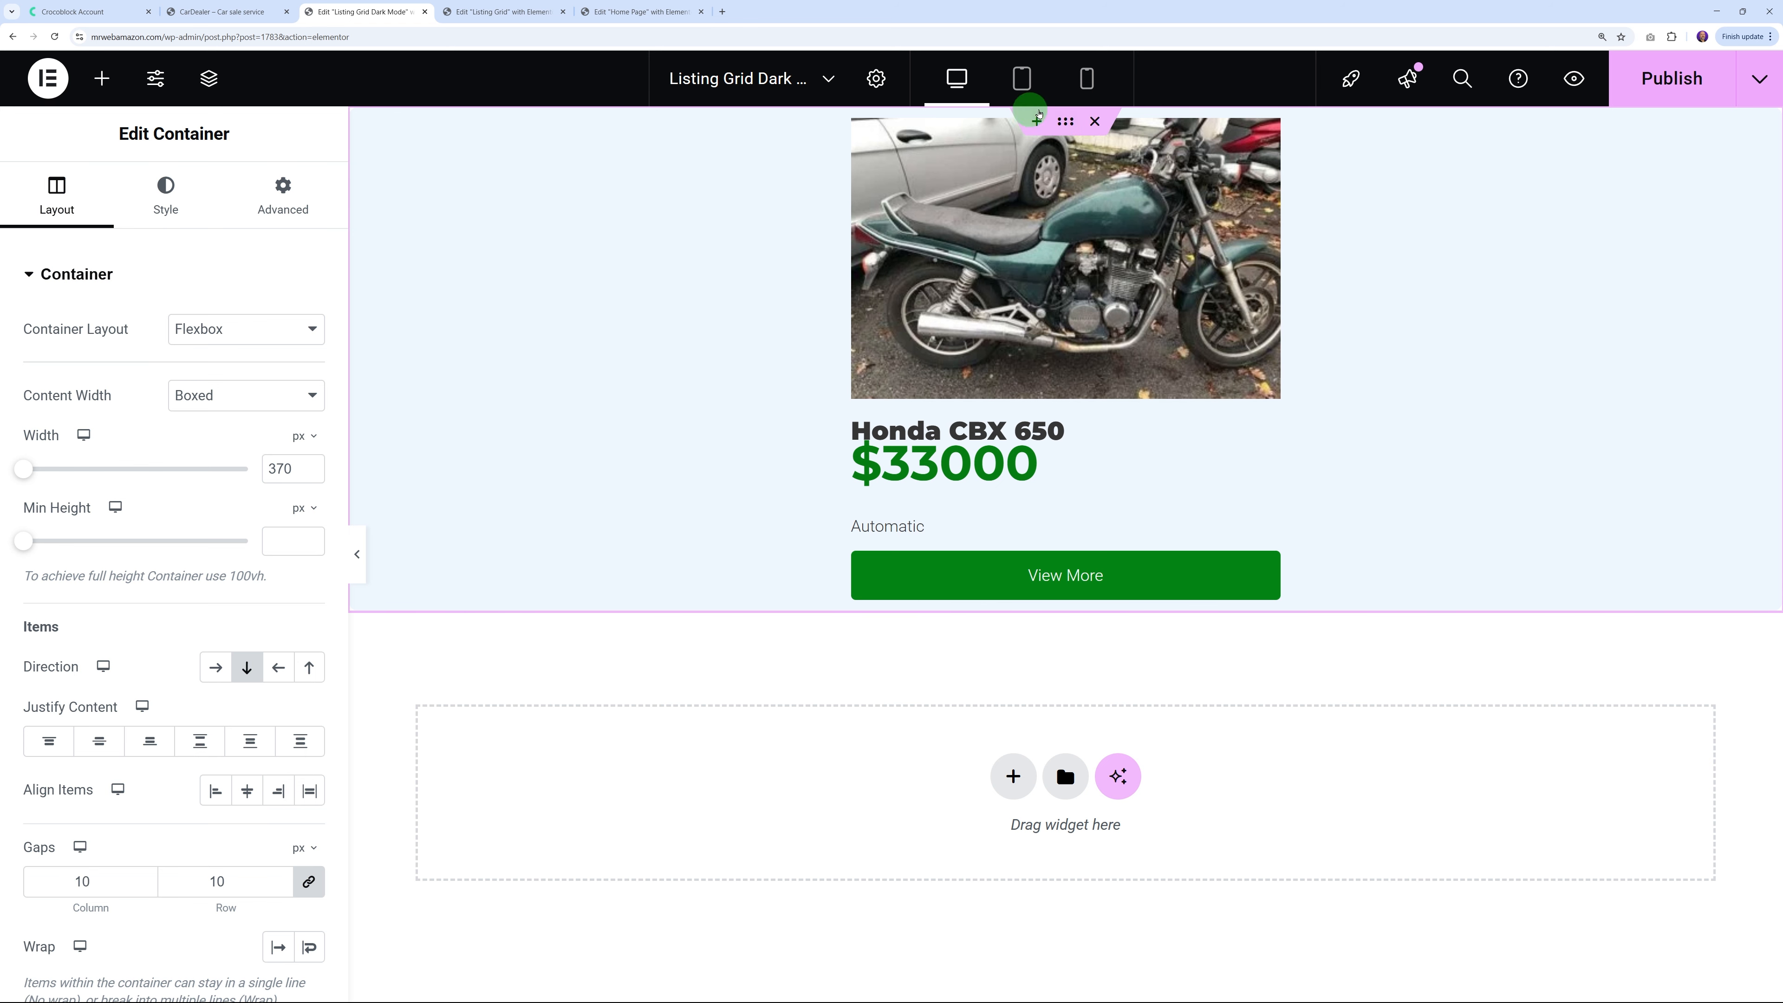
pyautogui.click(166, 199)
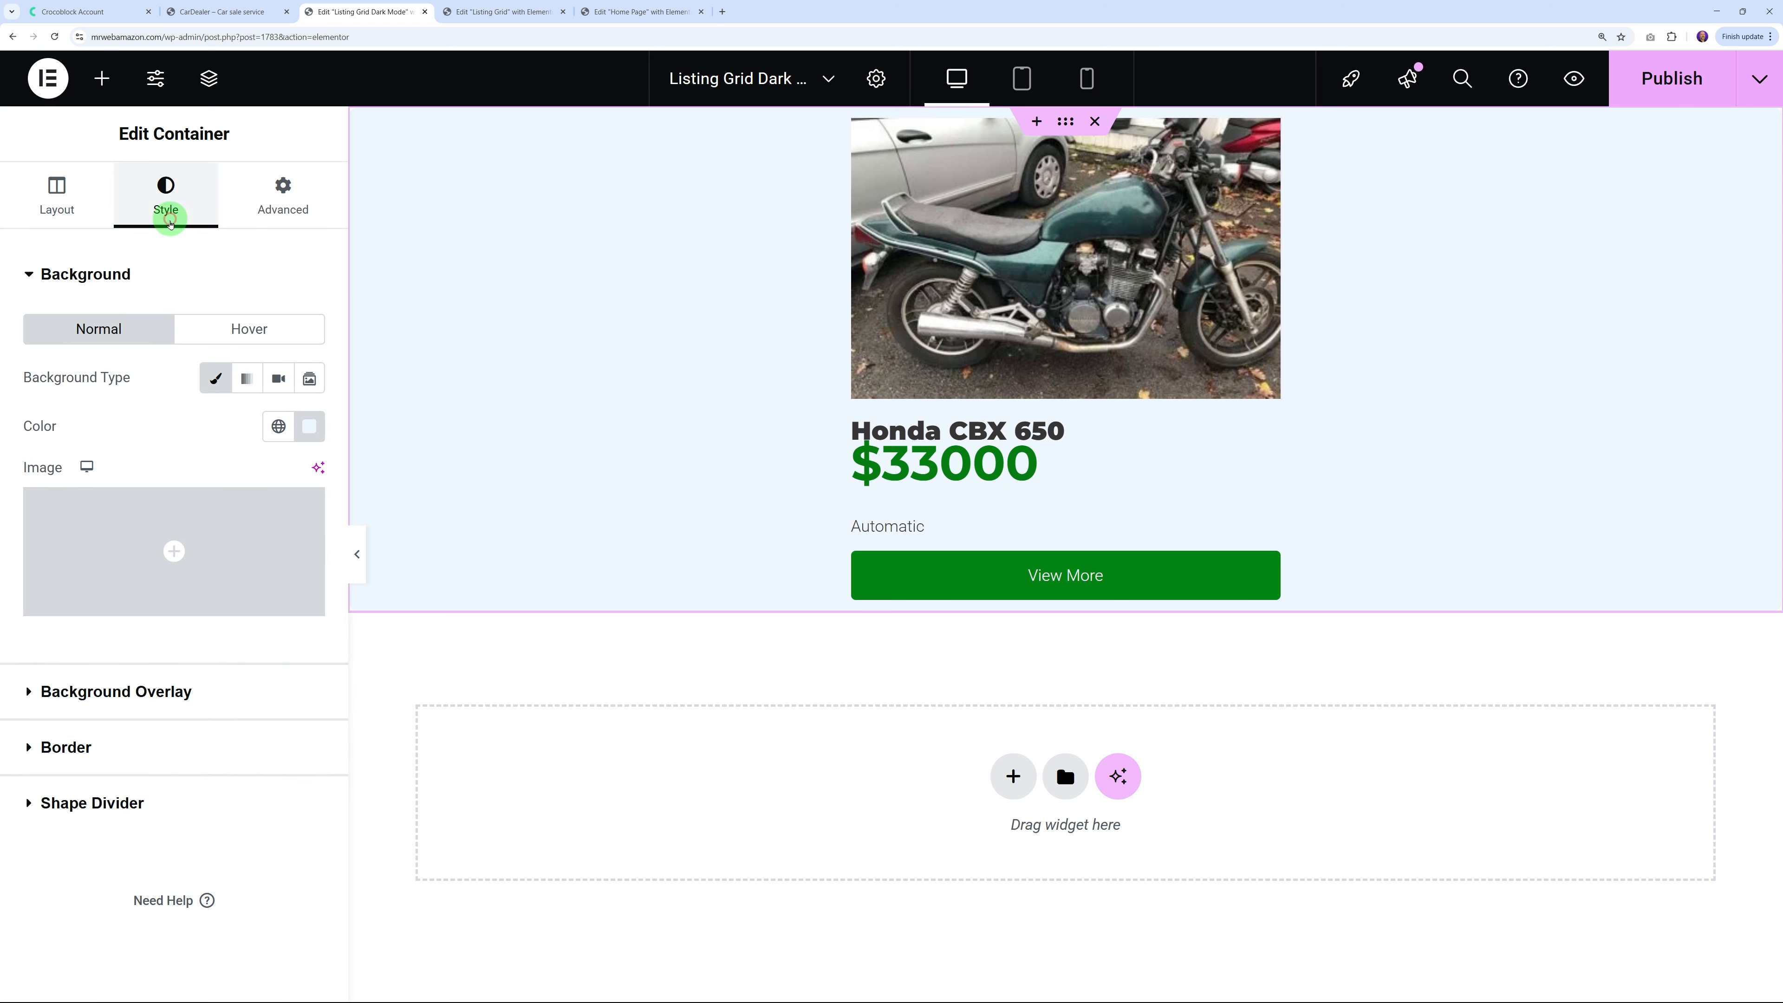
pyautogui.click(309, 432)
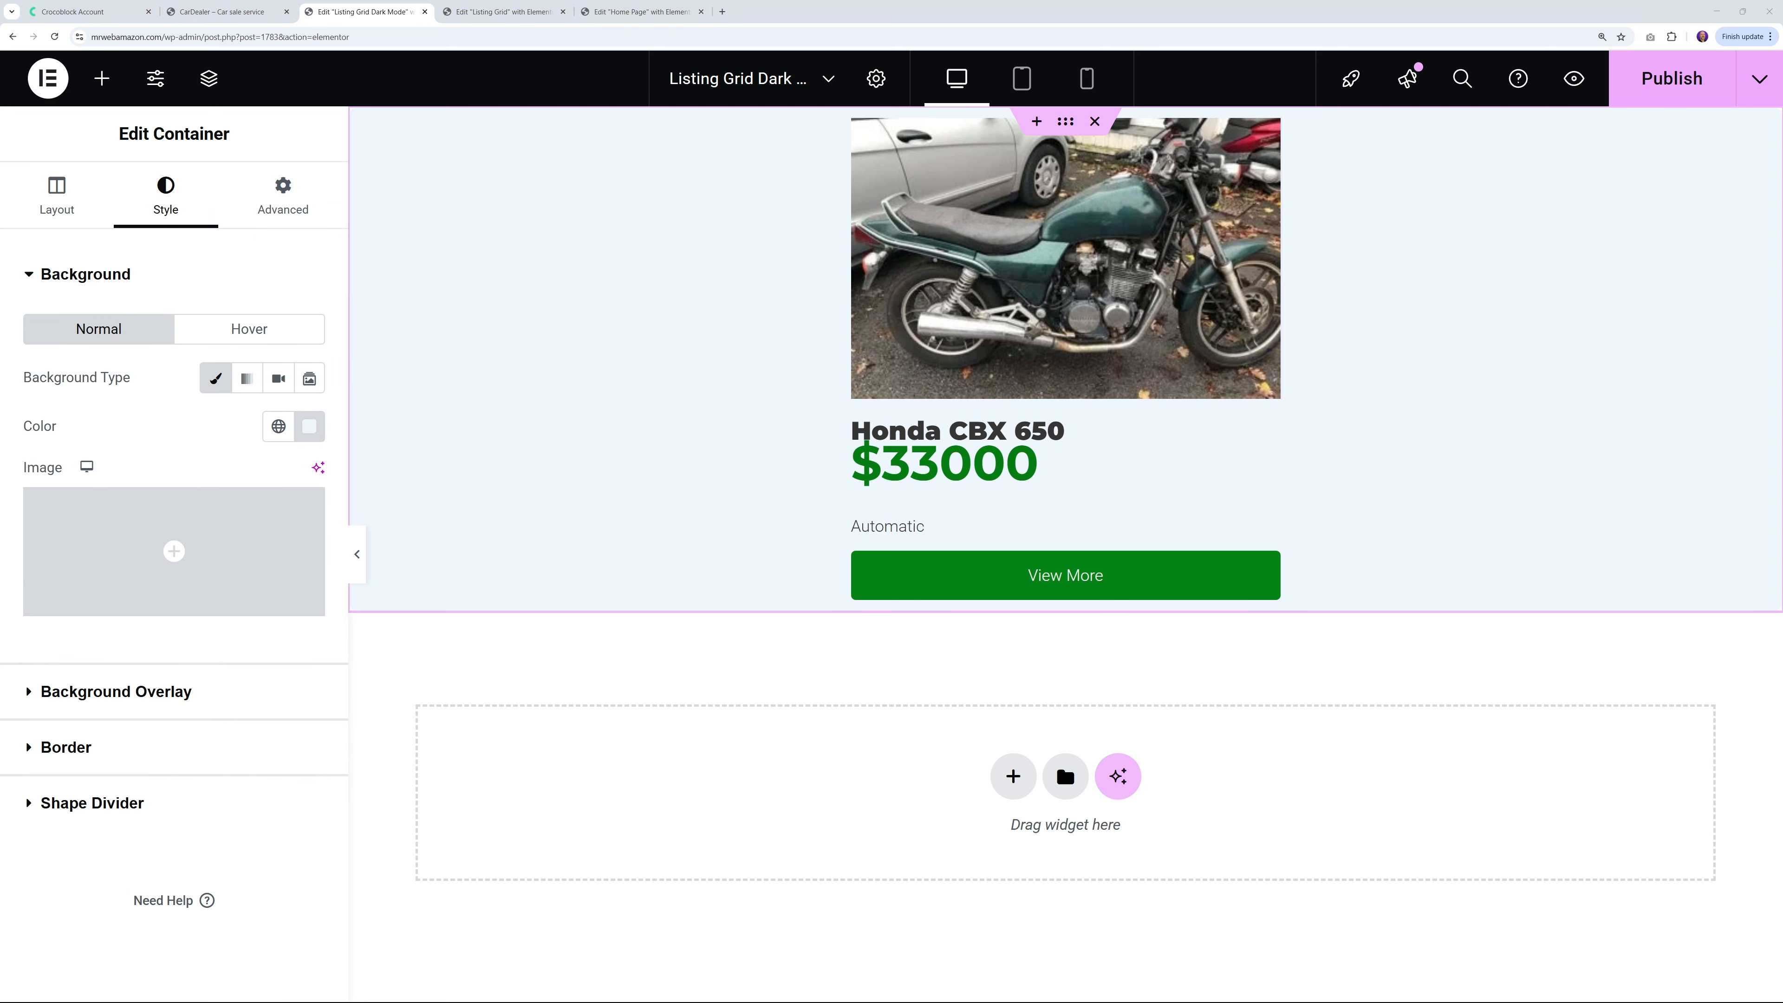
pyautogui.click(310, 426)
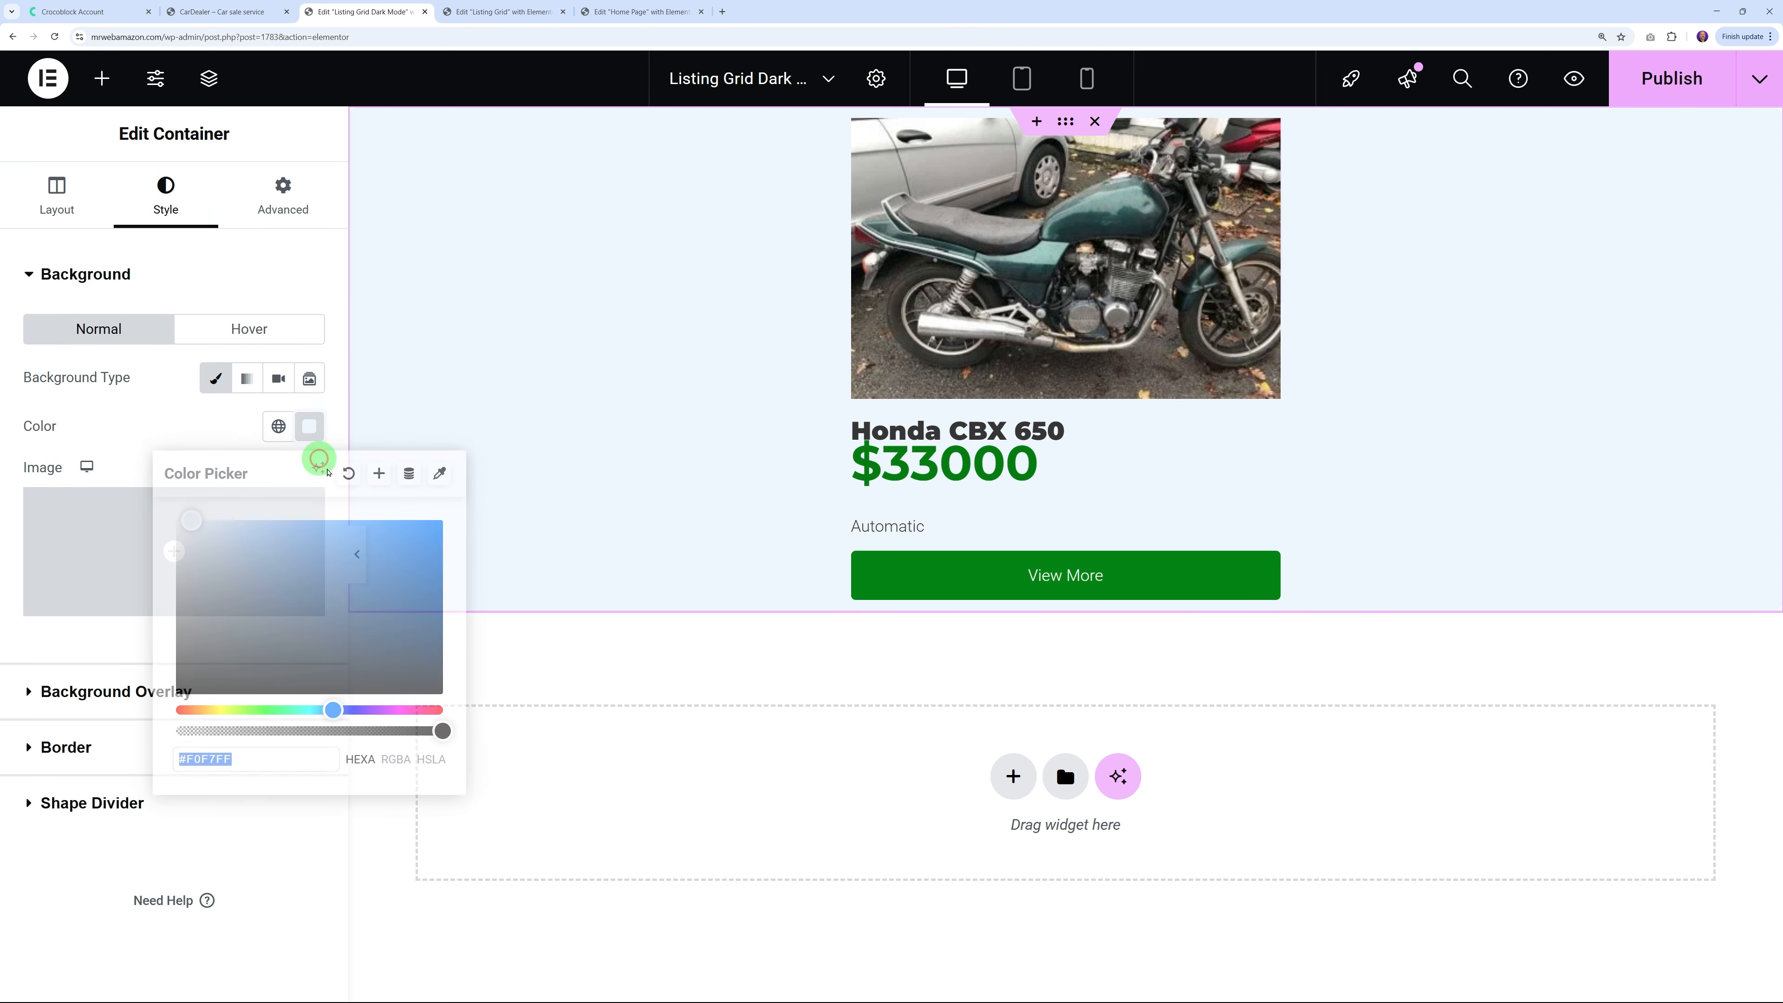
pyautogui.click(272, 750)
pyautogui.hotkey('ctrl', 'v')
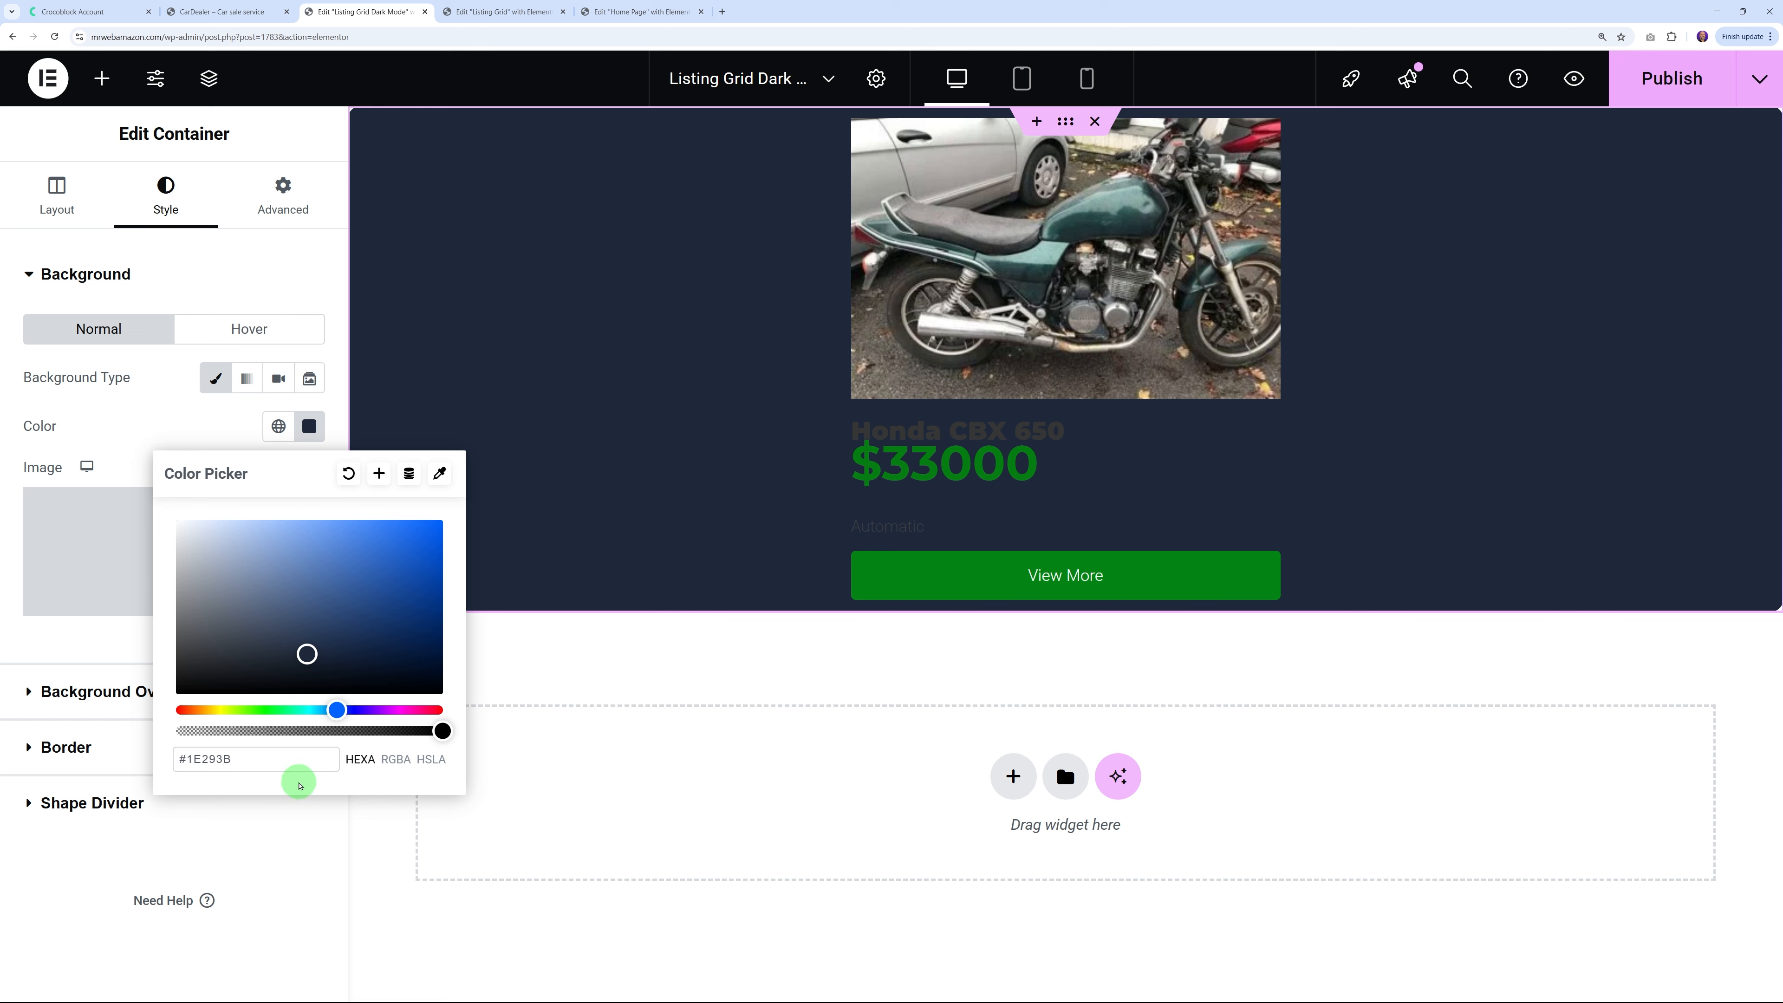
pyautogui.click(283, 808)
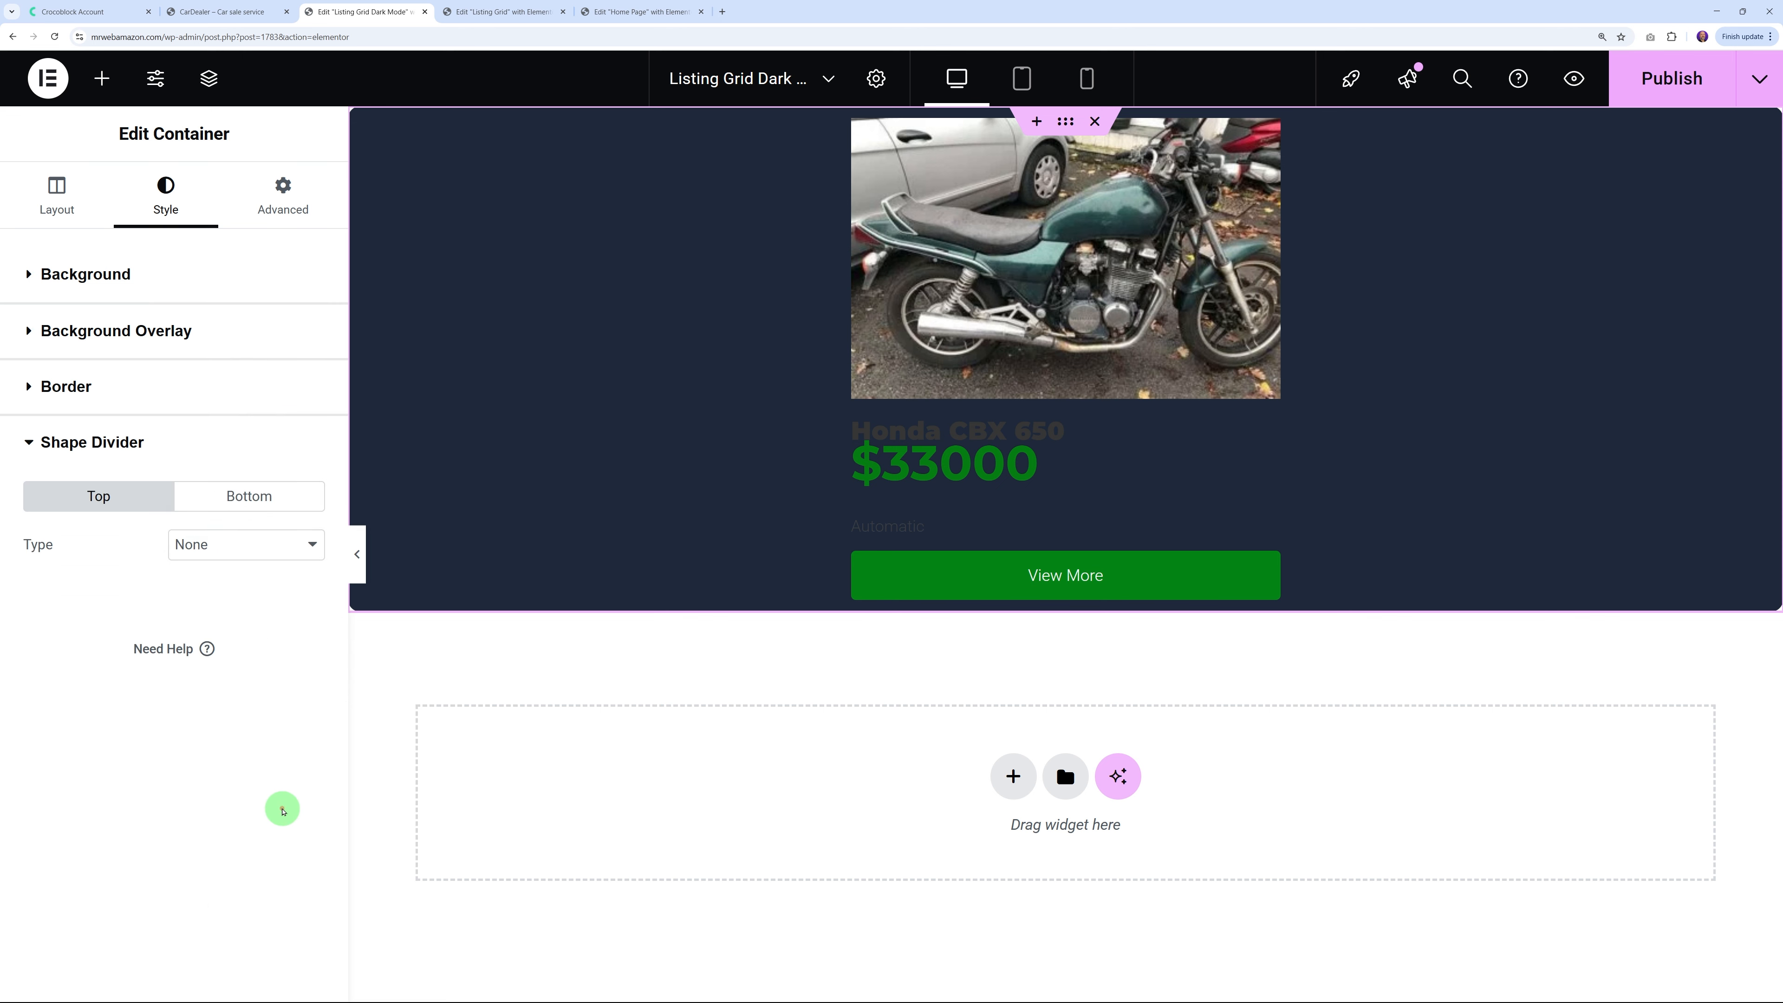
# Check the VIP Ads cards on the CarDealer reference page and set the card title's text color to white
pyautogui.click(231, 11)
pyautogui.scroll(-2, 549, 604)
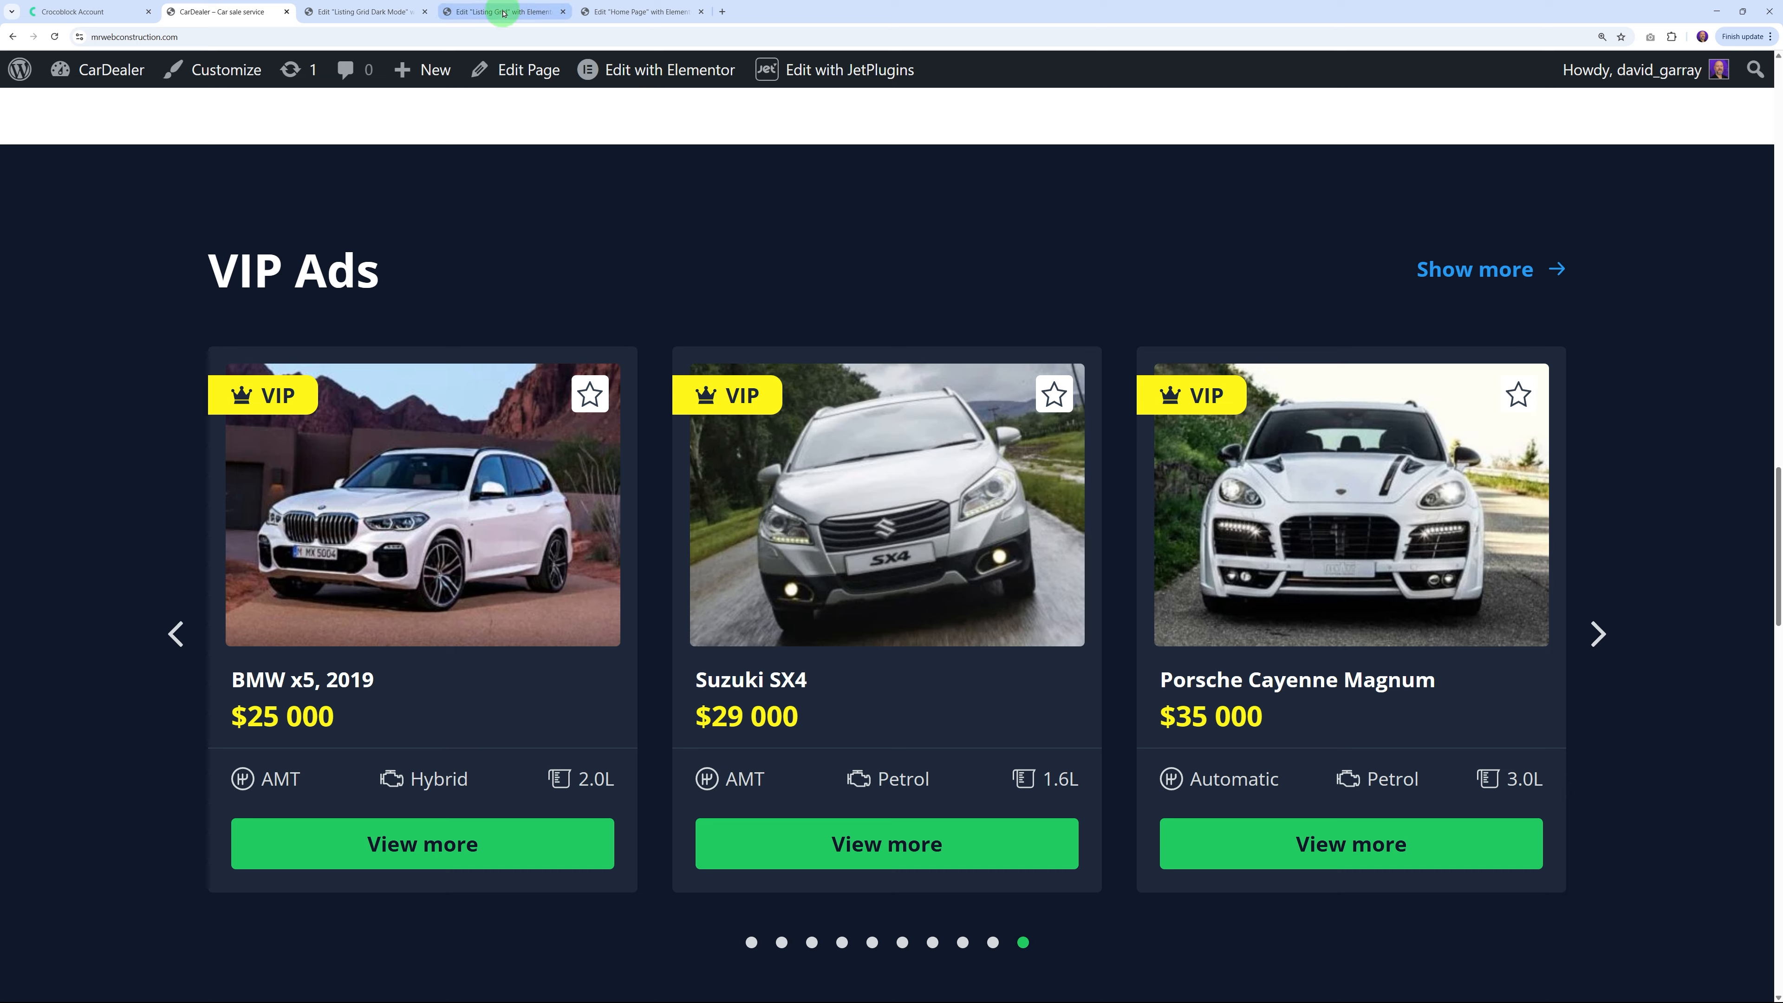
pyautogui.click(372, 11)
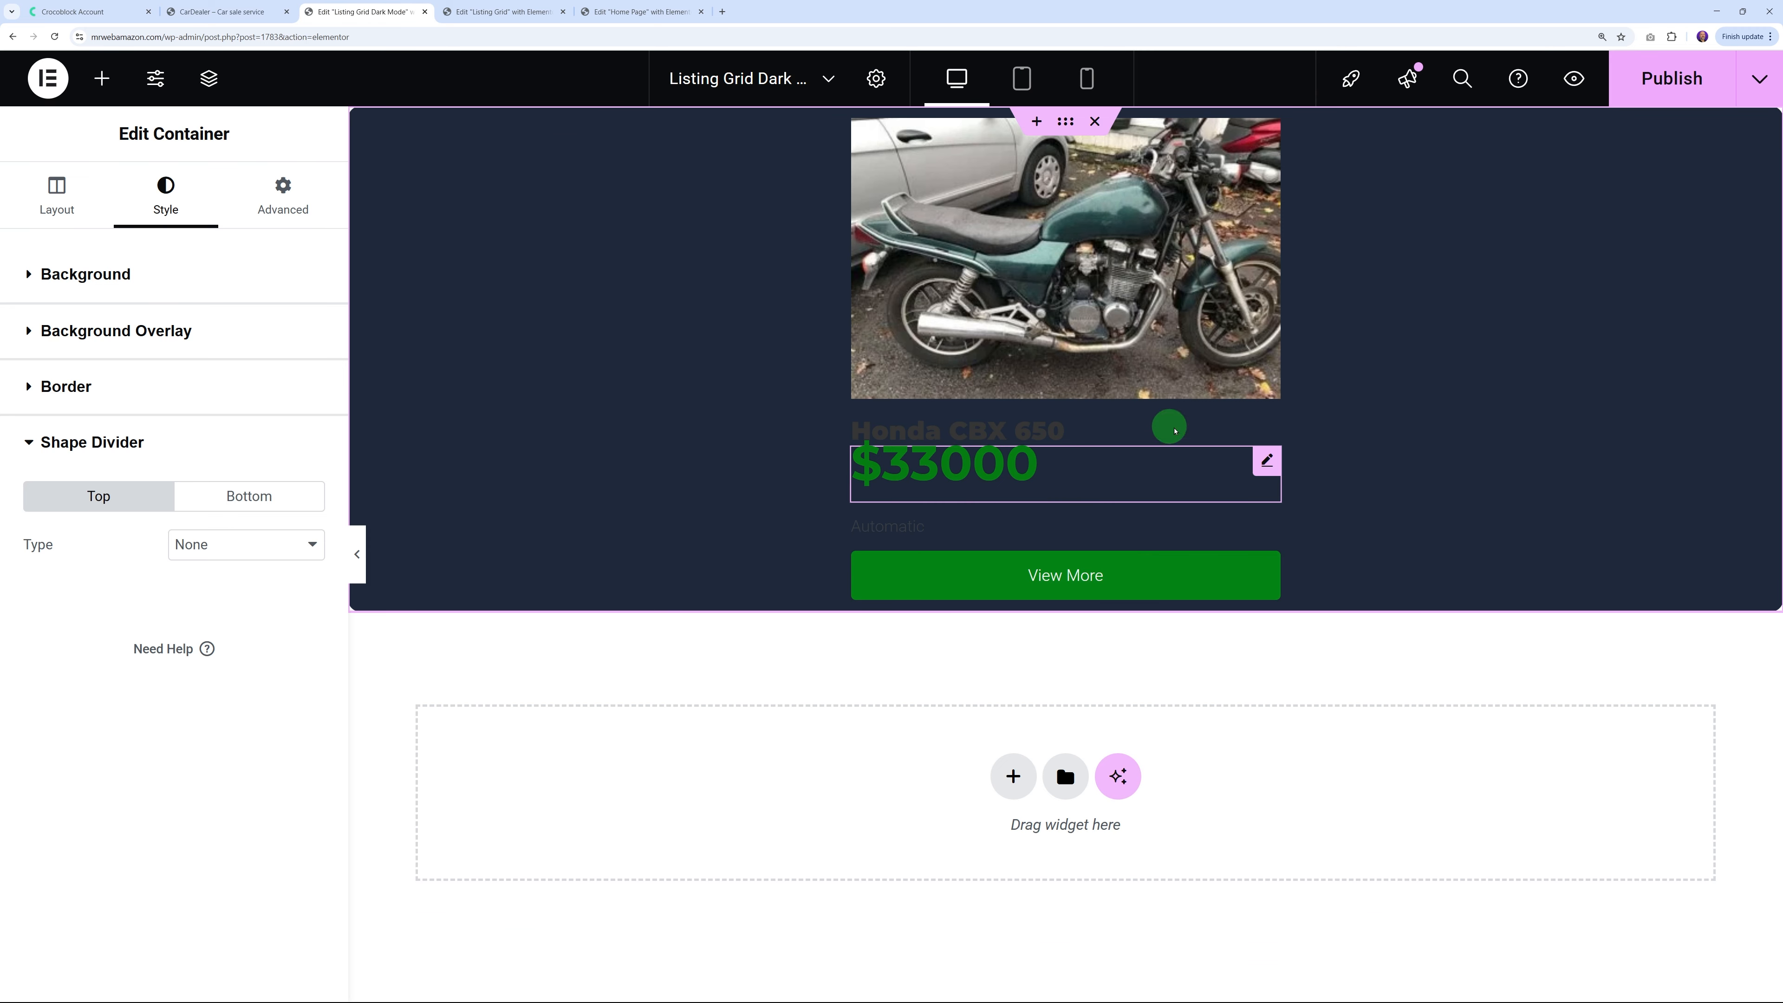
pyautogui.click(1268, 426)
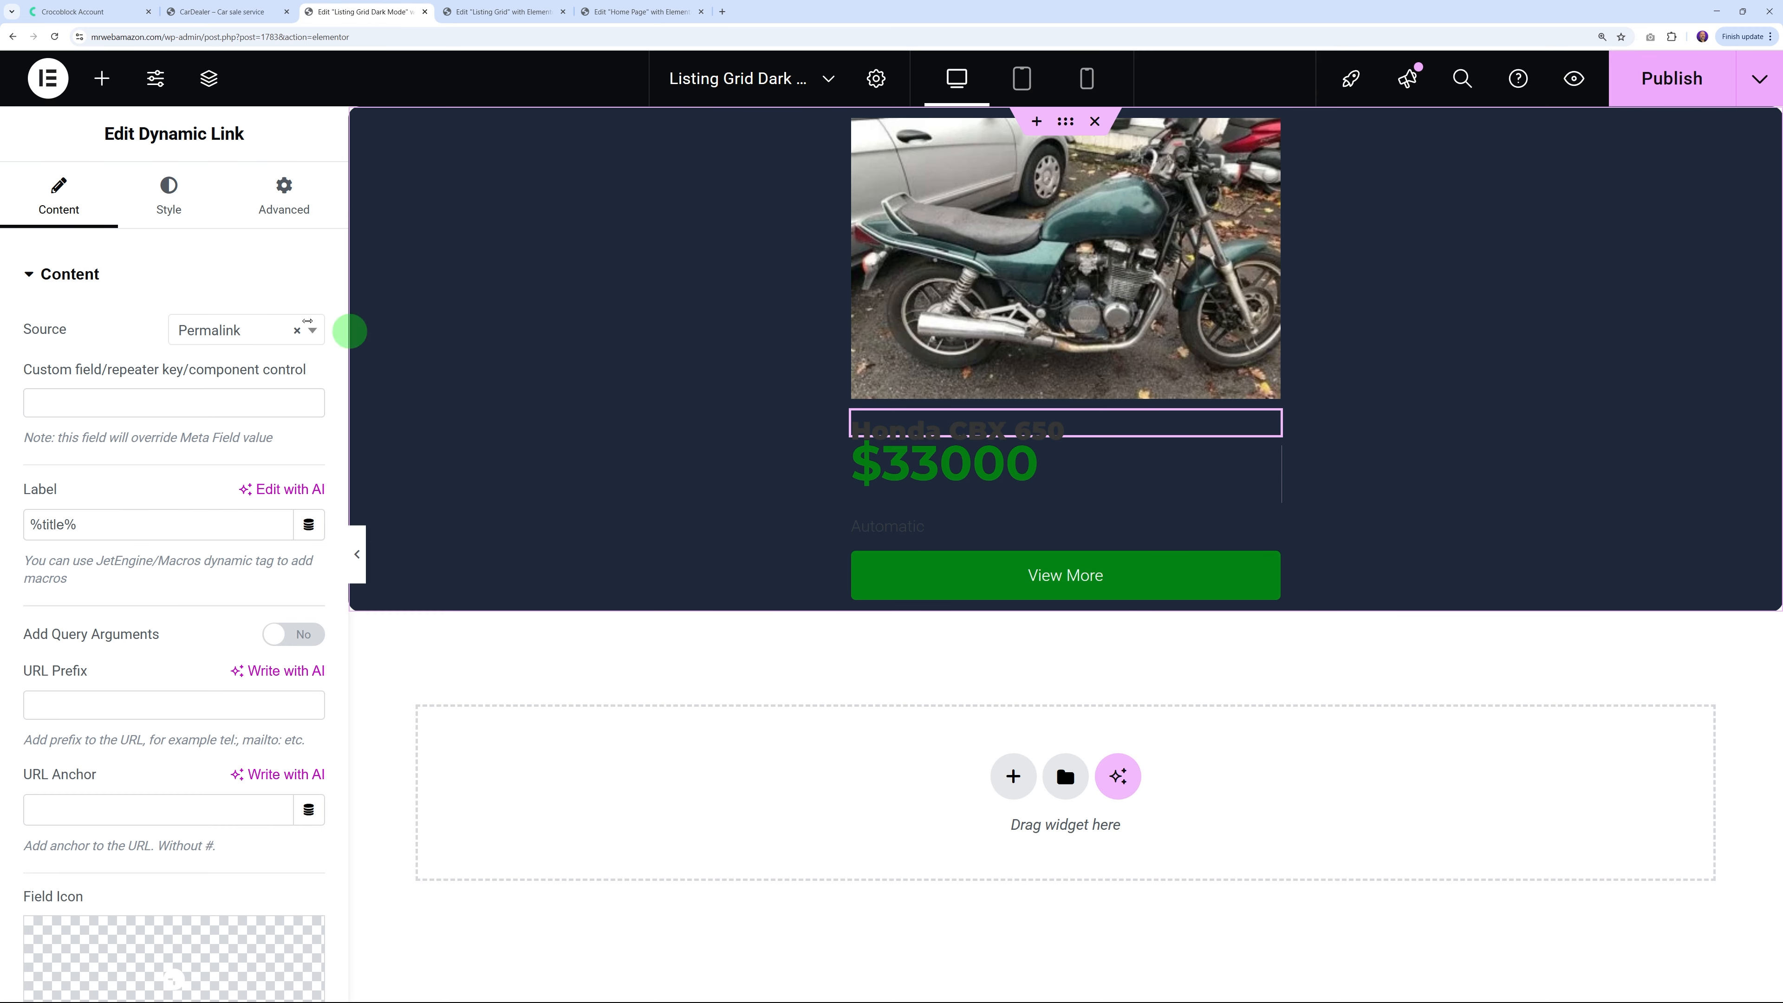
pyautogui.click(168, 193)
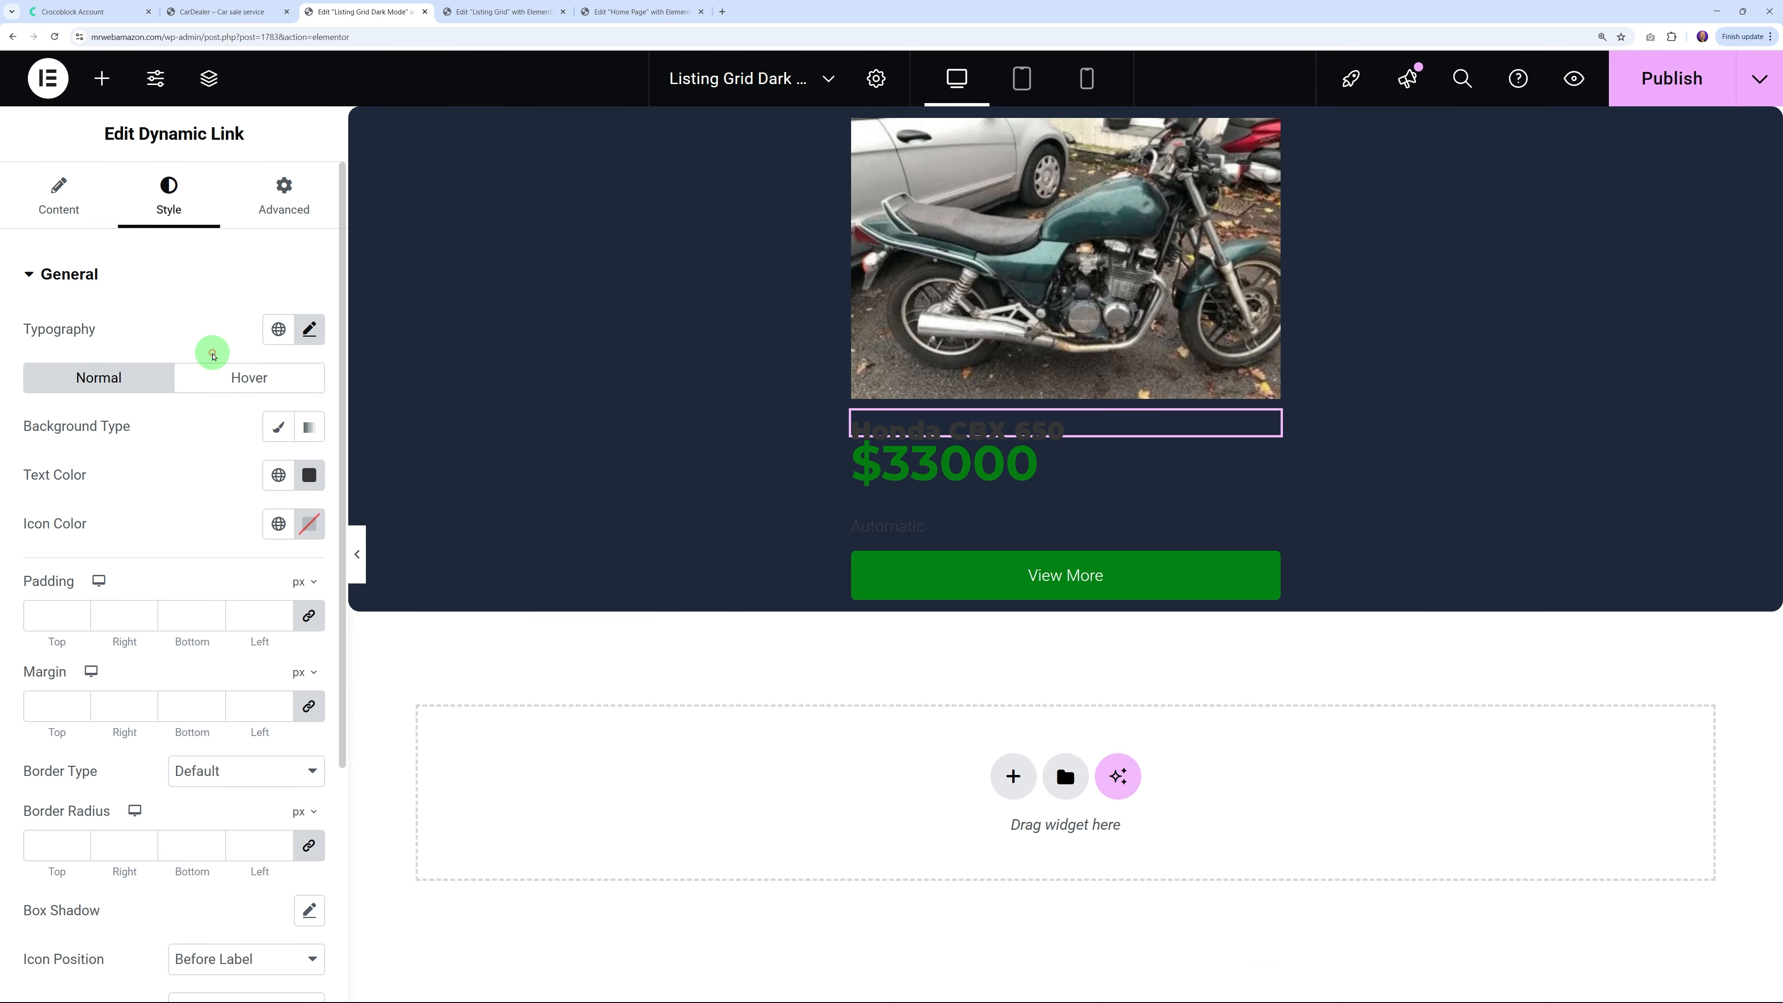
pyautogui.click(309, 475)
pyautogui.moveTo(278, 657); pyautogui.dragTo(162, 562)
# Set the color of the card's Price field to bright yellow, #FFF300
pyautogui.click(976, 483)
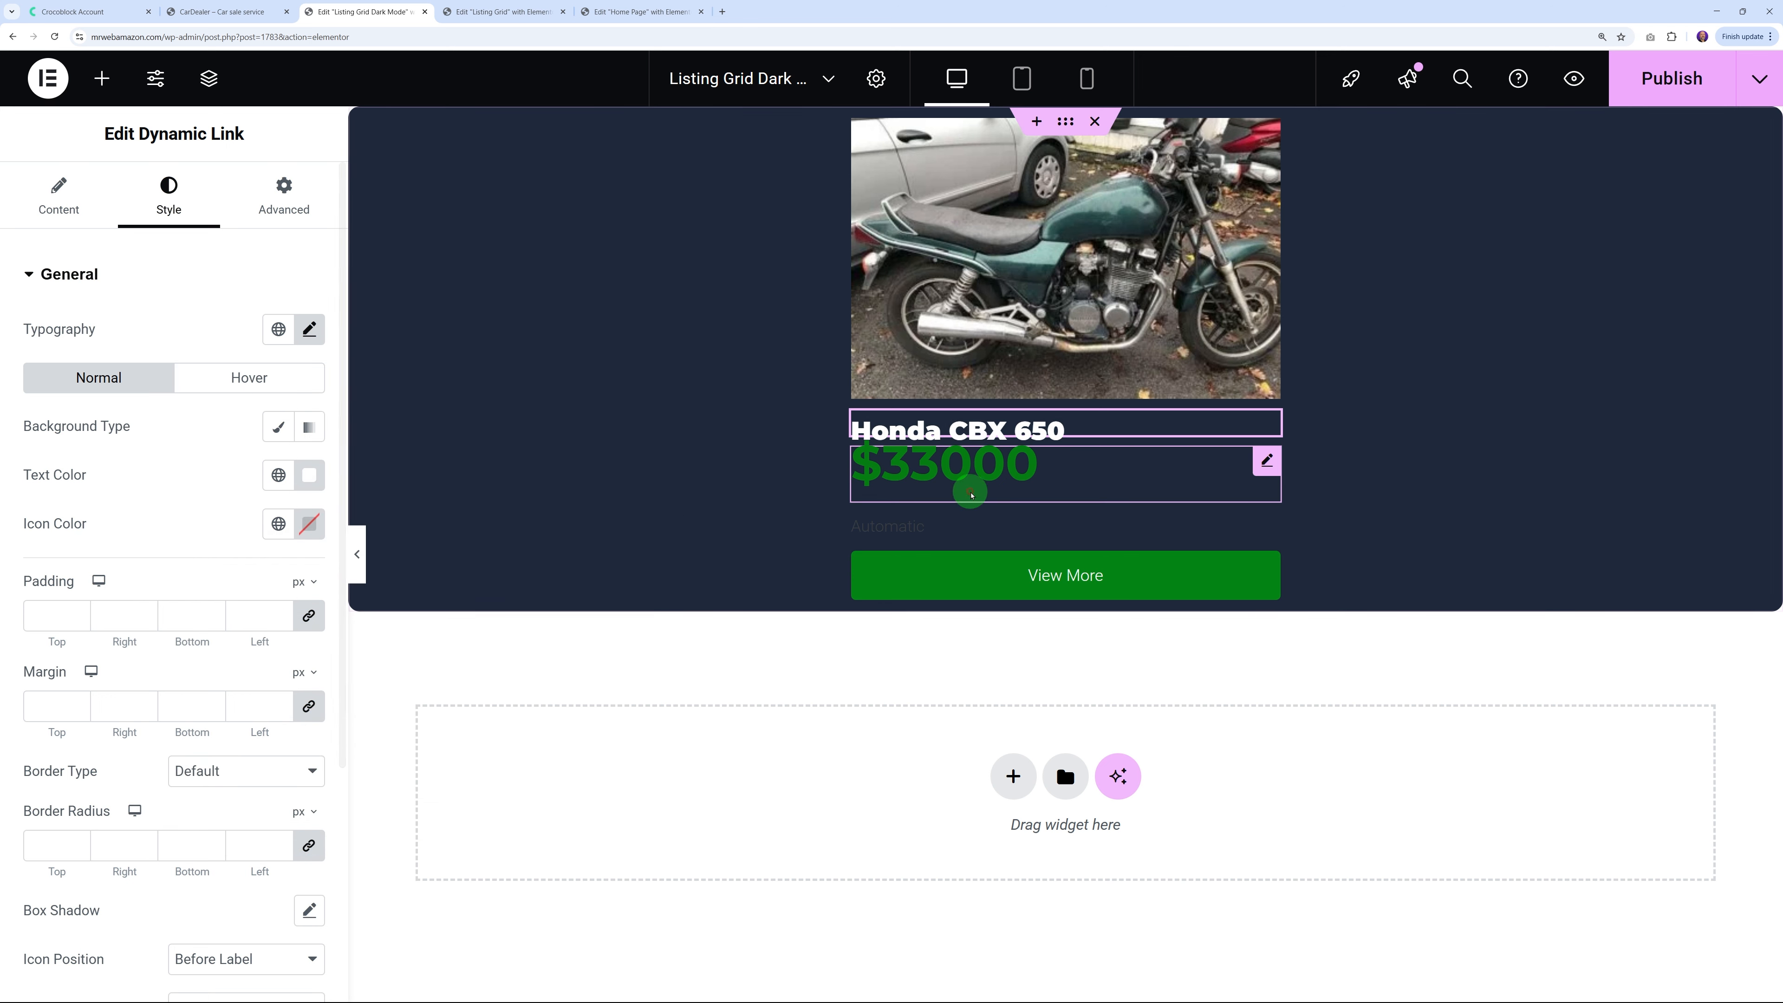
pyautogui.click(982, 479)
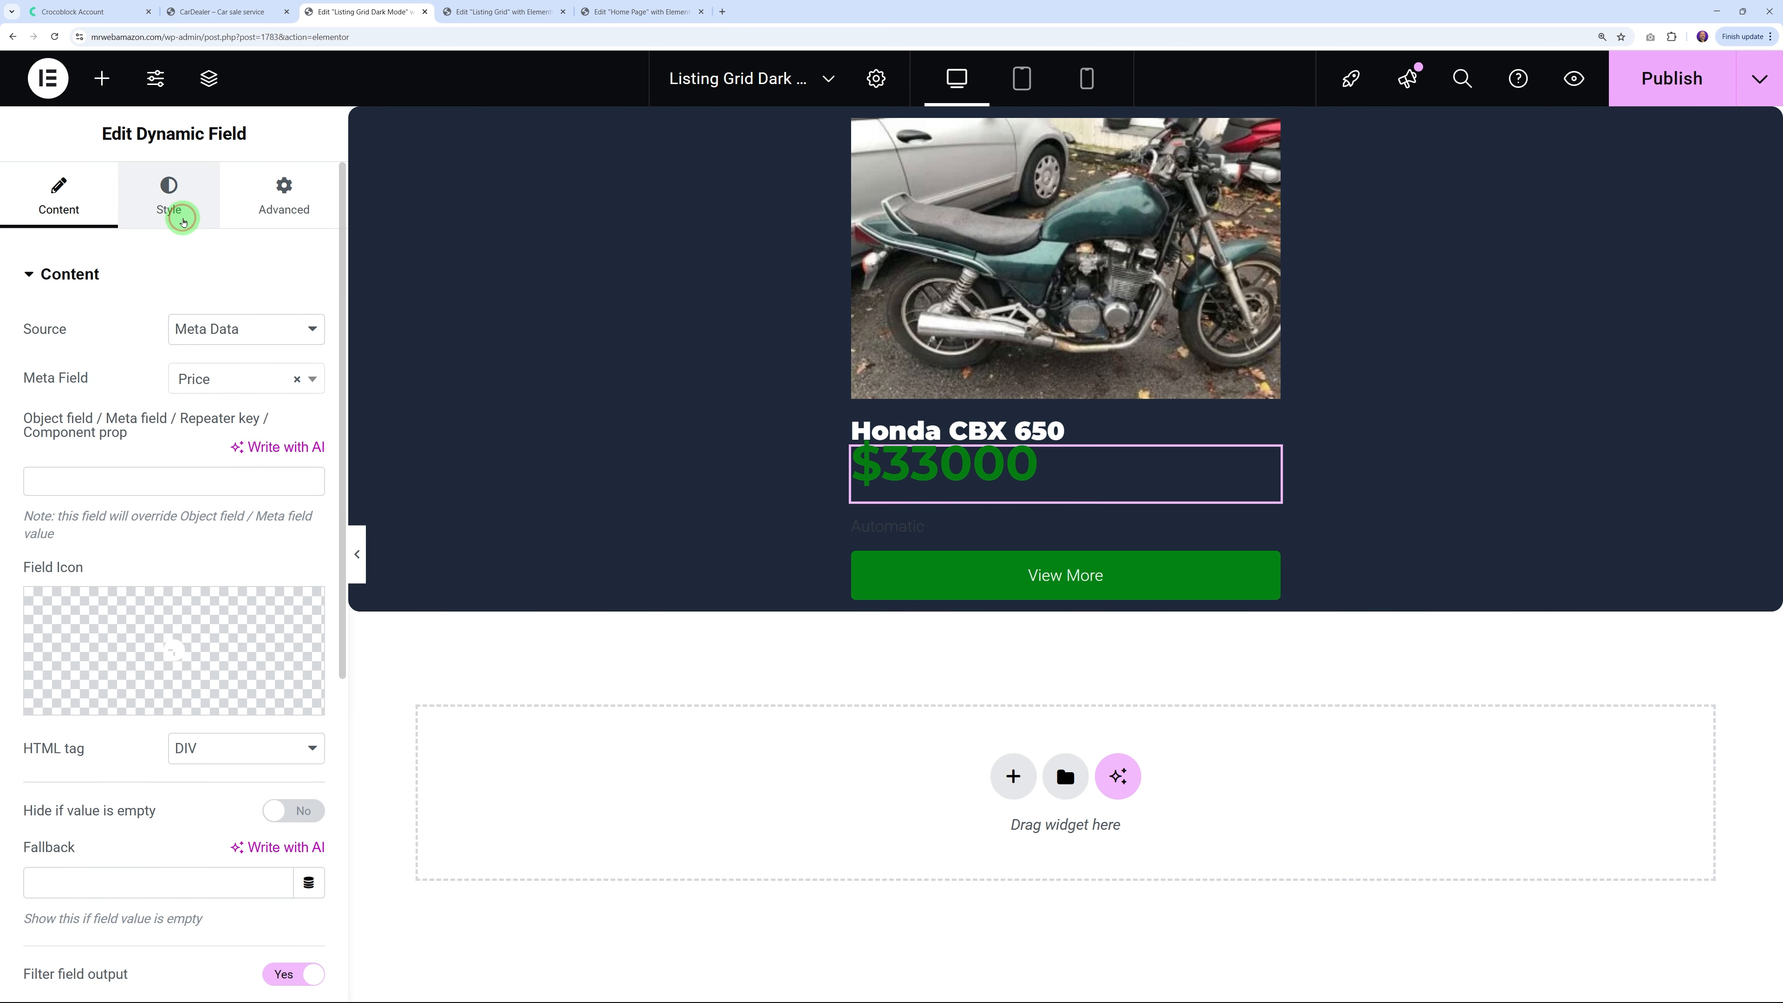
pyautogui.click(169, 200)
pyautogui.click(309, 329)
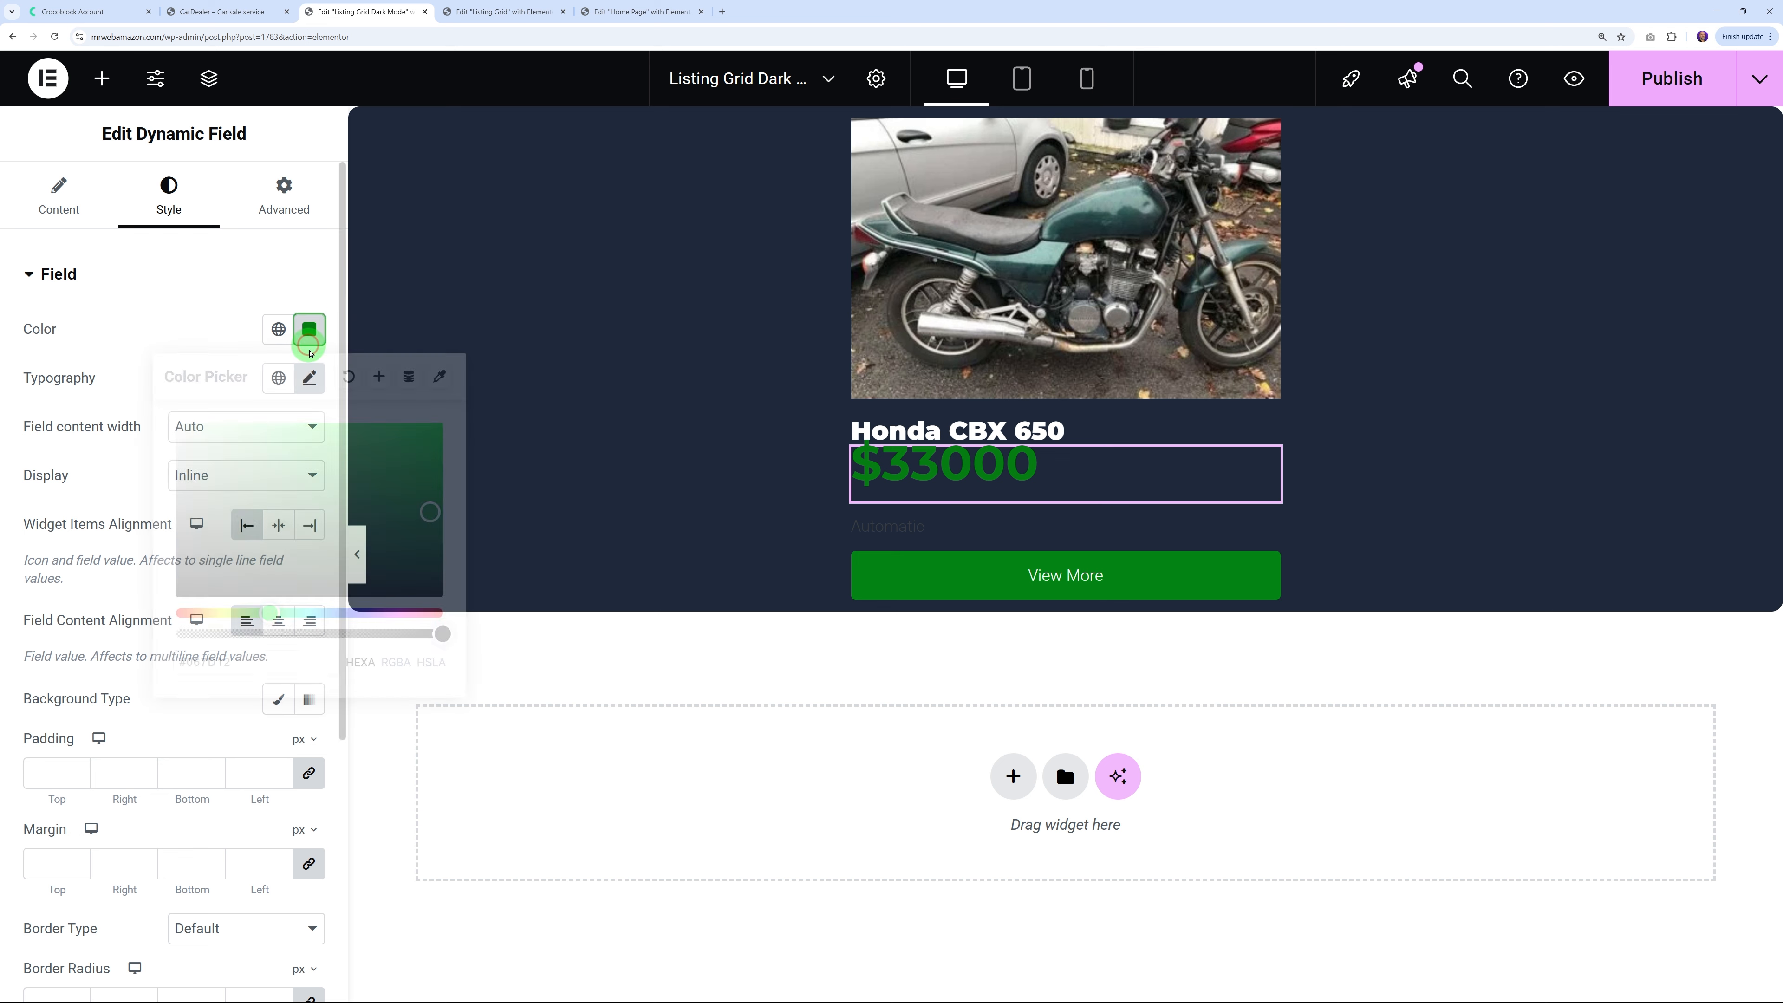
pyautogui.moveTo(269, 614); pyautogui.dragTo(218, 613)
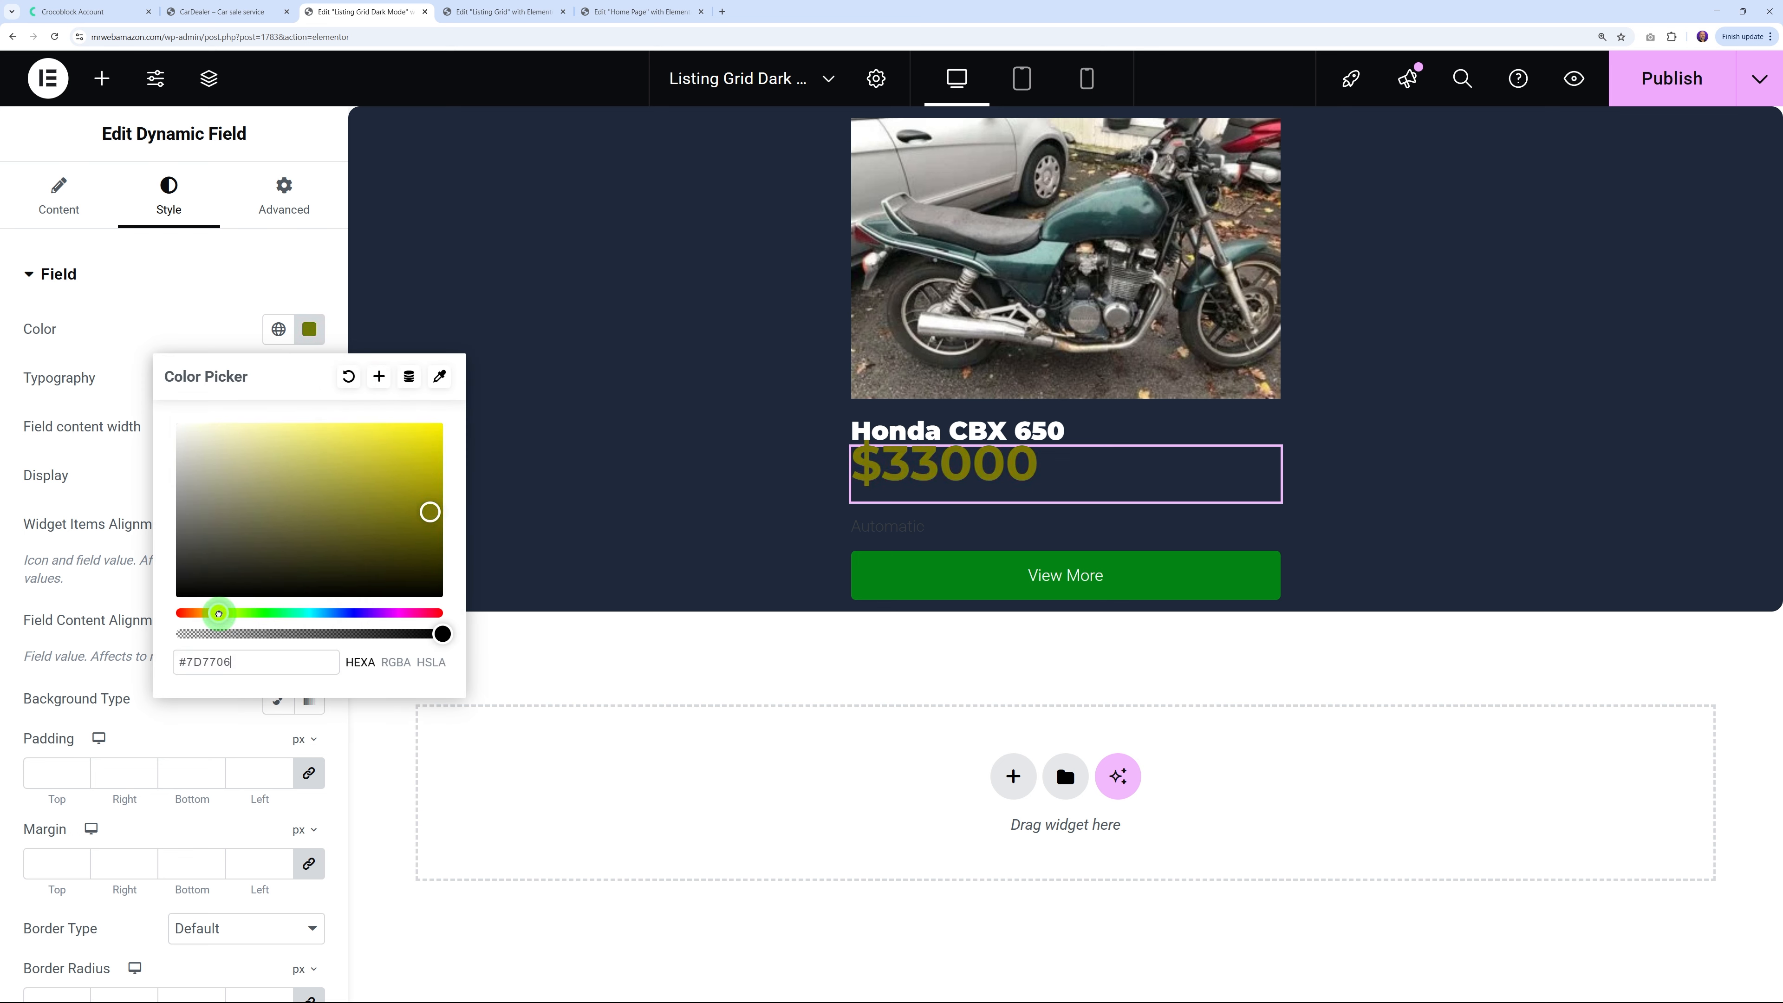
pyautogui.moveTo(336, 503); pyautogui.dragTo(458, 420)
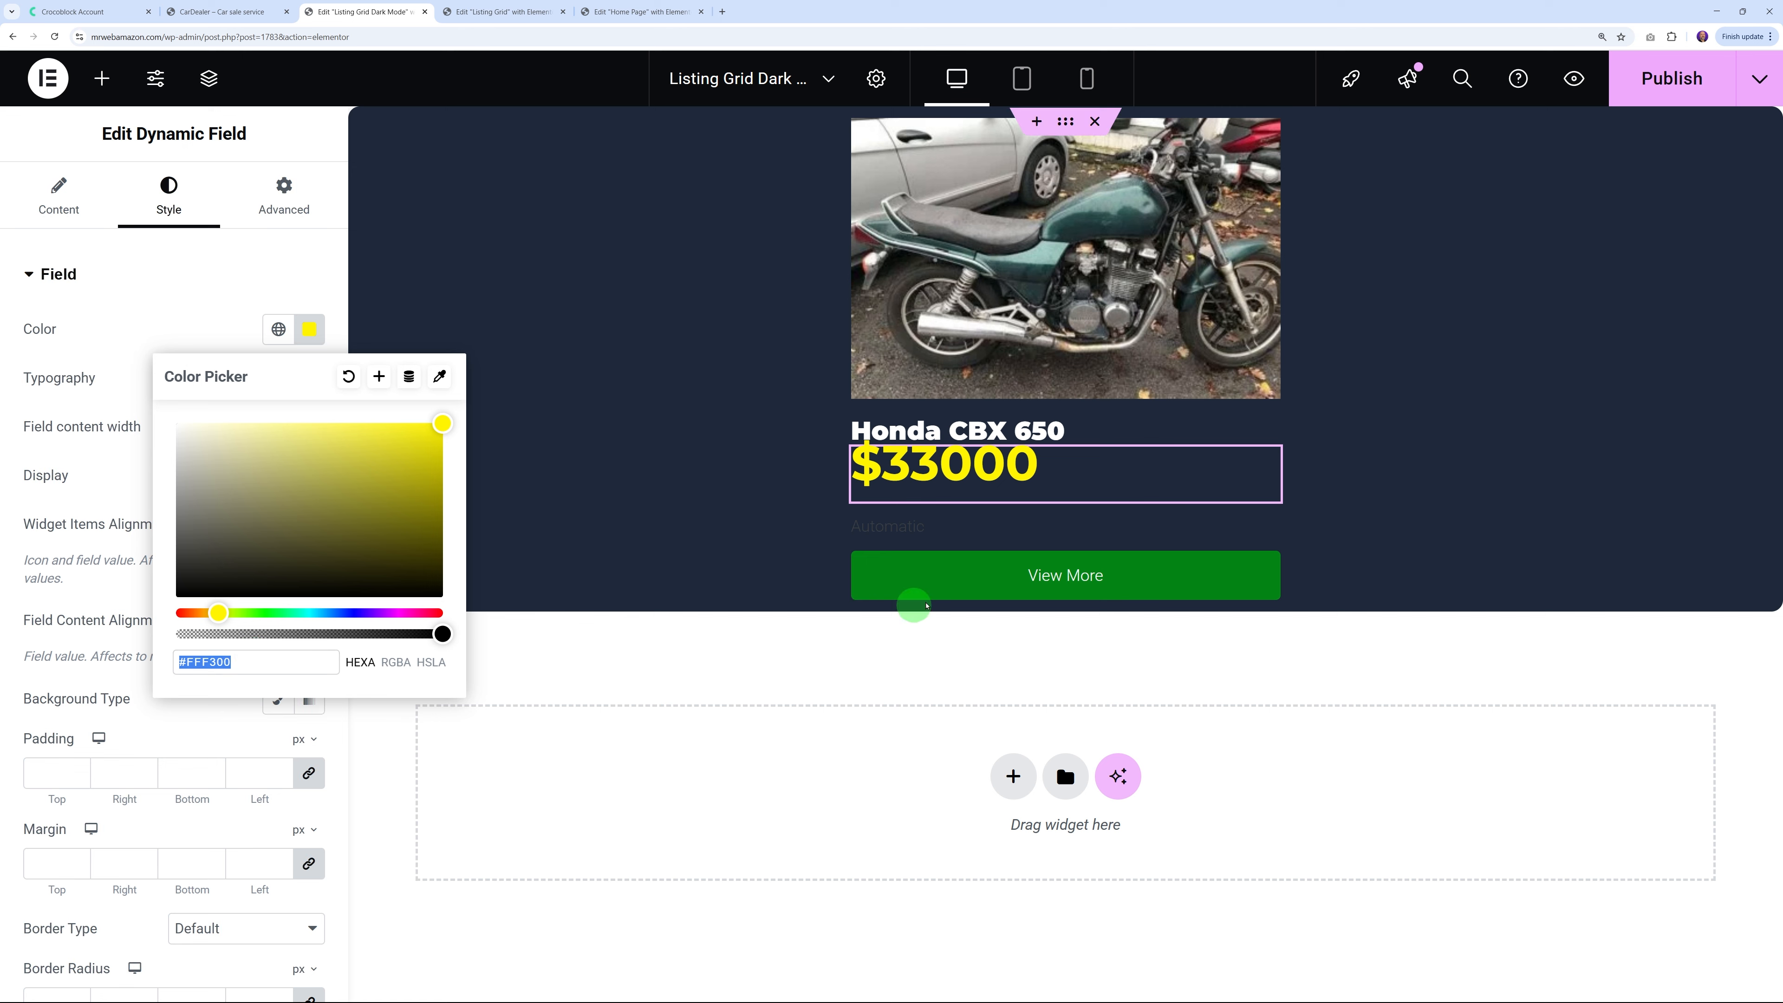
# Give the View More button a #FFF300 yellow background and black text
pyautogui.click(927, 574)
pyautogui.click(188, 208)
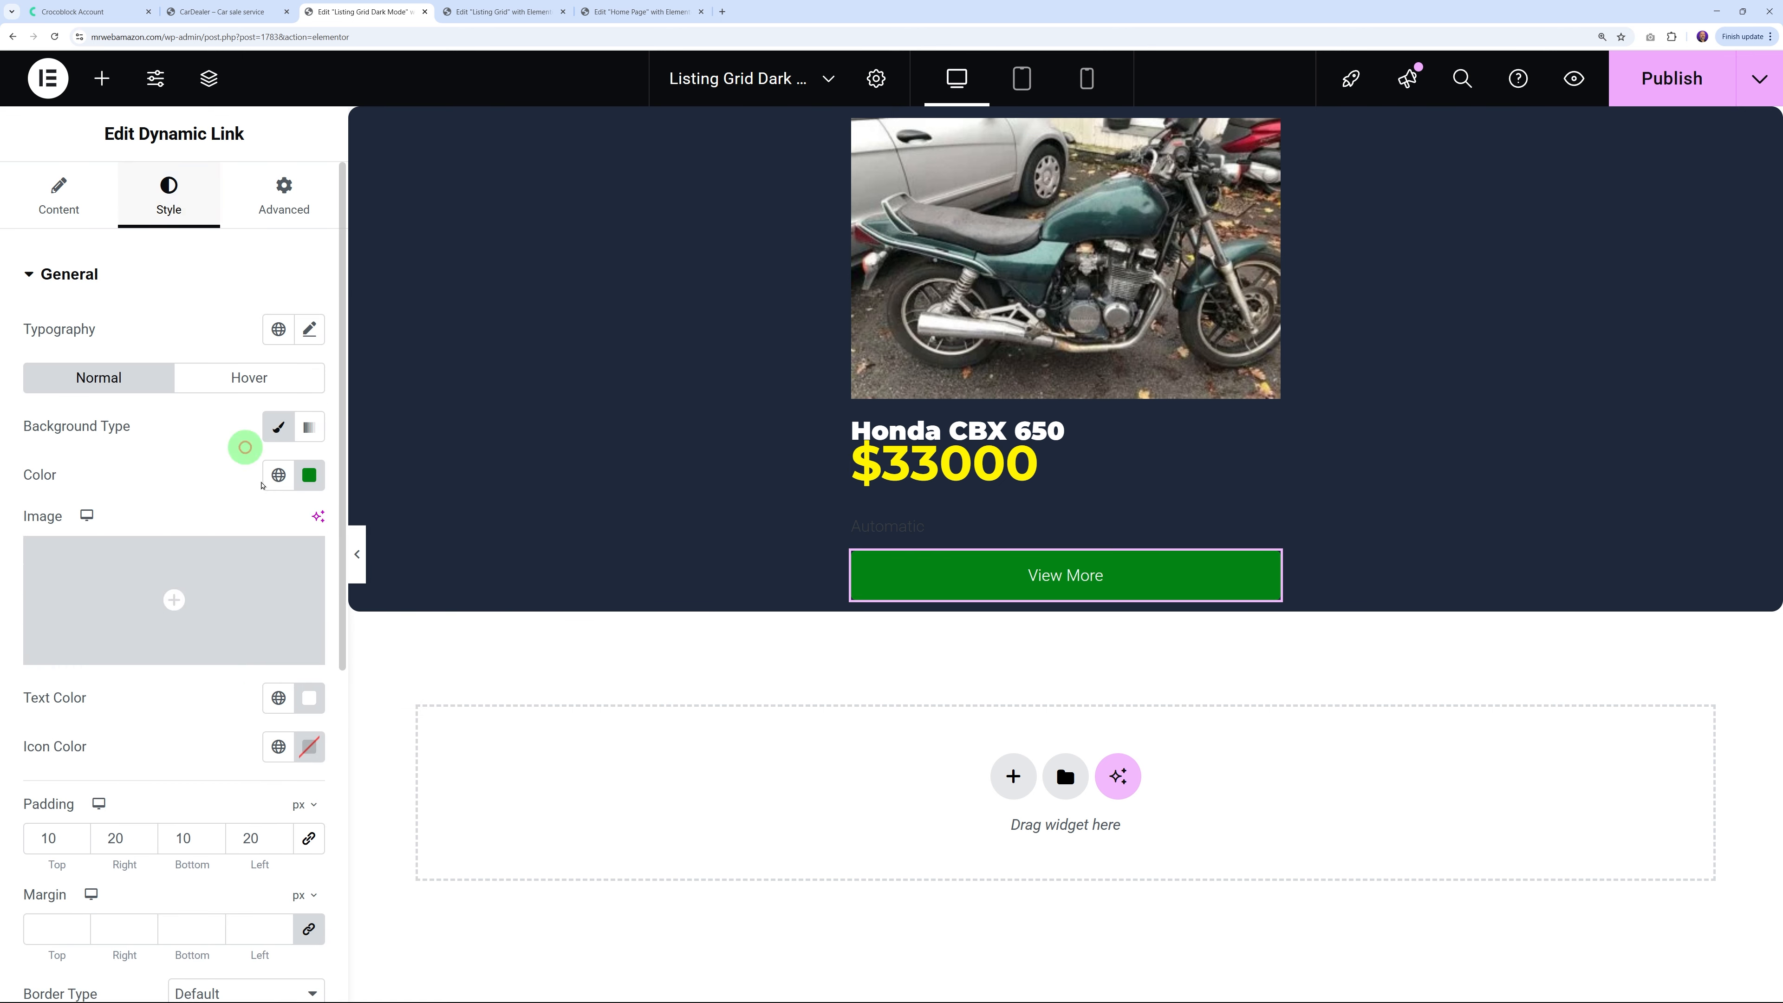
pyautogui.click(309, 475)
pyautogui.click(281, 794)
pyautogui.hotkey('ctrl', 'v')
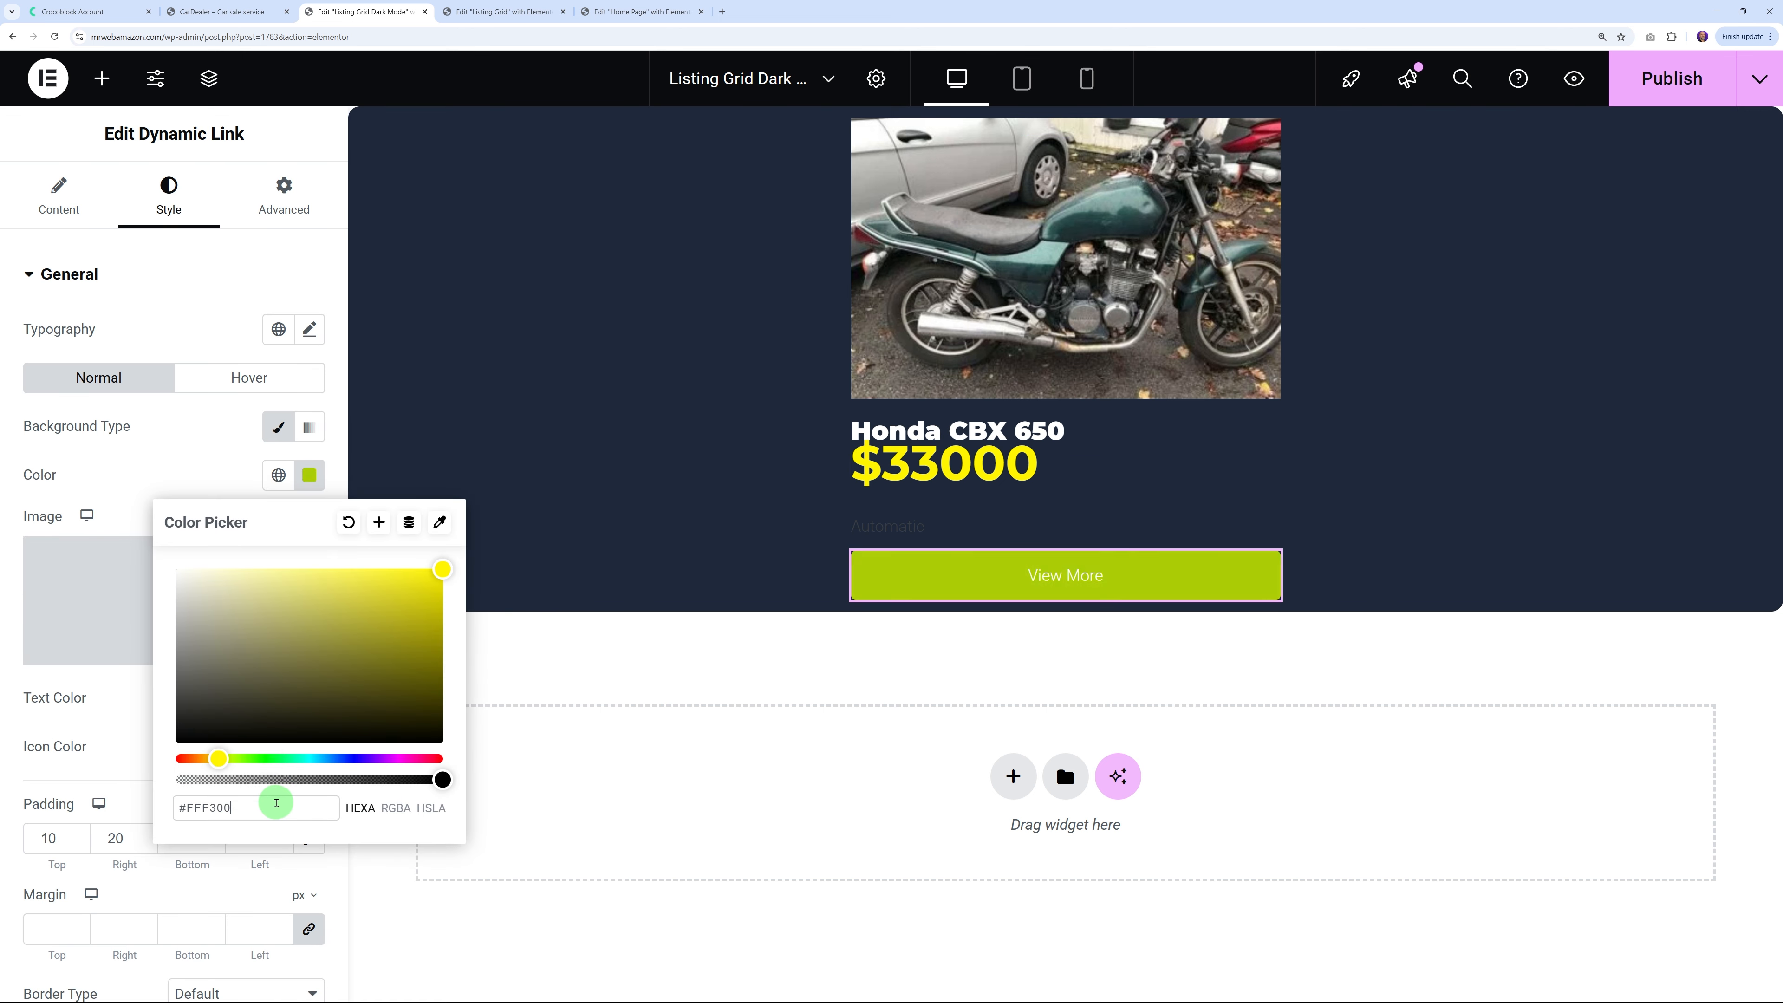
pyautogui.click(340, 469)
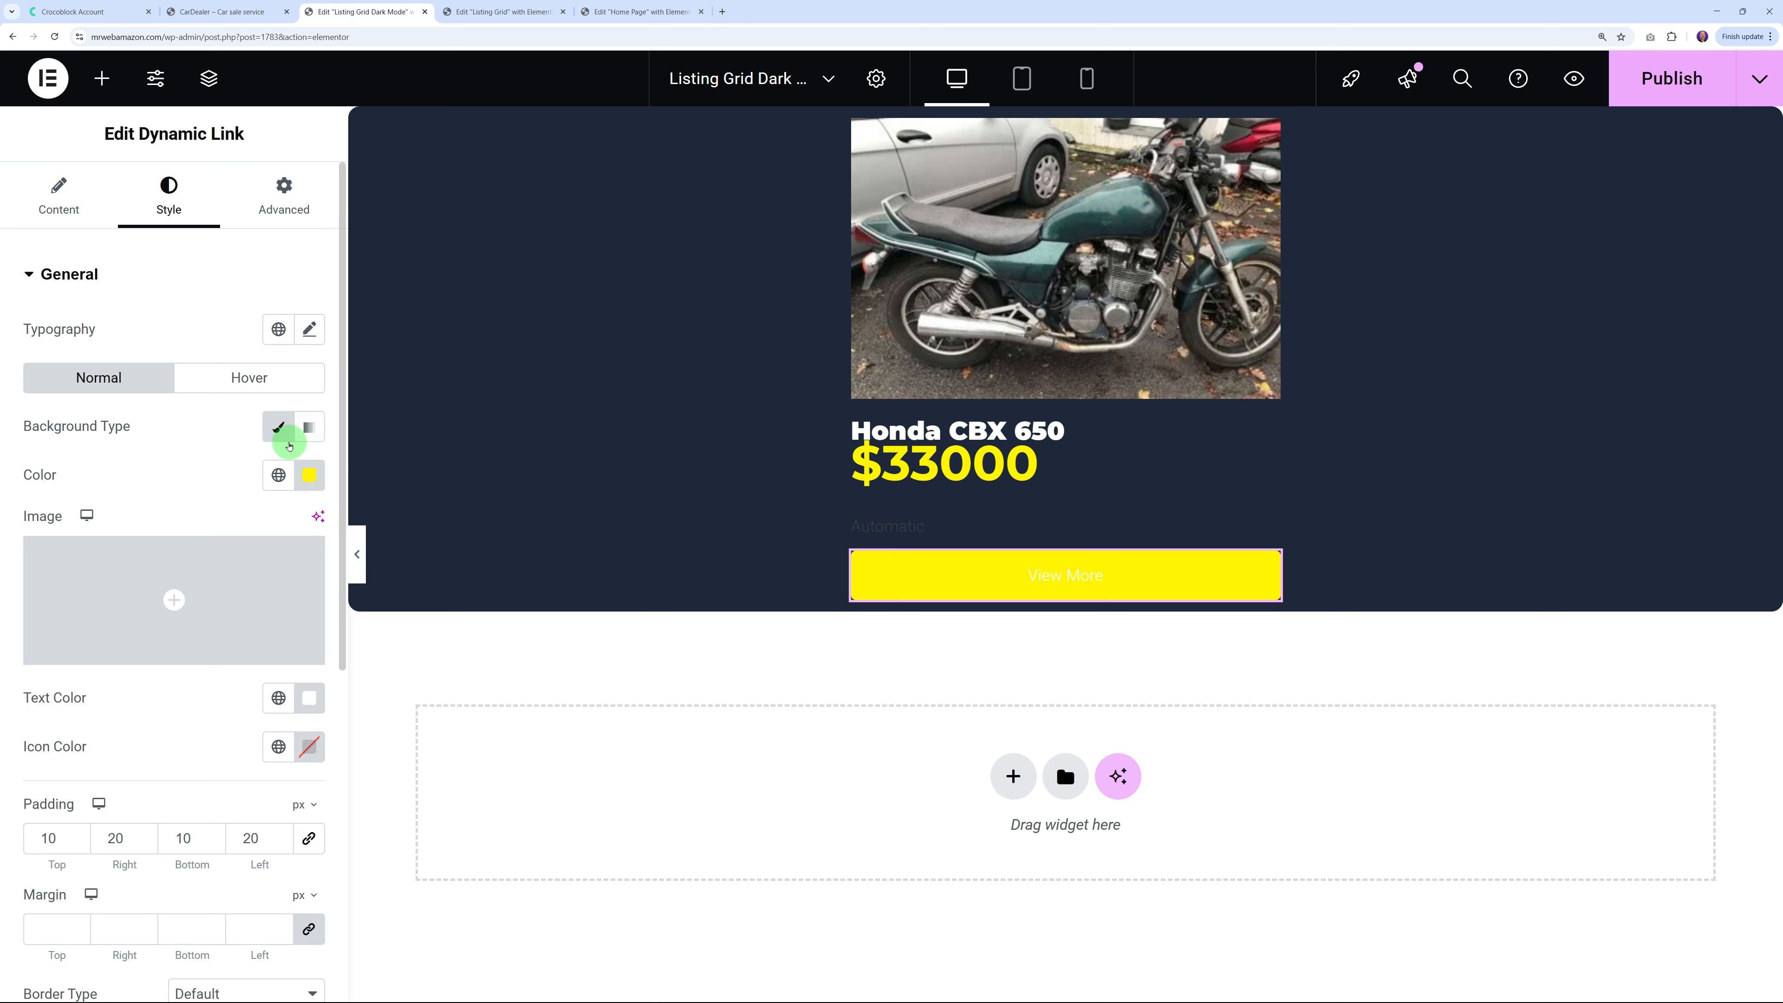
pyautogui.click(302, 708)
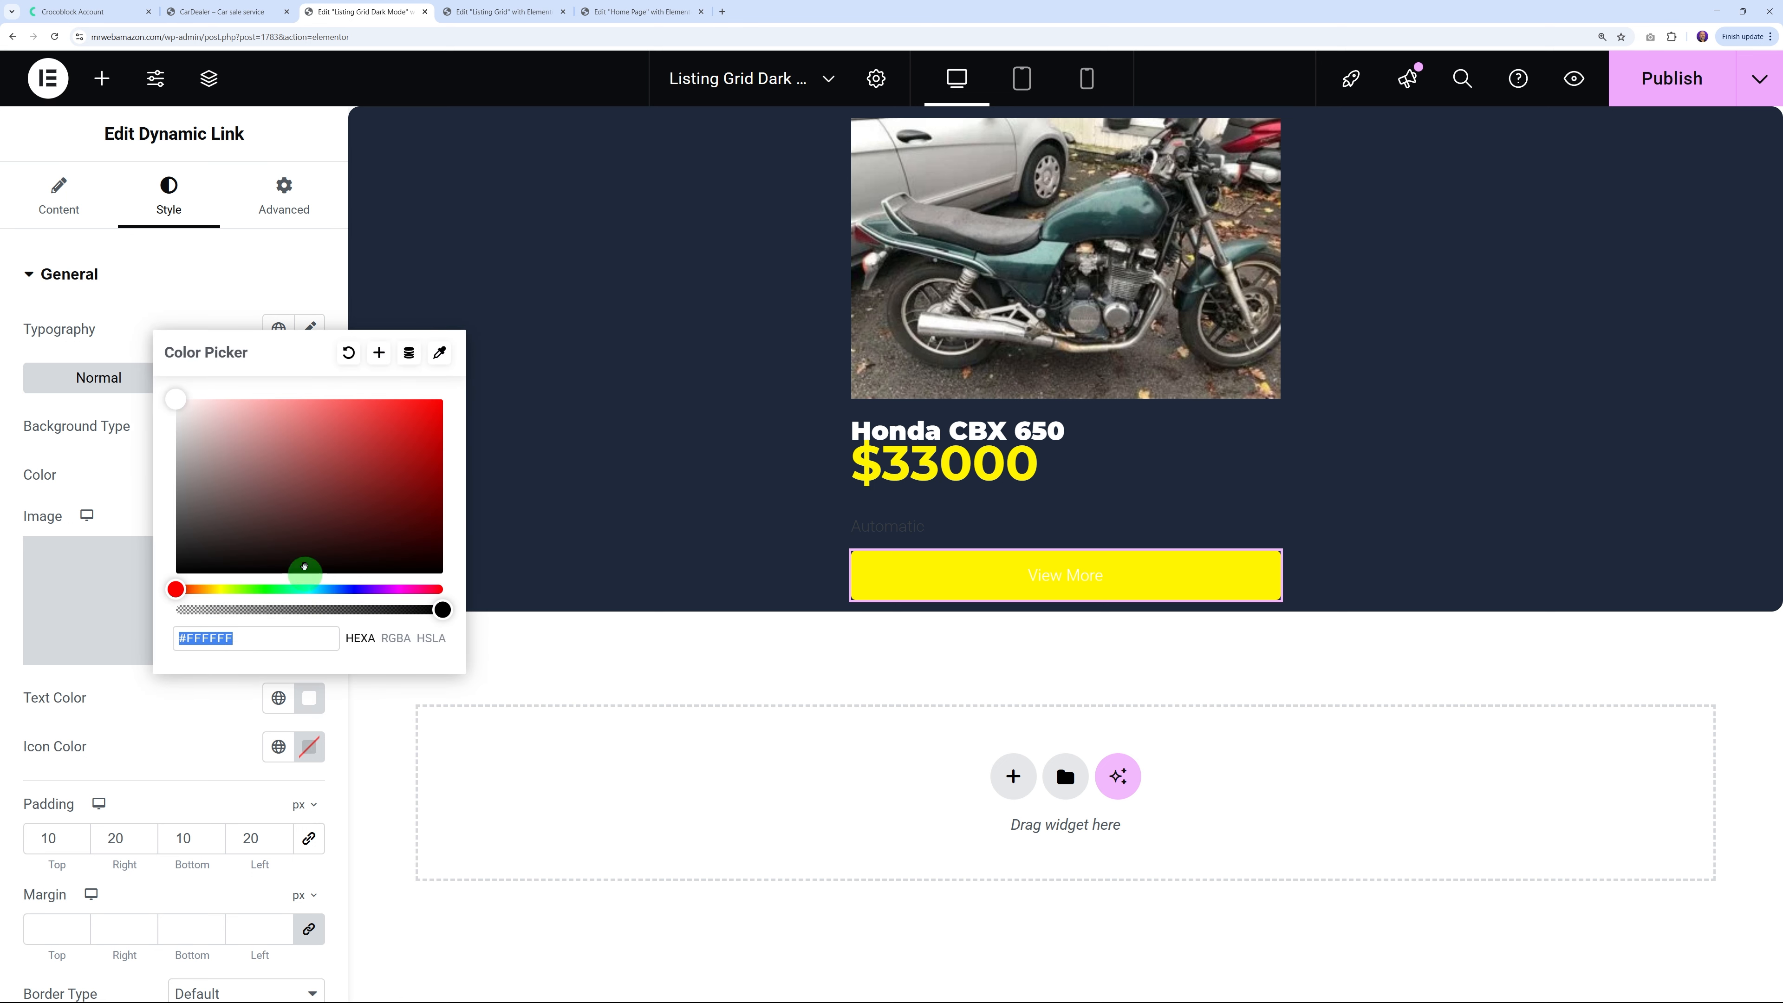
pyautogui.moveTo(302, 567); pyautogui.dragTo(175, 561)
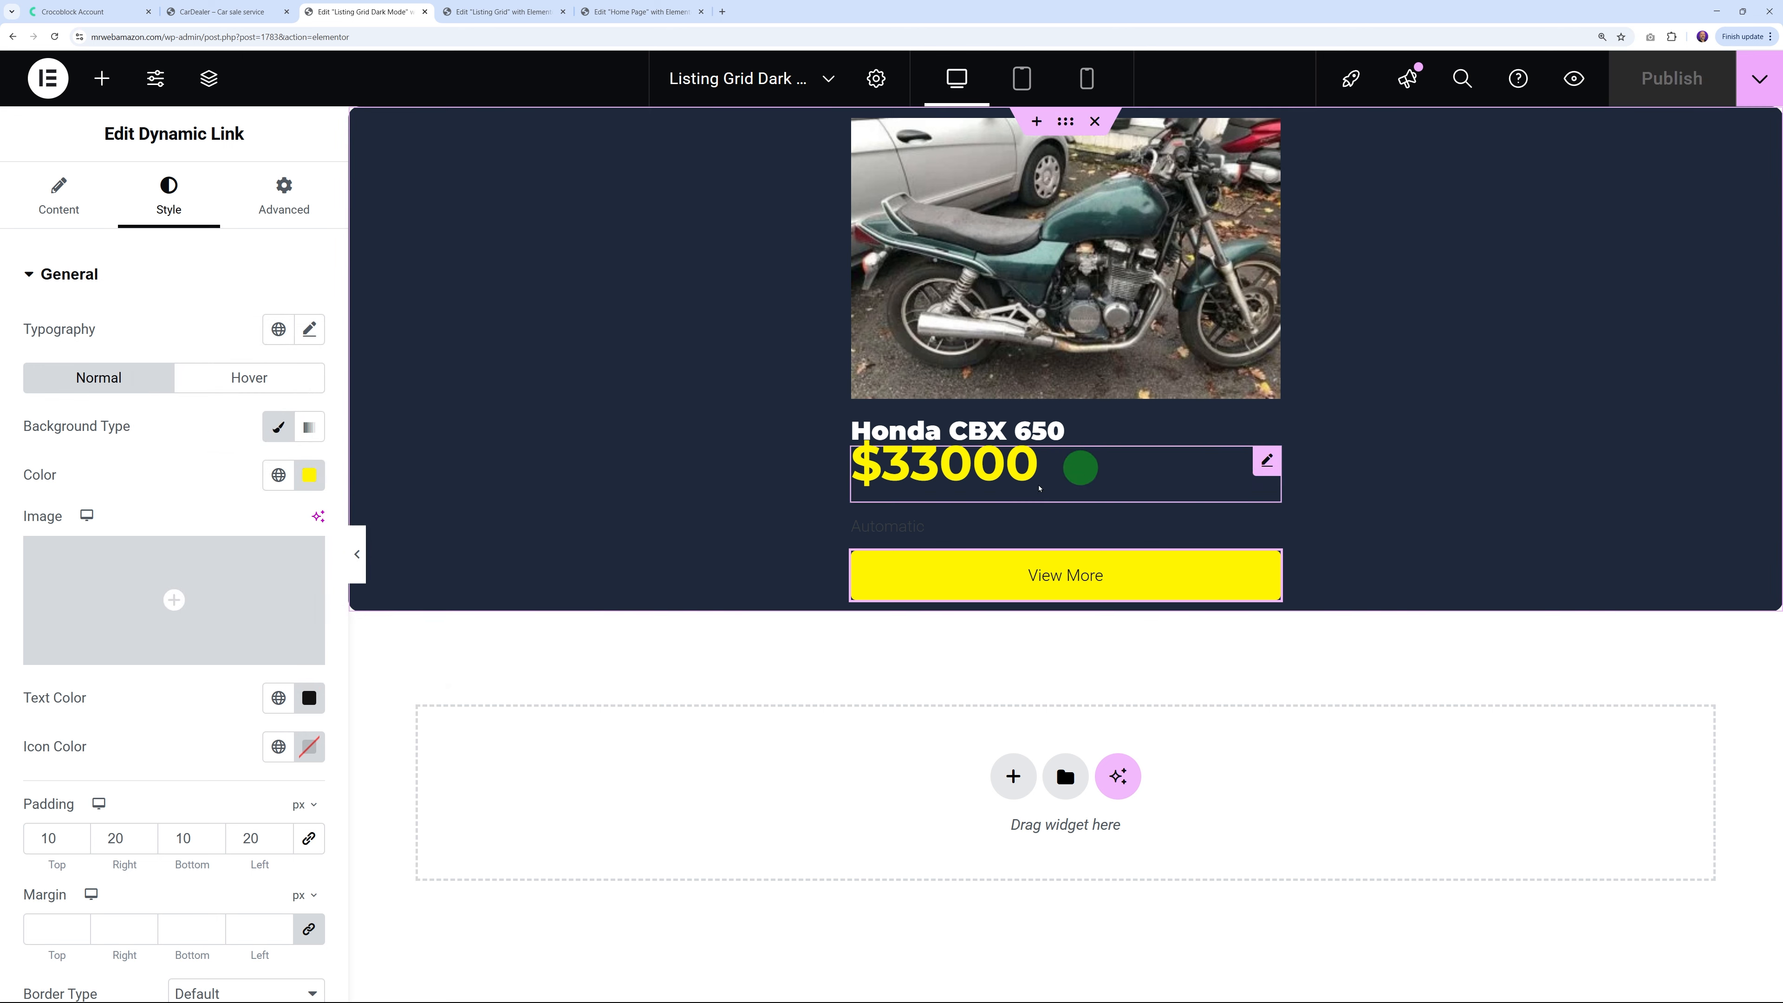
# Set the color of the transmission field above the View More button to white and publish the dark-mode template
pyautogui.click(928, 525)
pyautogui.click(171, 186)
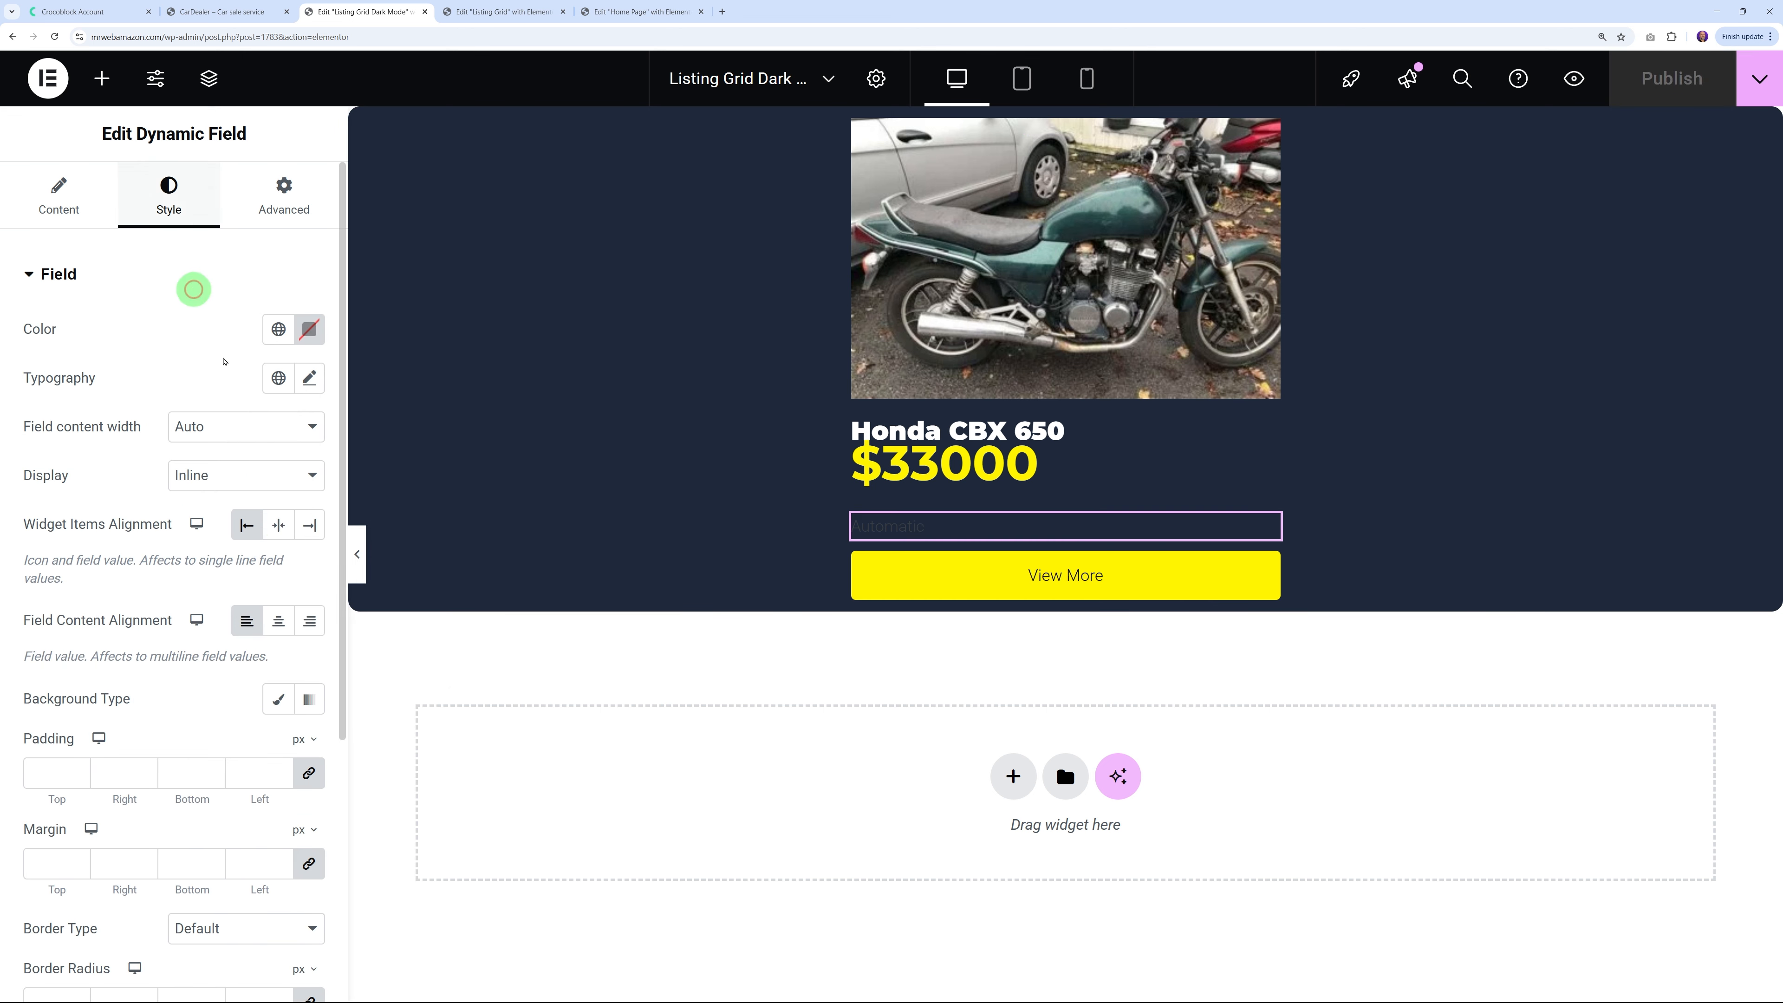
pyautogui.click(308, 328)
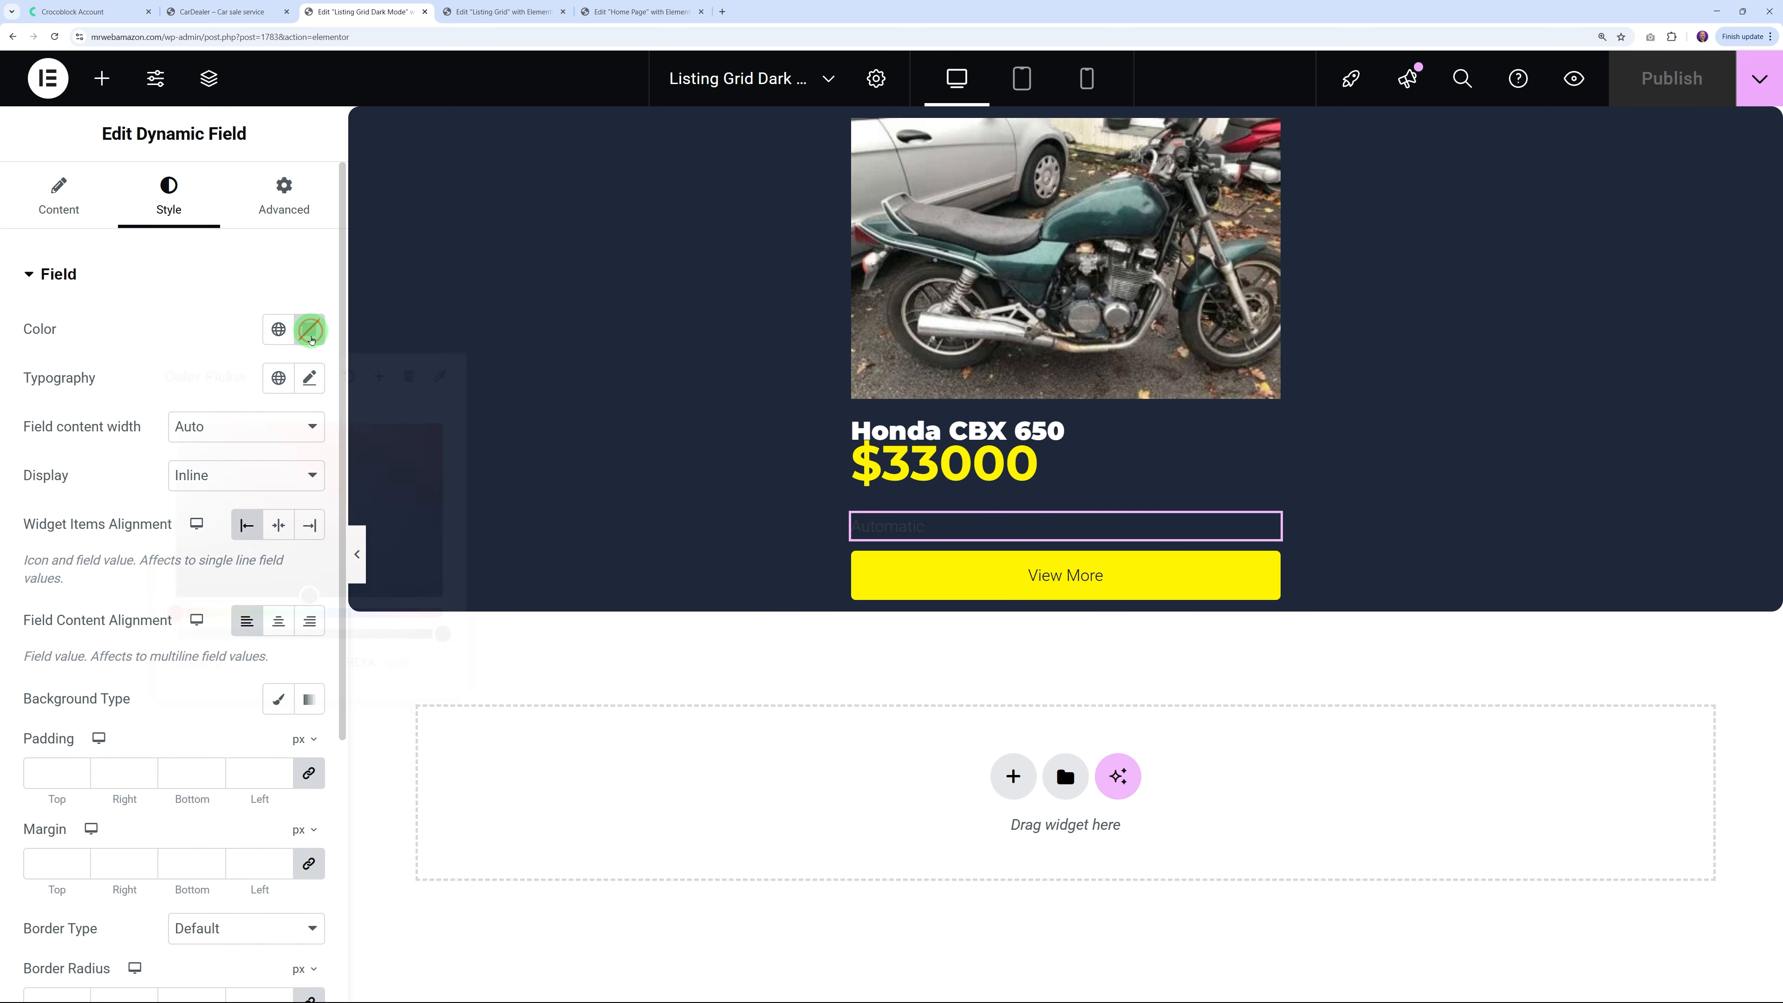
pyautogui.click(175, 410)
pyautogui.click(202, 328)
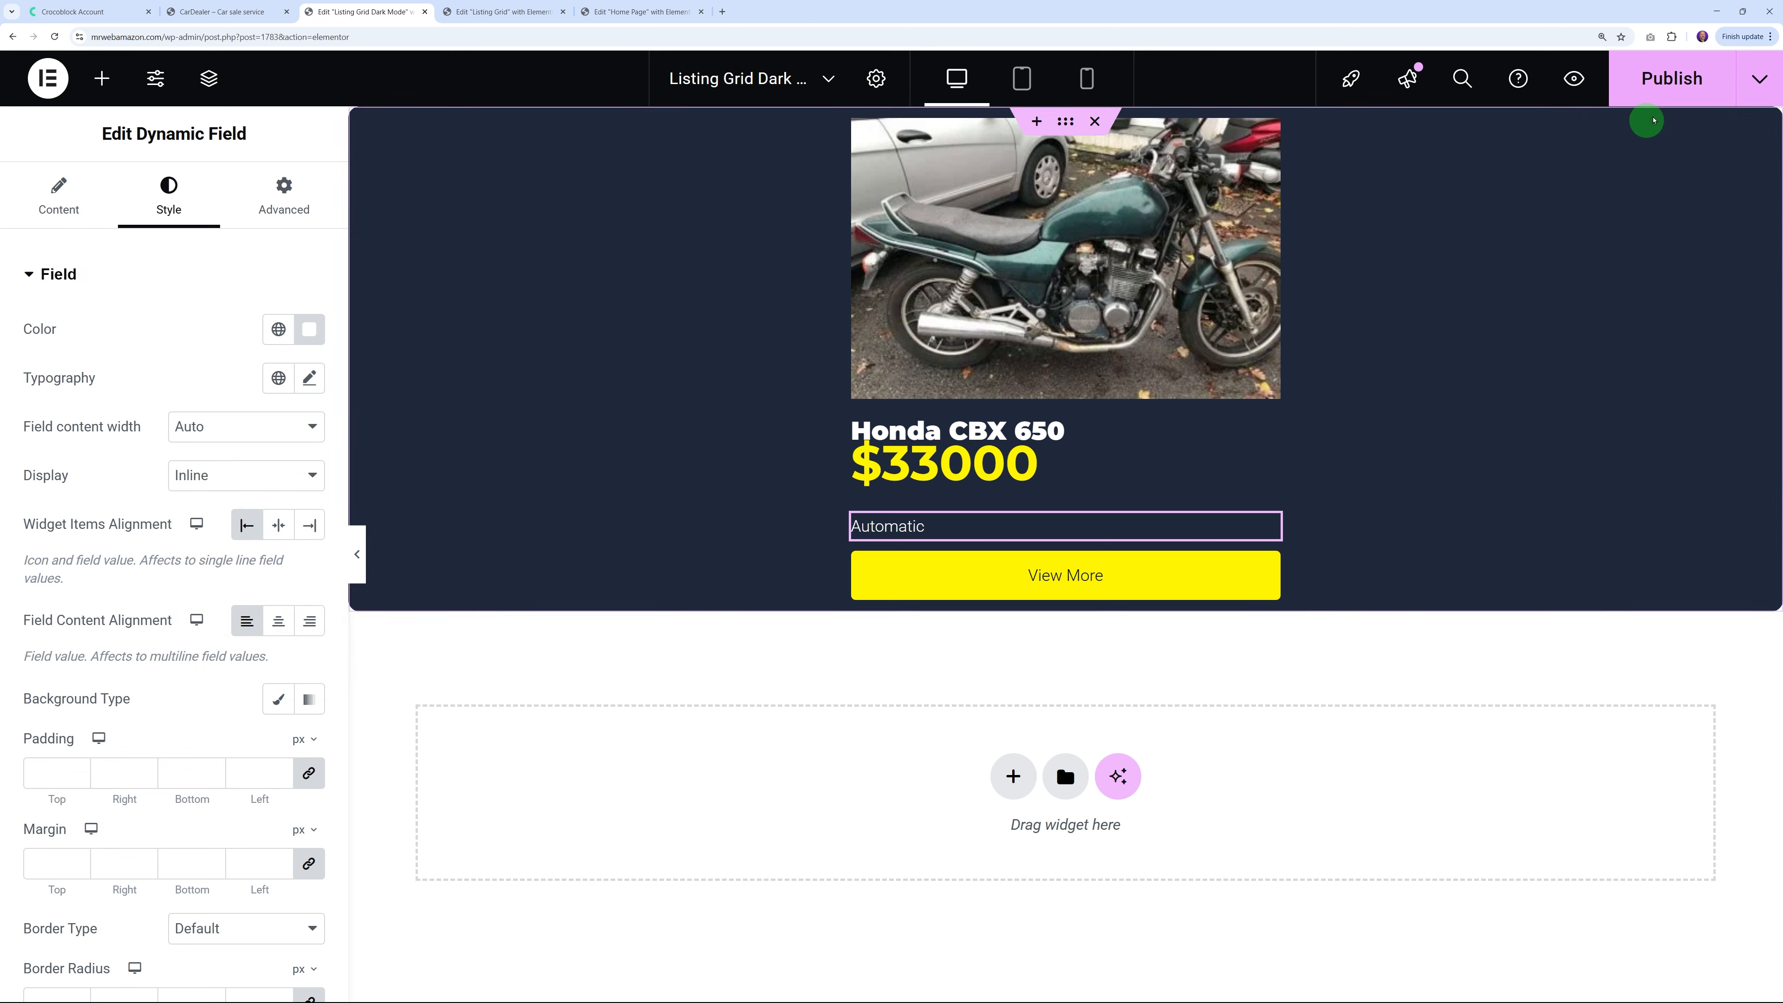
pyautogui.click(1668, 79)
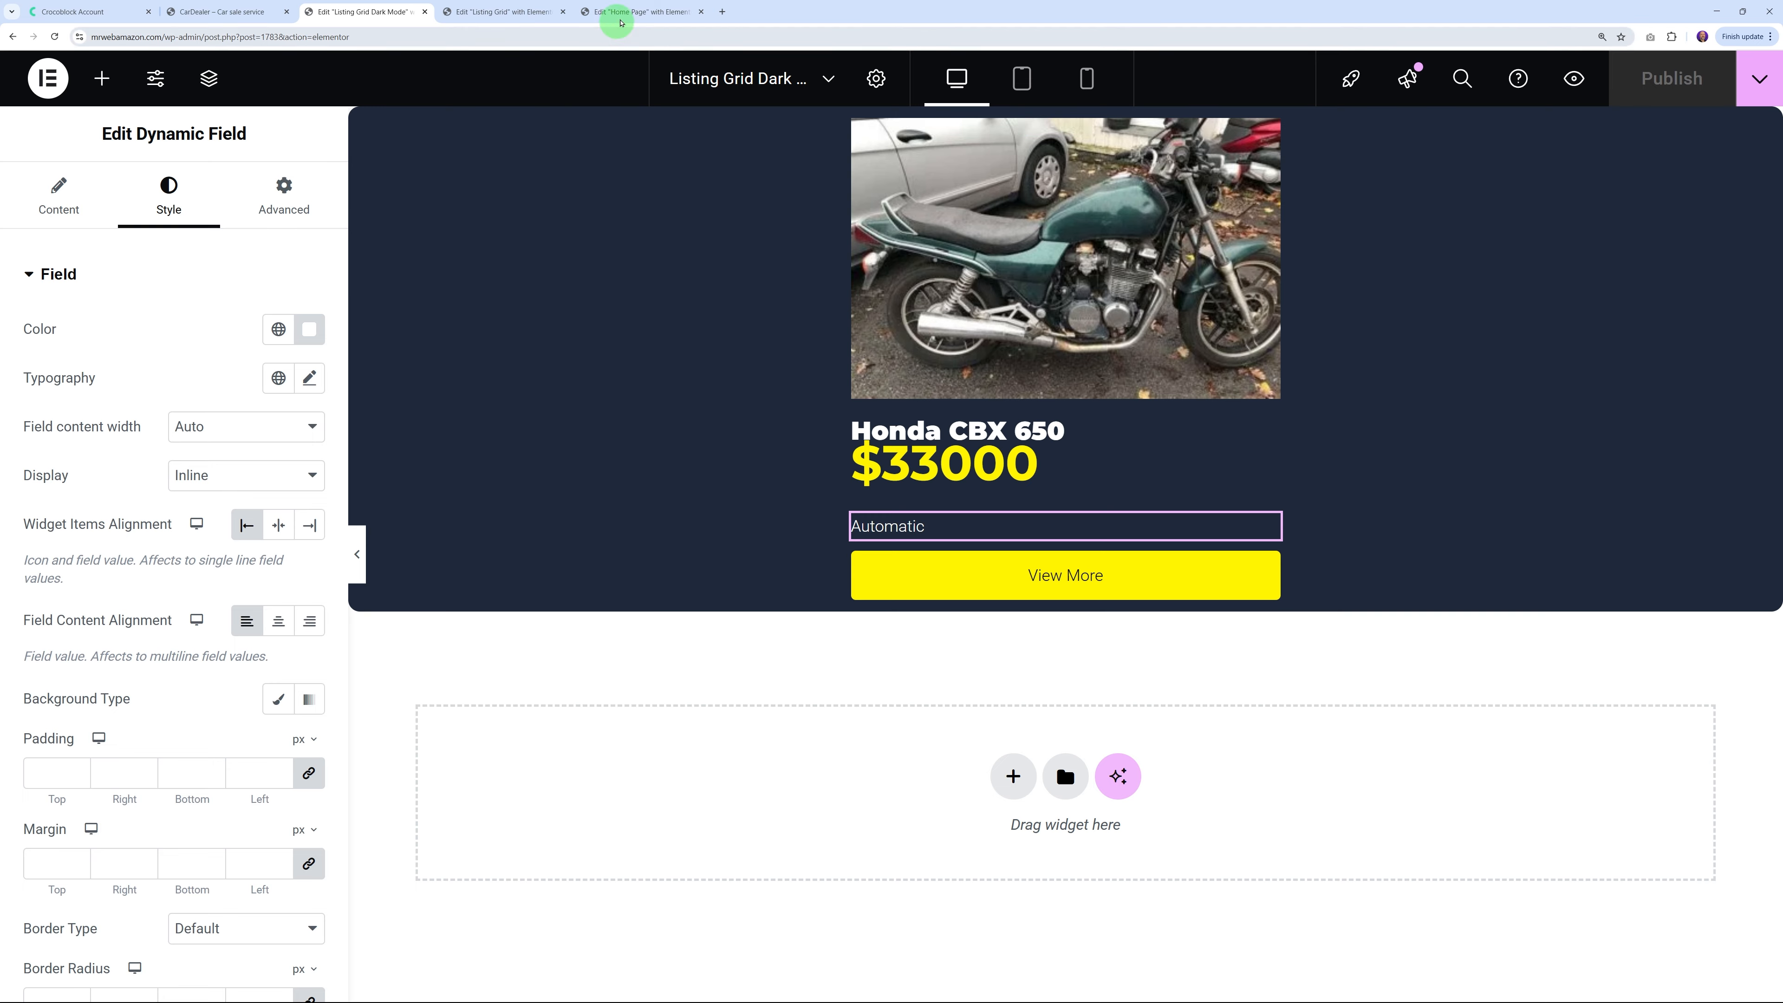
# Add a Flexbox container with a single downward column below the existing listing grid on the Home Page
pyautogui.click(627, 12)
pyautogui.scroll(5, 806, 653)
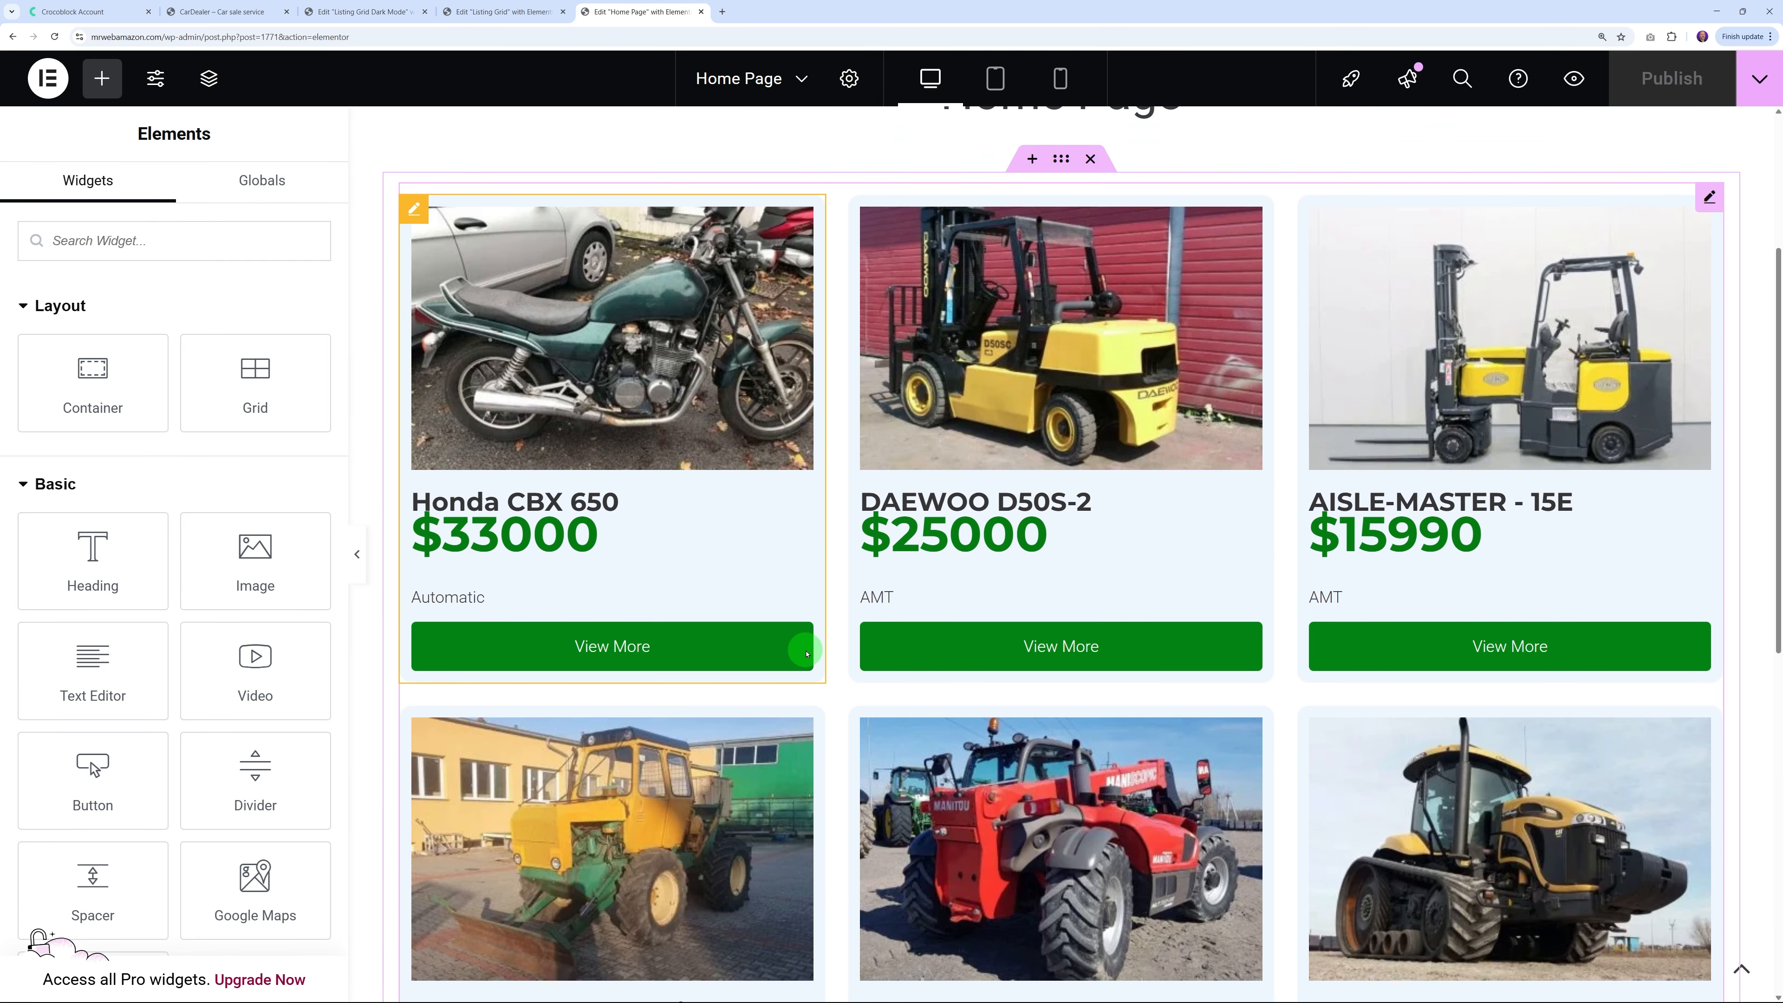
pyautogui.scroll(-11, 808, 654)
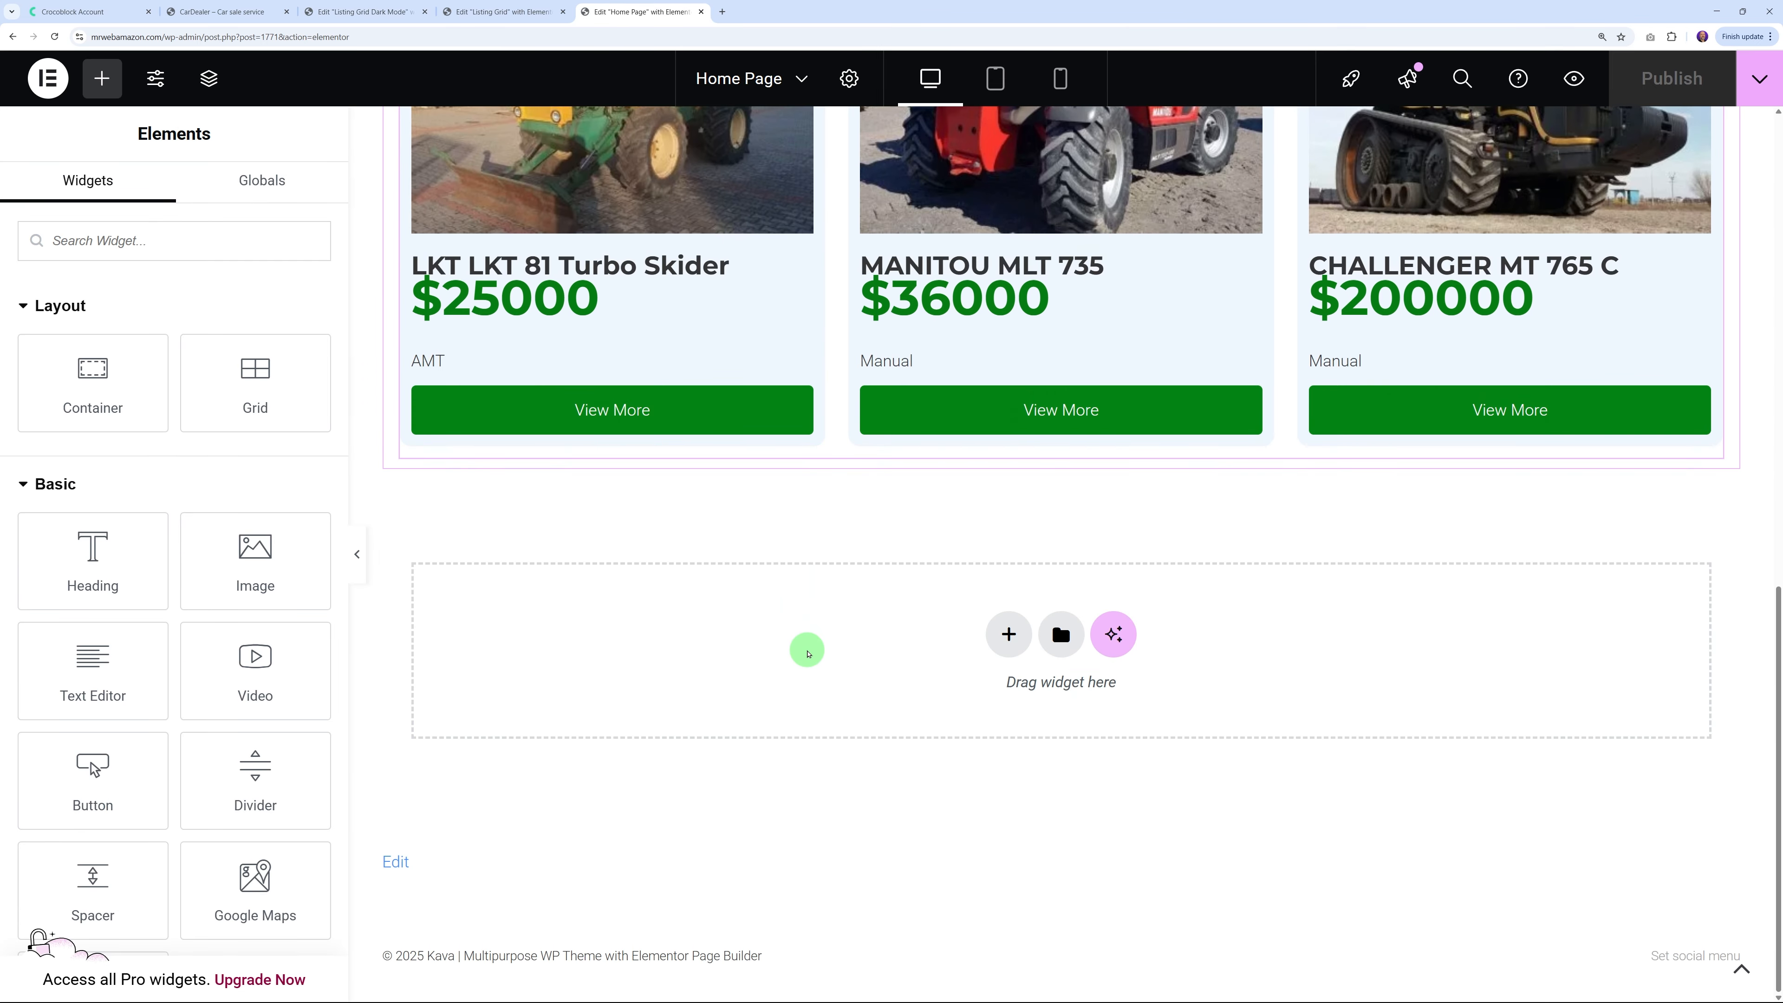
pyautogui.click(1009, 635)
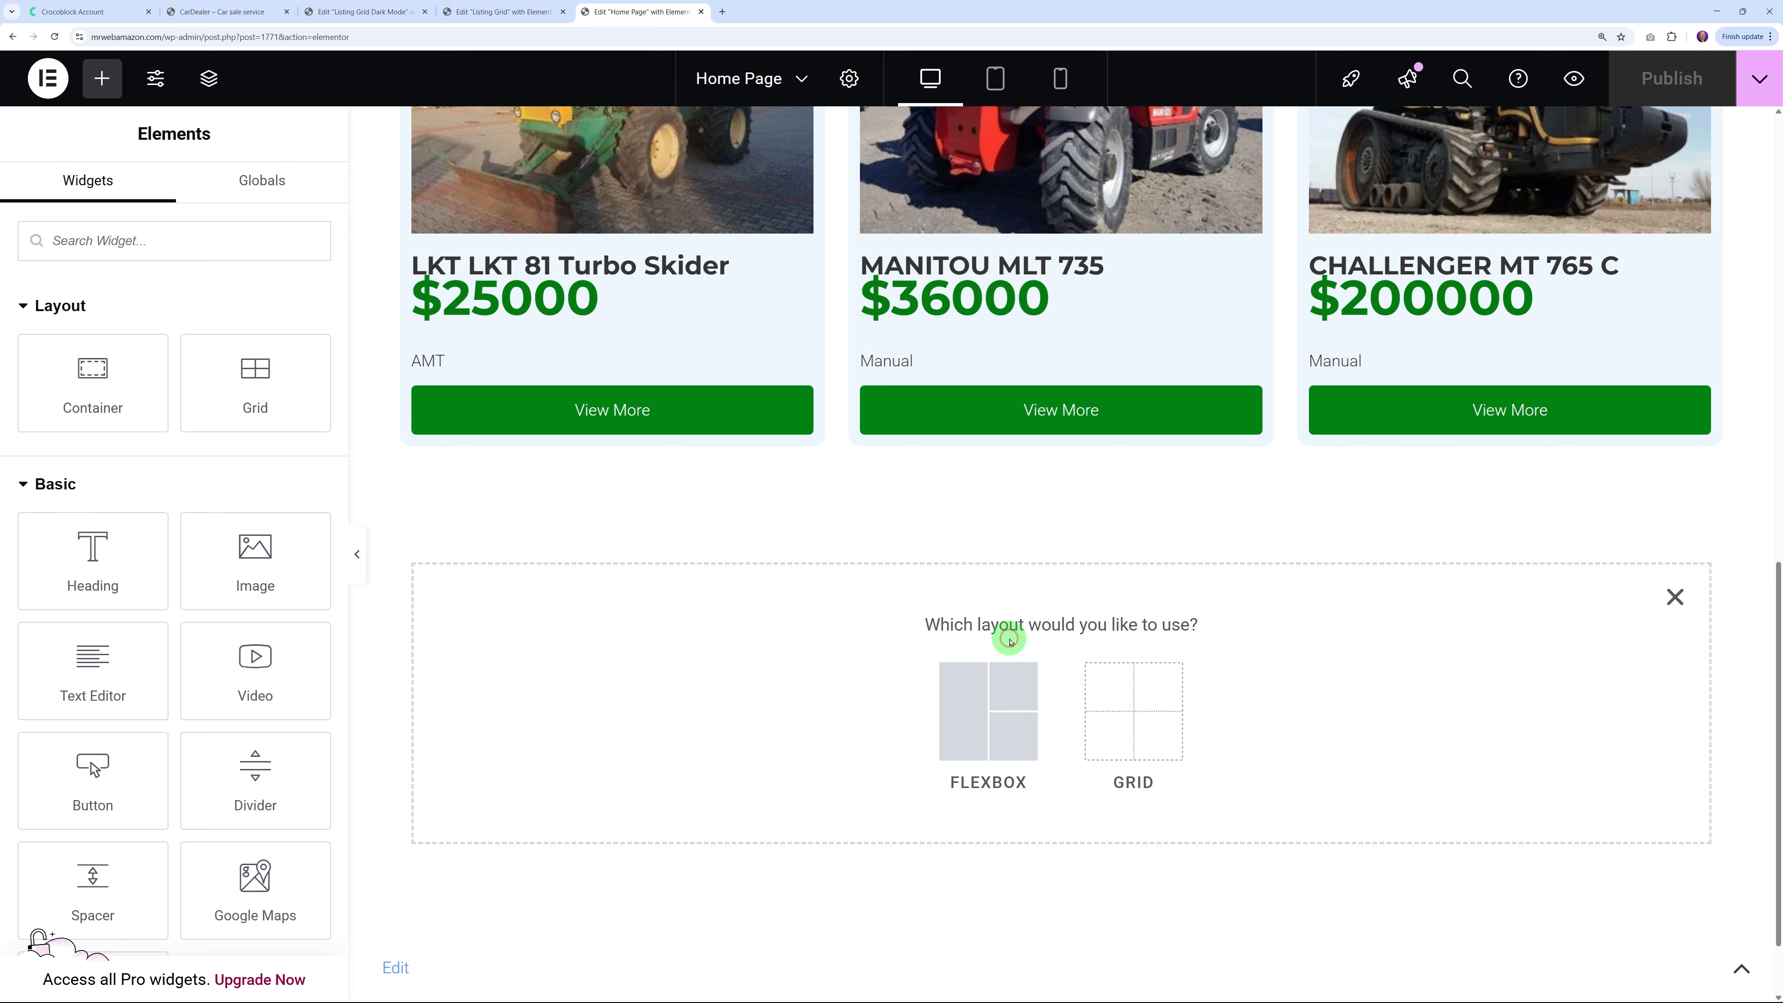
pyautogui.click(972, 735)
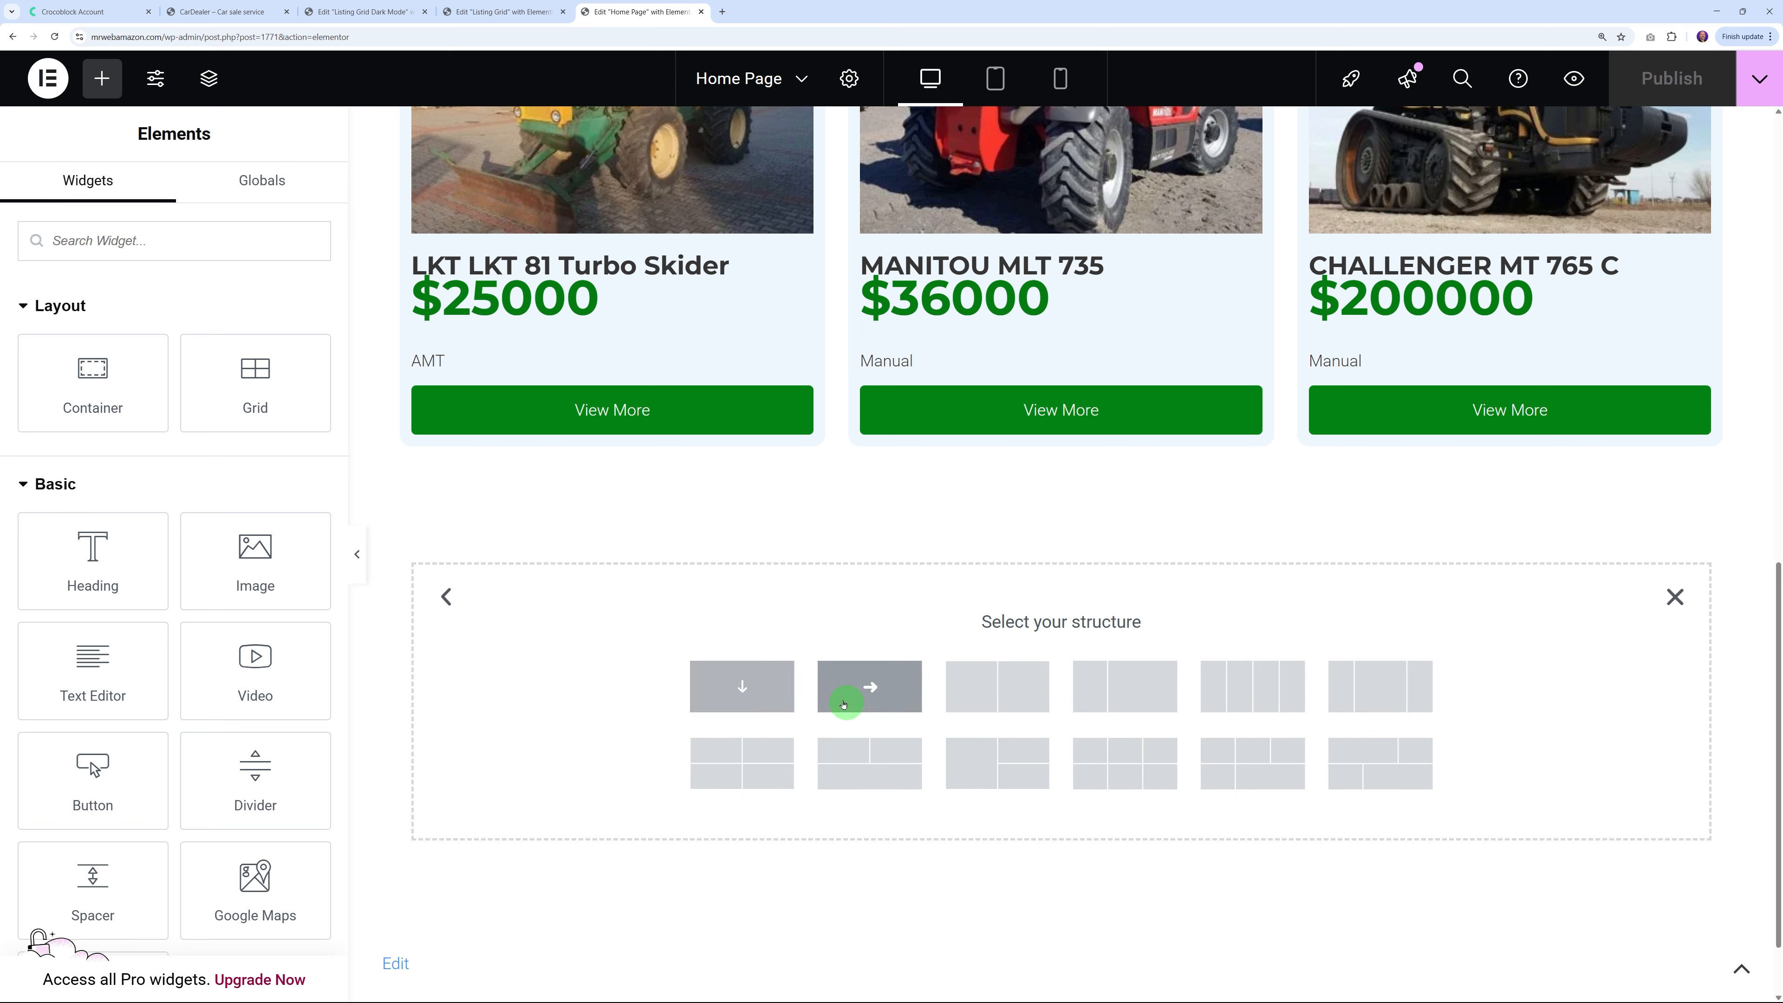
pyautogui.click(737, 686)
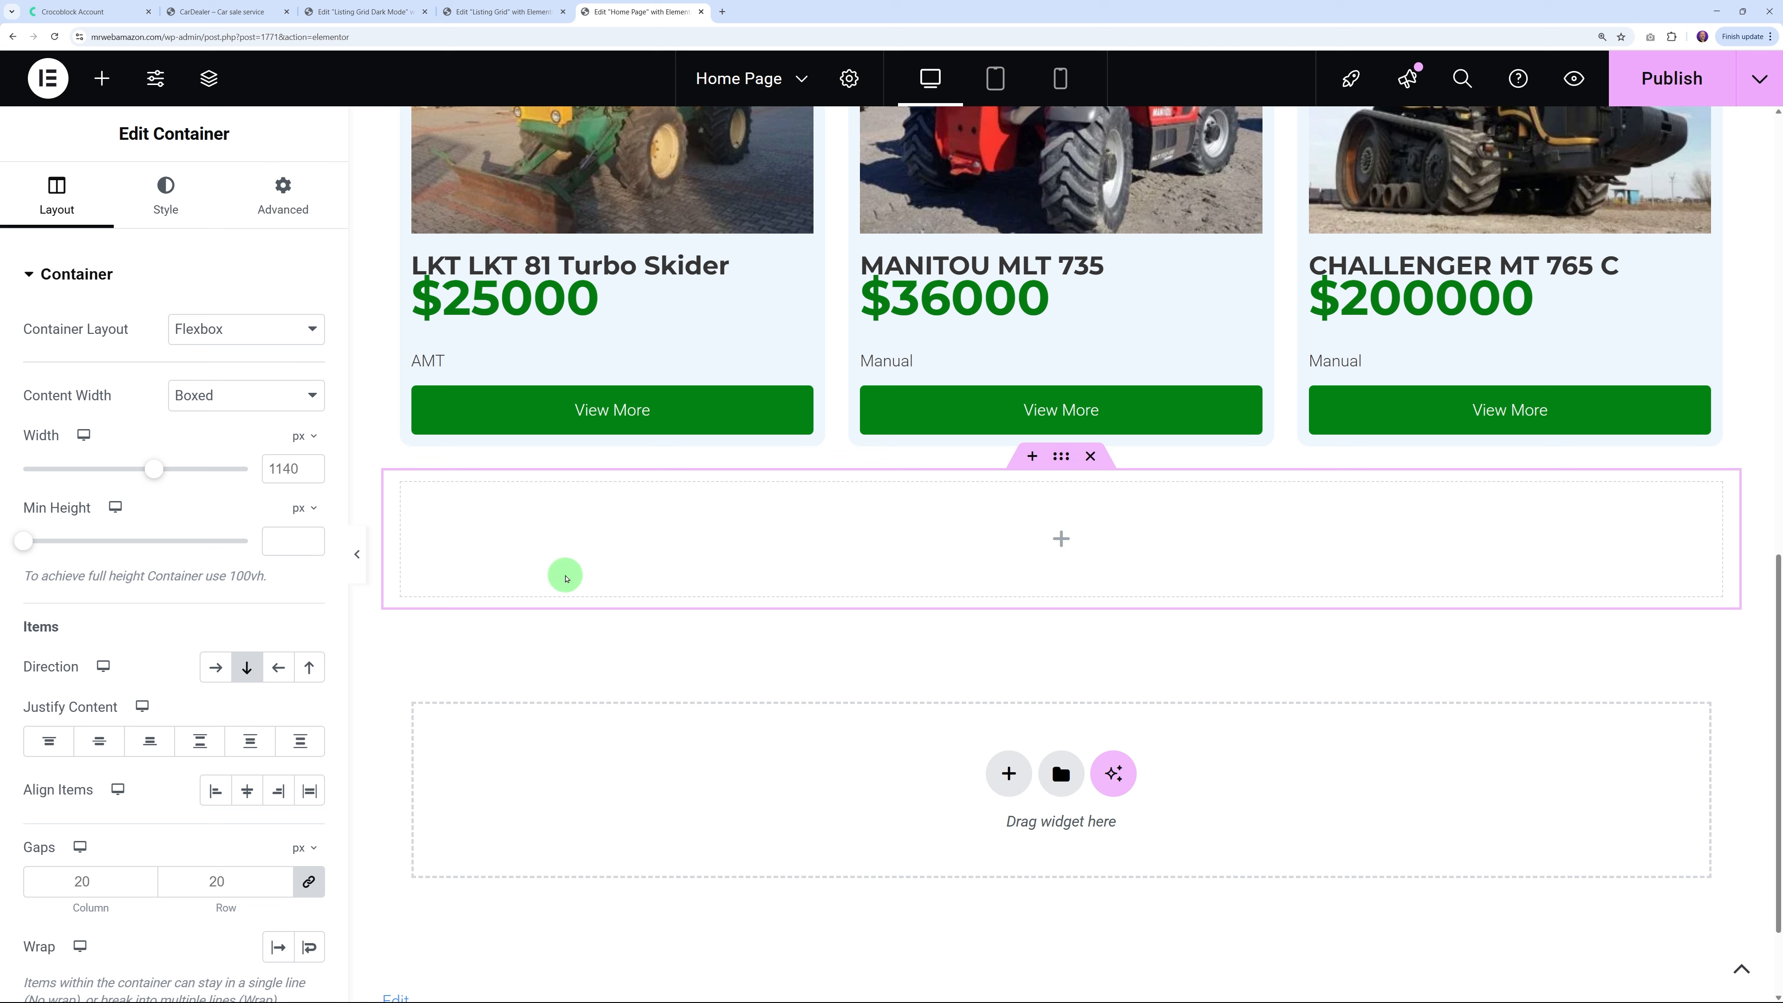
# Give the new empty container on the Home Page a classic background in dark gray, #1A1A1A
pyautogui.click(166, 197)
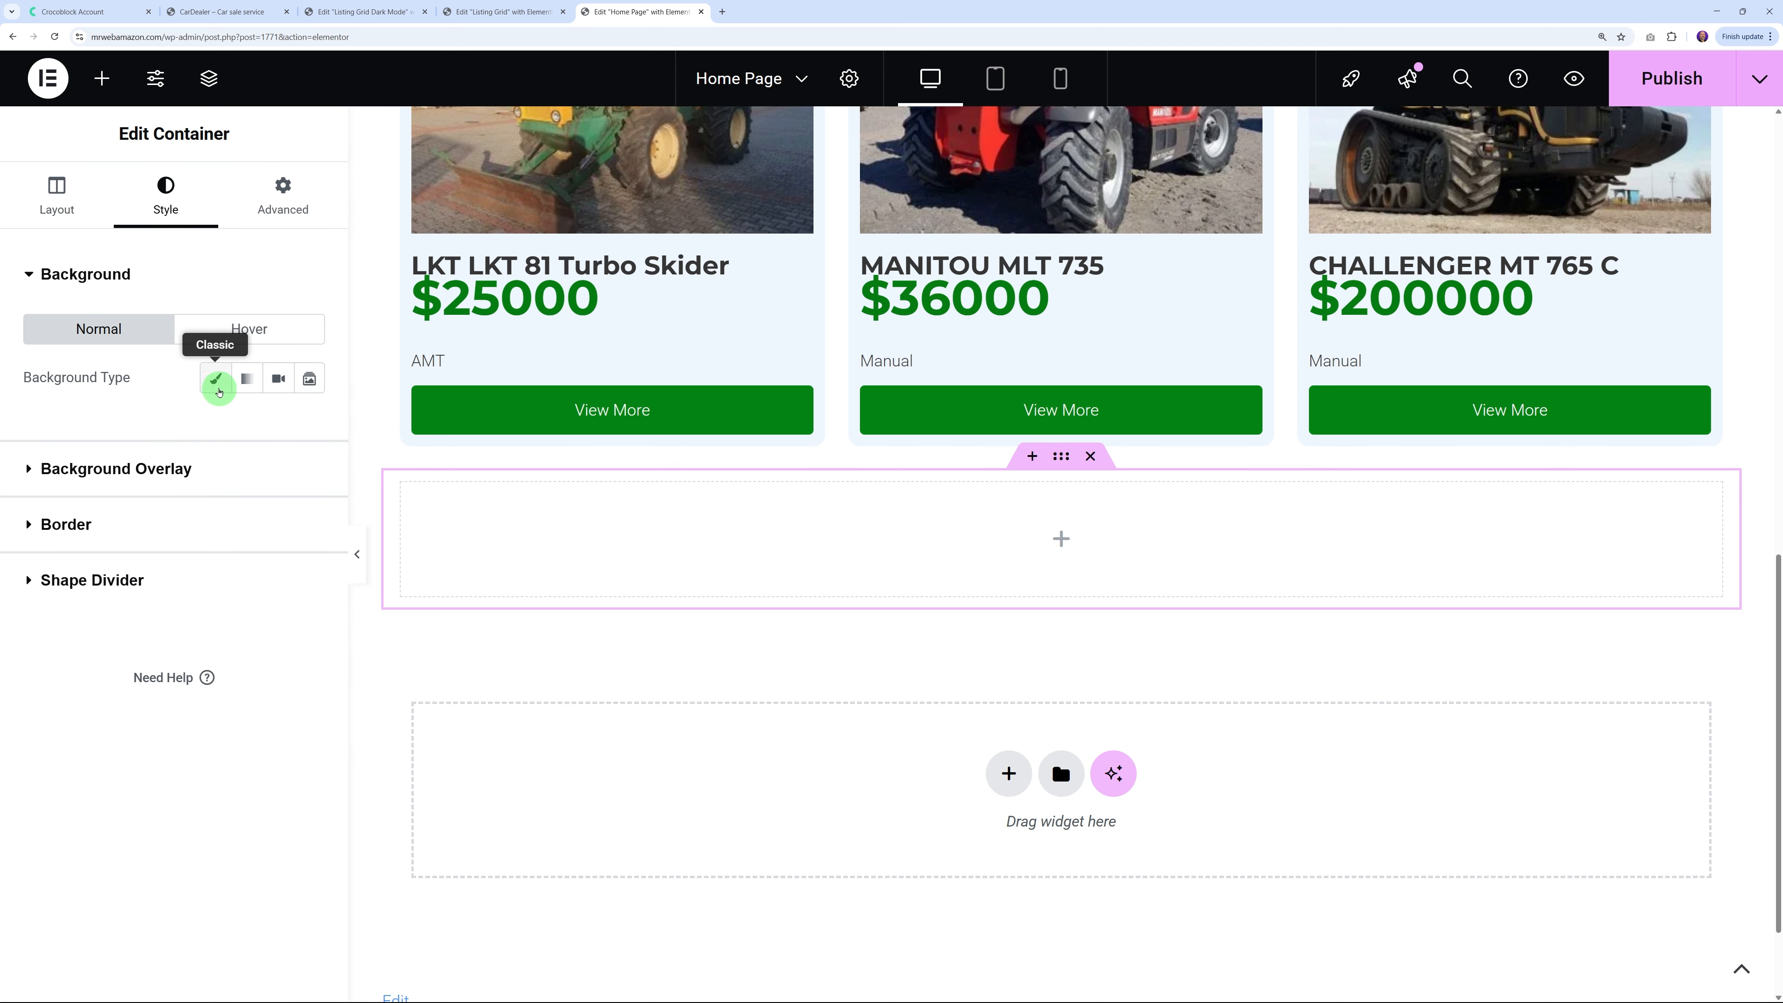
pyautogui.click(217, 383)
pyautogui.click(309, 426)
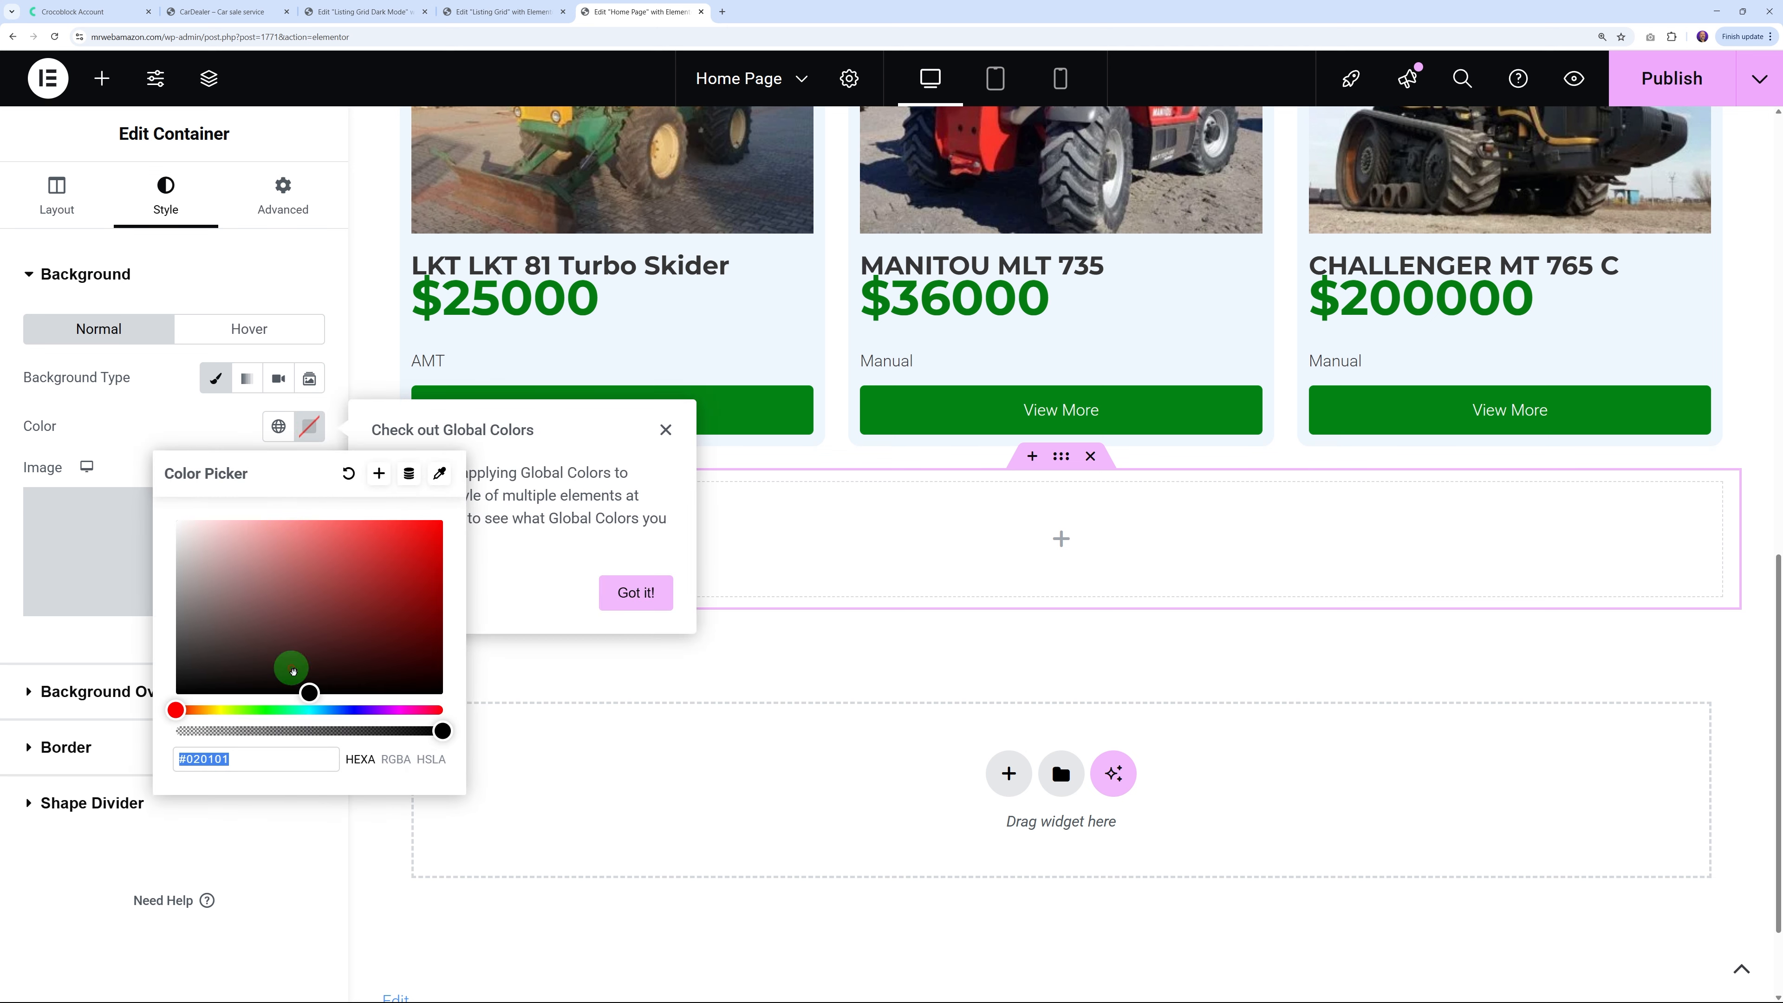
pyautogui.click(302, 775)
pyautogui.write('#FFFF00')
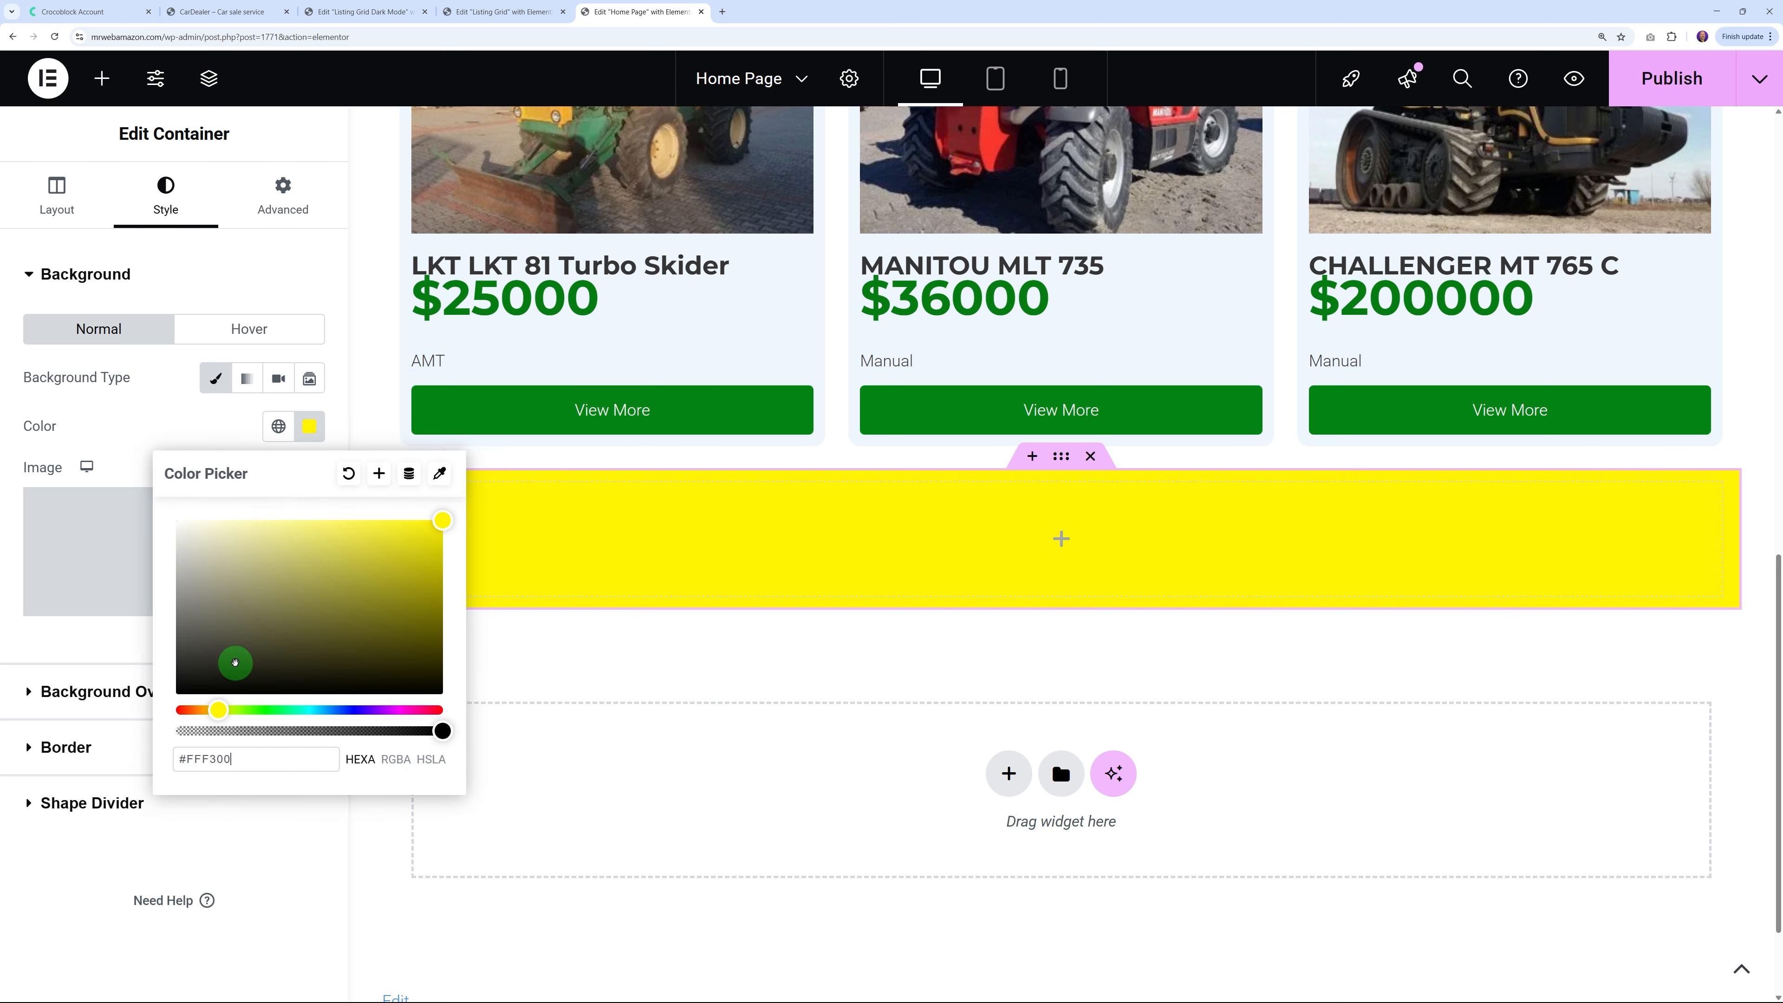
pyautogui.moveTo(235, 661); pyautogui.dragTo(176, 677)
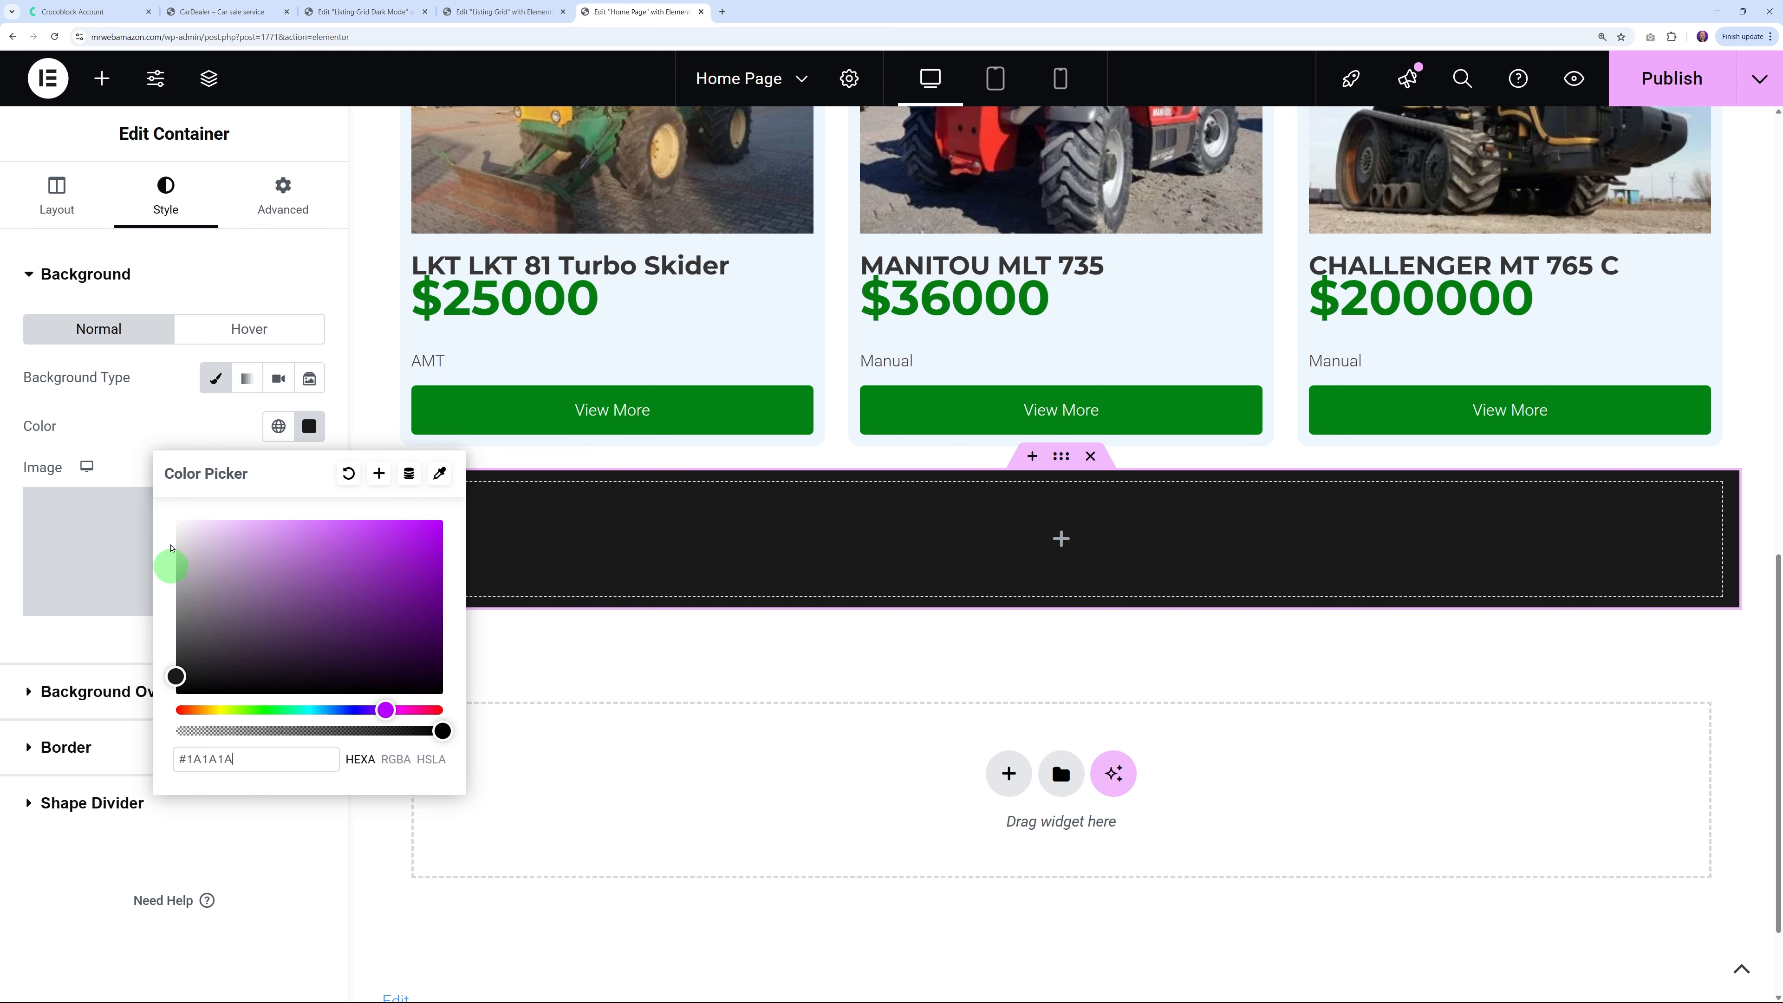
pyautogui.click(145, 398)
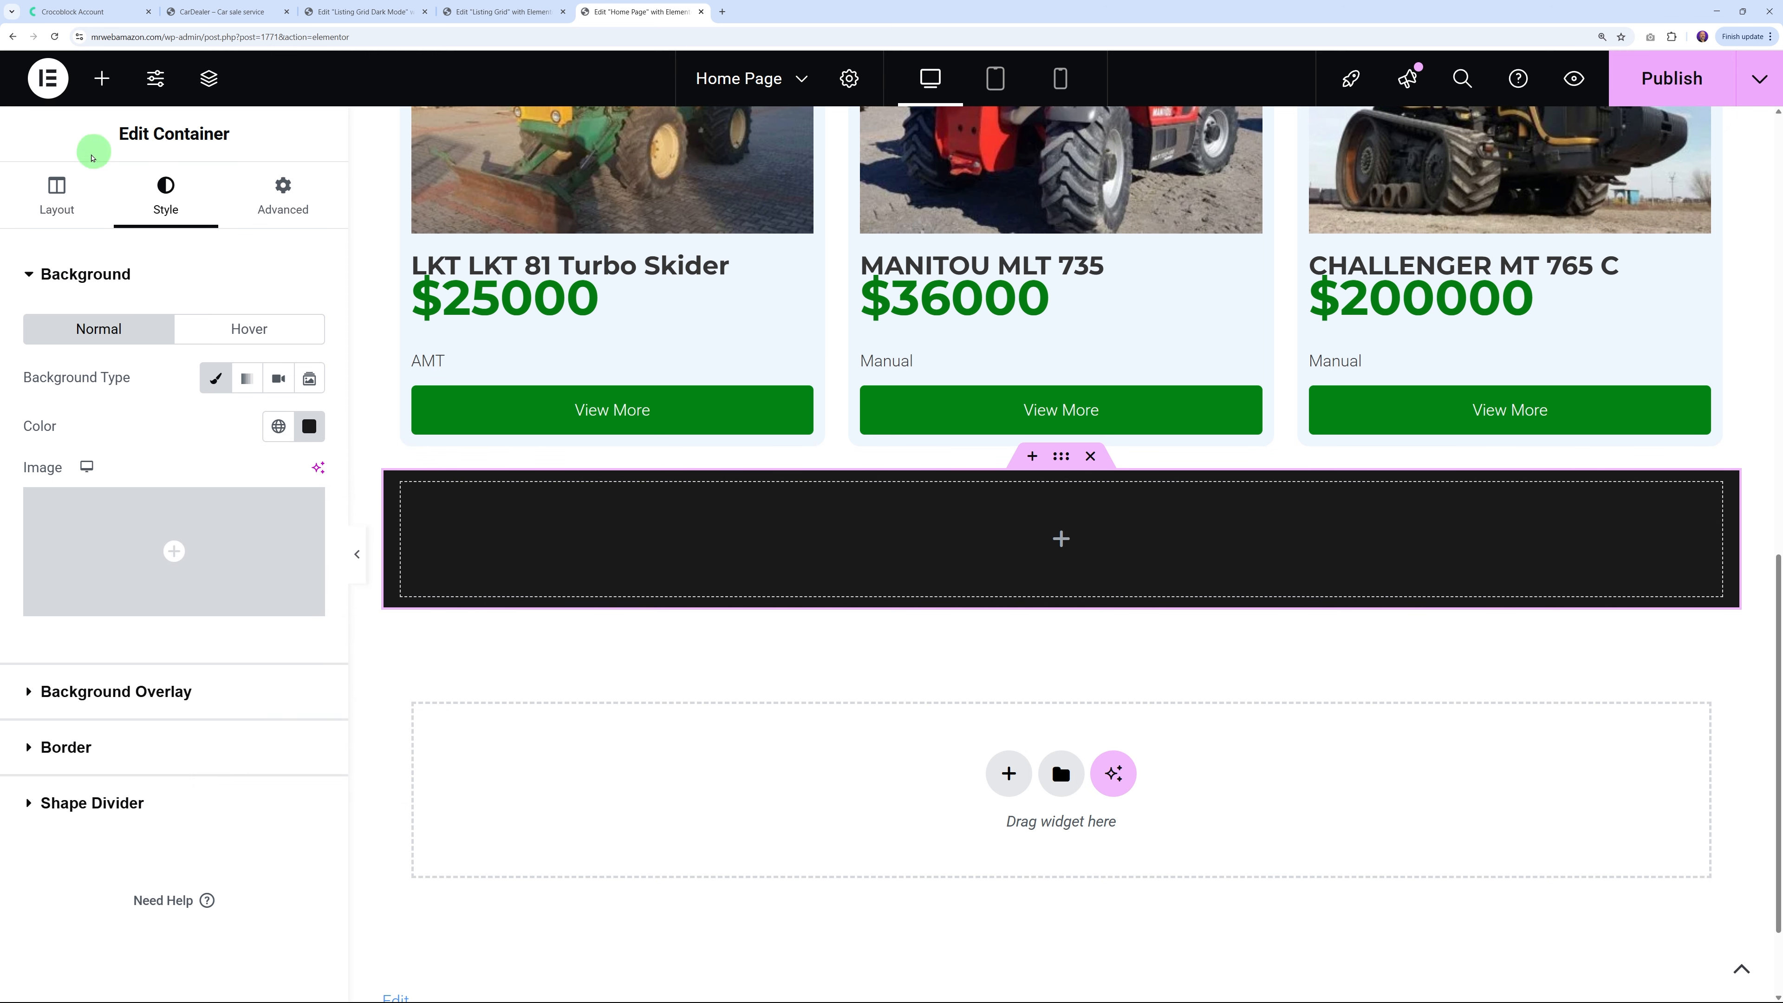
# Set the dark container's content width to Full Width with a width of 100%
pyautogui.click(56, 197)
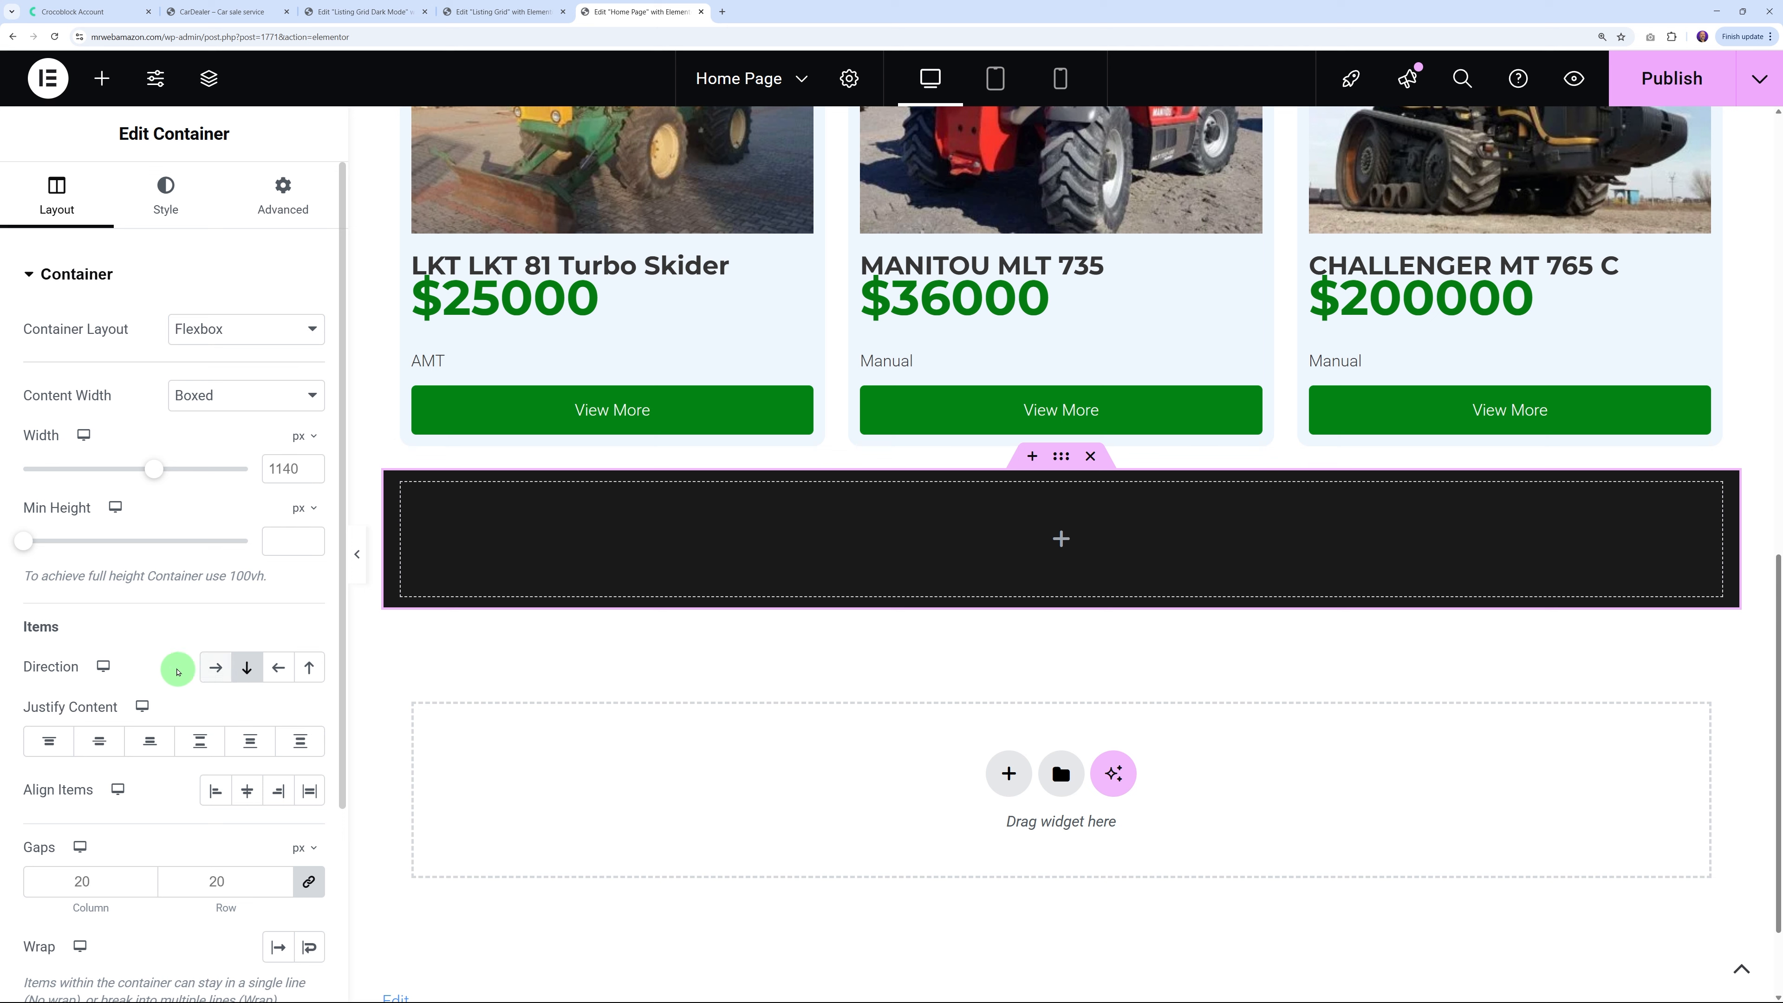
pyautogui.click(303, 397)
pyautogui.click(267, 443)
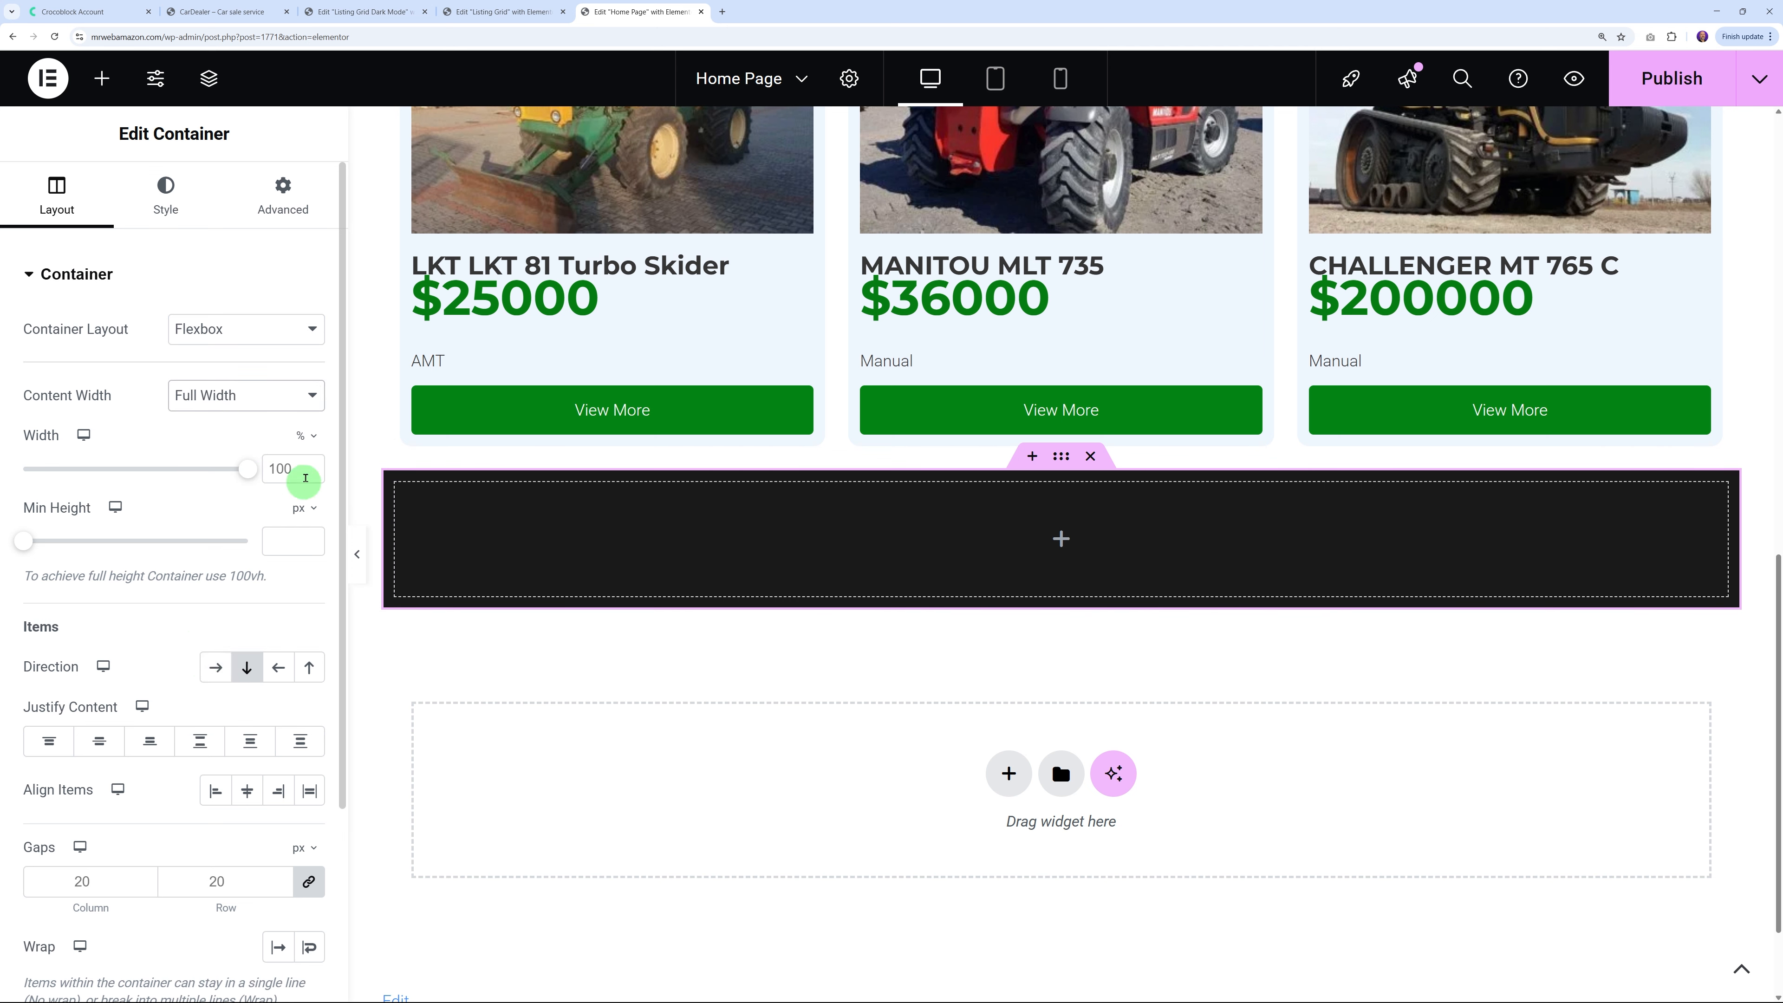
pyautogui.click(281, 468)
pyautogui.write('100')
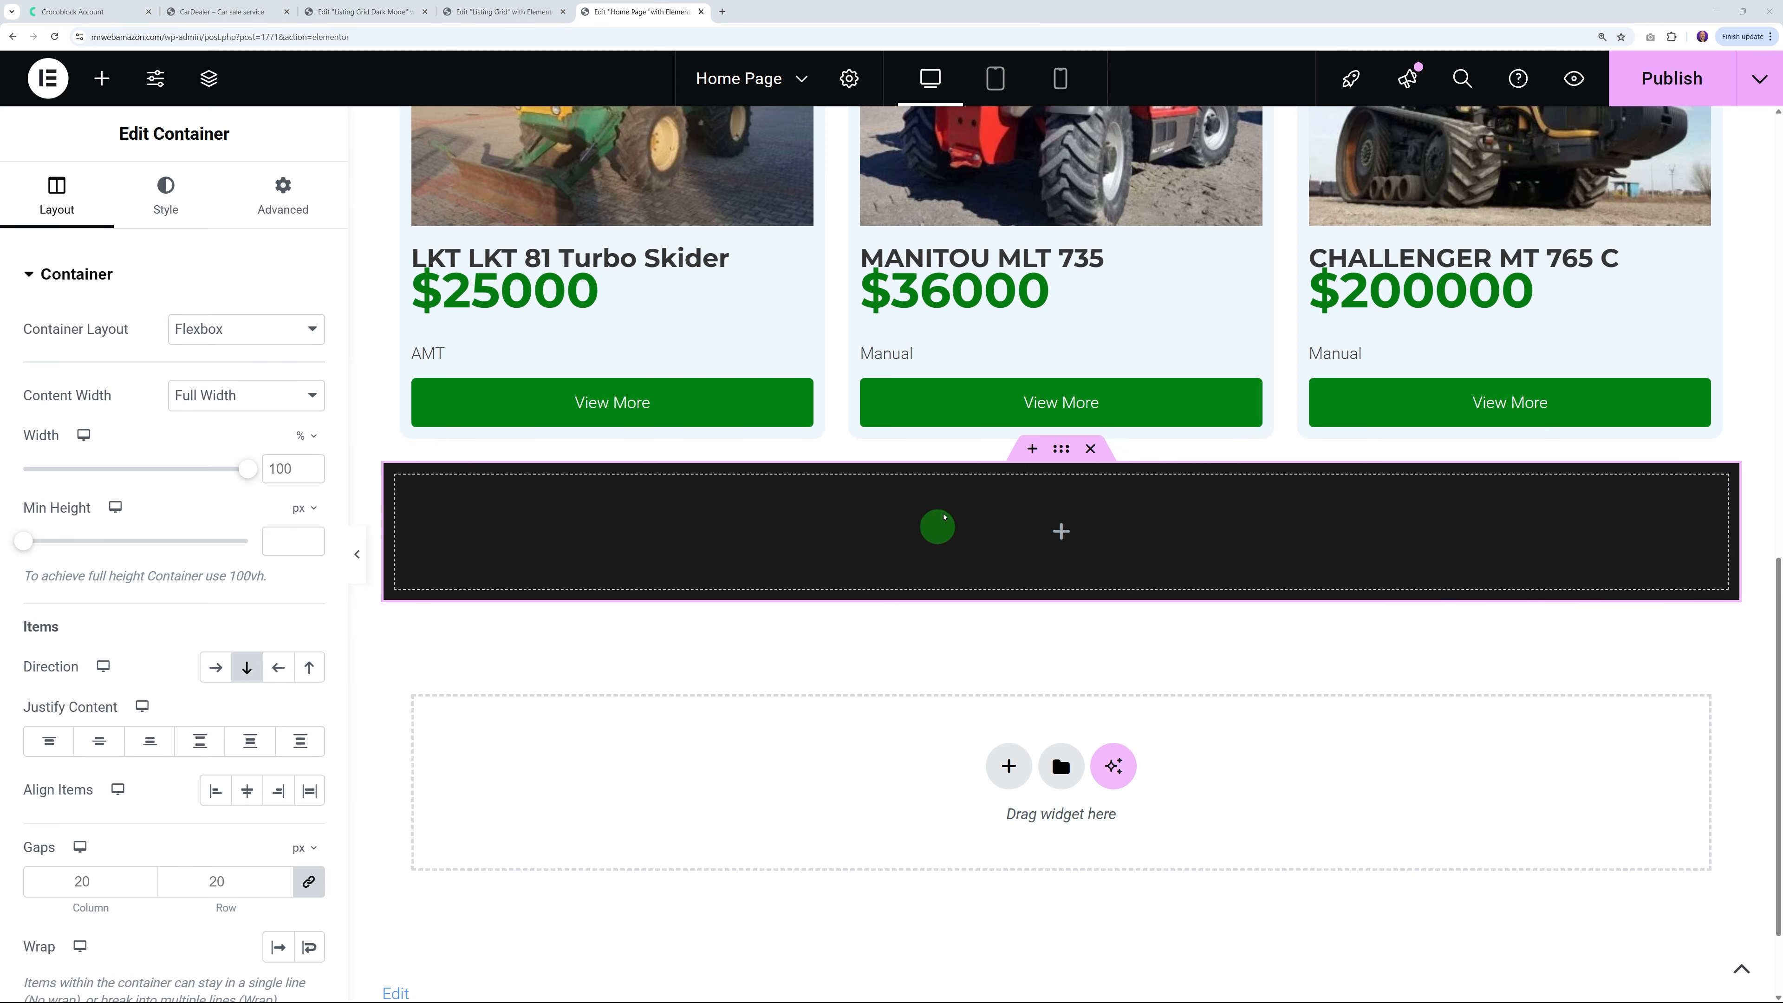
# Change the Home Page's page layout to Elementor Full Width
pyautogui.click(848, 85)
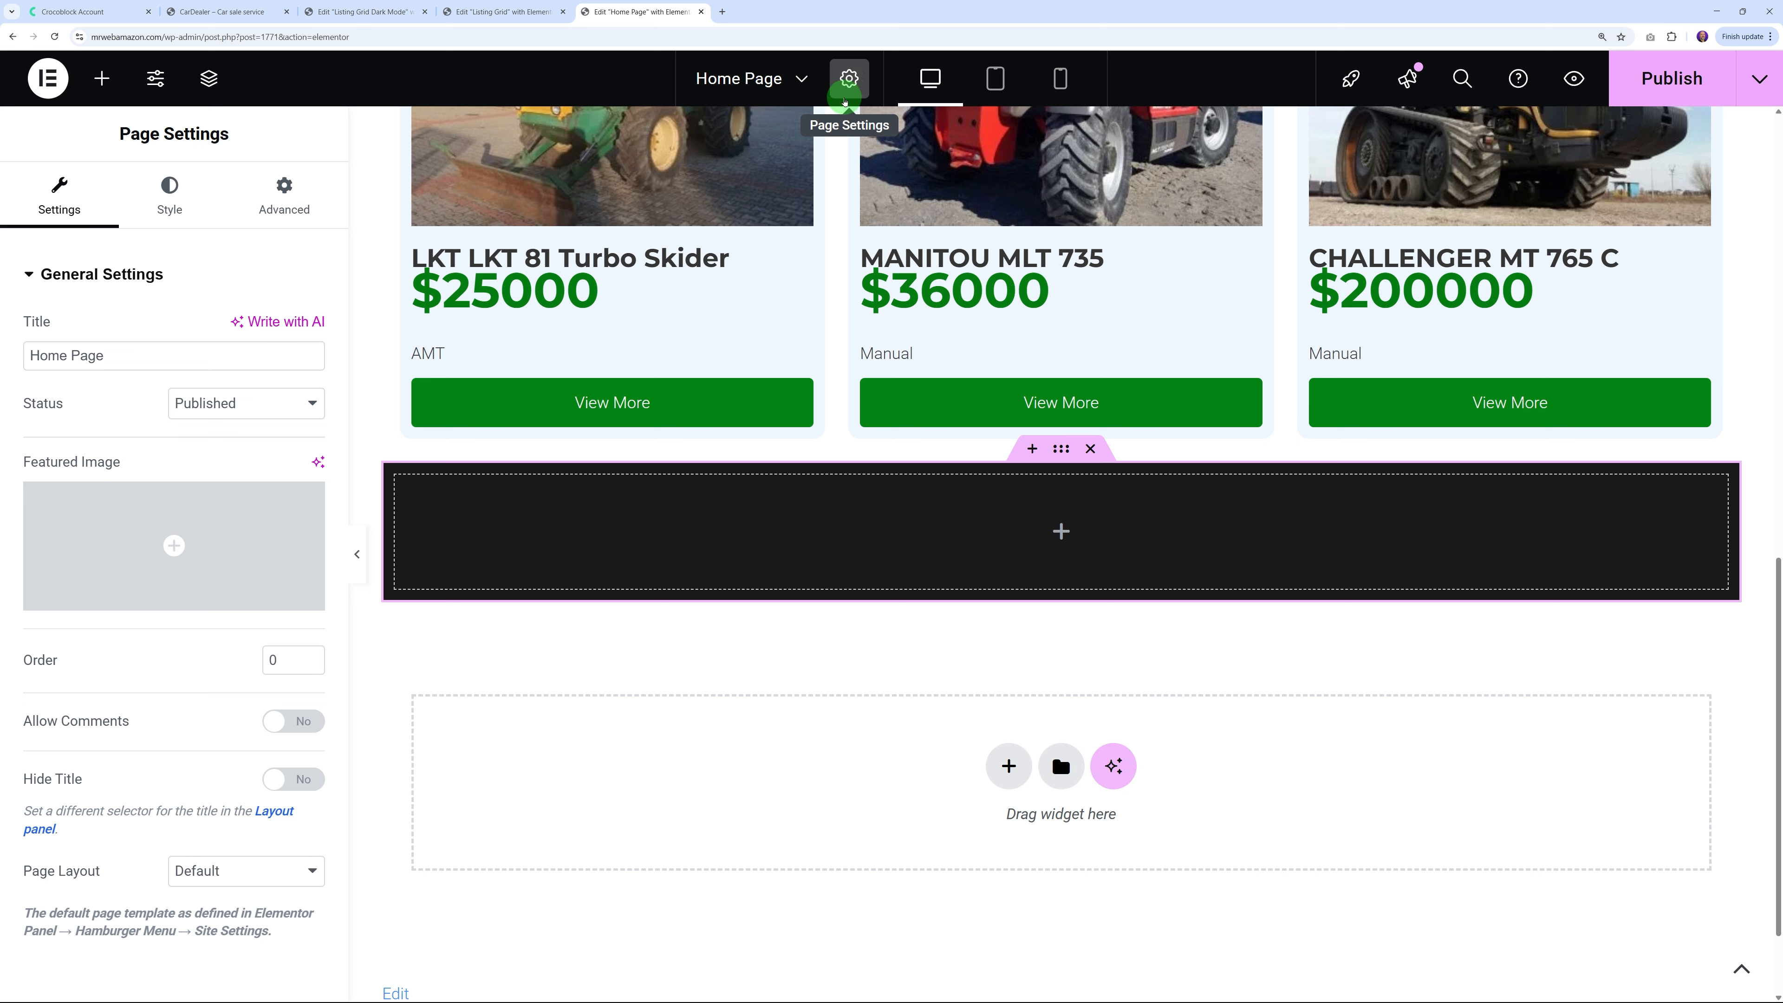
pyautogui.click(270, 872)
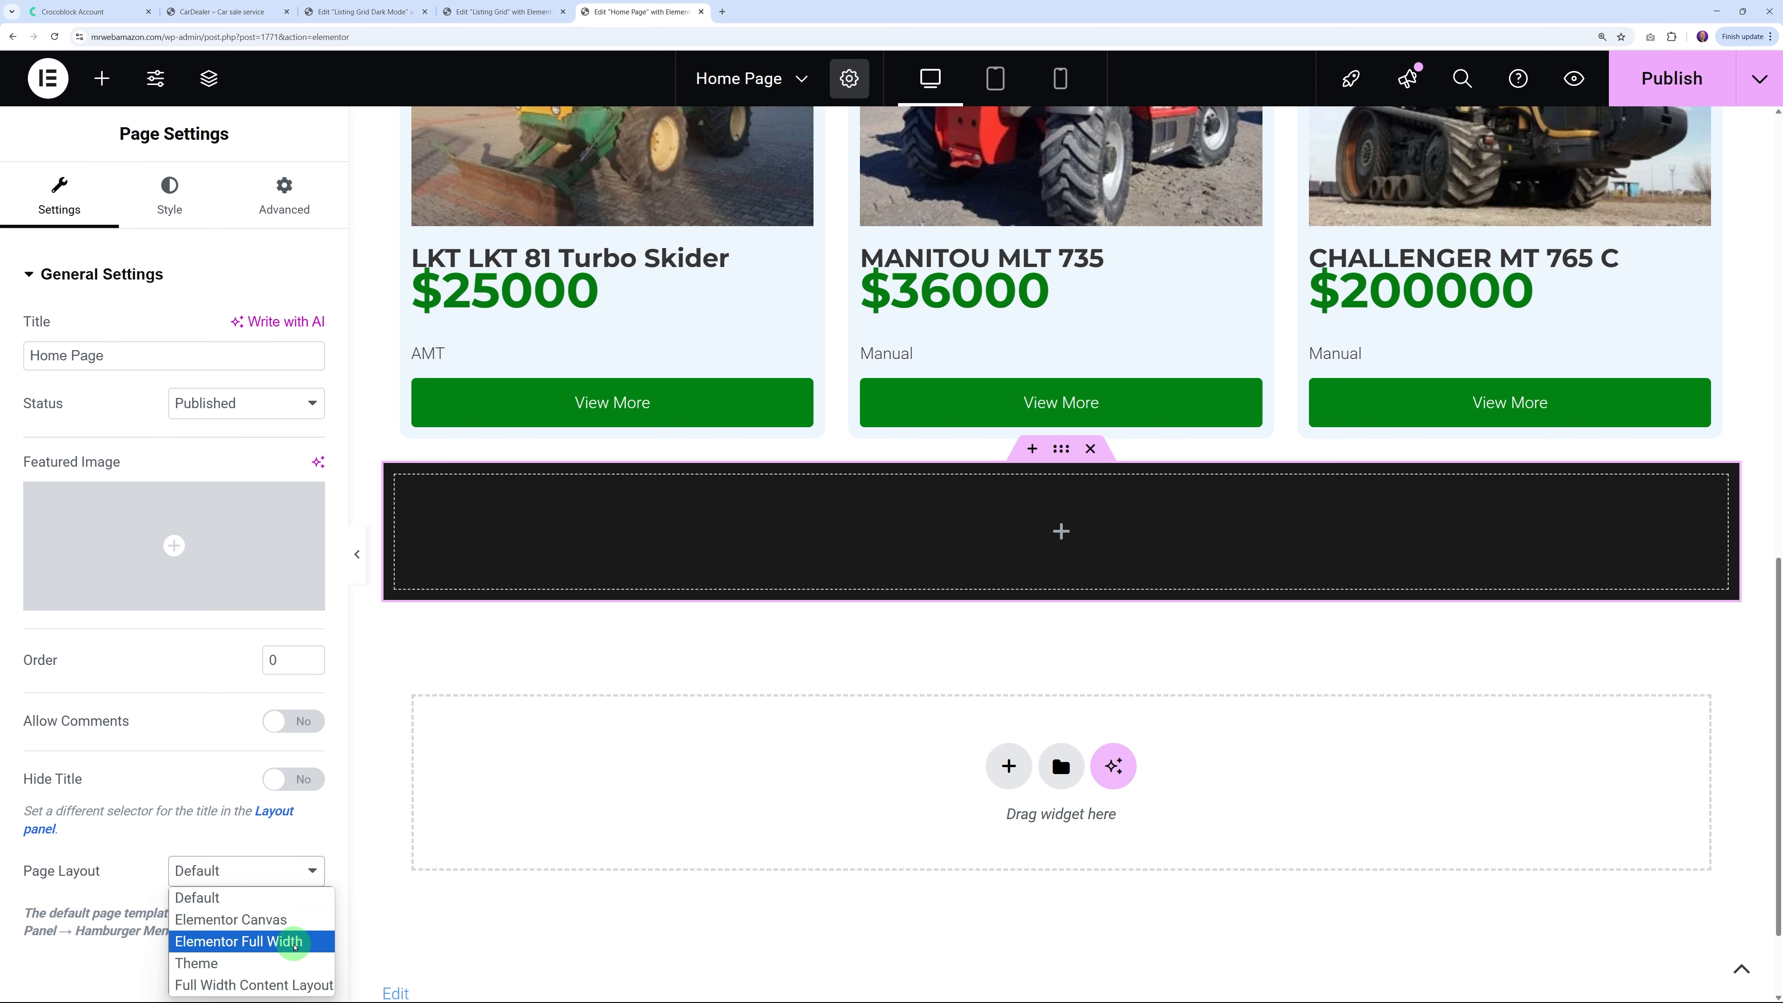
pyautogui.click(269, 946)
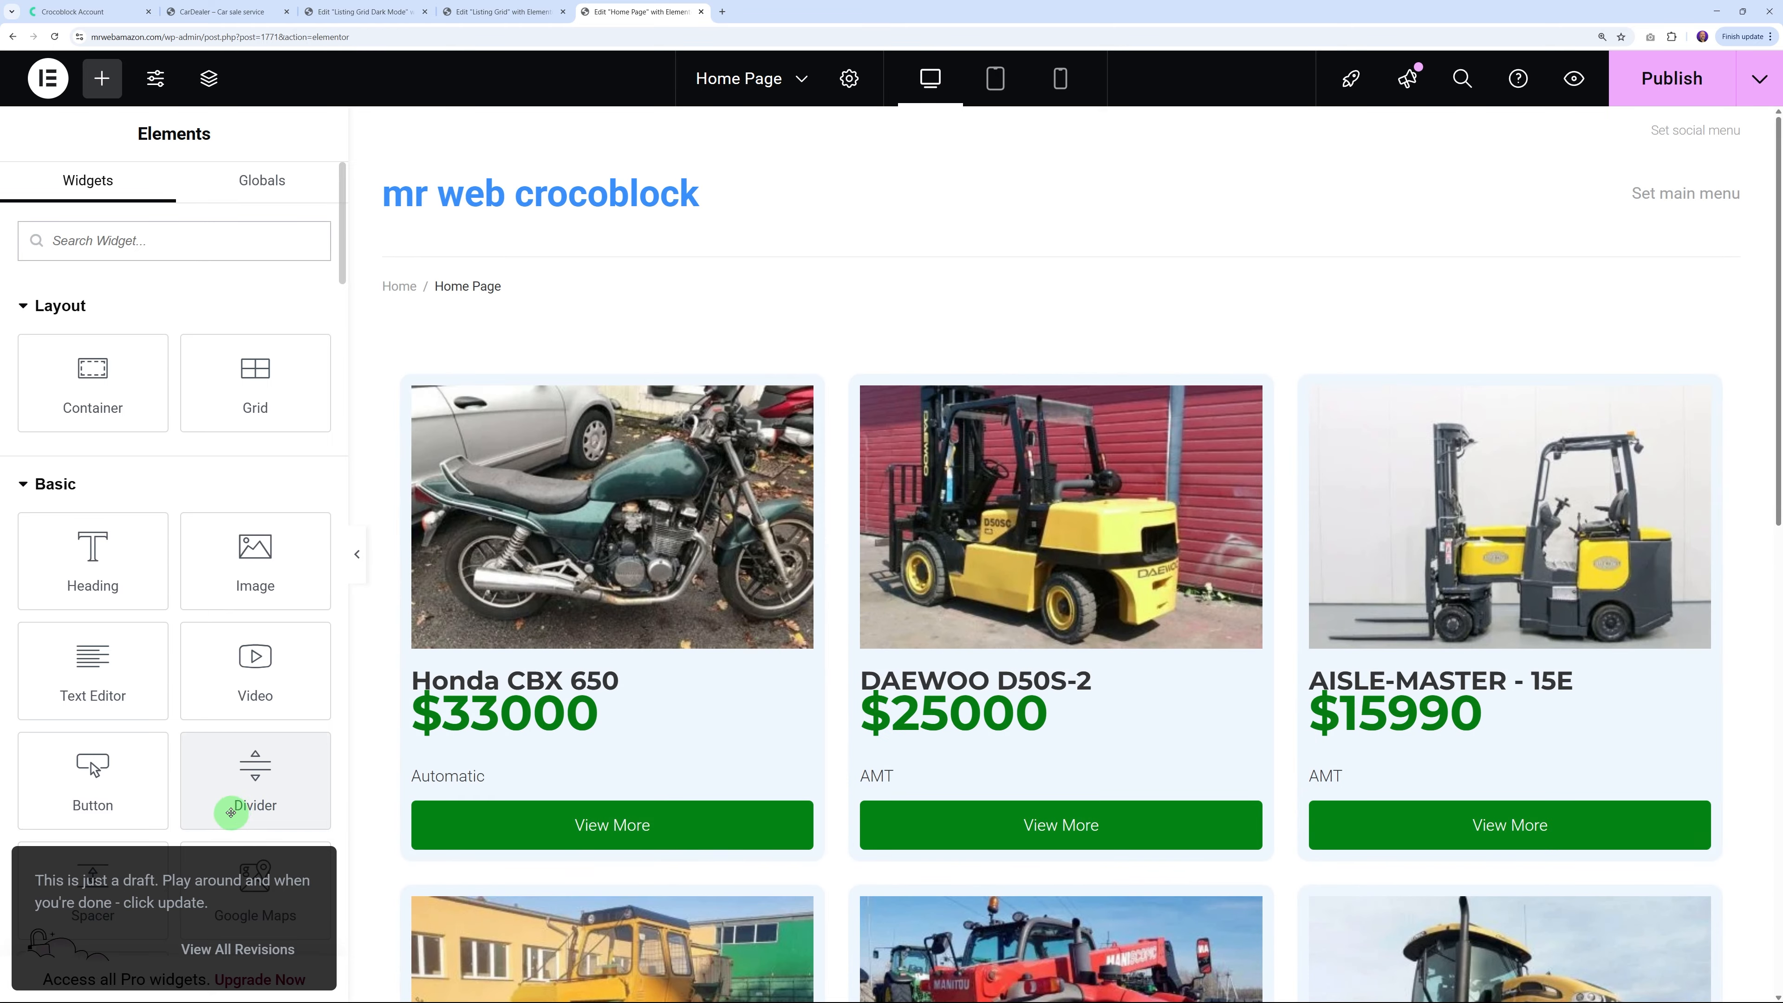
# Find the Listing Grid widget and place it inside the dark container below the existing listing grid
pyautogui.scroll(-10, 939, 629)
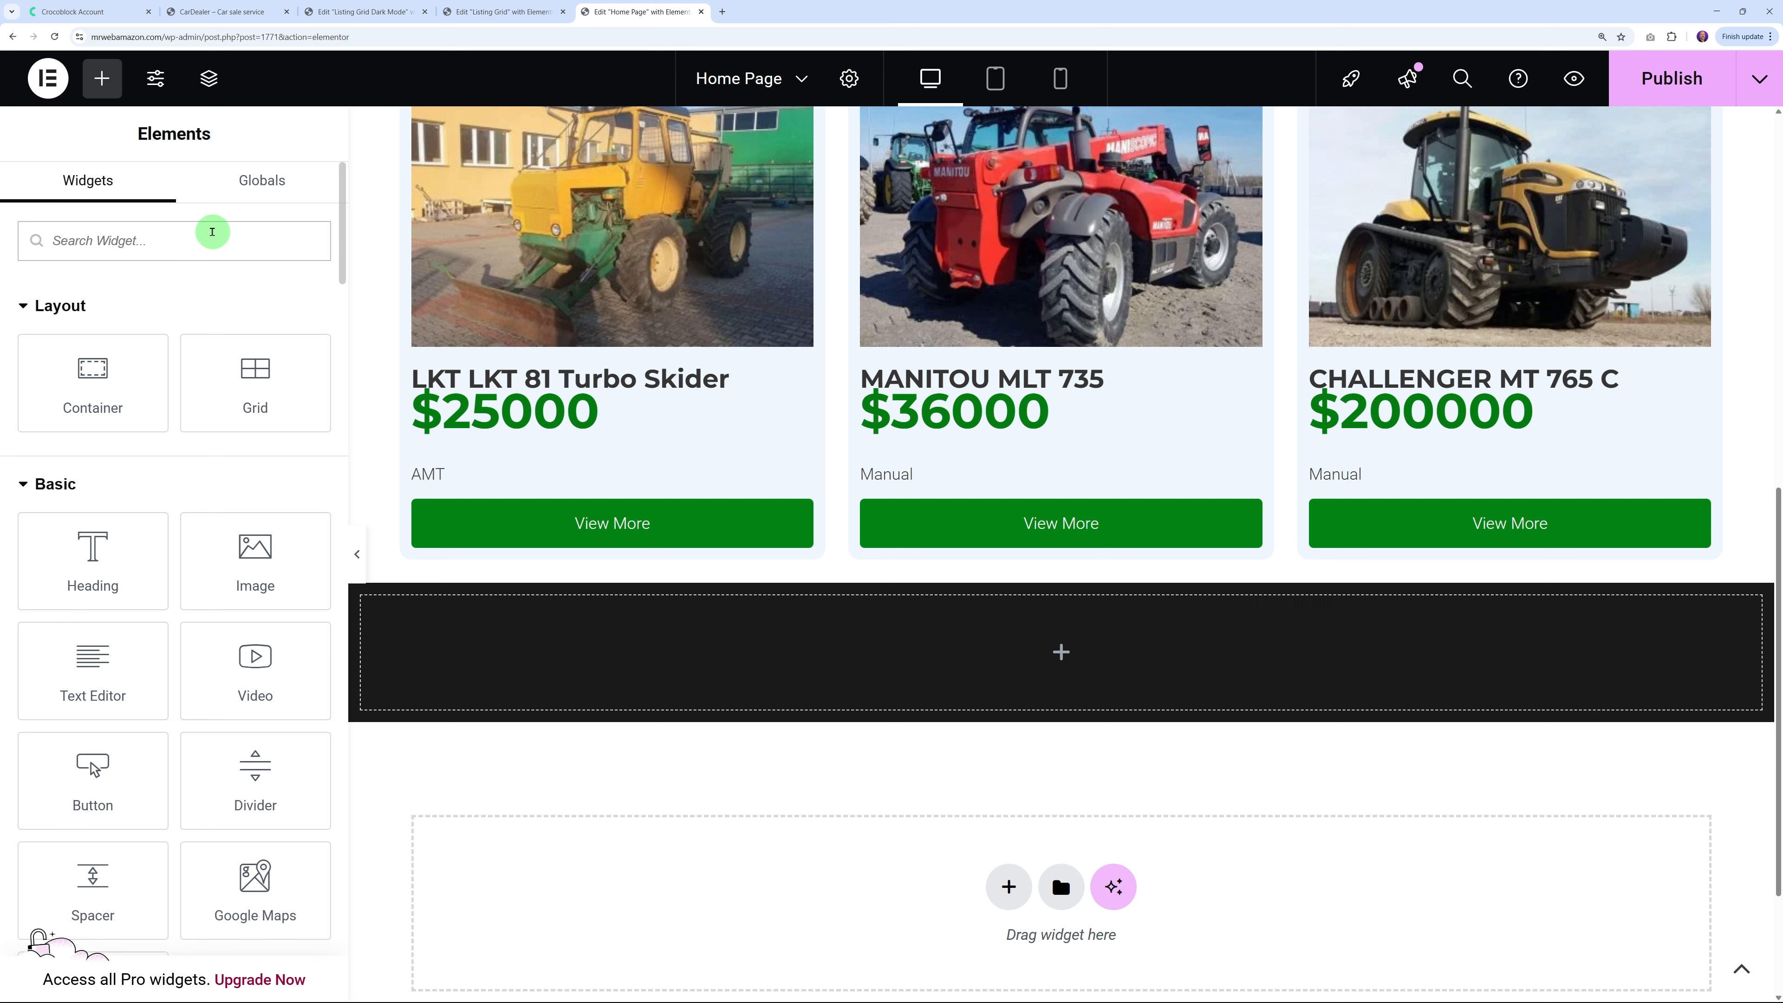
pyautogui.write('listing')
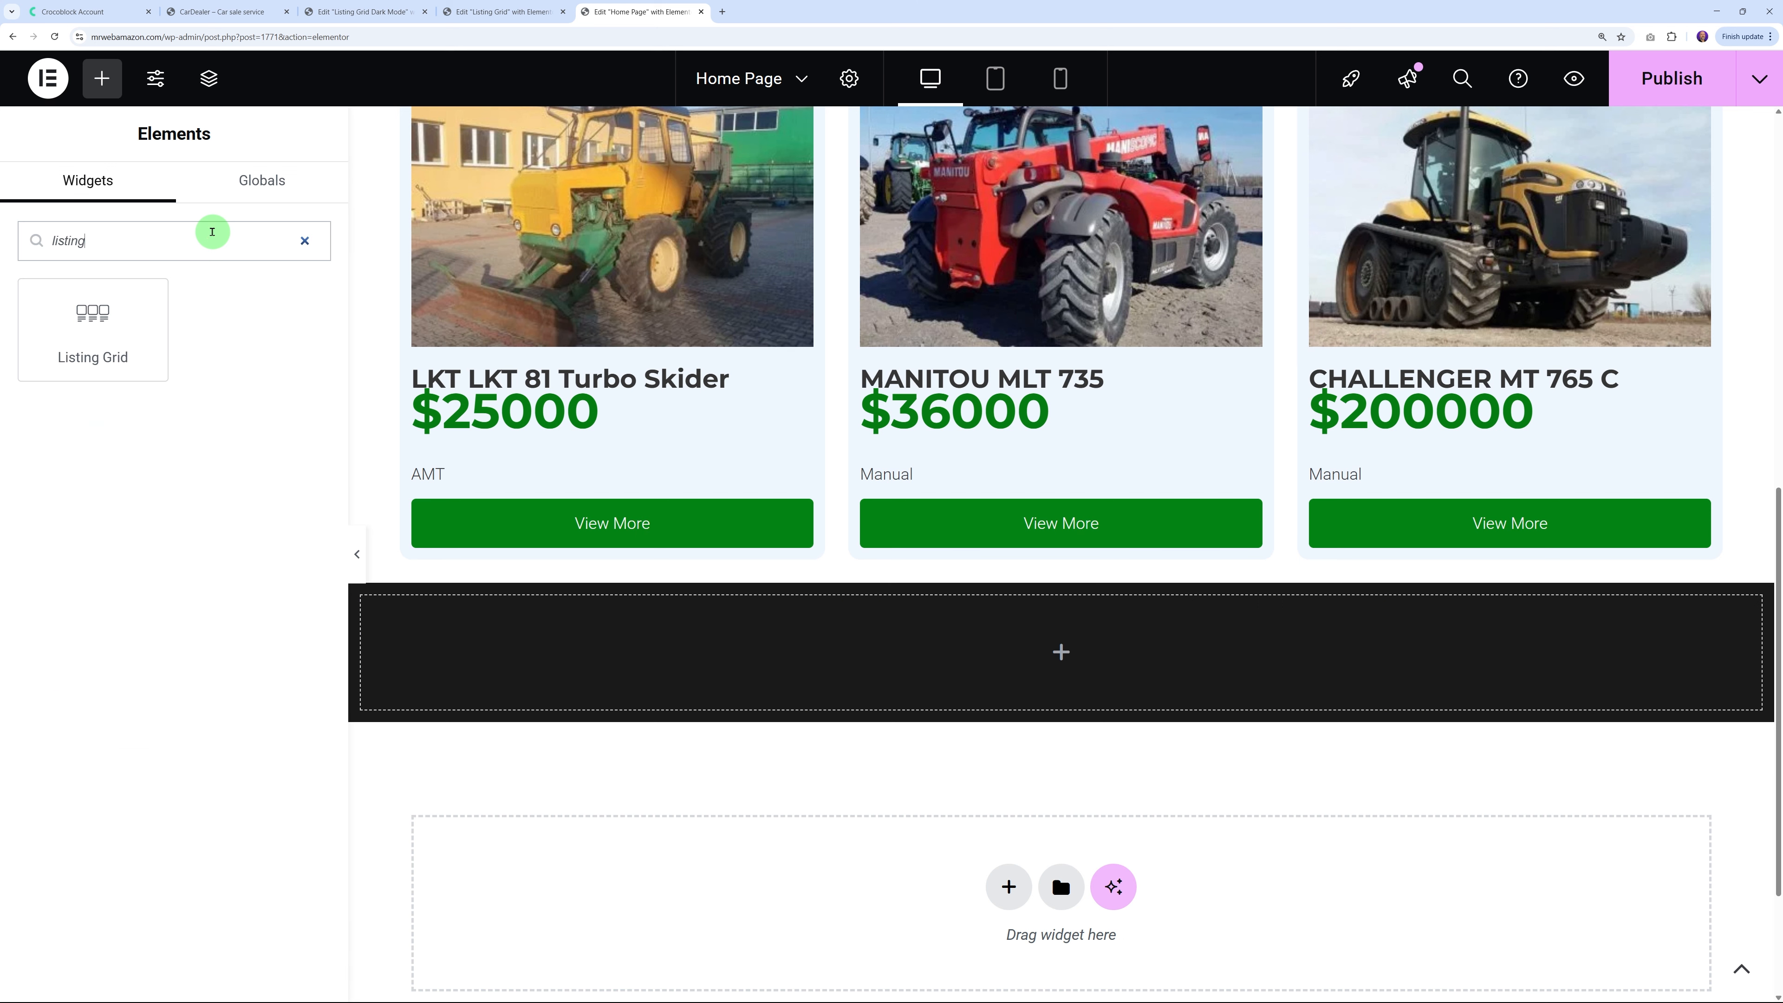
pyautogui.moveTo(87, 350); pyautogui.dragTo(916, 630)
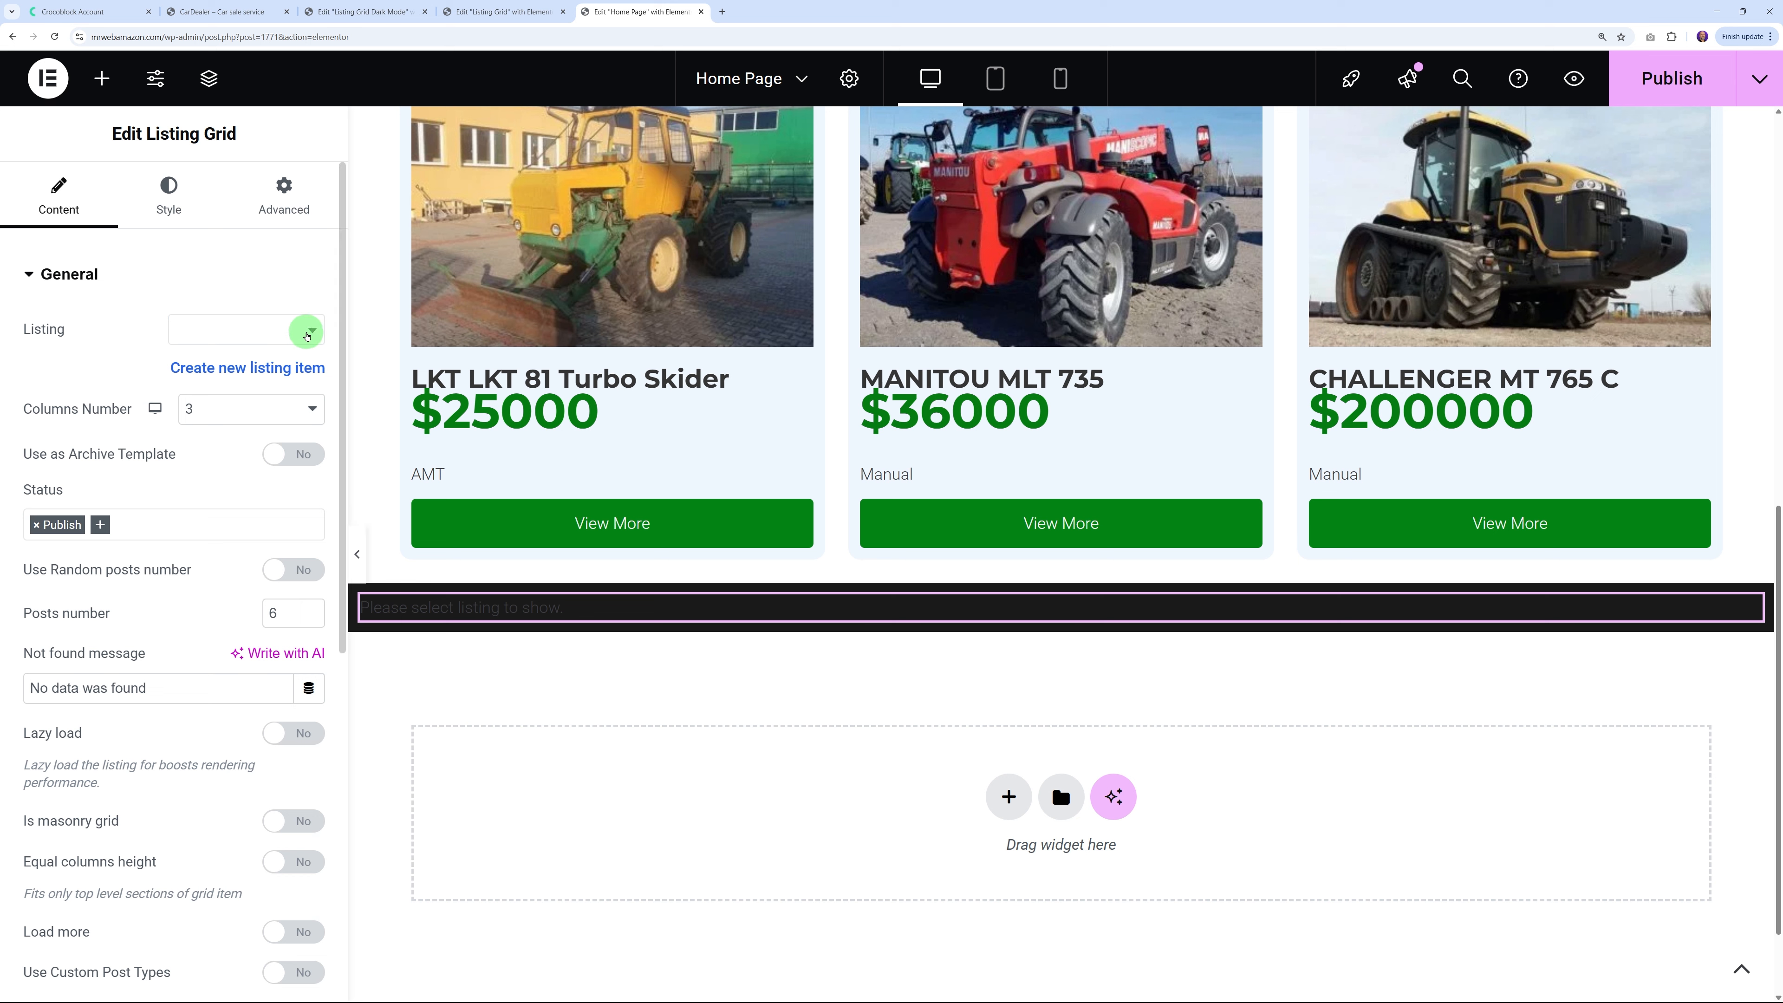
# Assign the Listing Grid Dark Mode template to the new listing grid and limit it to 3 posts
pyautogui.click(306, 336)
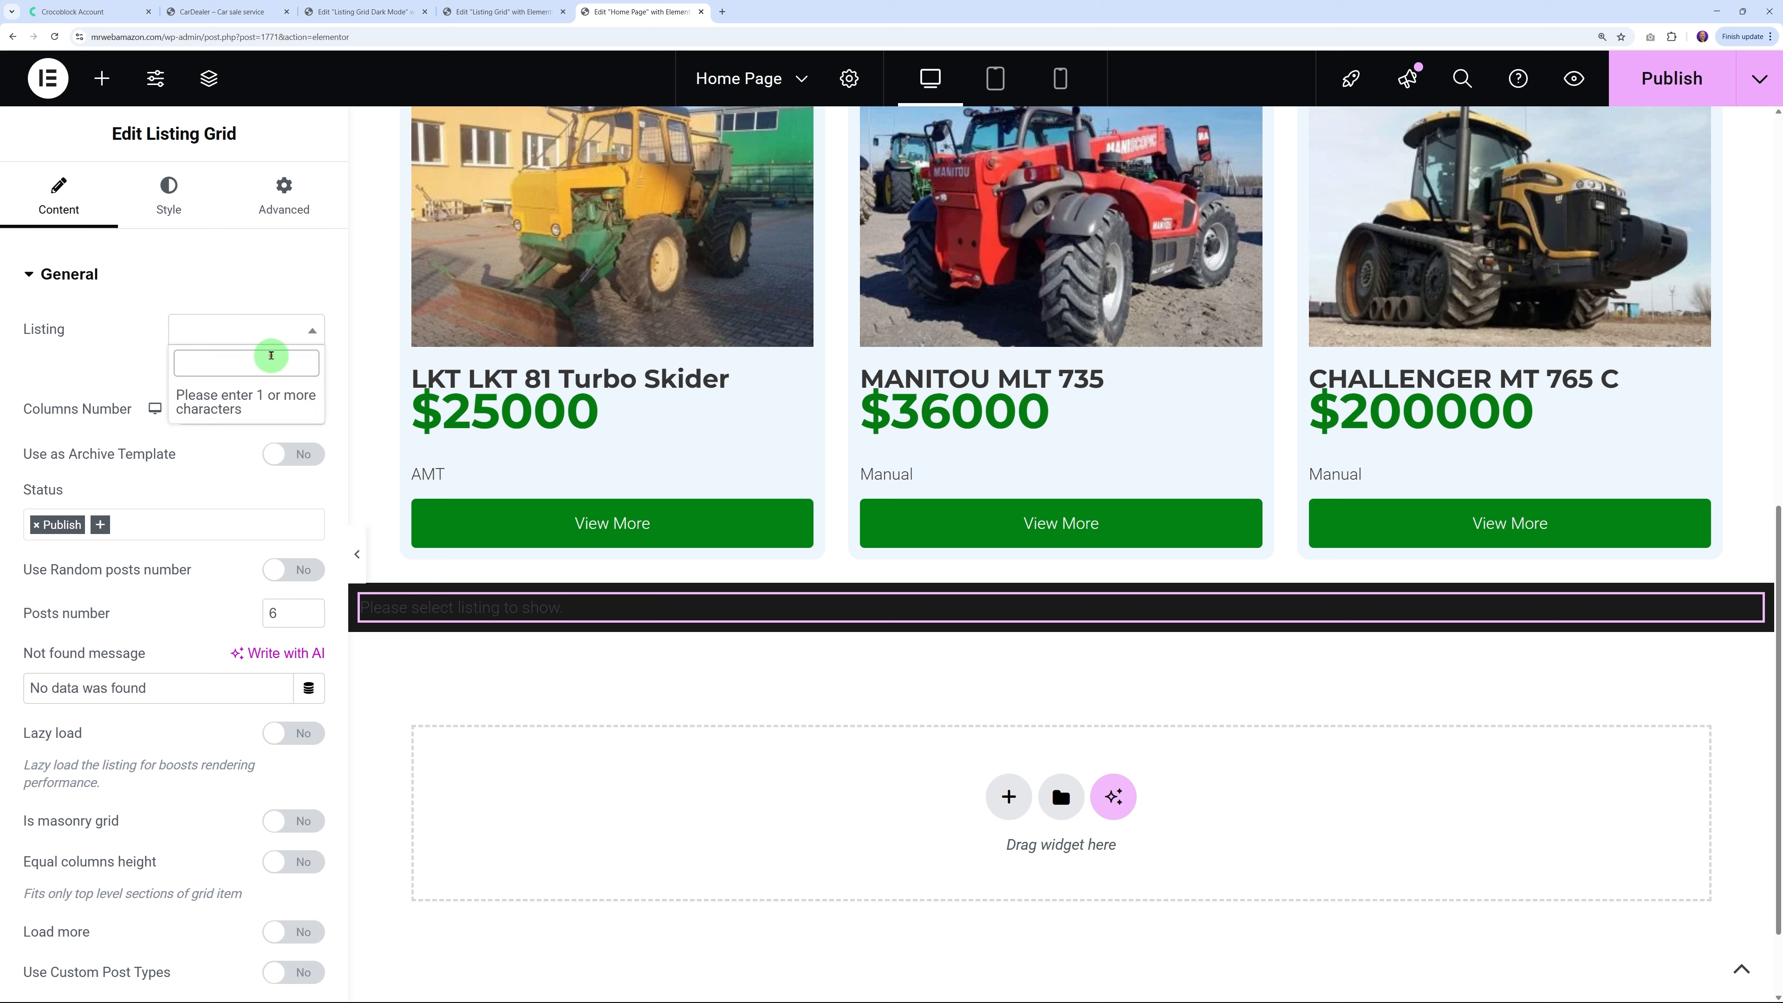
pyautogui.write('list')
pyautogui.click(226, 429)
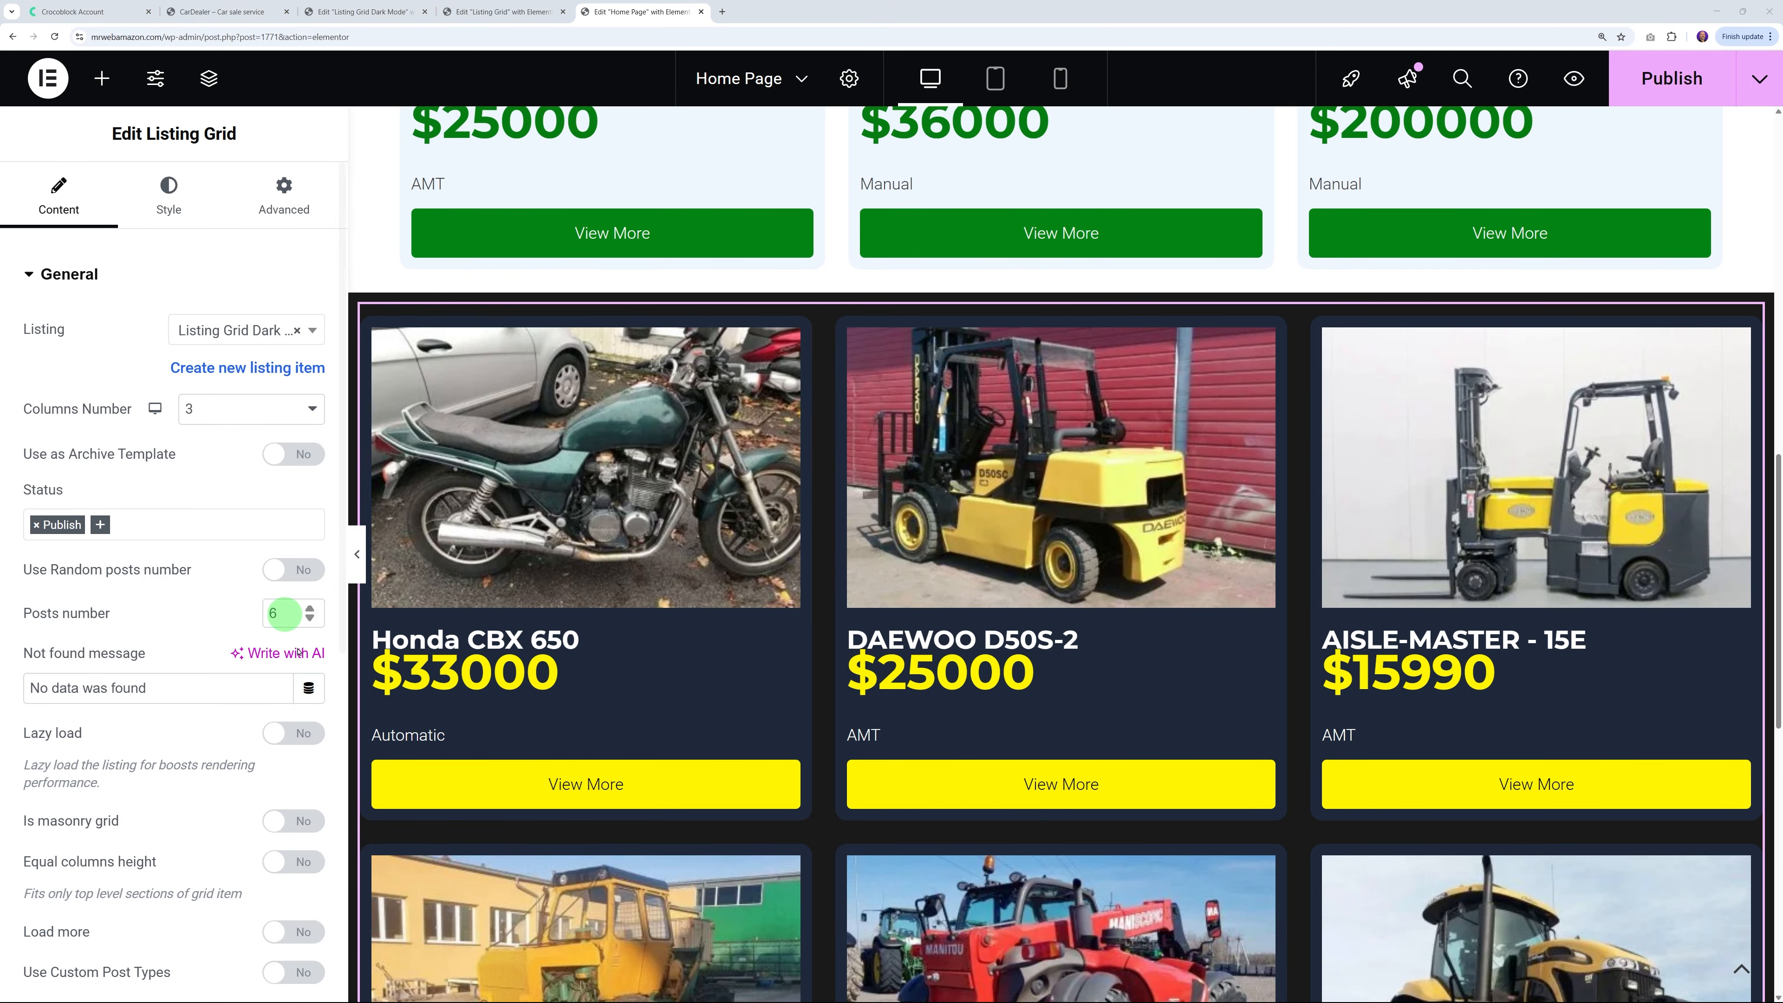
pyautogui.click(310, 618)
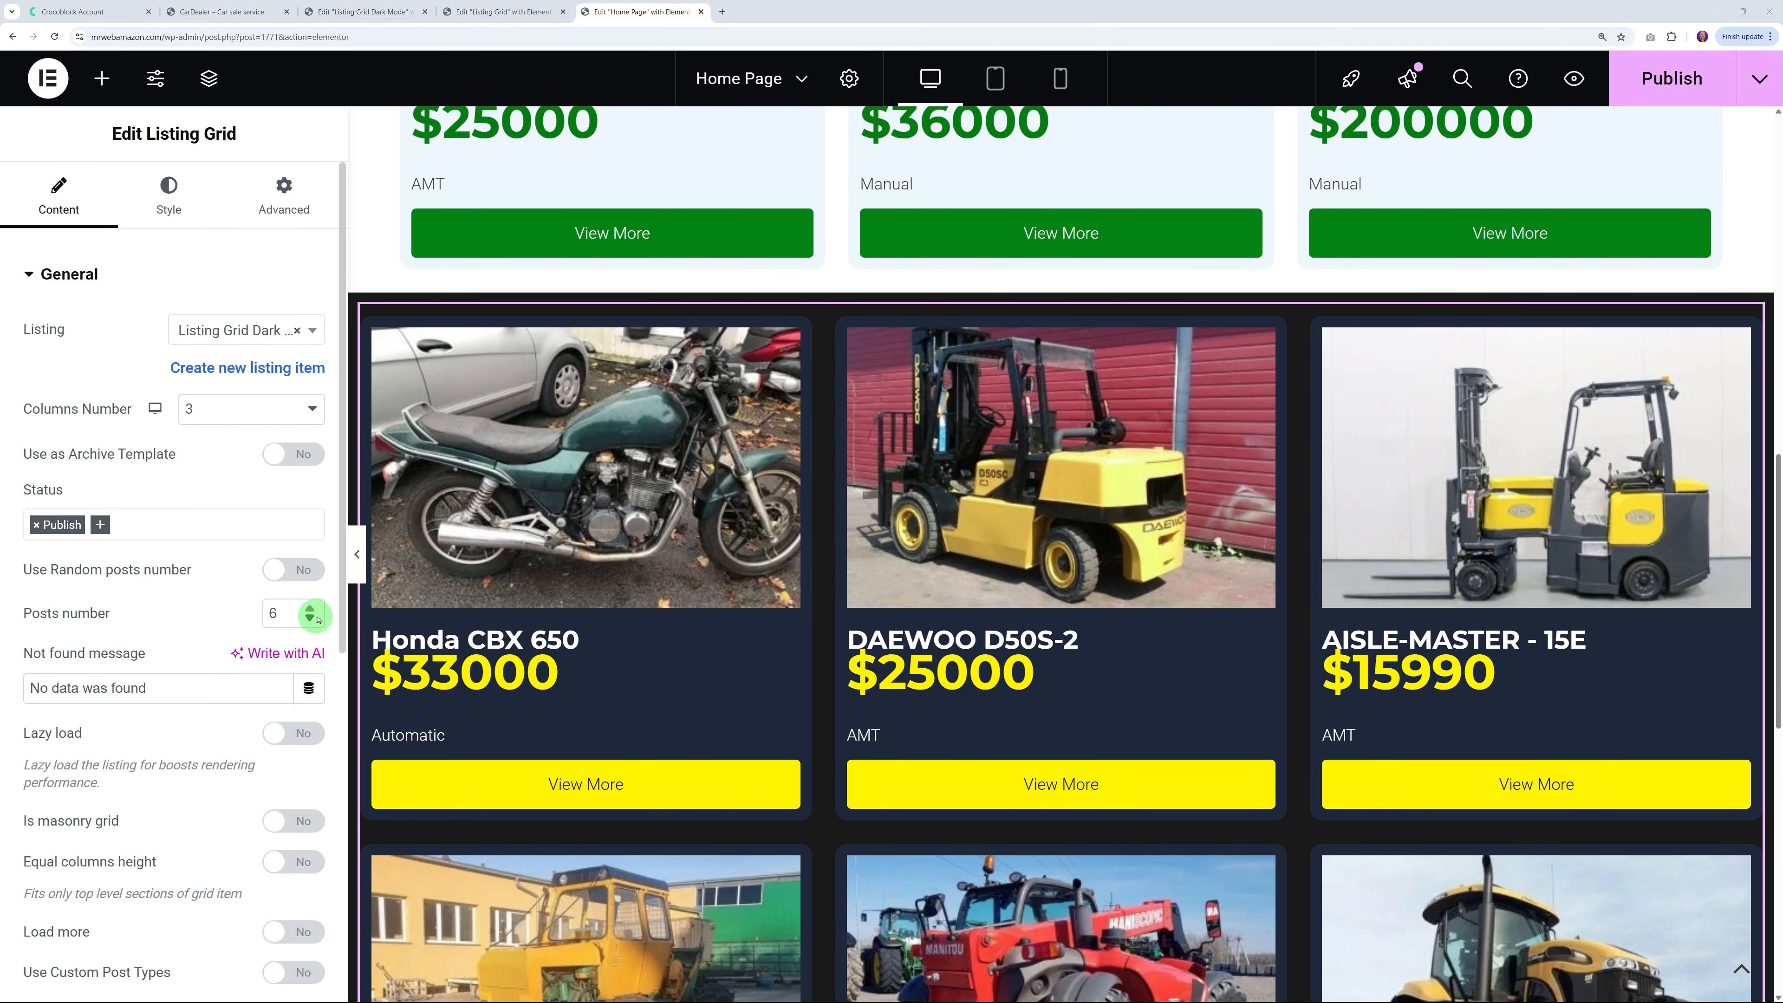
pyautogui.click(310, 618)
pyautogui.click(310, 618)
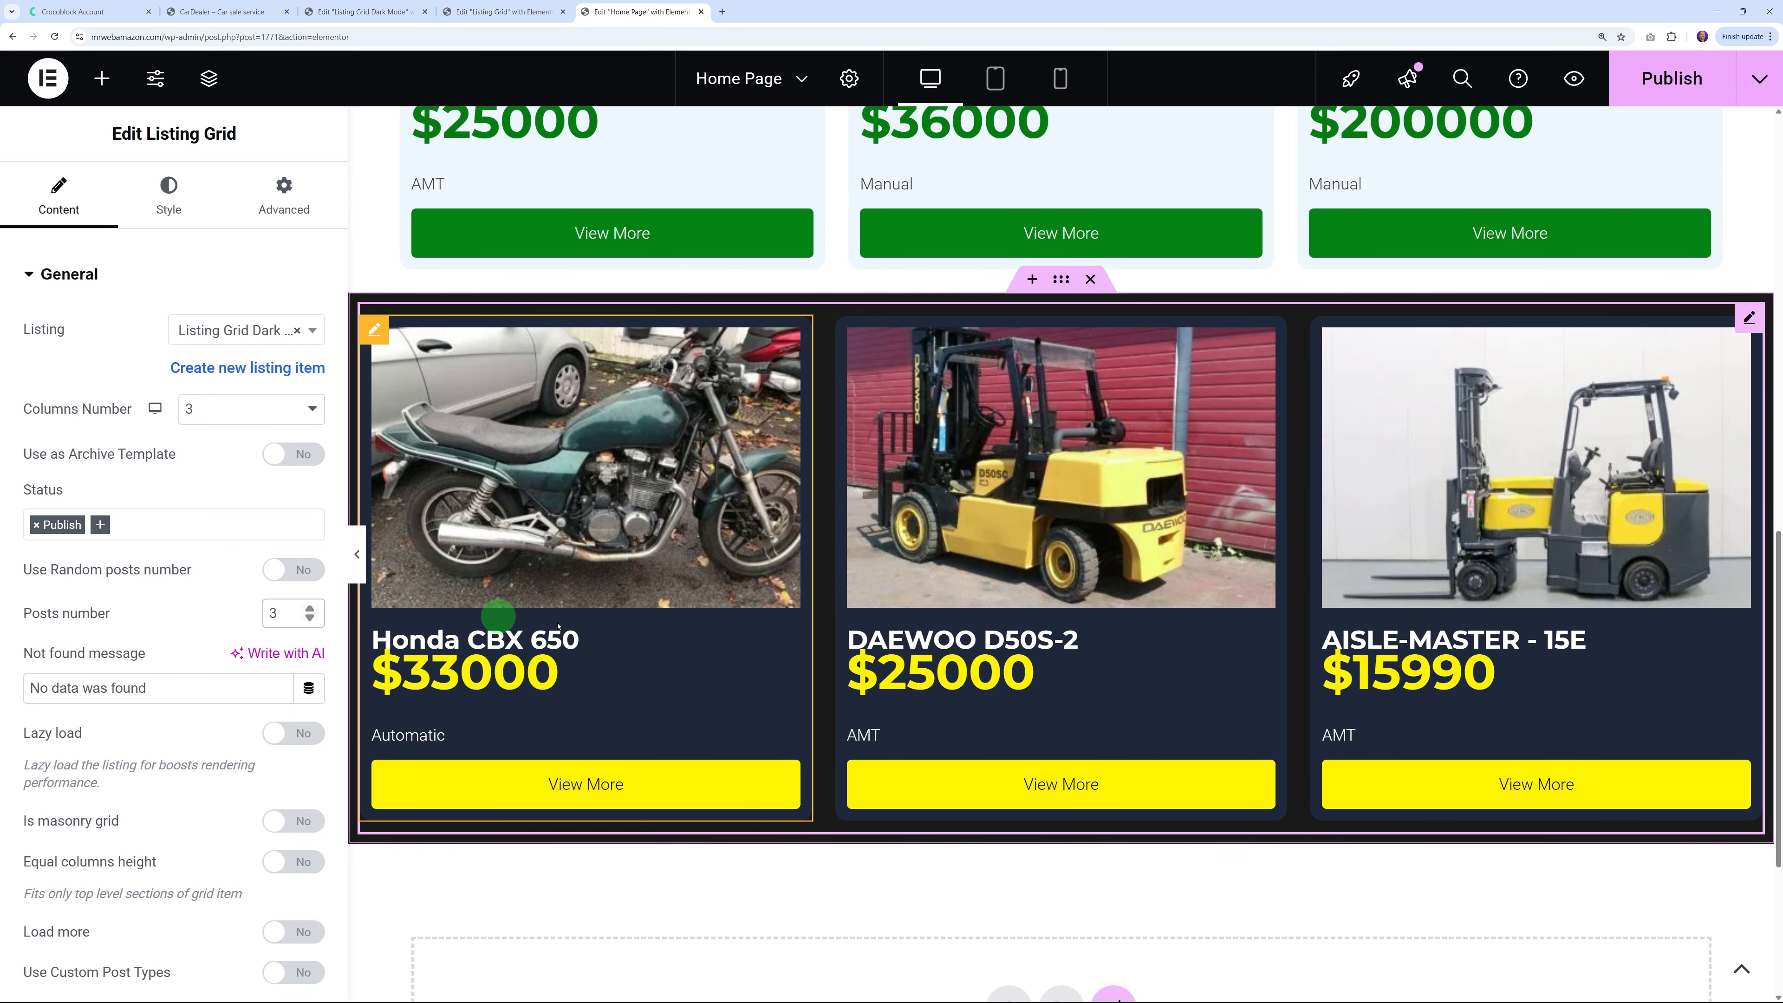
# Check CarDealer's version for reference, enable the slider on the dark listing grid and open its autoplay speed for editing
pyautogui.click(248, 10)
pyautogui.click(639, 12)
pyautogui.click(61, 347)
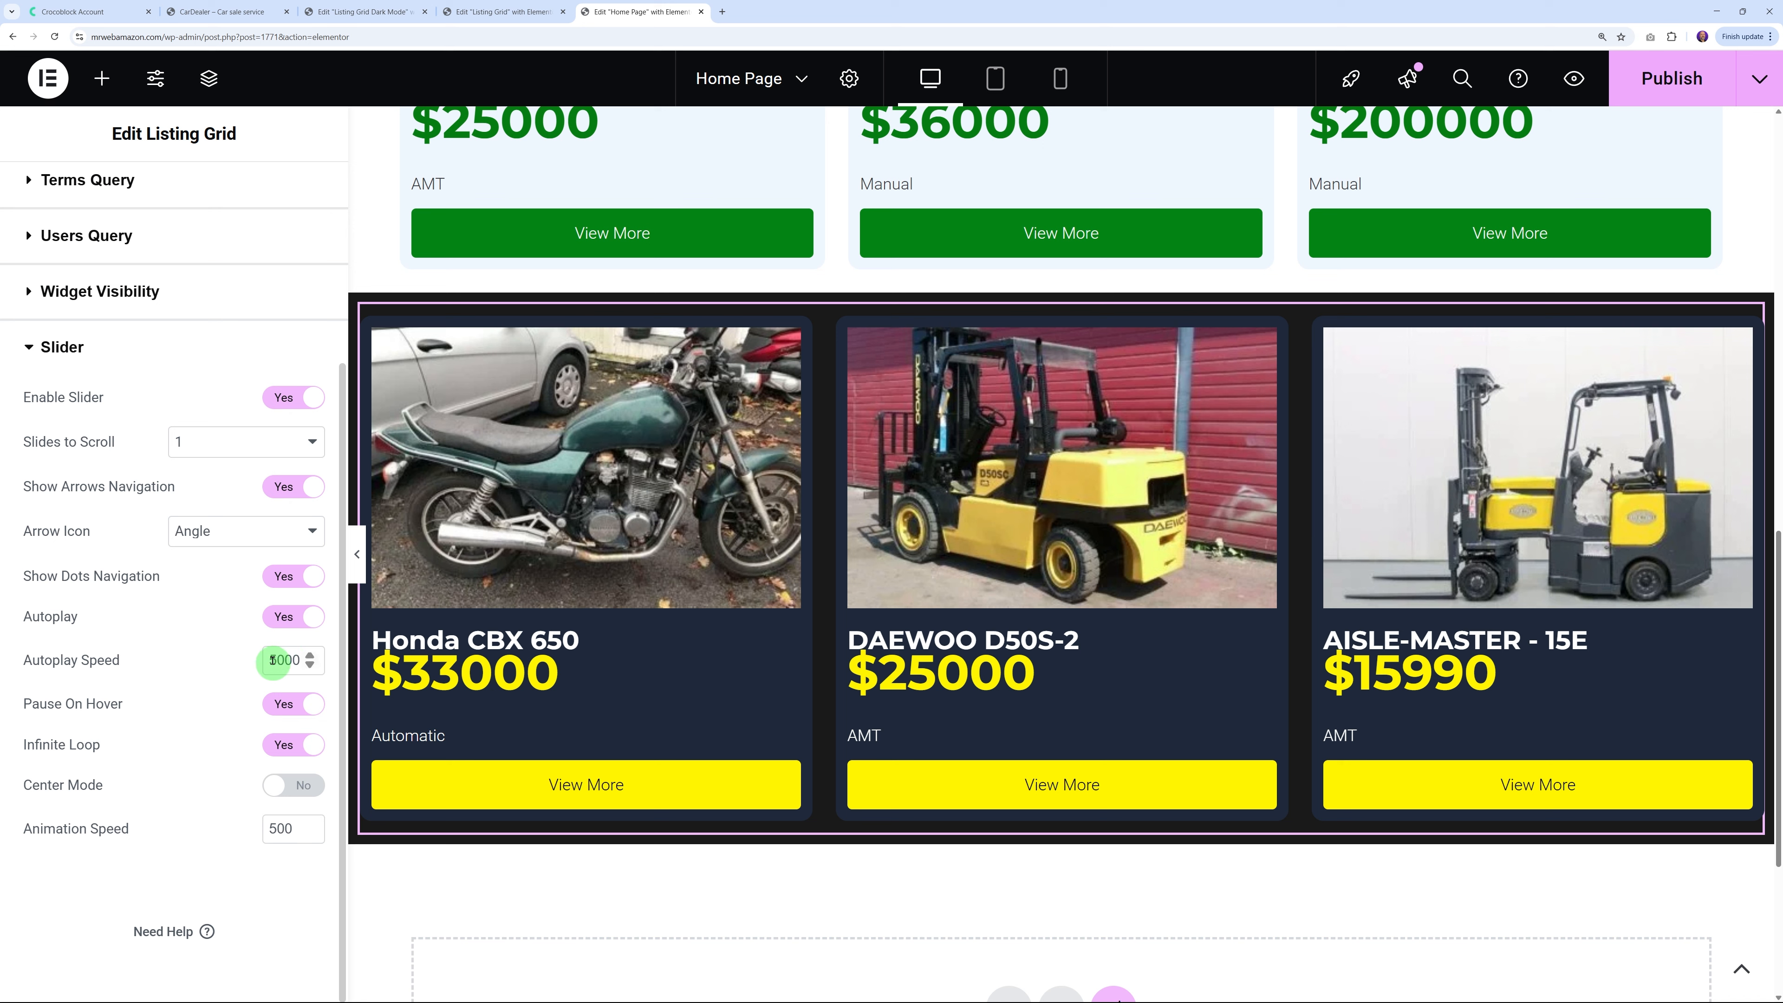
pyautogui.moveTo(277, 659); pyautogui.dragTo(160, 716)
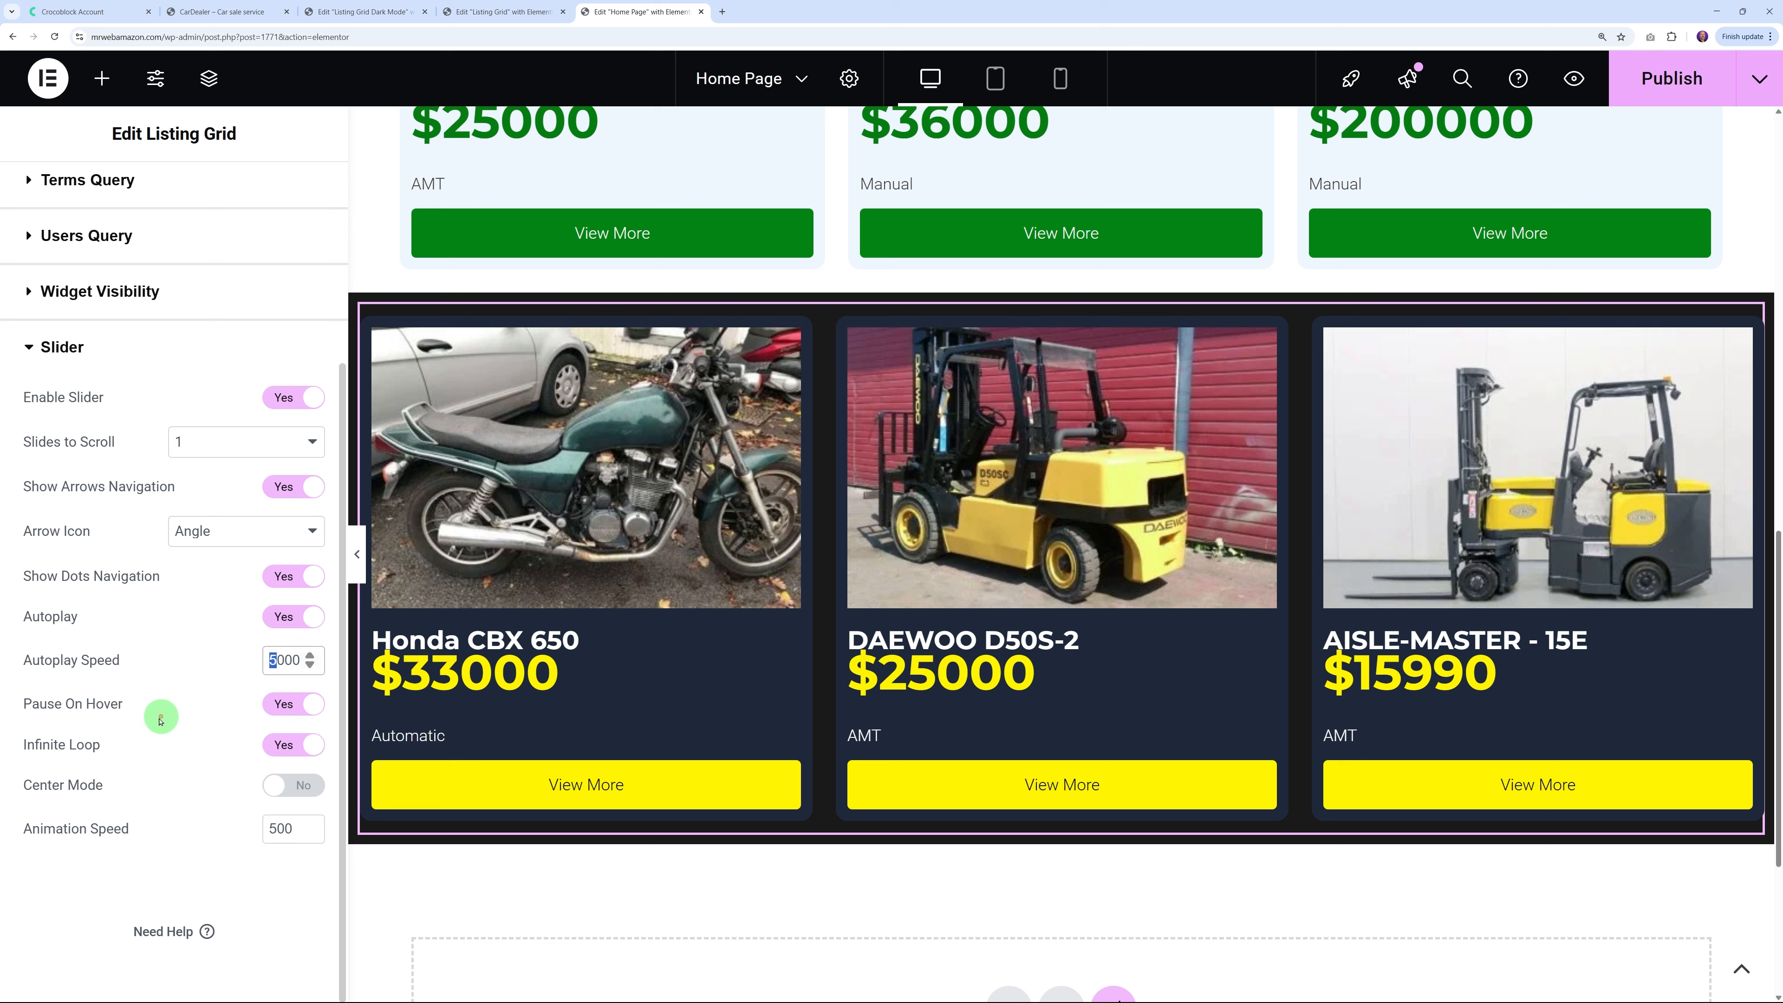
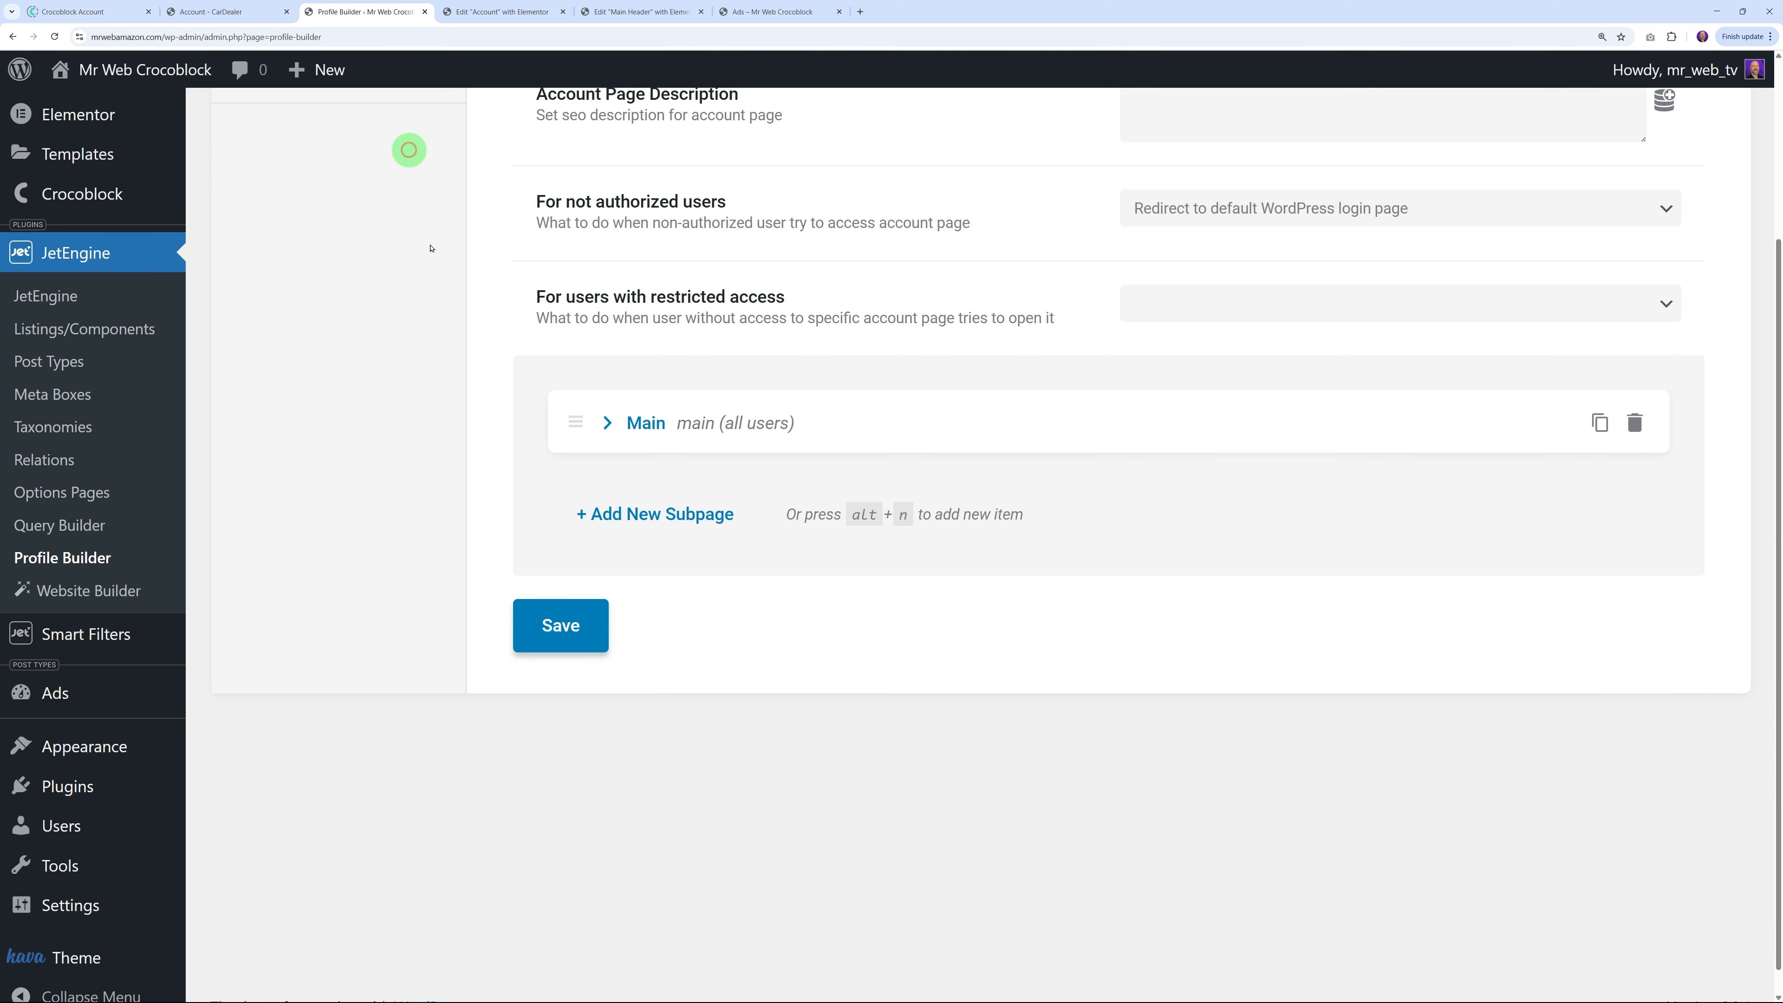
# Compare the Account page's profile menu and its Profile Builder subpages with the menu on CarDealer's My Account page
pyautogui.click(517, 12)
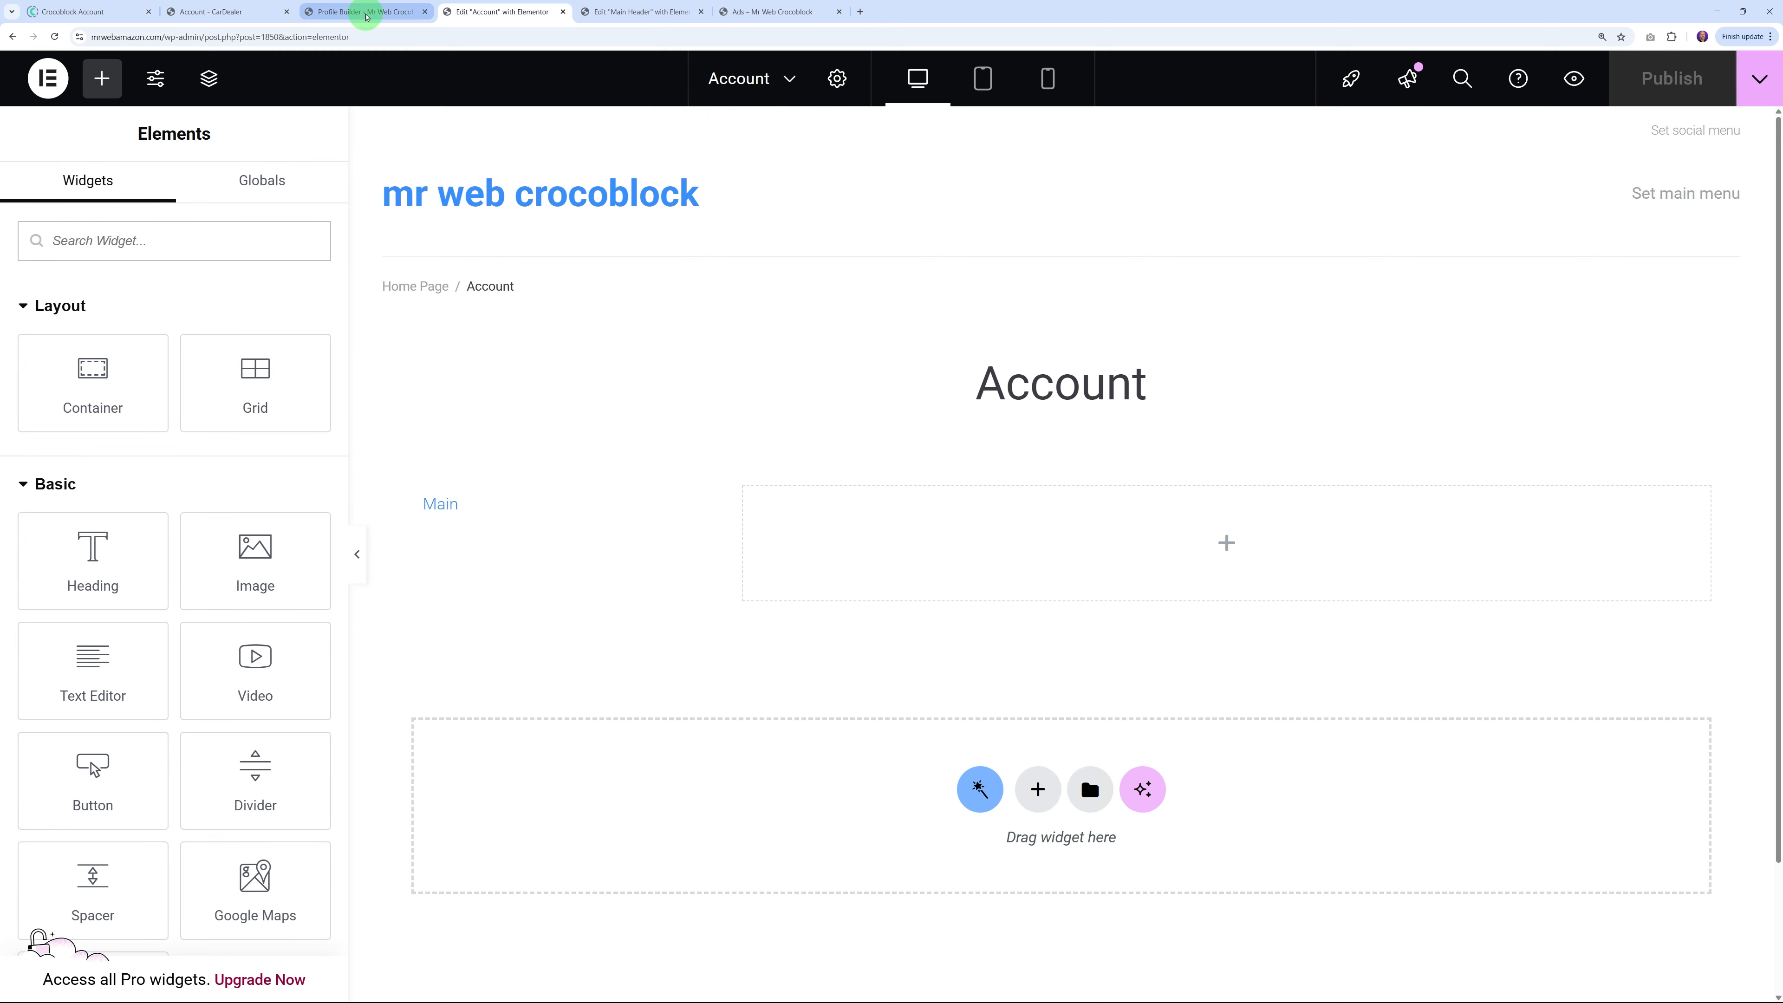
pyautogui.click(366, 11)
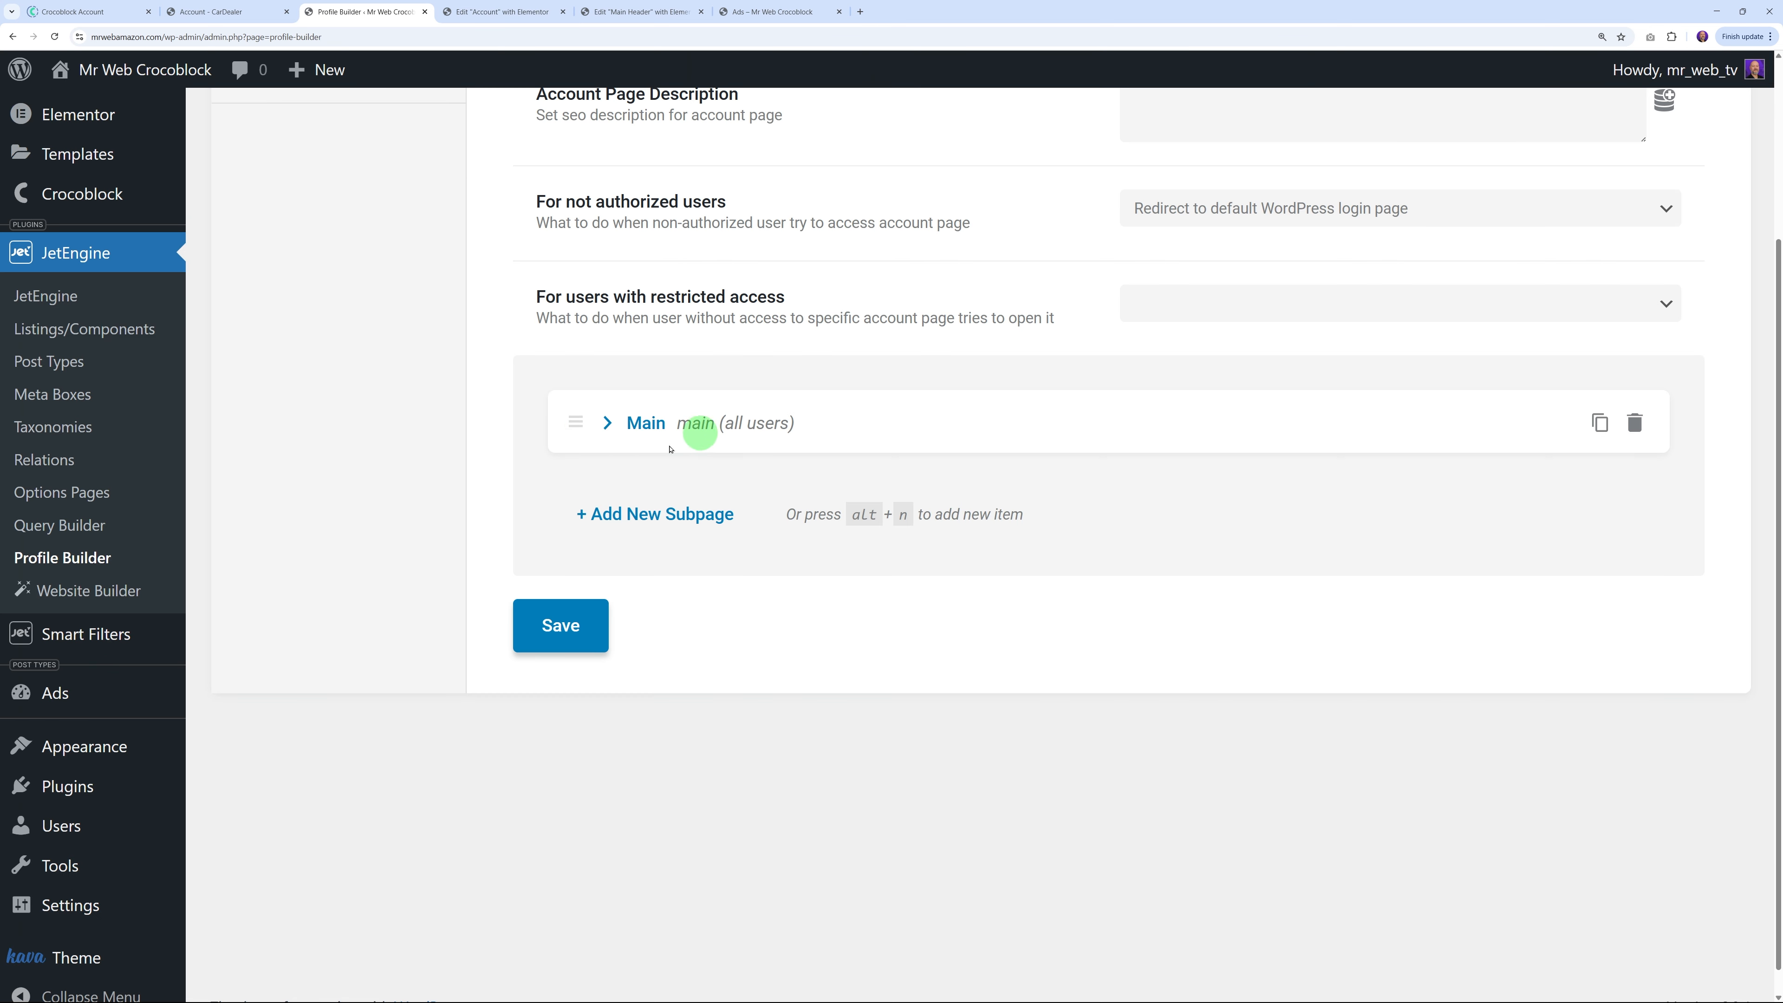
pyautogui.scroll(3, 688, 541)
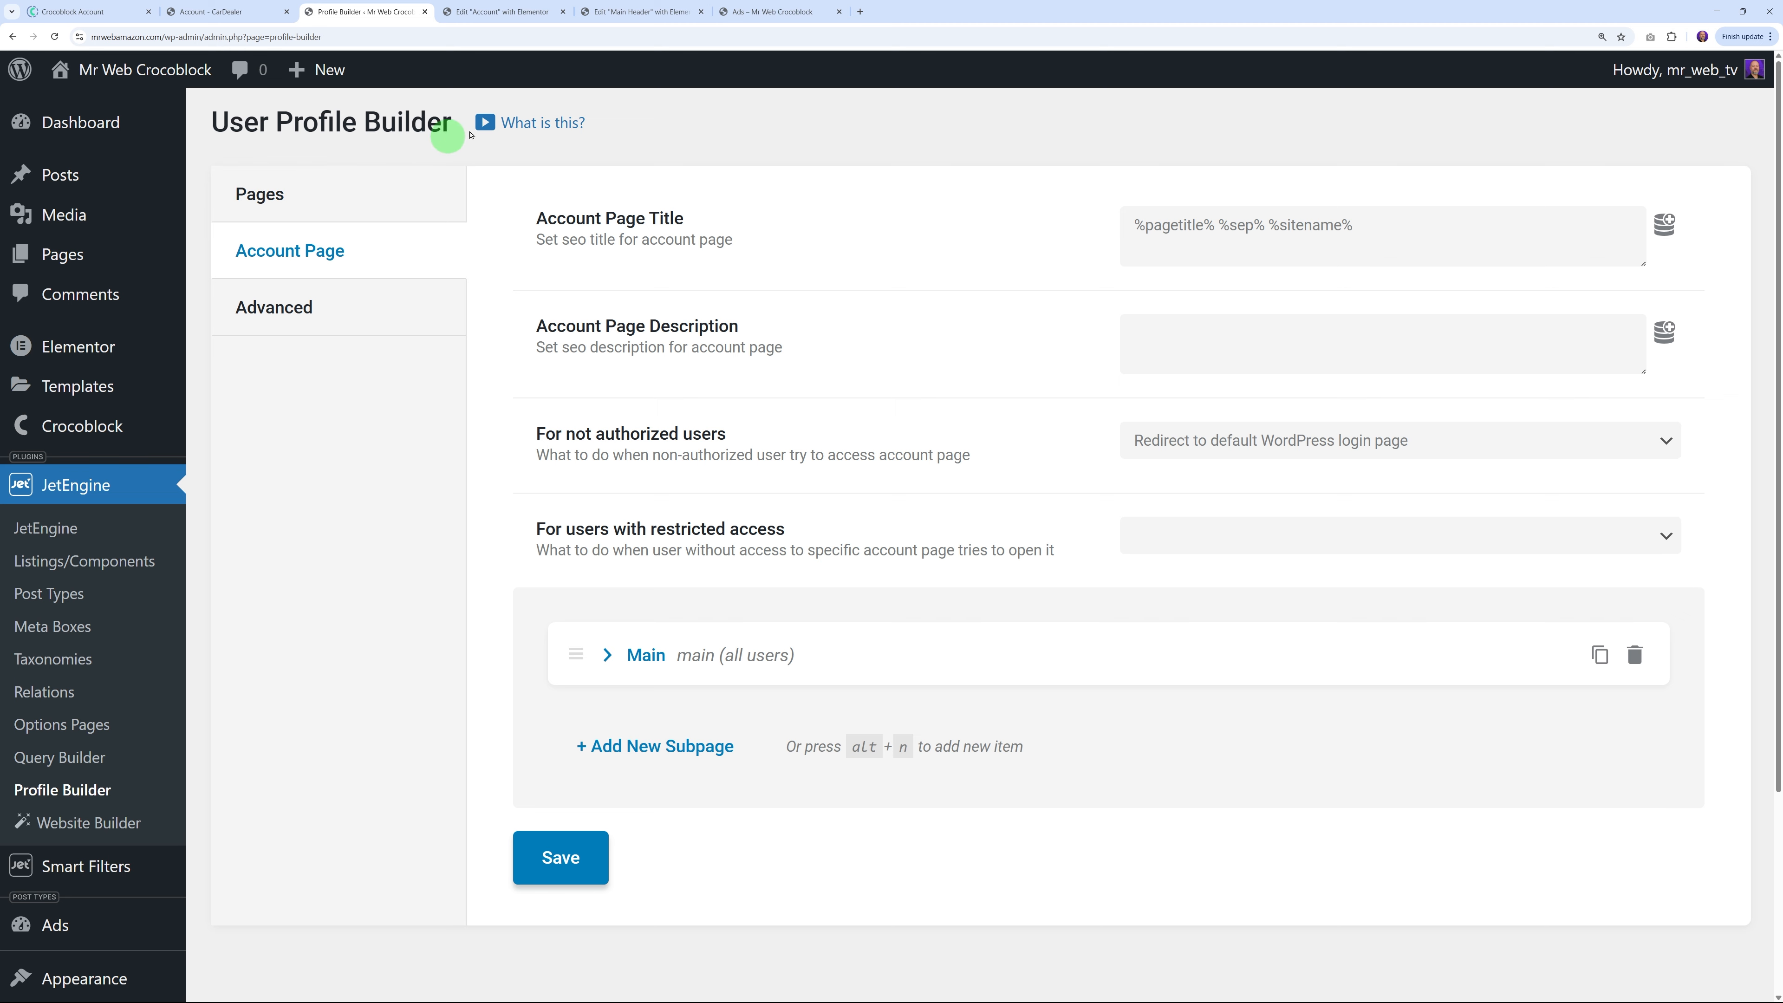
pyautogui.click(520, 14)
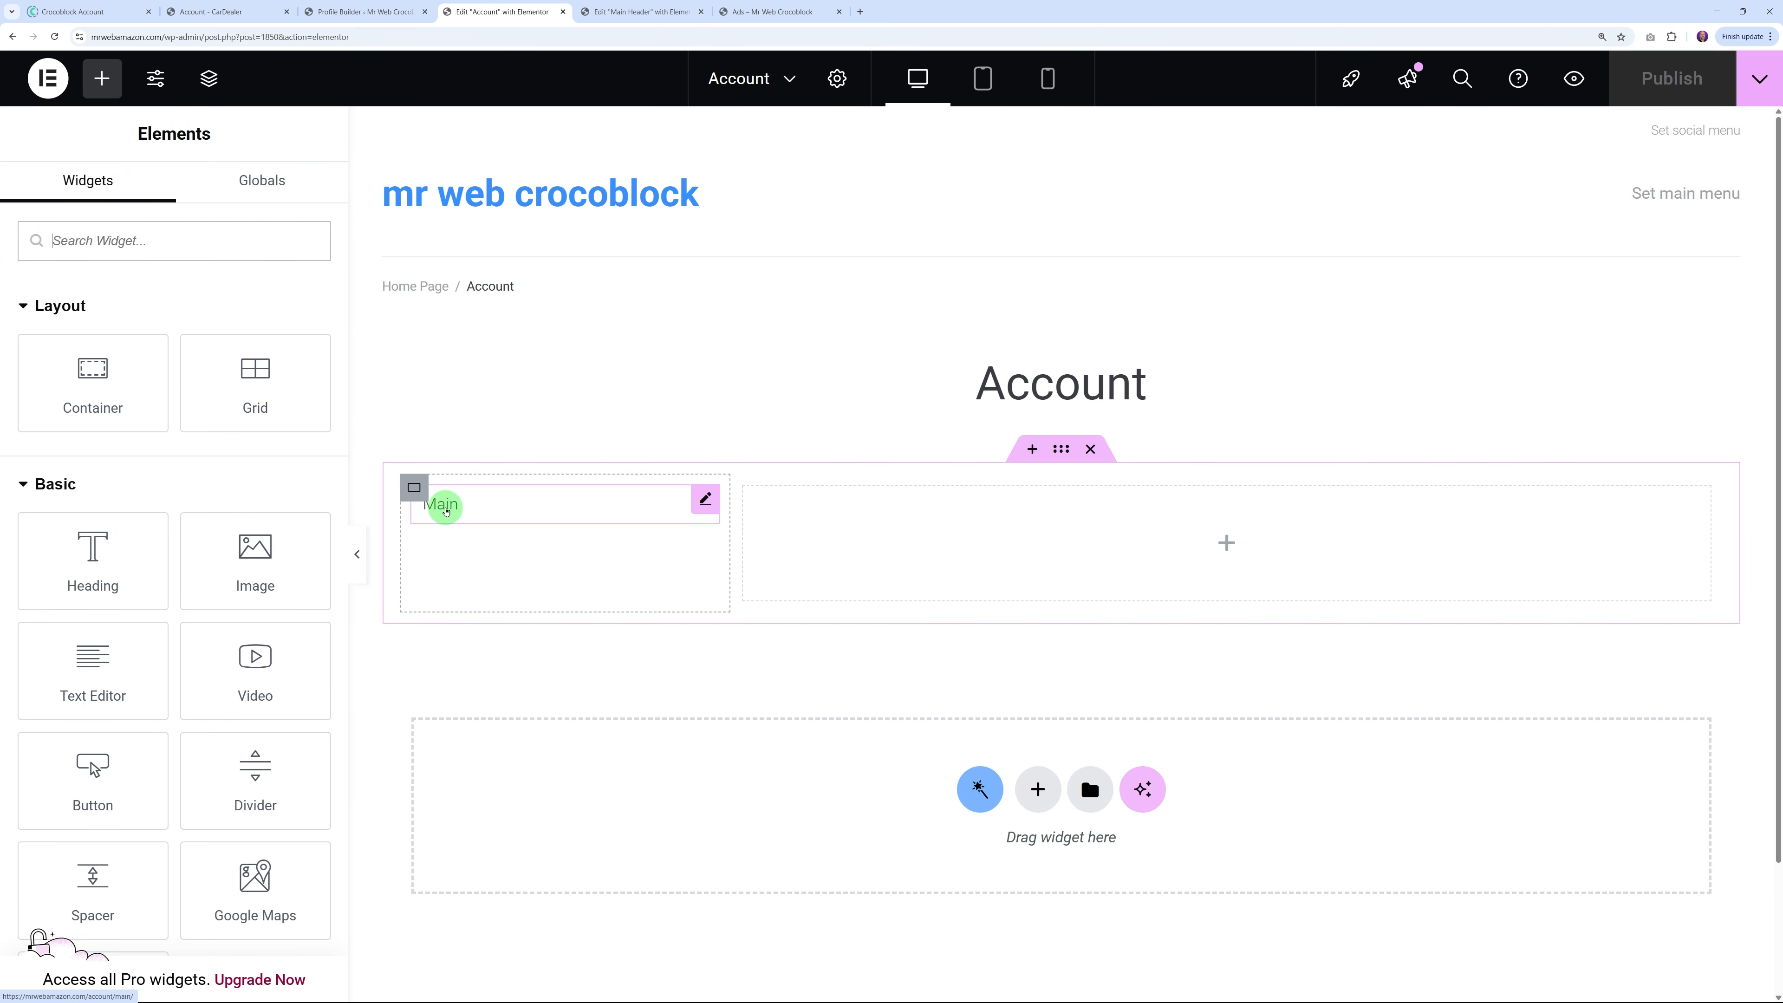
pyautogui.click(242, 12)
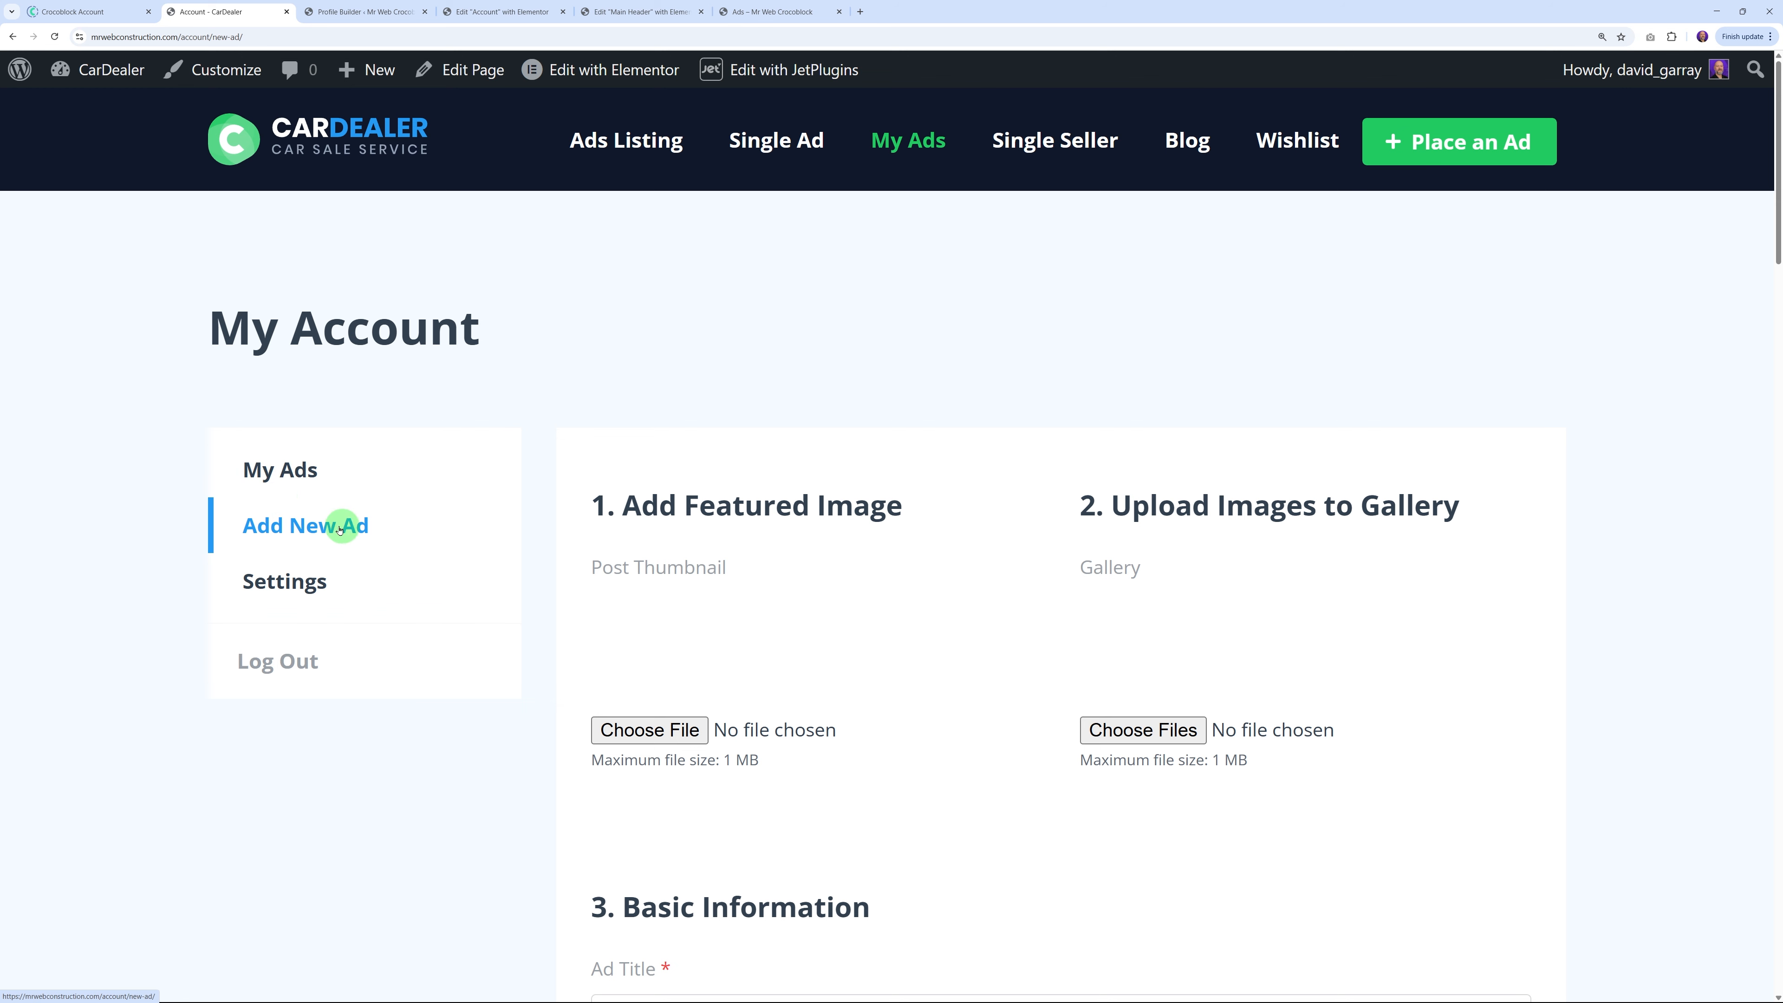
# Delete the Main subpage from the Account Page settings in the User Profile Builder
pyautogui.click(372, 12)
pyautogui.click(1634, 655)
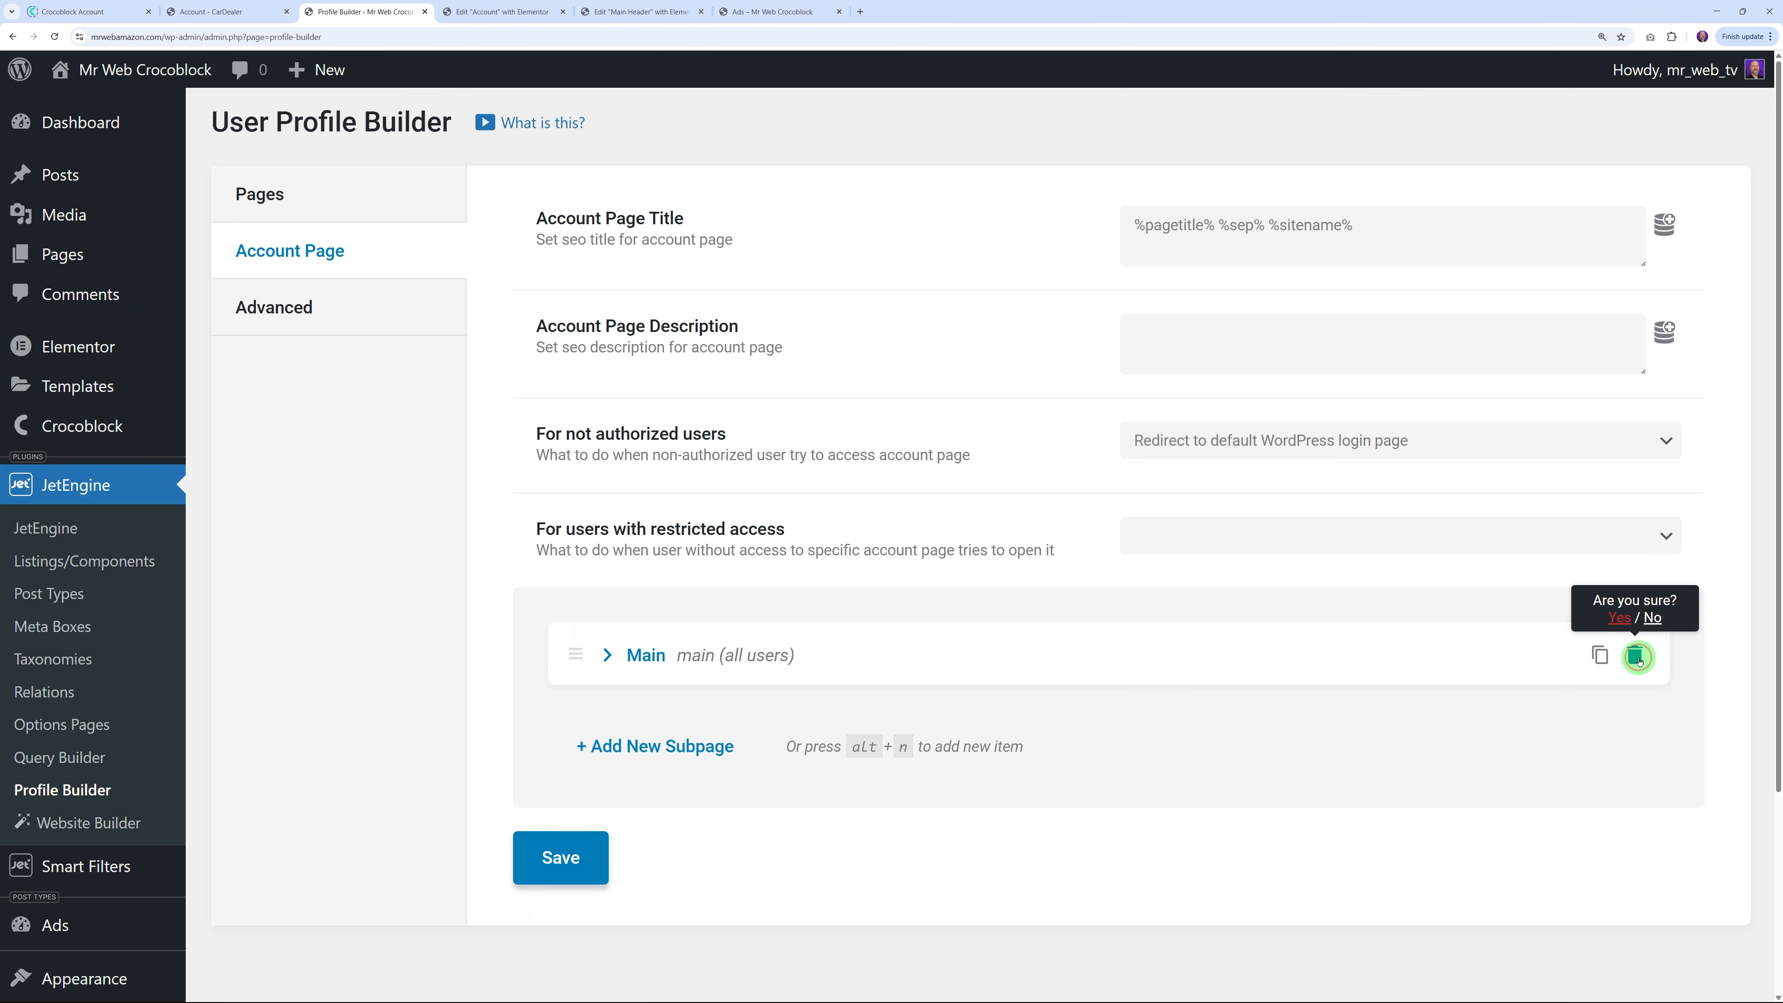
pyautogui.click(1620, 618)
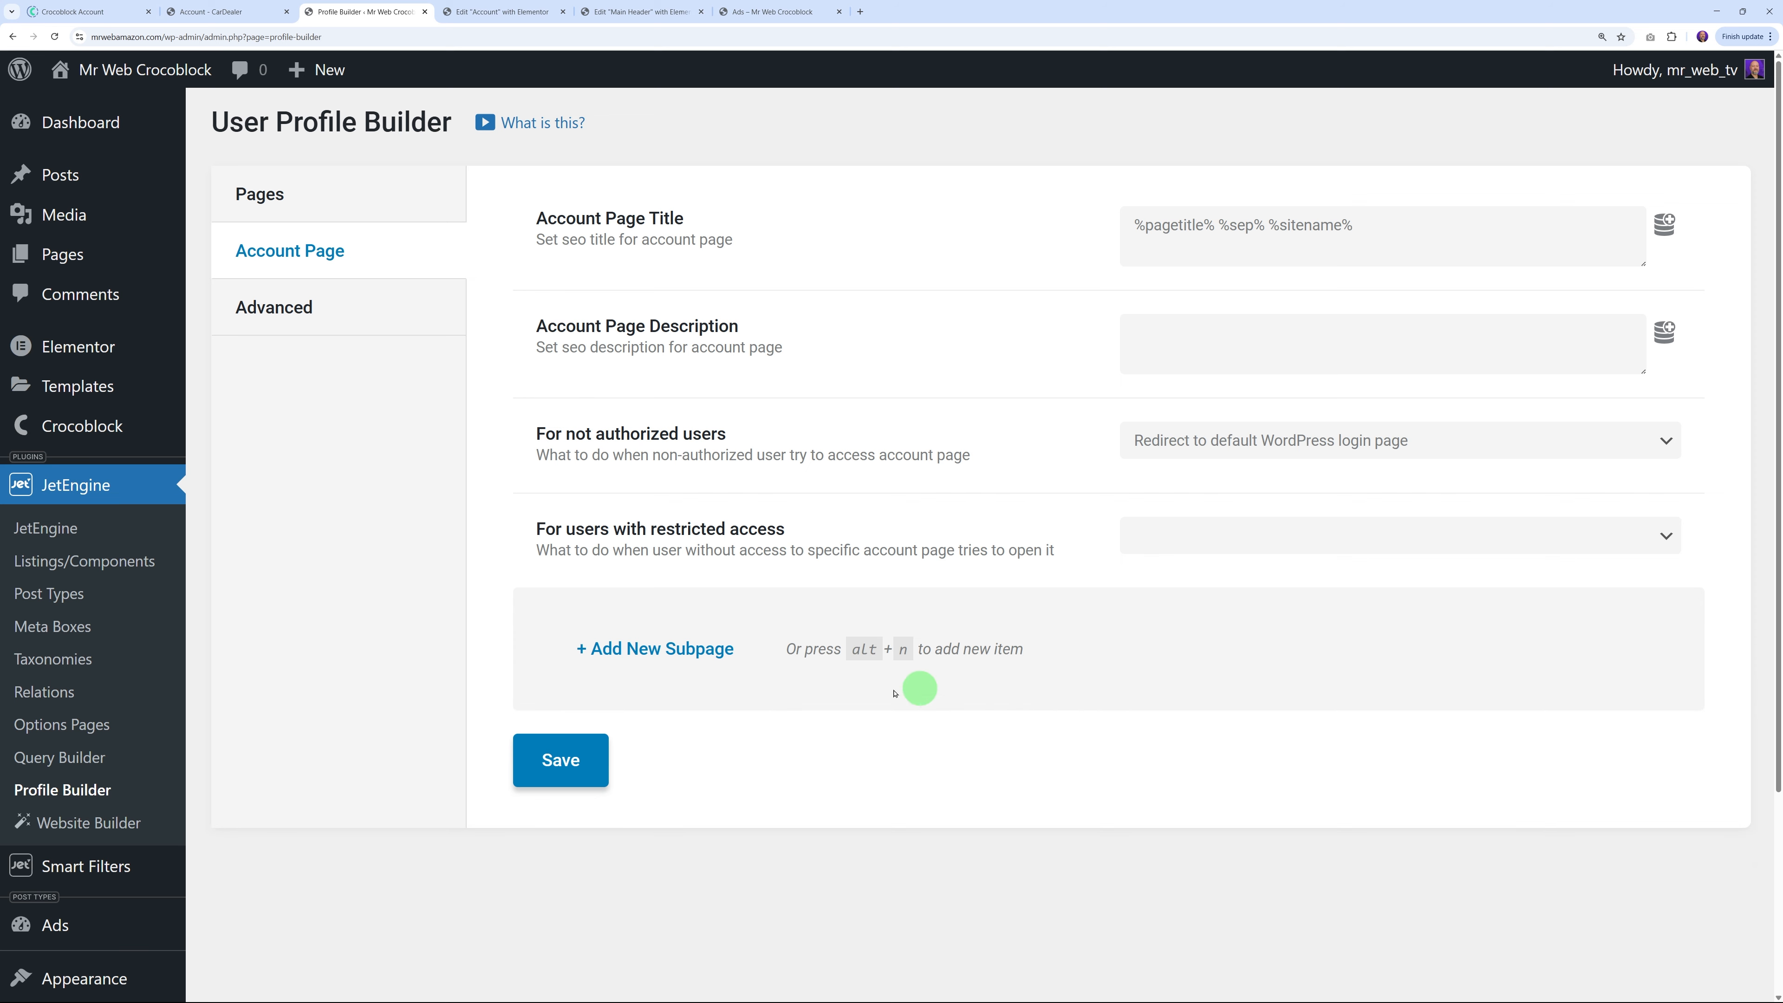
# Add an account subpage titled My Ads, following the first entry of CarDealer's account menu
pyautogui.click(695, 648)
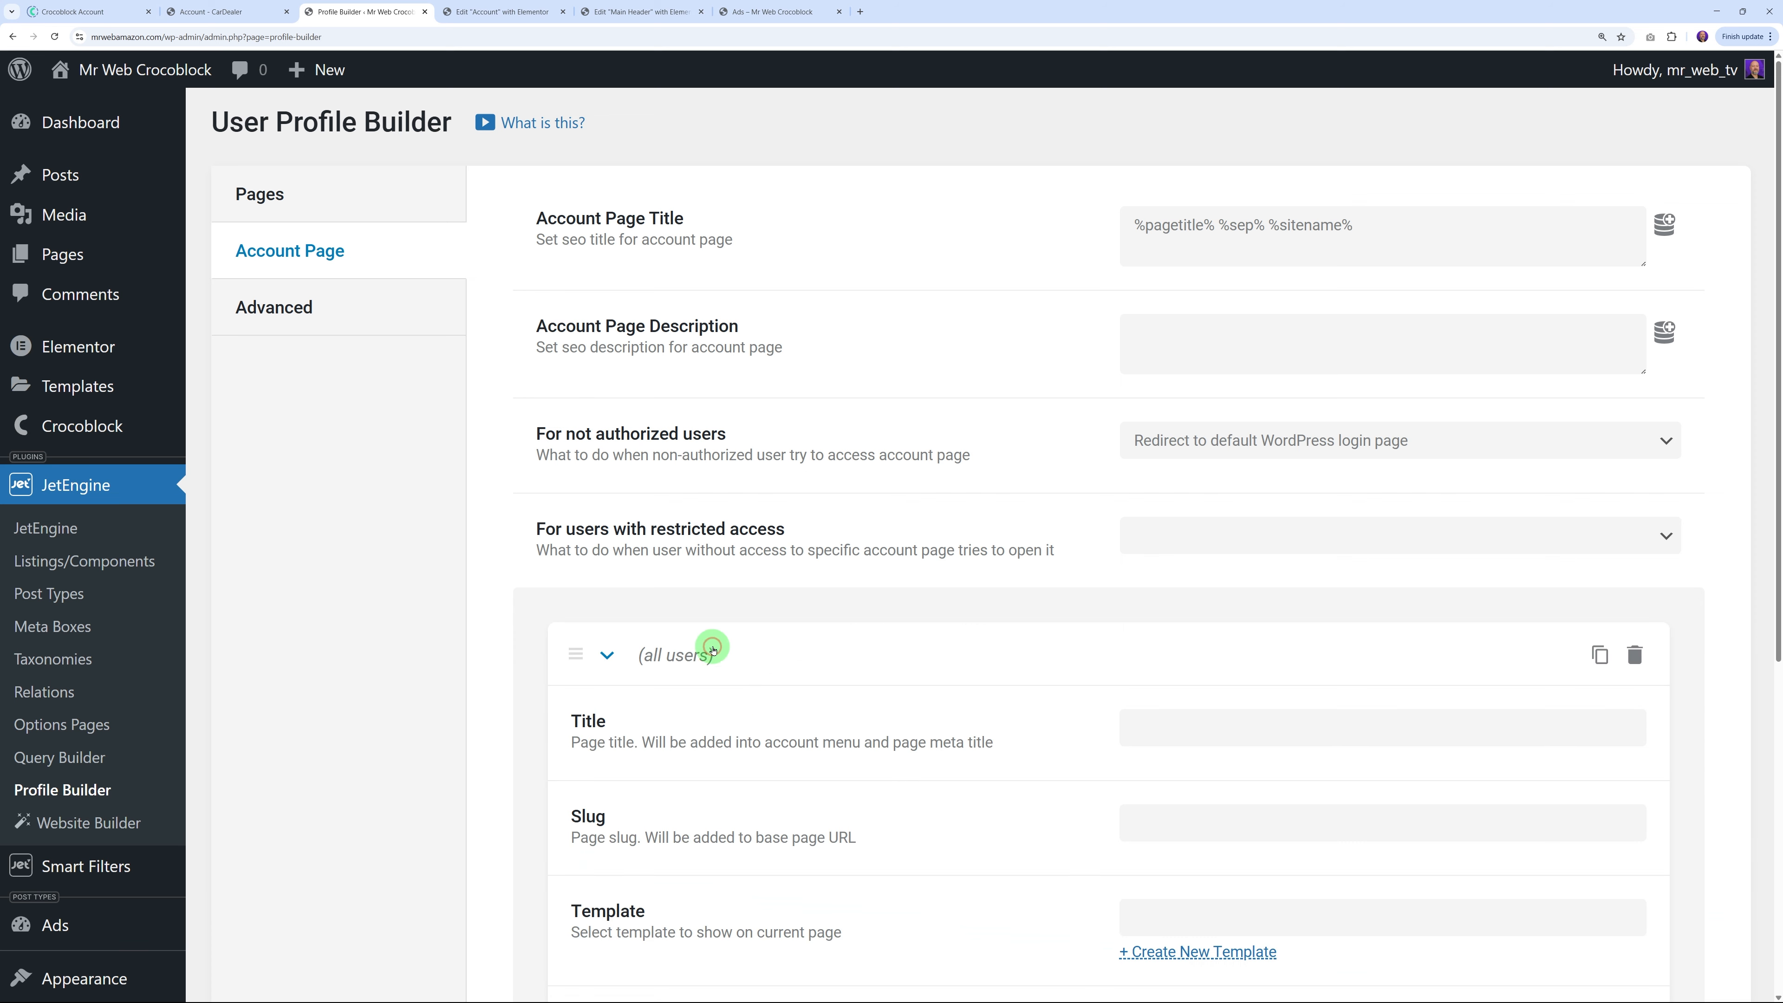
pyautogui.click(259, 12)
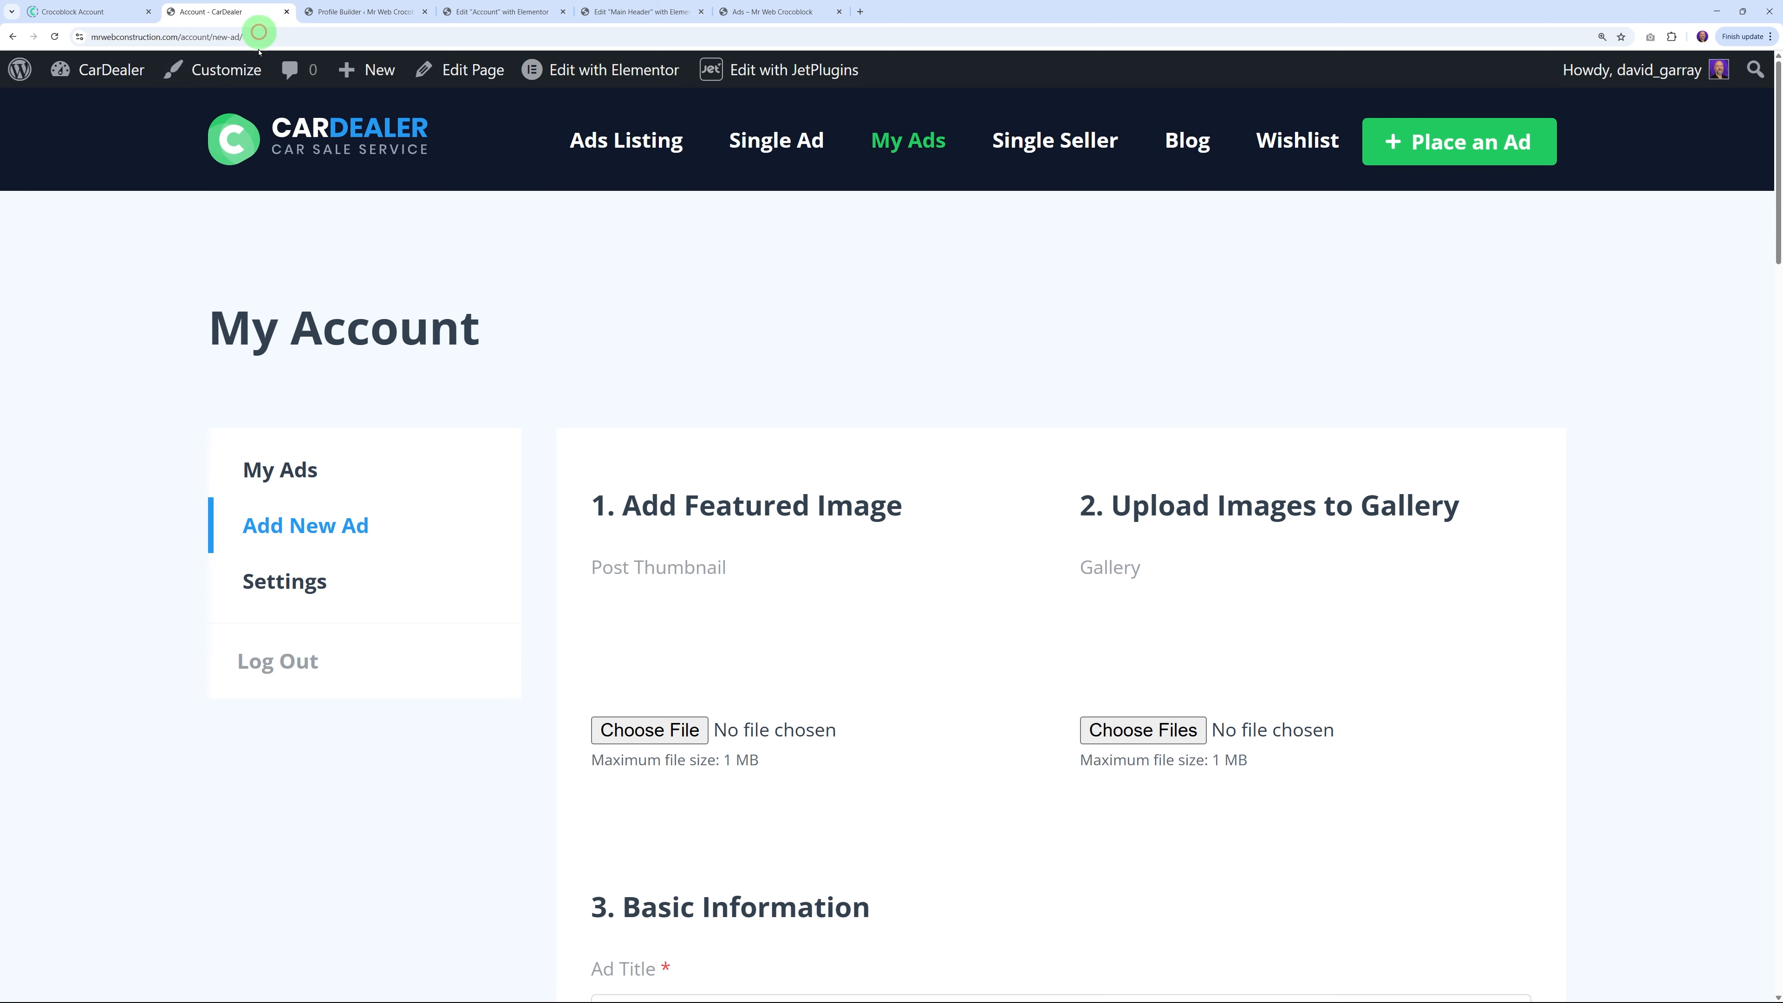
pyautogui.click(361, 12)
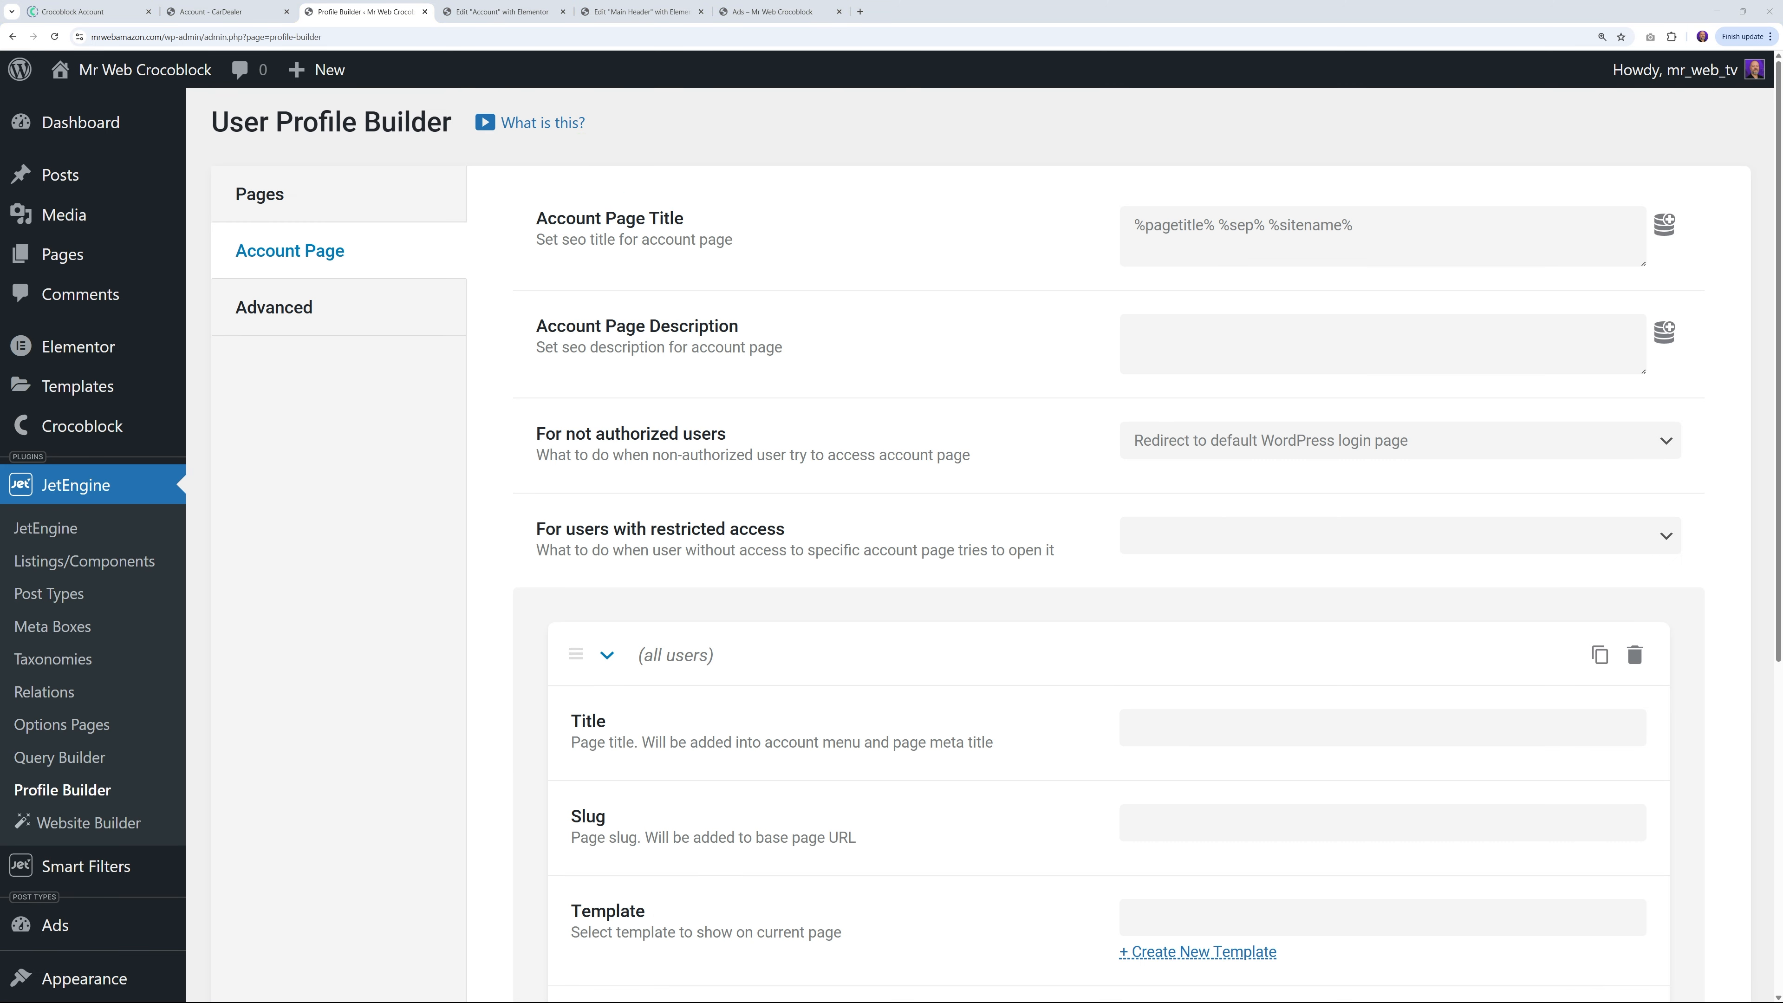
pyautogui.click(1227, 746)
pyautogui.write('My Ads')
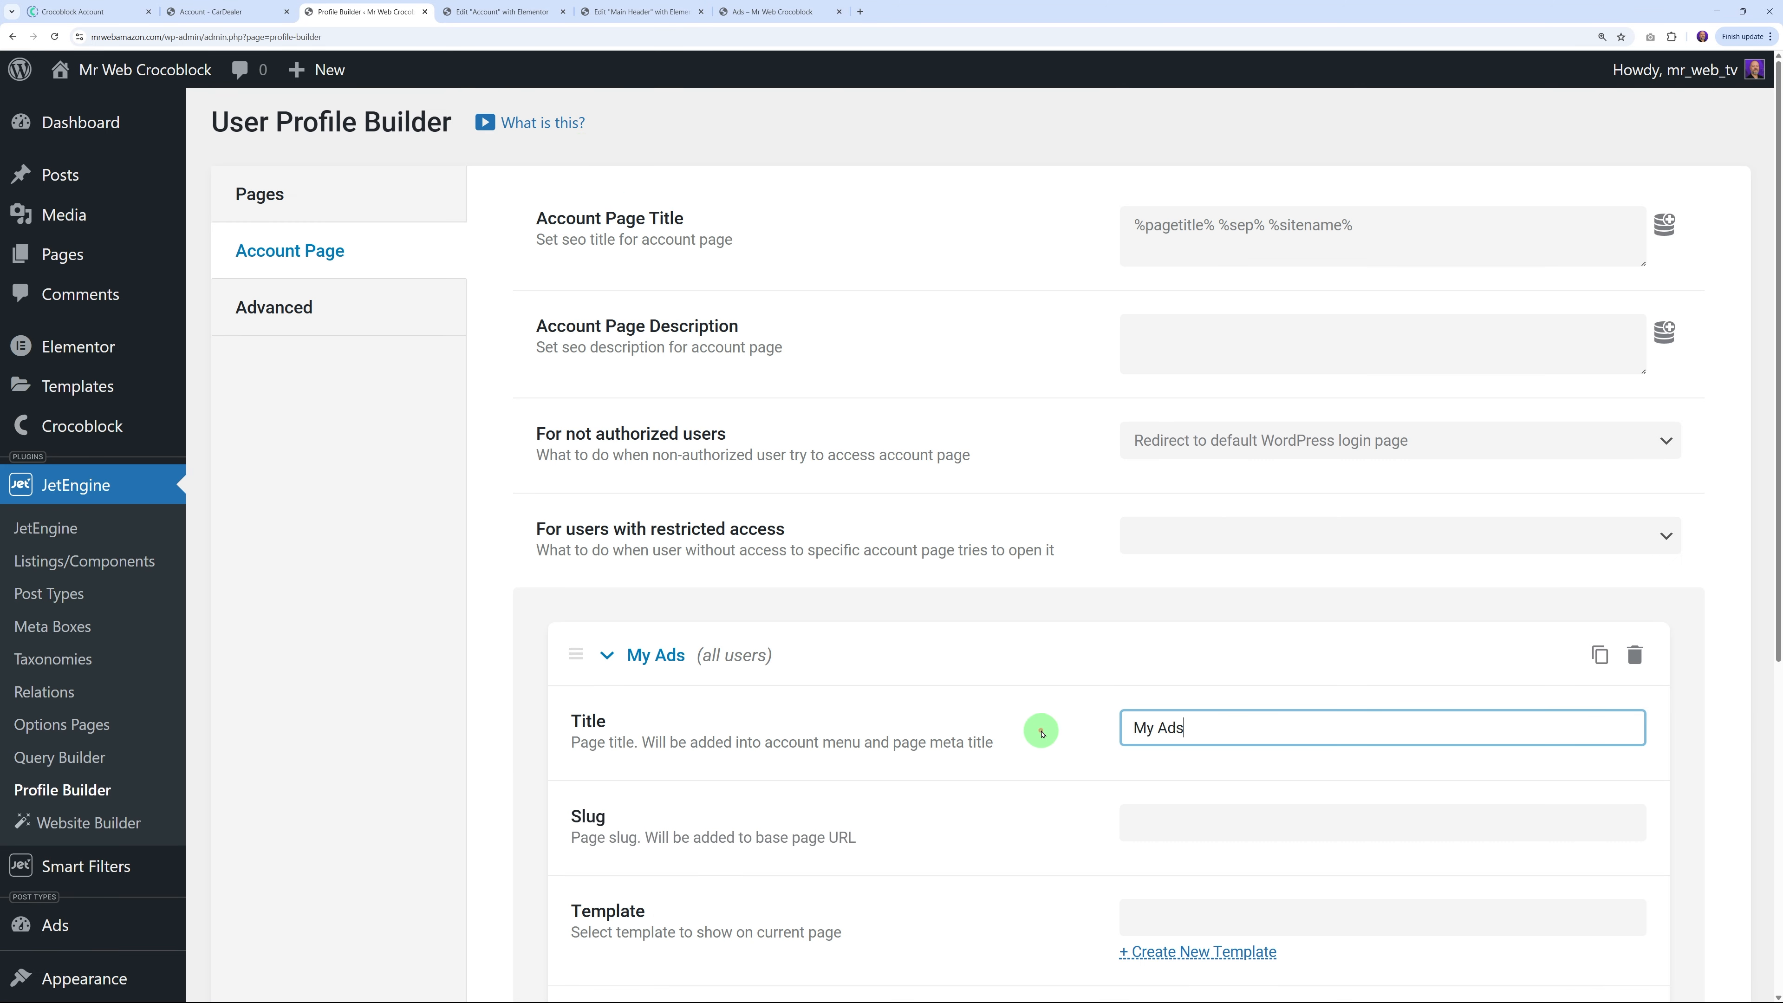
pyautogui.scroll(-2, 1042, 733)
pyautogui.click(1041, 728)
# Collapse the My Ads subpage and add a second account subpage titled Add New Ad
pyautogui.click(607, 481)
pyautogui.click(604, 548)
pyautogui.scroll(-1, 1053, 632)
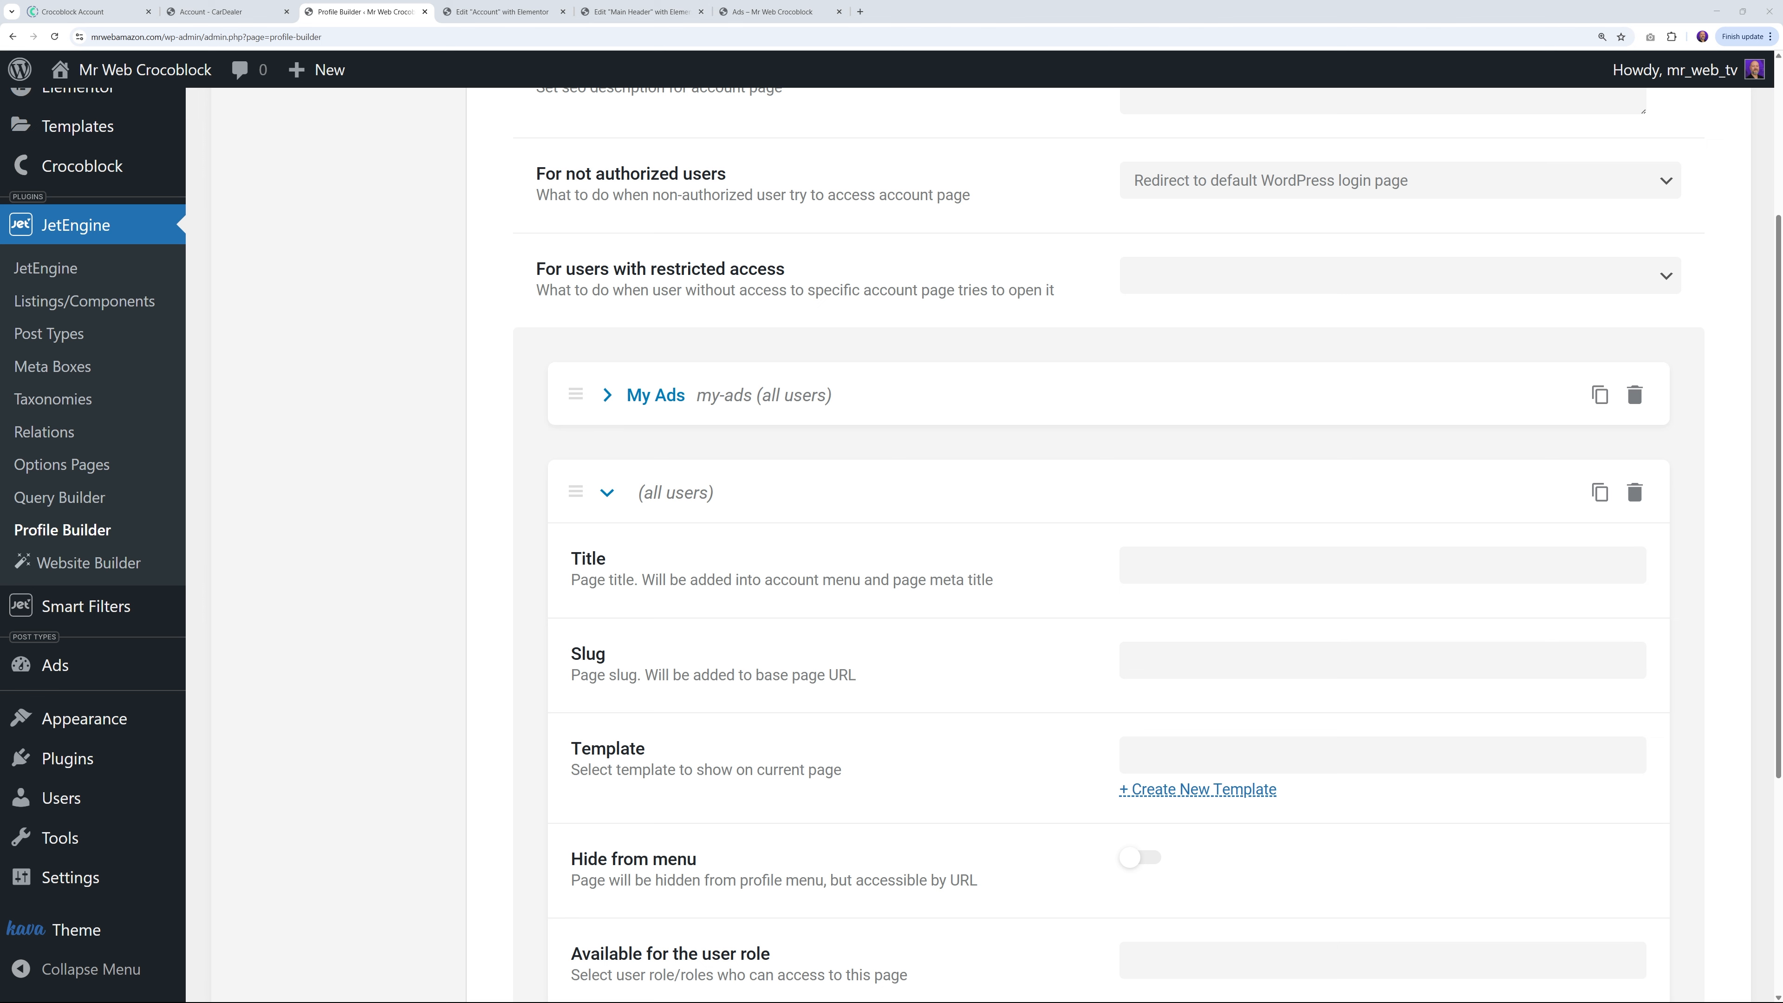
pyautogui.click(1219, 573)
pyautogui.write('Add New Ad')
pyautogui.click(1043, 616)
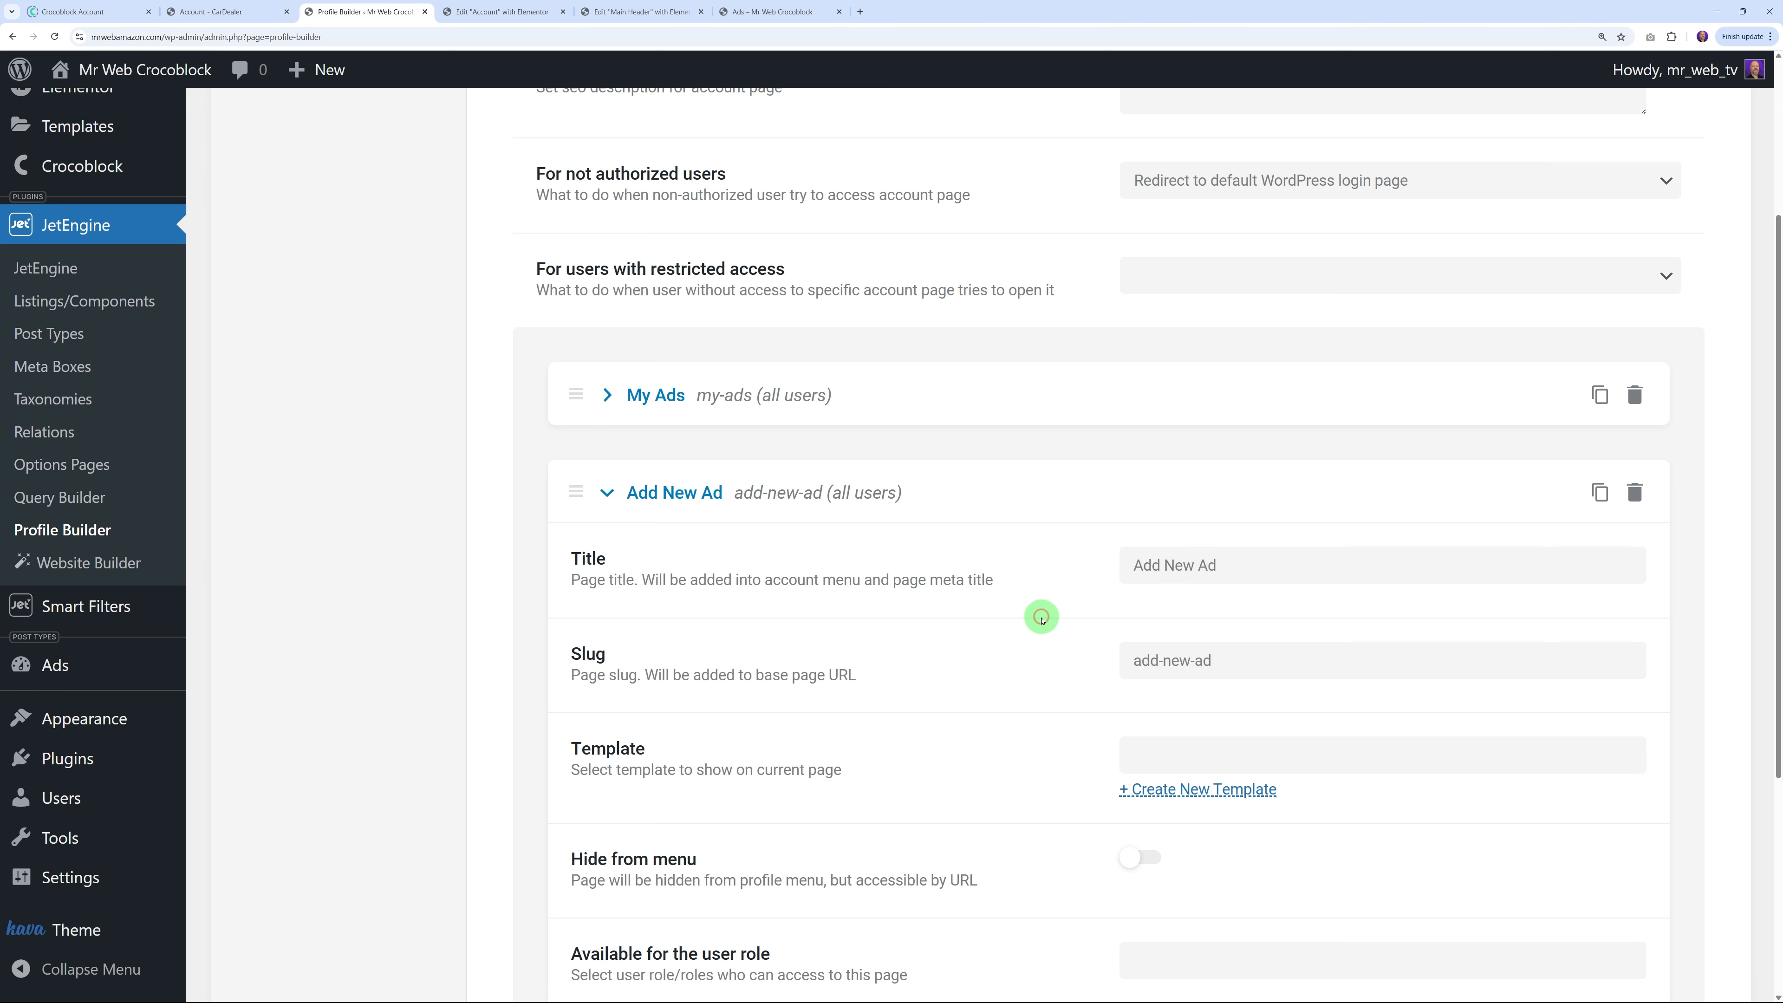
pyautogui.scroll(-3, 1043, 619)
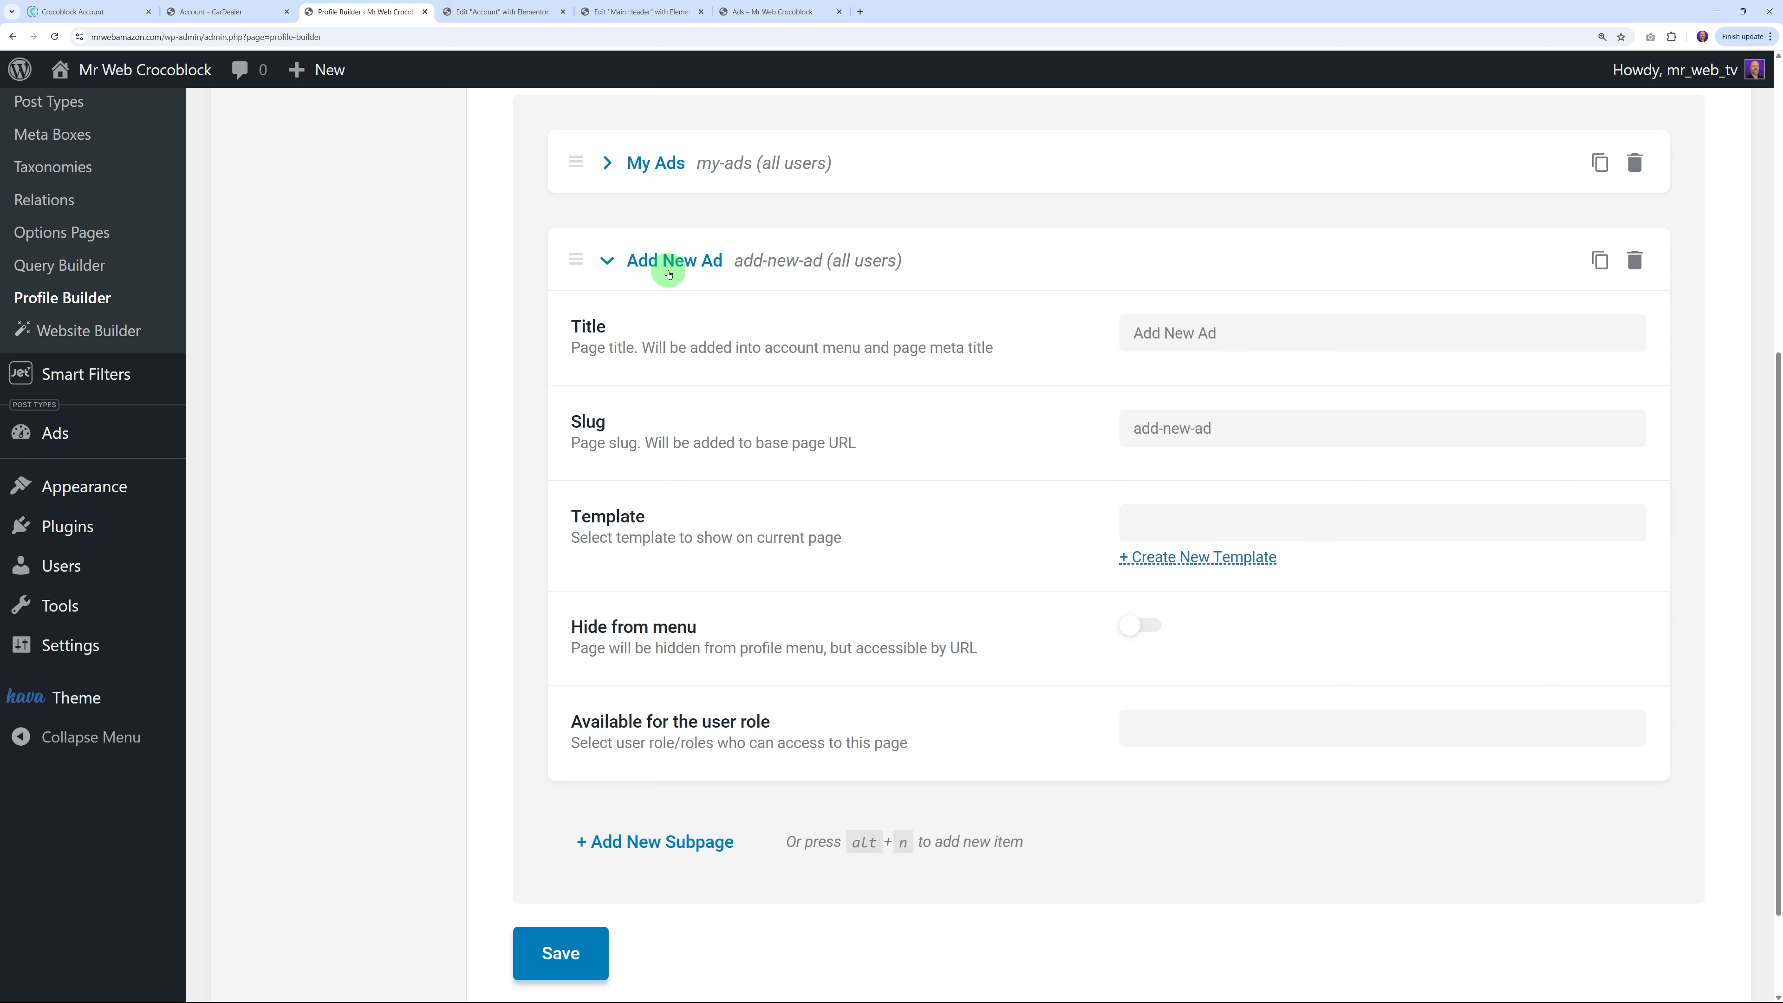
# Add a third account subpage titled Edit Ad and collapse it
pyautogui.hotkey('alt', 'n')
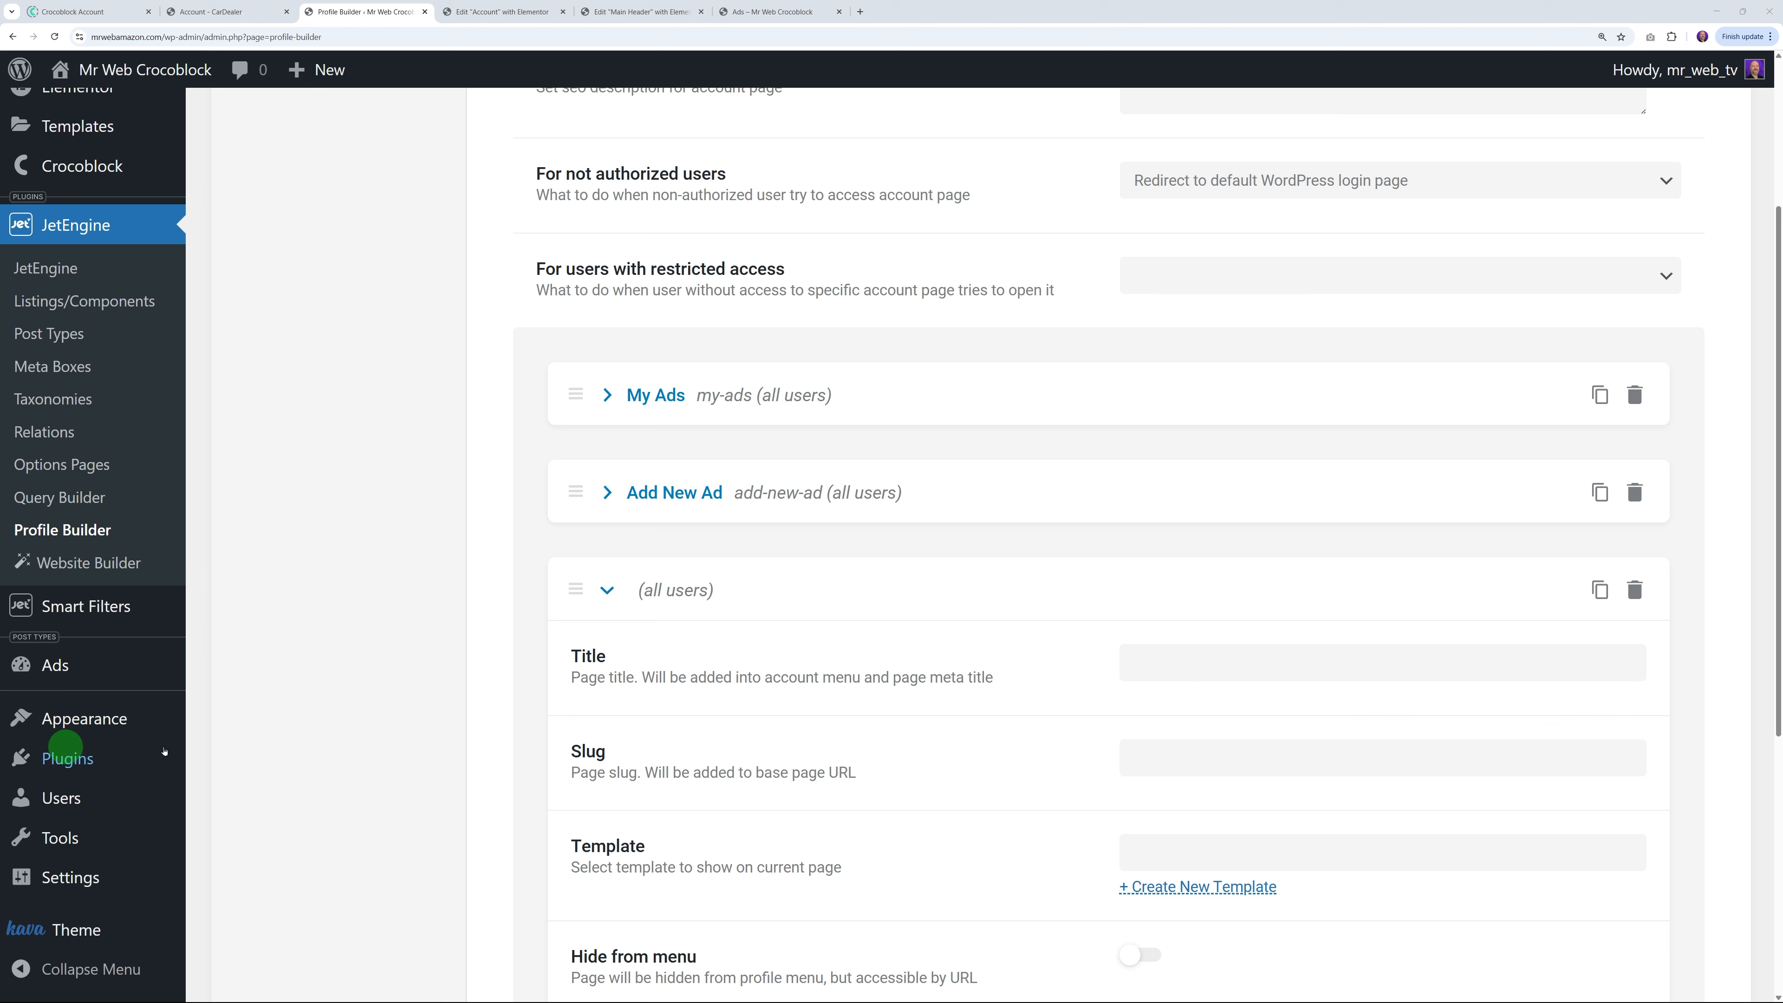
pyautogui.click(1262, 666)
pyautogui.write('Edit Ad')
pyautogui.click(1059, 695)
pyautogui.scroll(-2, 832, 602)
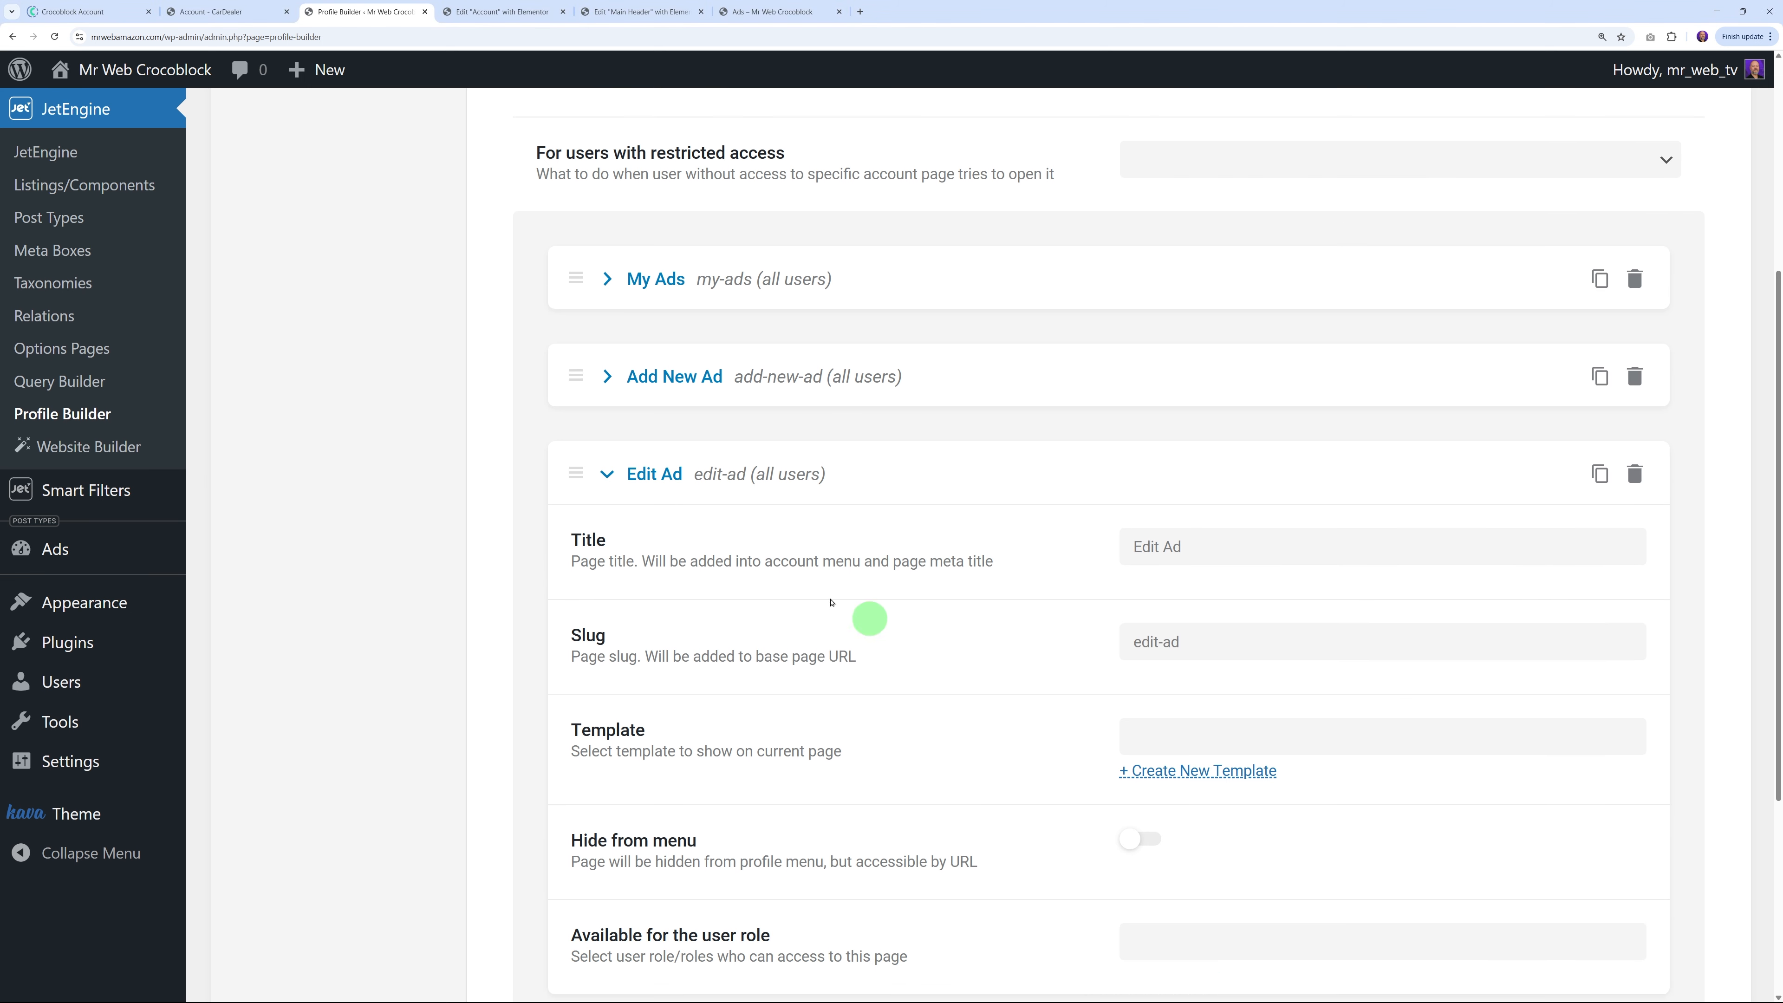
pyautogui.click(608, 474)
# Add a fourth account subpage titled Settings, collapse it, and save the Profile Builder settings
pyautogui.click(599, 687)
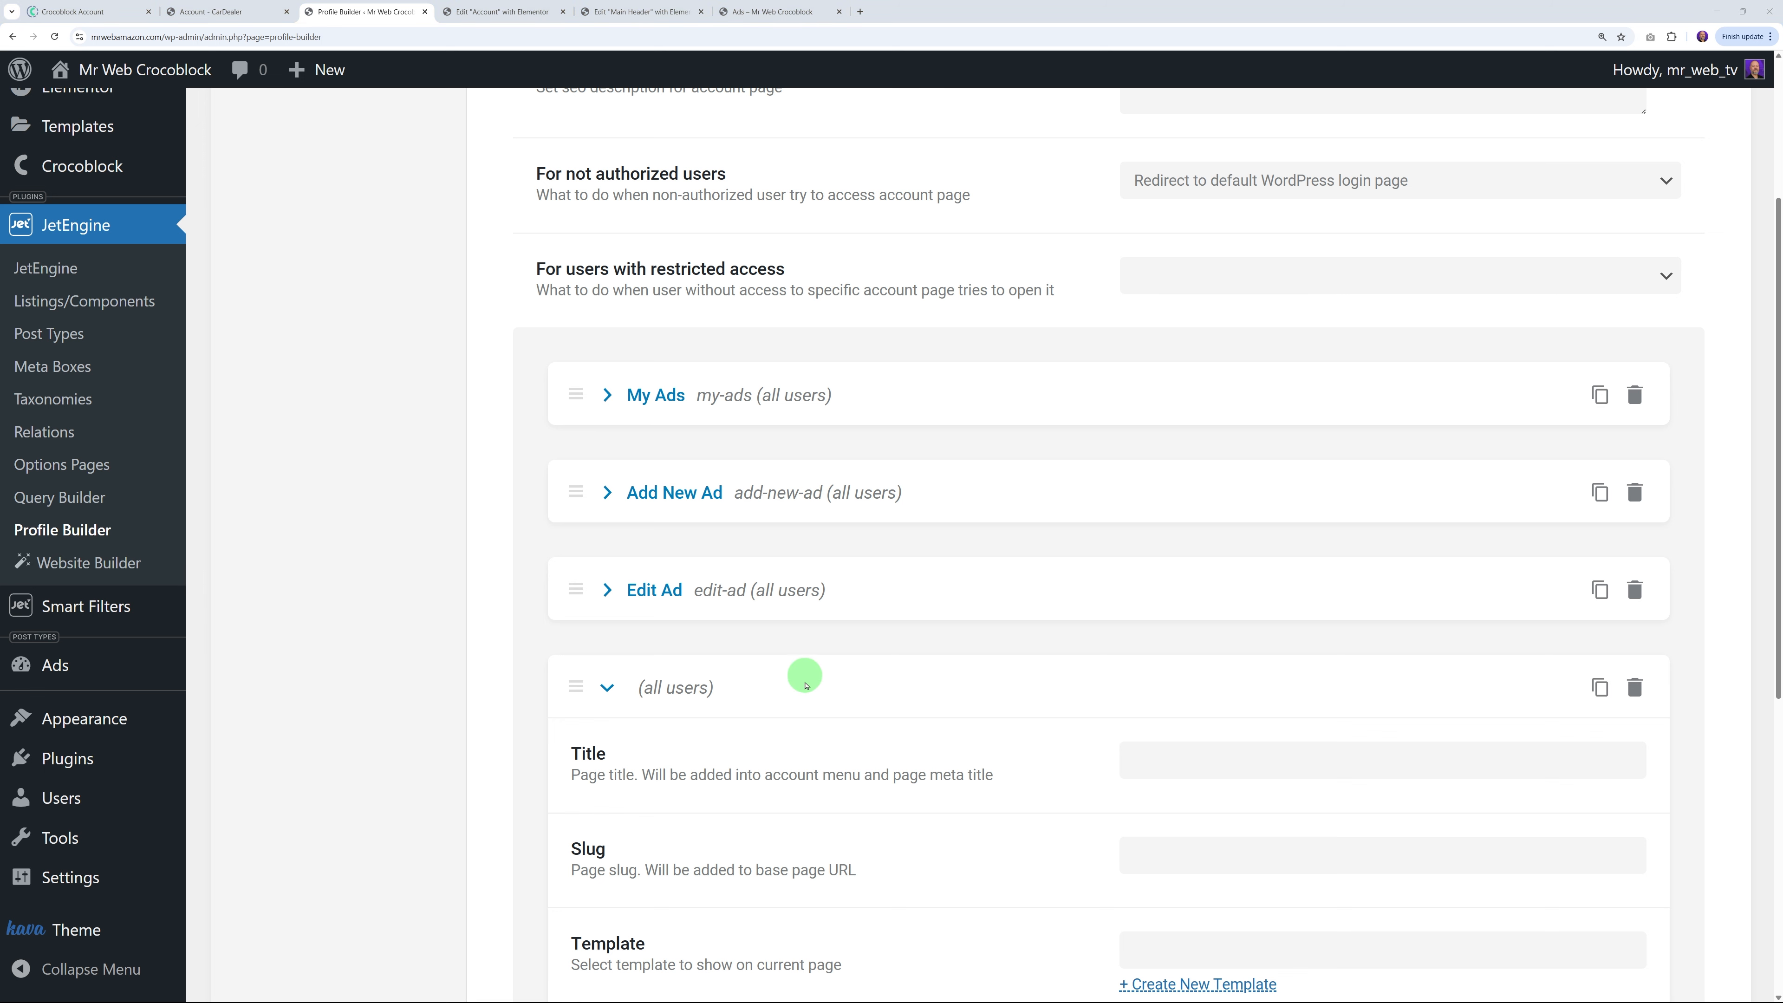
pyautogui.click(1222, 744)
pyautogui.write('Settings')
pyautogui.click(927, 795)
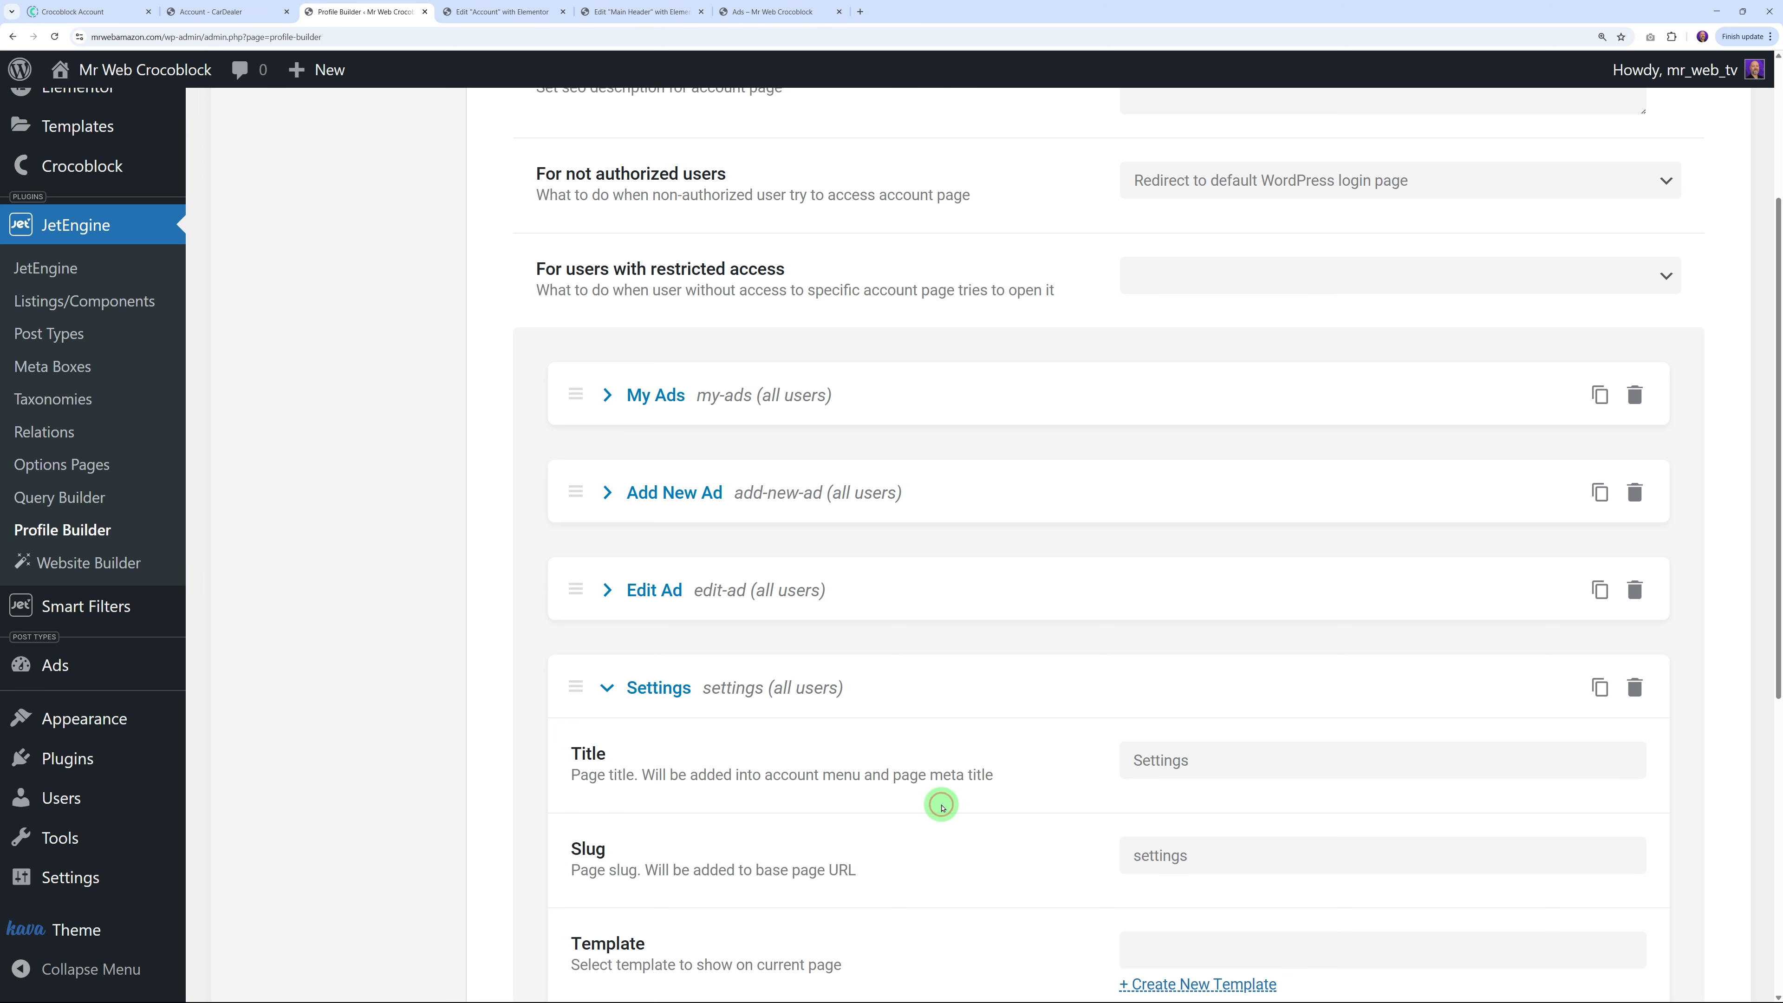
pyautogui.scroll(-2, 1032, 828)
pyautogui.click(607, 517)
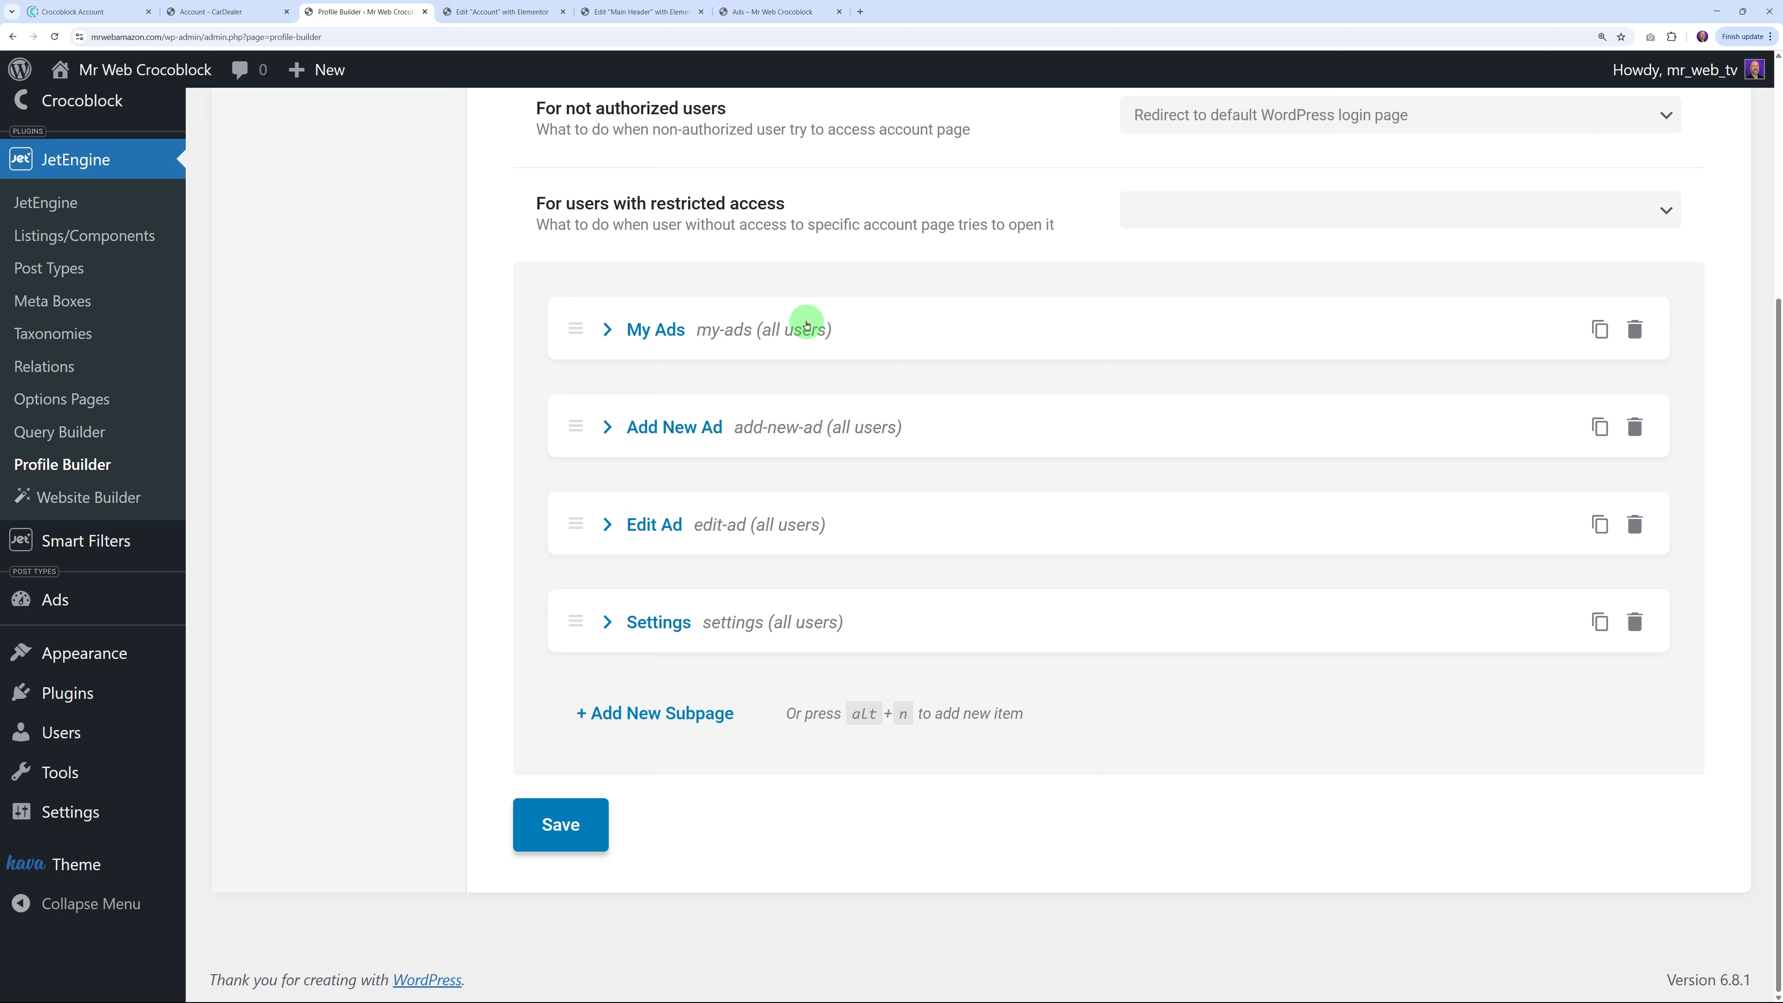
pyautogui.click(592, 819)
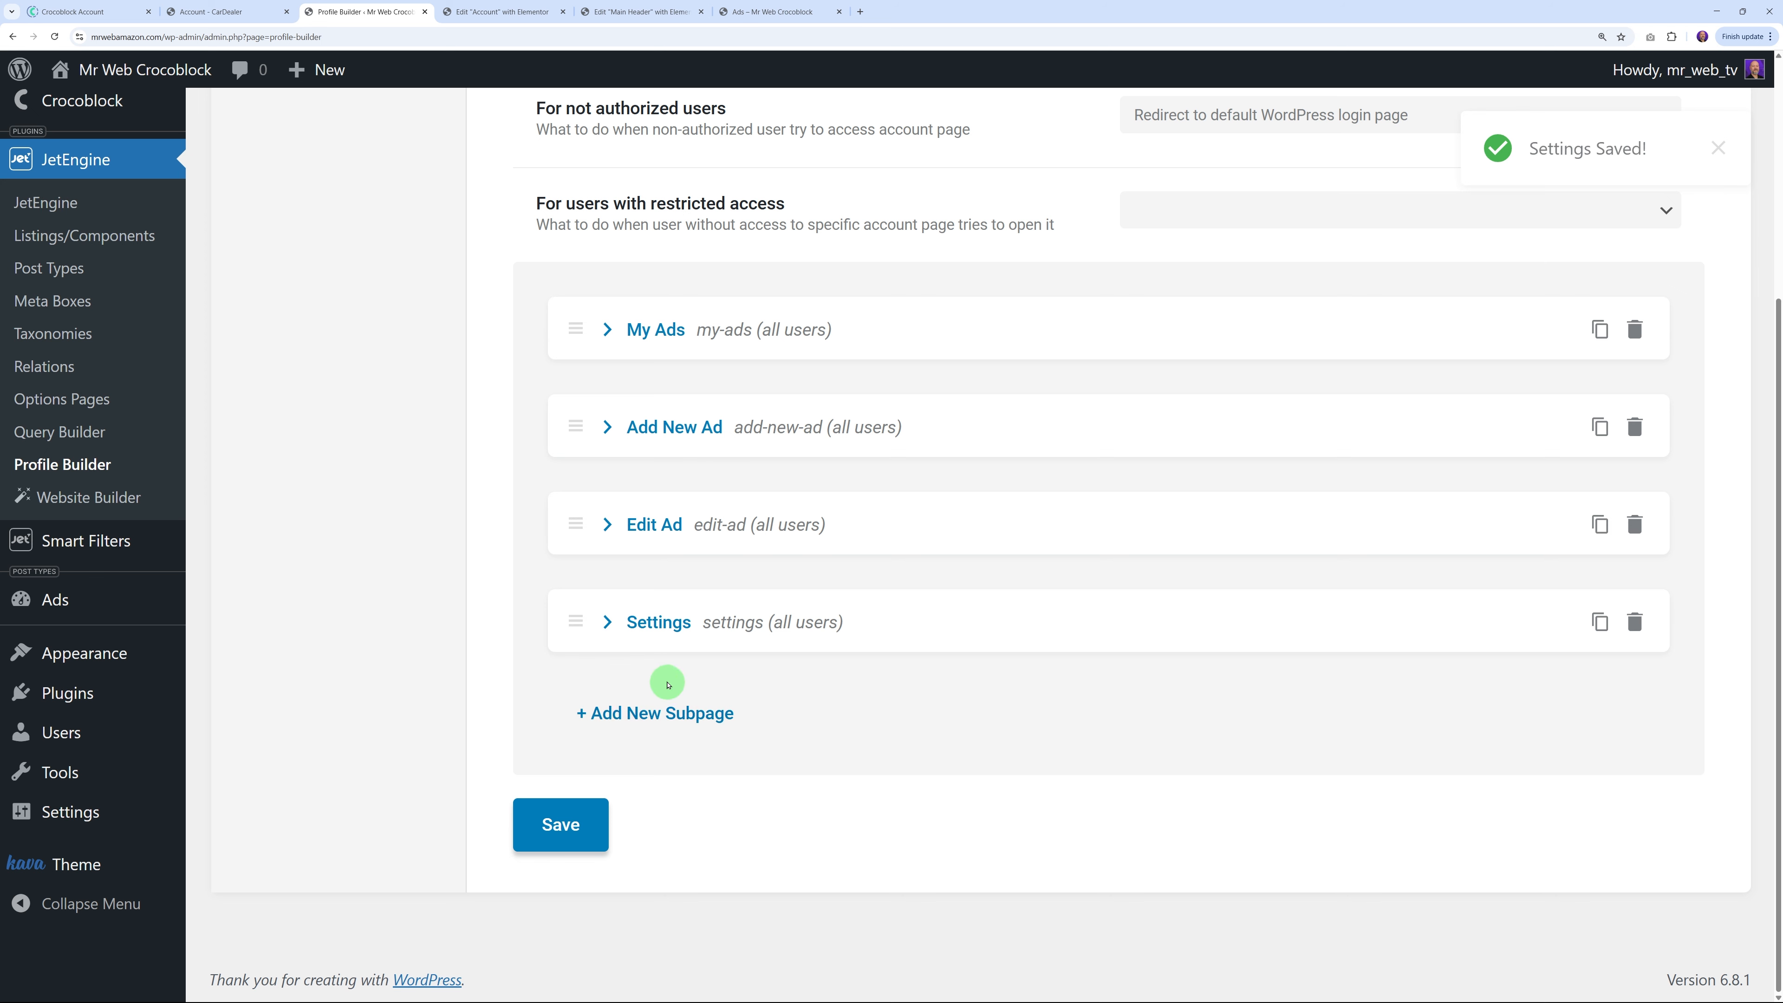
# Reload the Account page editor and compare its profile menu with the menu on CarDealer's My Account page
pyautogui.click(500, 14)
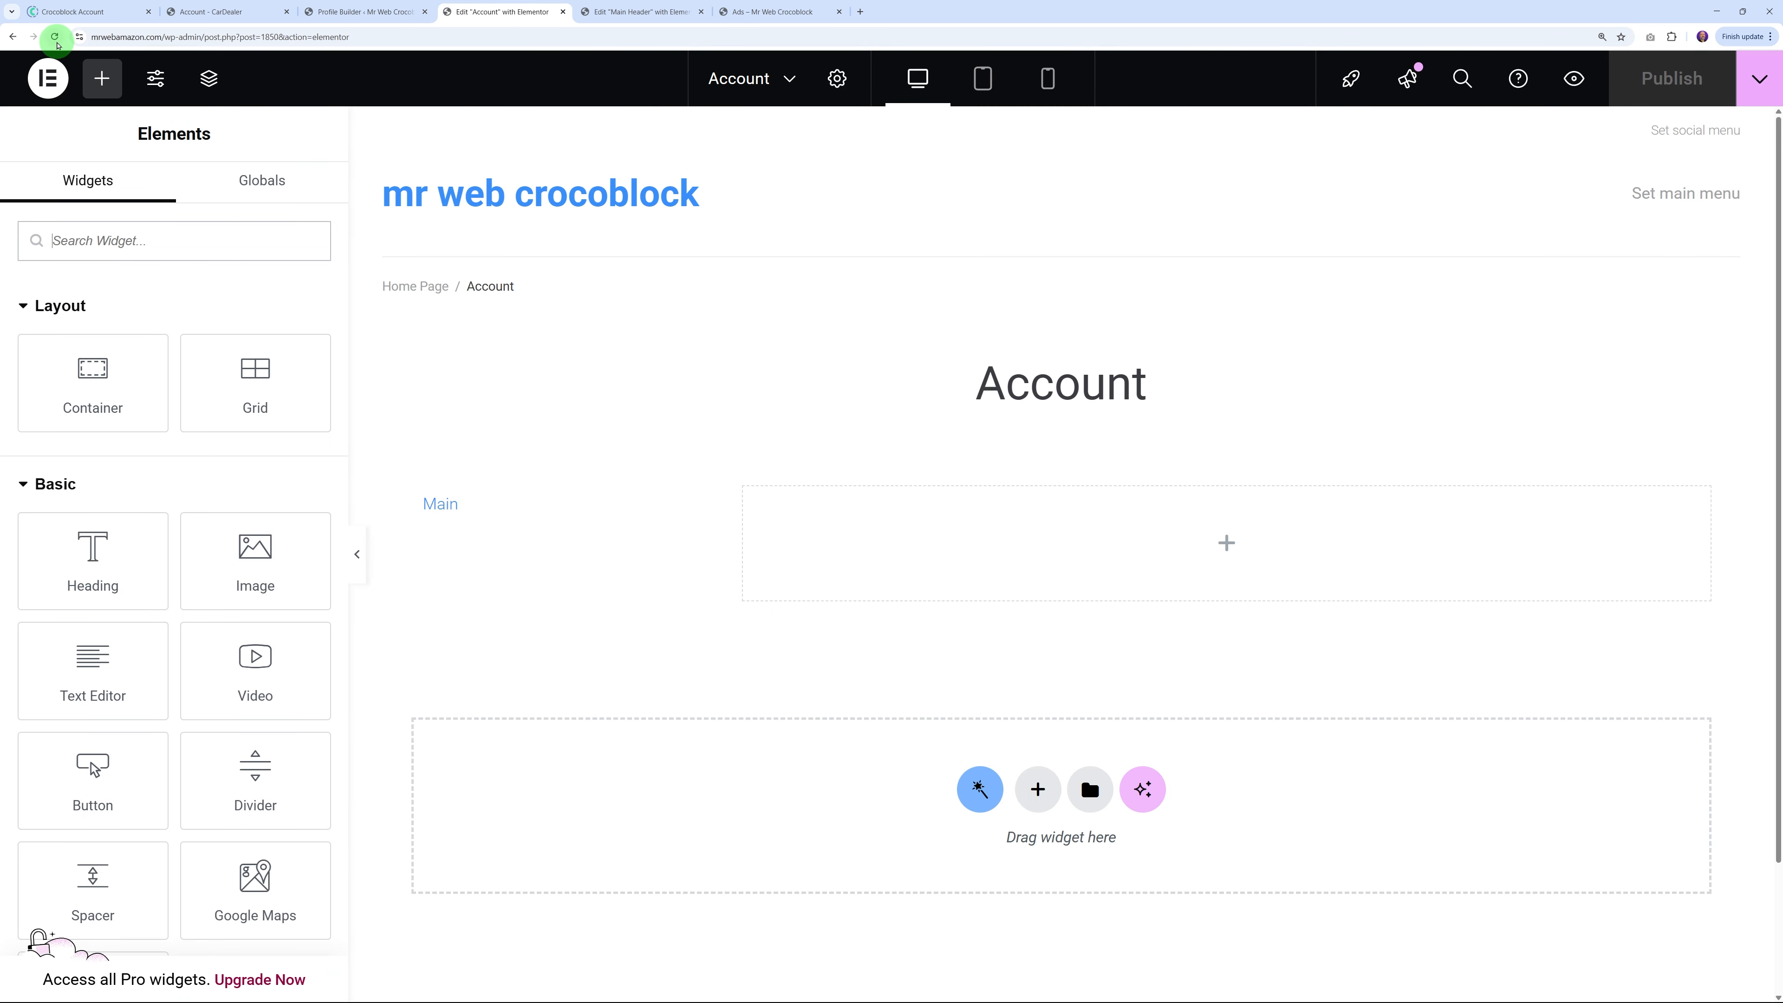
pyautogui.click(53, 36)
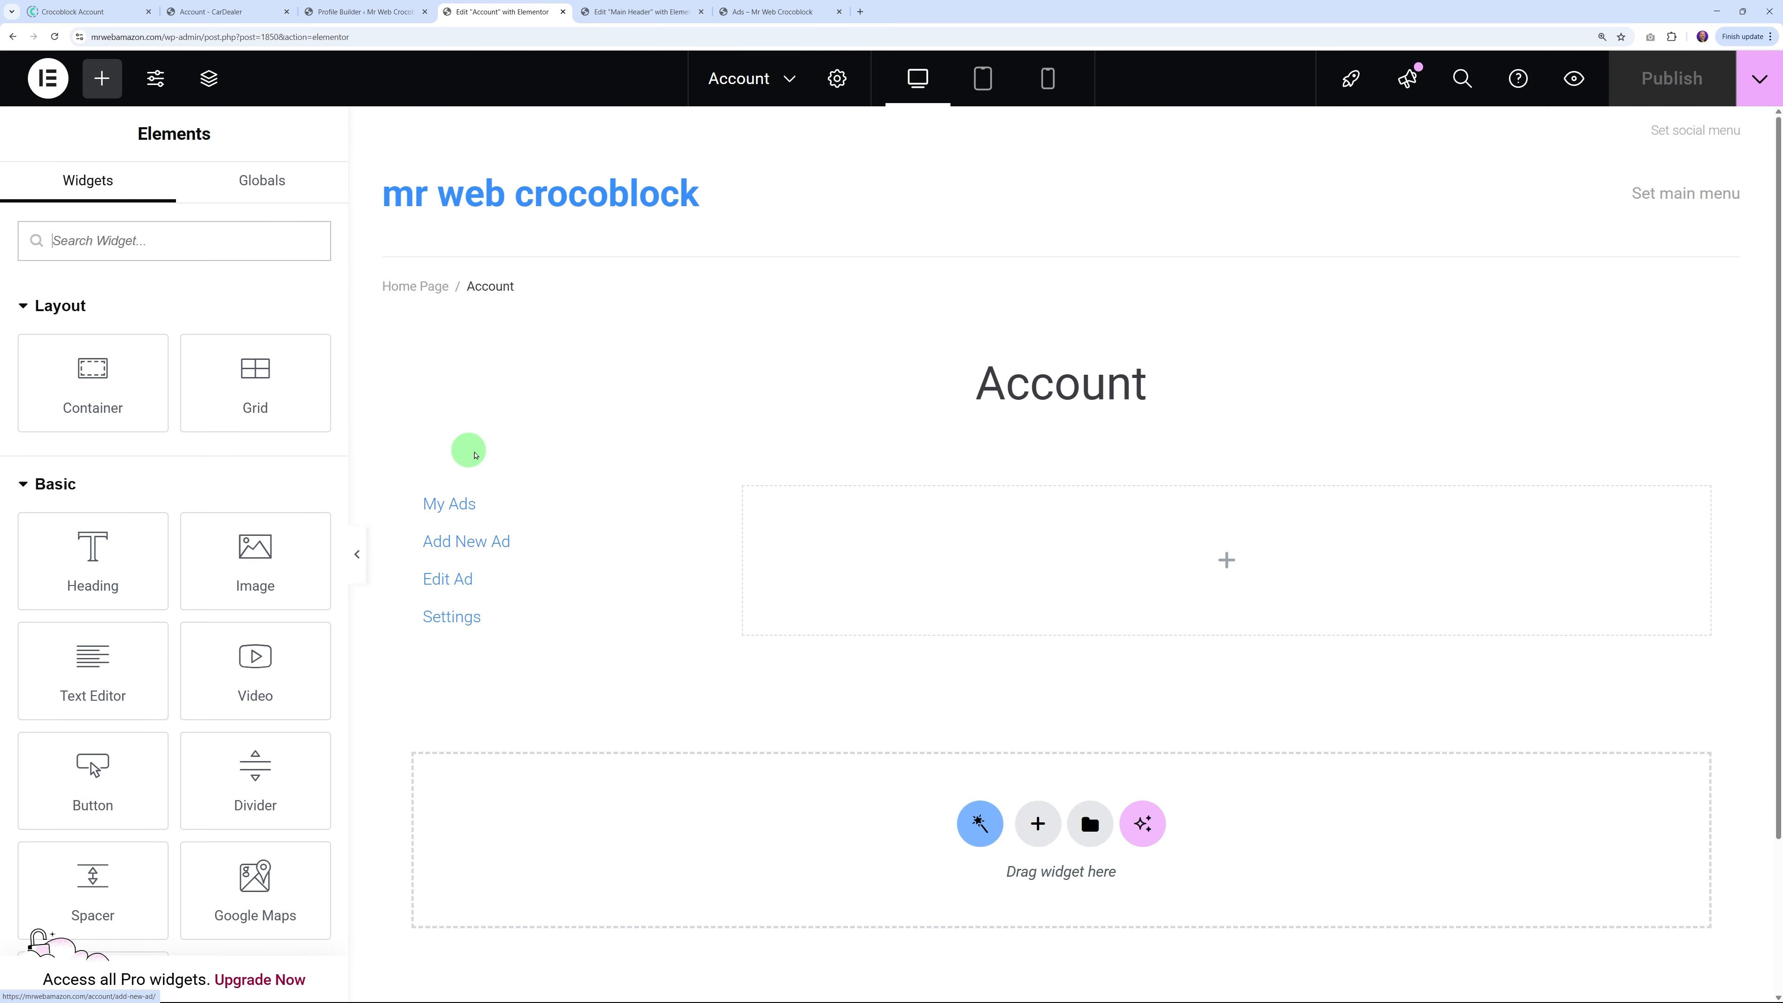
pyautogui.click(242, 19)
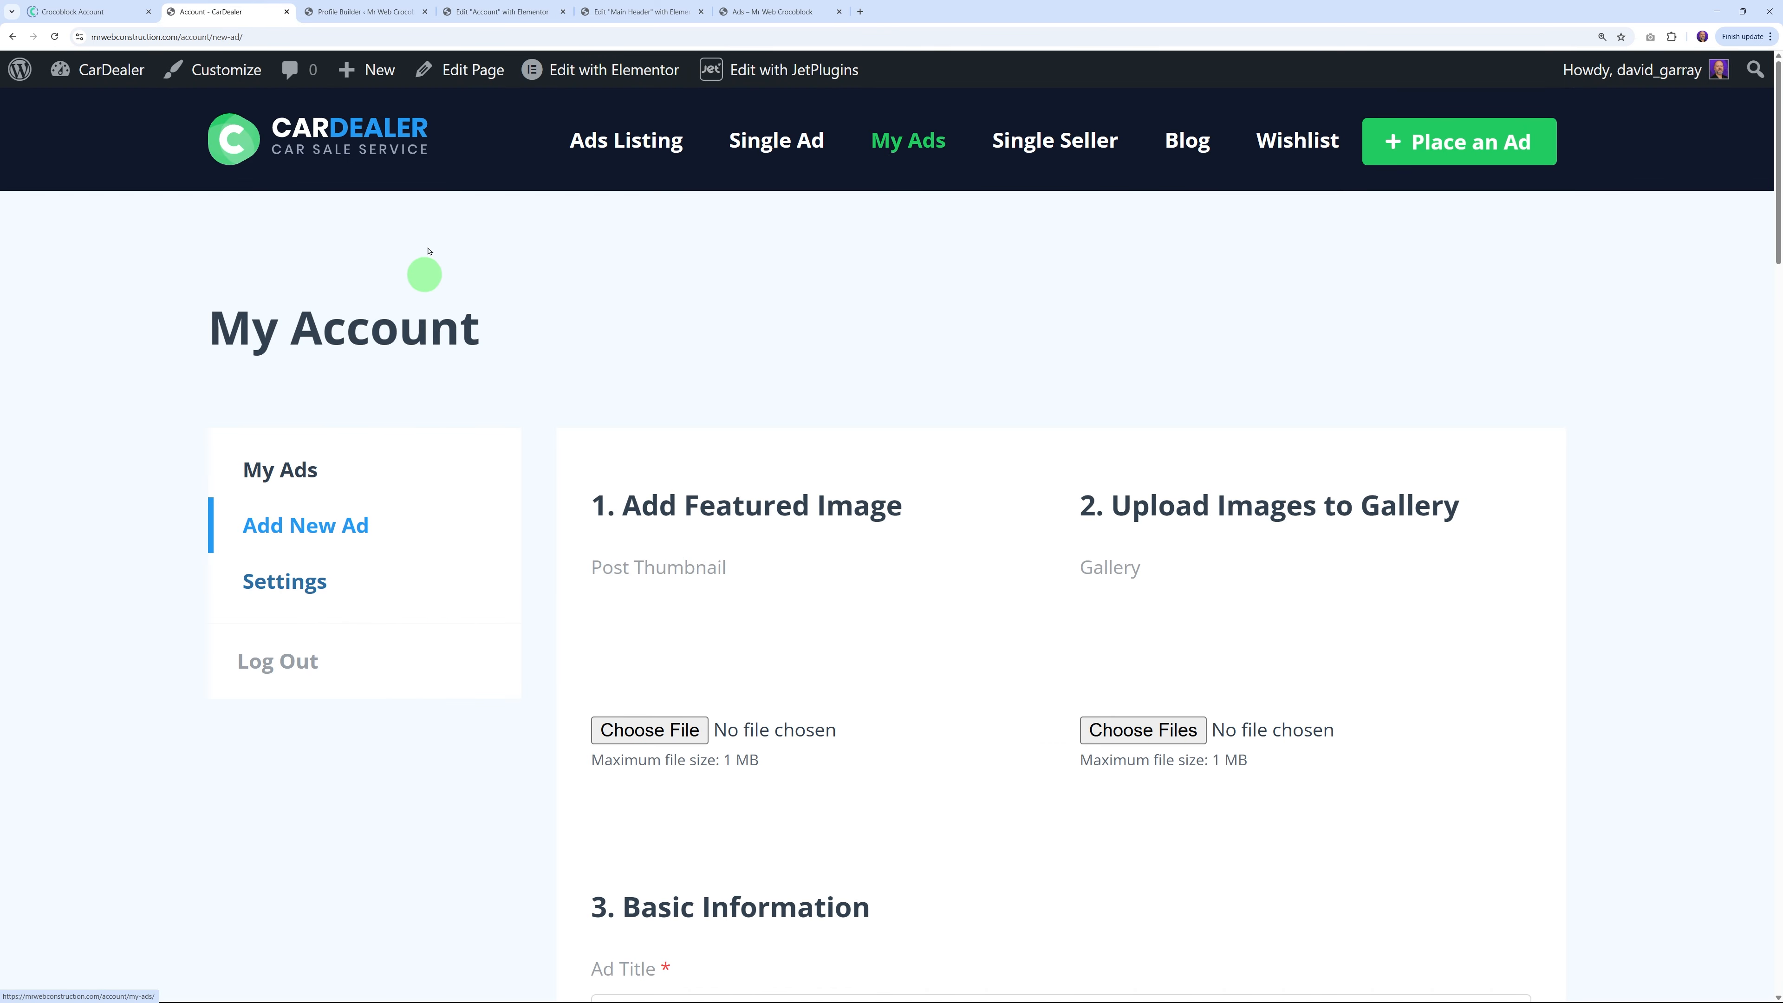
pyautogui.click(499, 12)
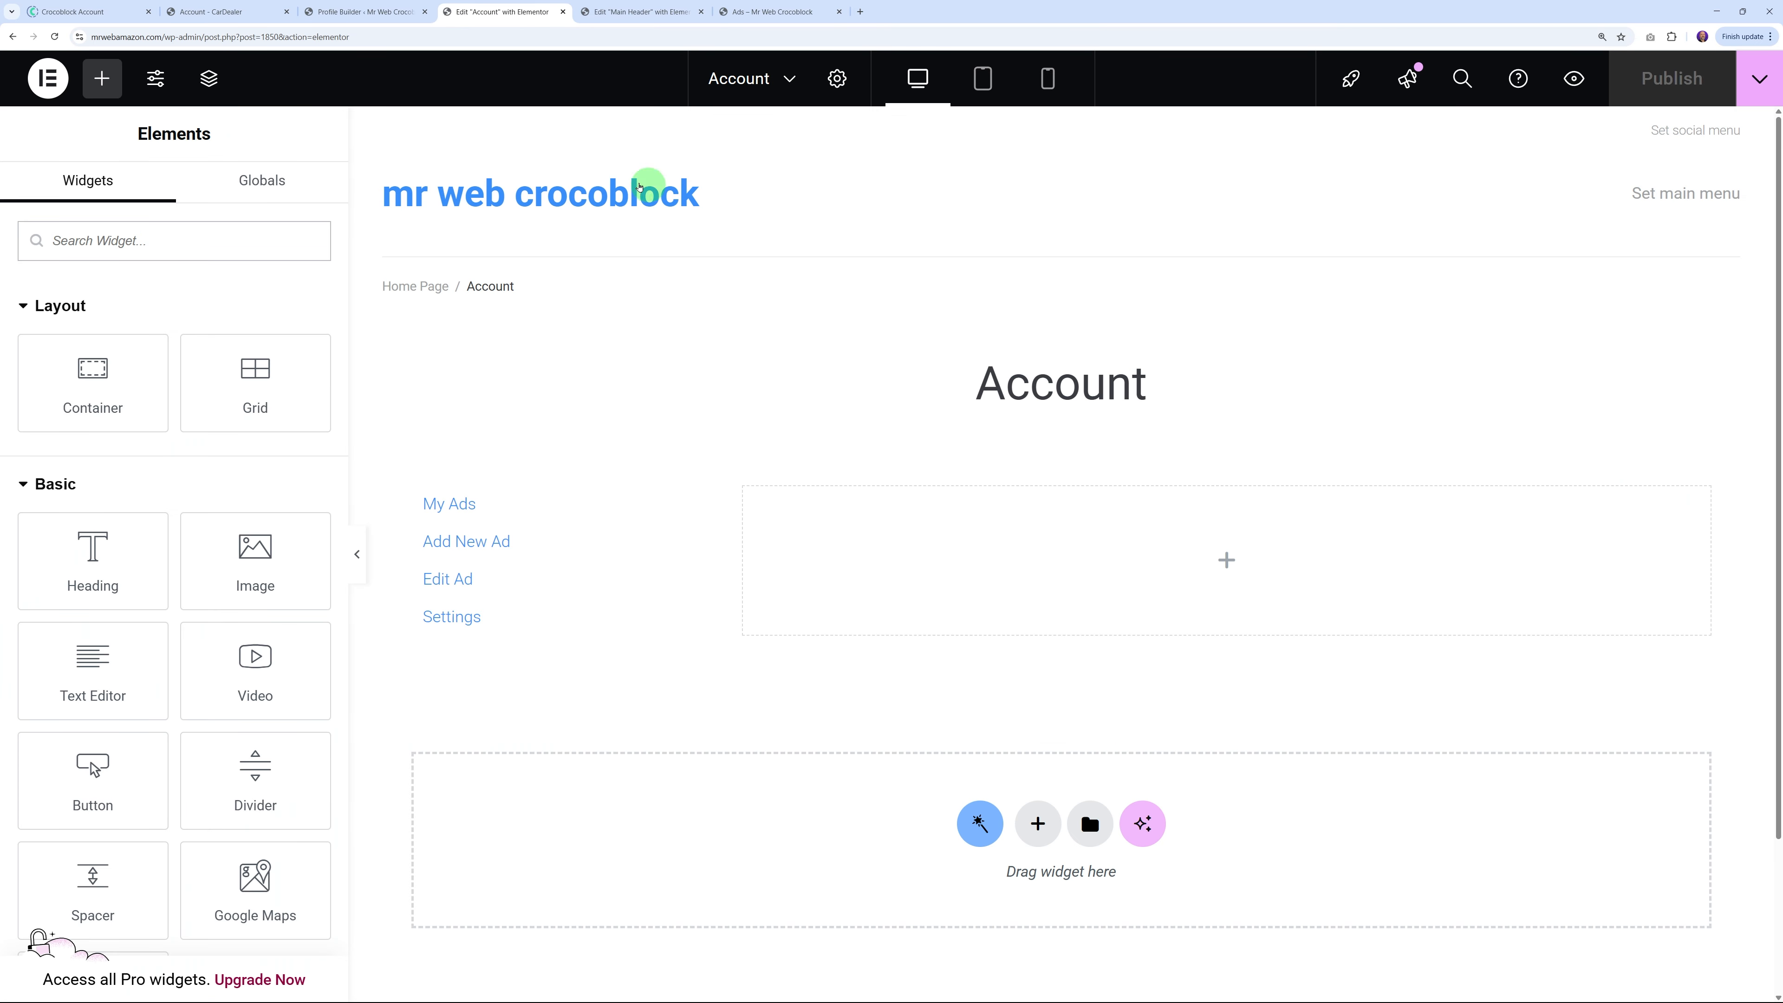
# Reload the Main Header template, set the Place an Ad button's Profile Page URL link to Add New Ad, and publish
pyautogui.click(618, 12)
pyautogui.click(106, 452)
pyautogui.click(53, 36)
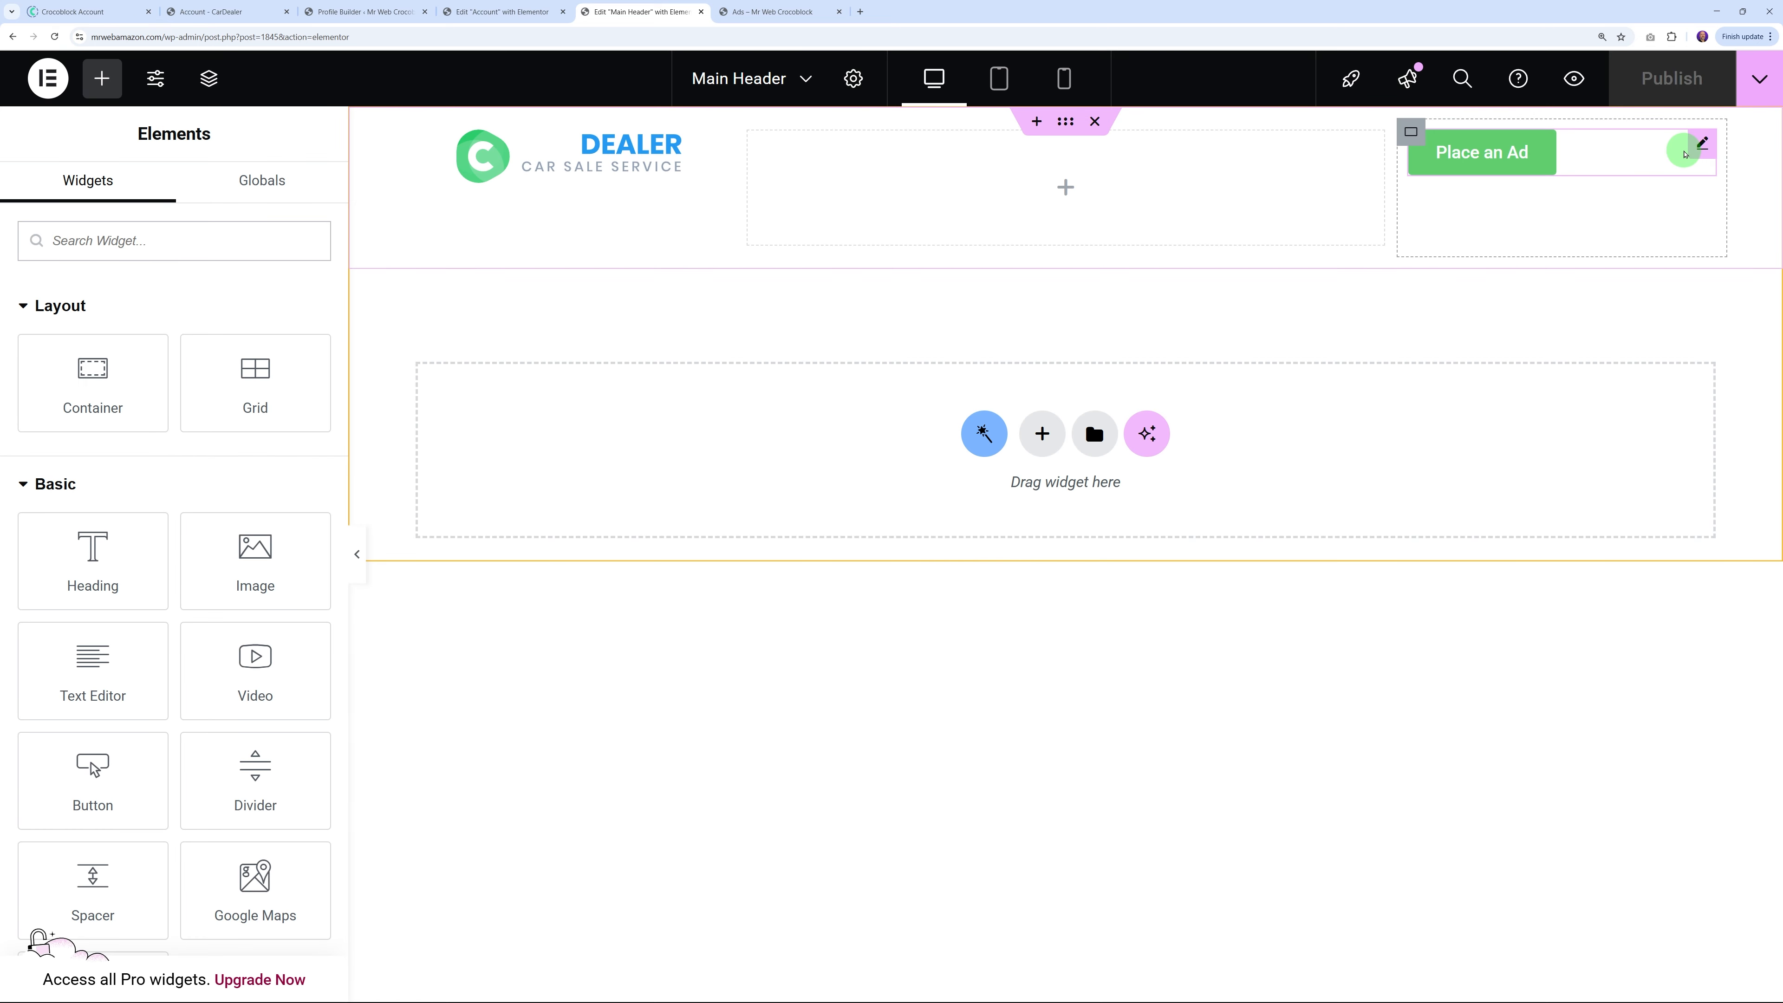
pyautogui.click(1704, 148)
pyautogui.click(180, 453)
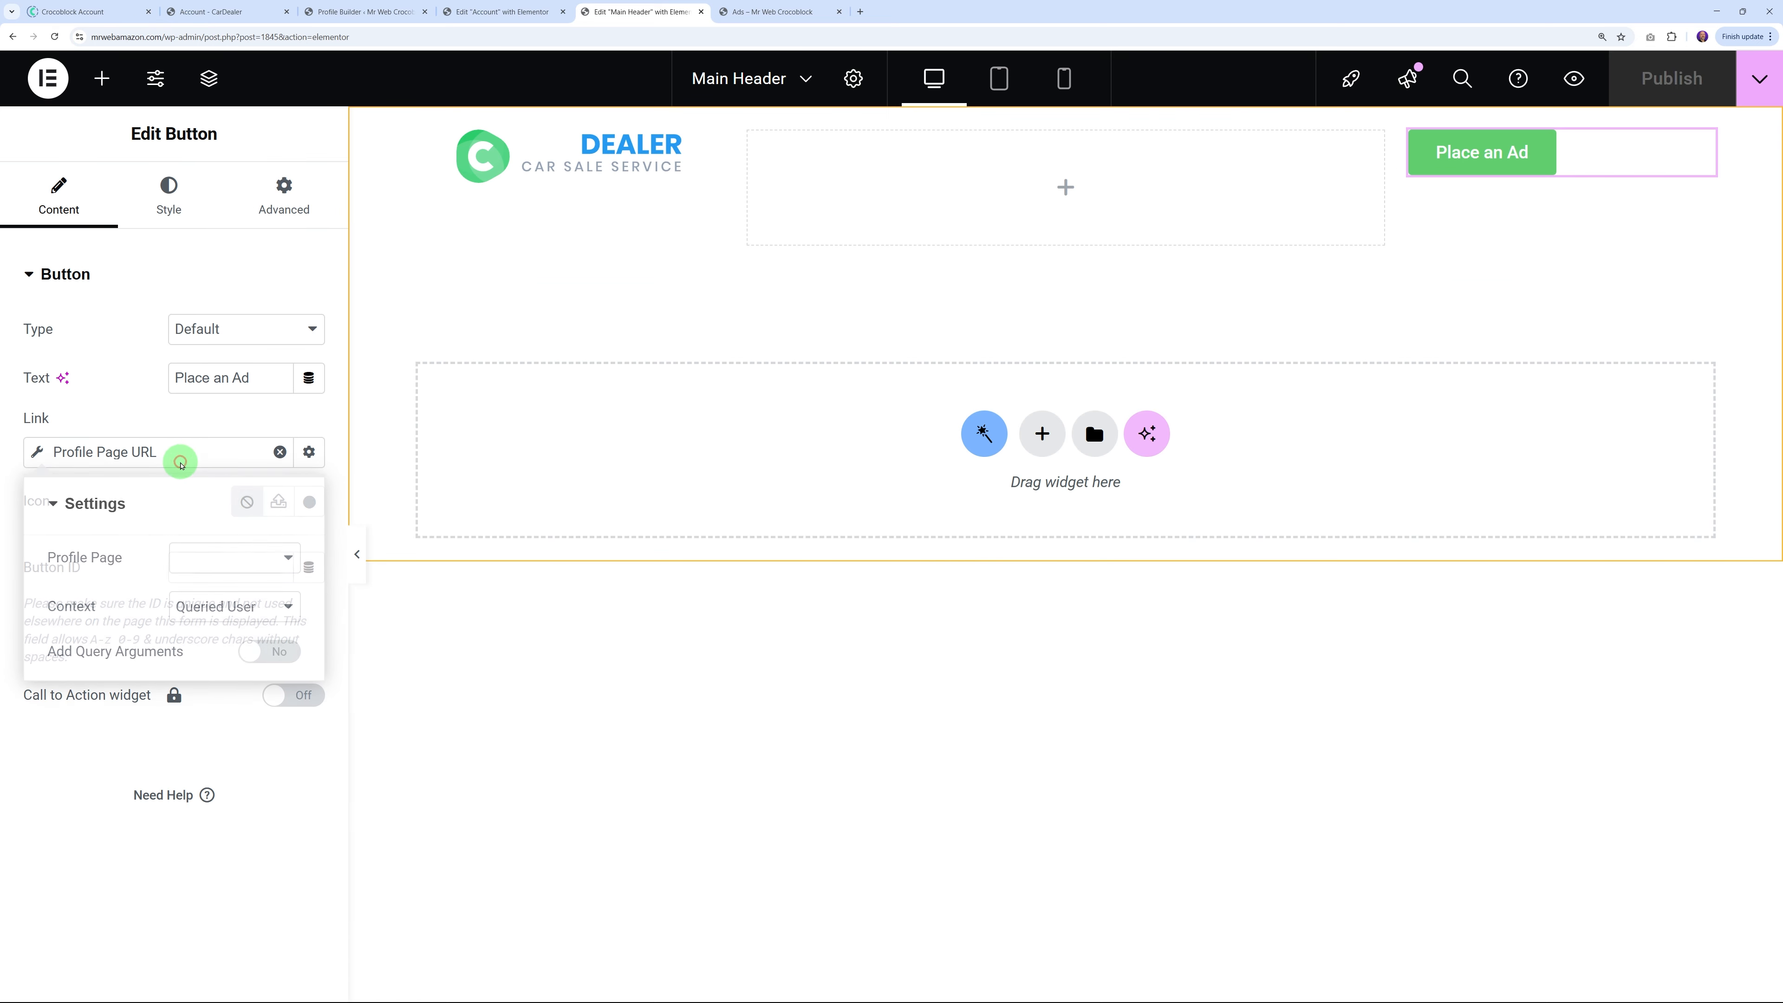
pyautogui.click(266, 558)
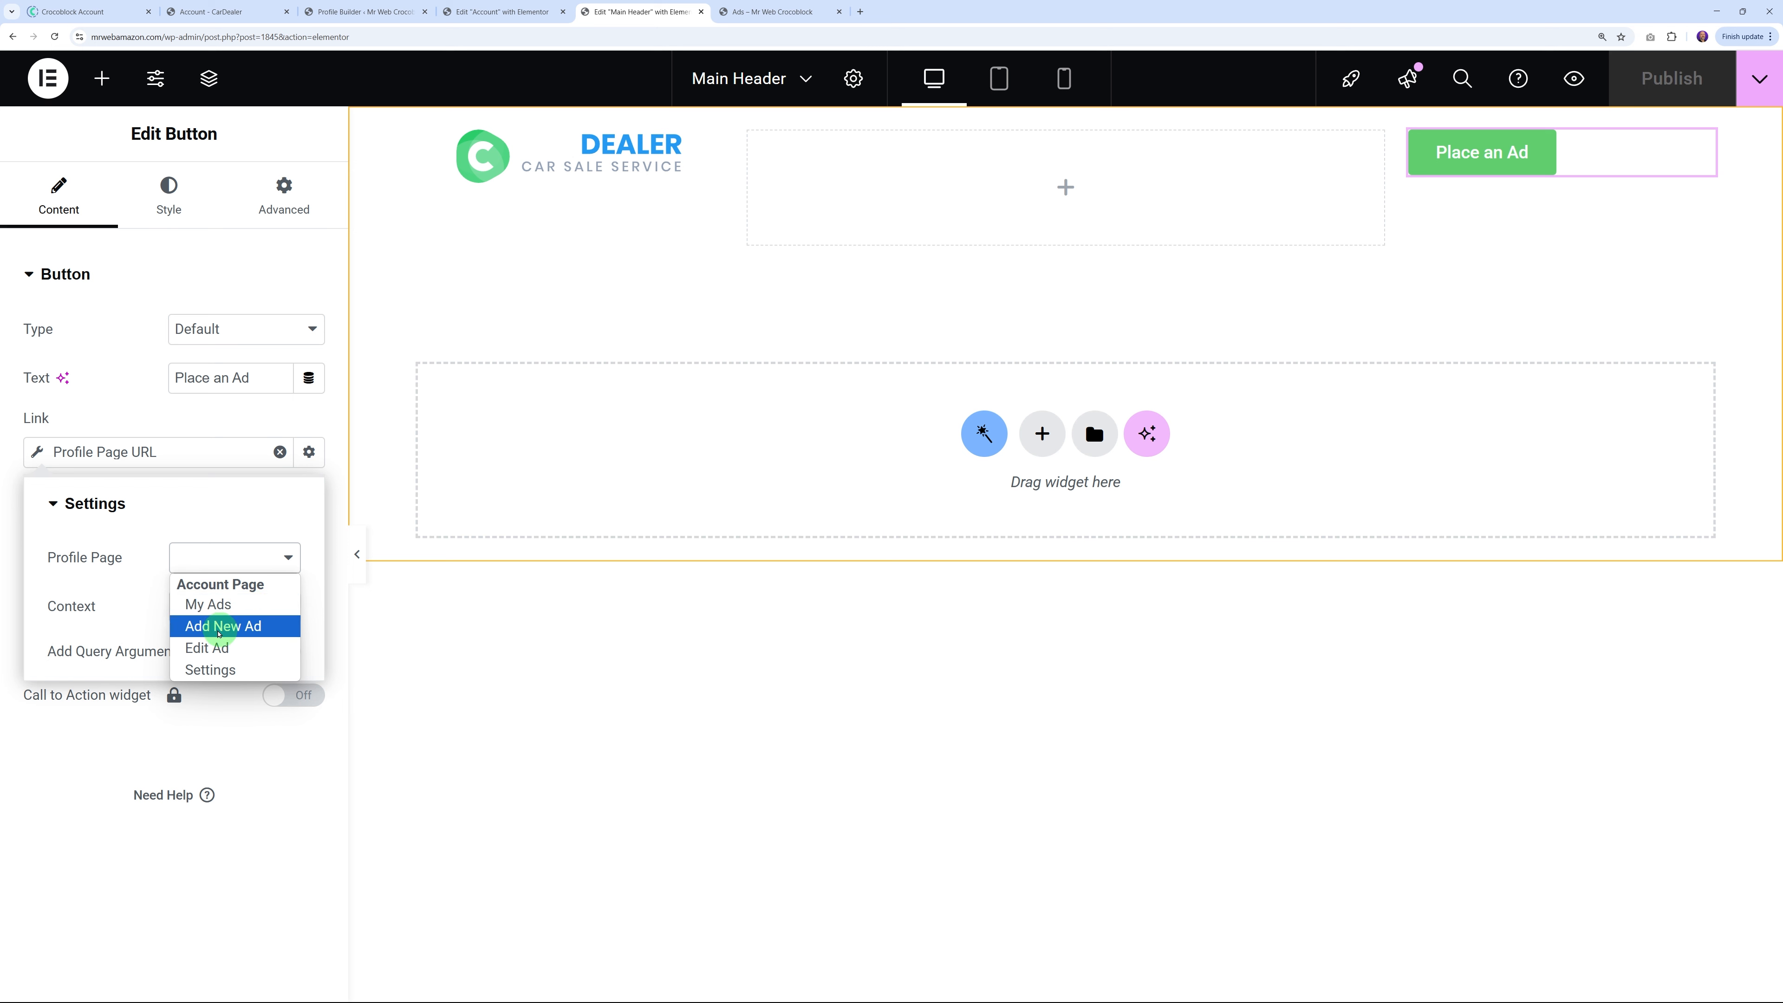
pyautogui.click(207, 633)
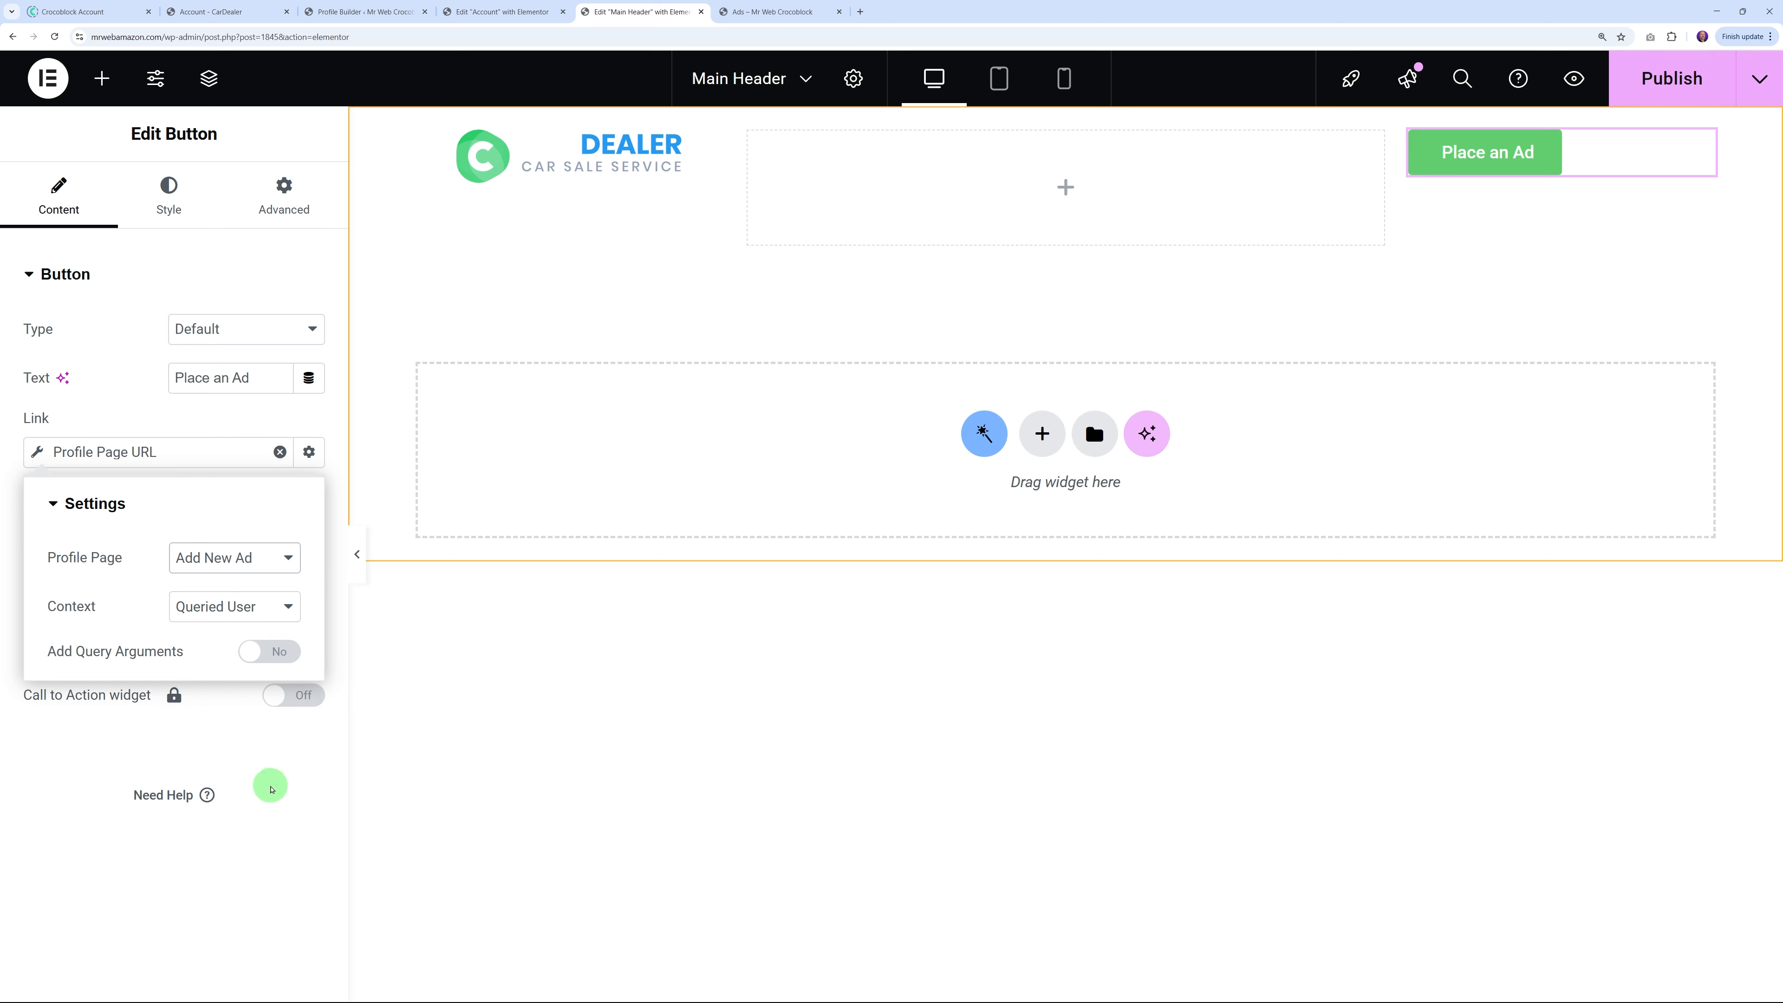
pyautogui.click(290, 792)
pyautogui.click(1672, 78)
# Give the header's outer container a classic background in a solid dark grey colour
pyautogui.click(1066, 122)
pyautogui.click(166, 196)
pyautogui.click(216, 378)
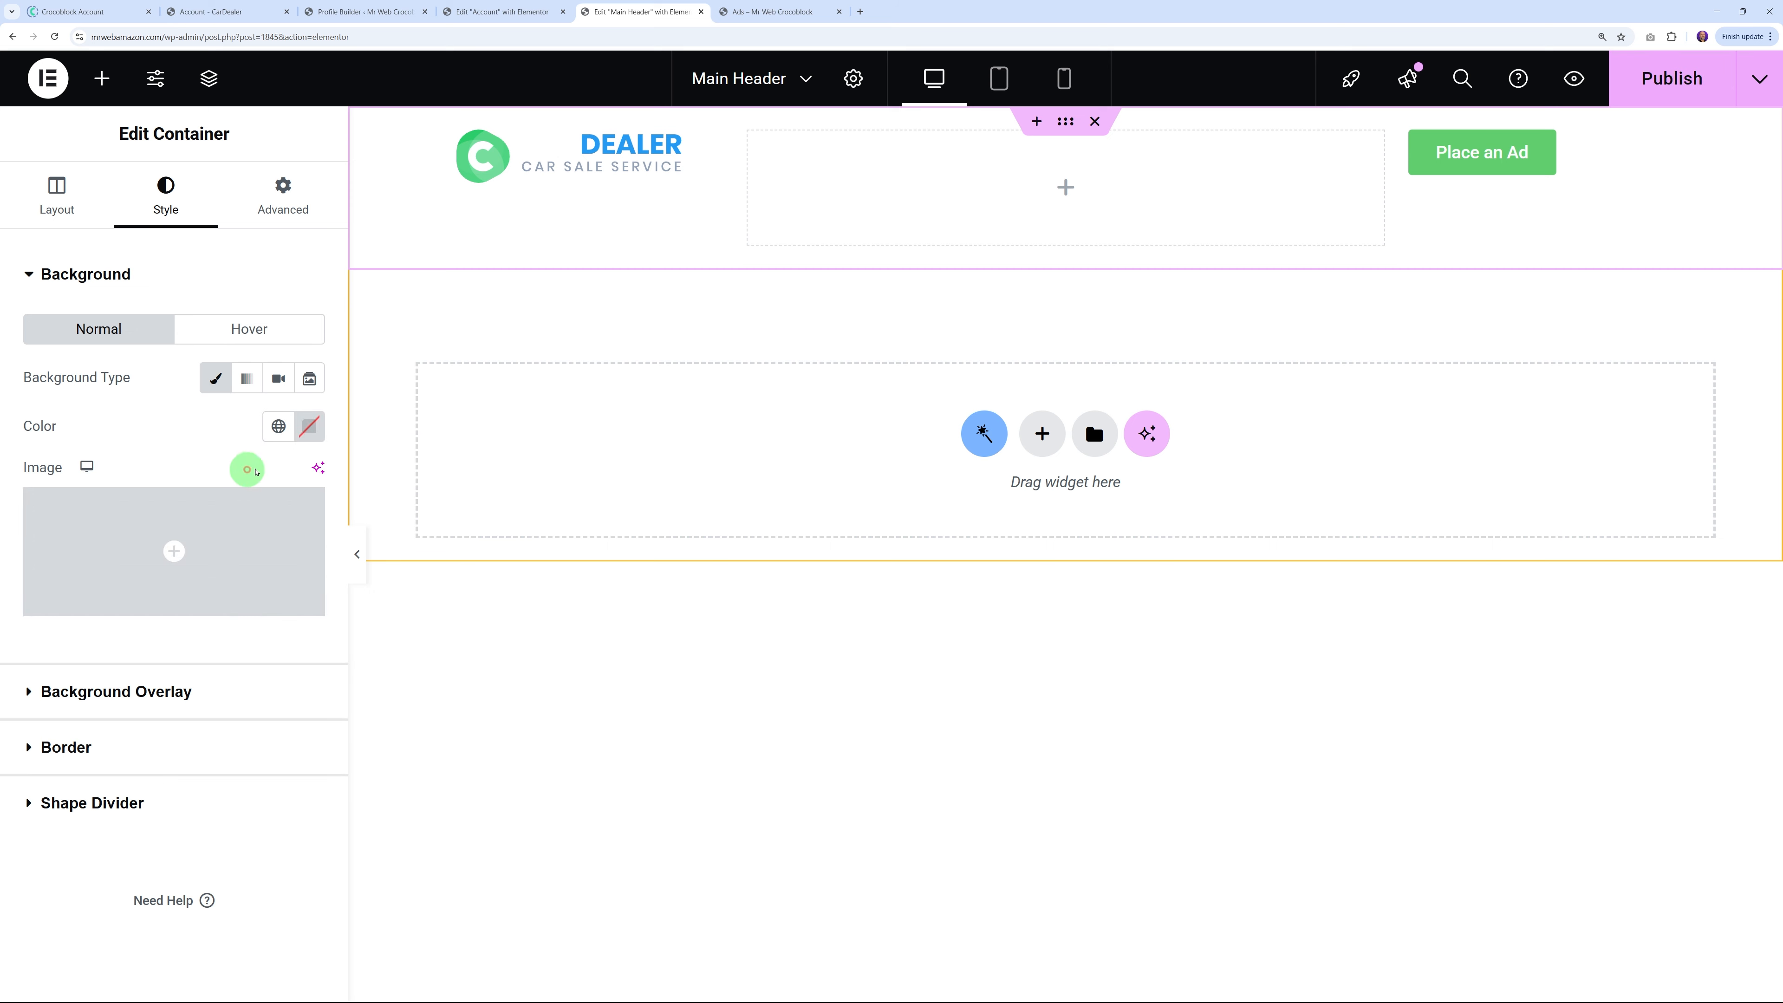
pyautogui.click(309, 426)
pyautogui.click(355, 710)
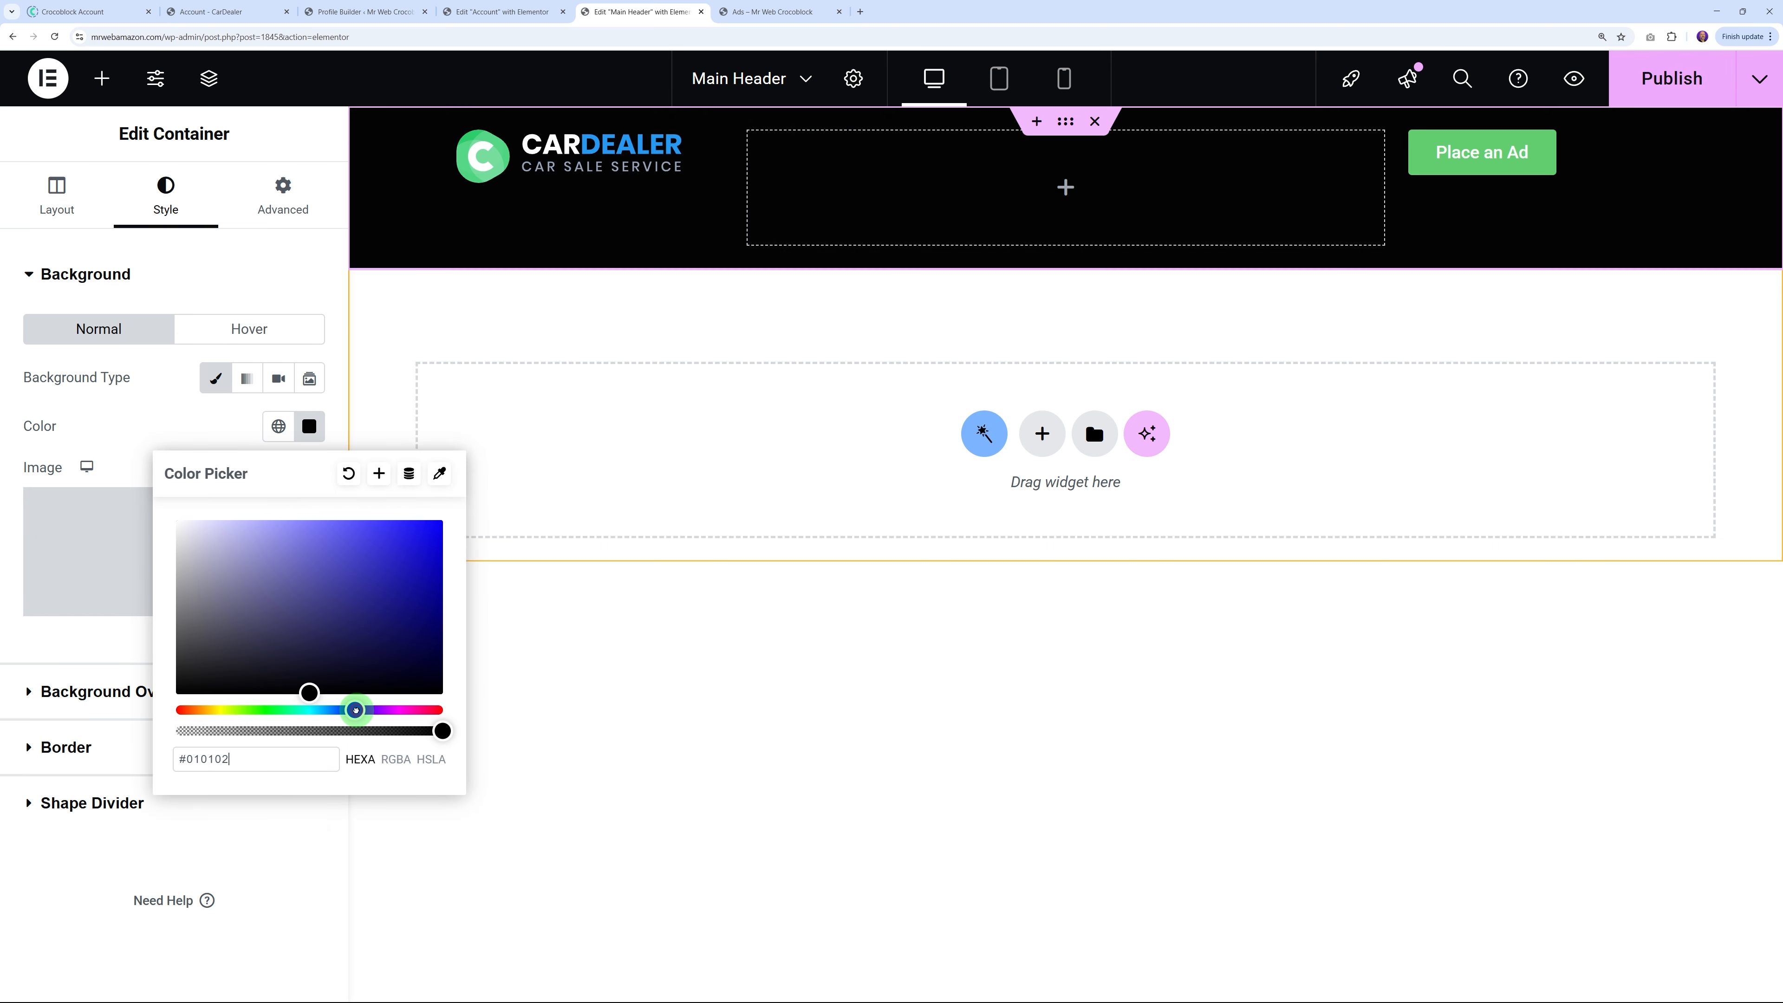
pyautogui.moveTo(333, 675); pyautogui.dragTo(188, 663)
pyautogui.click(251, 273)
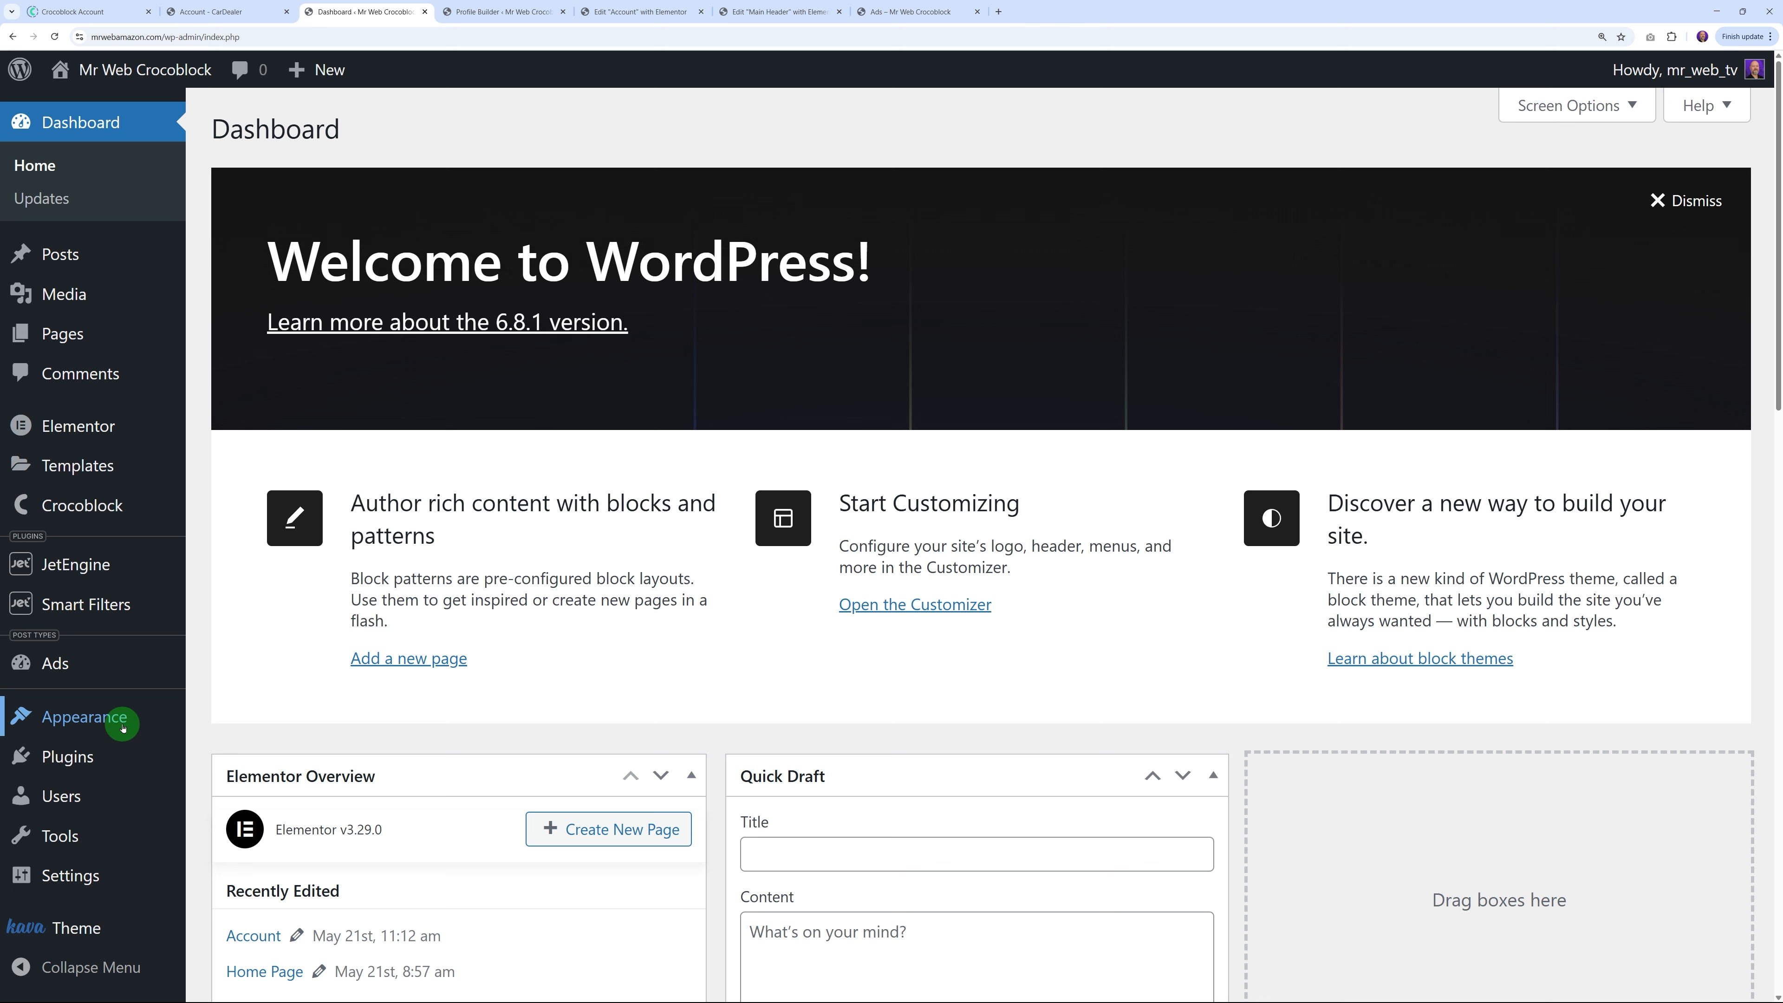
# Create a WordPress navigation menu named Main Menu and assign it to the Main display location
pyautogui.moveTo(123, 729)
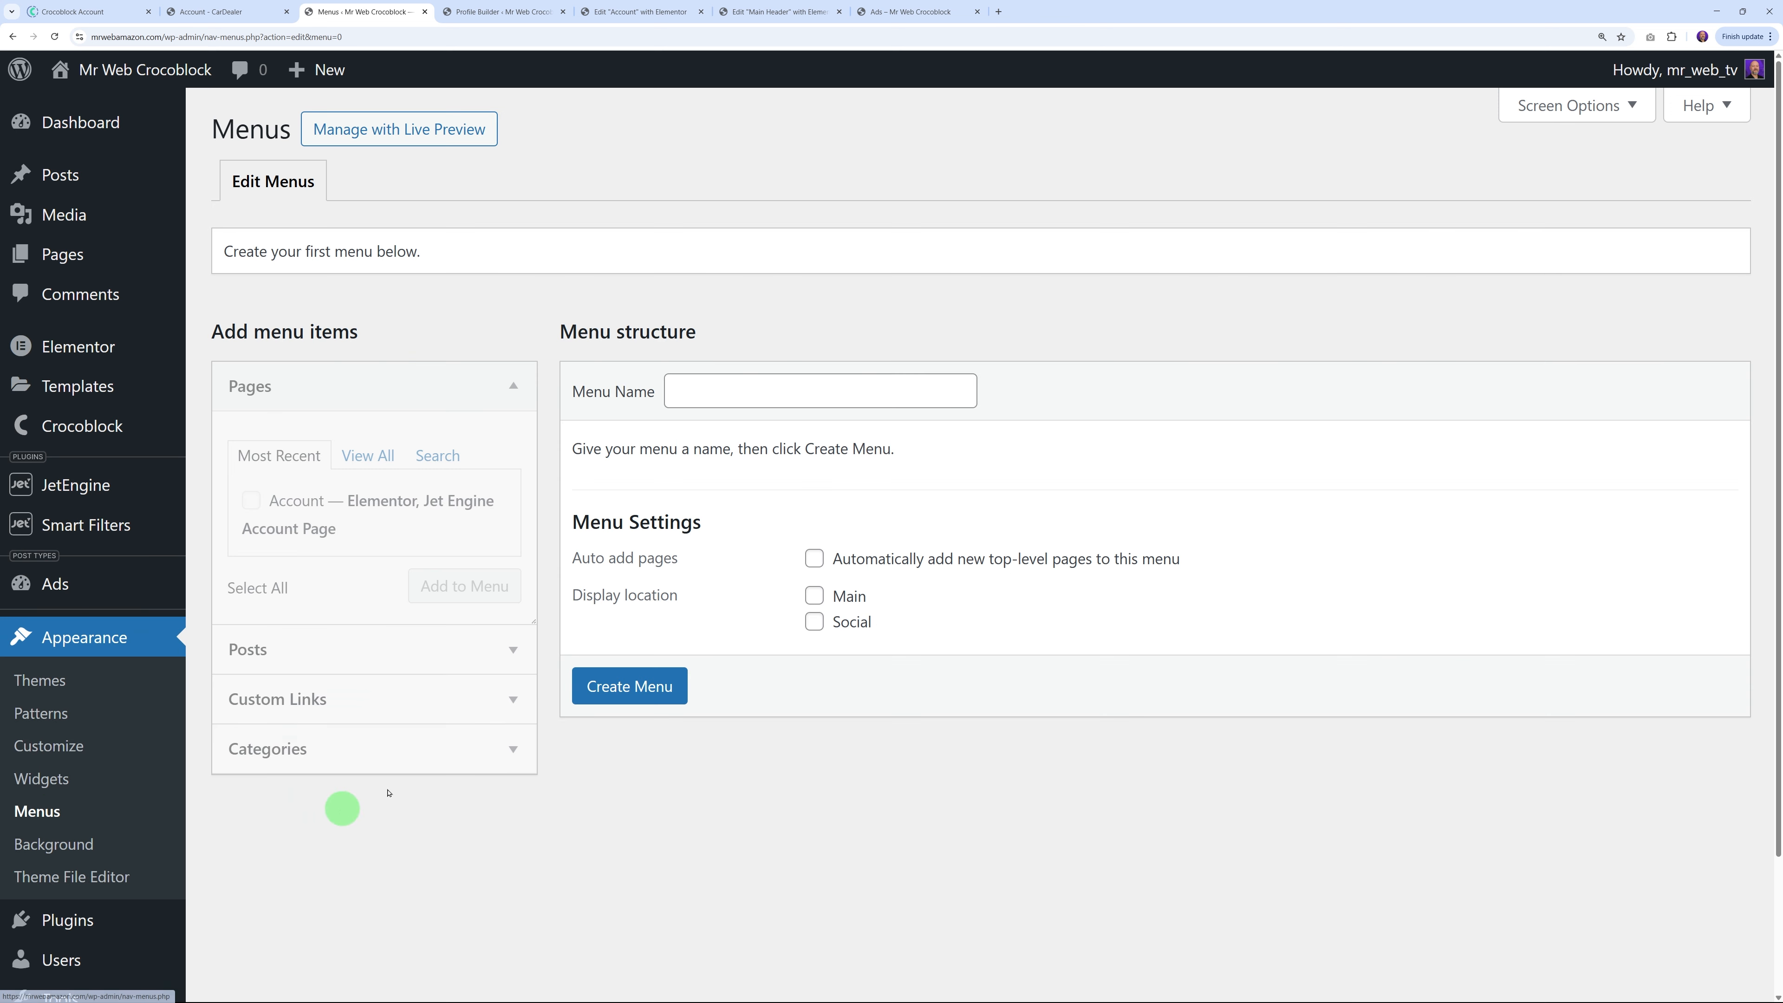
pyautogui.click(704, 392)
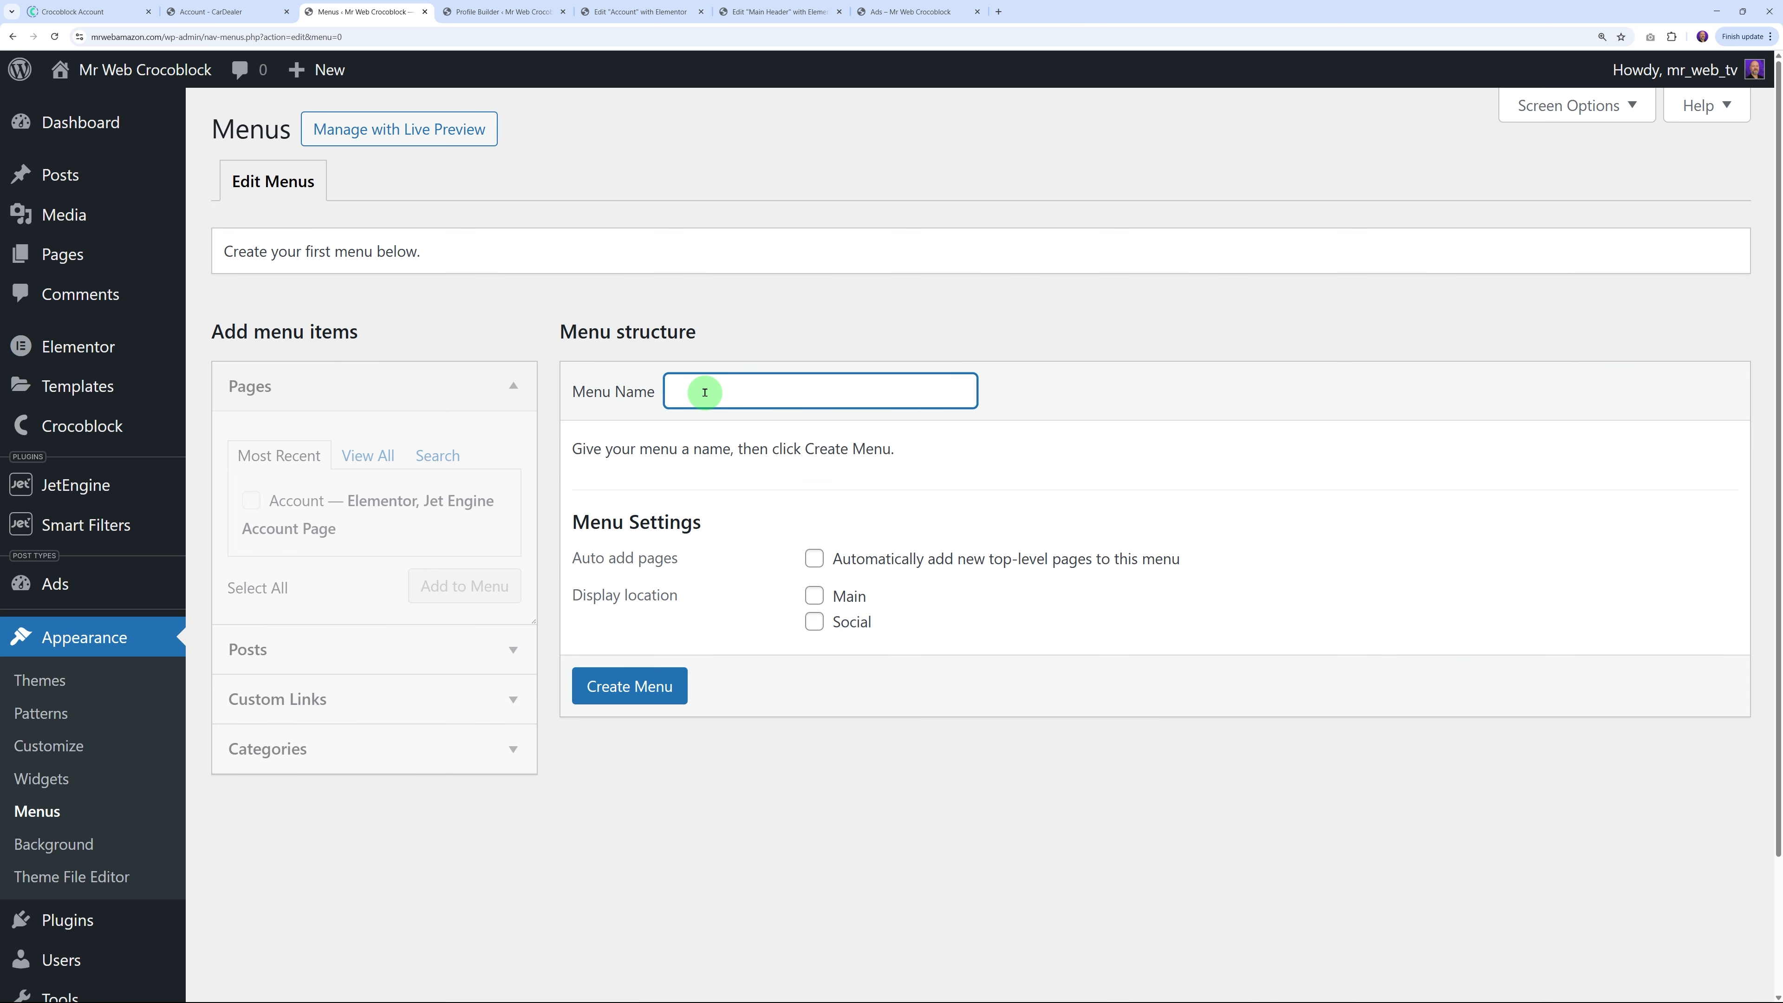
pyautogui.write('u')
pyautogui.click(814, 596)
pyautogui.click(630, 687)
pyautogui.write('Main Men')
# Add a custom link with the text Home and the URL # to Main Menu
pyautogui.click(517, 585)
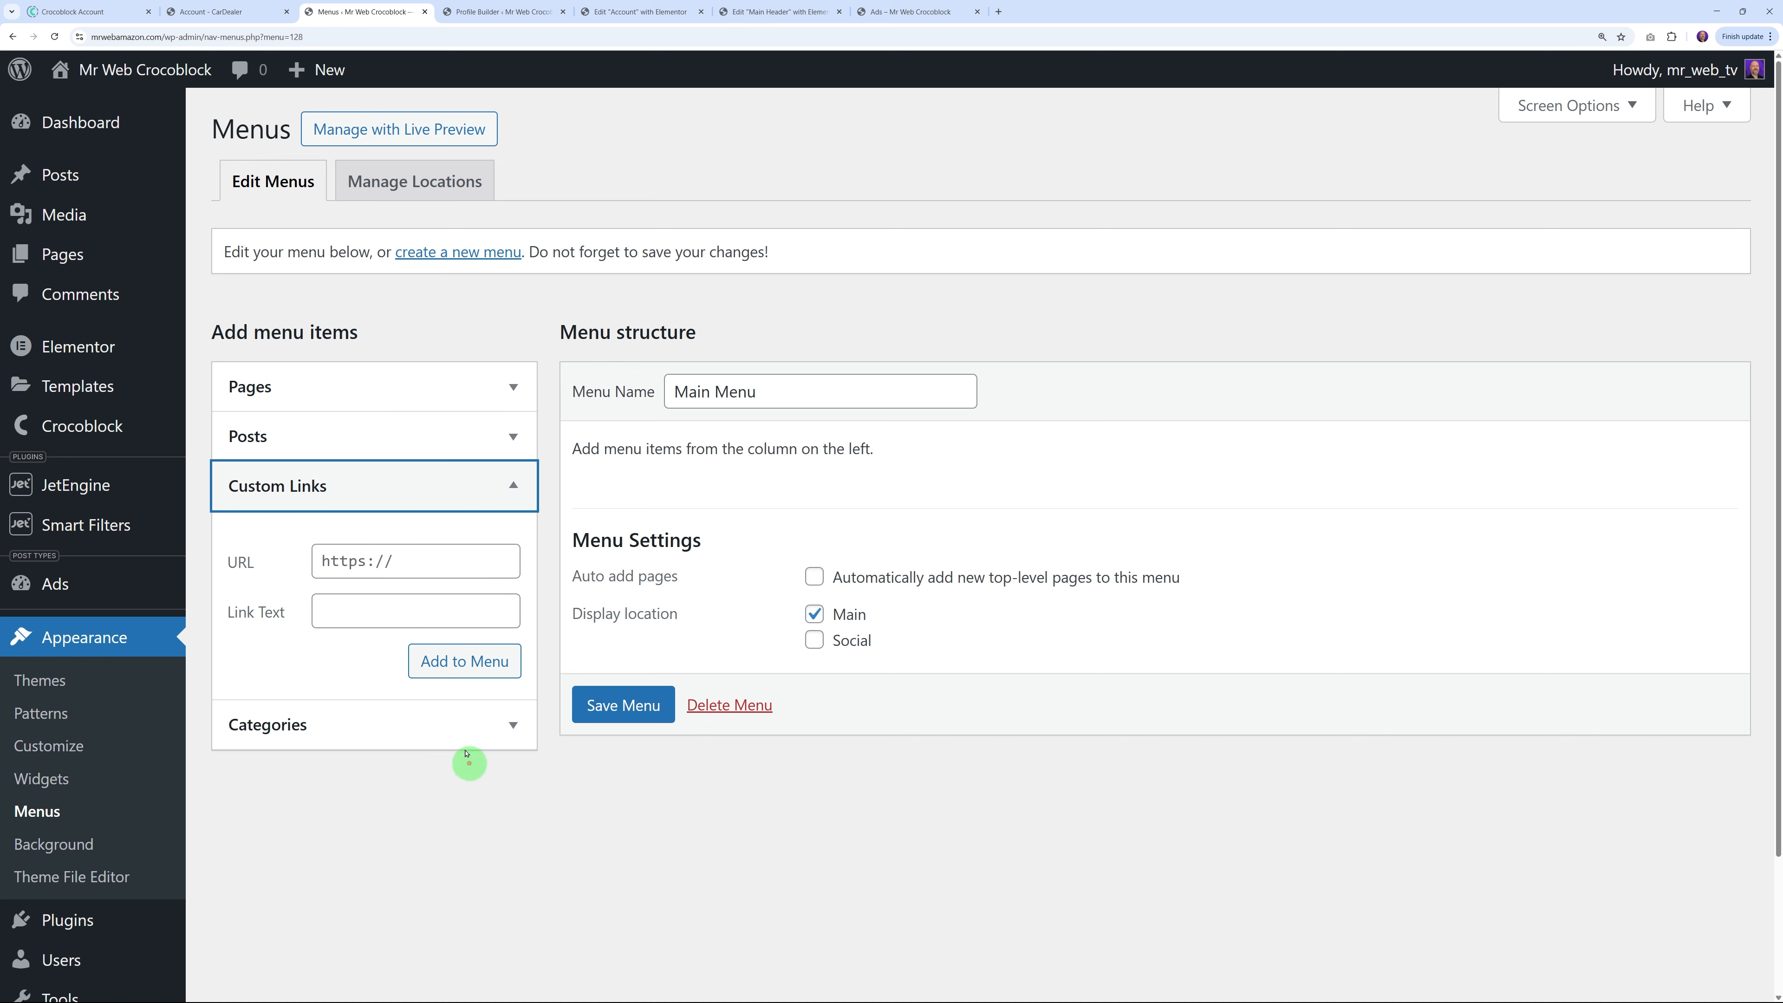
pyautogui.click(434, 569)
pyautogui.write('#')
pyautogui.press('Tab')
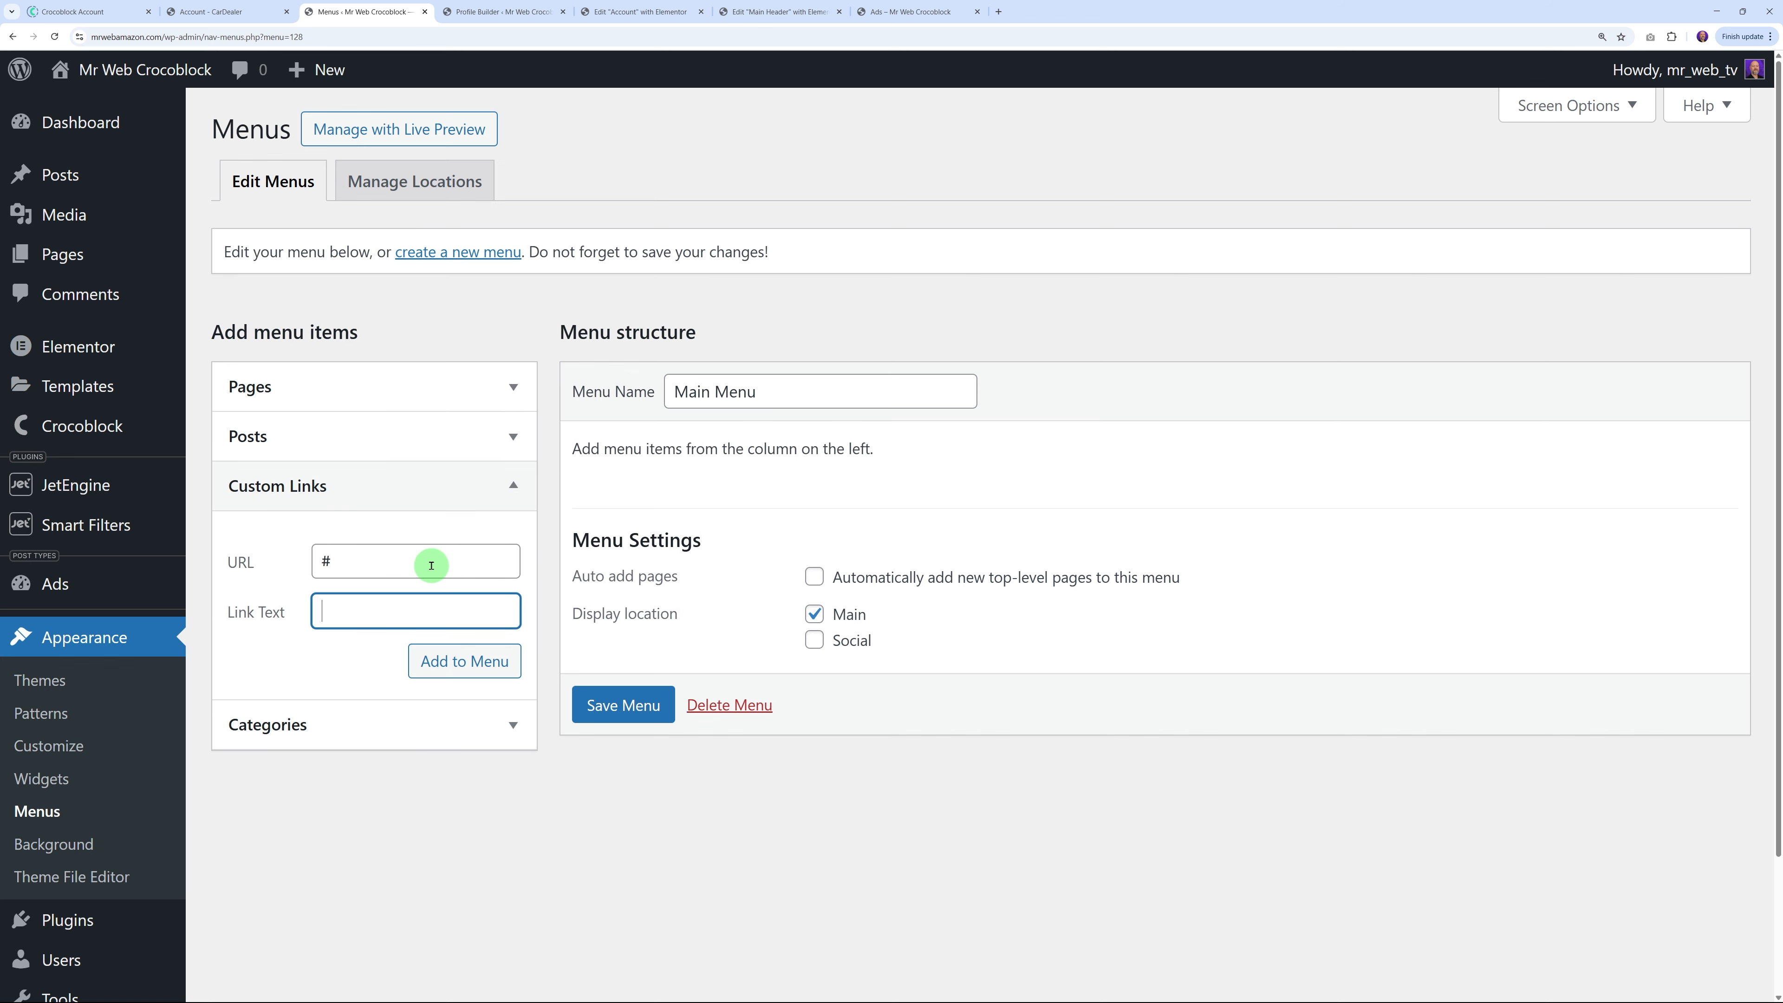
pyautogui.write('Home')
pyautogui.click(484, 661)
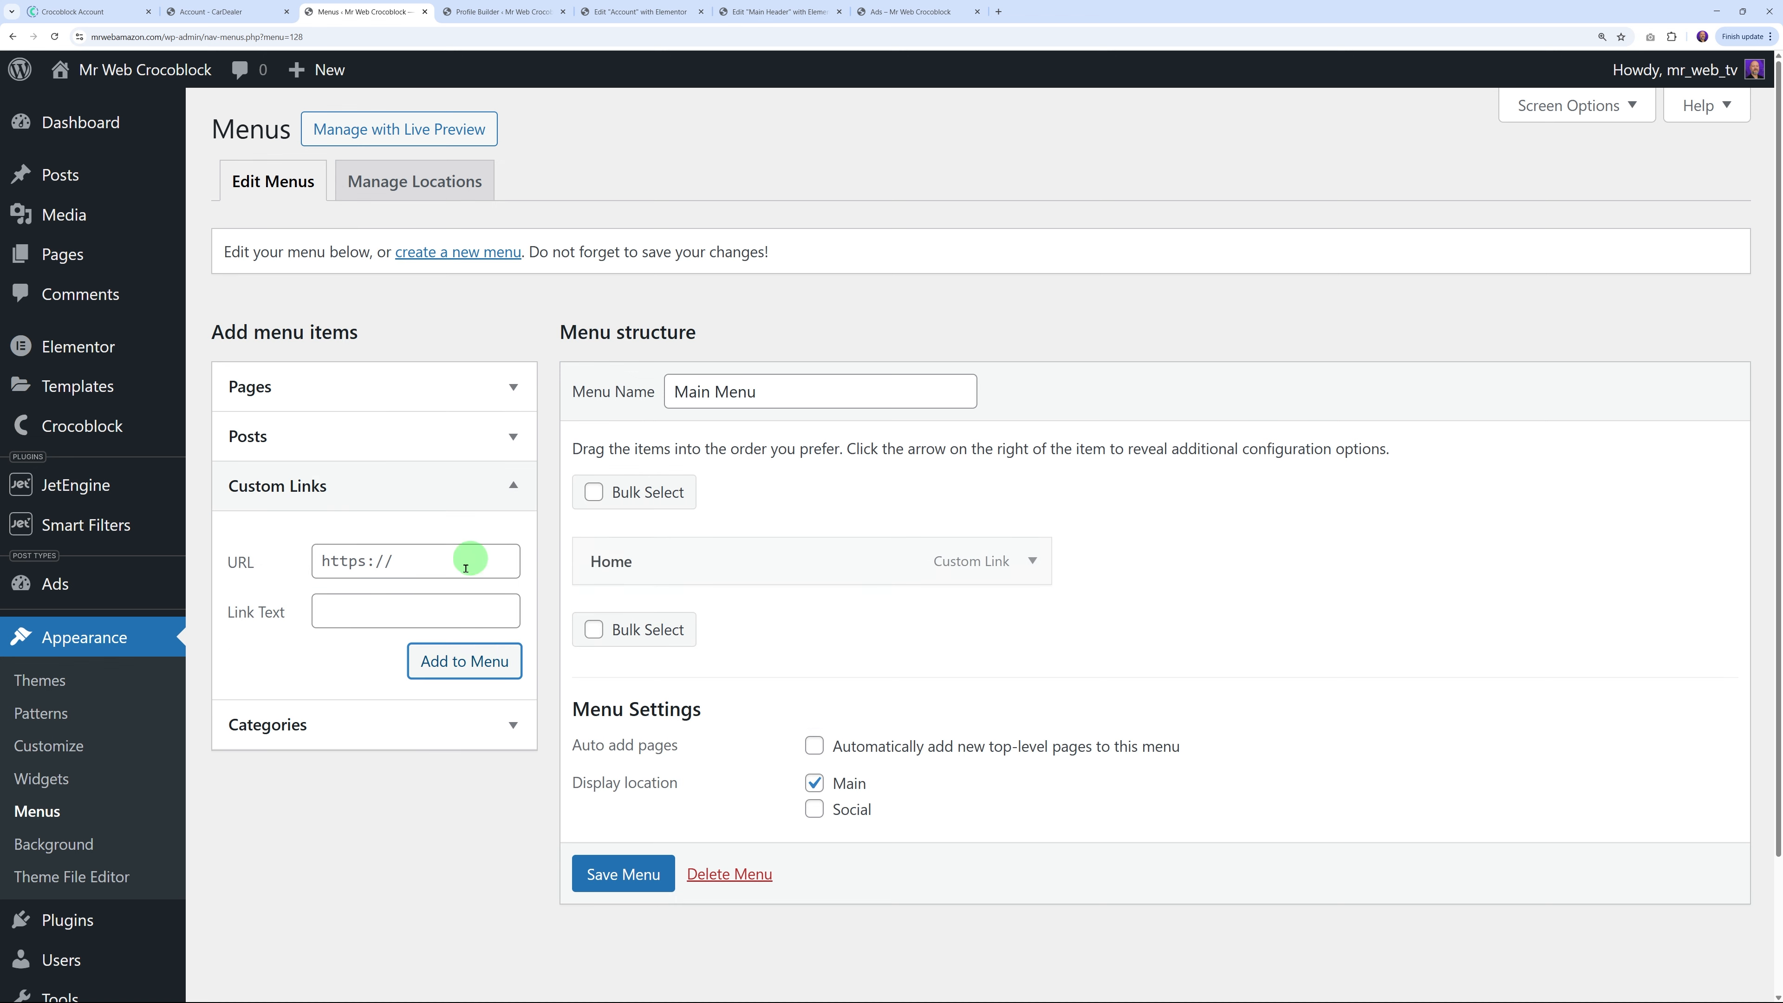
pyautogui.click(449, 569)
# Return to the Main Header template and place a WordPress Menu widget in the header's empty middle container
pyautogui.click(425, 11)
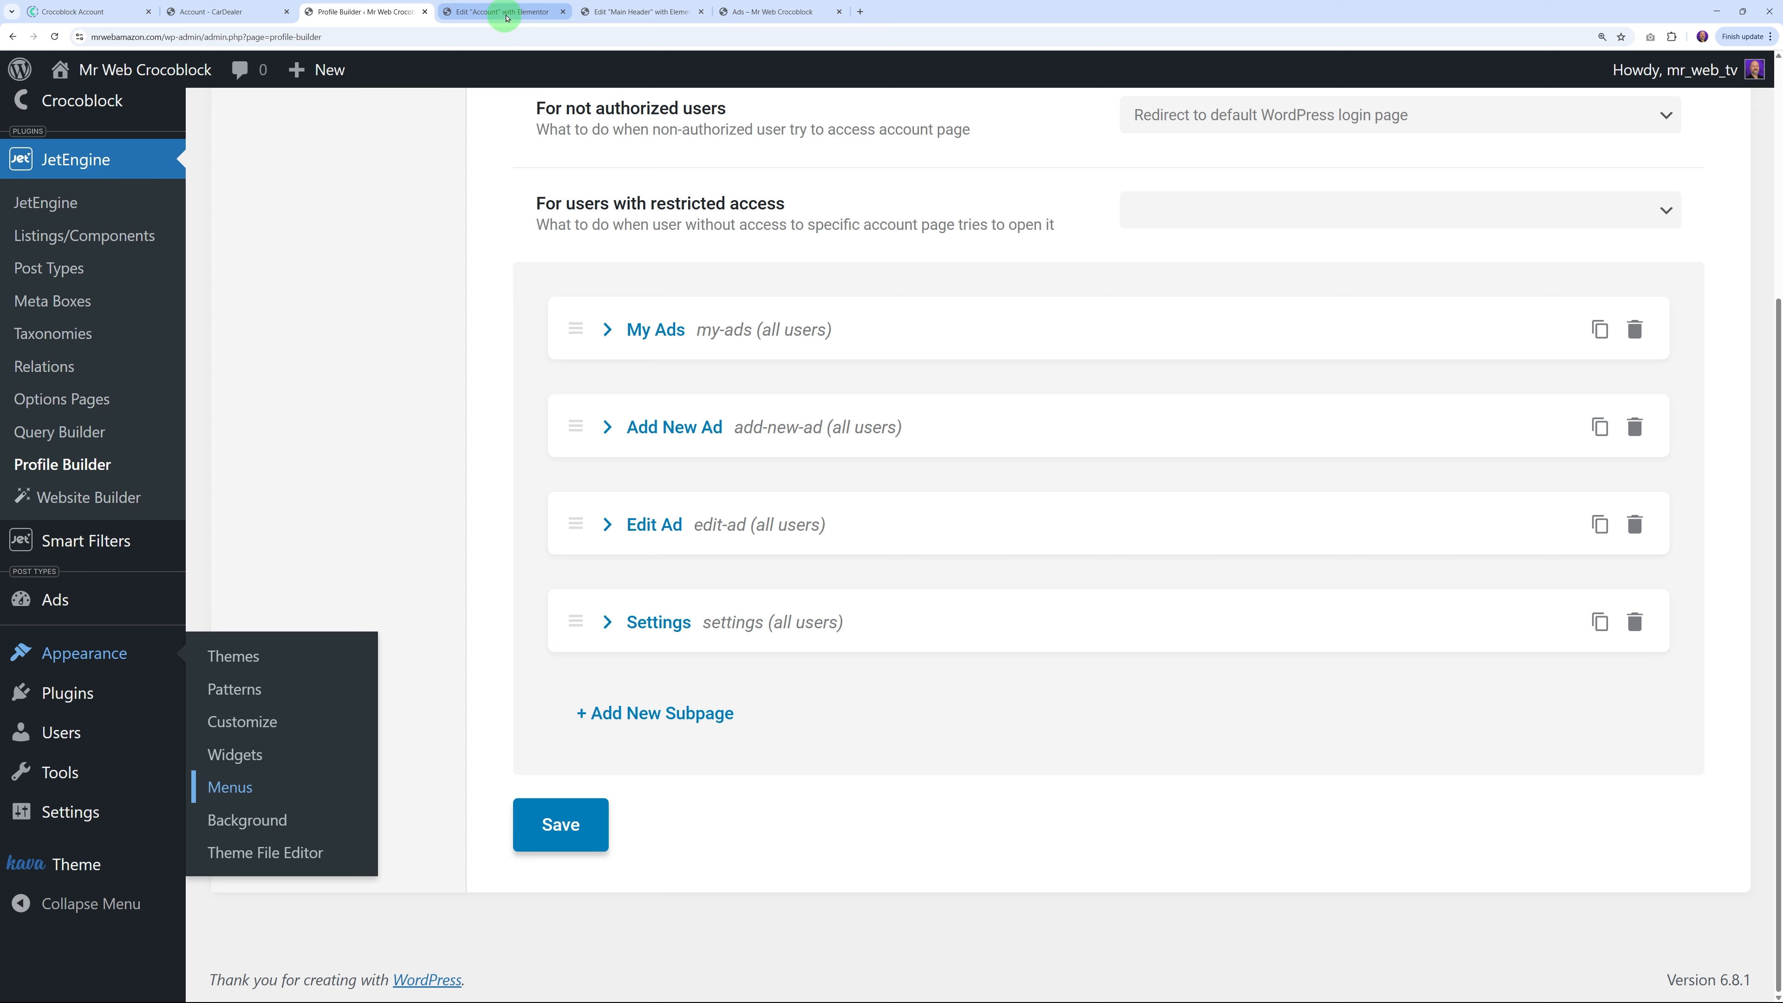
pyautogui.click(635, 12)
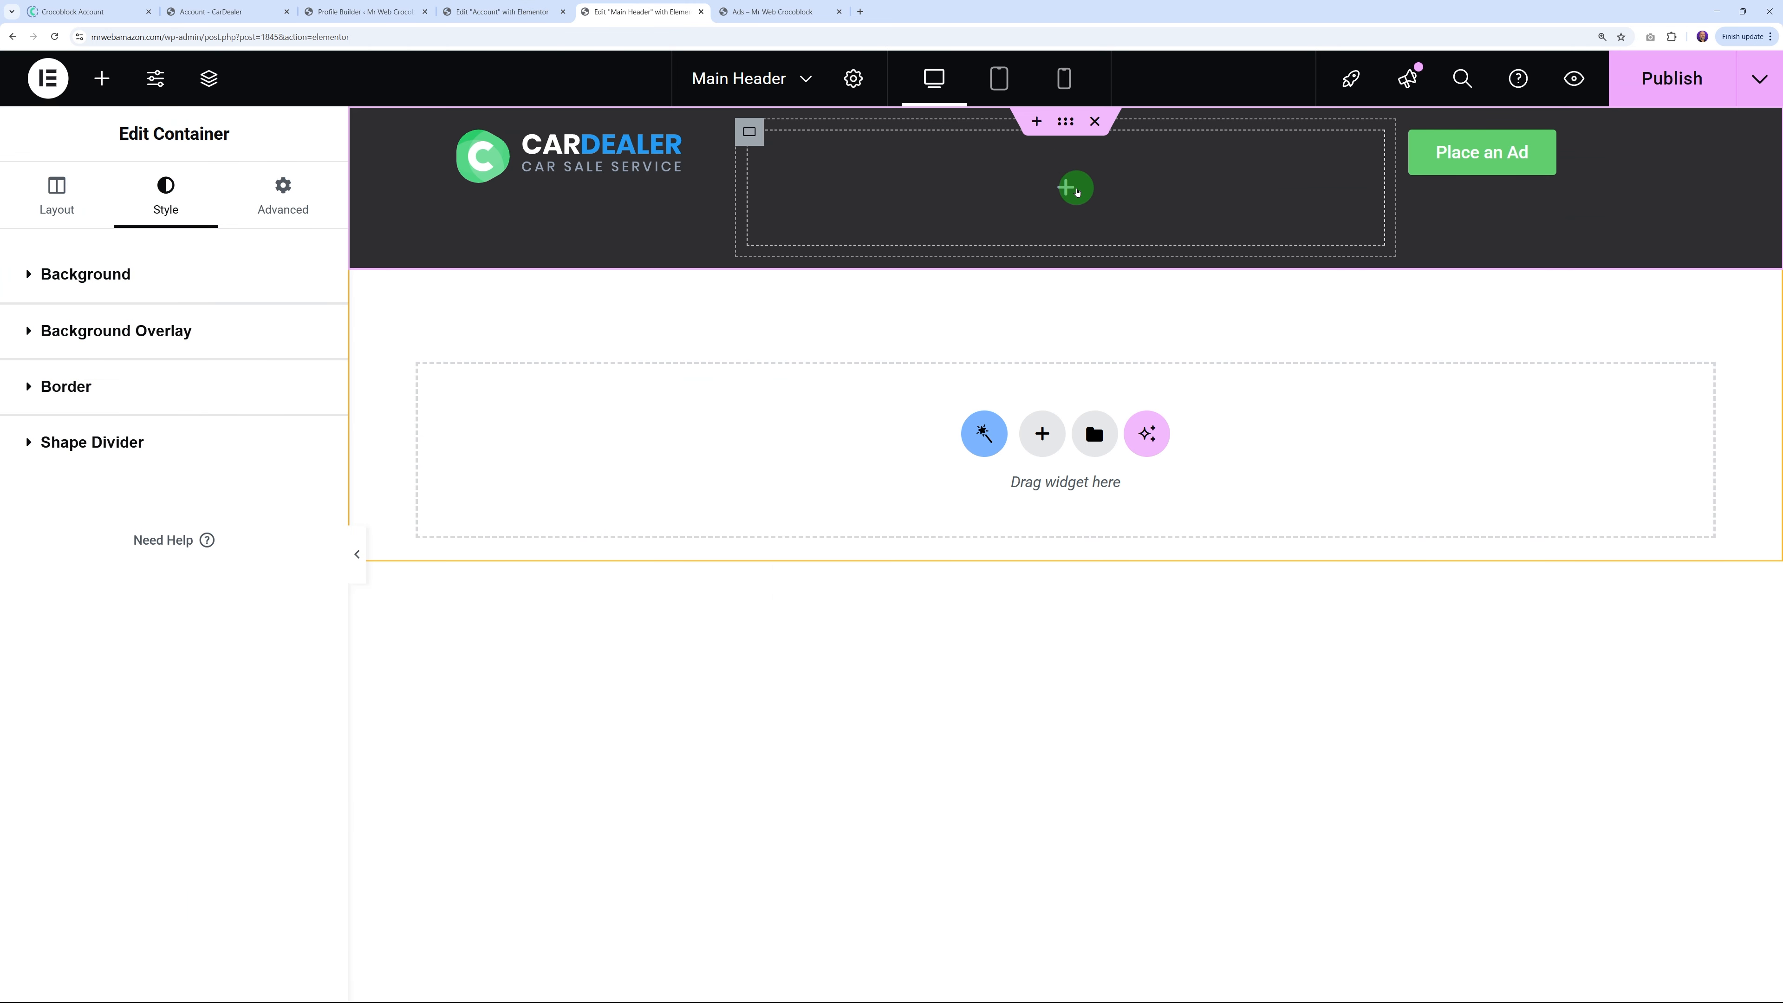
pyautogui.click(1077, 191)
pyautogui.click(182, 255)
pyautogui.write('menu')
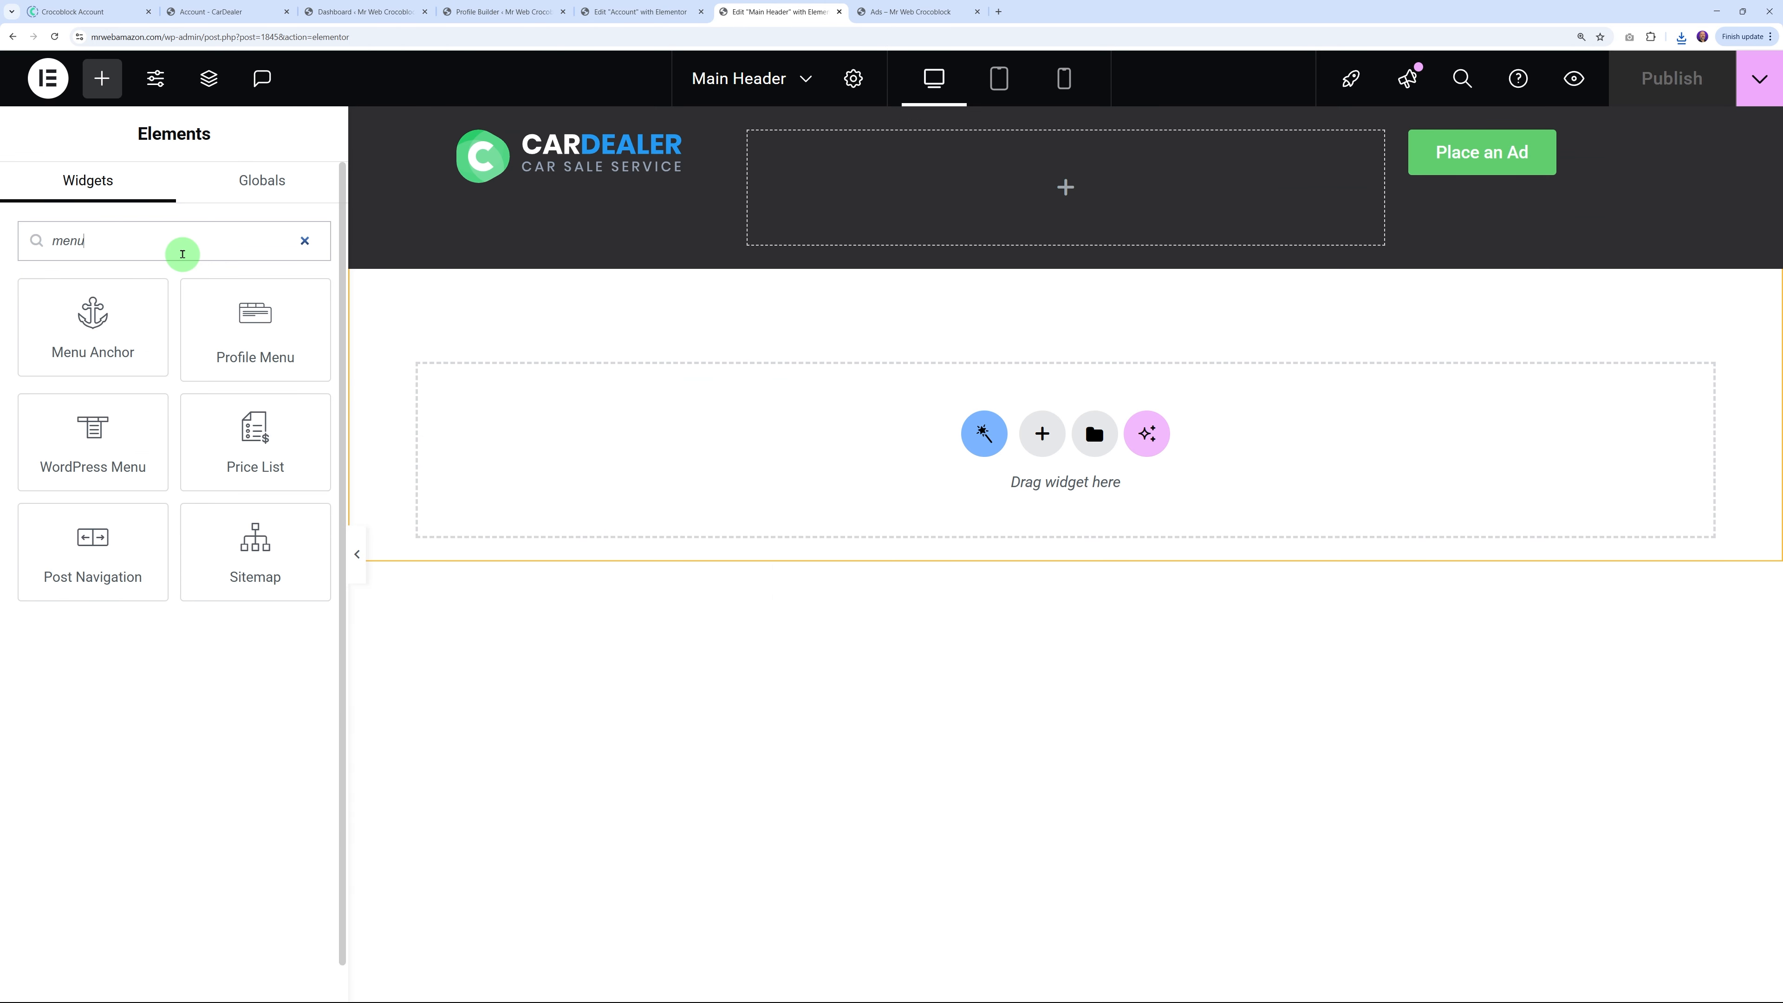
pyautogui.moveTo(93, 442); pyautogui.dragTo(1065, 187)
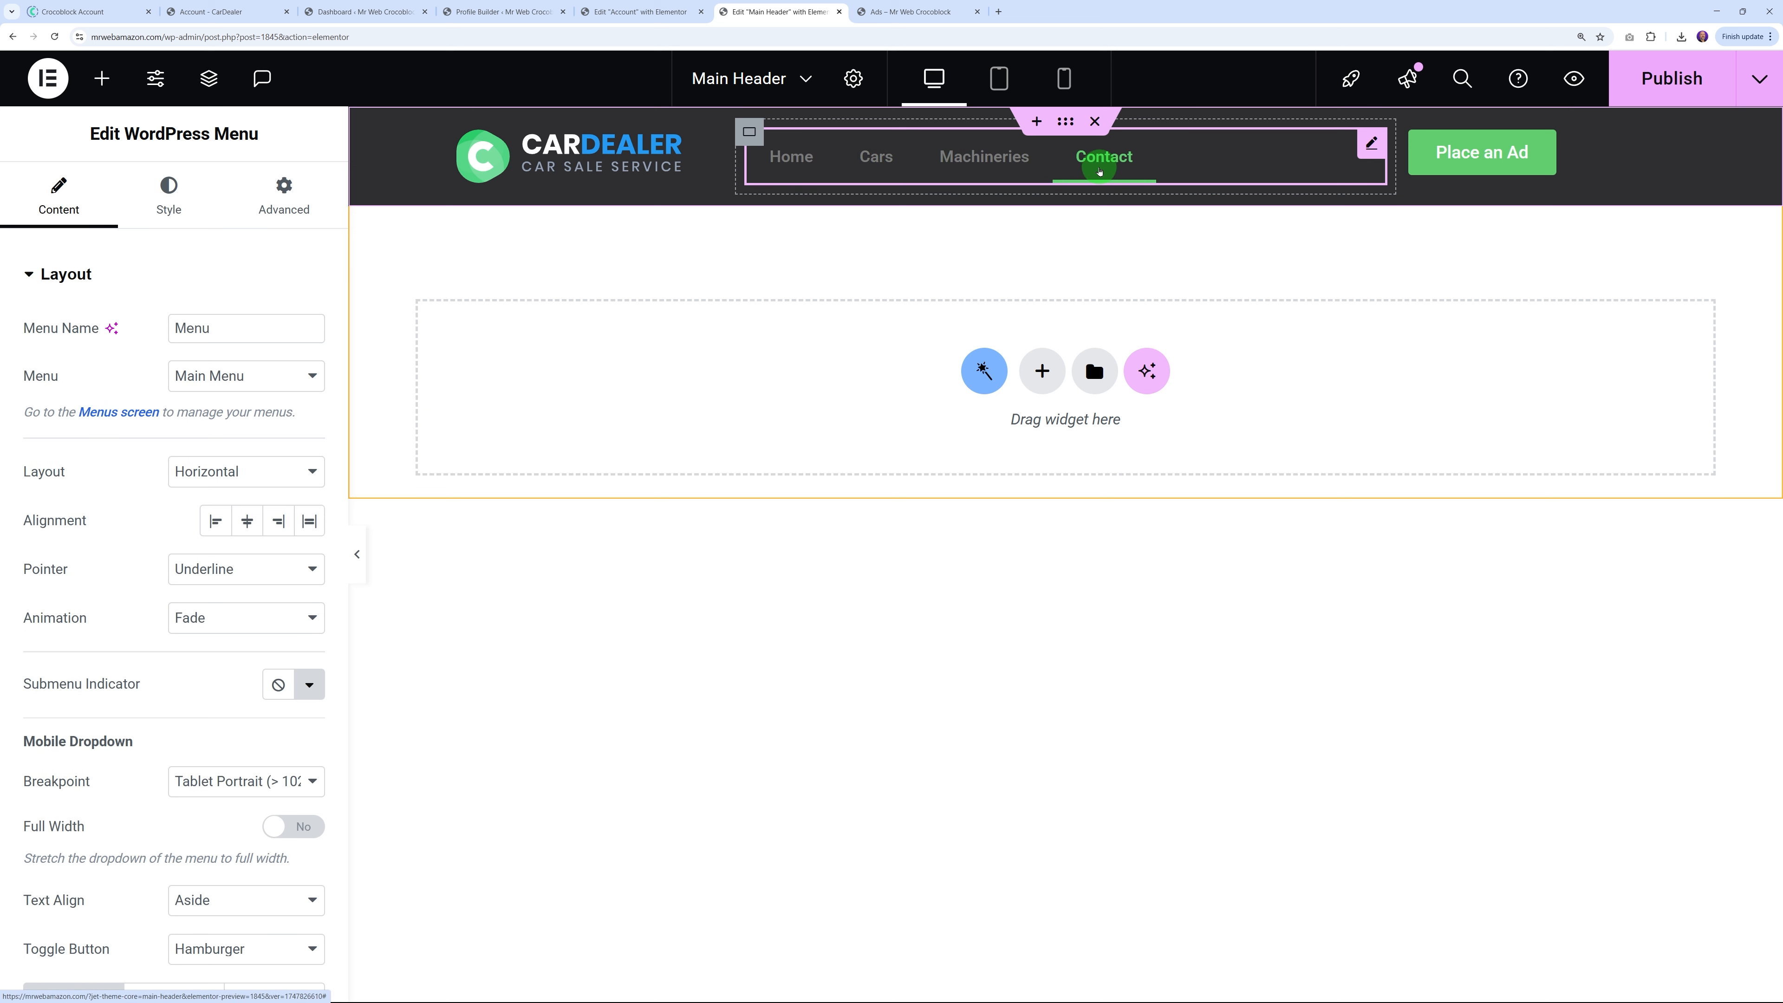
# Set the header menu's normal text colour to white
pyautogui.click(171, 202)
pyautogui.click(309, 426)
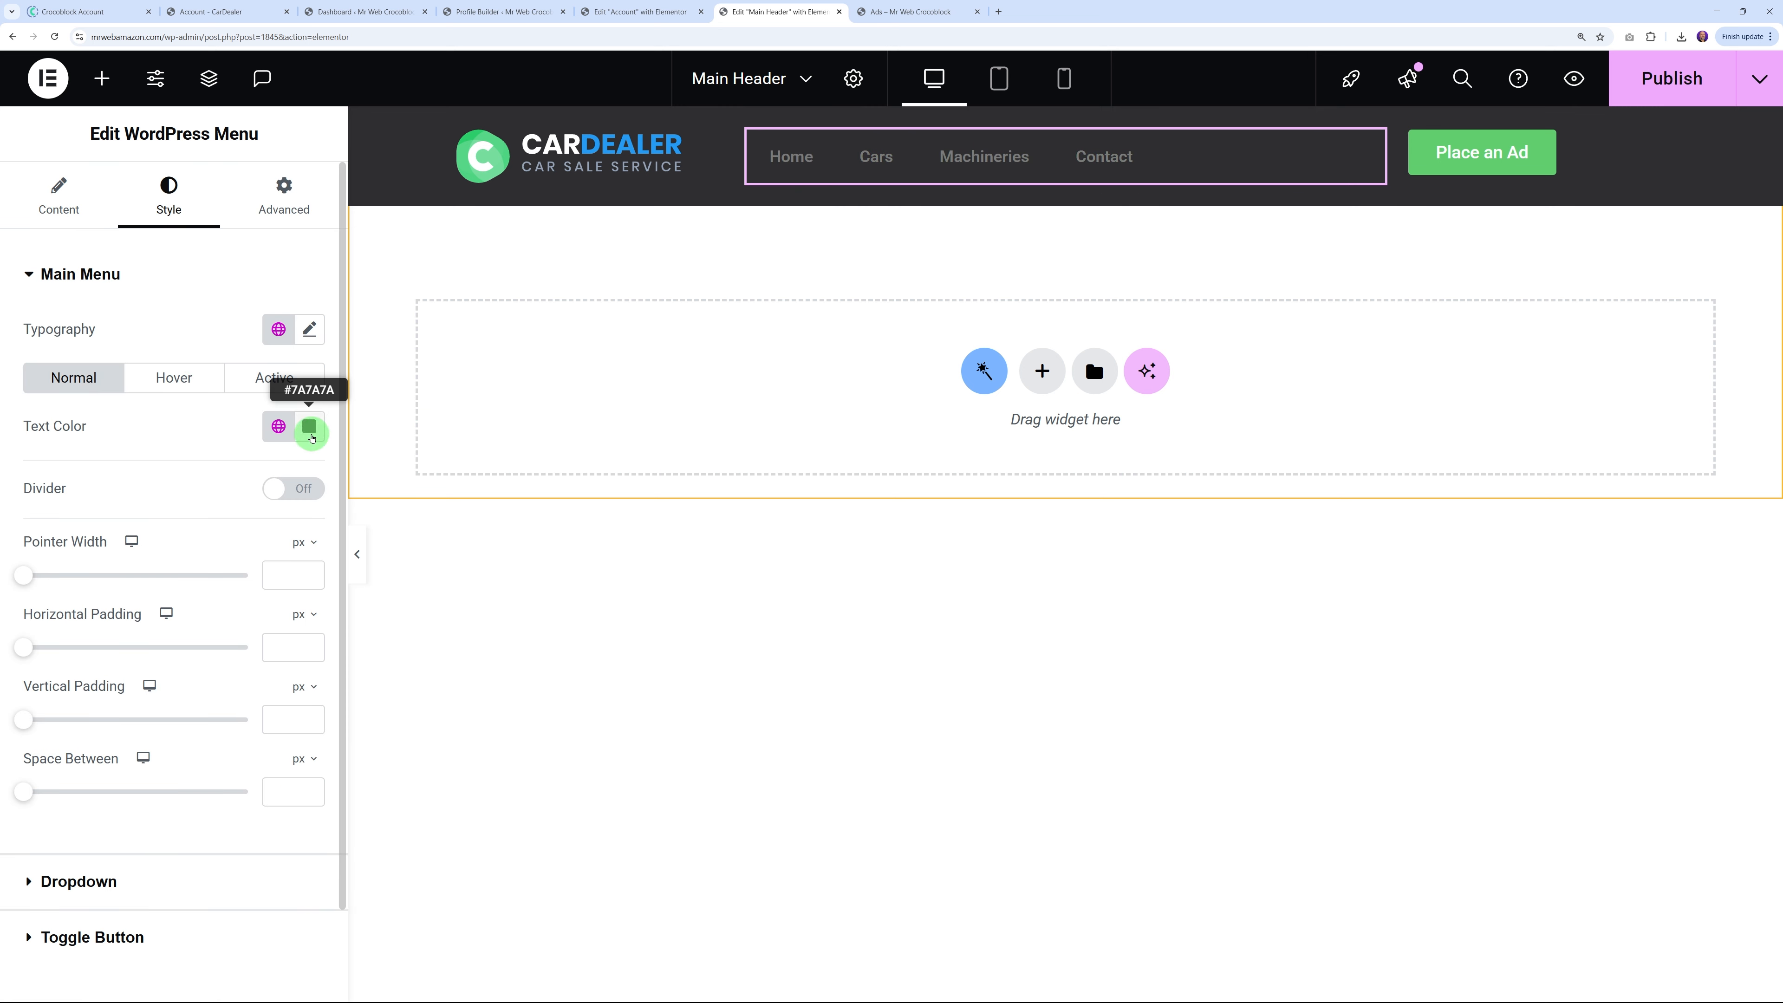
pyautogui.moveTo(310, 594); pyautogui.dragTo(167, 518)
pyautogui.click(204, 294)
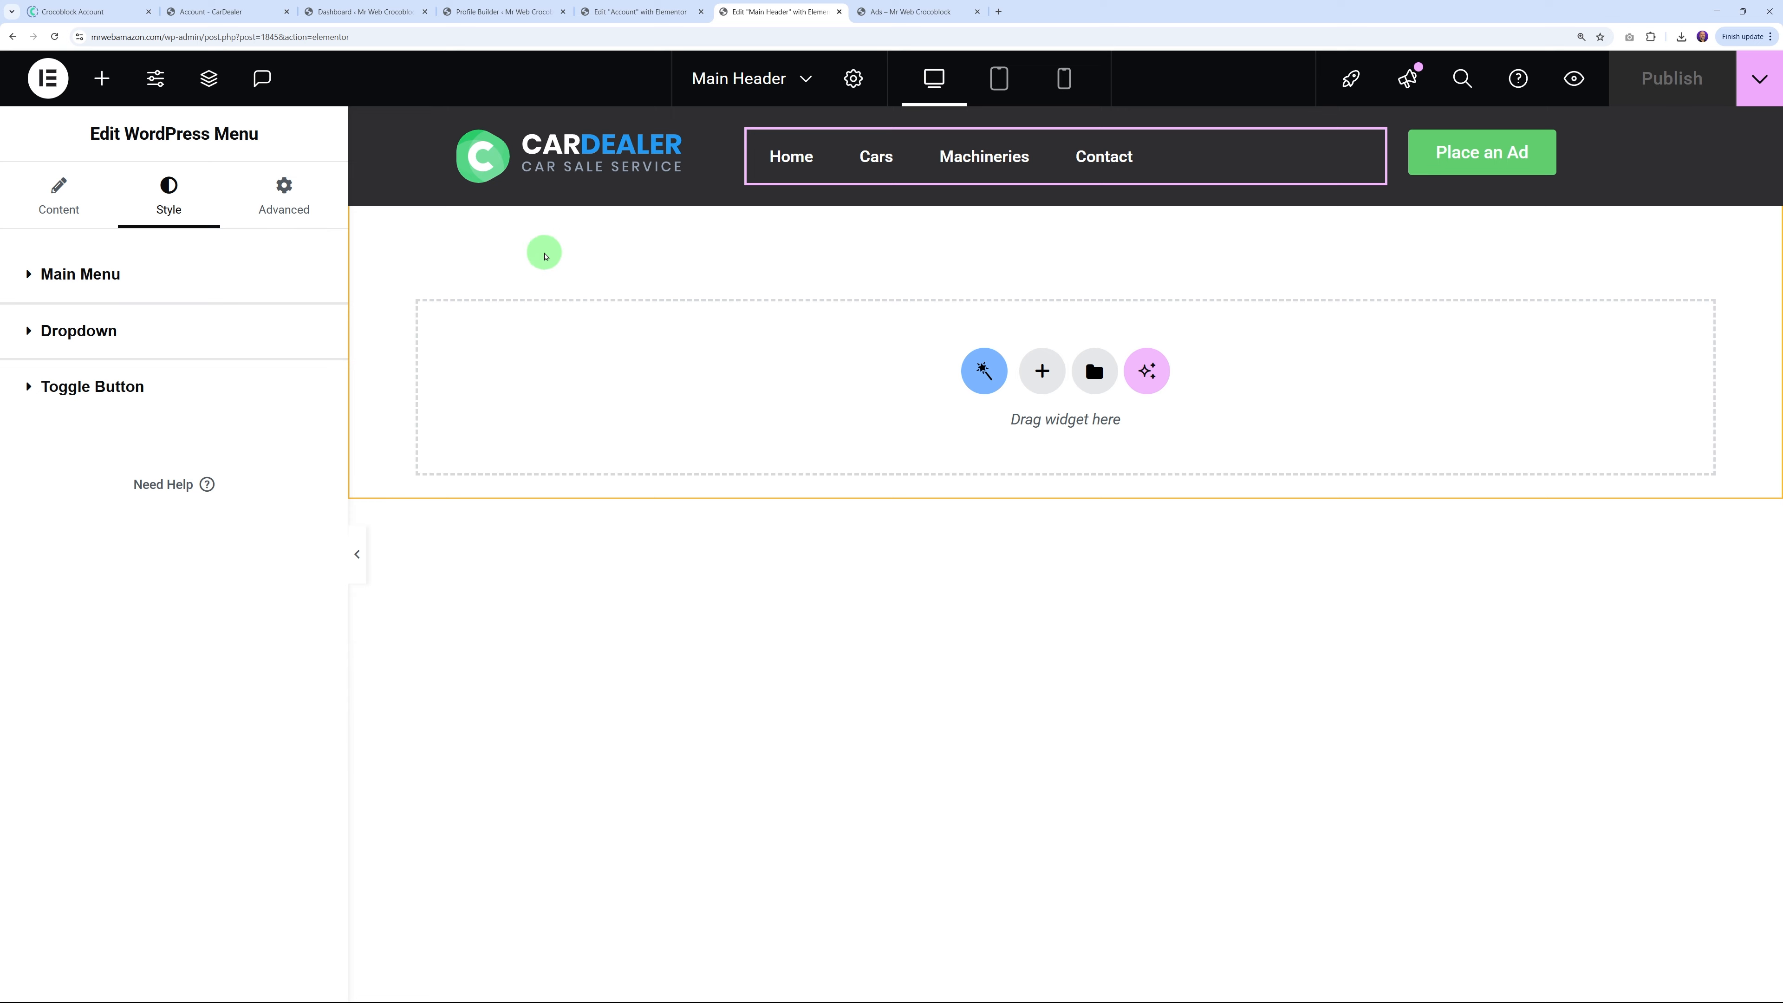
# Exit the Main Header's Elementor editor and leave the block editor for the WordPress templates list
pyautogui.click(47, 78)
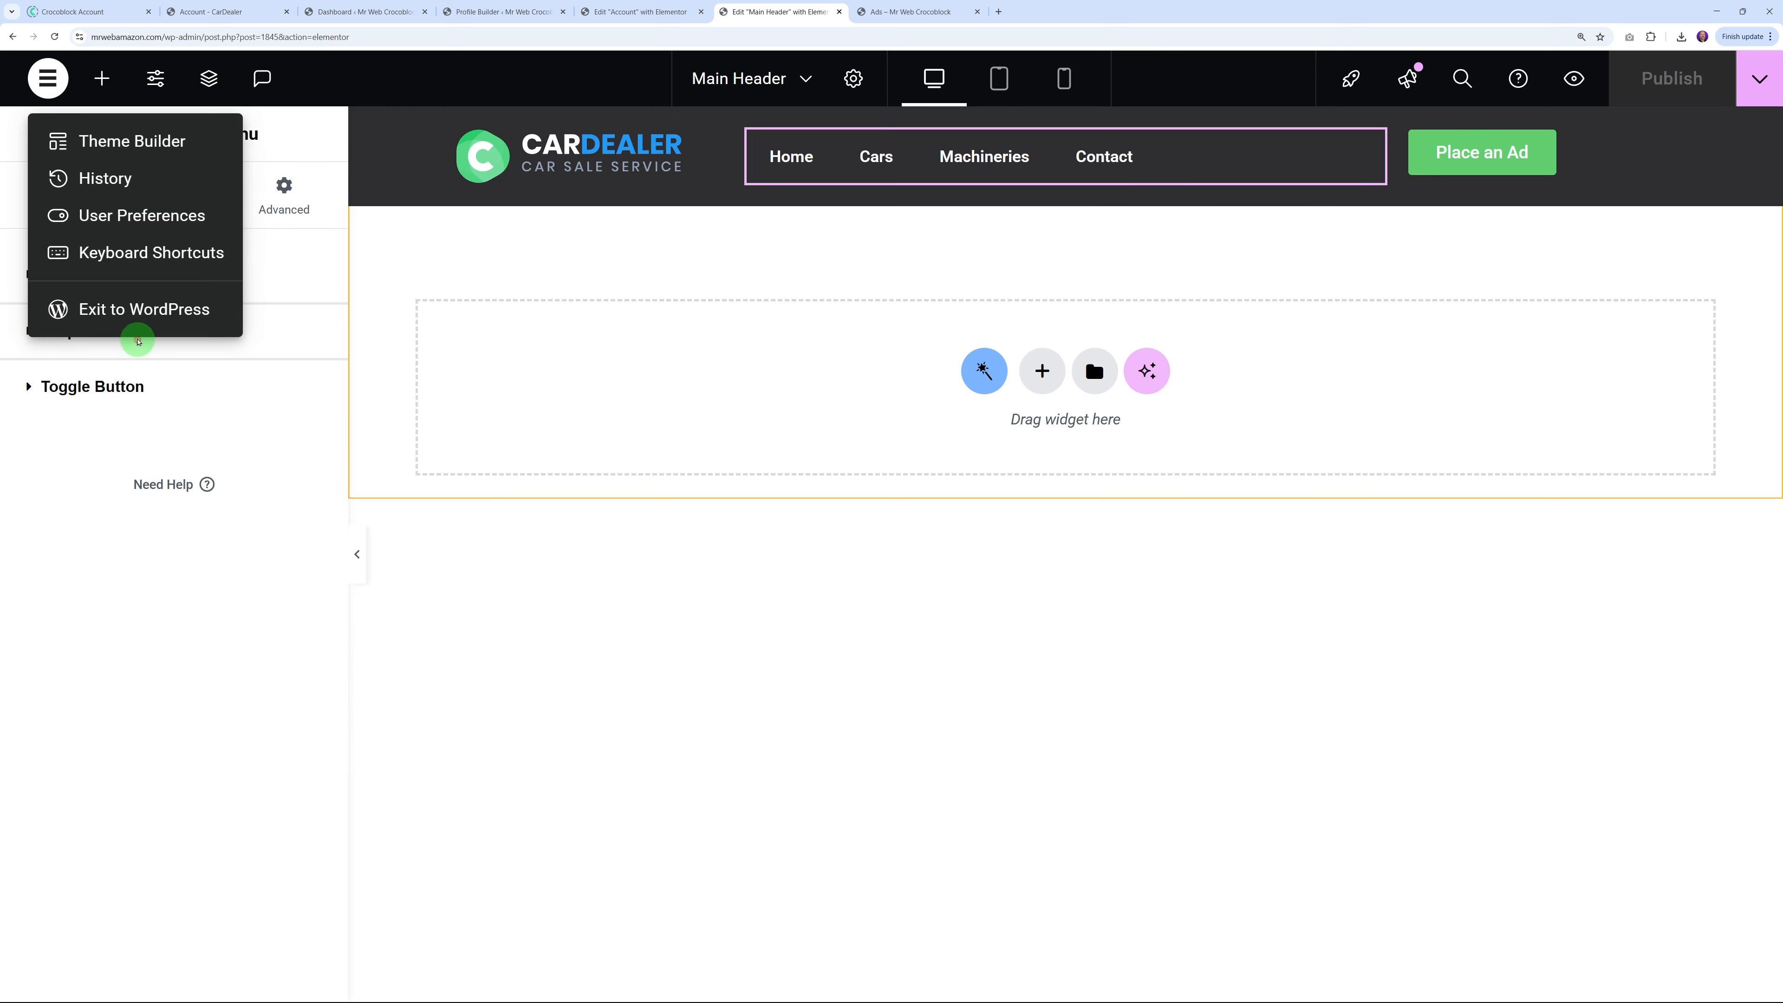
pyautogui.click(137, 309)
pyautogui.click(35, 85)
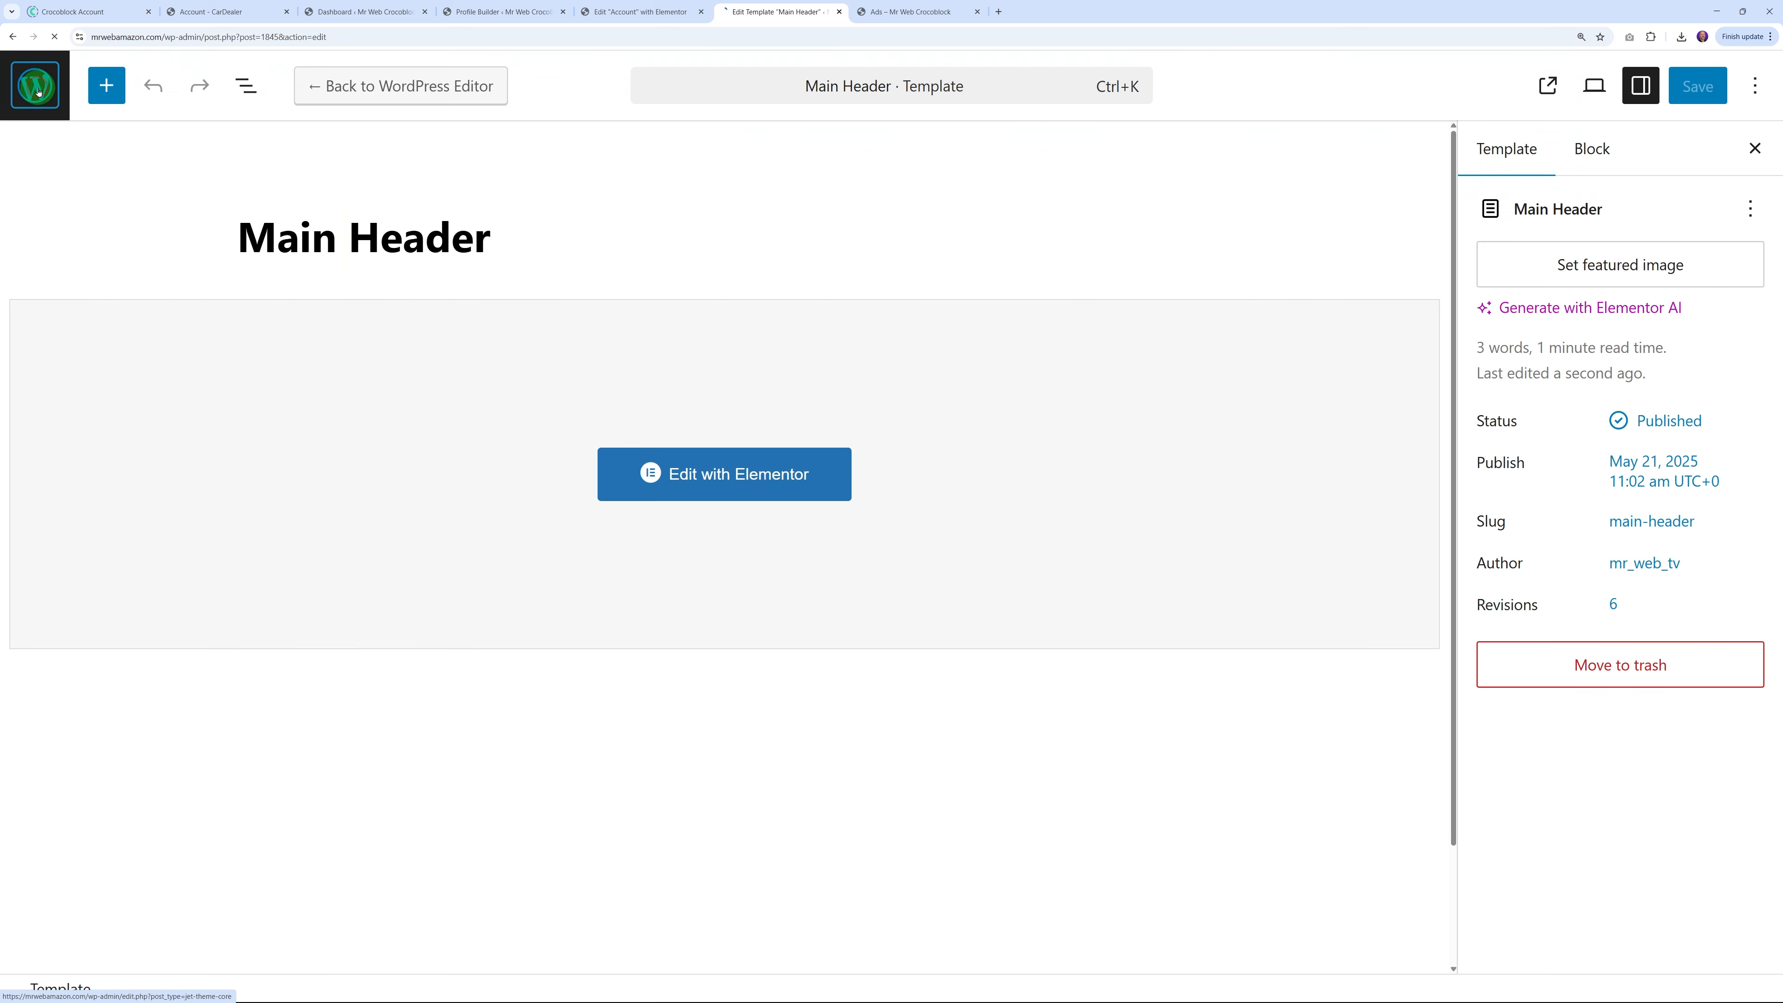
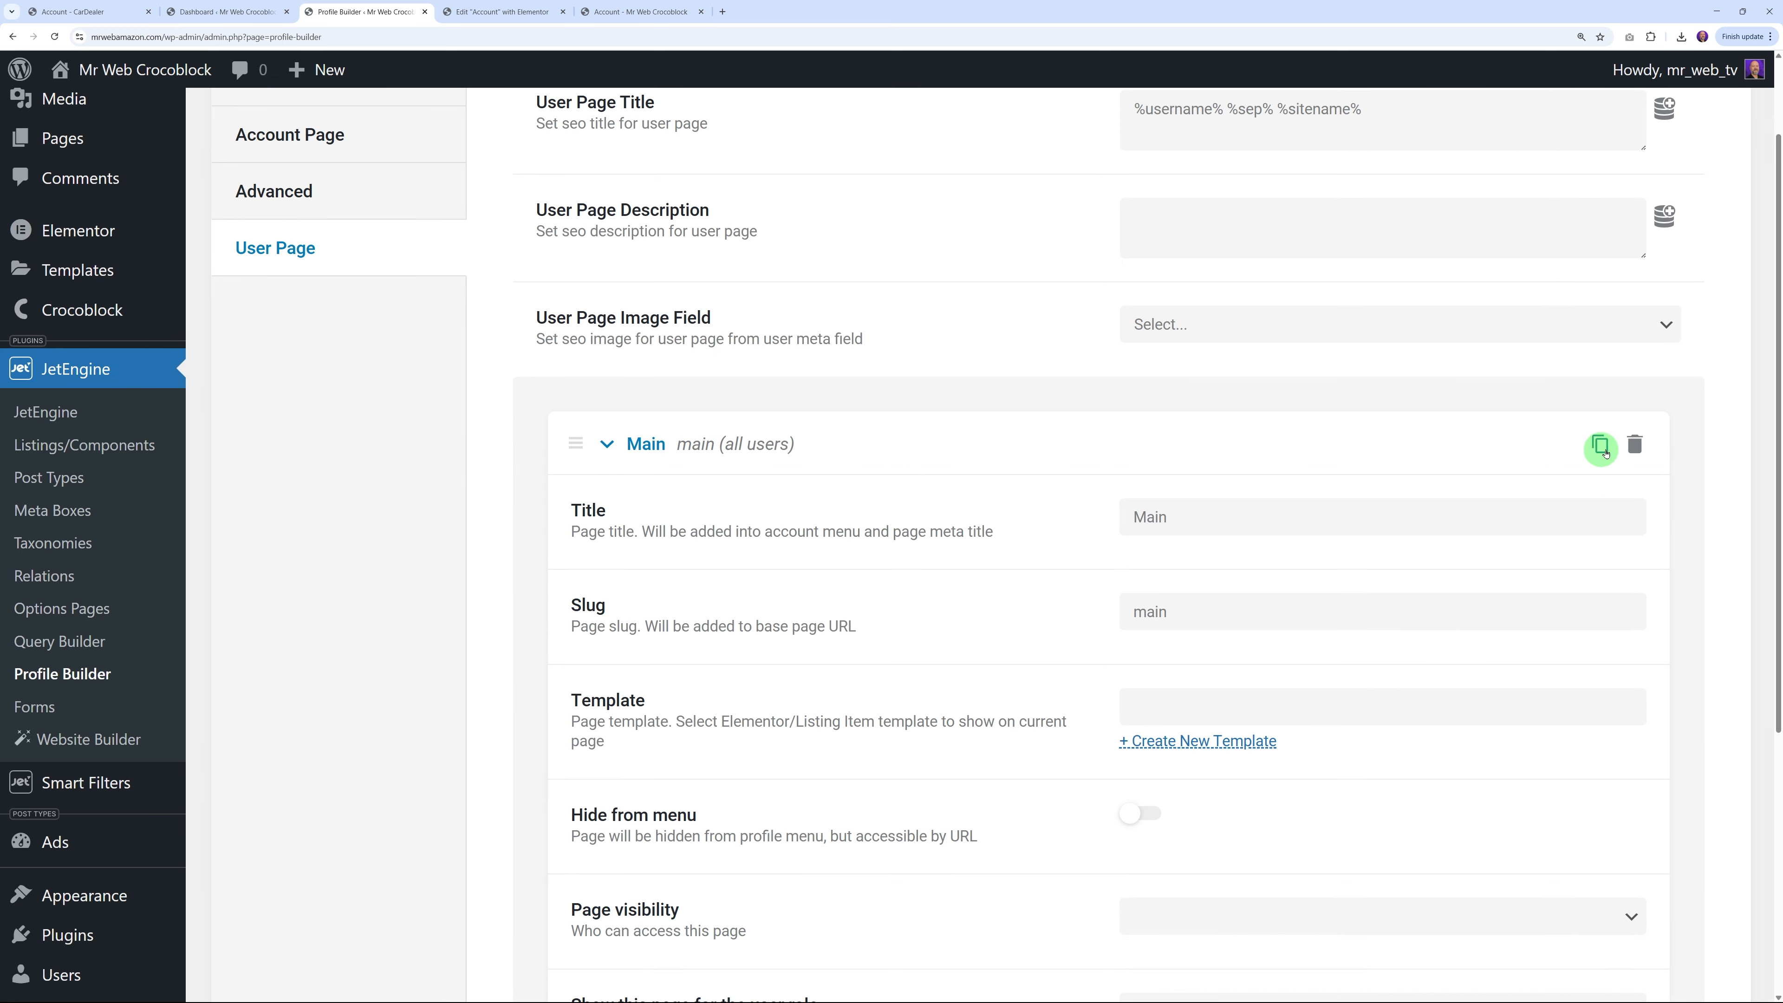
# Replace the Main subpage in the Profile Builder's User Page settings with a new subpage titled Seller page
pyautogui.click(1638, 448)
pyautogui.click(1616, 408)
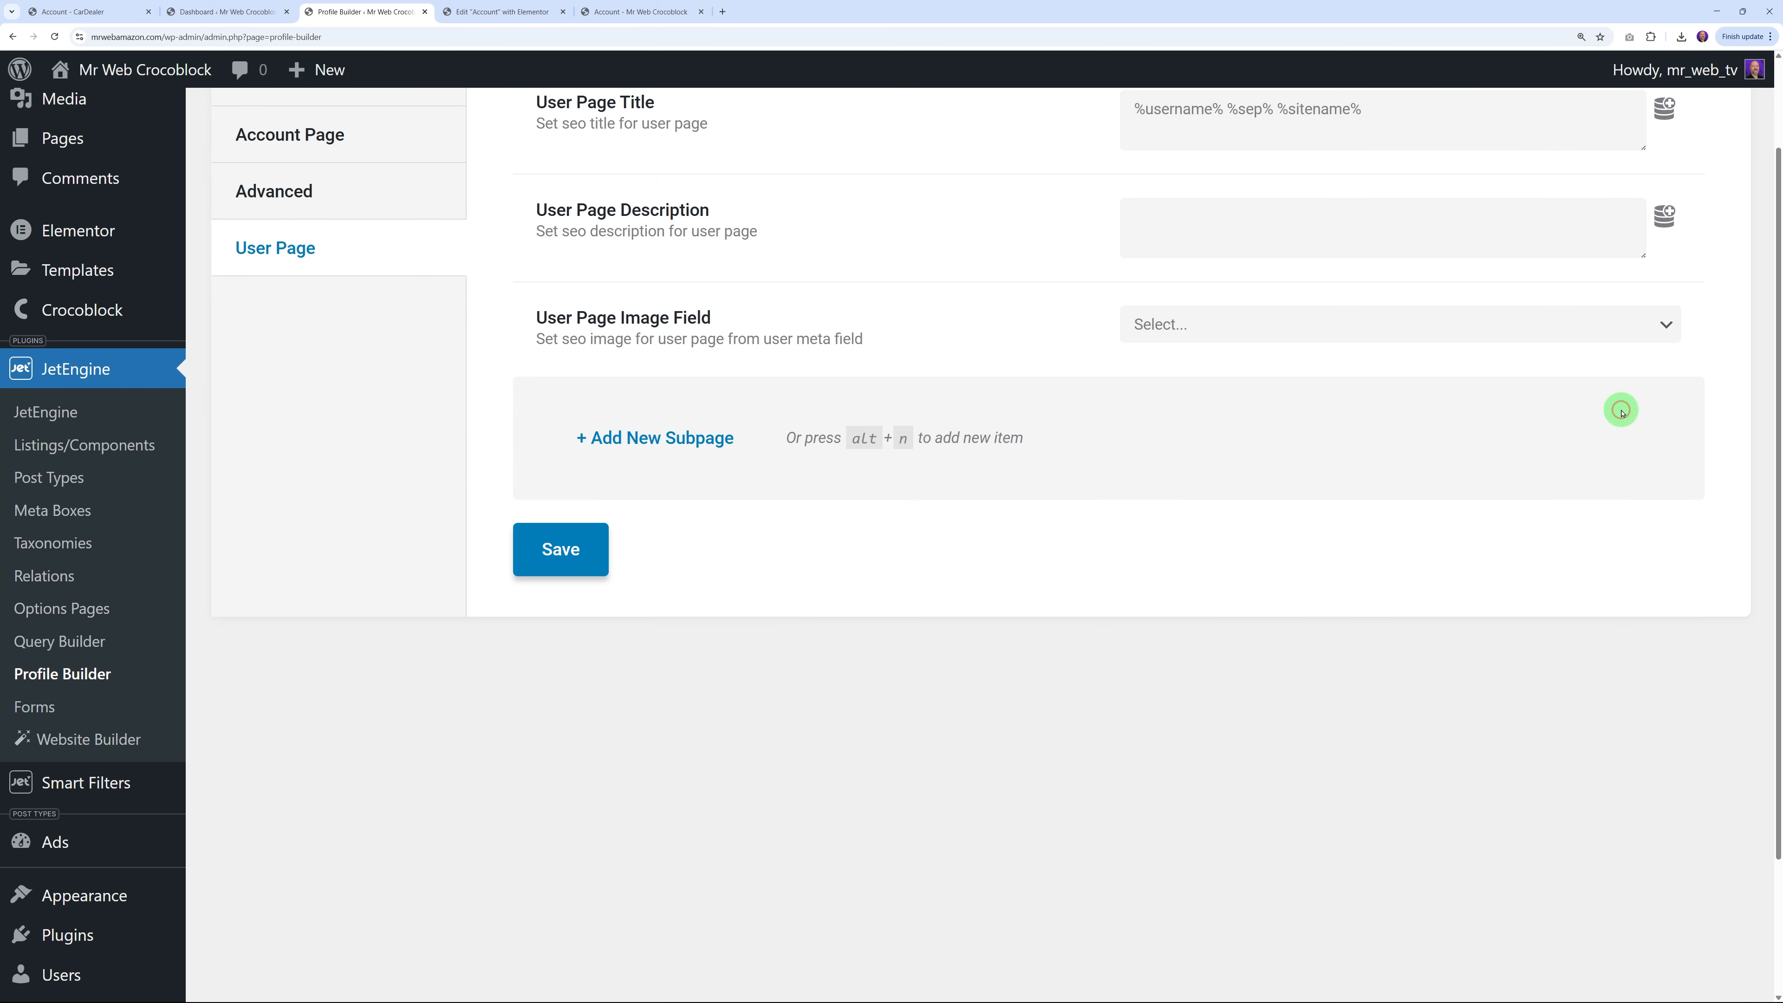
pyautogui.click(672, 438)
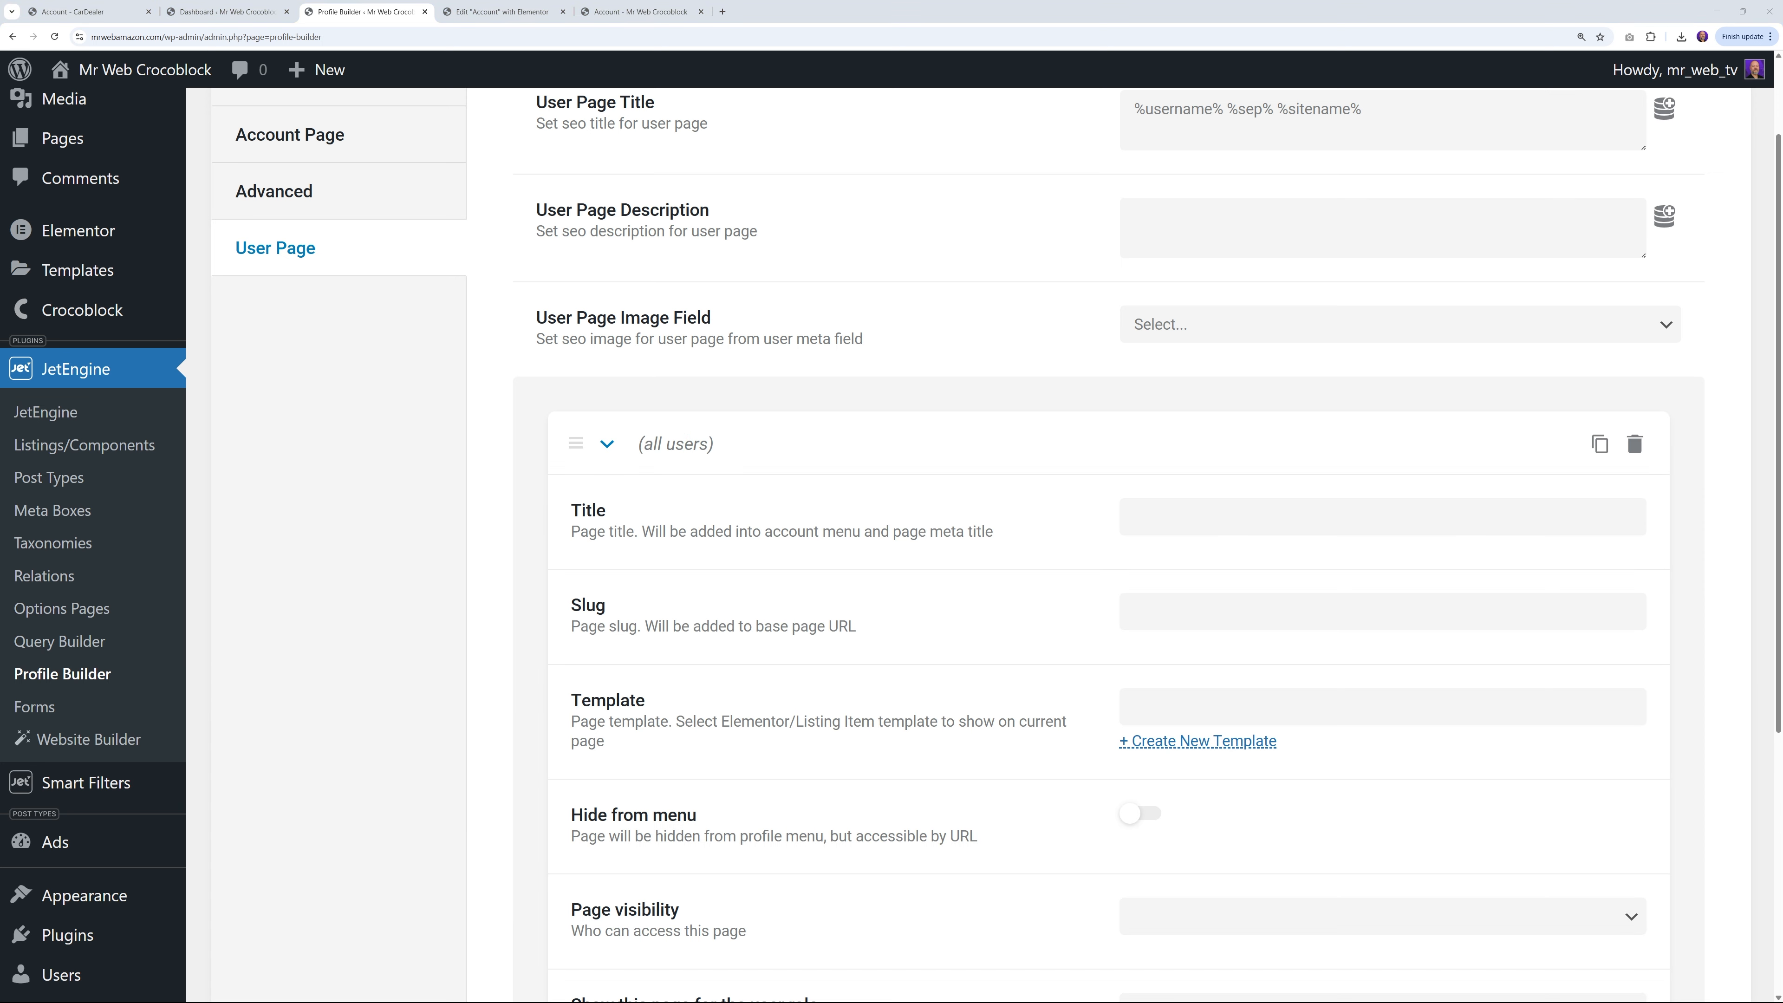
pyautogui.click(1194, 520)
pyautogui.write('Seller page')
pyautogui.click(1067, 571)
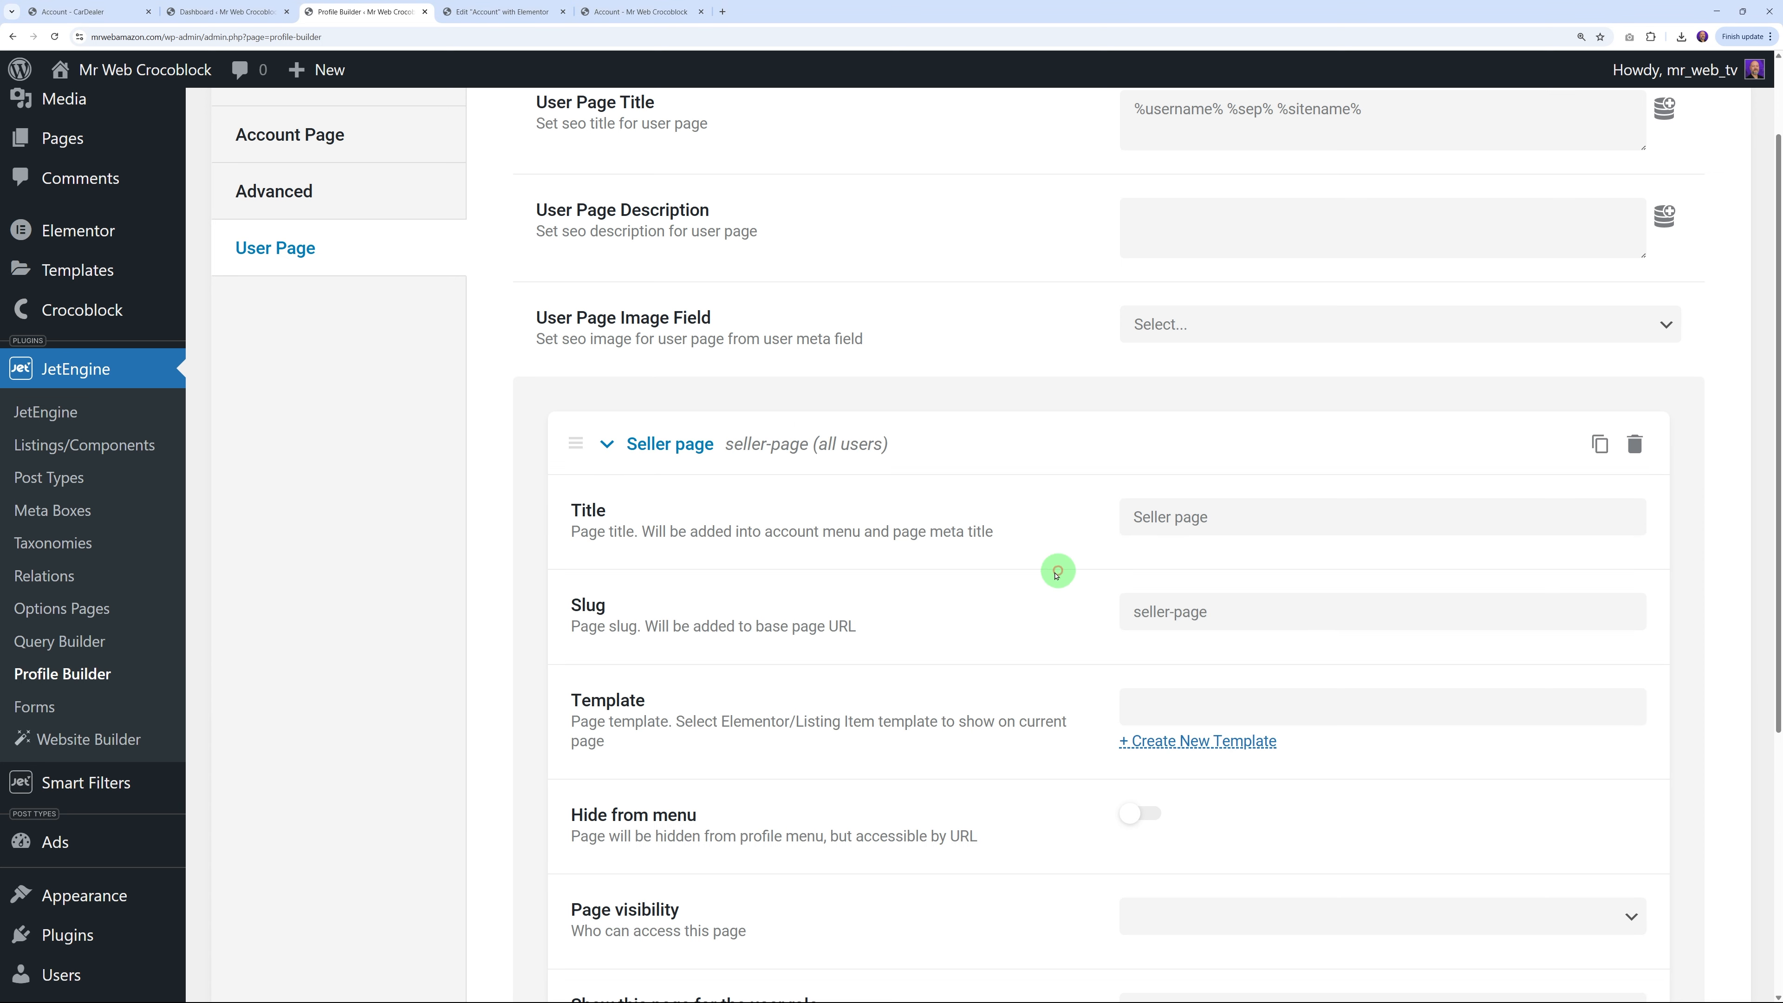
pyautogui.scroll(-2, 979, 713)
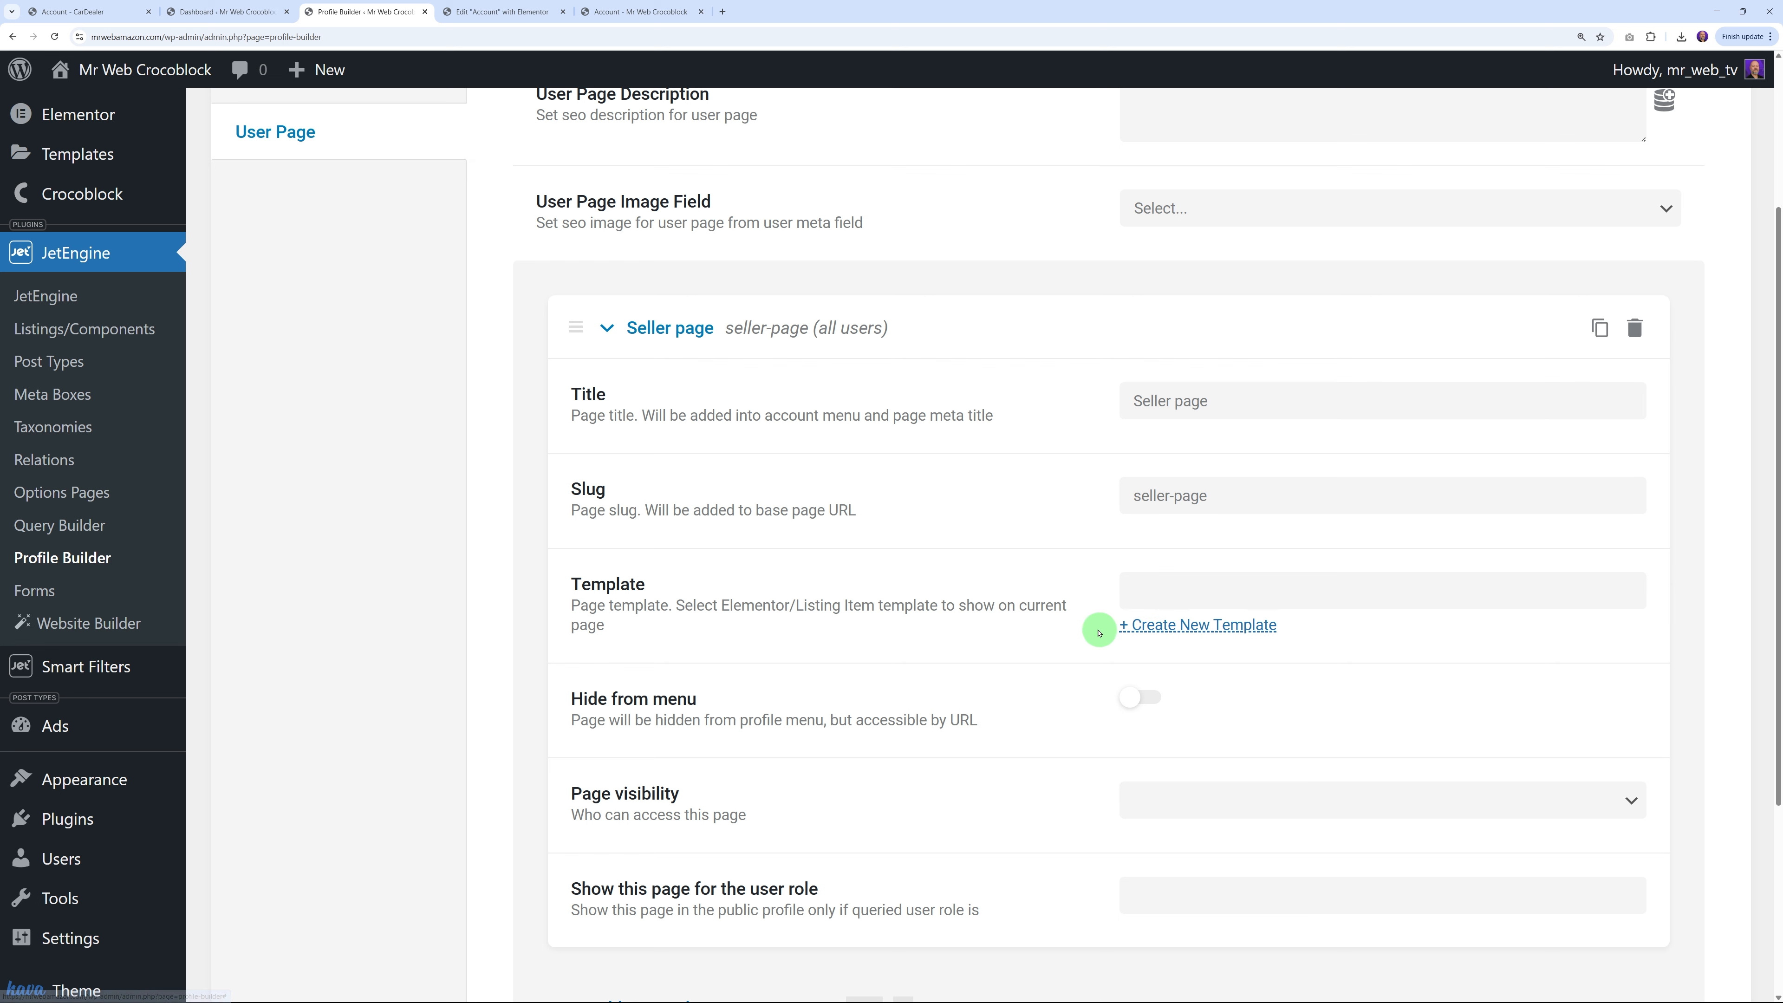
# Save the Profile Builder's User Page settings with the Seller page subpage
pyautogui.scroll(-5, 960, 629)
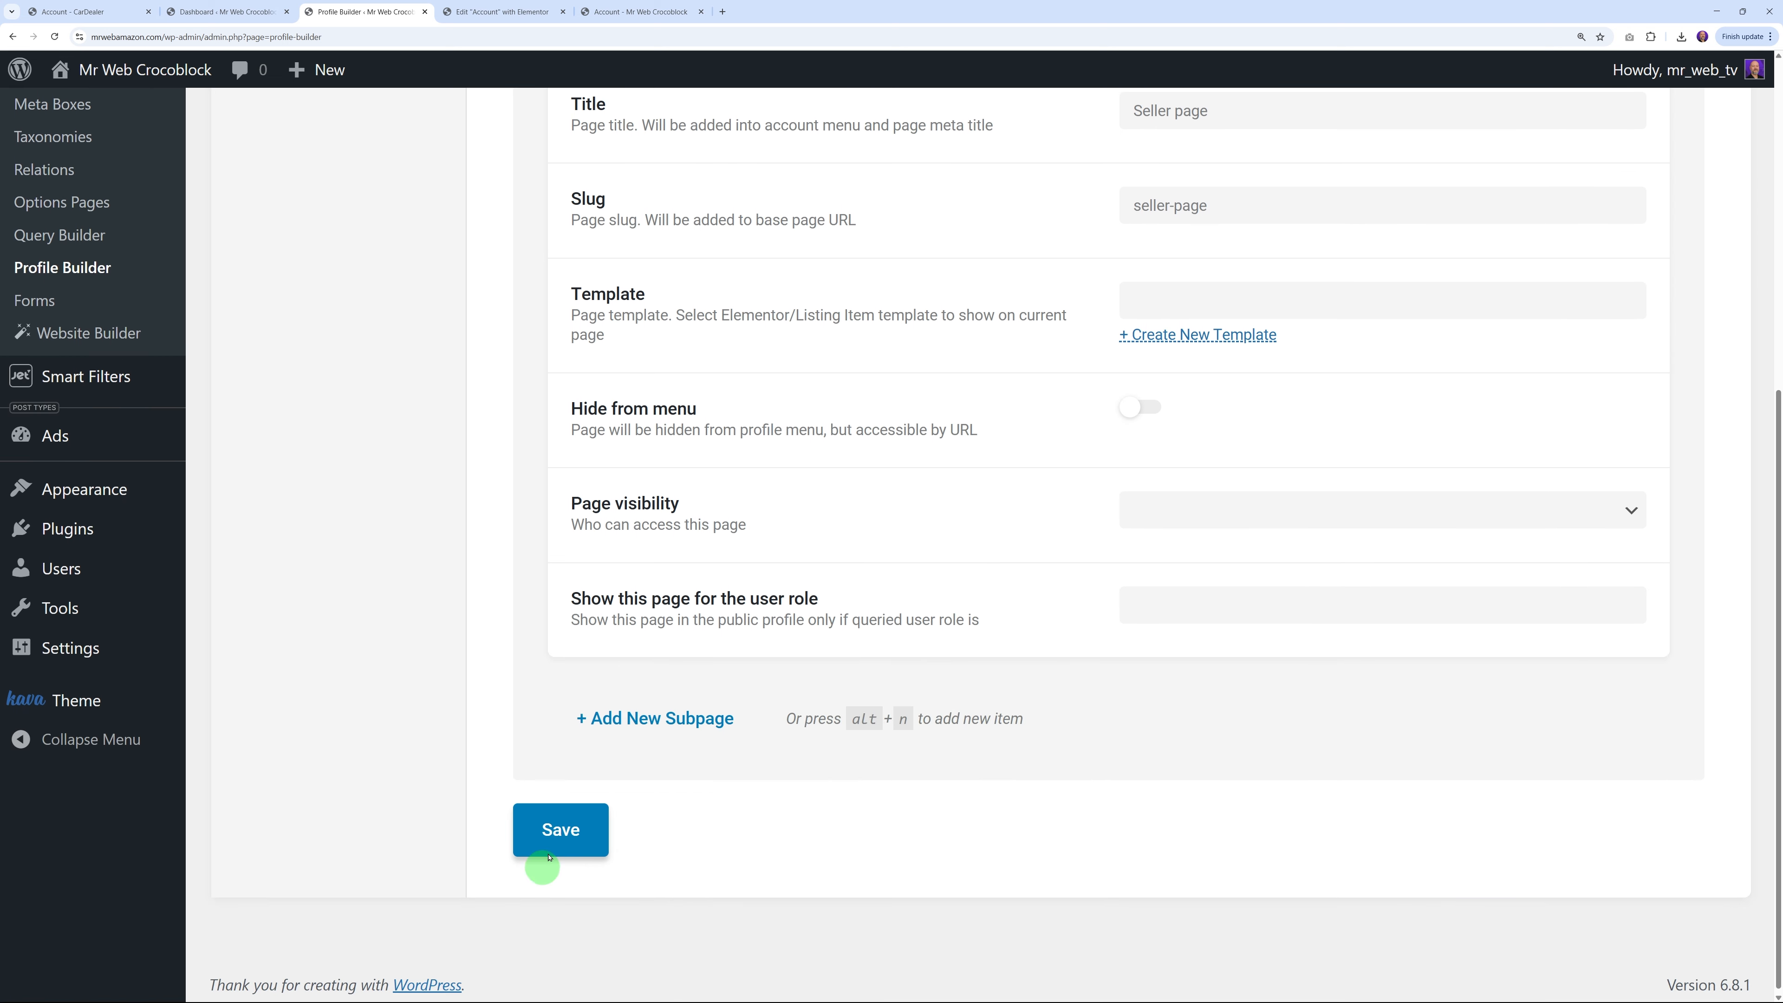
pyautogui.click(553, 832)
pyautogui.scroll(9, 912, 713)
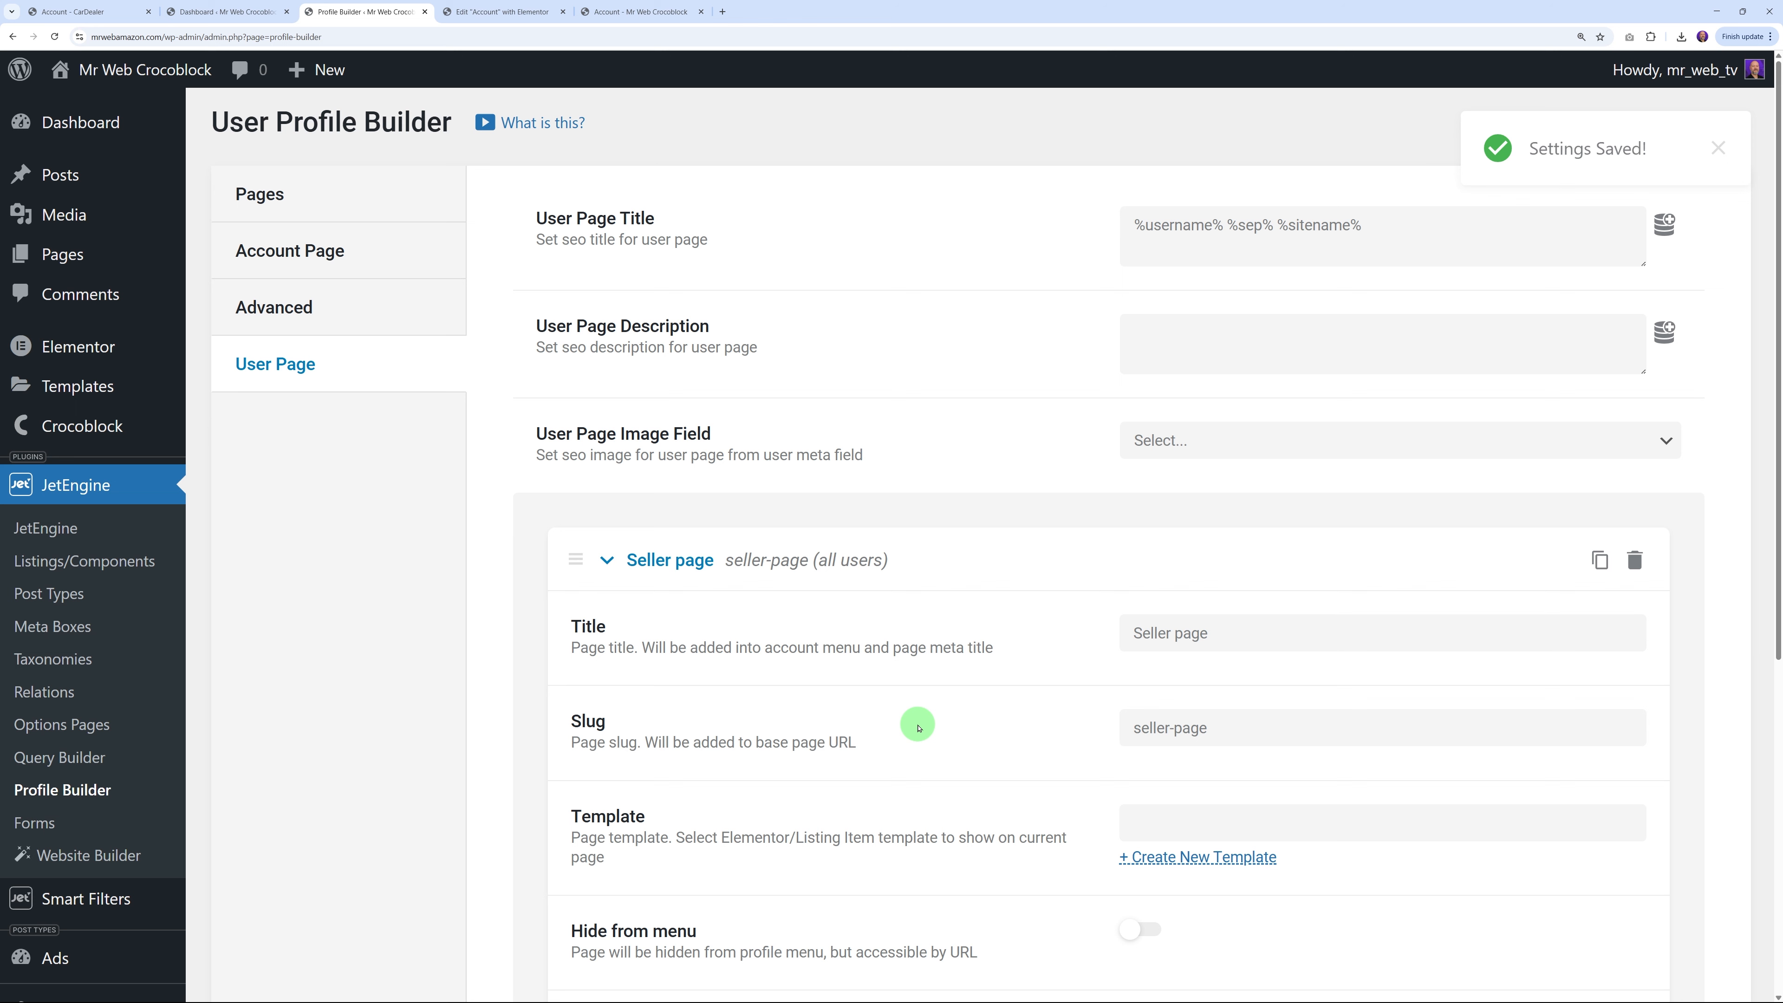
# Create and publish a new WordPress page titled Single seller, and open it in the Elementor editor
pyautogui.click(232, 13)
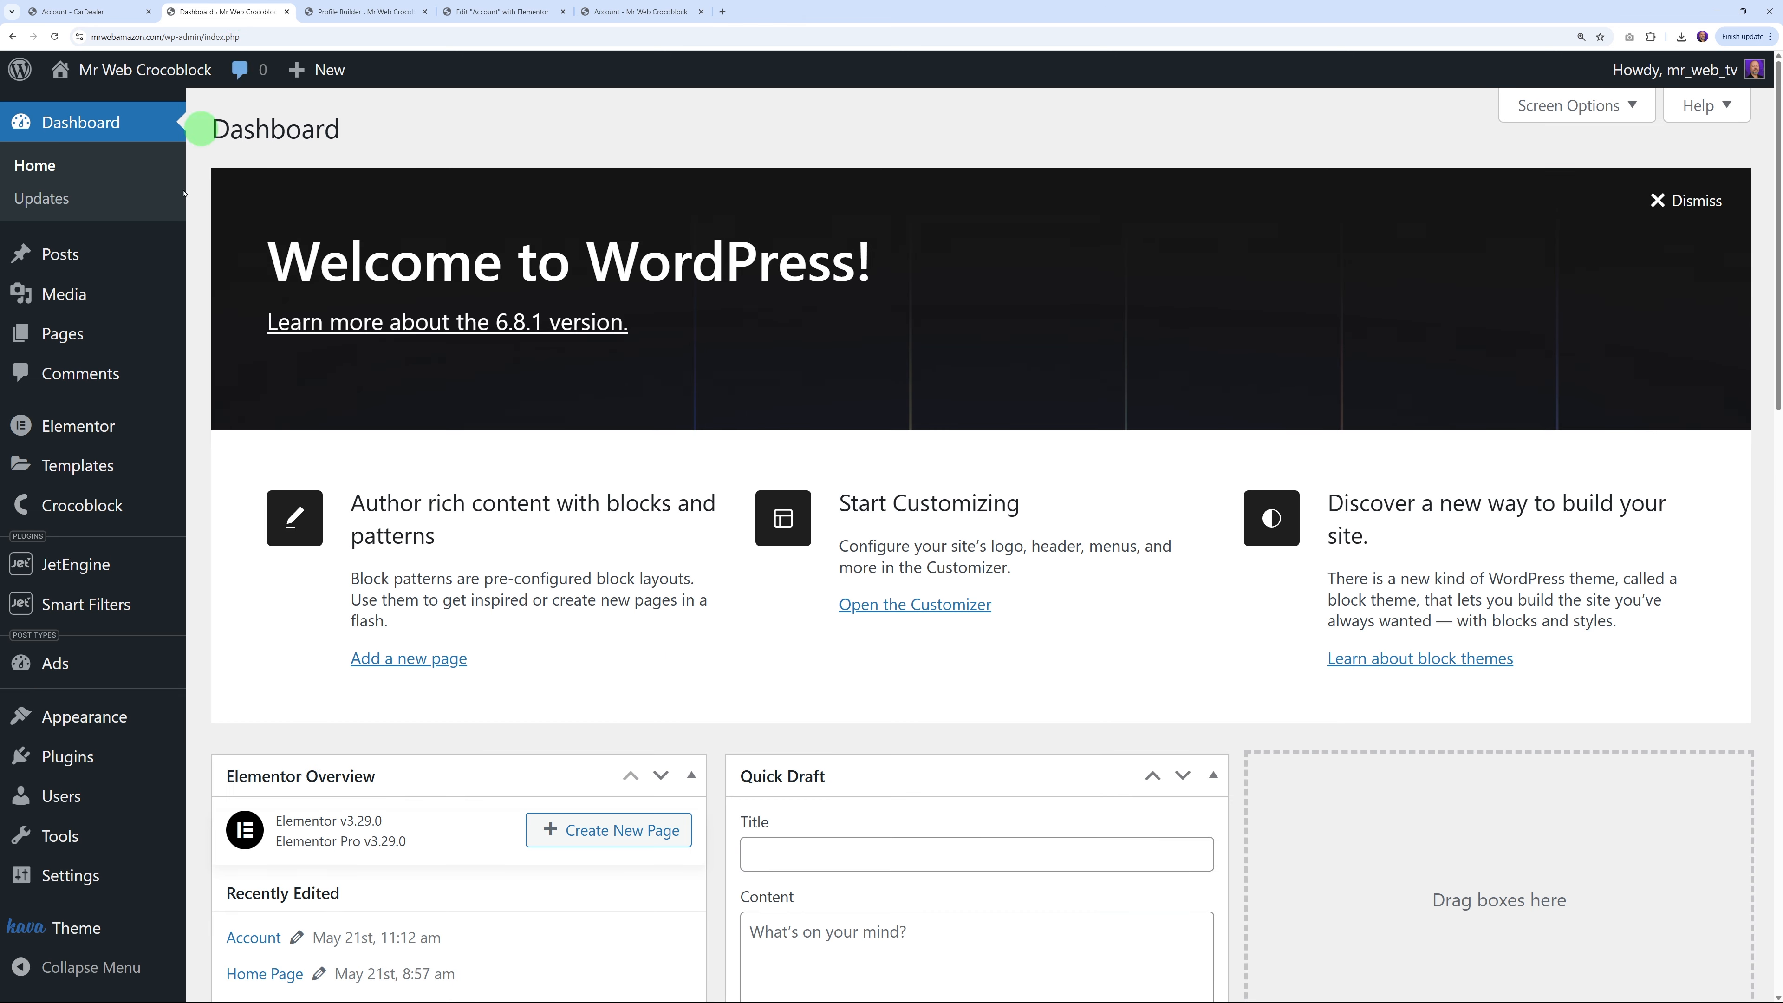
pyautogui.click(56, 333)
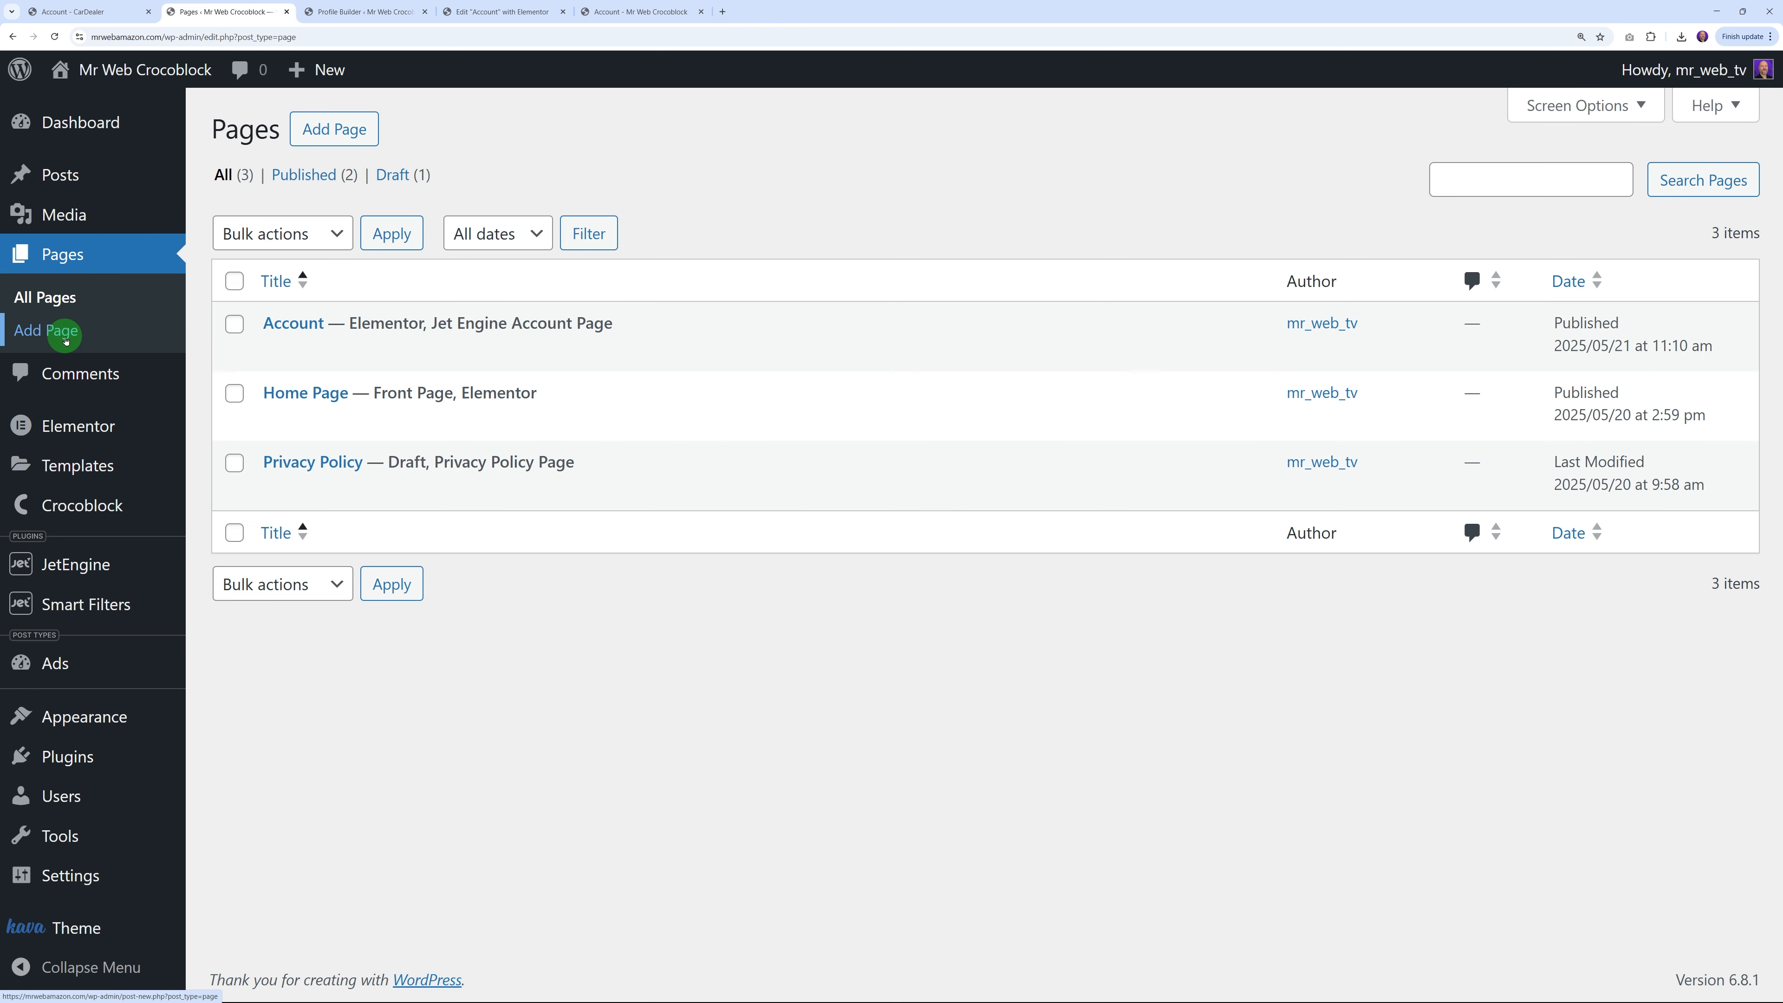
pyautogui.click(369, 133)
pyautogui.click(458, 255)
pyautogui.write('Single seller')
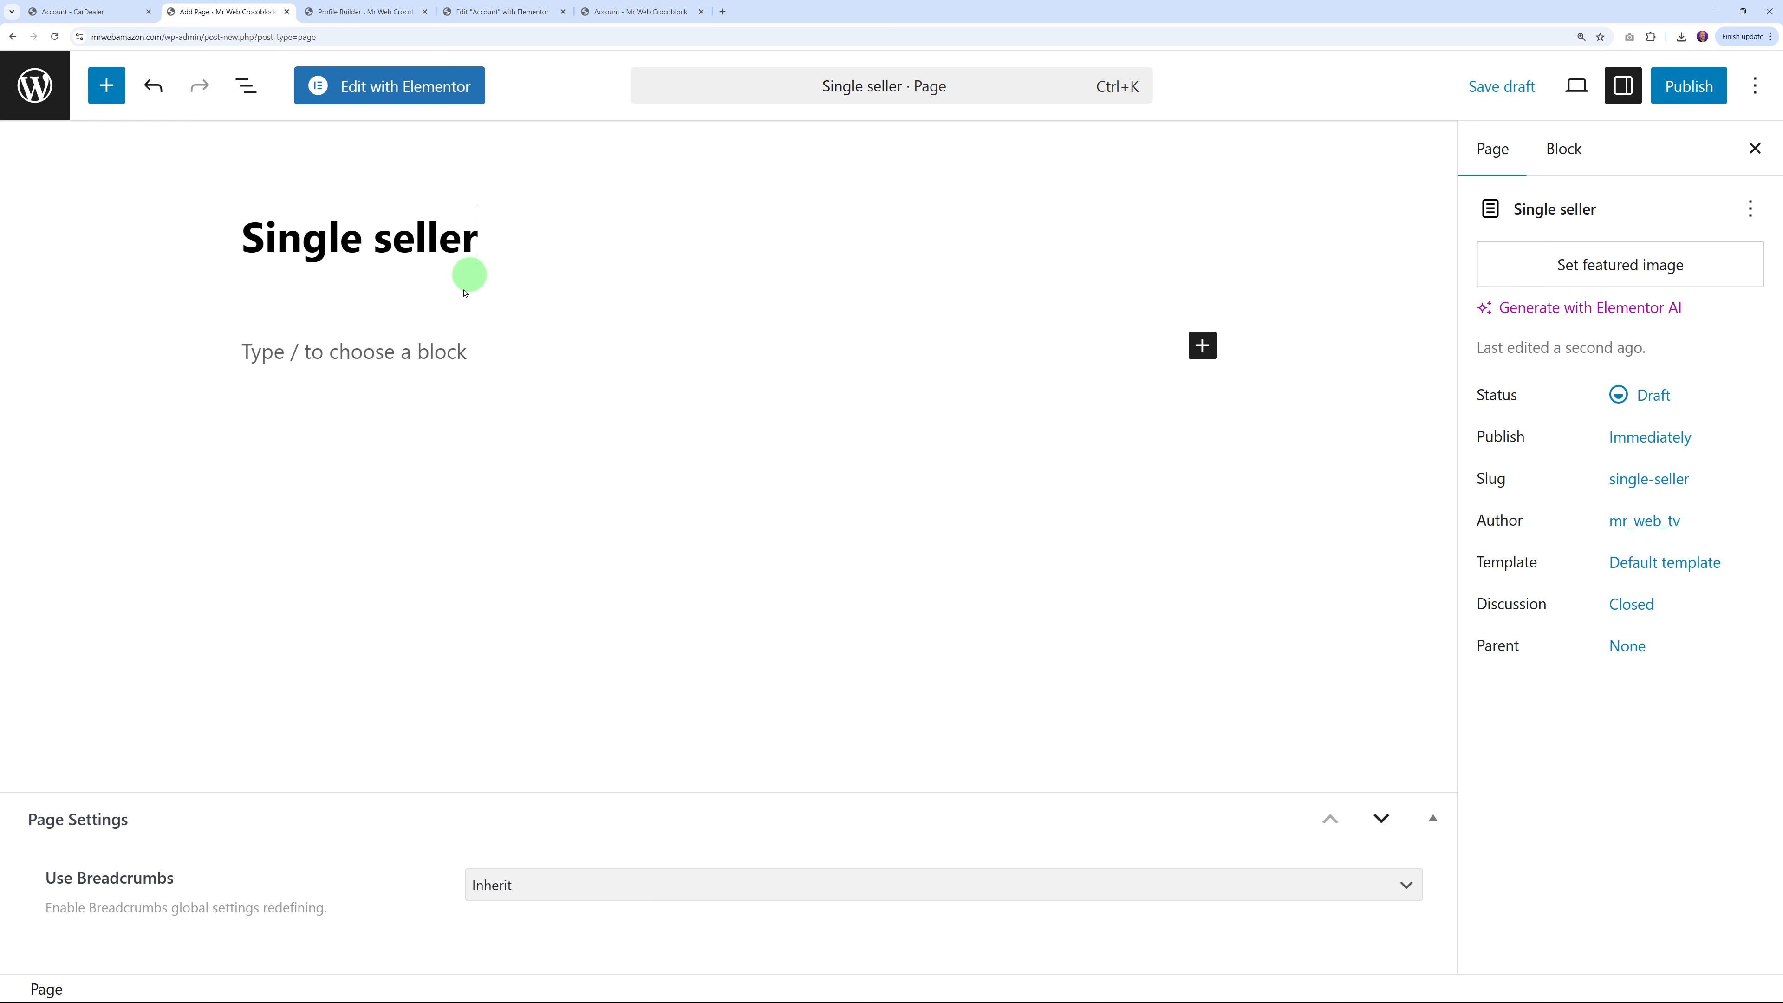
pyautogui.click(1683, 98)
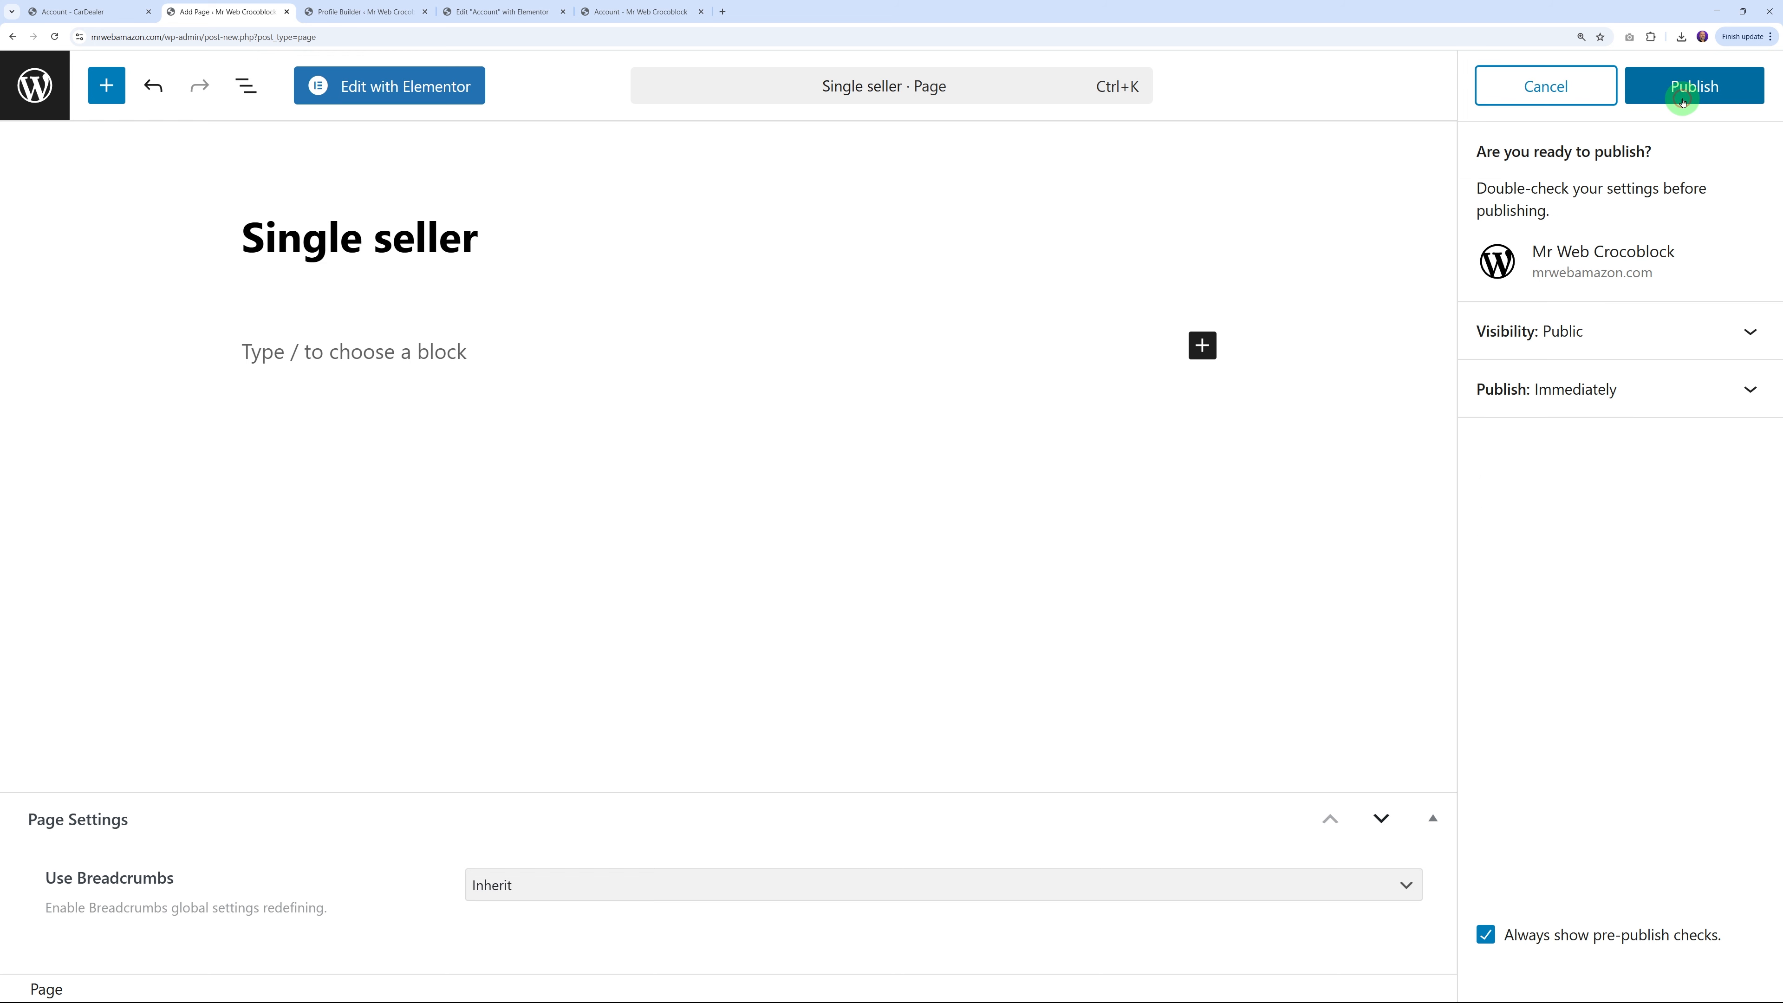
pyautogui.click(1683, 98)
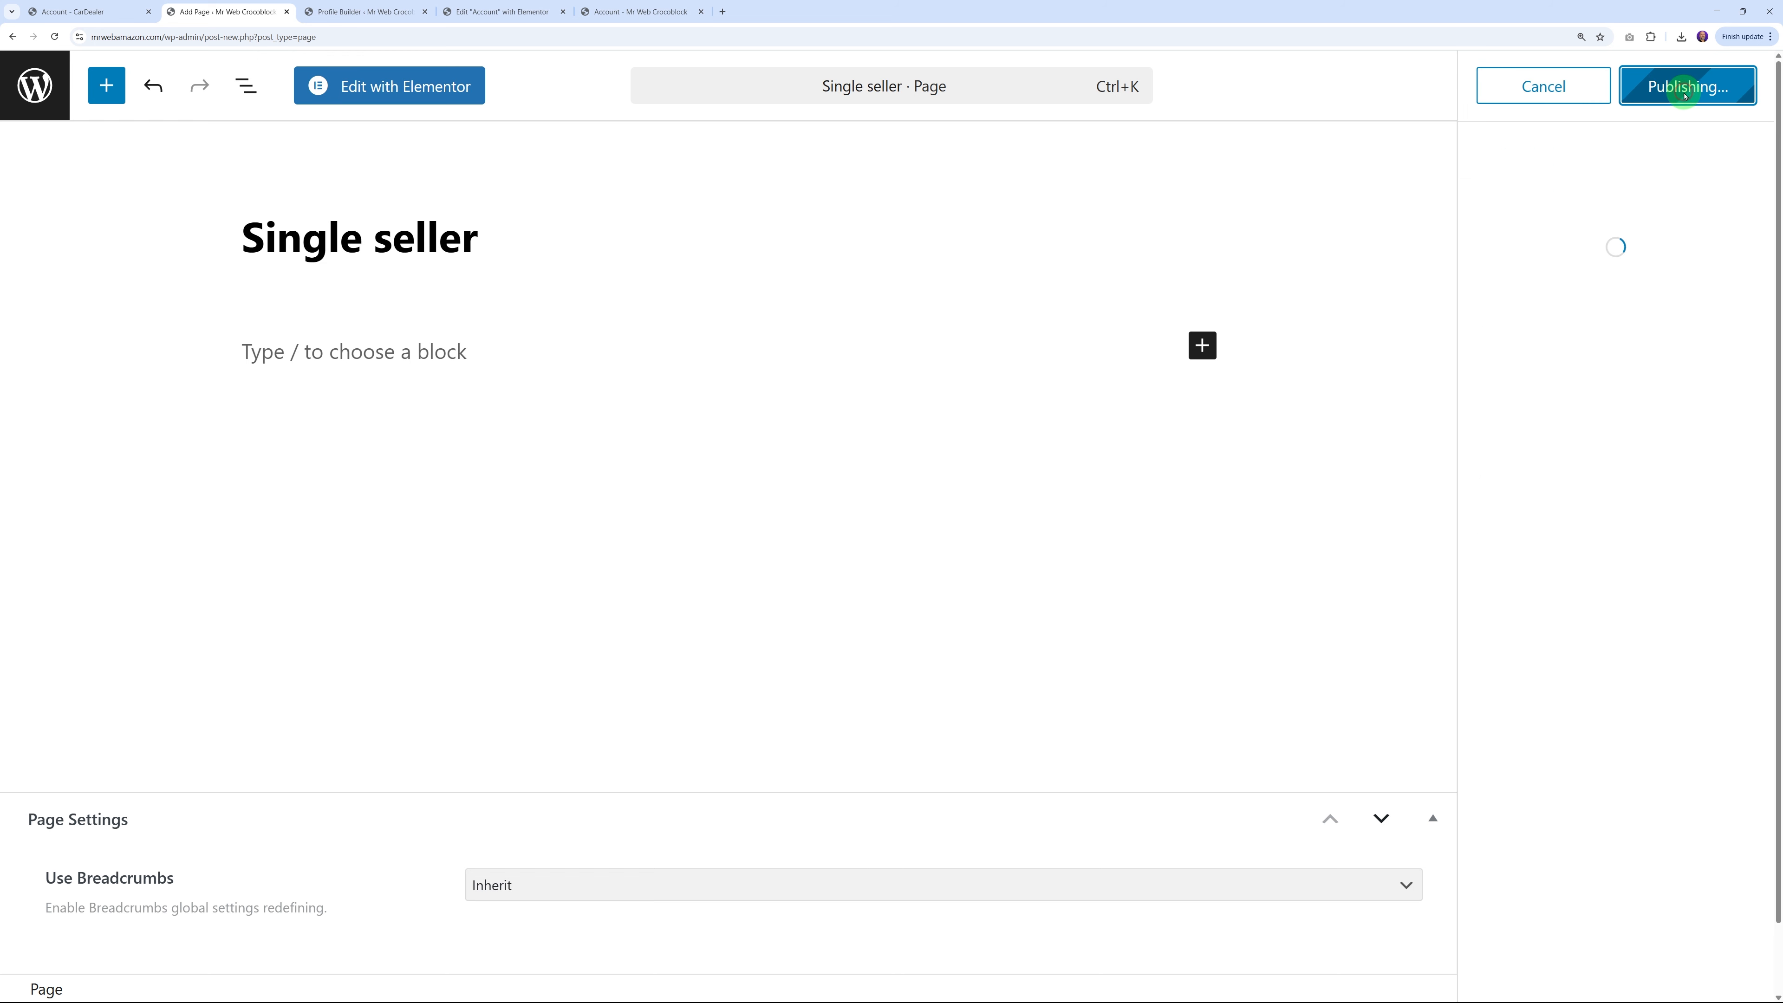
pyautogui.click(432, 107)
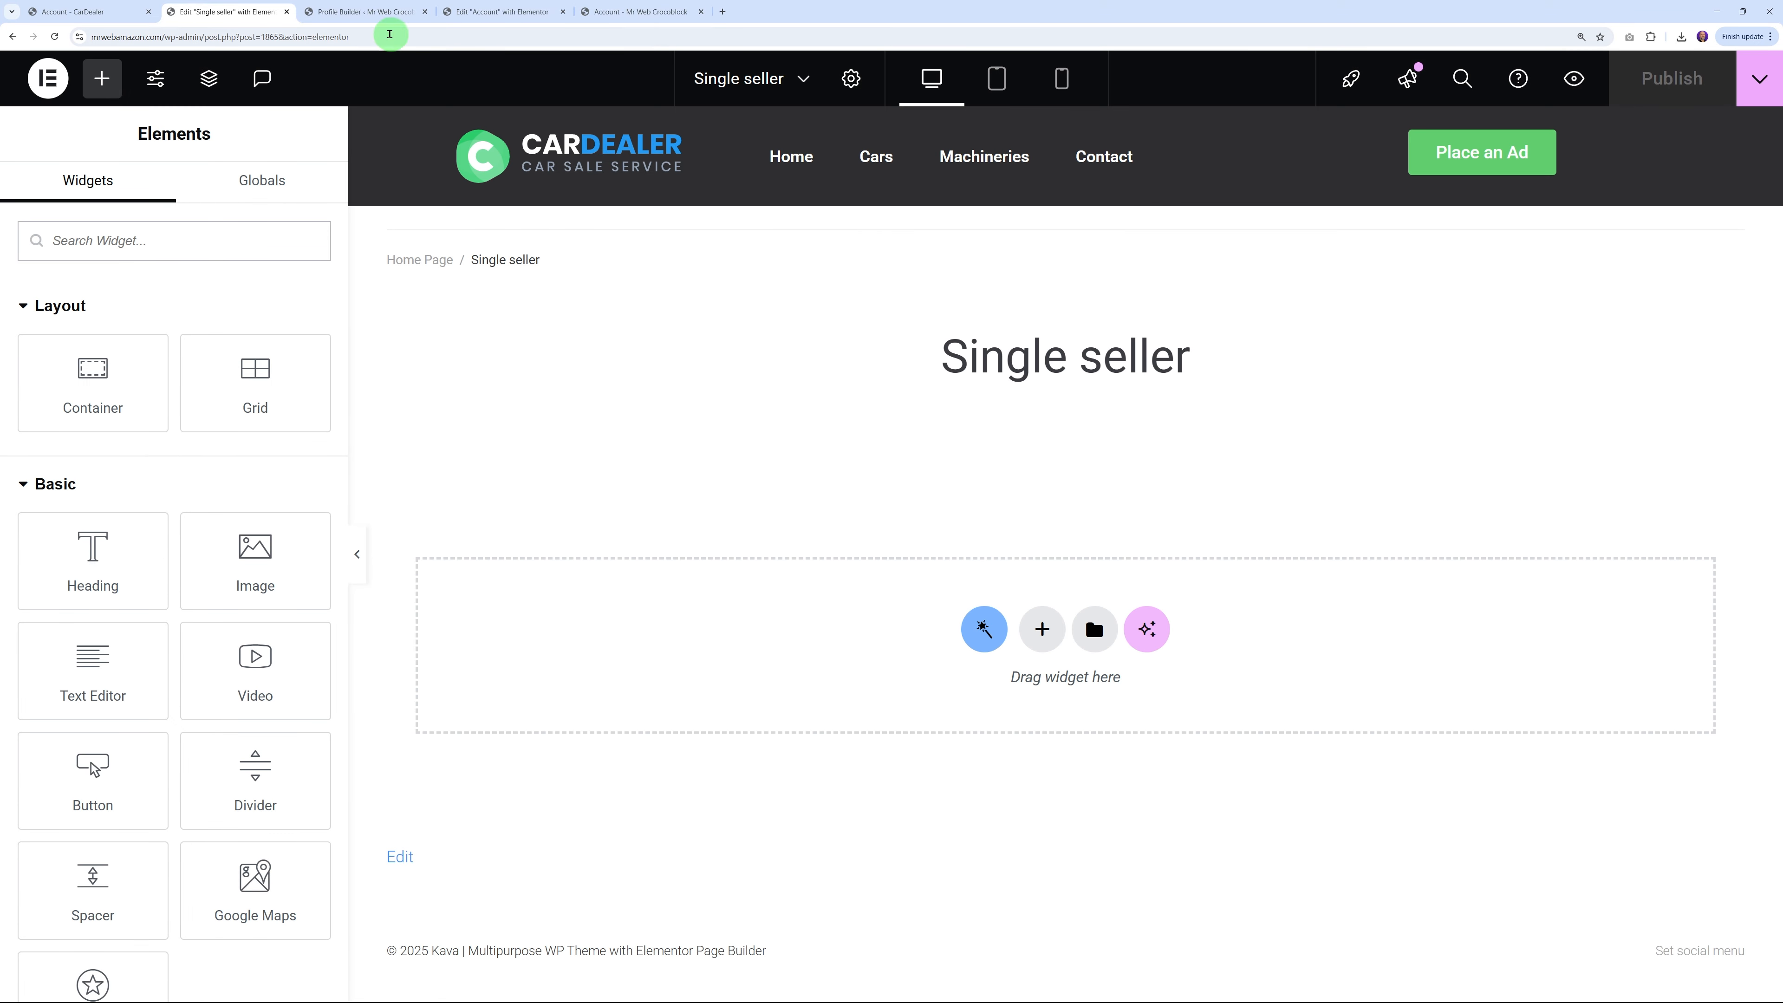
# Assign the Single seller page as the Single User Page in the reloaded Profile Builder and save the settings
pyautogui.click(373, 18)
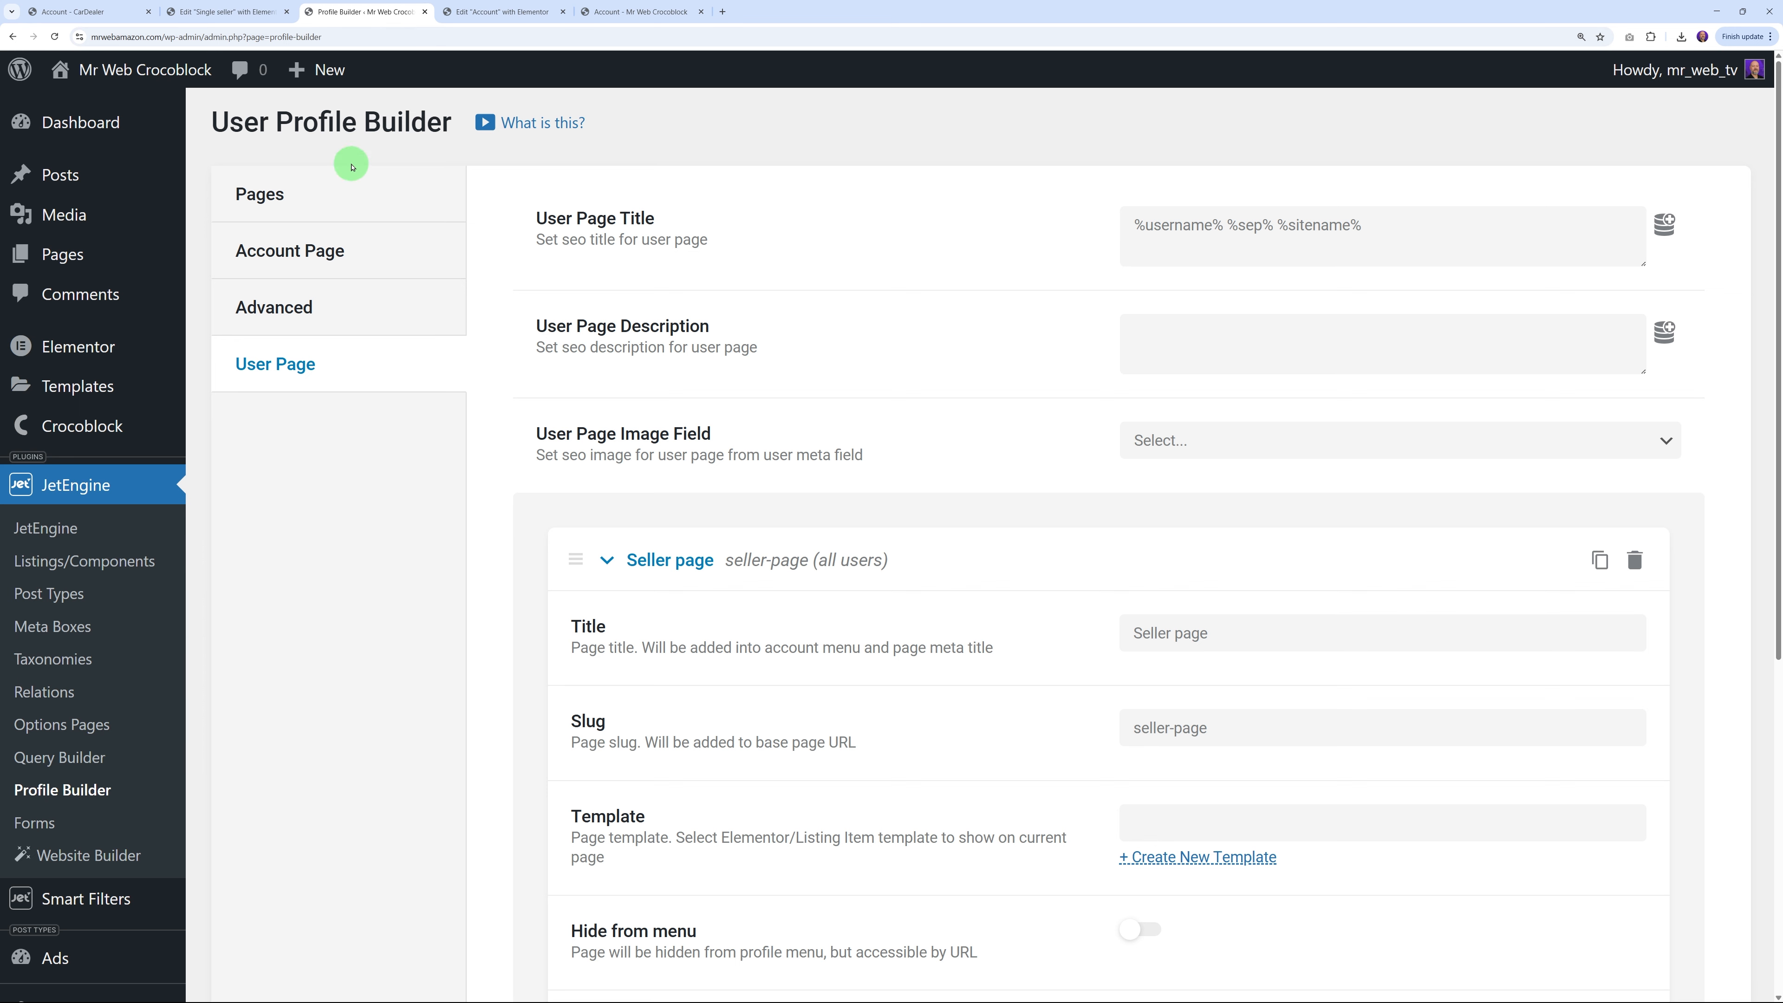
pyautogui.click(277, 191)
pyautogui.click(1248, 519)
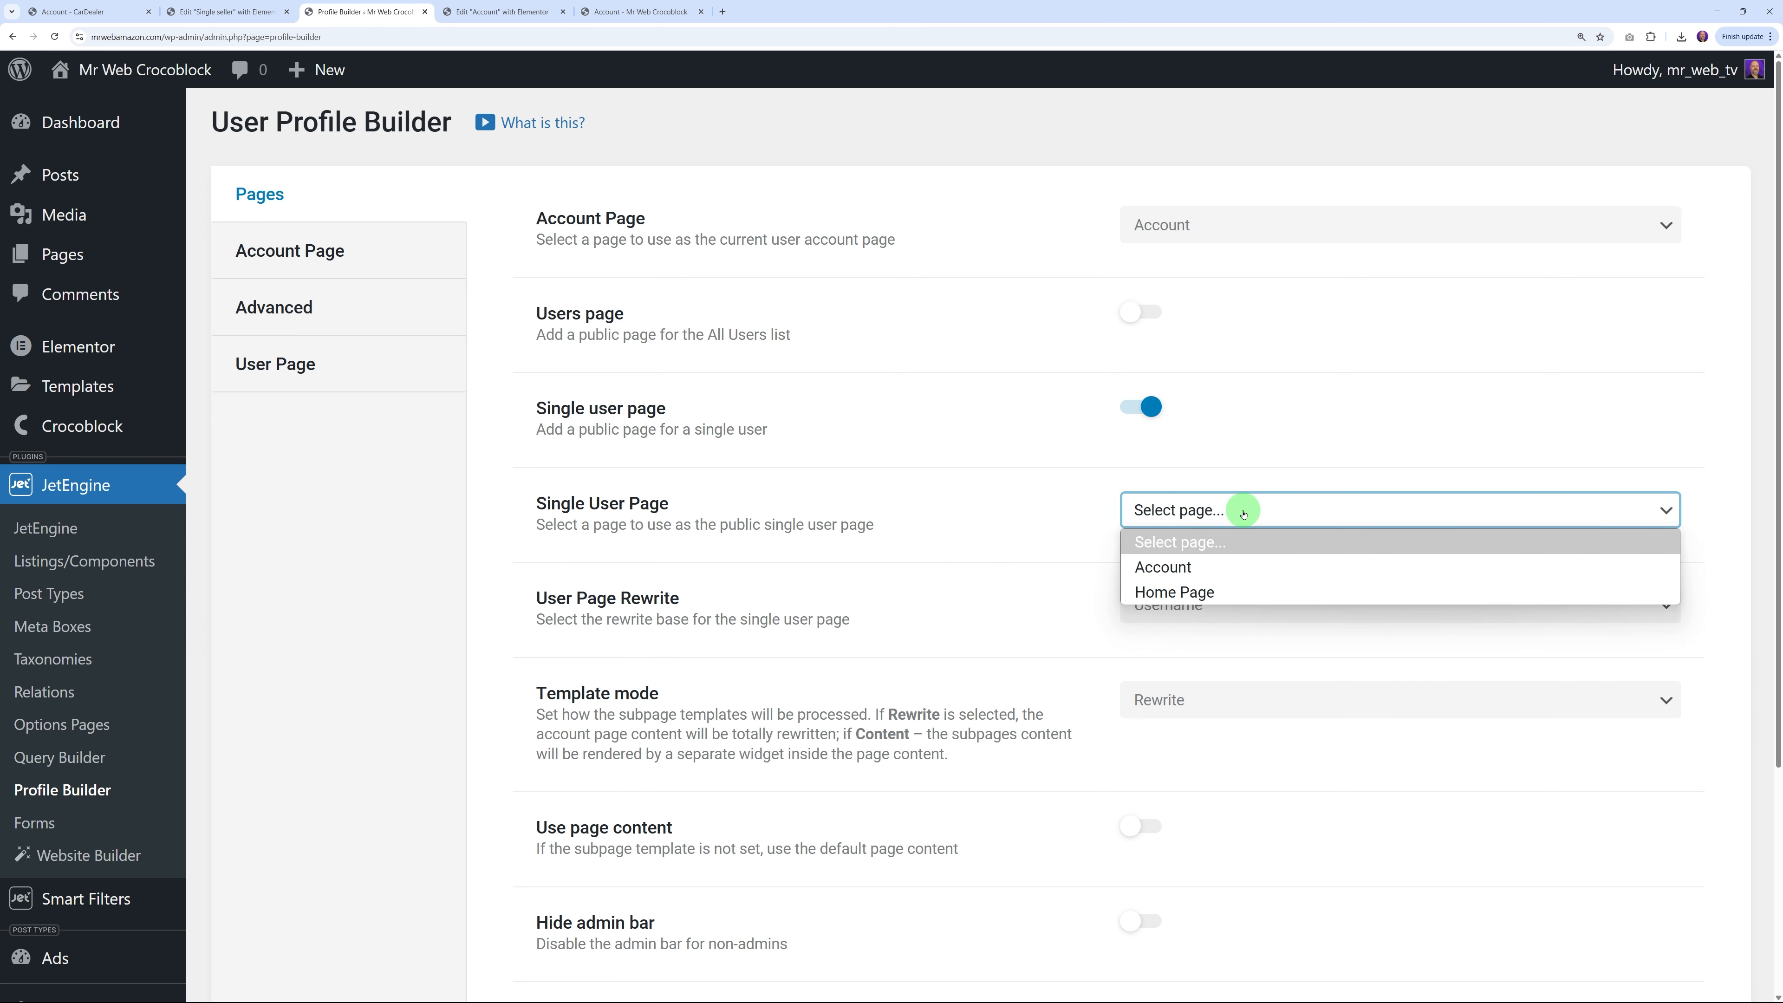
pyautogui.click(976, 418)
pyautogui.click(56, 38)
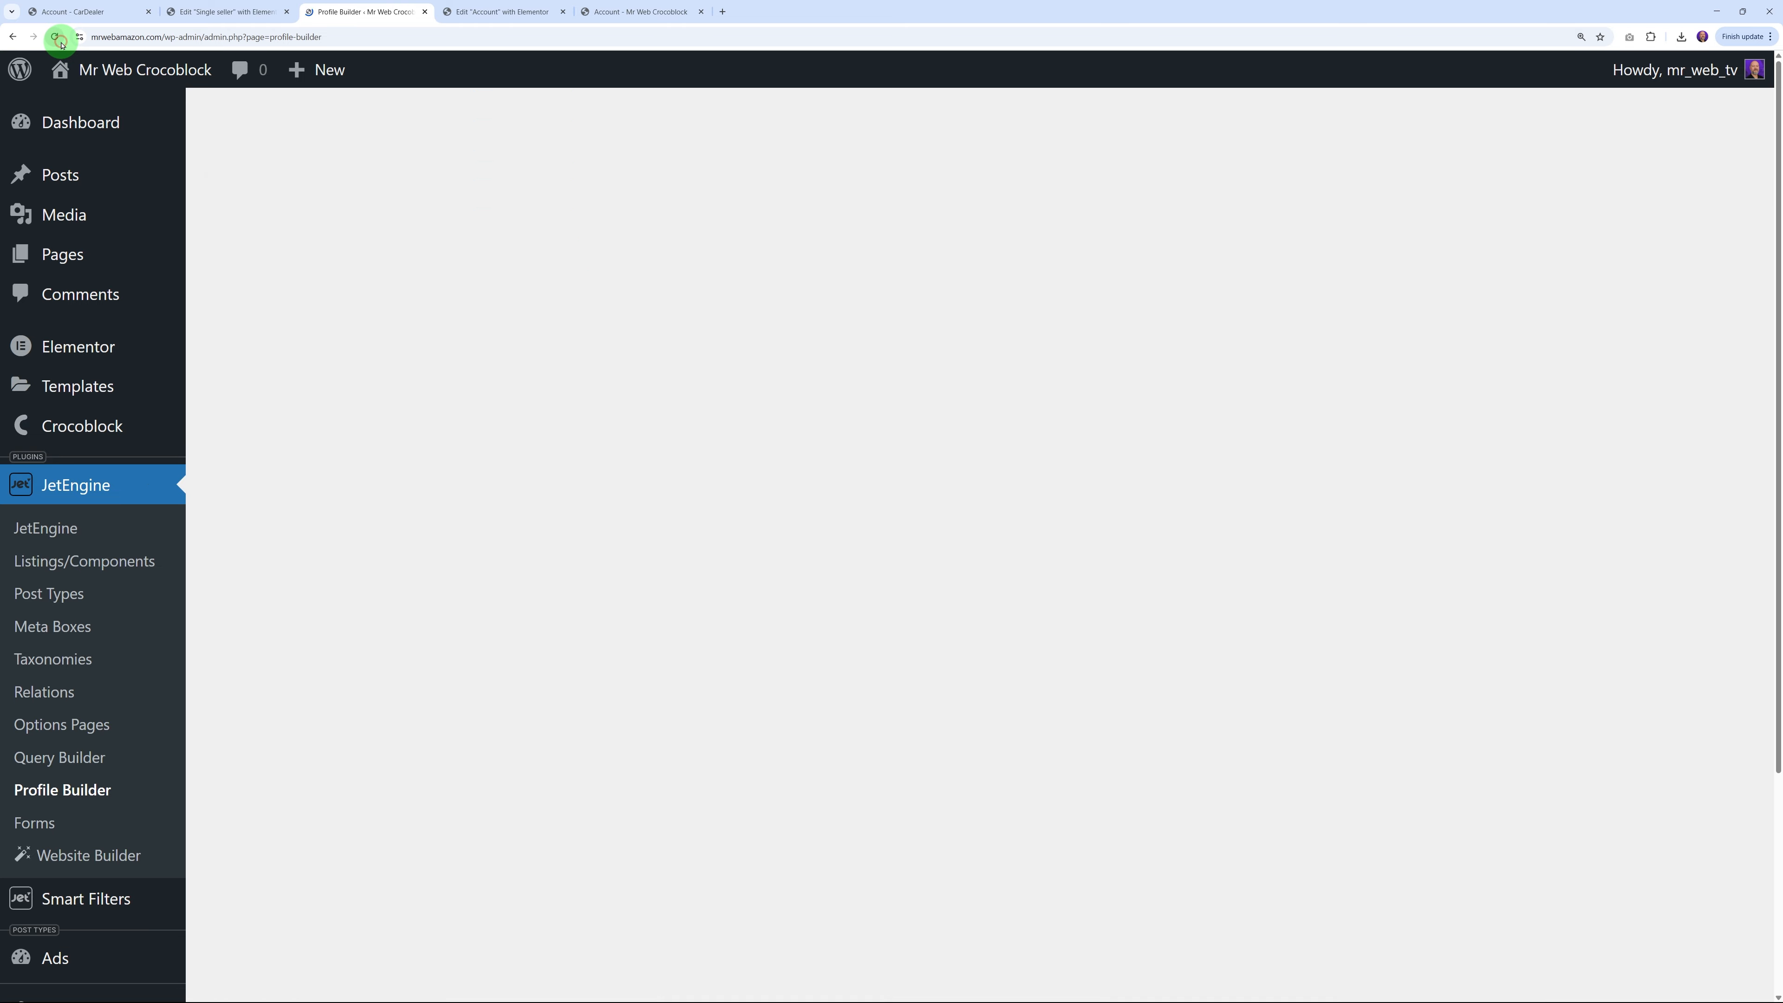
pyautogui.click(1151, 507)
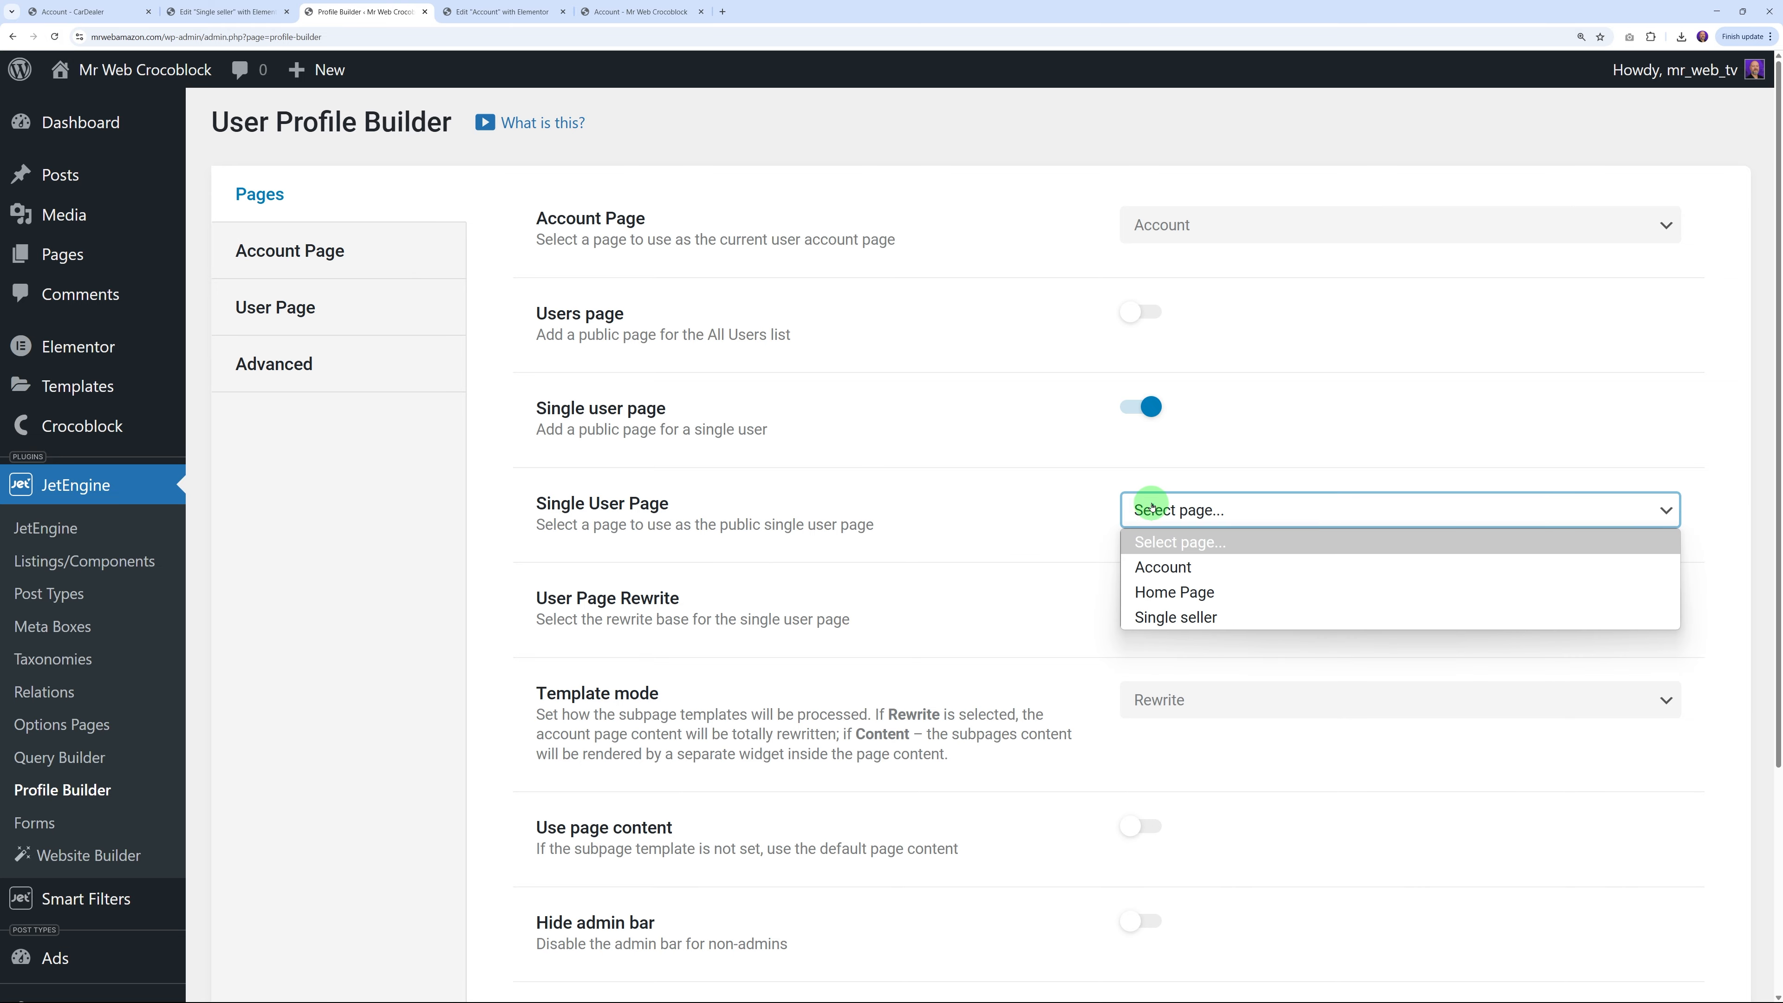
pyautogui.click(1205, 621)
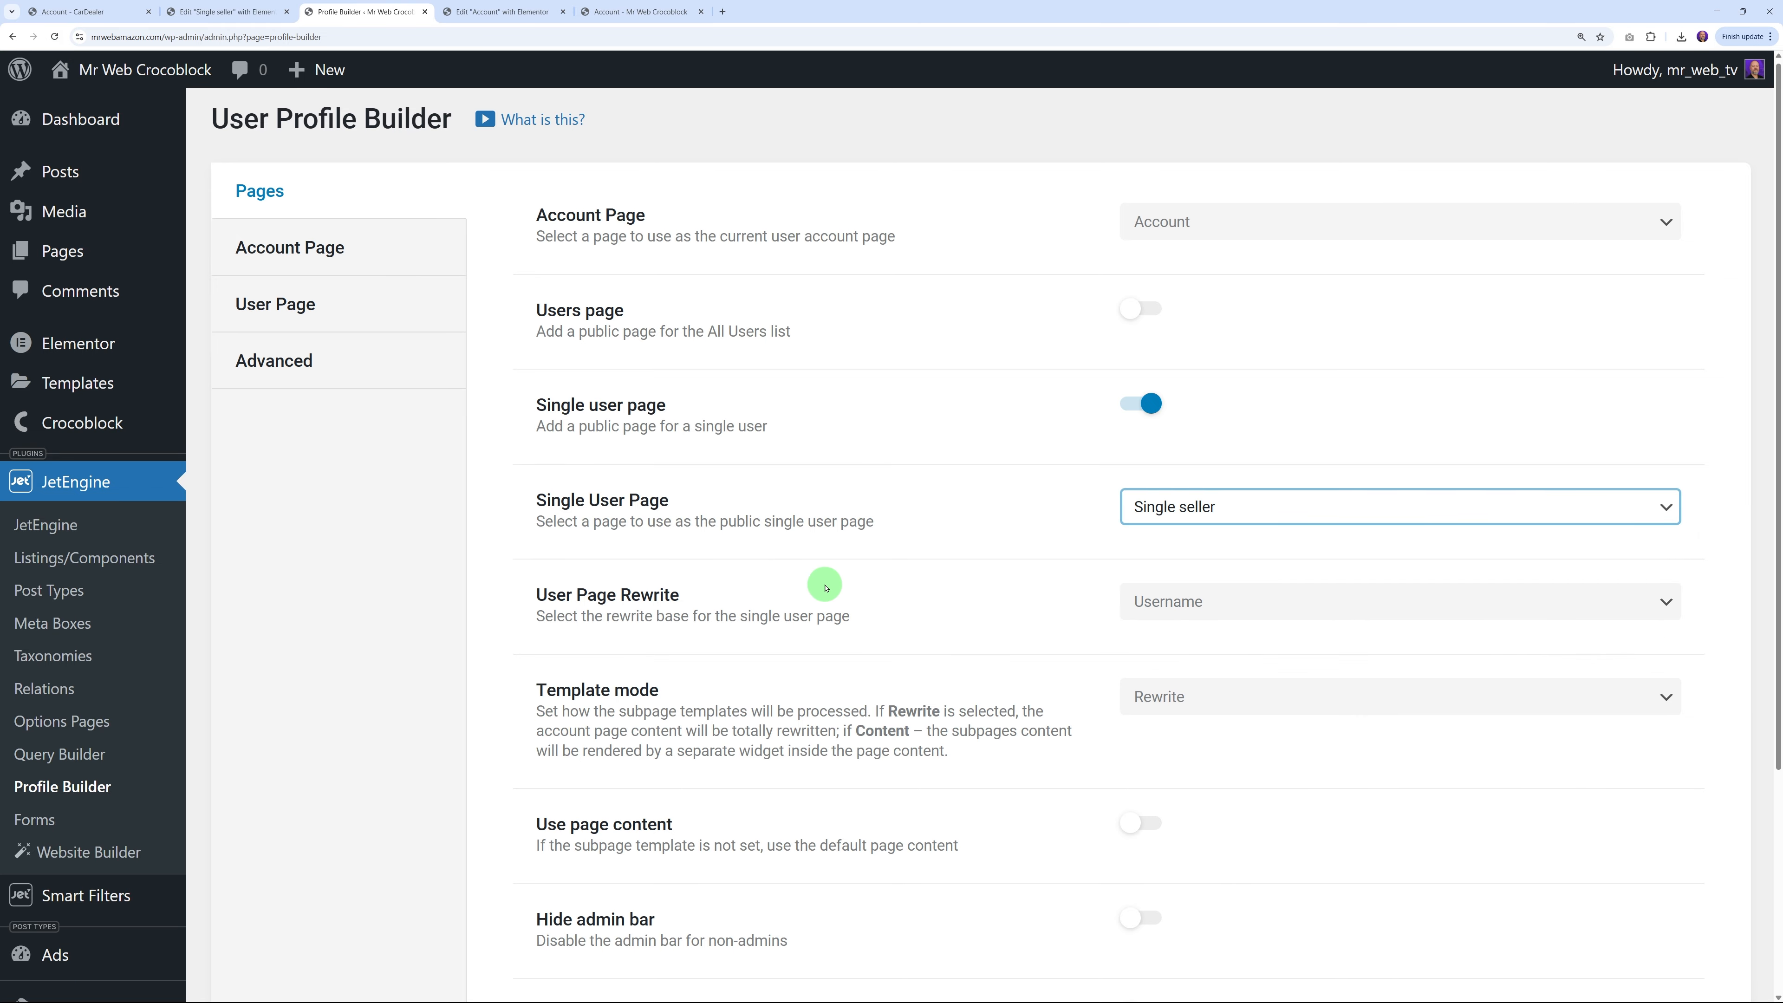
pyautogui.scroll(-3, 815, 585)
pyautogui.click(564, 846)
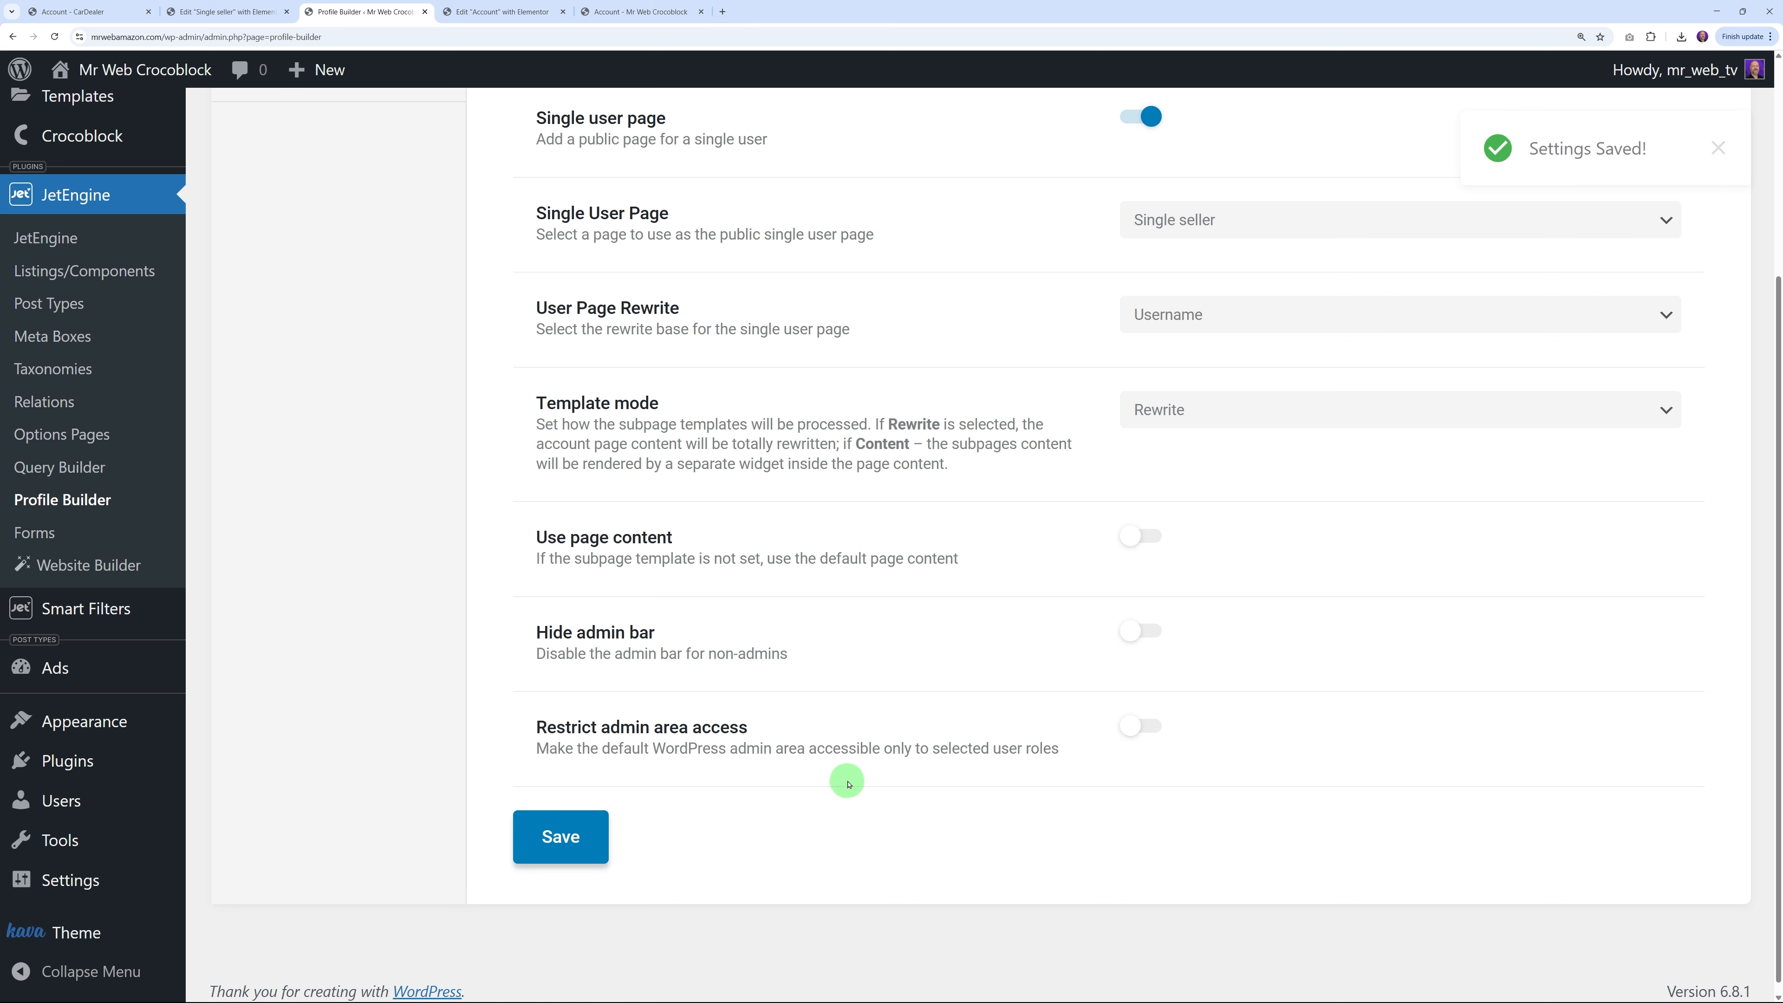
# Switch the Profile Builder's template mode to Content and save the settings
pyautogui.click(248, 12)
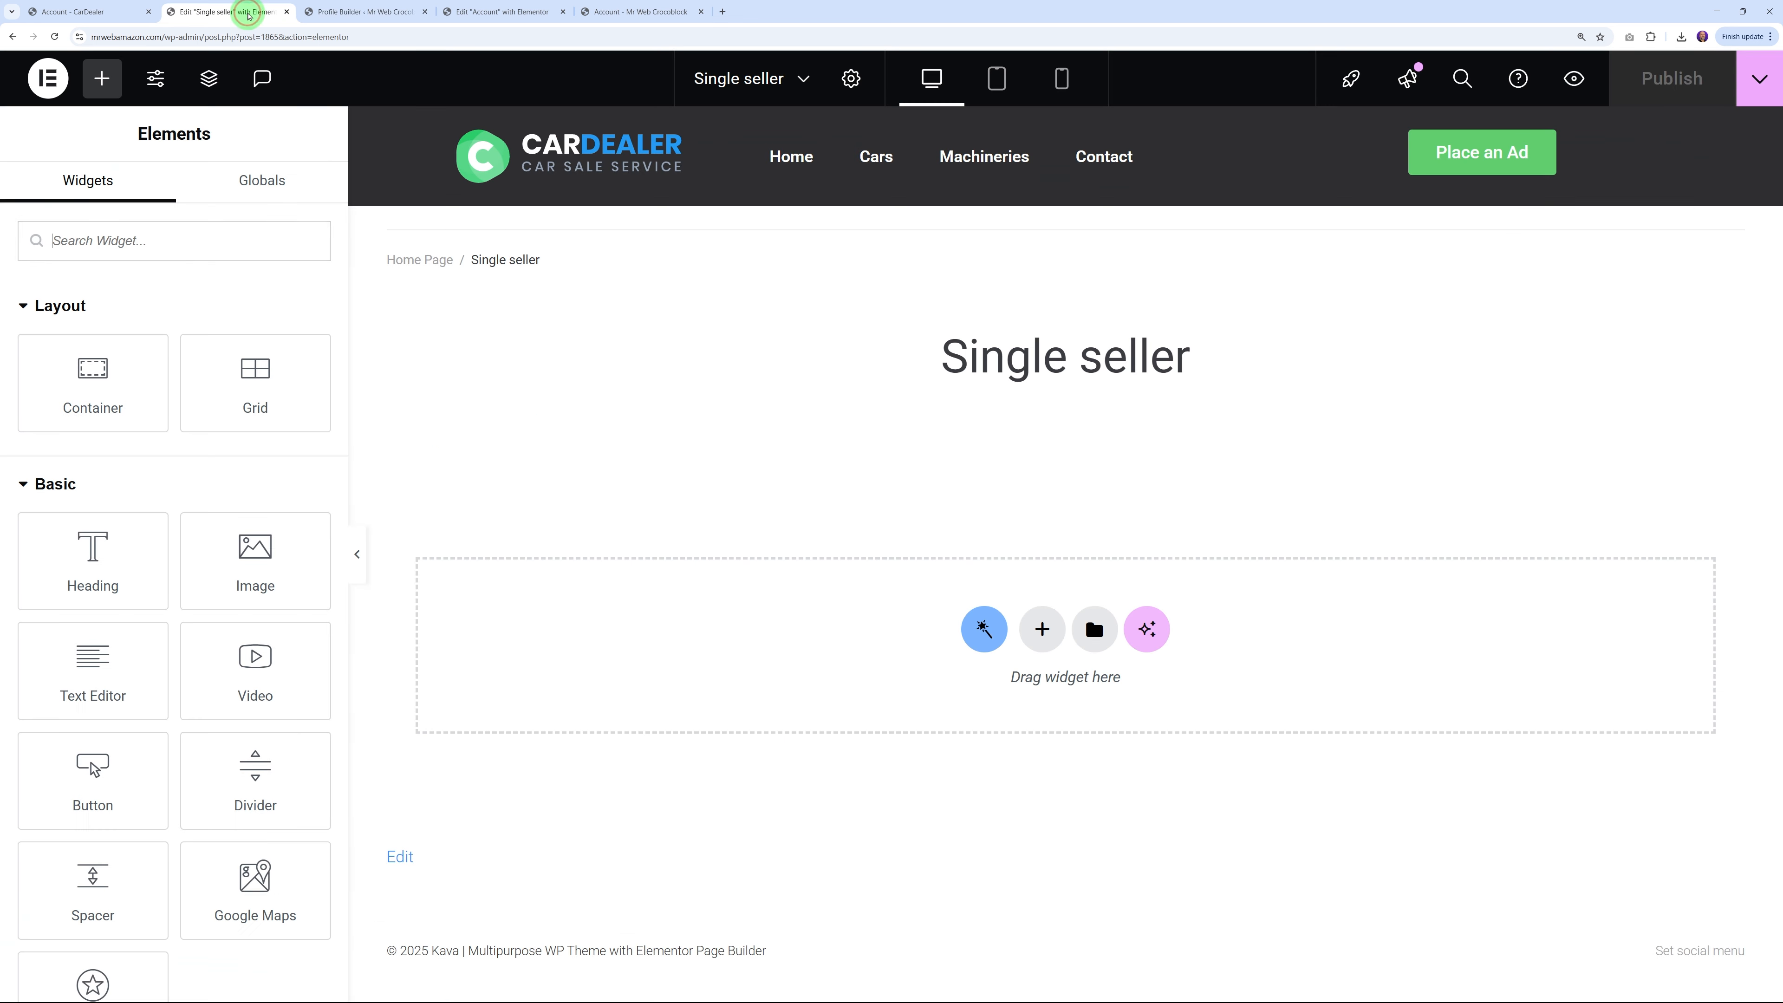
pyautogui.click(62, 45)
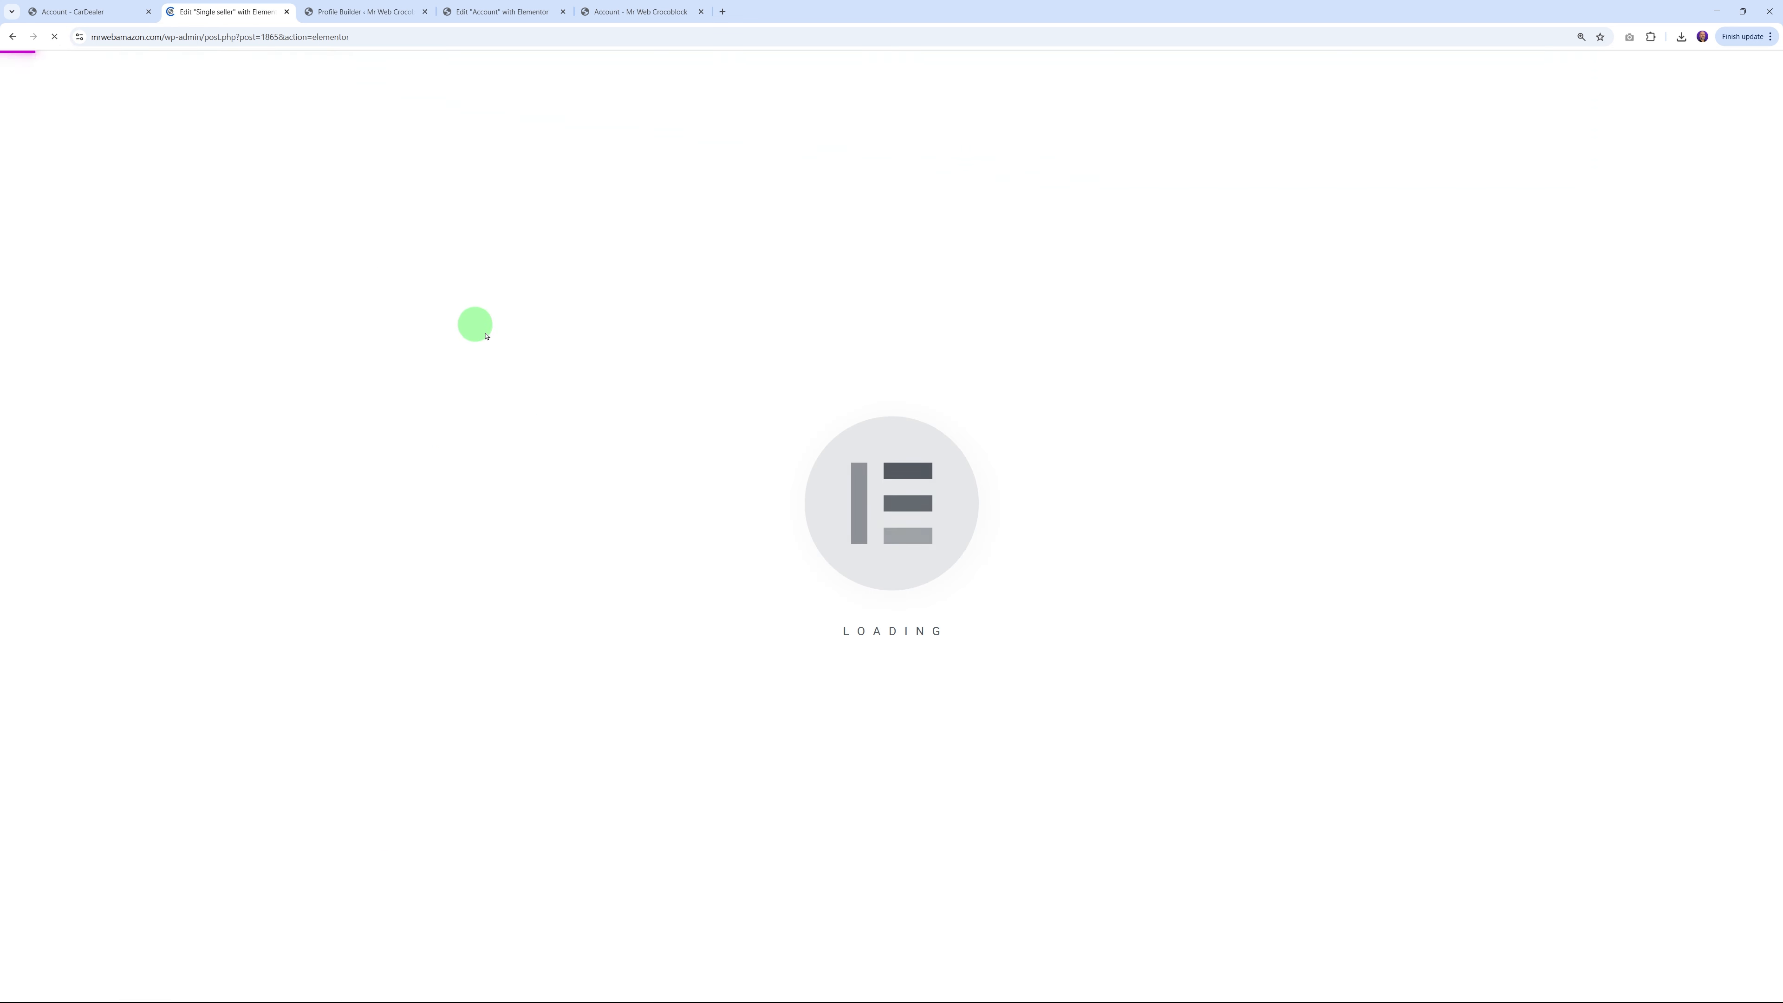
pyautogui.click(613, 419)
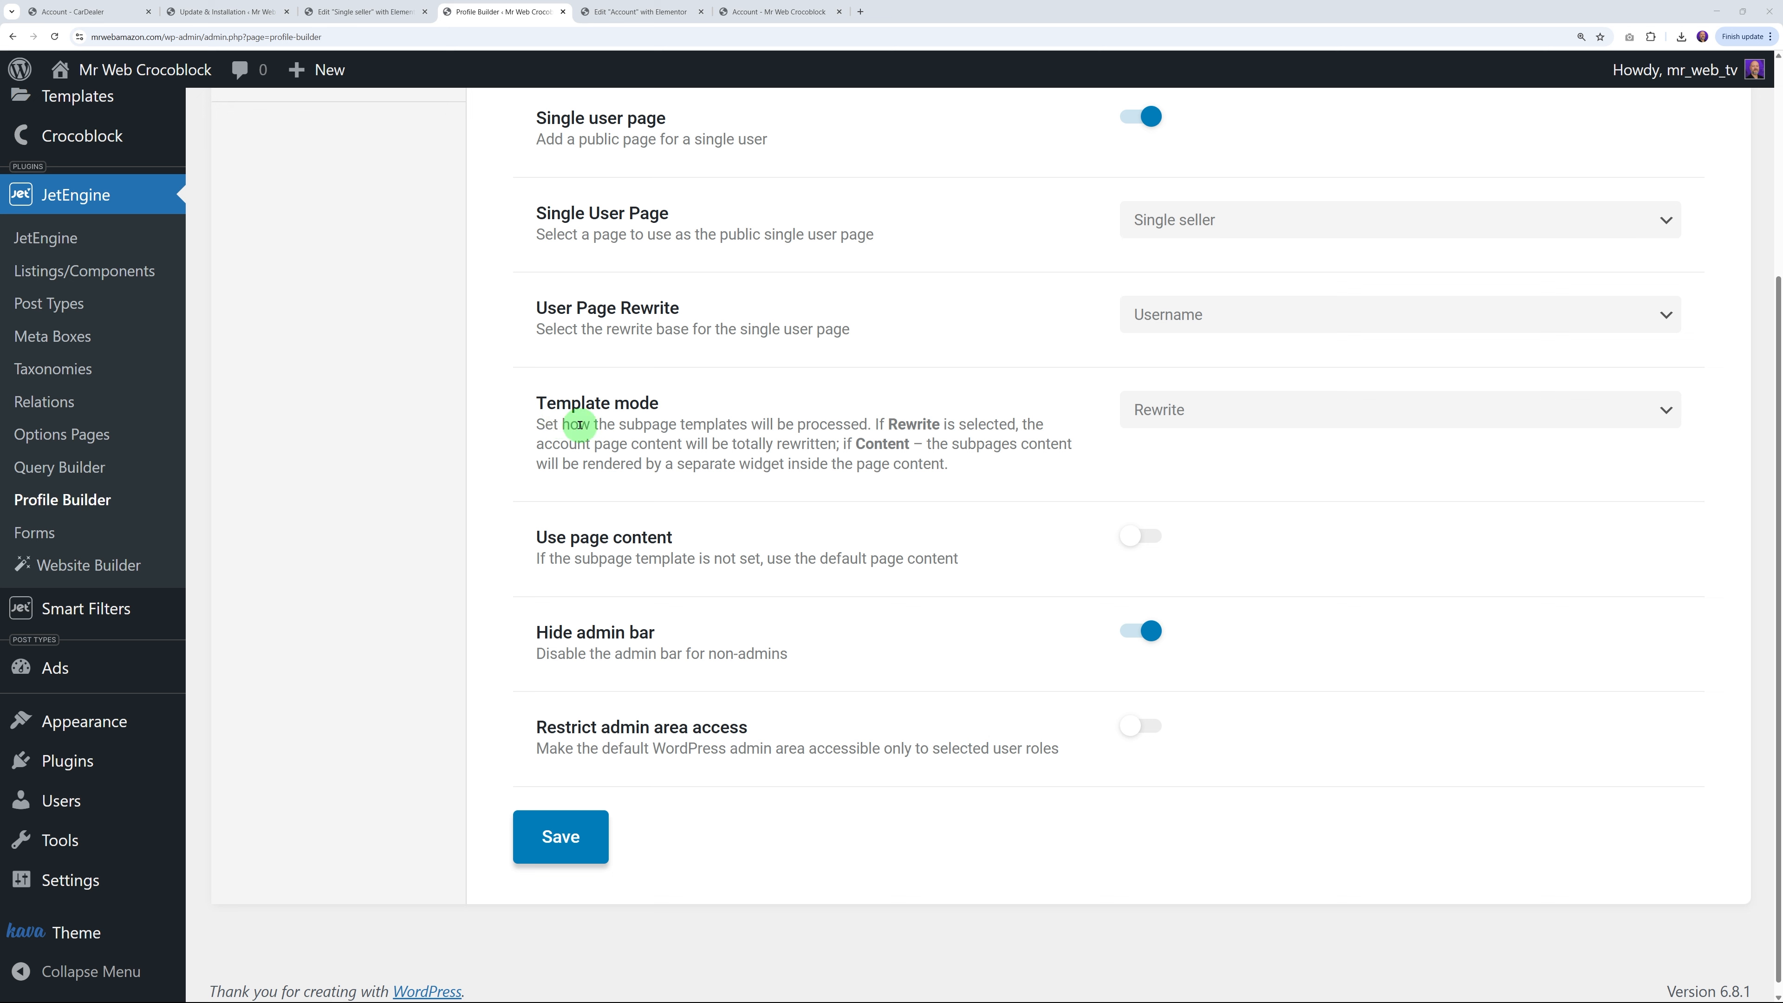
pyautogui.click(1198, 407)
pyautogui.click(1173, 461)
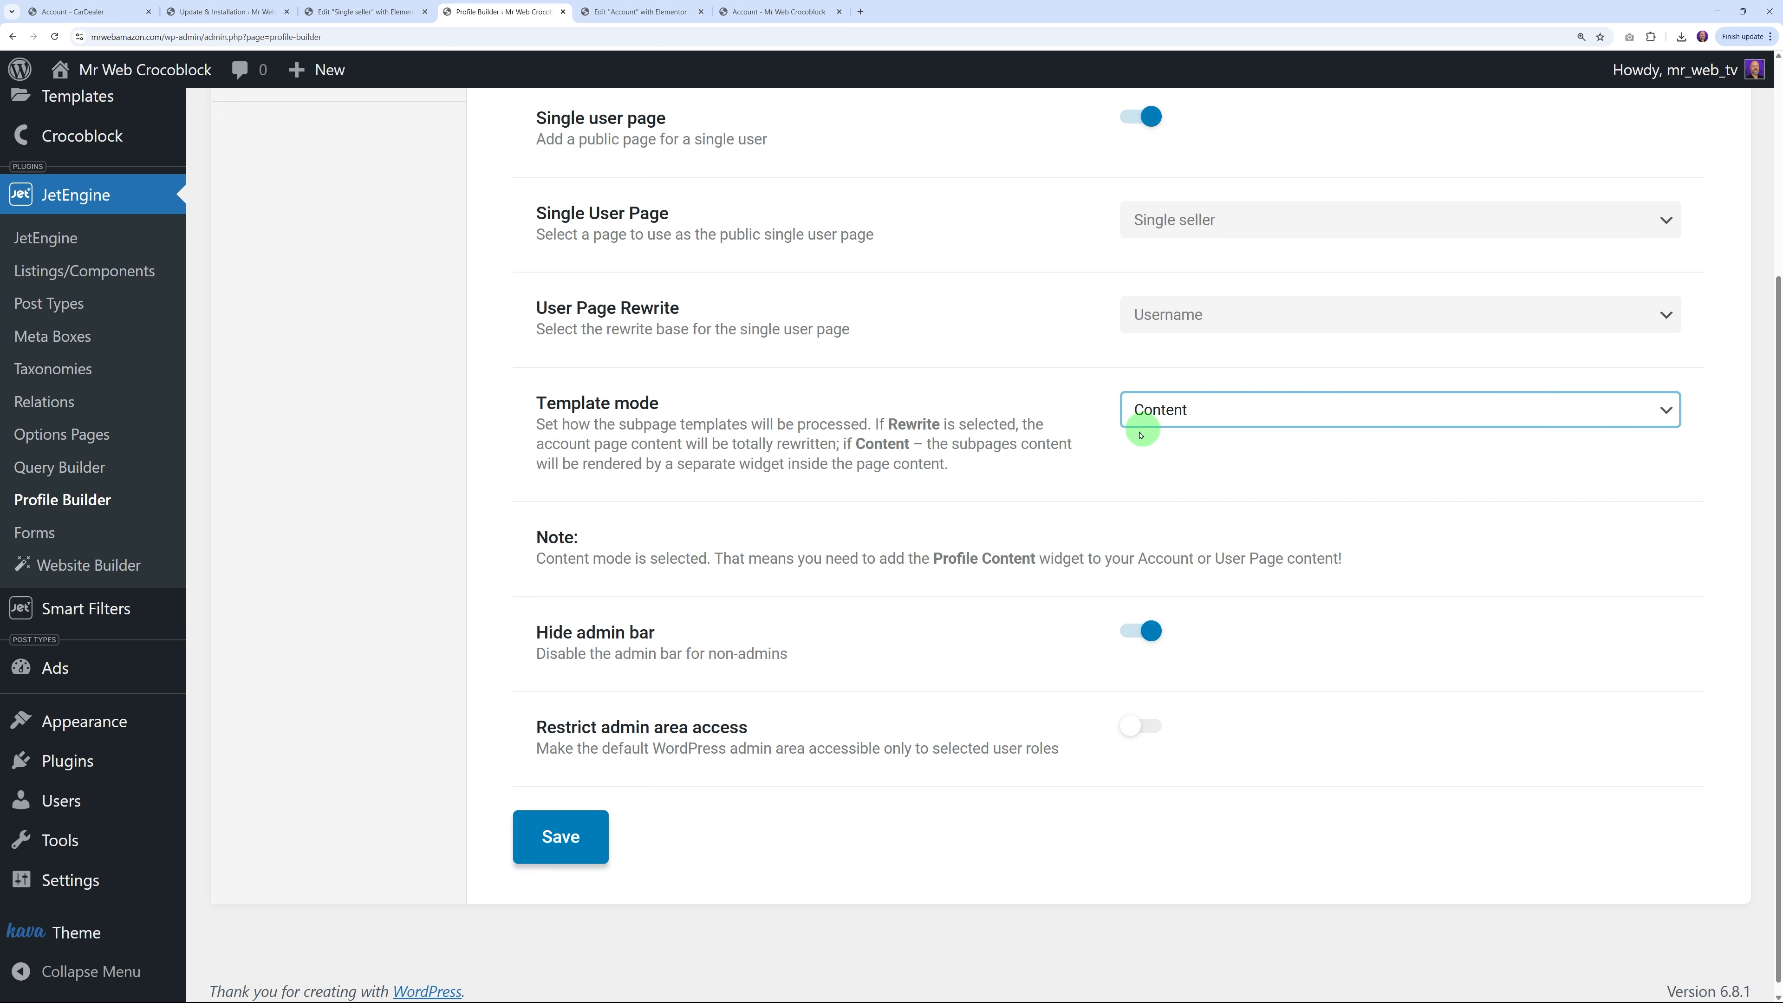
pyautogui.click(570, 846)
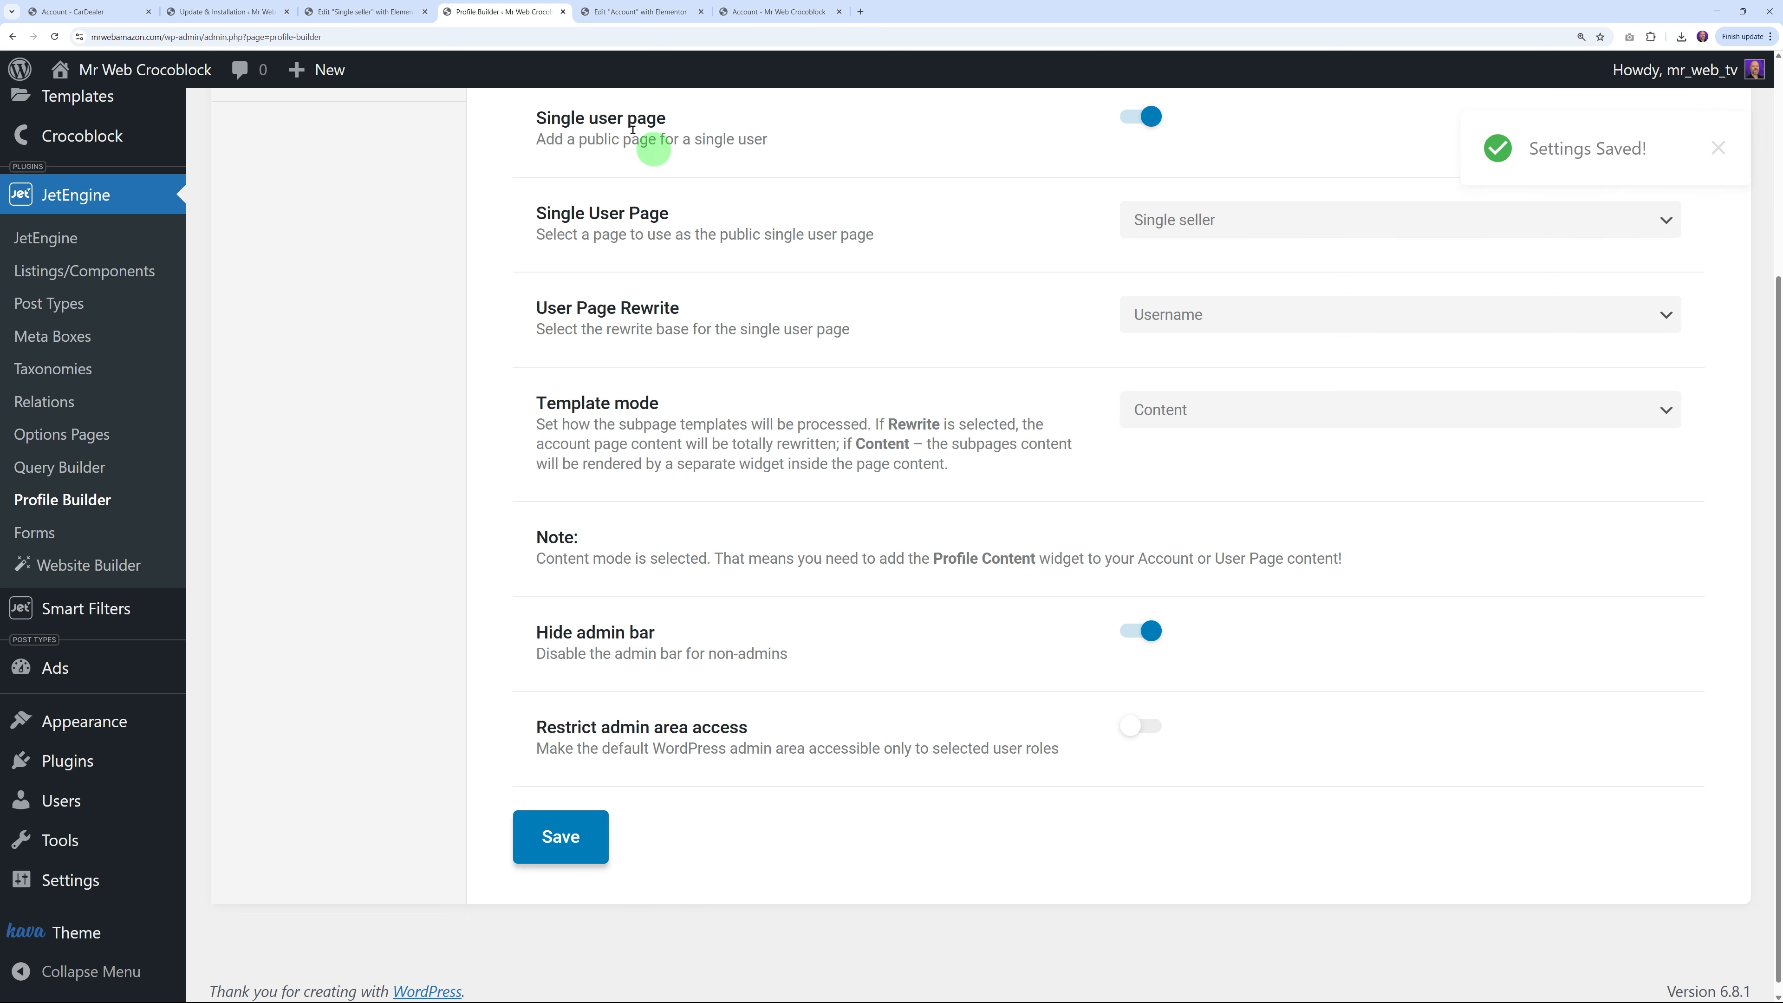
# Reload the Single seller page's Elementor editor, place a Profile Subpage Content widget on the page and publish it
pyautogui.click(361, 12)
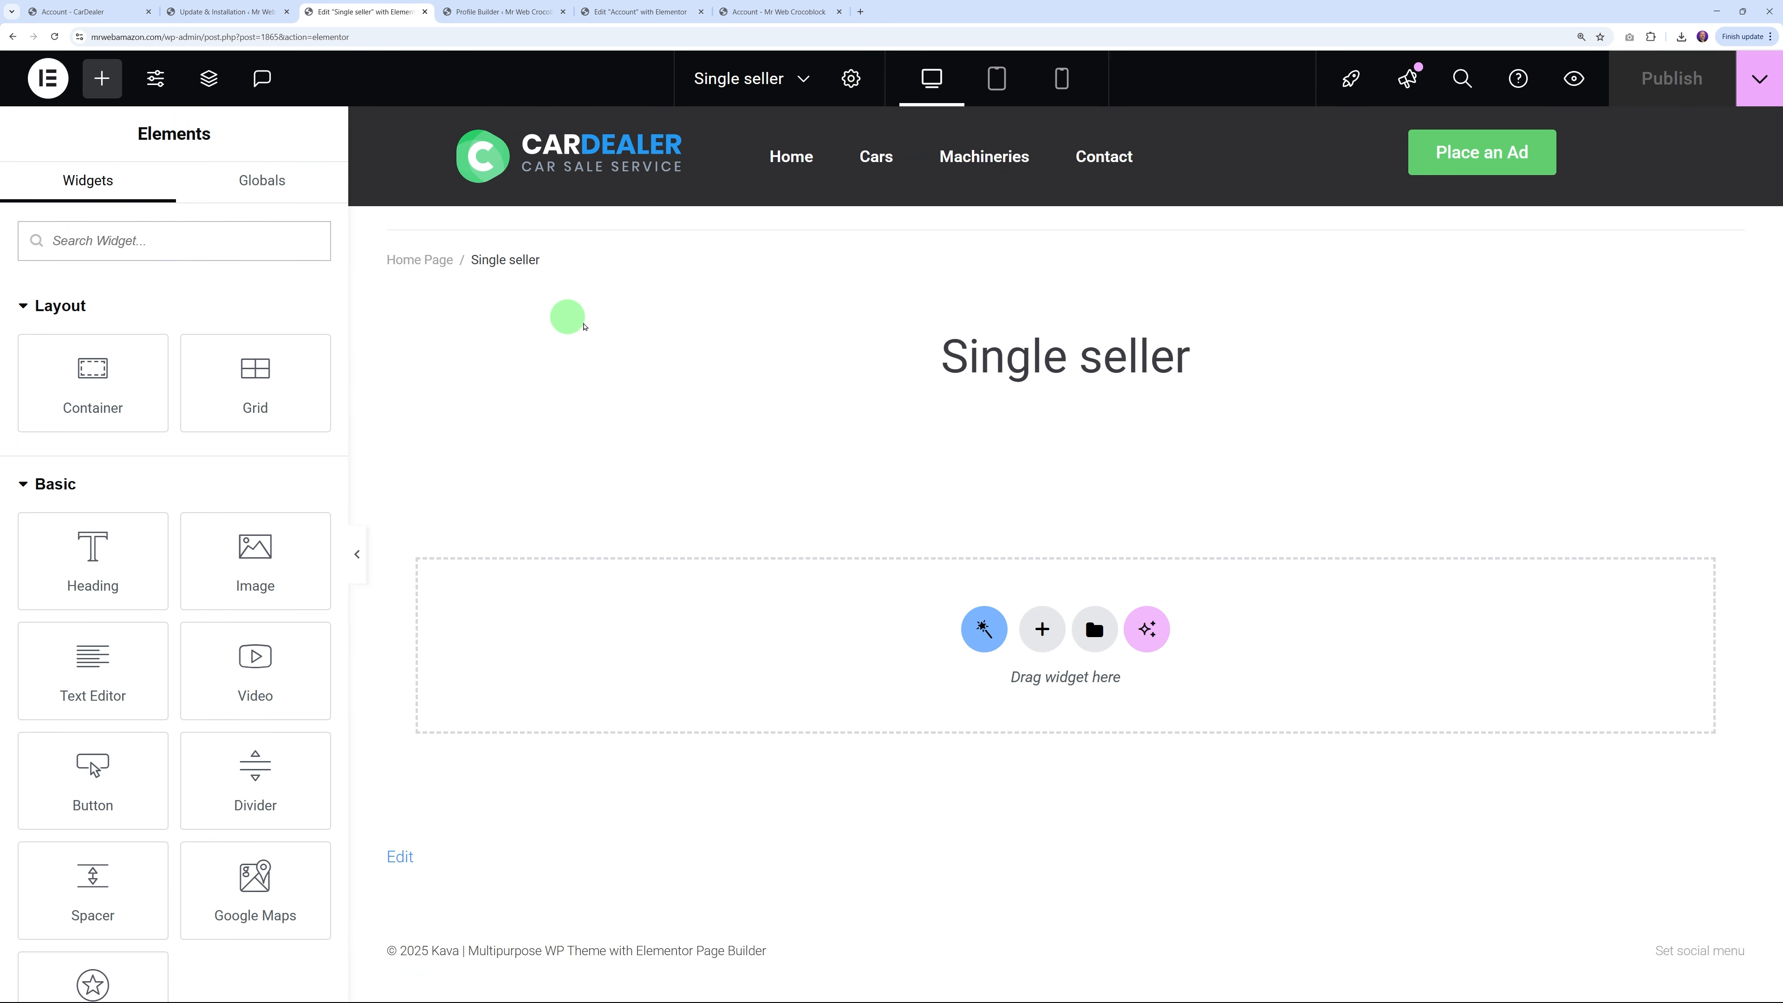
pyautogui.click(57, 37)
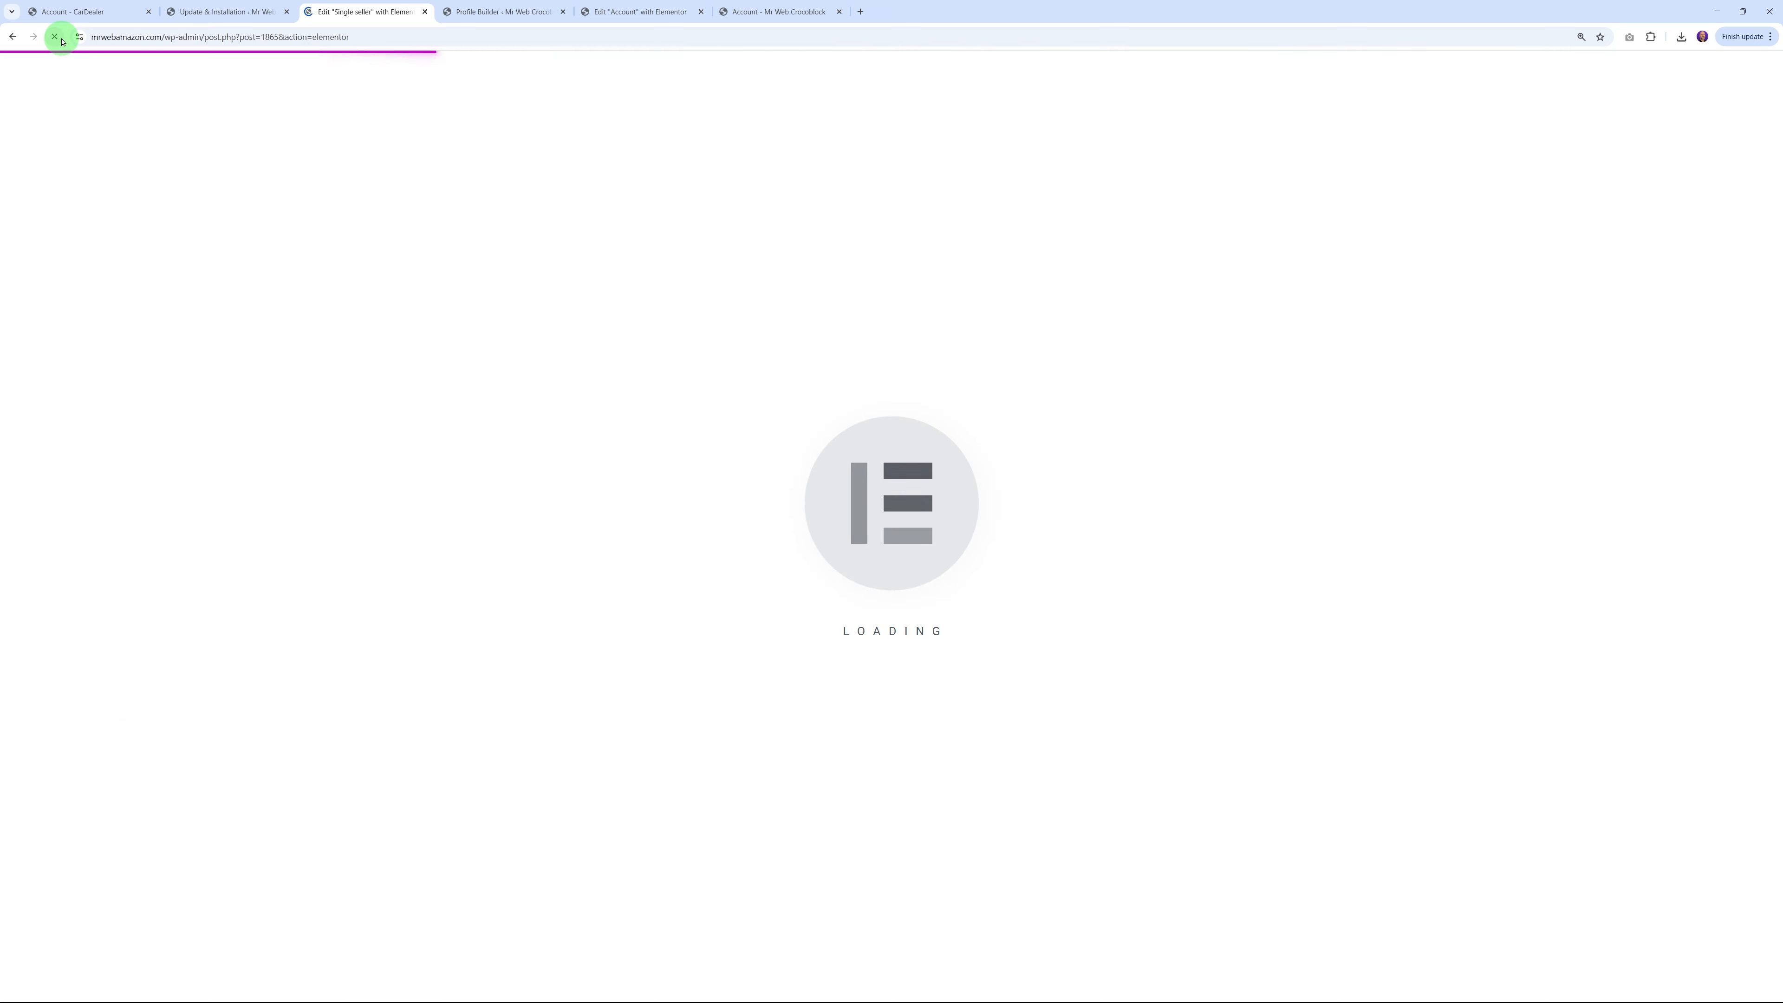
pyautogui.click(172, 241)
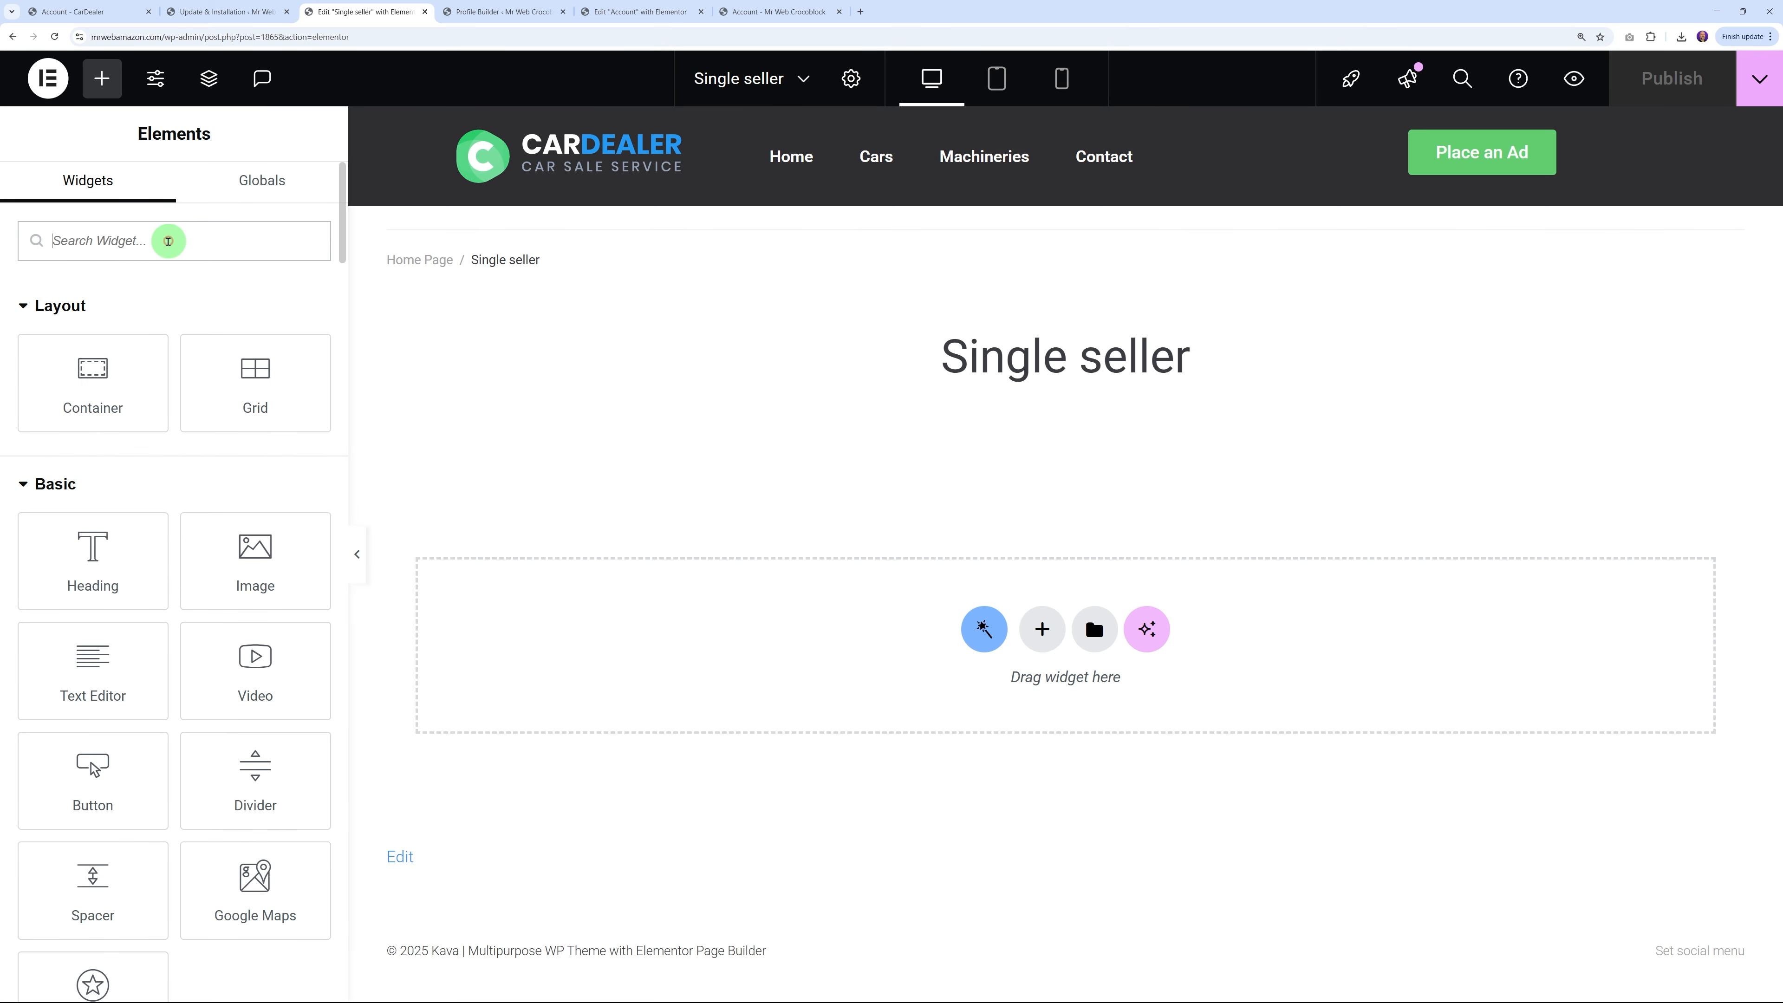
pyautogui.write('profi')
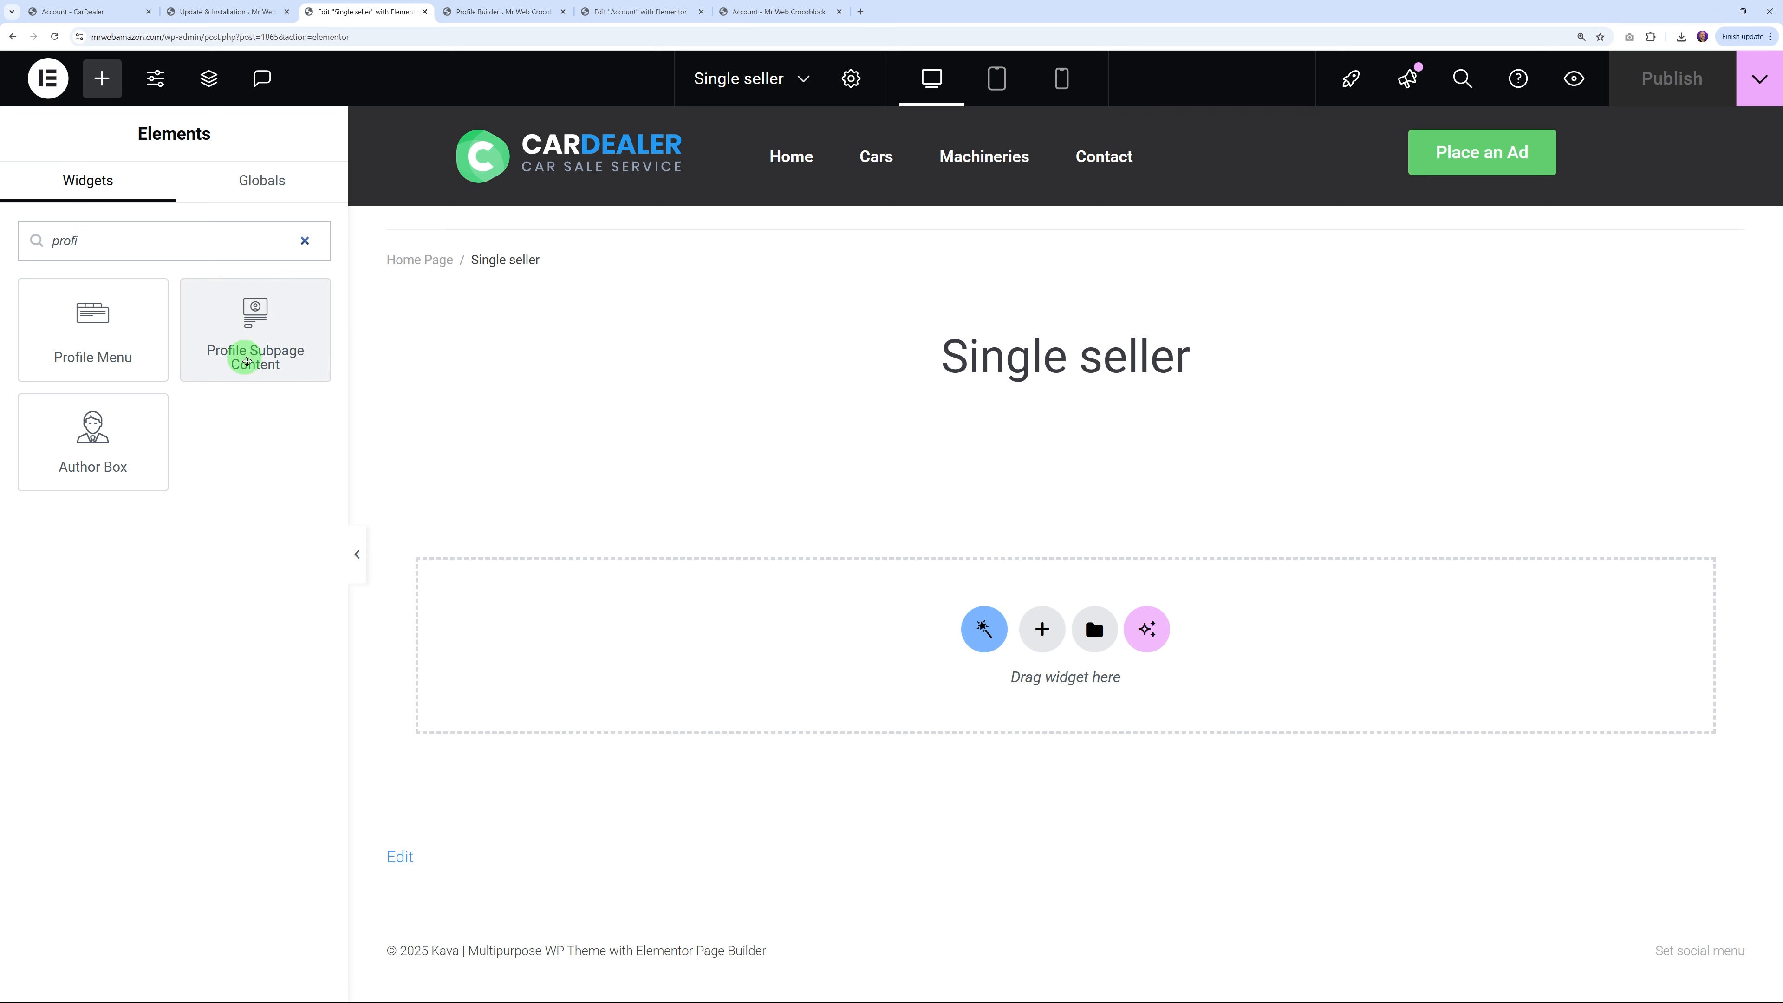
pyautogui.moveTo(263, 347); pyautogui.dragTo(1066, 636)
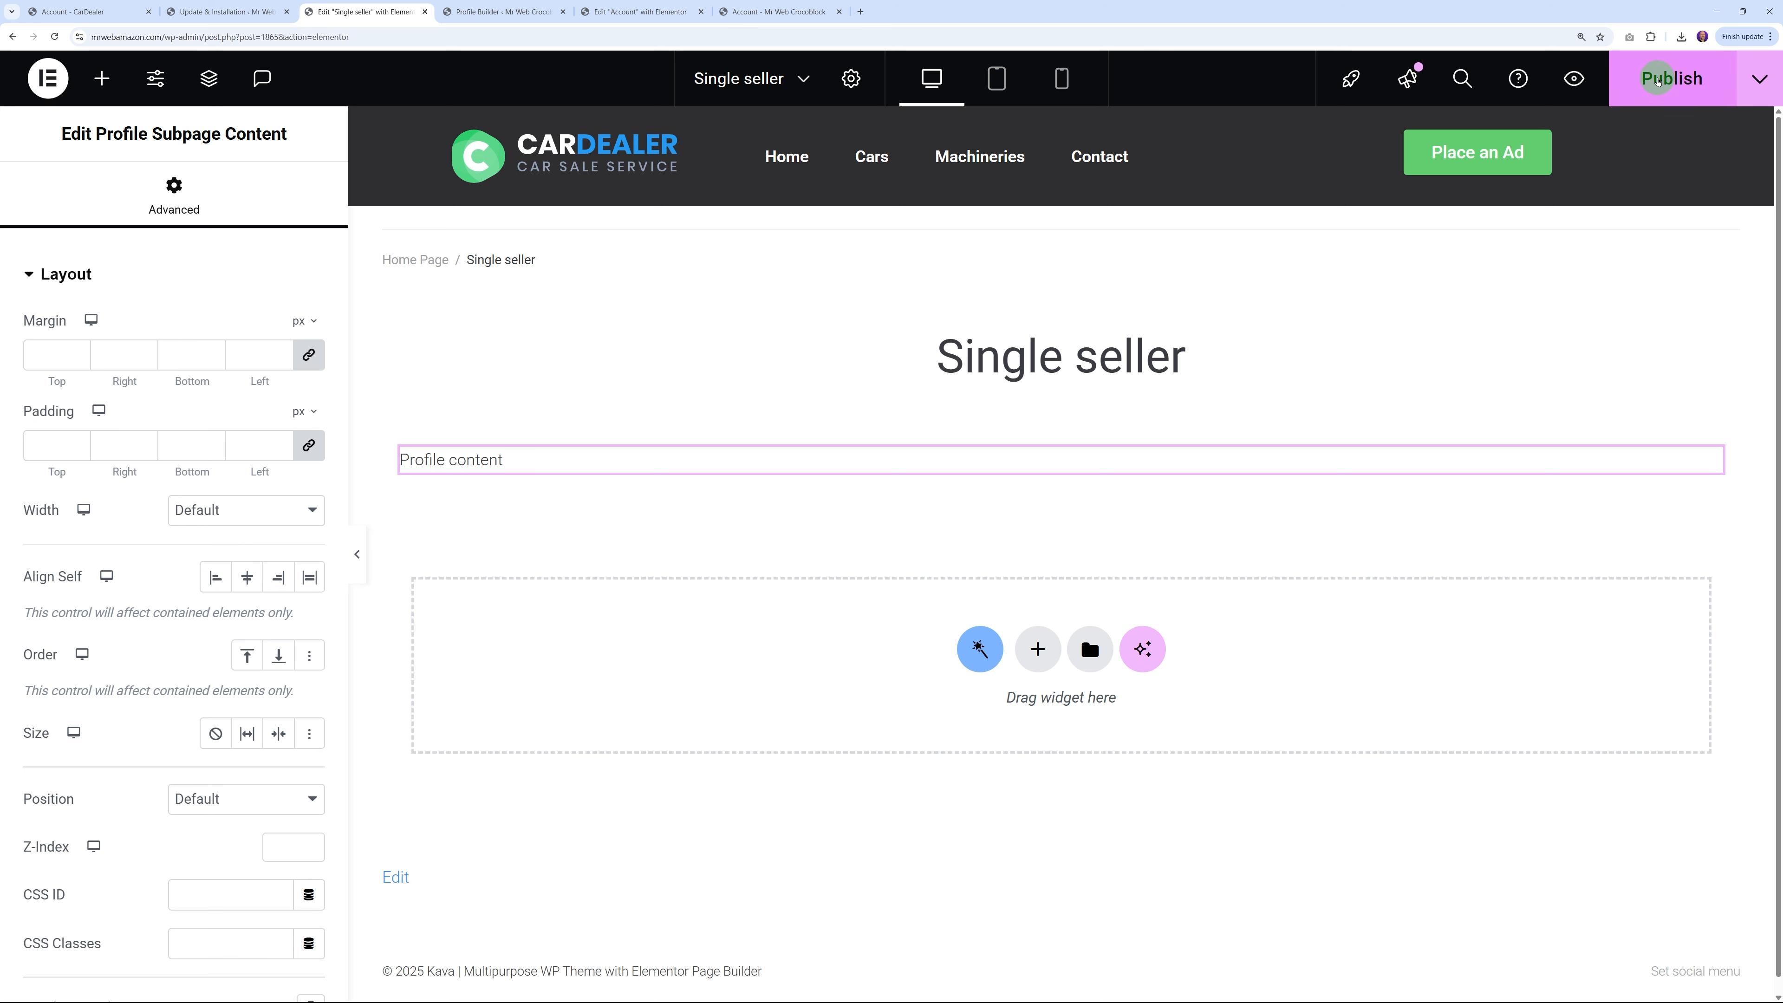
pyautogui.click(1658, 82)
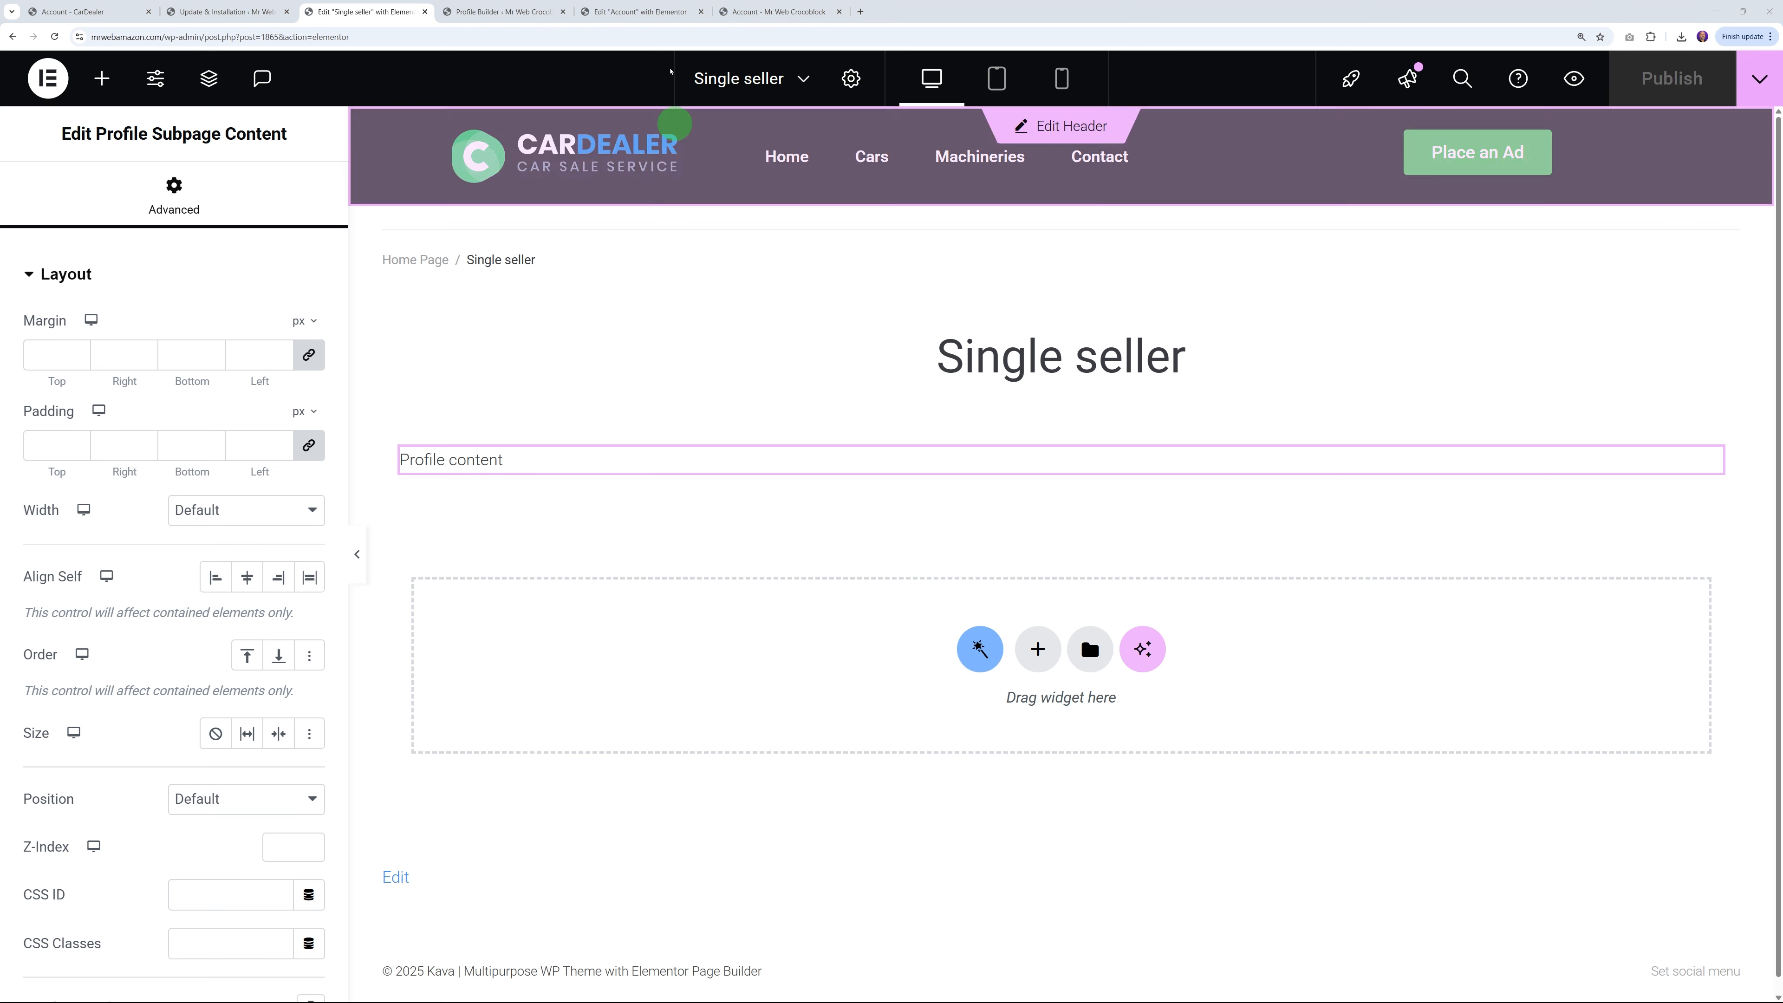
# Place a Profile Subpage Content widget in the Account page's empty container beside the profile menu and publish the page
pyautogui.click(653, 12)
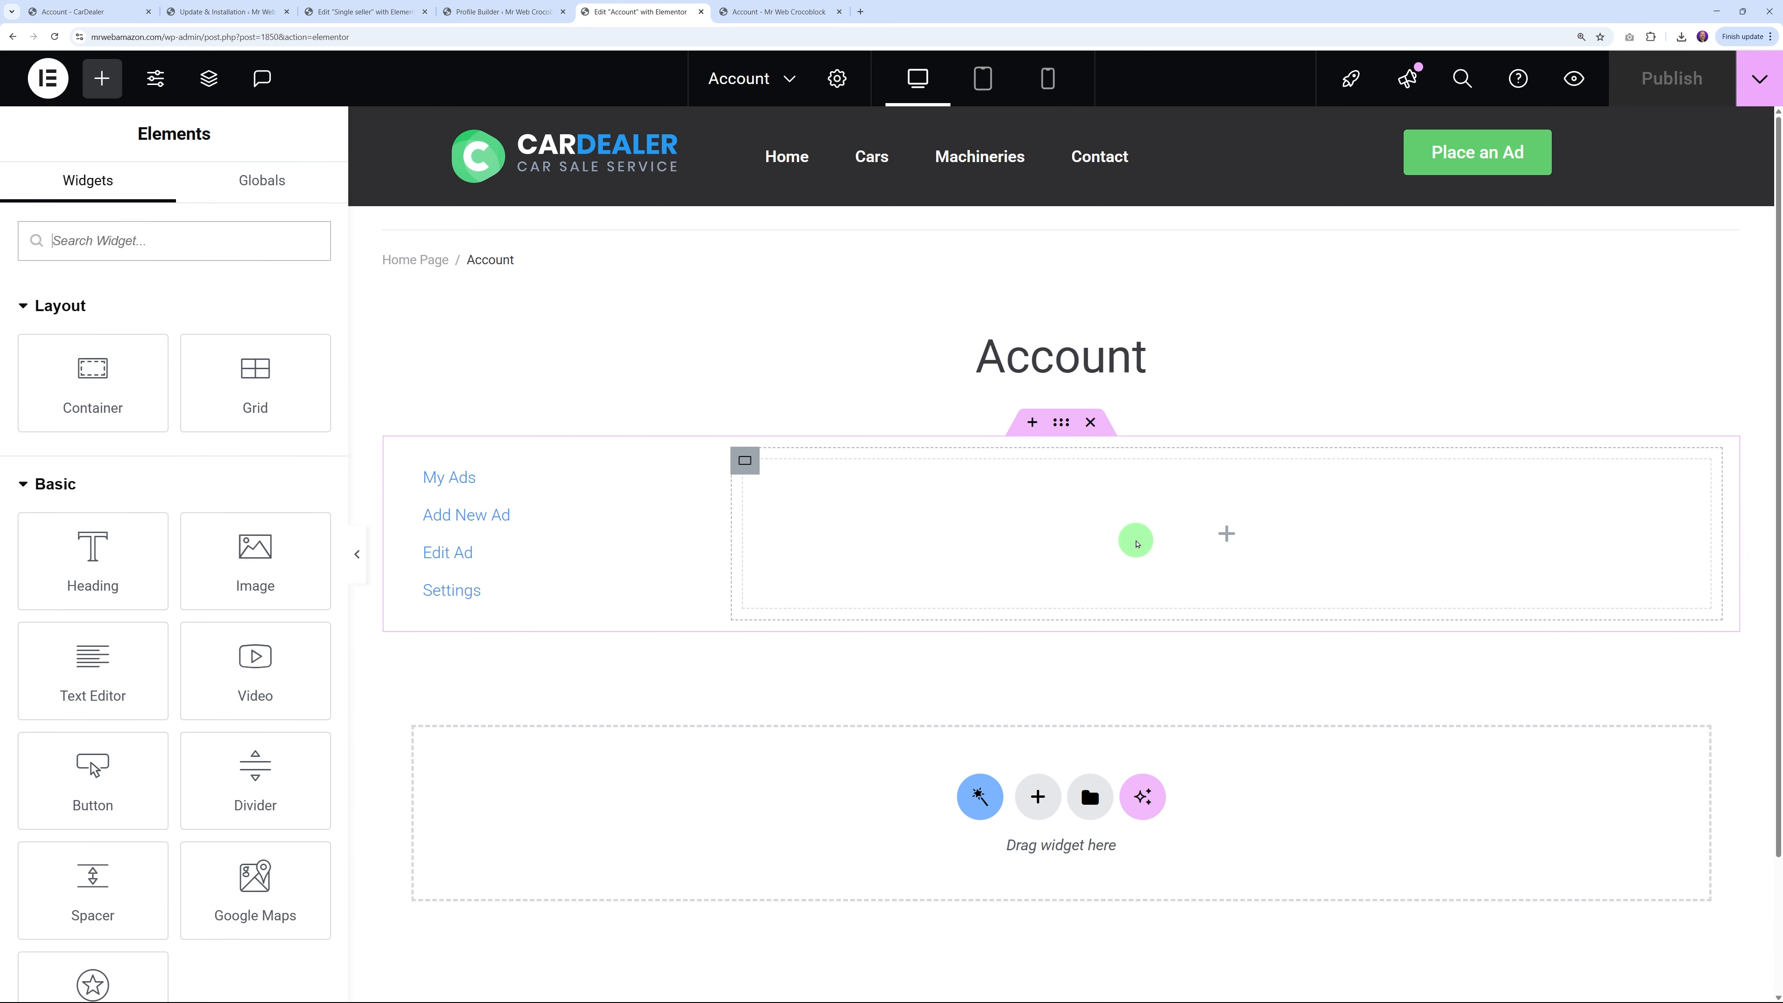
pyautogui.click(54, 37)
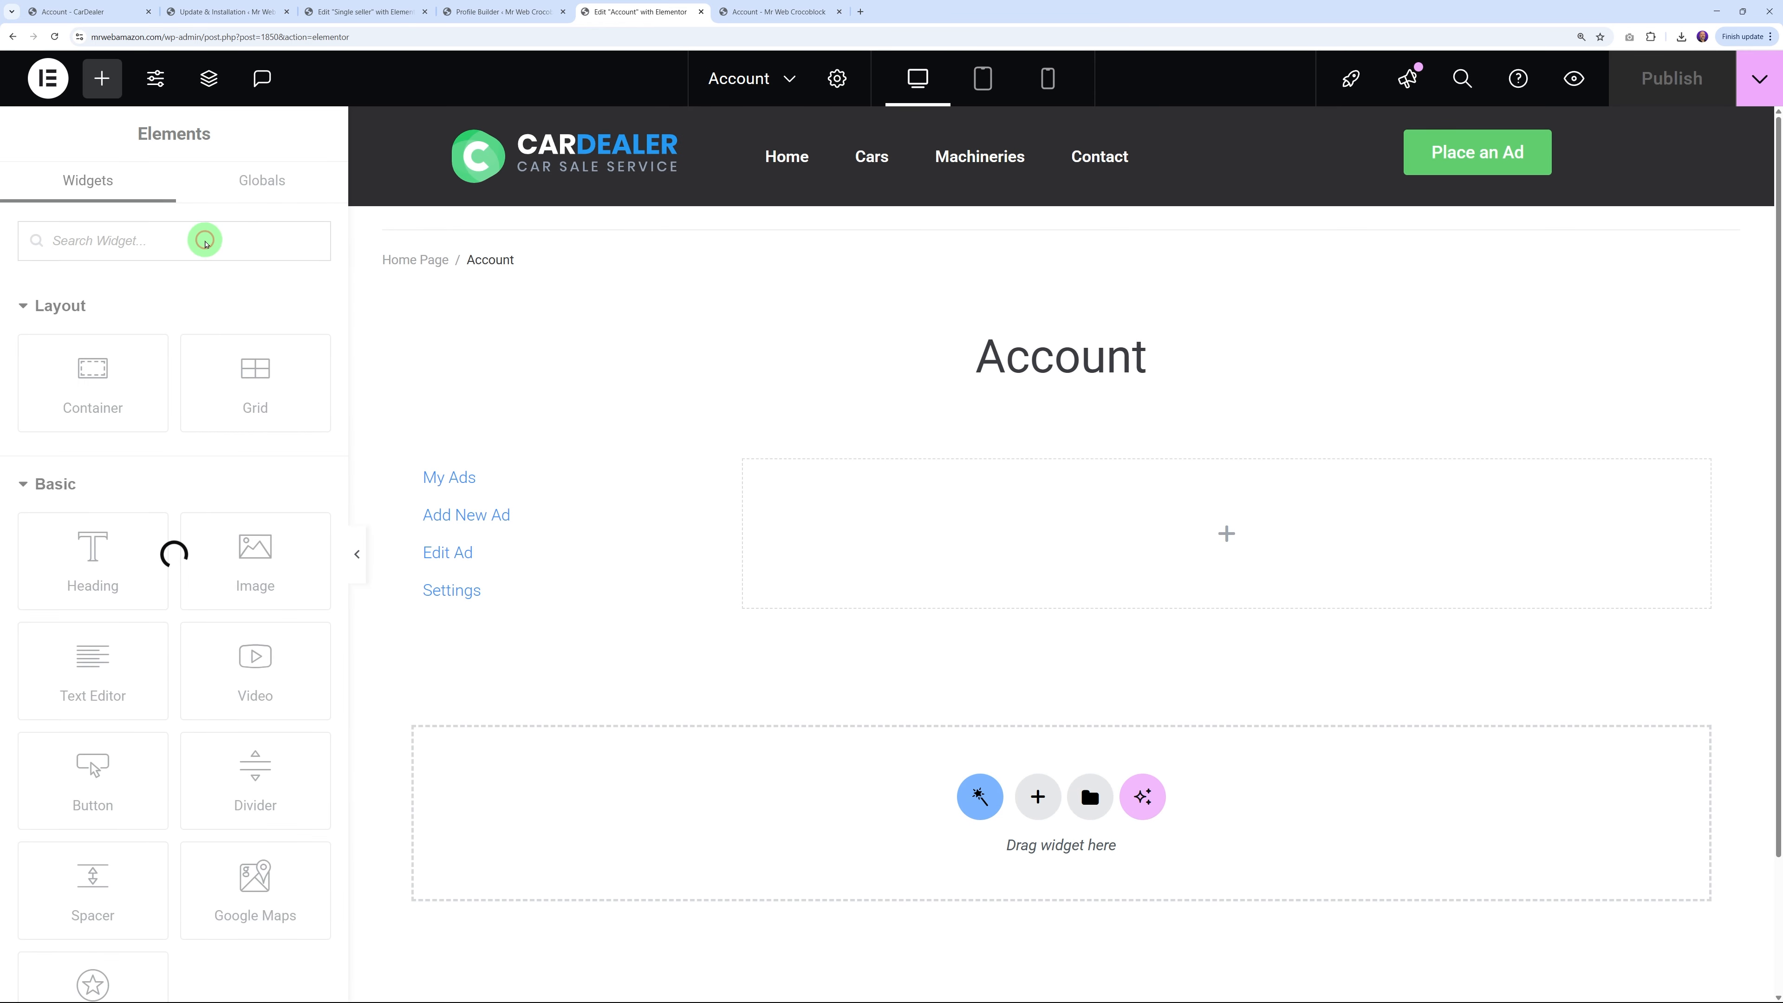
pyautogui.click(150, 245)
pyautogui.write('profi')
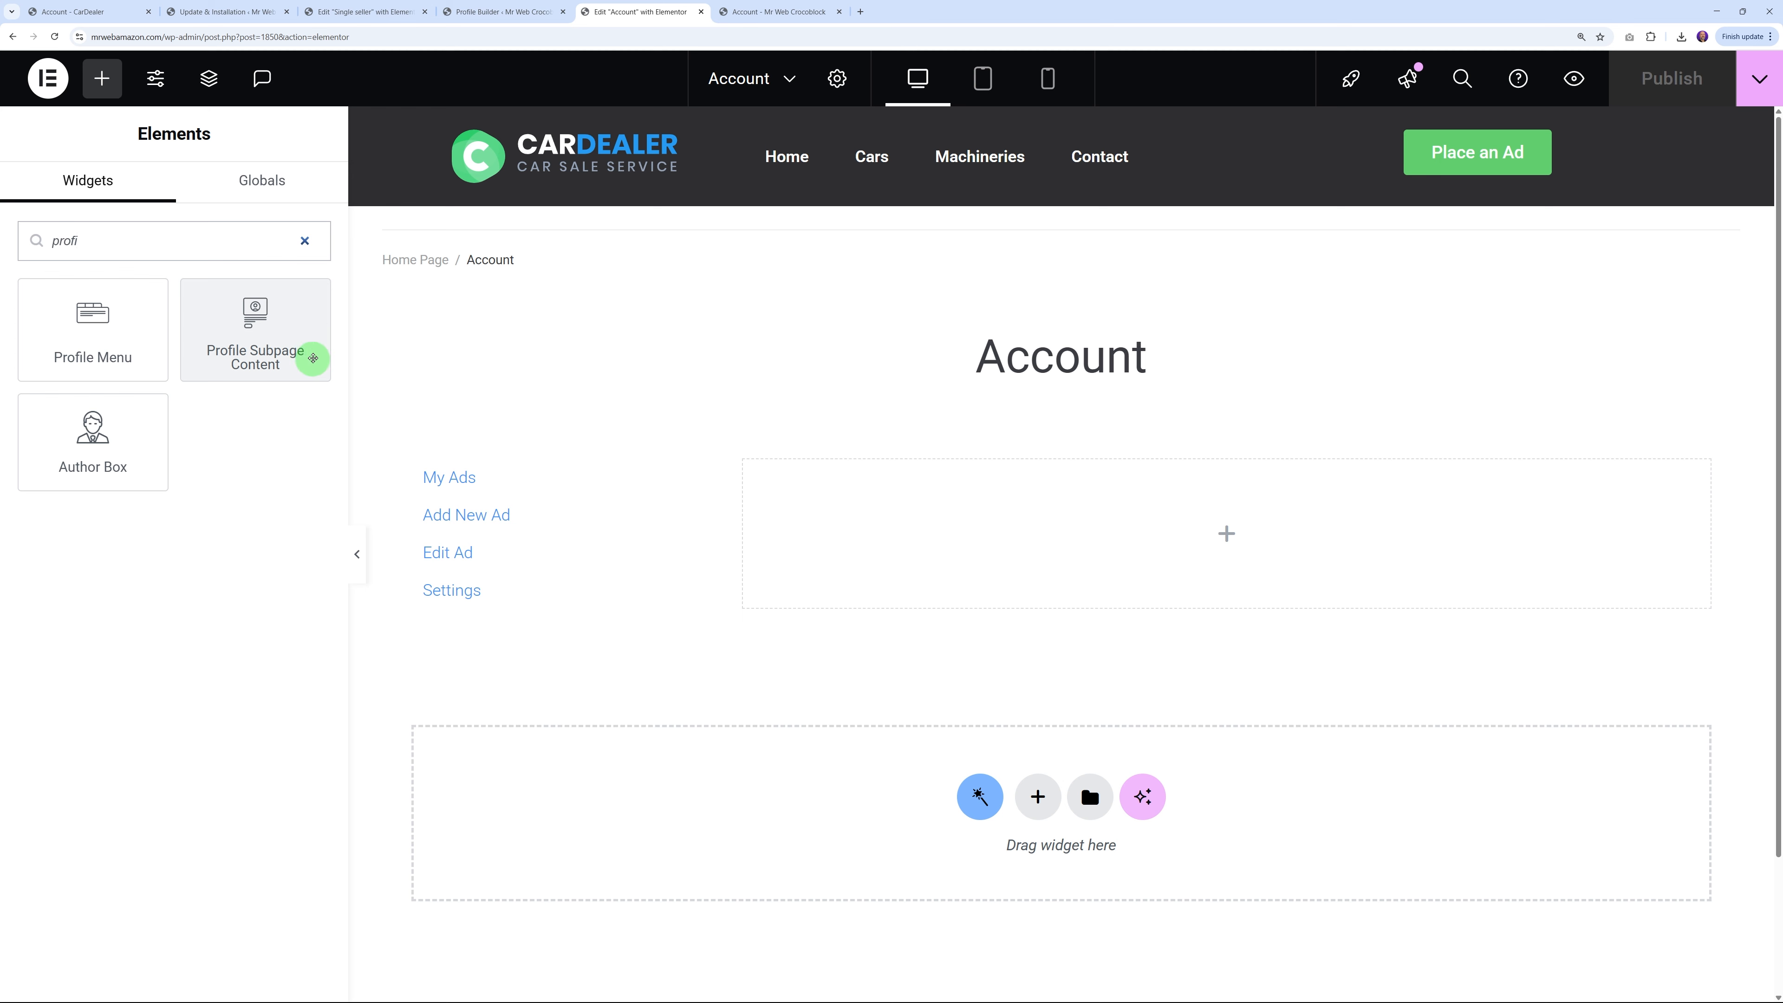
pyautogui.moveTo(274, 340); pyautogui.dragTo(1115, 534)
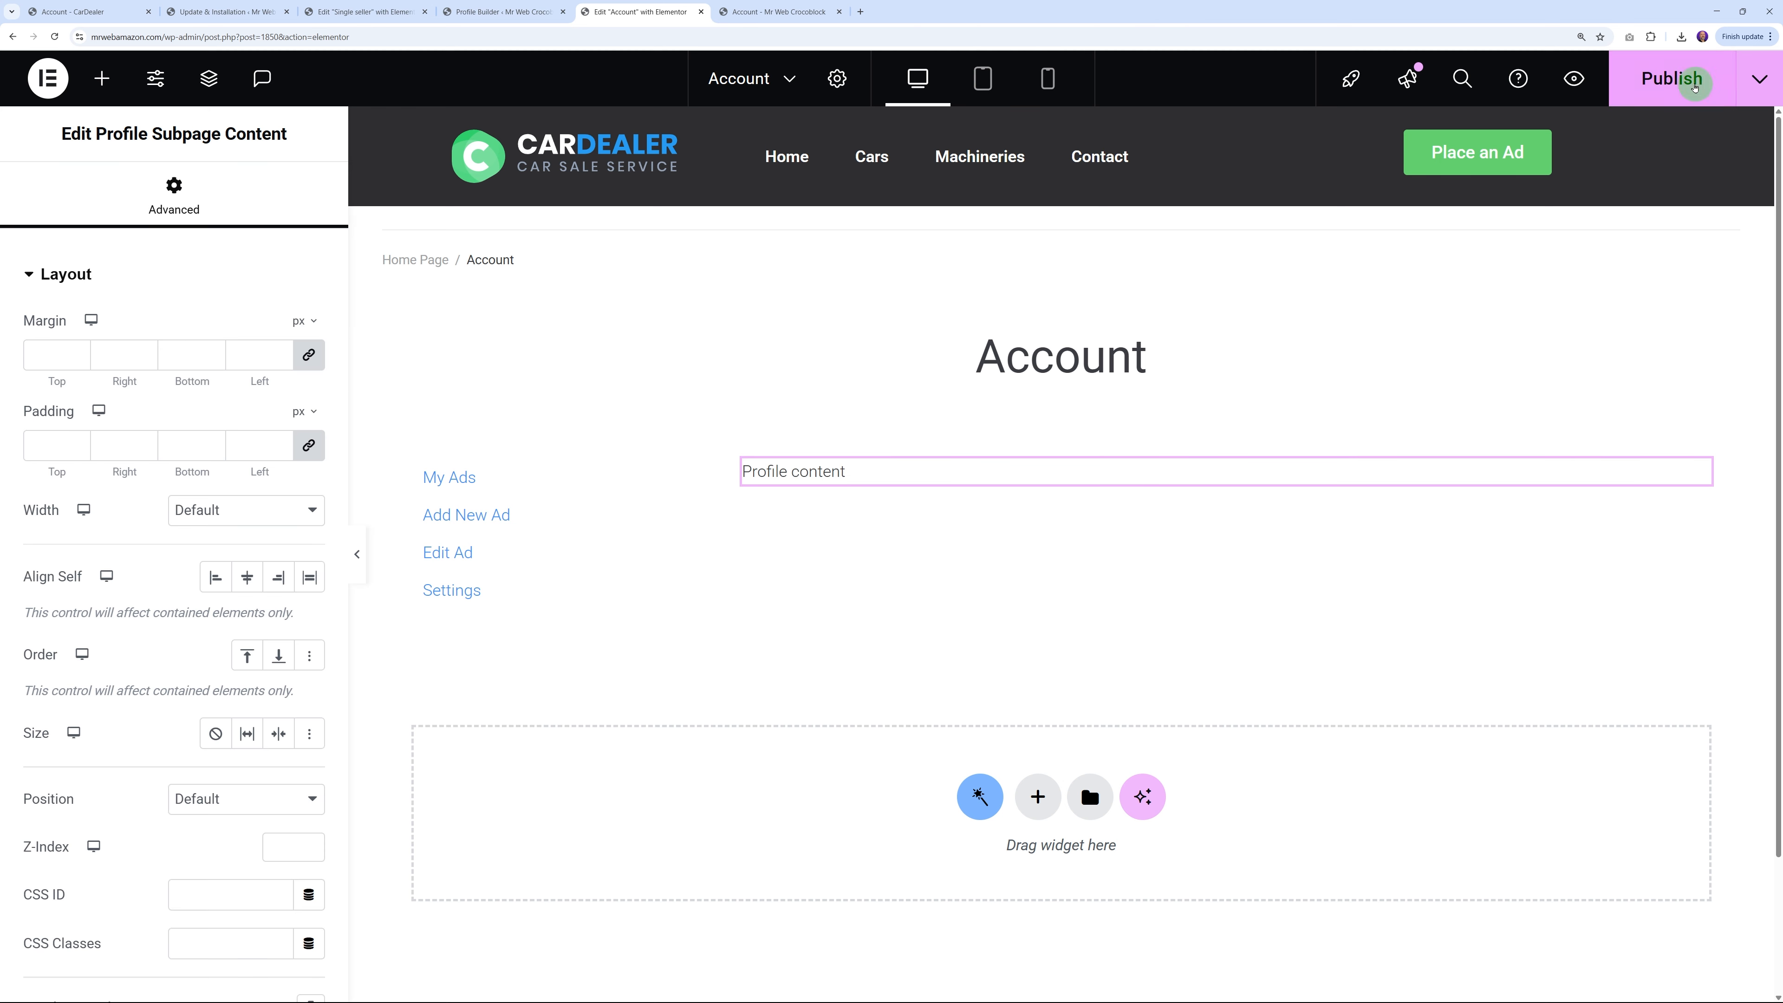
pyautogui.click(1693, 85)
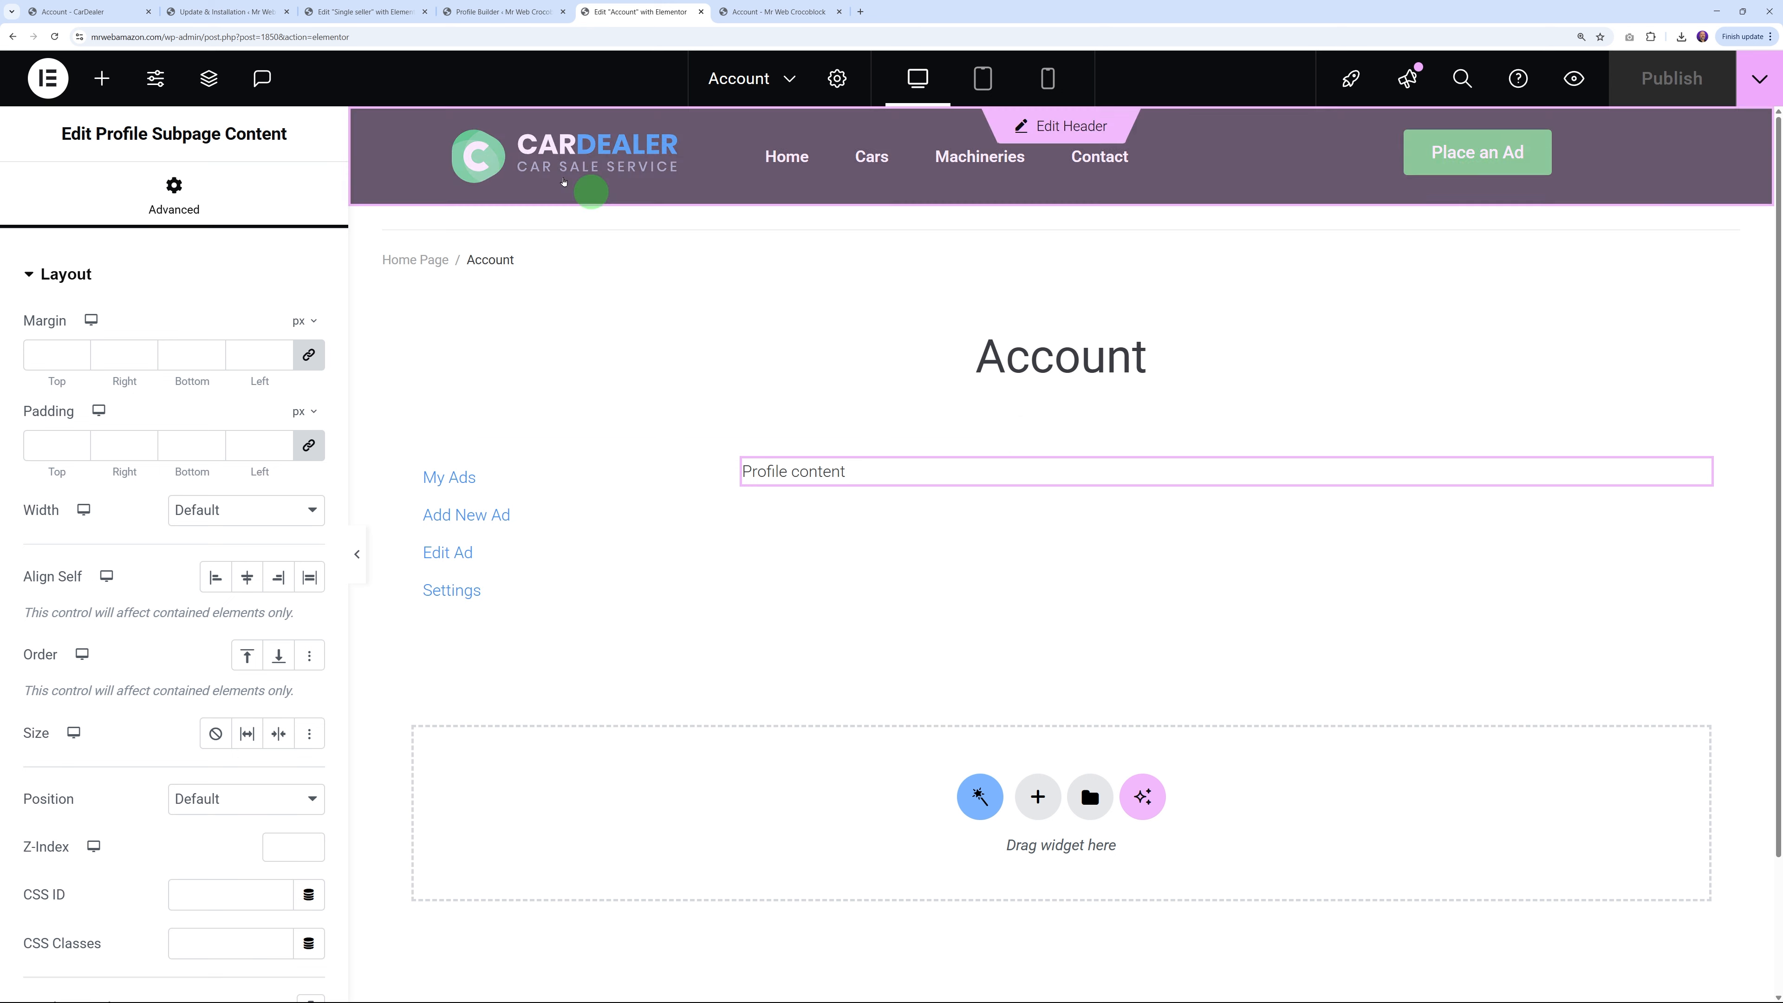
# Review the profile content on the Single seller and Account pages, and bring up the Account Page subpages in the Profile Builder
pyautogui.click(369, 12)
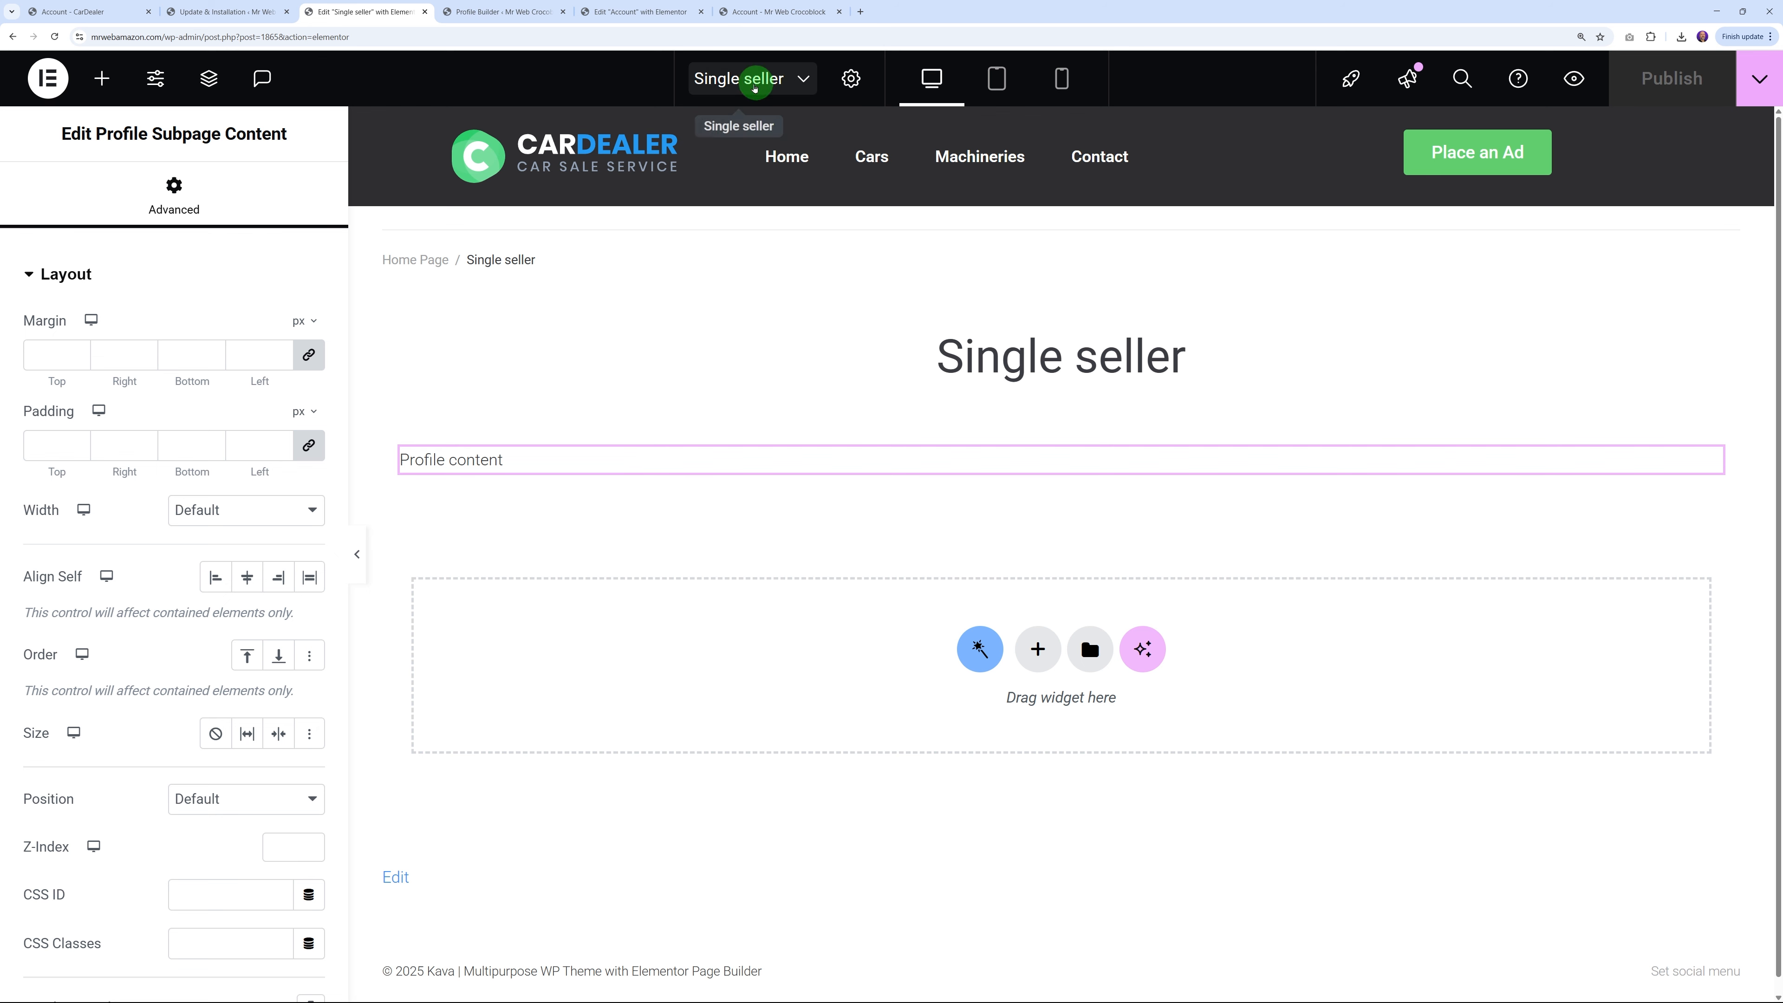
pyautogui.click(640, 12)
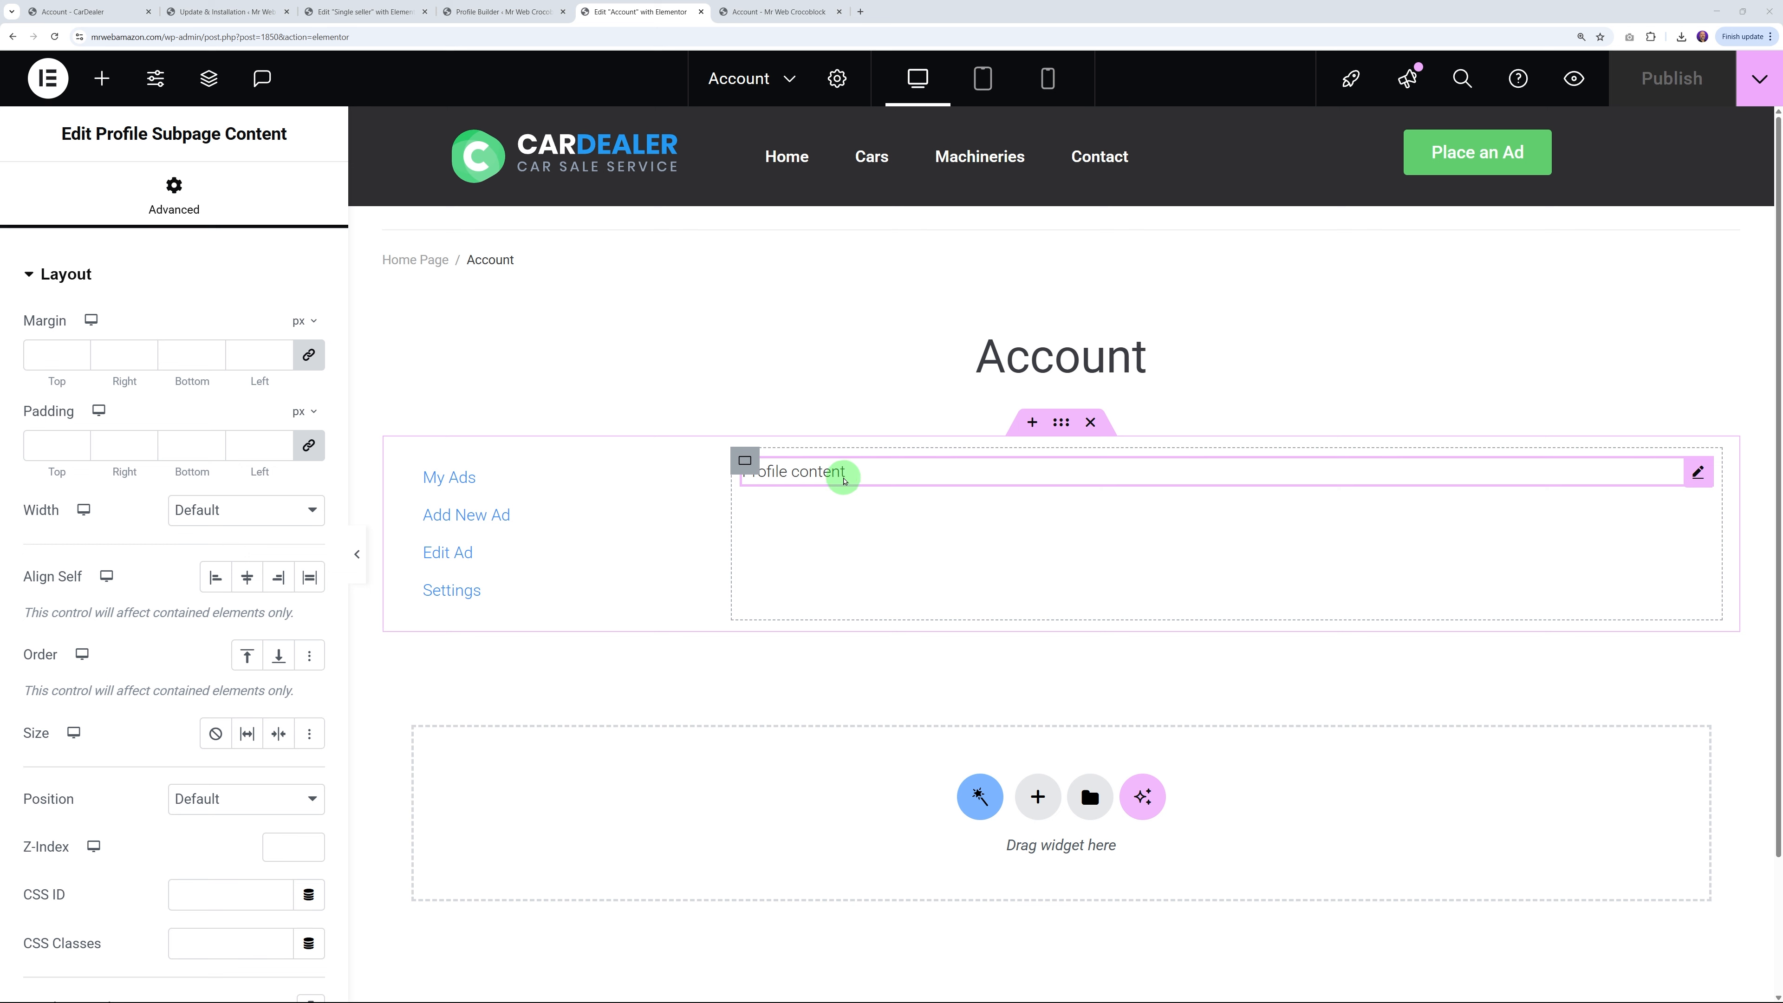
pyautogui.click(505, 14)
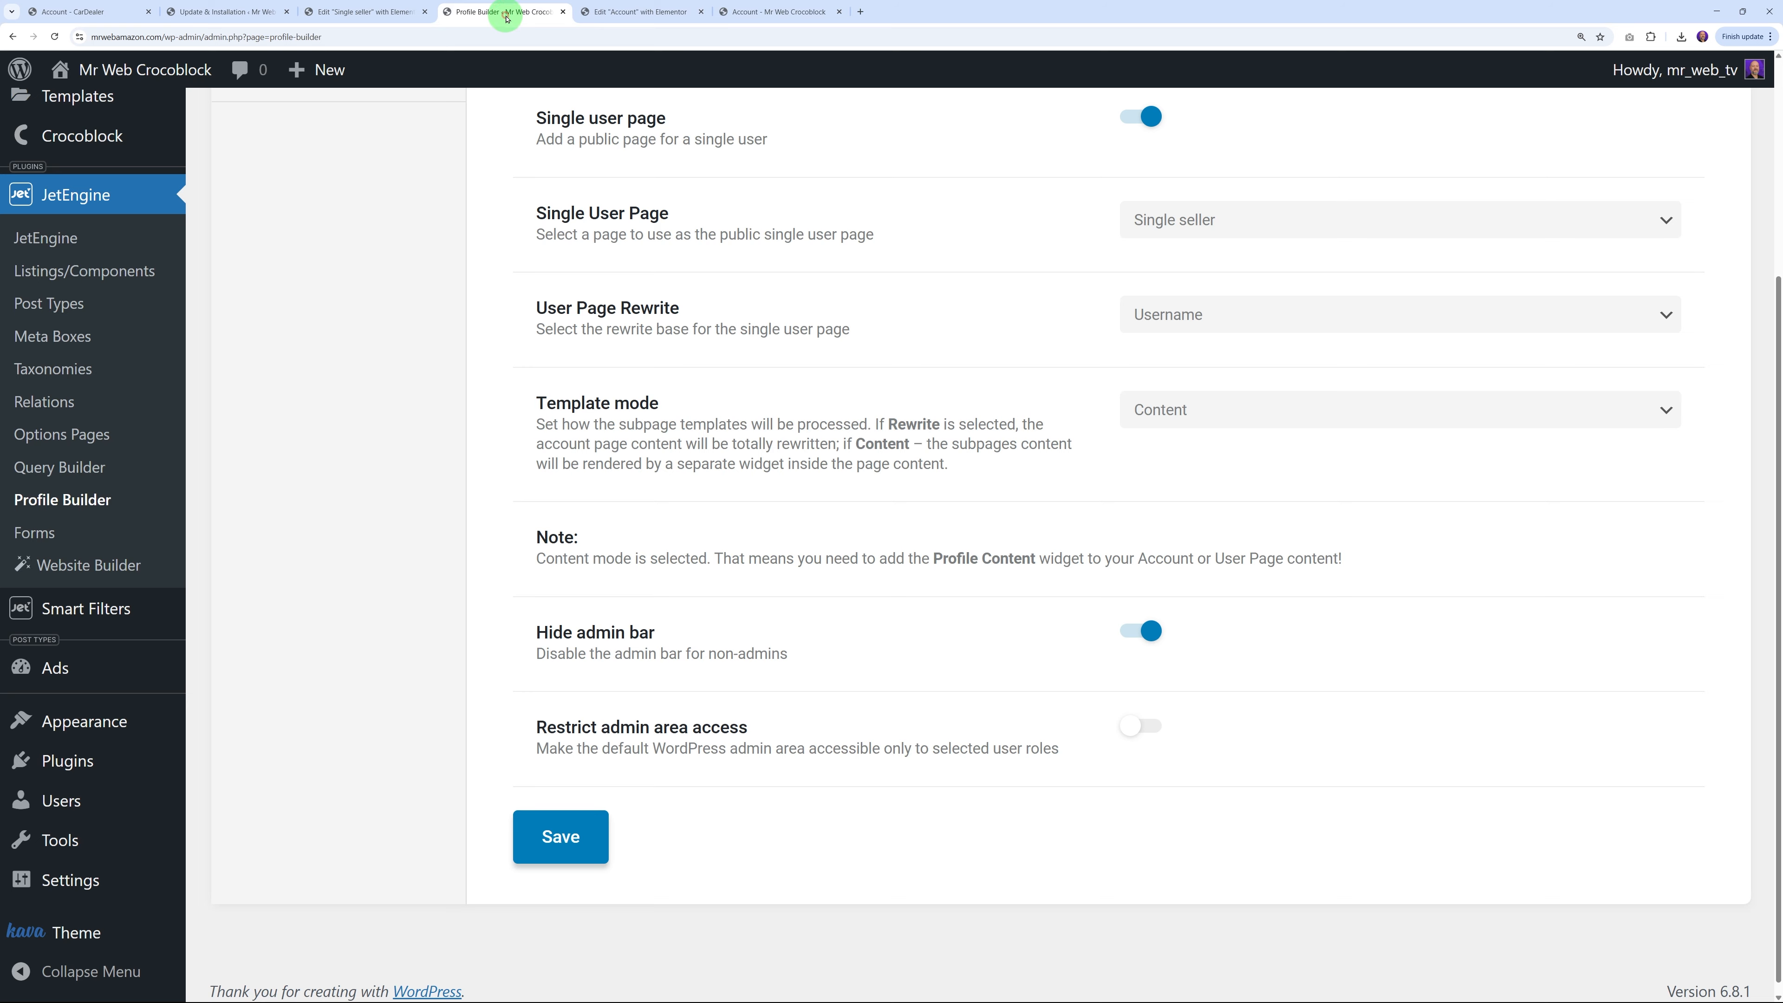
pyautogui.scroll(5, 884, 570)
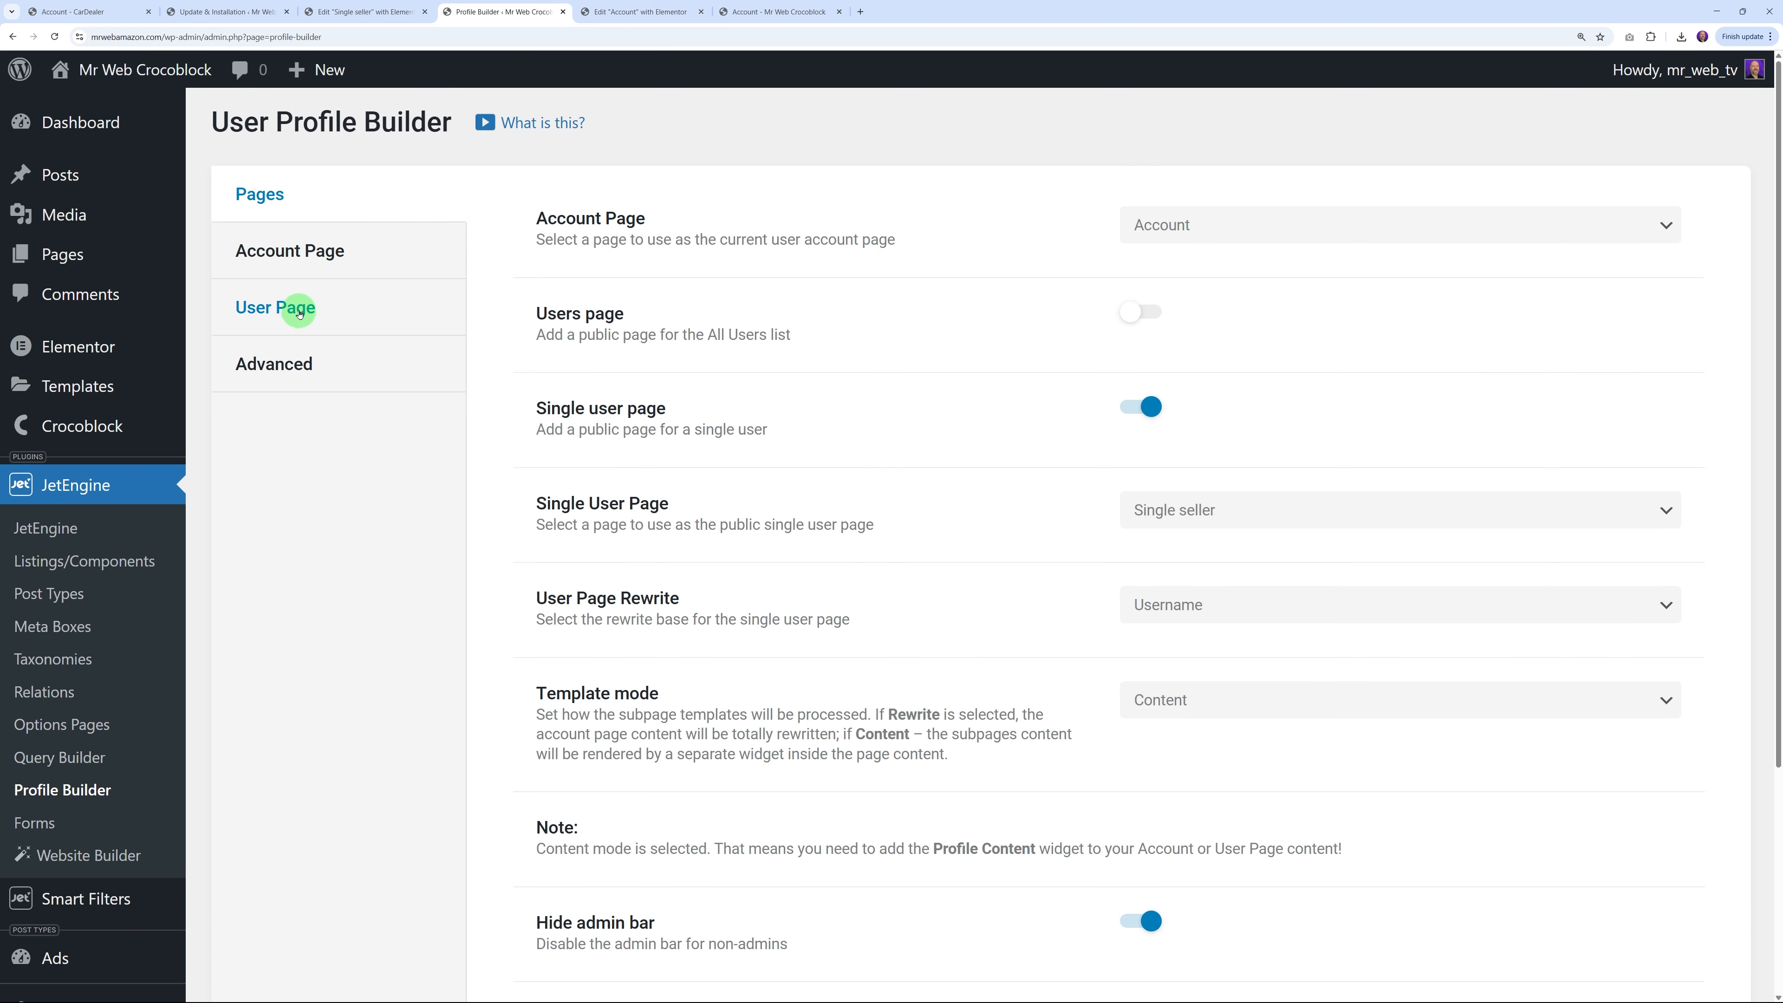
pyautogui.click(301, 256)
pyautogui.scroll(-5, 696, 483)
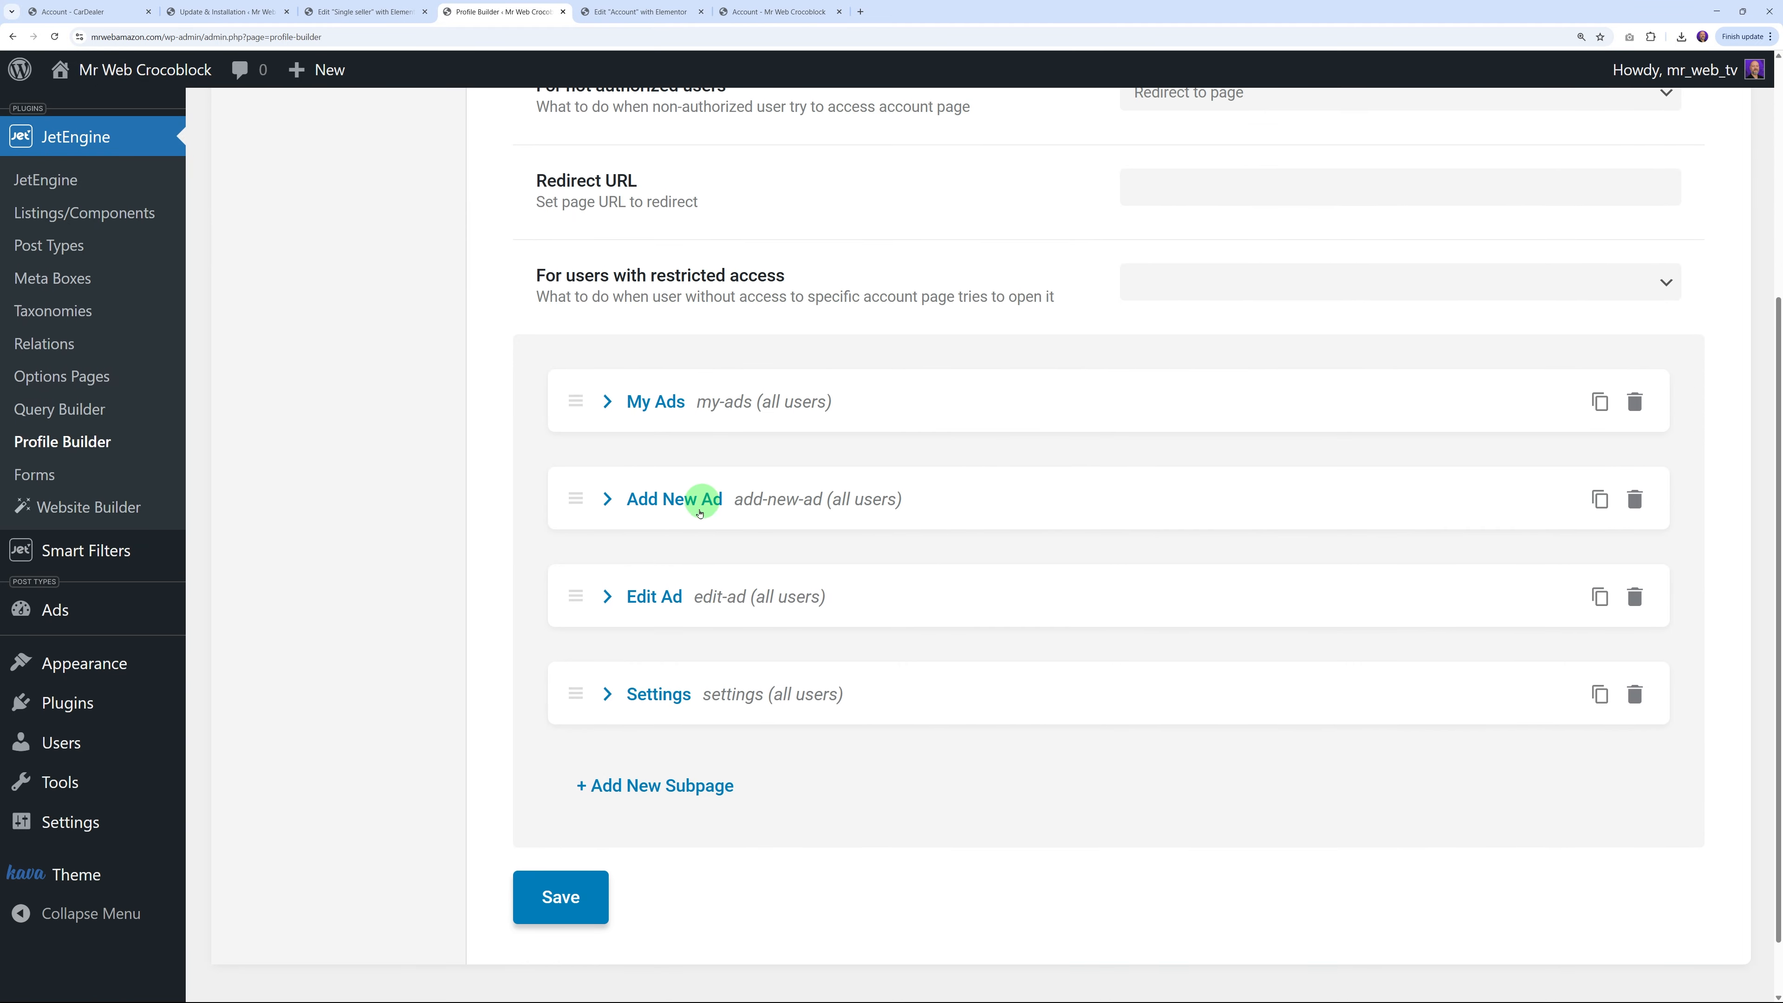
# Examine the template, menu visibility and user role settings of the My Ads subpage in the Profile Builder
pyautogui.click(607, 402)
pyautogui.scroll(-1, 625, 492)
pyautogui.scroll(-1, 627, 545)
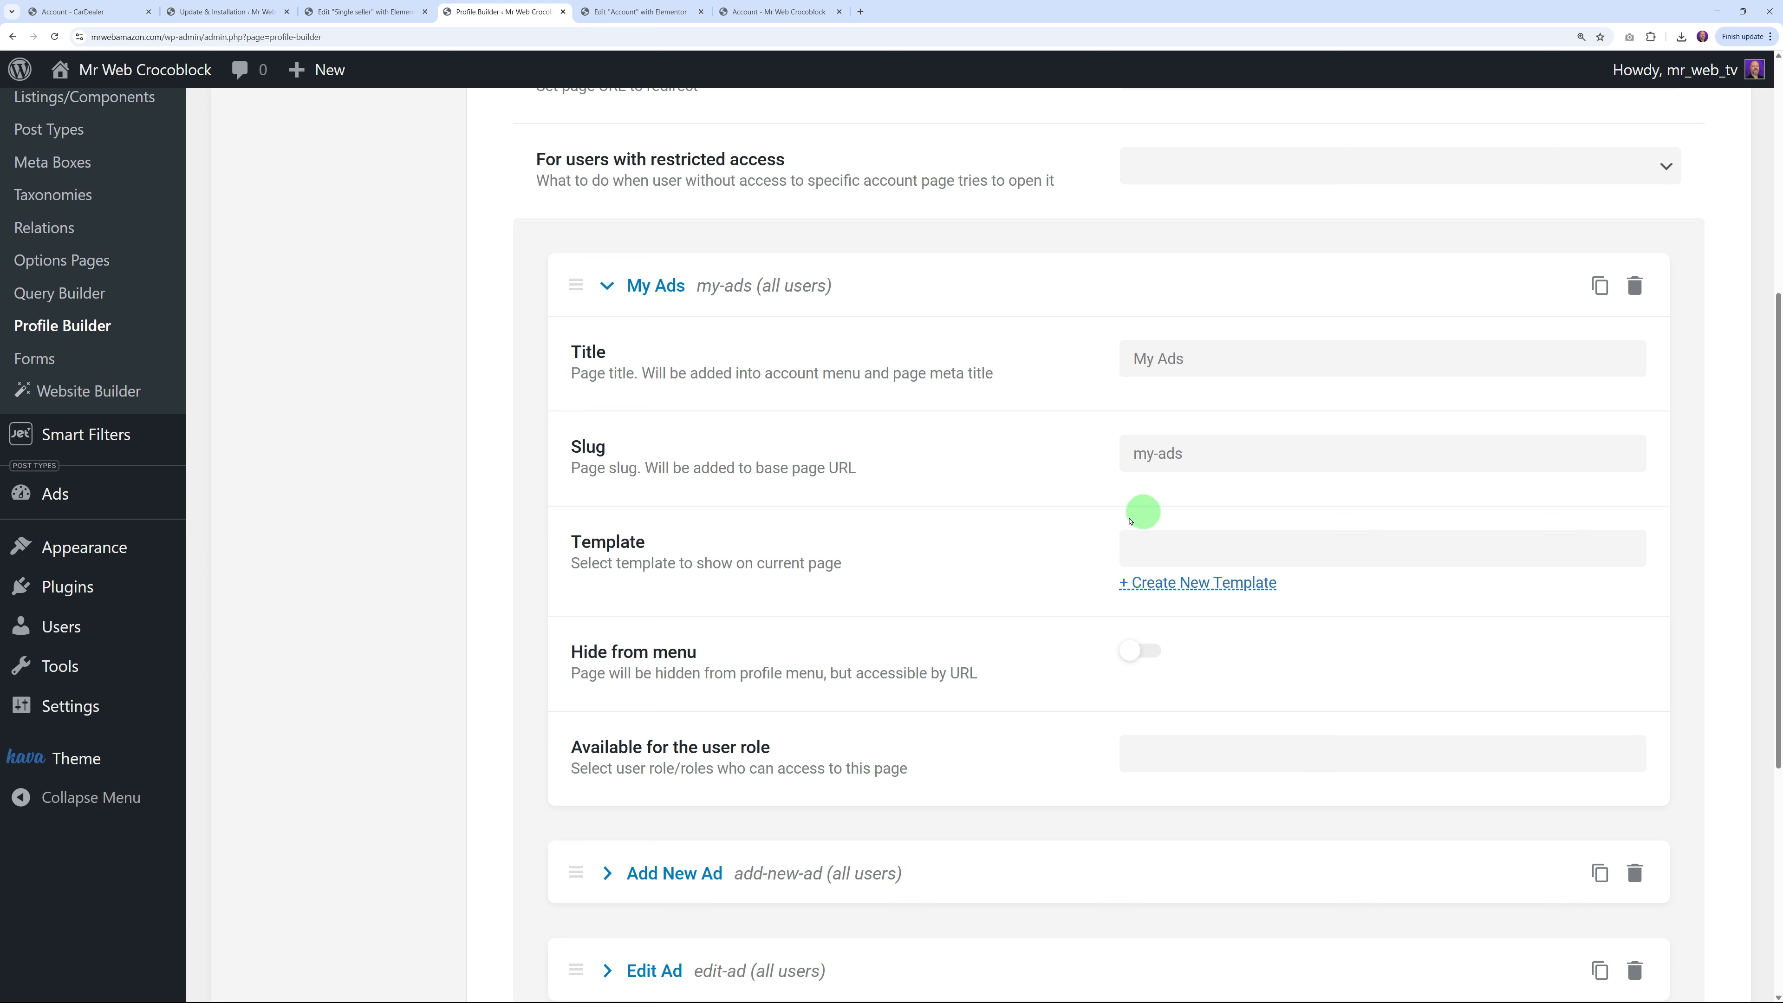
pyautogui.click(608, 286)
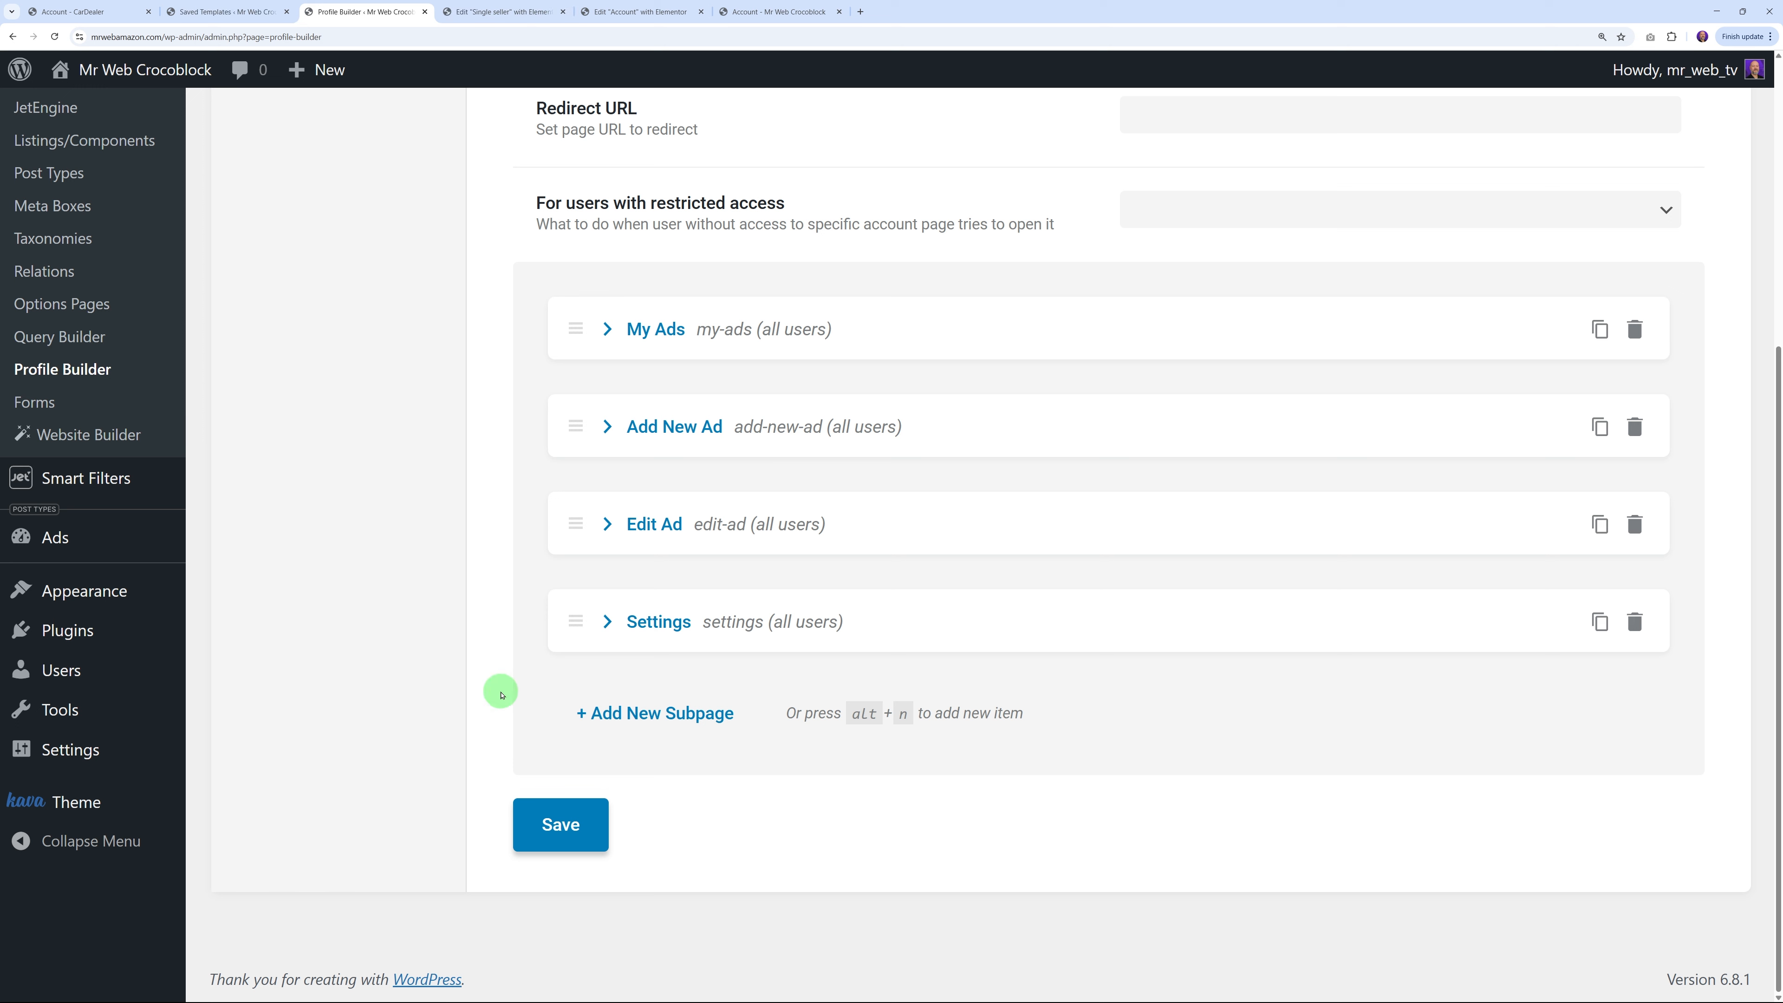
# Examine the fields of the Add New Ad form on the CarDealer demo's My Account page
pyautogui.click(114, 16)
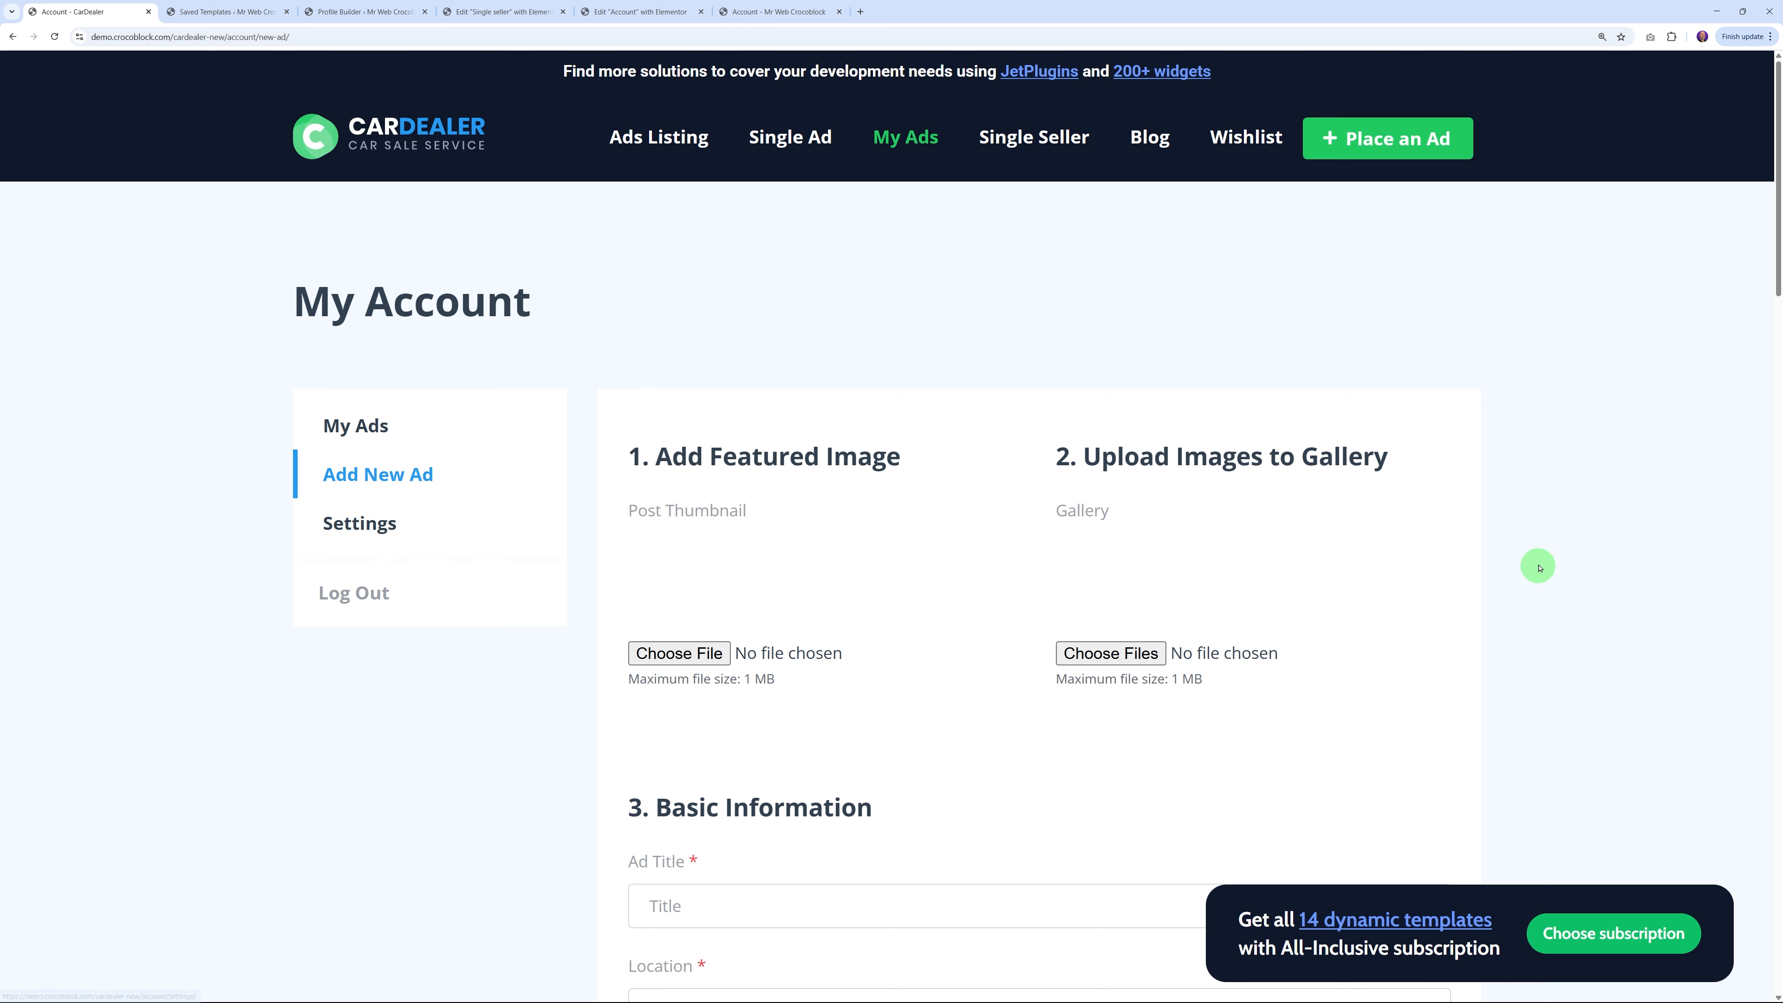
pyautogui.scroll(-1, 1498, 564)
pyautogui.scroll(-5, 1498, 564)
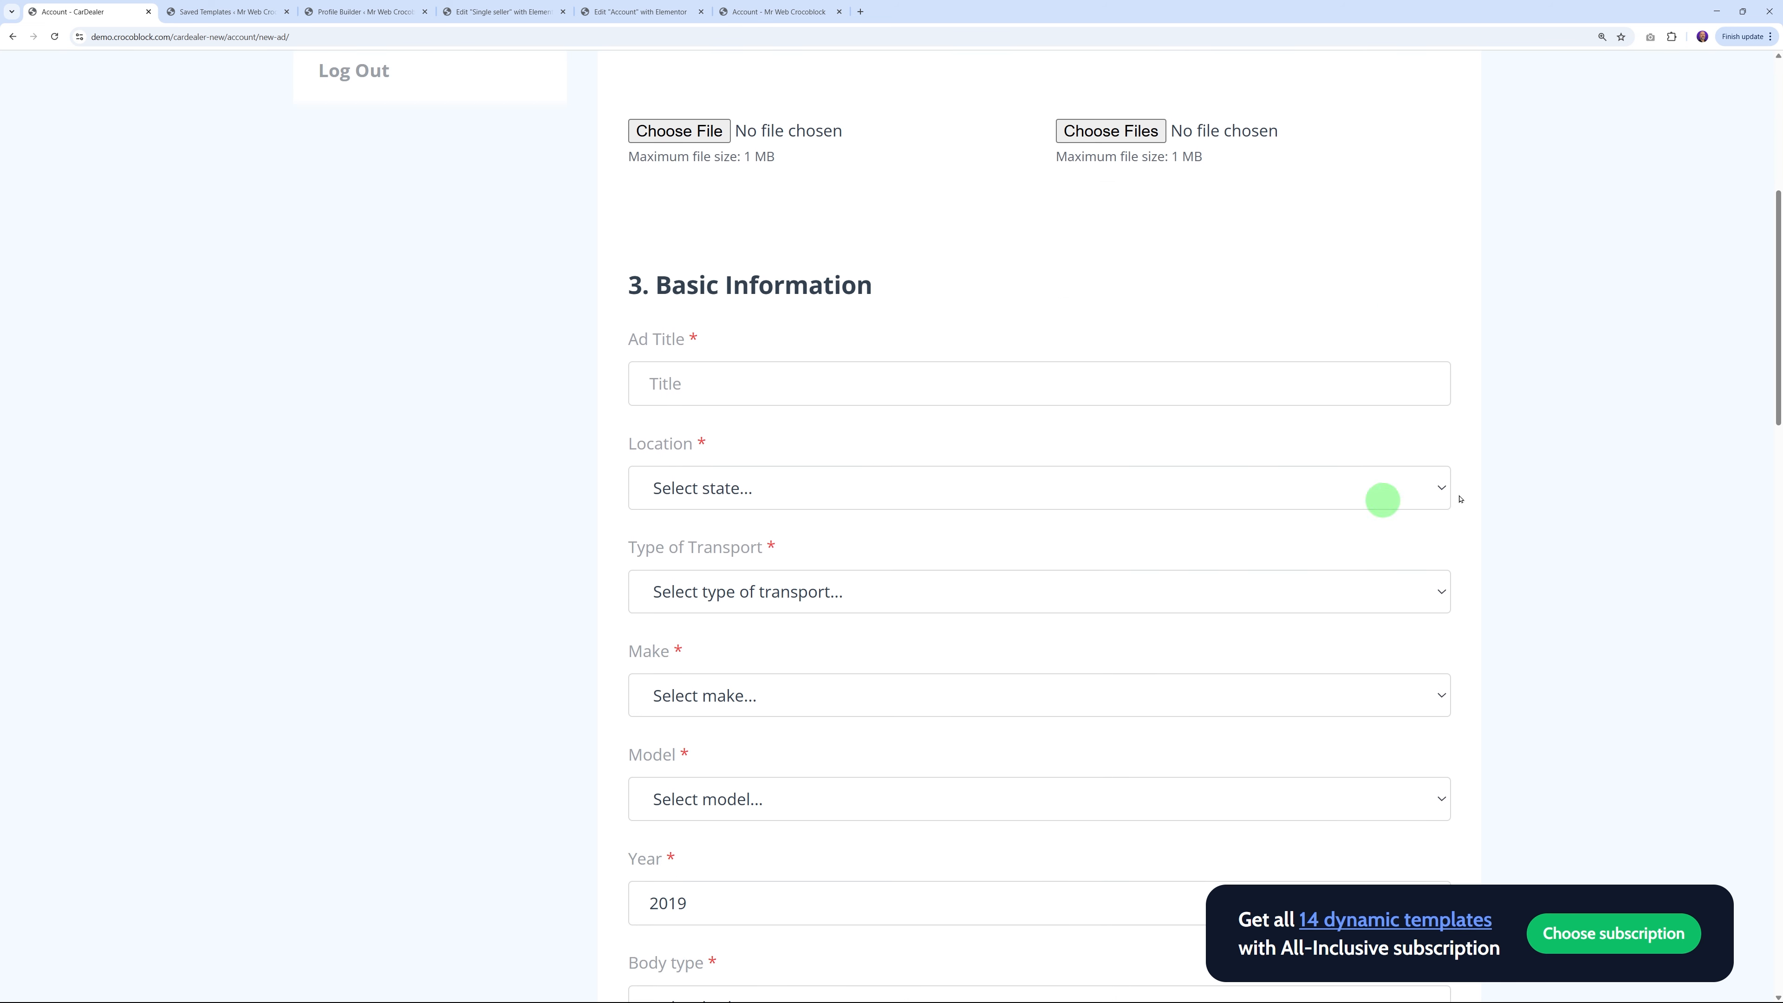
pyautogui.scroll(-3, 1015, 467)
pyautogui.scroll(-2, 1015, 468)
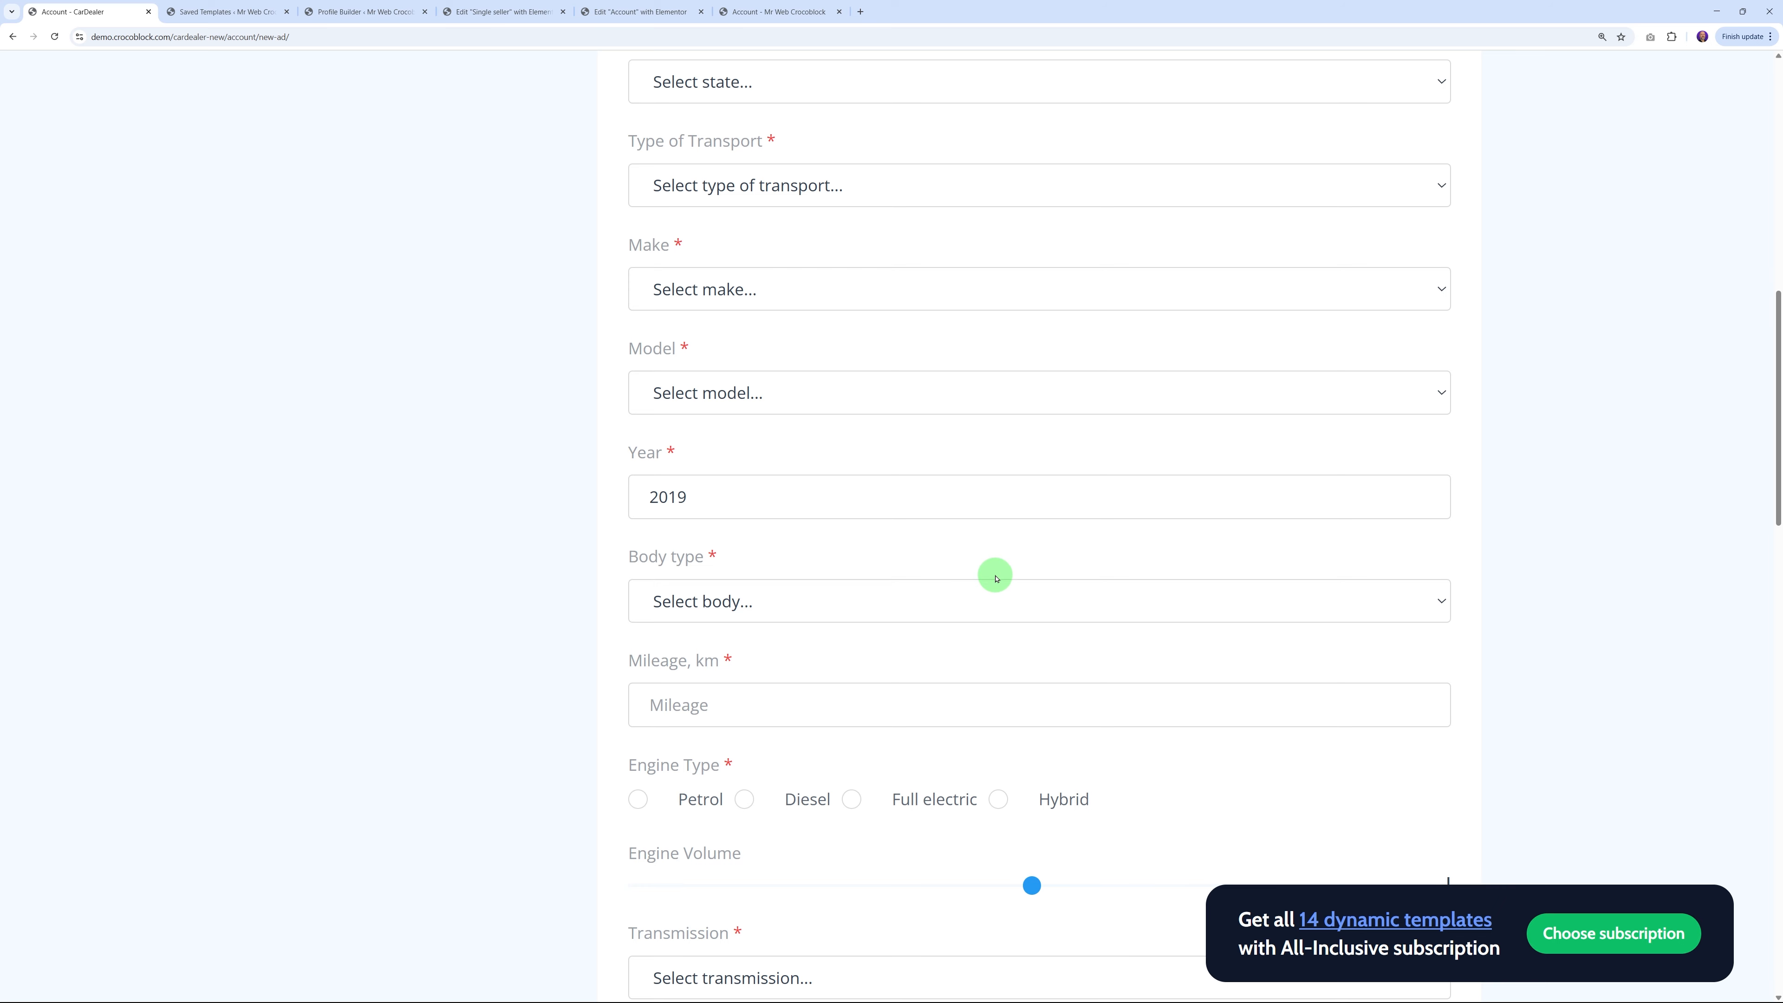
pyautogui.scroll(-3, 996, 578)
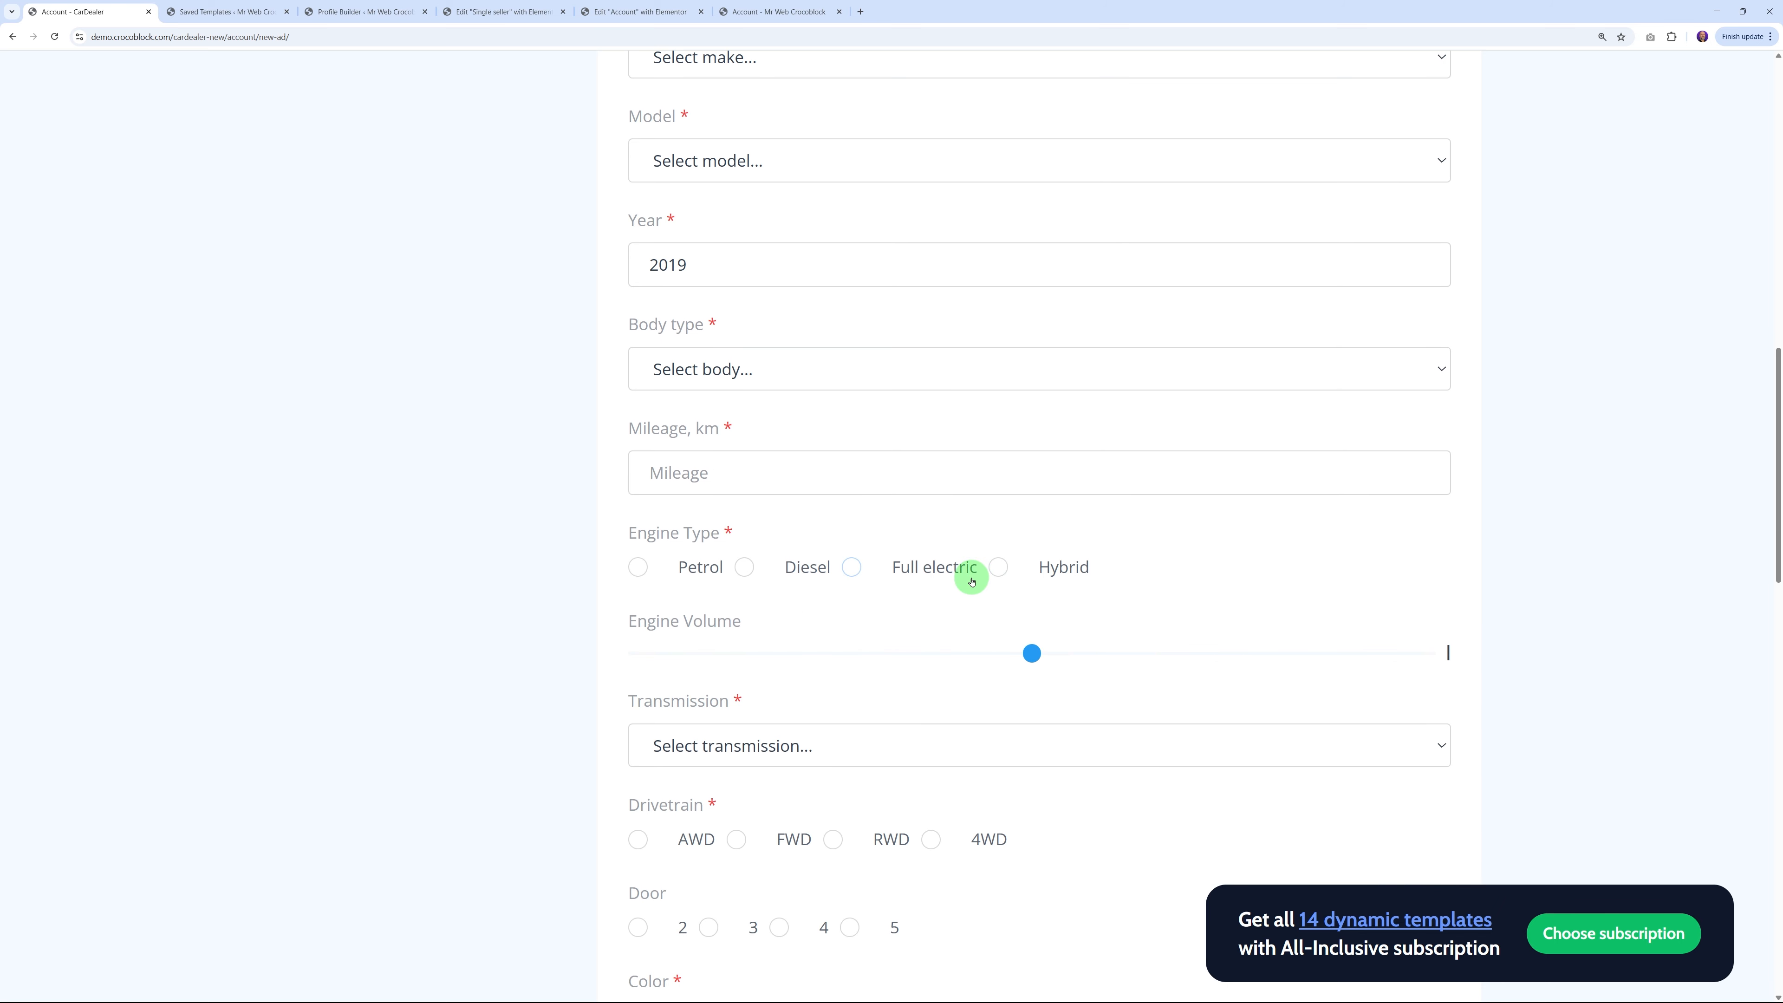
pyautogui.scroll(15, 969, 581)
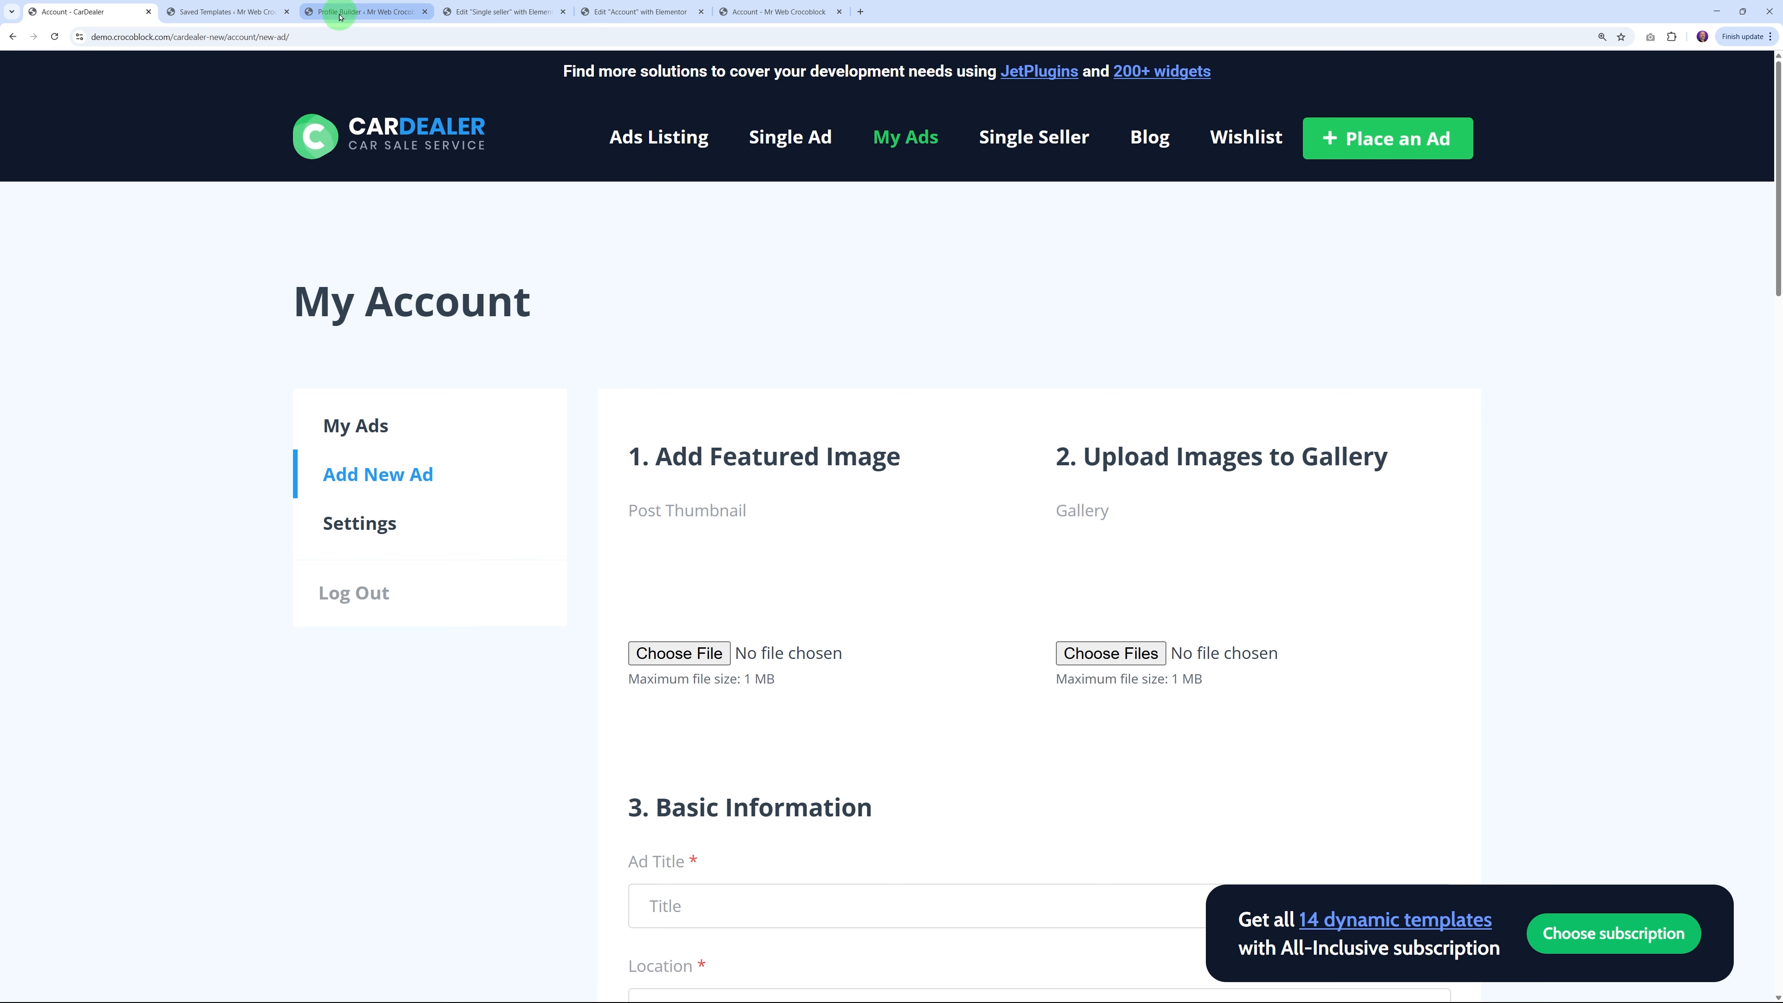
# Check the JetPlugins included with the licence on Crocoblock's Update & Installation page in the WordPress admin
pyautogui.click(243, 13)
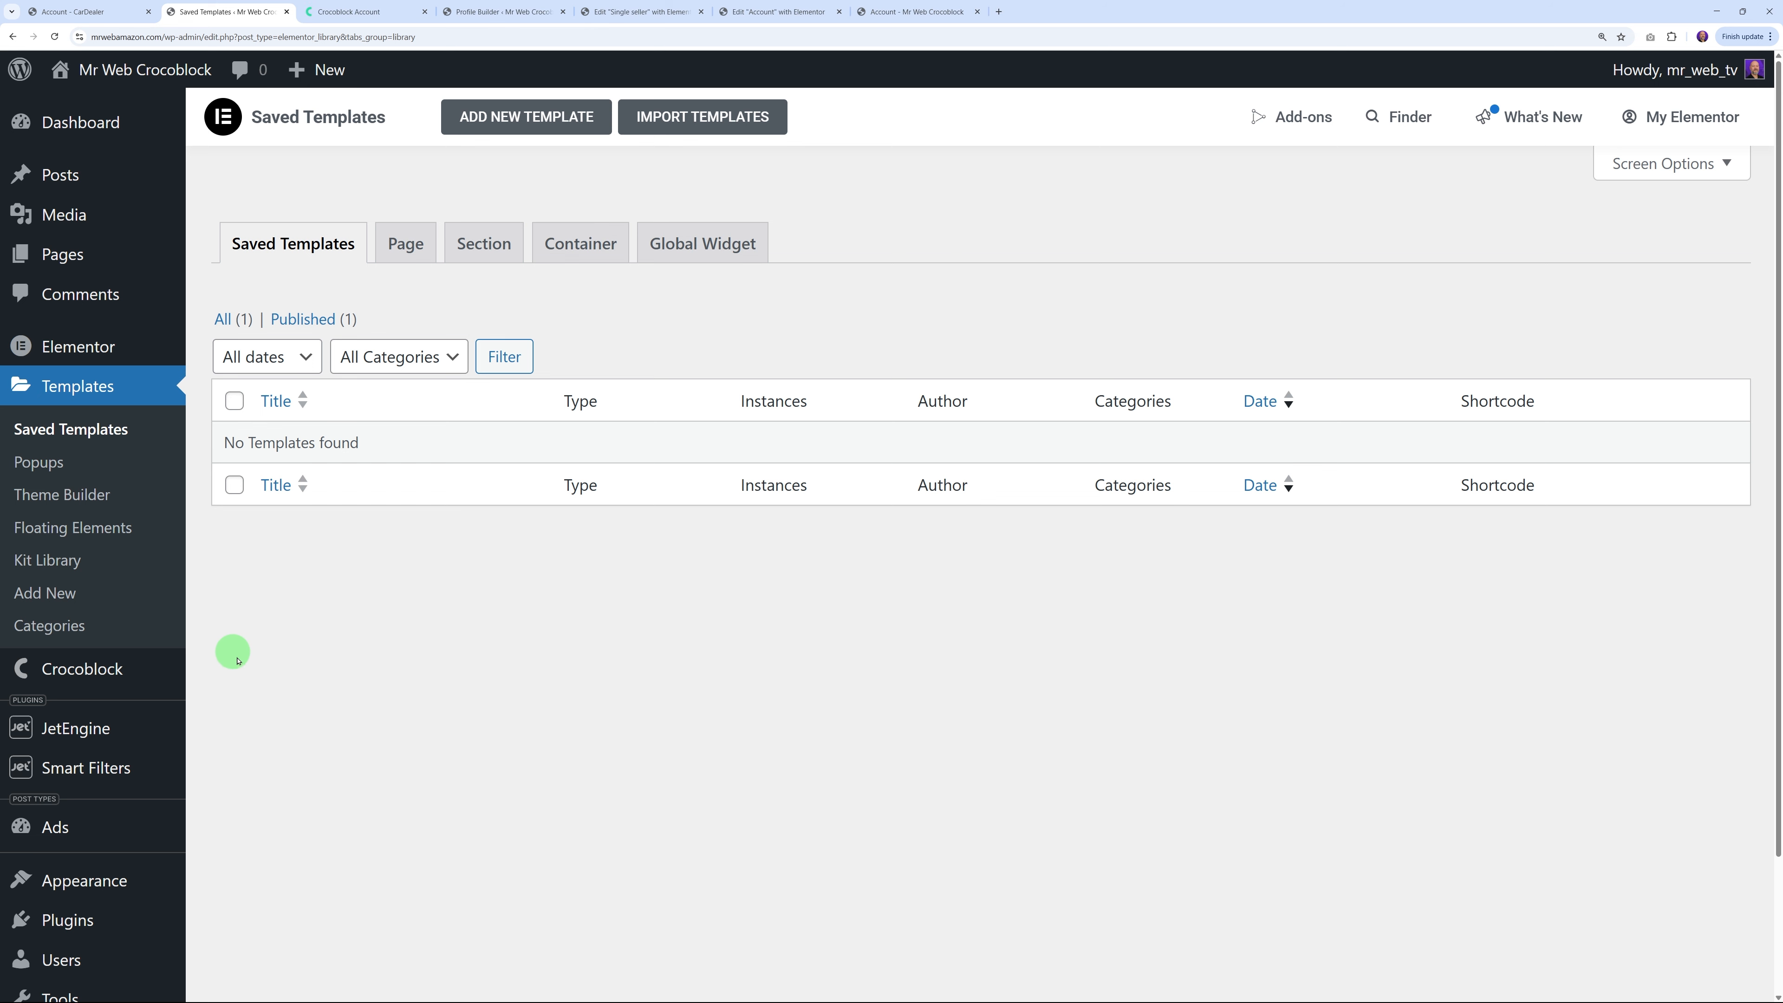
pyautogui.moveTo(96, 668)
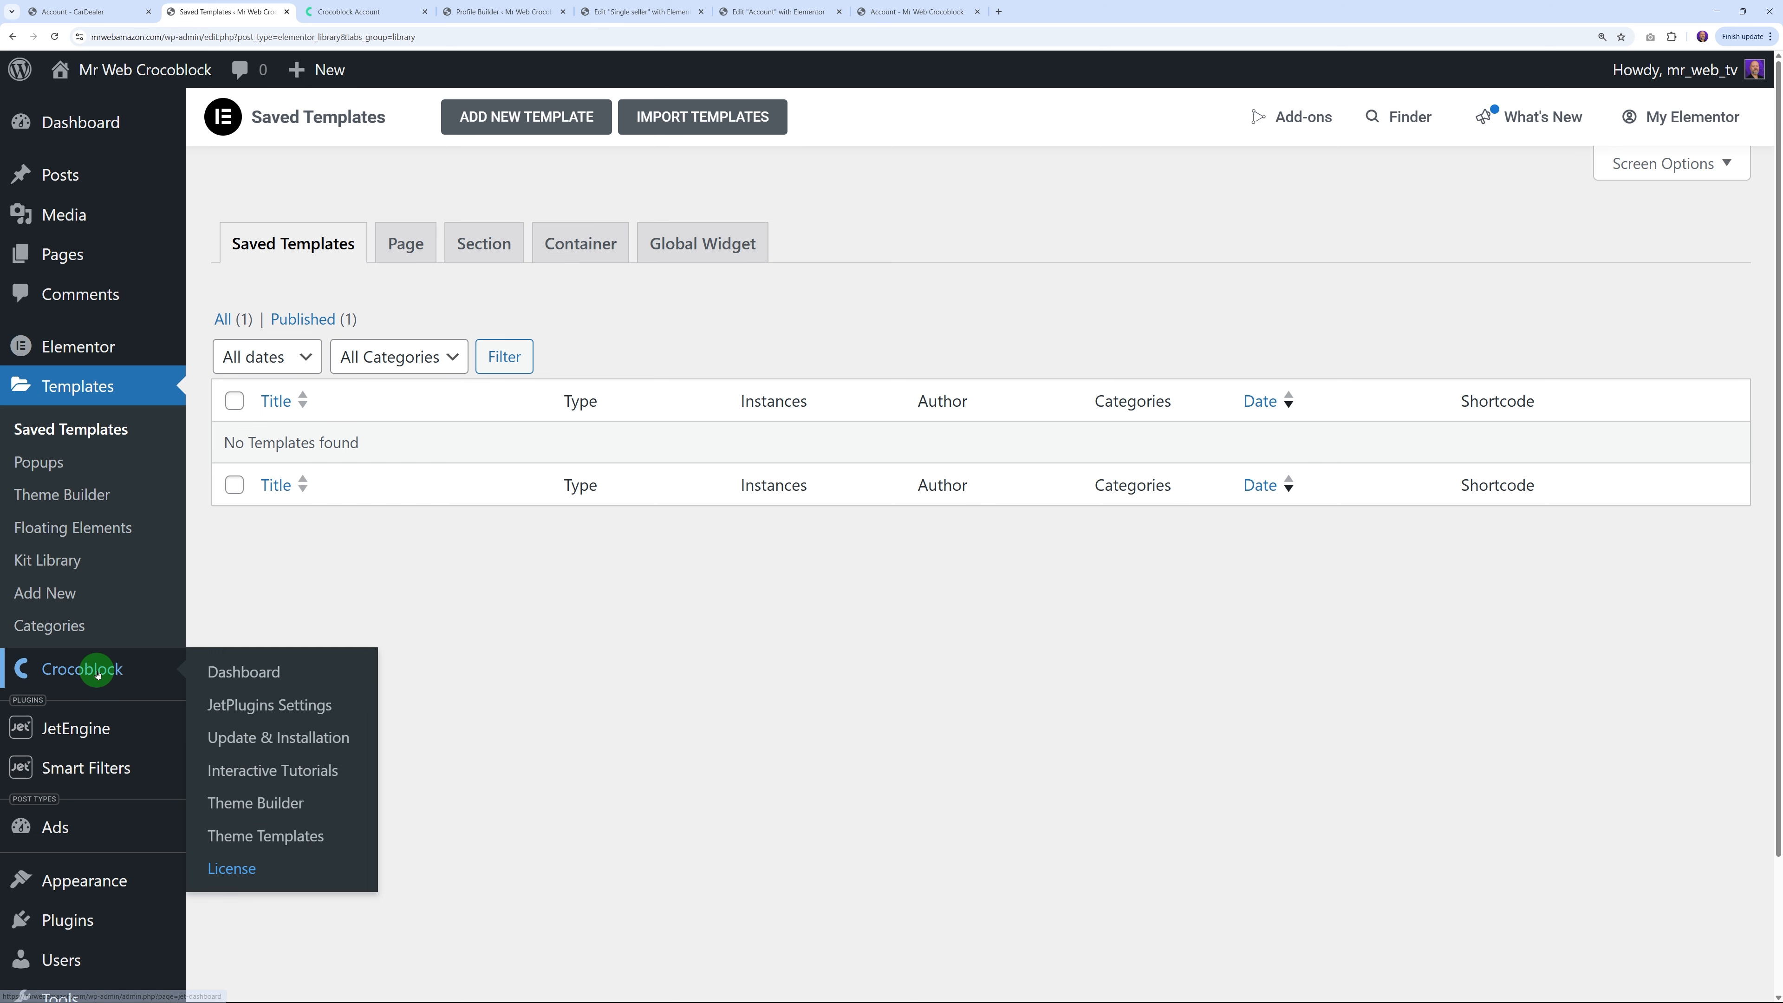
pyautogui.click(260, 747)
pyautogui.scroll(-5, 1193, 573)
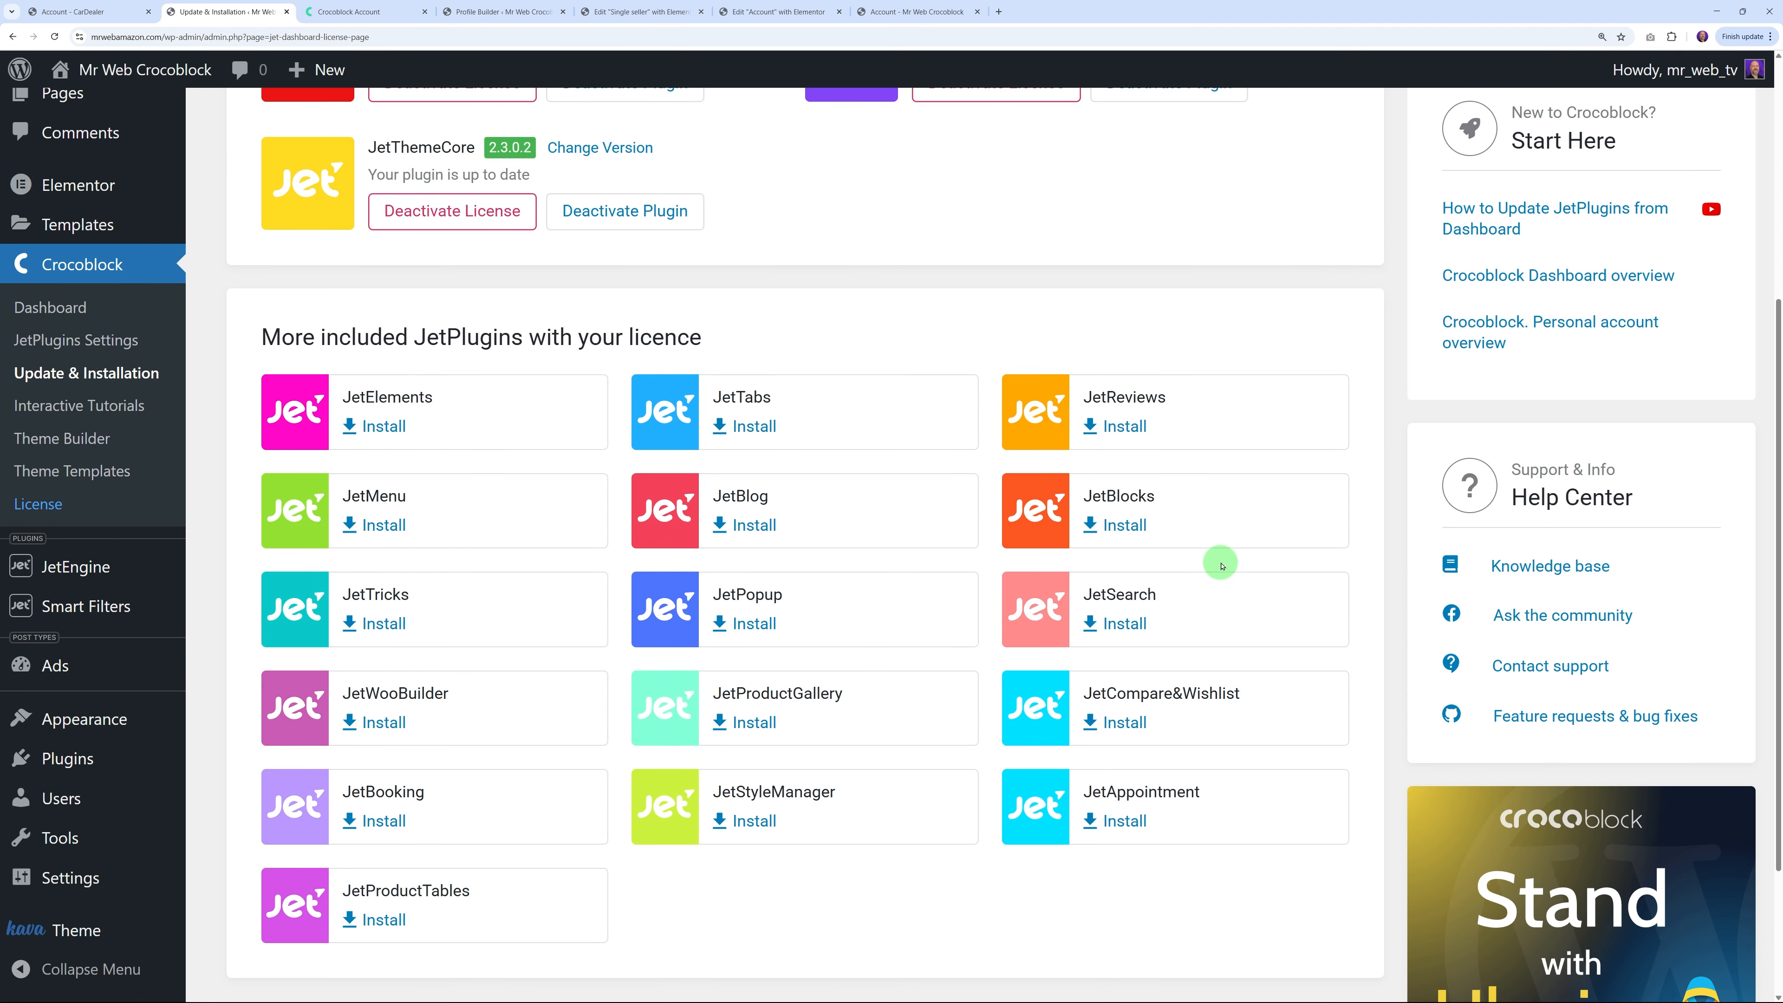
pyautogui.scroll(-1, 653, 495)
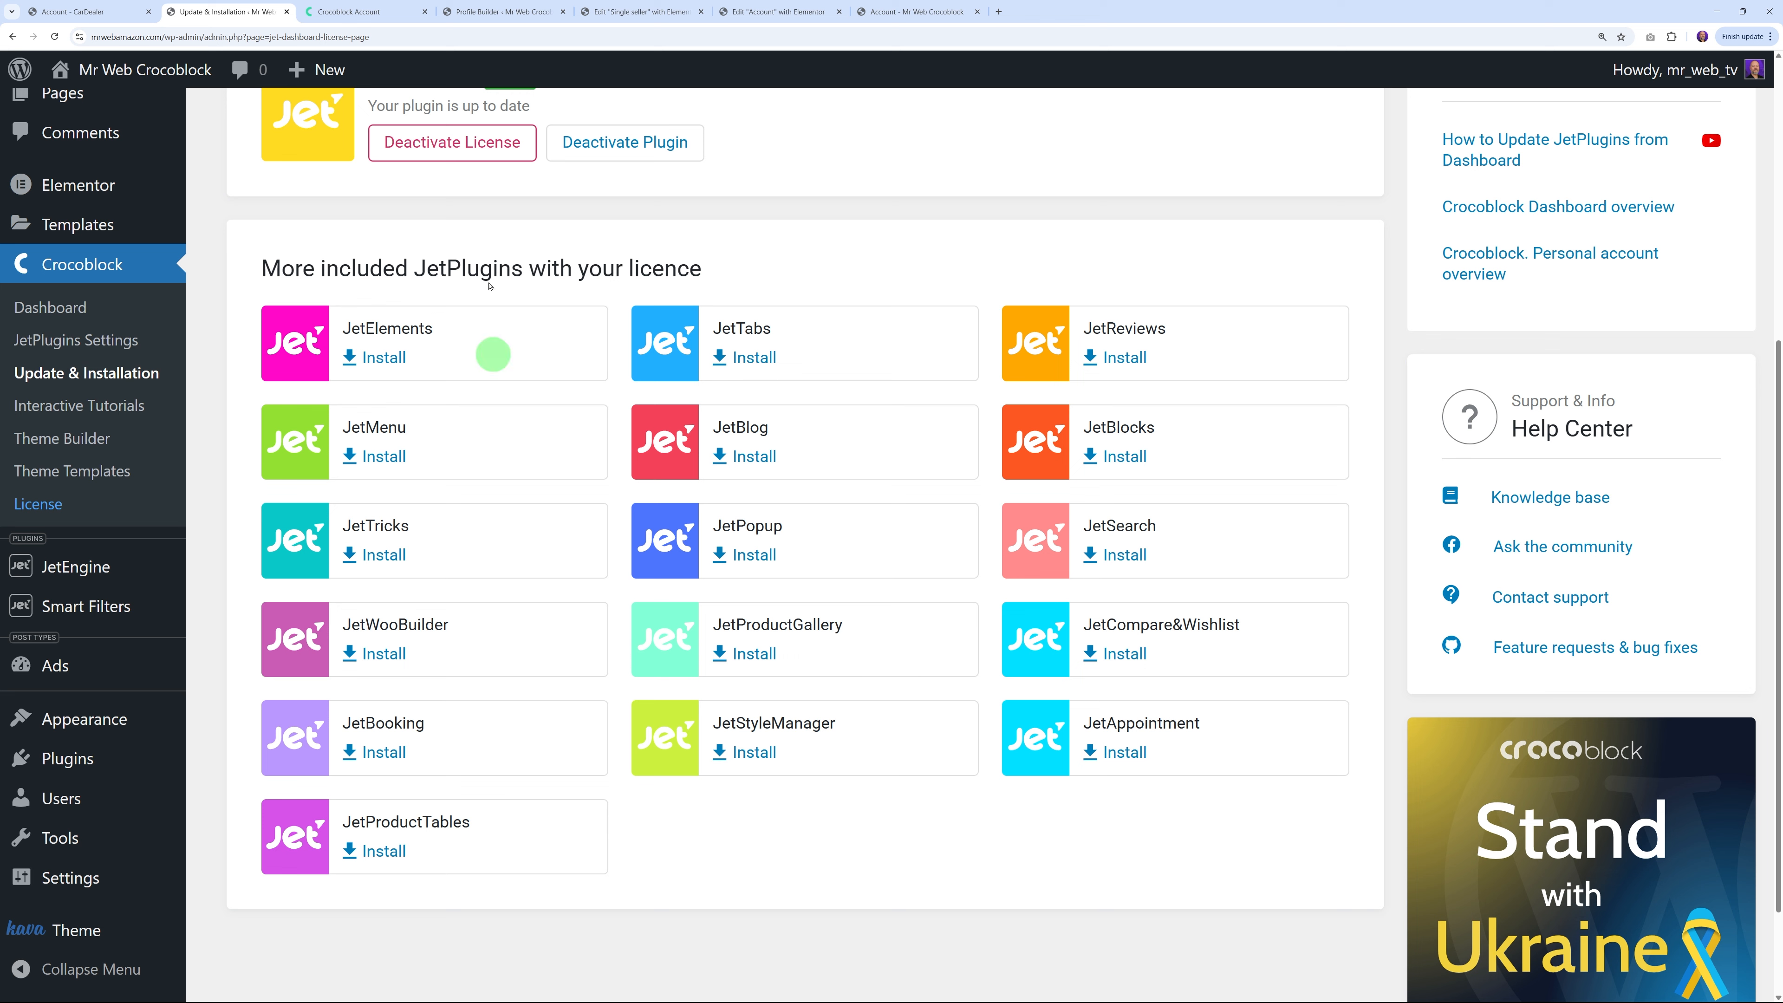
# Download the JetFormBuilder Core Plugin from the Crocoblock account's downloads
pyautogui.click(358, 12)
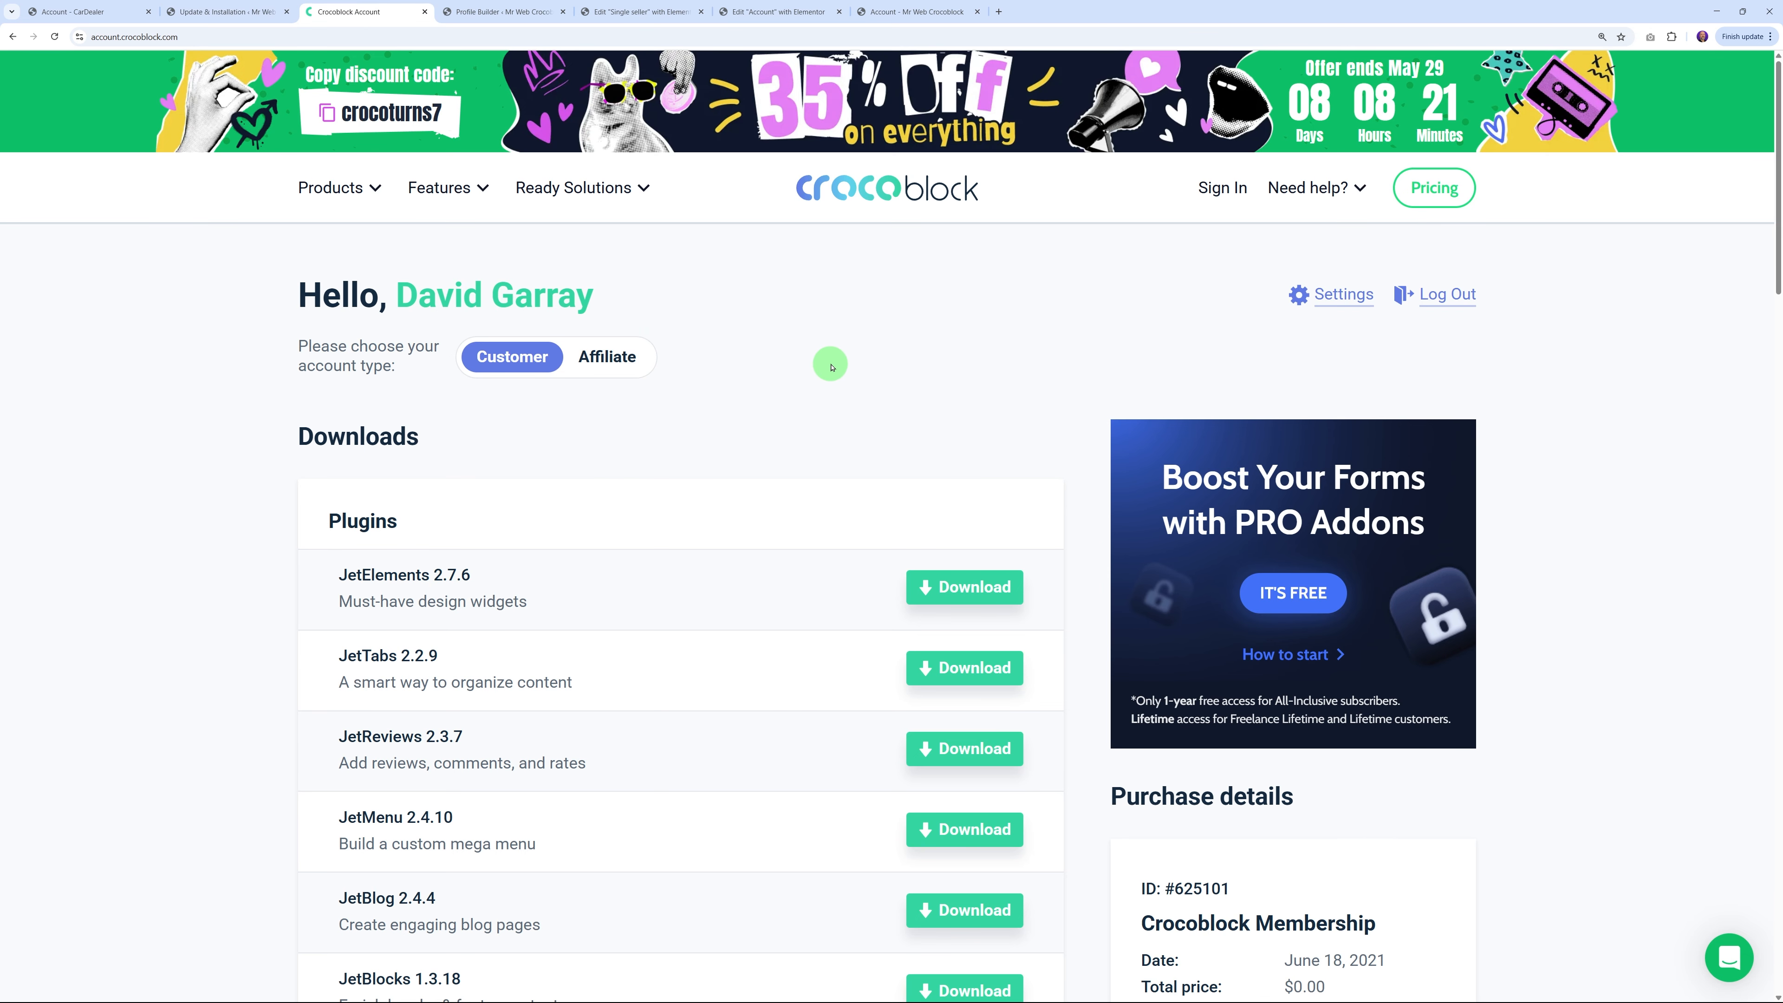
pyautogui.scroll(-10, 267, 485)
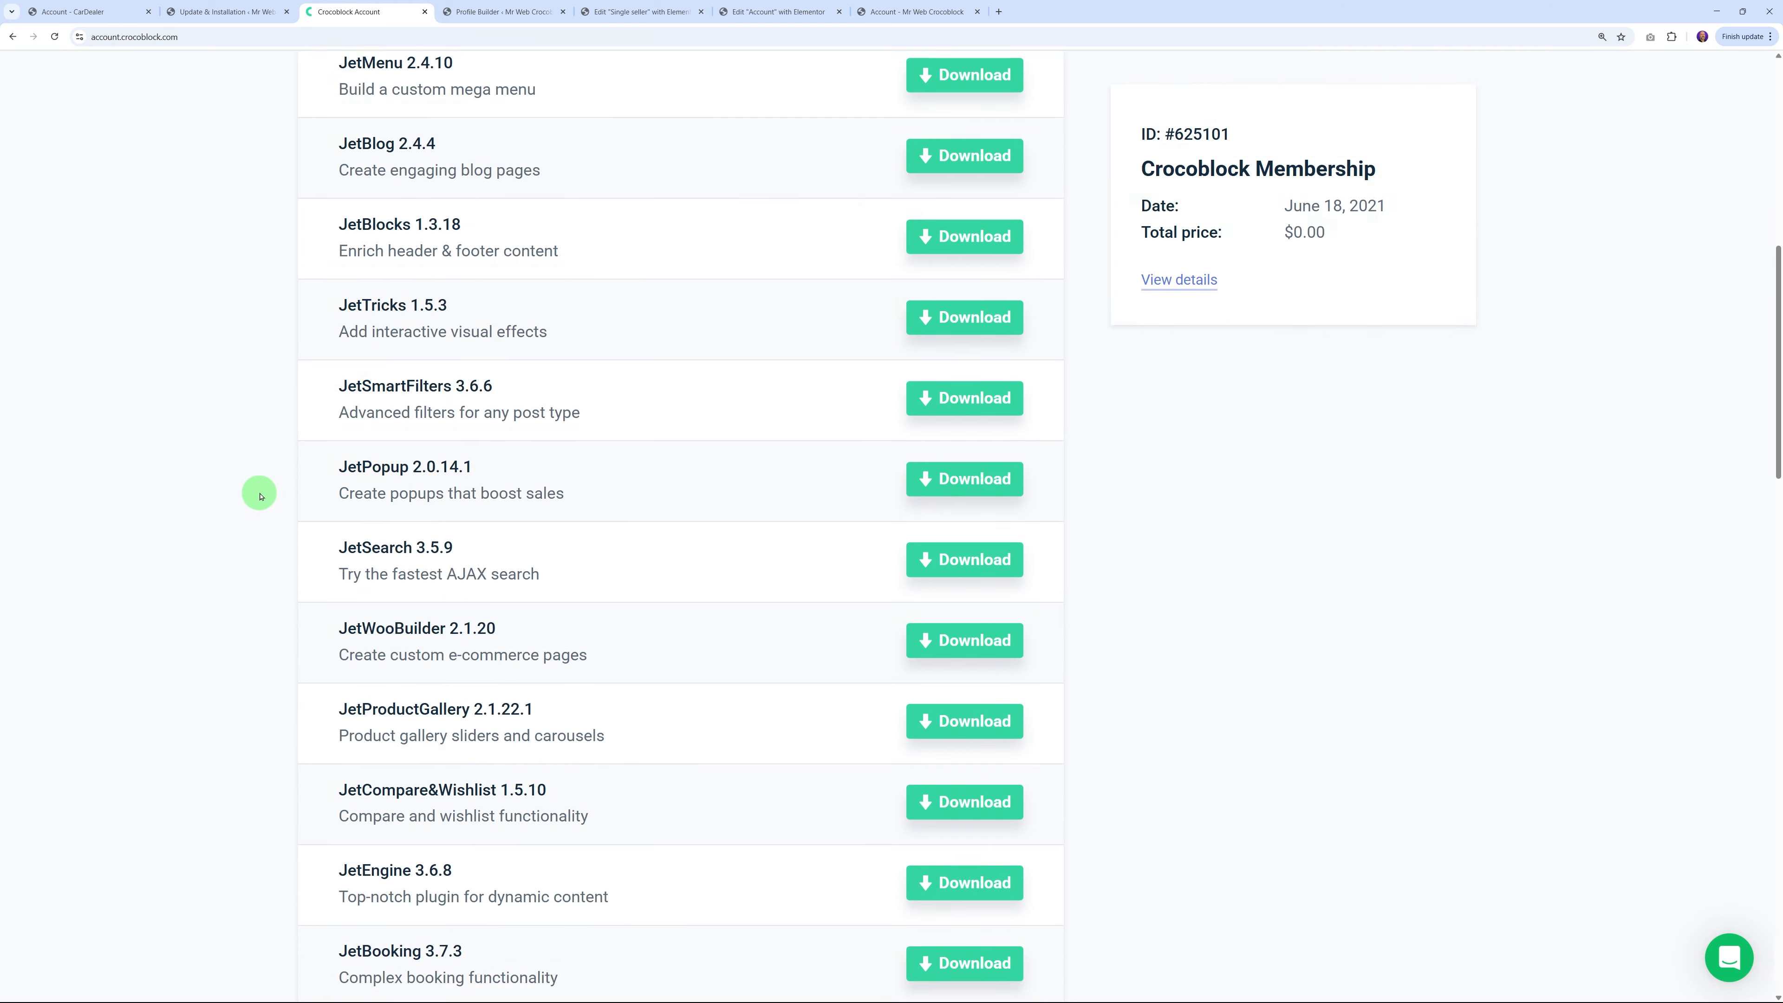
pyautogui.scroll(-10, 257, 499)
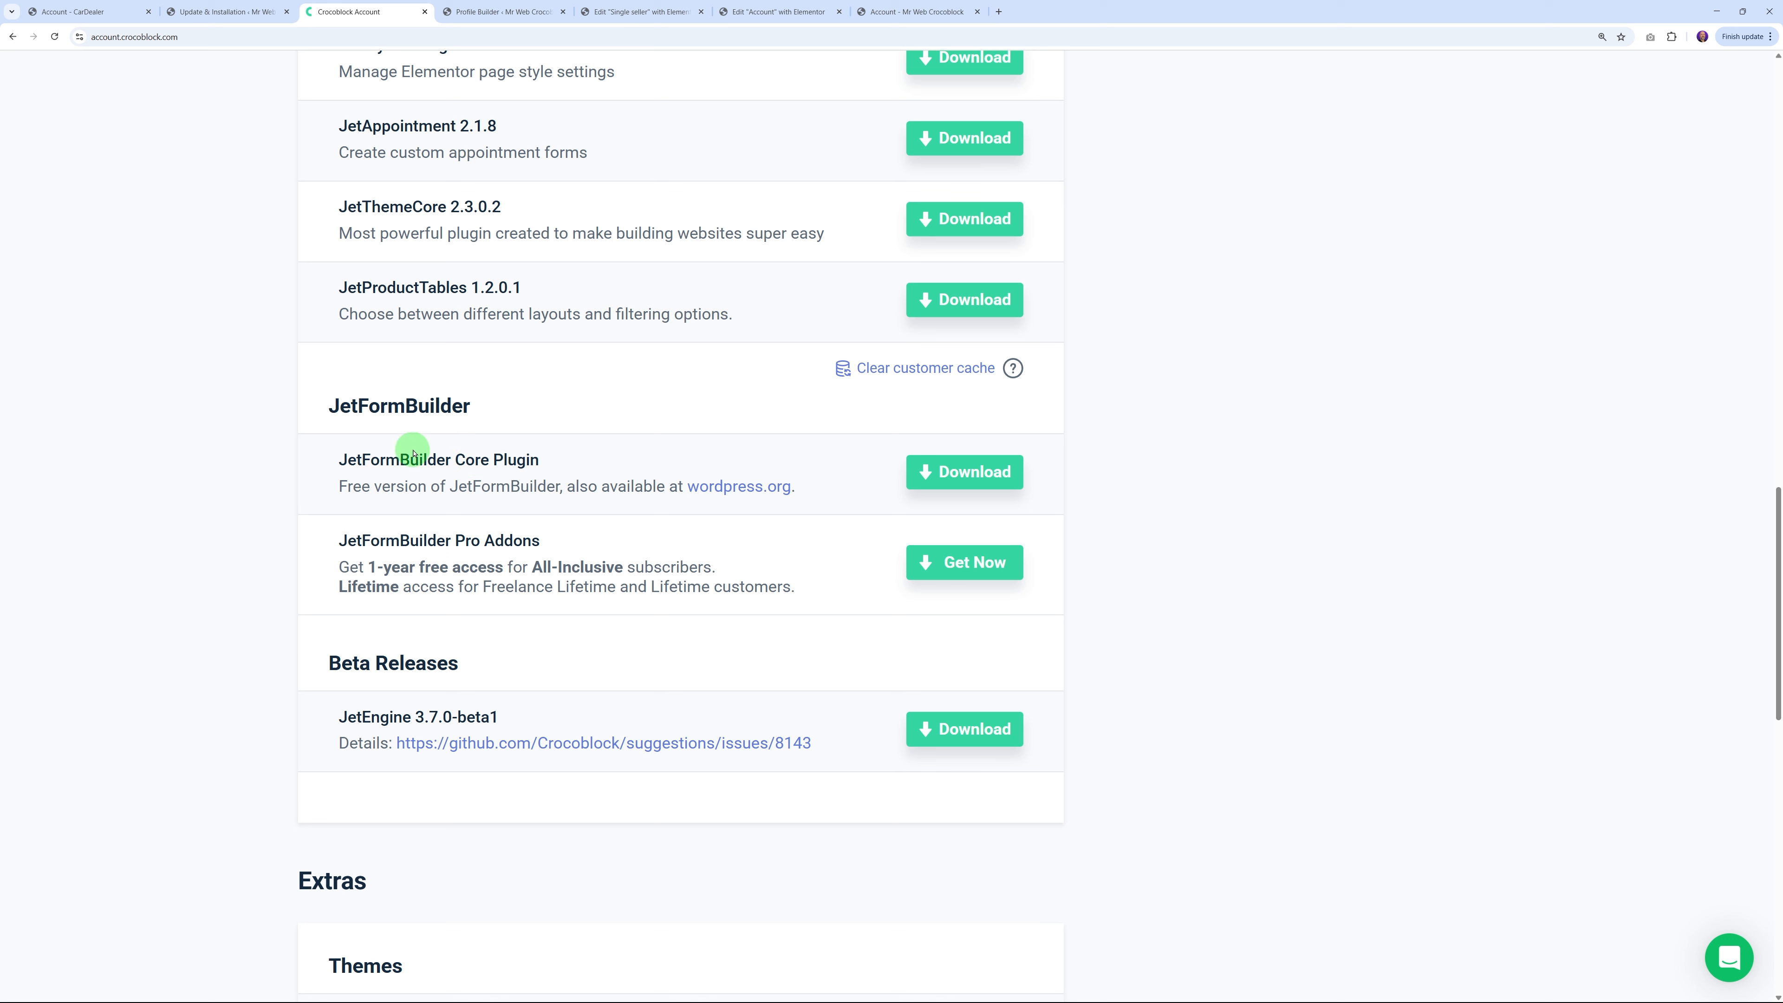
pyautogui.click(967, 479)
# Upload jetformbuilder.zip as a new plugin in the WordPress admin and install it
pyautogui.click(238, 11)
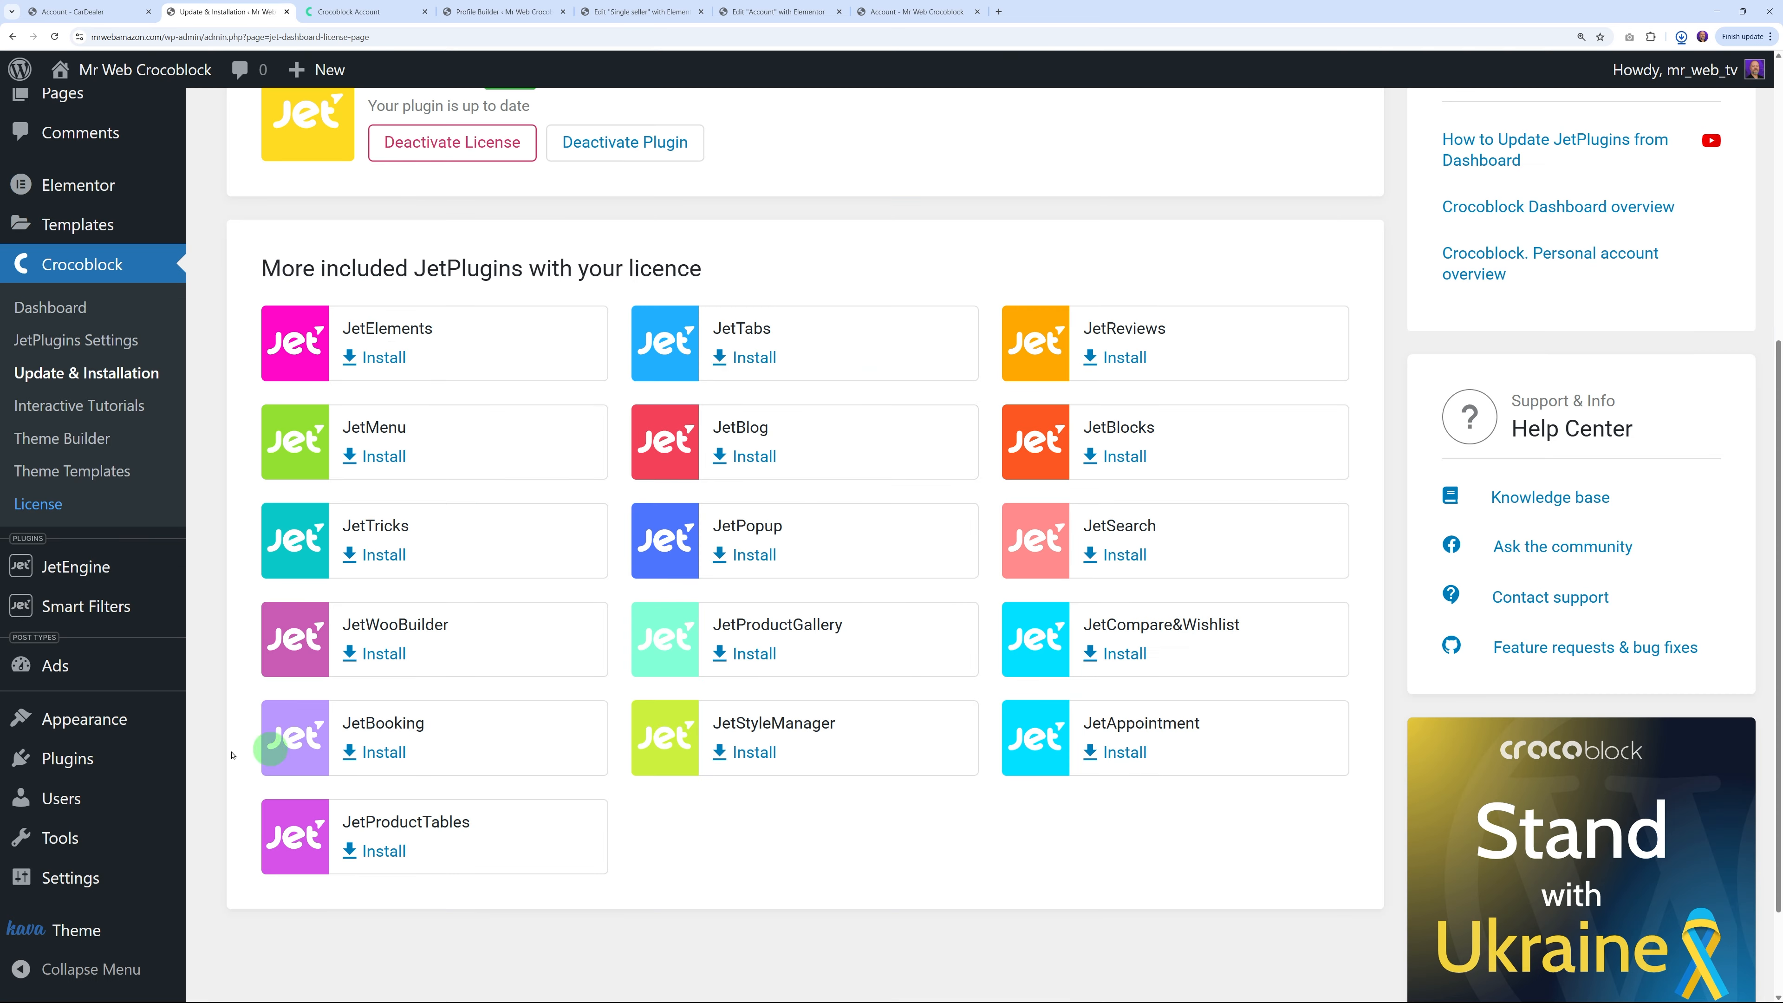
pyautogui.moveTo(106, 762)
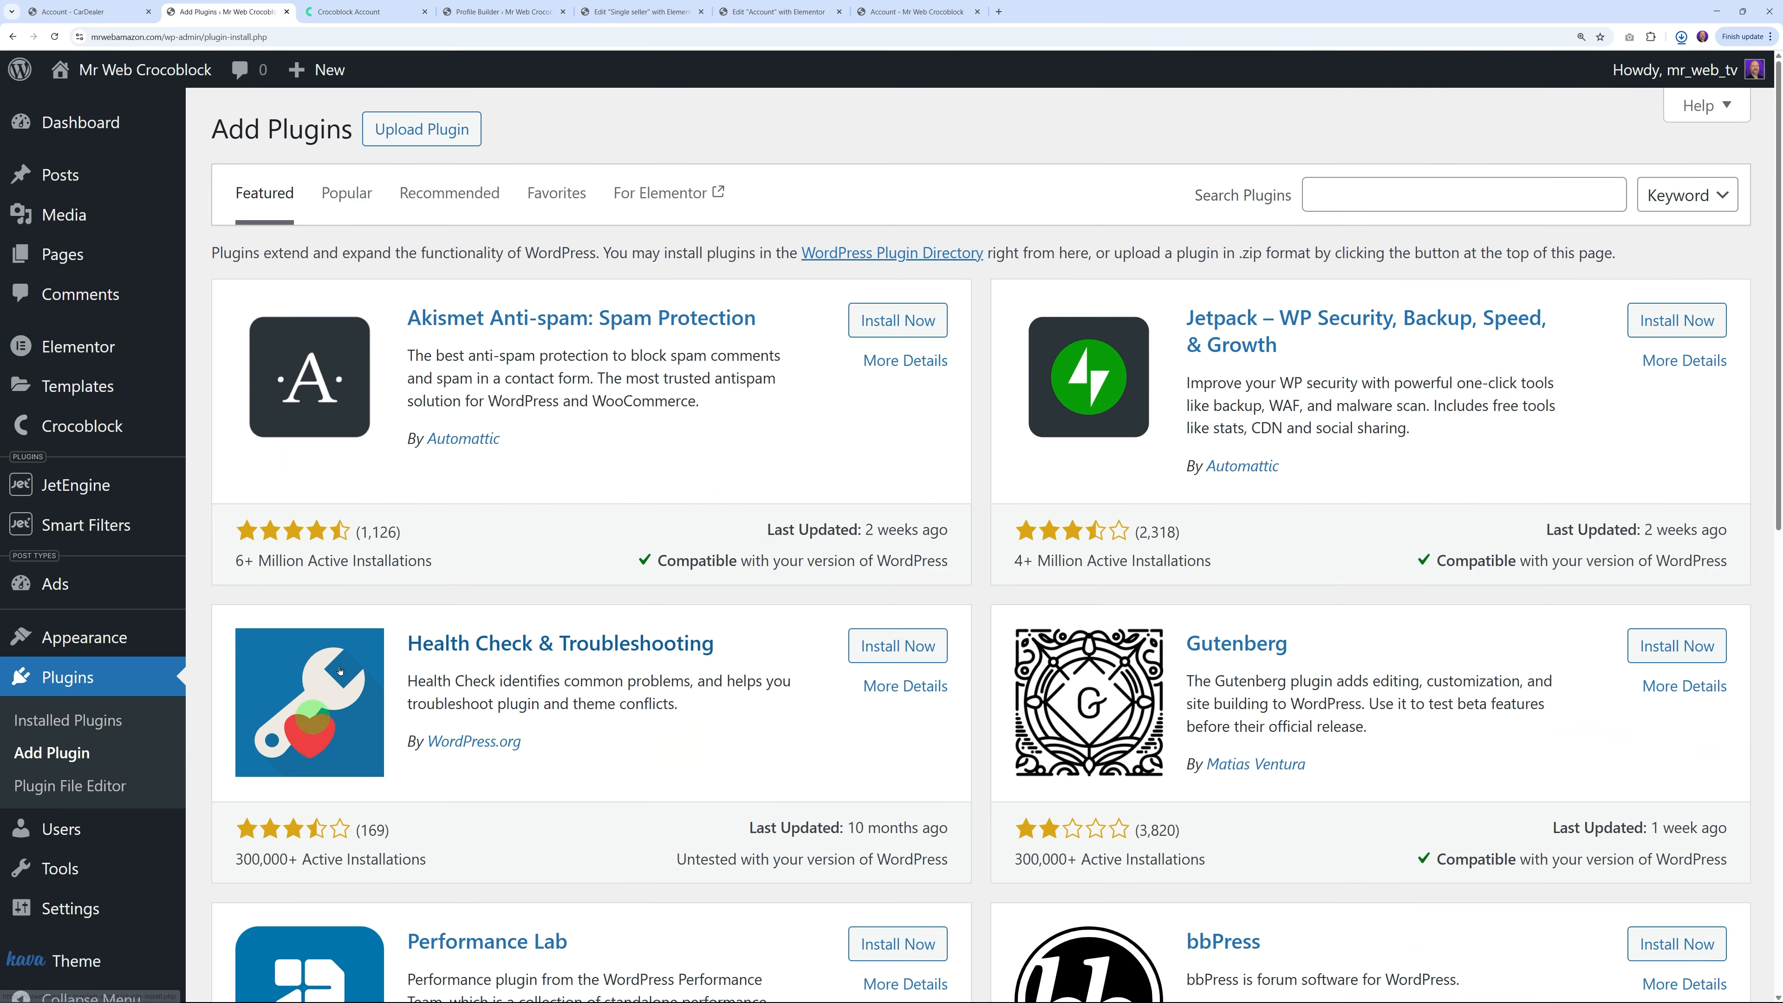
pyautogui.click(450, 125)
pyautogui.click(780, 336)
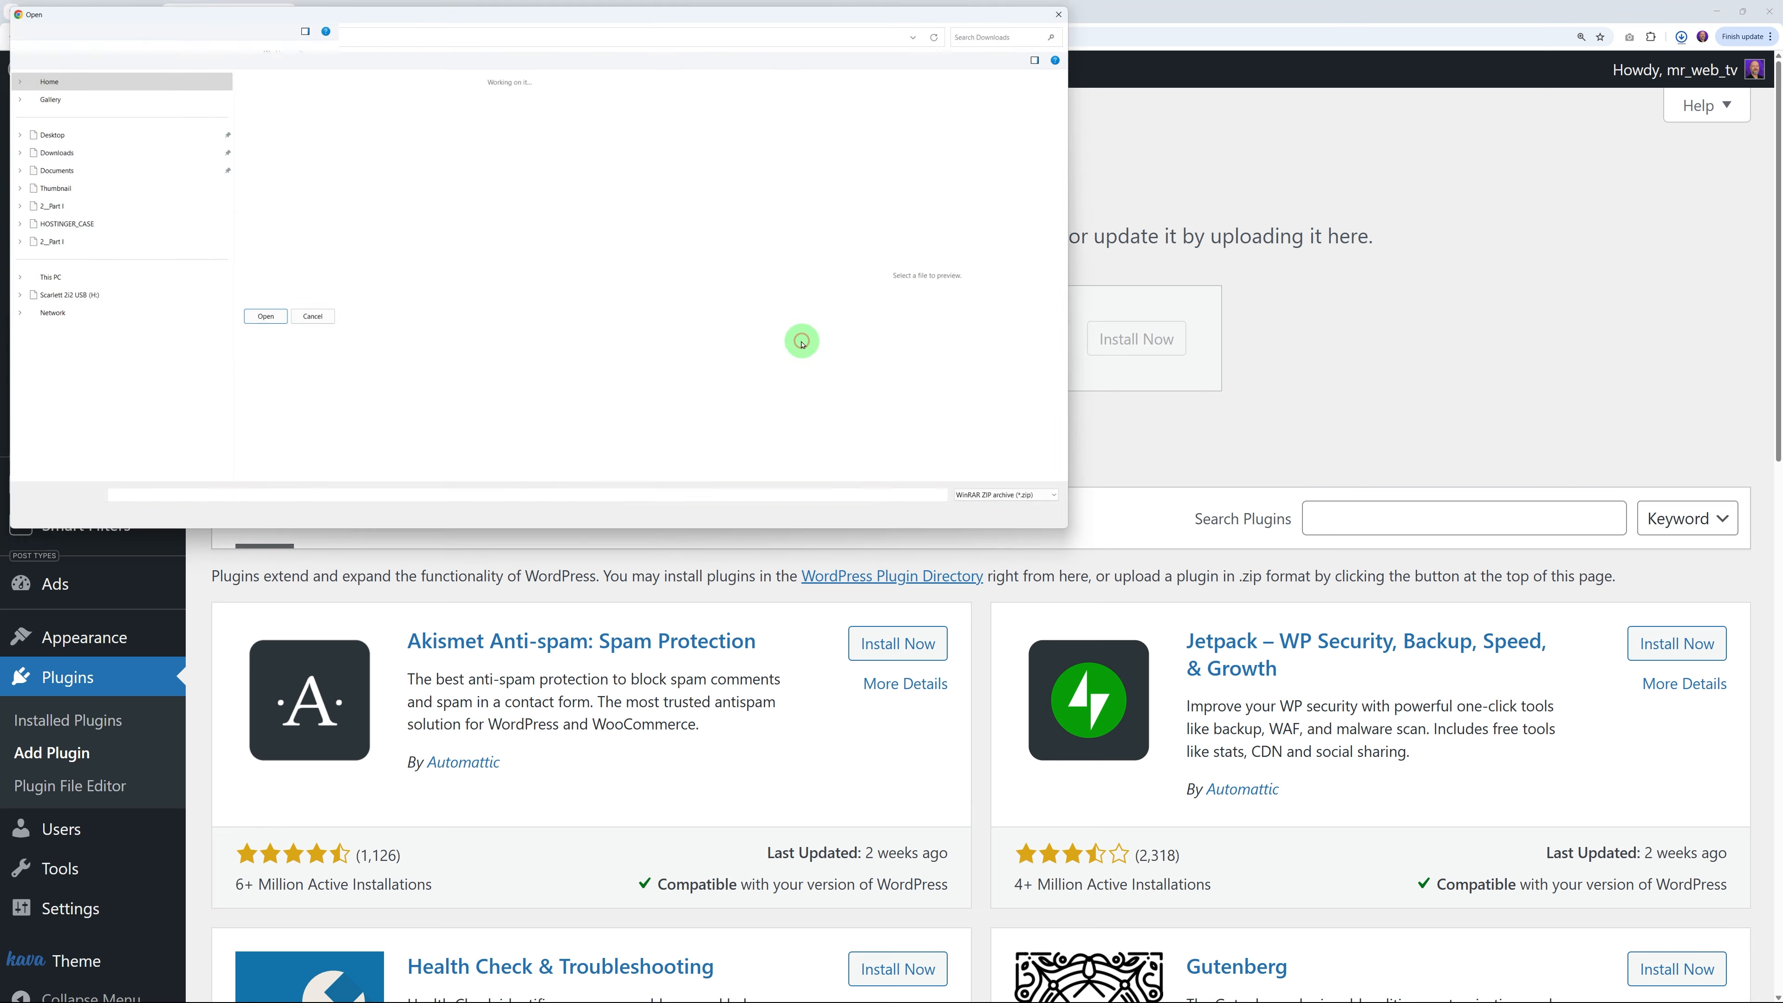
pyautogui.click(310, 168)
pyautogui.click(1011, 528)
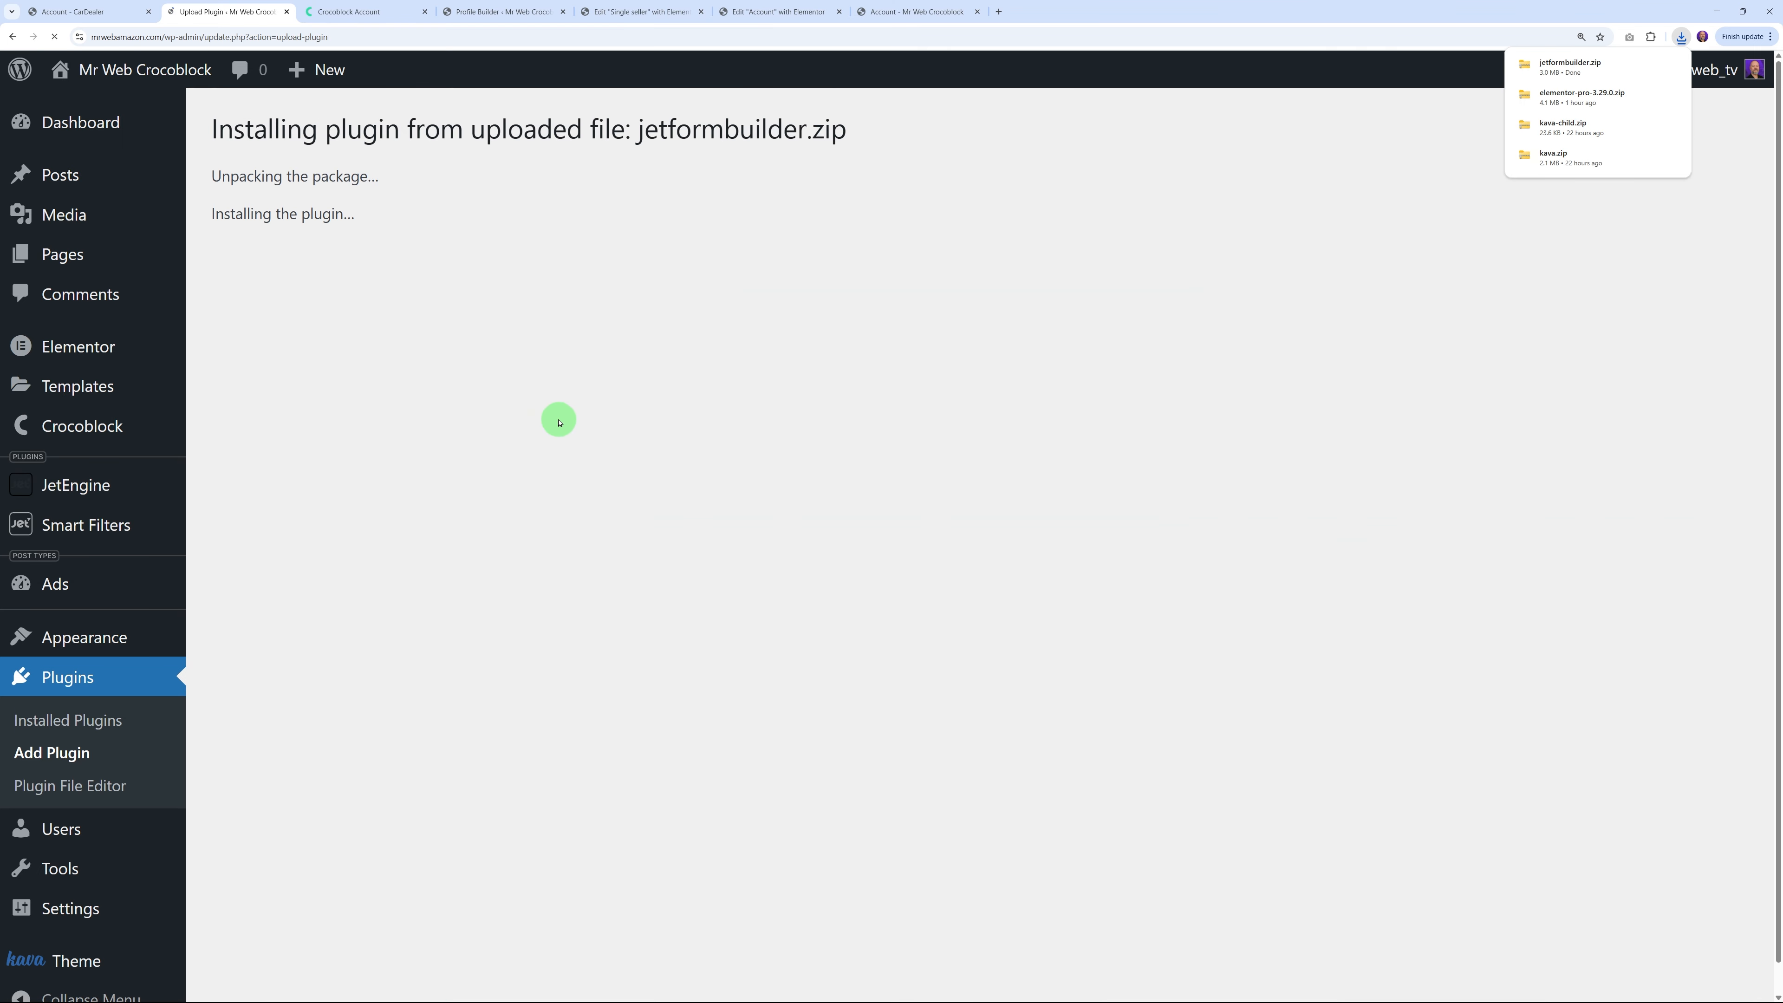
# Activate the JetFormBuilder plugin and open its list of forms
pyautogui.click(295, 297)
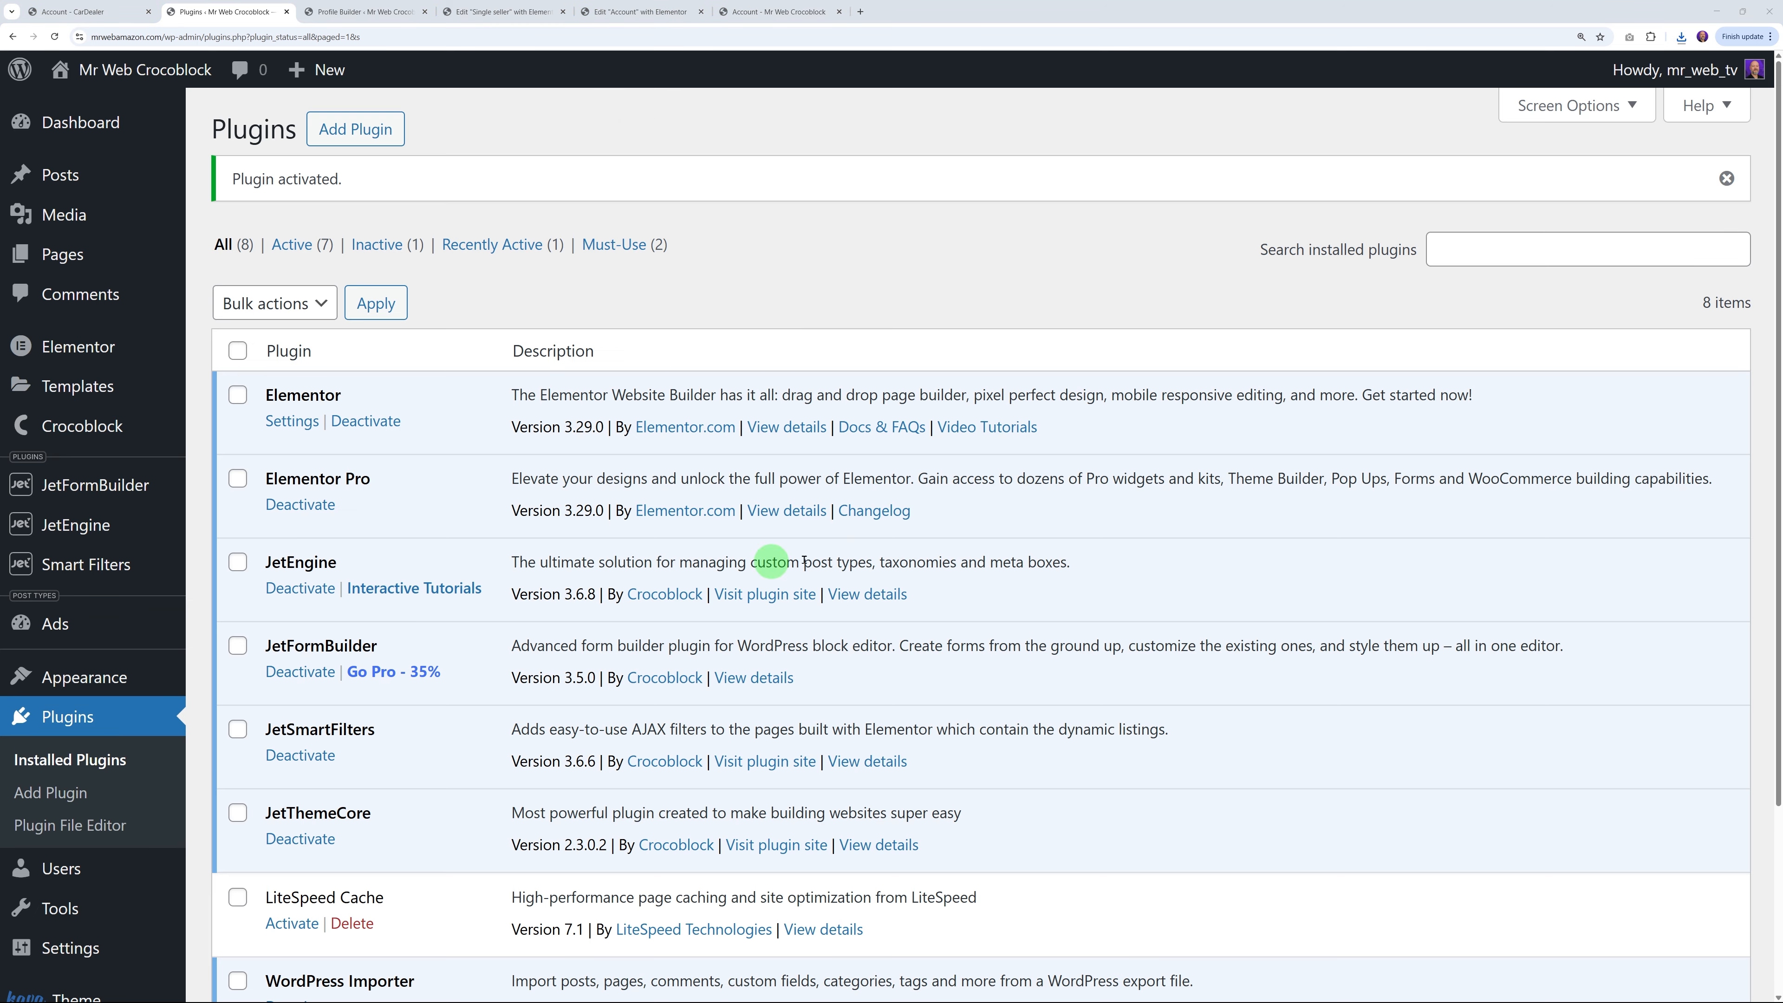
pyautogui.moveTo(113, 495)
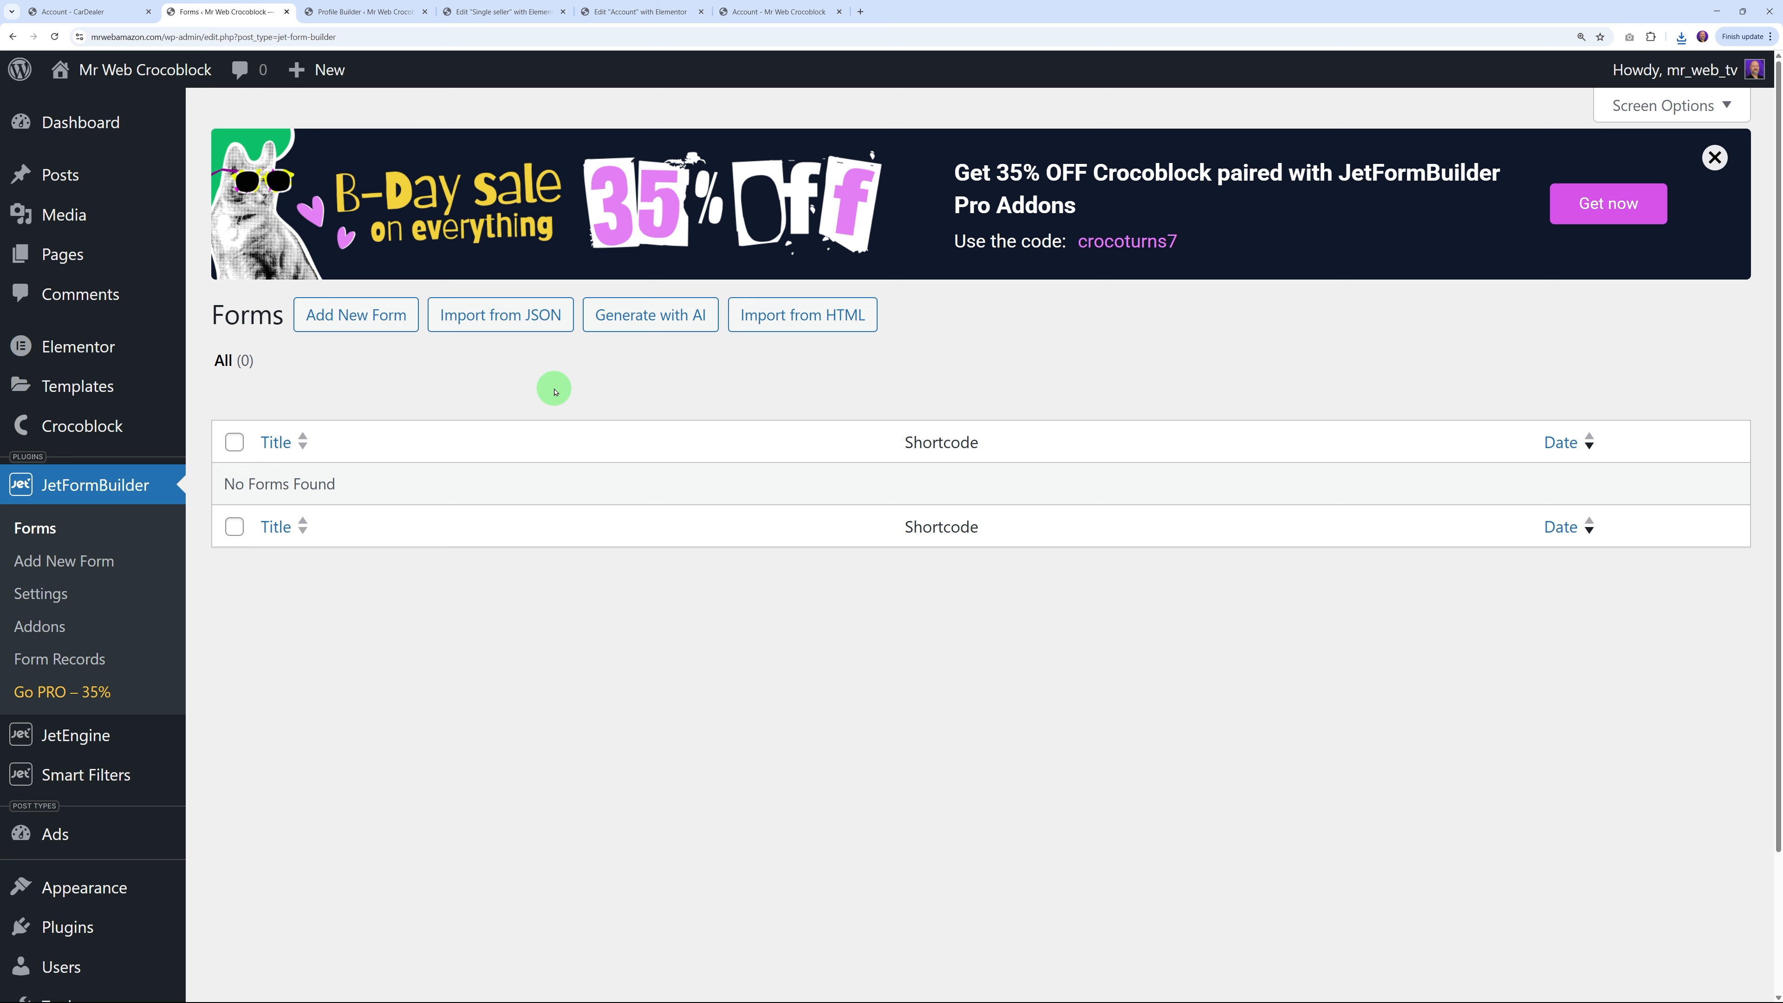
pyautogui.click(369, 12)
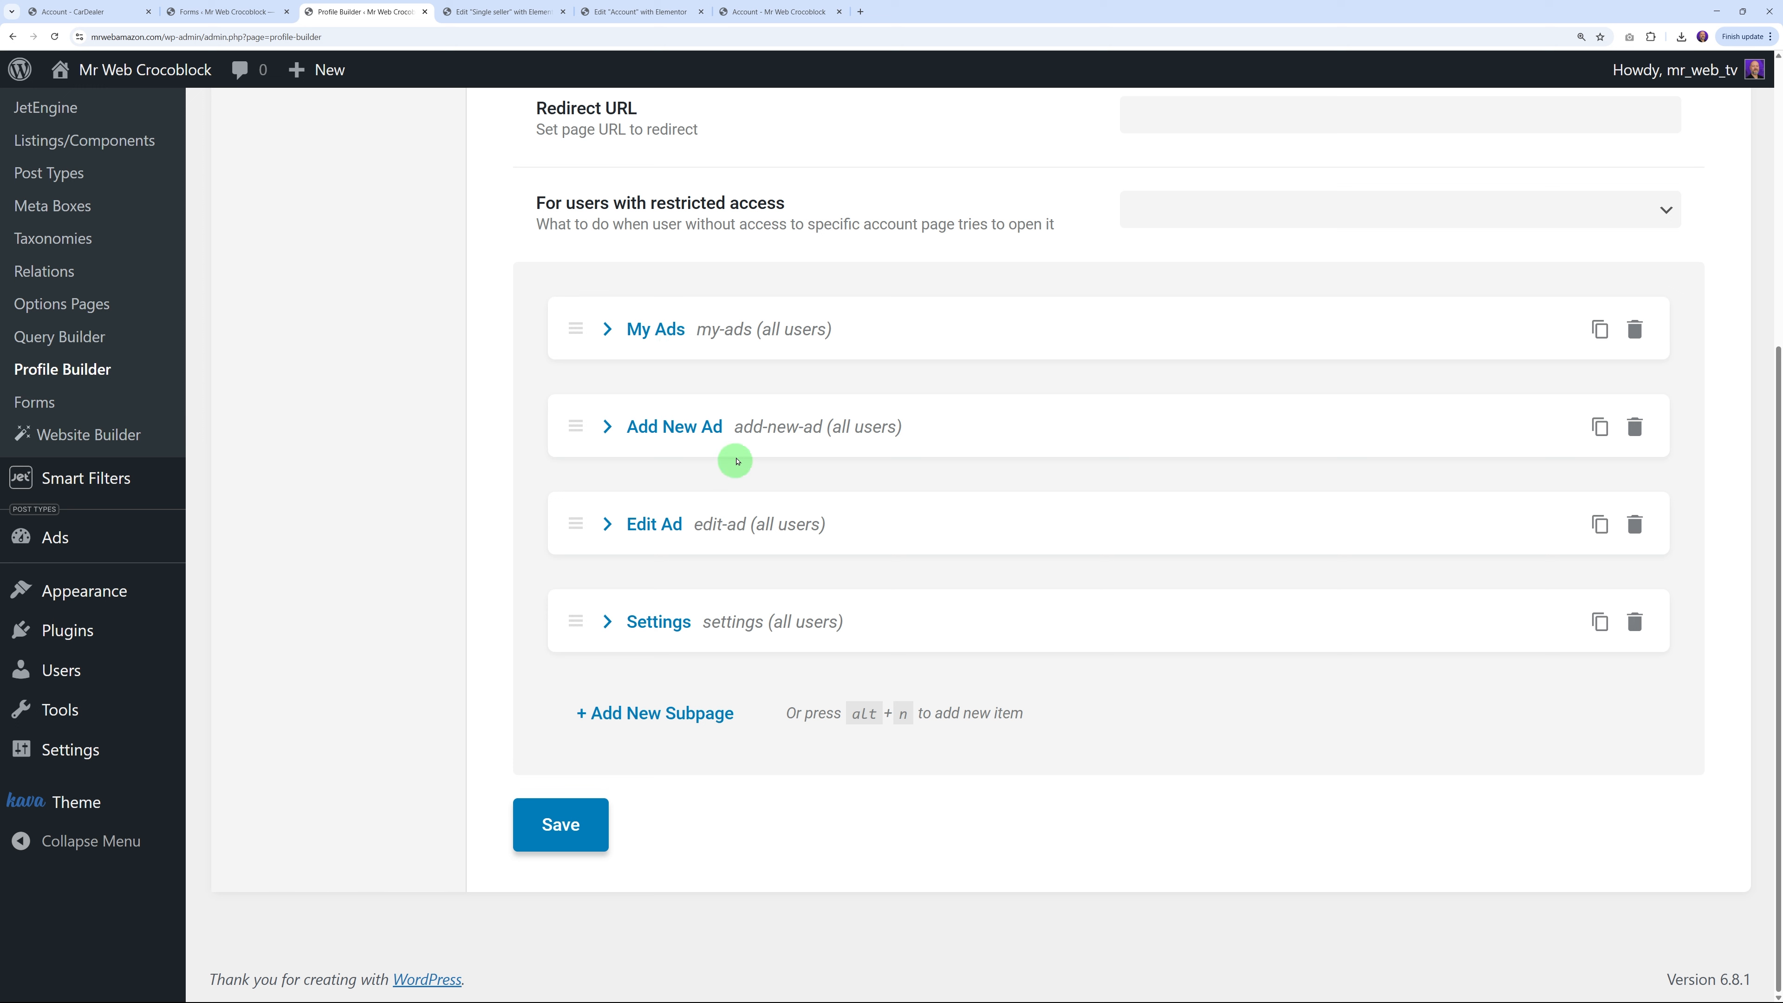
pyautogui.click(245, 12)
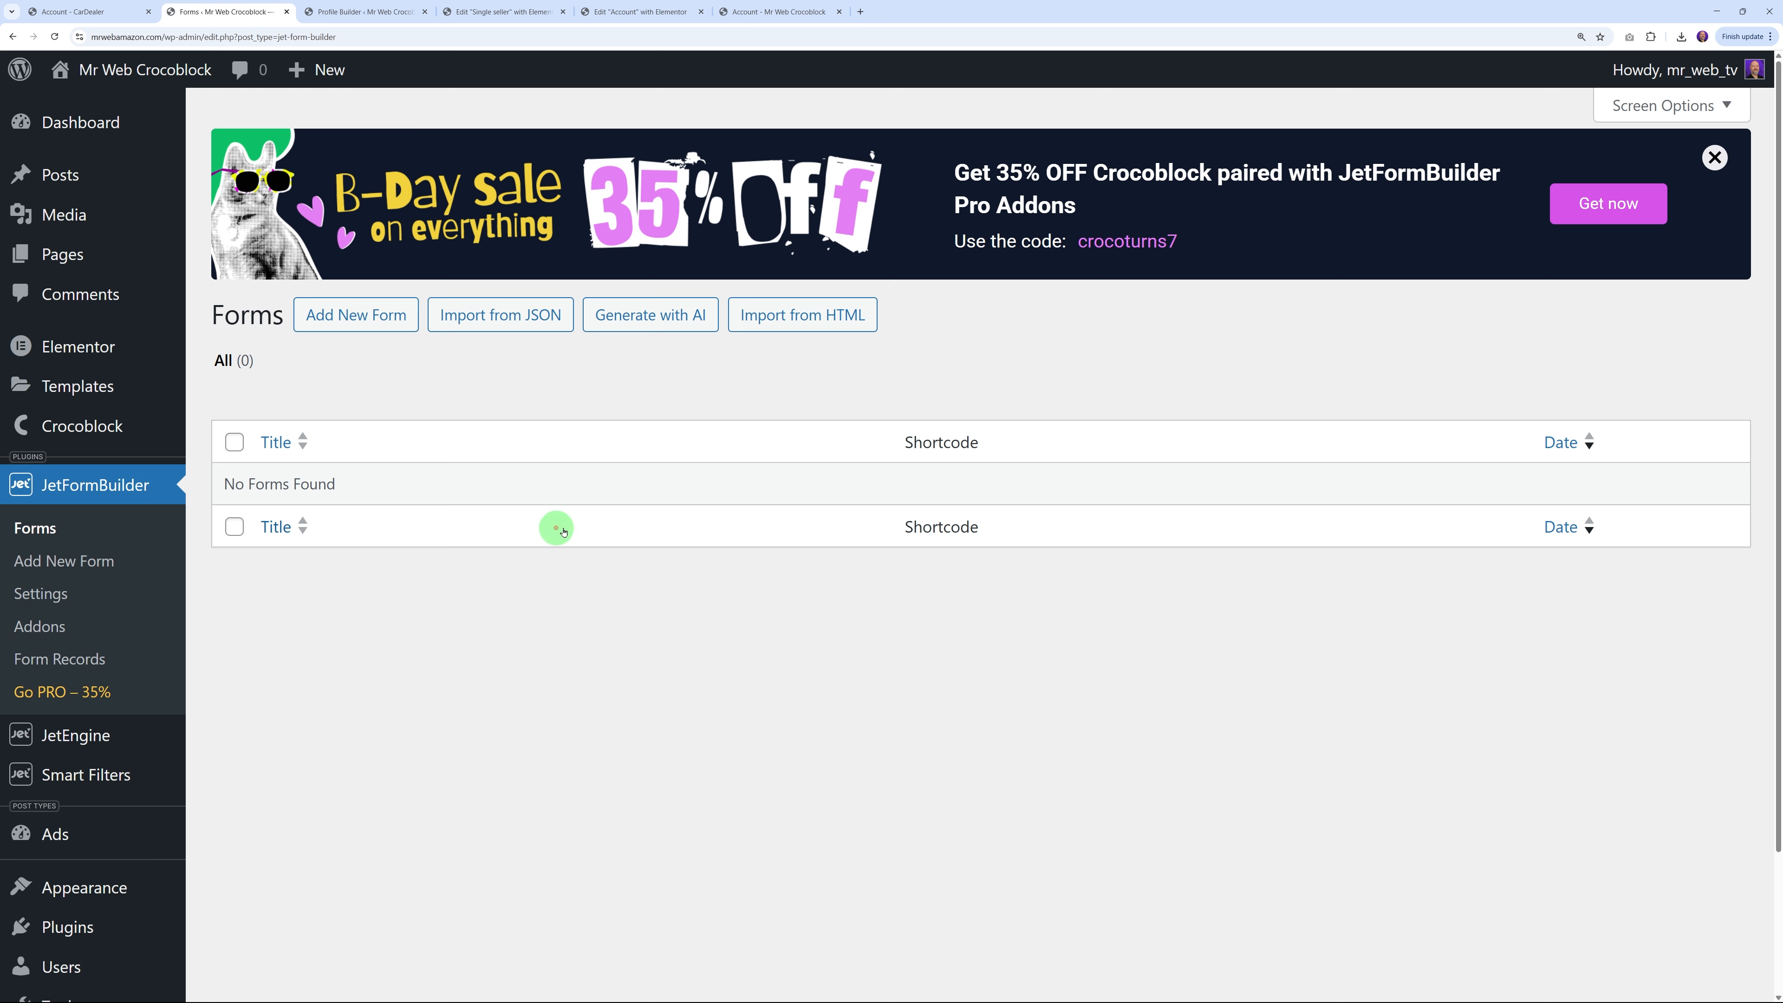
# Start a new form from scratch and delete its default hidden post_id field and Text field, keeping the Submit button
pyautogui.click(334, 316)
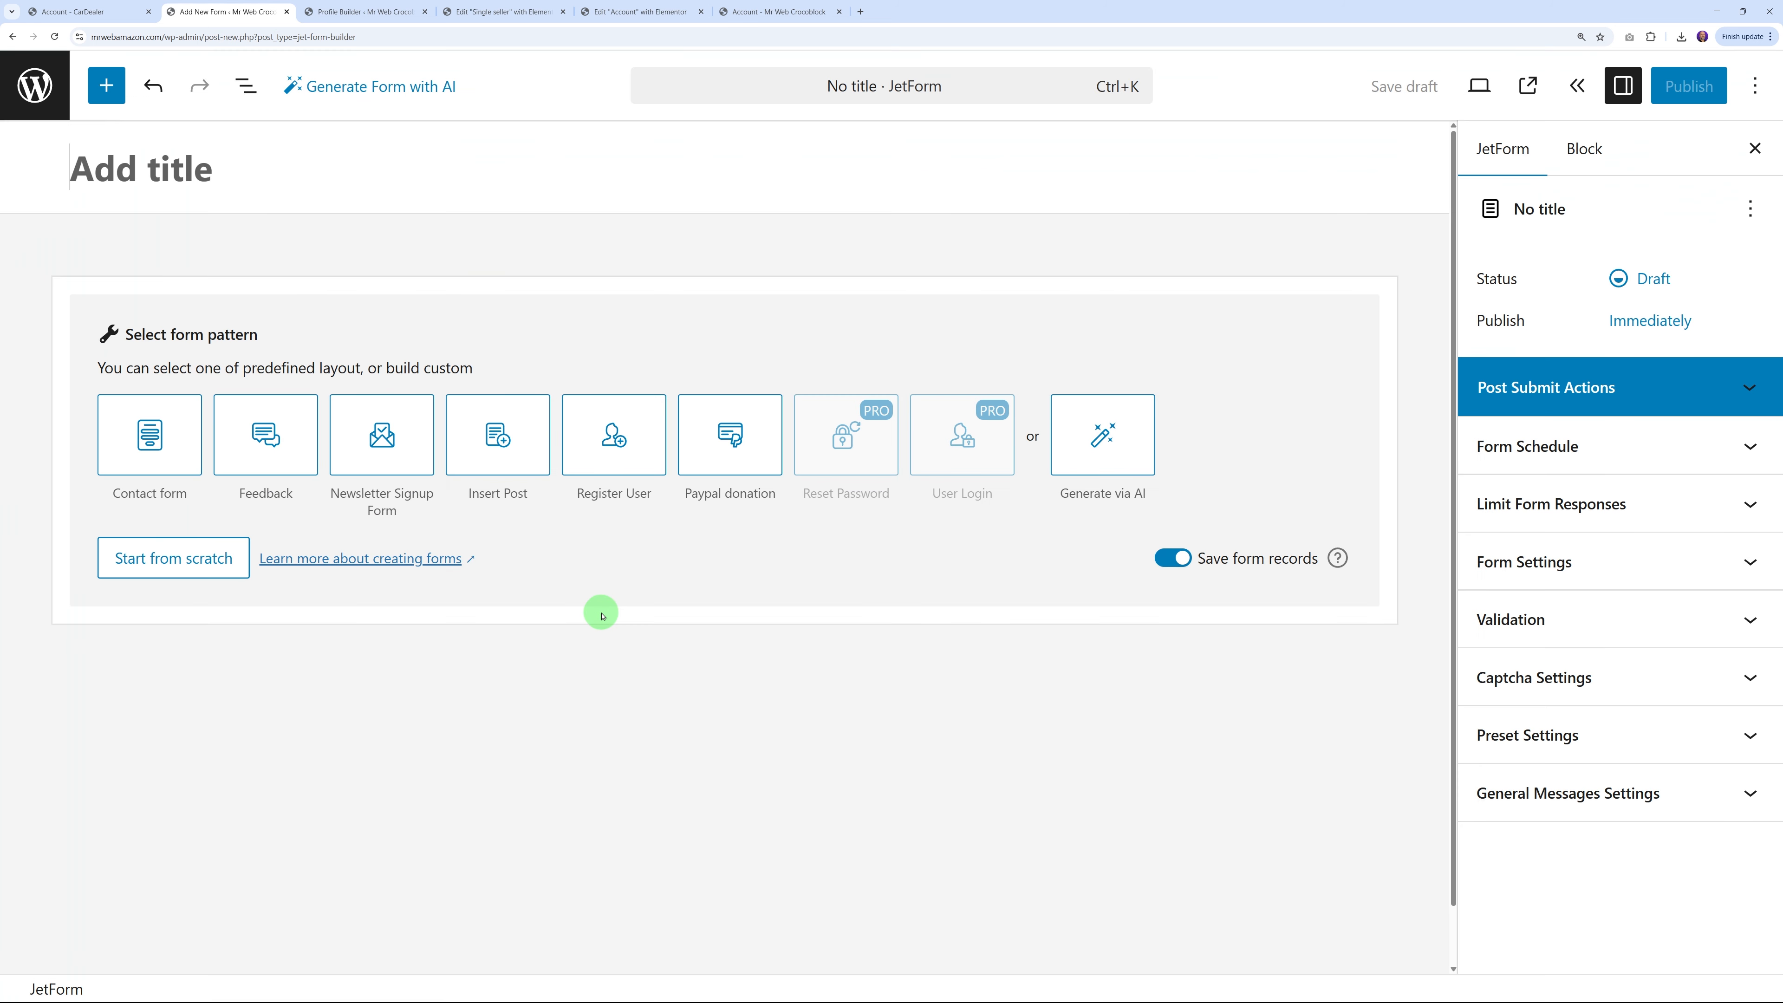
pyautogui.click(175, 560)
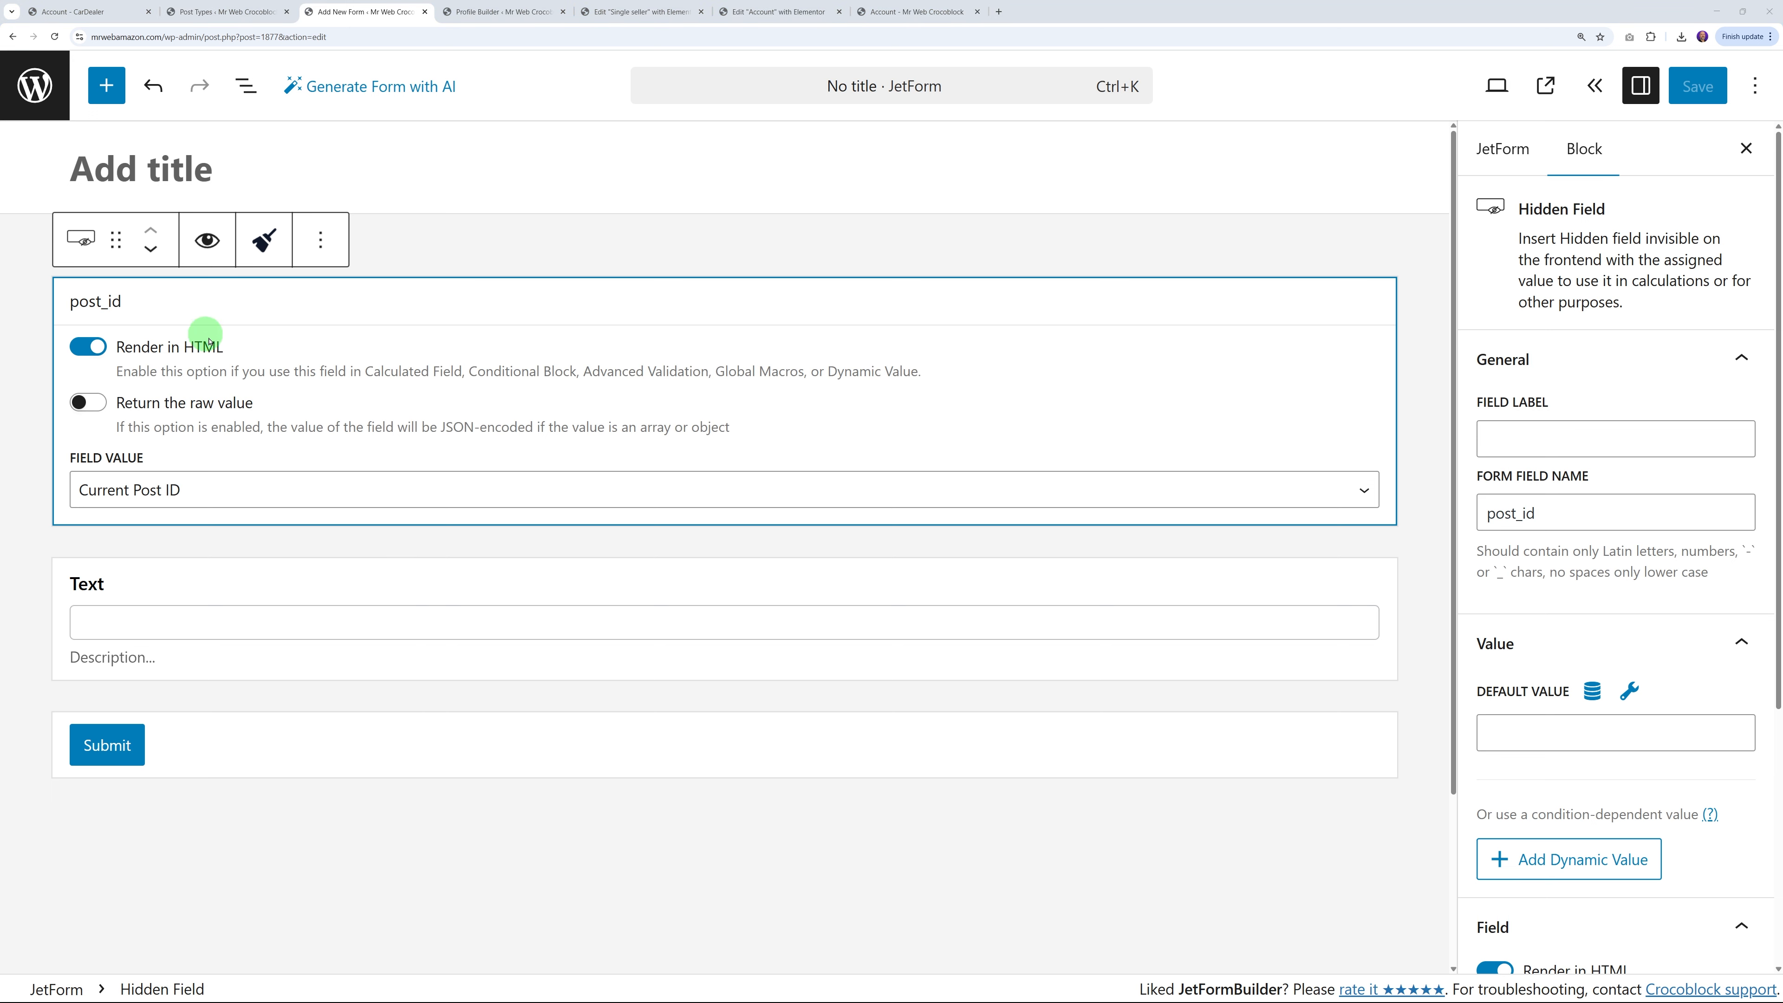
pyautogui.click(324, 249)
pyautogui.click(350, 767)
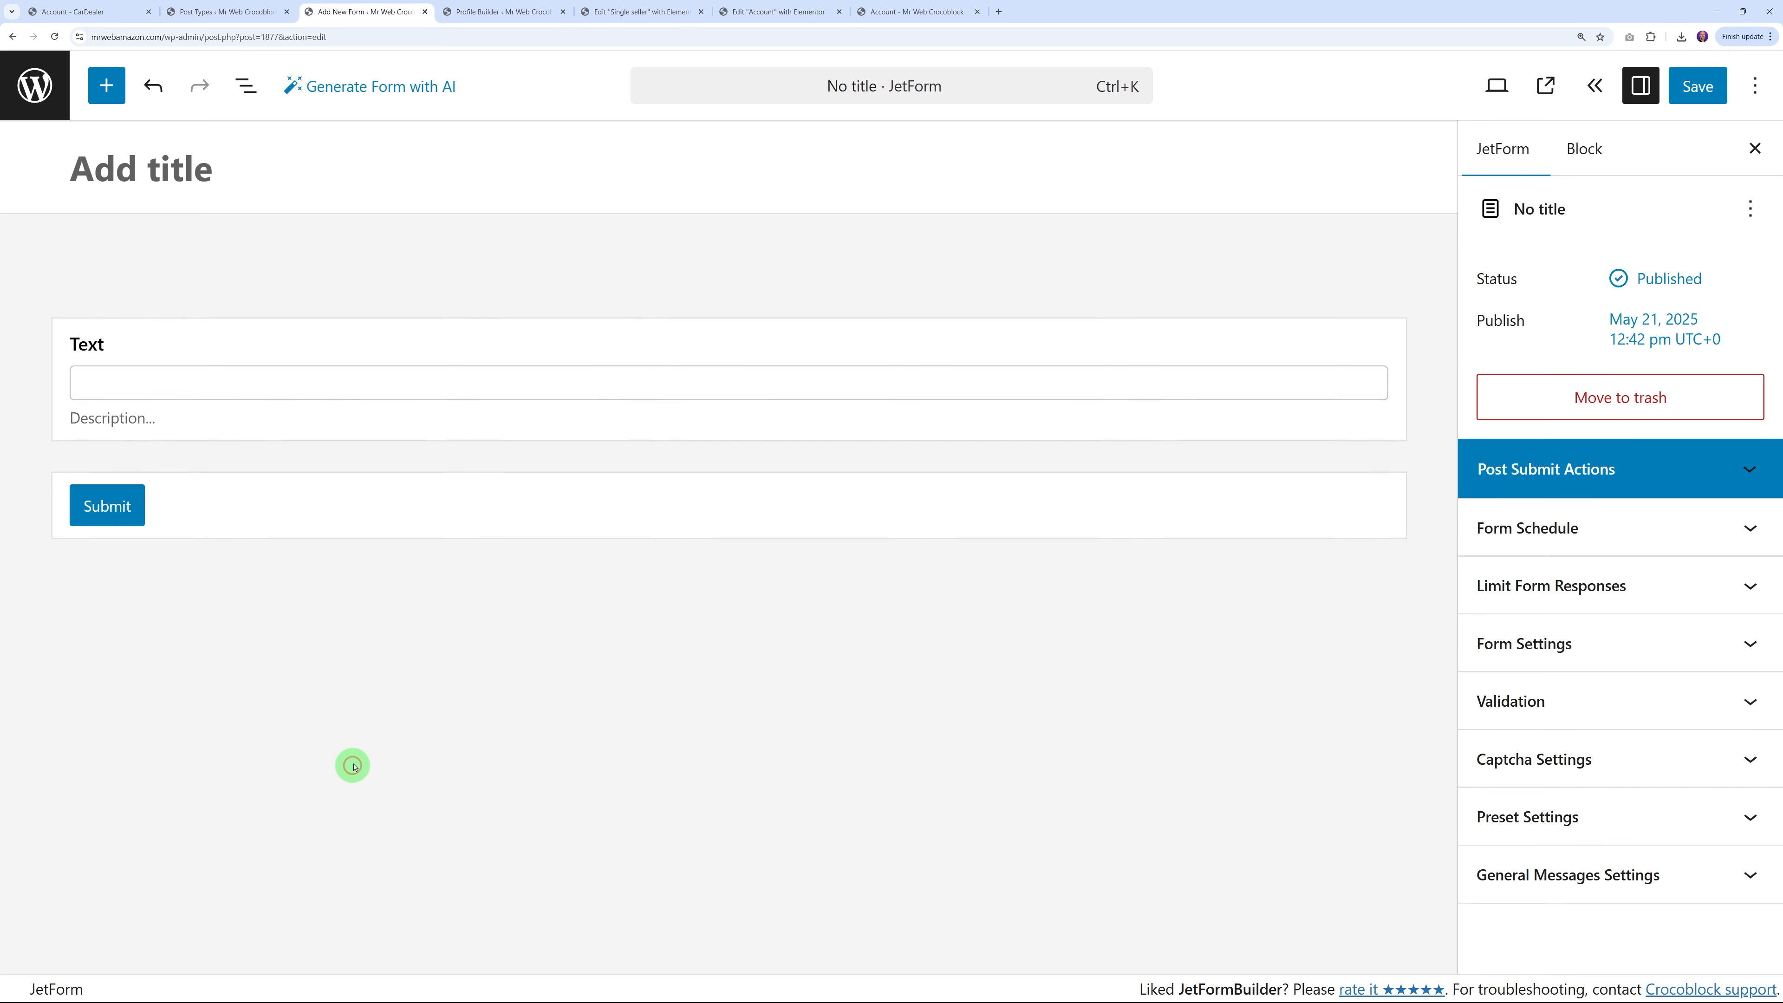
pyautogui.click(154, 304)
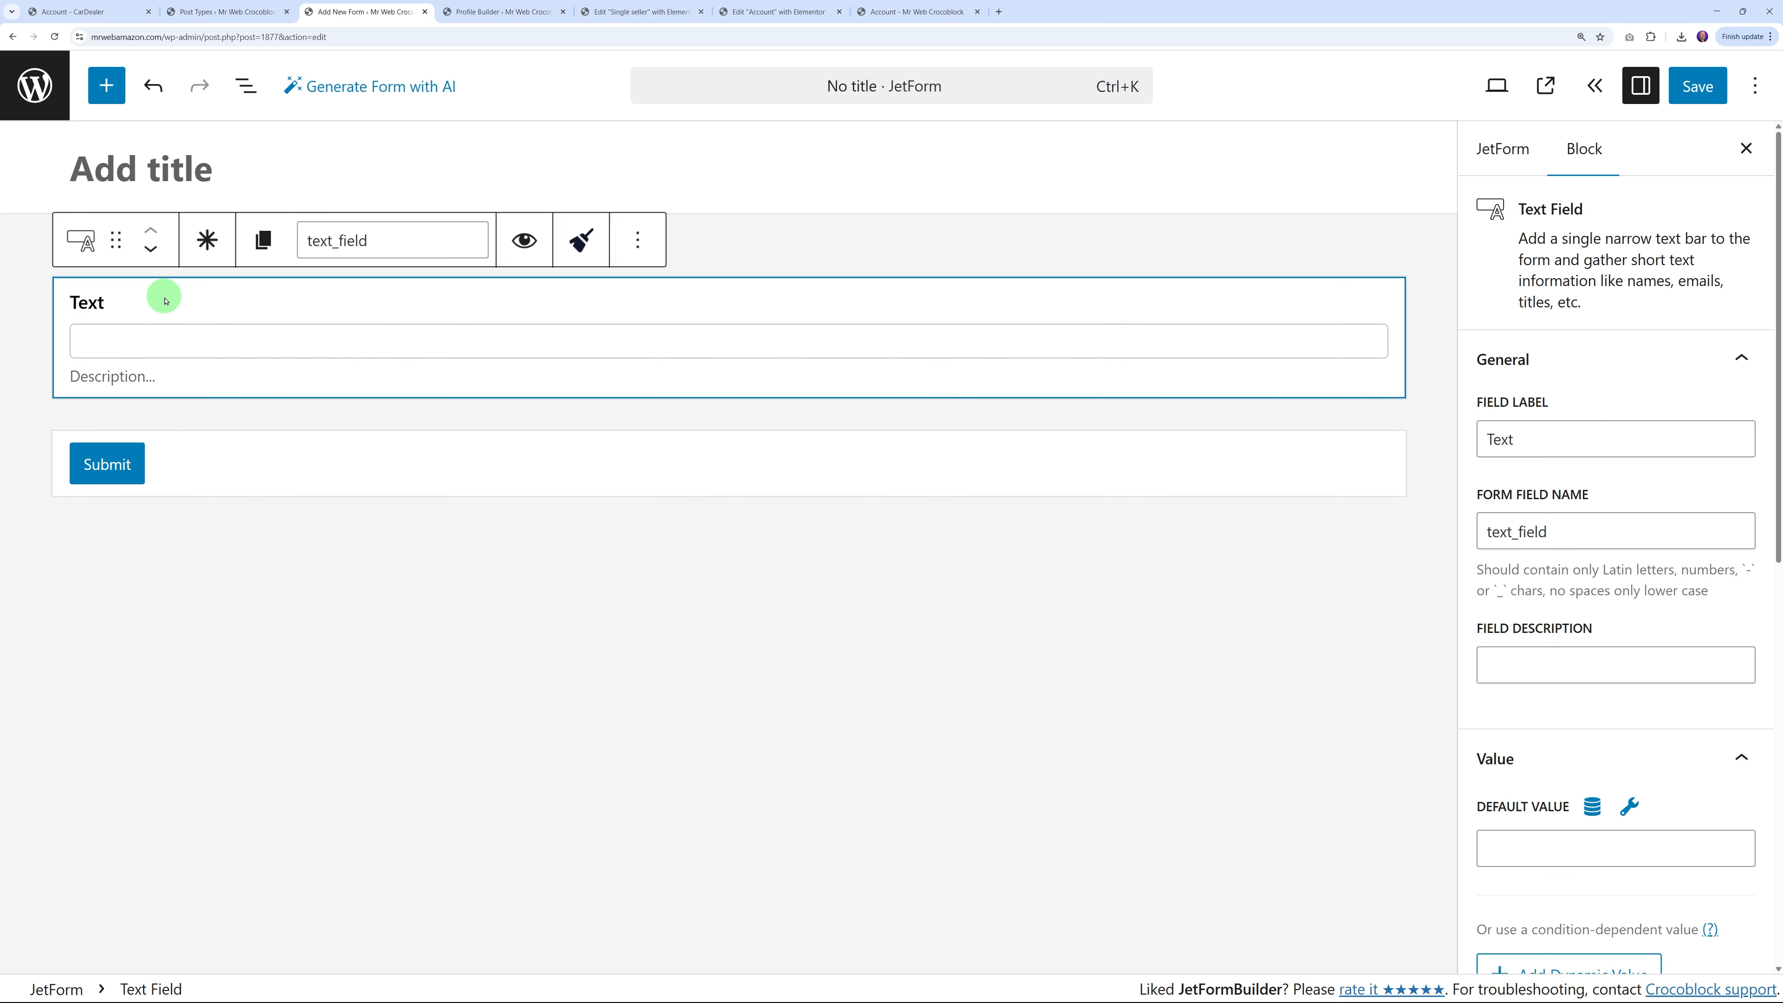
pyautogui.click(636, 241)
pyautogui.click(698, 766)
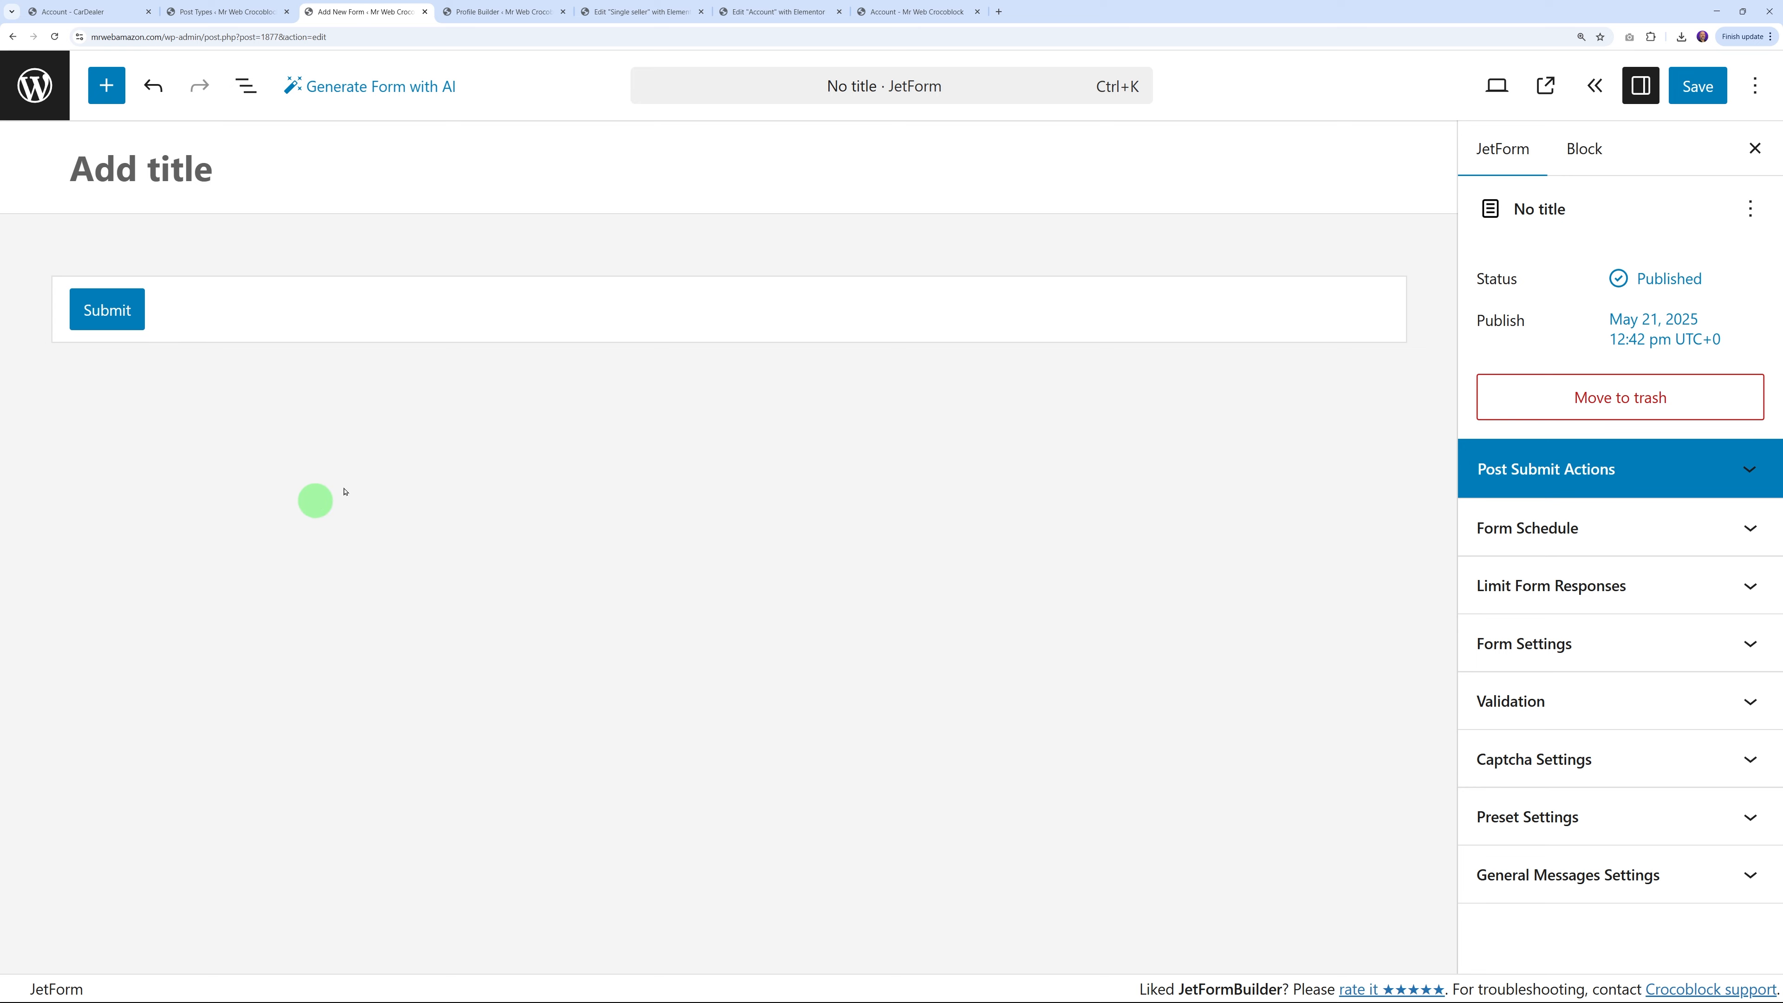
# Review the general settings and meta fields of the Ads post type to see which inputs the form needs
pyautogui.click(219, 12)
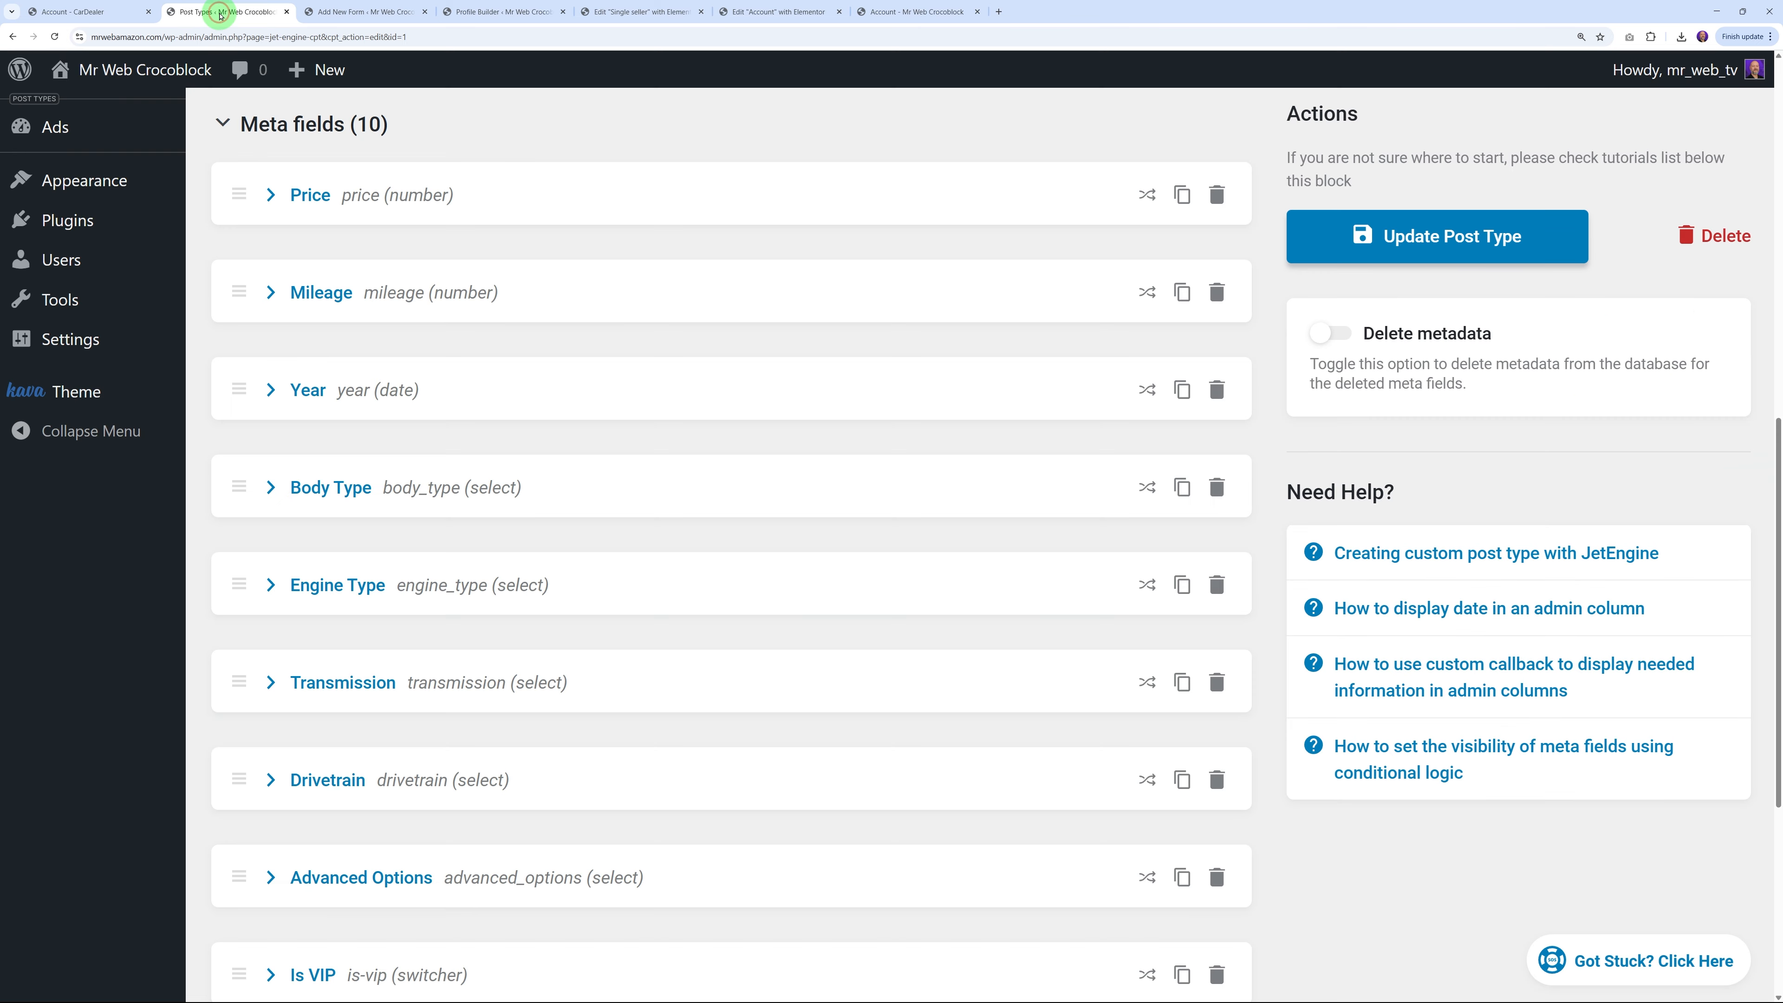
pyautogui.scroll(10, 641, 434)
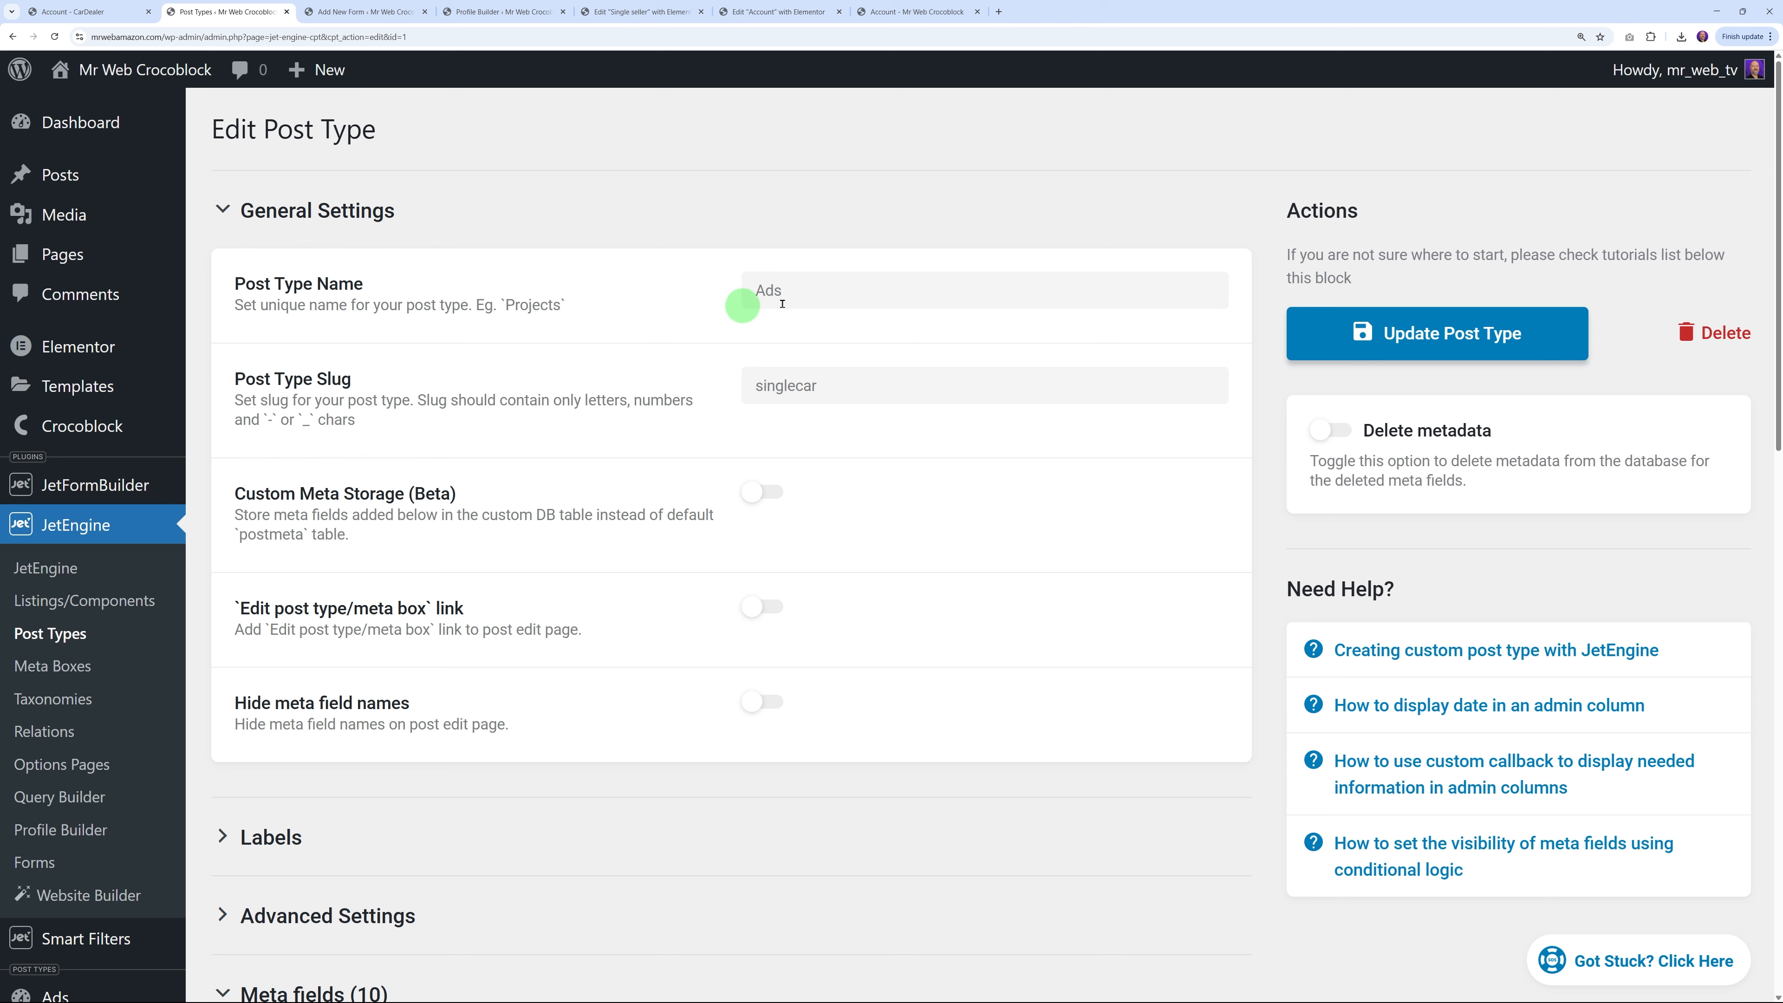
pyautogui.scroll(-10, 772, 444)
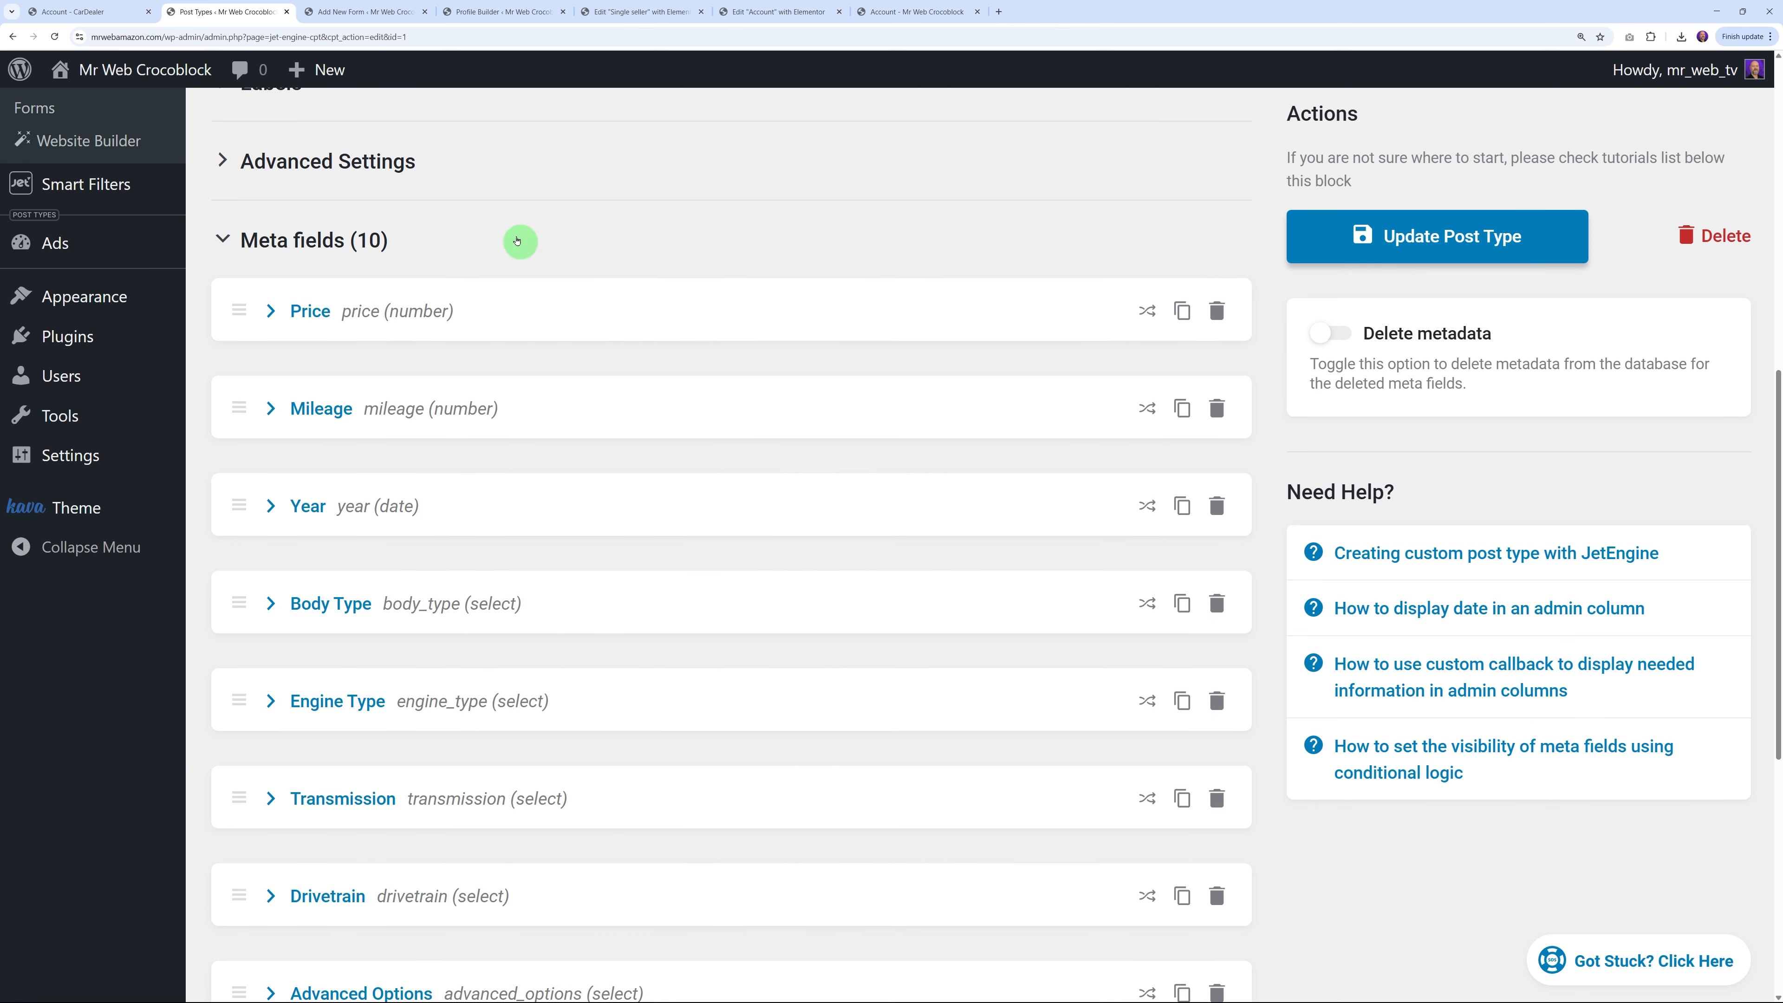
pyautogui.scroll(-2, 520, 444)
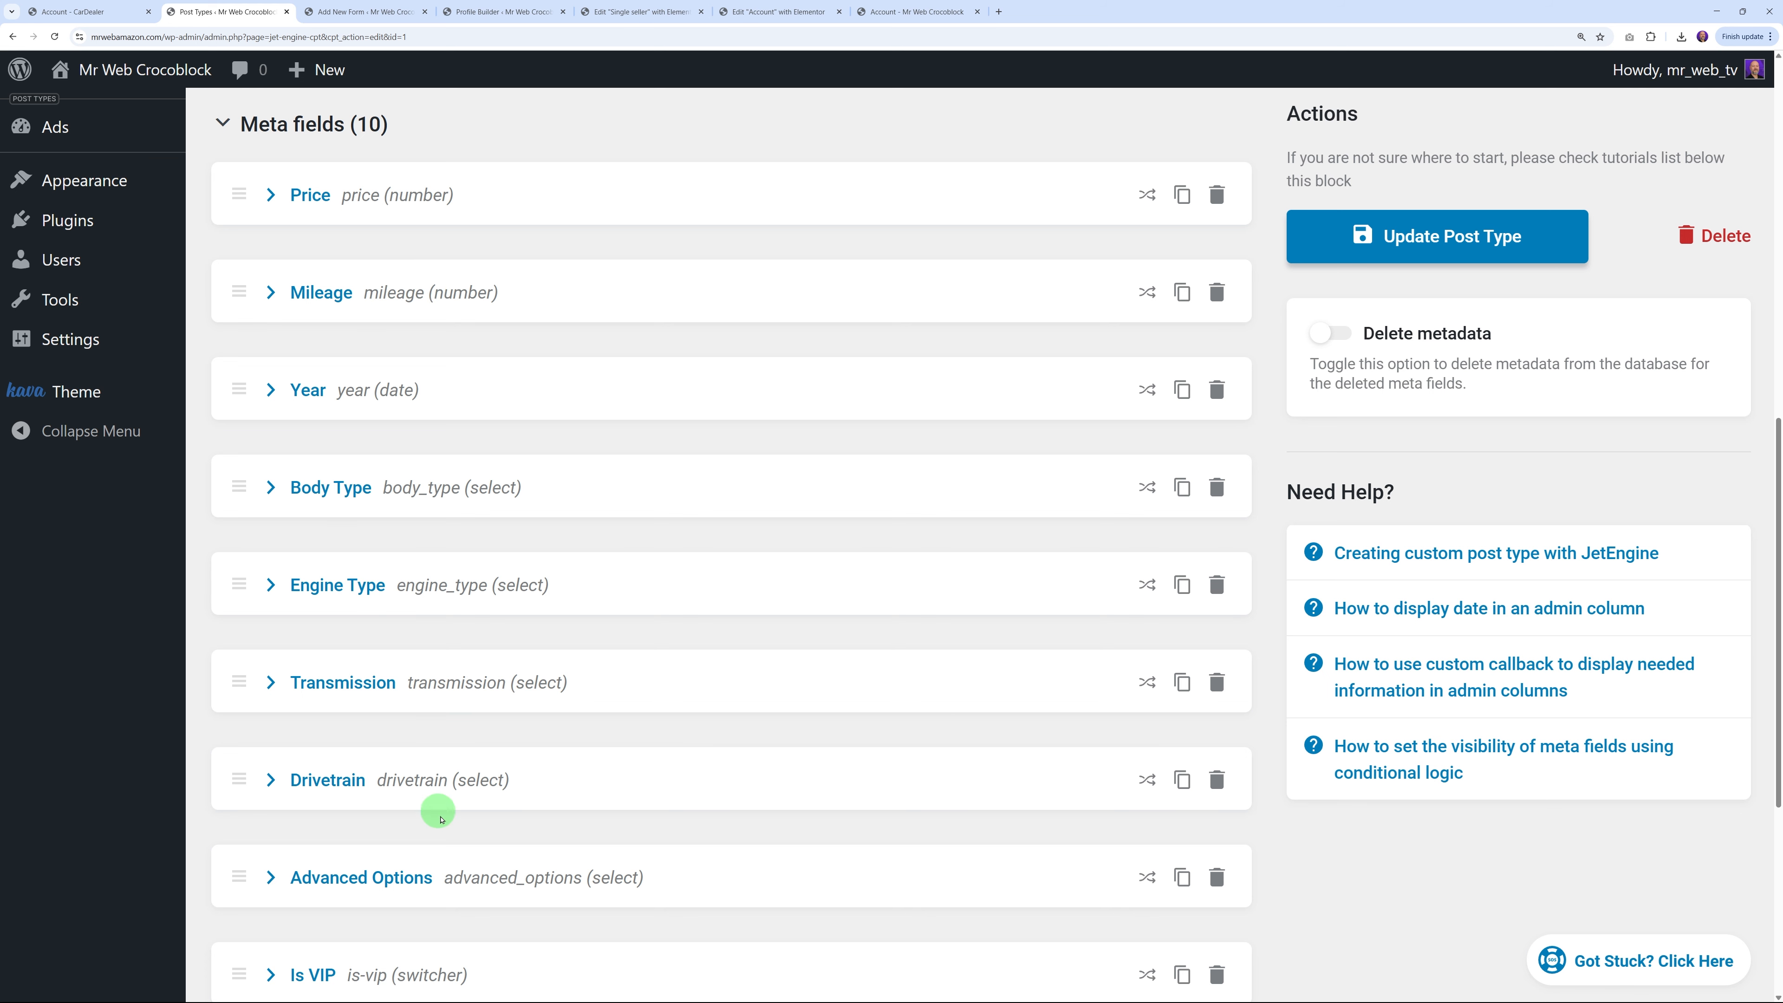
pyautogui.click(367, 12)
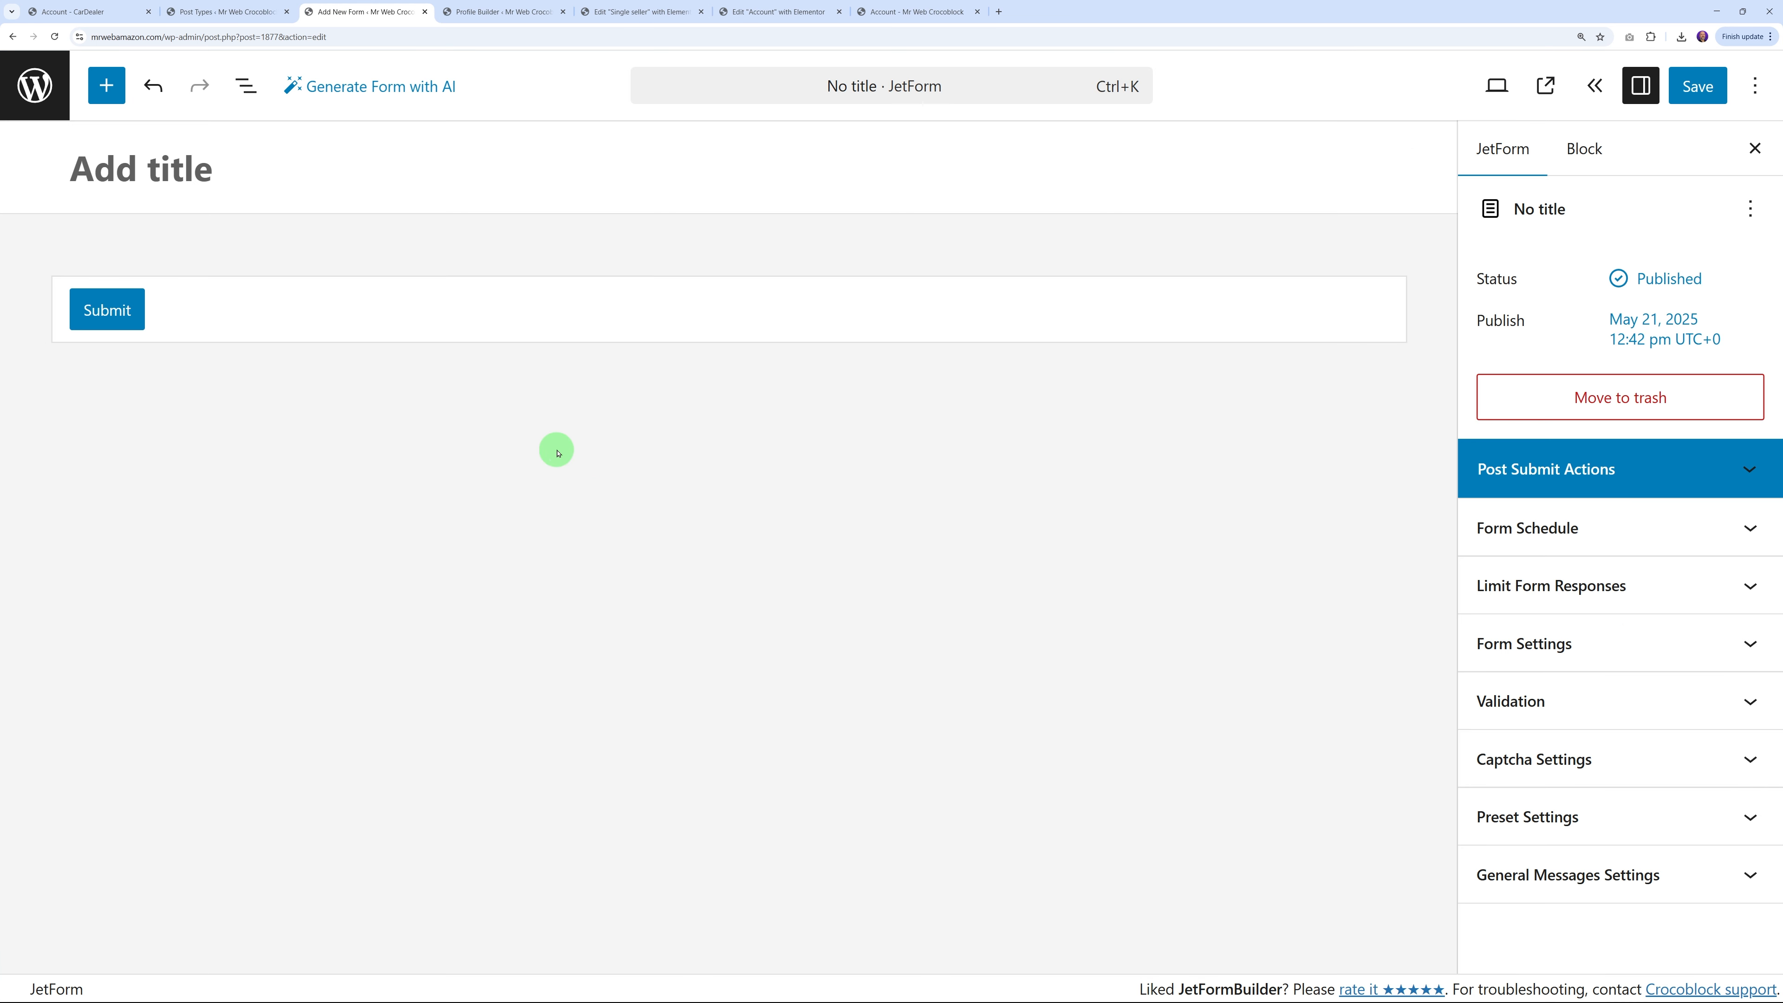
# Add a Text Field block to the form below the Submit button
pyautogui.click(109, 87)
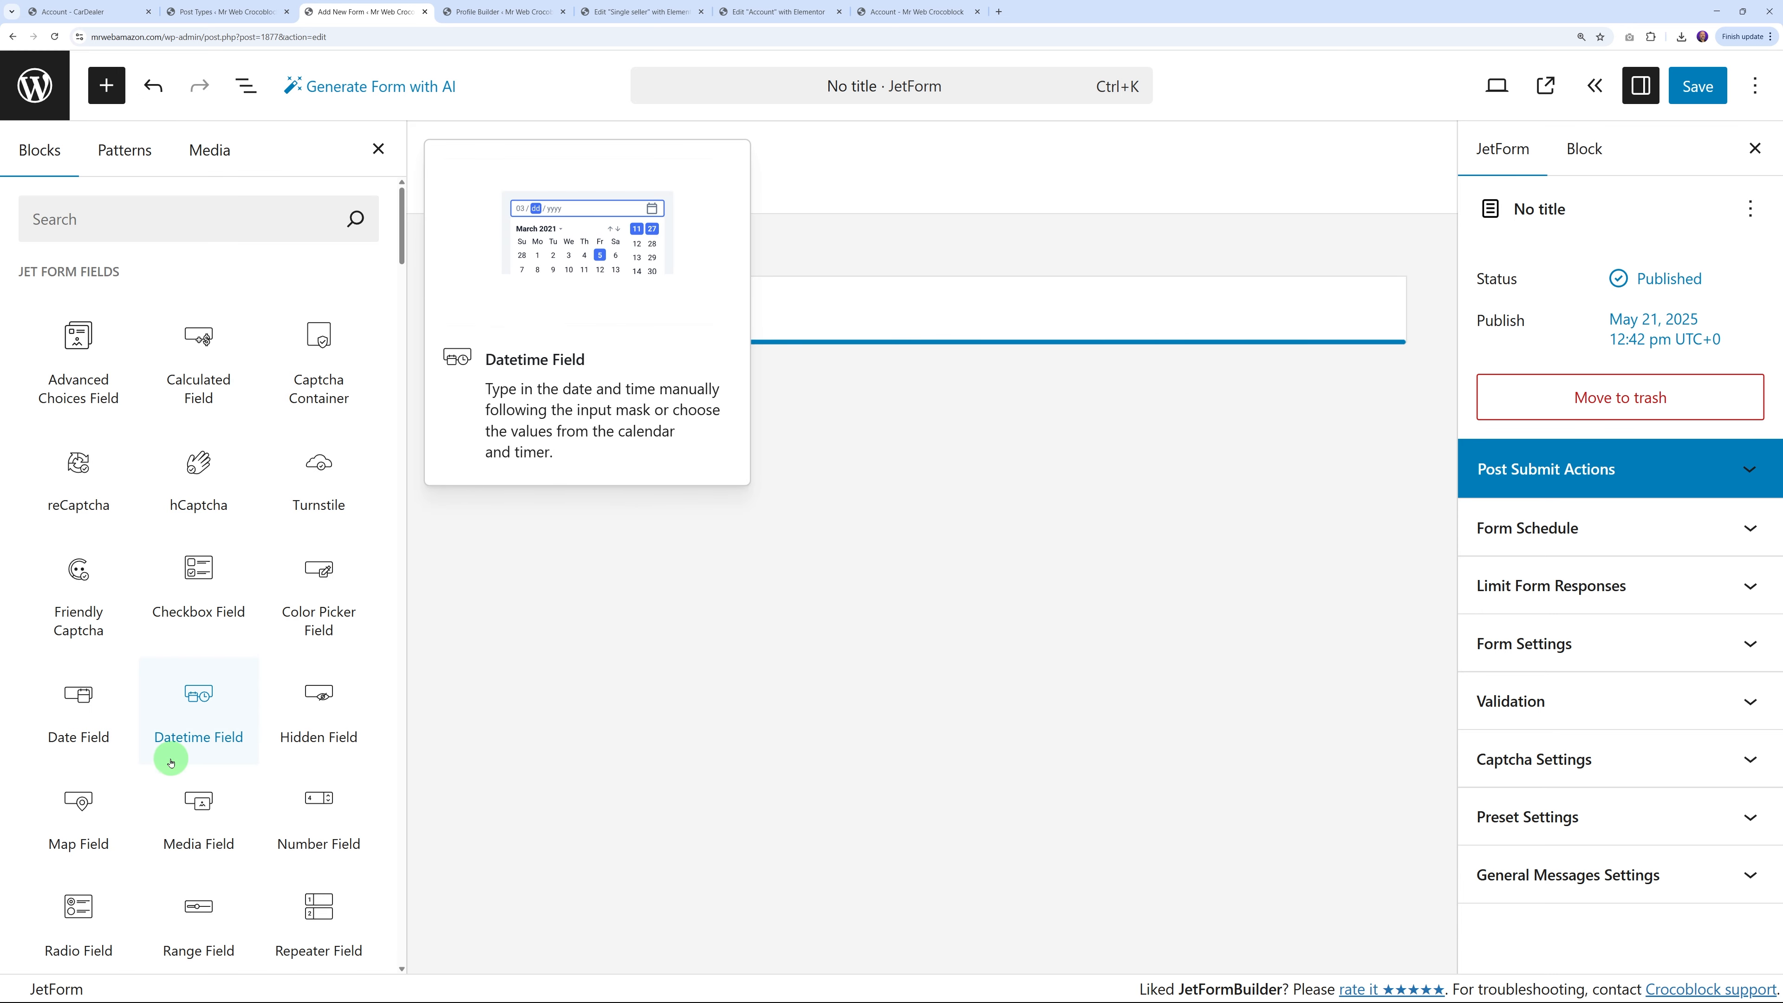
pyautogui.click(218, 9)
pyautogui.click(357, 12)
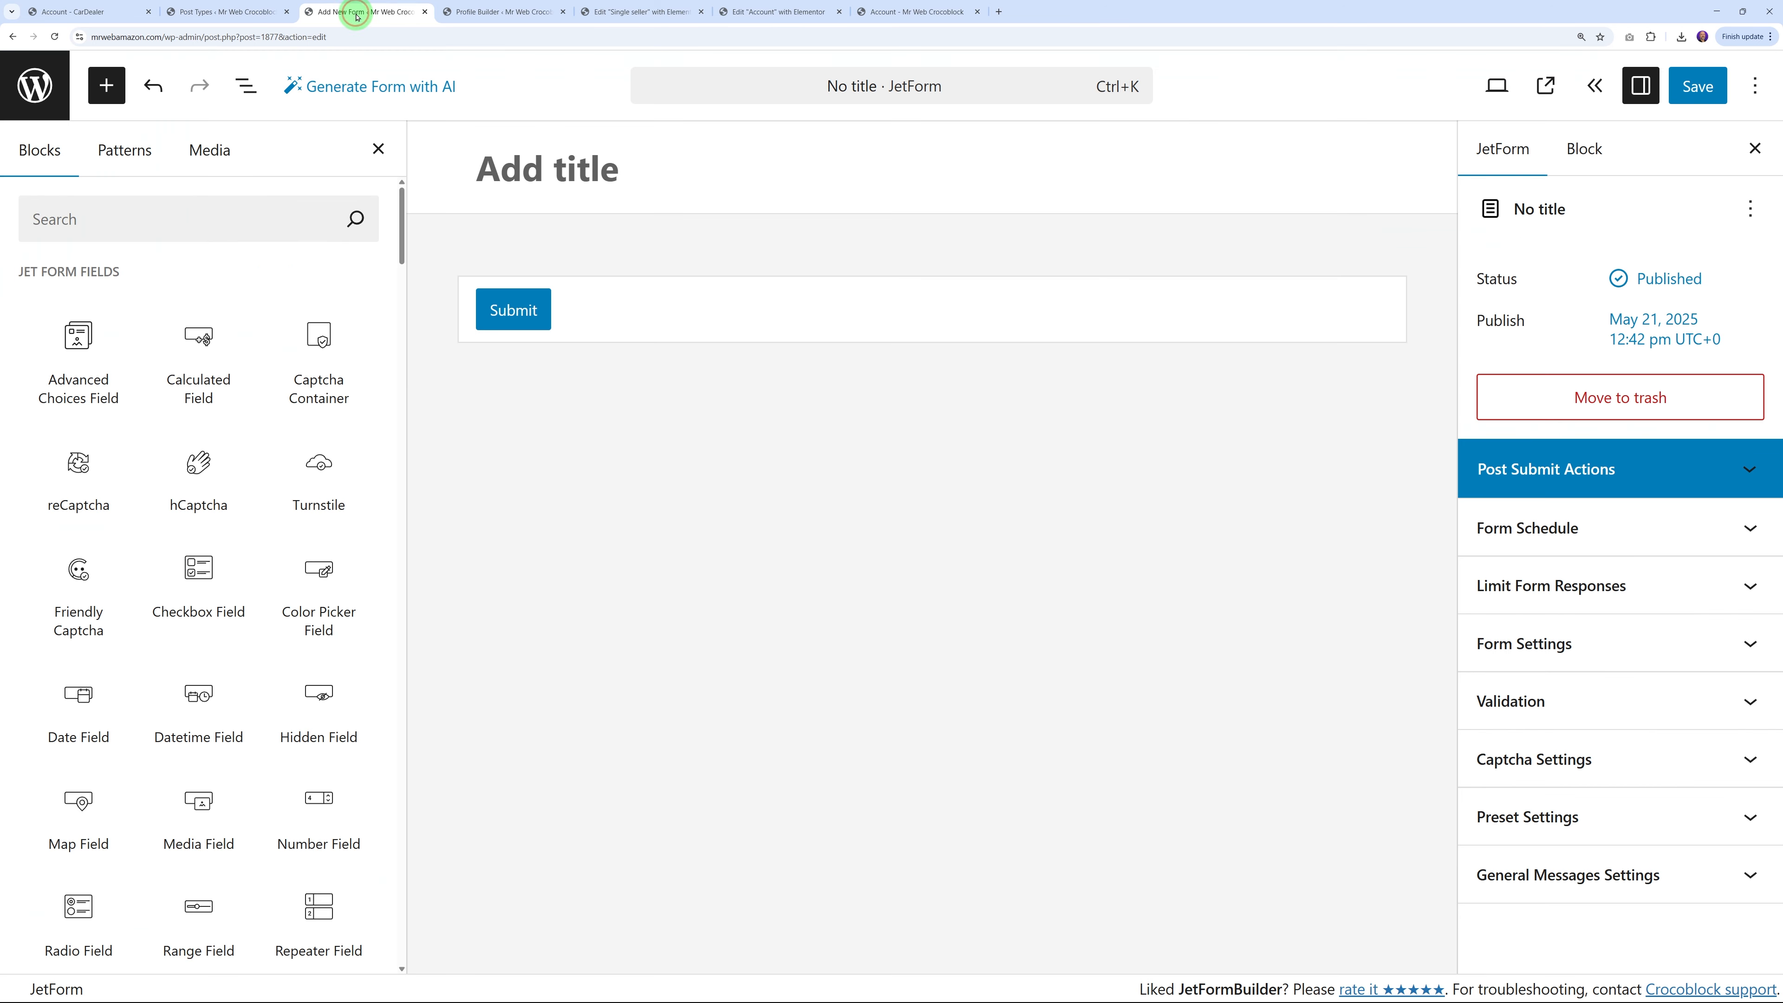
pyautogui.scroll(-1, 215, 576)
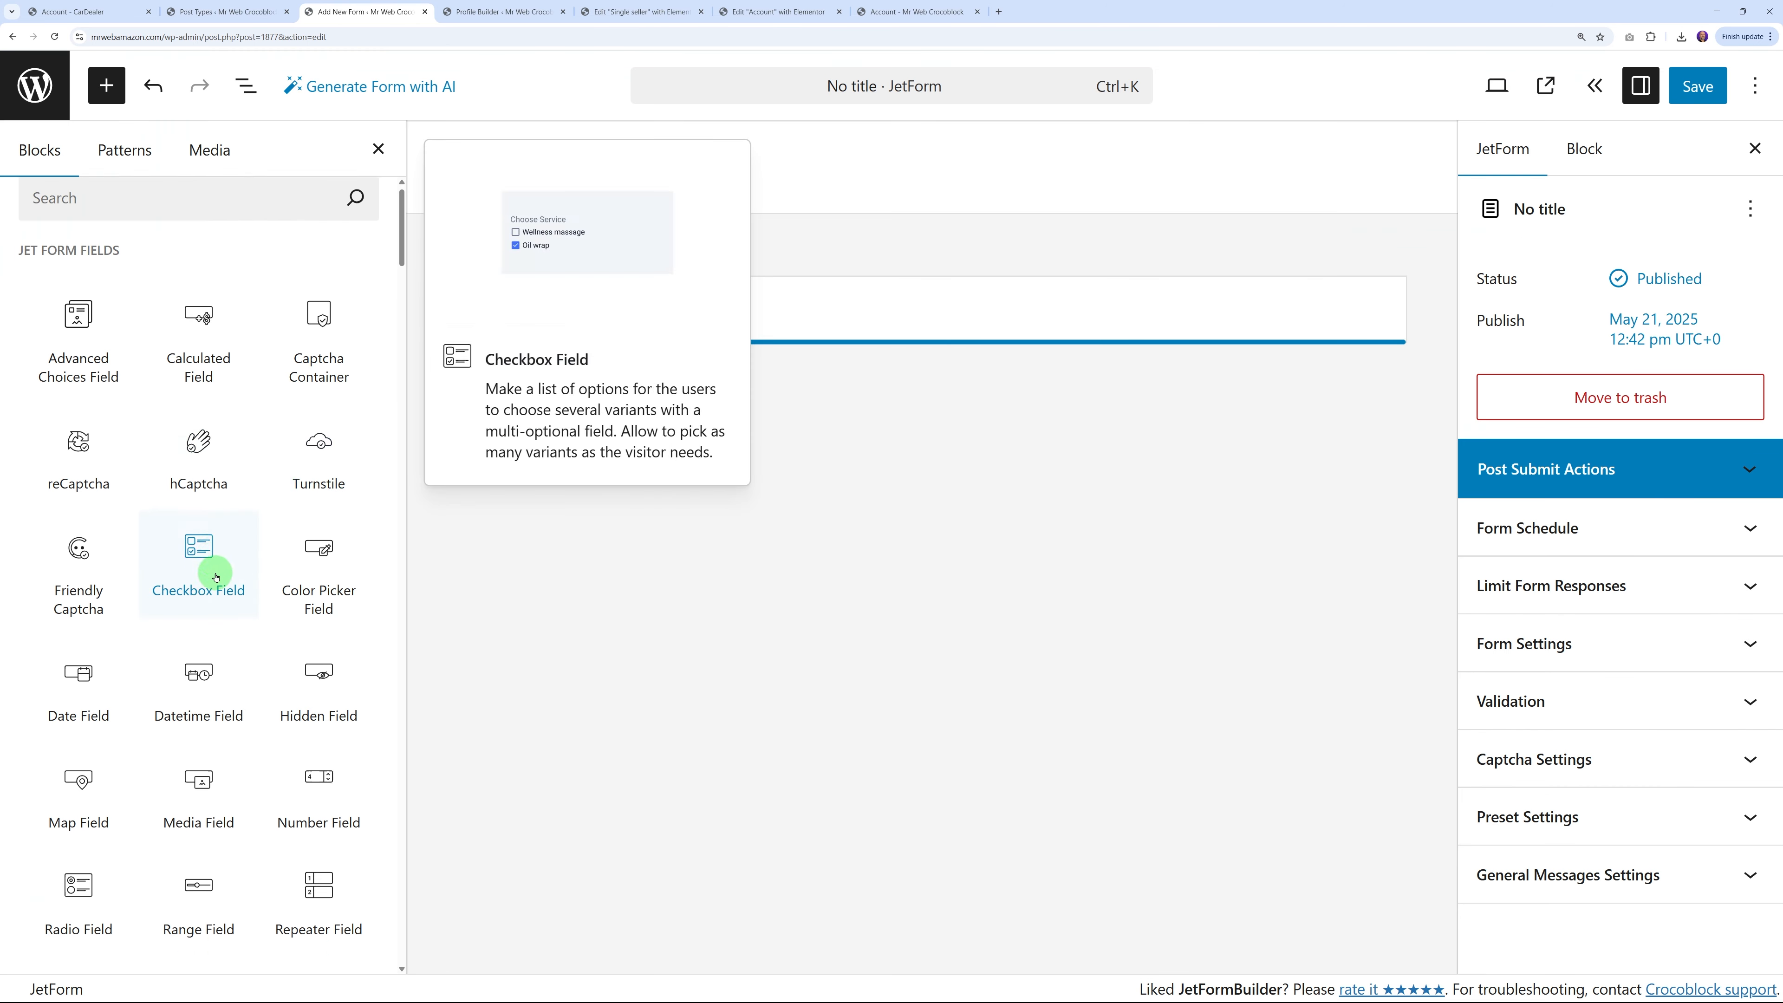
pyautogui.scroll(-3, 216, 576)
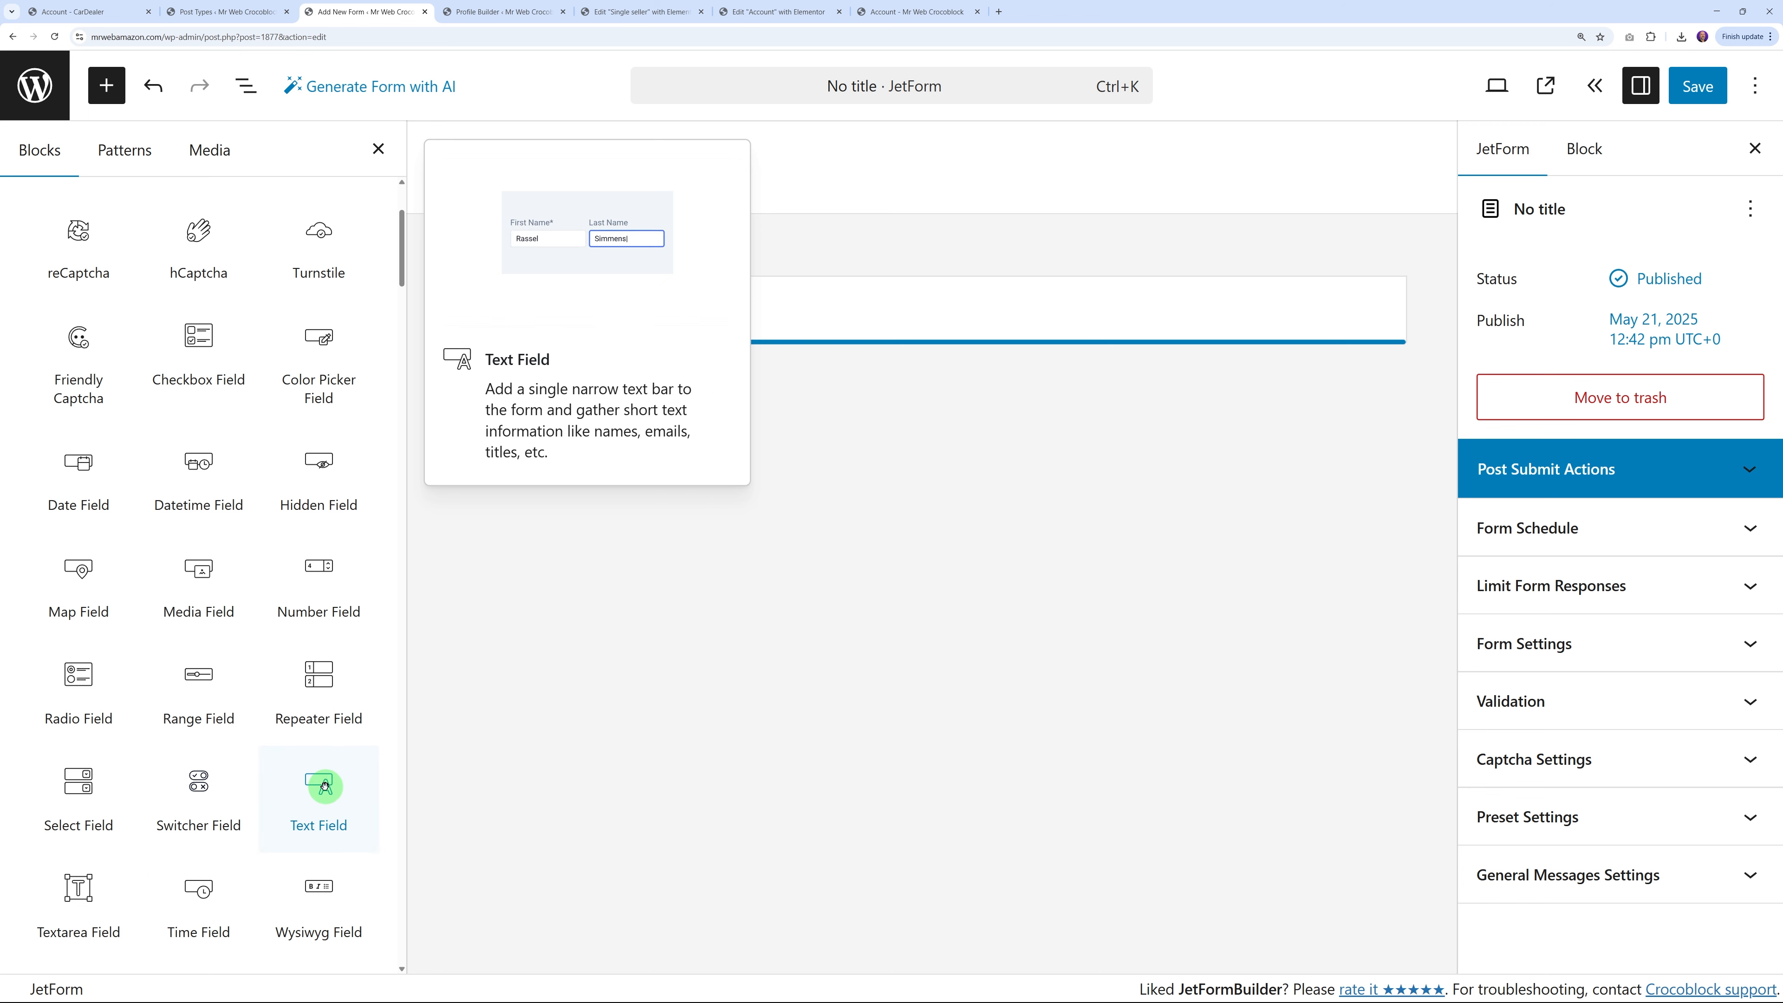
pyautogui.click(324, 786)
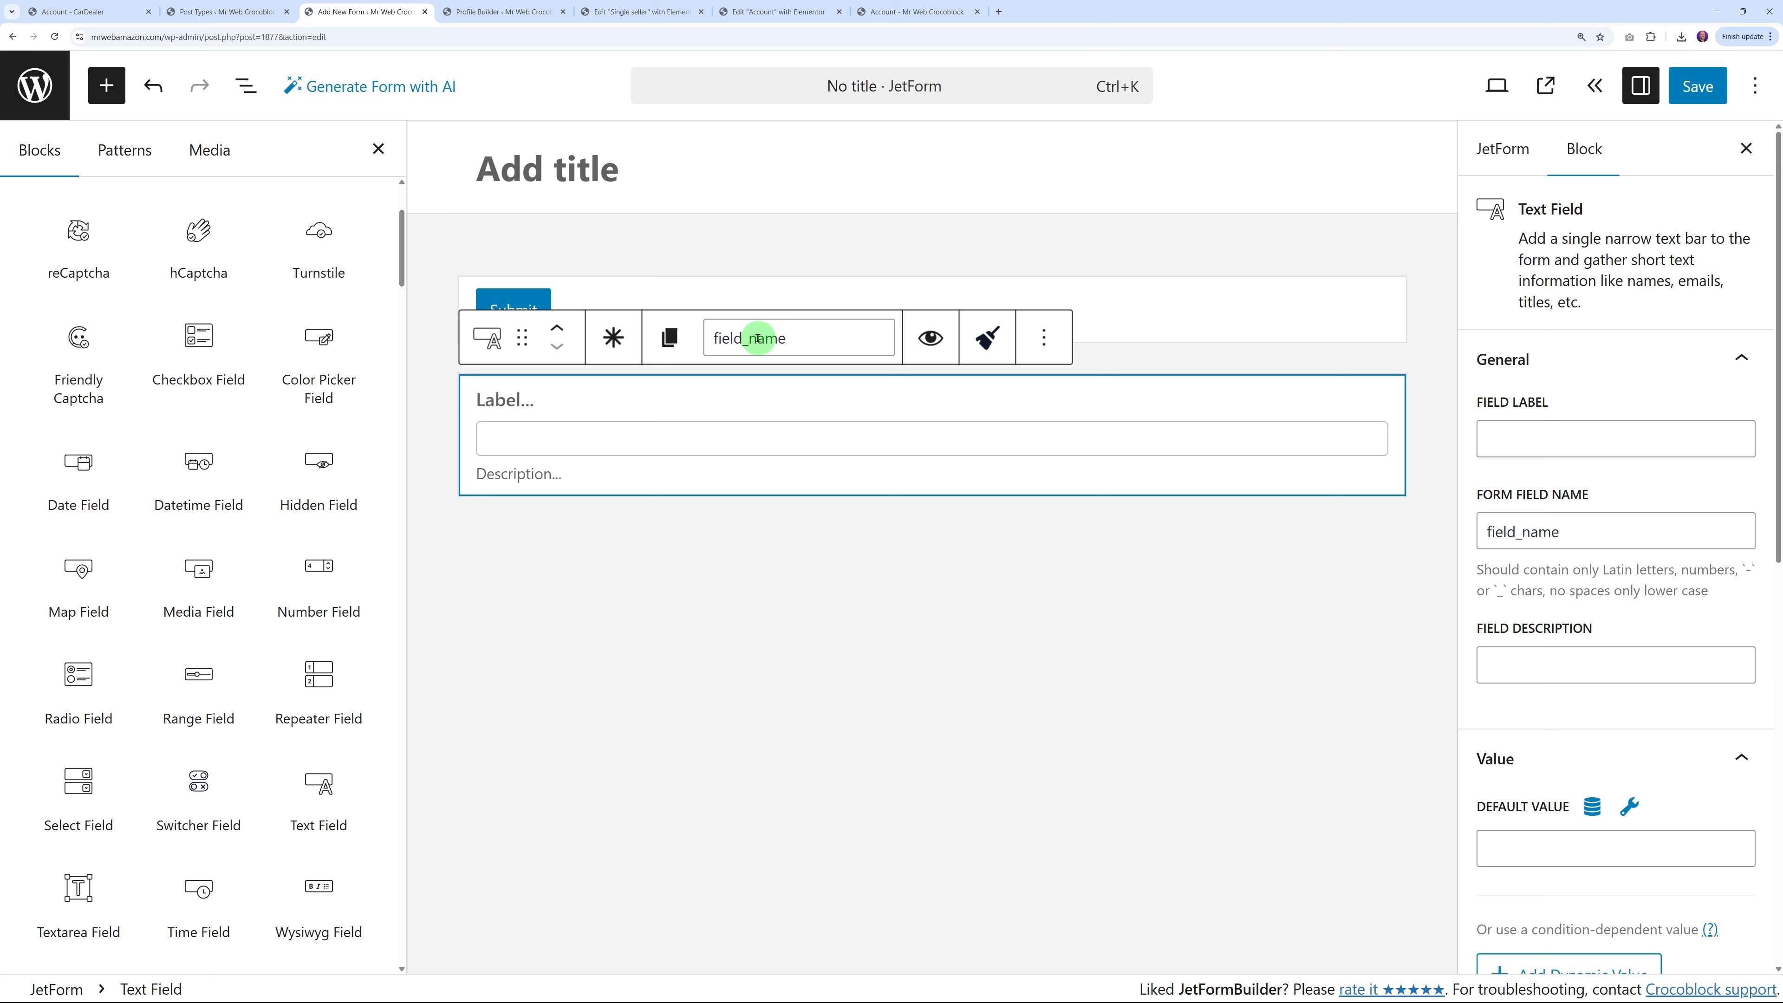
# Set the new text field's form field name to _price and its label to Price
pyautogui.click(254, 12)
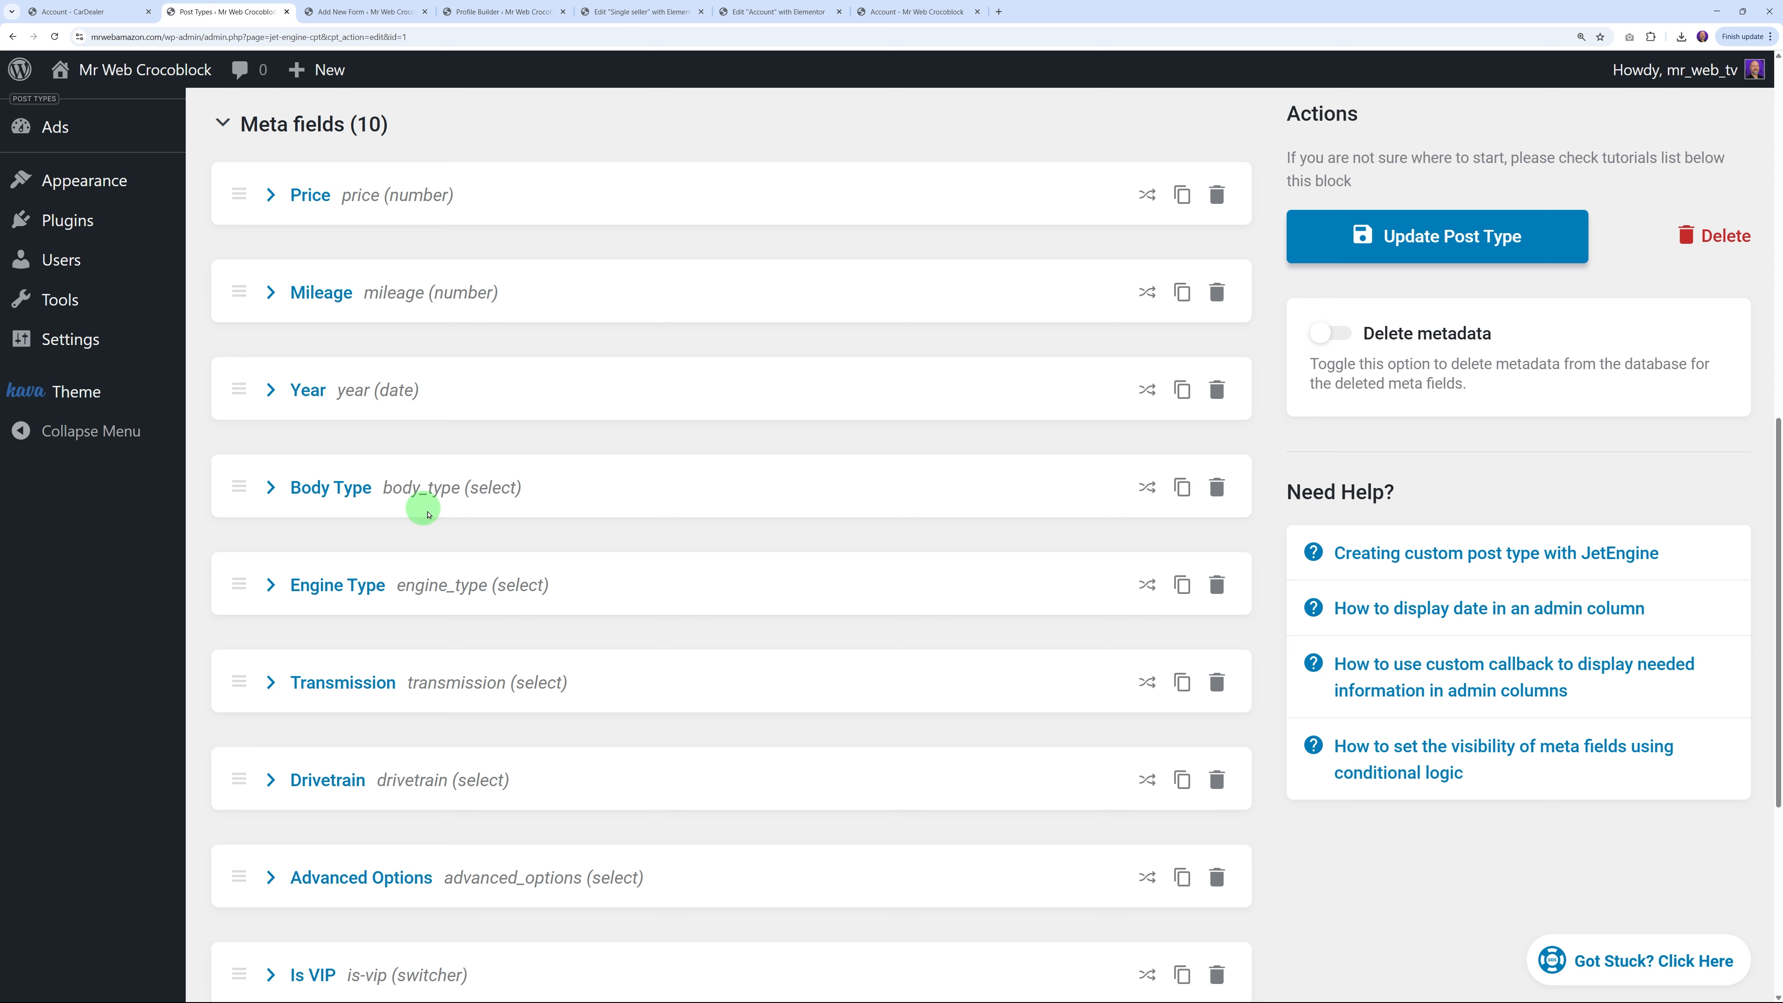
pyautogui.click(356, 12)
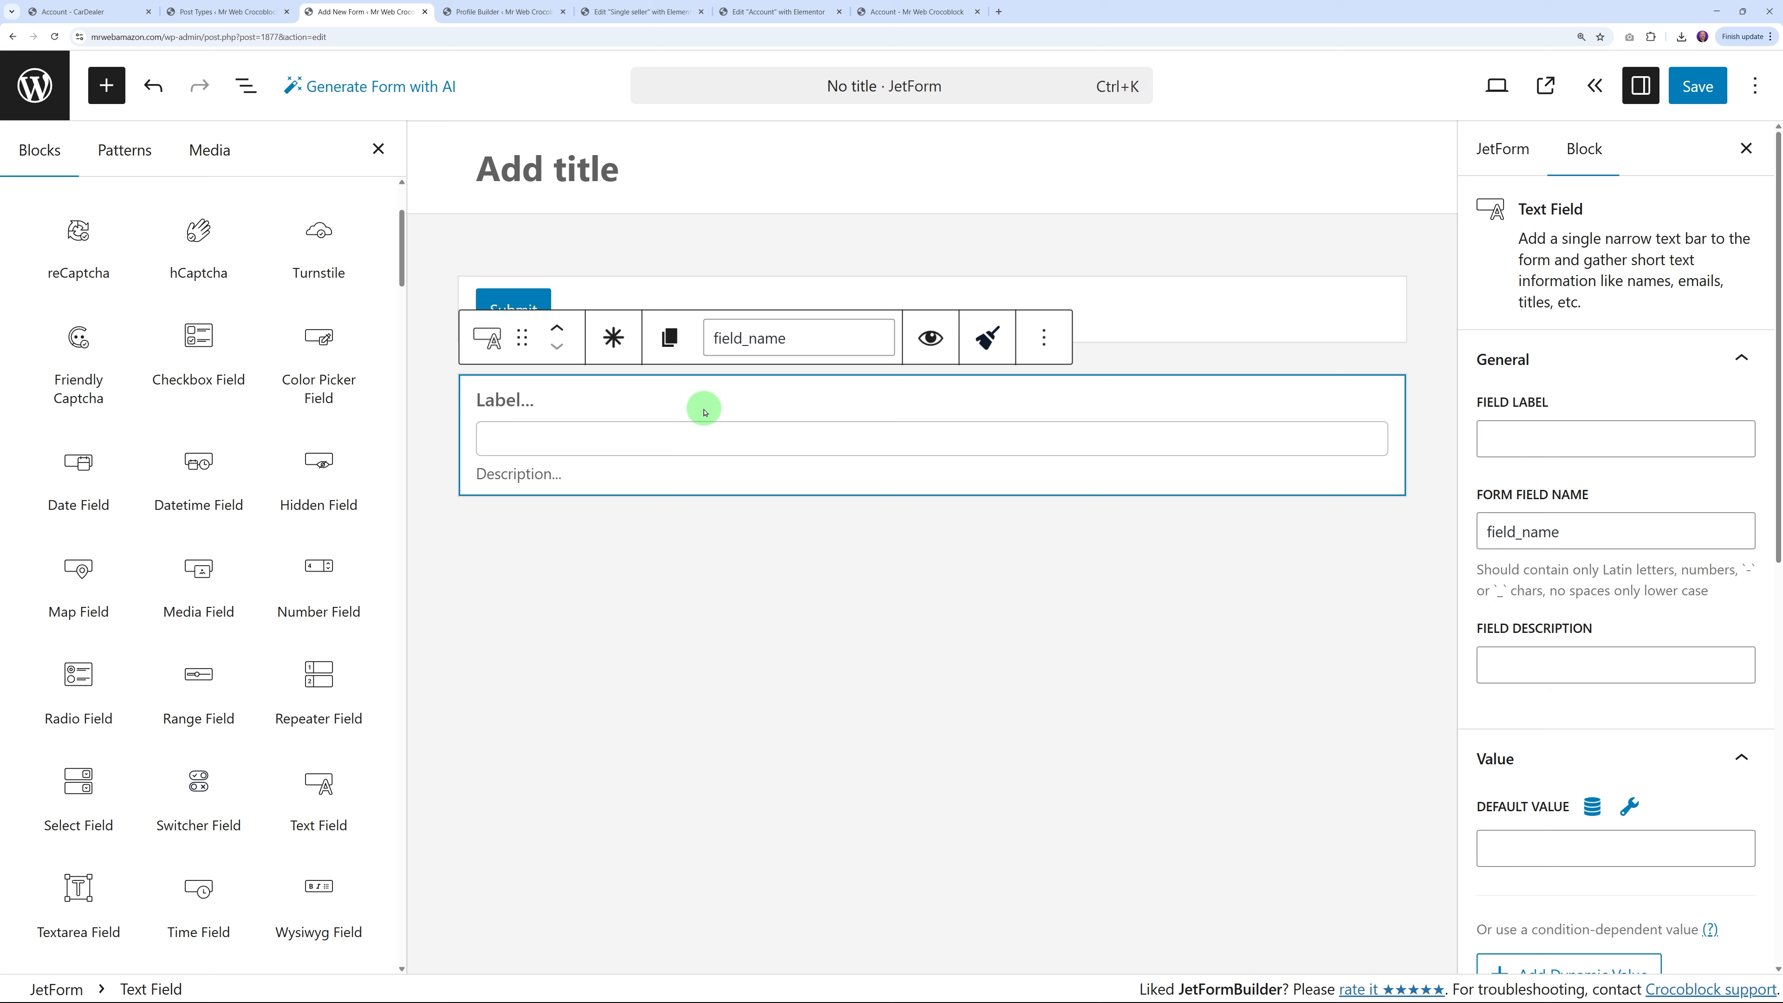
pyautogui.moveTo(715, 338); pyautogui.dragTo(751, 409)
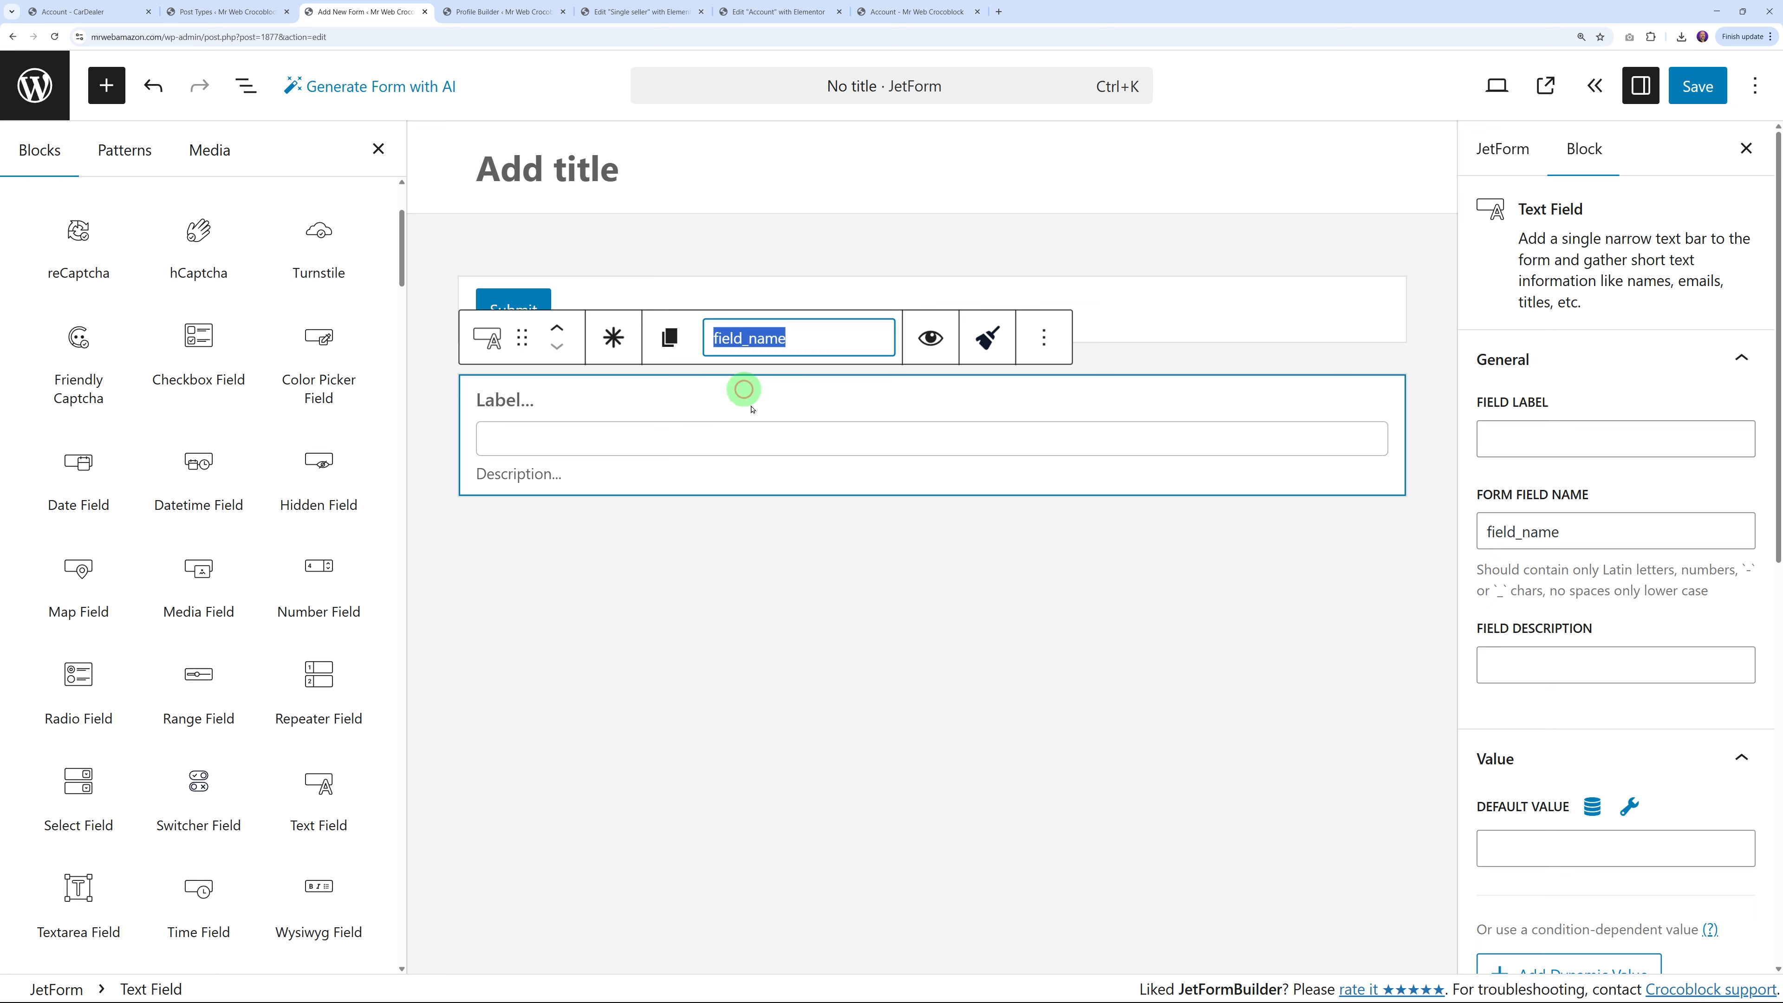
pyautogui.hotkey('shift', 'Tab')
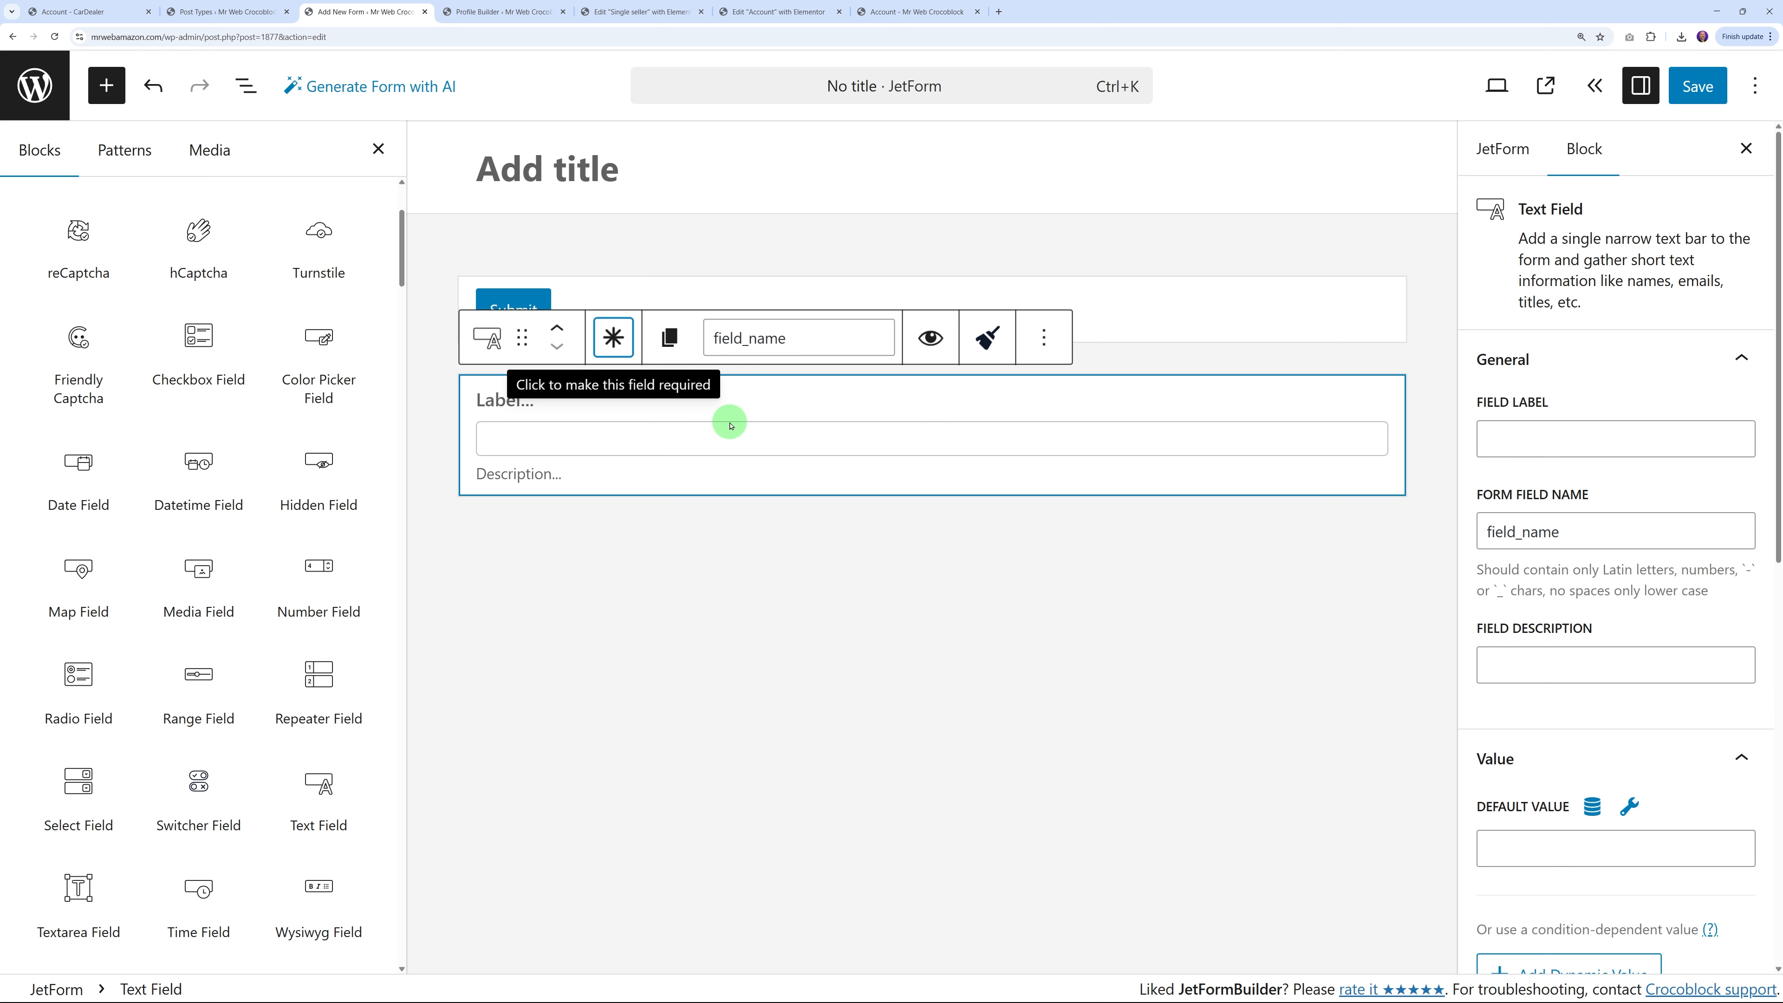
pyautogui.click(1490, 534)
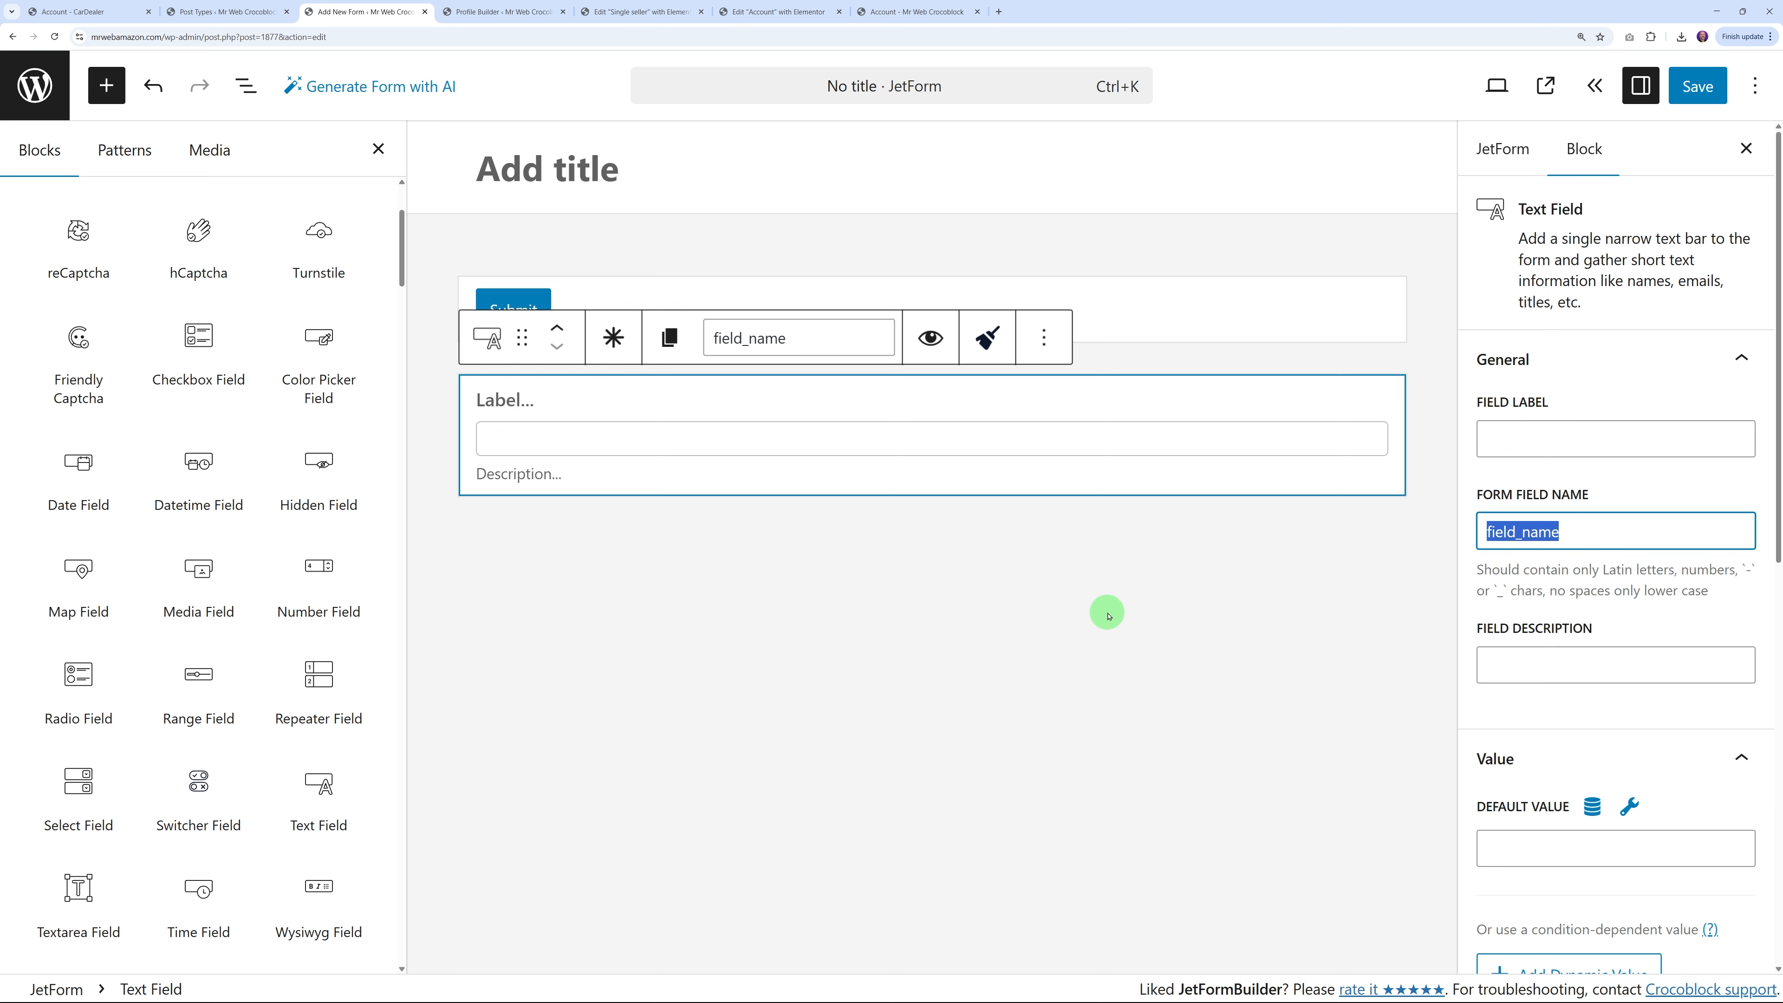
pyautogui.write('_price')
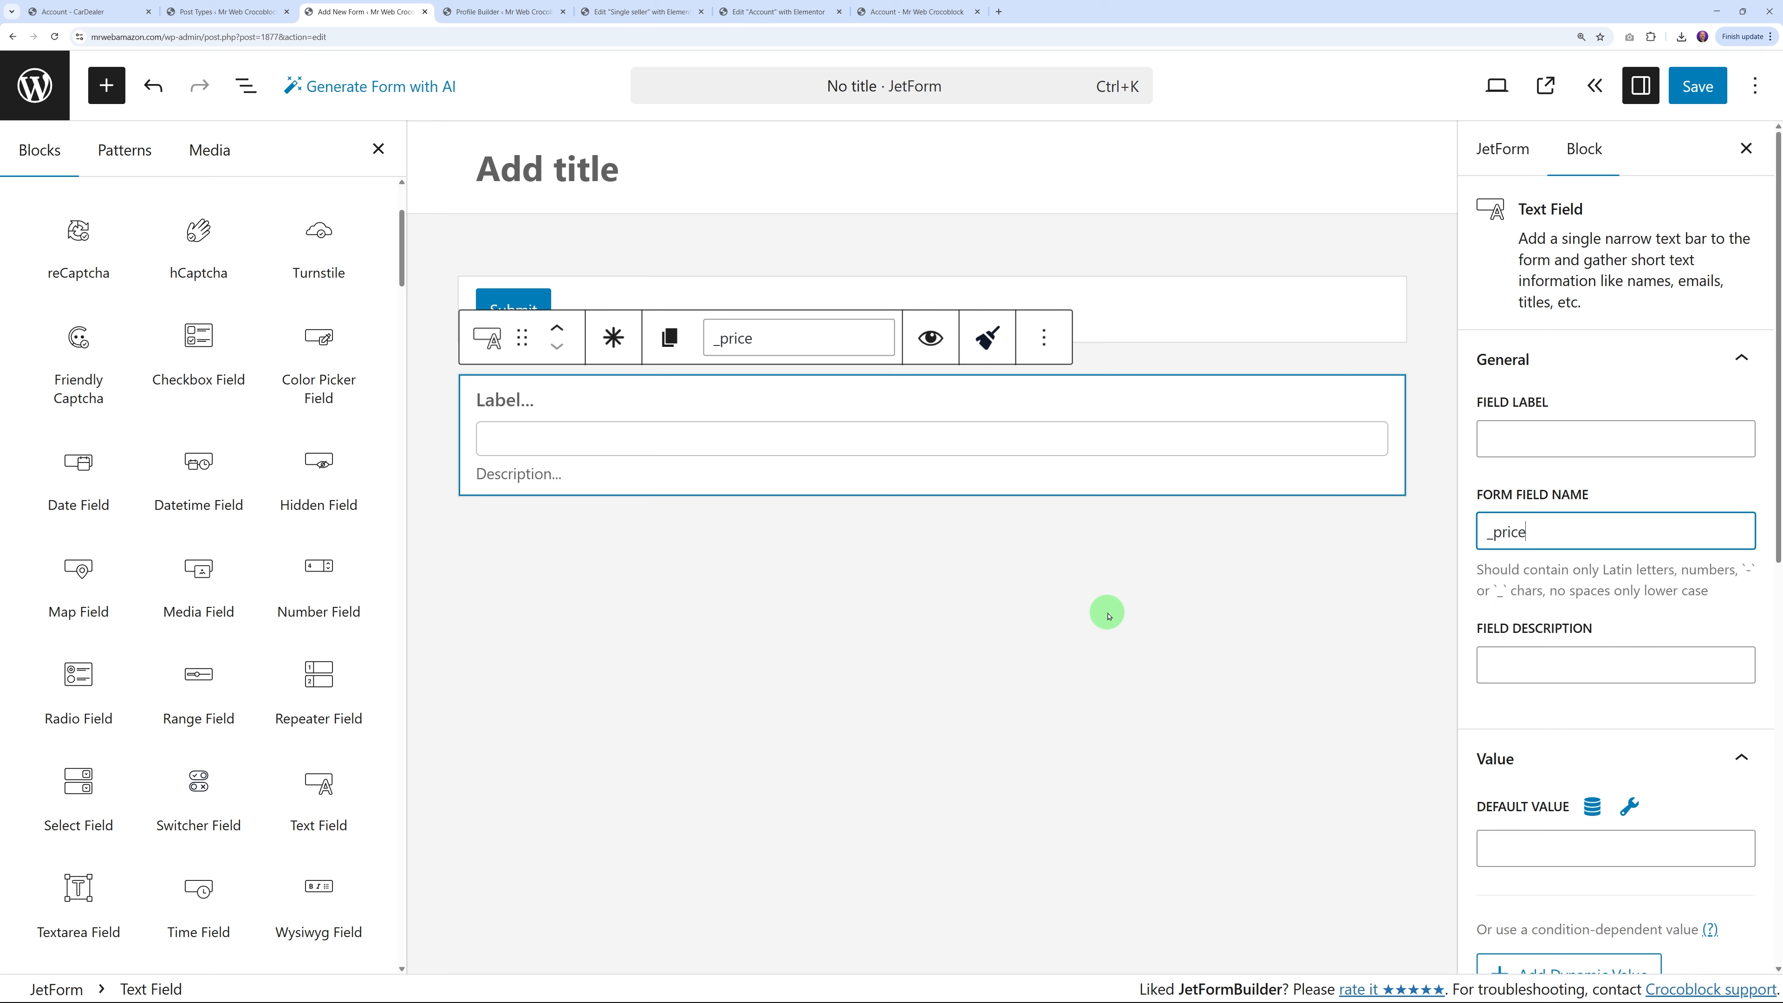
pyautogui.click(1103, 614)
pyautogui.click(632, 396)
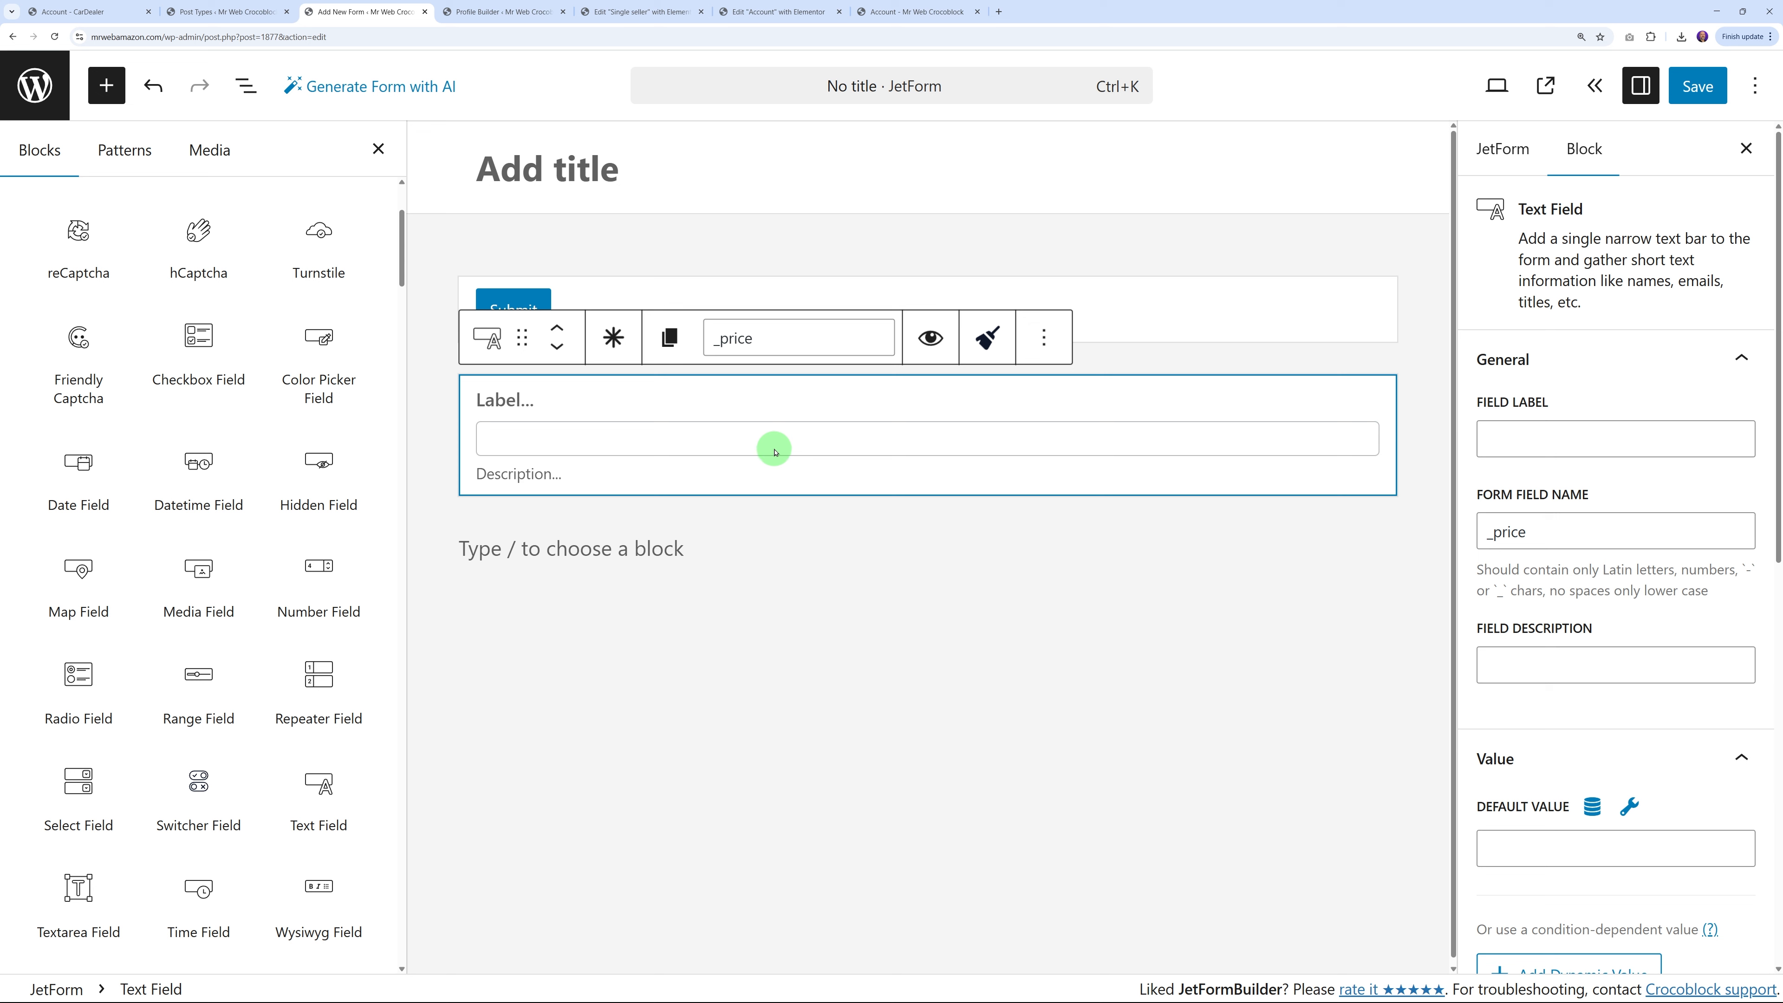
pyautogui.click(1546, 437)
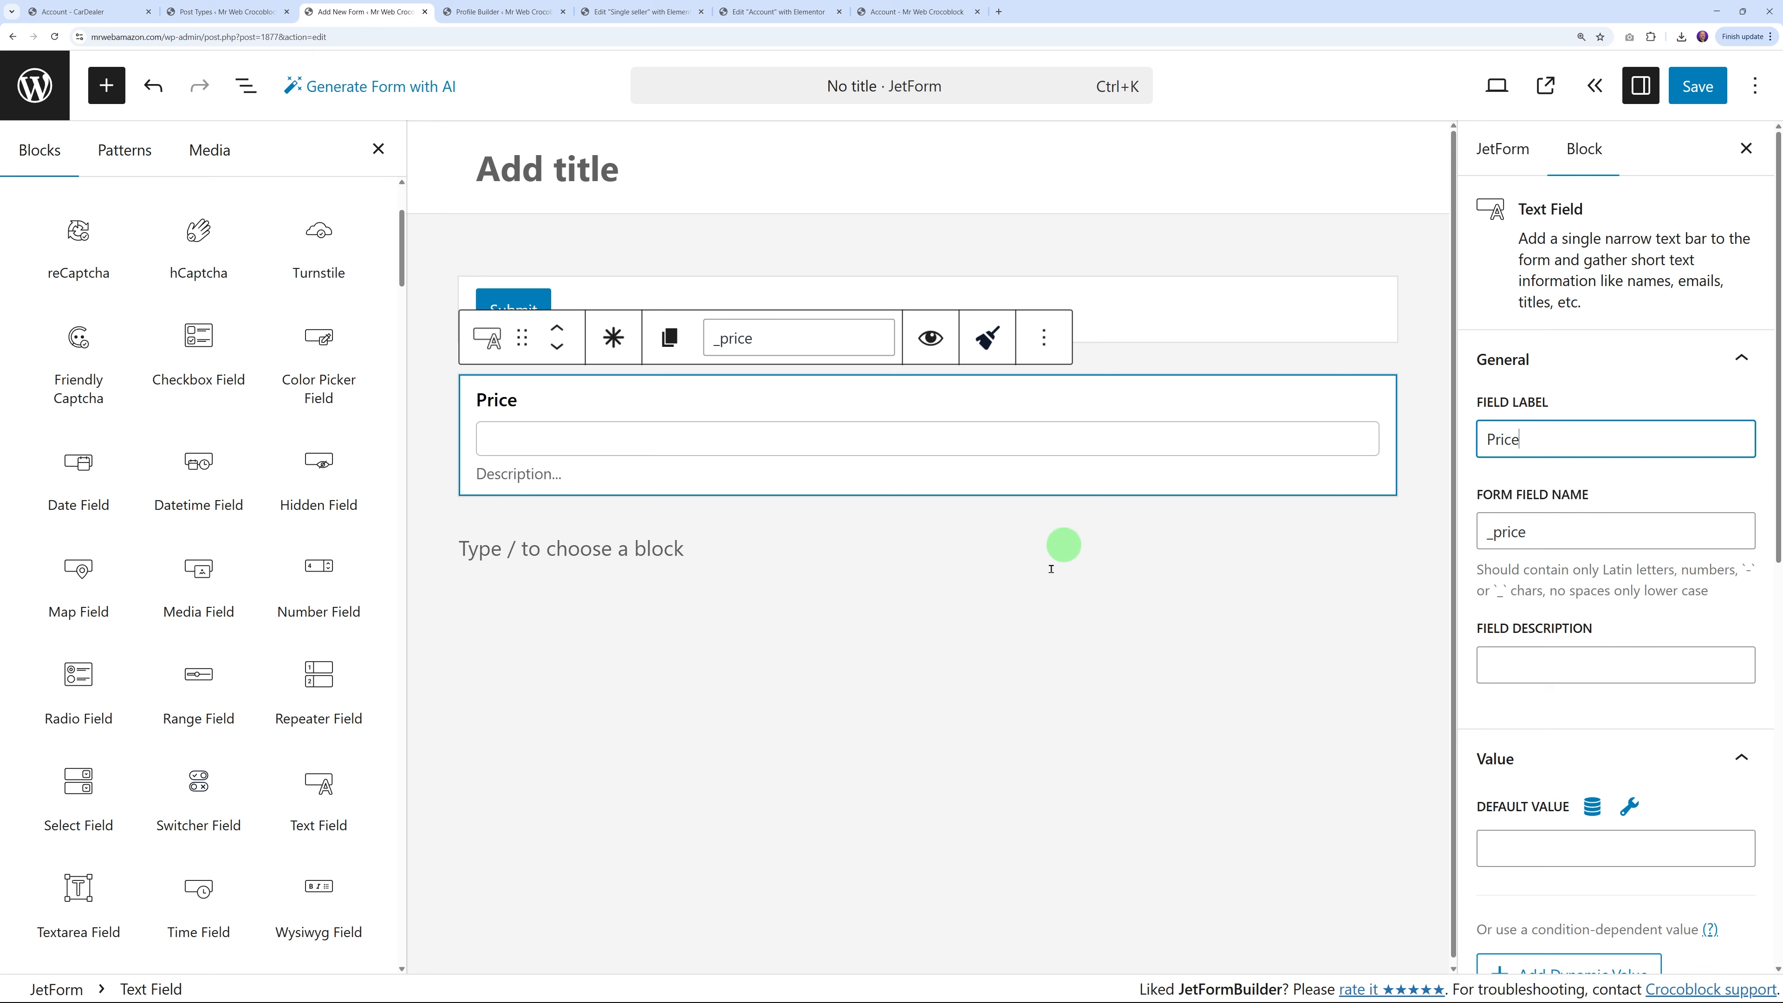
# Add a Number Field block directly below the Price field
pyautogui.scroll(-4, 1617, 634)
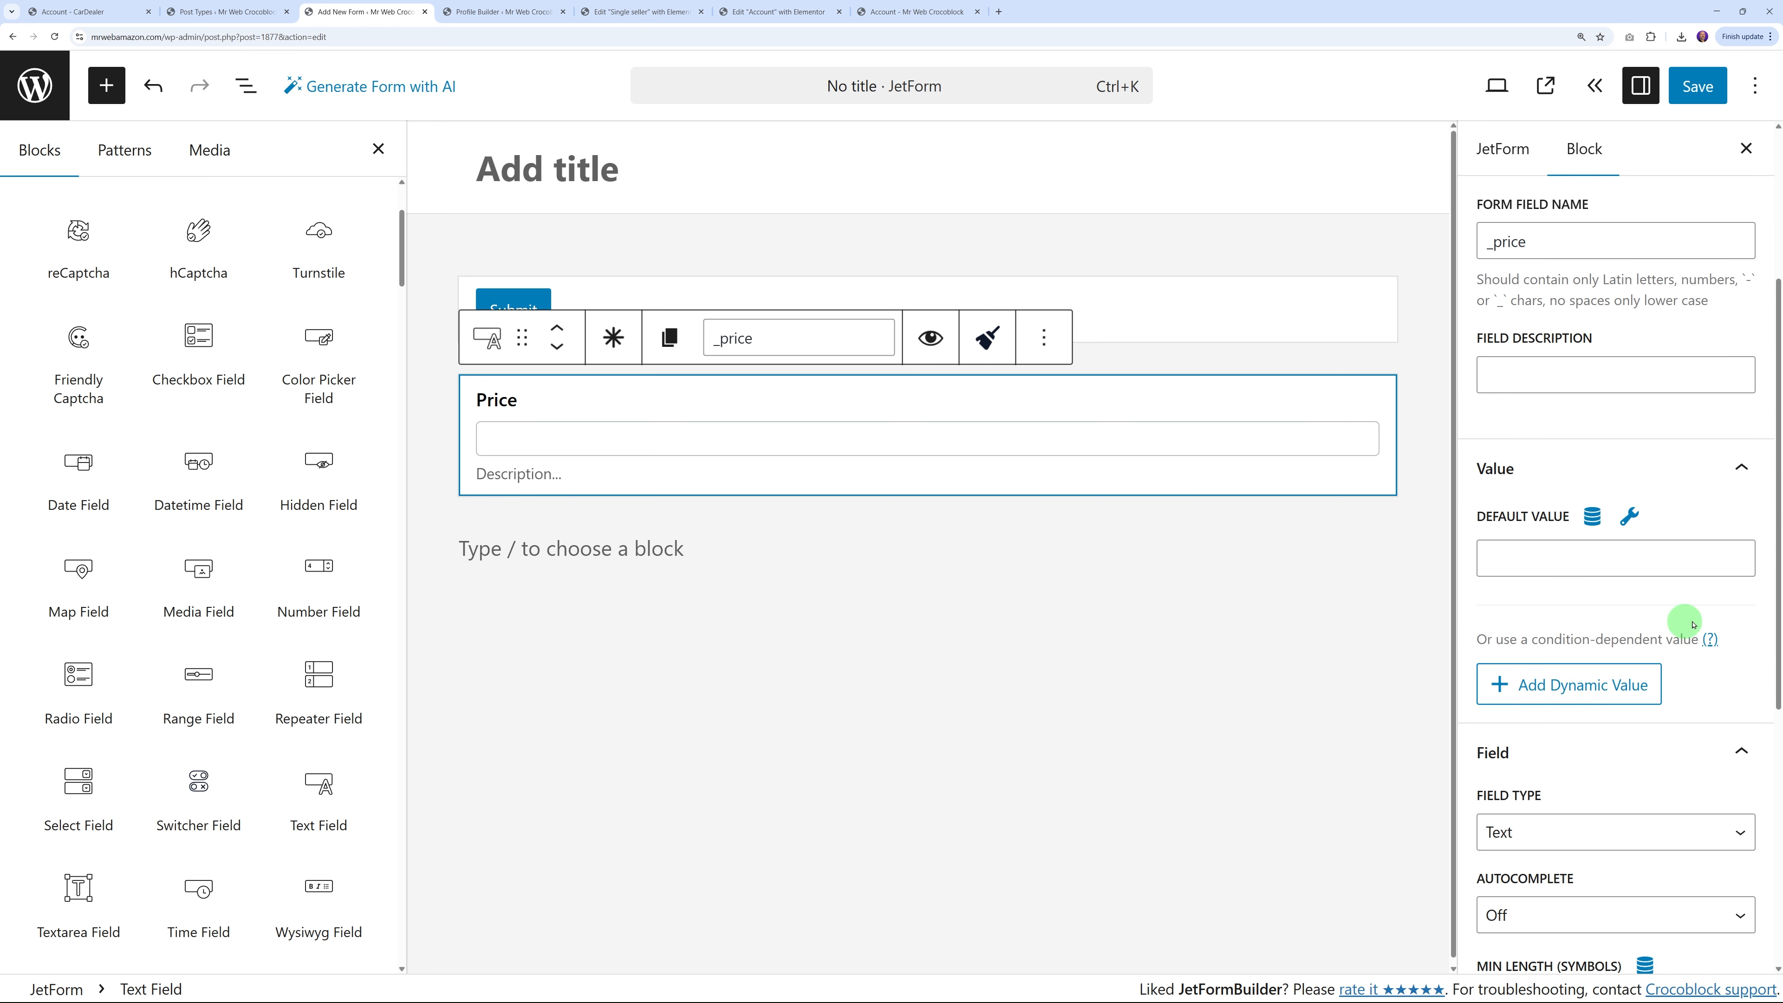
pyautogui.scroll(-5, 1713, 612)
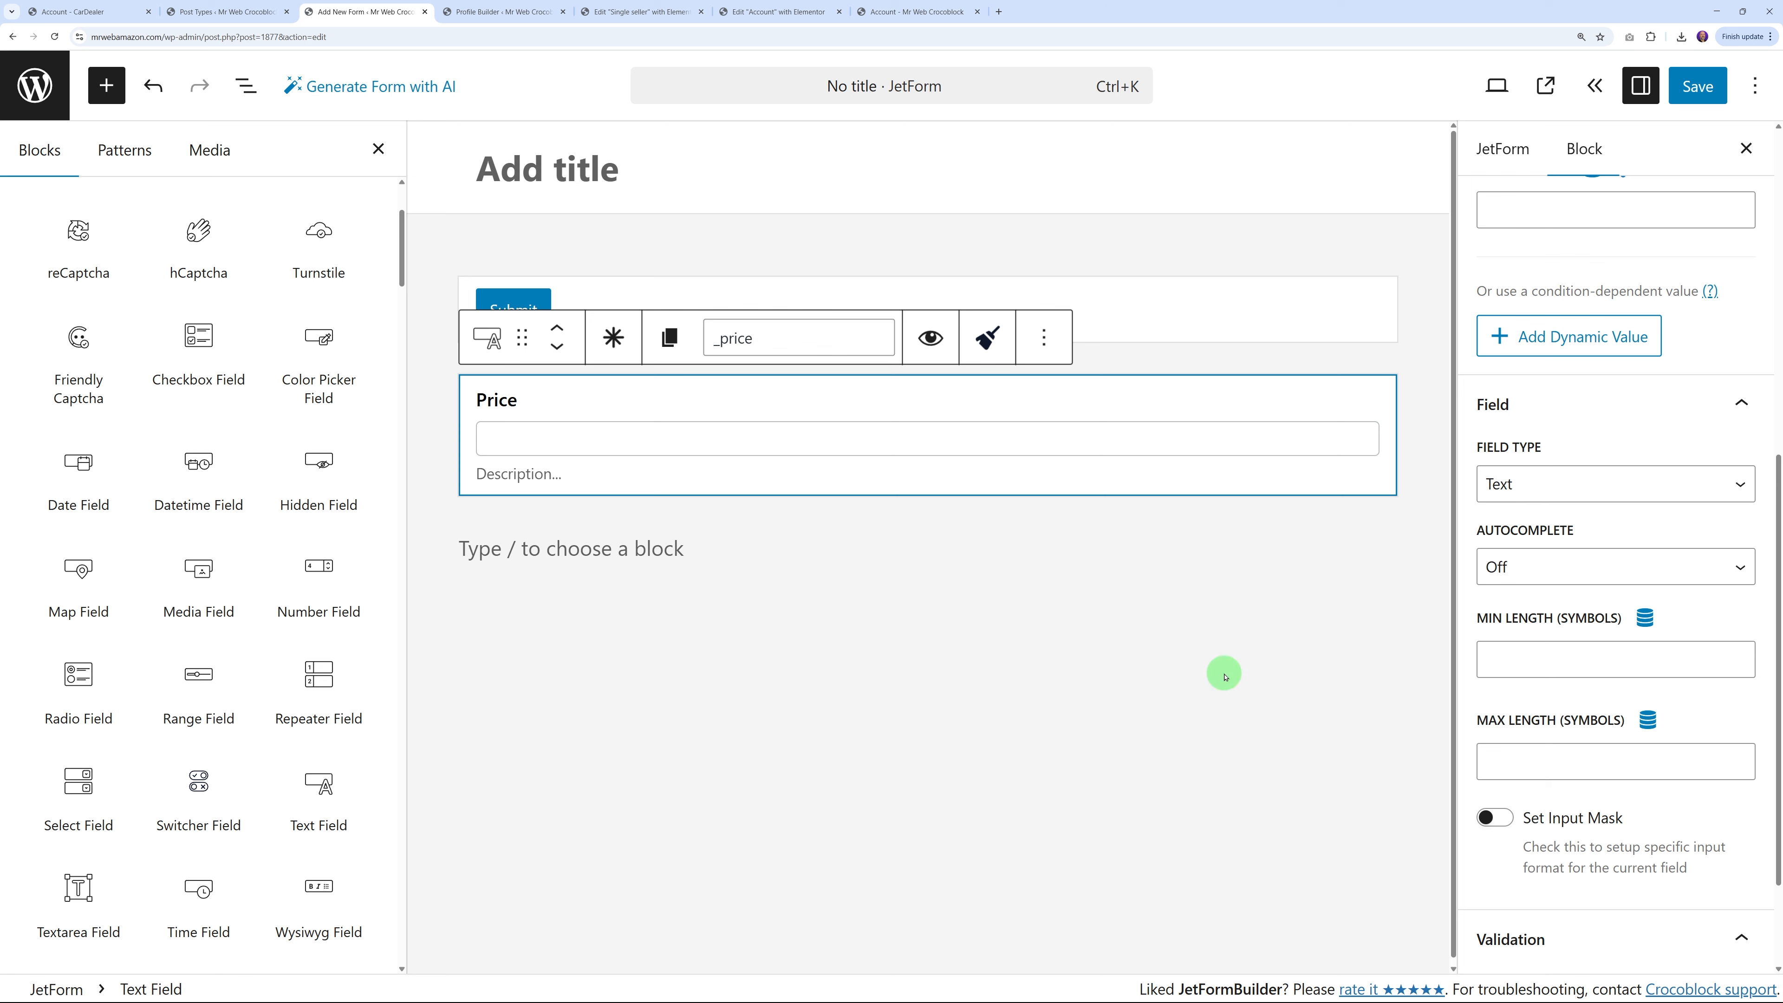
pyautogui.click(226, 12)
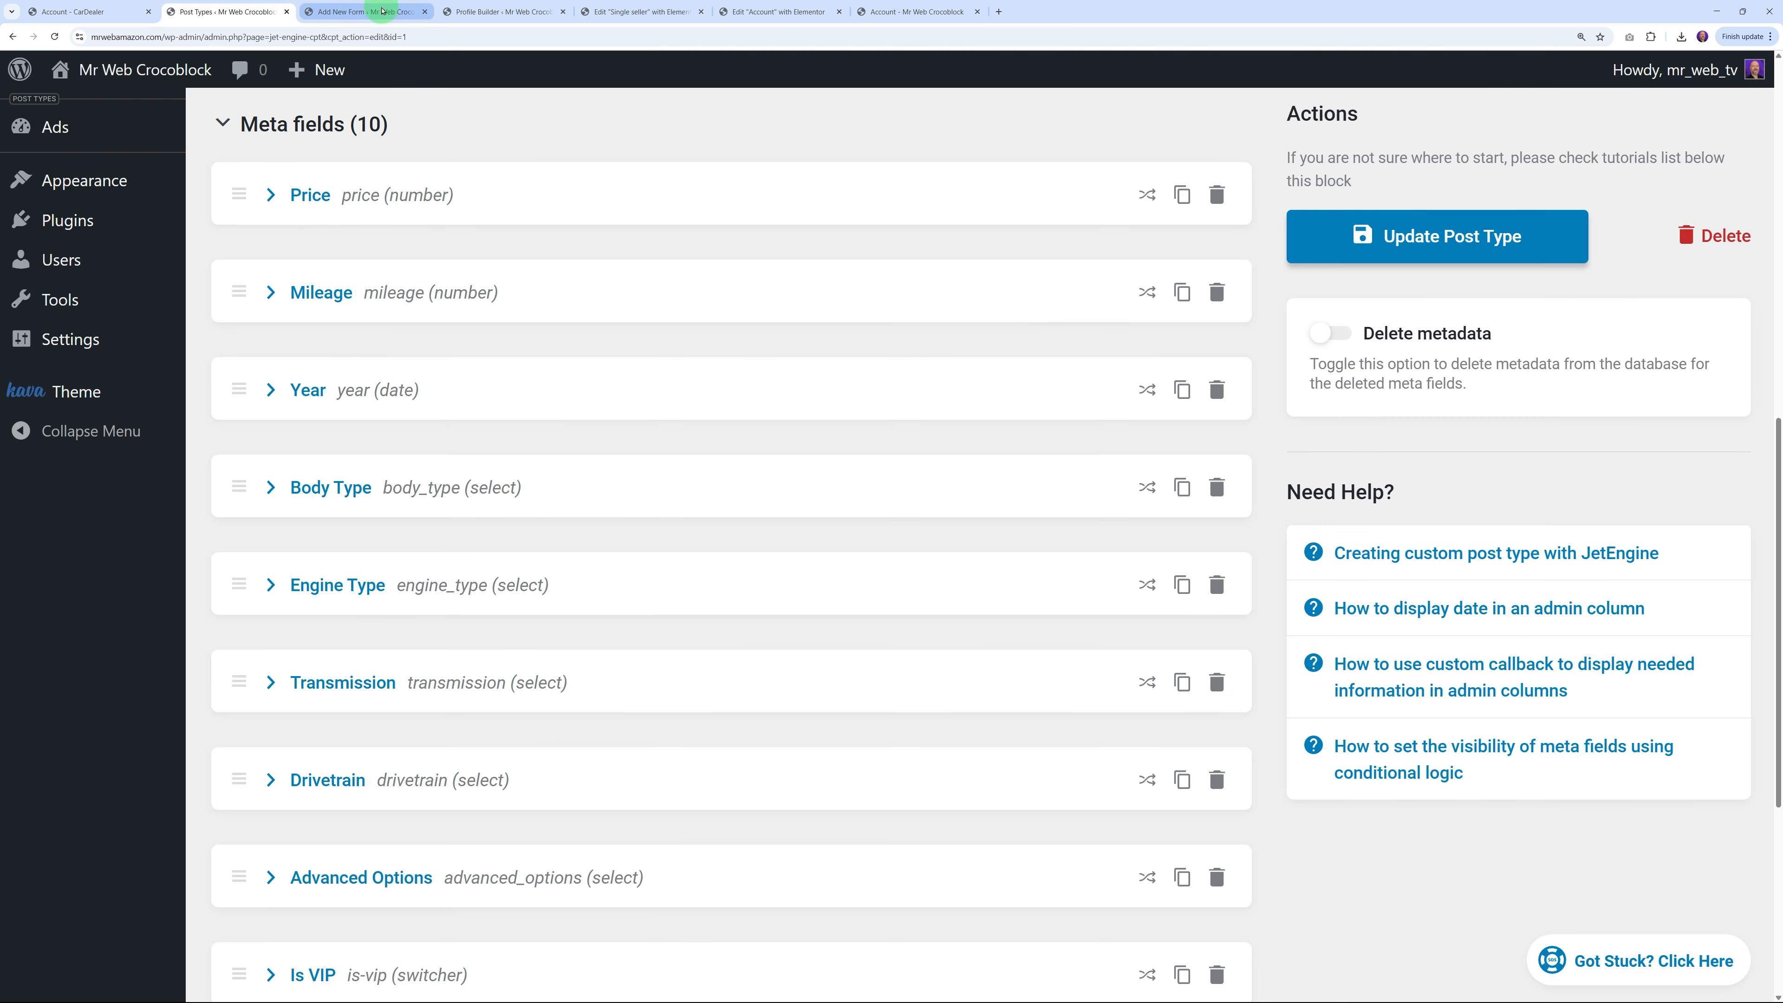
pyautogui.click(362, 12)
pyautogui.moveTo(192, 464)
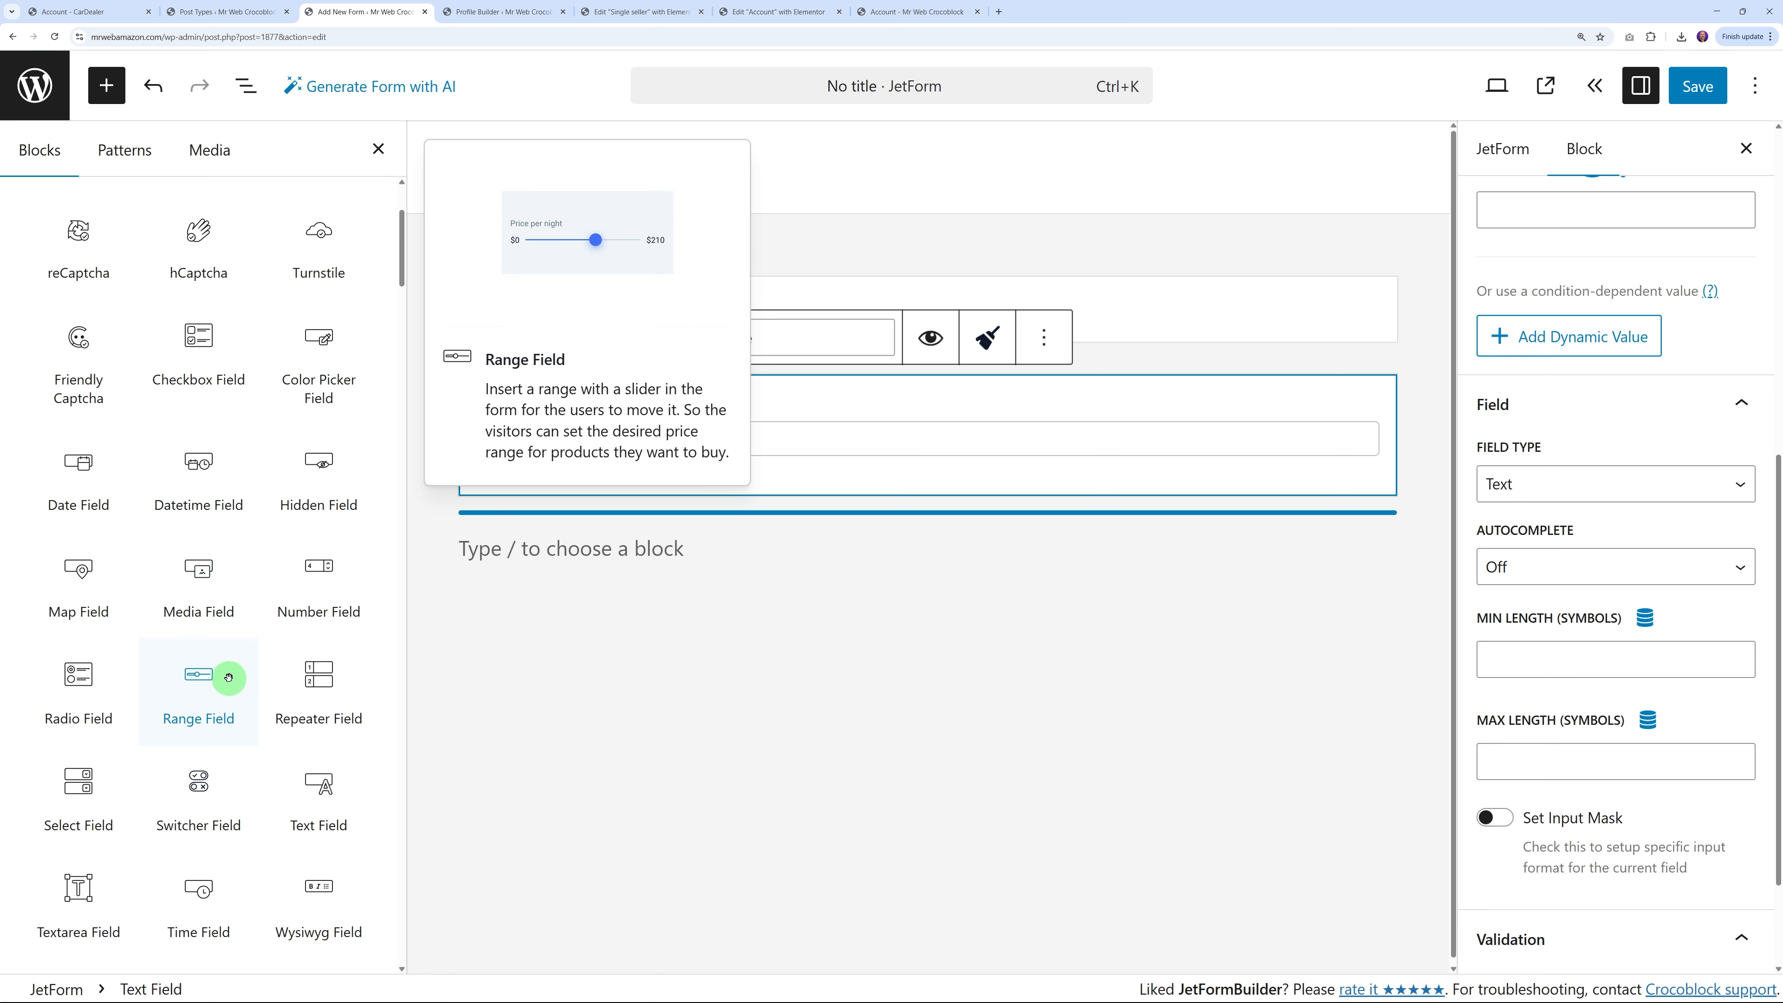
pyautogui.click(319, 575)
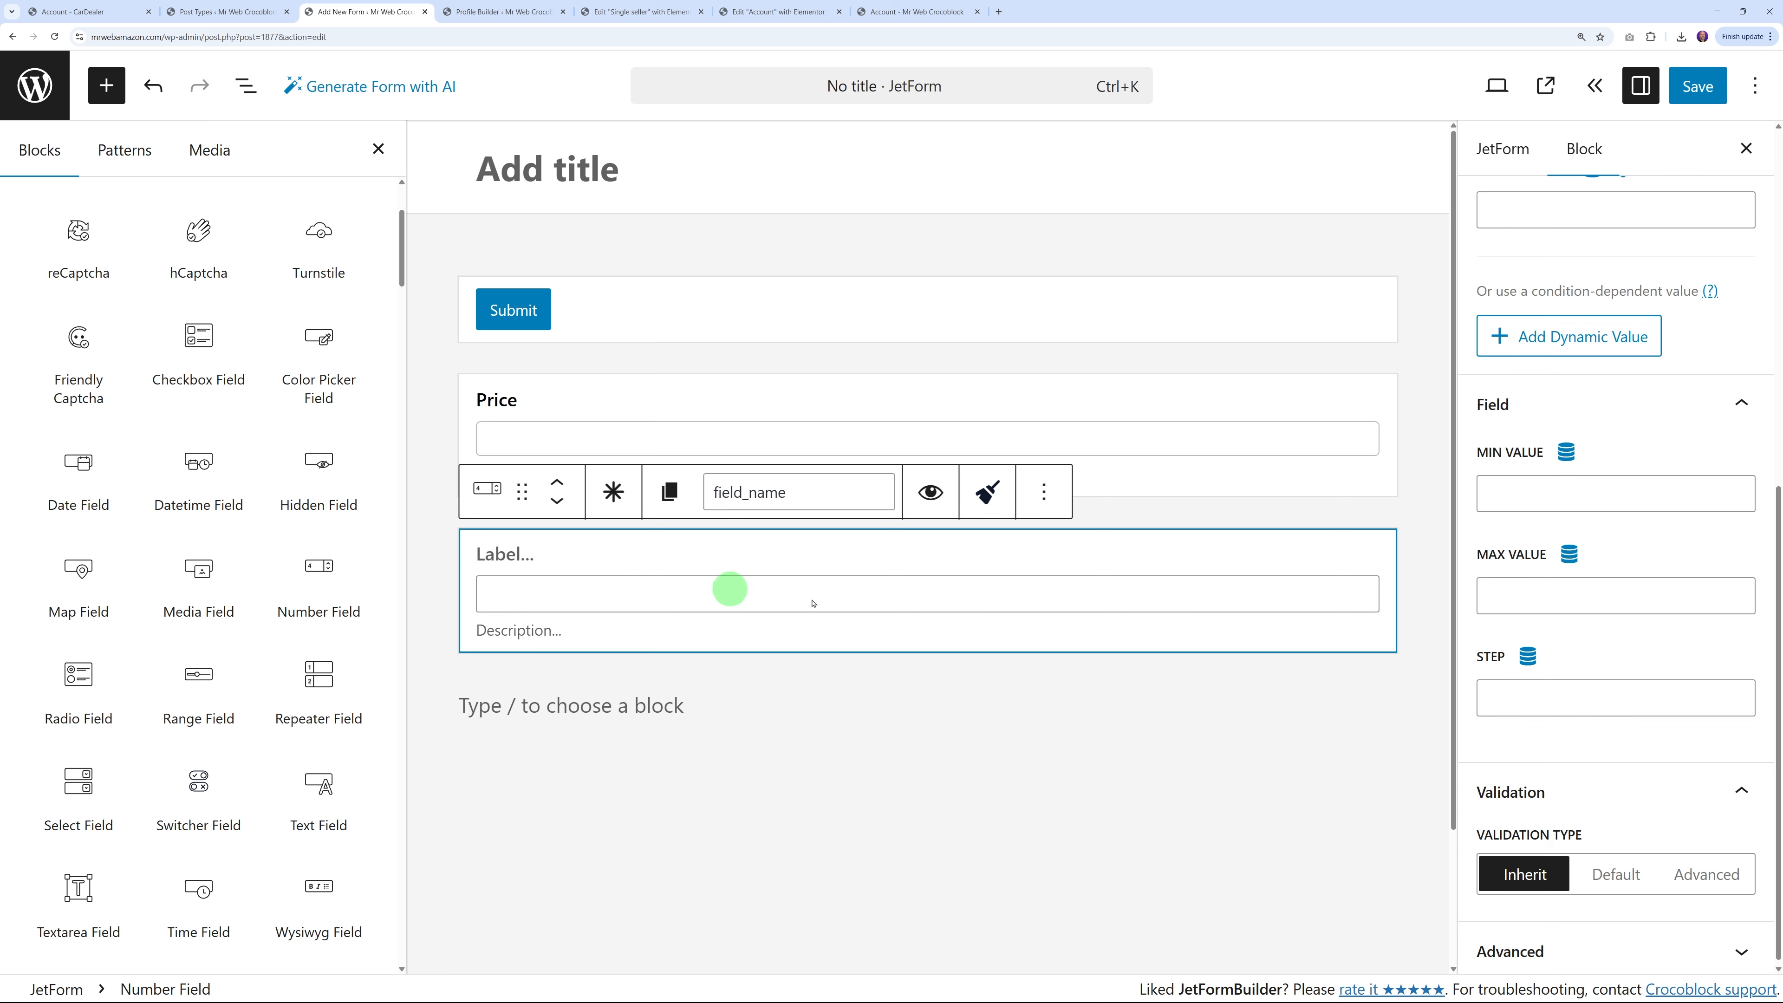
# Set the new number field's form field name to _mileage and its label to Mileage (in Km)
pyautogui.scroll(9, 1503, 500)
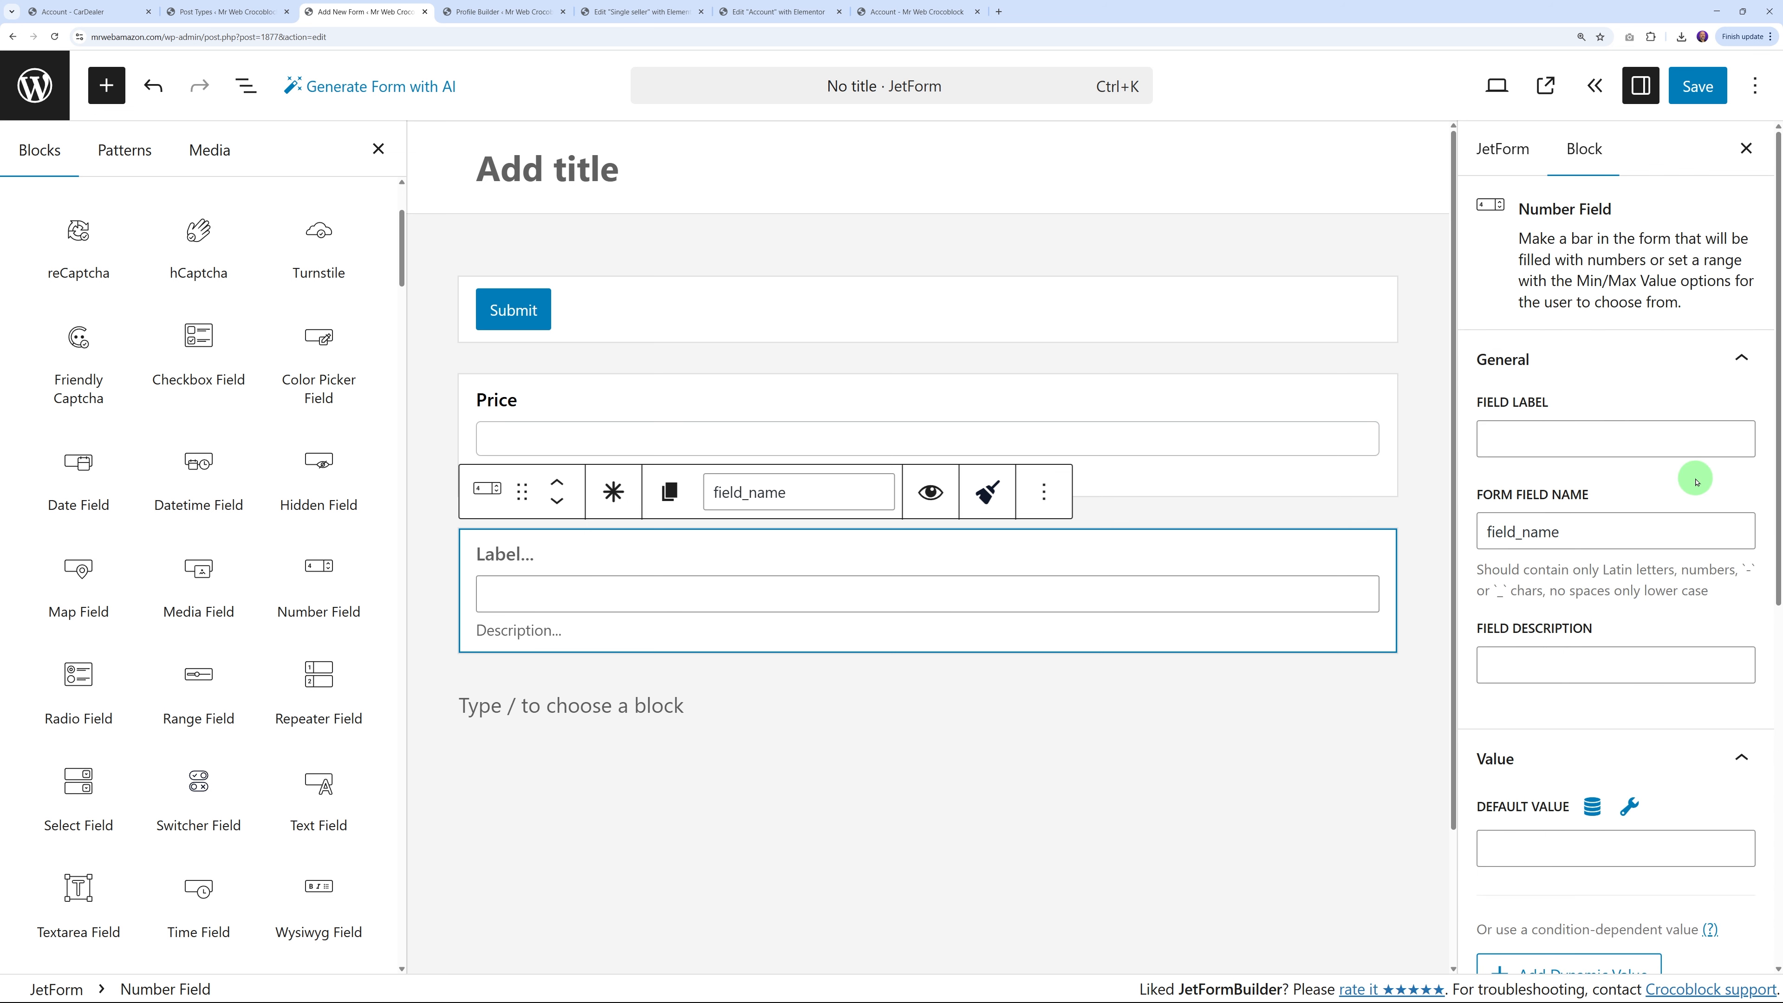
pyautogui.moveTo(1591, 536); pyautogui.dragTo(1476, 531)
pyautogui.write('_mileage')
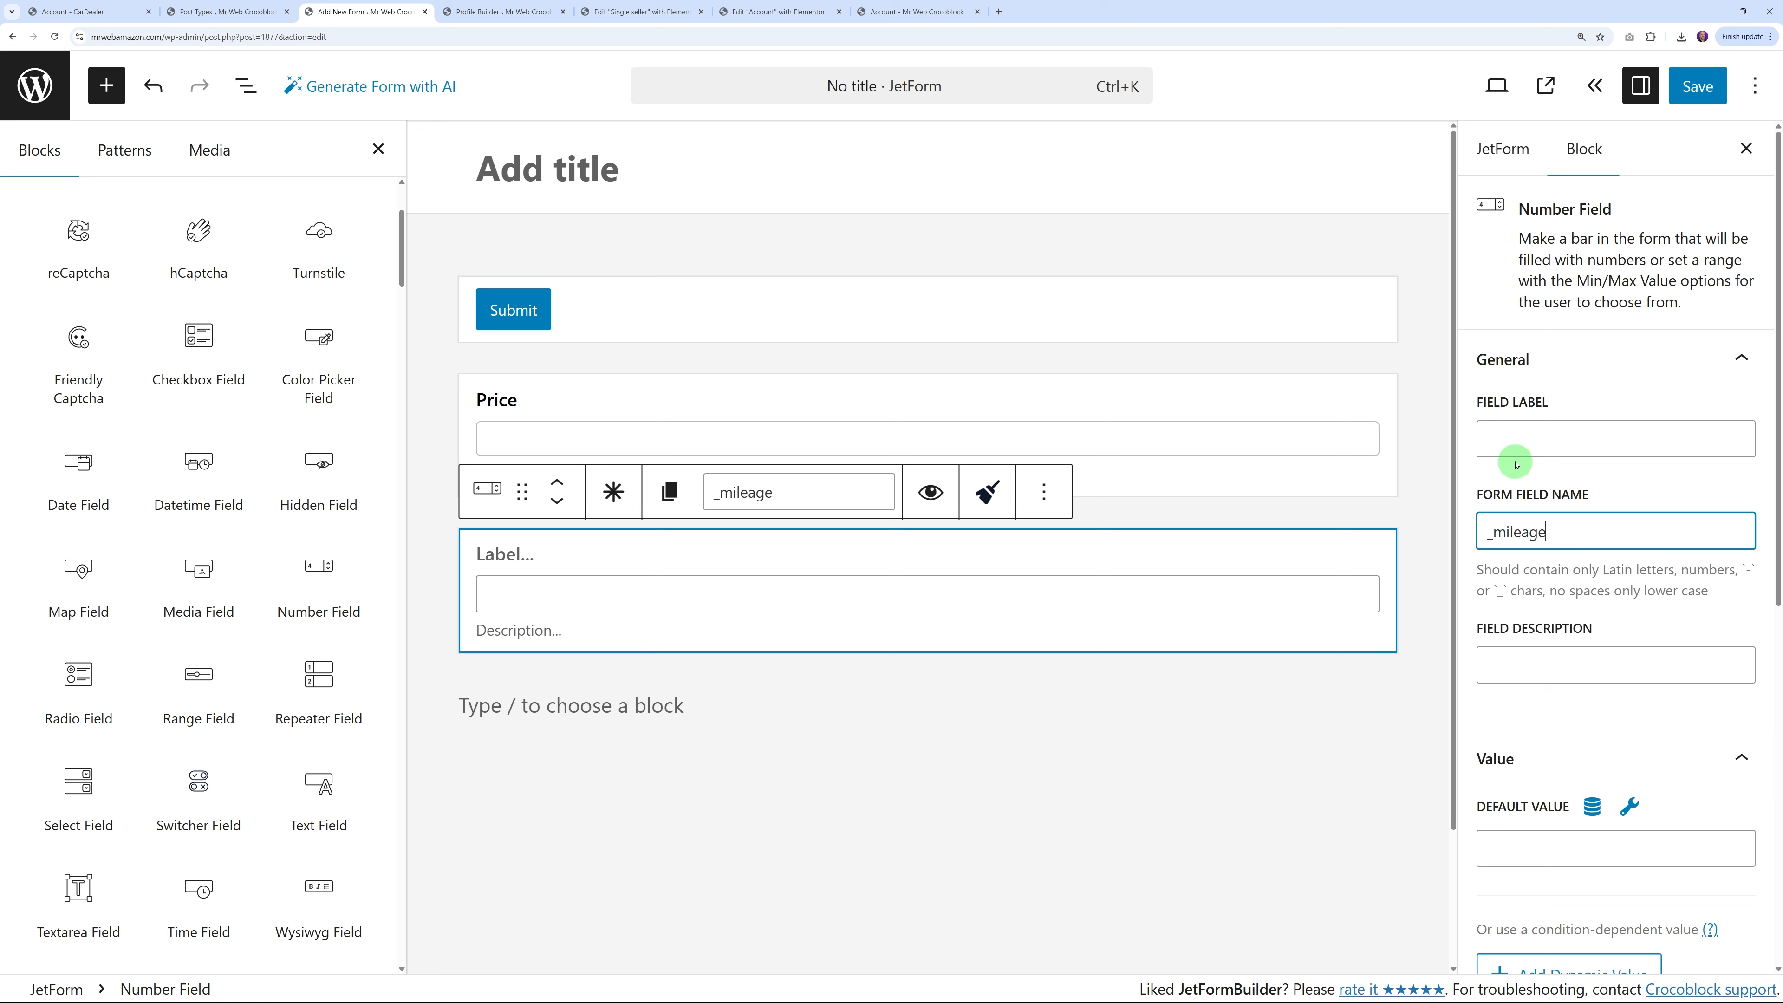
pyautogui.click(1519, 442)
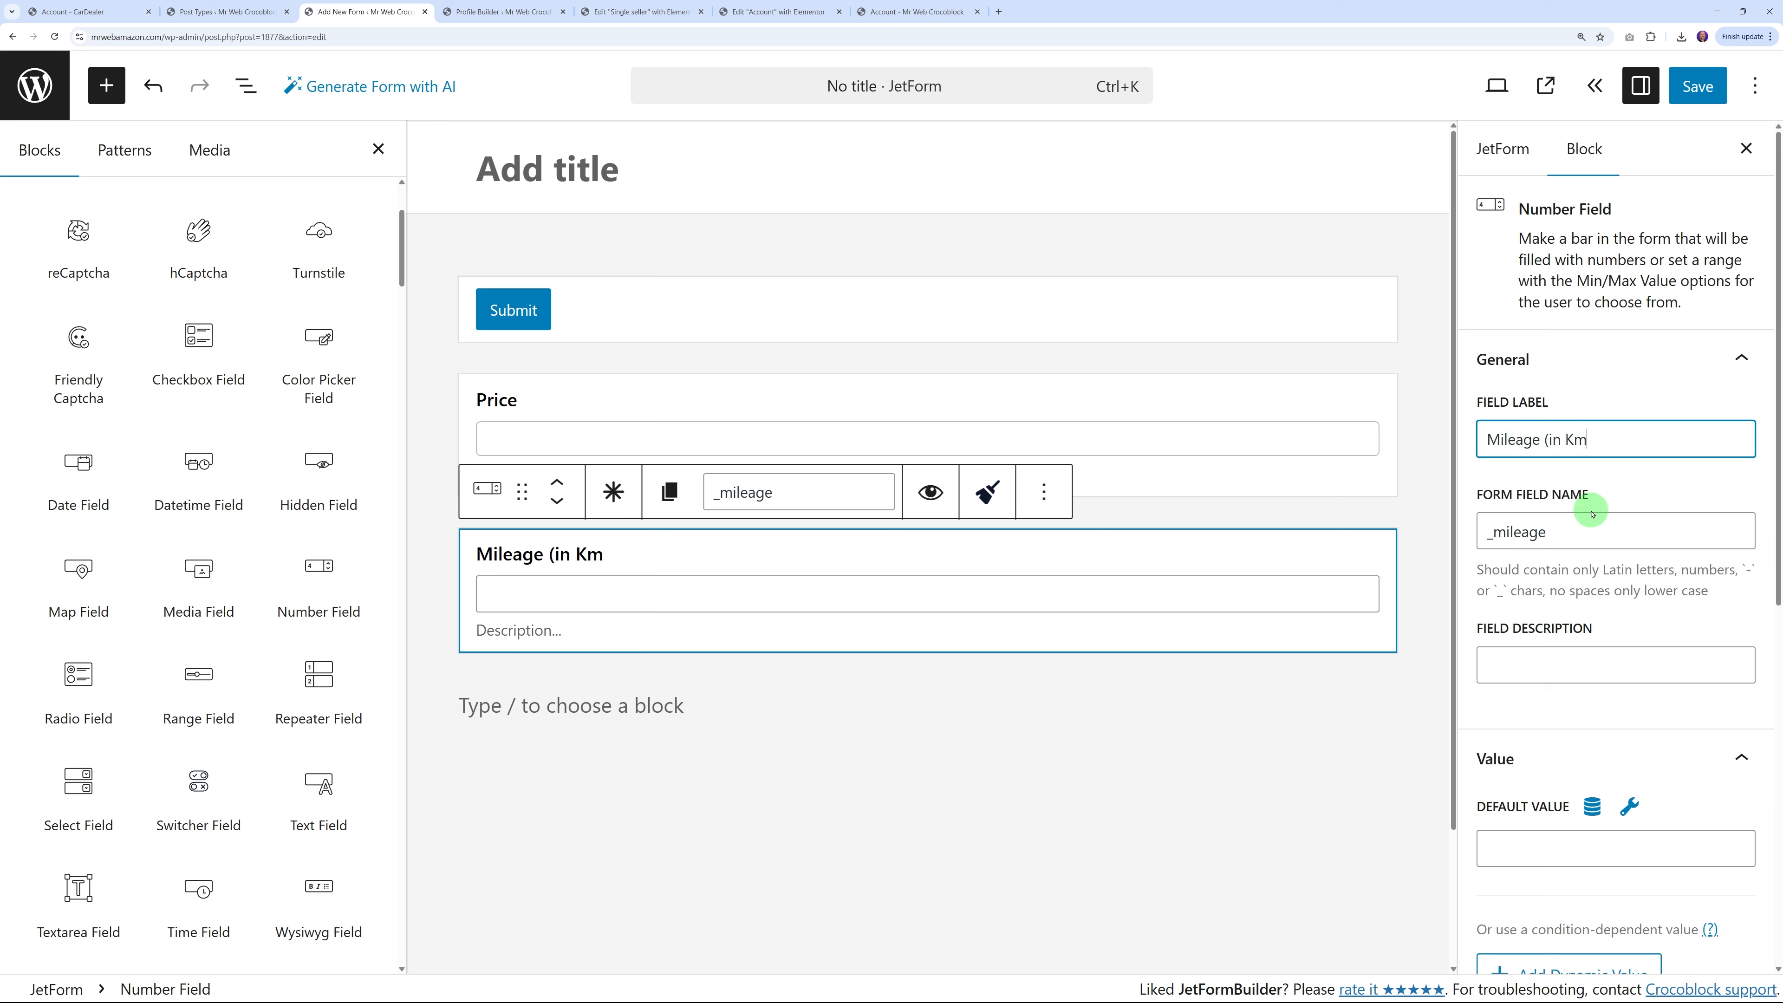
# Add another Number Field below Mileage with the form field name _year and the label Year
pyautogui.click(893, 704)
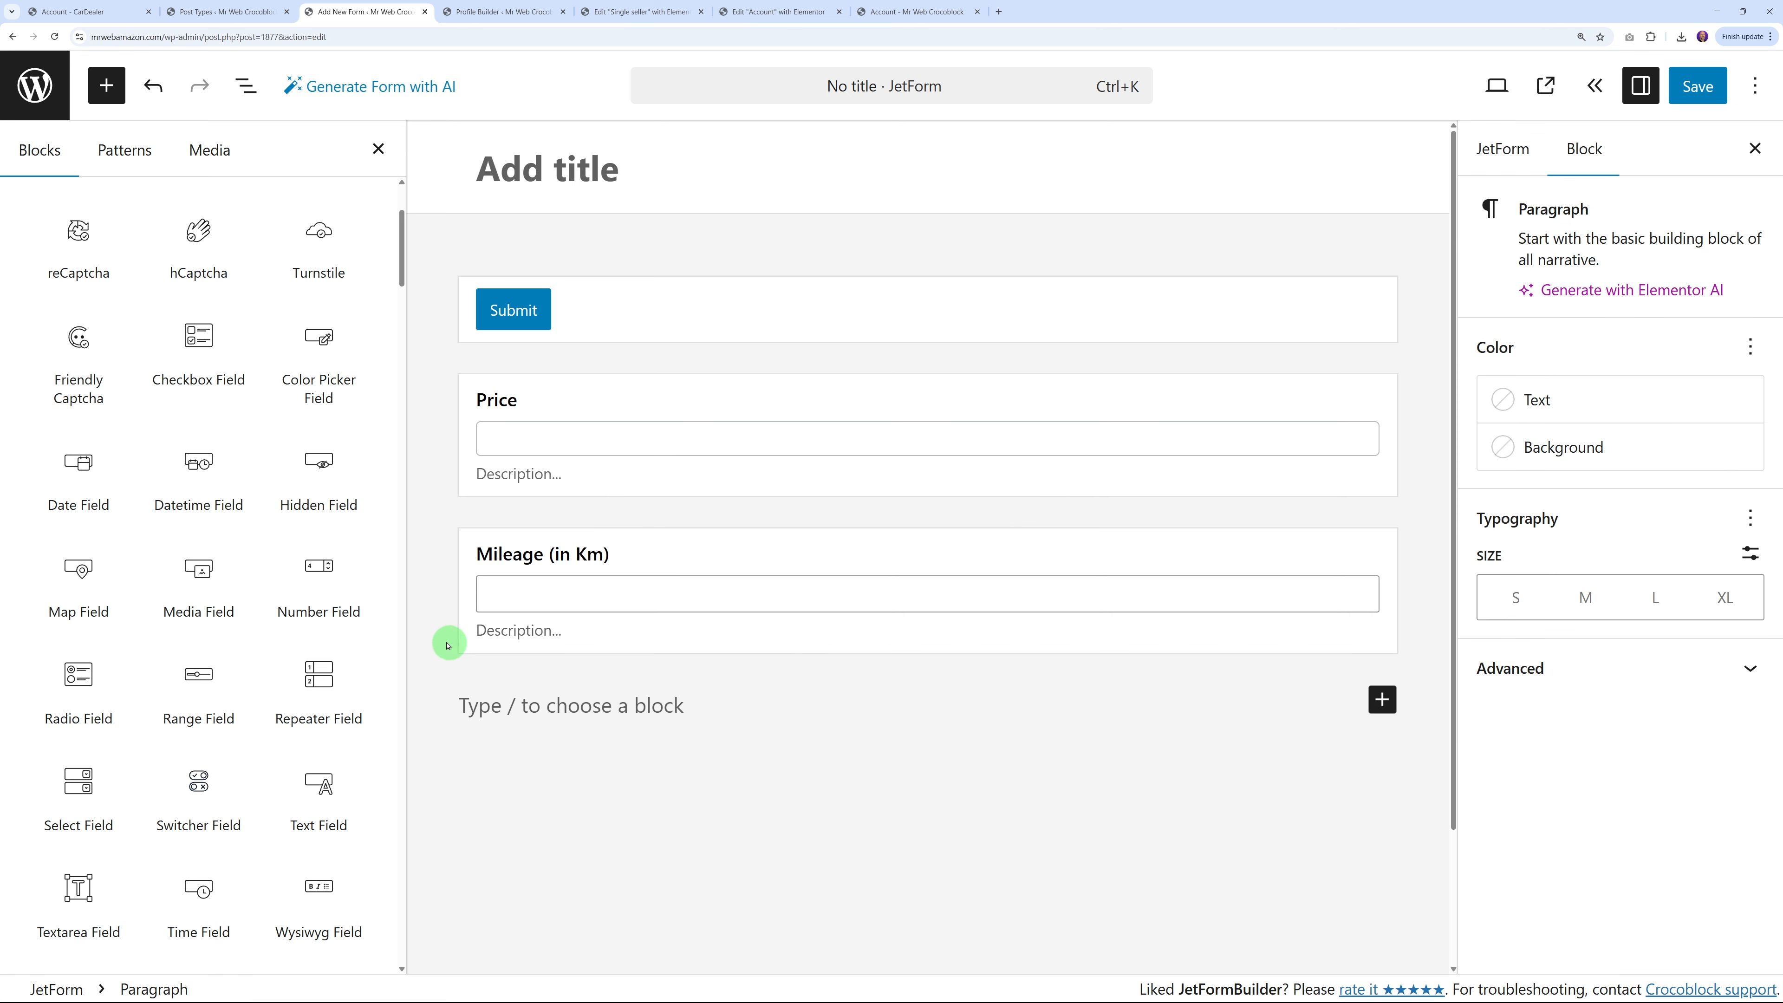
pyautogui.click(317, 603)
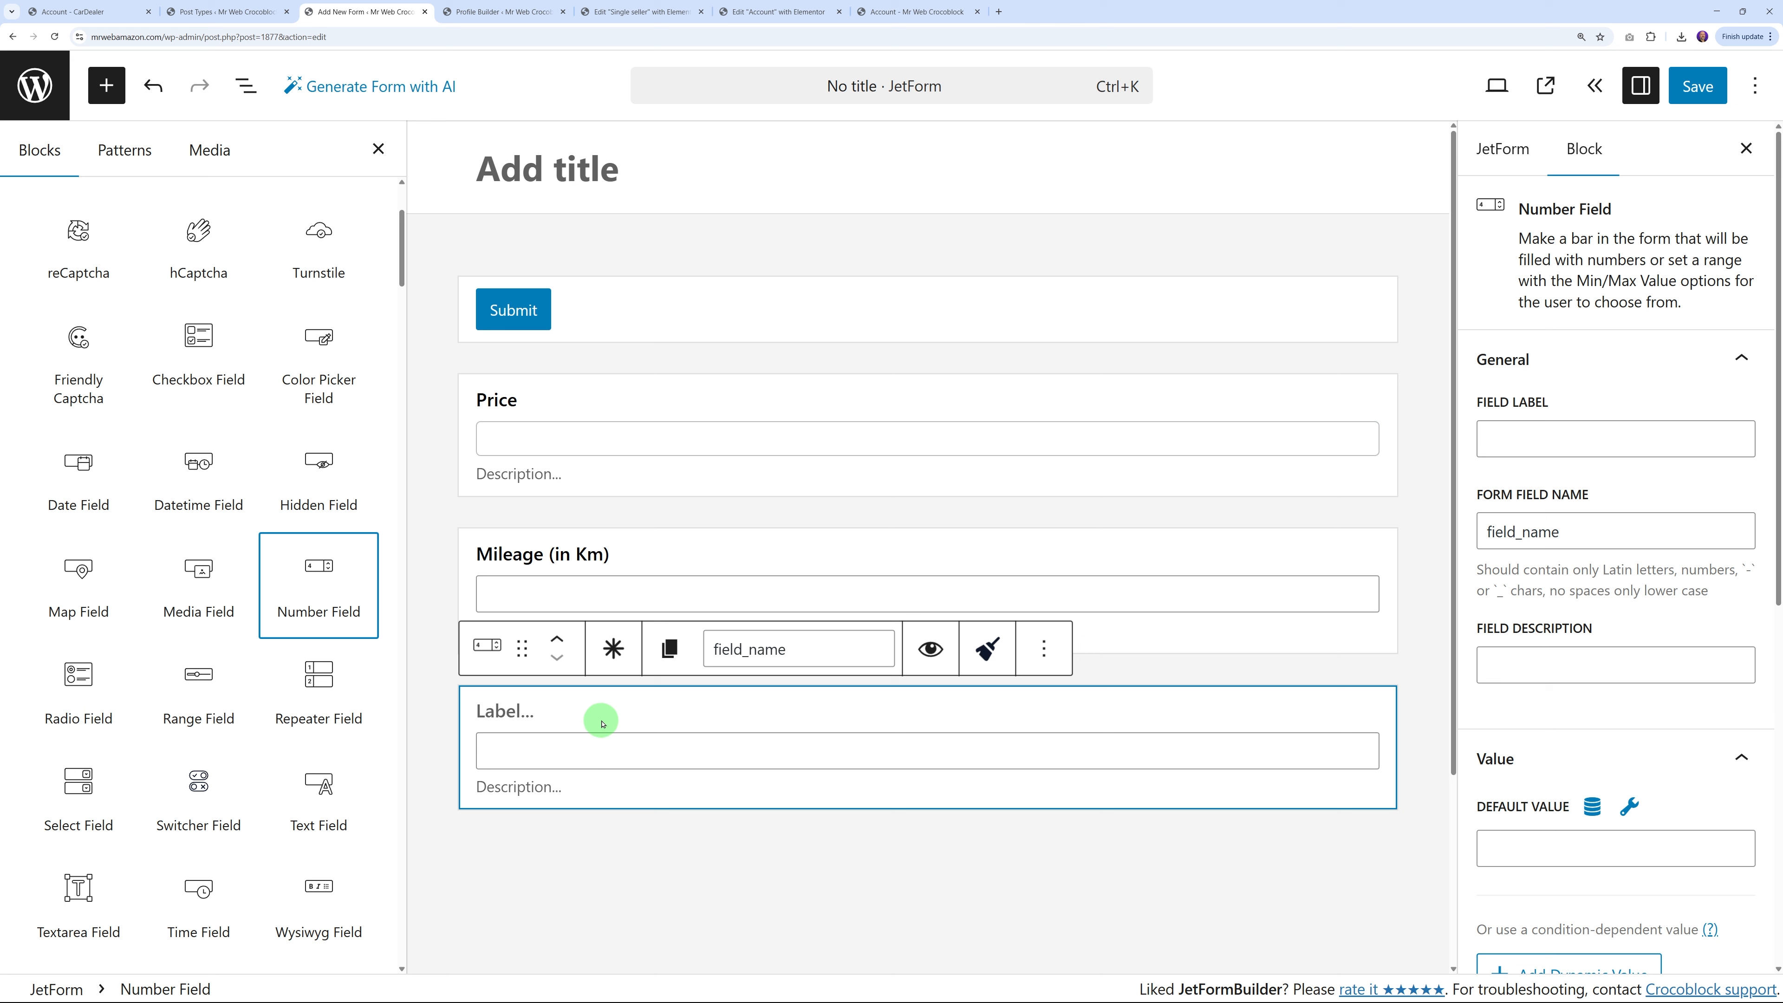
pyautogui.doubleClick(1584, 528)
pyautogui.write('_year')
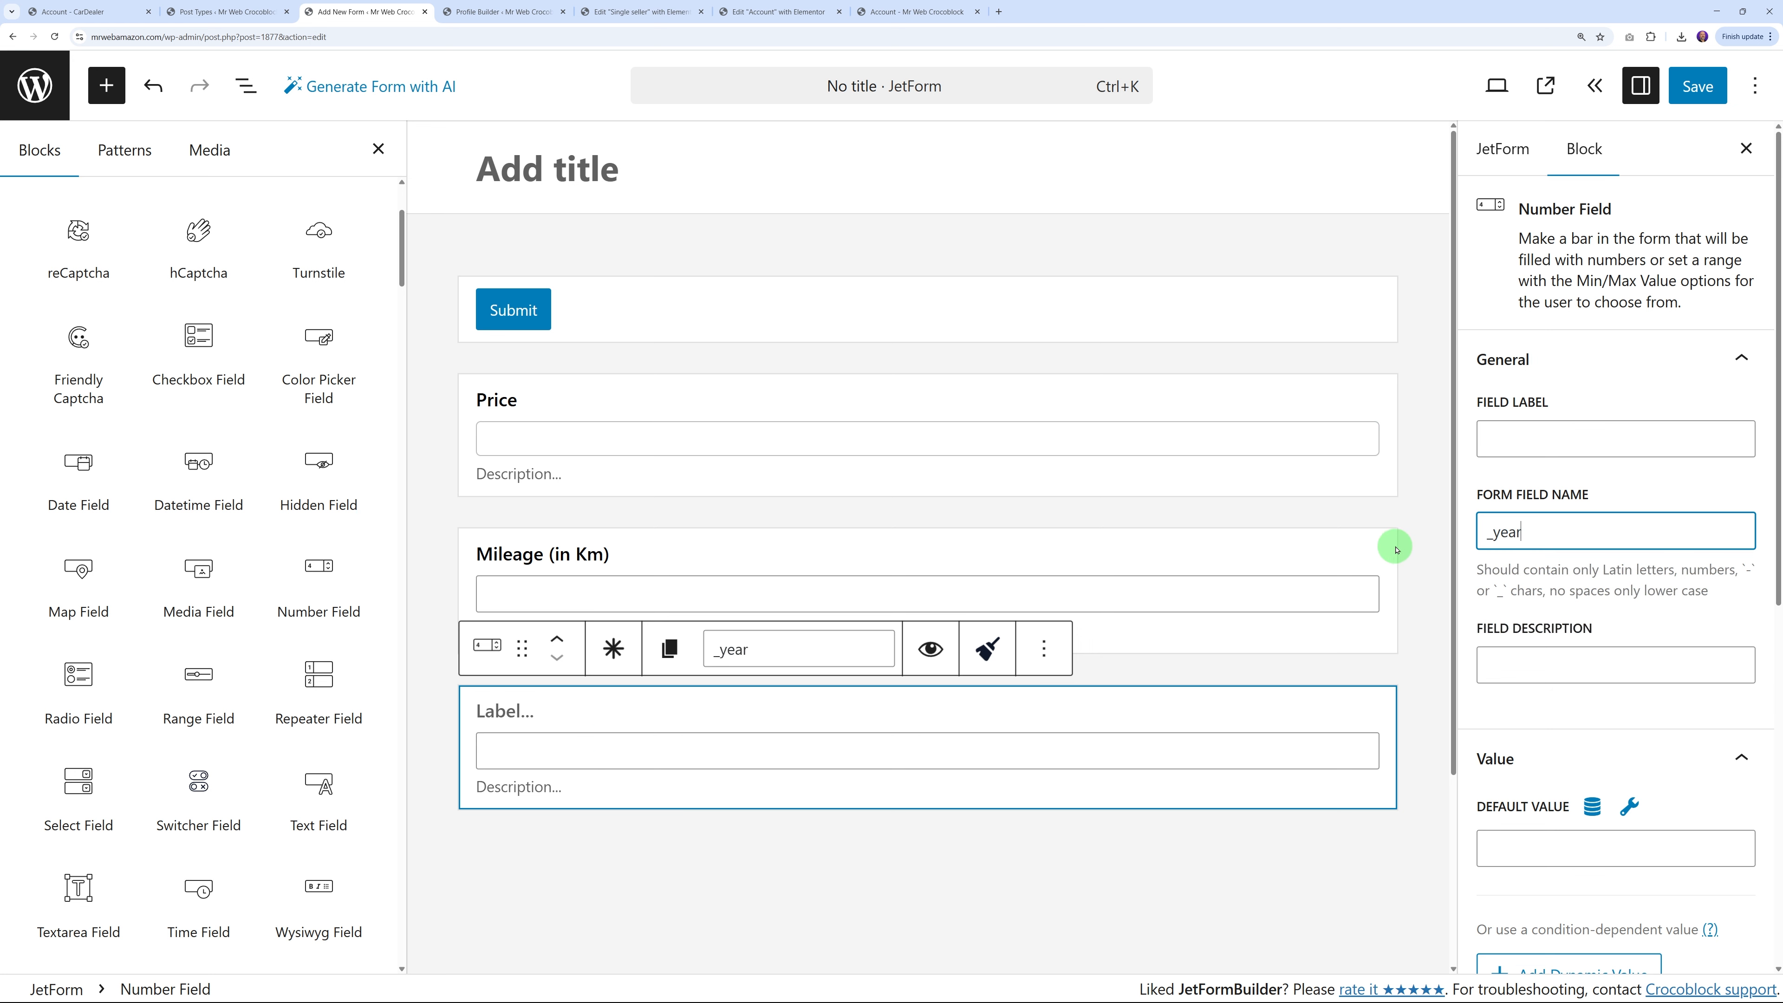
pyautogui.click(1576, 447)
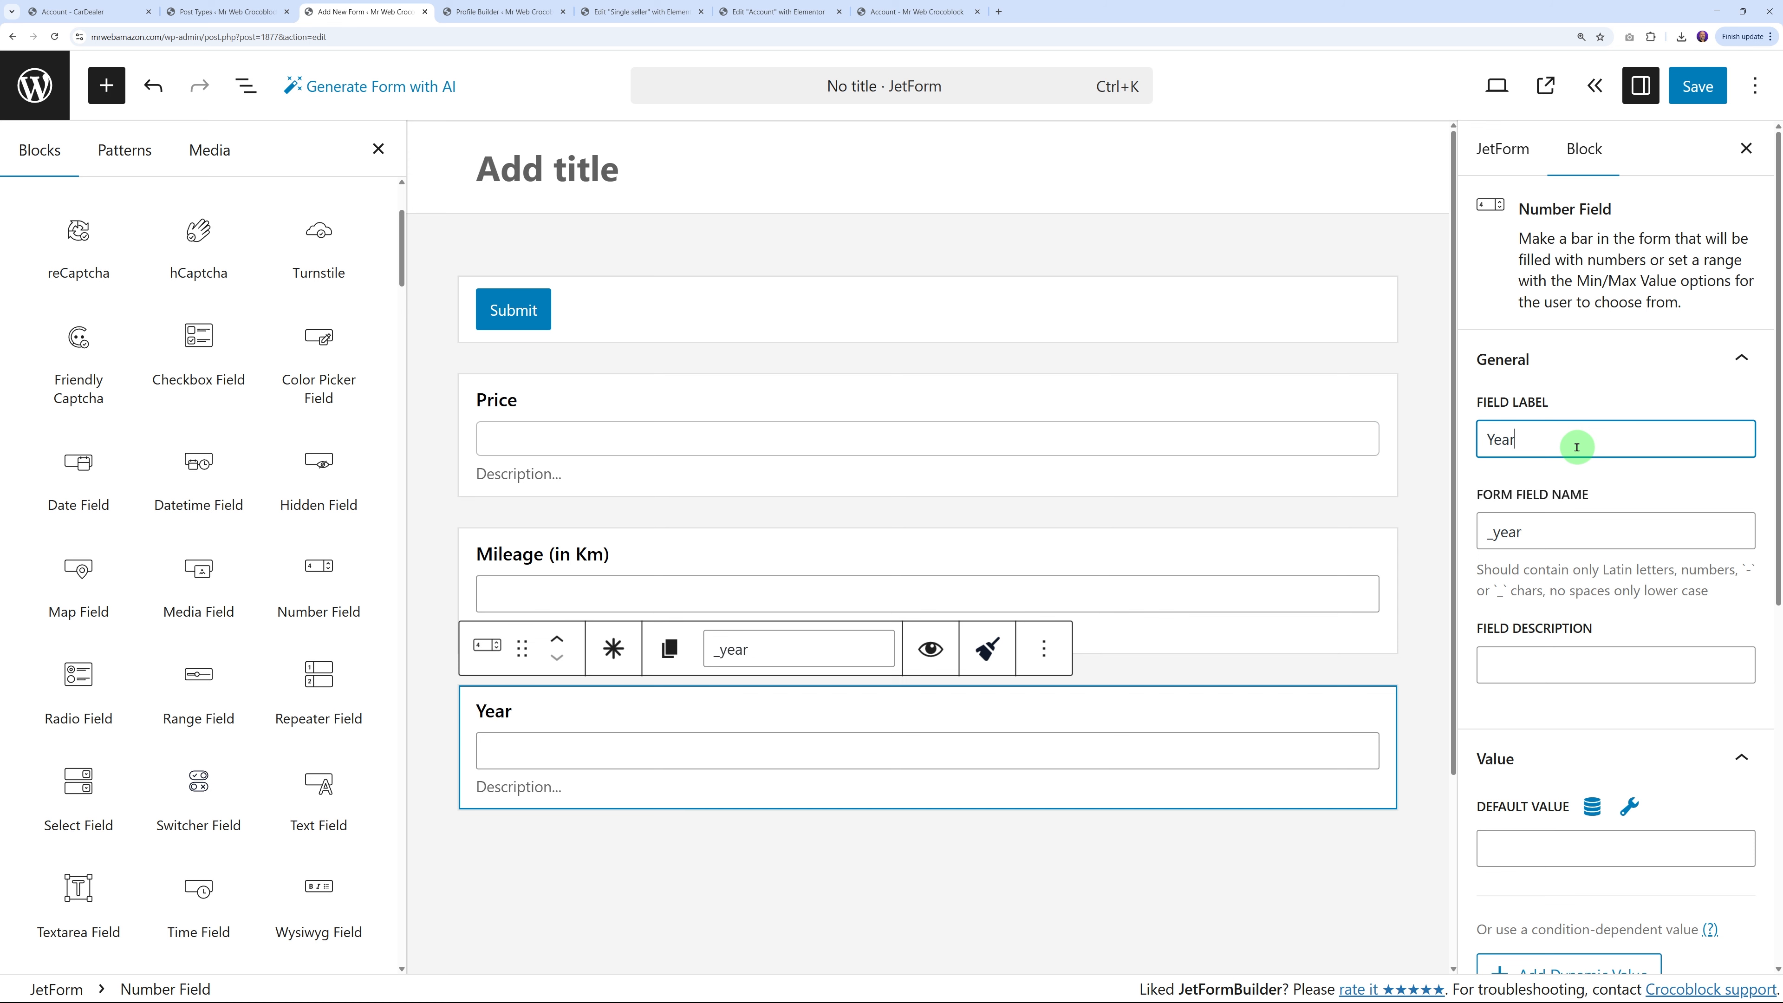
pyautogui.click(905, 825)
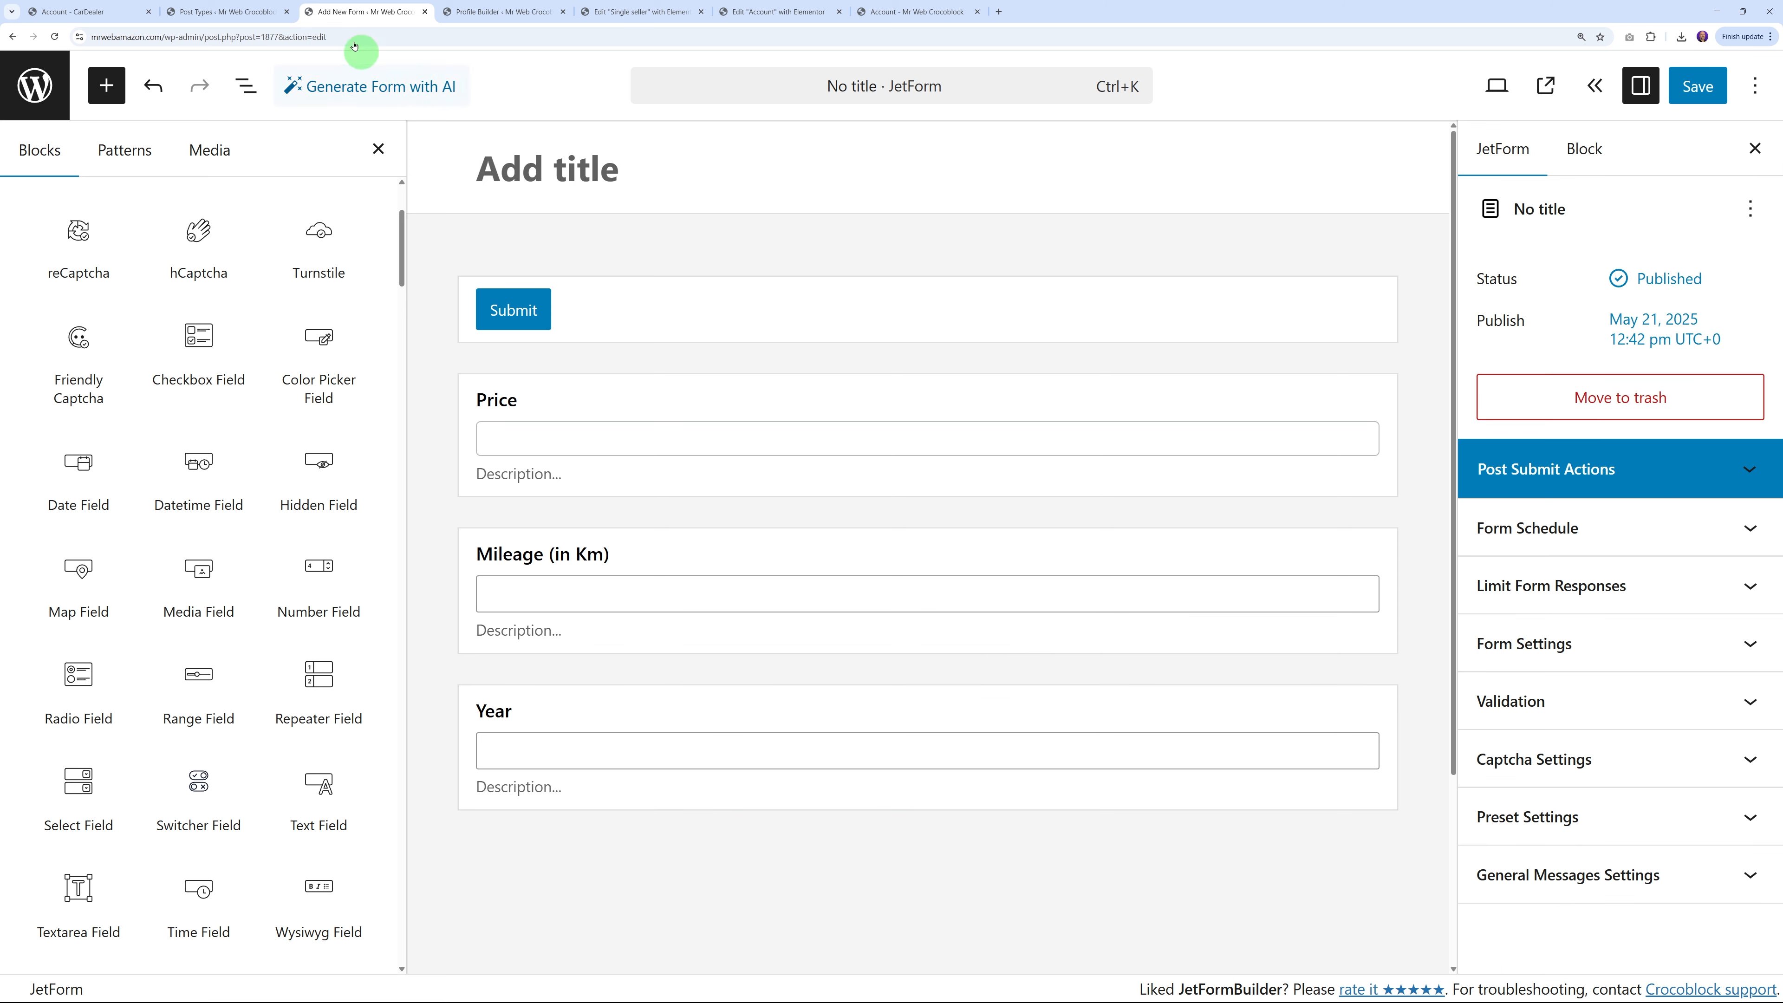
# Examine the Body Type meta field in the Ads post type to see which source its options come from
pyautogui.click(190, 13)
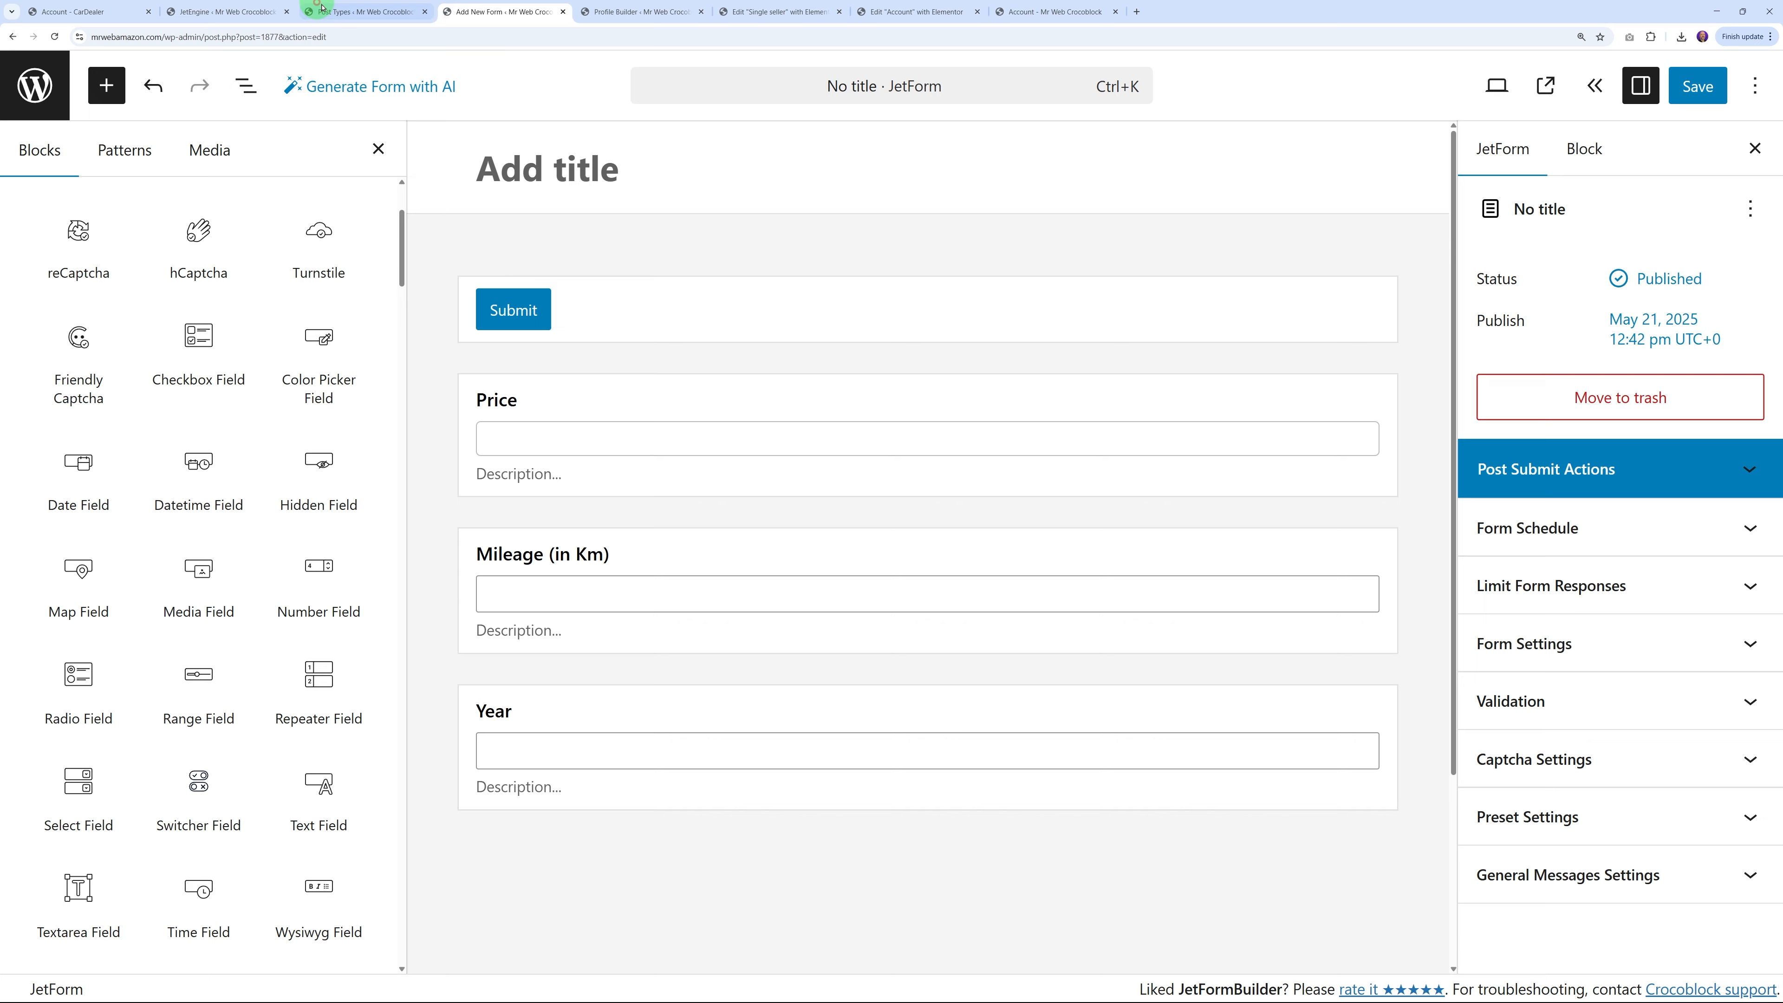
pyautogui.click(342, 10)
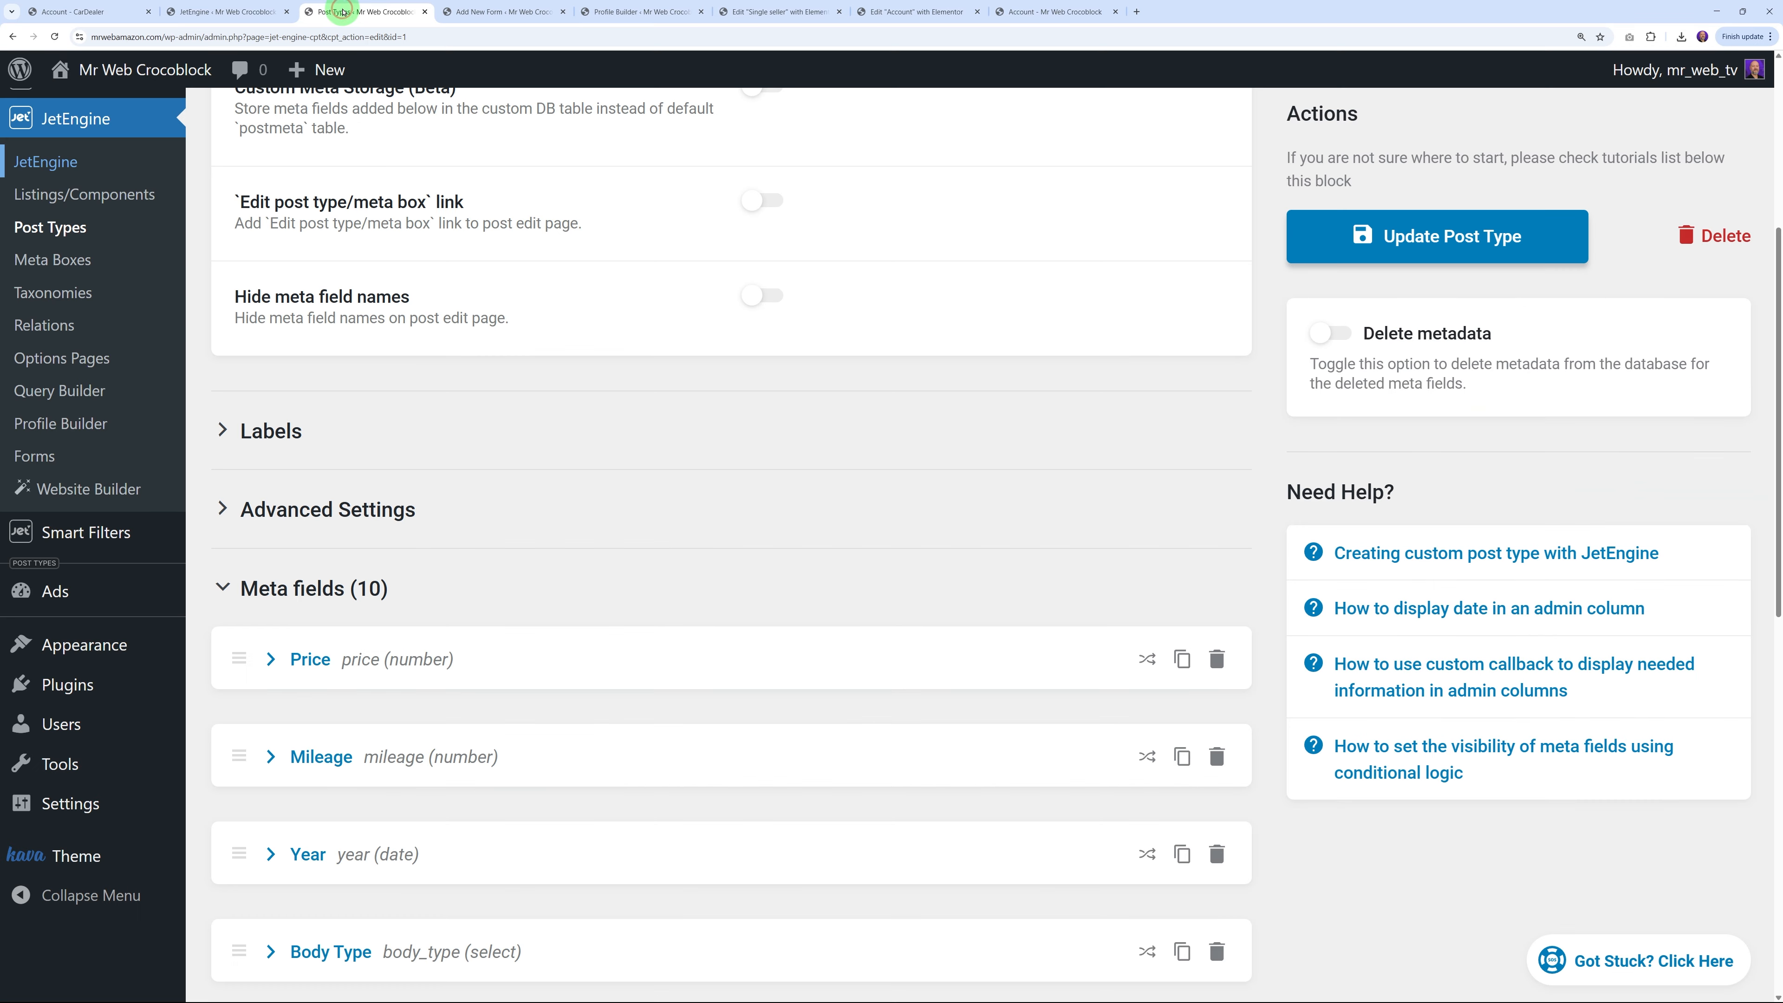
pyautogui.scroll(-5, 605, 610)
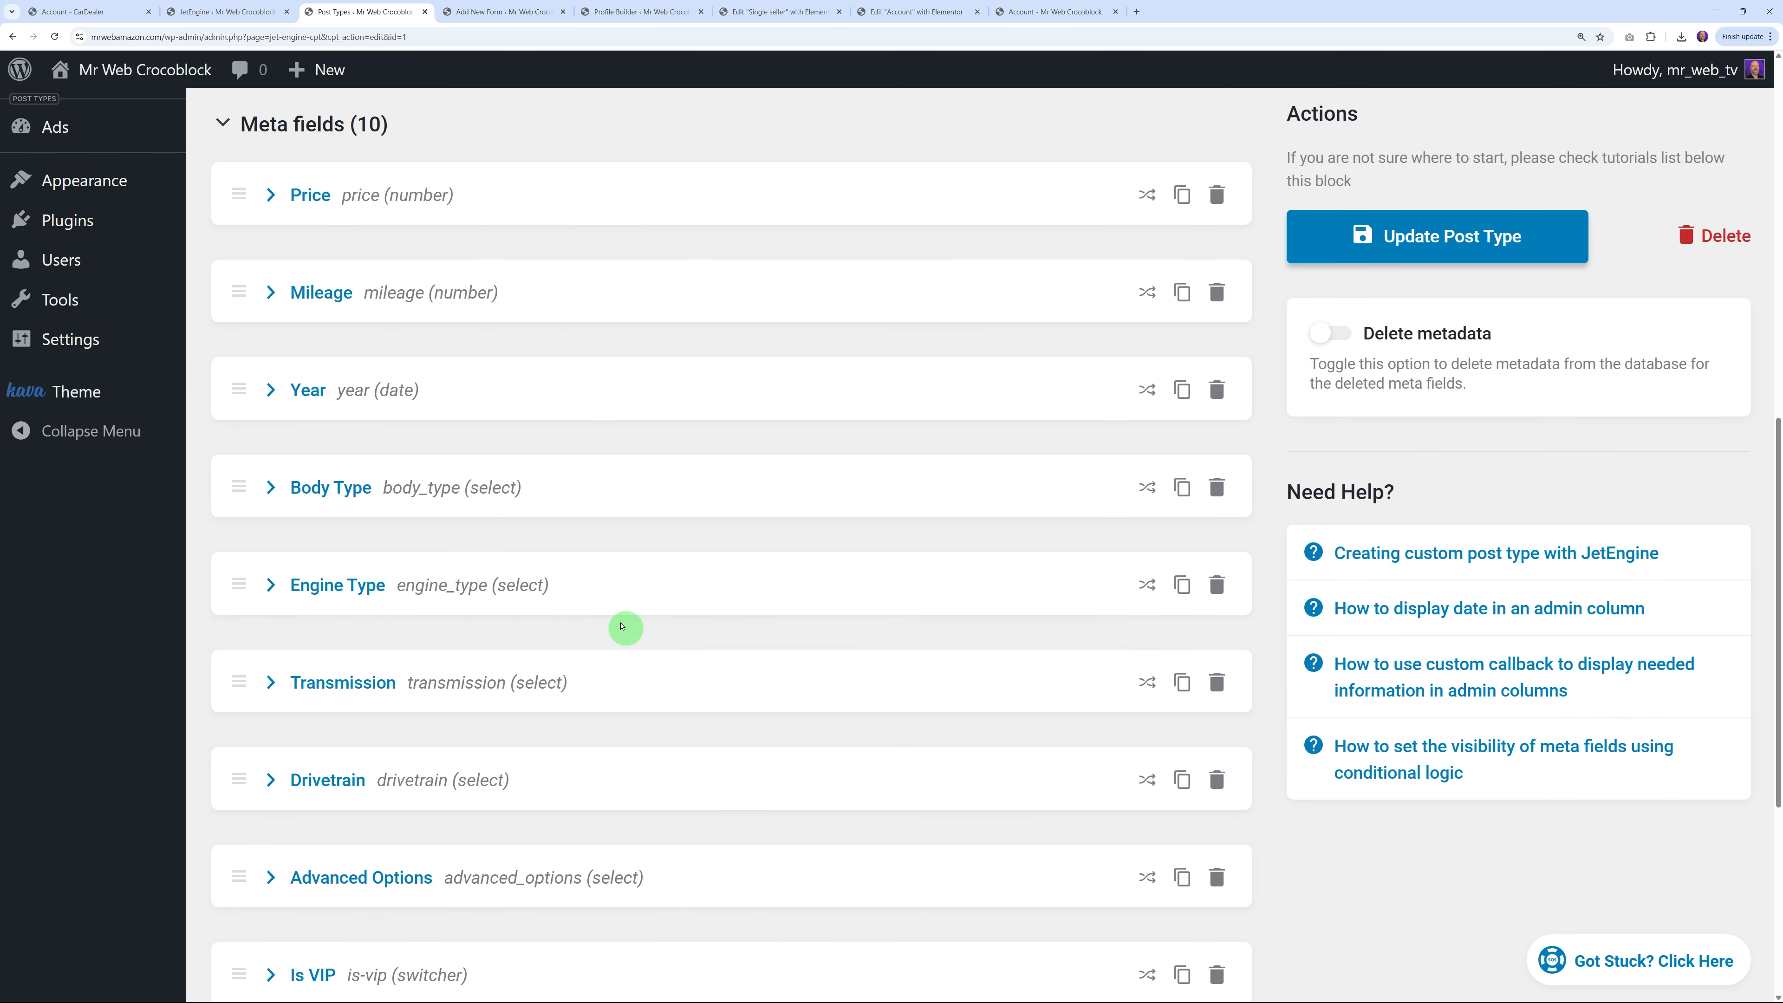
pyautogui.click(288, 487)
pyautogui.scroll(-1, 575, 508)
pyautogui.scroll(-4, 575, 507)
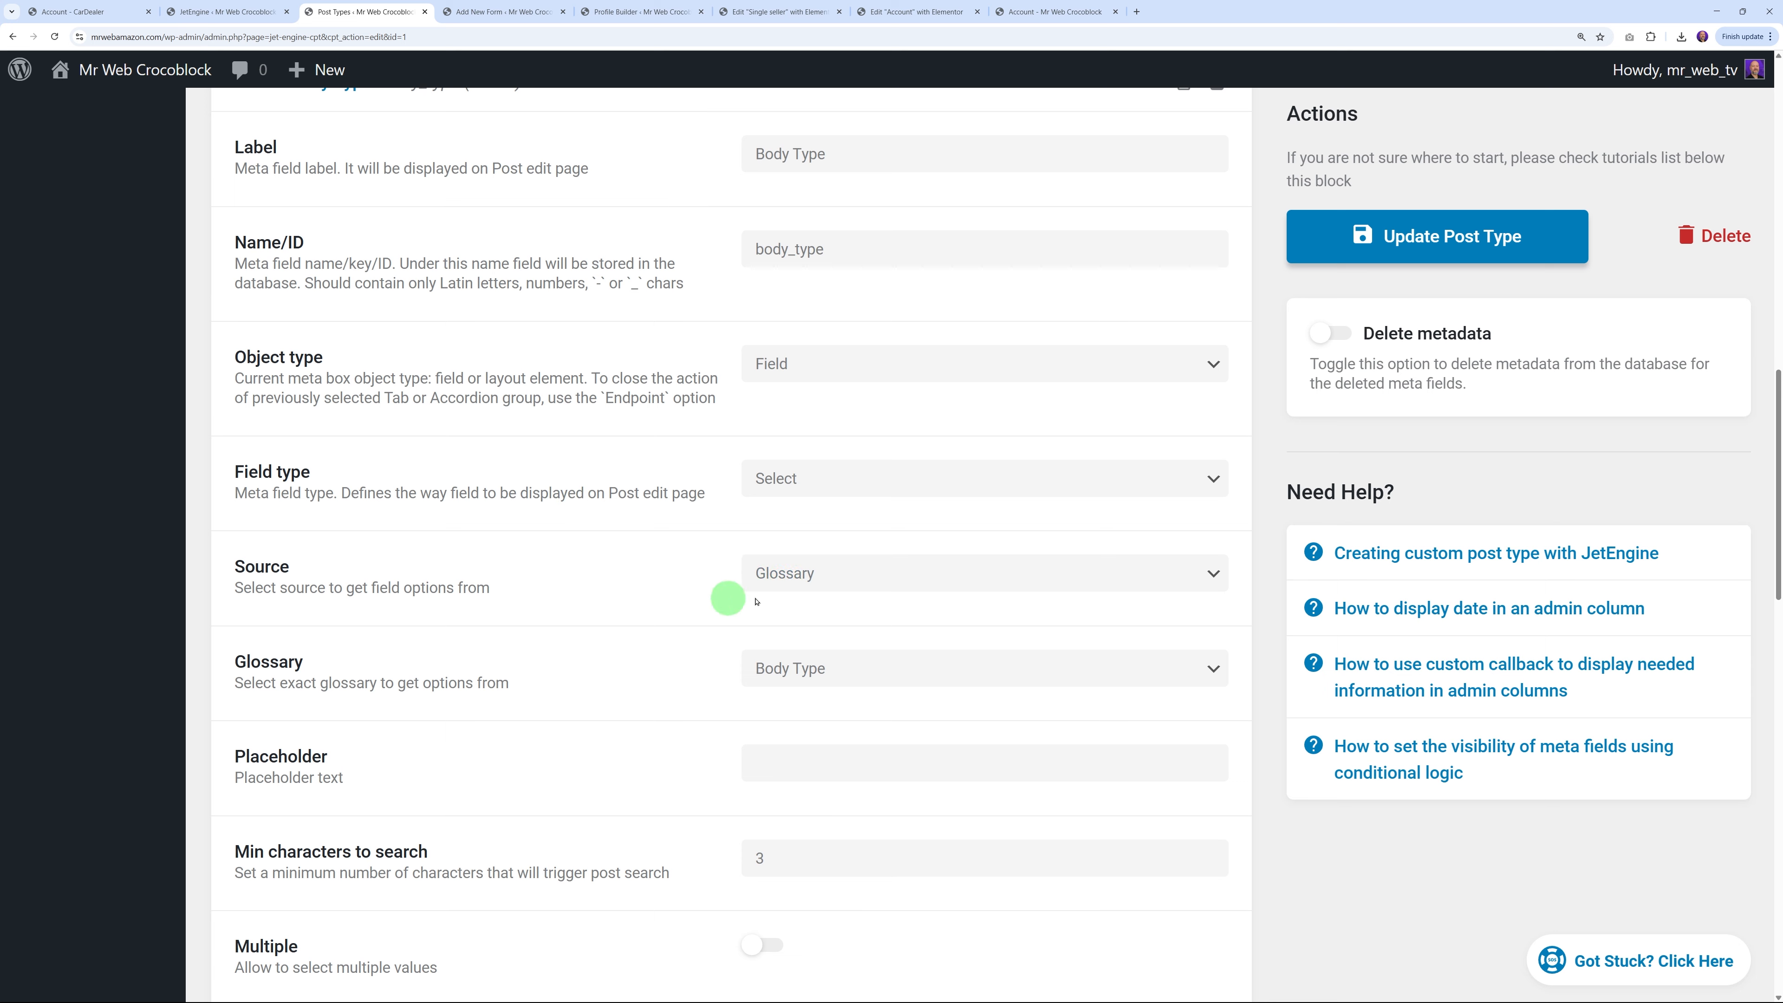
pyautogui.scroll(3, 613, 581)
pyautogui.click(270, 372)
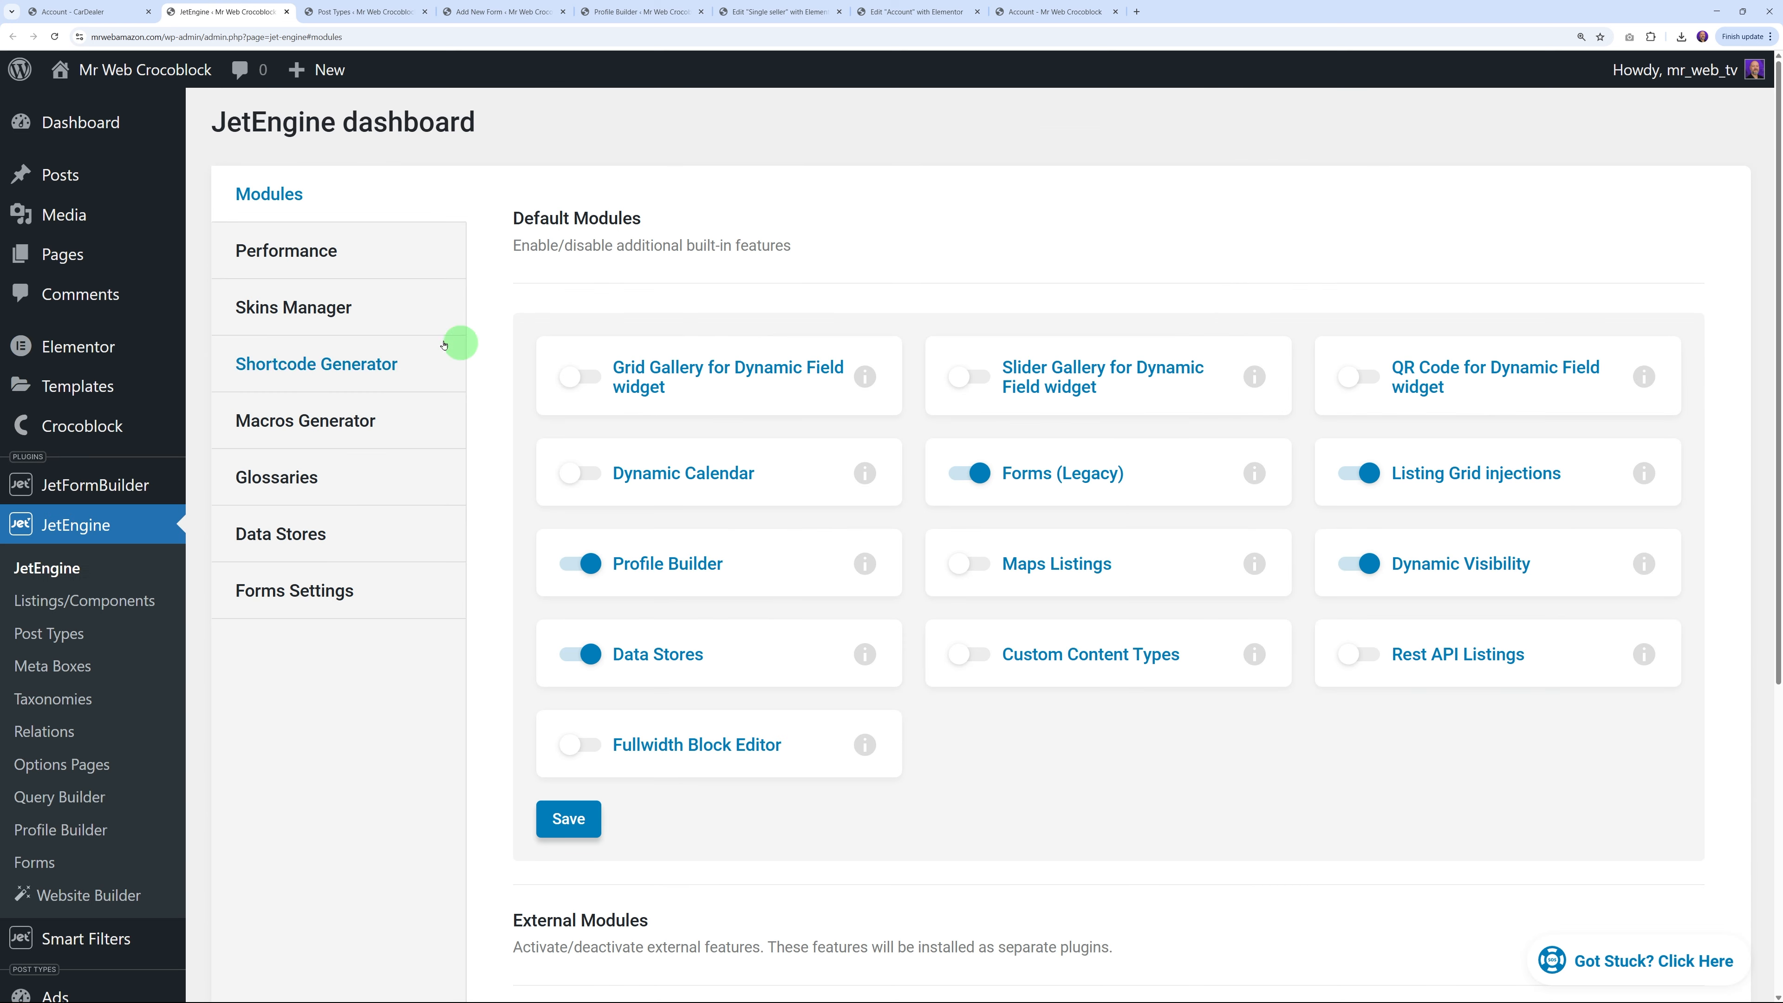
# Review the items of the Body Type glossary in the JetEngine dashboard
pyautogui.click(291, 484)
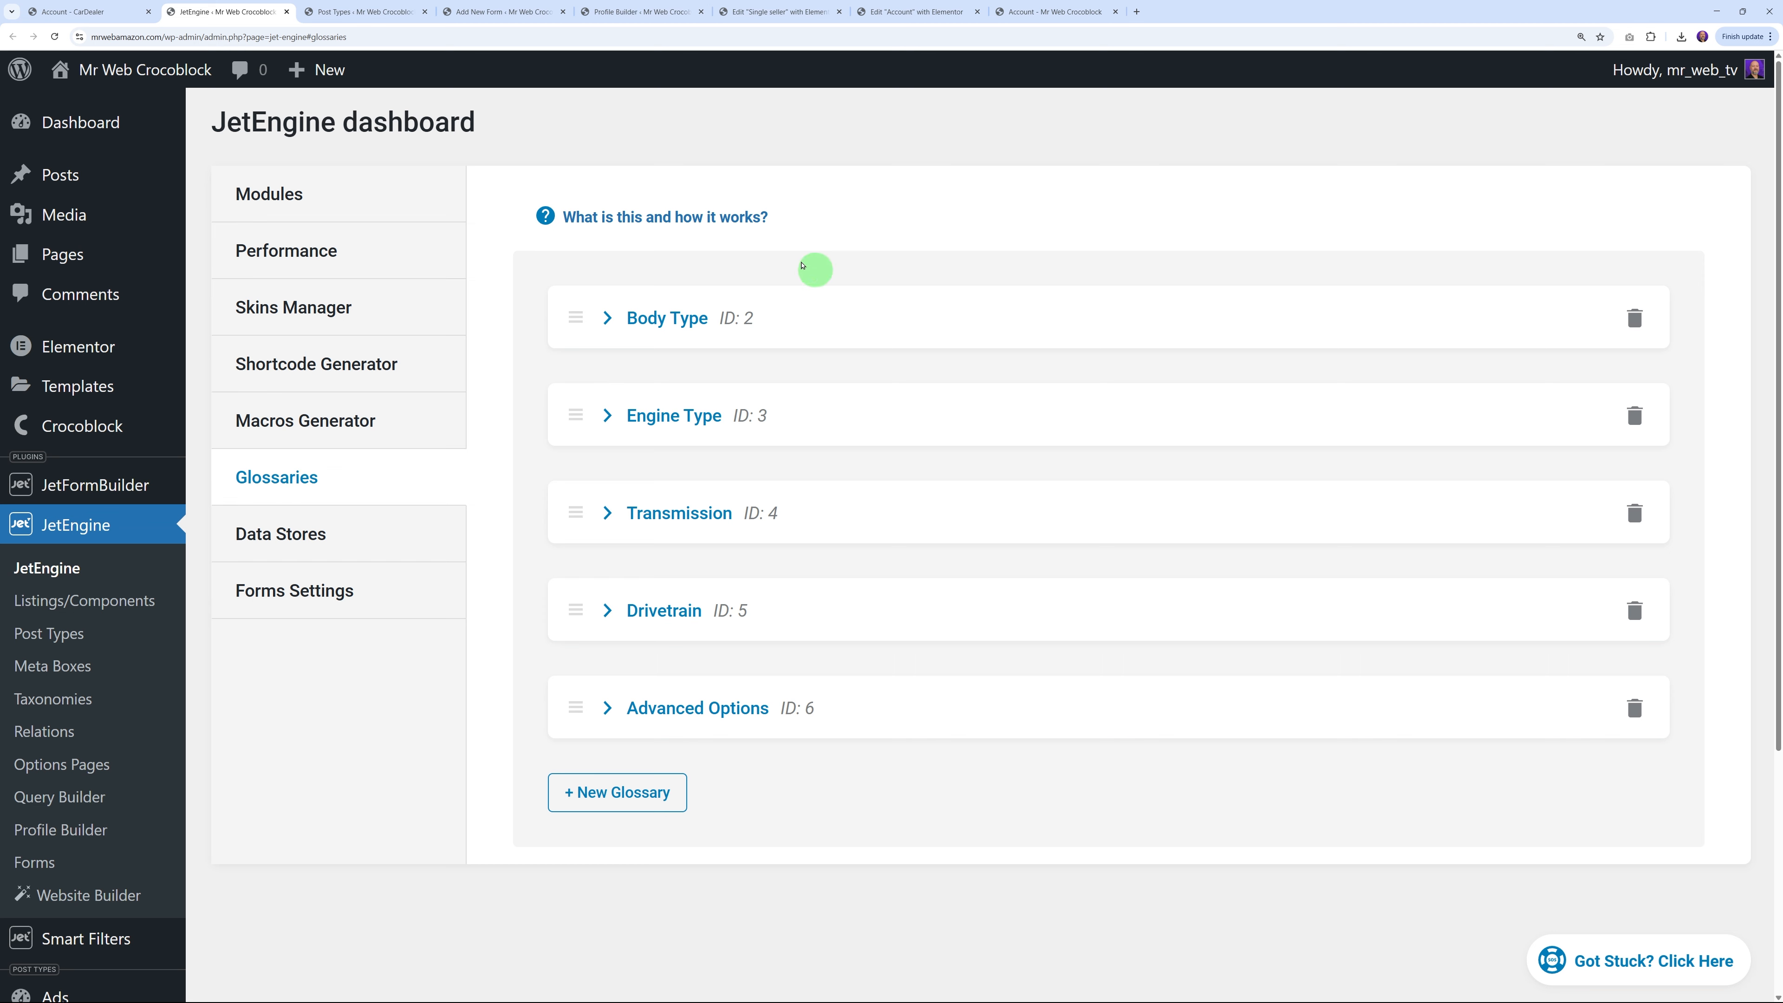
pyautogui.click(615, 327)
pyautogui.scroll(-6, 704, 263)
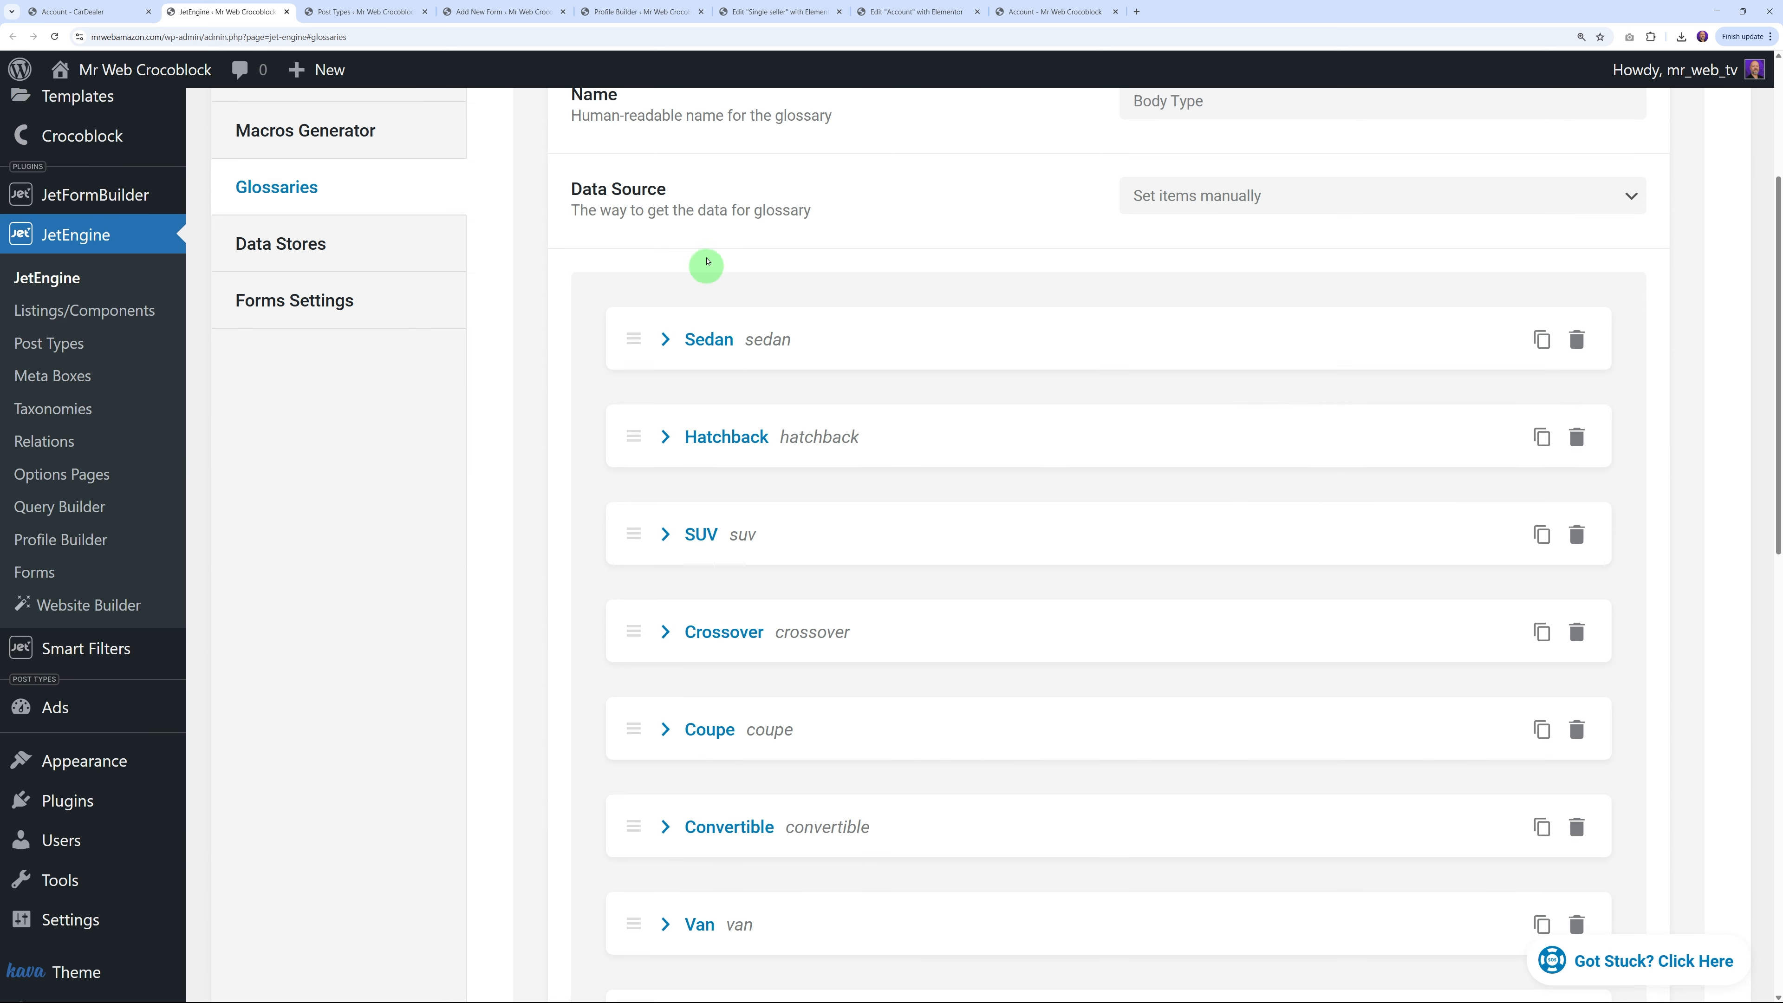
pyautogui.scroll(-2, 797, 752)
pyautogui.scroll(5, 797, 751)
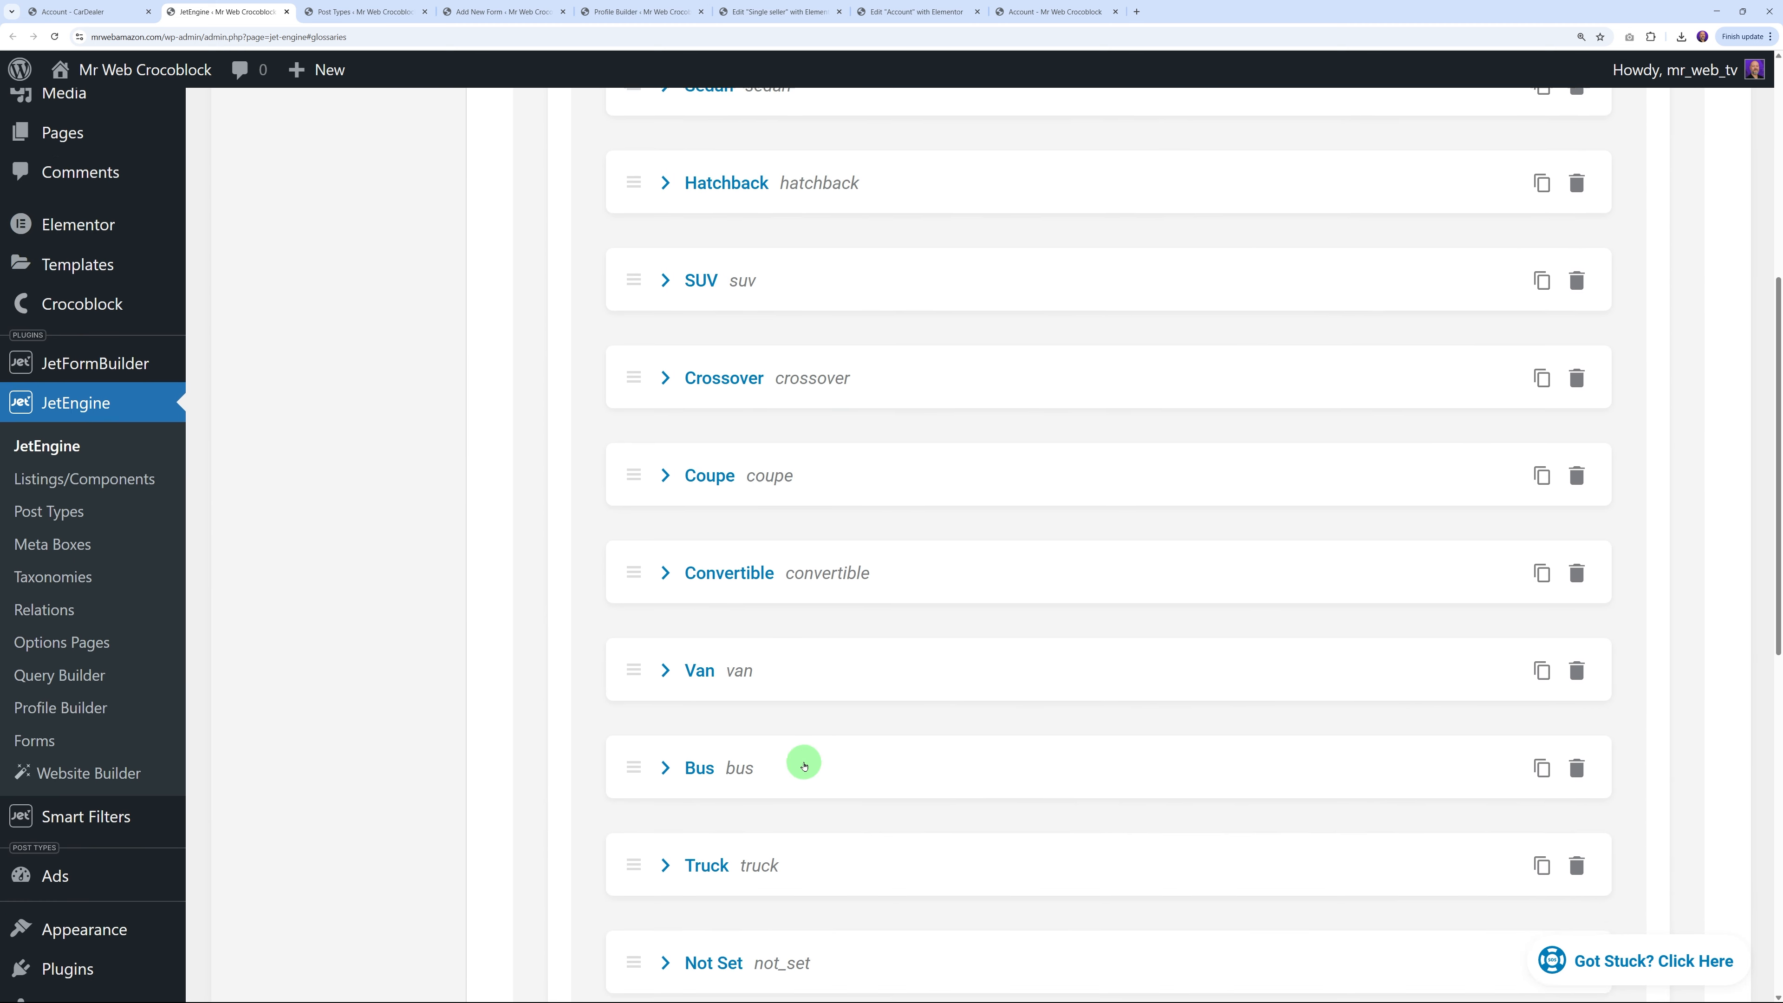
pyautogui.scroll(3, 797, 752)
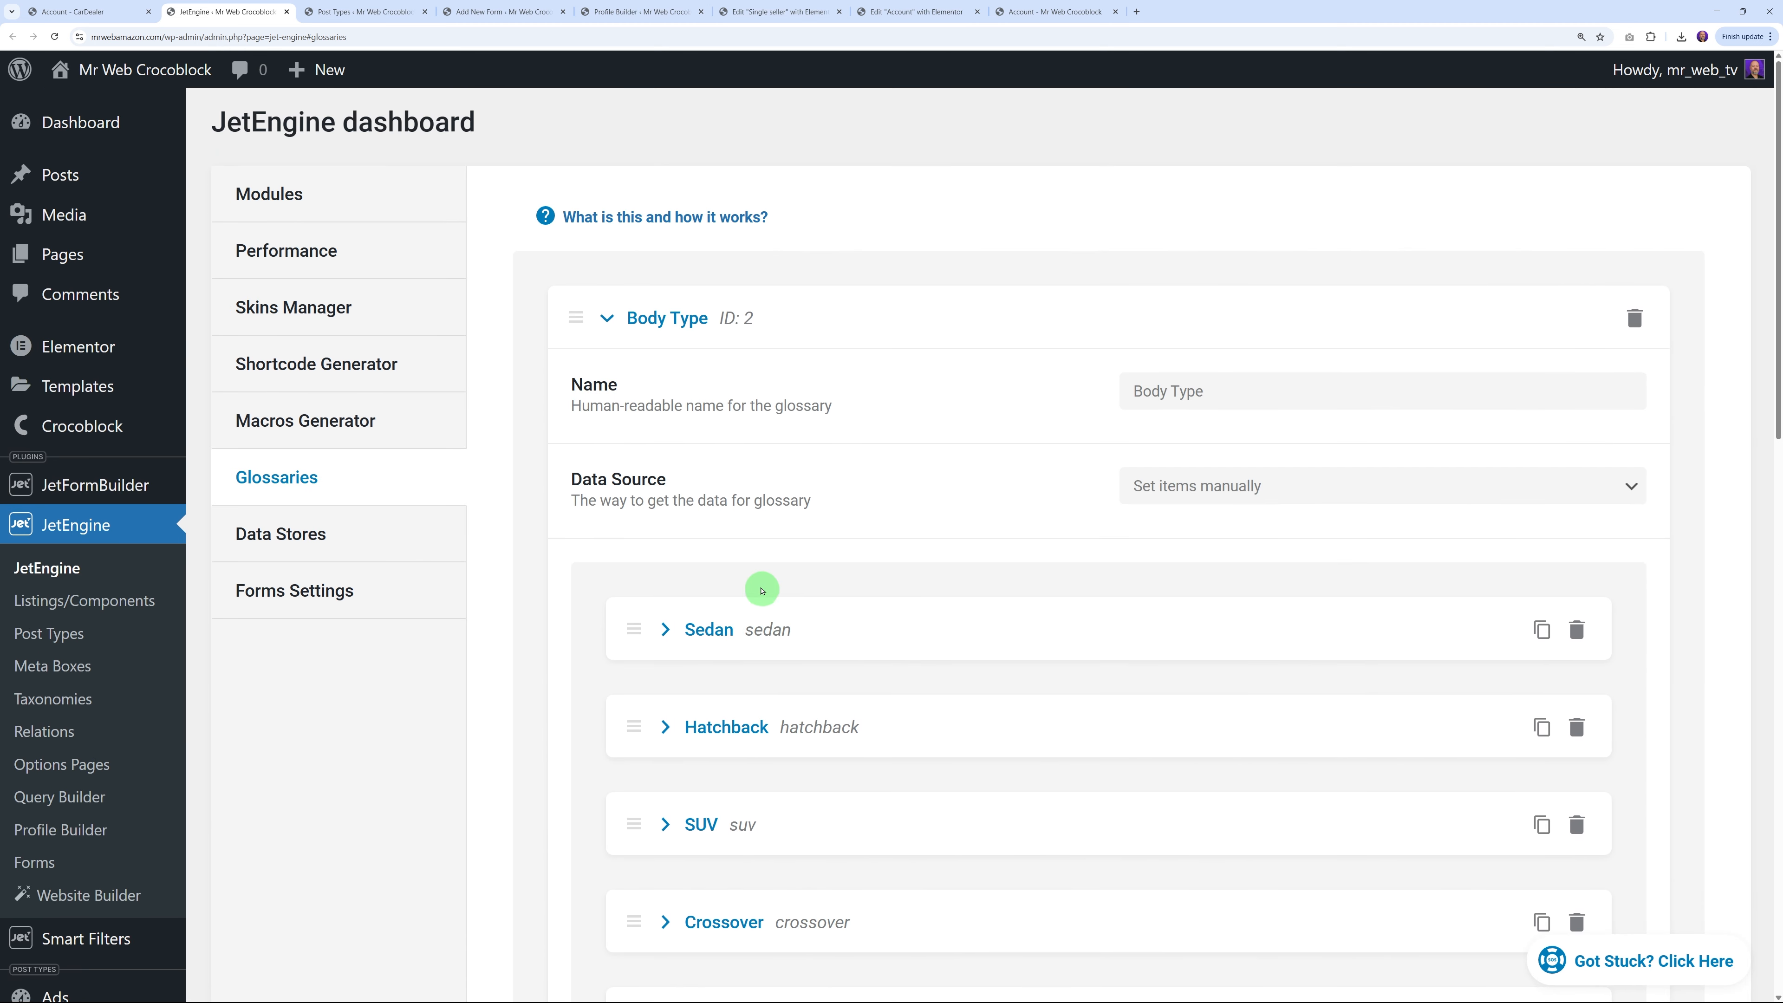
pyautogui.click(611, 320)
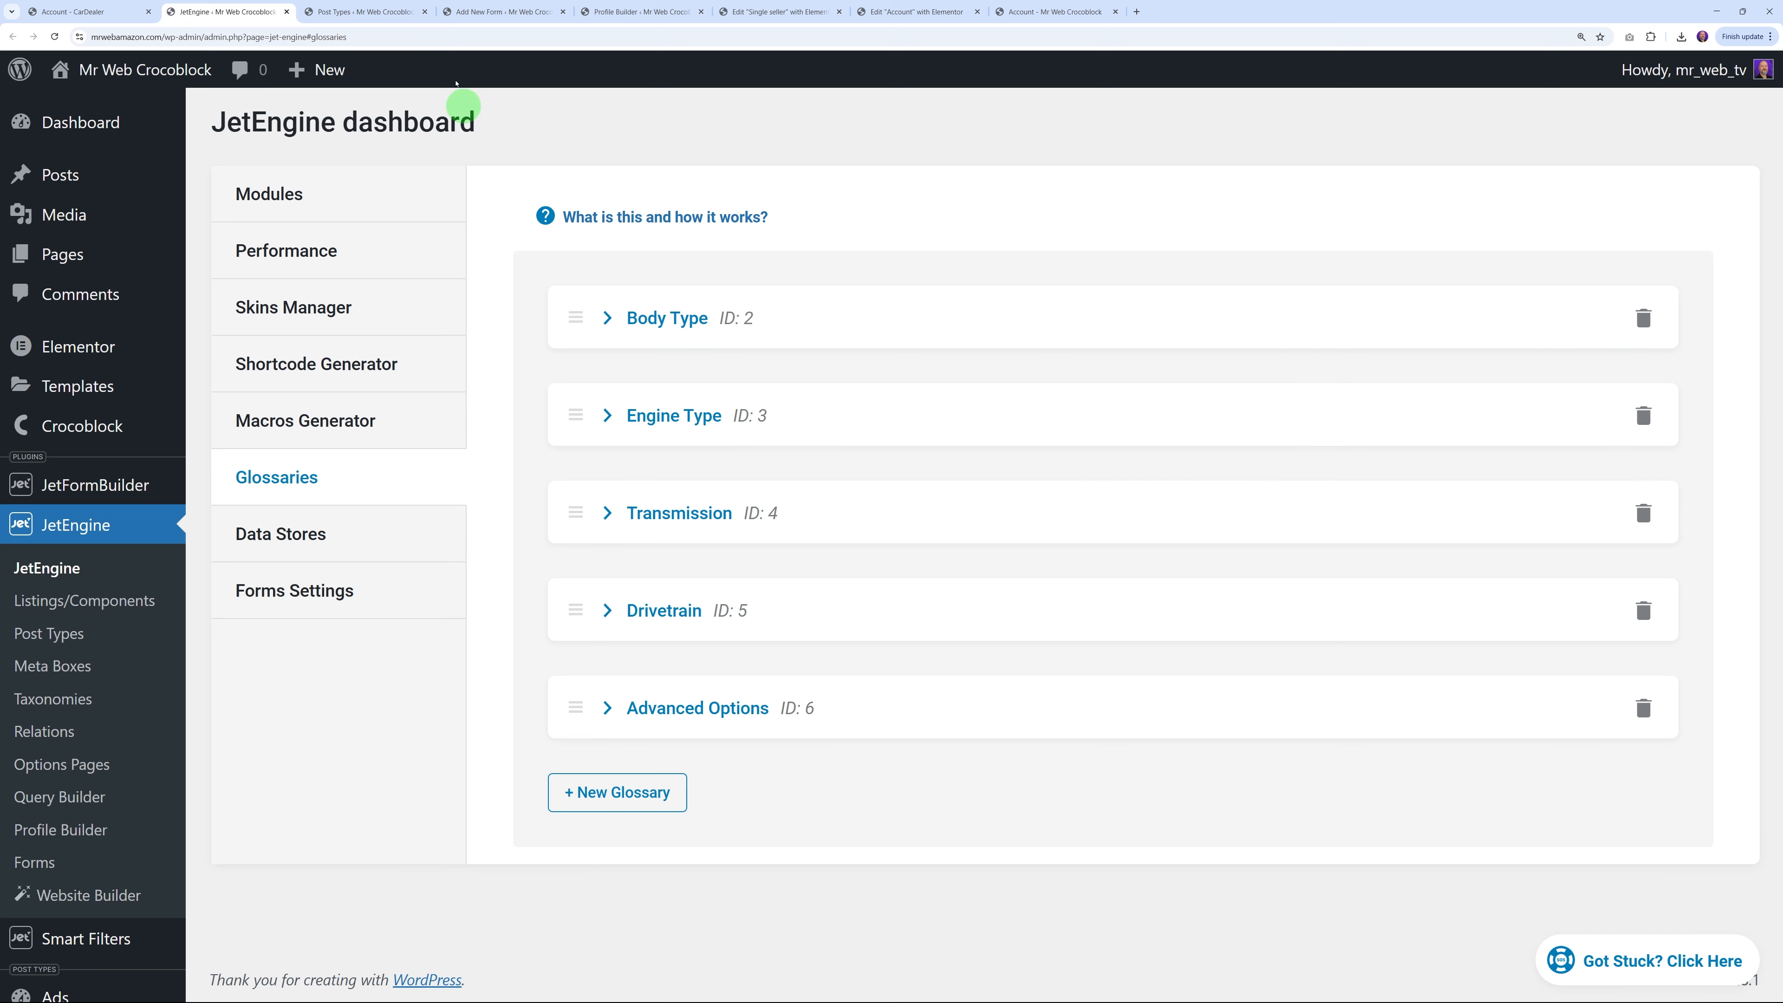
# Return to the form and add a Select Field below Year, named _body_type and labelled Body Type
pyautogui.click(484, 13)
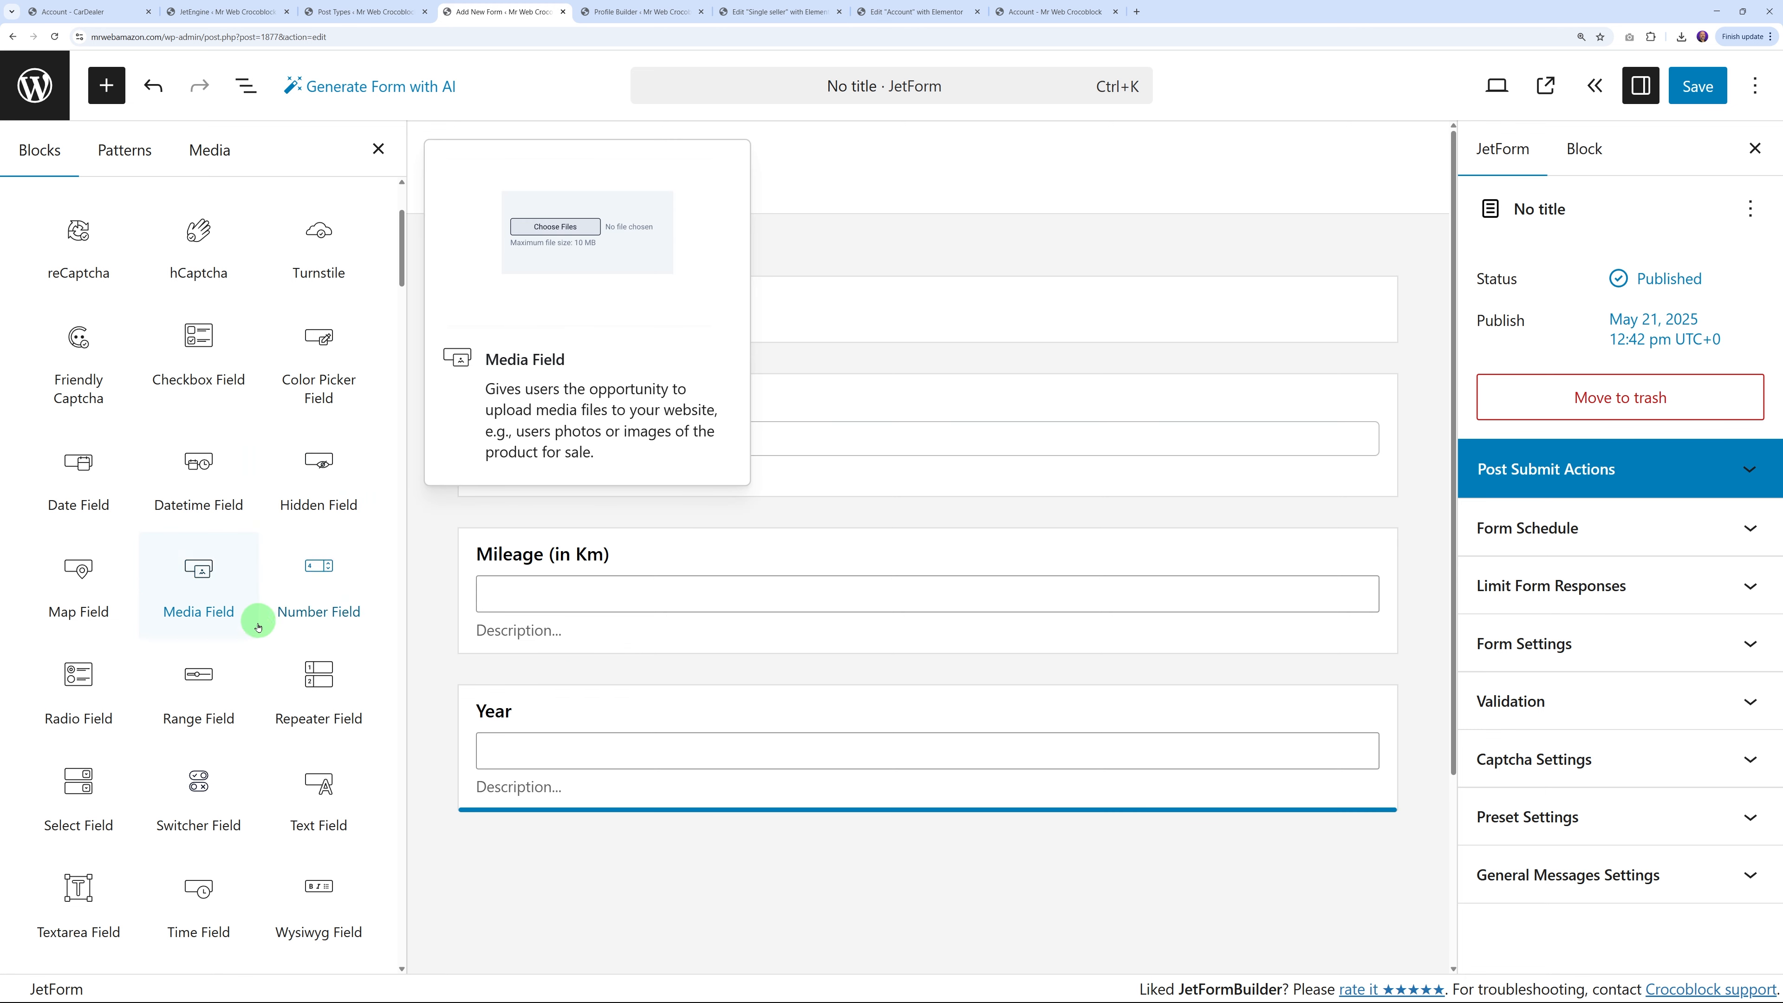
pyautogui.scroll(-1, 258, 618)
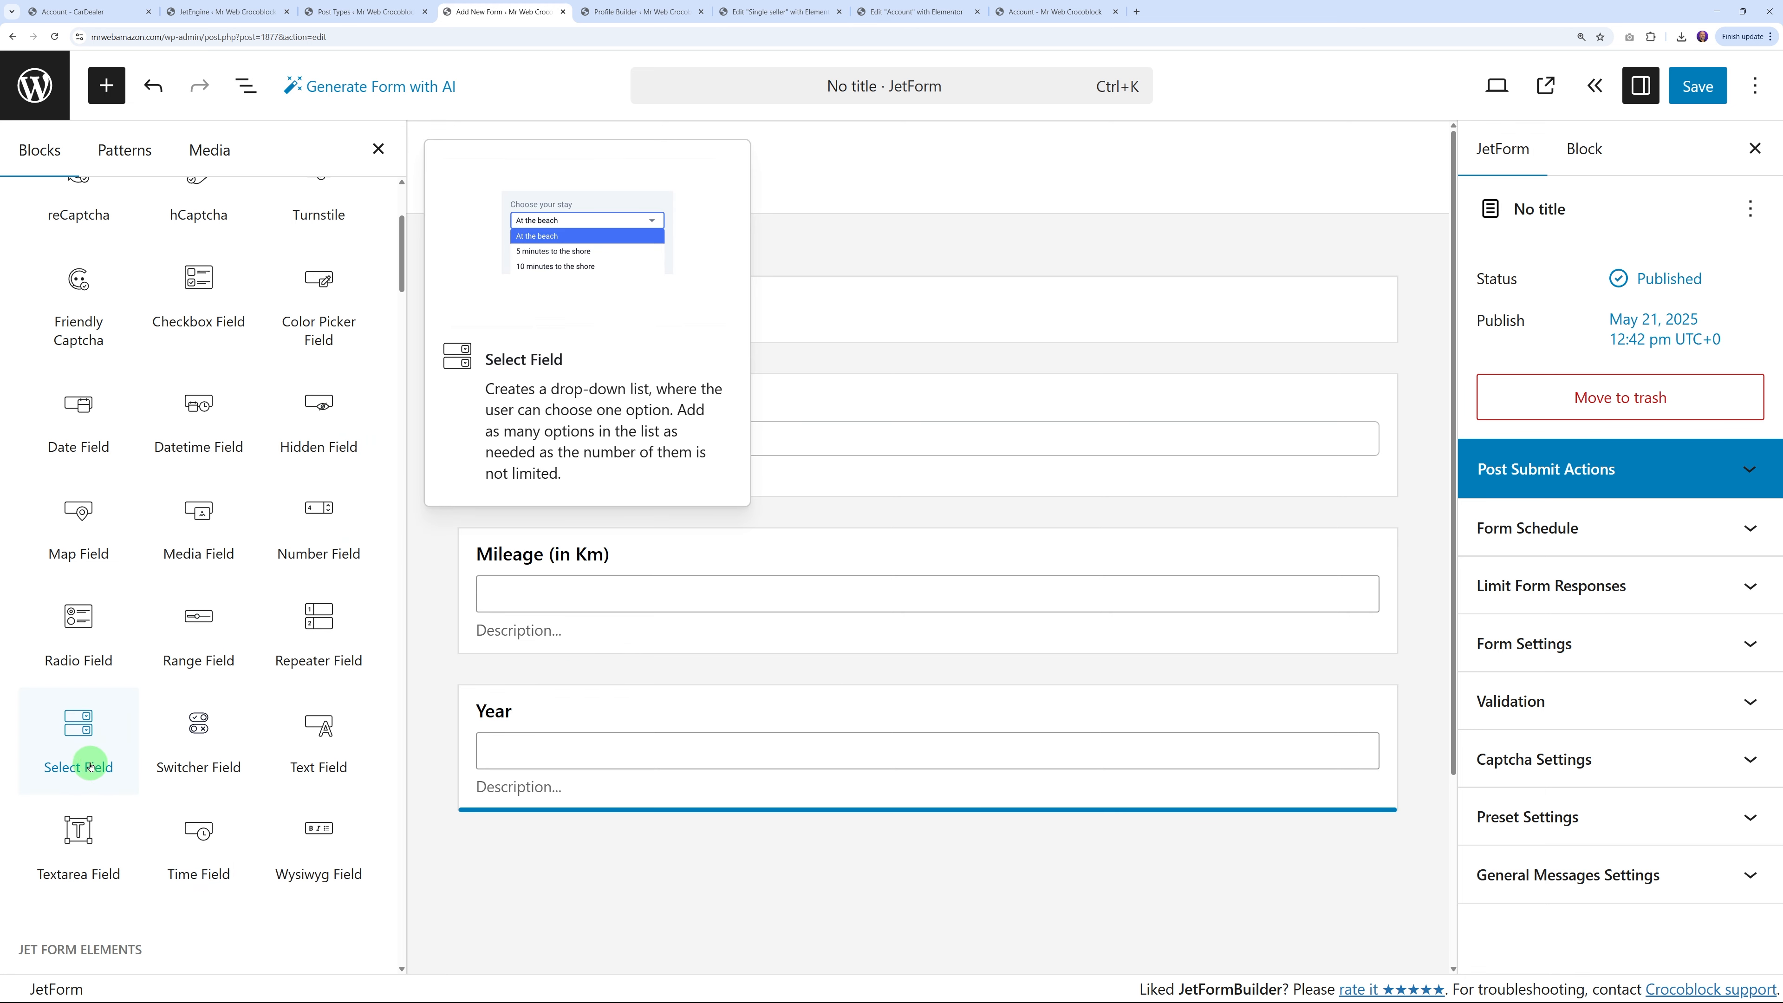
pyautogui.click(78, 736)
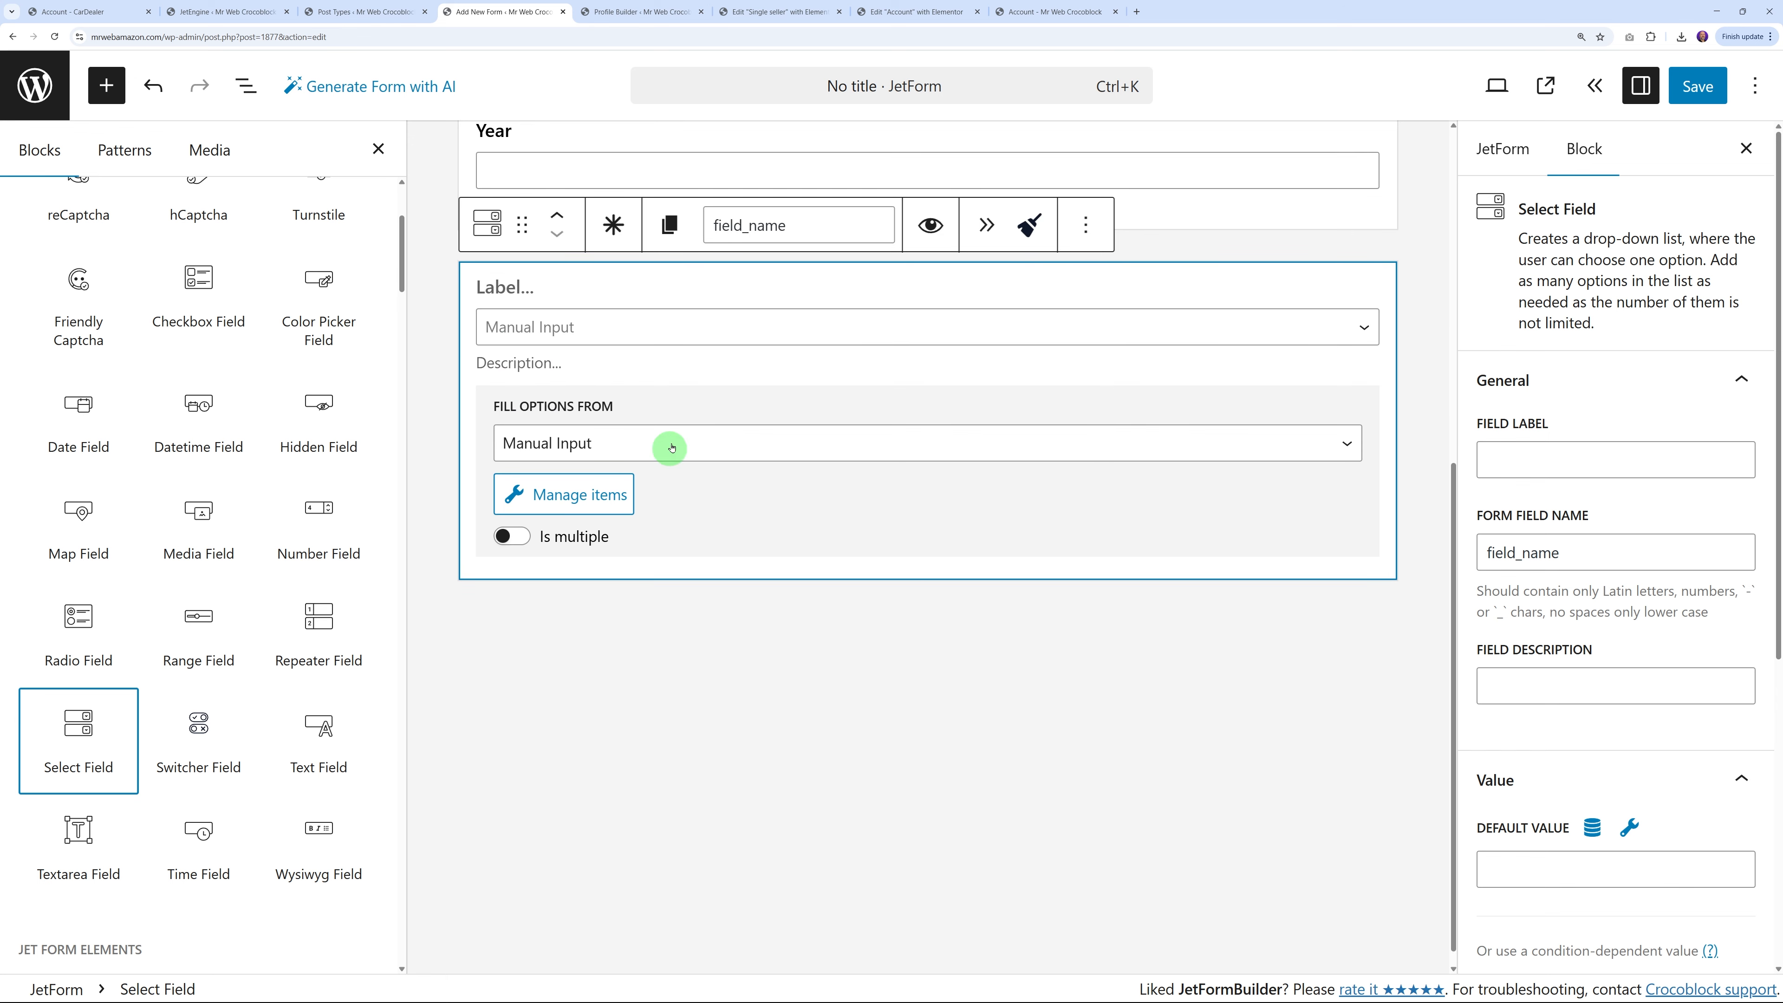
pyautogui.click(691, 293)
pyautogui.moveTo(1609, 566); pyautogui.dragTo(1469, 570)
pyautogui.write('_body_type')
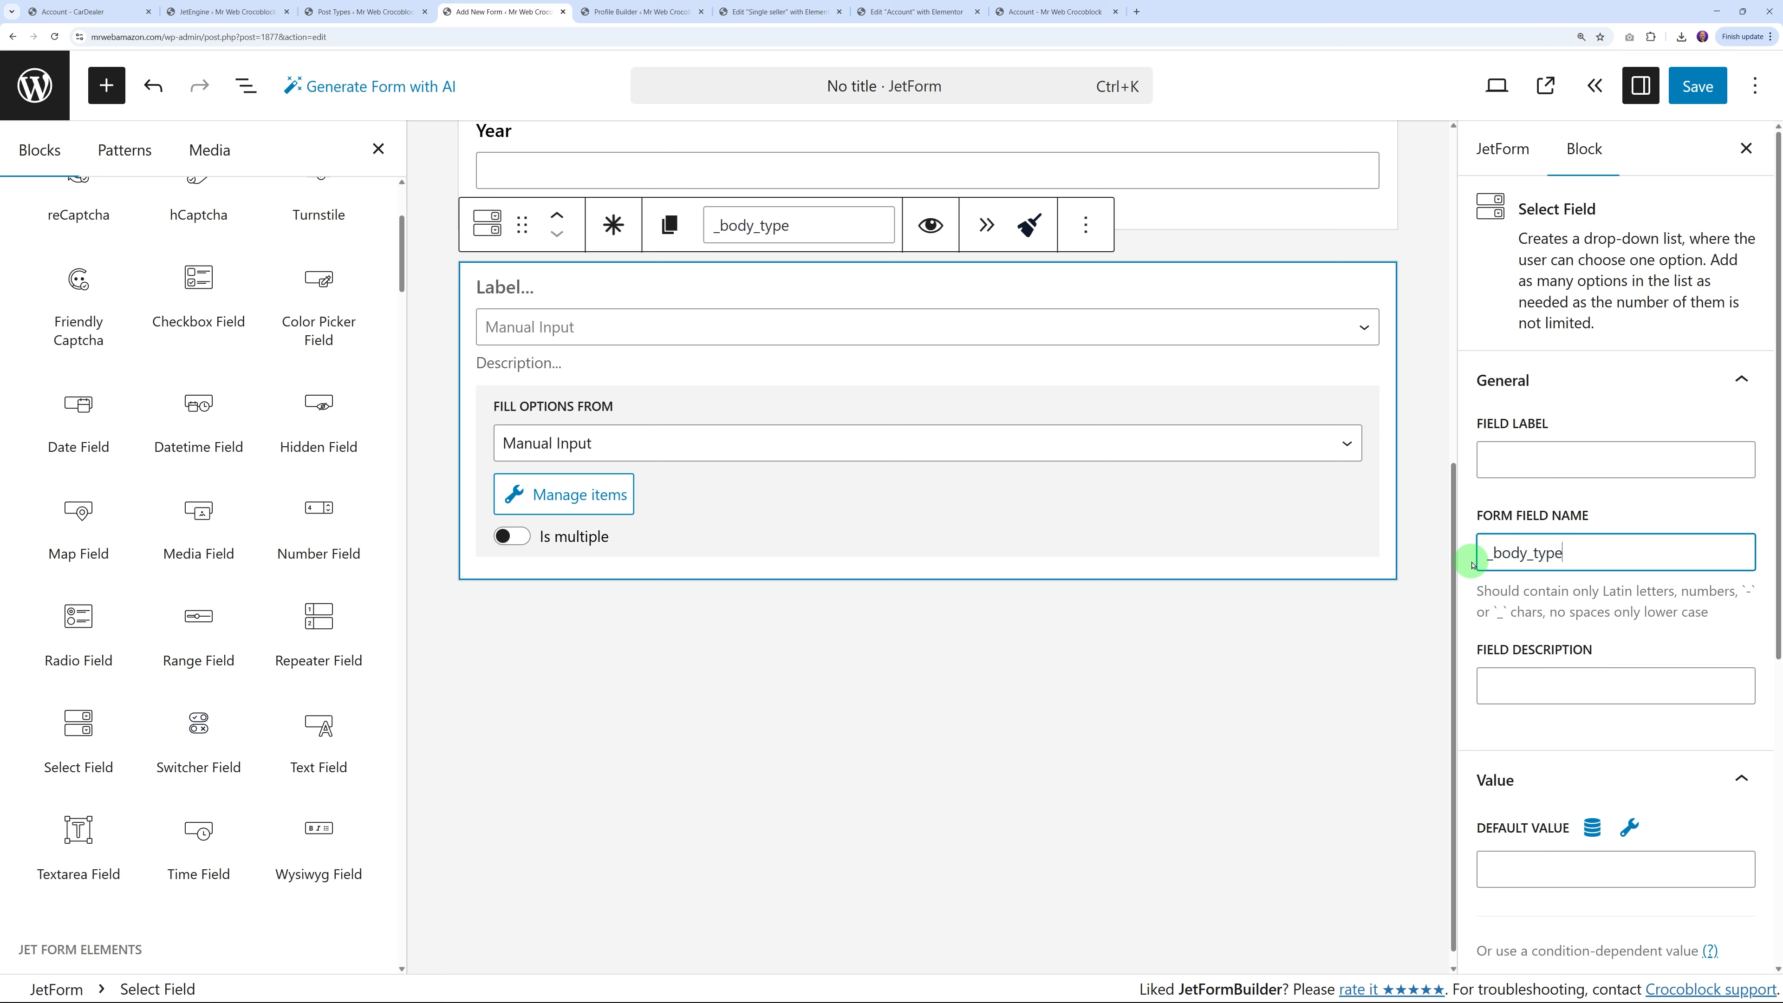
pyautogui.click(1566, 465)
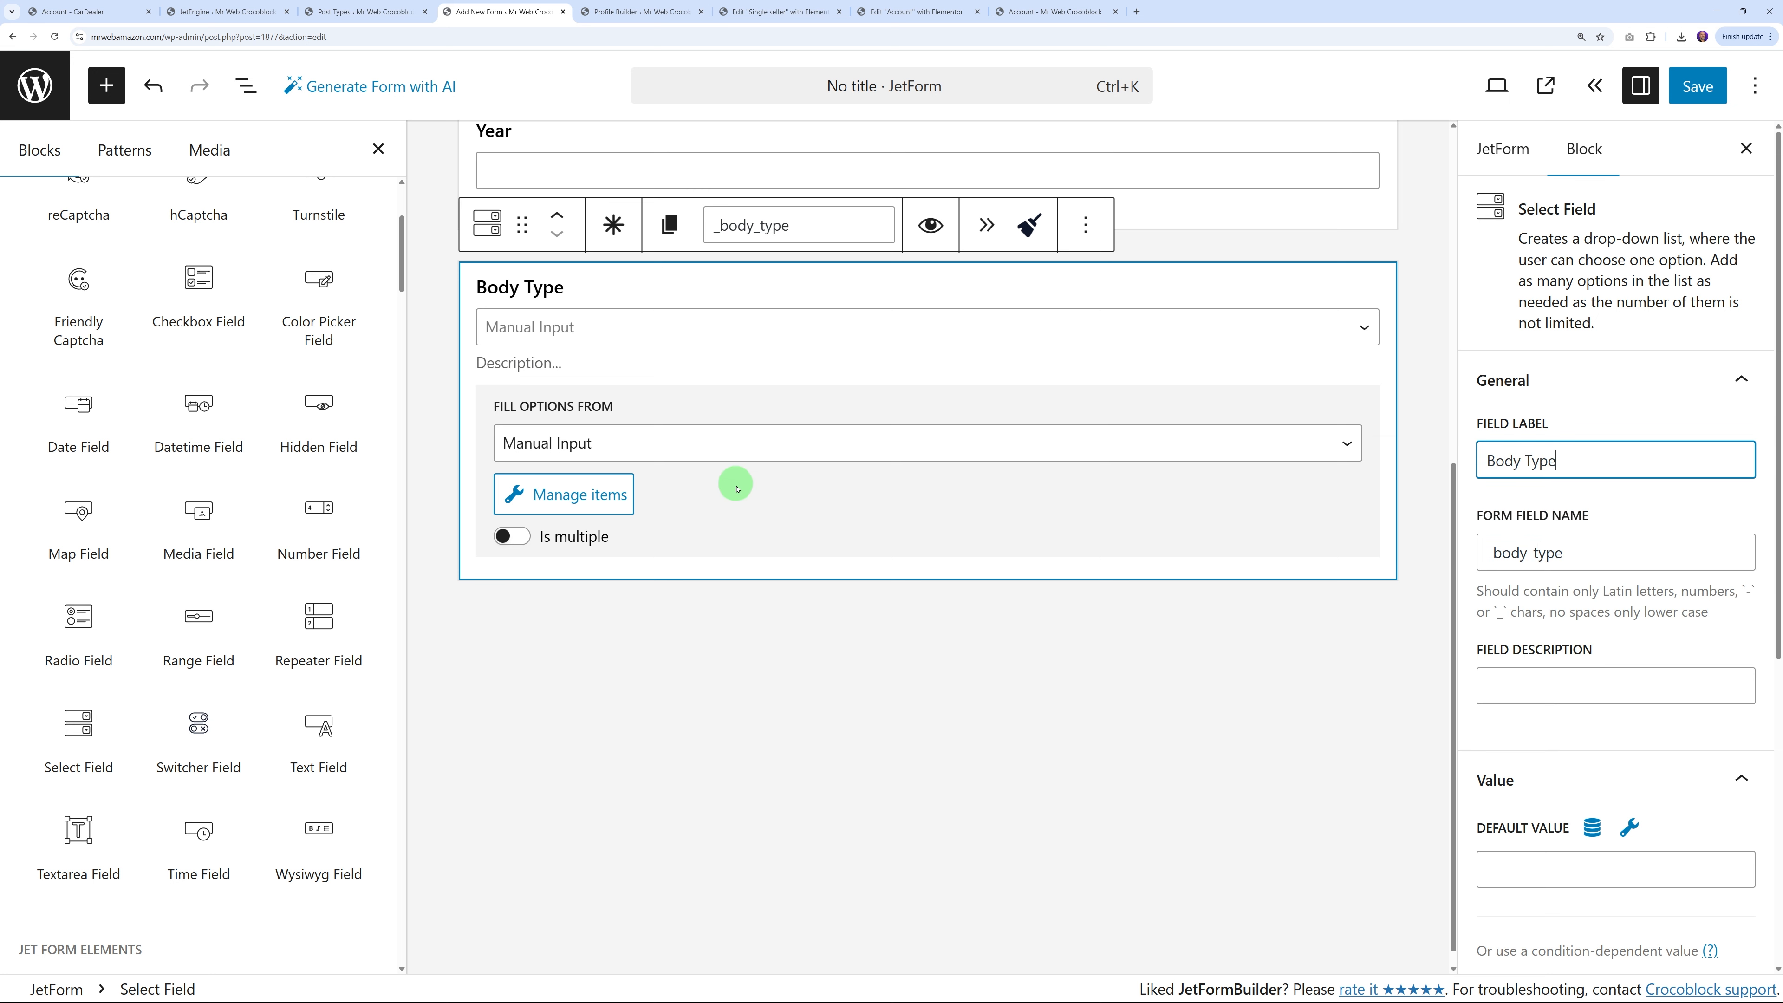
# Fill the Body Type field's options from the Body Type glossary and save the form
pyautogui.click(758, 449)
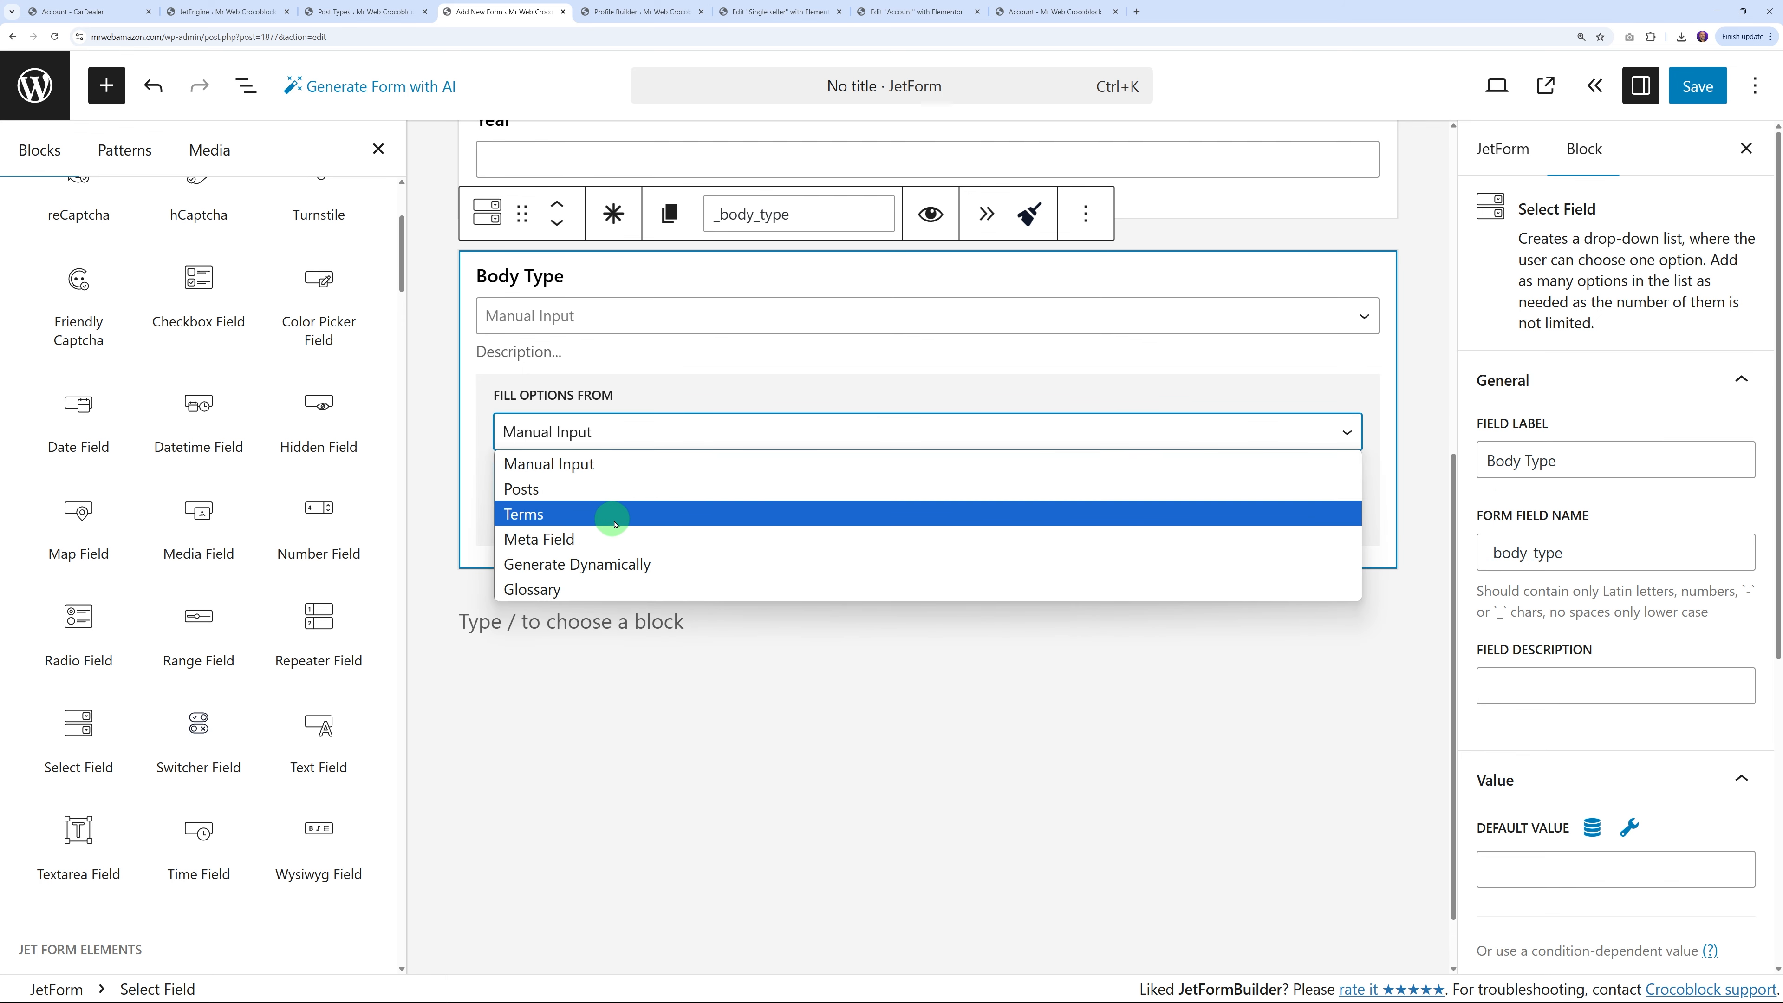
pyautogui.click(555, 593)
pyautogui.click(646, 511)
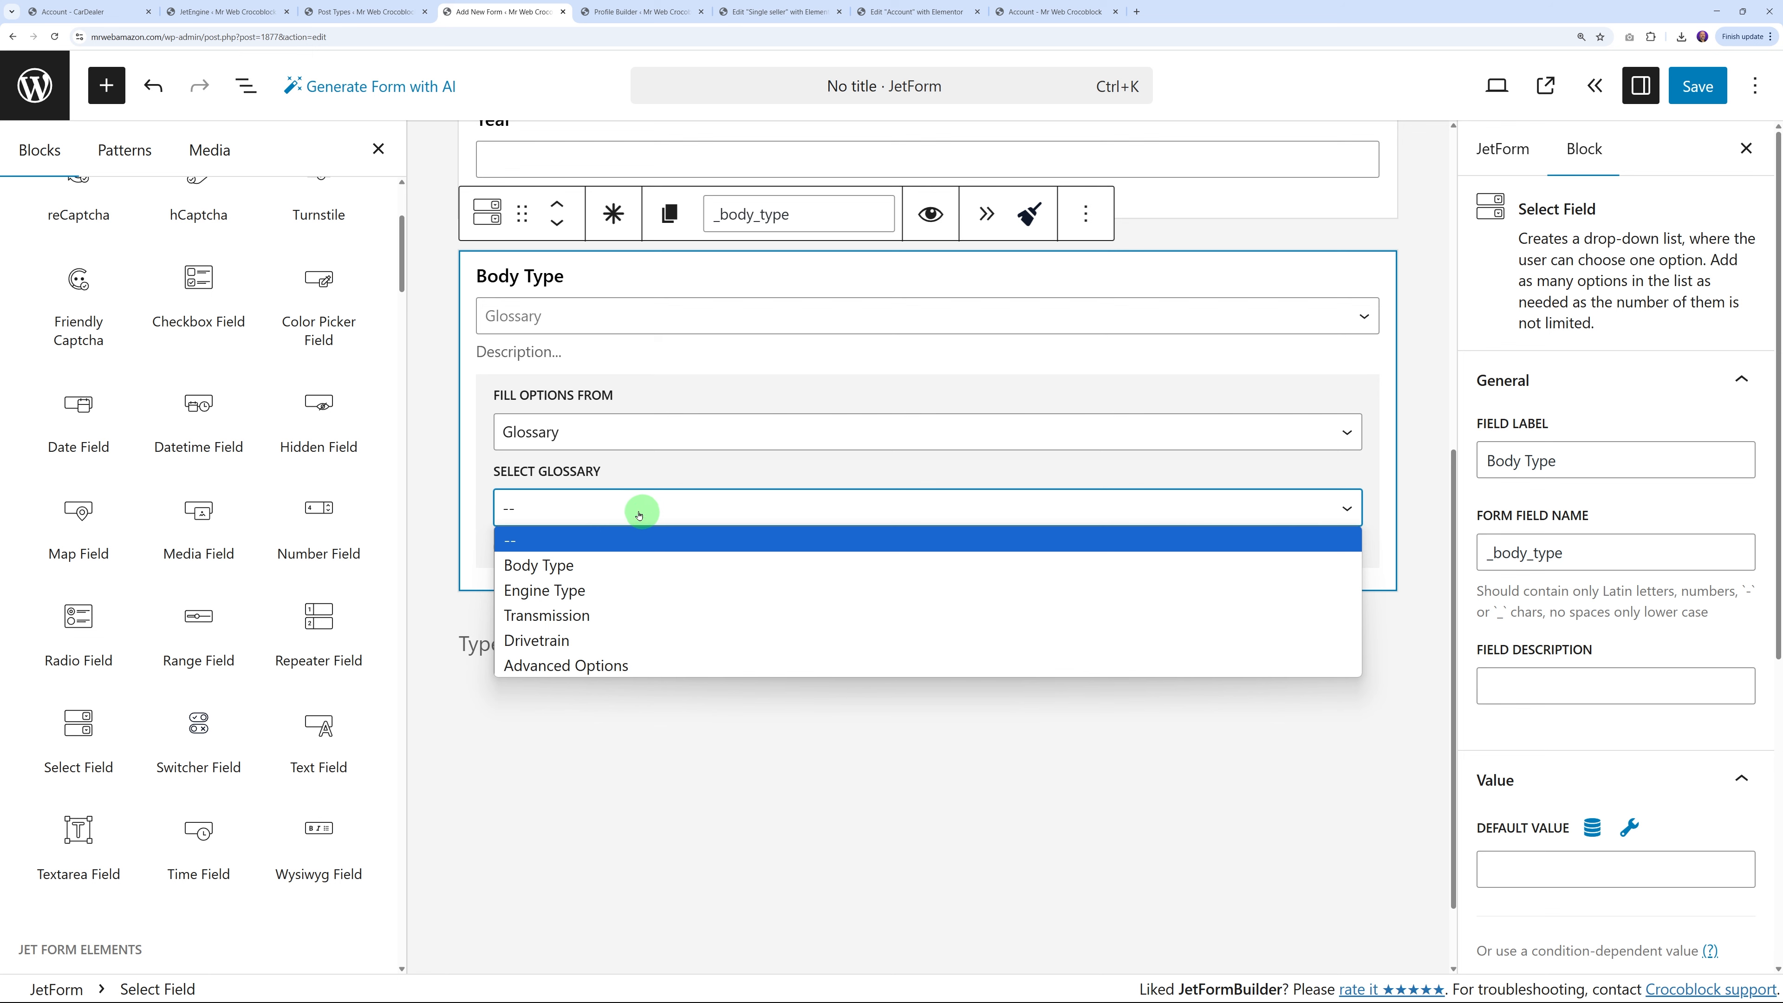
pyautogui.click(557, 570)
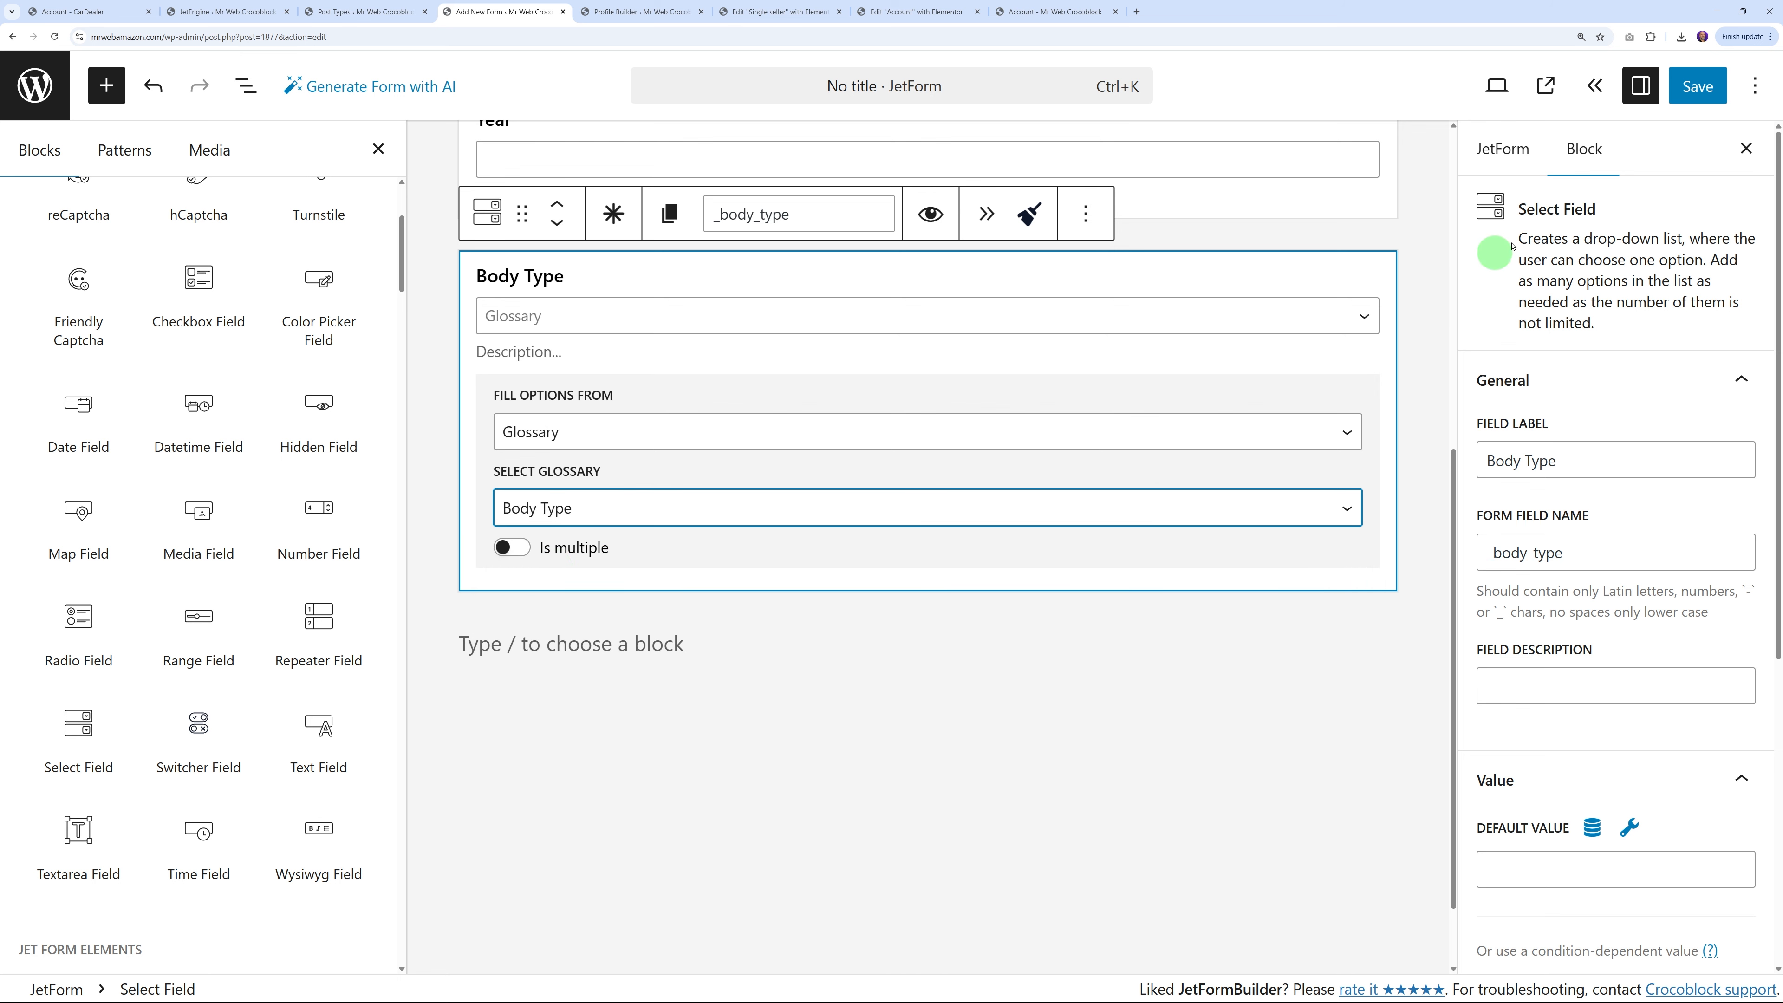
pyautogui.click(1711, 102)
# Preview the form on the front end and test the Body Type options by choosing Not Set
pyautogui.click(1549, 94)
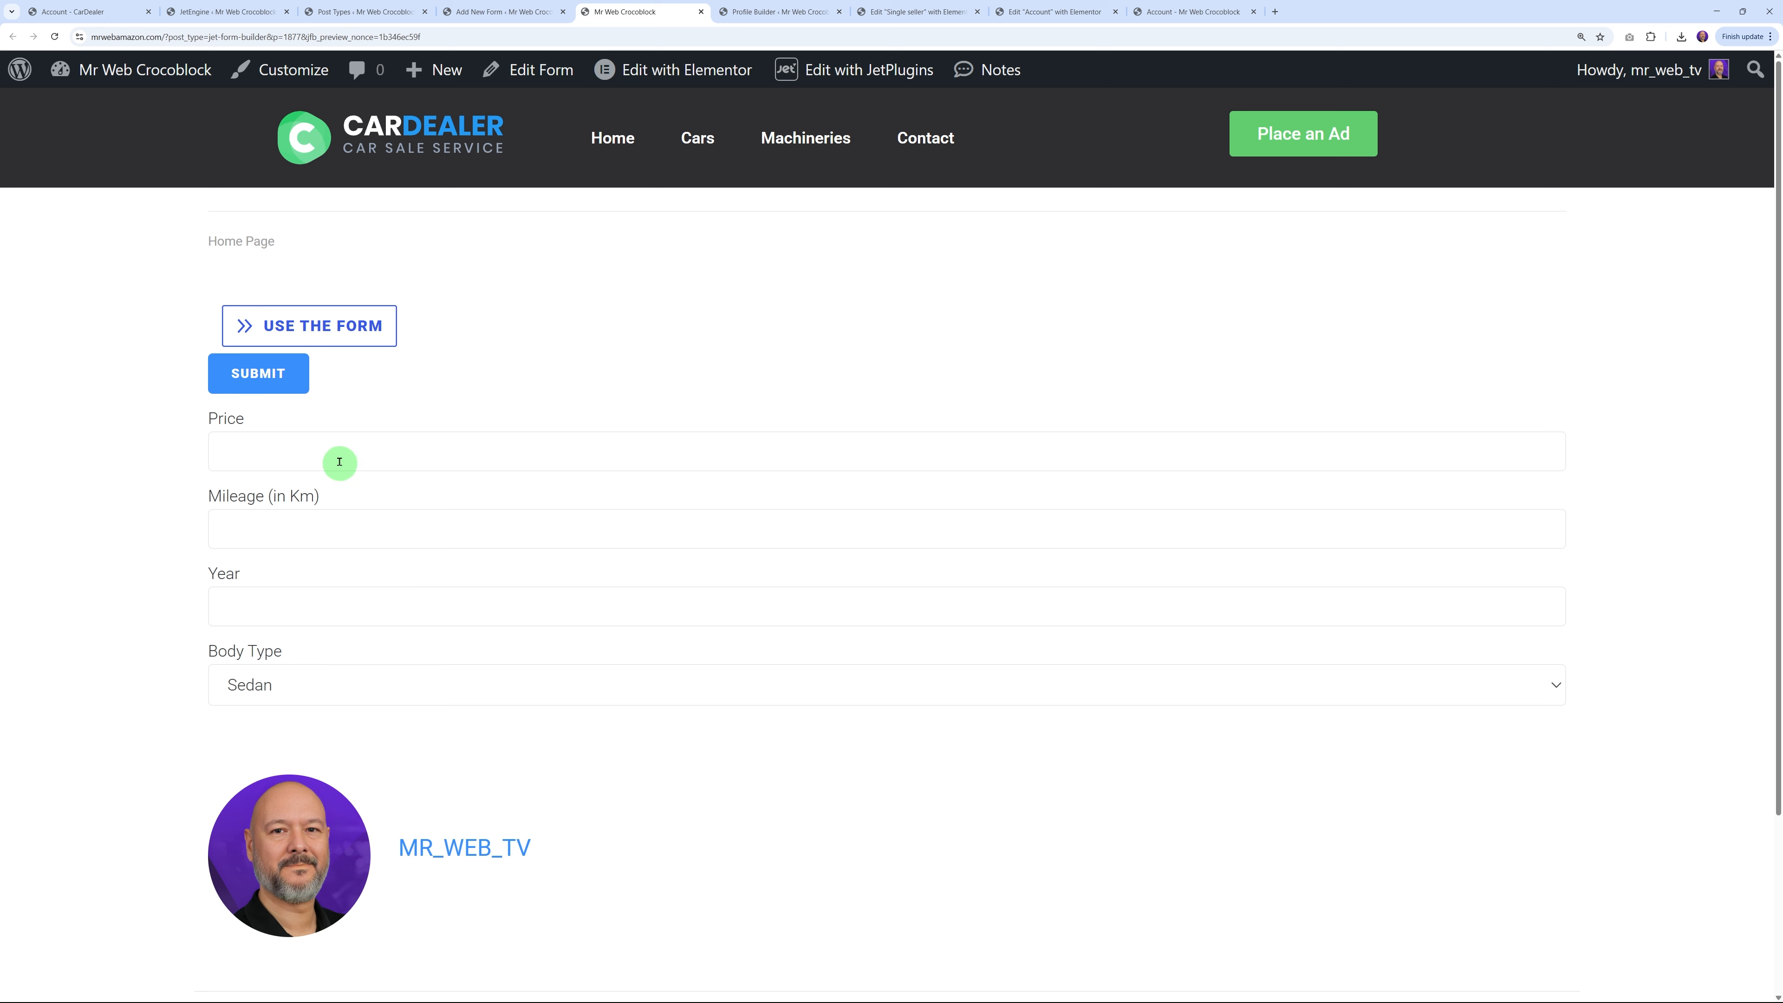
pyautogui.click(330, 605)
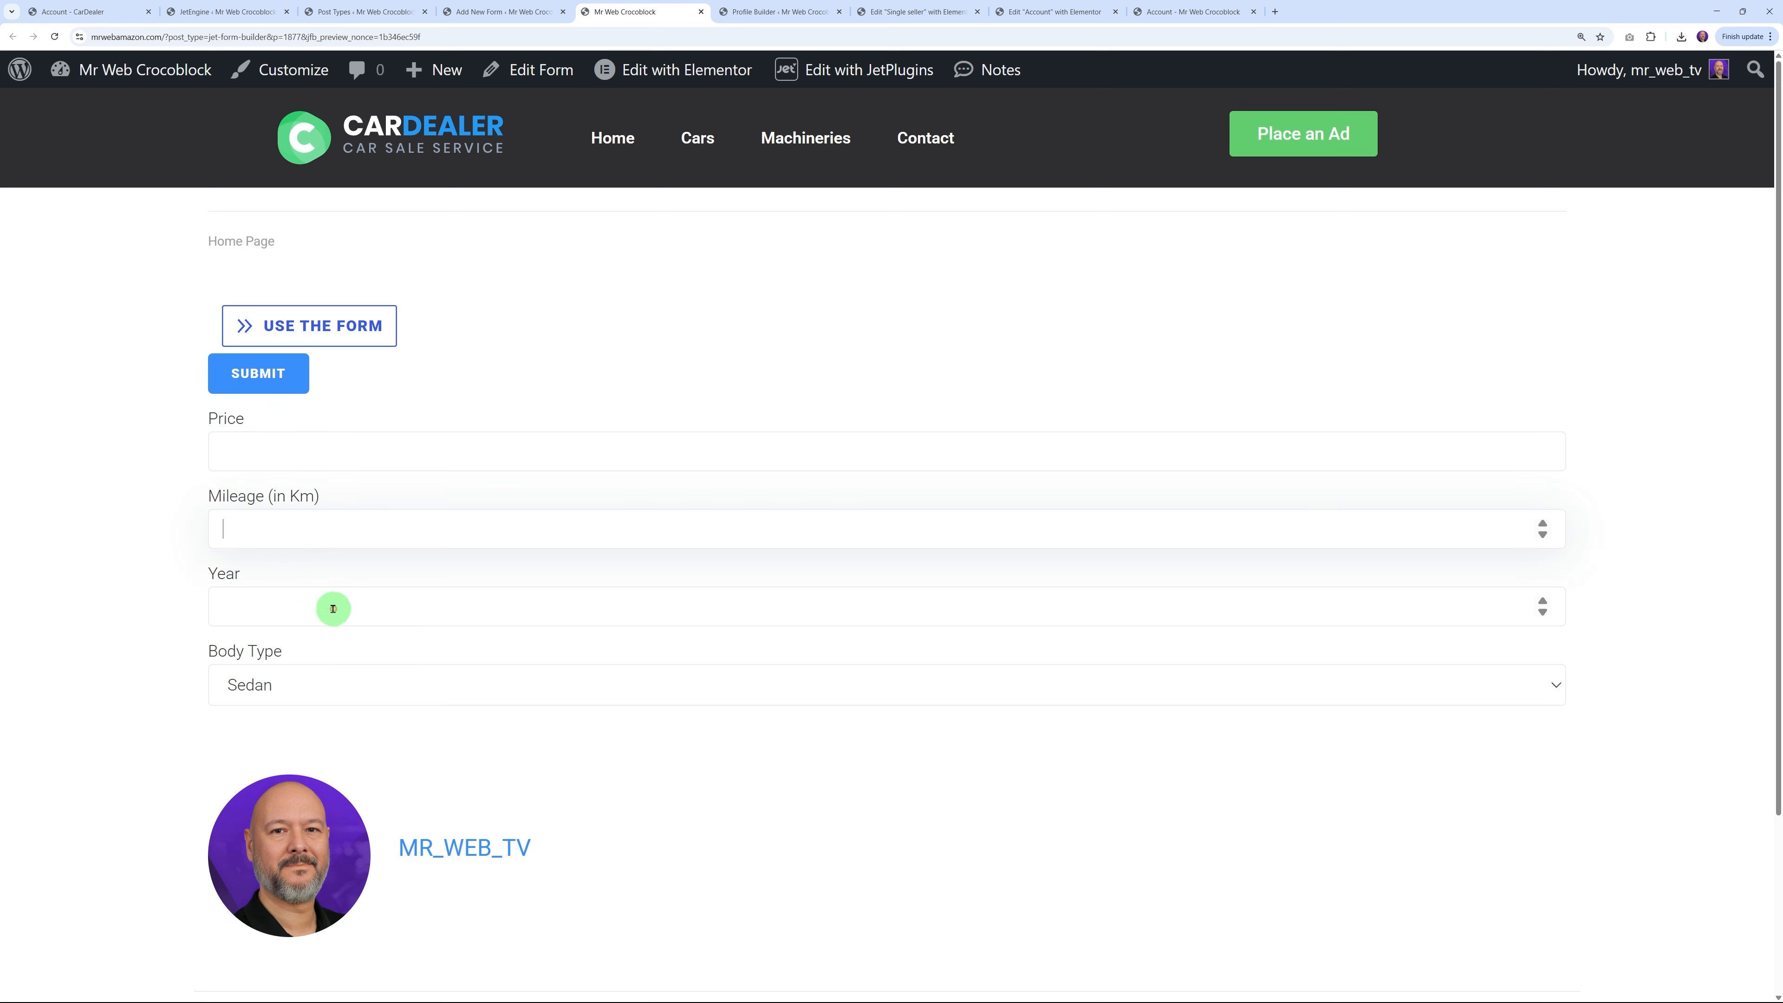
pyautogui.click(394, 676)
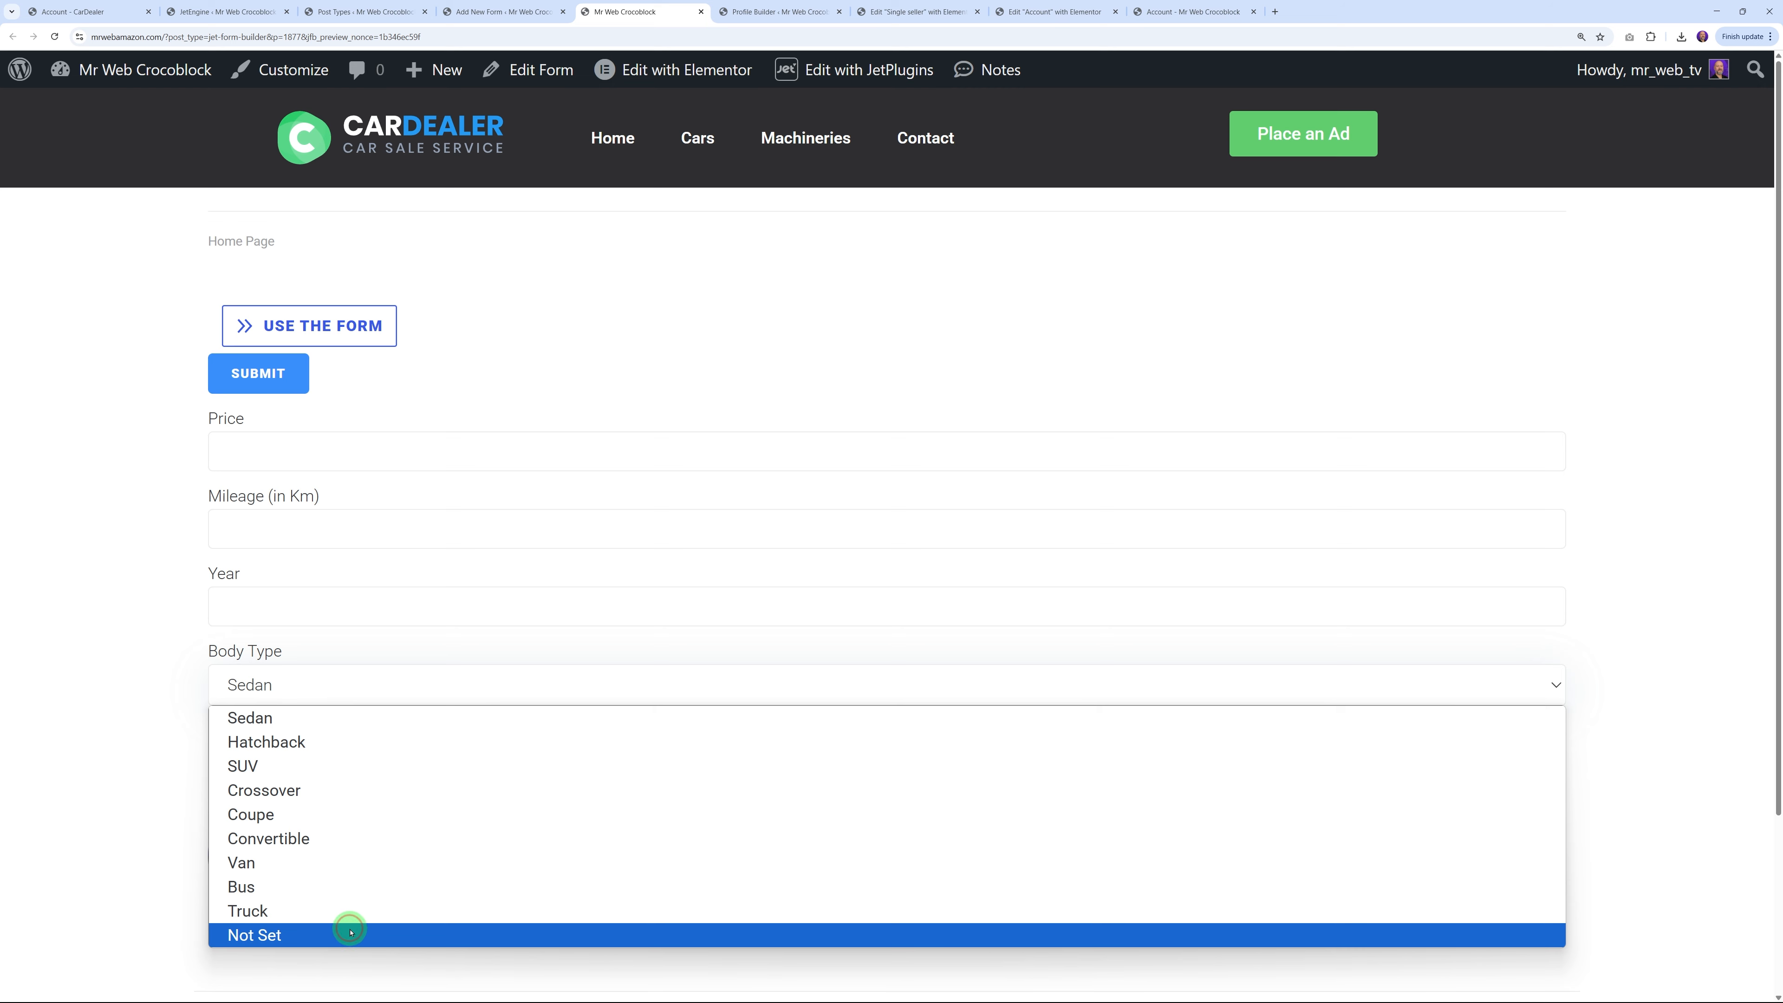
pyautogui.click(350, 932)
pyautogui.click(354, 695)
pyautogui.click(180, 742)
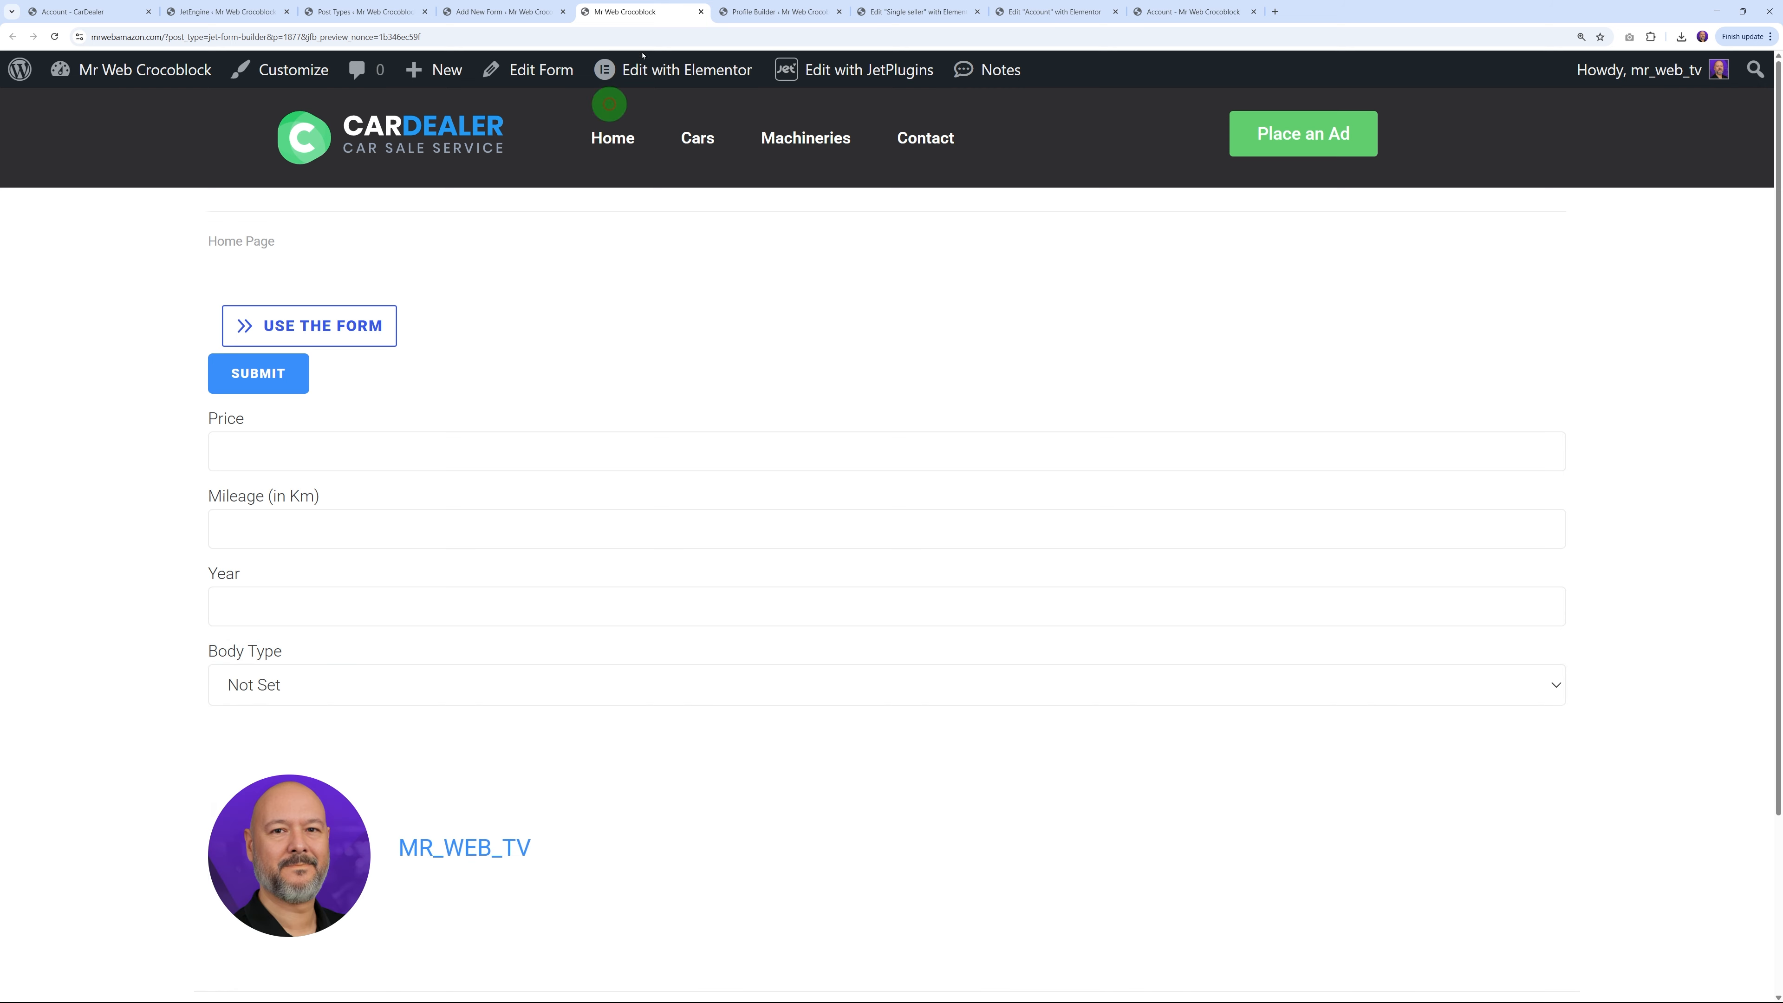
pyautogui.click(701, 11)
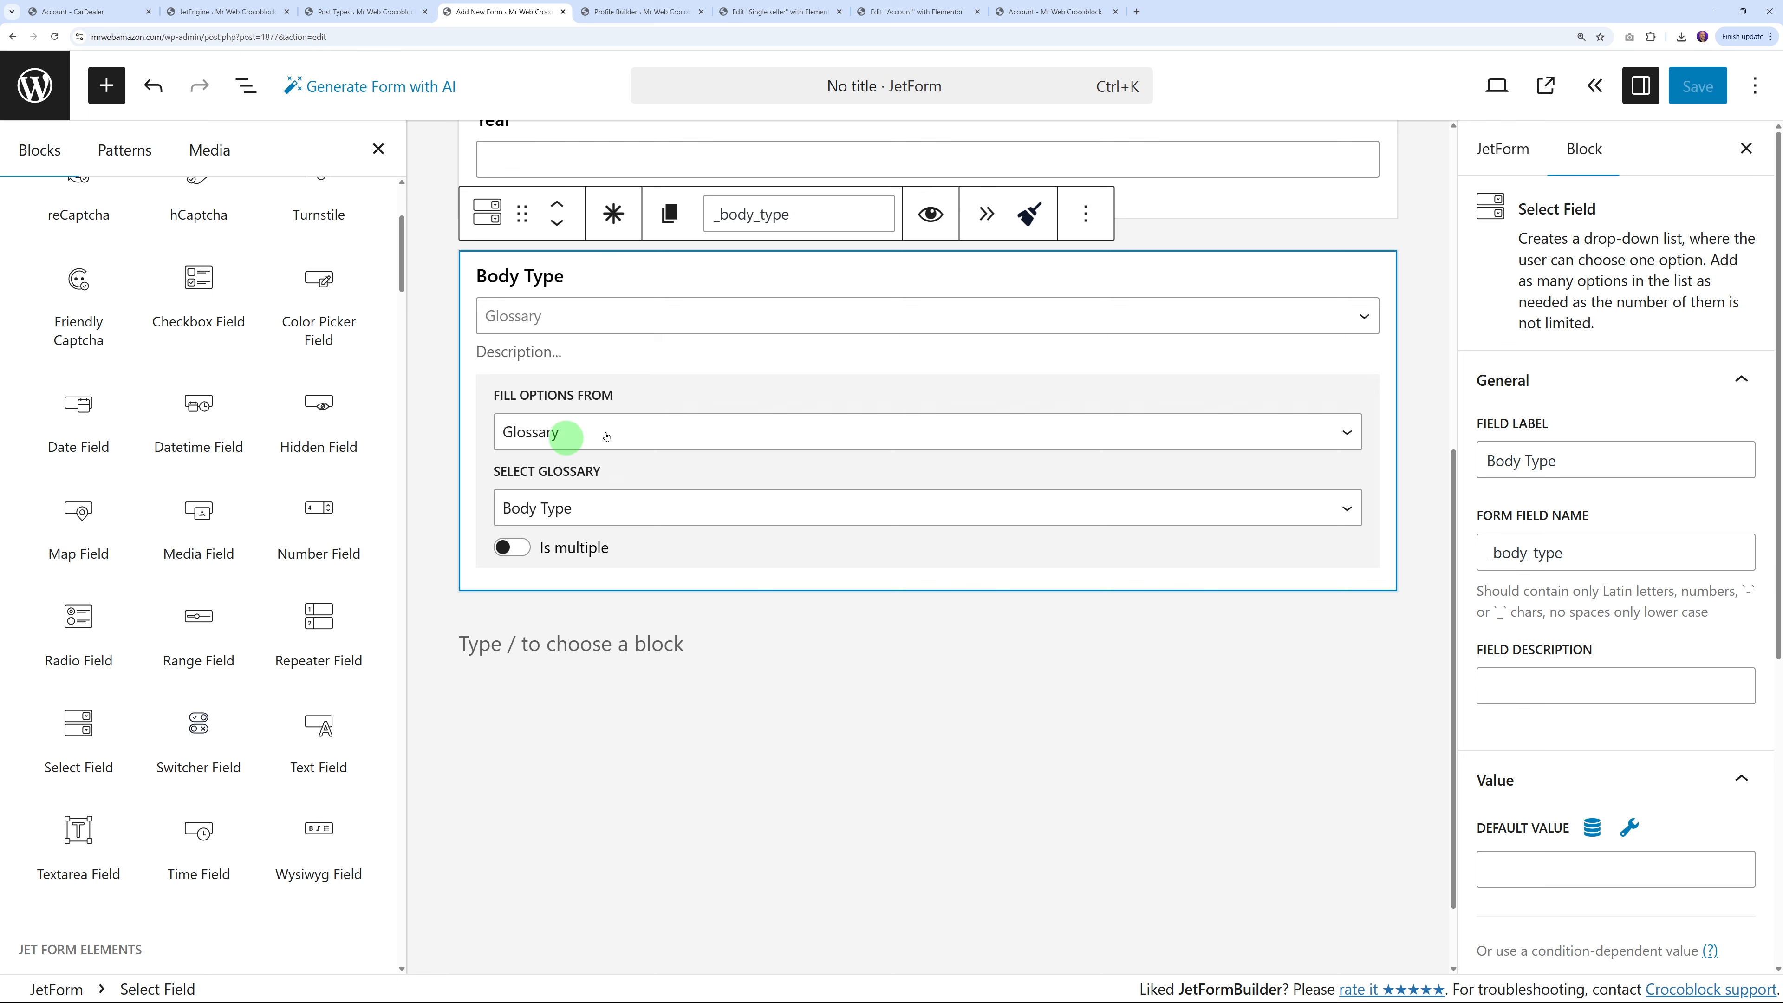
# Compare the remaining Ads meta fields with the available JetEngine glossaries, returning to the form editor
pyautogui.click(379, 21)
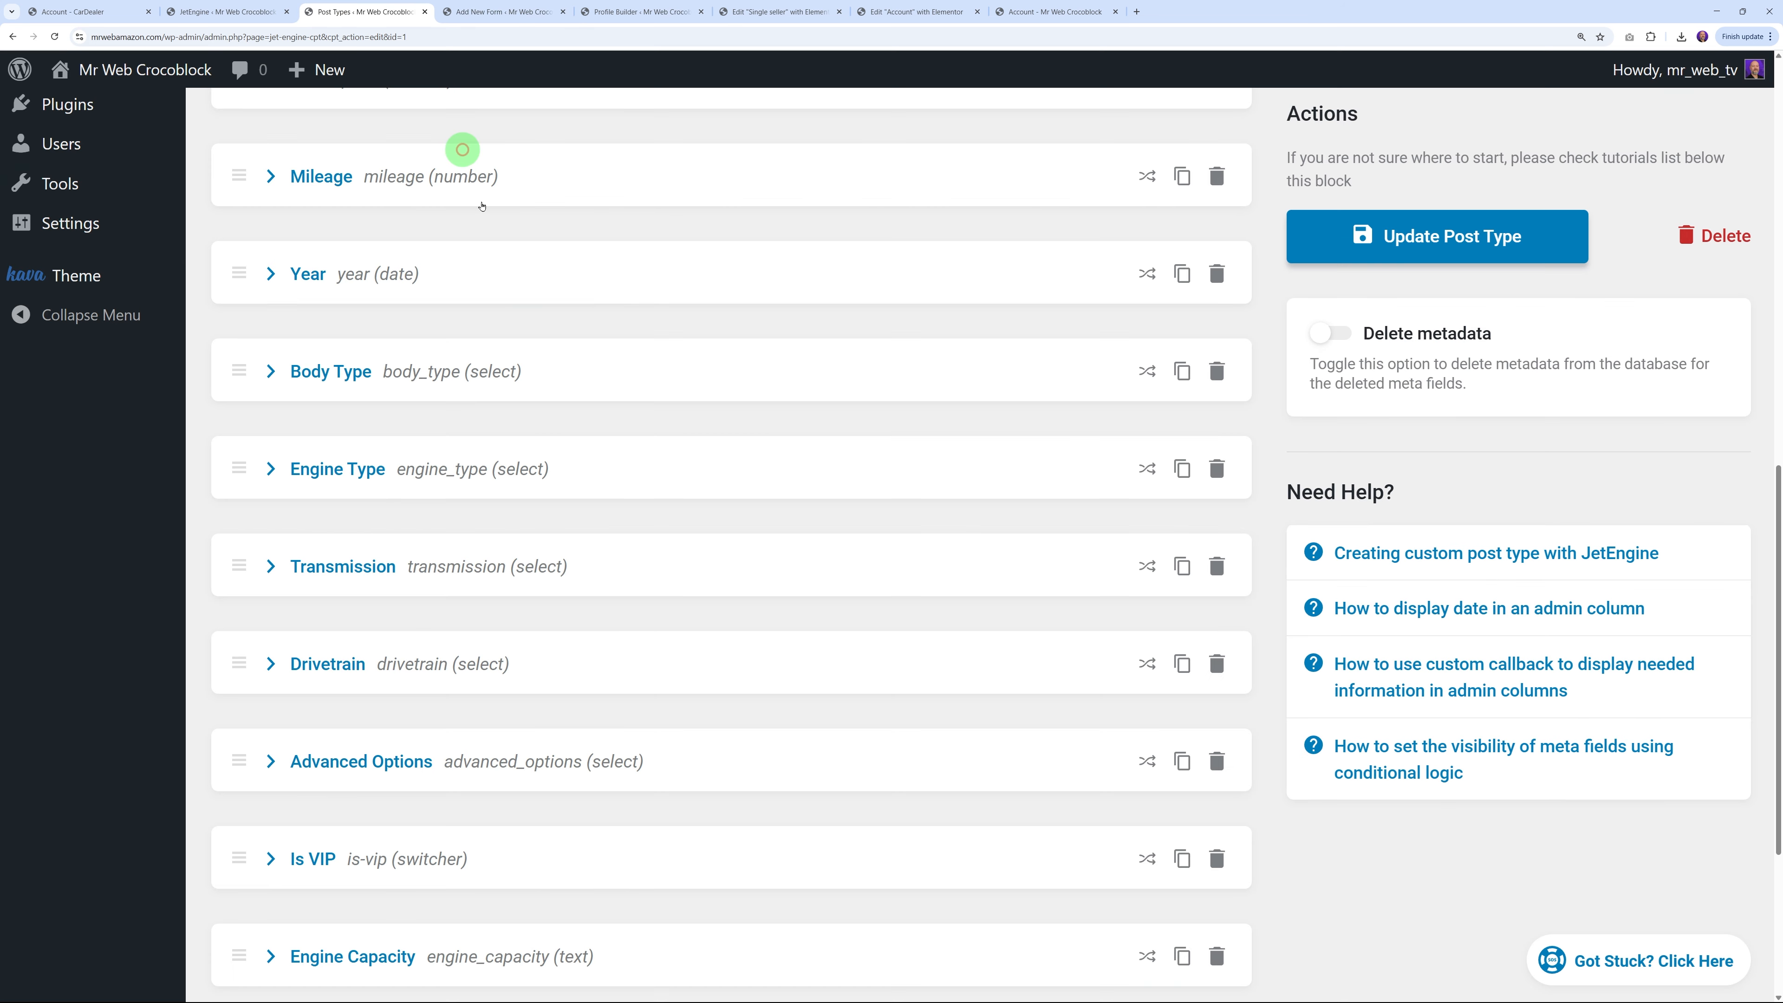
pyautogui.scroll(-2, 585, 466)
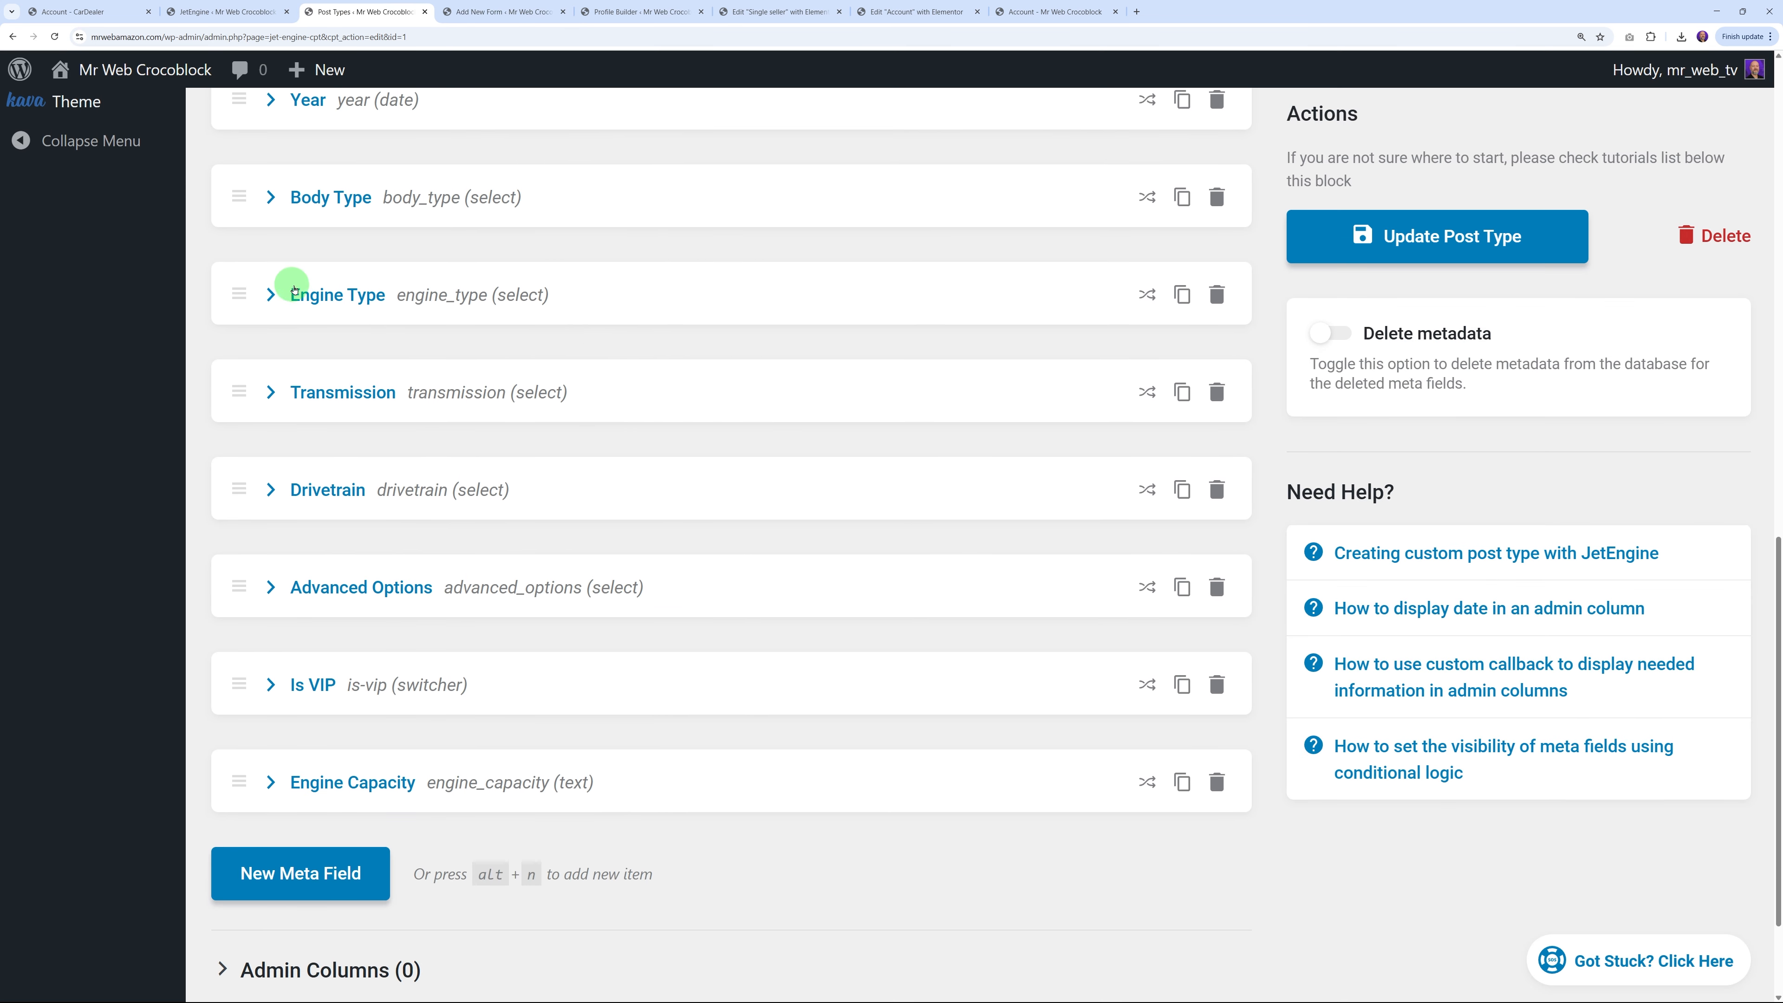
pyautogui.click(239, 13)
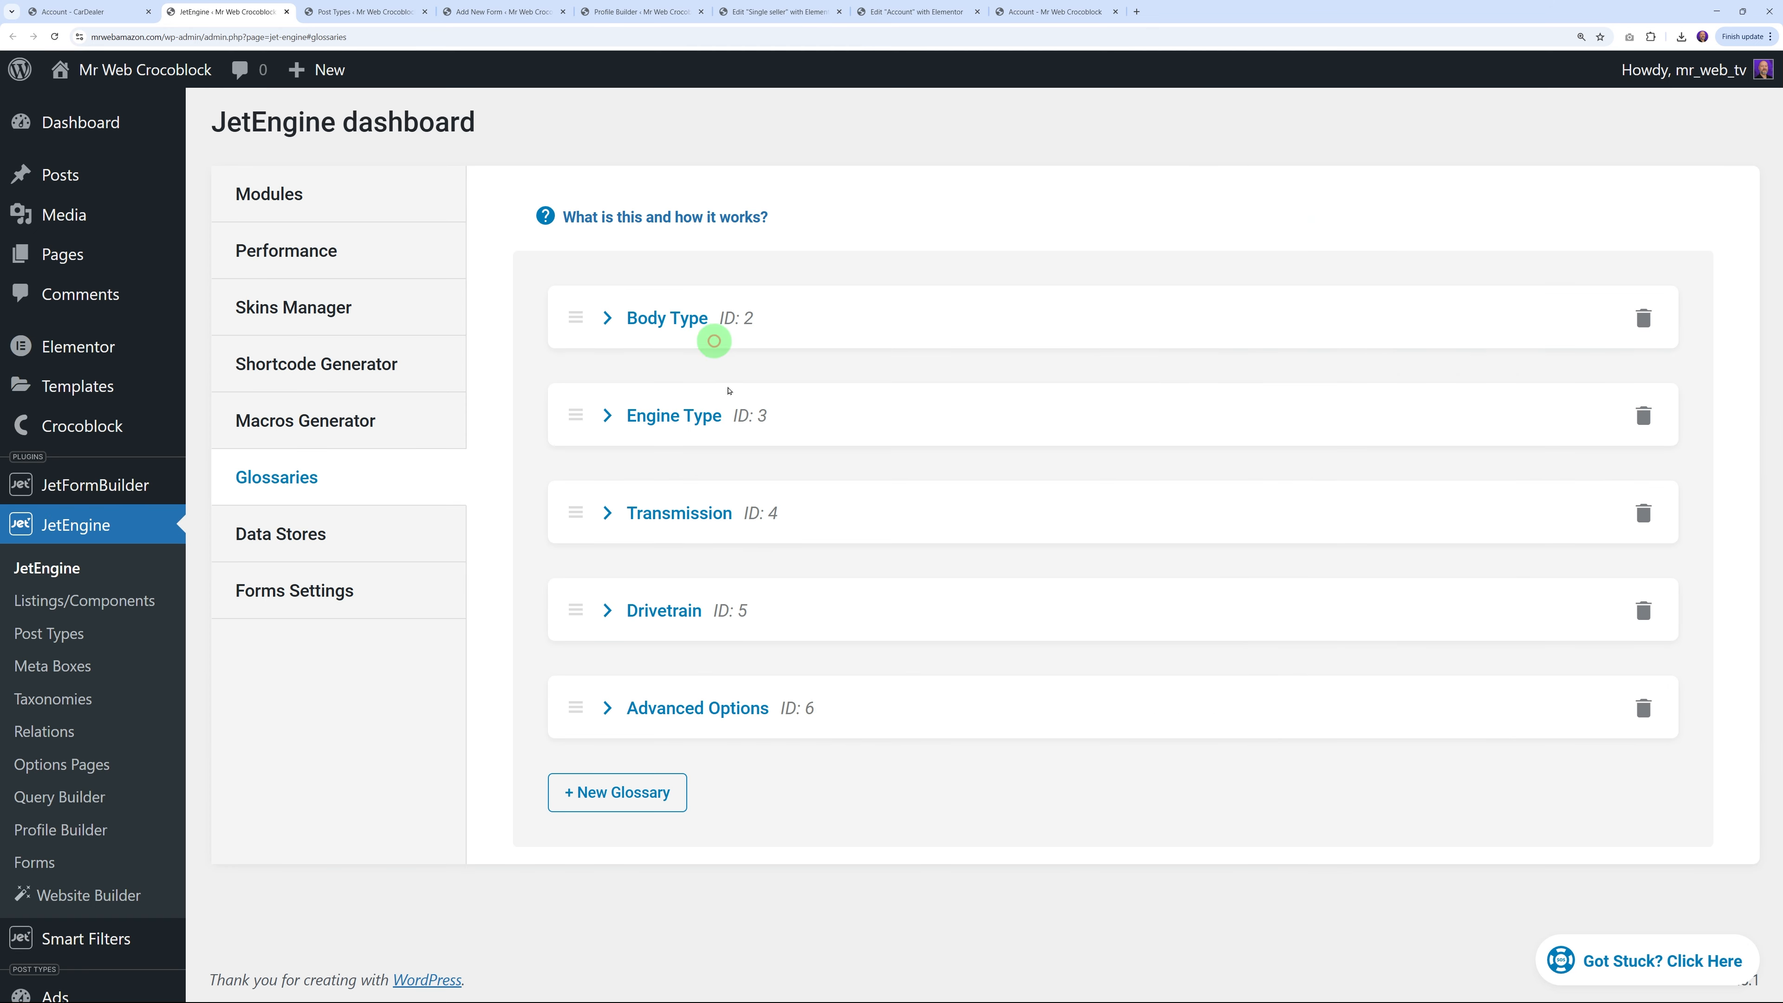
pyautogui.click(386, 11)
pyautogui.hotkey('ctrl', 'Tab')
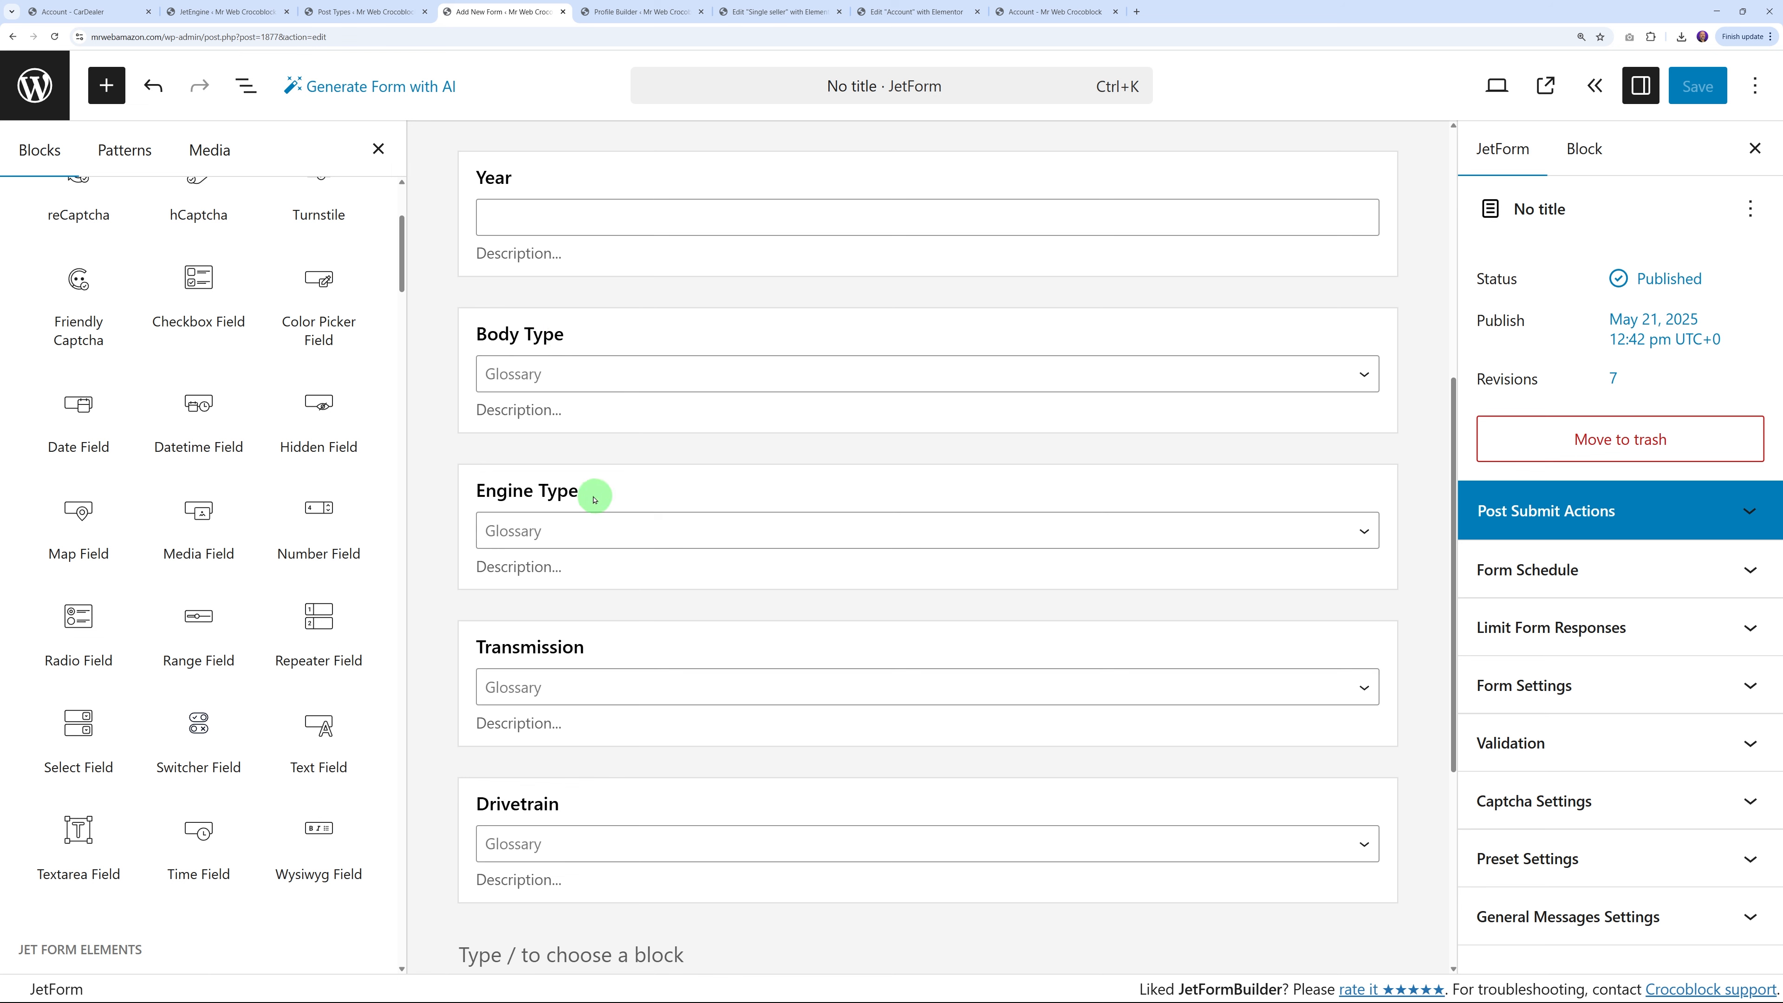
# Examine the settings of the Ads post type's Advanced Options meta field and the items in the Advanced Options glossary
pyautogui.scroll(-2, 697, 790)
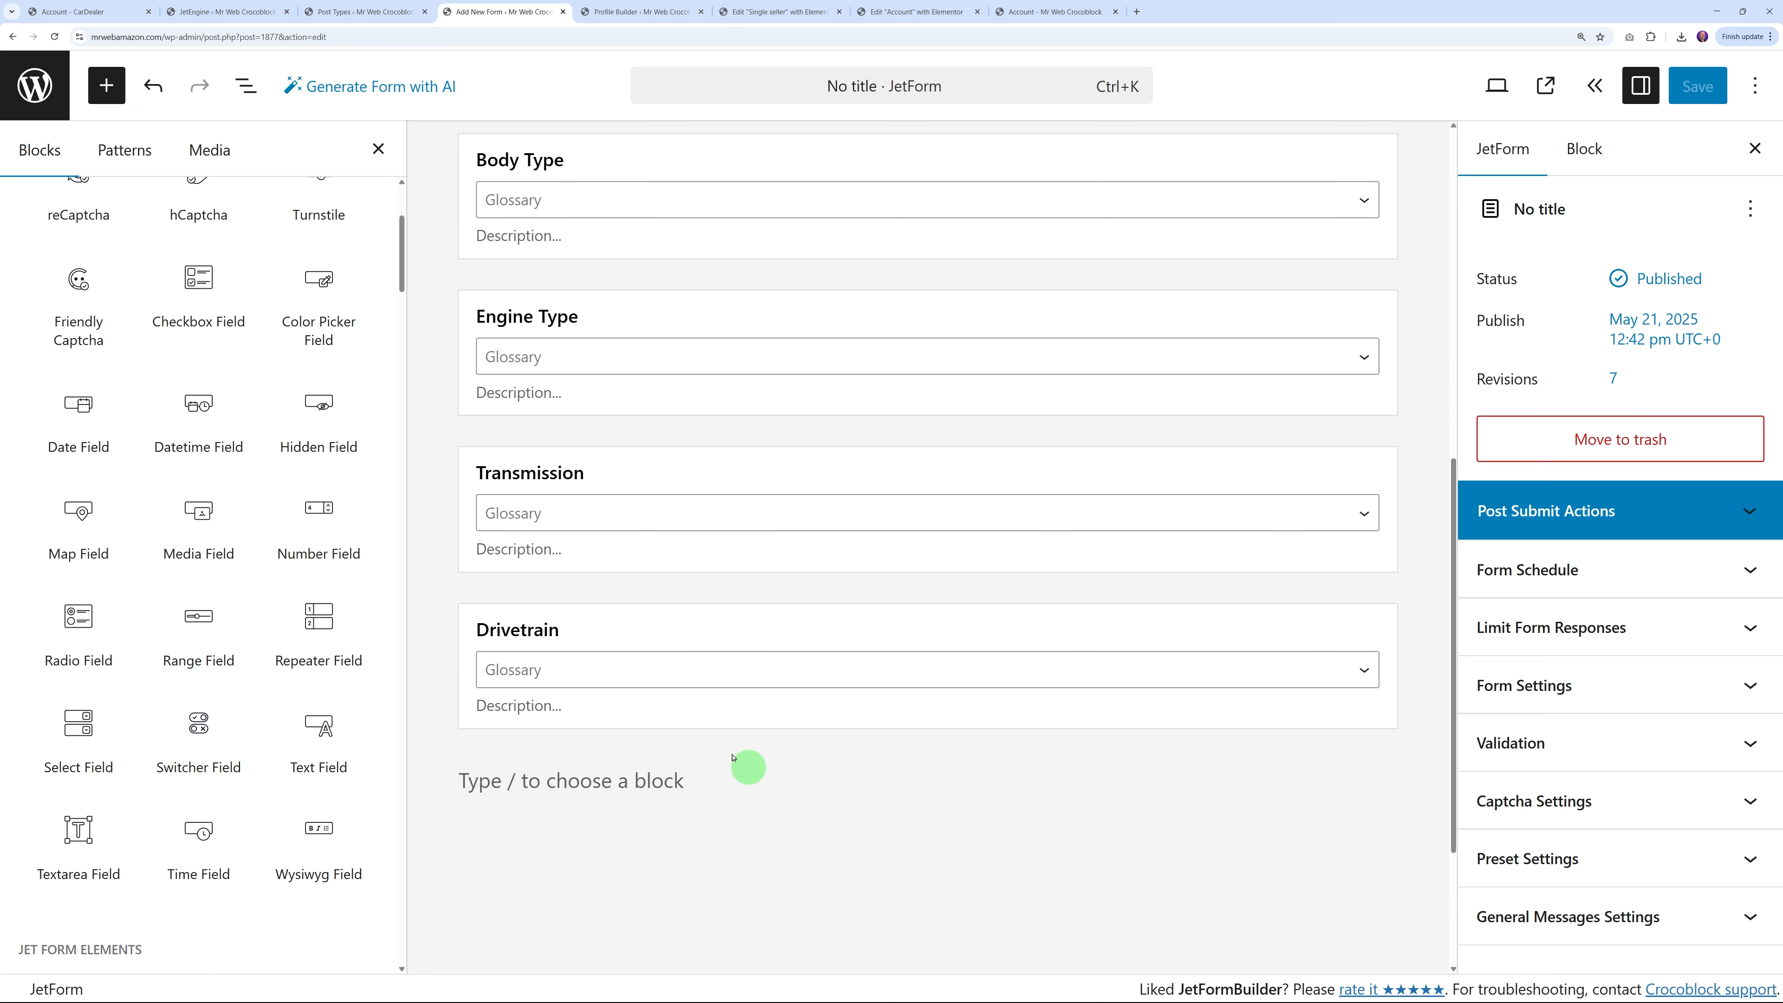
pyautogui.click(243, 12)
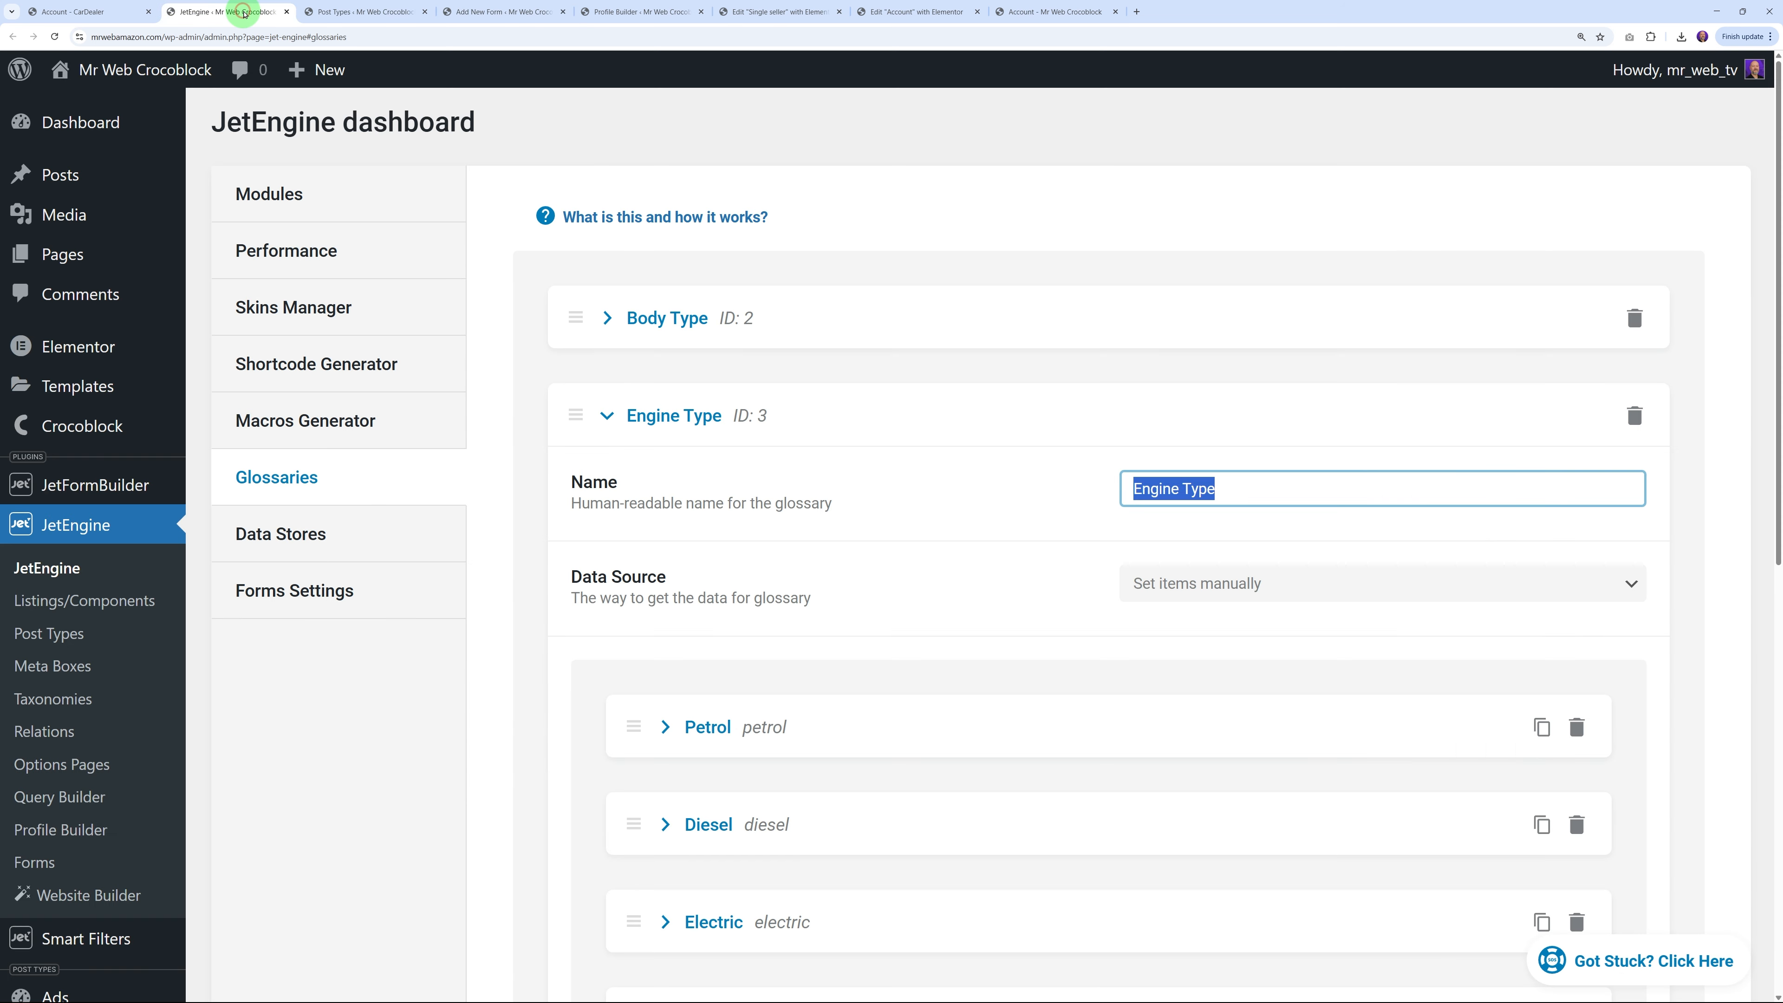
pyautogui.click(333, 19)
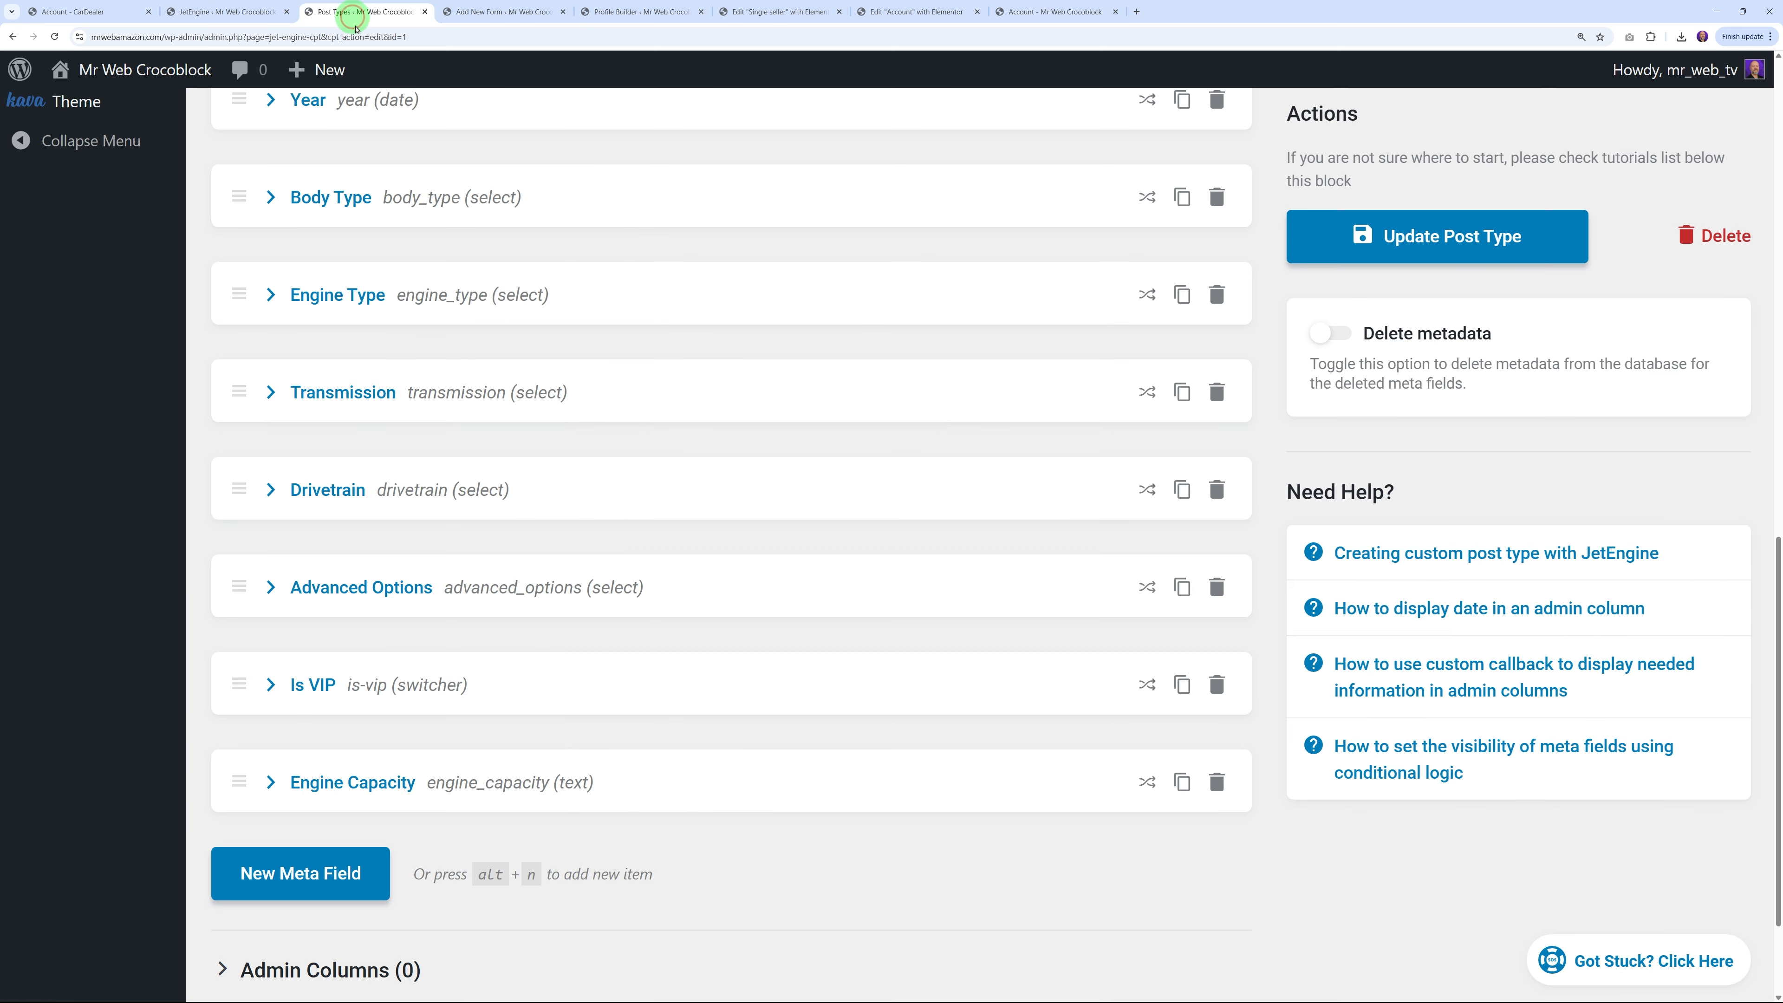
pyautogui.click(270, 590)
pyautogui.scroll(-6, 533, 494)
pyautogui.scroll(3, 523, 622)
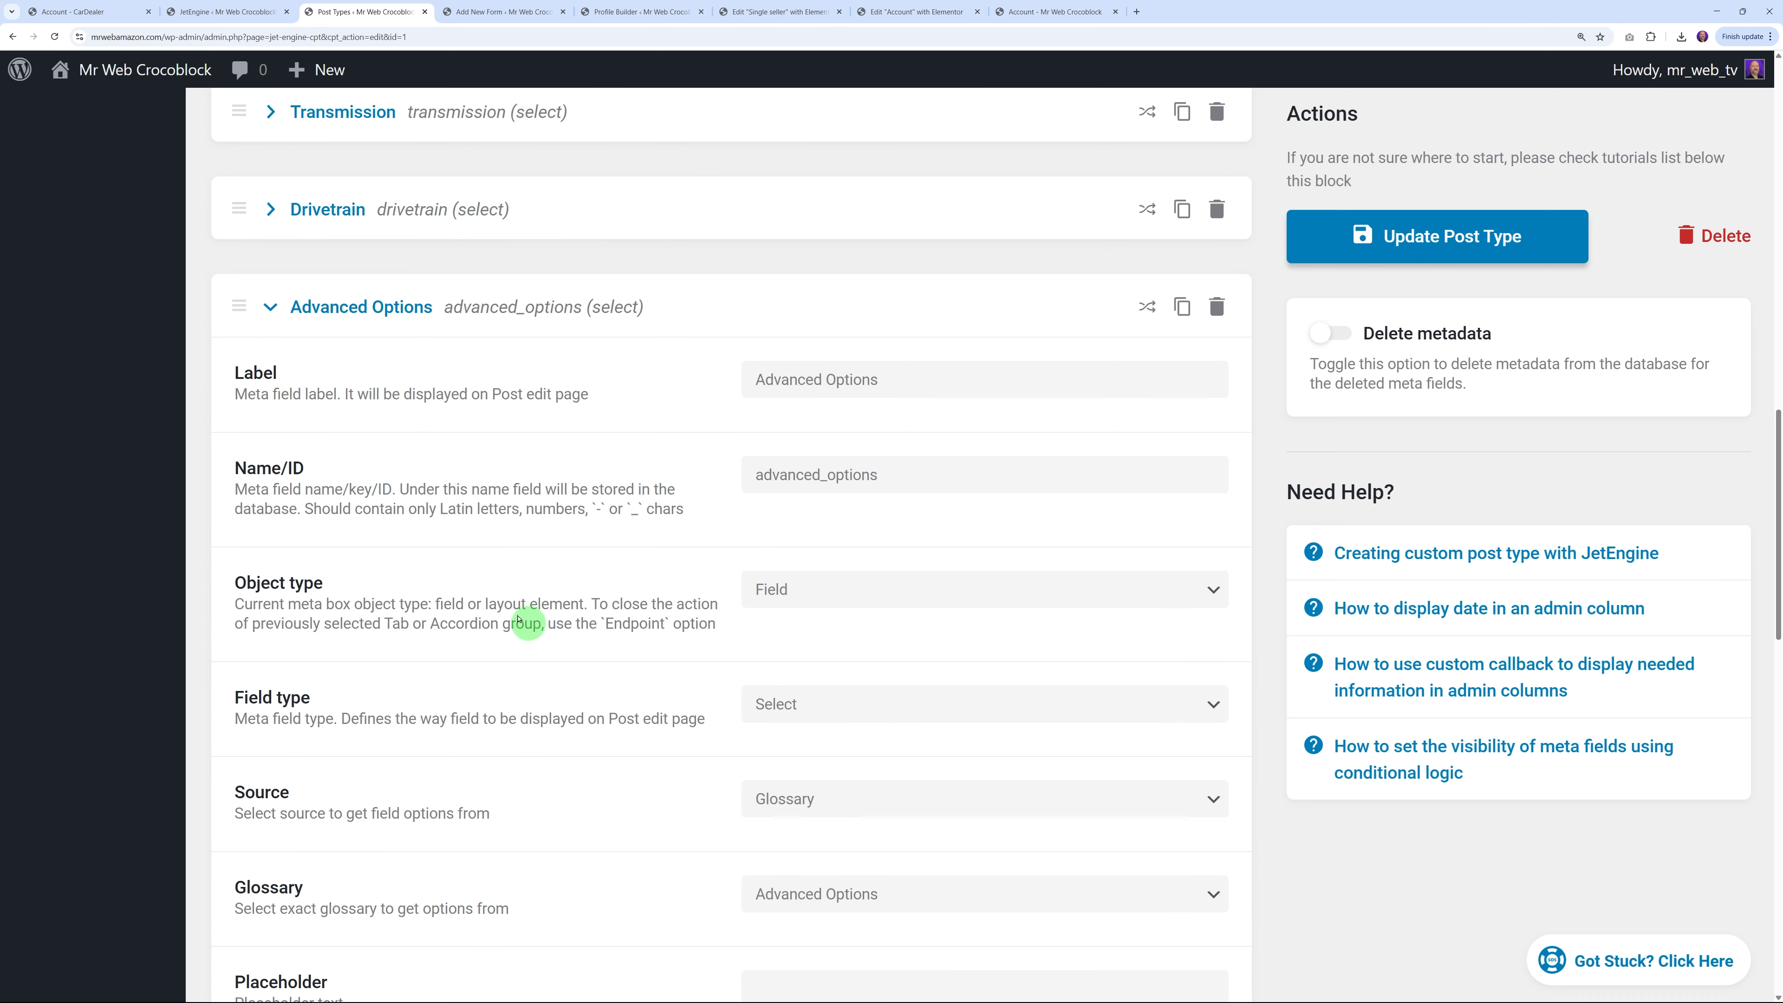
pyautogui.scroll(3, 520, 618)
pyautogui.click(243, 12)
pyautogui.click(613, 422)
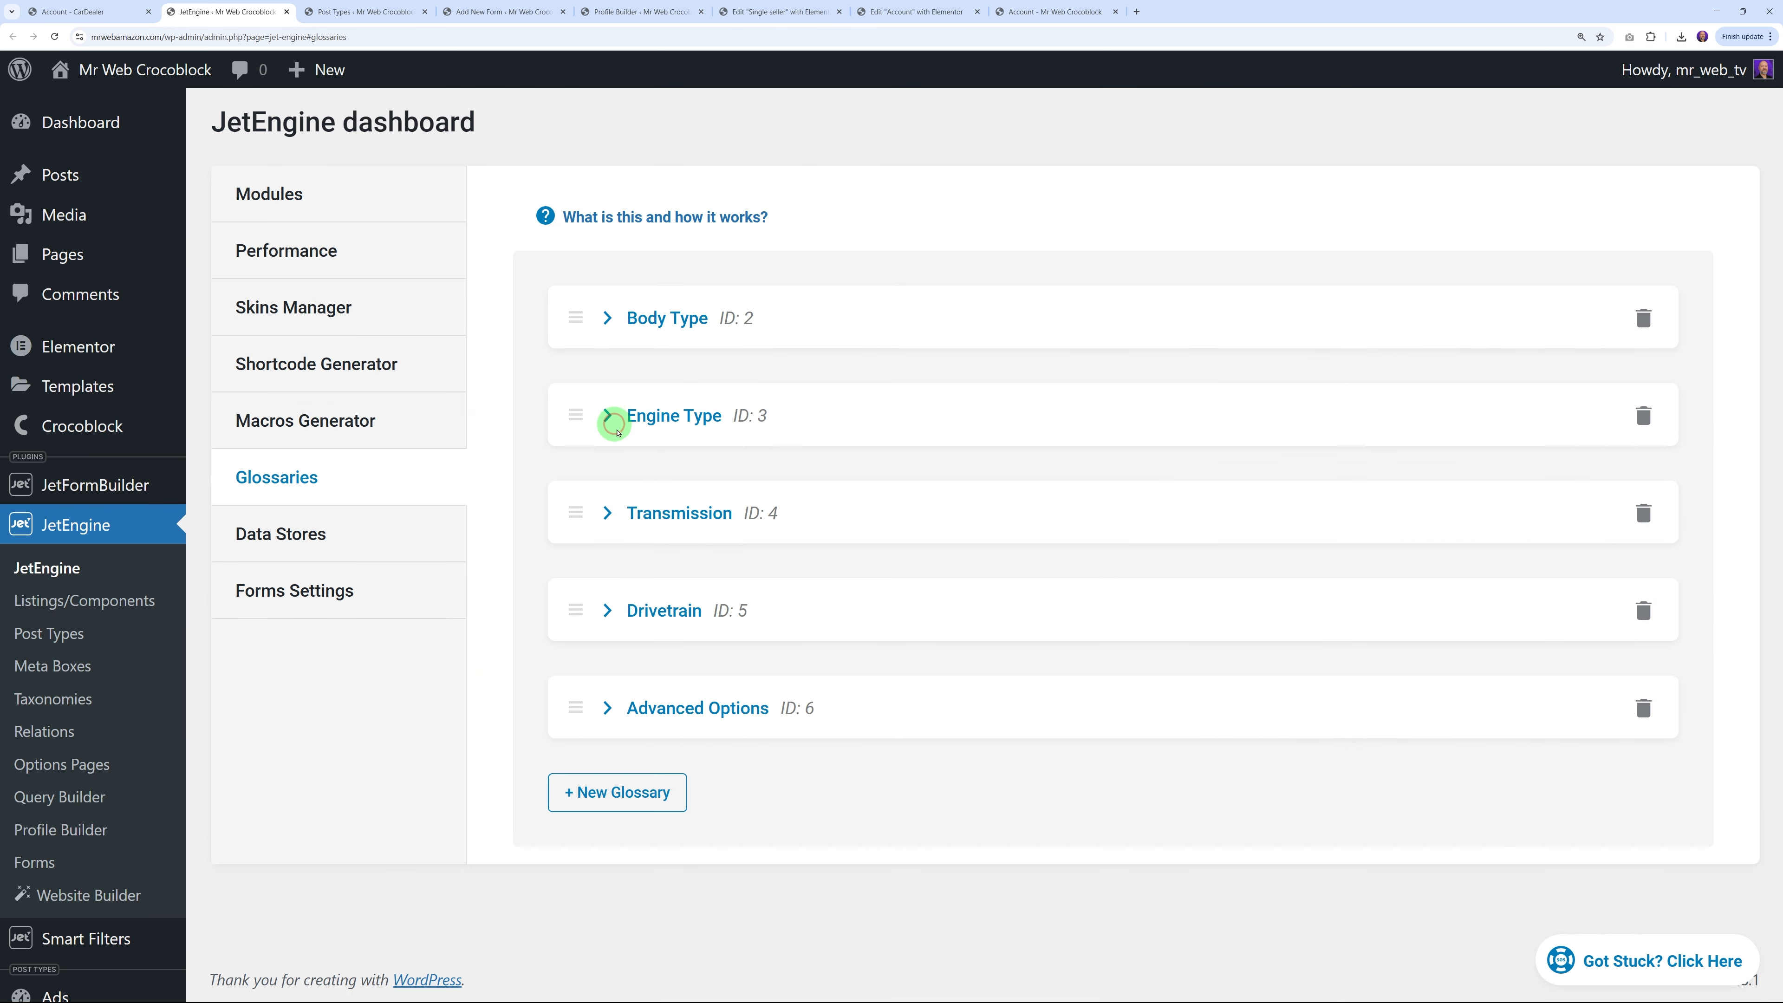
pyautogui.click(628, 710)
pyautogui.scroll(-10, 871, 695)
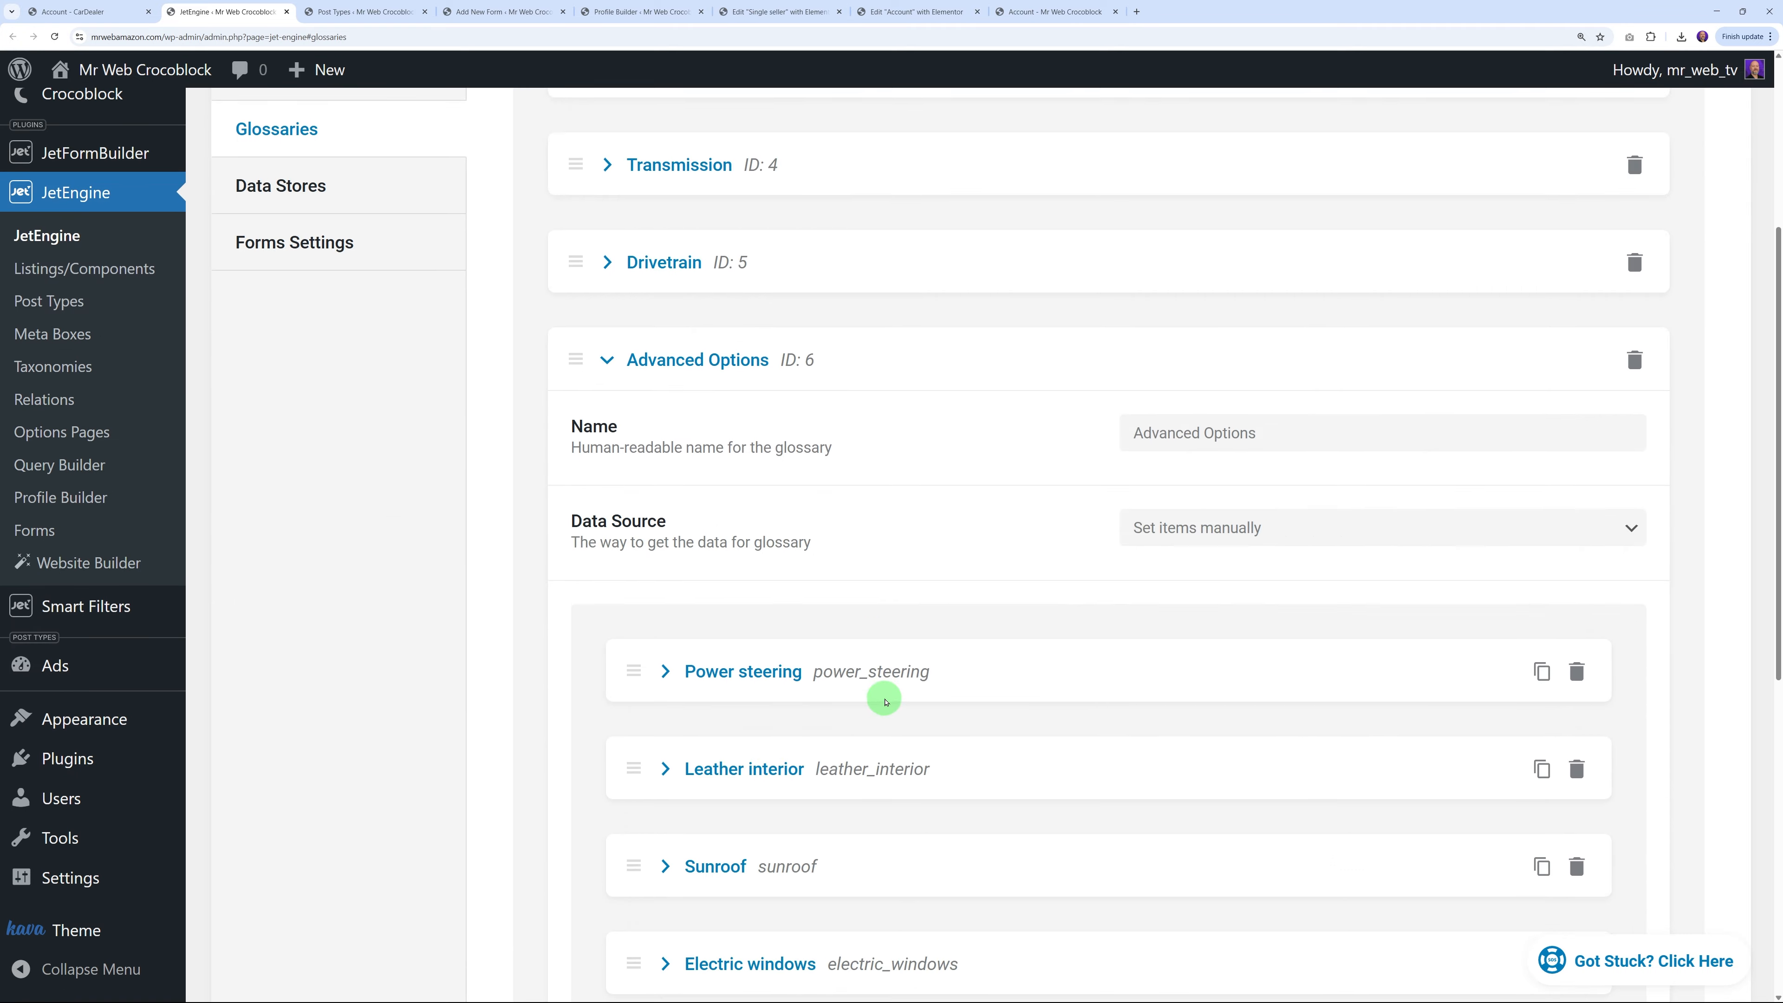
pyautogui.scroll(4, 815, 755)
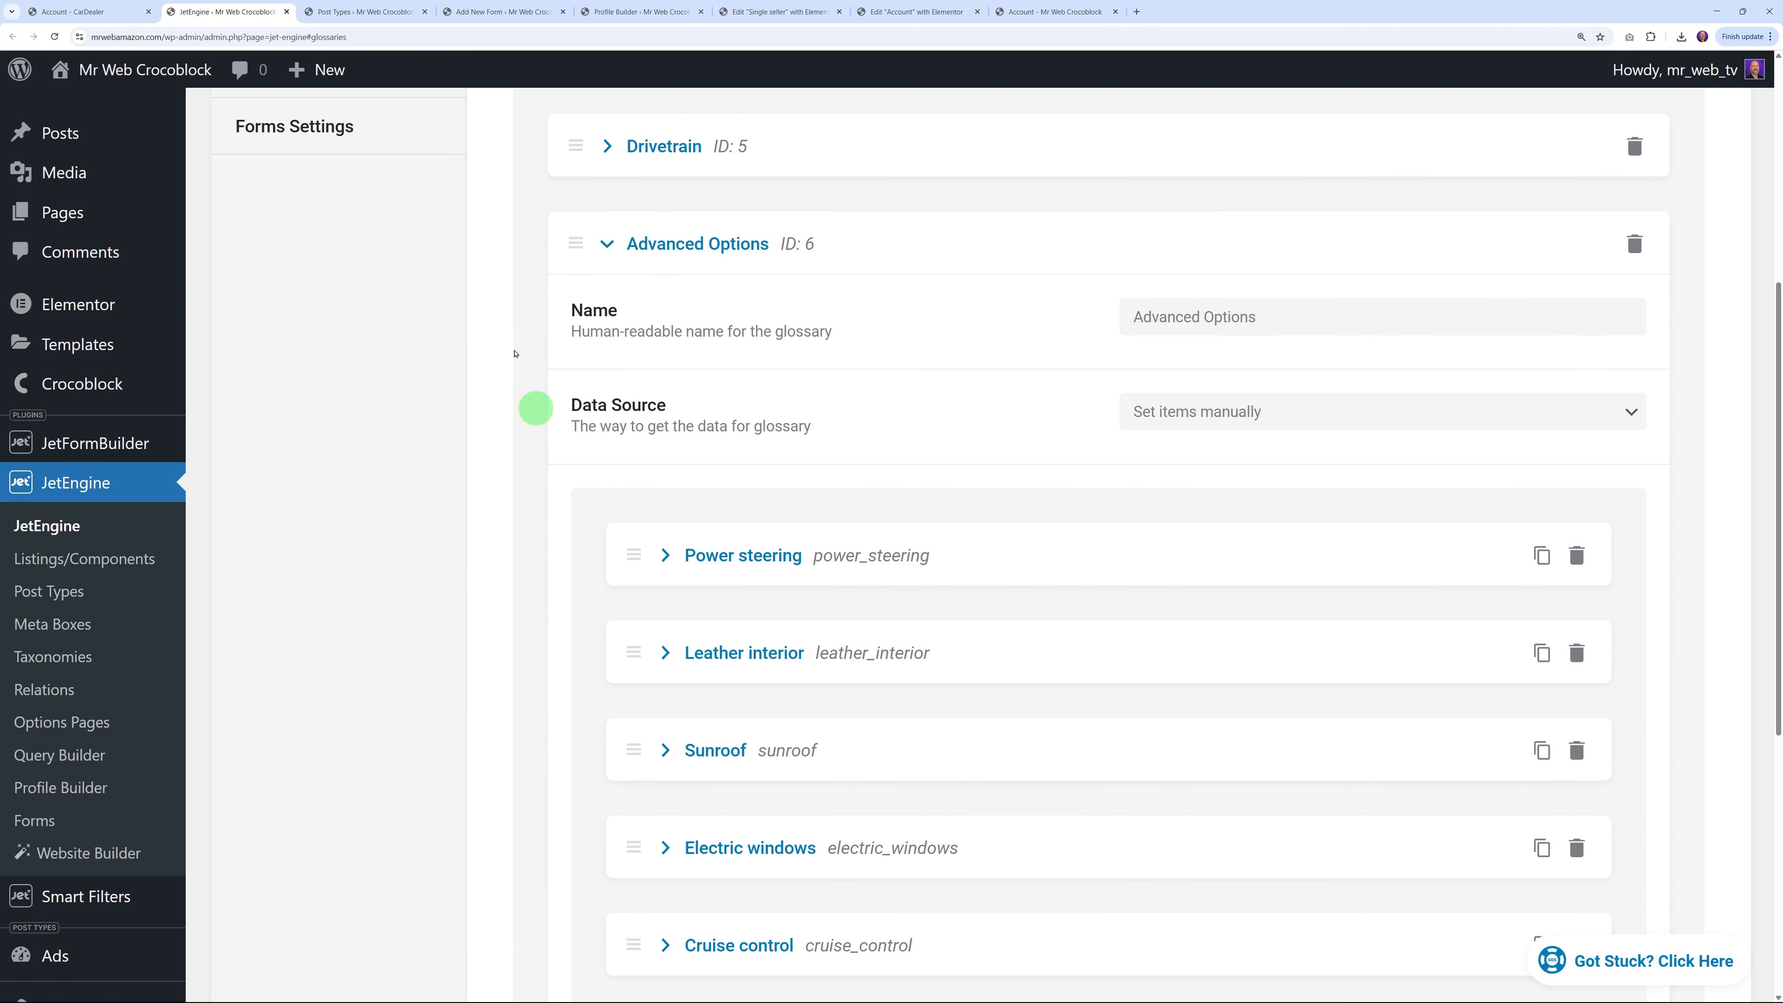
# Return to the form and add a Checkbox Field below Drivetrain, labelled Advanced Features and named _advanced_features
pyautogui.click(500, 12)
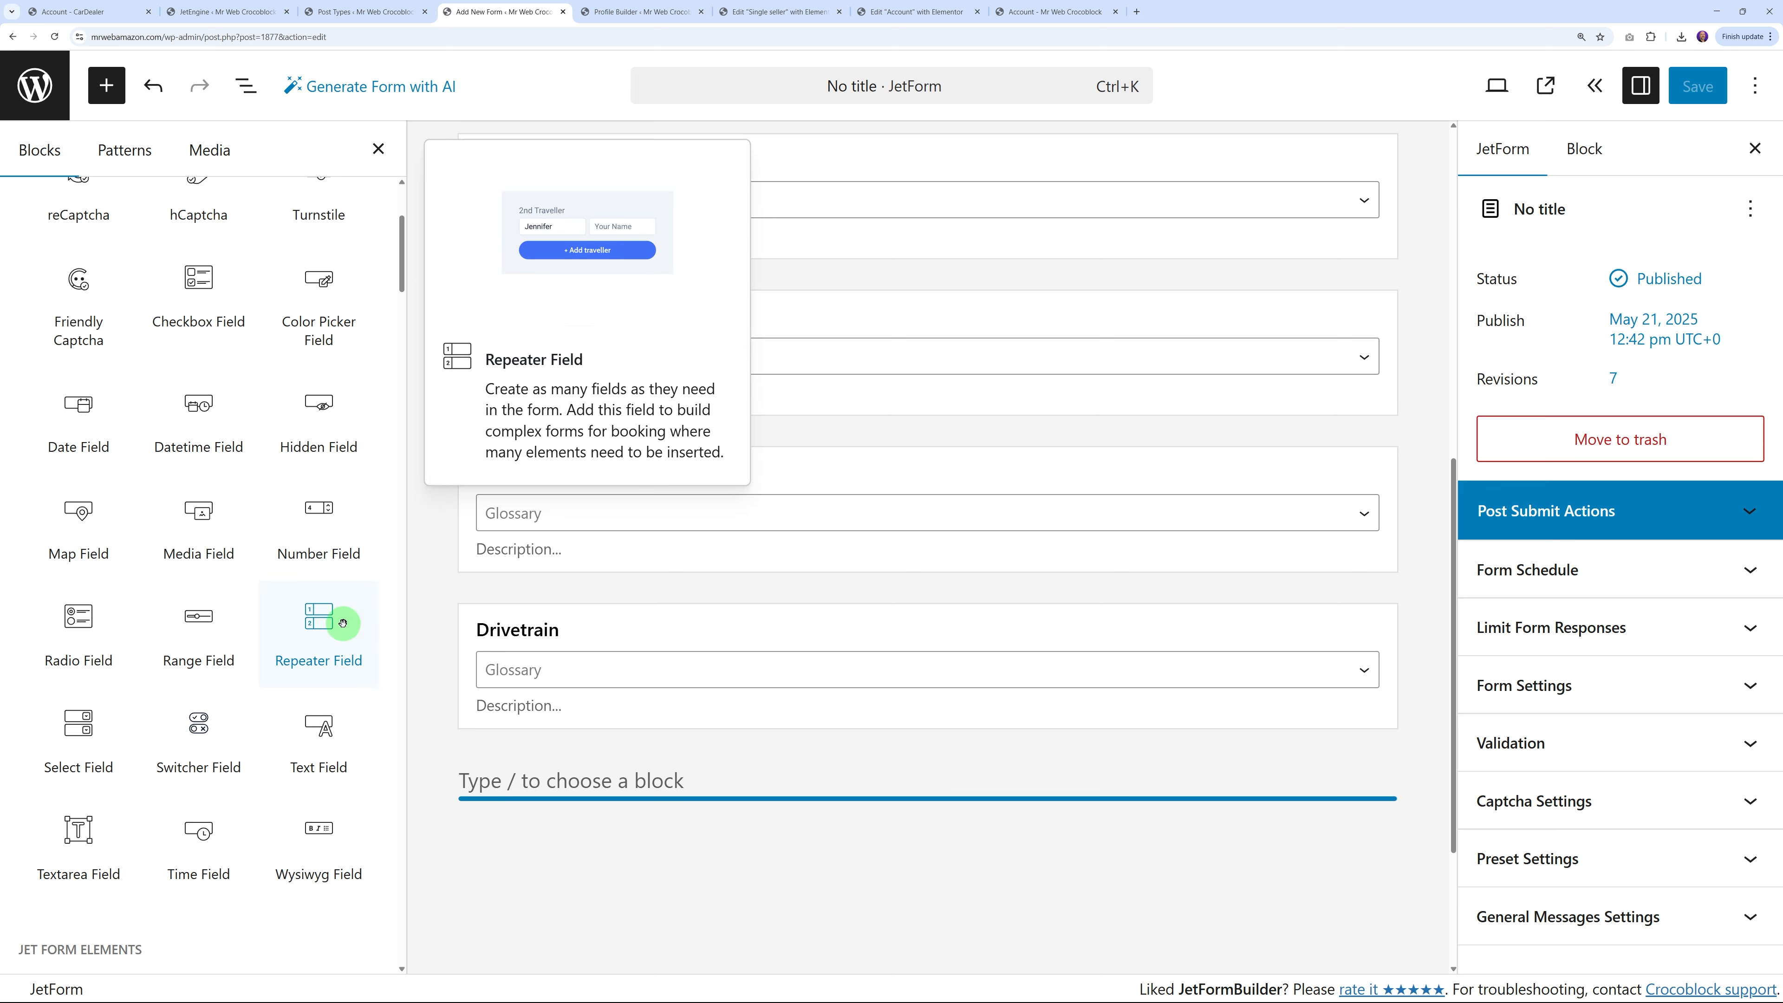
pyautogui.scroll(3, 325, 615)
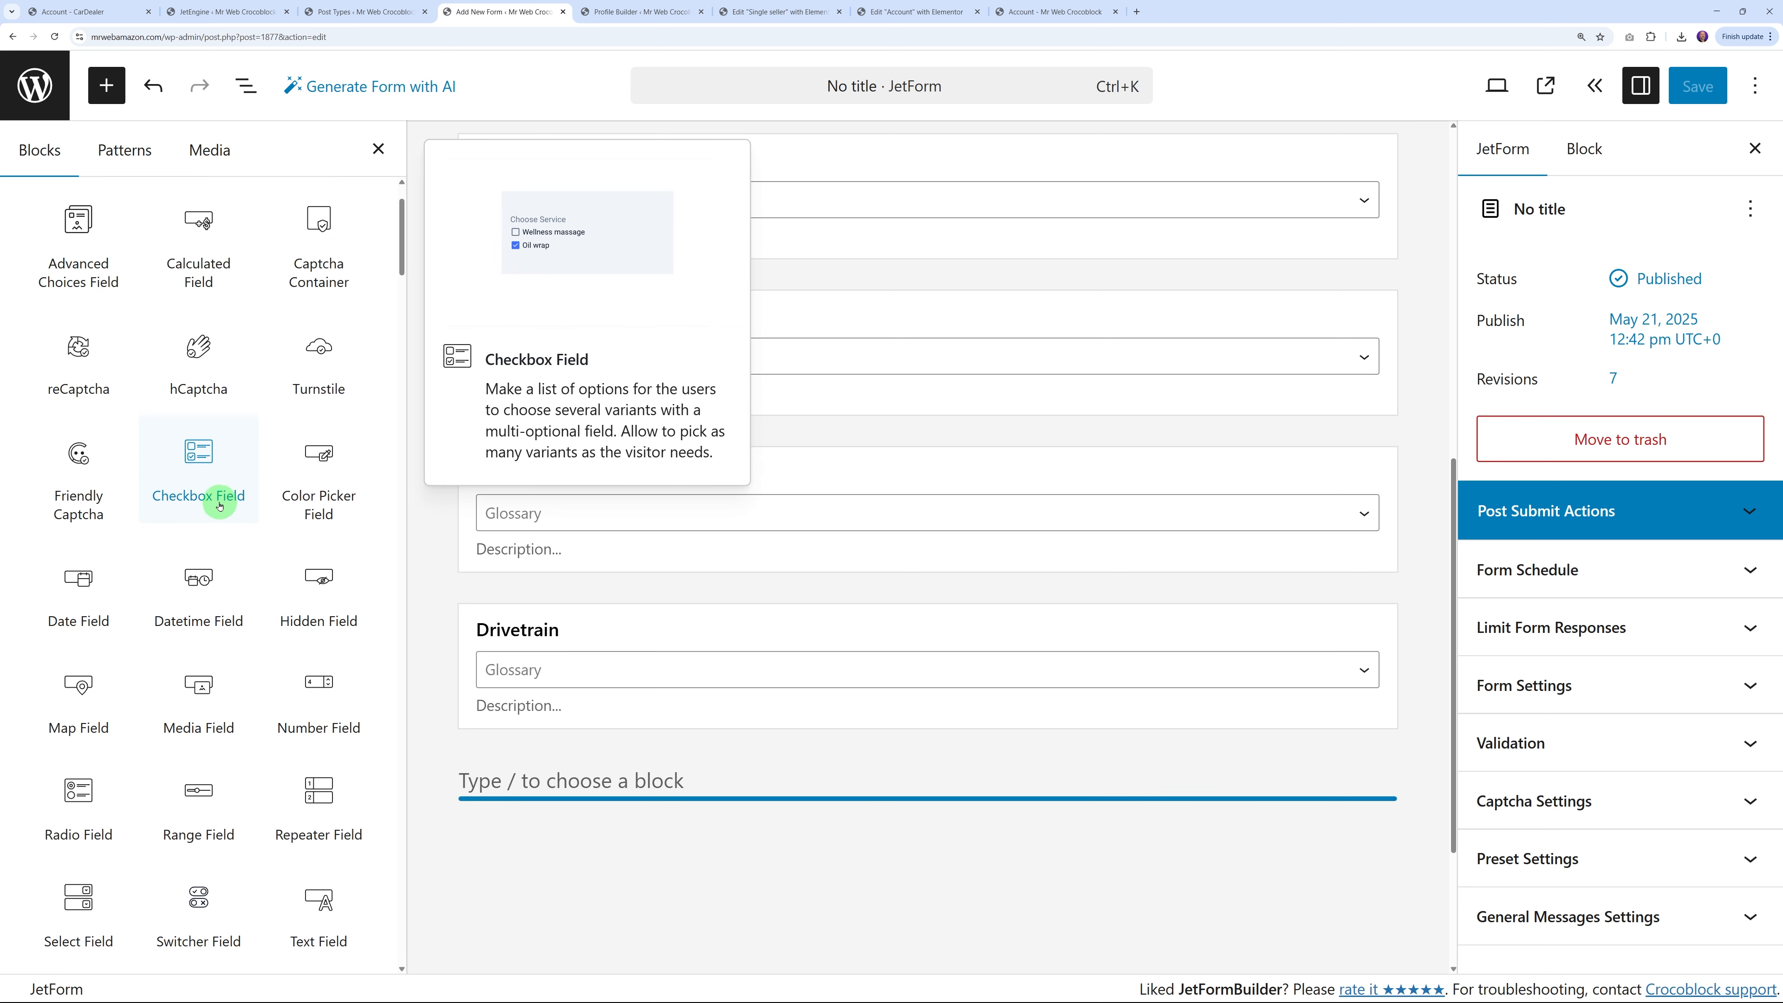
pyautogui.click(202, 454)
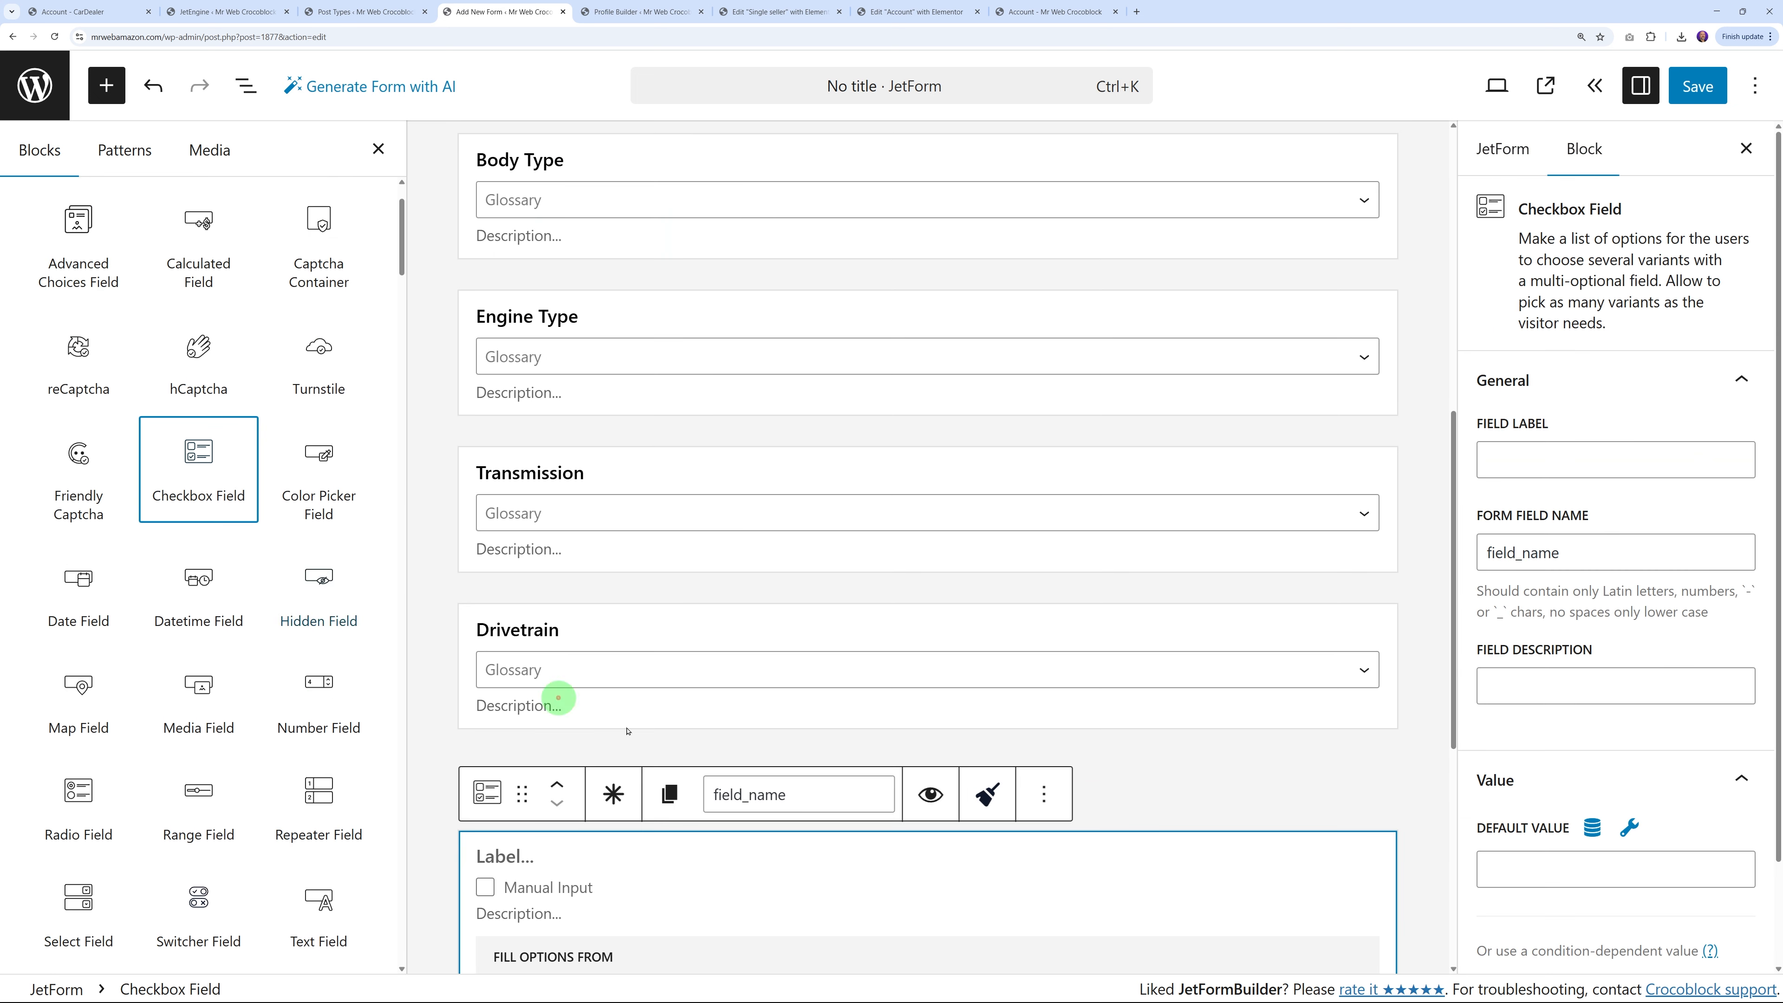
pyautogui.scroll(-5, 1142, 796)
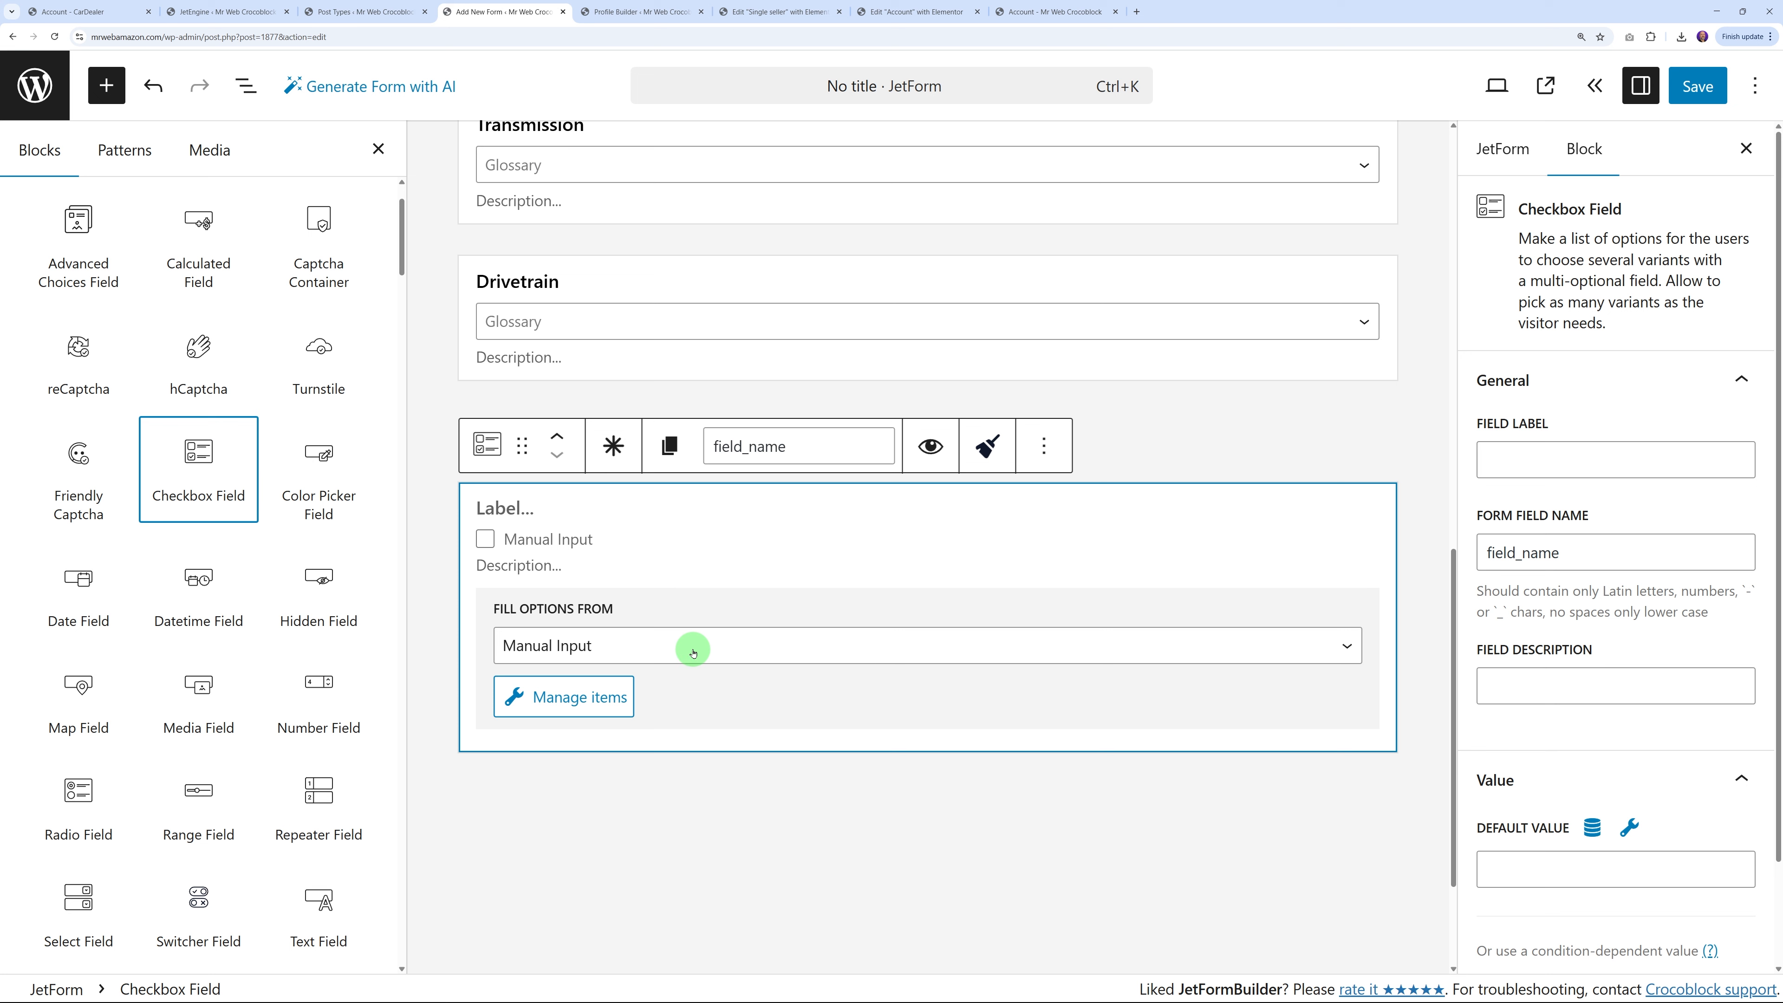
pyautogui.click(1541, 465)
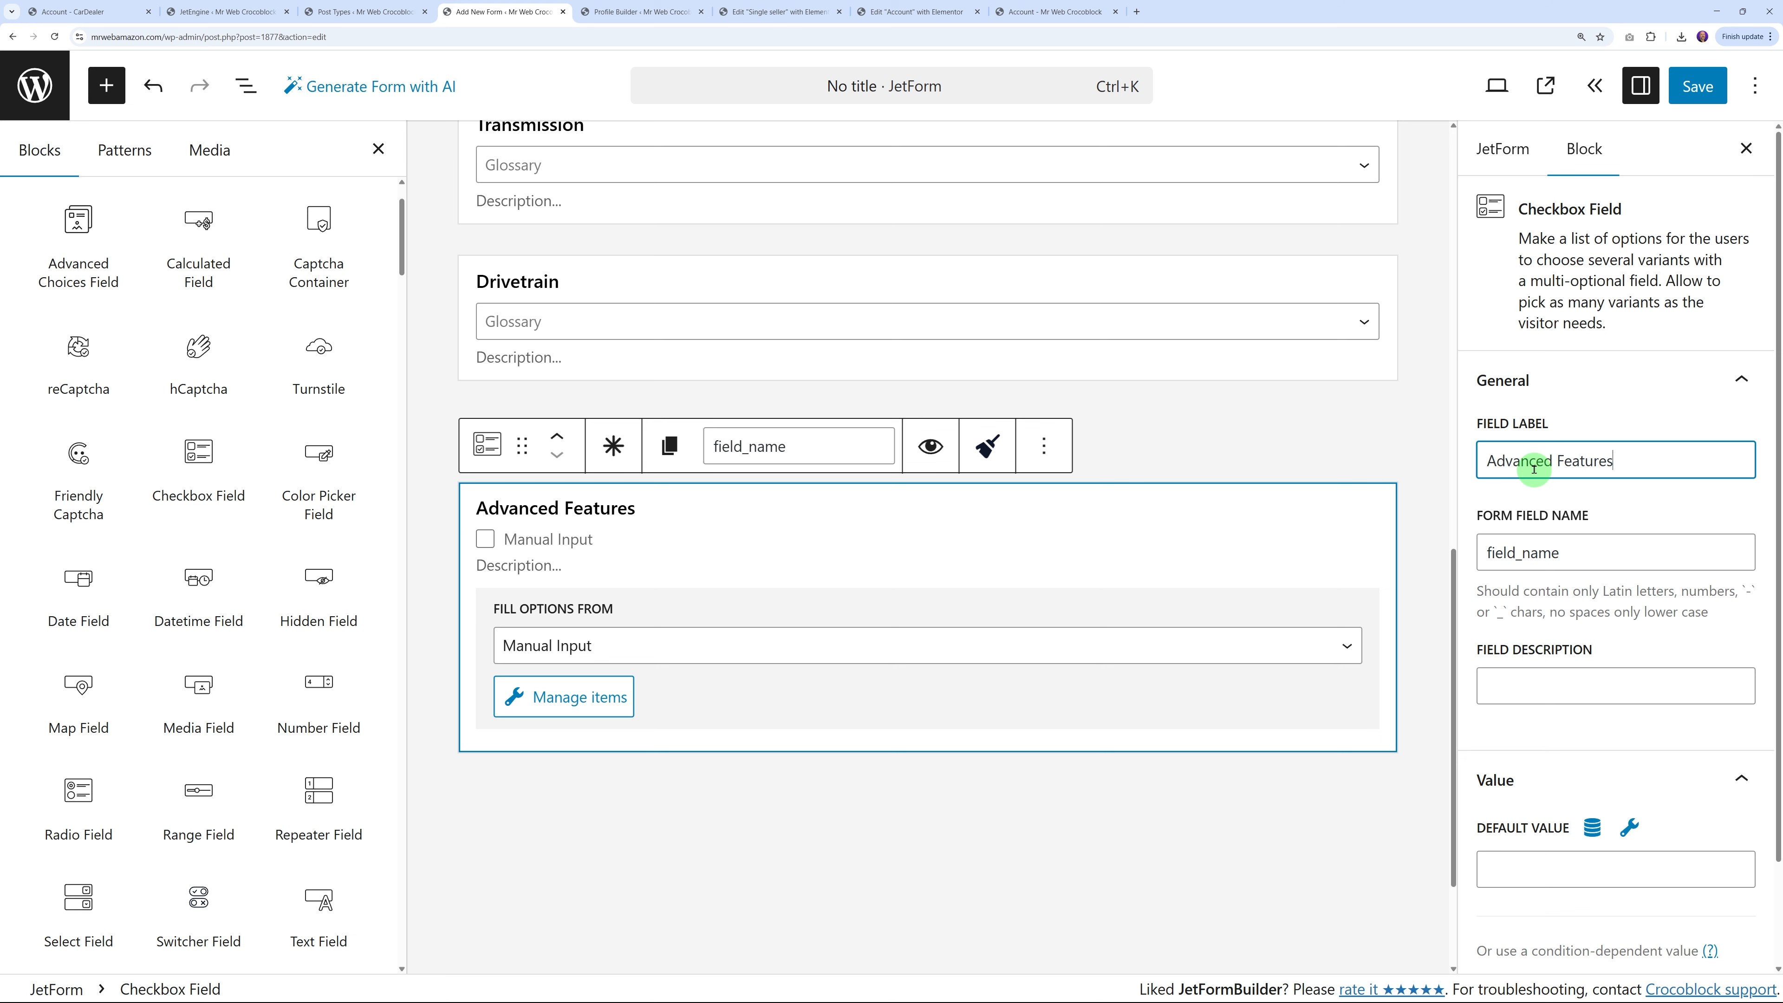
pyautogui.click(1492, 552)
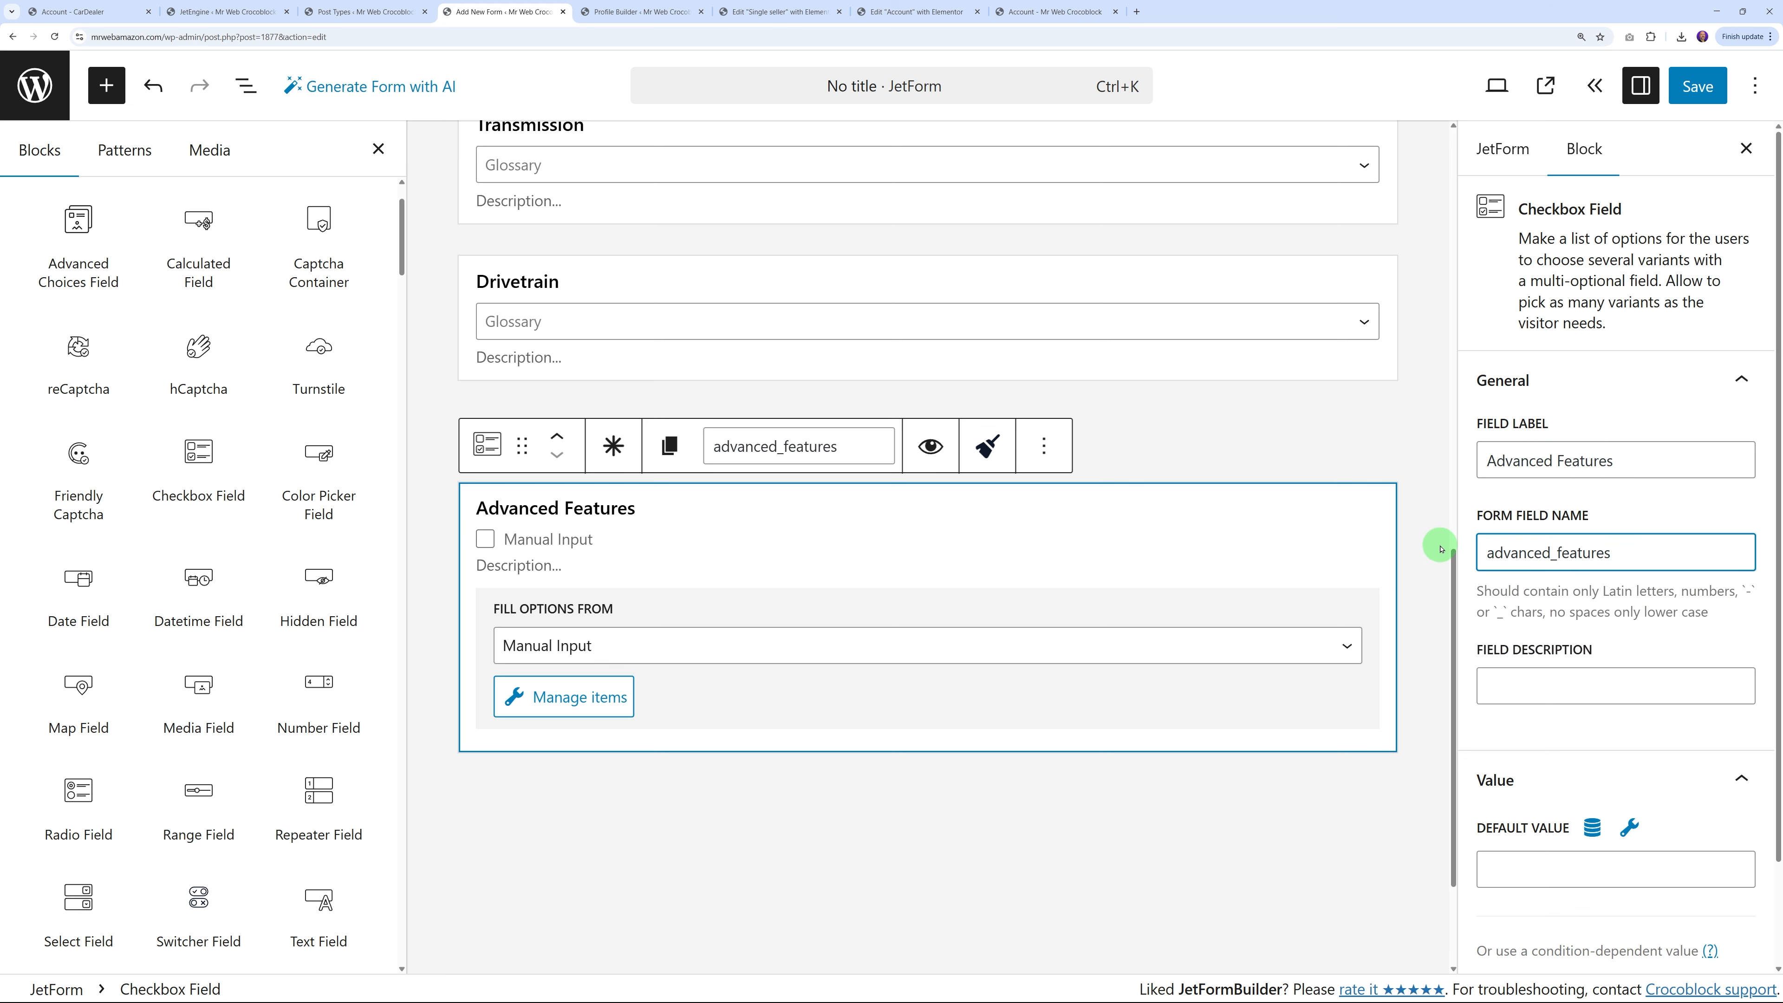
pyautogui.write('_')
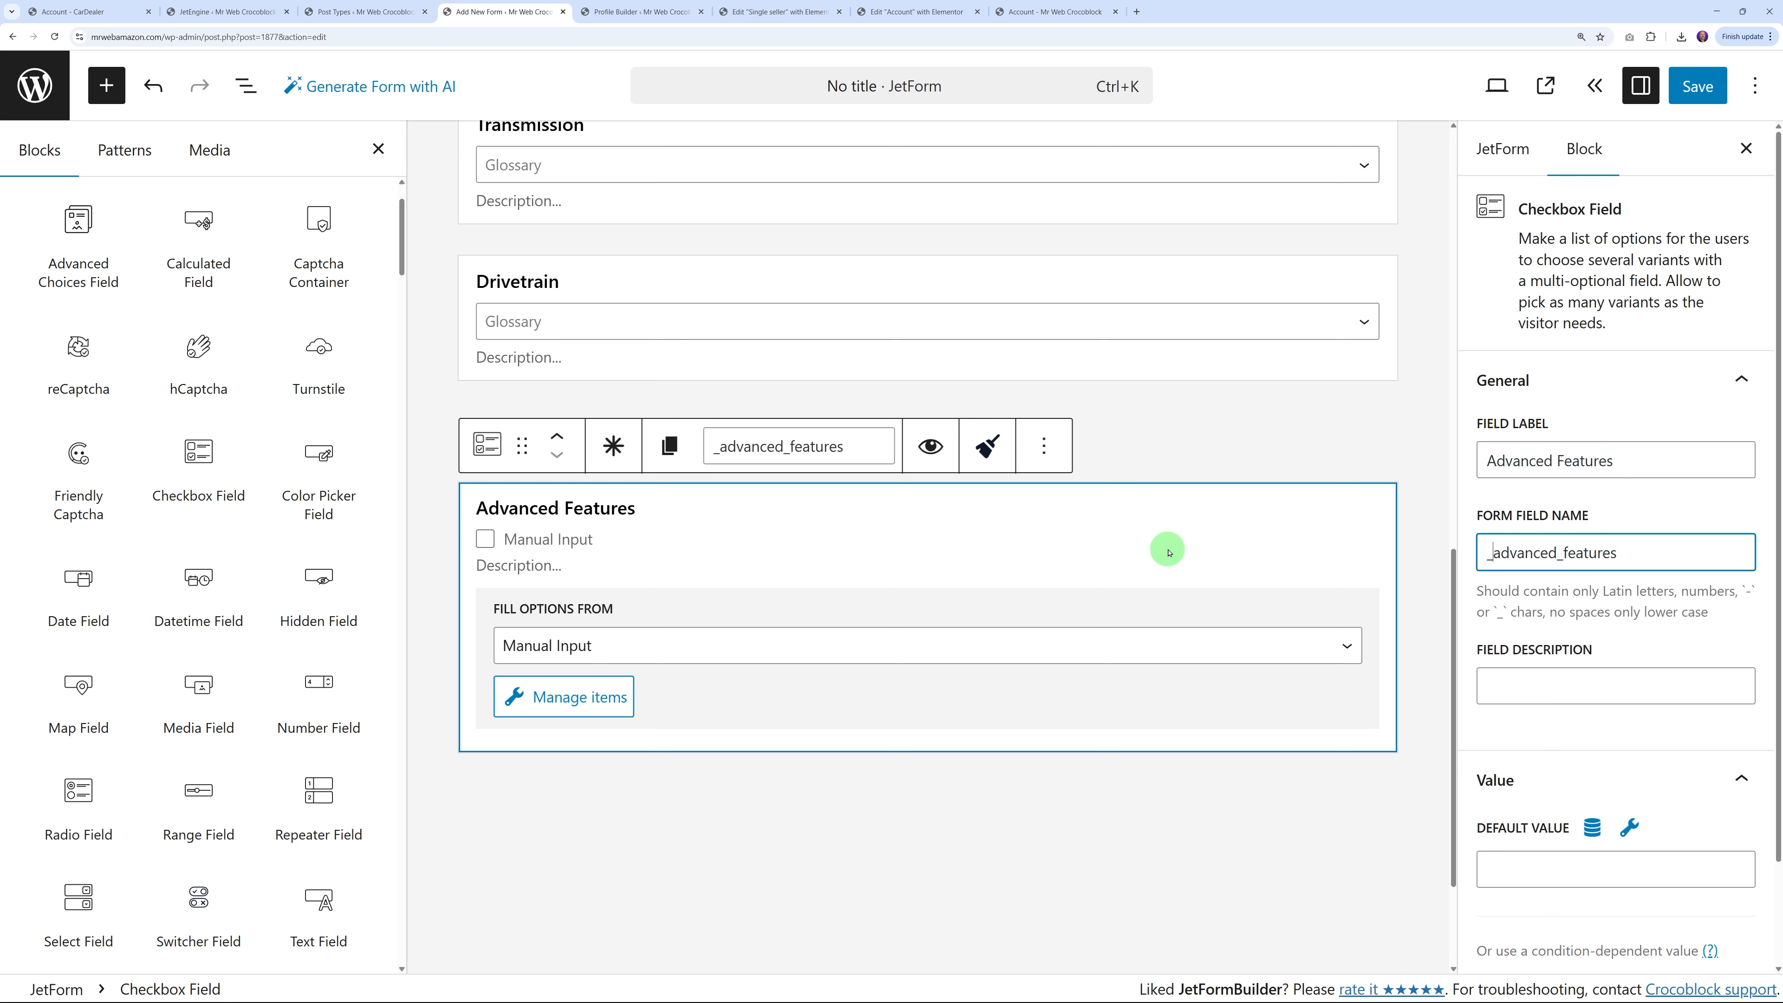
# Fill the new checkbox field's options from the Advanced Options glossary
pyautogui.click(759, 648)
pyautogui.click(578, 805)
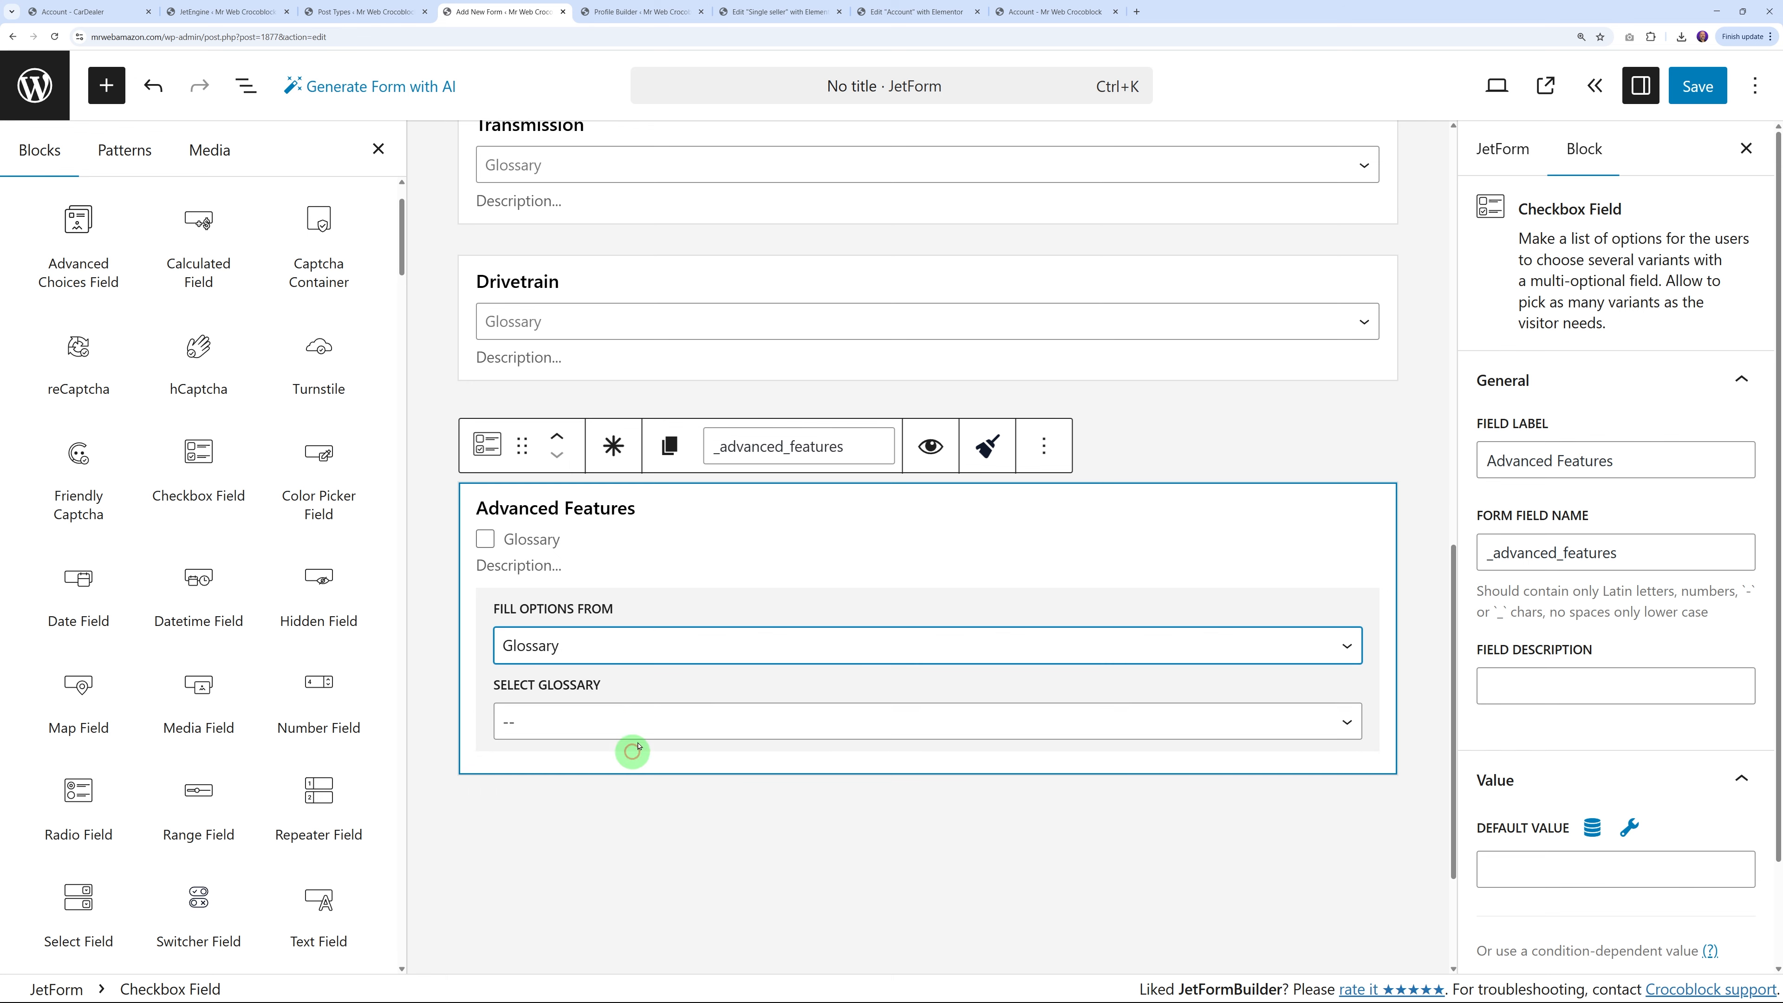
pyautogui.click(639, 721)
pyautogui.click(630, 879)
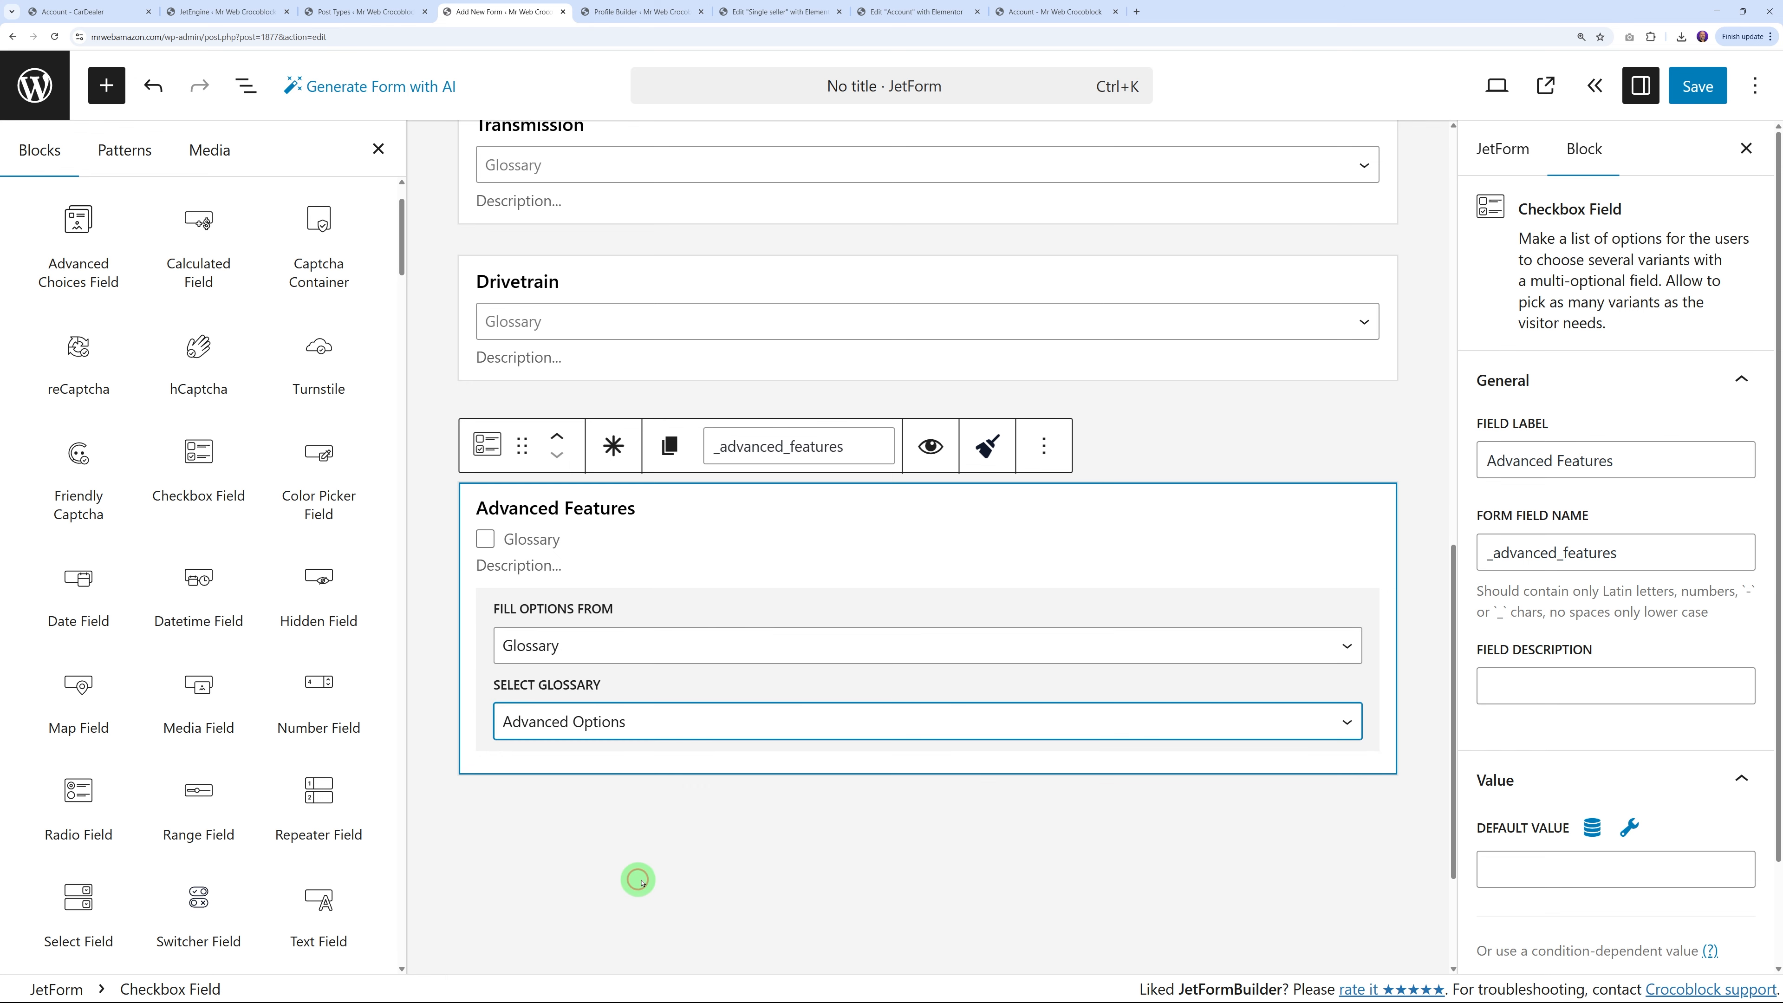
# Relabel the checkbox field Advanced Options, change its form field name to match the label, and save the form
pyautogui.doubleClick(1564, 462)
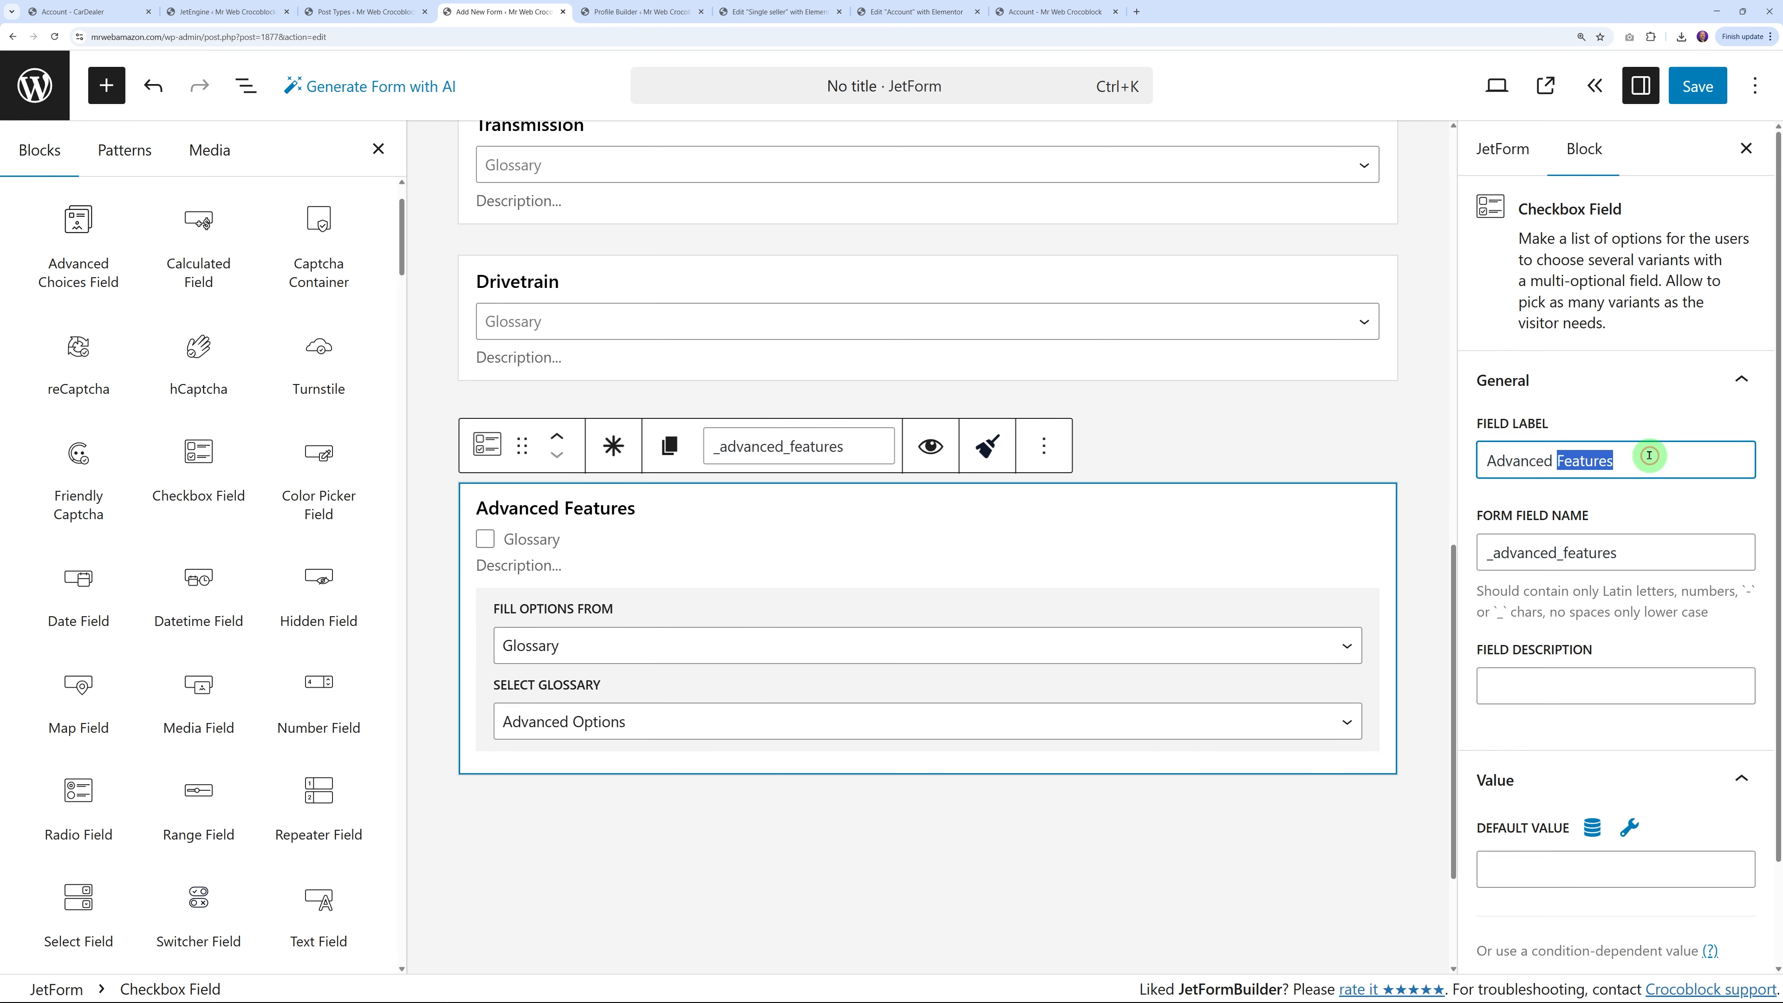
pyautogui.write('Option')
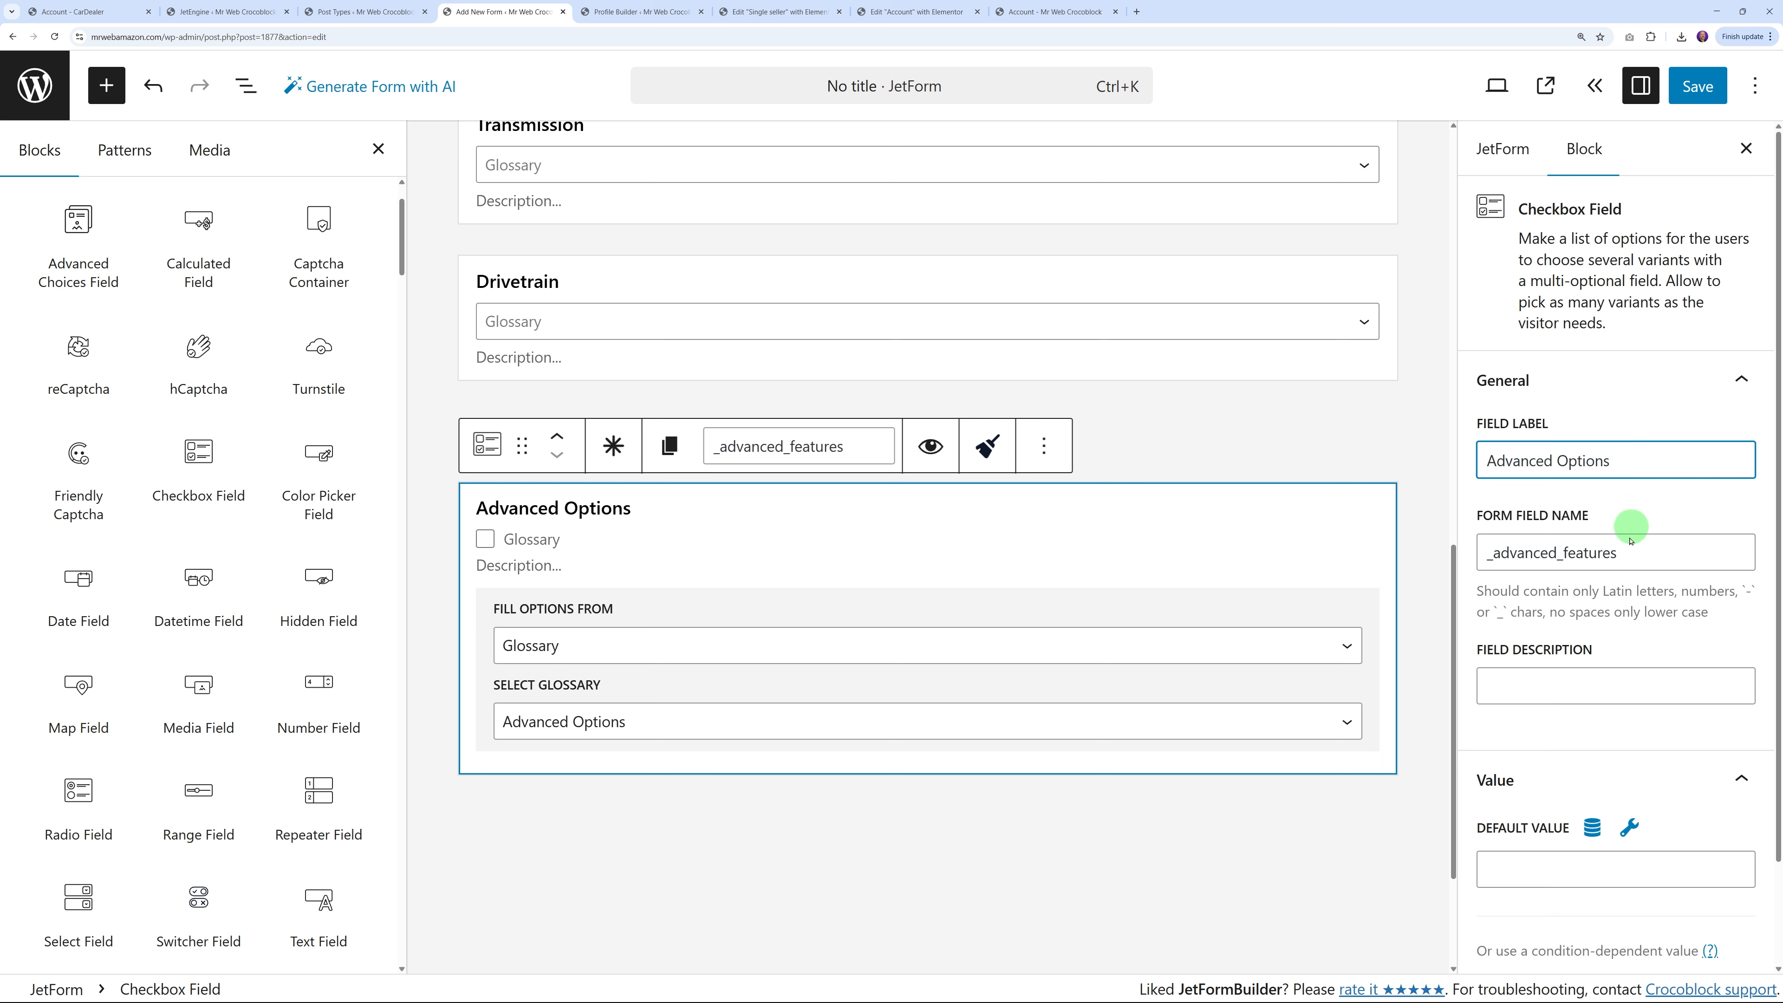
pyautogui.moveTo(1561, 554); pyautogui.dragTo(1656, 562)
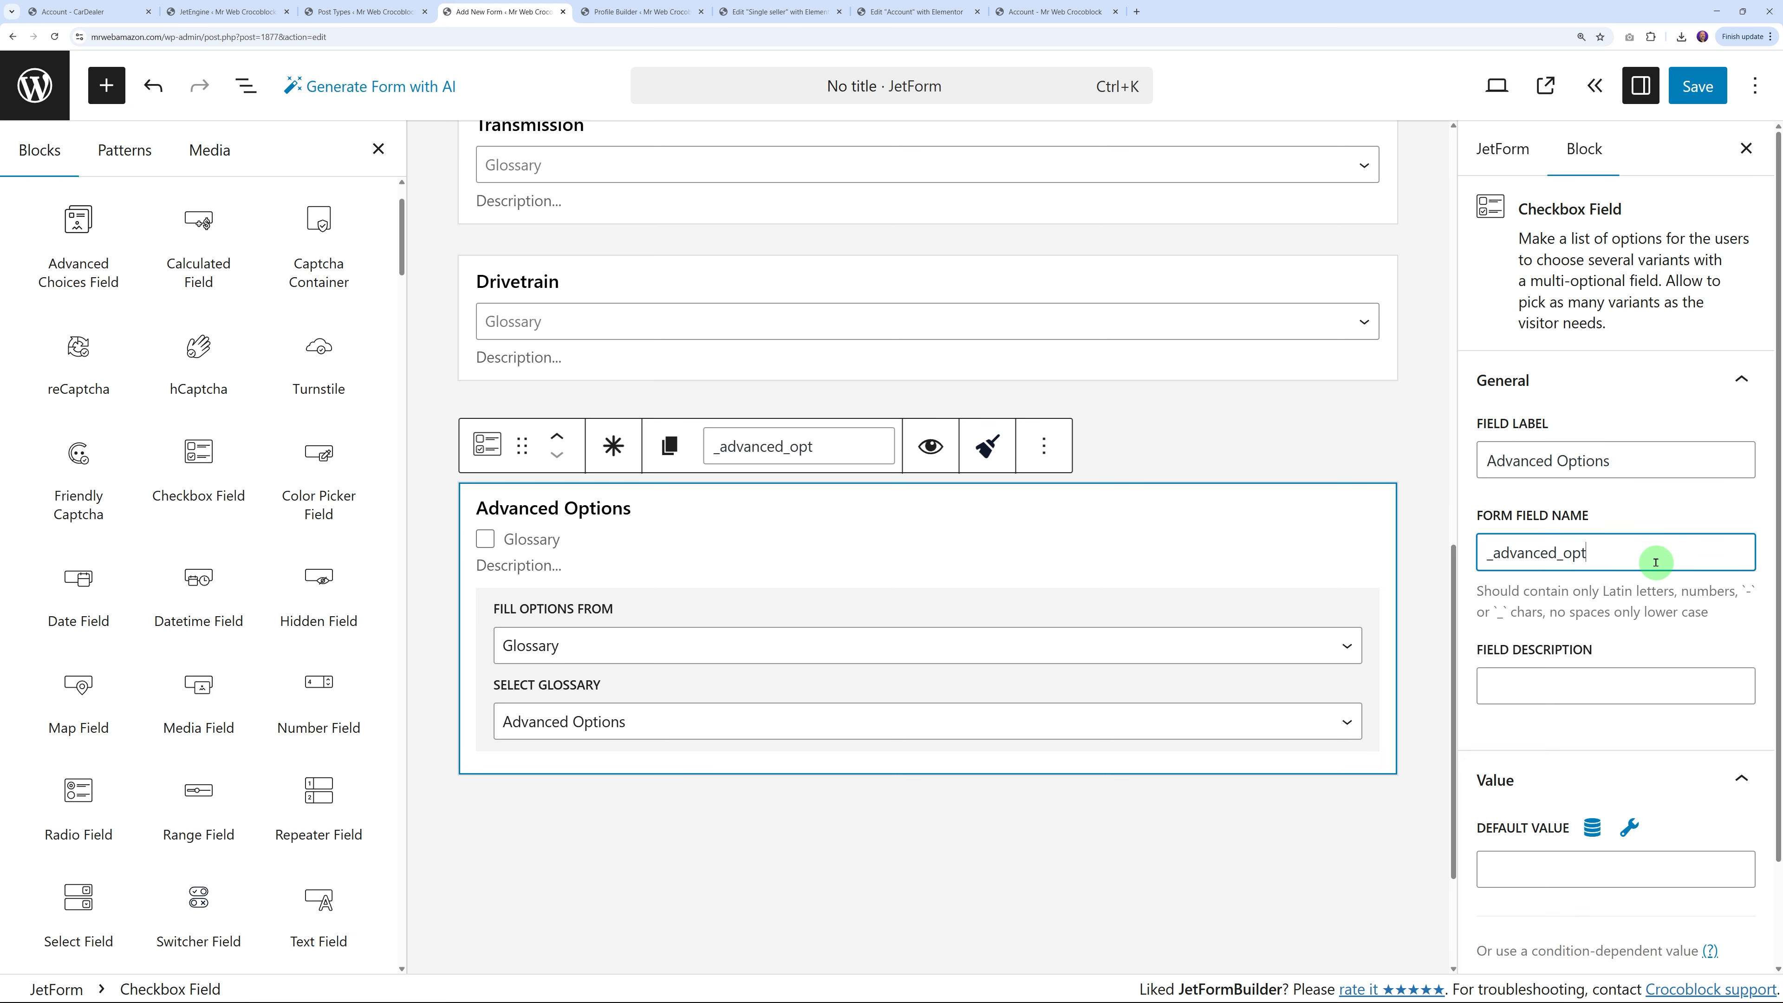
pyautogui.click(1311, 816)
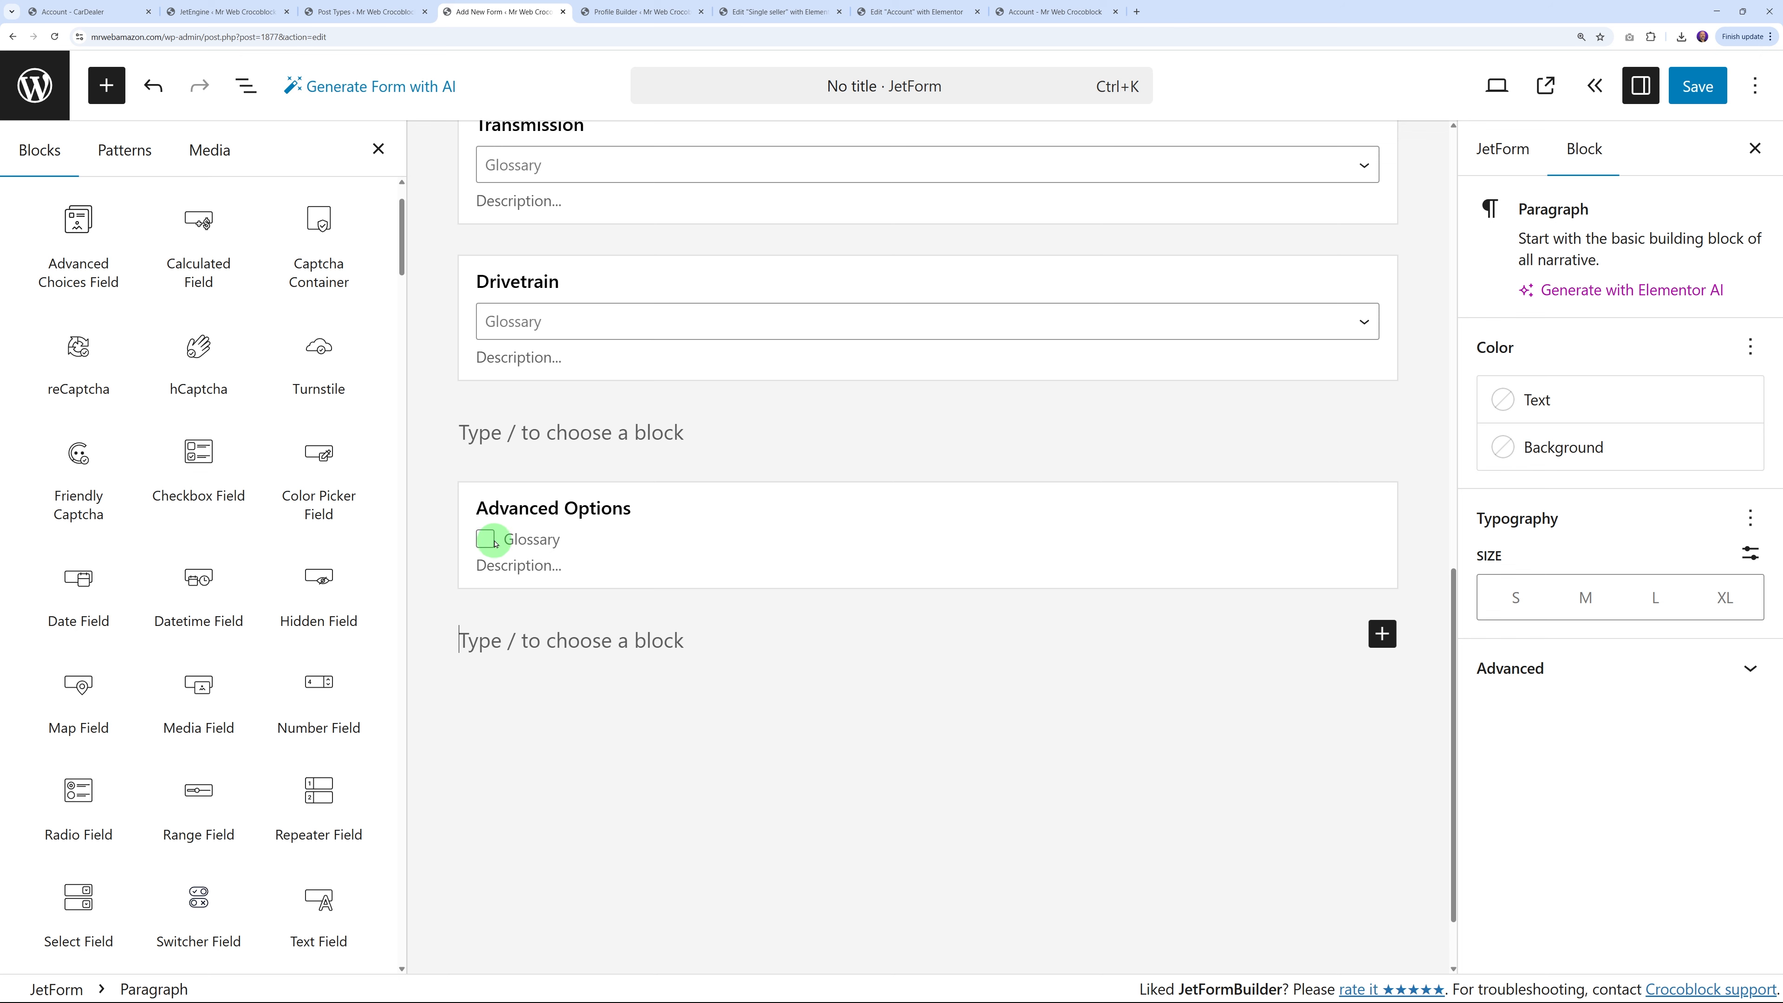
pyautogui.click(1698, 86)
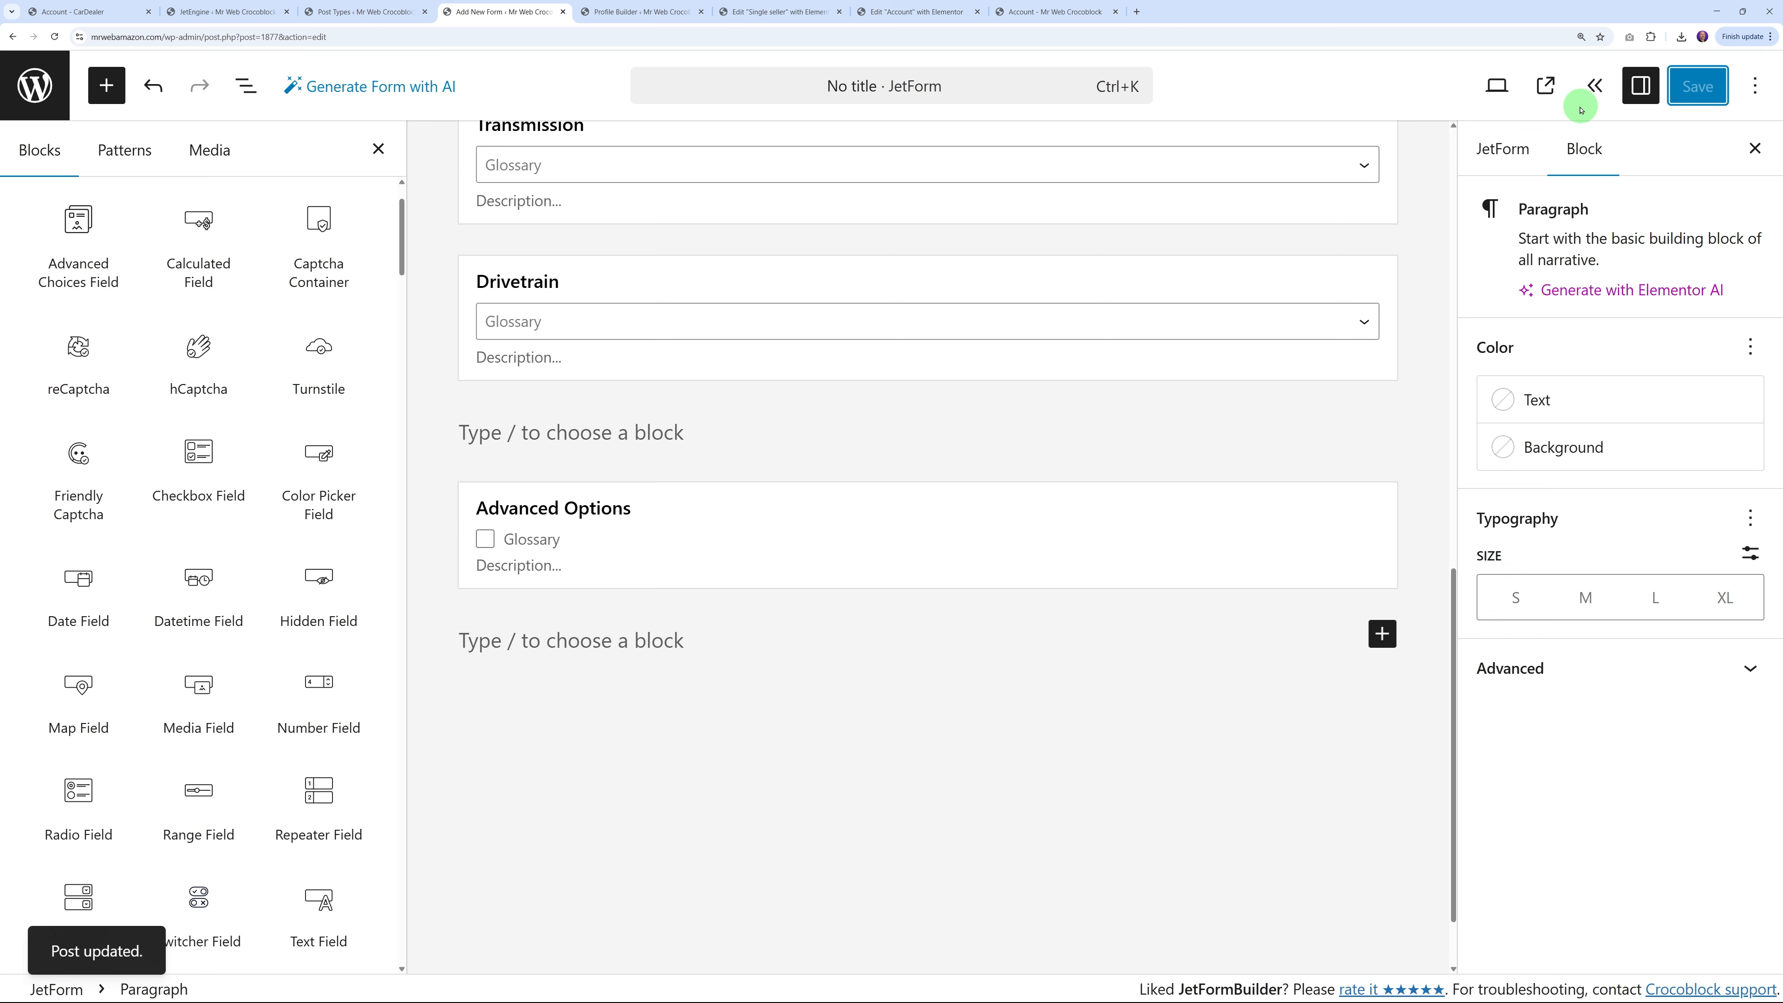
# Preview the form on the front end and look over all of its fields
pyautogui.click(1545, 86)
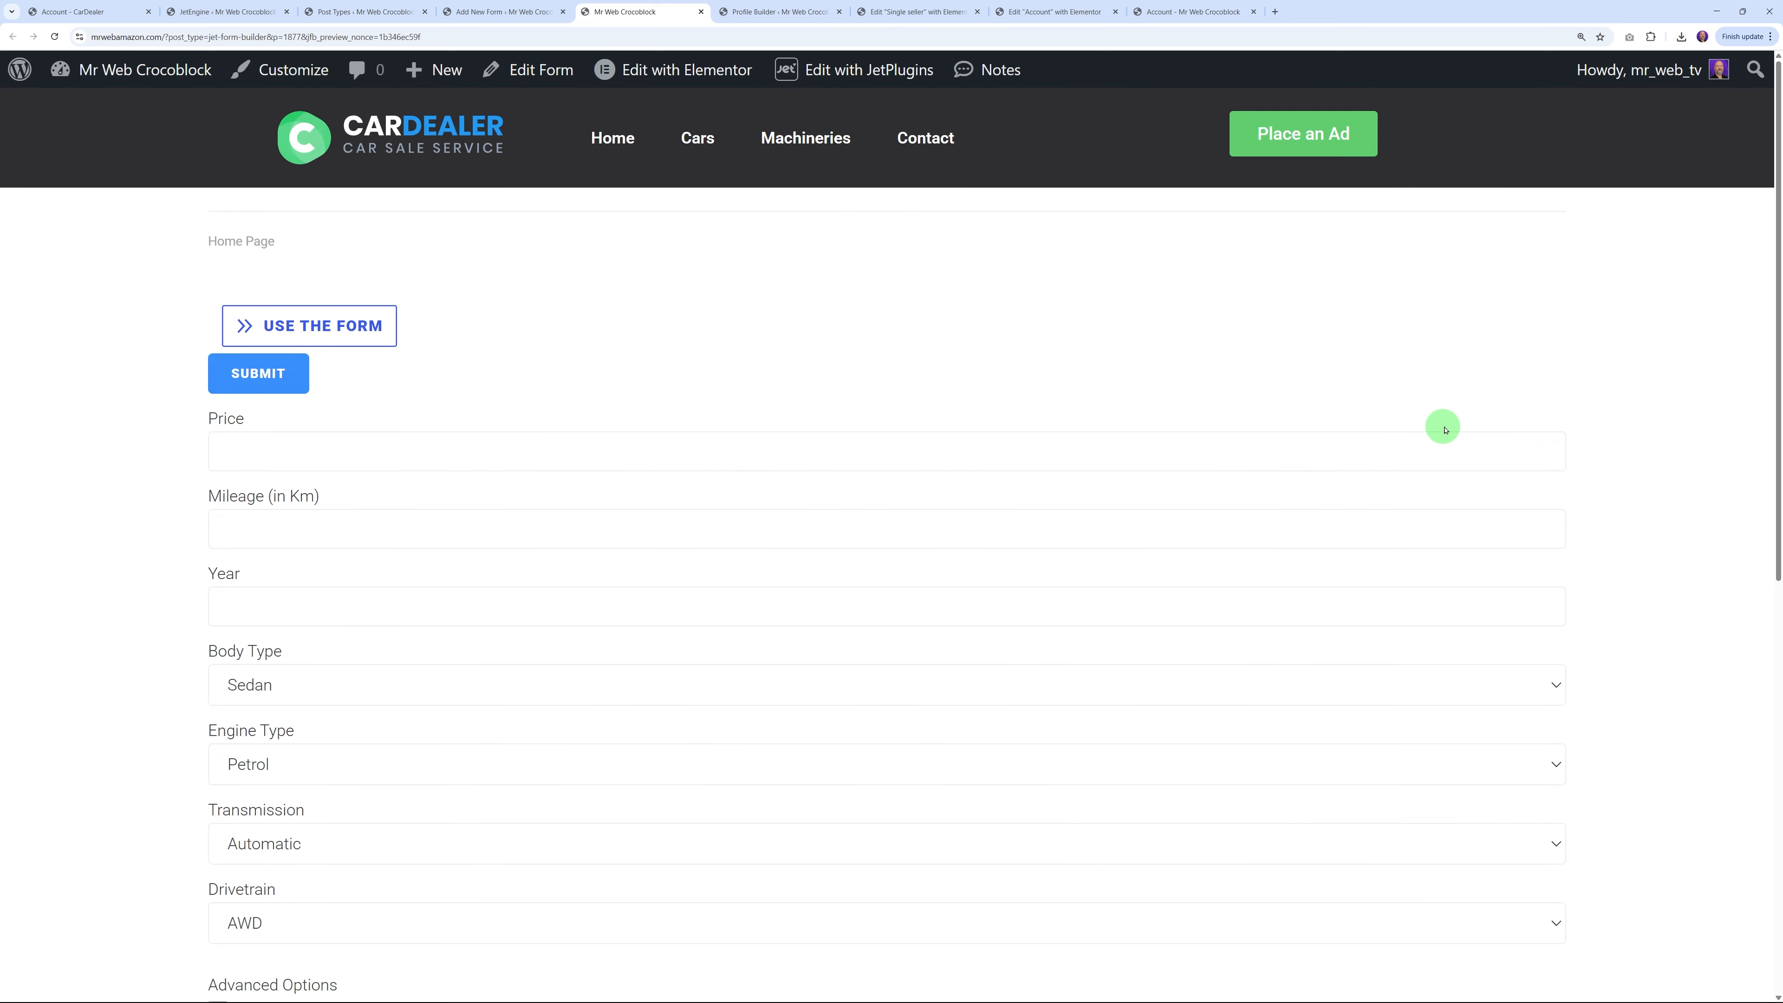
pyautogui.scroll(-1, 1445, 426)
pyautogui.scroll(-3, 1520, 419)
pyautogui.scroll(2, 1520, 419)
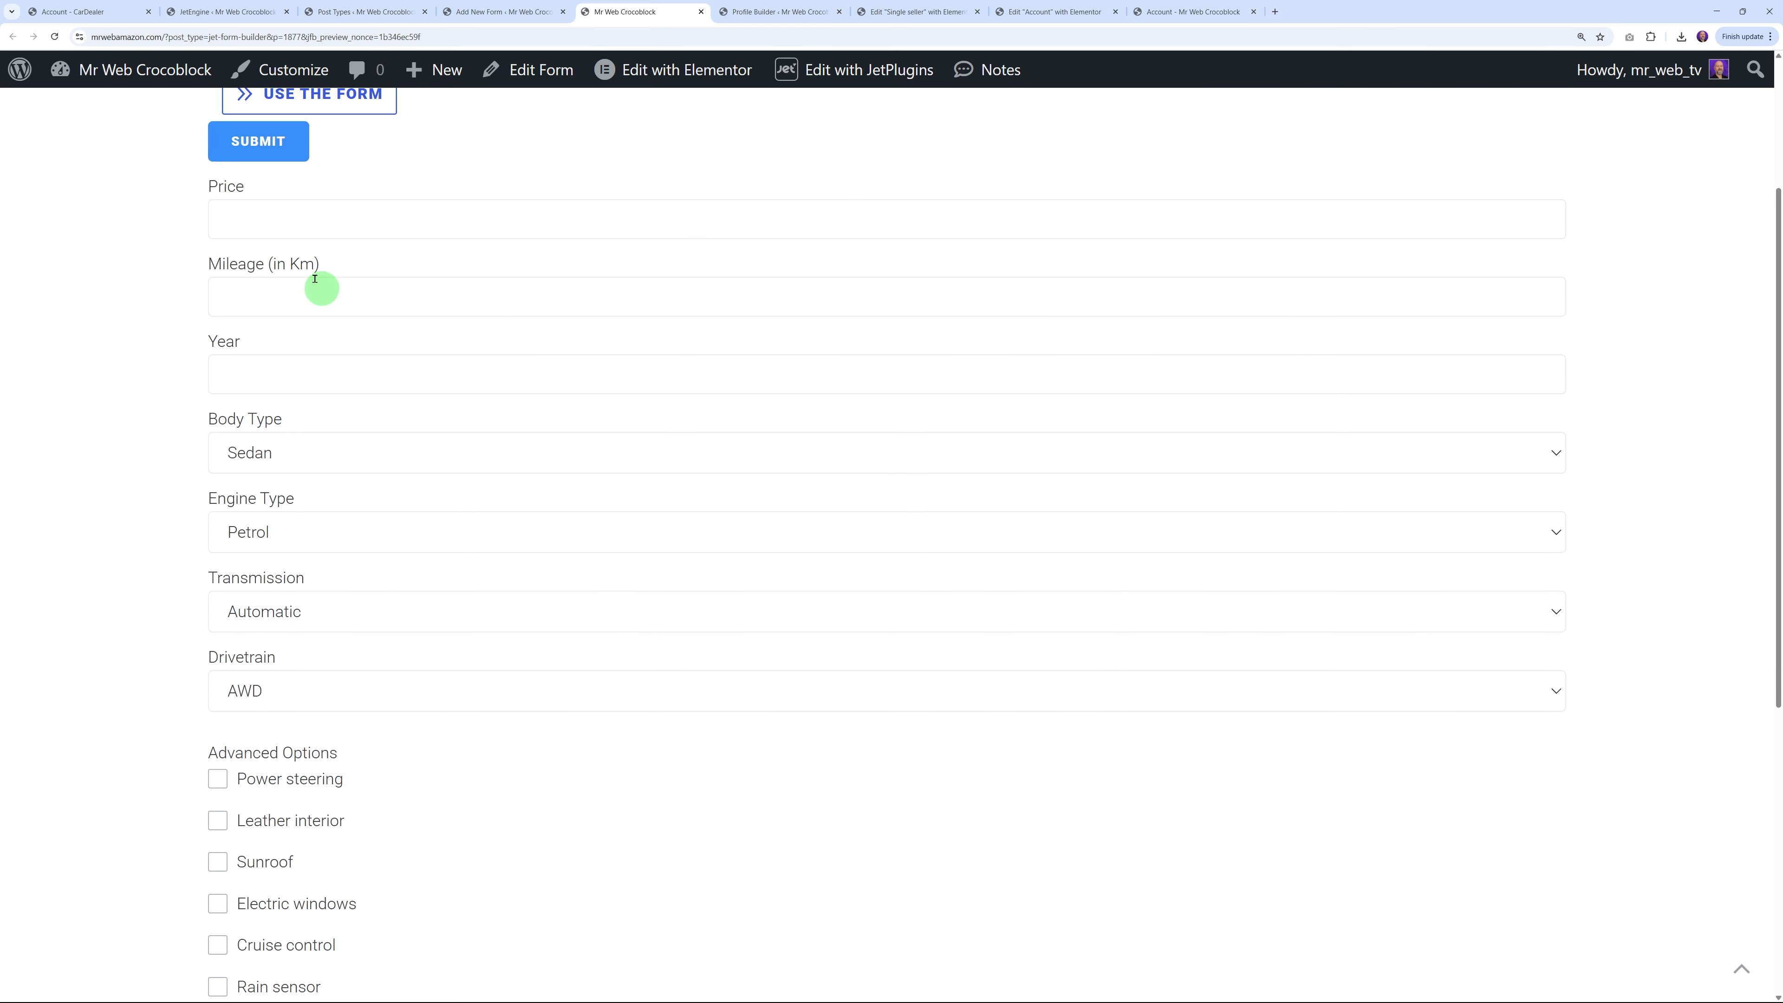
pyautogui.scroll(-2, 359, 302)
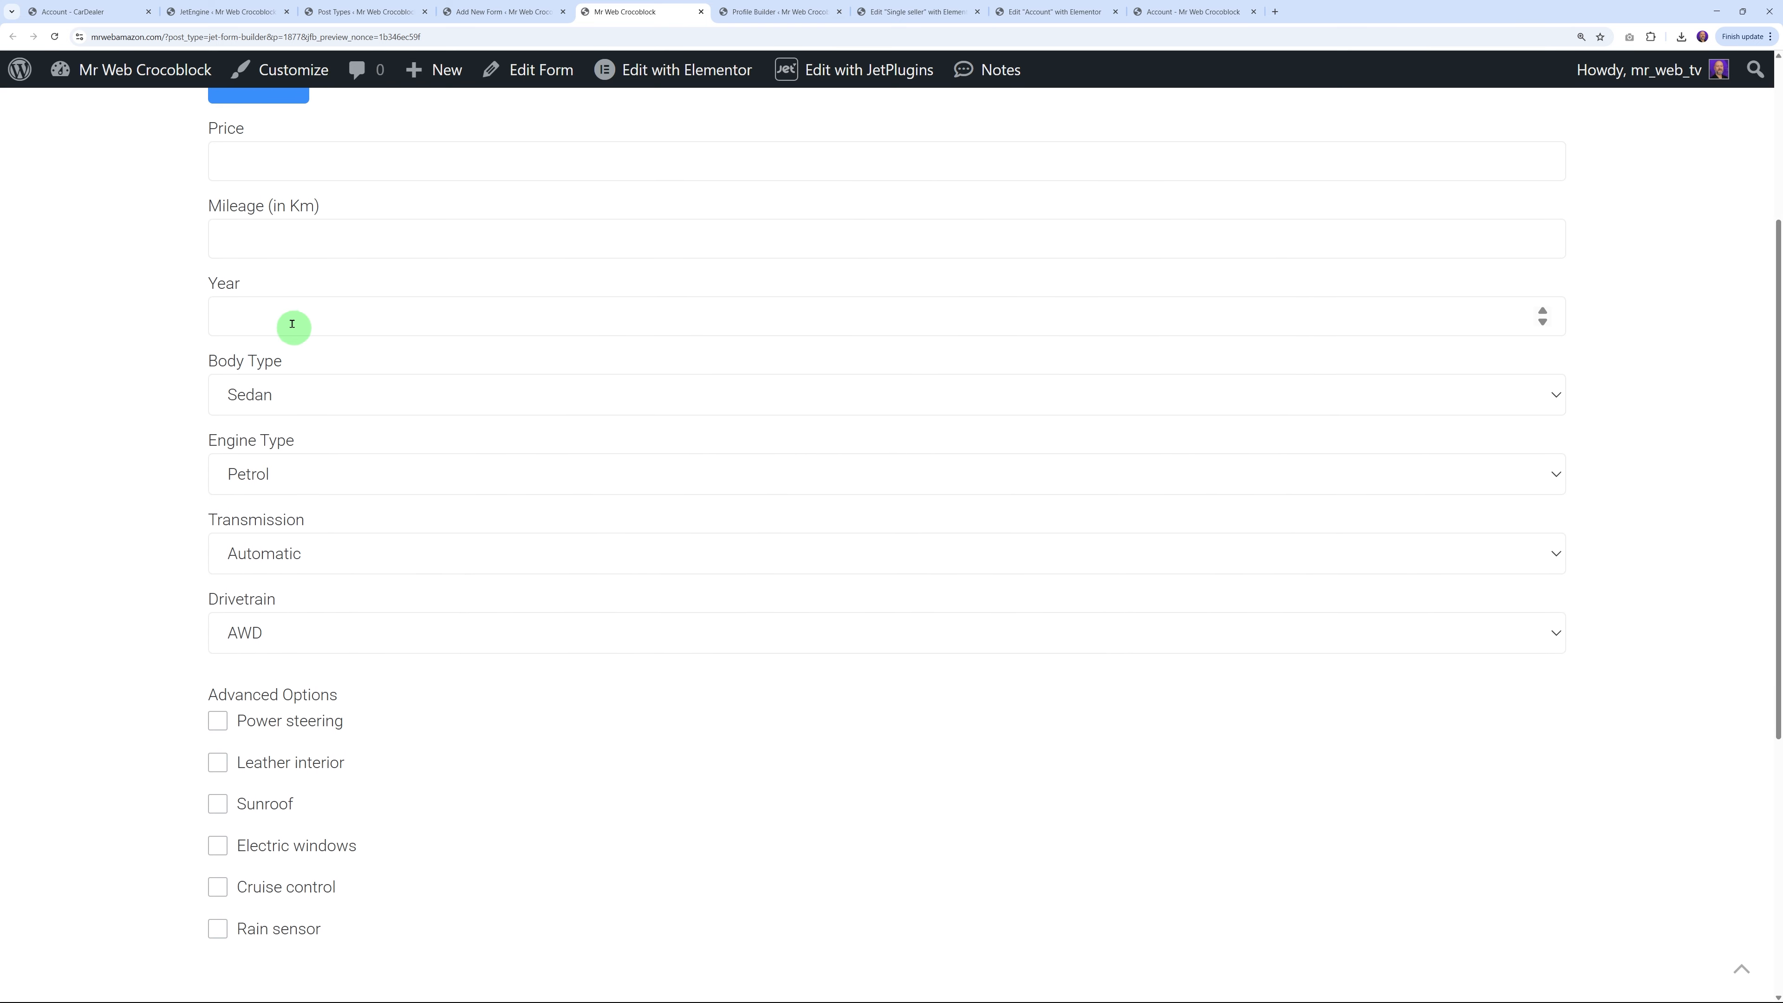
# Test the preview's select fields by choosing Hatchback, Diesel, Manual and FWD for Body Type, Engine Type, Transmission and Drivetrain
pyautogui.click(367, 294)
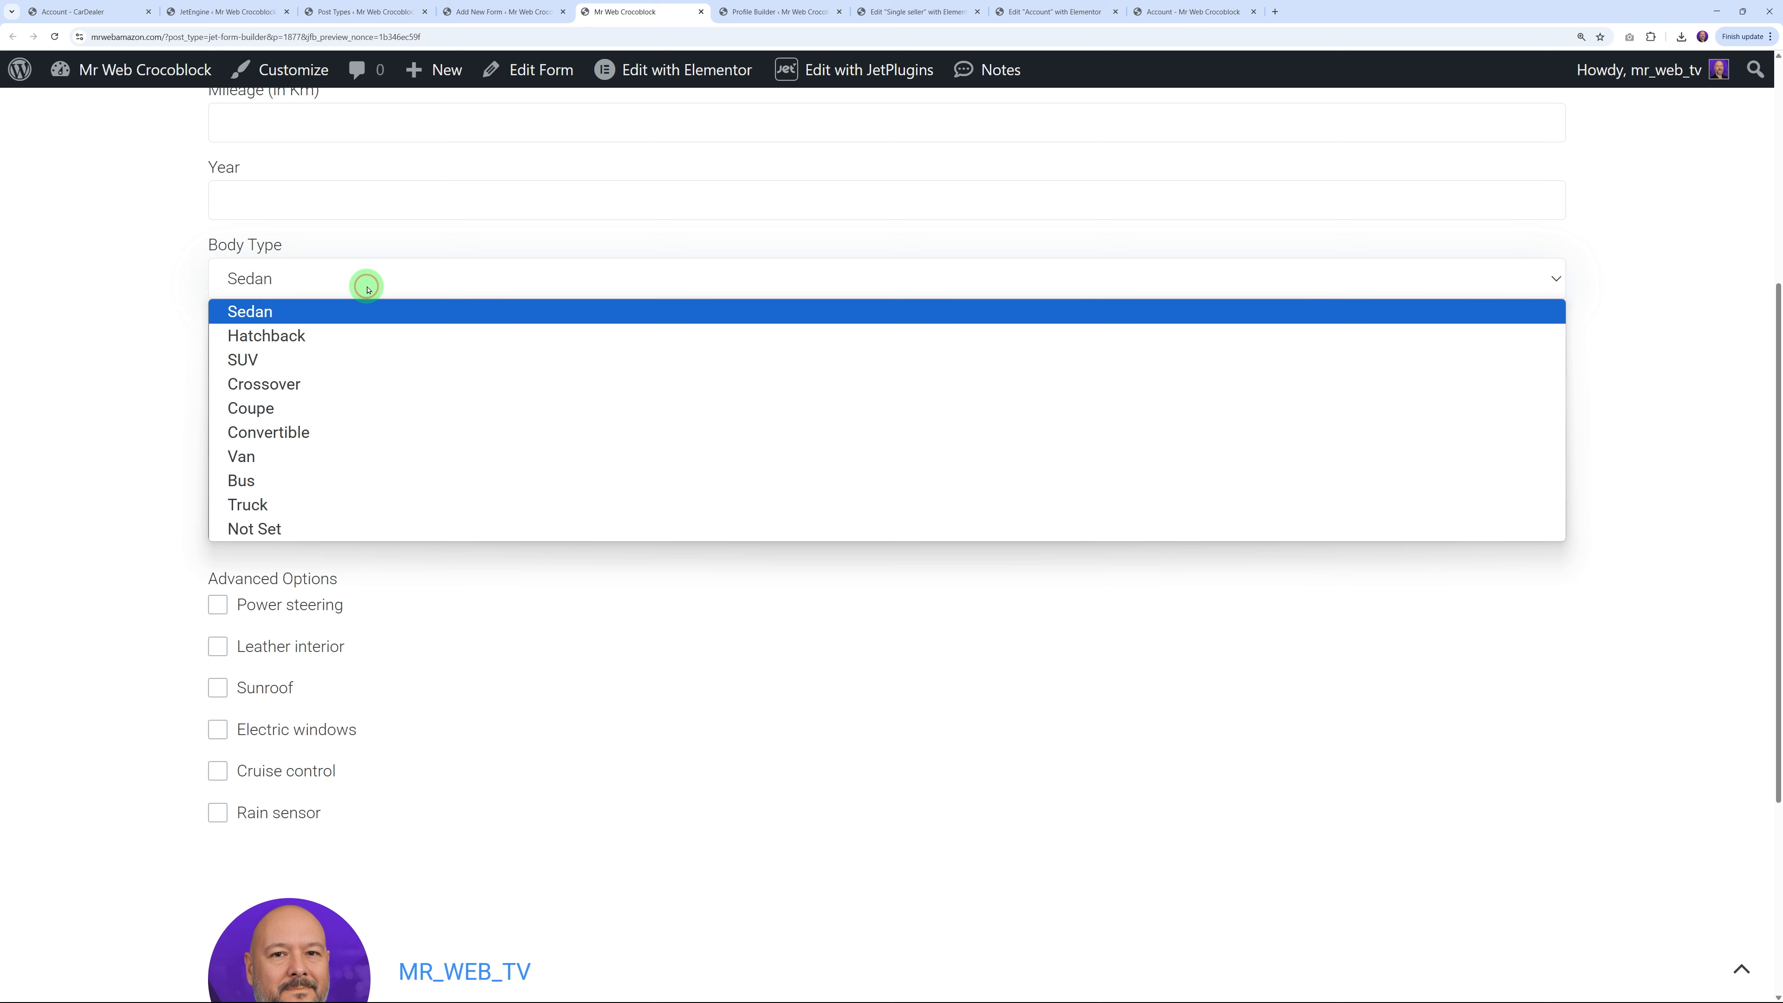
pyautogui.click(351, 334)
pyautogui.click(386, 355)
pyautogui.click(373, 411)
pyautogui.click(414, 437)
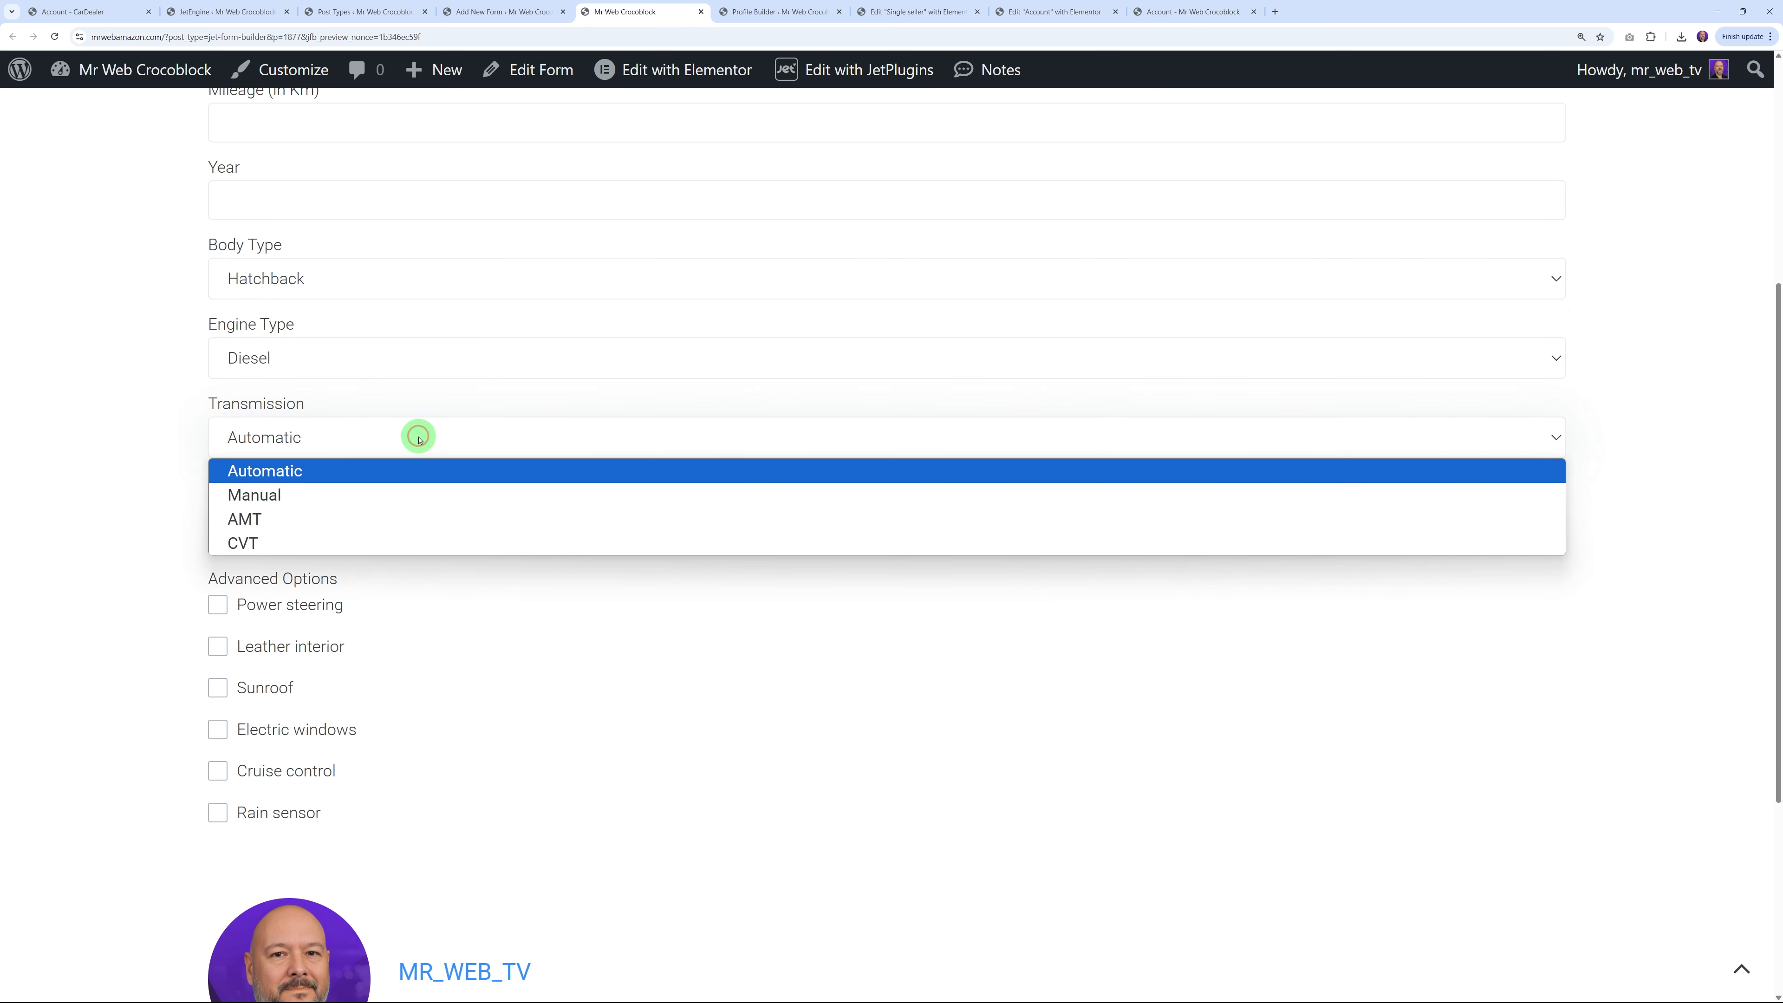
pyautogui.click(359, 492)
pyautogui.click(463, 516)
pyautogui.click(449, 573)
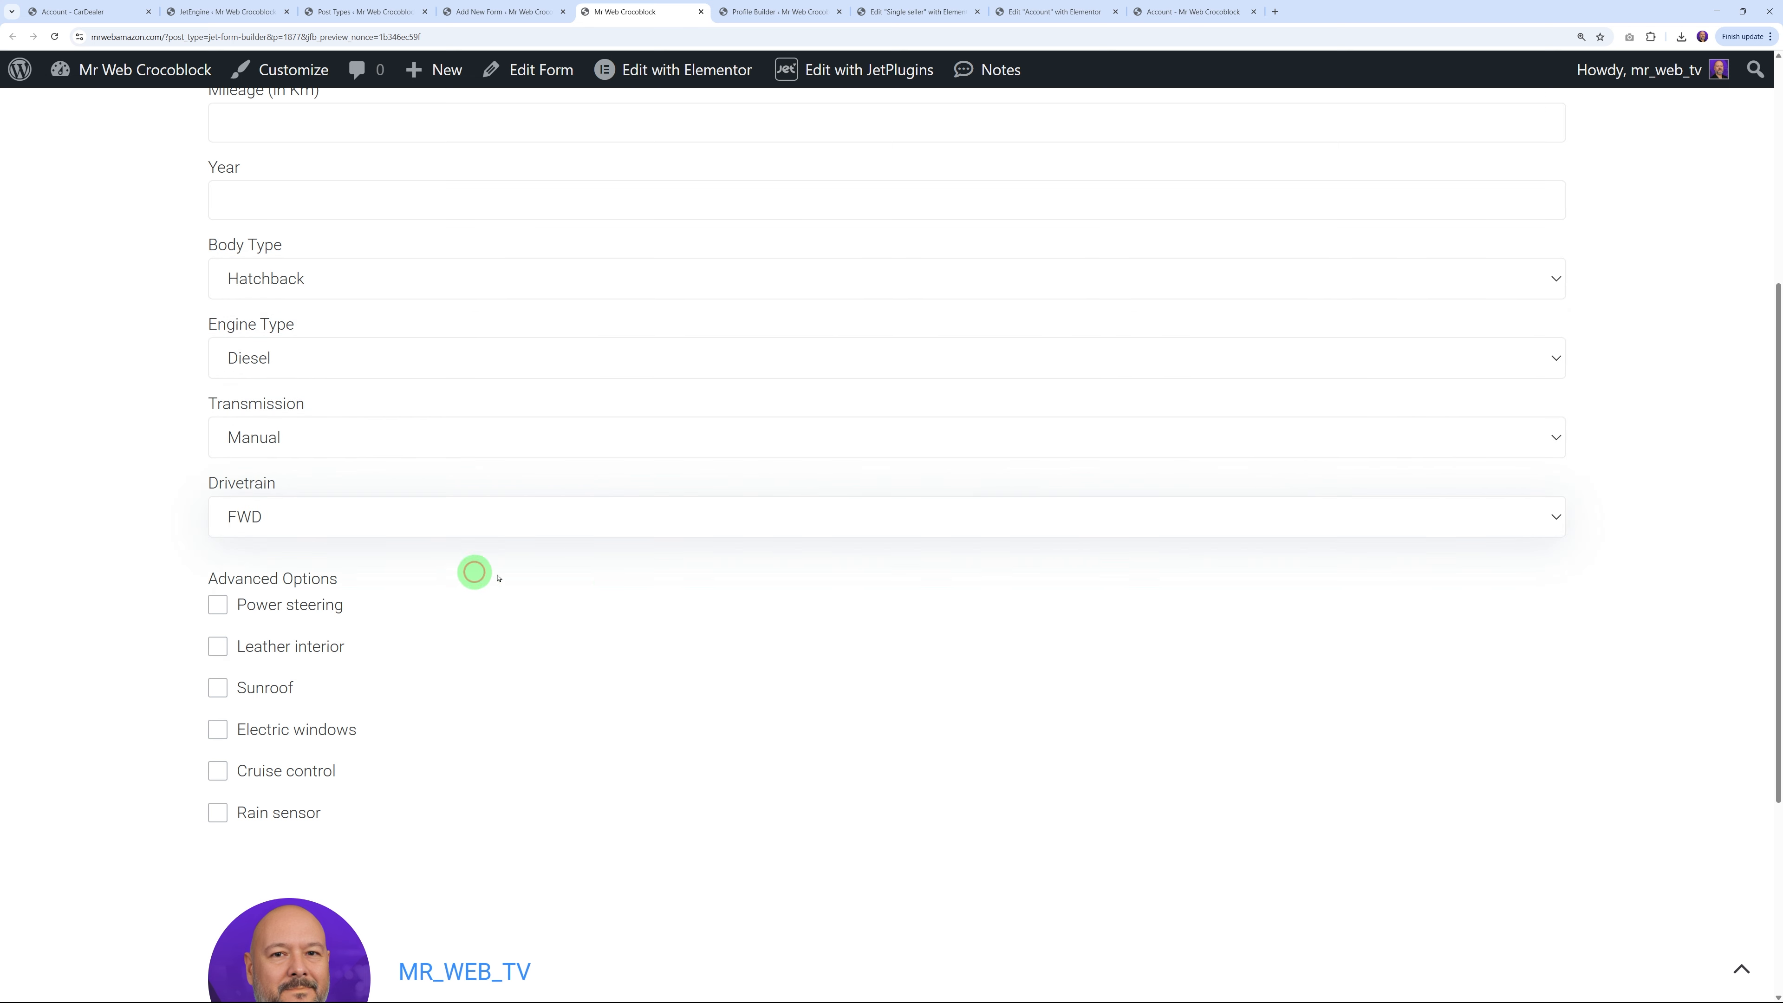
# Test the Advanced Options checkboxes with Power steering, Leather interior and Cruise control, and check the Submit button's place in the form
pyautogui.scroll(-2, 576, 586)
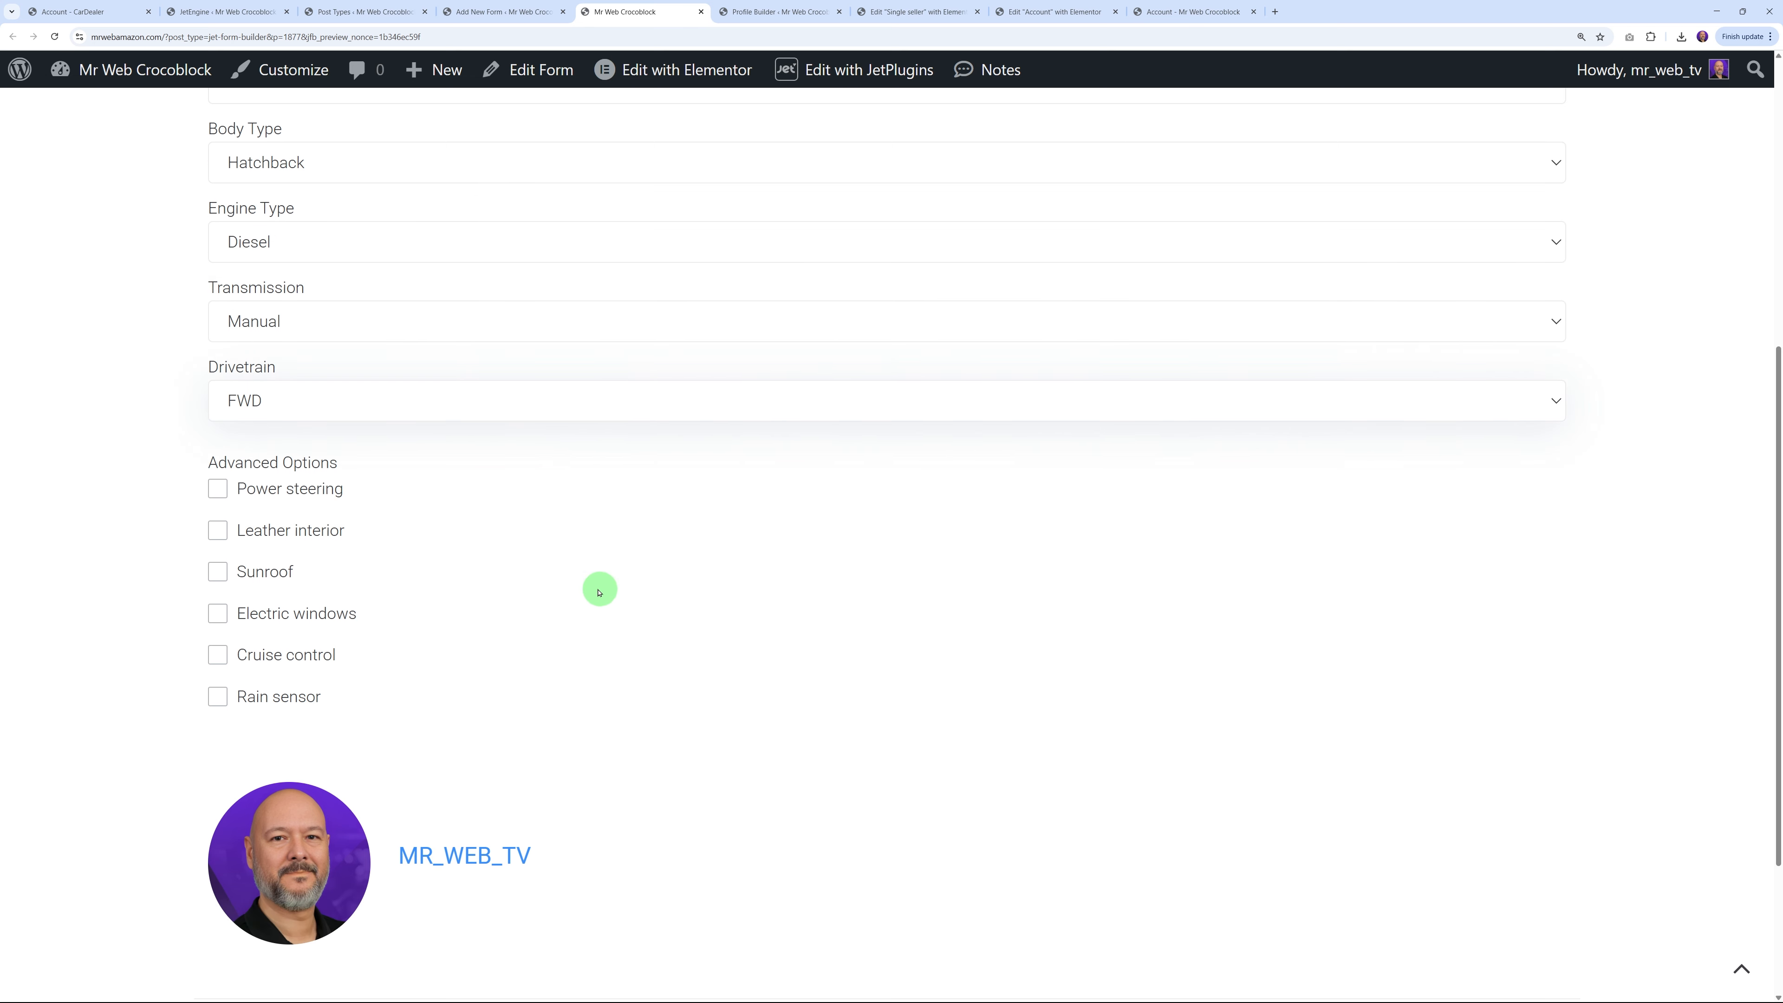
pyautogui.click(218, 497)
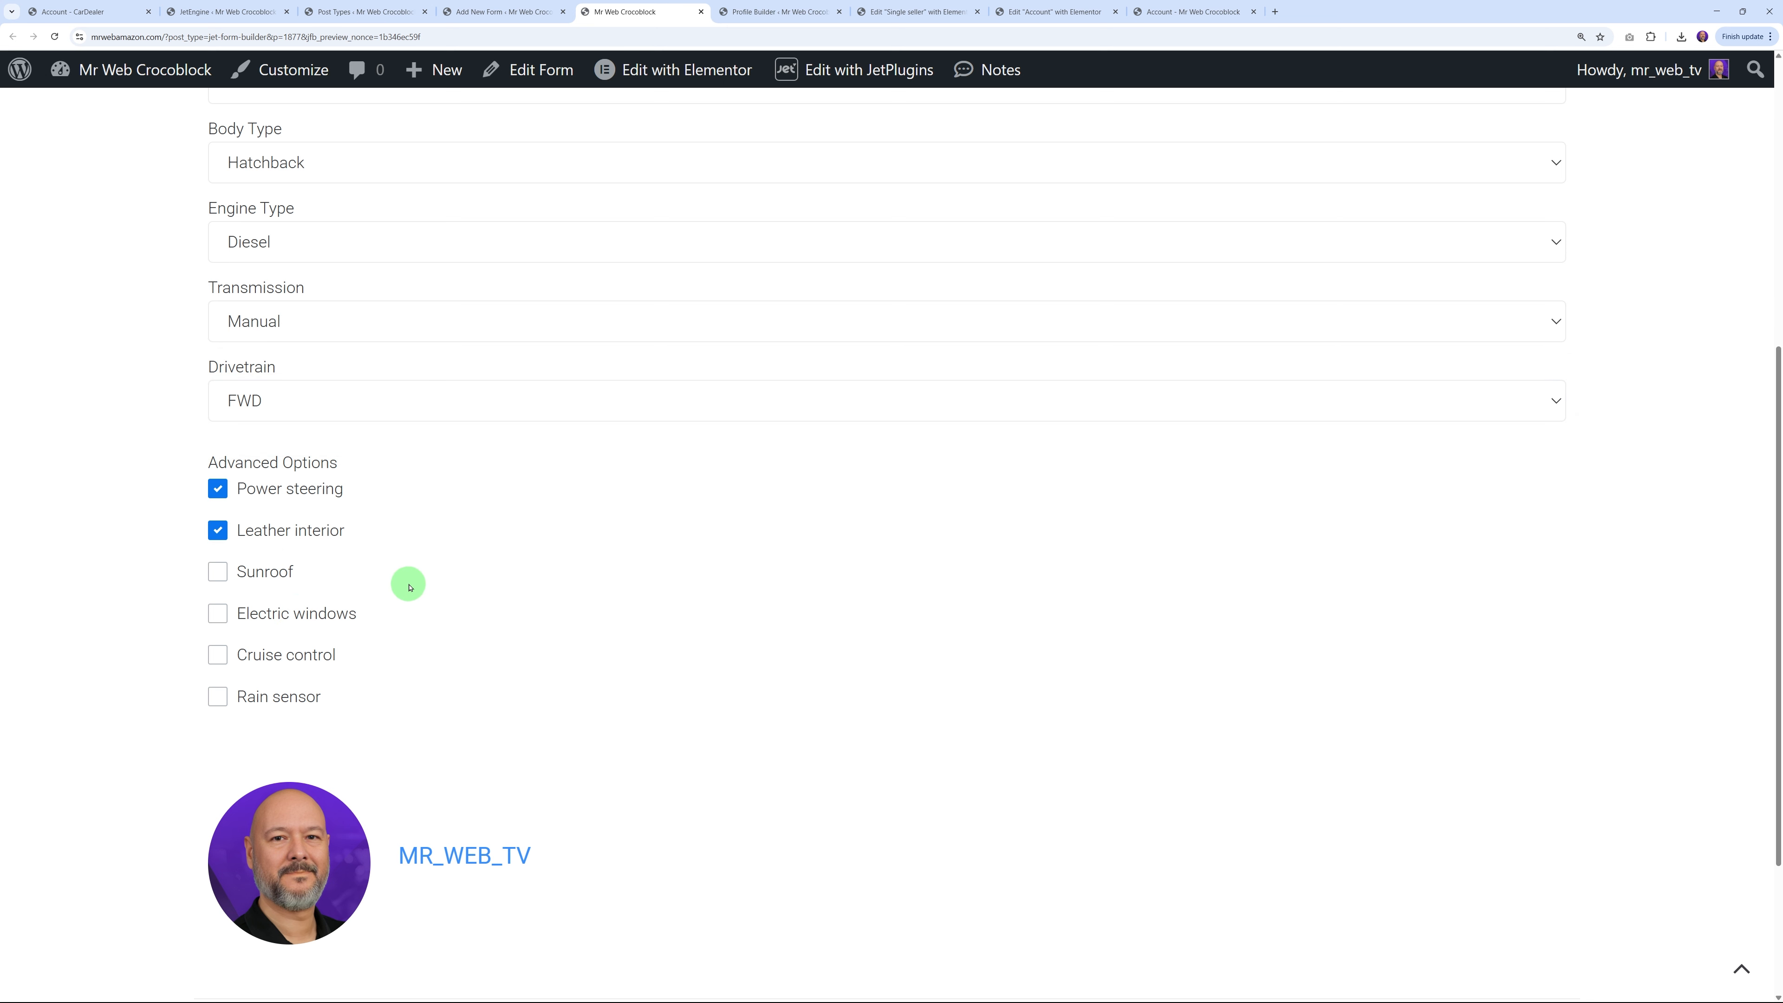
pyautogui.click(218, 661)
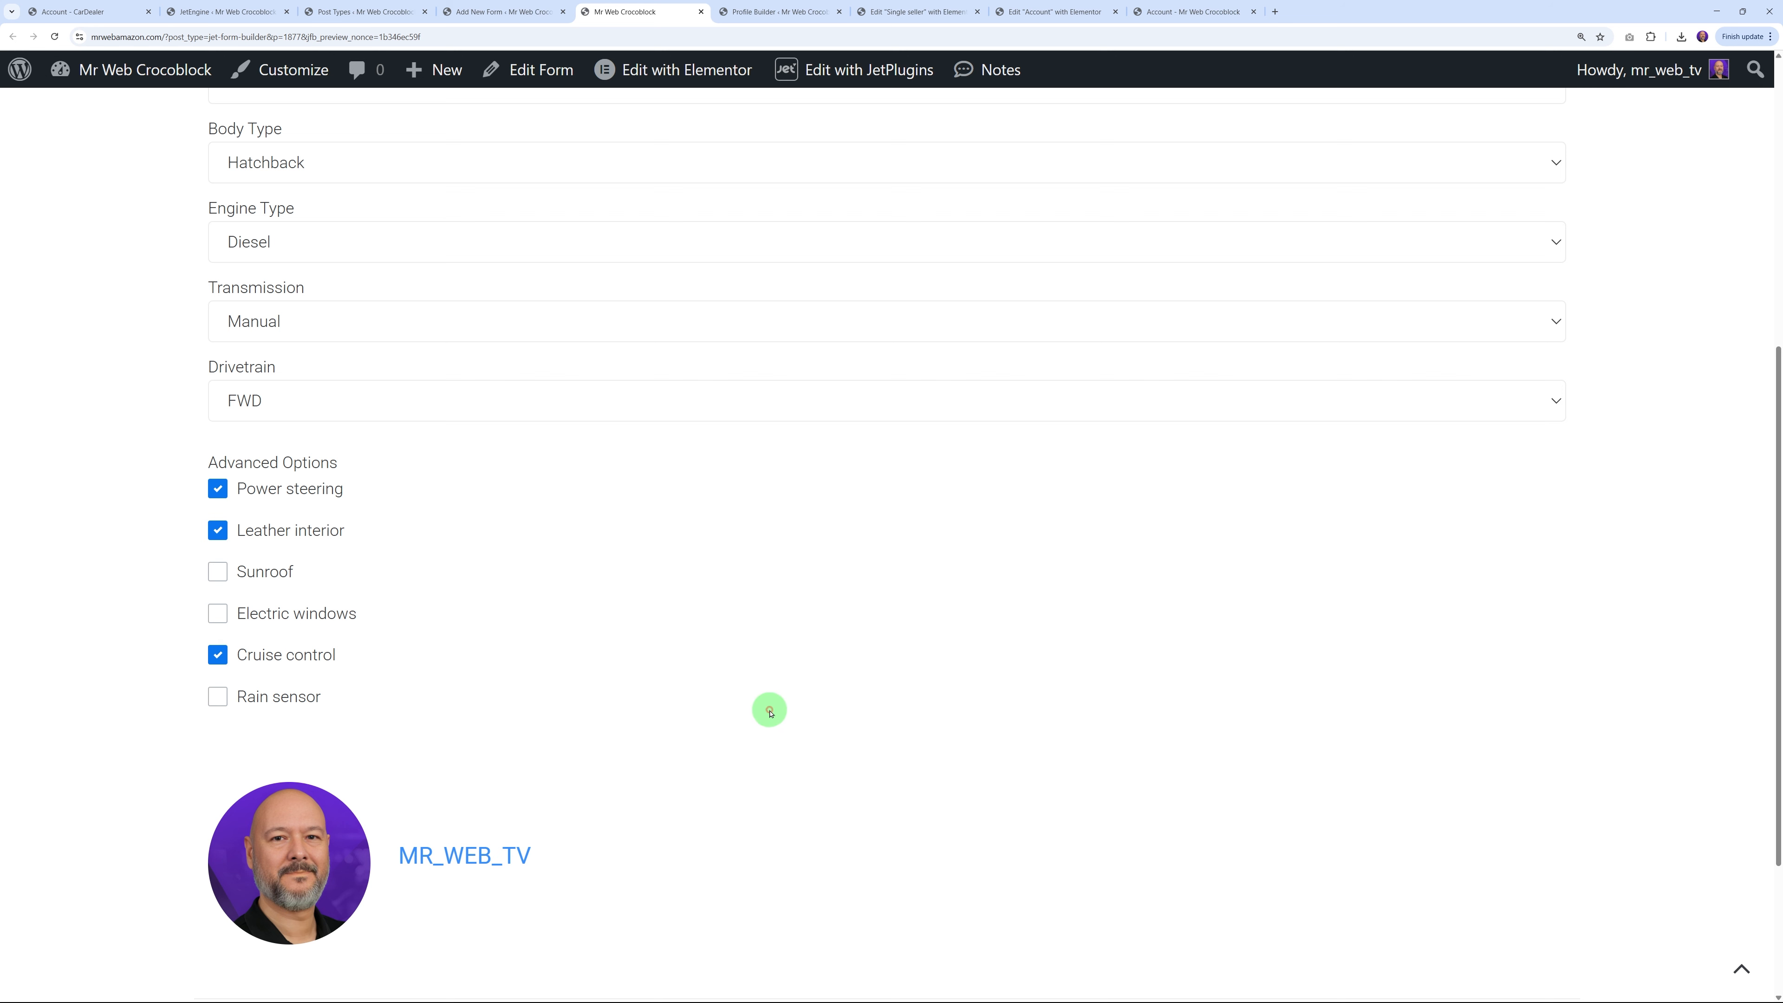
pyautogui.scroll(7, 937, 713)
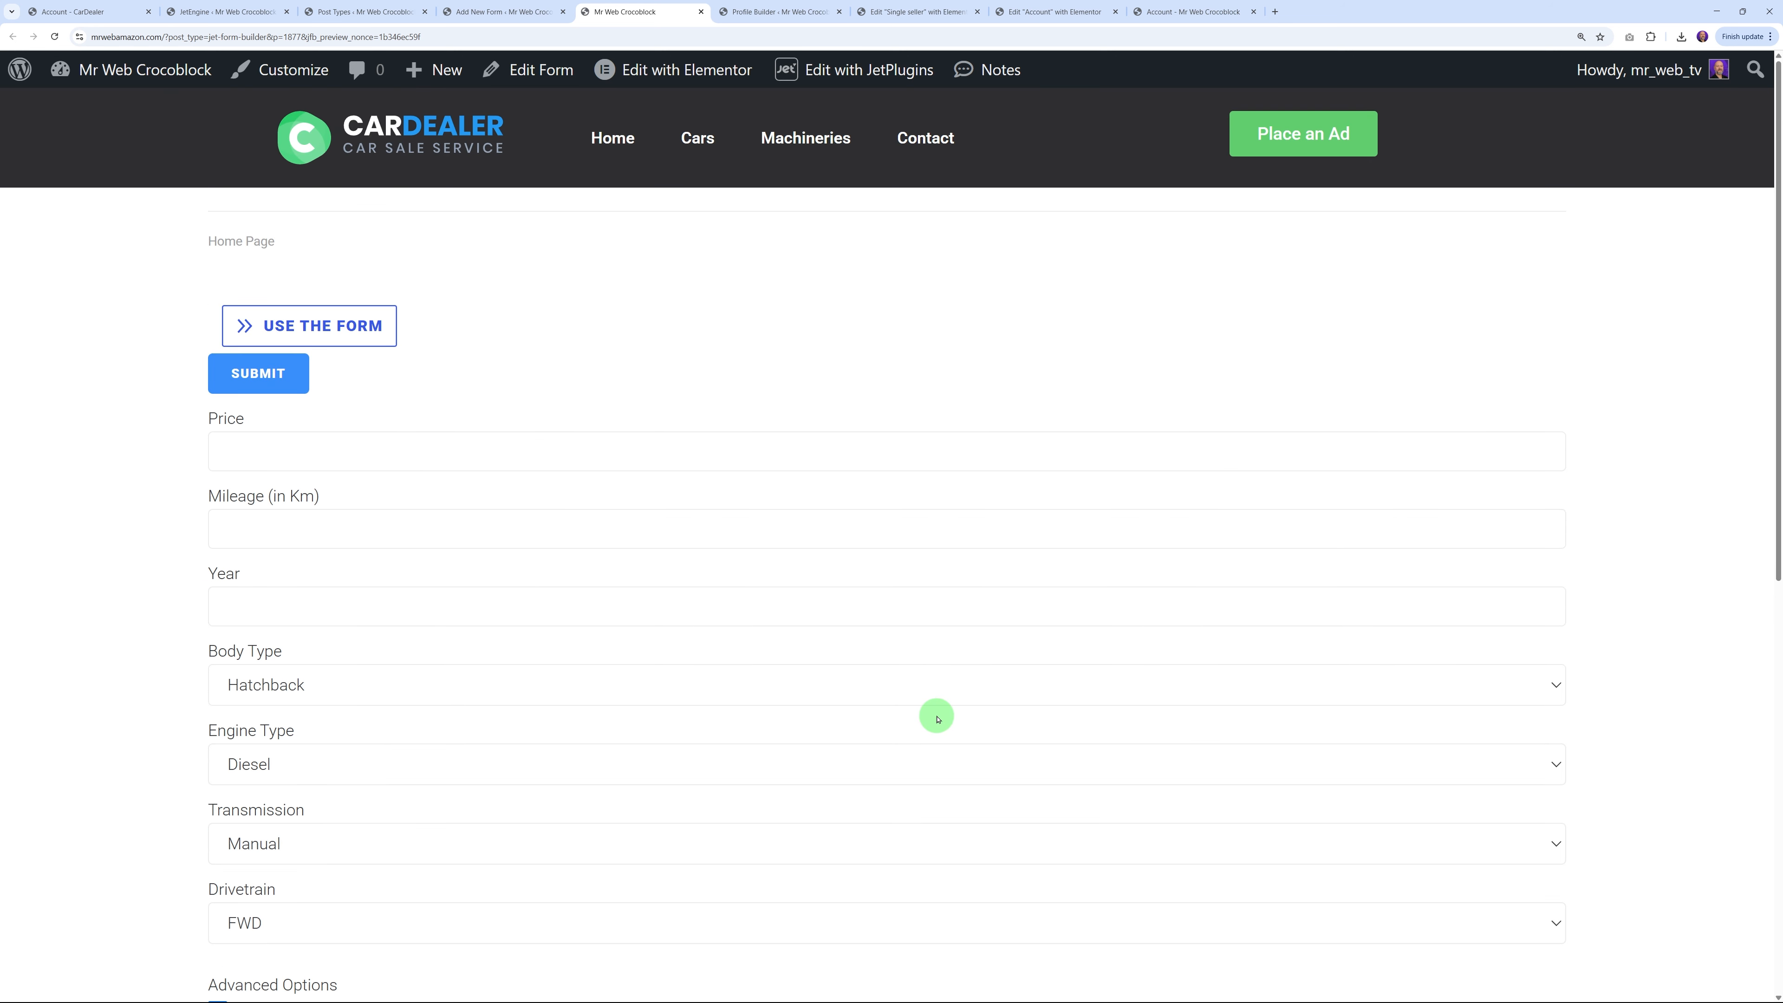
pyautogui.scroll(-1, 930, 710)
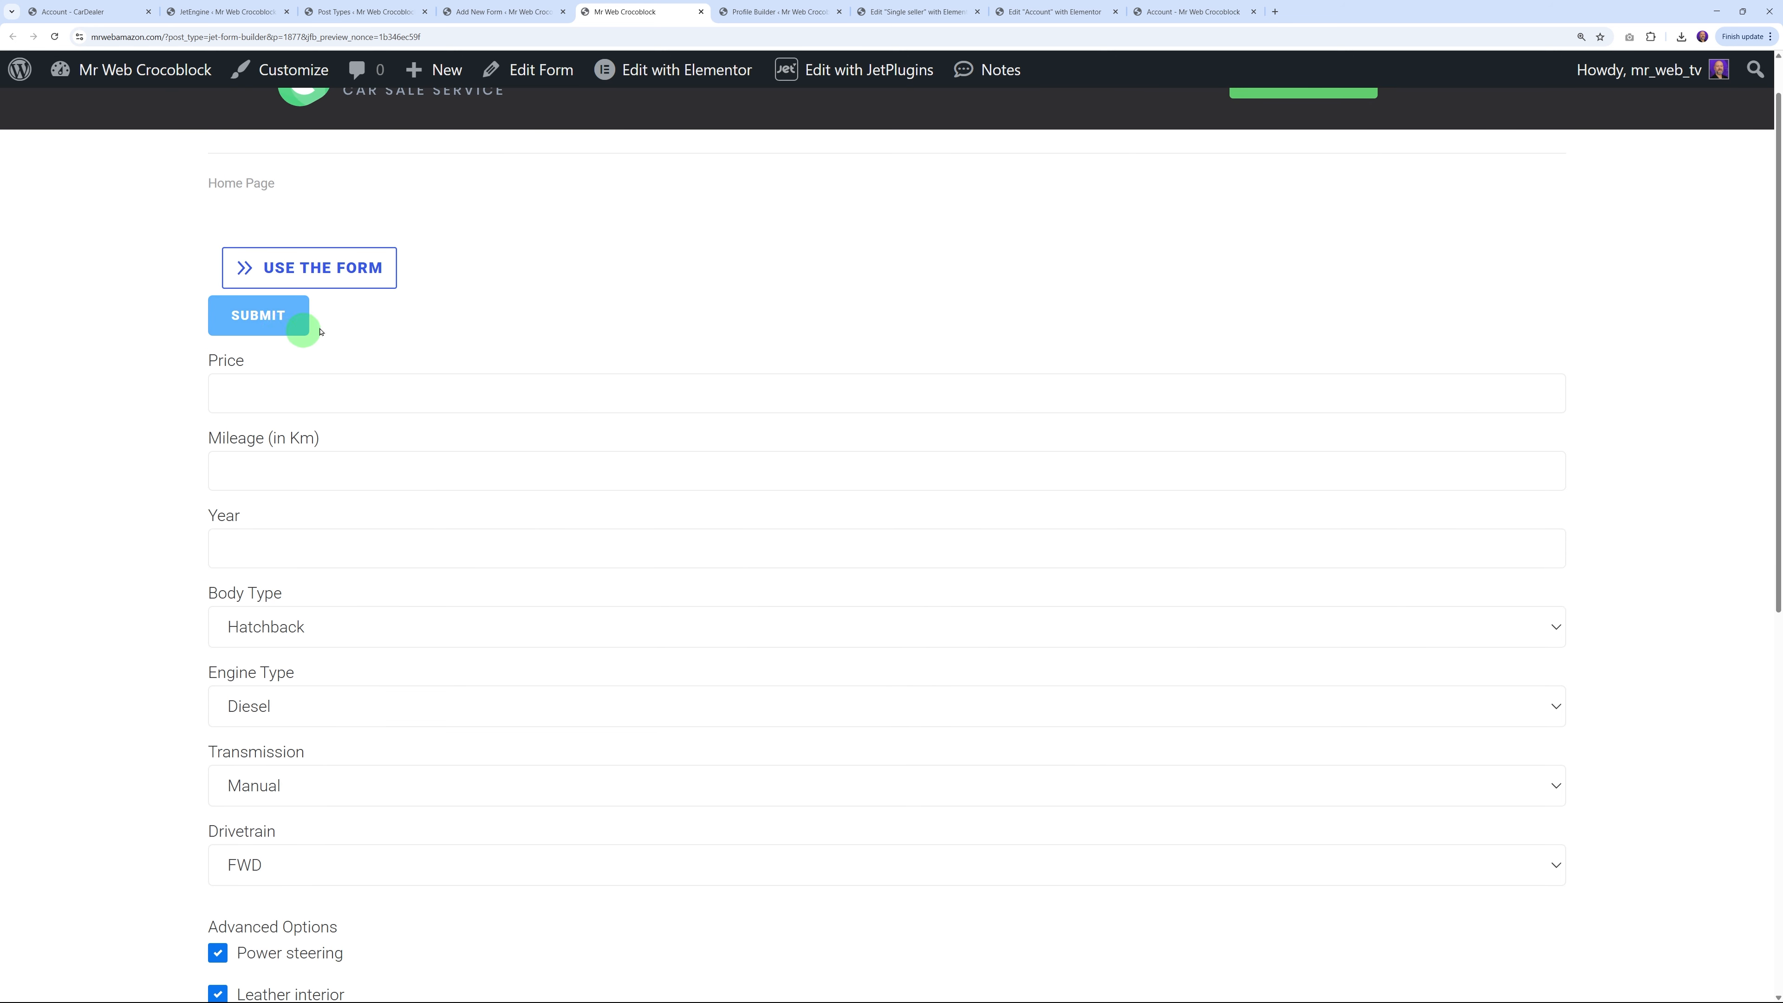
# Return to the form editor and move the Submit button from above the Price field to below the Advanced Options field
pyautogui.click(520, 13)
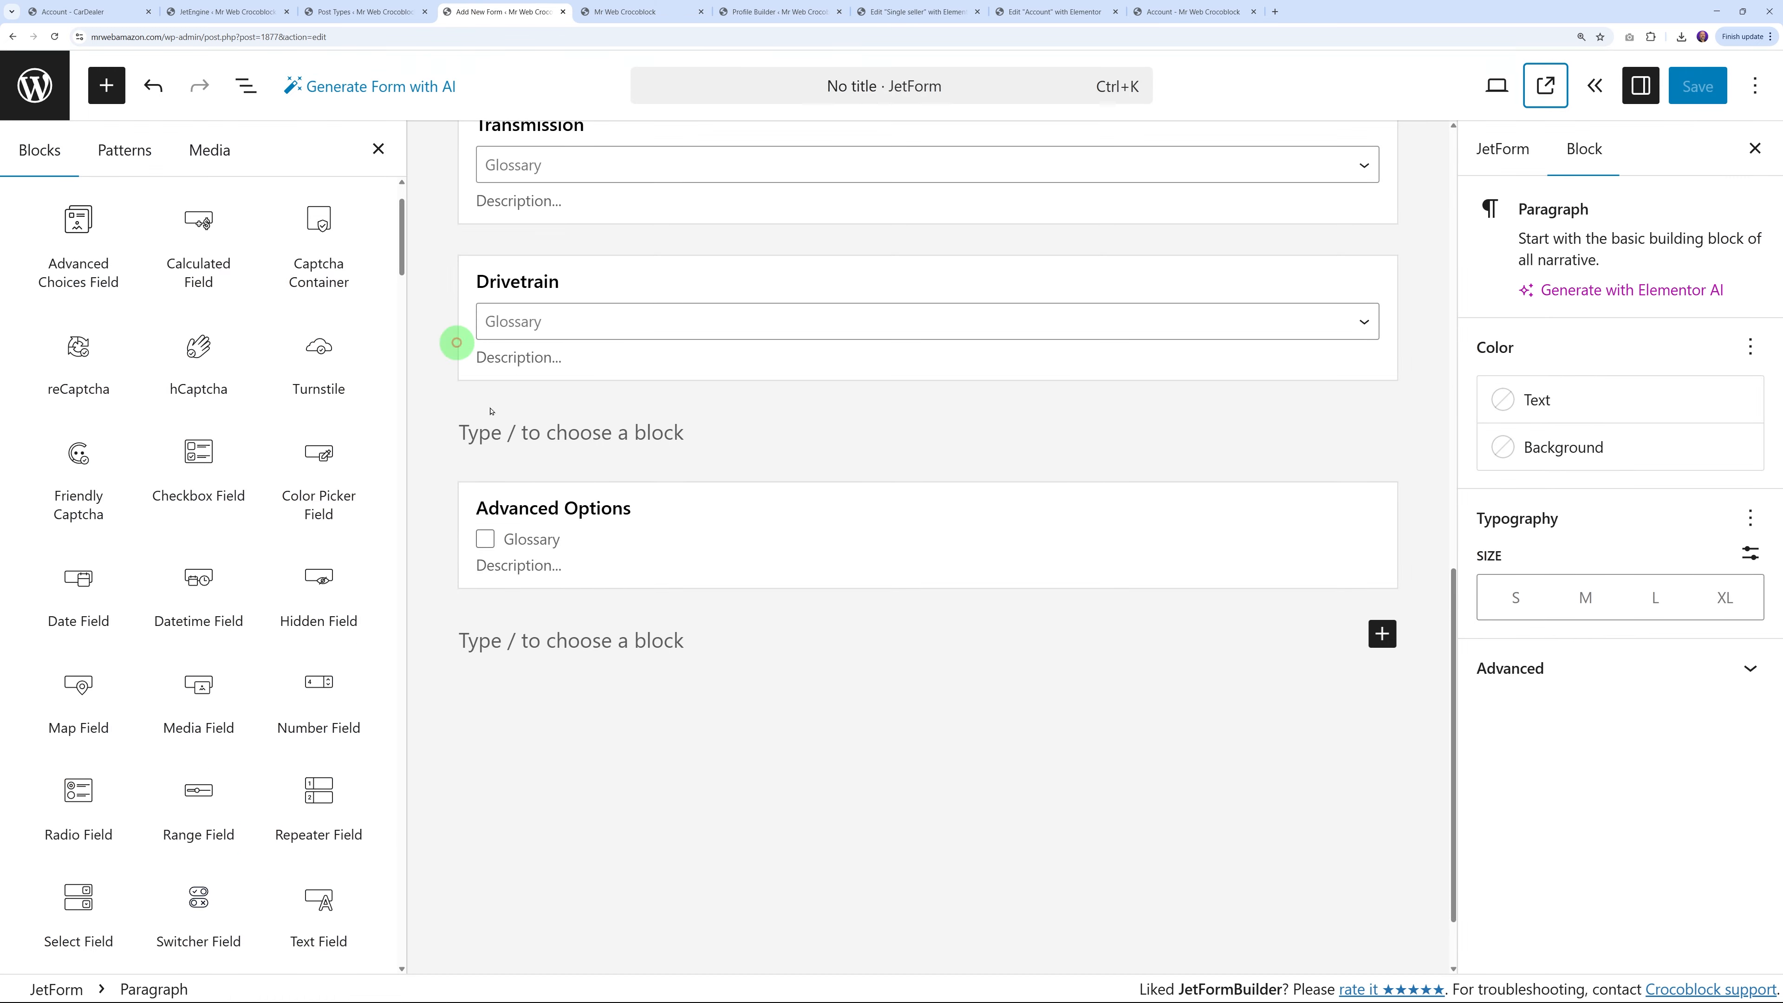
pyautogui.scroll(10, 593, 562)
pyautogui.click(633, 306)
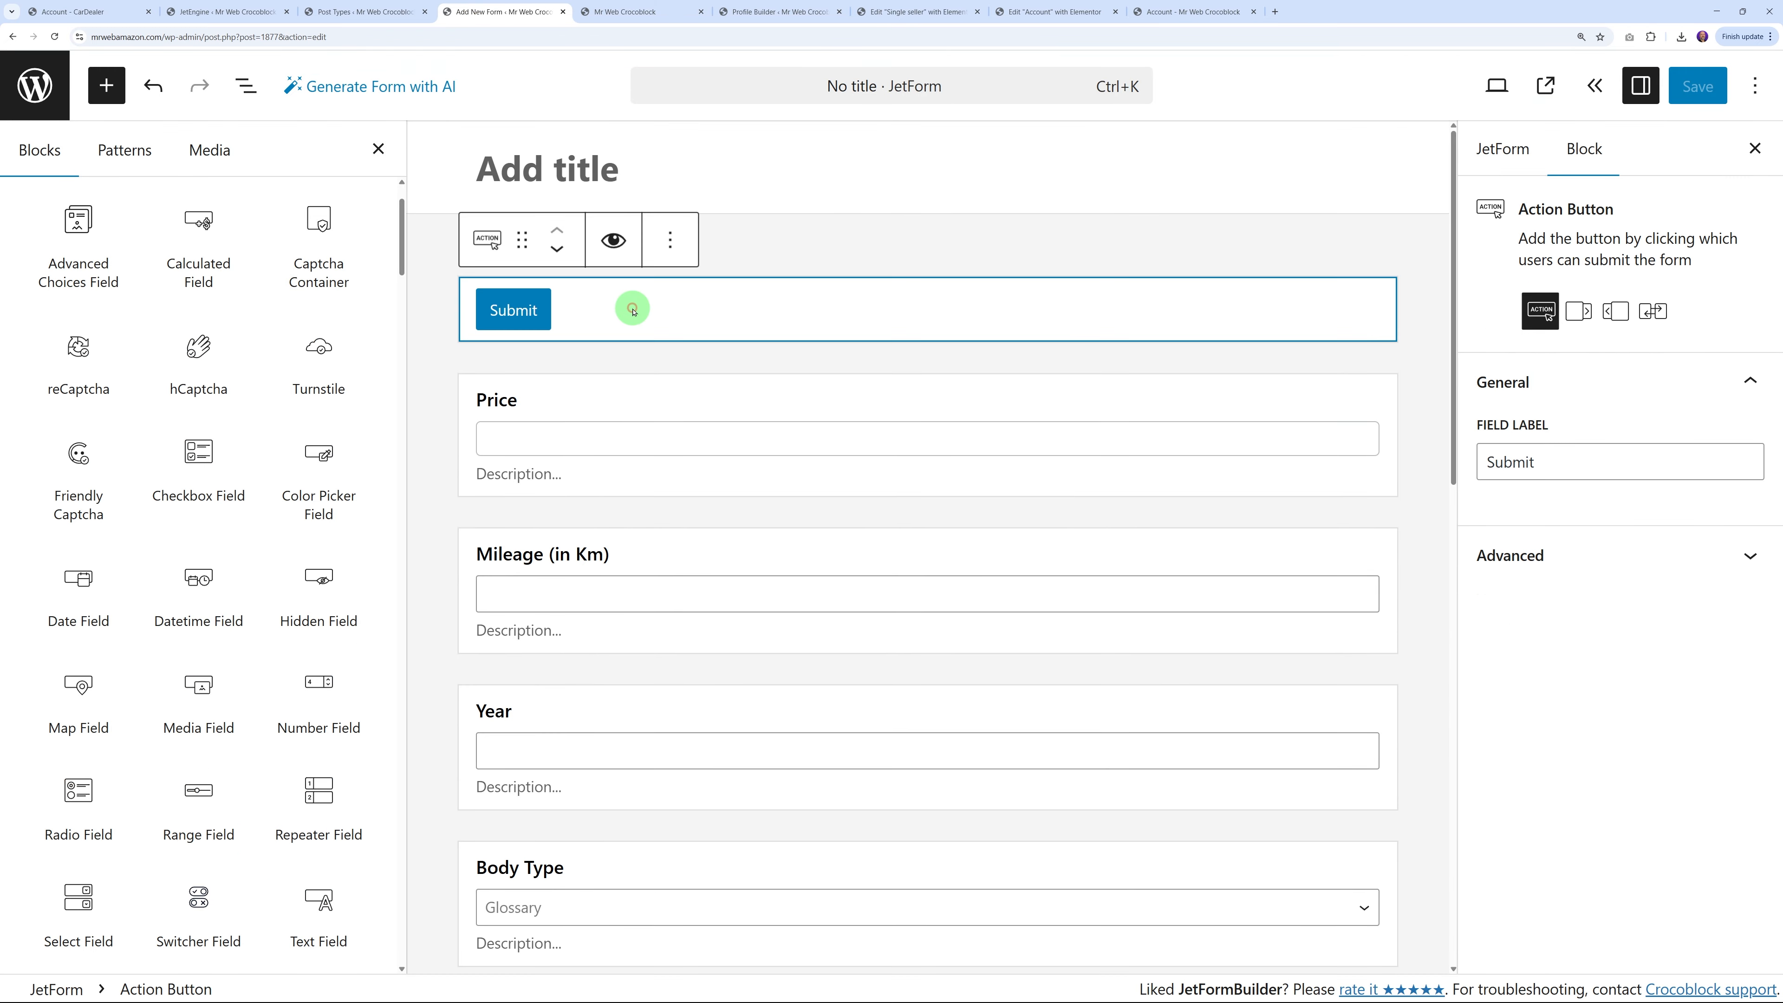
pyautogui.click(556, 250)
pyautogui.click(556, 252)
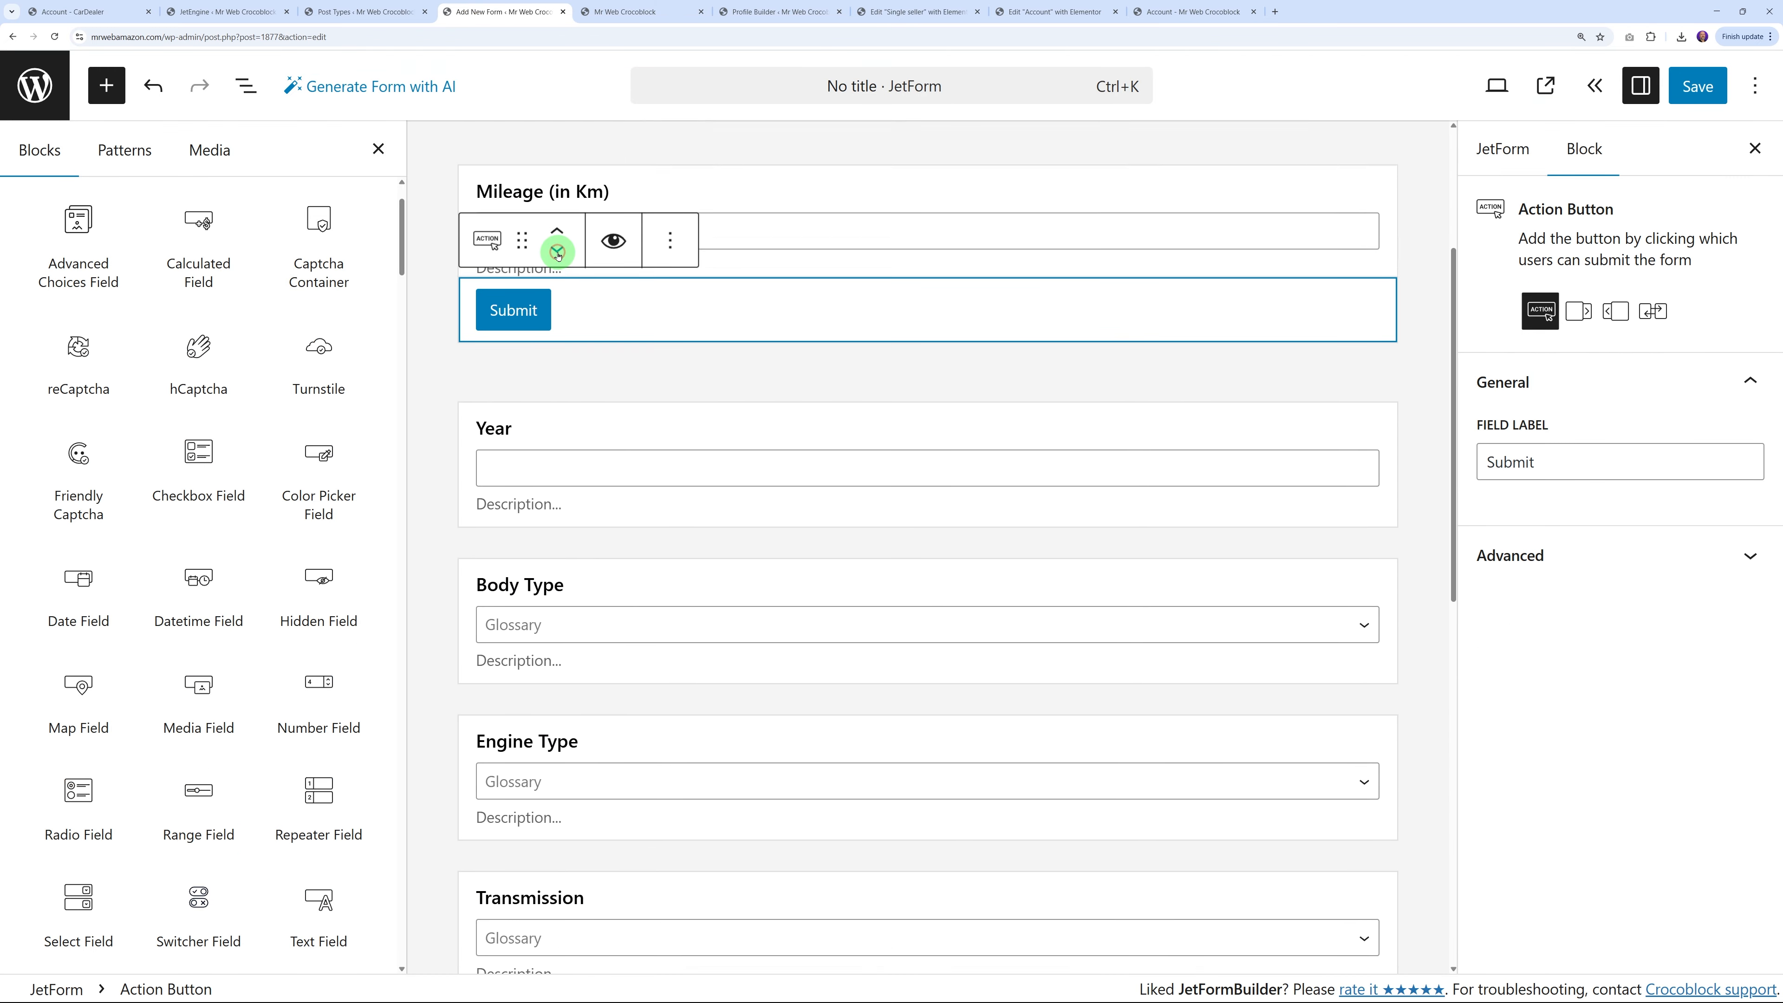
pyautogui.click(557, 252)
pyautogui.click(558, 253)
pyautogui.click(557, 253)
pyautogui.click(557, 253)
pyautogui.click(557, 253)
pyautogui.click(558, 253)
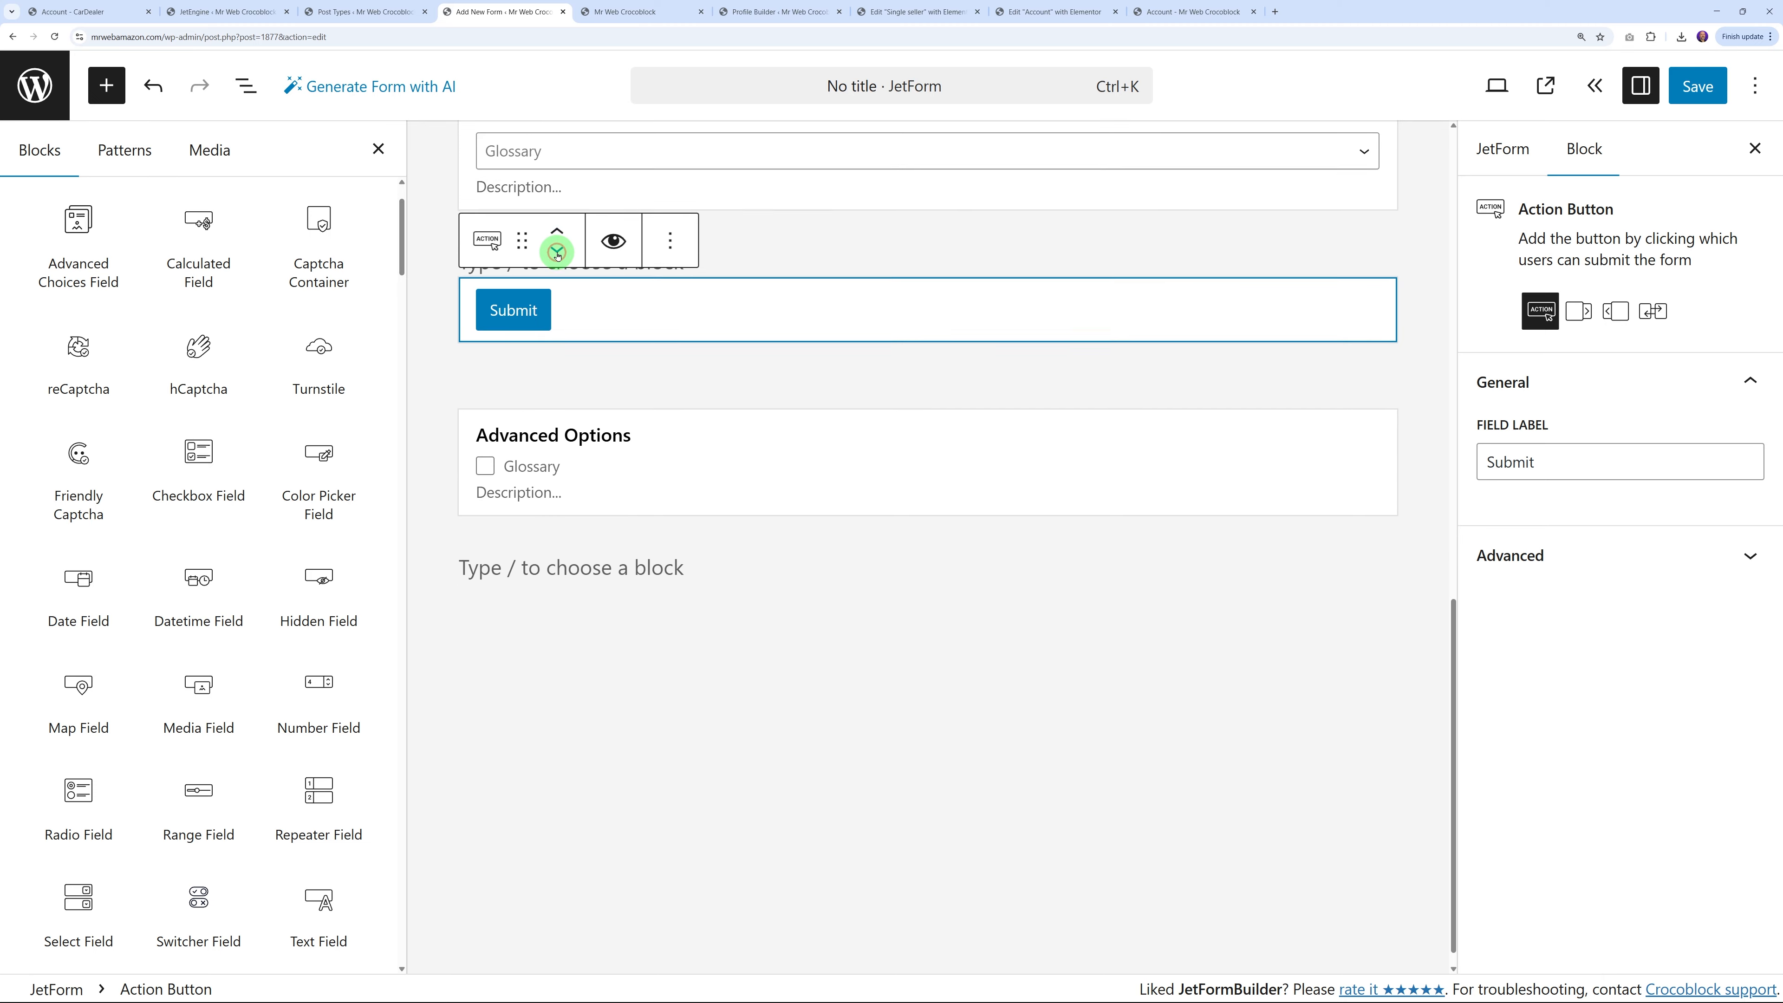
pyautogui.click(557, 253)
pyautogui.click(837, 541)
pyautogui.scroll(-3, 760, 565)
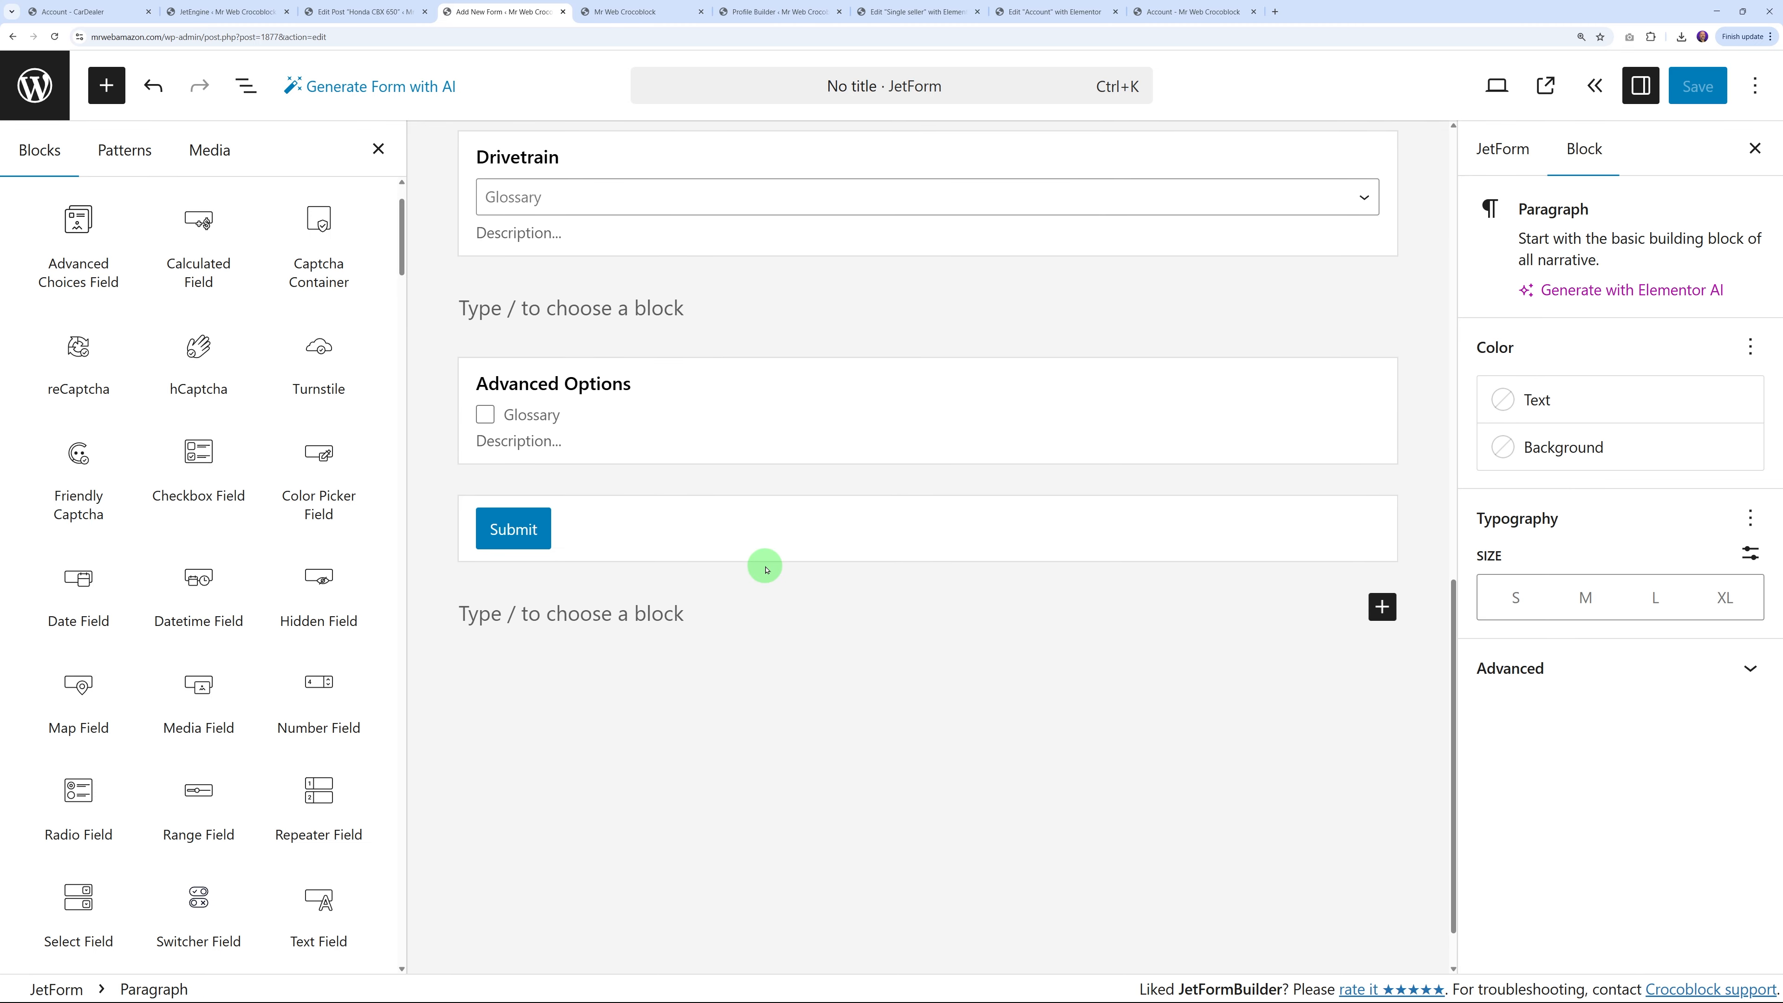
pyautogui.scroll(2, 728, 418)
# Review the Honda CBX 650 ad's edit page down to its featured image, and add a Media Field below the form's Submit button
pyautogui.click(394, 19)
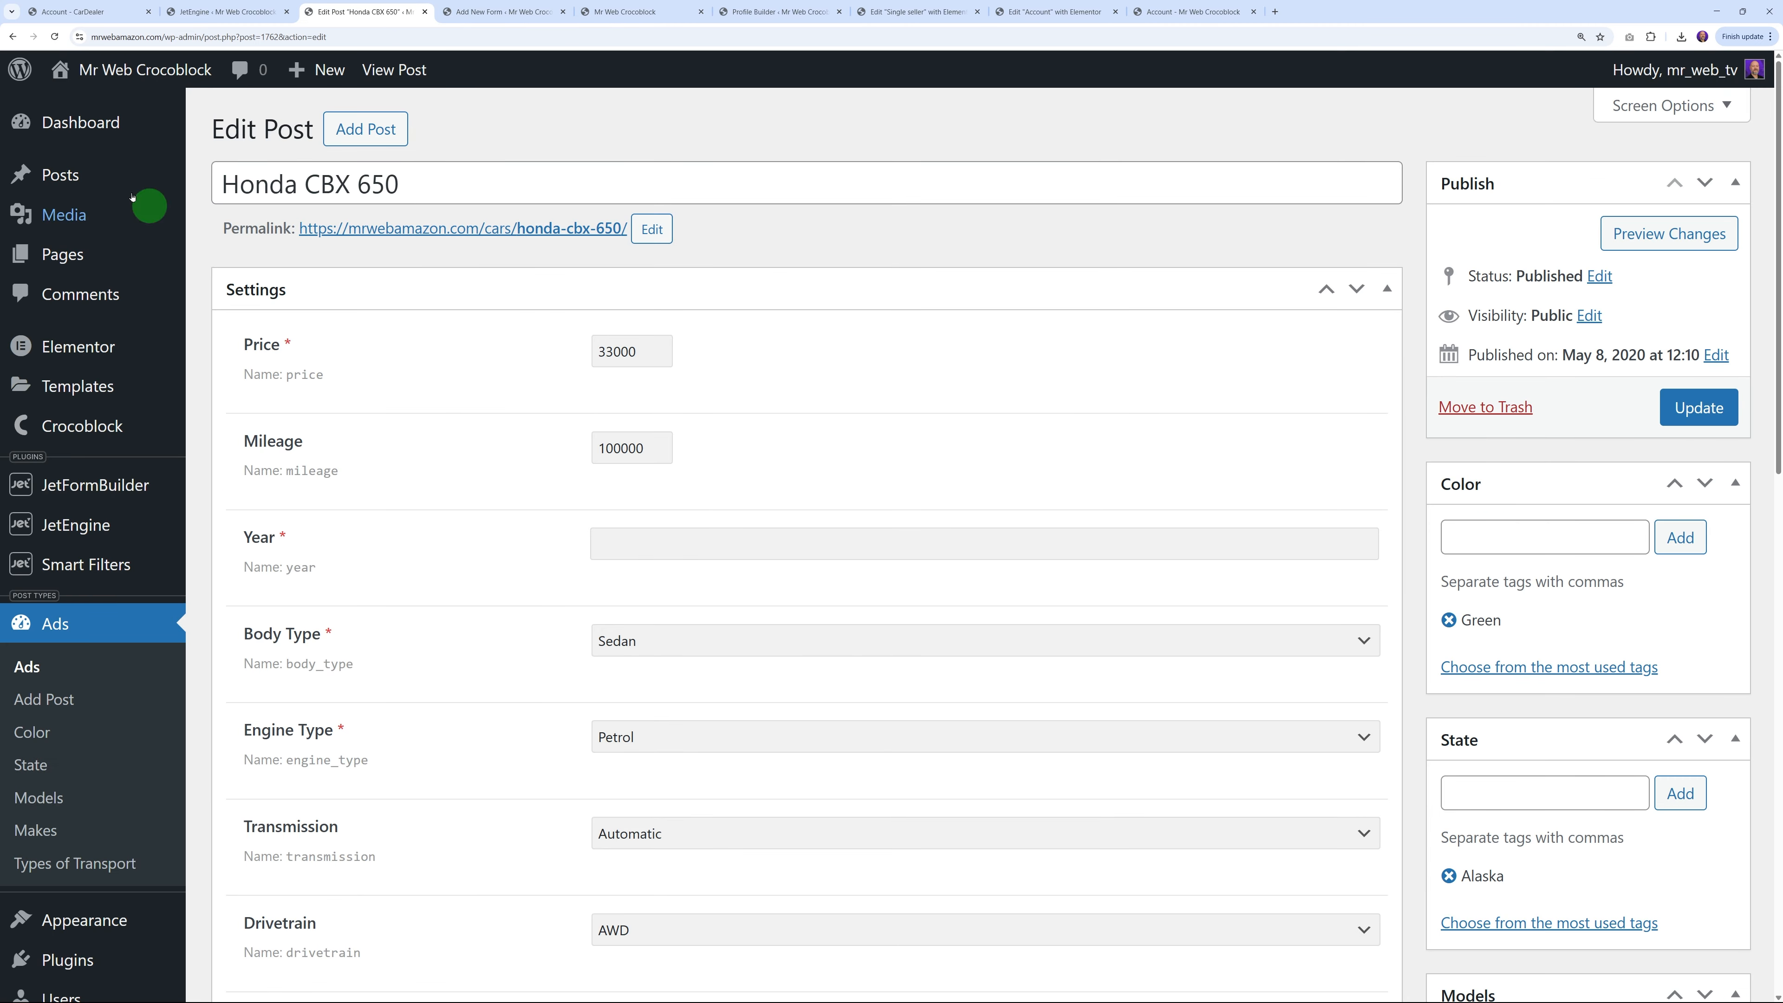
pyautogui.scroll(-5, 1135, 537)
pyautogui.scroll(-10, 1135, 537)
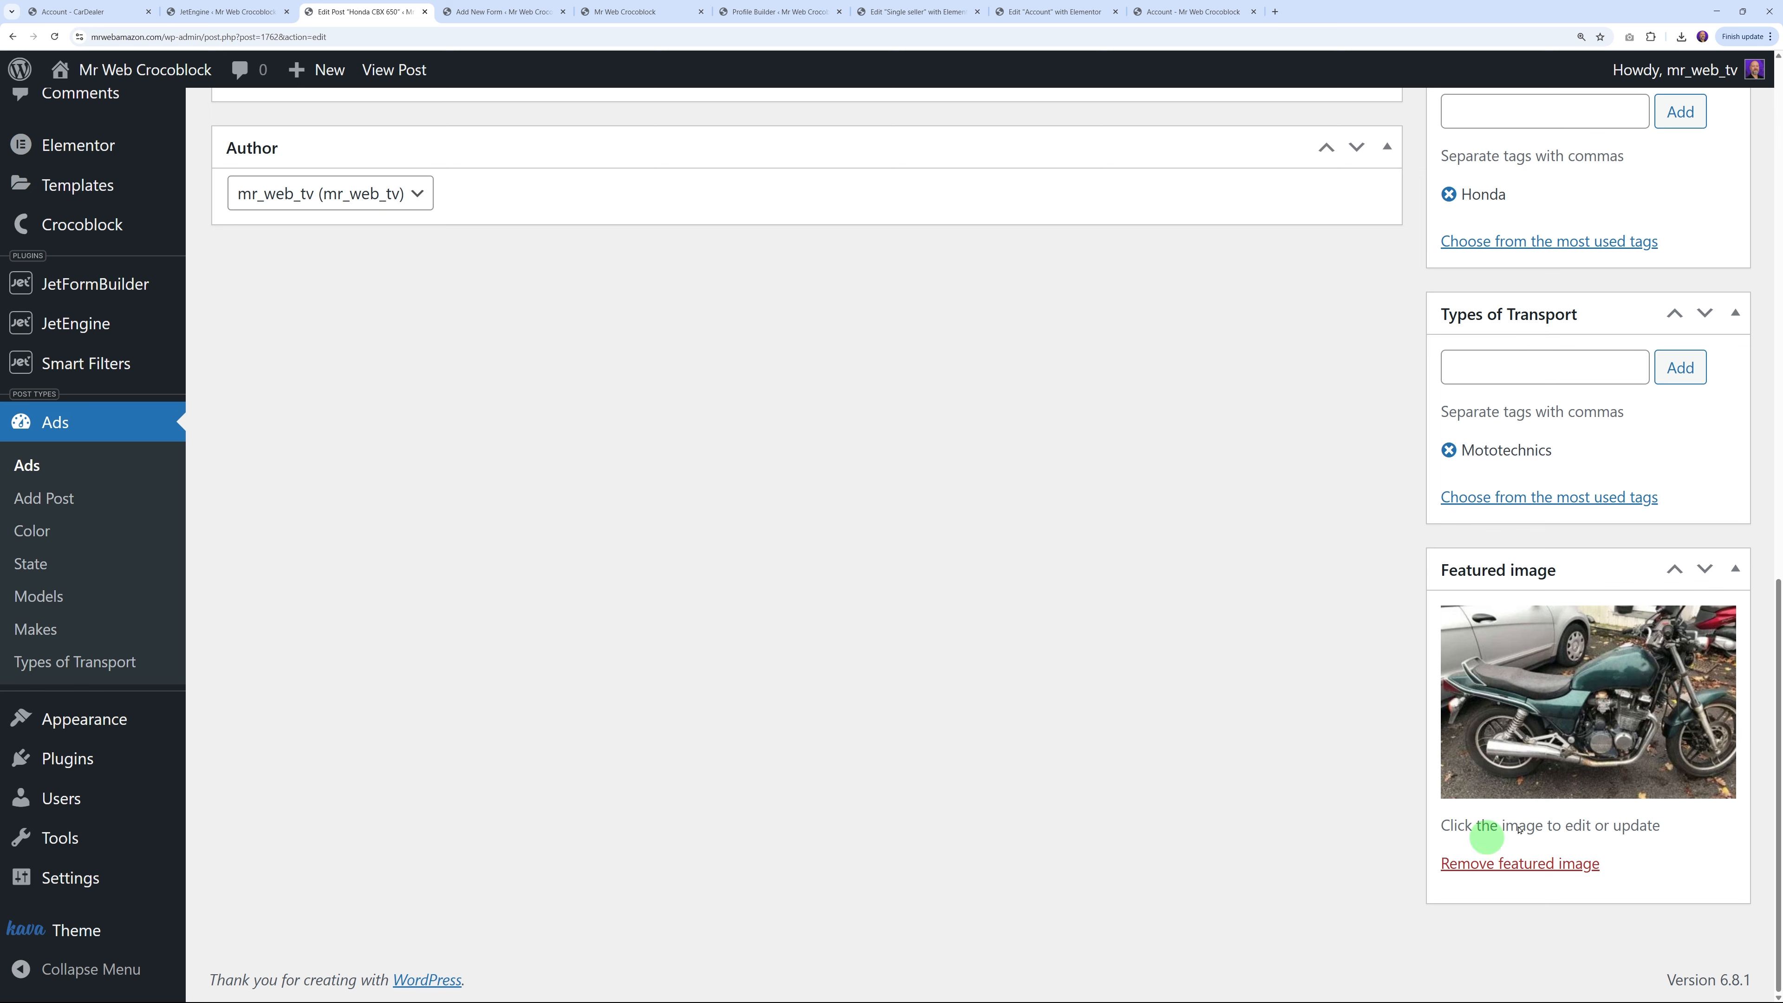
pyautogui.scroll(3, 983, 492)
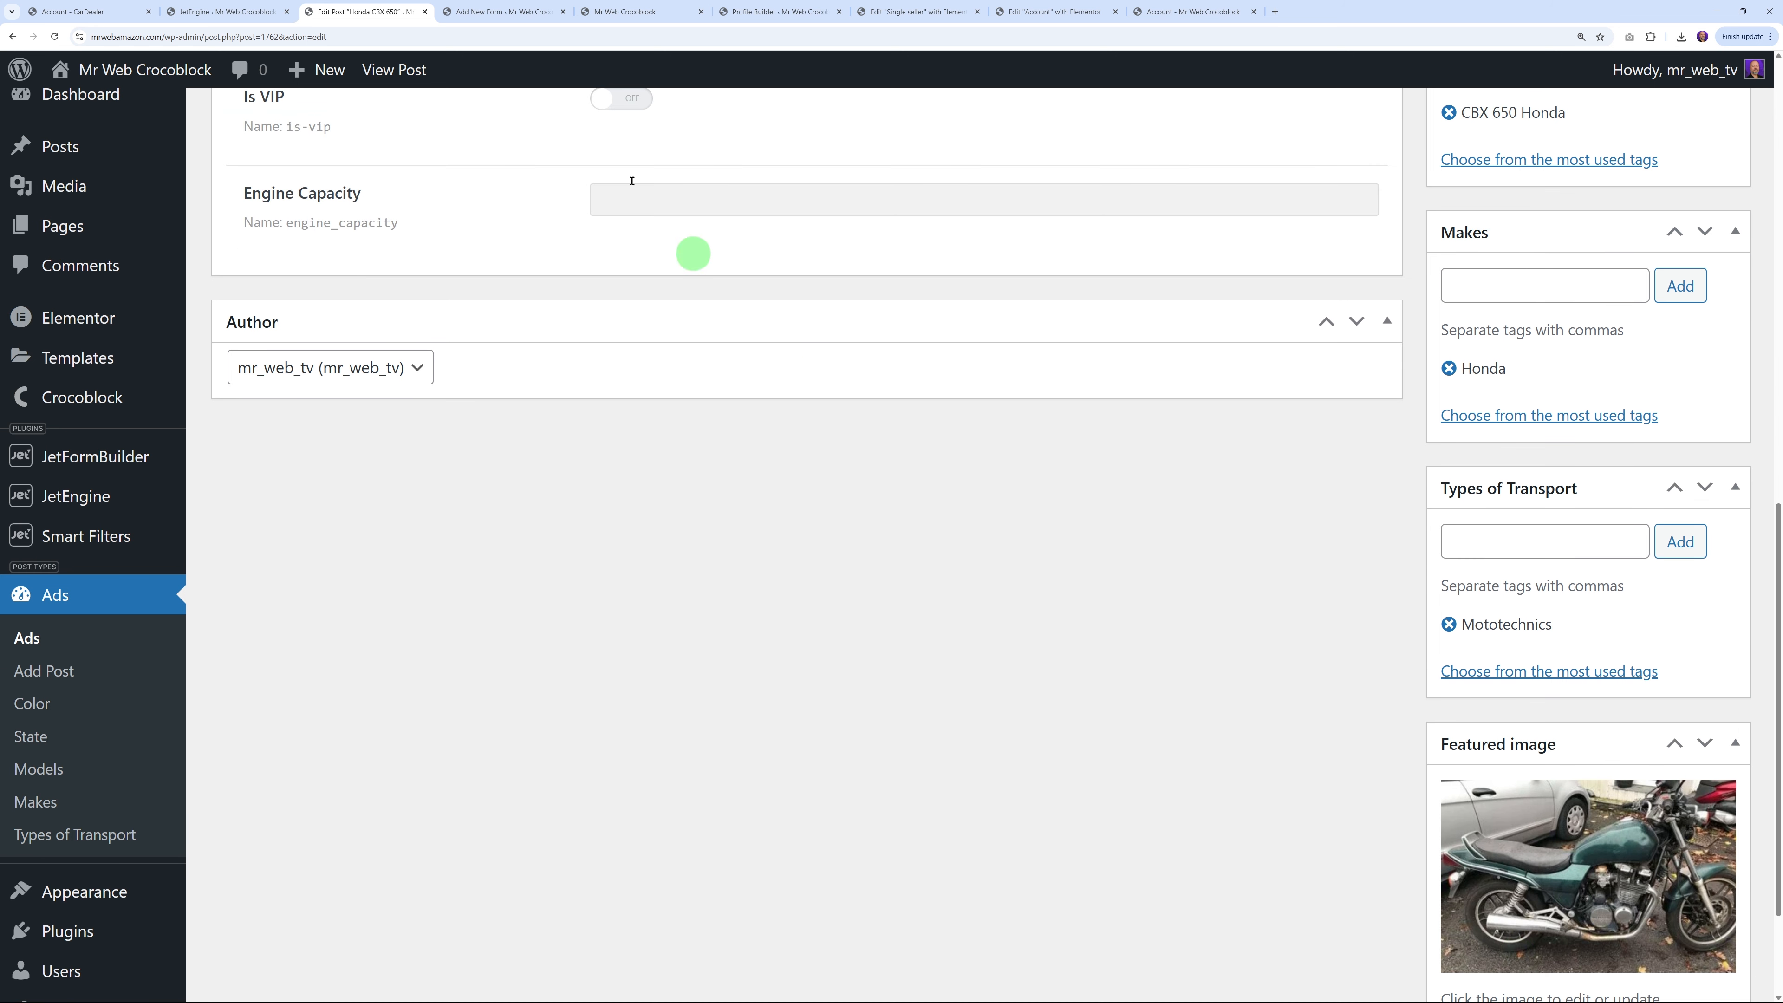
pyautogui.click(491, 11)
pyautogui.scroll(1, 251, 609)
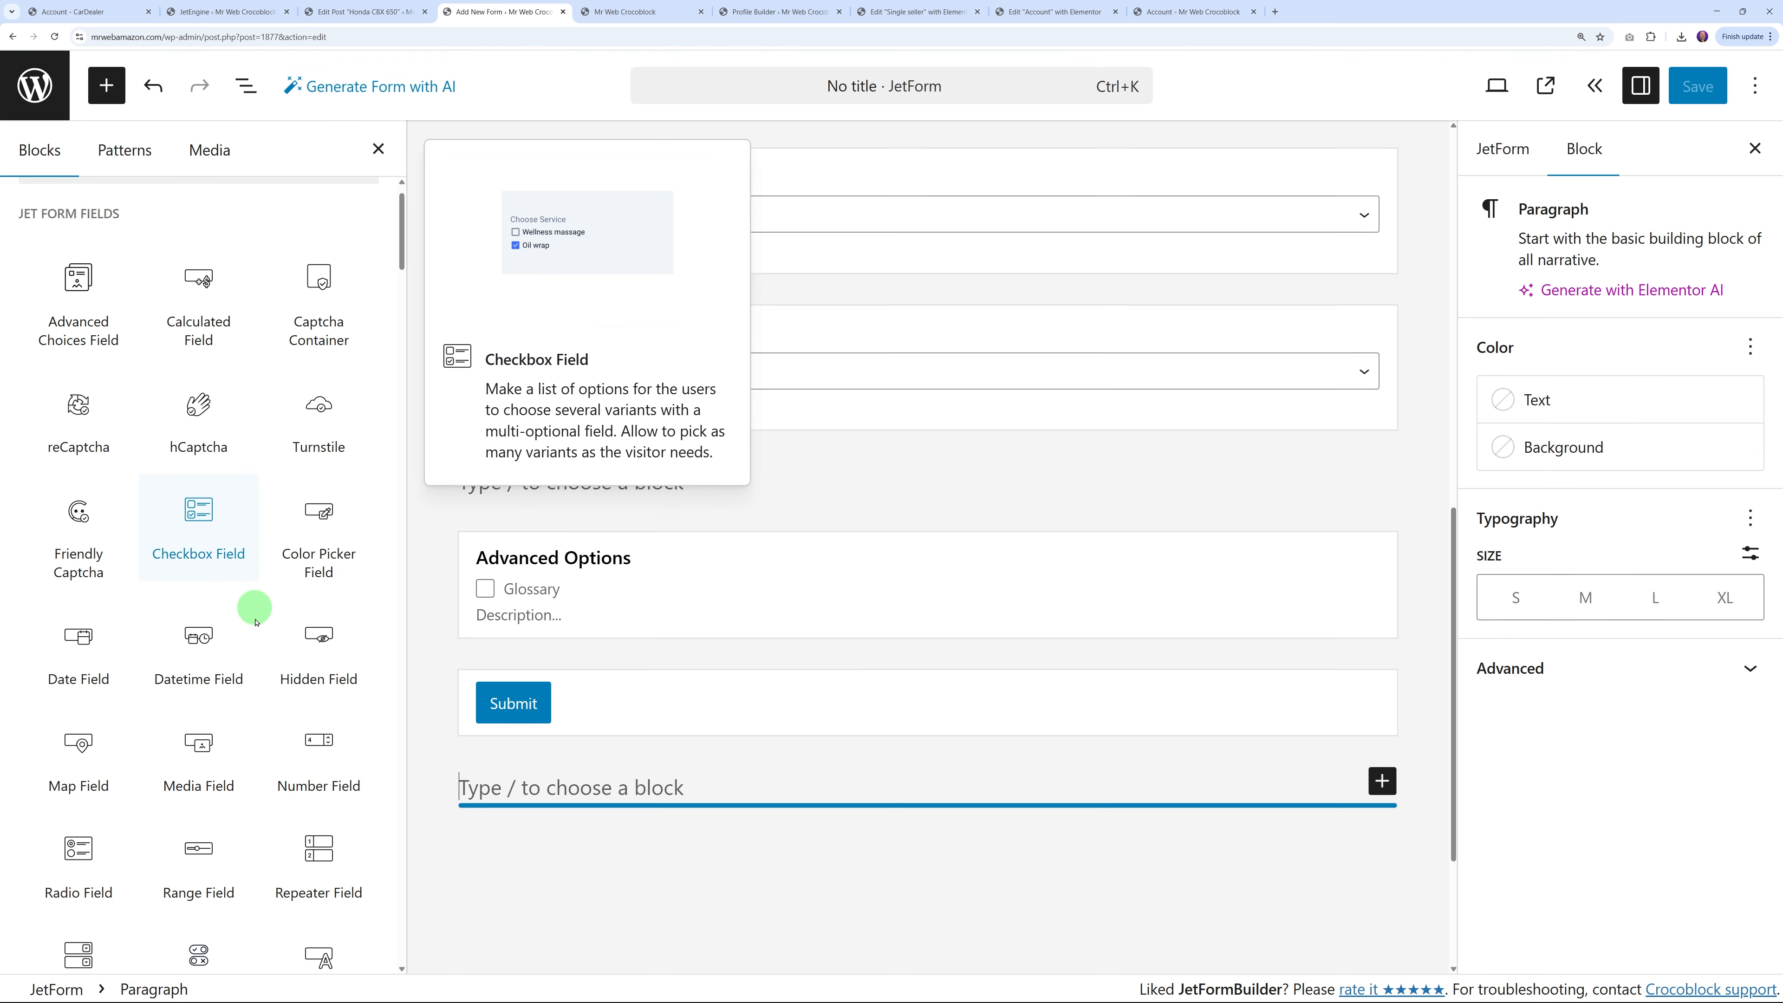
pyautogui.scroll(-2, 258, 677)
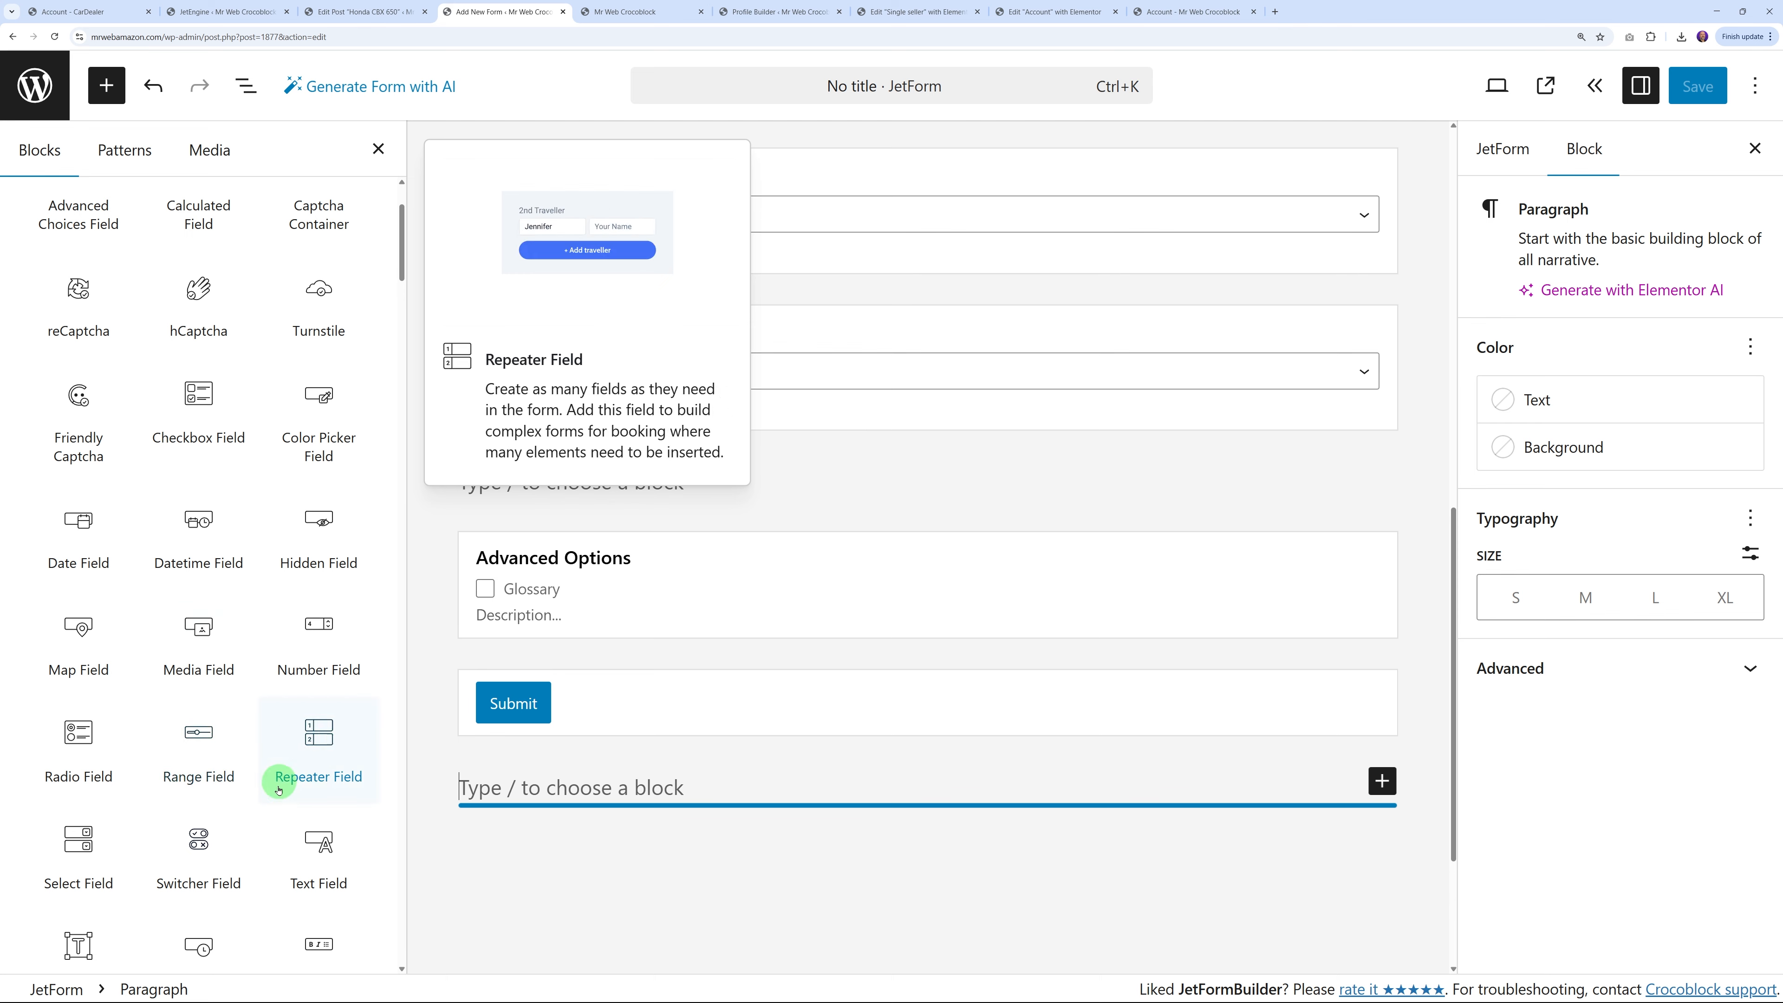
pyautogui.scroll(-1, 284, 748)
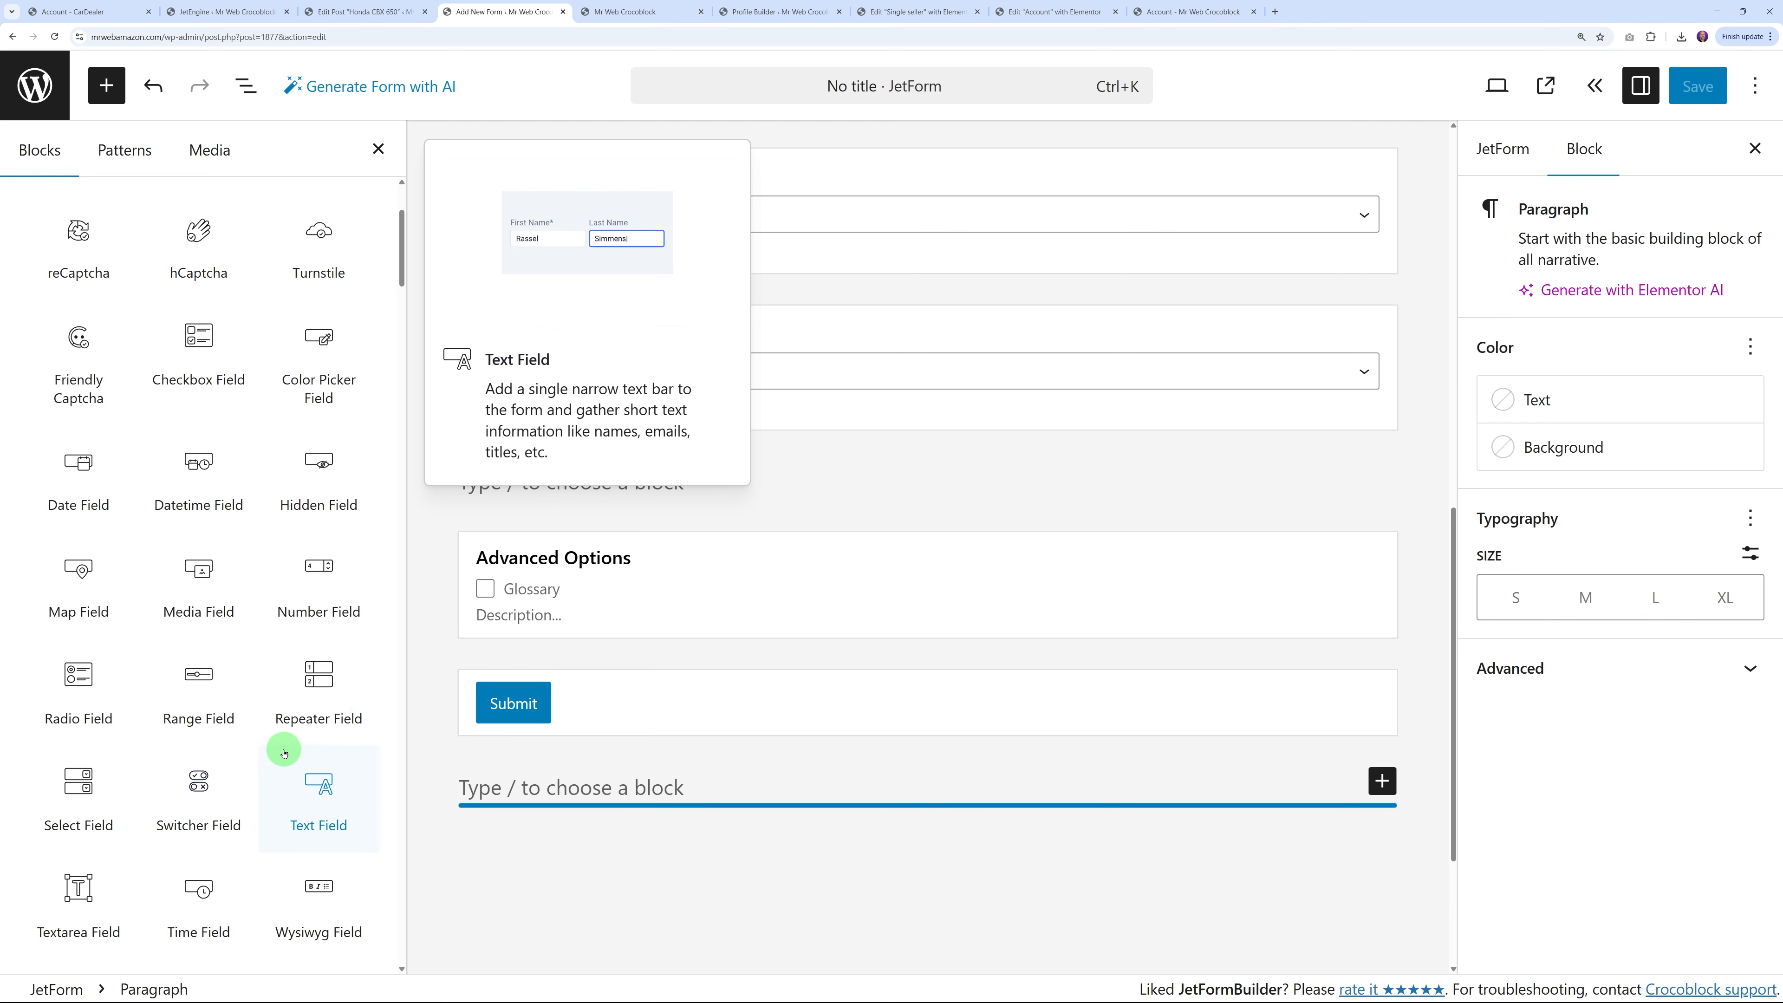
pyautogui.scroll(2, 285, 754)
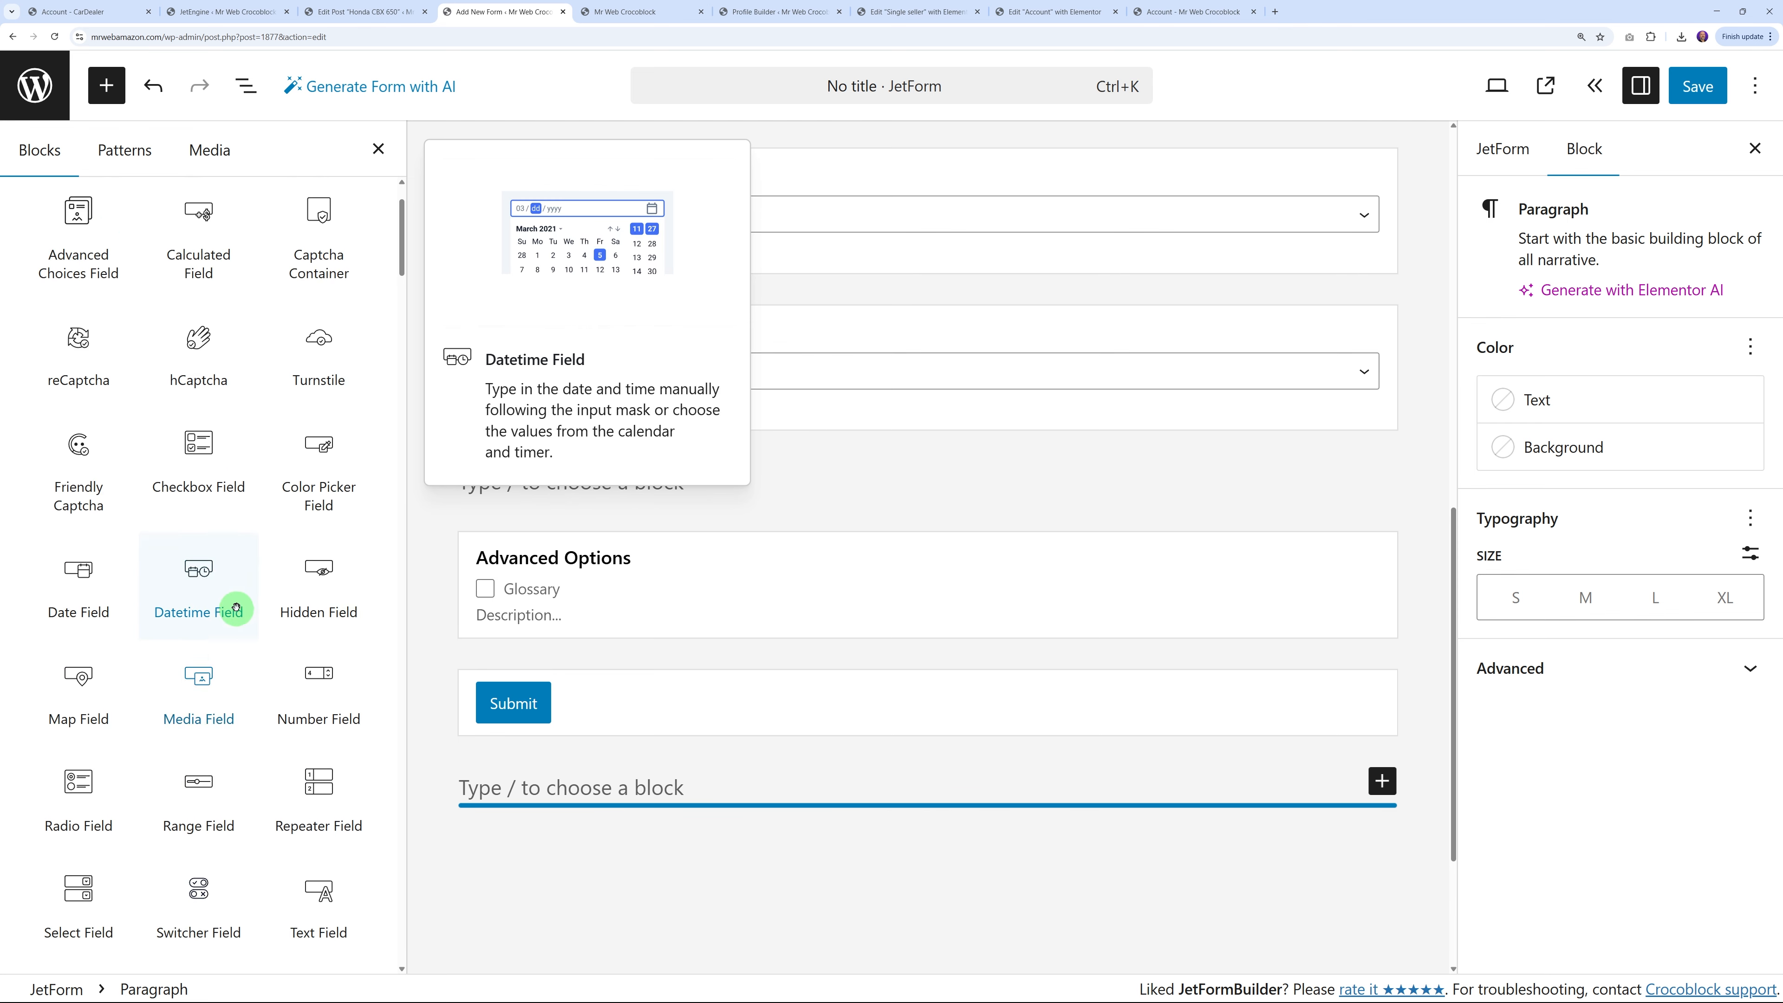
pyautogui.scroll(-1, 237, 608)
pyautogui.moveTo(237, 674); pyautogui.dragTo(634, 771)
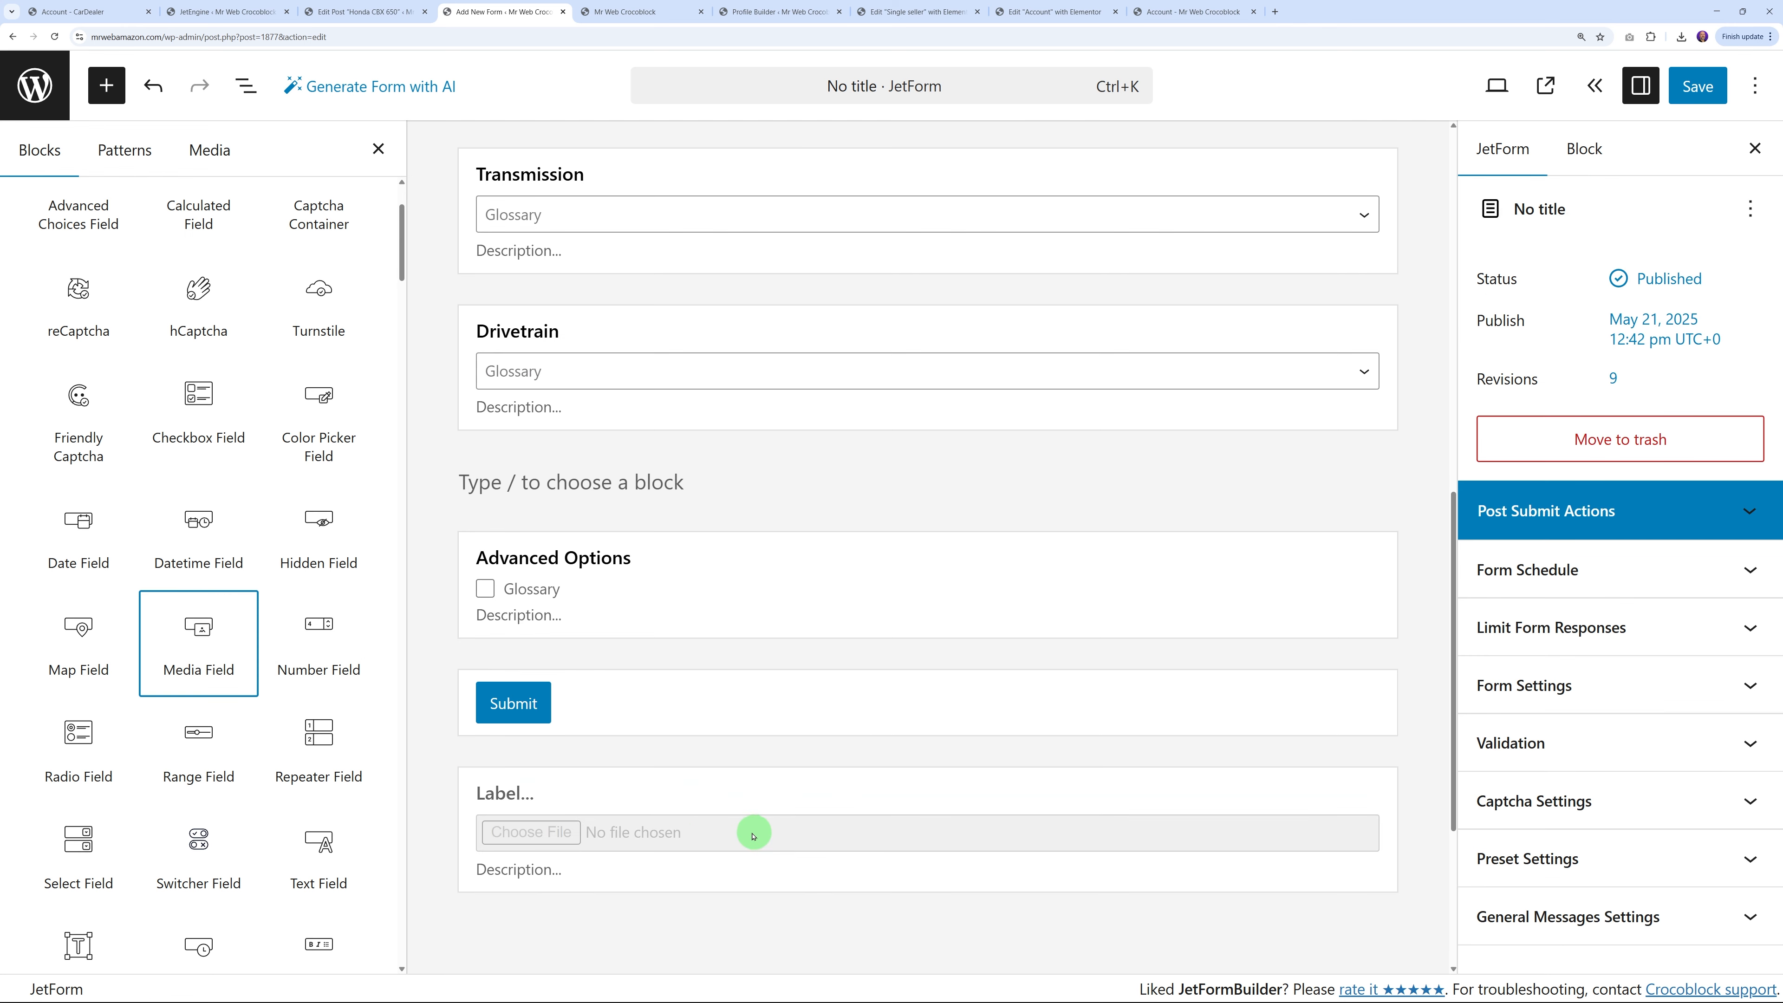
# Name the media field _featured_image with the label Featured Image, place it above the Submit button, and save the form
pyautogui.click(737, 794)
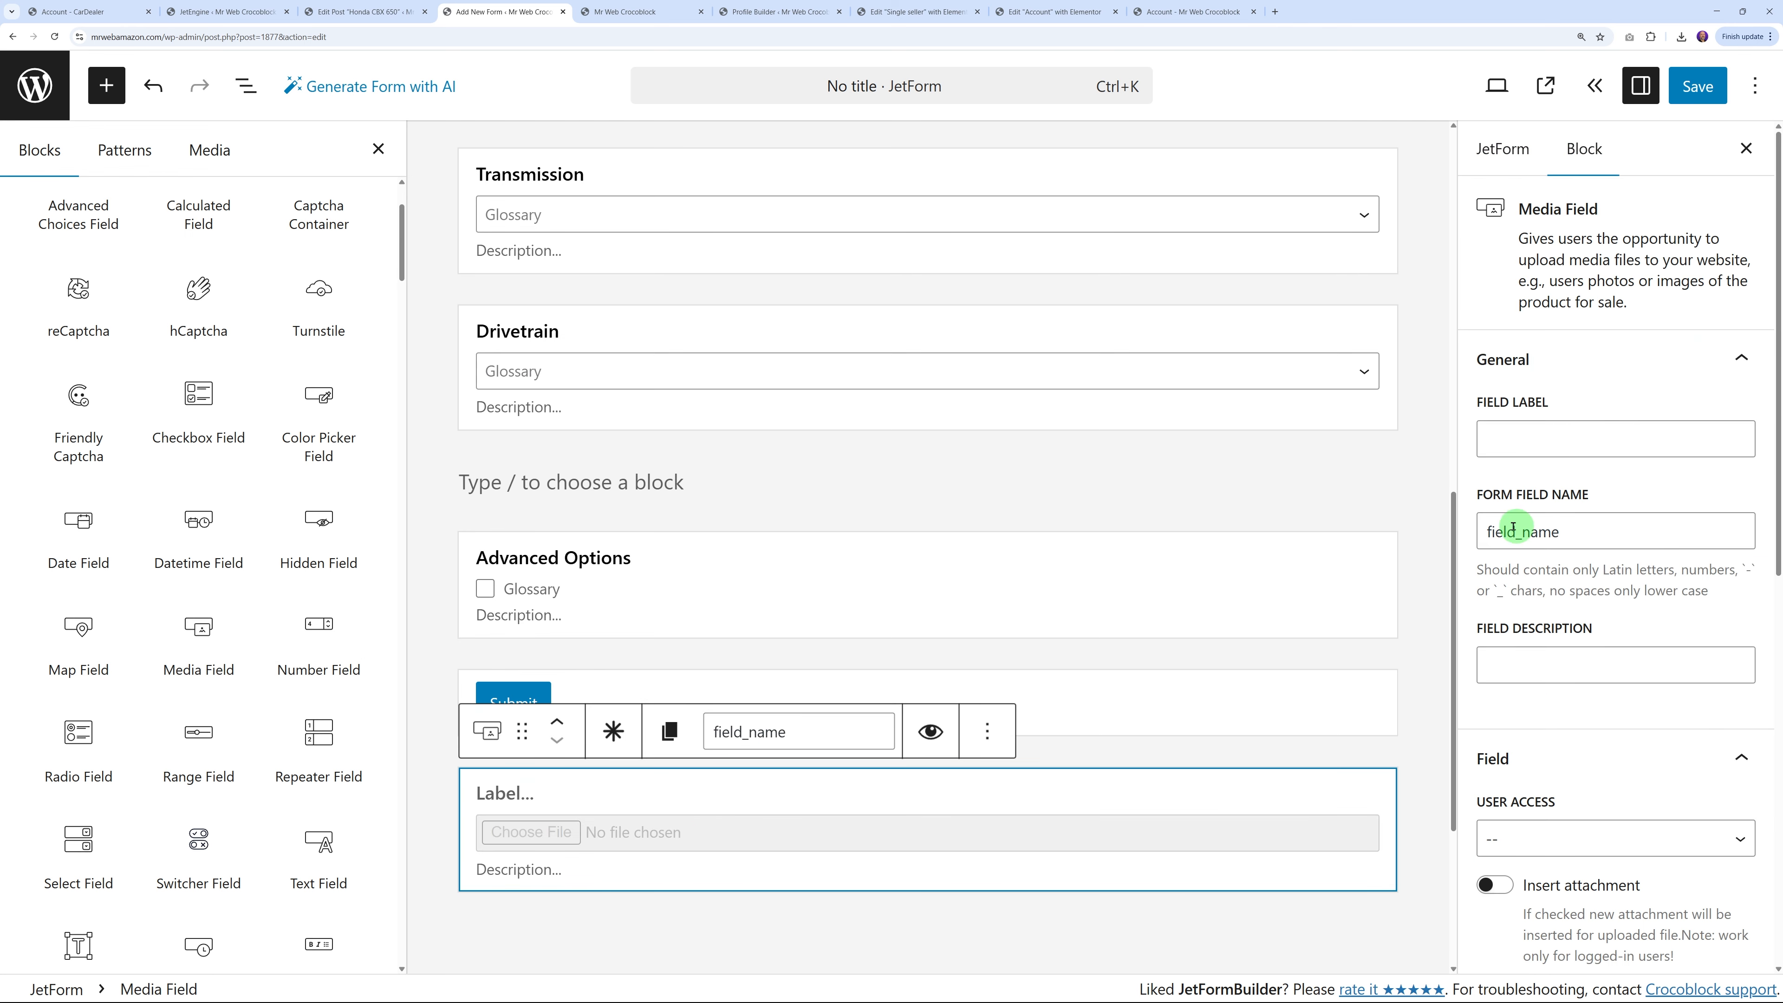
pyautogui.doubleClick(1673, 521)
pyautogui.write('_feature')
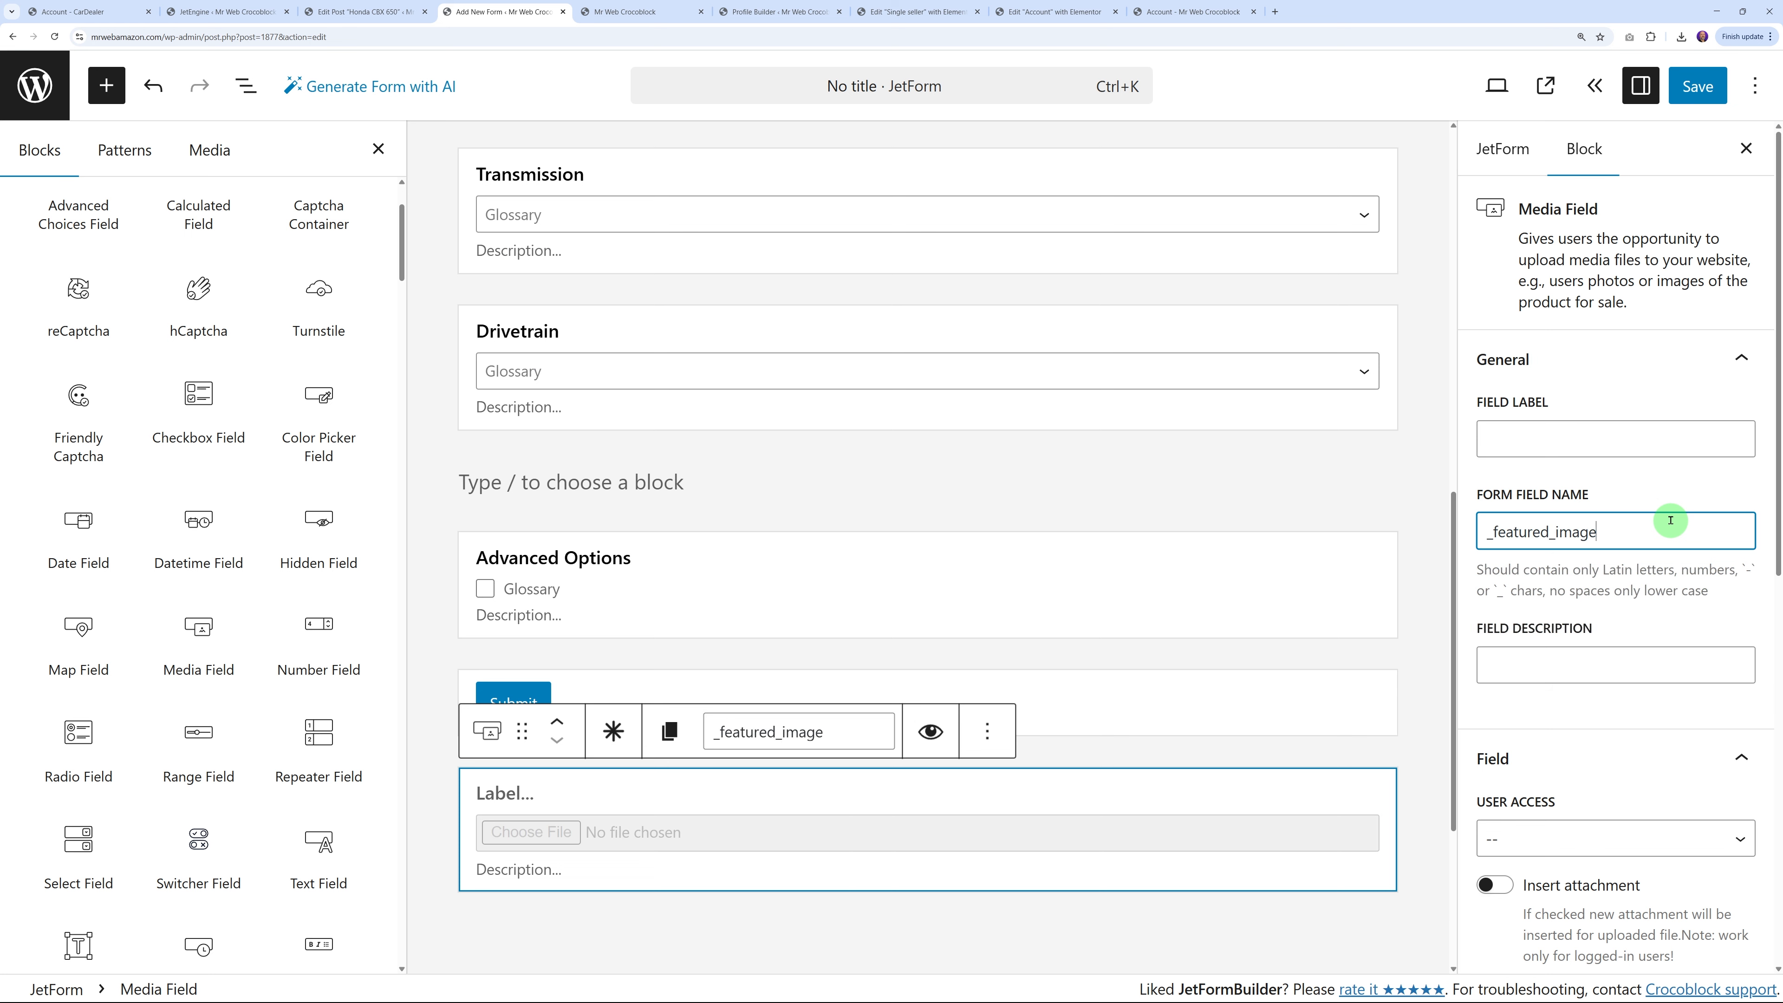
pyautogui.click(1590, 457)
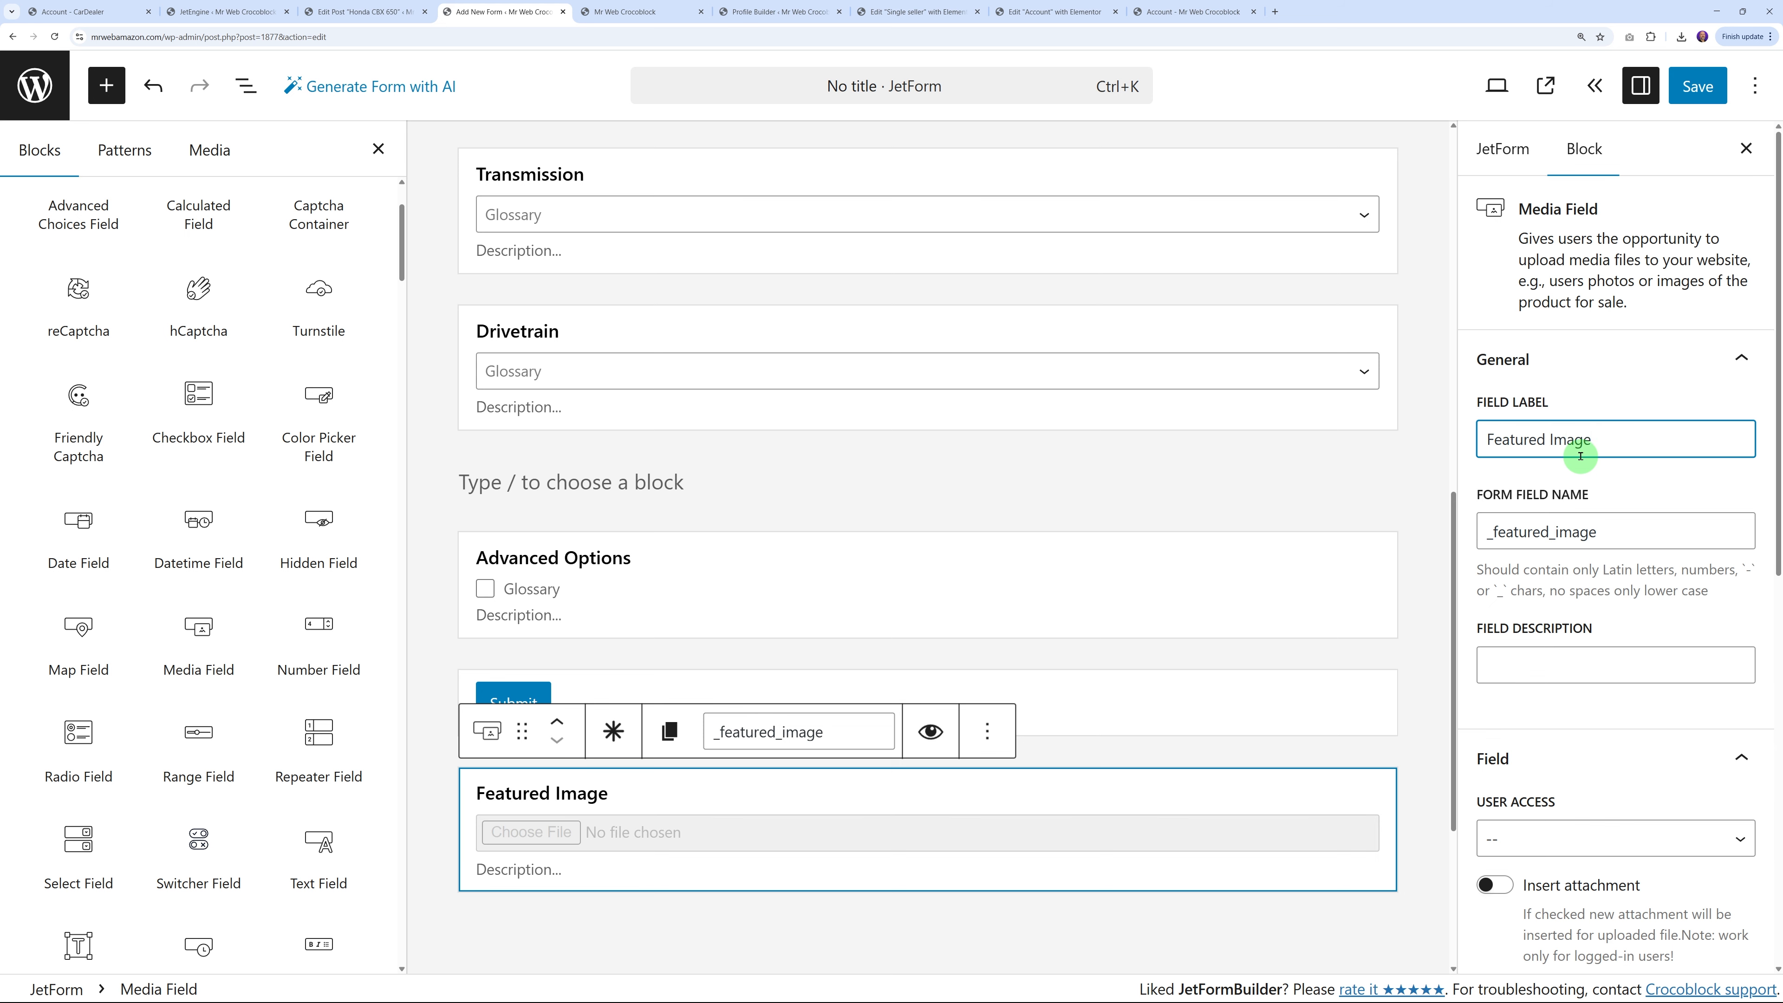
pyautogui.click(556, 723)
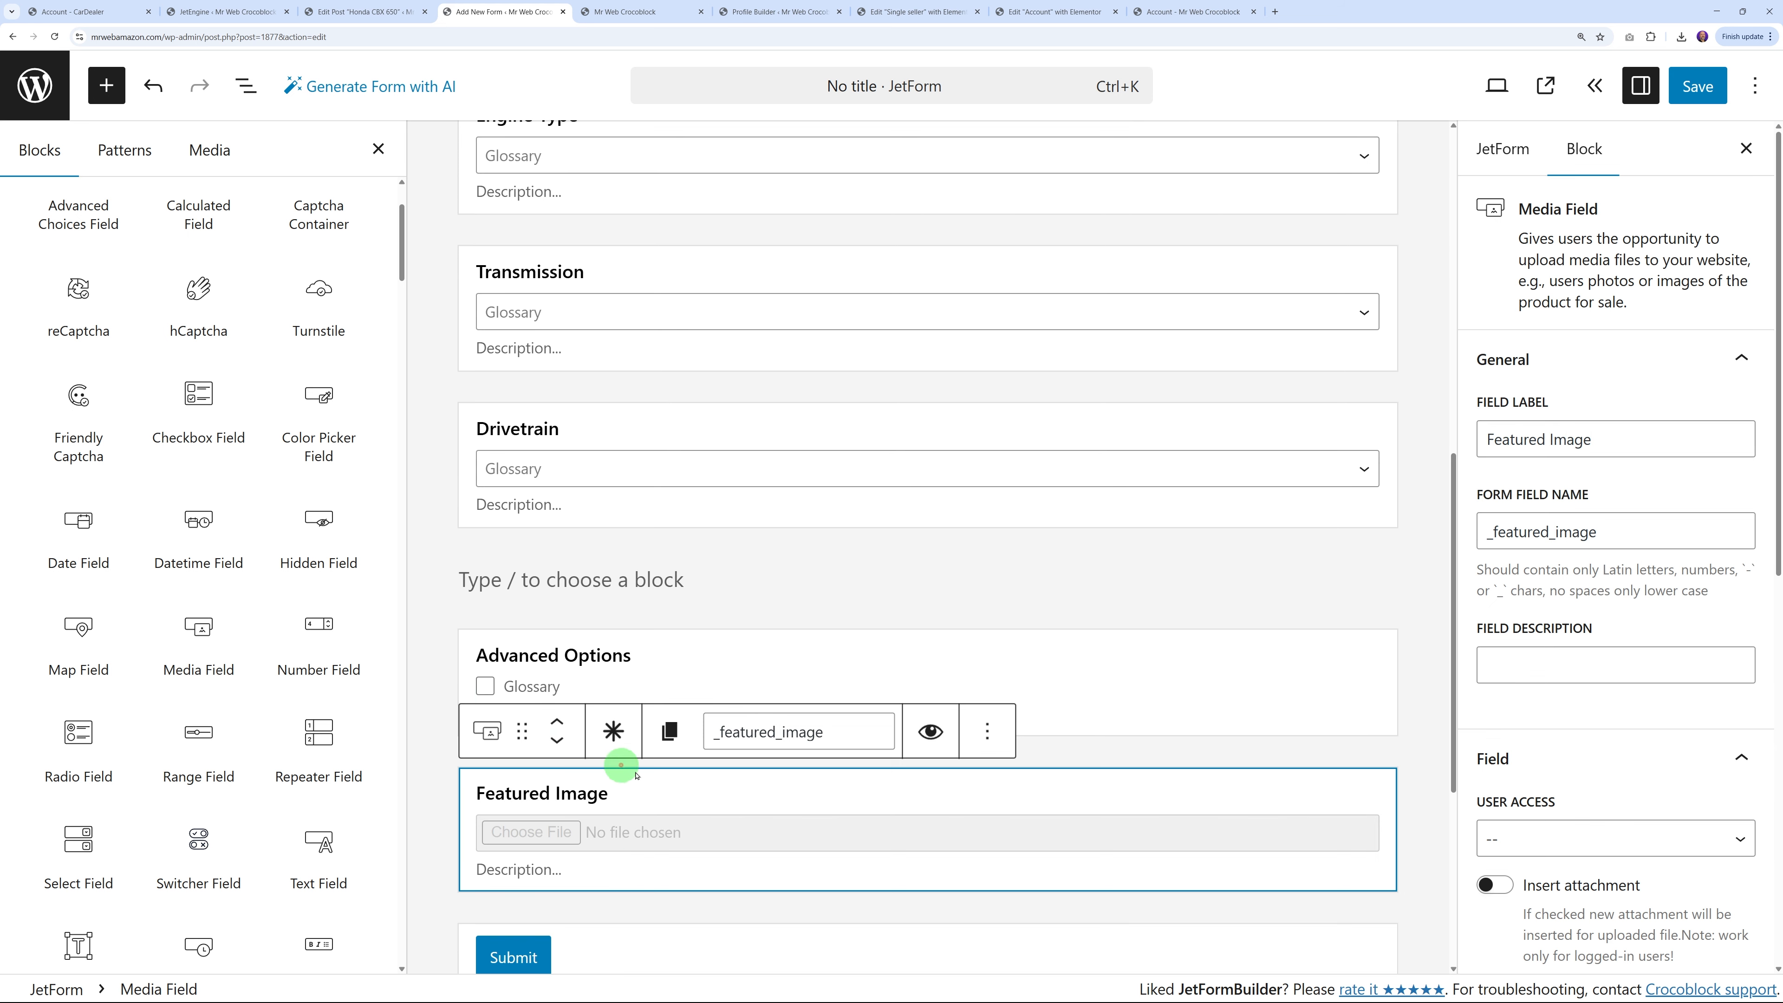
pyautogui.click(1696, 87)
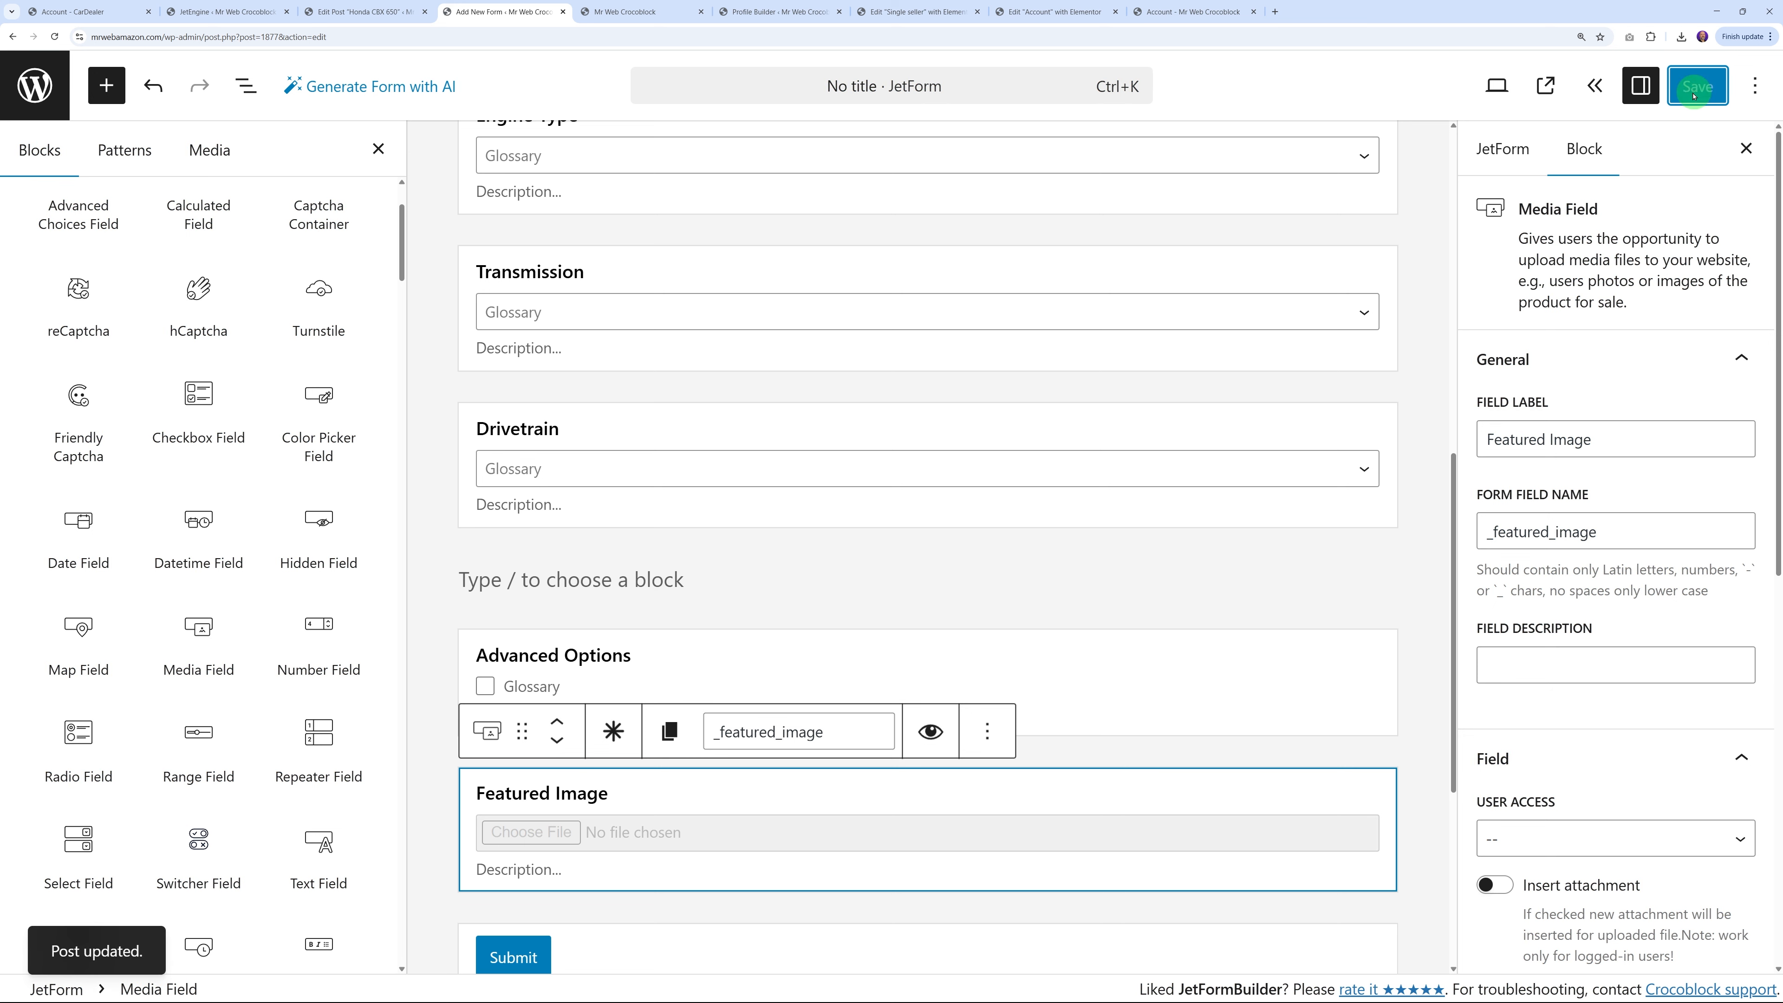
# Remove the Save Form Record action from the form's post submit actions
pyautogui.click(1428, 662)
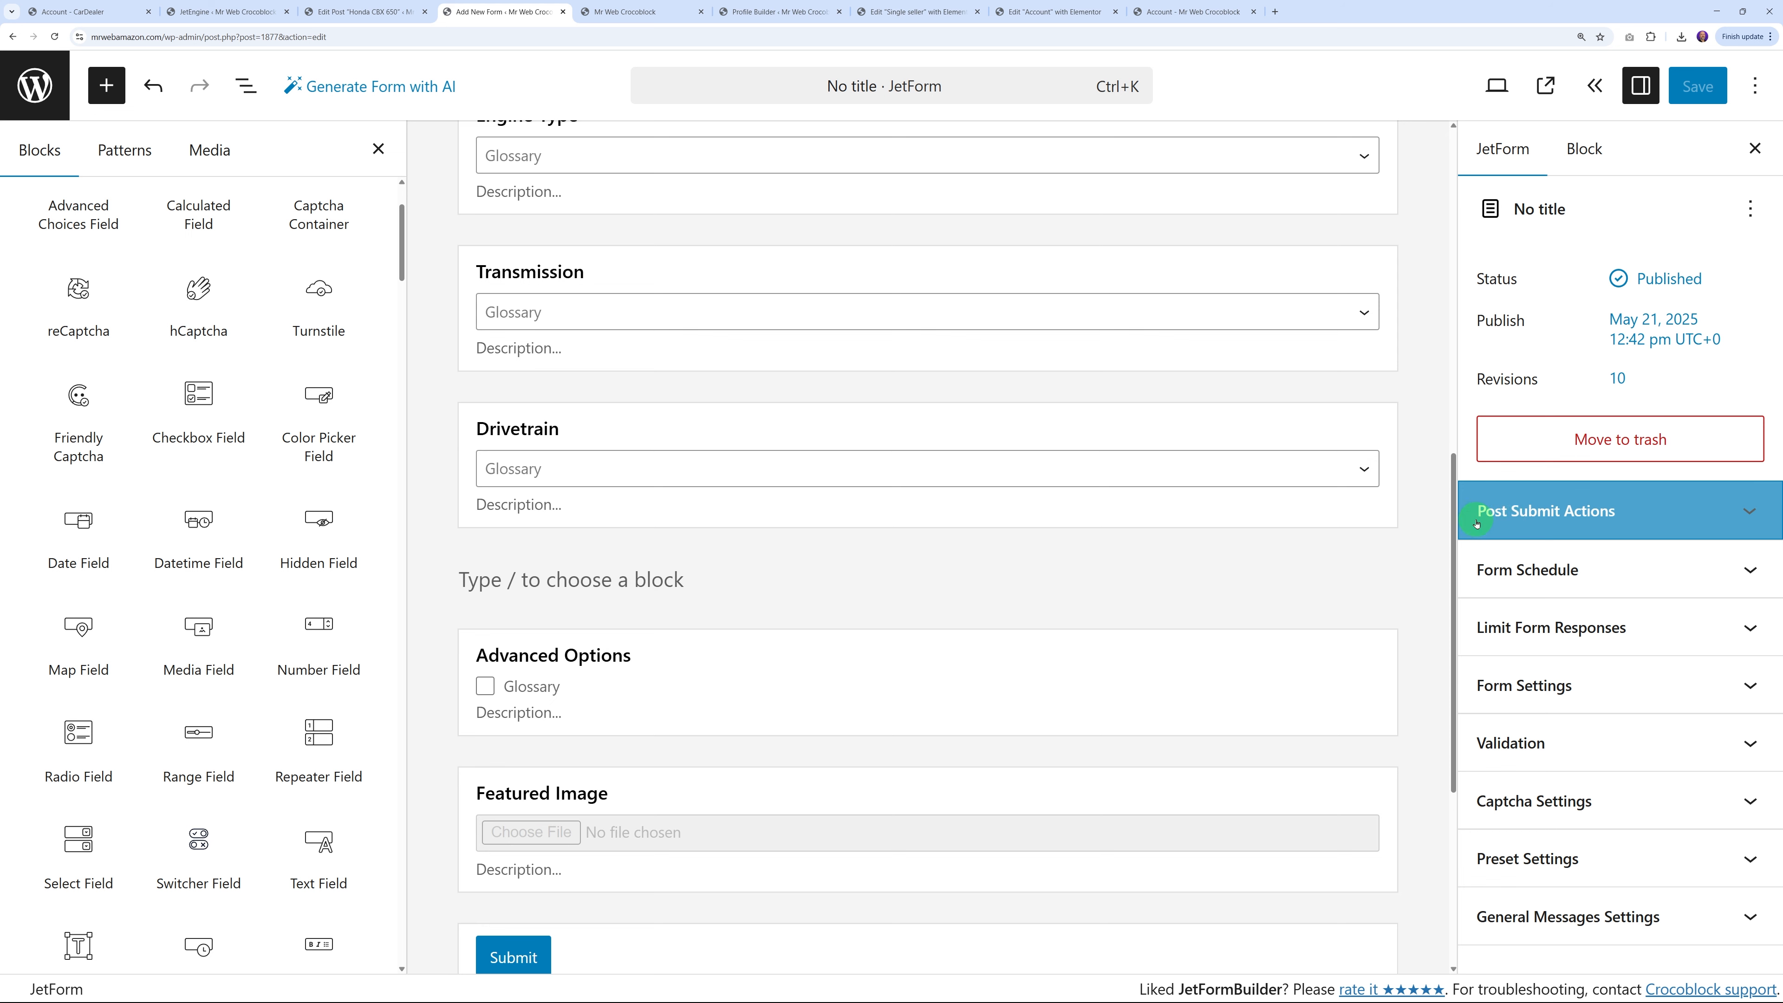
pyautogui.click(1761, 506)
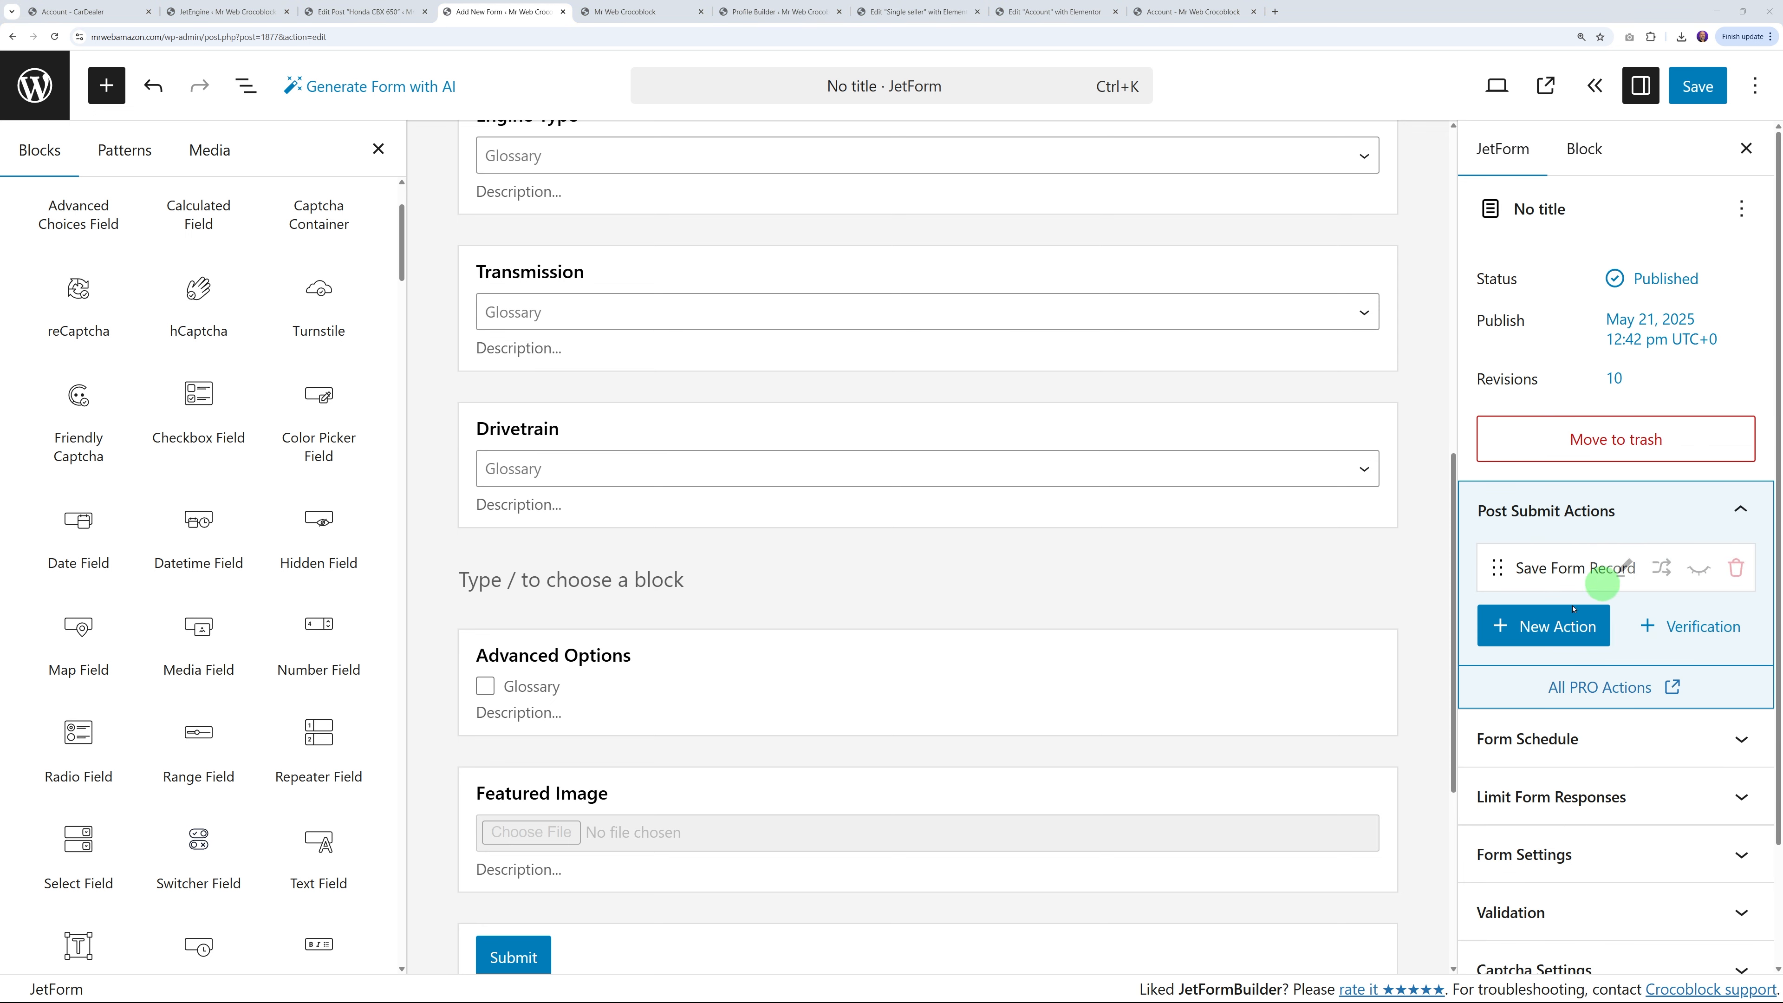
pyautogui.click(1738, 569)
pyautogui.click(1685, 525)
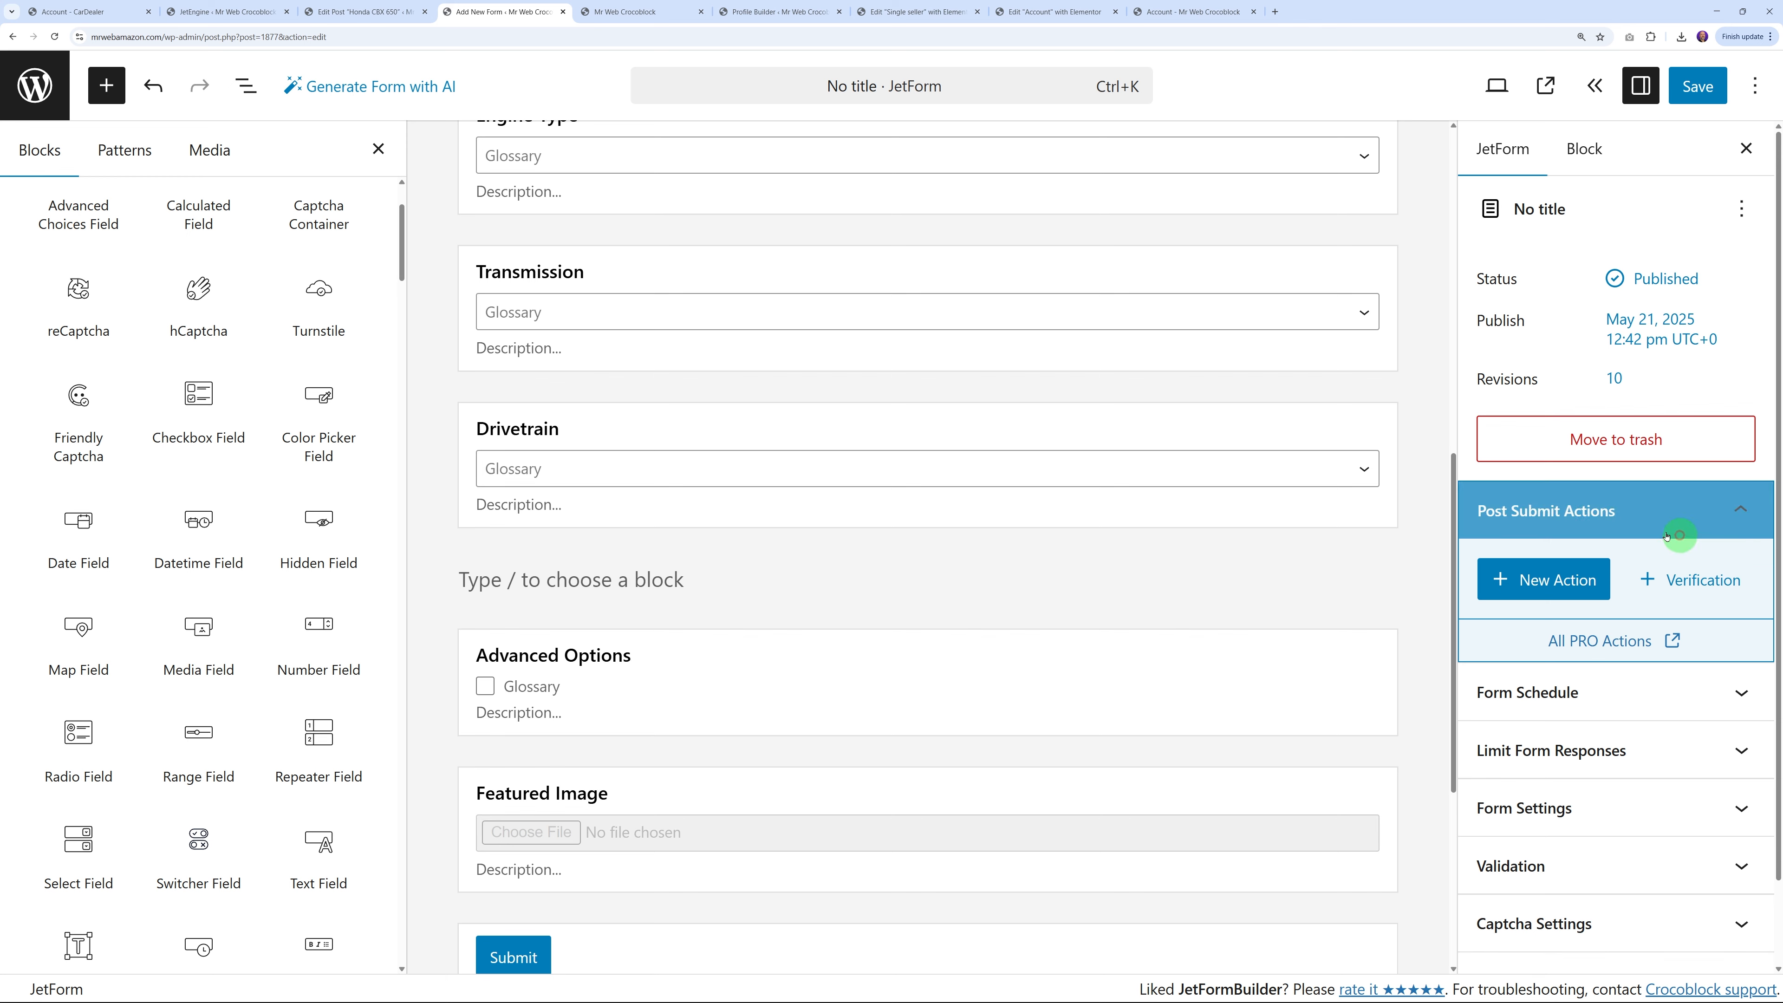
# Add an Insert/Update Post action to the form with post type Ads and post status Published
pyautogui.click(1557, 593)
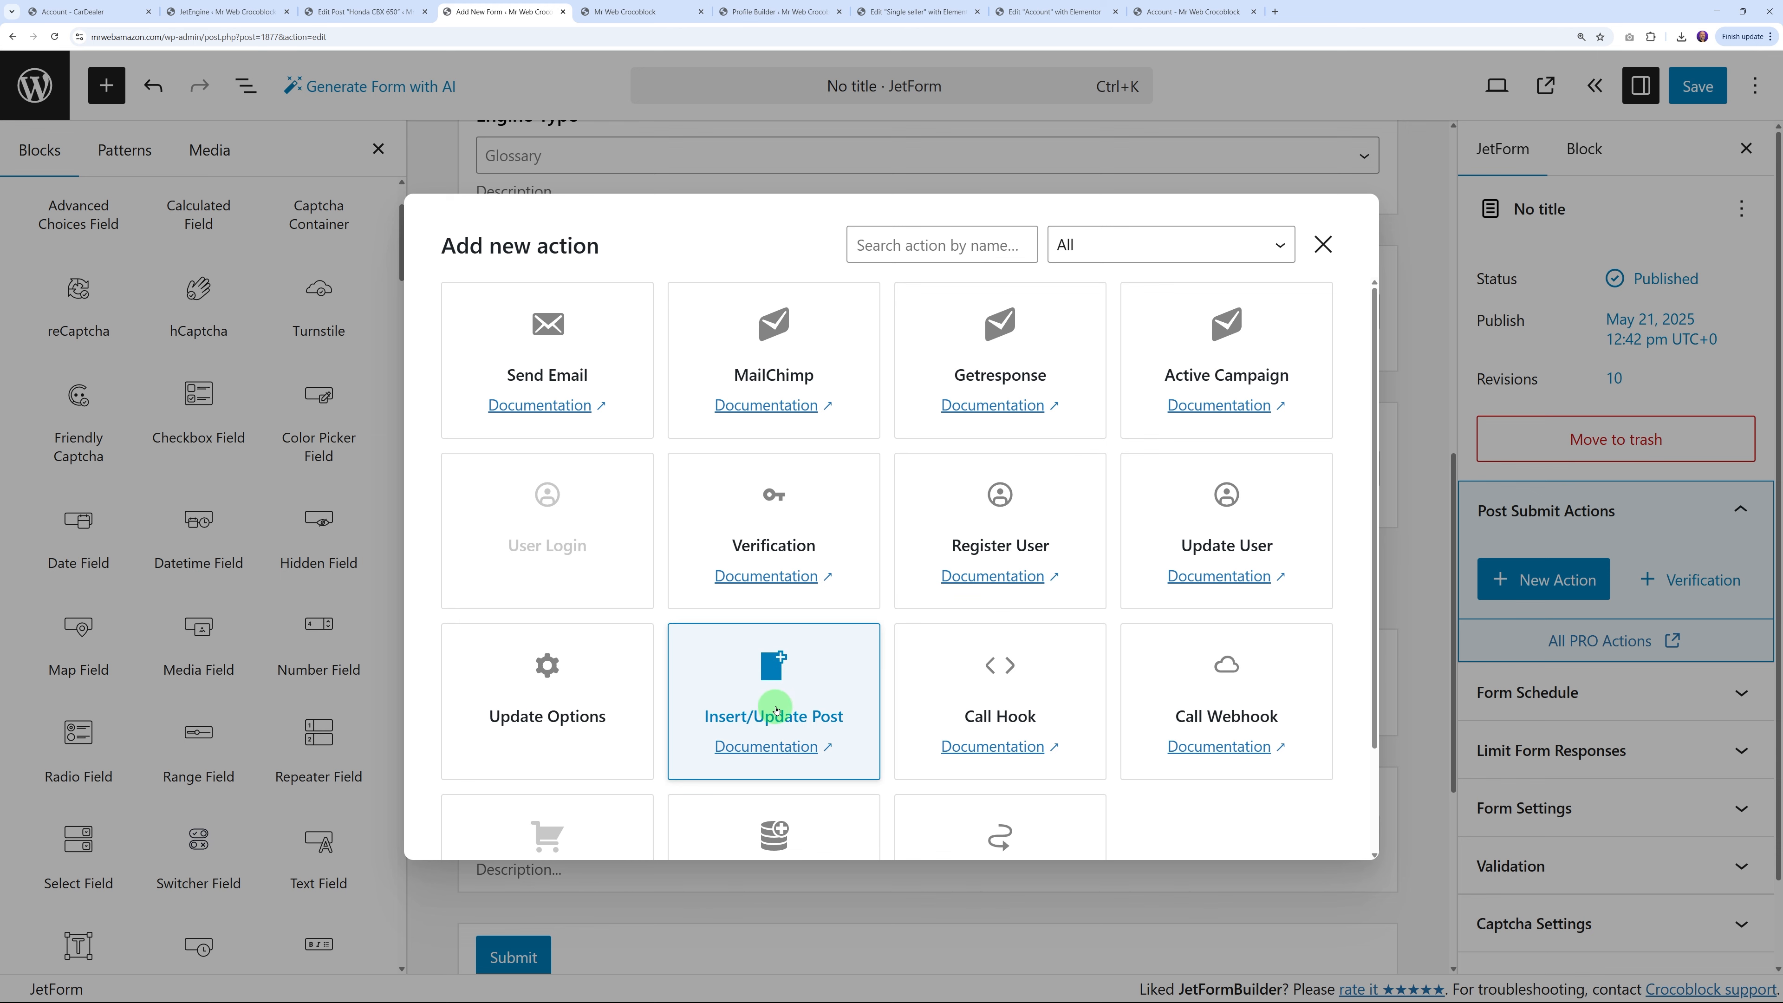
pyautogui.click(777, 712)
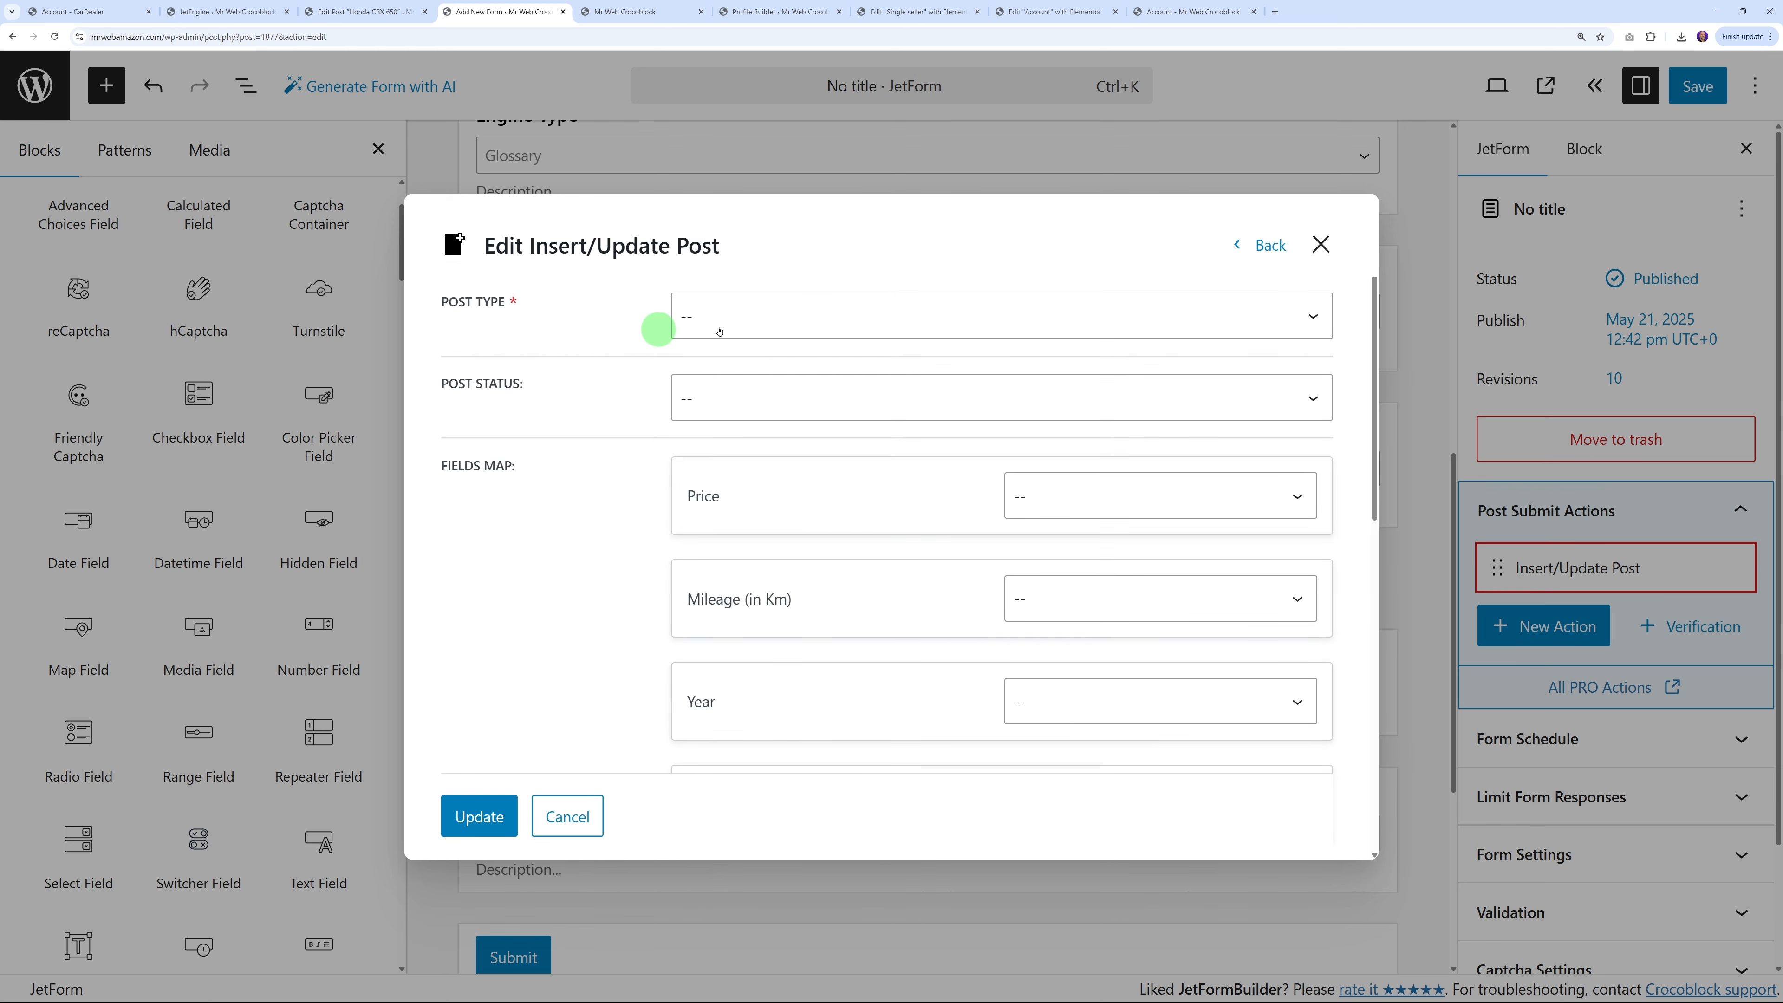
pyautogui.click(758, 324)
pyautogui.scroll(-3, 758, 492)
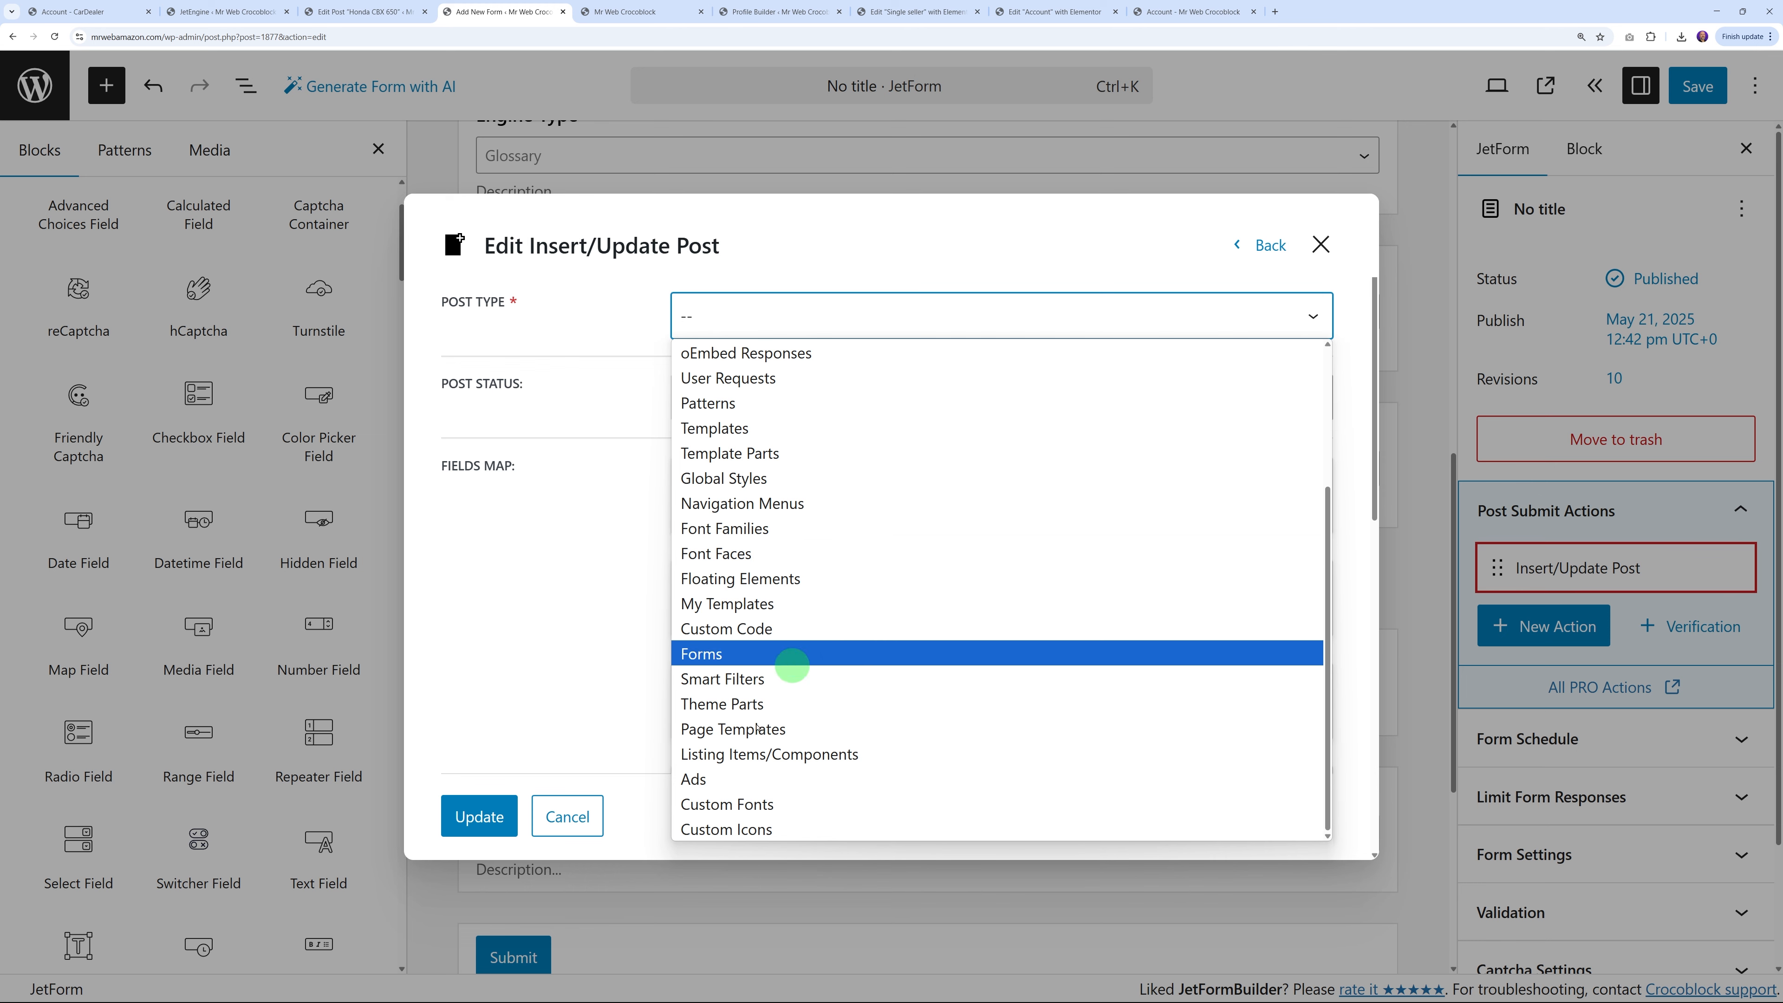
pyautogui.click(793, 779)
pyautogui.click(775, 399)
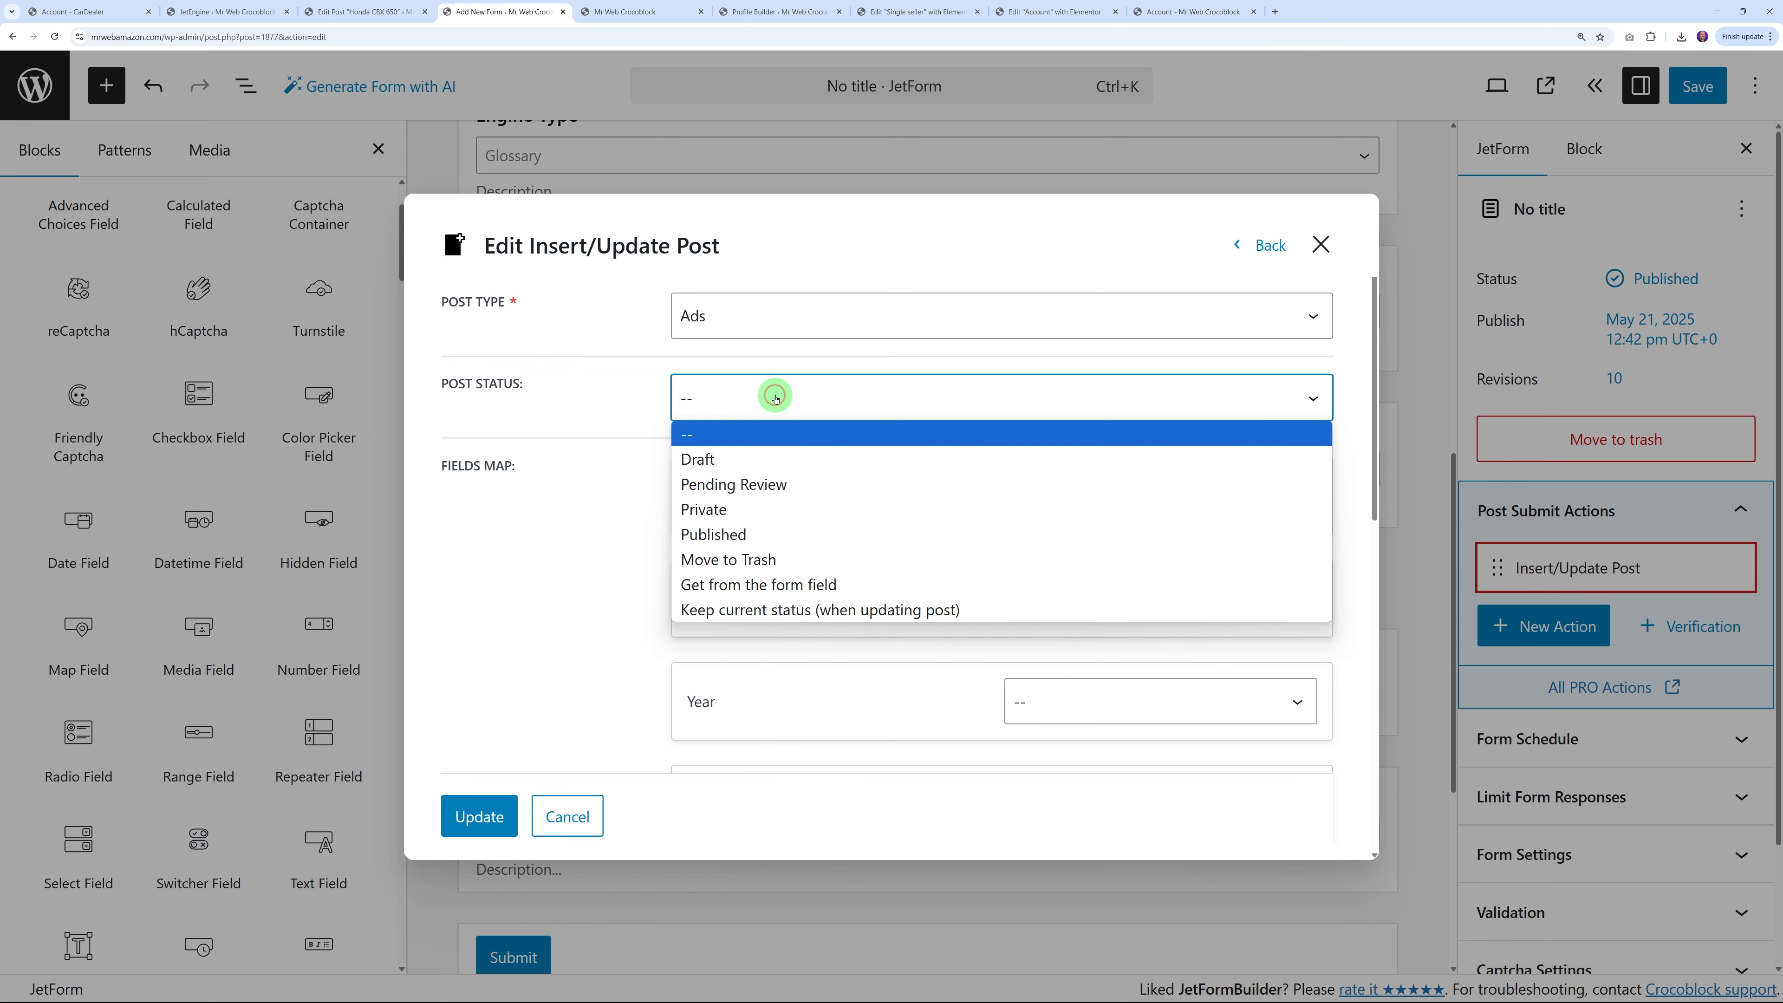
pyautogui.click(778, 535)
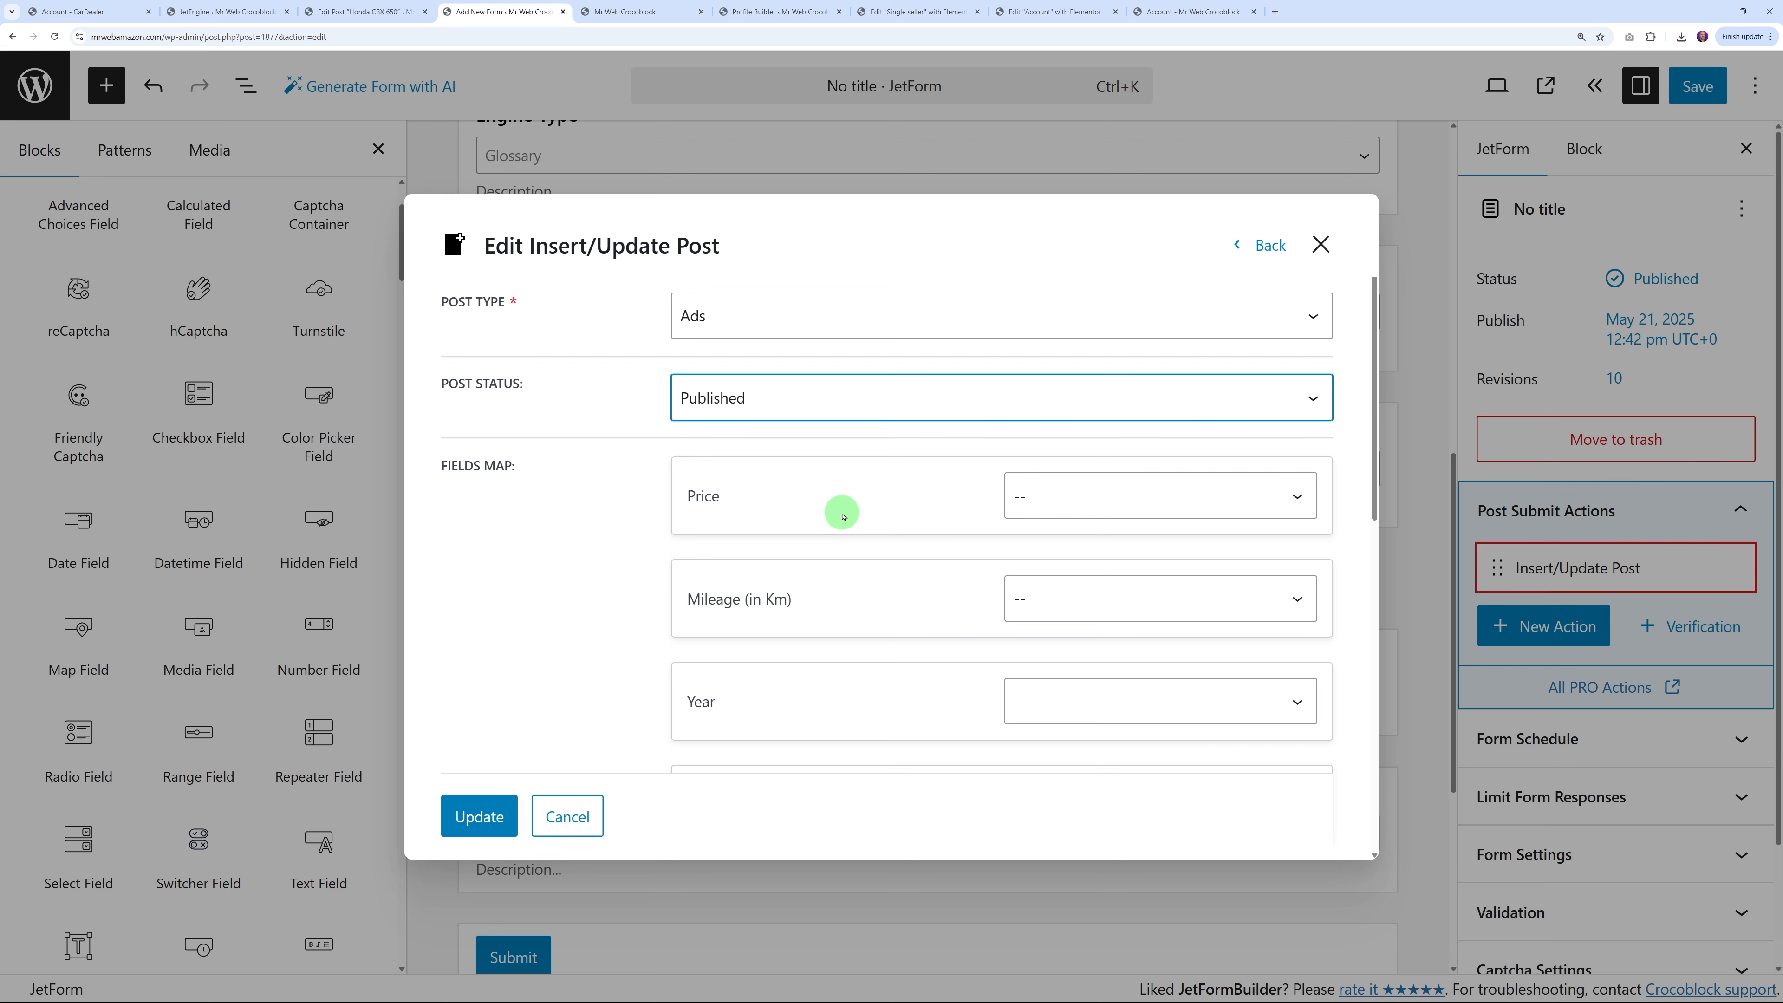
pyautogui.click(814, 410)
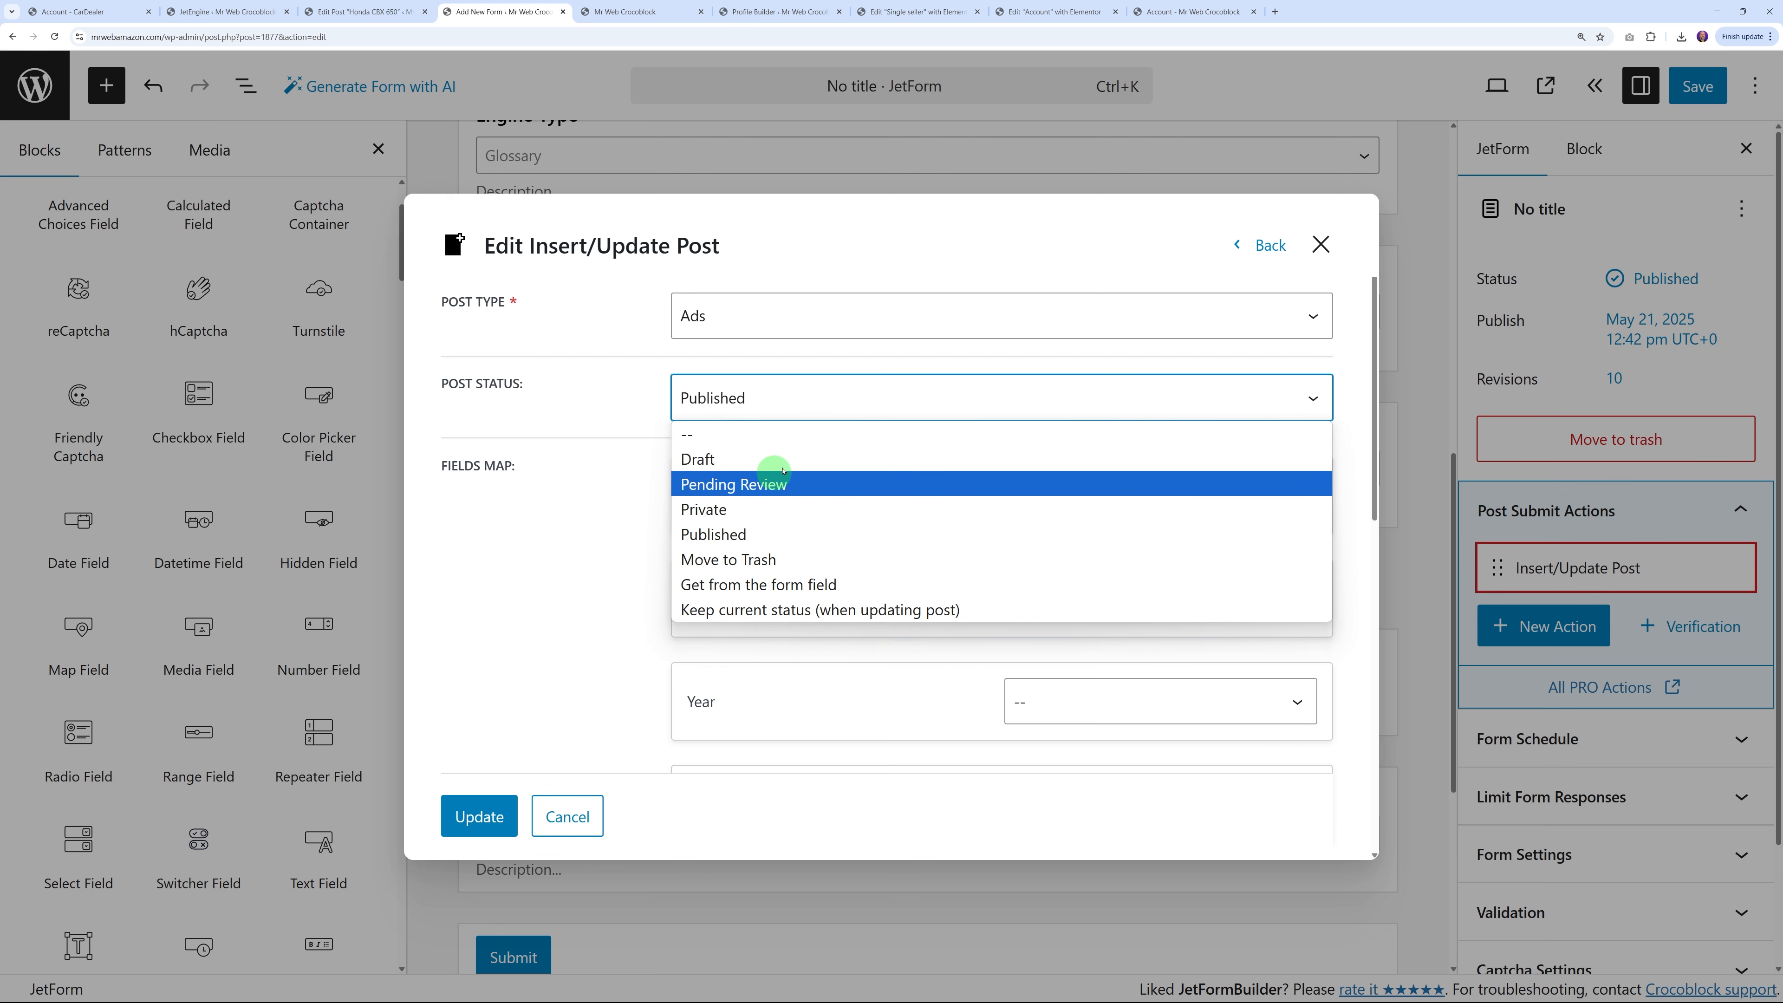
pyautogui.click(768, 532)
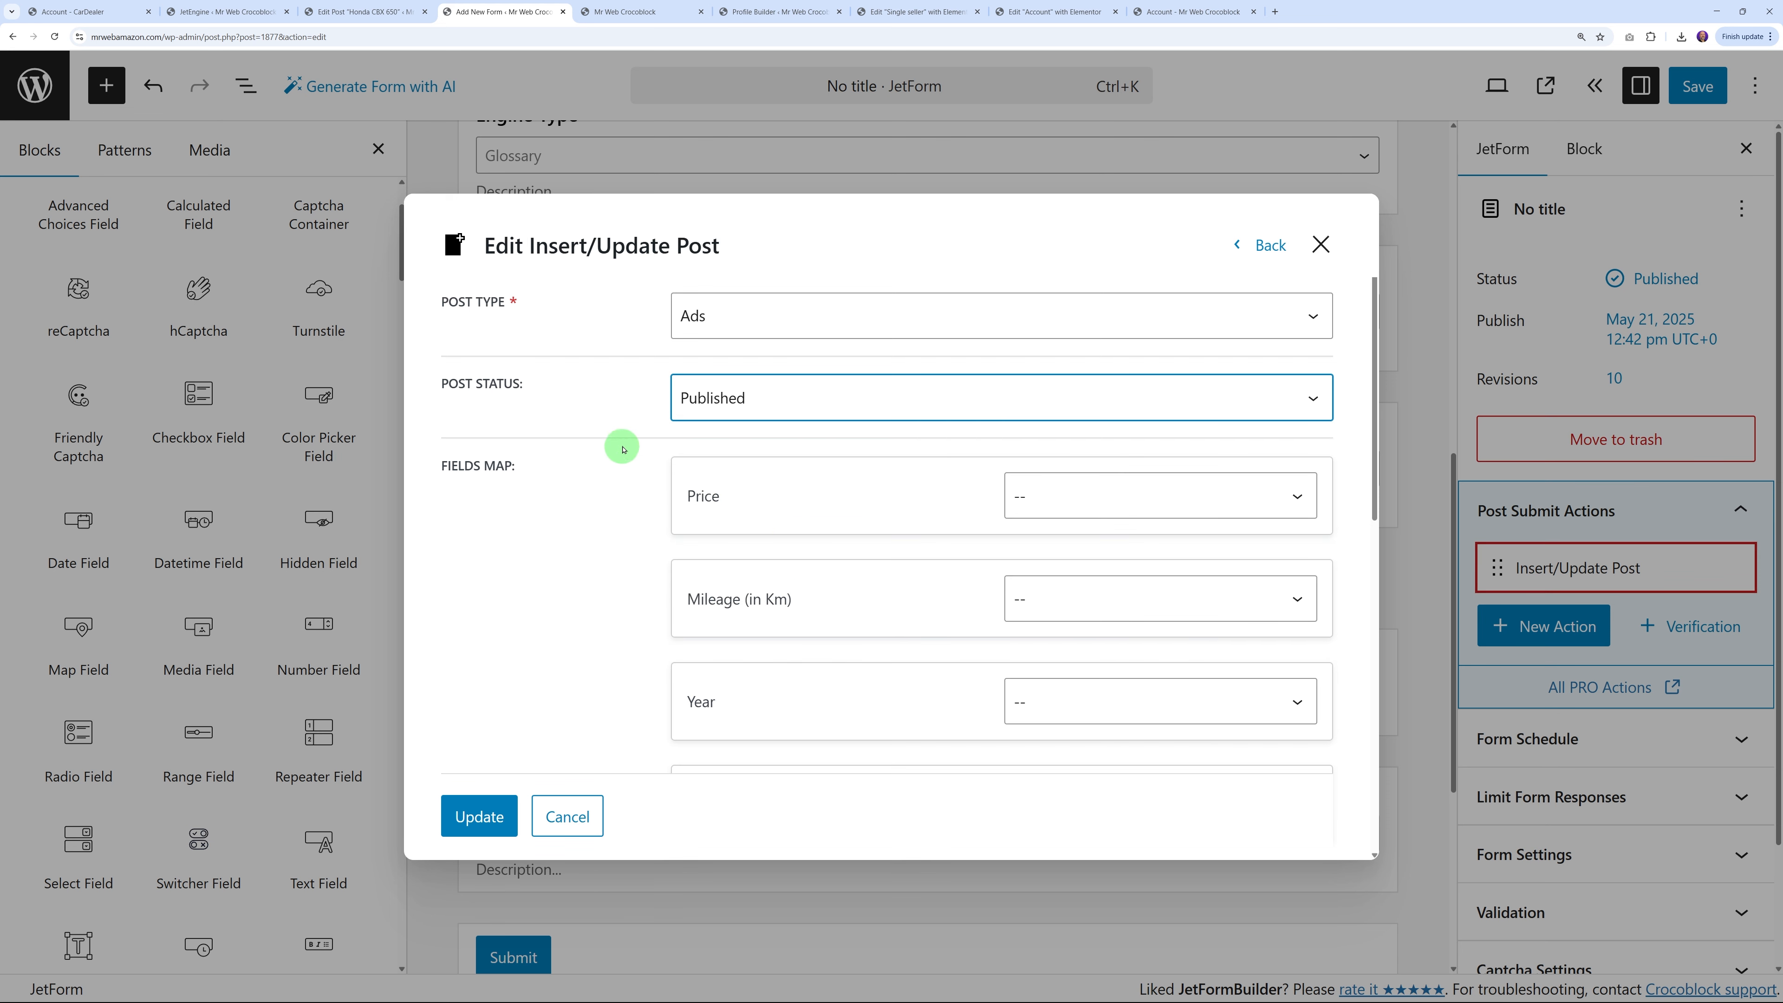
# Review the Insert/Update Post fields map and map the form's Price field to Post Meta
pyautogui.scroll(-2, 685, 625)
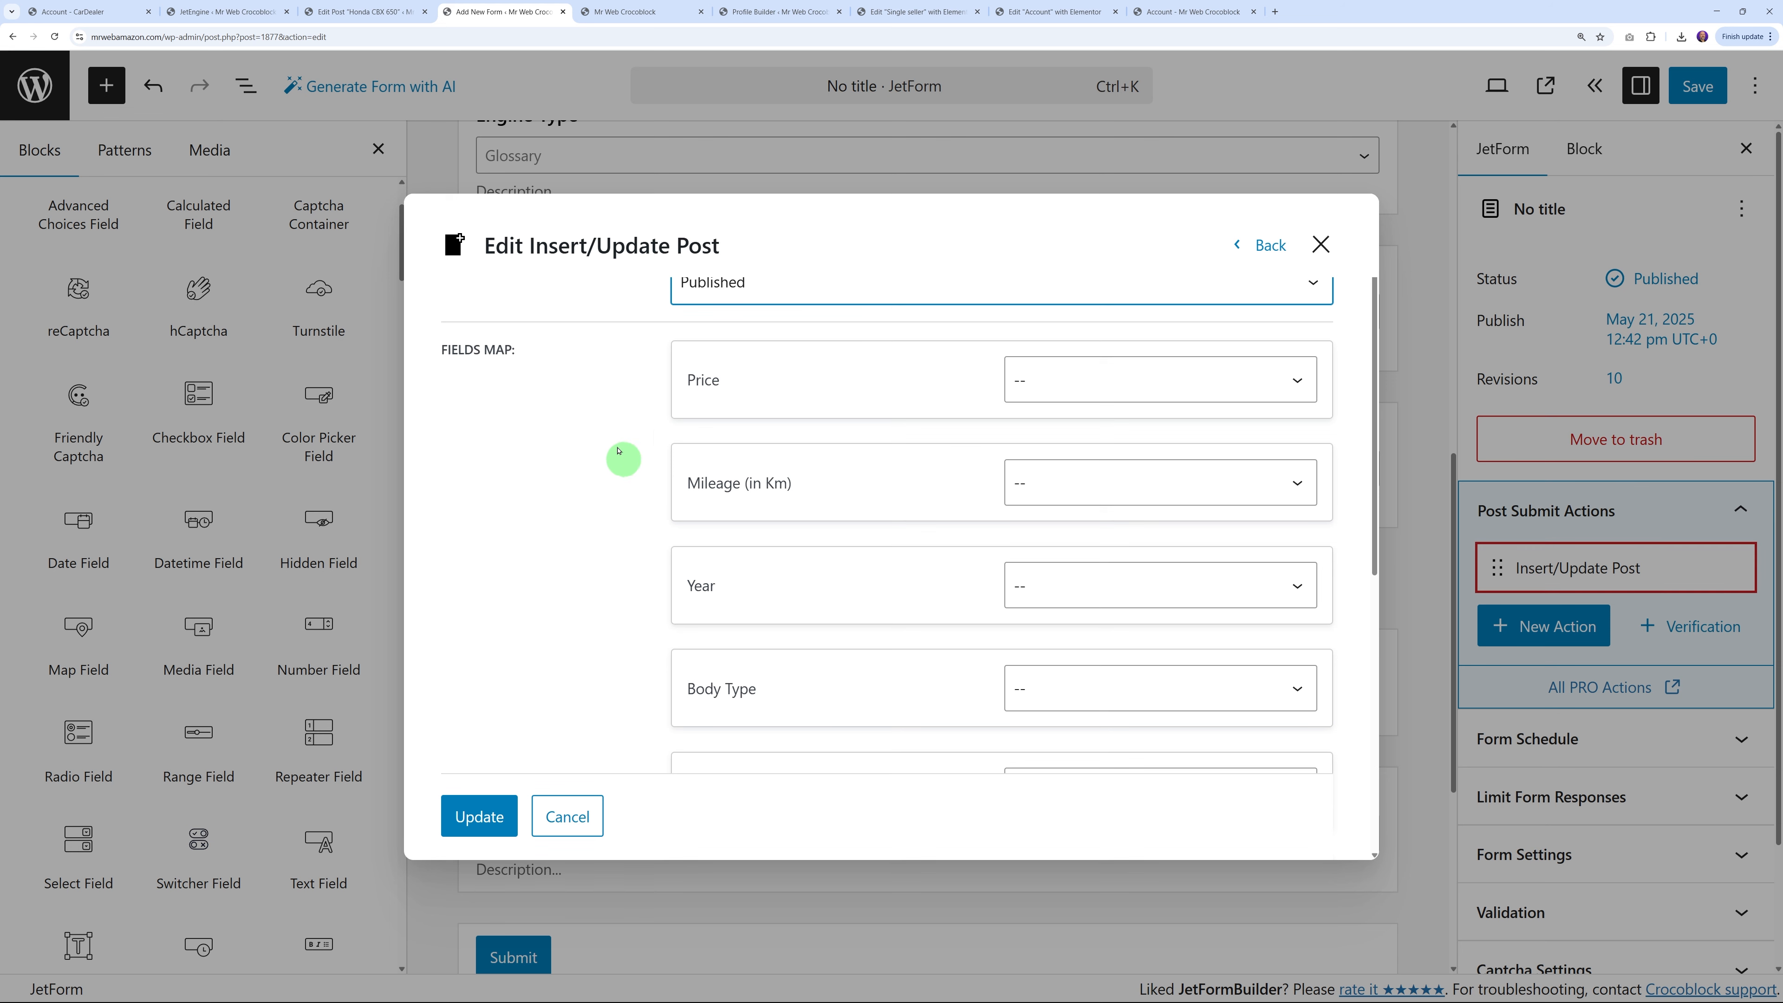
pyautogui.scroll(-8, 760, 469)
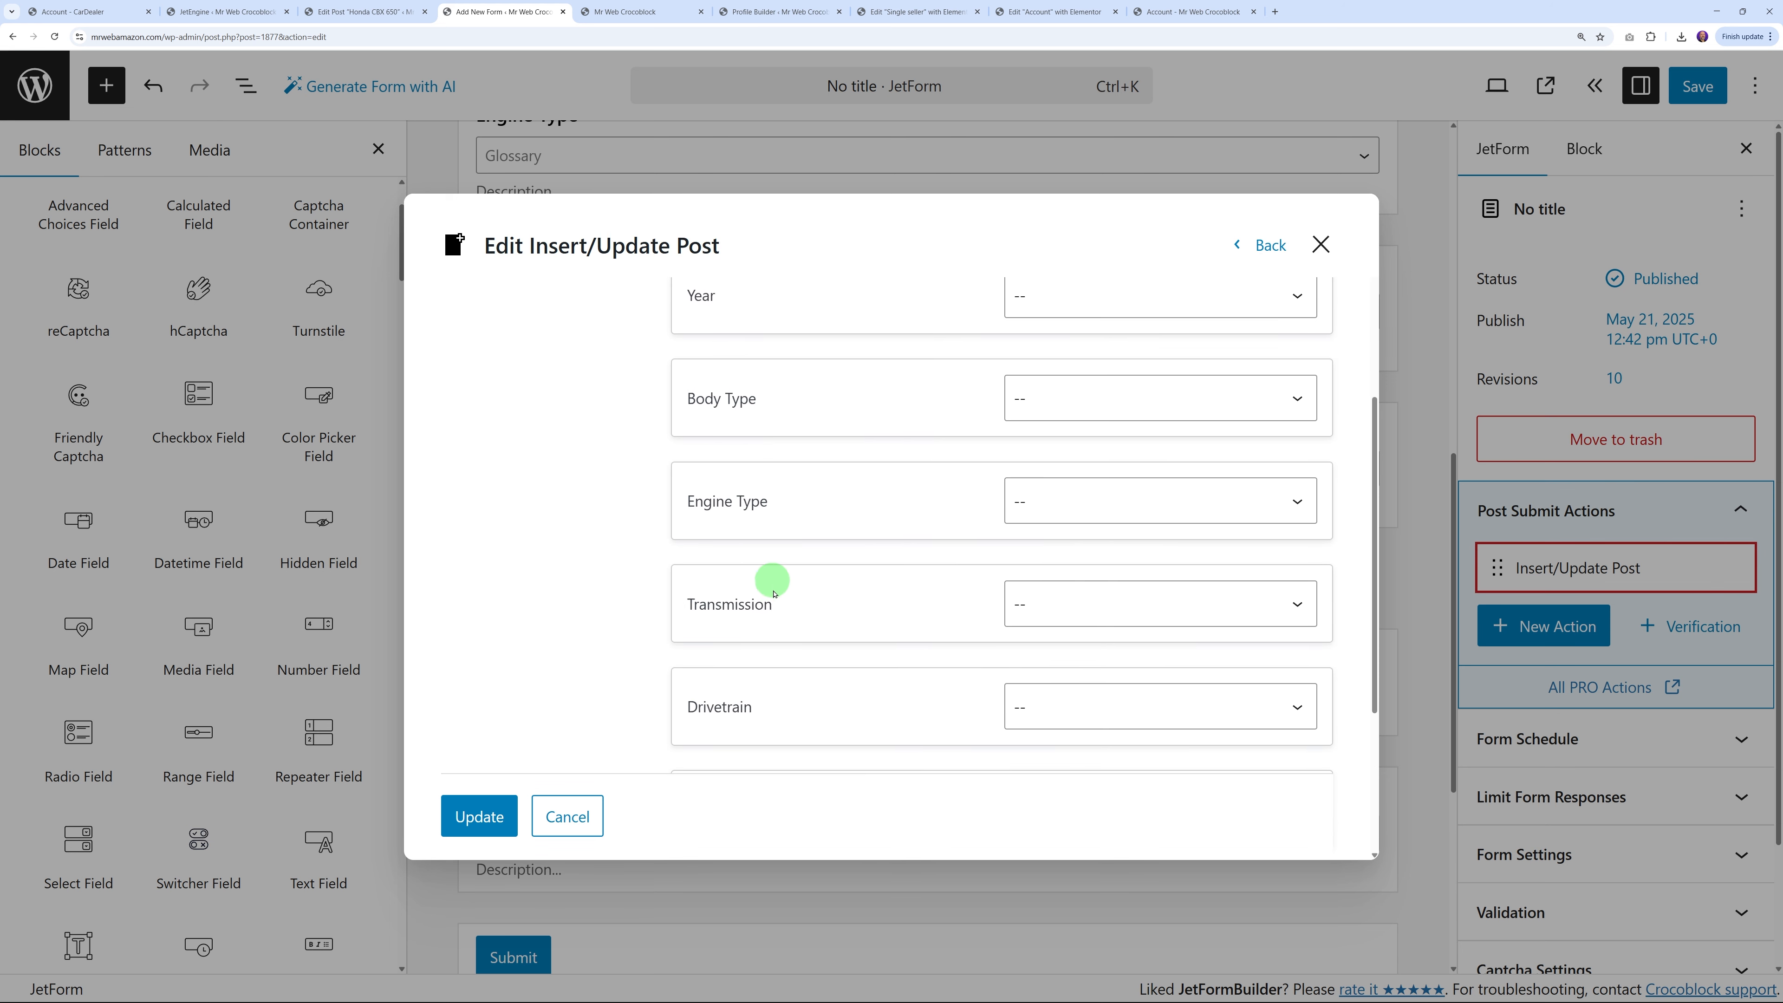
pyautogui.scroll(4, 785, 625)
pyautogui.scroll(7, 796, 622)
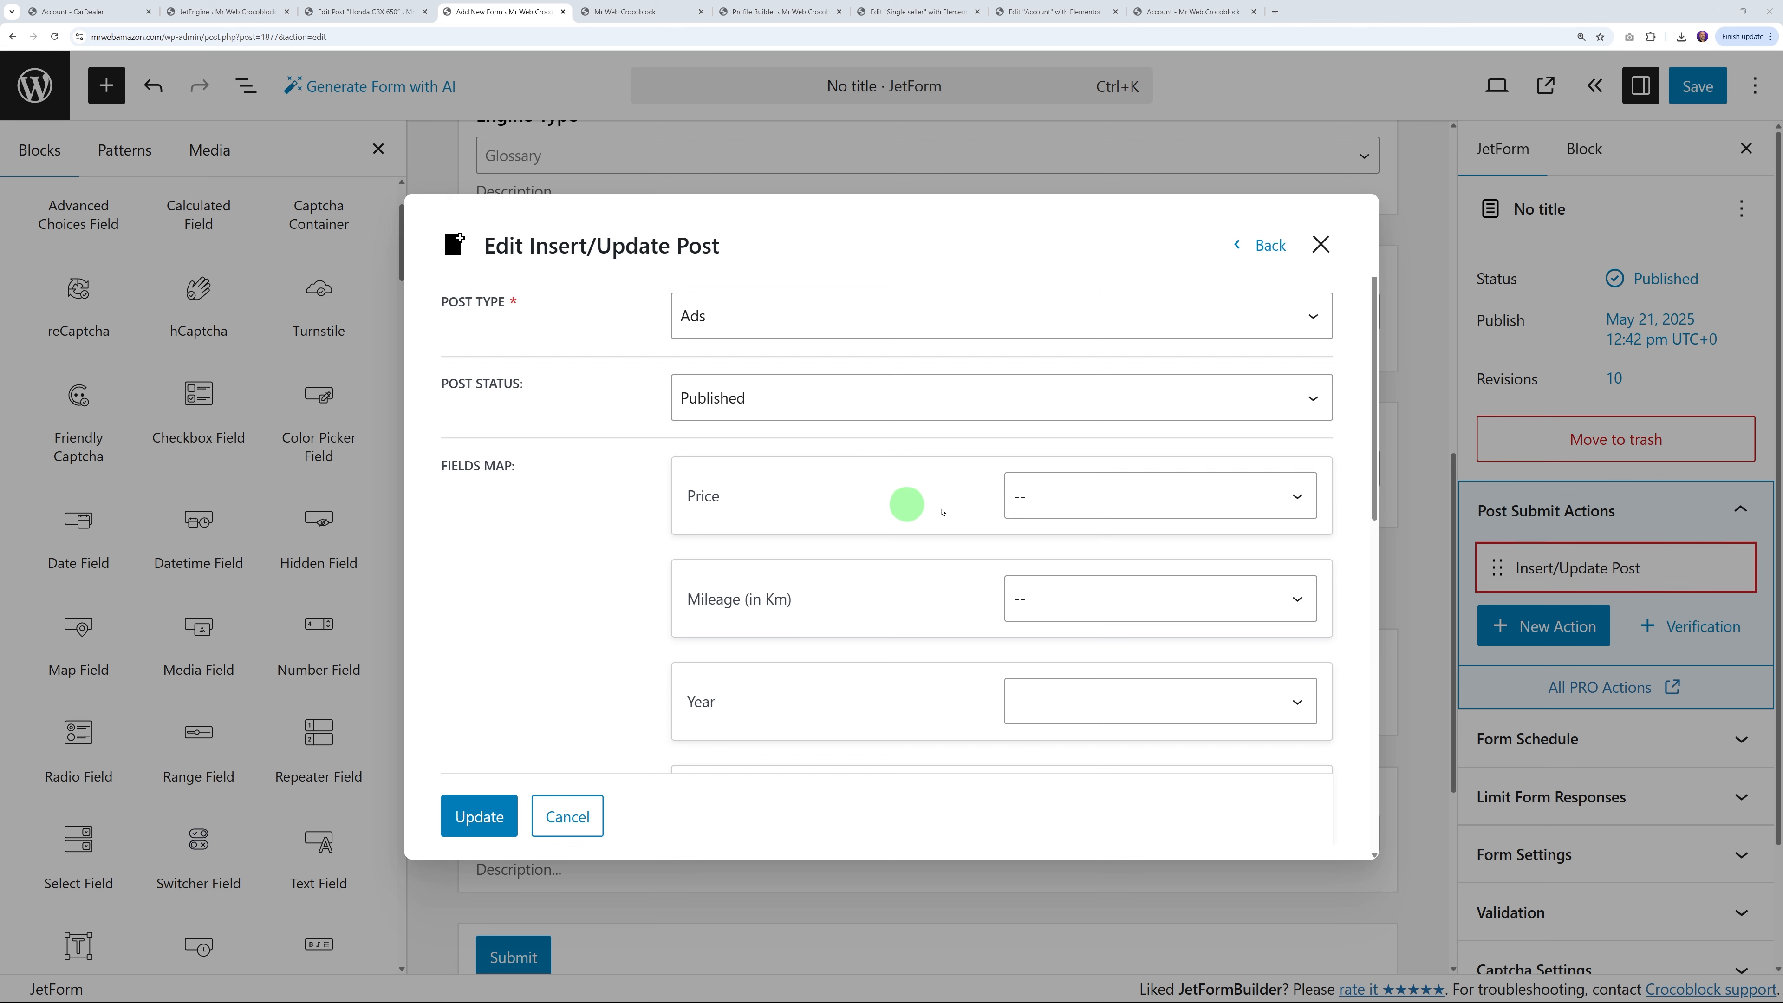
pyautogui.click(1052, 485)
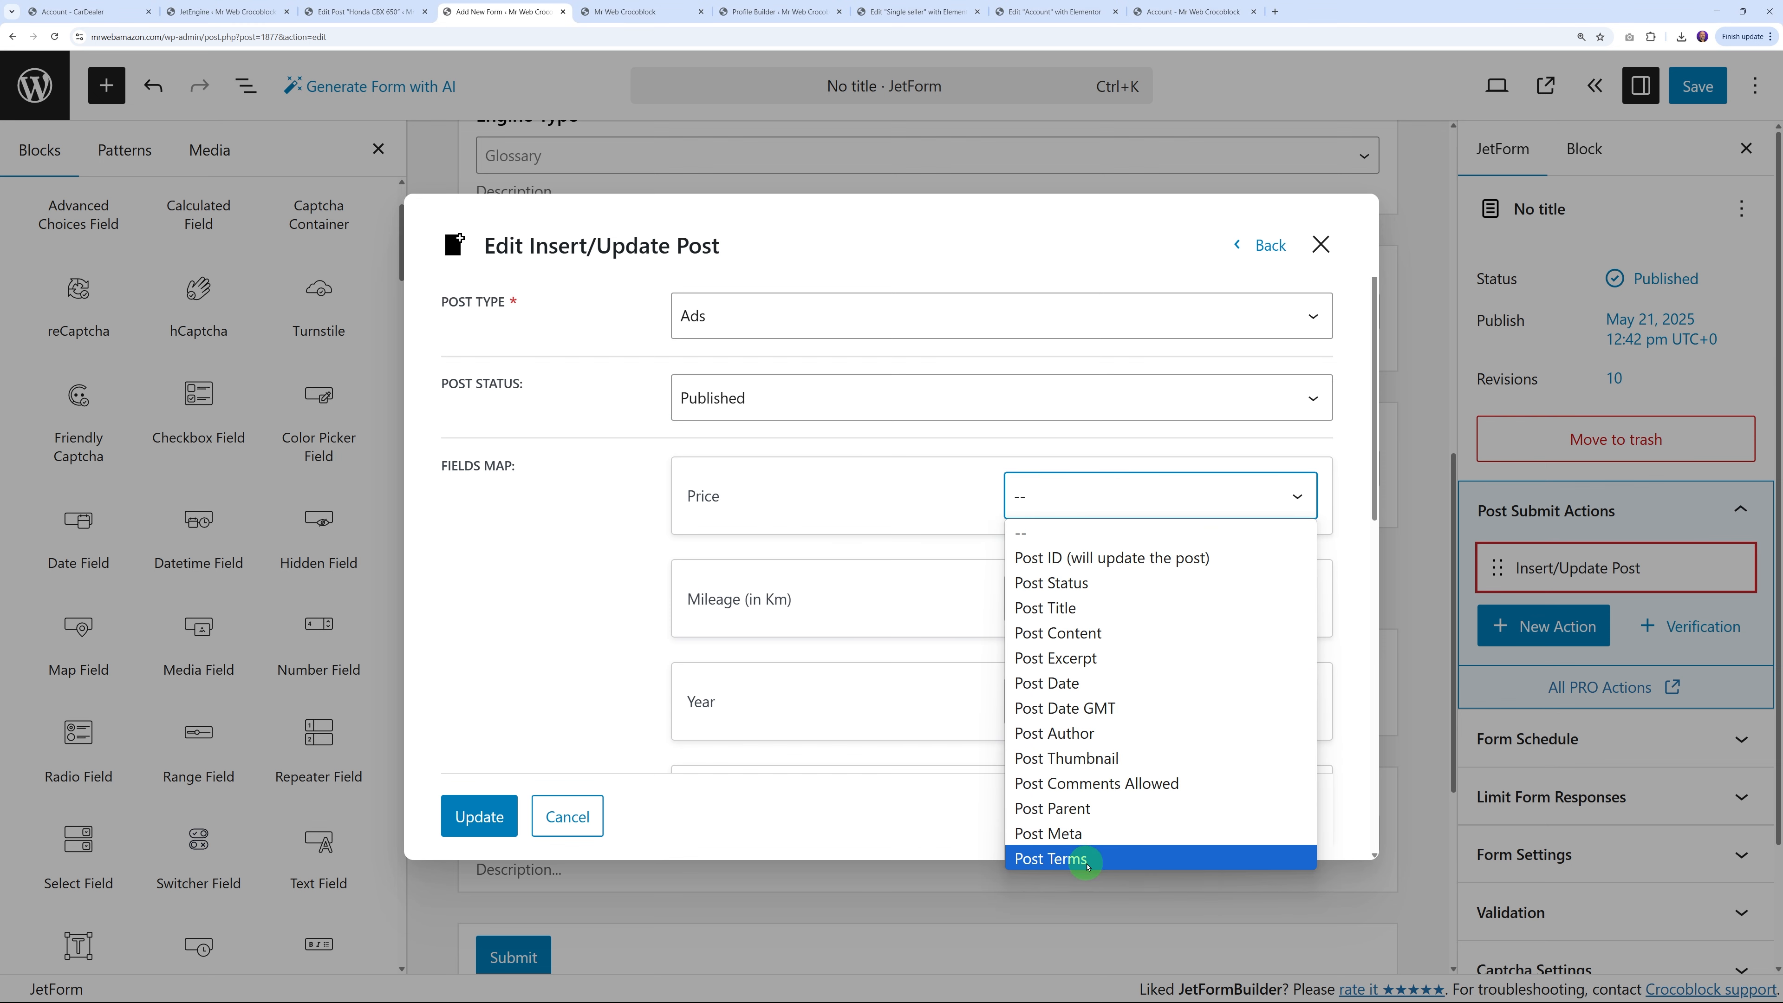
pyautogui.click(1096, 836)
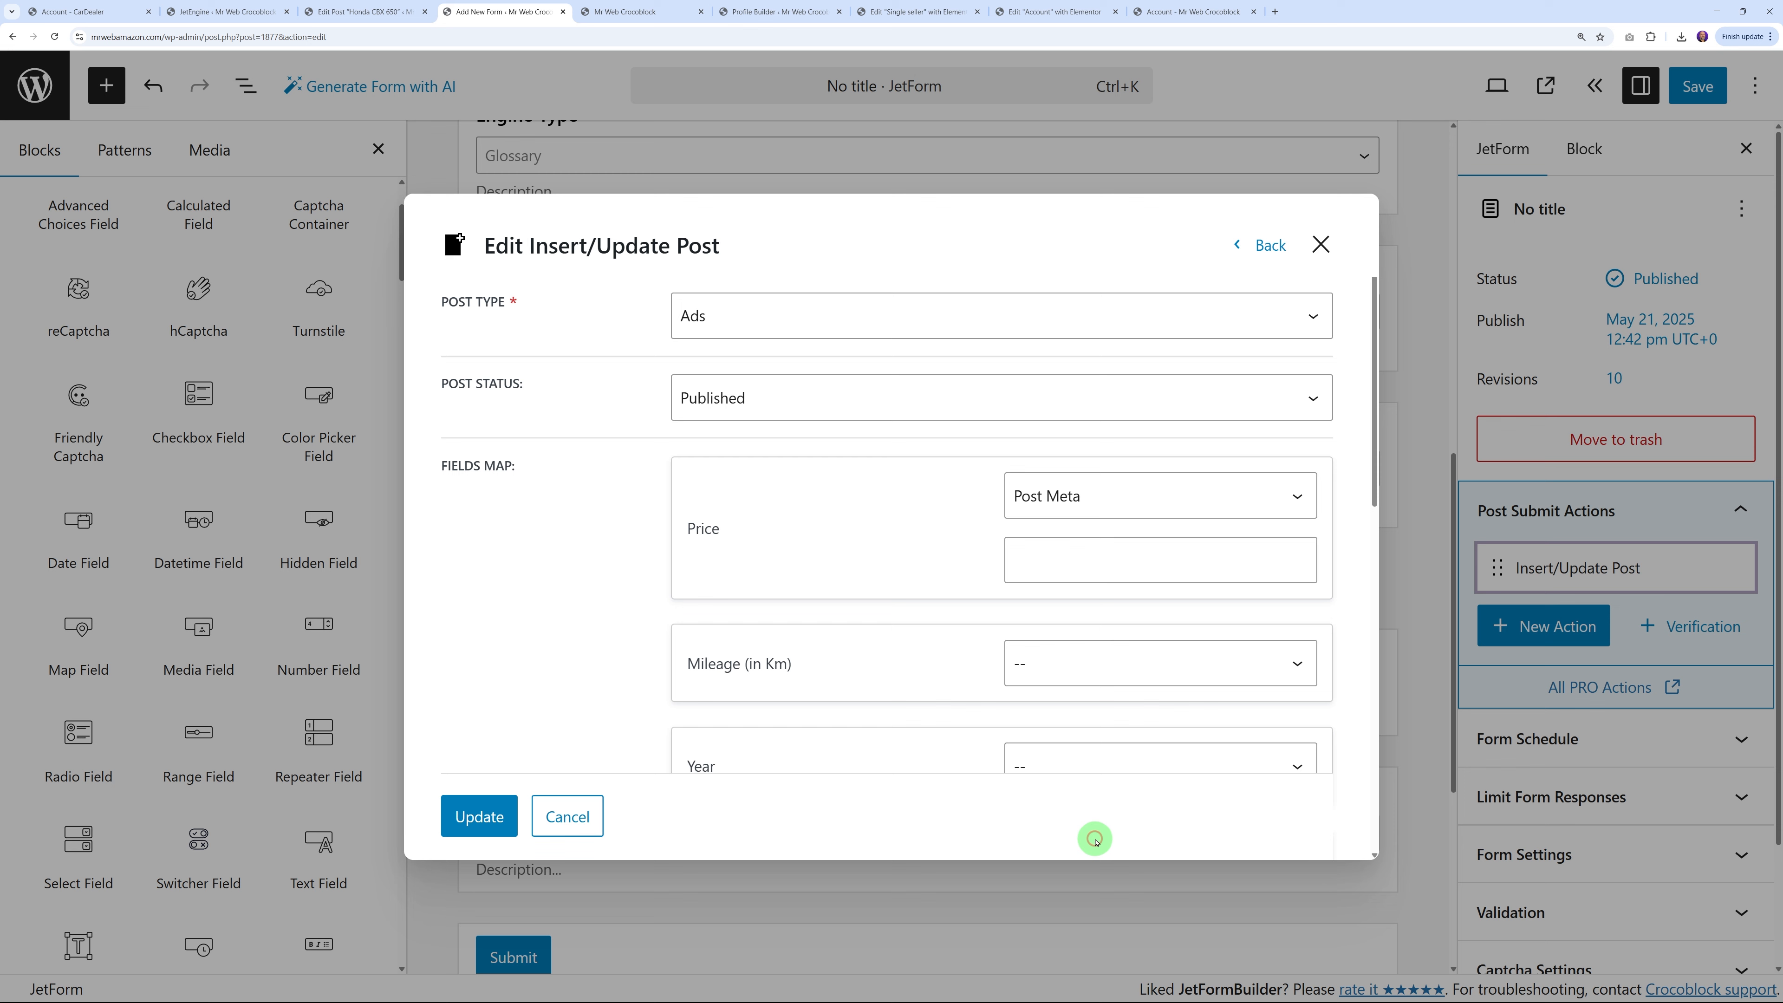
pyautogui.click(1092, 563)
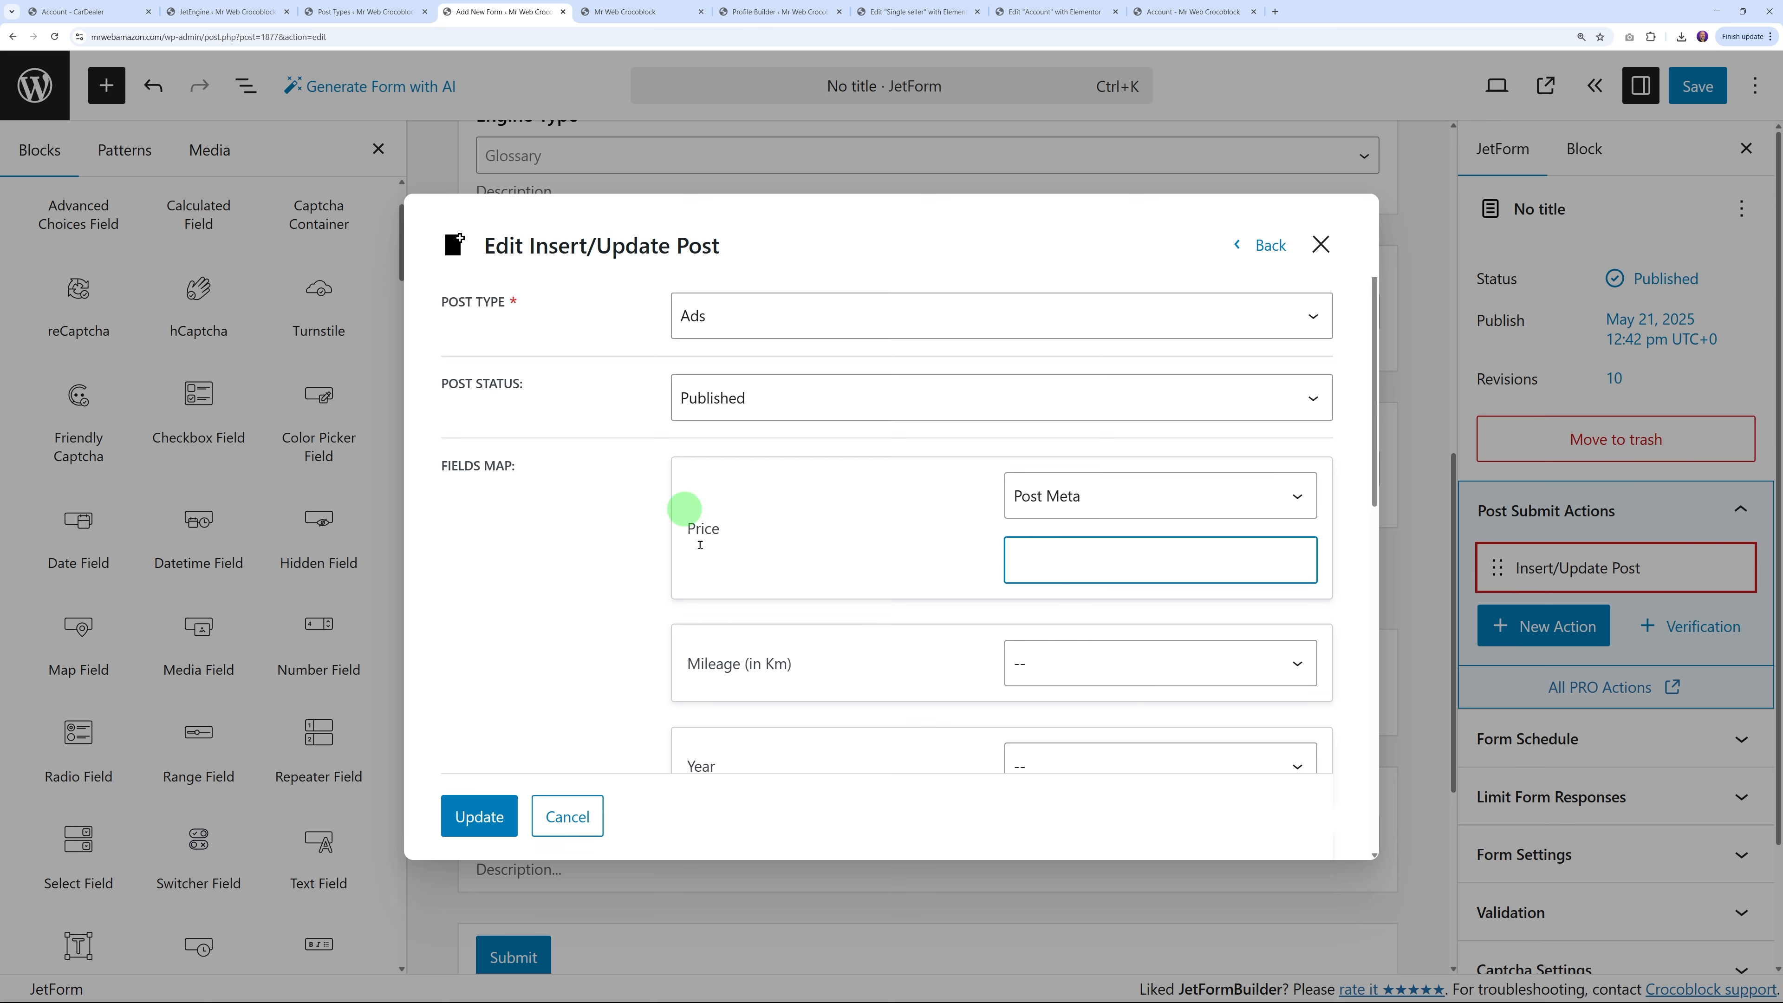
# Copy the Price meta field's Name/ID, price, from the Ads post type settings into the Price mapping's meta key
pyautogui.click(362, 12)
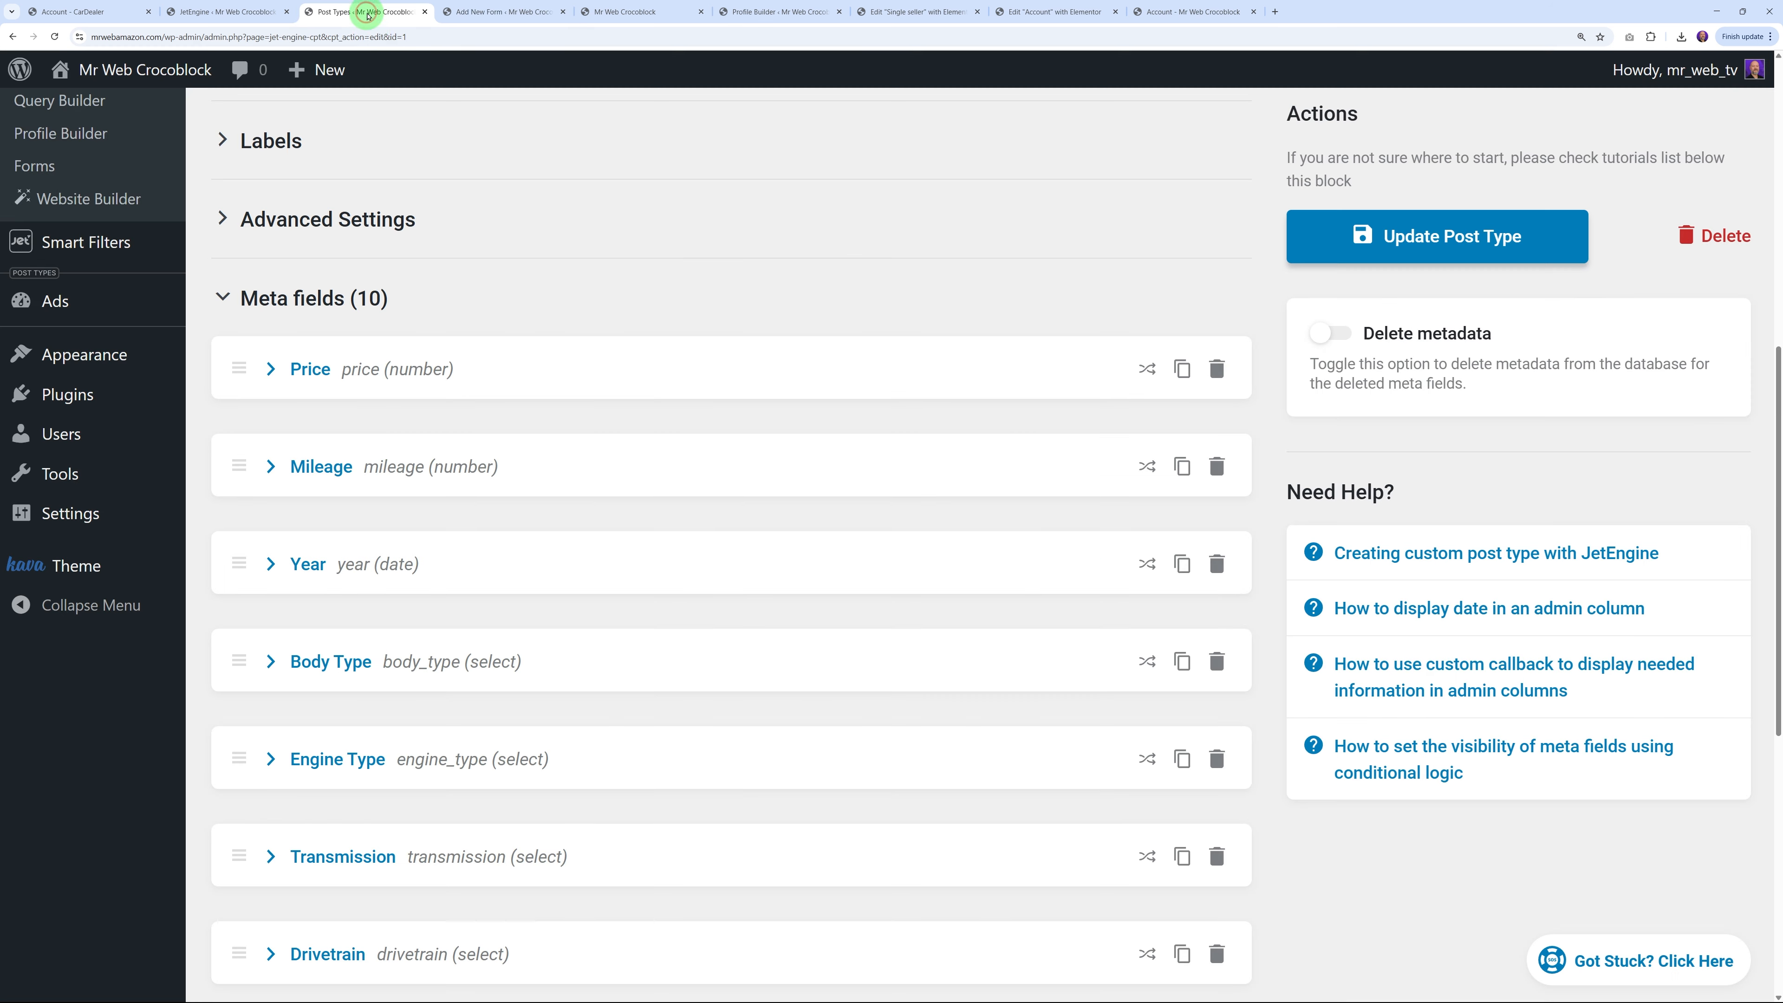
pyautogui.scroll(10, 558, 401)
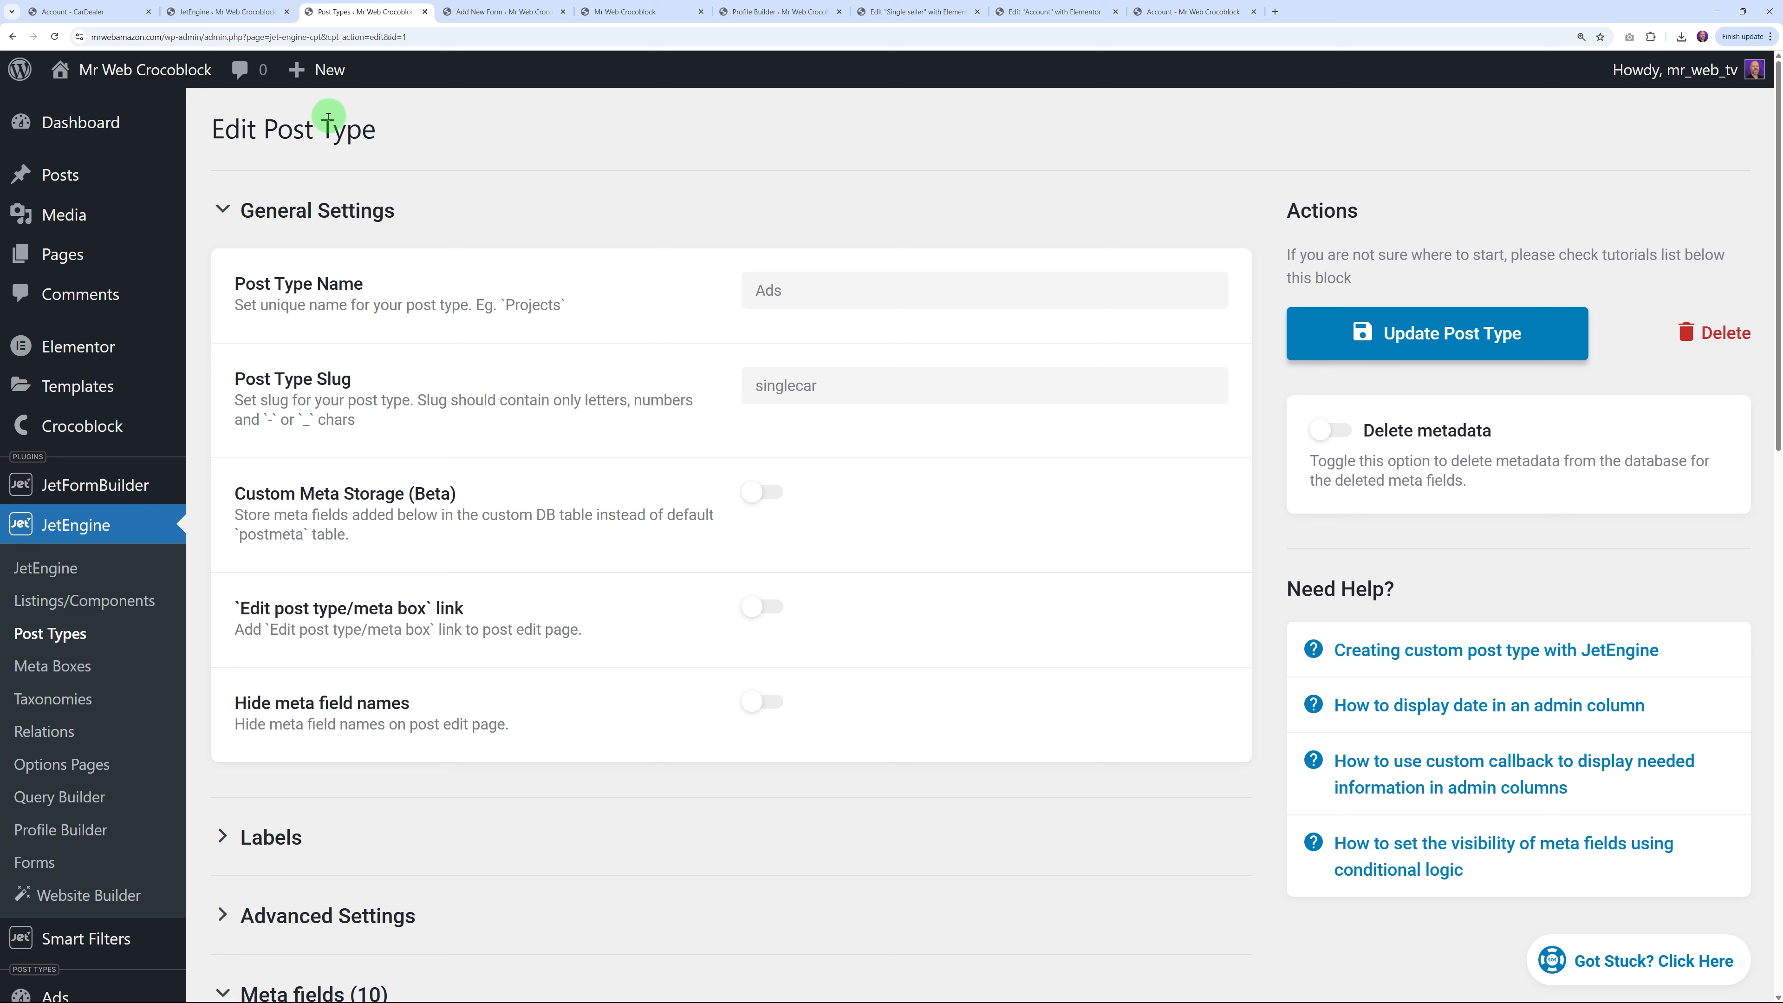
pyautogui.scroll(-10, 691, 390)
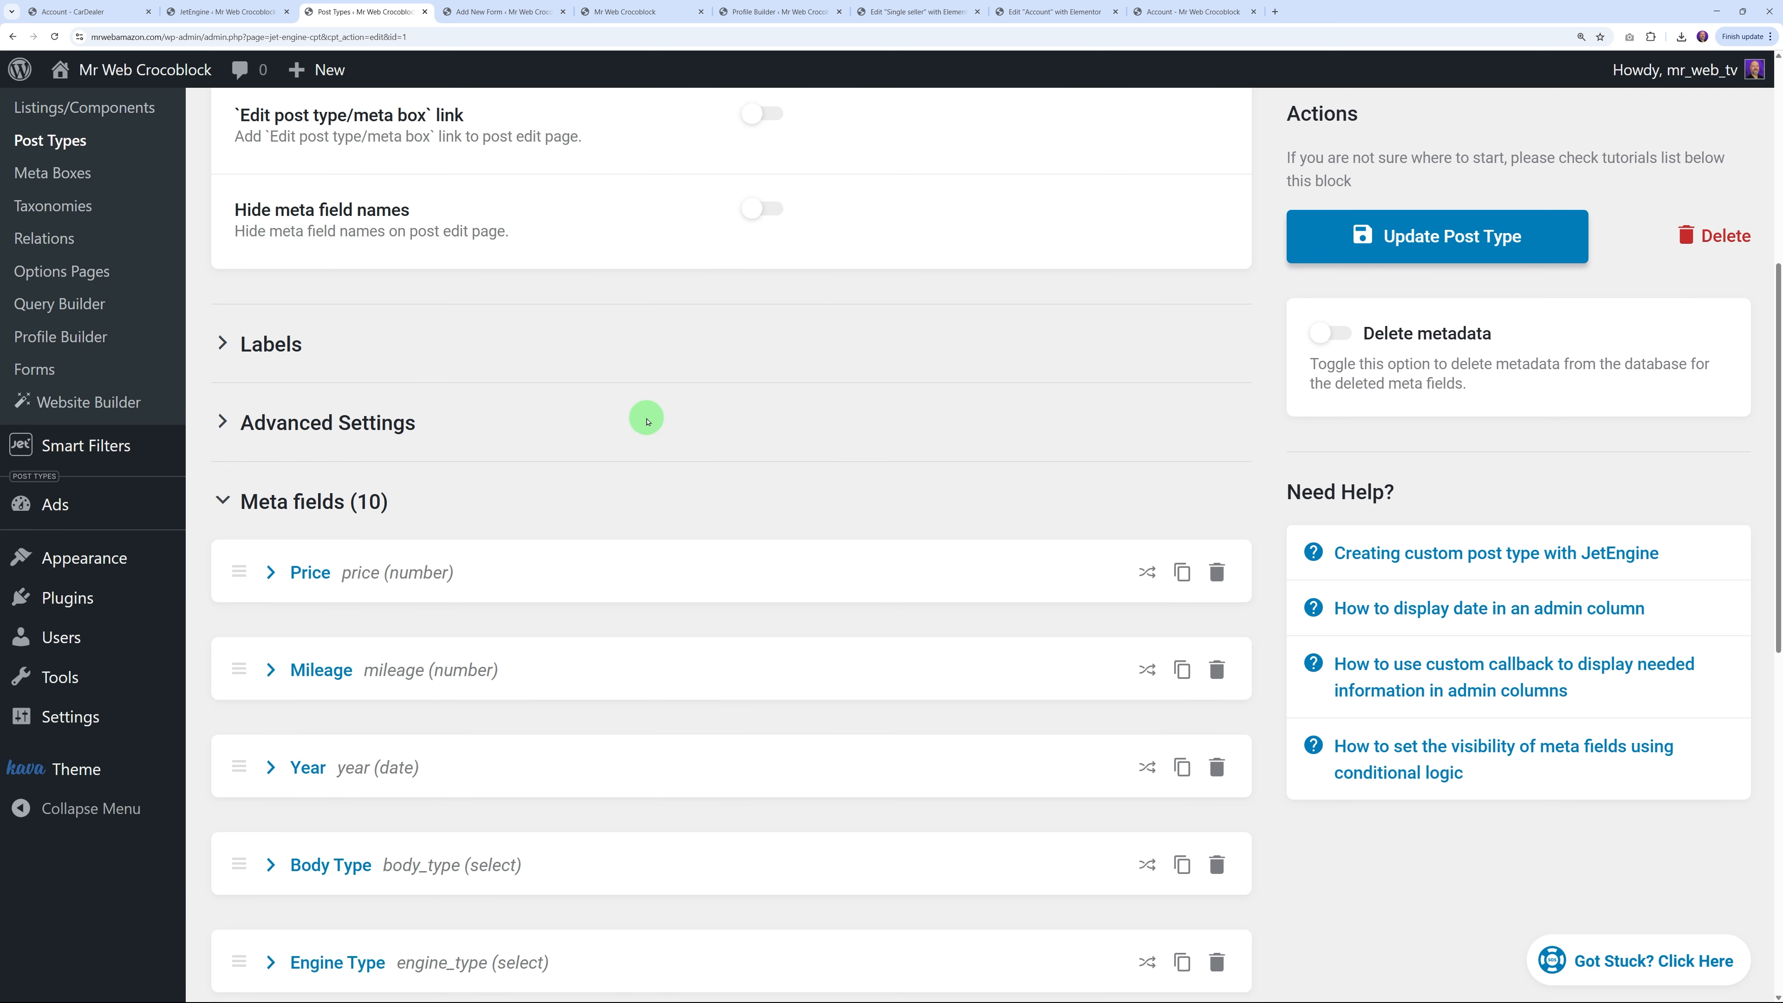
pyautogui.scroll(-2, 422, 371)
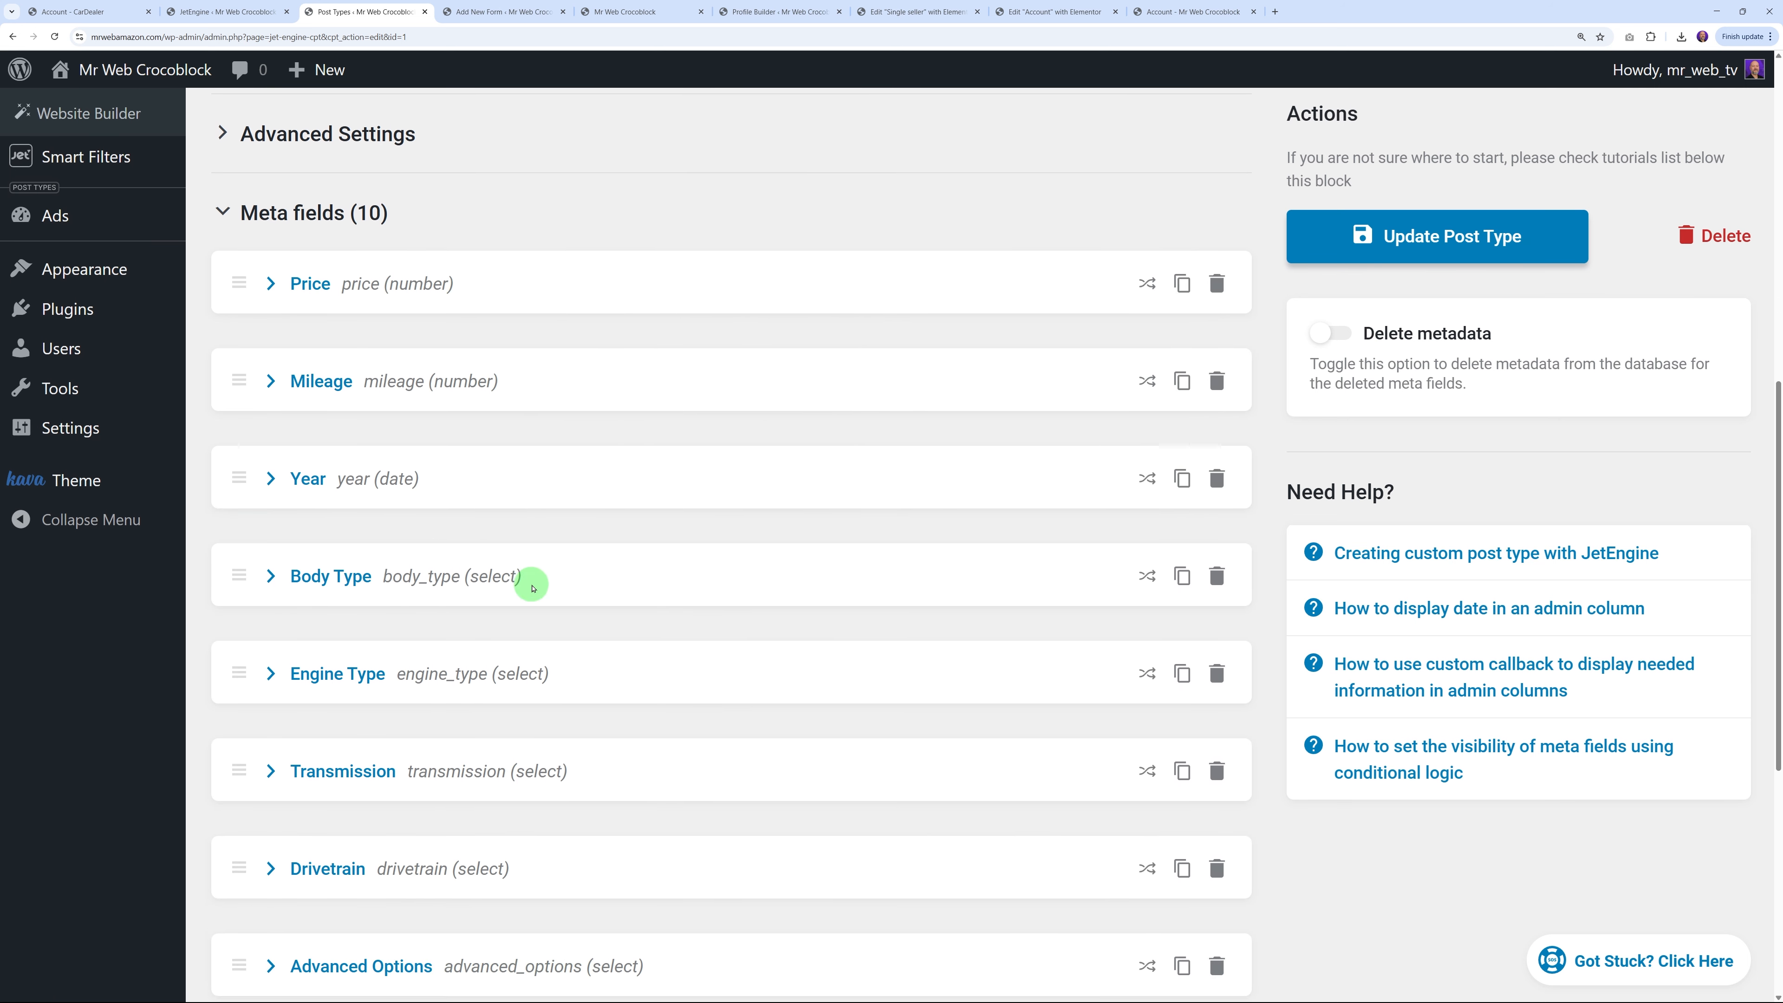
pyautogui.click(268, 261)
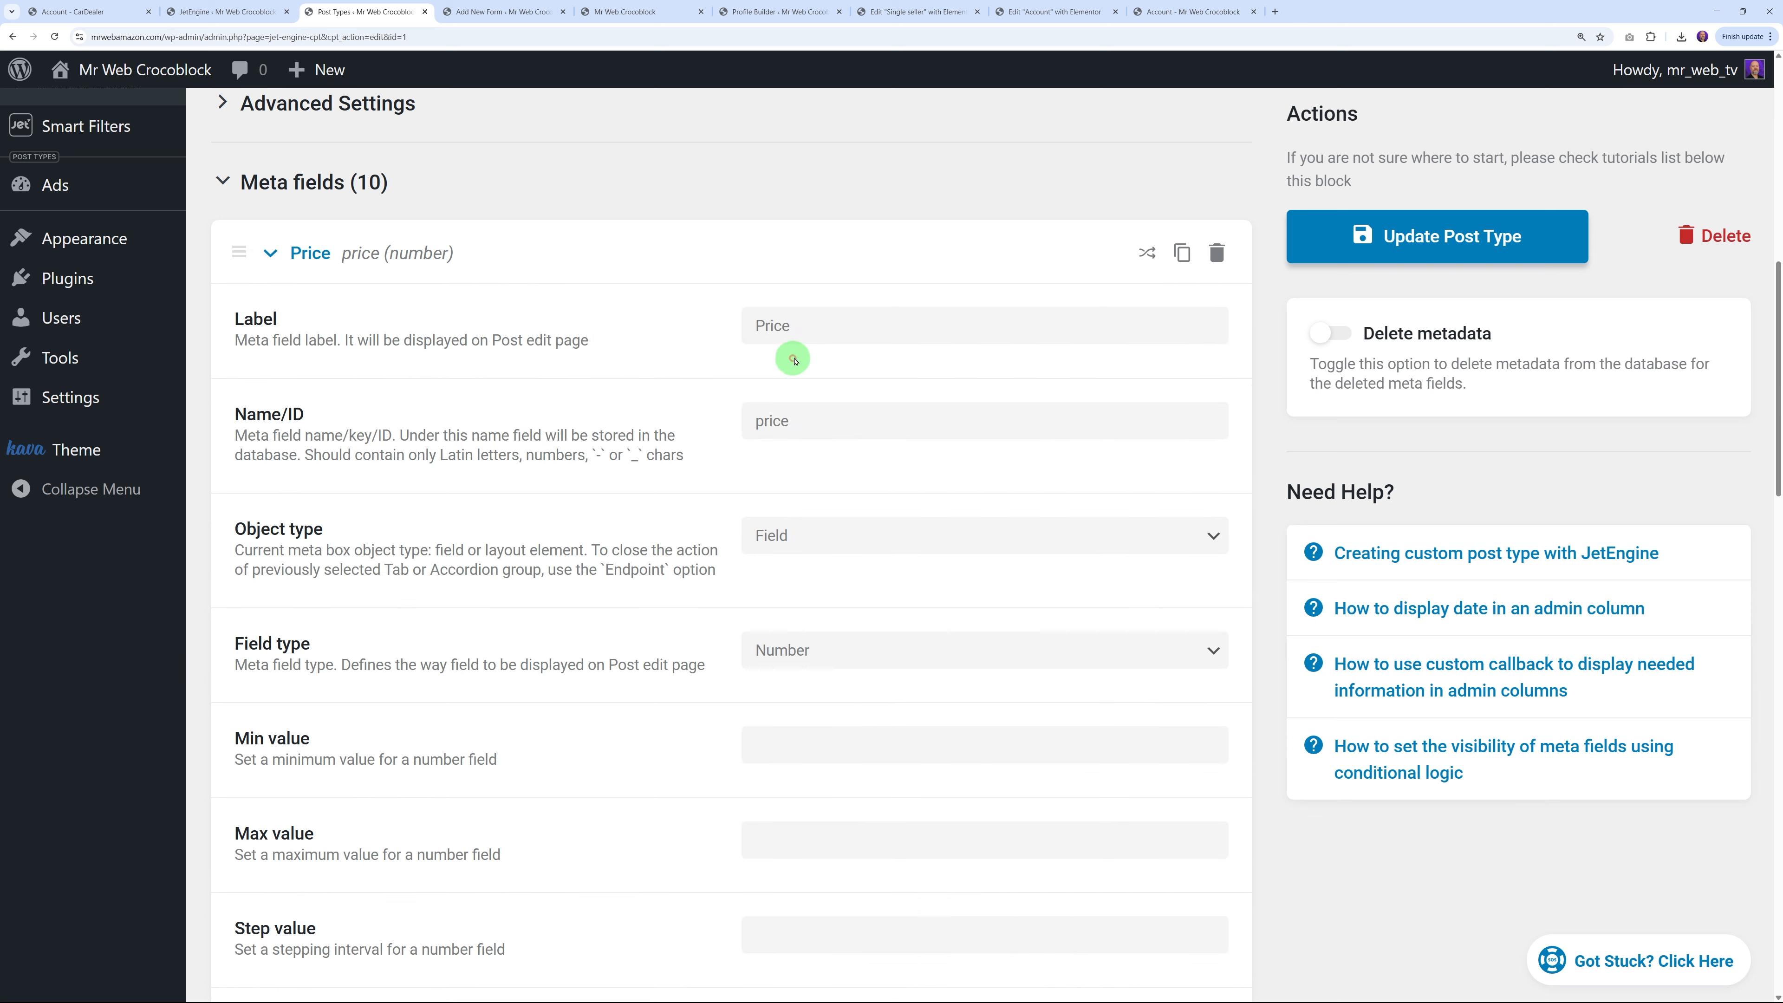
pyautogui.doubleClick(811, 416)
pyautogui.hotkey('ctrl', 'c')
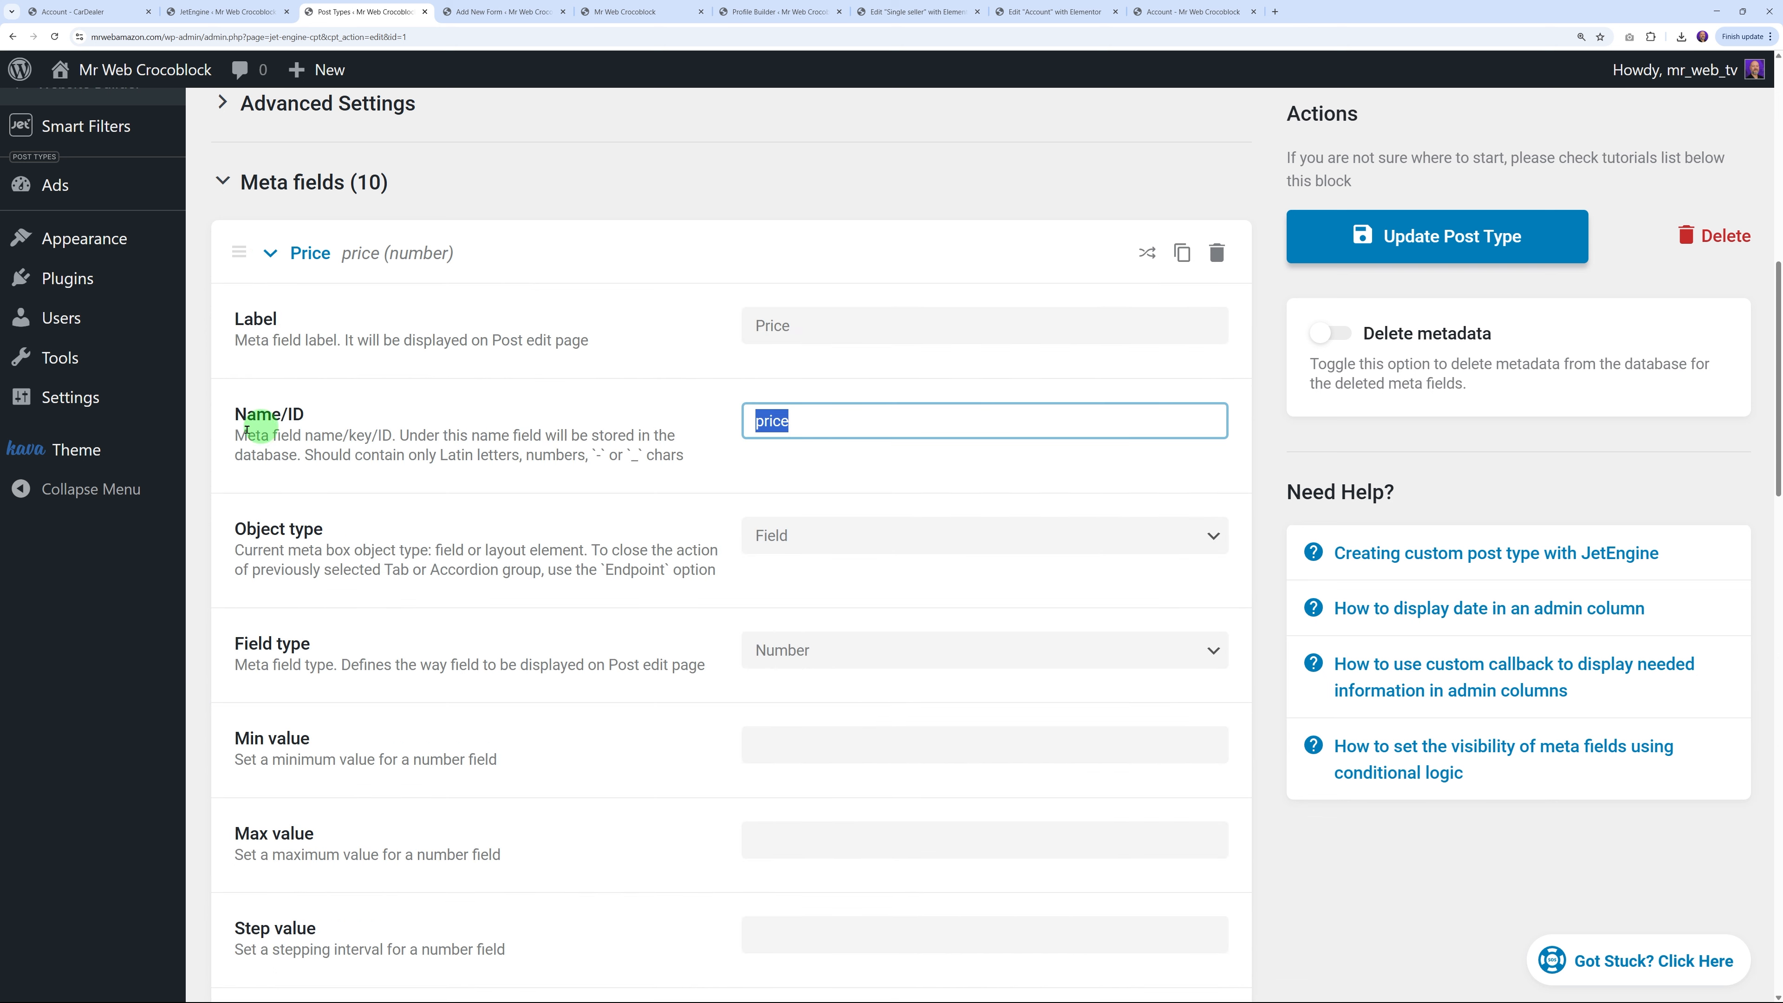
pyautogui.click(497, 12)
pyautogui.click(1059, 559)
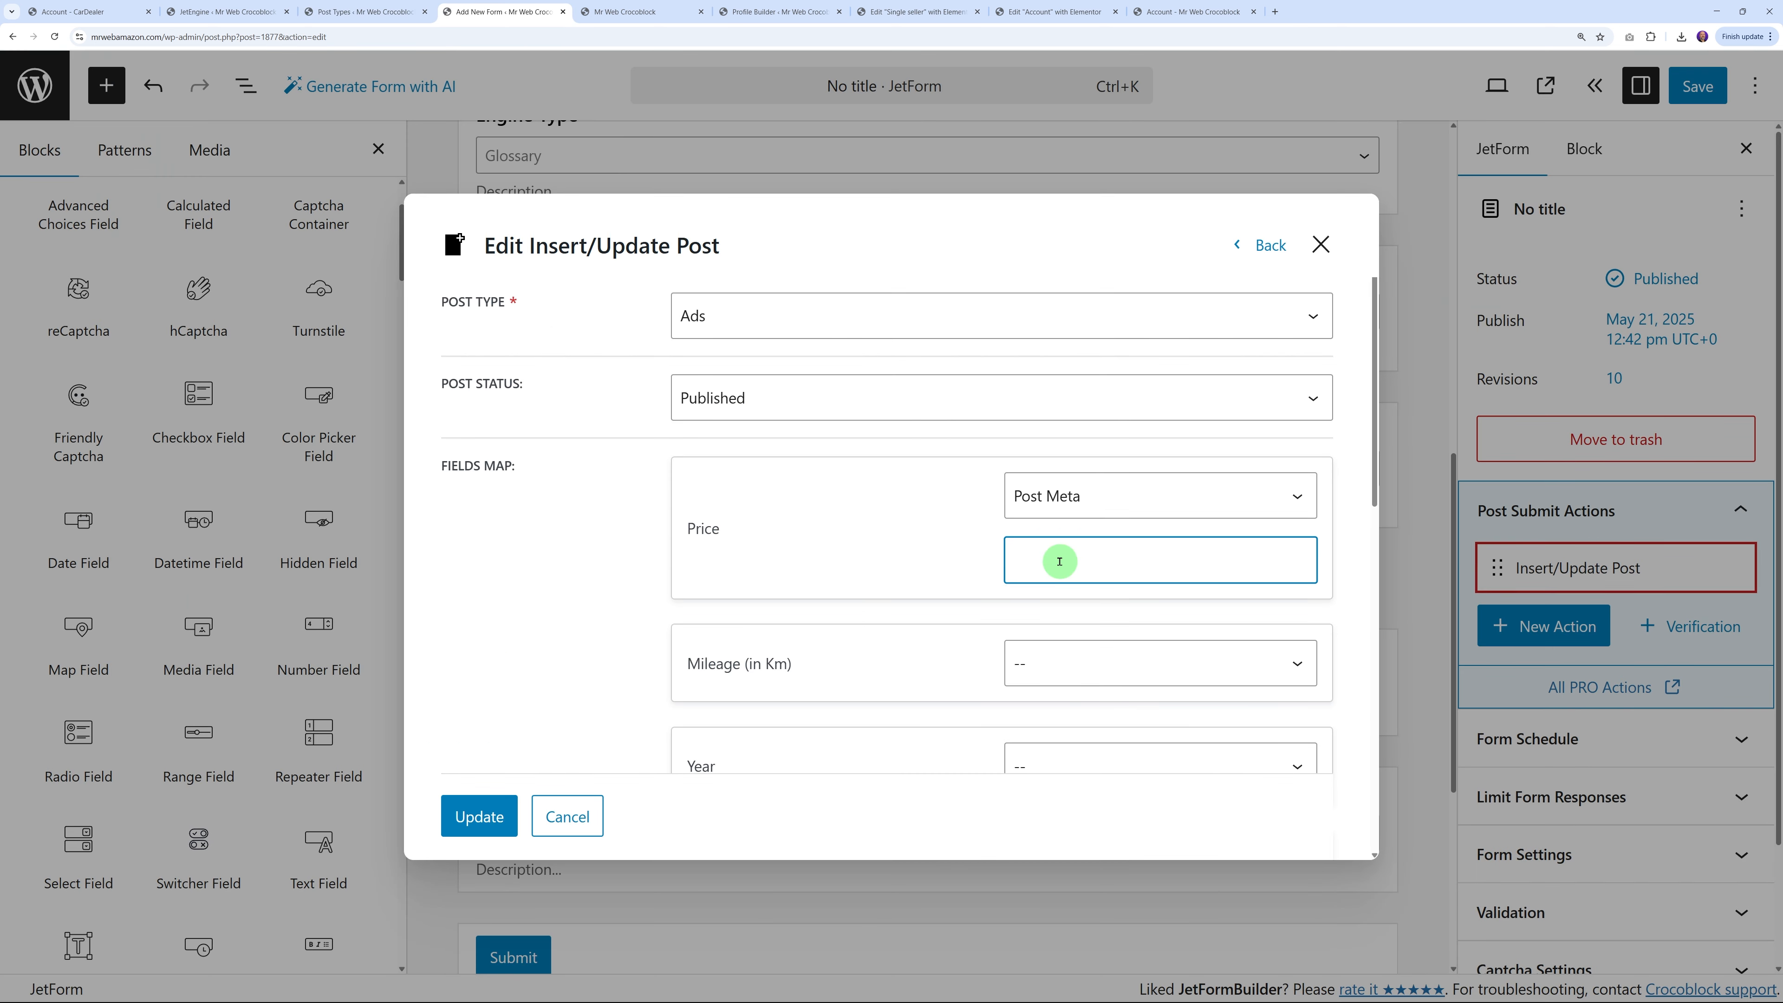
pyautogui.hotkey('ctrl', 'v')
# Map Mileage (in Km) to Post Meta with the key mileage, copied from the Ads post type's Mileage meta field
pyautogui.scroll(-3, 959, 567)
pyautogui.click(1046, 485)
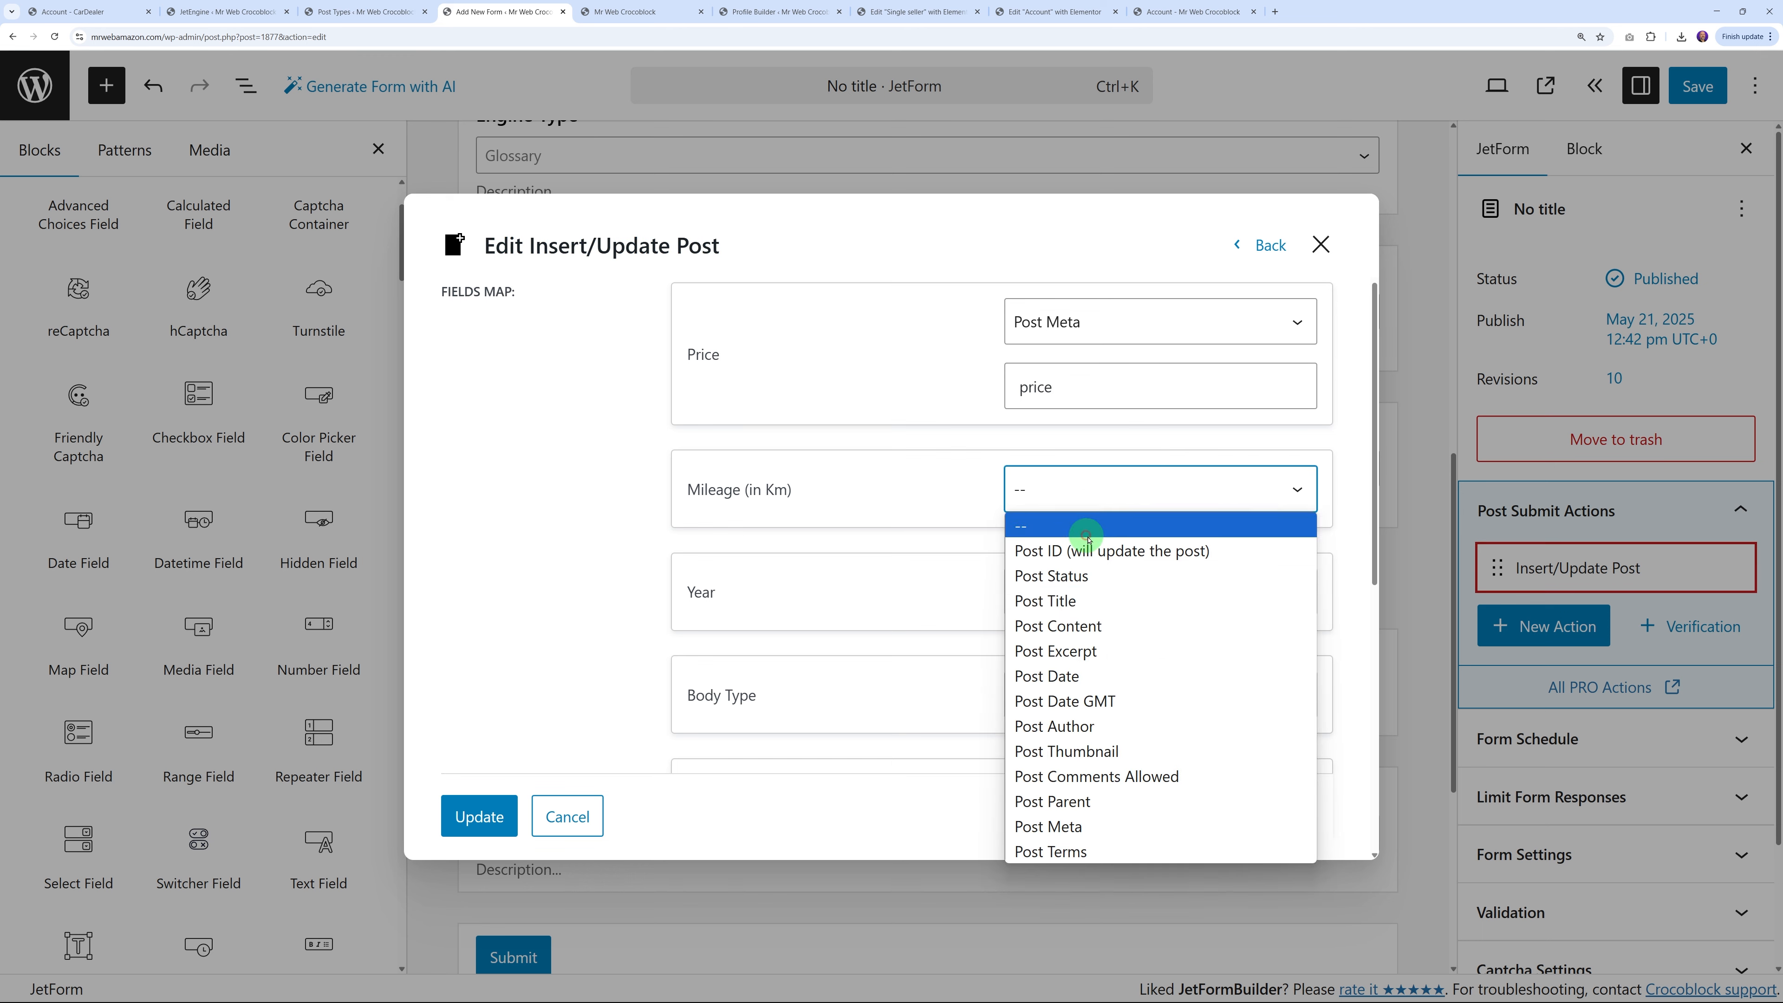
pyautogui.click(1085, 827)
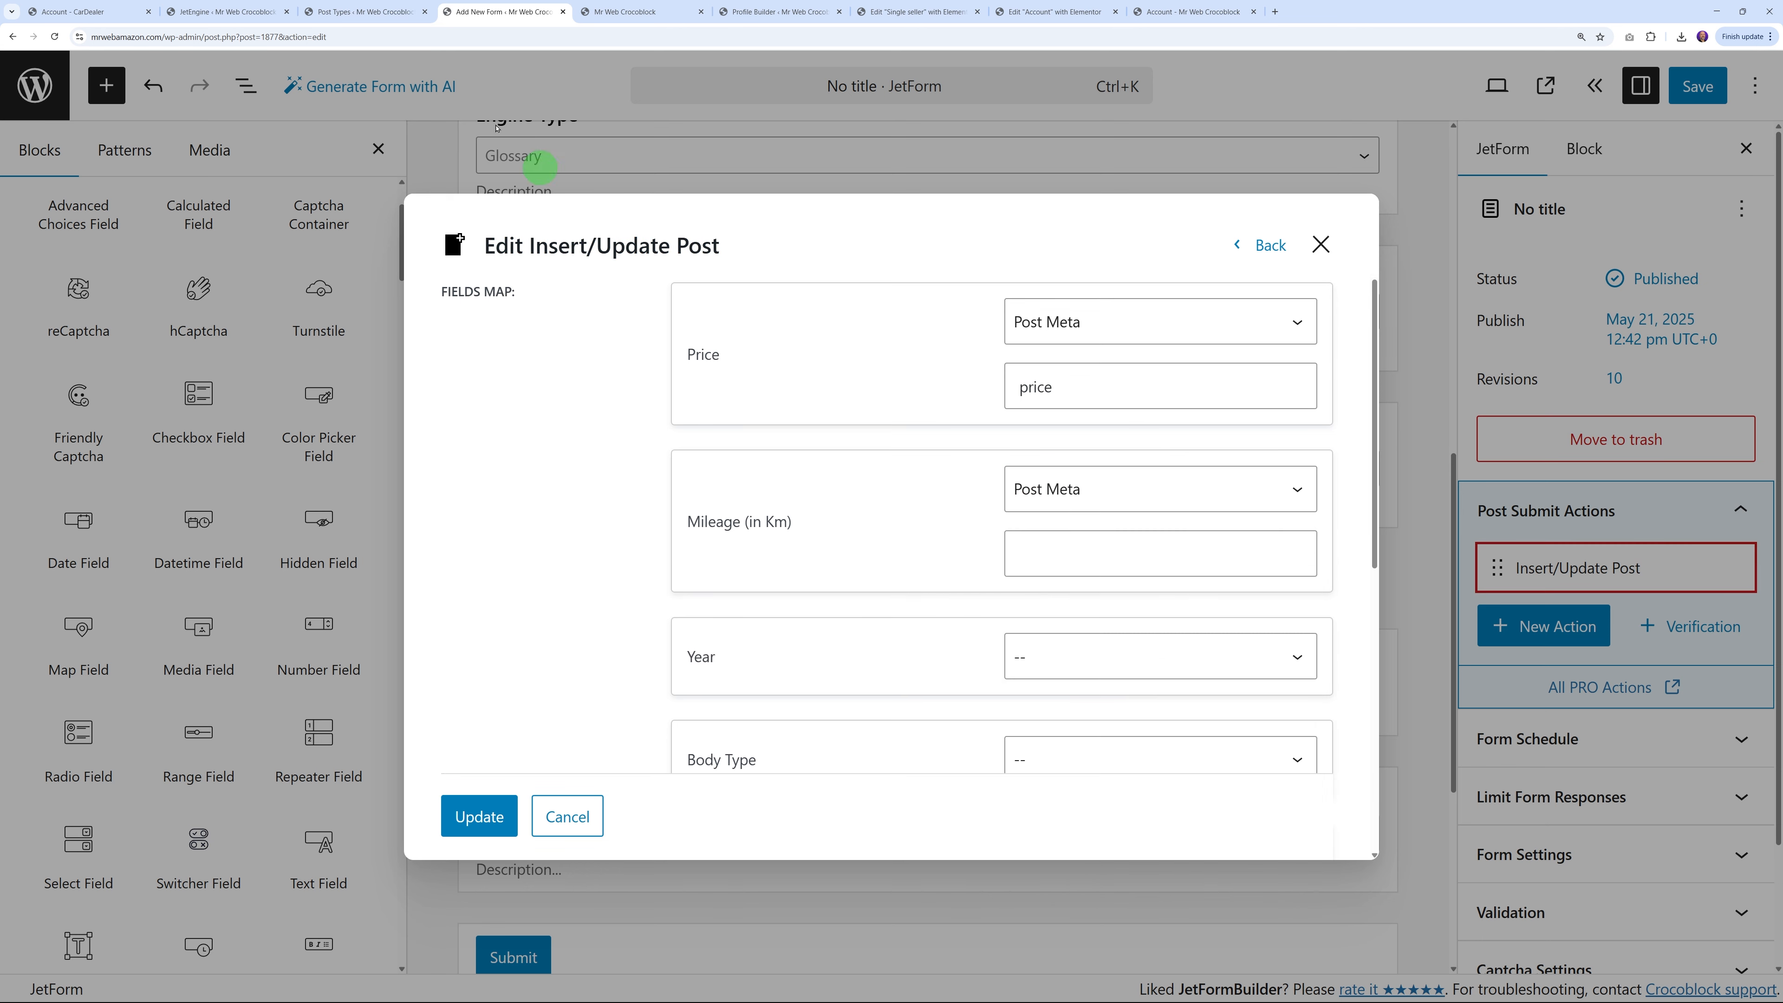
pyautogui.click(372, 13)
pyautogui.click(270, 253)
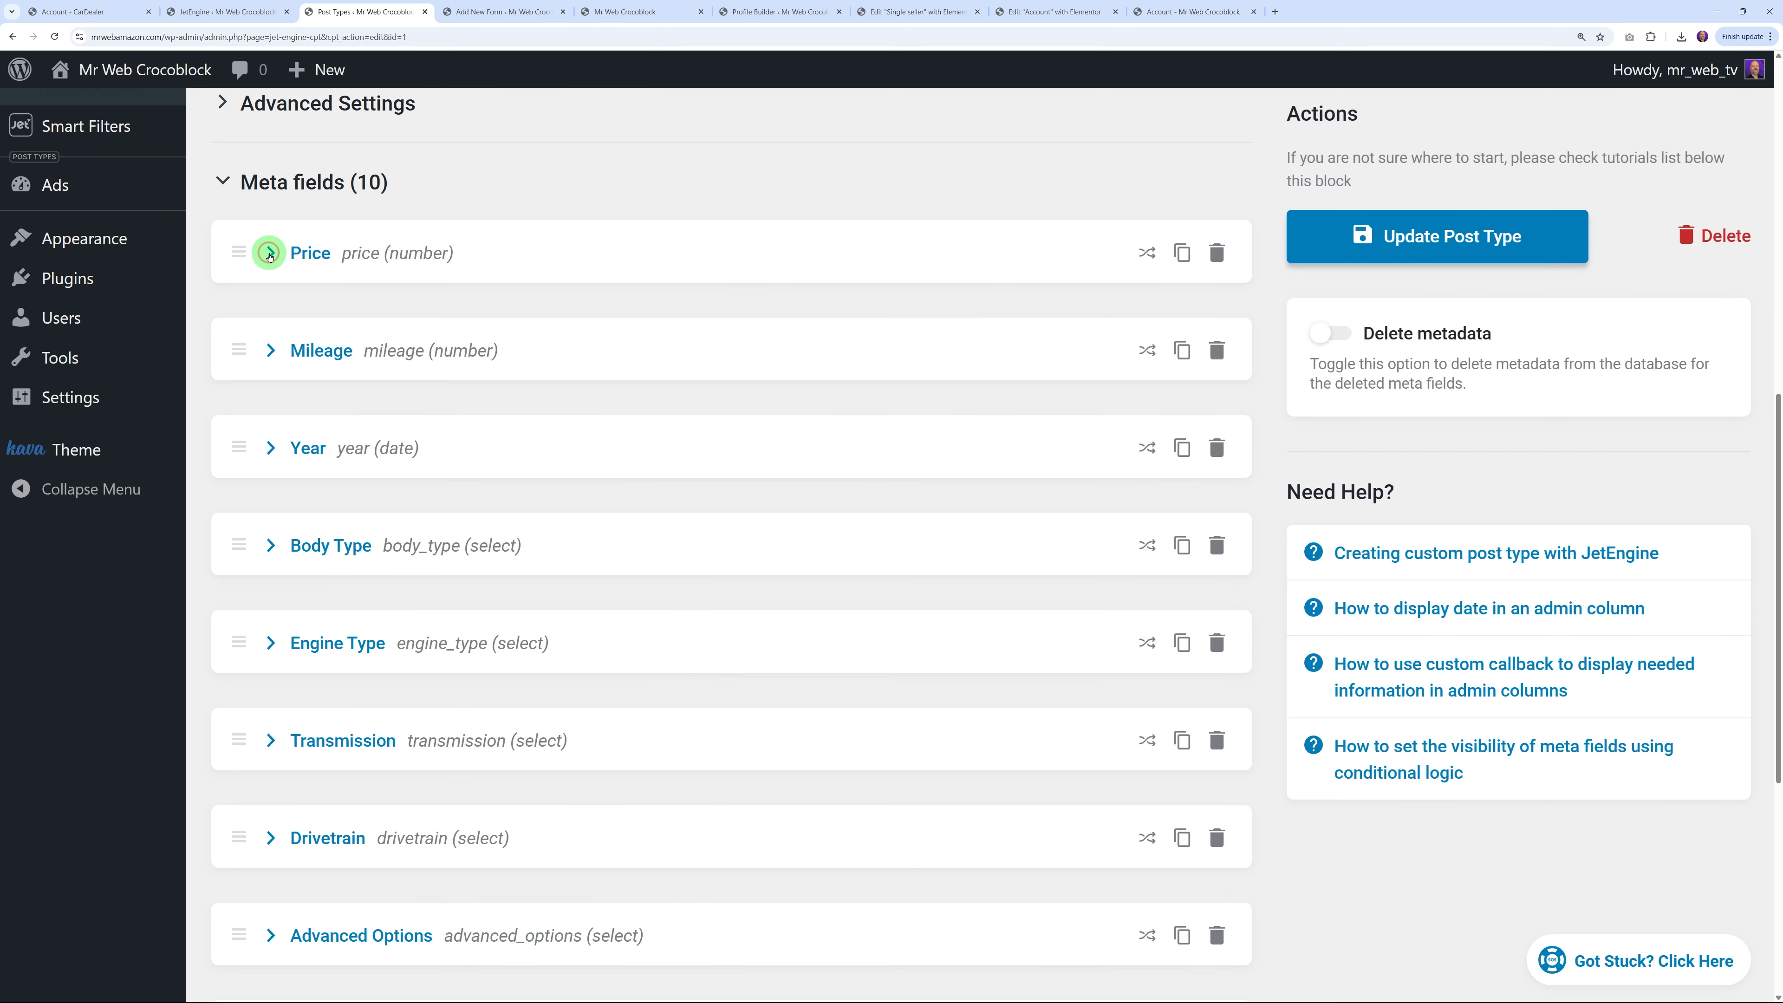
pyautogui.click(270, 355)
pyautogui.moveTo(841, 518); pyautogui.dragTo(696, 539)
pyautogui.hotkey('ctrl', 'c')
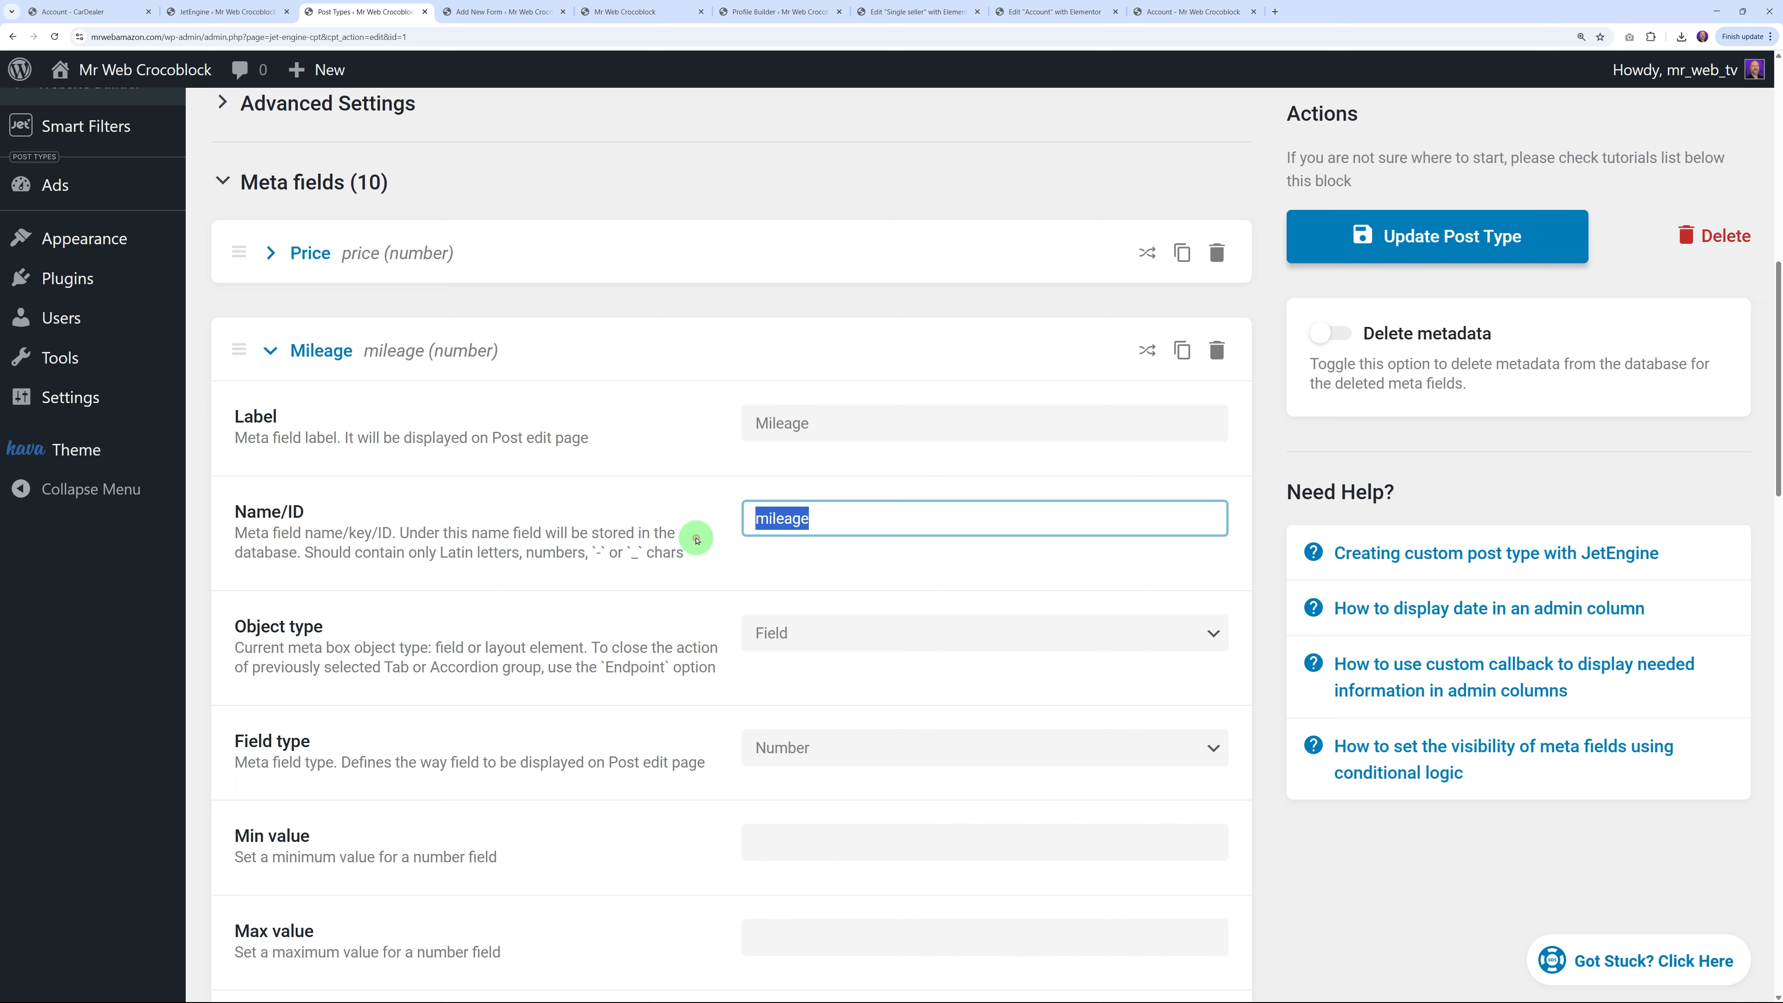
pyautogui.click(502, 12)
pyautogui.click(1041, 541)
pyautogui.hotkey('ctrl', 'v')
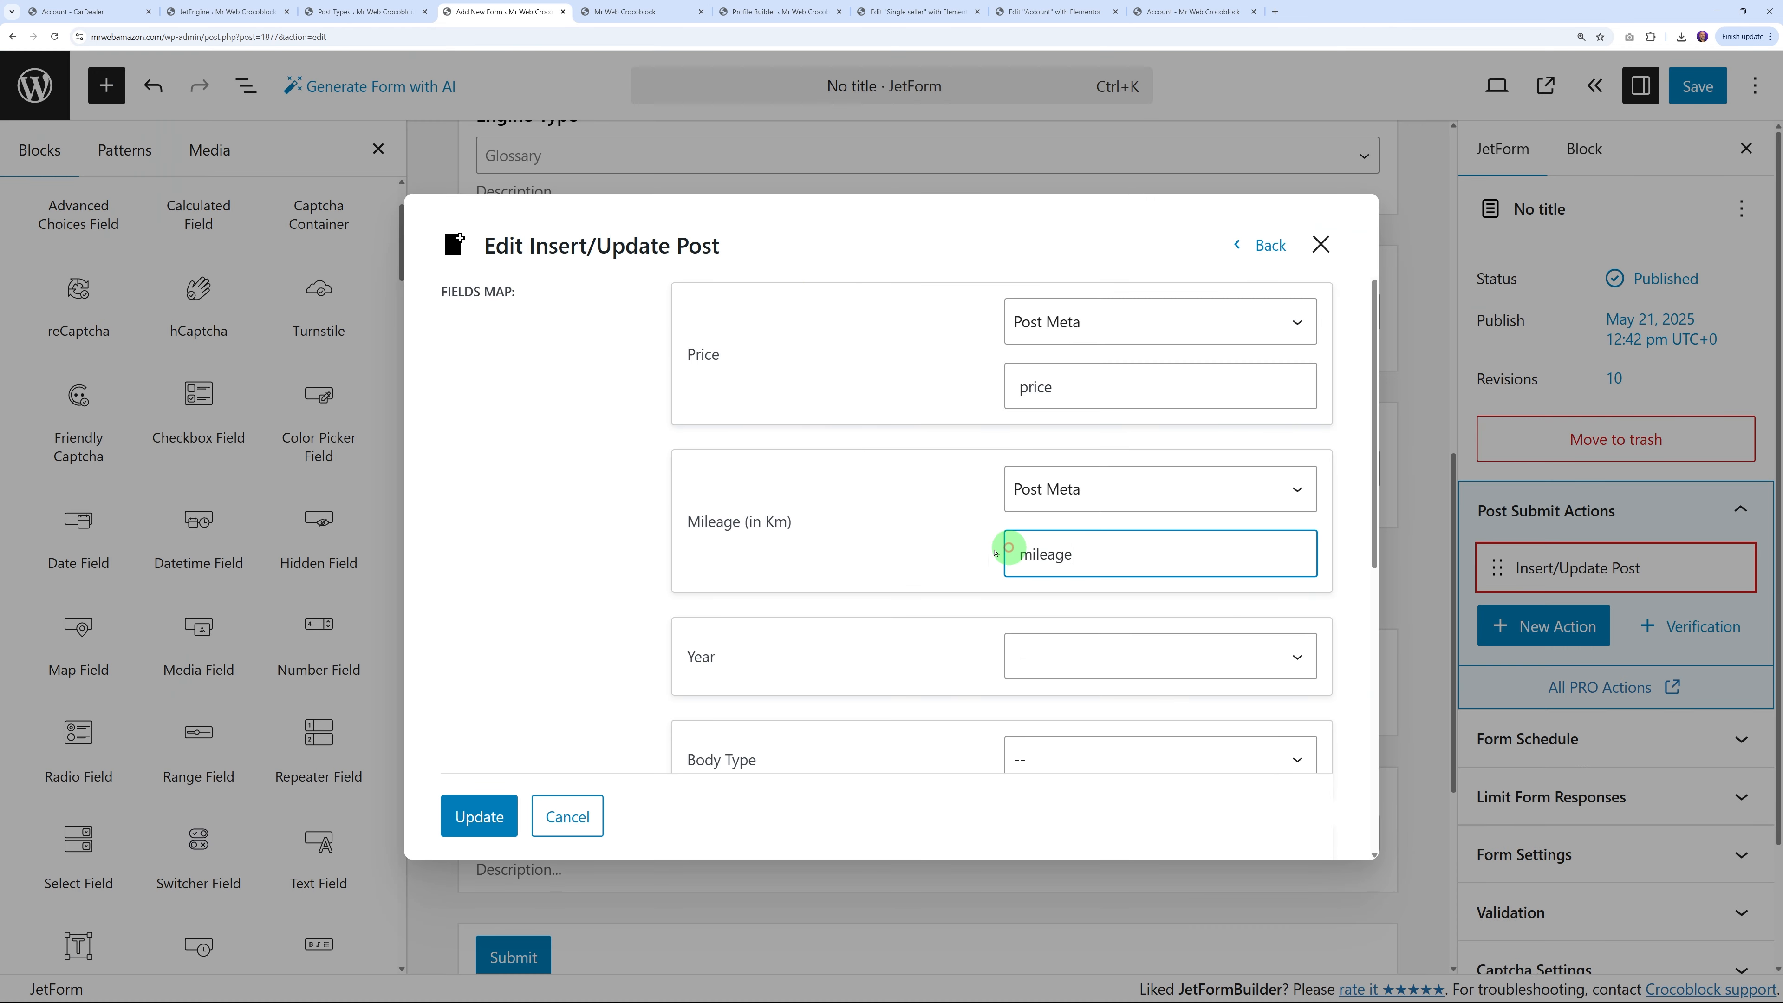
# Map Year to Post Meta with the key year, copied from the Ads post type's Year meta field
pyautogui.scroll(-2, 921, 566)
pyautogui.click(1060, 485)
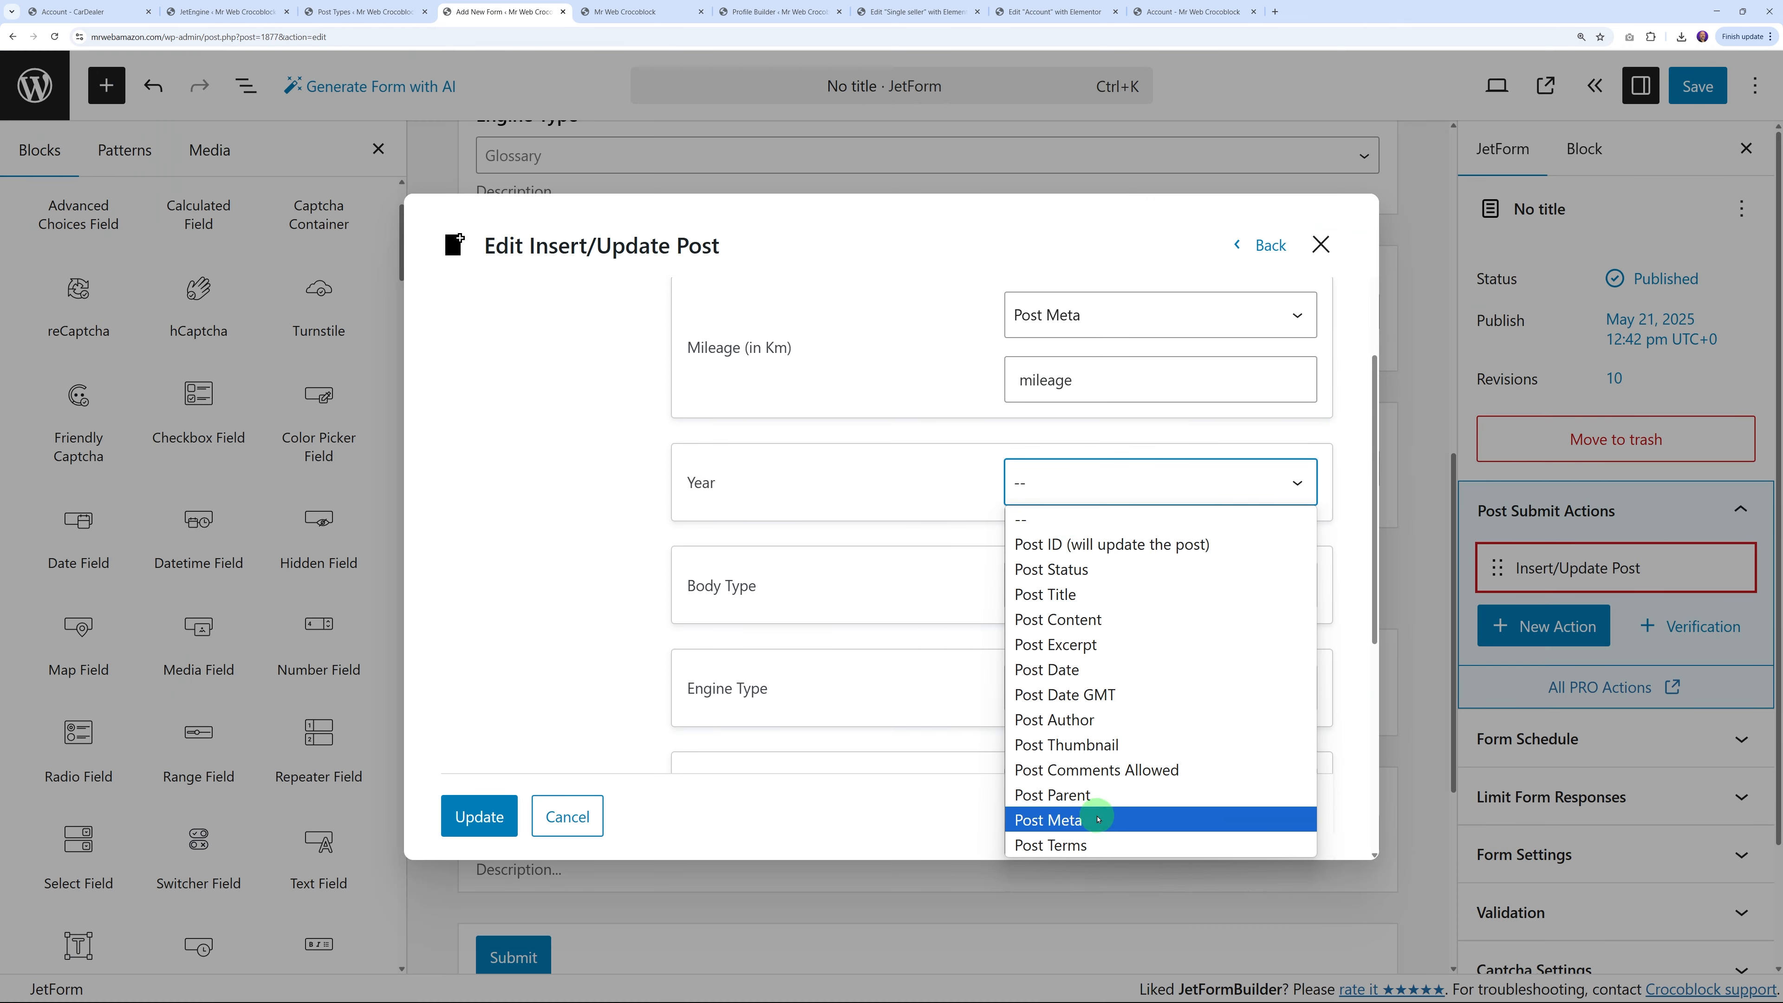
pyautogui.click(1040, 817)
pyautogui.click(365, 12)
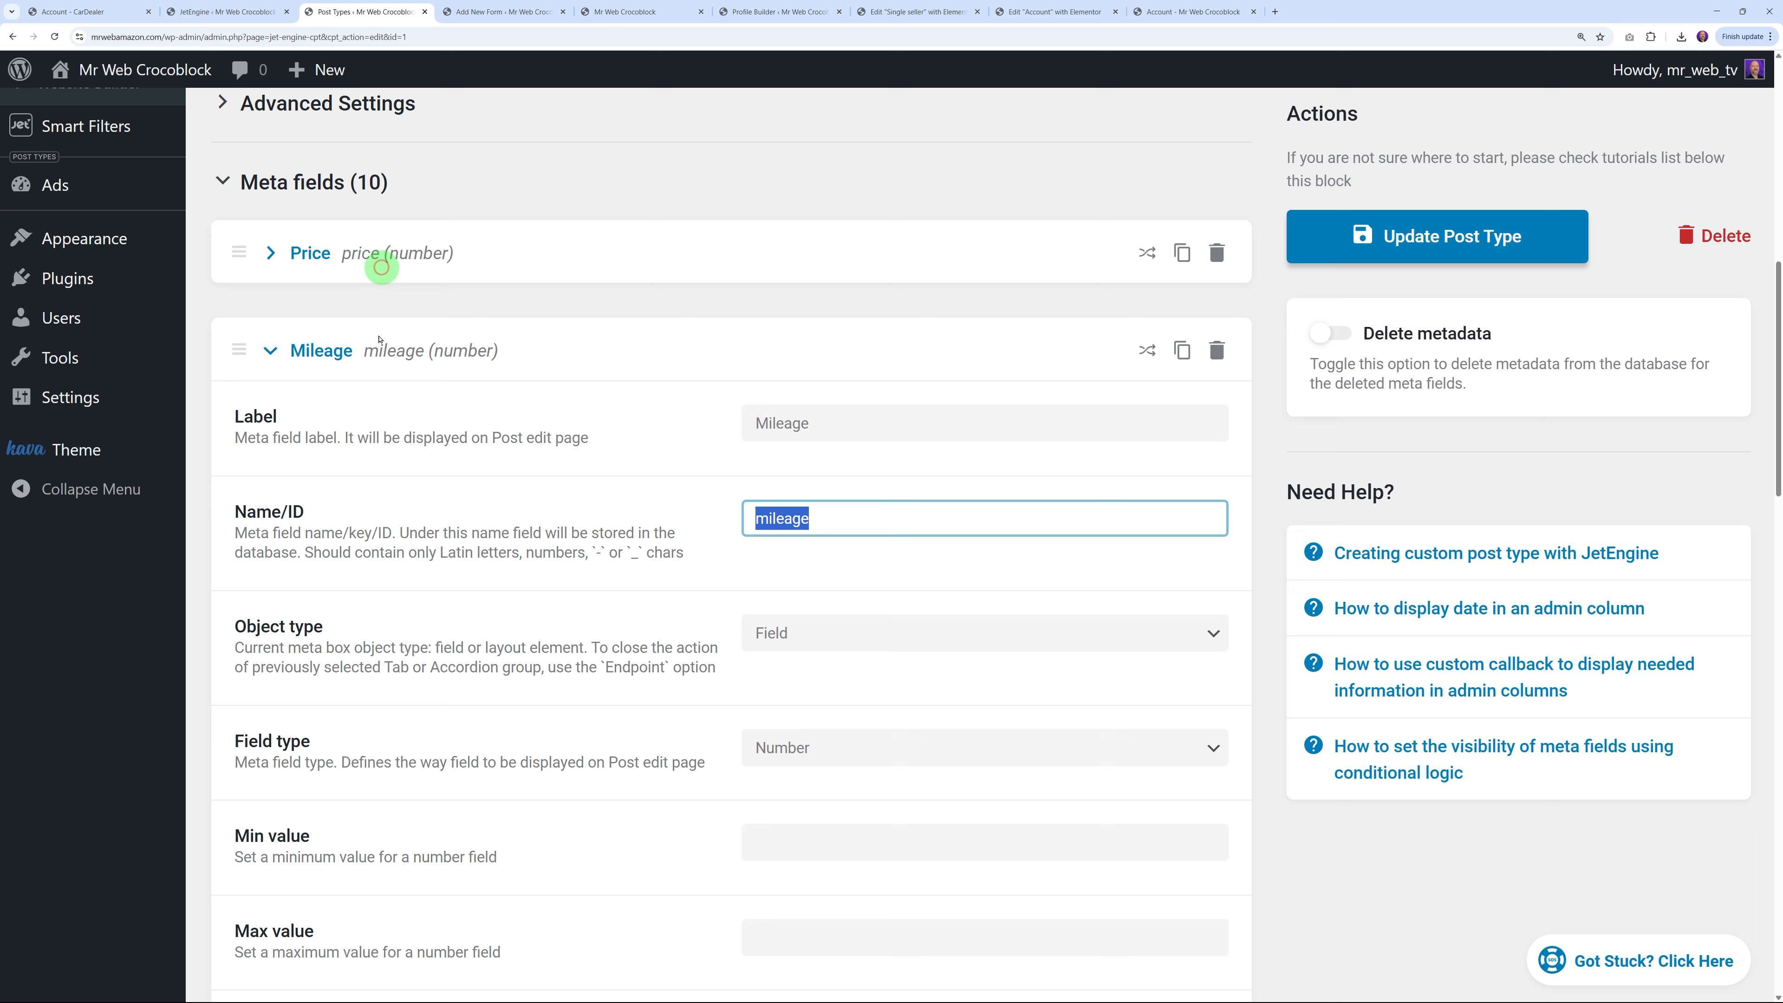
pyautogui.click(261, 331)
pyautogui.scroll(-2, 281, 283)
pyautogui.click(271, 279)
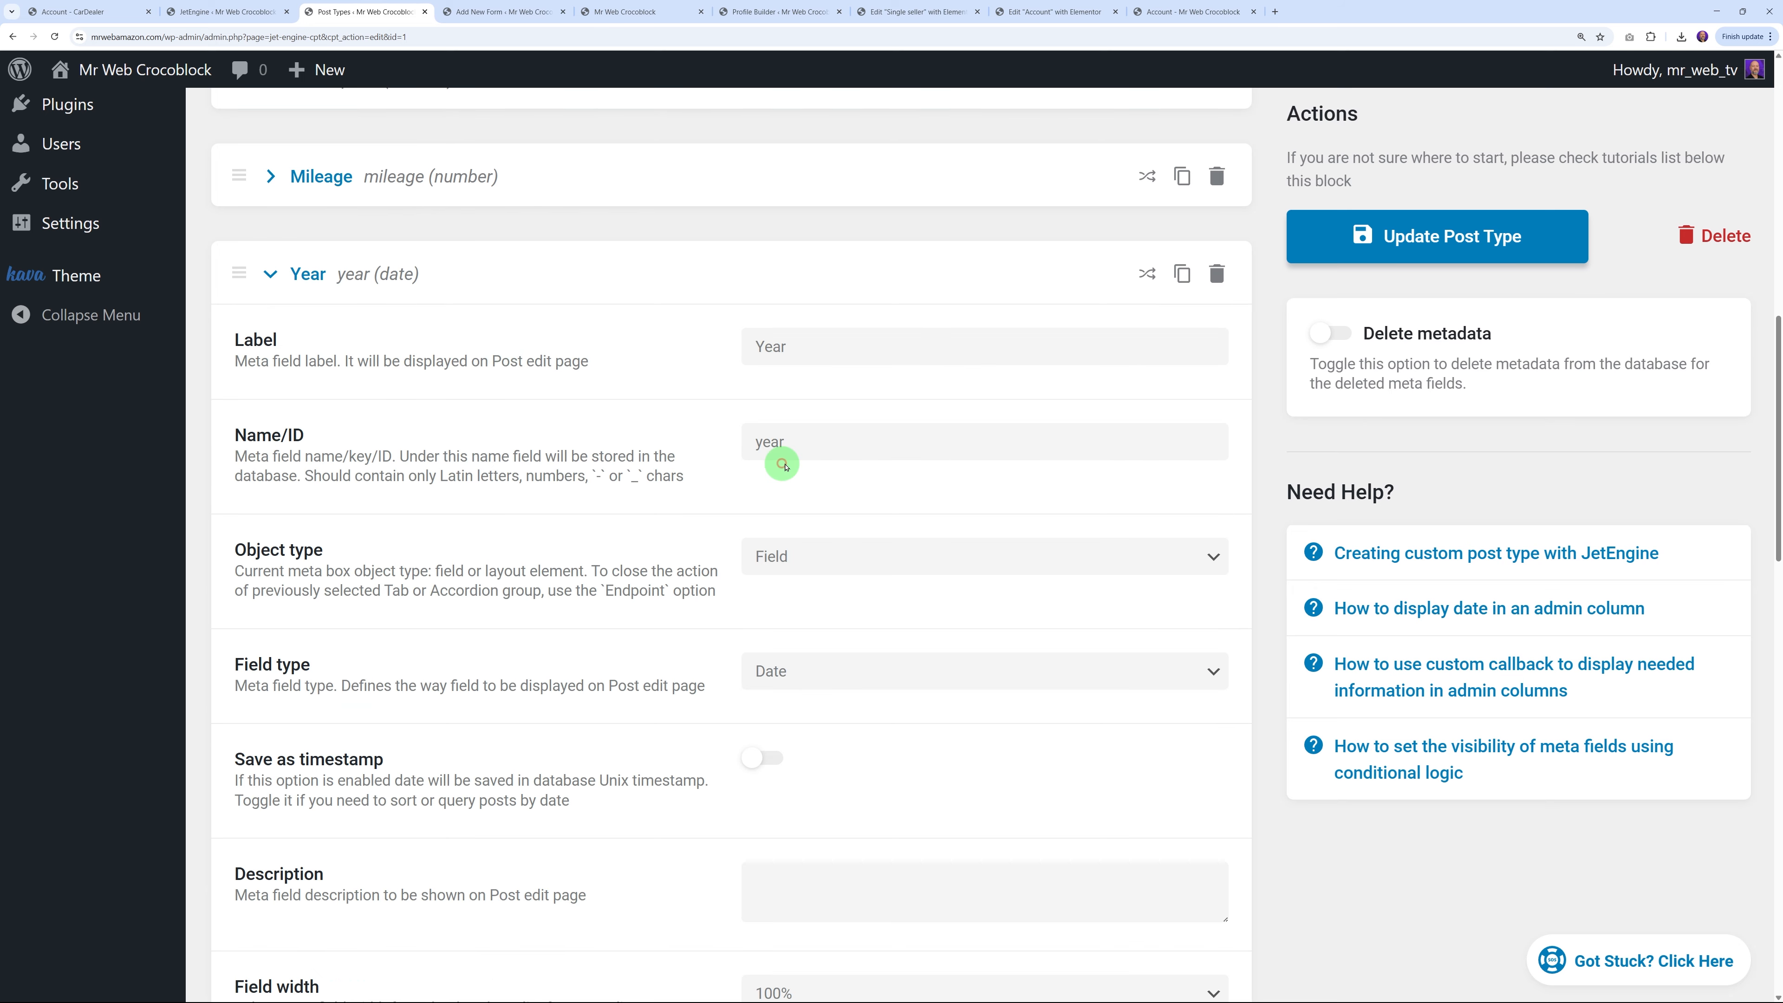
pyautogui.moveTo(821, 450); pyautogui.dragTo(691, 460)
pyautogui.hotkey('ctrl', 'c')
pyautogui.click(502, 12)
pyautogui.click(1163, 541)
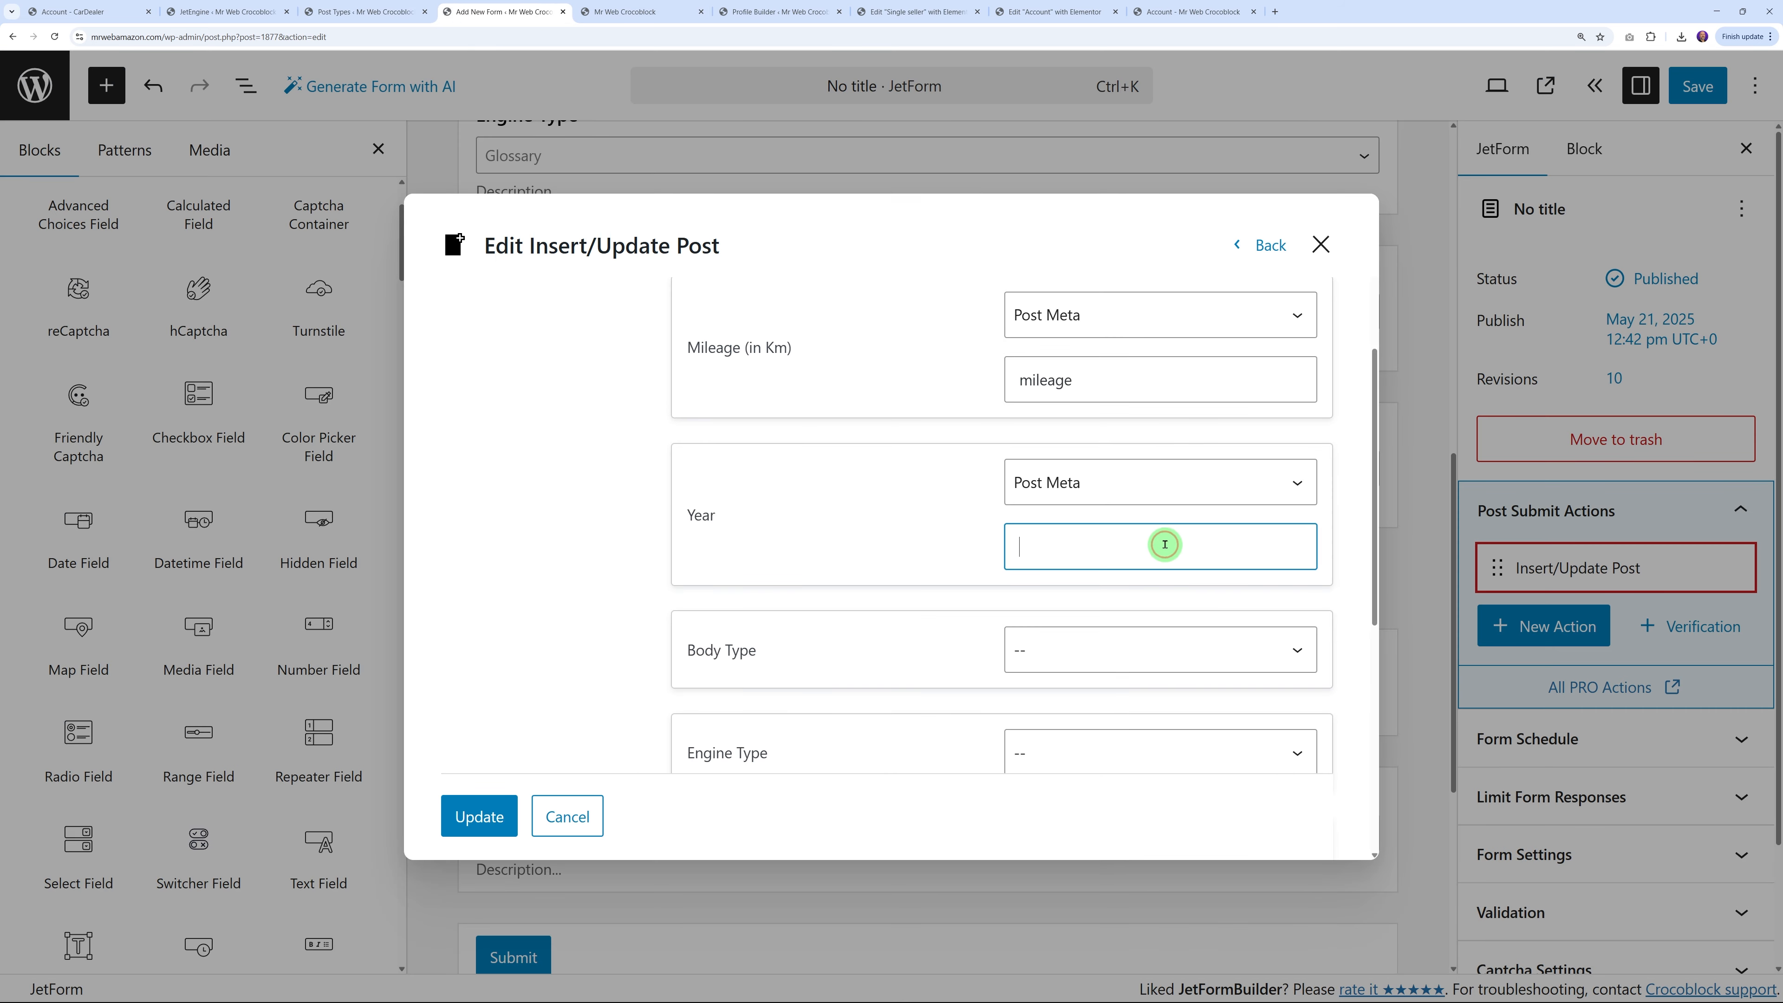
pyautogui.hotkey('ctrl', 'v')
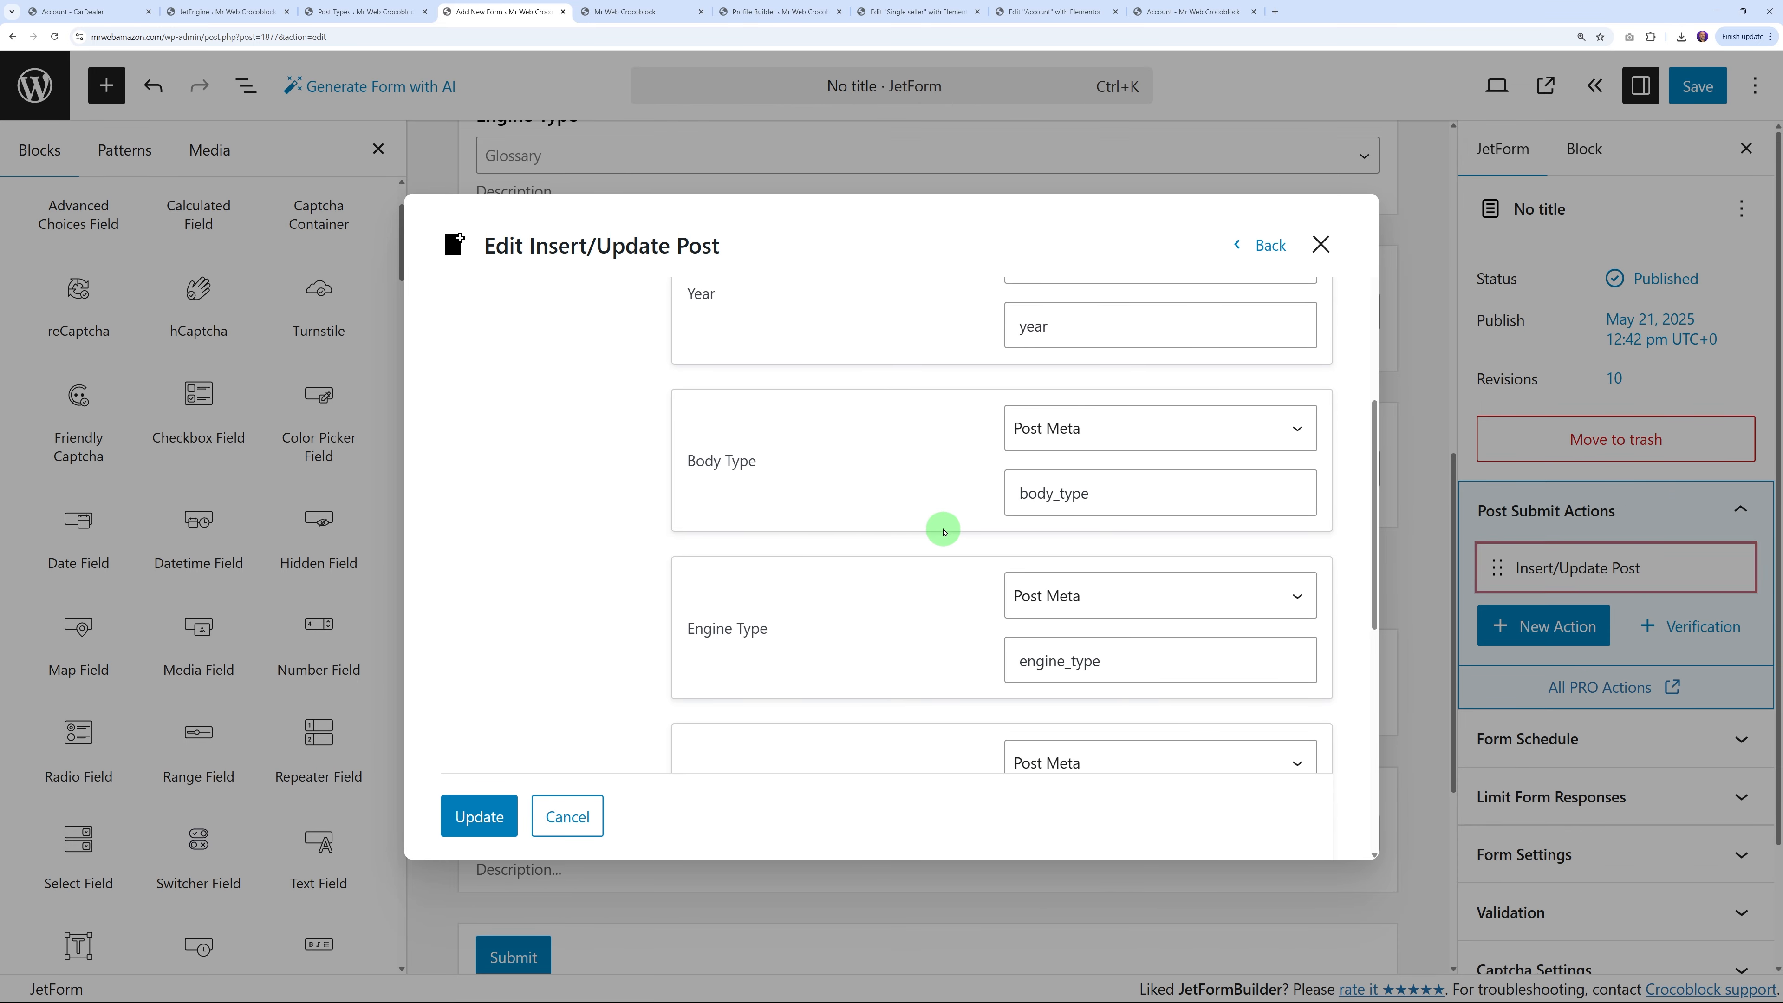
# Map Featured Image to Post Thumbnail, apply the Insert/Update Post settings, and save the form
pyautogui.scroll(-2, 944, 531)
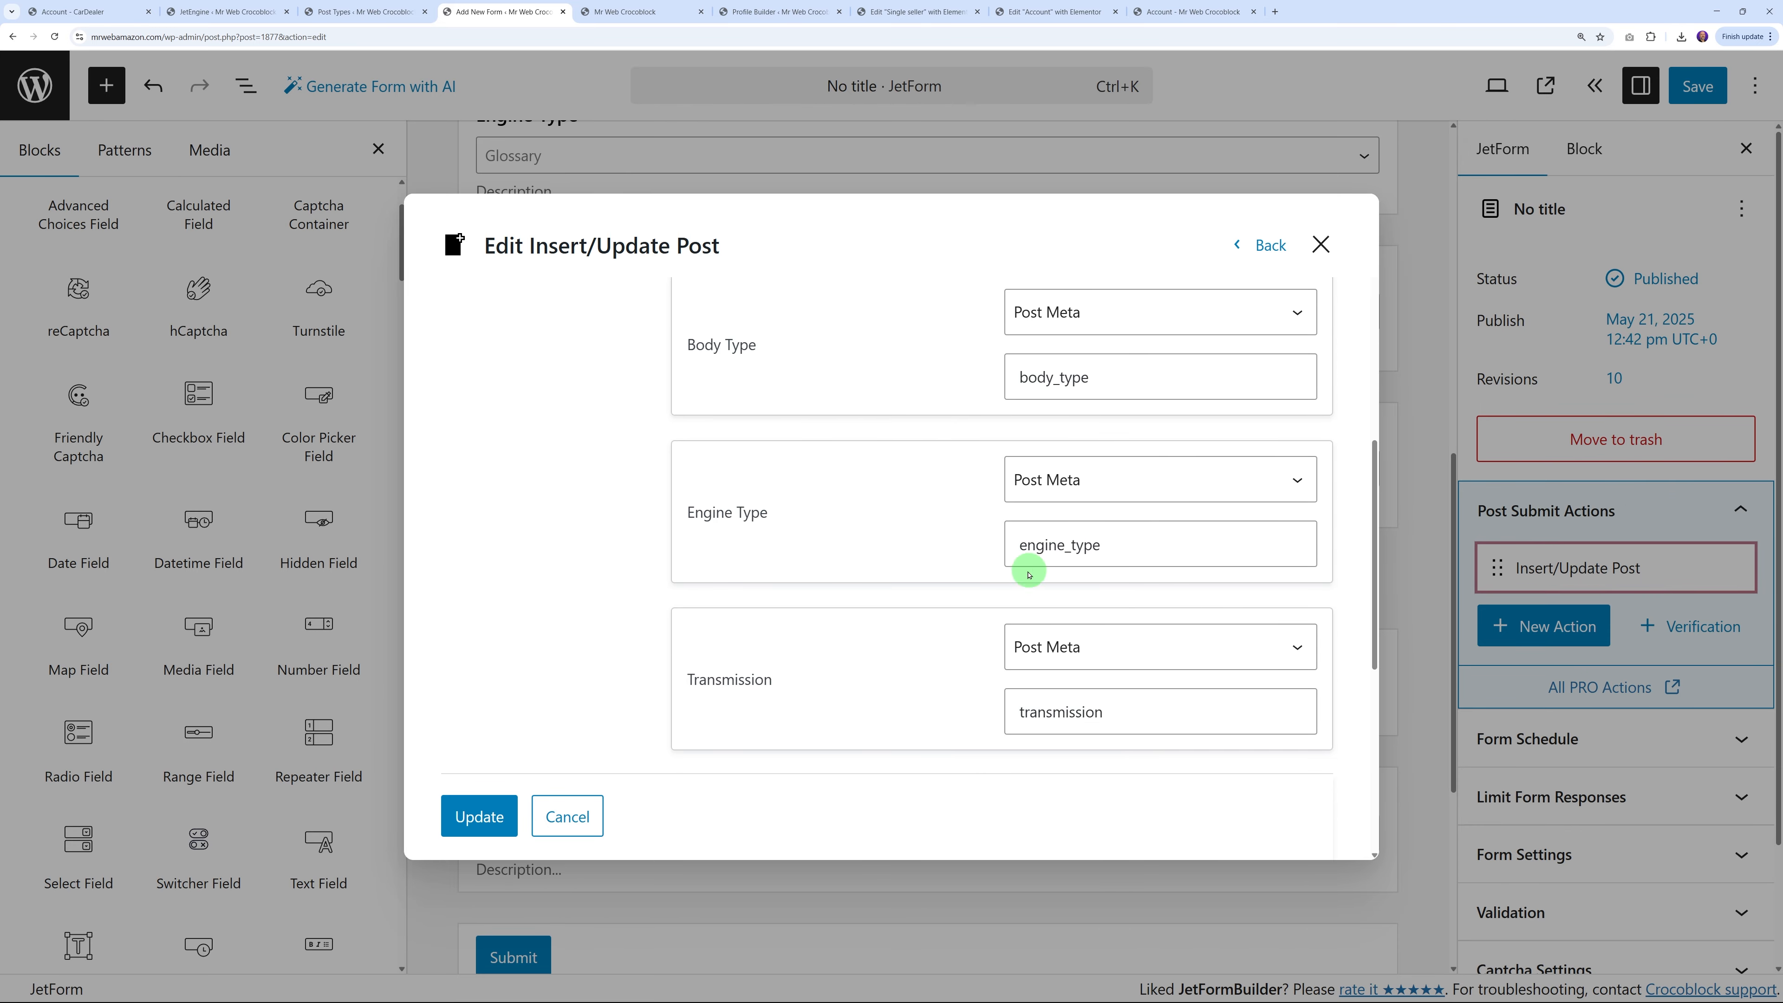
pyautogui.scroll(-4, 1028, 570)
pyautogui.scroll(-3, 912, 612)
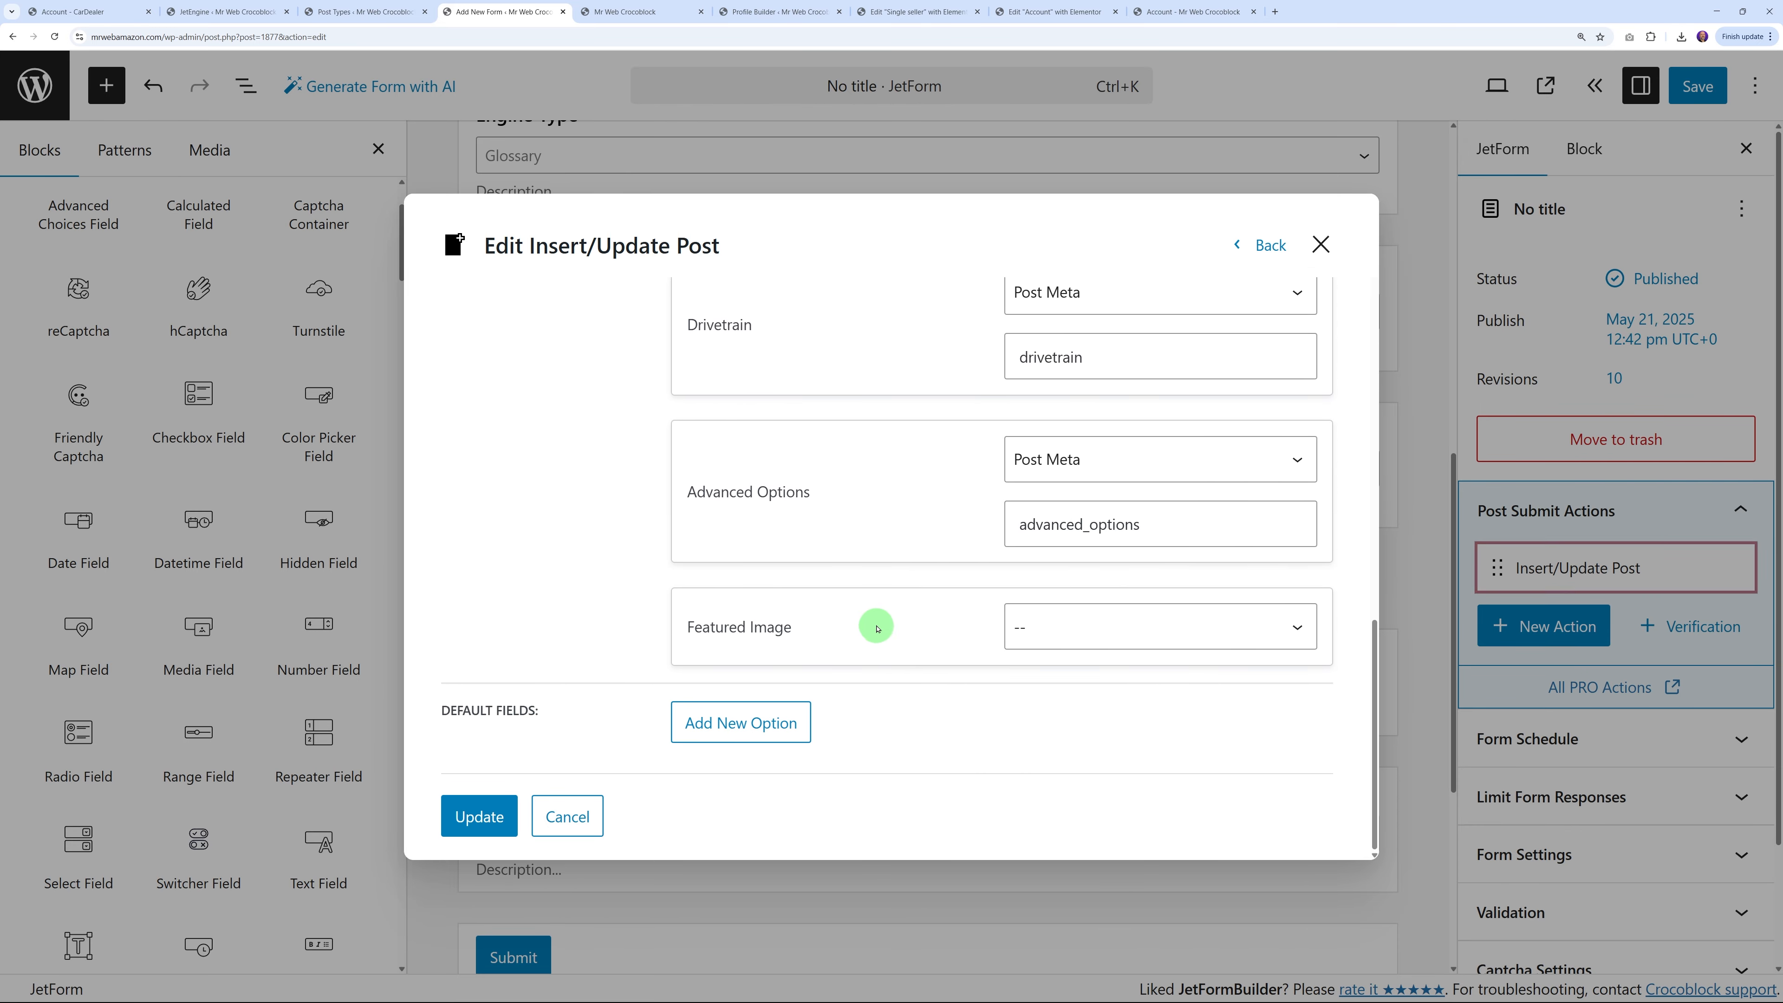
pyautogui.click(1050, 634)
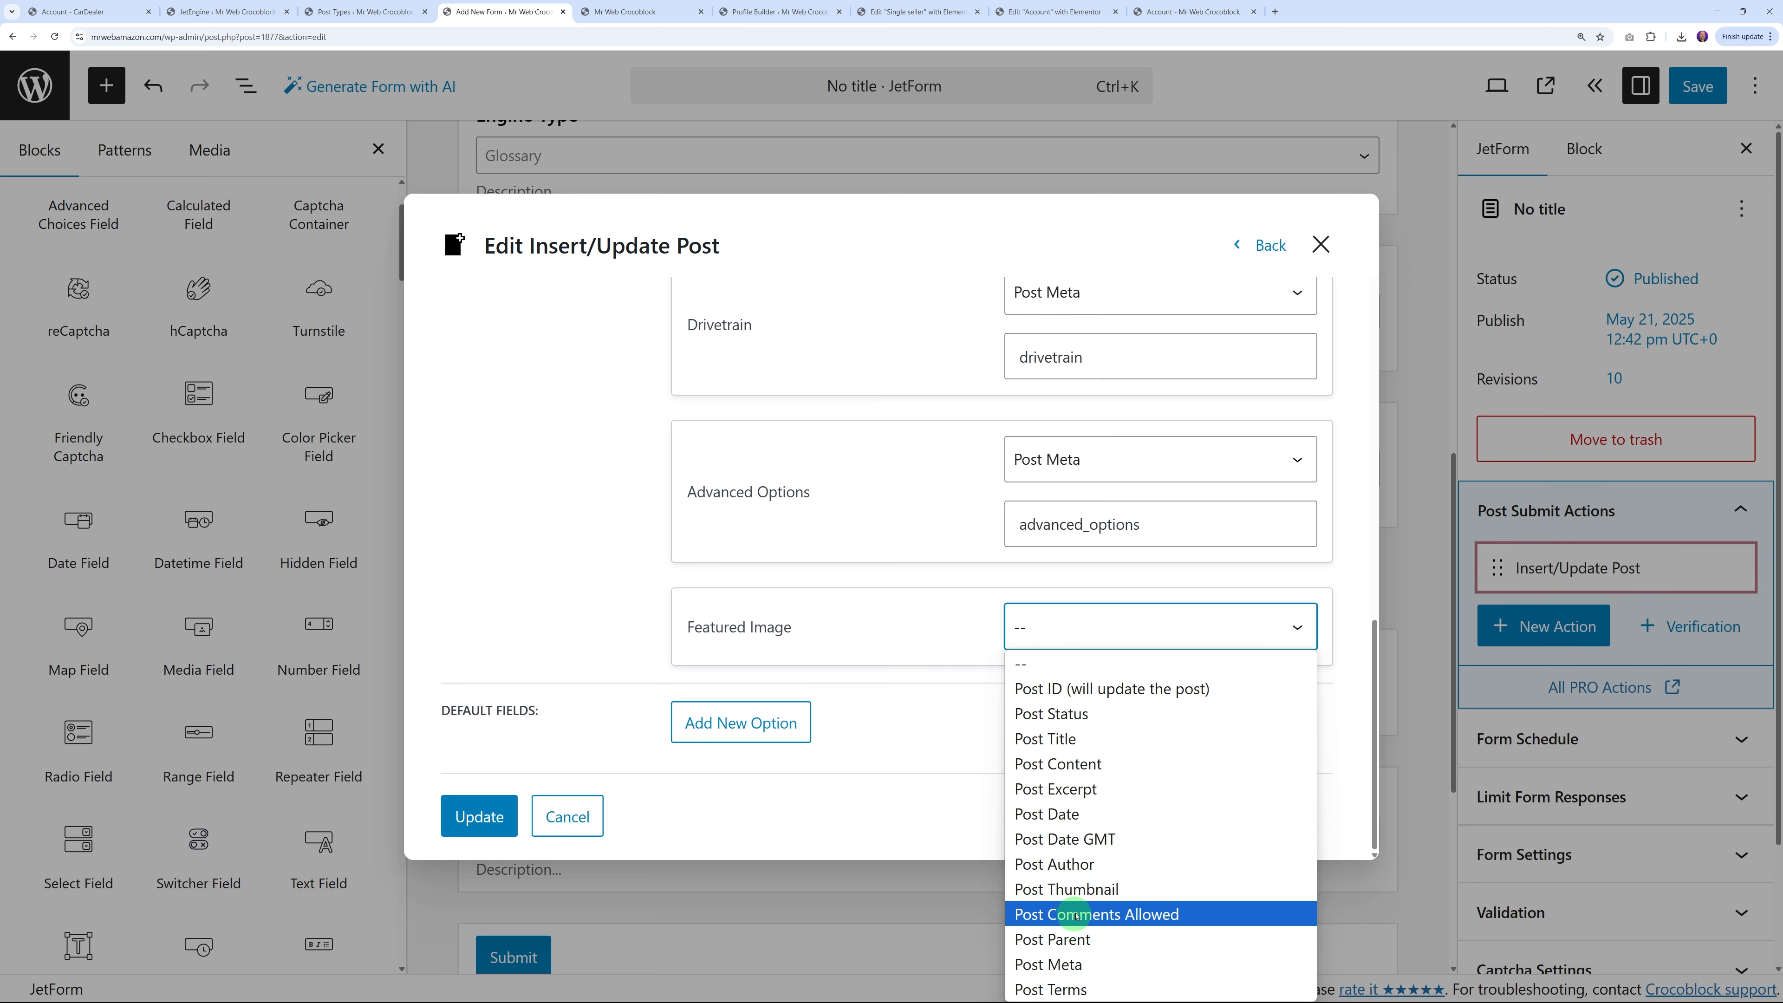
pyautogui.click(1035, 891)
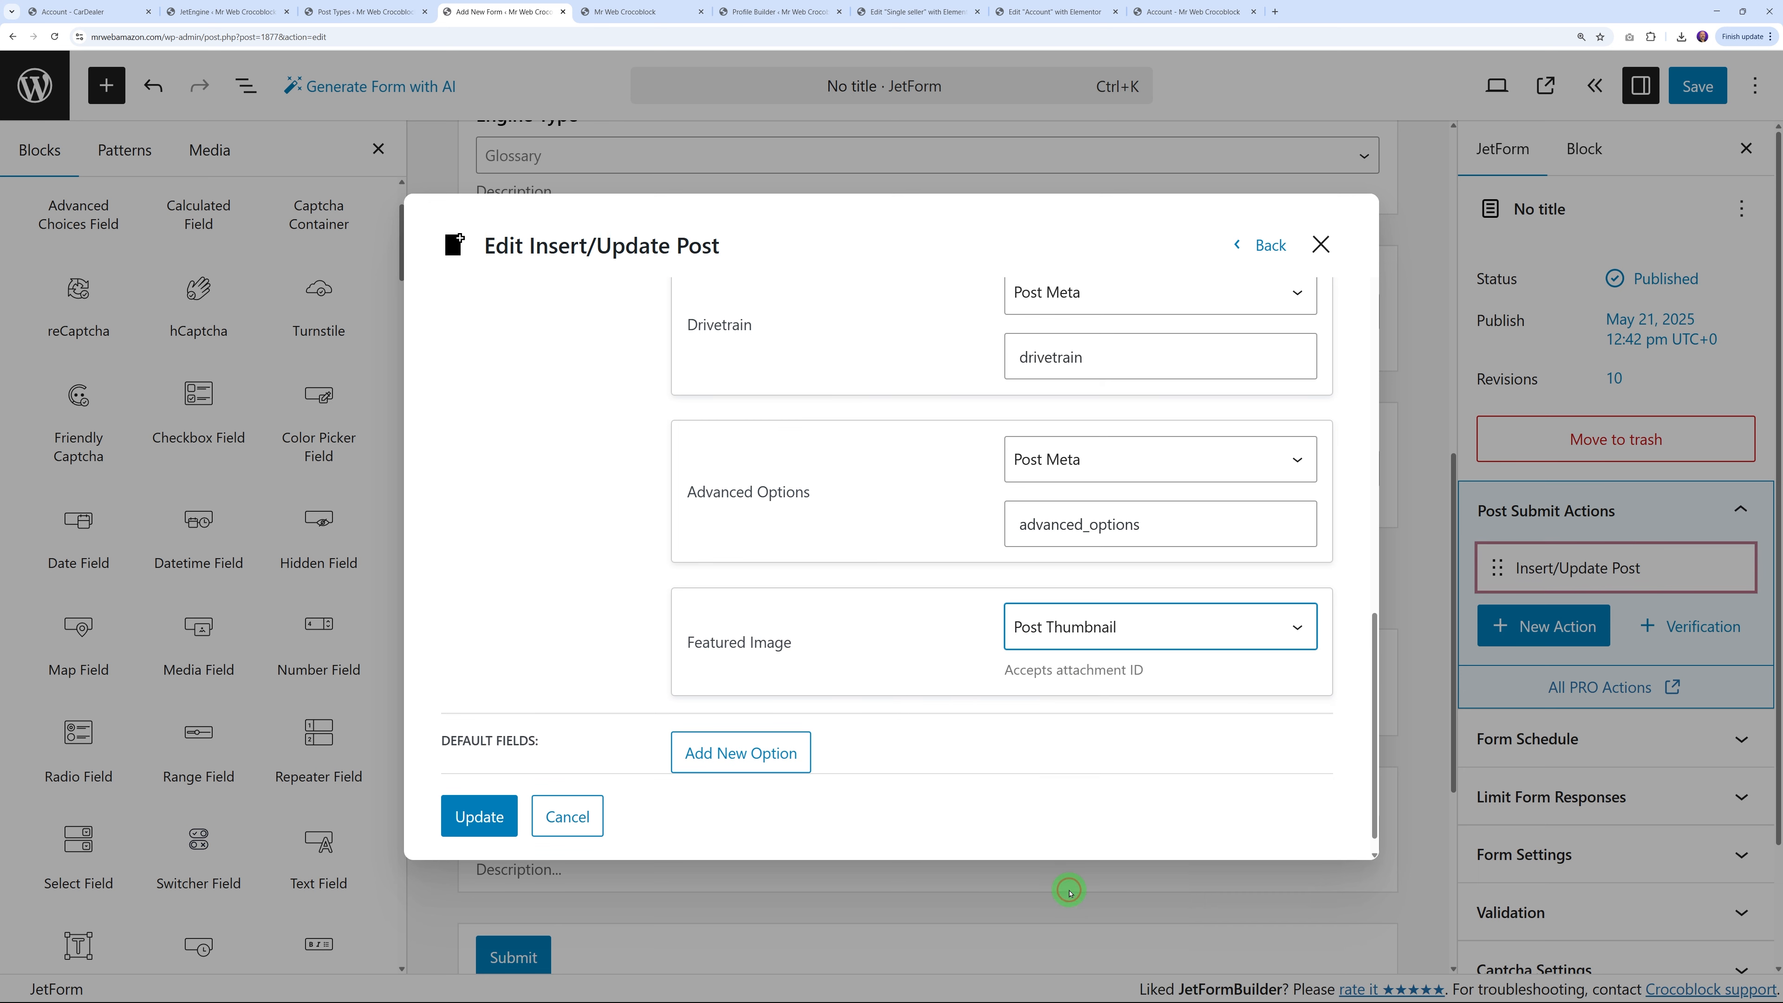
pyautogui.scroll(-1, 947, 727)
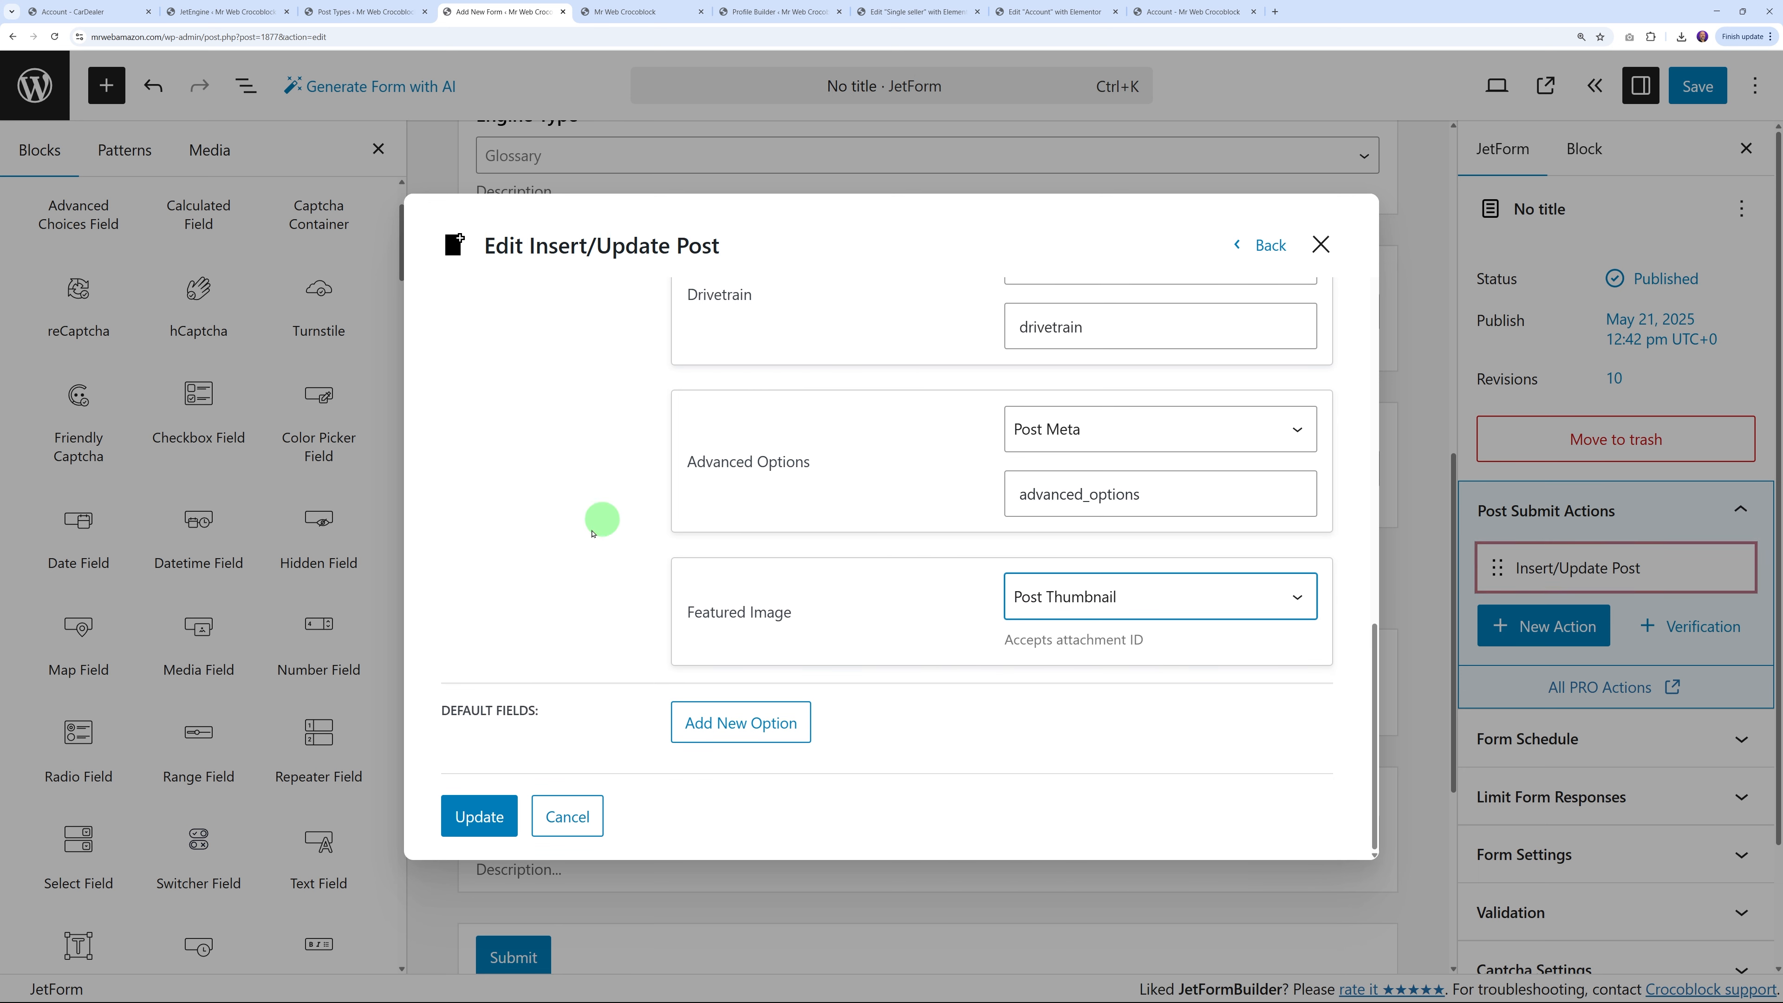
pyautogui.click(502, 811)
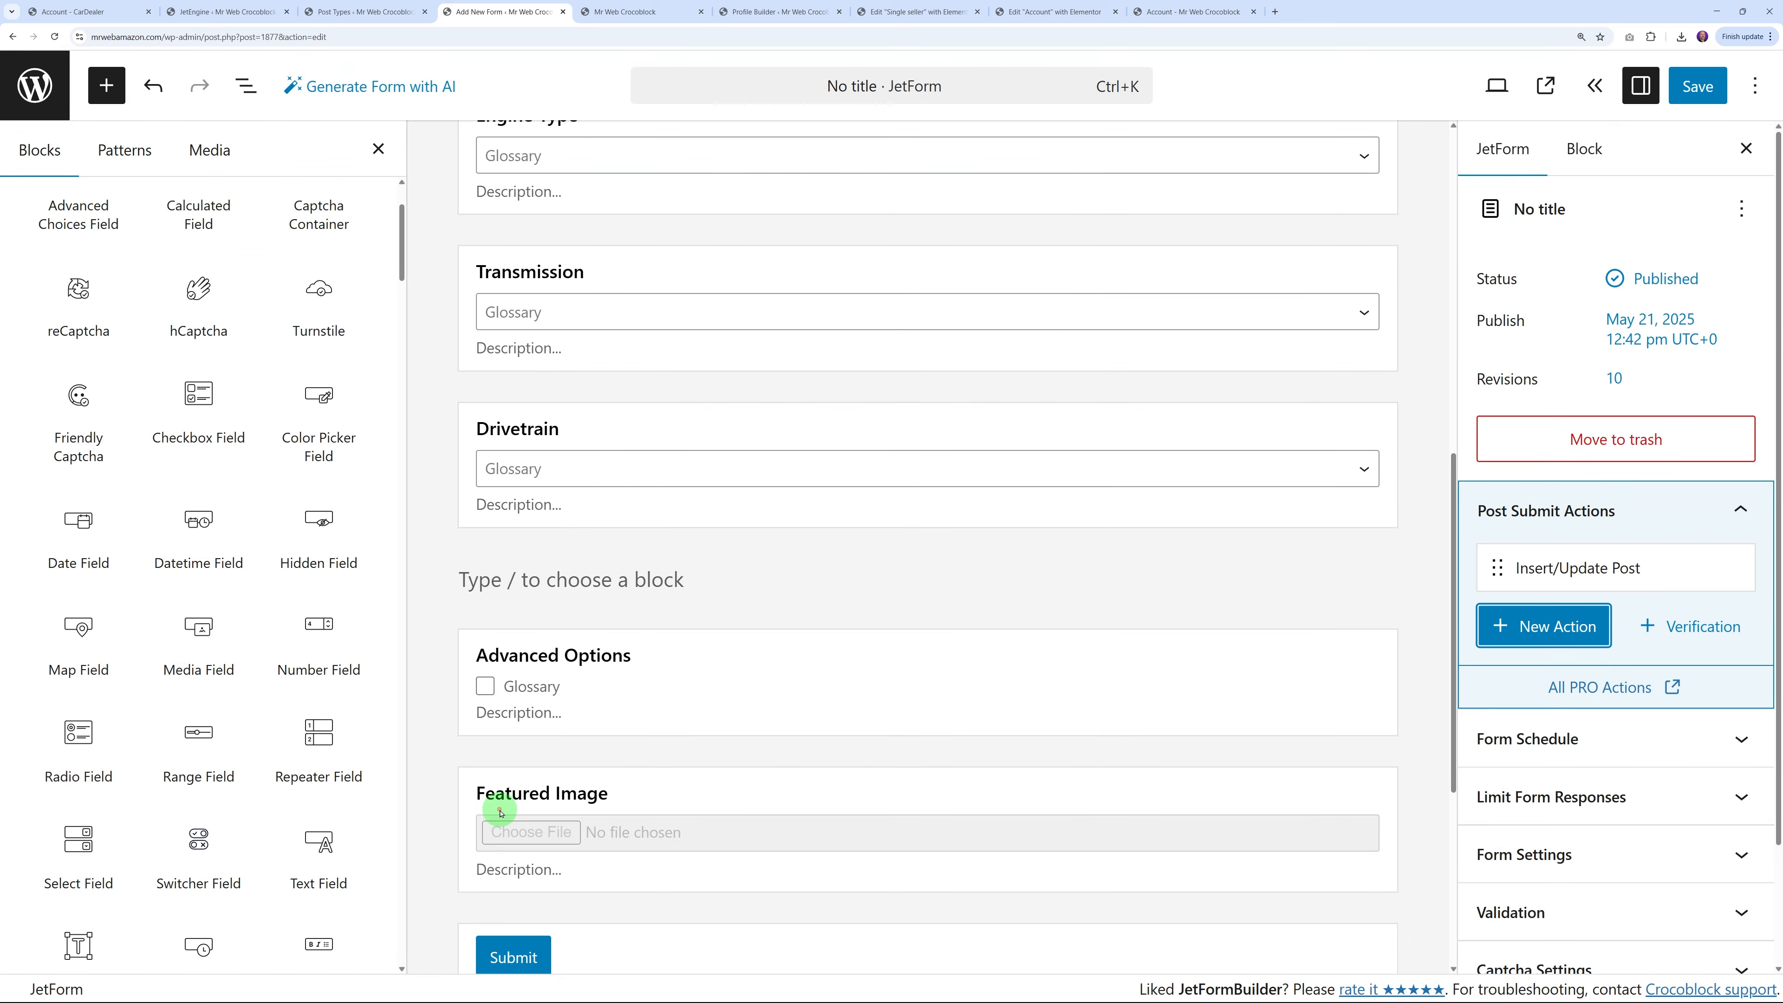
pyautogui.click(1698, 86)
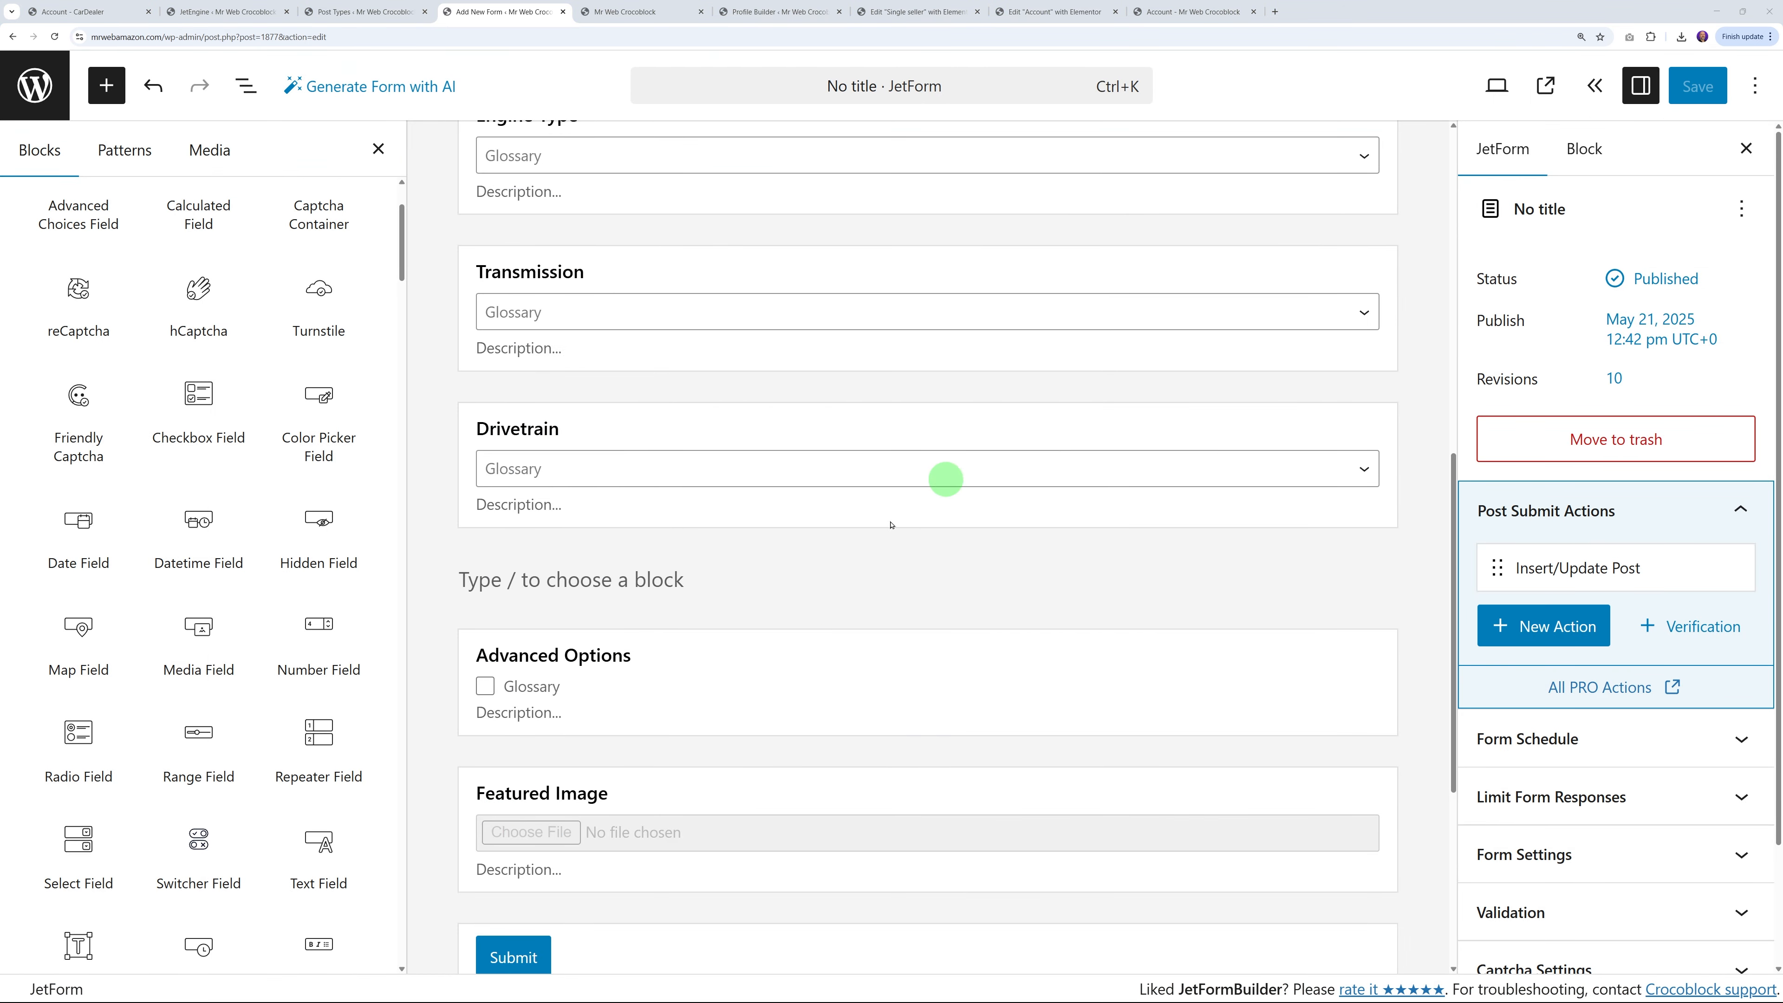
# Add a Redirect to Page post-submit action that redirects to the Inserted/Updated post, and save the form
pyautogui.click(1569, 629)
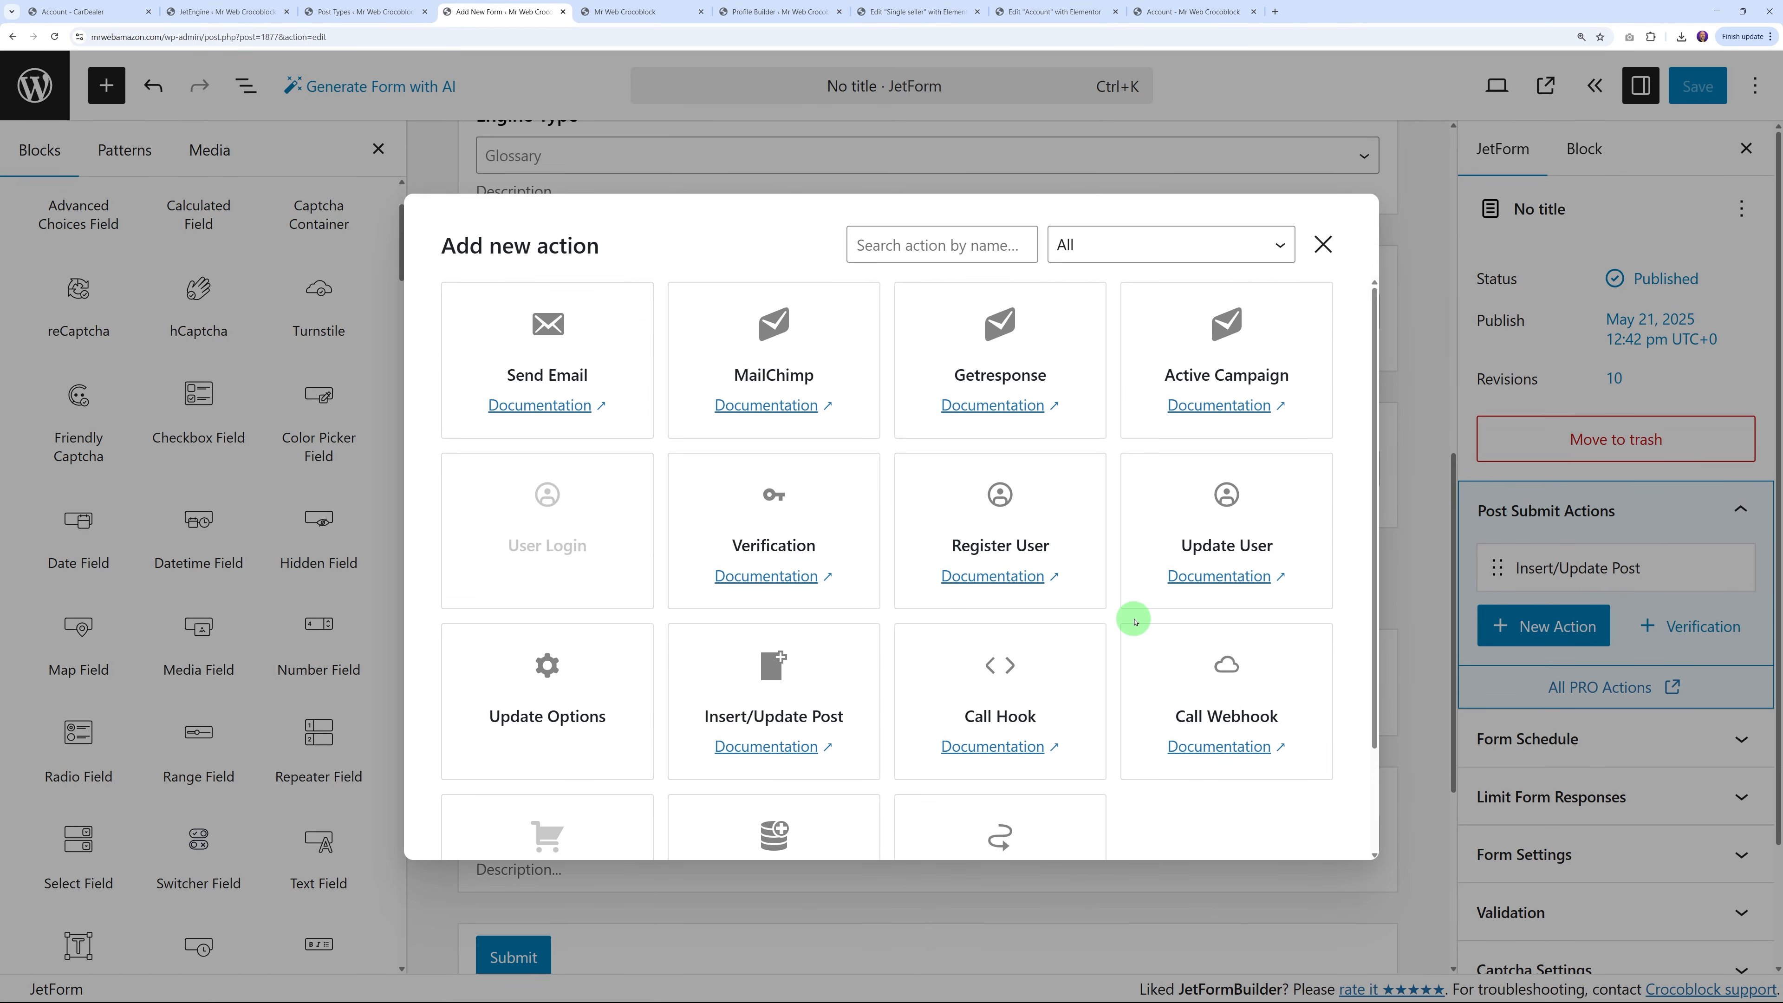
pyautogui.scroll(-2, 1136, 621)
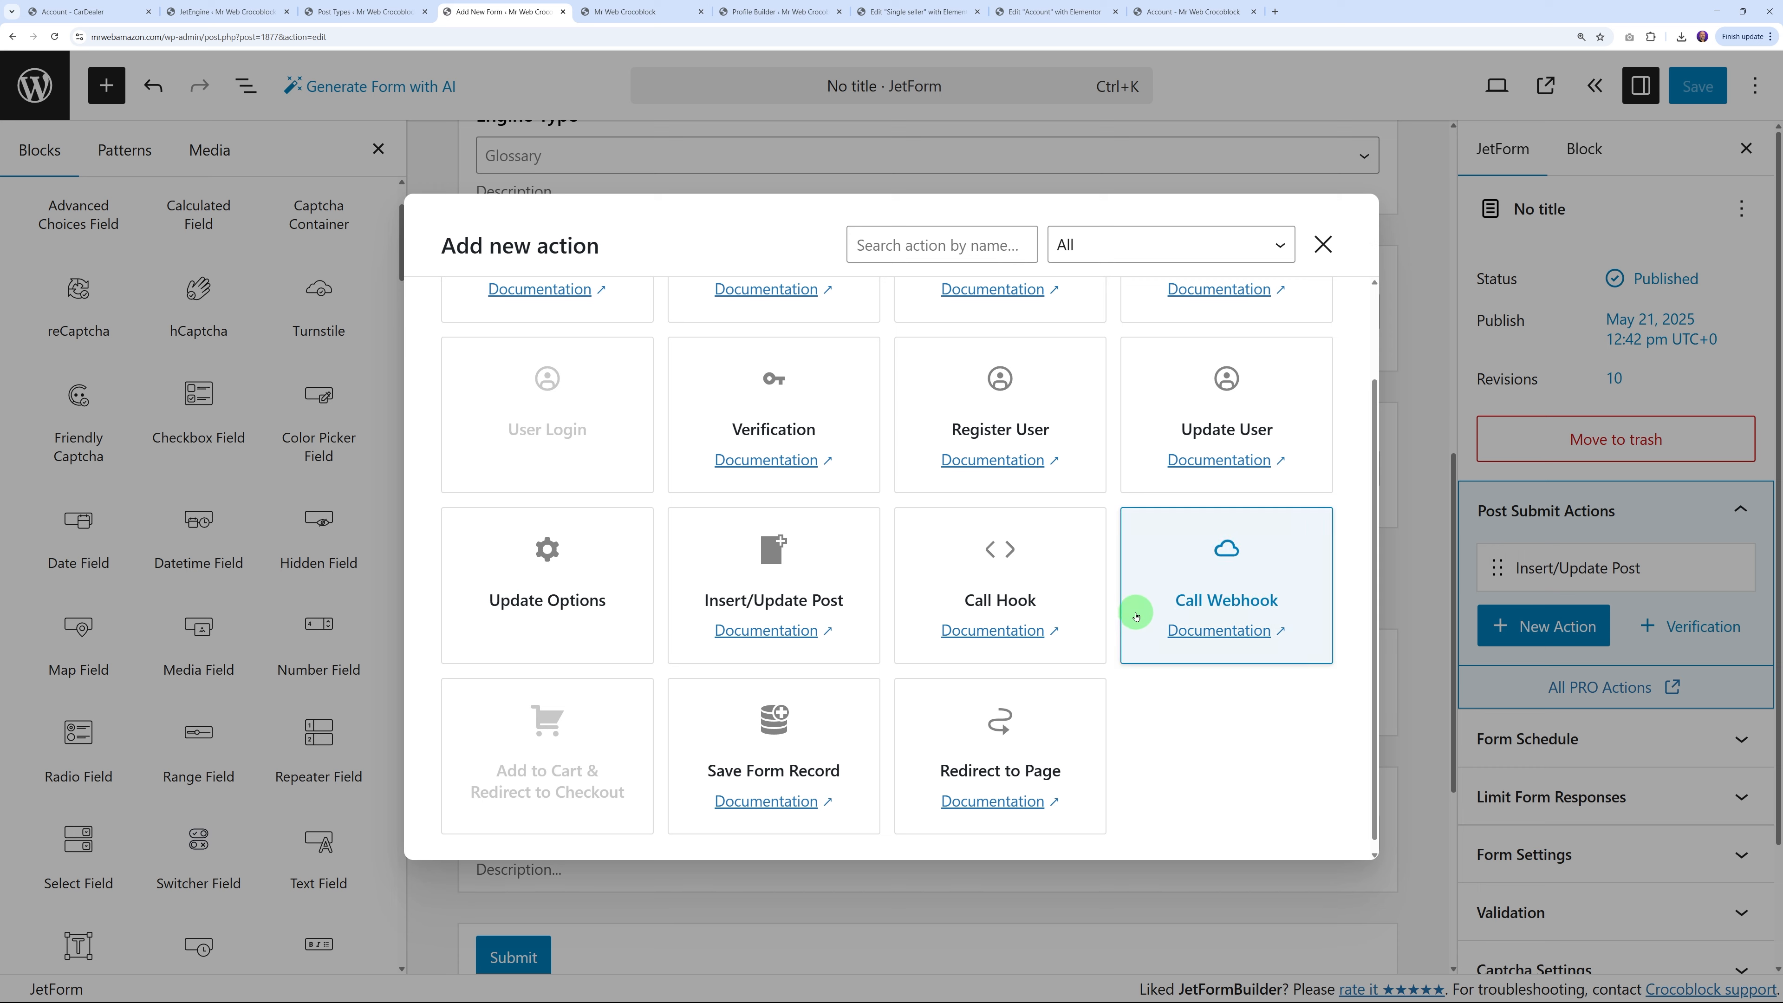
pyautogui.click(1029, 754)
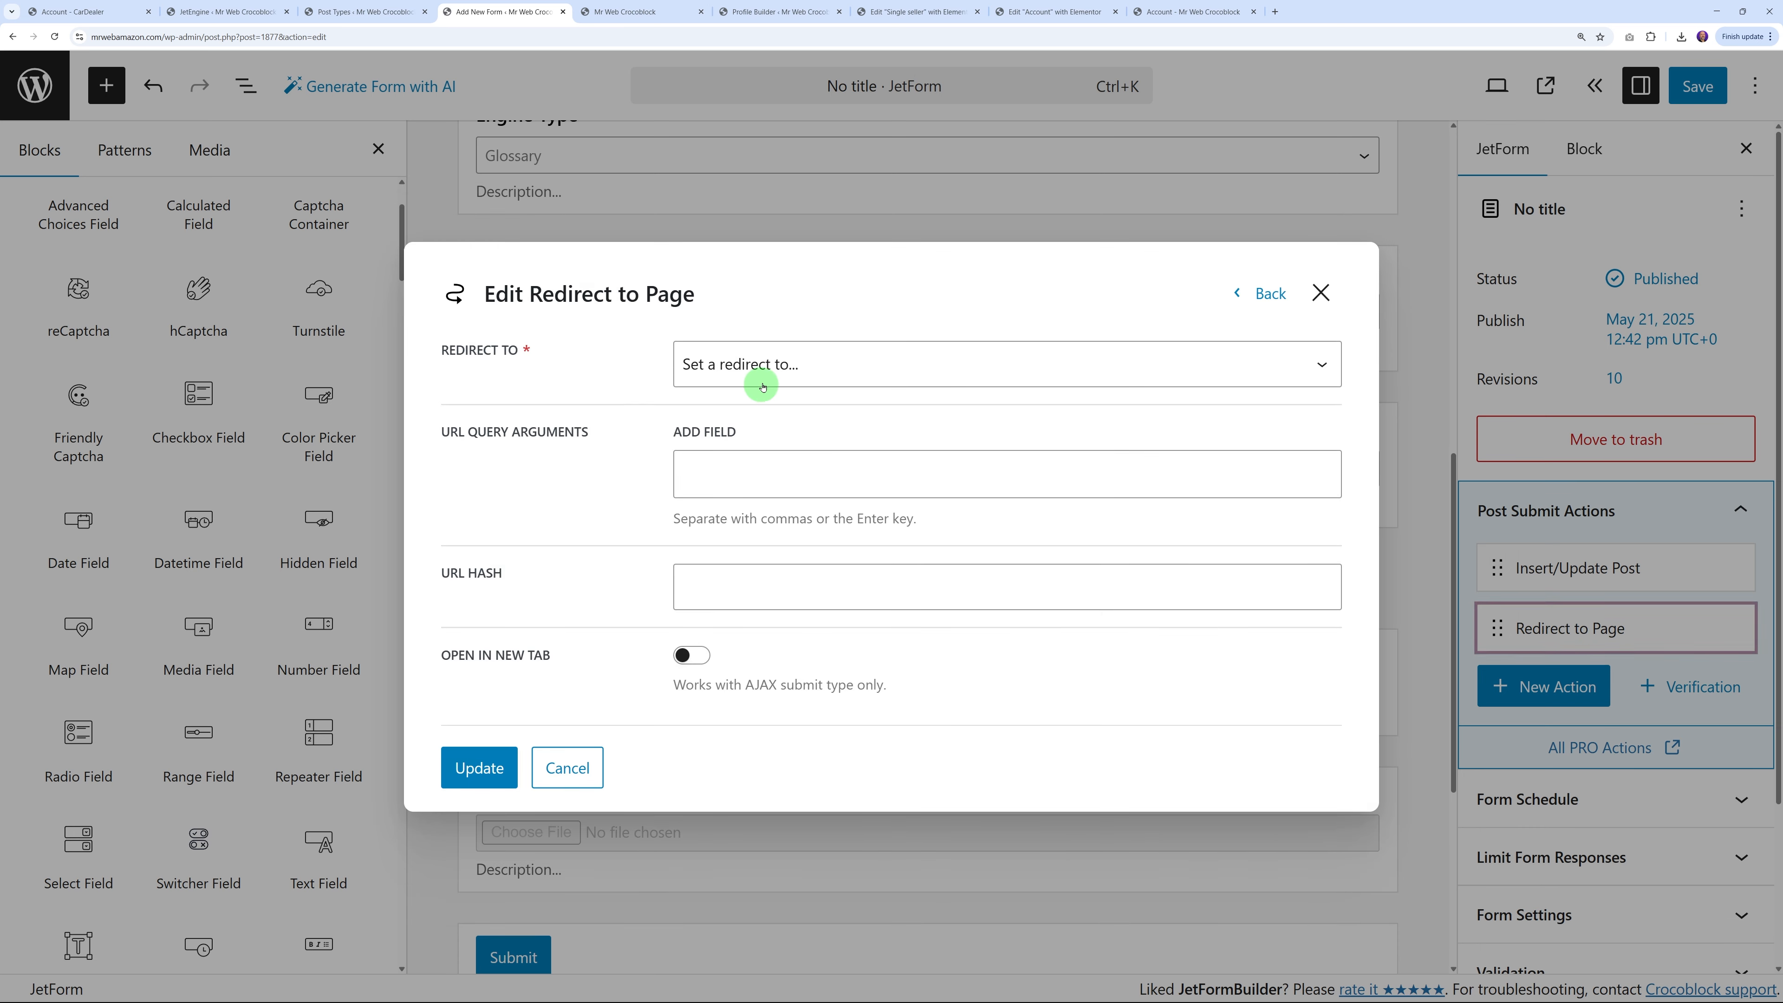
pyautogui.click(752, 366)
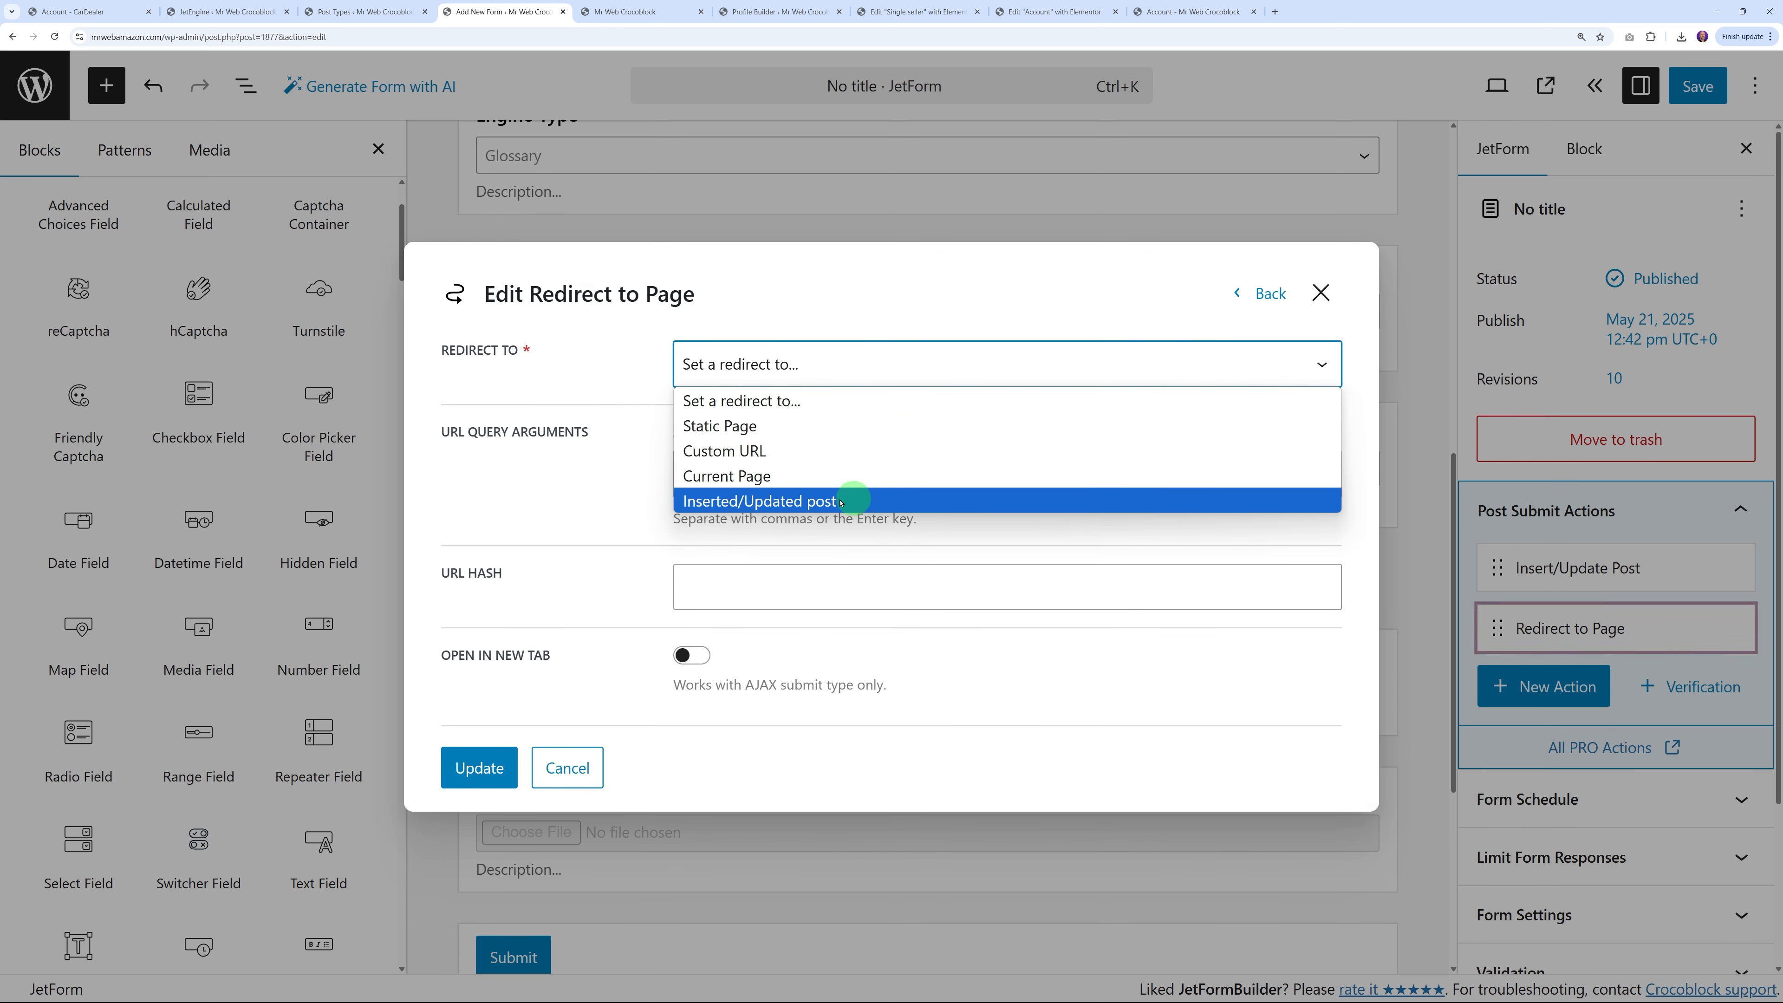
pyautogui.click(788, 501)
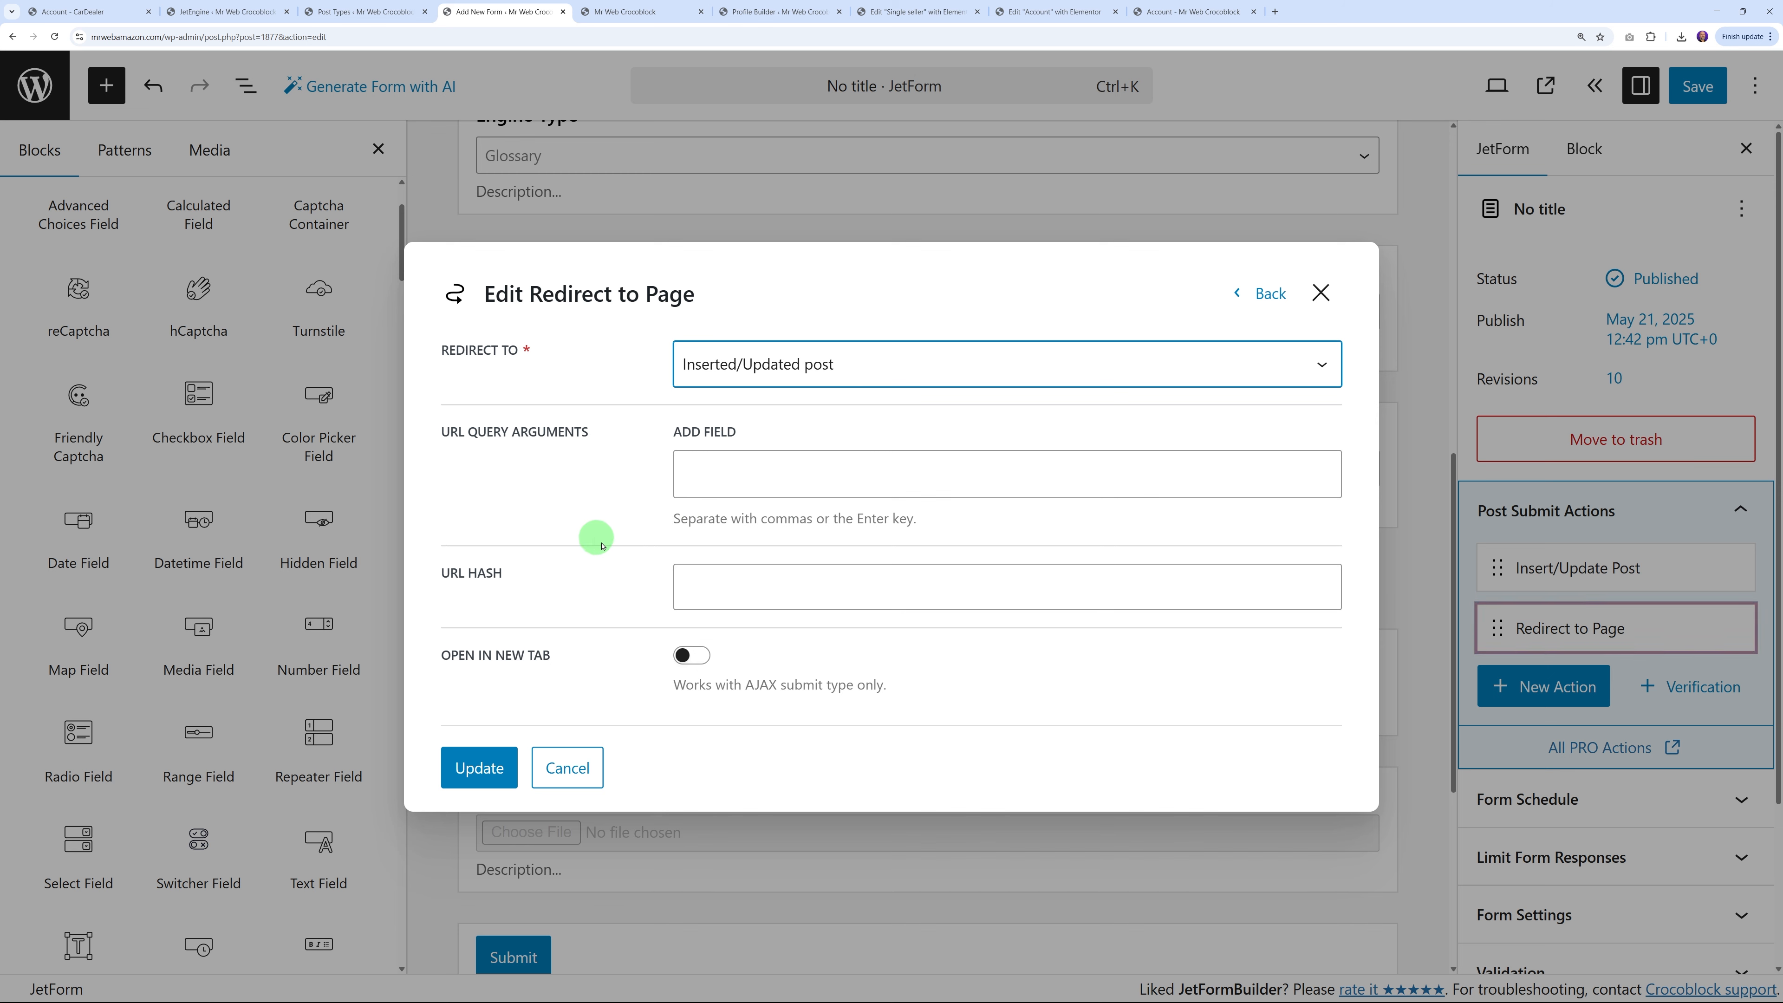
pyautogui.click(473, 795)
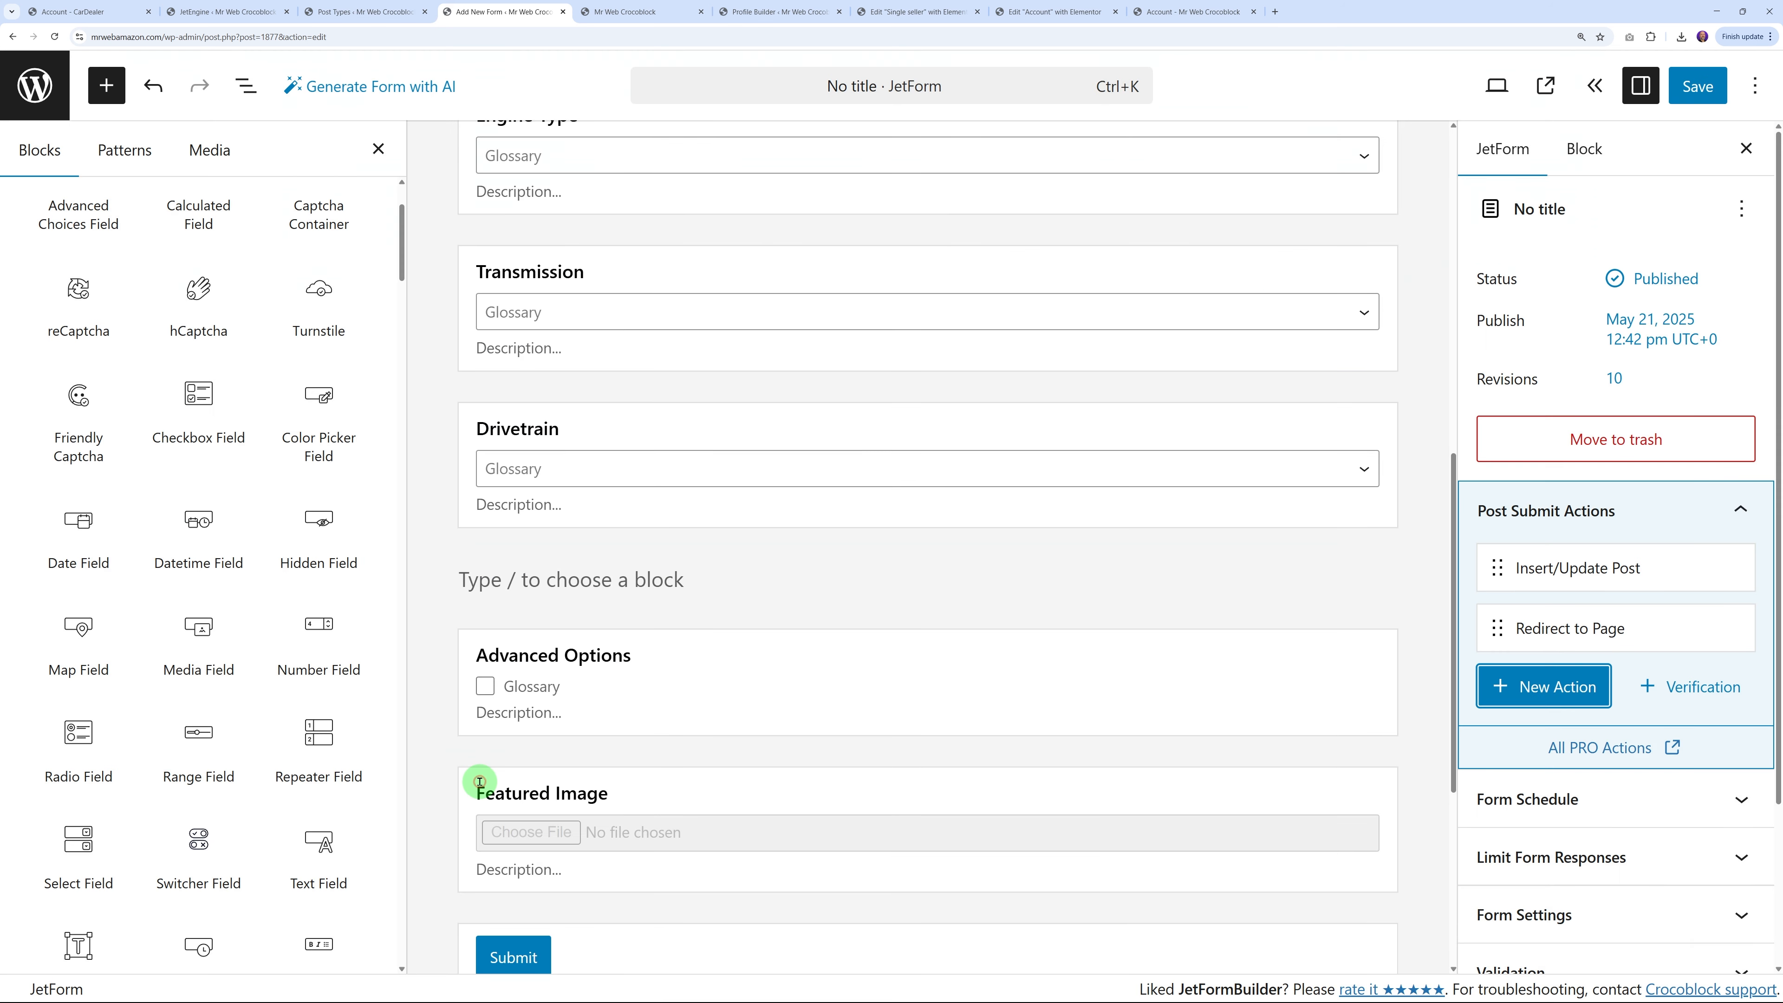
pyautogui.click(1698, 86)
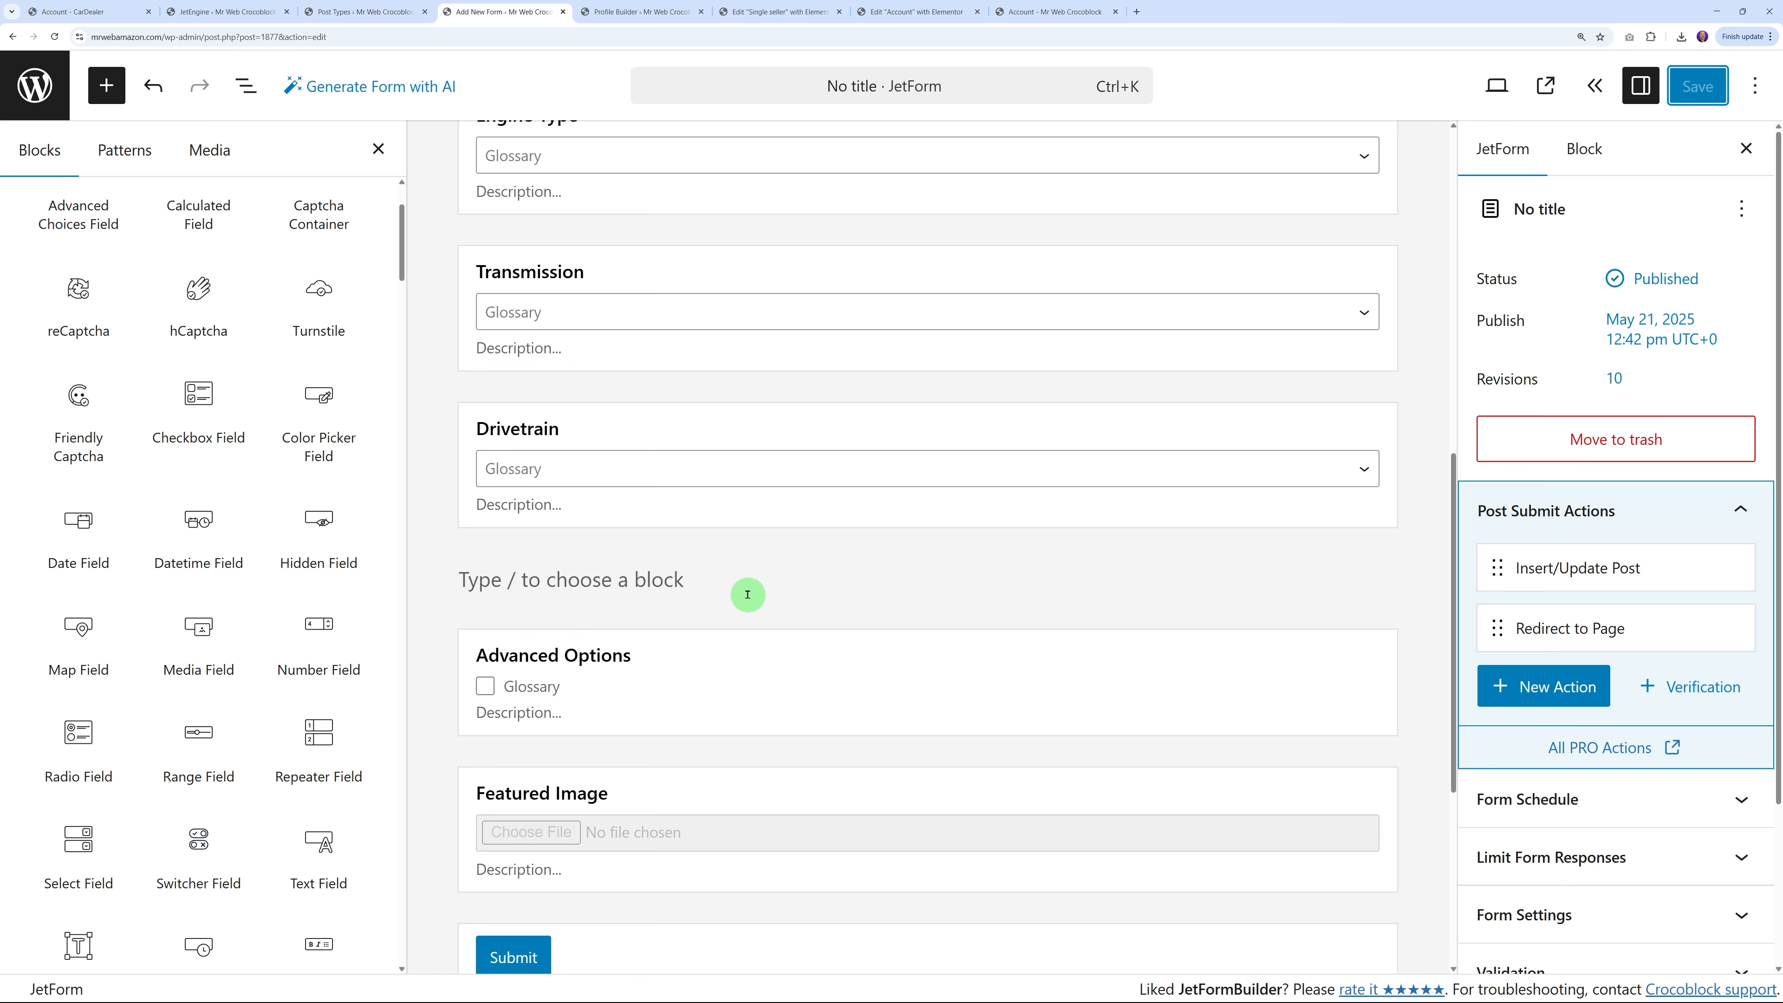
# Expand the Add New Ad subpage in the Profile Builder account settings and examine its template setting
pyautogui.click(652, 12)
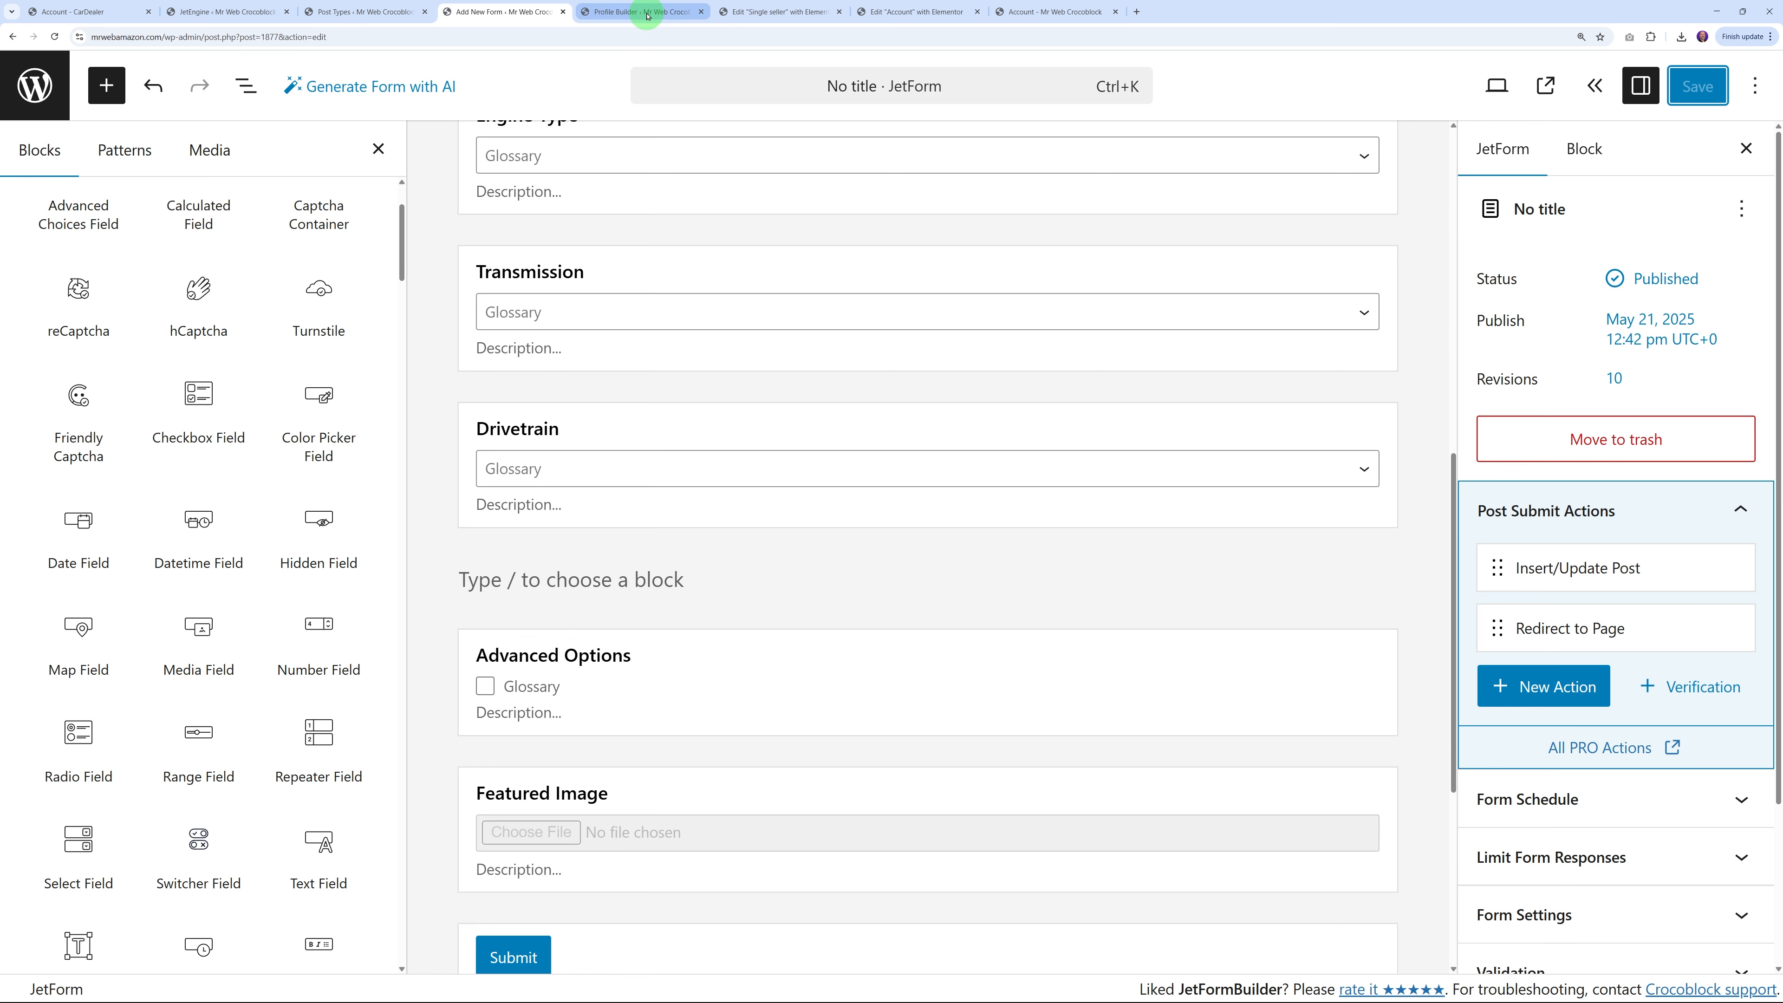
pyautogui.scroll(-4, 920, 496)
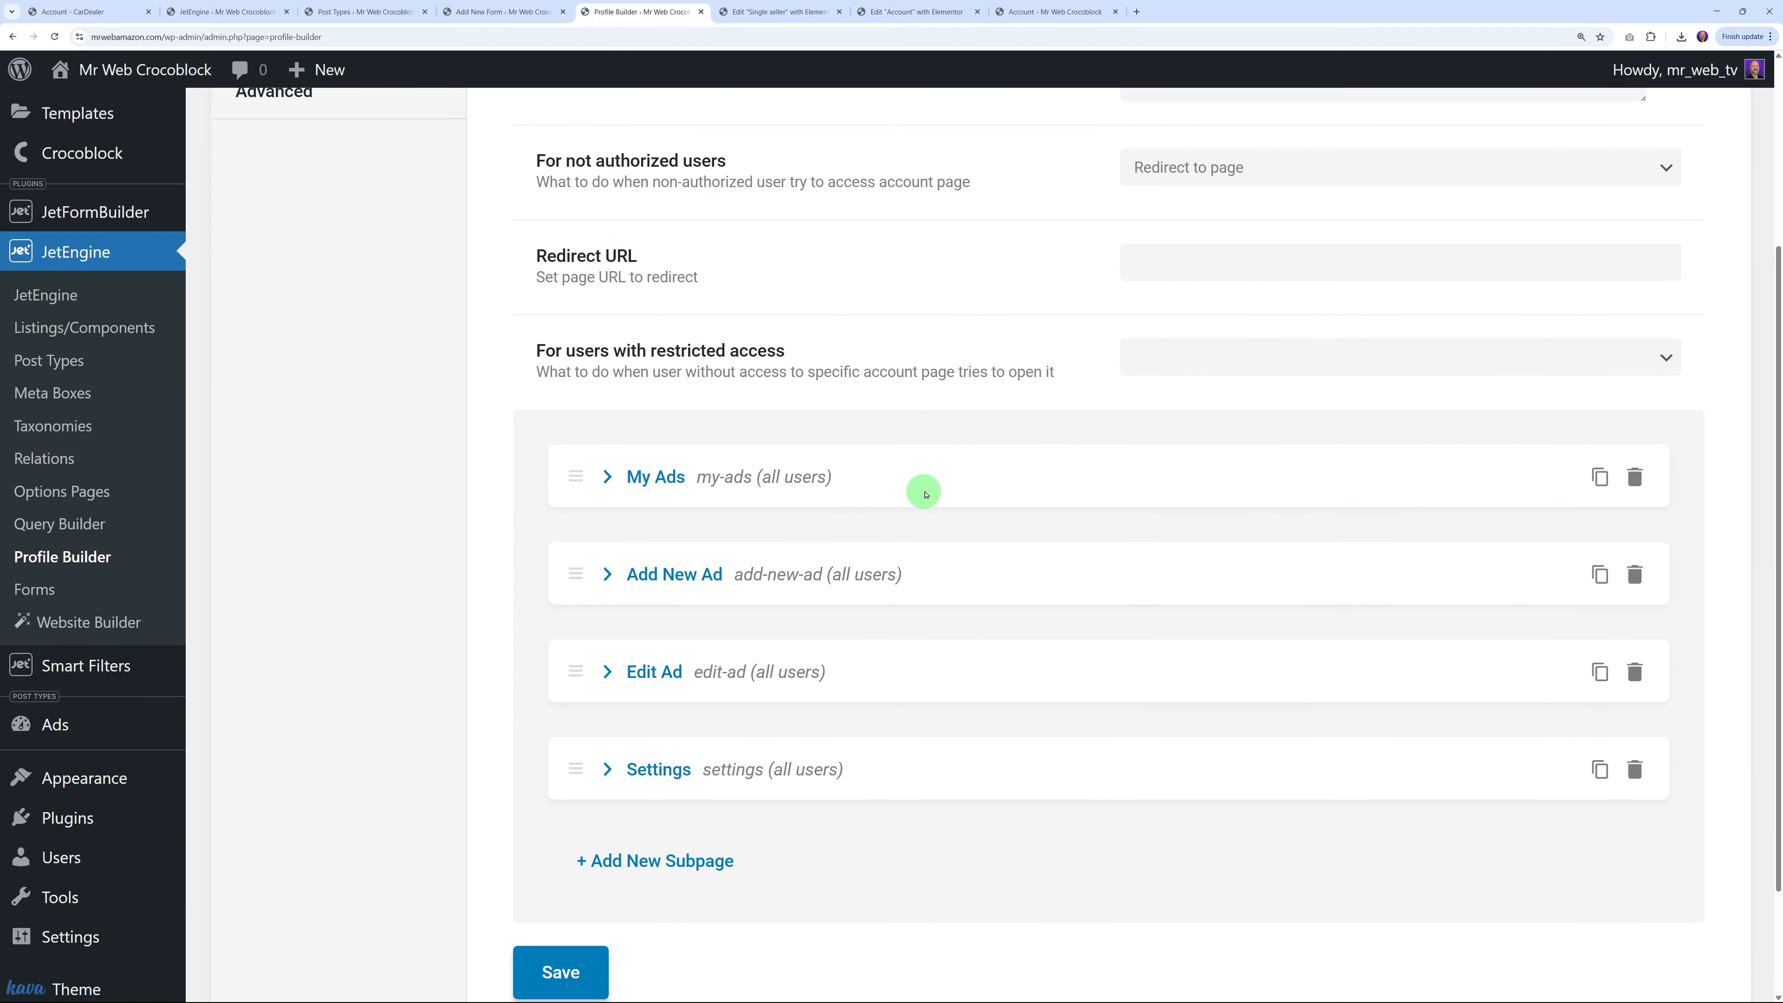
pyautogui.click(608, 560)
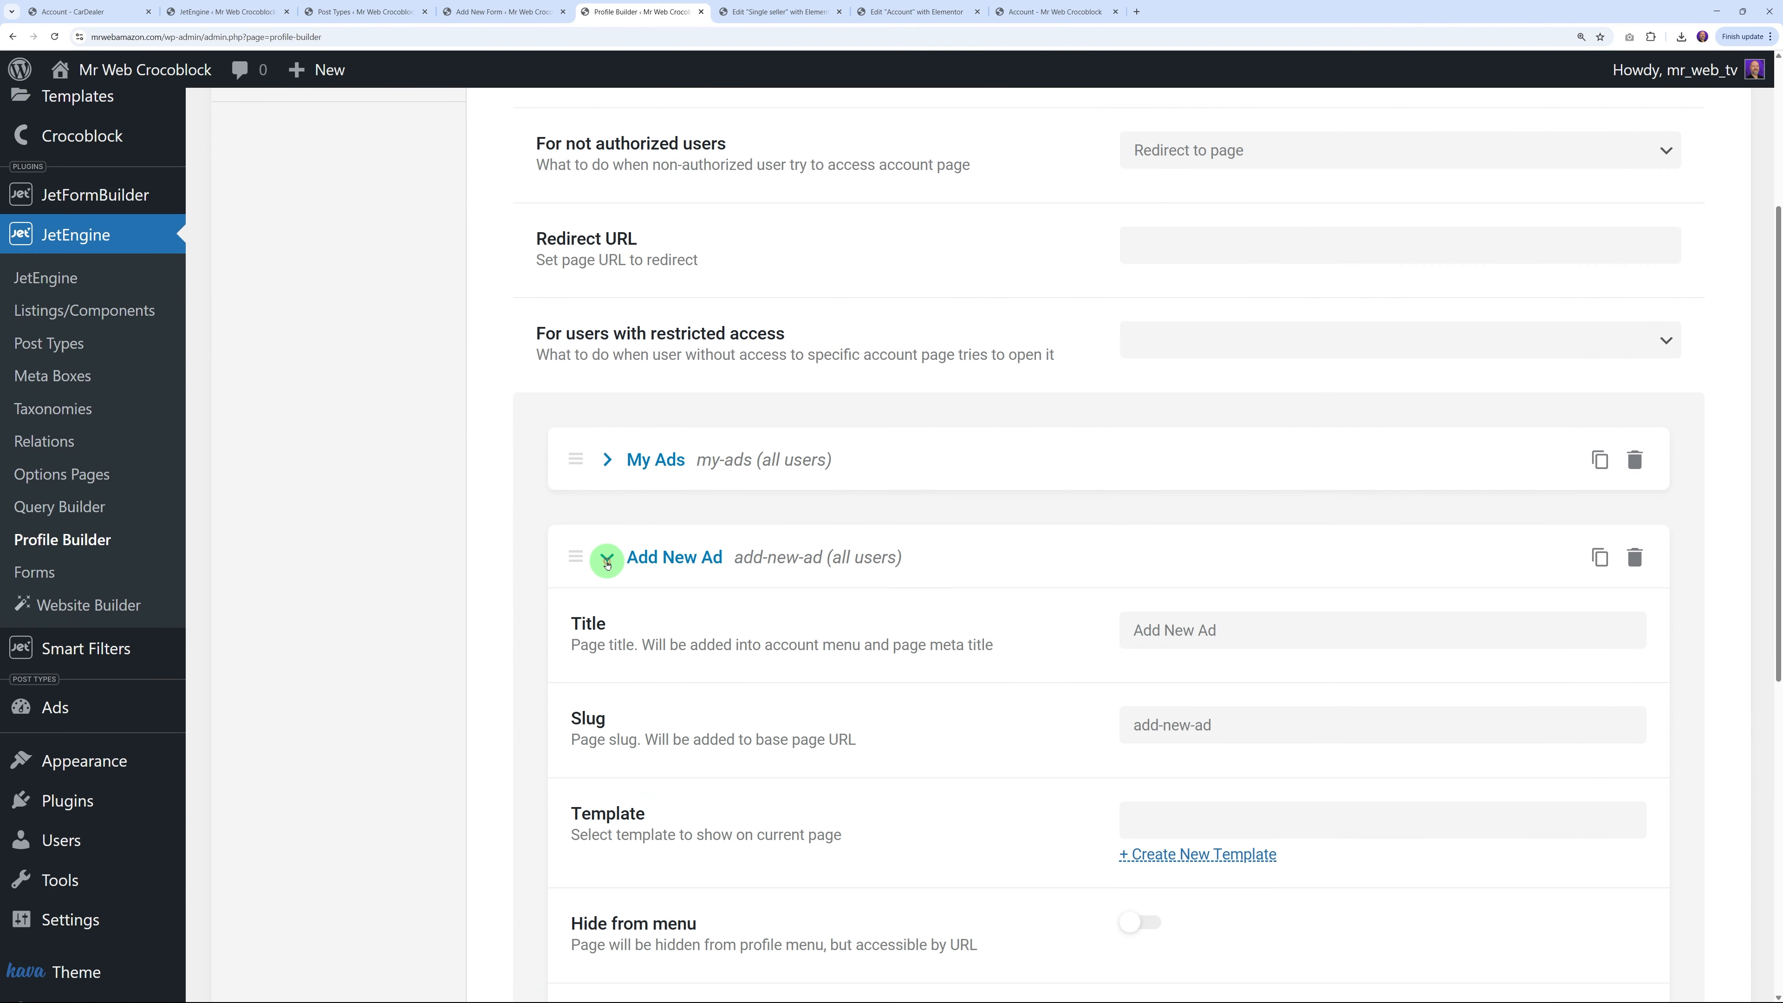
pyautogui.scroll(-2, 702, 562)
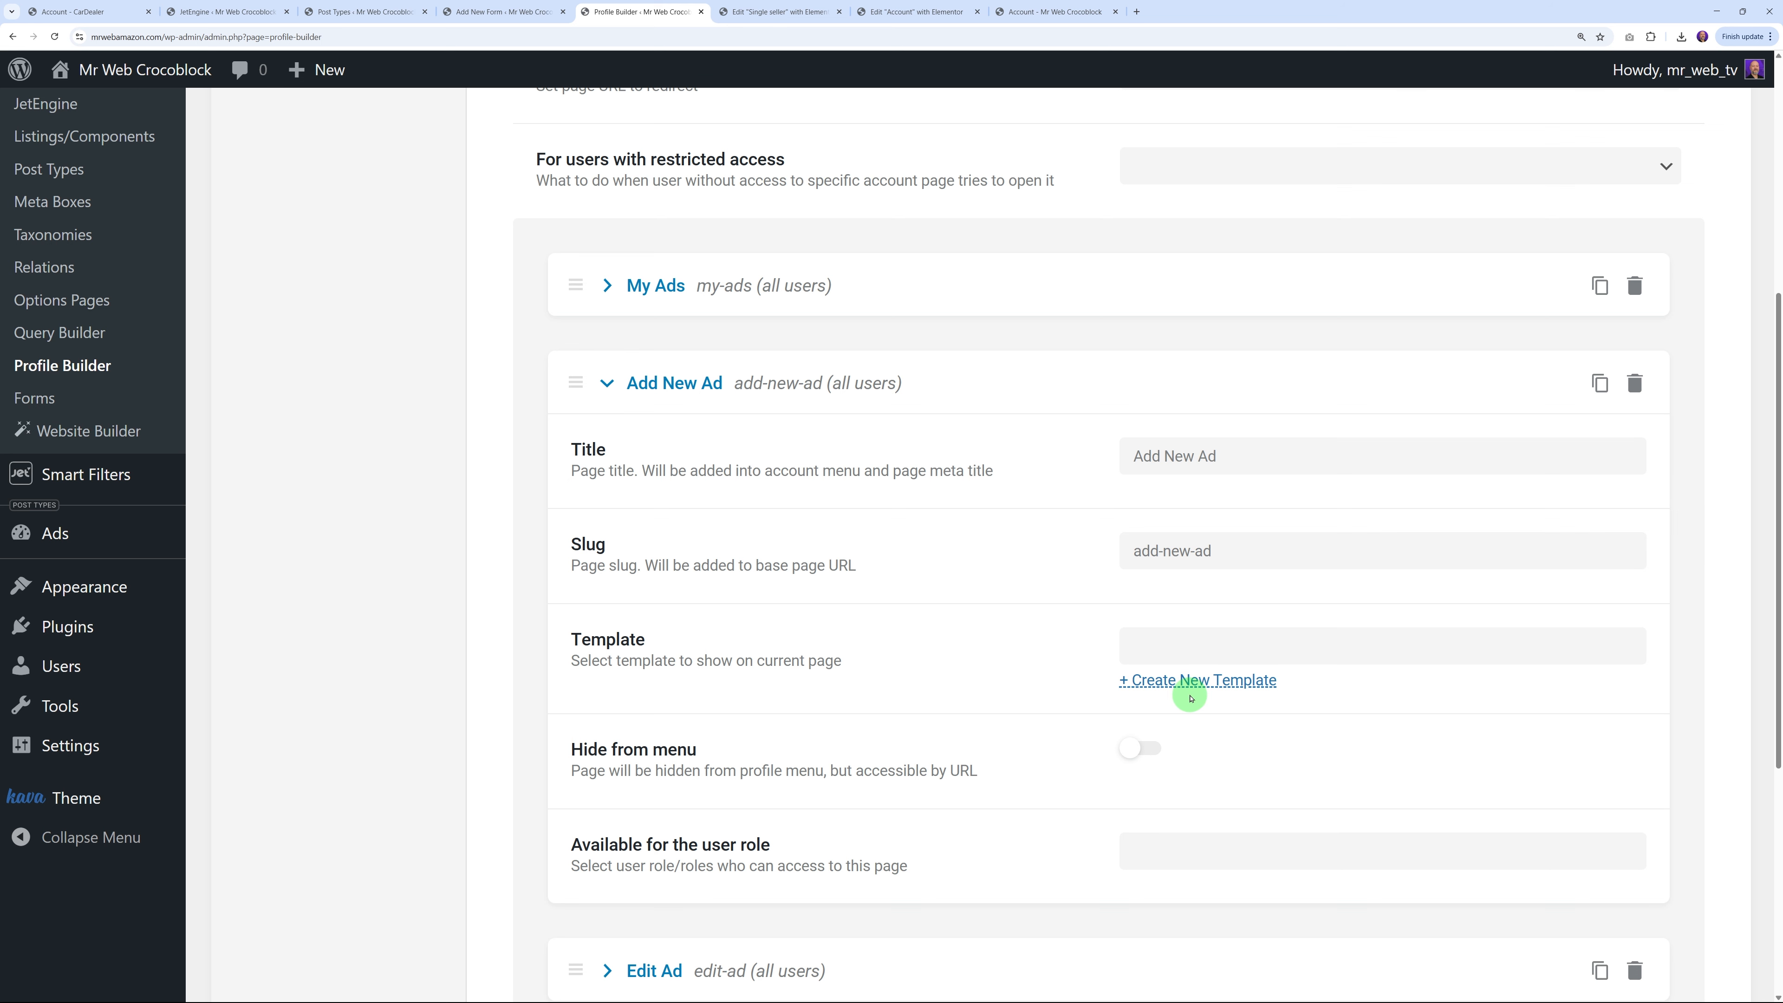
# Create a new saved Elementor template of type Page named Add New Listing
pyautogui.click(366, 12)
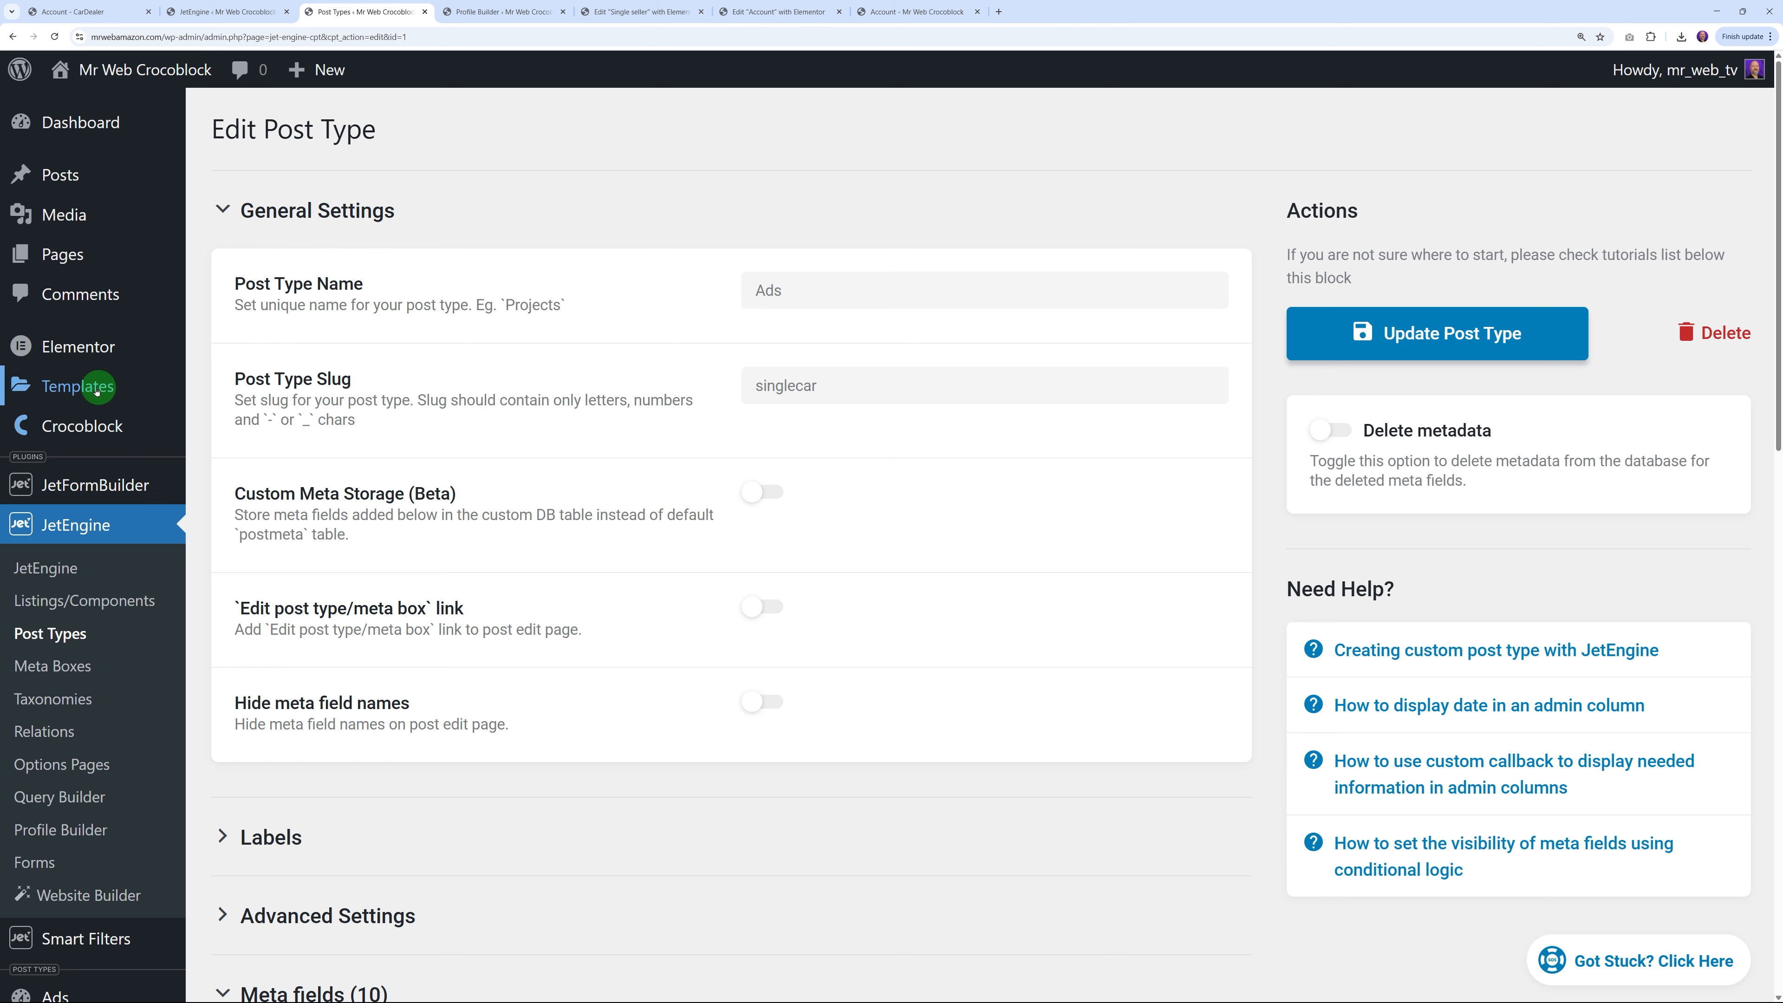
pyautogui.click(239, 426)
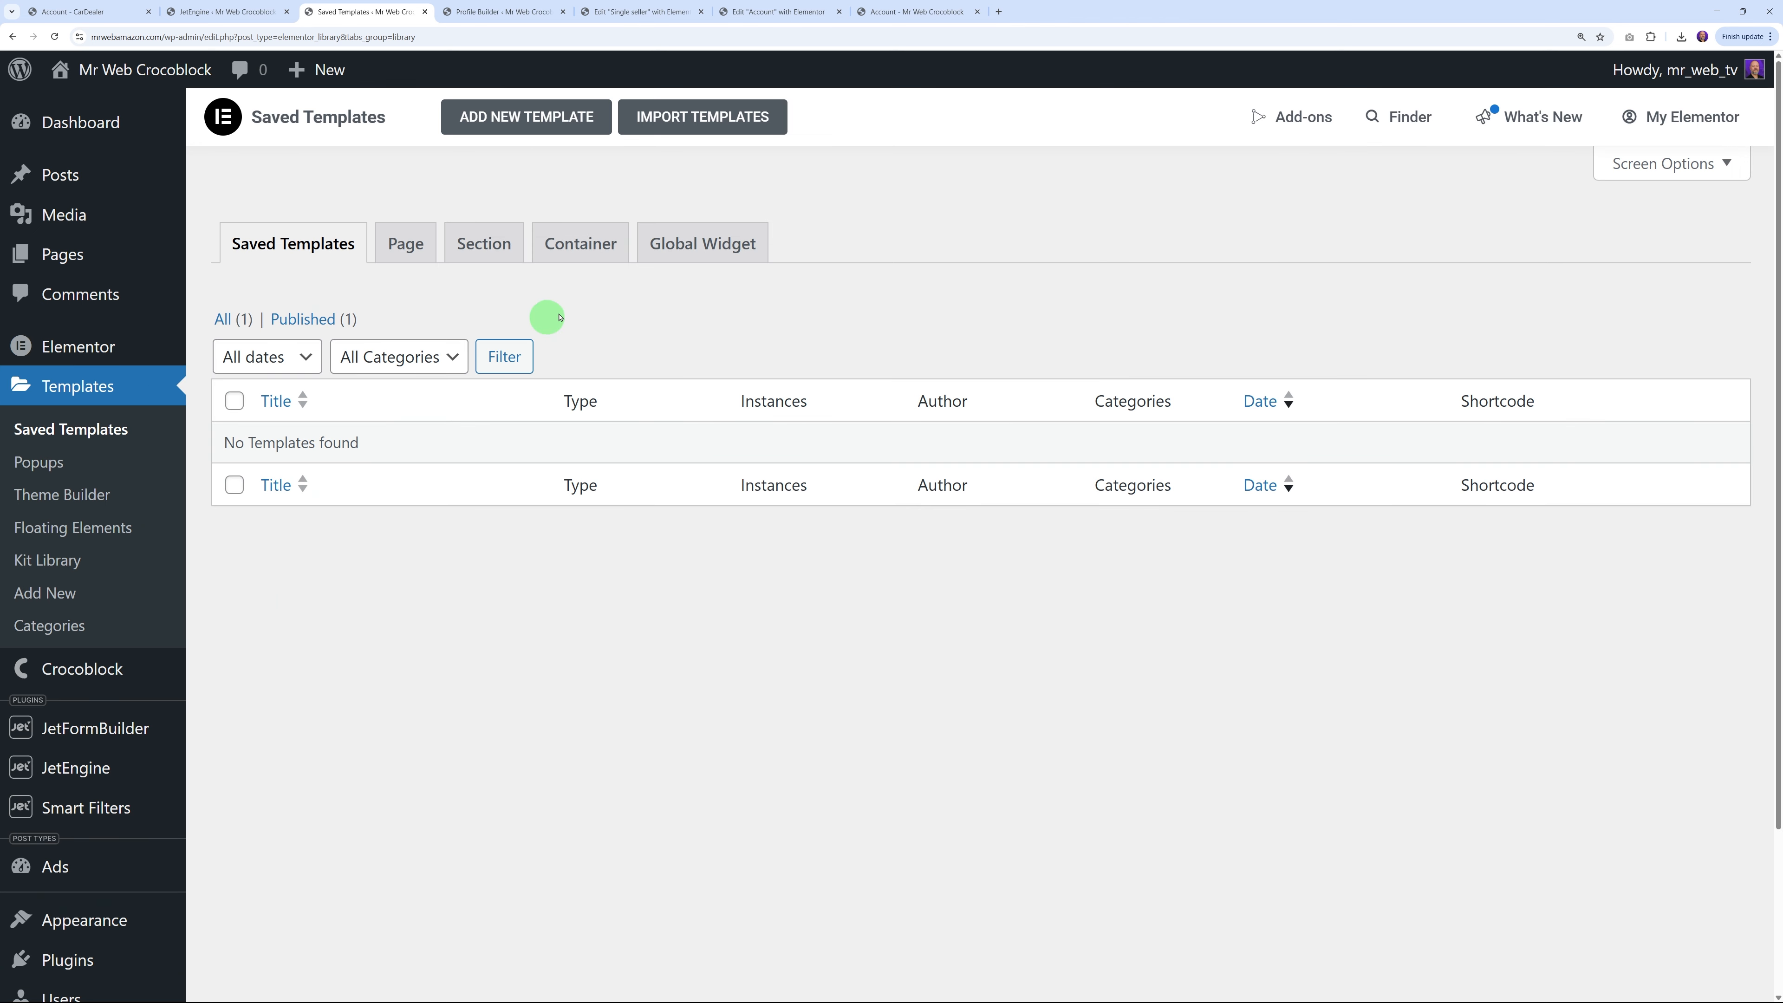
pyautogui.click(554, 121)
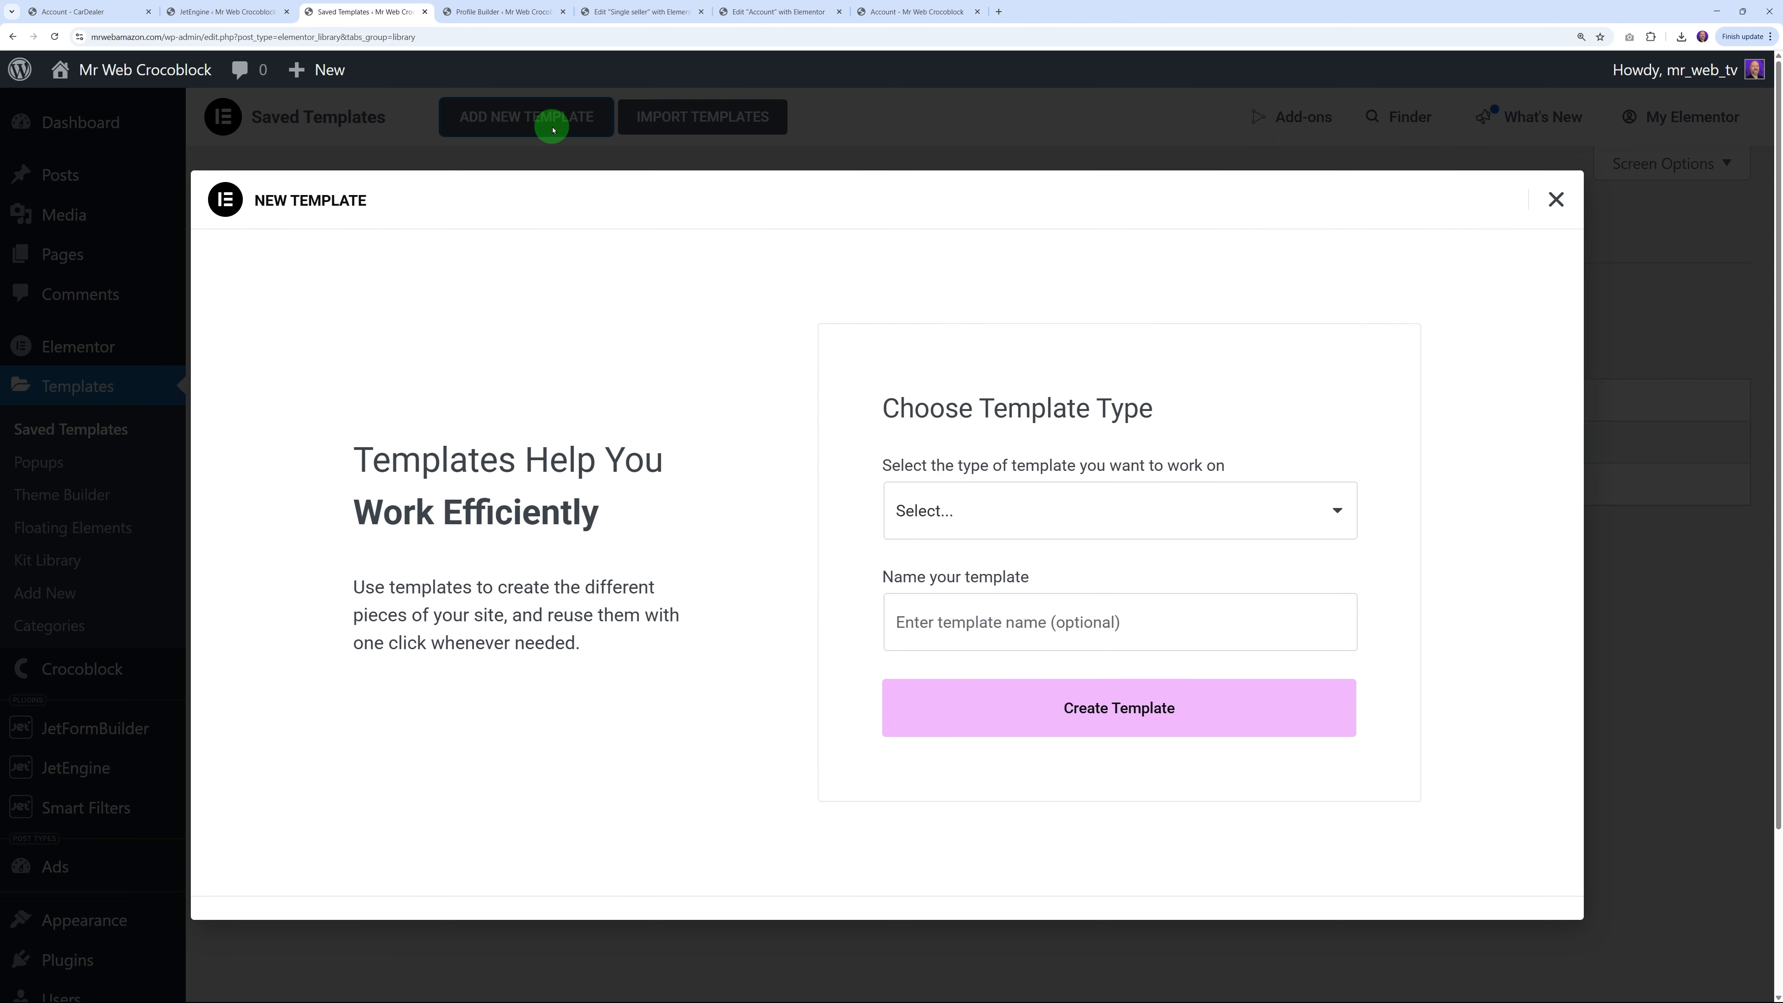
pyautogui.click(1114, 505)
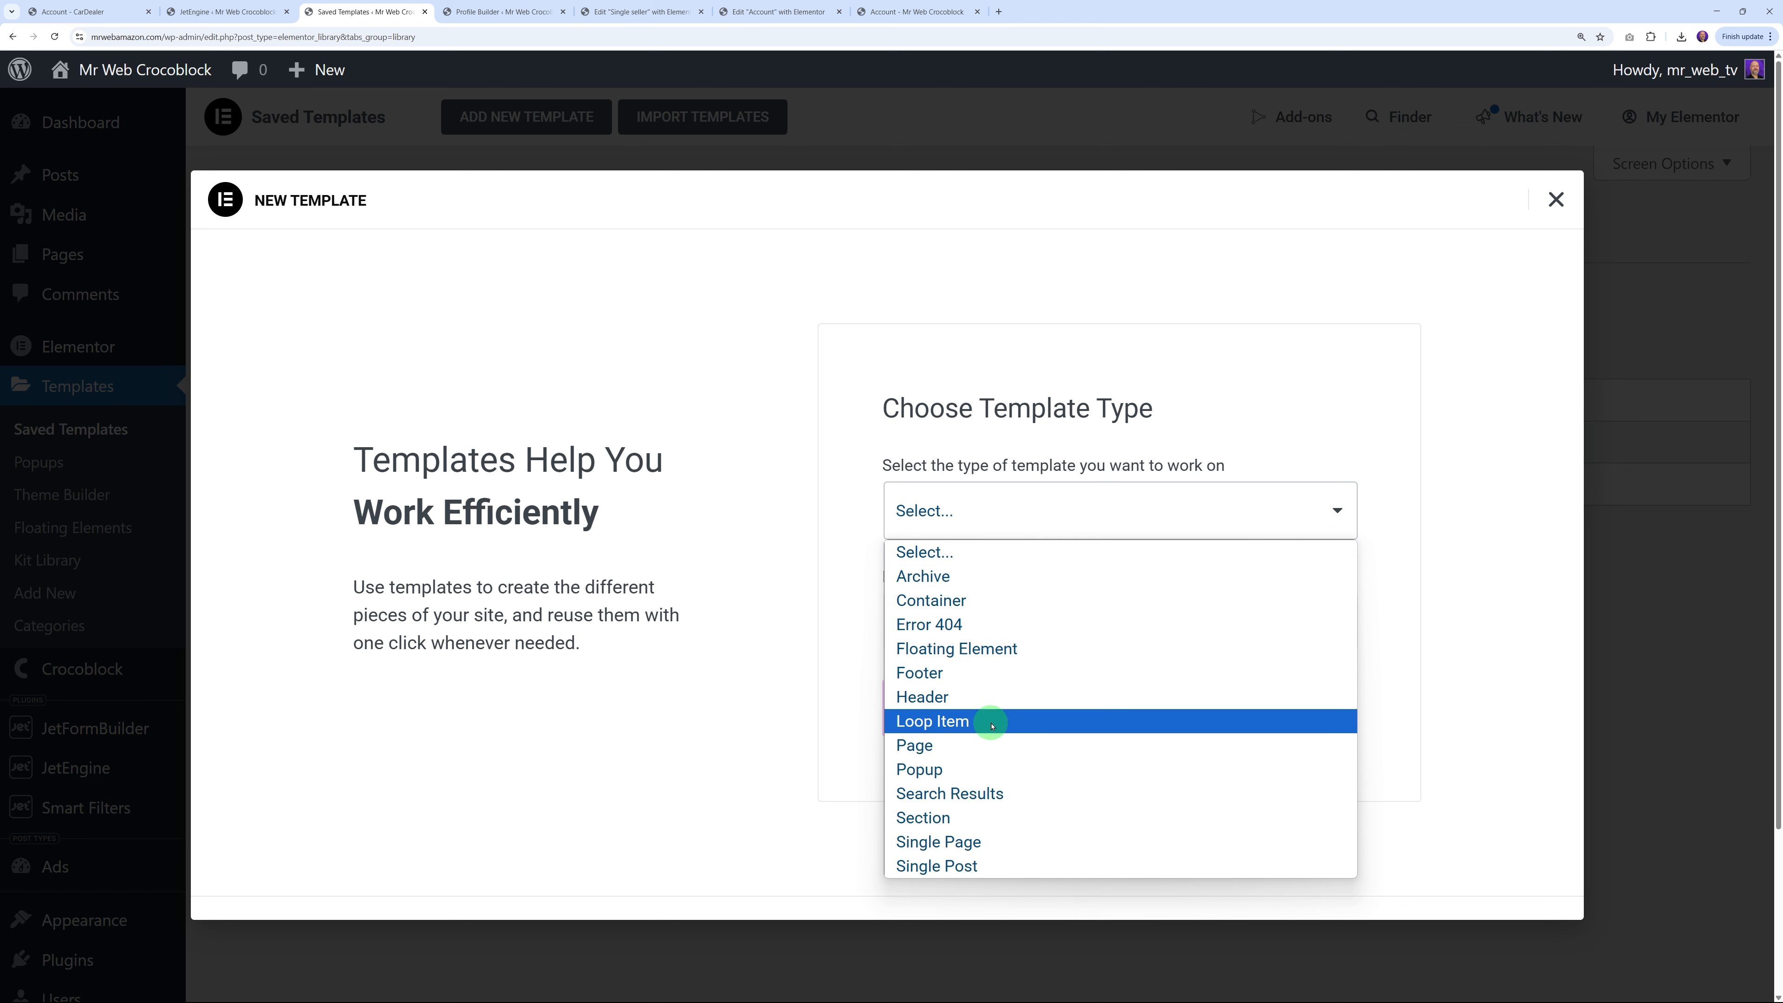
pyautogui.click(986, 745)
pyautogui.click(1040, 628)
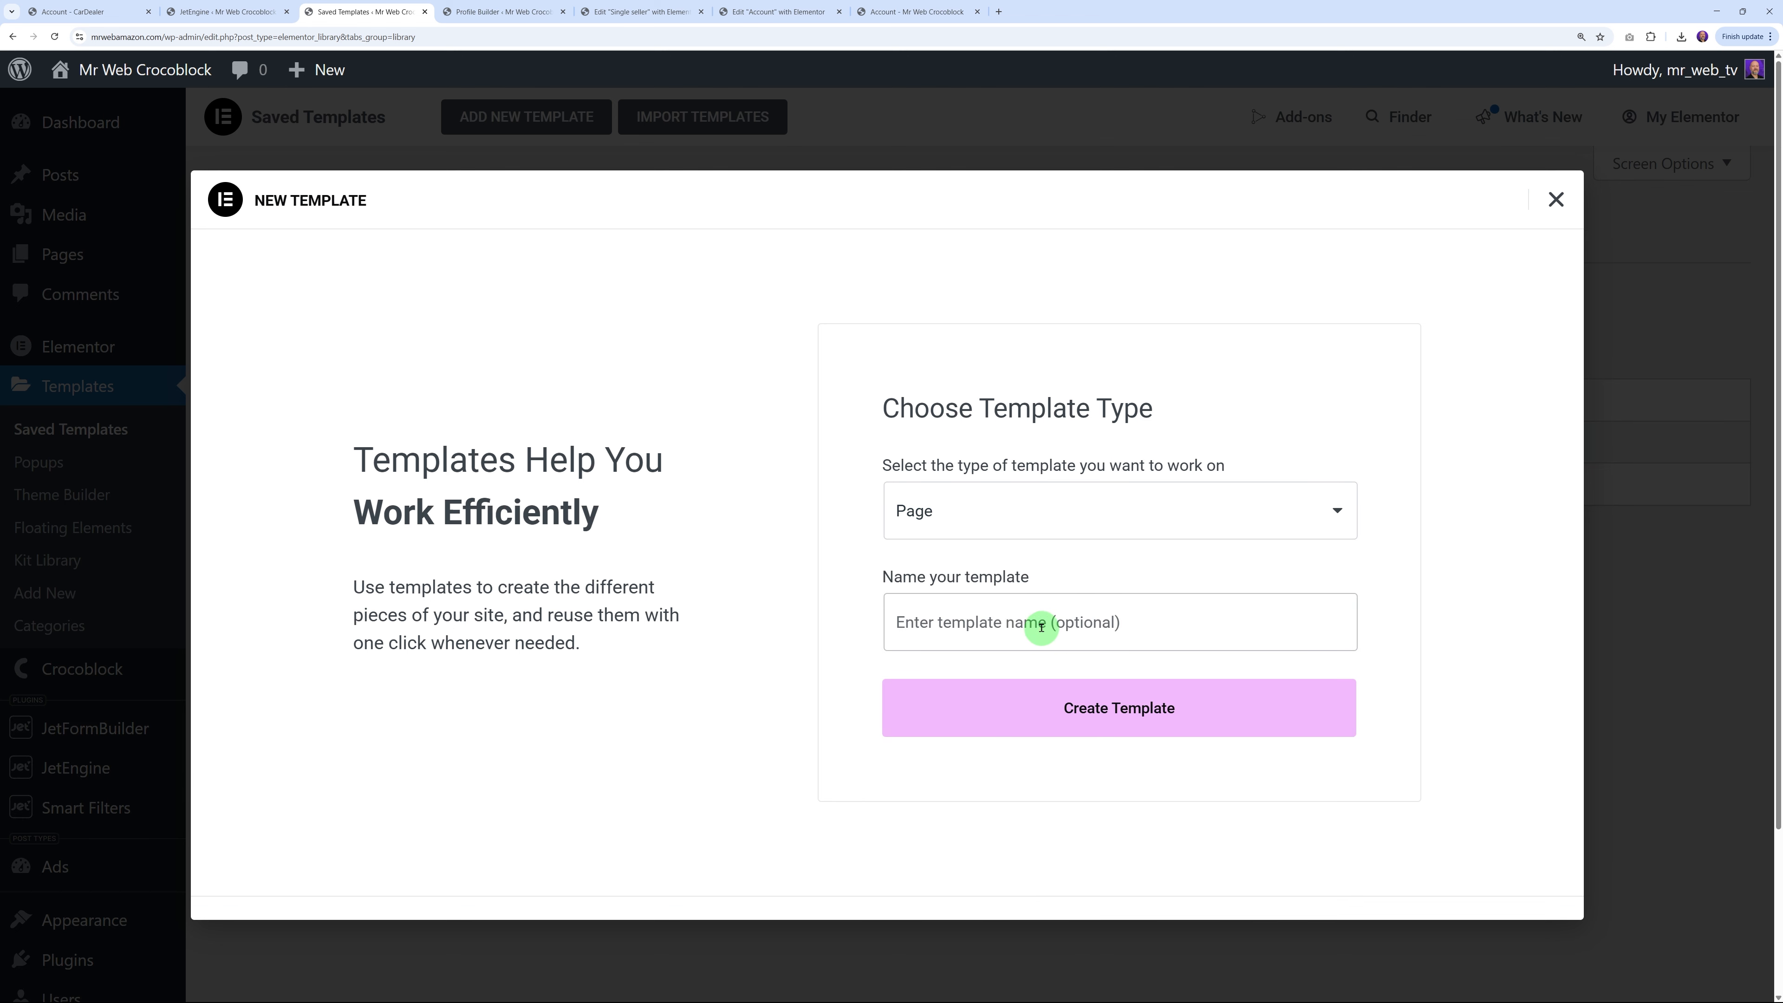
pyautogui.write('Add New Listing')
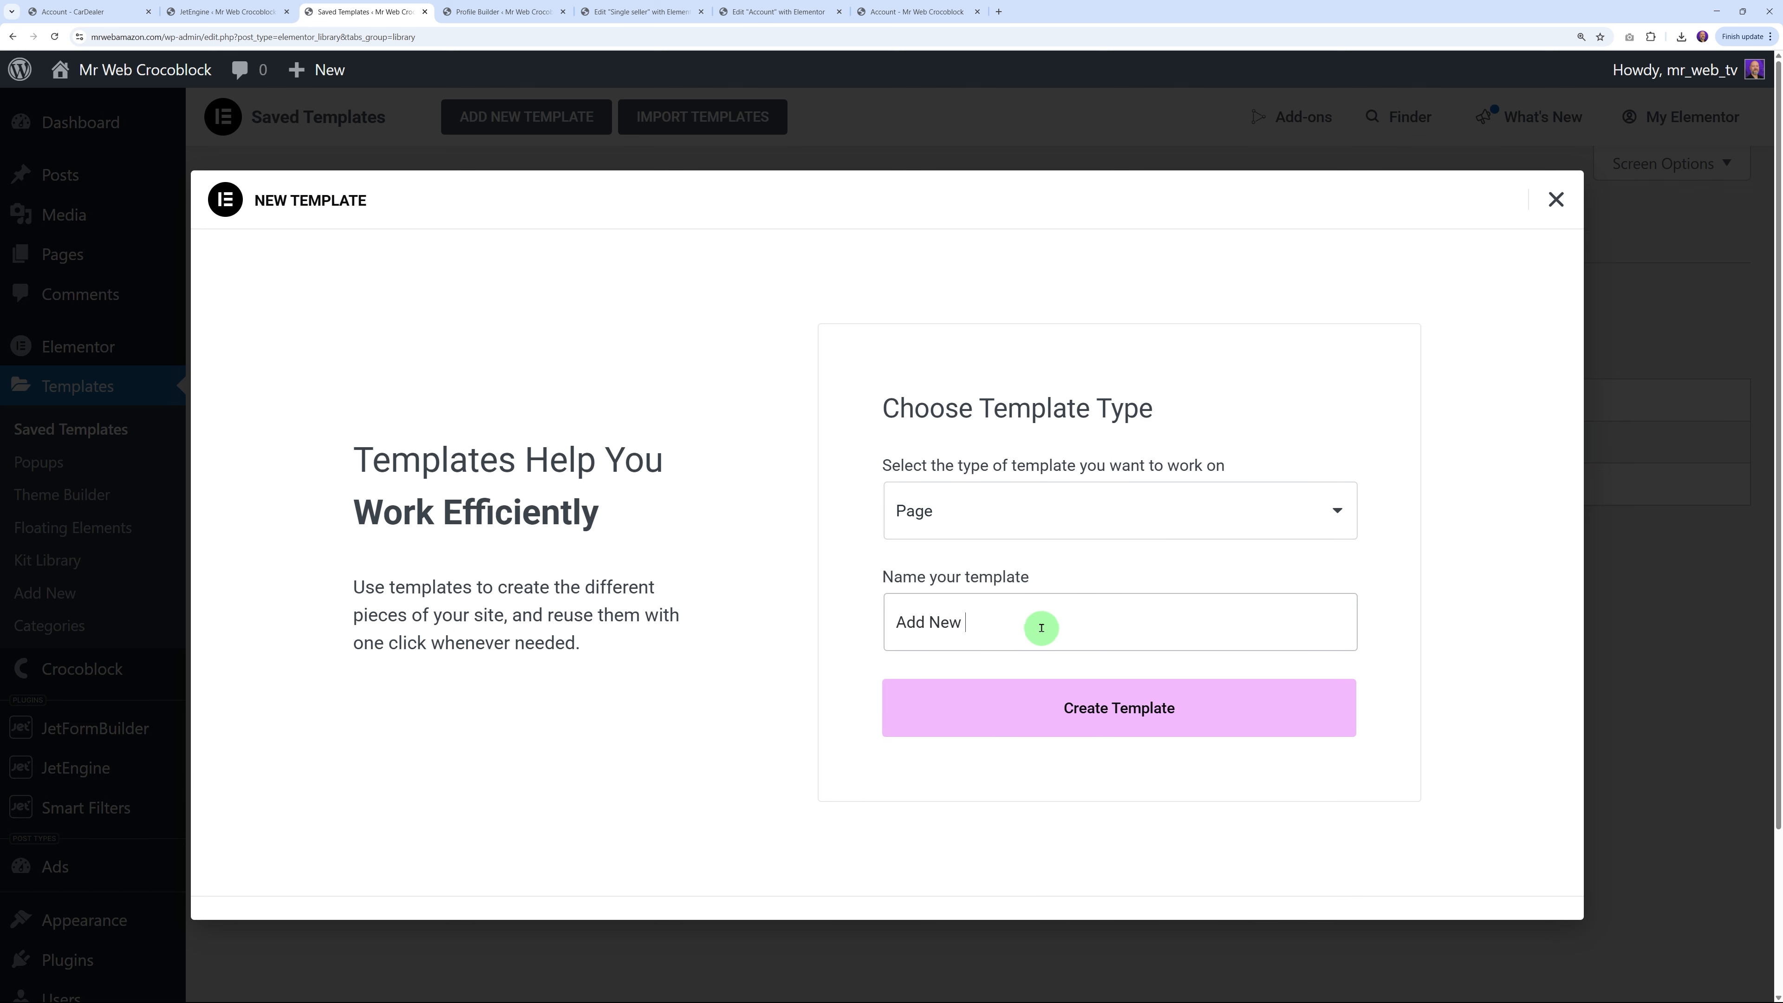
pyautogui.click(1099, 714)
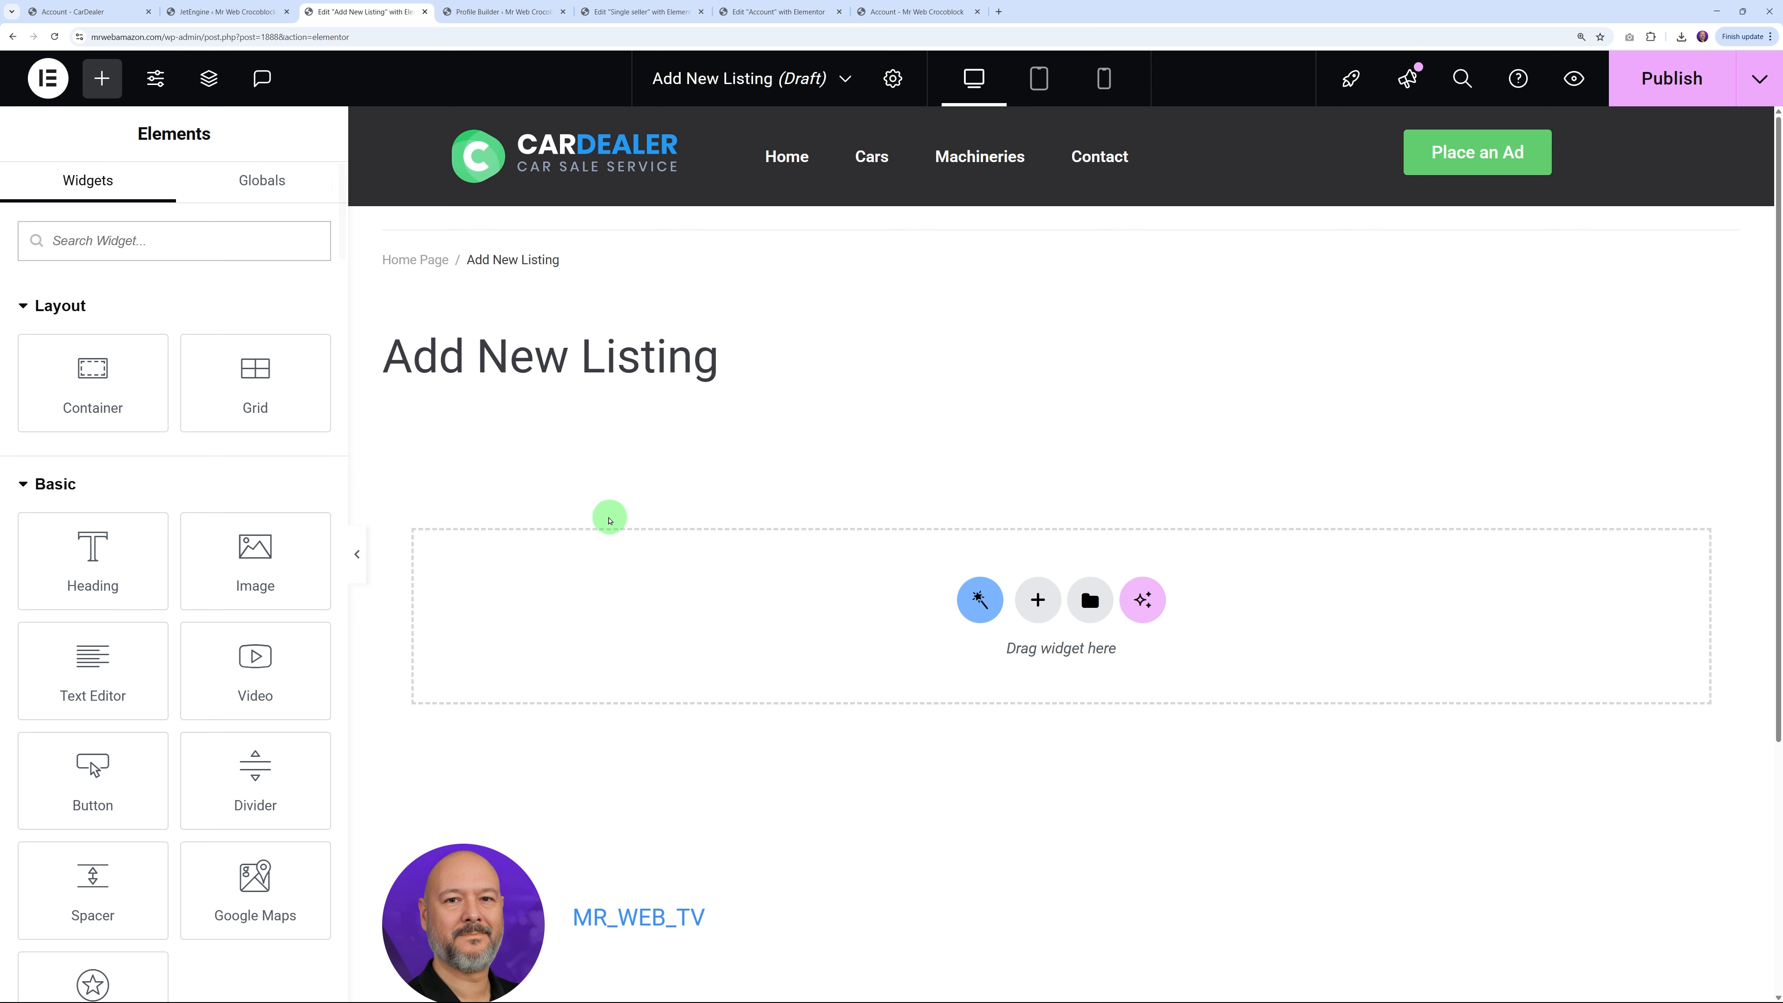
# Search the widgets for form and place a JetForm widget below the Add New Listing heading
pyautogui.click(163, 237)
pyautogui.write('form')
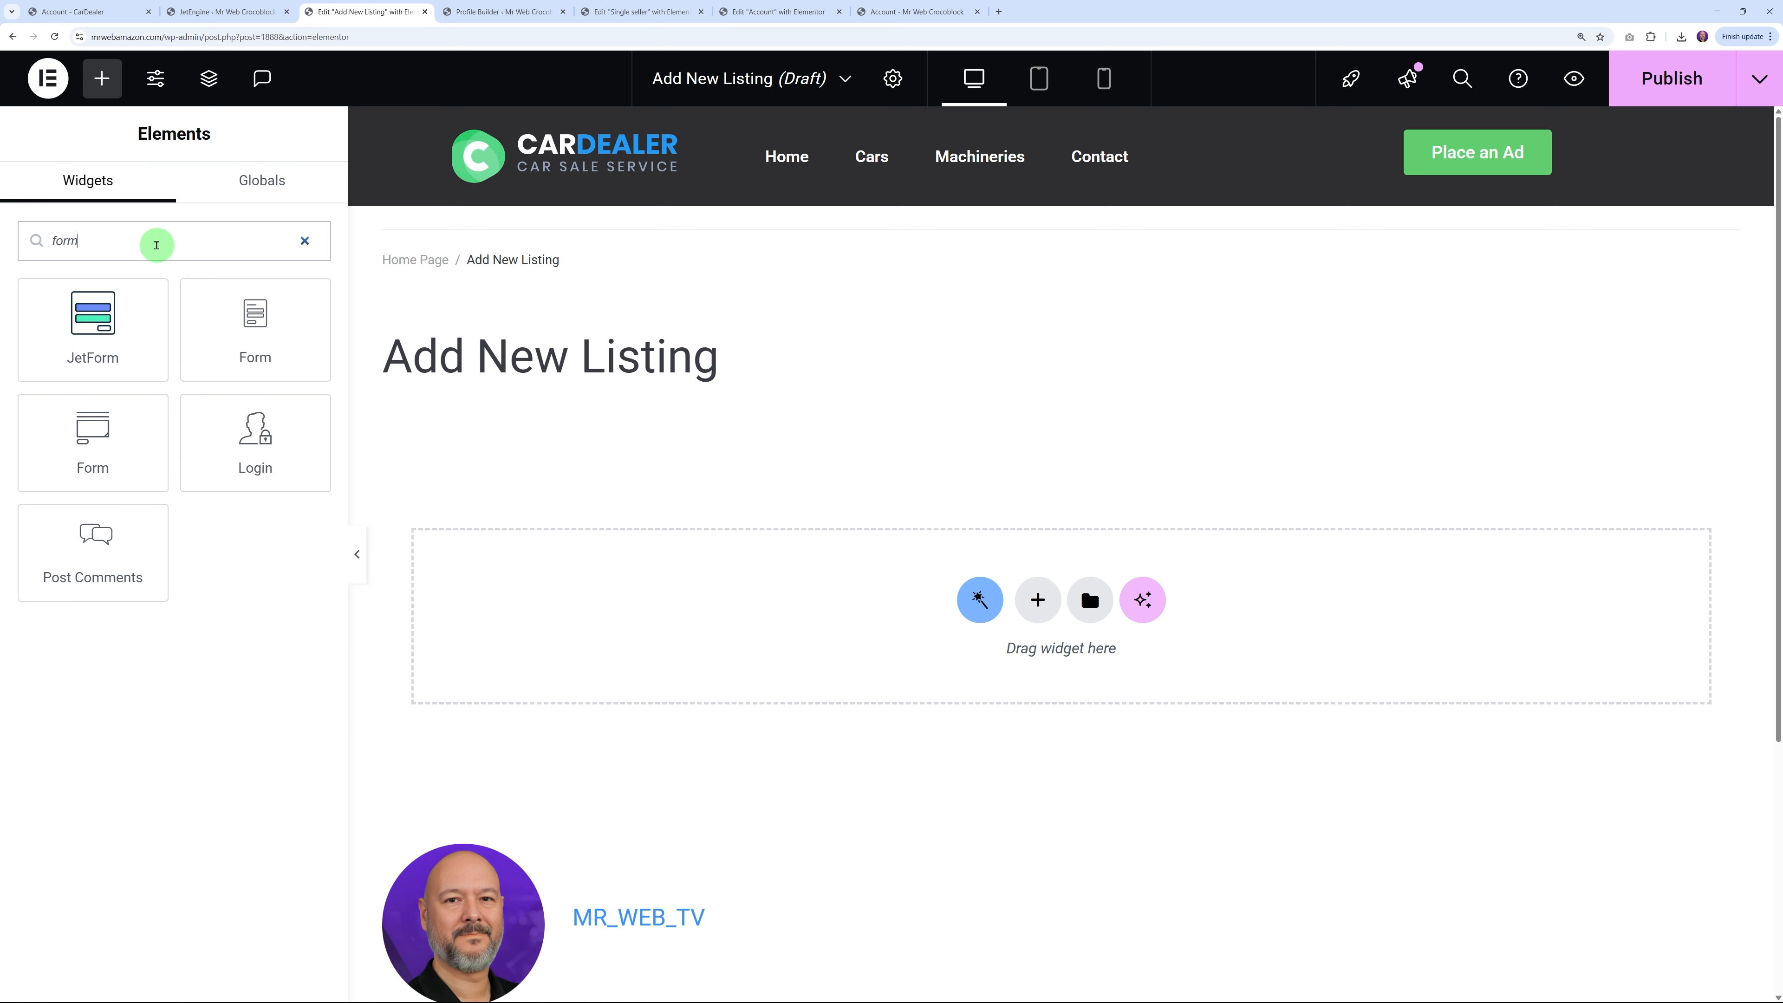
pyautogui.moveTo(99, 328); pyautogui.dragTo(944, 553)
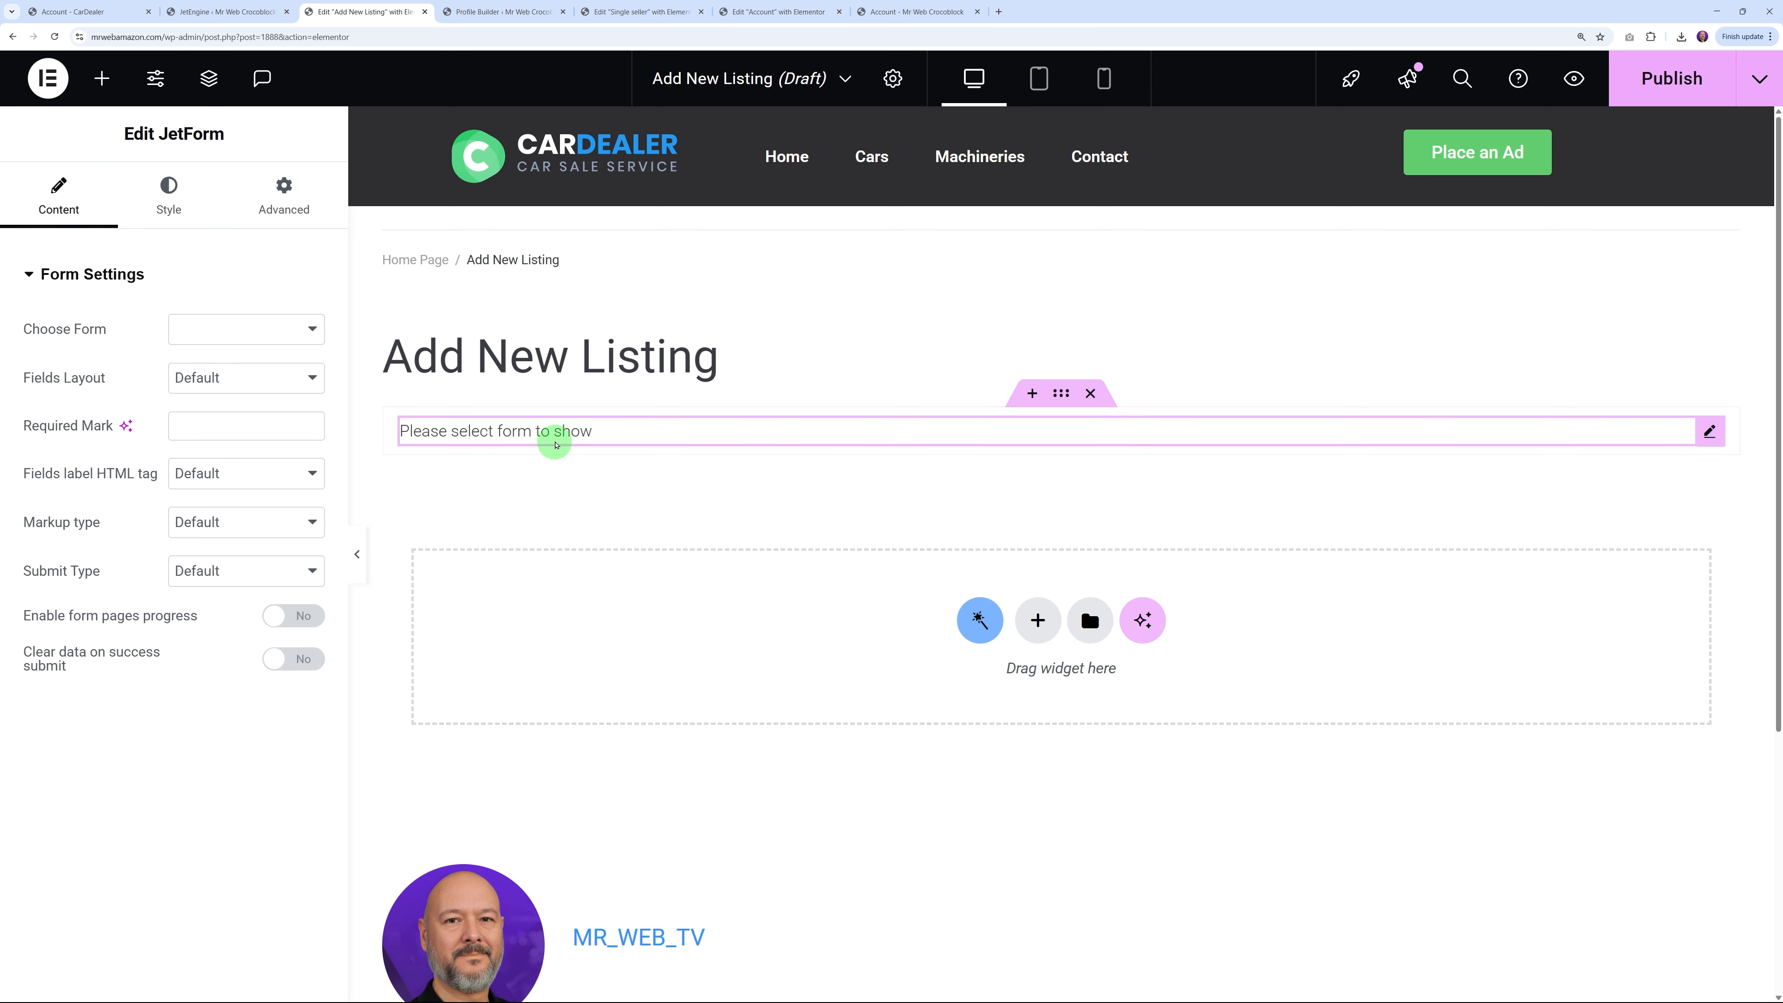
# Set the JetForm widget's Choose Form option to Enter Form ID Manually / Dynamically
pyautogui.click(310, 336)
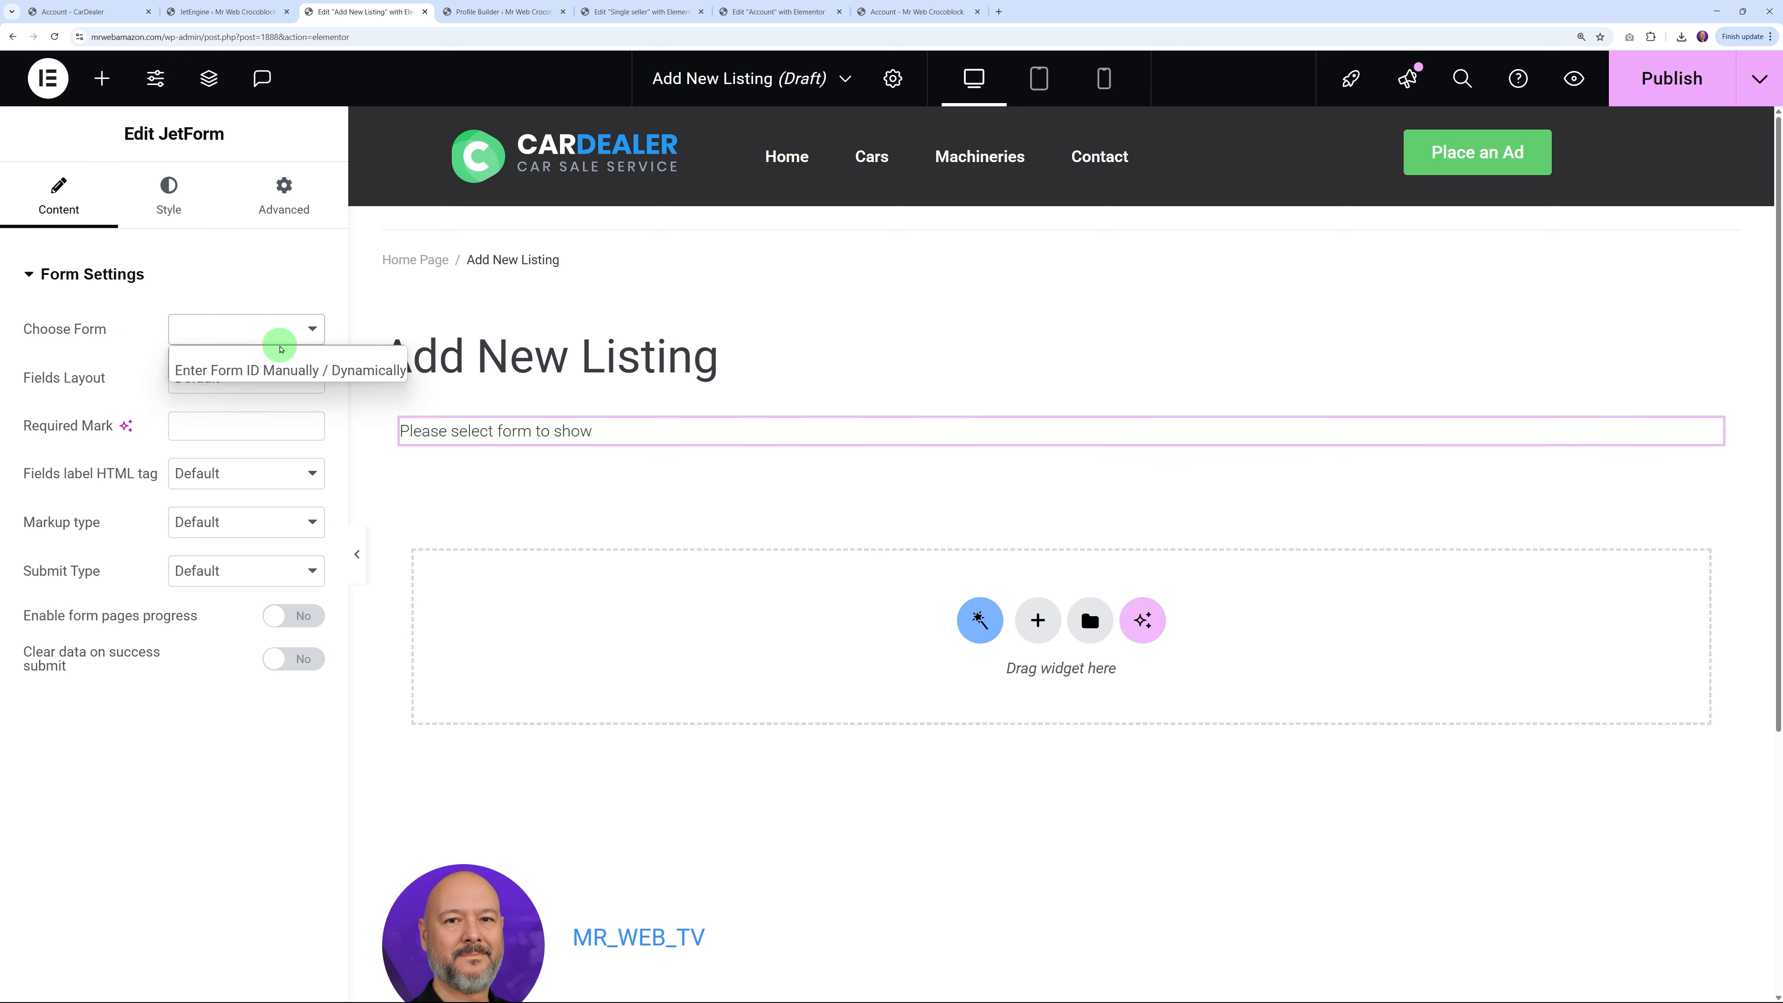
pyautogui.click(255, 355)
pyautogui.click(253, 335)
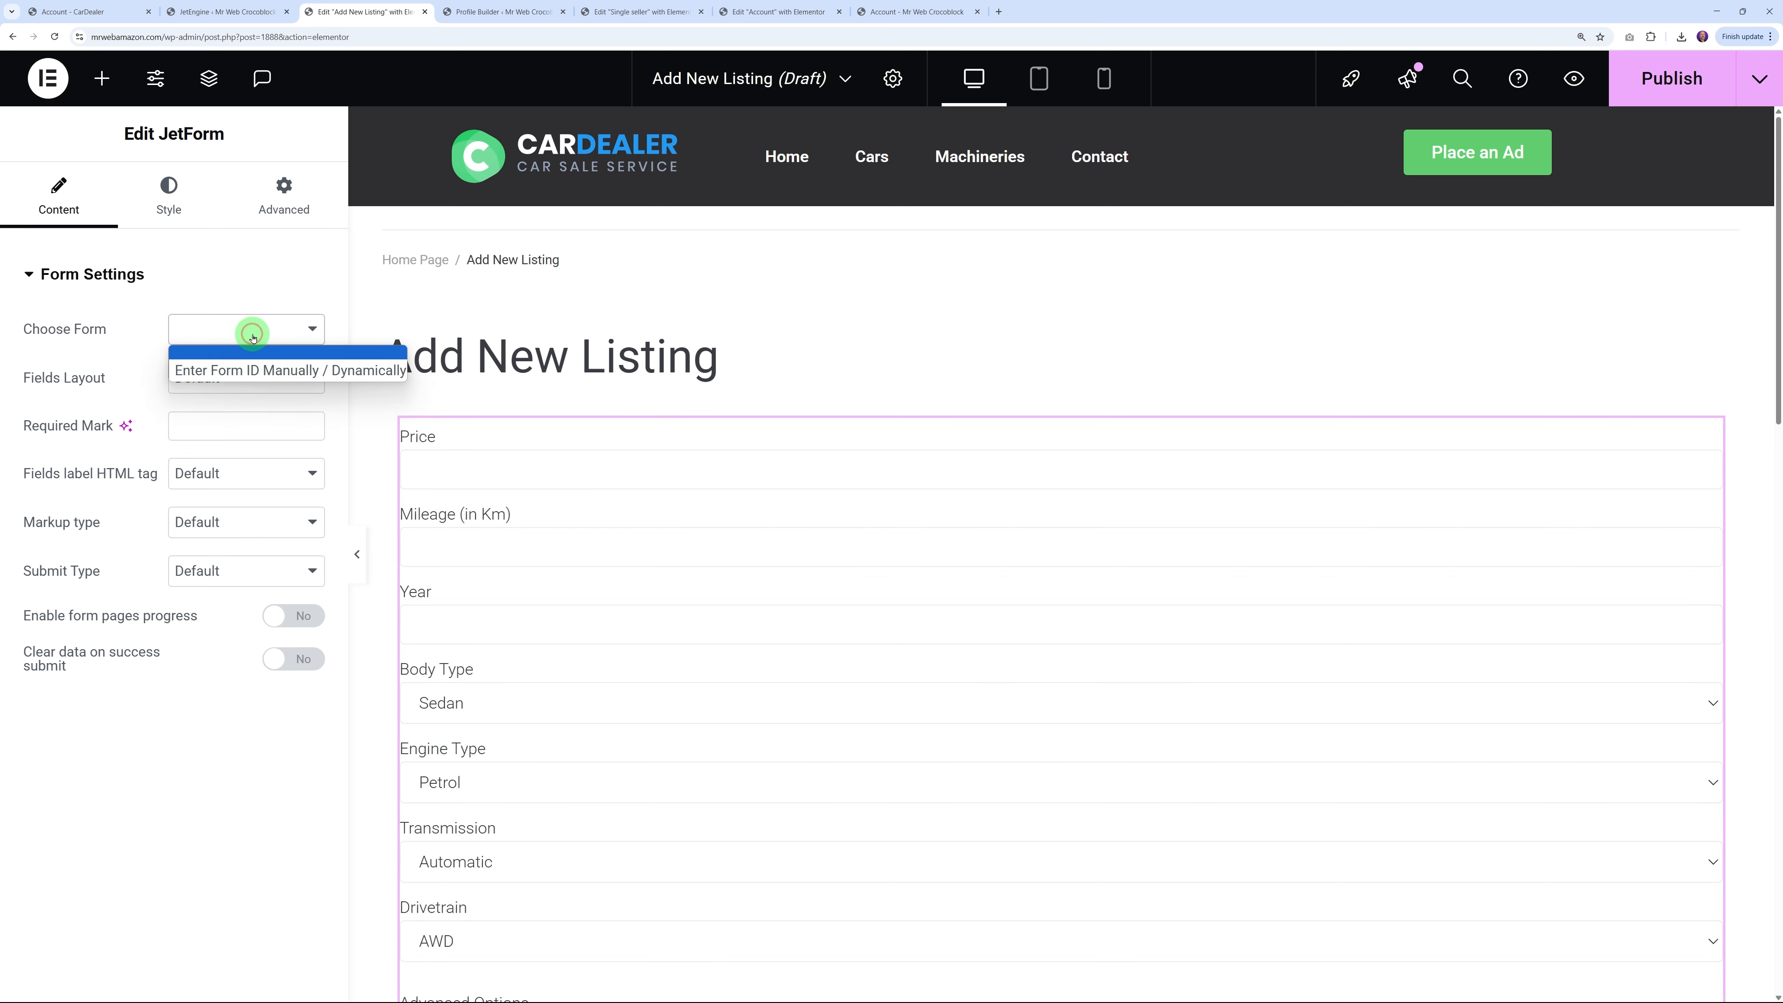
pyautogui.click(252, 337)
pyautogui.click(251, 336)
pyautogui.click(216, 371)
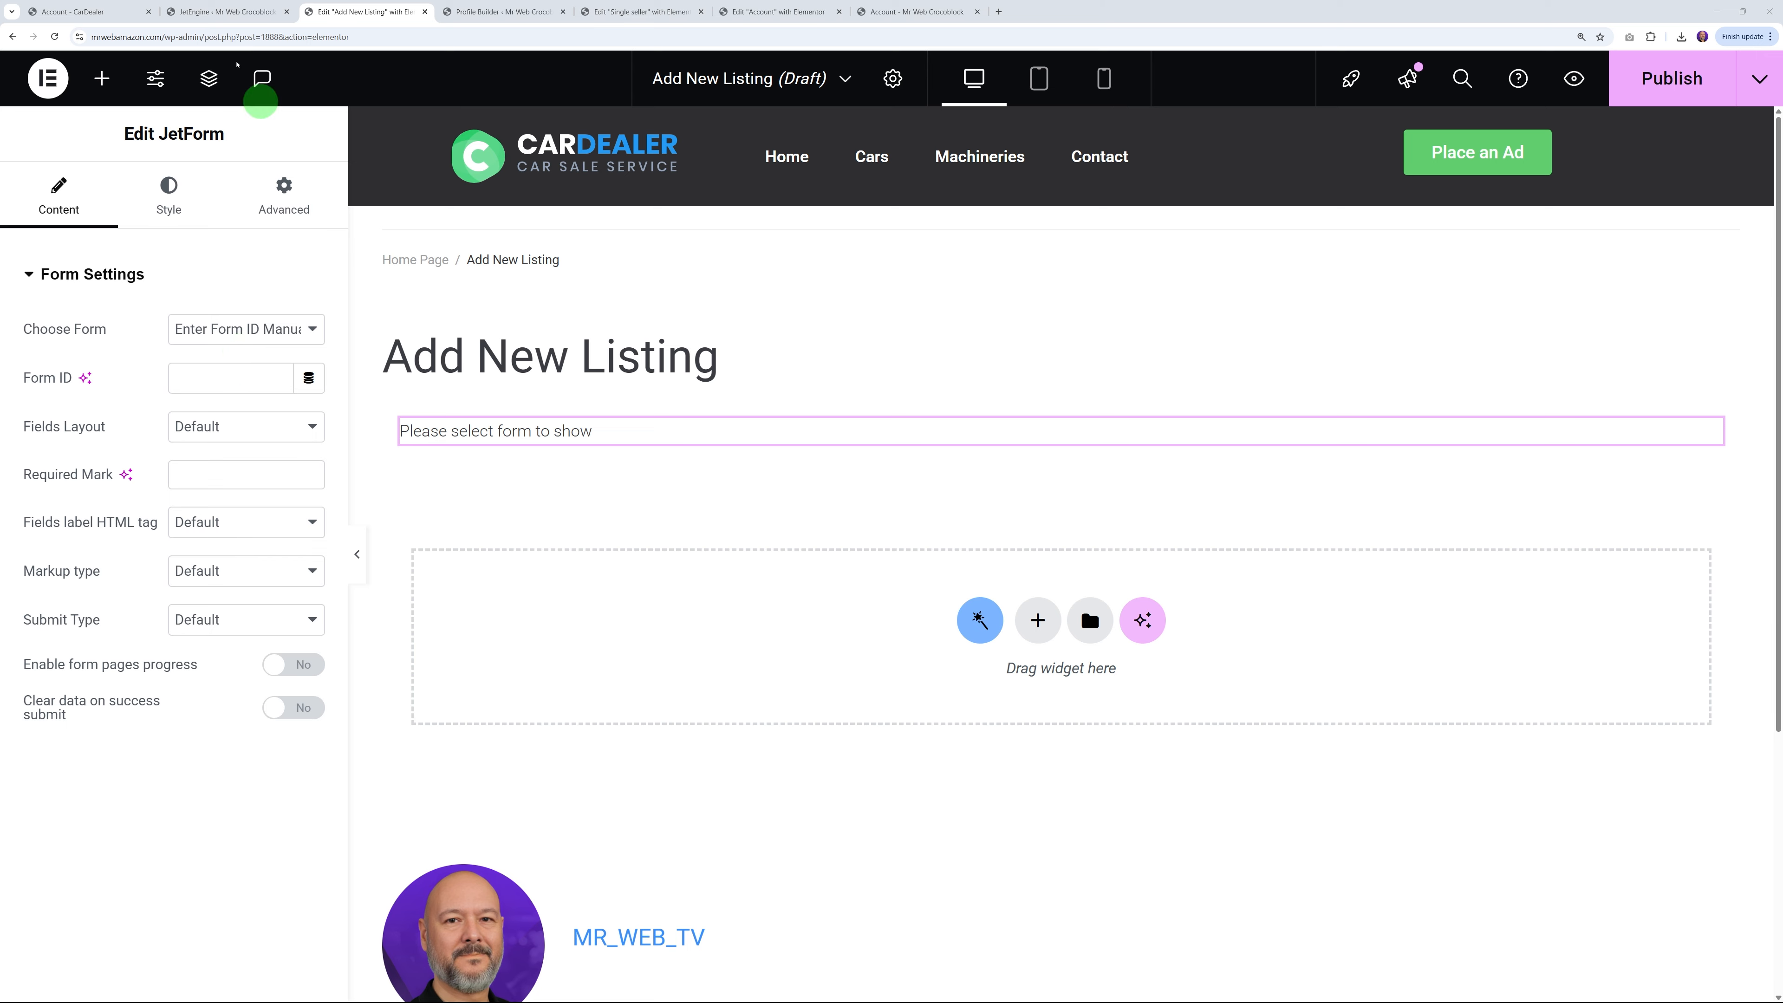
# Look up the untitled form's ID in the JetFormBuilder forms list and enter 1877 as the widget's Form ID
pyautogui.click(218, 12)
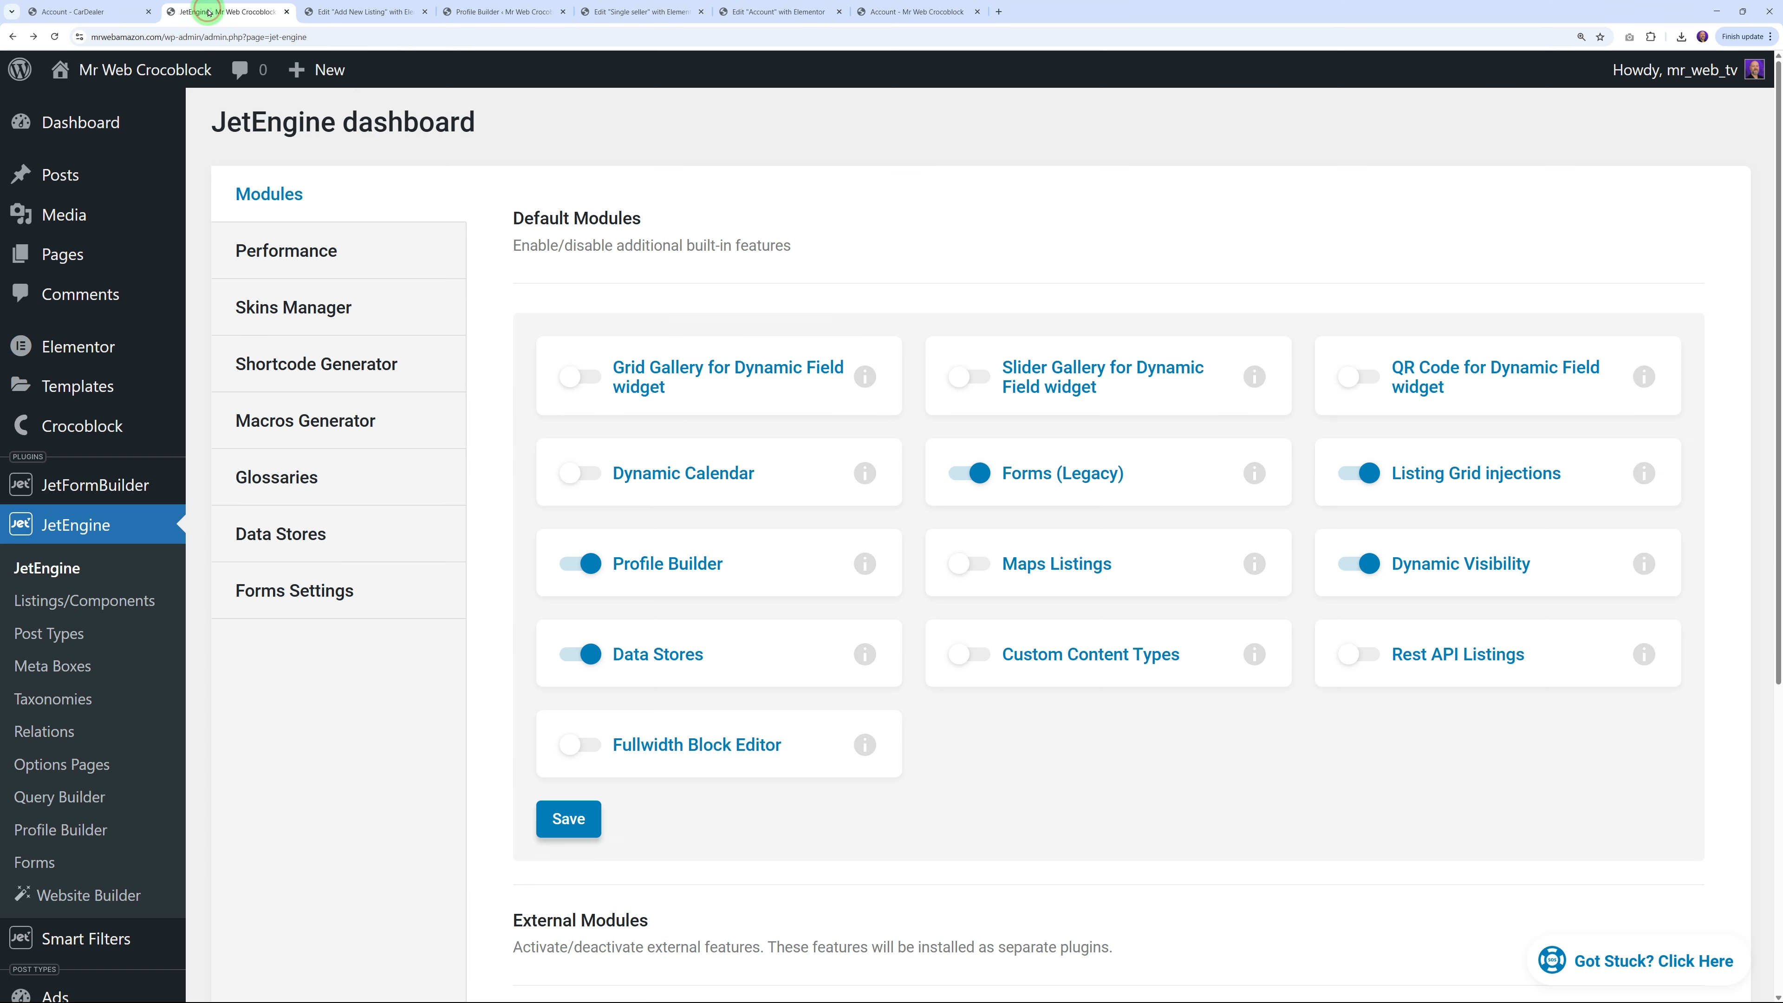
pyautogui.click(98, 485)
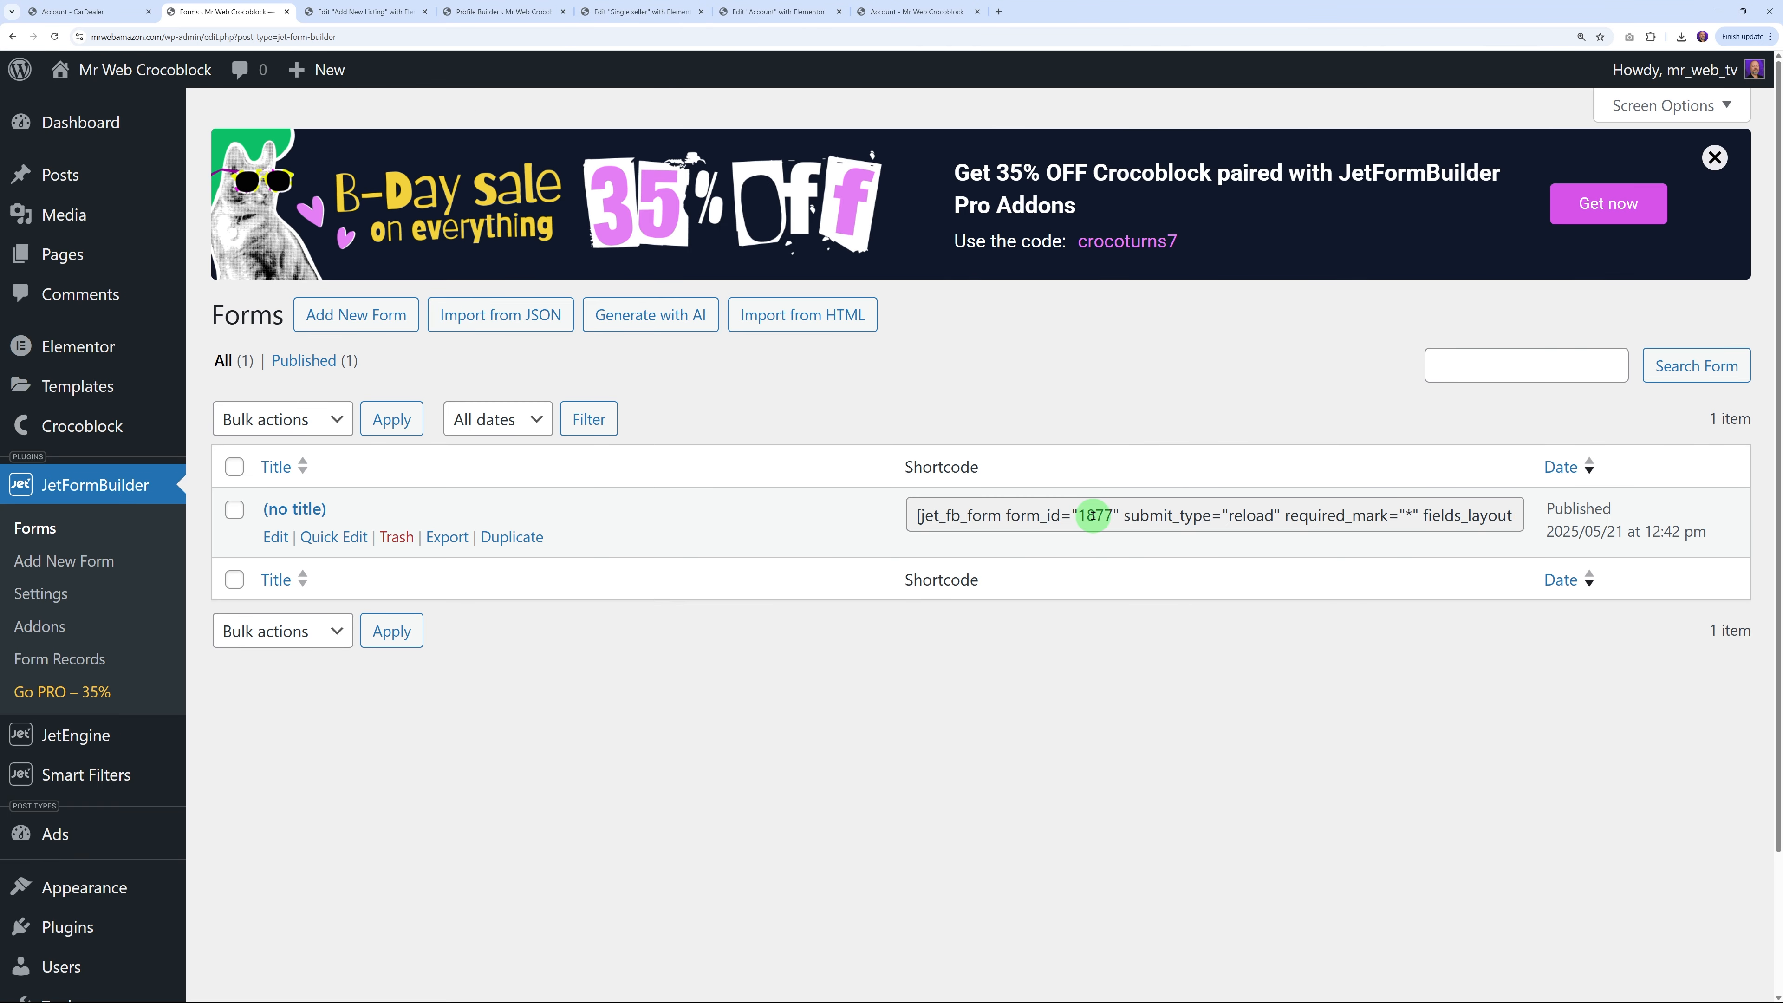
pyautogui.tripleClick(1079, 516)
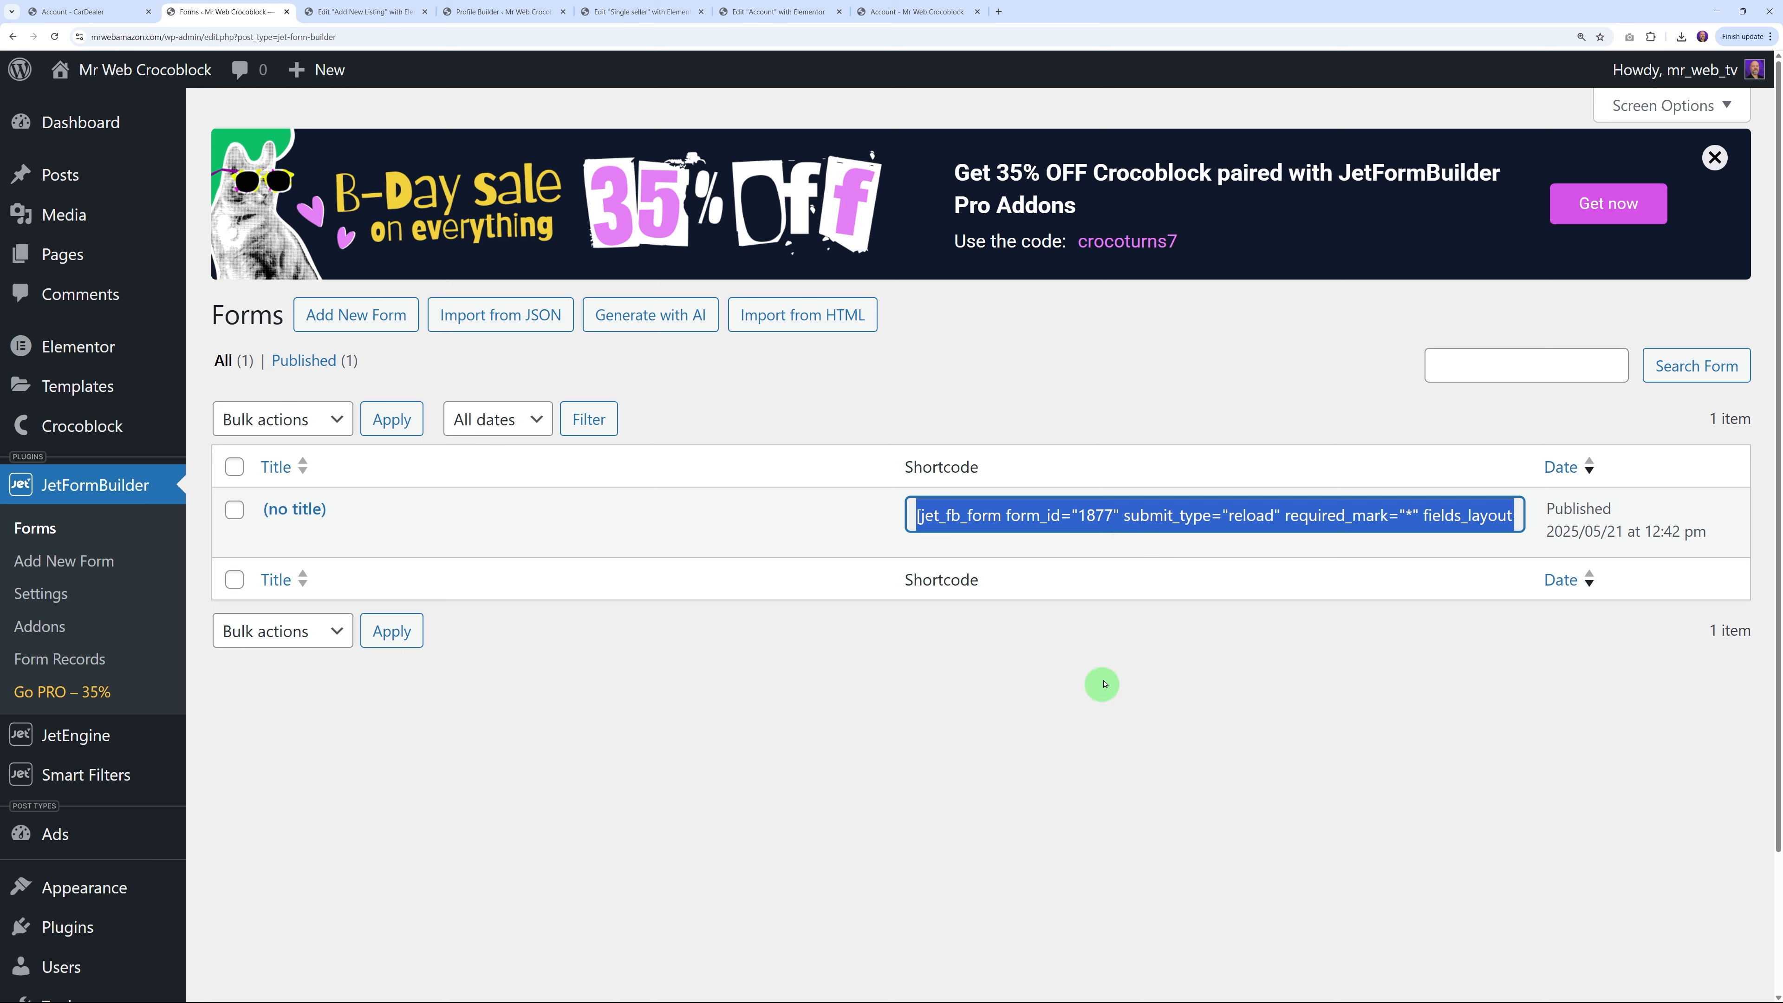
pyautogui.click(1096, 515)
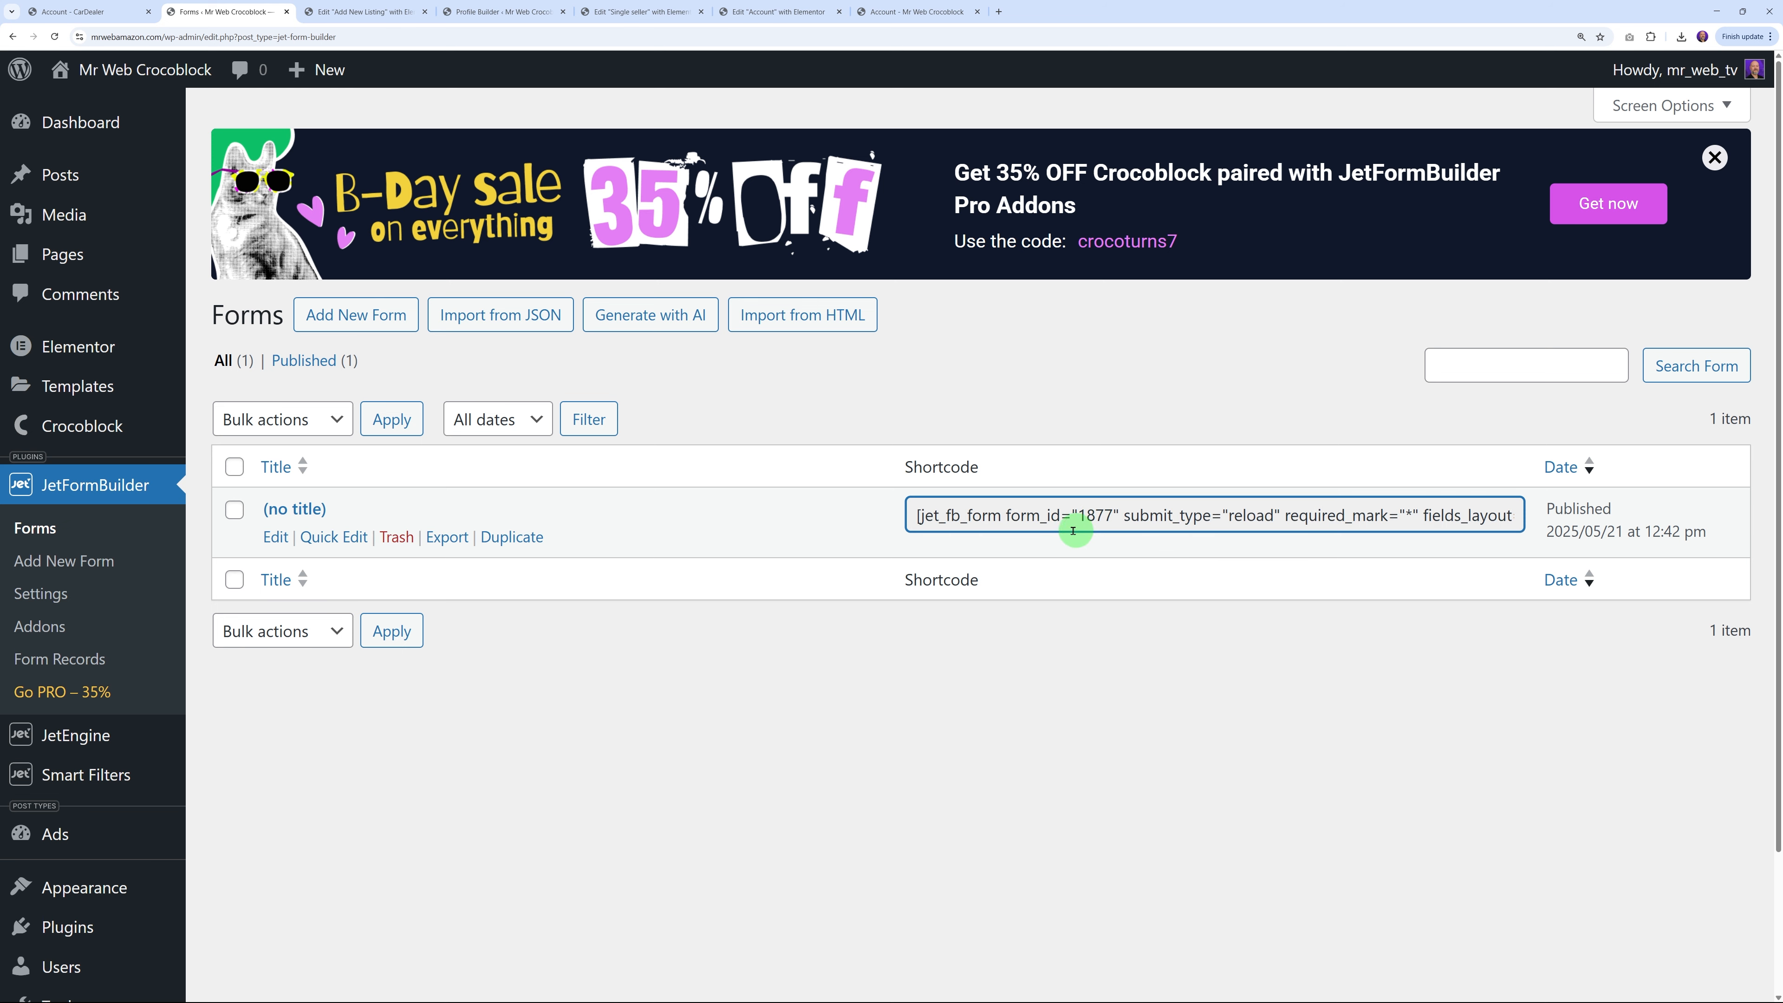
pyautogui.click(362, 12)
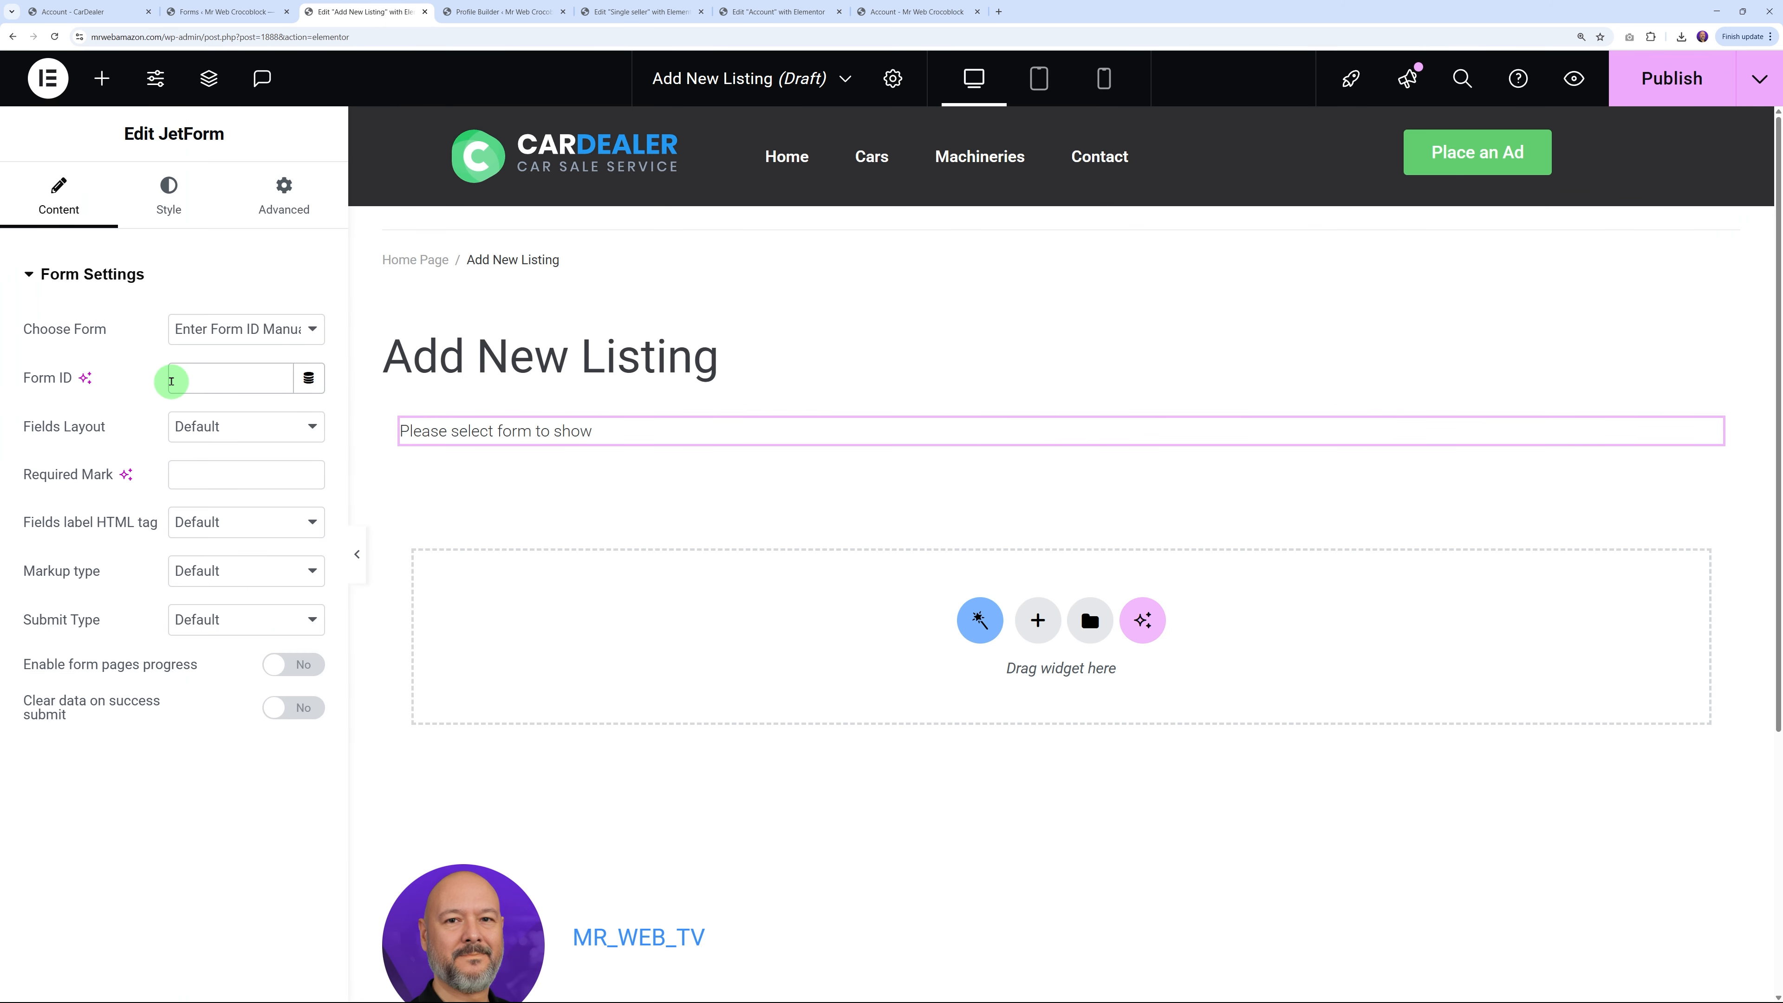
pyautogui.write('1877')
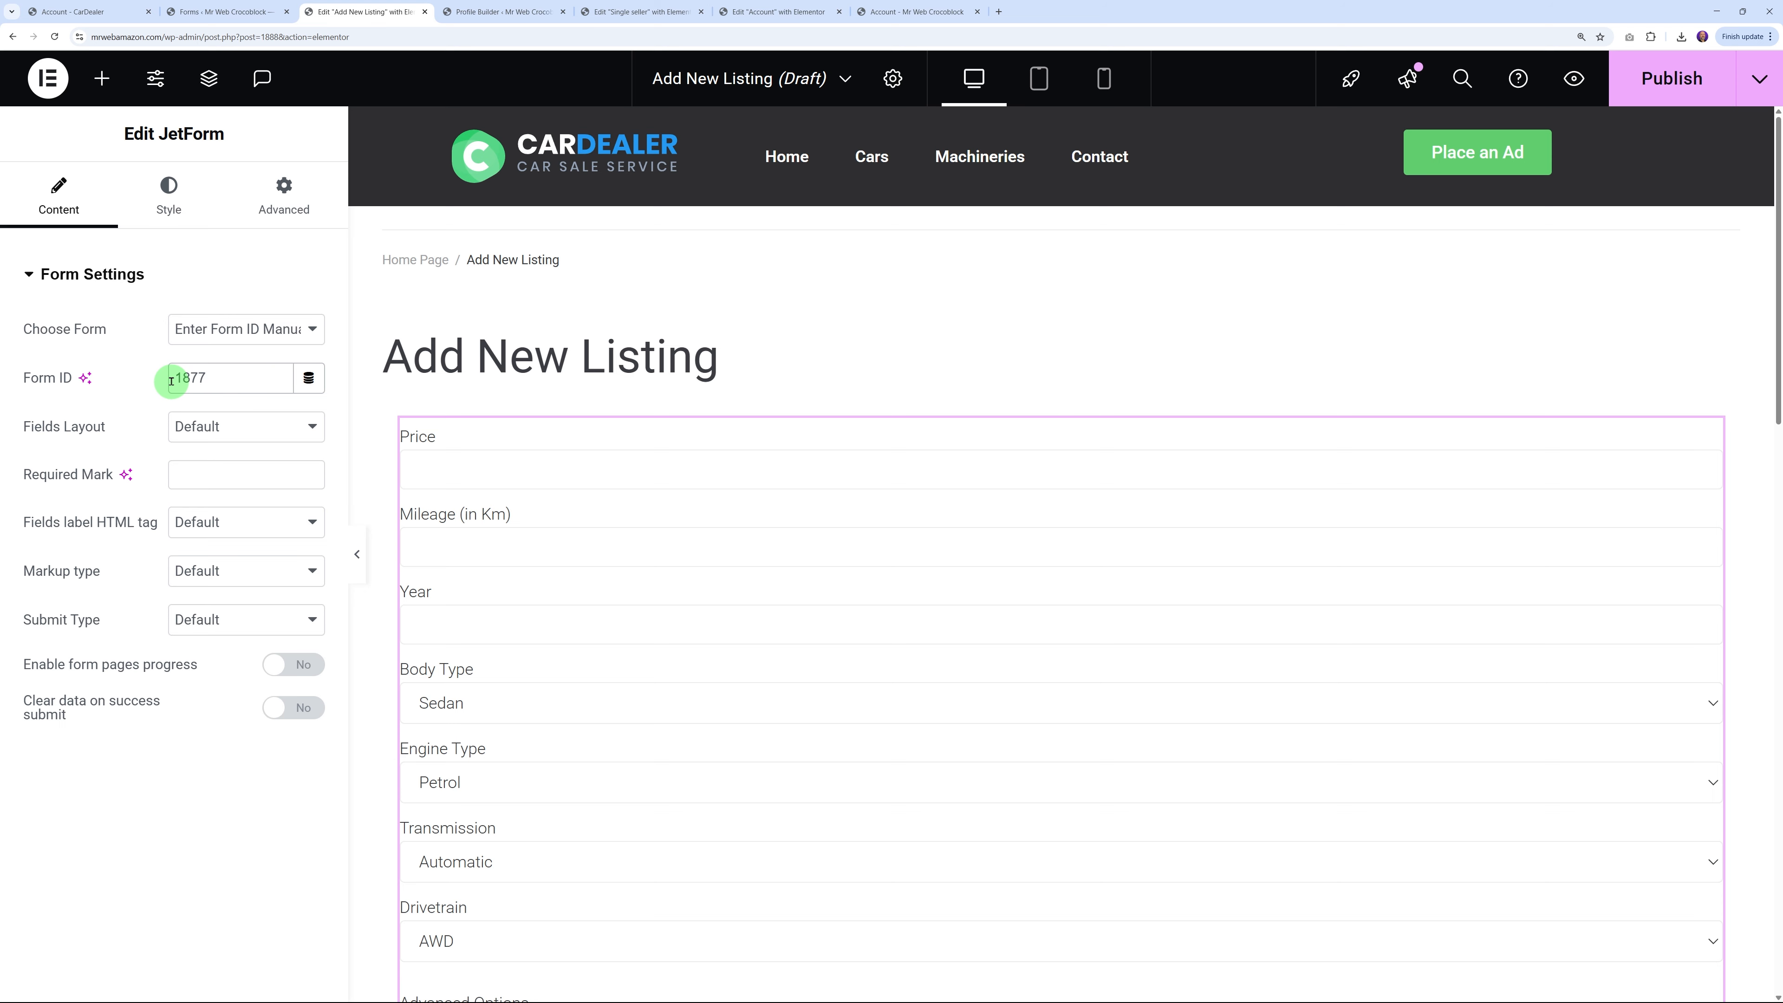
# Set the JetForm widget's Fields Layout to Row and publish the Add New Listing template
pyautogui.scroll(-3, 737, 613)
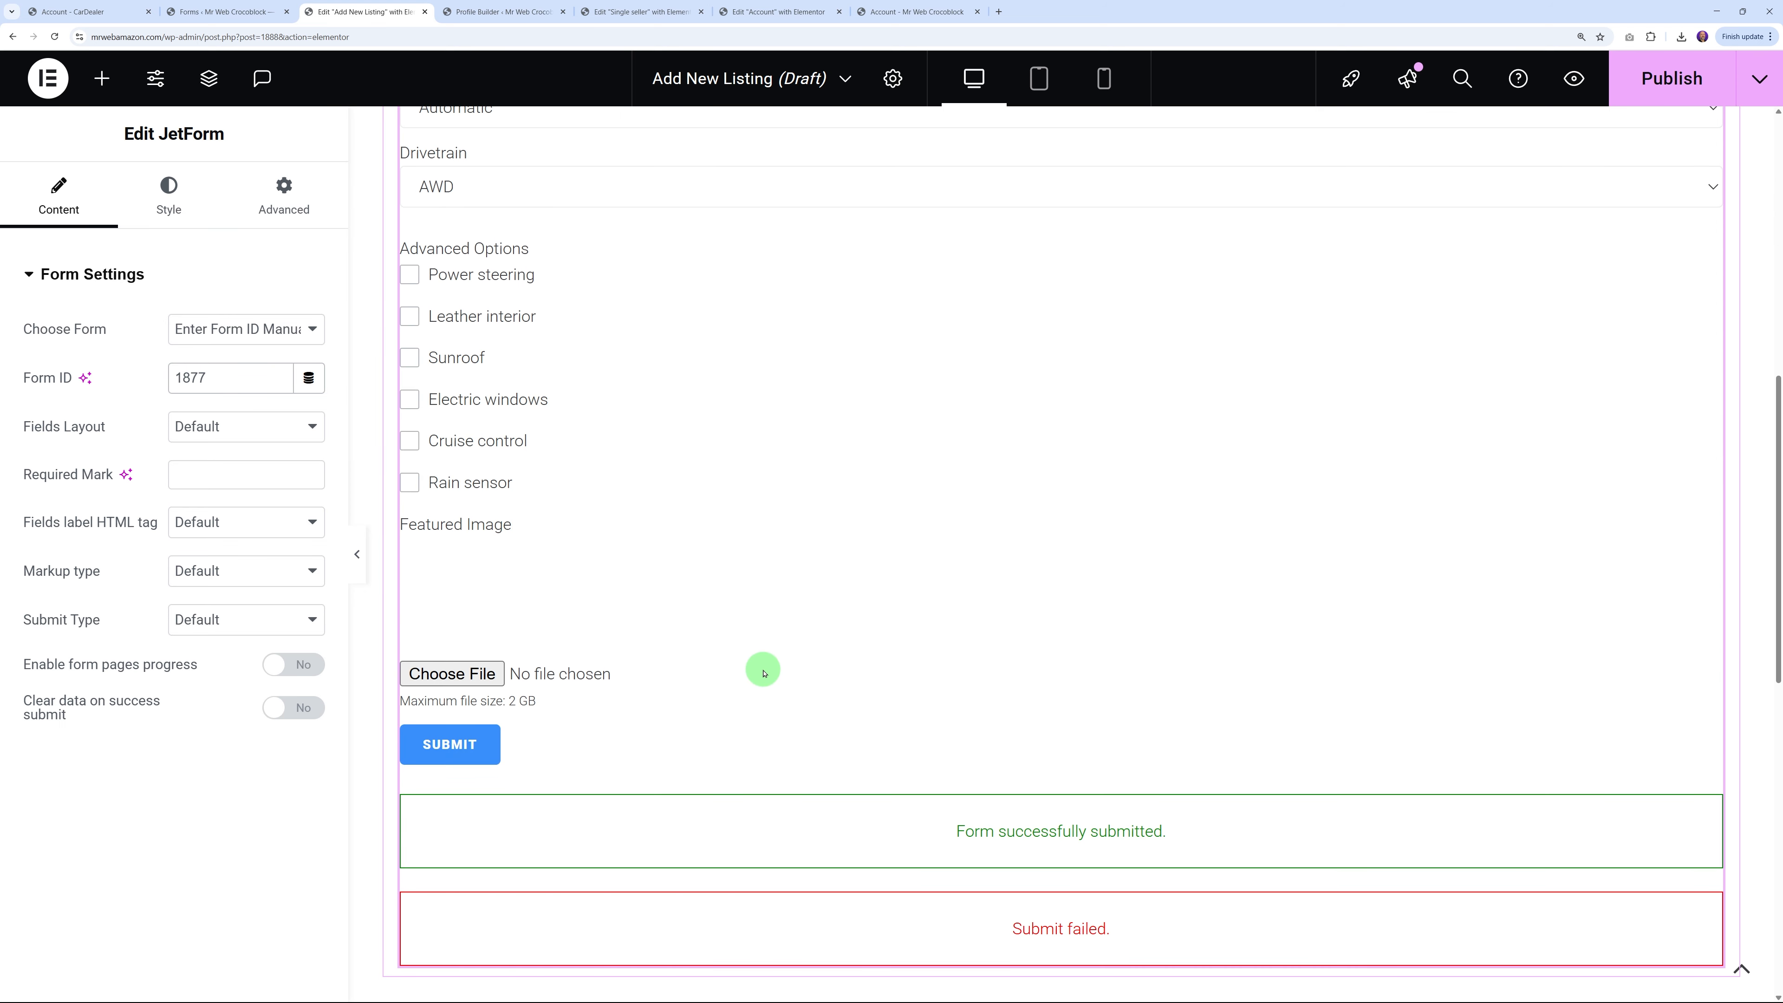
pyautogui.scroll(5, 962, 637)
pyautogui.scroll(6, 962, 637)
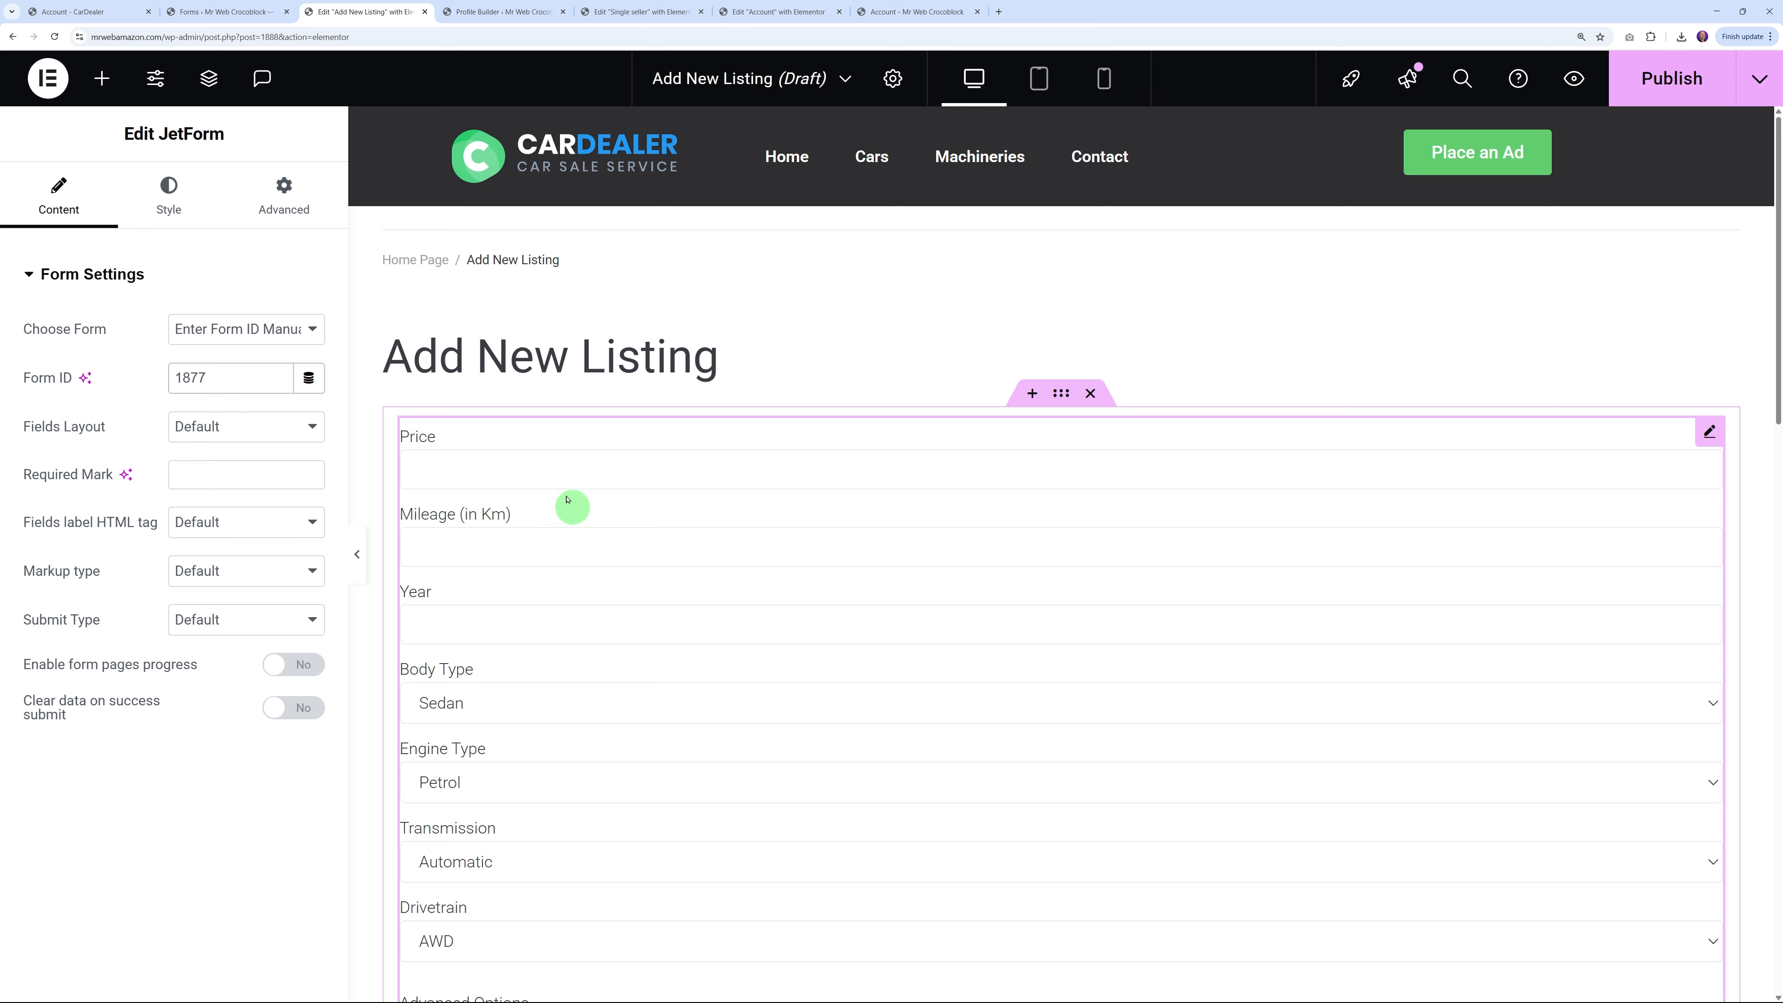
pyautogui.click(314, 430)
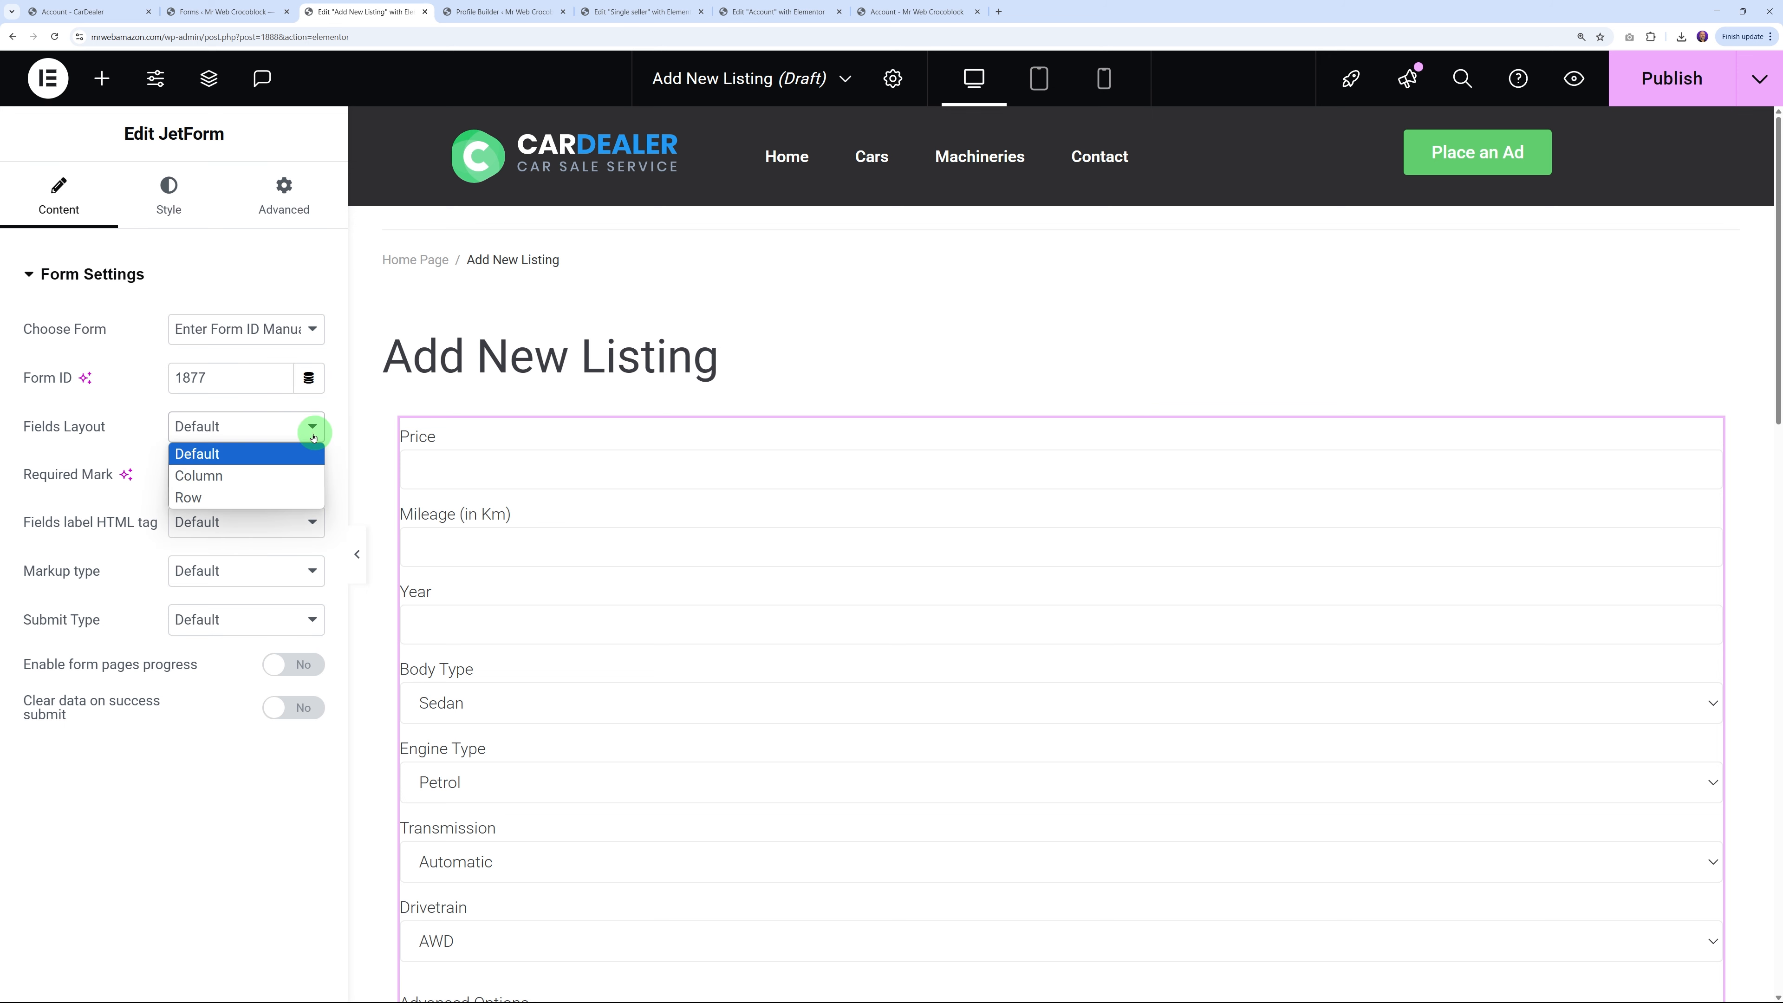
pyautogui.click(247, 476)
pyautogui.click(291, 430)
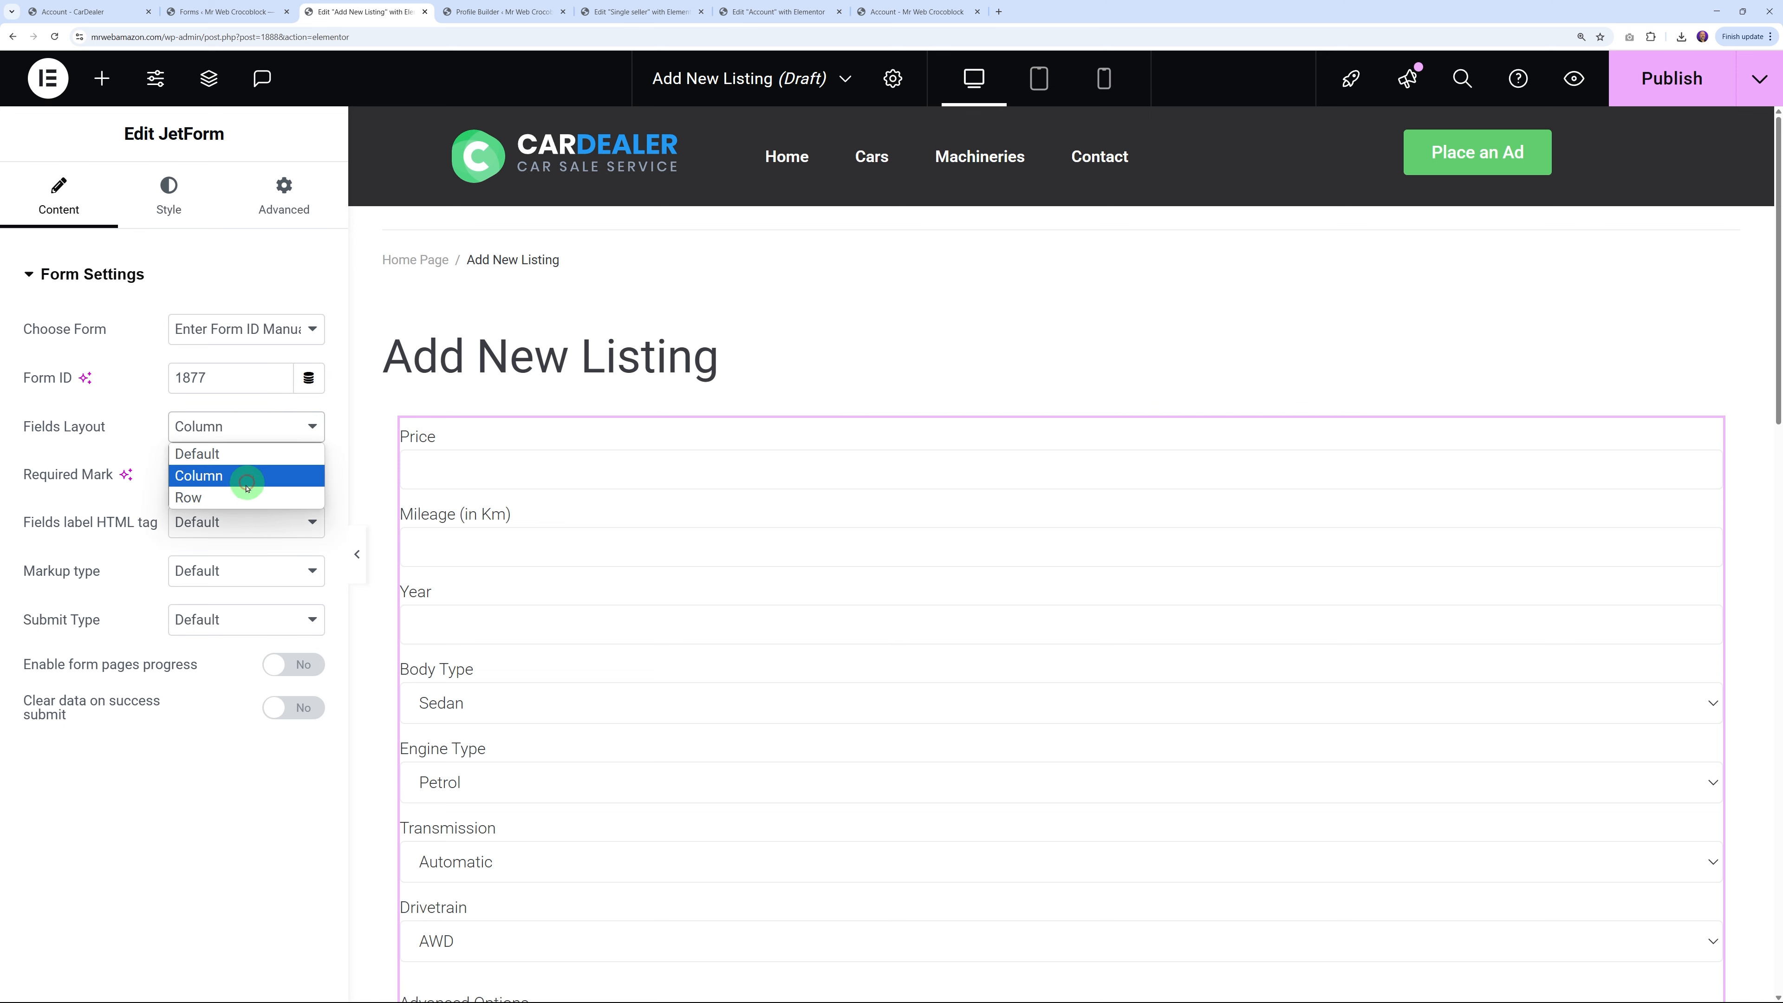
pyautogui.click(246, 497)
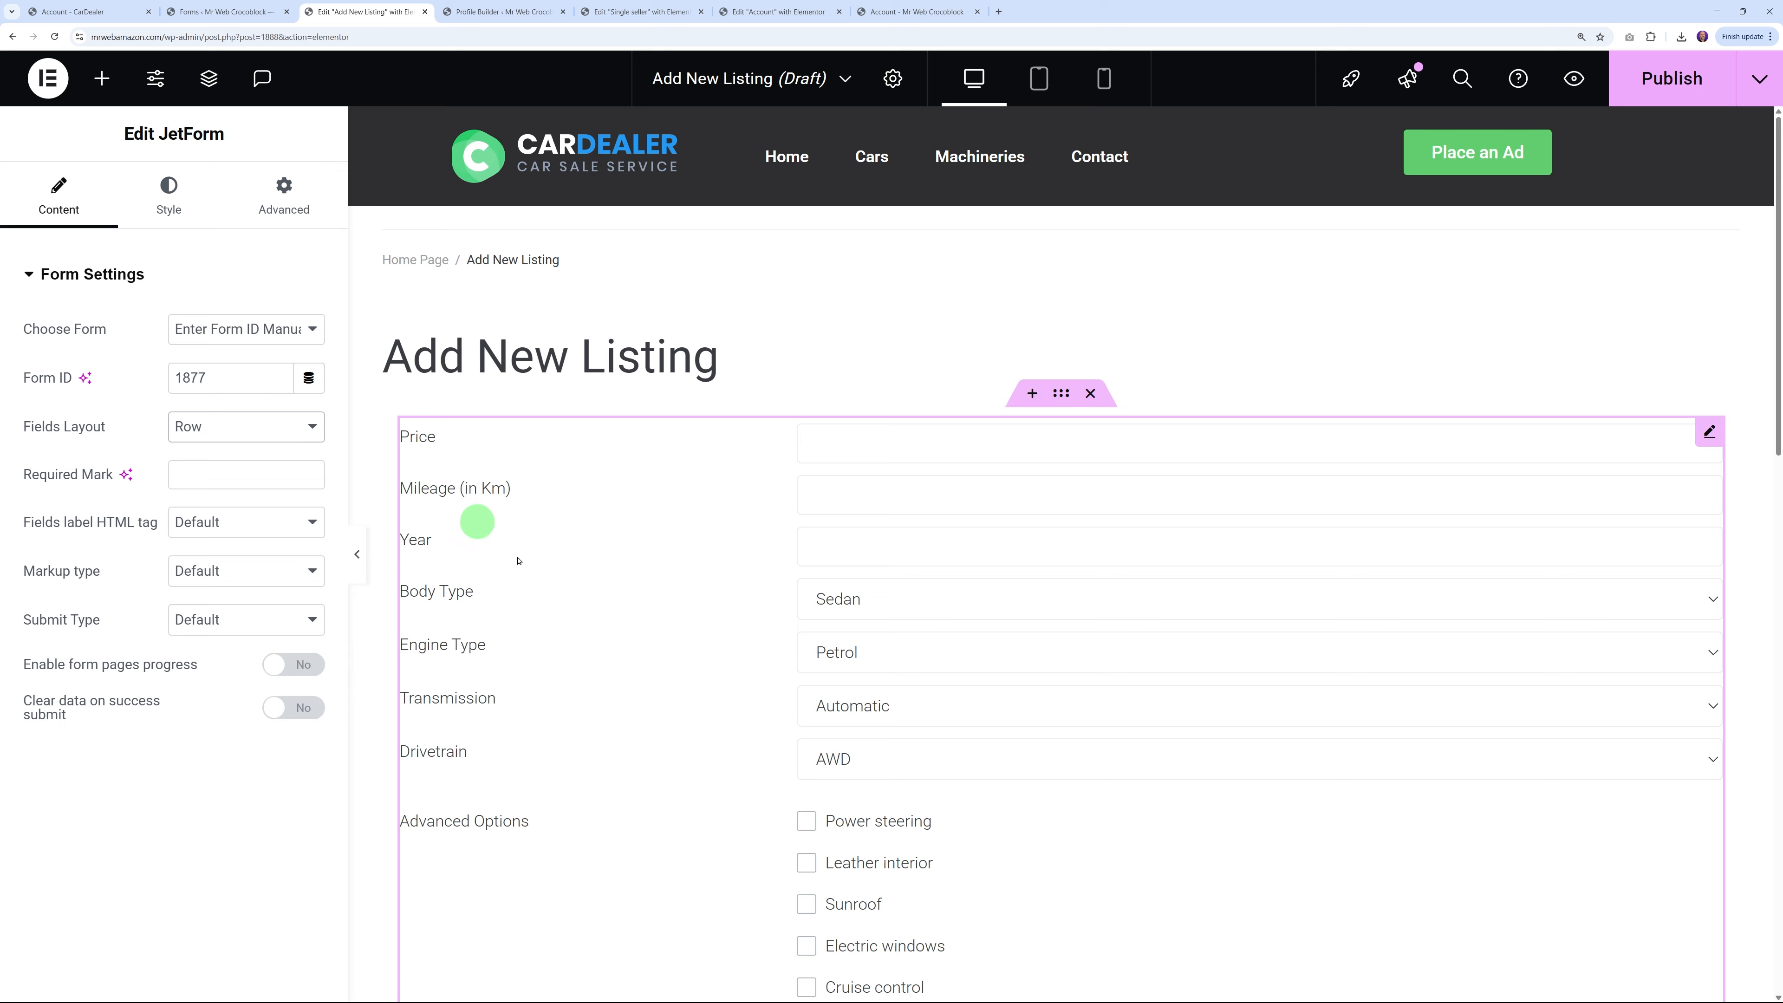
pyautogui.scroll(-5, 728, 602)
pyautogui.scroll(4, 687, 640)
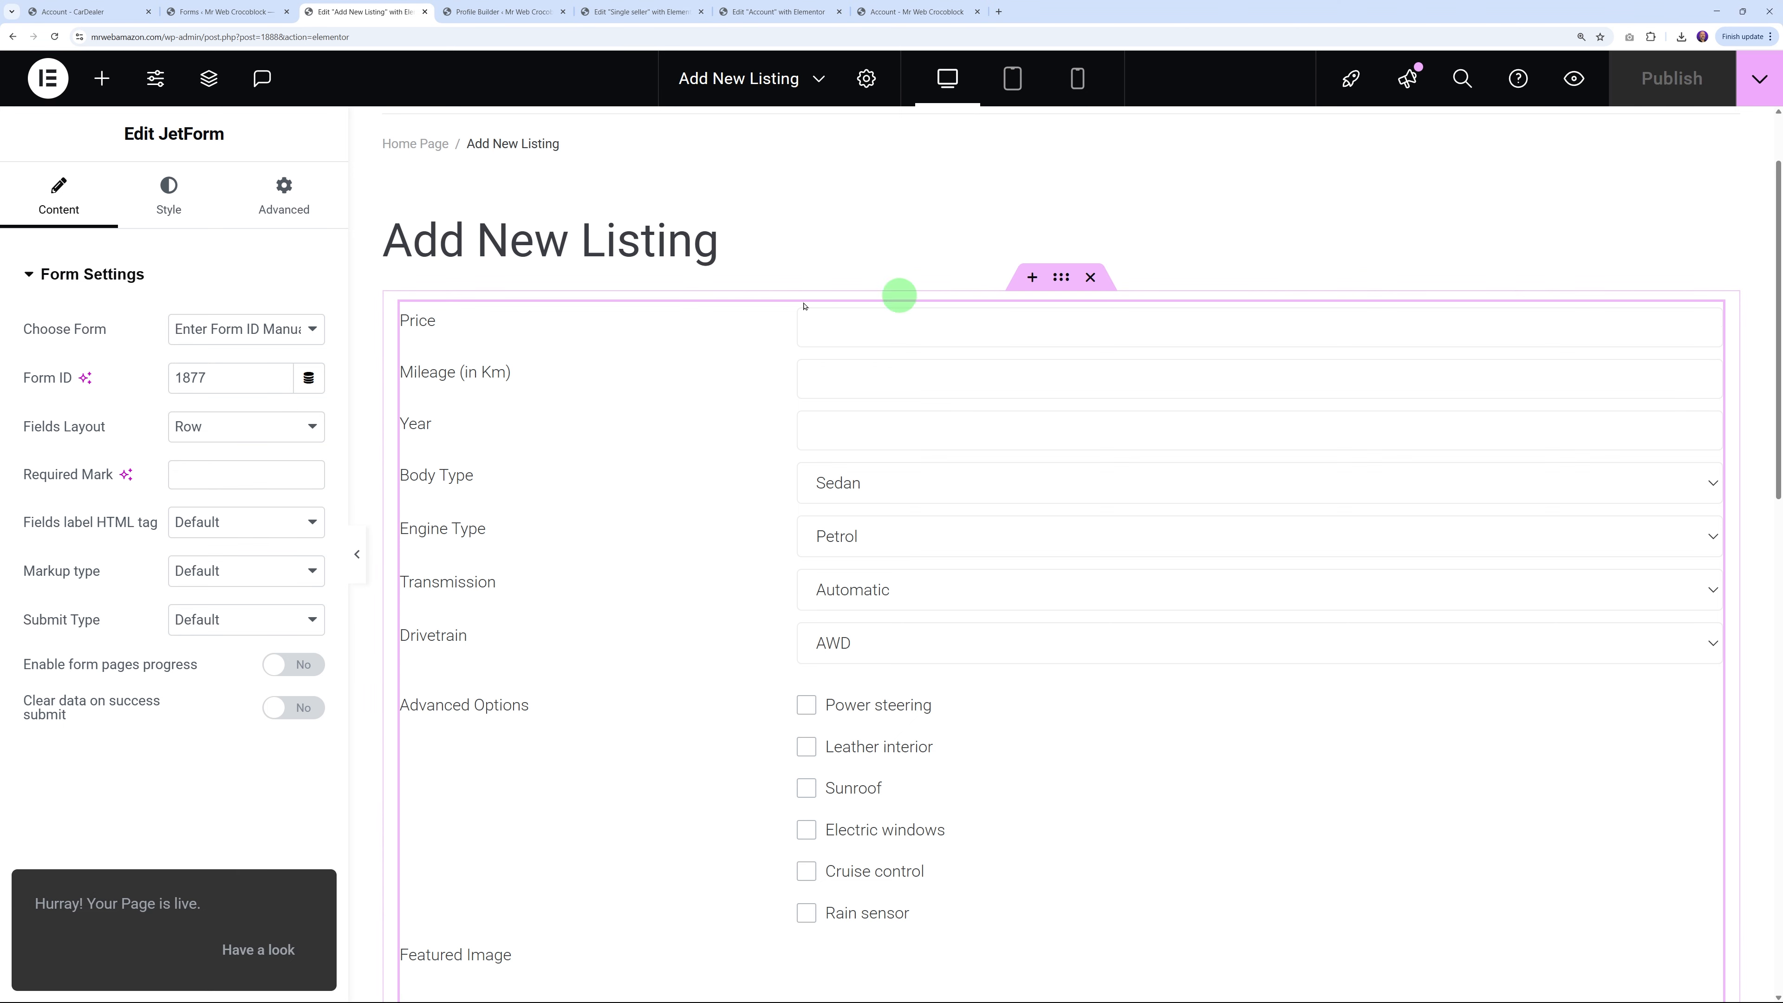
# Set the Add New Ad subpage's template to Add New Listing (Elementor Template) in the Profile Builder and save the settings
pyautogui.click(499, 15)
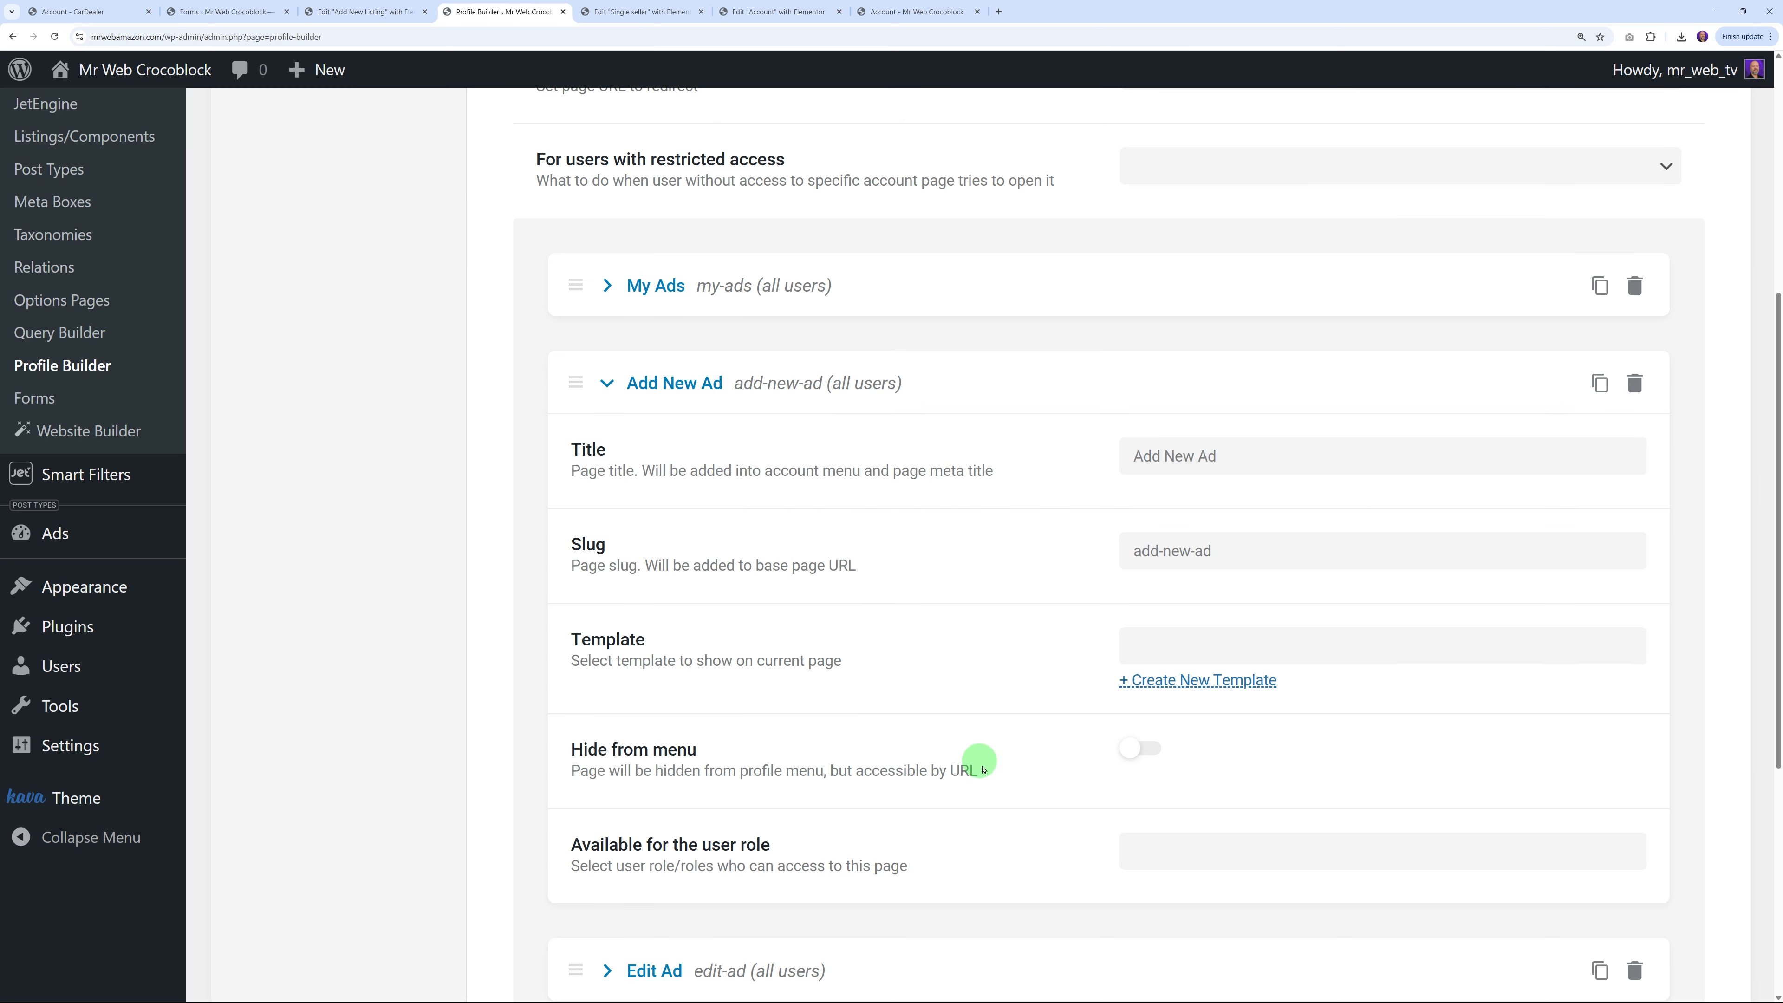
pyautogui.click(1174, 648)
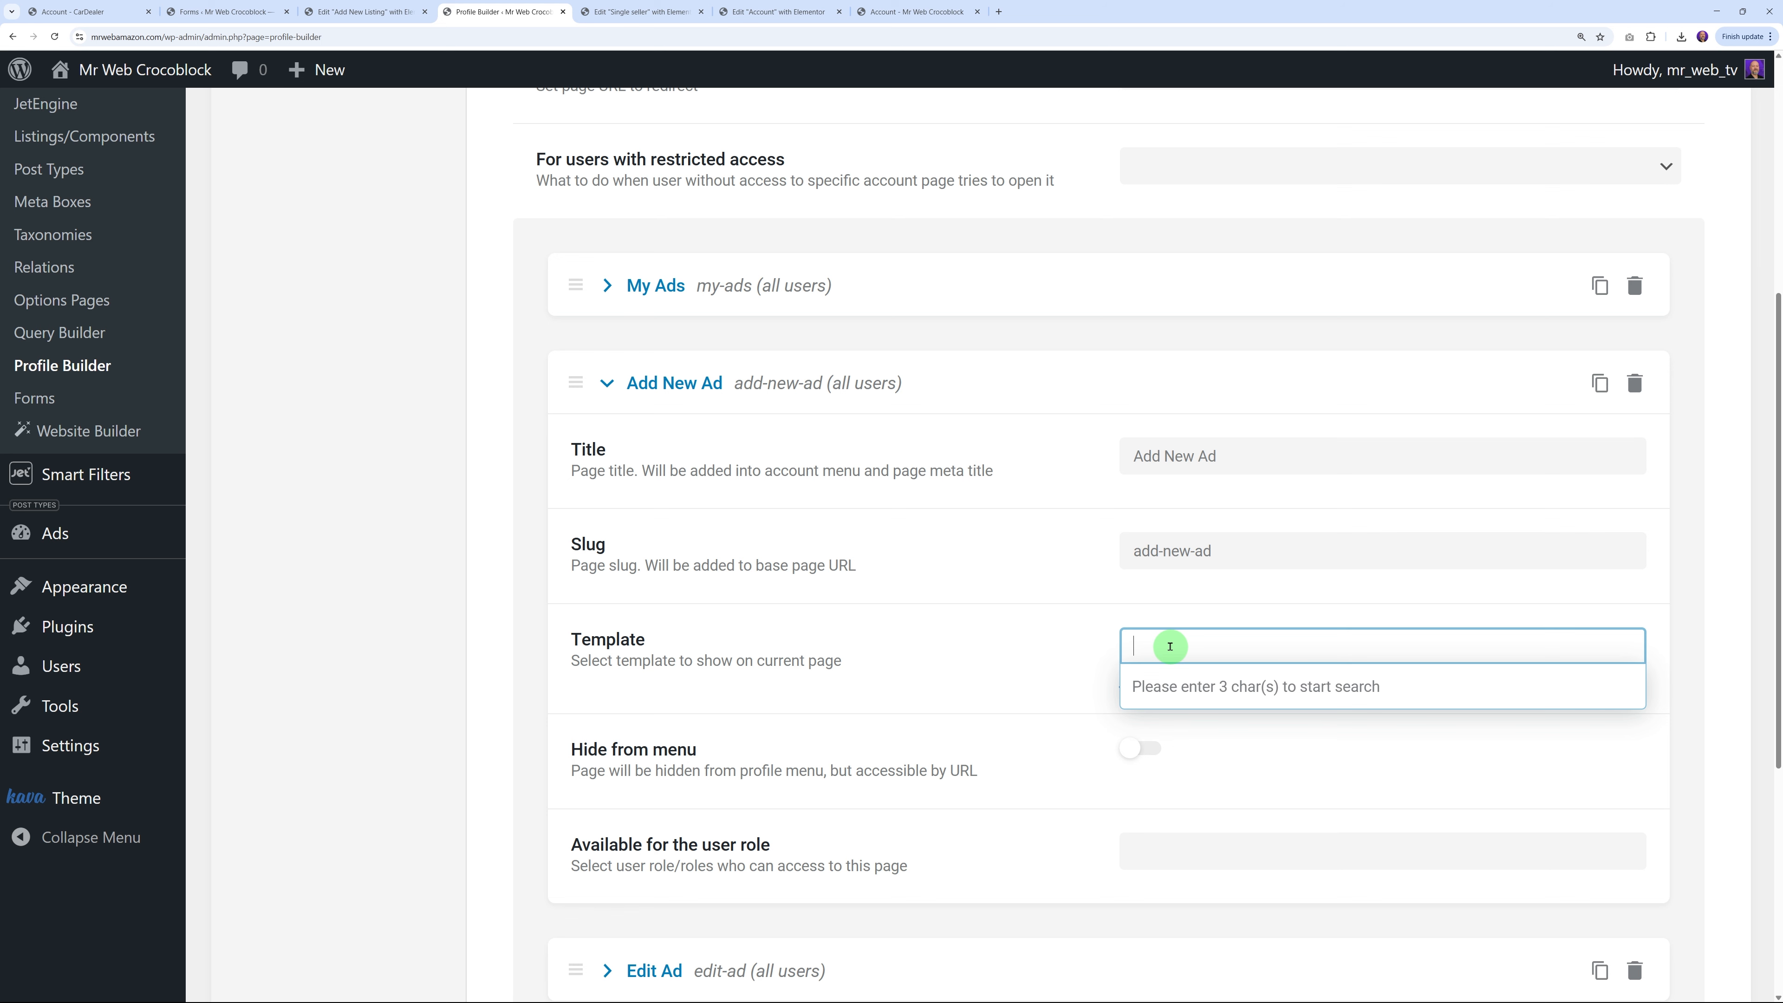
pyautogui.write('add')
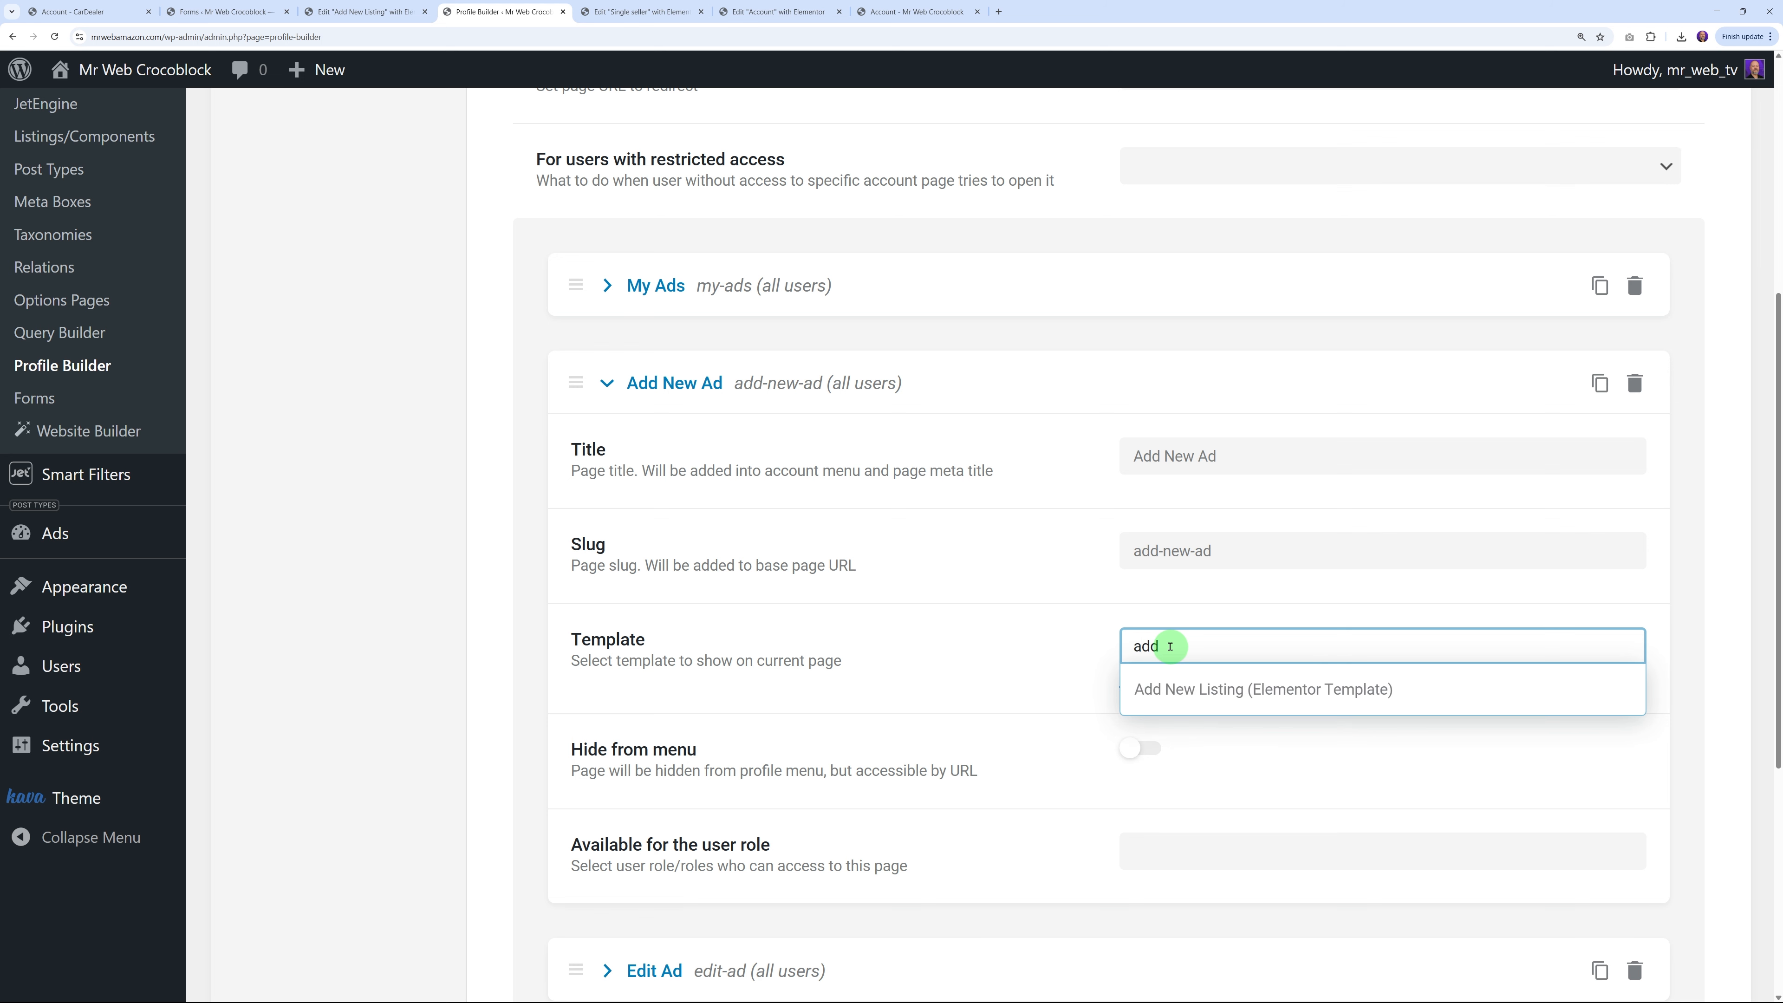
pyautogui.click(1187, 687)
pyautogui.scroll(-6, 947, 692)
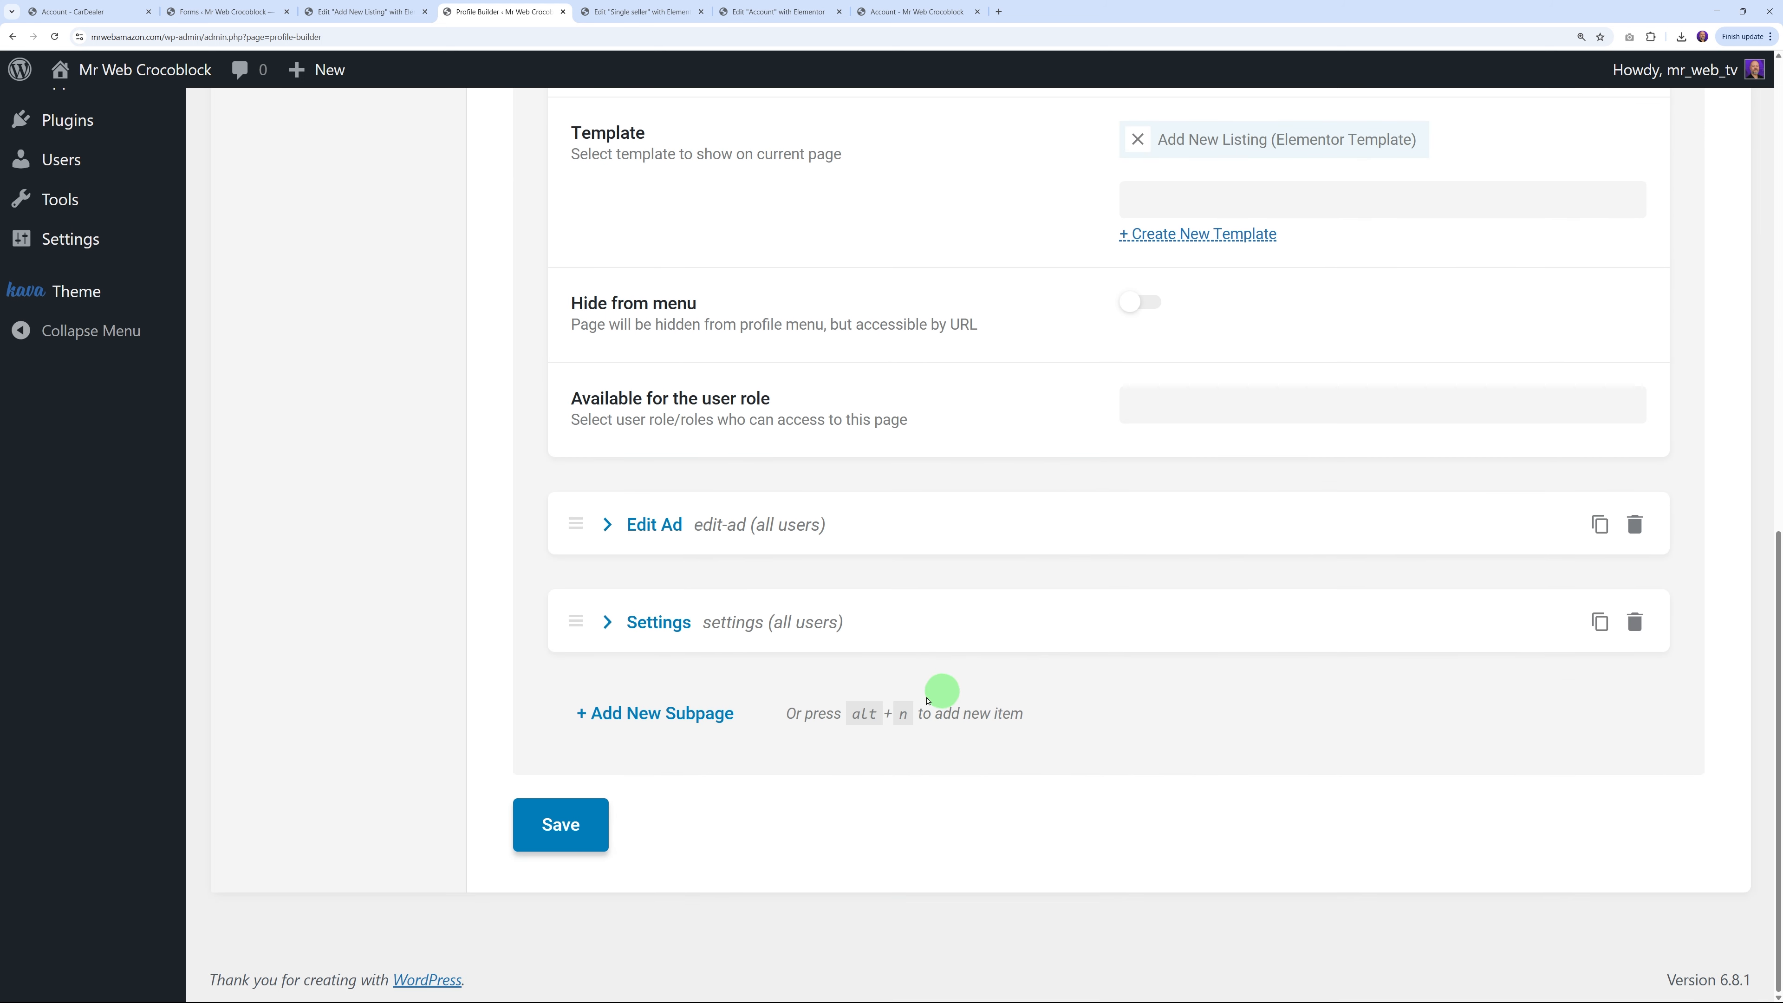
pyautogui.click(559, 827)
pyautogui.scroll(5, 919, 785)
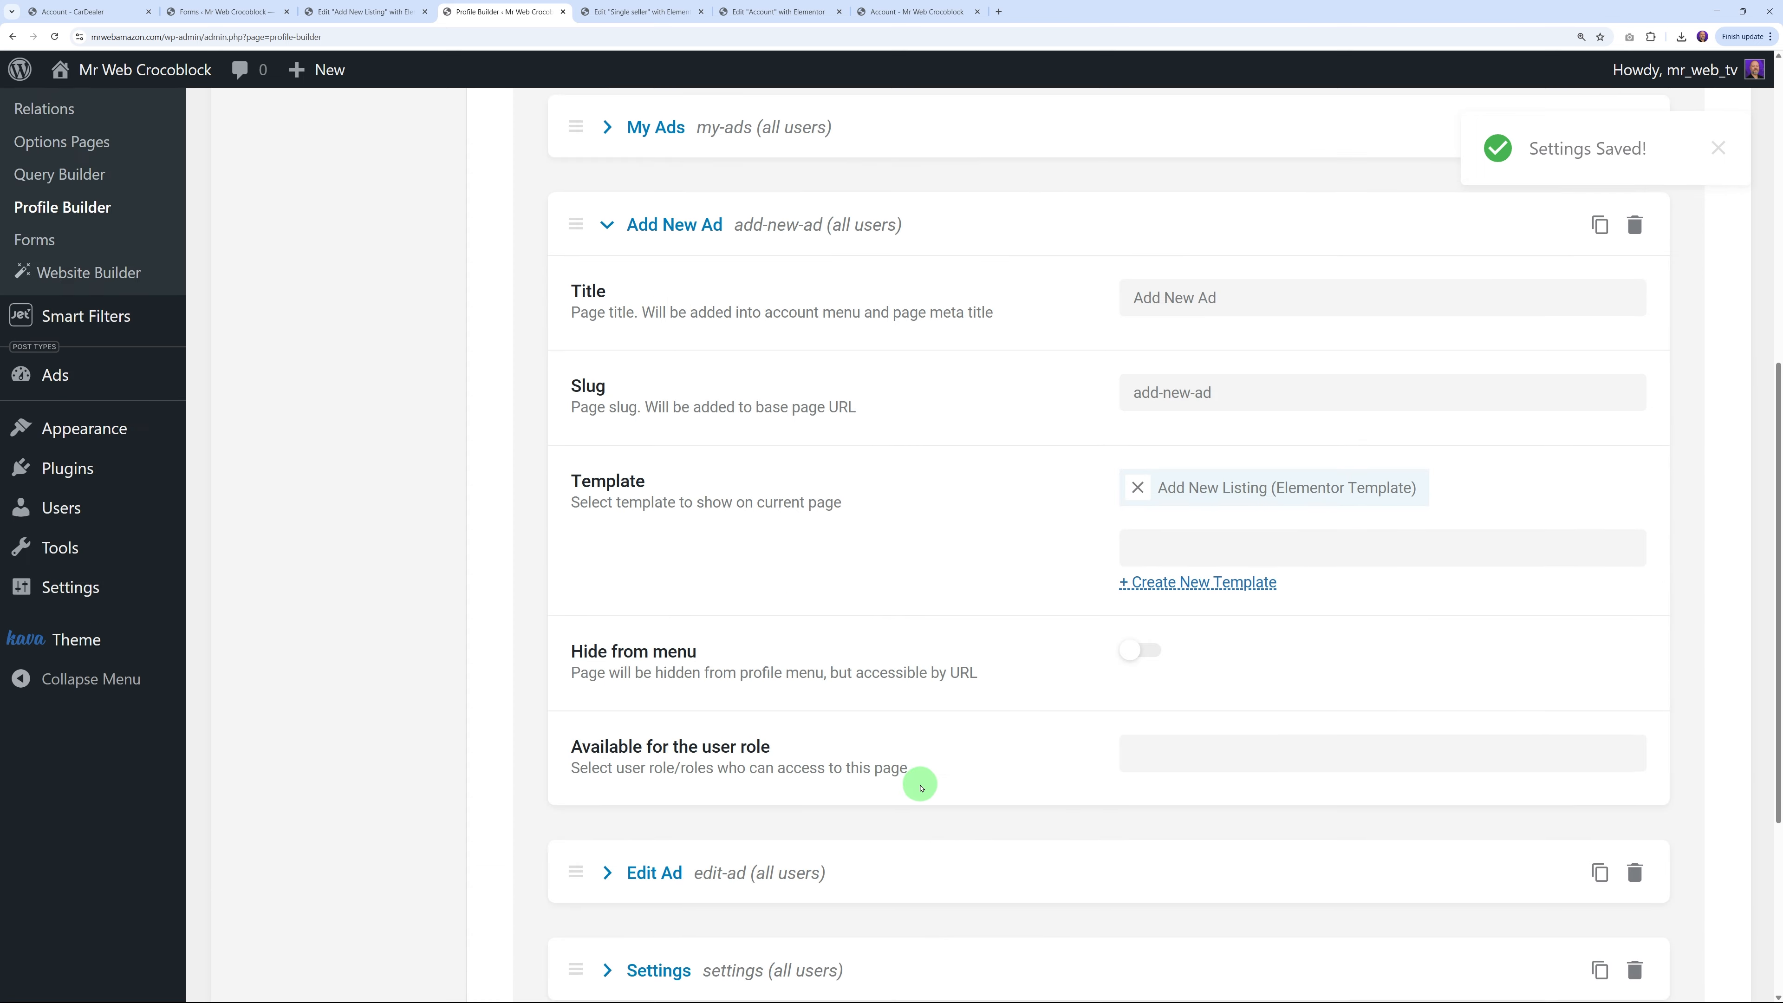
pyautogui.scroll(2, 927, 737)
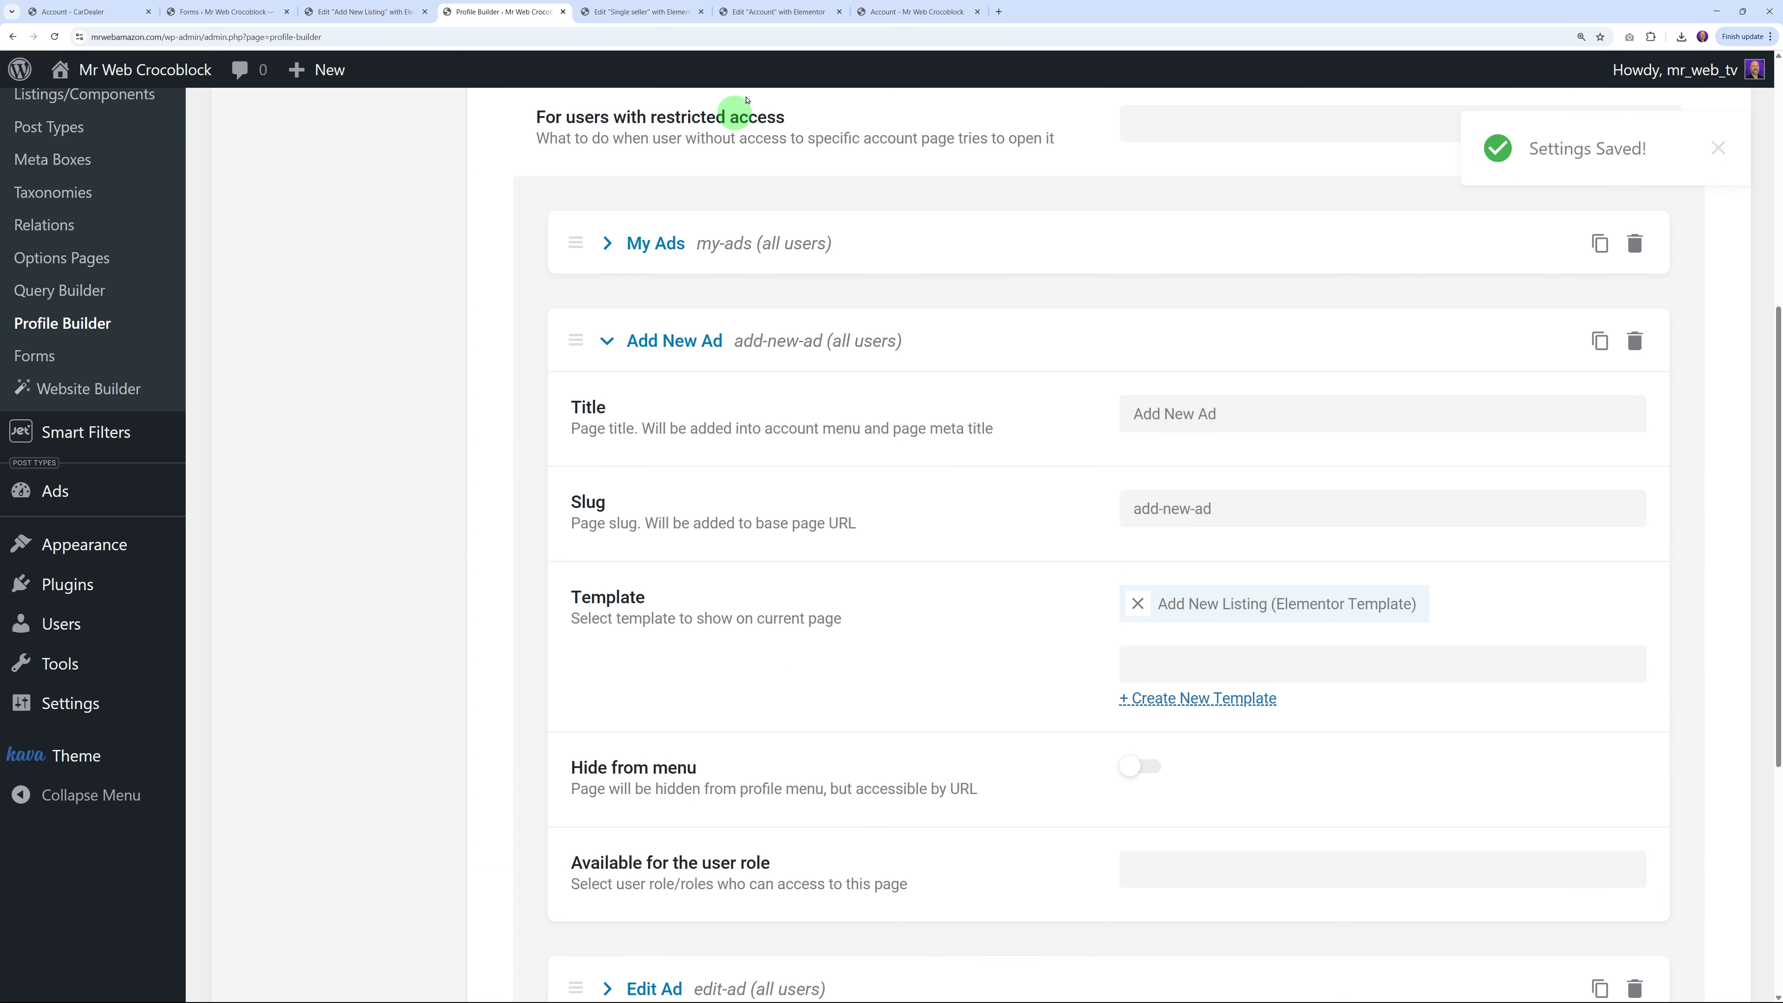
# Reload the front-end account page, open Add New Ad and review the submission form from Price to the Submit button
pyautogui.click(778, 12)
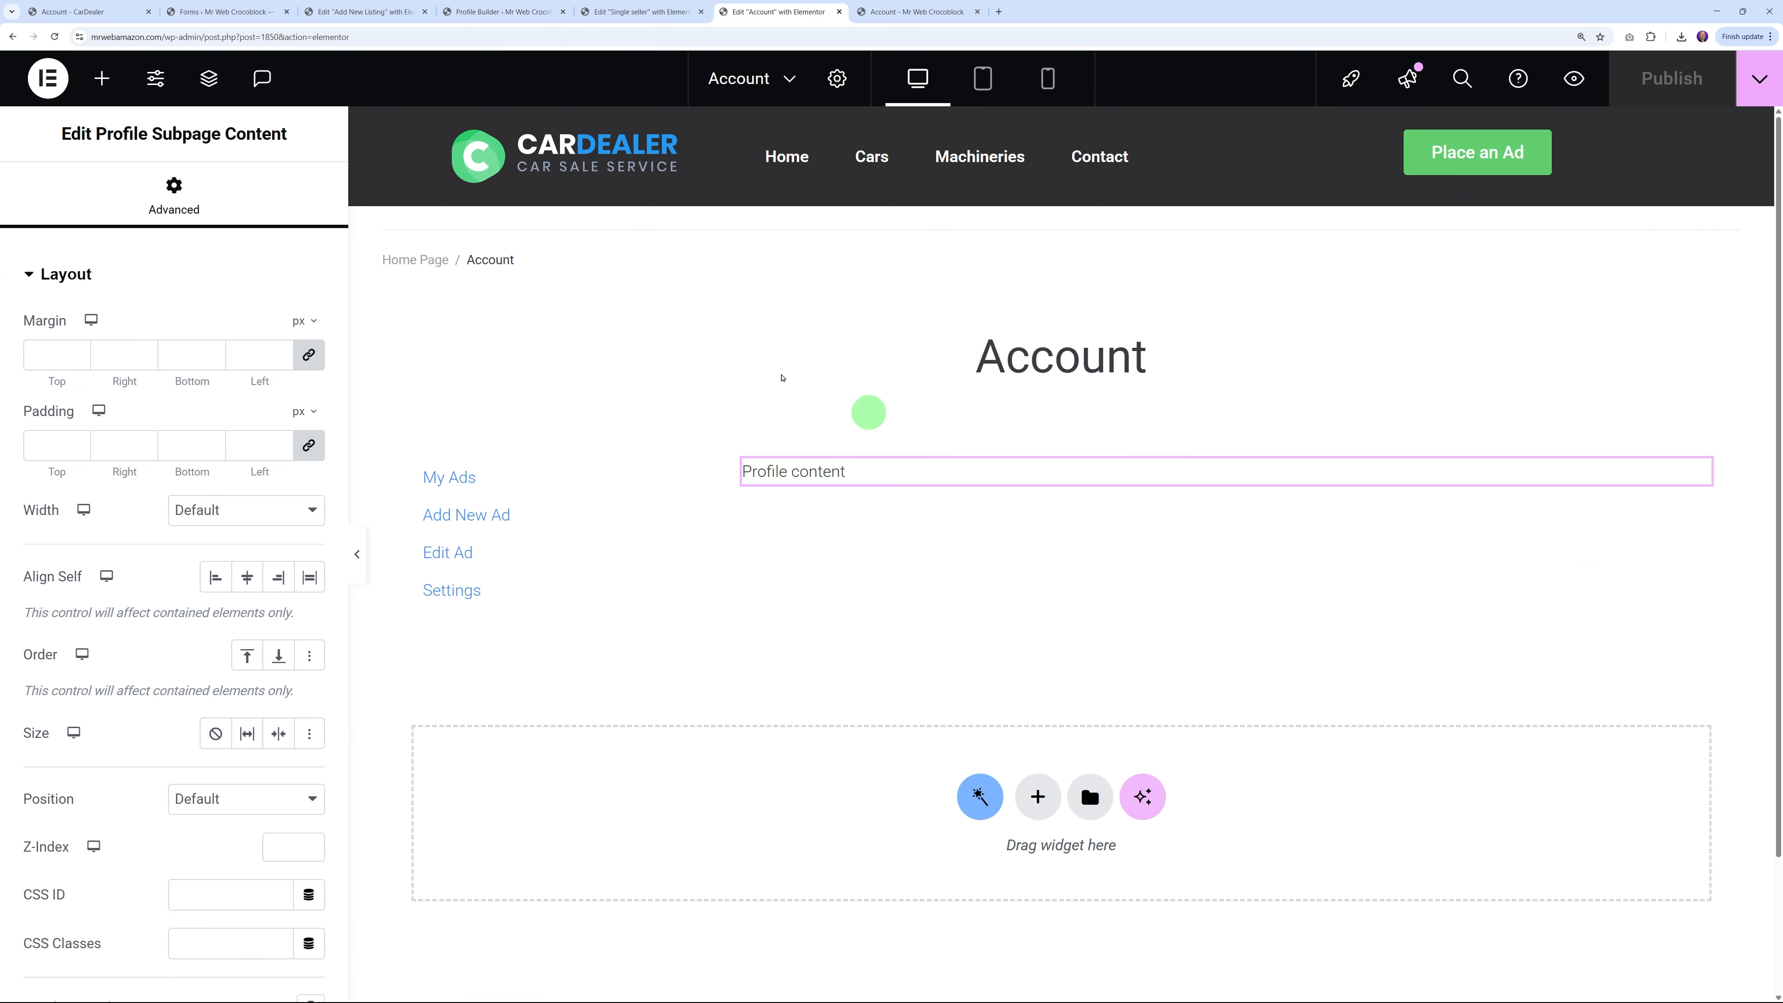
pyautogui.click(905, 12)
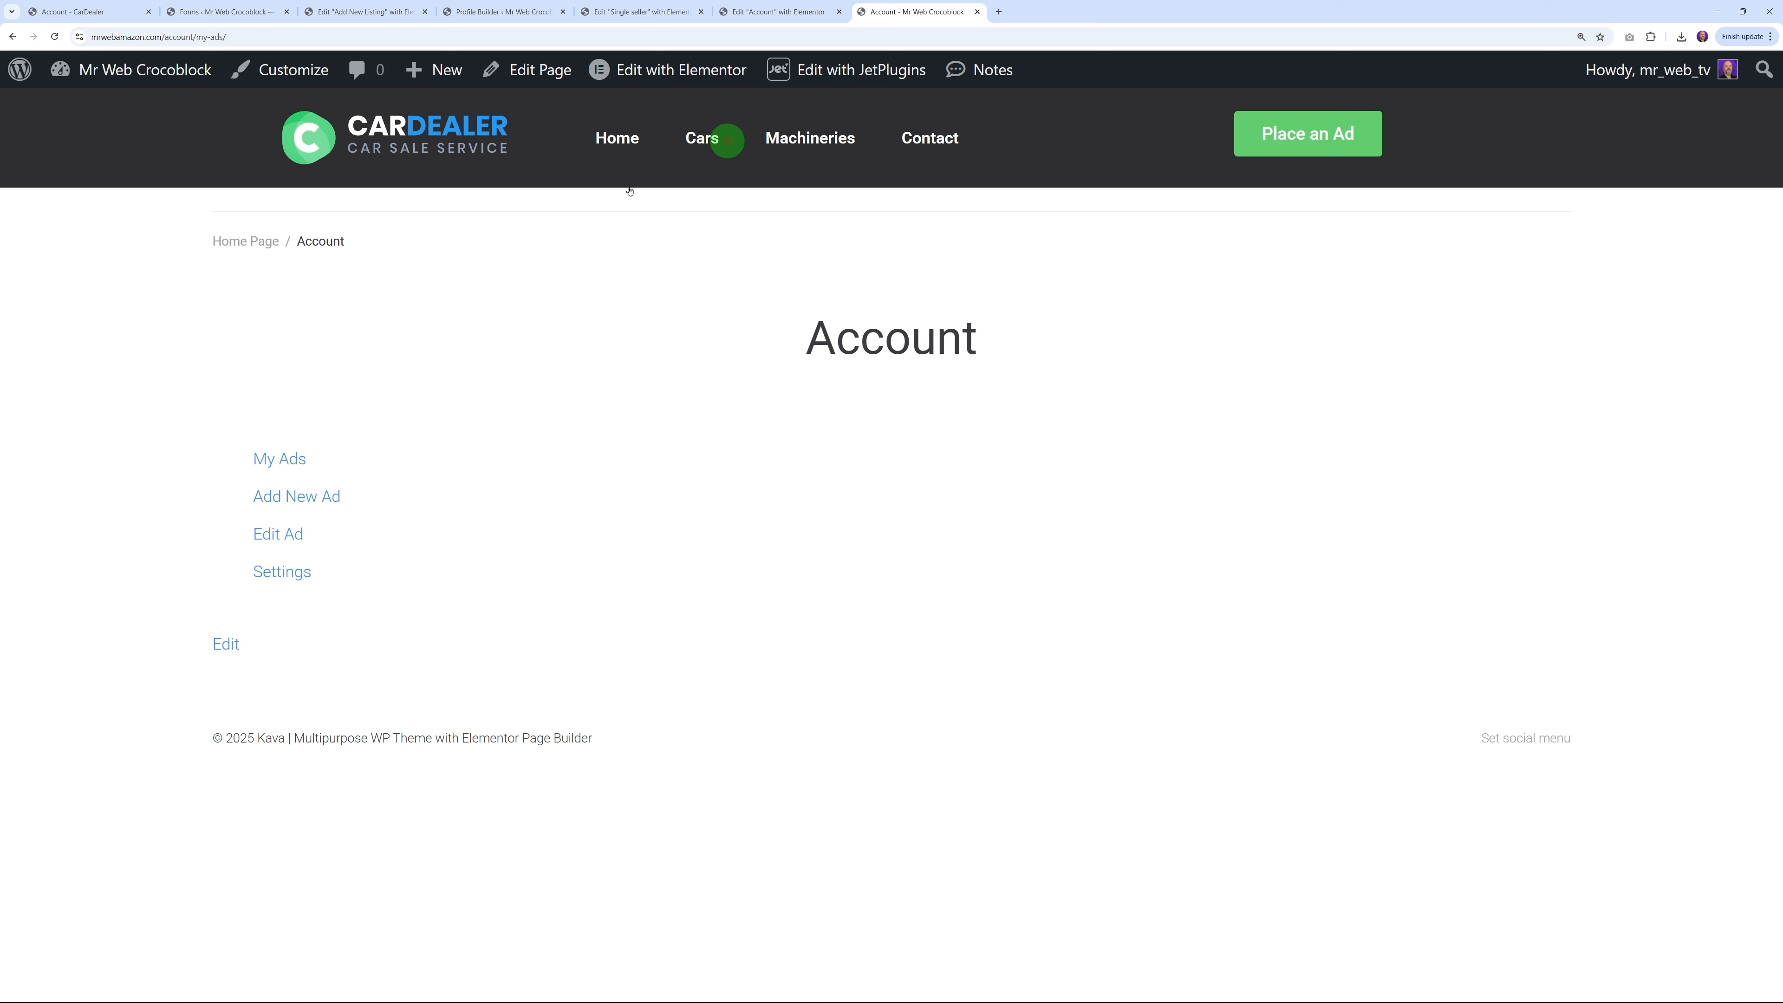
pyautogui.click(54, 38)
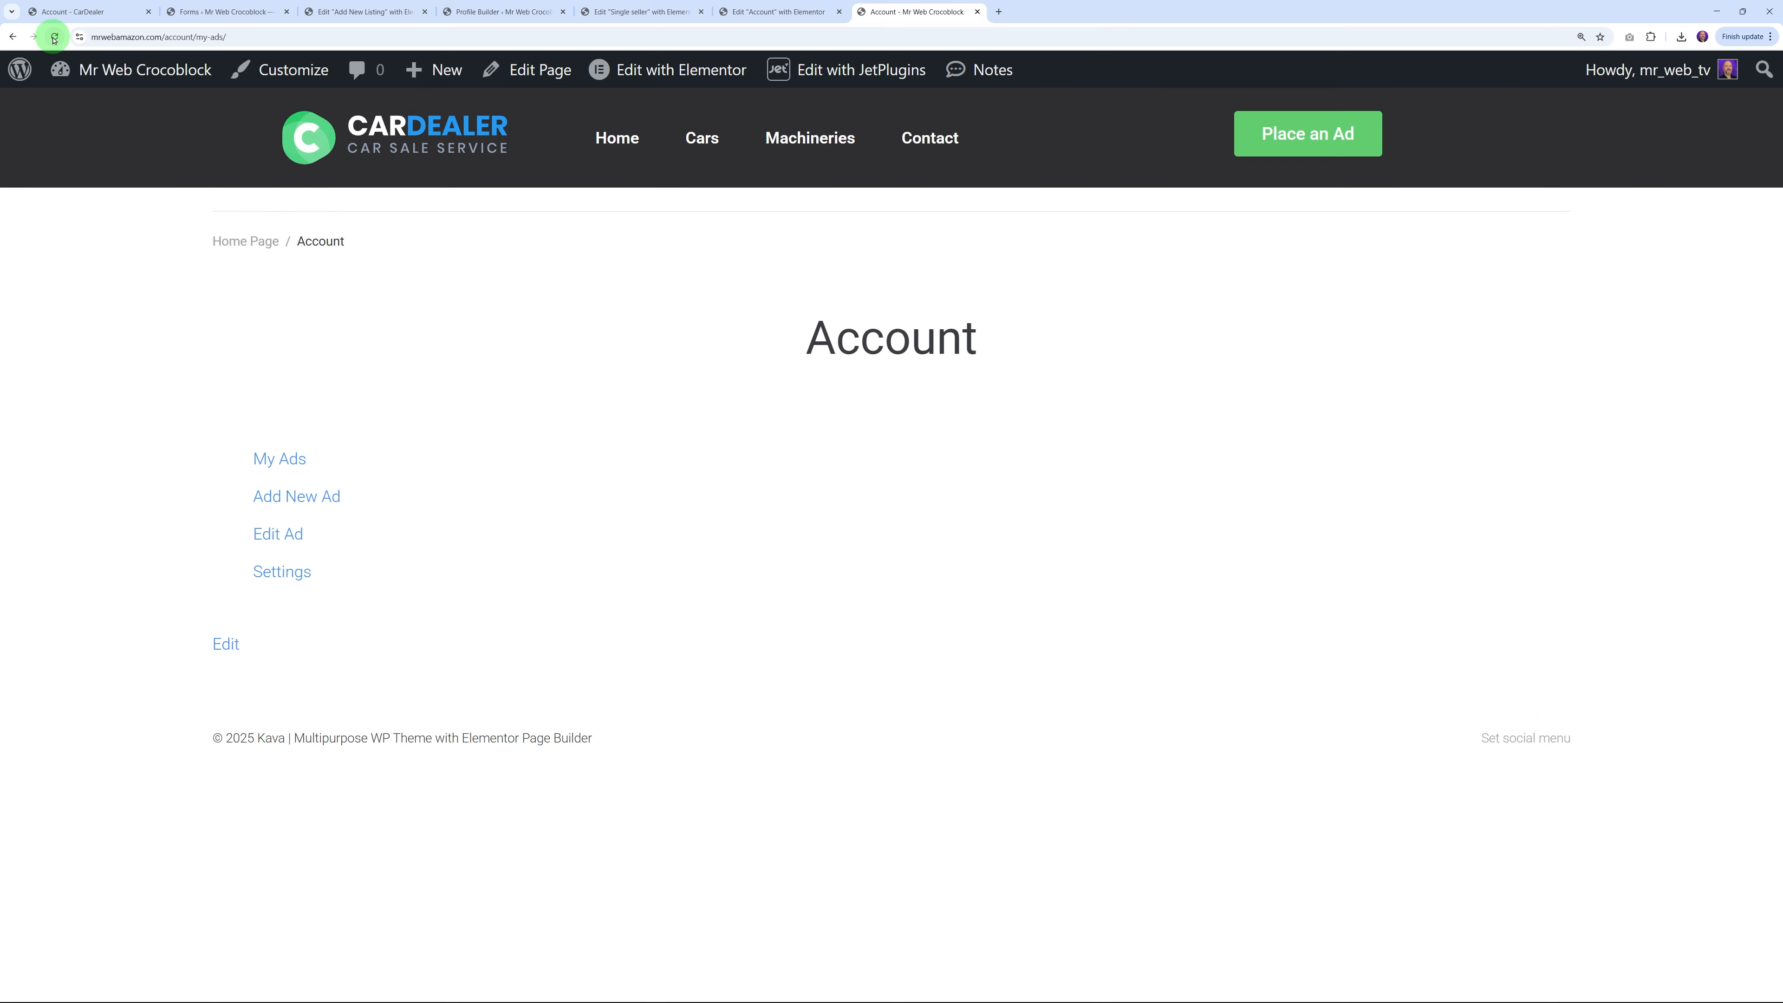
pyautogui.click(294, 496)
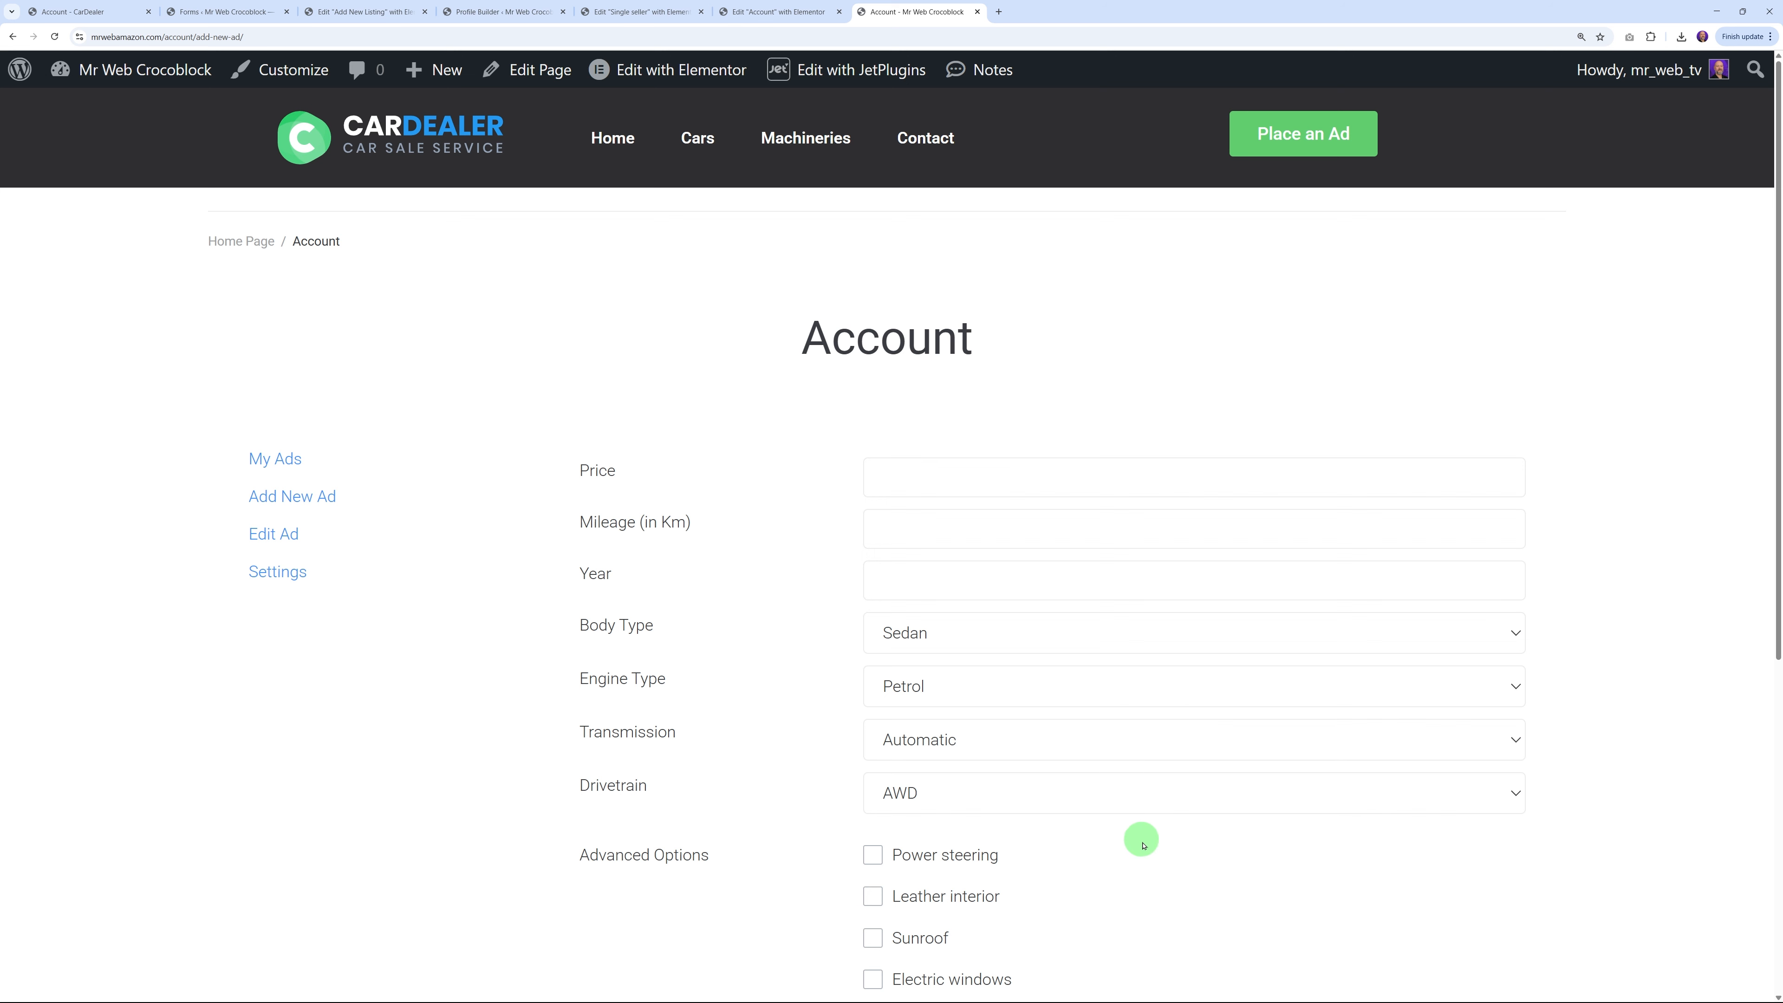
pyautogui.scroll(-5, 1139, 837)
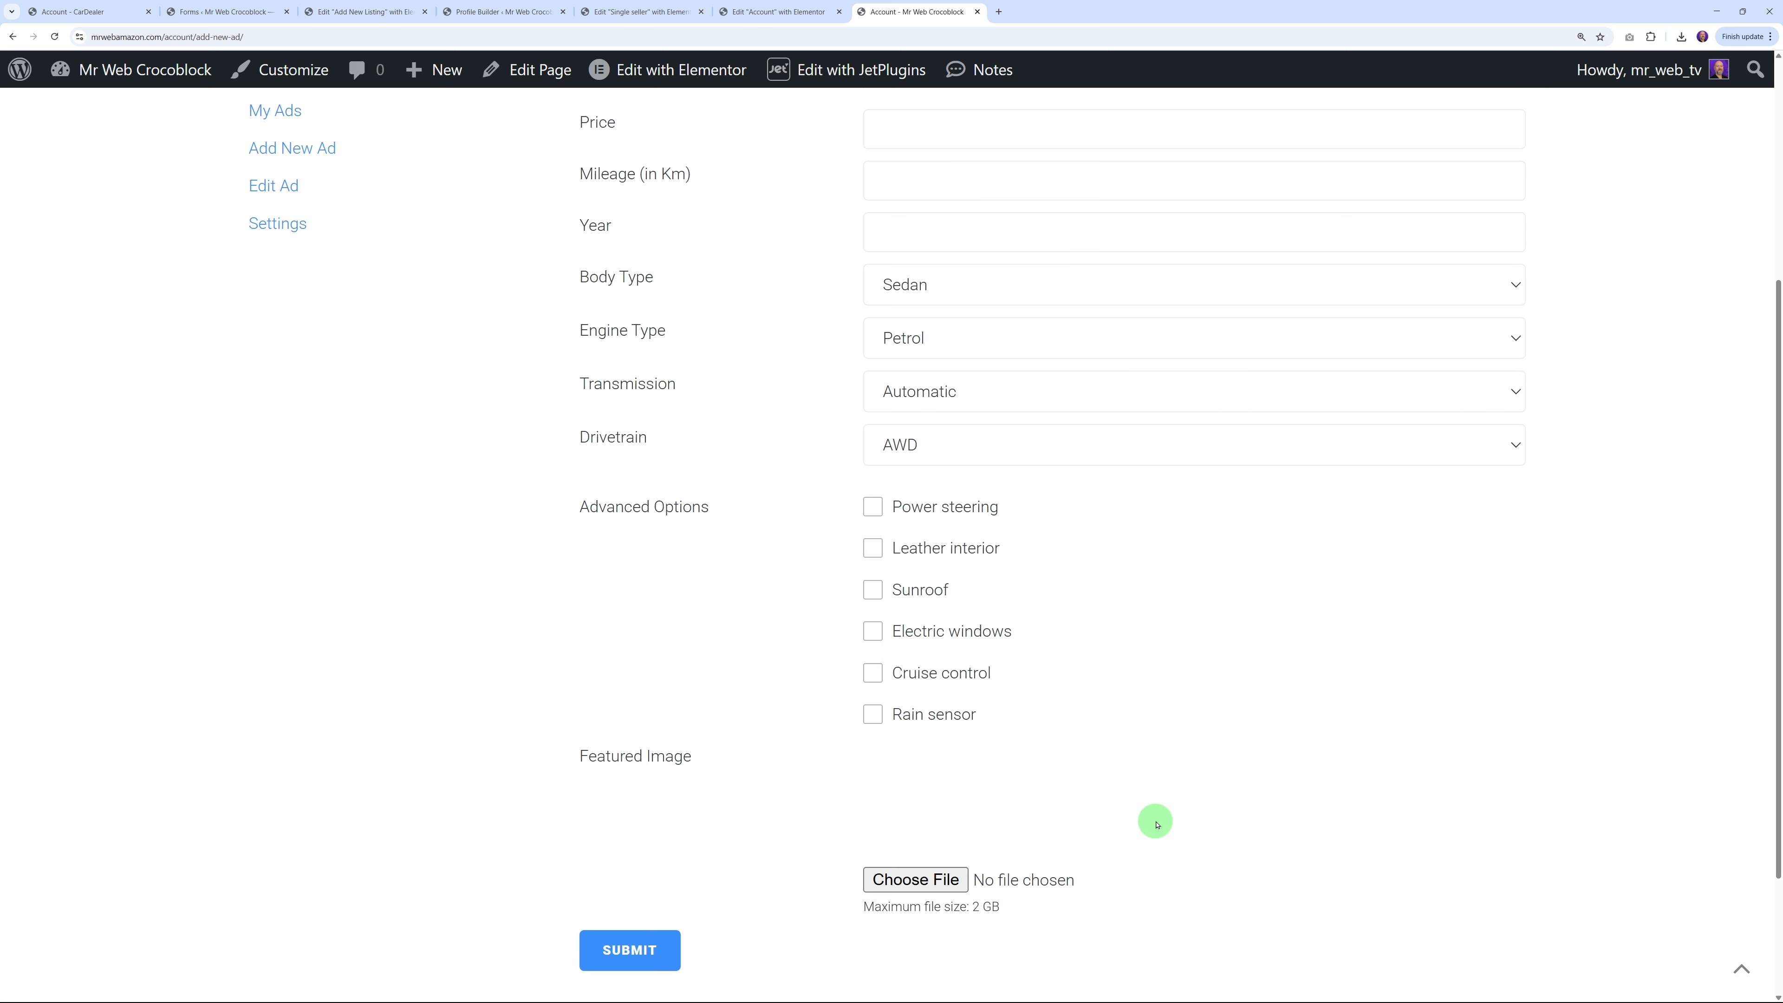
pyautogui.scroll(1, 1157, 825)
pyautogui.scroll(2, 1156, 822)
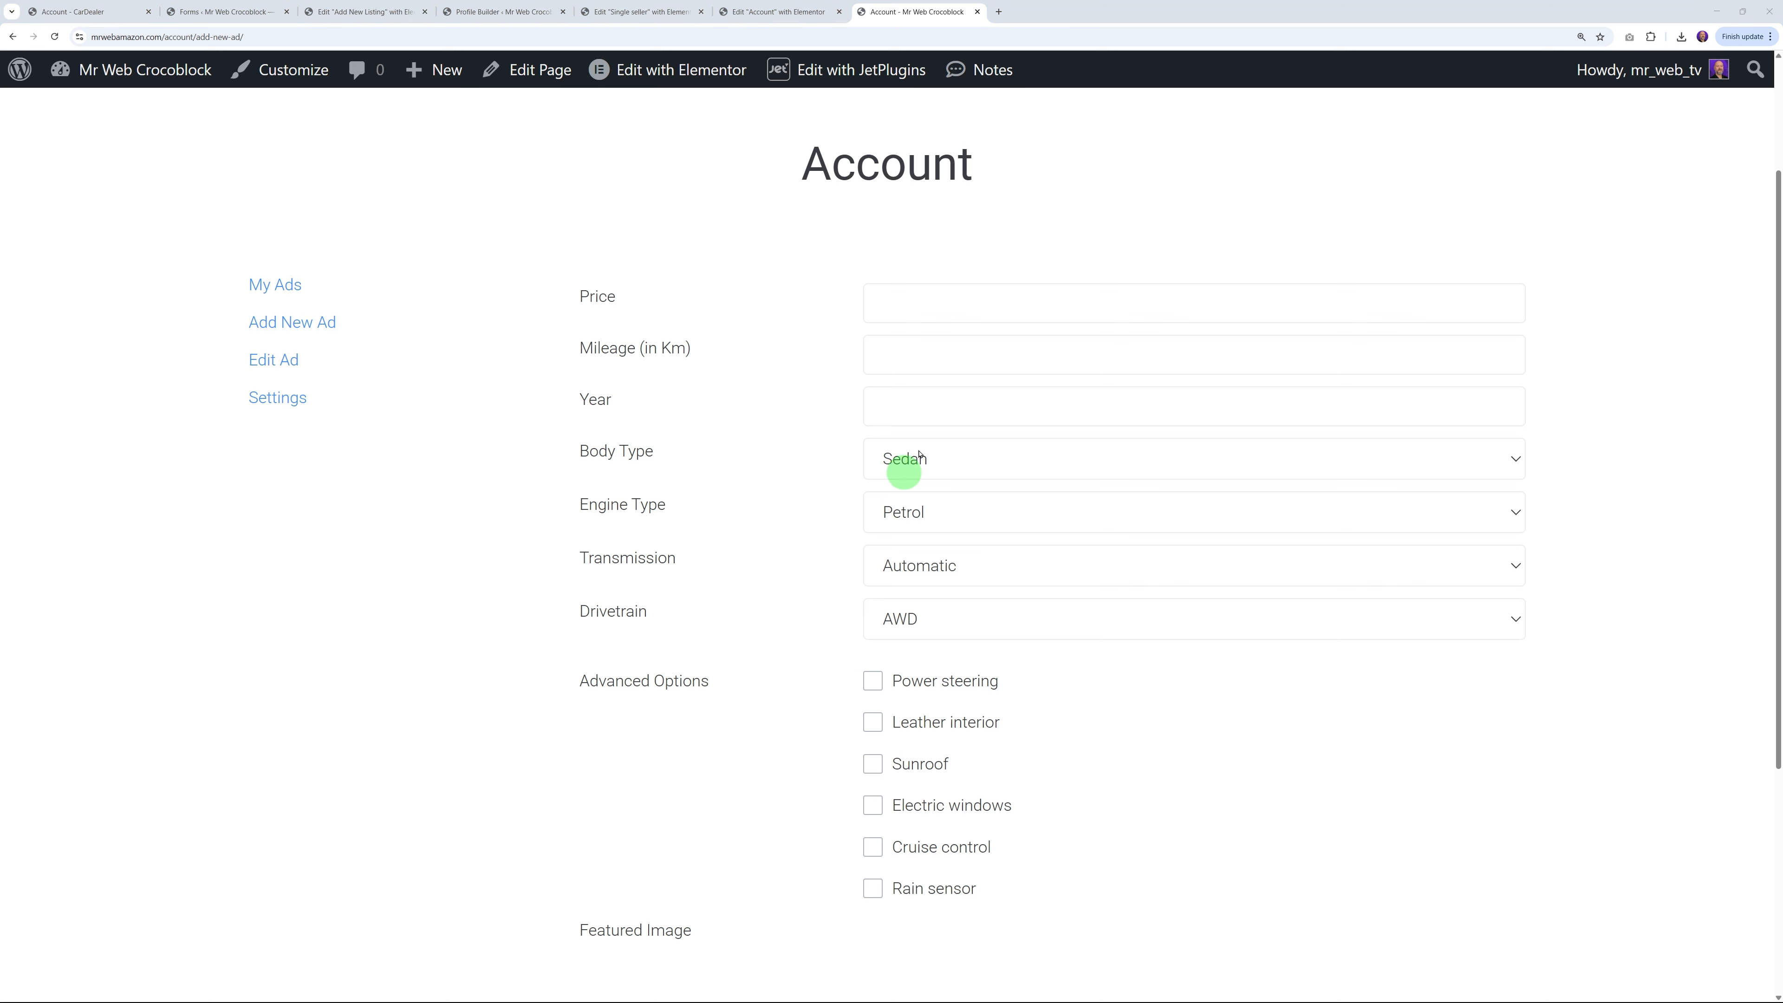
# Fill in the ad form with price 25000, mileage 150000, year 2018, body type SUV, engine type Diesel, Power steering and Electric windows
pyautogui.click(962, 316)
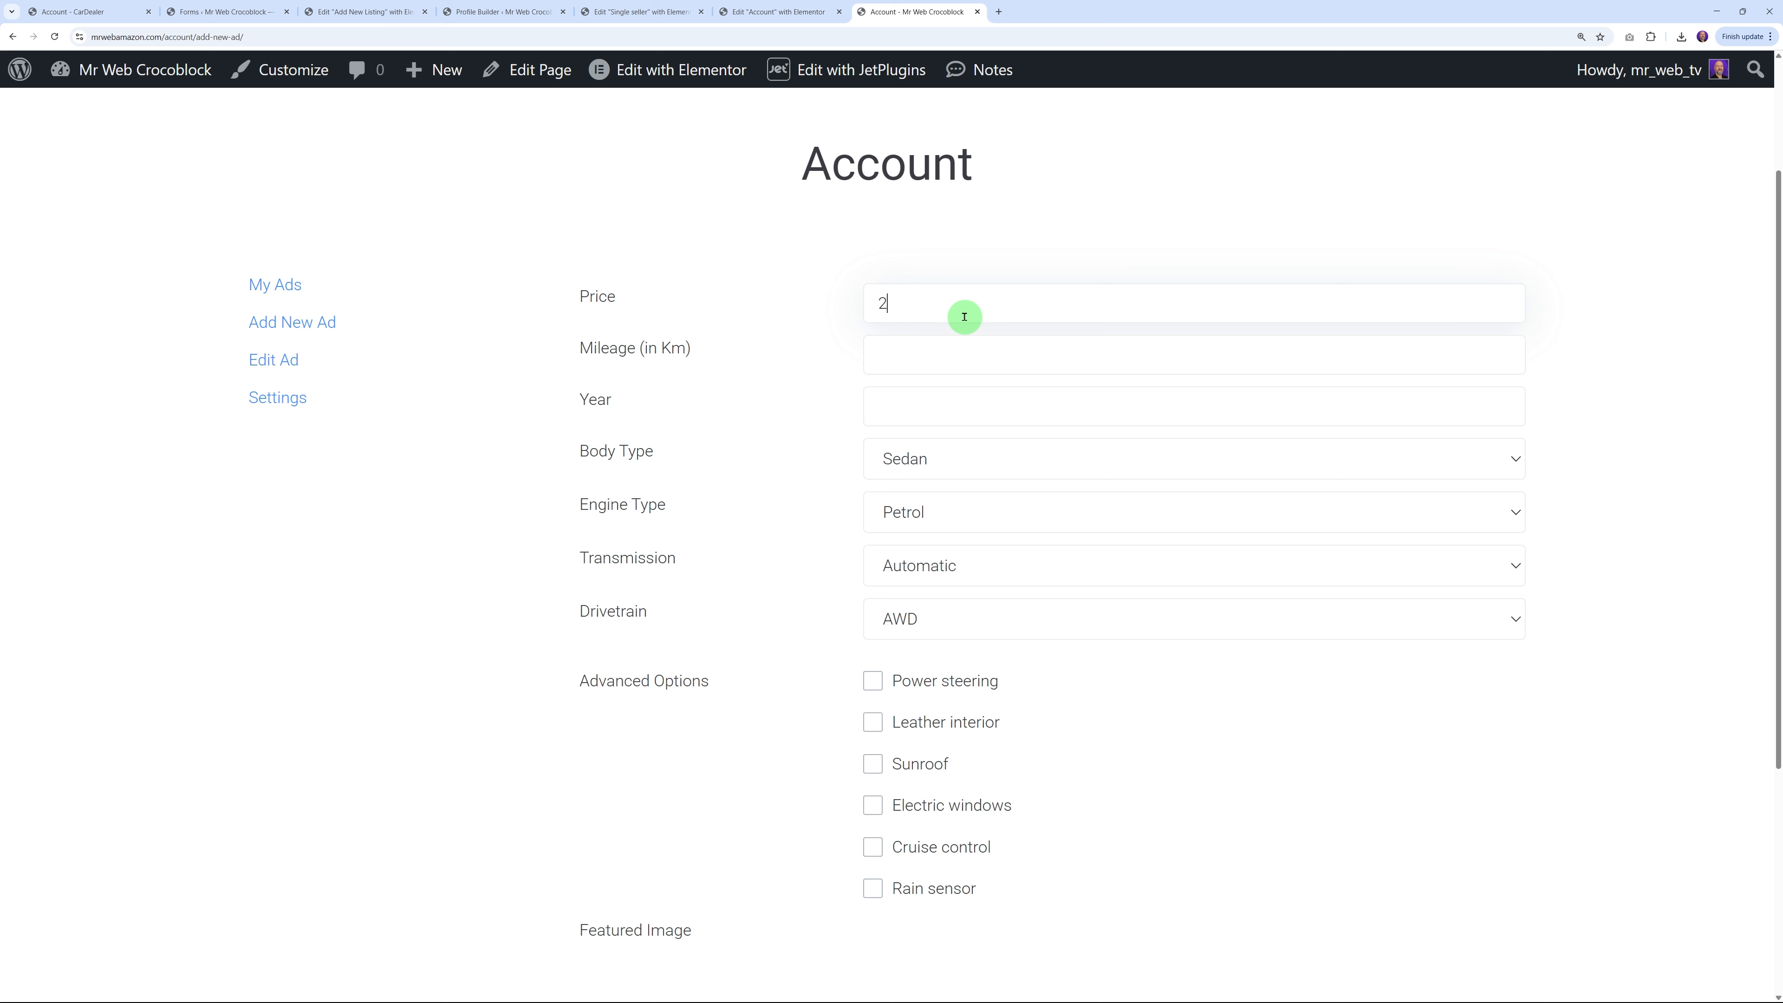
pyautogui.click(976, 365)
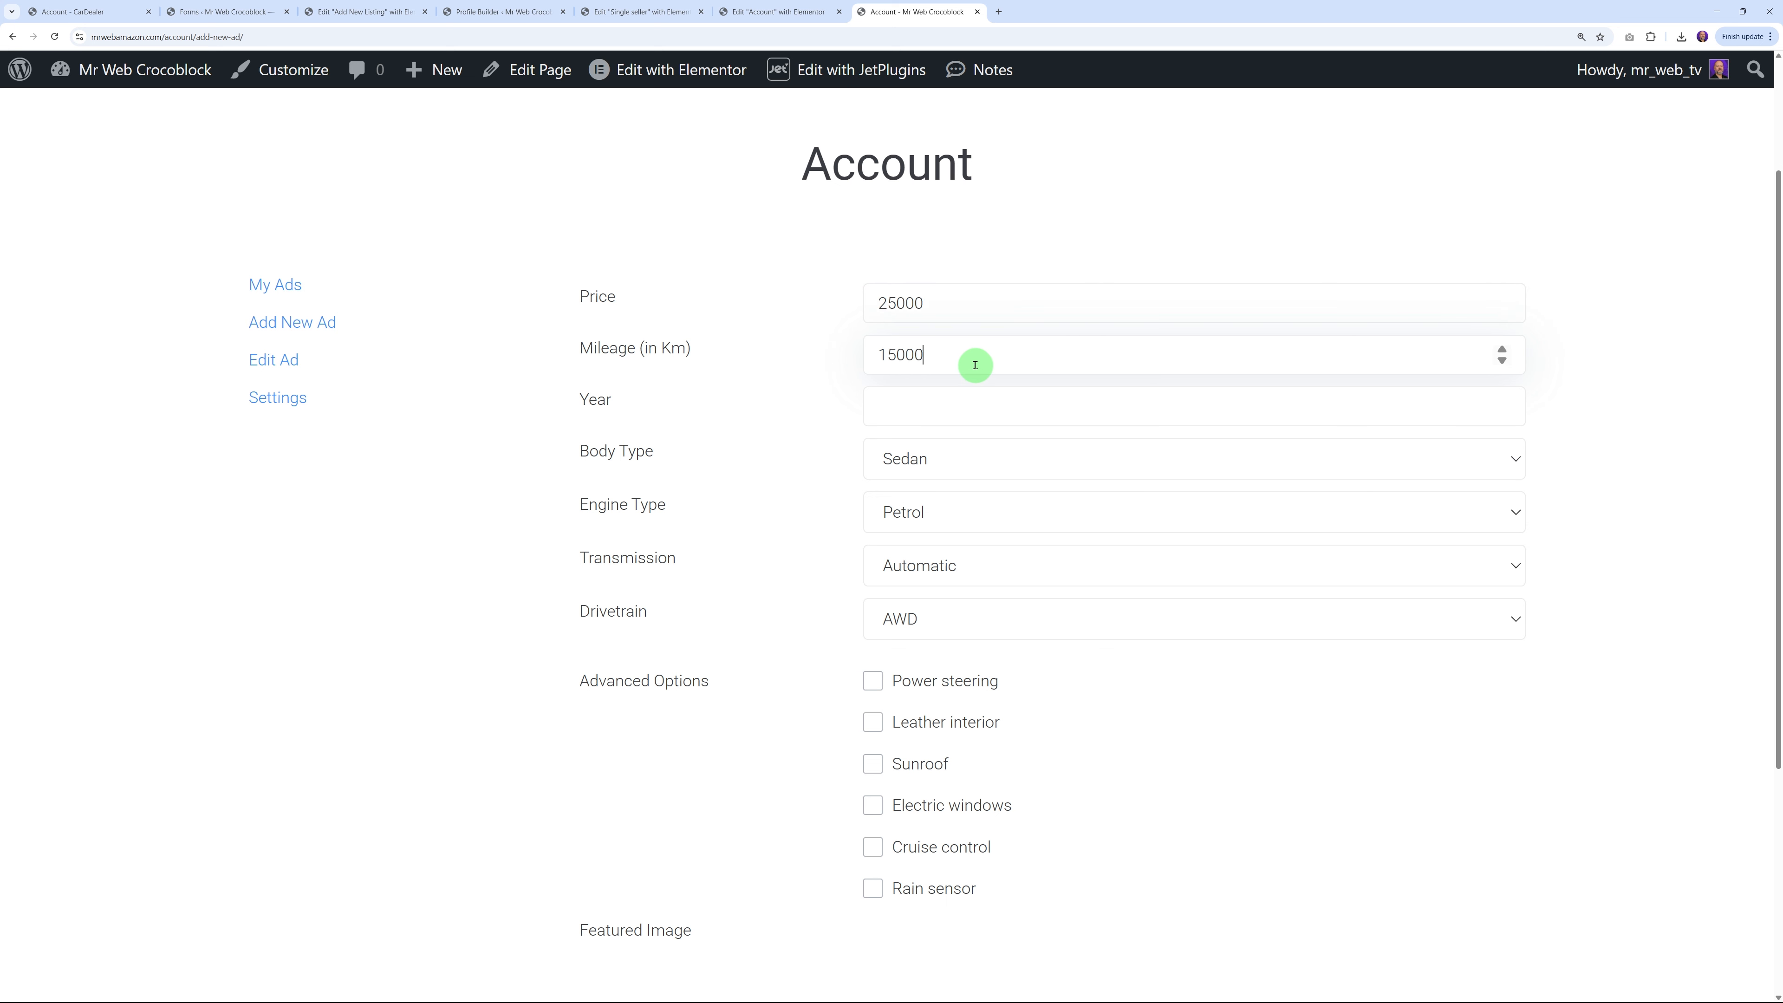
pyautogui.click(997, 411)
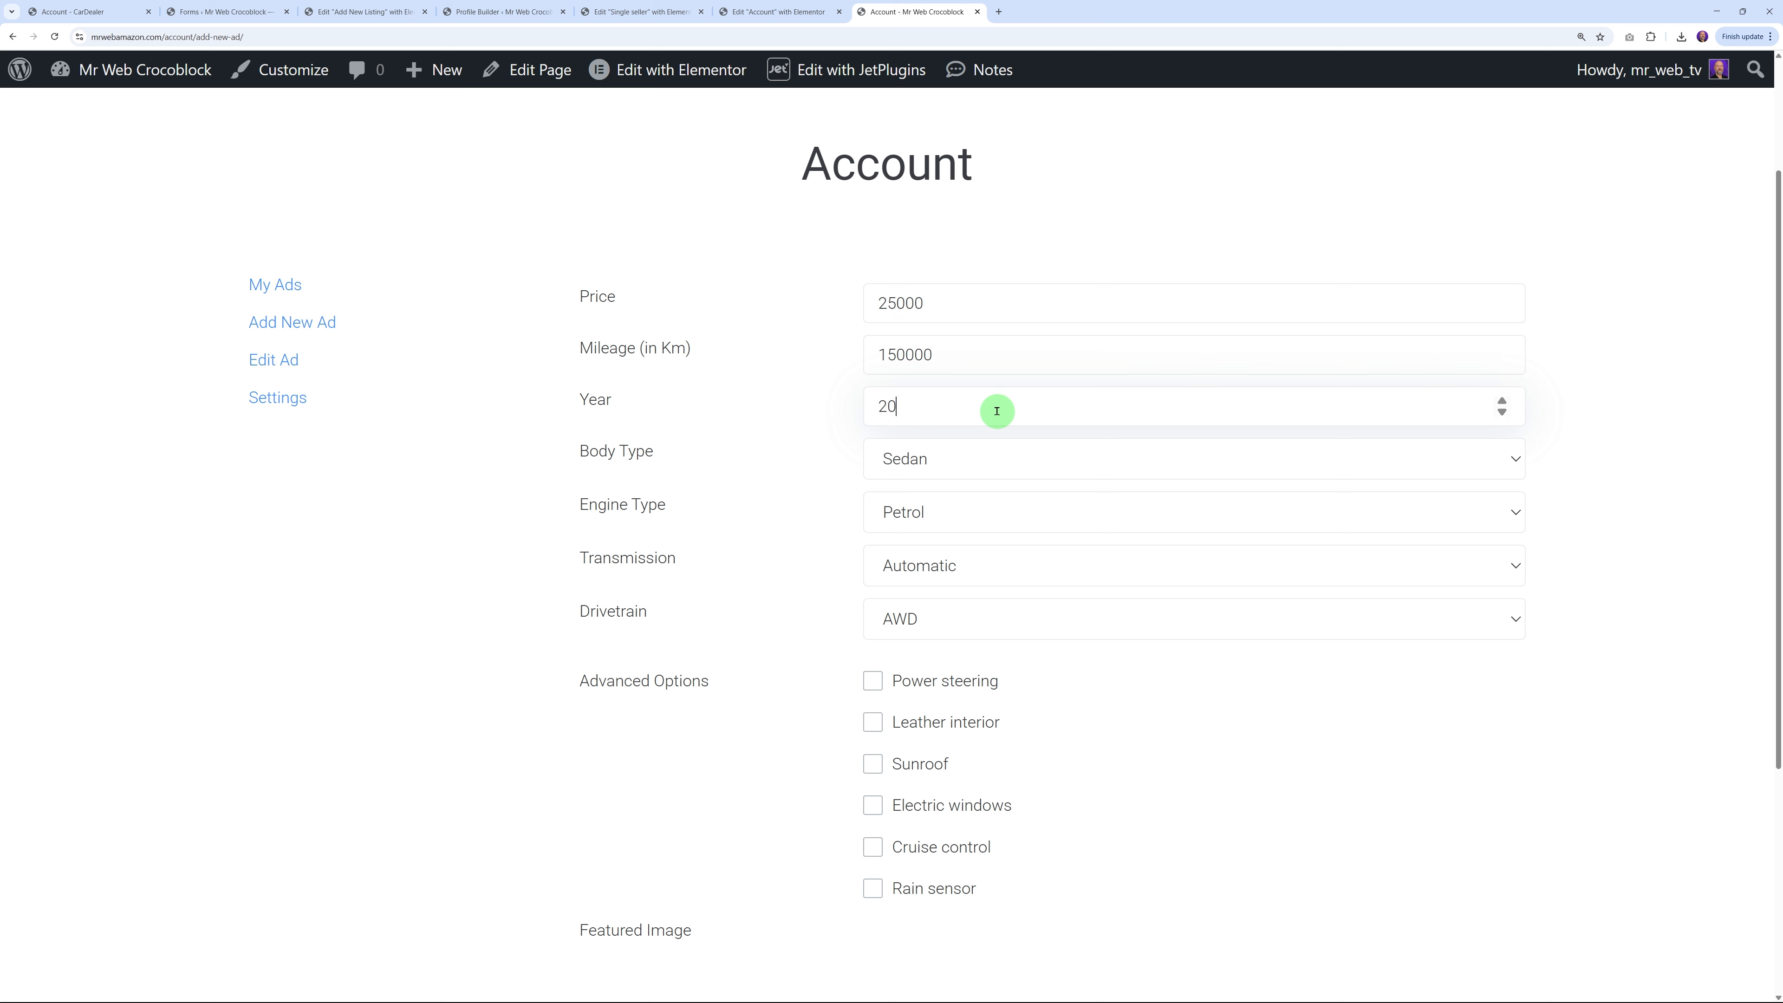
pyautogui.click(1000, 458)
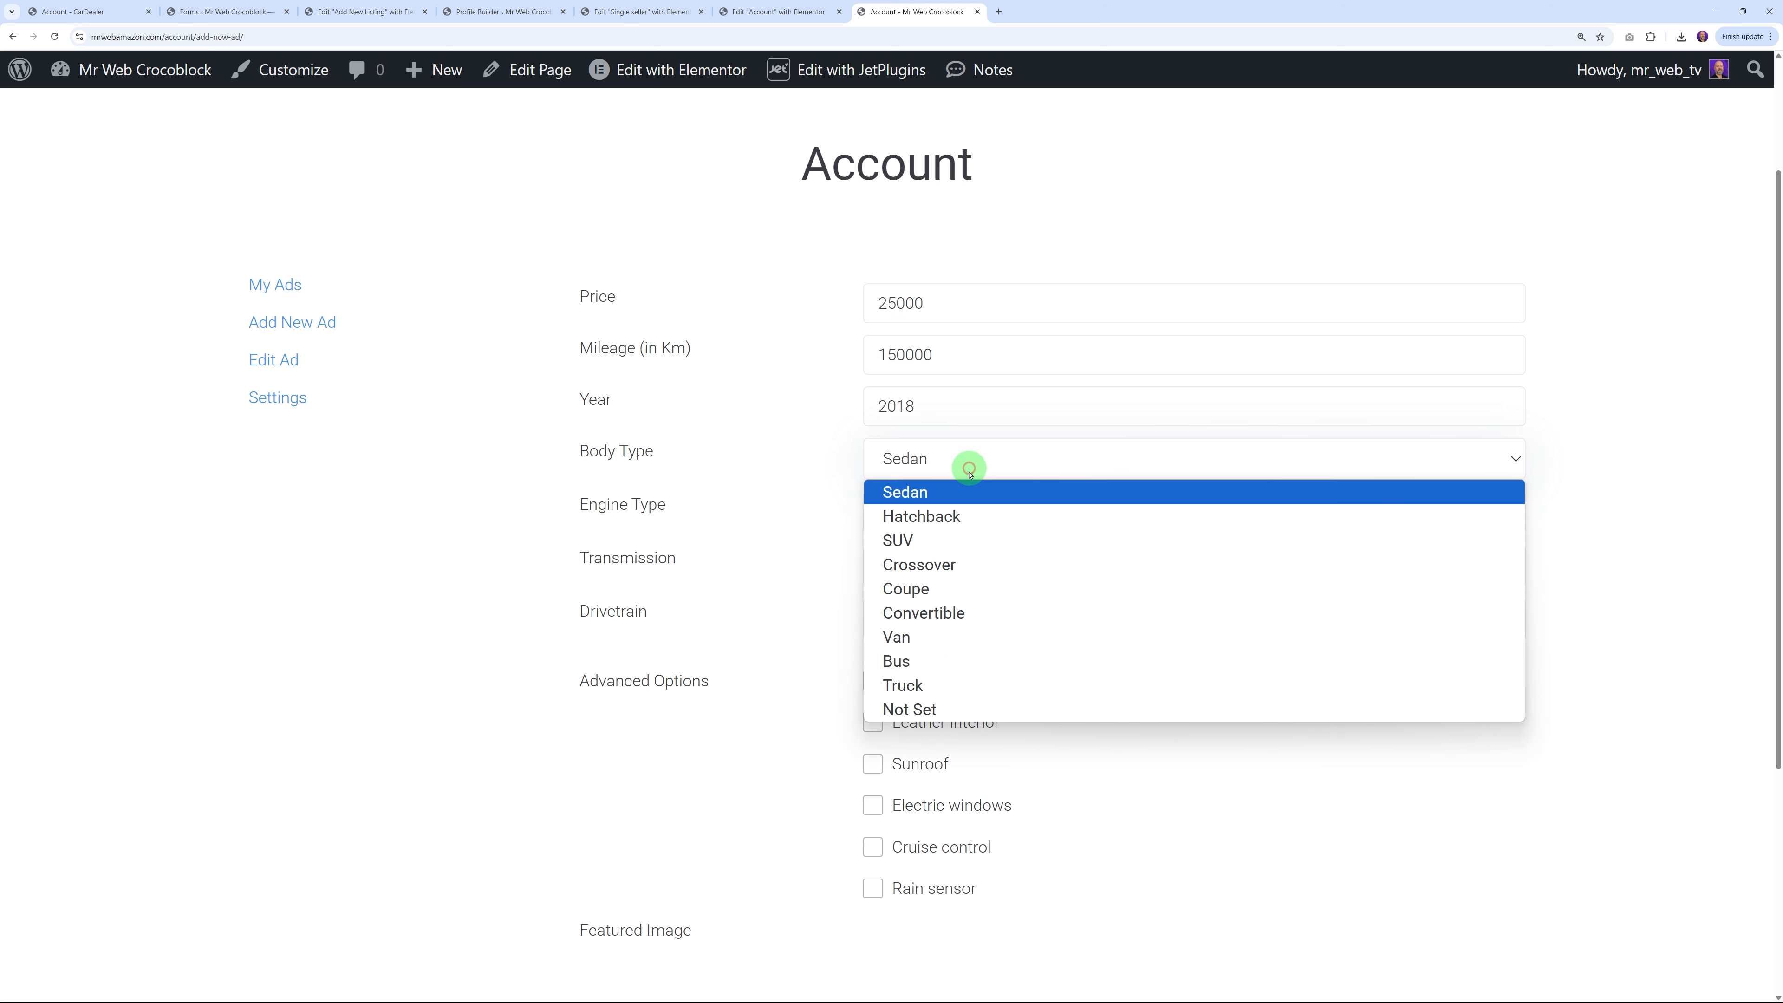
pyautogui.click(986, 537)
pyautogui.click(998, 512)
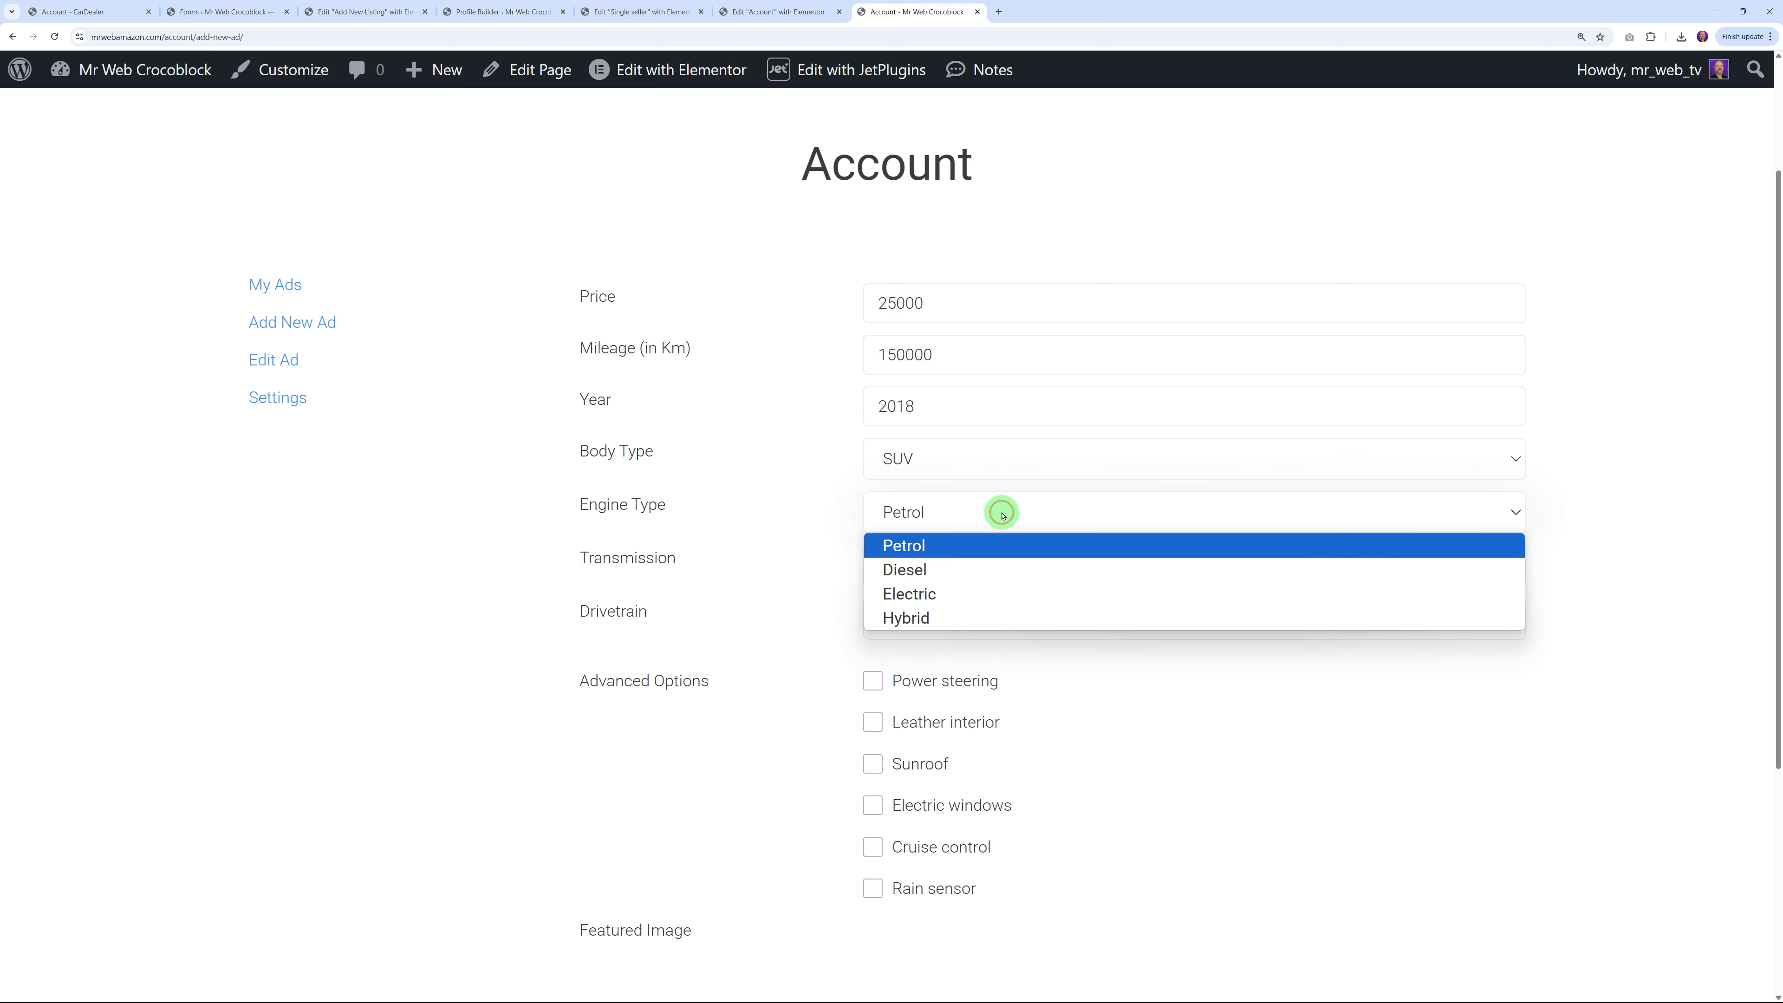
pyautogui.click(983, 569)
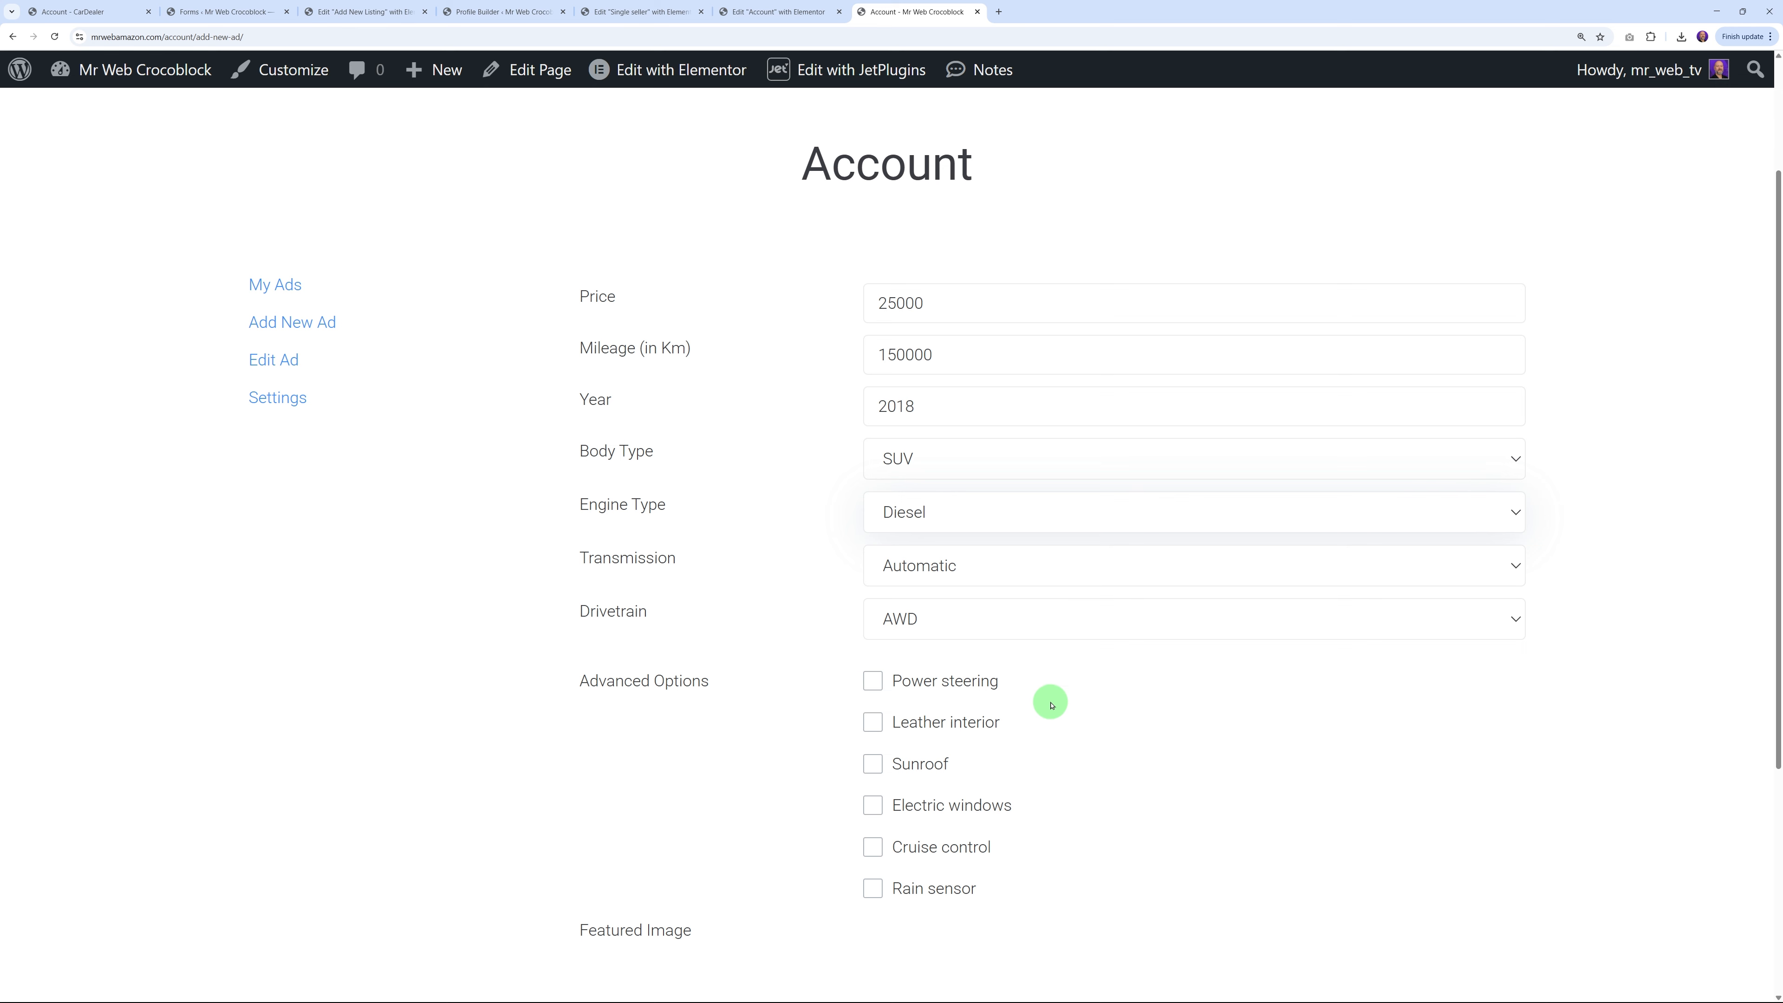
pyautogui.click(878, 684)
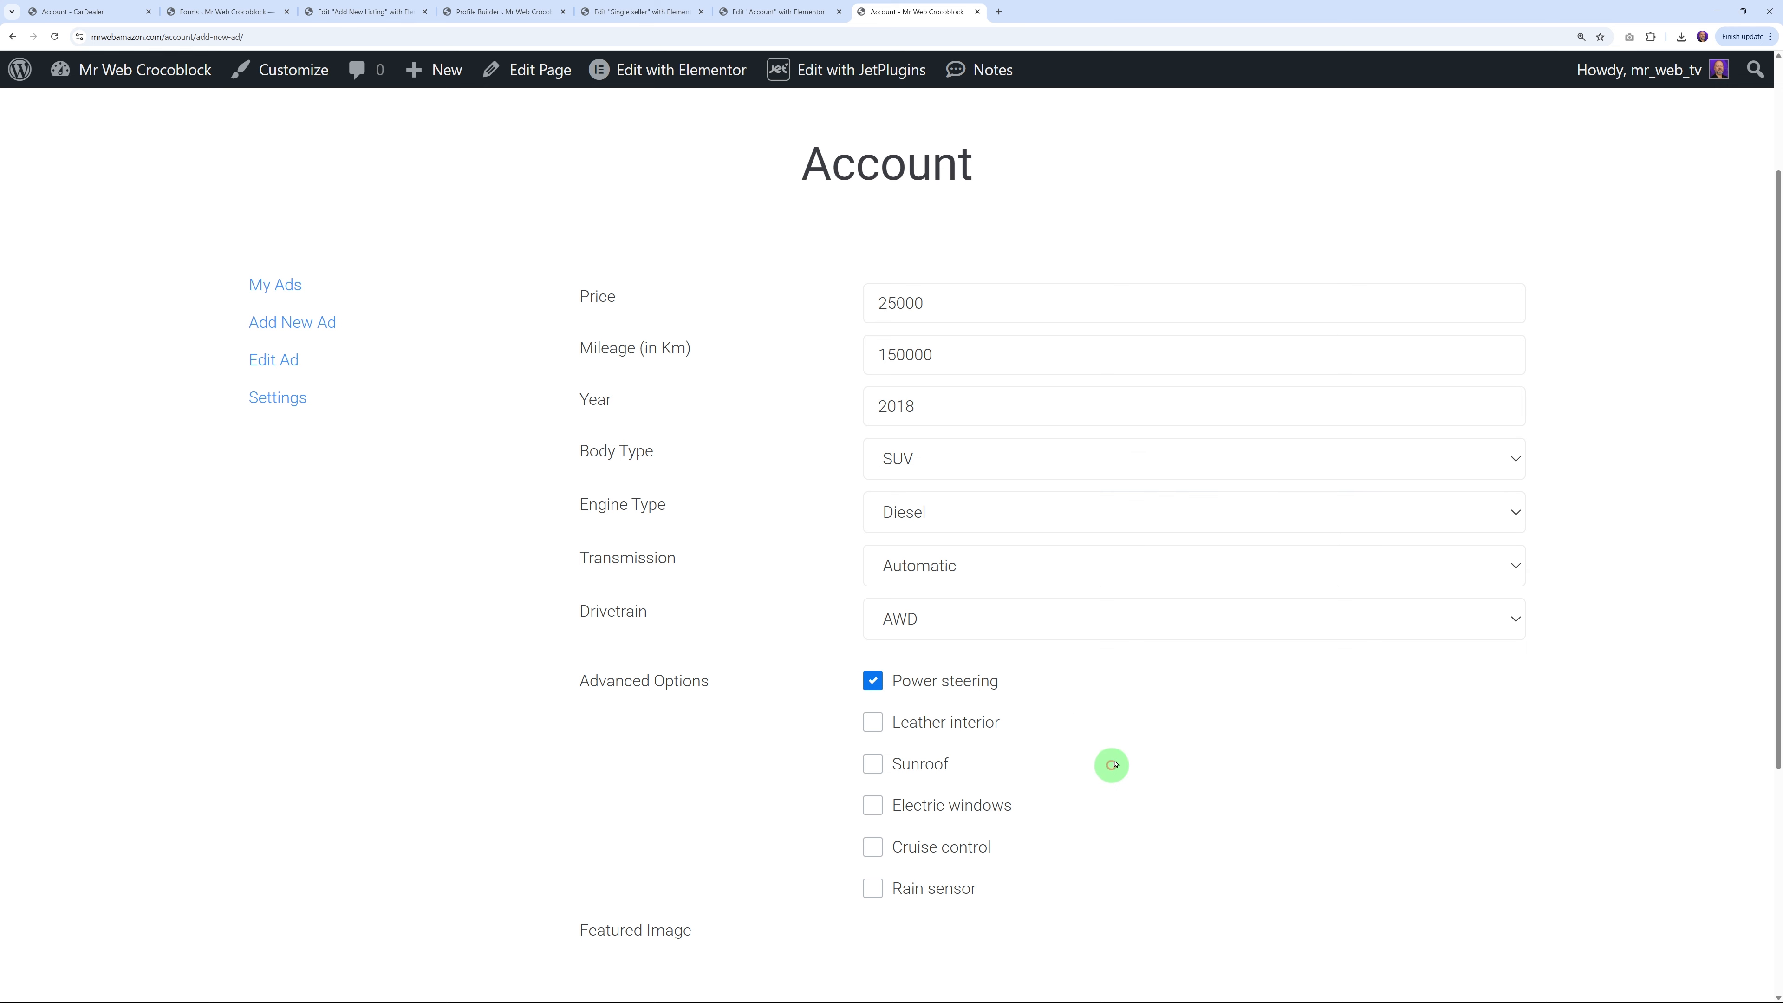
pyautogui.scroll(-3, 1117, 759)
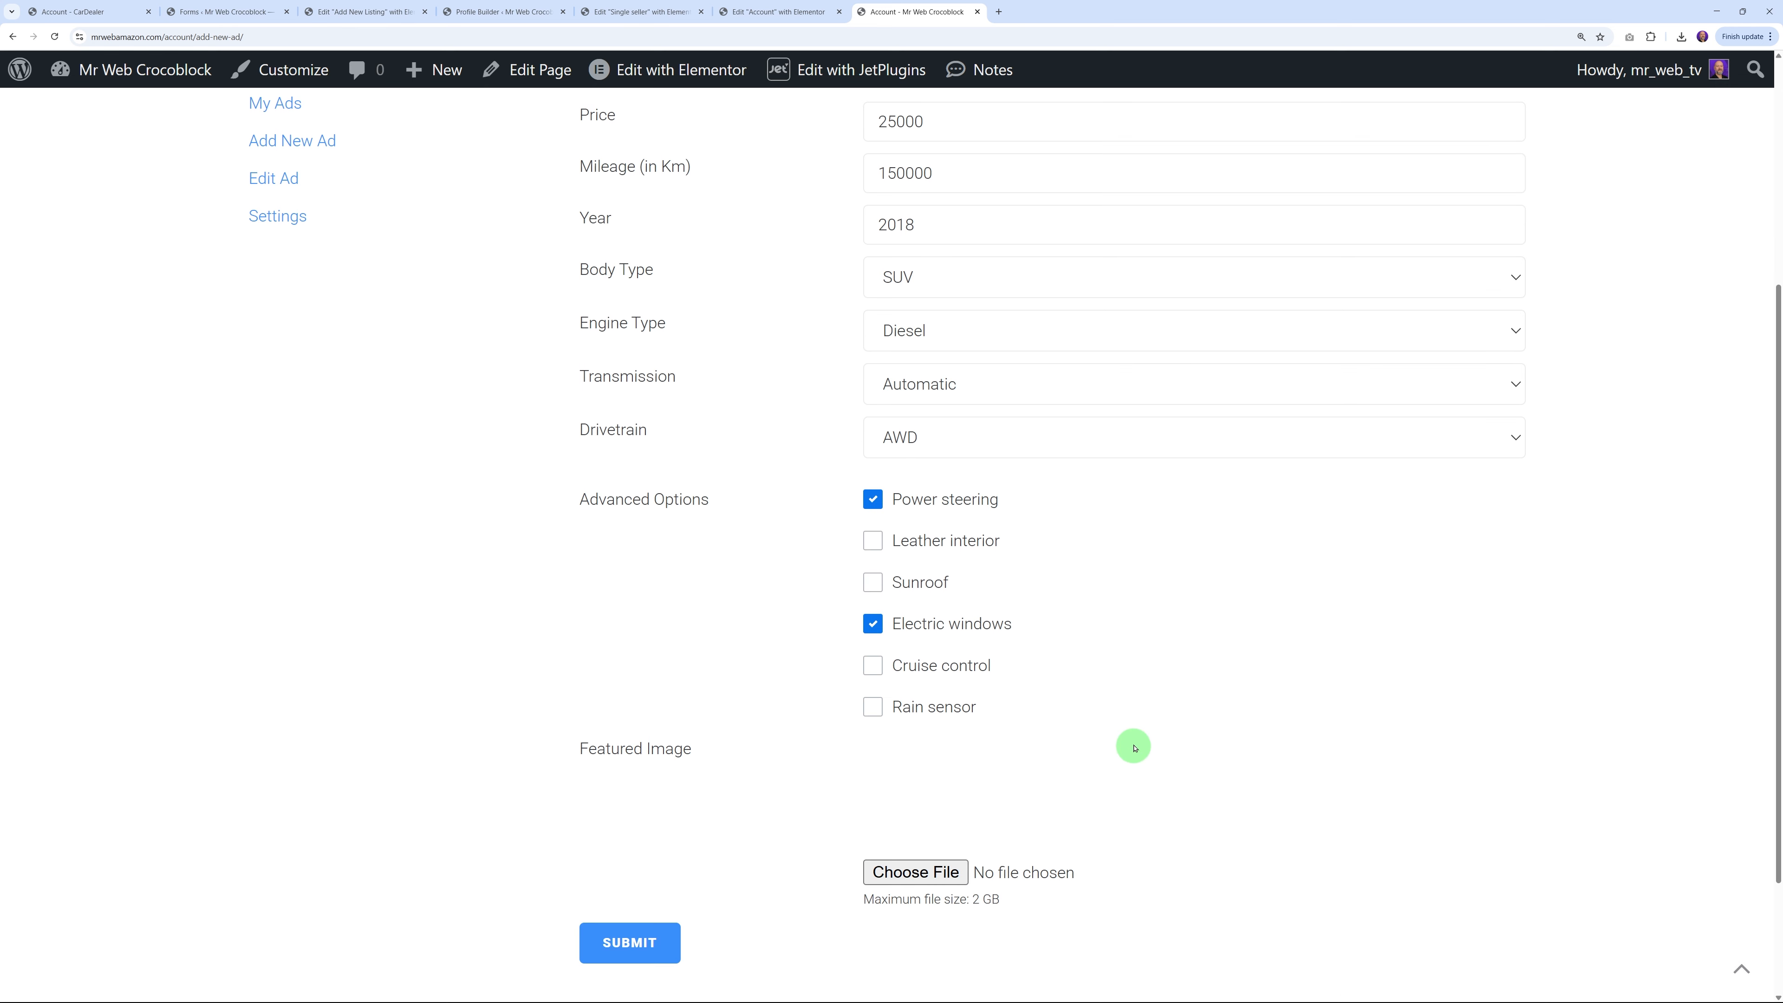
# Attach Screenshot_1-6.webp from Downloads as the featured image and submit the ad
pyautogui.click(949, 824)
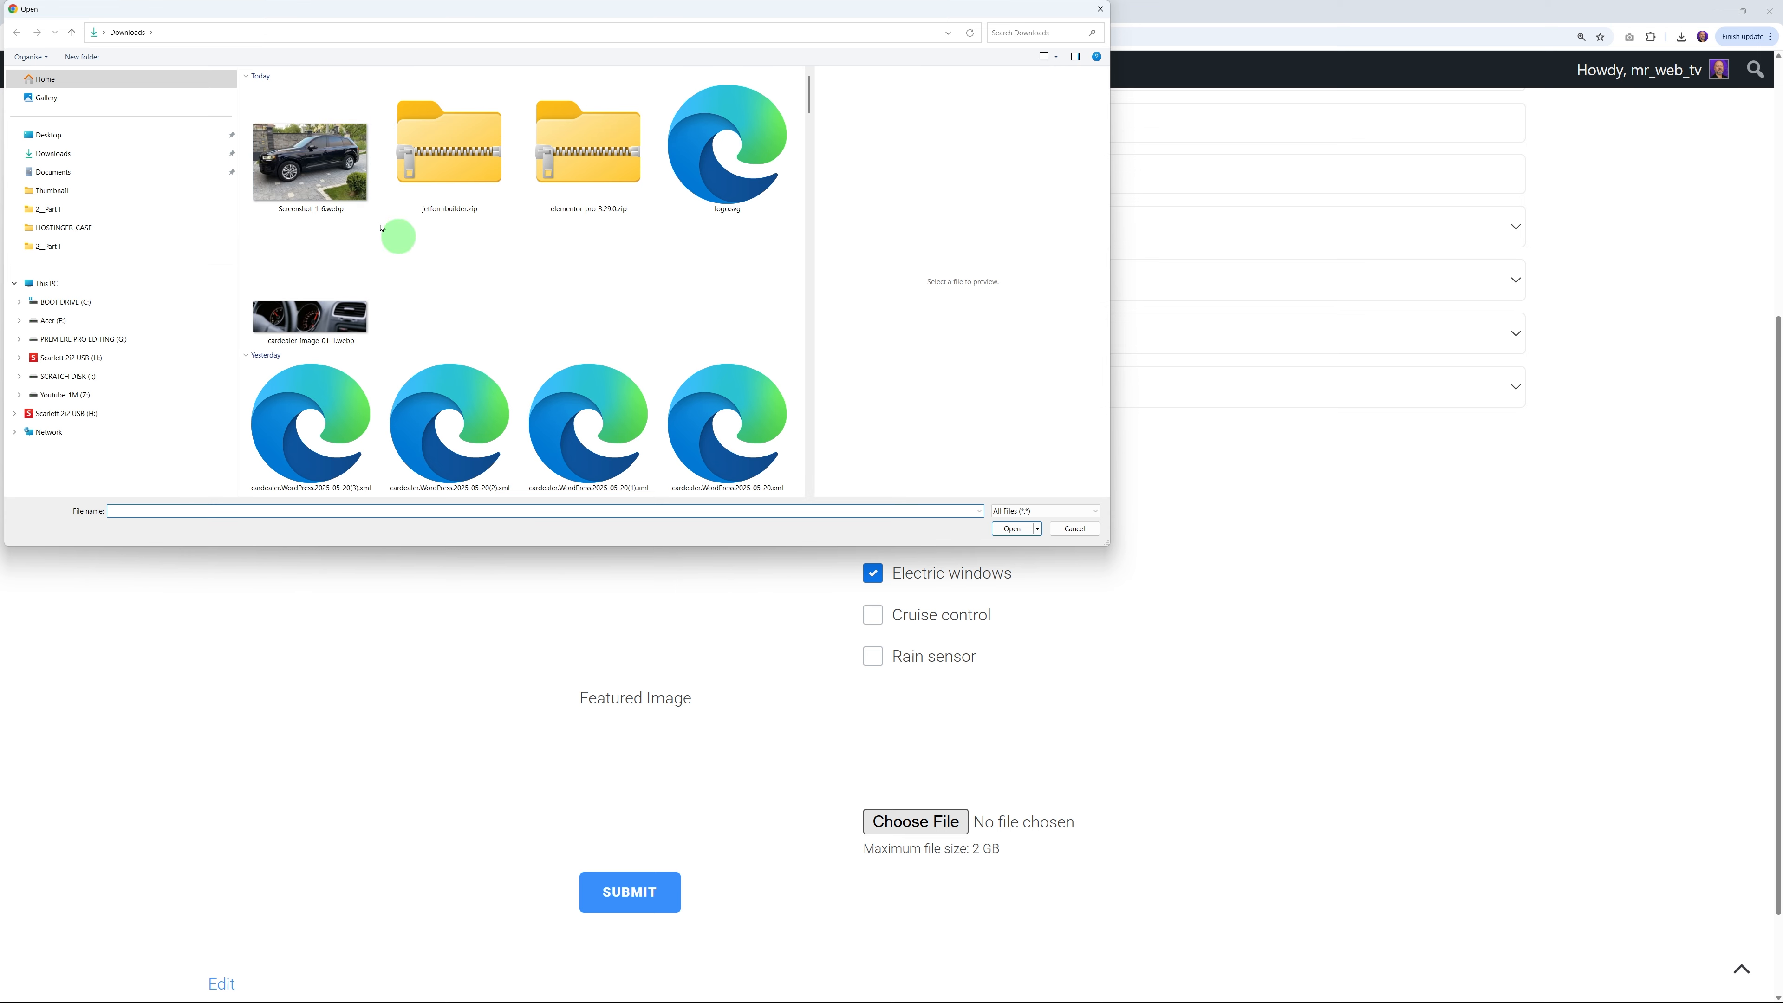
pyautogui.click(331, 176)
pyautogui.click(1009, 529)
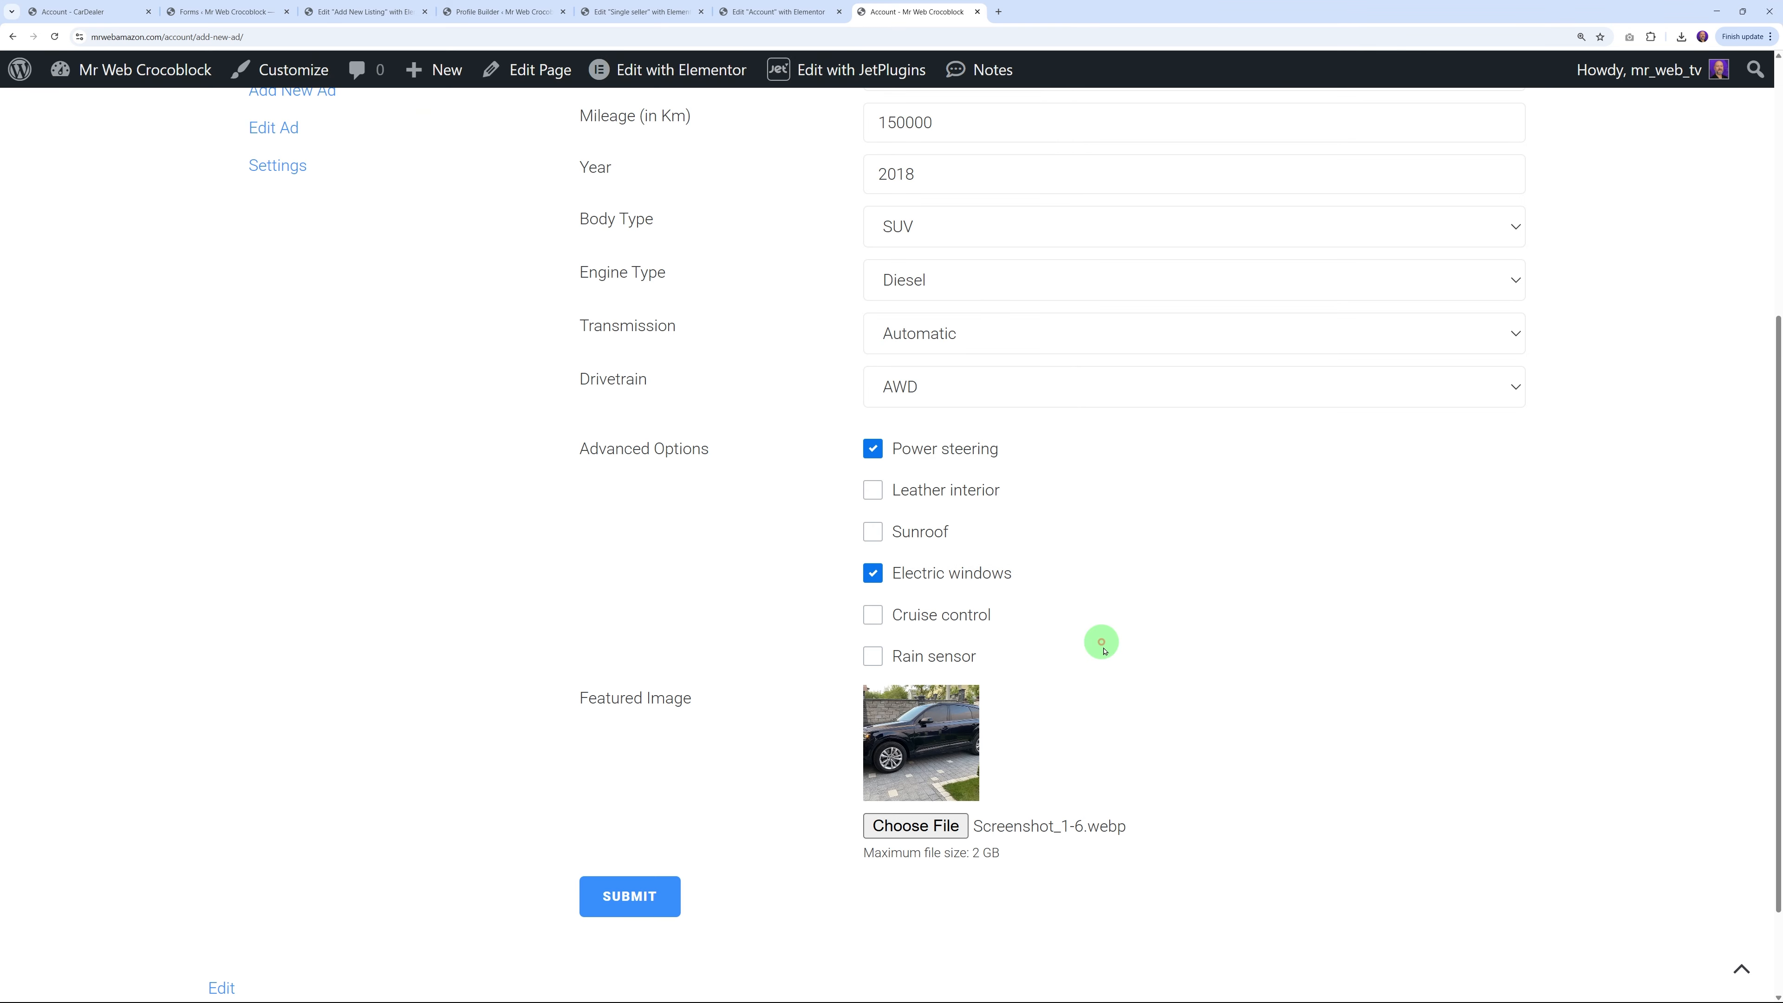
pyautogui.click(660, 894)
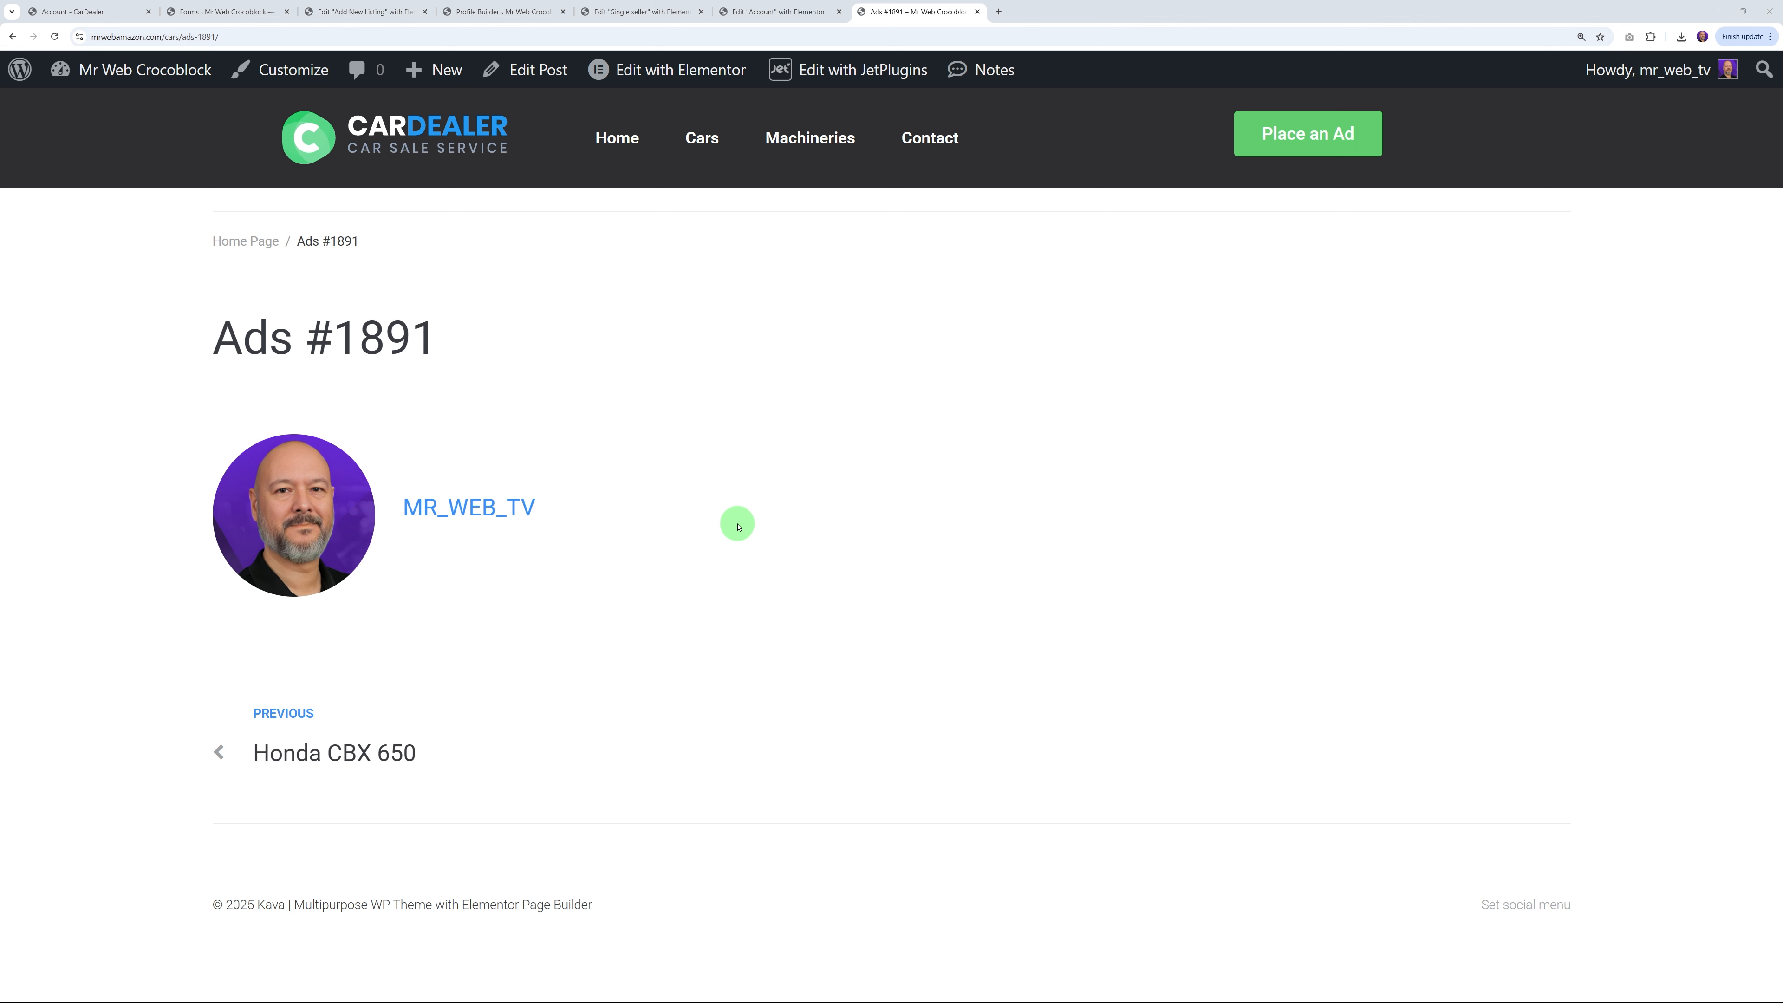
# Review the Edit User form's fields, from the hidden user_id through photos and personal data to phone and location
pyautogui.click(786, 12)
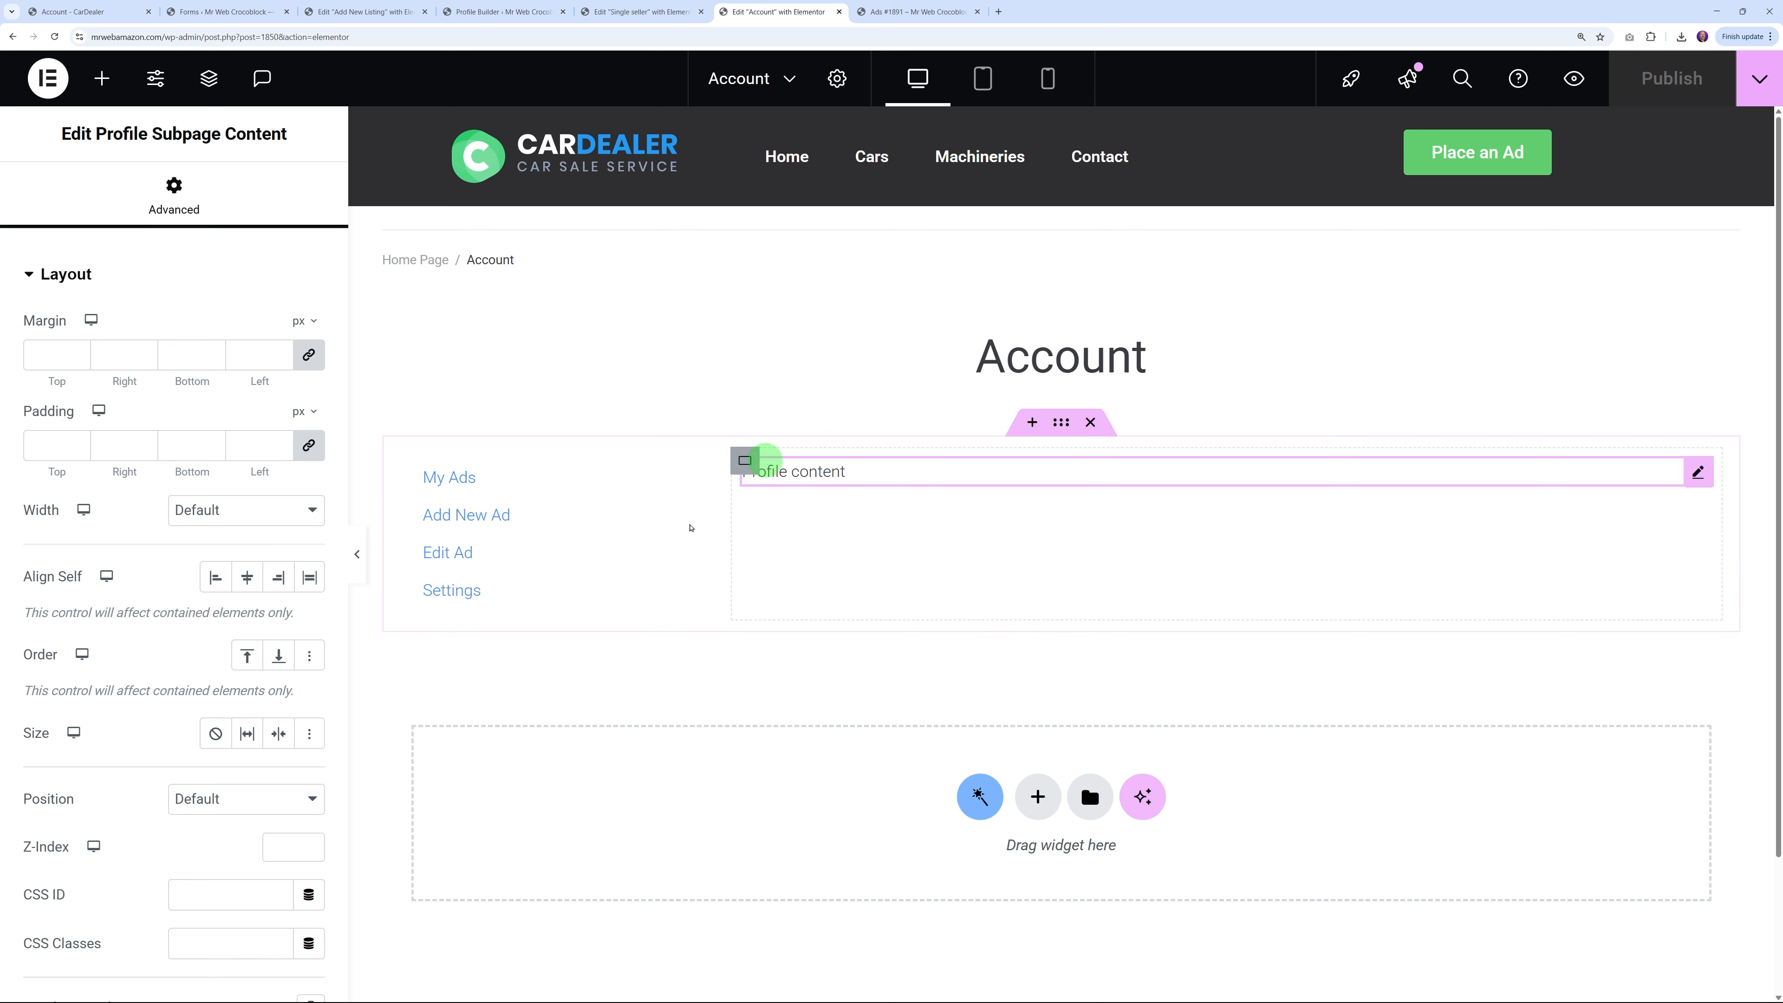
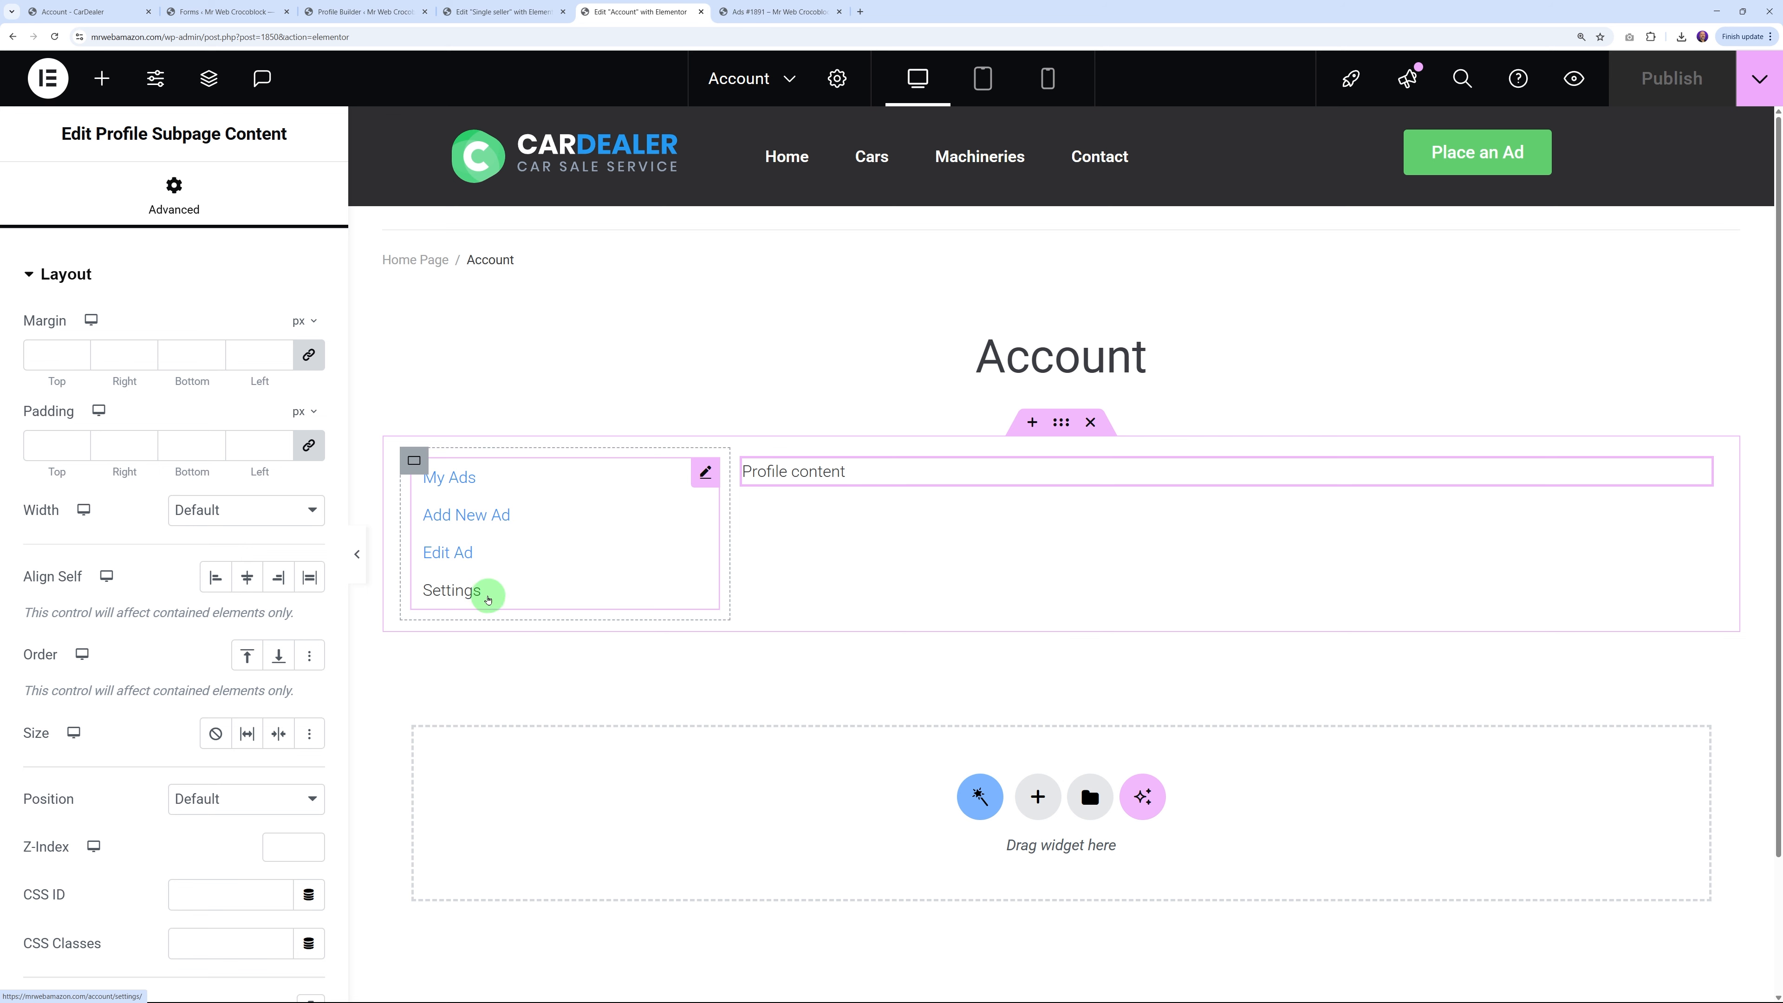
pyautogui.click(225, 11)
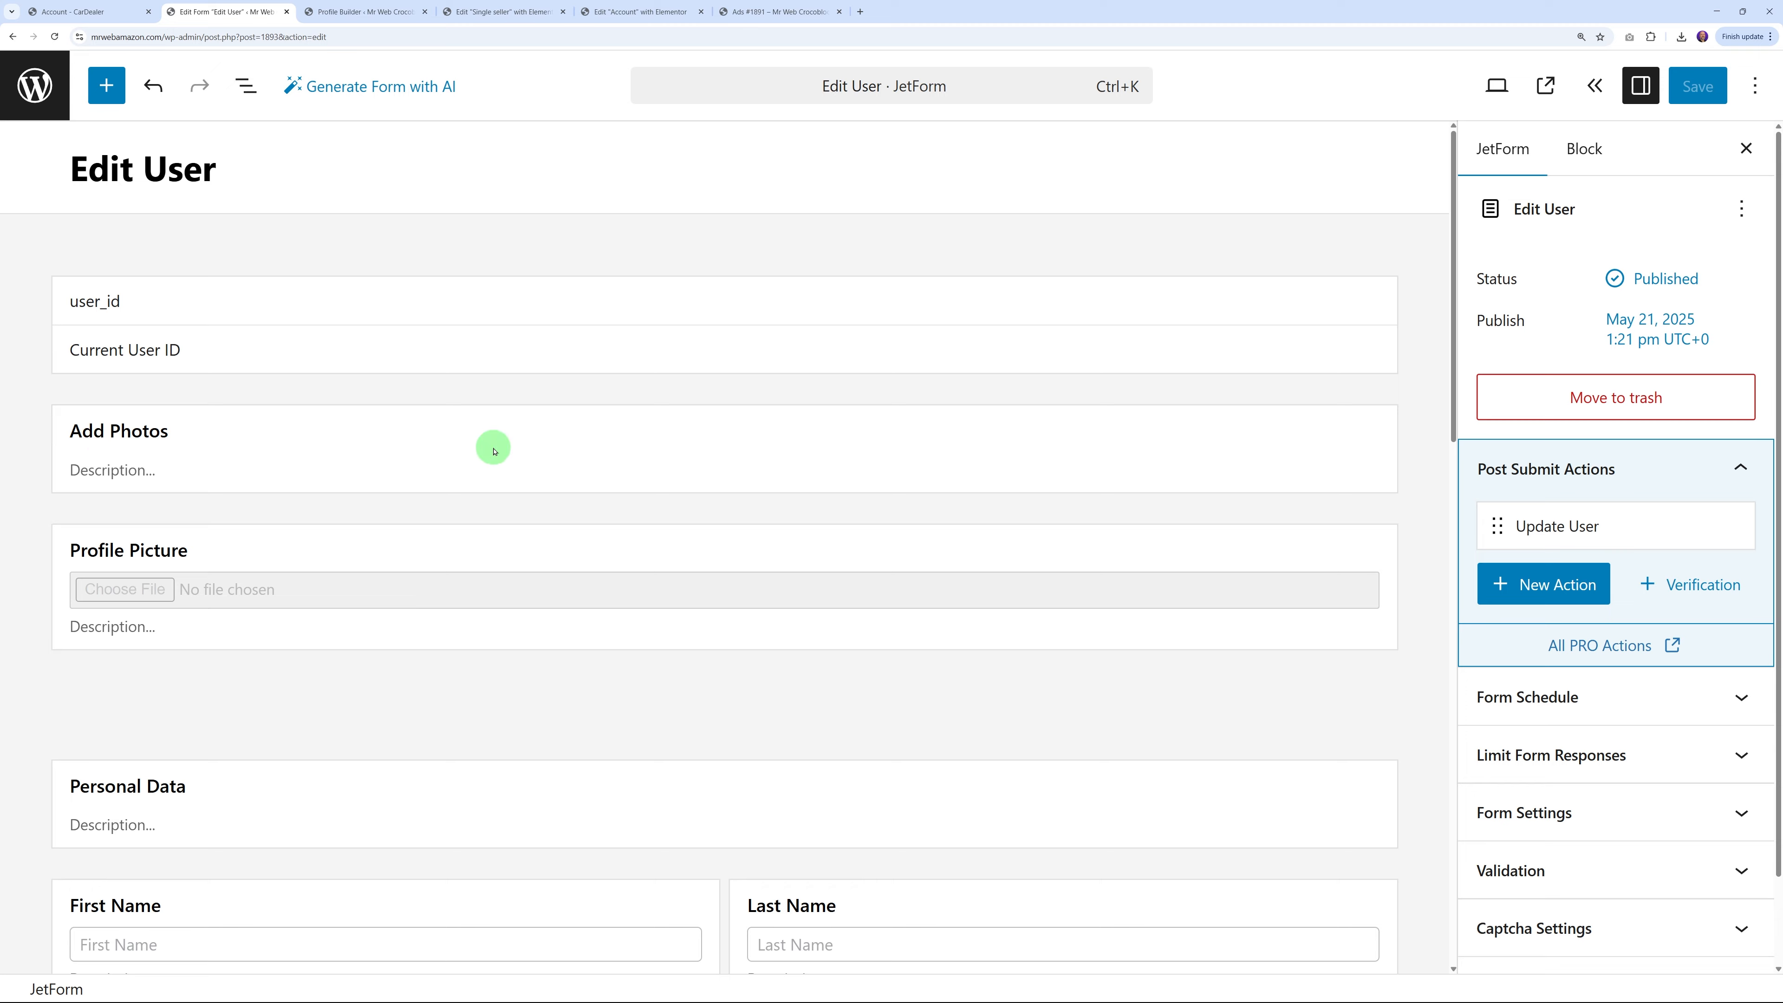
pyautogui.scroll(-3, 494, 449)
pyautogui.scroll(-6, 134, 454)
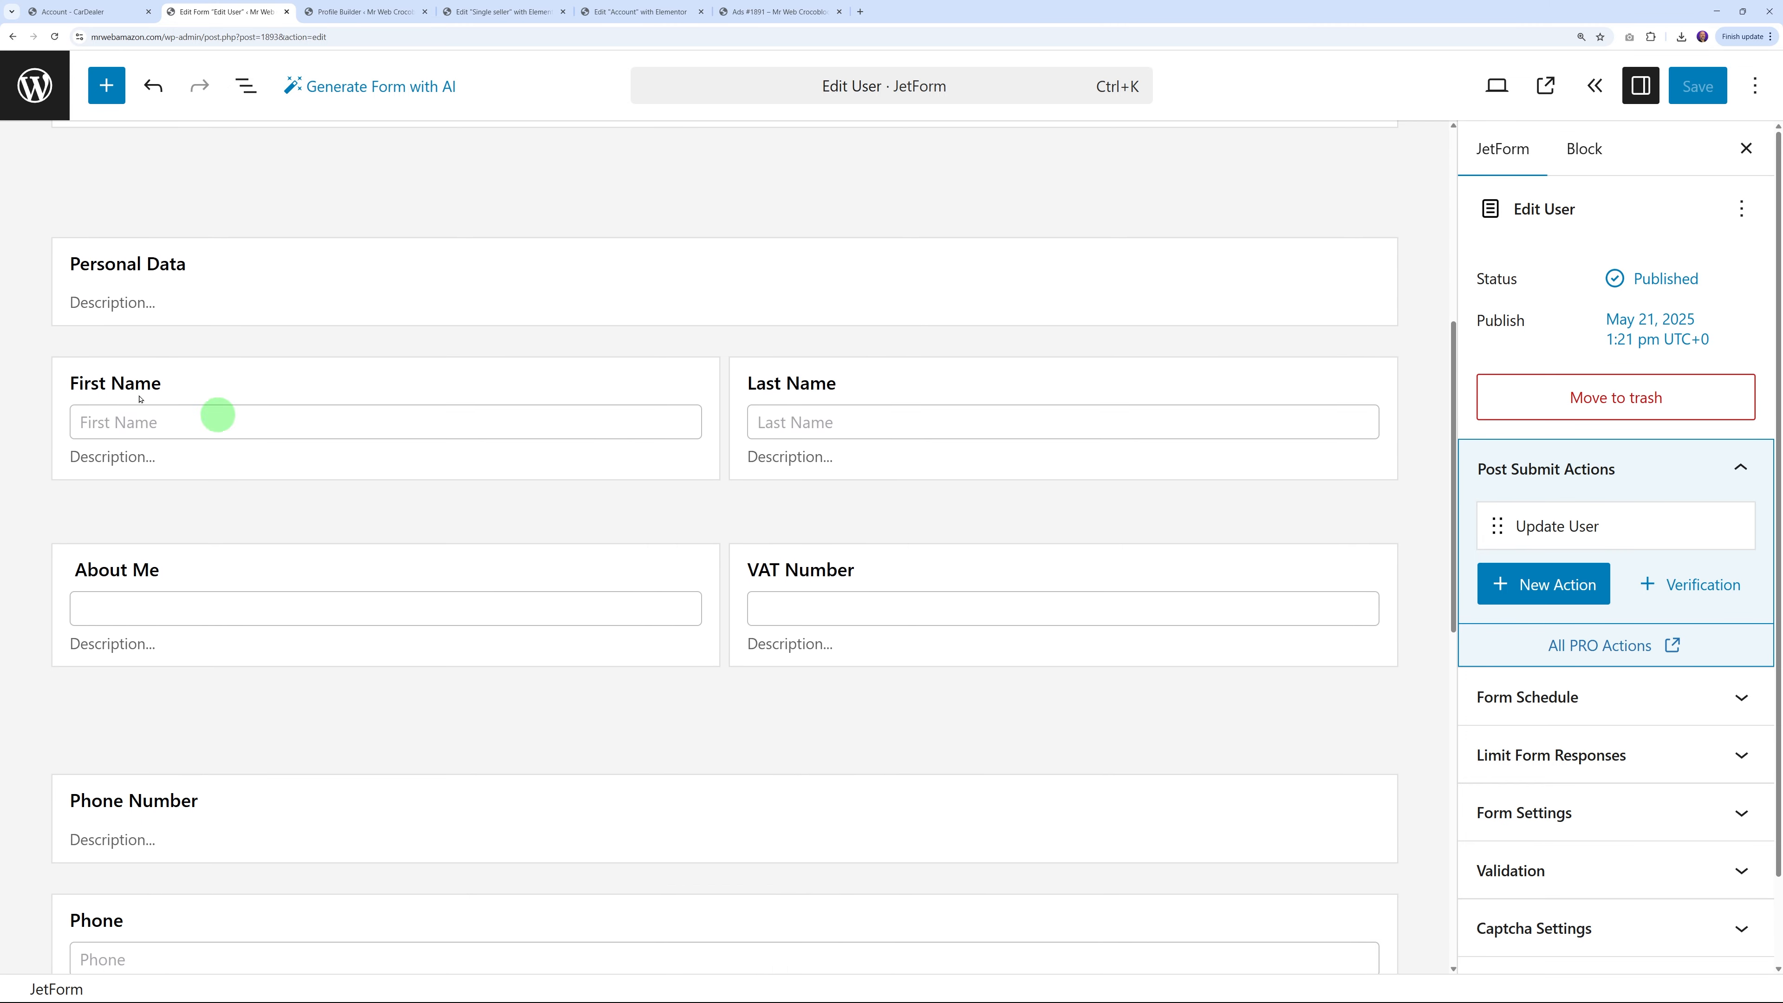
pyautogui.scroll(-1, 702, 471)
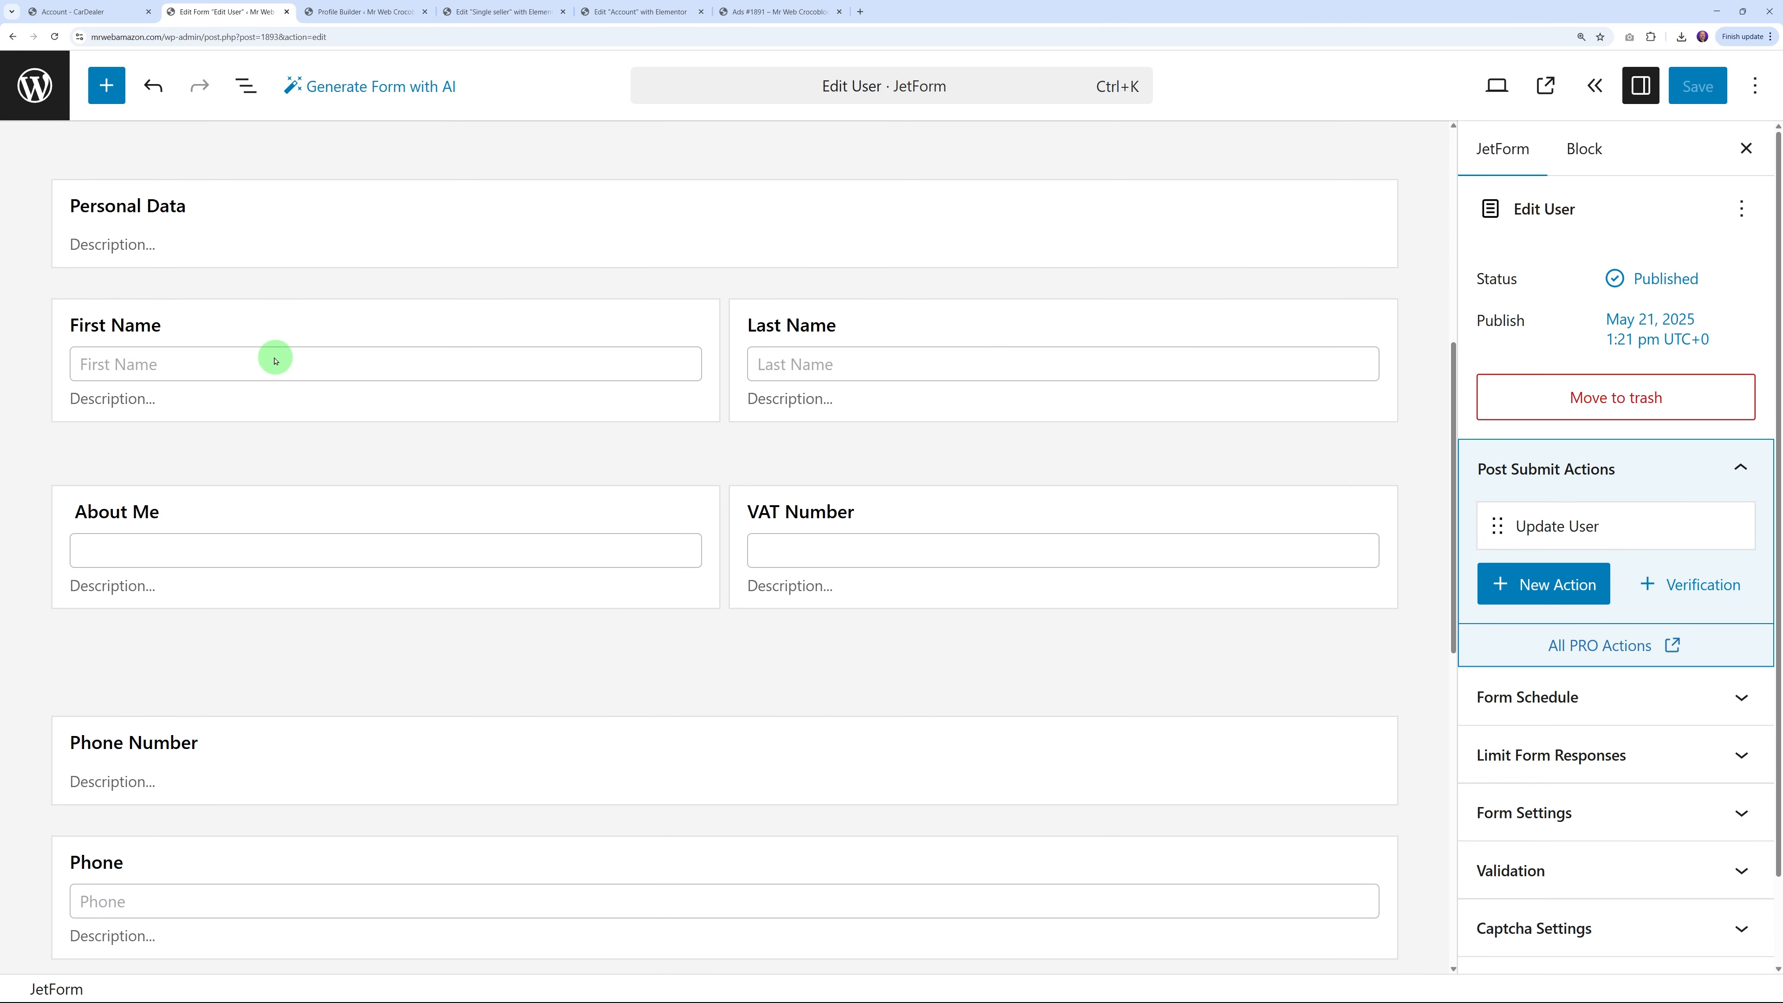
pyautogui.scroll(-11, 815, 586)
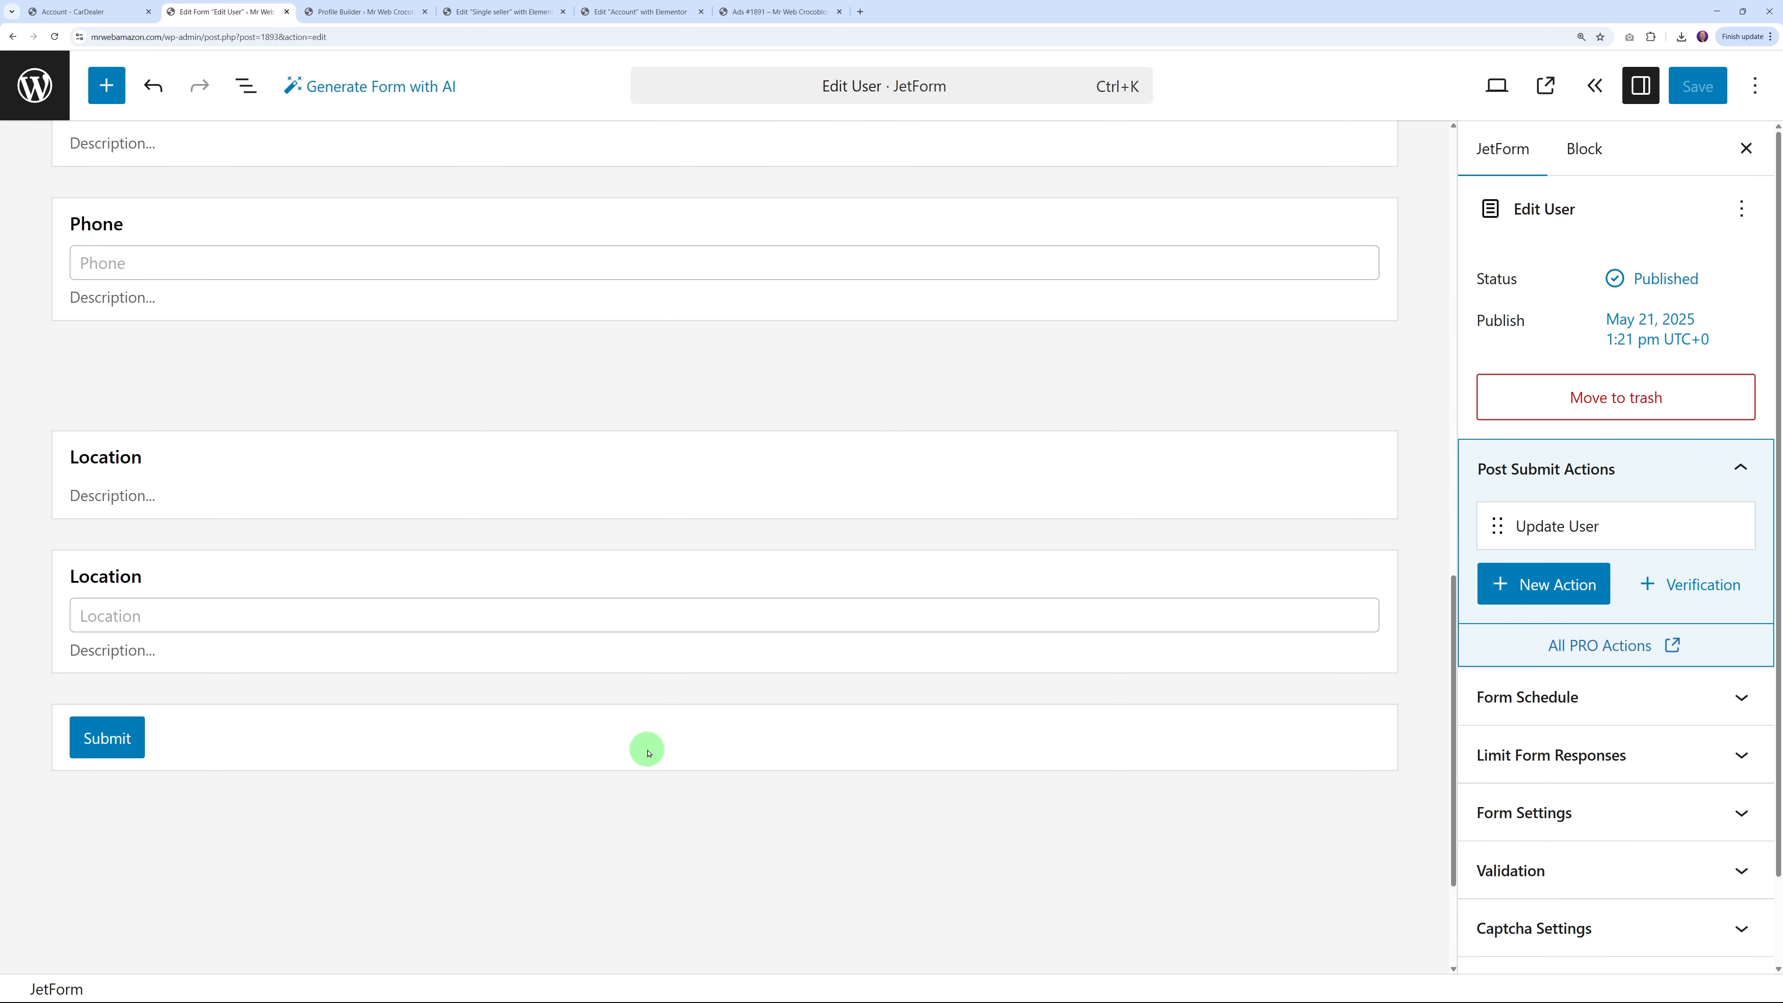
pyautogui.scroll(15, 646, 740)
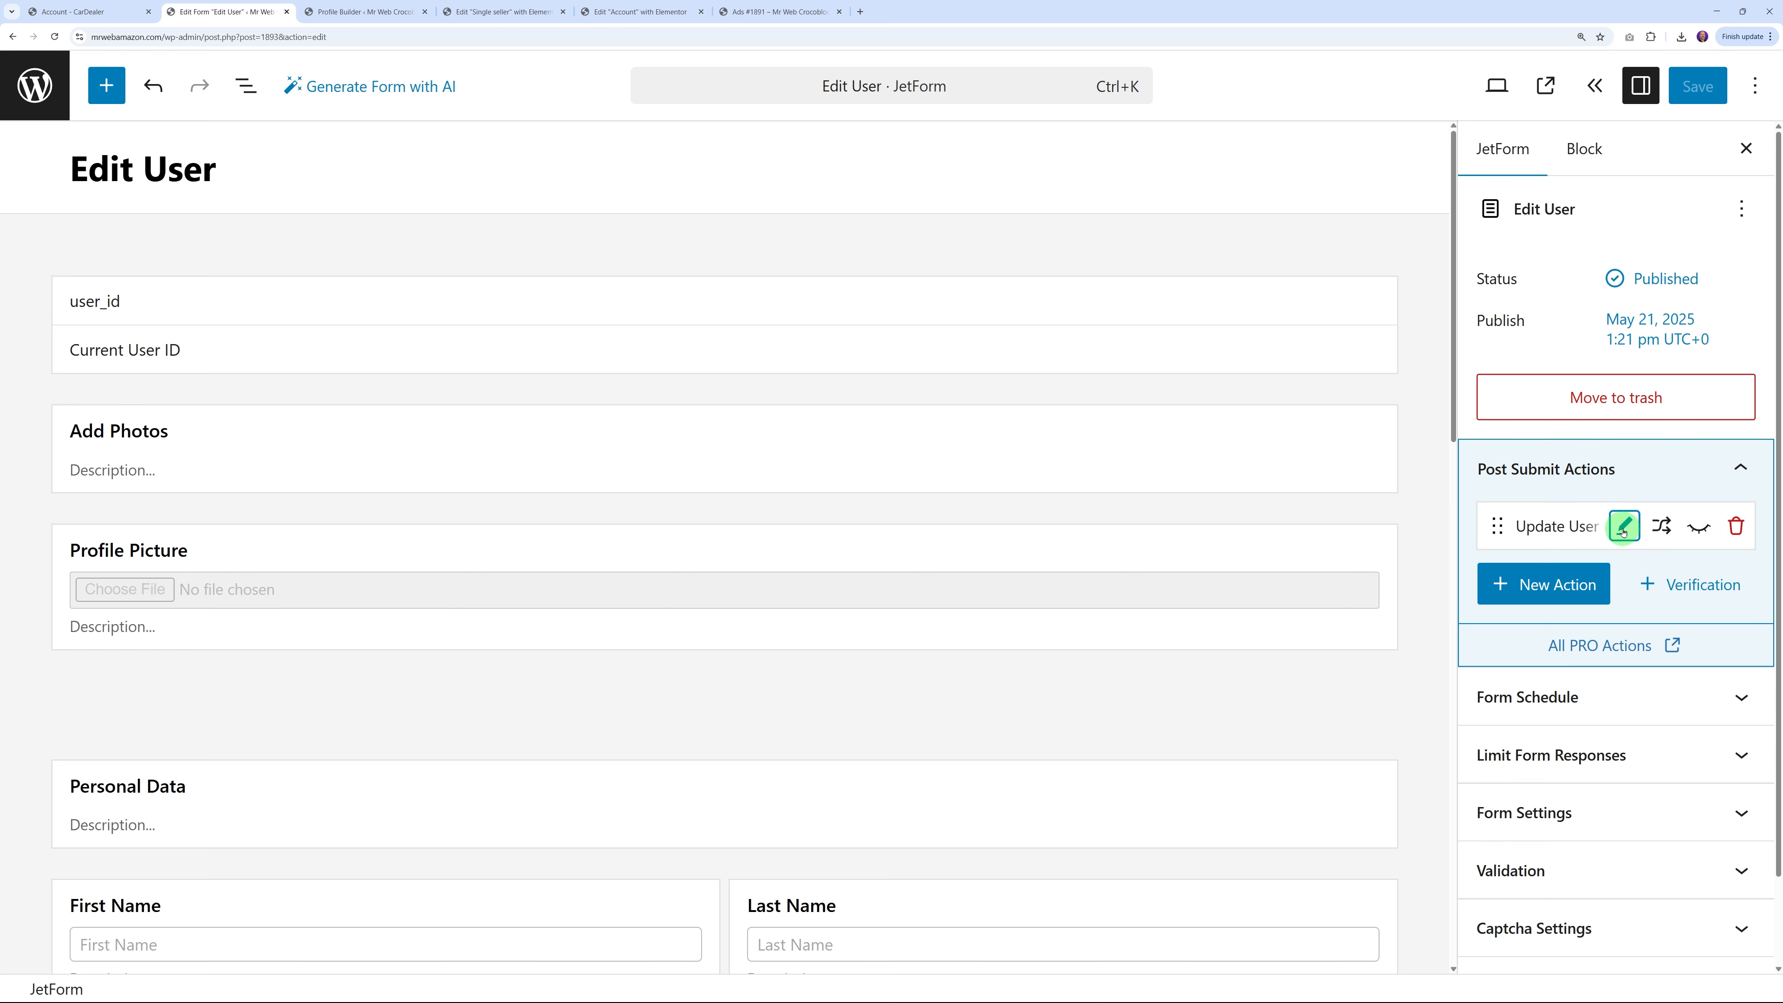
# Review the field map of the Edit User form's Update User action, leave it without changes and save the form
pyautogui.click(1623, 531)
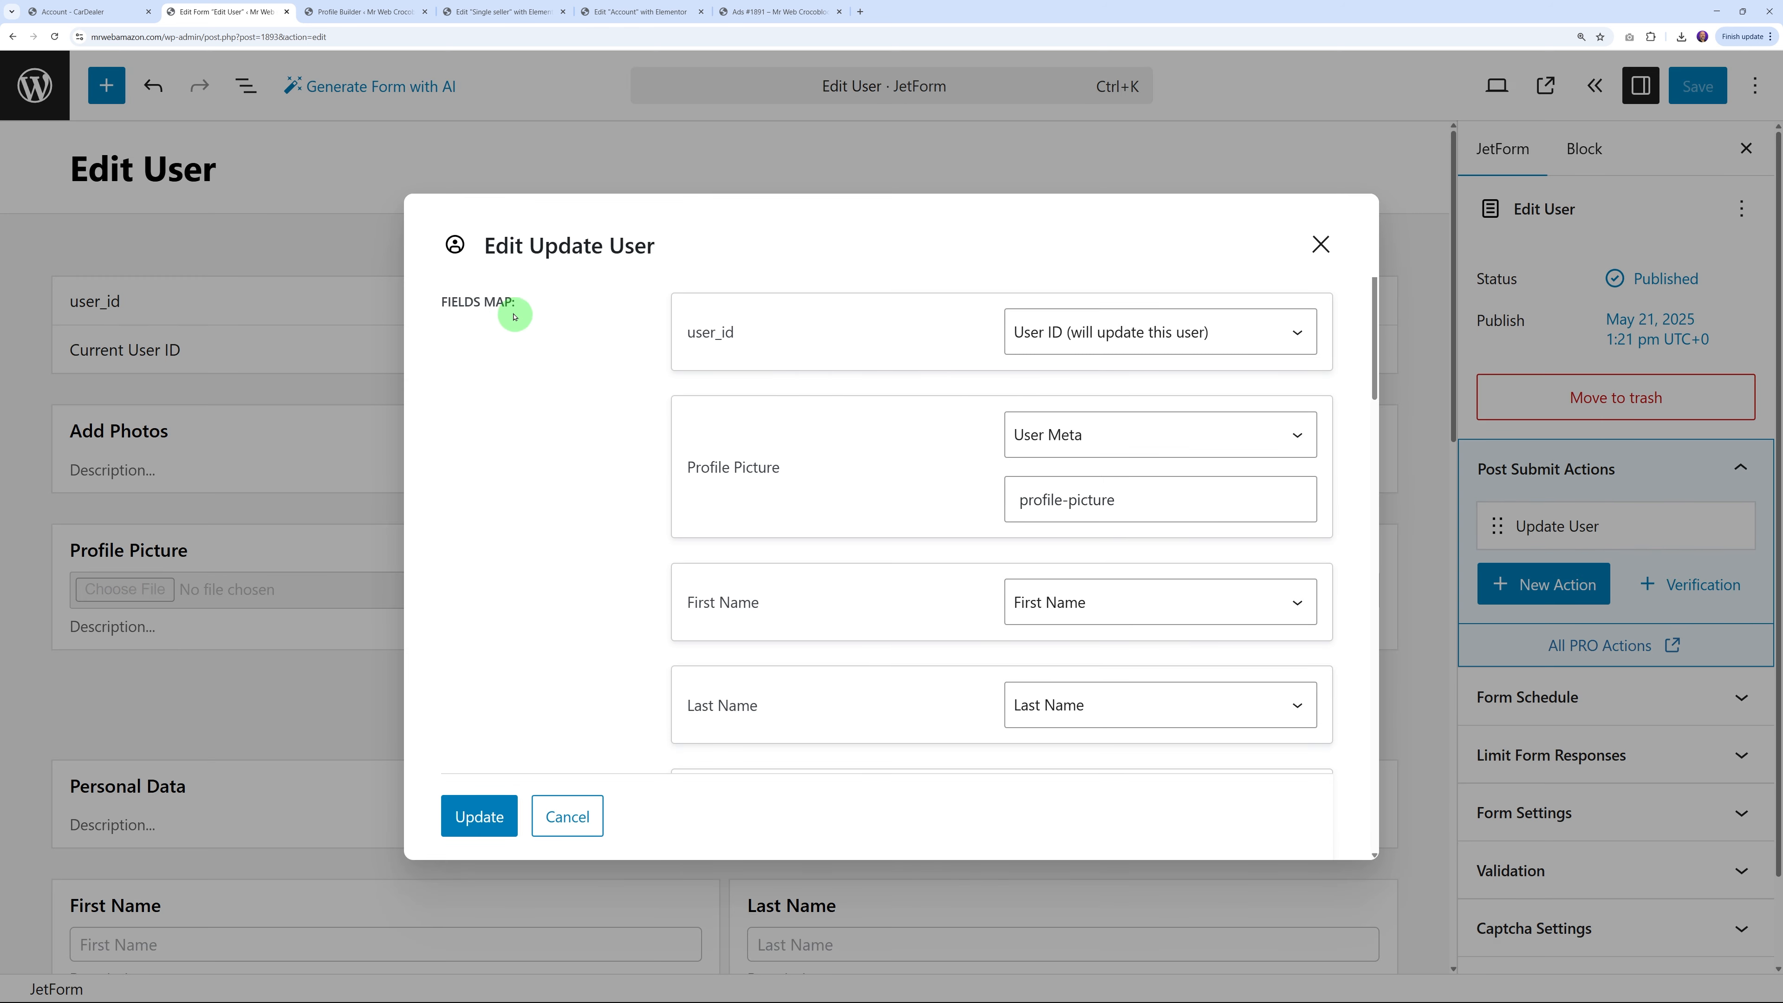
pyautogui.scroll(-1, 873, 559)
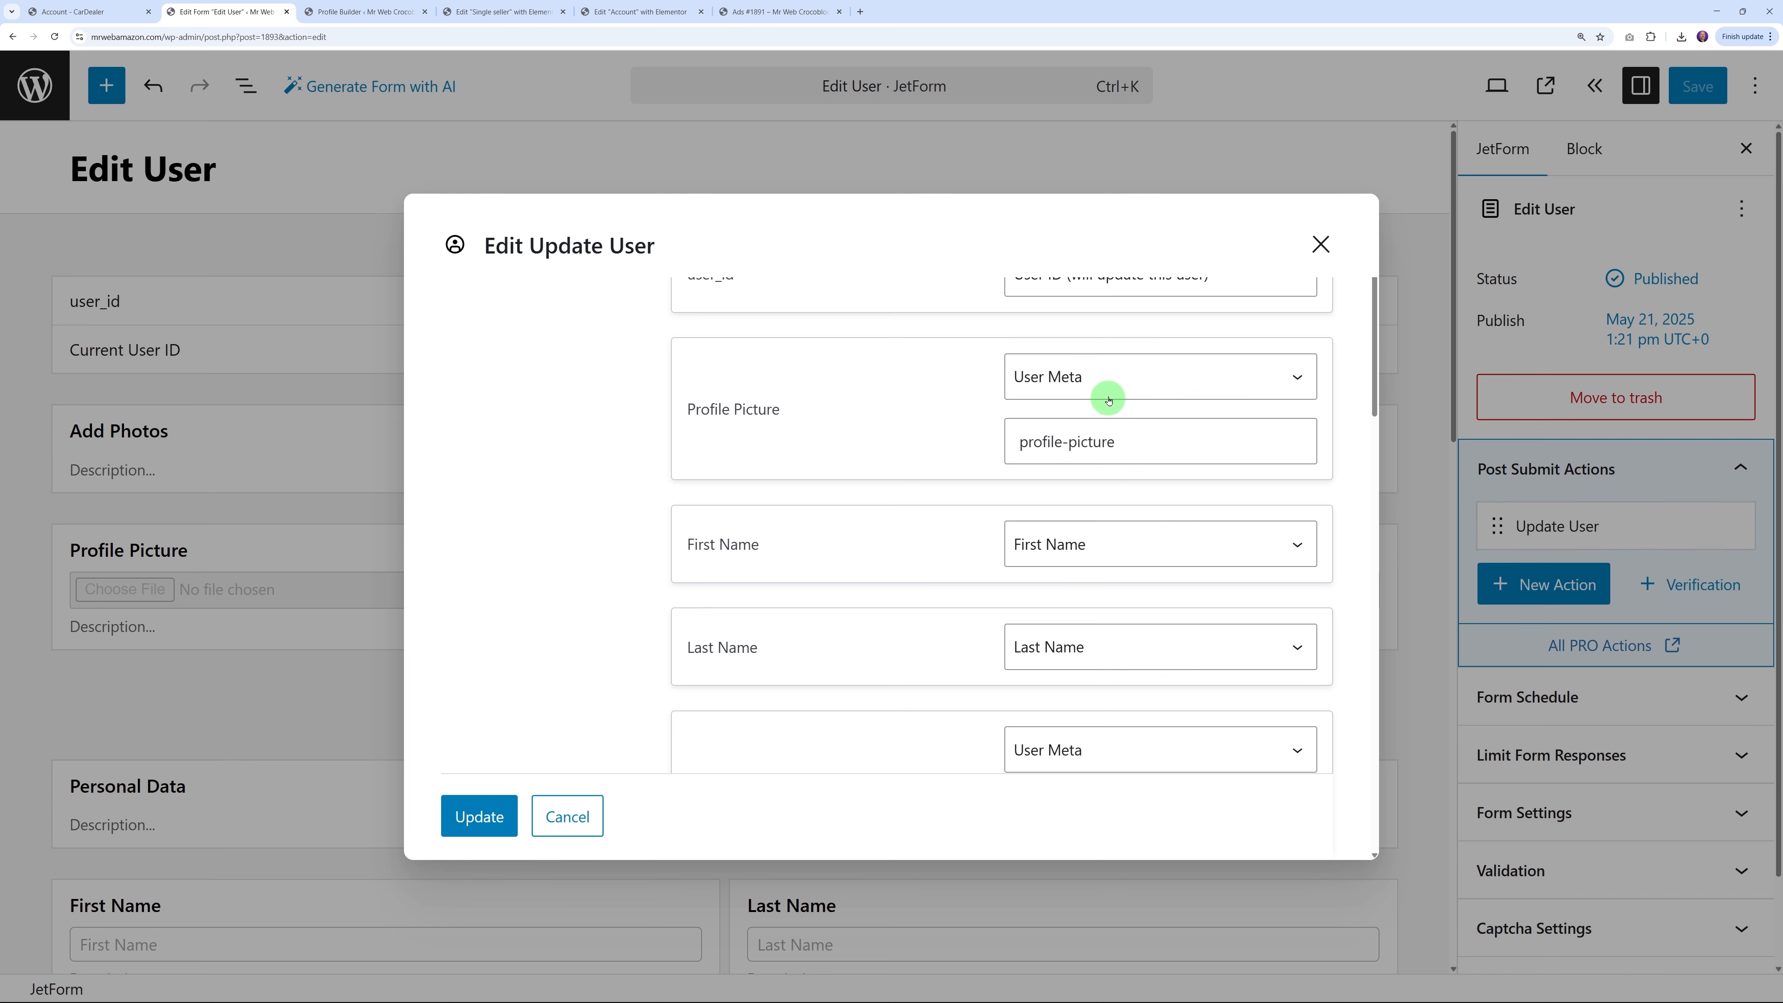
pyautogui.scroll(-1, 1111, 450)
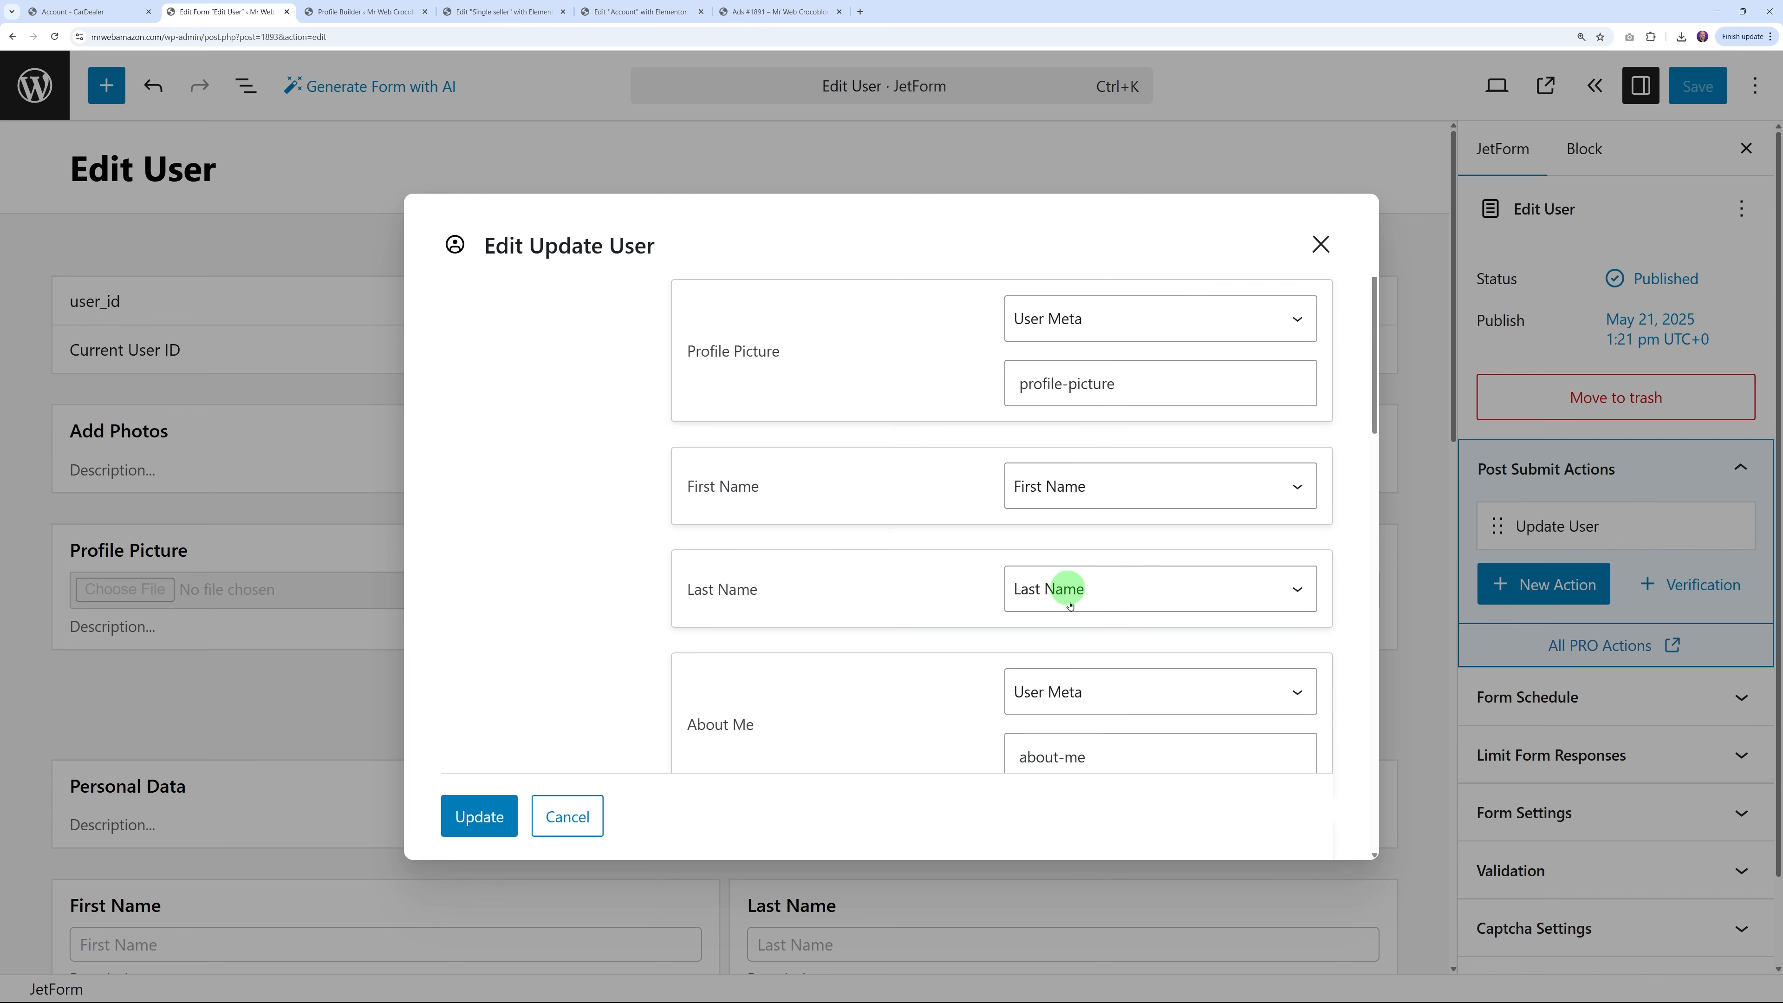
pyautogui.scroll(-3, 1082, 632)
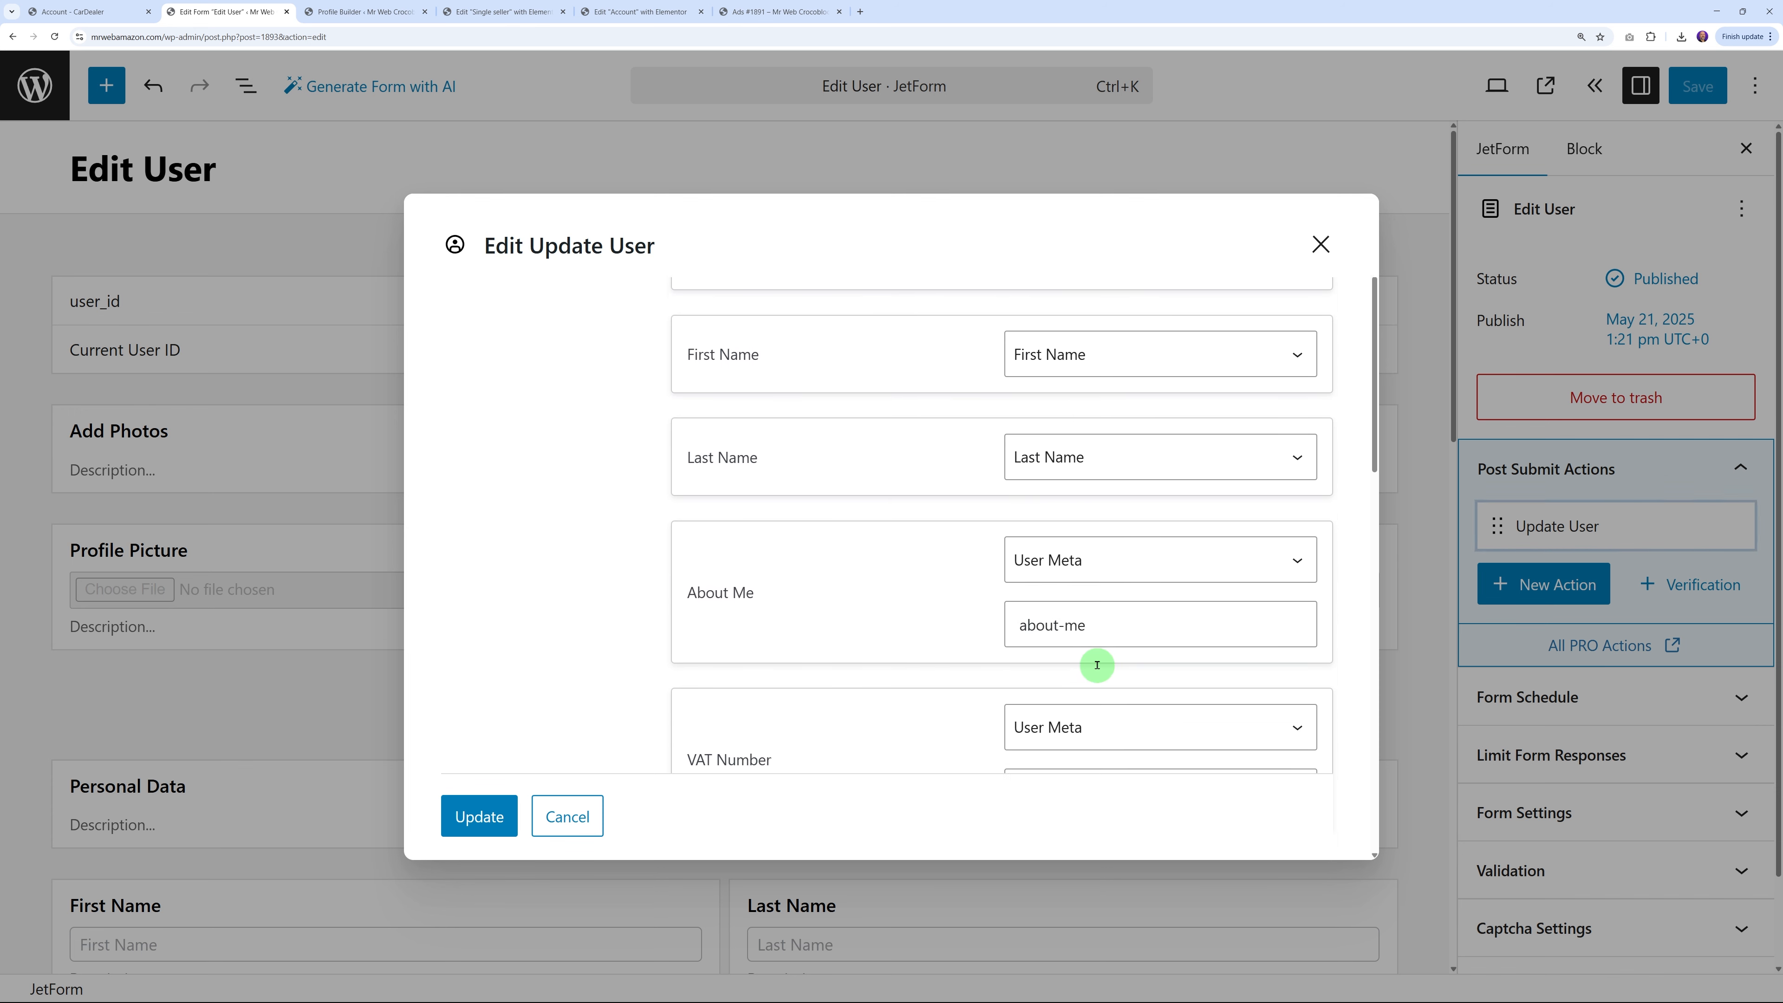
pyautogui.click(569, 818)
pyautogui.click(1696, 97)
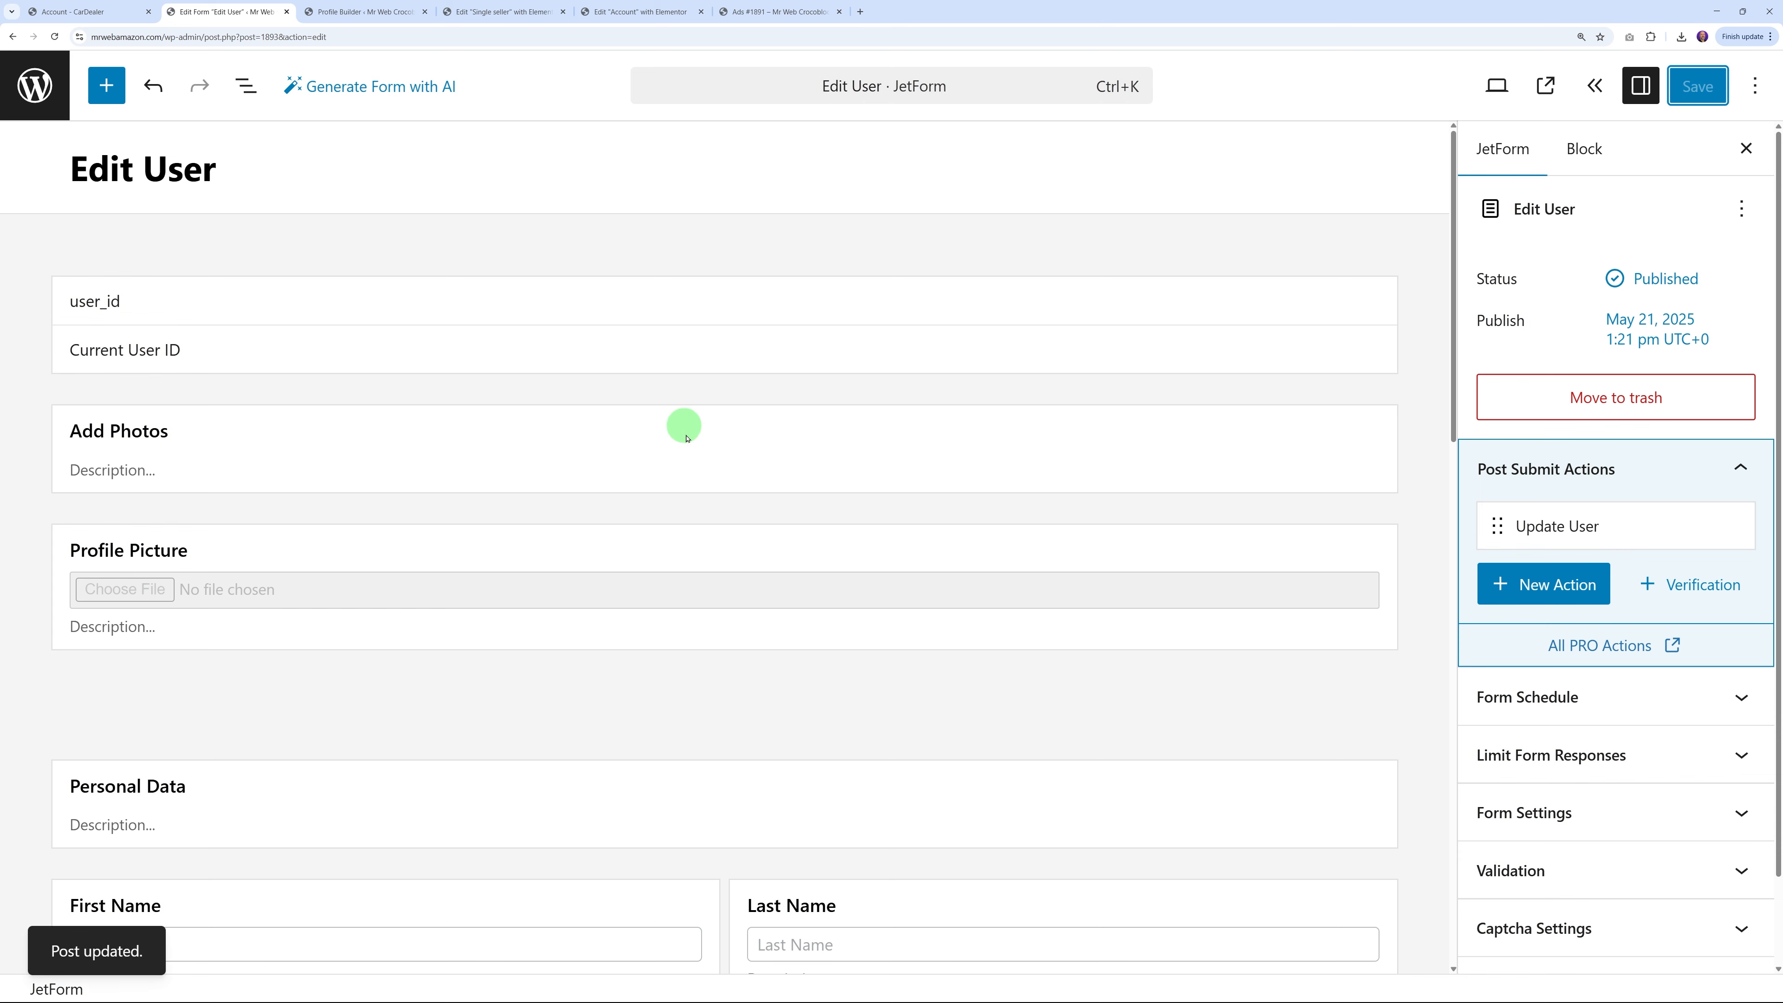
# Create a new Elementor template of type Page named Edit Profile
pyautogui.click(35, 89)
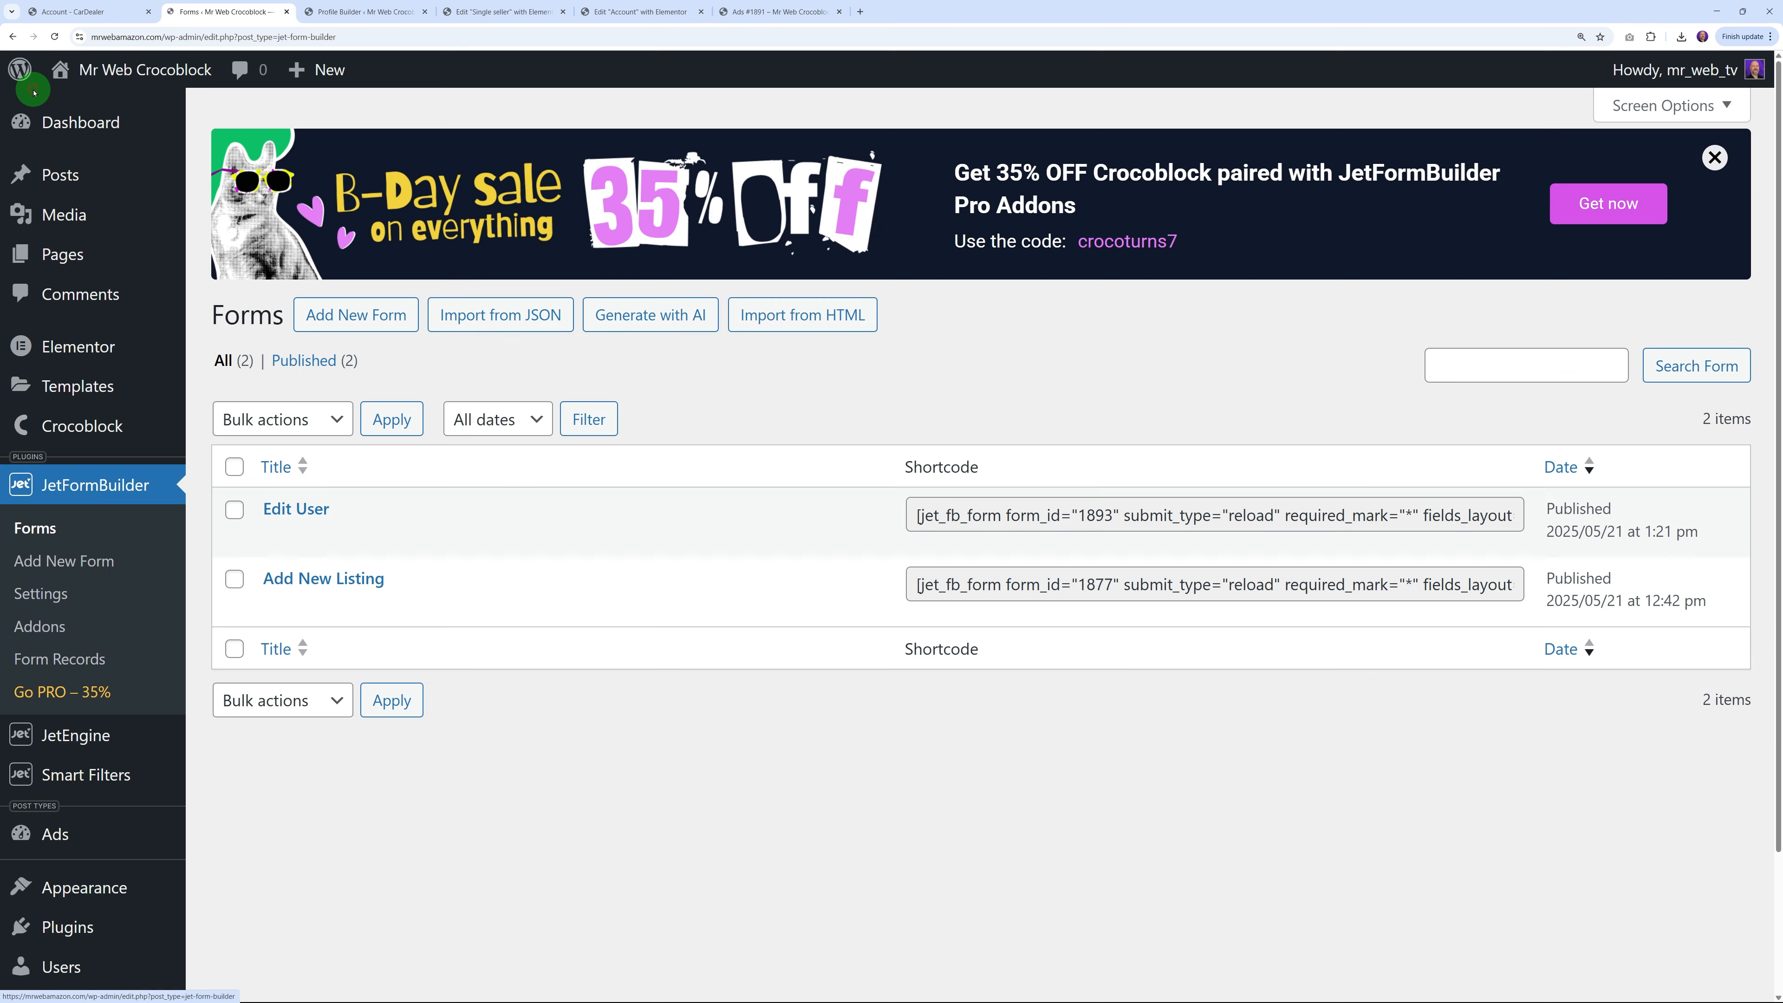
pyautogui.click(101, 392)
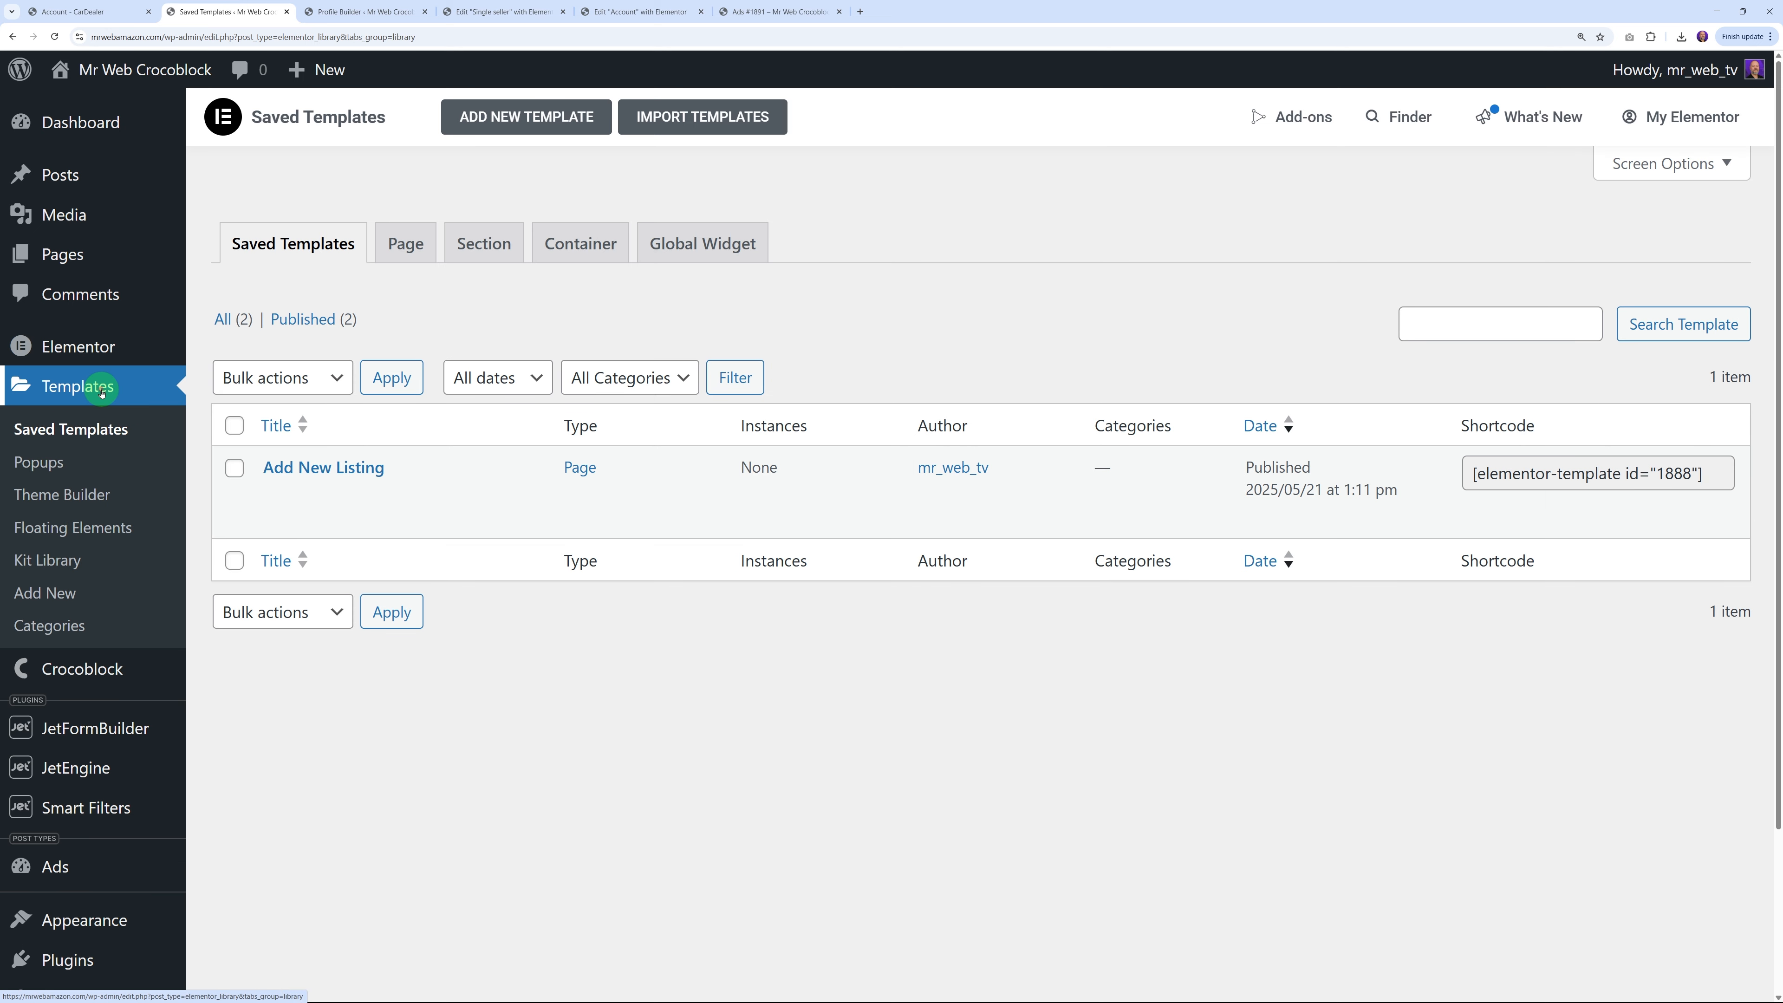
pyautogui.click(496, 119)
pyautogui.click(914, 509)
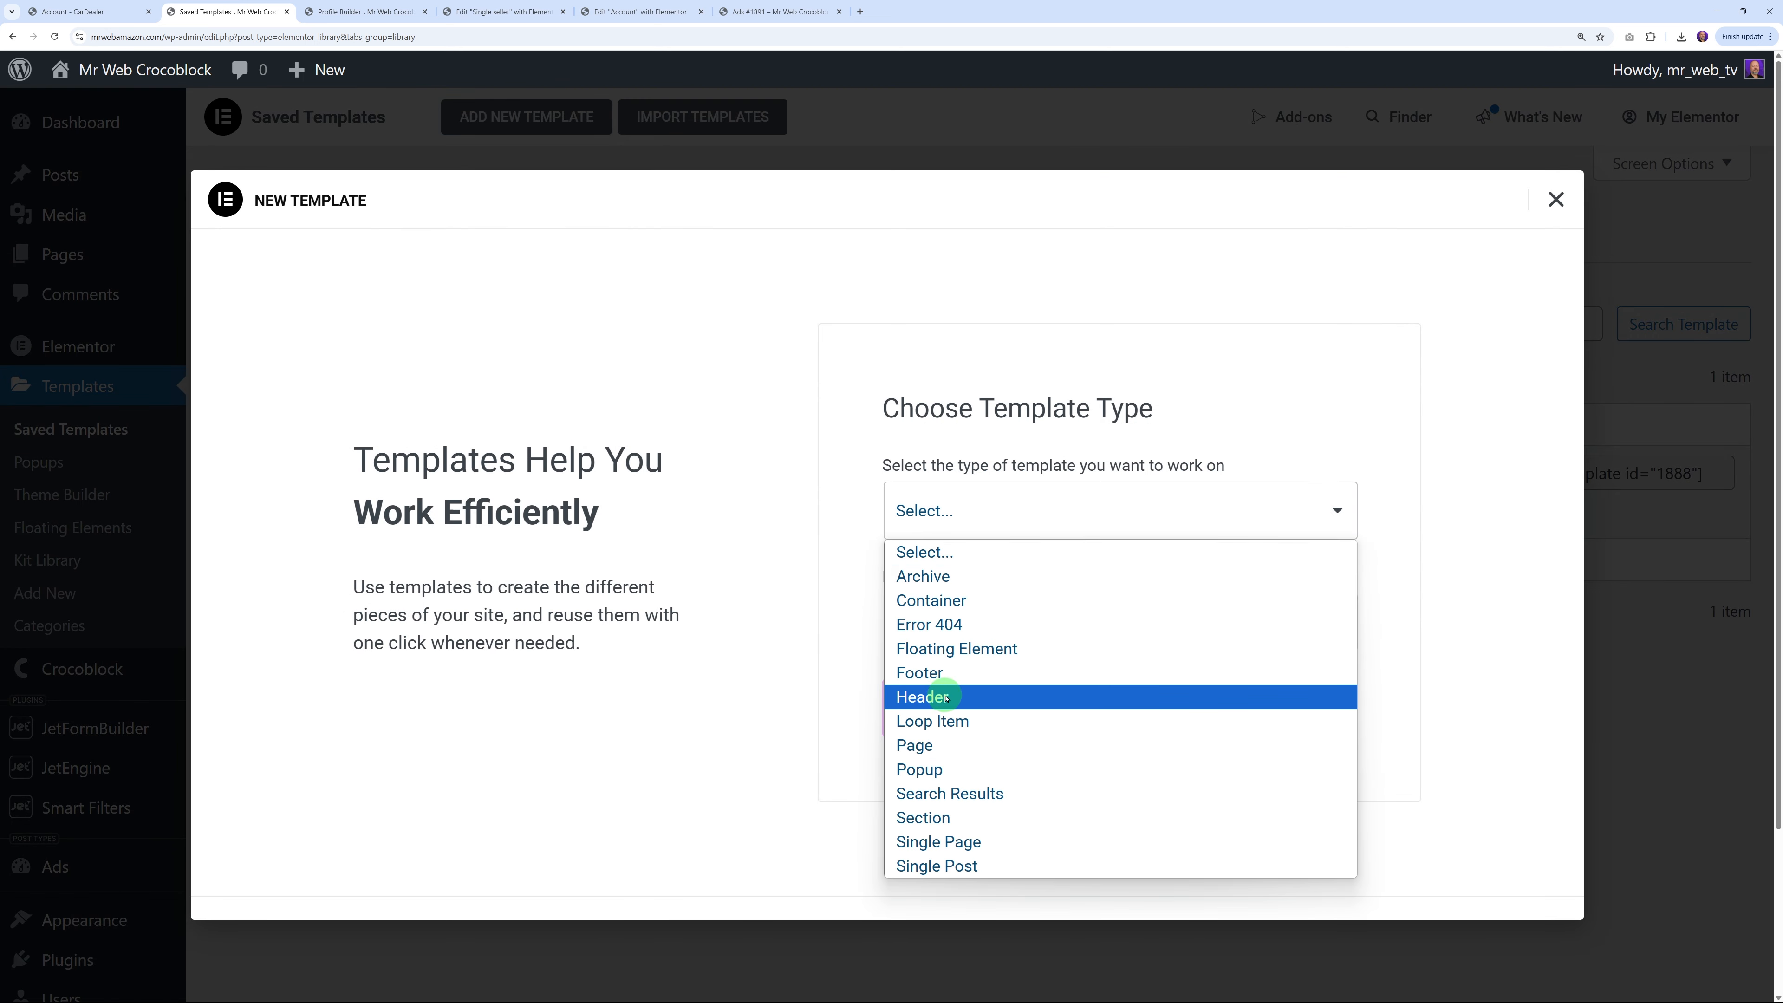
pyautogui.click(915, 746)
pyautogui.click(1024, 621)
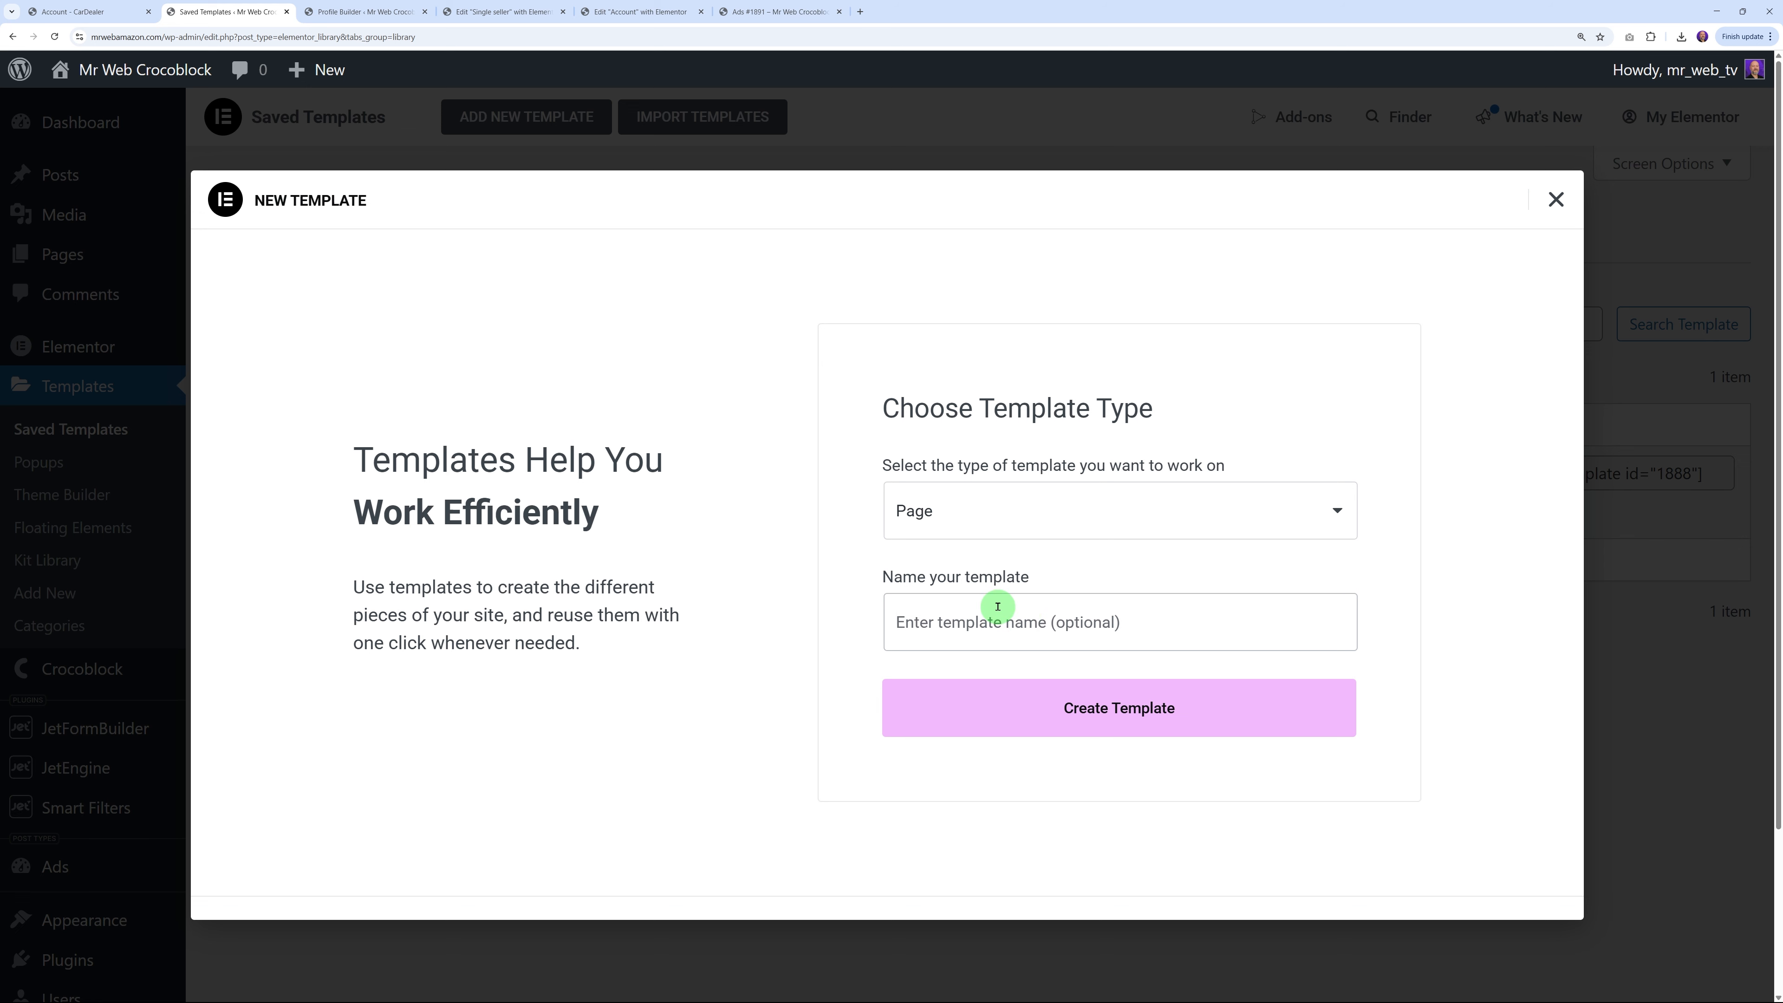
pyautogui.write('Edit Profile')
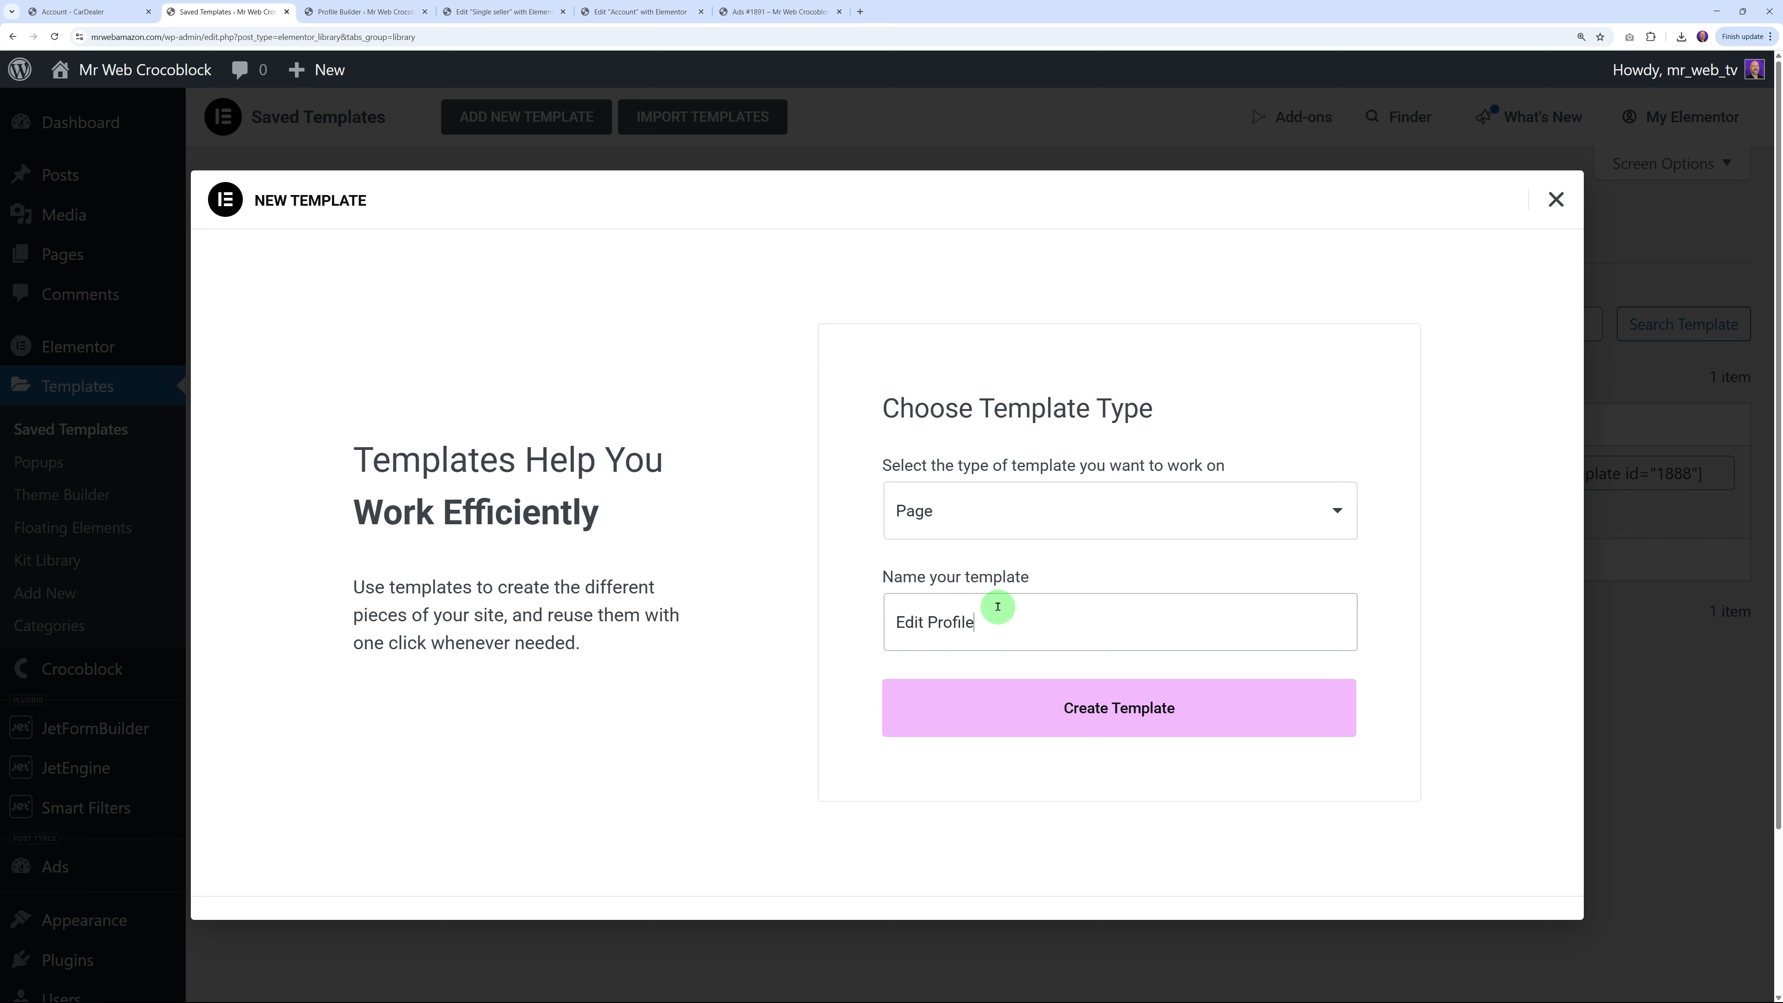
pyautogui.click(1151, 707)
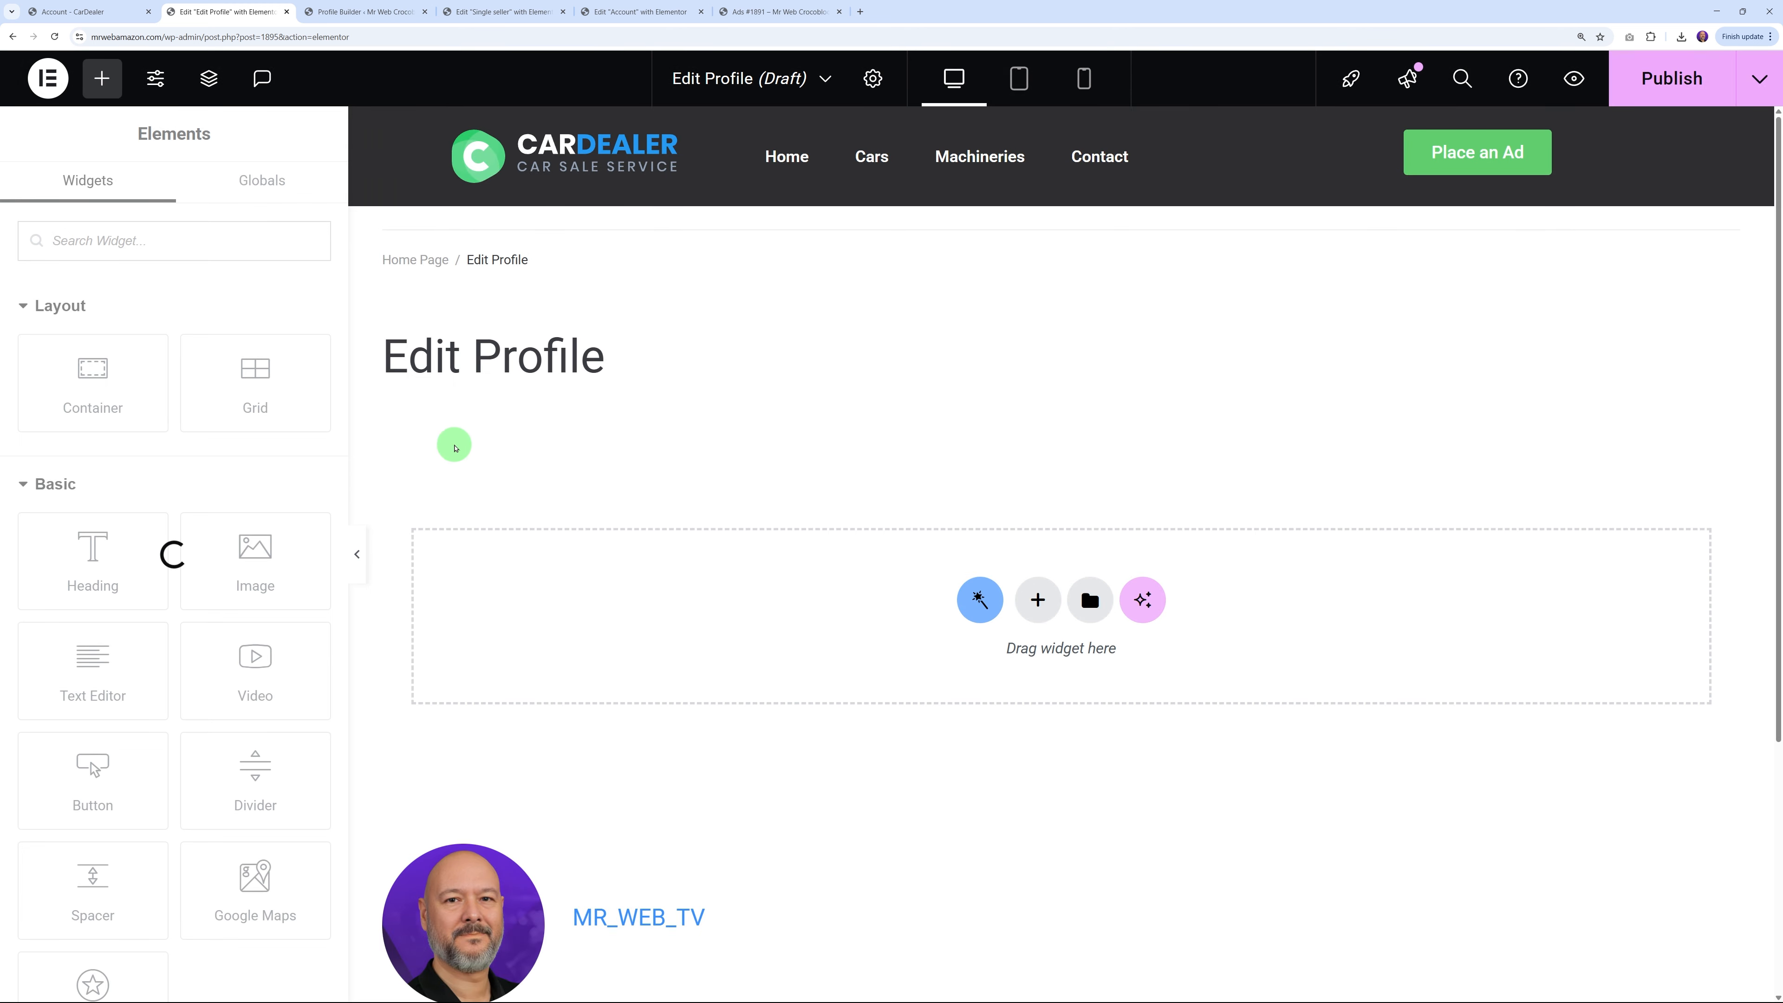
# Add a JetForm widget to the Edit Profile template and set its form choice to Enter Form ID Manually / Dynamically
pyautogui.click(236, 243)
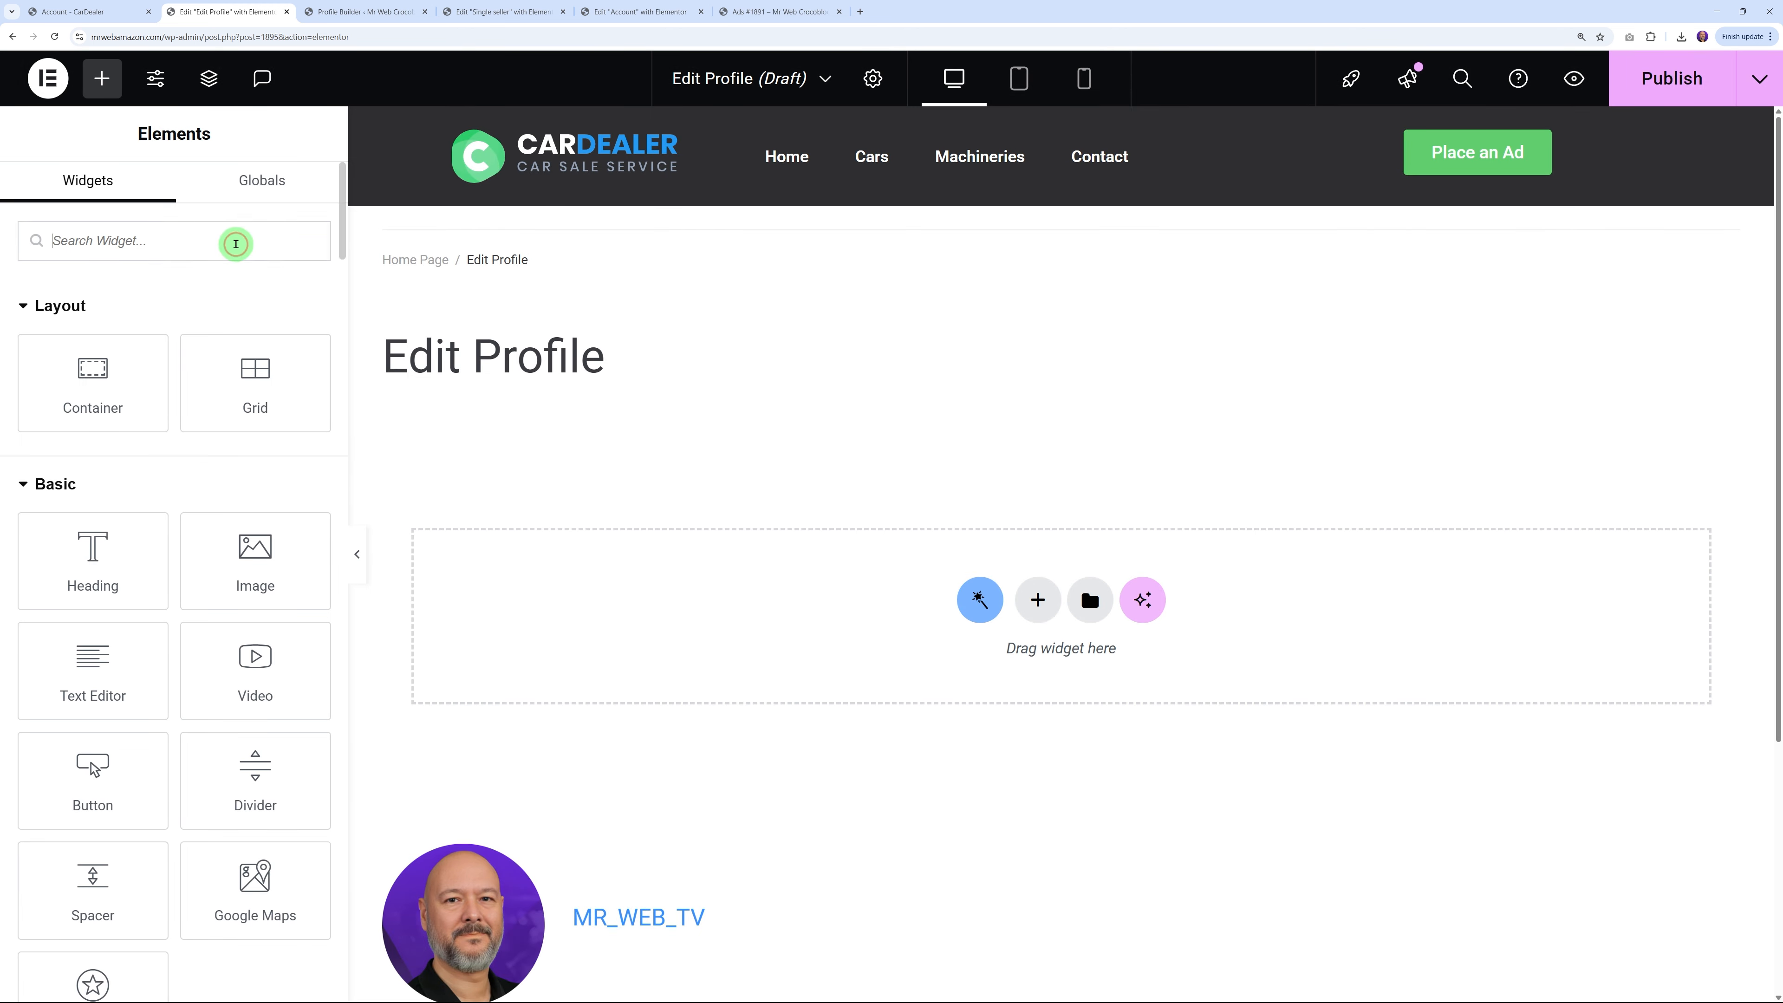
pyautogui.write('form')
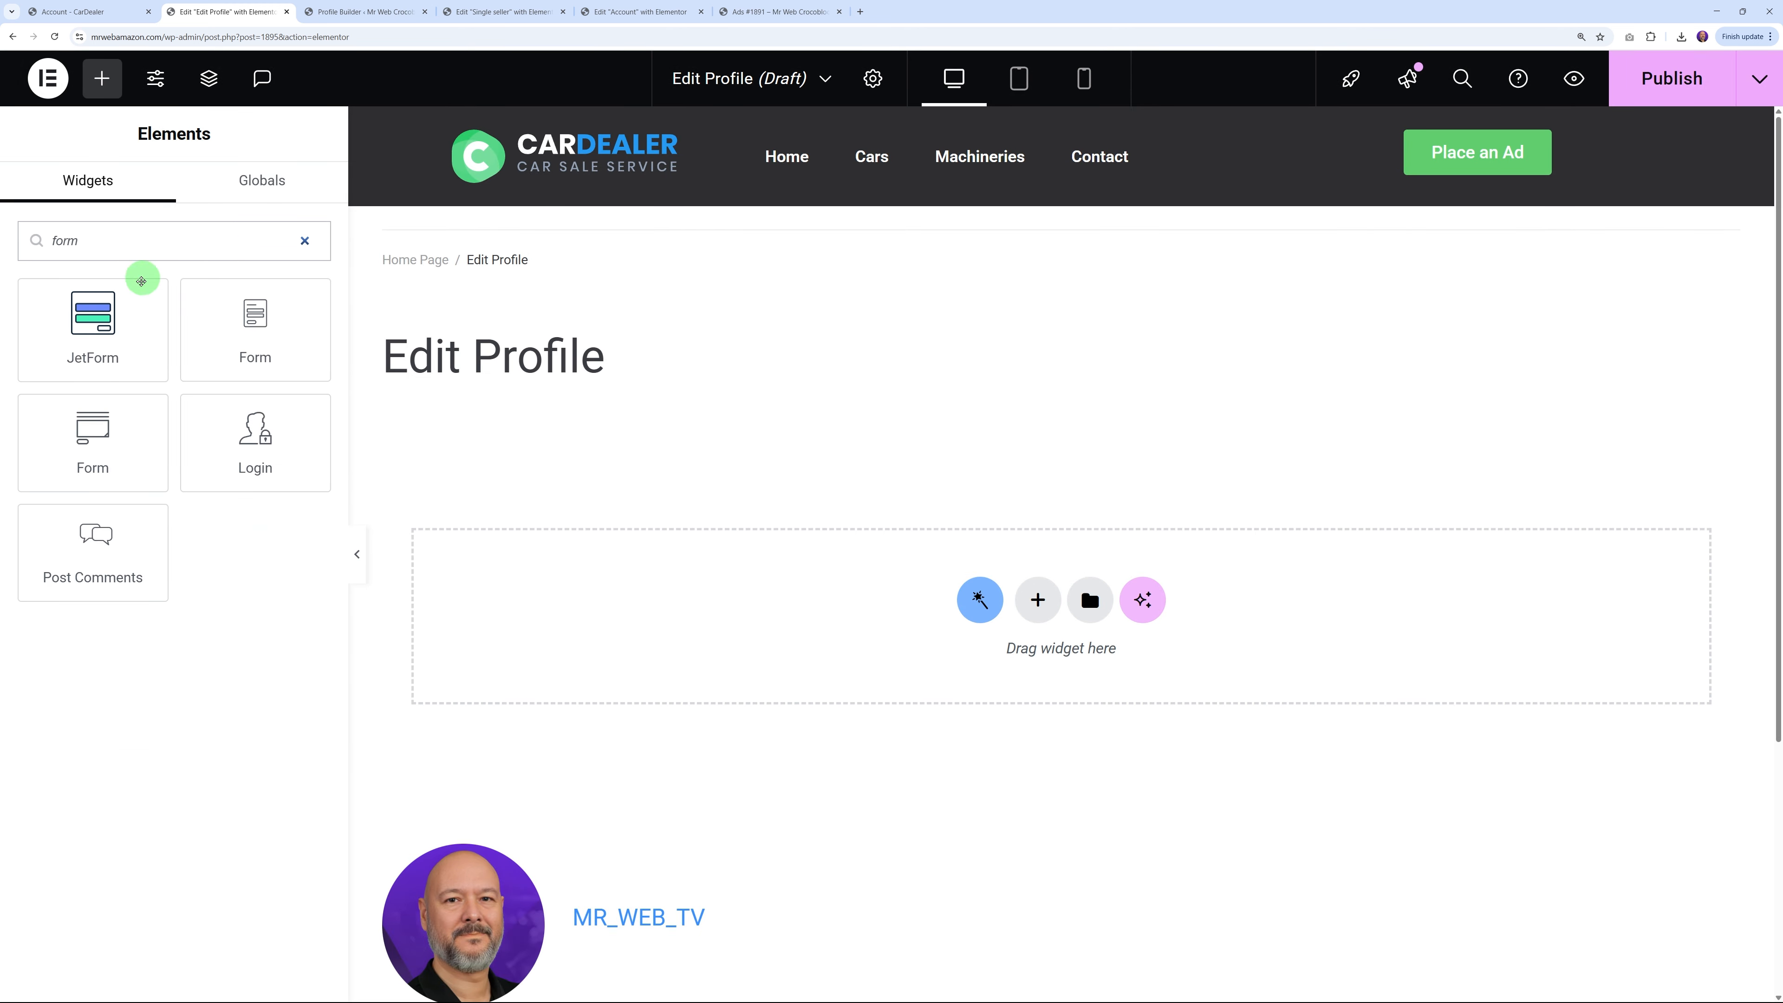
pyautogui.moveTo(112, 316); pyautogui.dragTo(1063, 559)
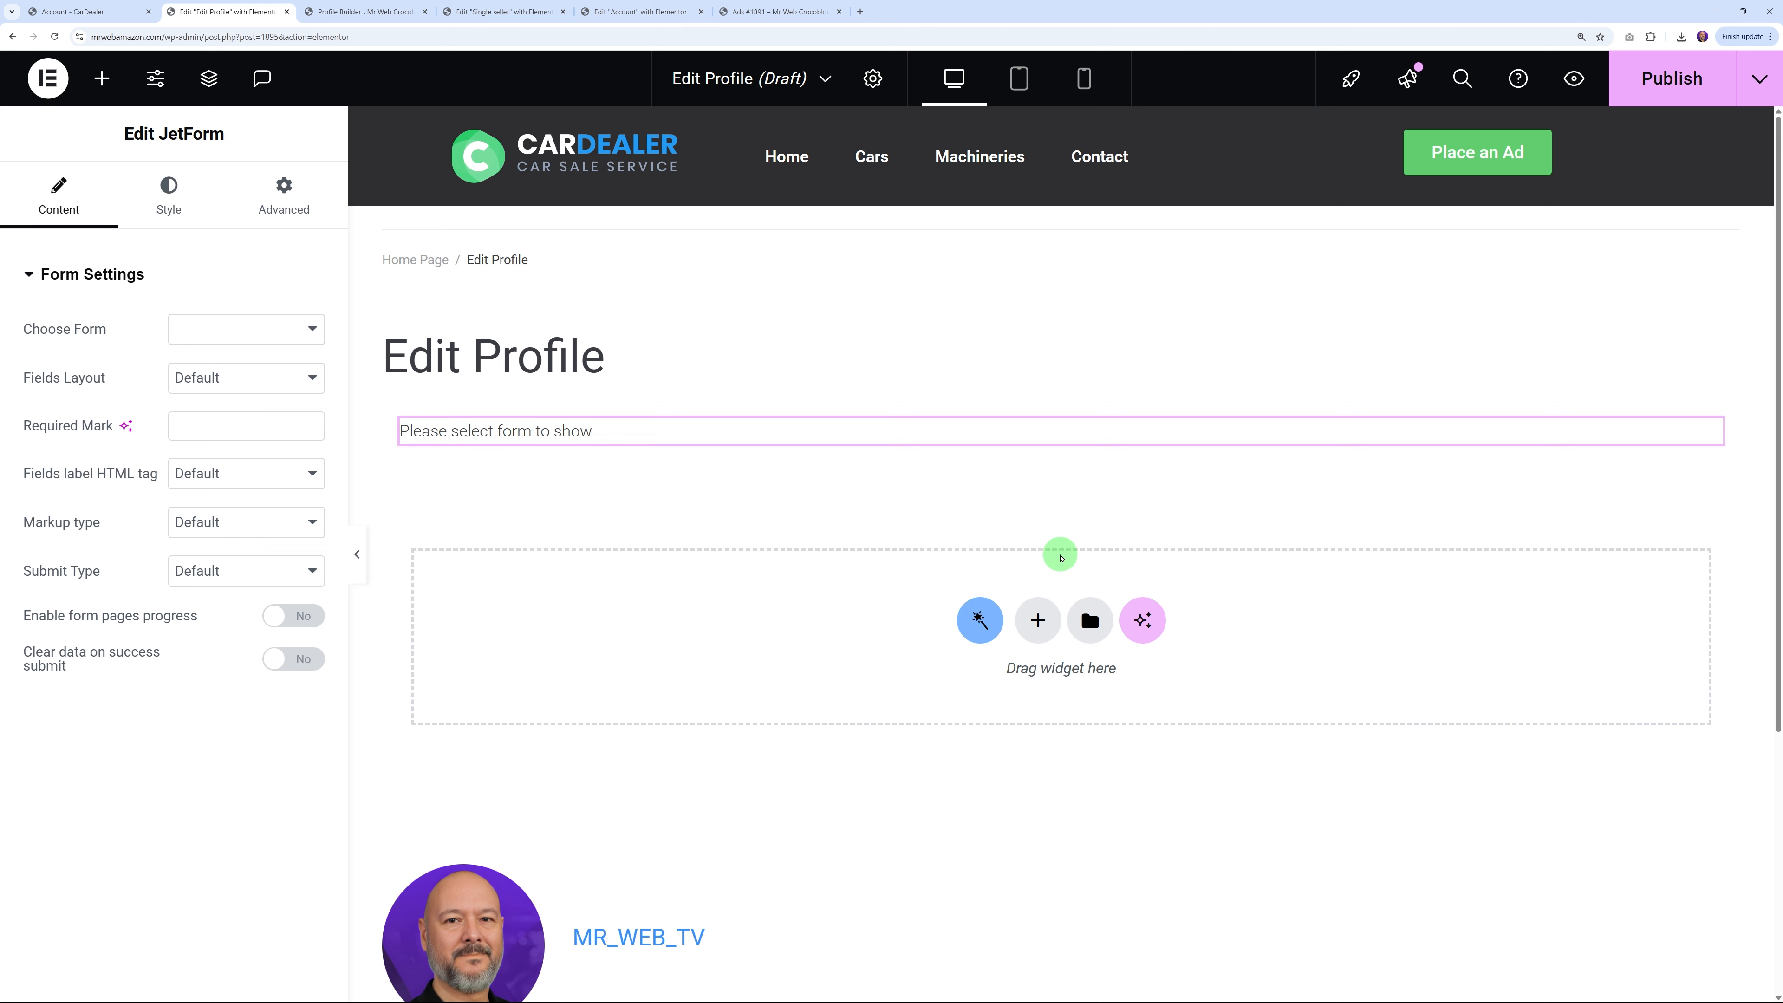
pyautogui.click(307, 330)
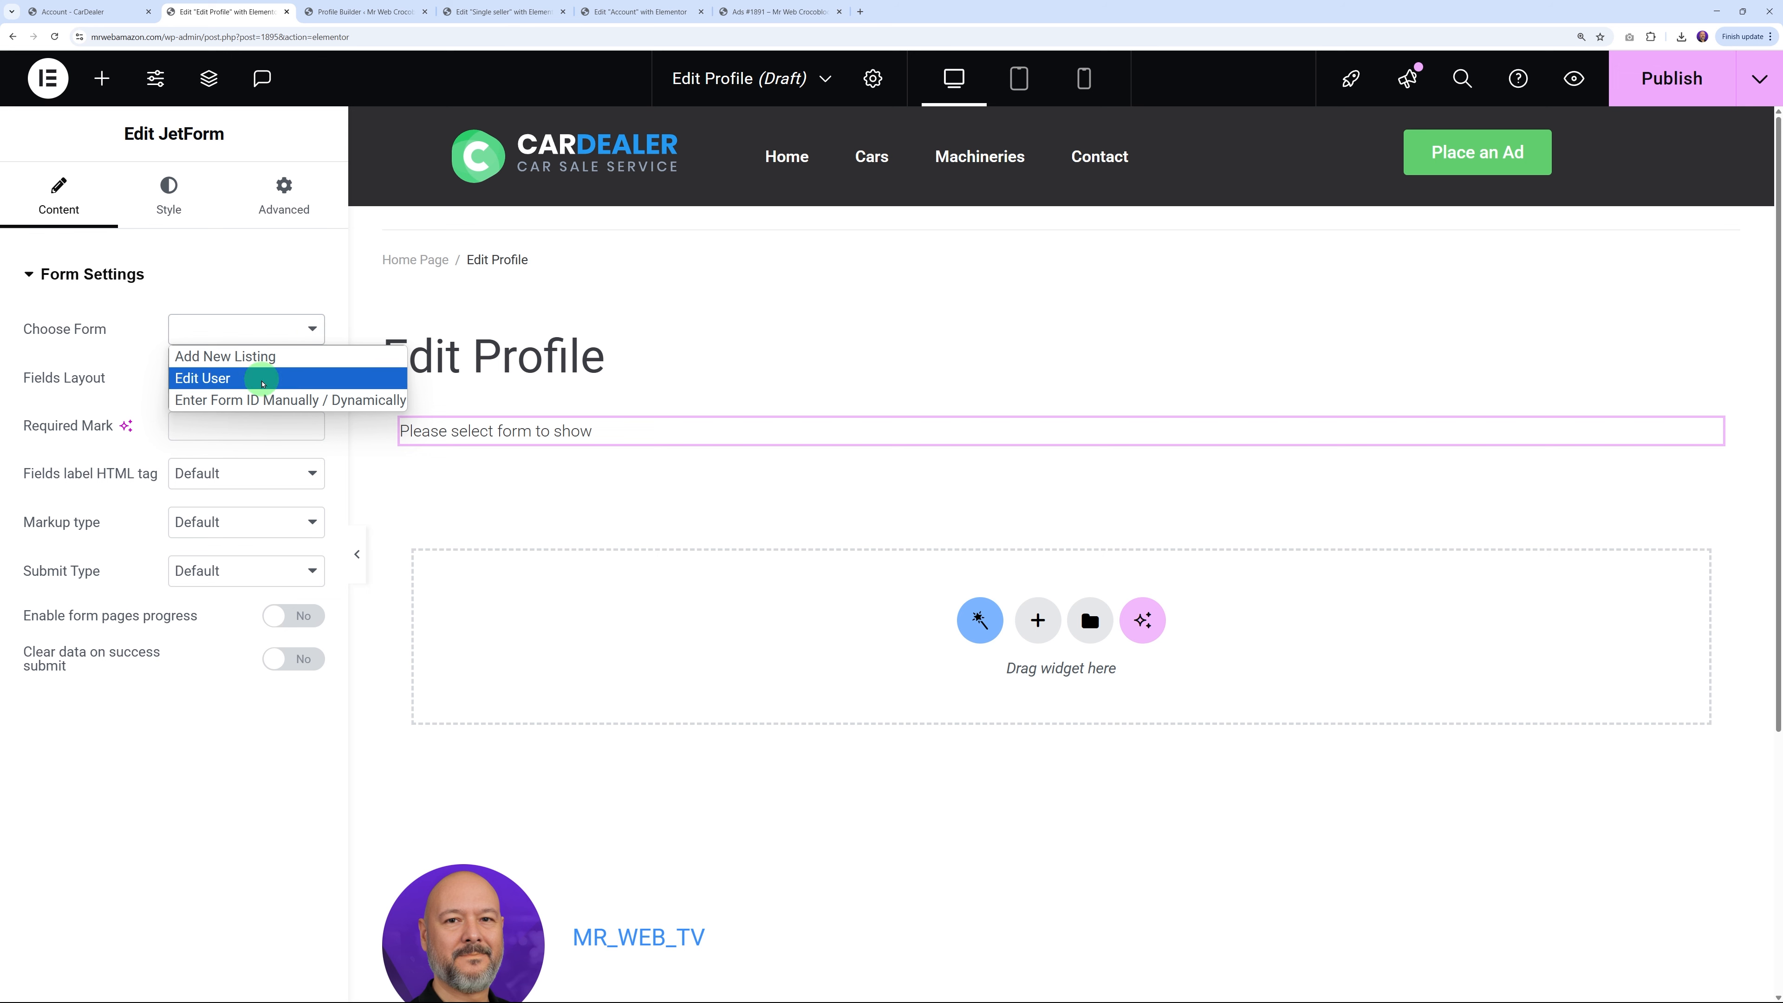
pyautogui.click(216, 399)
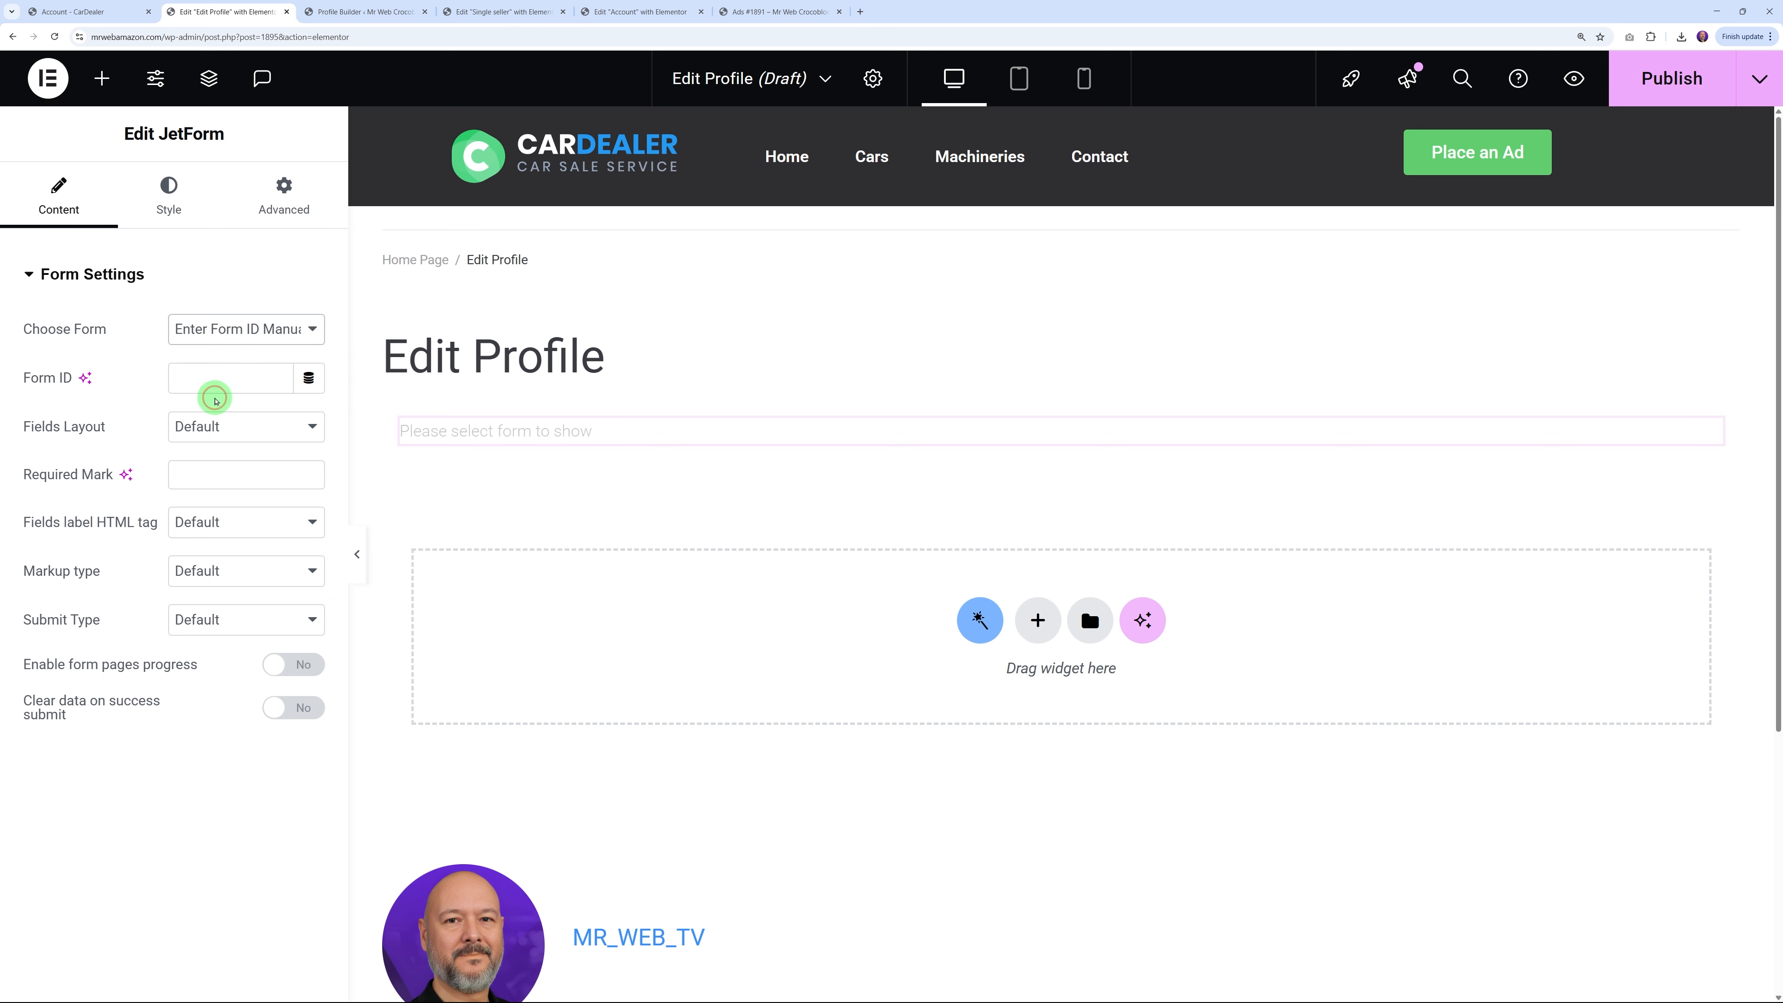
# Look up the Edit User form's ID in the JetFormBuilder forms list and set the widget's Form ID to 1893
pyautogui.click(378, 14)
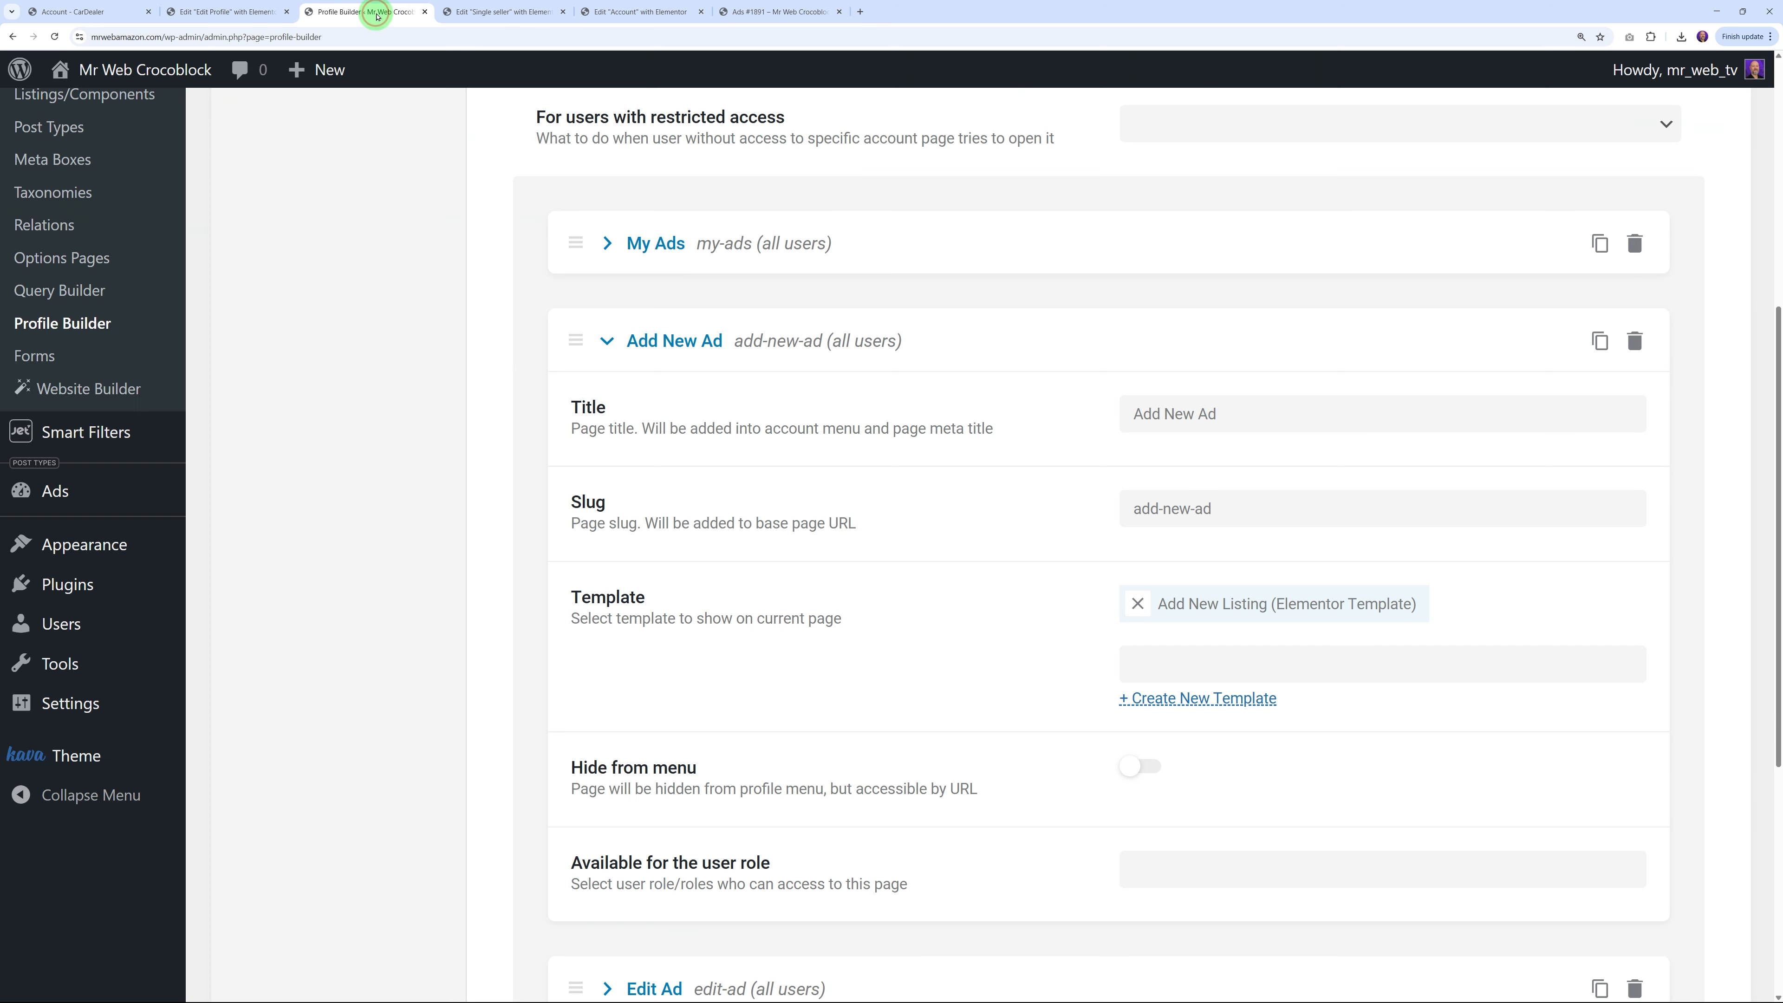
pyautogui.scroll(5, 287, 470)
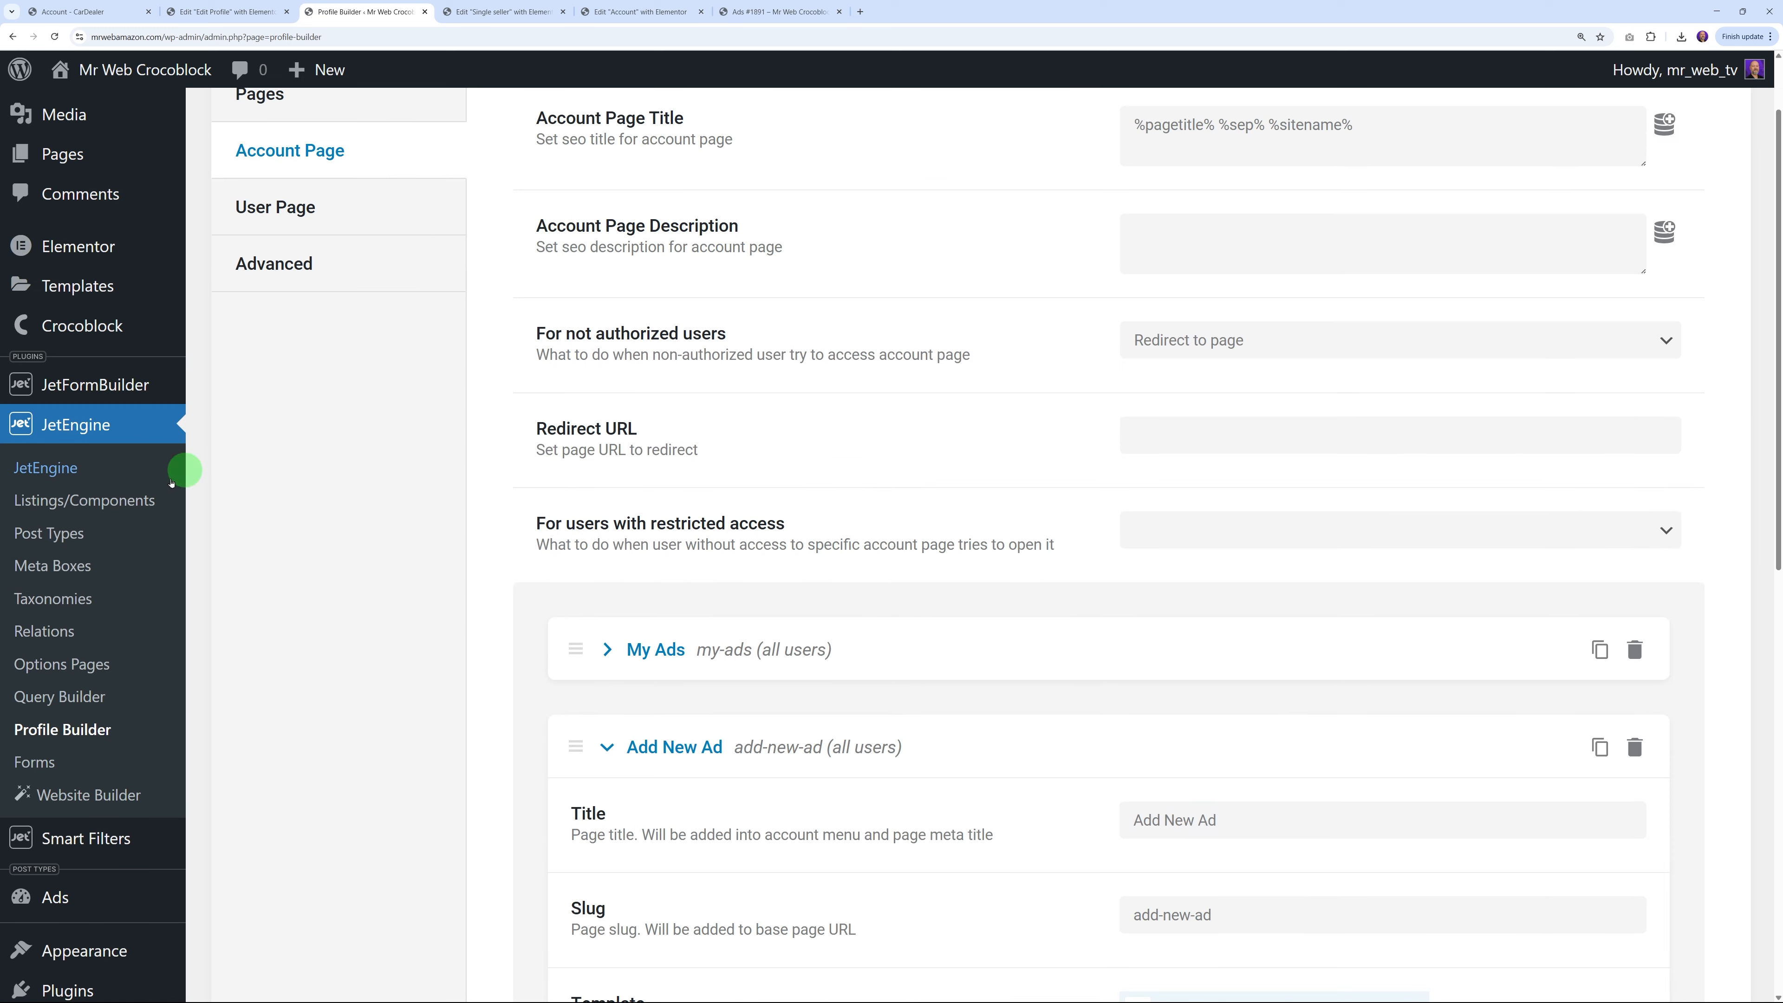
pyautogui.click(114, 384)
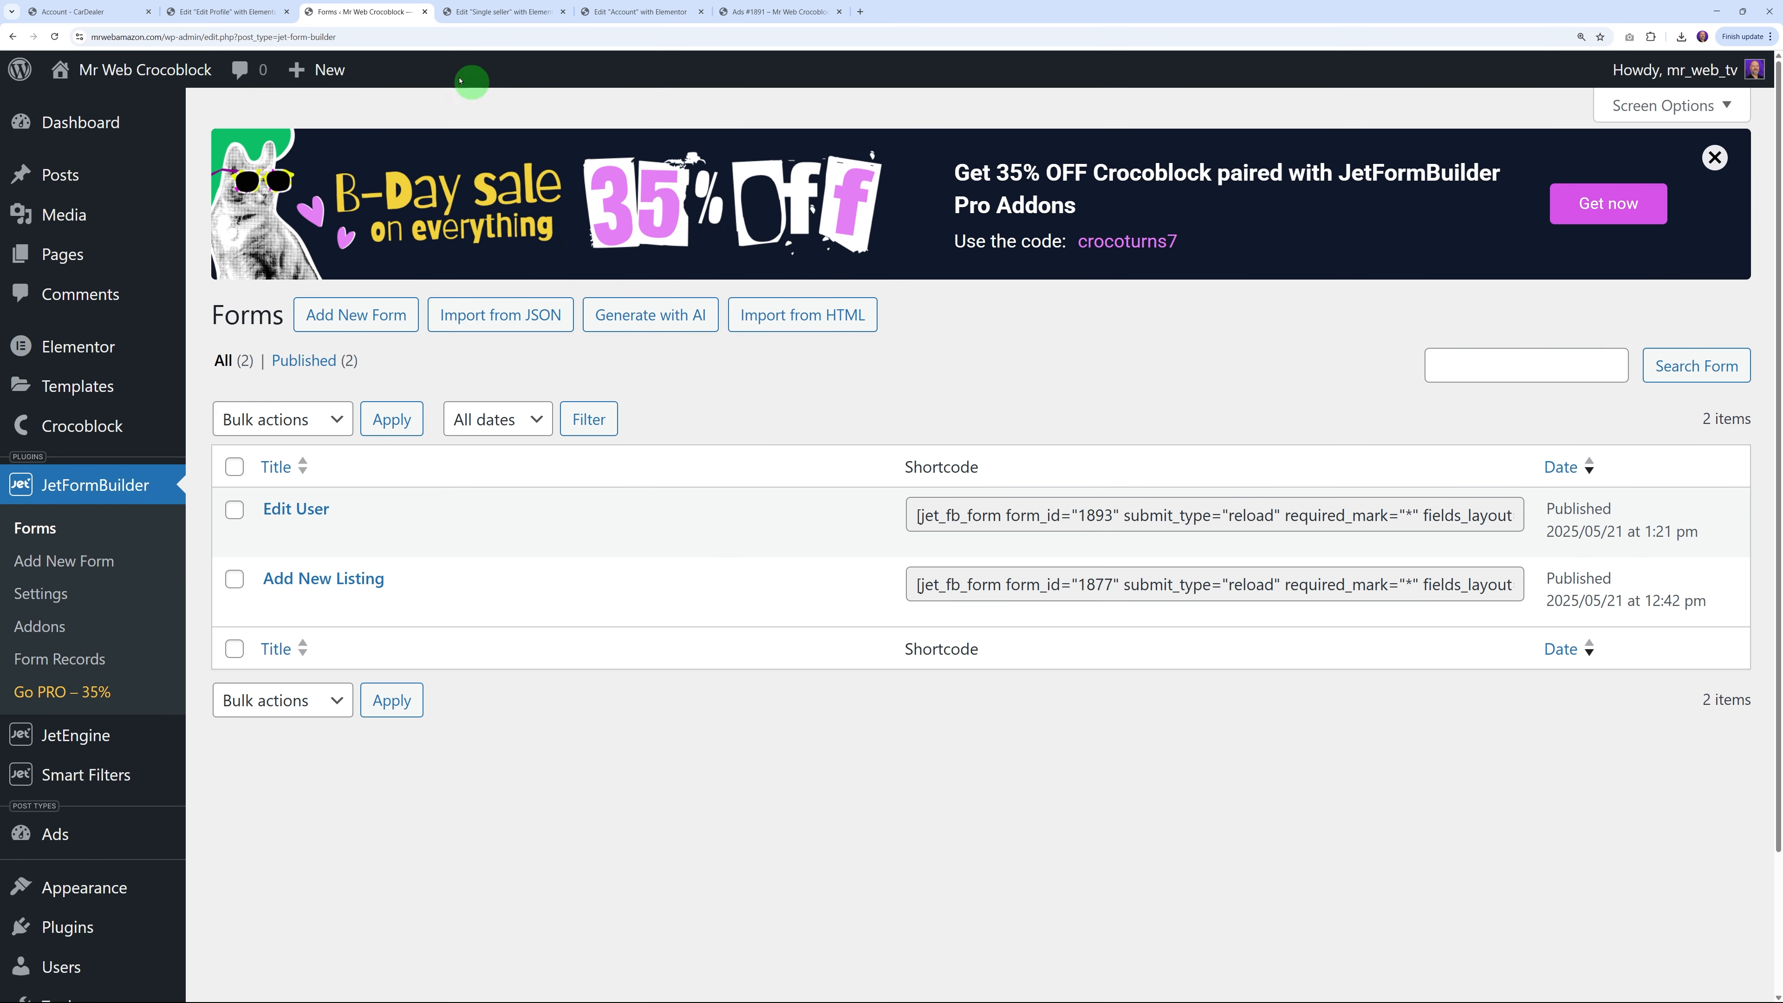
pyautogui.click(238, 12)
pyautogui.click(206, 390)
pyautogui.write('1')
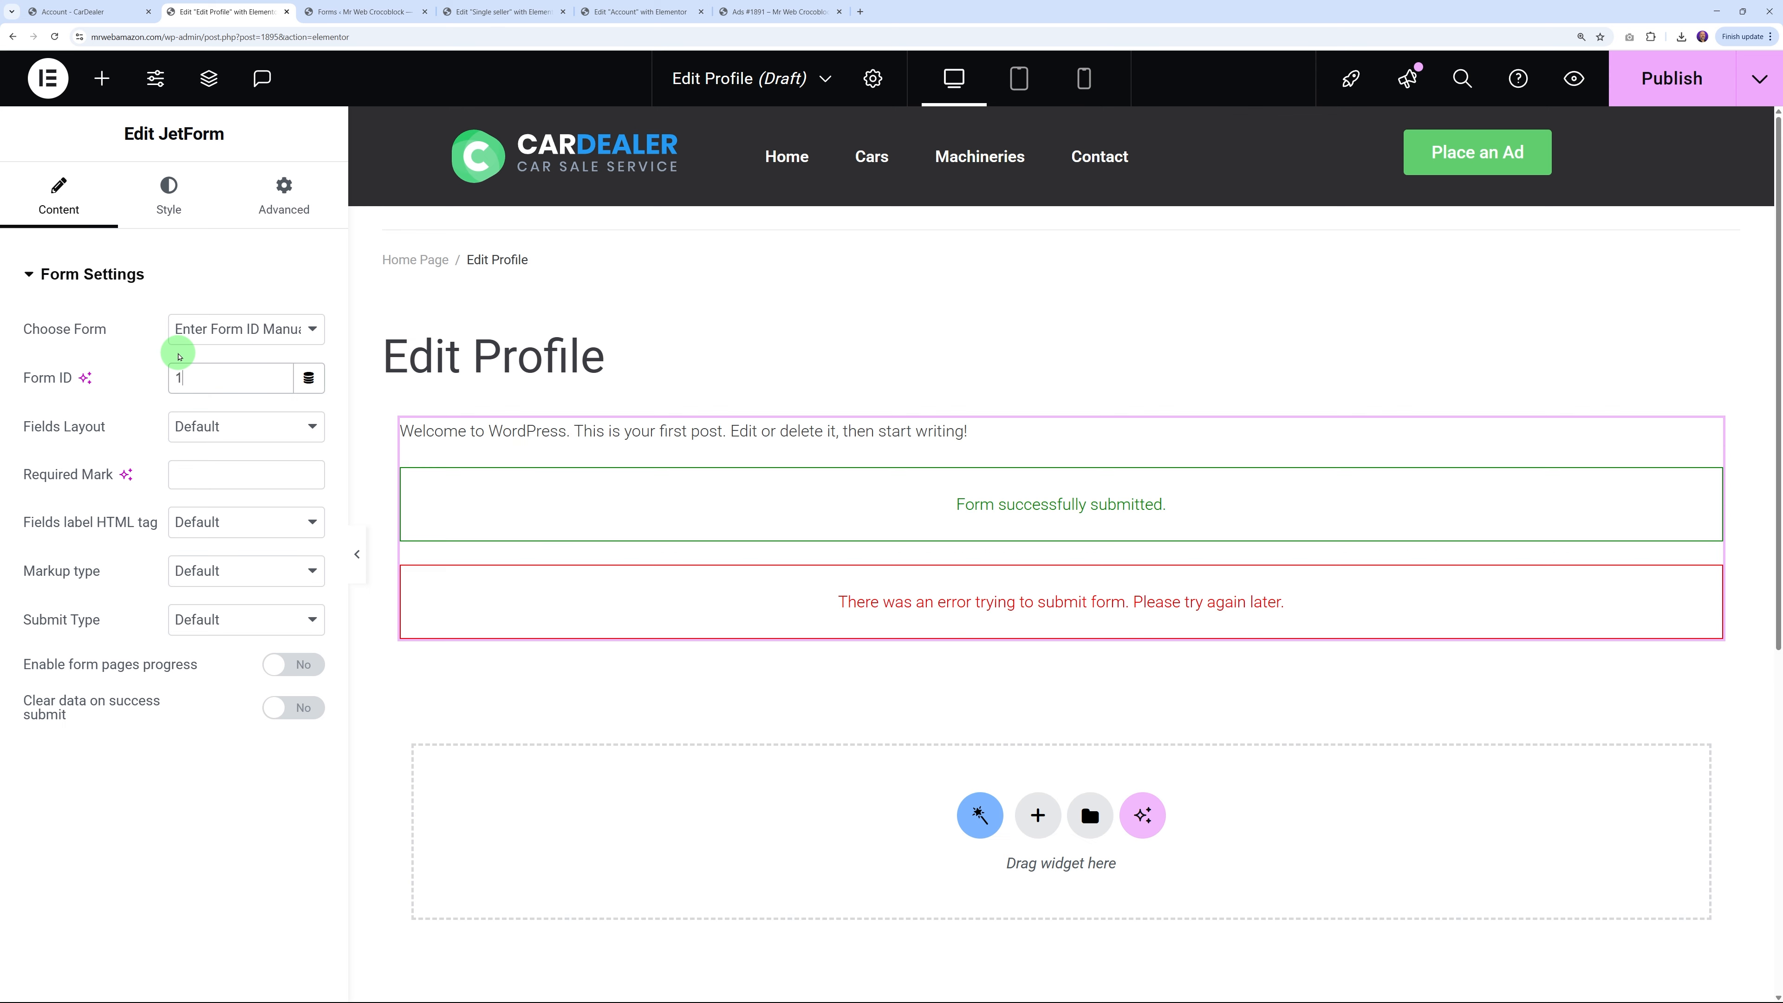
pyautogui.write('893')
# Set the form's fields layout to Row, check the resulting form and publish the Edit Profile template
pyautogui.scroll(-7, 894, 630)
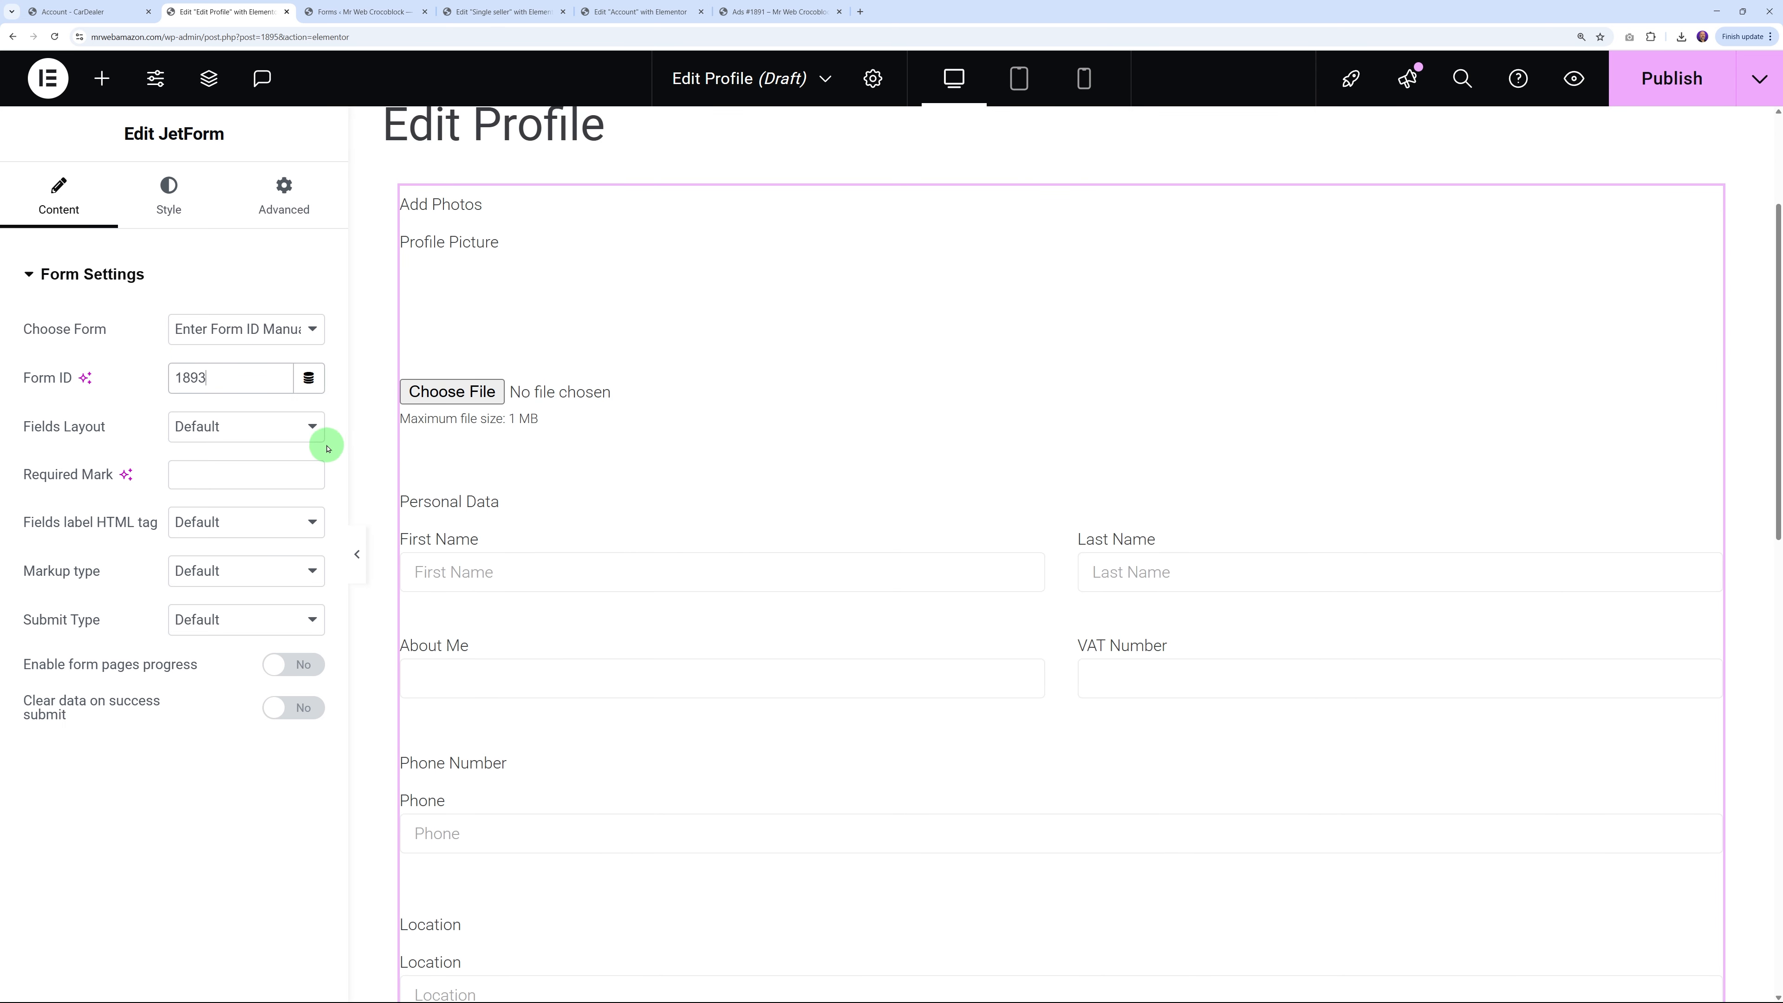
pyautogui.click(311, 430)
pyautogui.click(251, 496)
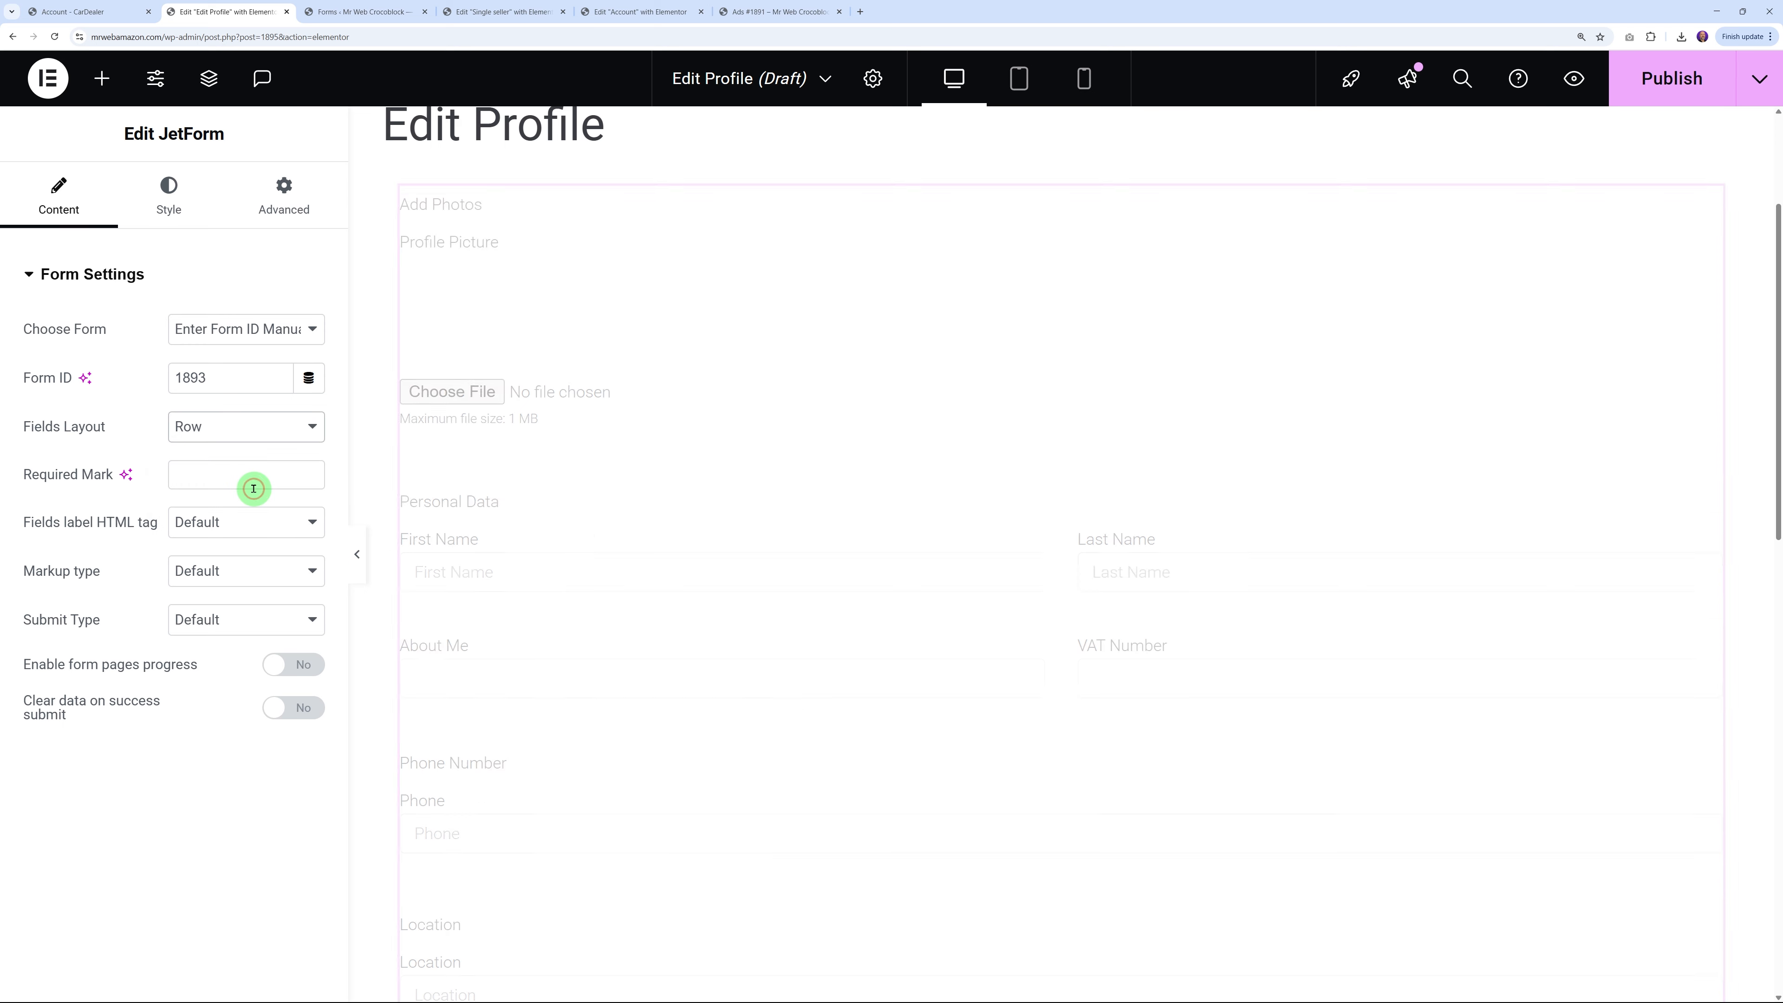
pyautogui.scroll(-3, 916, 623)
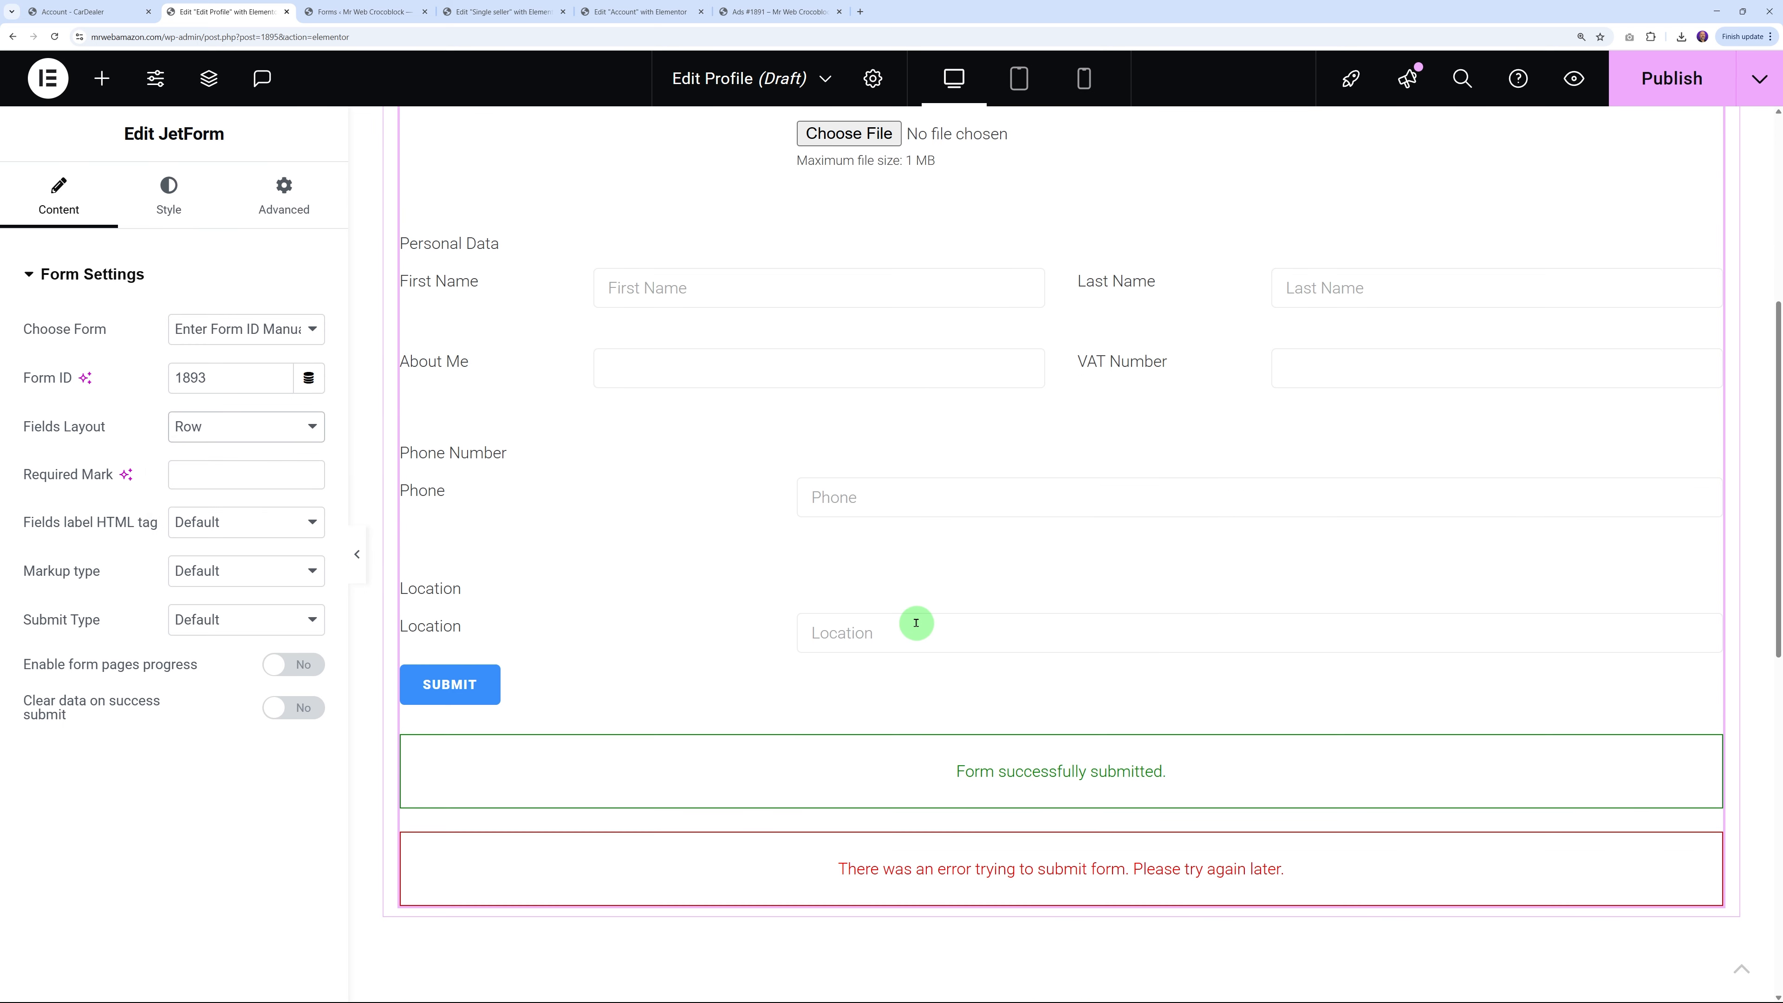
pyautogui.scroll(3, 917, 624)
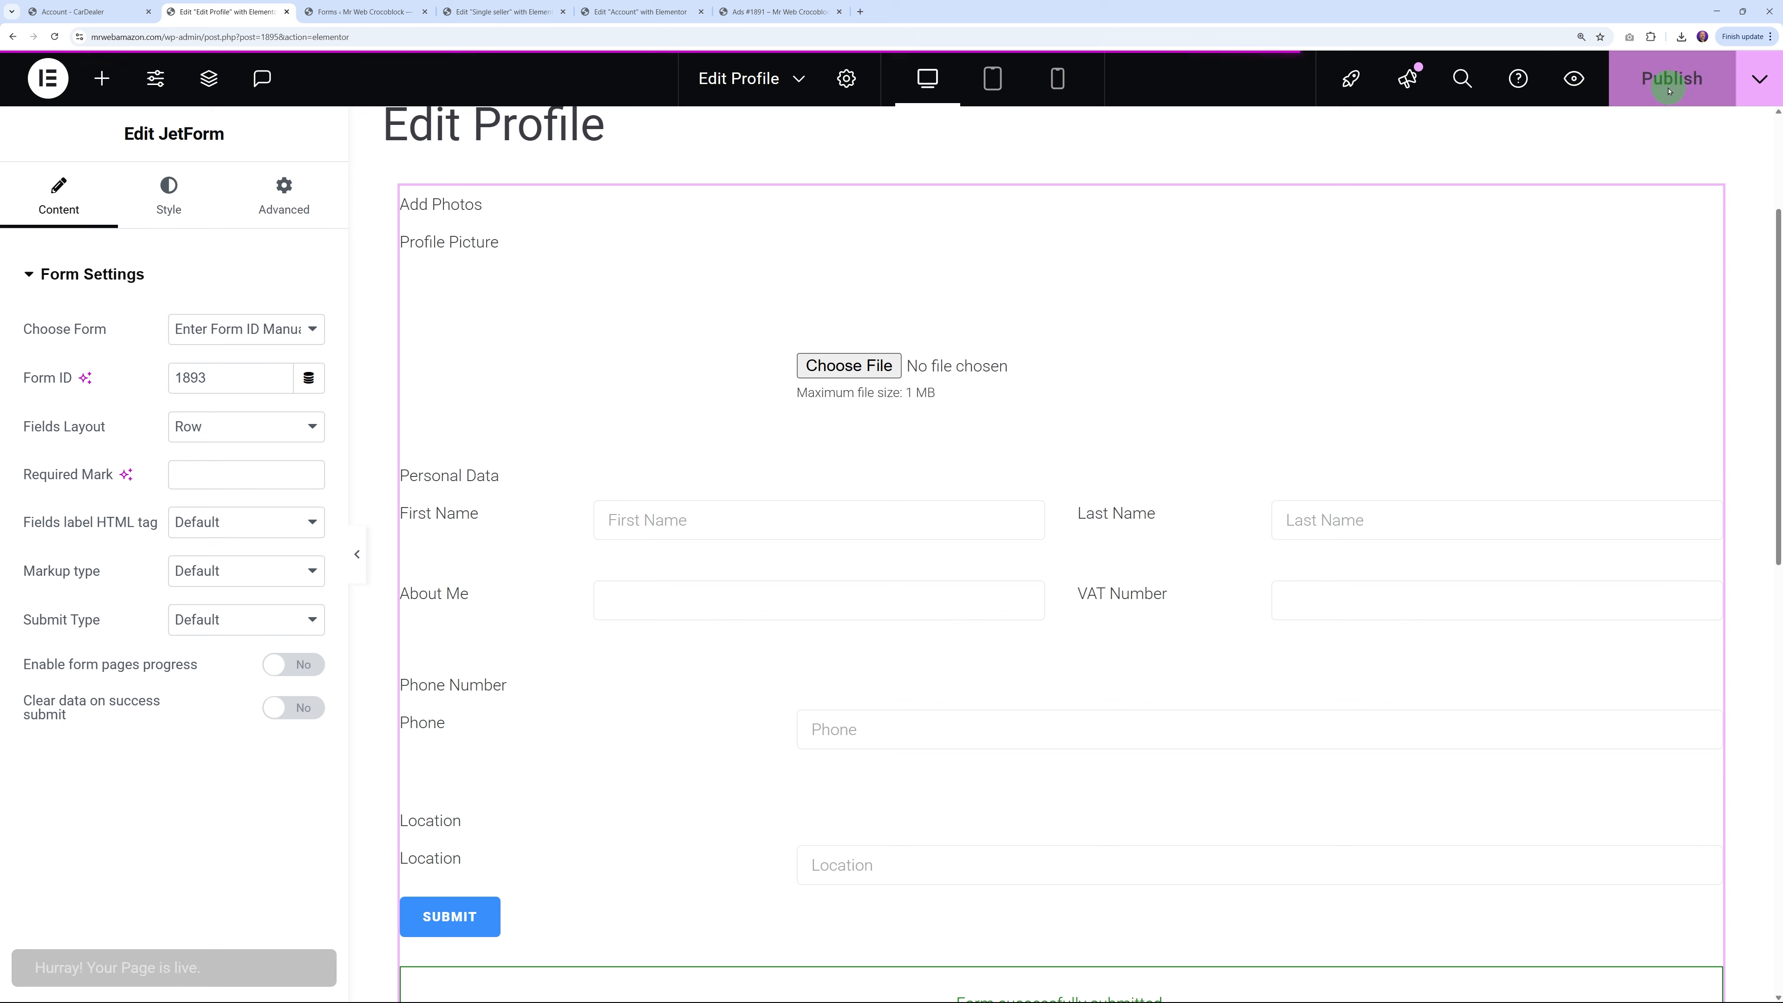
# Assign the Edit Profile Elementor template to the Settings subpage of the account page in JetEngine's Profile Builder
pyautogui.click(673, 17)
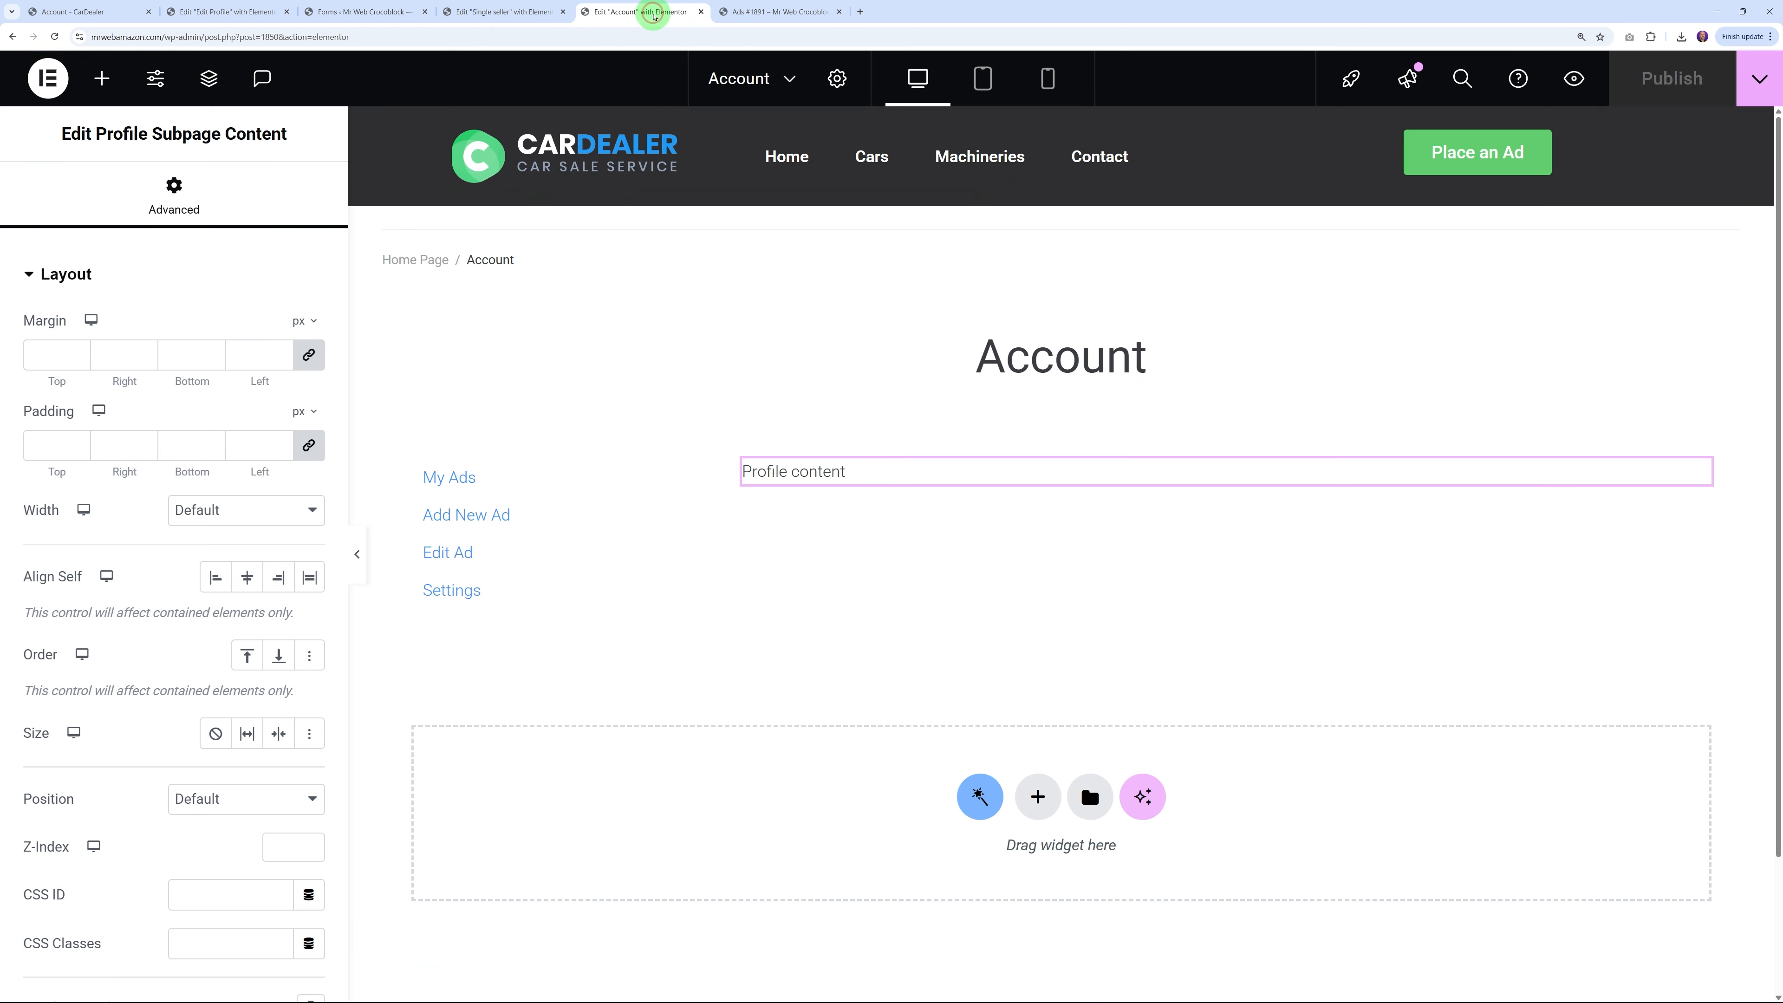
pyautogui.click(496, 598)
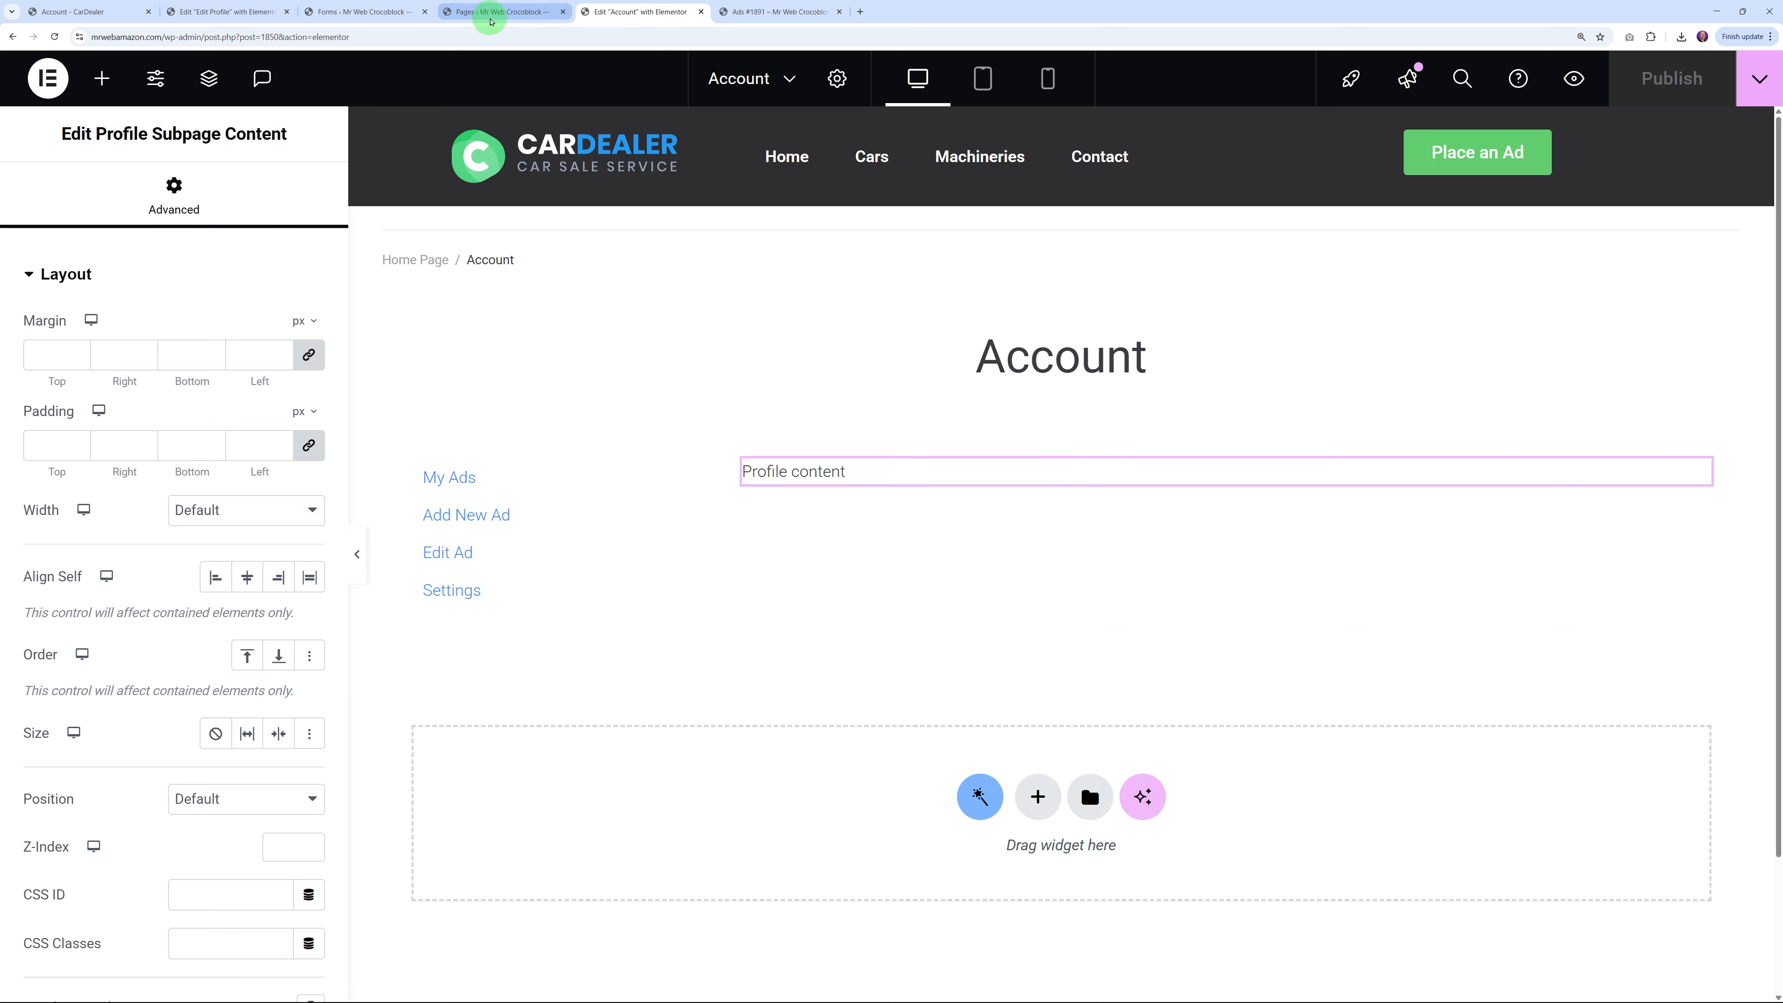
pyautogui.click(500, 12)
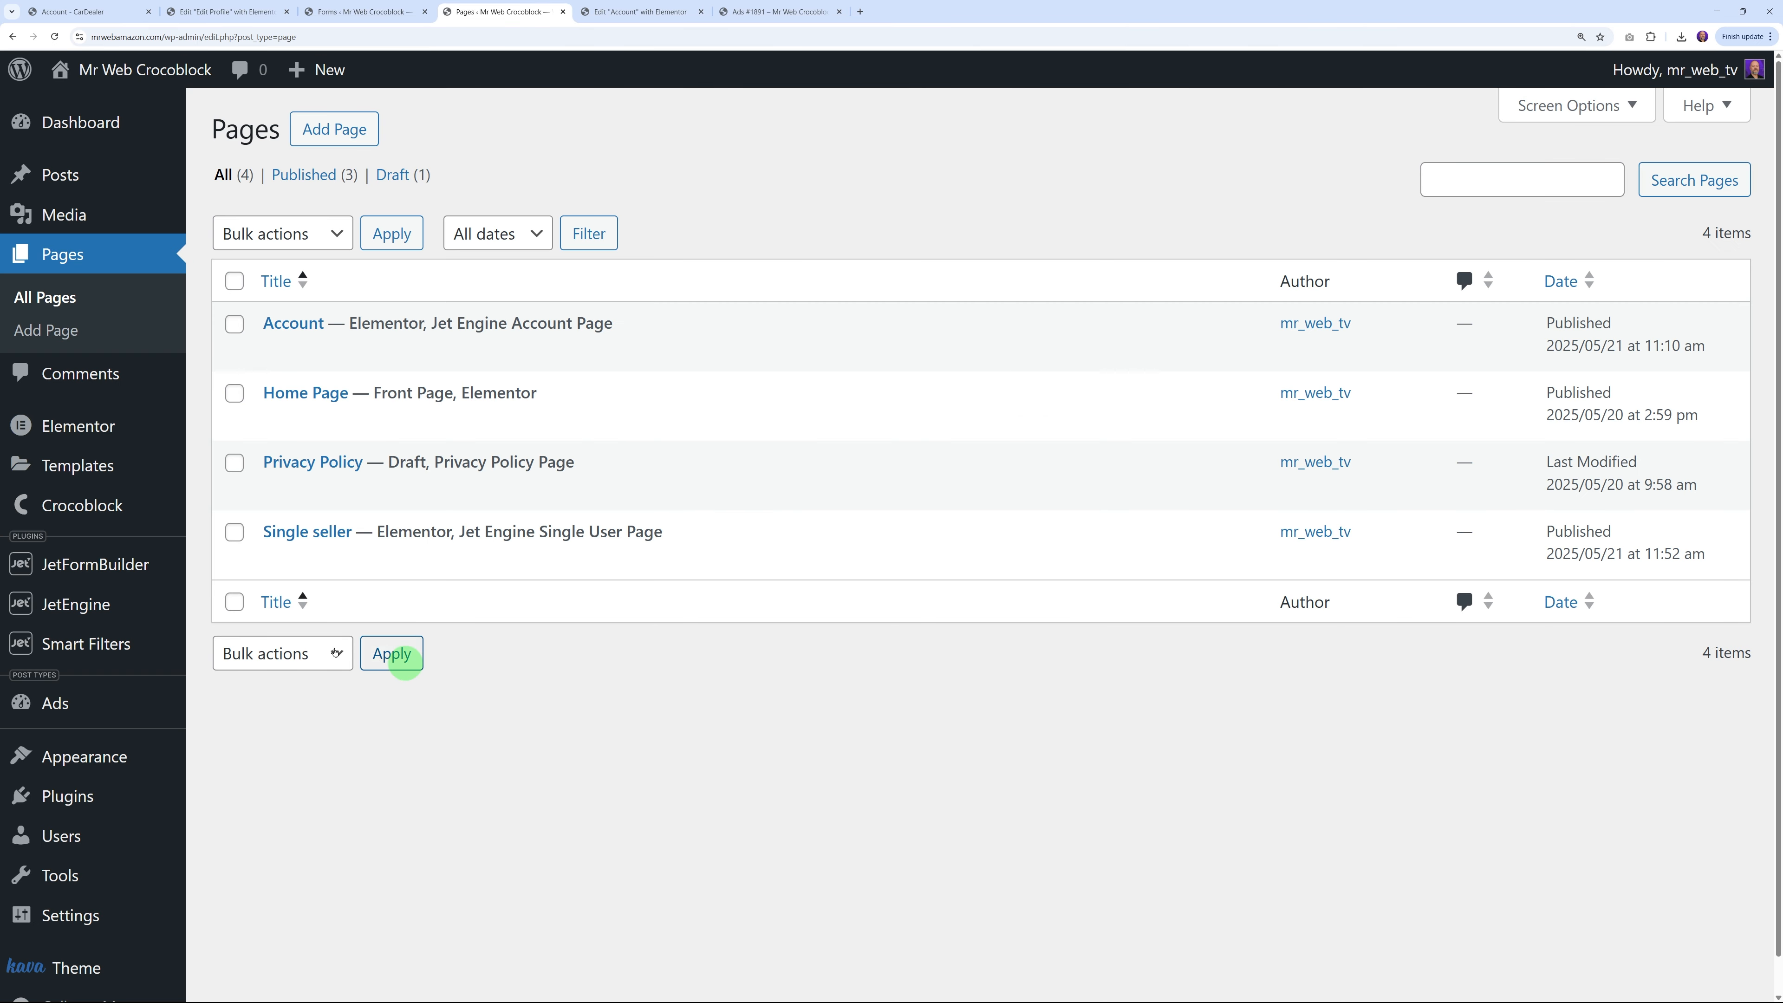
pyautogui.moveTo(83, 607)
pyautogui.click(289, 875)
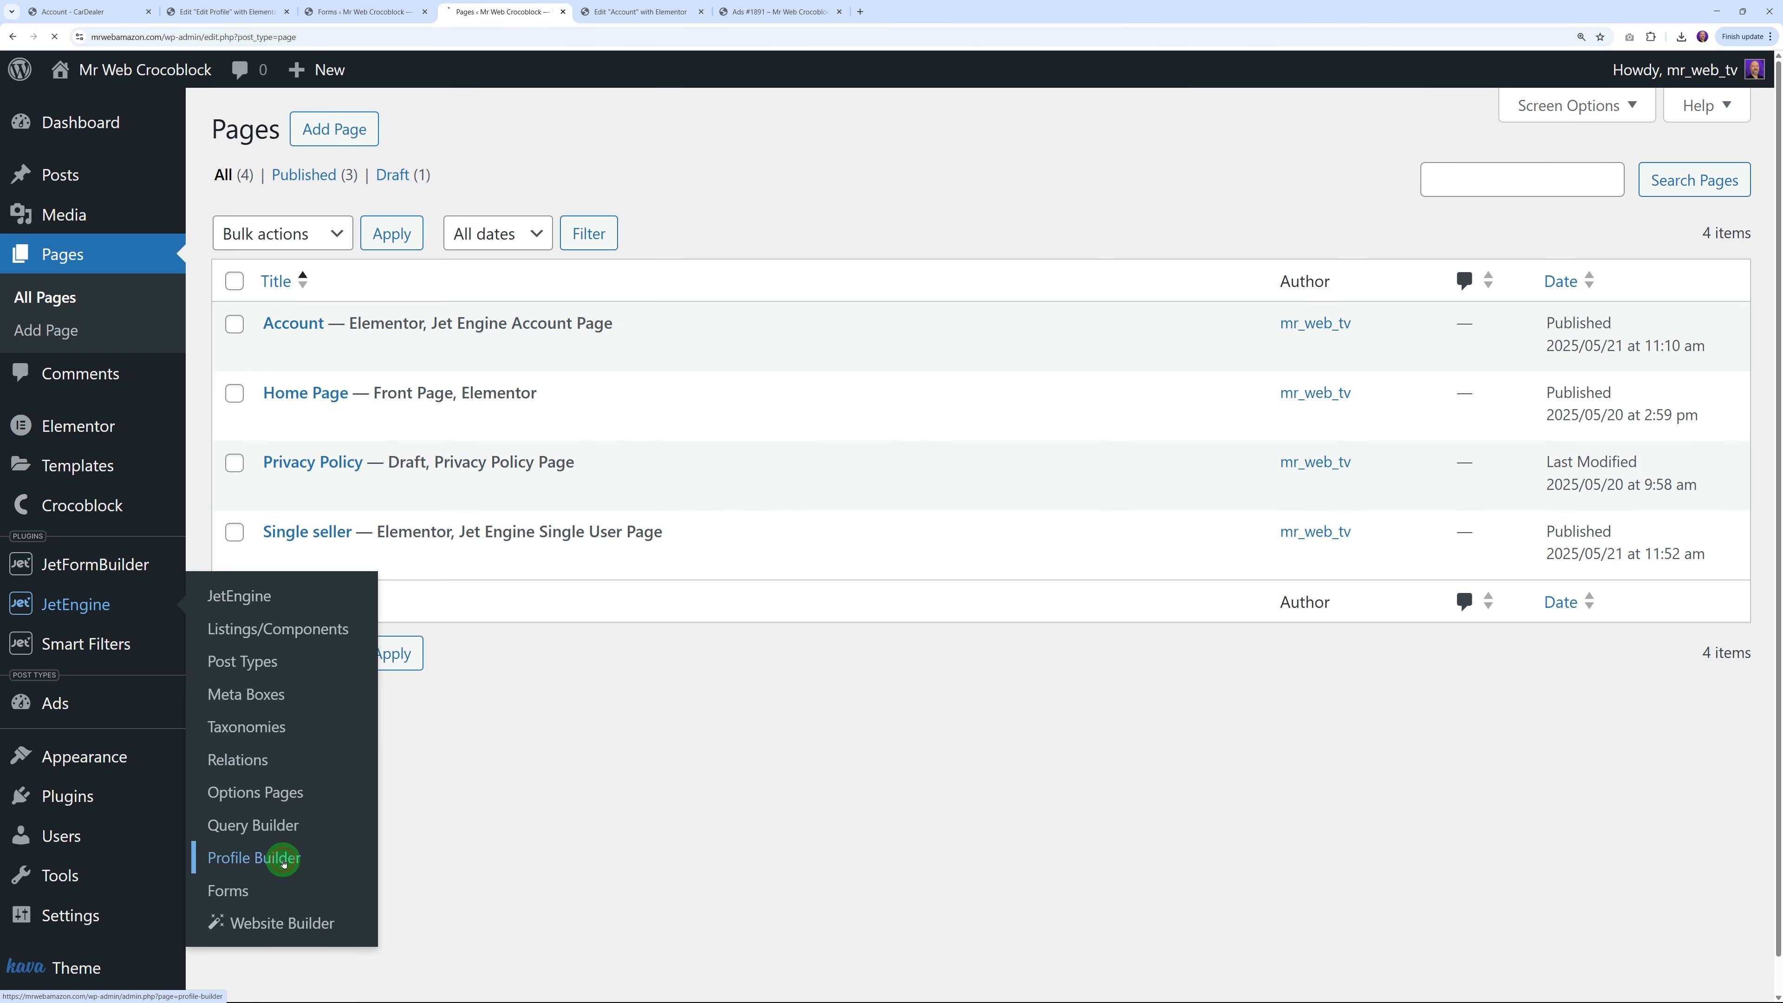
pyautogui.click(313, 251)
pyautogui.scroll(-5, 676, 577)
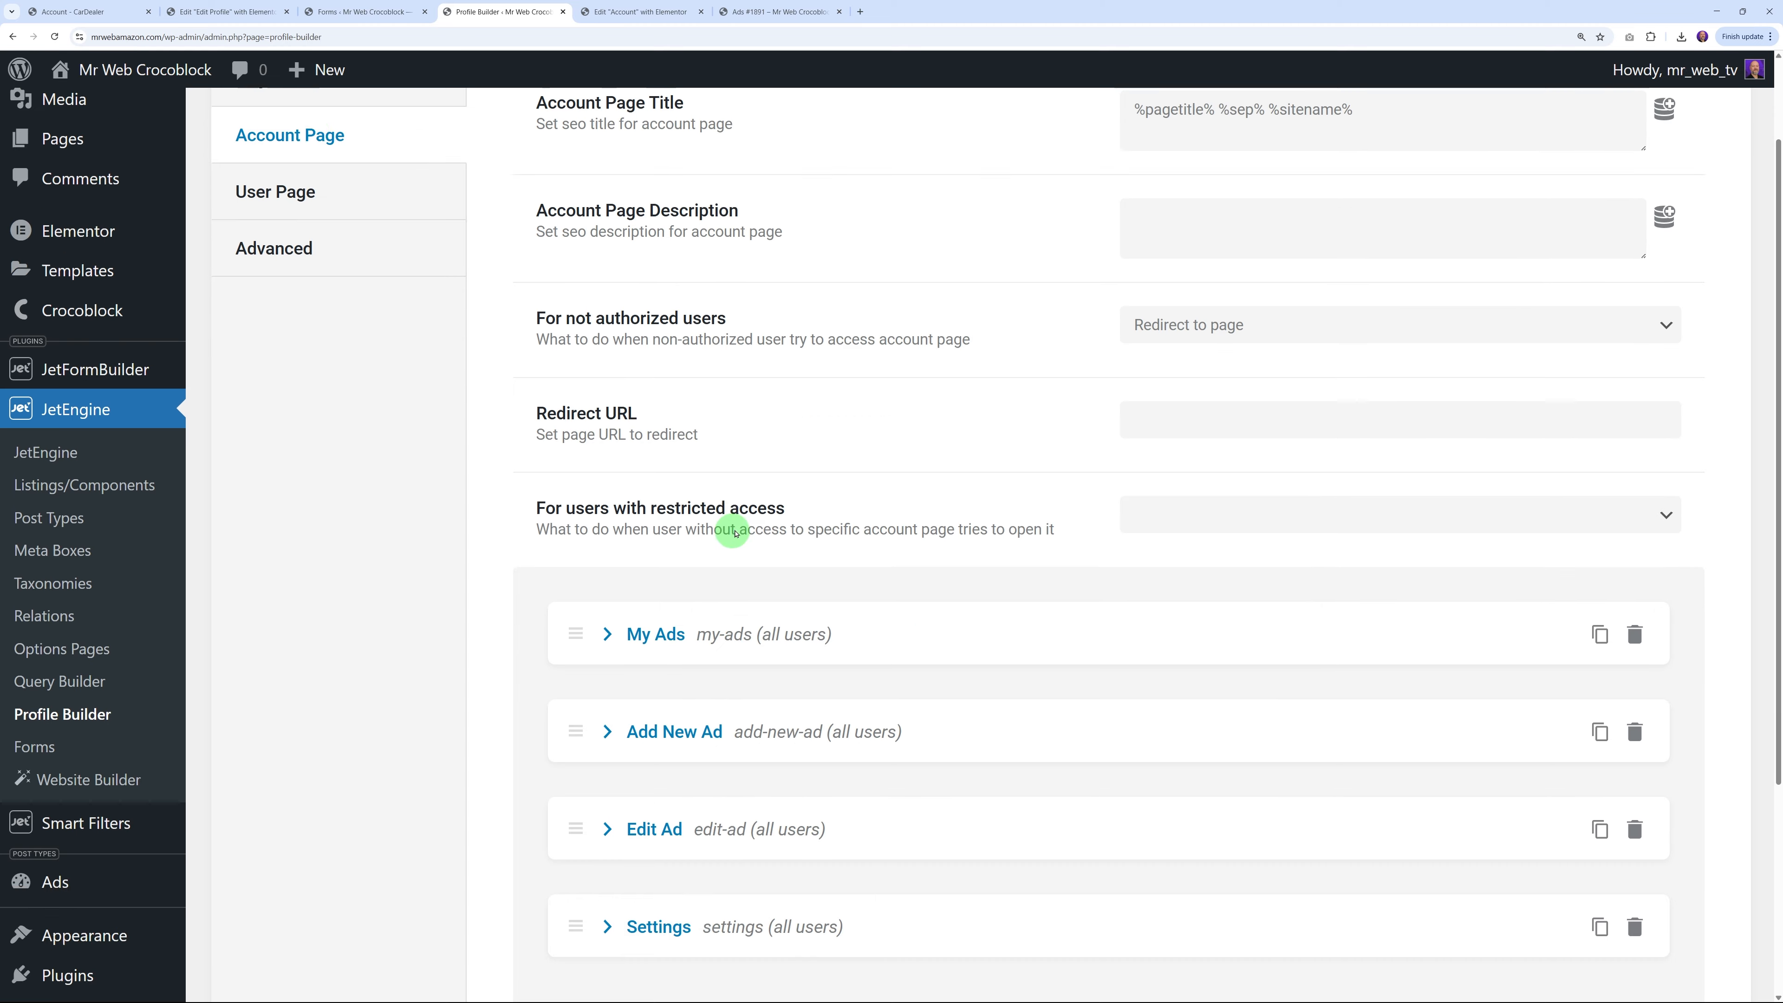
pyautogui.click(608, 622)
pyautogui.scroll(-5, 955, 665)
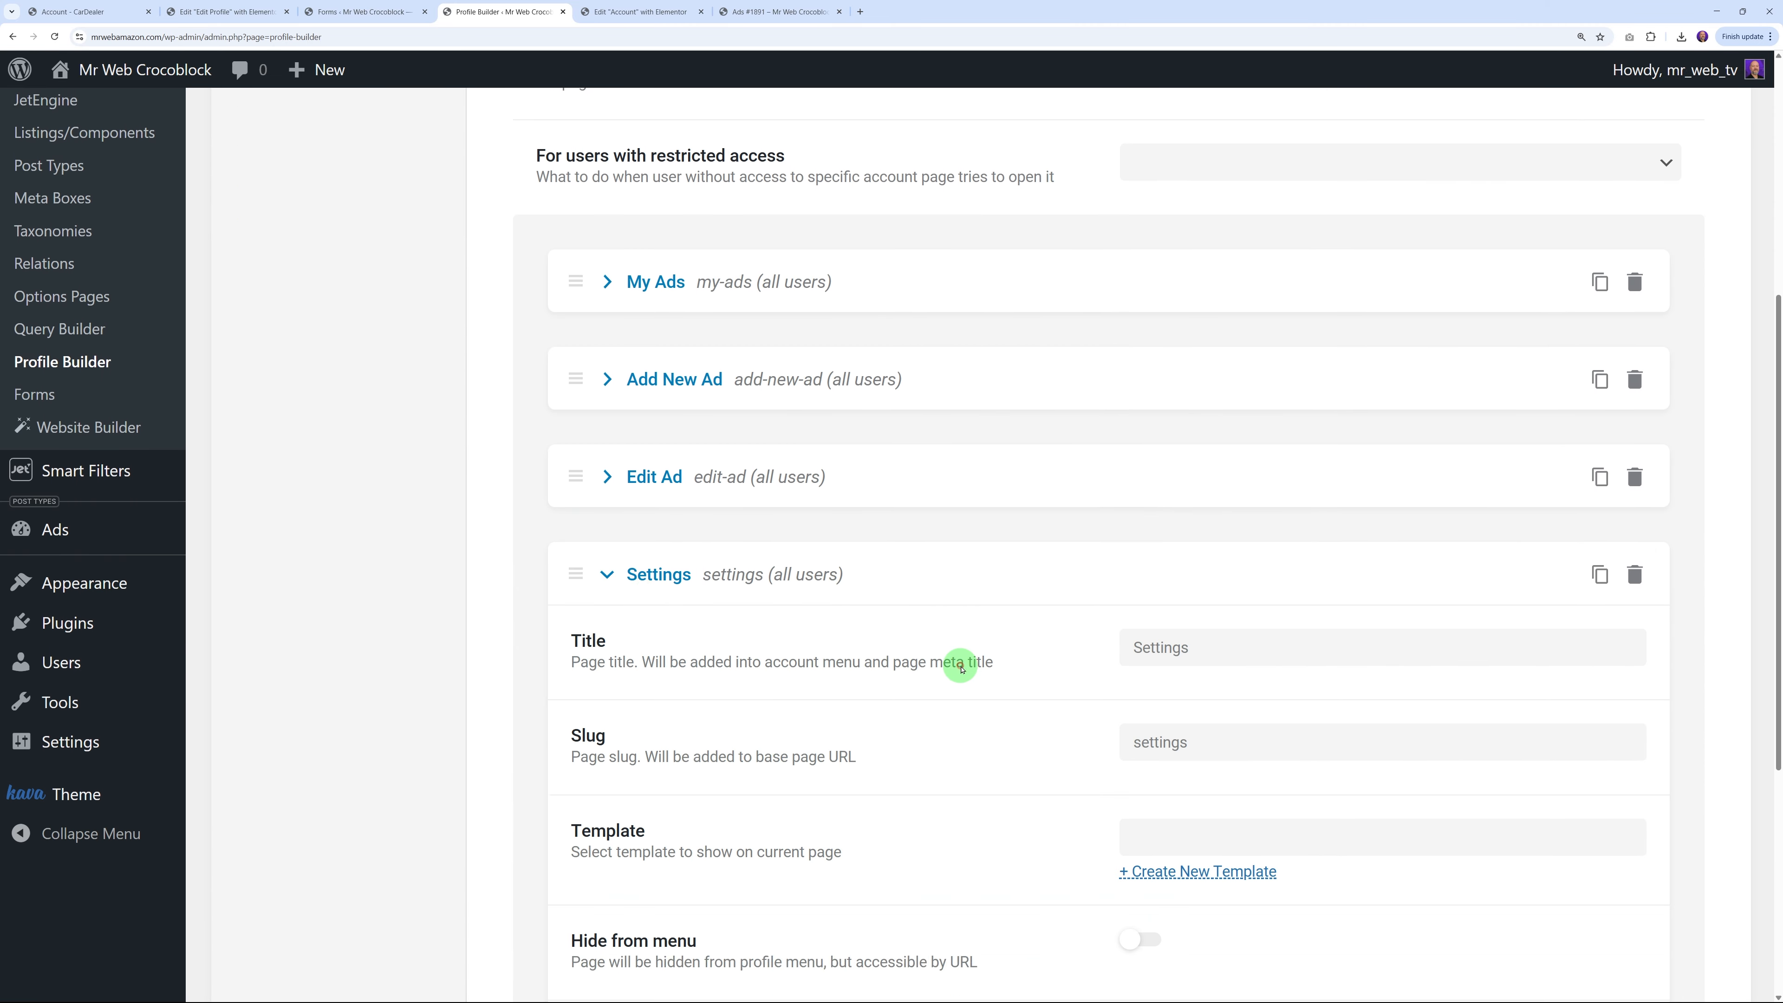
pyautogui.click(1159, 485)
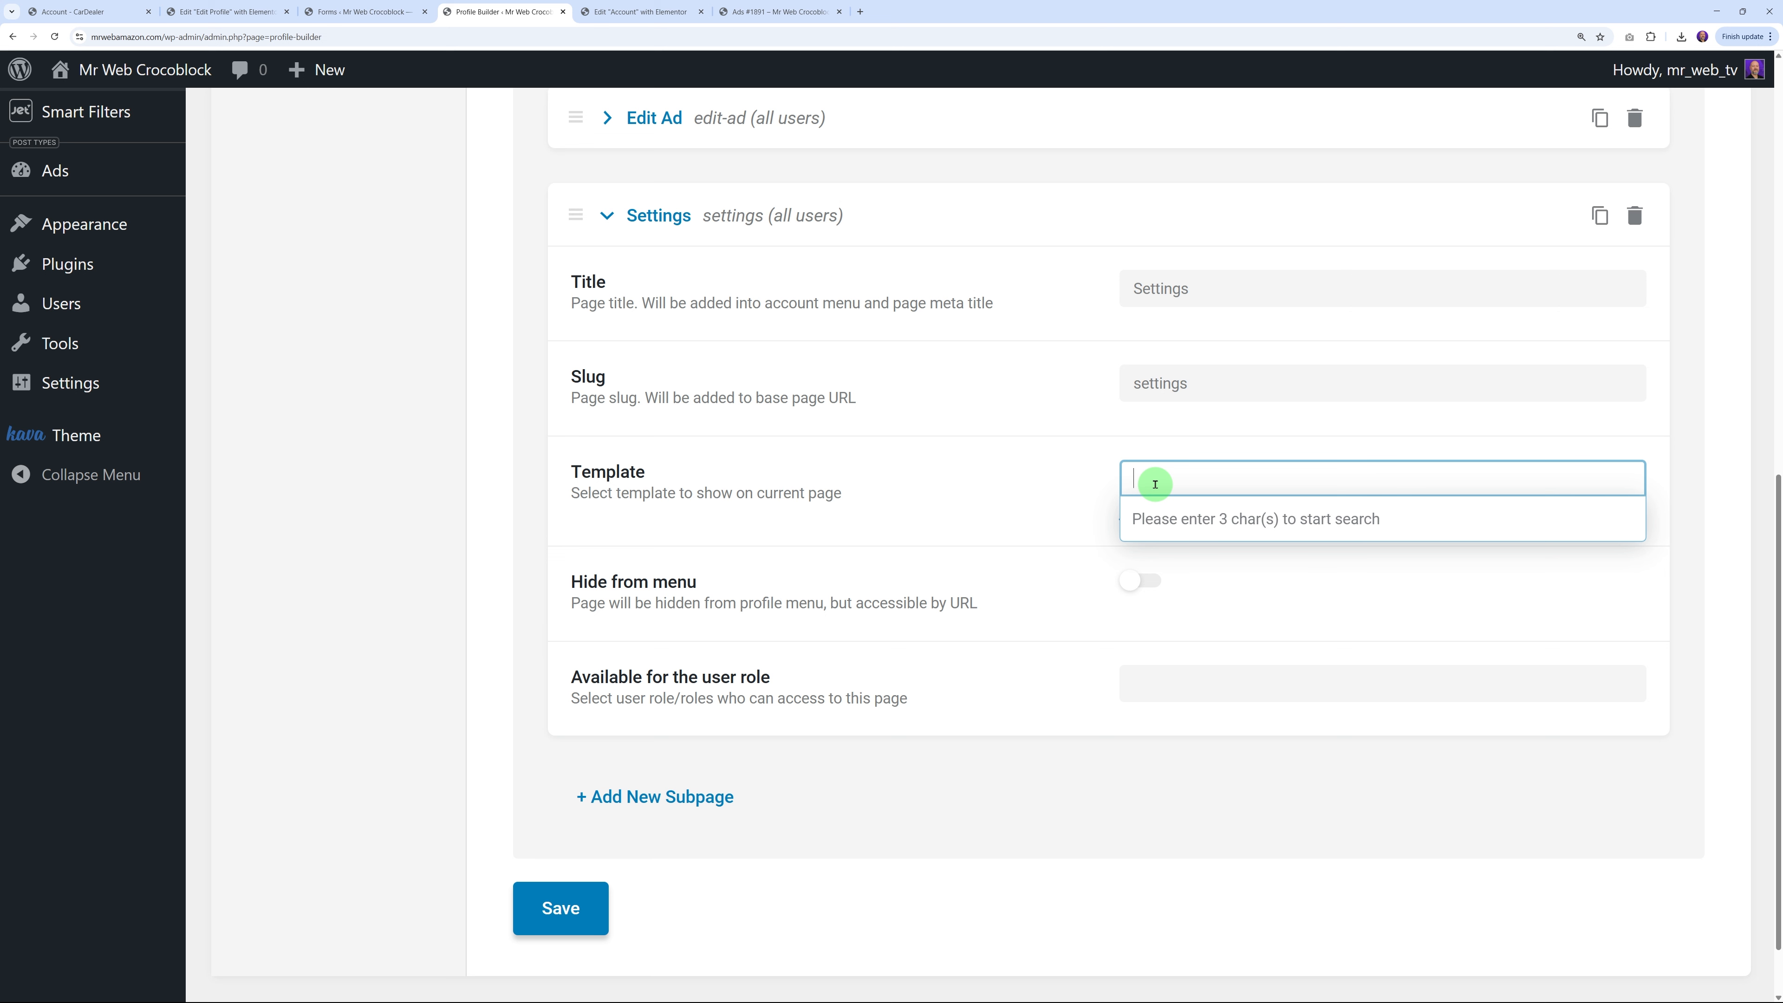
pyautogui.write('Prof')
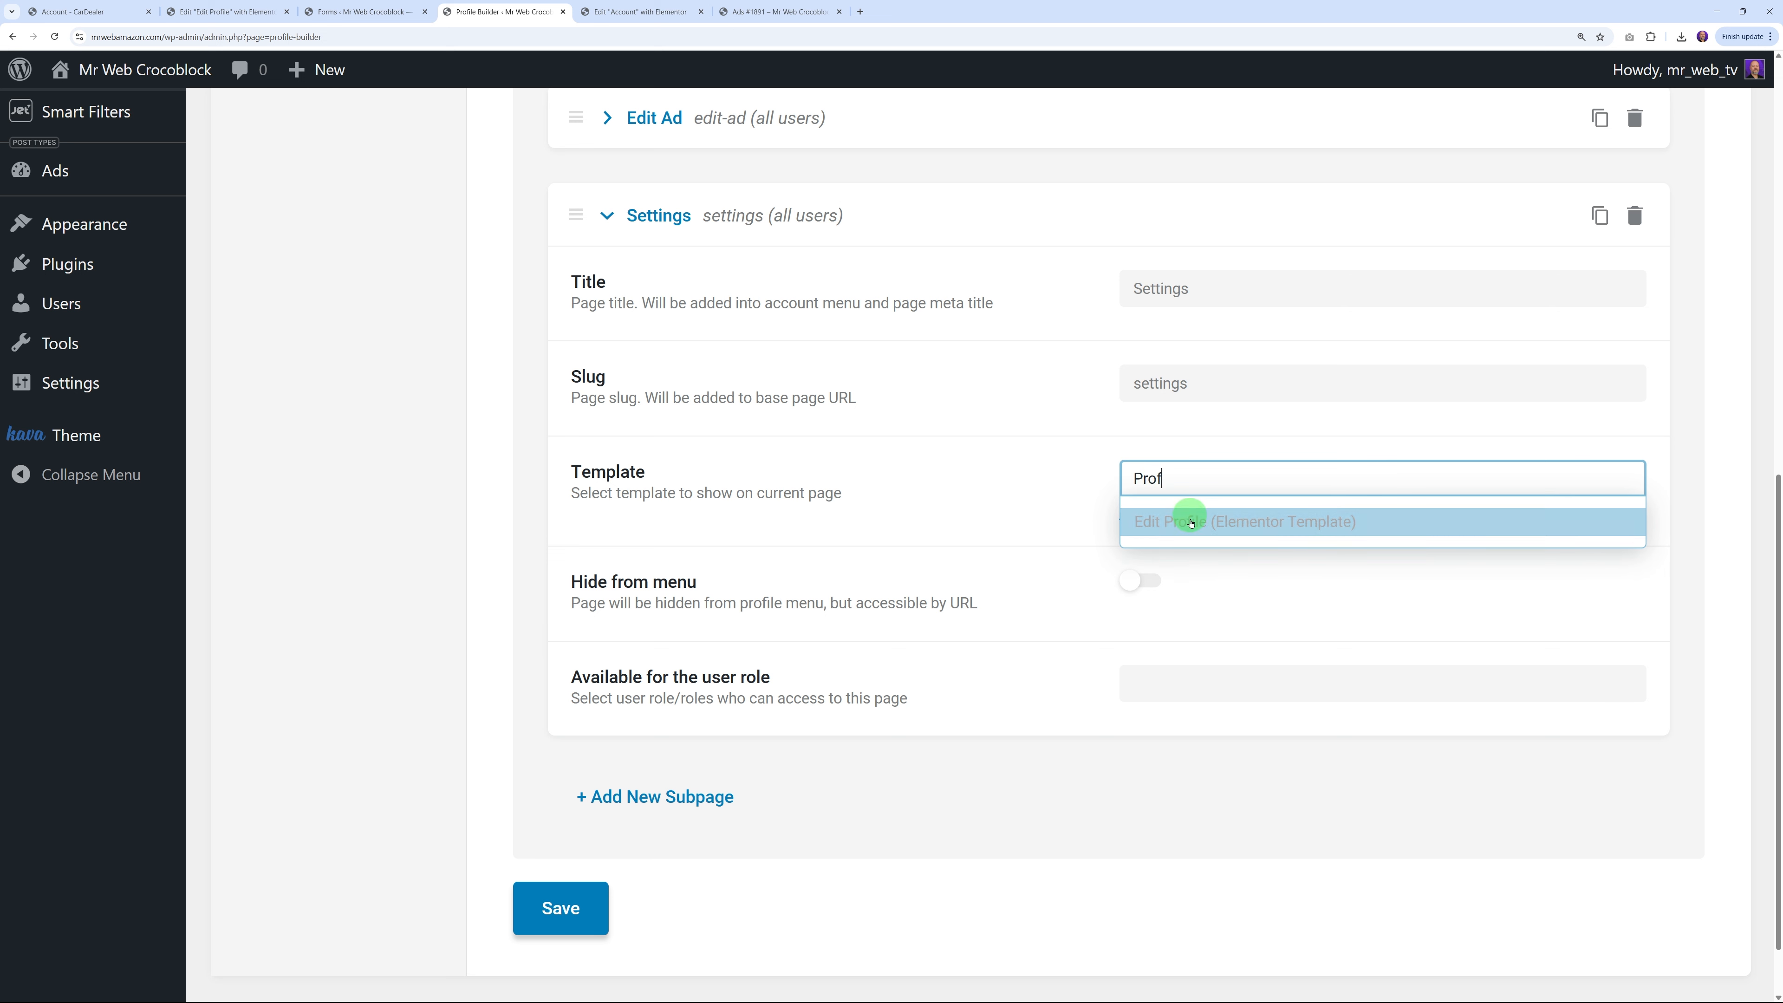
pyautogui.click(1173, 521)
# Change the Settings subpage's title to Edit Profile and save the Profile Builder settings
pyautogui.moveTo(1226, 291); pyautogui.dragTo(996, 315)
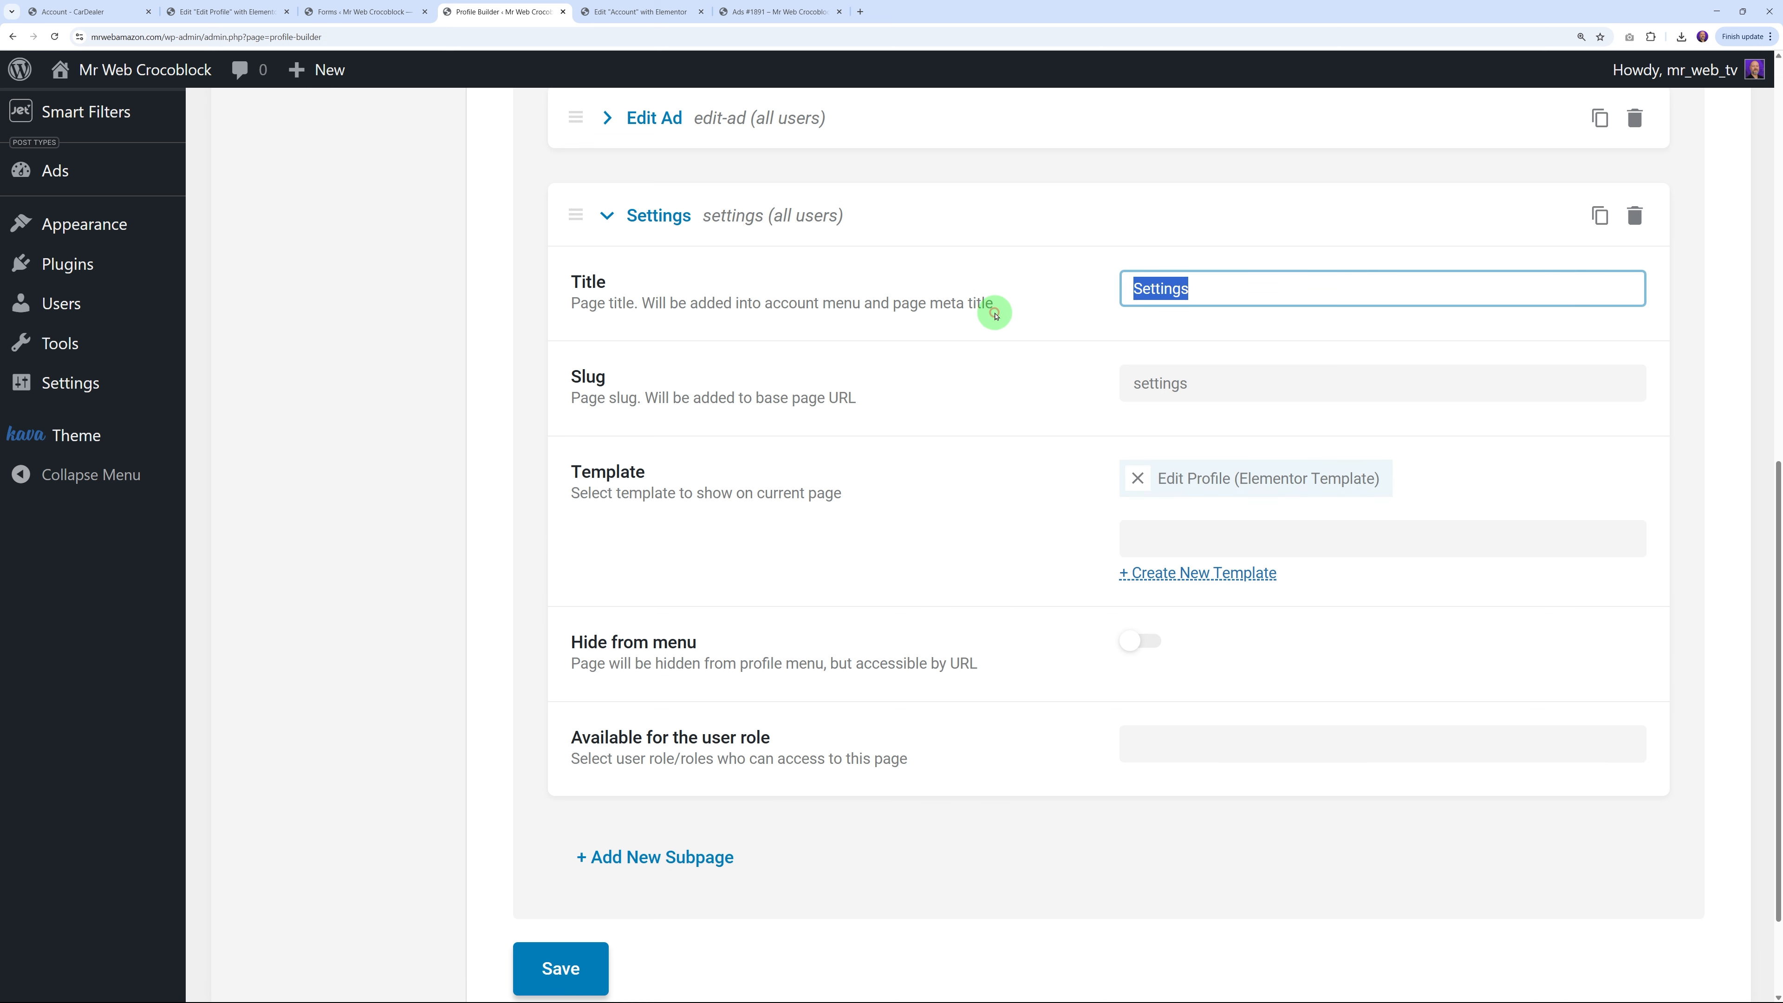
pyautogui.write('Profile')
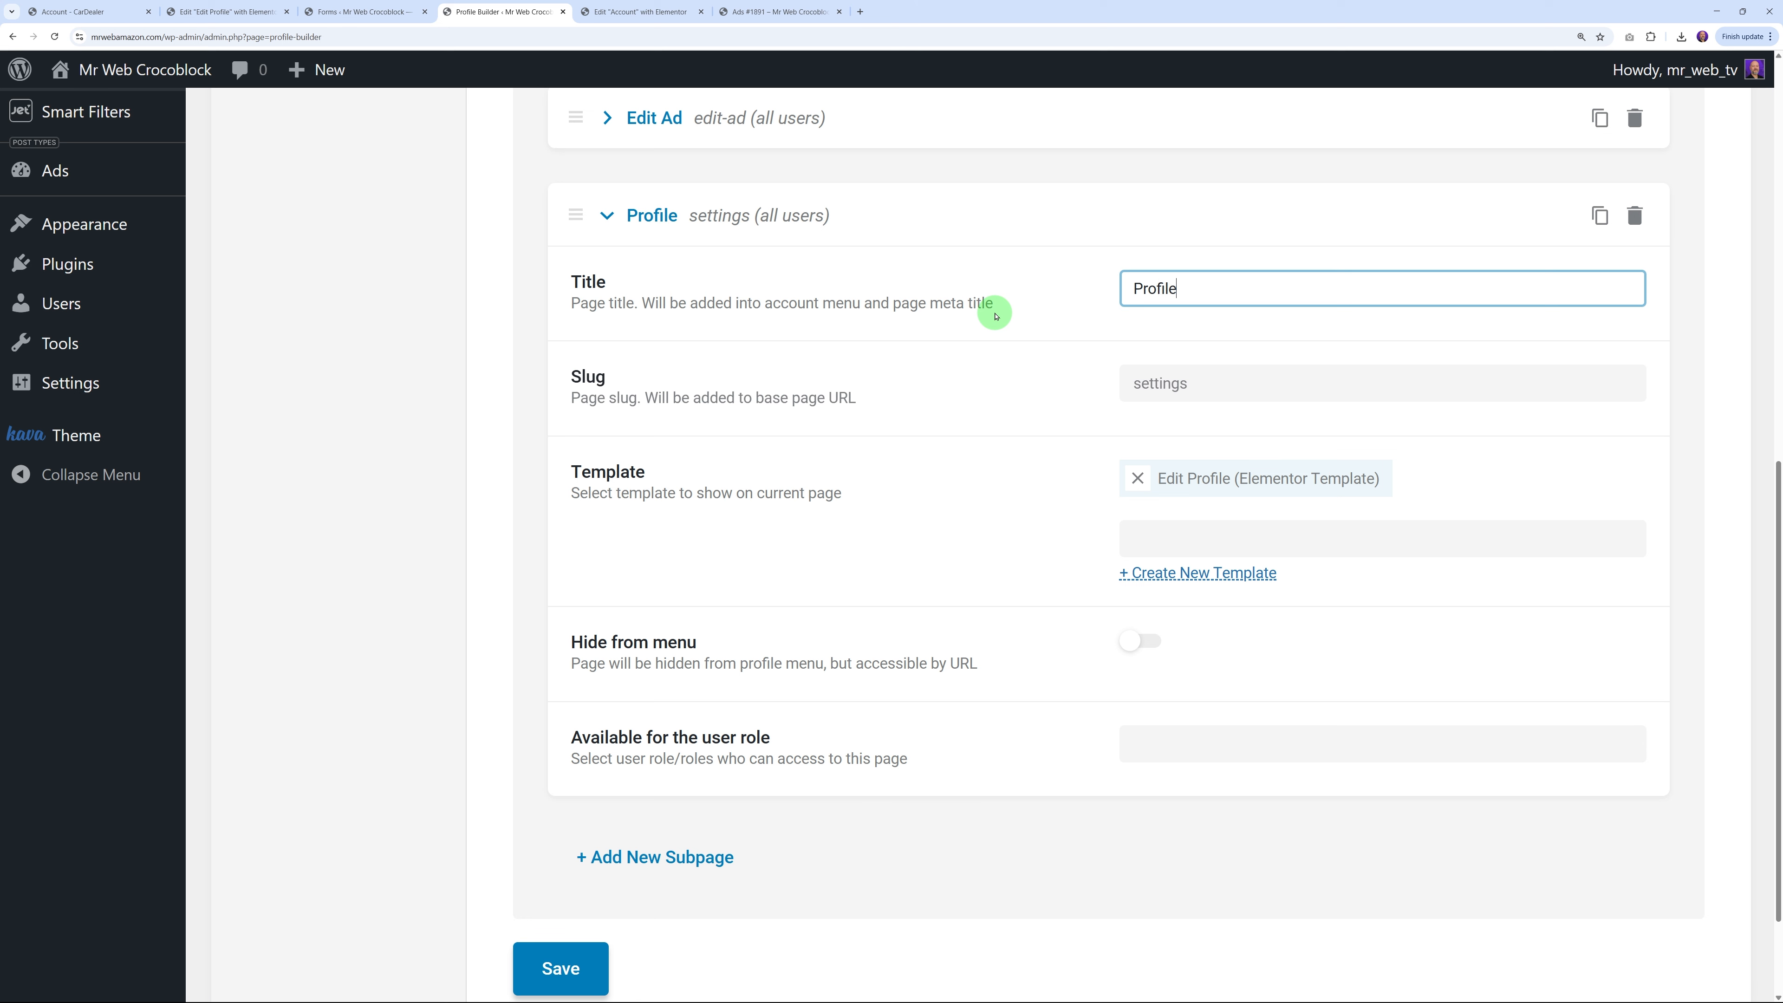
pyautogui.write('Edit')
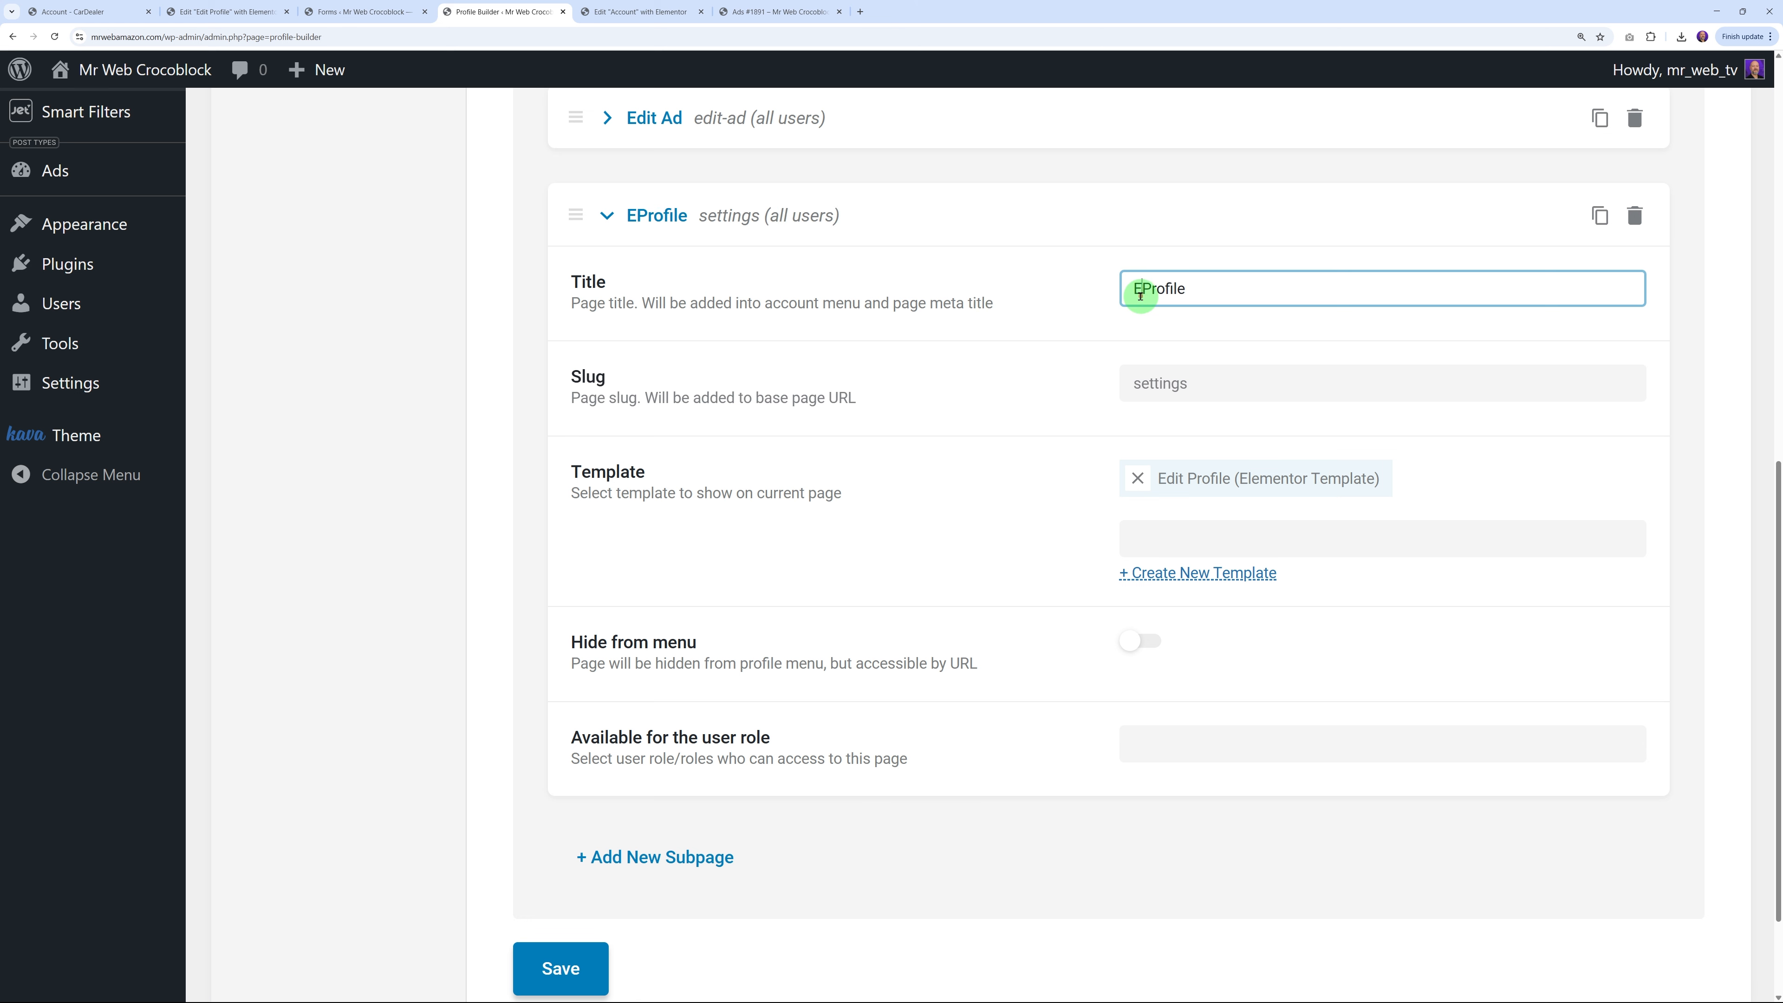
pyautogui.click(1065, 395)
pyautogui.click(567, 962)
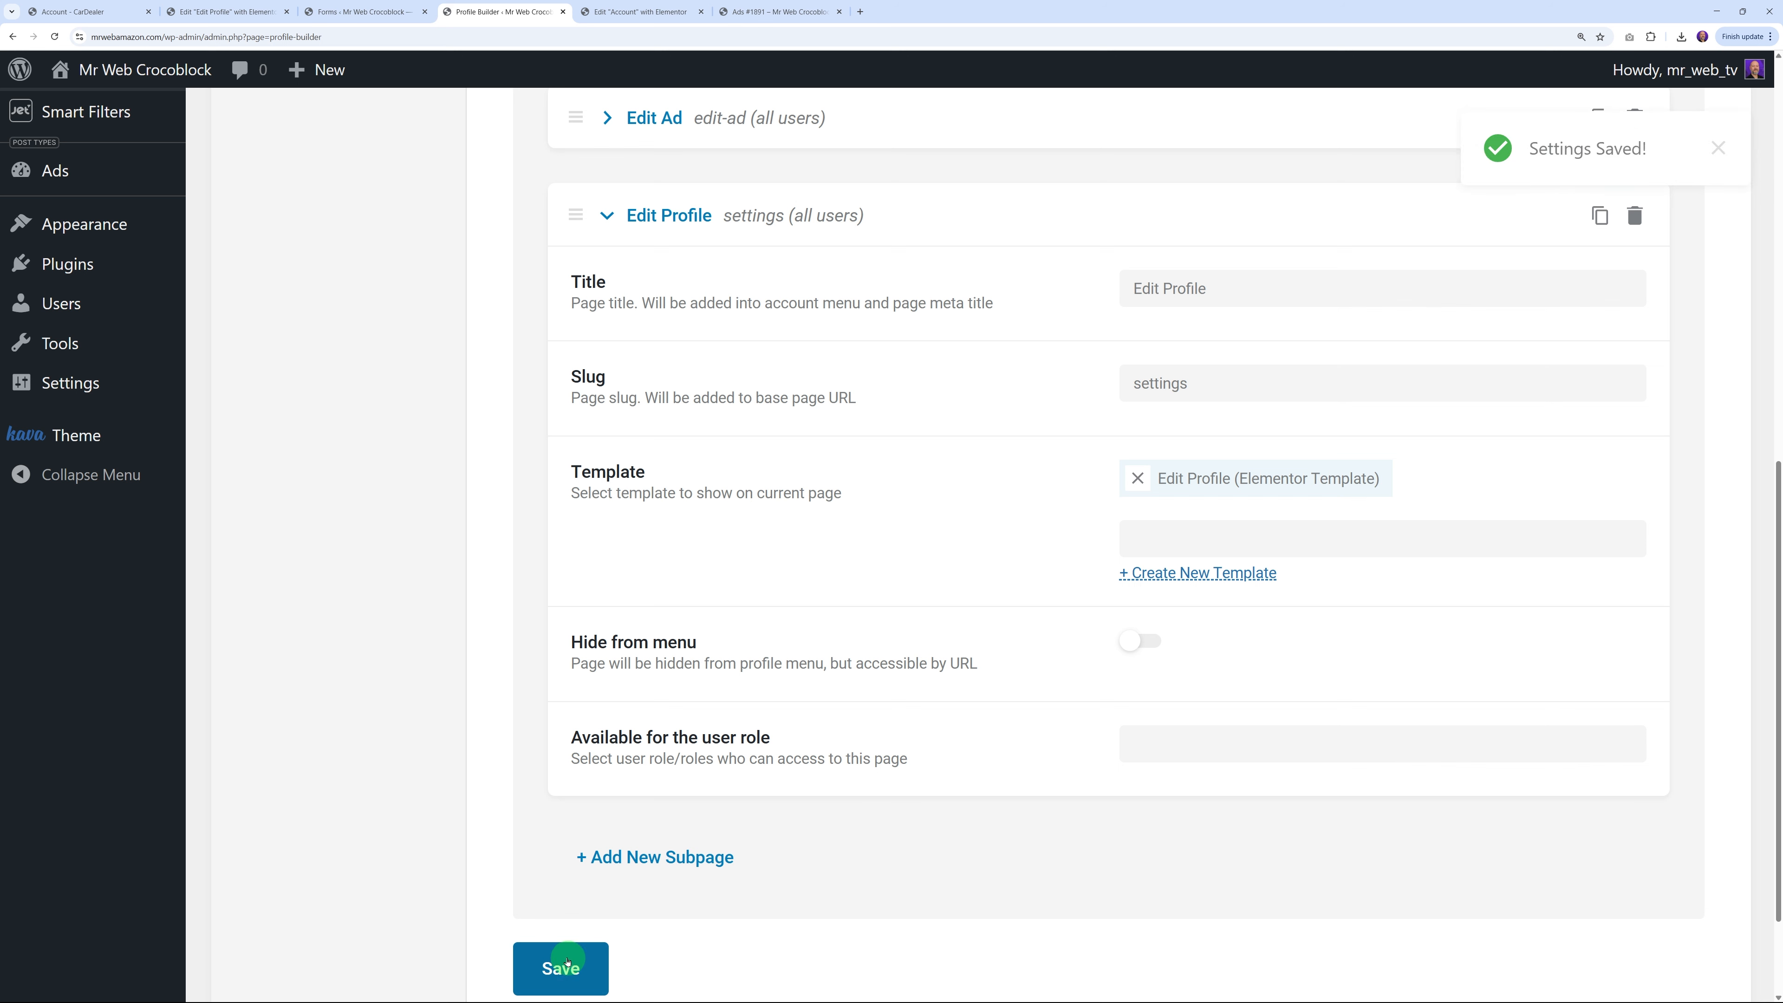
# Open the site's account area from Place an Ad and check the form on the Edit Profile subpage
pyautogui.click(769, 14)
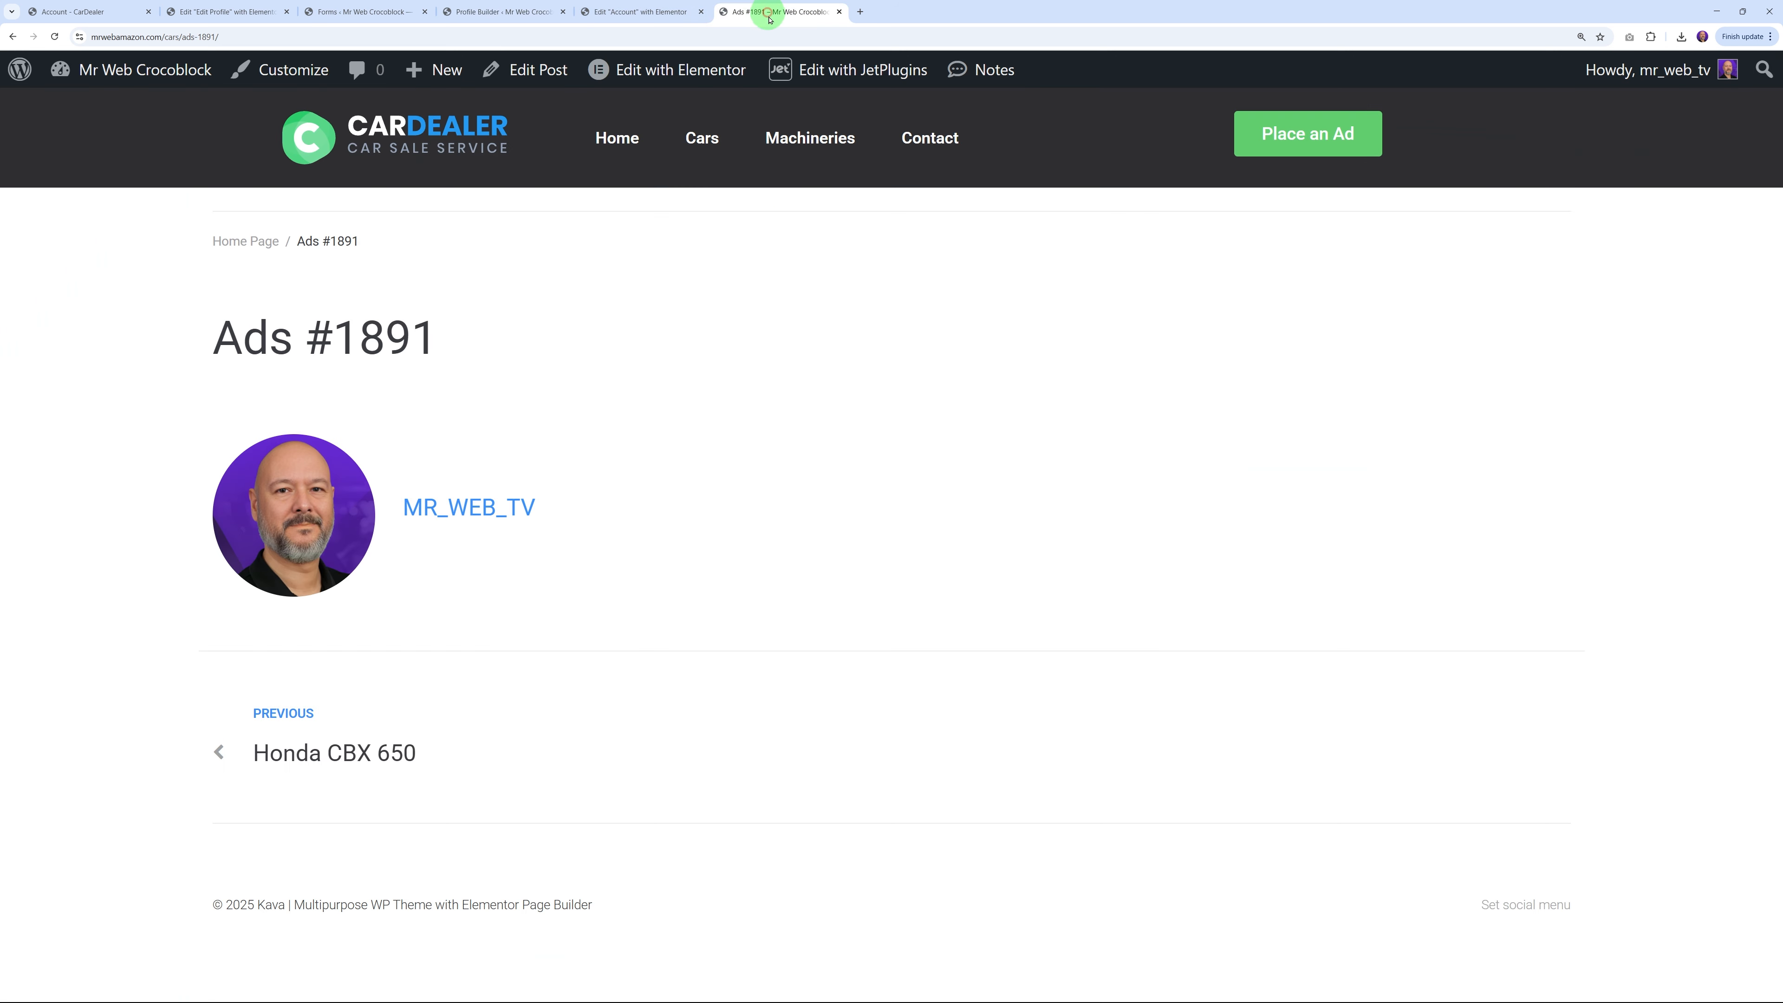
pyautogui.click(1291, 134)
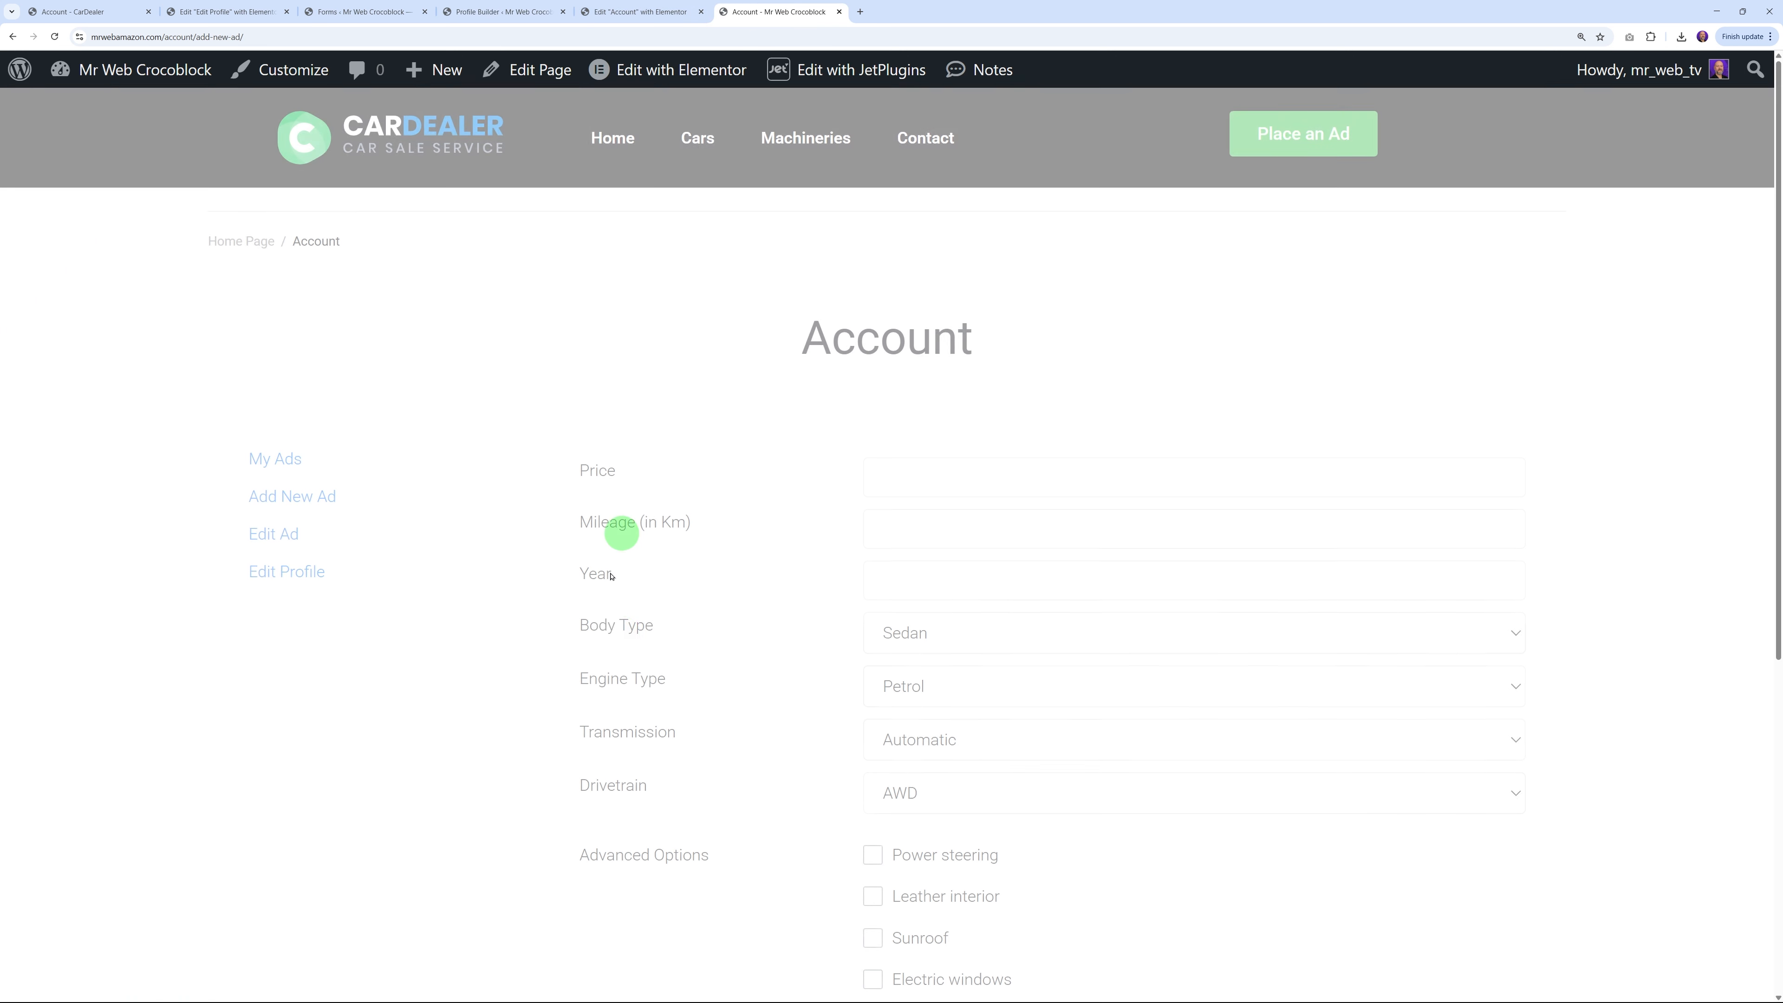
pyautogui.click(300, 574)
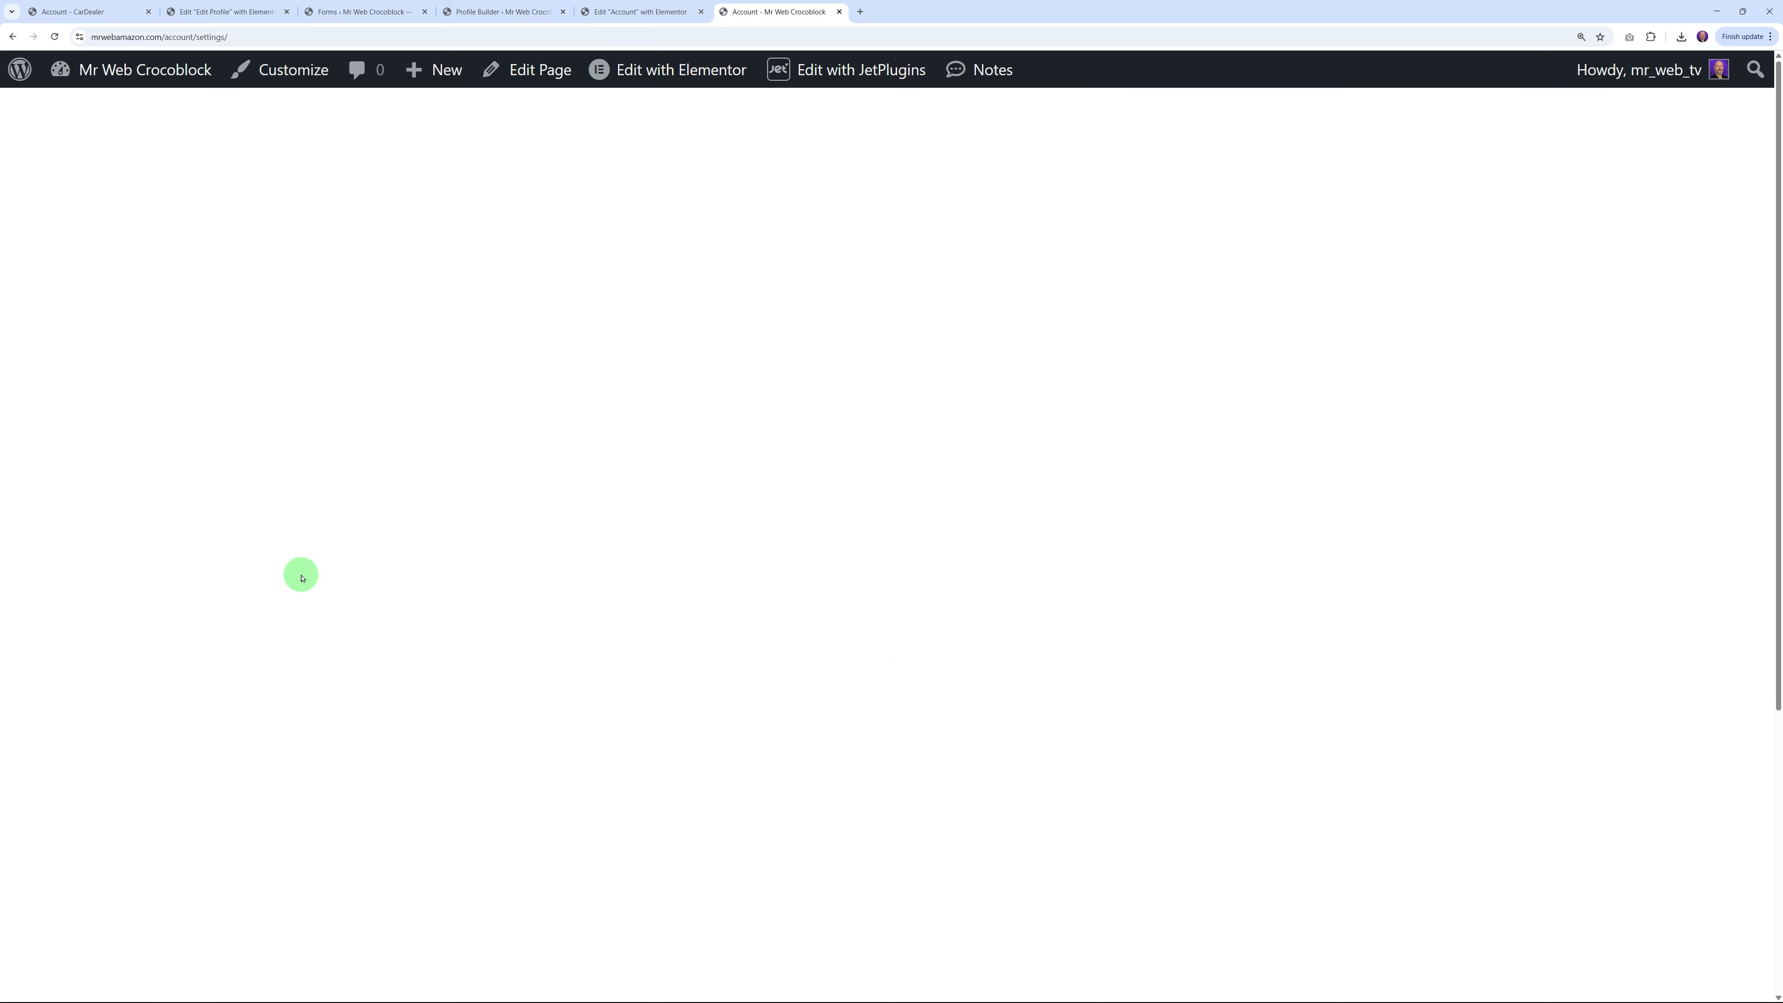
pyautogui.scroll(-3, 1313, 489)
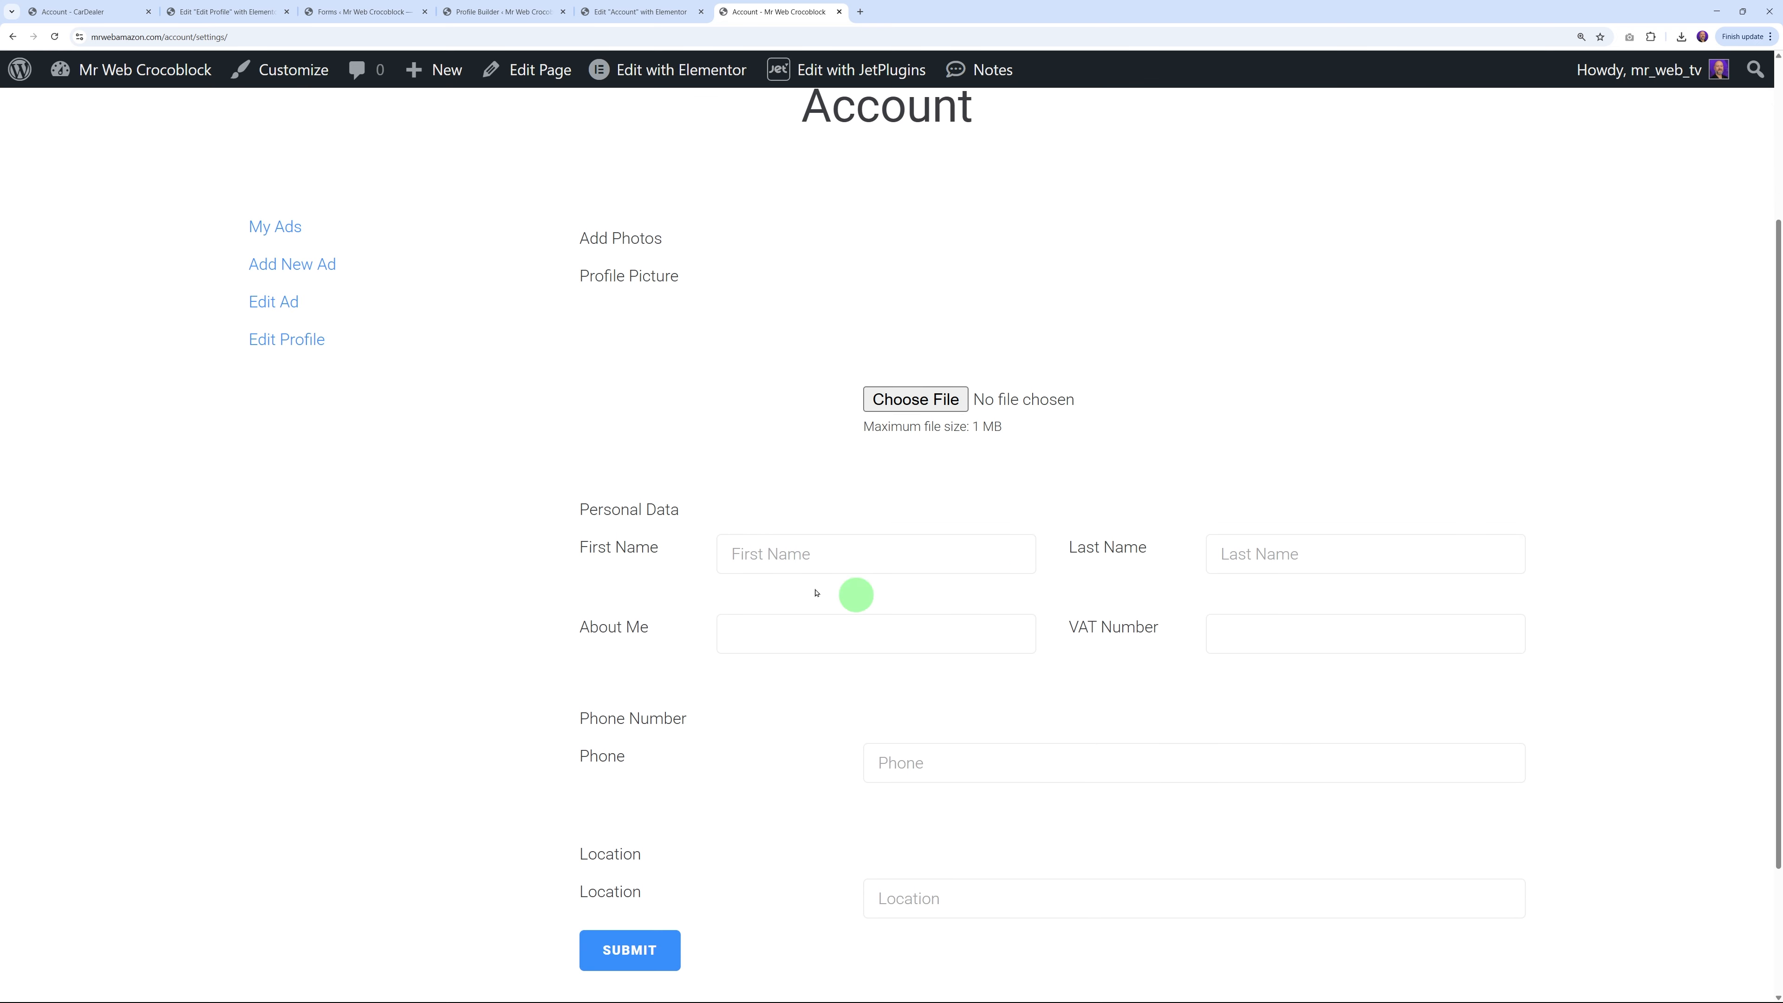
# Examine the Edit Profile form on the account page, including its picture, personal data, phone and location fields and its submitted state
pyautogui.scroll(-2, 1096, 492)
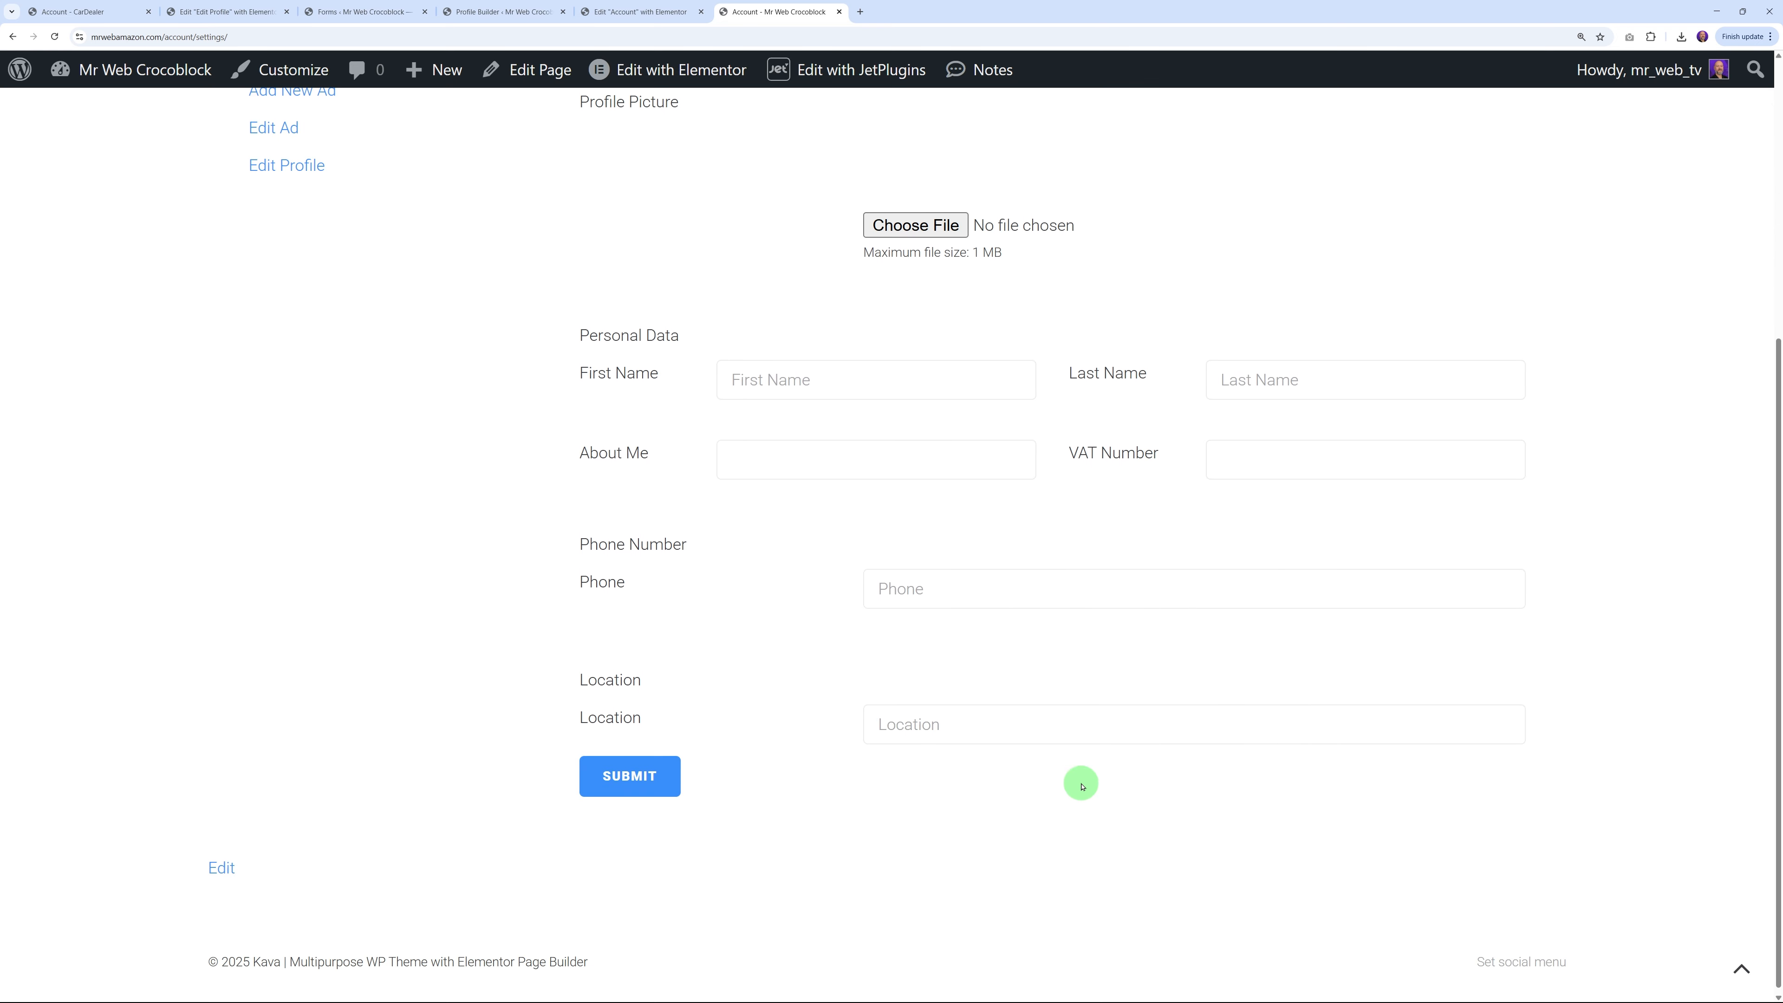
pyautogui.scroll(3, 1038, 780)
pyautogui.scroll(-3, 1005, 776)
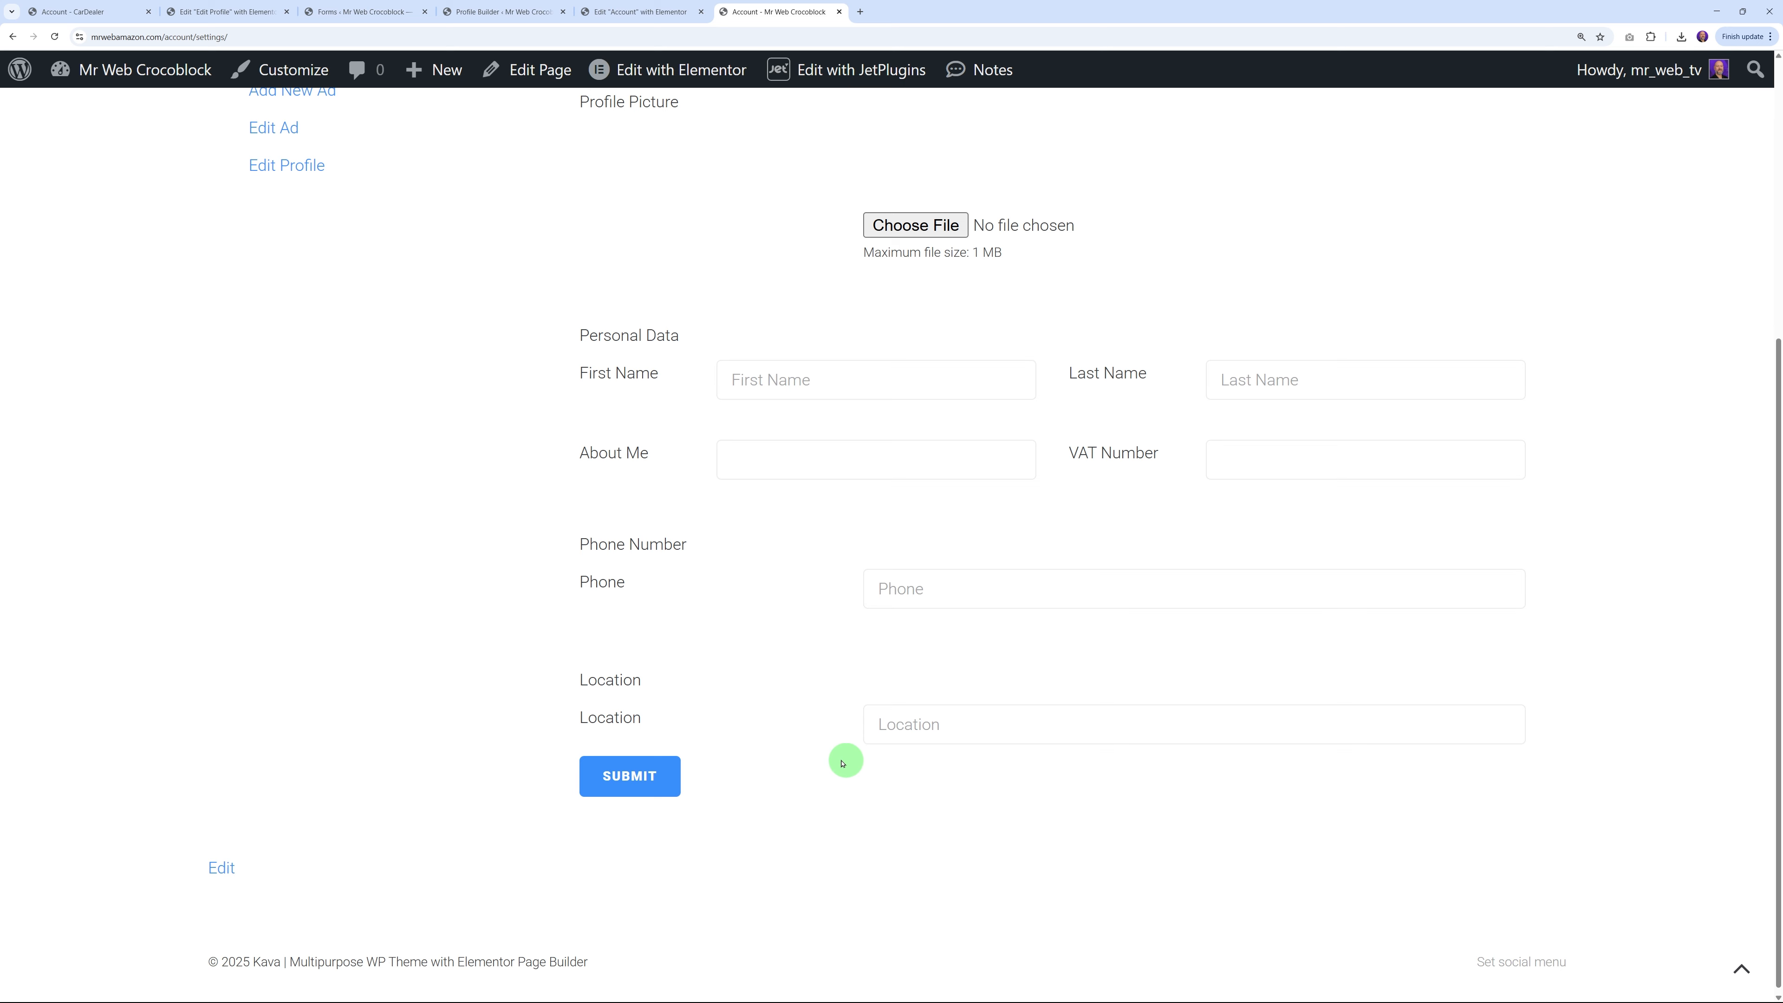
pyautogui.scroll(4, 1011, 646)
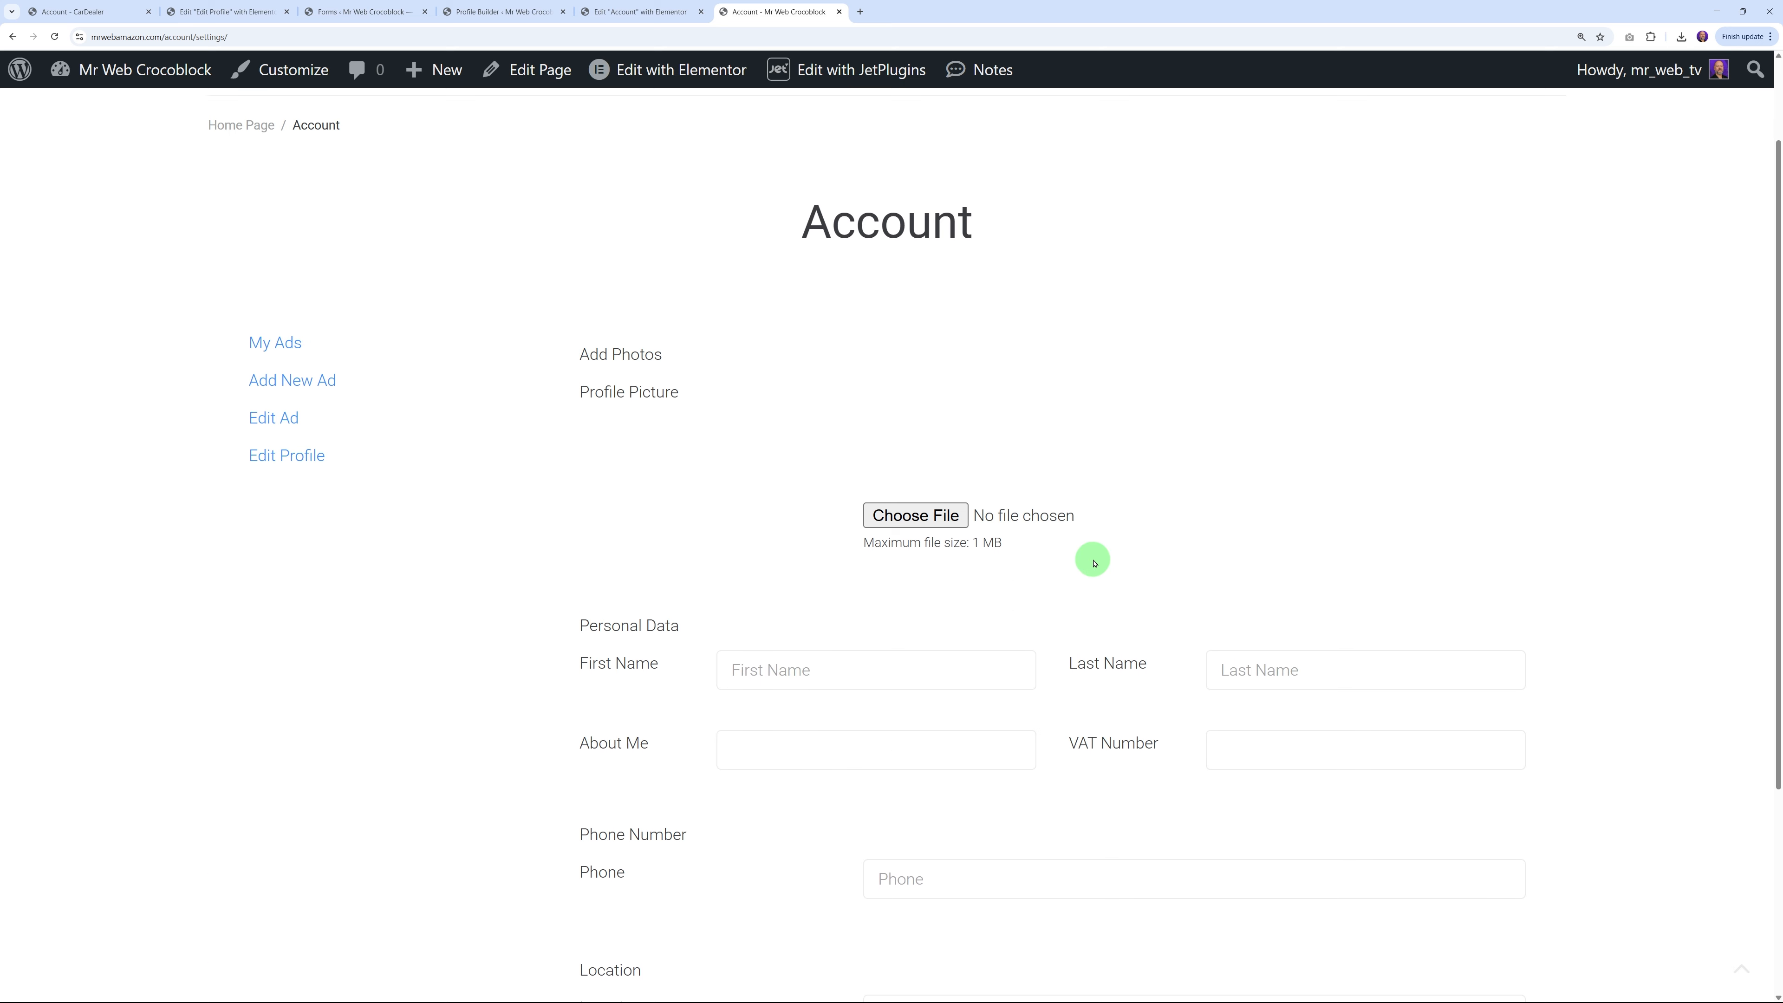
pyautogui.scroll(2, 691, 562)
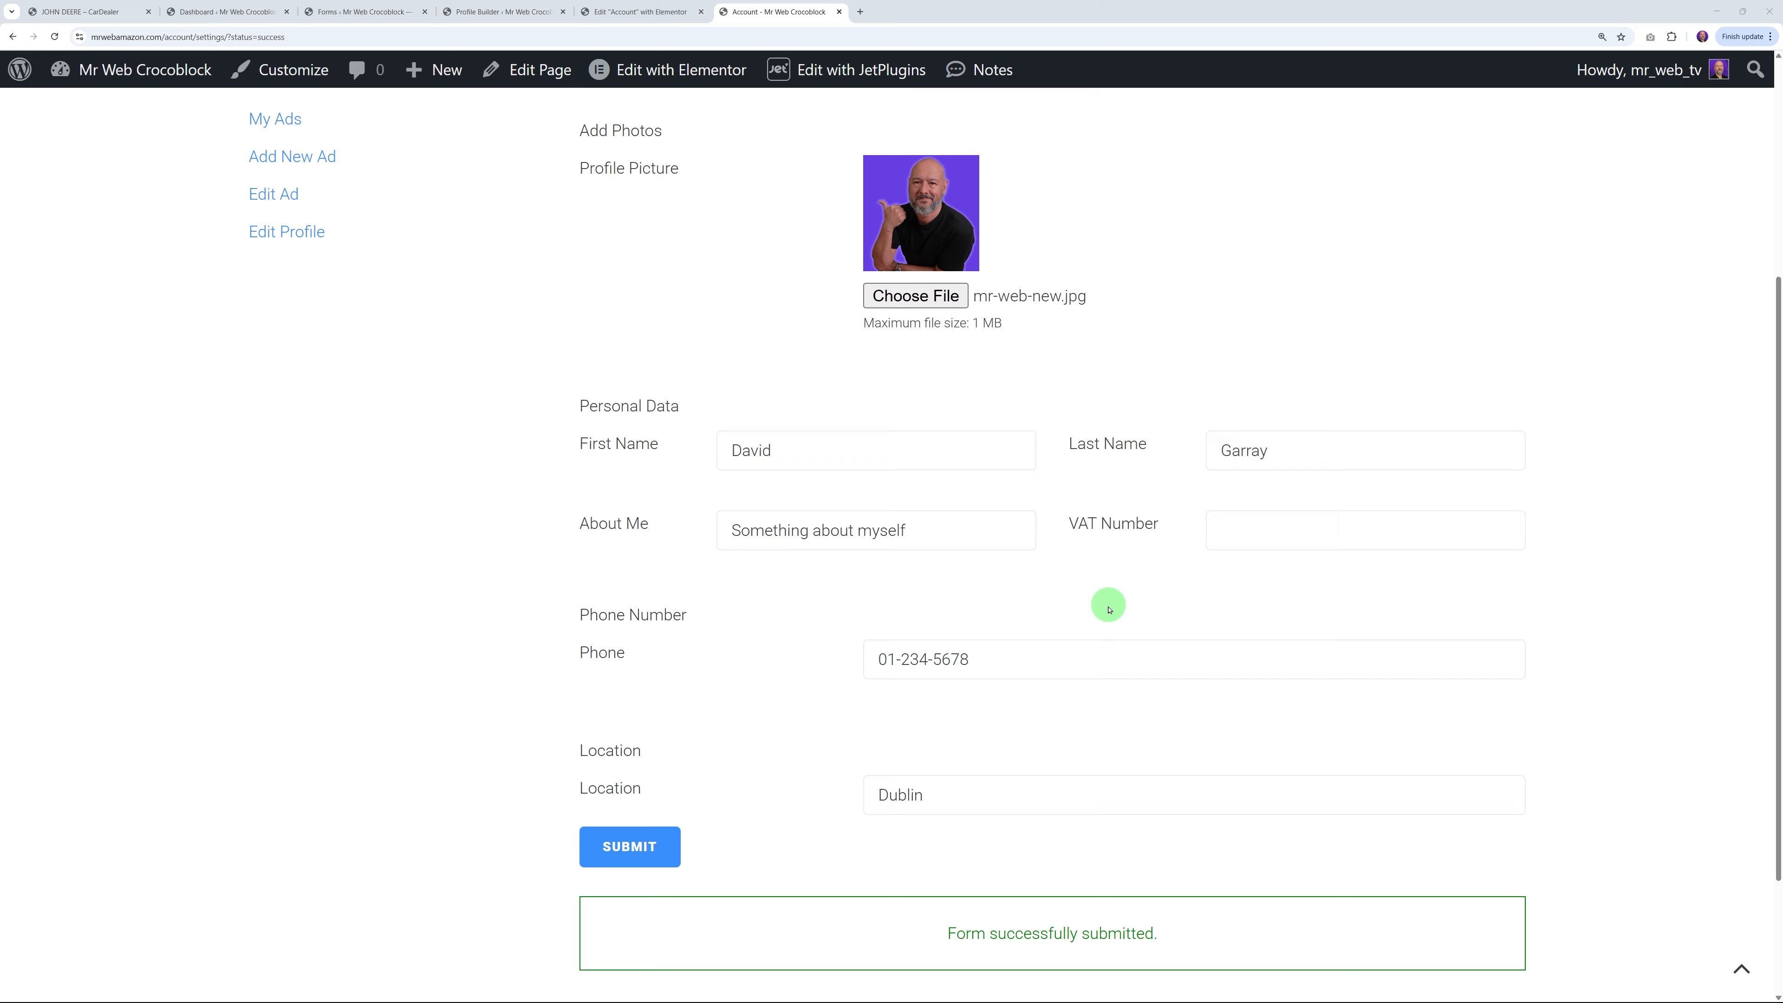
pyautogui.scroll(-2, 1107, 607)
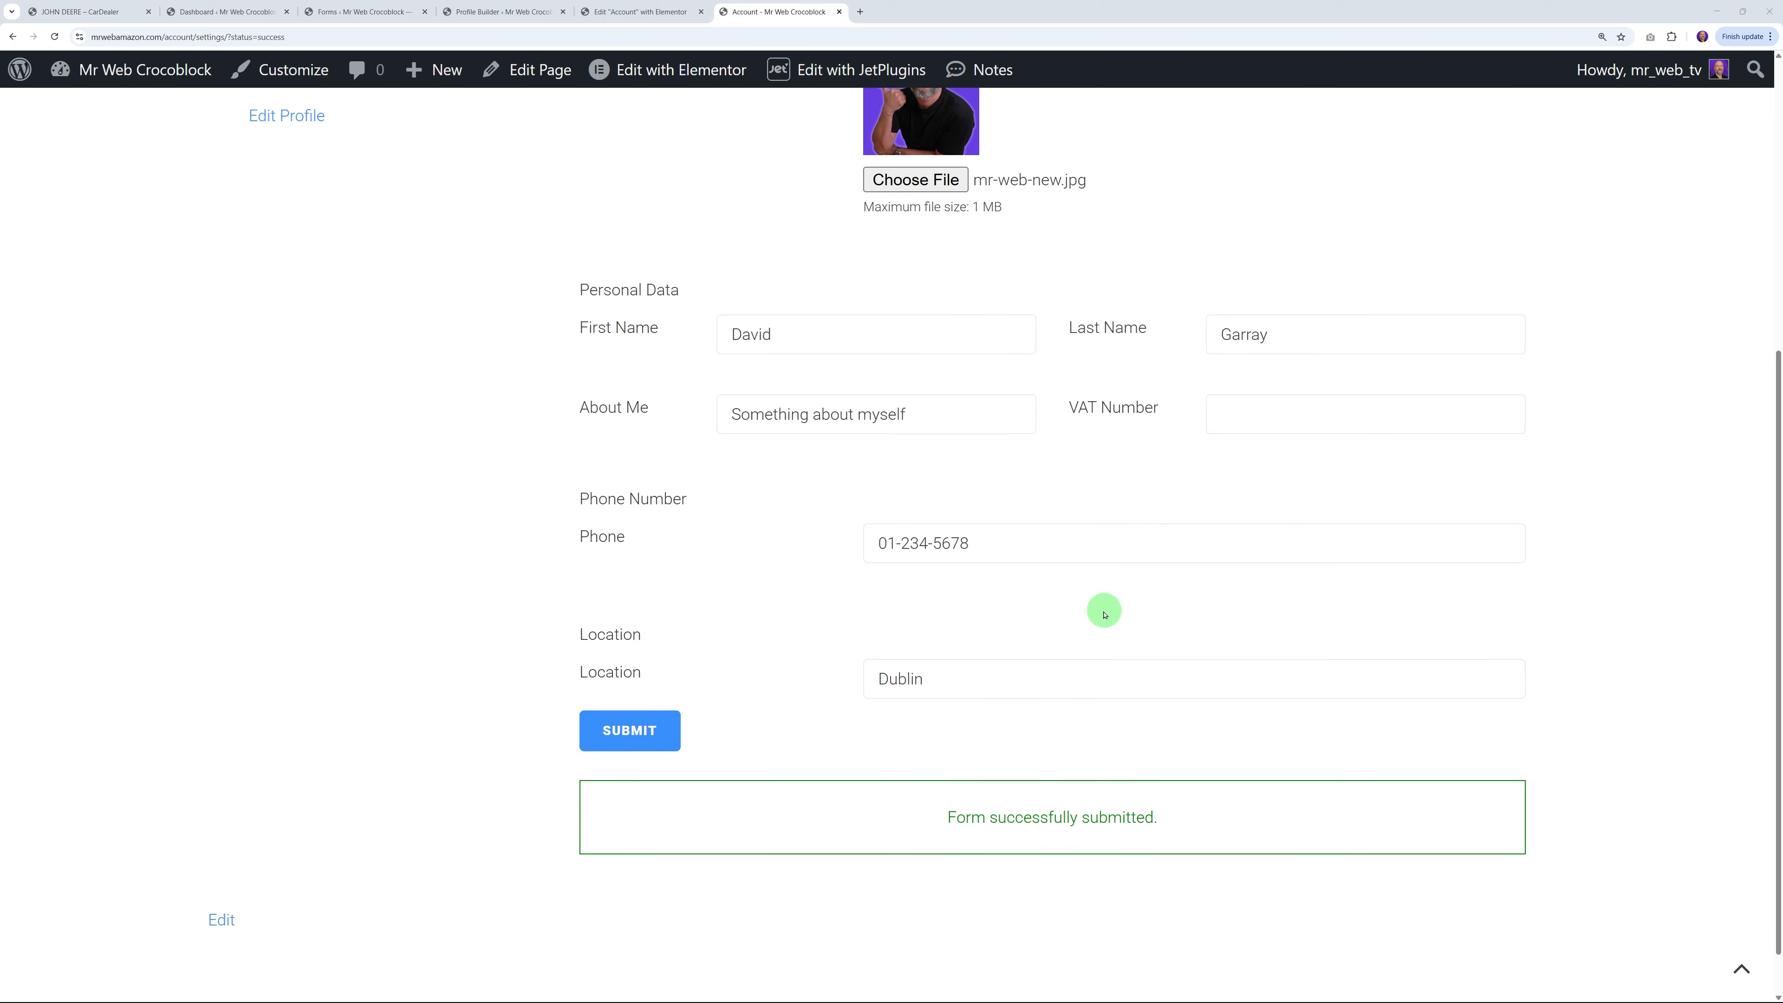
pyautogui.scroll(-1, 1104, 615)
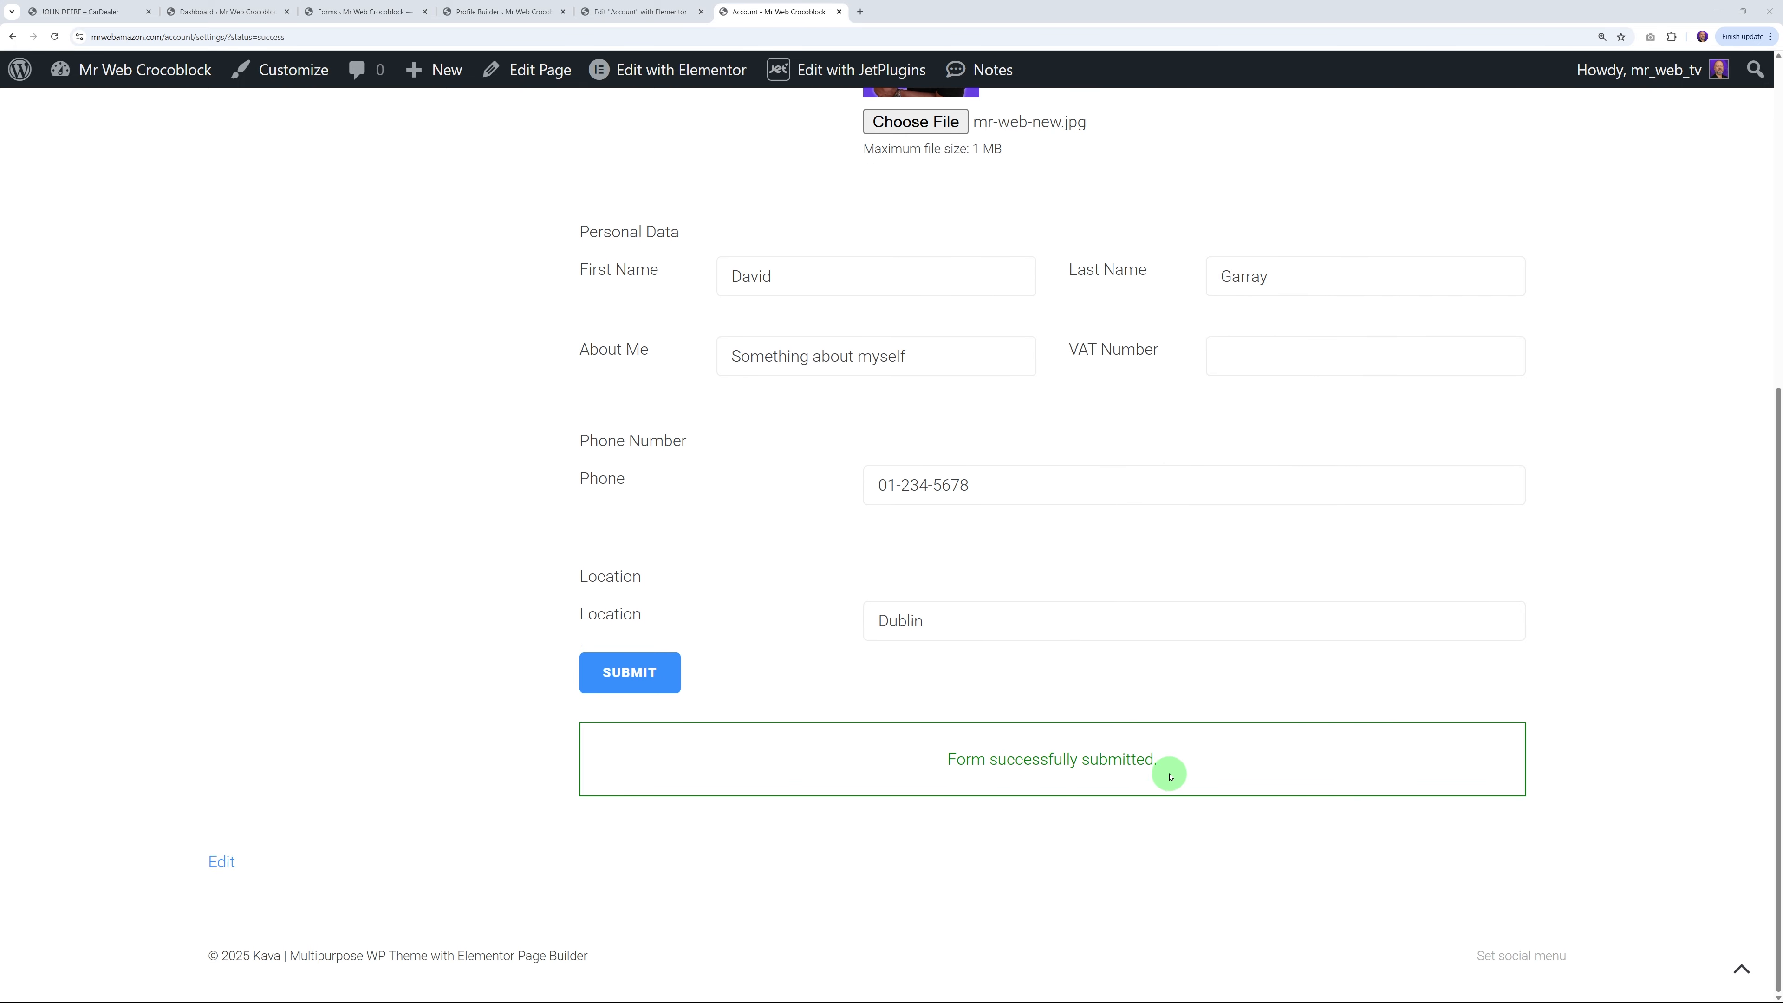
pyautogui.scroll(7, 1124, 777)
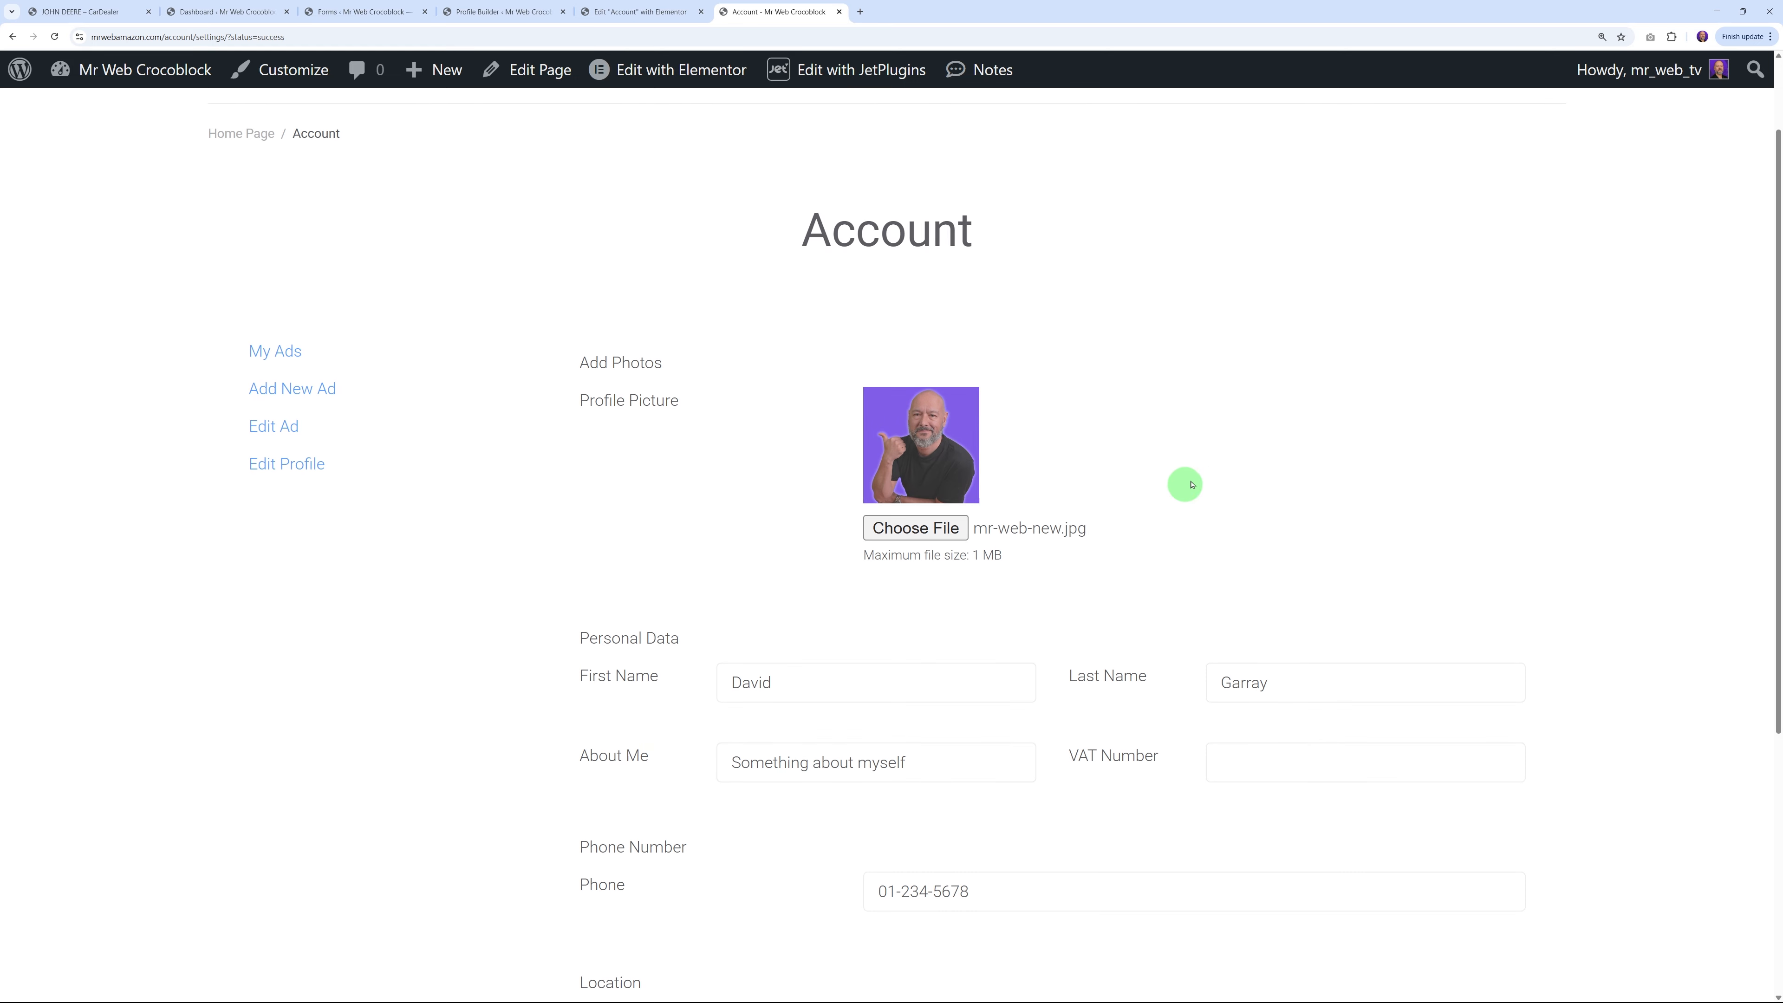
pyautogui.scroll(-2, 1264, 464)
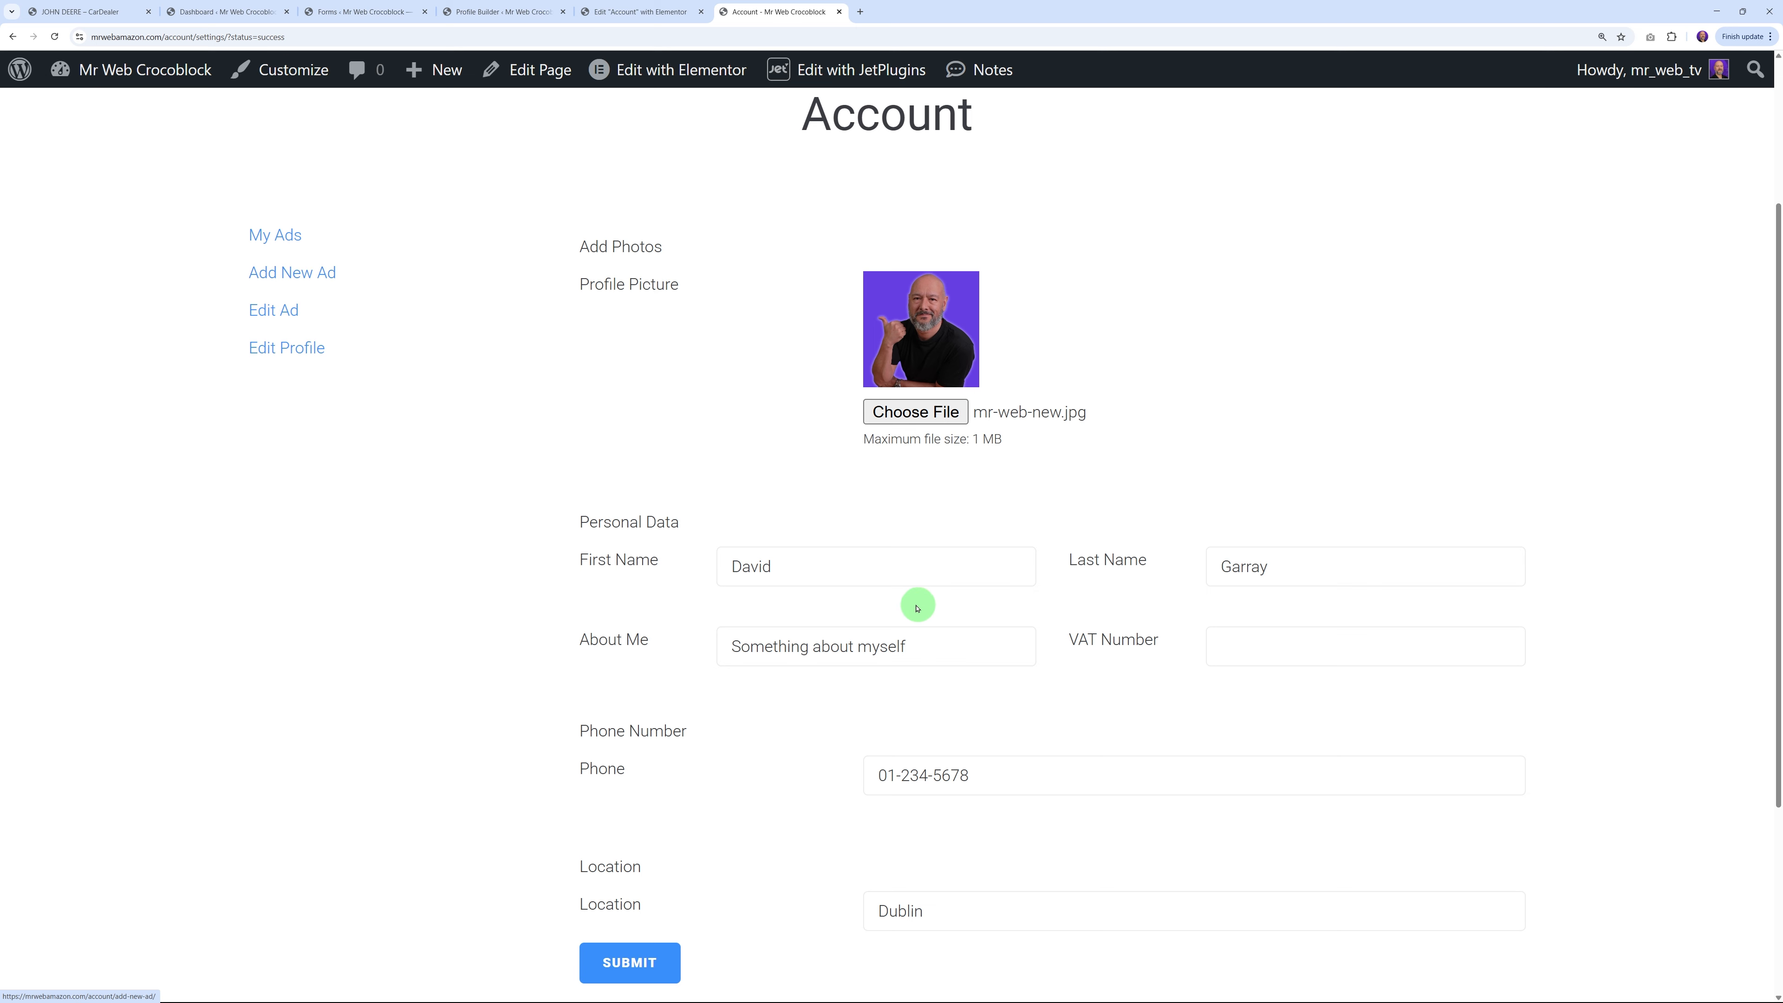
pyautogui.scroll(1, 915, 605)
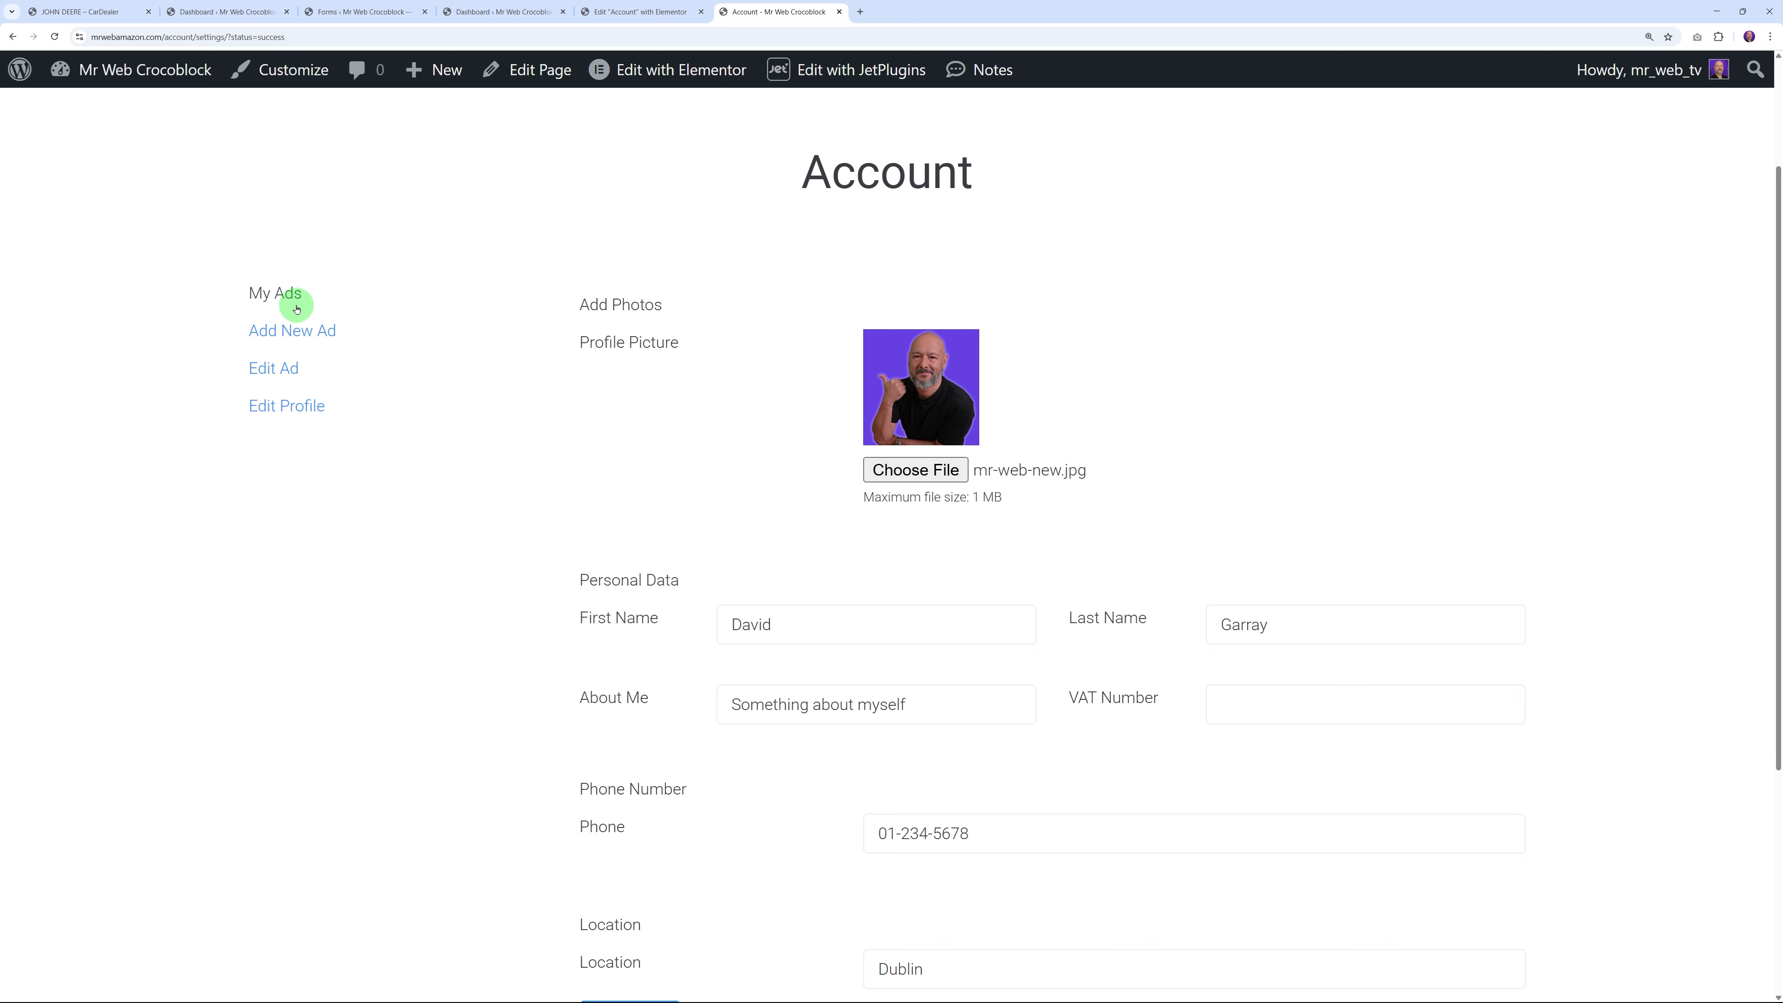
# Create a JetEngine listing item from the Ads post type, named "Inline Listing for my Account Page"
pyautogui.click(483, 12)
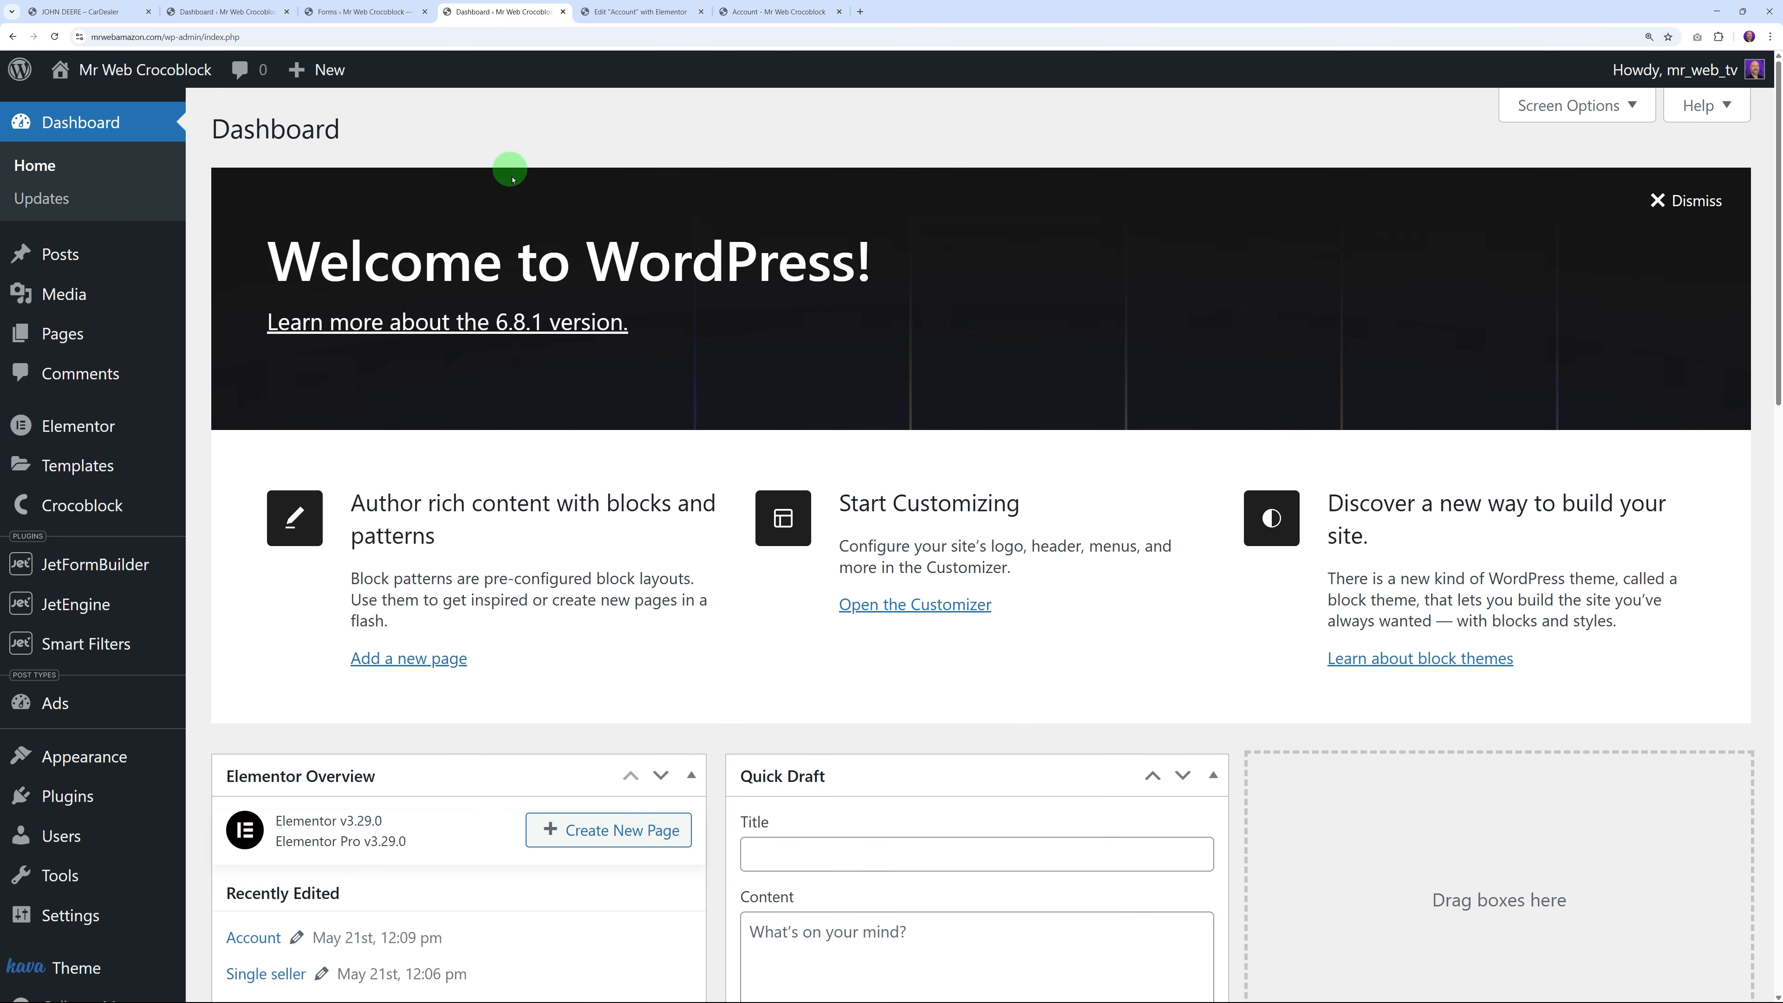
pyautogui.moveTo(57, 606)
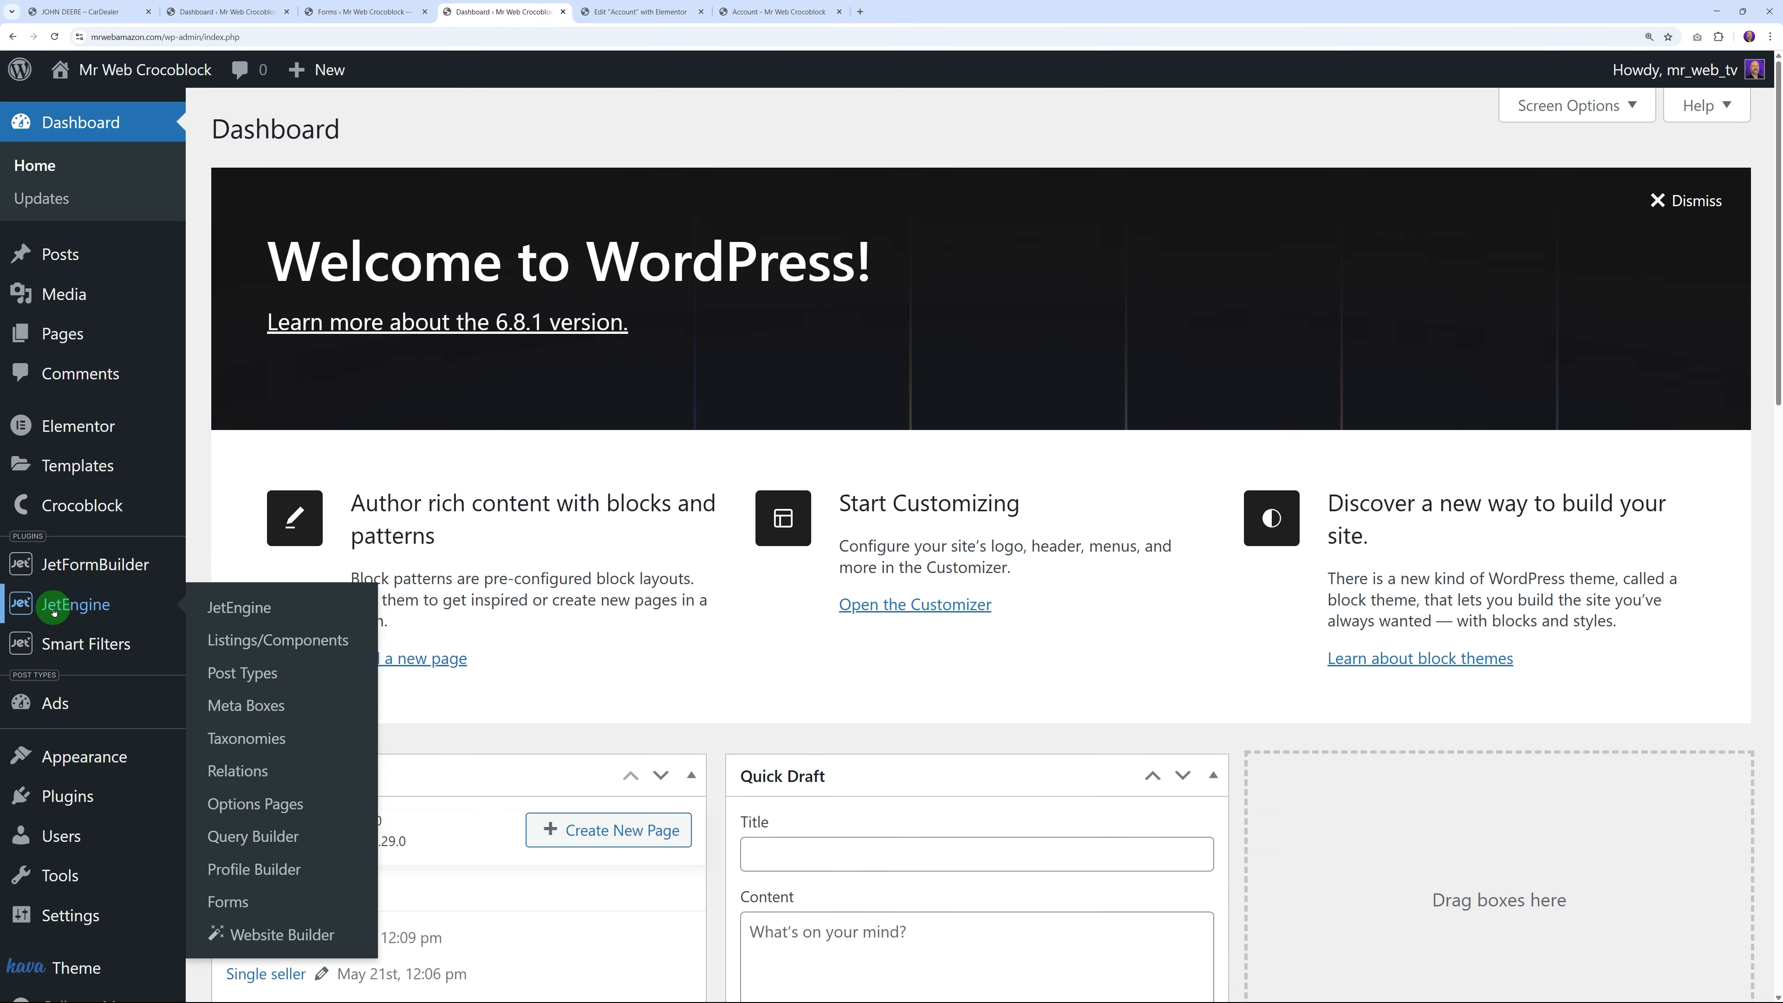
pyautogui.click(278, 648)
pyautogui.click(589, 141)
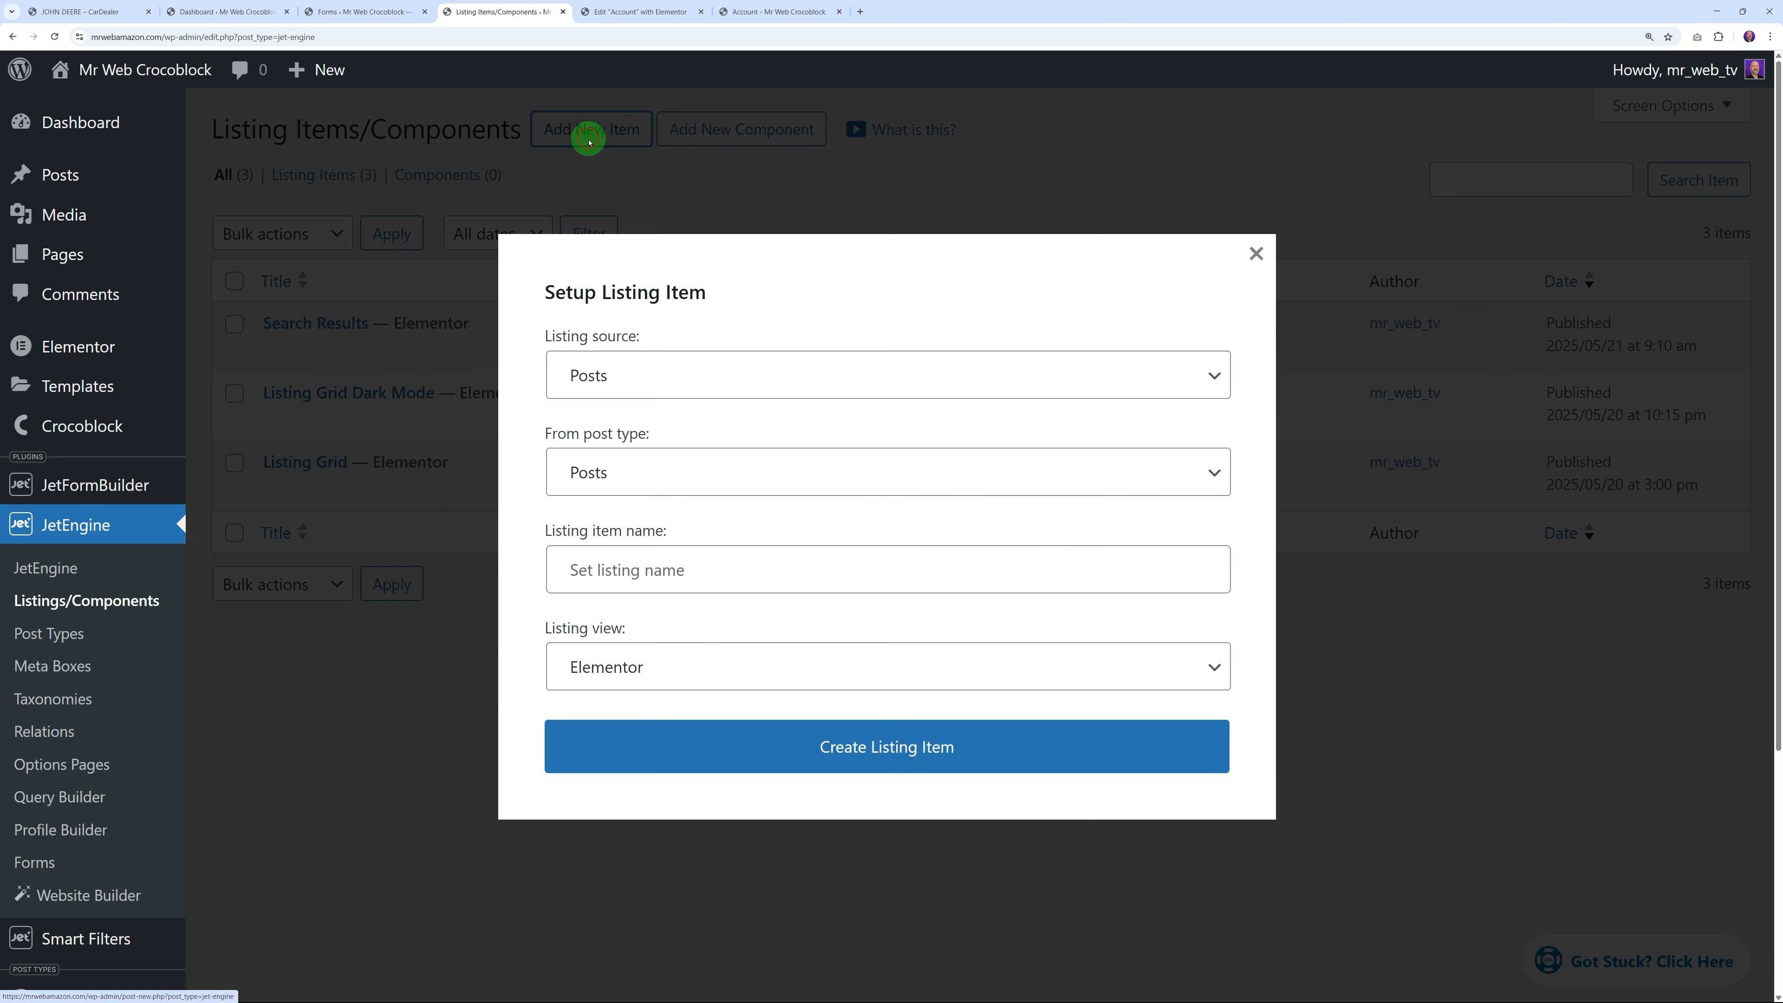
pyautogui.click(678, 478)
pyautogui.scroll(-3, 764, 785)
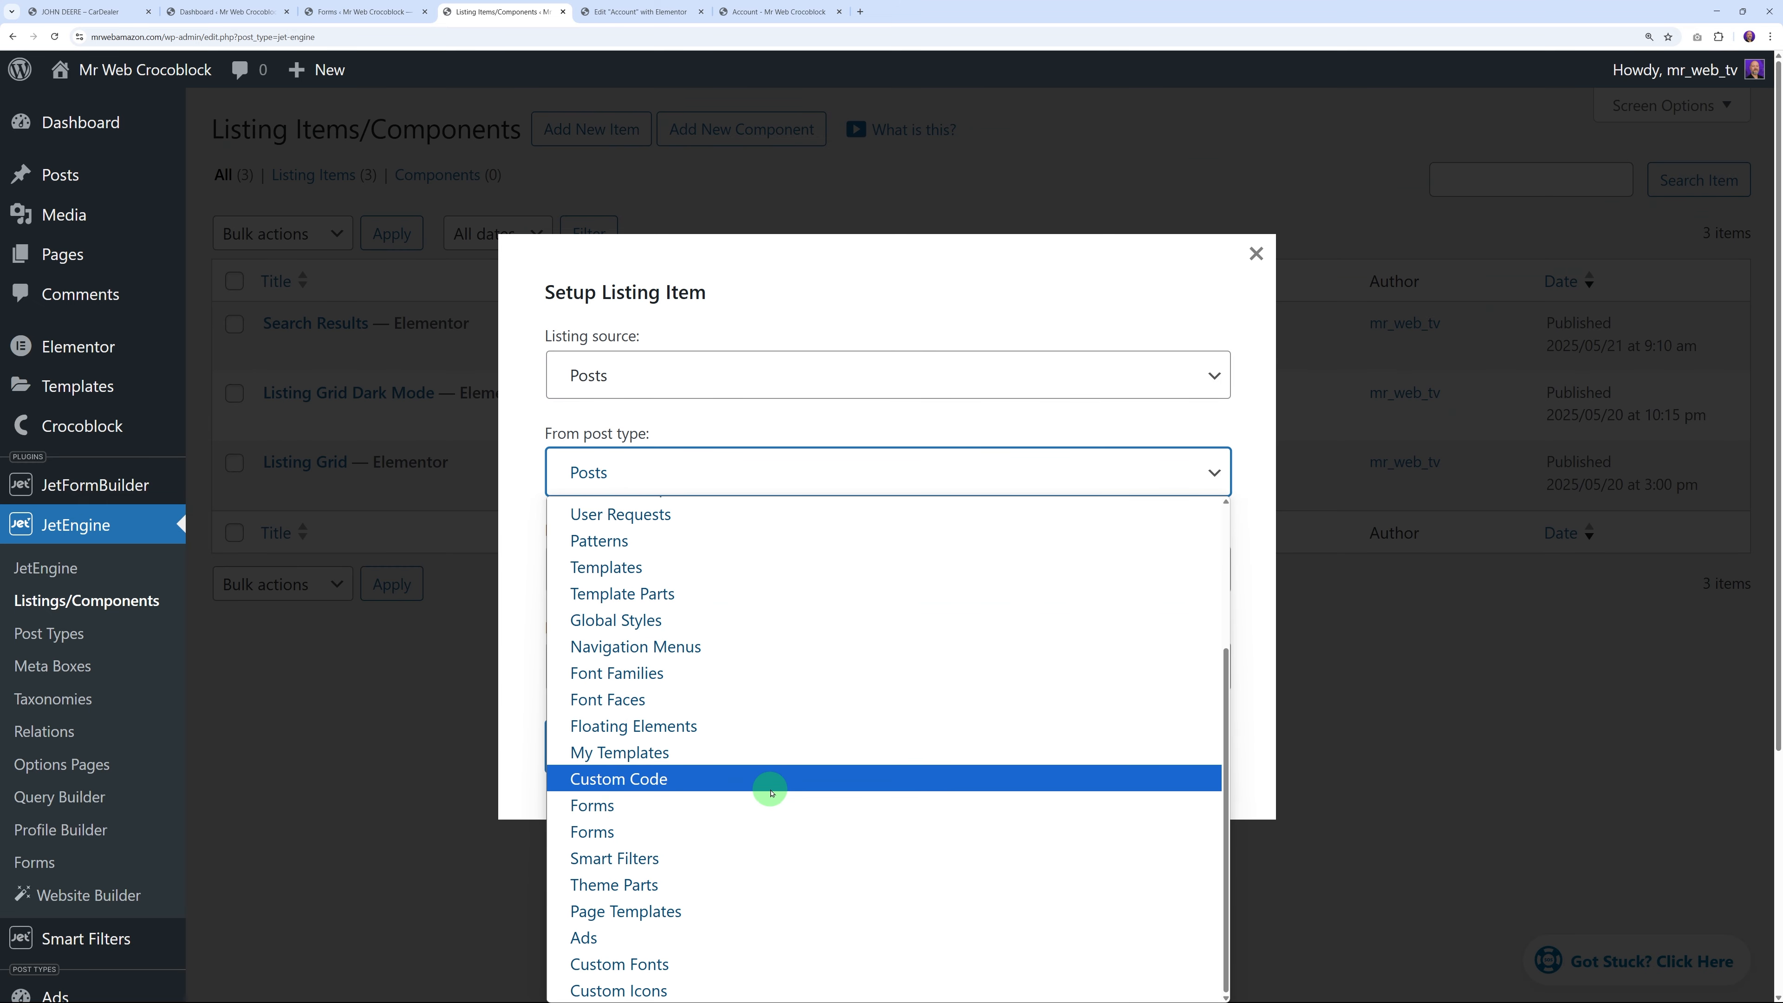
pyautogui.click(696, 927)
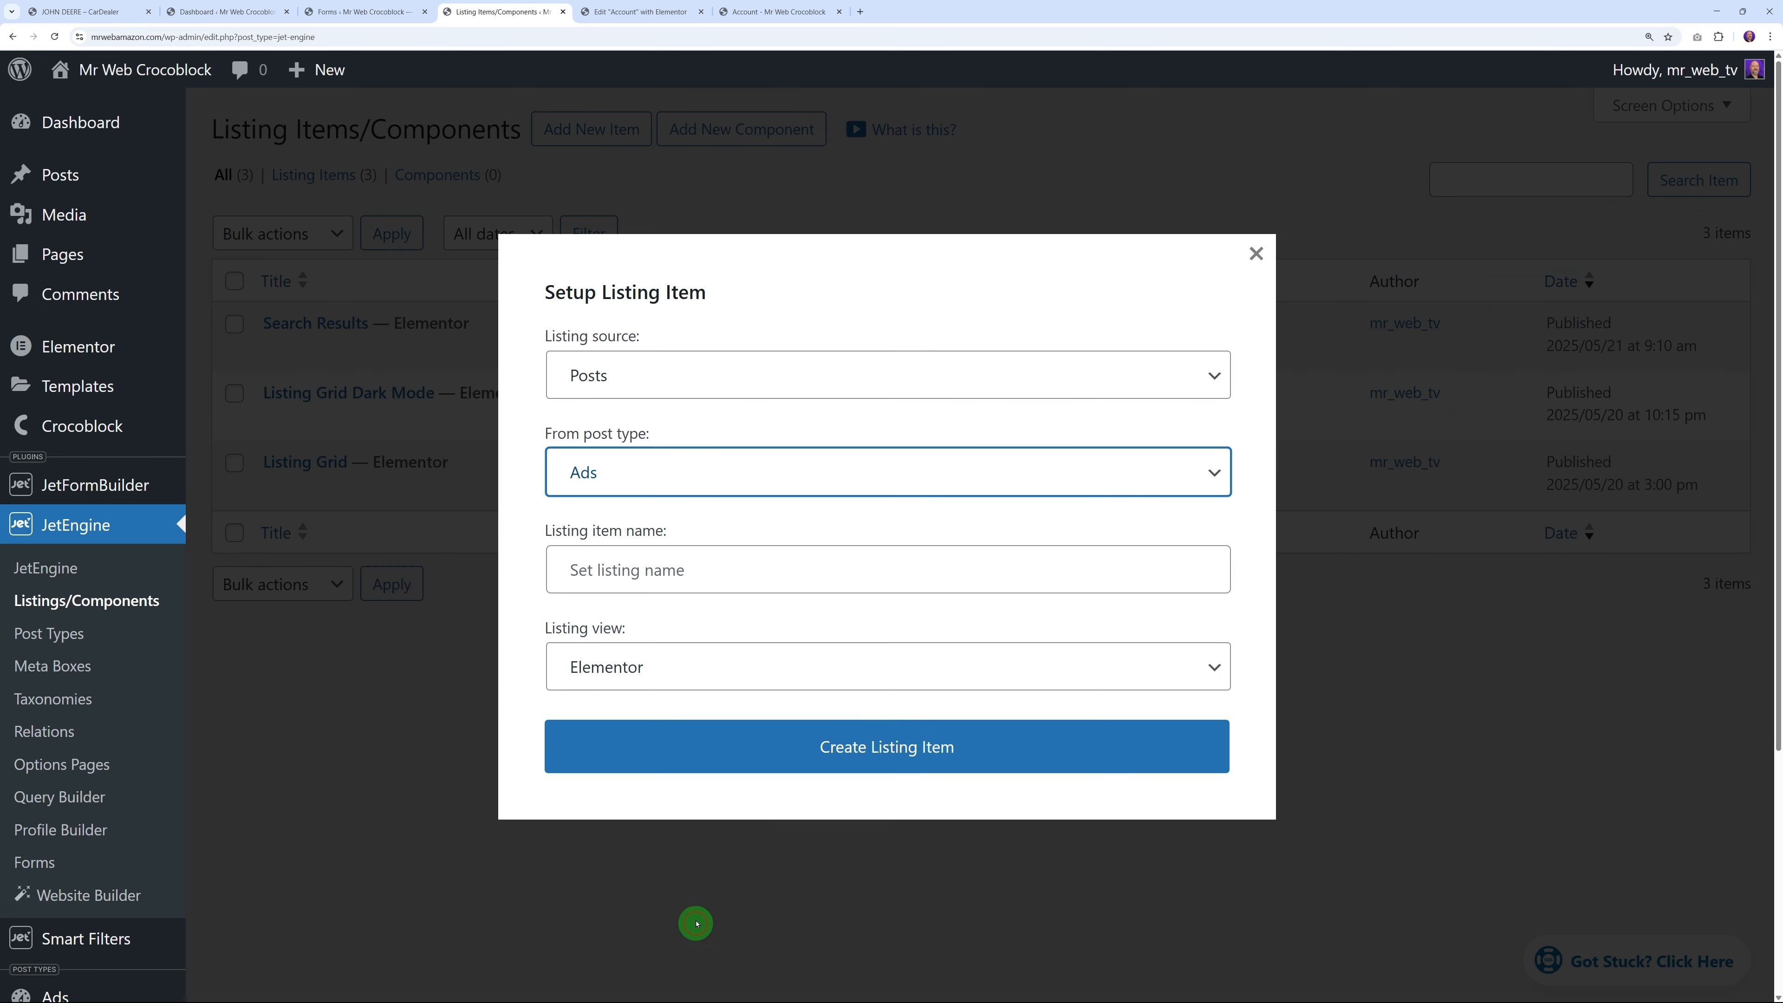
pyautogui.click(737, 584)
pyautogui.write('Inline Listing for my Account Page')
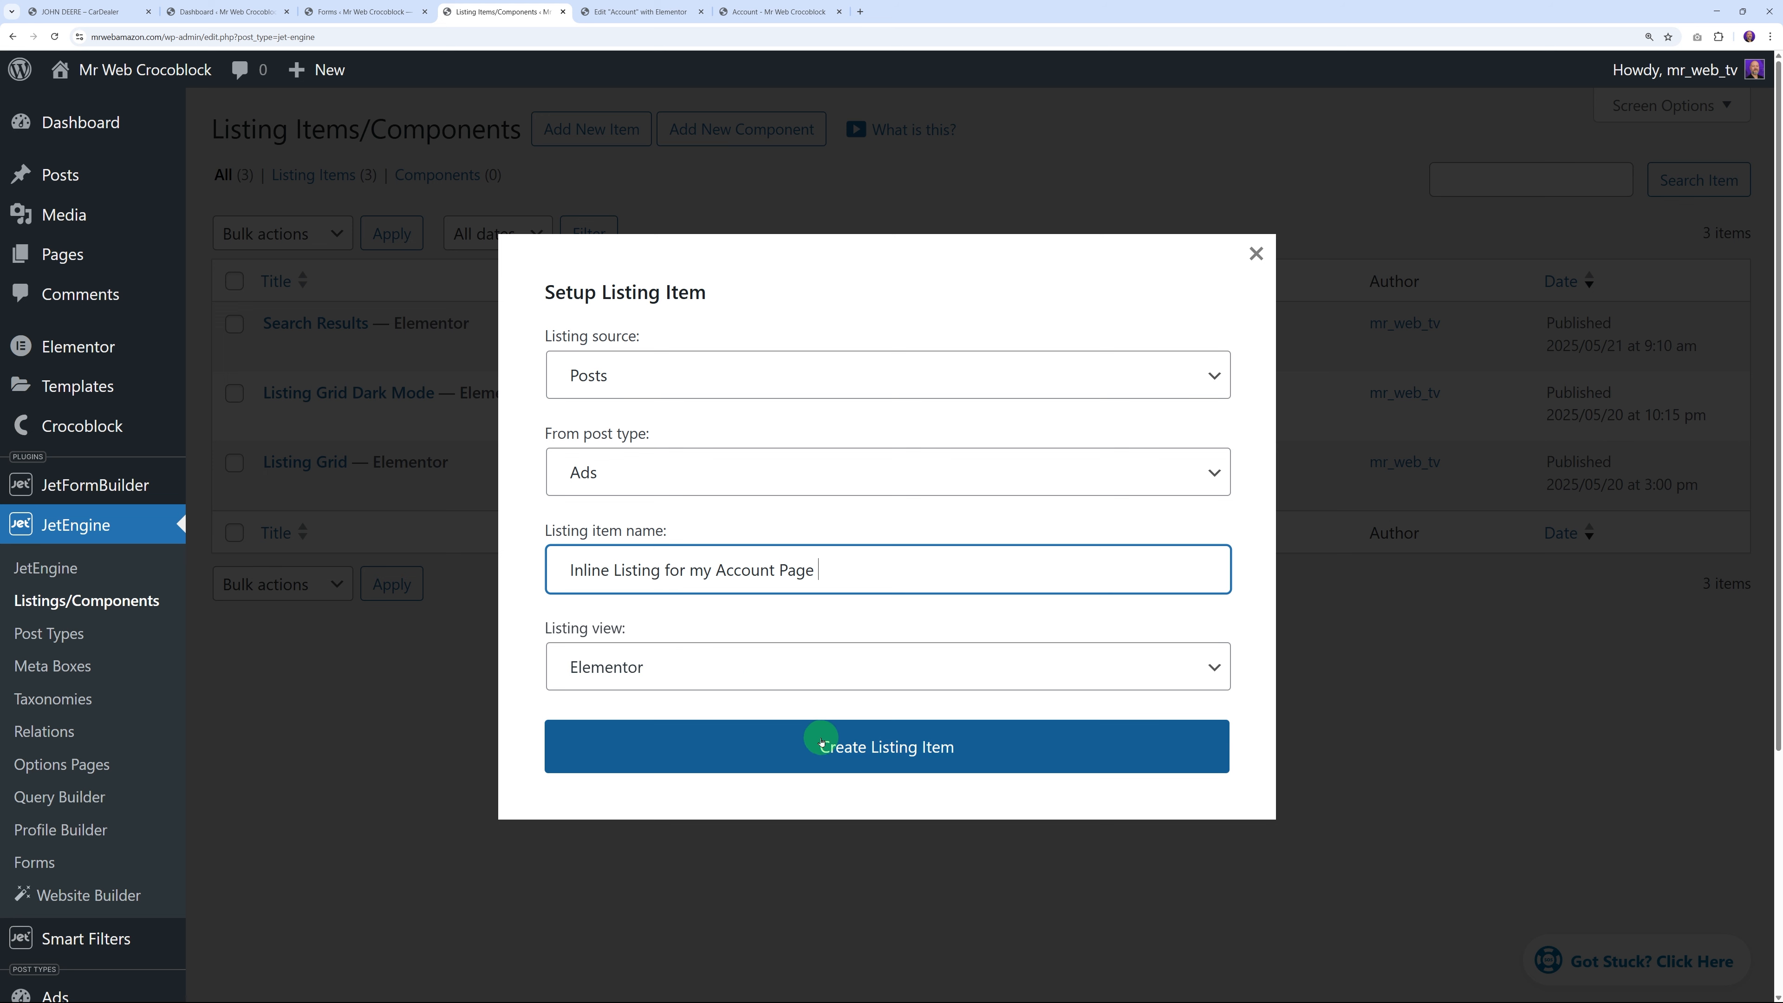
pyautogui.click(844, 745)
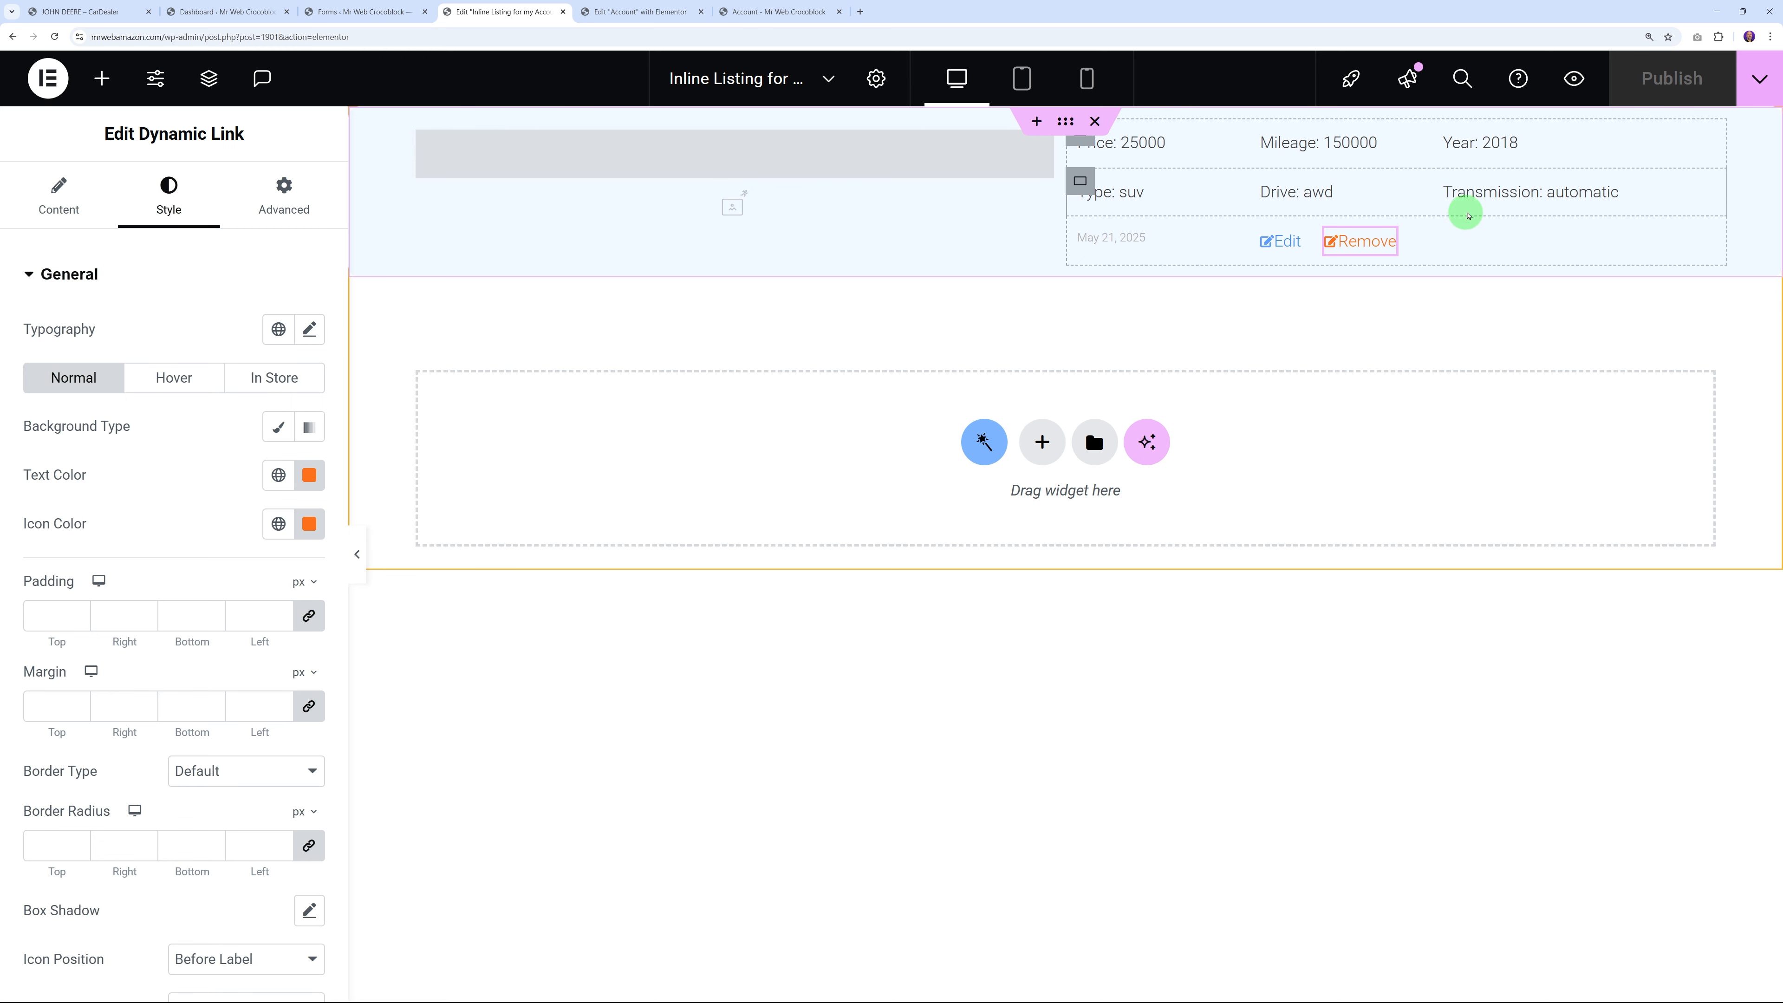
# Check the source and meta field of the Transmission dynamic field in the listing item
pyautogui.click(1653, 196)
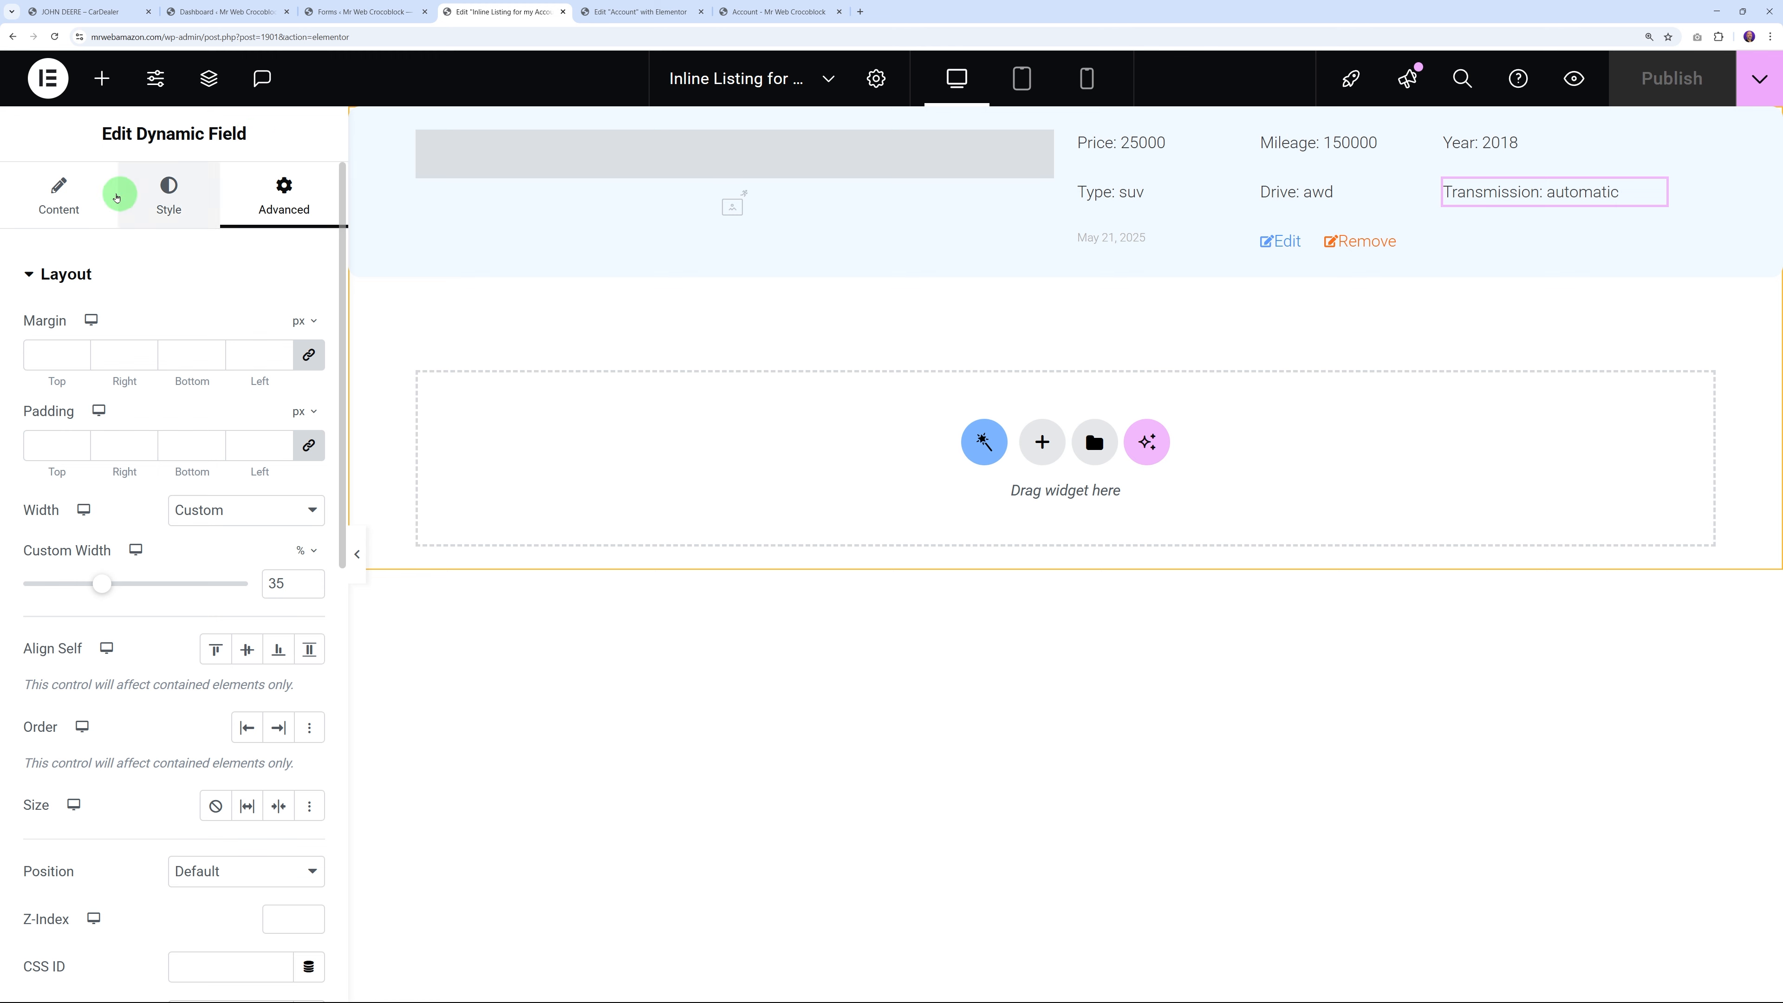
pyautogui.click(62, 205)
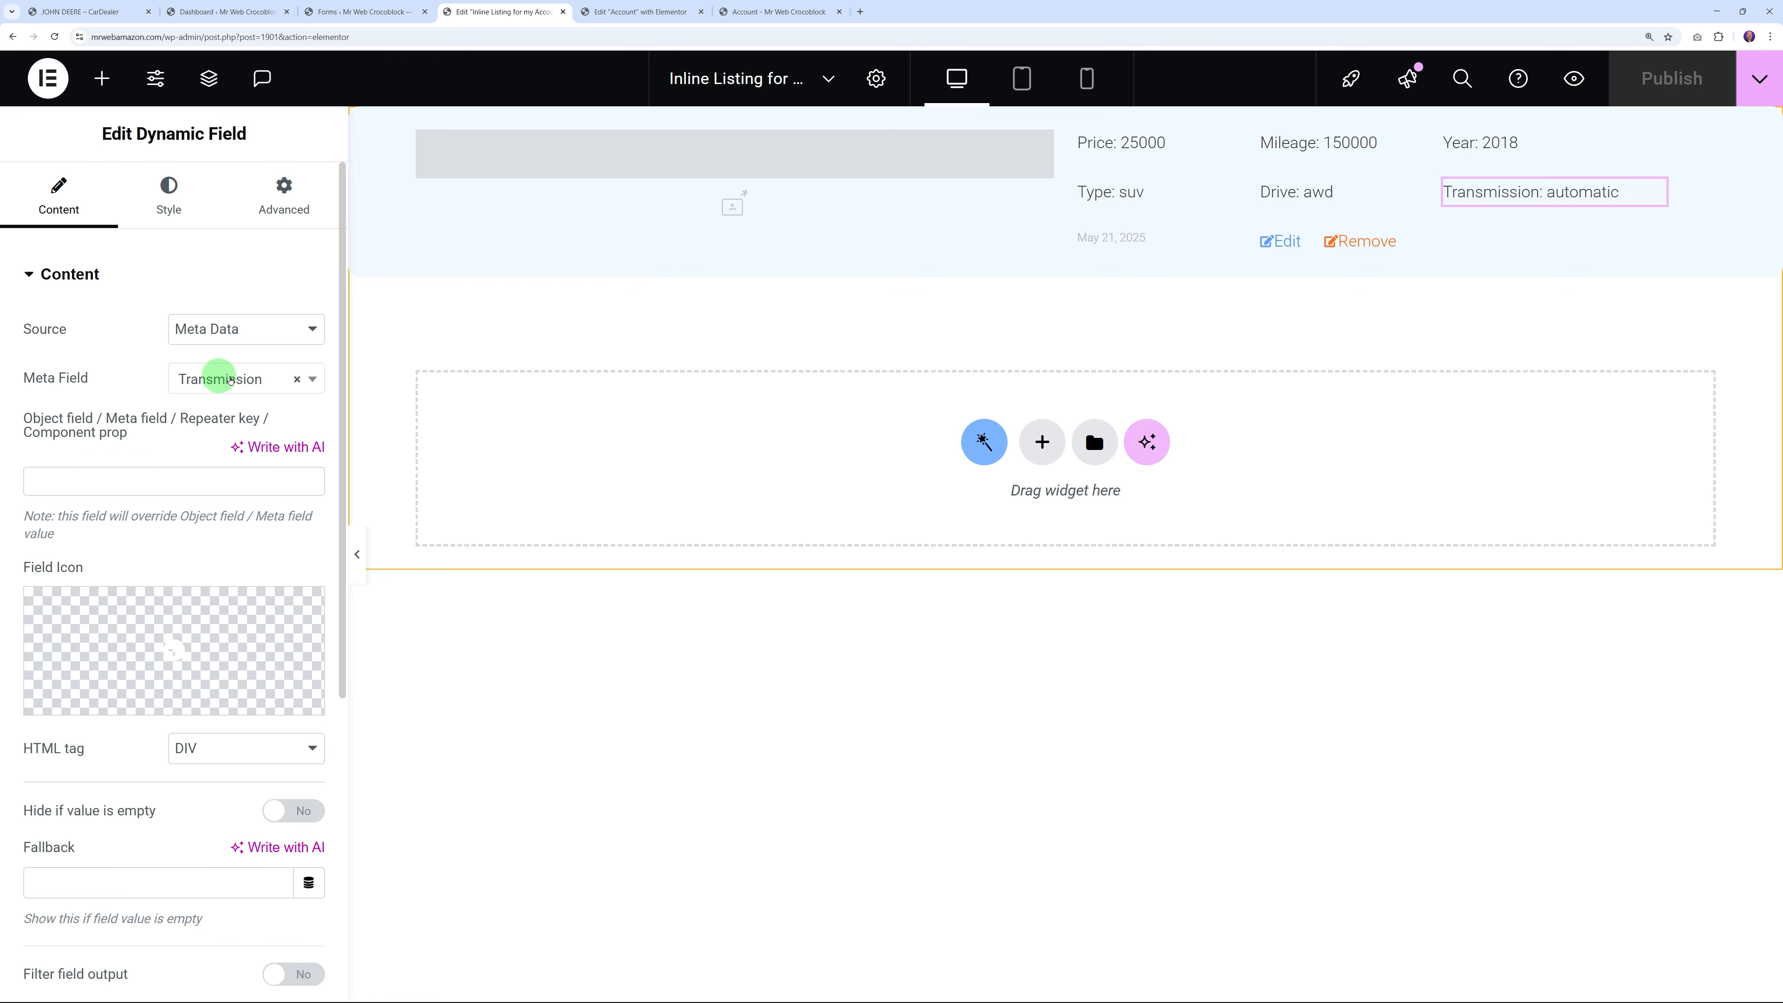
pyautogui.click(312, 380)
pyautogui.click(313, 380)
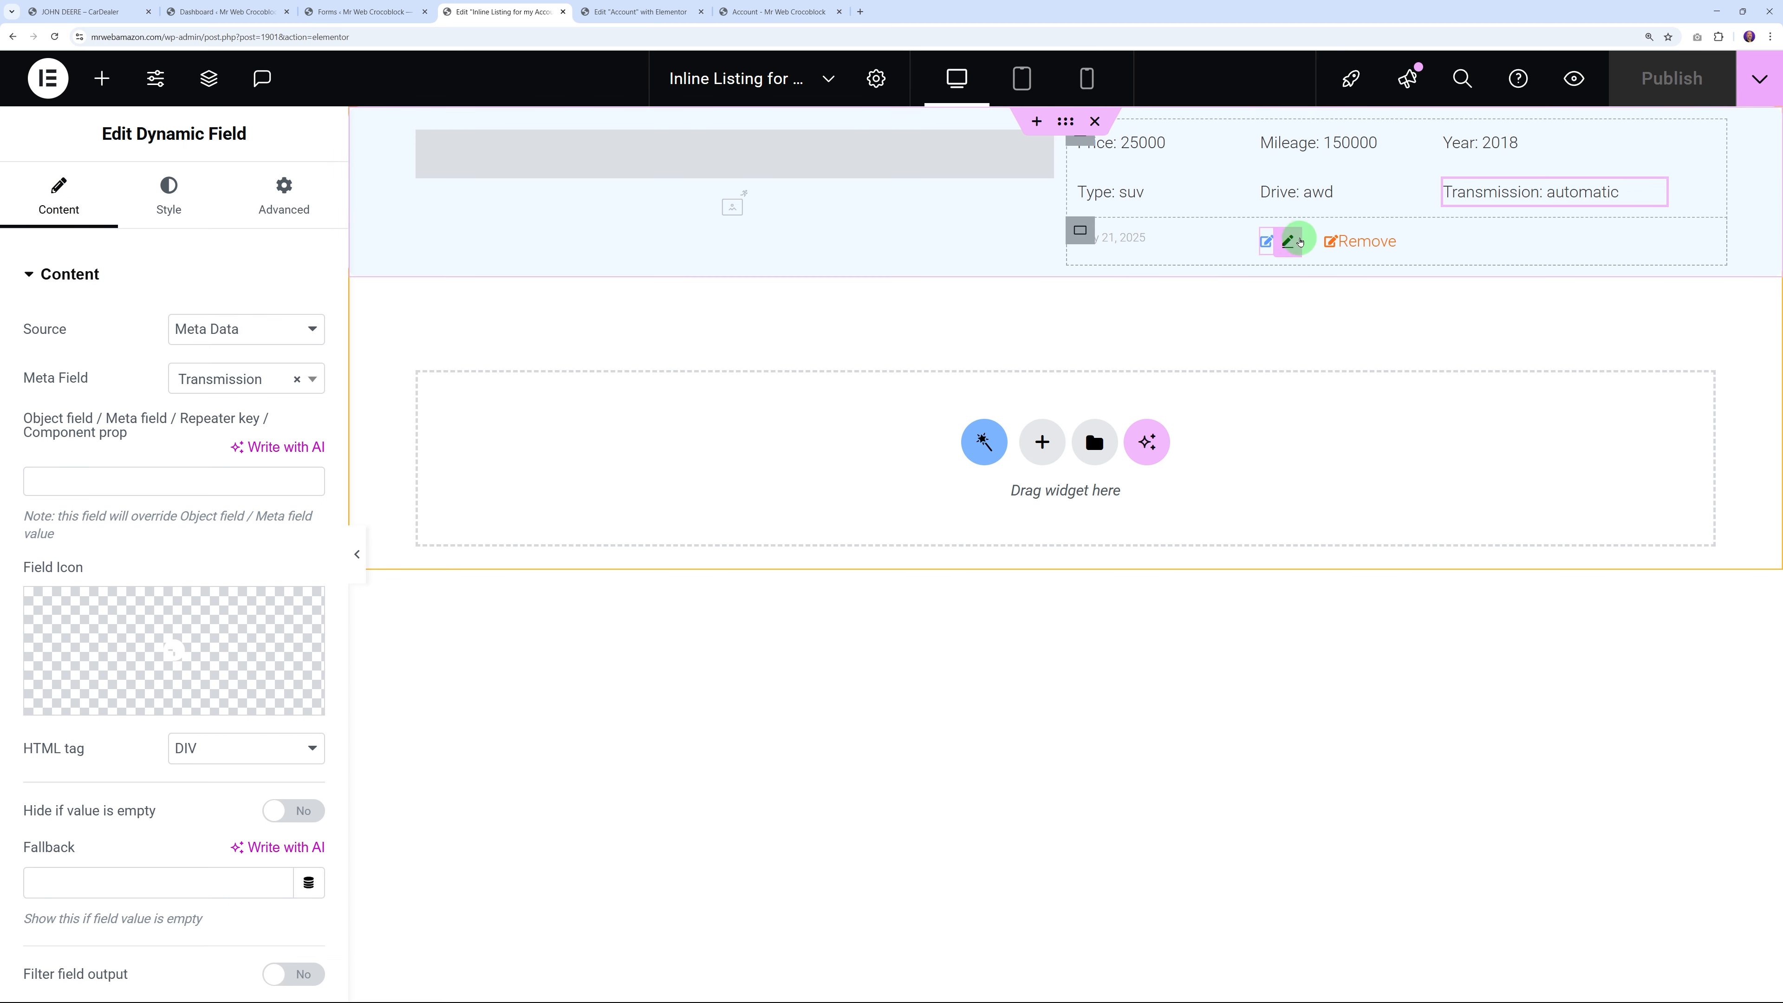
# Check the Edit dynamic link's source and profile page options, keeping Edit Ad as the profile page
pyautogui.click(1289, 242)
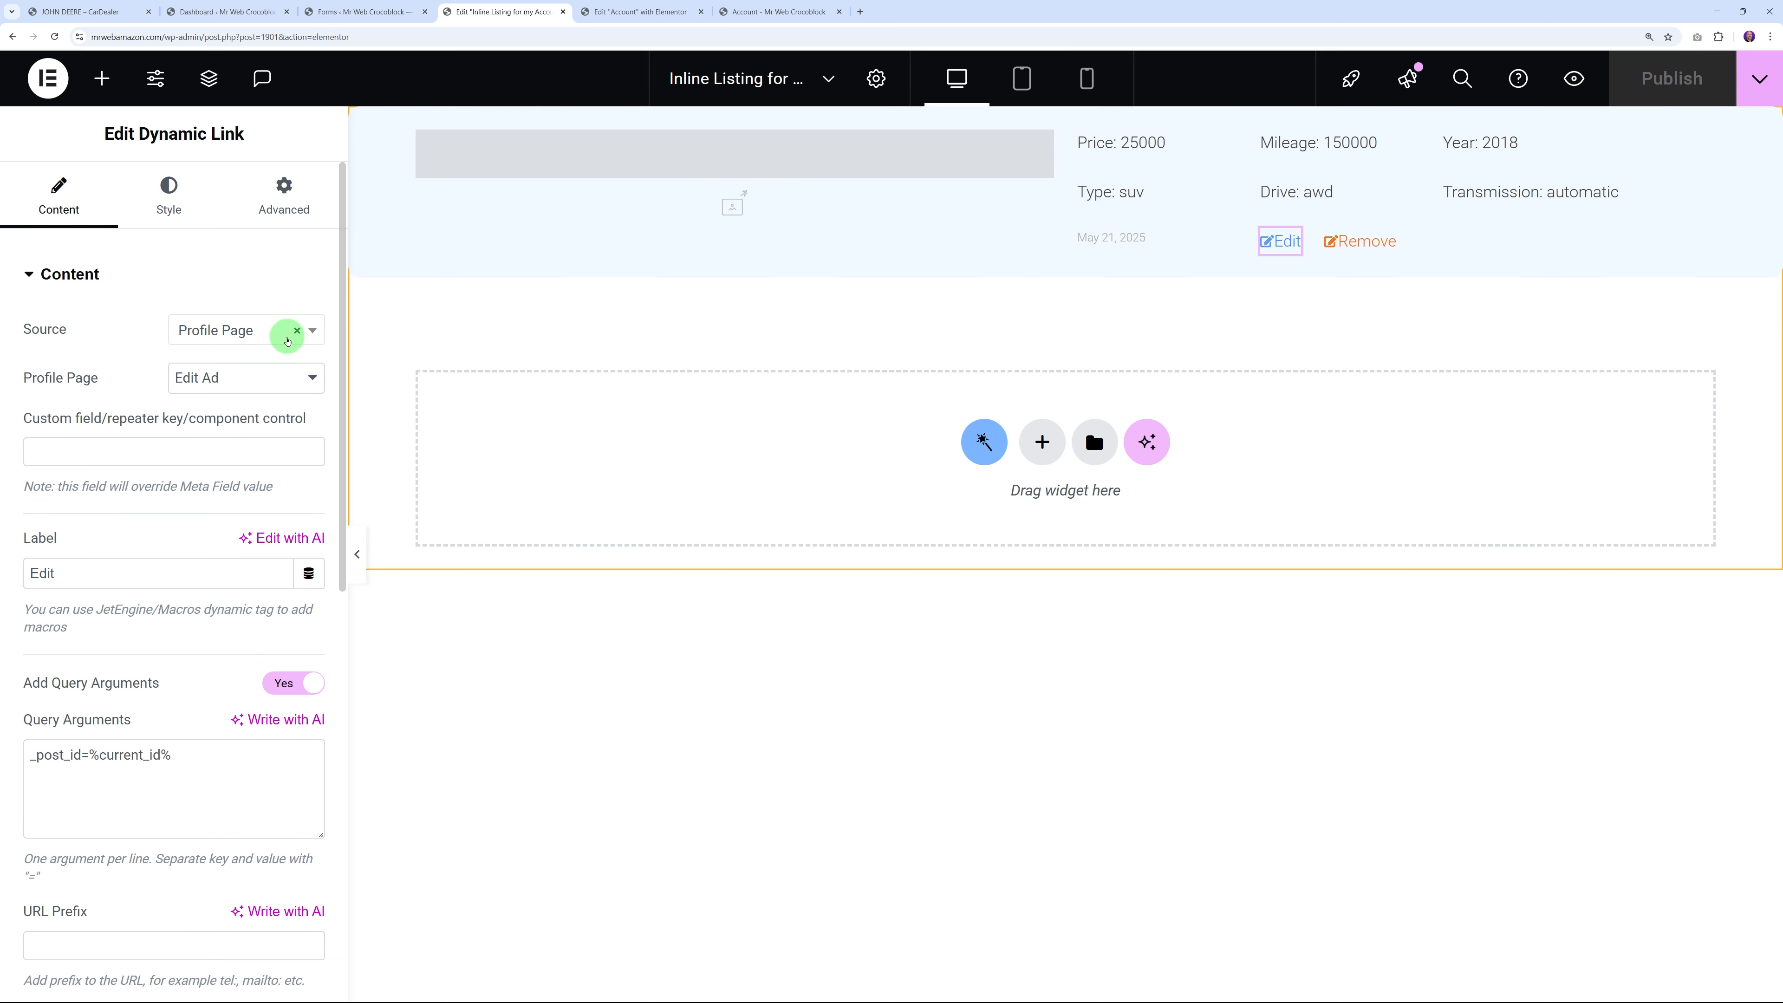
pyautogui.click(314, 332)
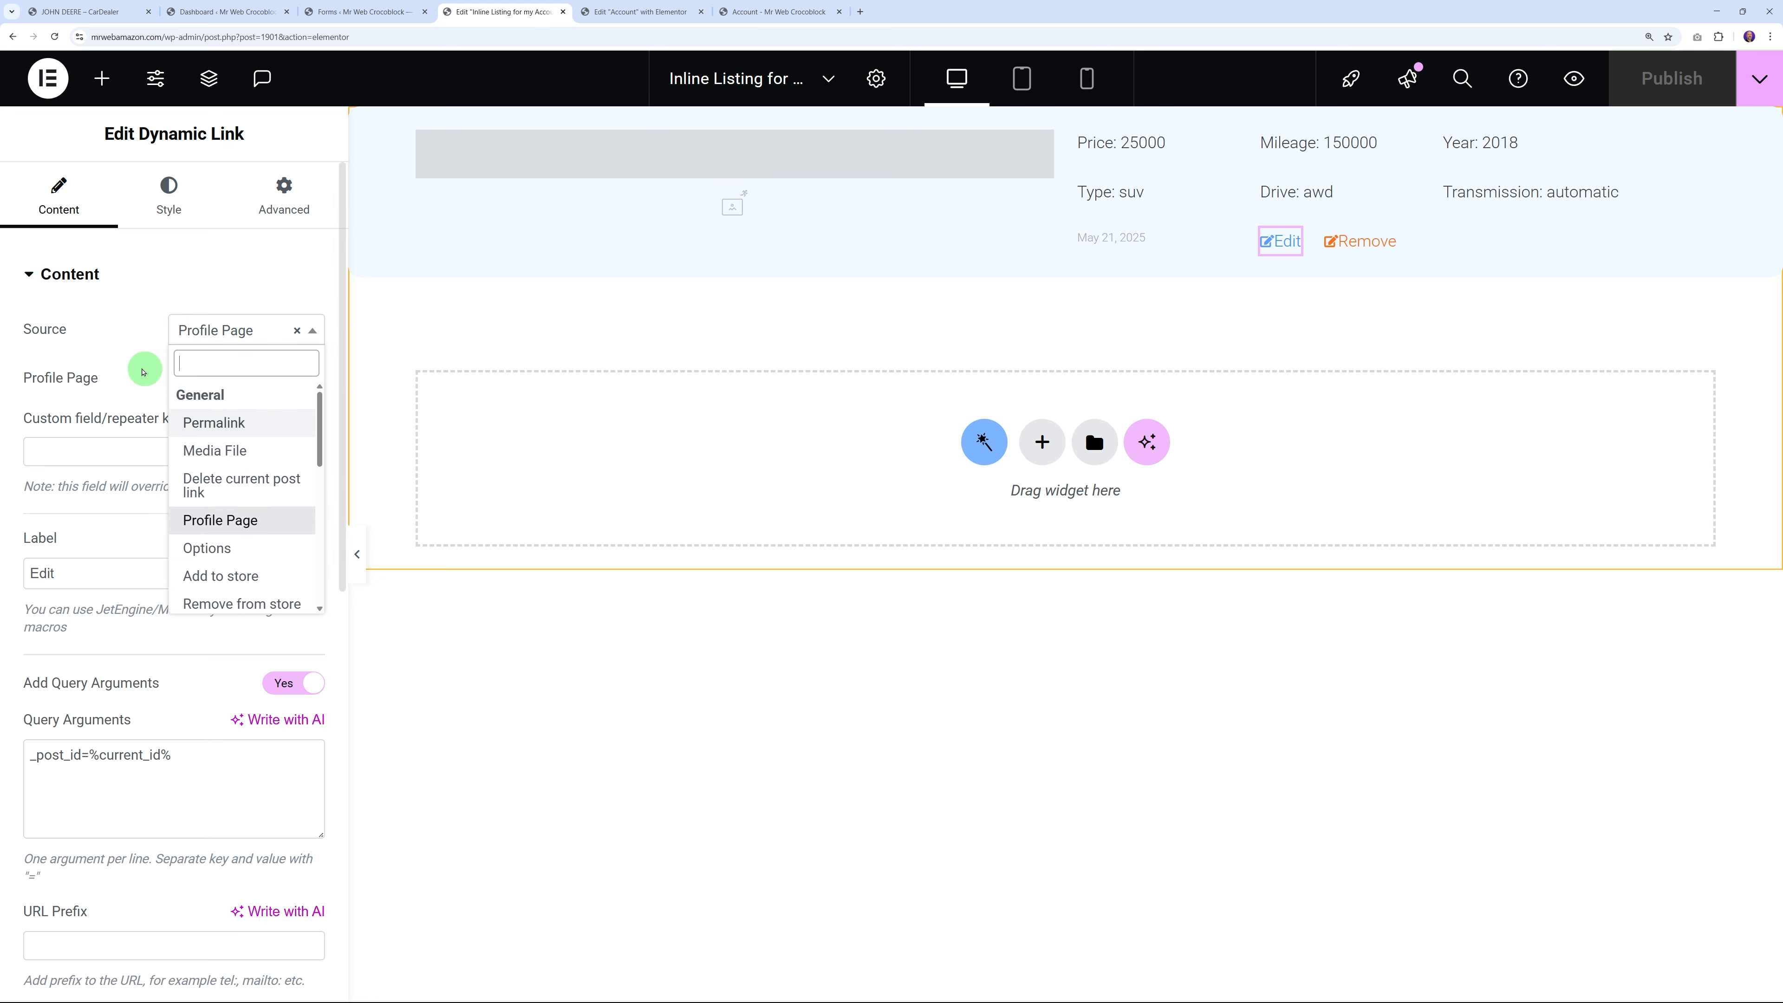
pyautogui.click(139, 370)
pyautogui.click(314, 380)
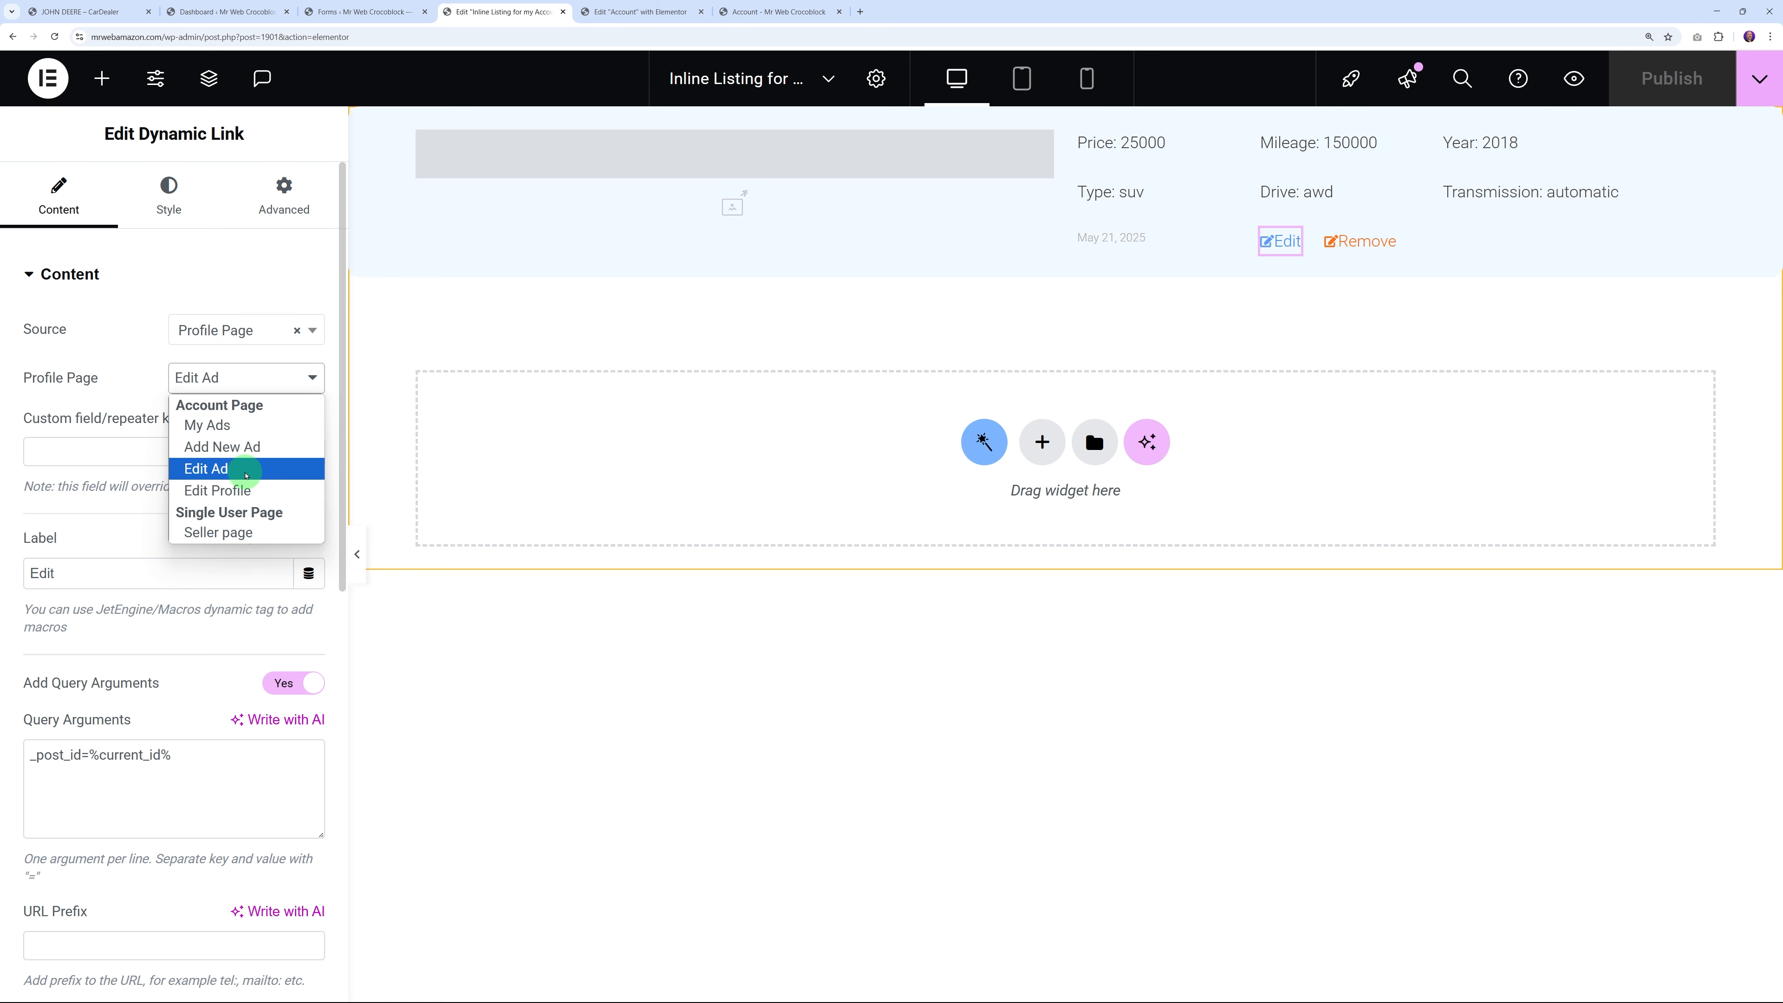
pyautogui.click(242, 469)
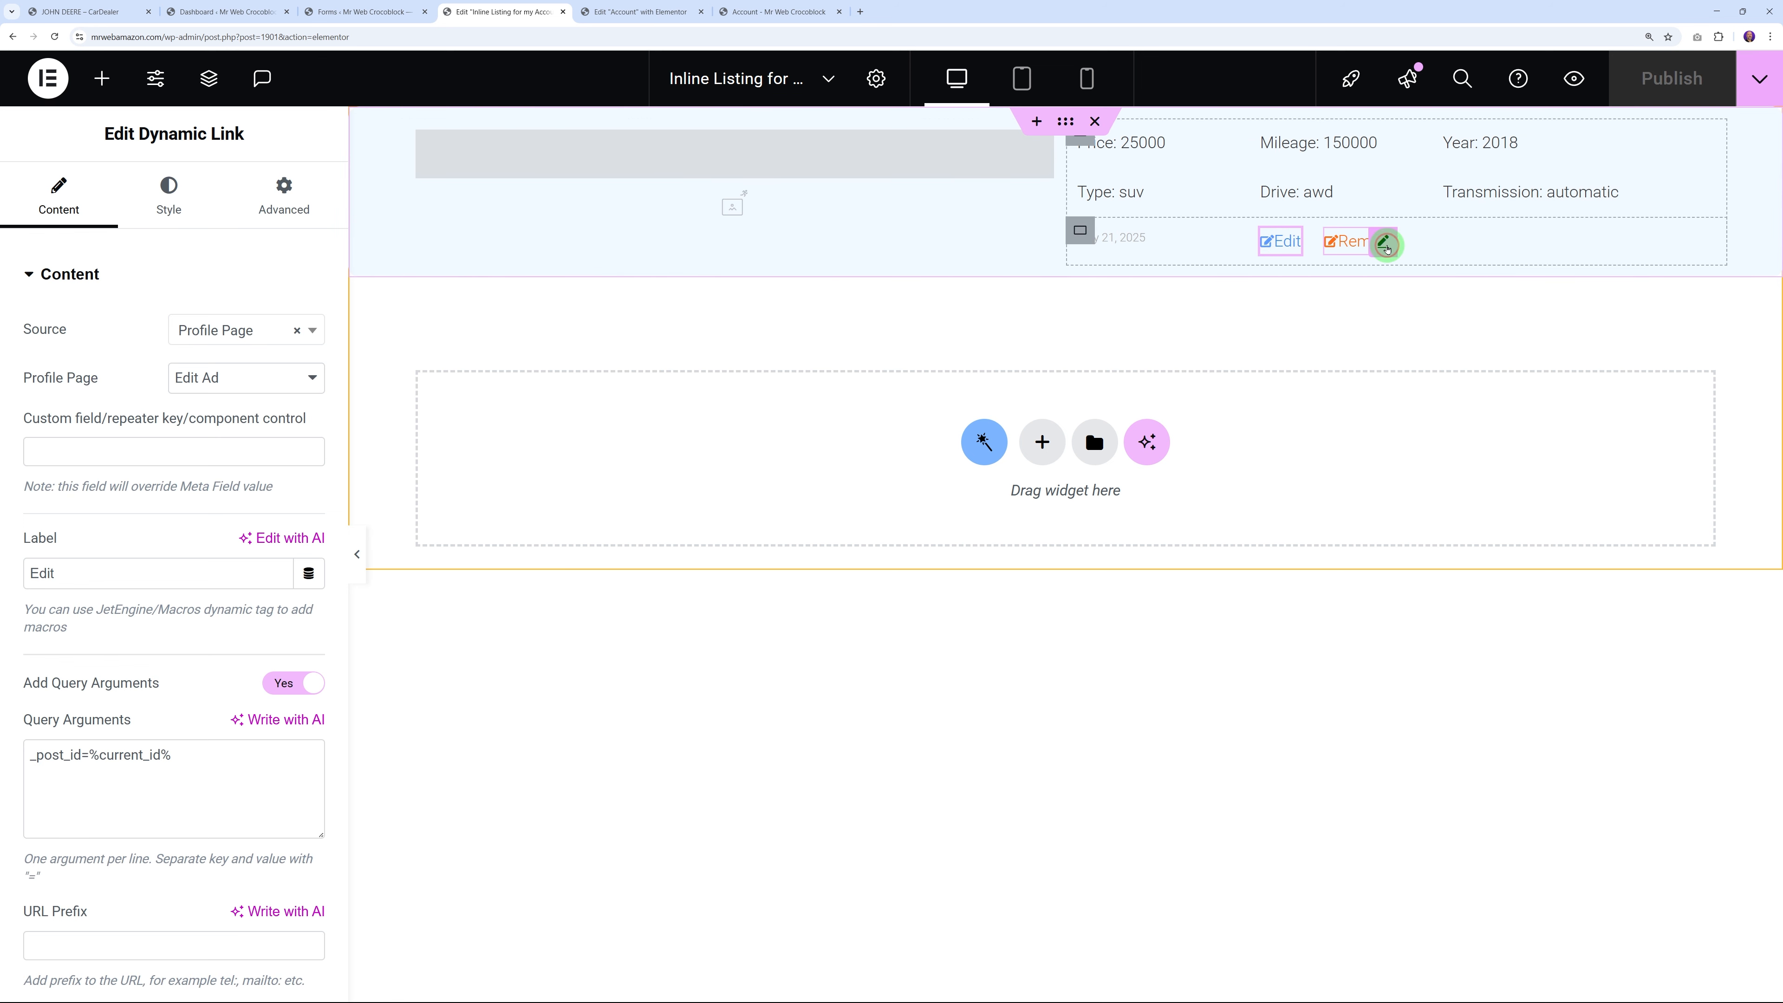
# Examine the Remove dynamic link's source, deletion message, redirect and label settings
pyautogui.click(1386, 246)
pyautogui.click(67, 200)
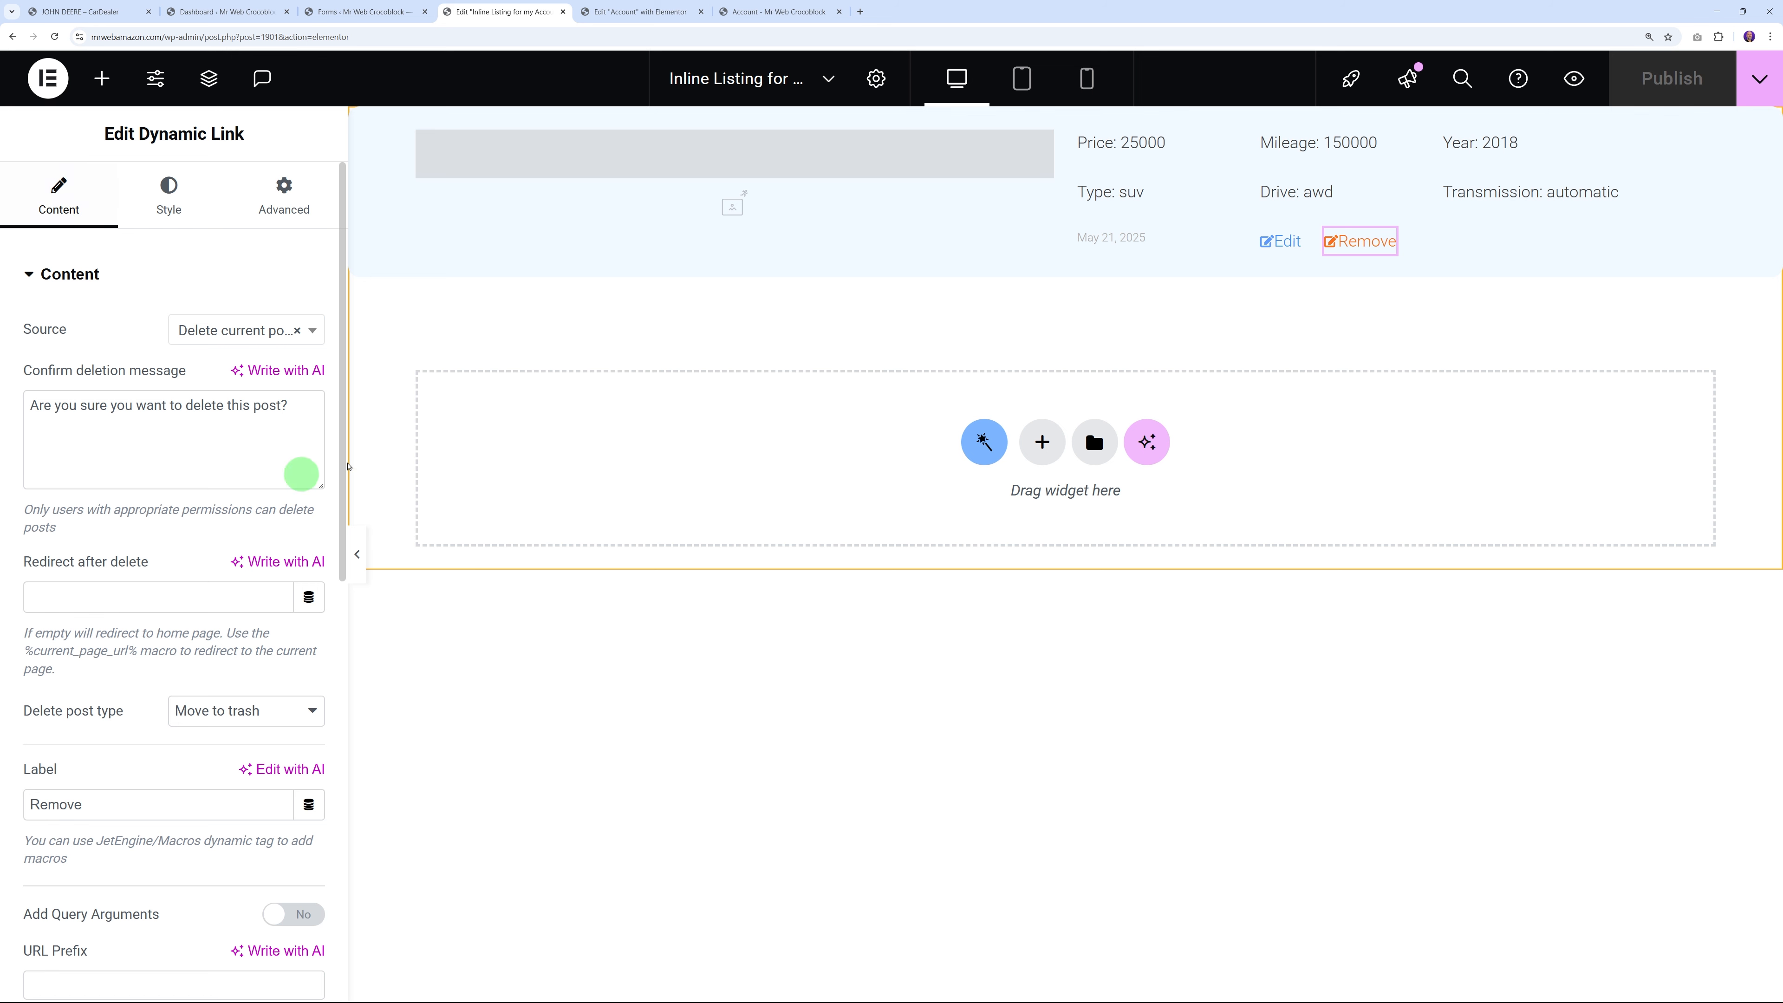
pyautogui.click(317, 332)
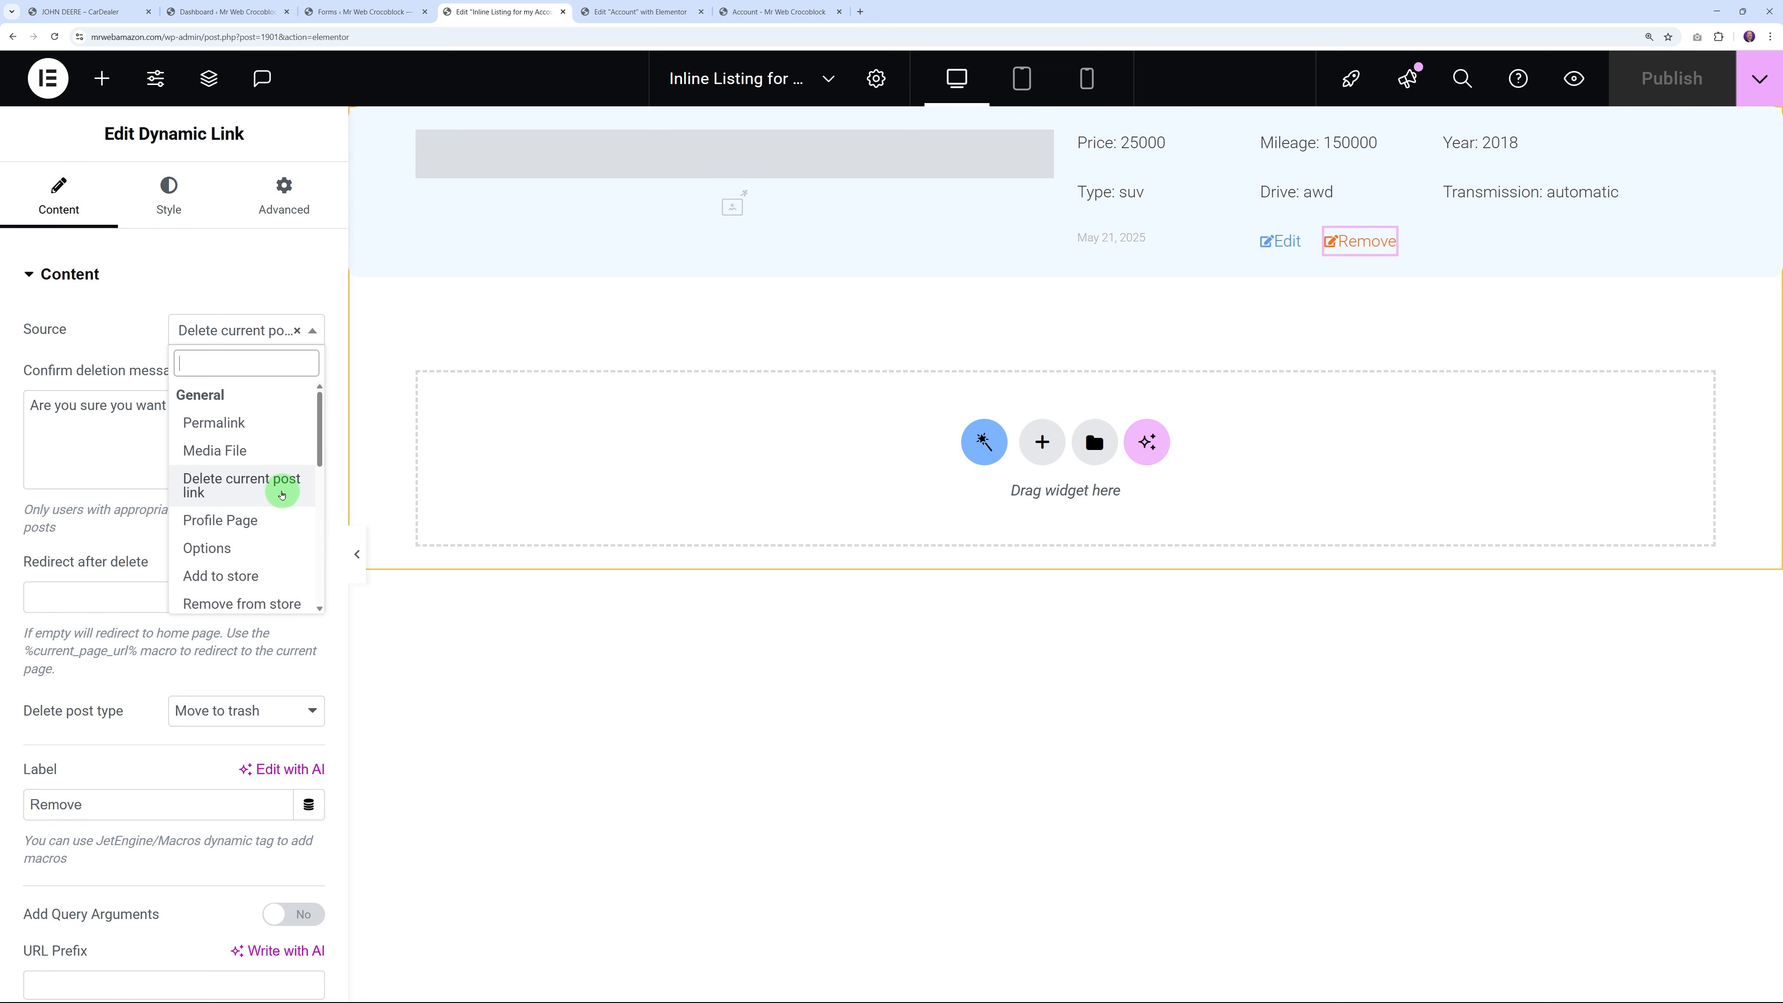
pyautogui.click(134, 281)
pyautogui.click(70, 273)
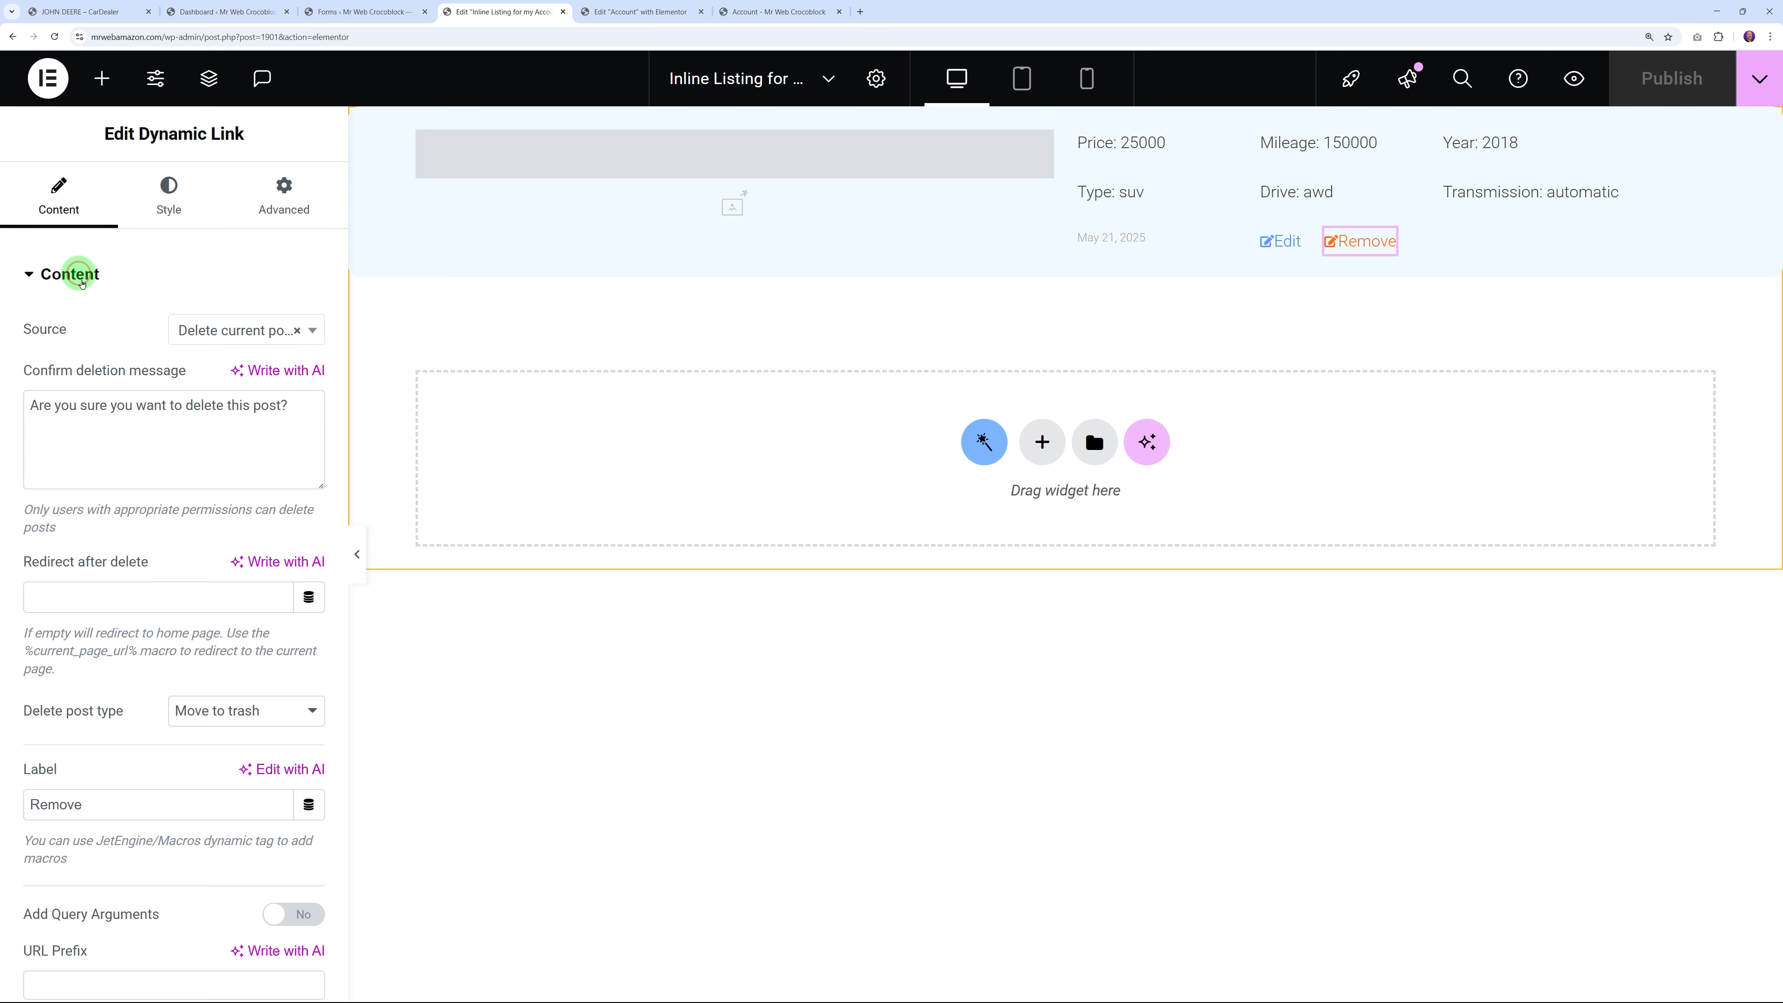
pyautogui.scroll(-2, 151, 658)
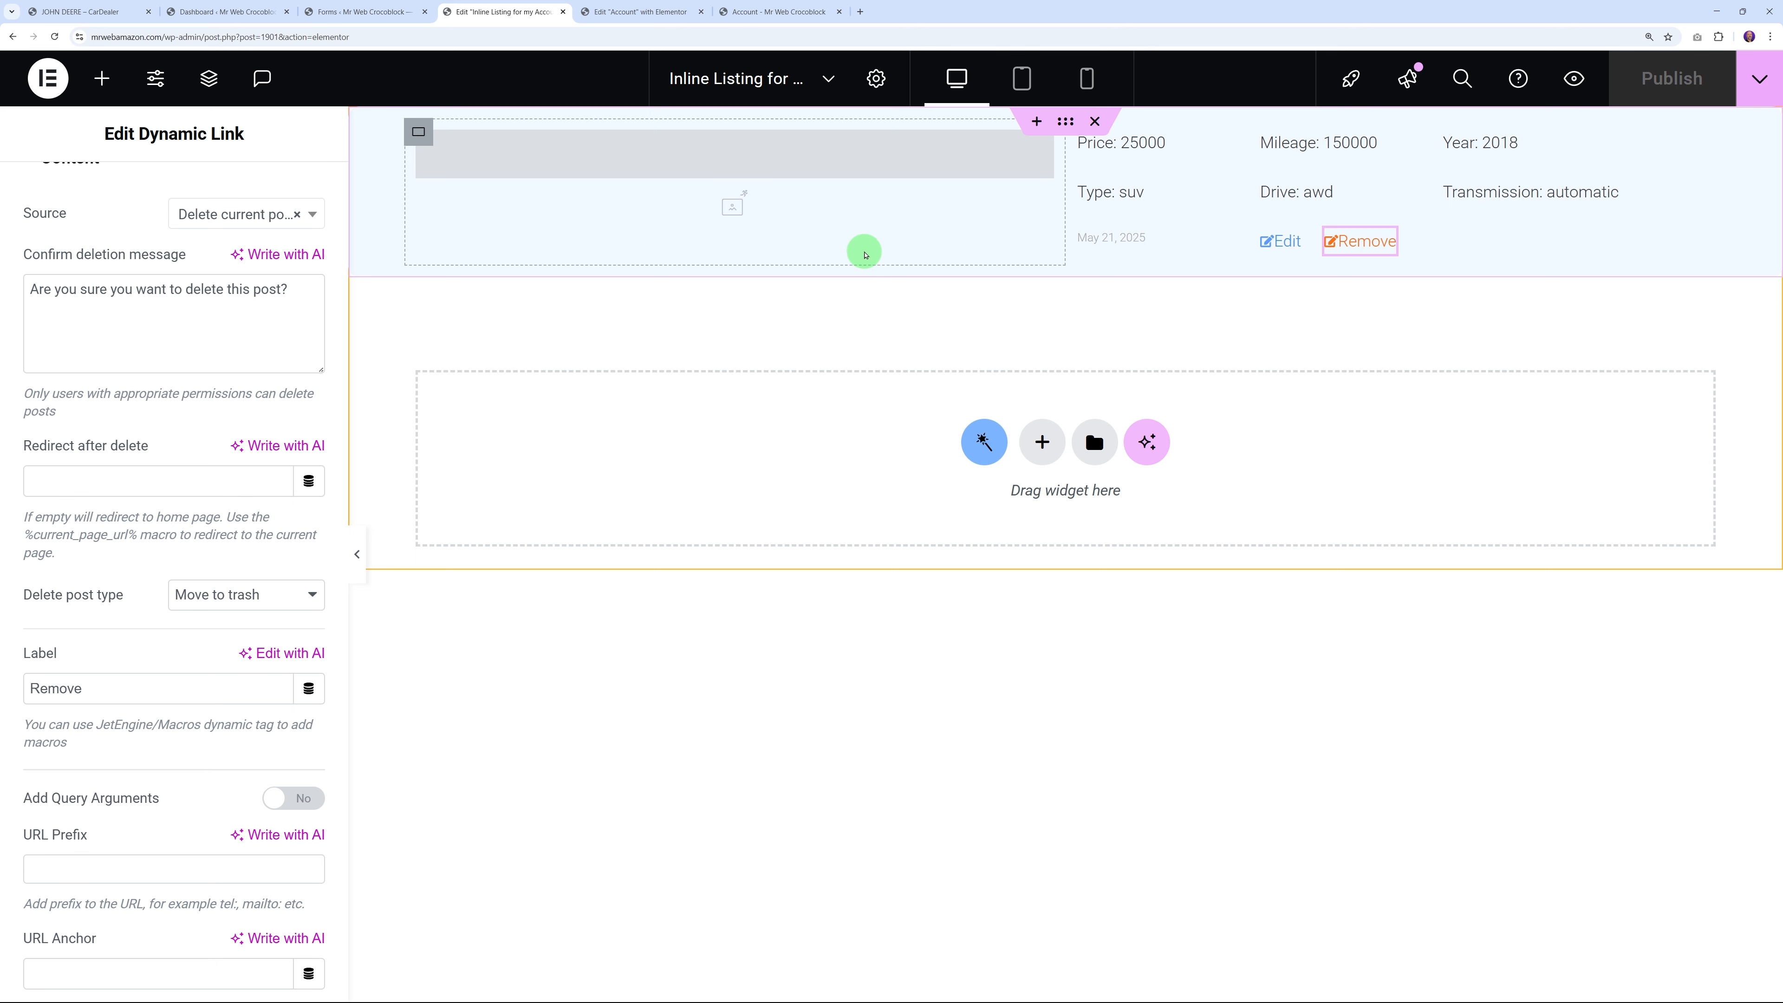
# Create a new Elementor template of type Page named "My Listings"
pyautogui.click(390, 13)
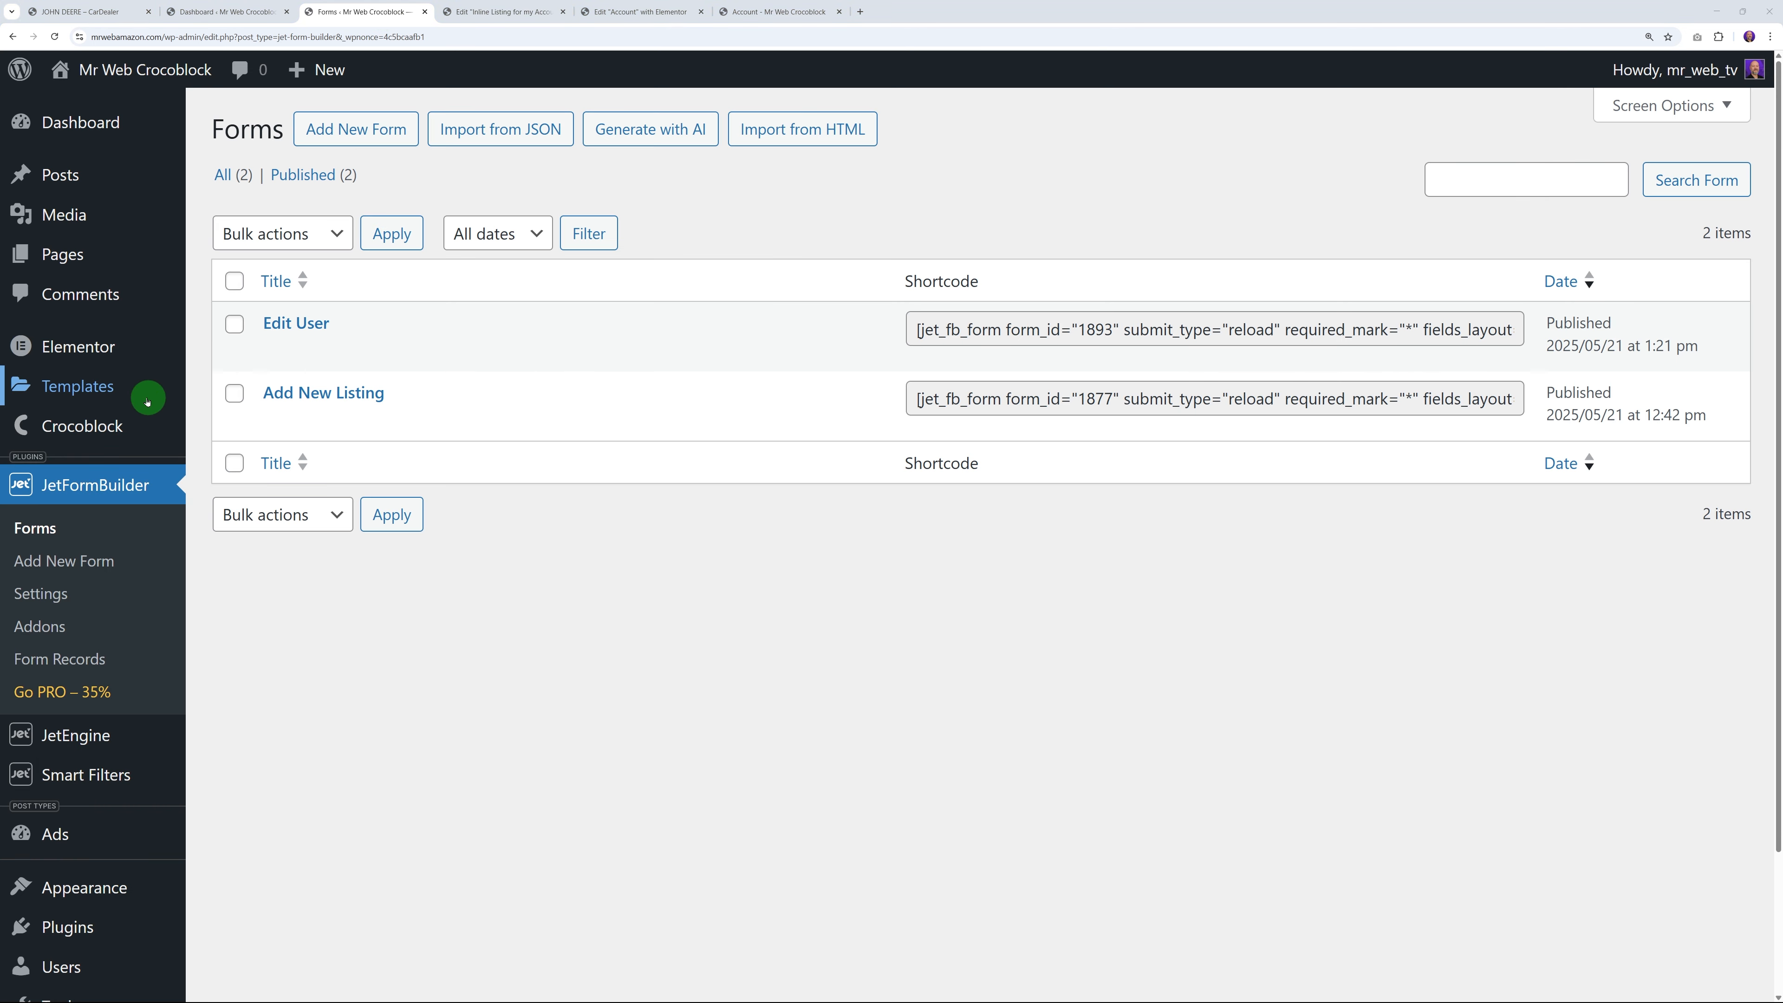
pyautogui.click(92, 387)
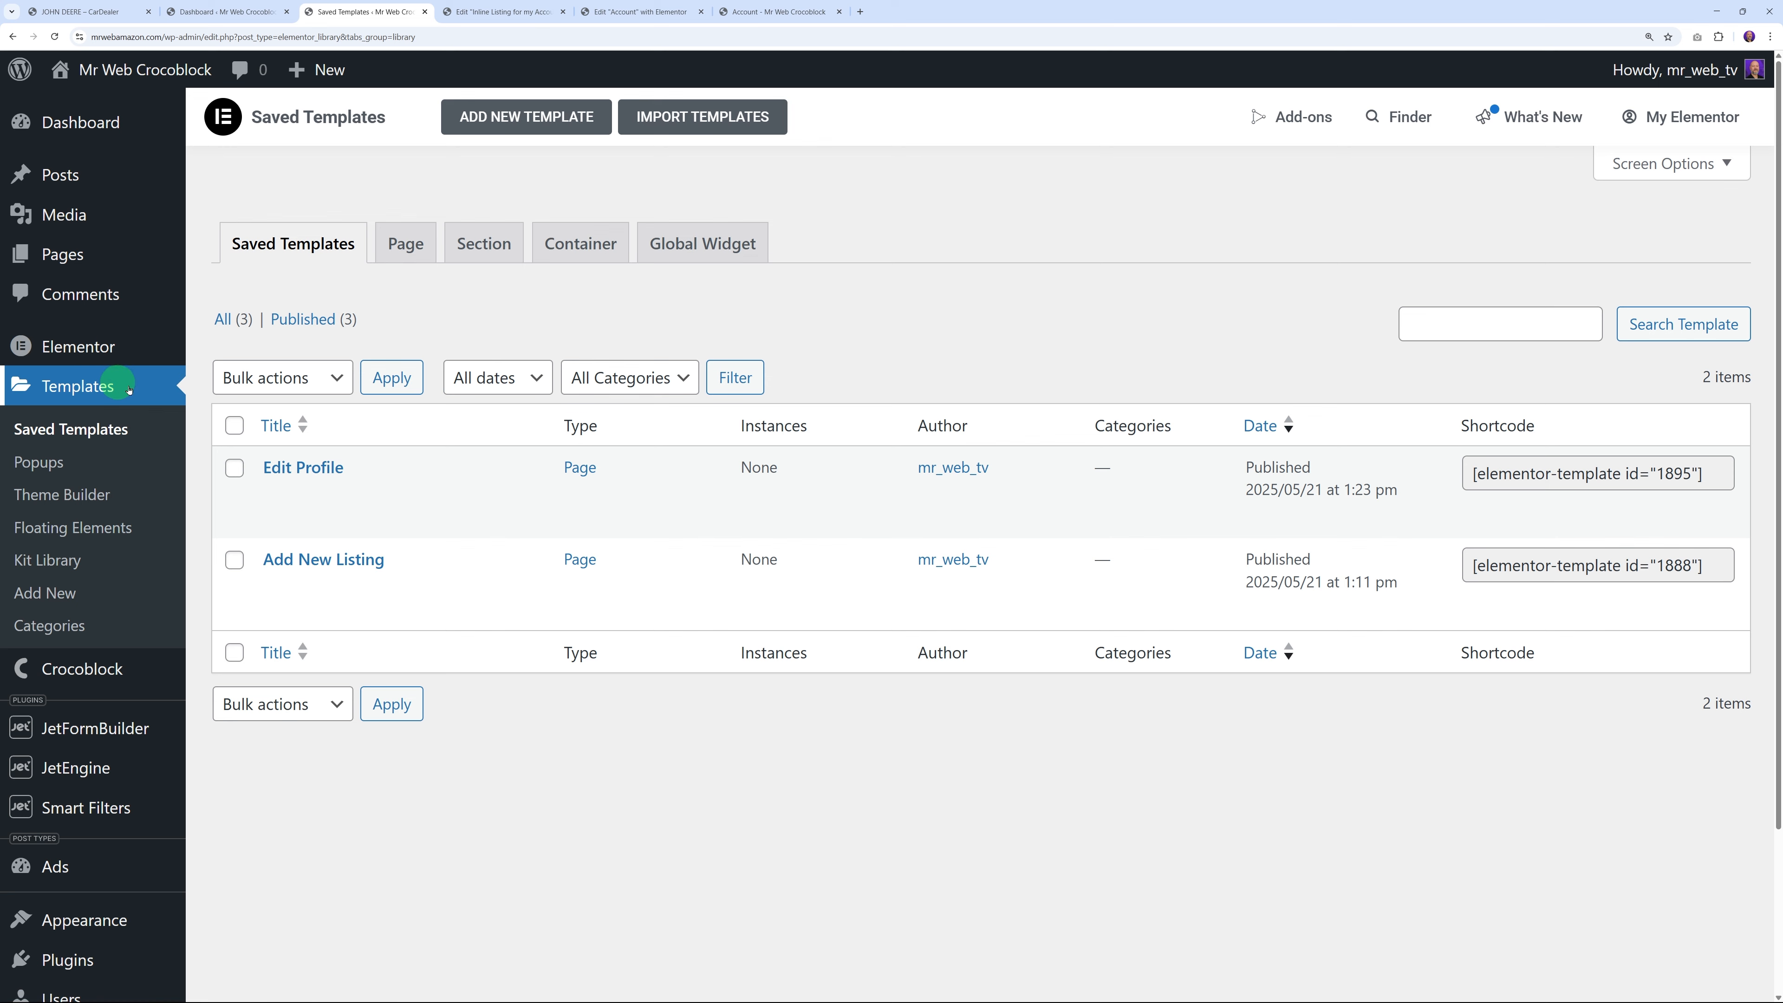
pyautogui.click(540, 116)
pyautogui.click(982, 511)
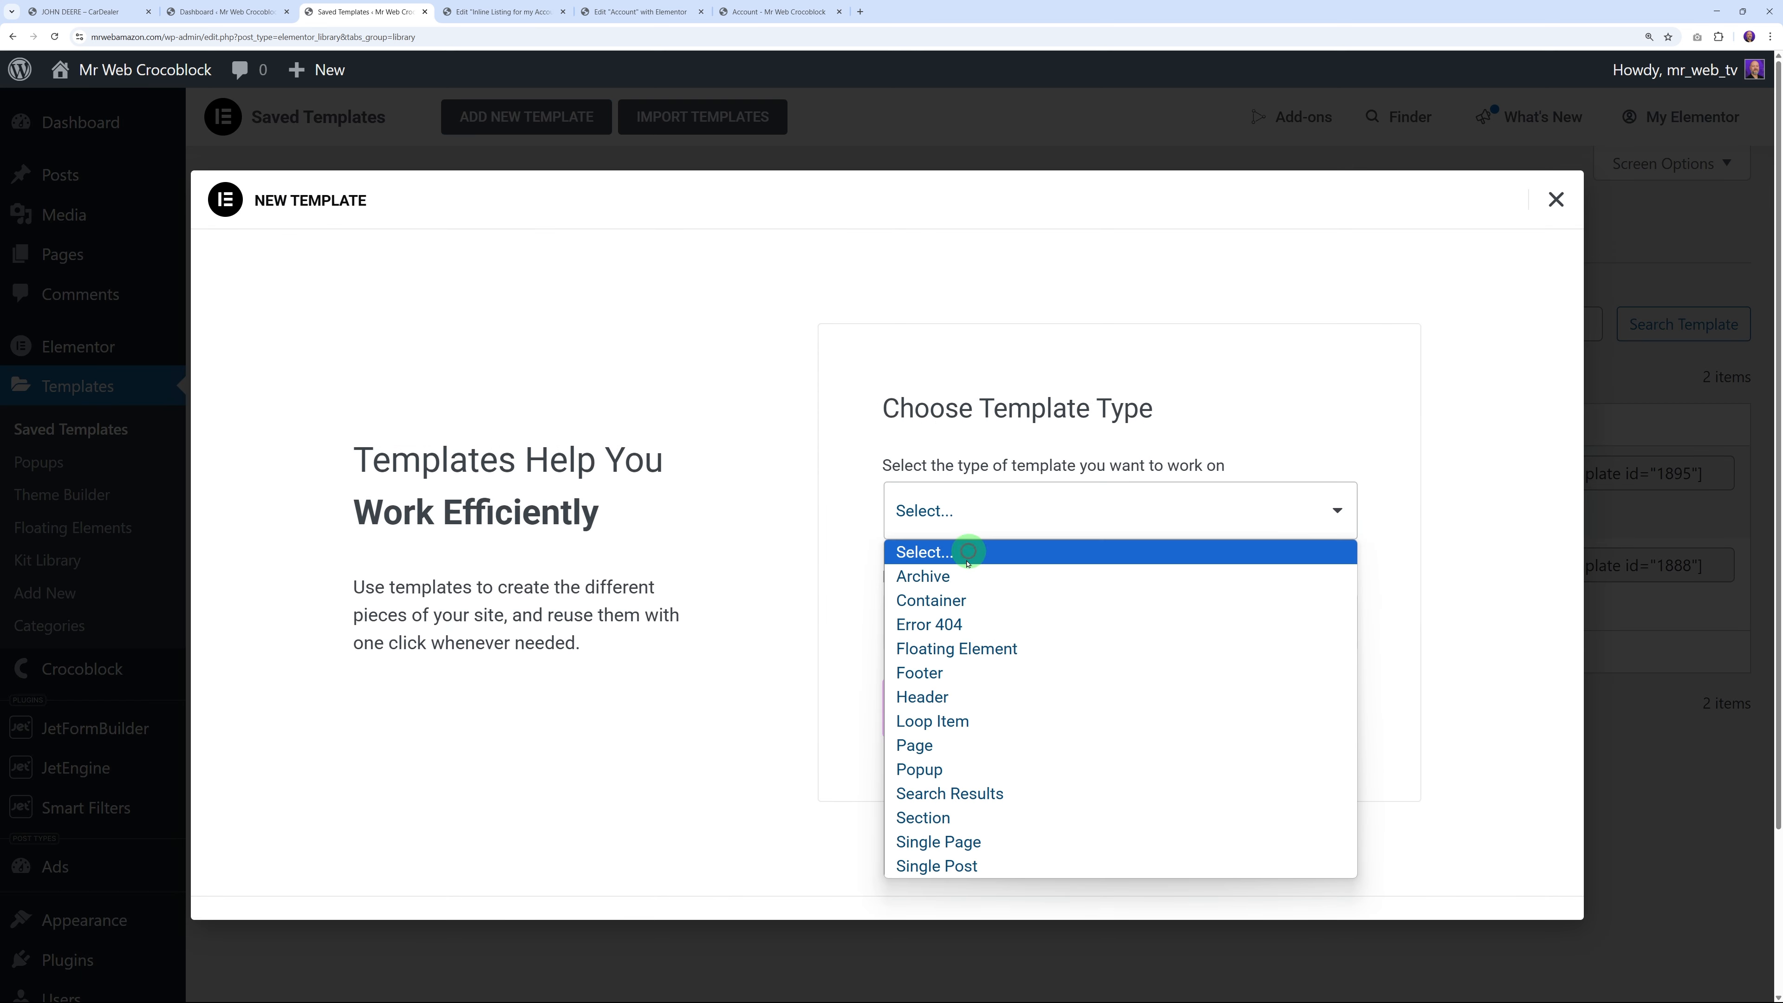
pyautogui.click(943, 743)
pyautogui.click(1000, 620)
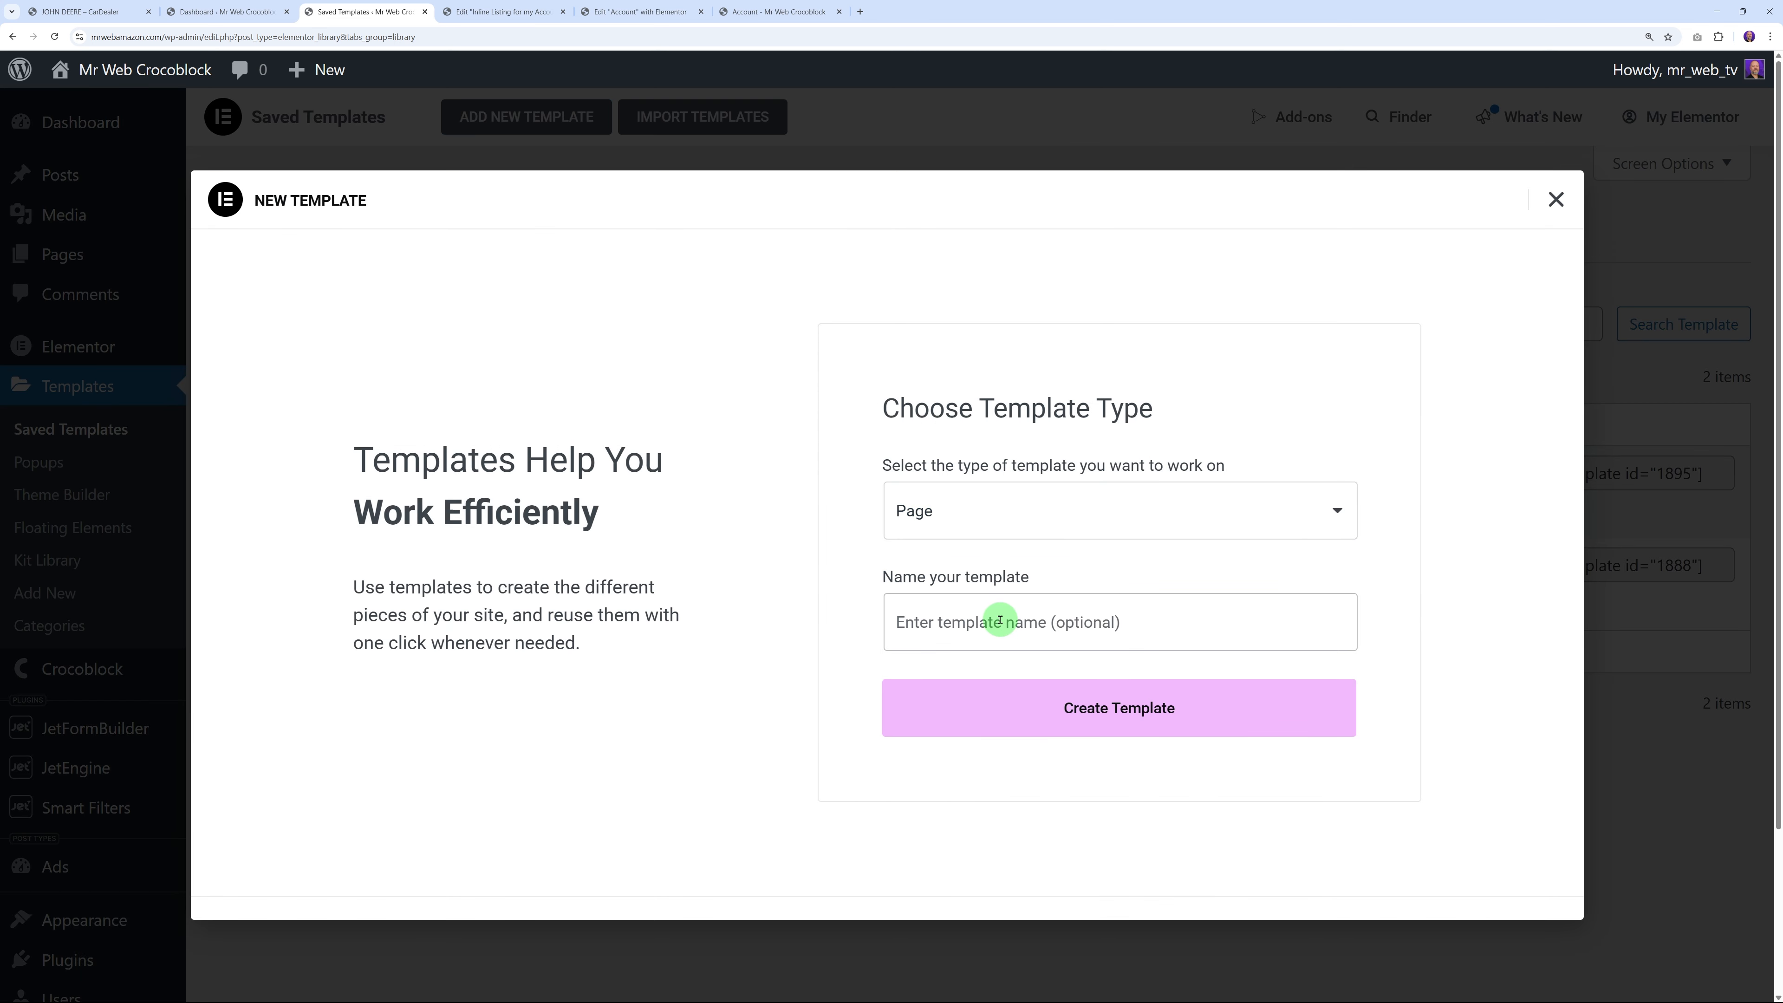
pyautogui.write('My Listings')
pyautogui.click(1081, 708)
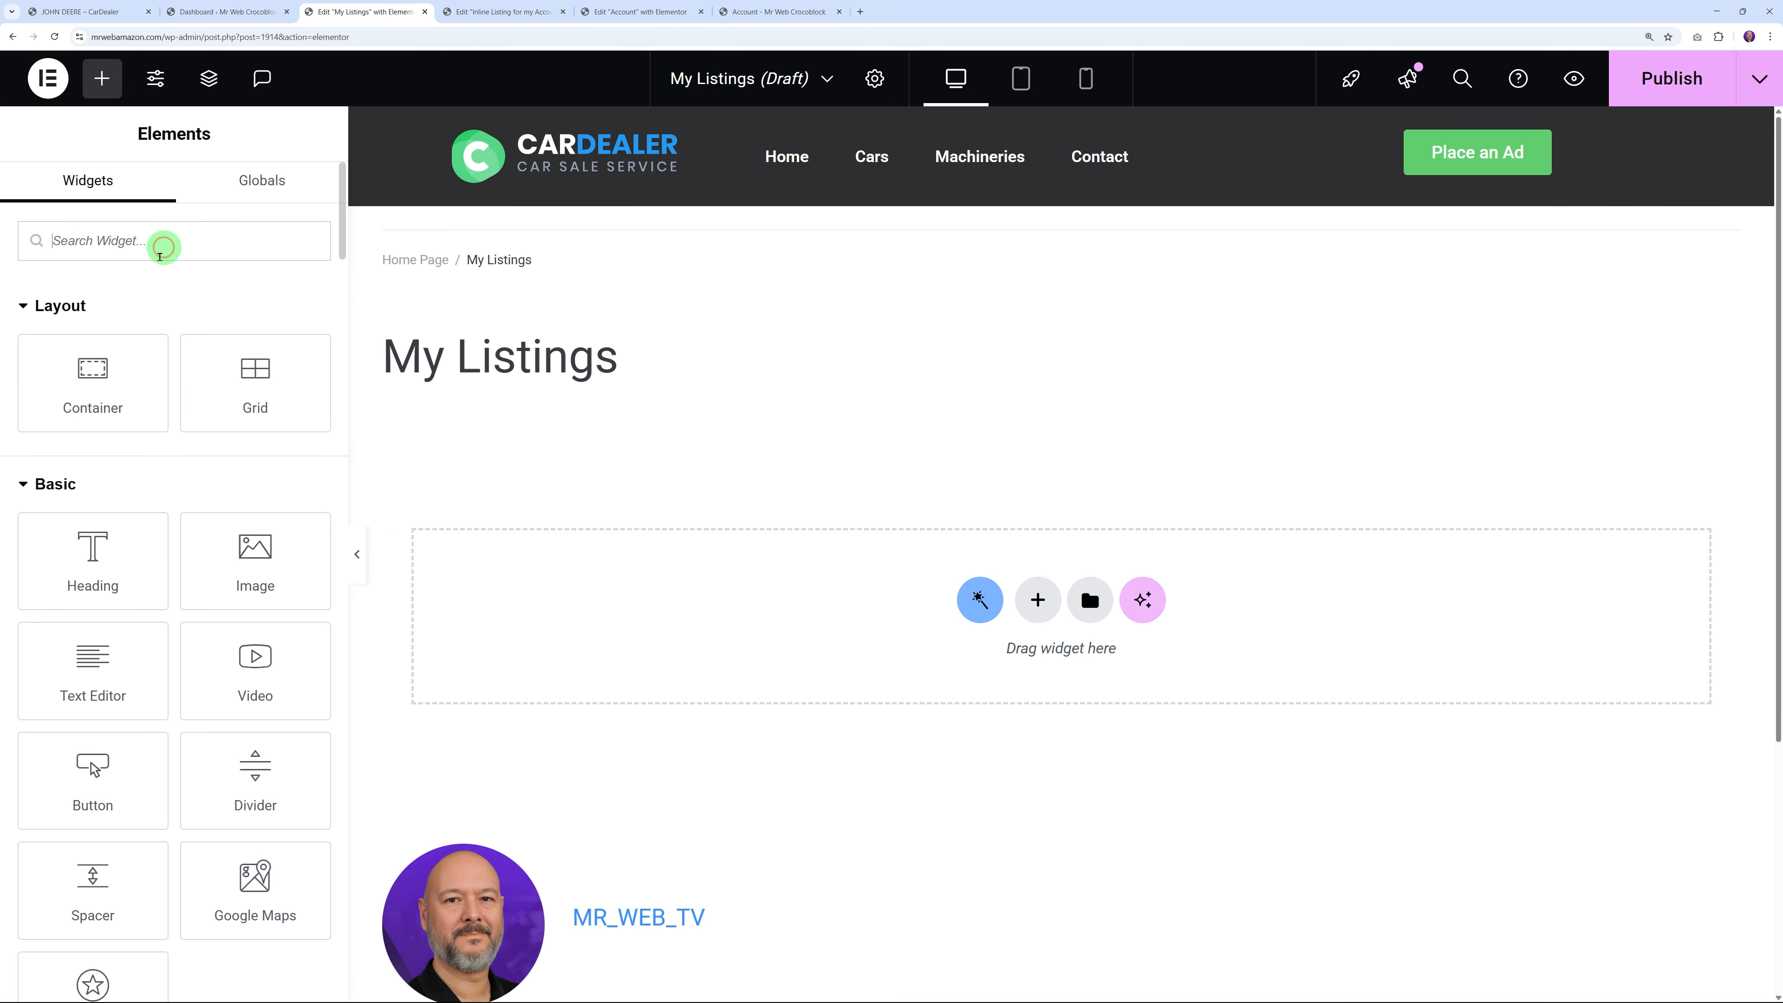
# Add a Listing Grid widget to the My Listings template and select it for editing
pyautogui.click(159, 258)
pyautogui.write('listing')
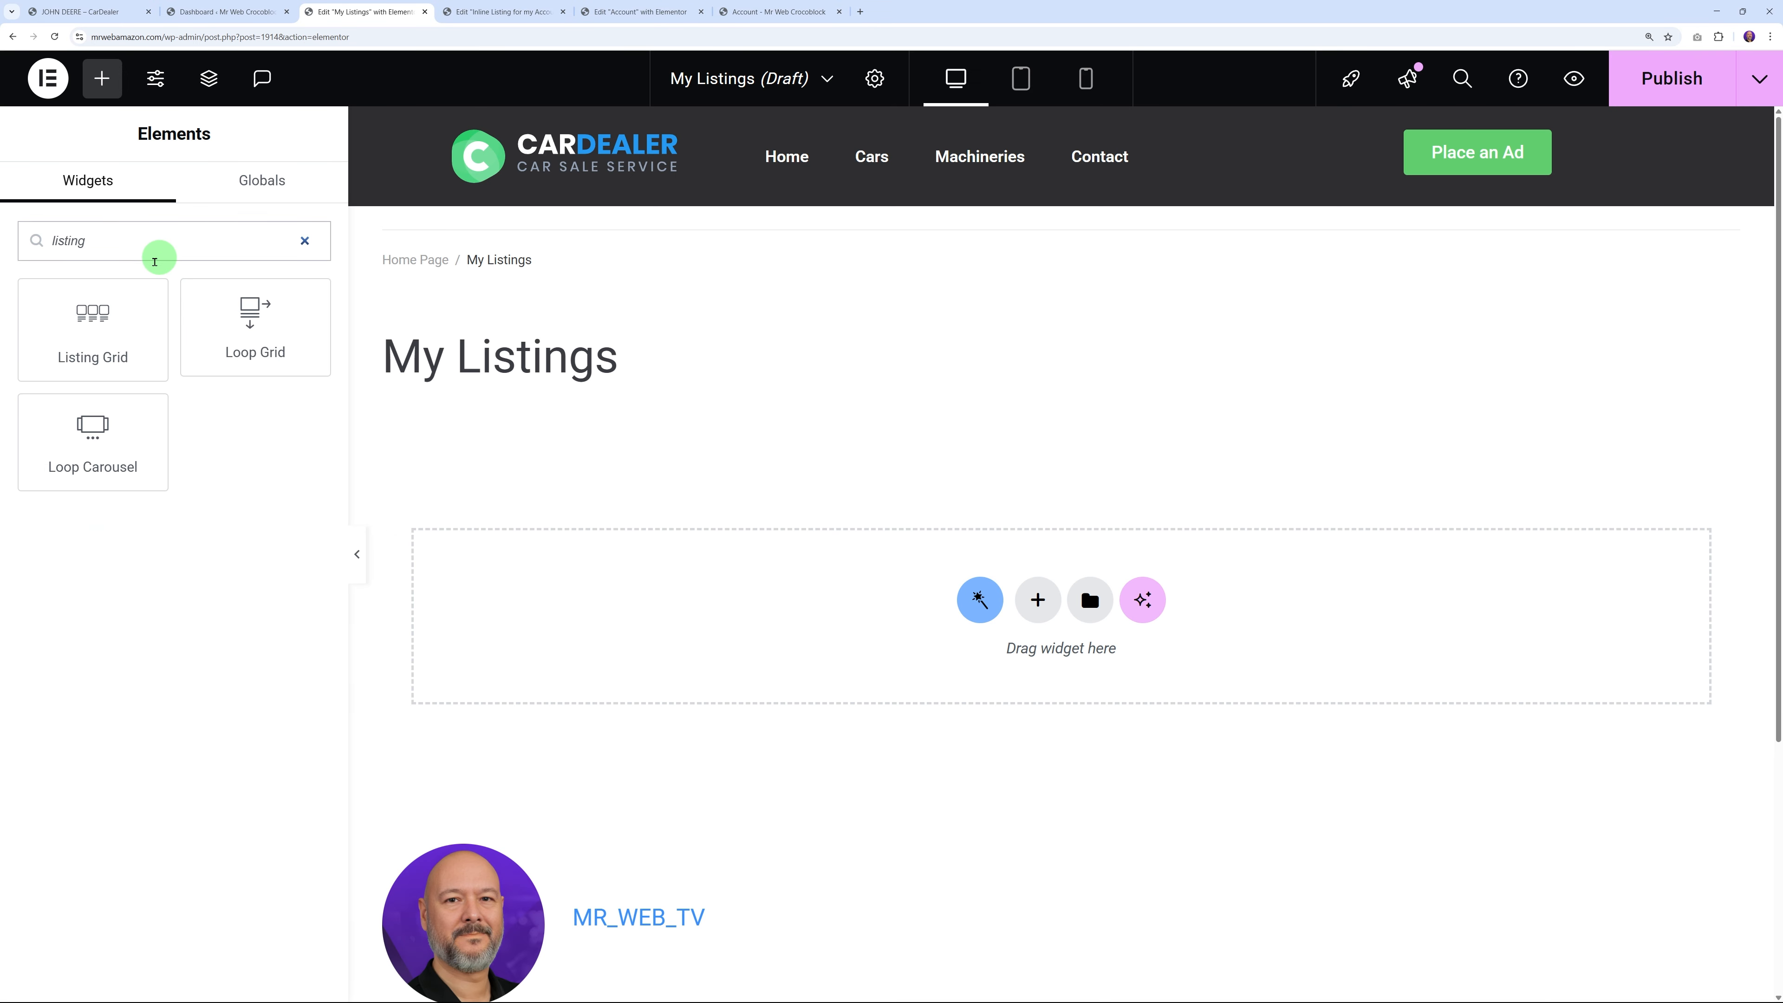
pyautogui.moveTo(139, 319); pyautogui.dragTo(873, 511)
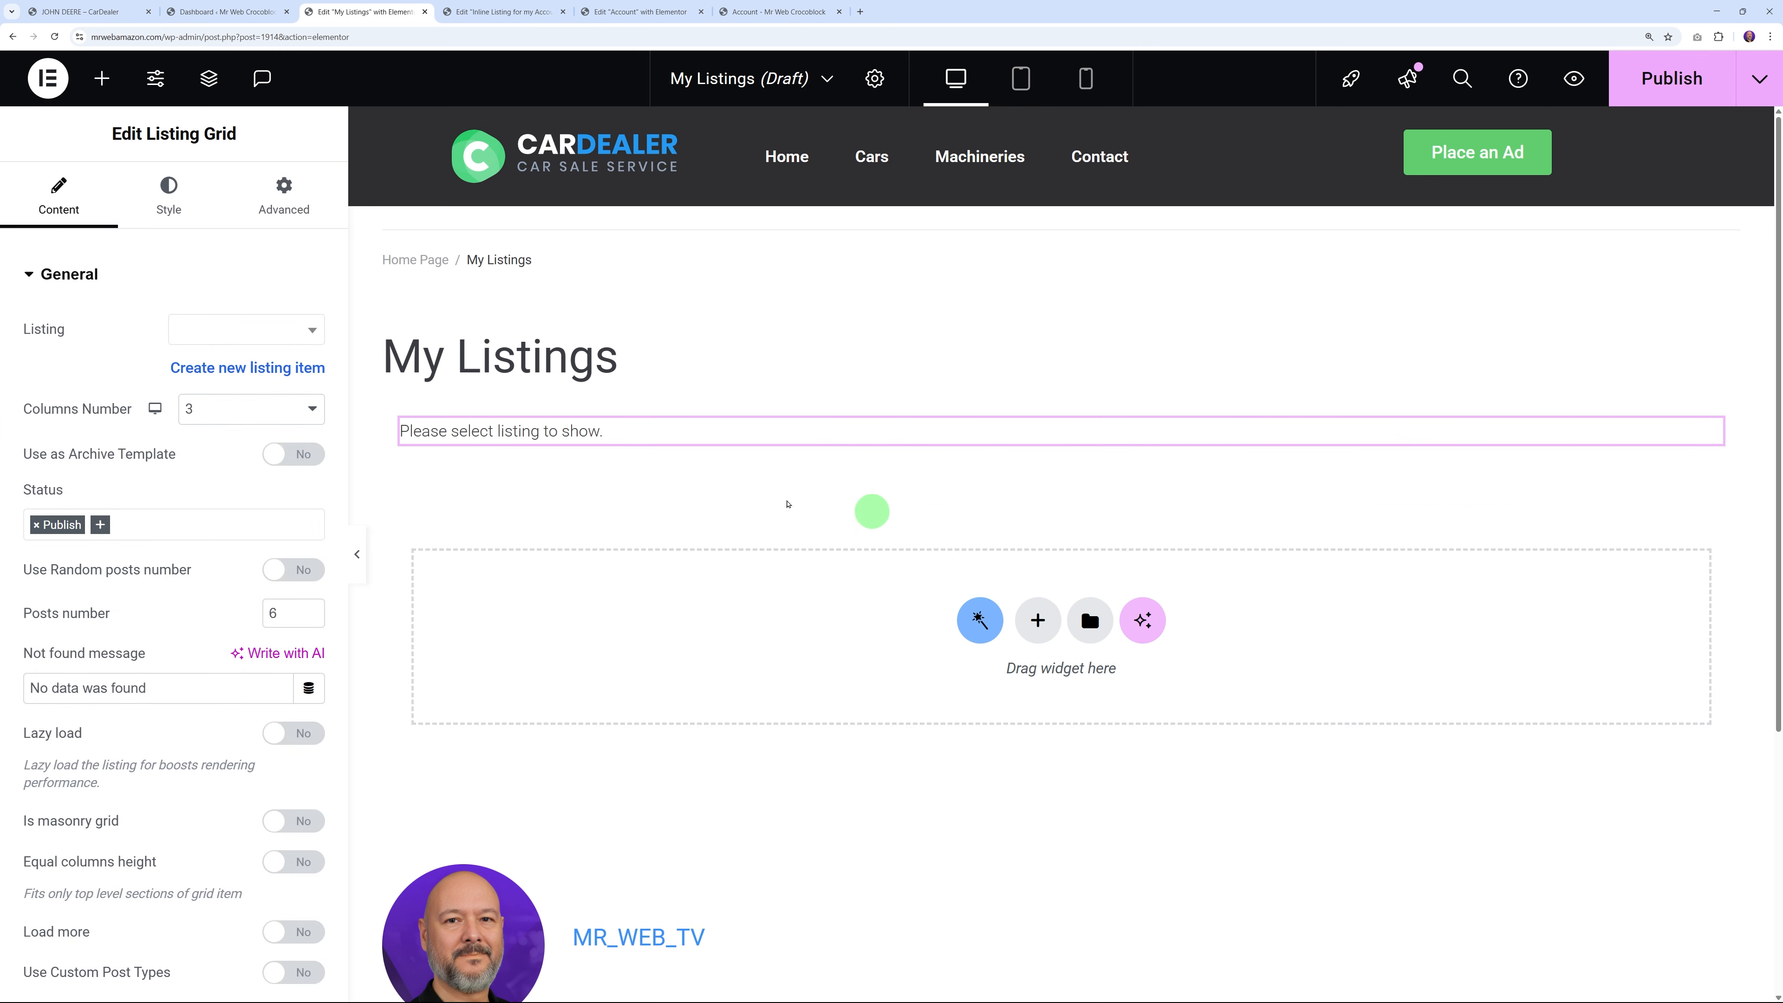
pyautogui.click(1029, 422)
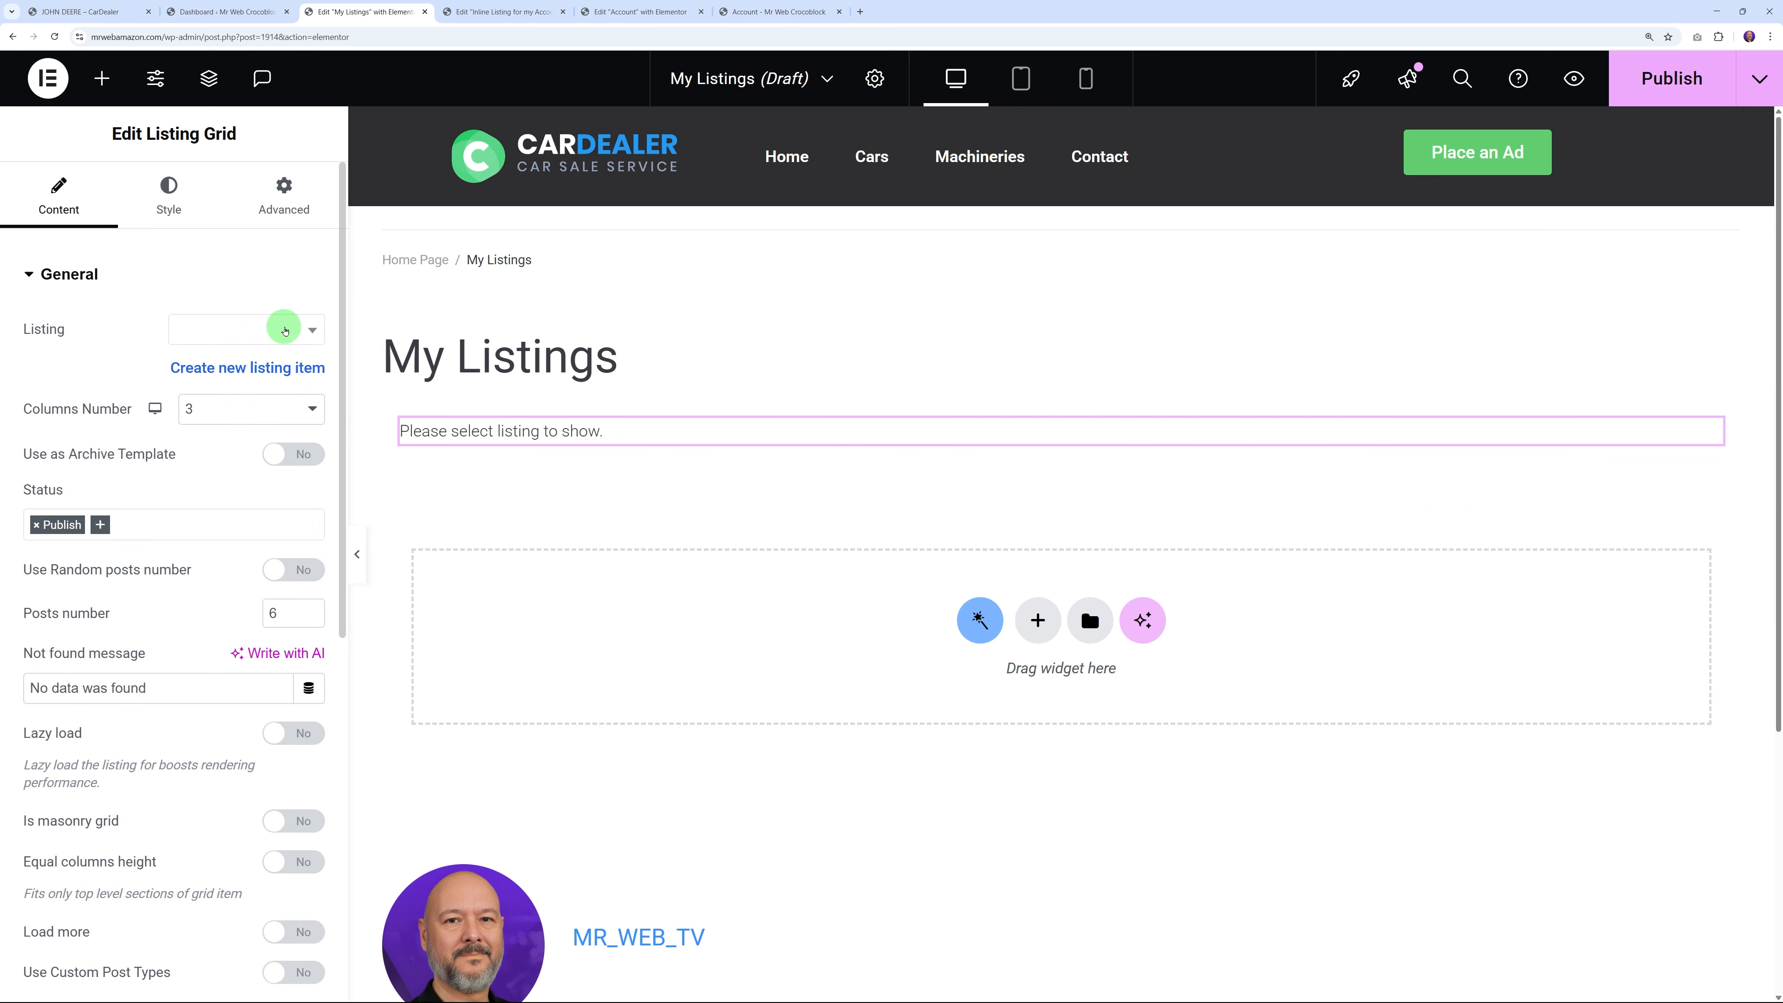
# Assign the "Inline Listing for my Account Page" listing to the Listing Grid and review the resulting grid
pyautogui.click(292, 331)
pyautogui.write('inli')
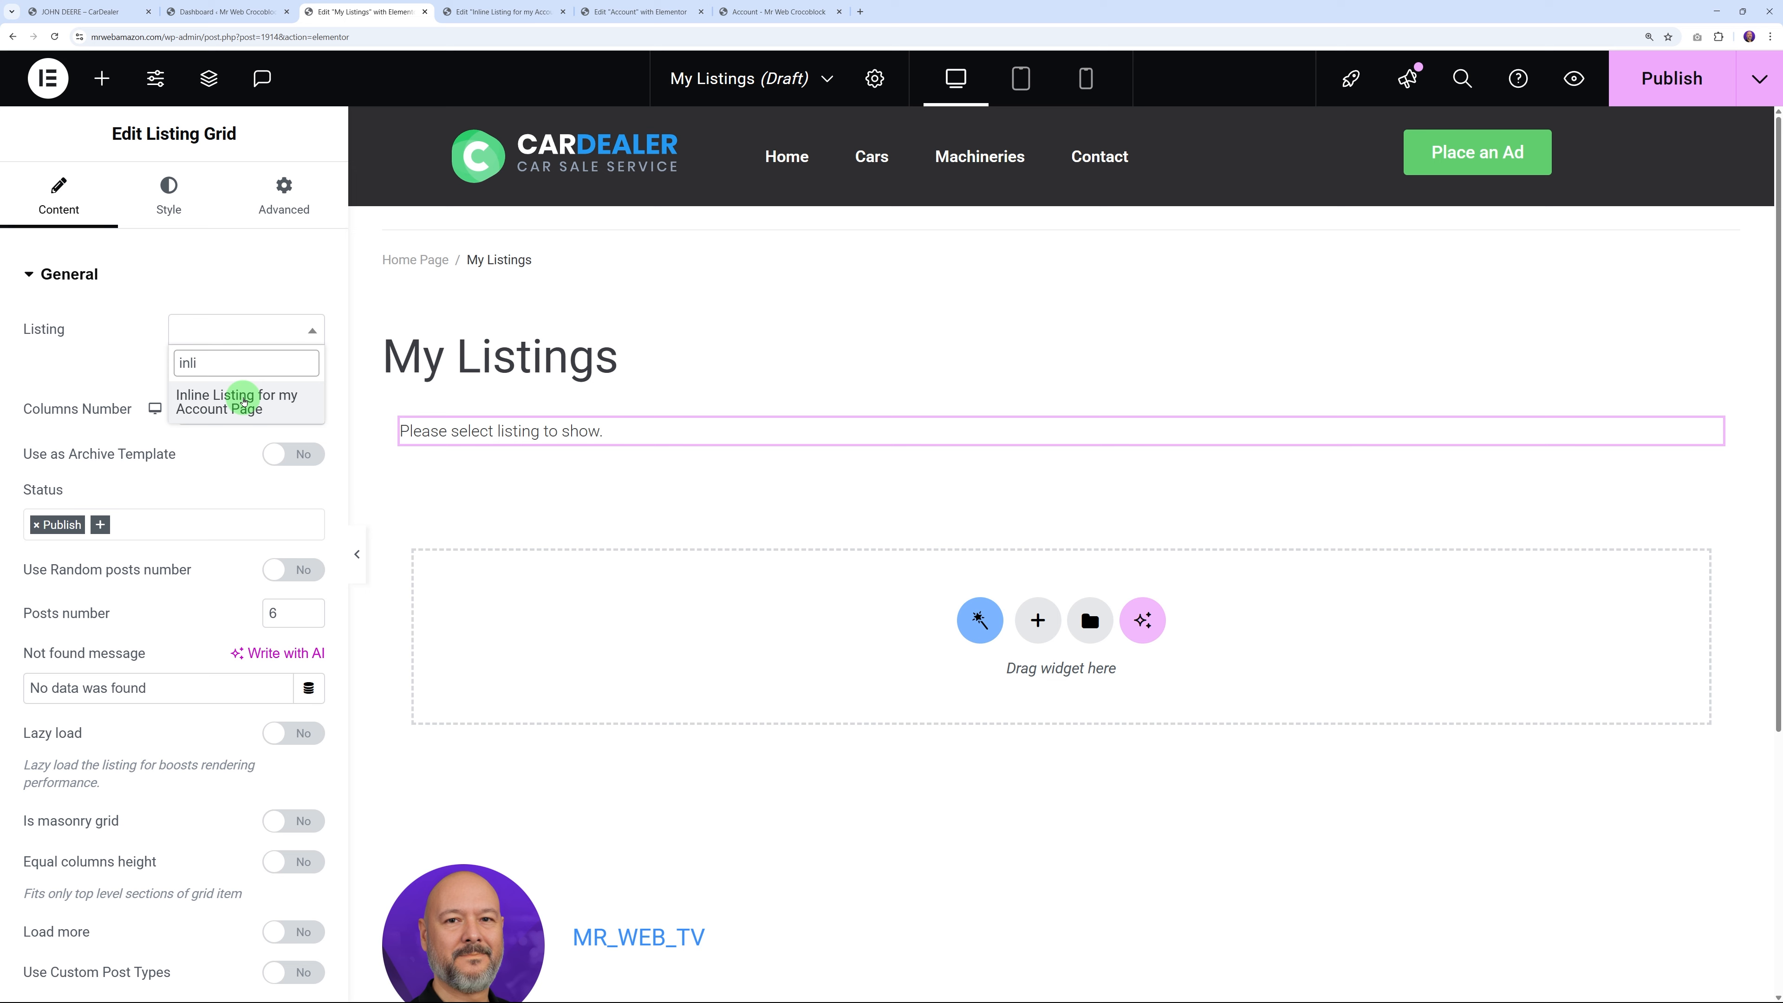
pyautogui.click(244, 401)
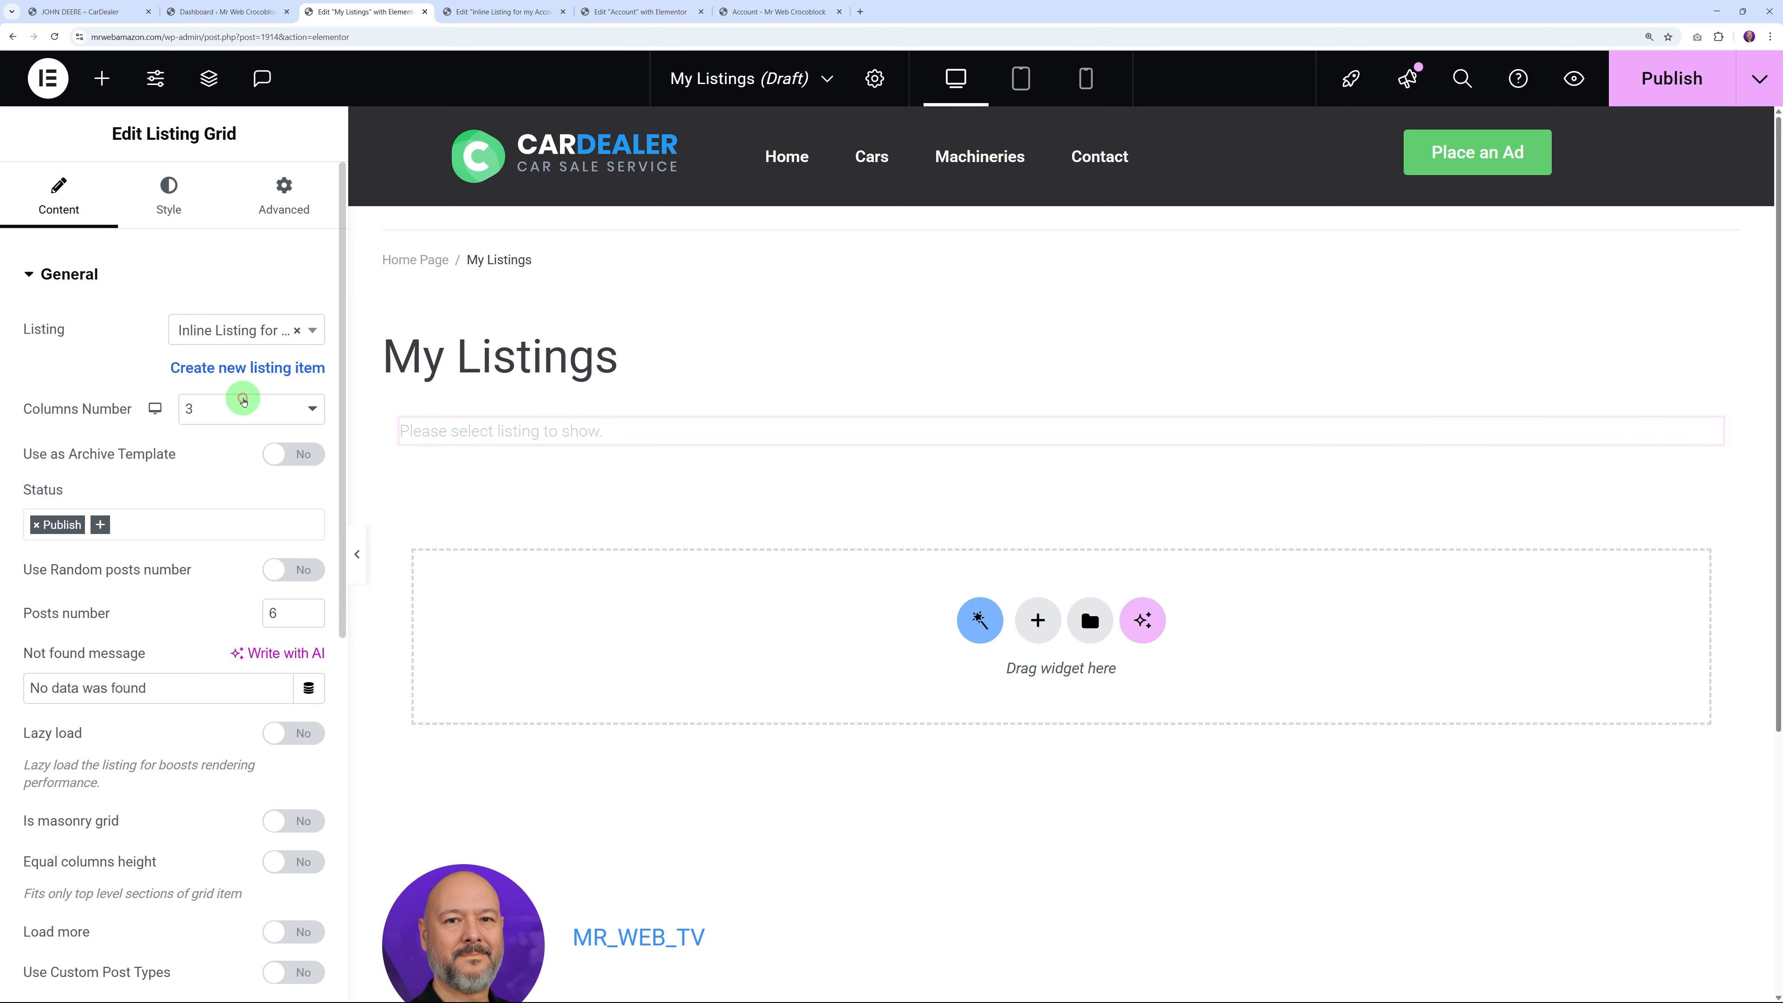
pyautogui.scroll(-4, 889, 616)
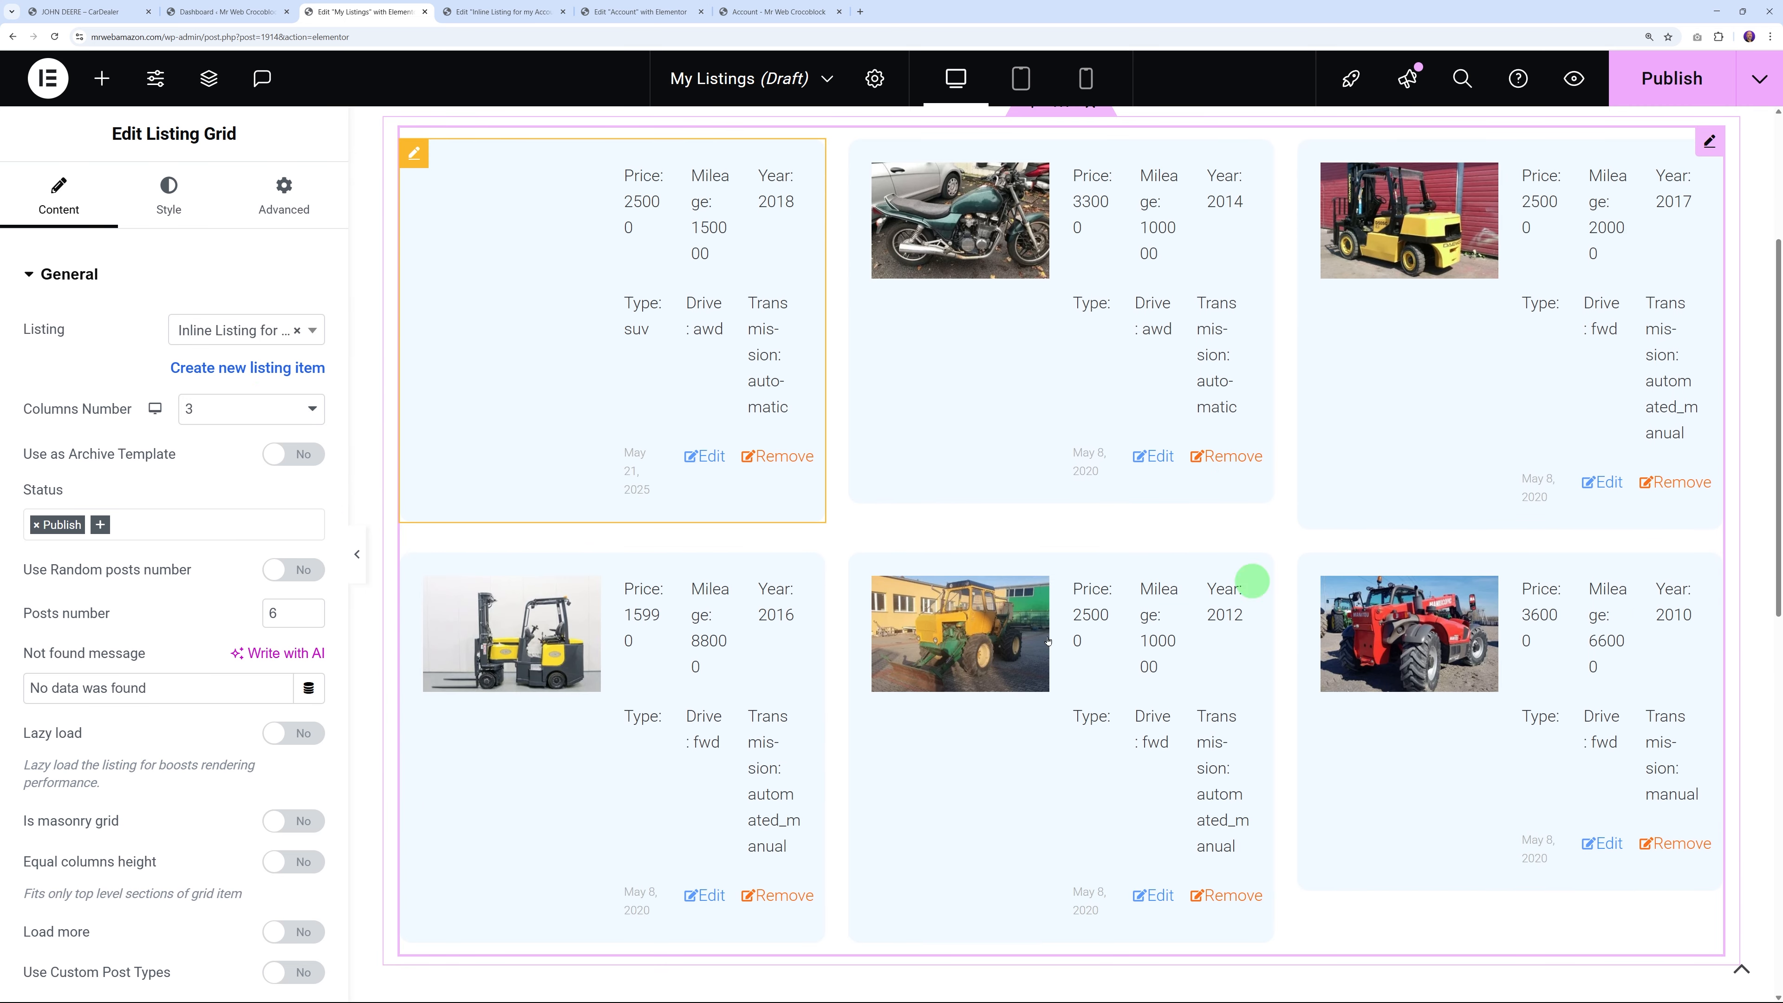
pyautogui.scroll(3, 998, 688)
pyautogui.scroll(-2, 1617, 518)
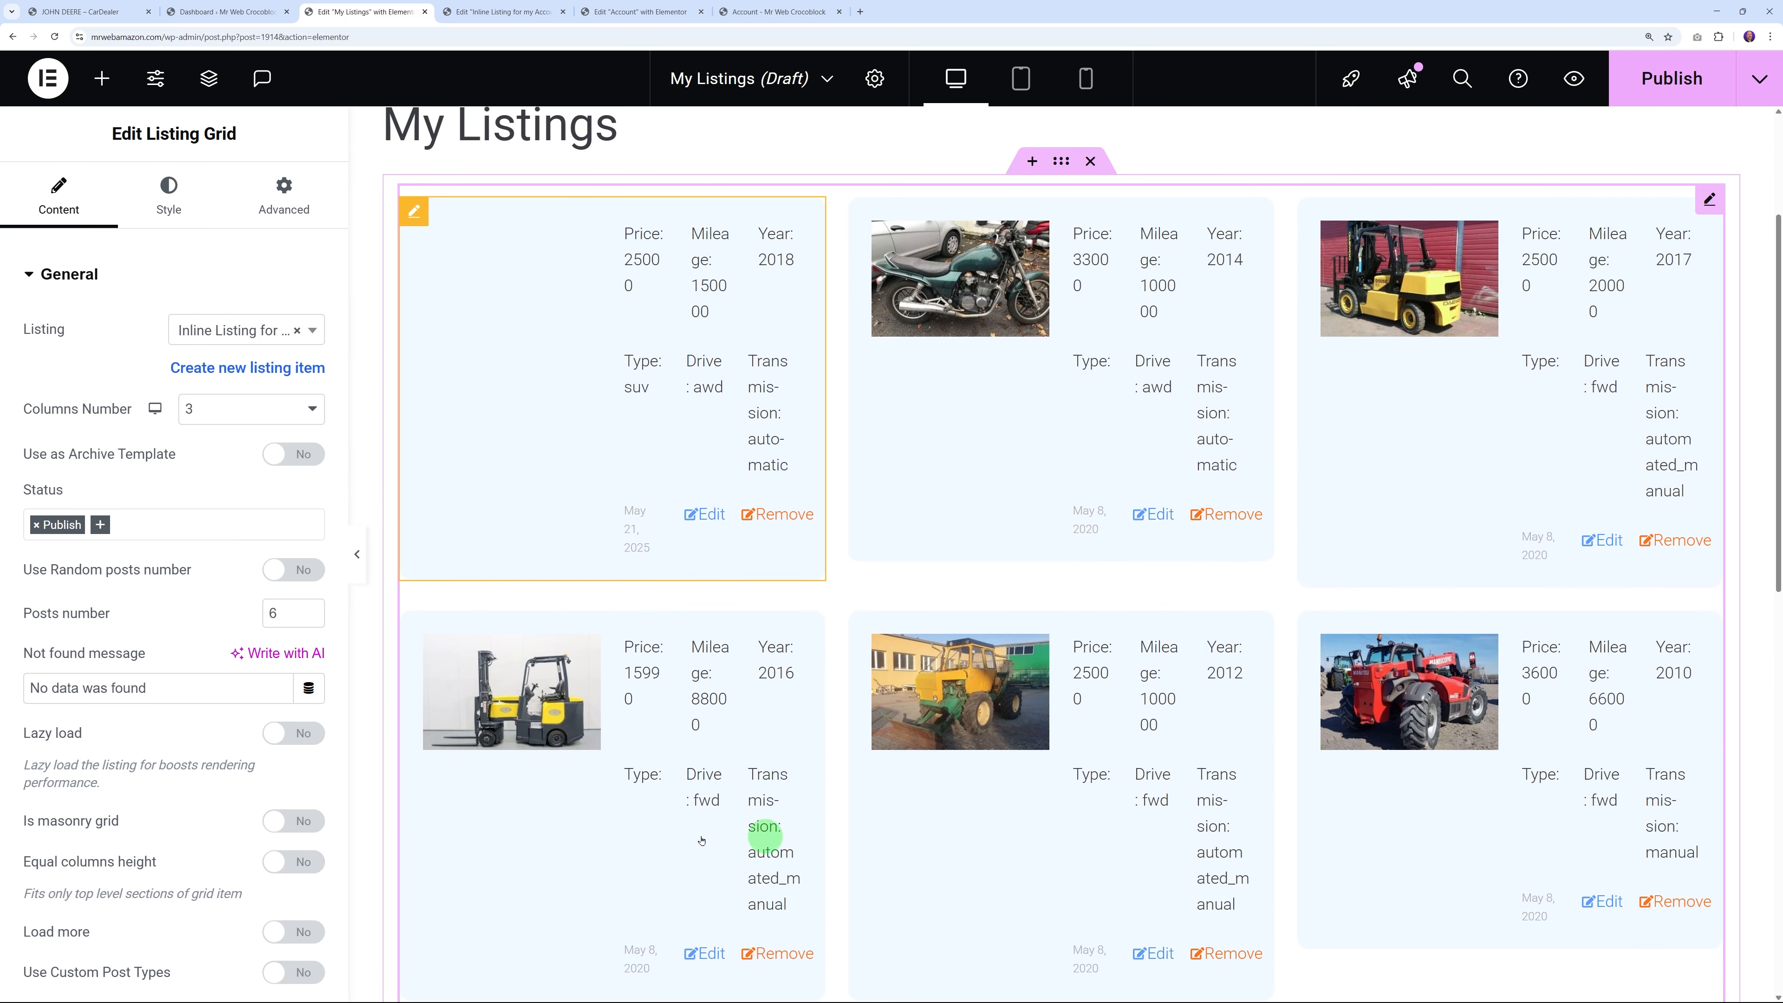
pyautogui.scroll(1, 1440, 801)
pyautogui.scroll(2, 1443, 804)
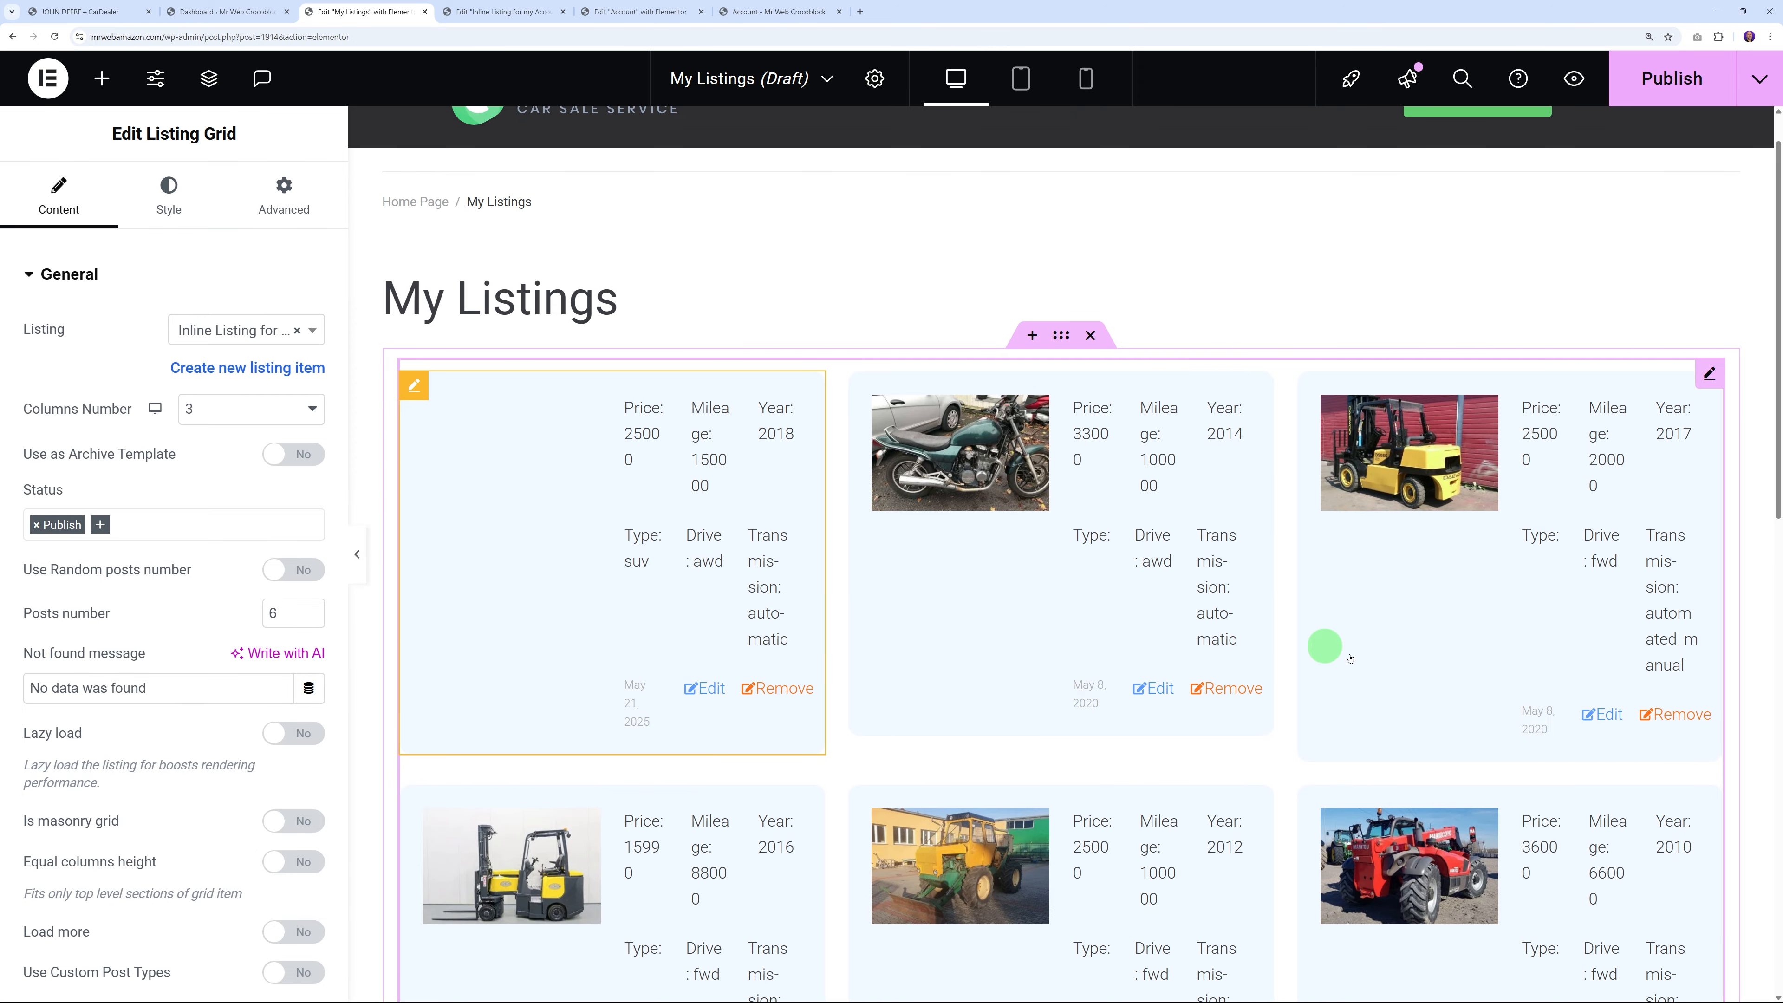
# Set the Listing Grid's columns number to 1 and look over the listing rows
pyautogui.click(295, 411)
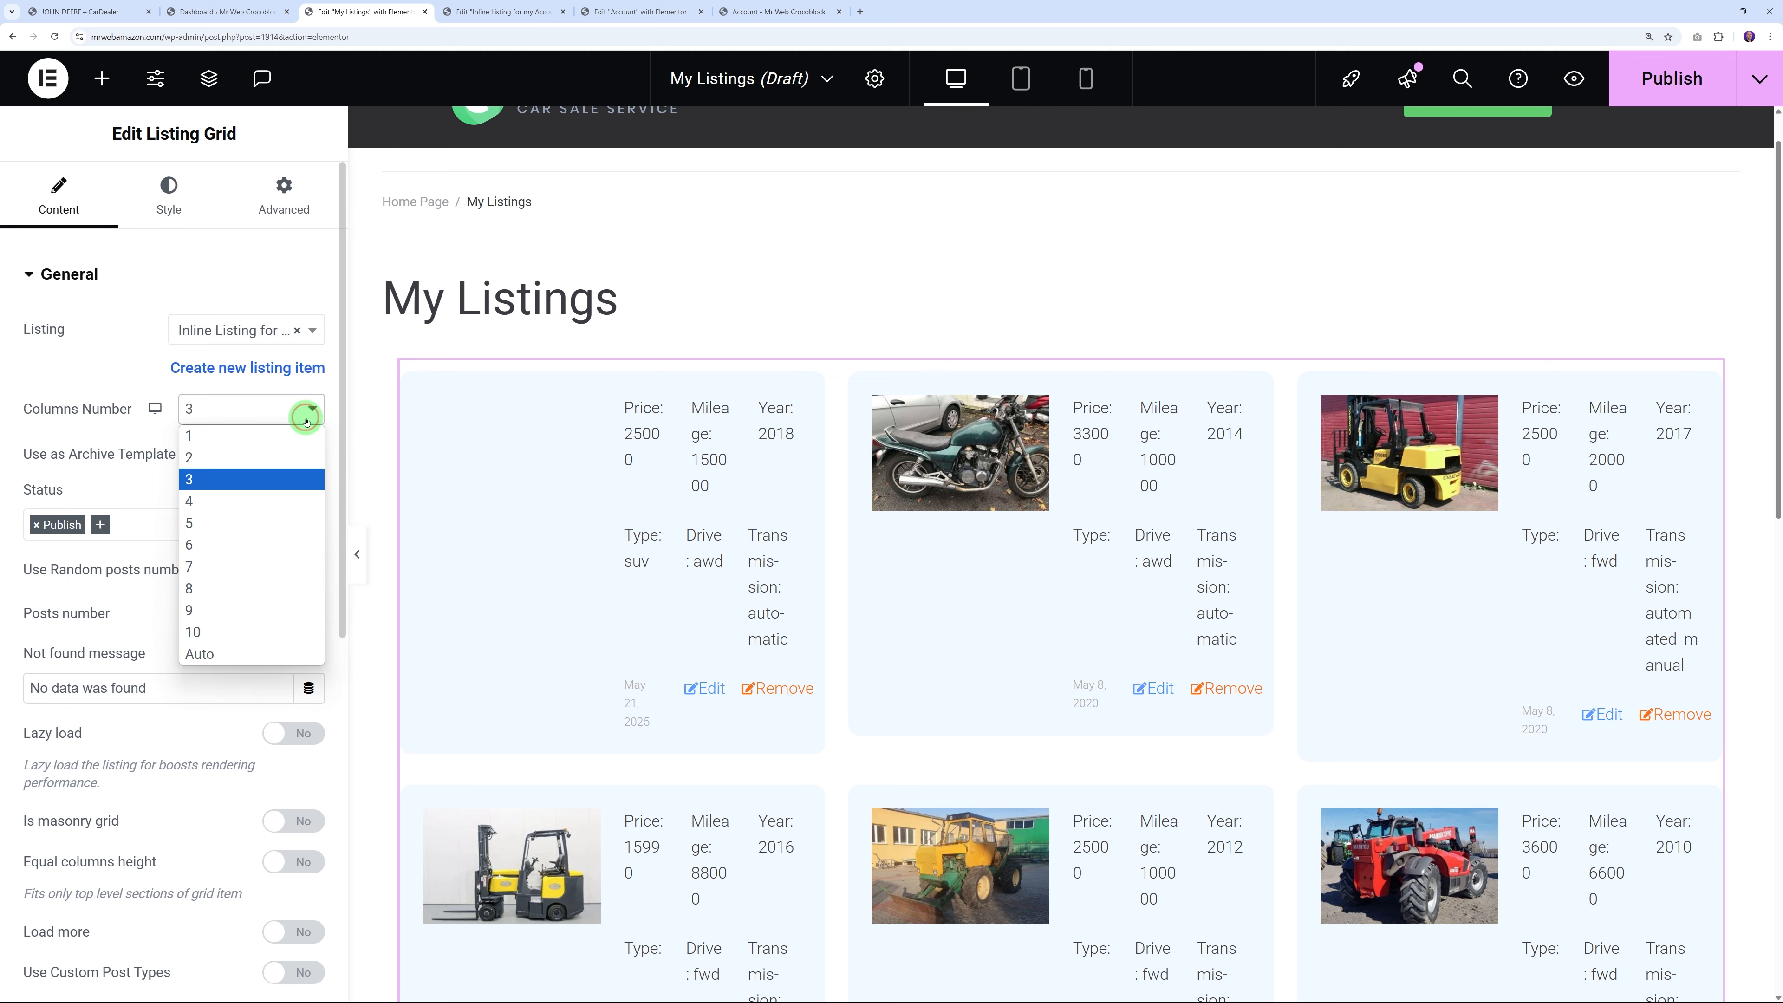
pyautogui.click(246, 438)
pyautogui.scroll(-6, 1139, 641)
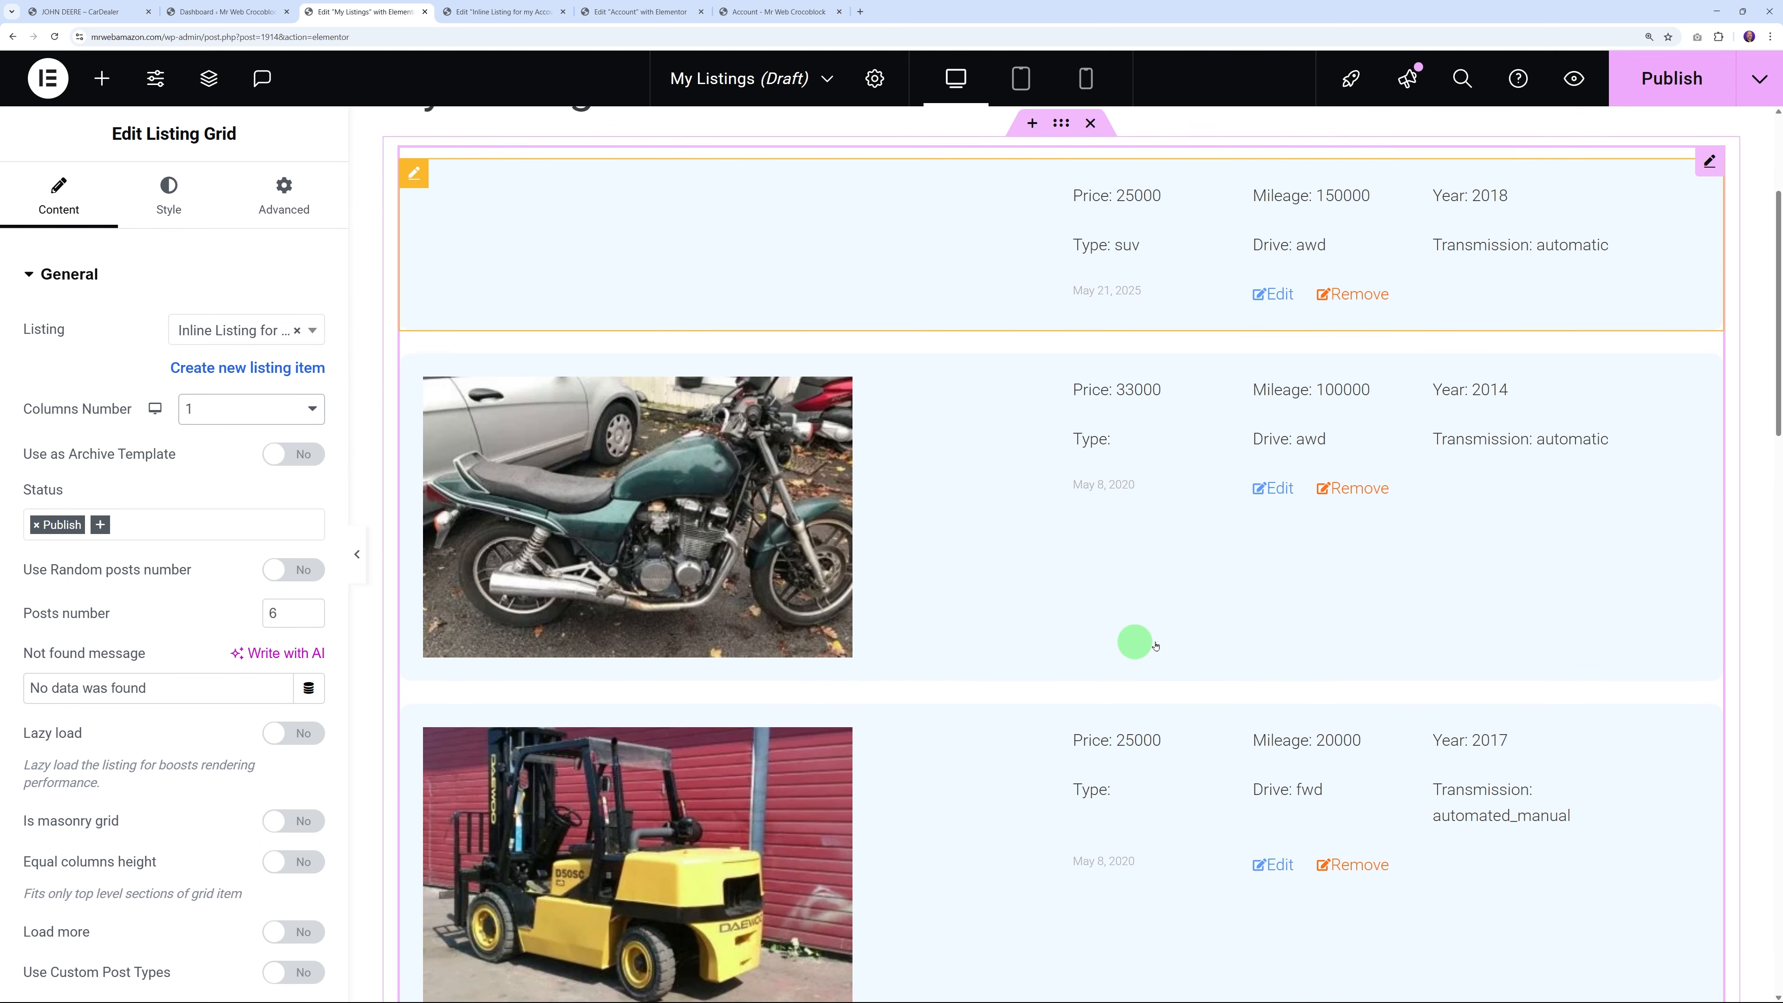
pyautogui.scroll(3, 1110, 833)
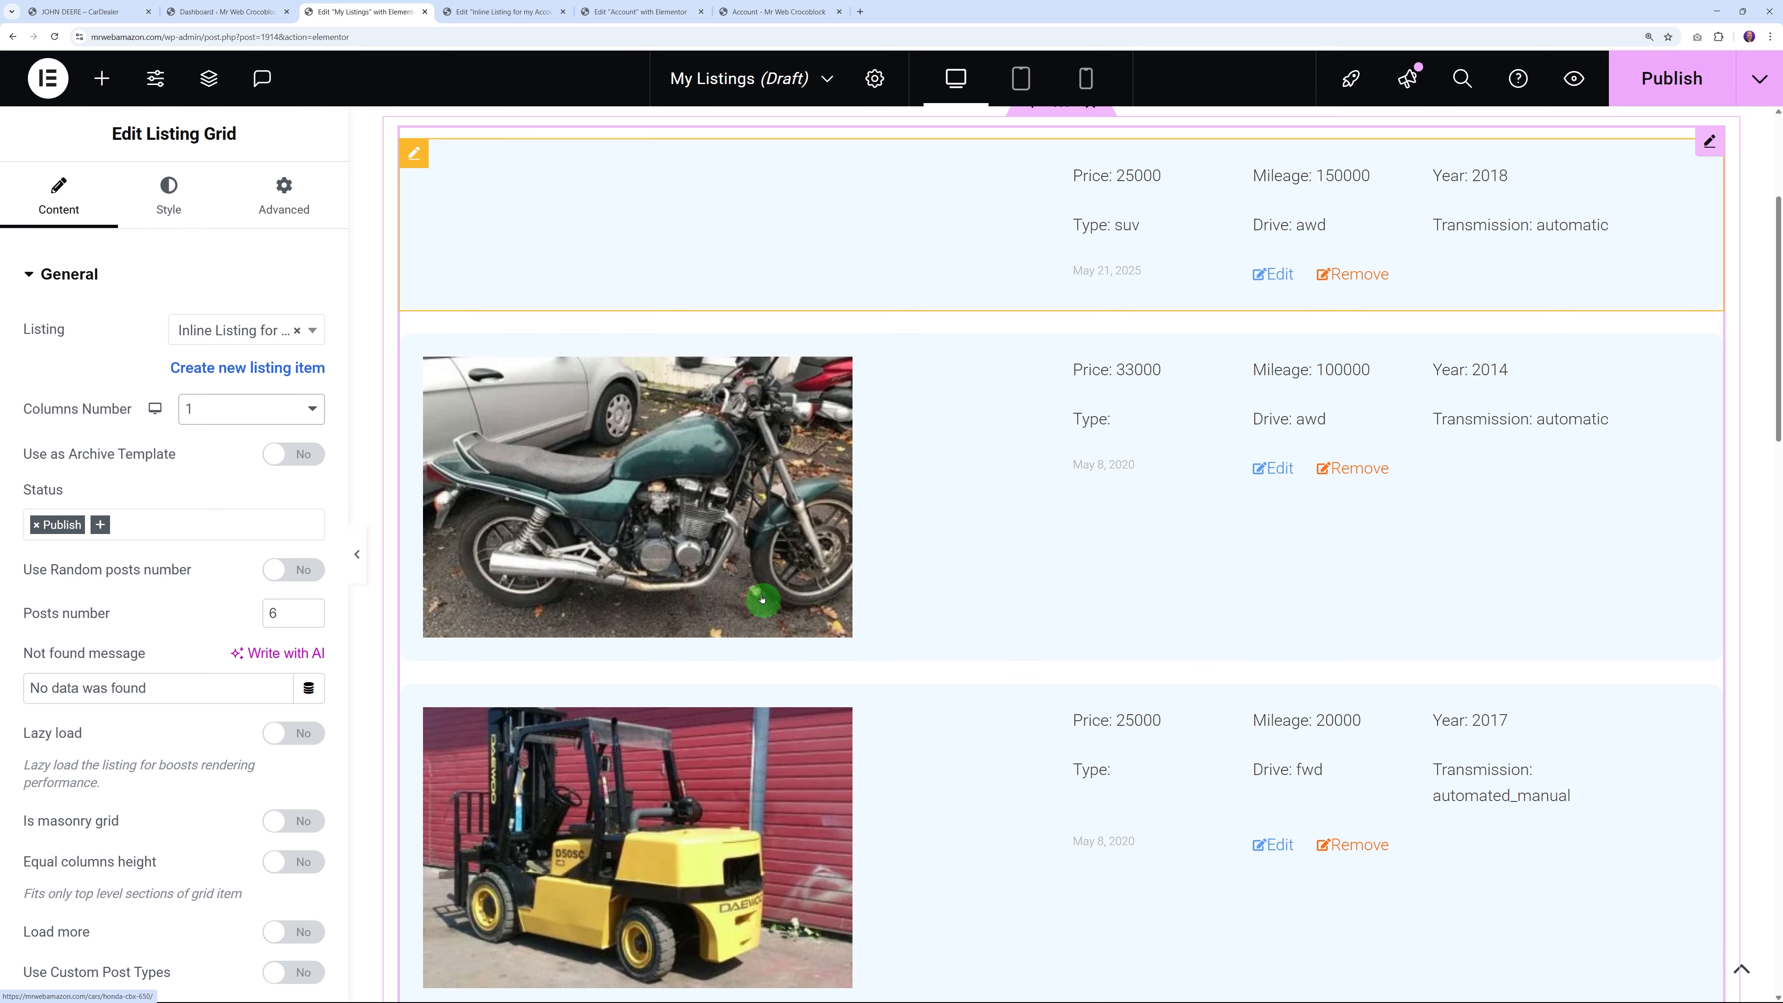
pyautogui.scroll(-6, 955, 597)
pyautogui.scroll(-3, 994, 626)
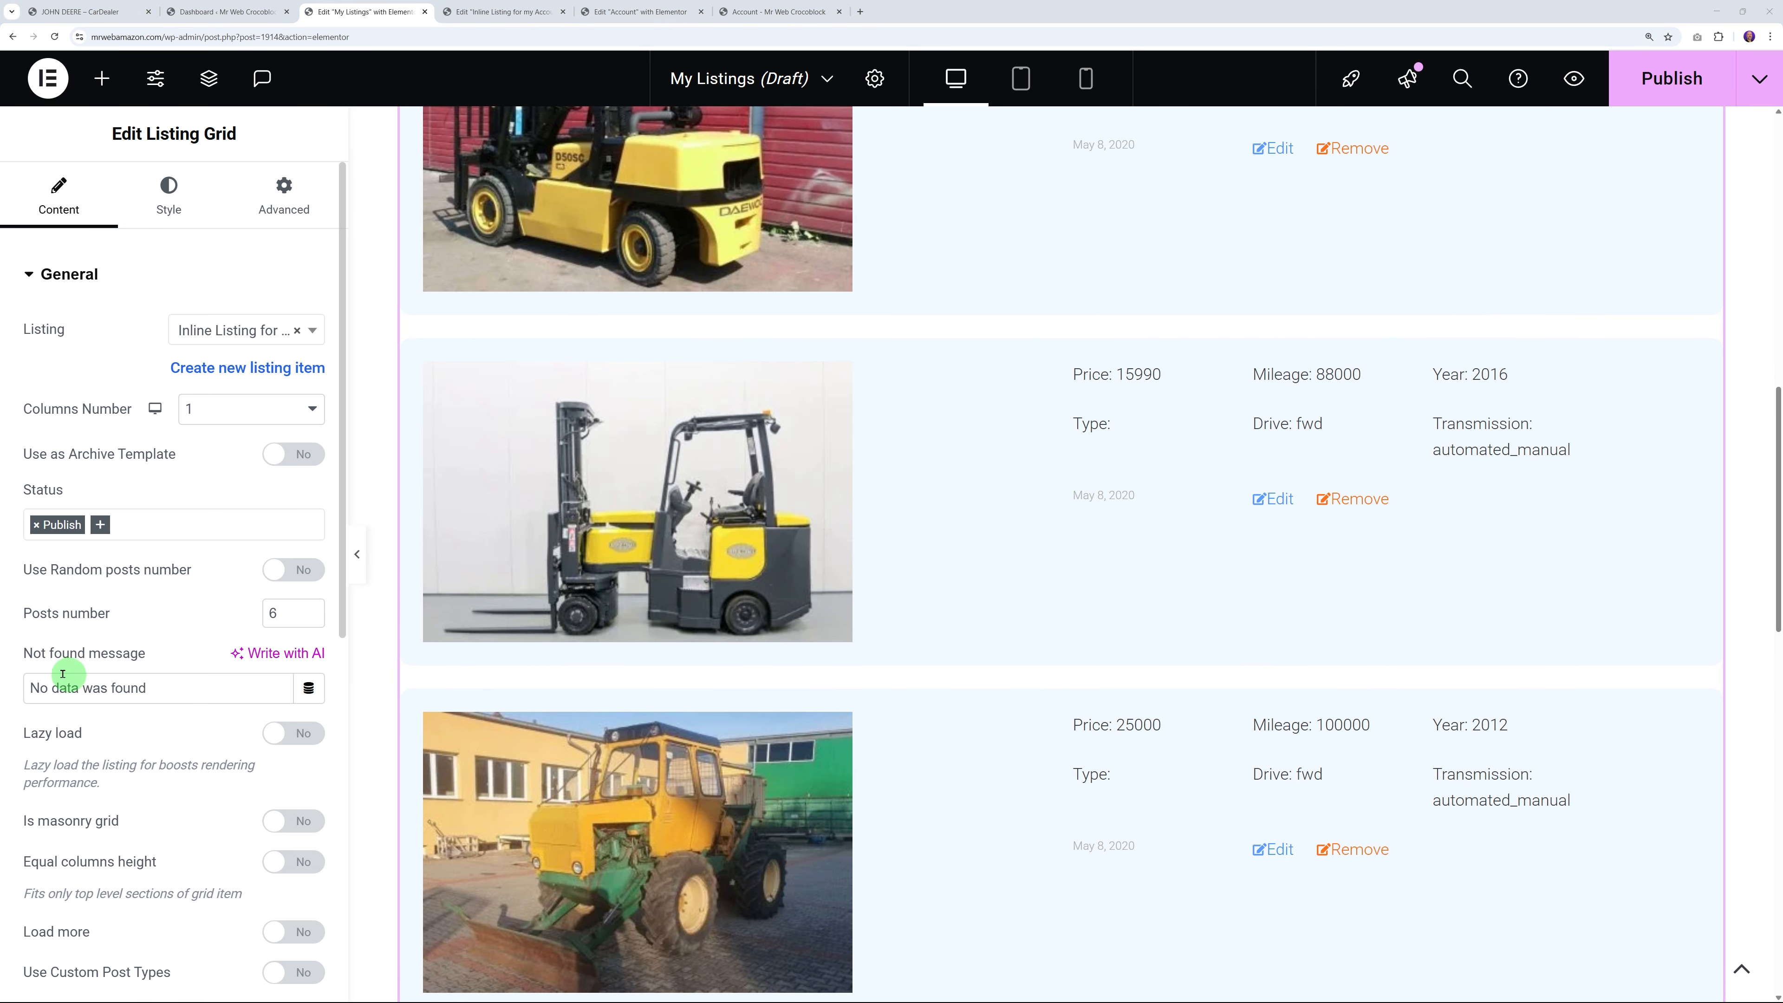
# Change the Listing Grid's not found message to "There are no published listings yet."
pyautogui.moveTo(151, 688); pyautogui.dragTo(28, 688)
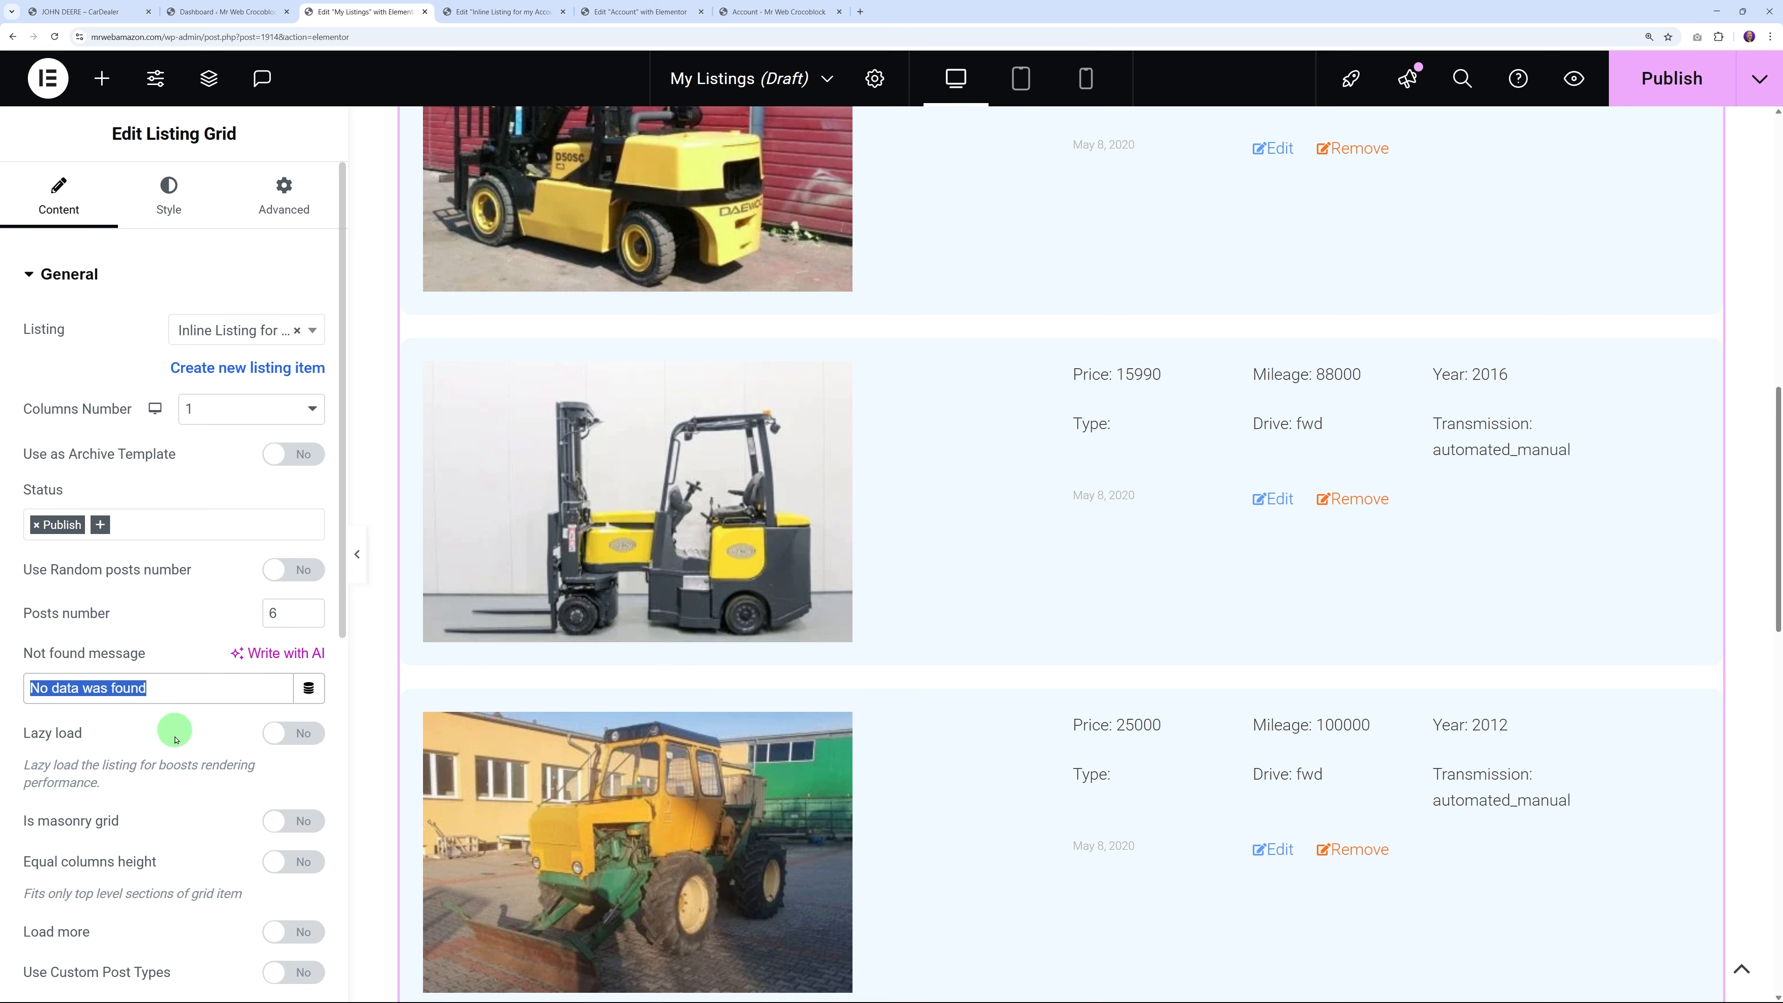
pyautogui.write('There are no published listings yet.')
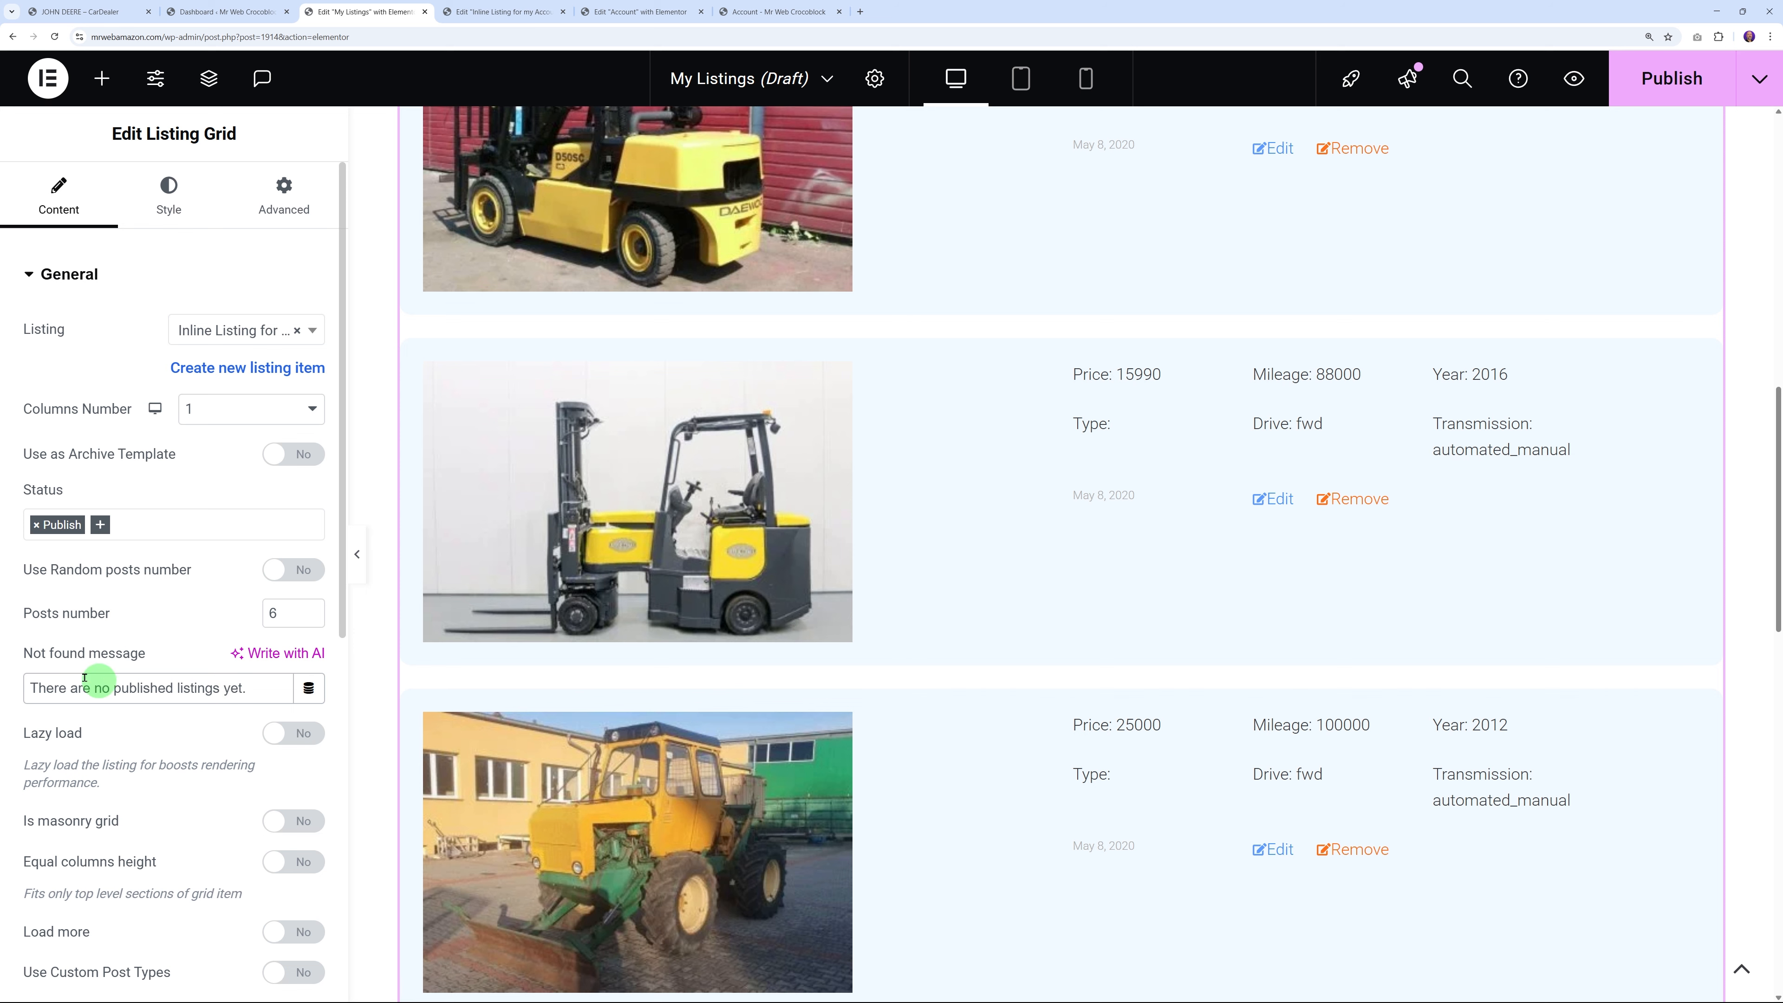
pyautogui.press('End')
# Add a Pagination widget directly below the Listing Grid in the same container
pyautogui.scroll(-10, 1053, 667)
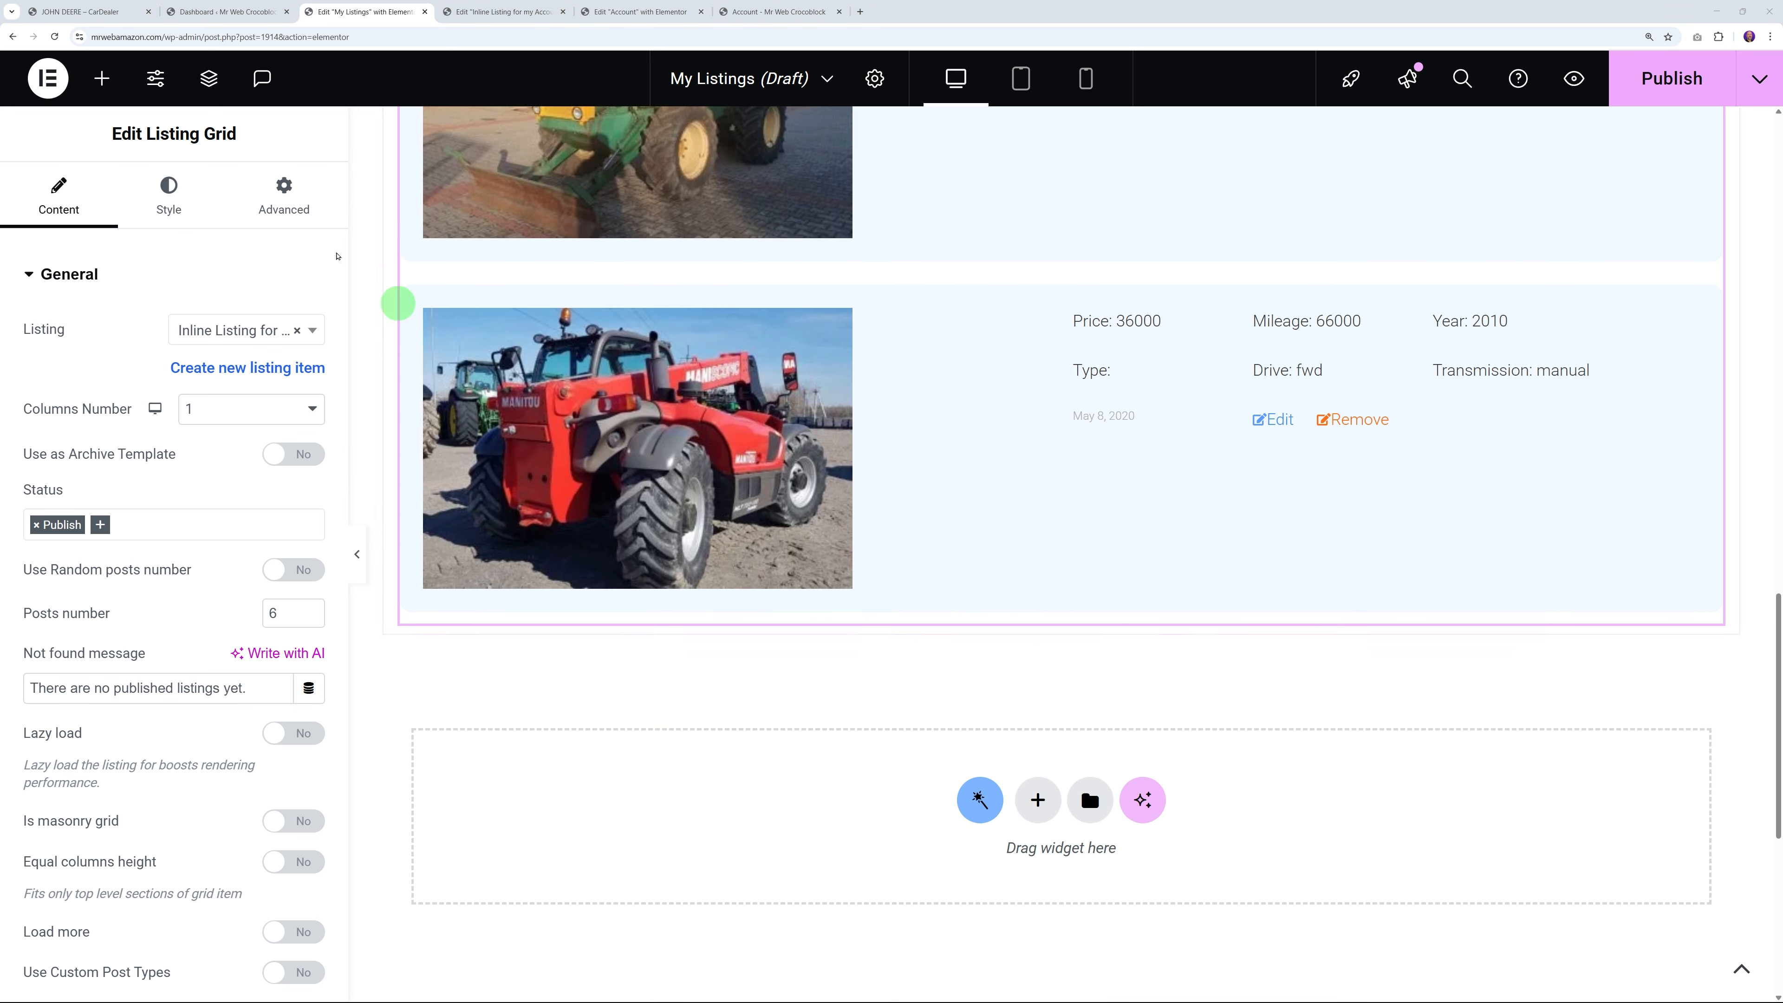
pyautogui.click(102, 79)
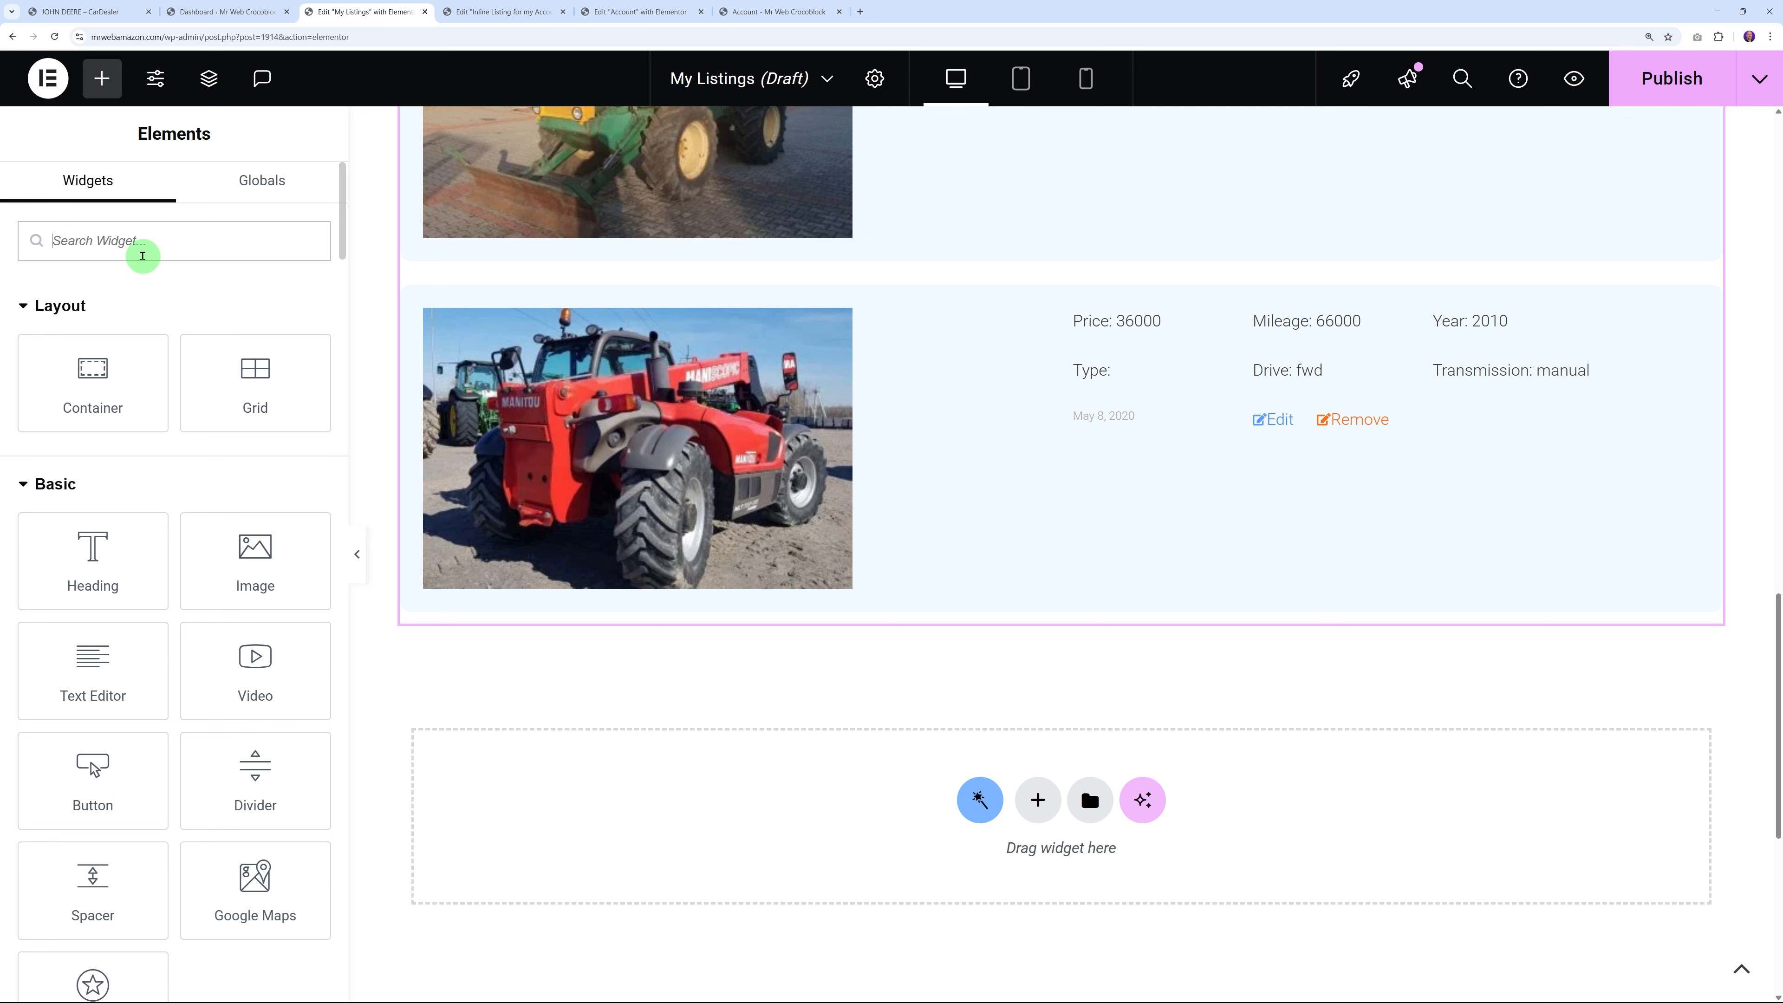
pyautogui.write('pagin')
pyautogui.moveTo(147, 286); pyautogui.dragTo(779, 555)
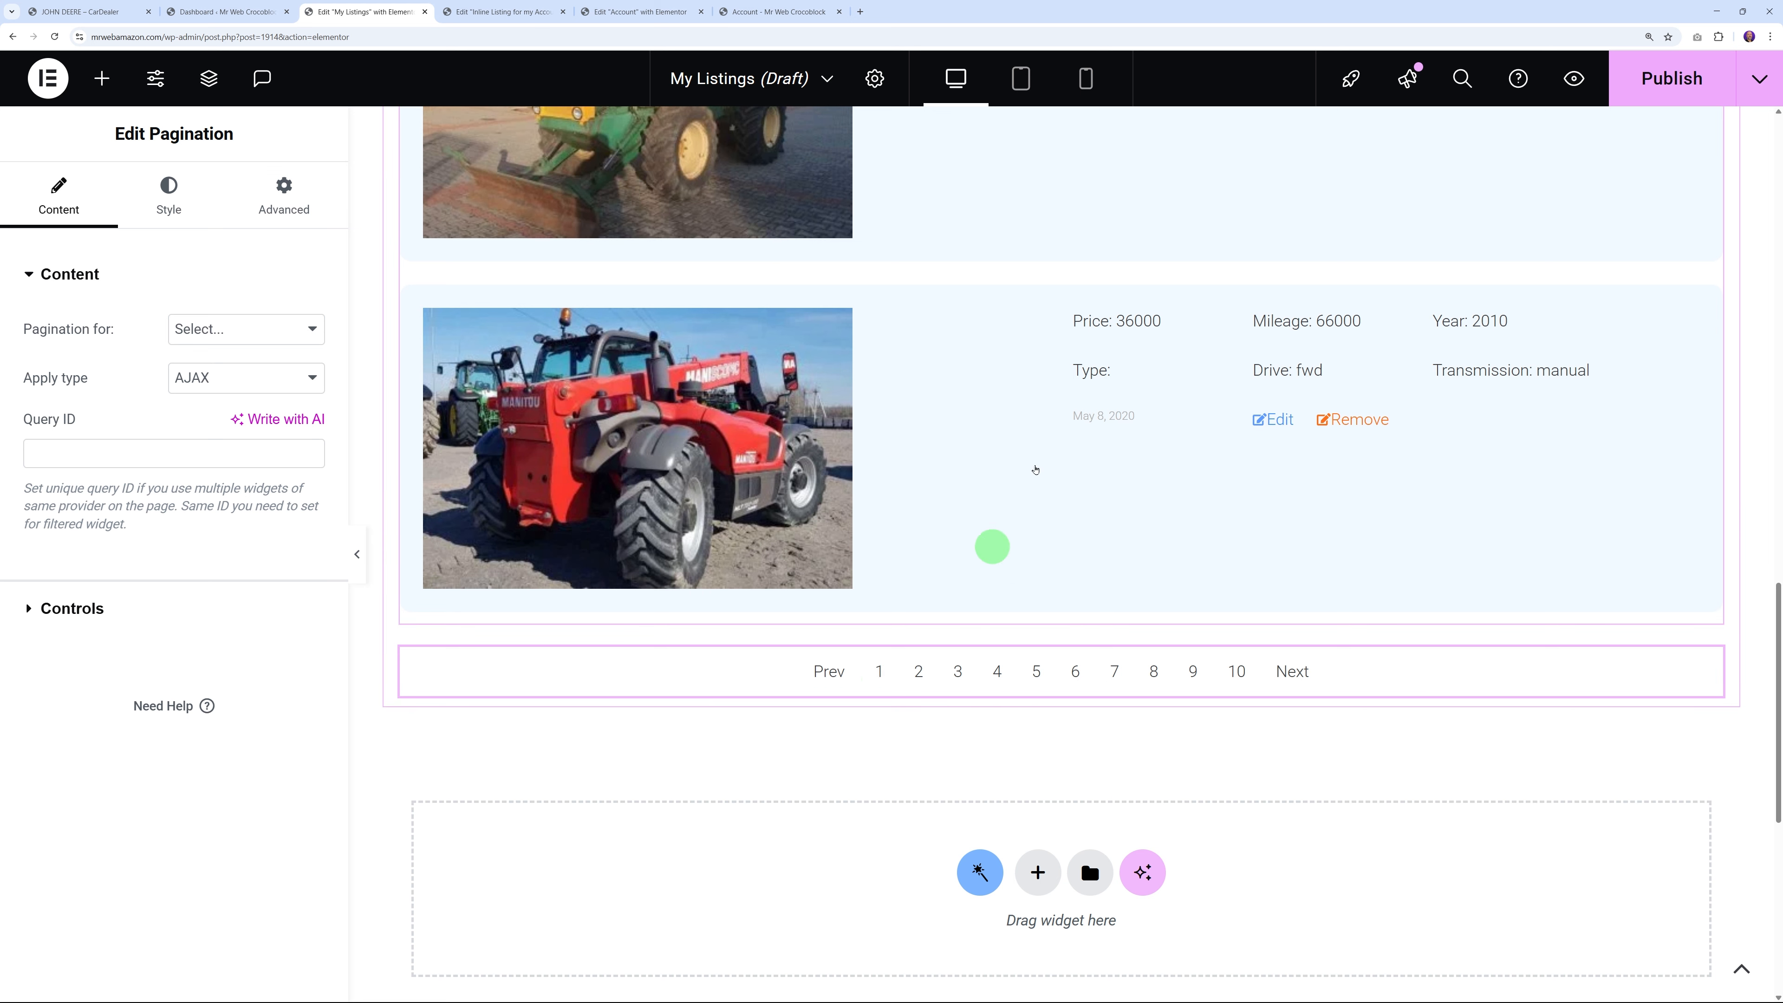
# Set the pagination to work for JetEngine and enter "pagination-posts" as its query ID
pyautogui.click(313, 332)
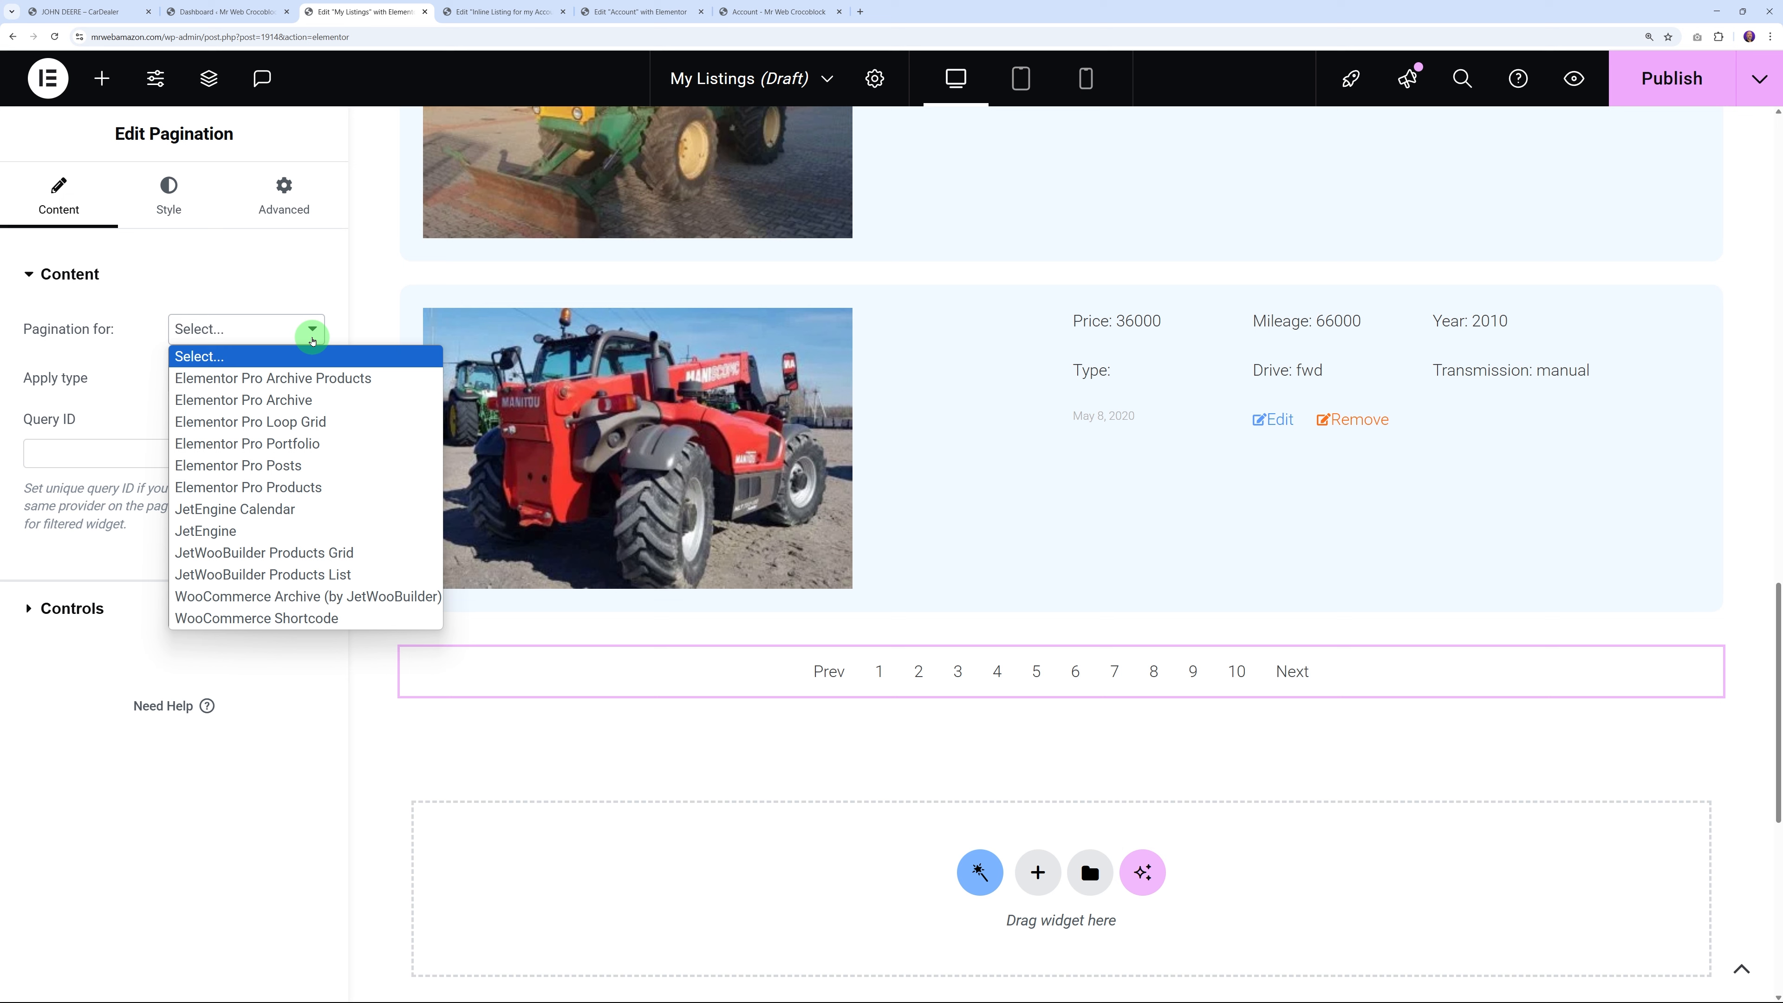
pyautogui.click(239, 530)
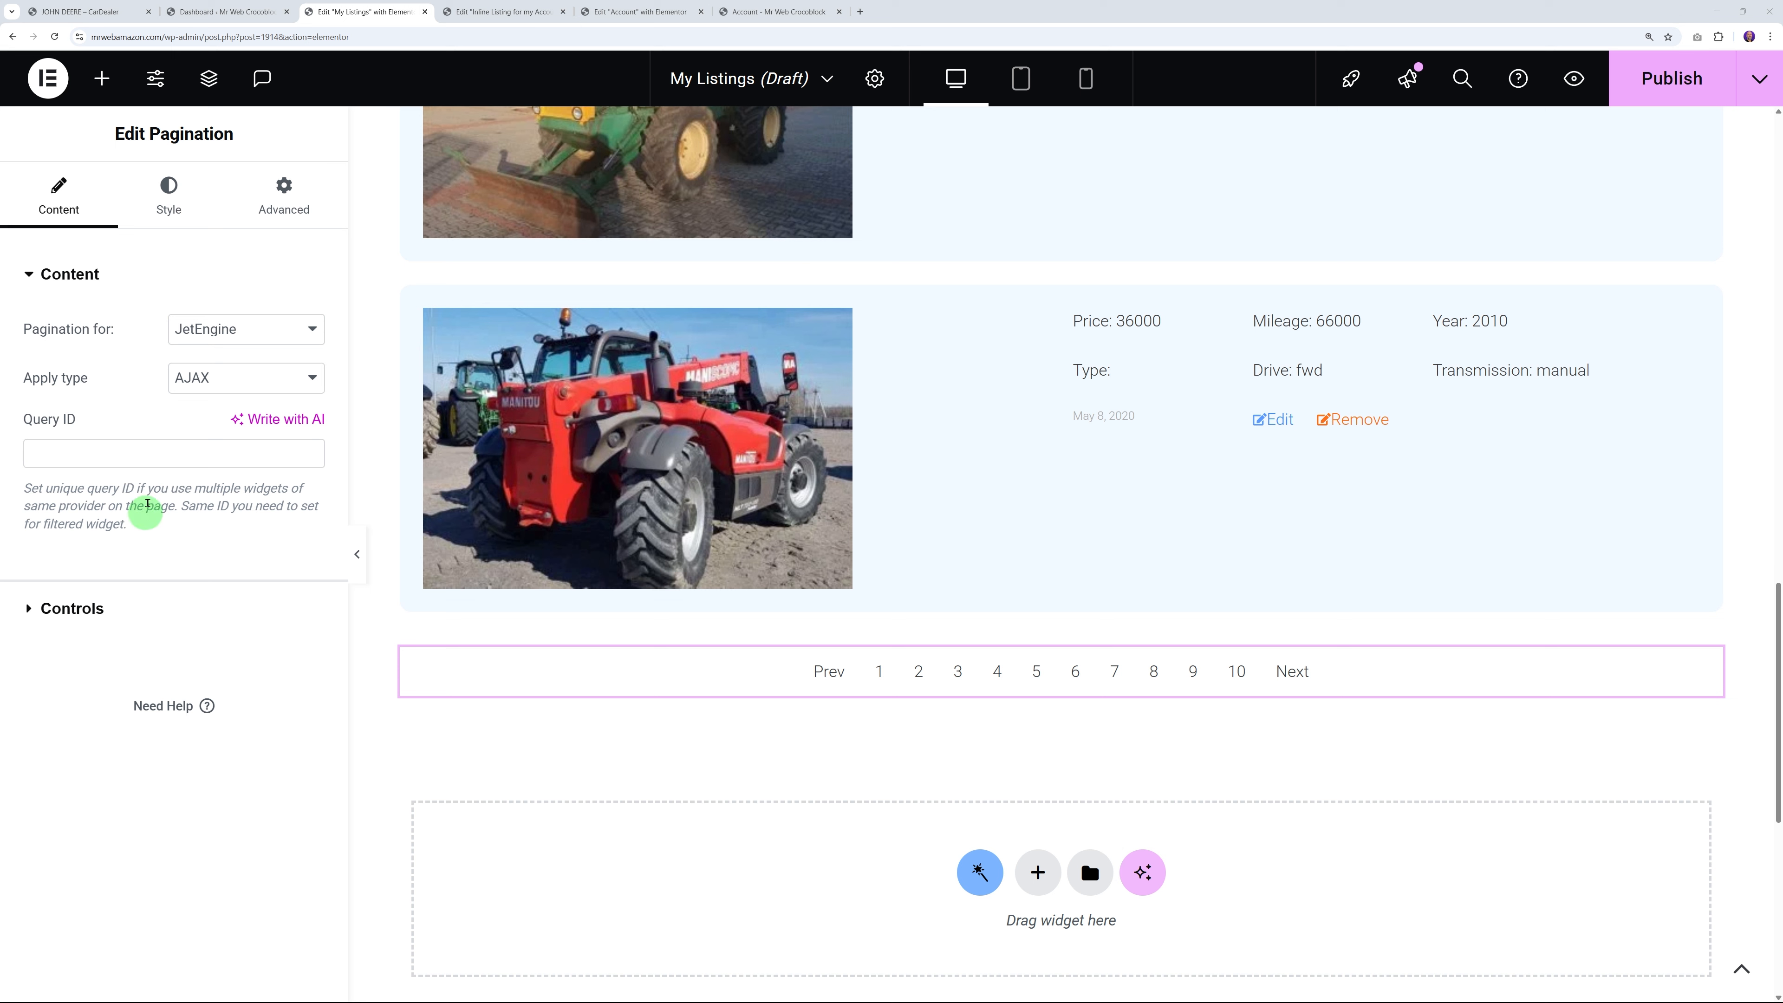
pyautogui.click(135, 450)
pyautogui.write('pagination-posts')
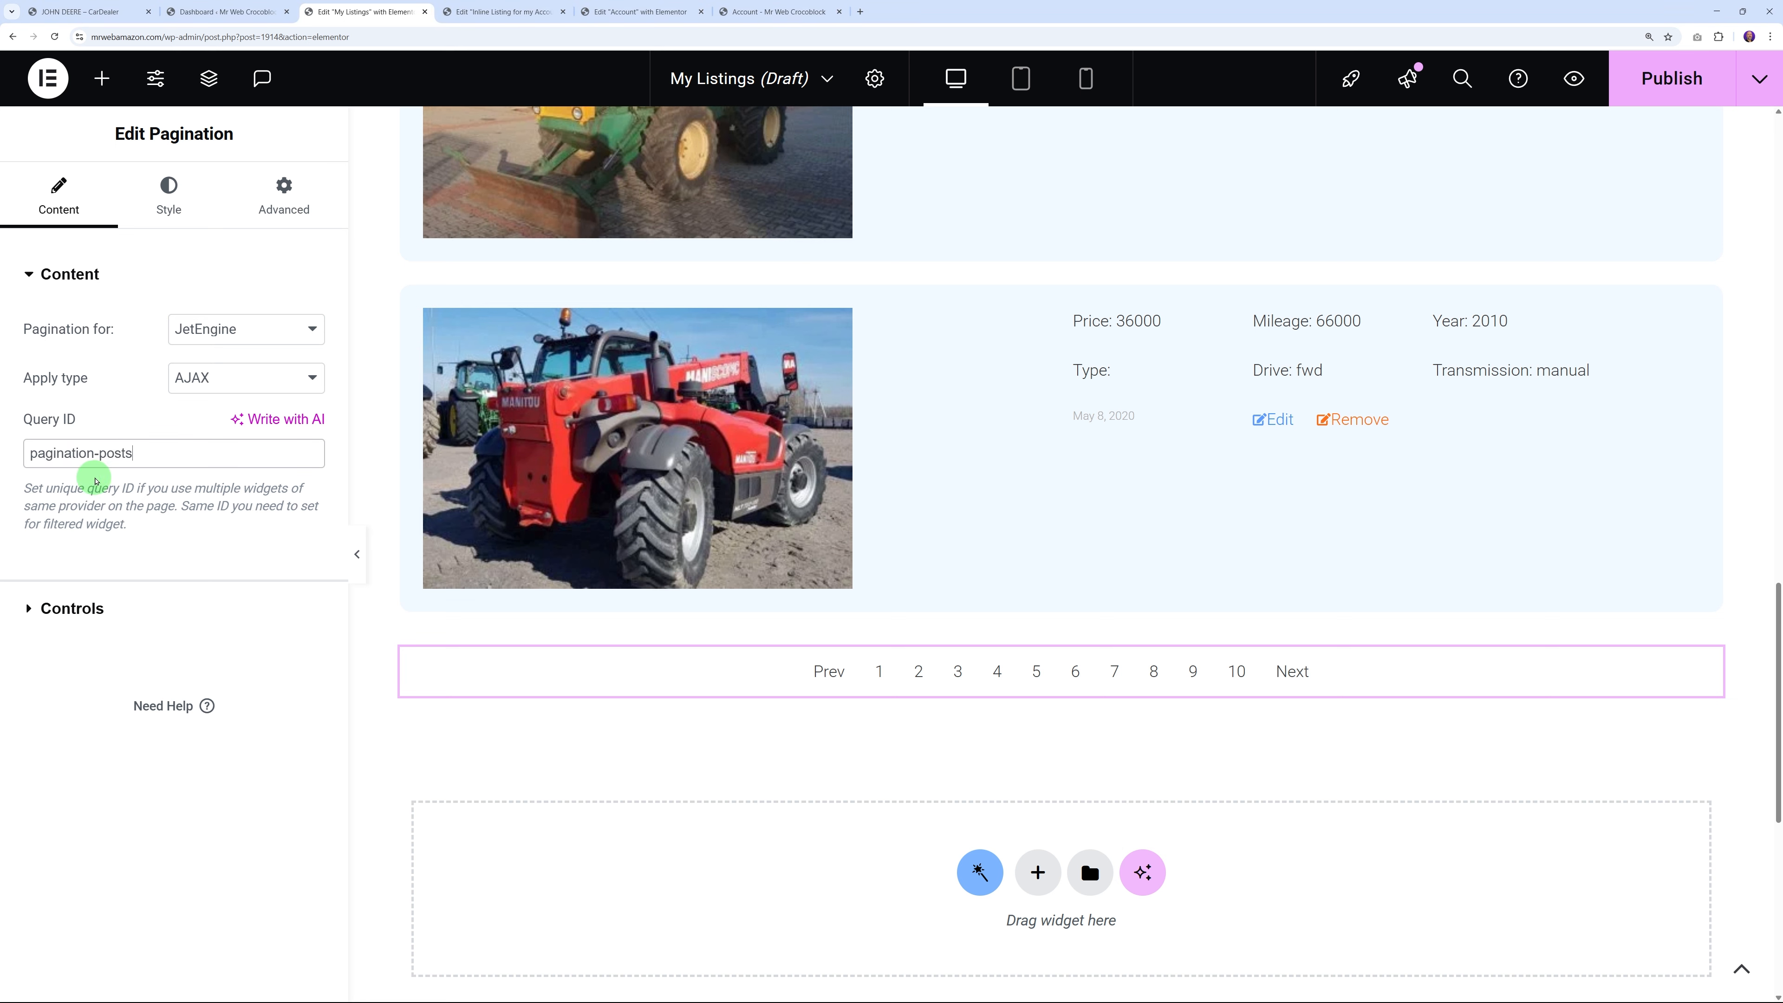
# Set the pagination's items center offset to 2 and return to its content settings
pyautogui.click(19, 609)
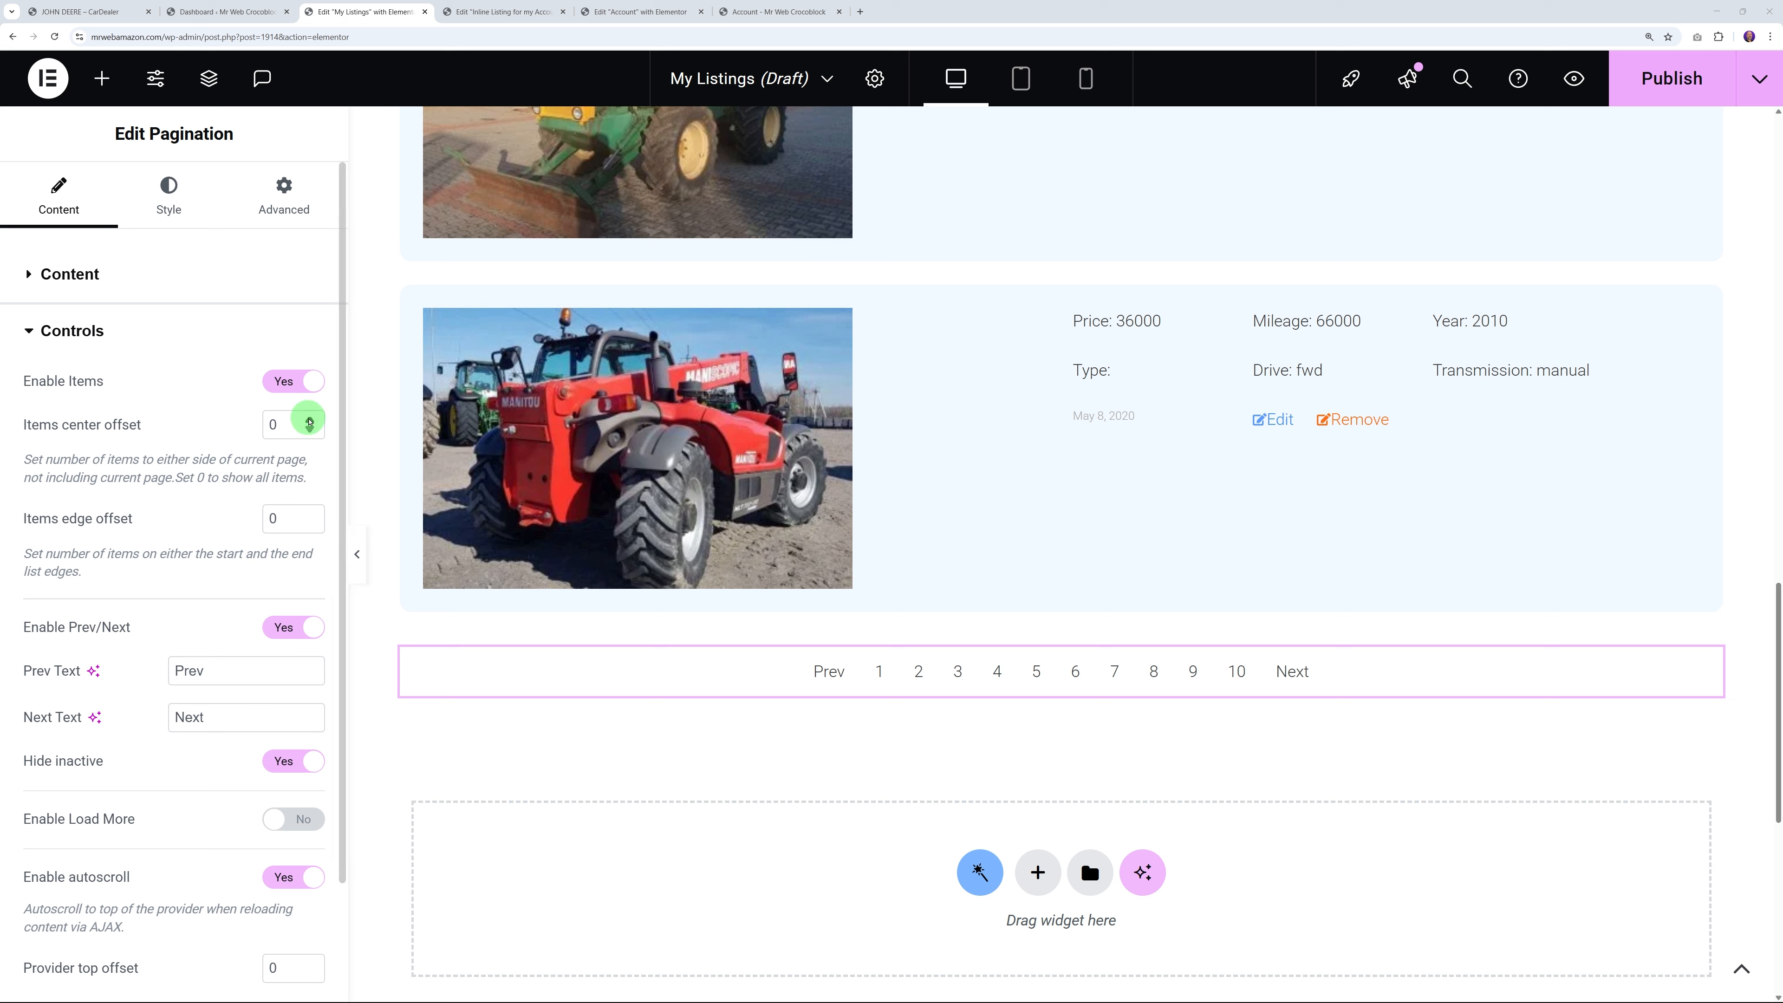
pyautogui.click(309, 420)
pyautogui.scroll(1, 274, 432)
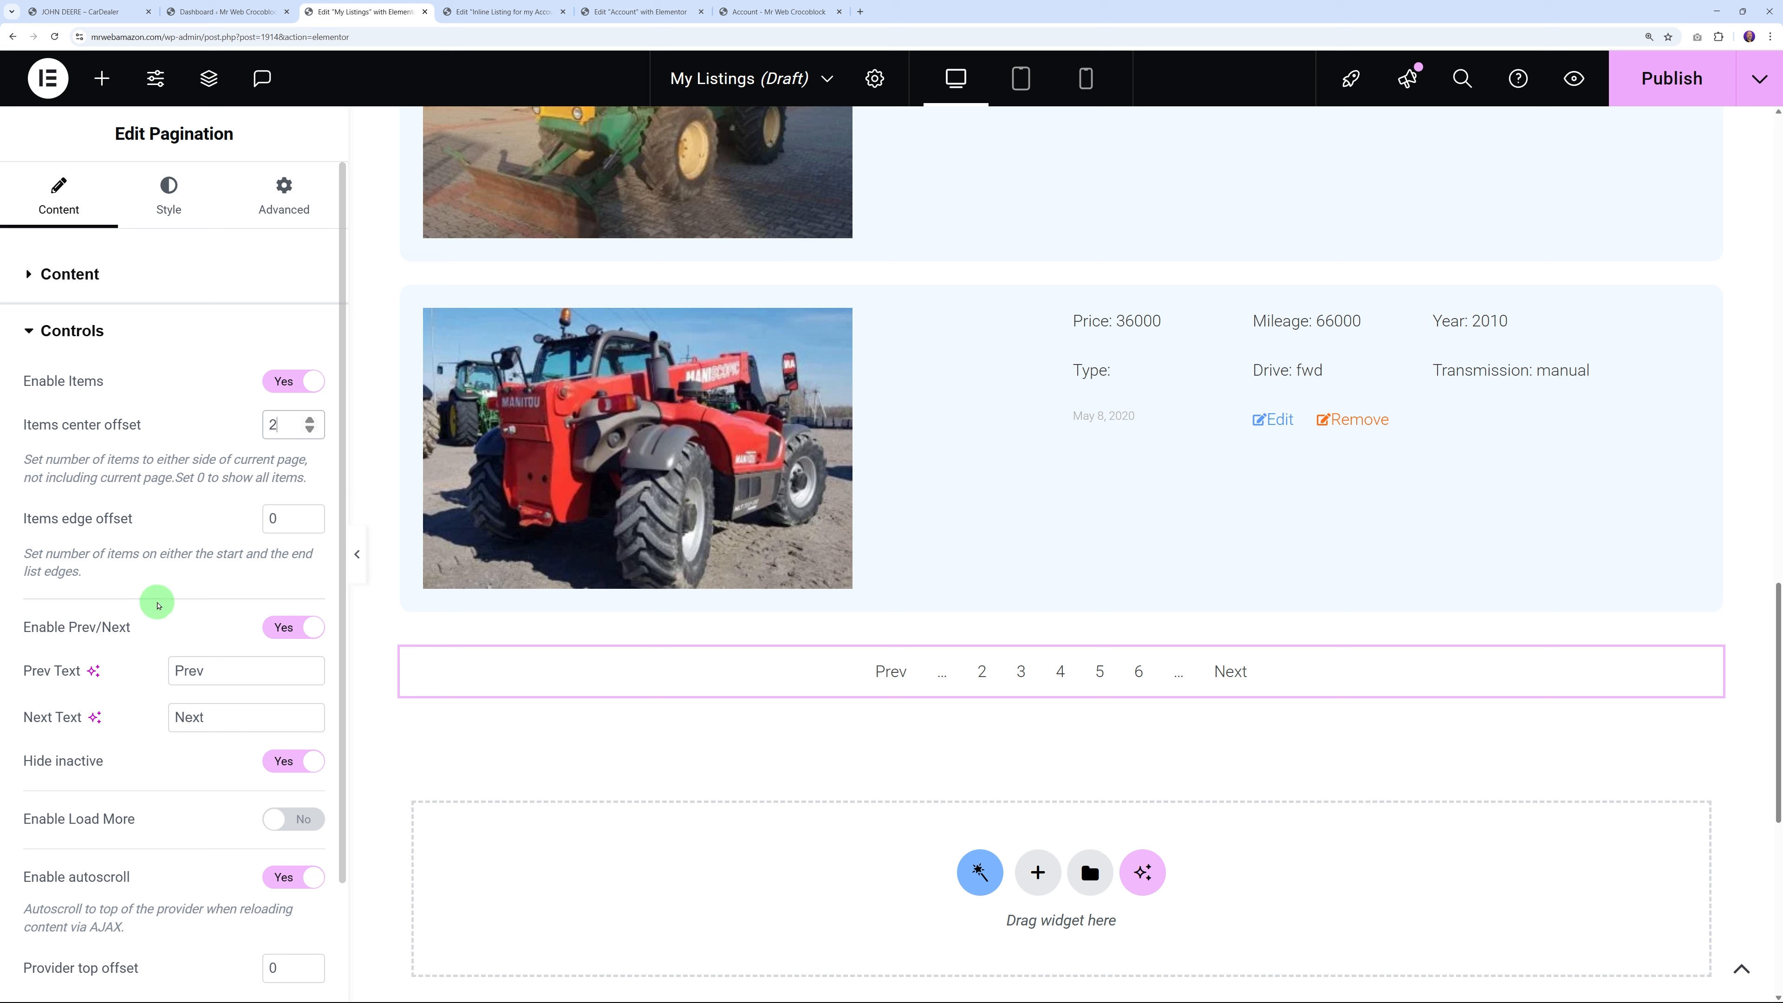
pyautogui.click(42, 274)
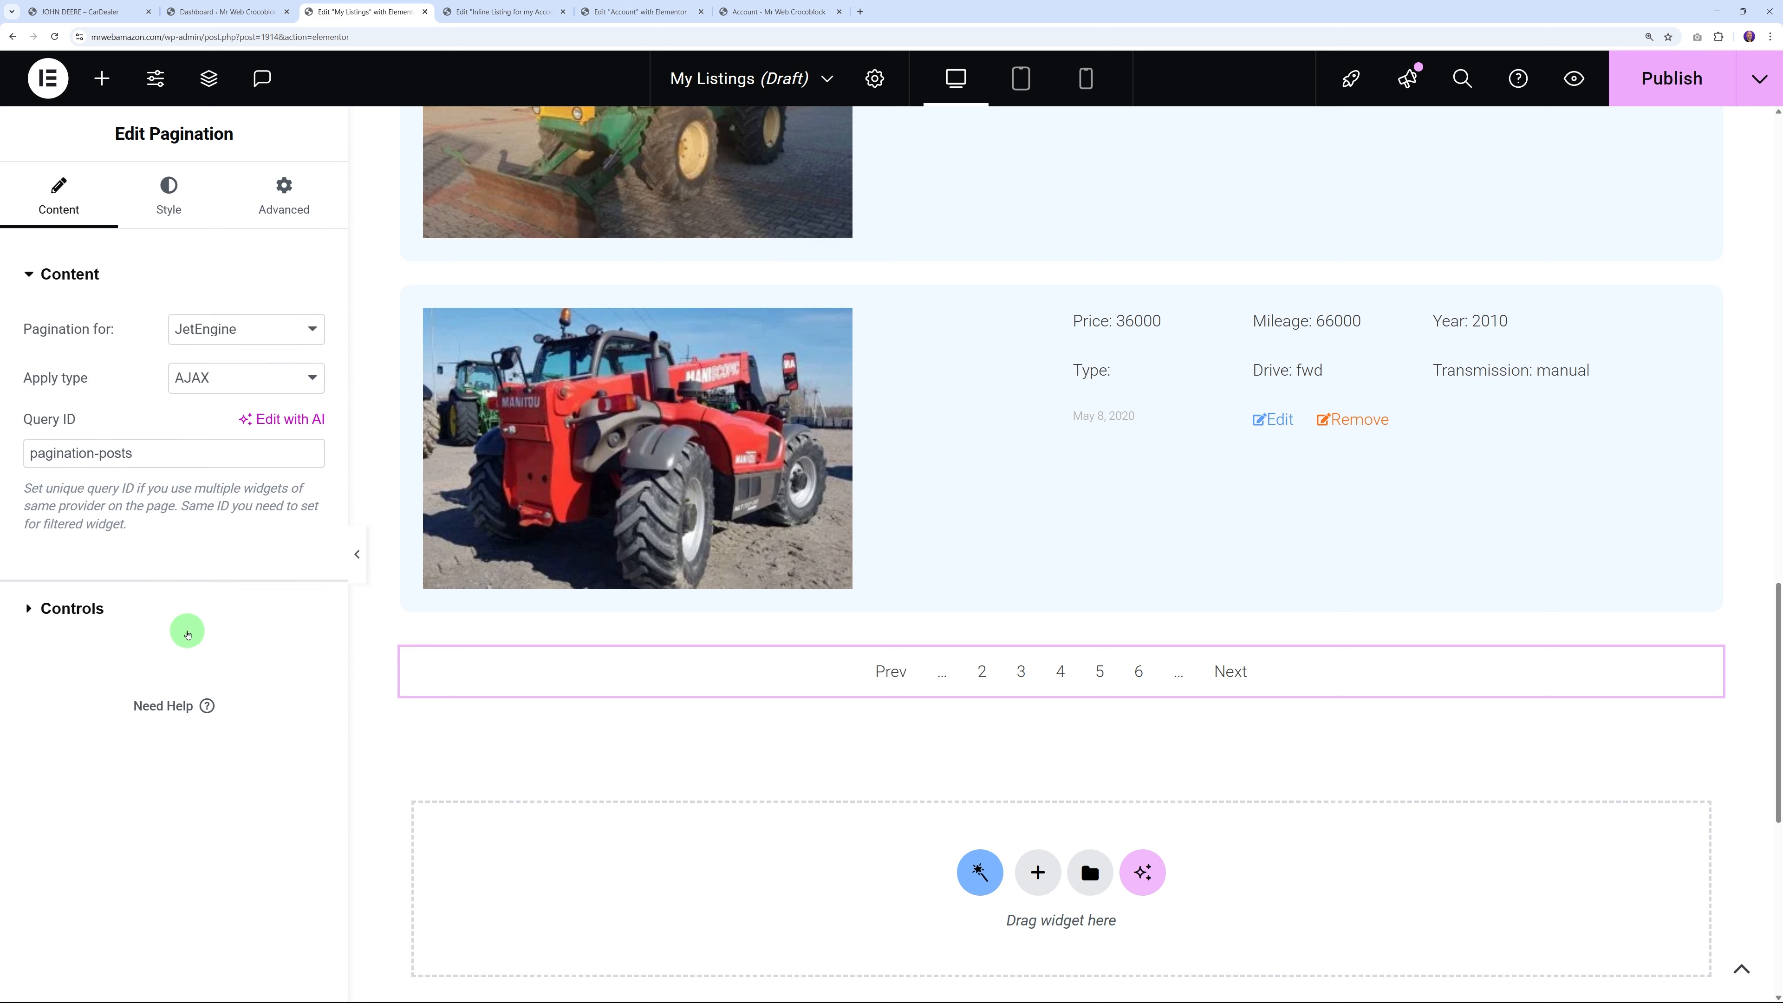
# Publish the My Listings template and open the account page subpage settings in JetEngine's Profile Builder
pyautogui.click(1662, 77)
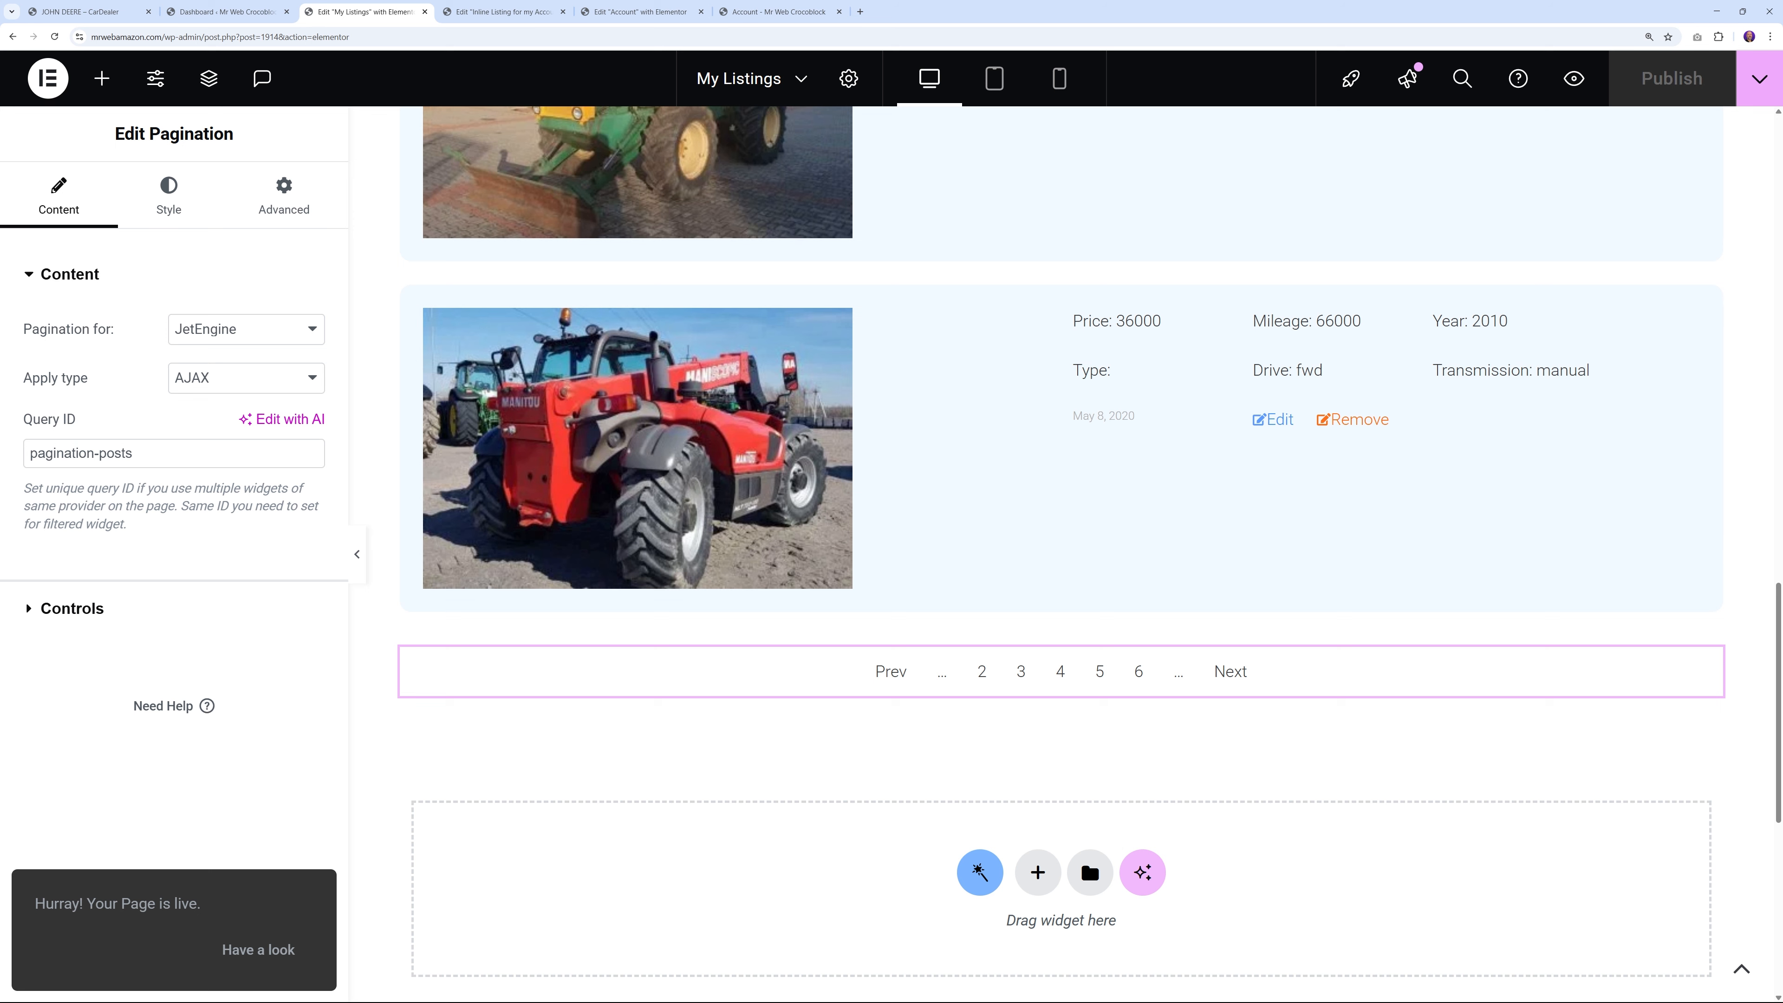
pyautogui.click(772, 12)
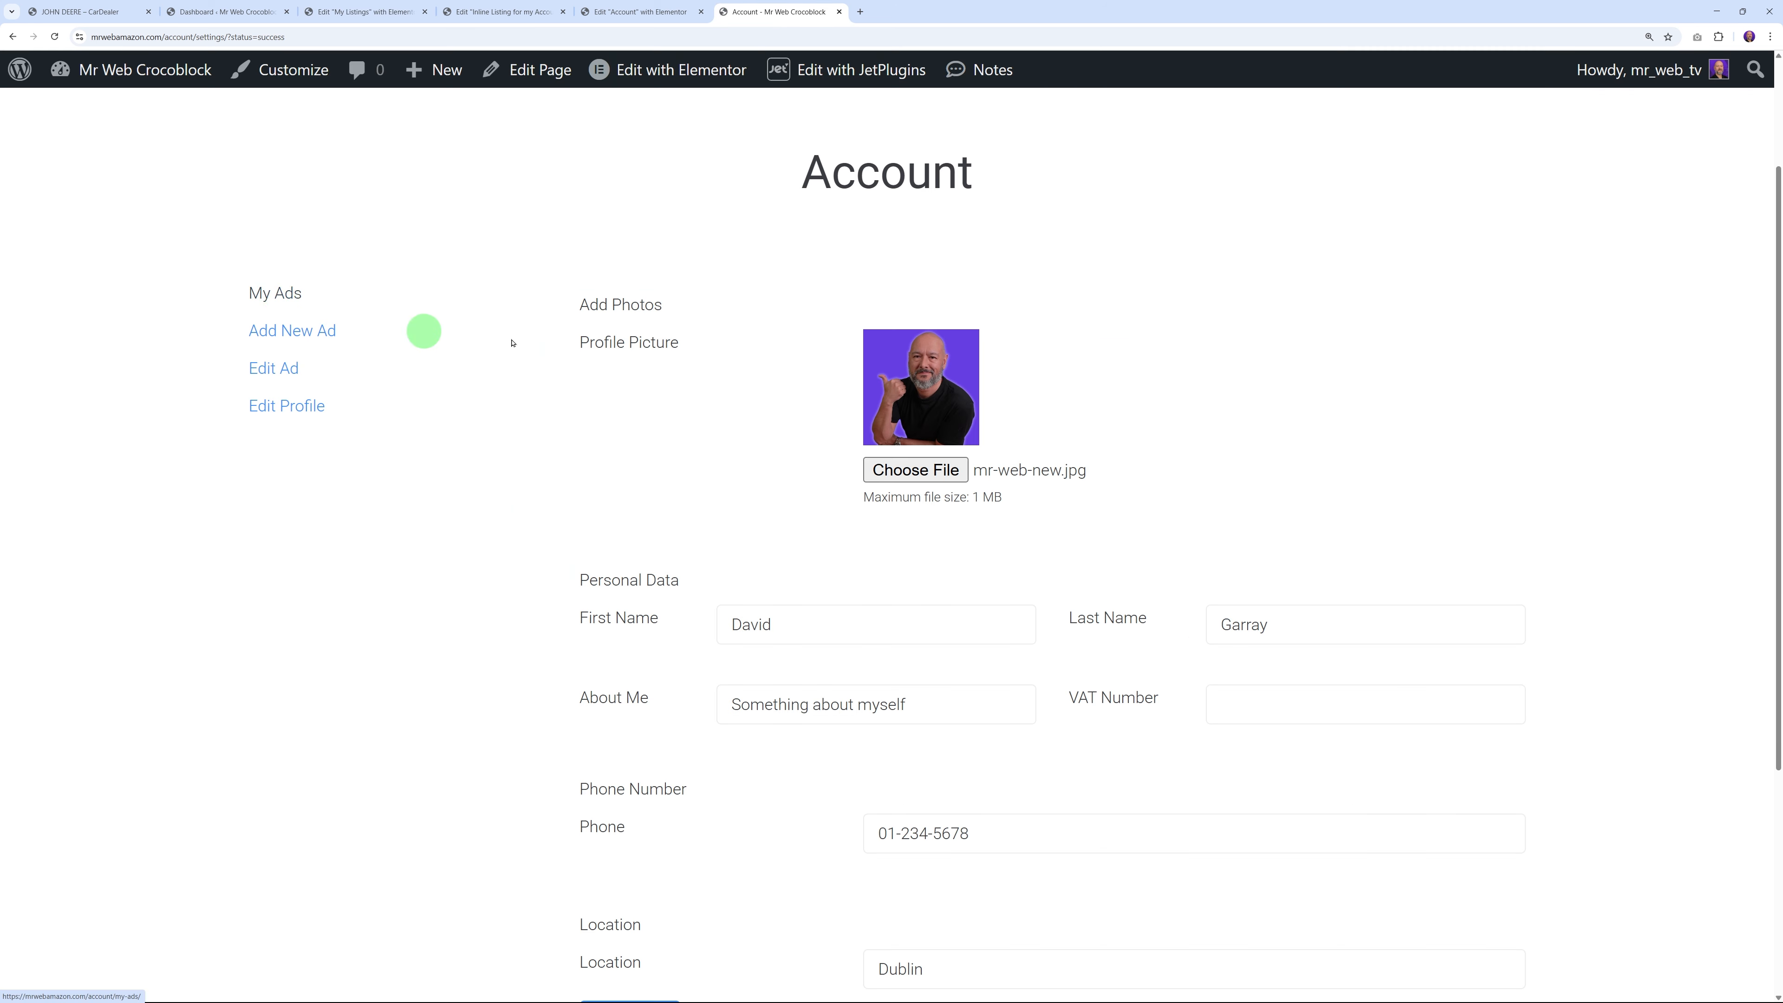
pyautogui.click(225, 12)
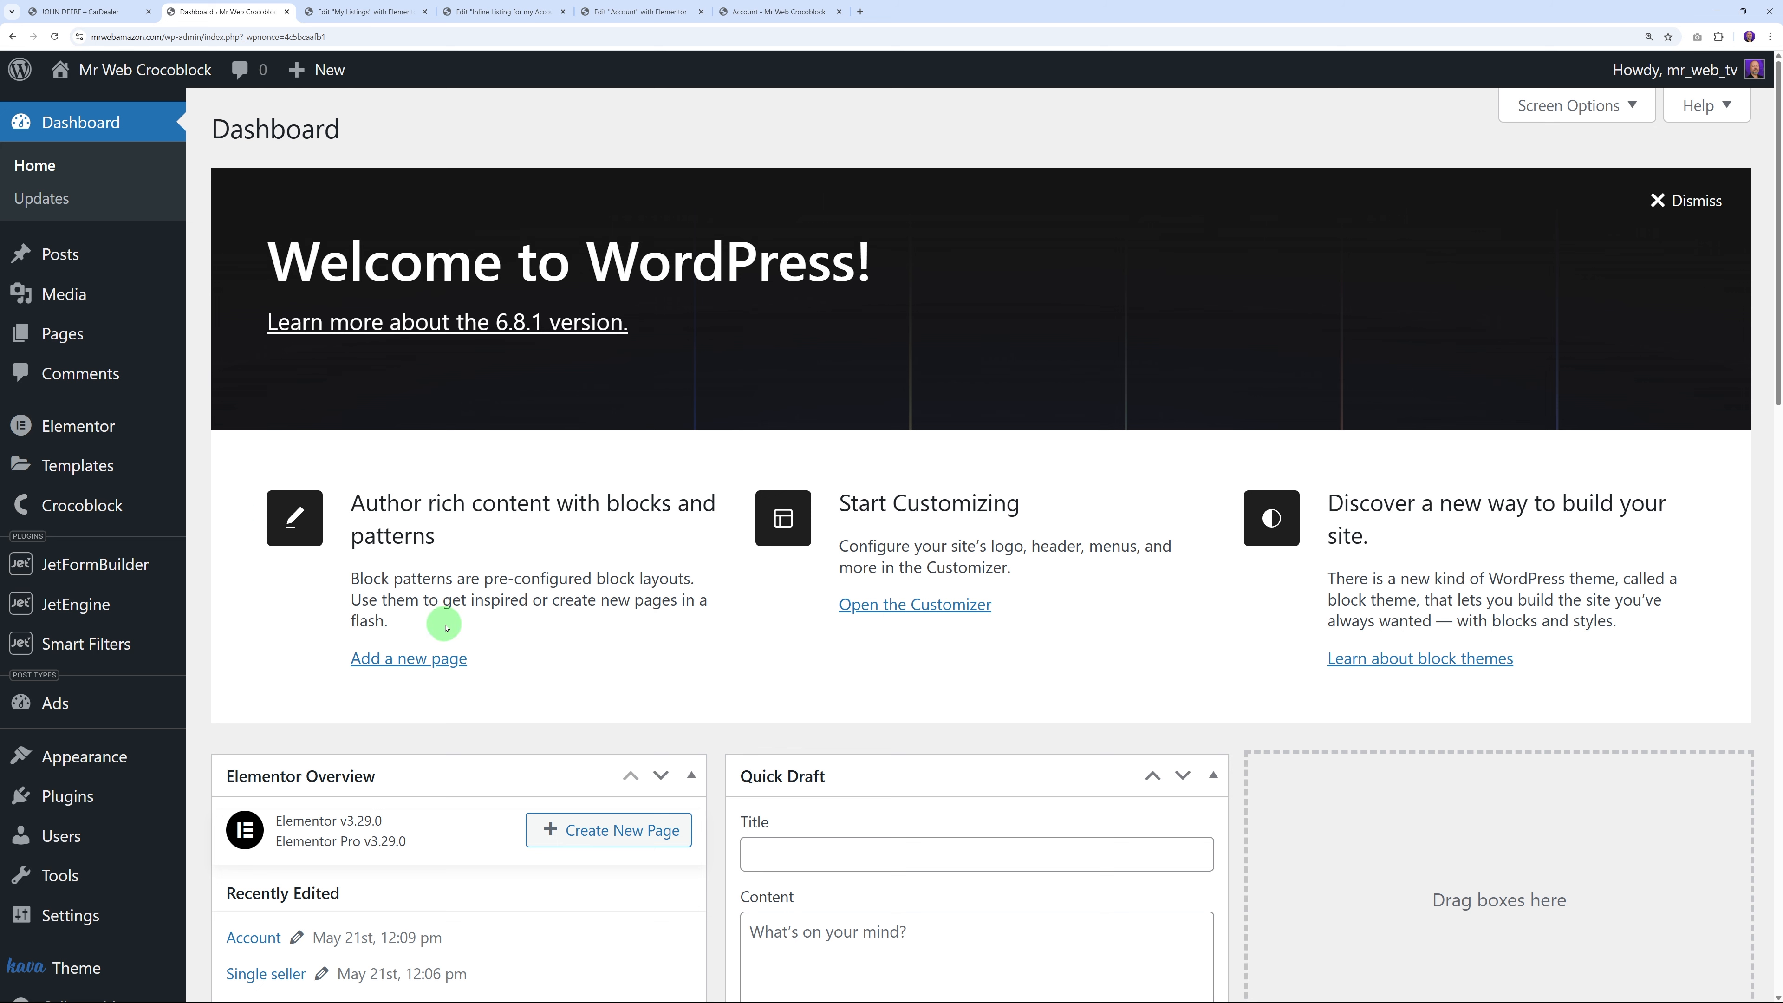
pyautogui.moveTo(123, 616)
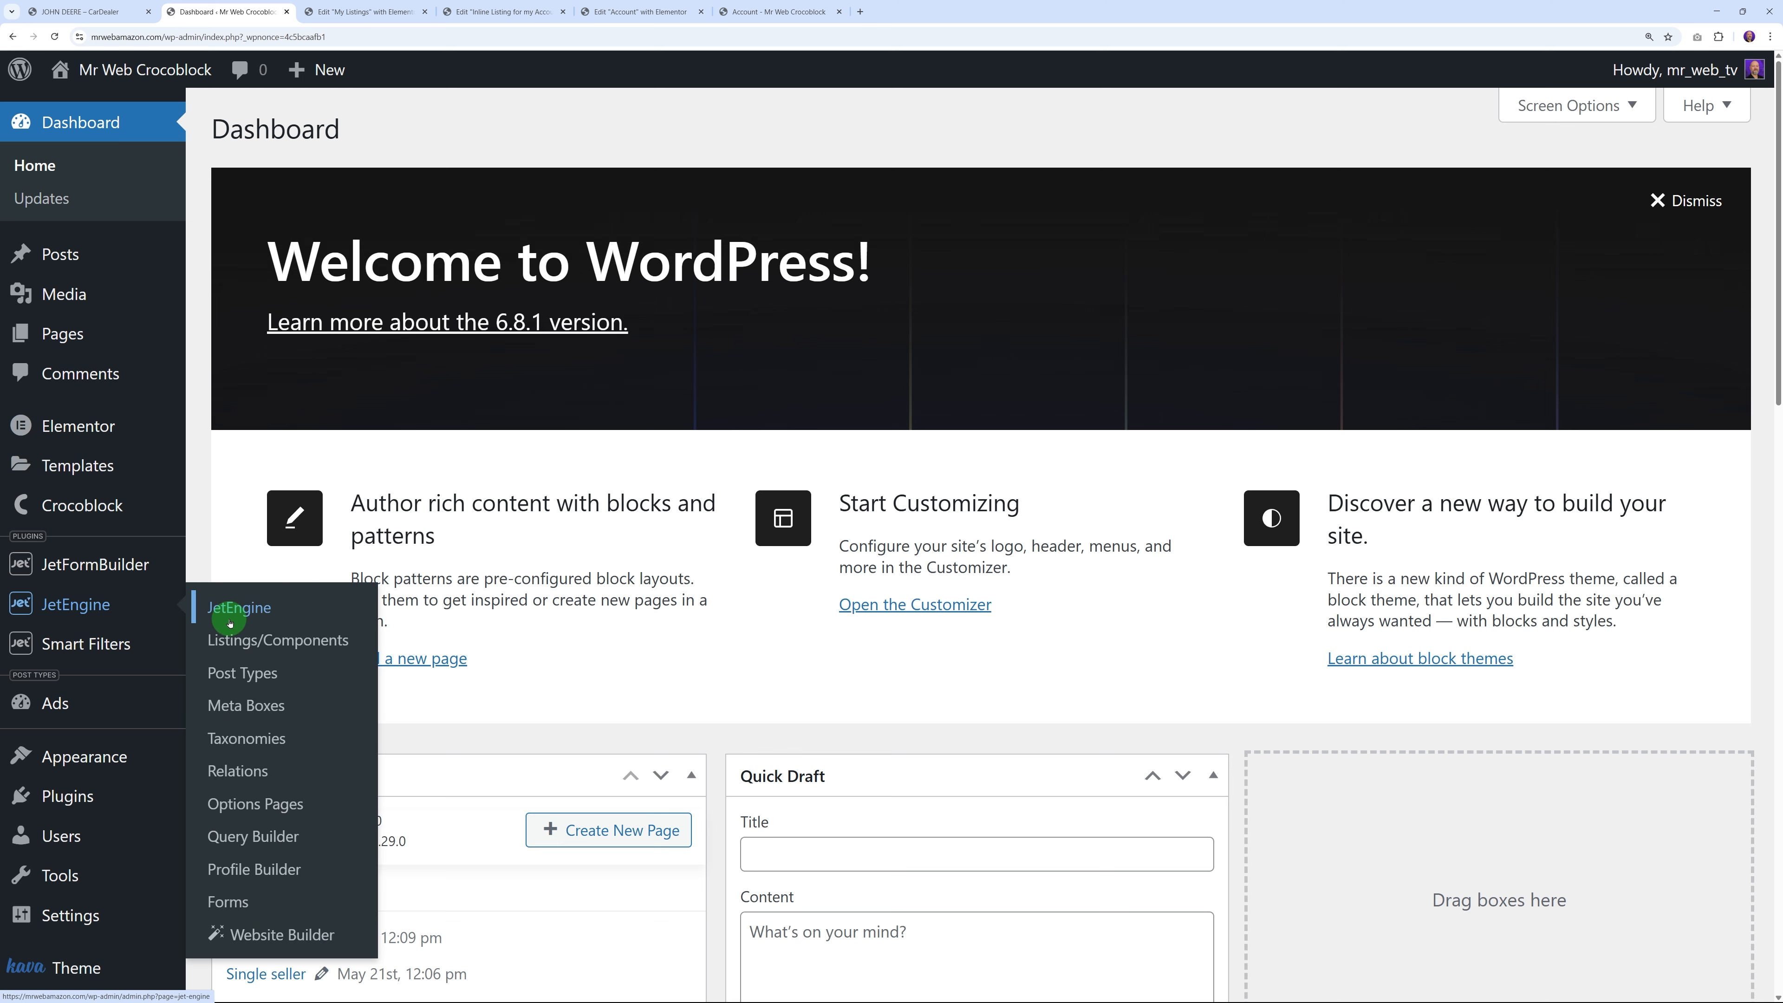
pyautogui.click(274, 868)
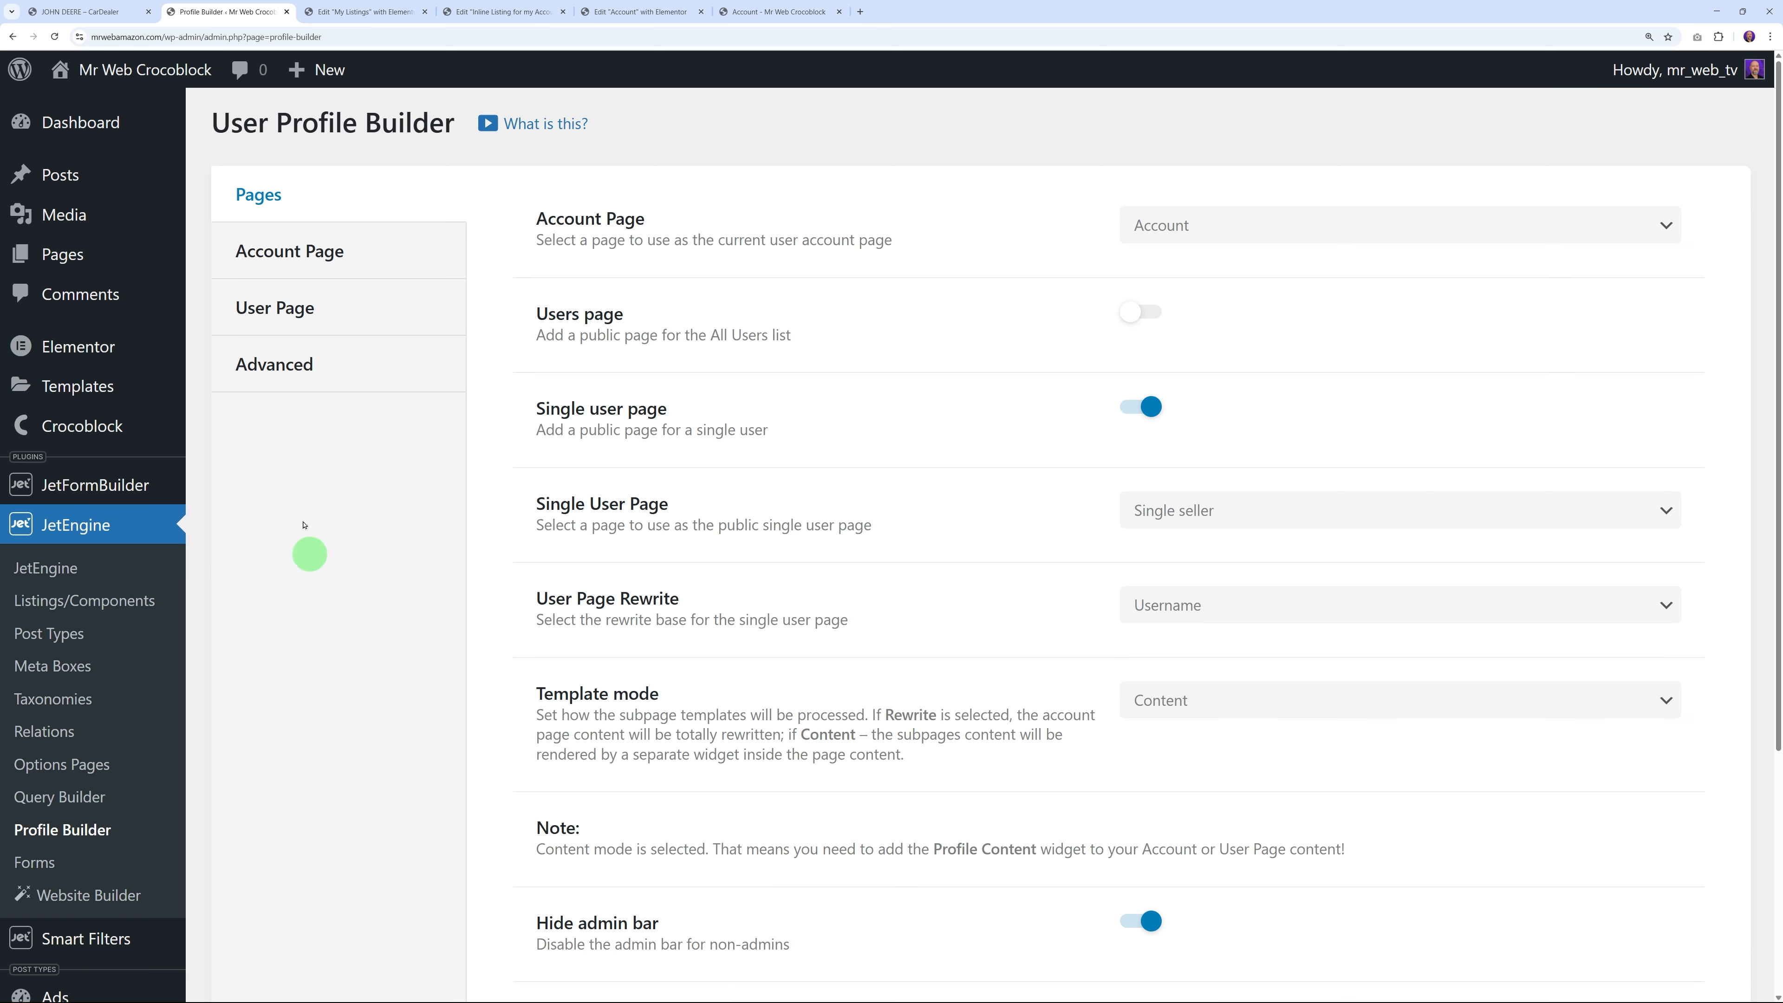
pyautogui.click(316, 251)
pyautogui.scroll(-3, 753, 540)
pyautogui.scroll(-2, 753, 539)
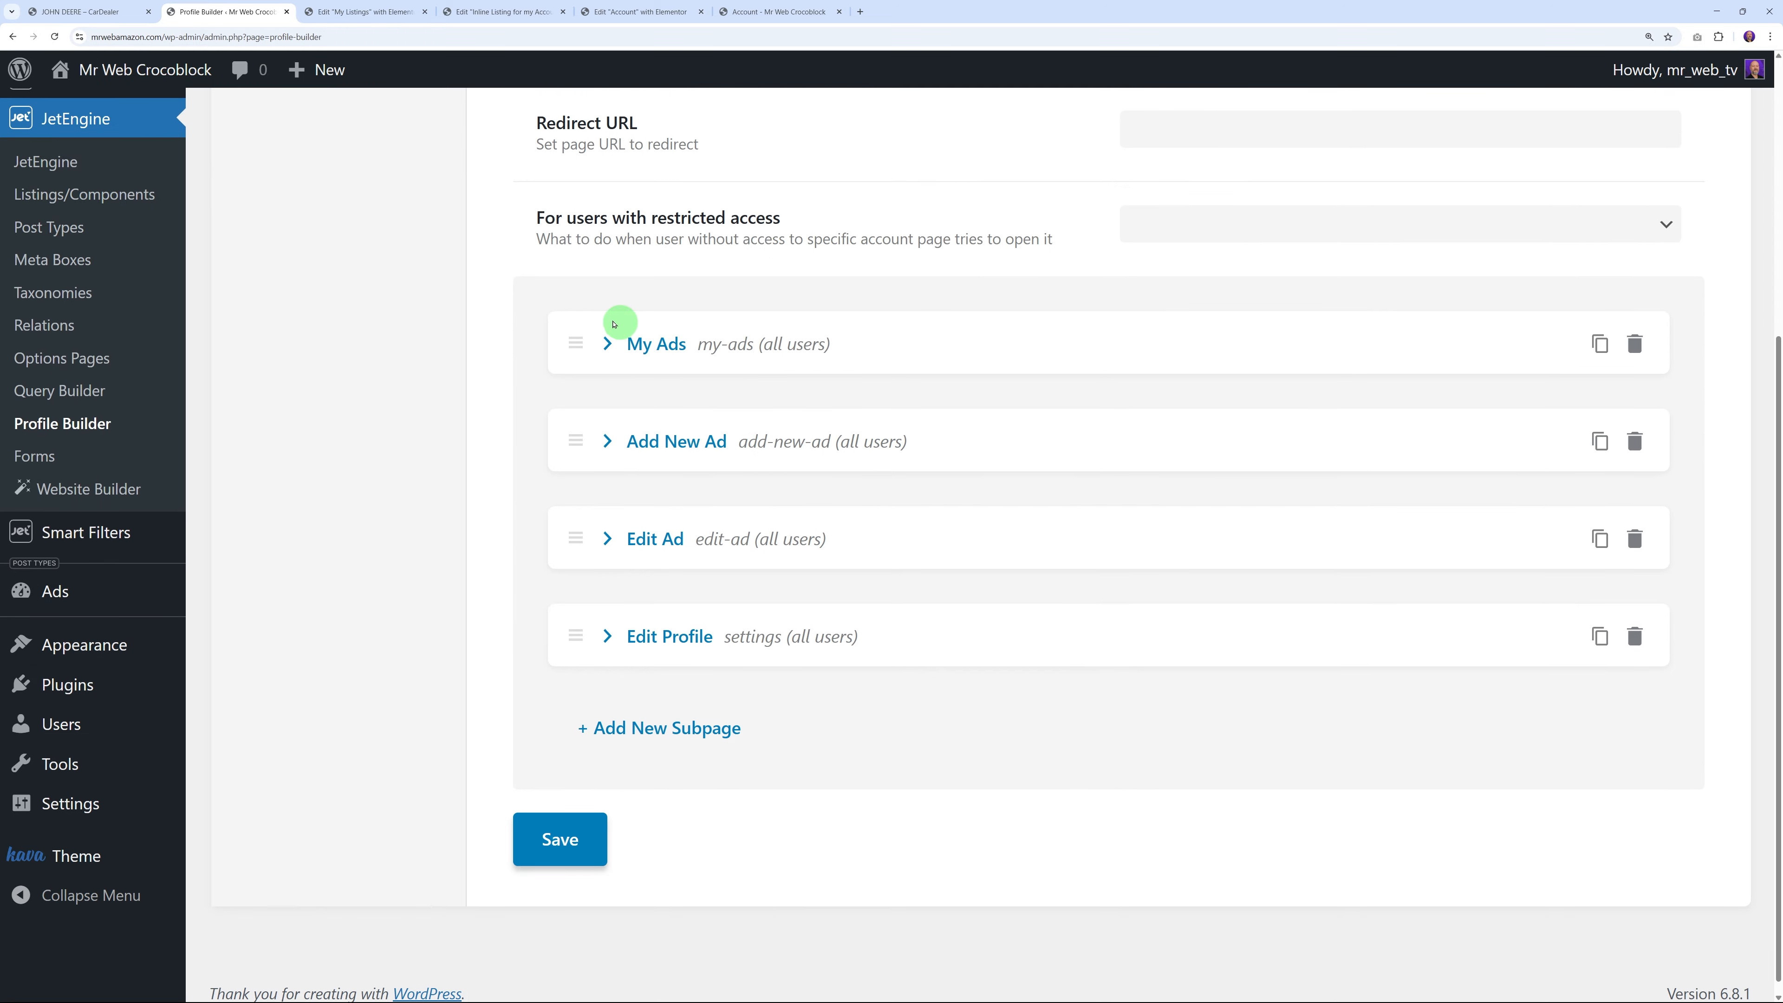
# Assign the My Listings Elementor template to the My Ads subpage and save the profile settings
pyautogui.click(608, 343)
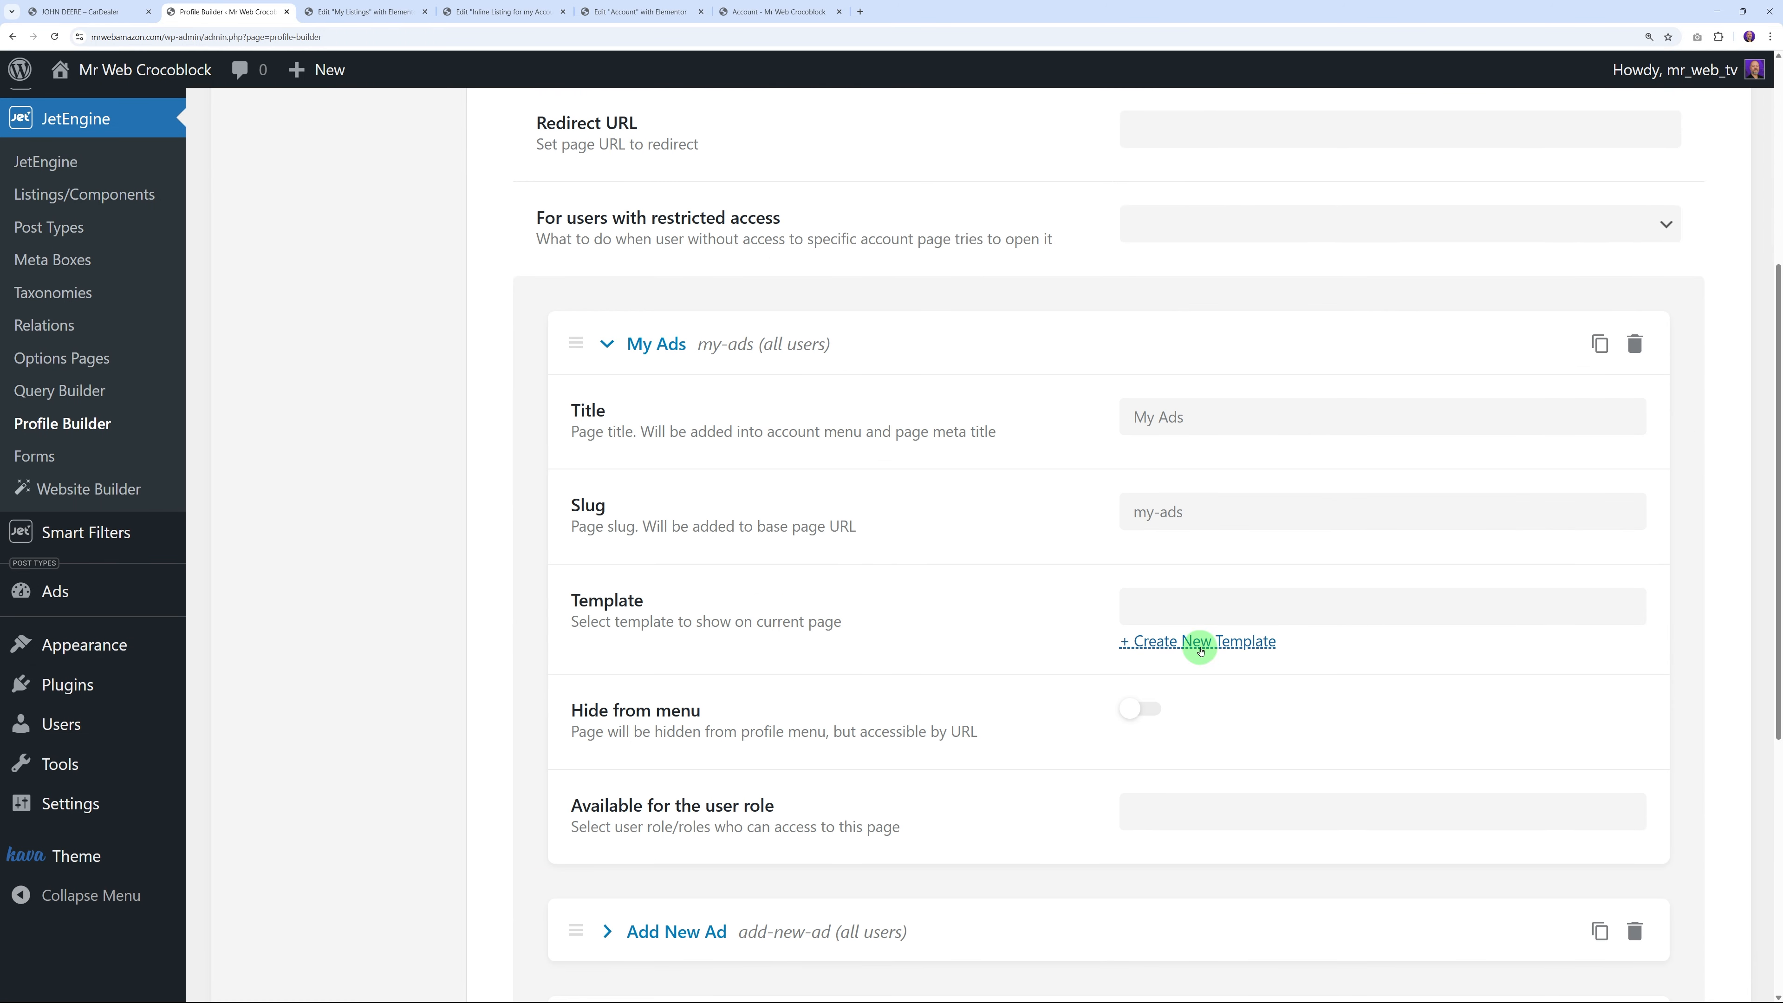
pyautogui.click(1192, 609)
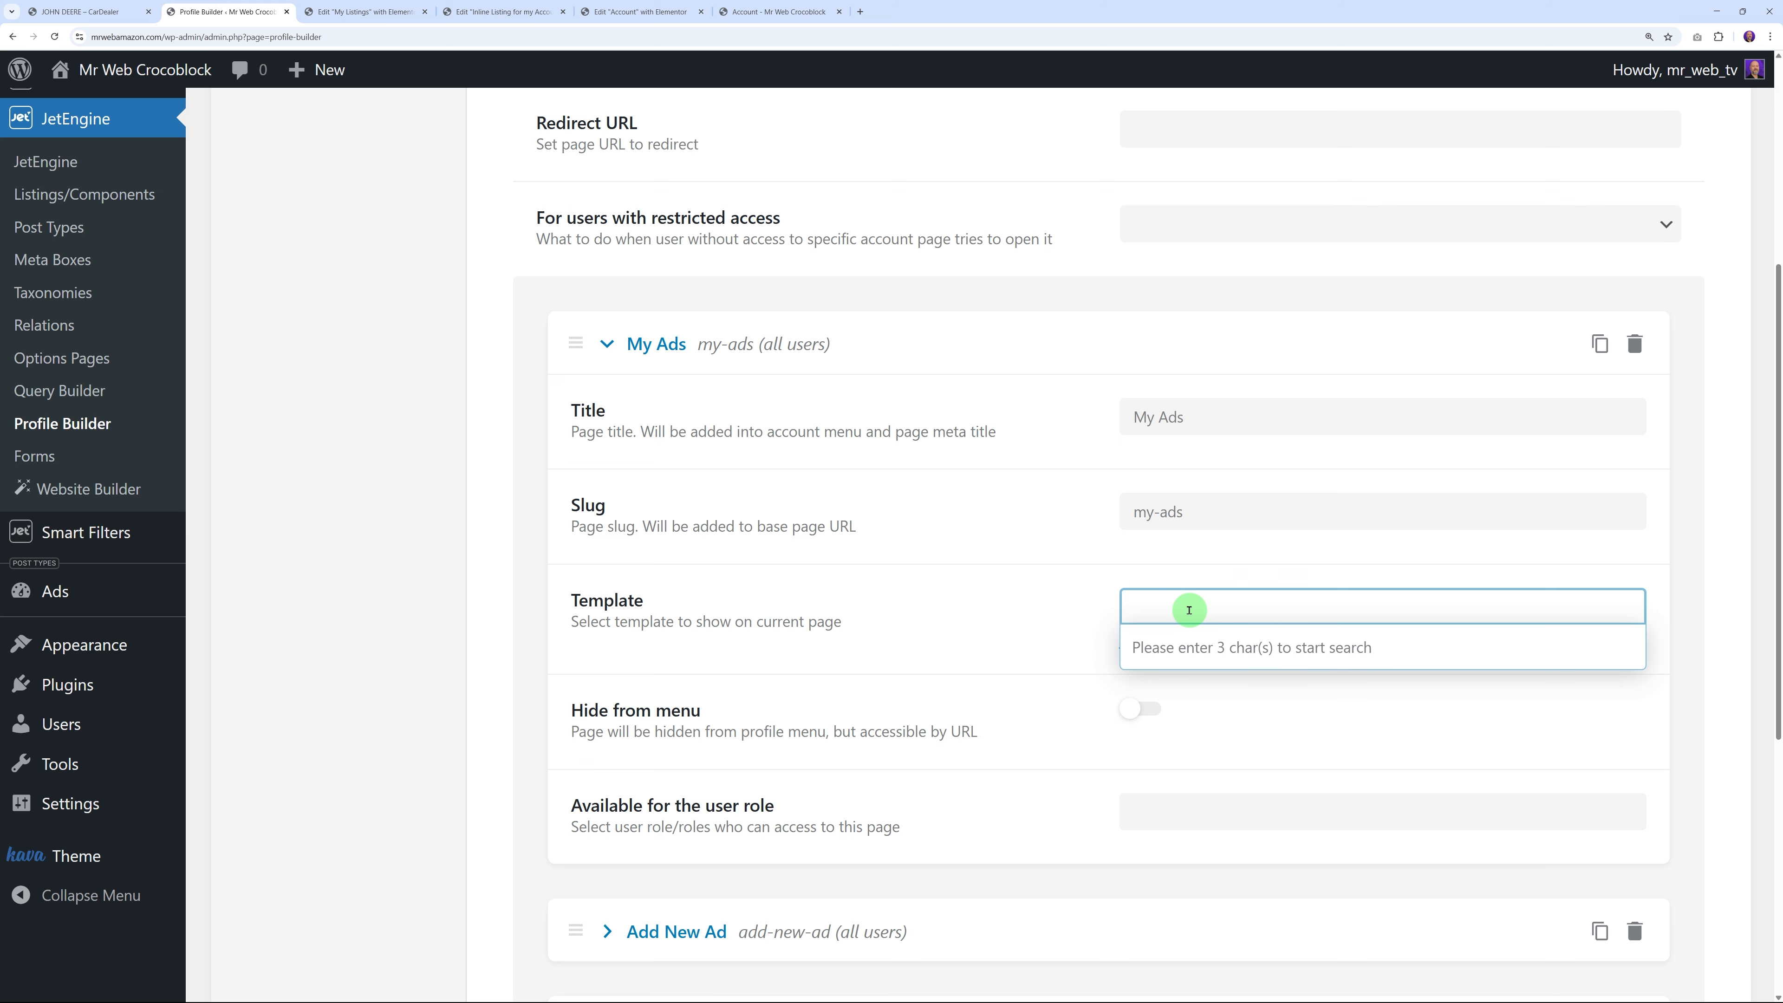
pyautogui.write('lis')
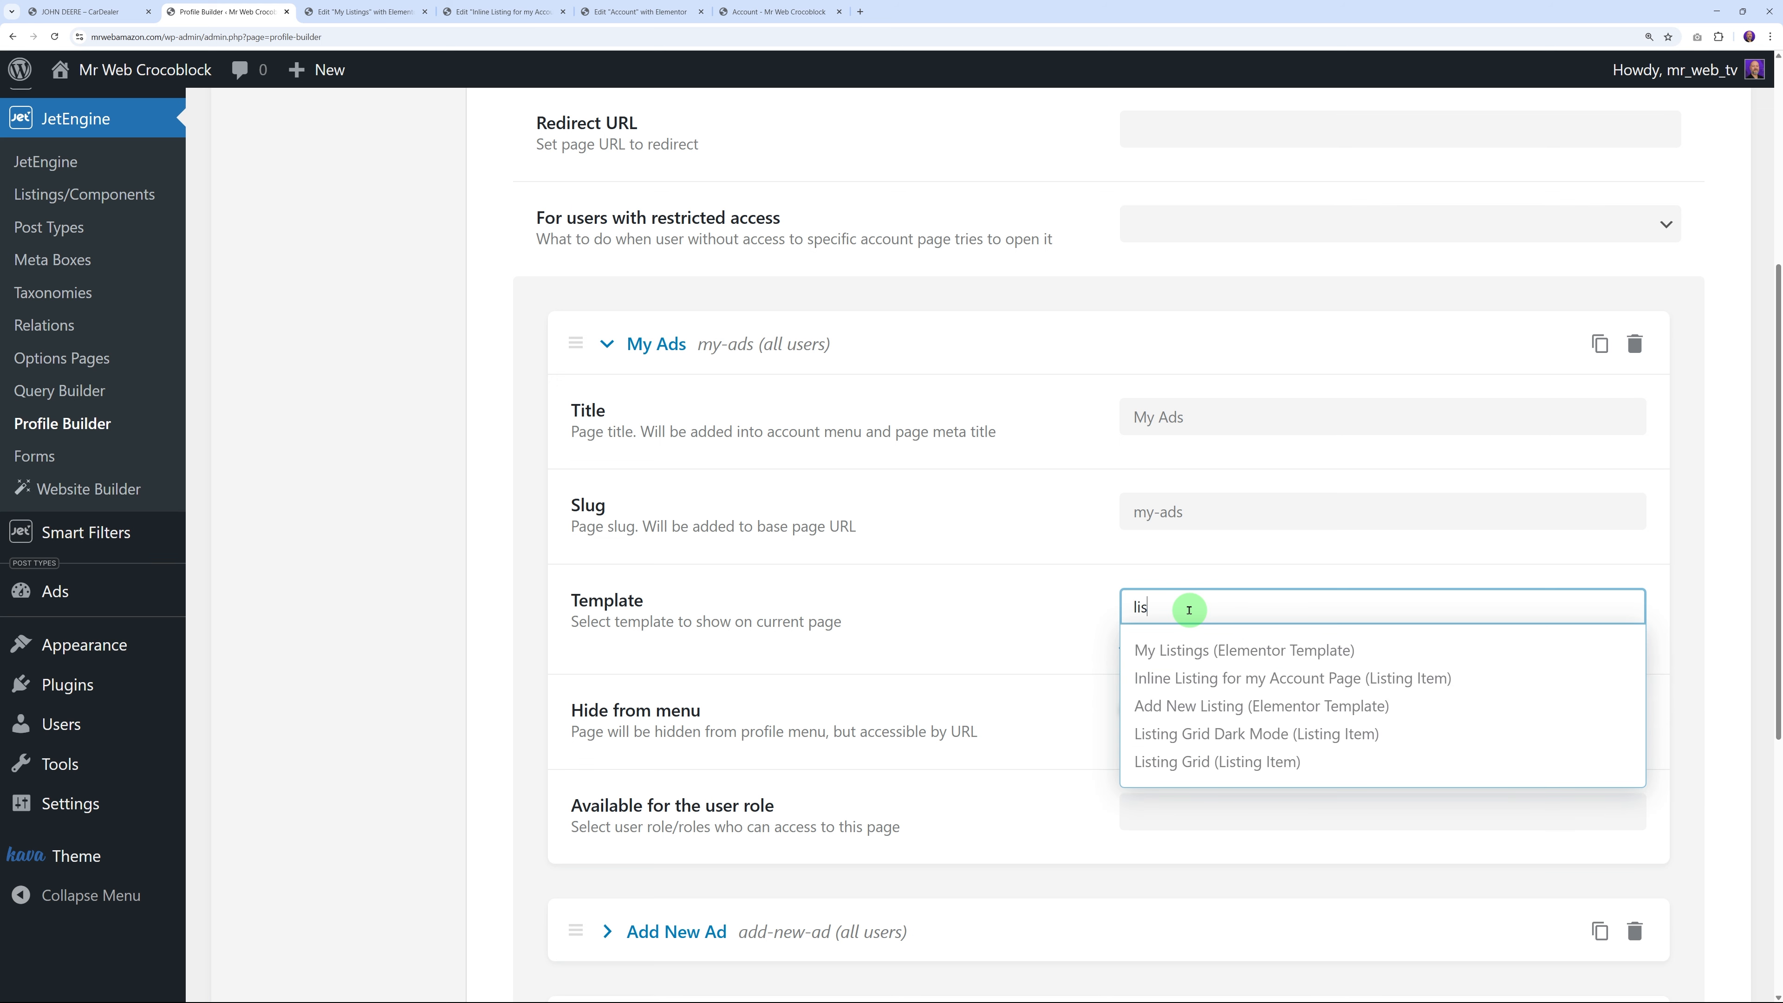
pyautogui.click(1193, 650)
pyautogui.scroll(-5, 975, 713)
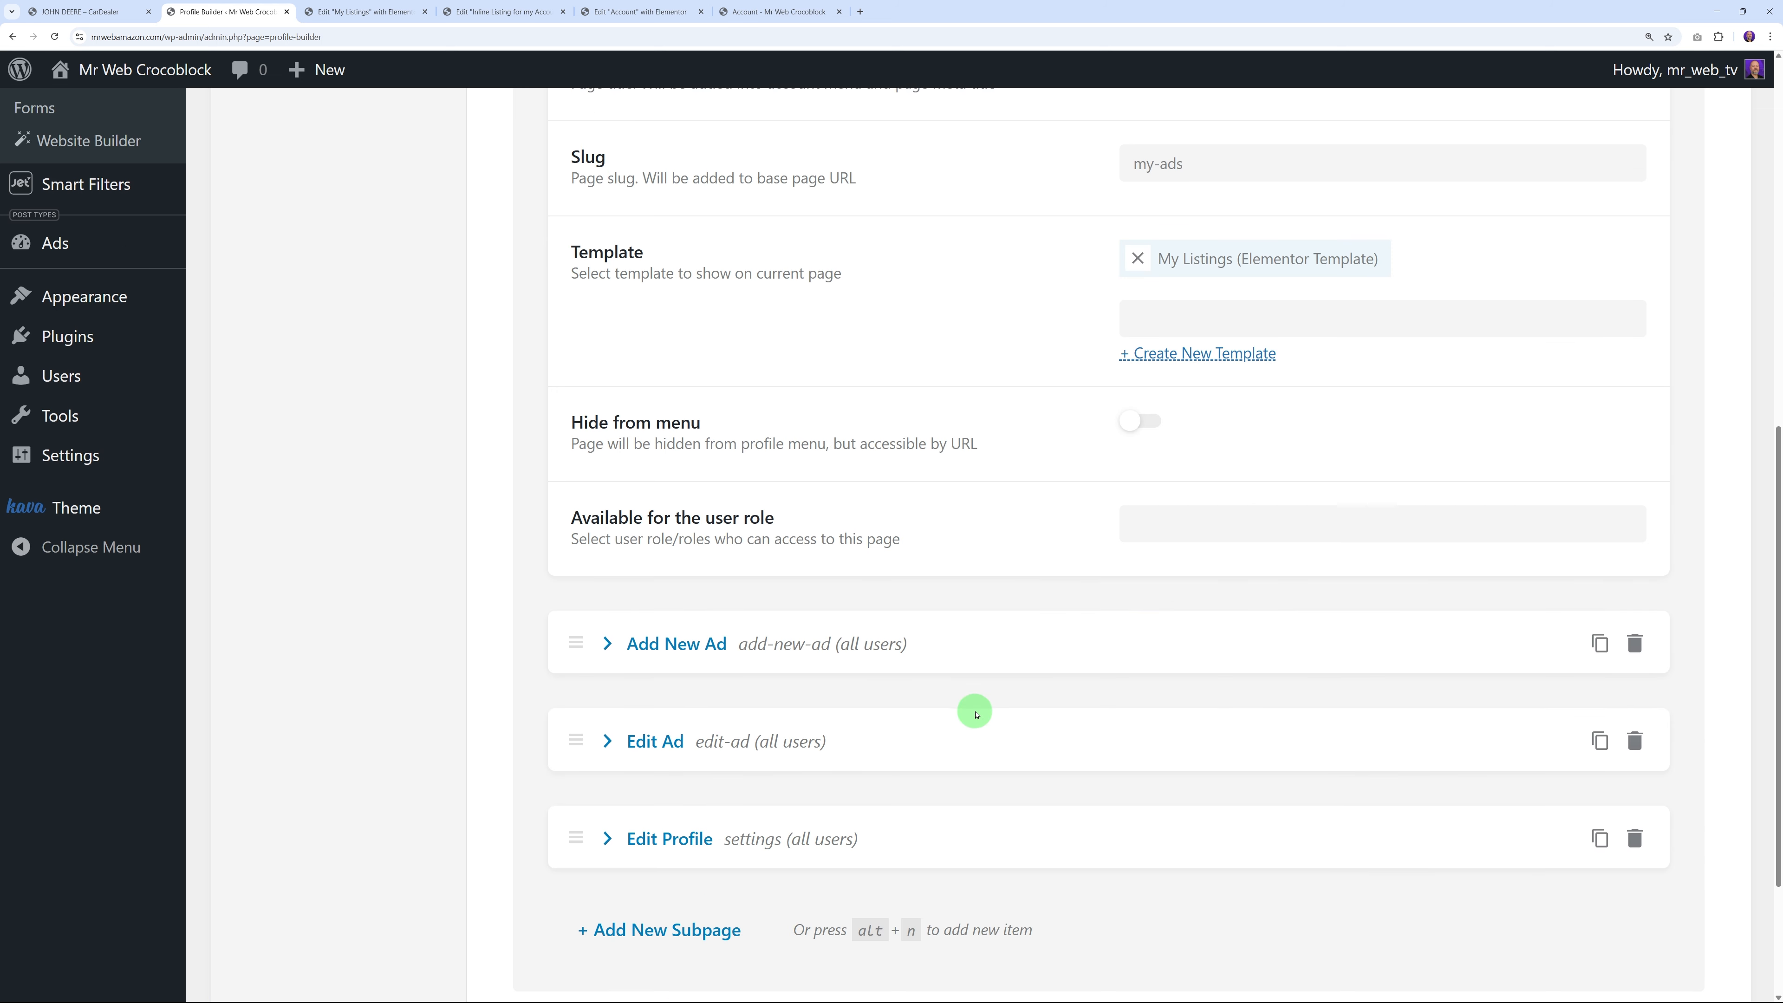
pyautogui.scroll(-3, 976, 715)
pyautogui.click(570, 829)
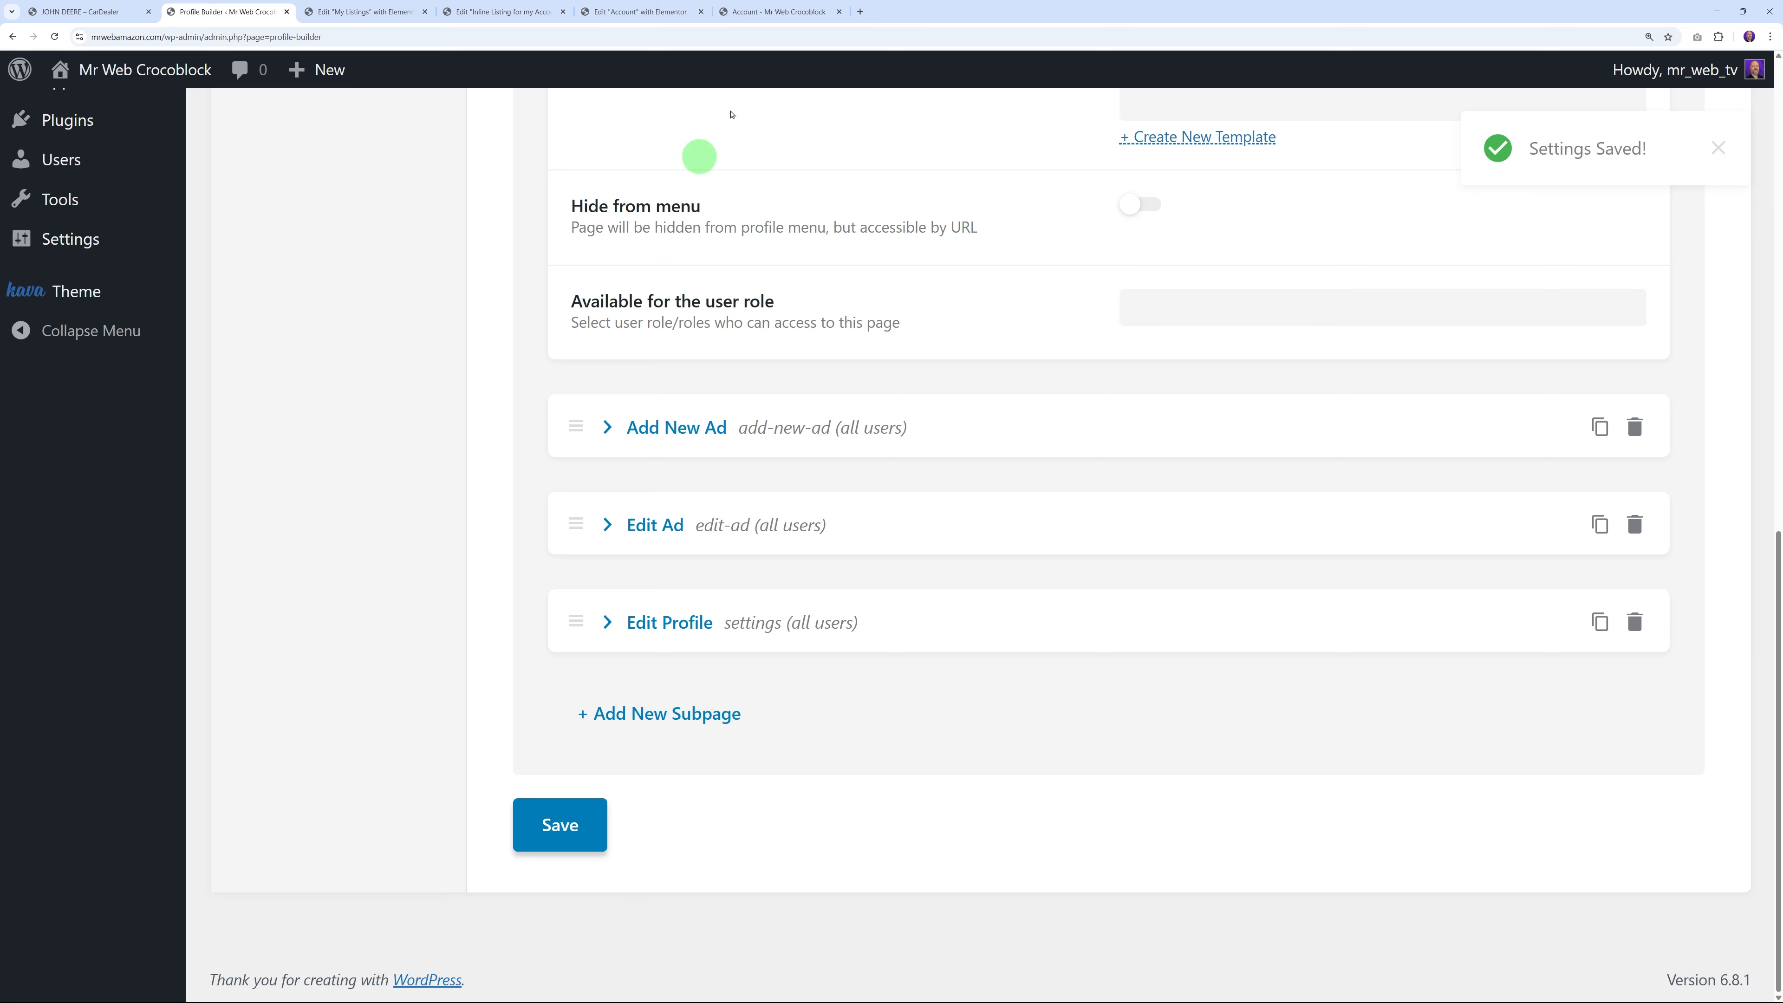
# Reload the live account page and open its My Ads section to check the assigned template
pyautogui.click(779, 12)
pyautogui.click(55, 37)
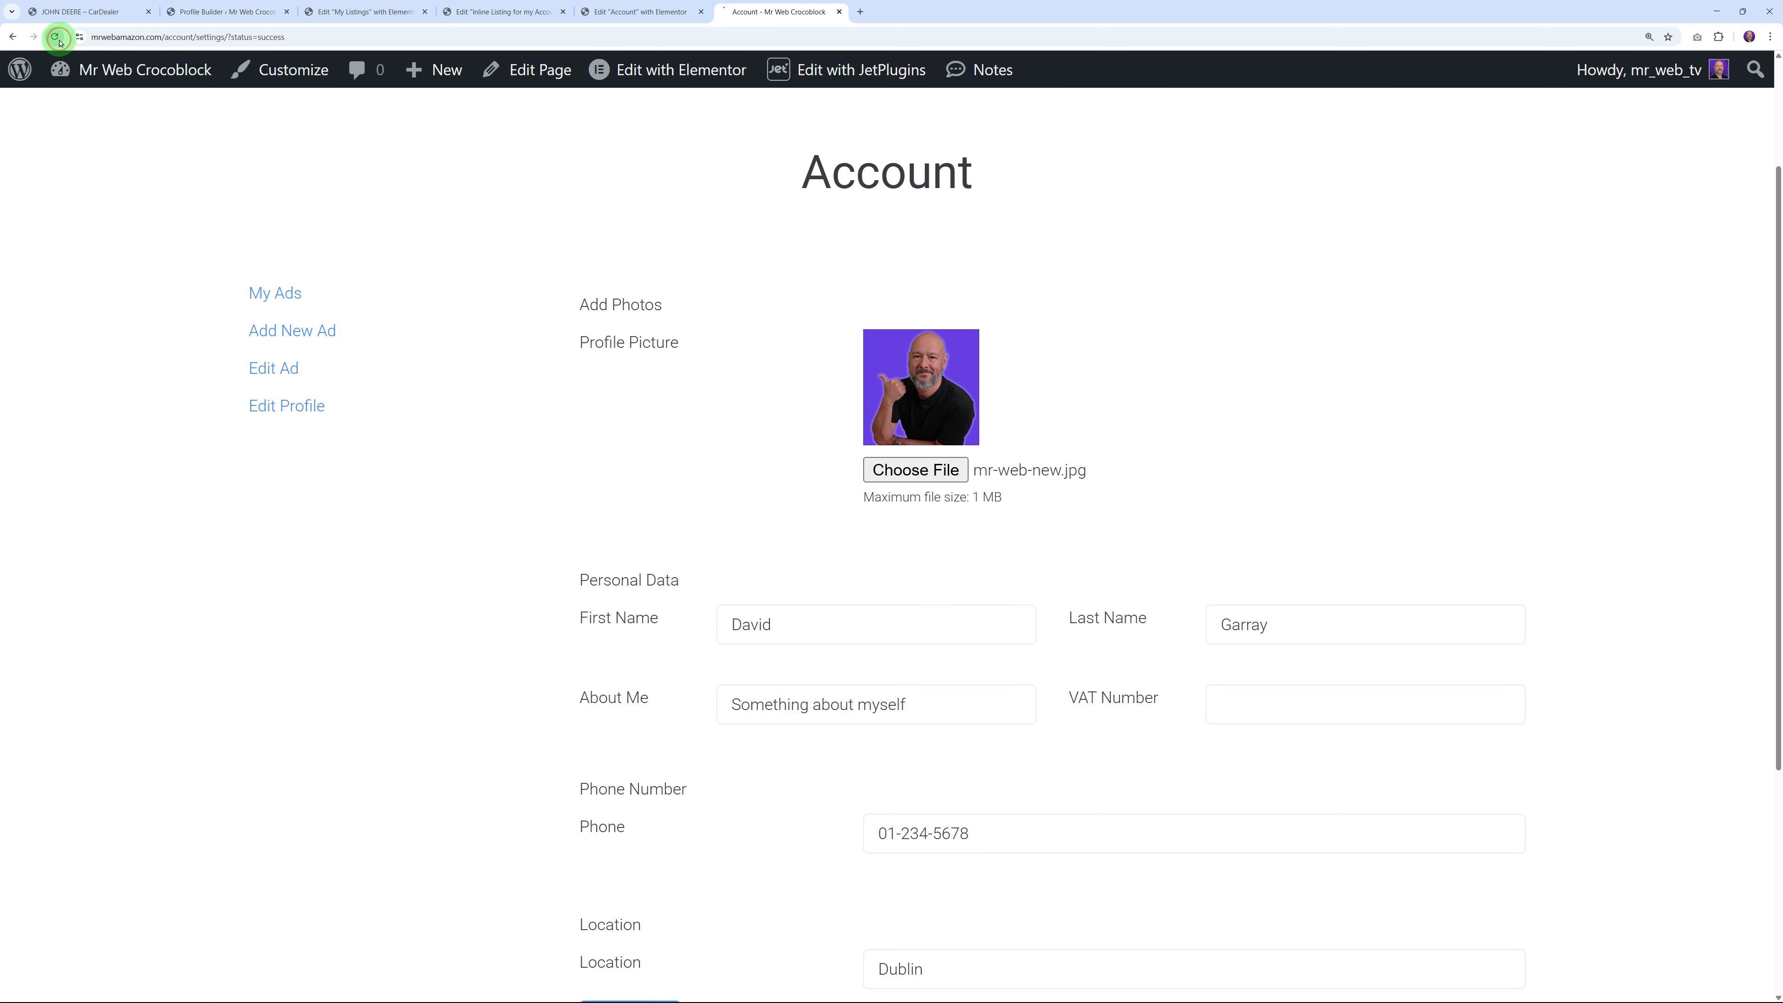
pyautogui.click(288, 290)
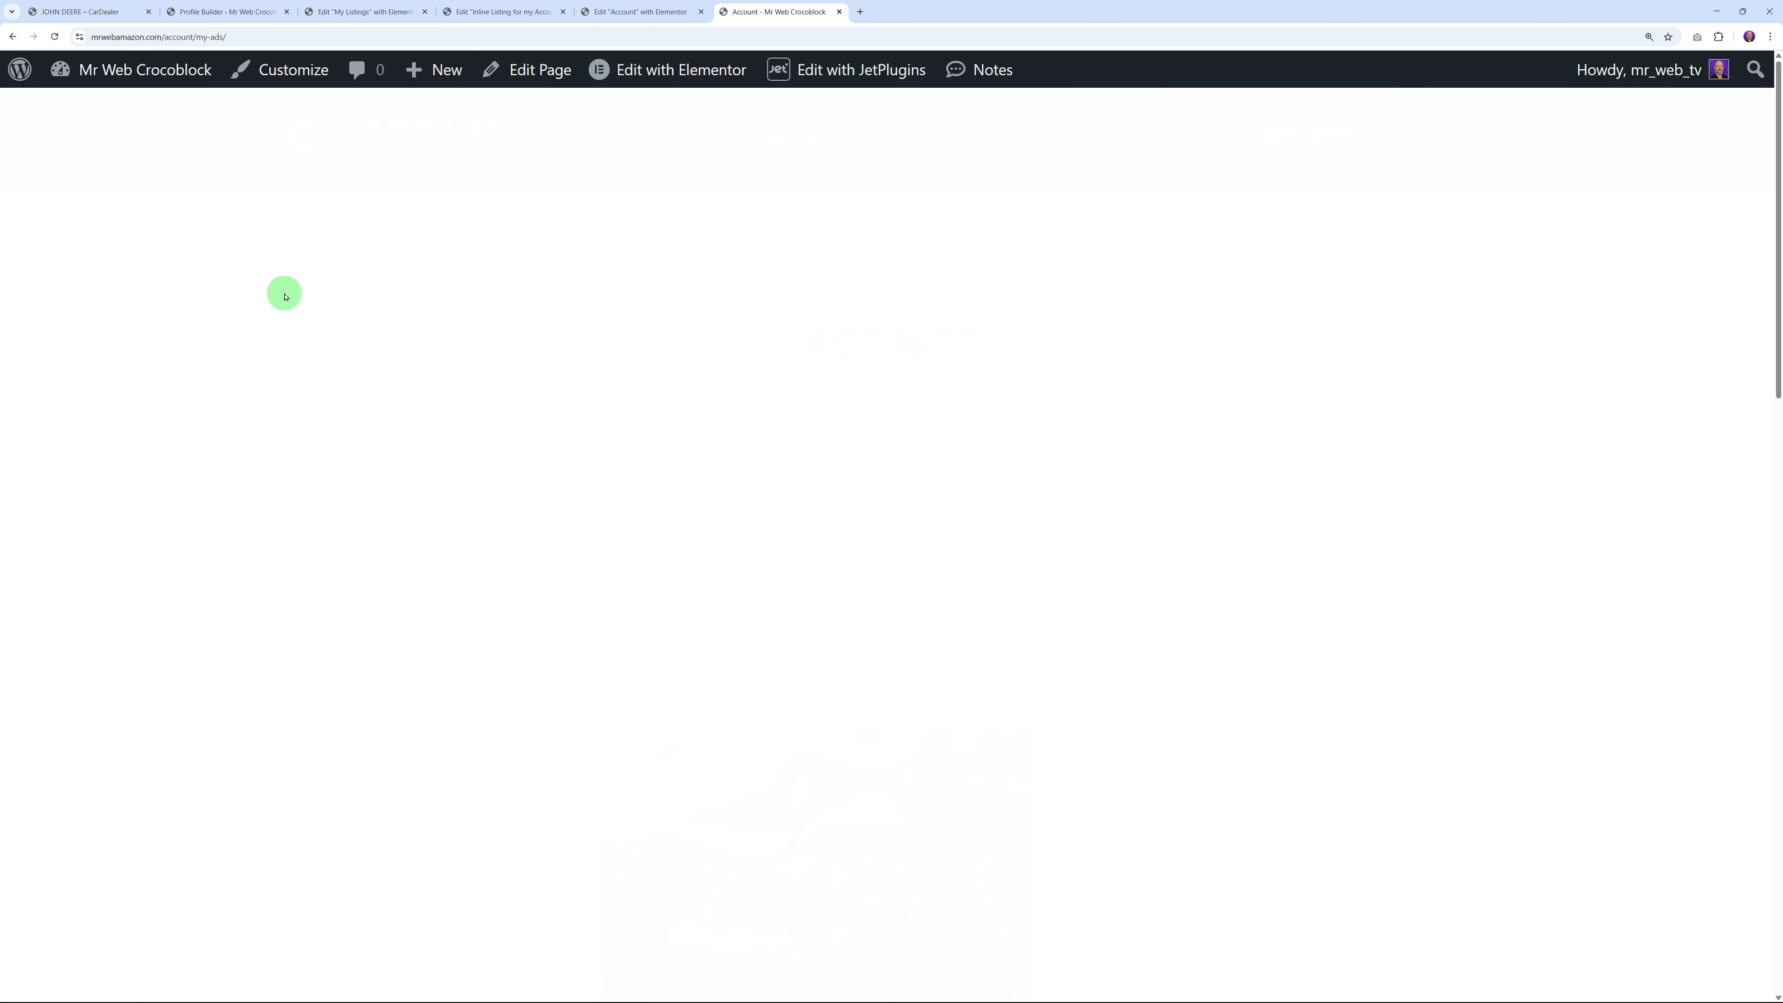
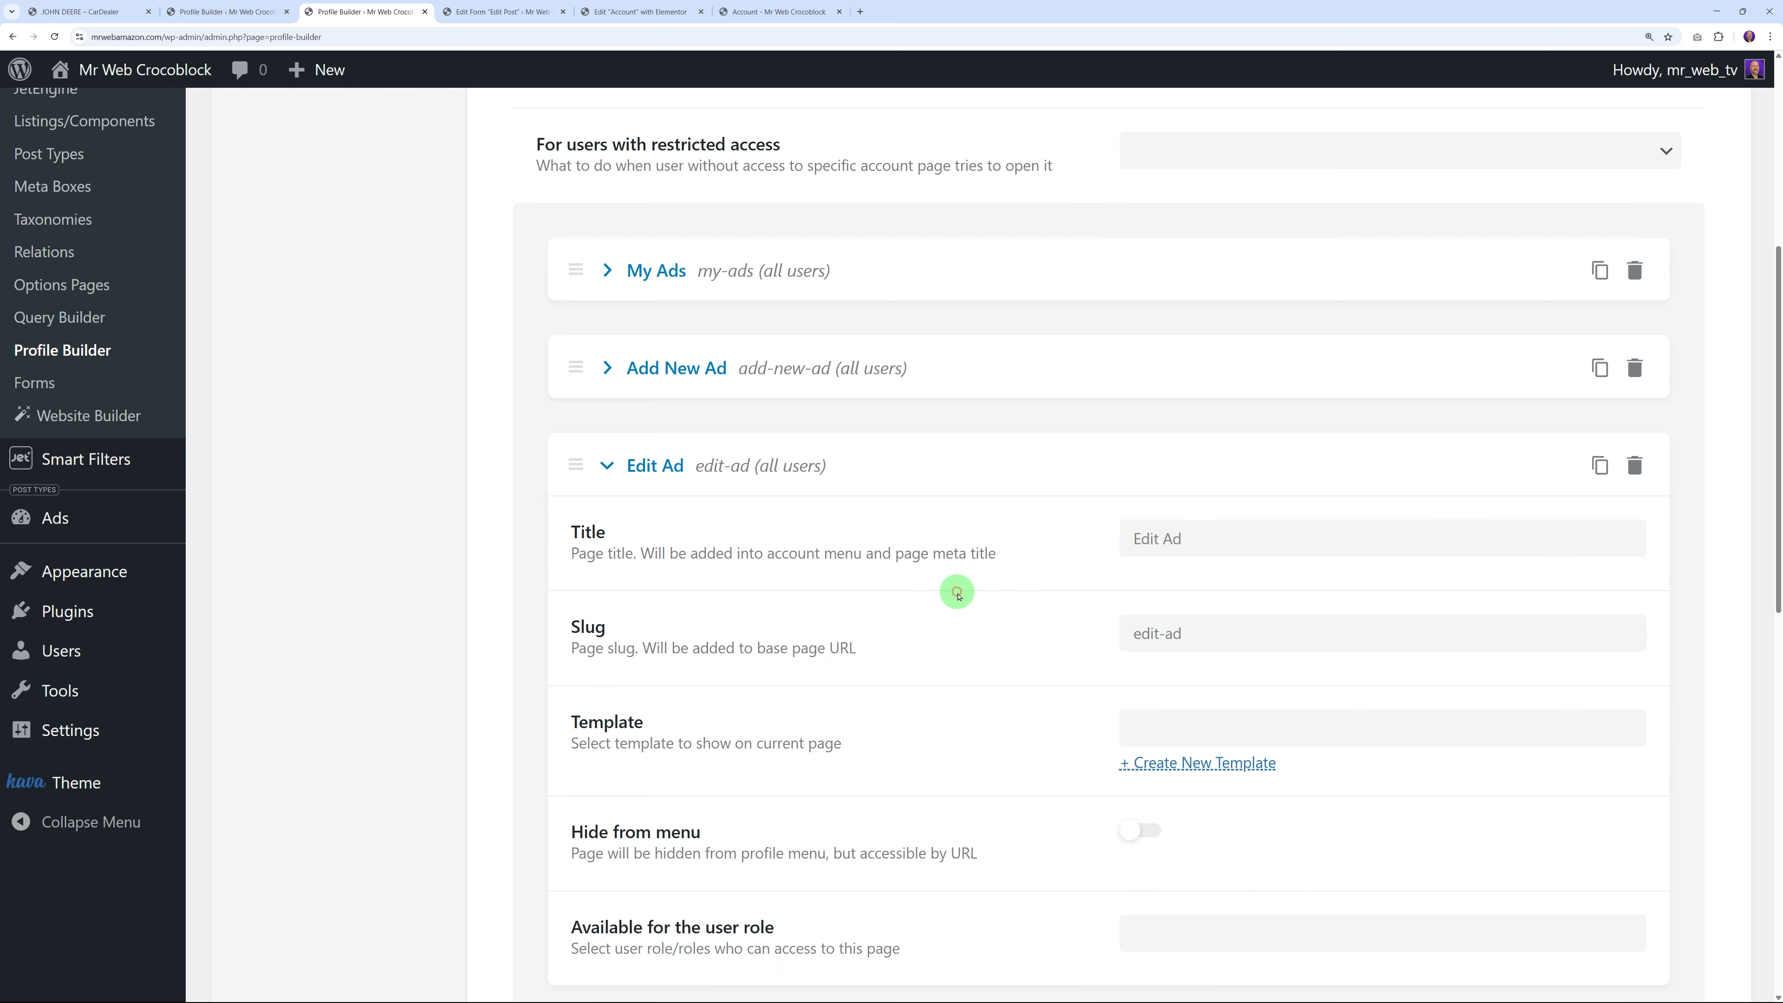
# Assign the Edit Listings Elementor template to the Edit Ad subpage and save the profile settings
pyautogui.scroll(-4, 955, 590)
pyautogui.click(1215, 455)
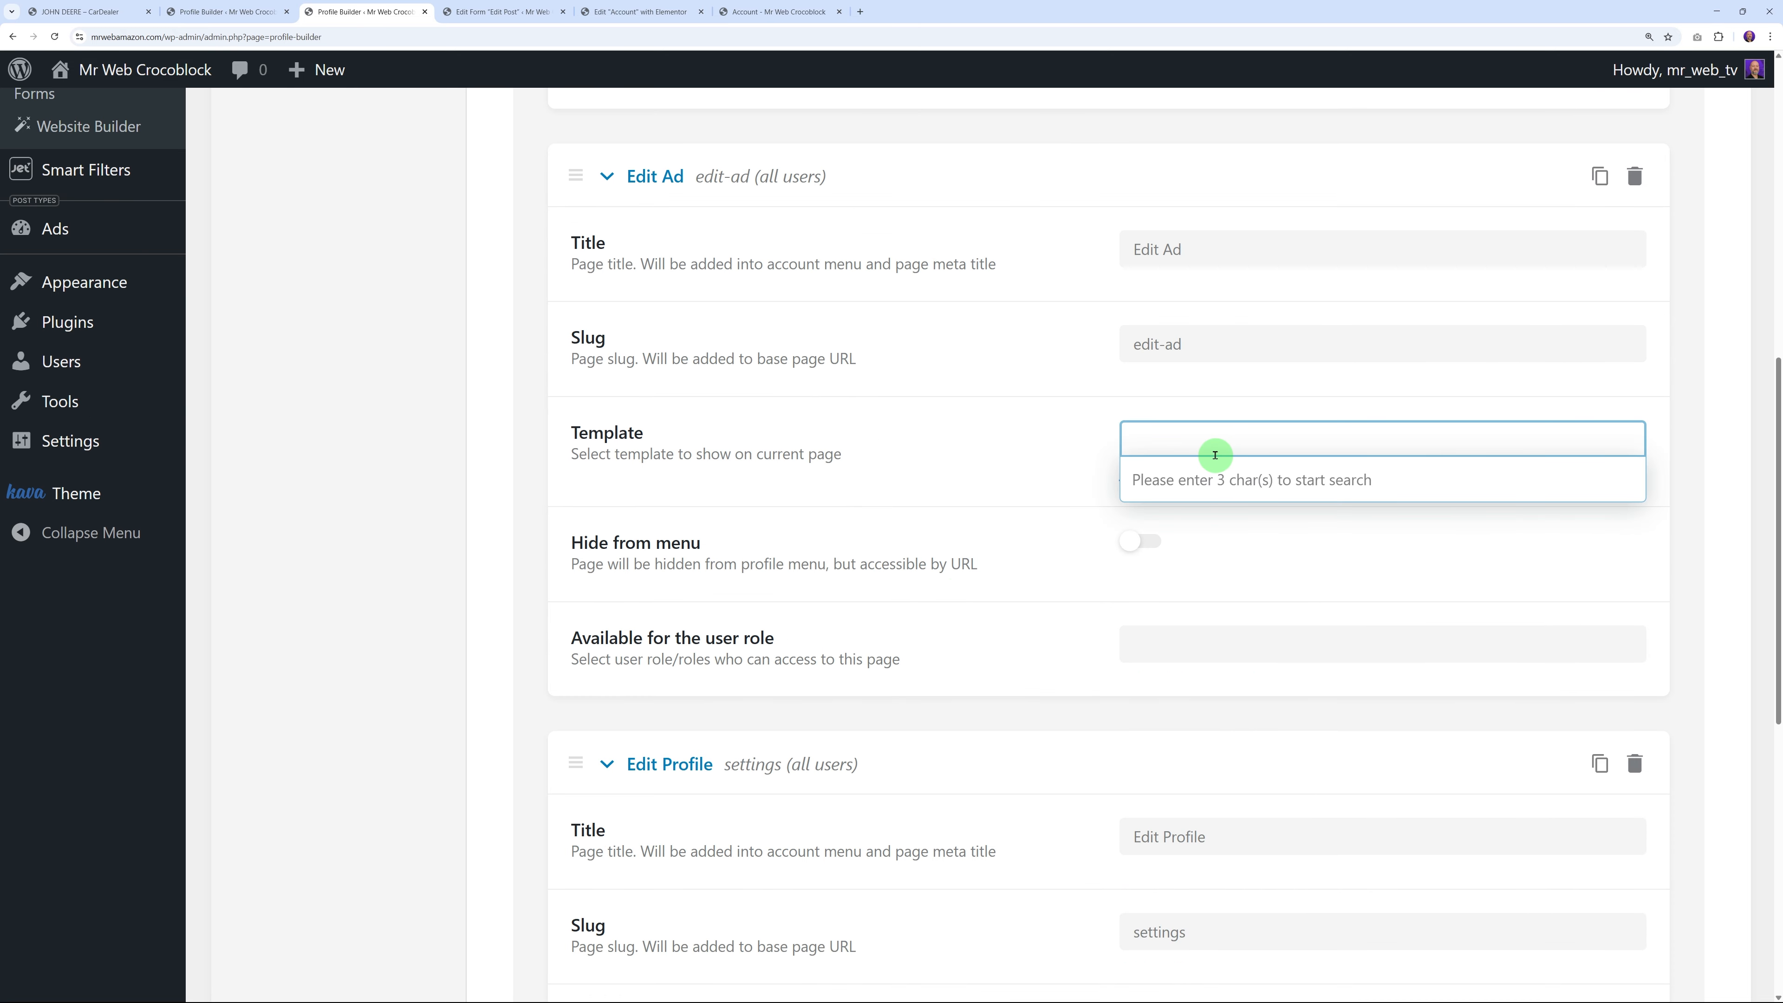
pyautogui.write('edit')
pyautogui.click(1208, 481)
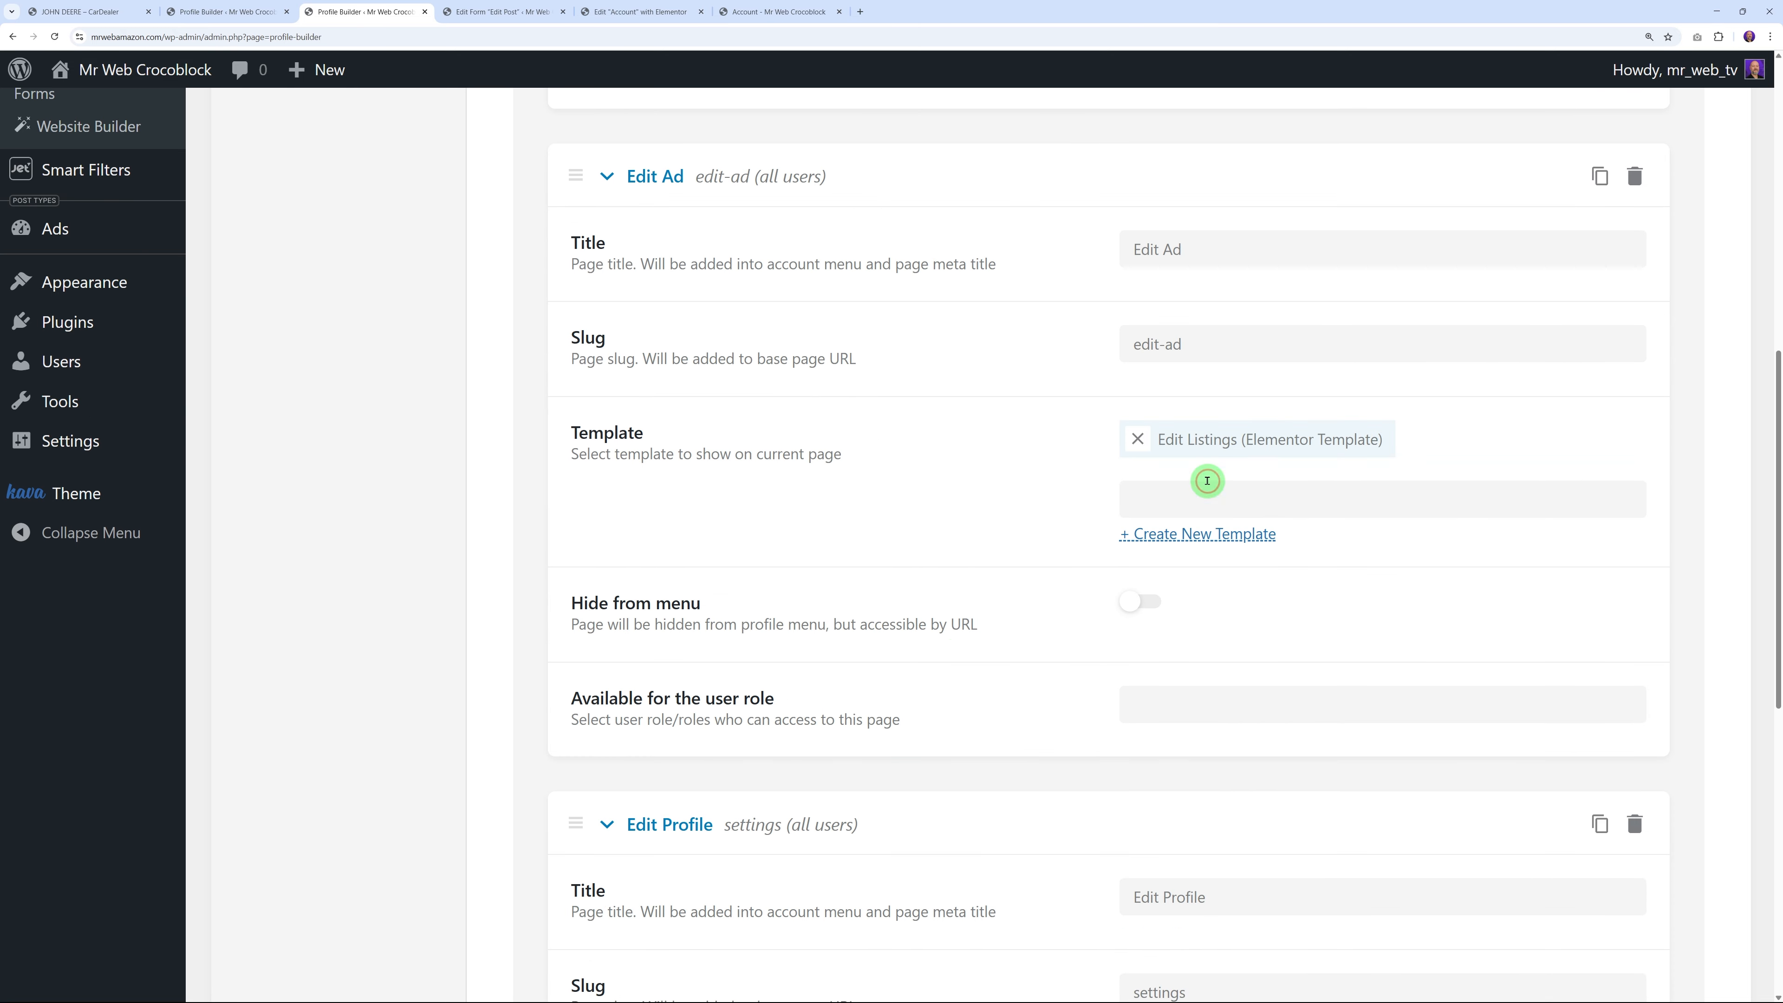
pyautogui.scroll(-10, 992, 558)
pyautogui.click(583, 827)
# Check the My Ads, Add New Ad and Edit Ad sections on the live account page
pyautogui.click(776, 11)
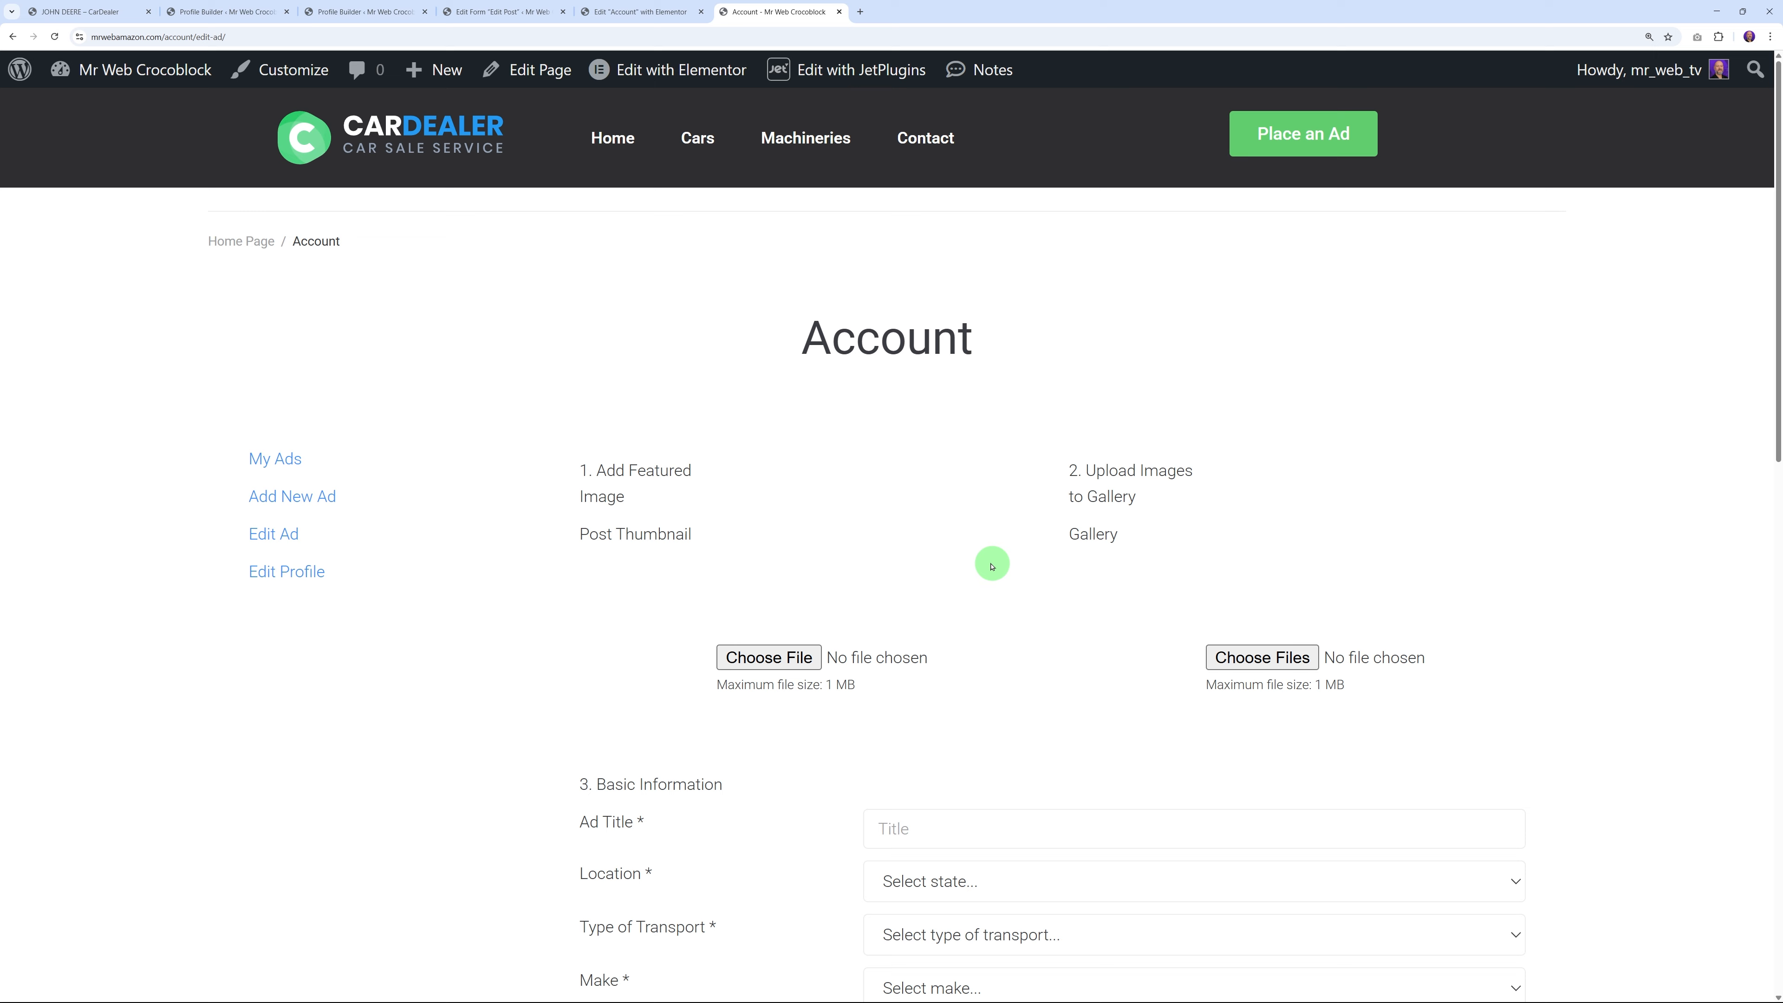
pyautogui.click(288, 462)
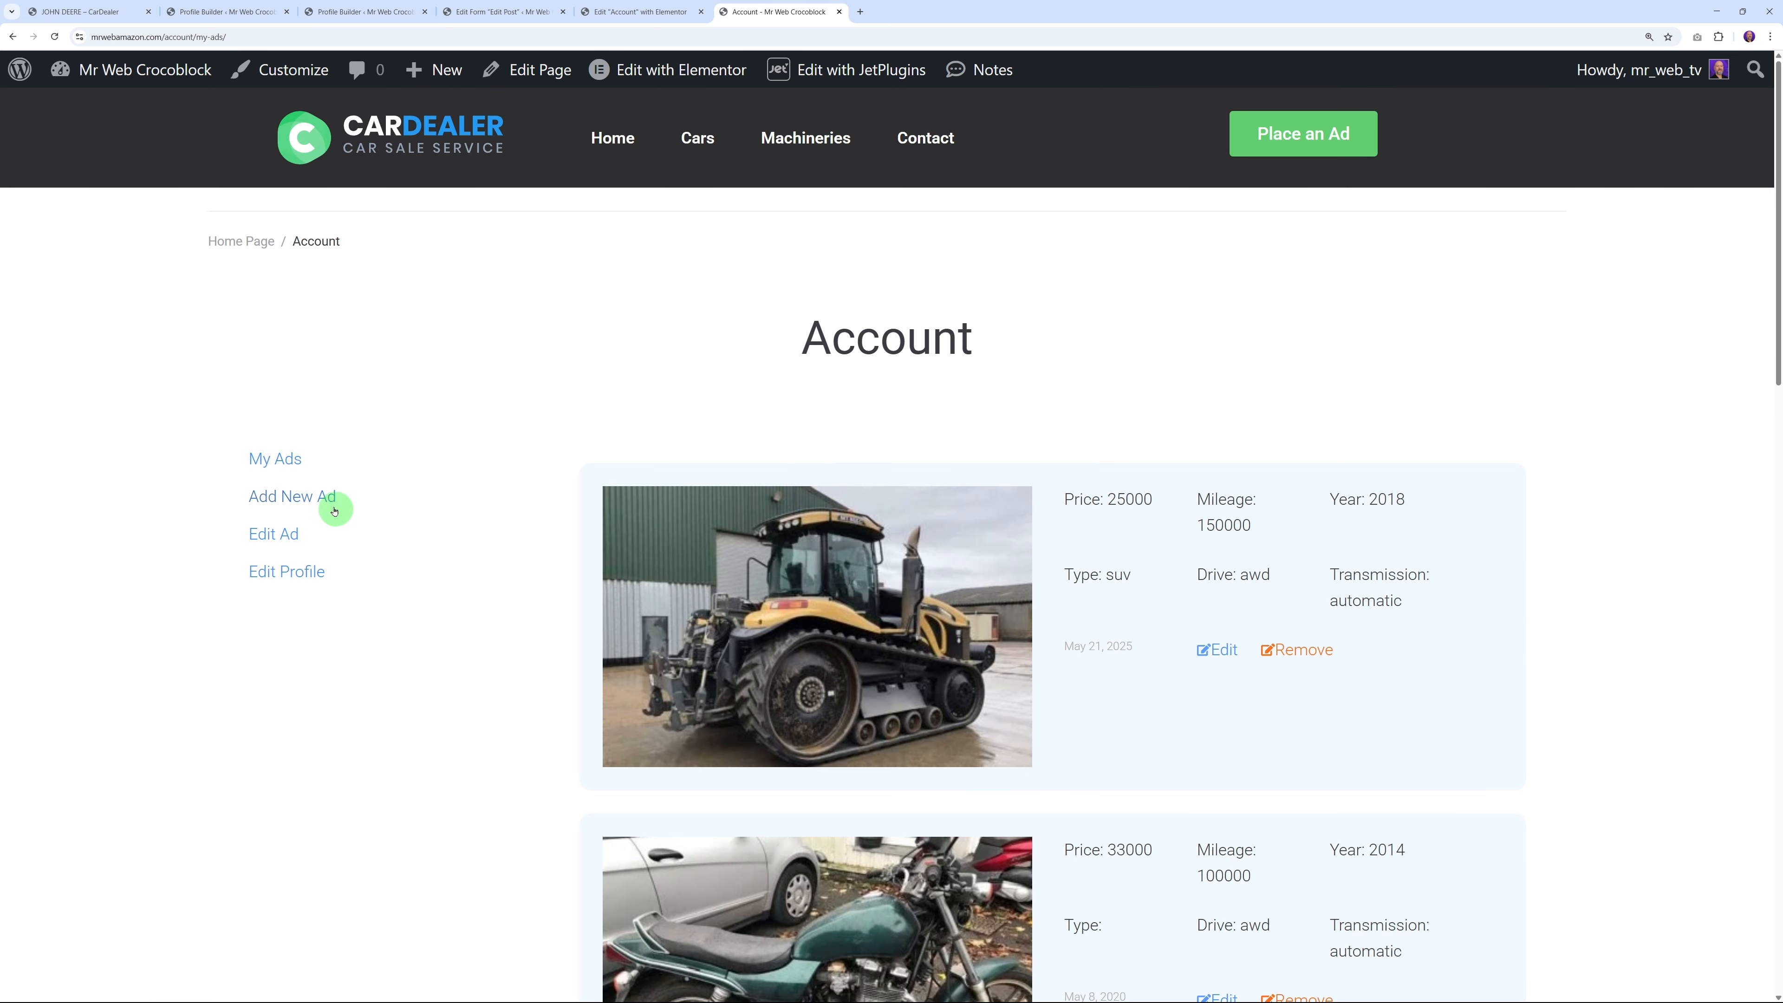
pyautogui.click(319, 499)
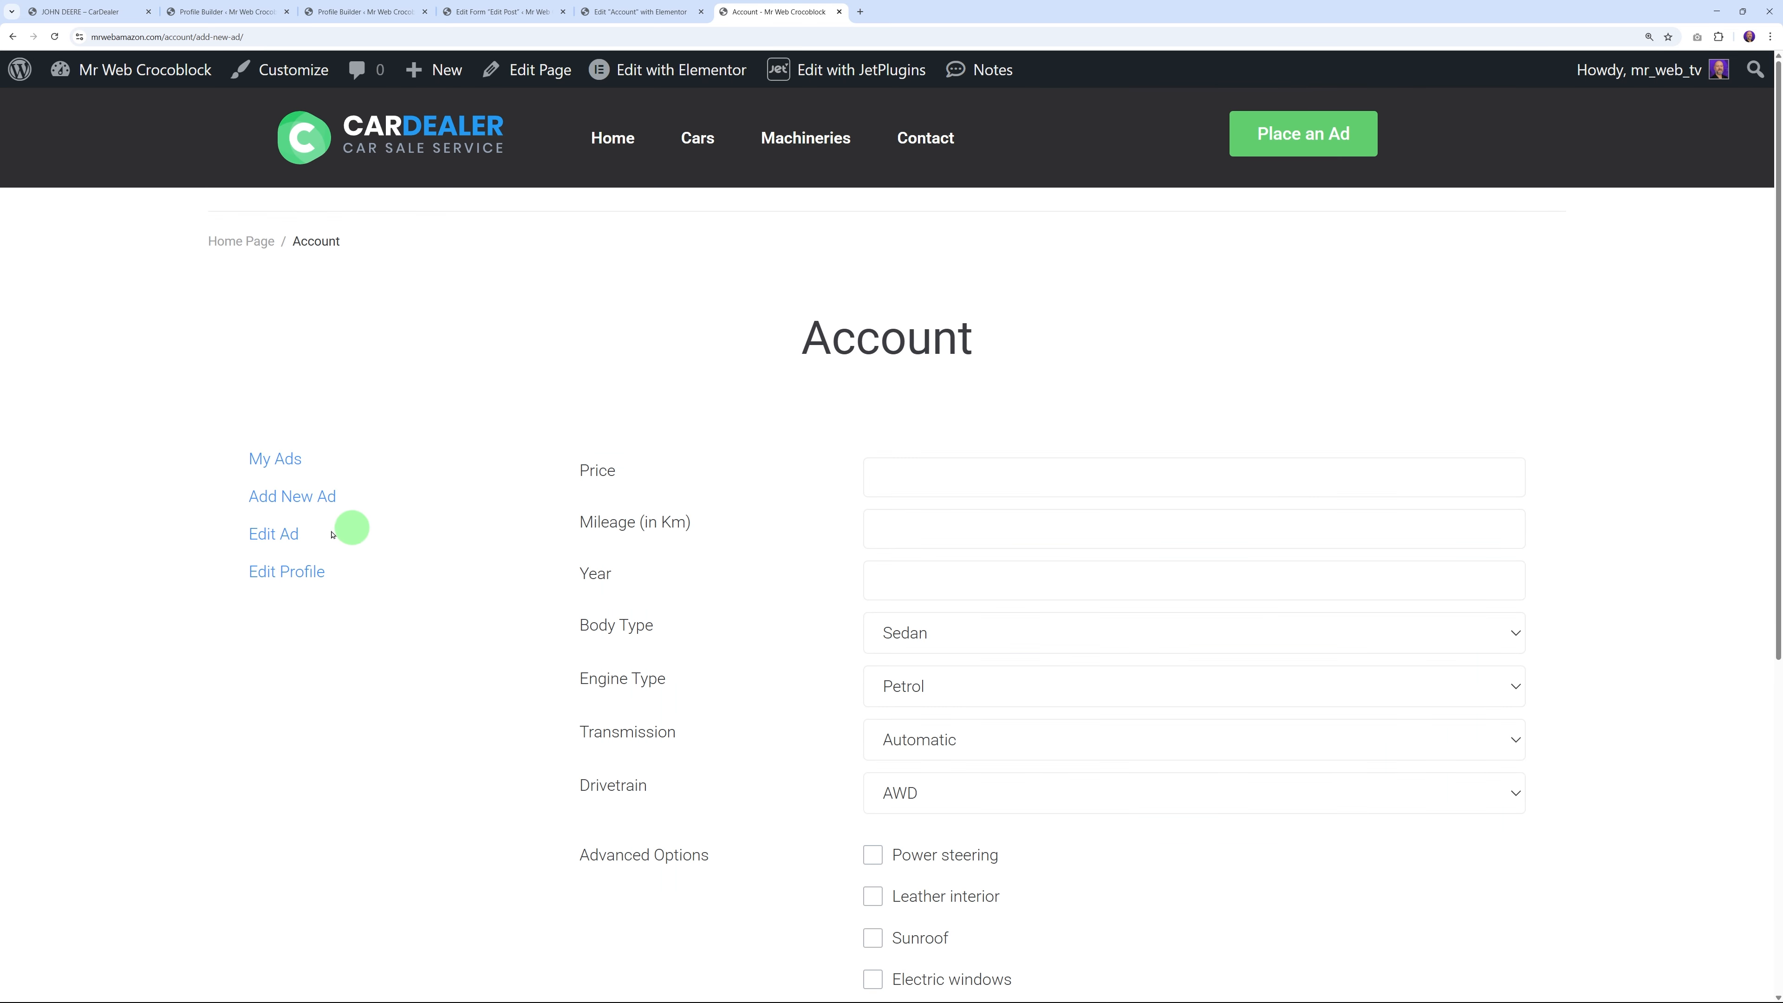
pyautogui.click(272, 530)
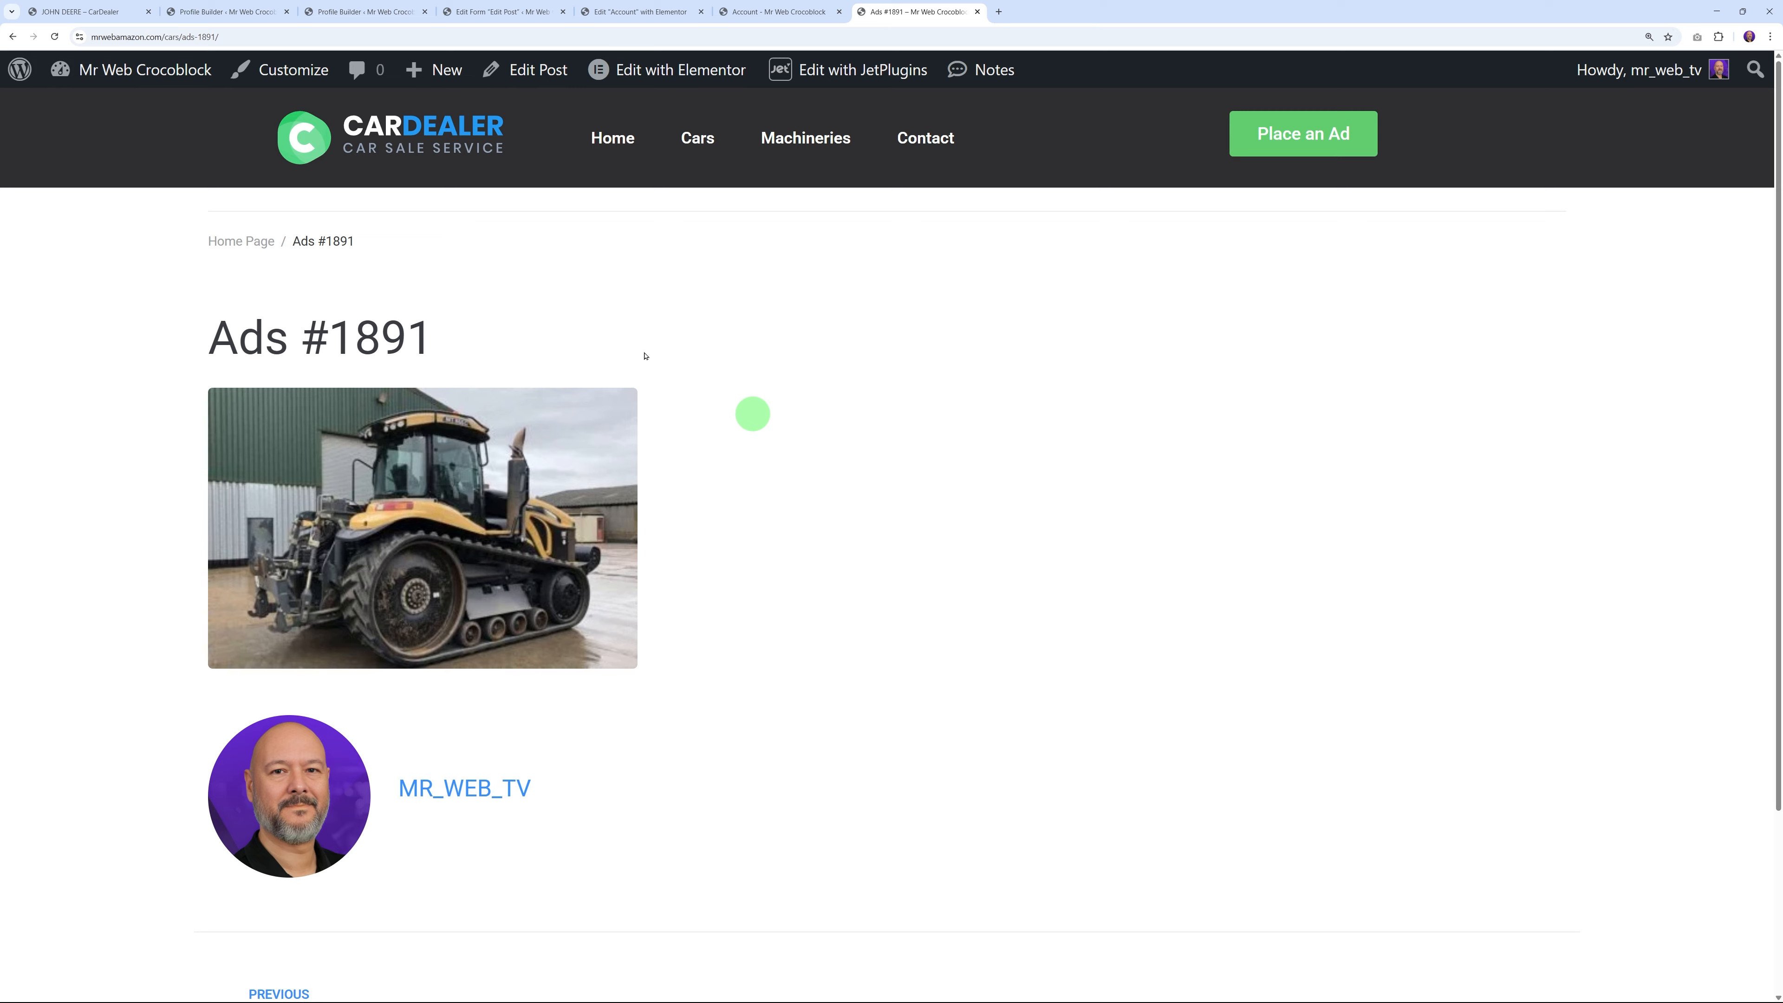
# Examine the layout of the JOHN DEERE ad page on the CarDealer demo site
pyautogui.click(85, 12)
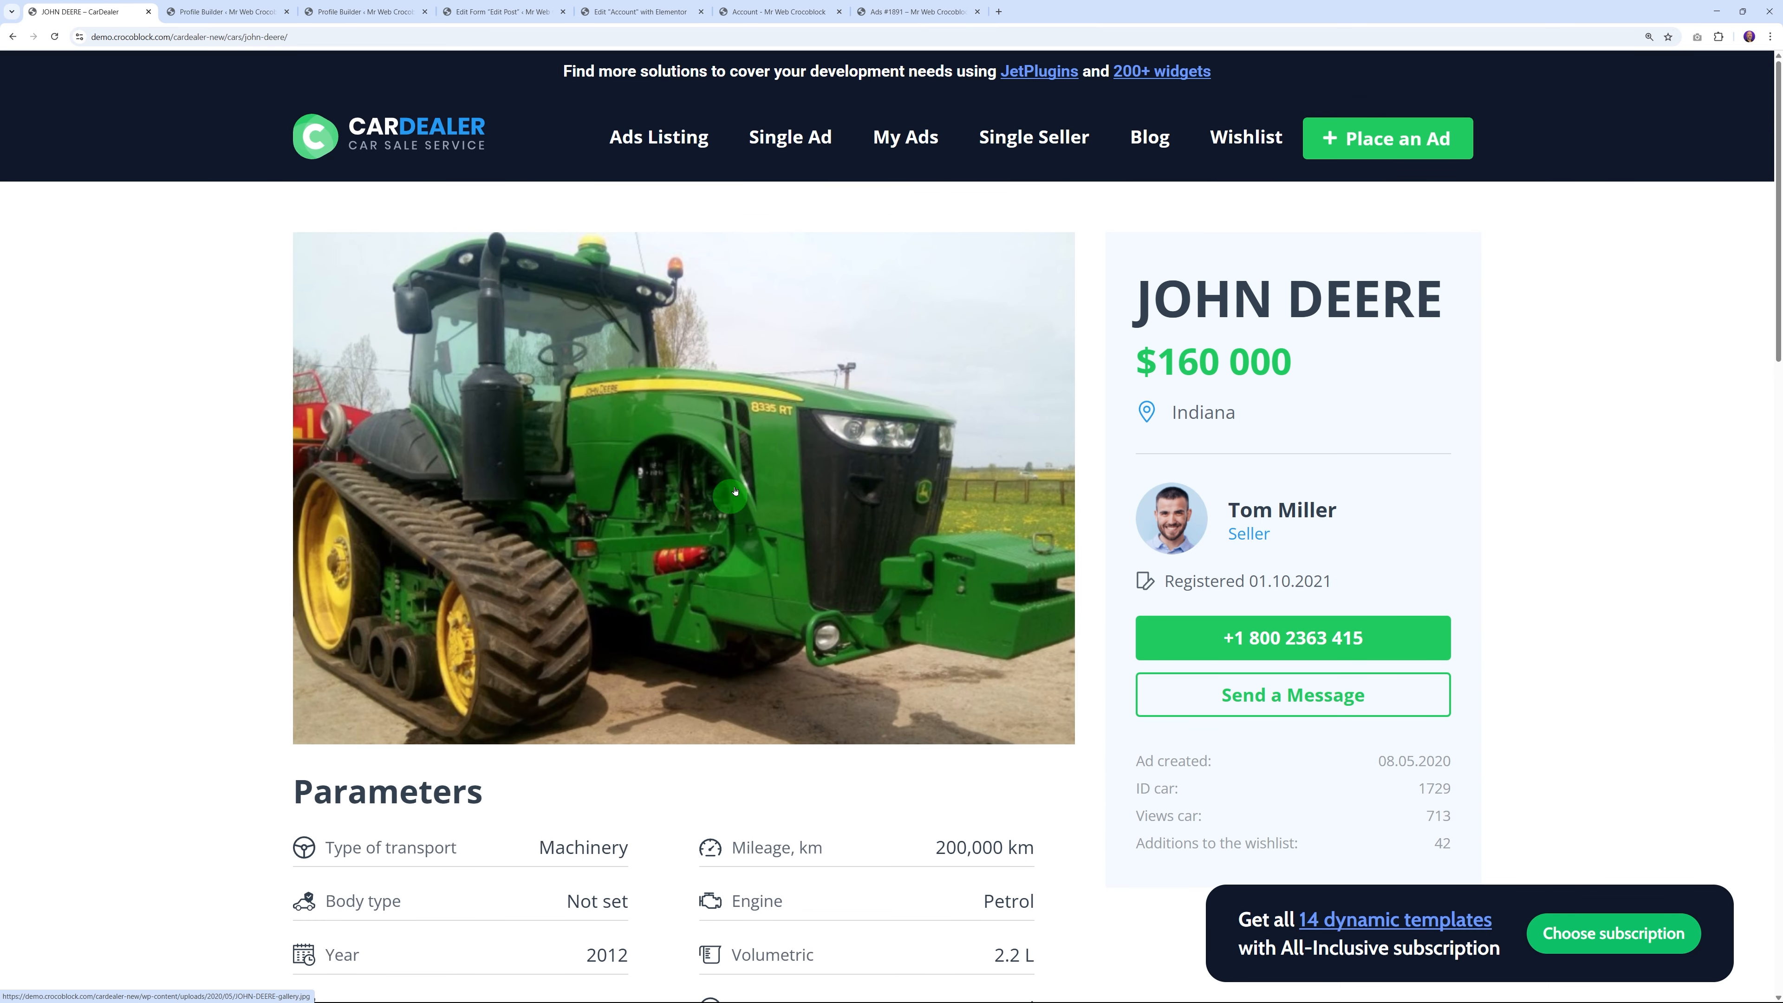
pyautogui.scroll(-5, 510, 537)
pyautogui.scroll(3, 735, 824)
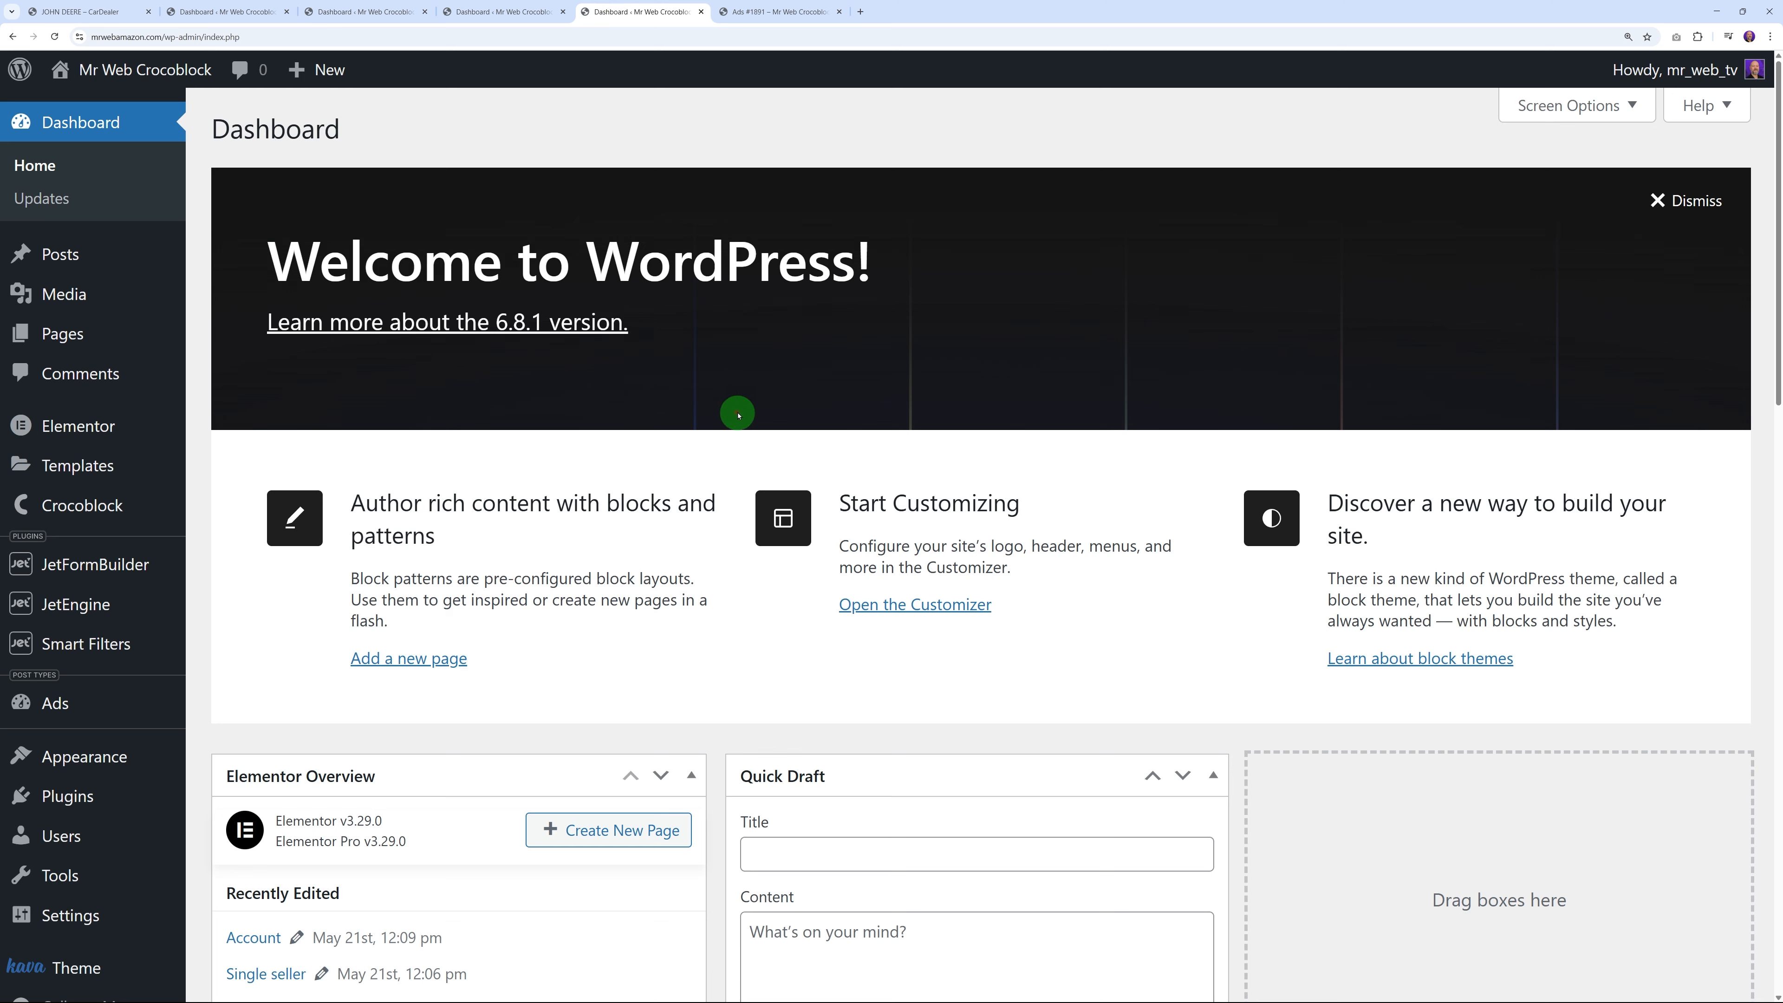
# Start a new Crocoblock theme template with template type Single and content type Elementor
pyautogui.moveTo(89, 508)
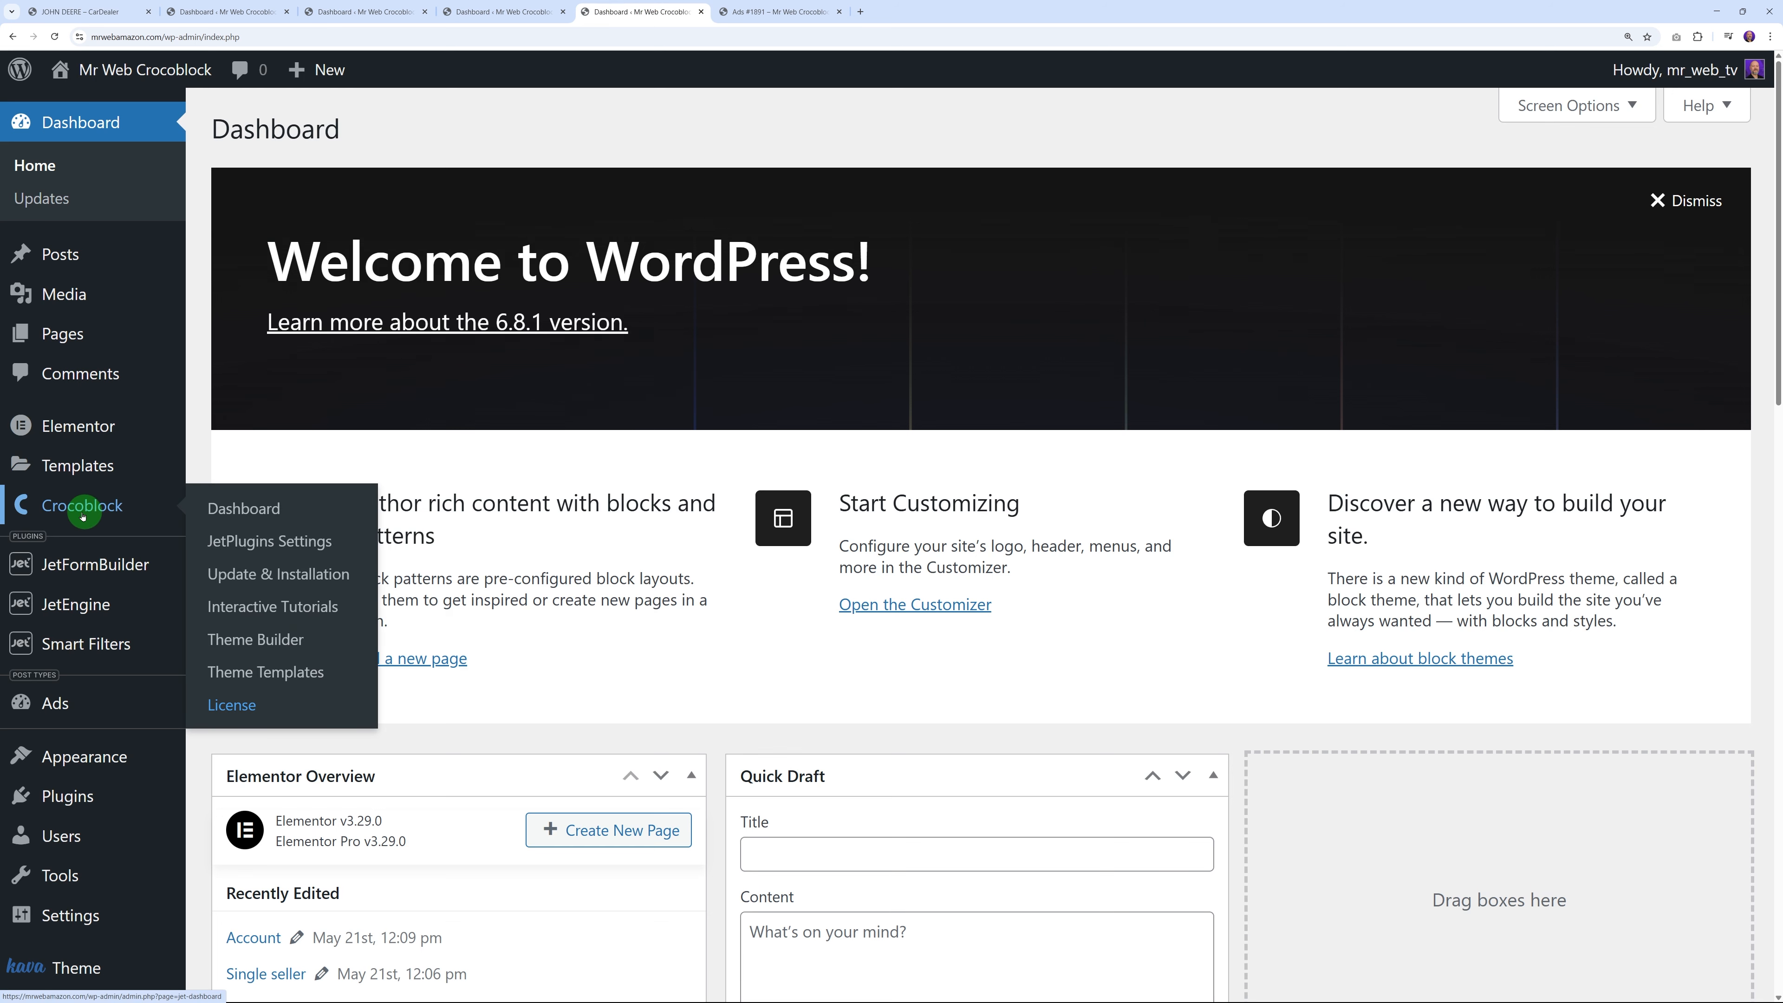
pyautogui.click(209, 676)
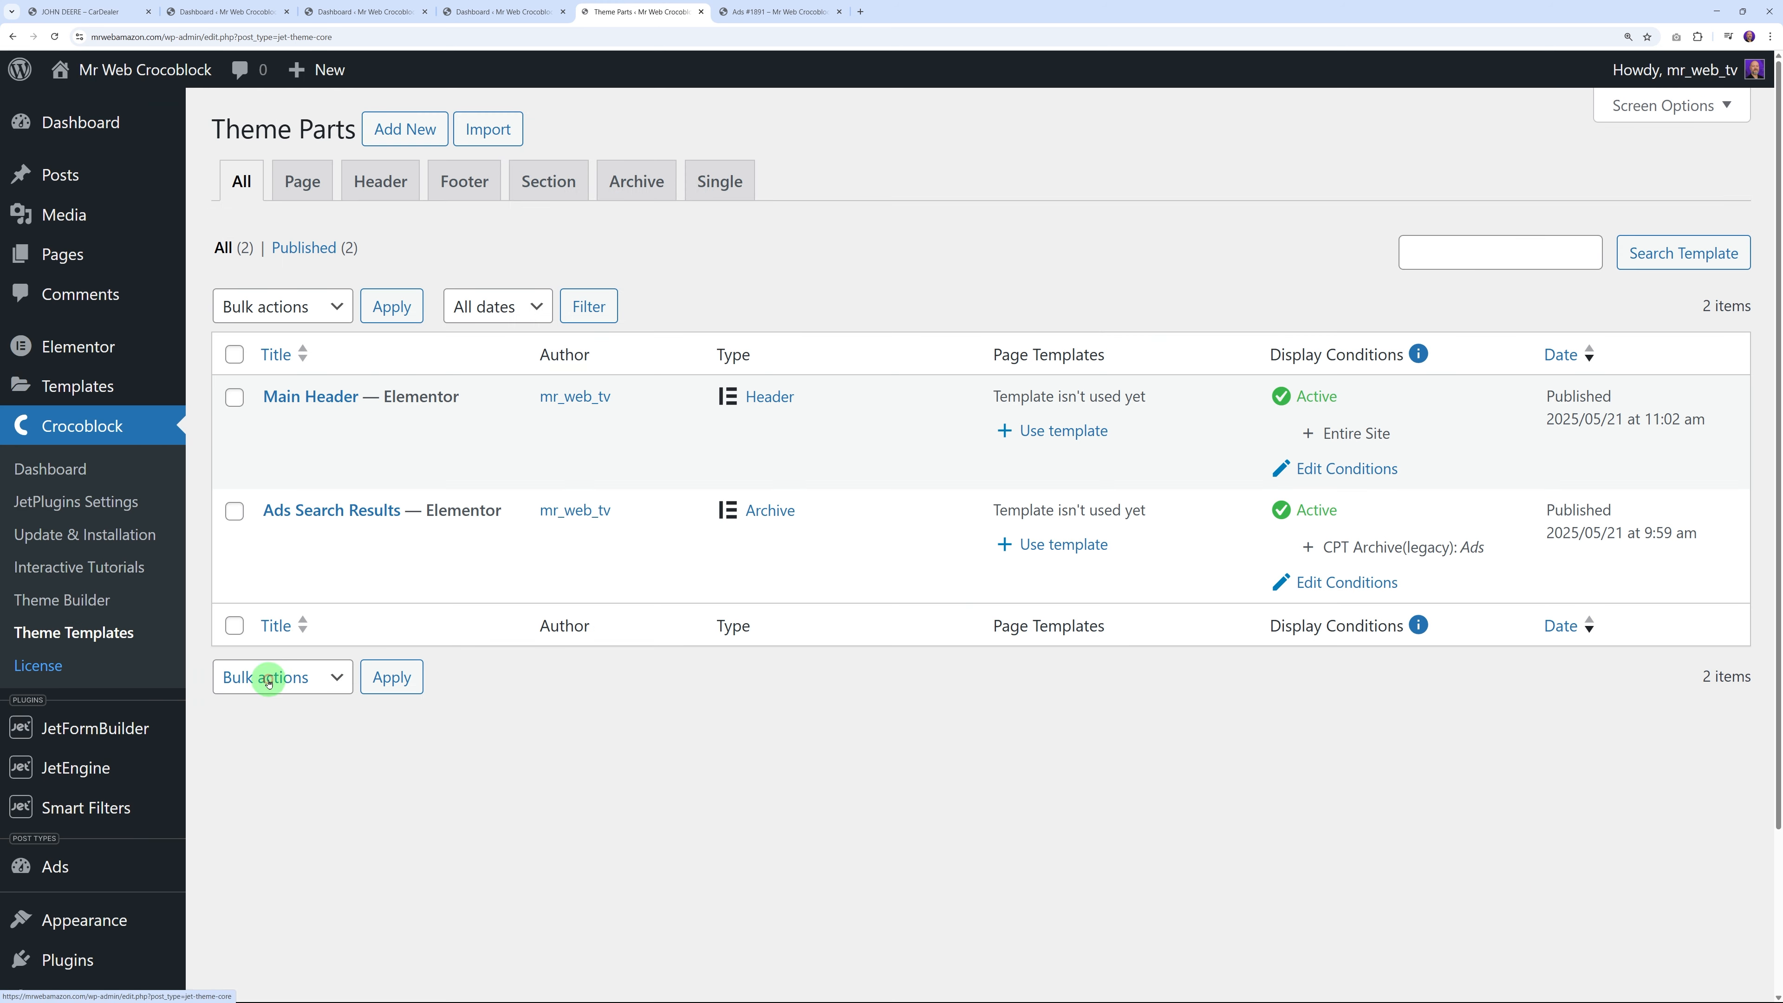
pyautogui.click(405, 129)
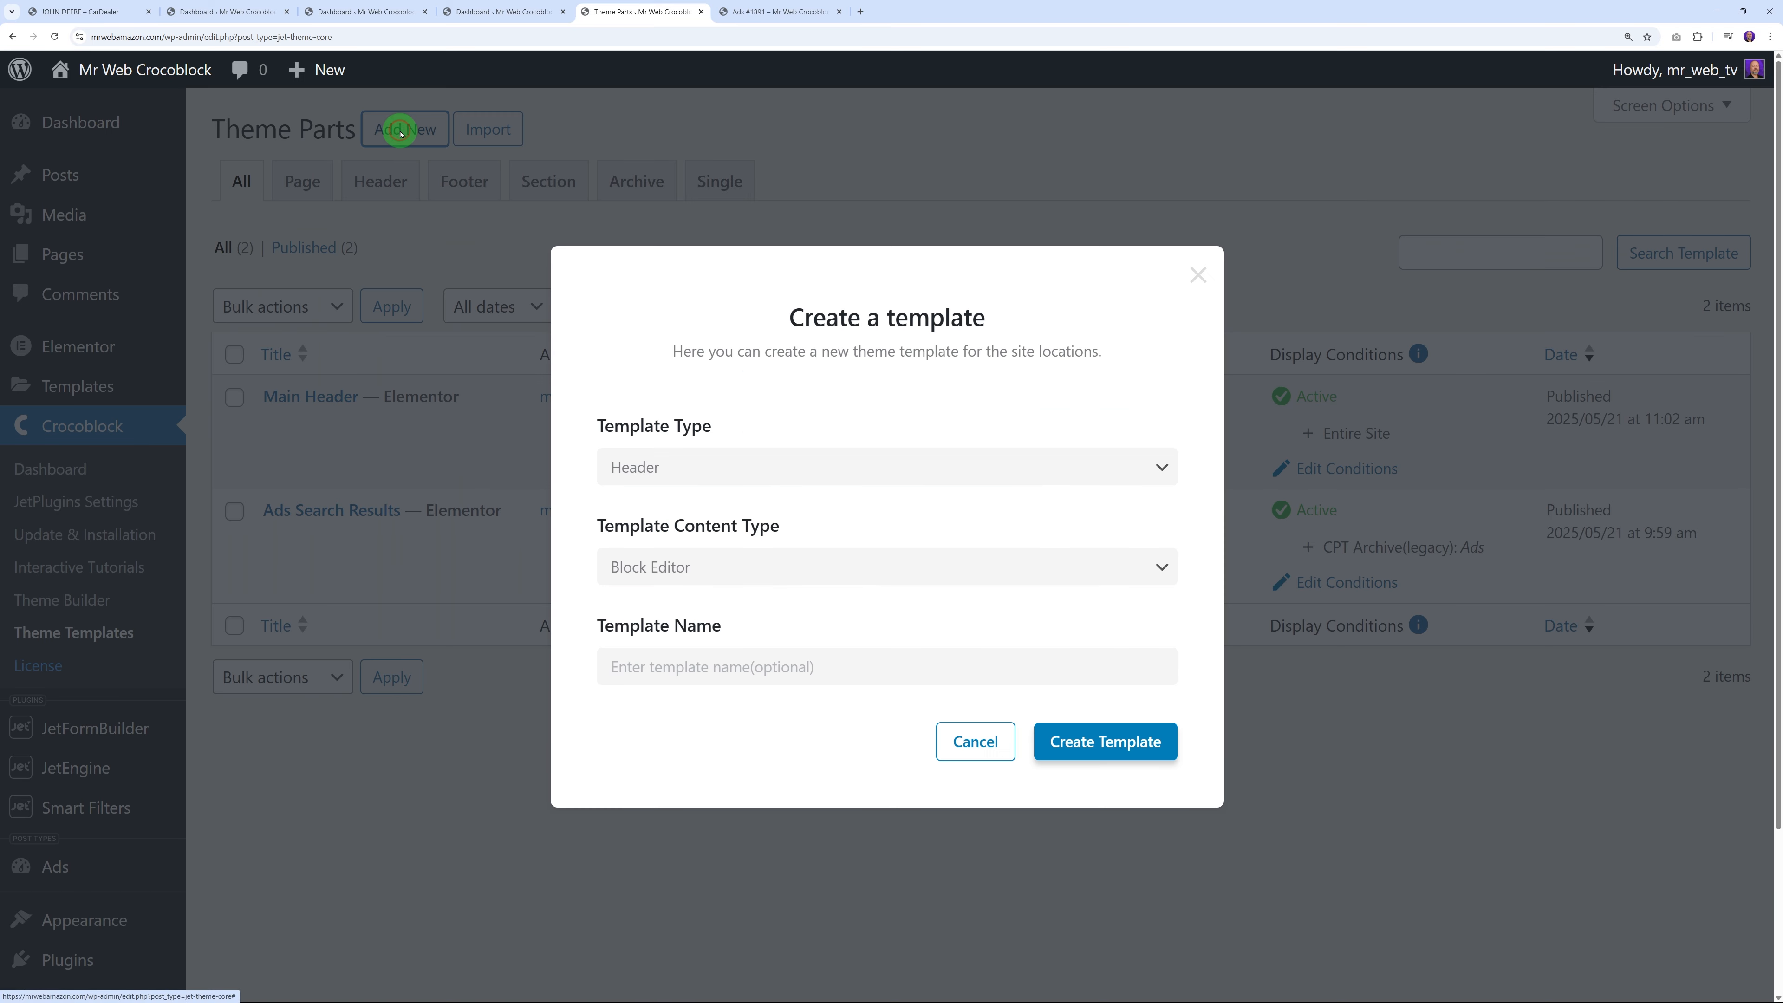
pyautogui.click(791, 468)
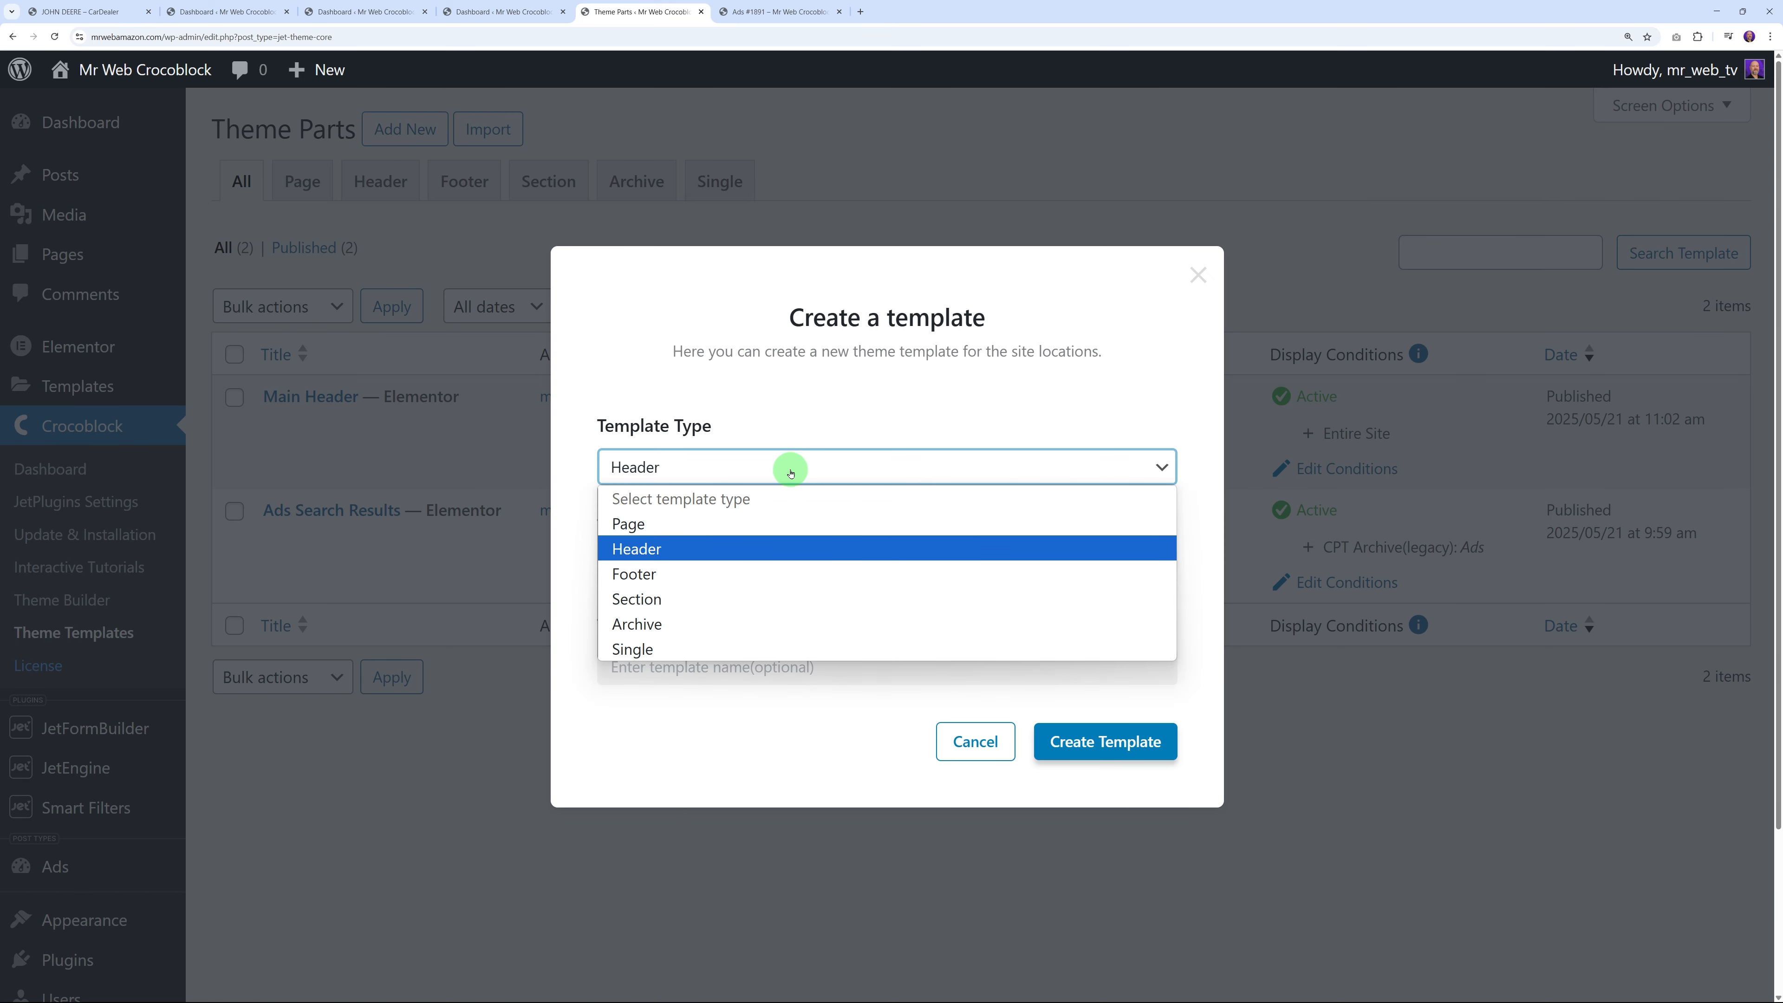
pyautogui.click(648, 650)
pyautogui.click(746, 571)
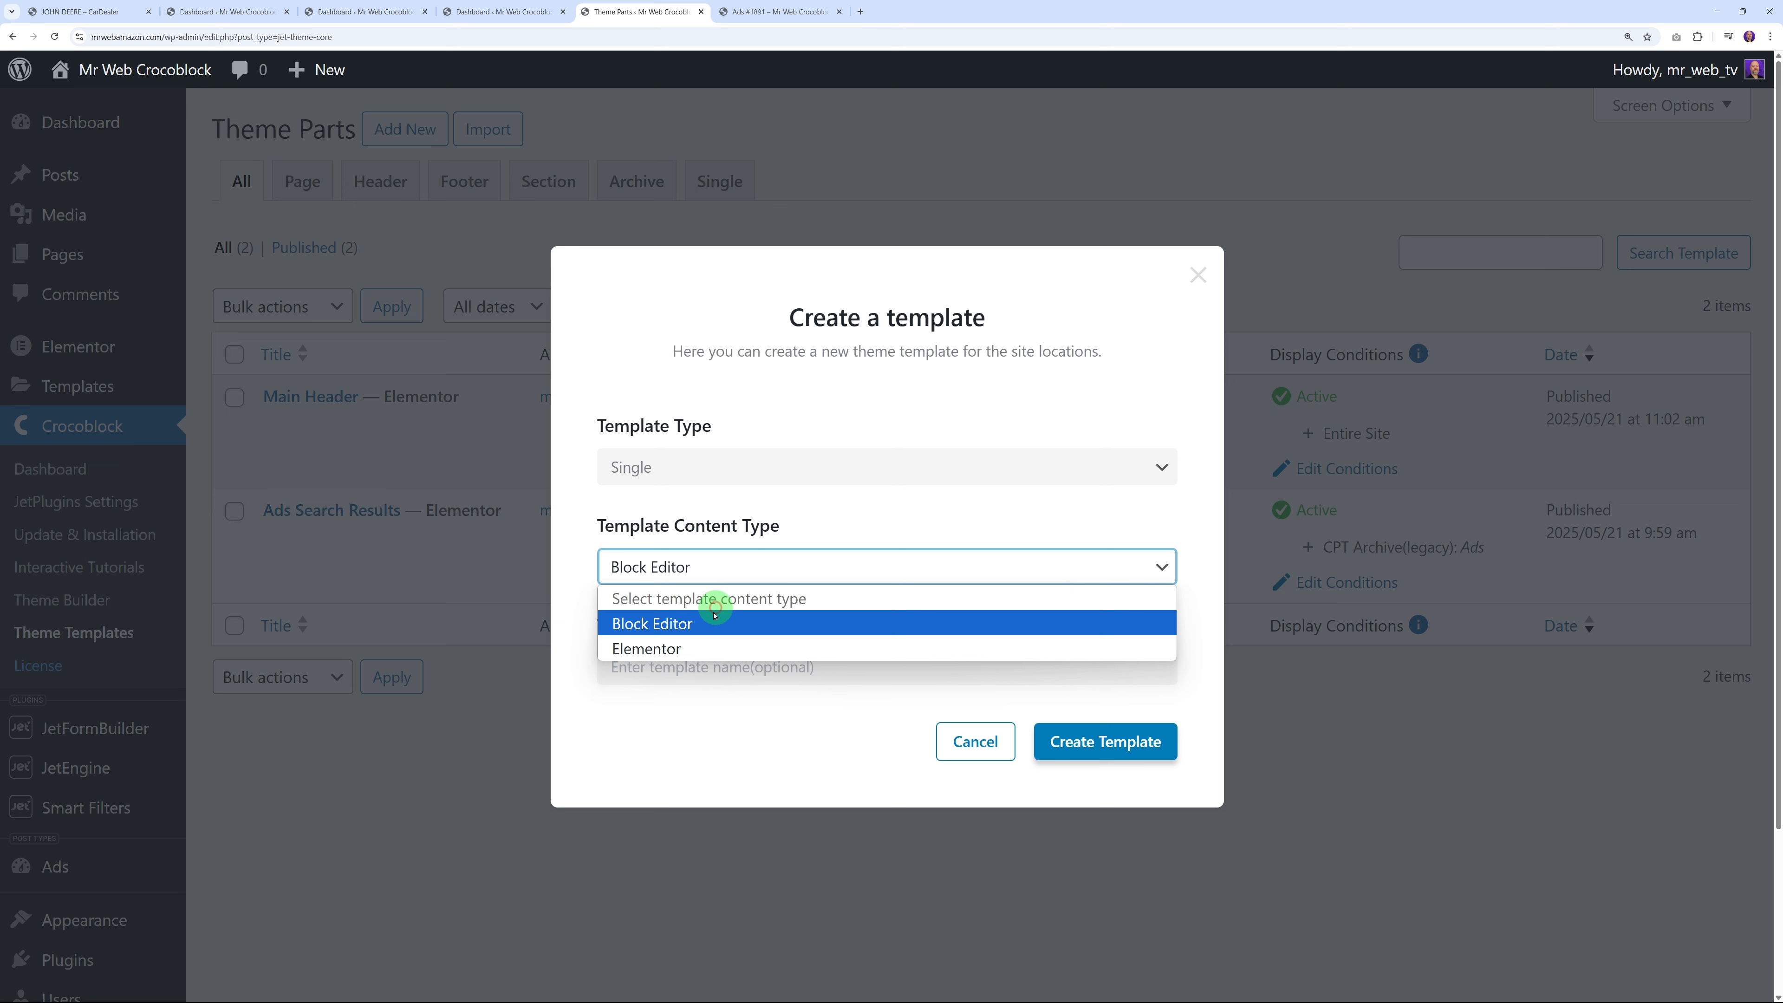
pyautogui.click(711, 647)
# Name the new template Single Listing and create it
pyautogui.click(804, 669)
pyautogui.write('S')
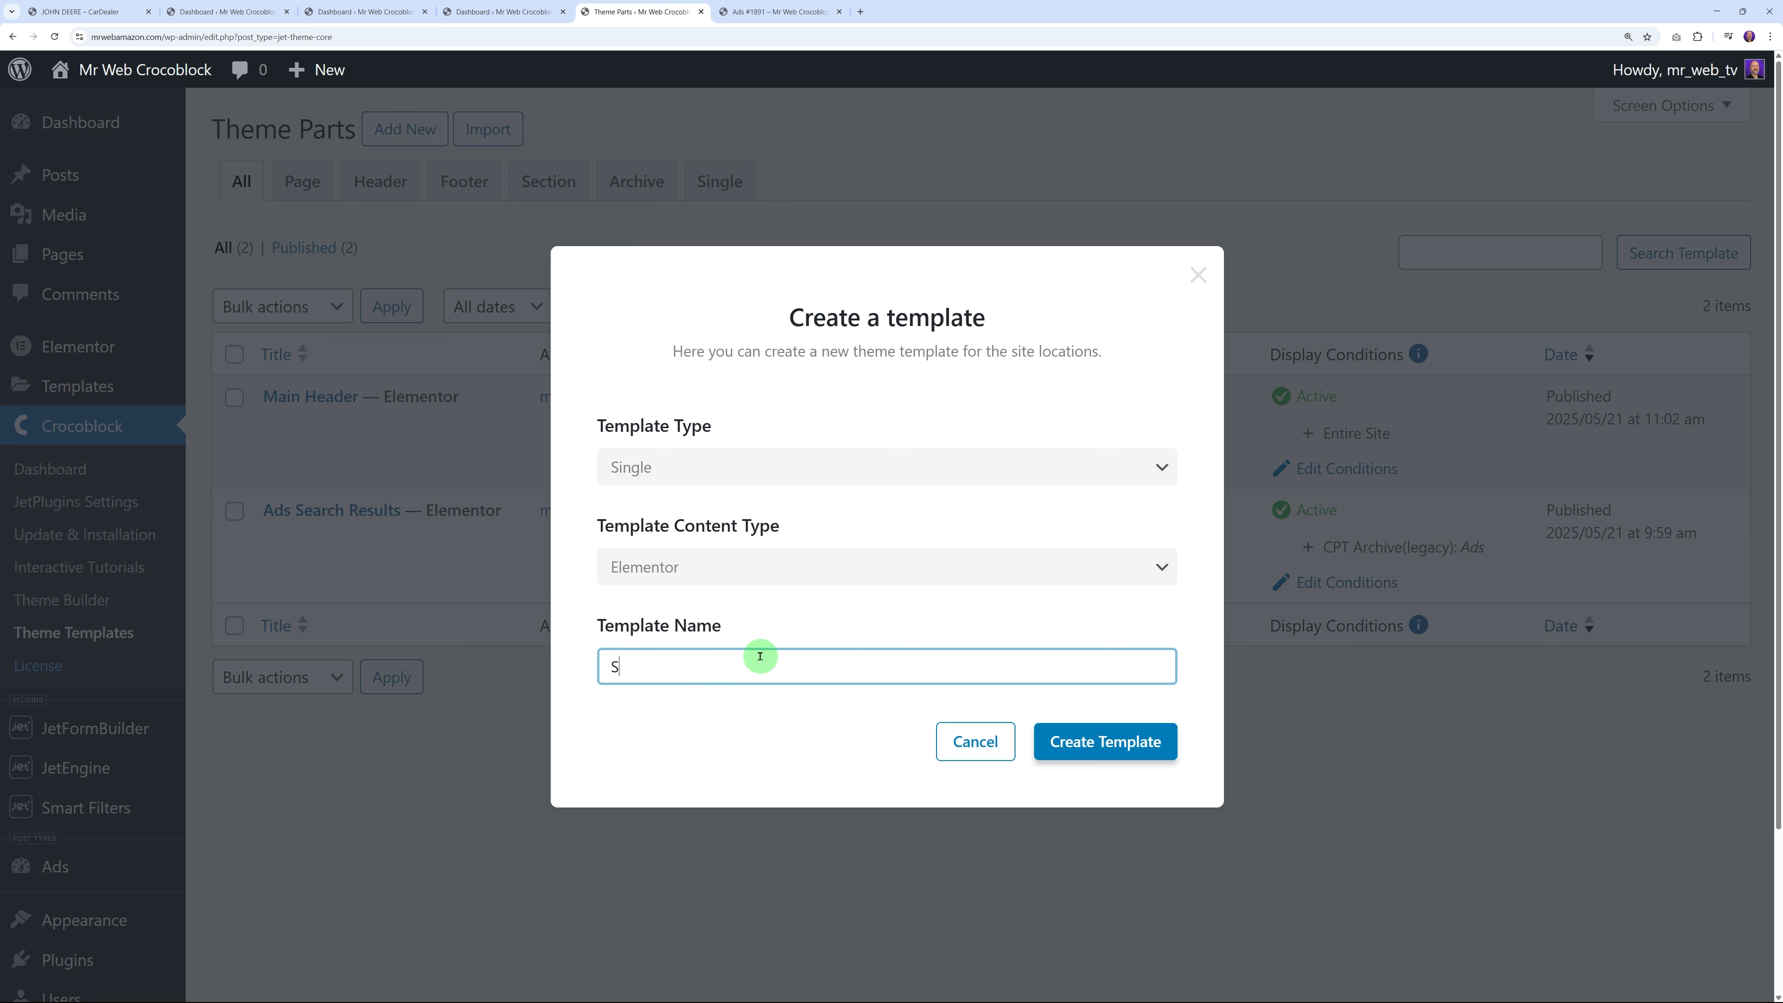
pyautogui.write('ingle Ad')
pyautogui.press('BackSpace')
pyautogui.press('BackSpace')
pyautogui.press('BackSpace')
pyautogui.write('Listing')
pyautogui.click(1105, 742)
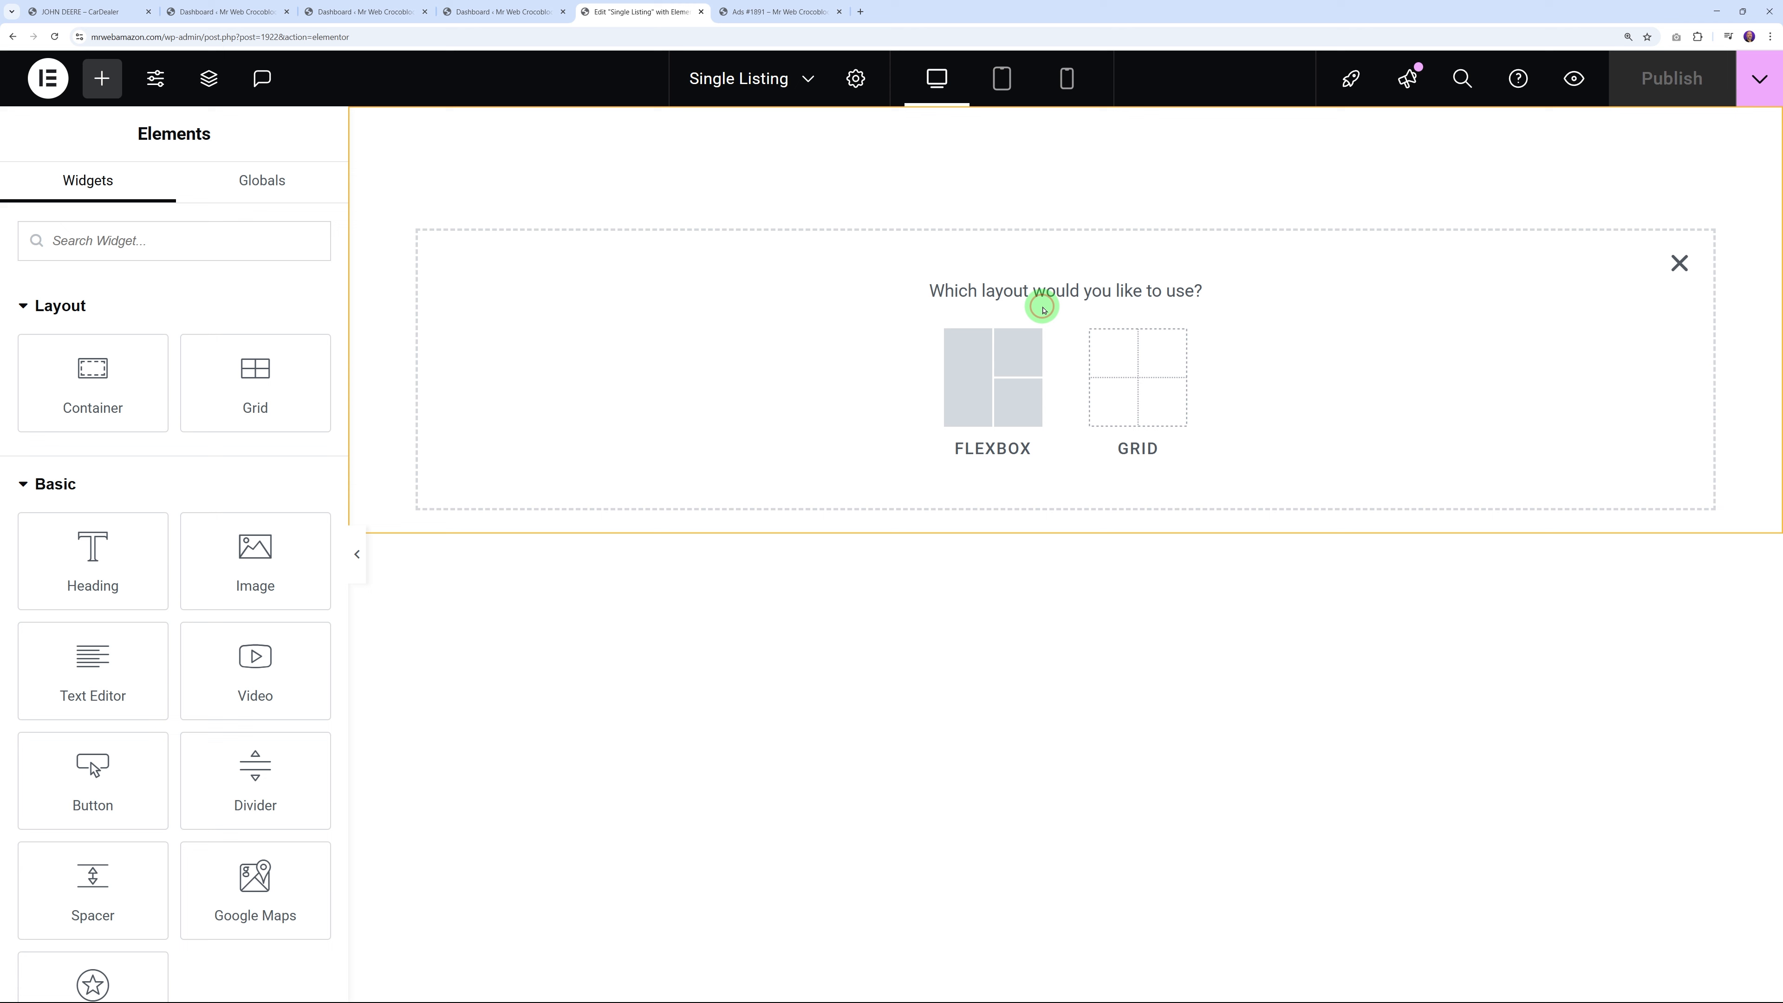
# Add a flexbox container with a one-third and two-thirds column structure, and set the second column's width to 30%
pyautogui.click(1007, 351)
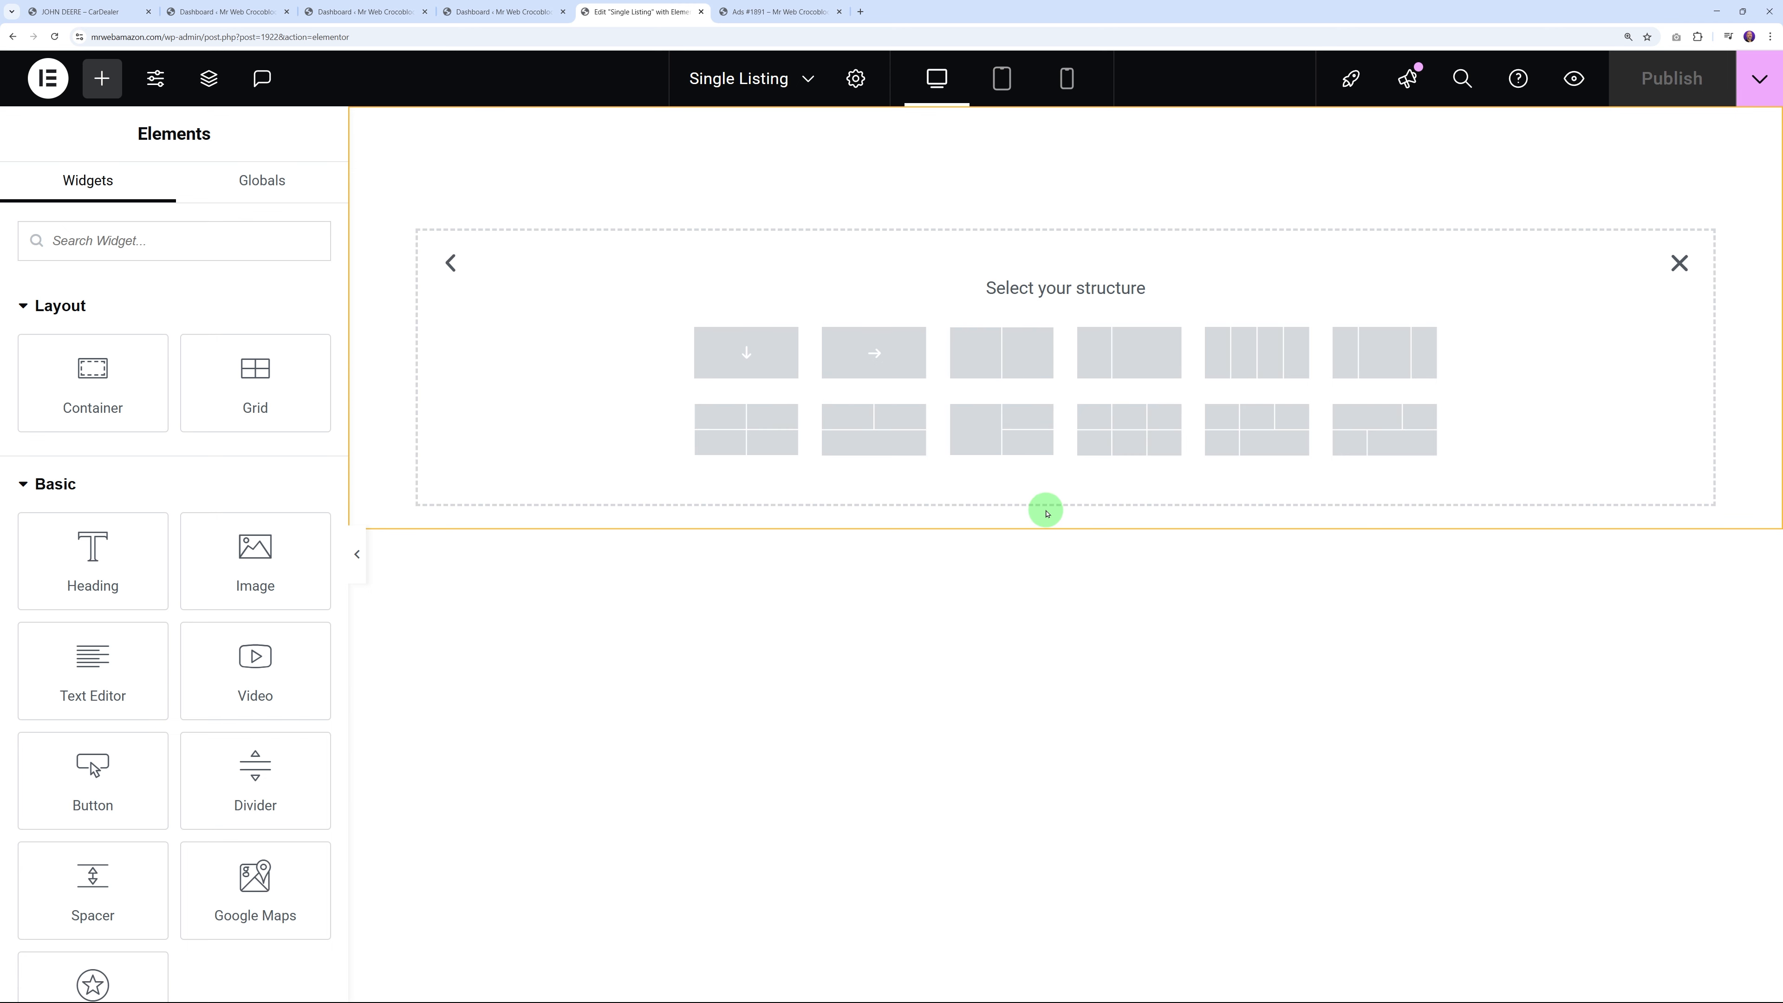
pyautogui.click(1129, 361)
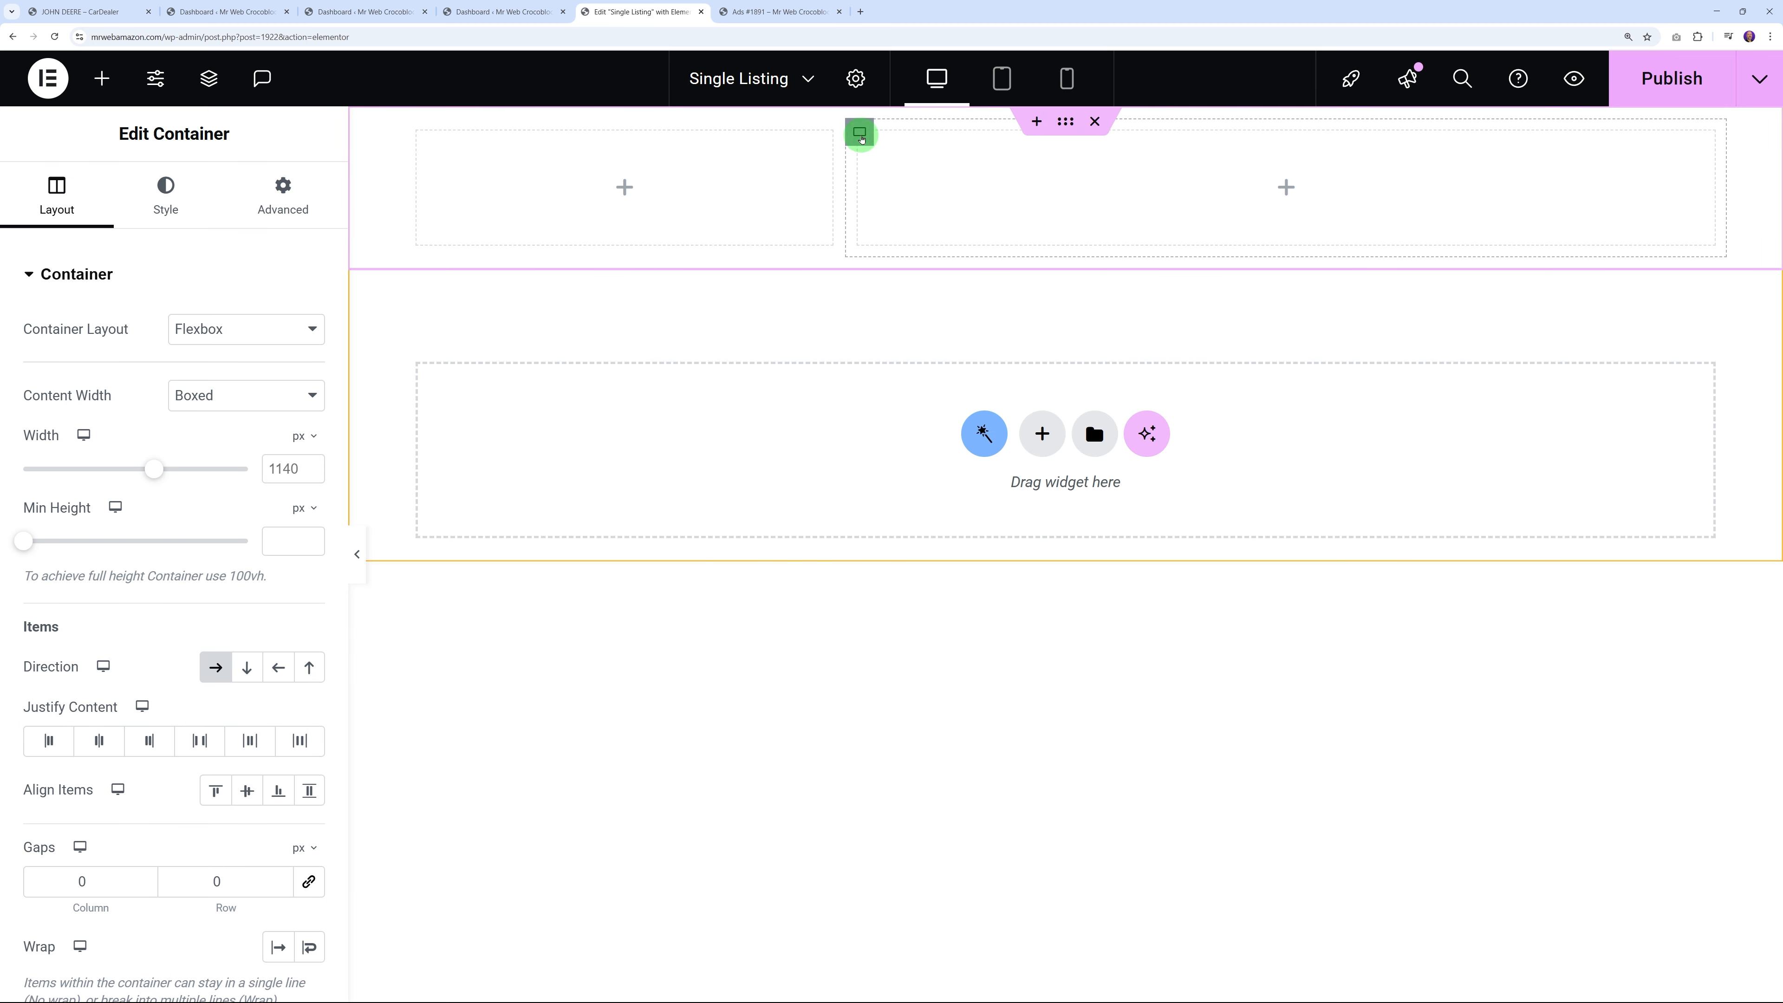
pyautogui.click(860, 134)
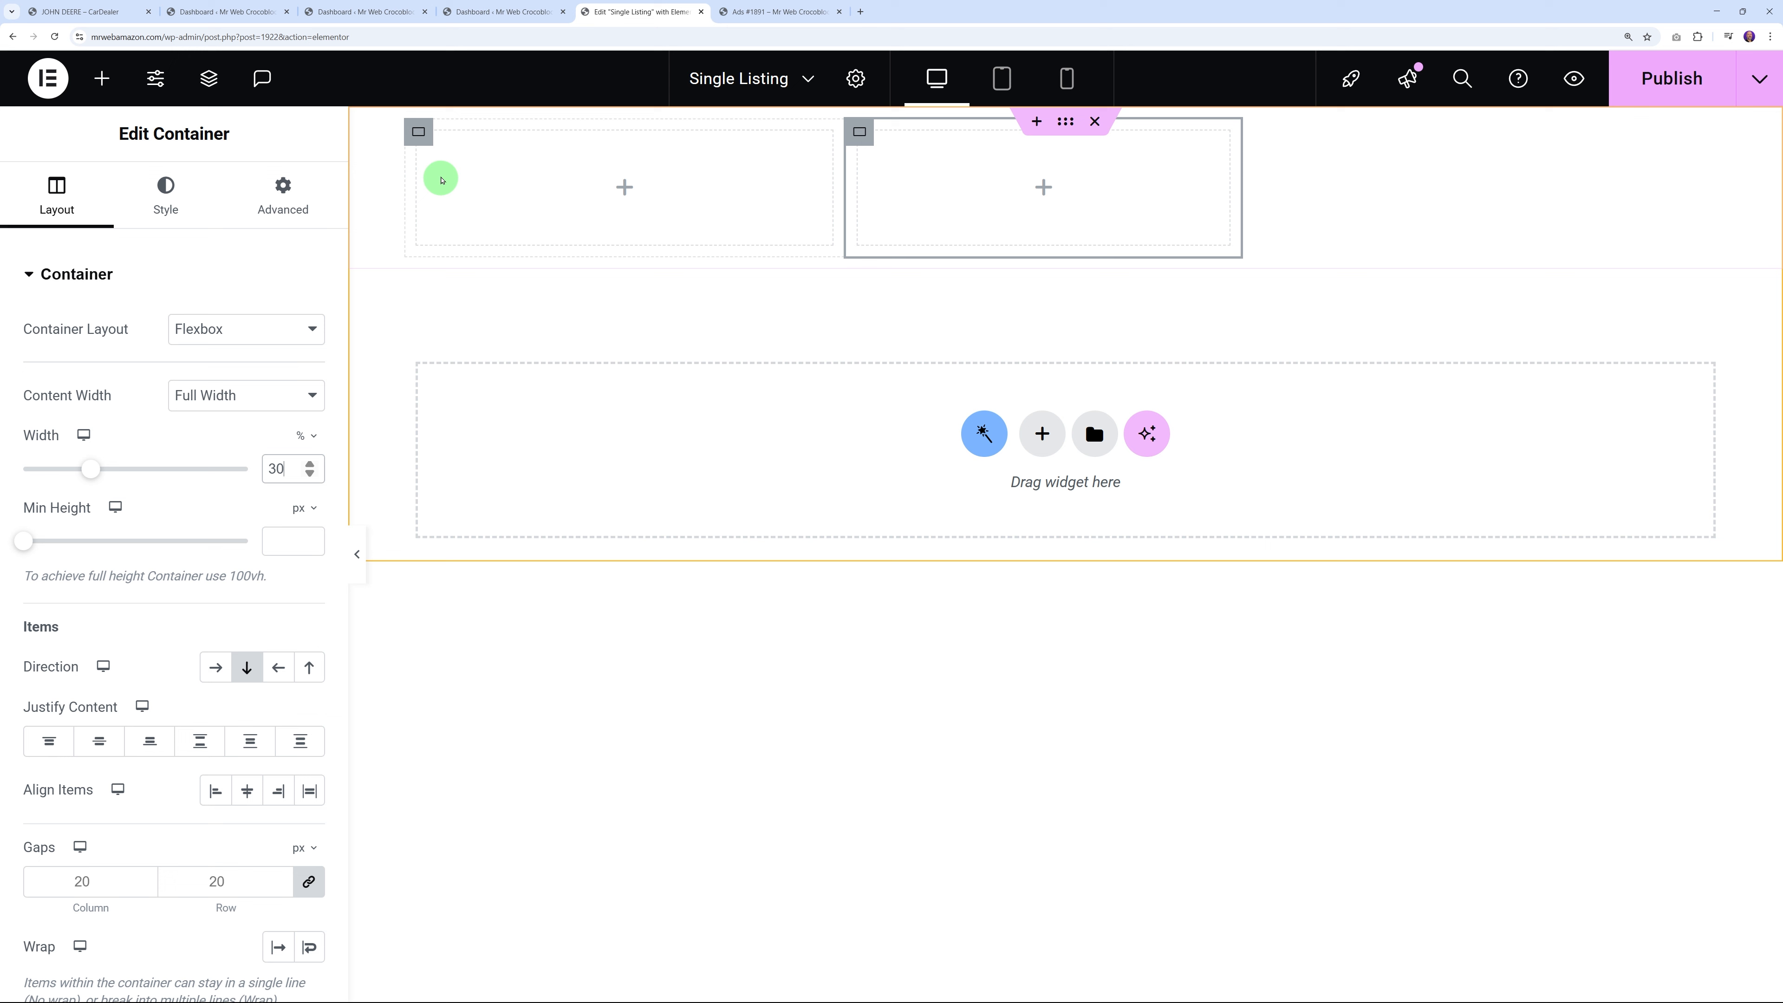
# Set the first column container's width to 70%
pyautogui.click(418, 131)
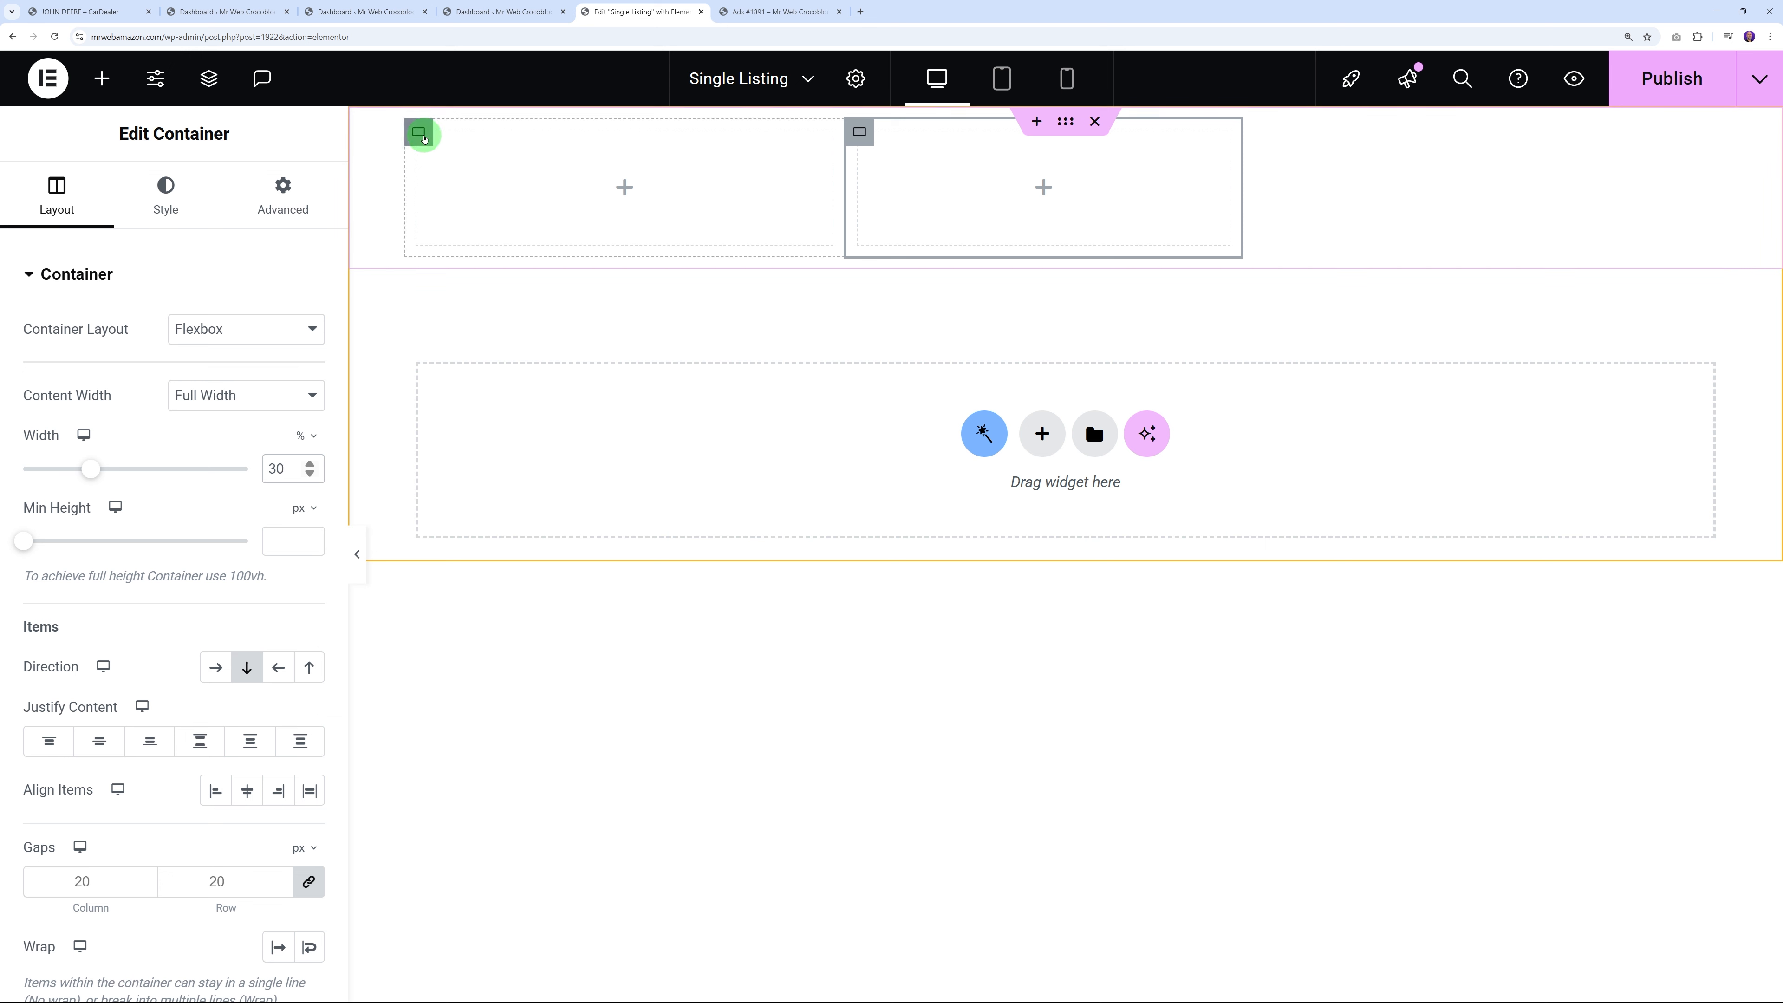
pyautogui.click(287, 463)
pyautogui.moveTo(287, 464); pyautogui.dragTo(276, 450)
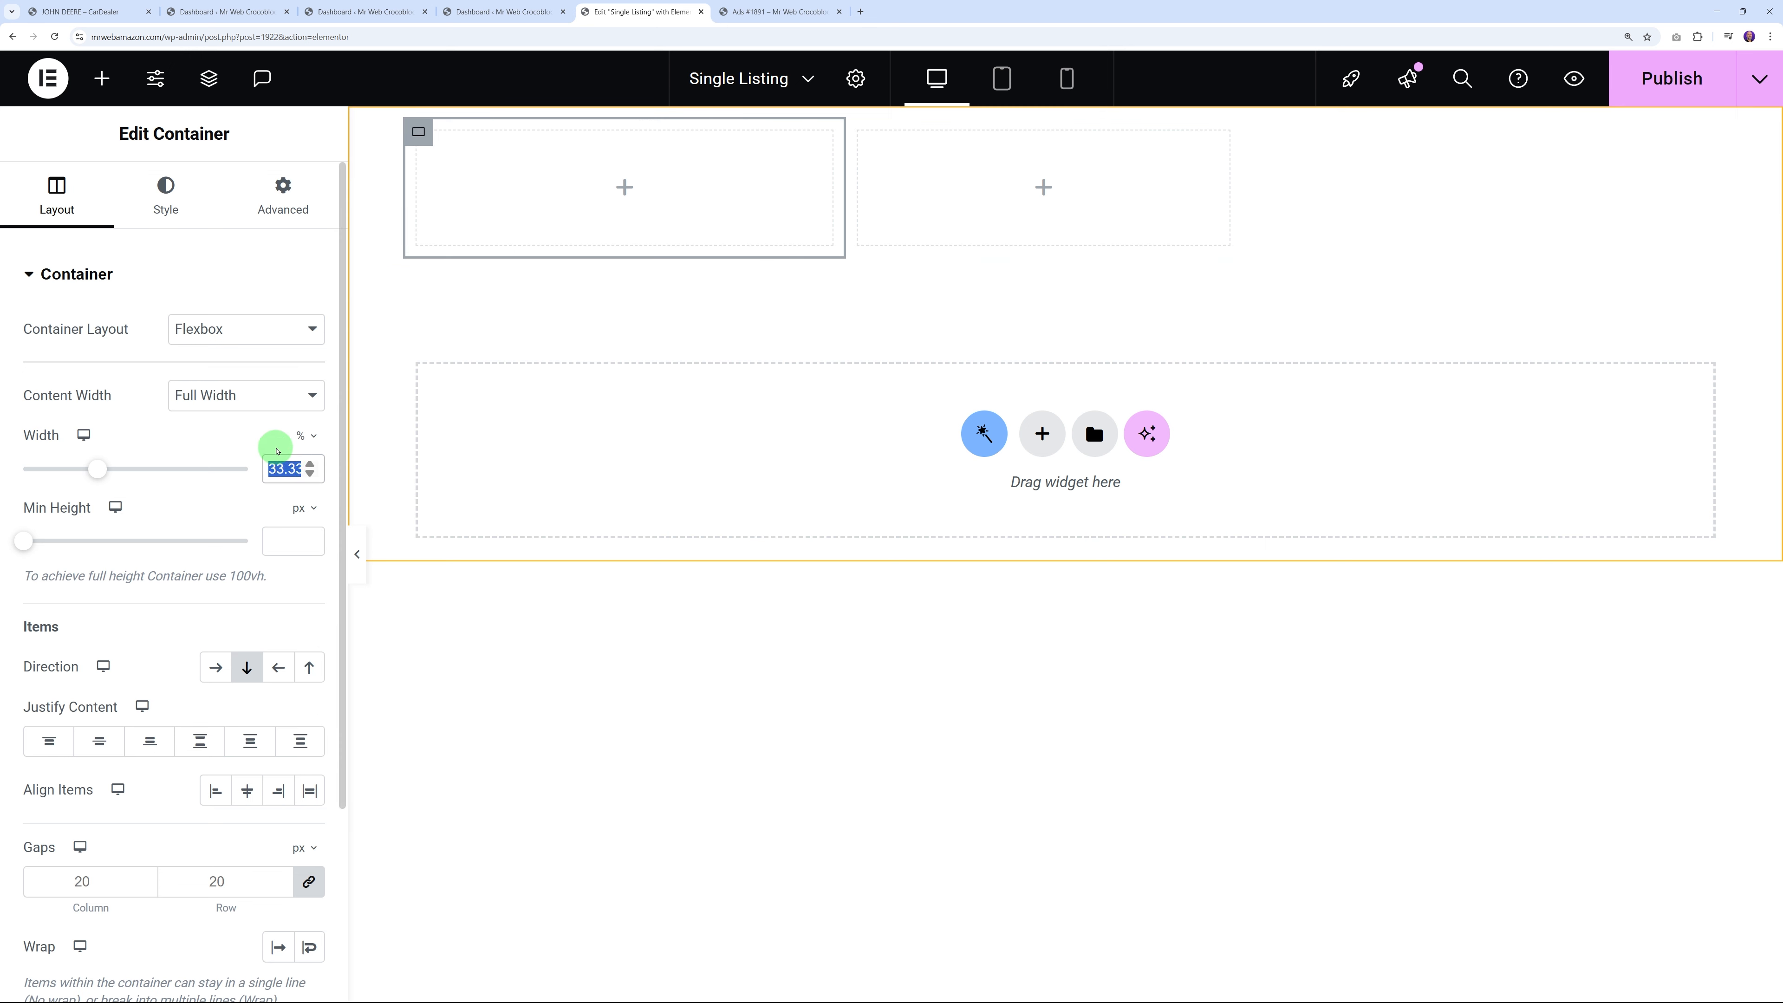
pyautogui.write('70')
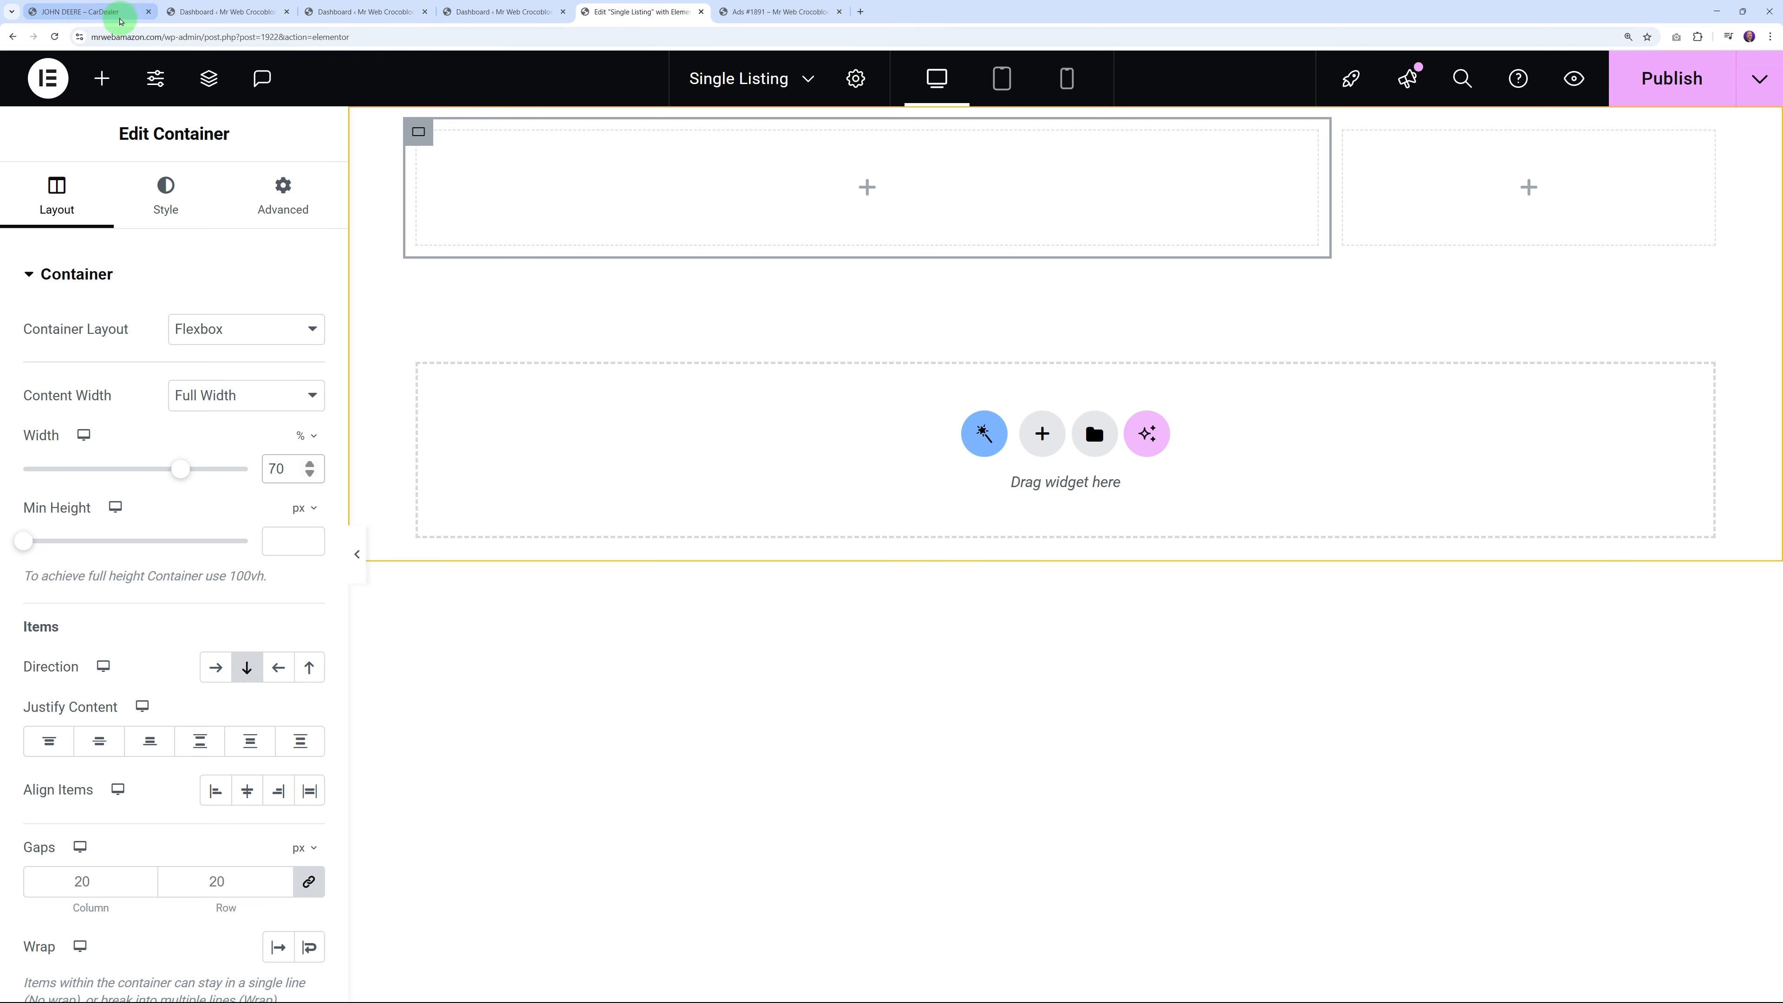
# Check the demo listing's layout, and add a Dynamic Image widget to the first column of the Single Listing template
pyautogui.click(118, 12)
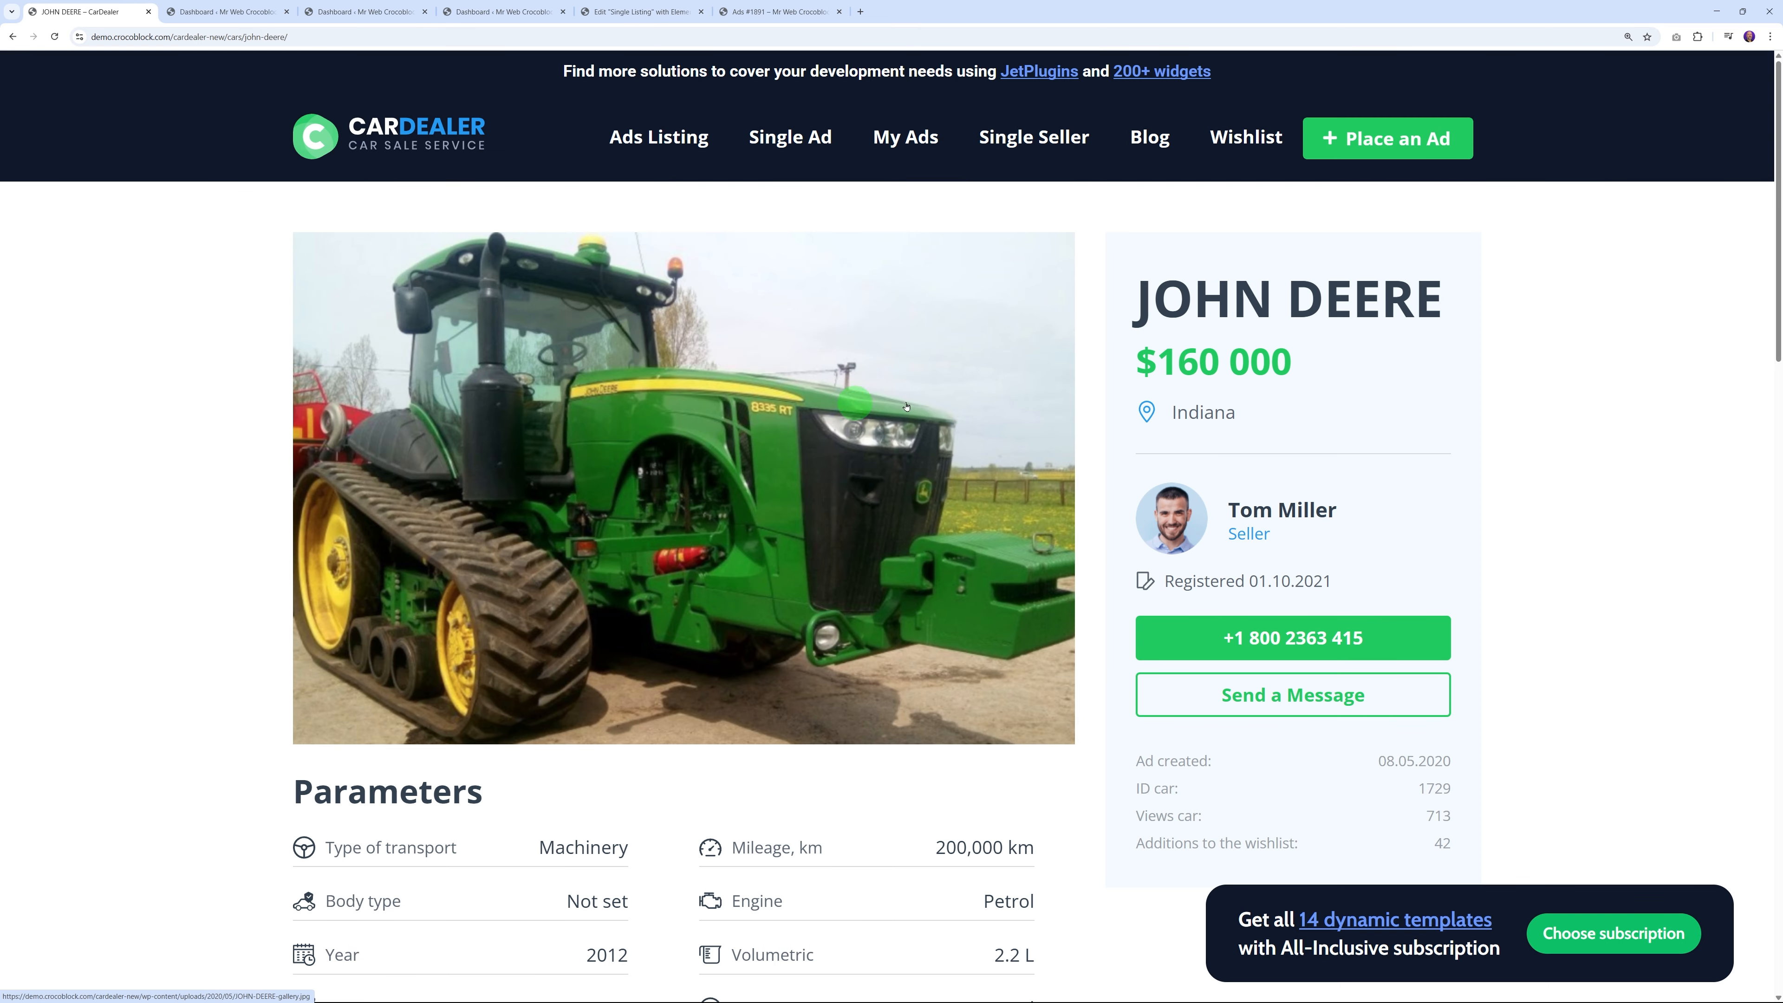
pyautogui.click(703, 9)
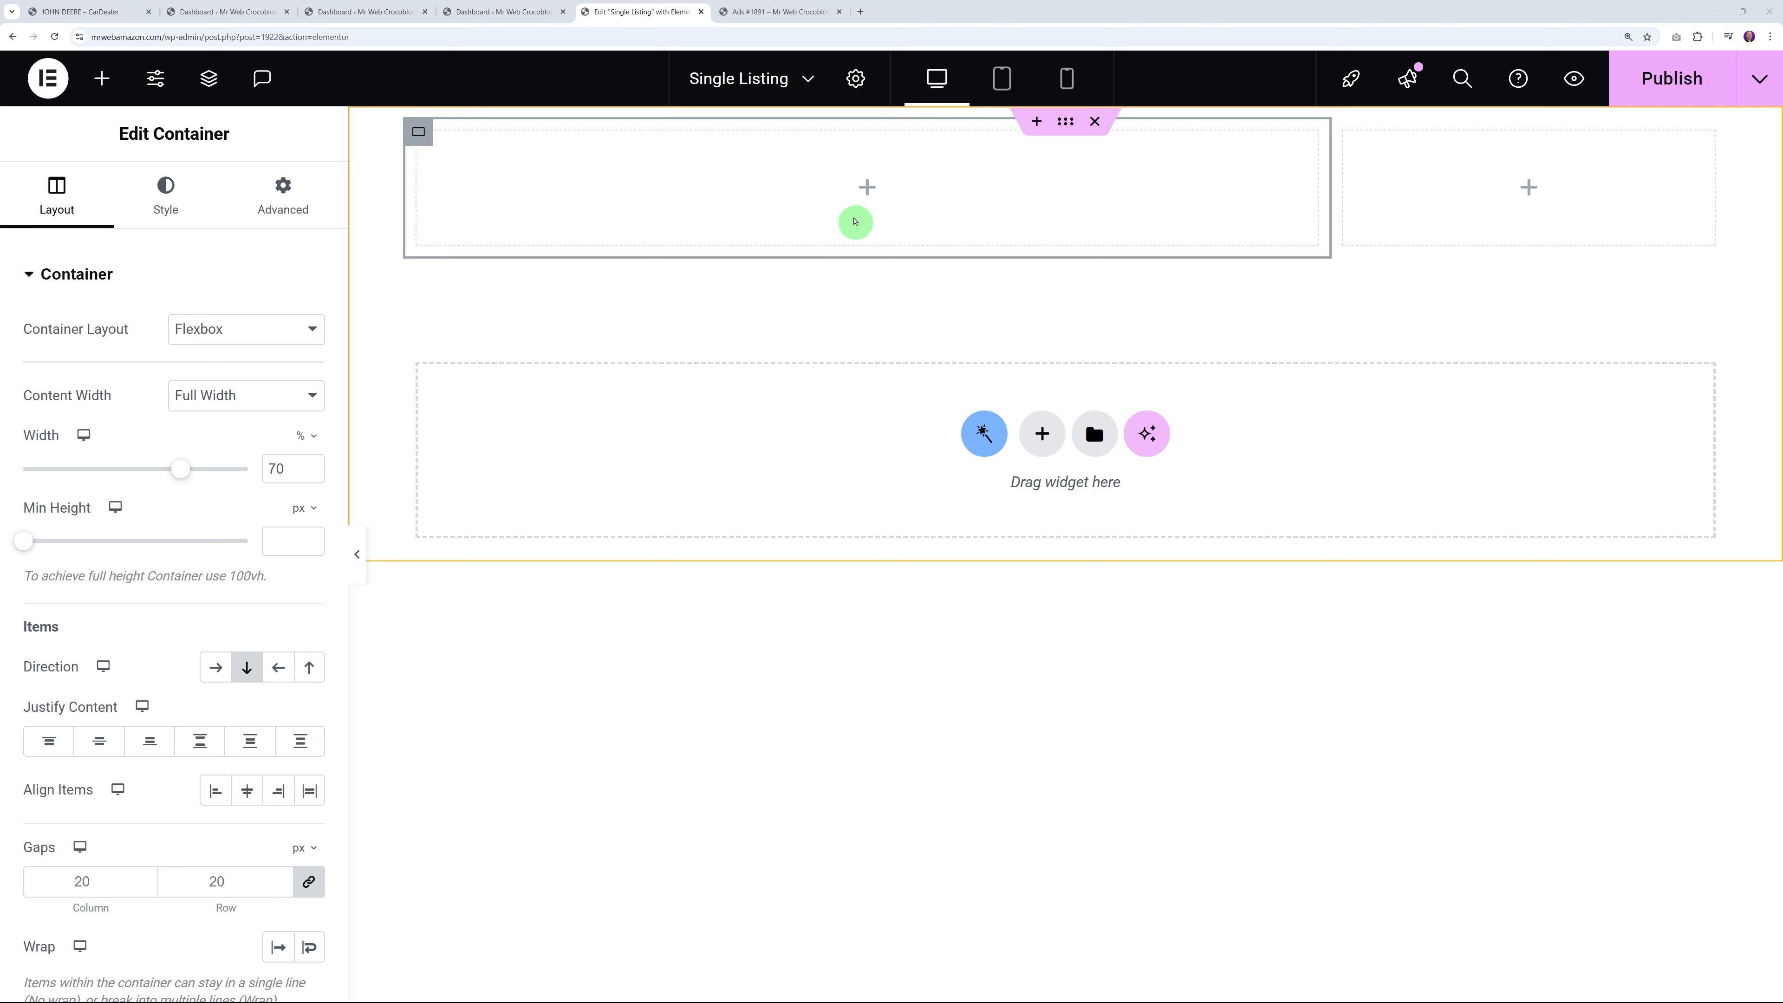
pyautogui.click(102, 78)
pyautogui.click(136, 247)
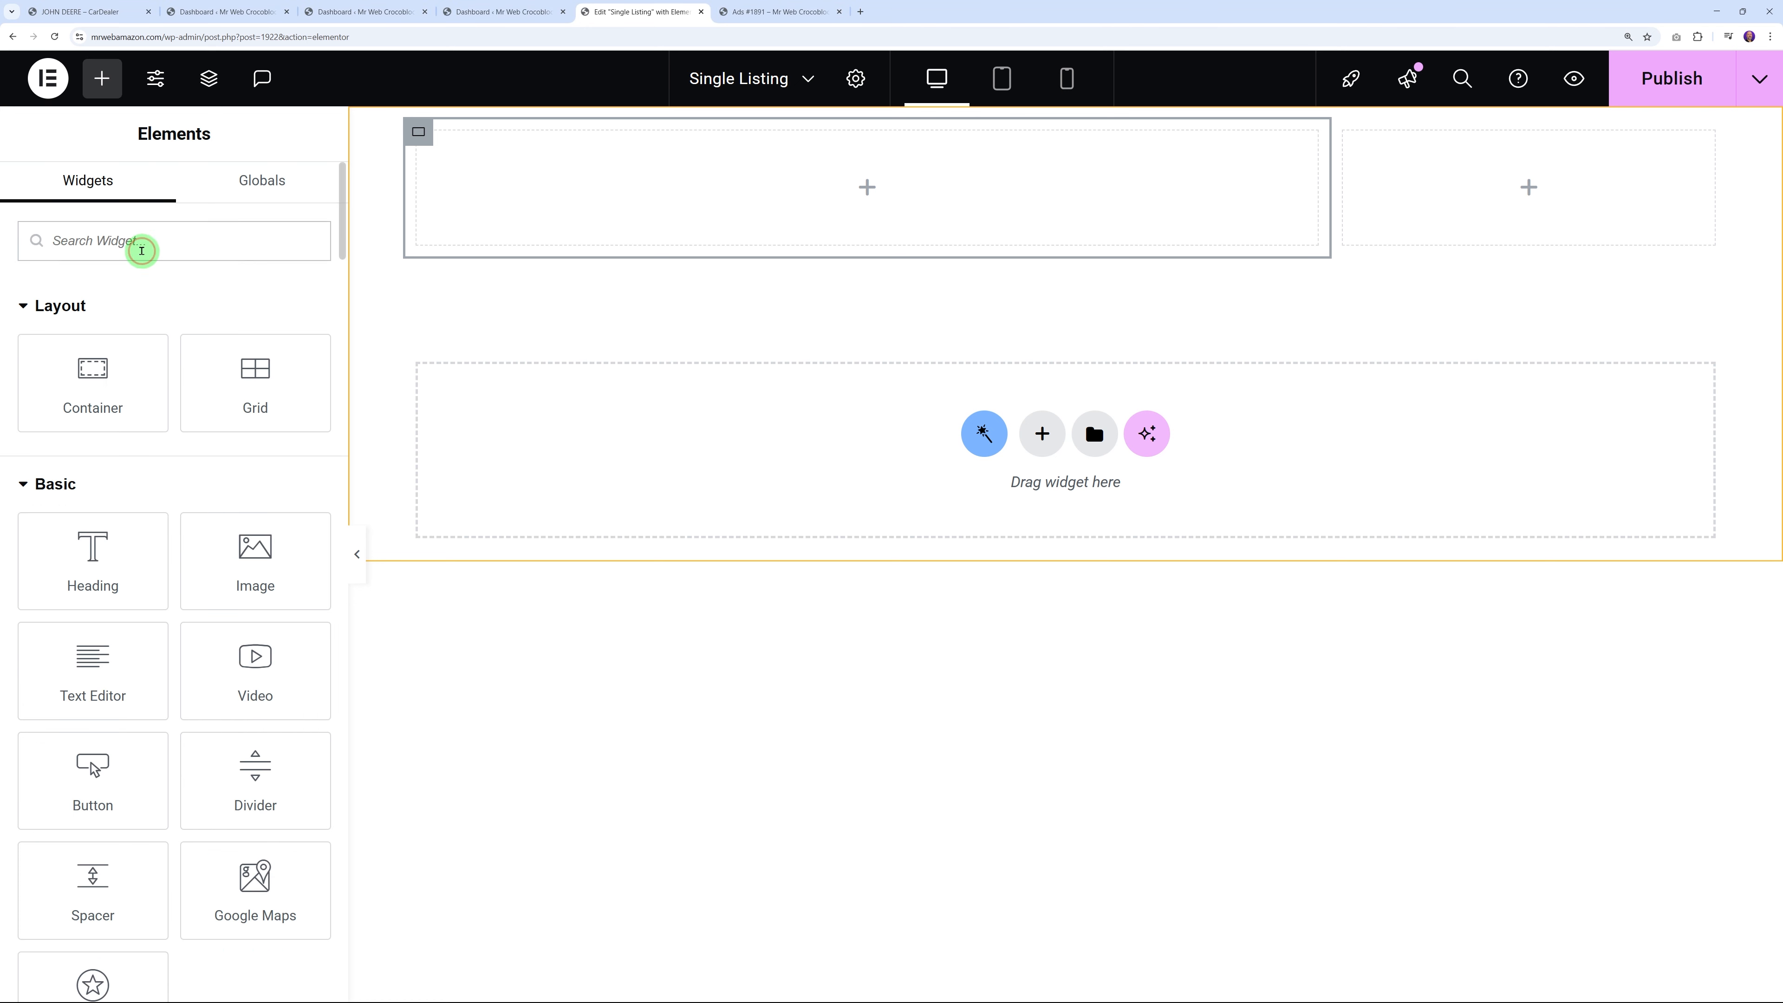
pyautogui.write('dynam')
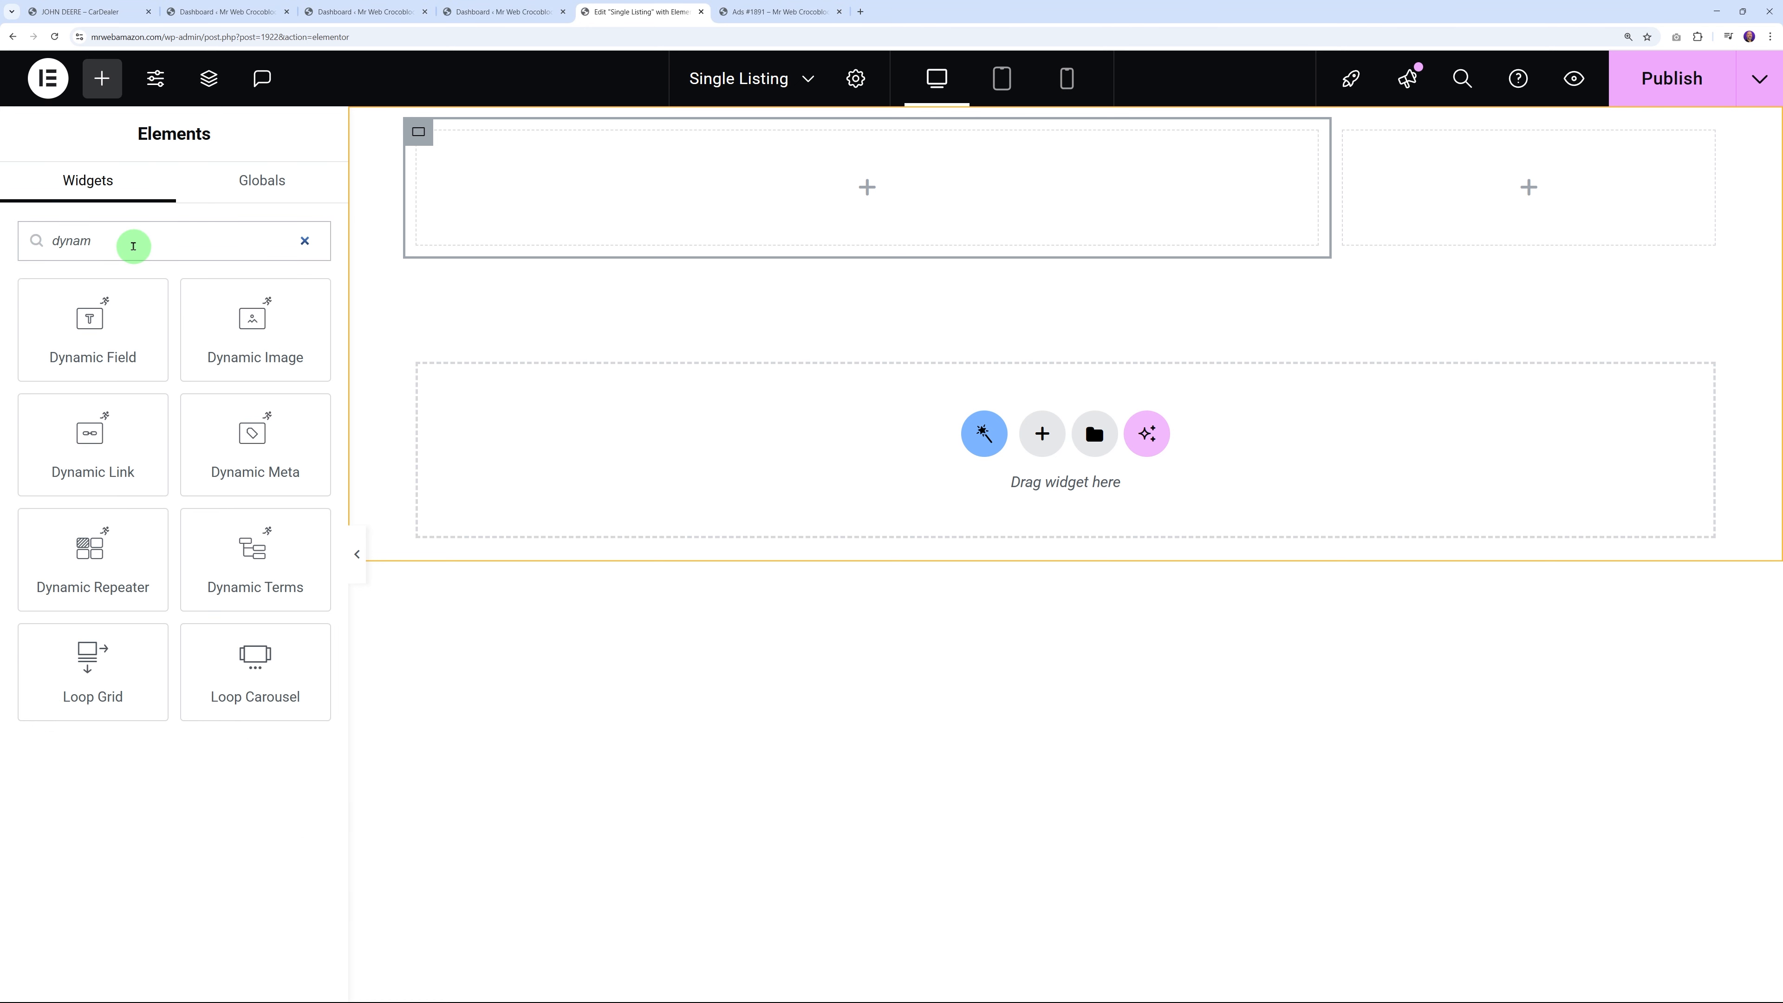
pyautogui.moveTo(239, 343); pyautogui.dragTo(739, 186)
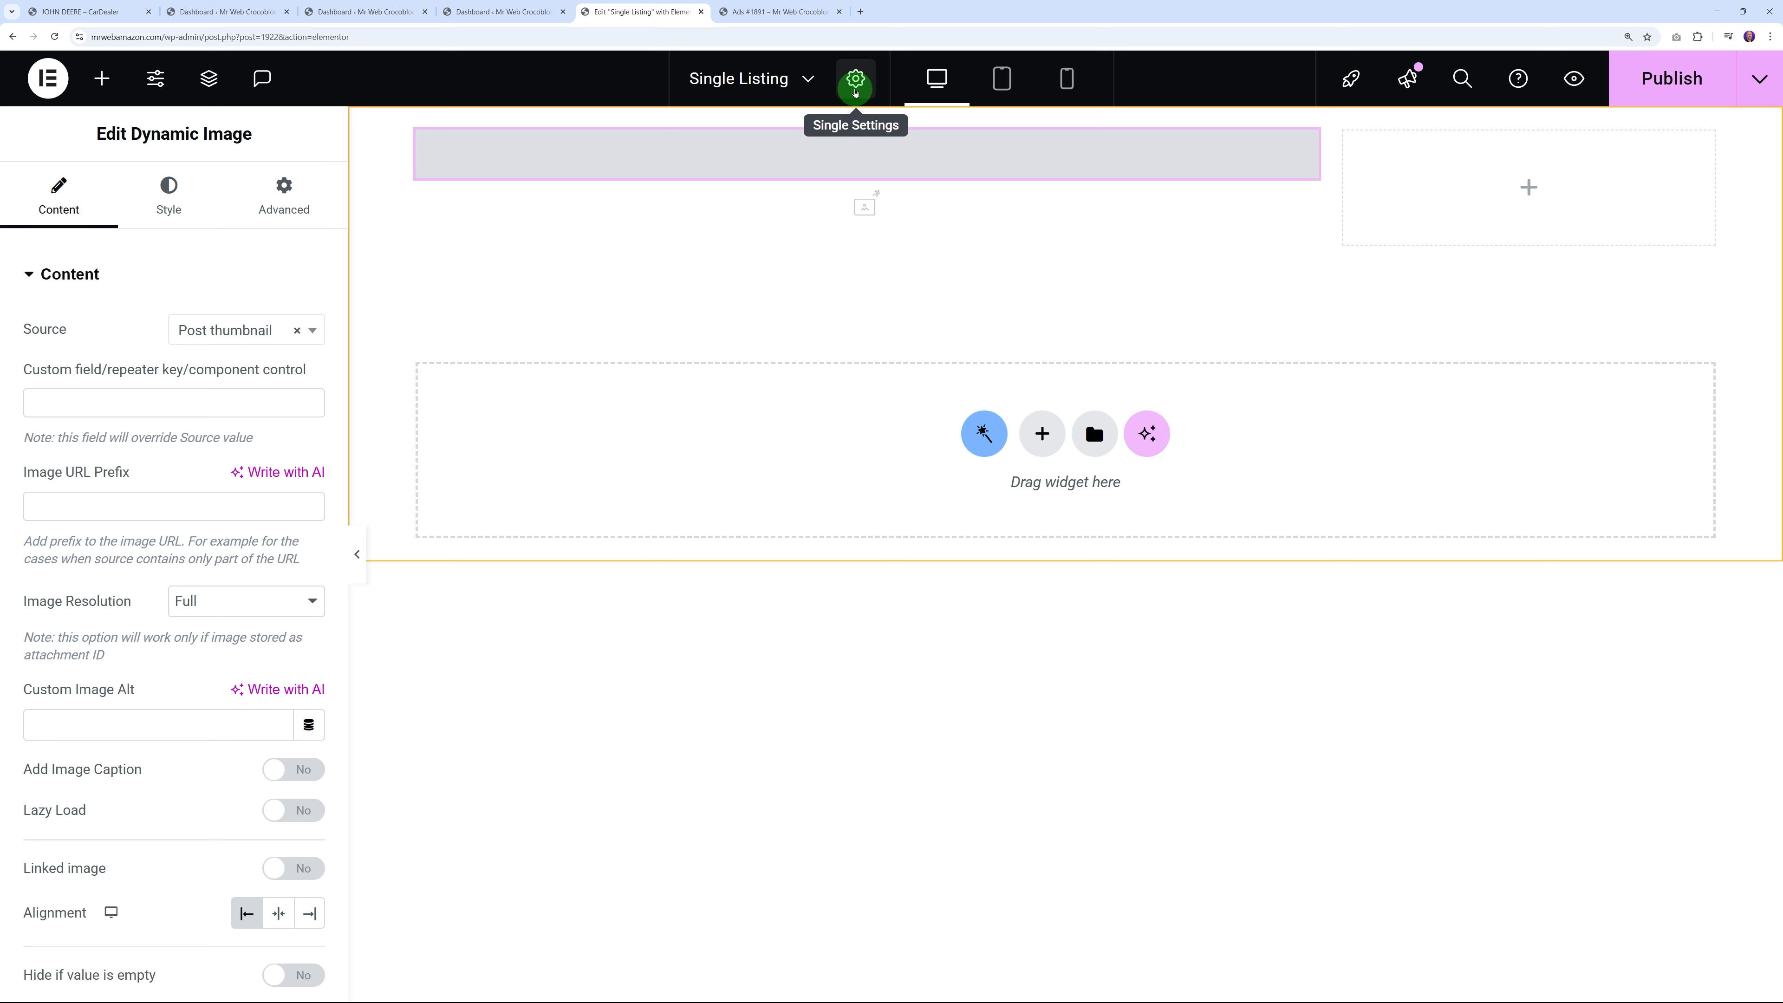
# Set the template's preview post type to Ads and open the preview post selection
pyautogui.click(855, 88)
pyautogui.click(136, 422)
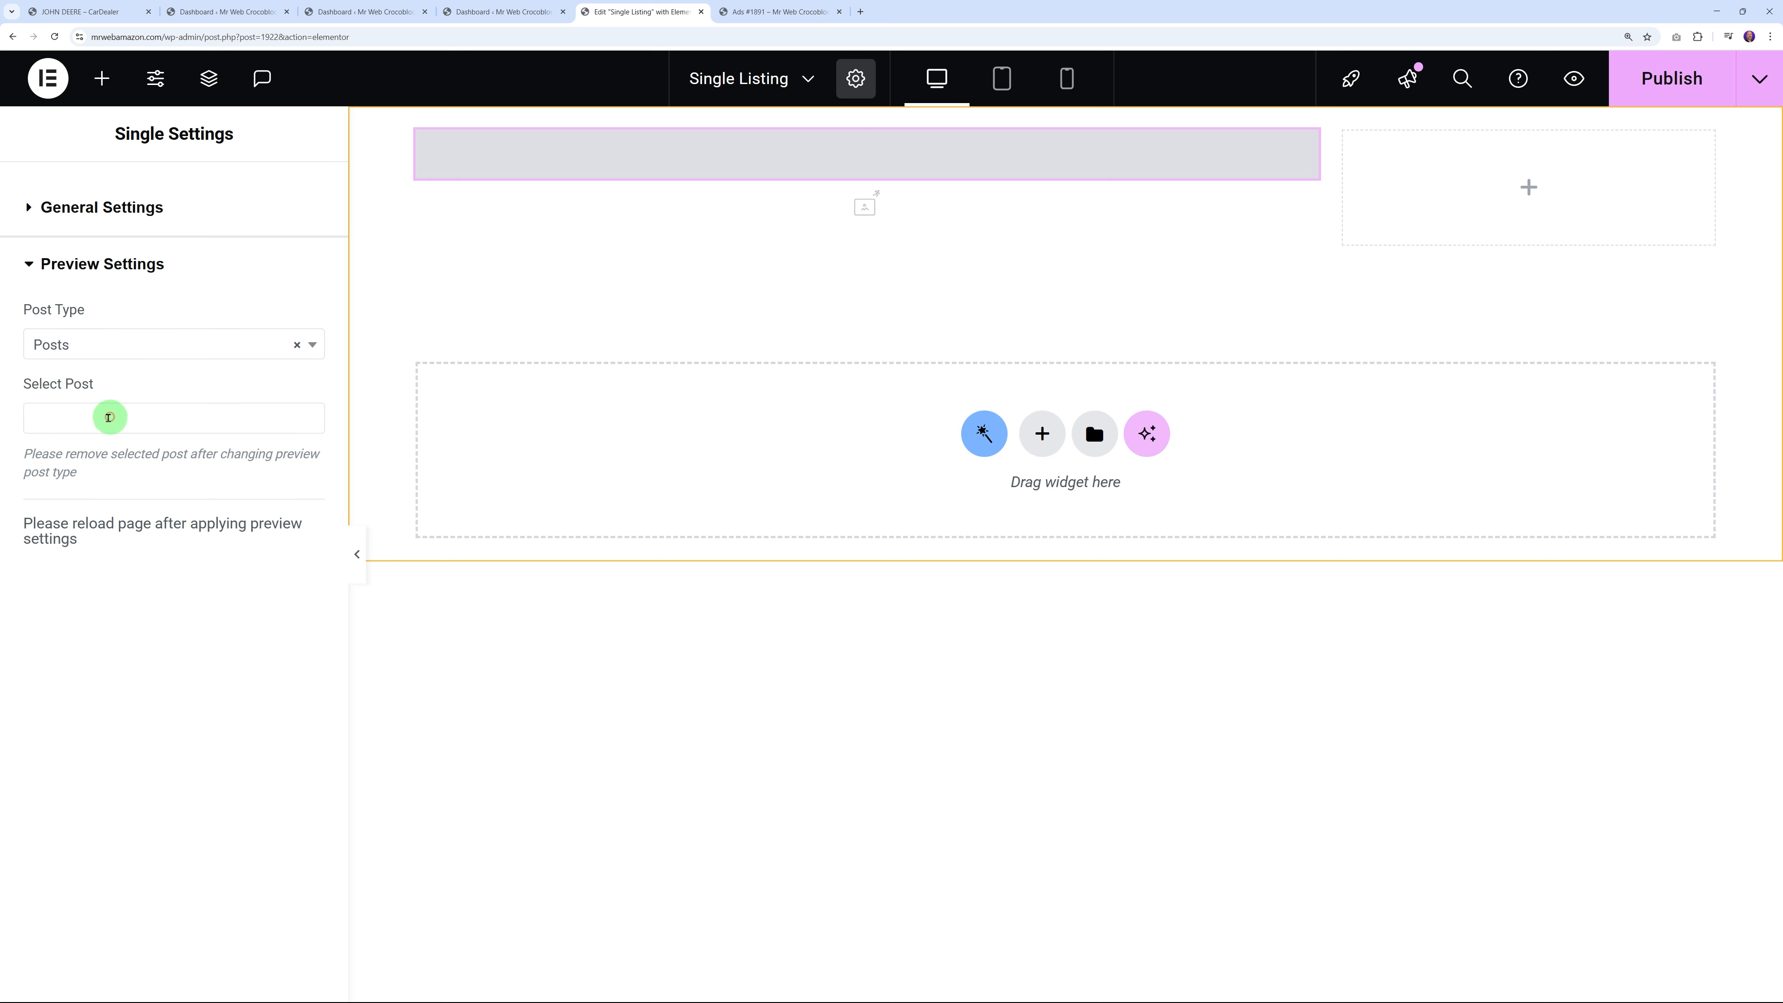
pyautogui.click(307, 345)
pyautogui.click(85, 492)
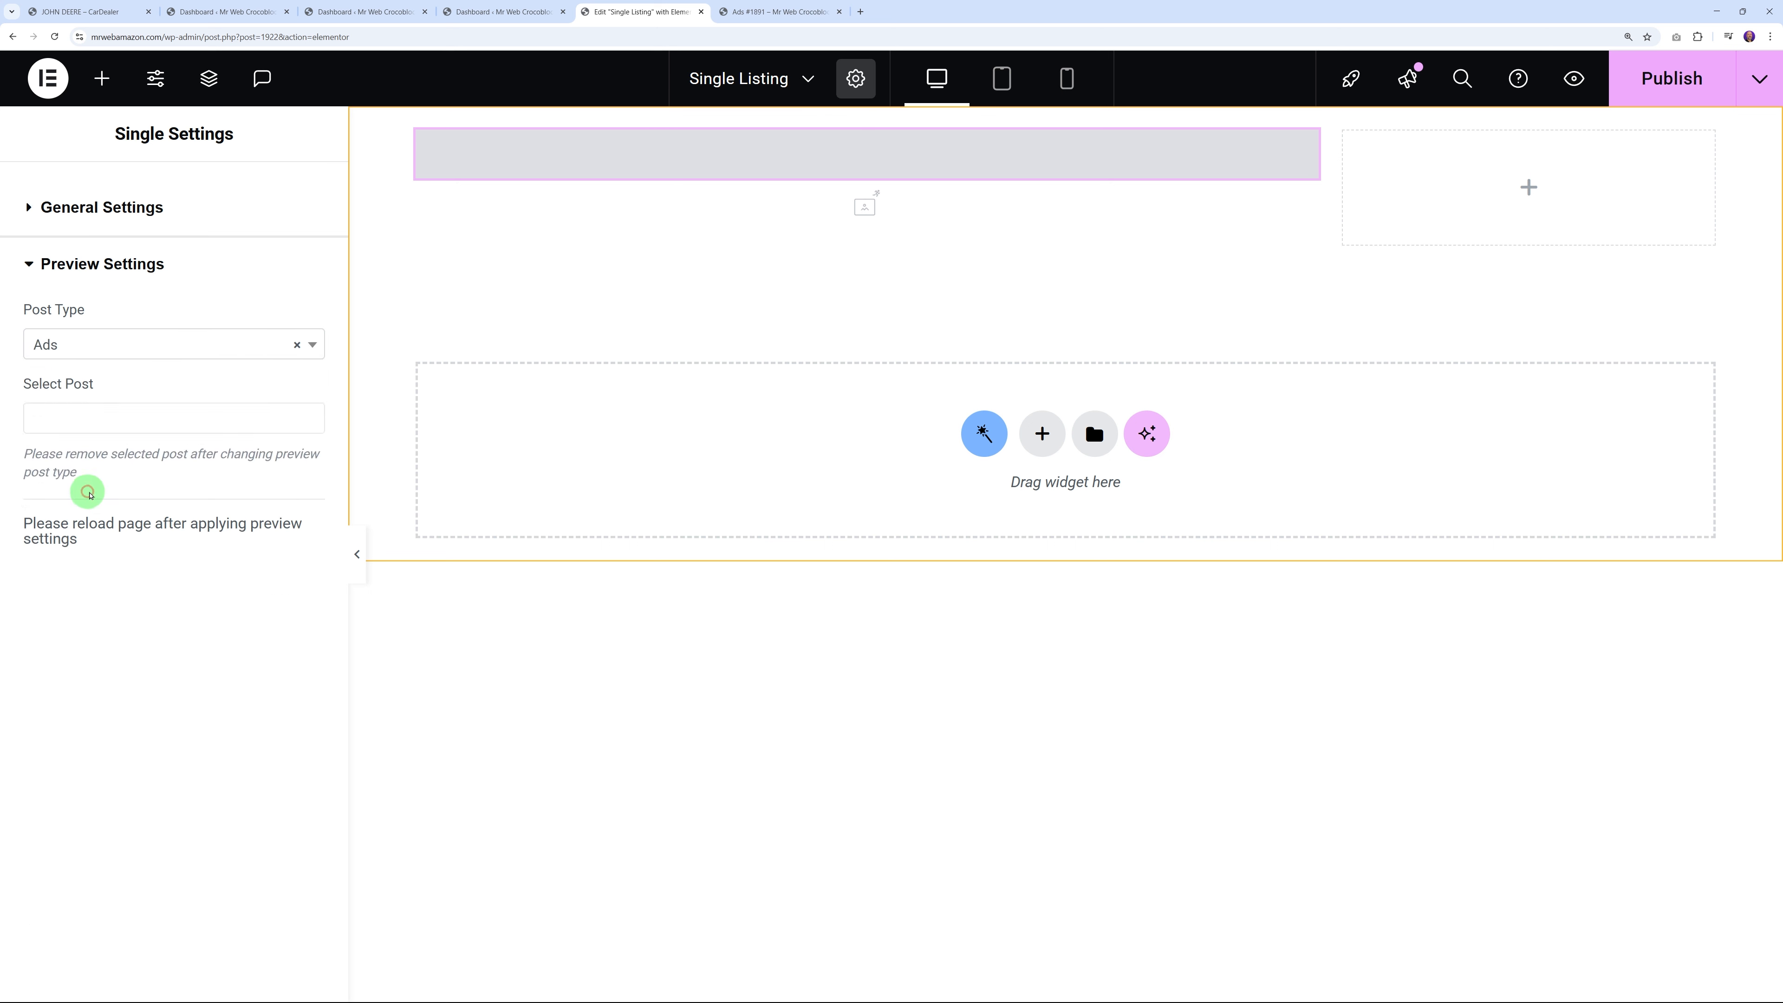
pyautogui.click(156, 425)
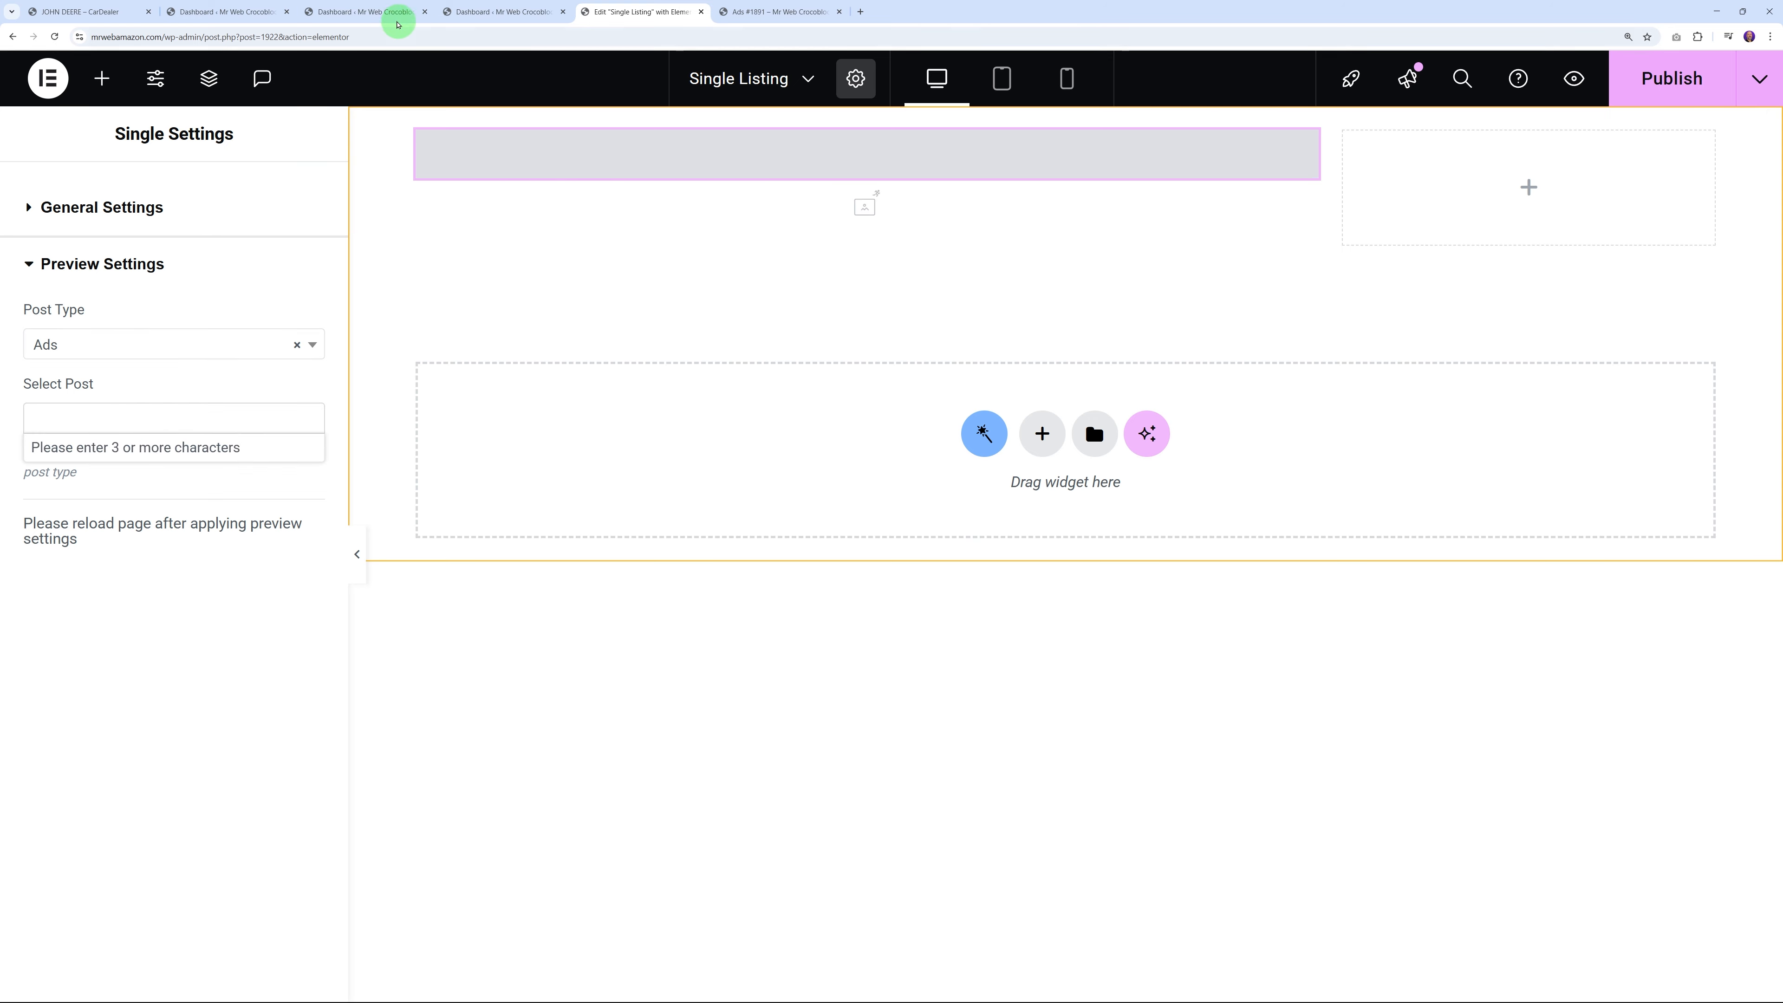
# Look through the dashboard's Ads list for a post title to preview, and return to the Single Listing template
pyautogui.click(242, 12)
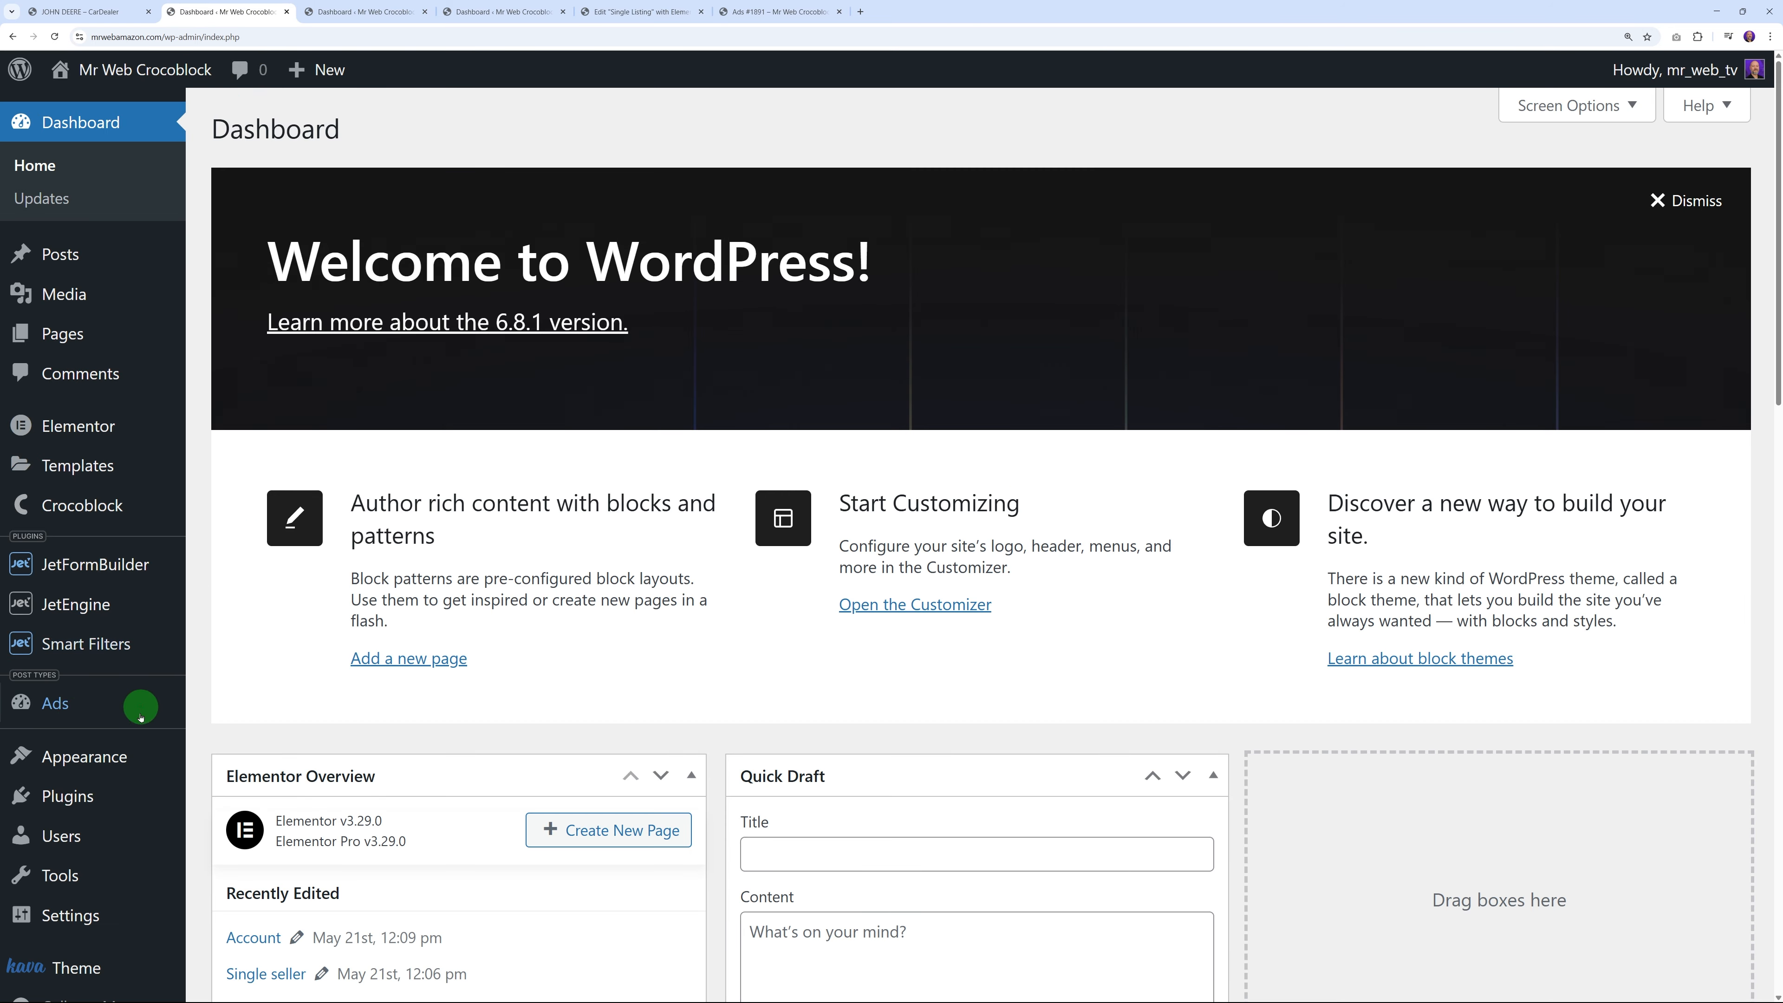
pyautogui.click(63, 705)
pyautogui.scroll(-2, 708, 489)
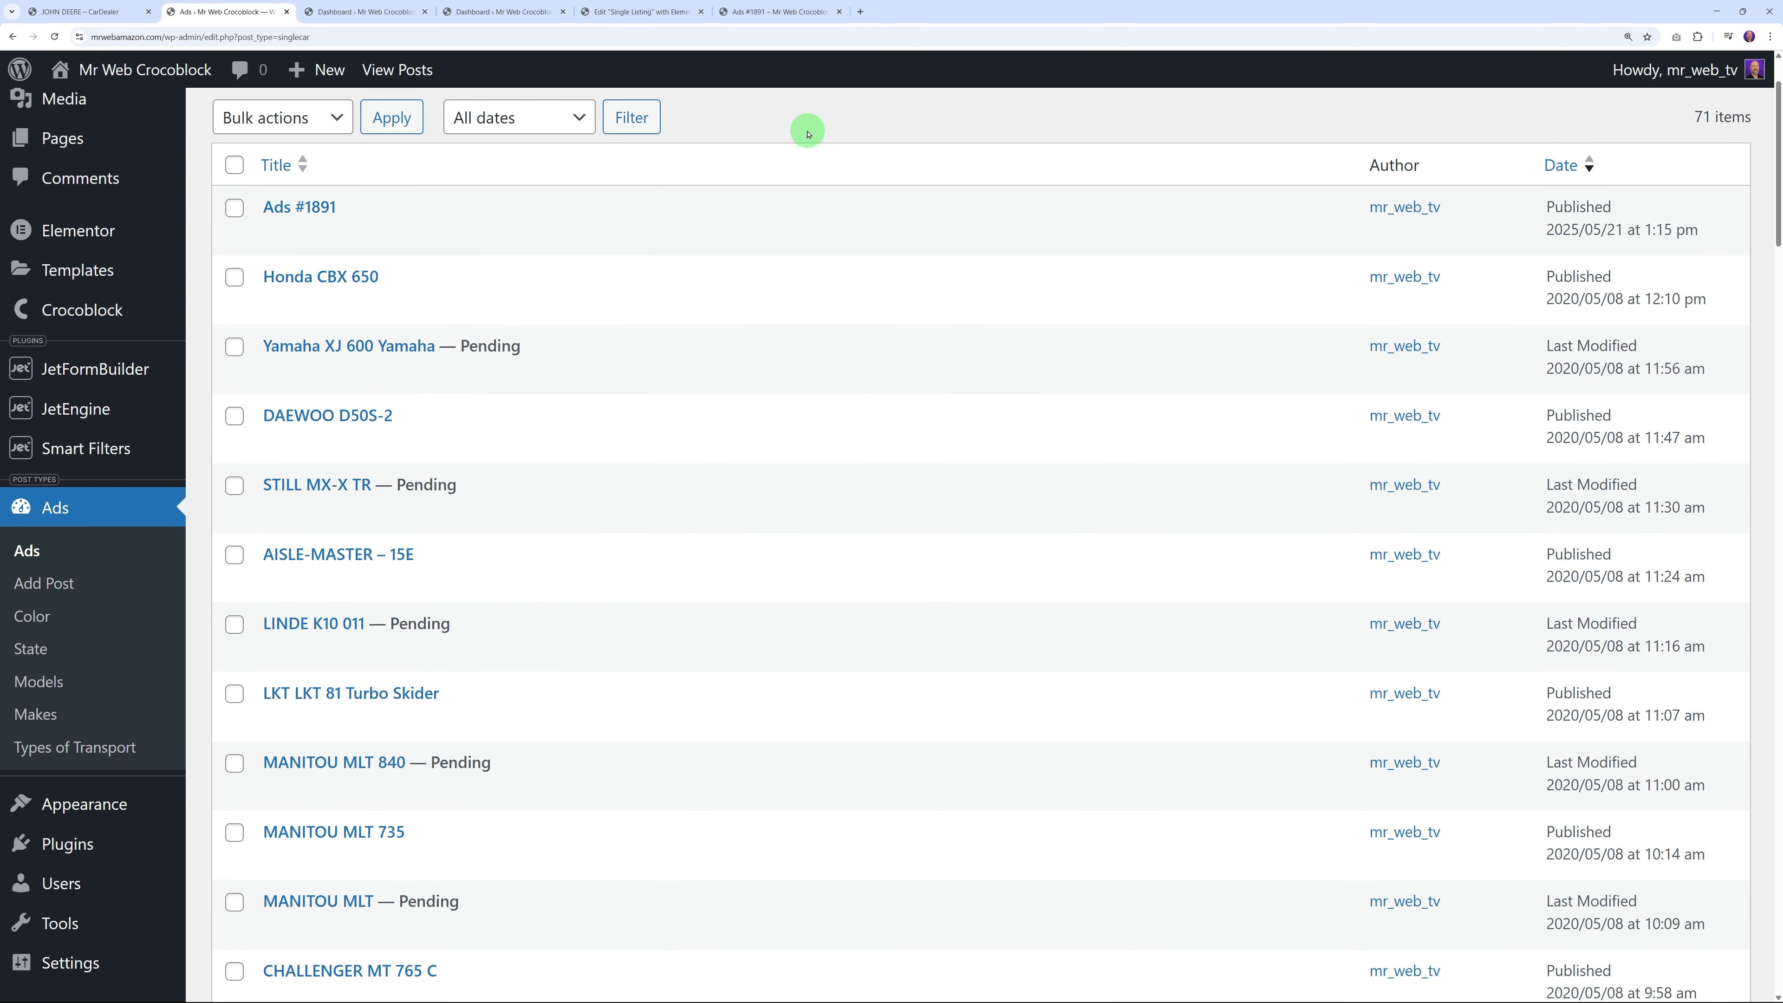
pyautogui.click(641, 11)
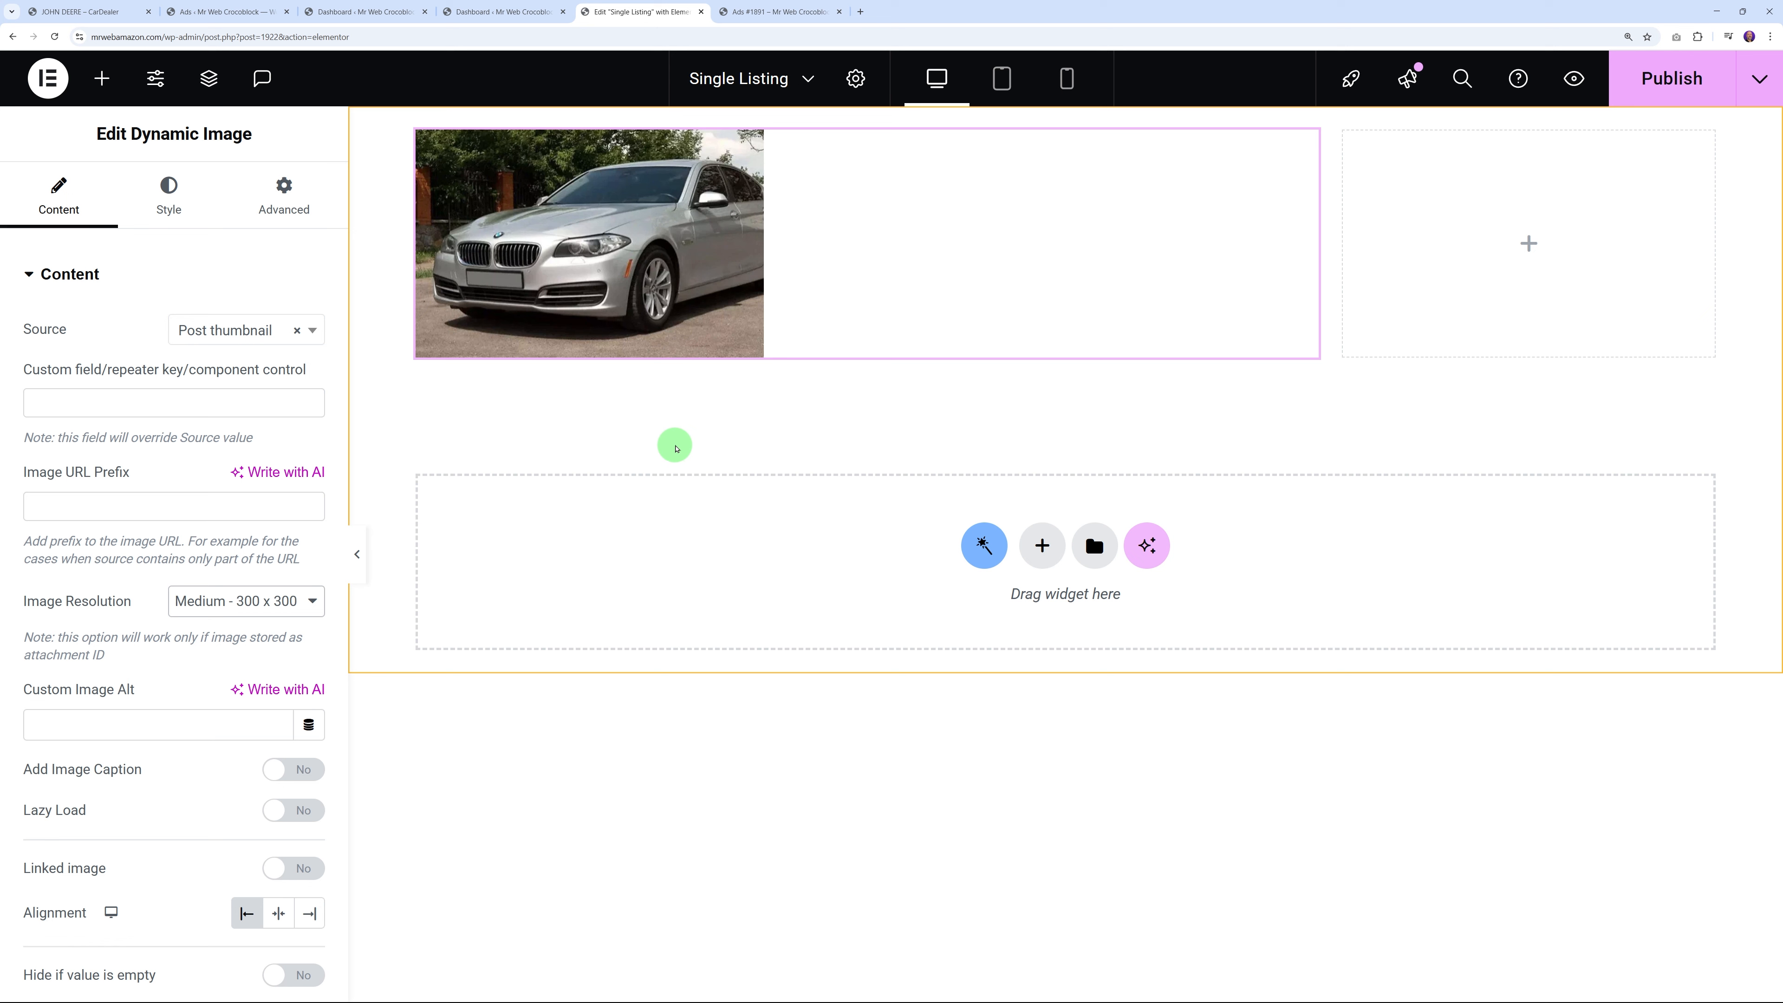
# Set the Dynamic Image's resolution to Medium Large - 768 x 0
pyautogui.click(284, 599)
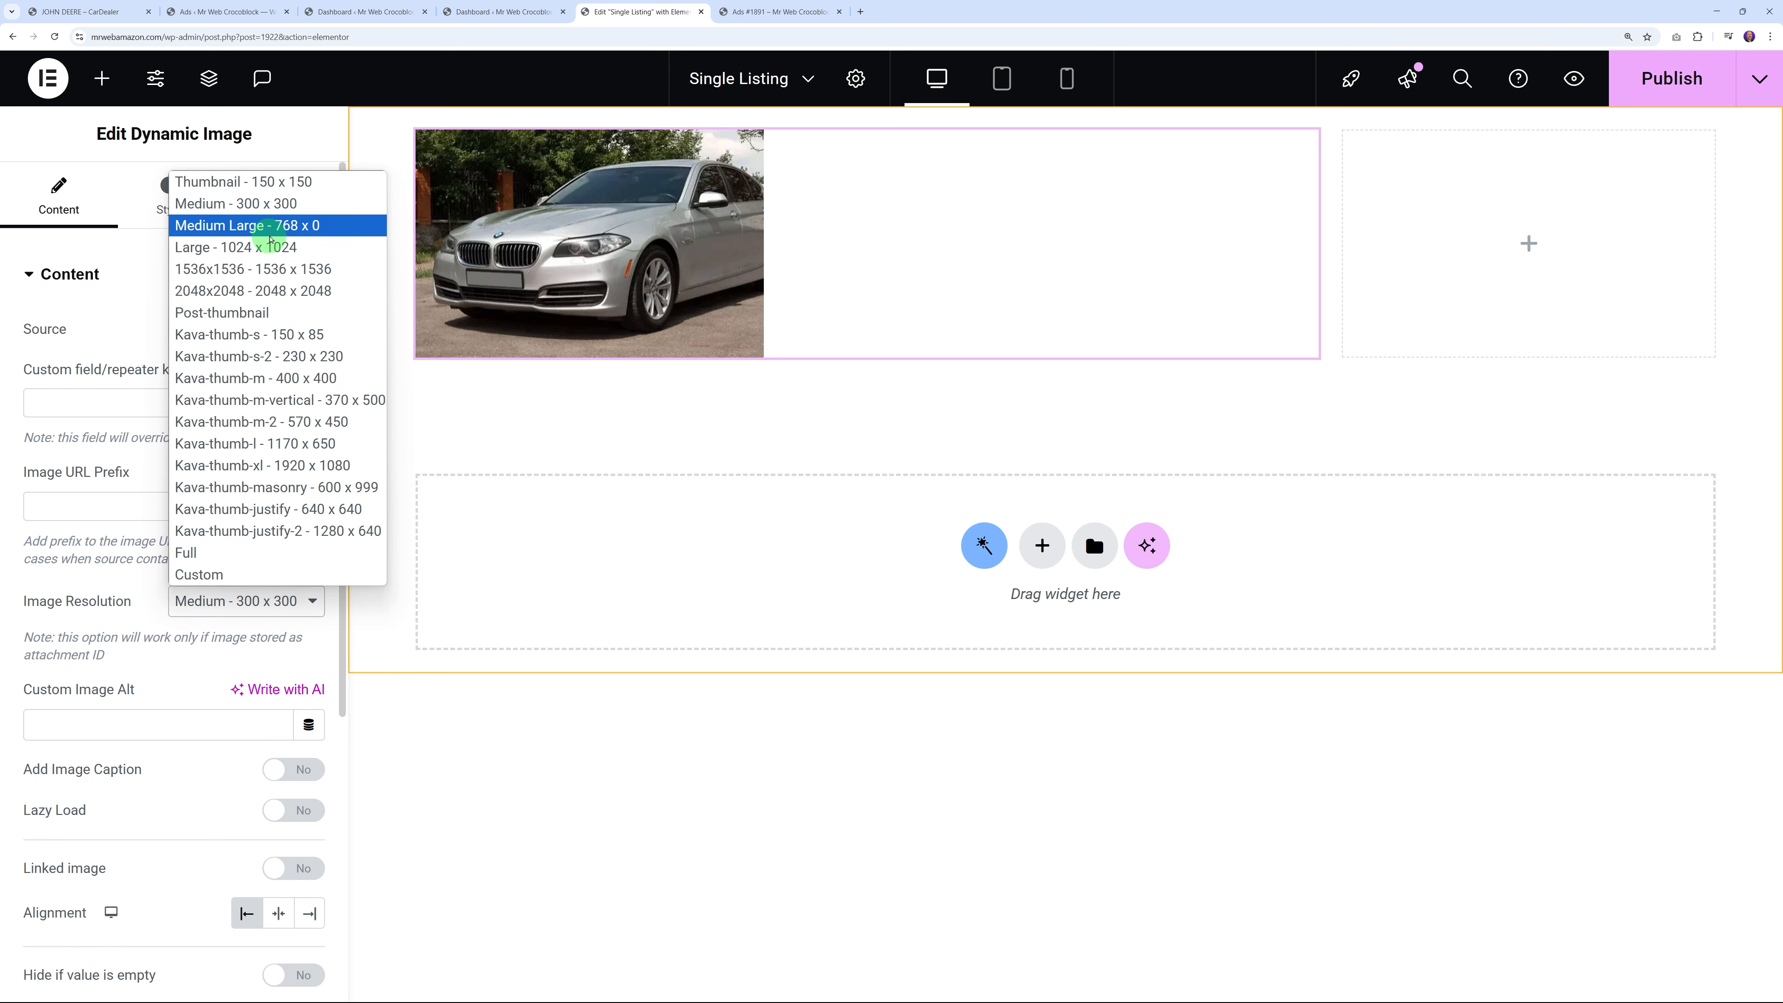
pyautogui.click(265, 226)
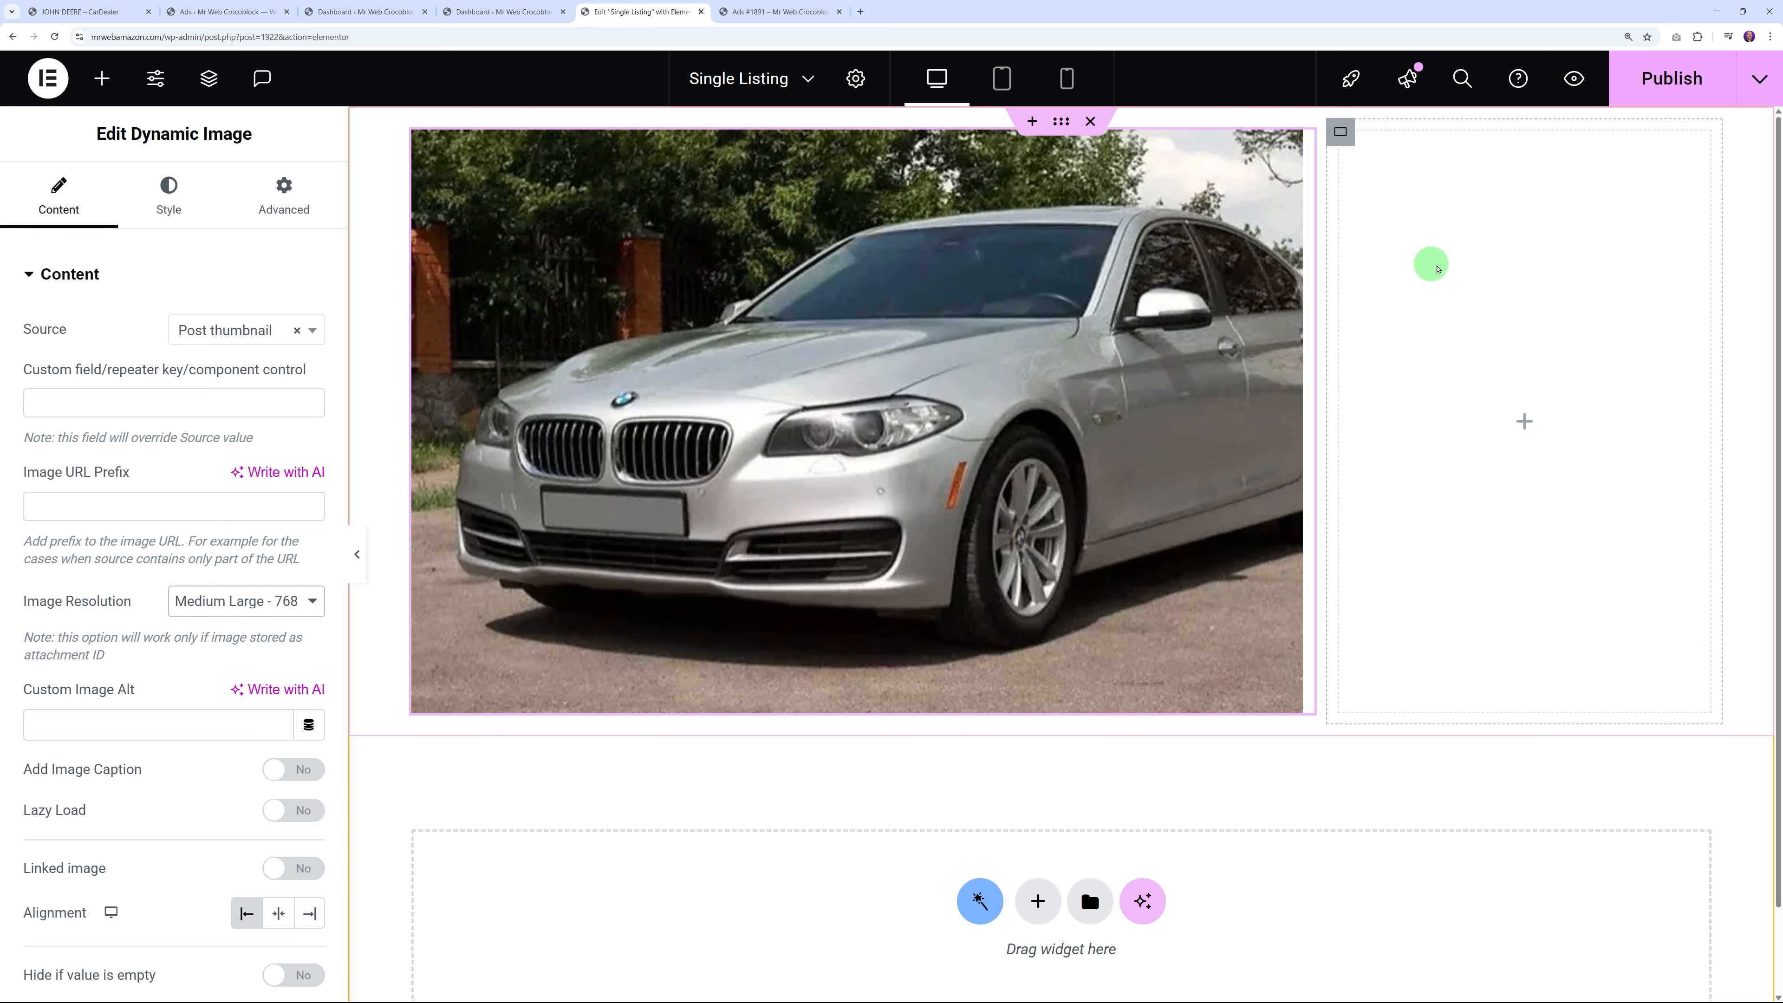
pyautogui.scroll(-1, 794, 508)
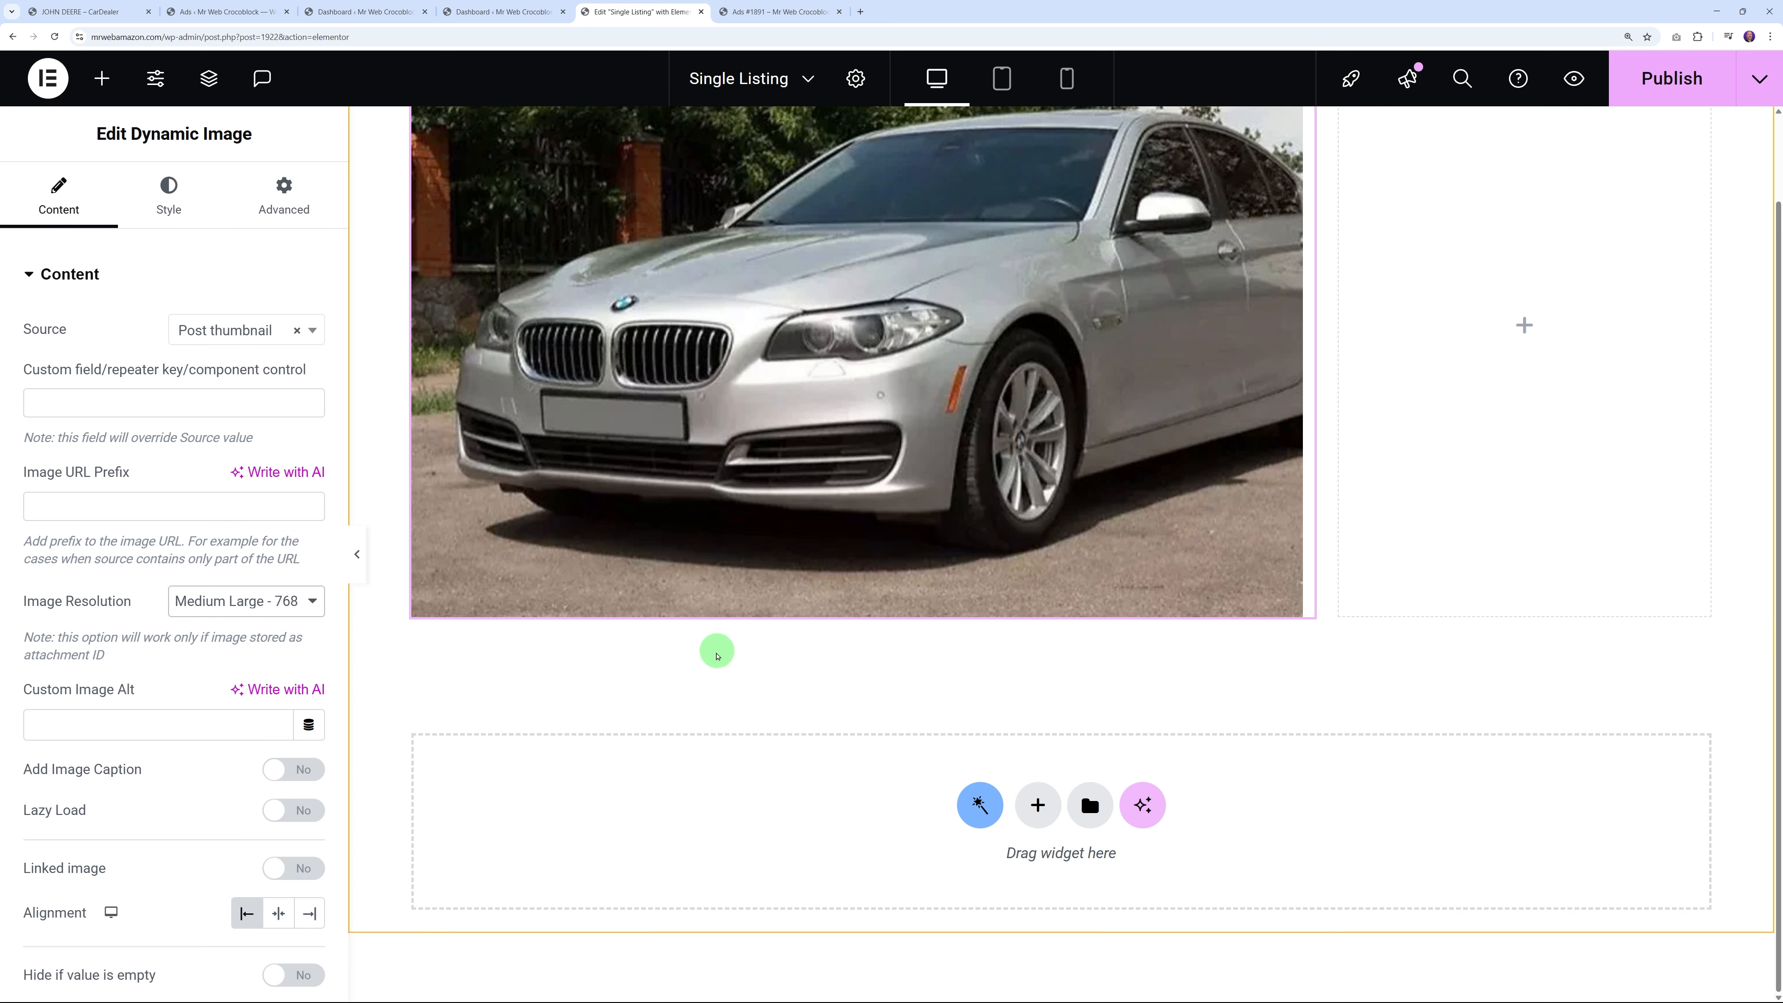
# Add a Dynamic Field widget for the ad's title and place it in the second column
pyautogui.click(102, 78)
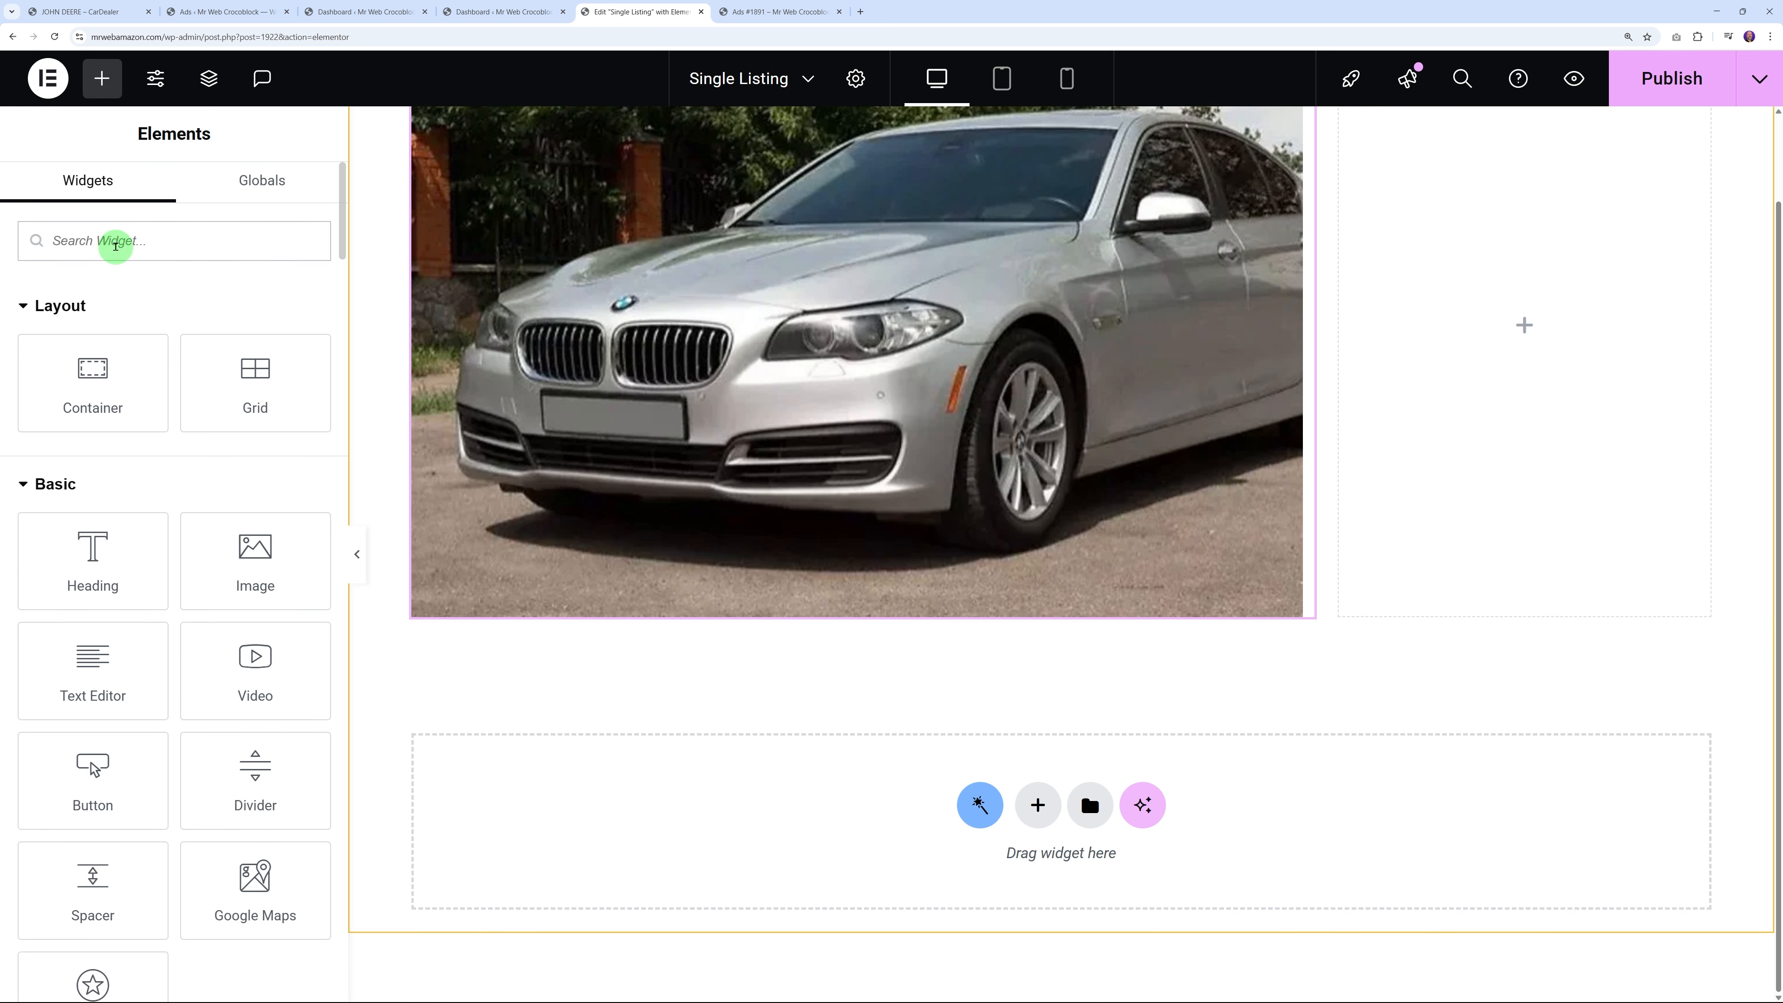
pyautogui.click(109, 237)
pyautogui.write('dynam')
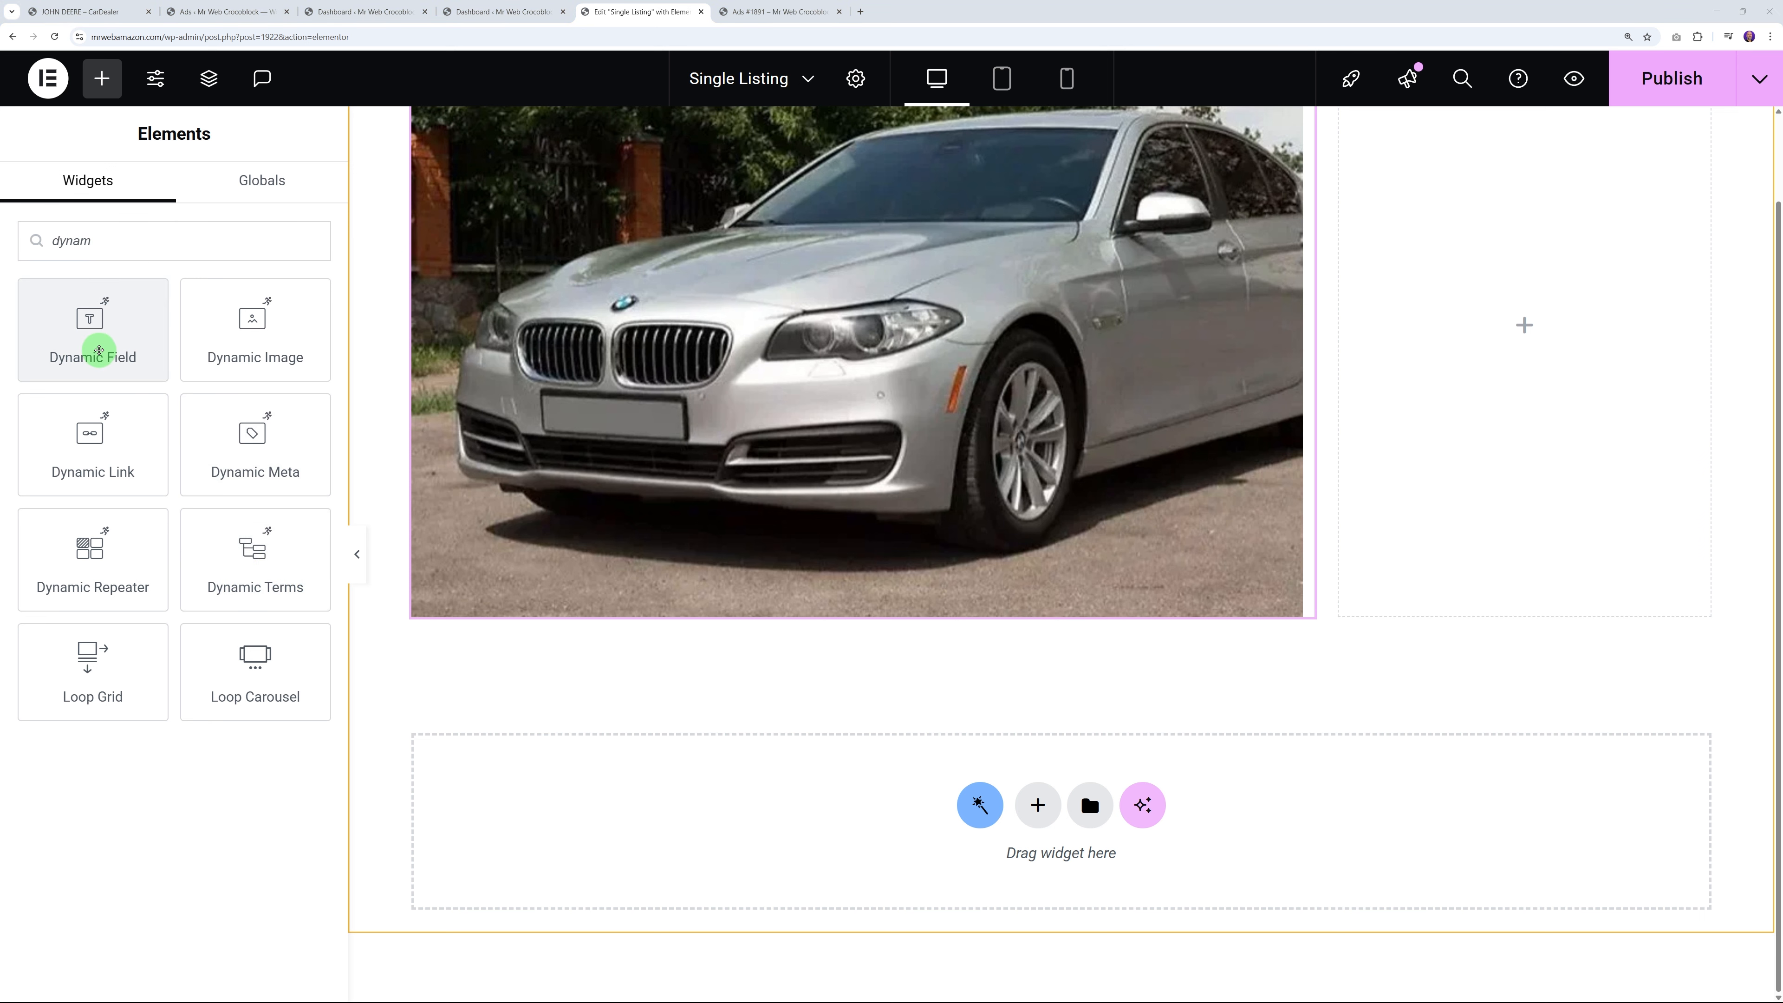
pyautogui.moveTo(110, 344); pyautogui.dragTo(464, 608)
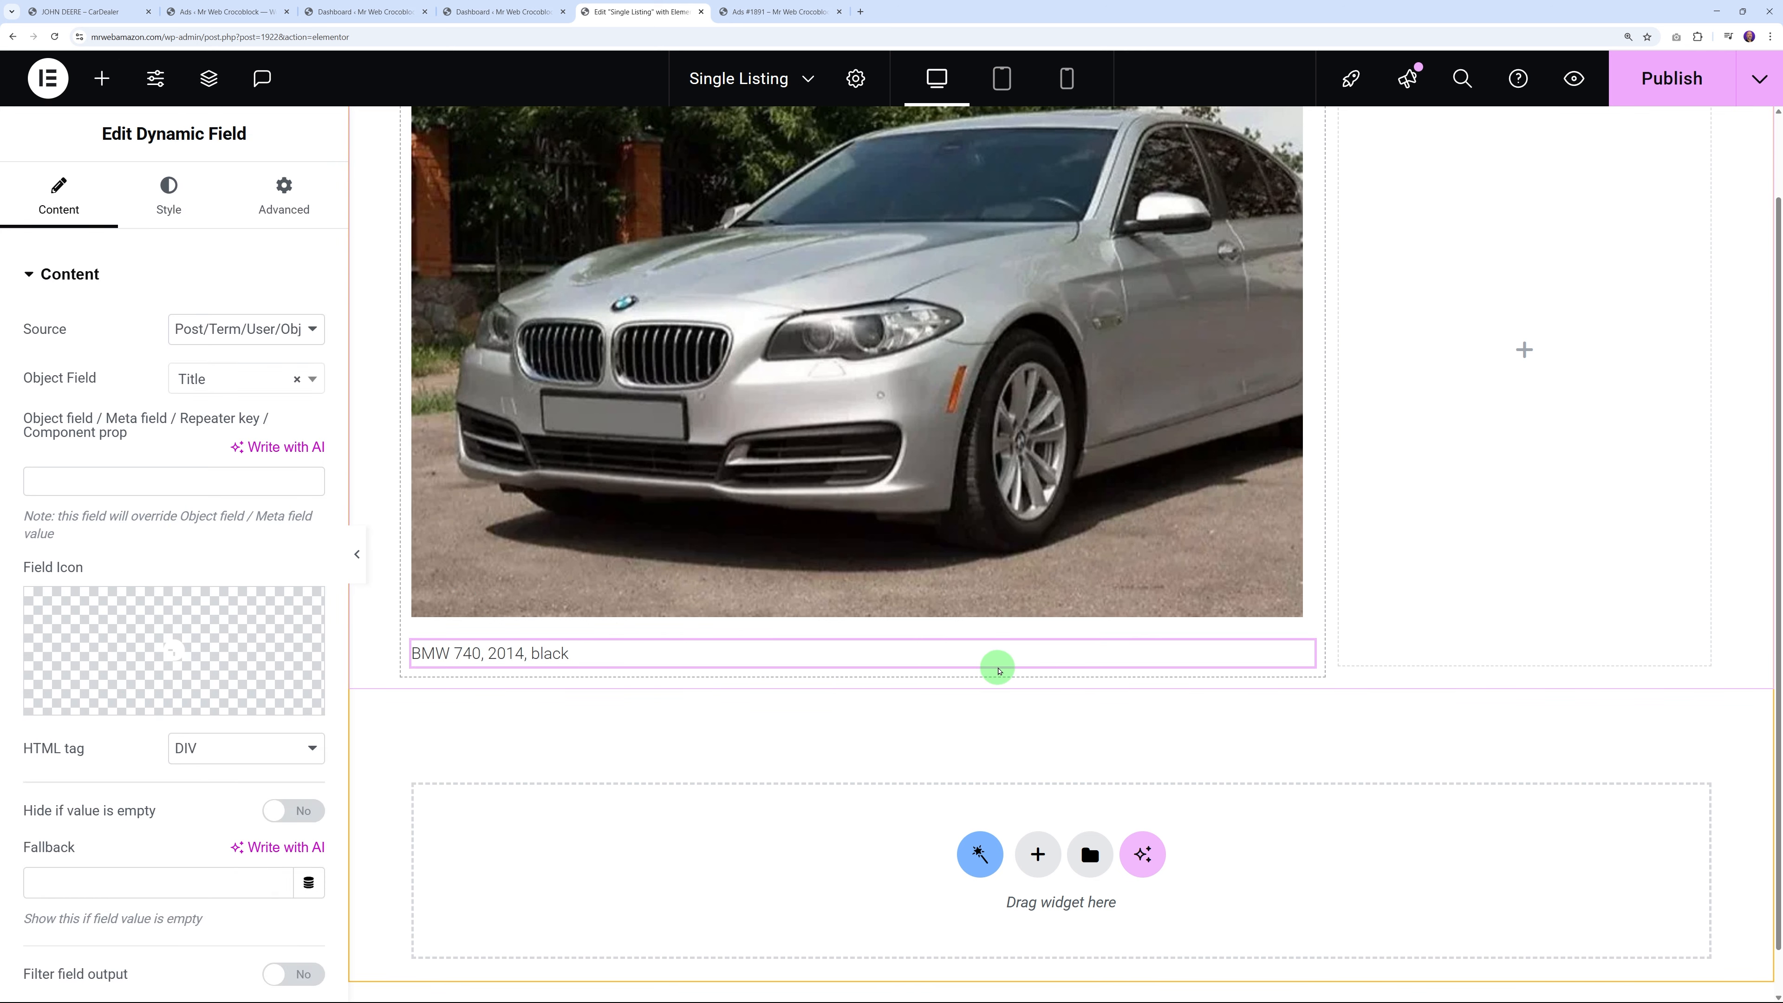
pyautogui.scroll(2, 1174, 619)
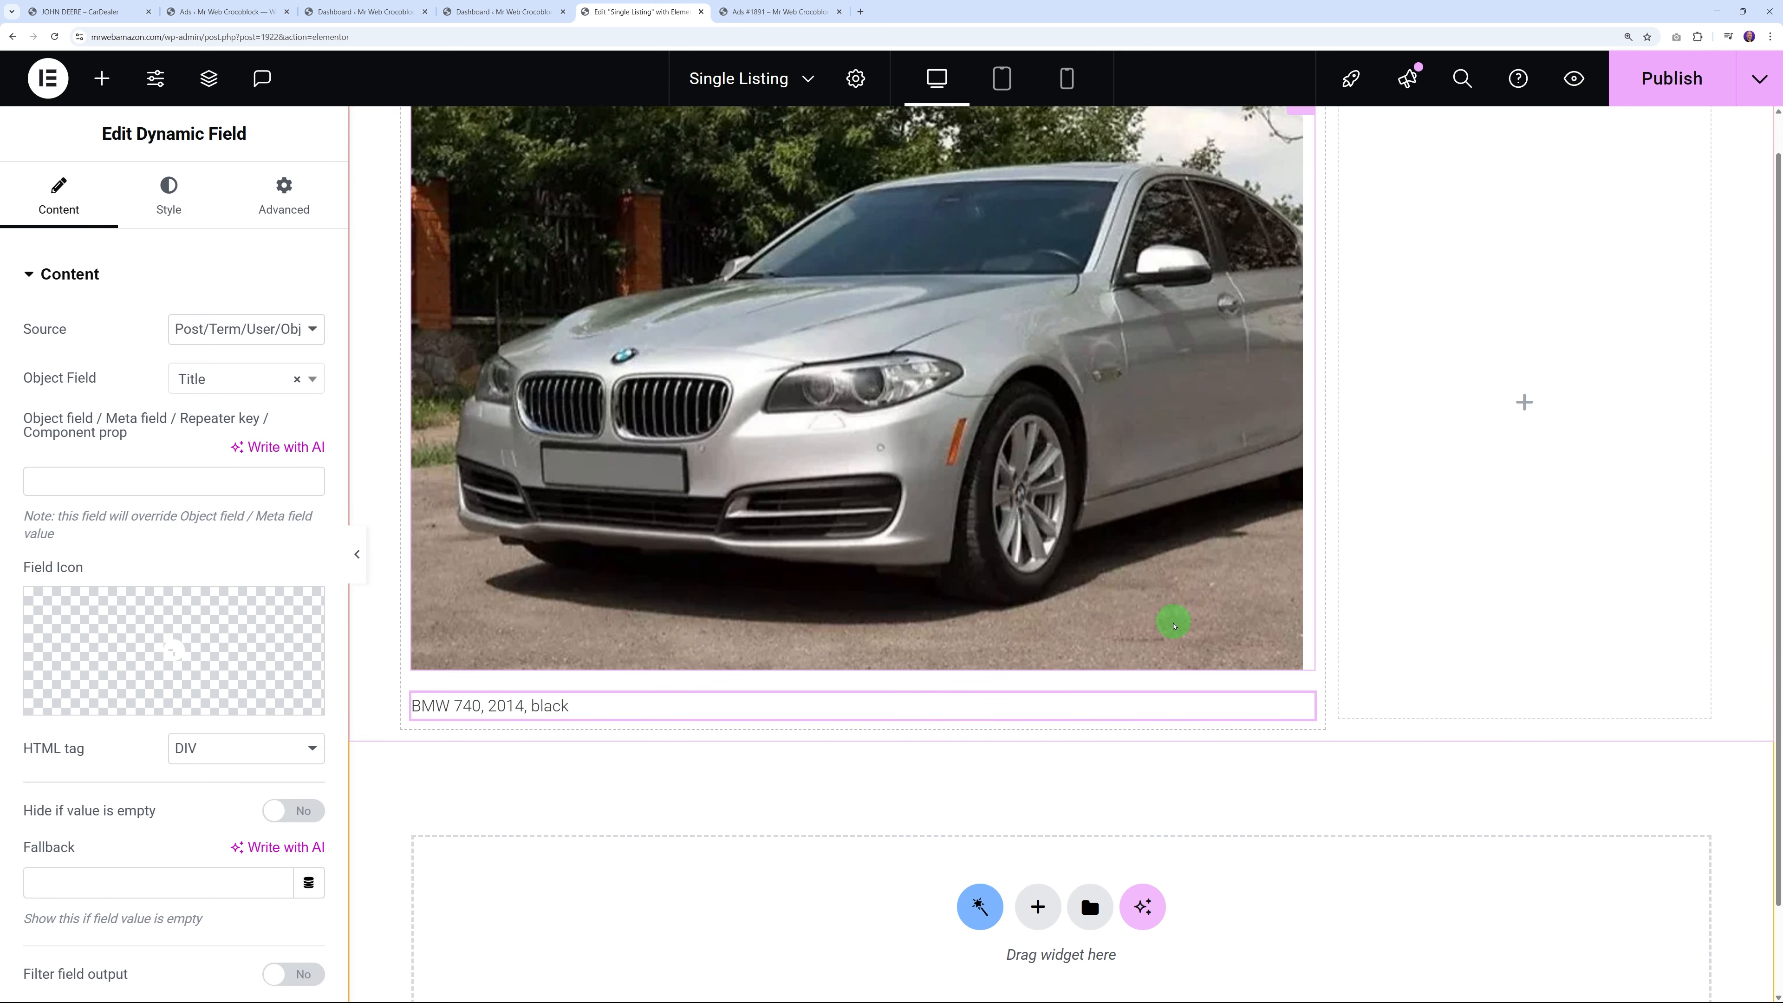
pyautogui.moveTo(1313, 750); pyautogui.dragTo(1541, 351)
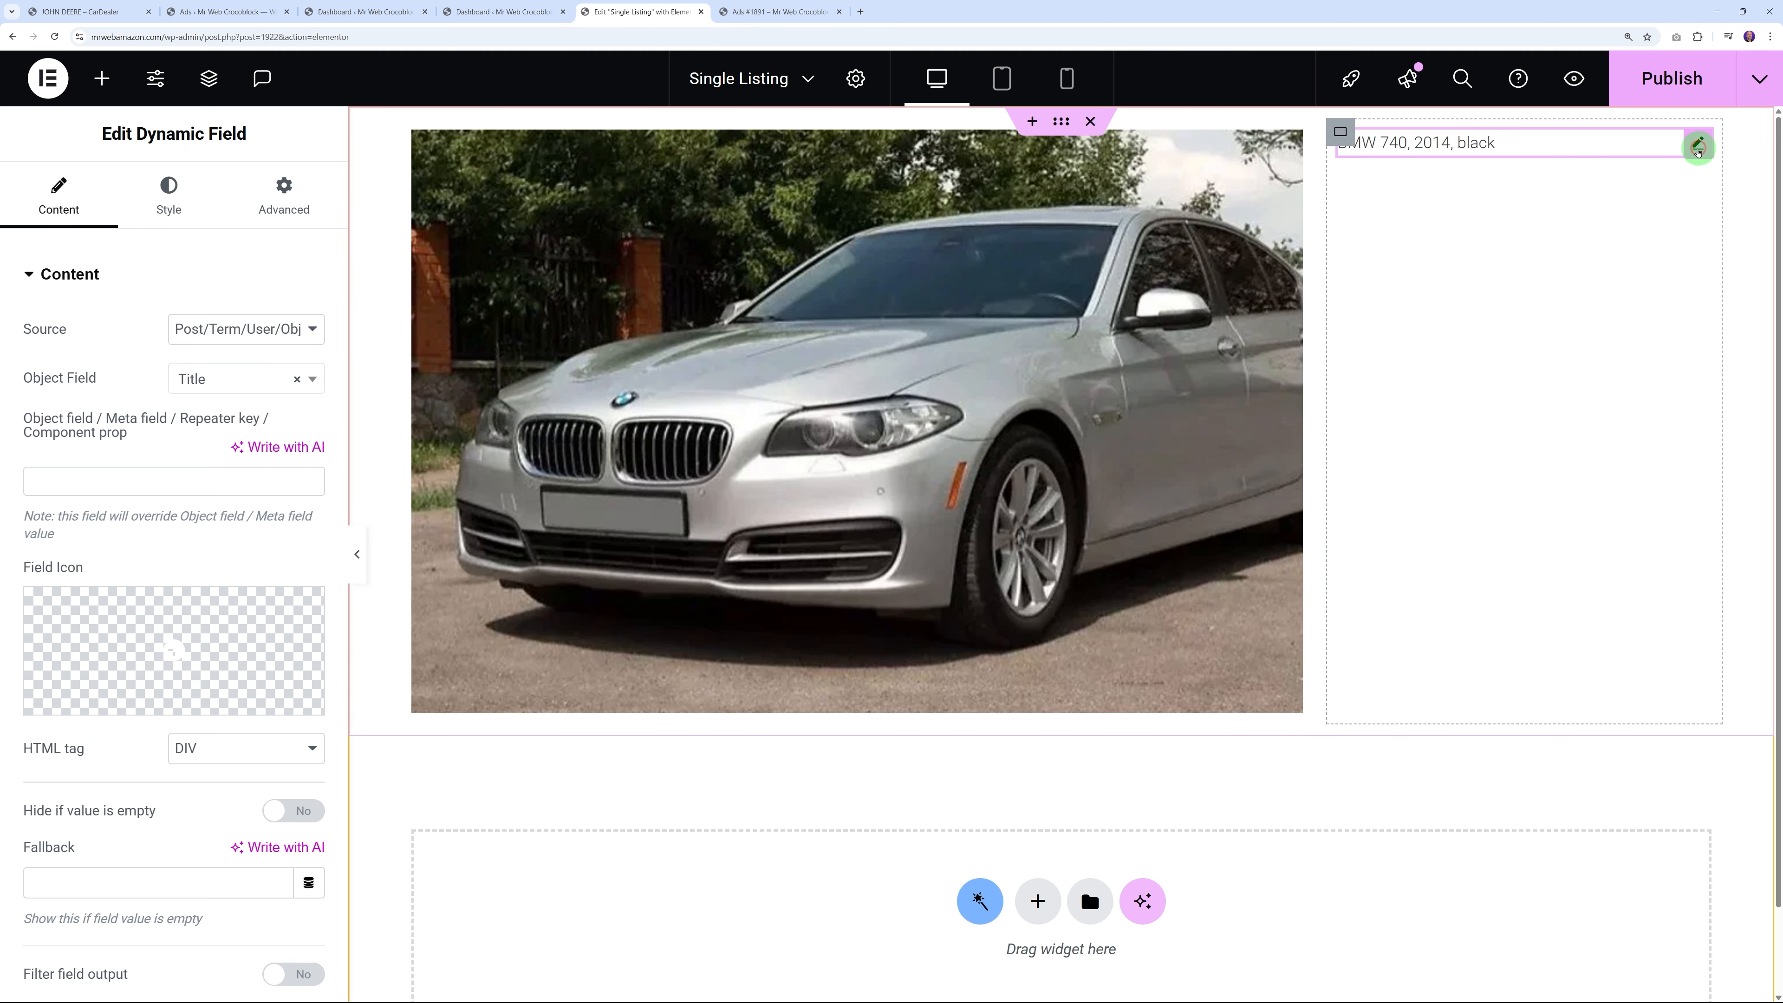
# Set the title field's font family to Montserrat and change its font size
pyautogui.click(167, 210)
pyautogui.click(309, 378)
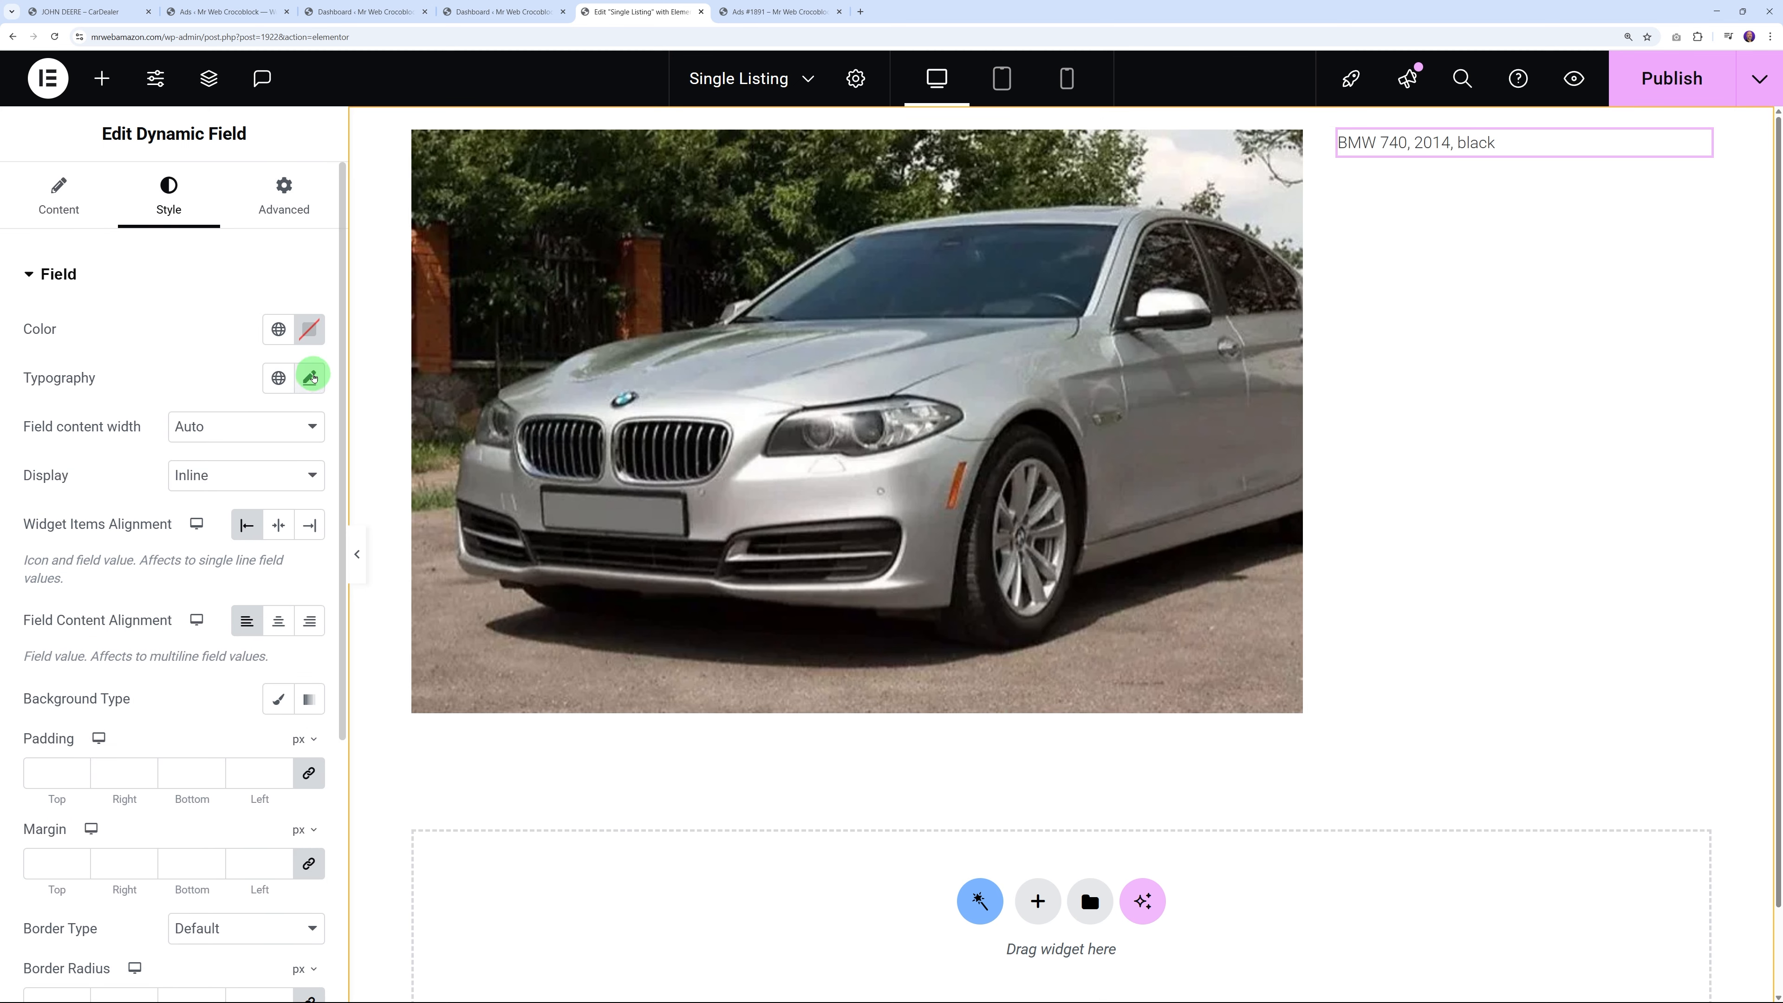
pyautogui.click(274, 492)
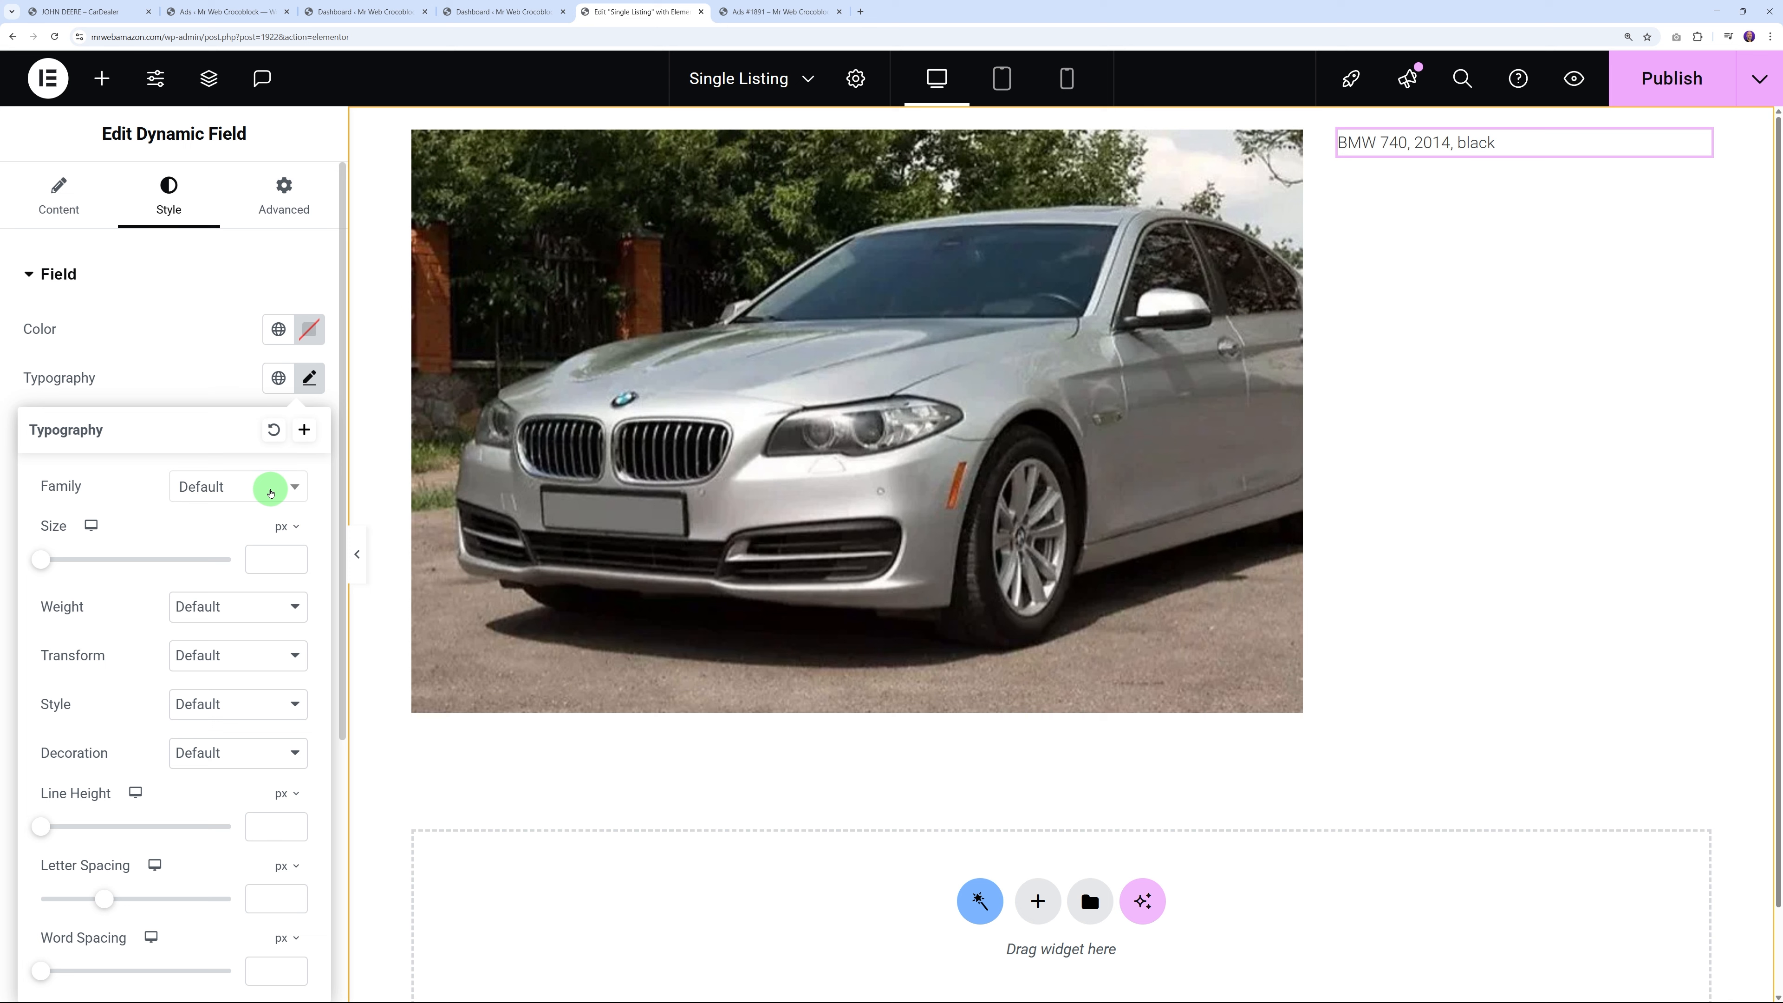
pyautogui.click(271, 493)
pyautogui.write('mont')
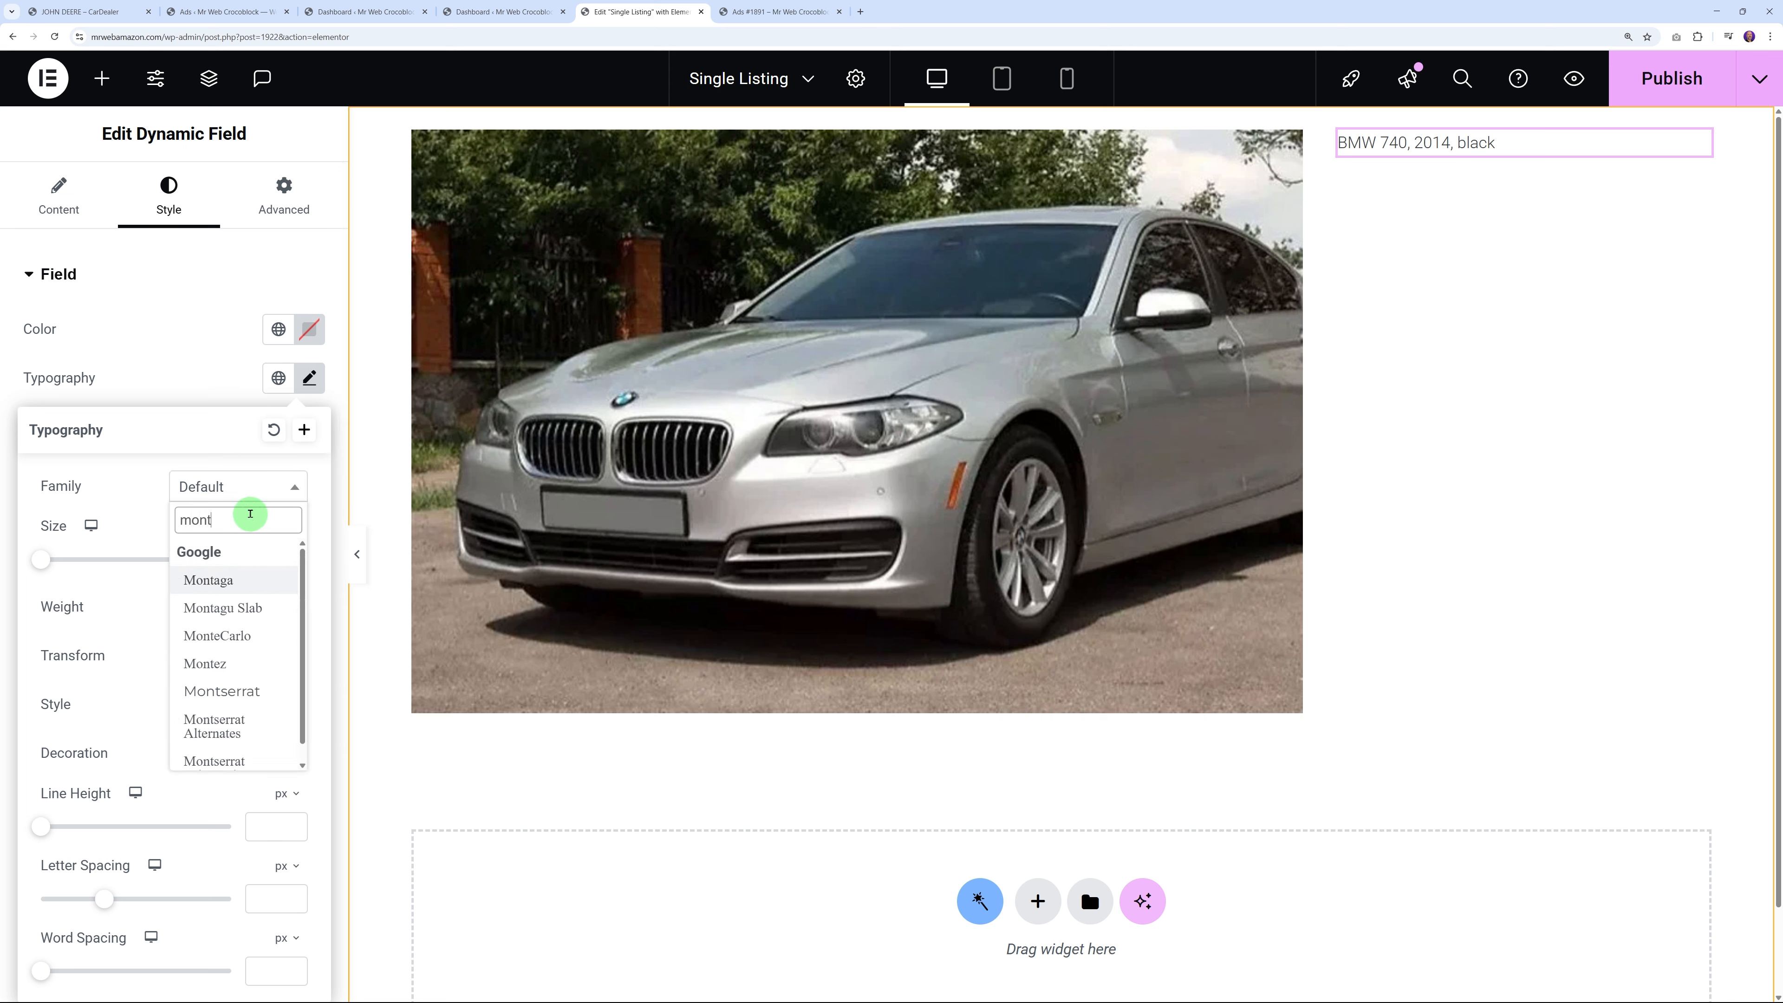
pyautogui.click(239, 692)
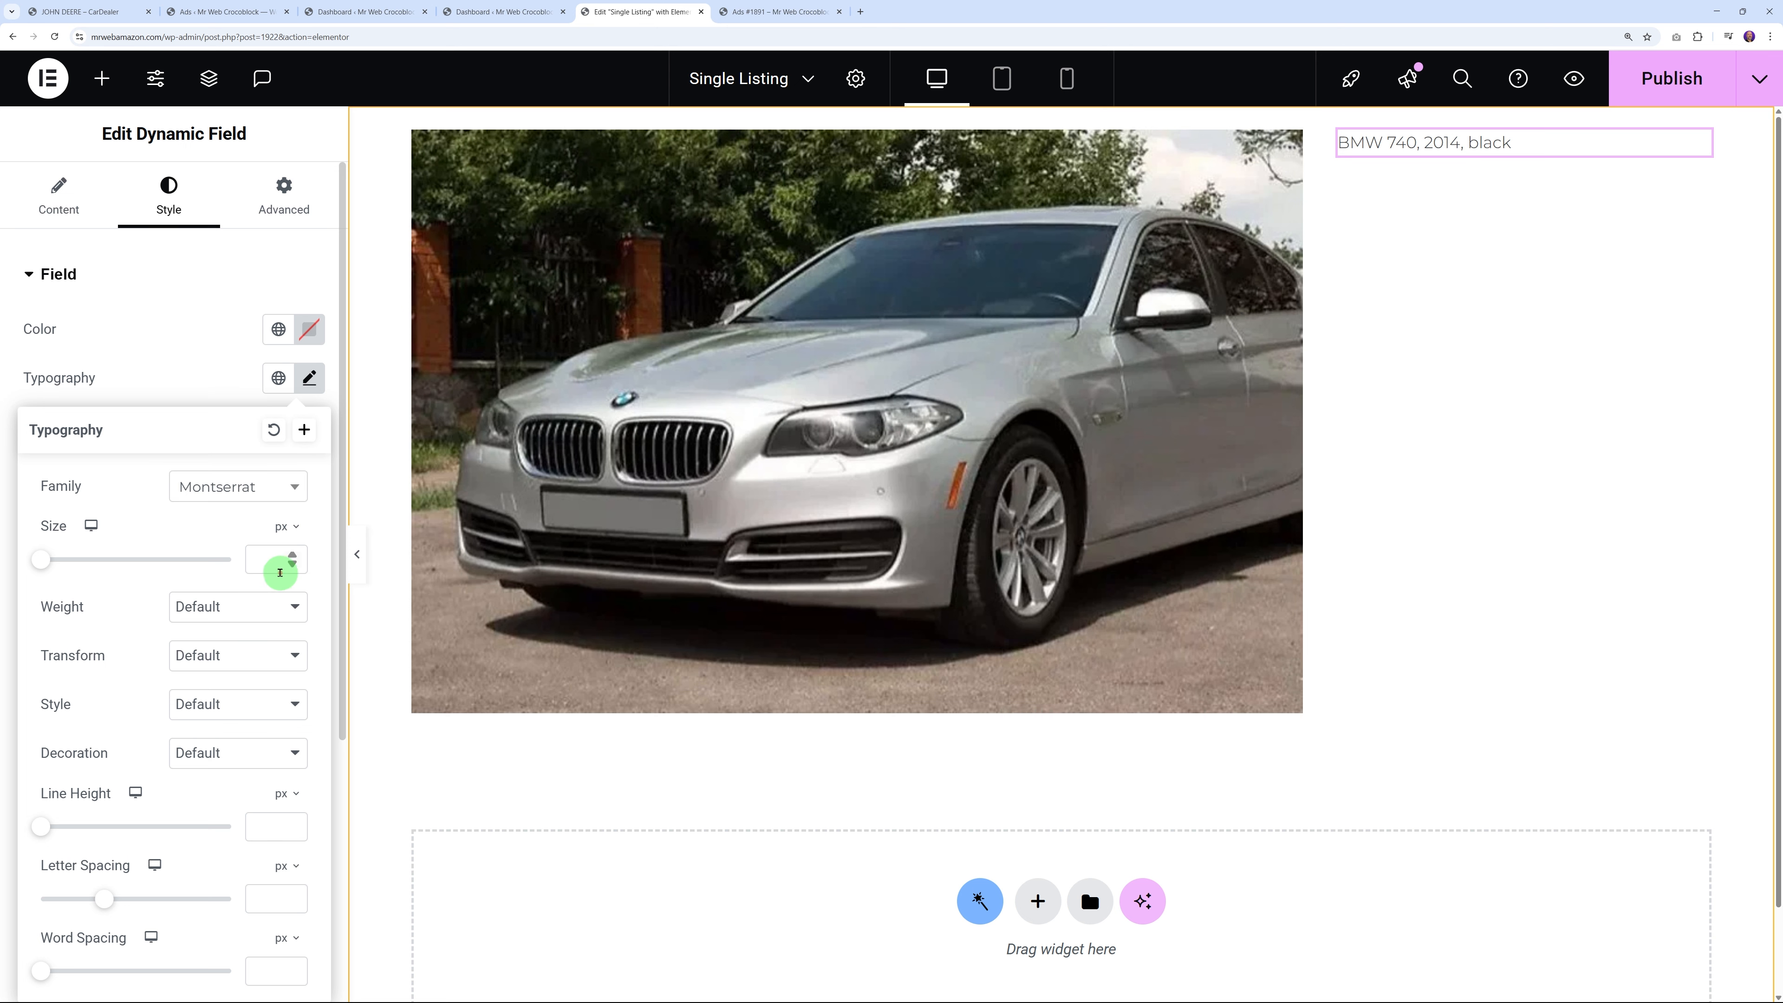
pyautogui.click(263, 562)
pyautogui.write('3')
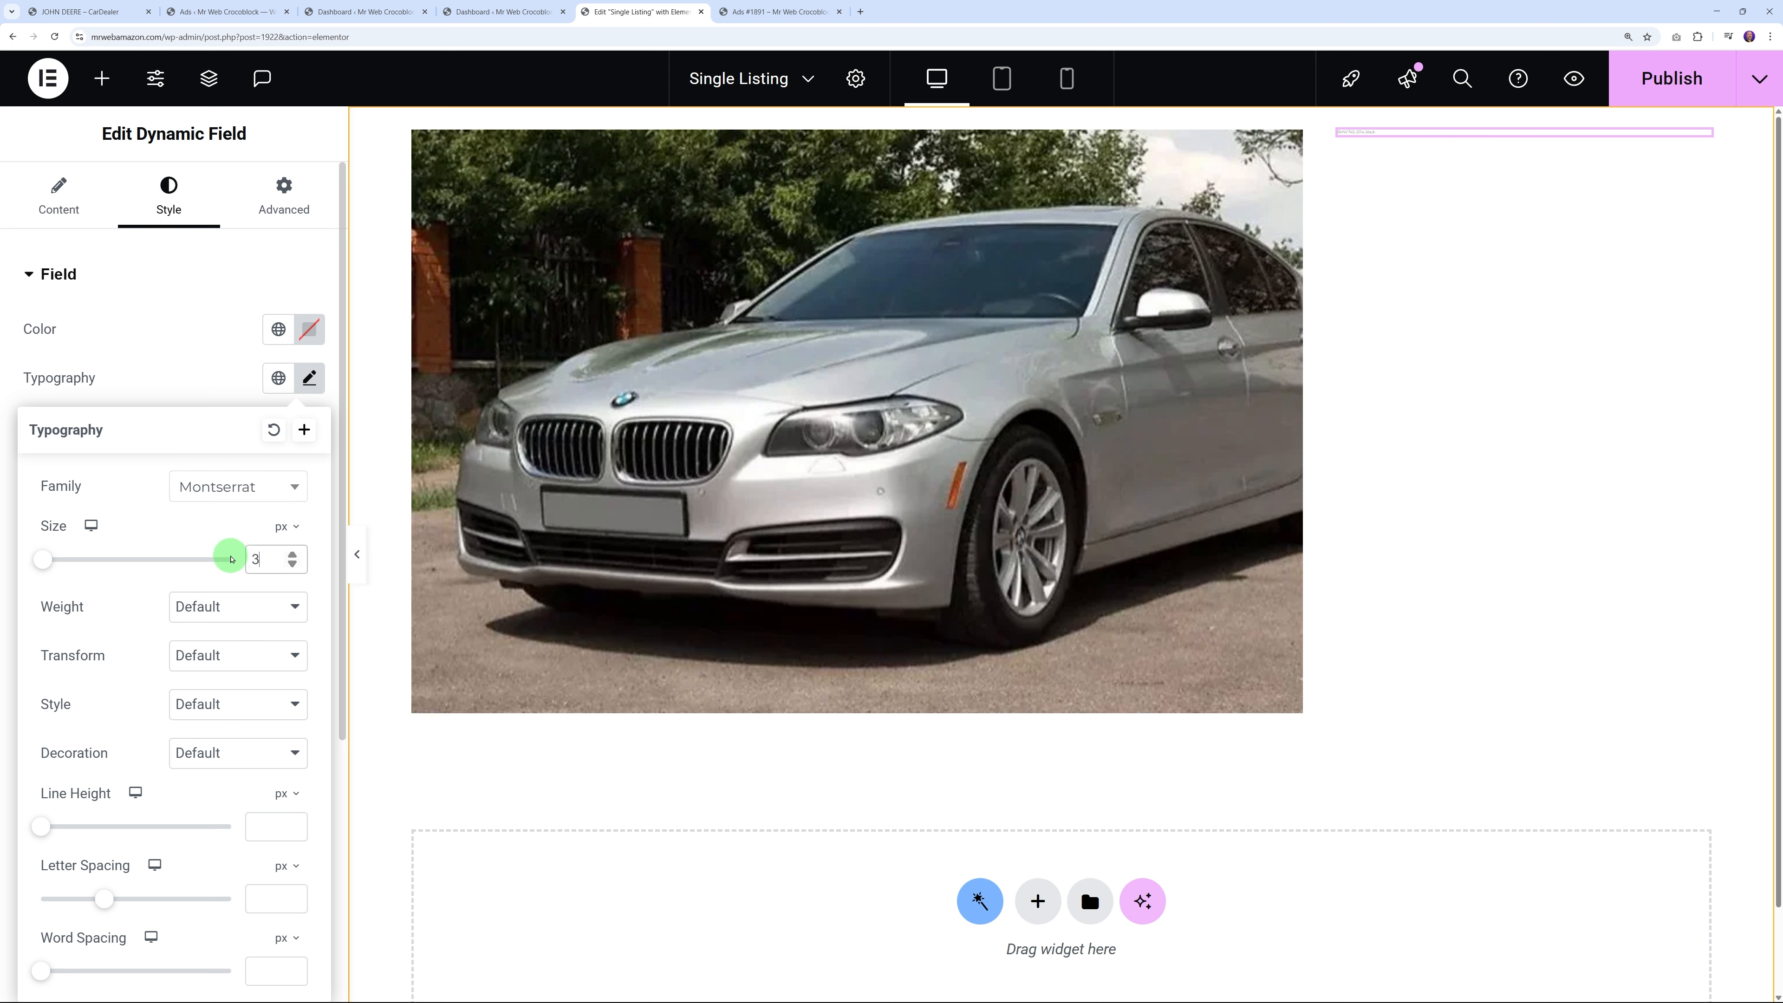
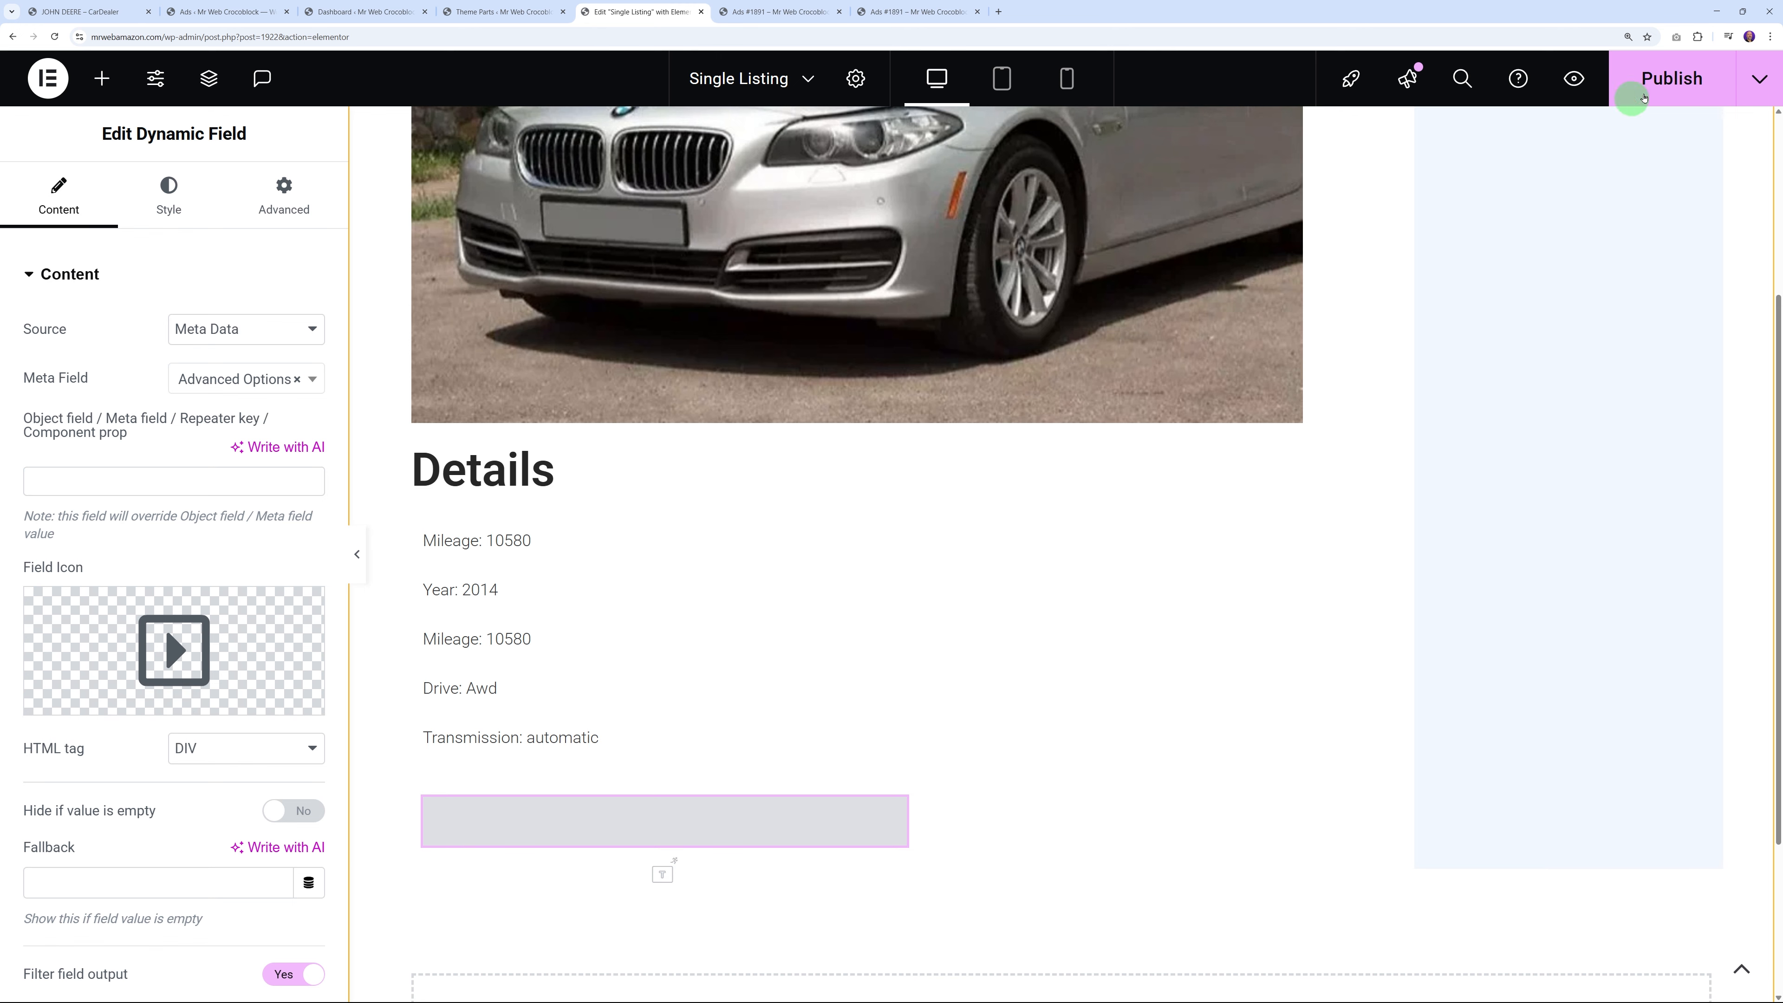
# Publish the Single Listing template and reload the live Ads #1891 page
pyautogui.click(1636, 81)
pyautogui.click(910, 12)
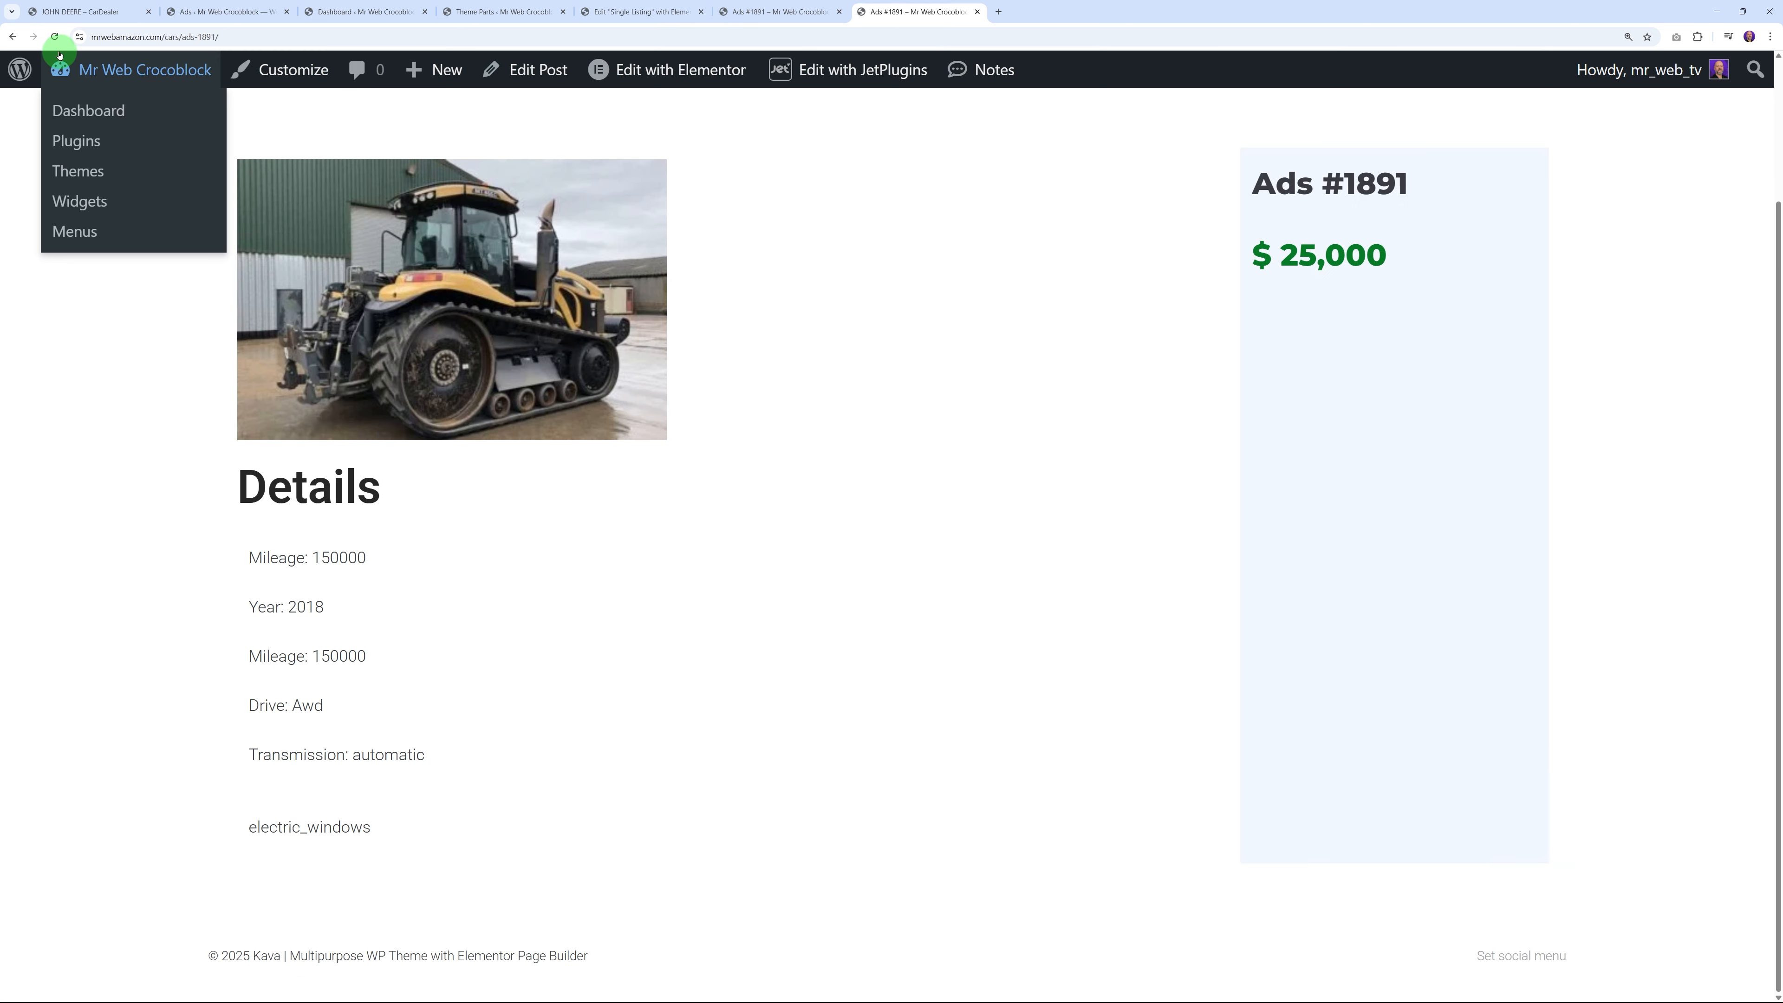
pyautogui.click(54, 37)
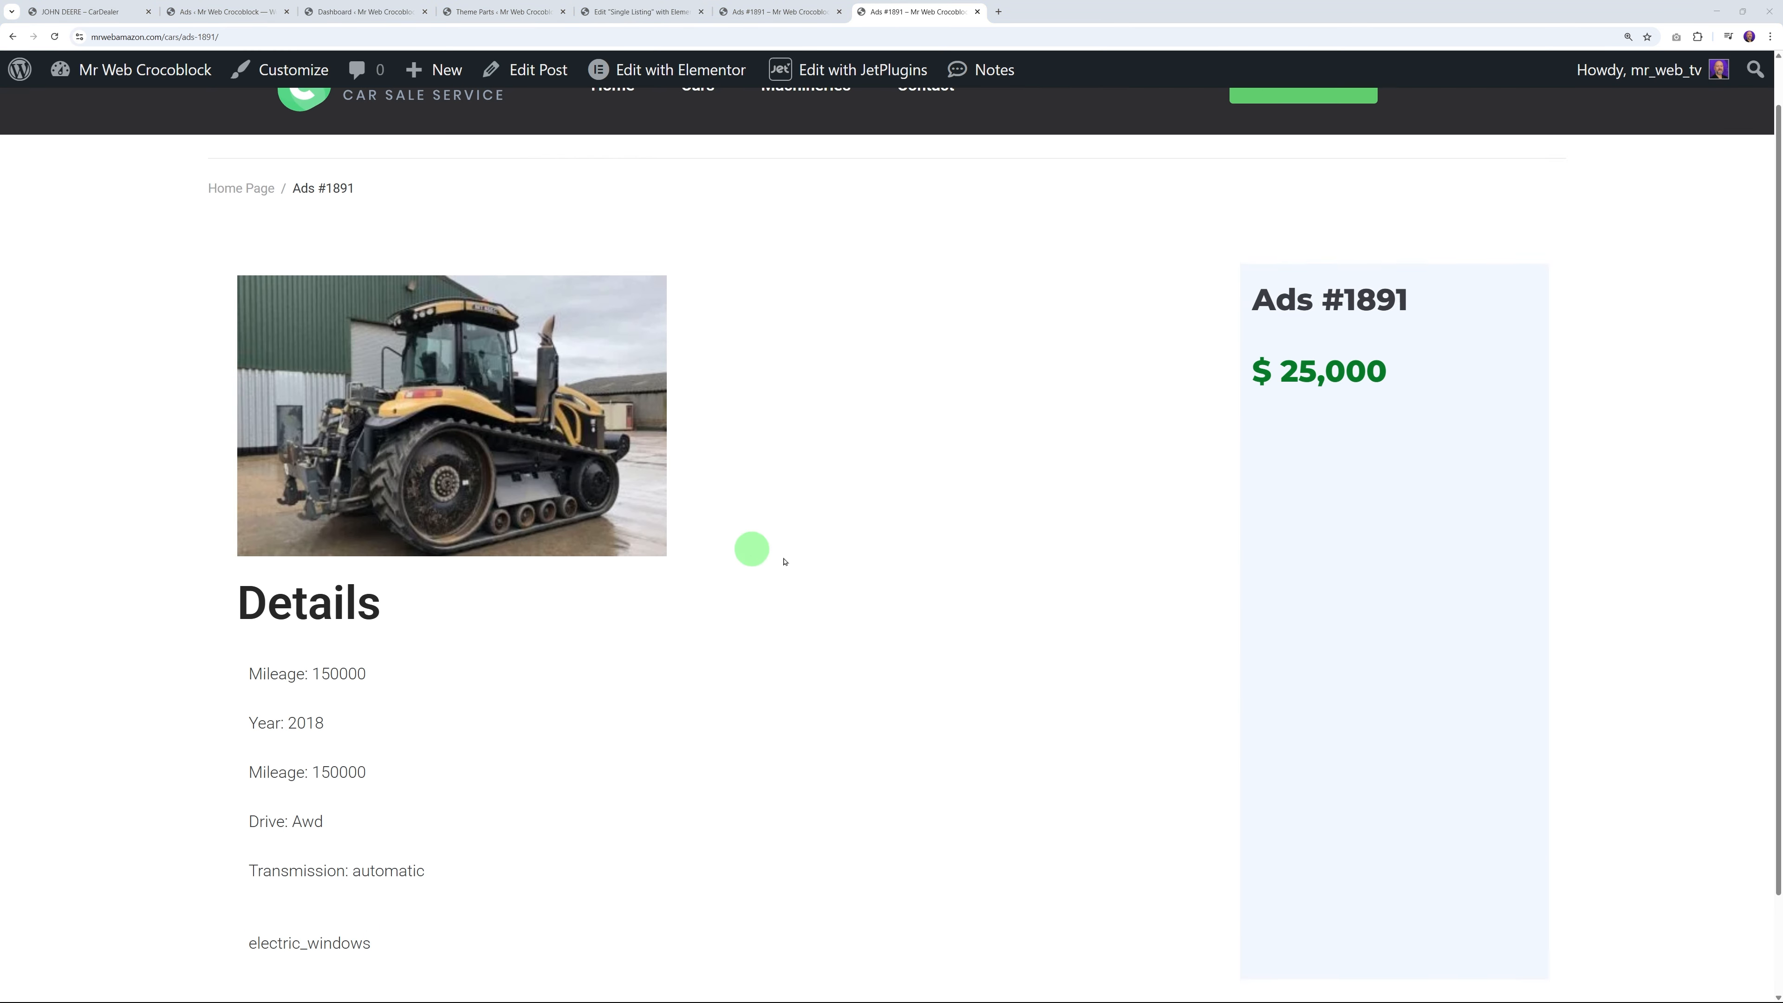
# Search the site's home page for transport type Cars, and open the Suzuki SX4 listing to check its details
pyautogui.click(359, 165)
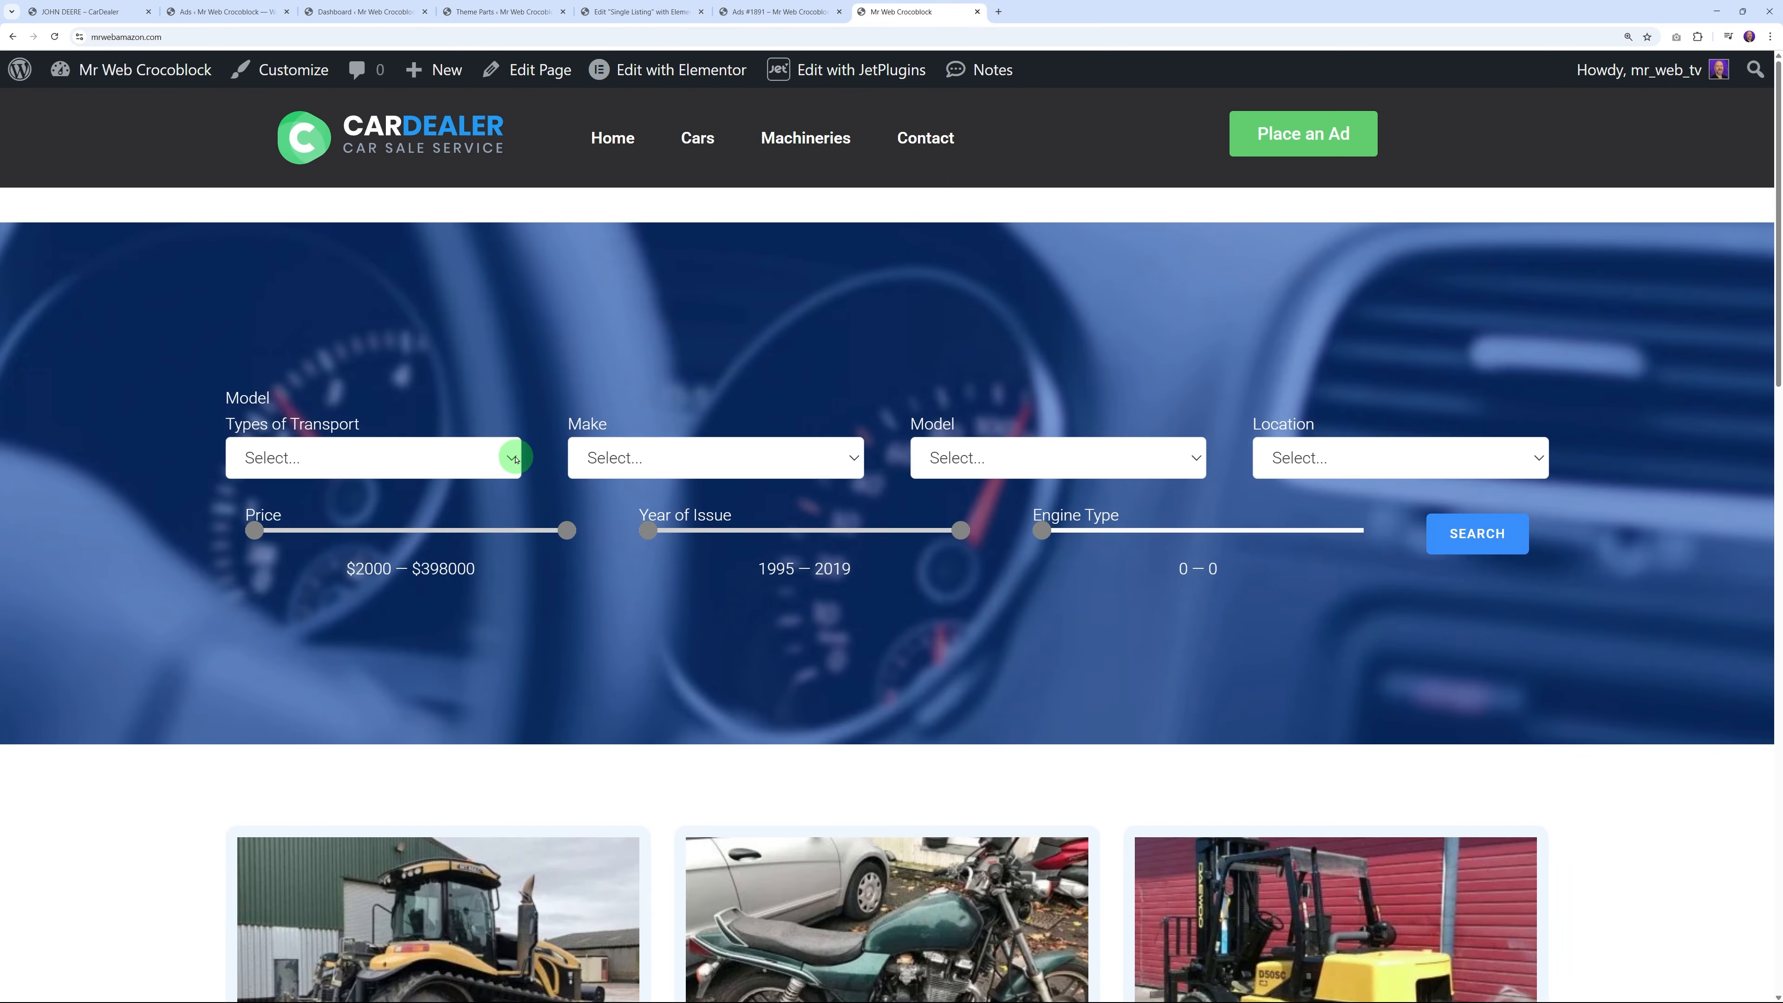
pyautogui.click(513, 458)
pyautogui.click(458, 511)
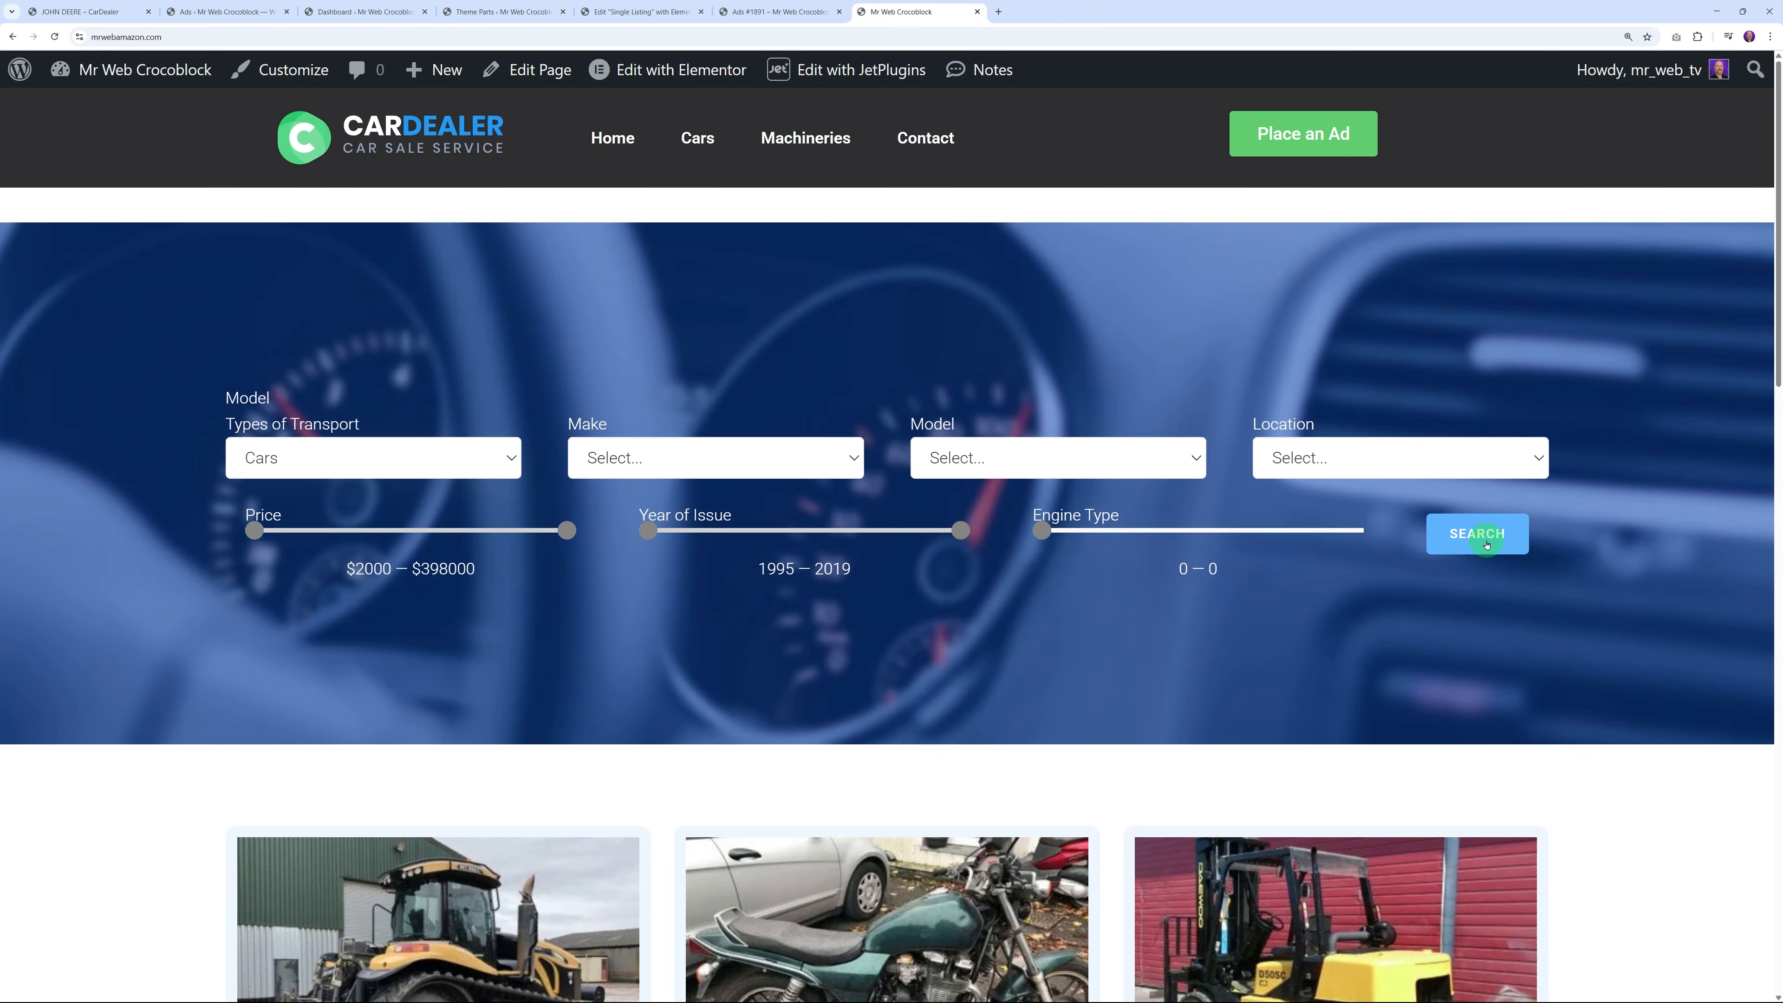
pyautogui.scroll(-2, 685, 562)
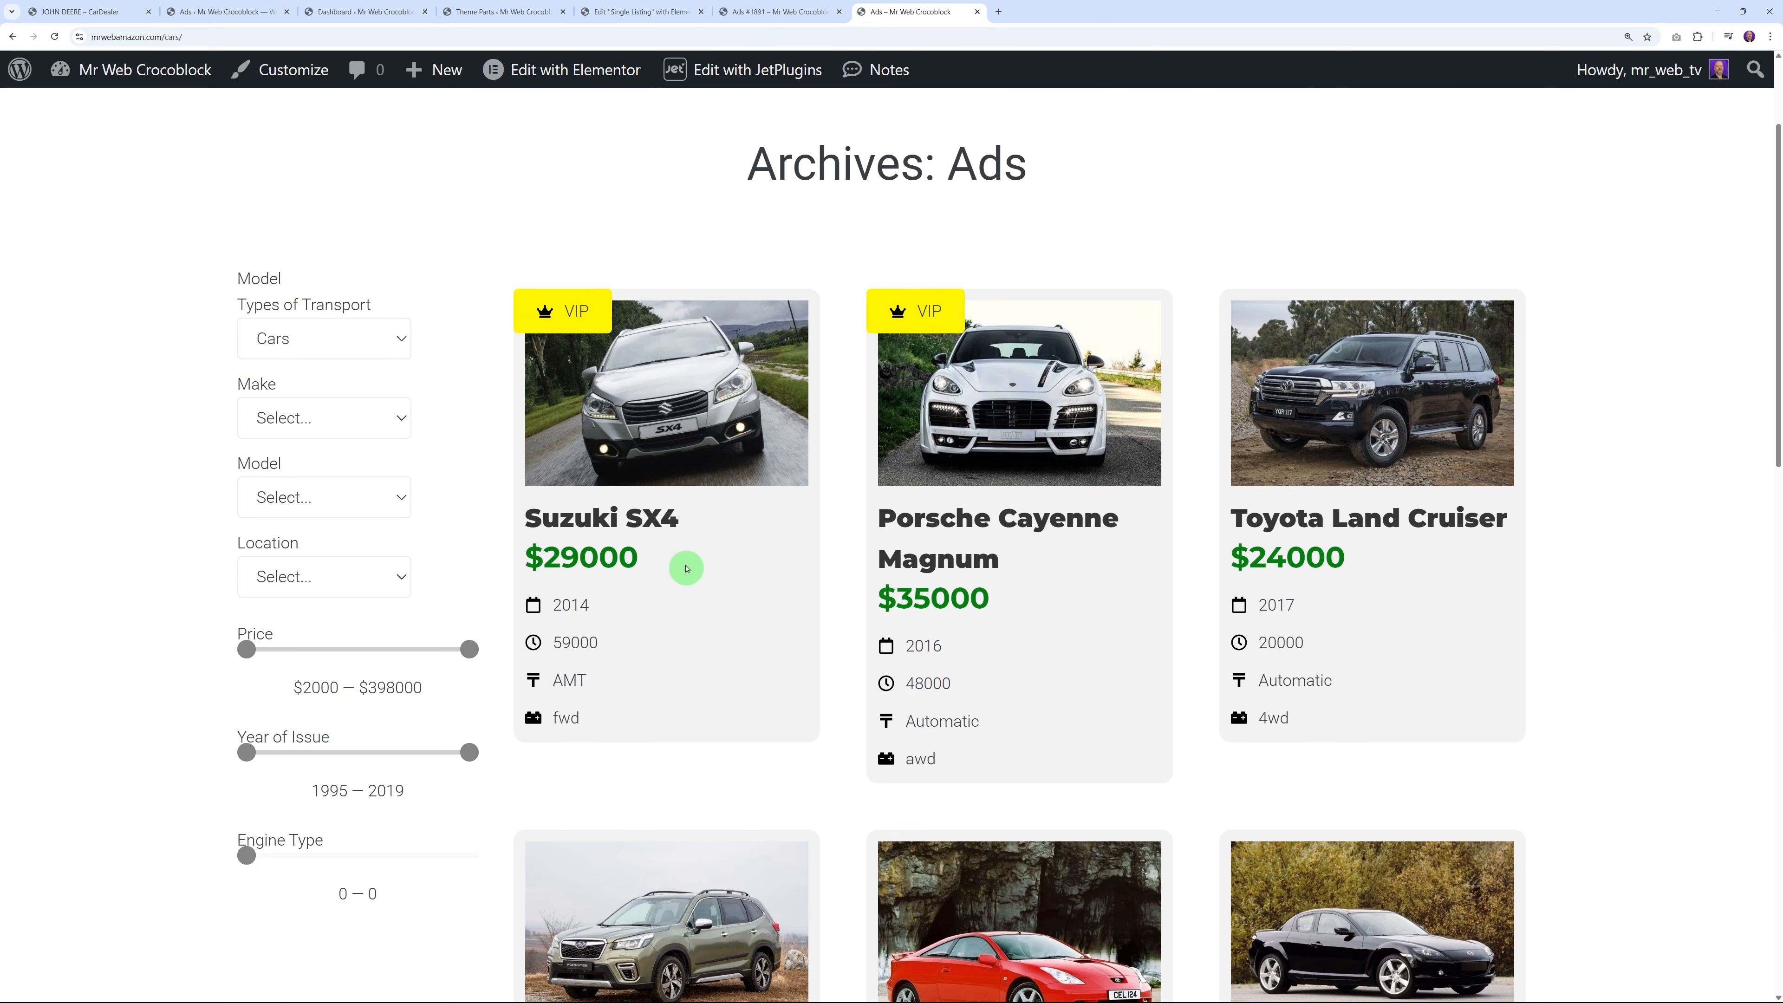
pyautogui.click(657, 526)
pyautogui.scroll(-5, 661, 525)
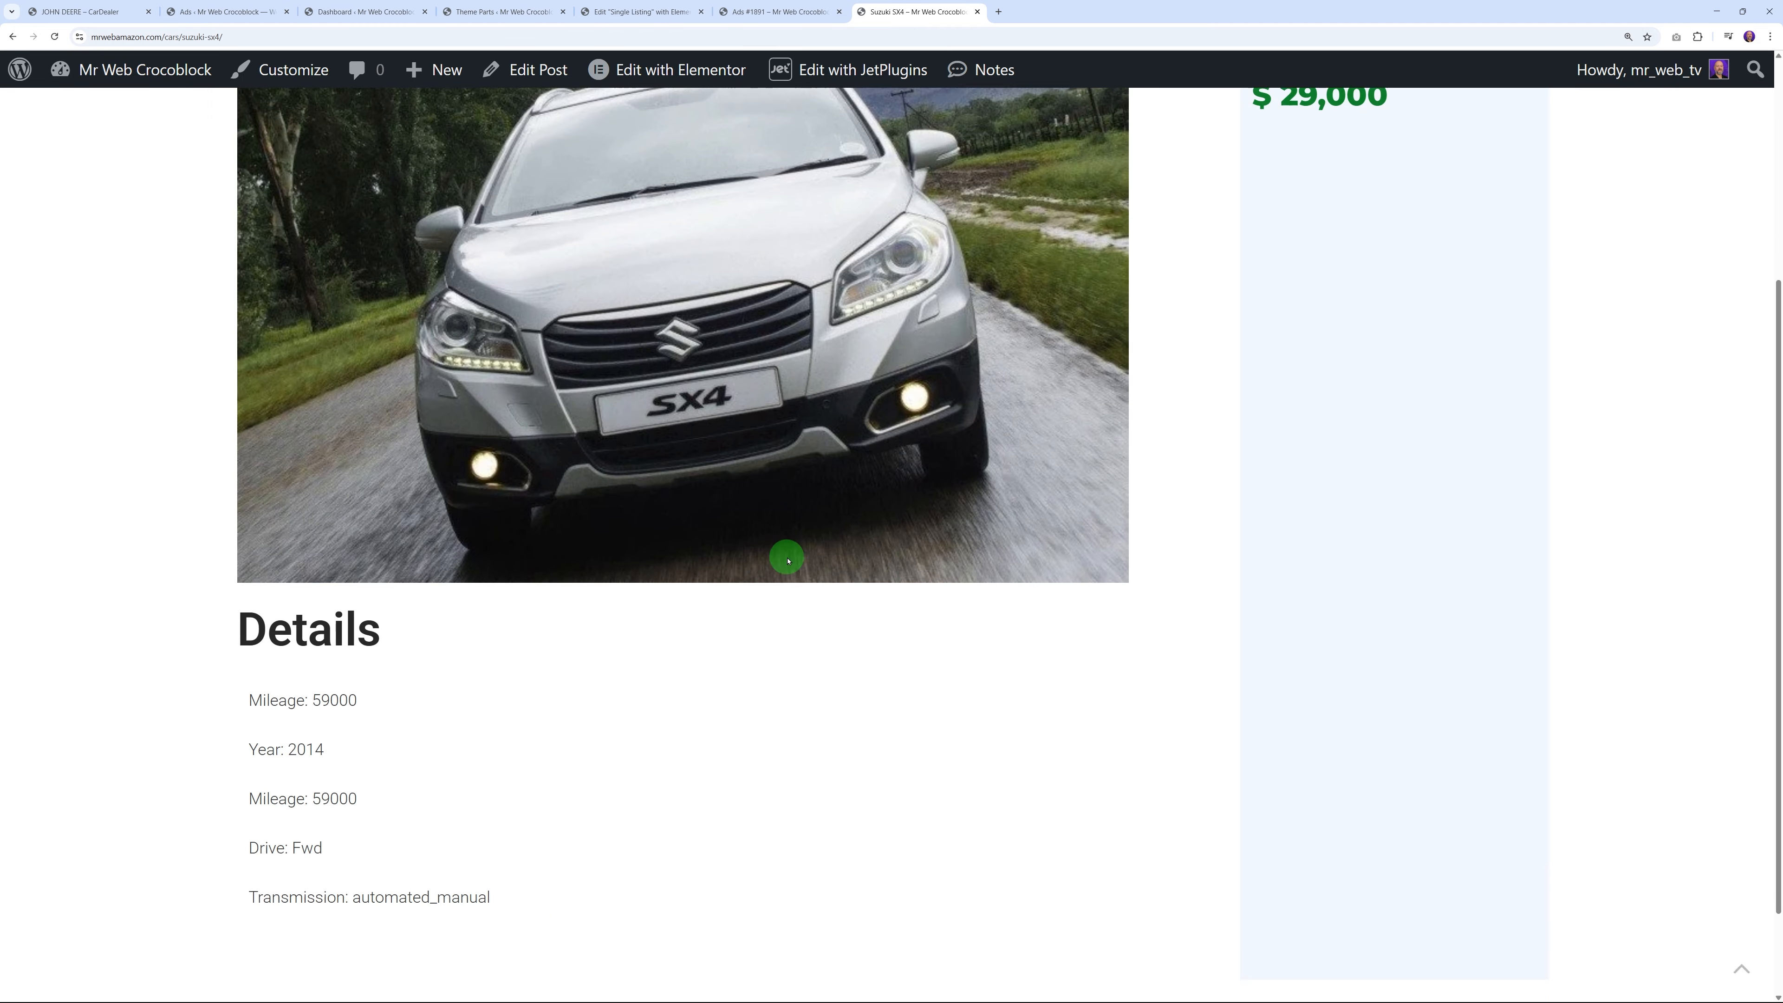
pyautogui.scroll(3, 761, 781)
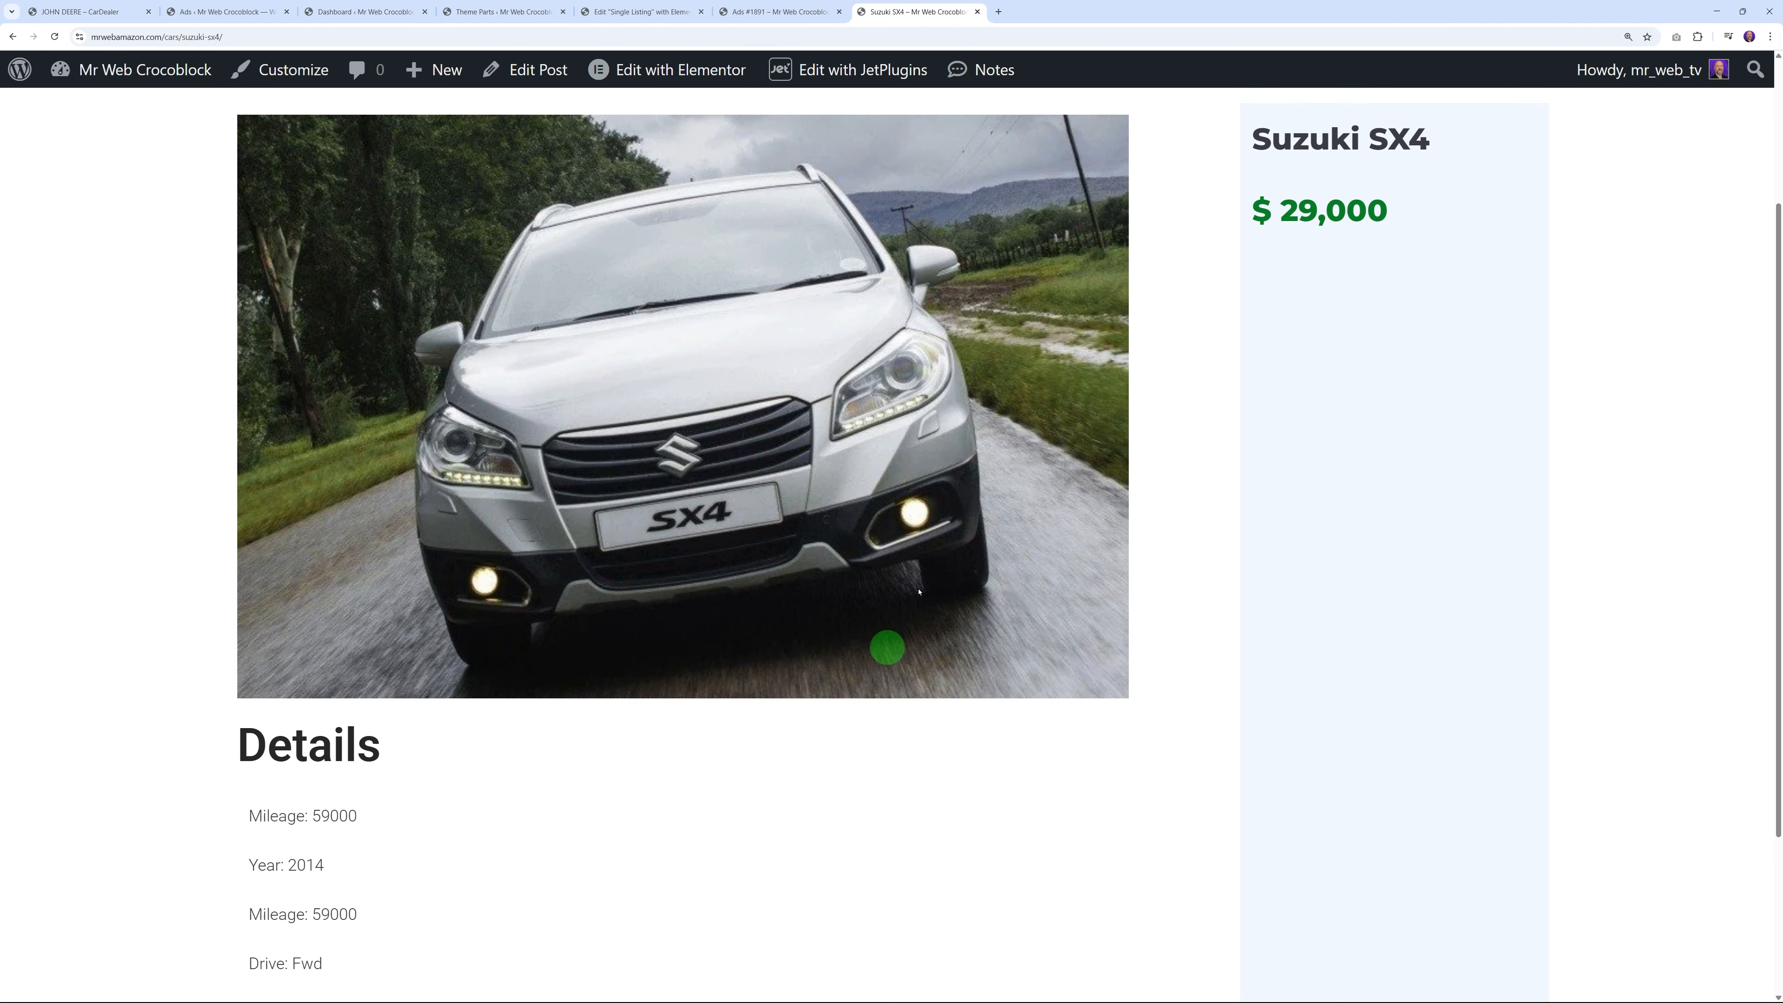
# Open the Suzuki SX4 ad for editing in the site admin and examine the choices of its Advanced Options field
pyautogui.click(394, 12)
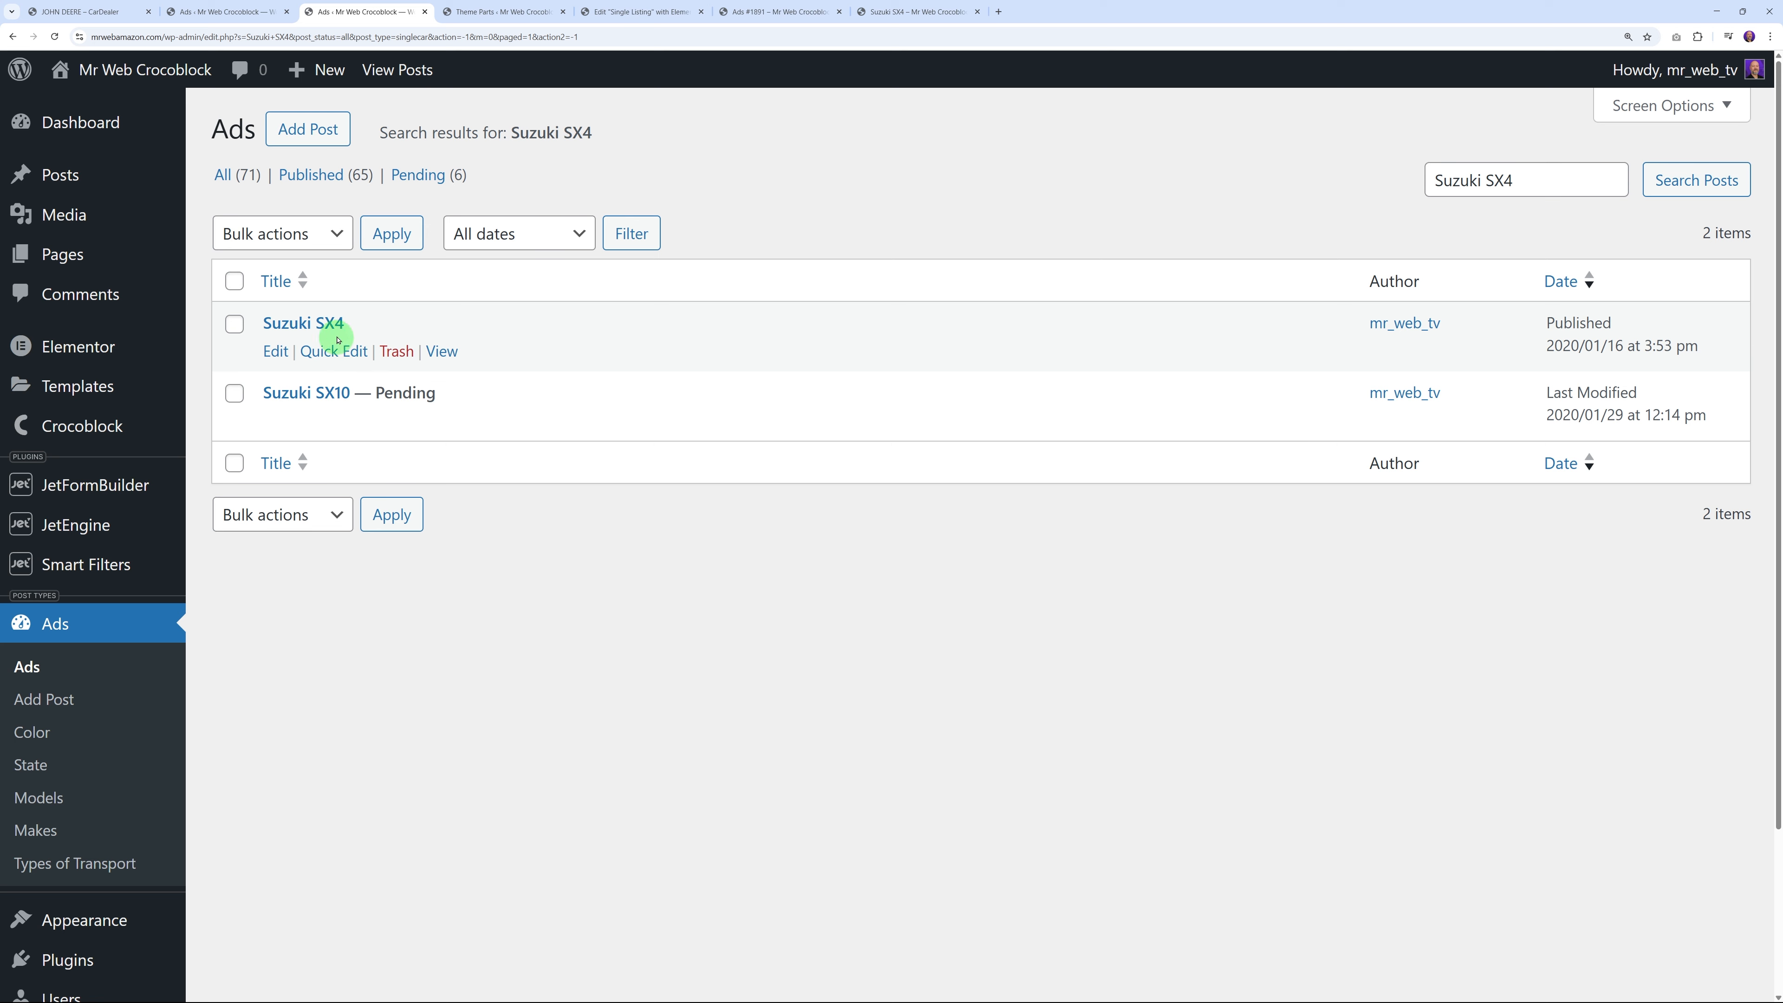
pyautogui.click(332, 328)
pyautogui.scroll(-5, 957, 433)
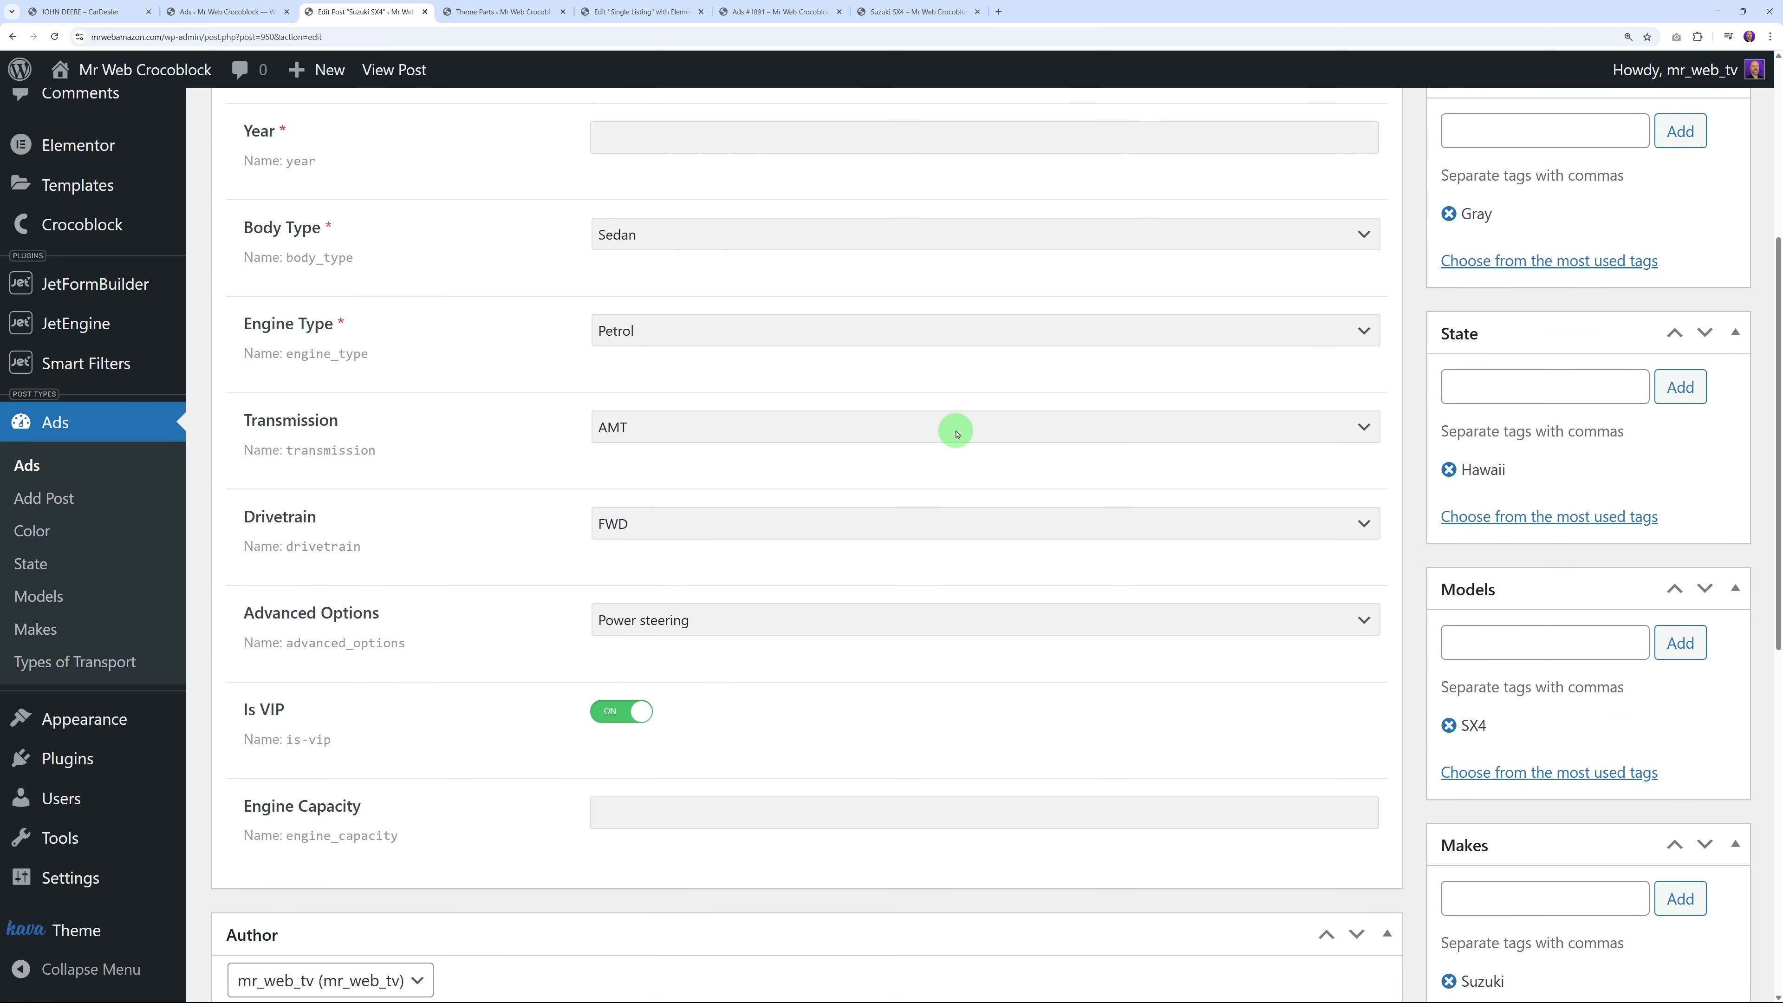
pyautogui.click(721, 617)
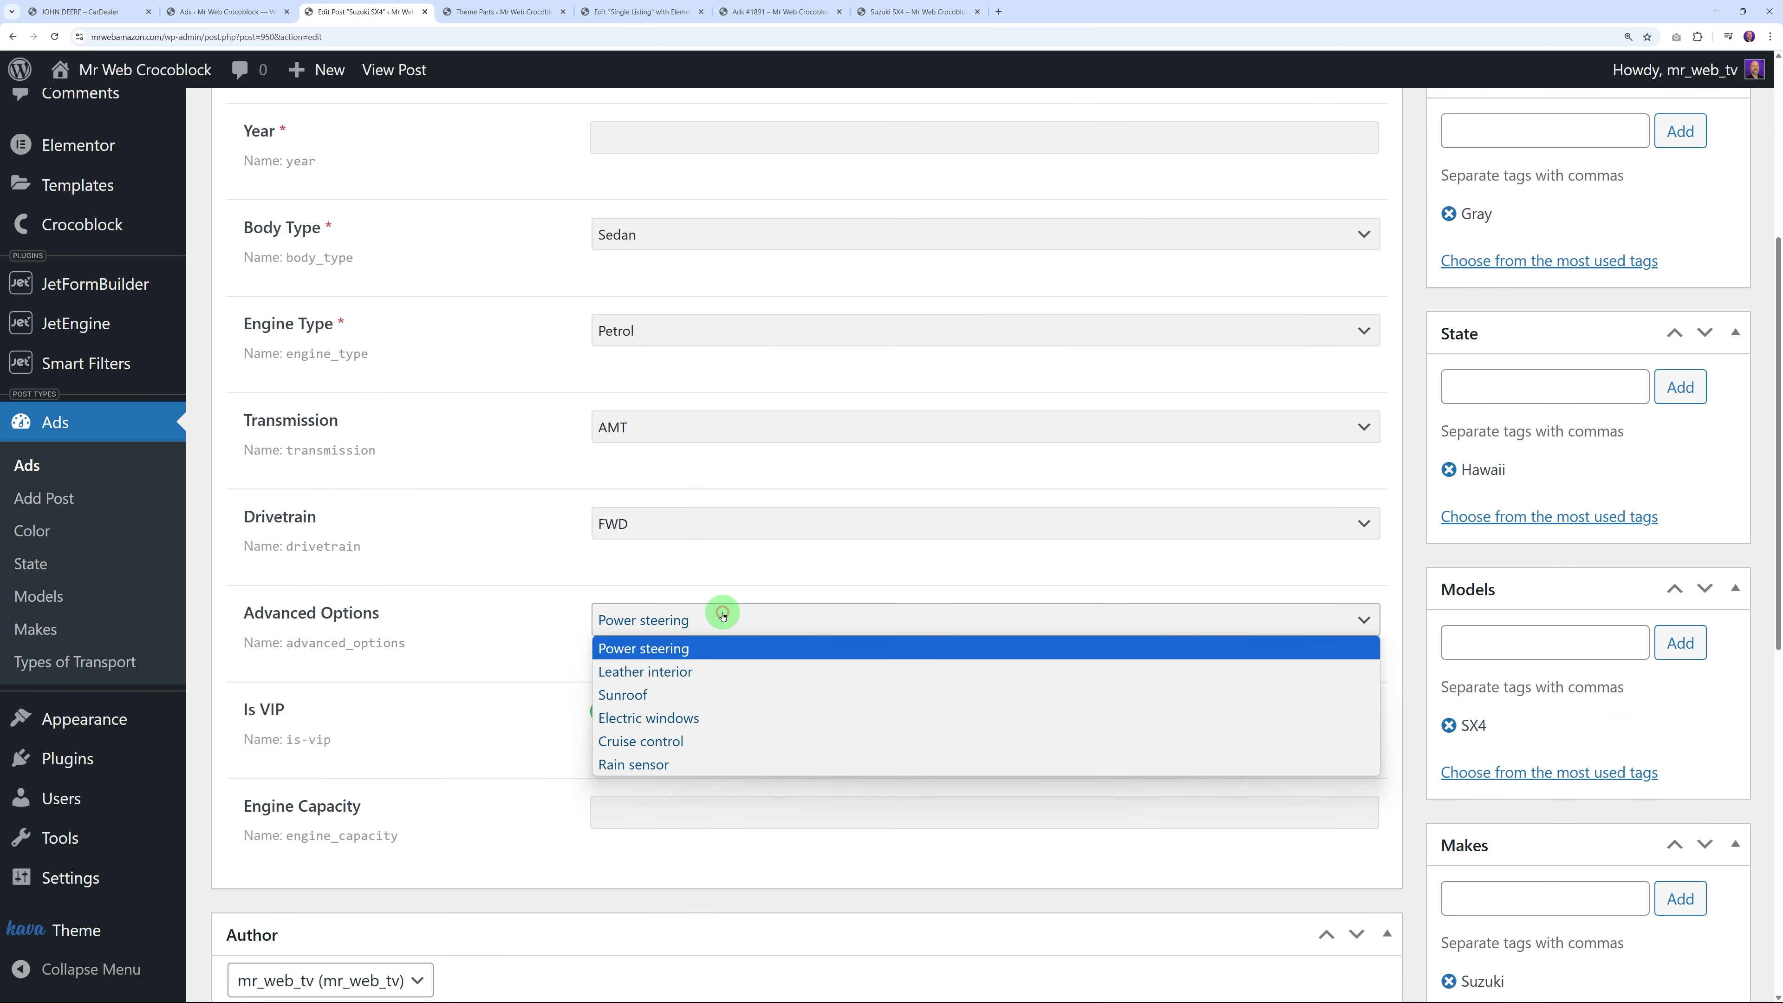
pyautogui.click(523, 625)
pyautogui.click(652, 618)
# In JetEngine's Ads post type, set the Advanced Options meta field's type to Checkbox and update the post type
pyautogui.click(77, 324)
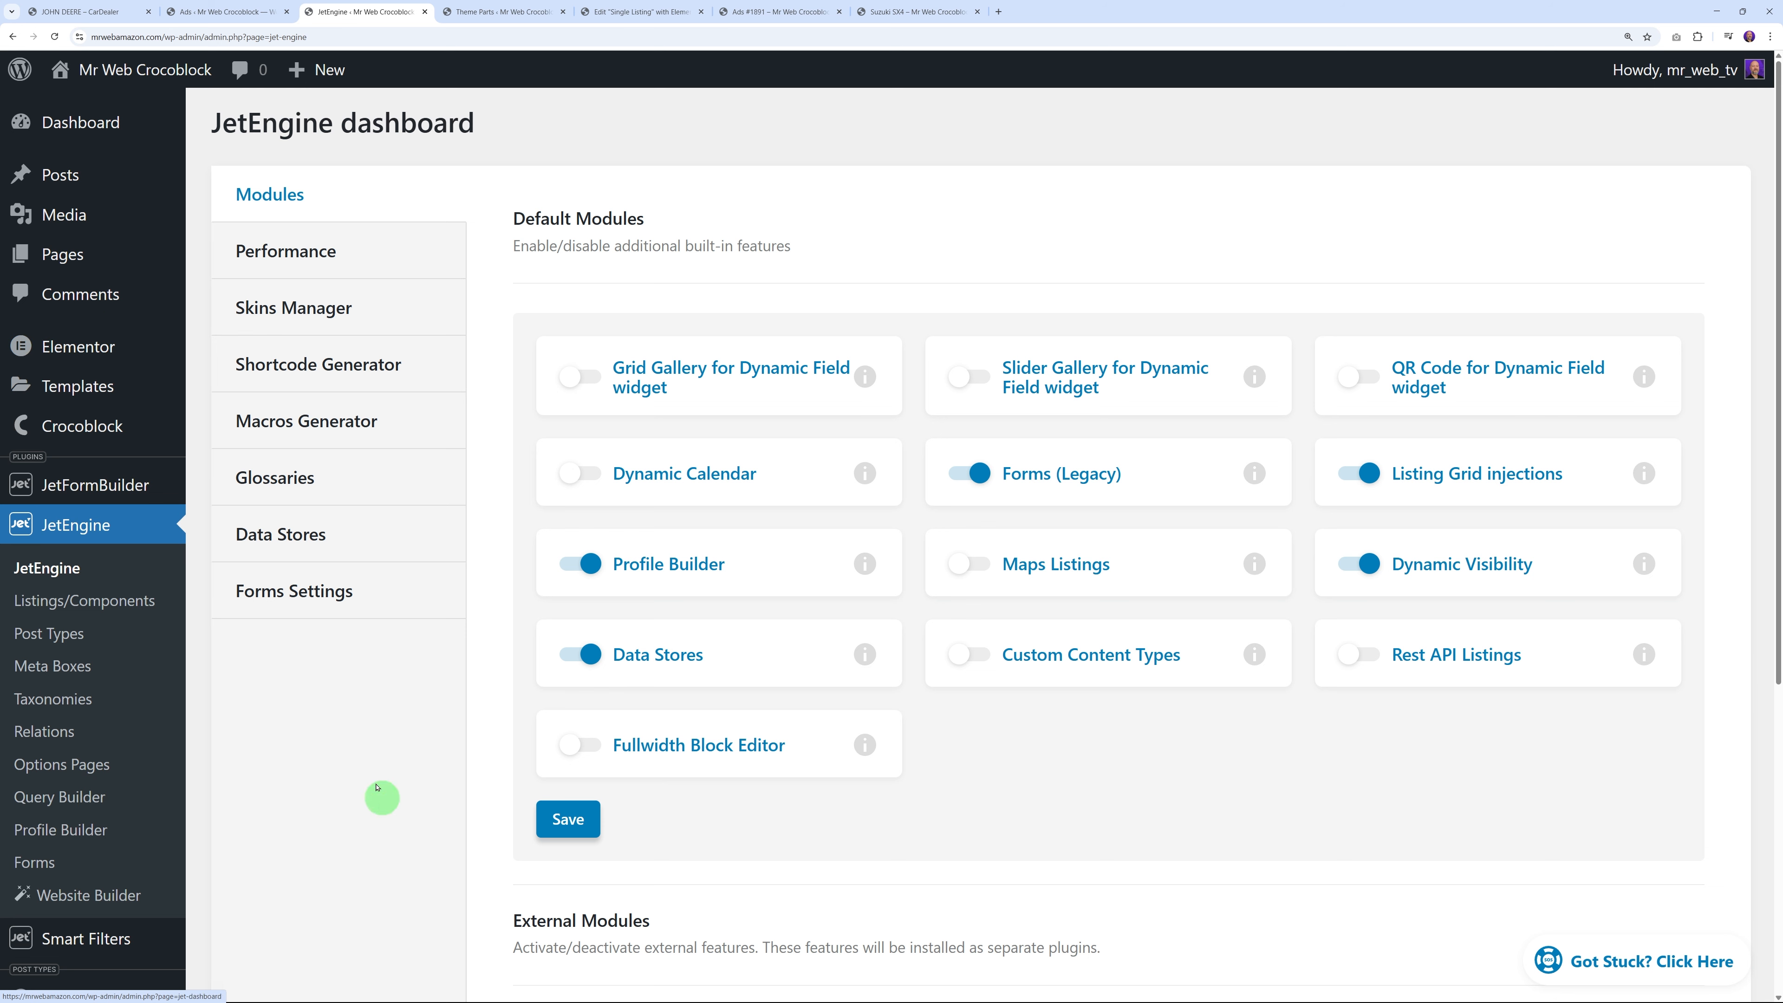
pyautogui.click(60, 636)
pyautogui.click(250, 259)
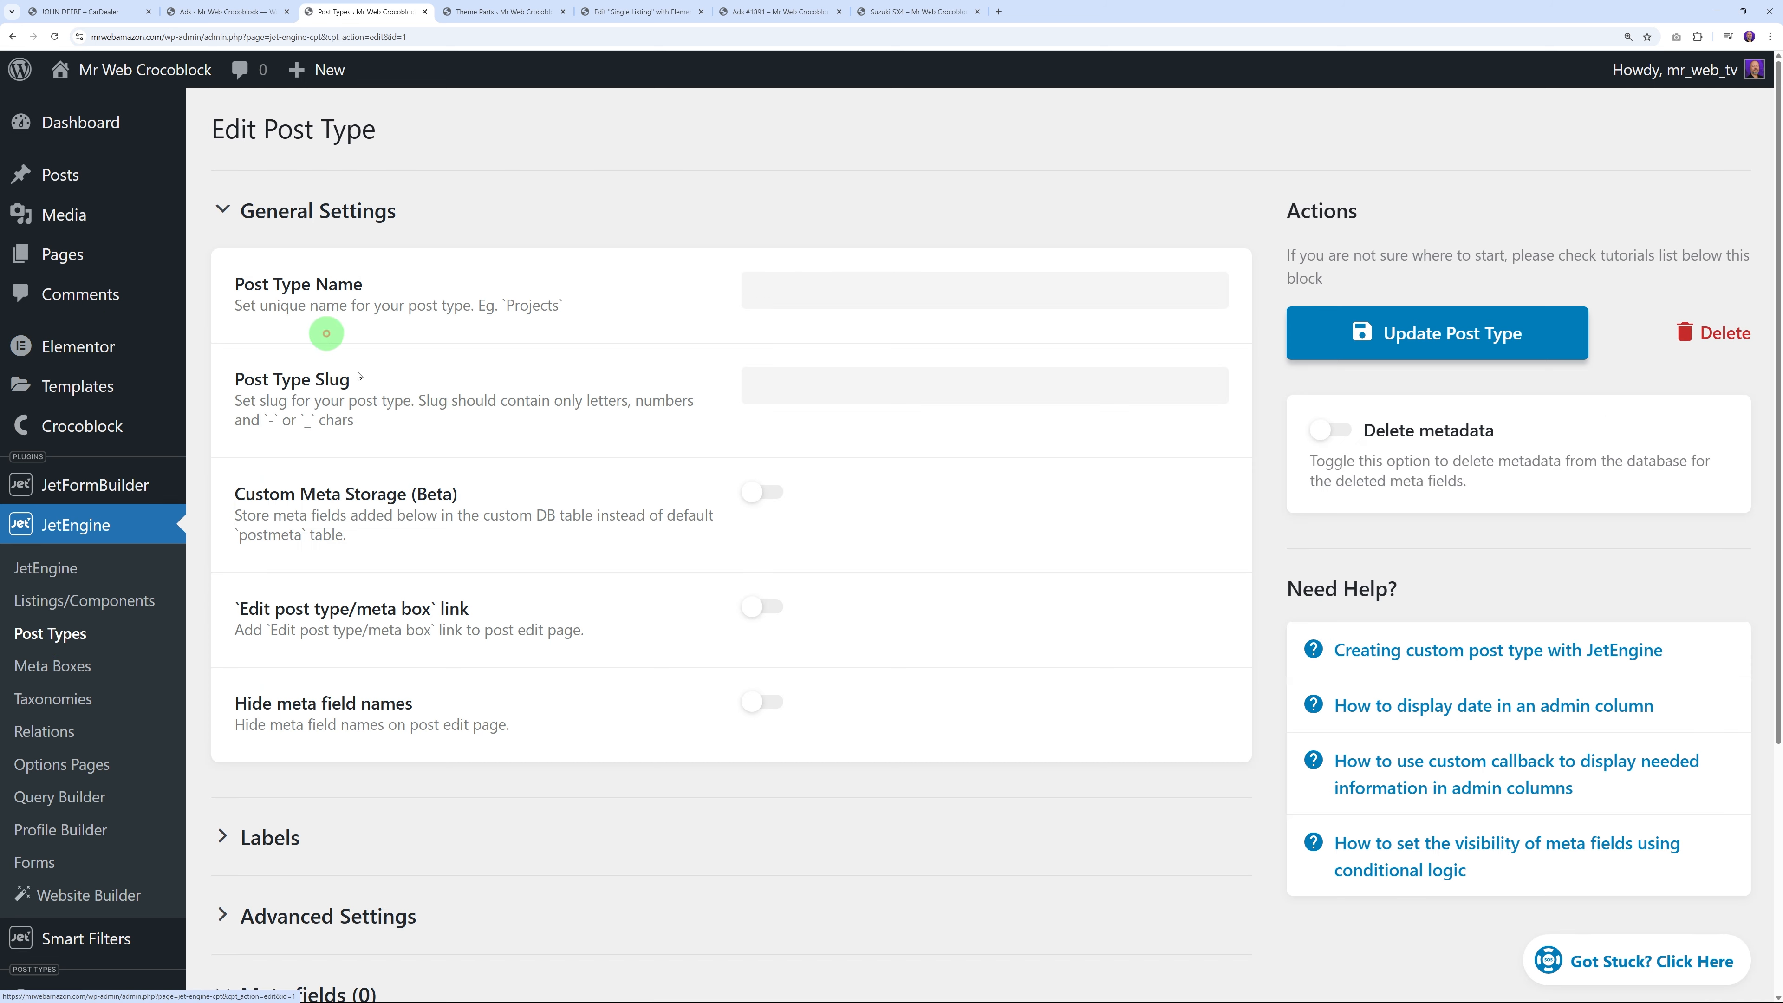
pyautogui.scroll(-8, 541, 499)
pyautogui.scroll(-5, 551, 513)
pyautogui.click(363, 588)
pyautogui.scroll(-5, 632, 562)
pyautogui.click(1018, 574)
pyautogui.click(868, 669)
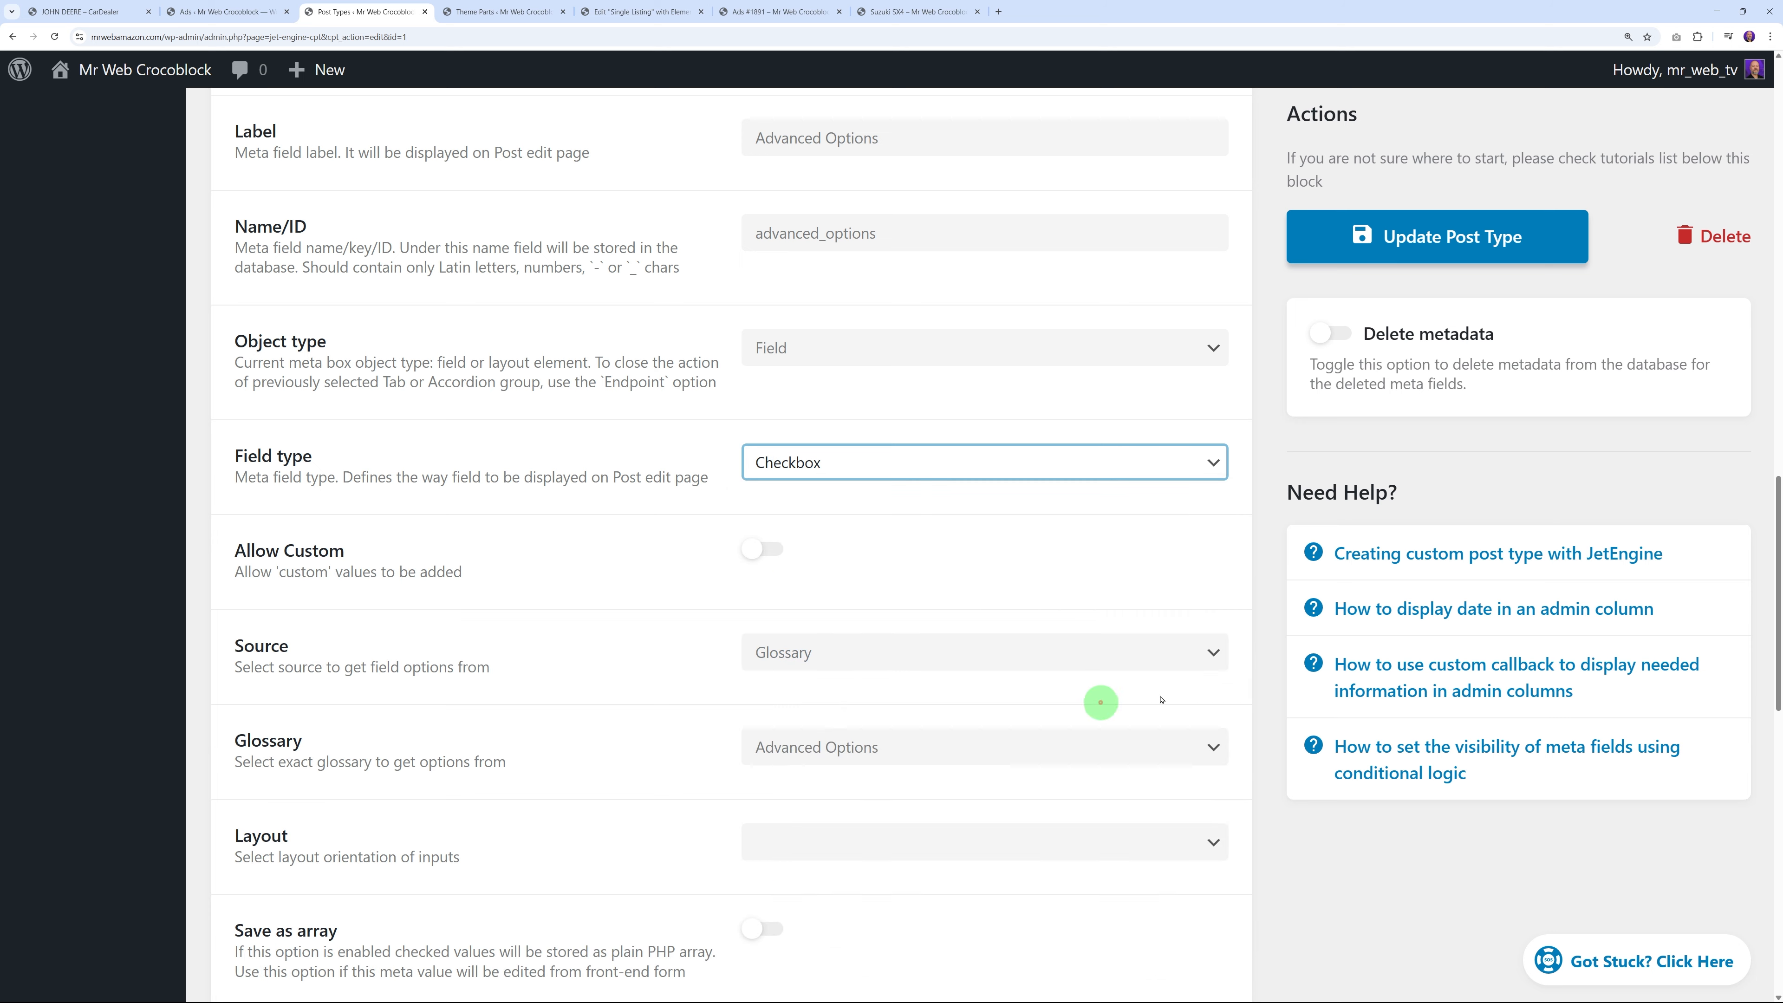
pyautogui.scroll(10, 1334, 562)
pyautogui.click(1447, 238)
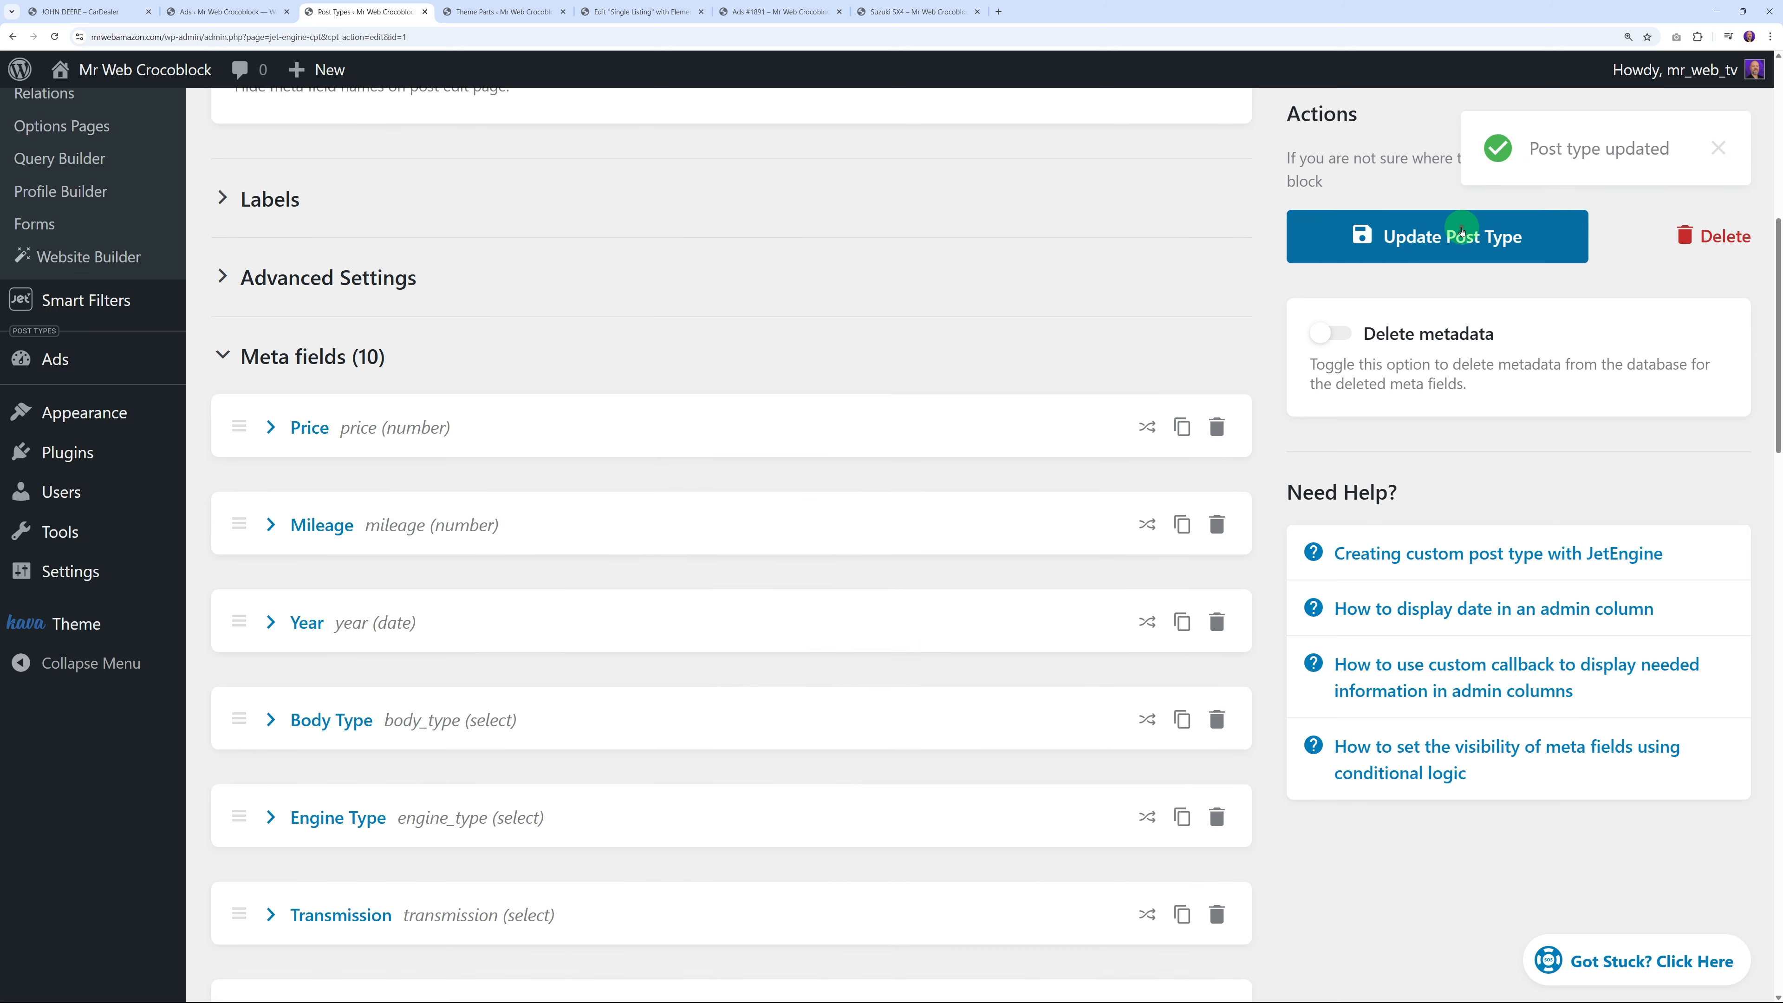
pyautogui.scroll(-10, 1439, 245)
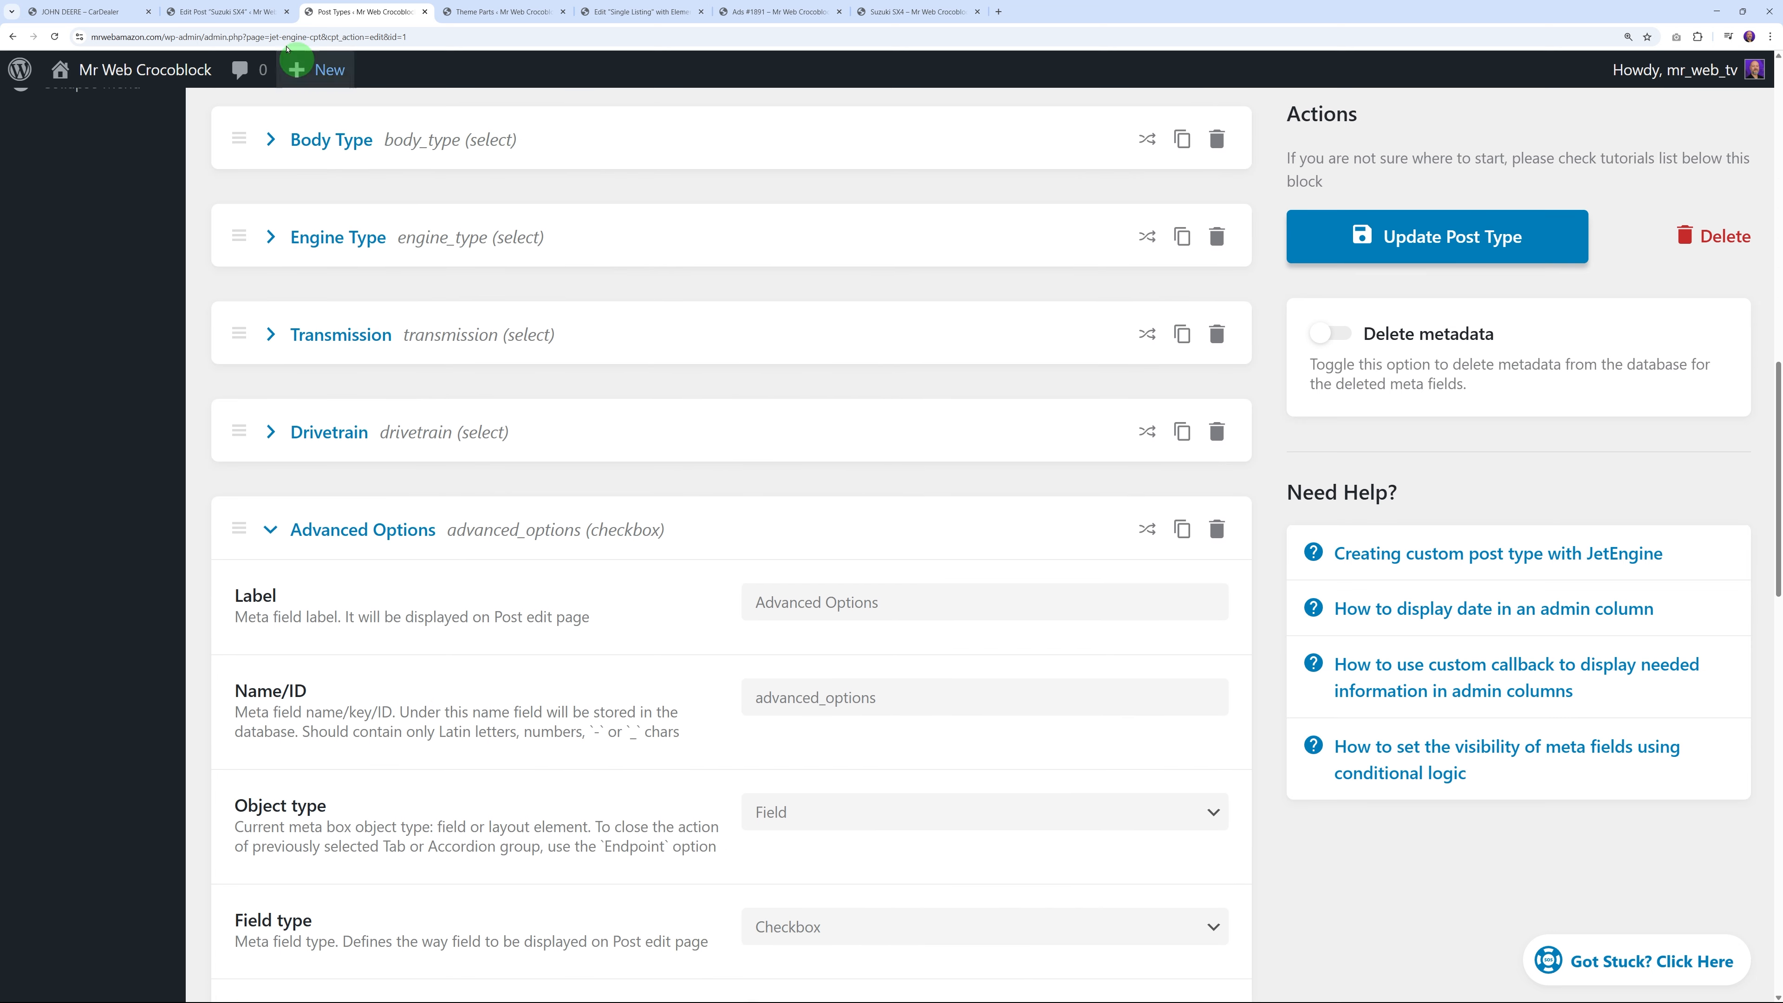
# Check the live Suzuki SX4 page against the demo JOHN DEERE listing's seller box and auto options
pyautogui.click(231, 11)
pyautogui.click(916, 11)
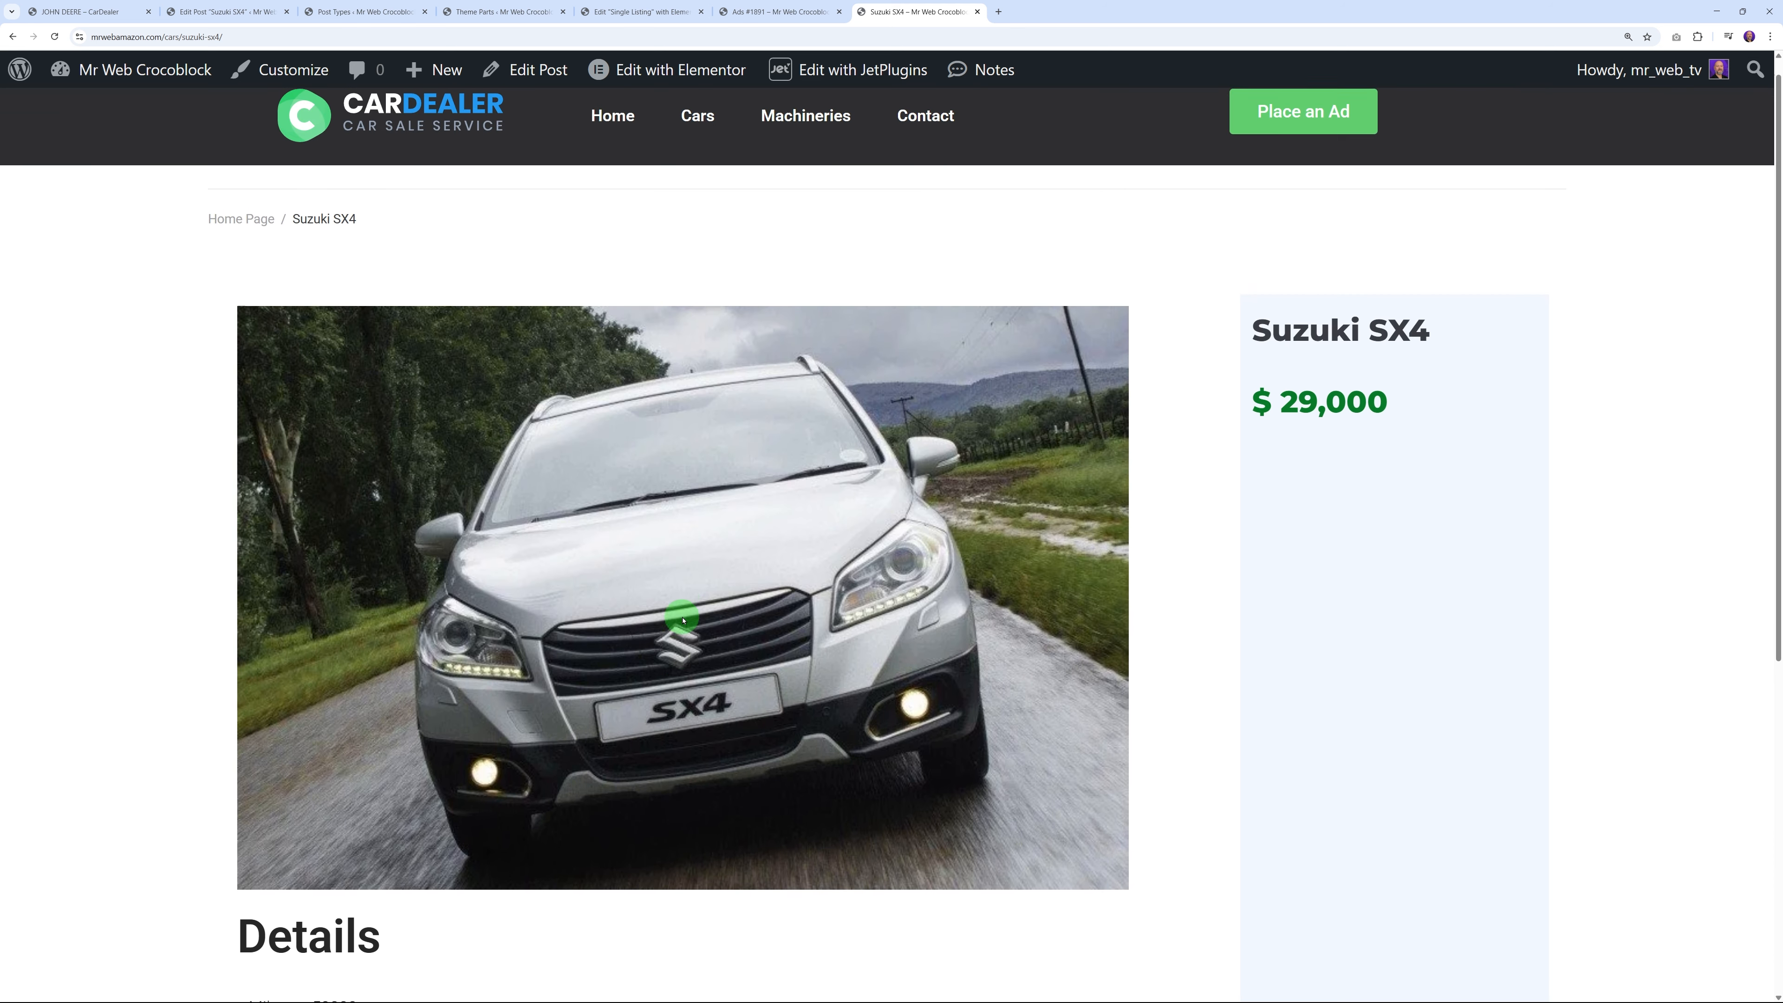
pyautogui.scroll(-5, 683, 620)
pyautogui.scroll(3, 1401, 586)
pyautogui.hotkey('ctrl', '1')
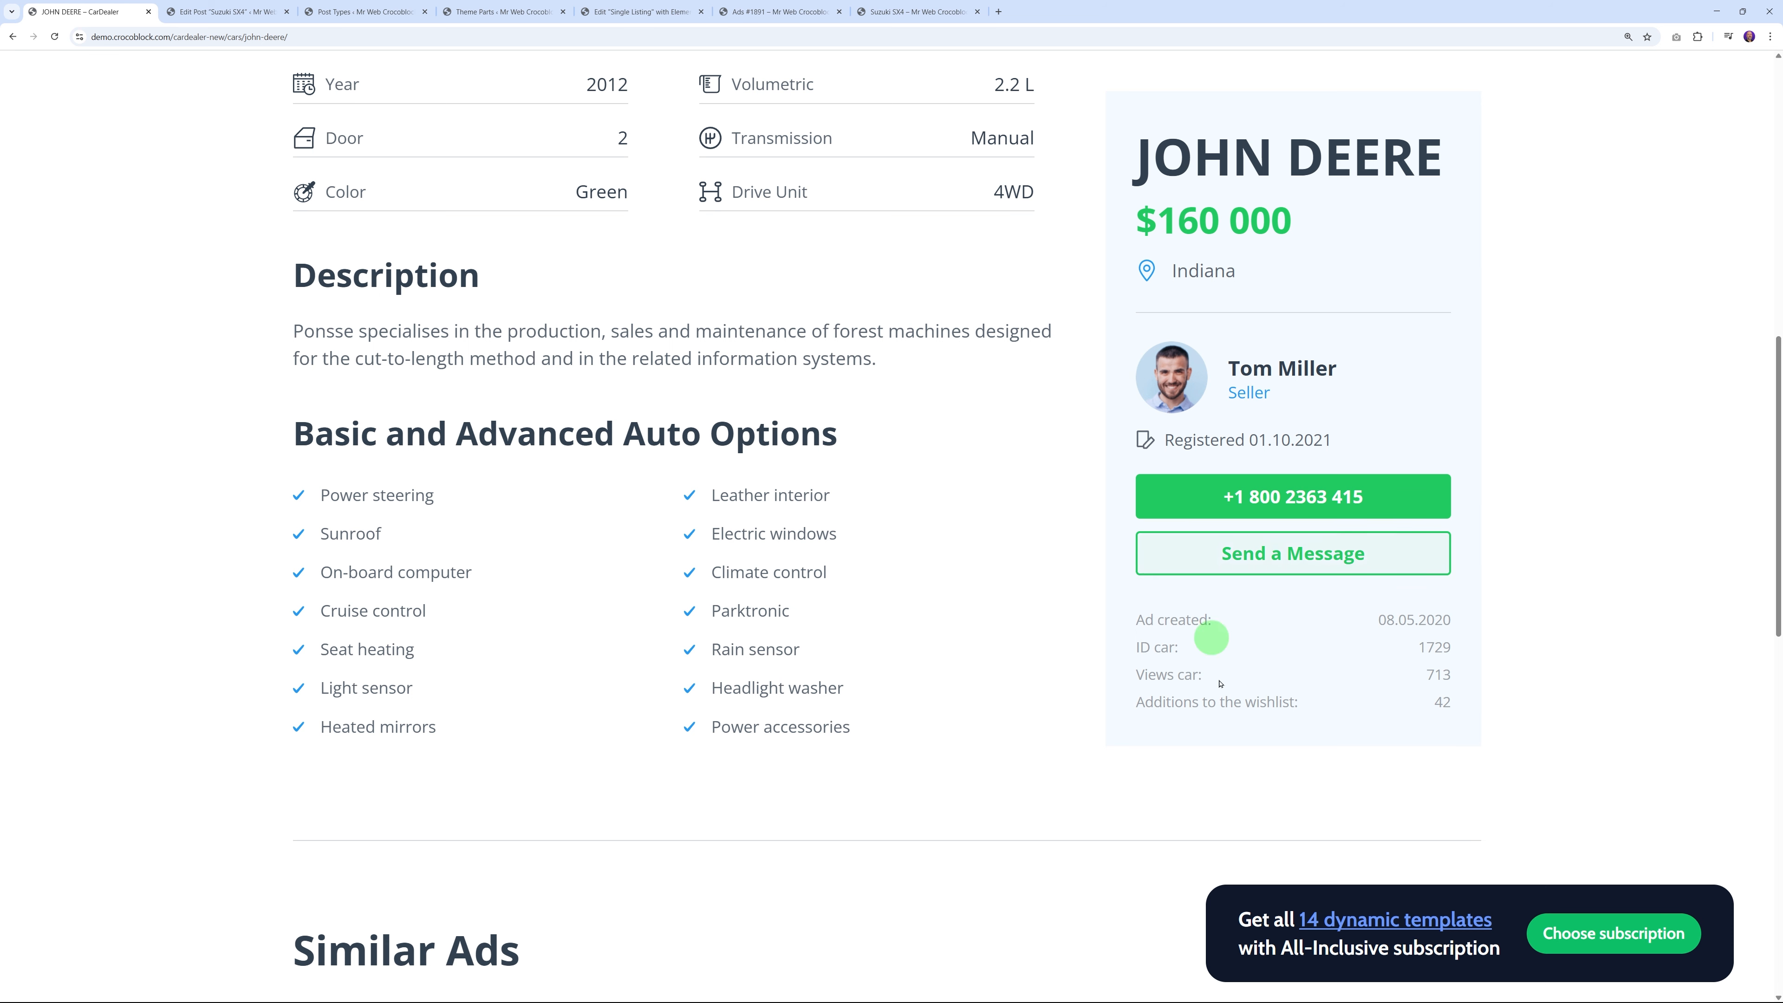
# In the Single Listing template, add an Image Box widget below the price in the second column
pyautogui.click(667, 18)
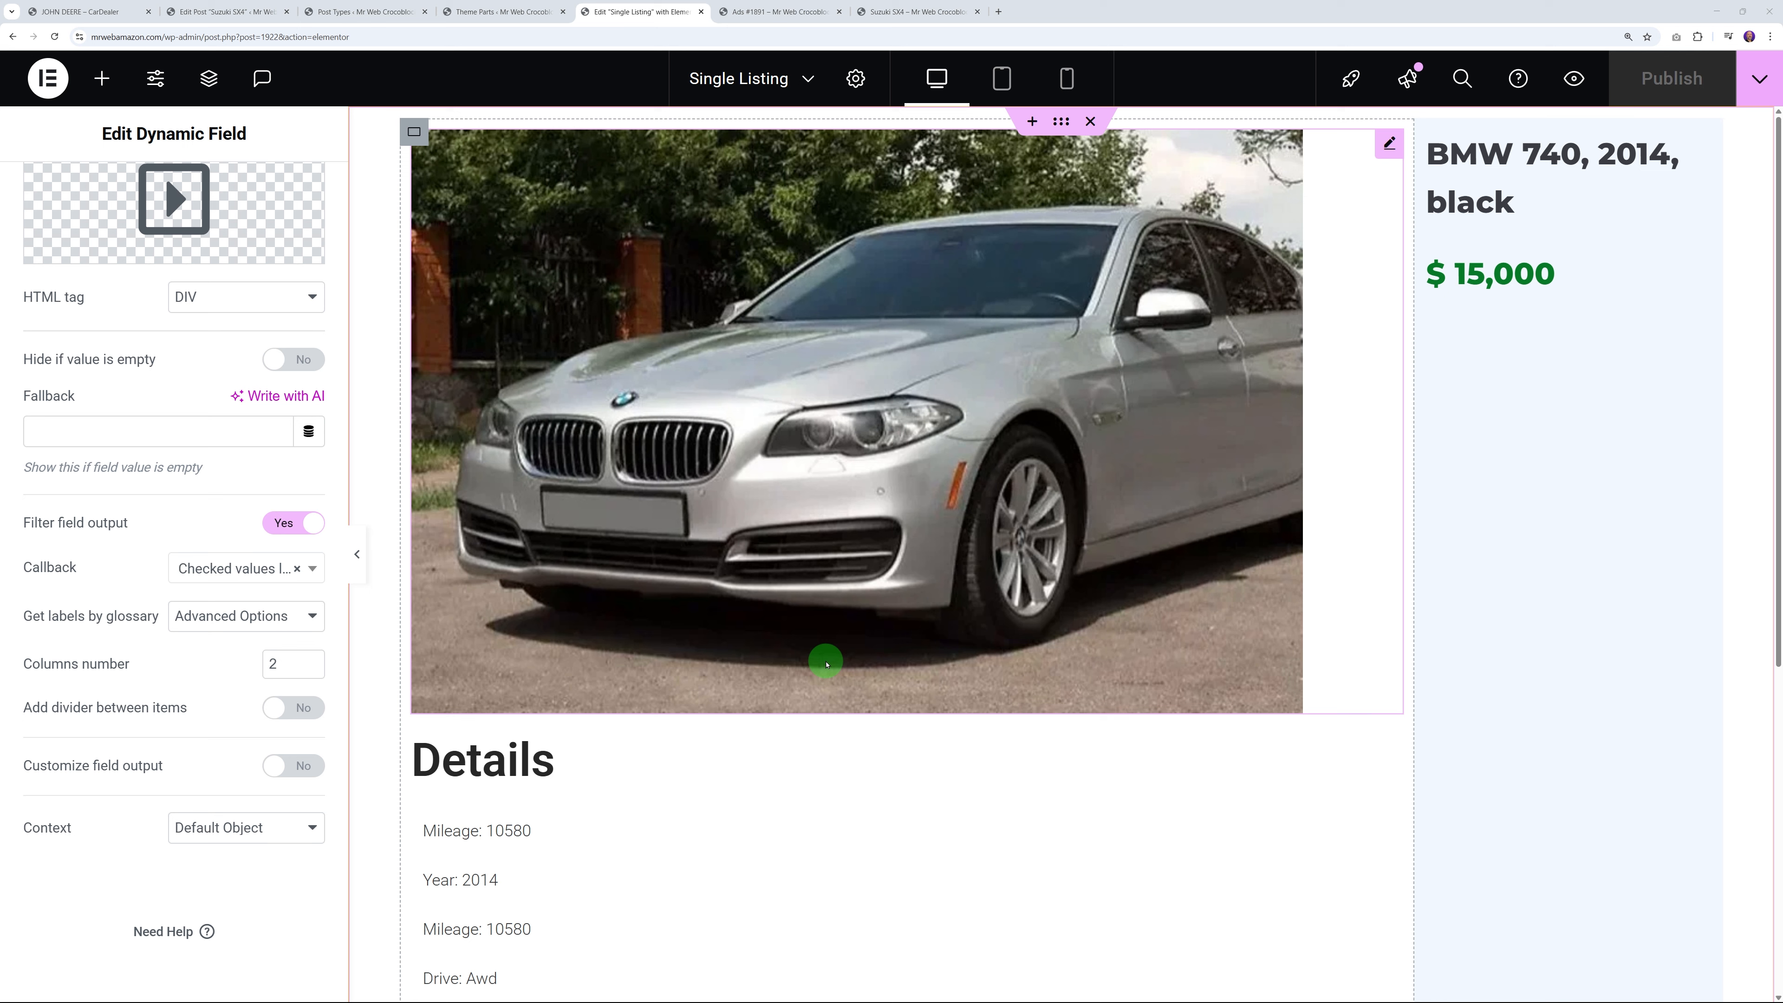
pyautogui.click(104, 81)
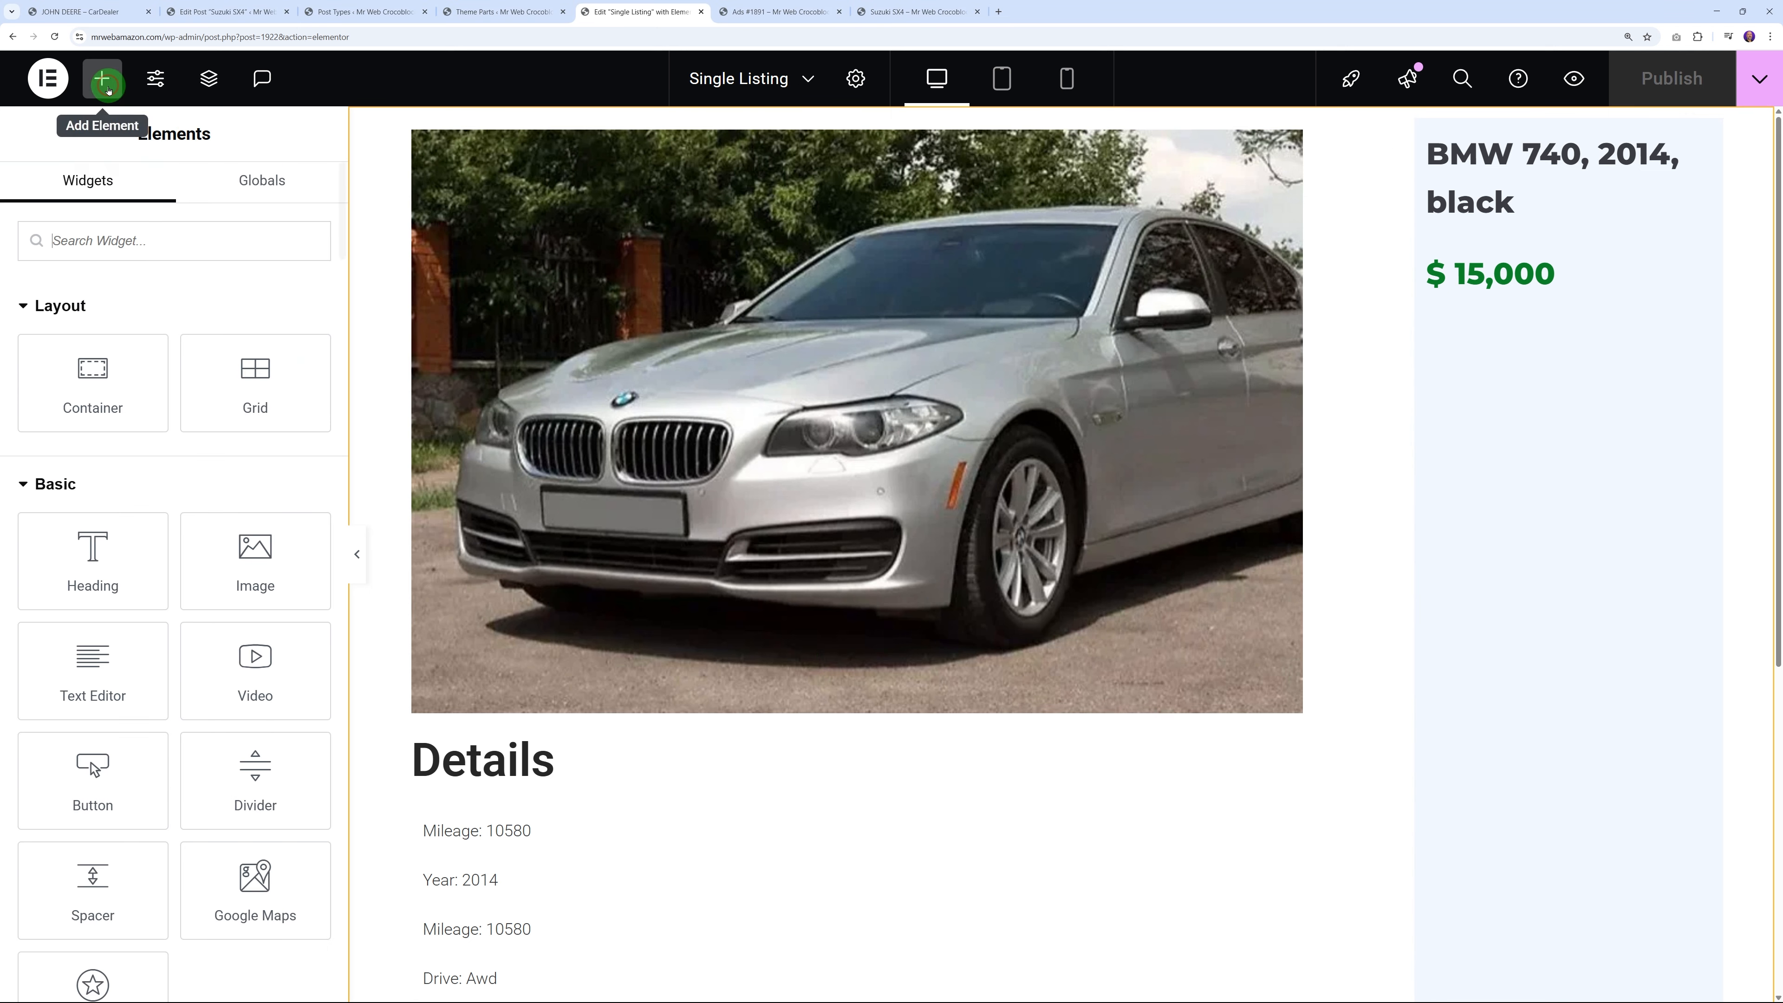
pyautogui.click(150, 236)
pyautogui.write('image')
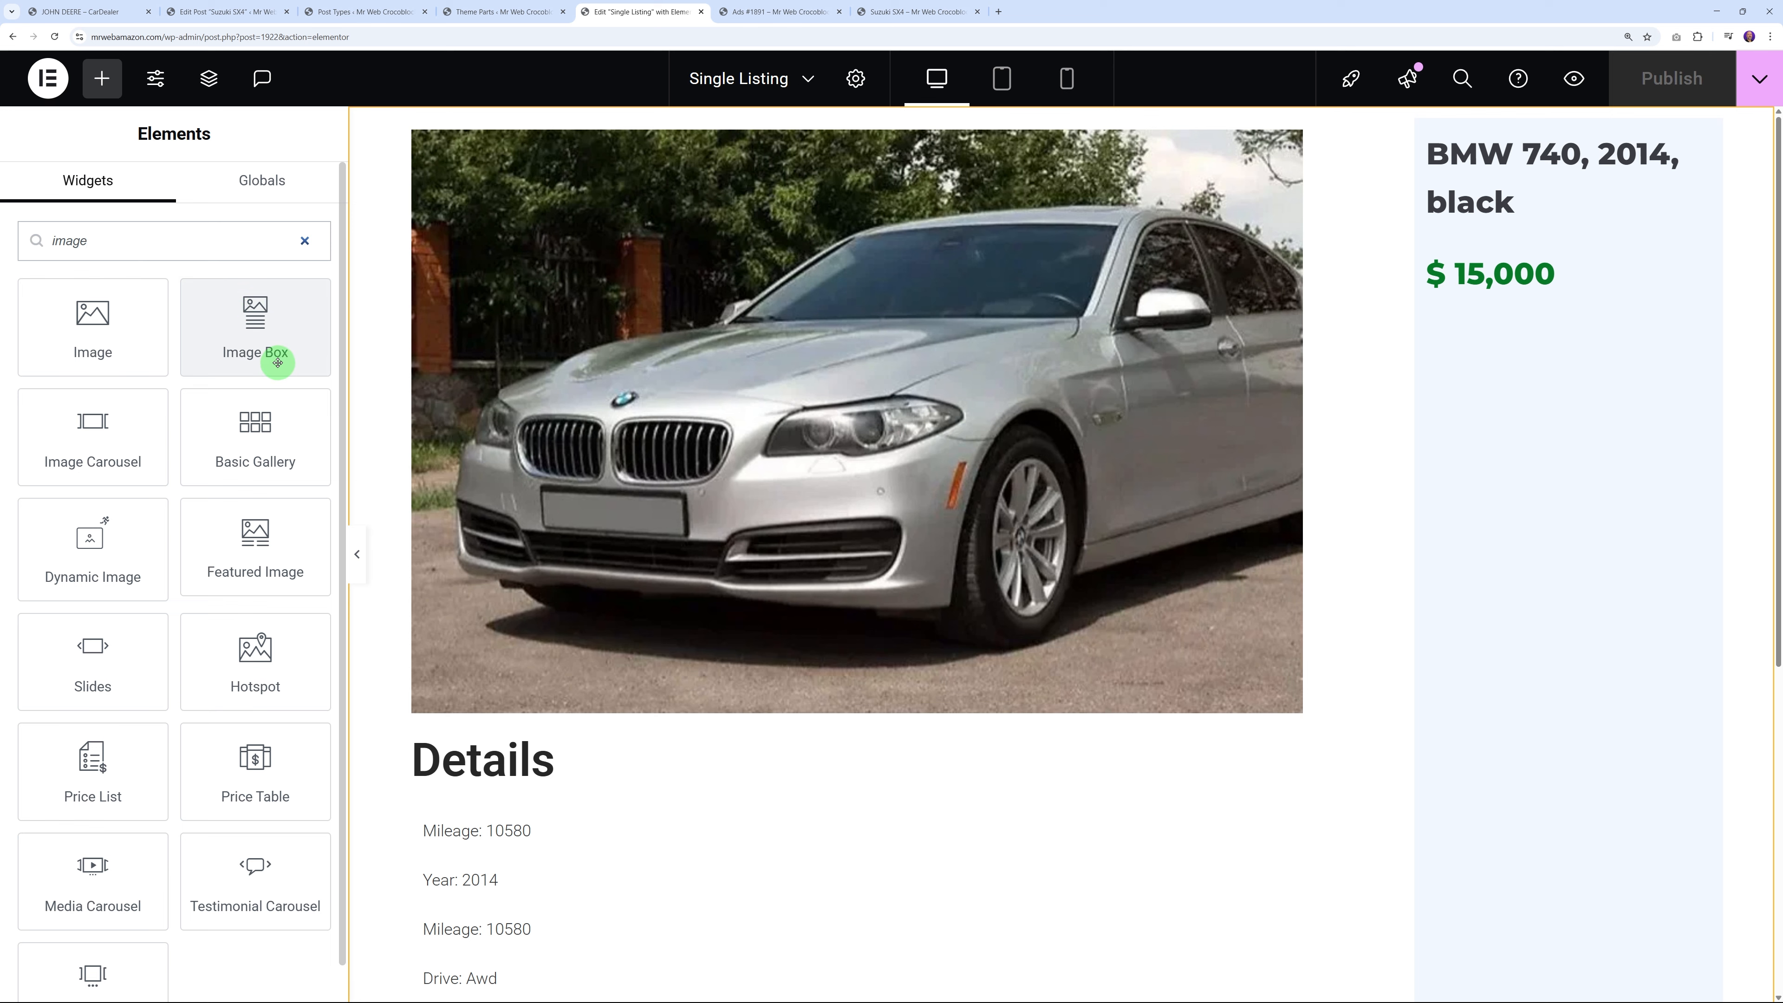
pyautogui.moveTo(274, 359); pyautogui.dragTo(1597, 311)
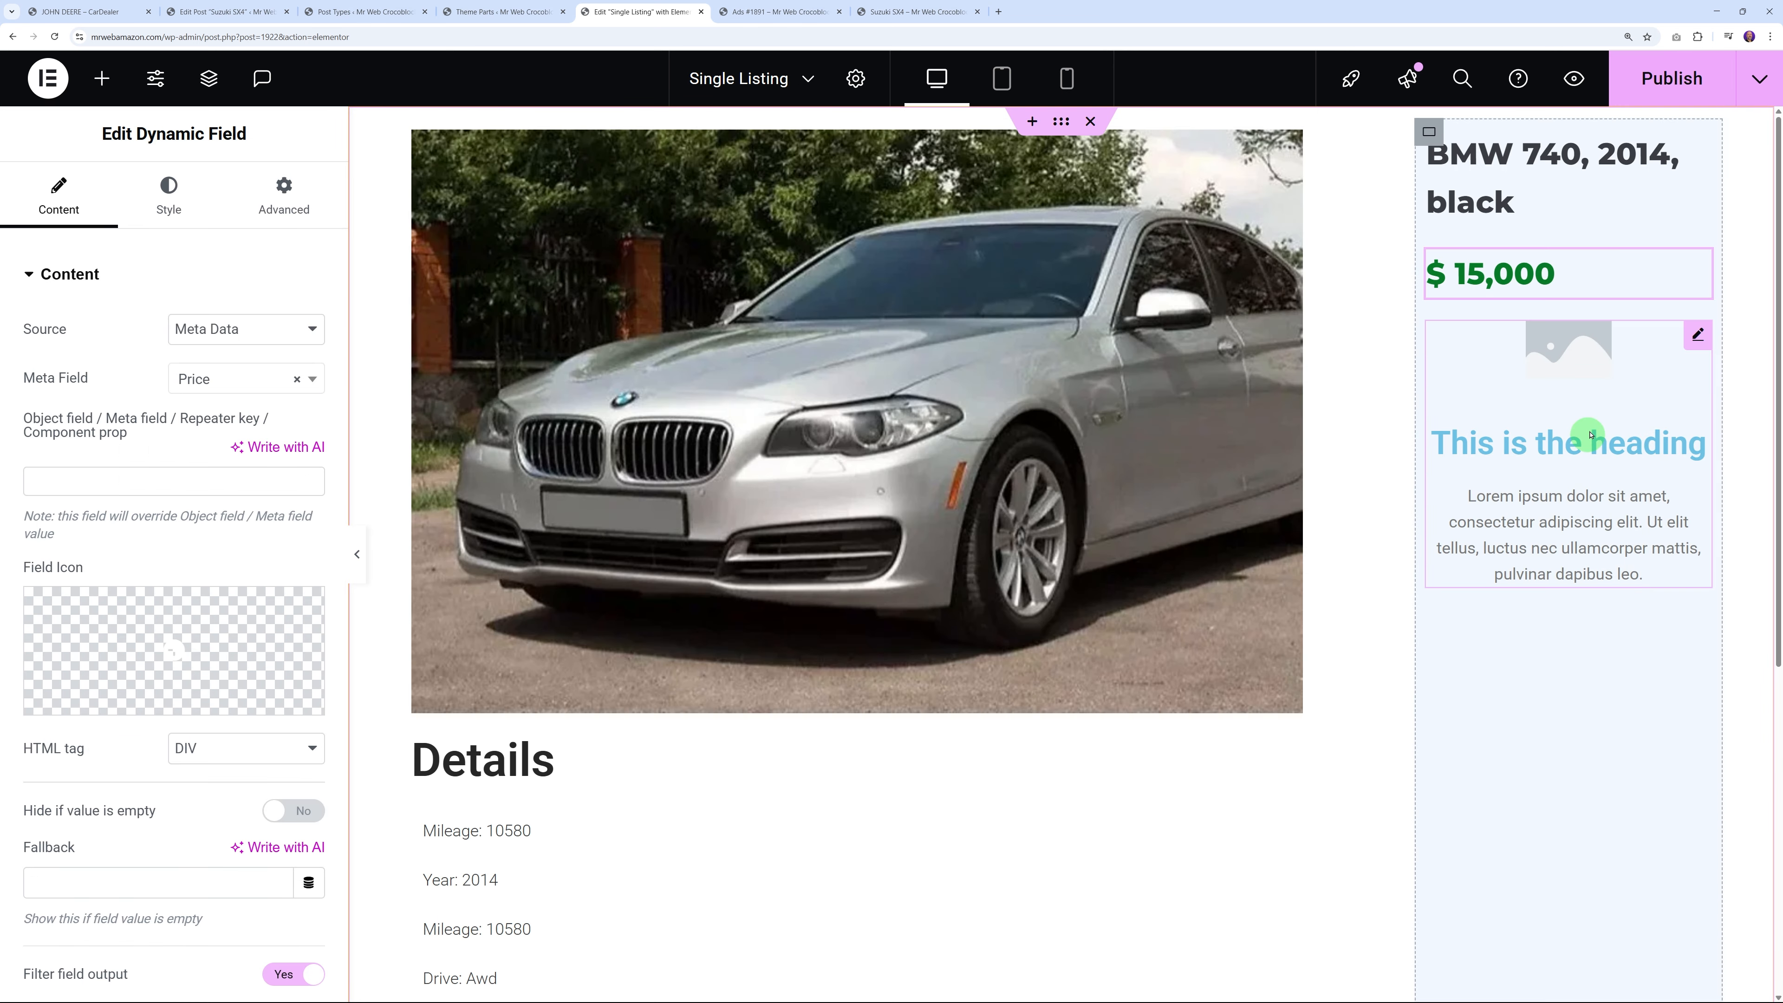
# Set the new Image Box's image to the dynamic User Profile Picture
pyautogui.click(1608, 448)
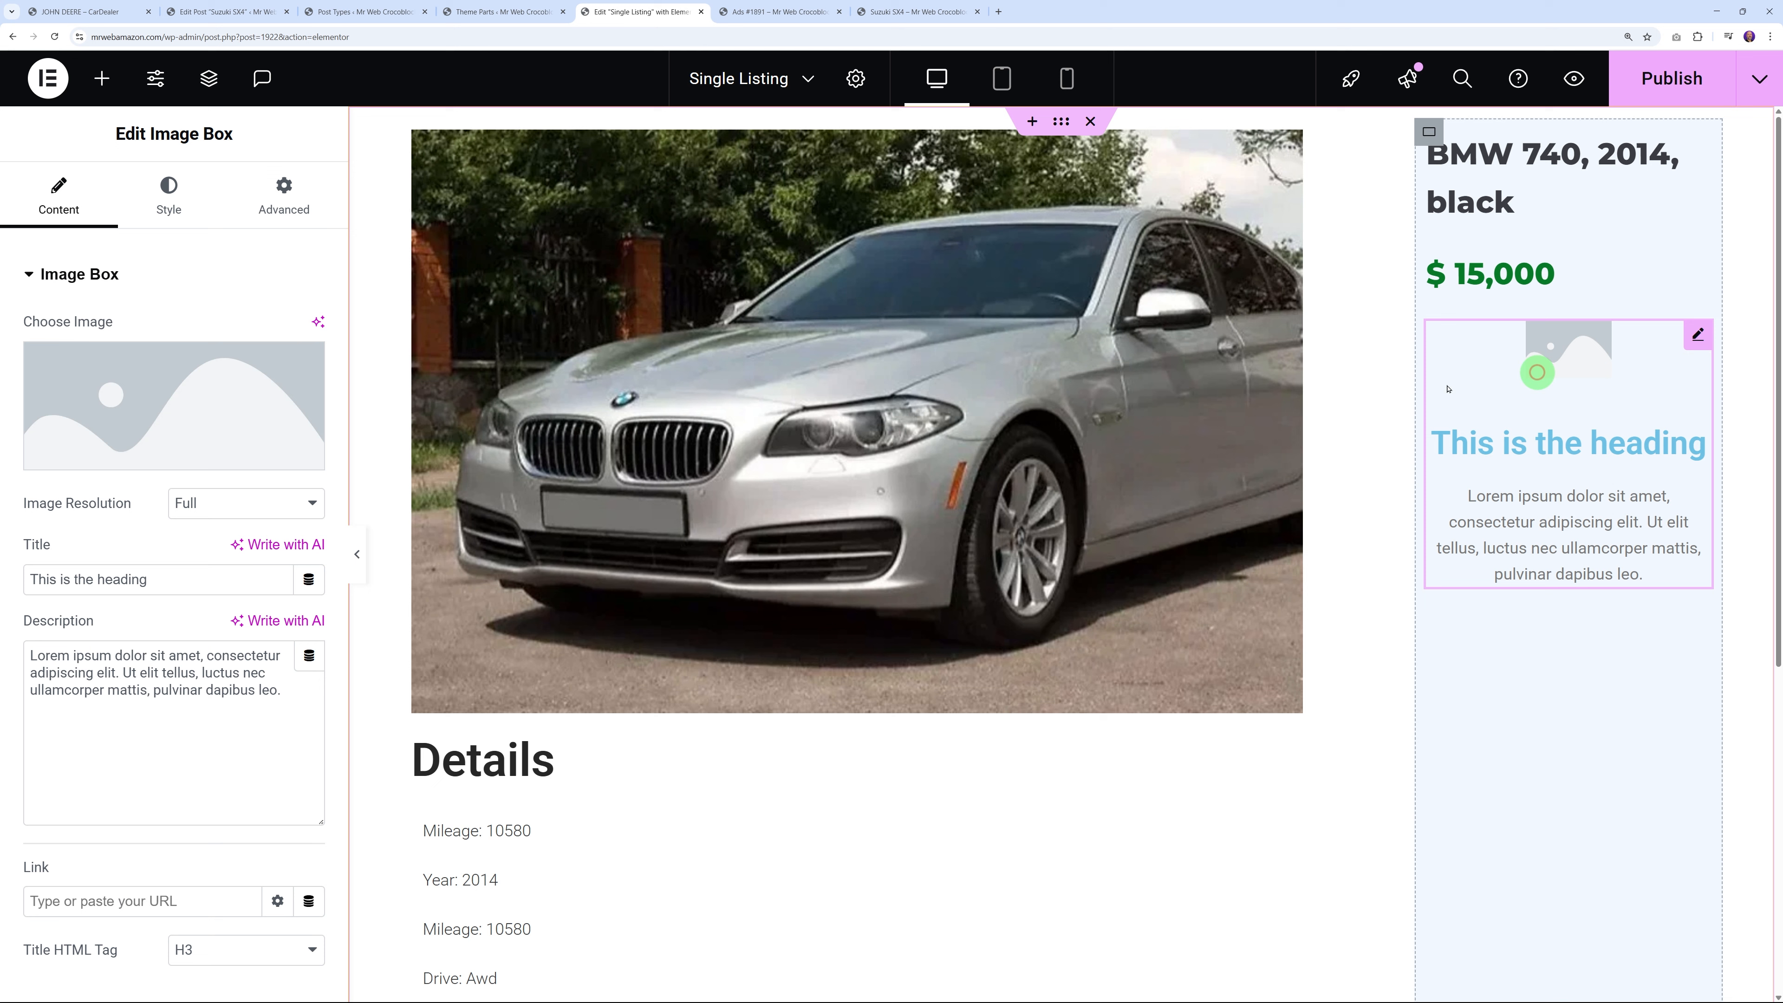
pyautogui.click(212, 404)
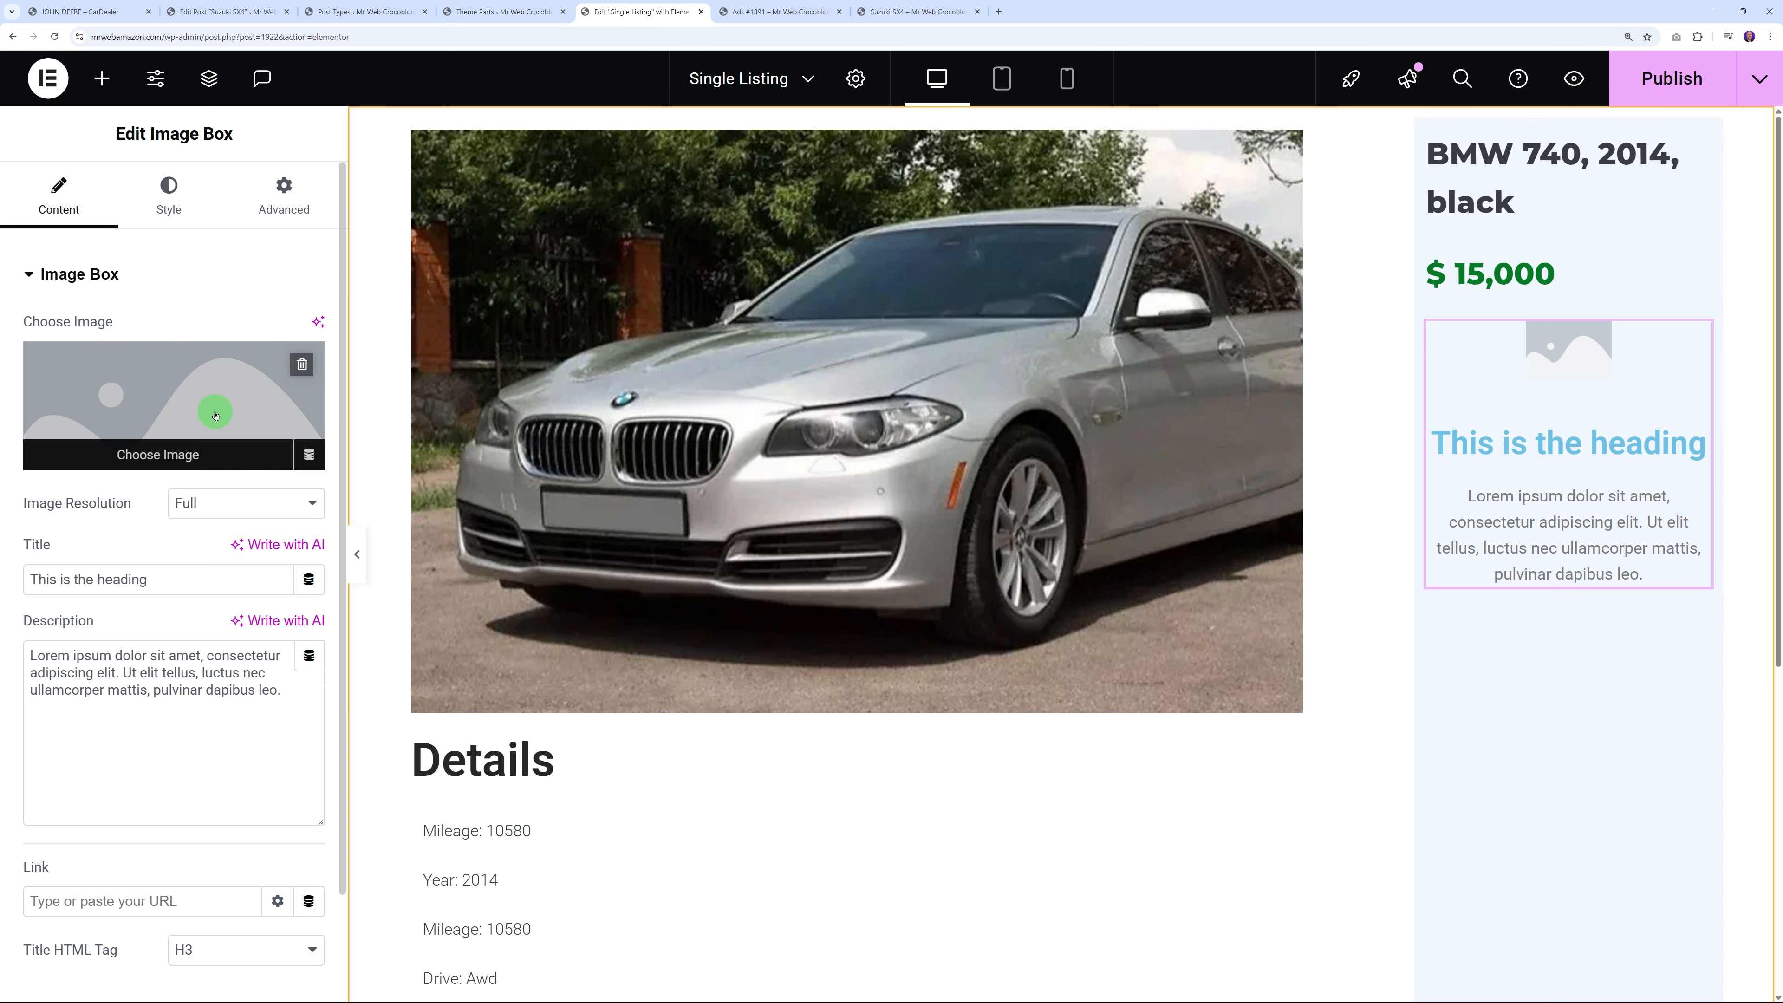
pyautogui.click(309, 455)
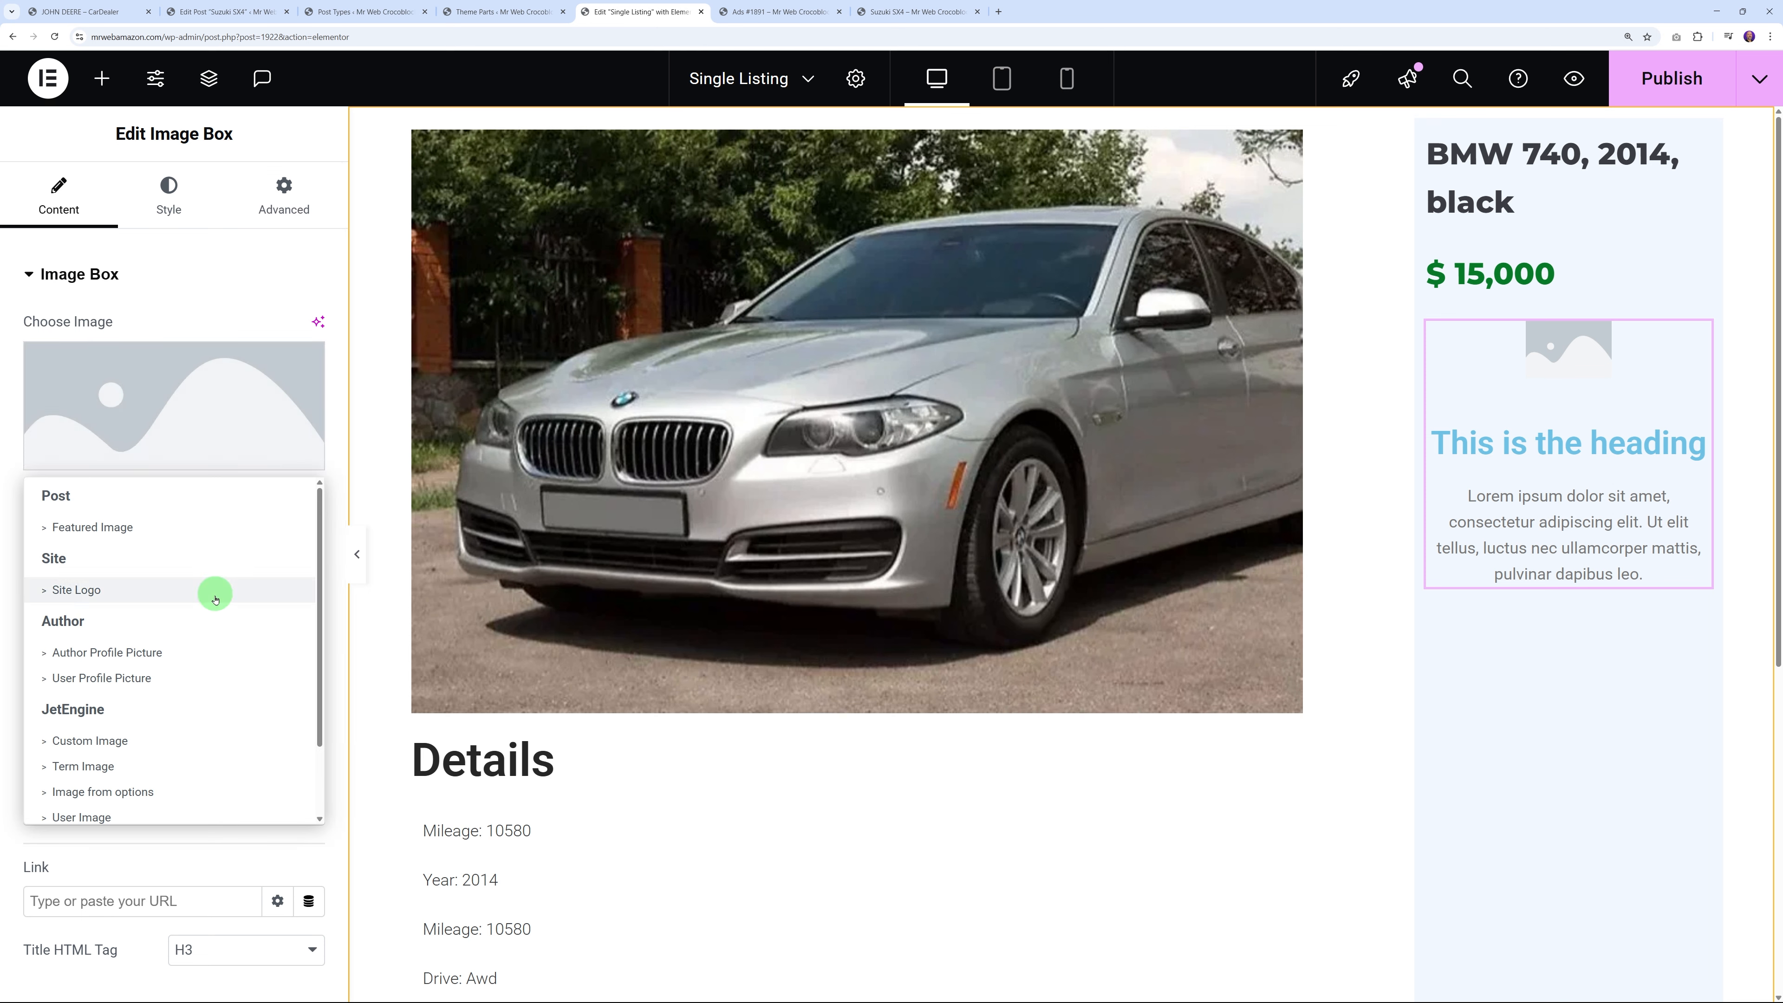
pyautogui.click(132, 681)
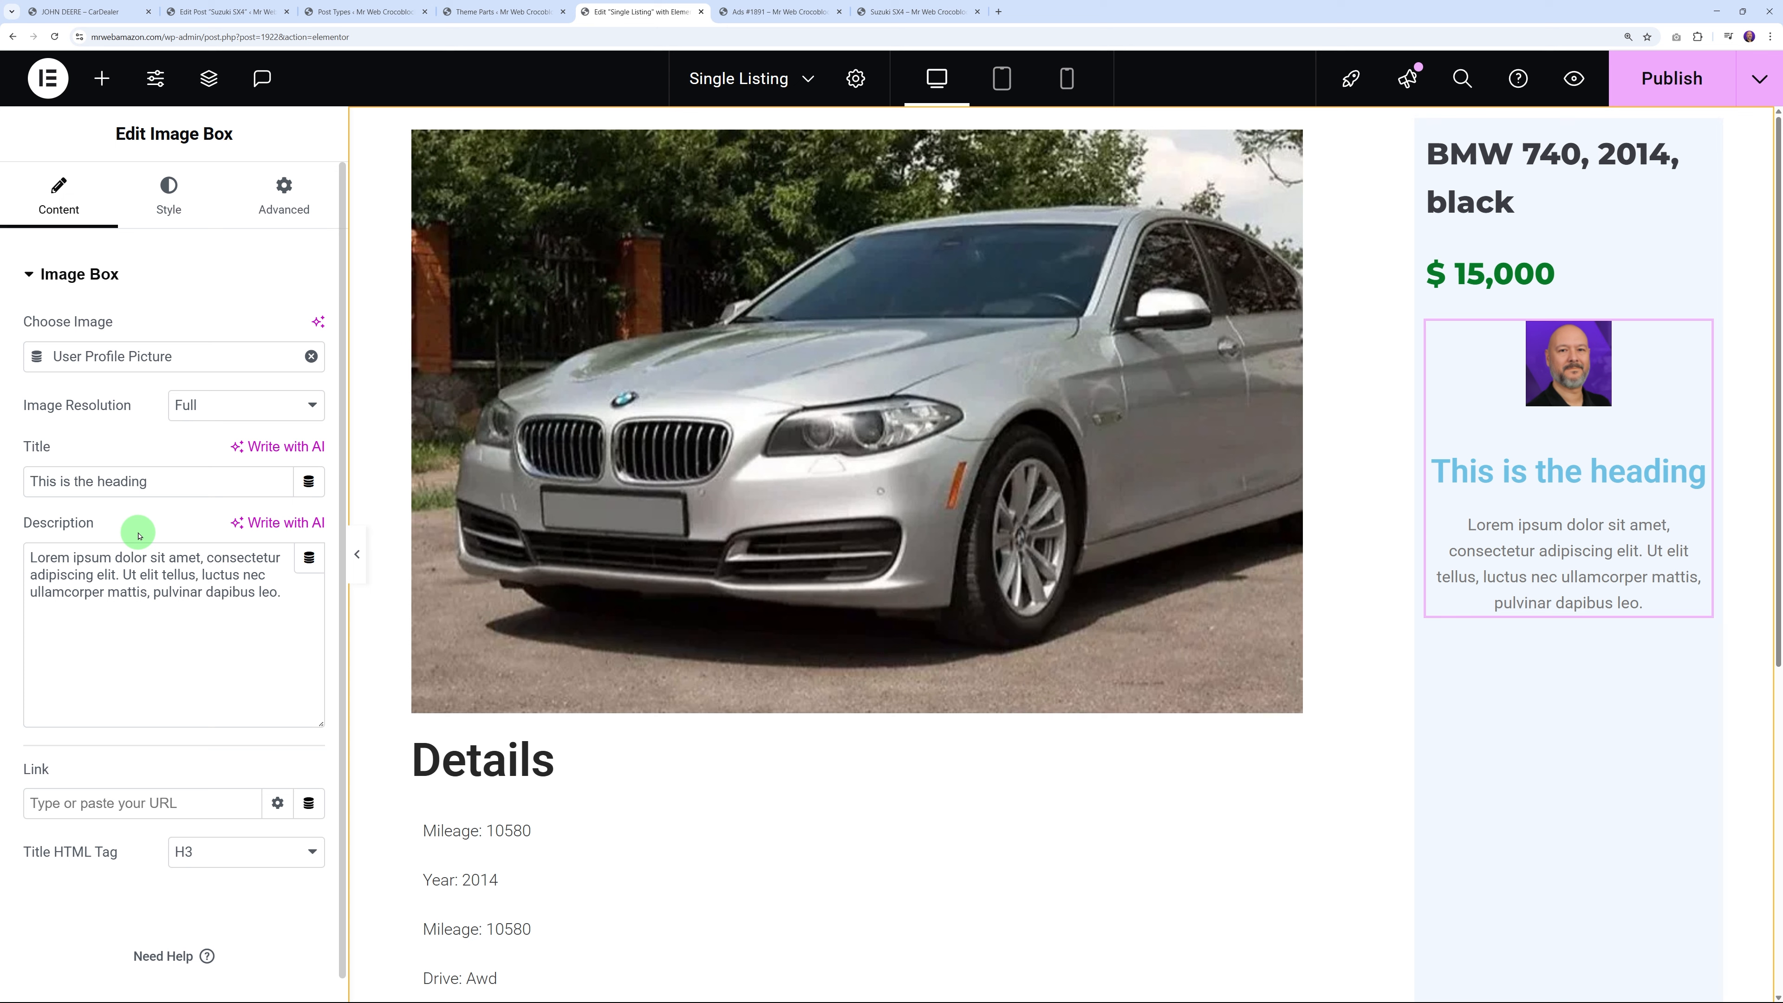
pyautogui.click(168, 200)
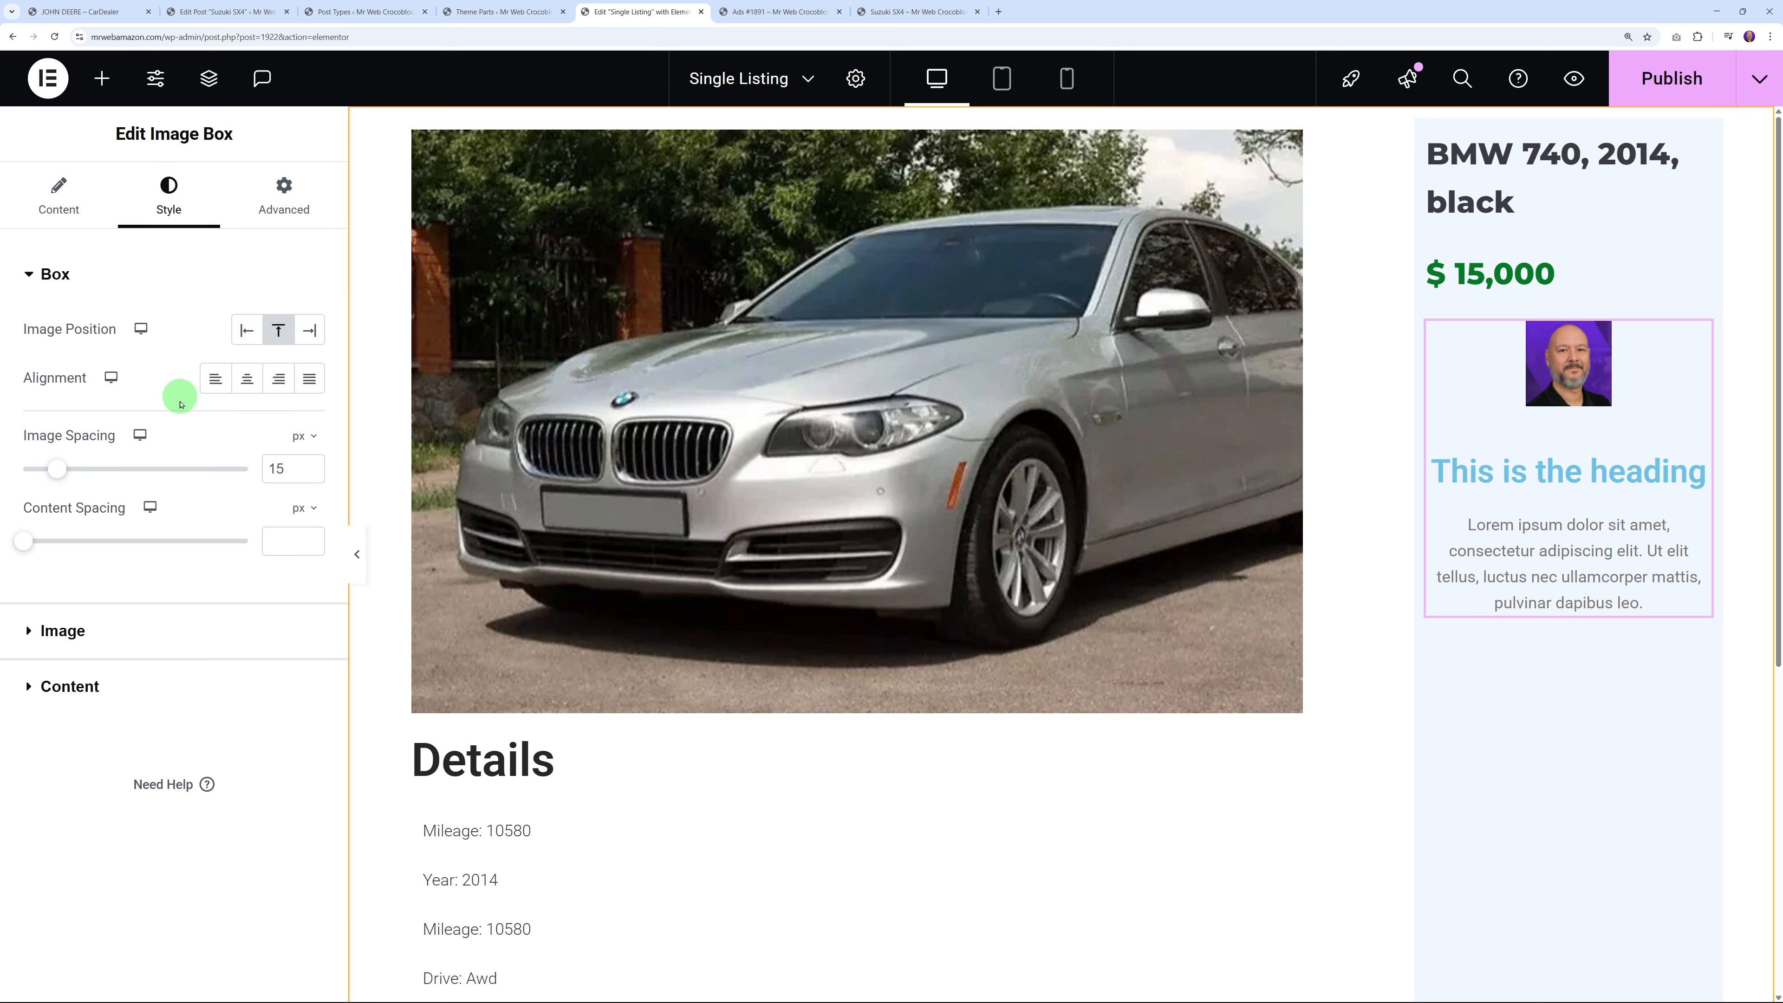
pyautogui.click(61, 629)
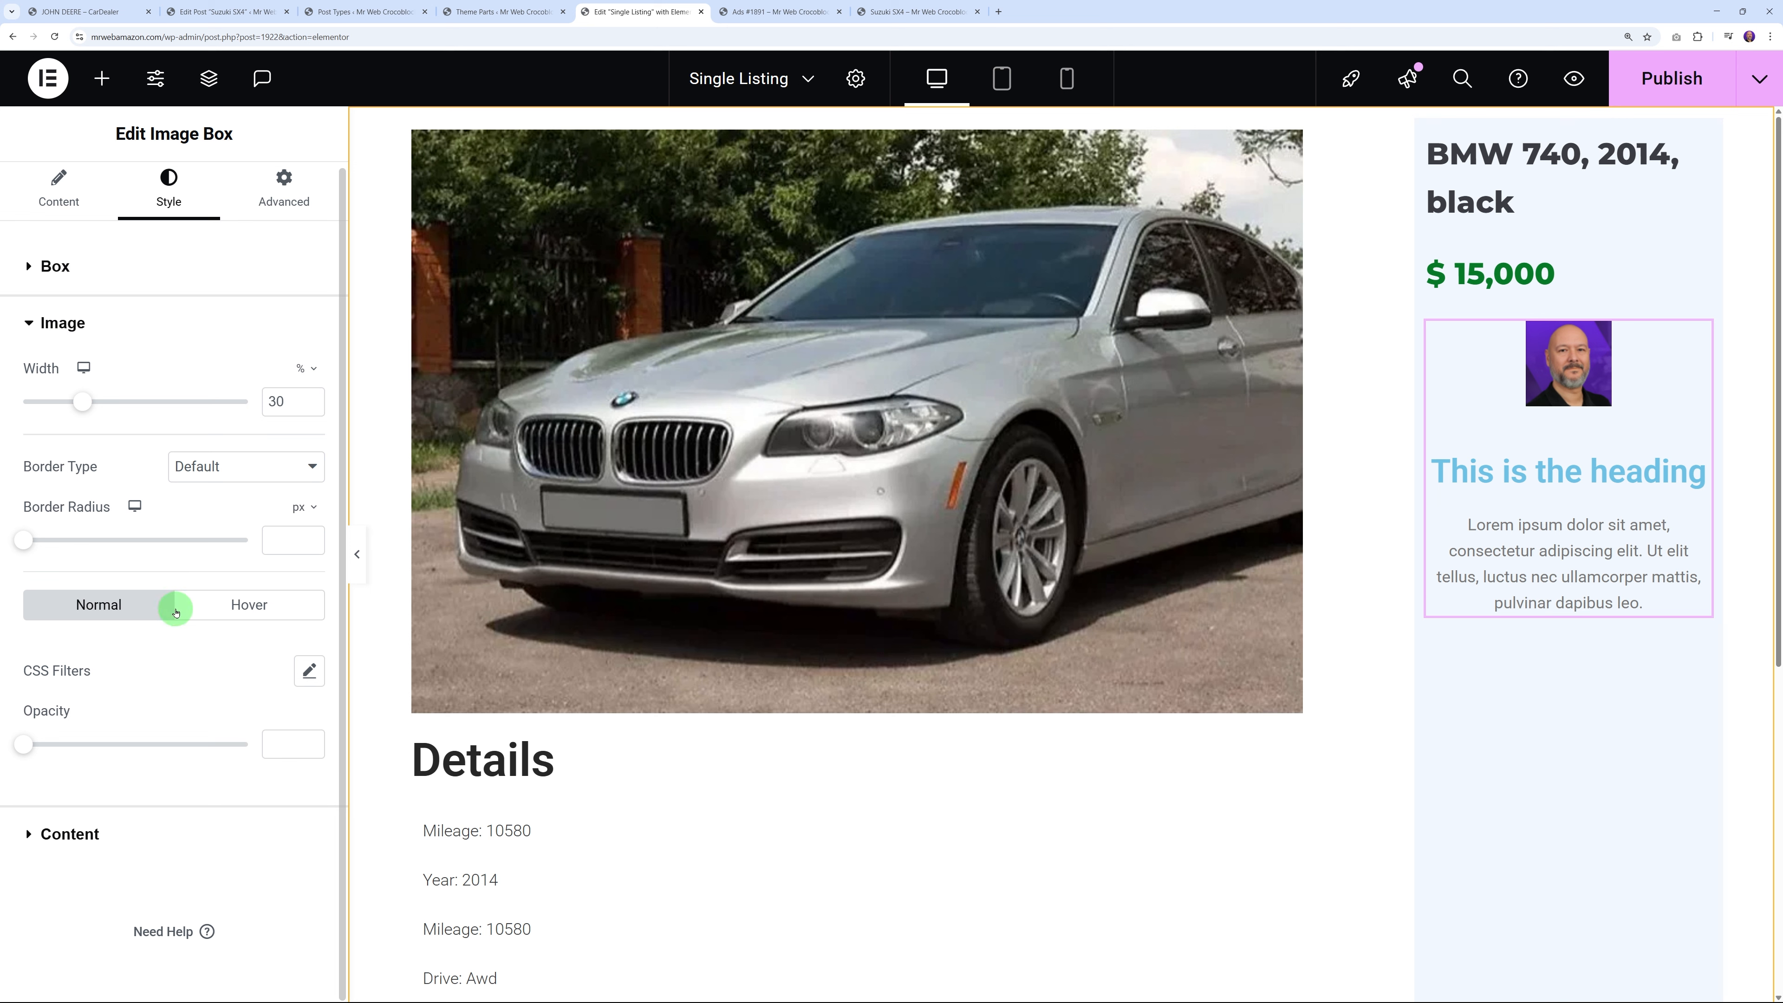
pyautogui.moveTo(23, 540); pyautogui.dragTo(149, 545)
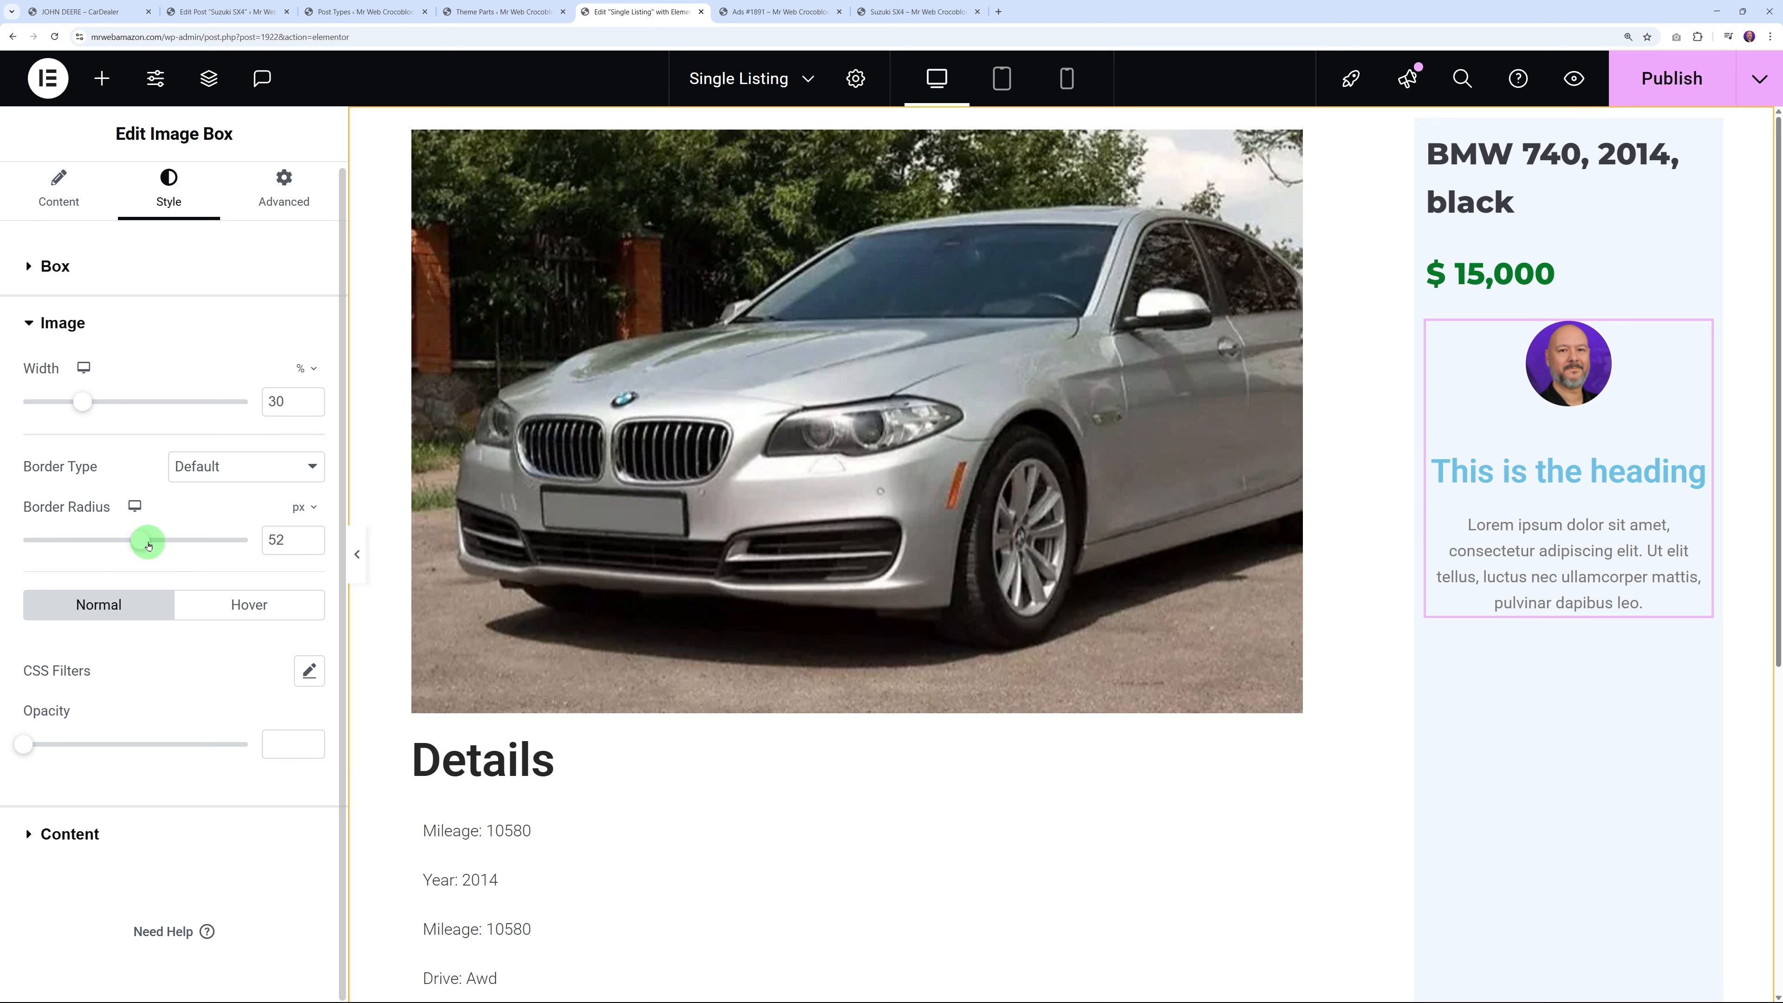
# Set the Image Box's title to the dynamic Author Name
pyautogui.click(63, 188)
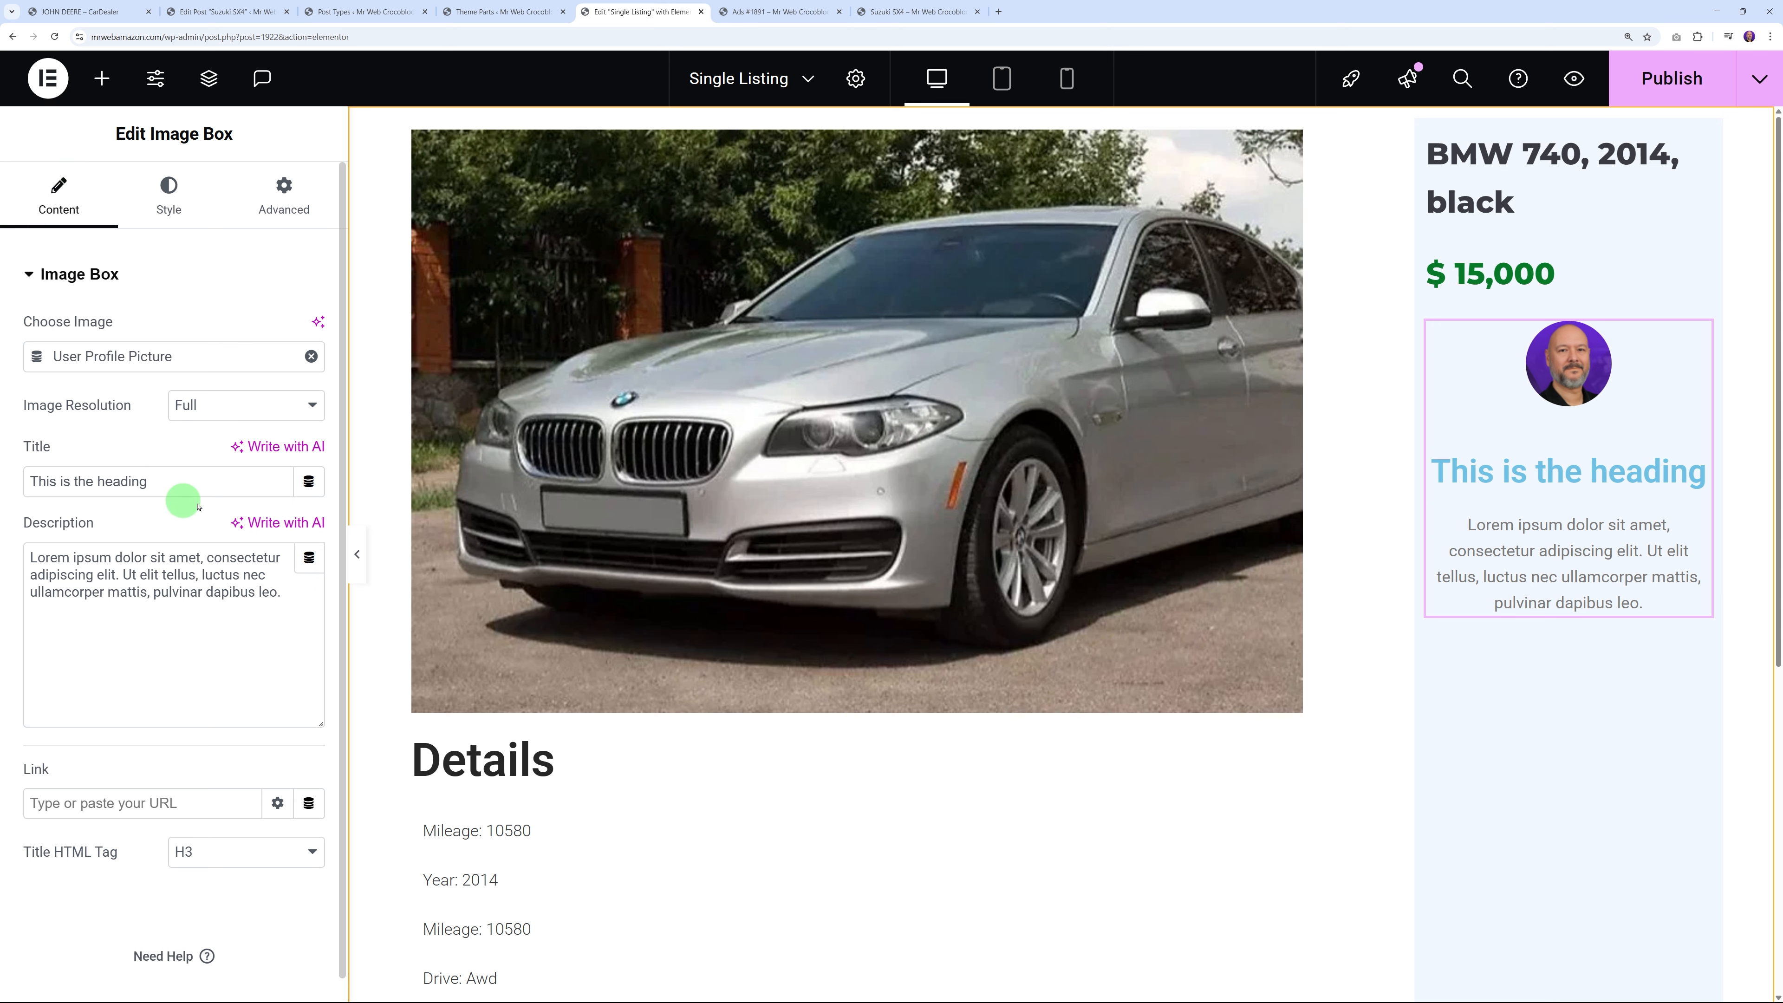
pyautogui.click(309, 481)
pyautogui.scroll(-10, 214, 604)
pyautogui.click(115, 630)
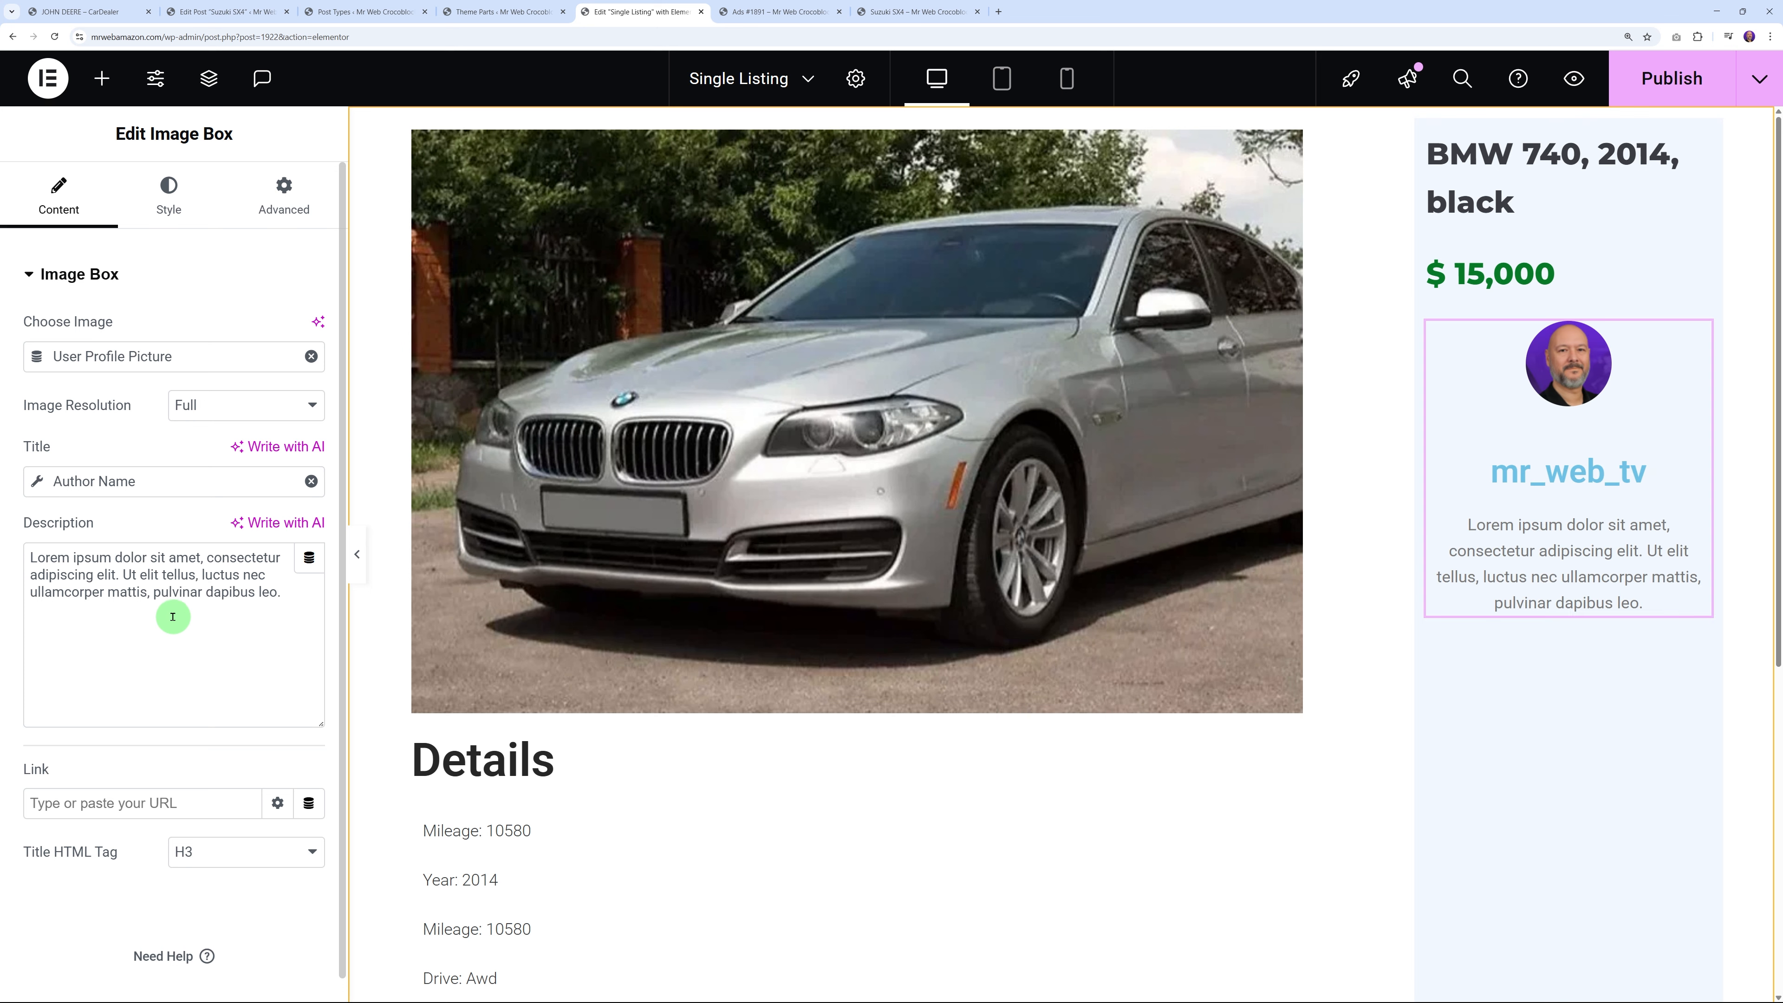
# Set the Image Box's description to the dynamic Author Info (Bio)
pyautogui.click(309, 562)
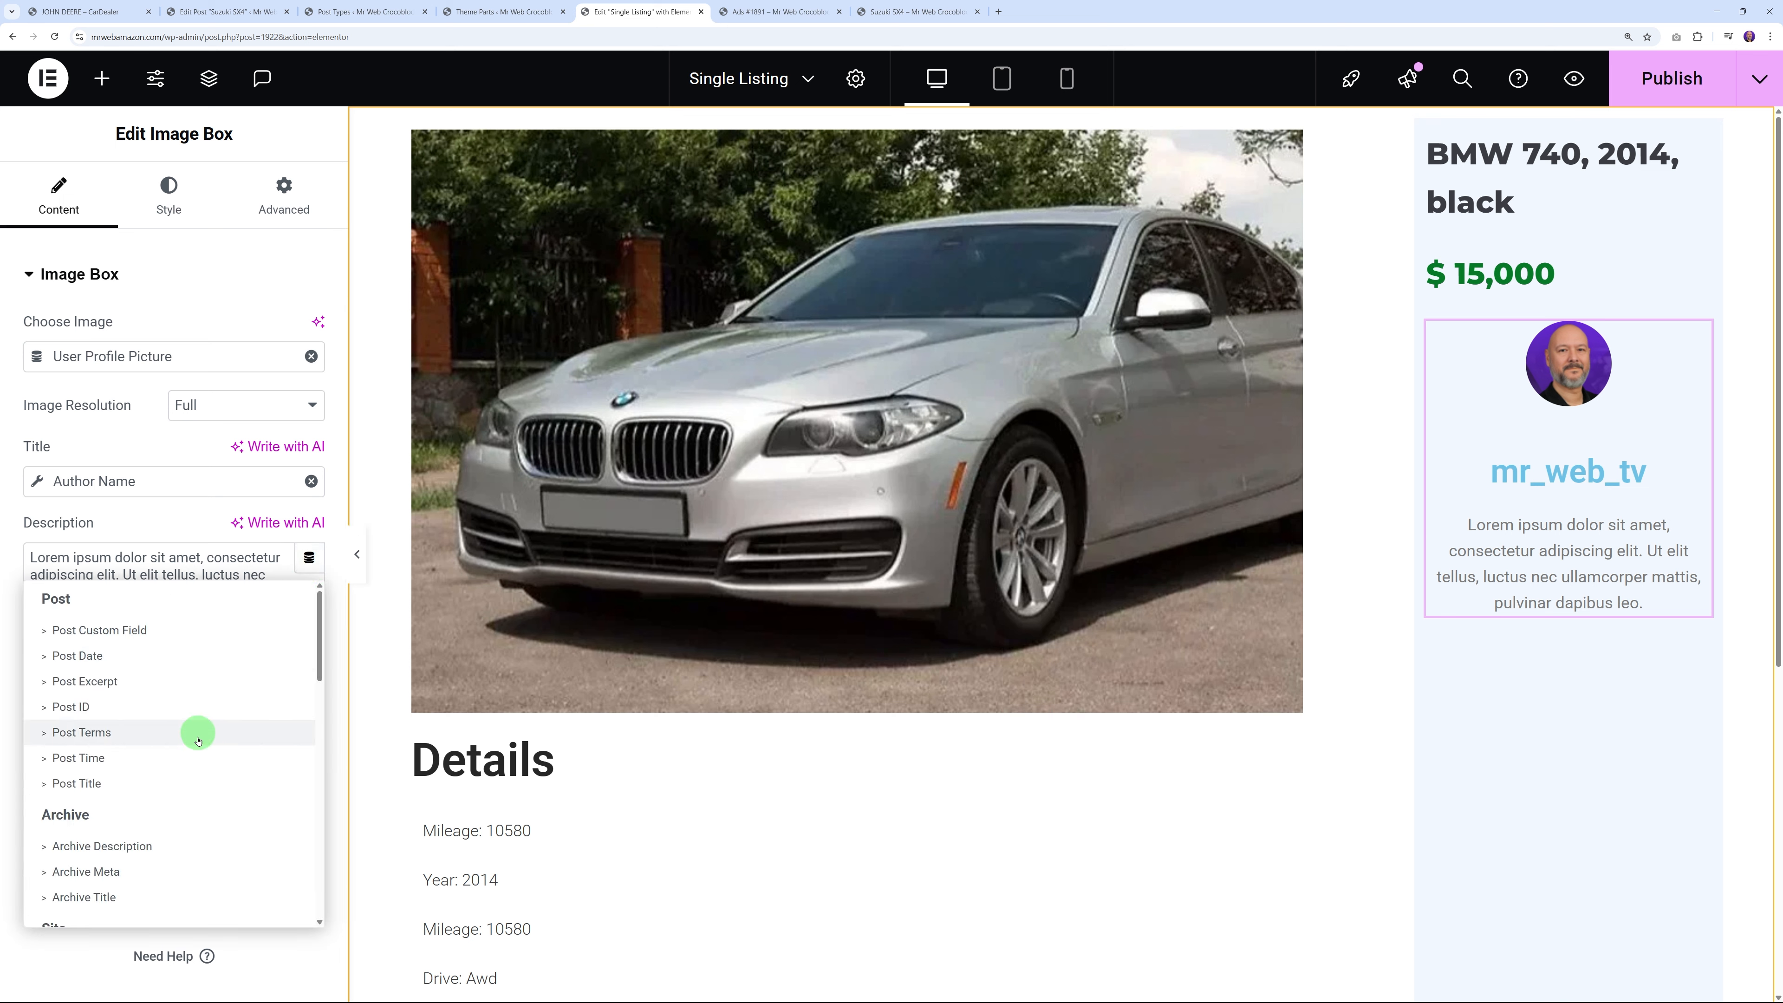
pyautogui.scroll(-2, 212, 765)
pyautogui.scroll(-1, 213, 765)
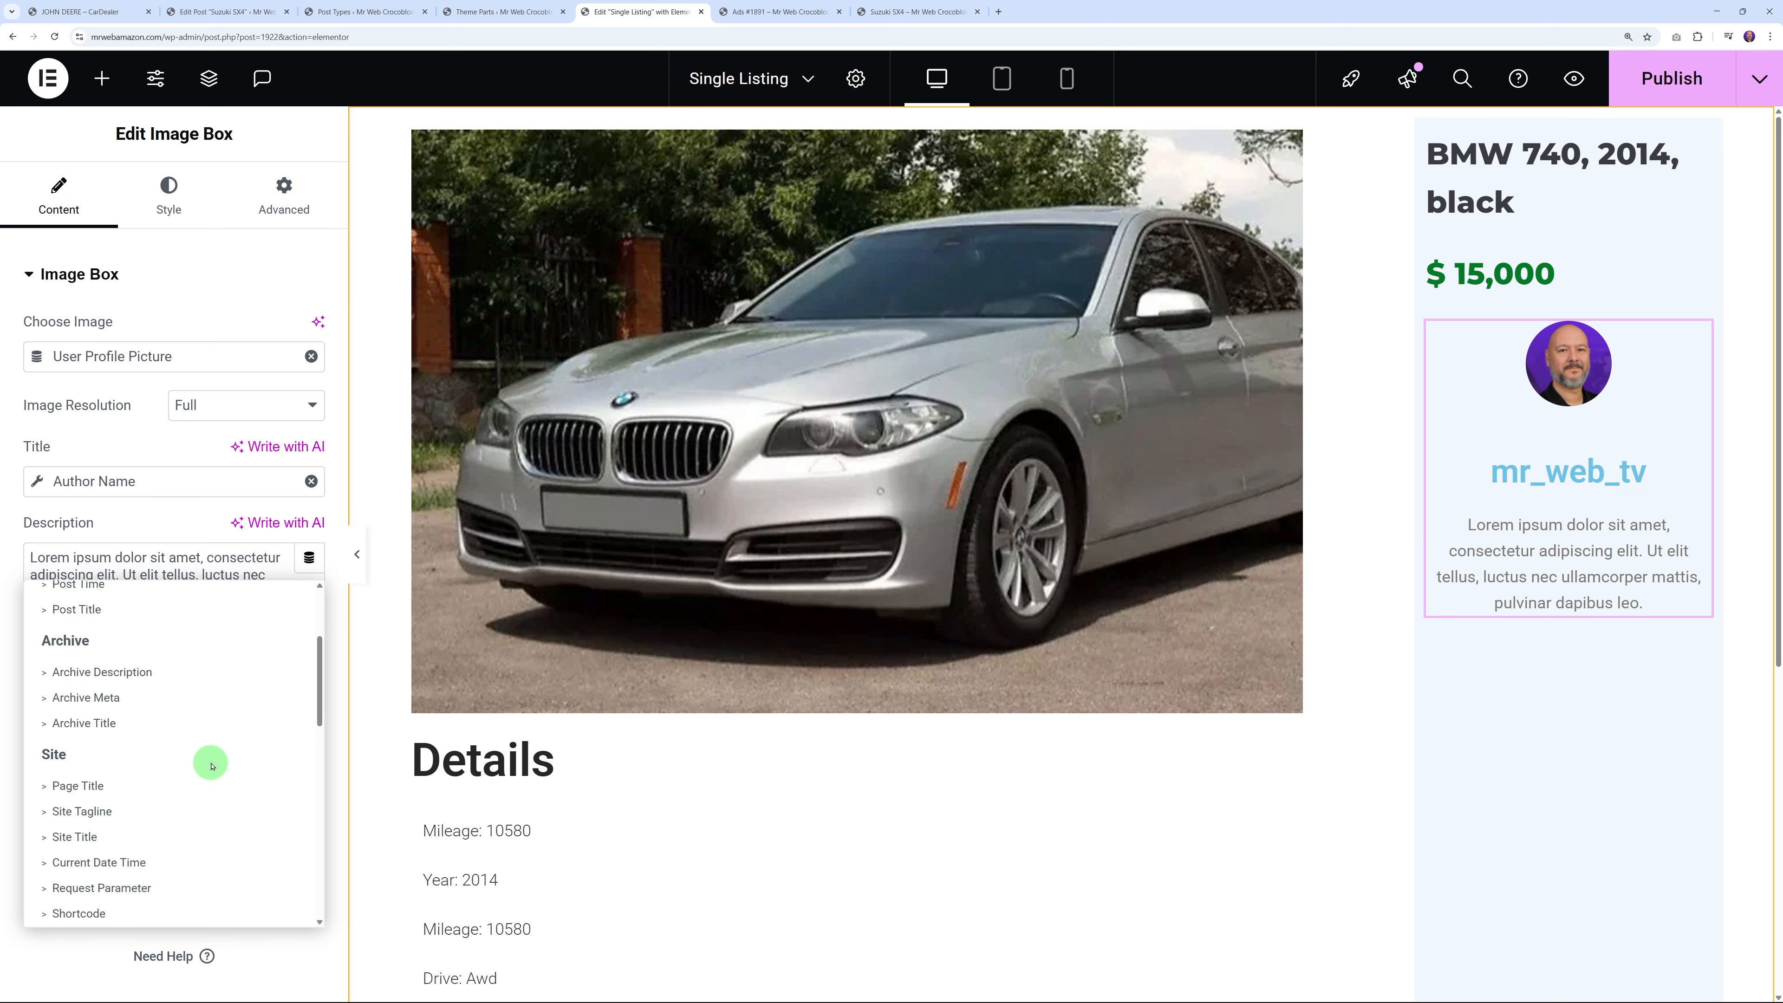
pyautogui.scroll(-2, 209, 769)
pyautogui.scroll(3, 209, 769)
pyautogui.scroll(-7, 208, 768)
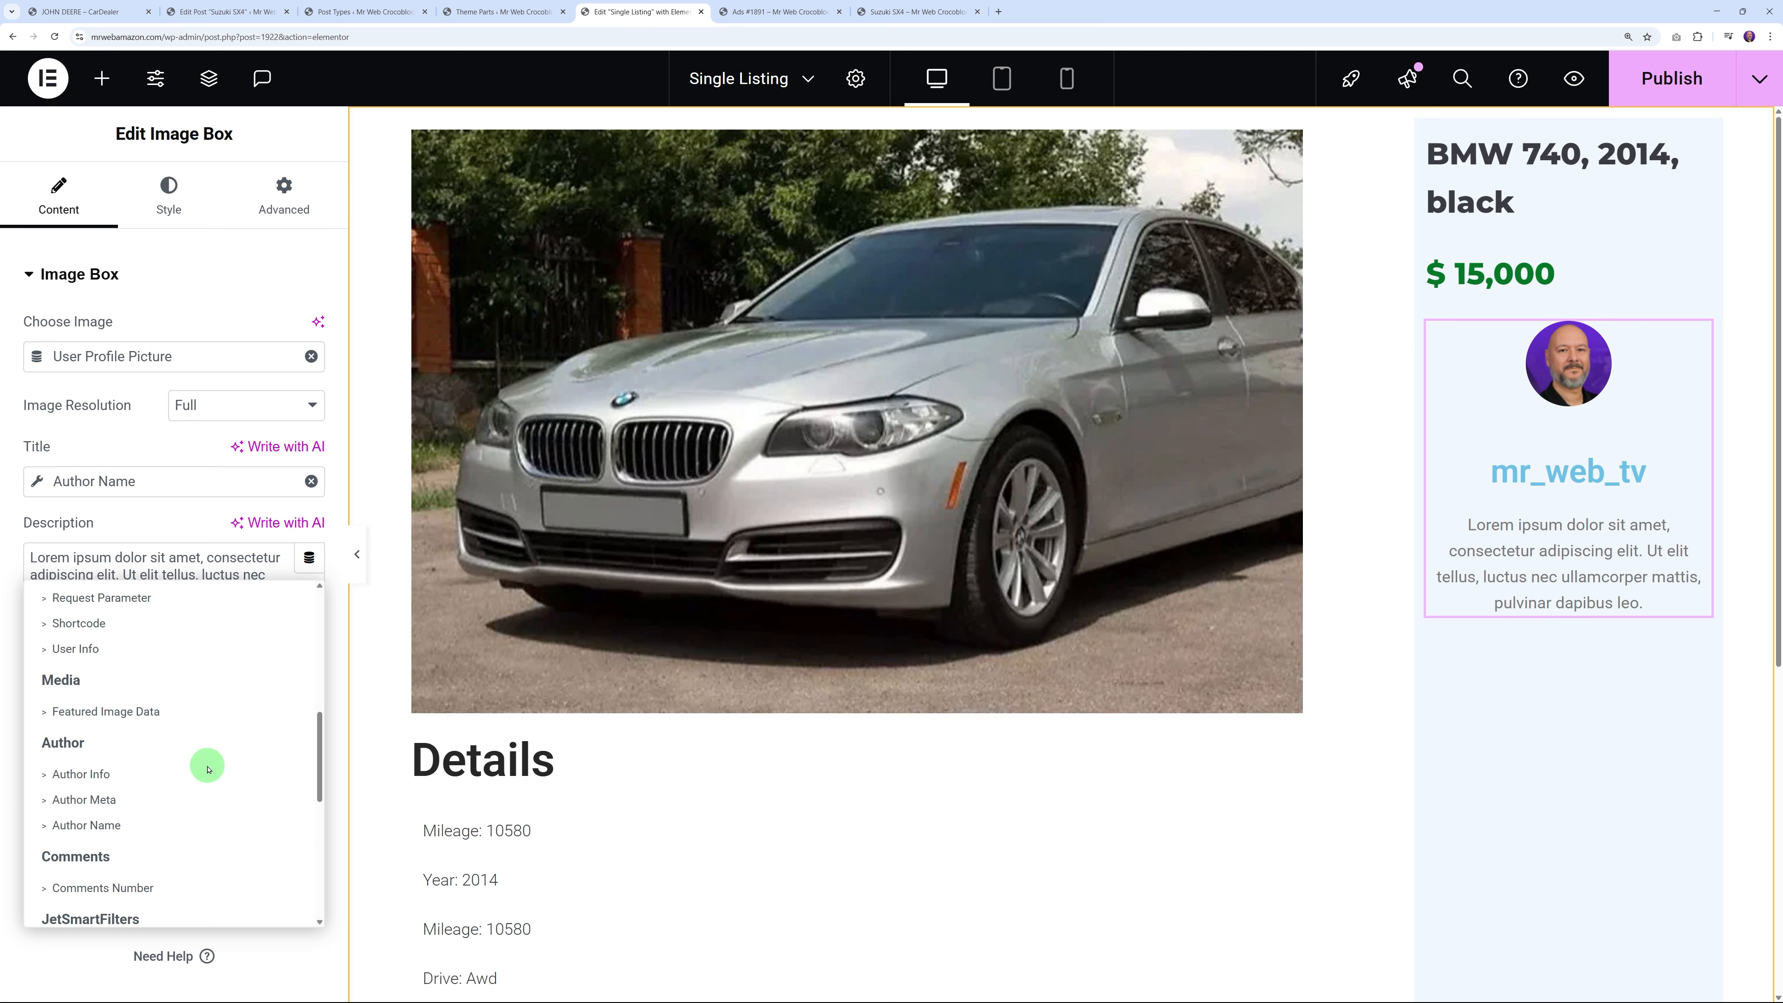
pyautogui.scroll(6, 208, 770)
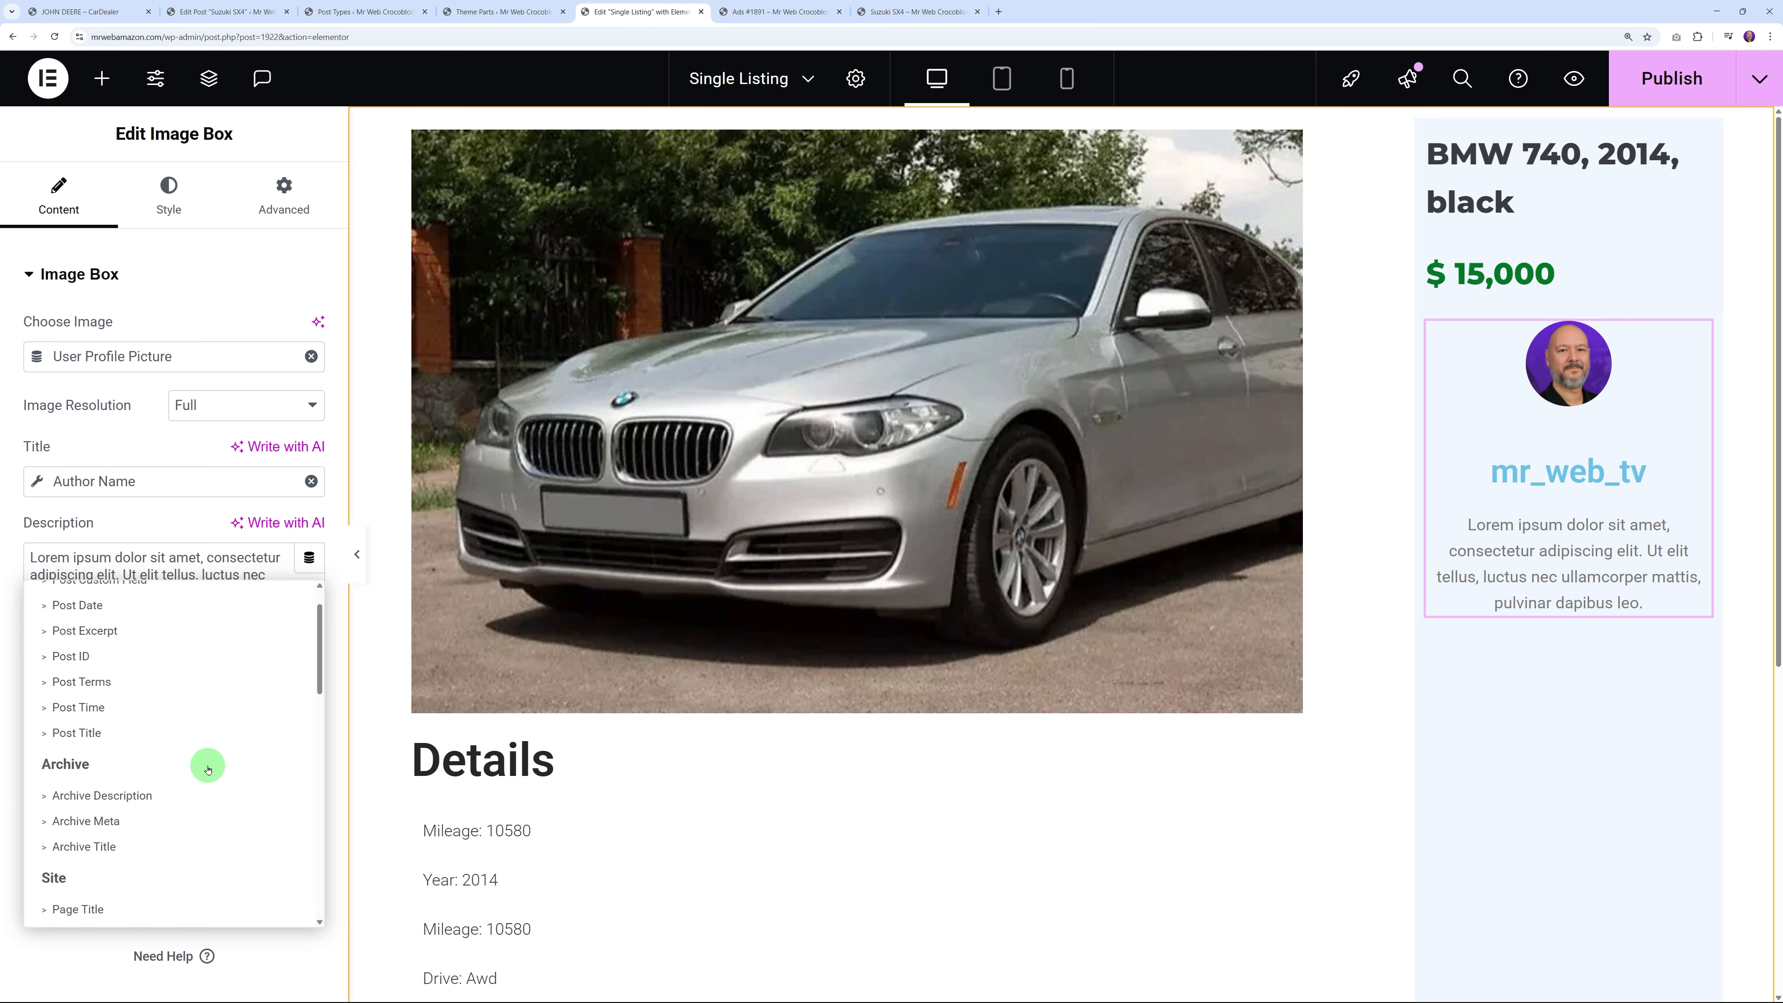
pyautogui.scroll(-6, 208, 770)
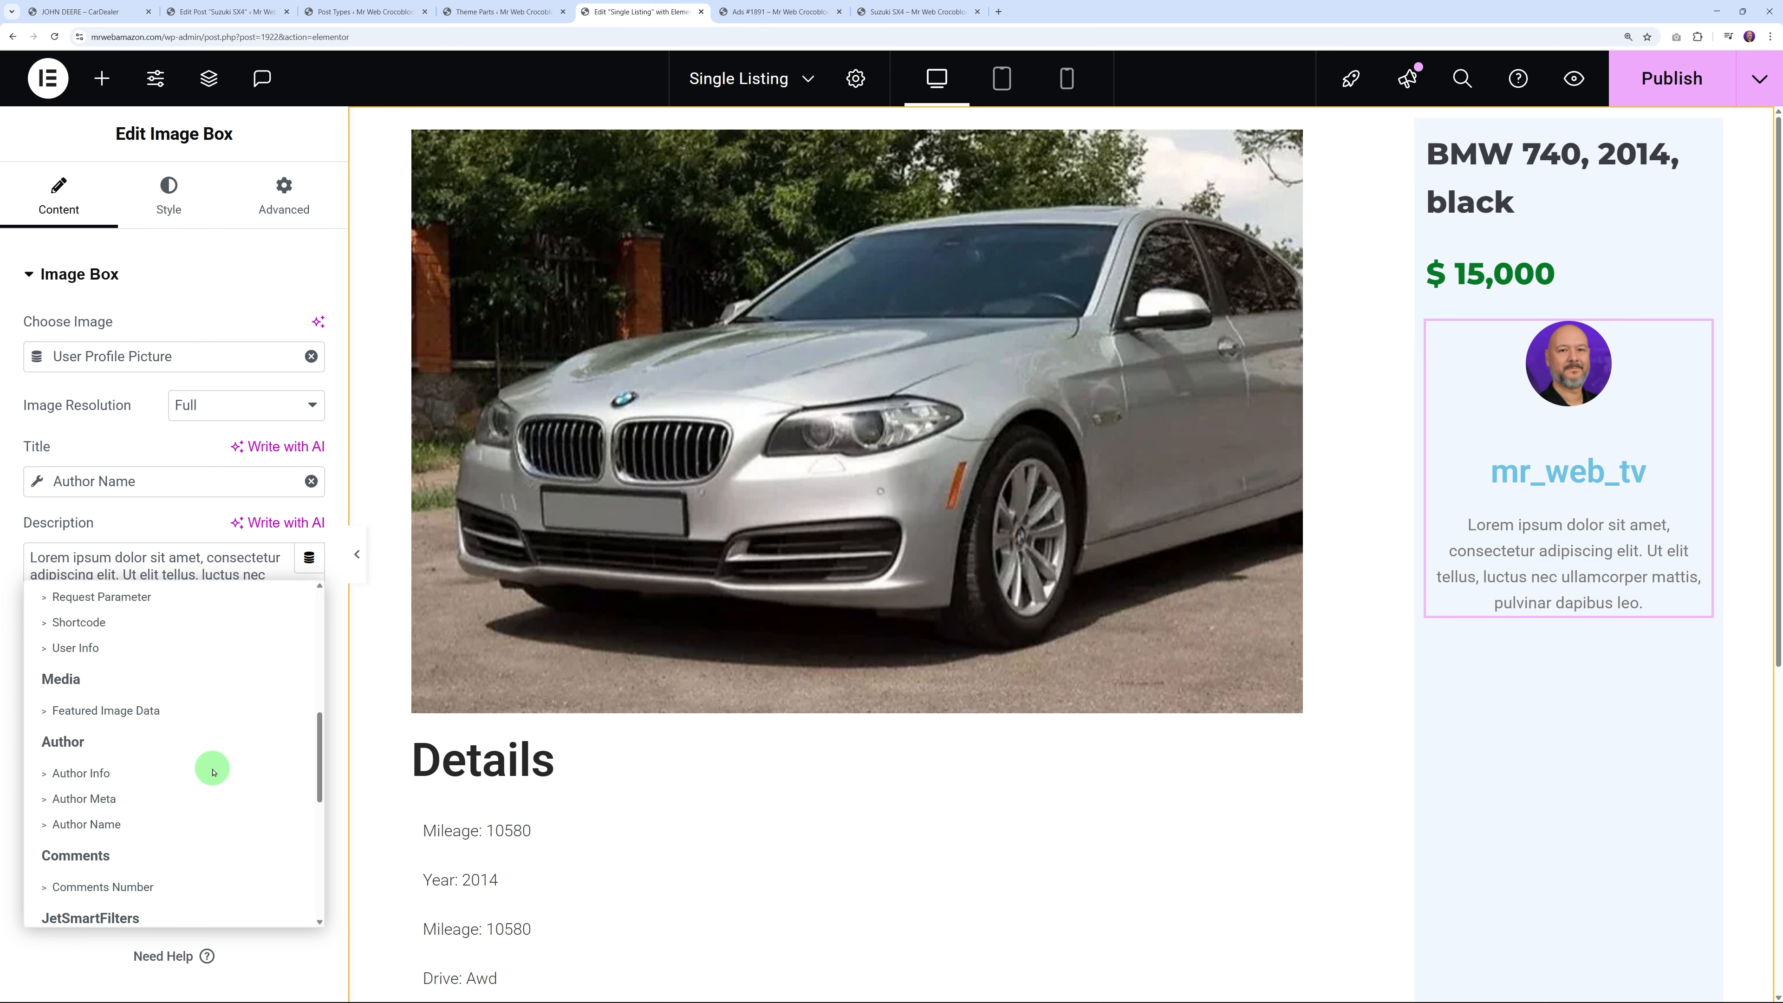
pyautogui.scroll(2, 211, 769)
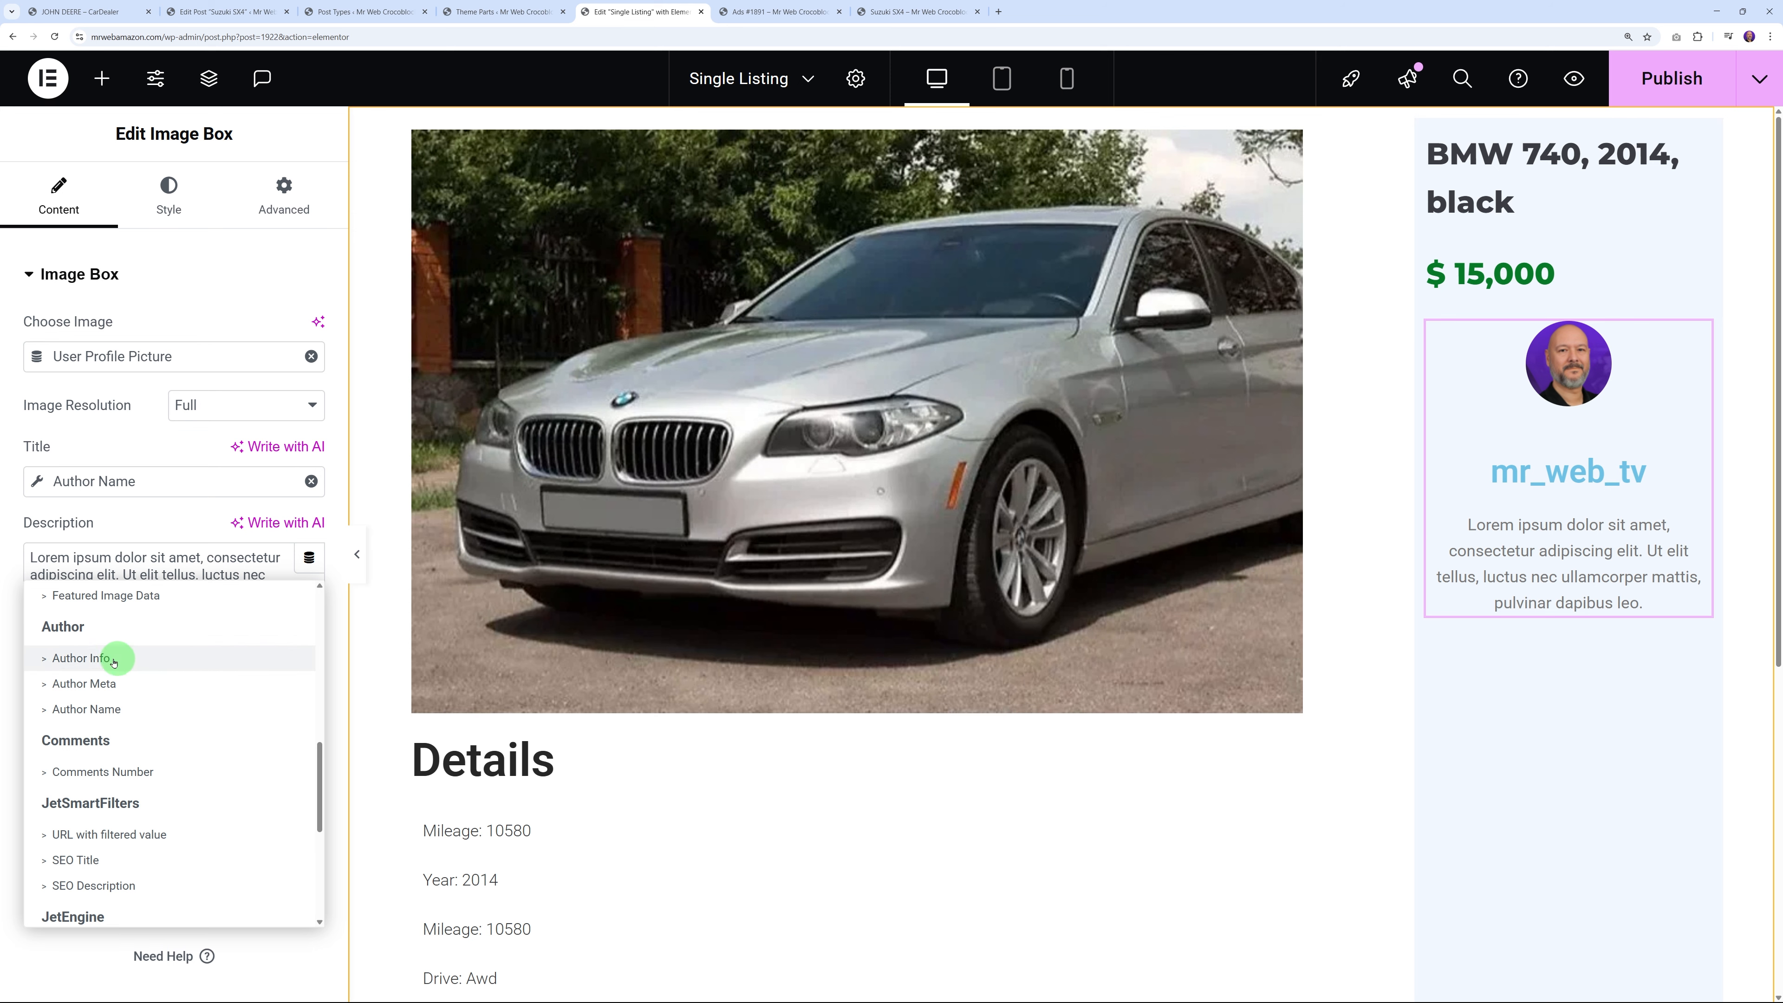
pyautogui.click(96, 656)
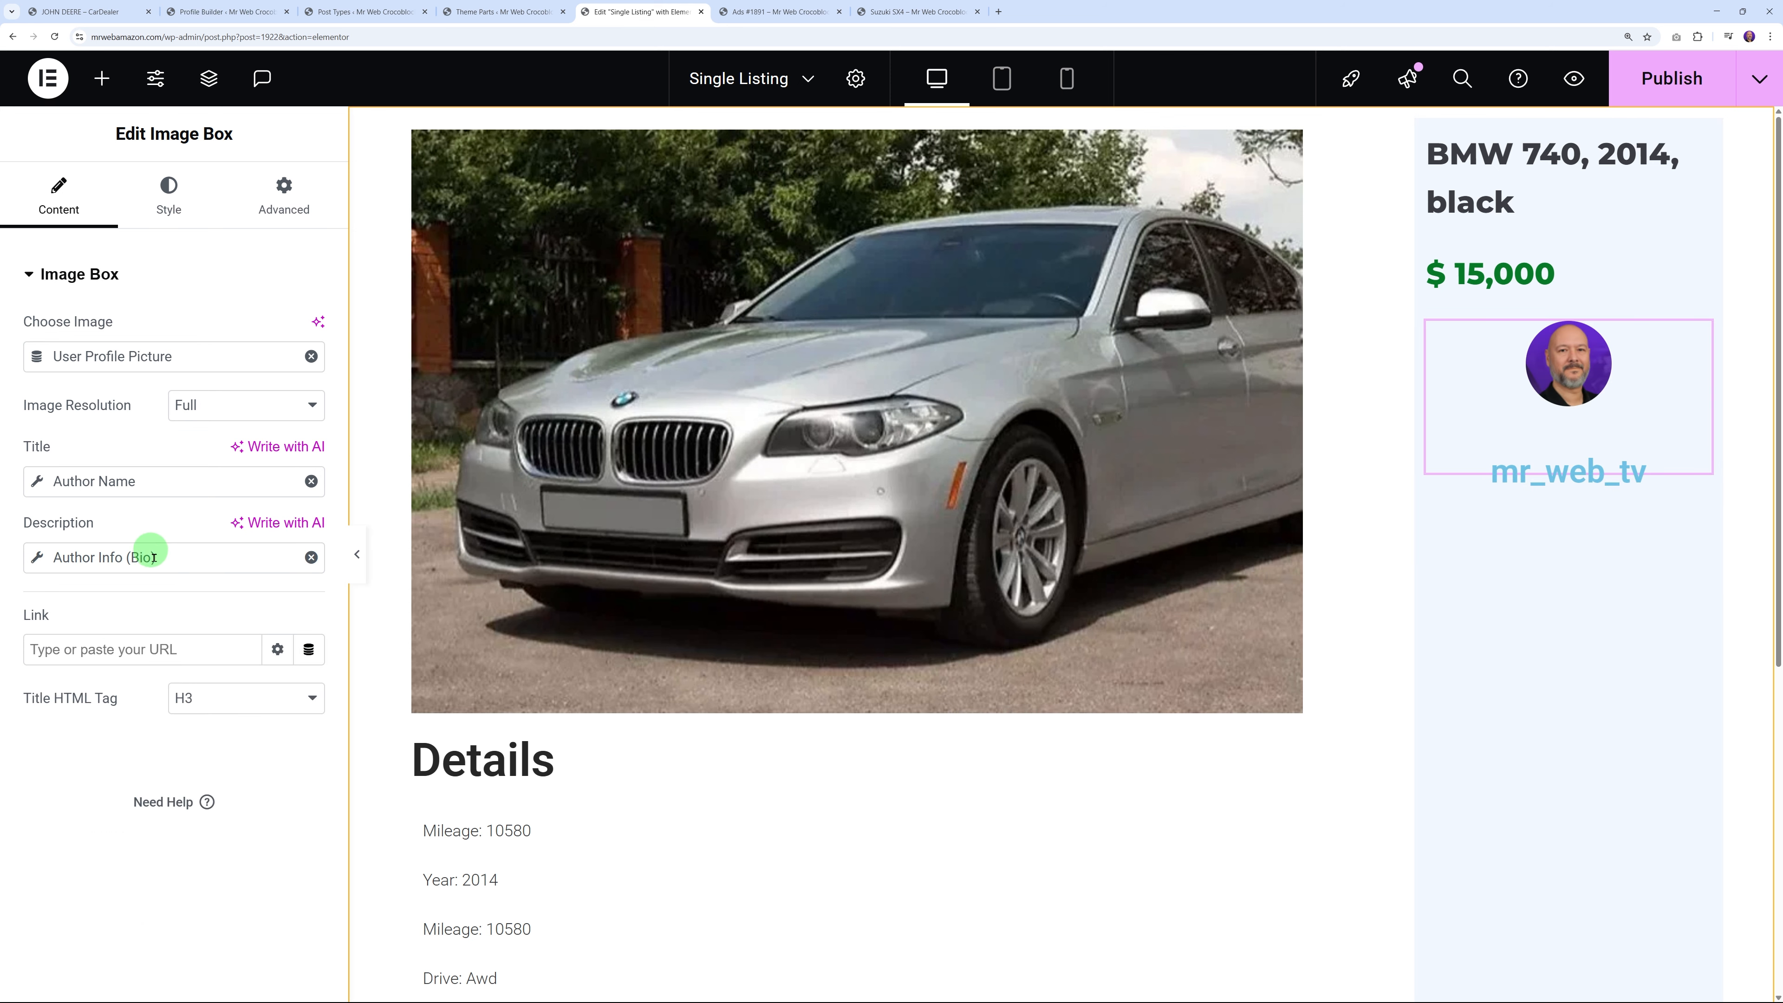
# From the live Suzuki SX4 page, open the account's Edit Profile form and check the About Me text
pyautogui.click(912, 11)
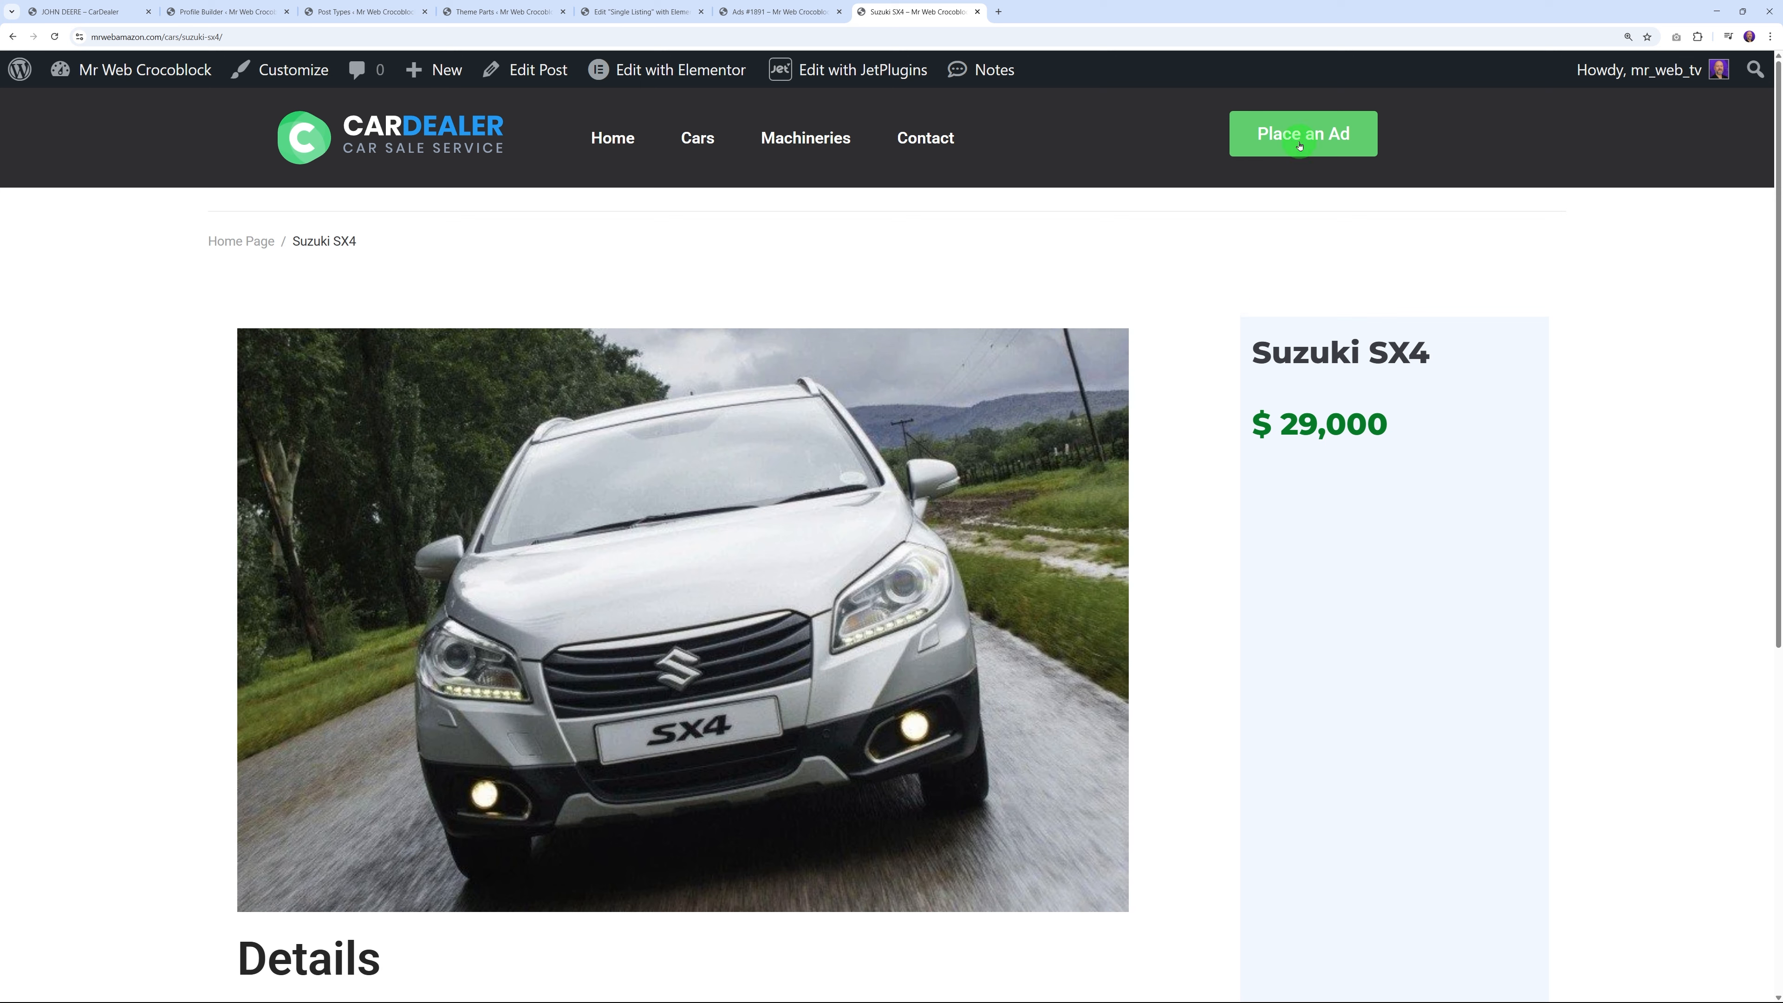
pyautogui.click(1307, 137)
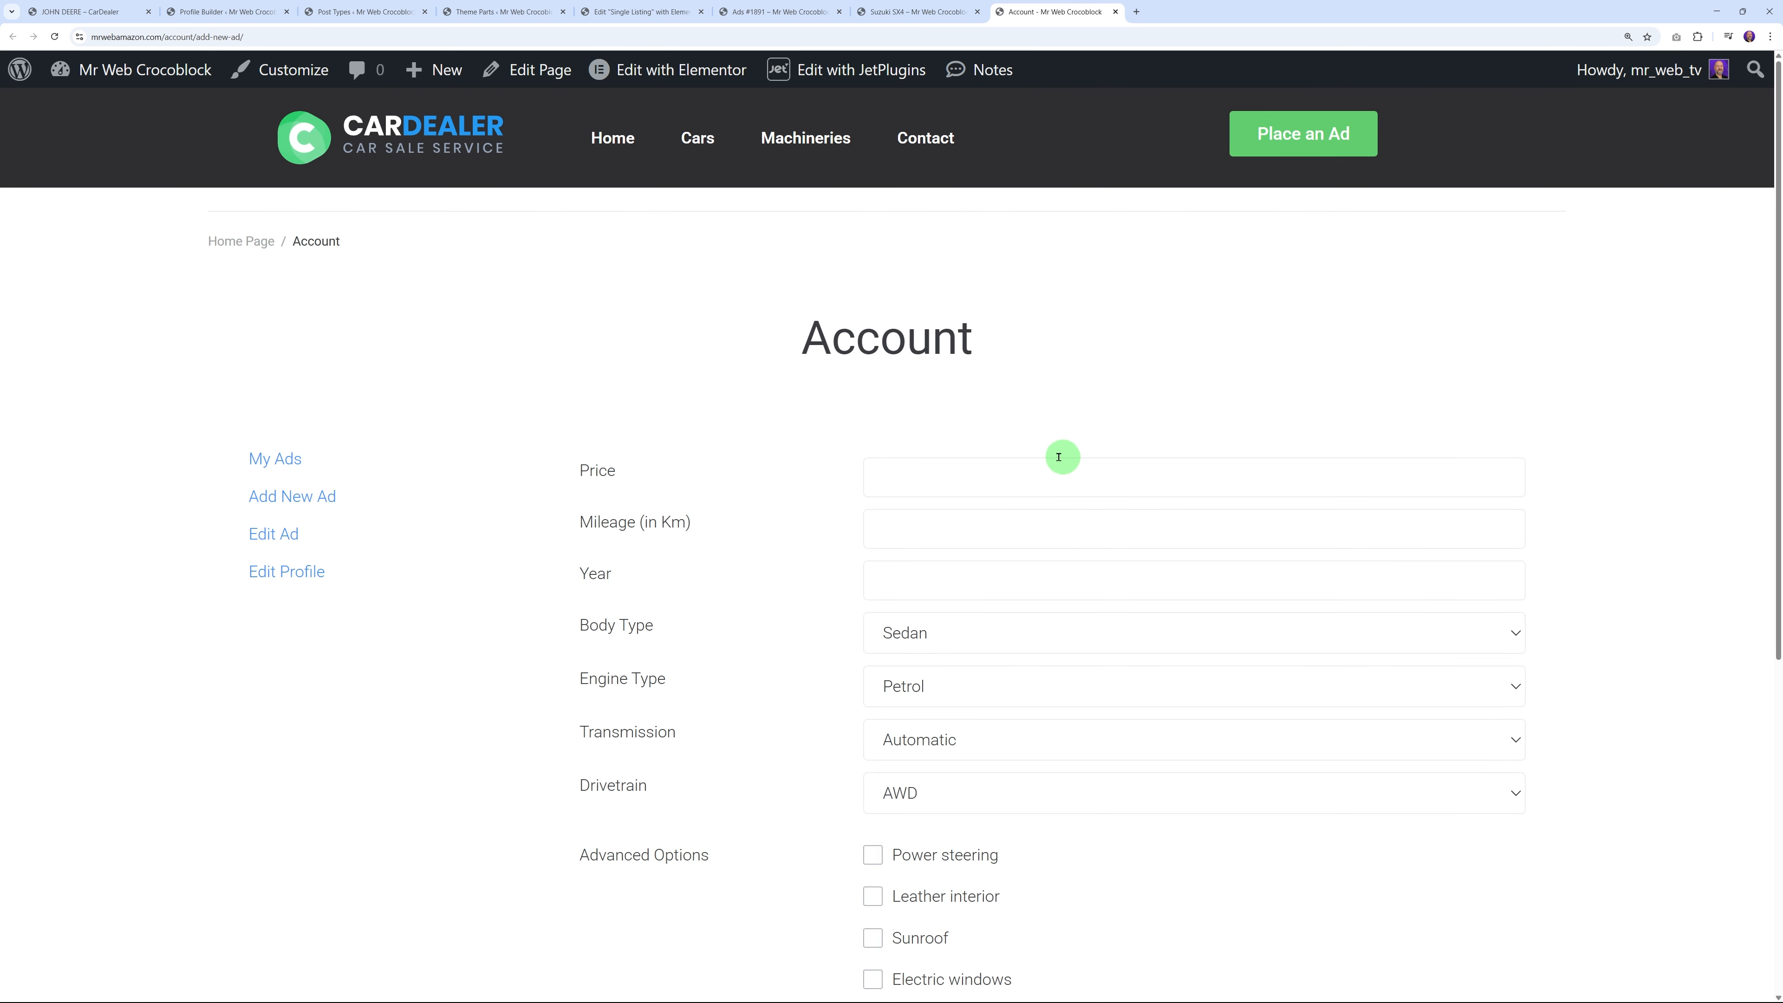
pyautogui.click(291, 571)
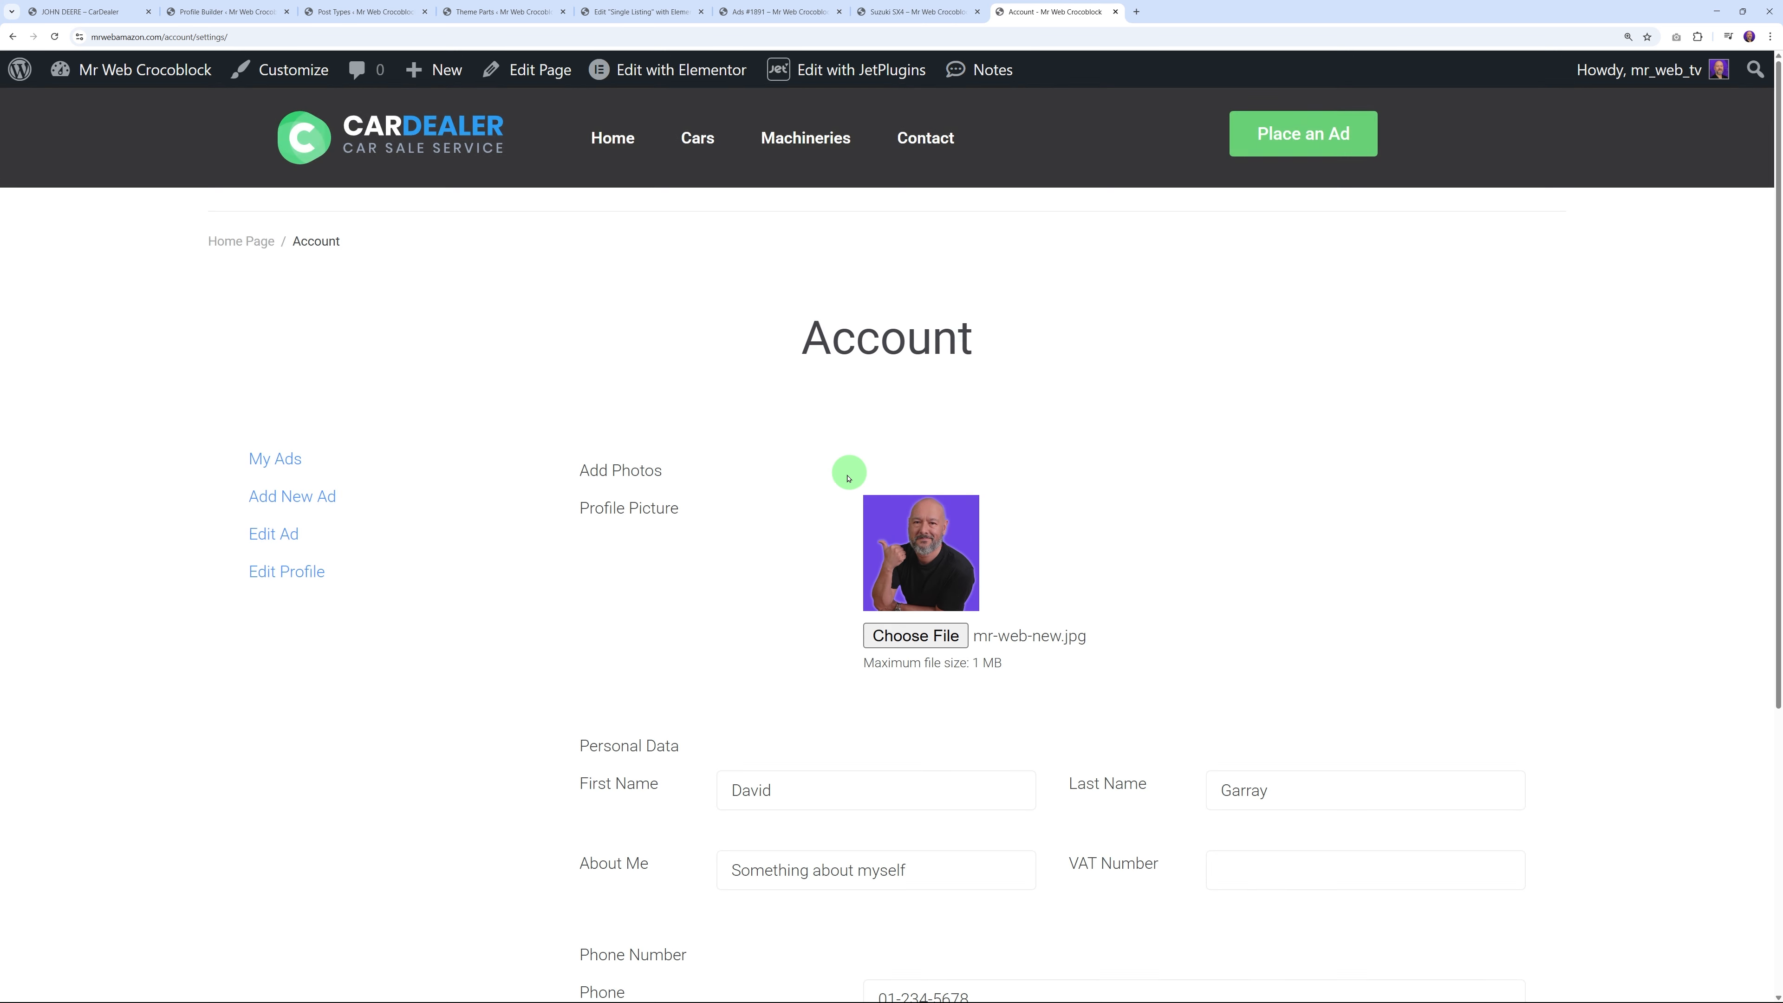
pyautogui.scroll(-5, 848, 474)
pyautogui.moveTo(731, 530); pyautogui.dragTo(936, 522)
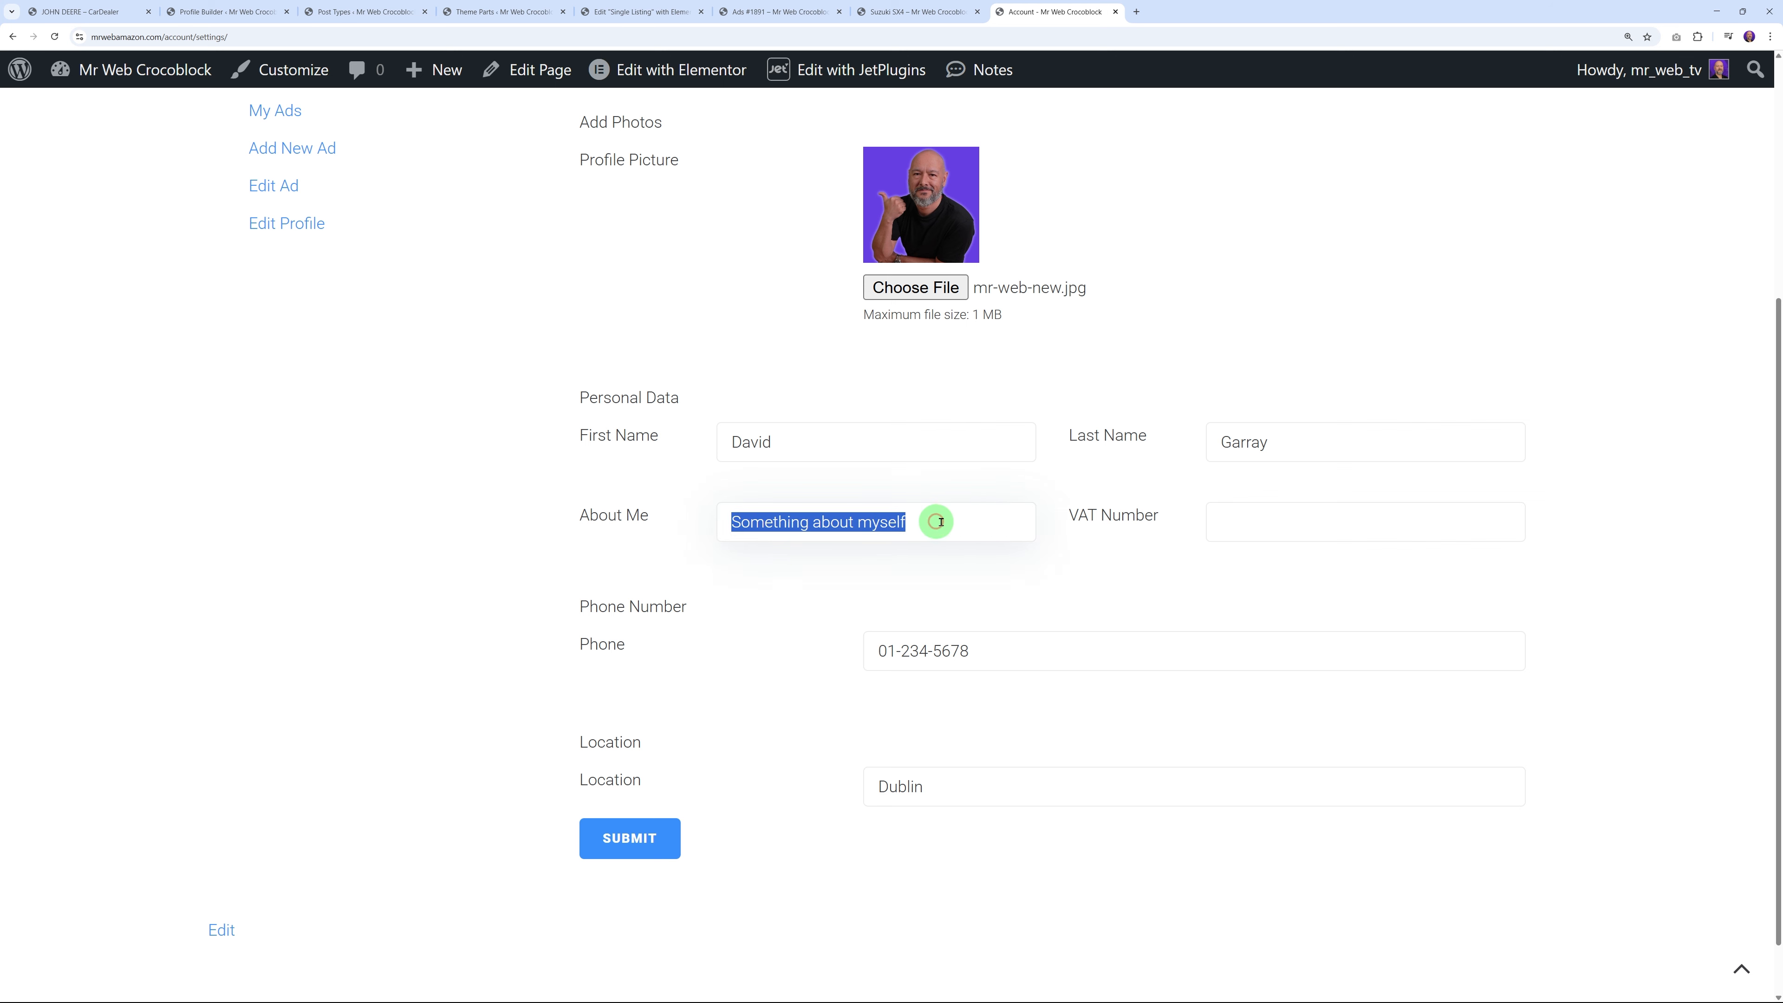
pyautogui.click(816, 570)
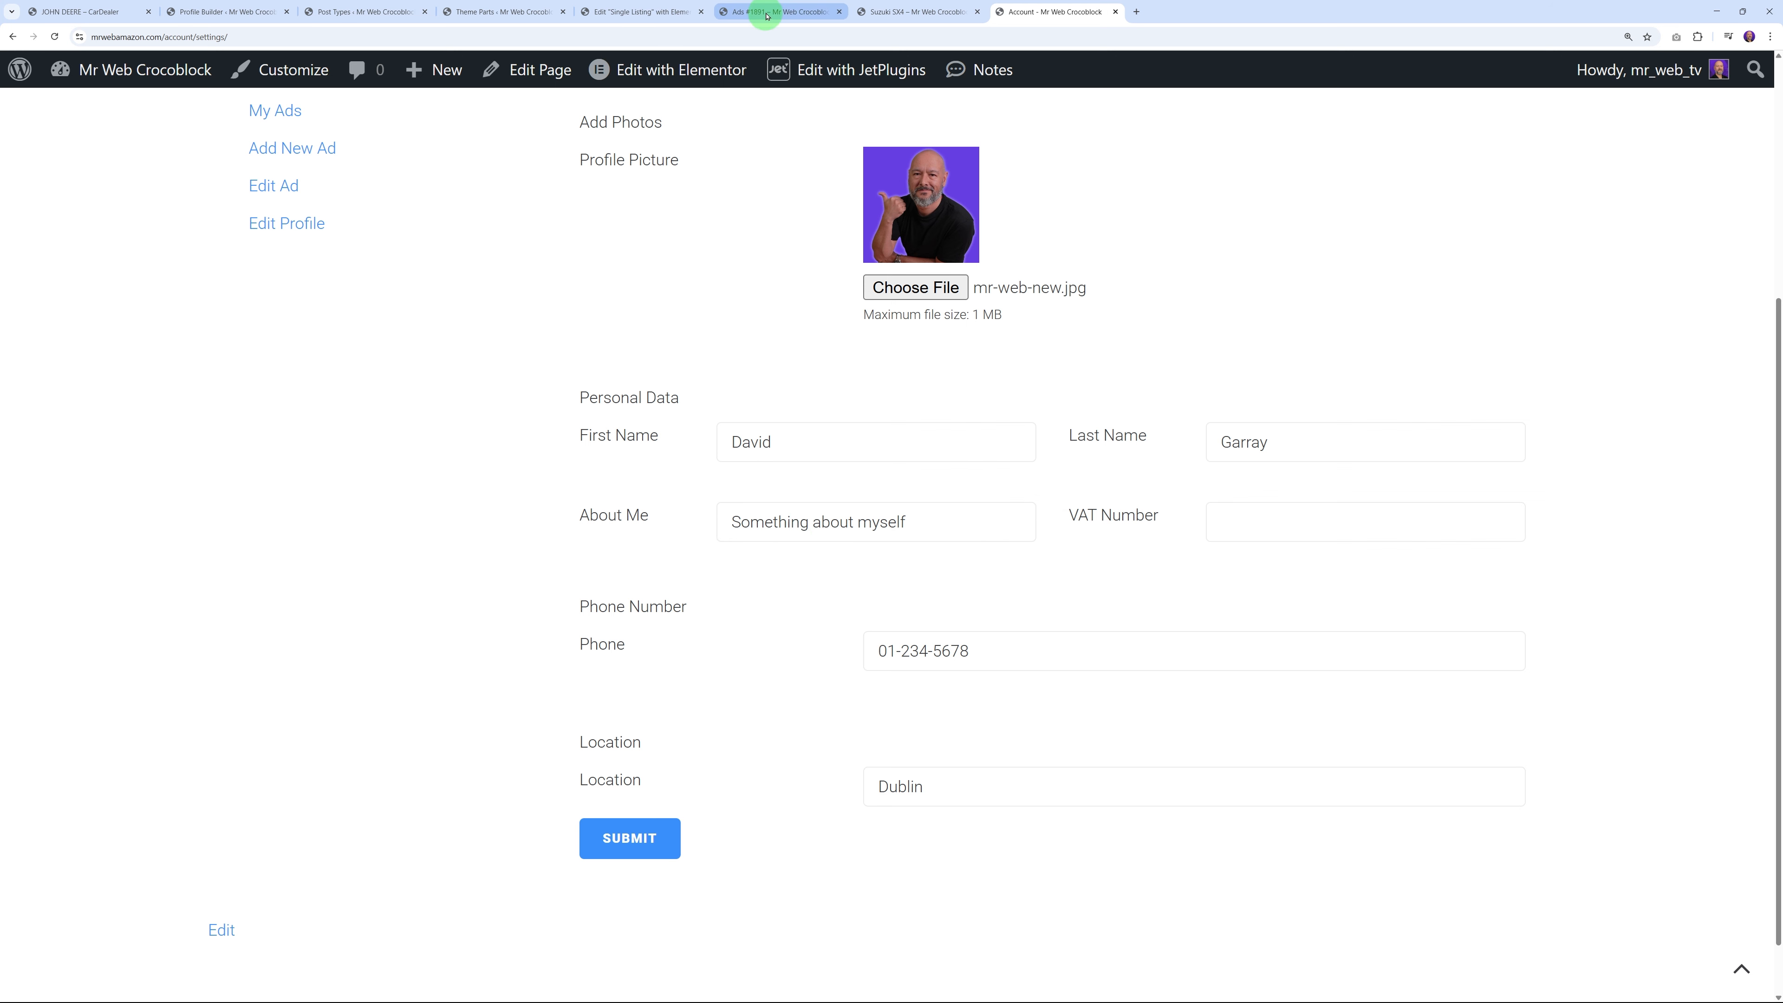
# Replace the Image Box's description source with the dynamic User Field set to Biographical Info
pyautogui.click(641, 17)
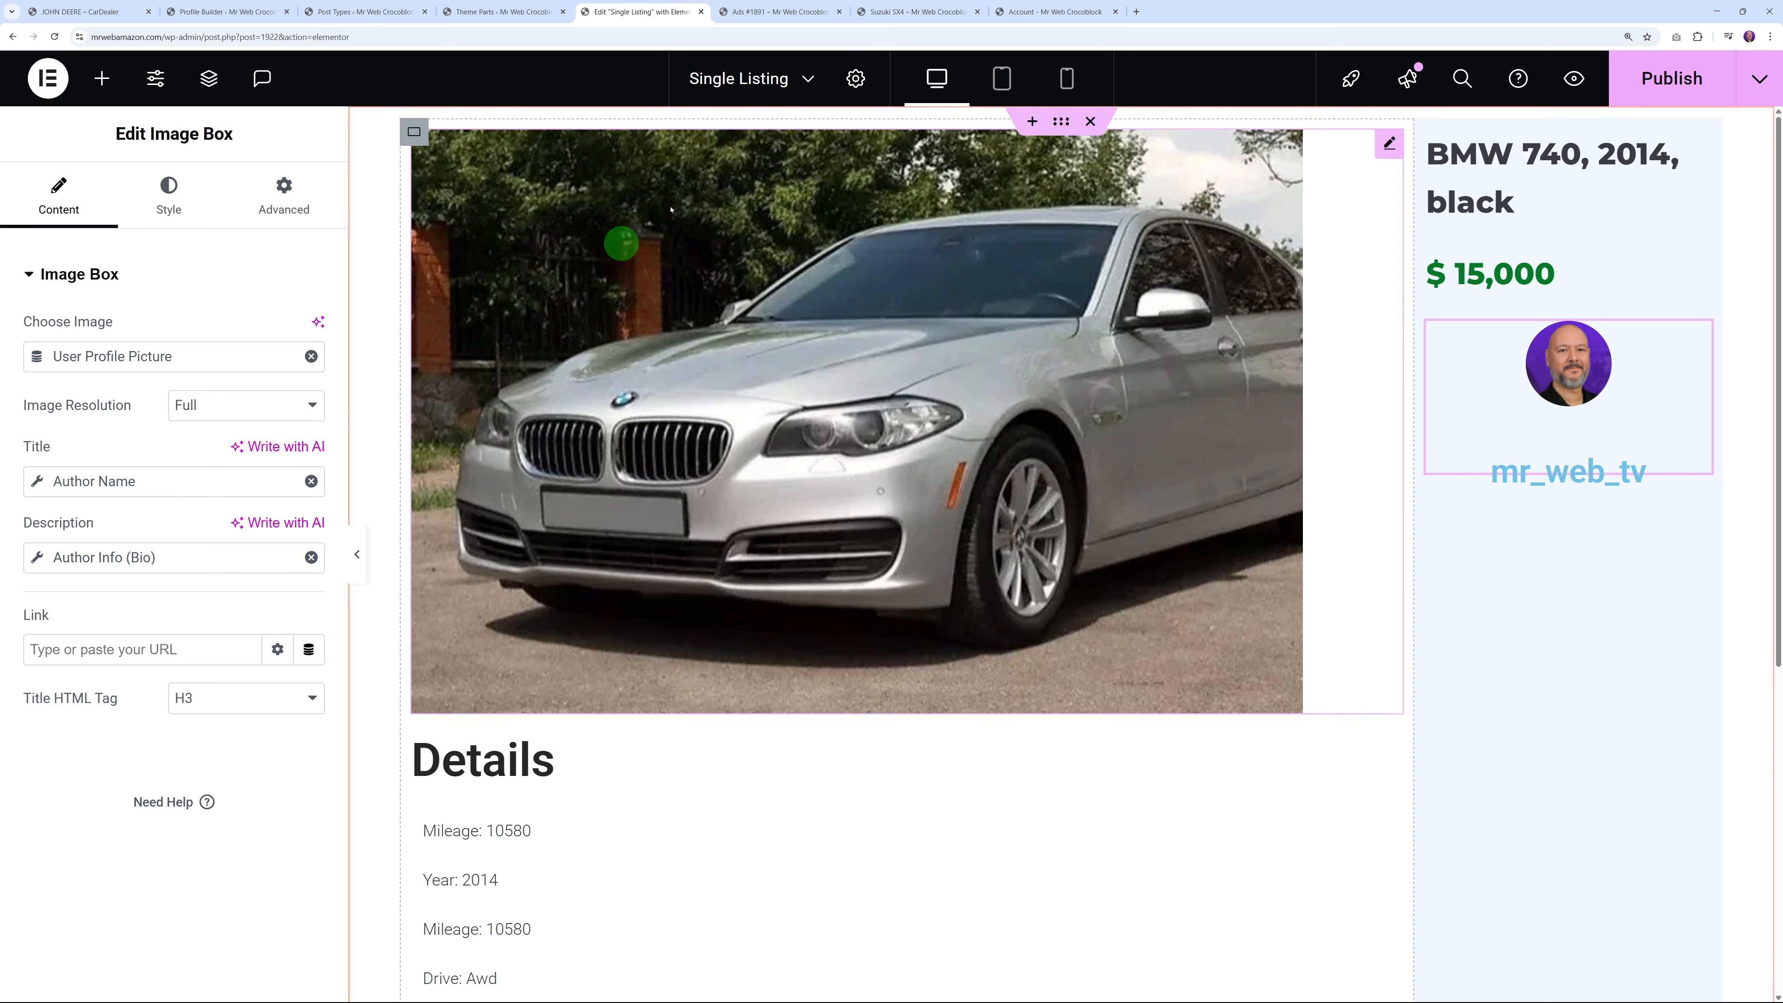
pyautogui.click(309, 557)
pyautogui.click(309, 556)
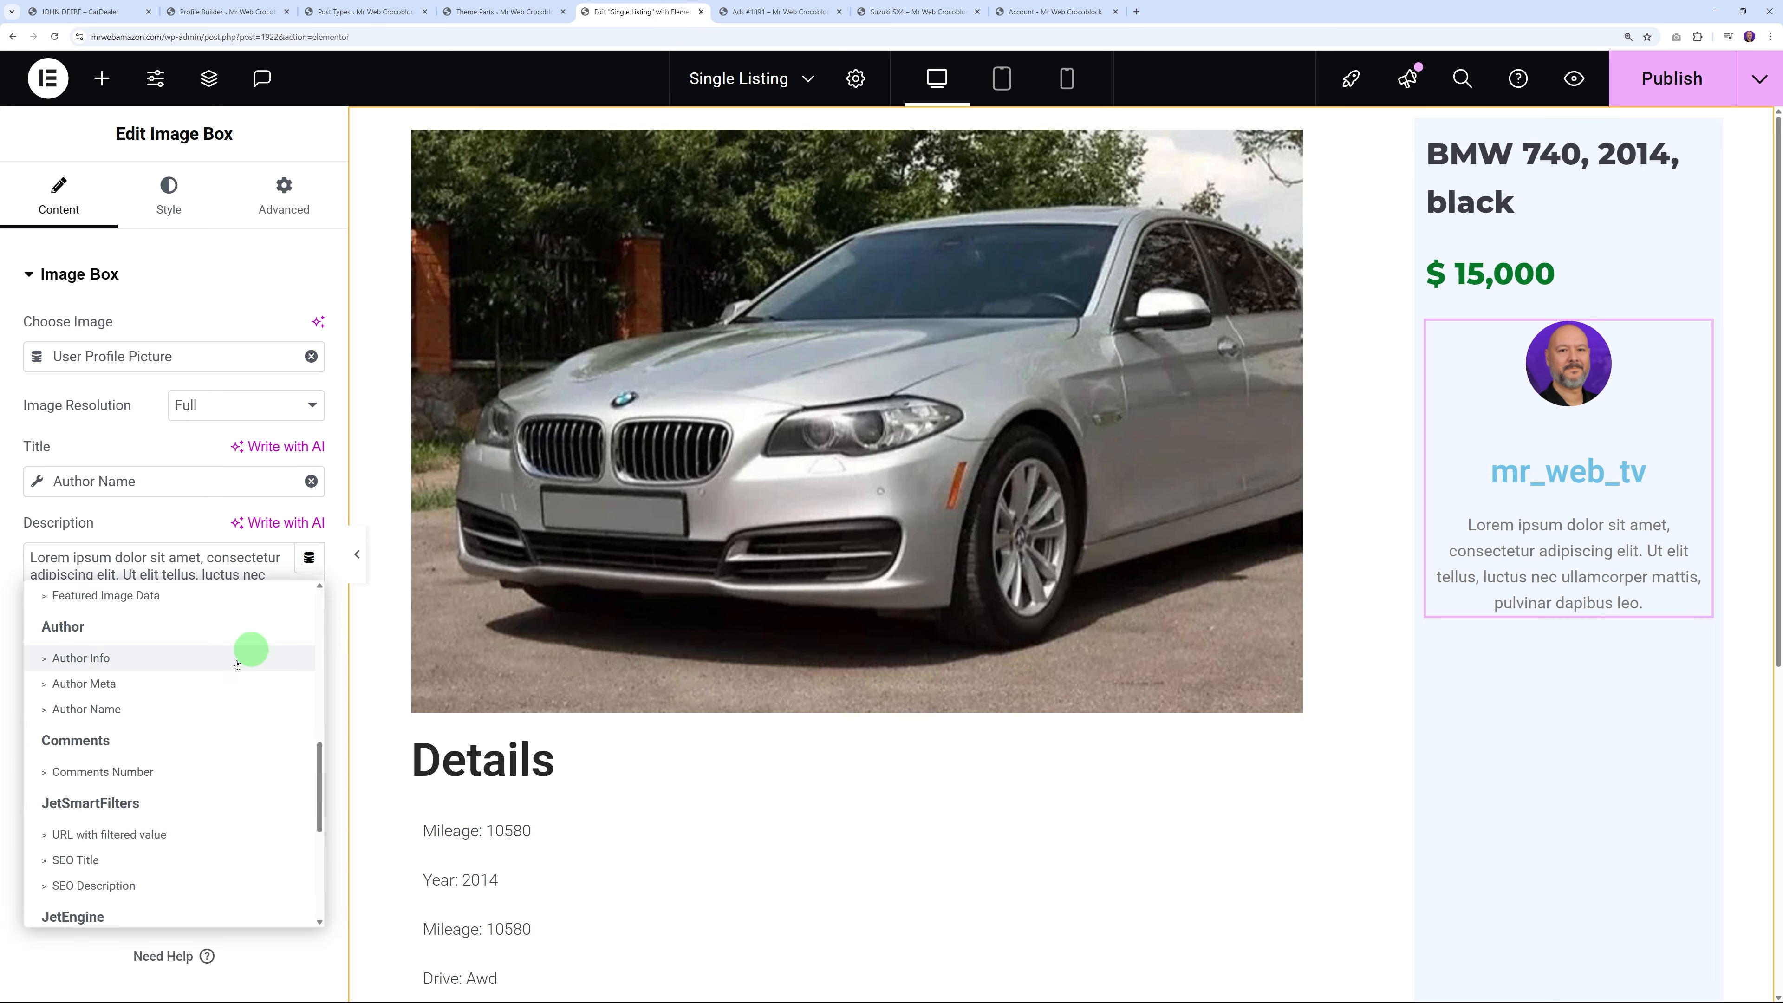
pyautogui.scroll(-5, 232, 695)
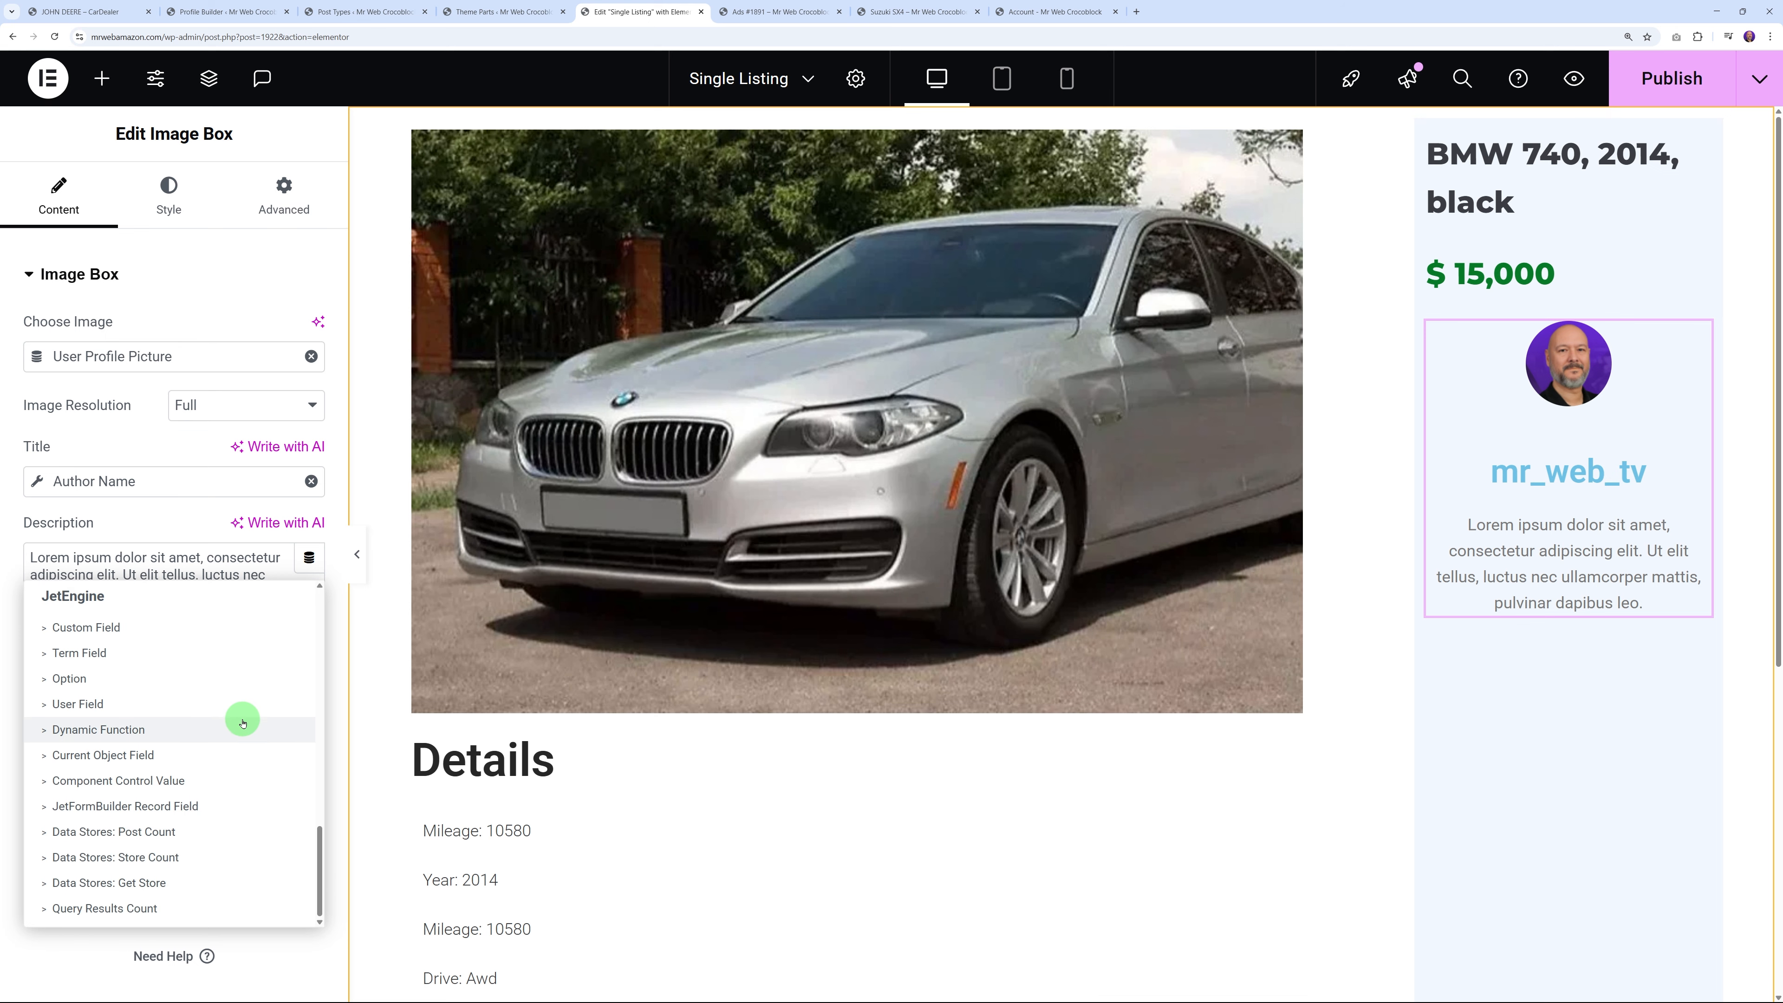
pyautogui.scroll(2, 232, 713)
pyautogui.scroll(-2, 141, 710)
pyautogui.click(100, 705)
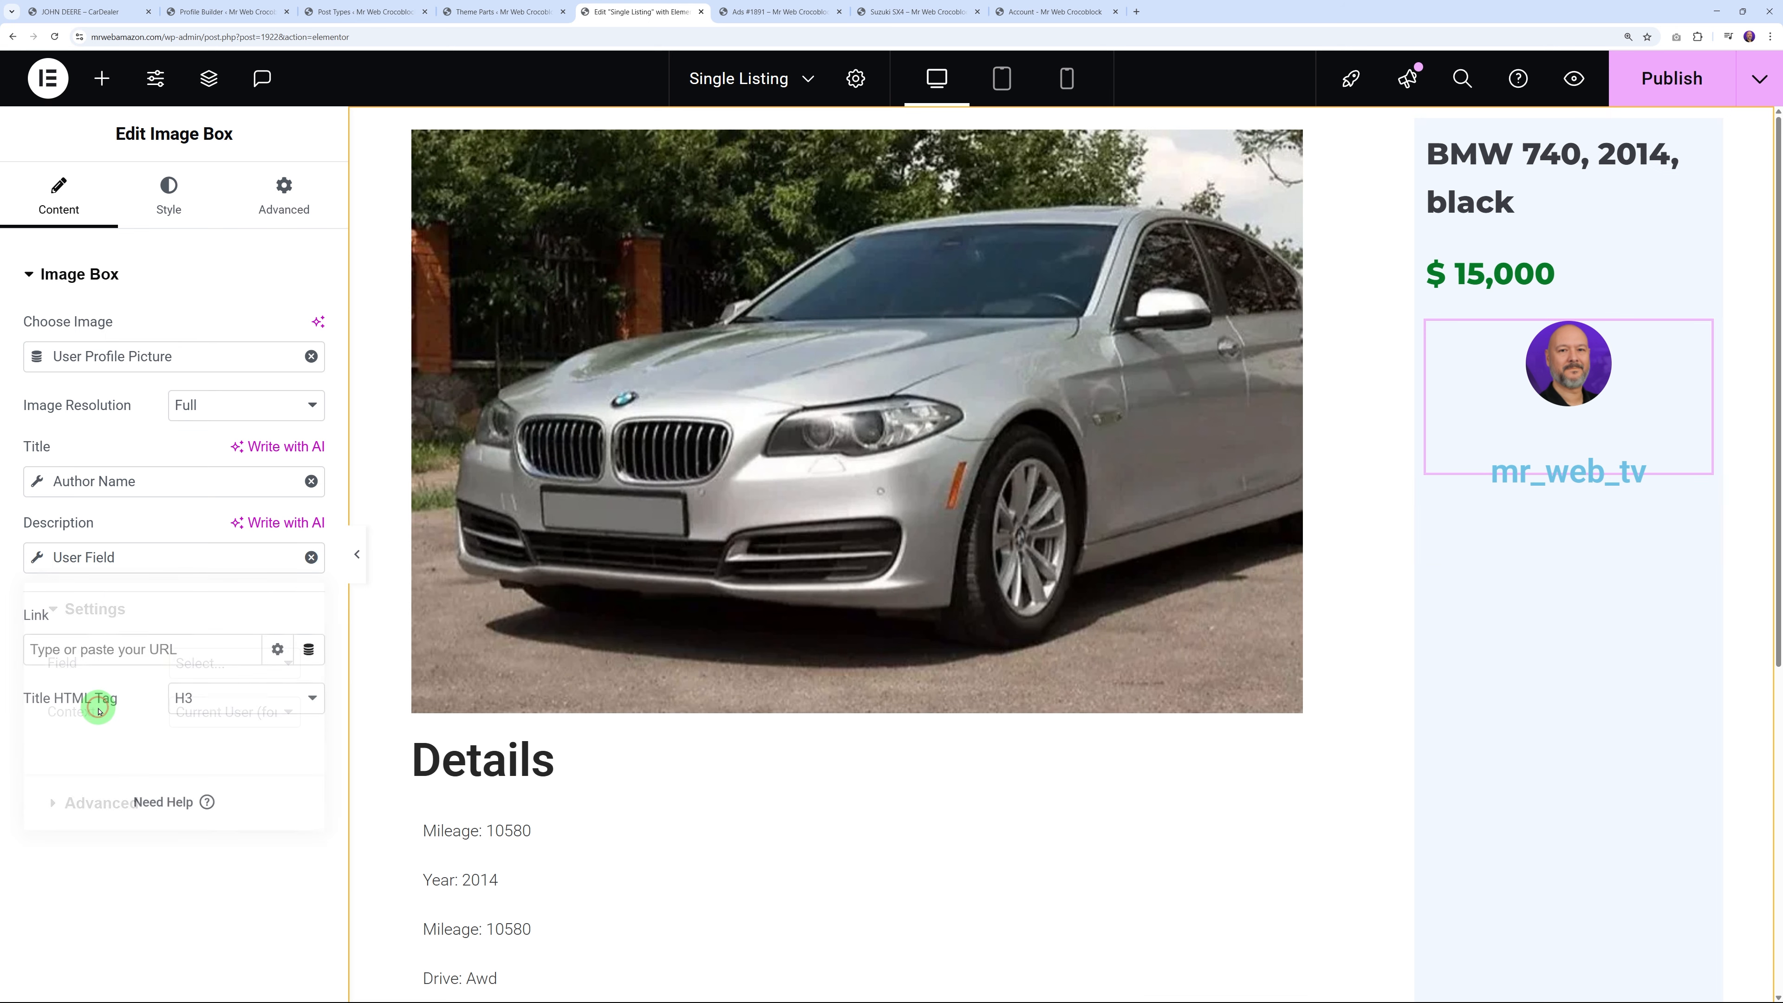
pyautogui.click(266, 663)
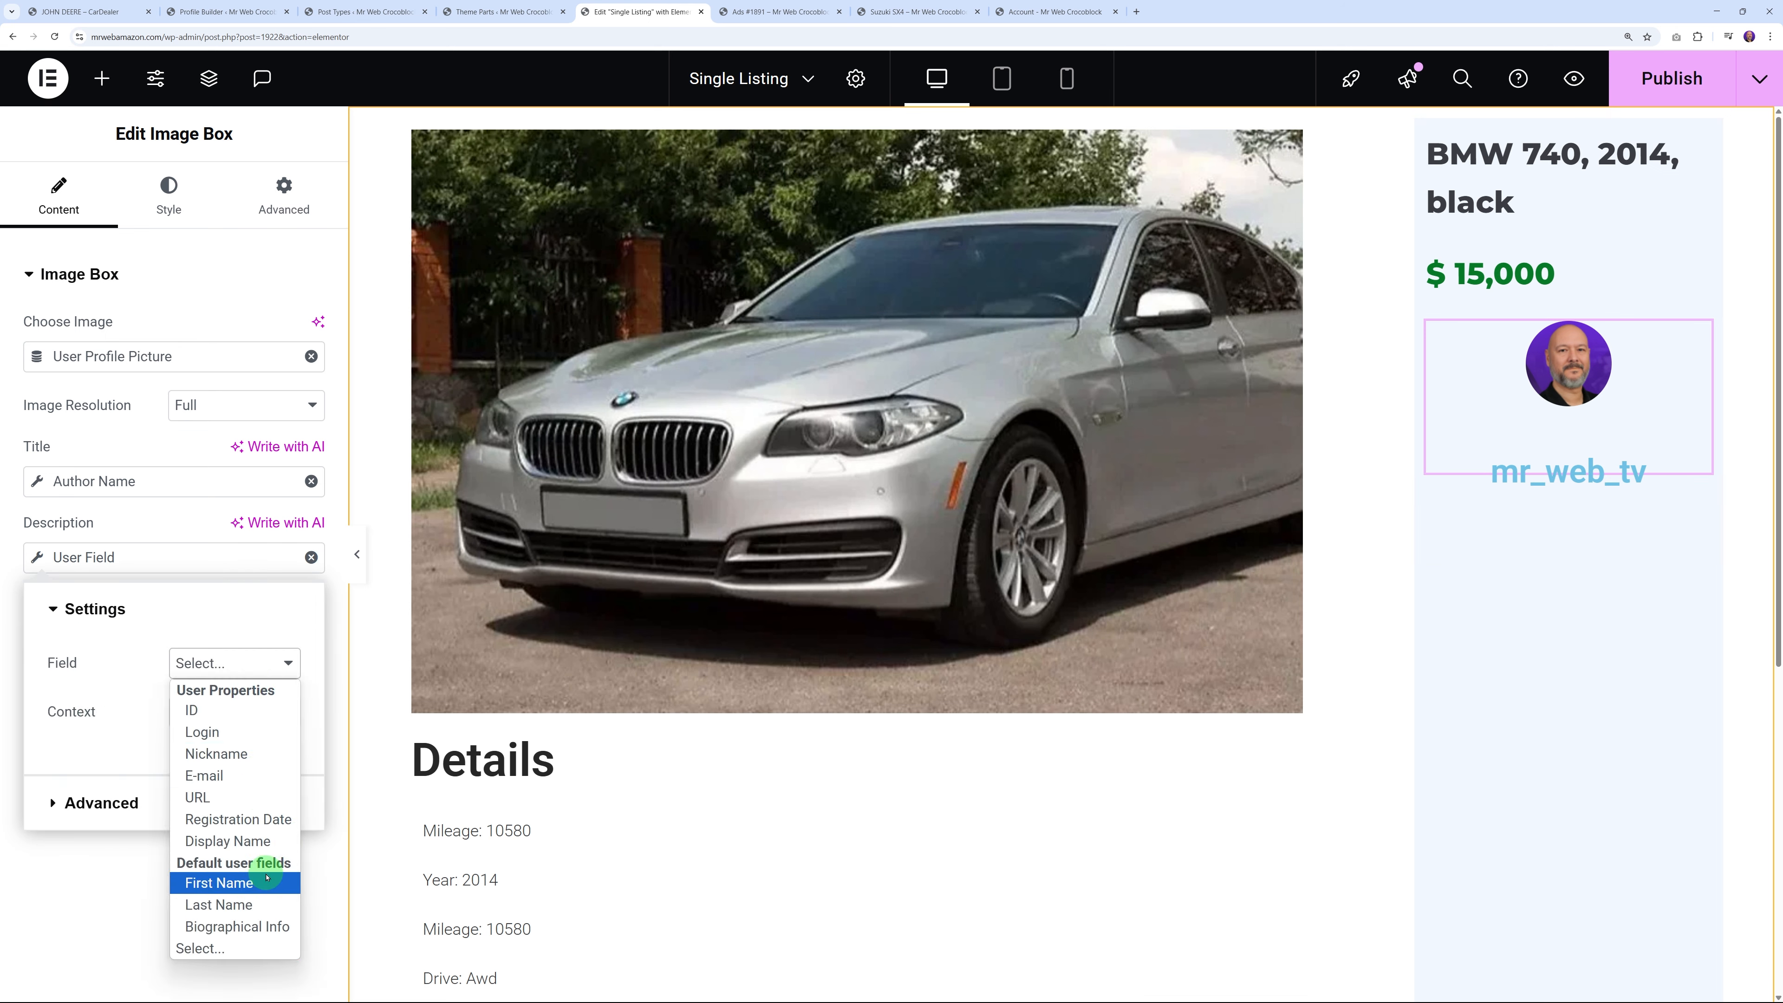
pyautogui.click(203, 929)
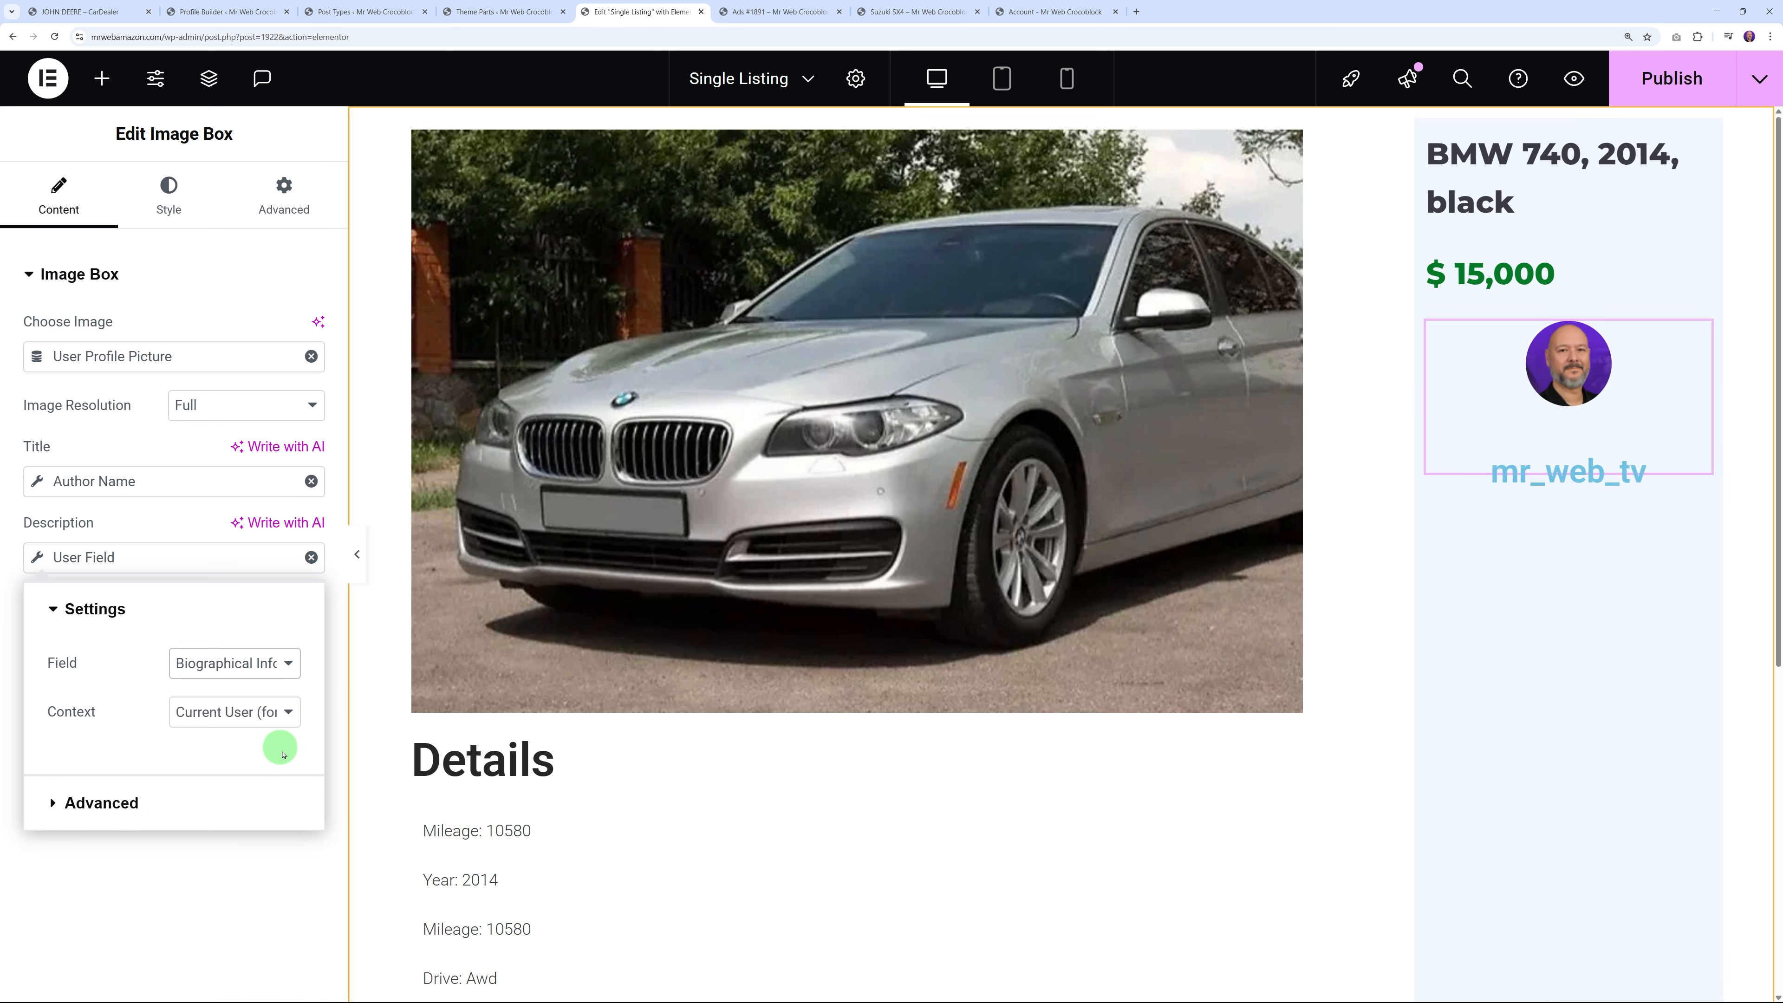
pyautogui.click(279, 719)
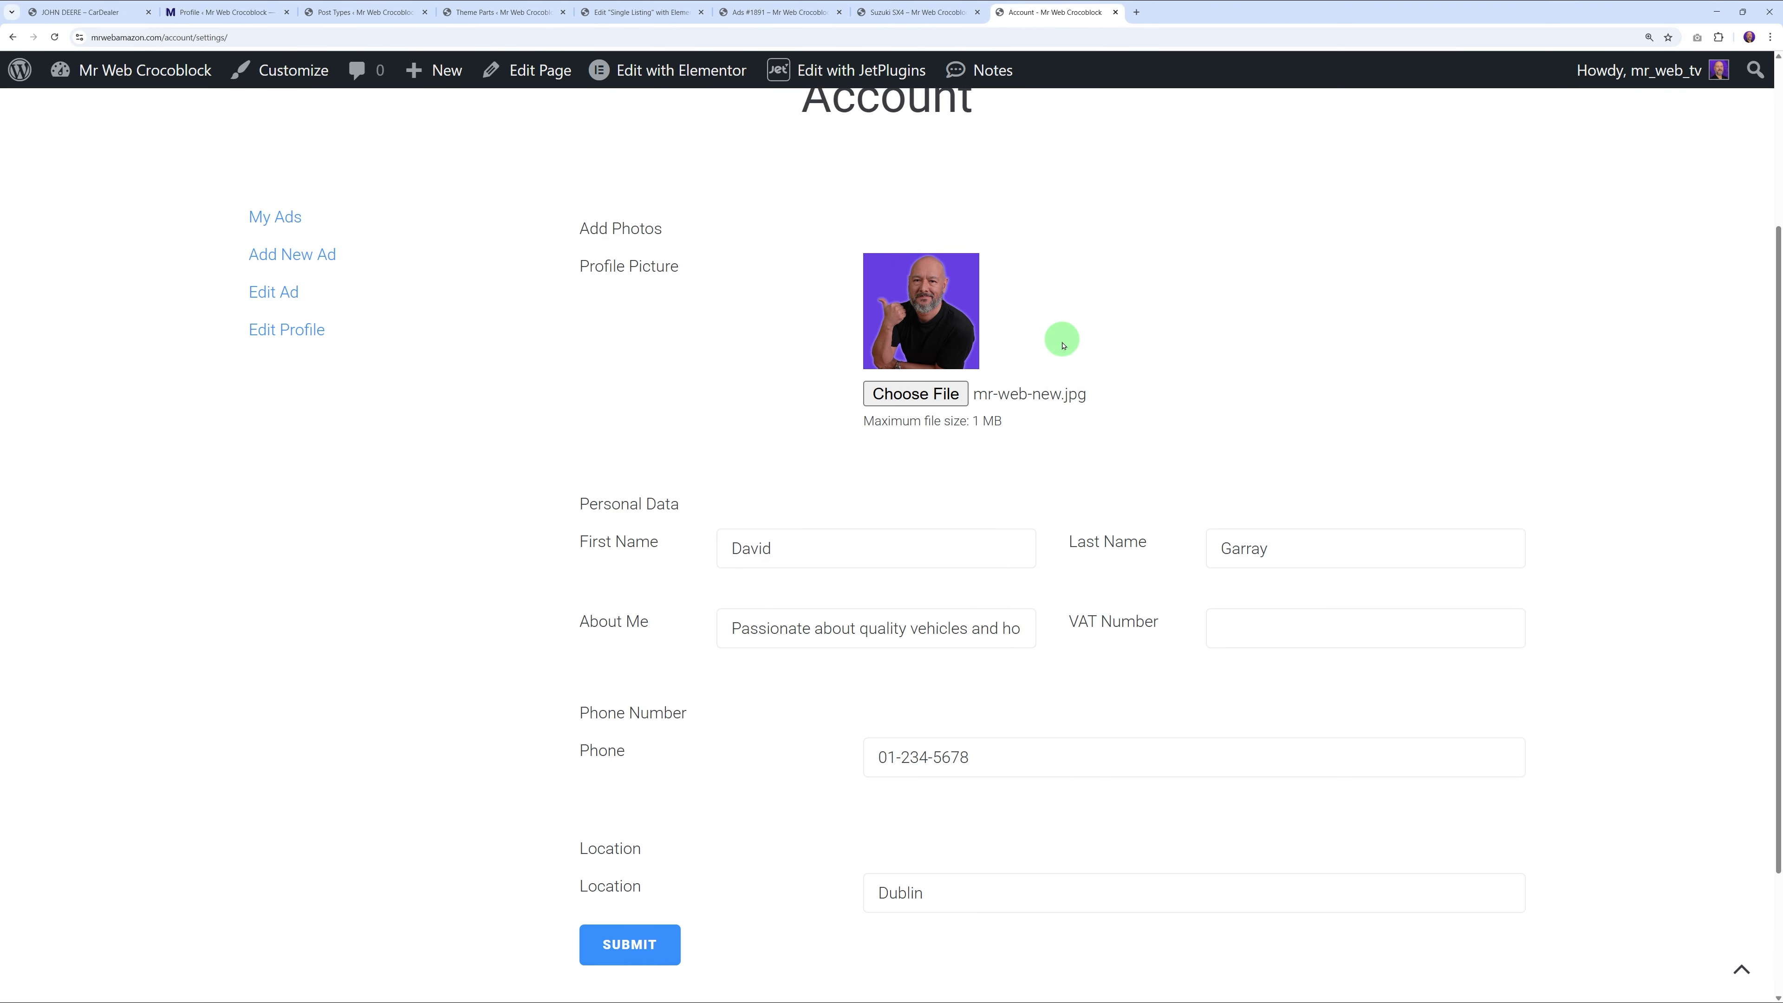
# Check the About Me text in the account's Edit Profile form
pyautogui.scroll(-2, 1018, 394)
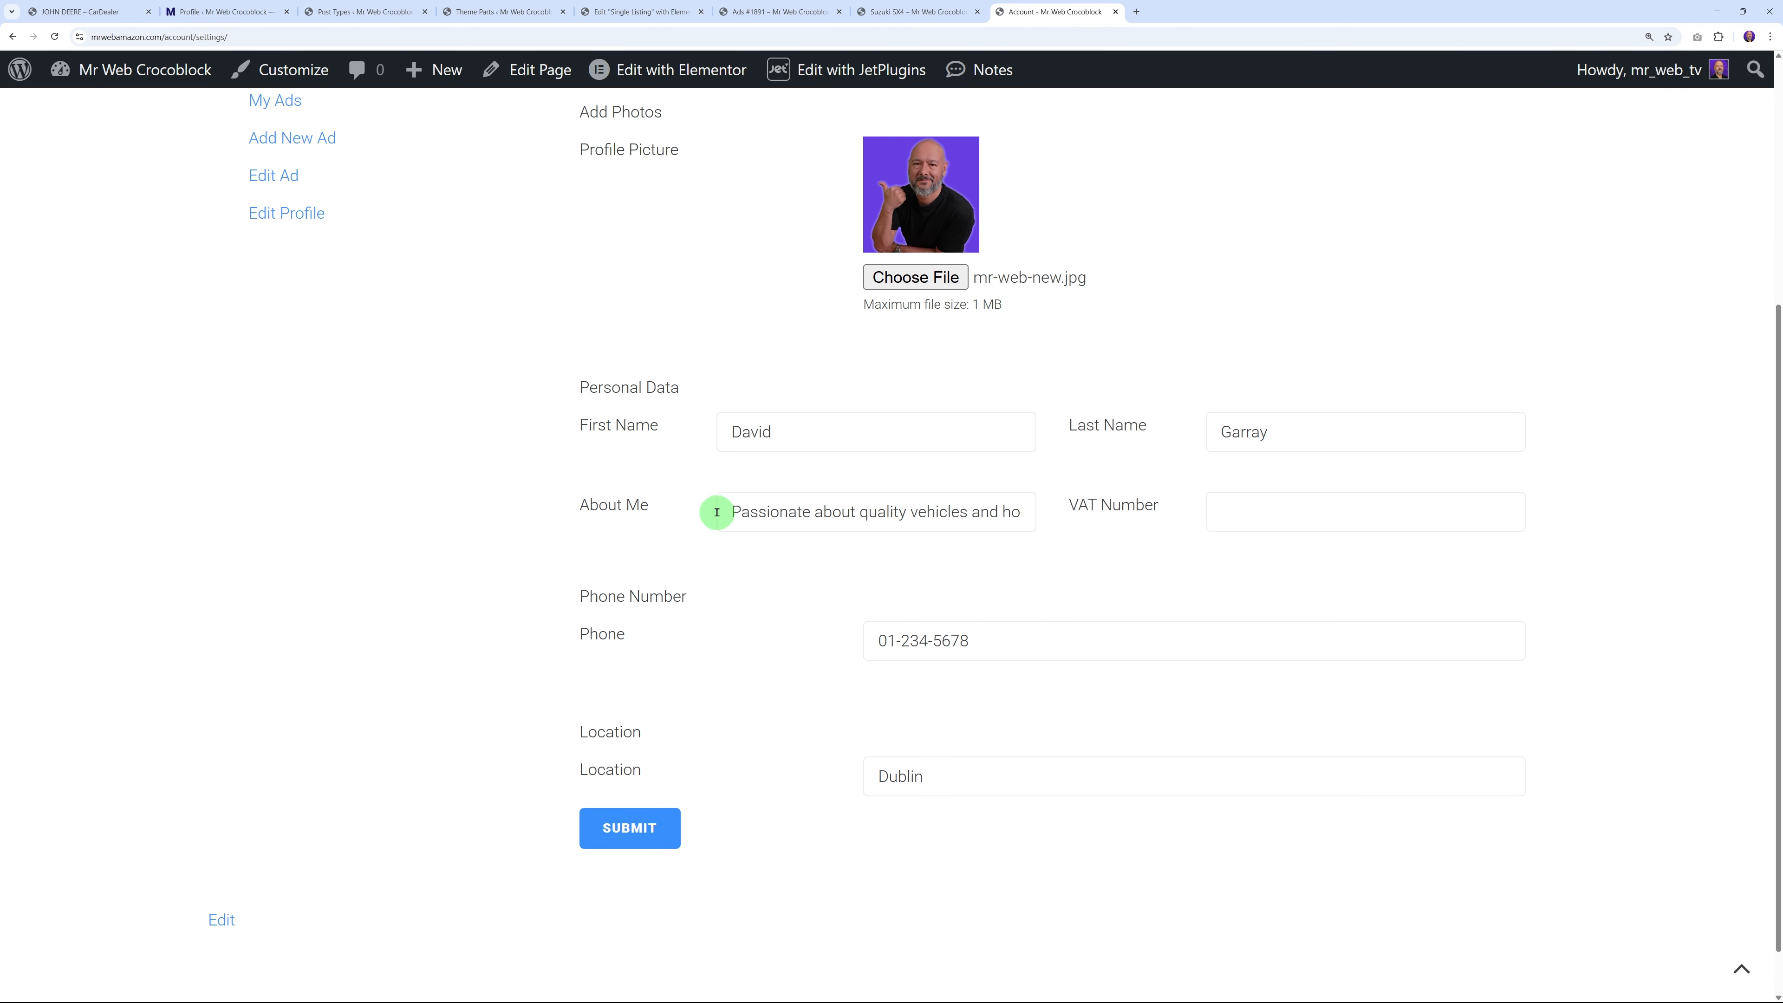
pyautogui.moveTo(896, 517); pyautogui.dragTo(952, 546)
pyautogui.click(961, 240)
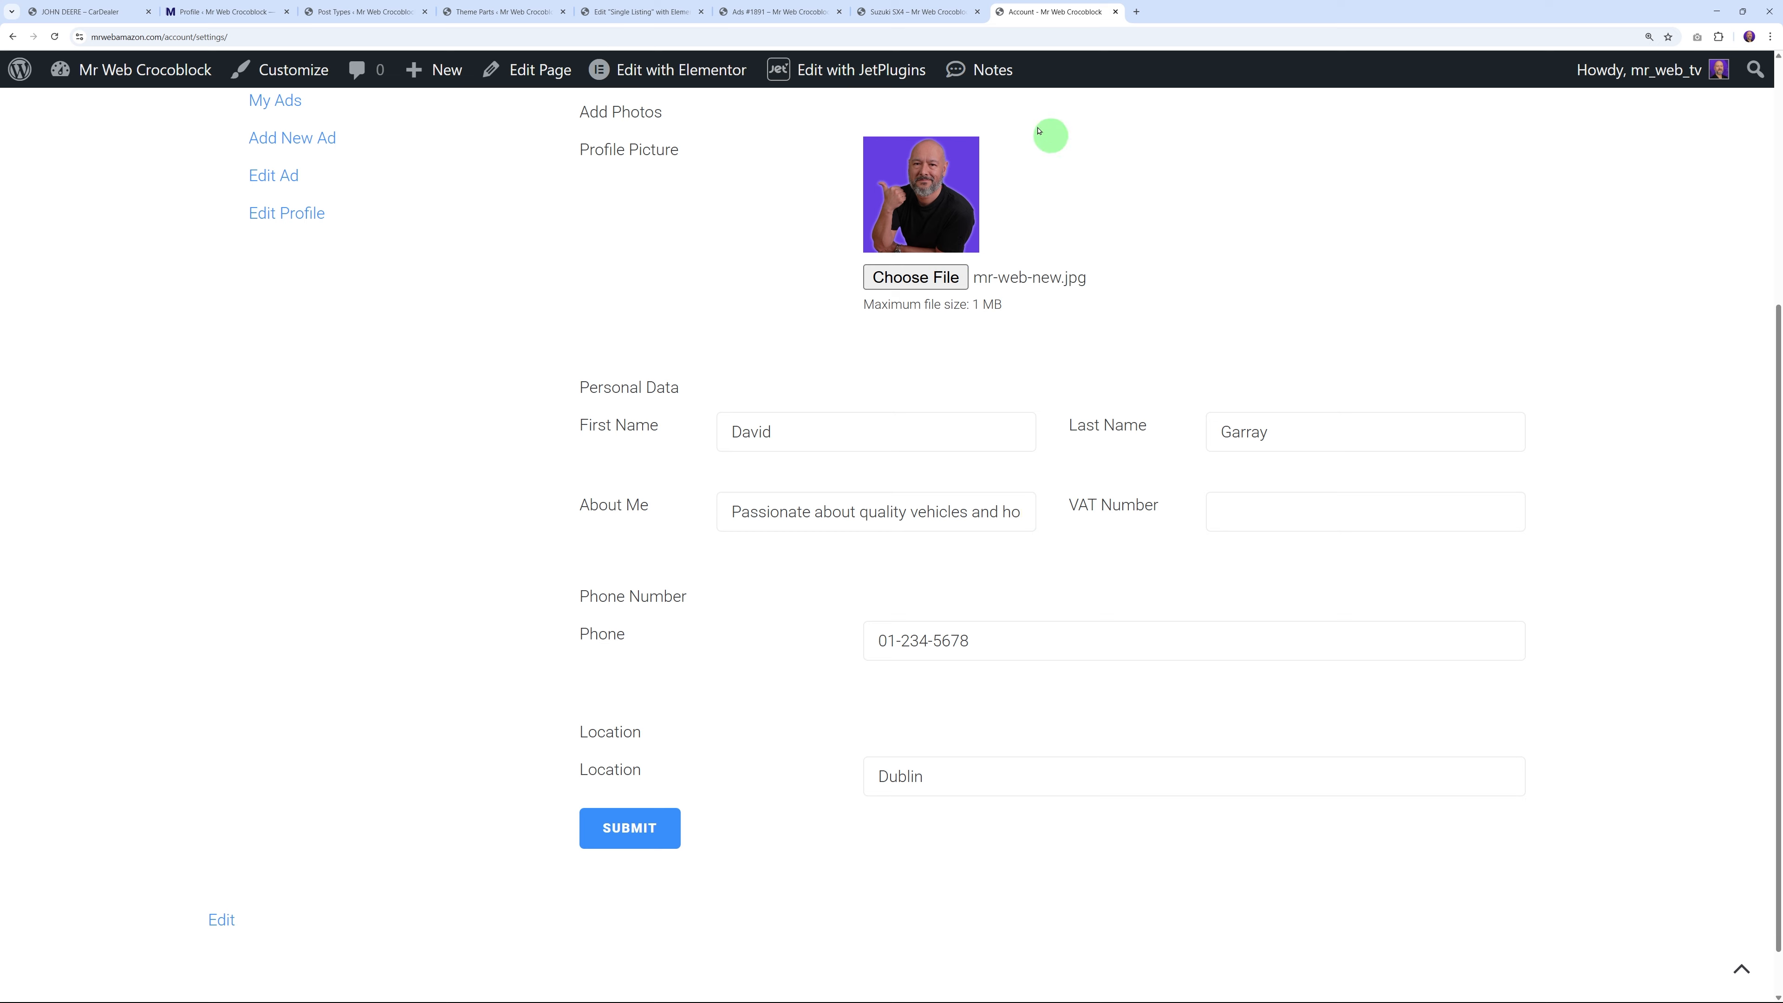
# In the Single Listing template, set the Image Box's description to the User Field Biographical Info with context Current Post Author
pyautogui.click(787, 14)
pyautogui.click(688, 11)
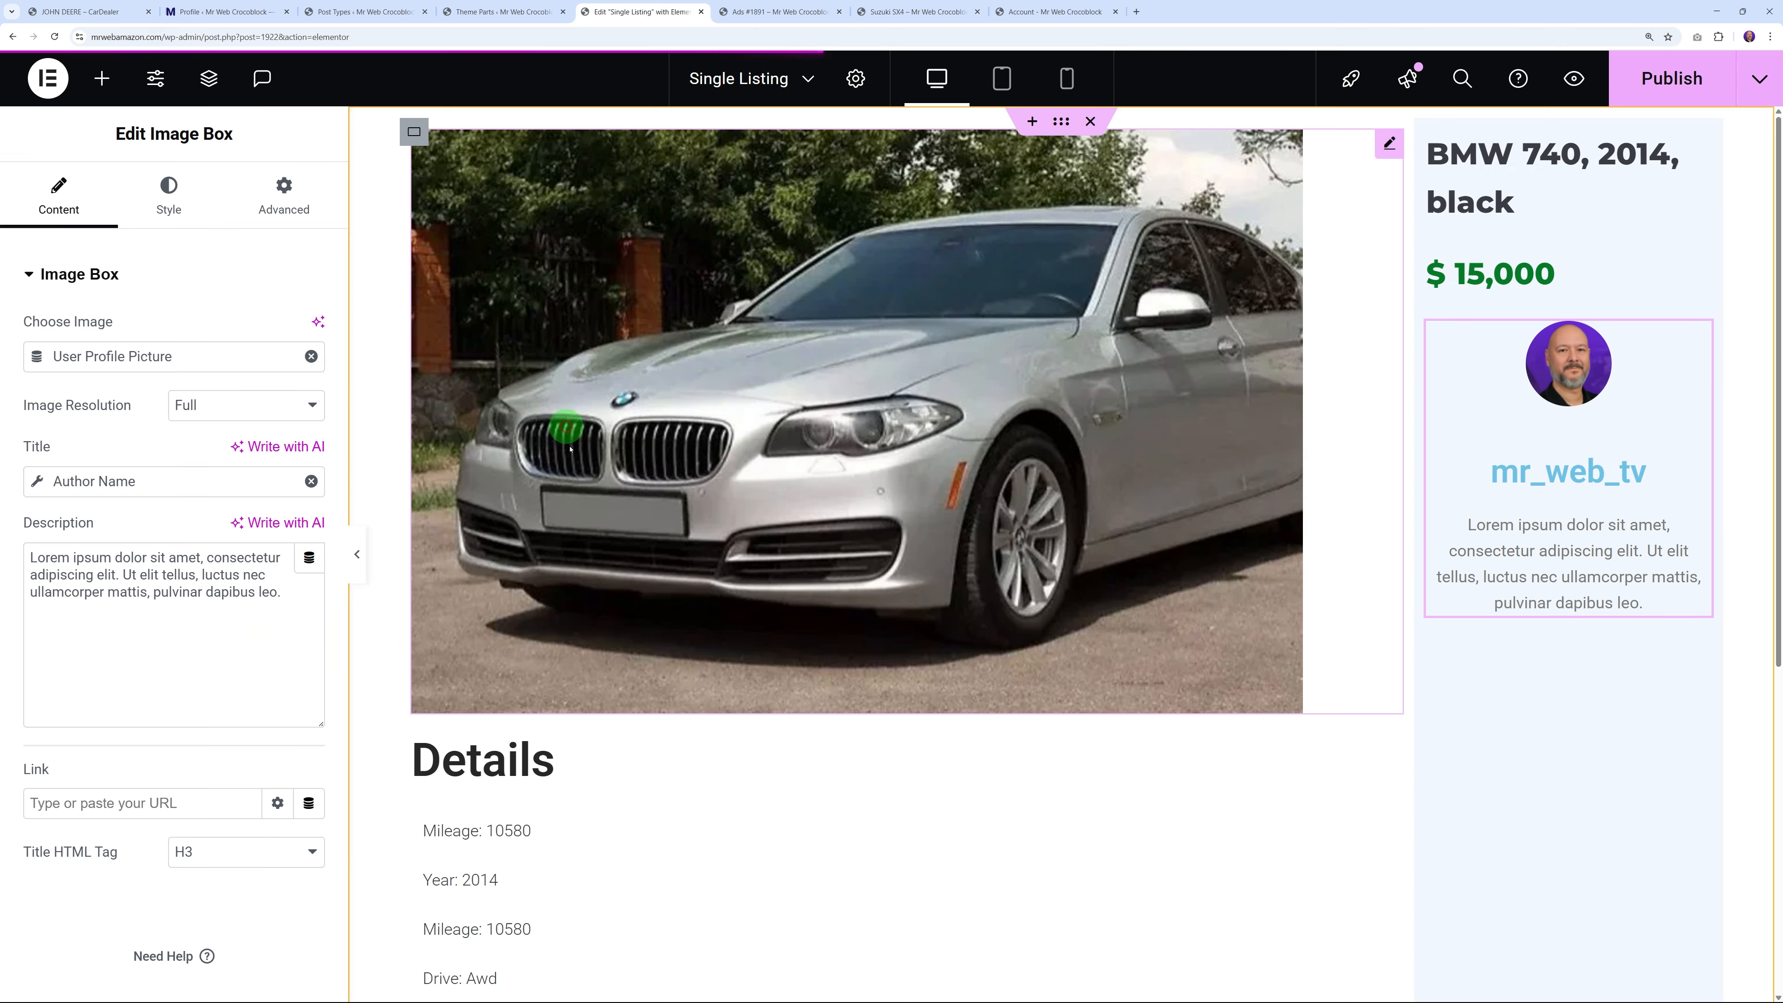
pyautogui.click(310, 563)
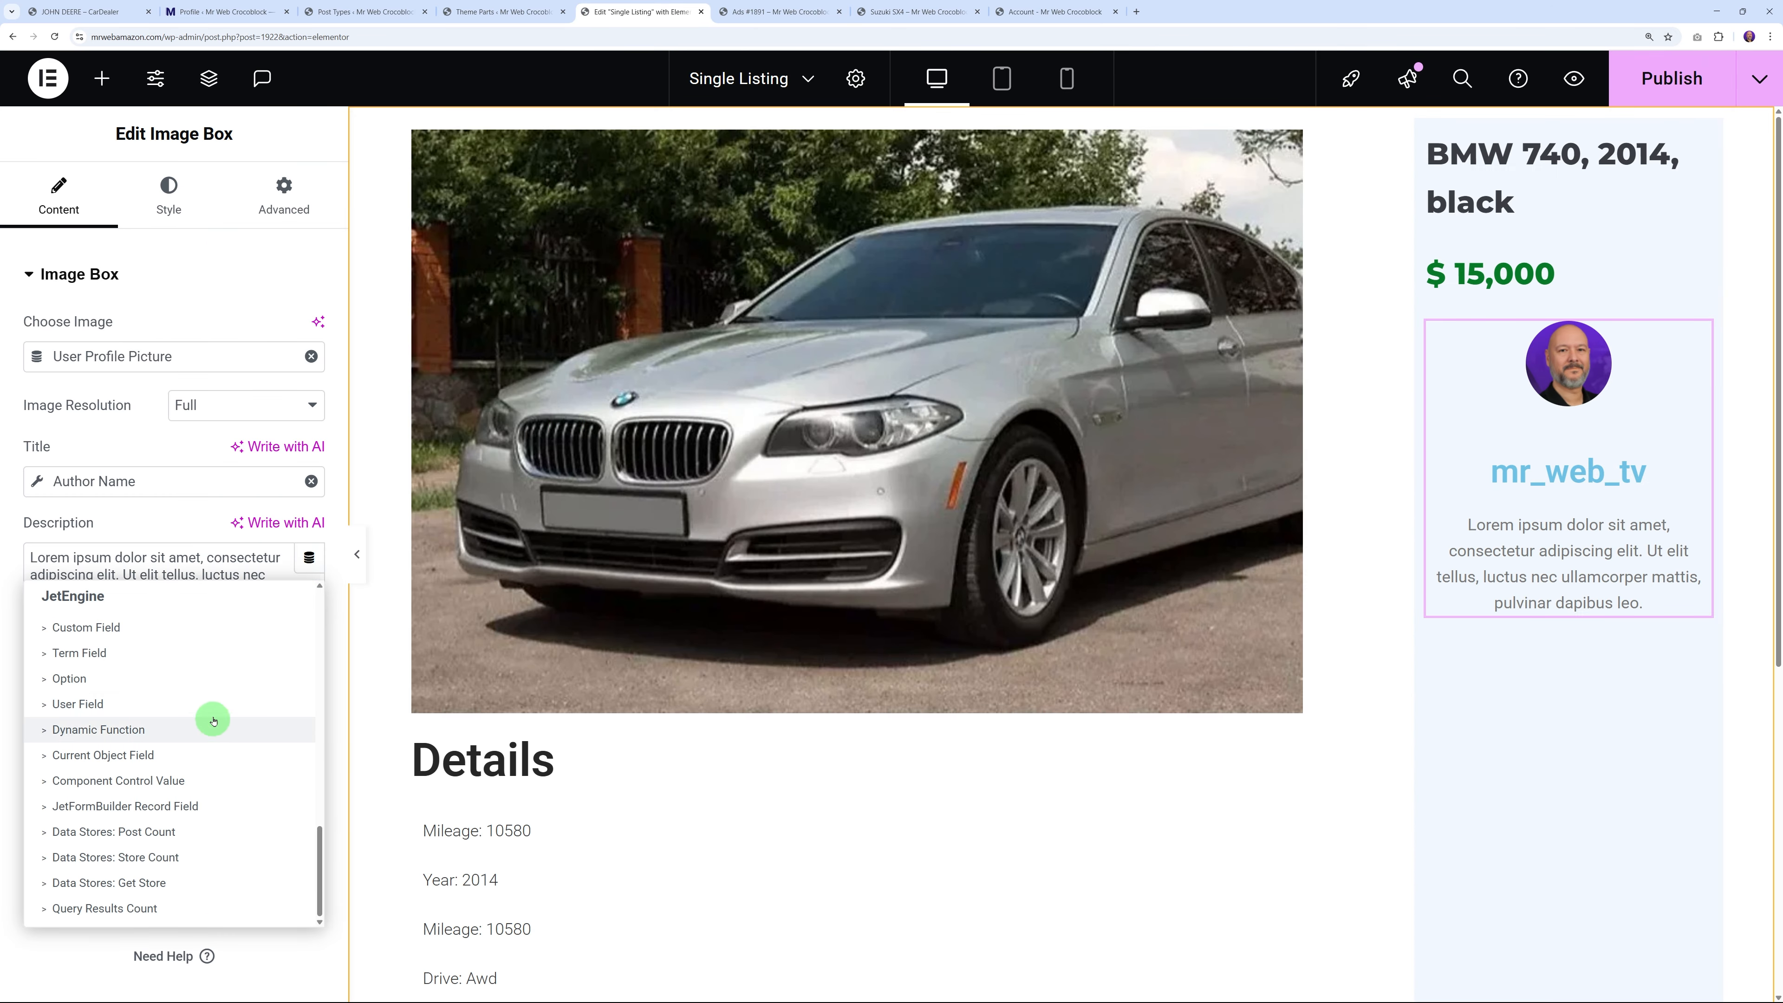
pyautogui.click(107, 703)
pyautogui.click(269, 672)
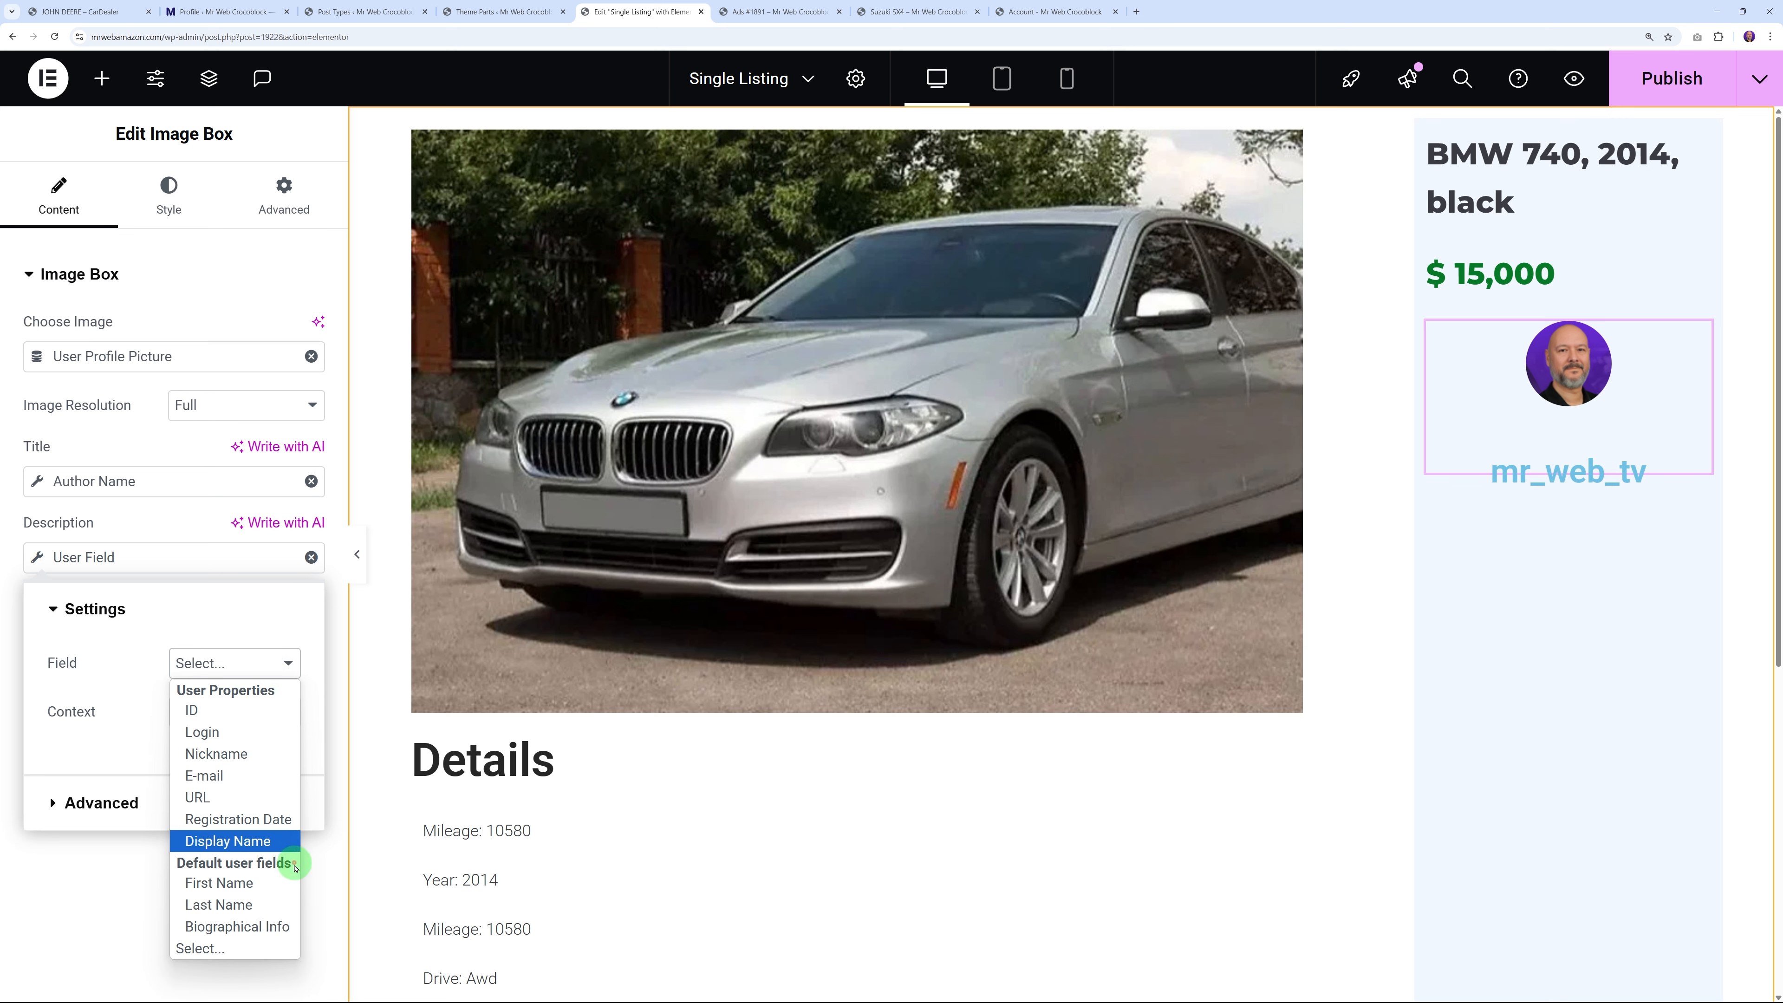
pyautogui.click(265, 928)
pyautogui.click(281, 712)
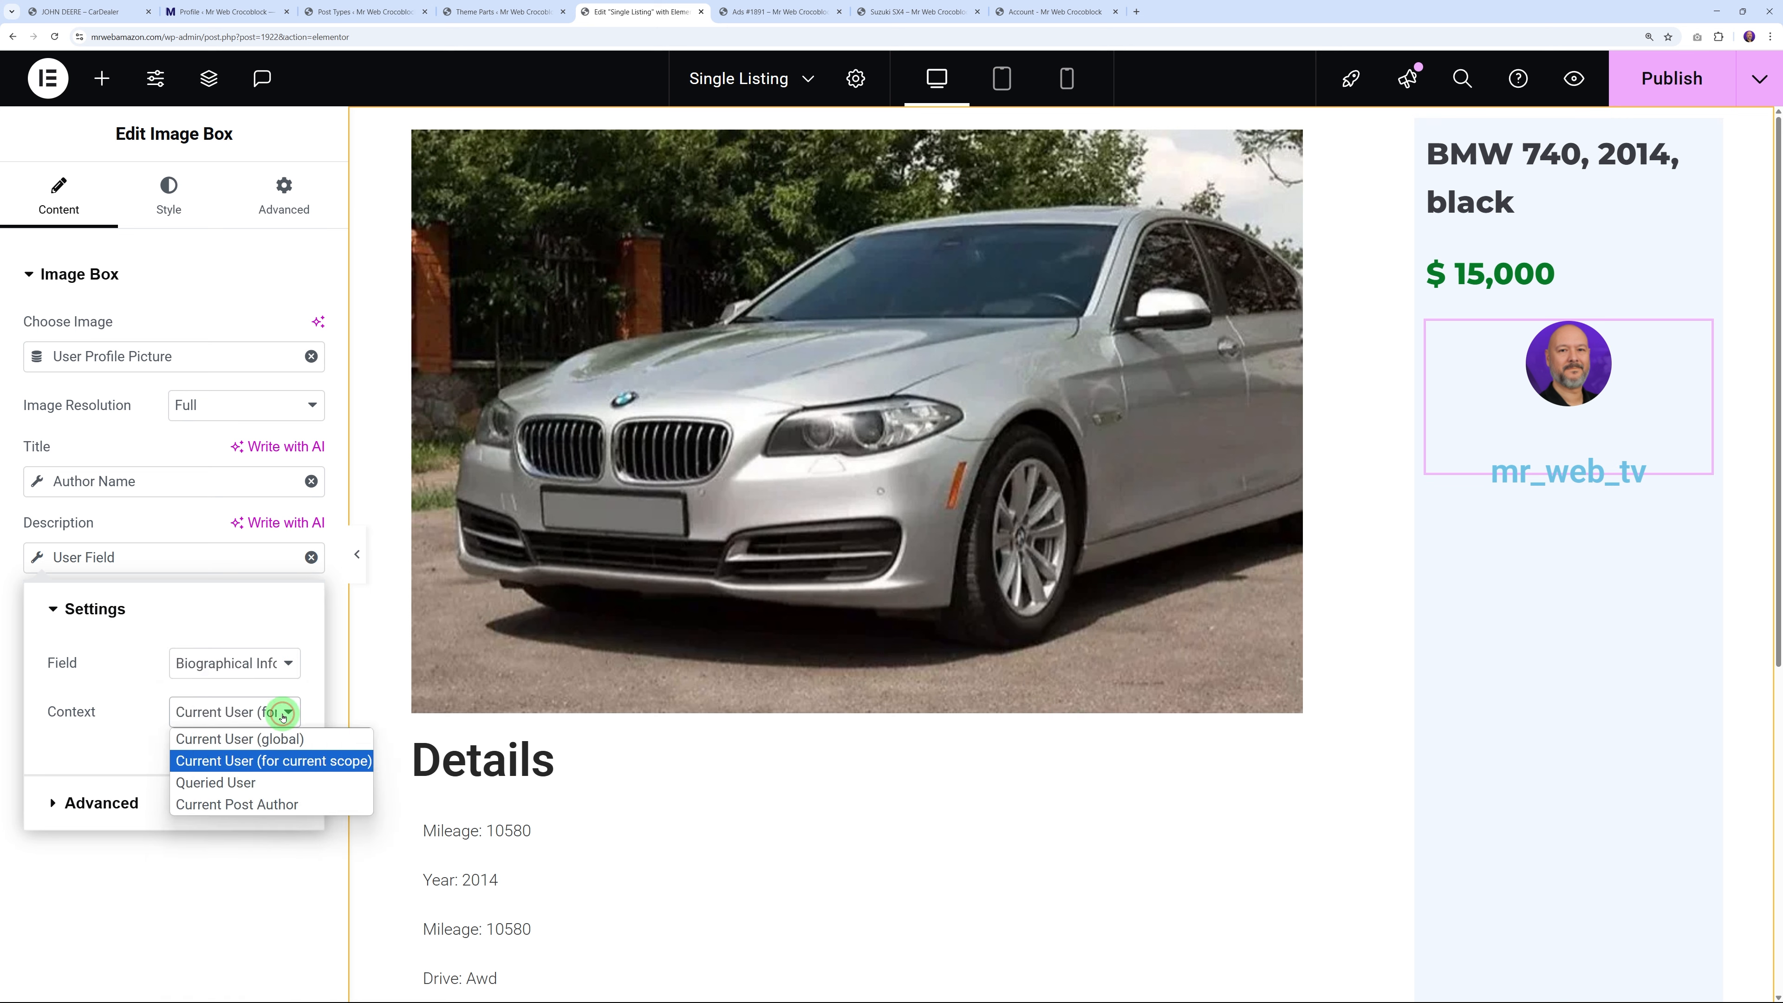
pyautogui.click(238, 806)
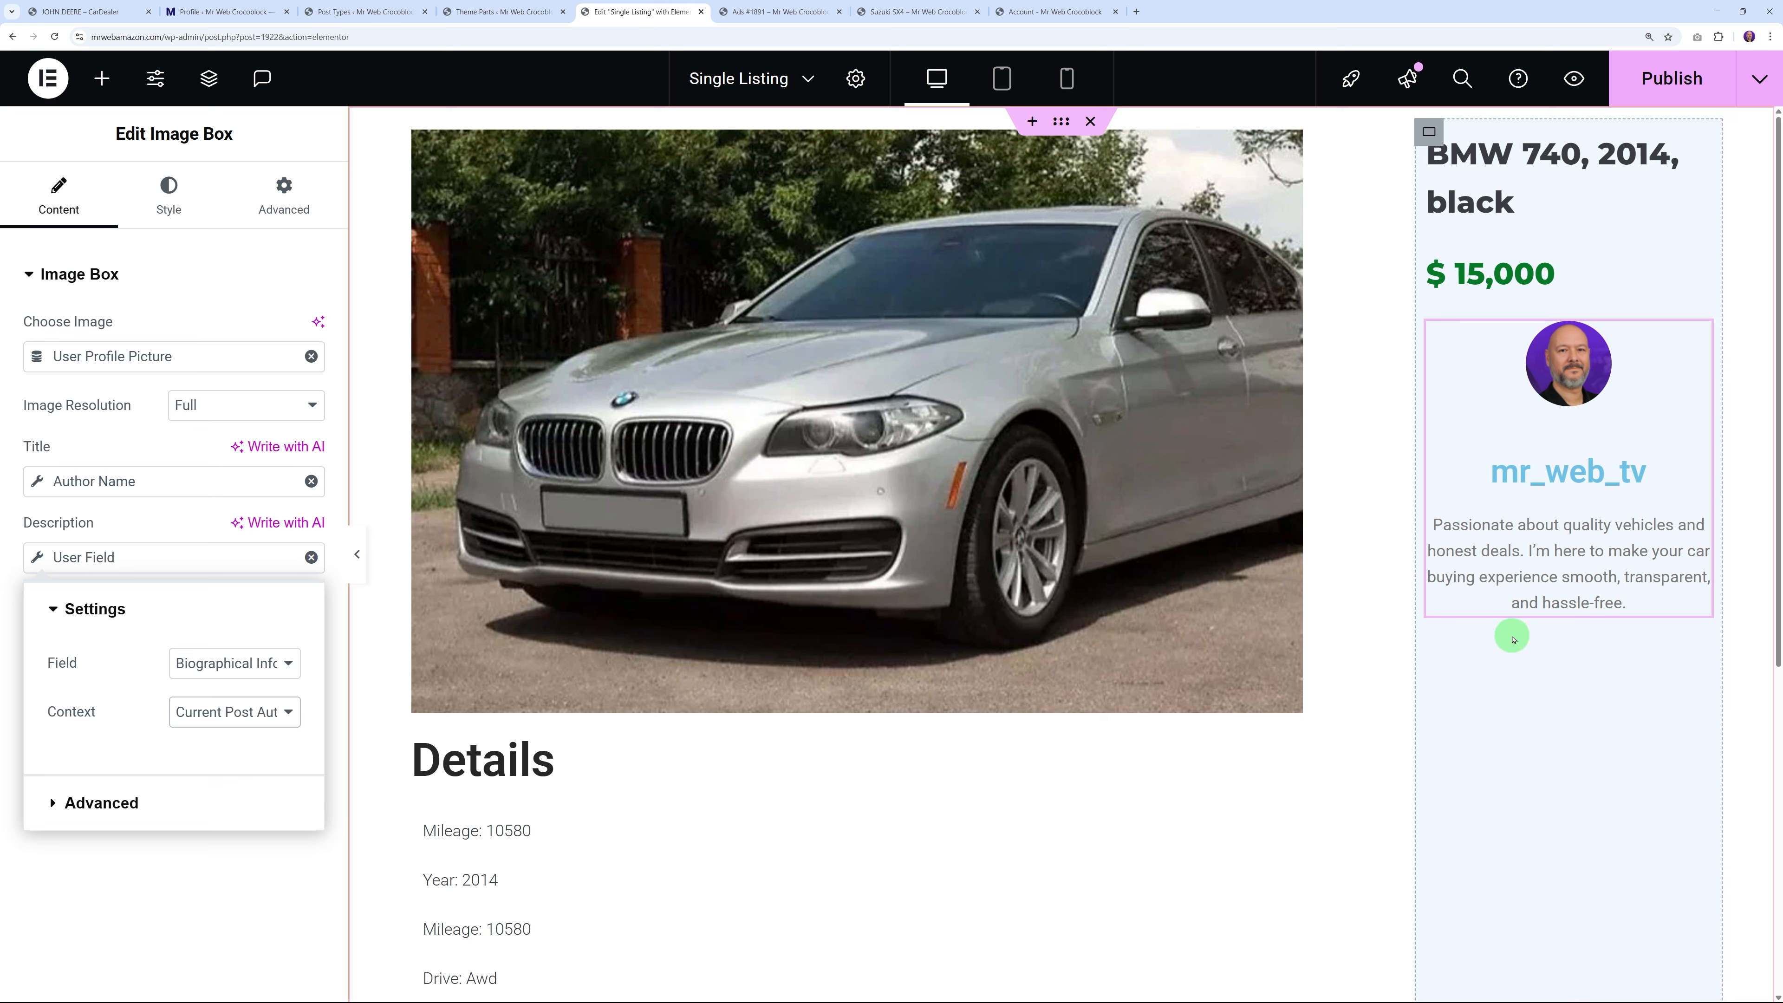
pyautogui.click(261, 897)
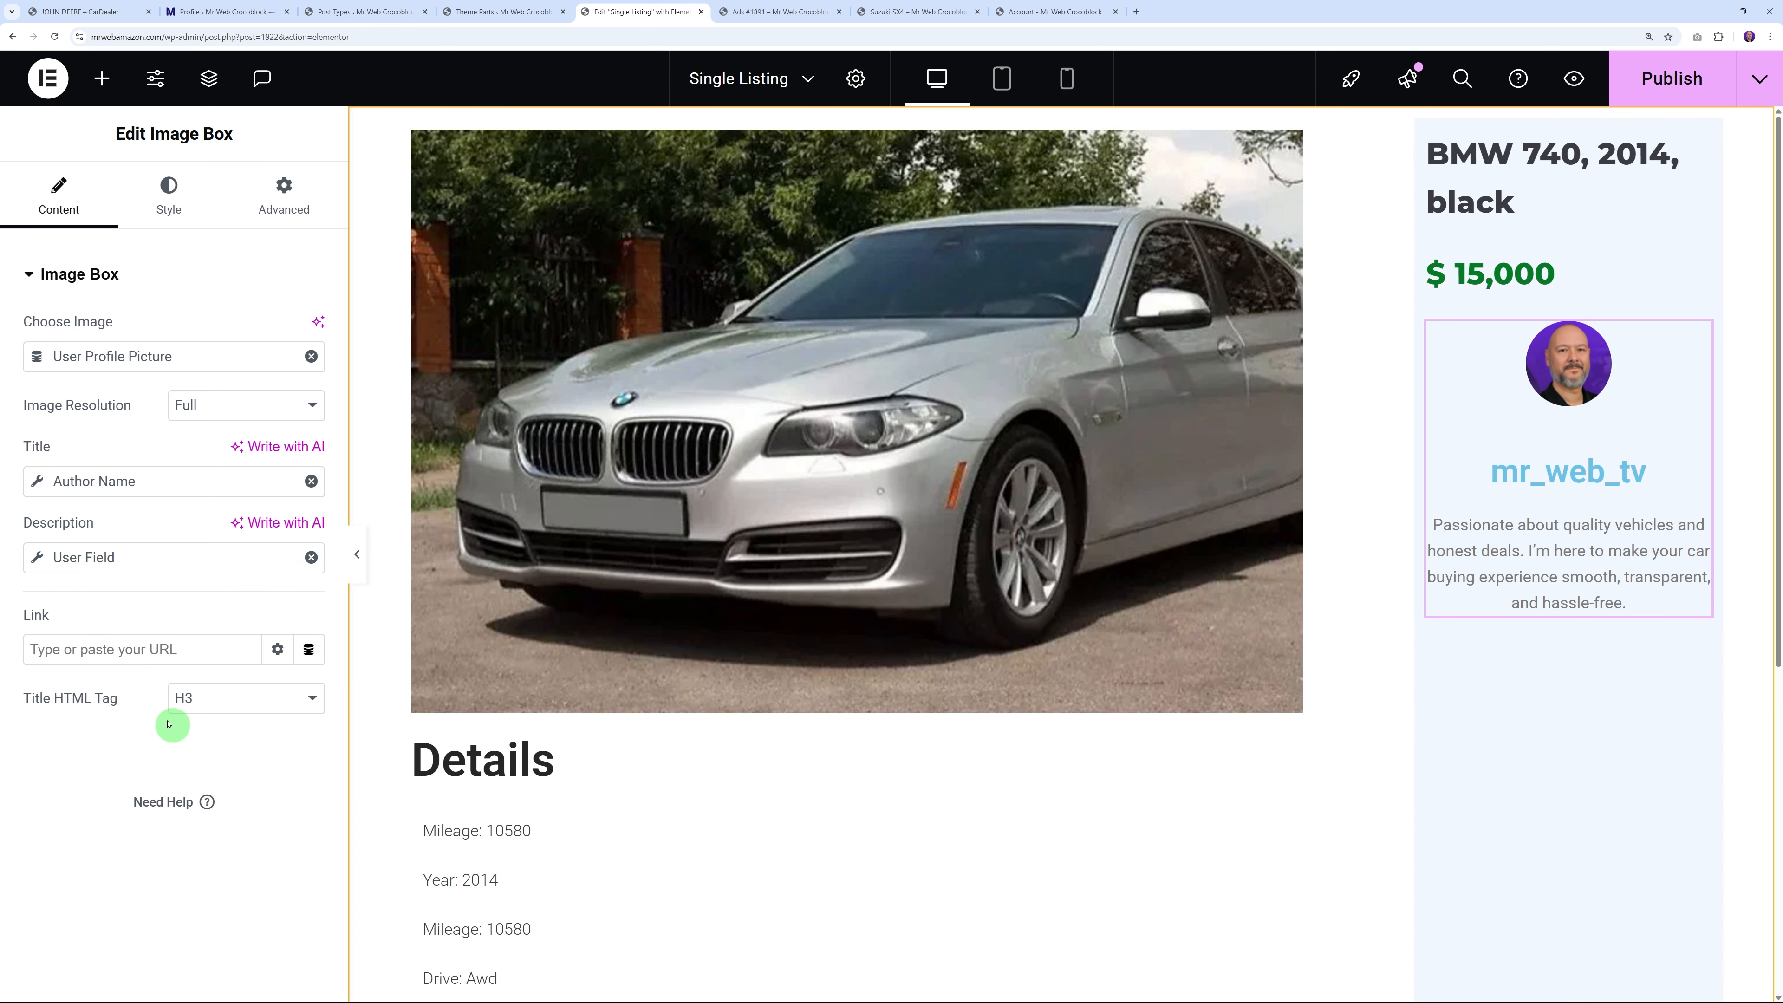
# Colour the Image Box's title dark grey (#4F5050) and reduce its font size
pyautogui.click(167, 209)
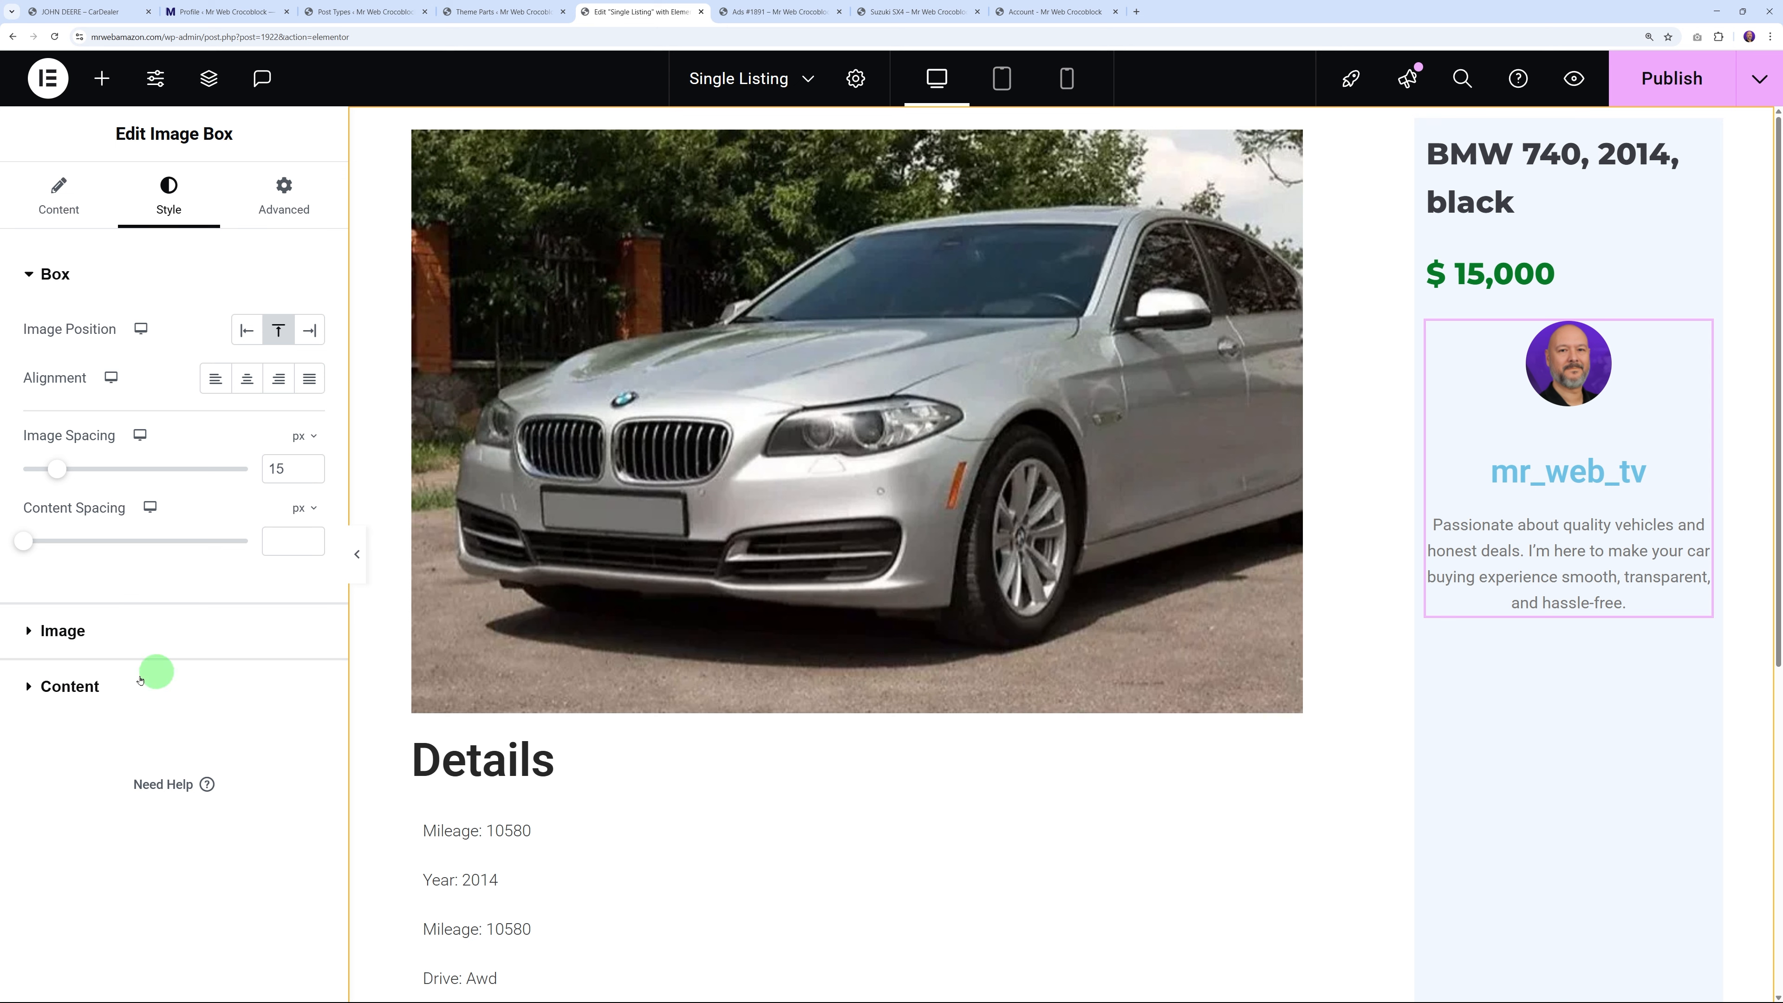
pyautogui.click(70, 686)
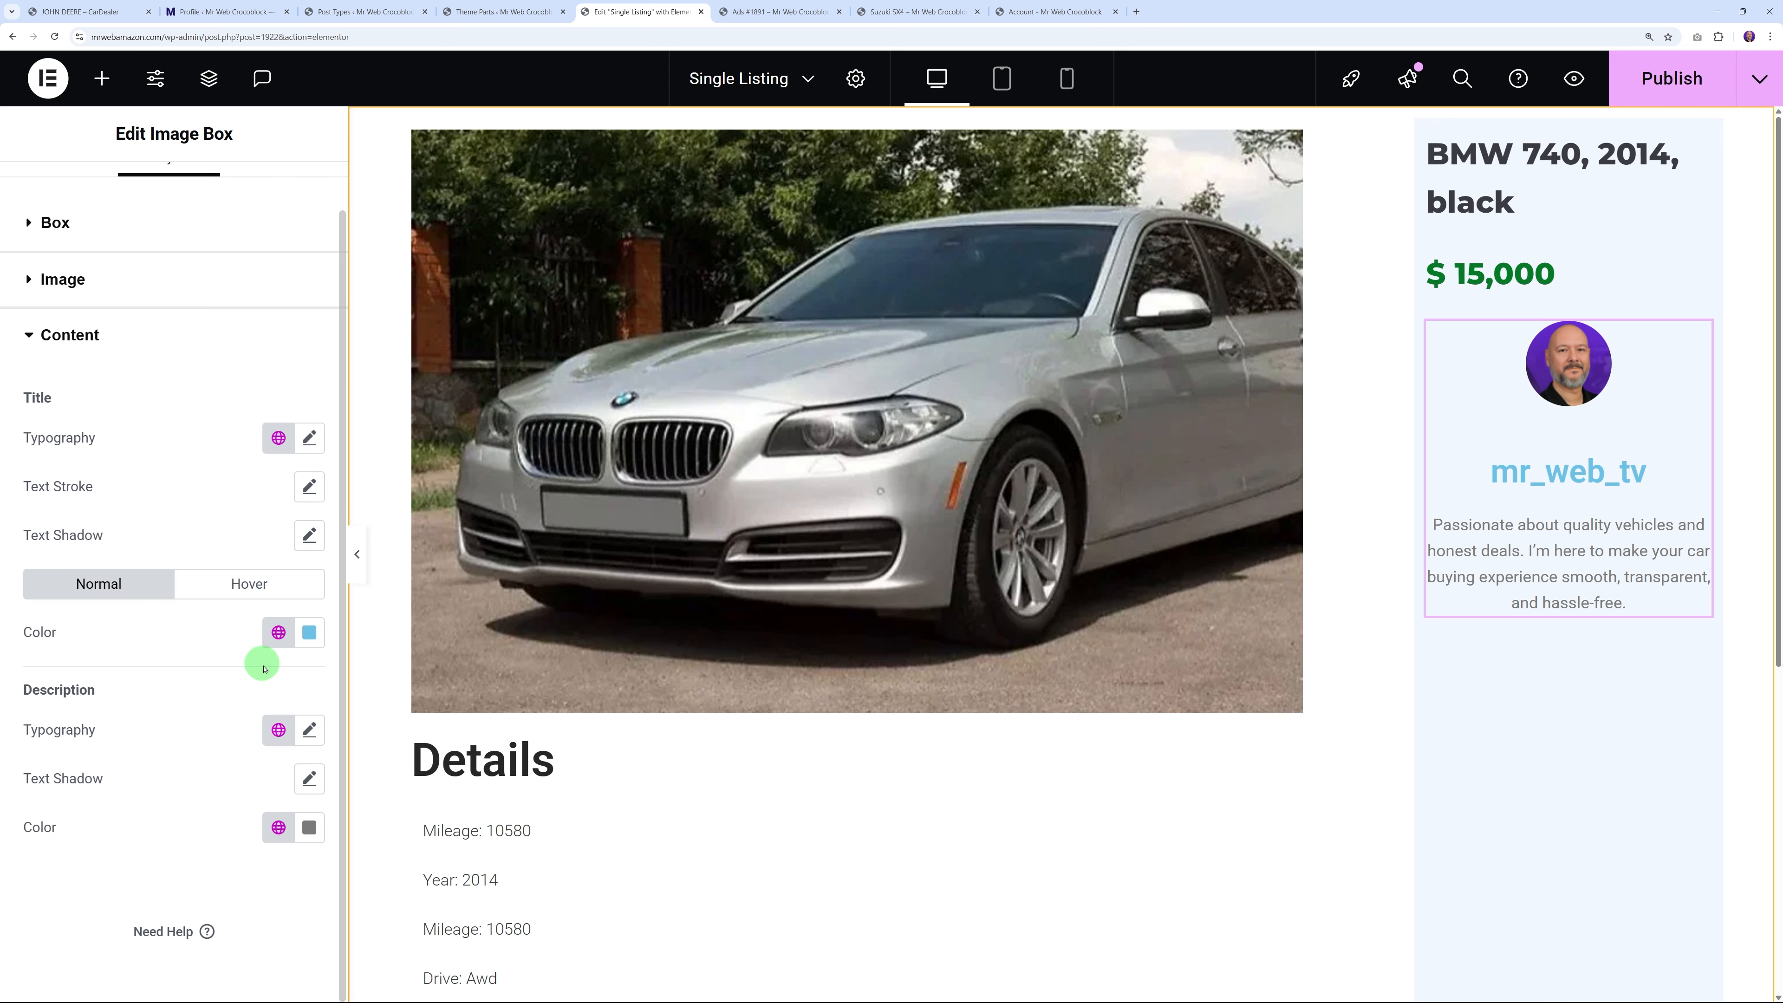
pyautogui.click(309, 632)
pyautogui.moveTo(251, 768); pyautogui.dragTo(177, 848)
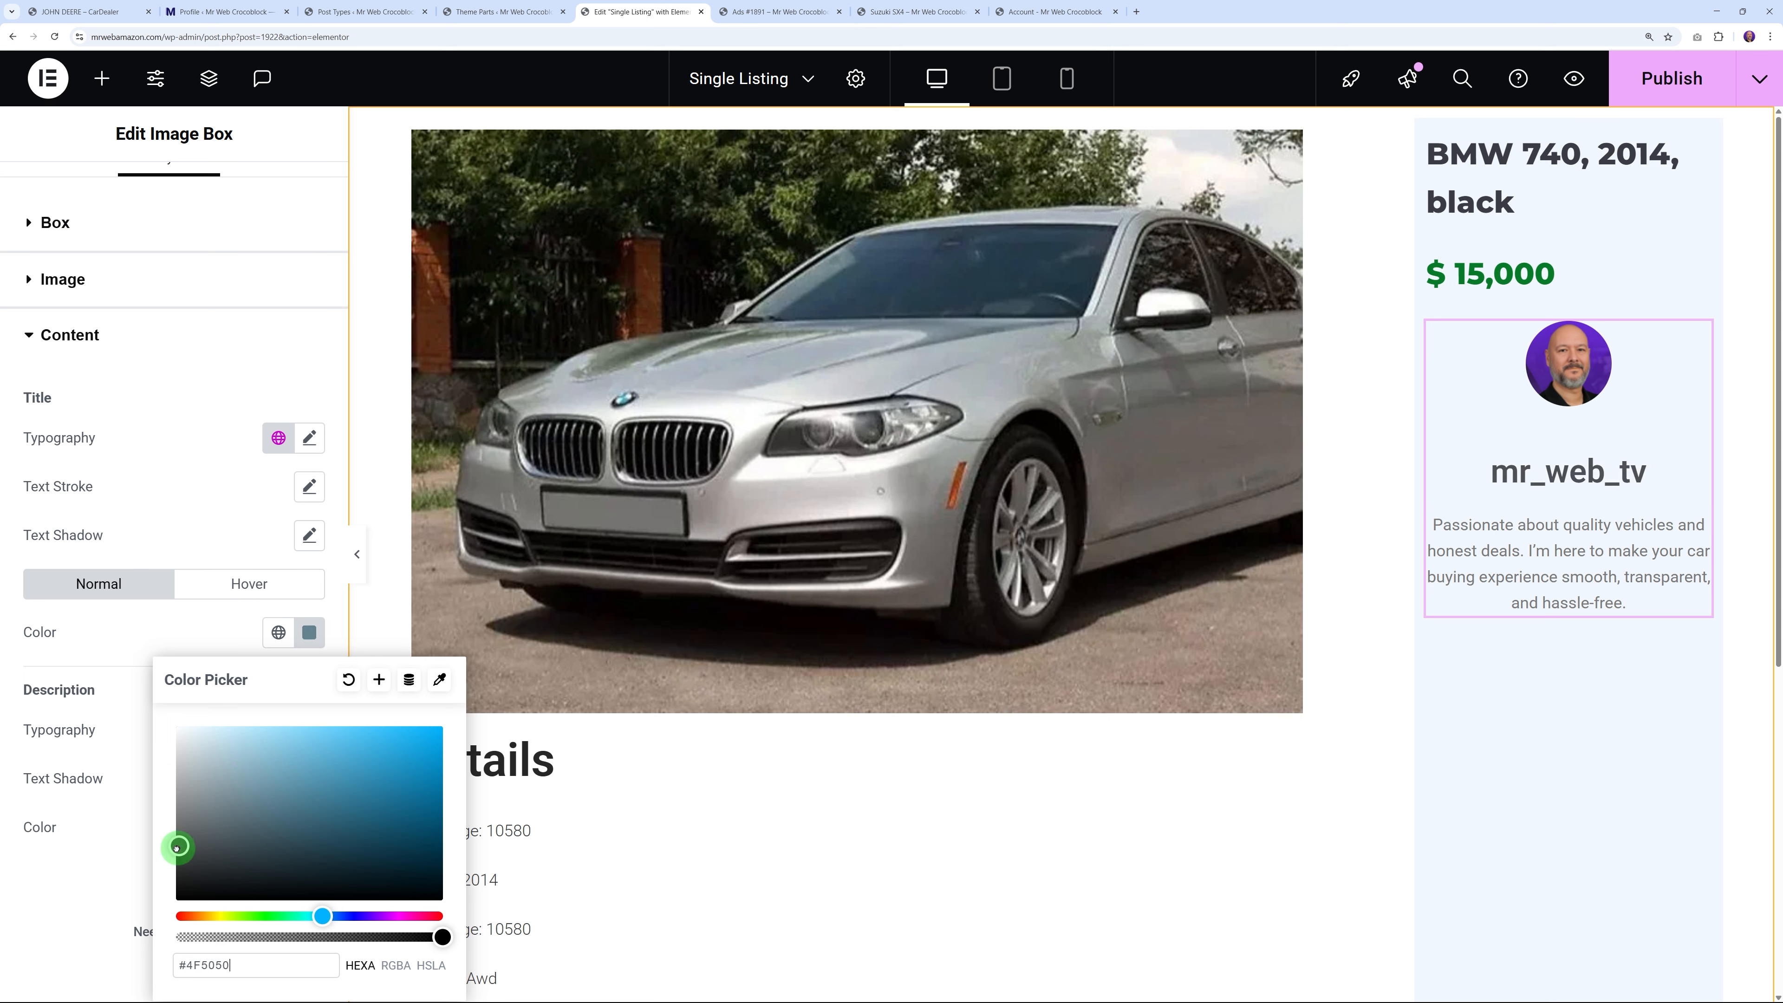
pyautogui.click(88, 630)
pyautogui.click(309, 437)
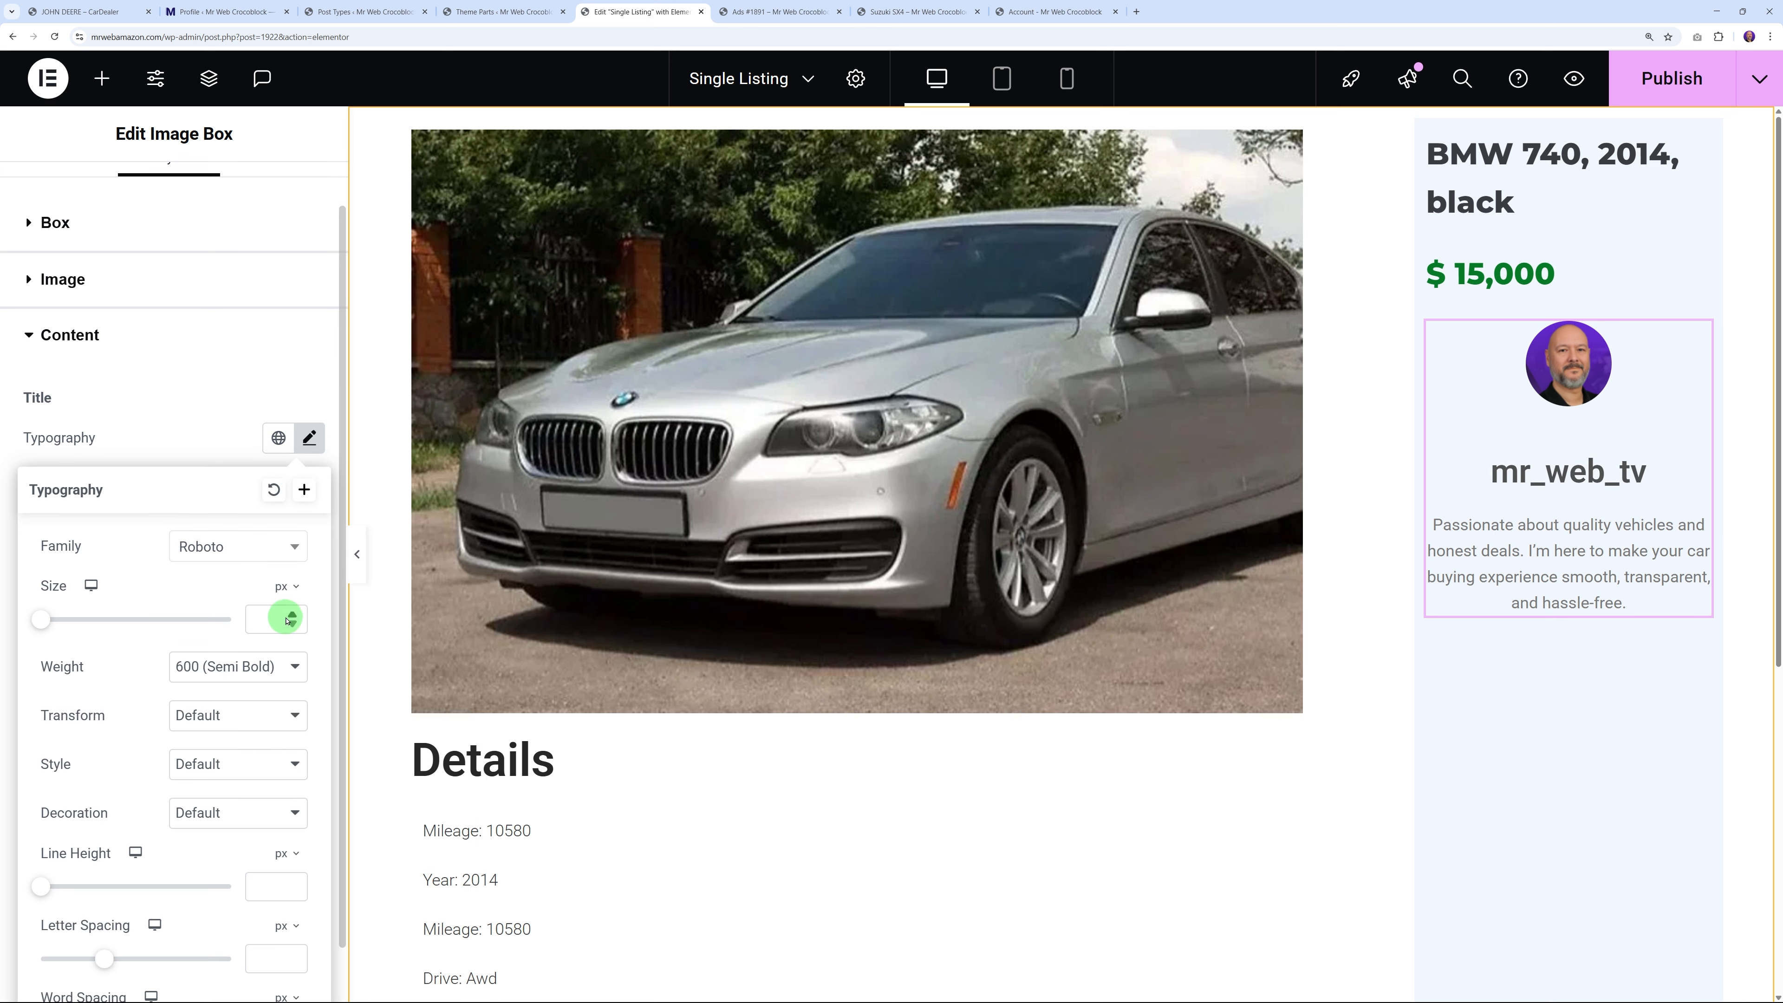
pyautogui.moveTo(48, 621); pyautogui.dragTo(58, 620)
pyautogui.click(207, 392)
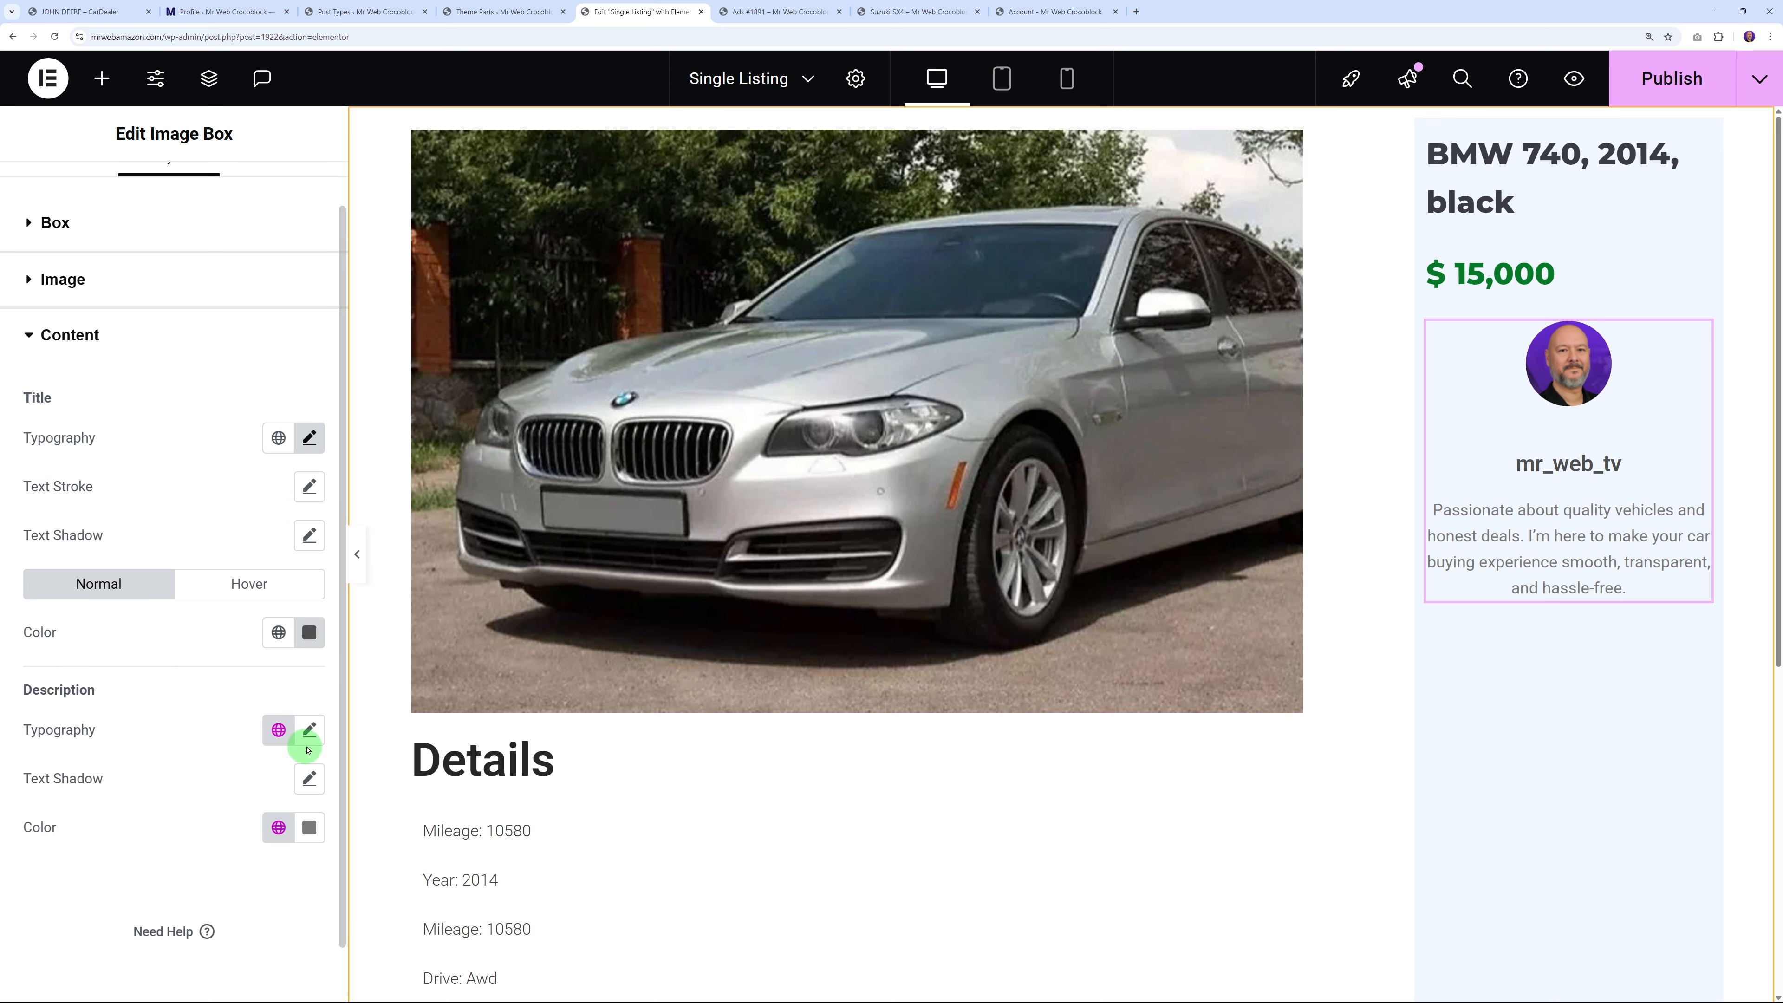
# Set the Image Box description's font size to 11 px and publish the template
pyautogui.click(310, 731)
pyautogui.scroll(-3, 261, 871)
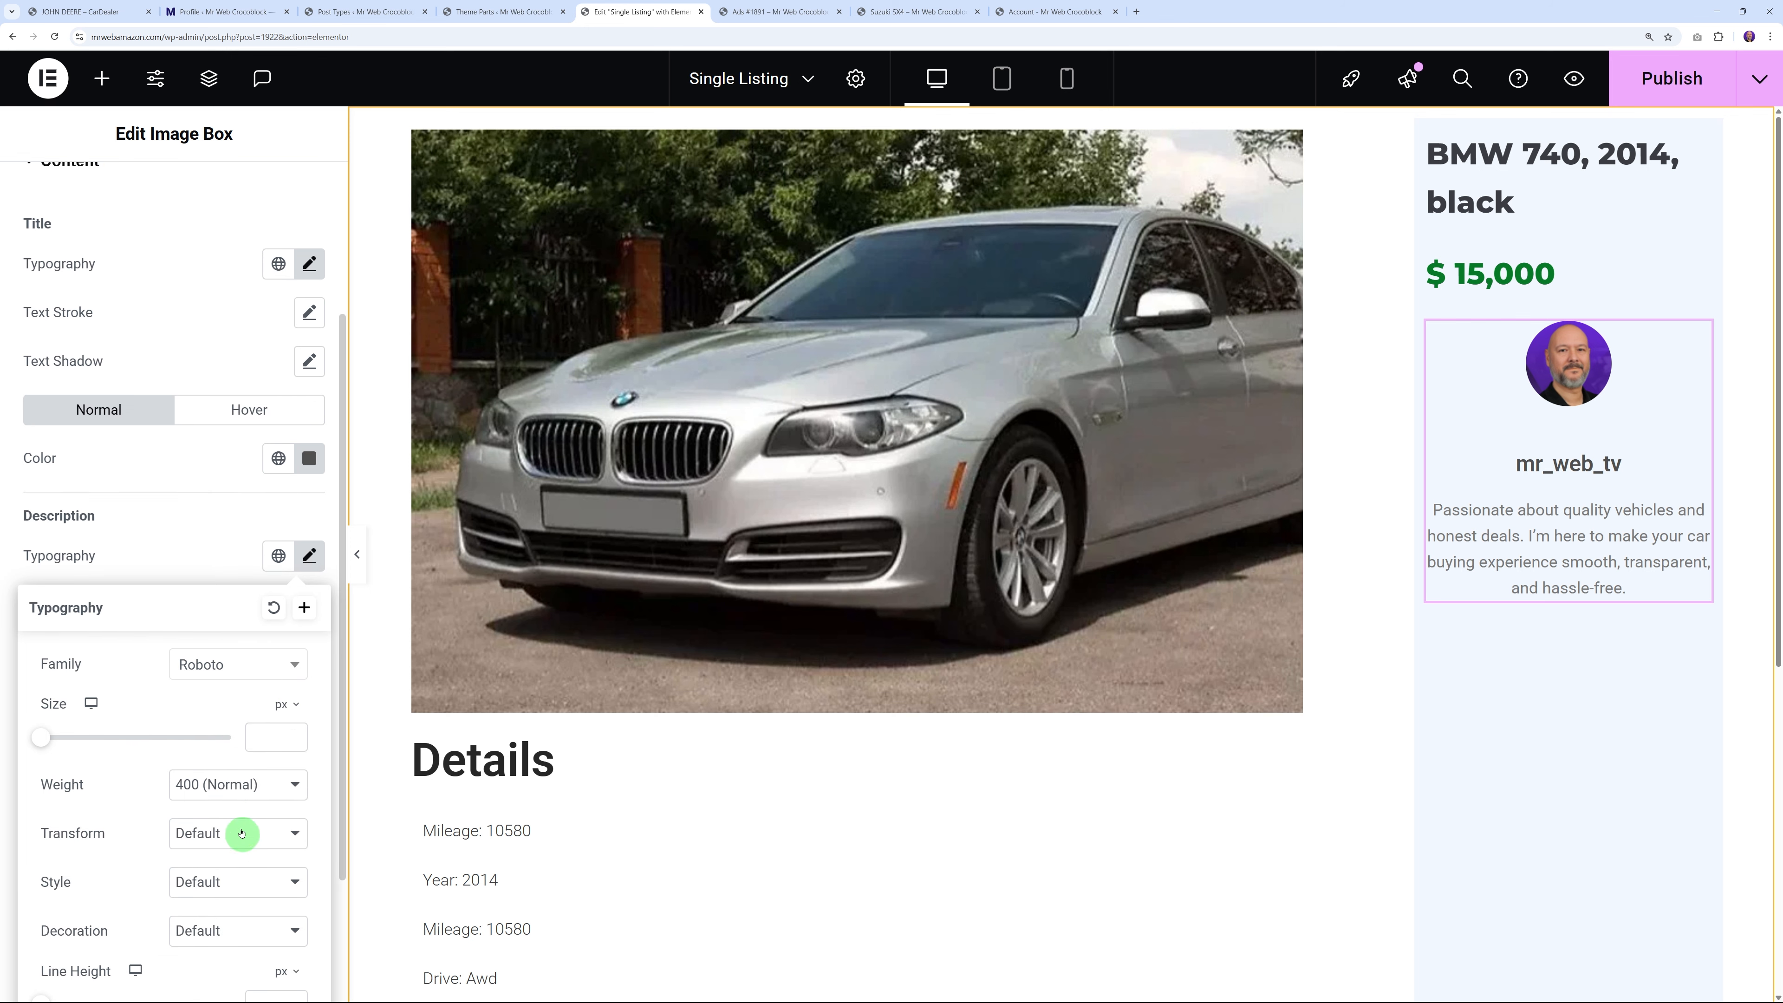
pyautogui.moveTo(47, 739); pyautogui.dragTo(57, 739)
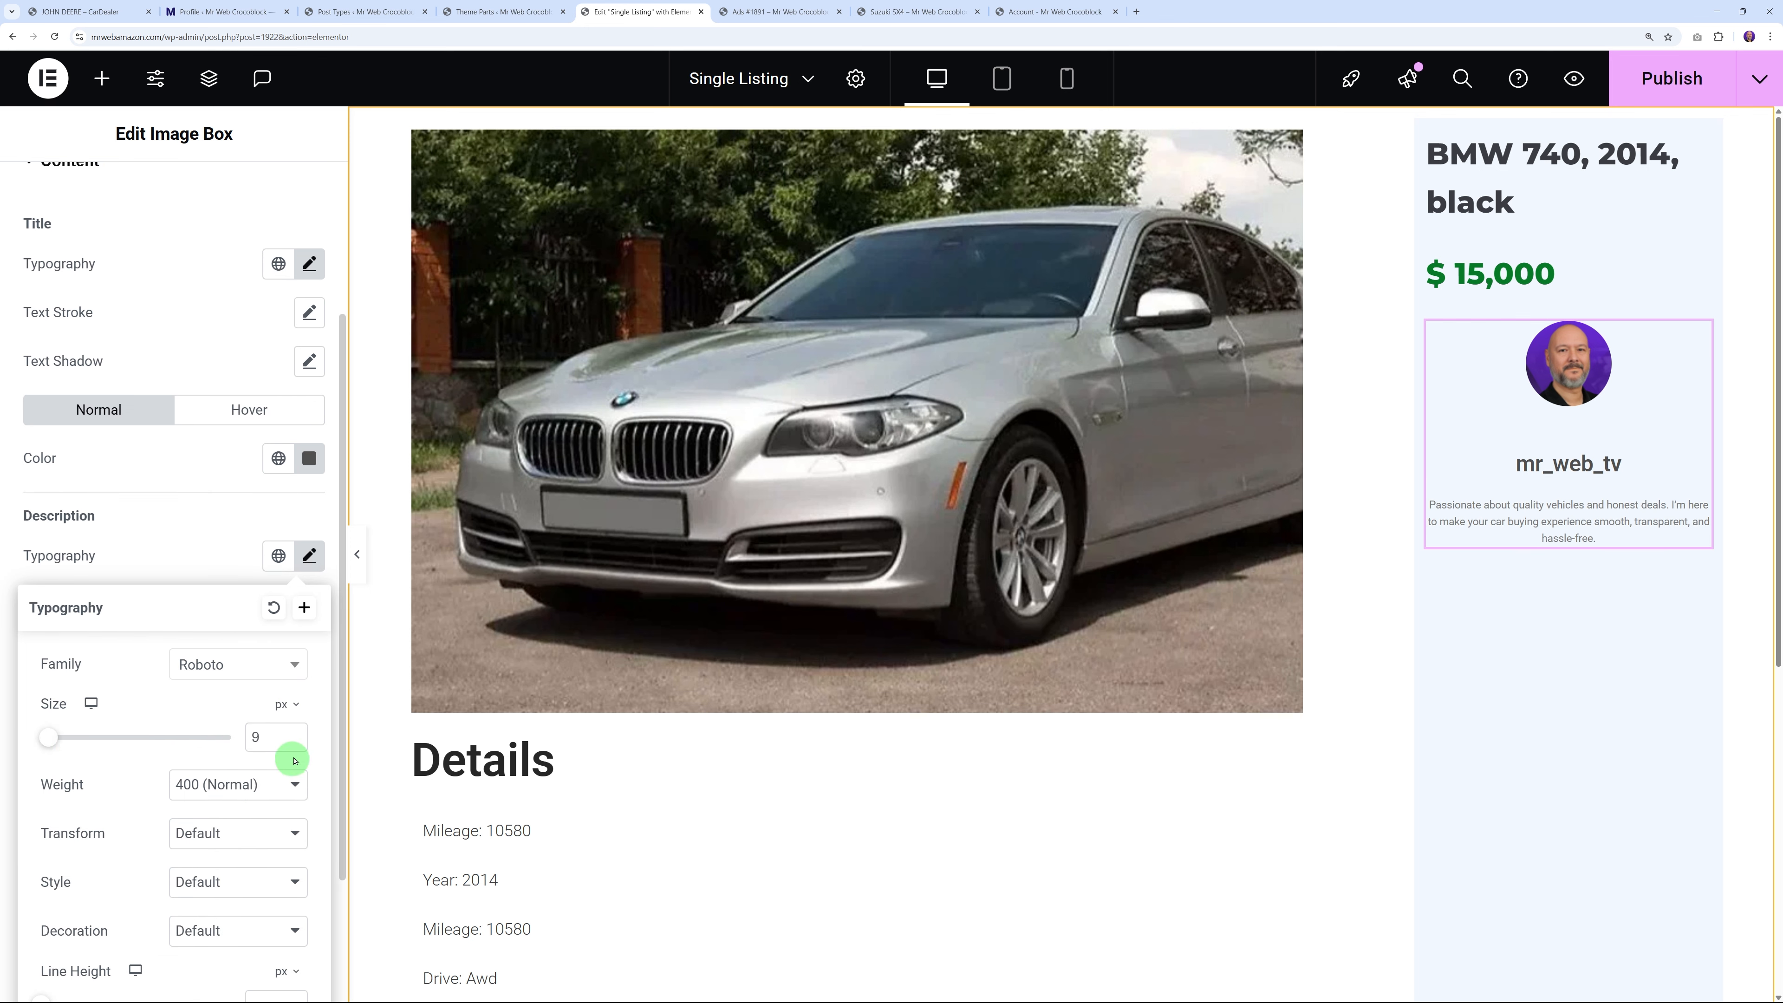
pyautogui.click(293, 735)
pyautogui.click(292, 734)
pyautogui.click(292, 734)
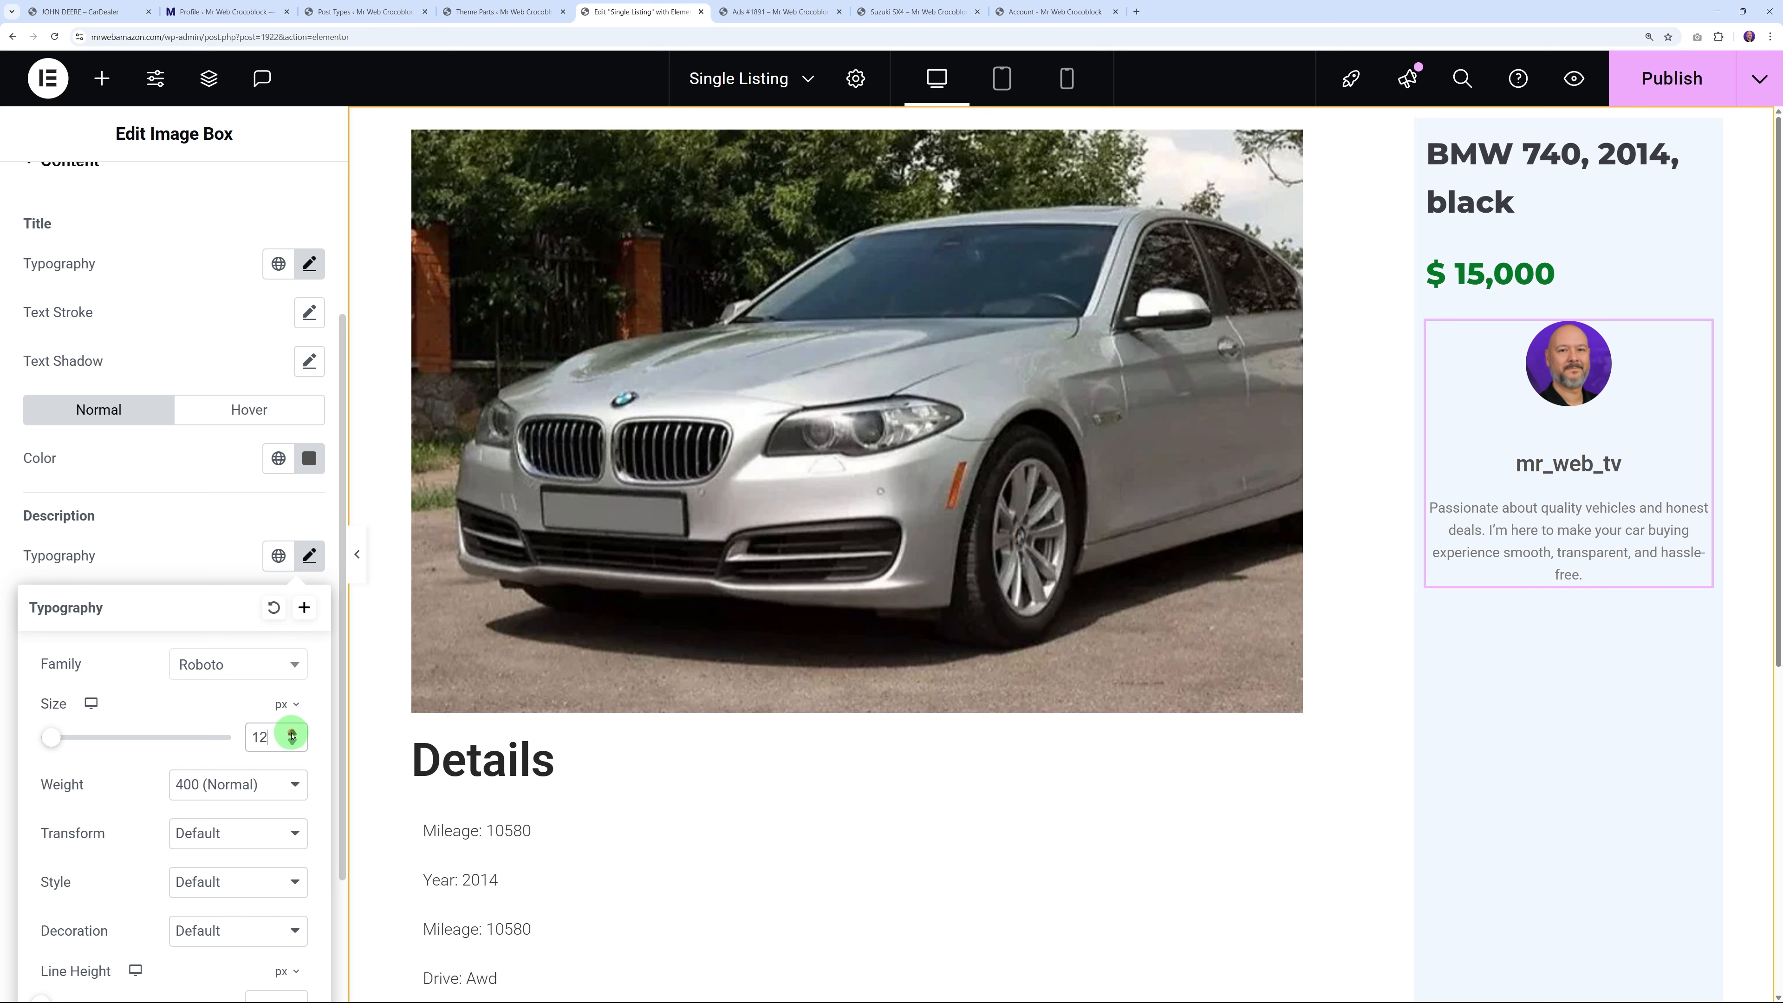
pyautogui.click(292, 743)
pyautogui.click(213, 557)
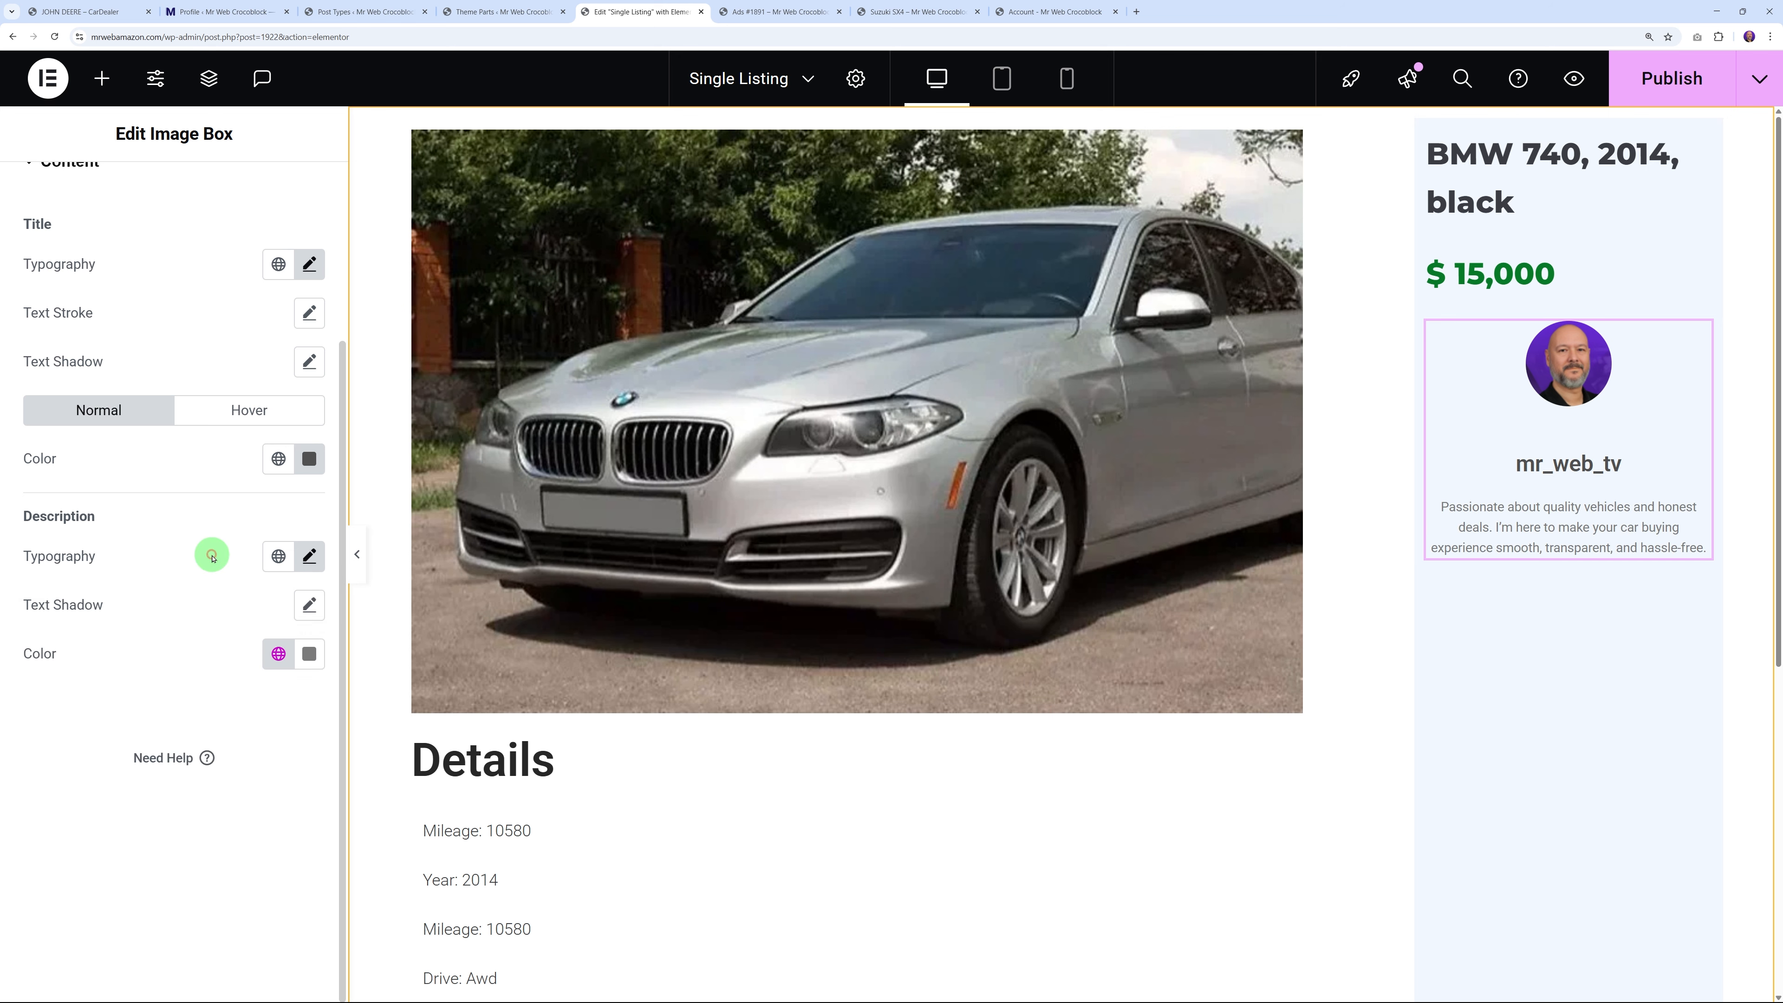
pyautogui.click(1669, 78)
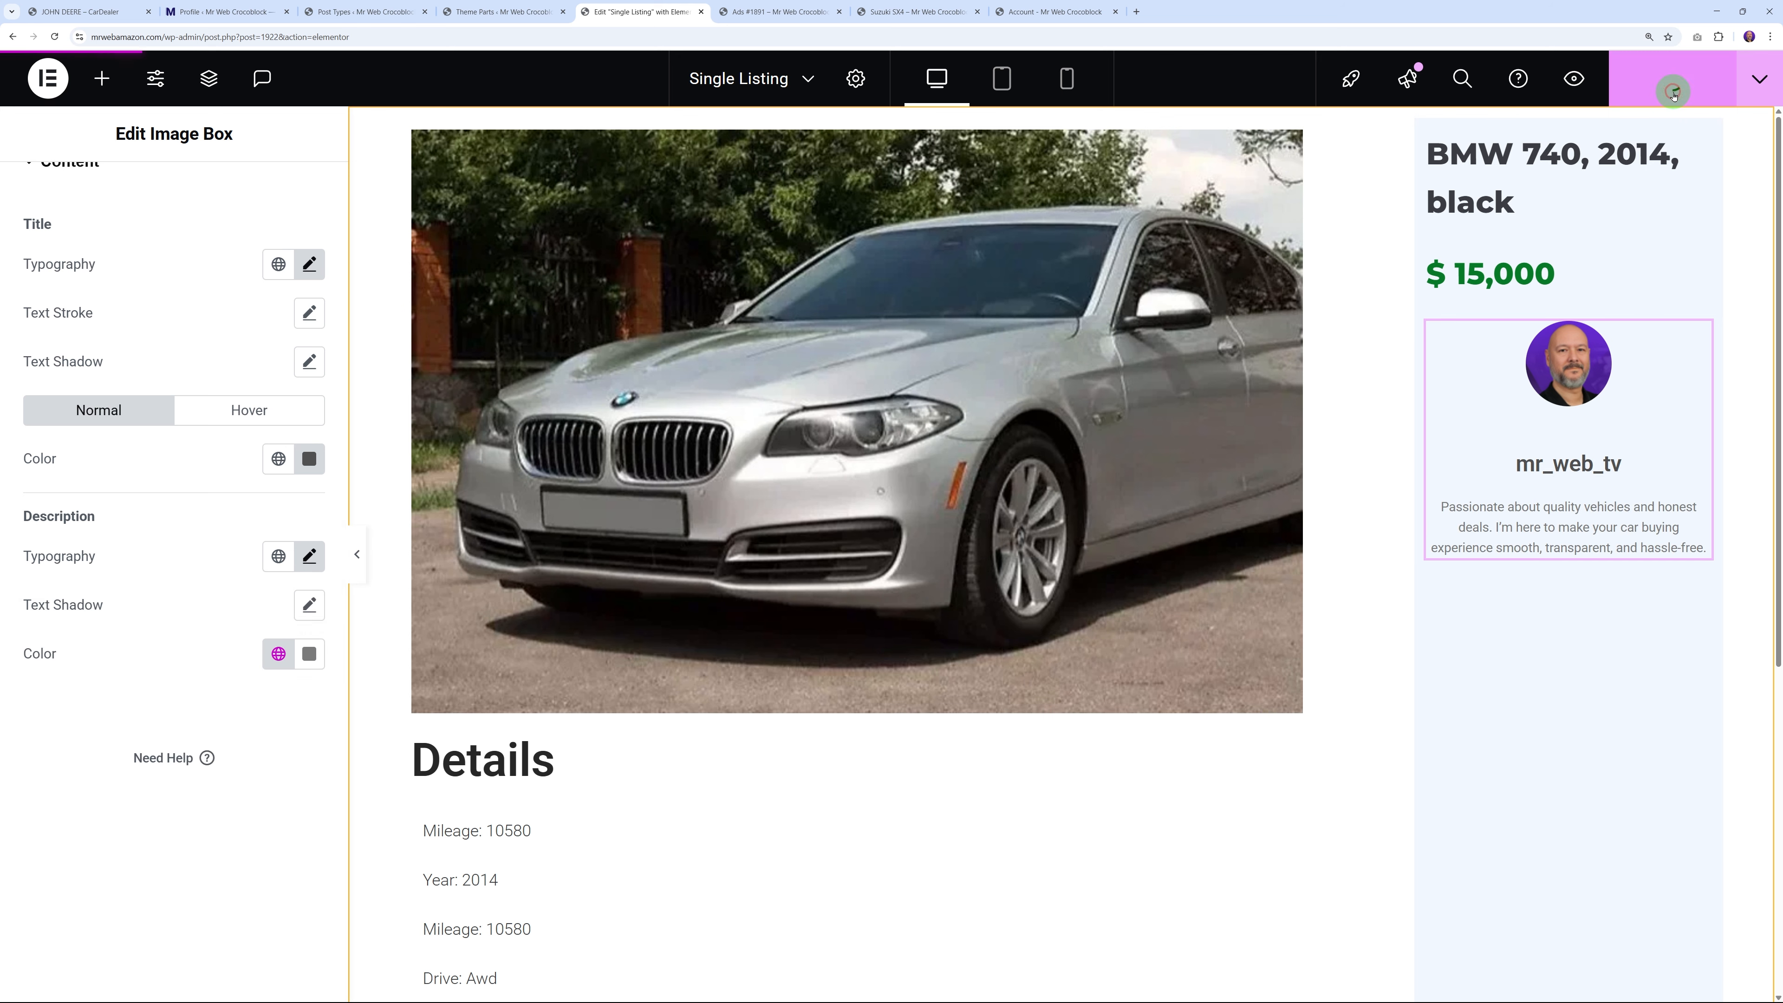
# Give the Image Box 25 px of padding on all sides
pyautogui.scroll(3, 306, 522)
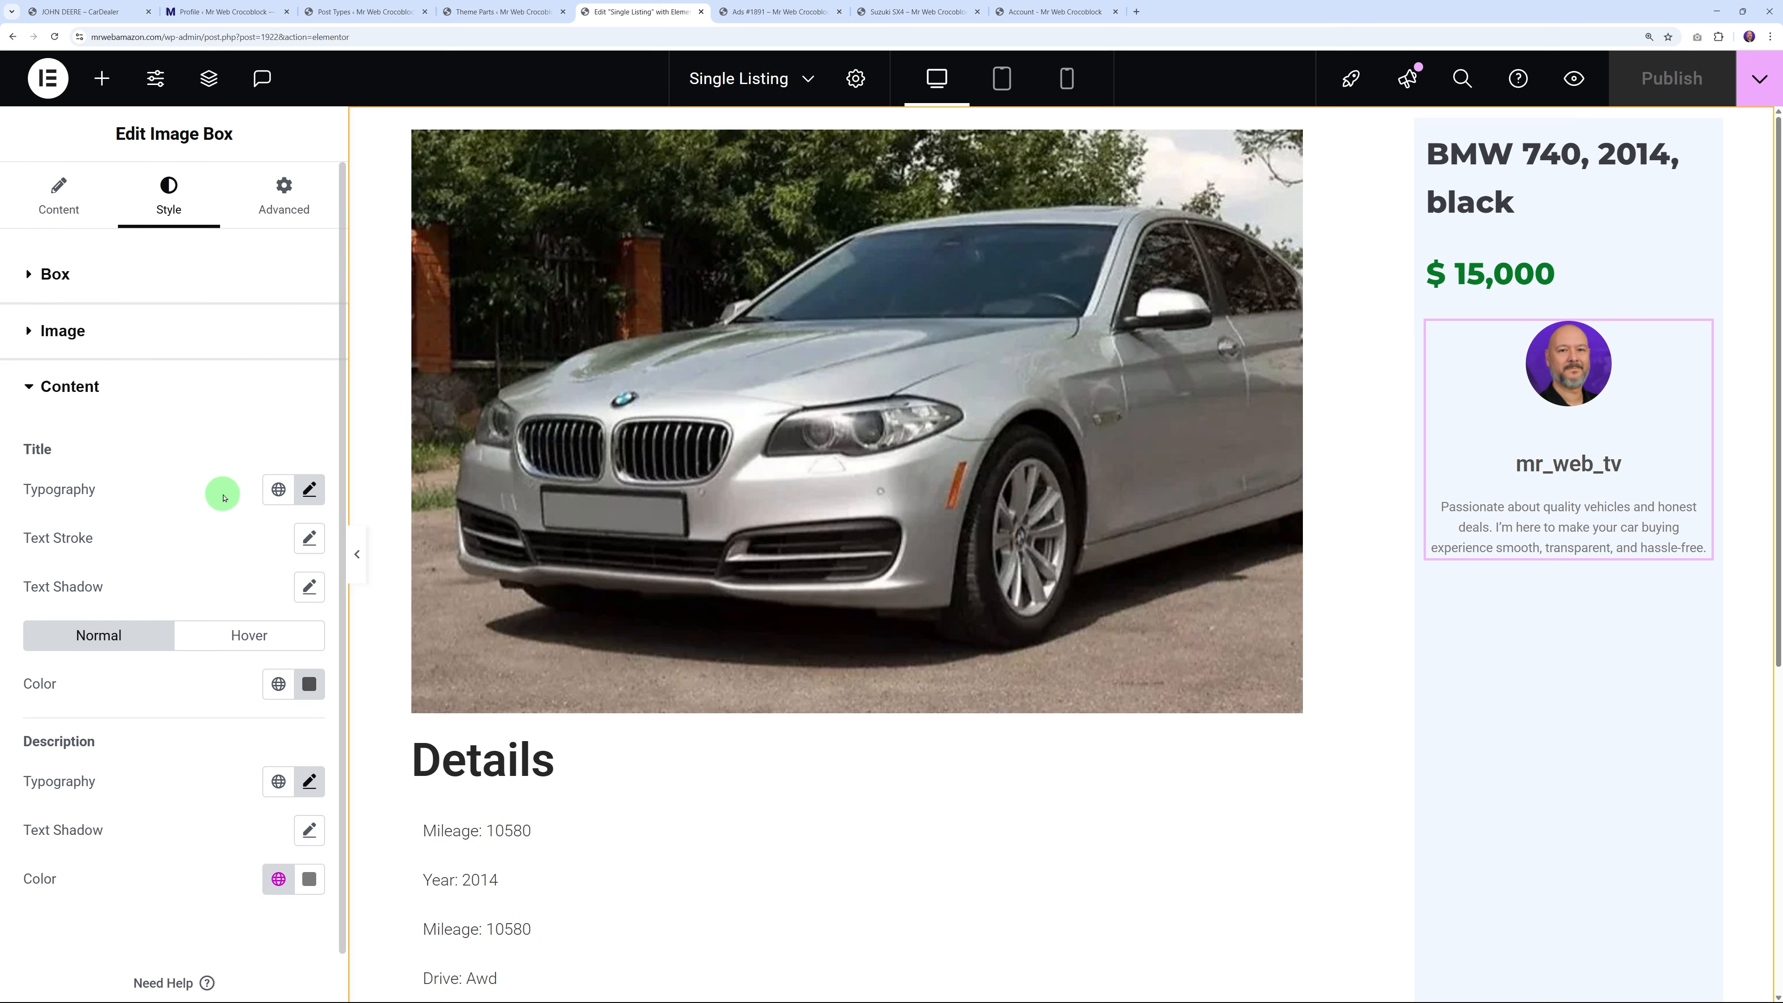
pyautogui.click(280, 217)
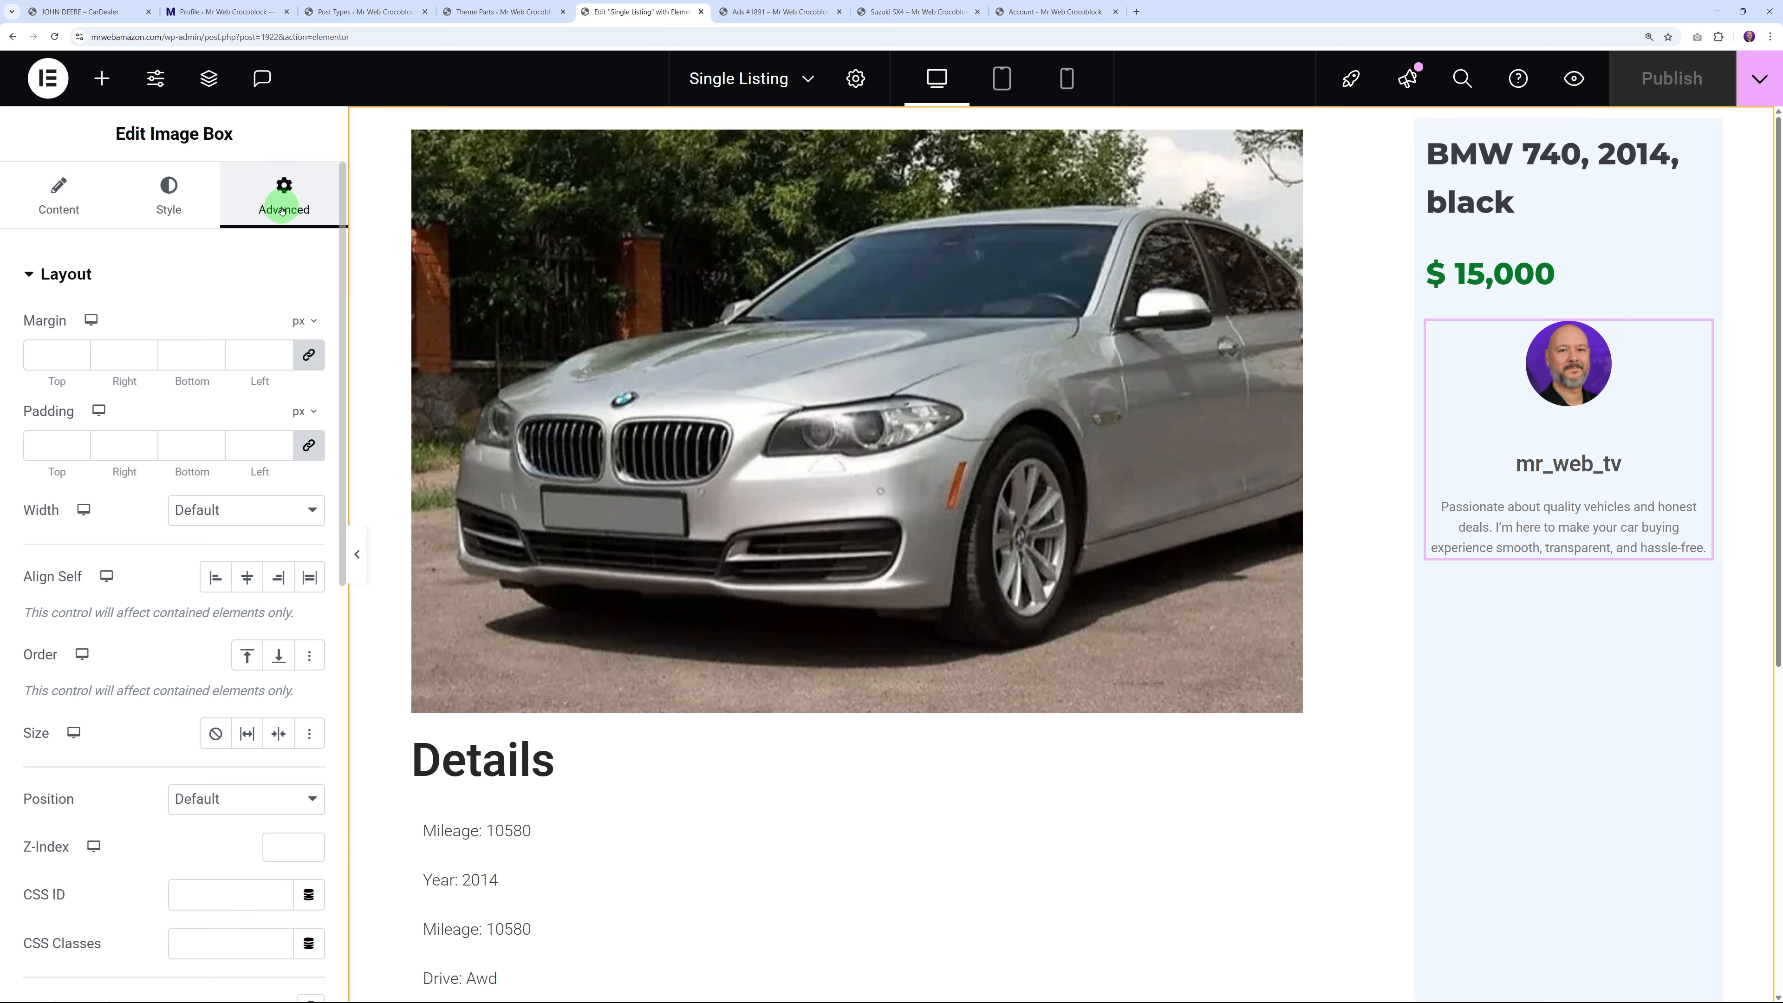
pyautogui.click(70, 445)
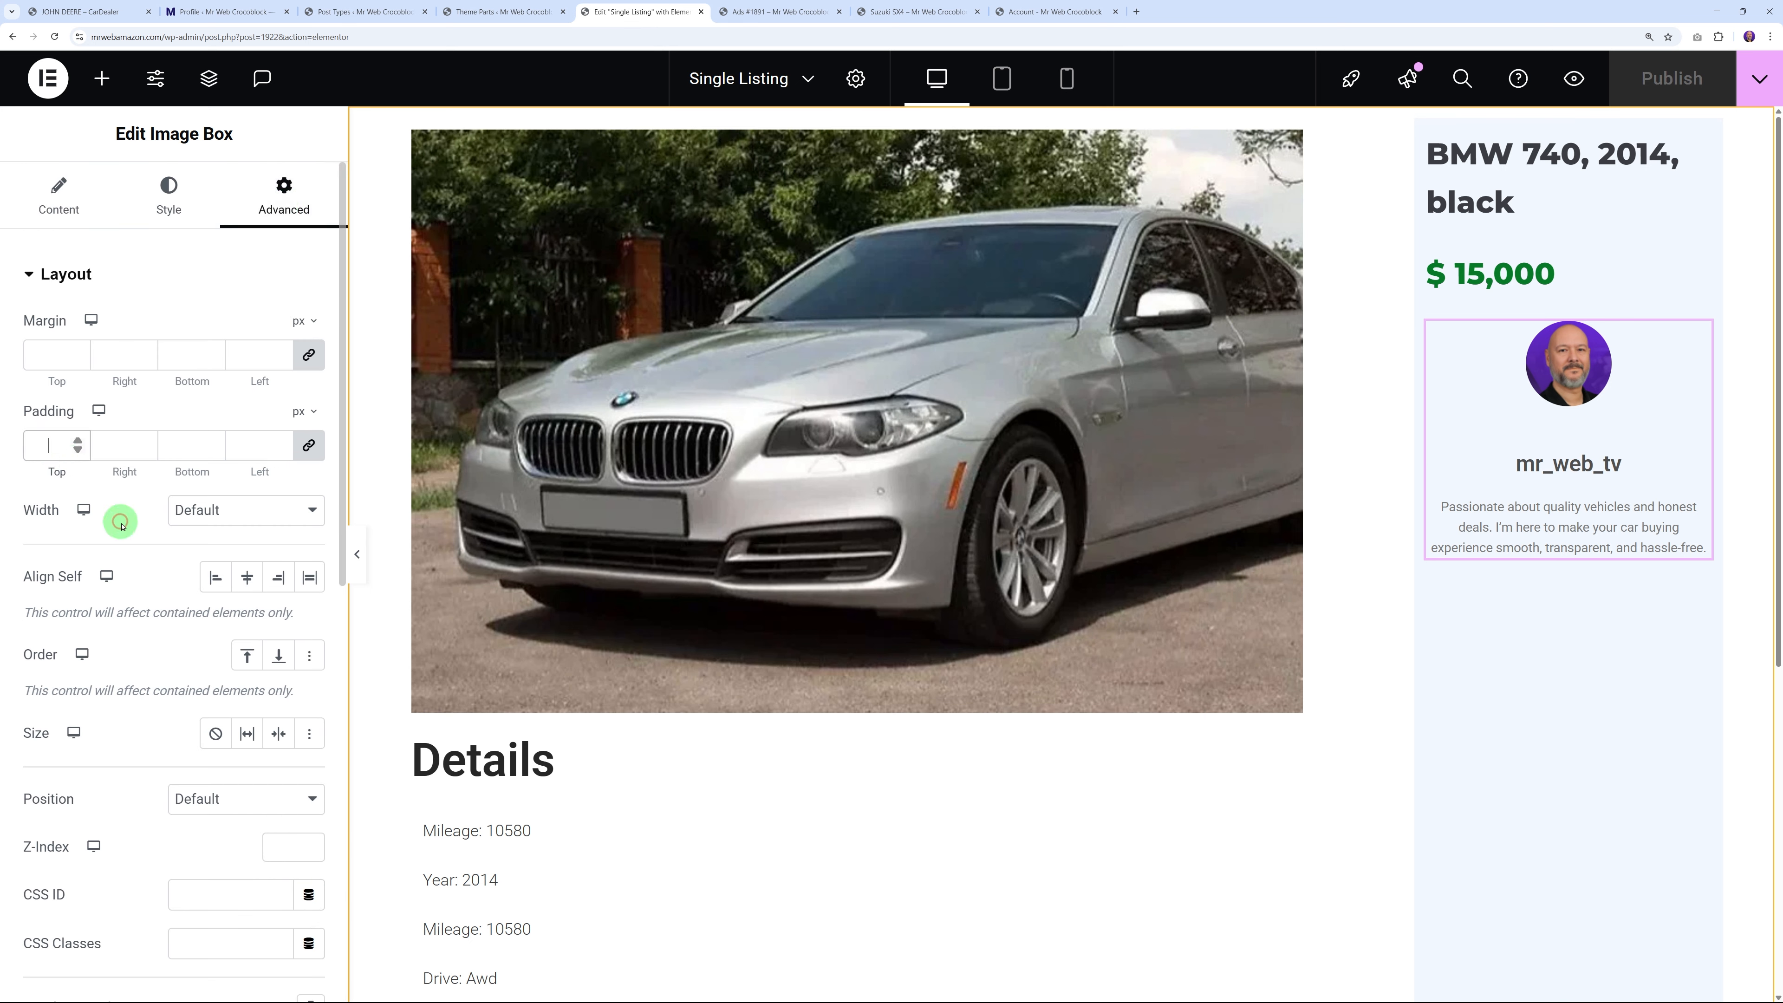
pyautogui.write('25')
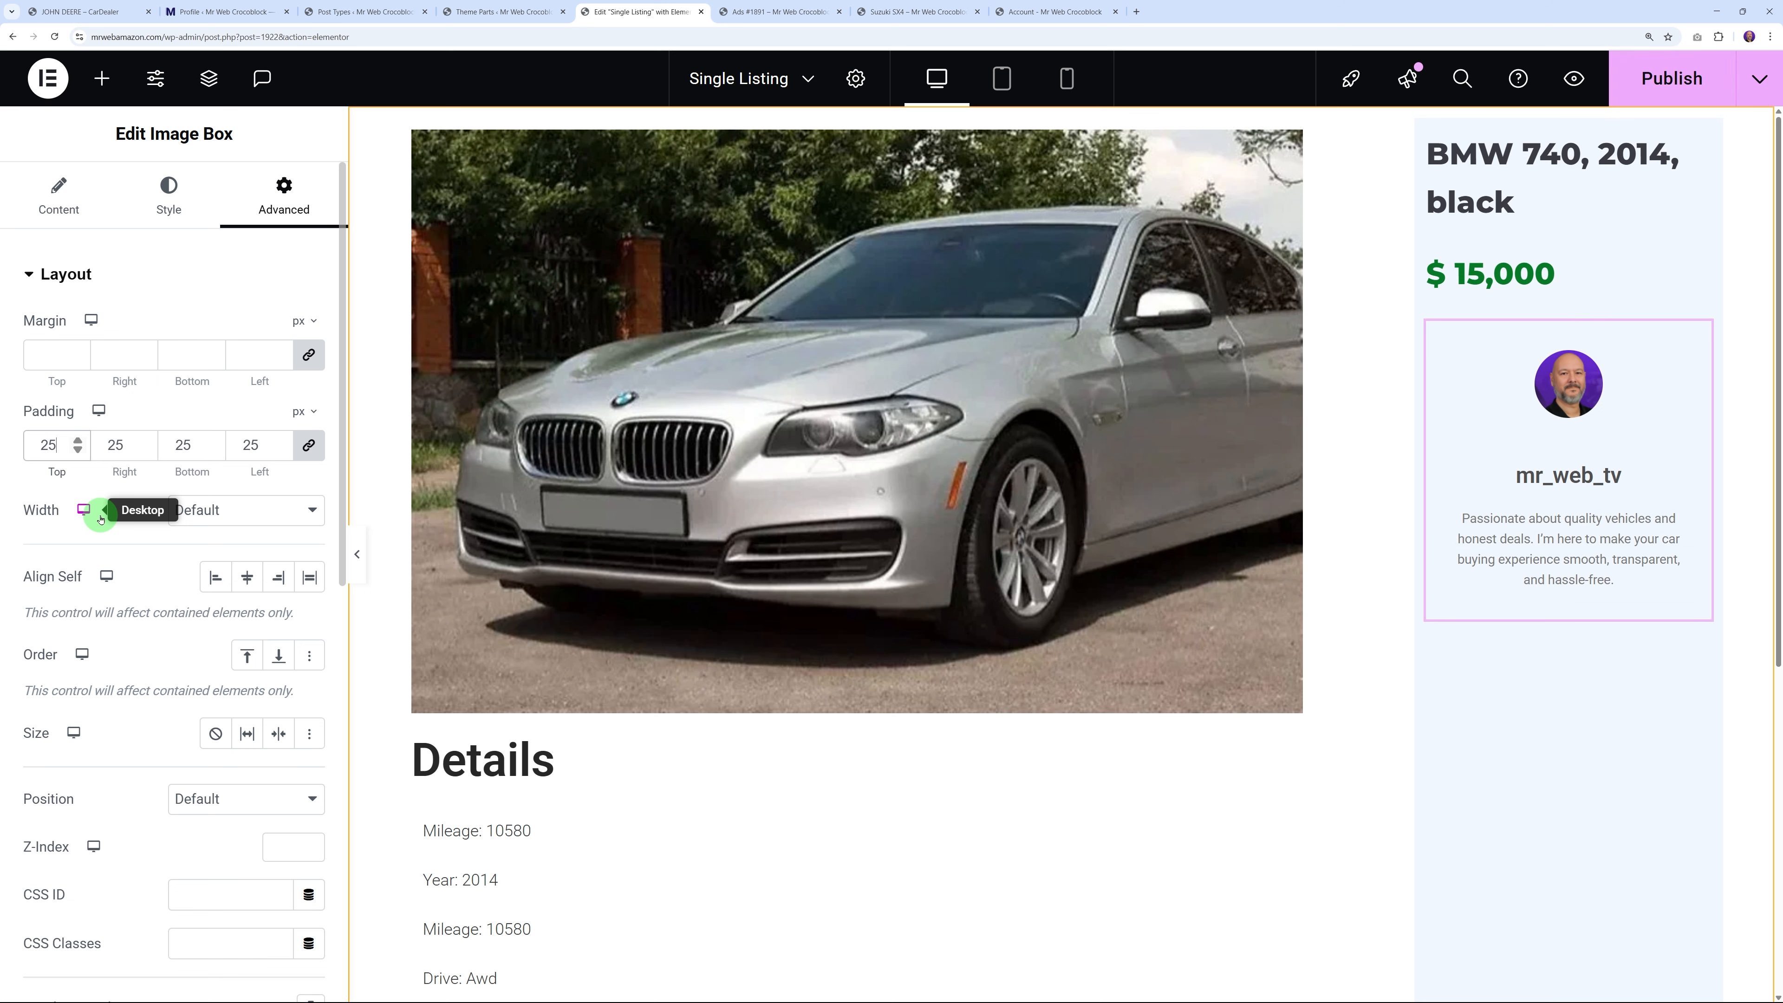
# Give the Image Box a classic background in off-white (#F8F8F8)
pyautogui.click(169, 198)
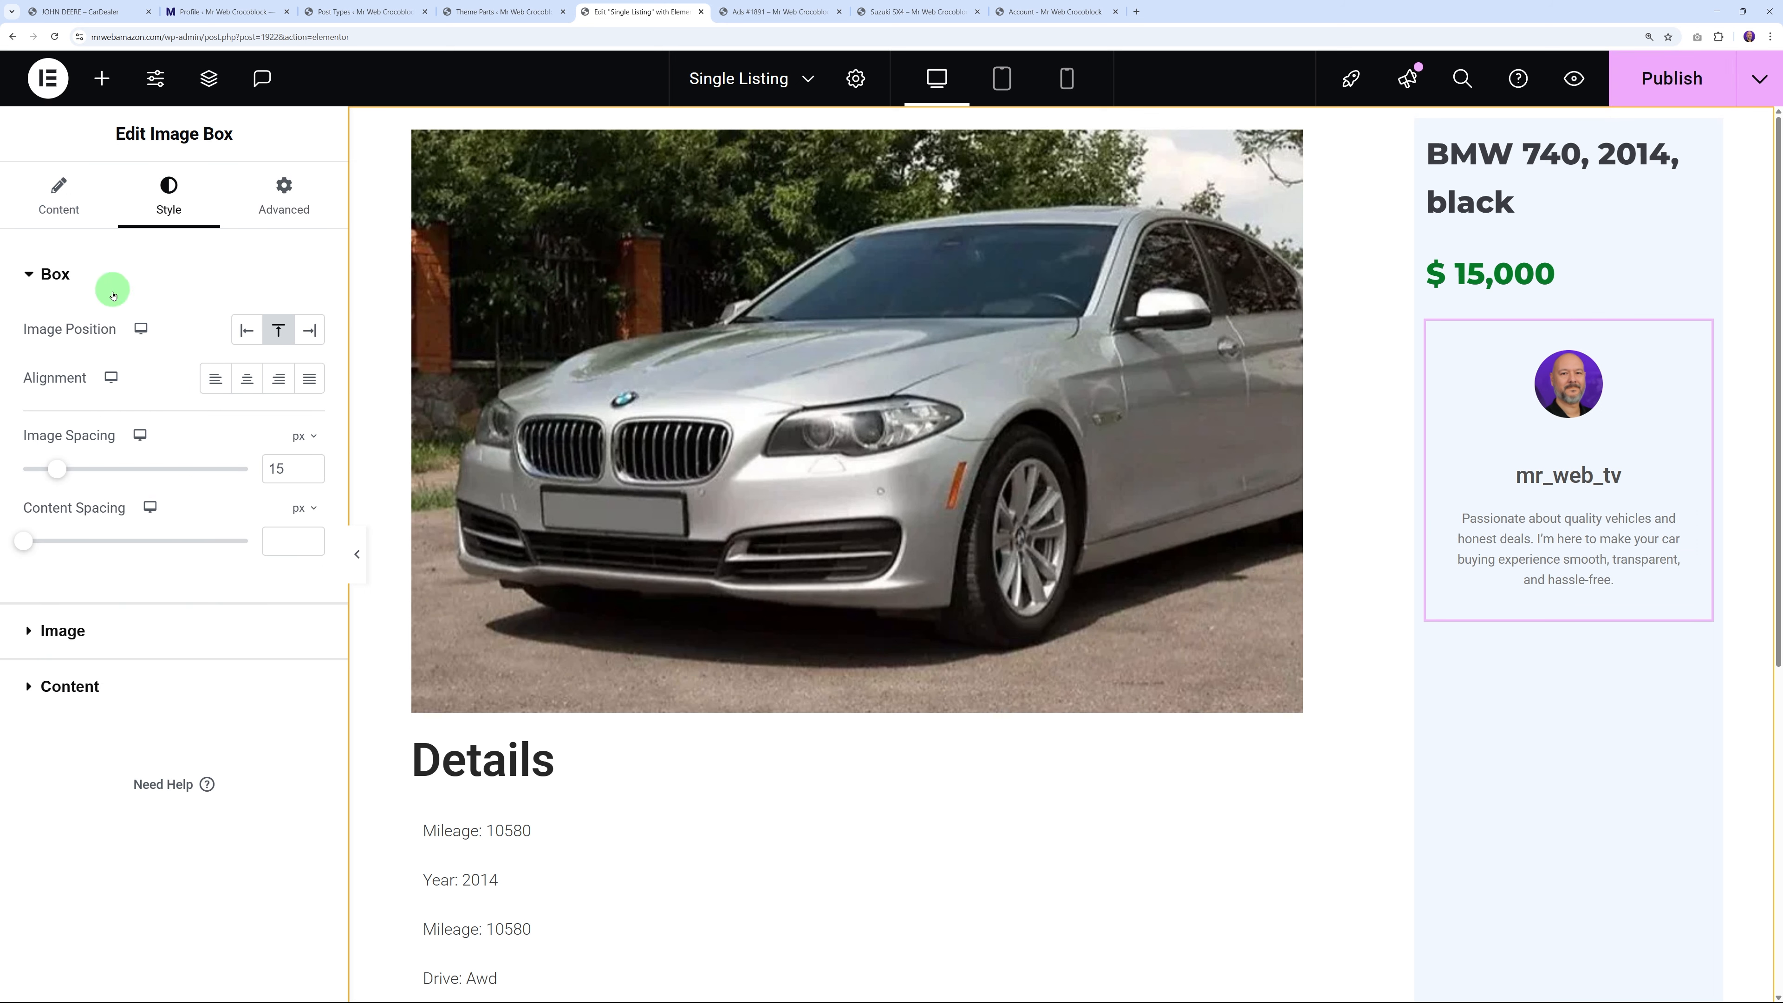
pyautogui.click(280, 191)
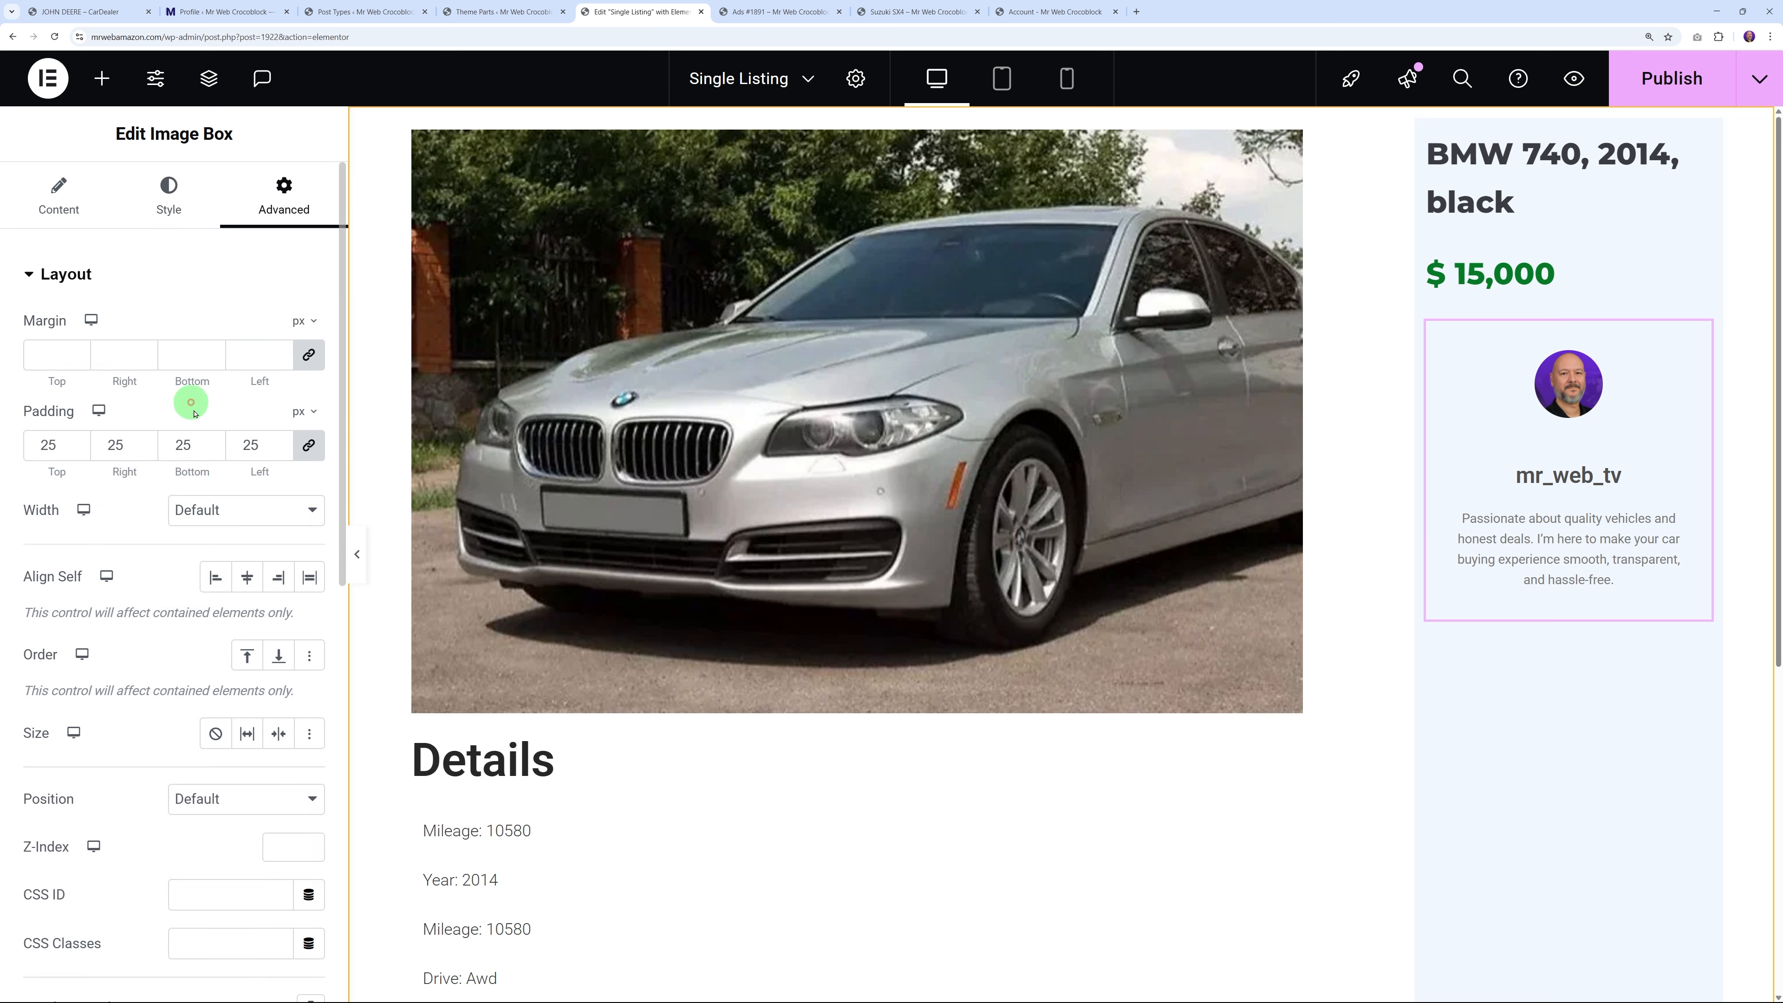
pyautogui.scroll(-8, 179, 685)
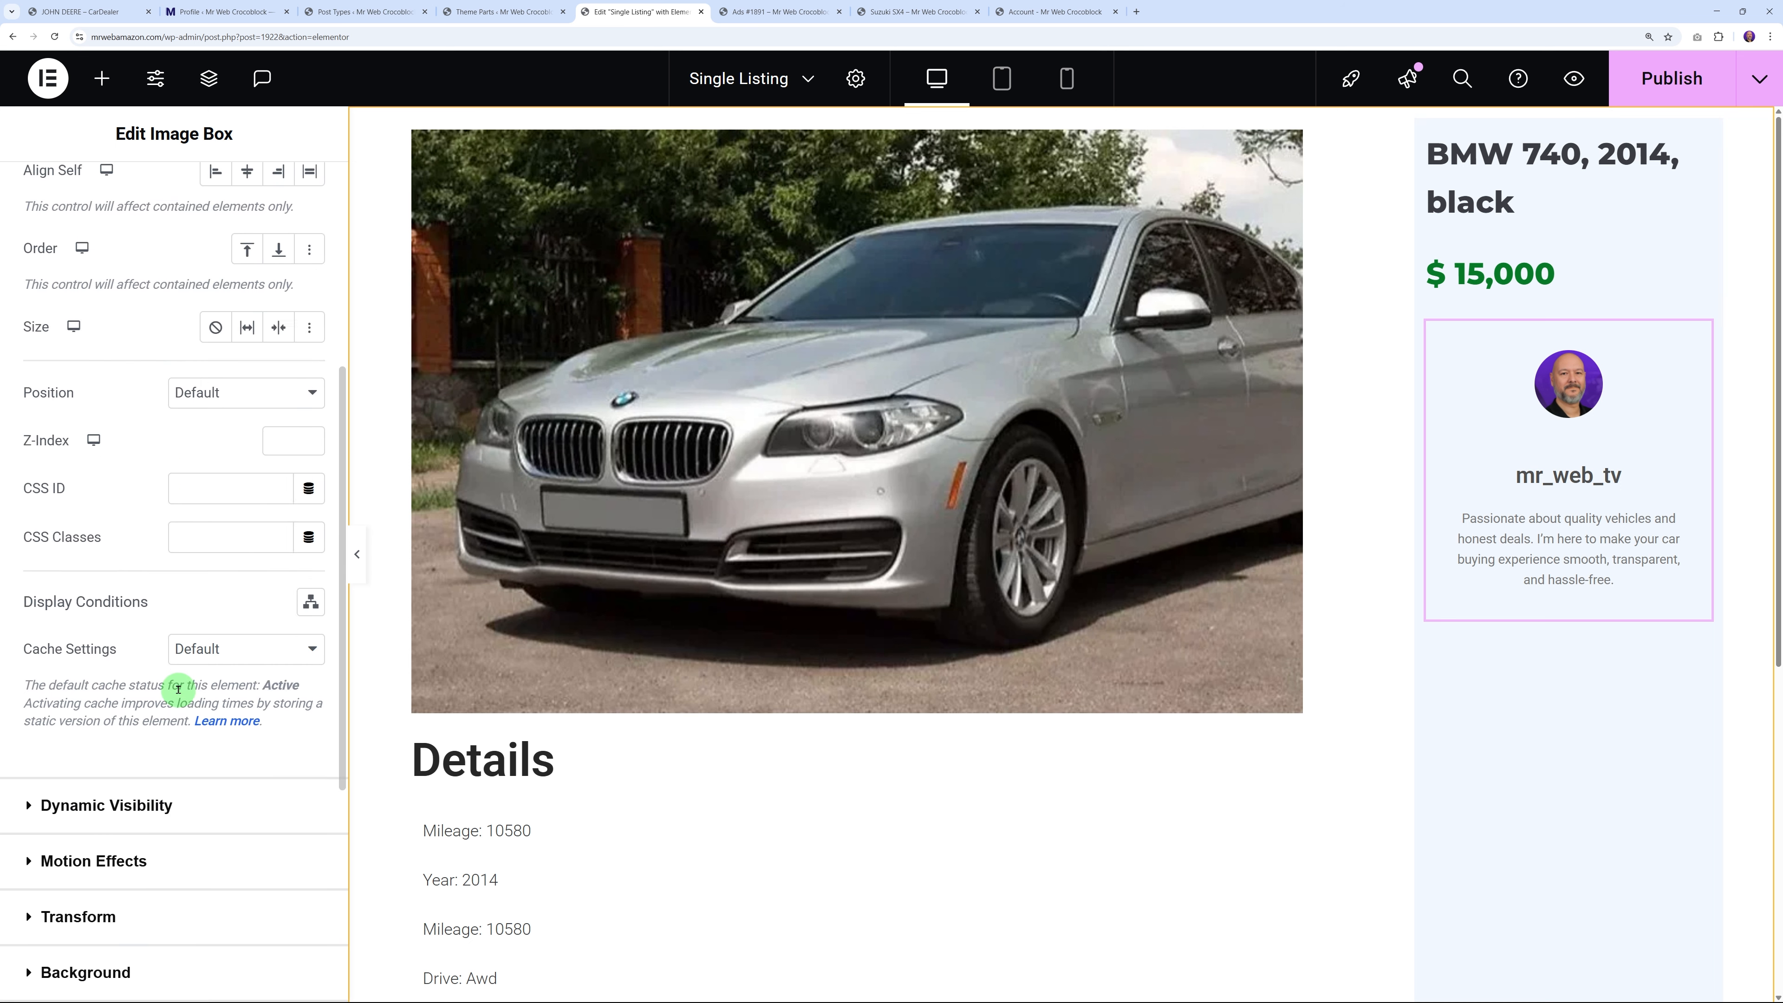
pyautogui.scroll(-2, 179, 693)
pyautogui.click(88, 684)
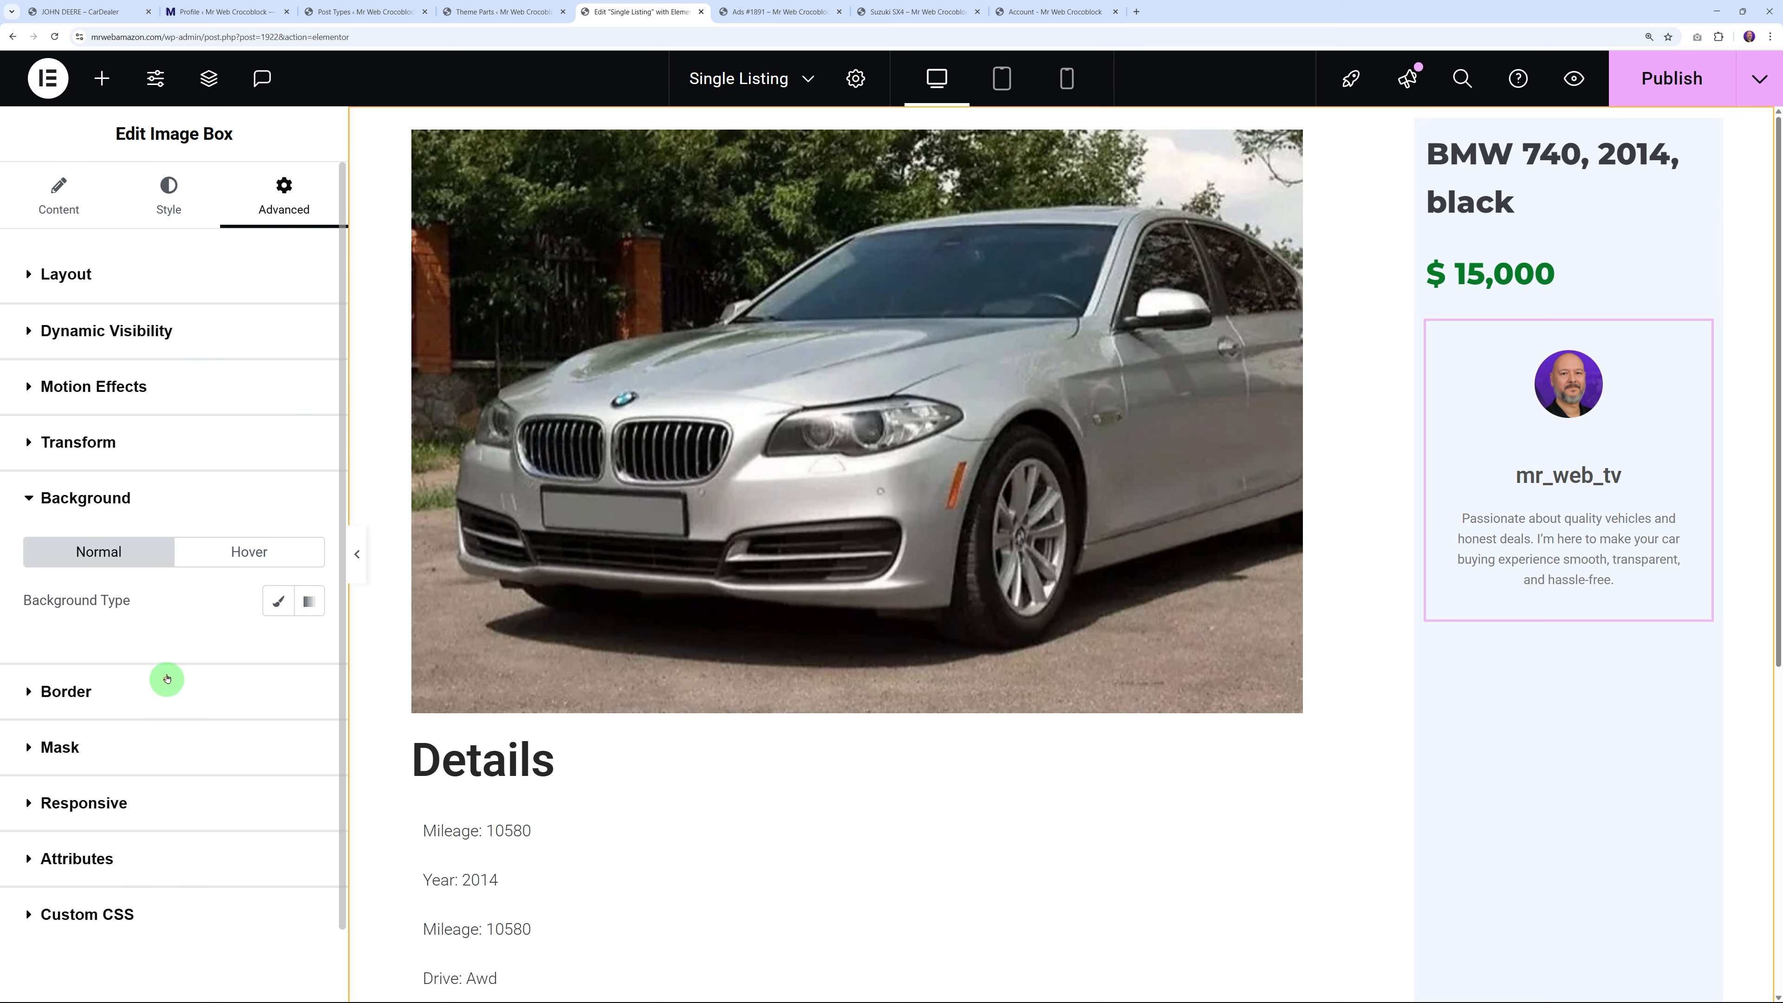
pyautogui.click(279, 604)
pyautogui.click(309, 648)
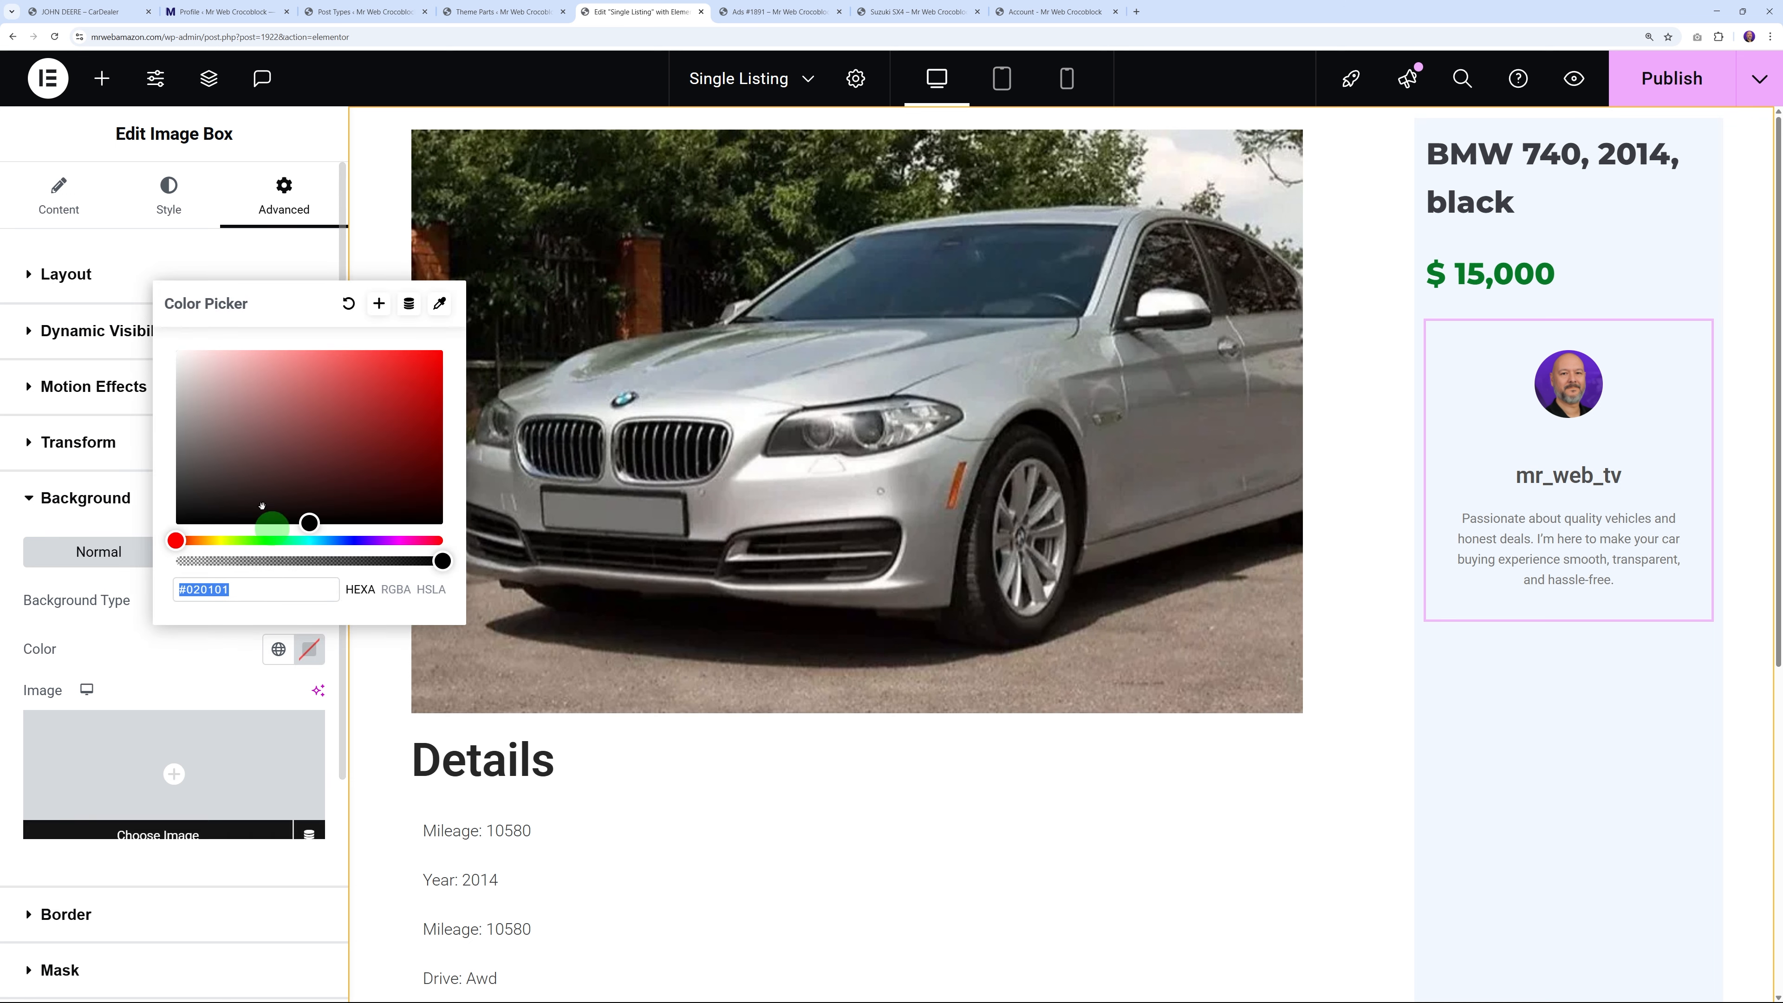
pyautogui.click(166, 343)
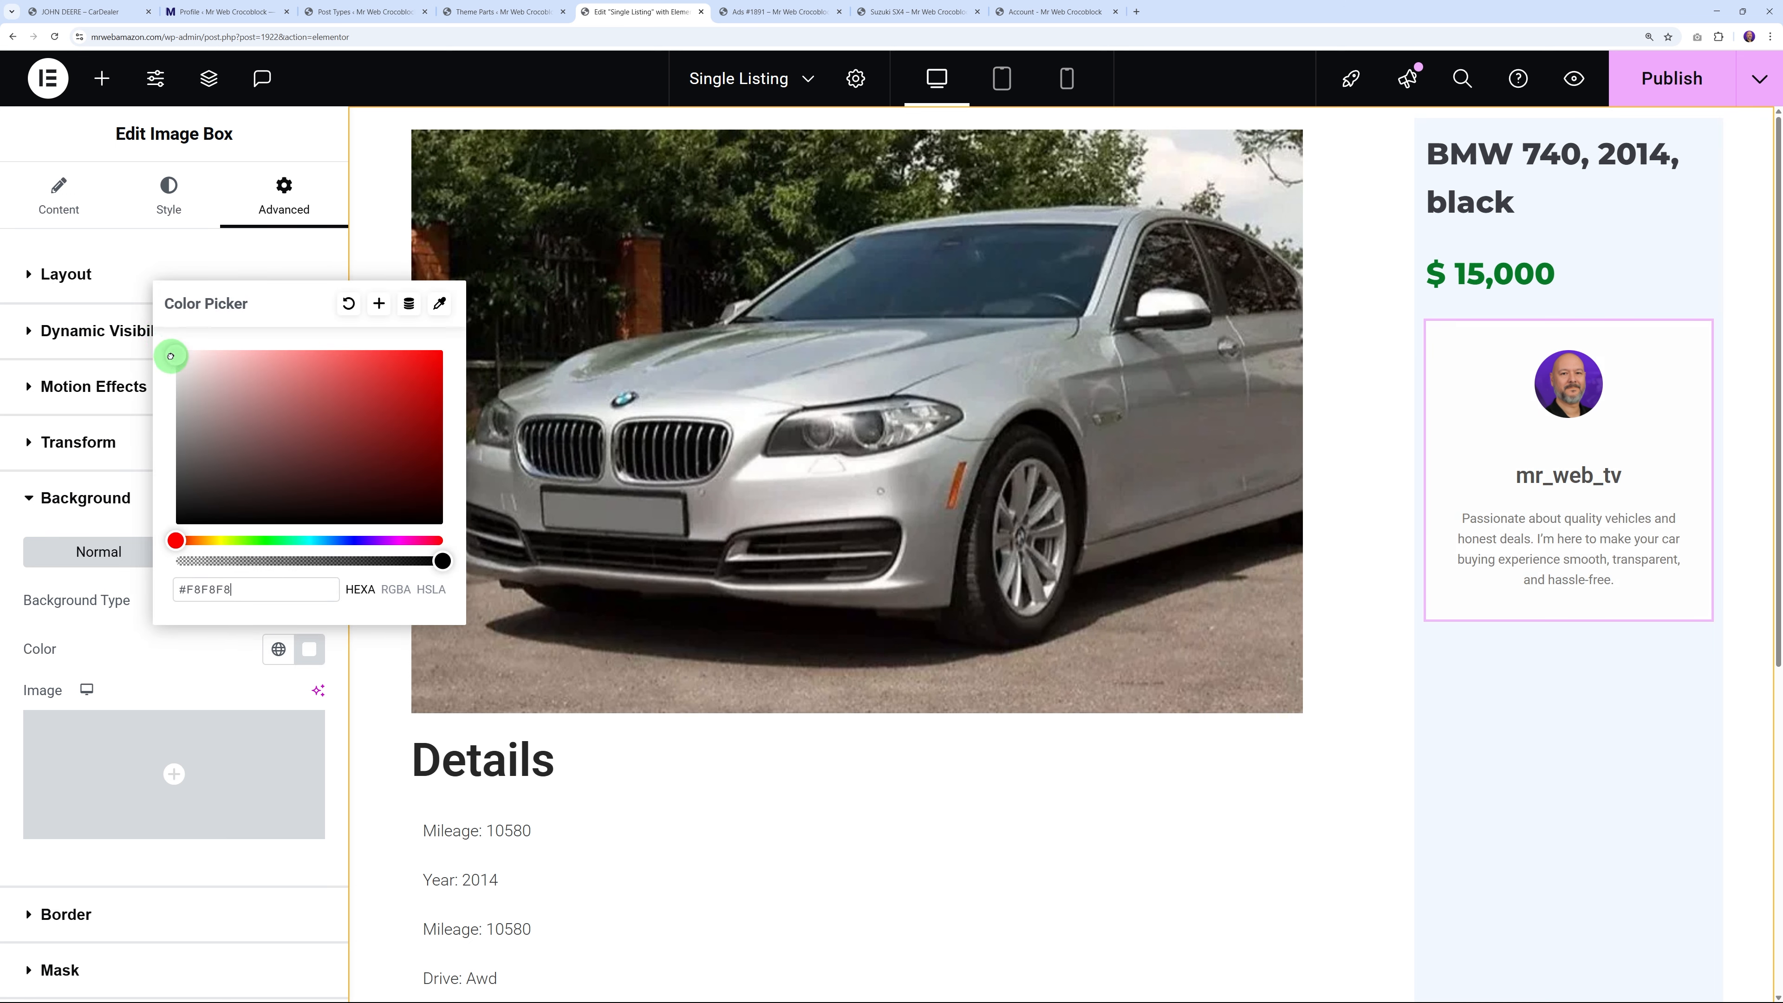
# Lighten the Image Box's background to white, give its border a 10 px radius on all corners and publish the template
pyautogui.moveTo(170, 357); pyautogui.dragTo(166, 348)
pyautogui.click(186, 643)
pyautogui.scroll(-3, 227, 589)
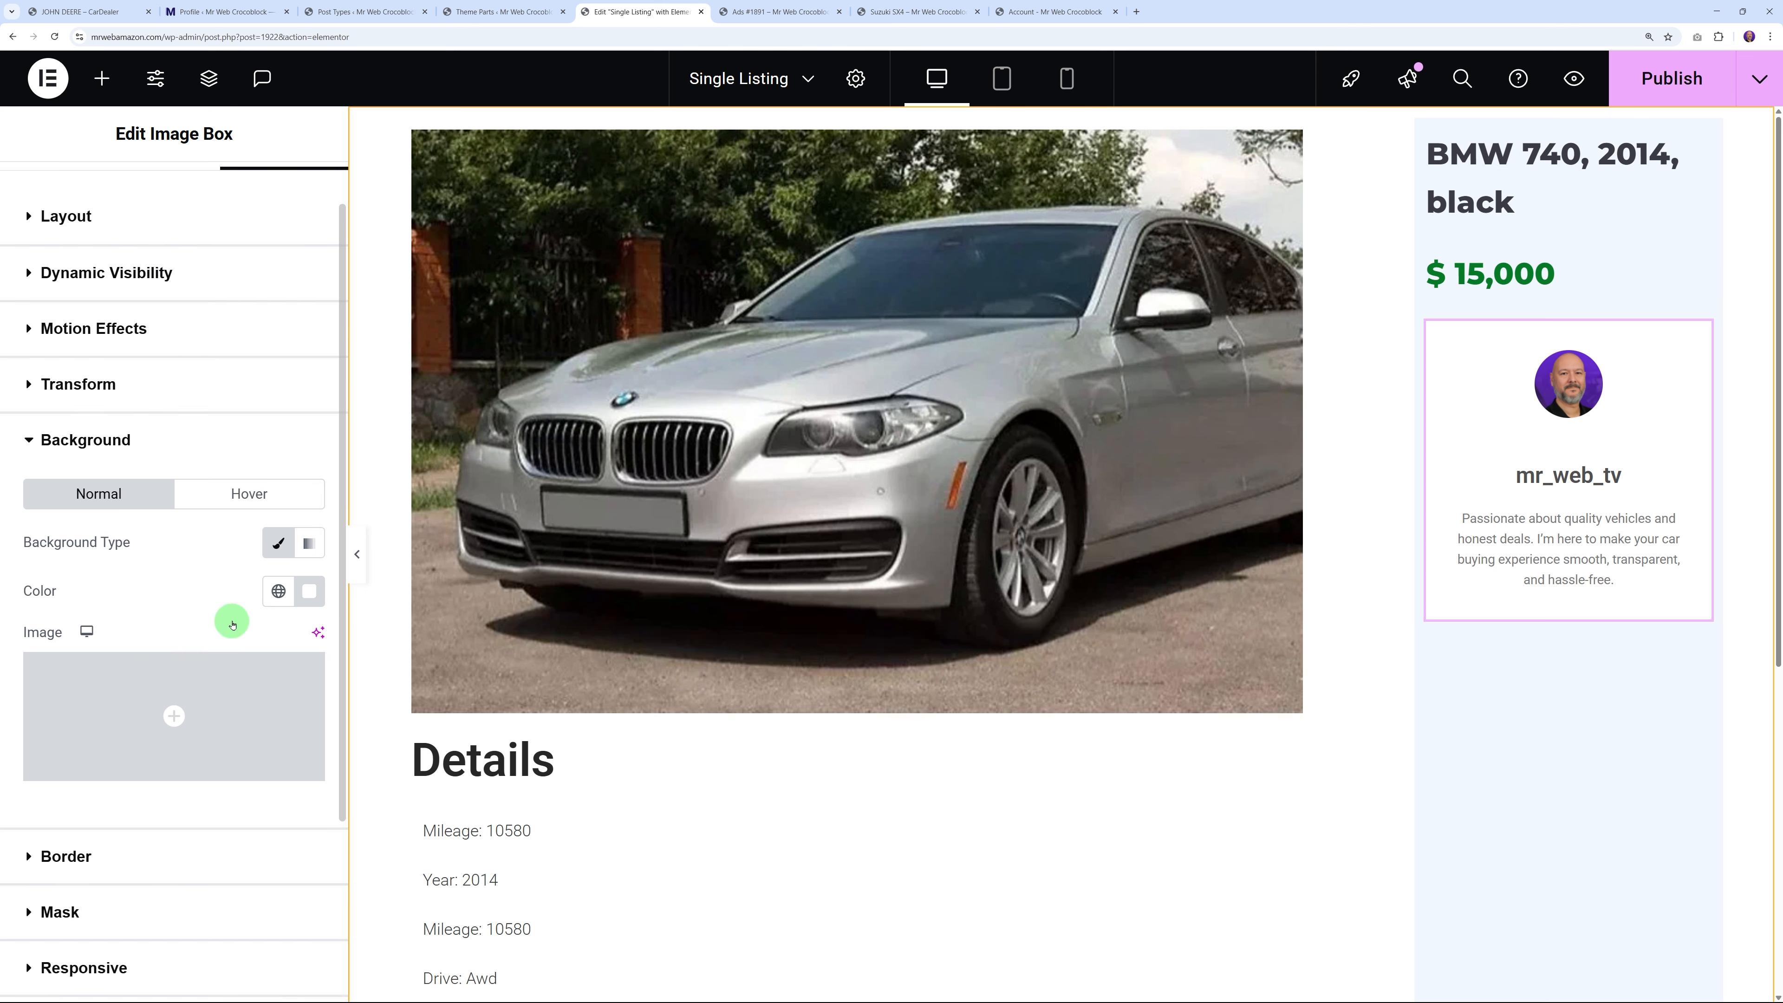
pyautogui.click(76, 740)
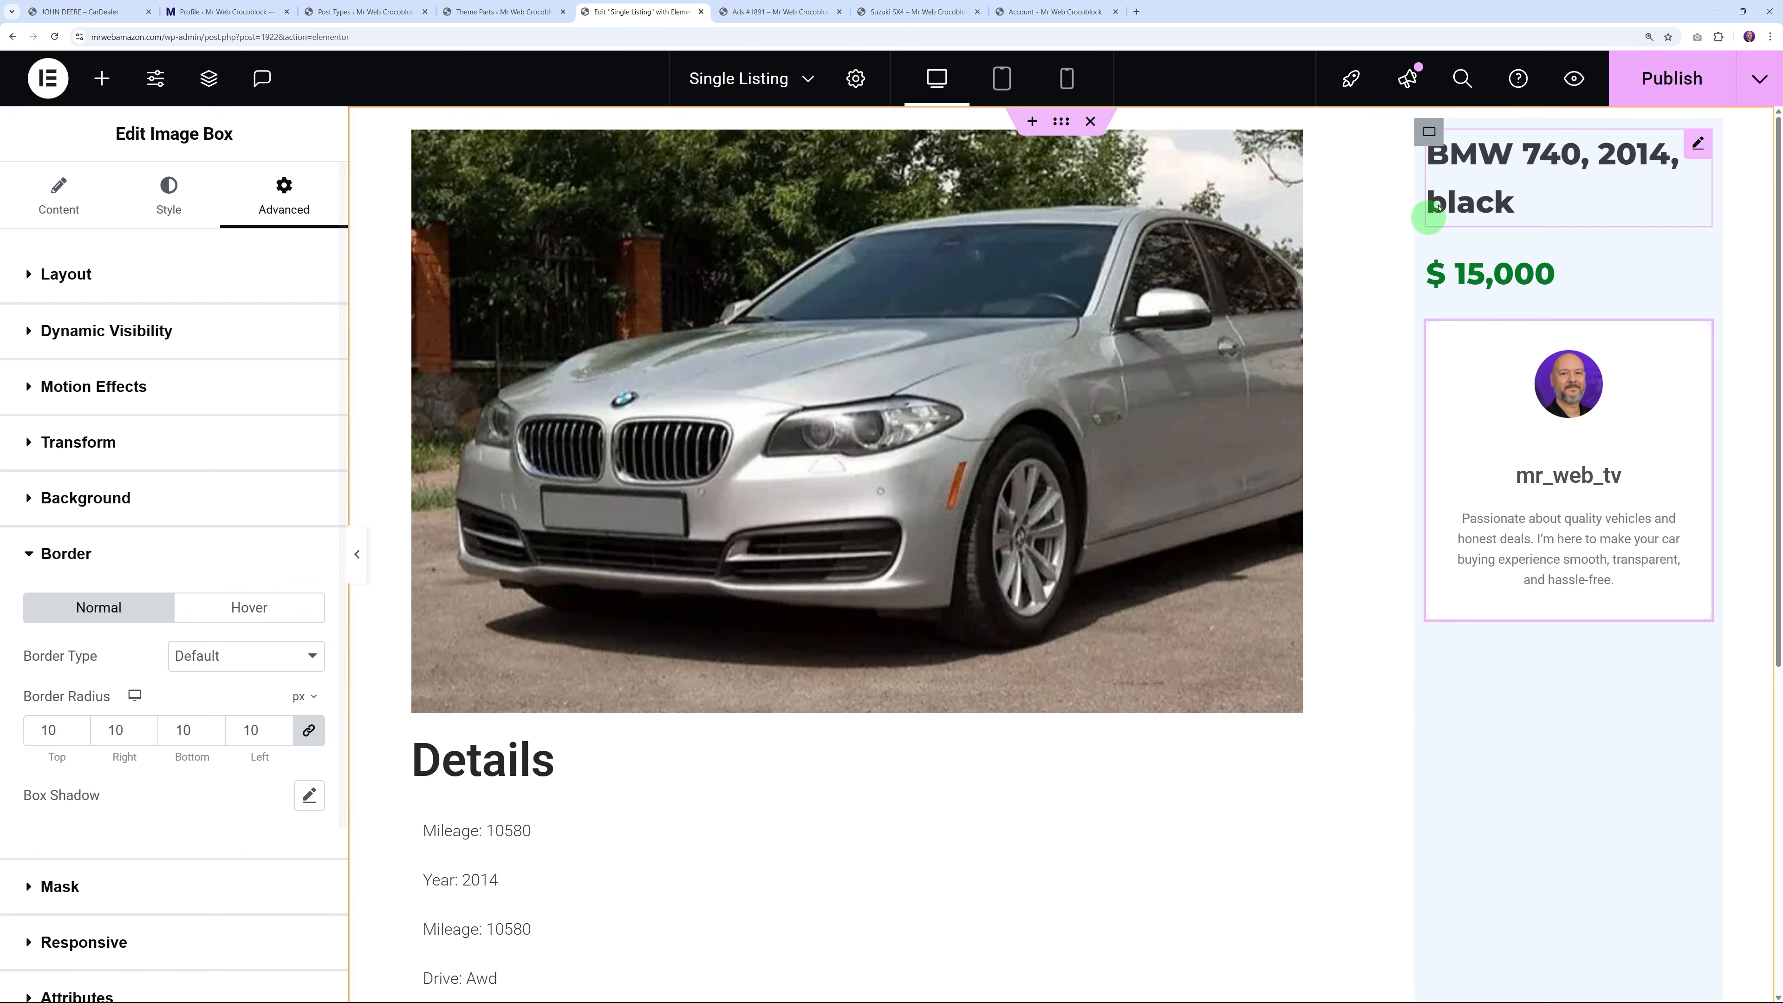
pyautogui.click(1672, 78)
# Check the seller's registration line in the demo listing and add a Dynamic Field widget below the template's seller box
pyautogui.click(114, 12)
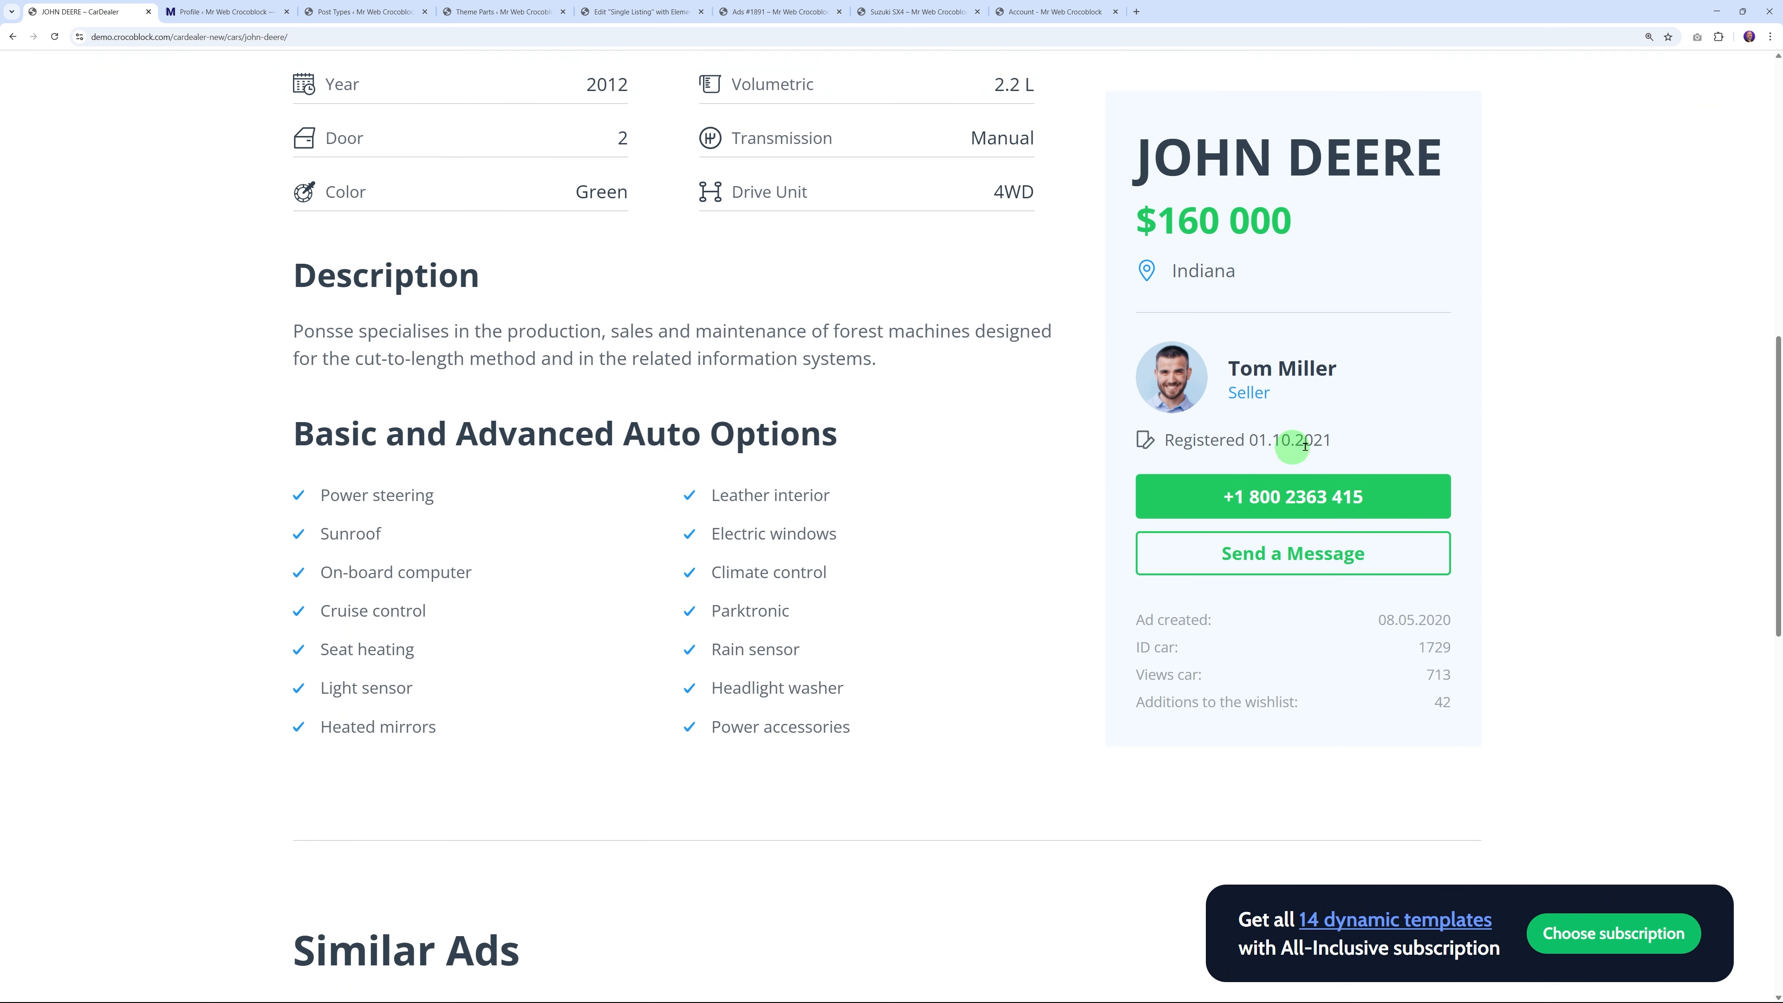
pyautogui.click(702, 13)
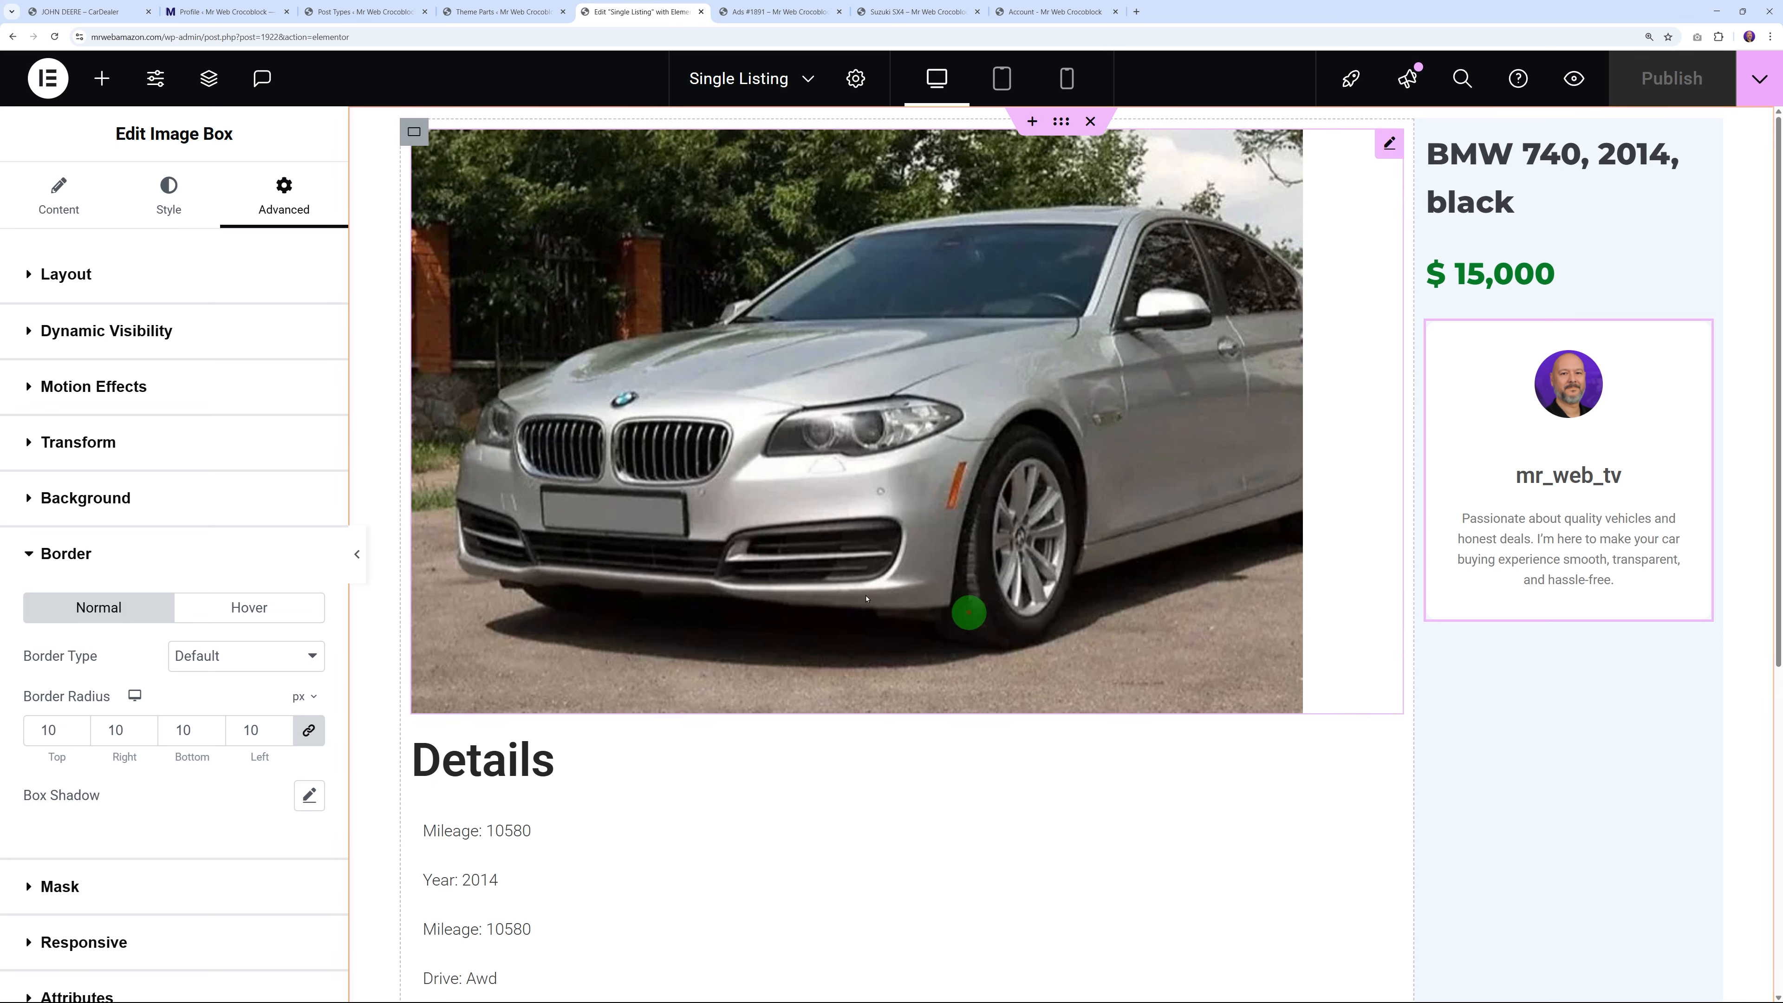
pyautogui.click(102, 78)
pyautogui.click(119, 267)
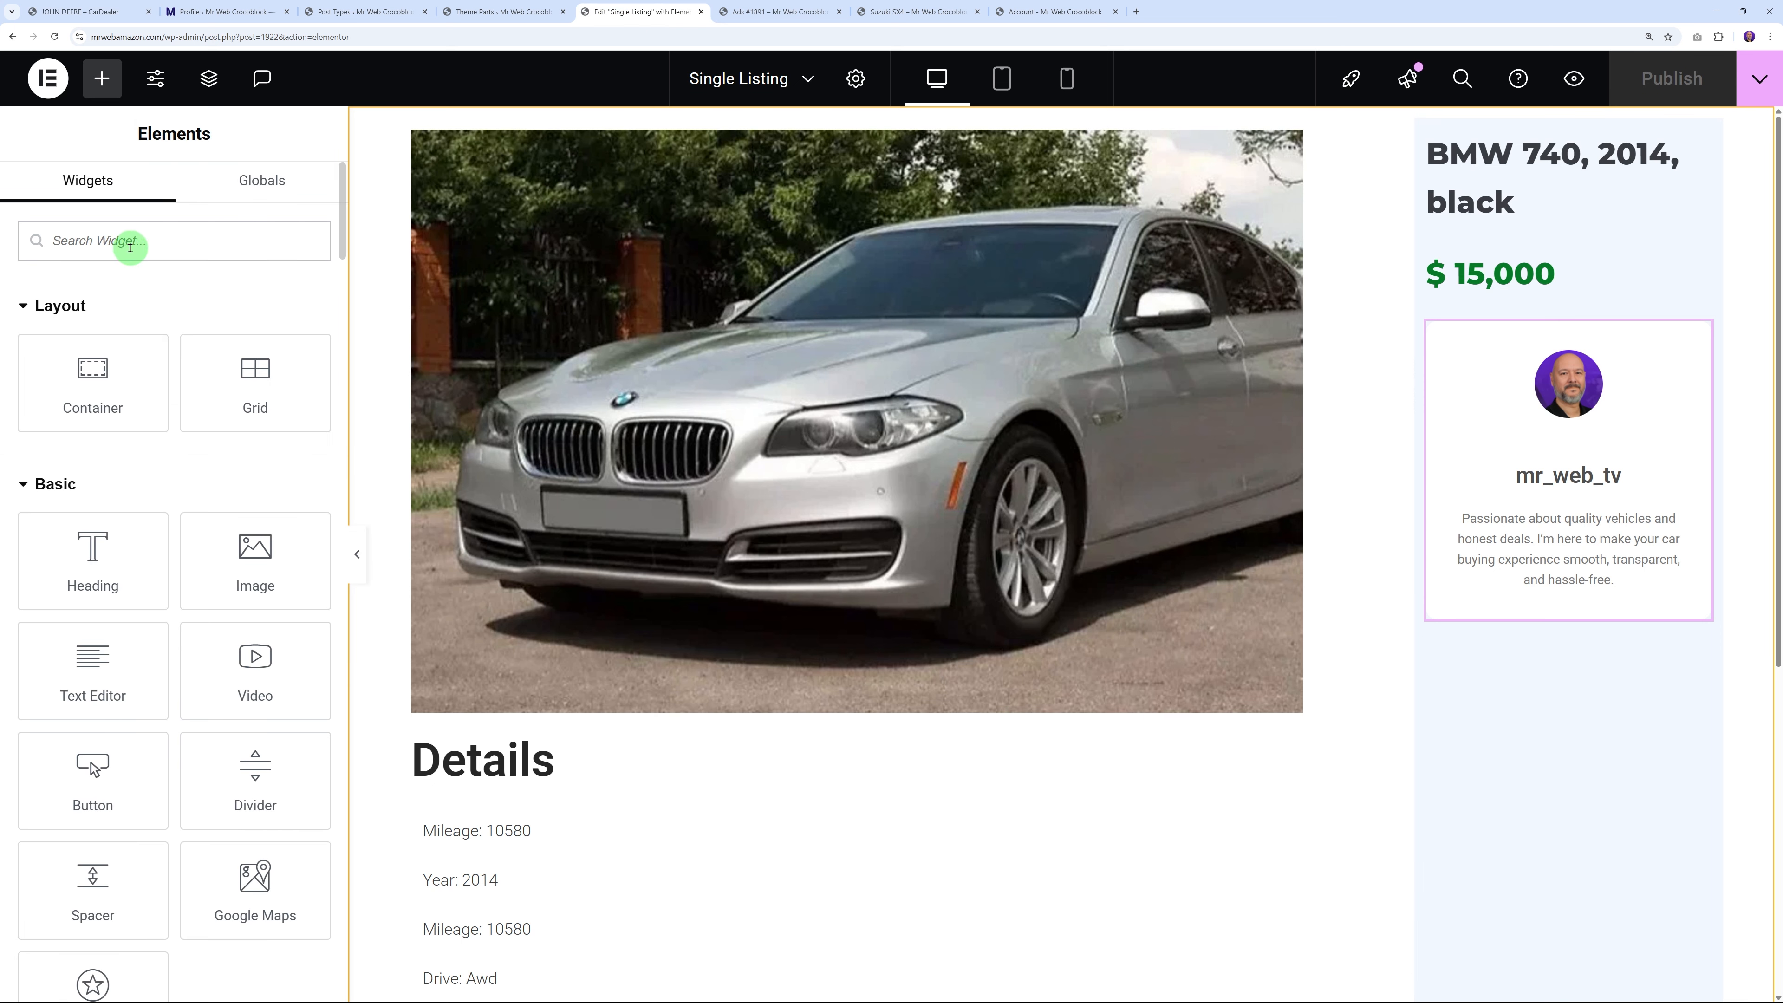
pyautogui.write('dynam')
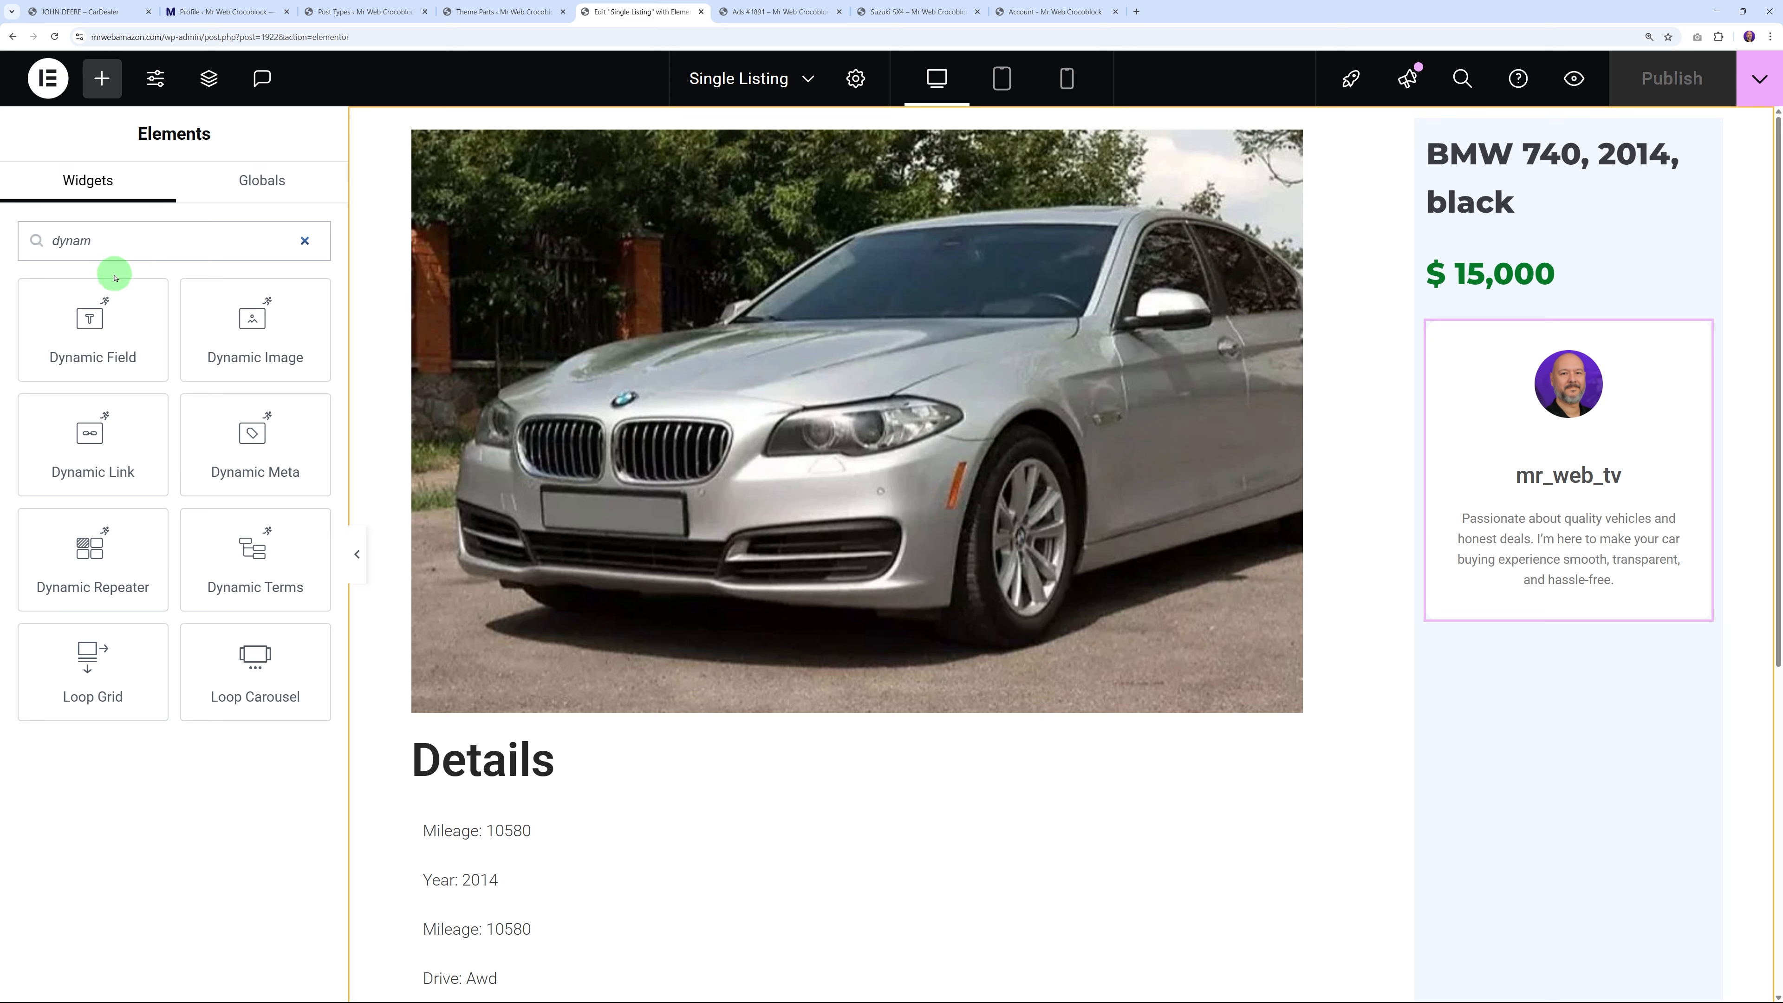
pyautogui.moveTo(114, 276); pyautogui.dragTo(1525, 649)
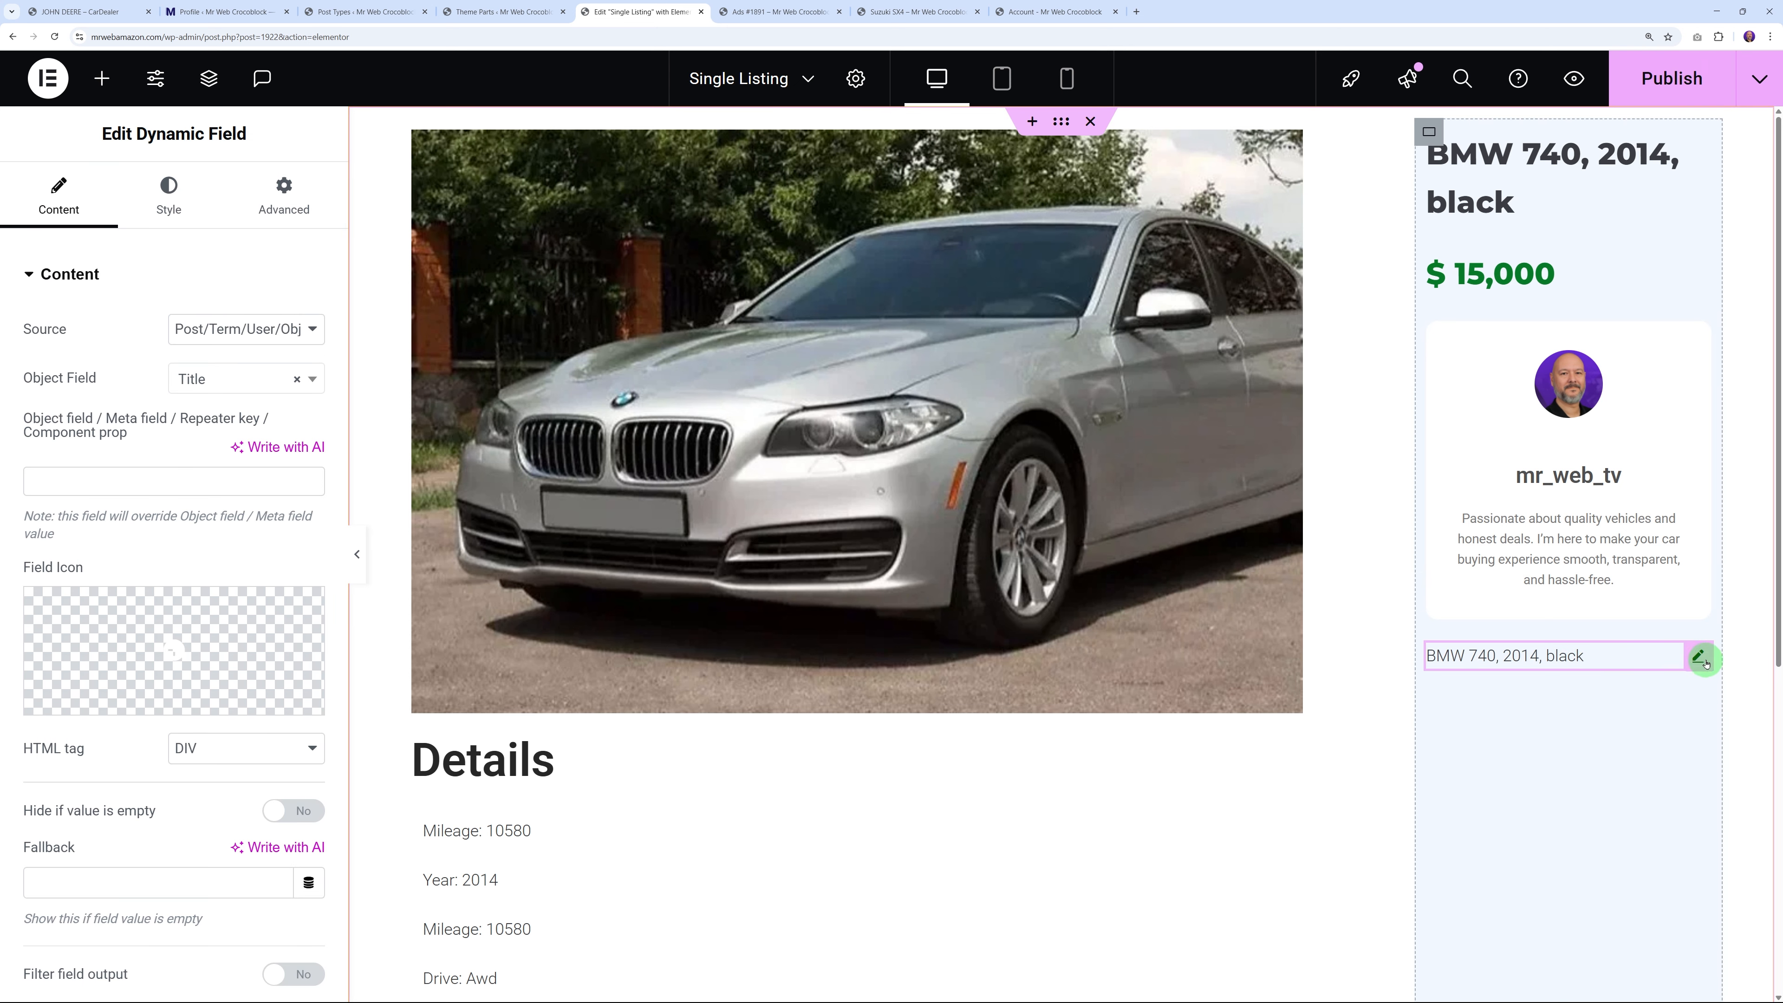
# Make the Dynamic Field output the user's Registration Date
pyautogui.click(314, 331)
pyautogui.click(265, 356)
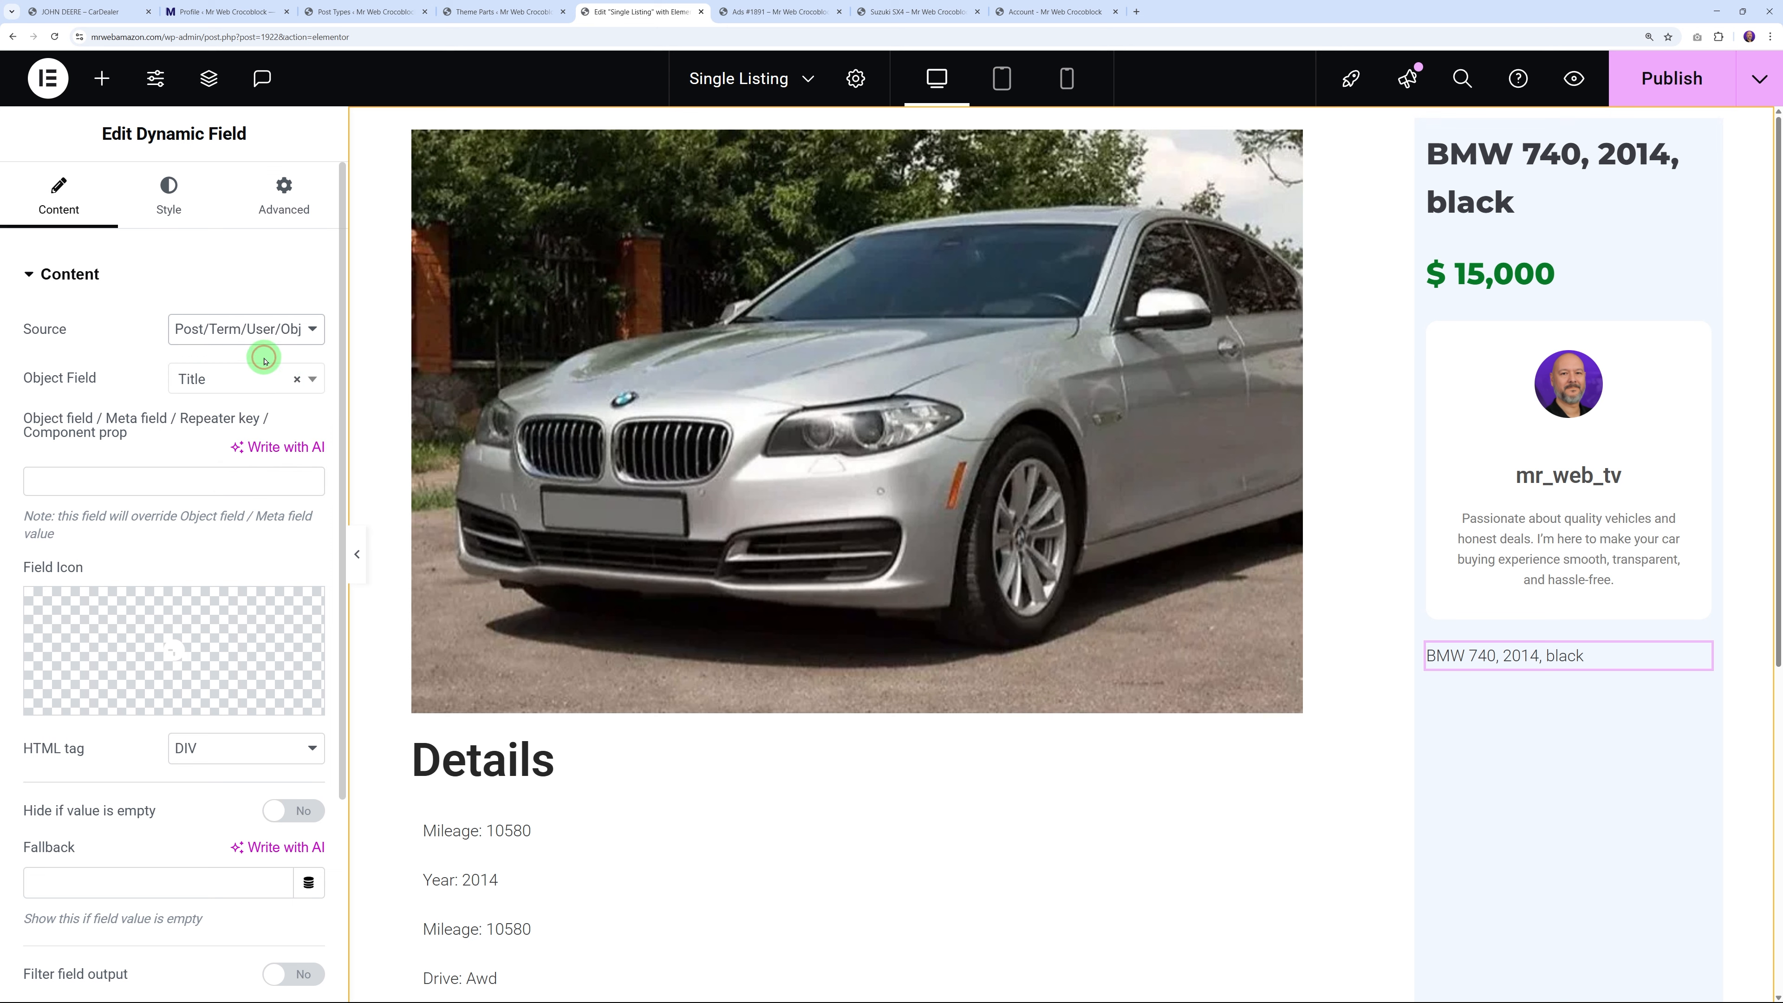
pyautogui.click(314, 382)
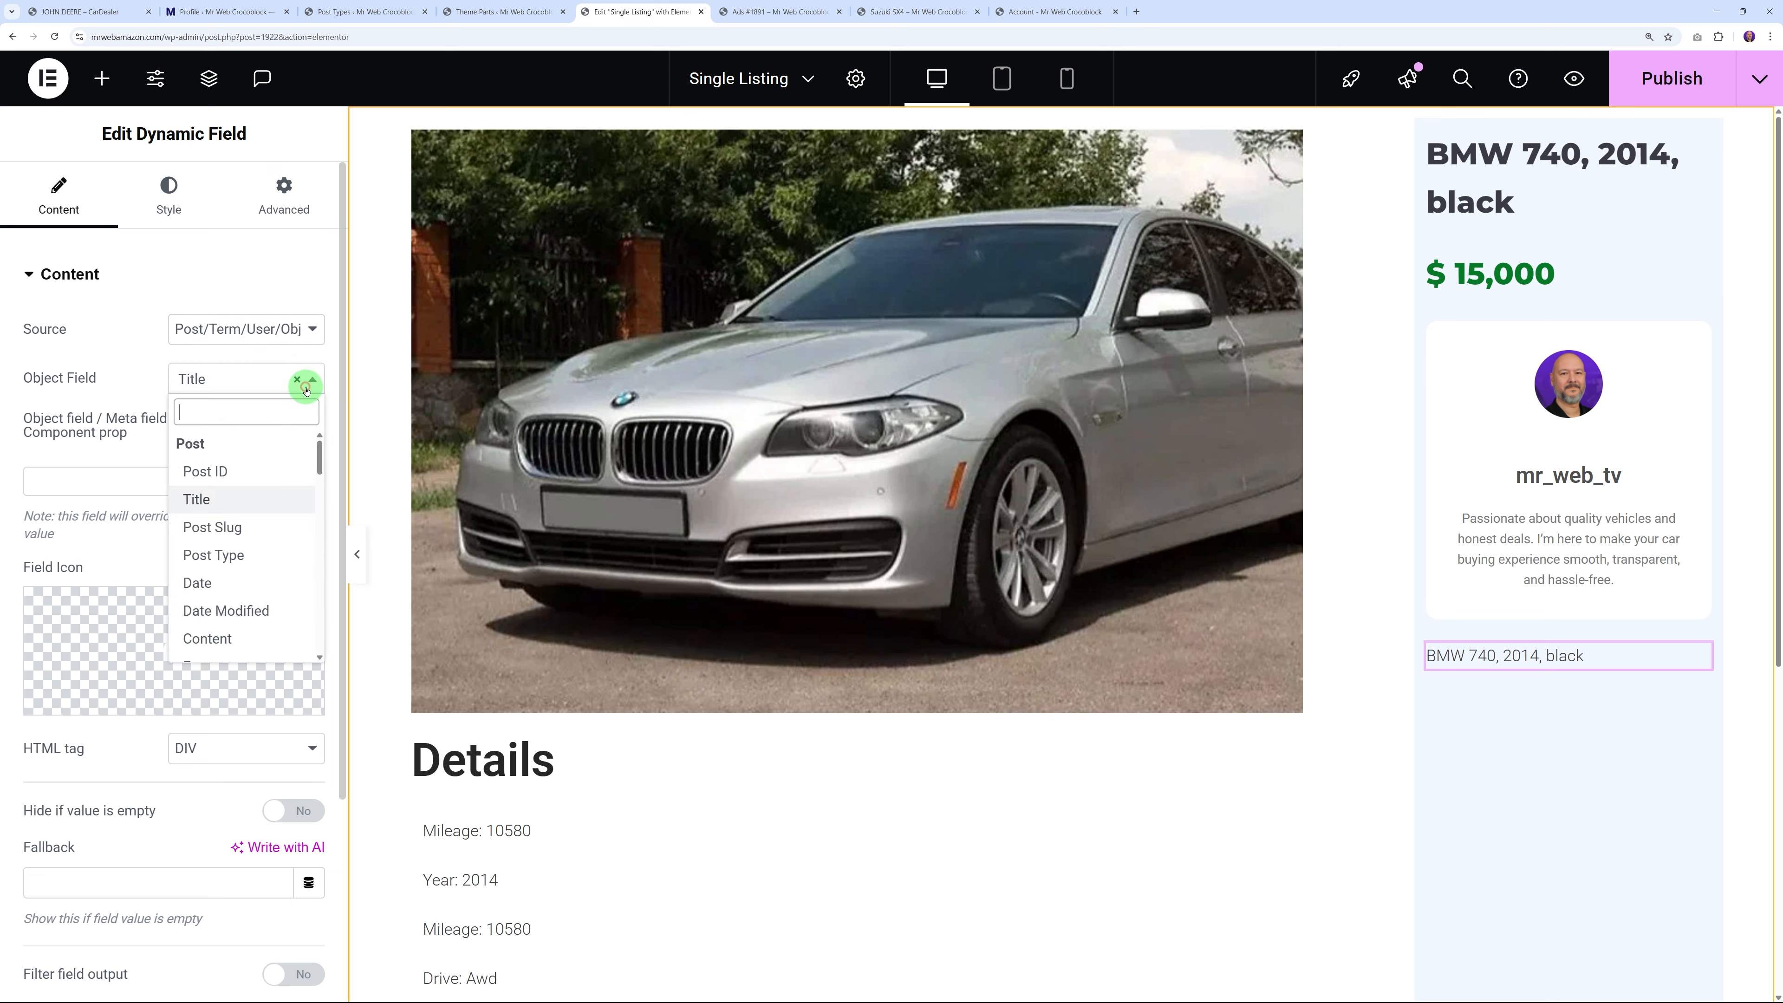
pyautogui.scroll(-3, 251, 605)
pyautogui.scroll(-5, 281, 601)
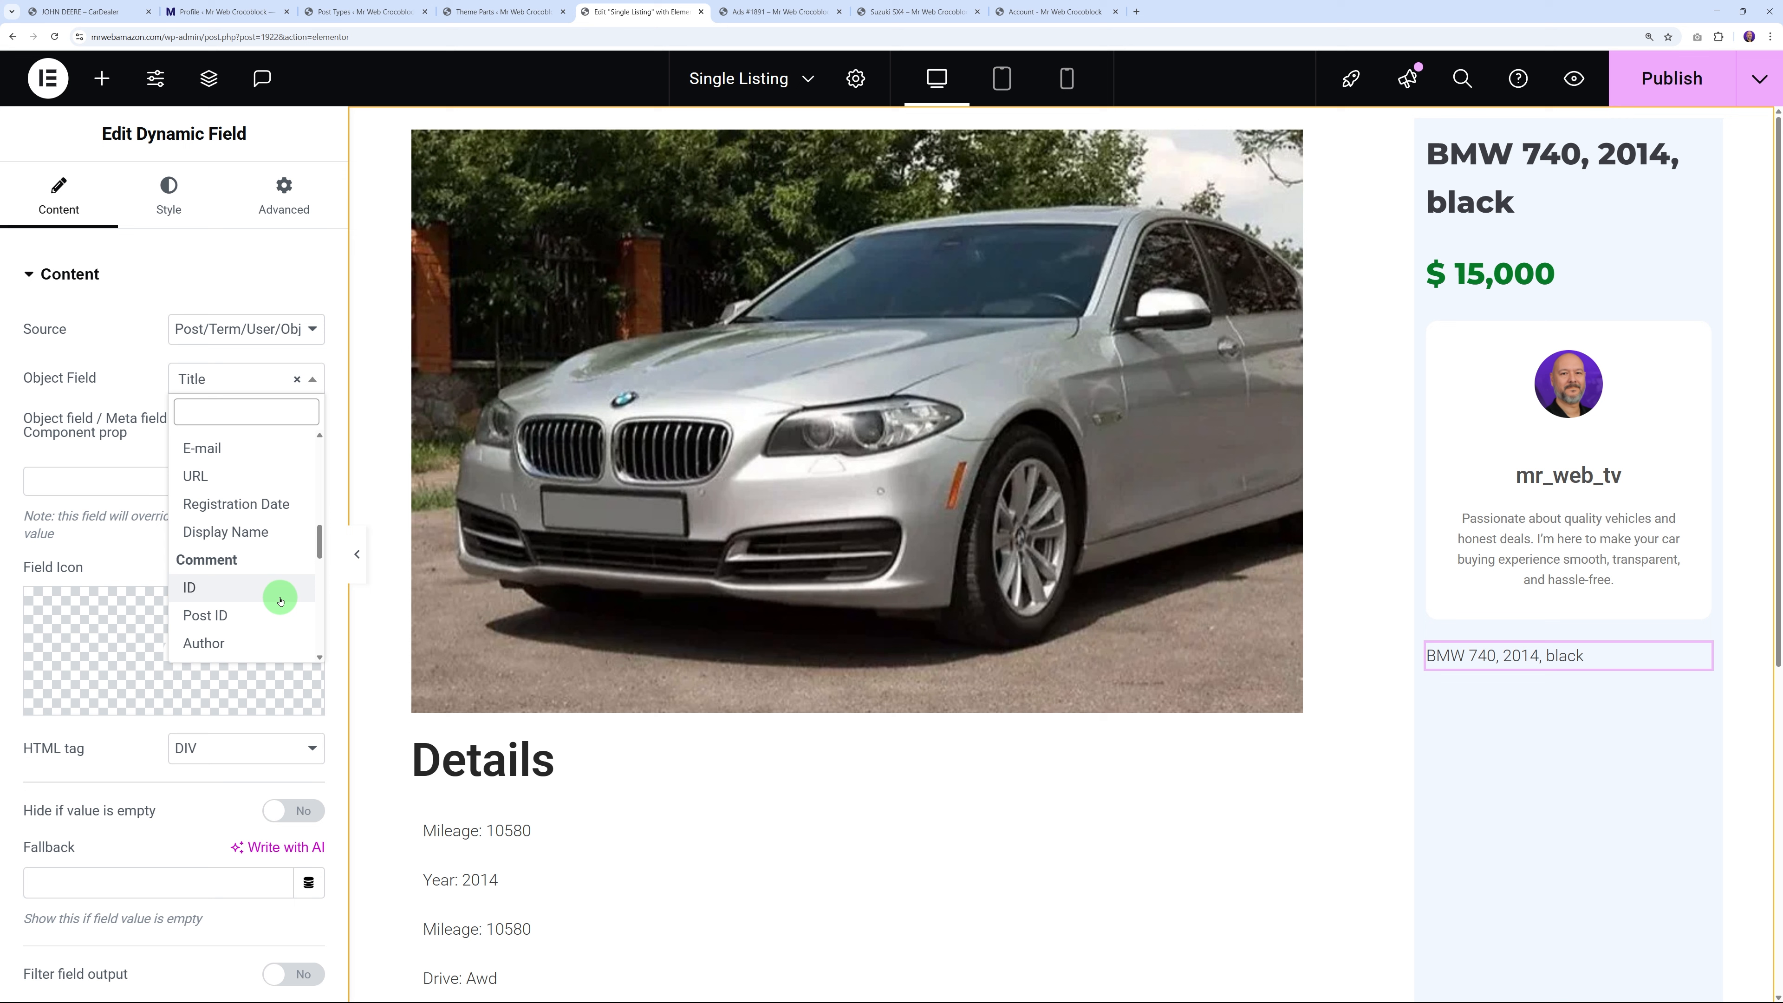
pyautogui.click(279, 504)
# Filter the field output with the Format date callback in the format d.m.Y
pyautogui.scroll(-2, 241, 507)
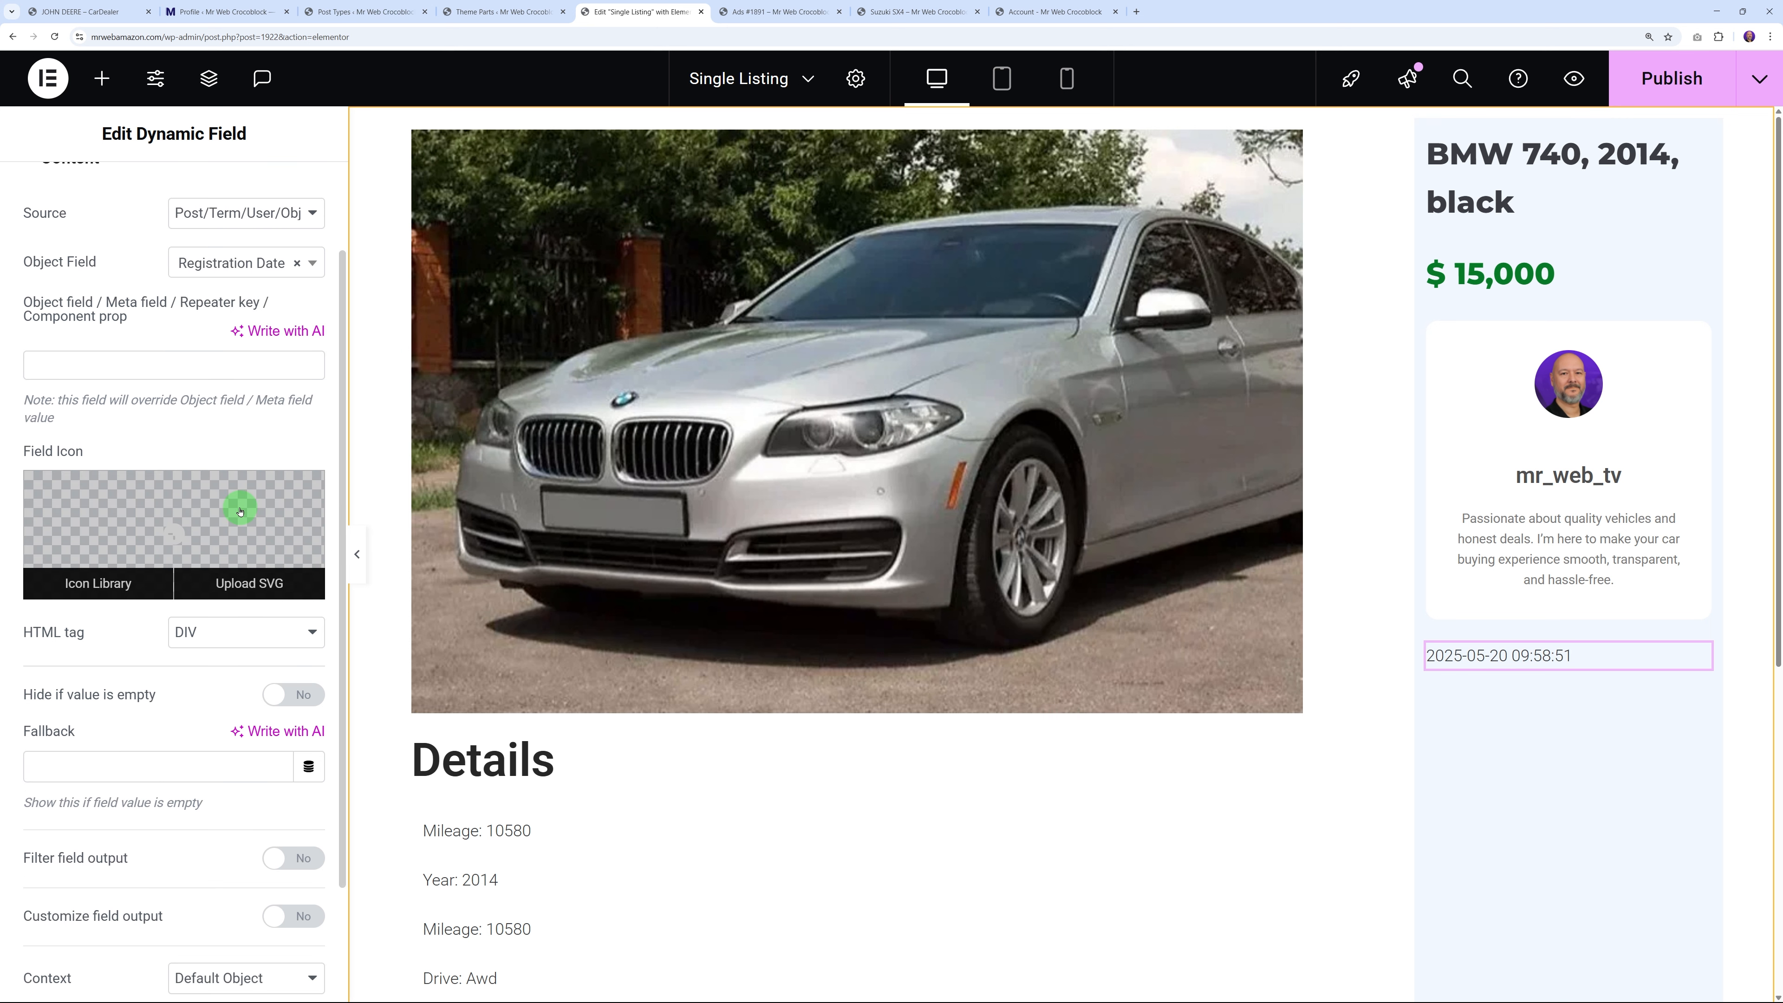
pyautogui.scroll(-3, 155, 588)
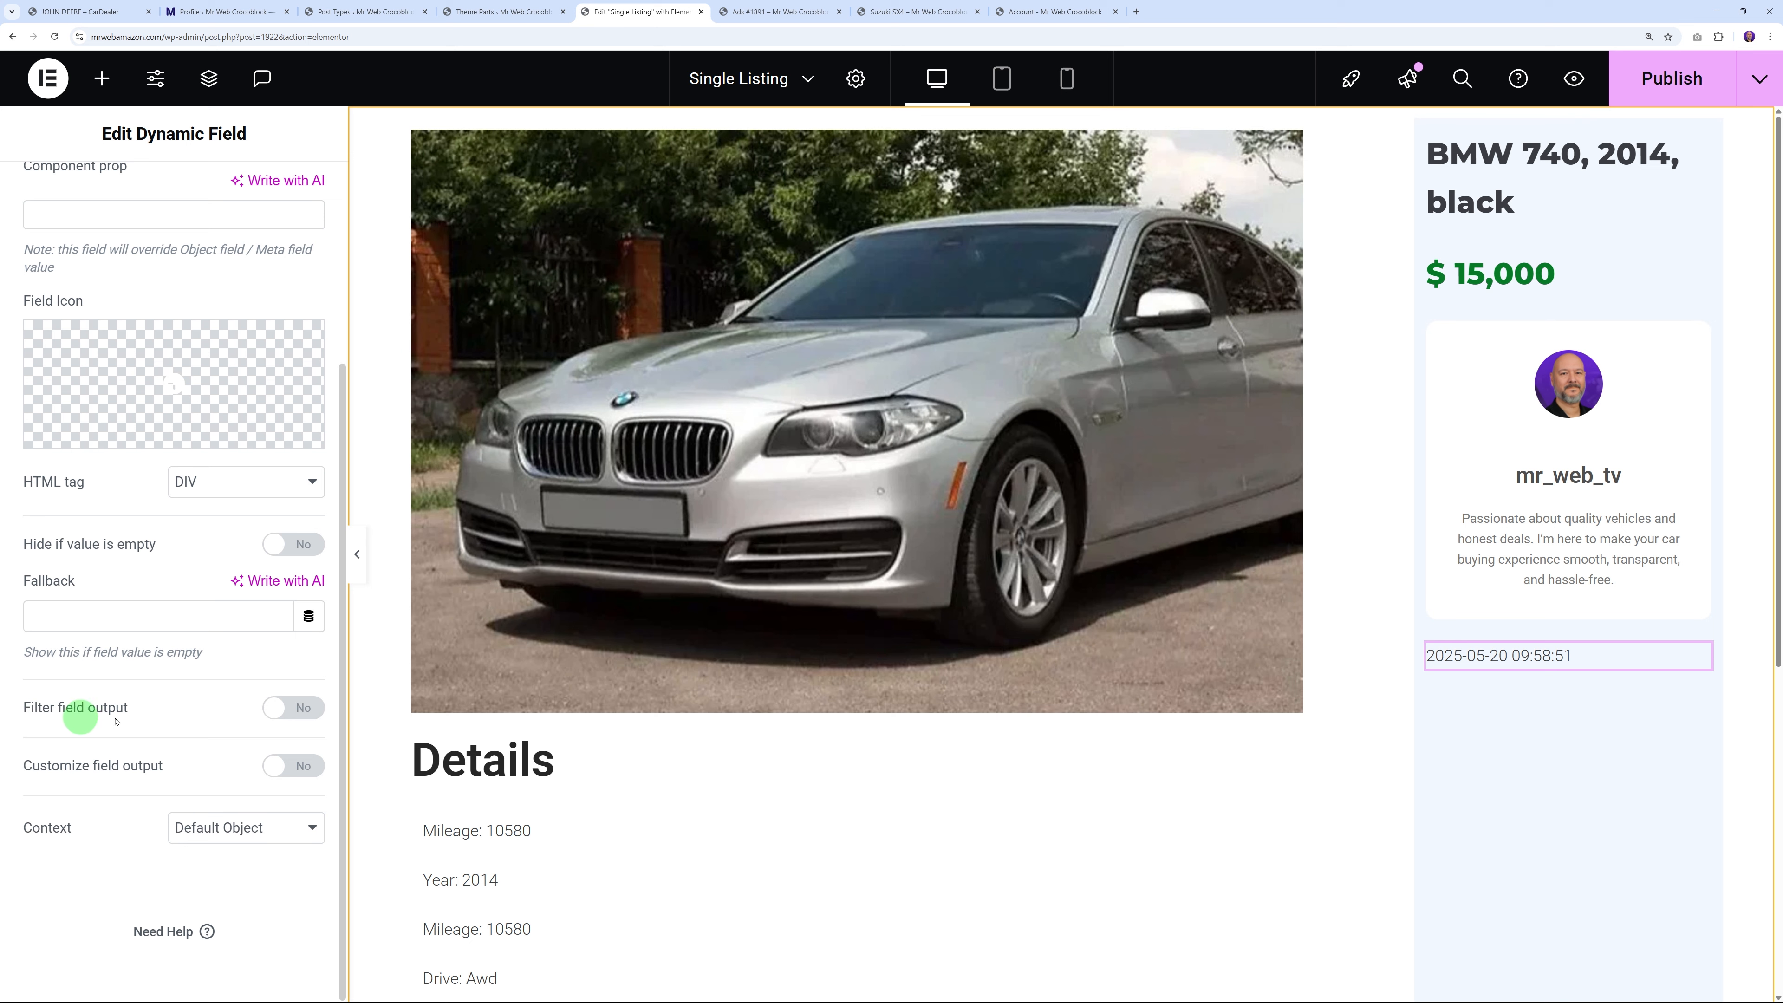
pyautogui.click(293, 711)
pyautogui.click(266, 706)
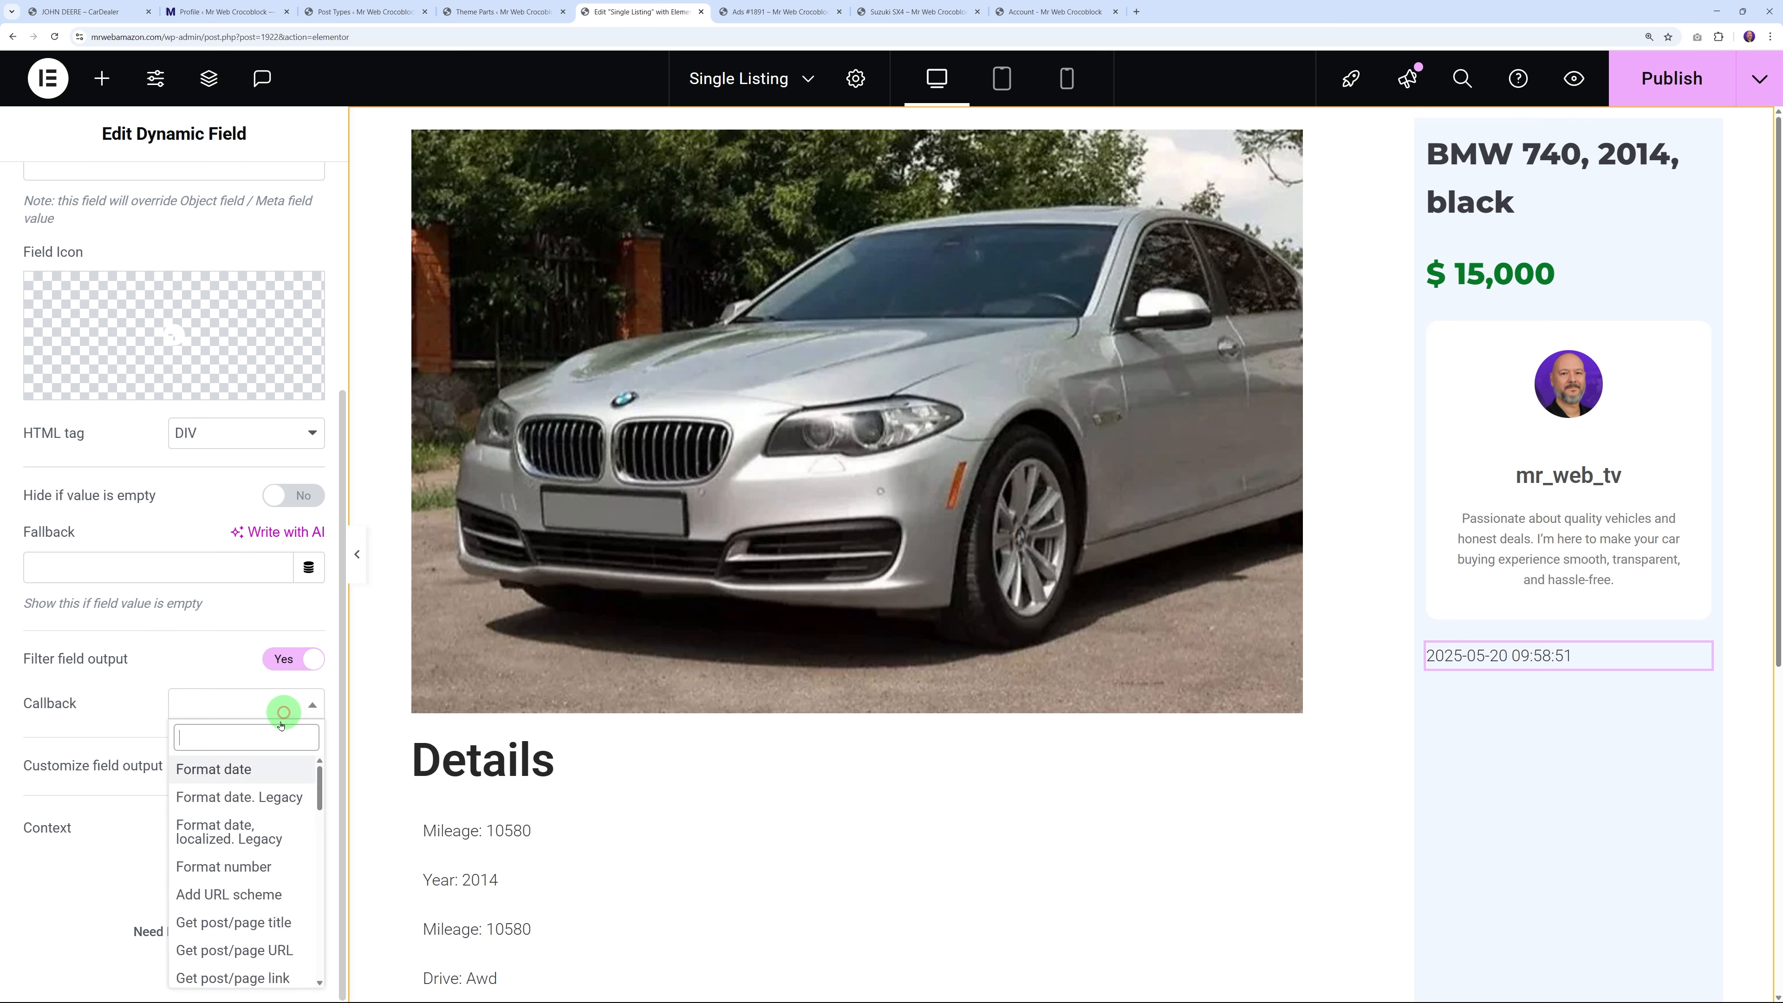
pyautogui.click(243, 769)
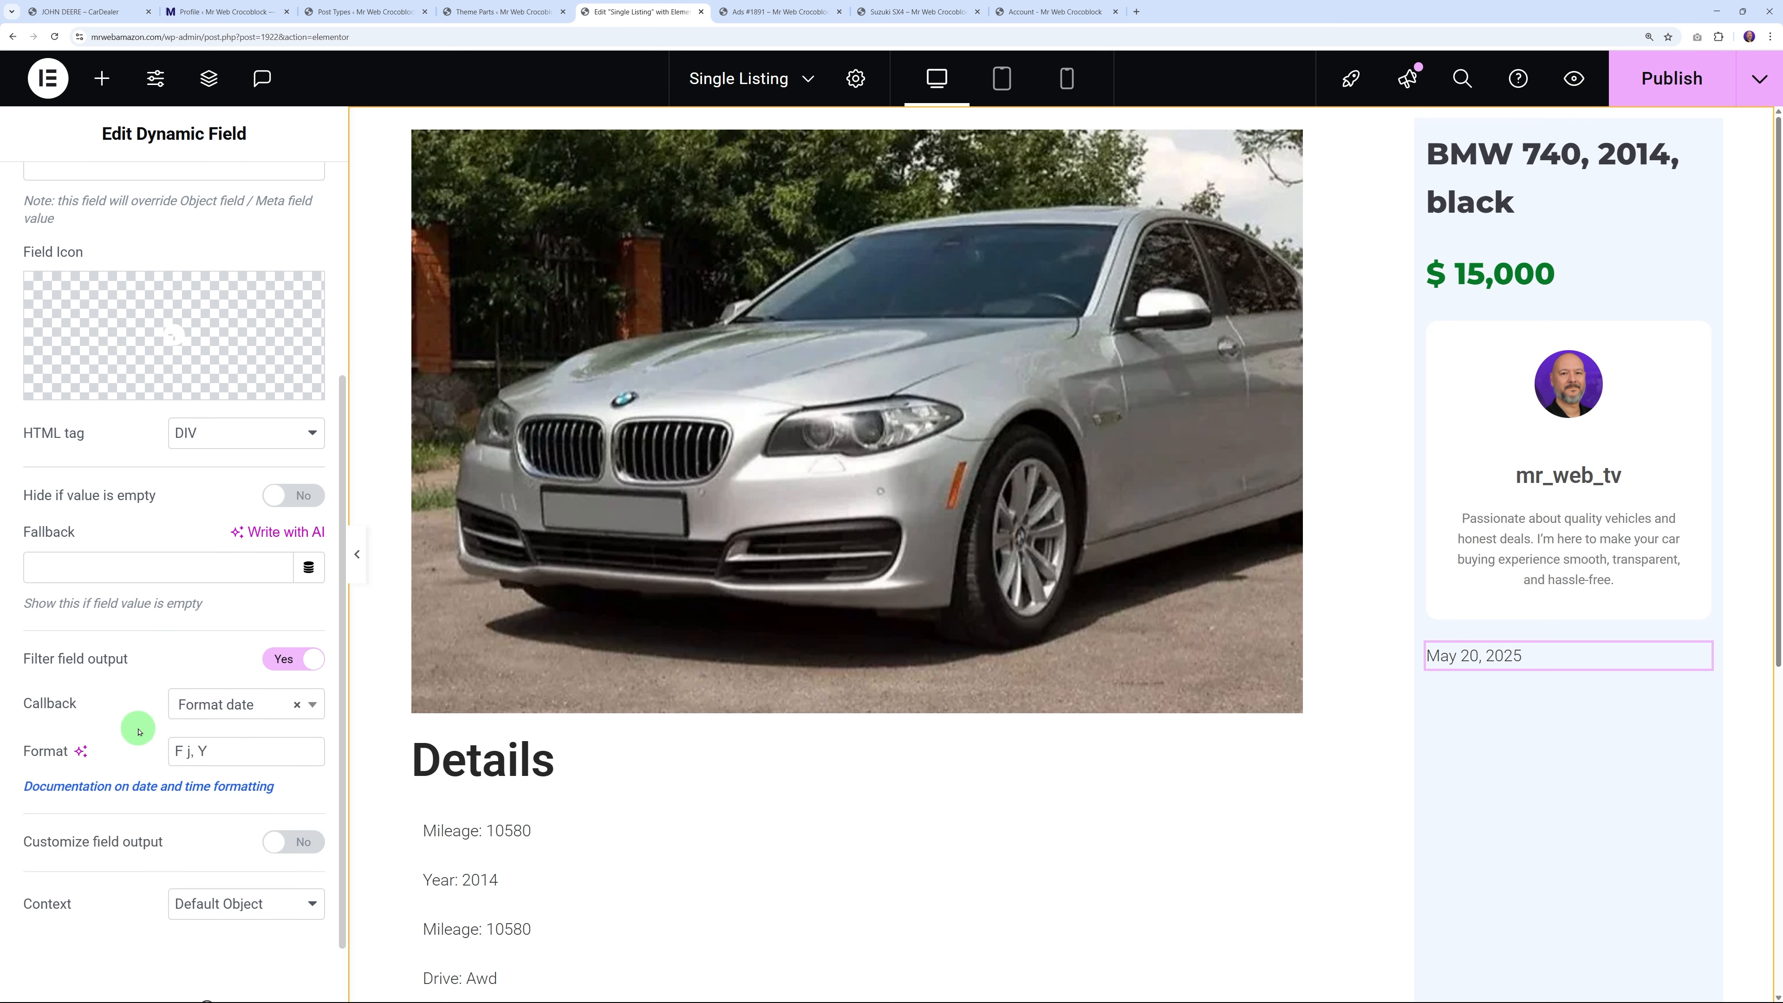
pyautogui.scroll(-1, 266, 747)
pyautogui.tripleClick(211, 675)
pyautogui.write('d.m.Y')
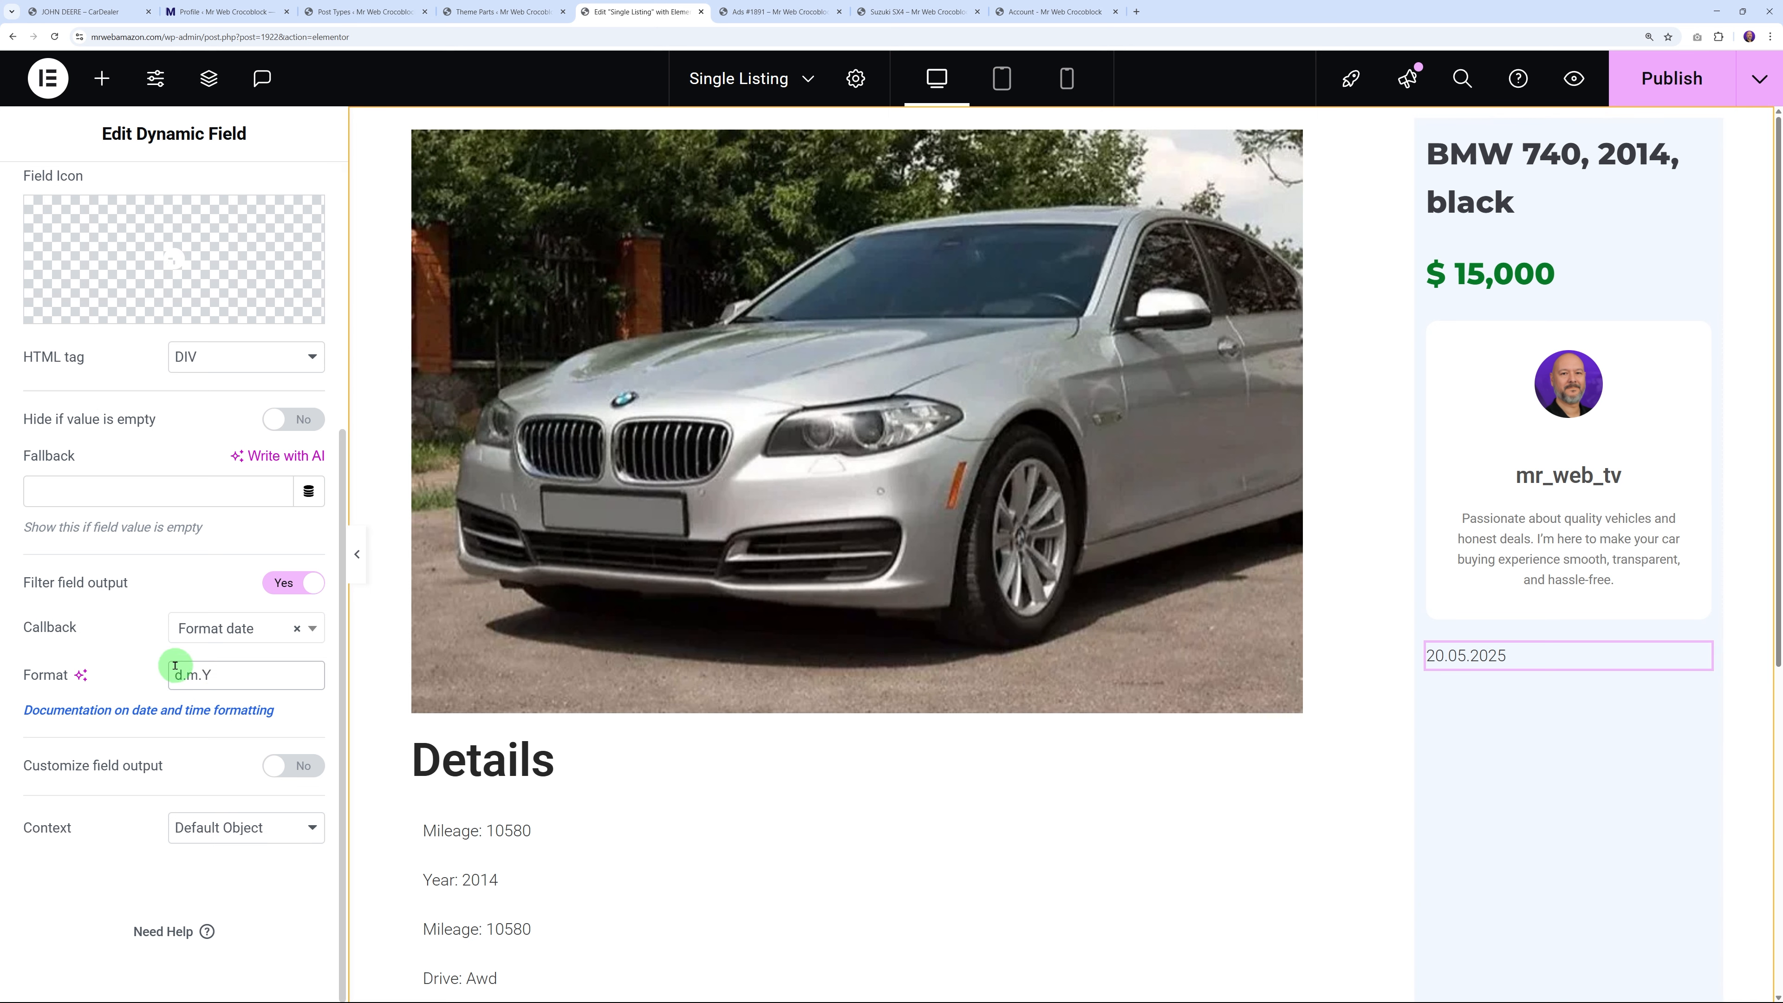
# Customize the registration date's field output with the format "Registered %s"
pyautogui.click(268, 767)
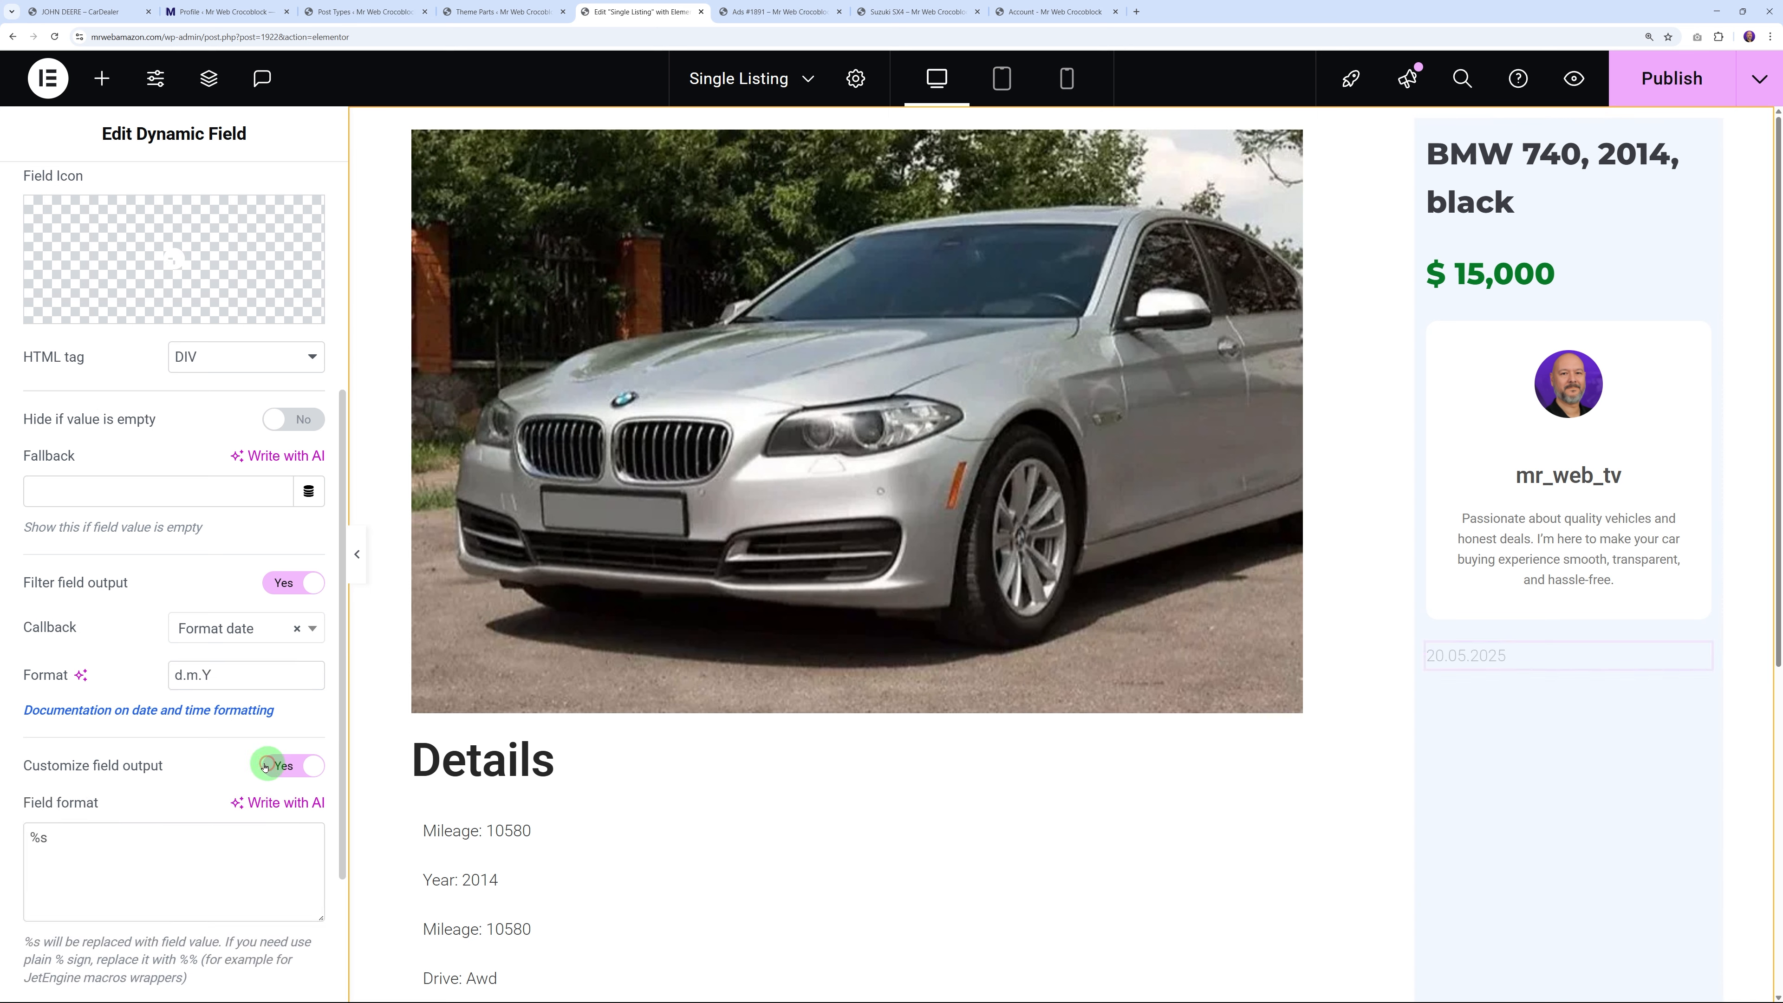
pyautogui.scroll(-2, 260, 763)
pyautogui.click(85, 762)
pyautogui.press('Home')
pyautogui.write('Registered')
pyautogui.scroll(3, 179, 458)
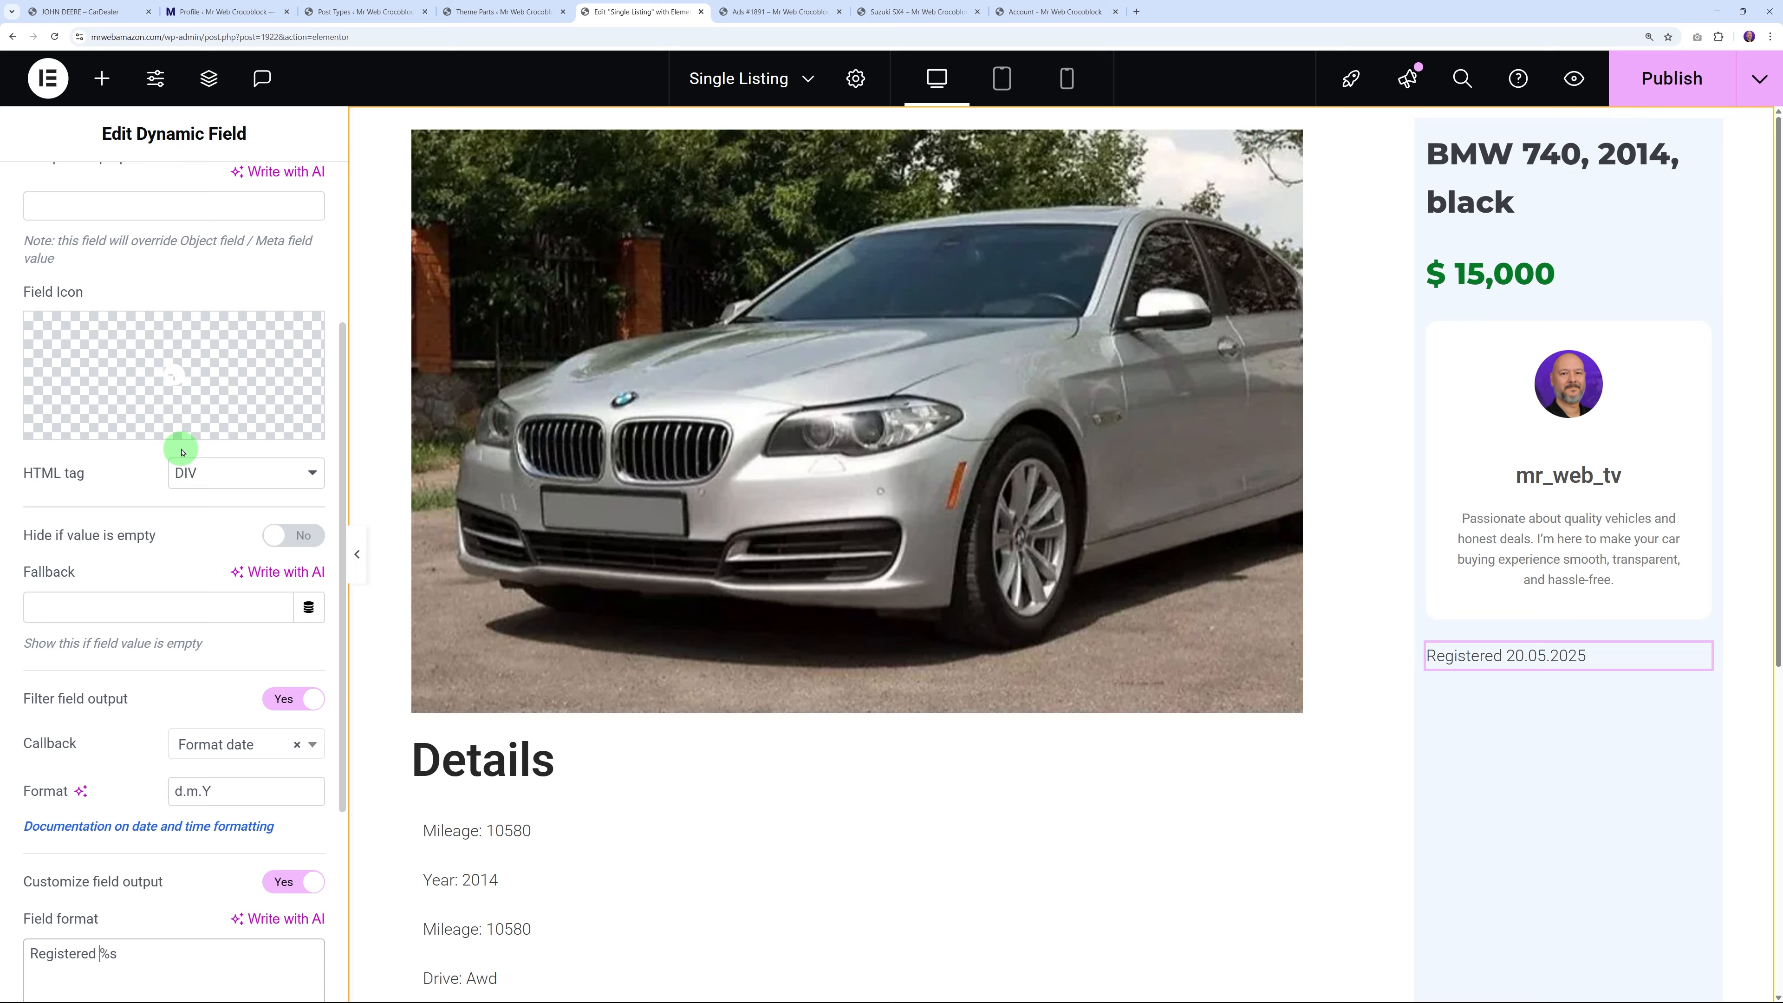
# Open the icon library for the registration date's field icon
pyautogui.click(159, 370)
pyautogui.click(893, 187)
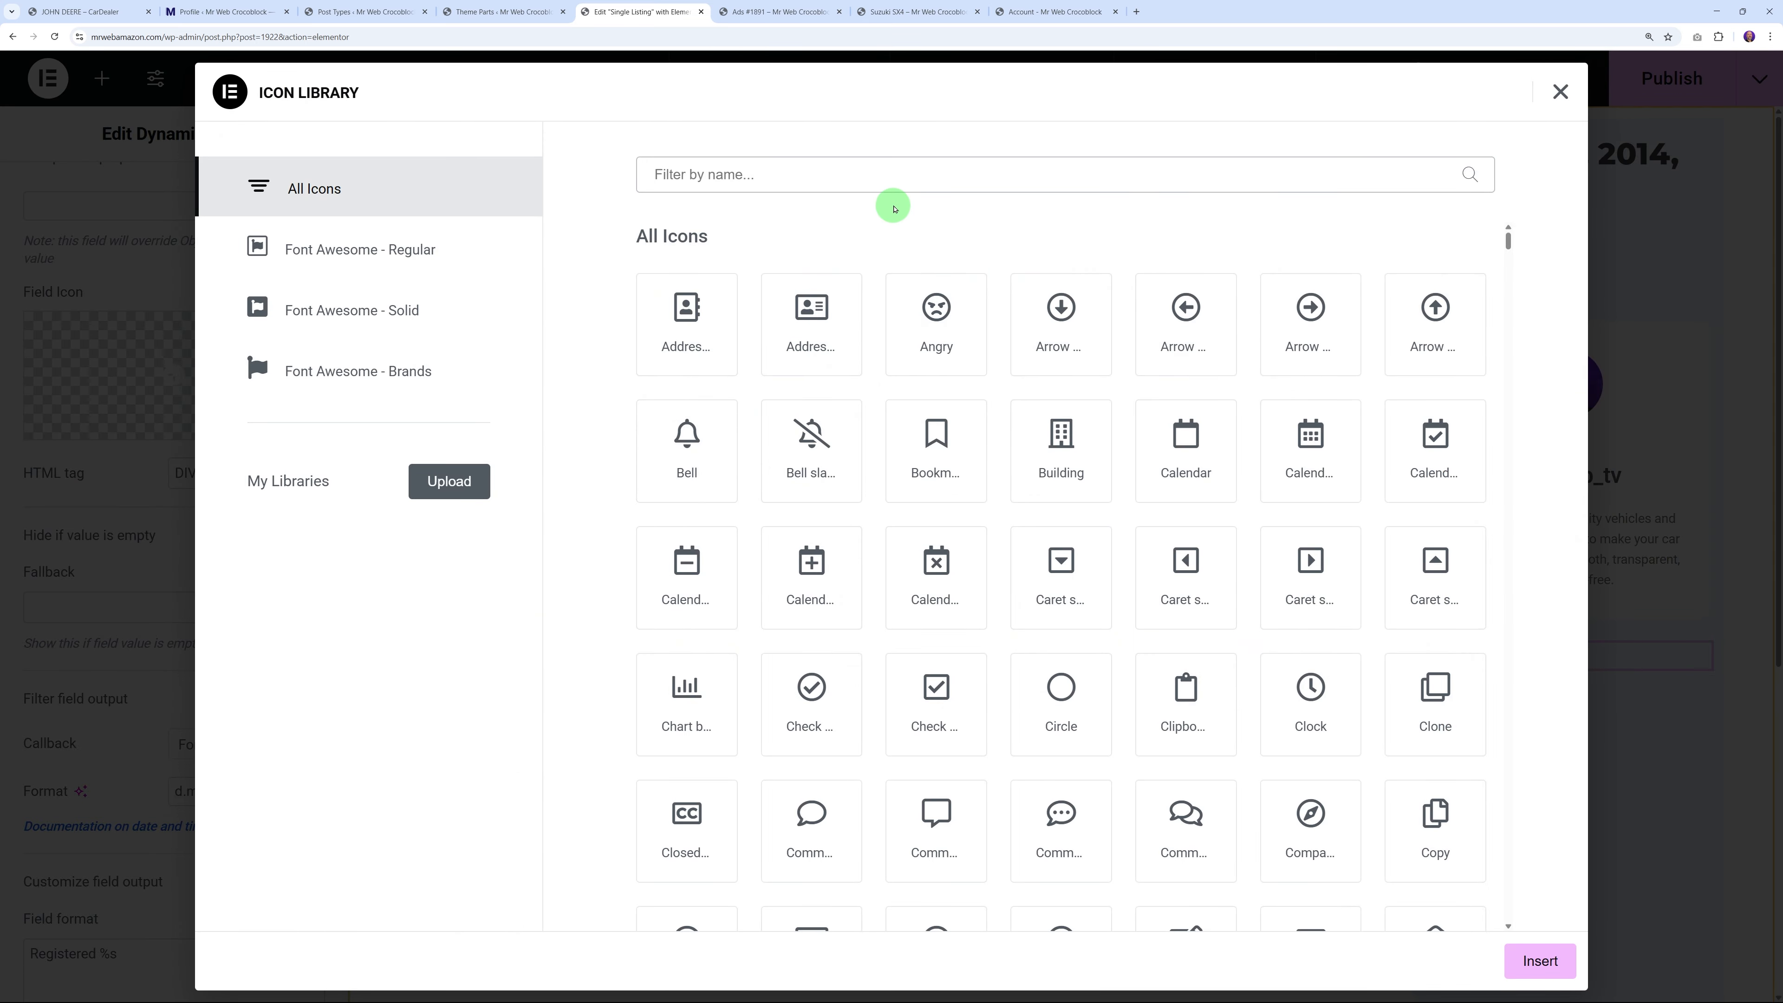
pyautogui.write('user')
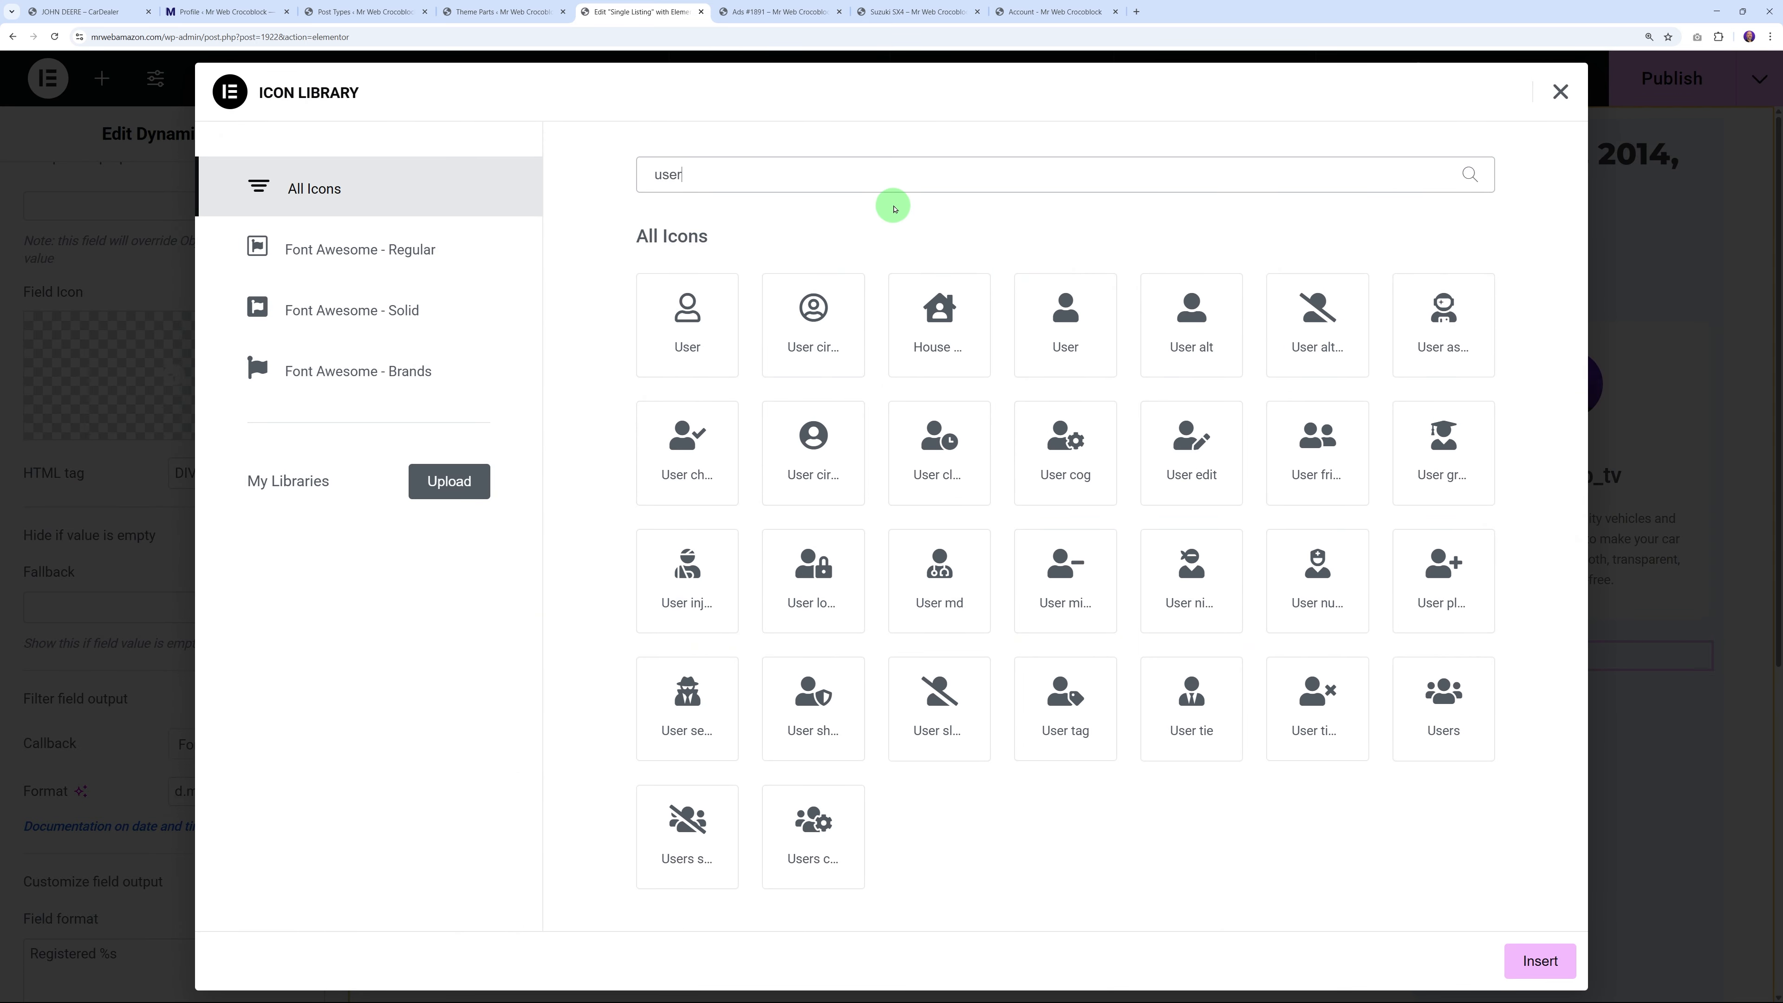
pyautogui.press('BackSpace')
pyautogui.press('BackSpace')
pyautogui.press('BackSpace')
pyautogui.press('BackSpace')
pyautogui.write('reg')
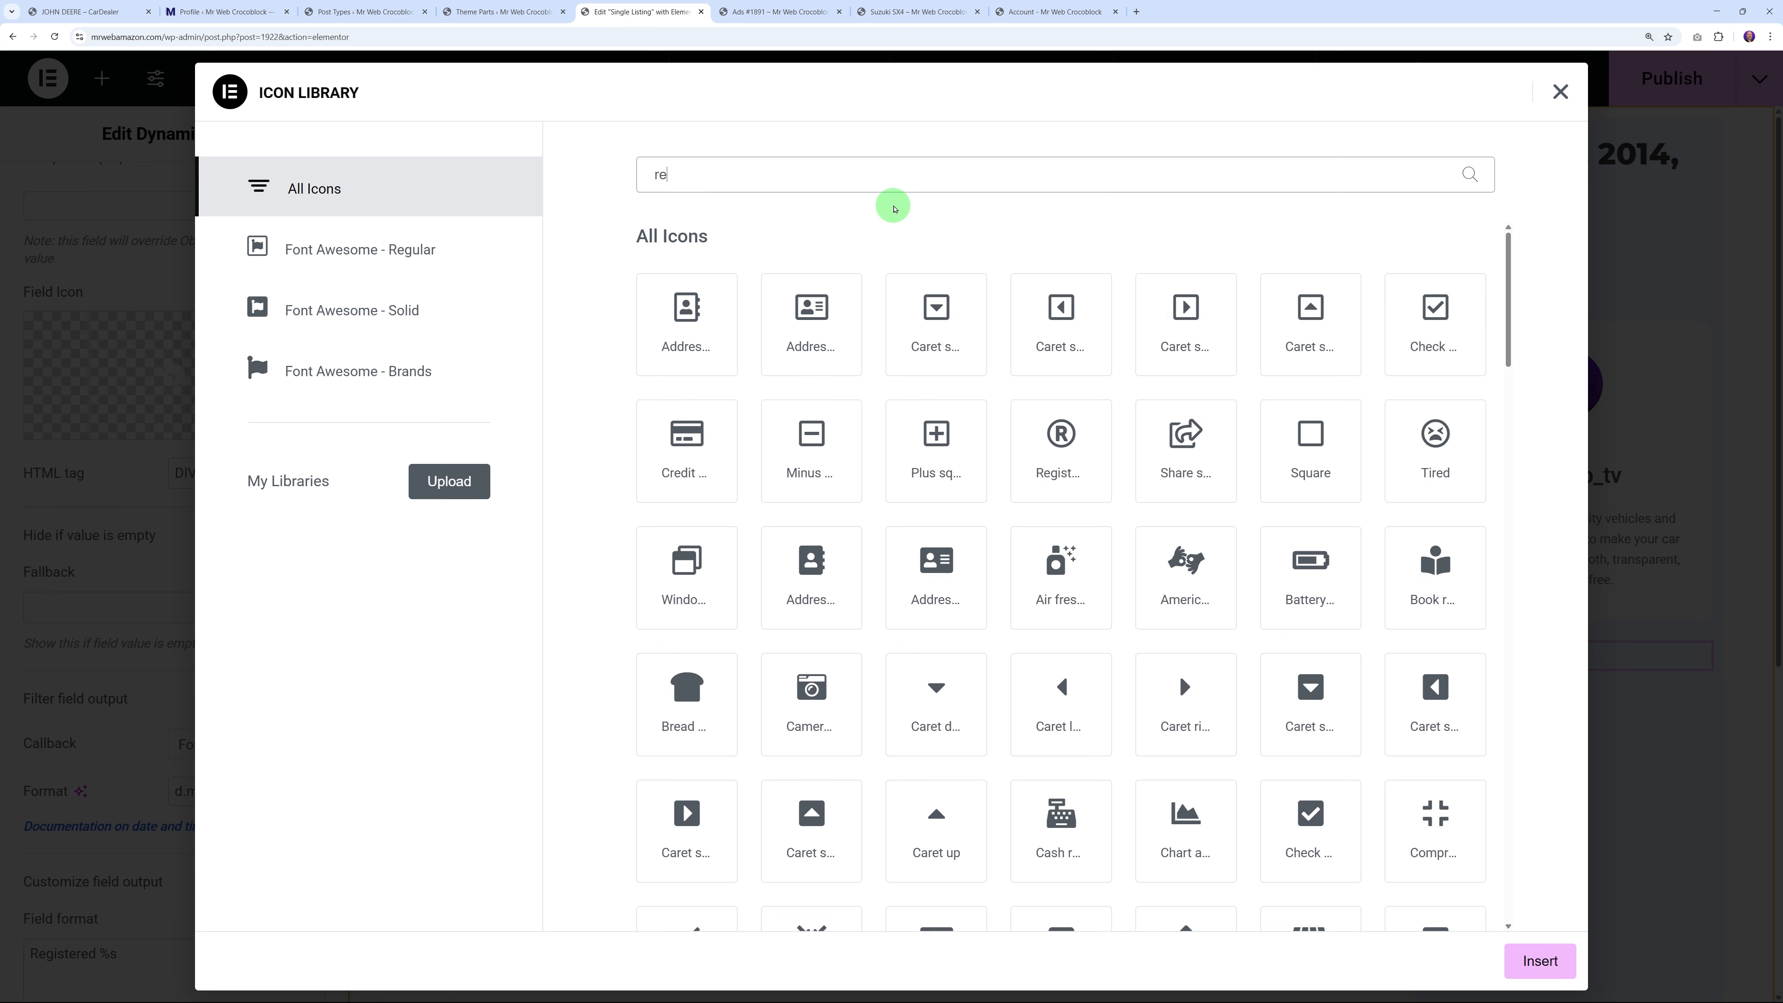
pyautogui.press('BackSpace')
pyautogui.press('BackSpace')
pyautogui.press('BackSpace')
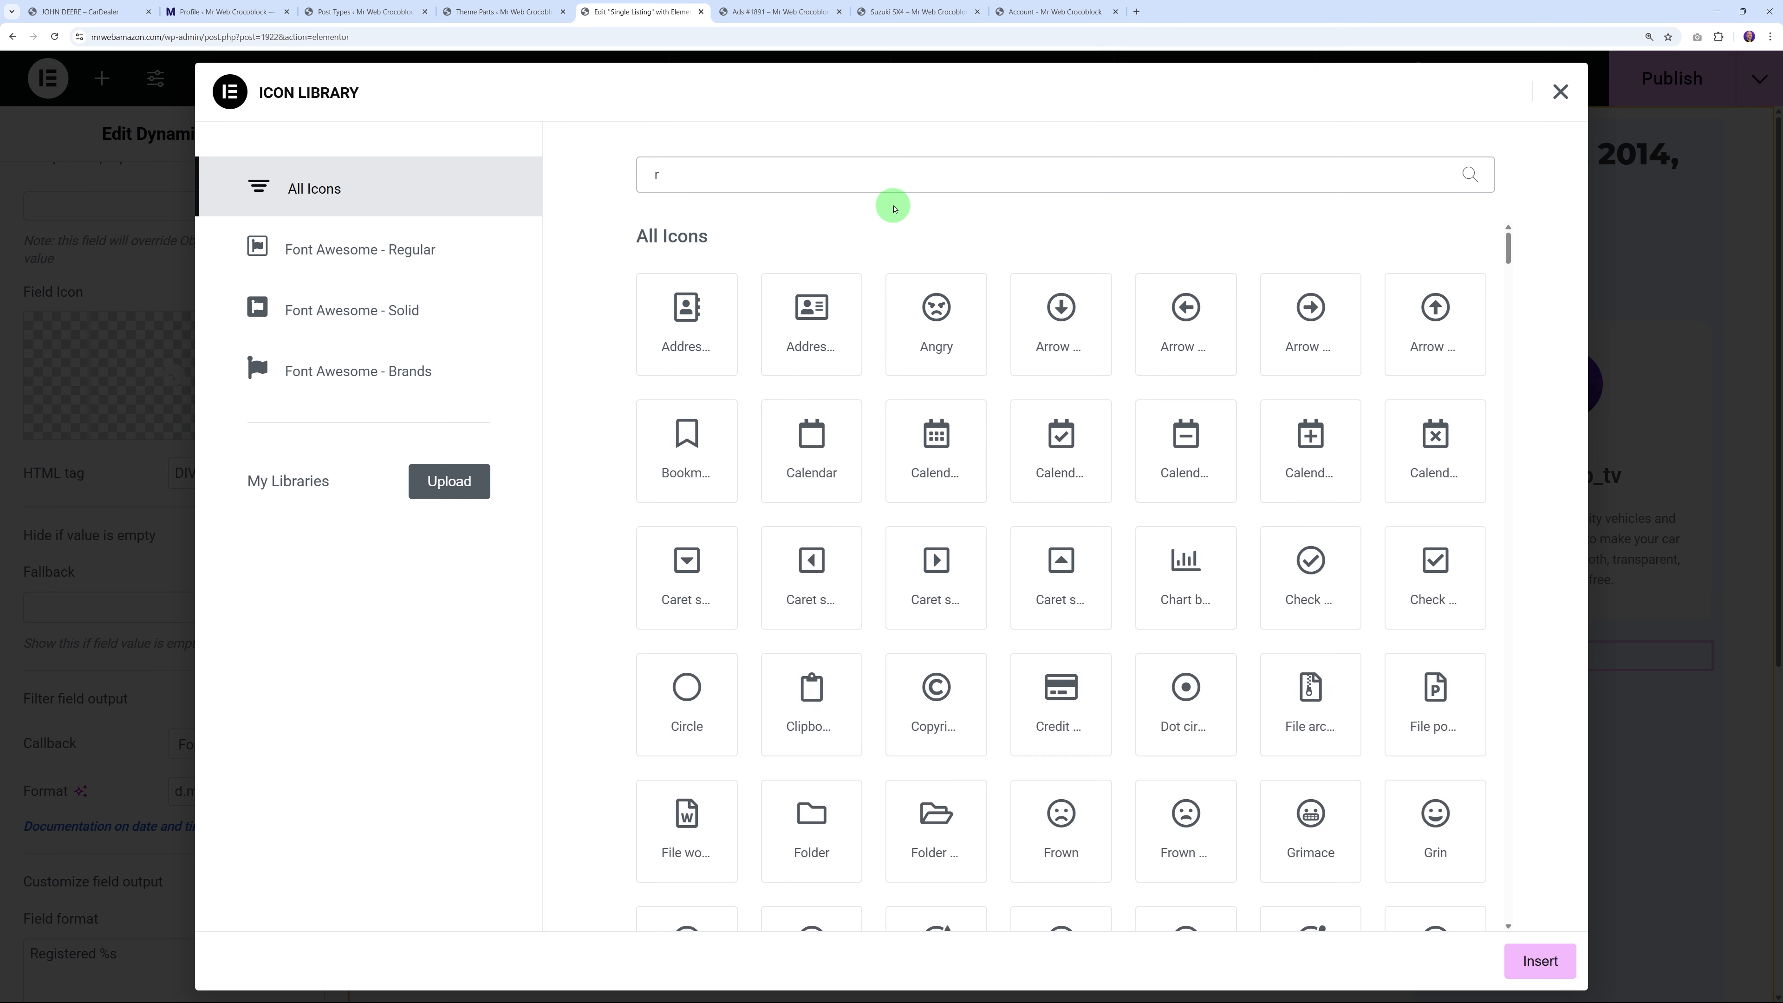
# Filter the icon library by "user" and insert the outlined User icon
pyautogui.write('user')
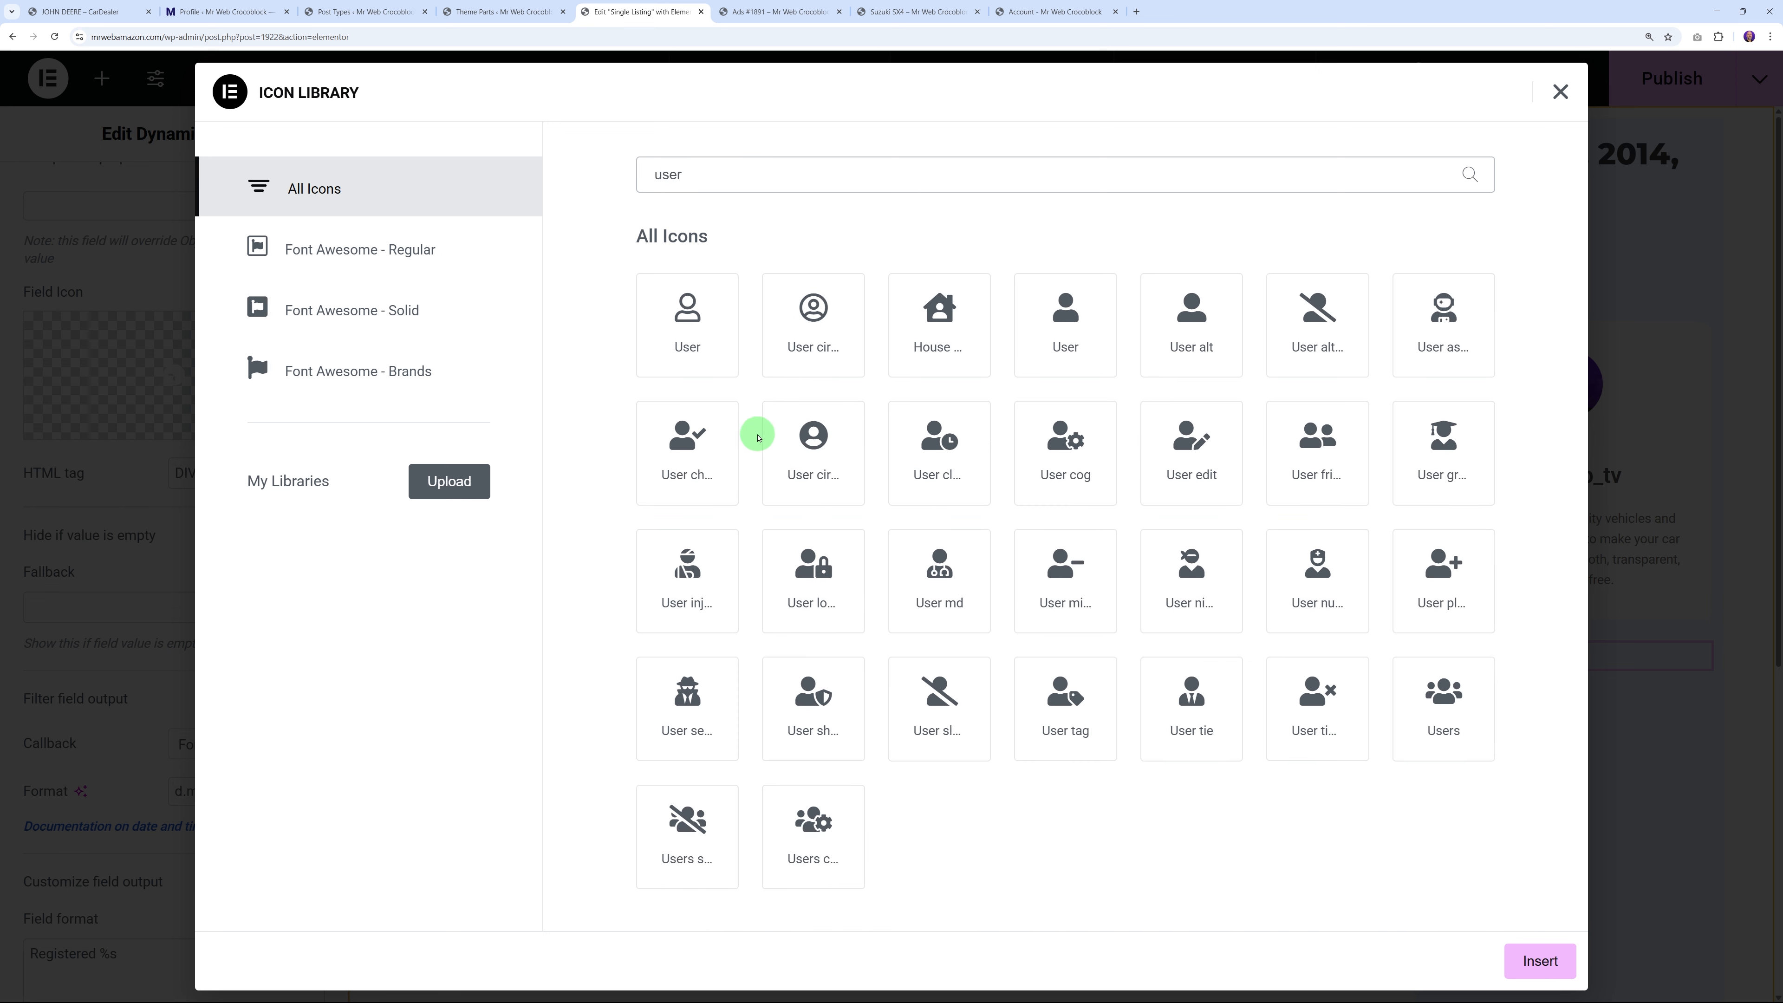
pyautogui.click(688, 351)
pyautogui.click(1539, 961)
# Set the registration date's text size to 9 px and its icon size to 12 px
pyautogui.click(169, 197)
pyautogui.click(310, 378)
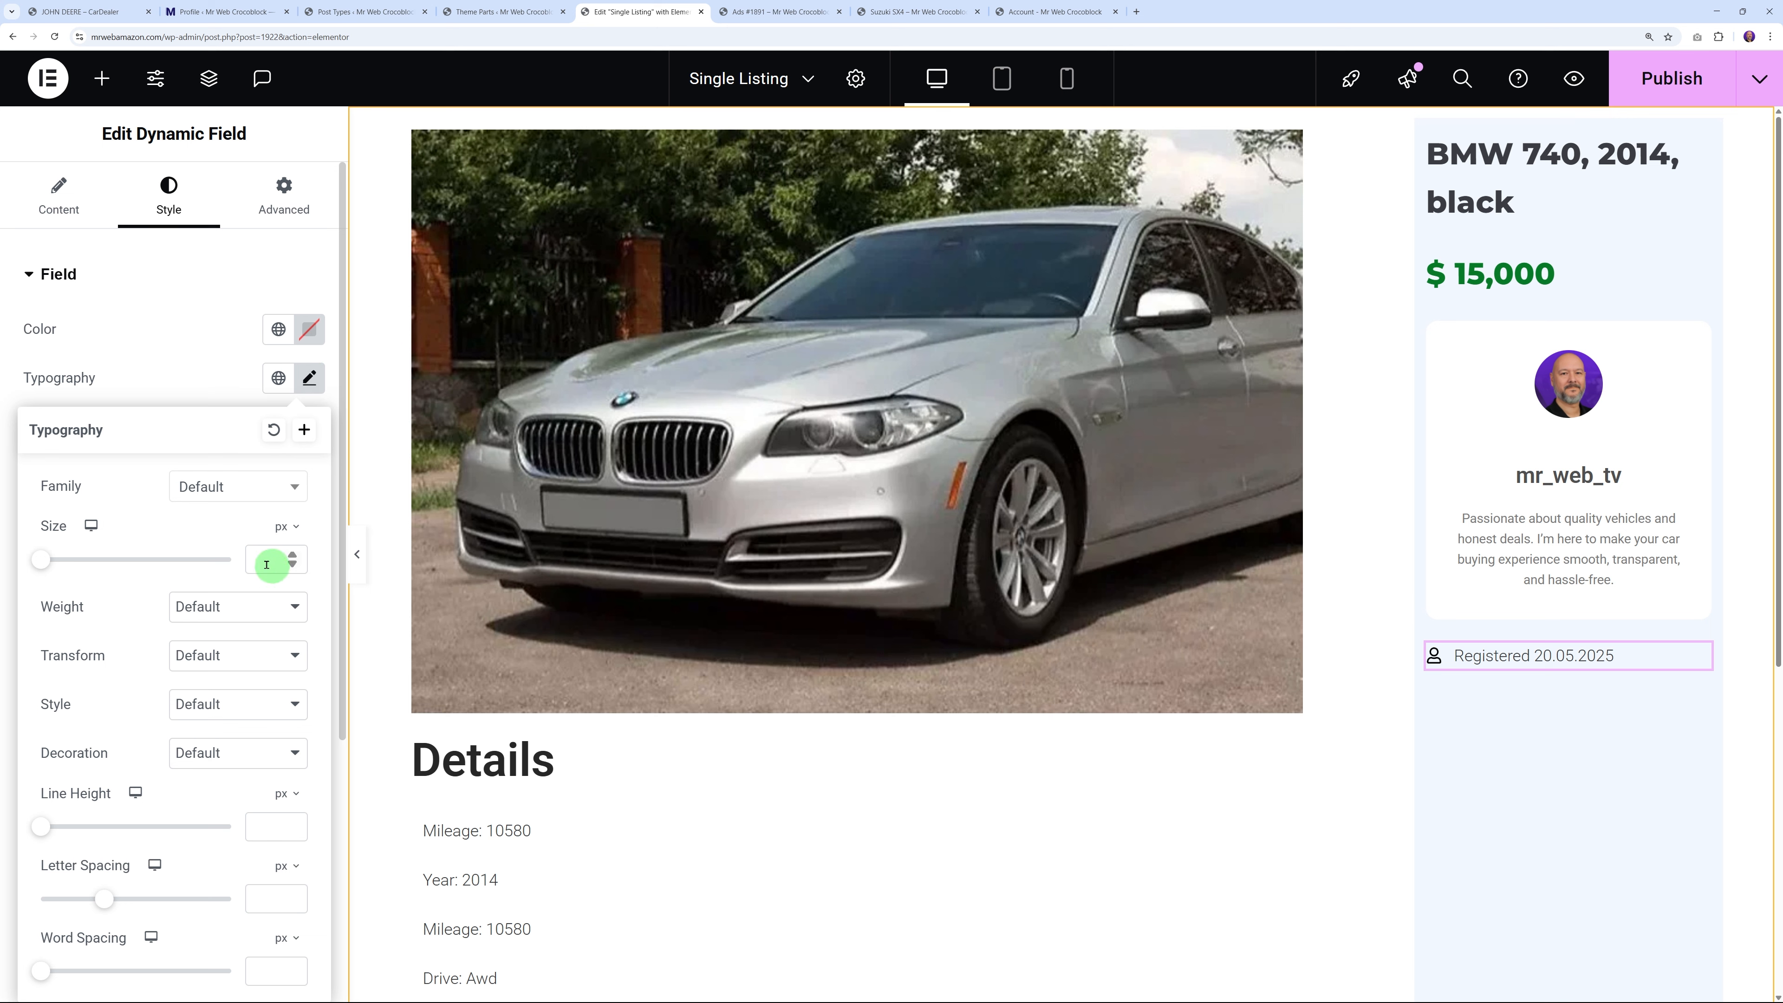
pyautogui.click(51, 560)
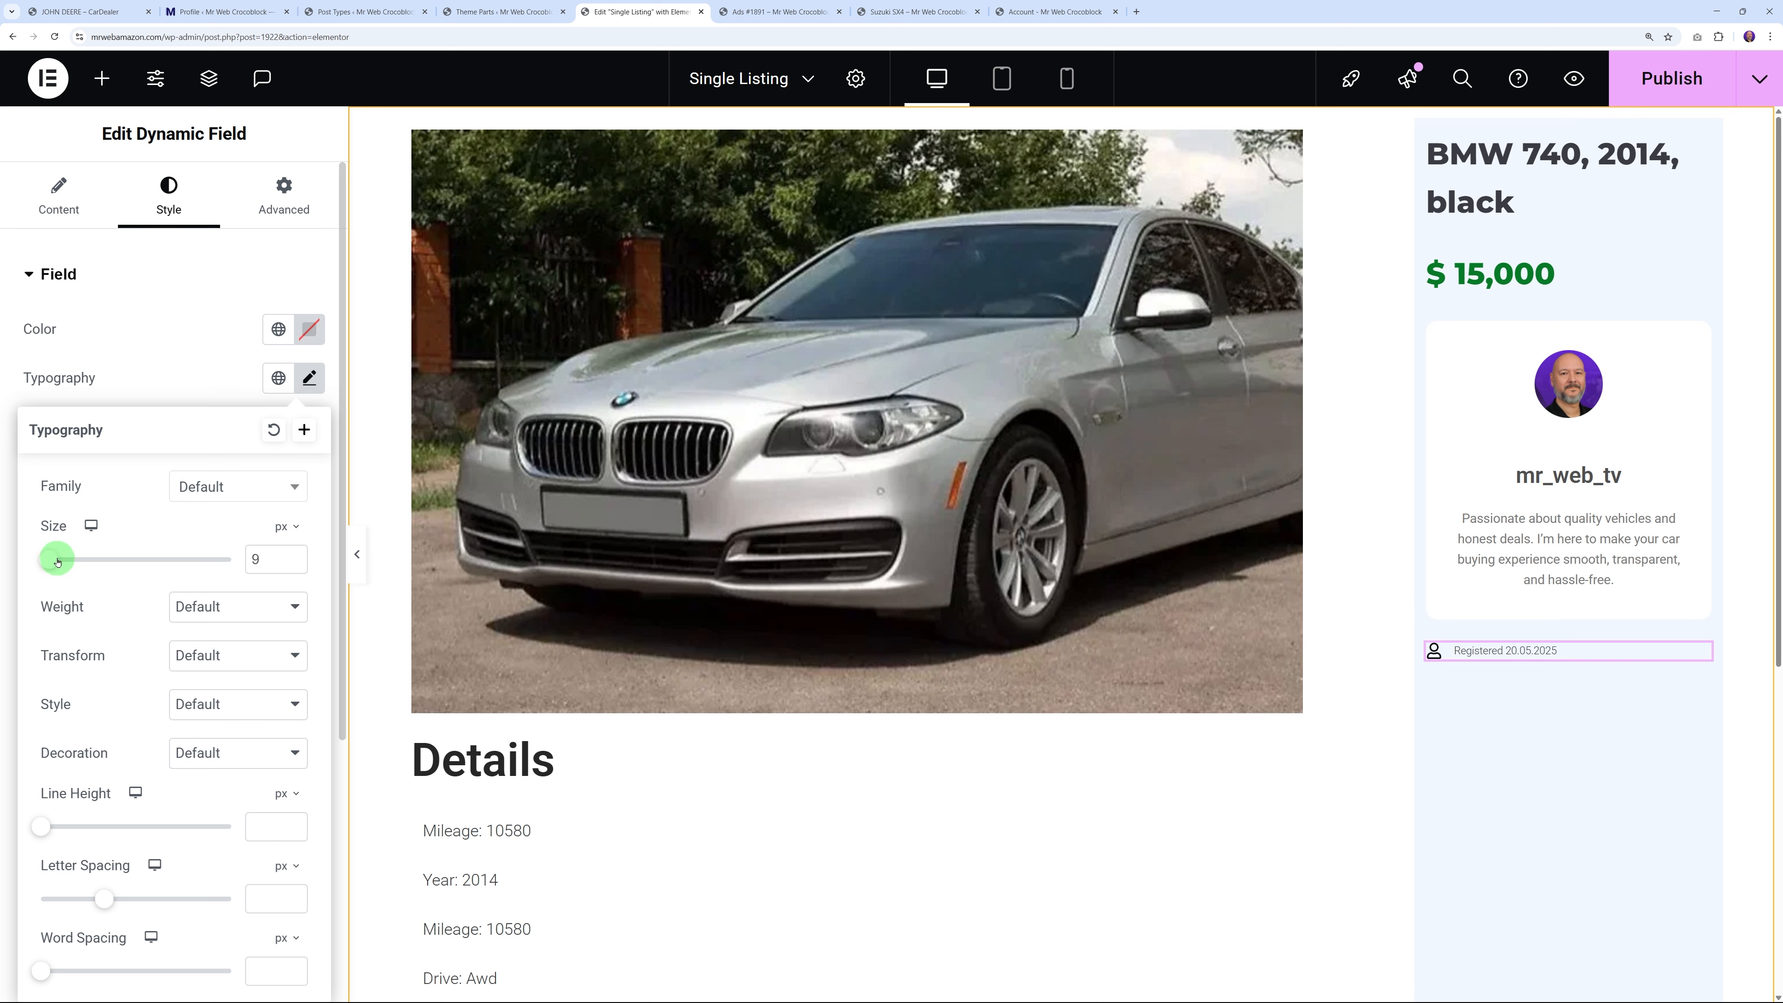
pyautogui.click(205, 380)
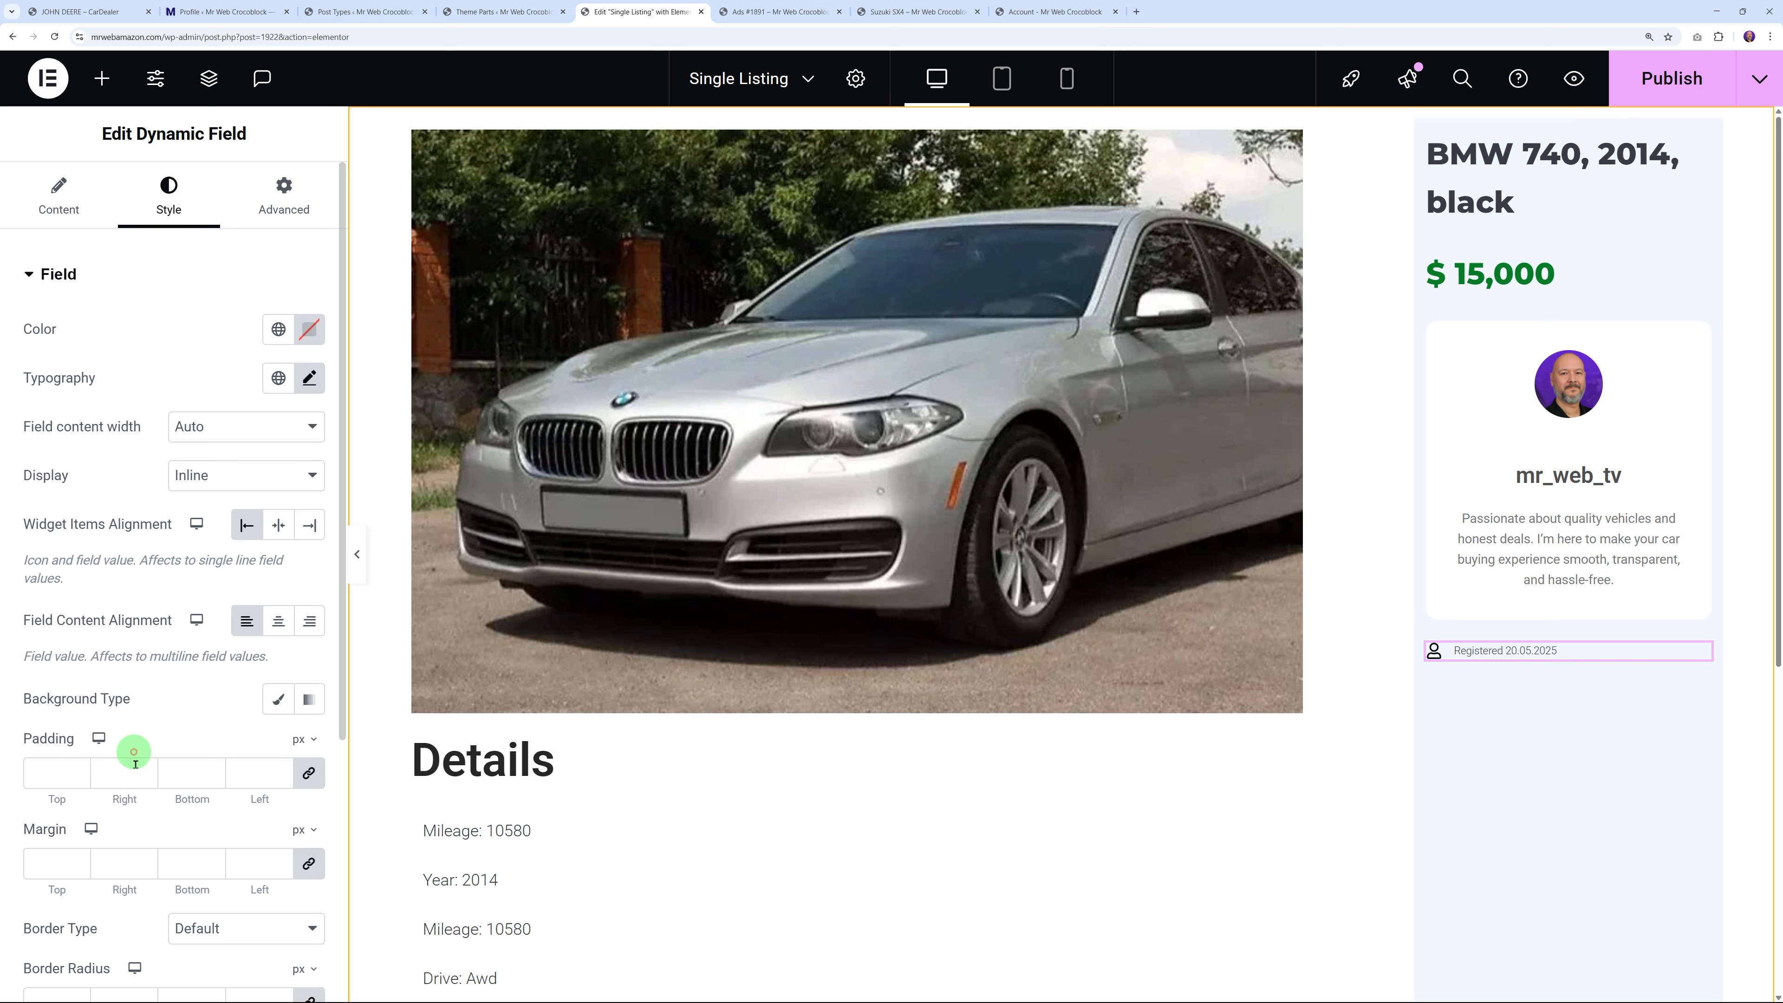
pyautogui.scroll(-4, 141, 750)
pyautogui.click(95, 773)
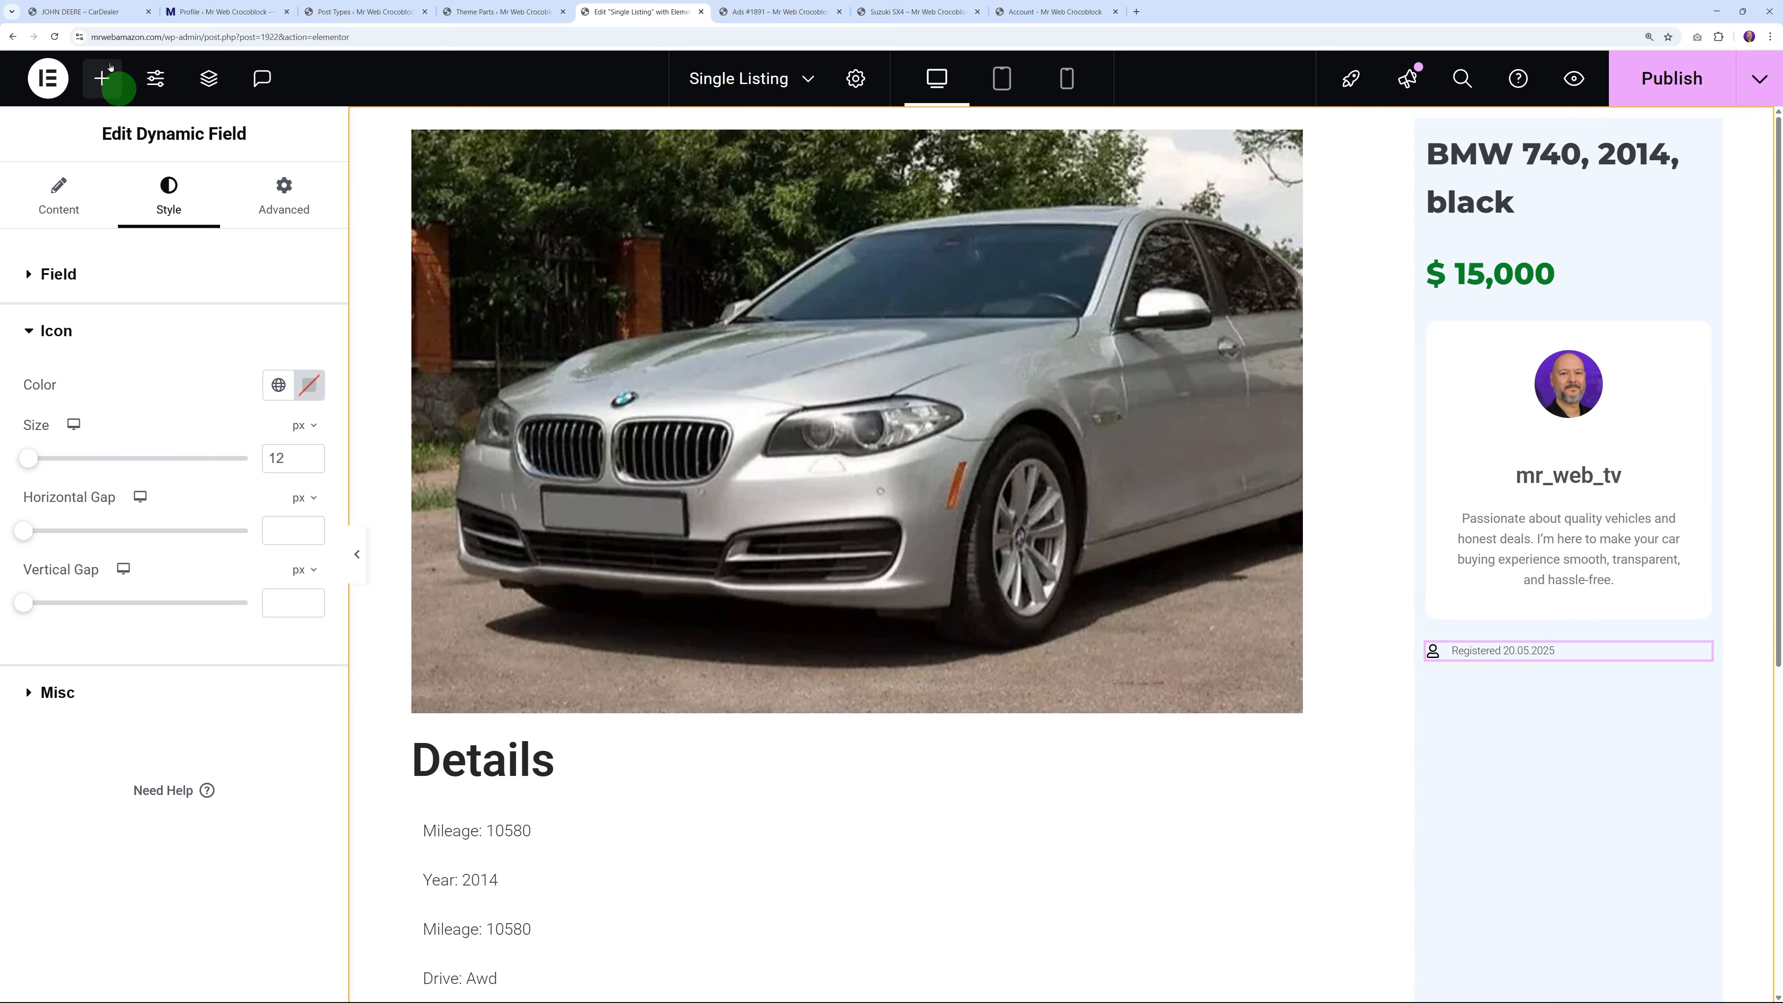
# Review the demo listing's contact buttons, add a Button widget below the registration date and stretch it to full width
pyautogui.click(80, 11)
pyautogui.scroll(-2, 1302, 695)
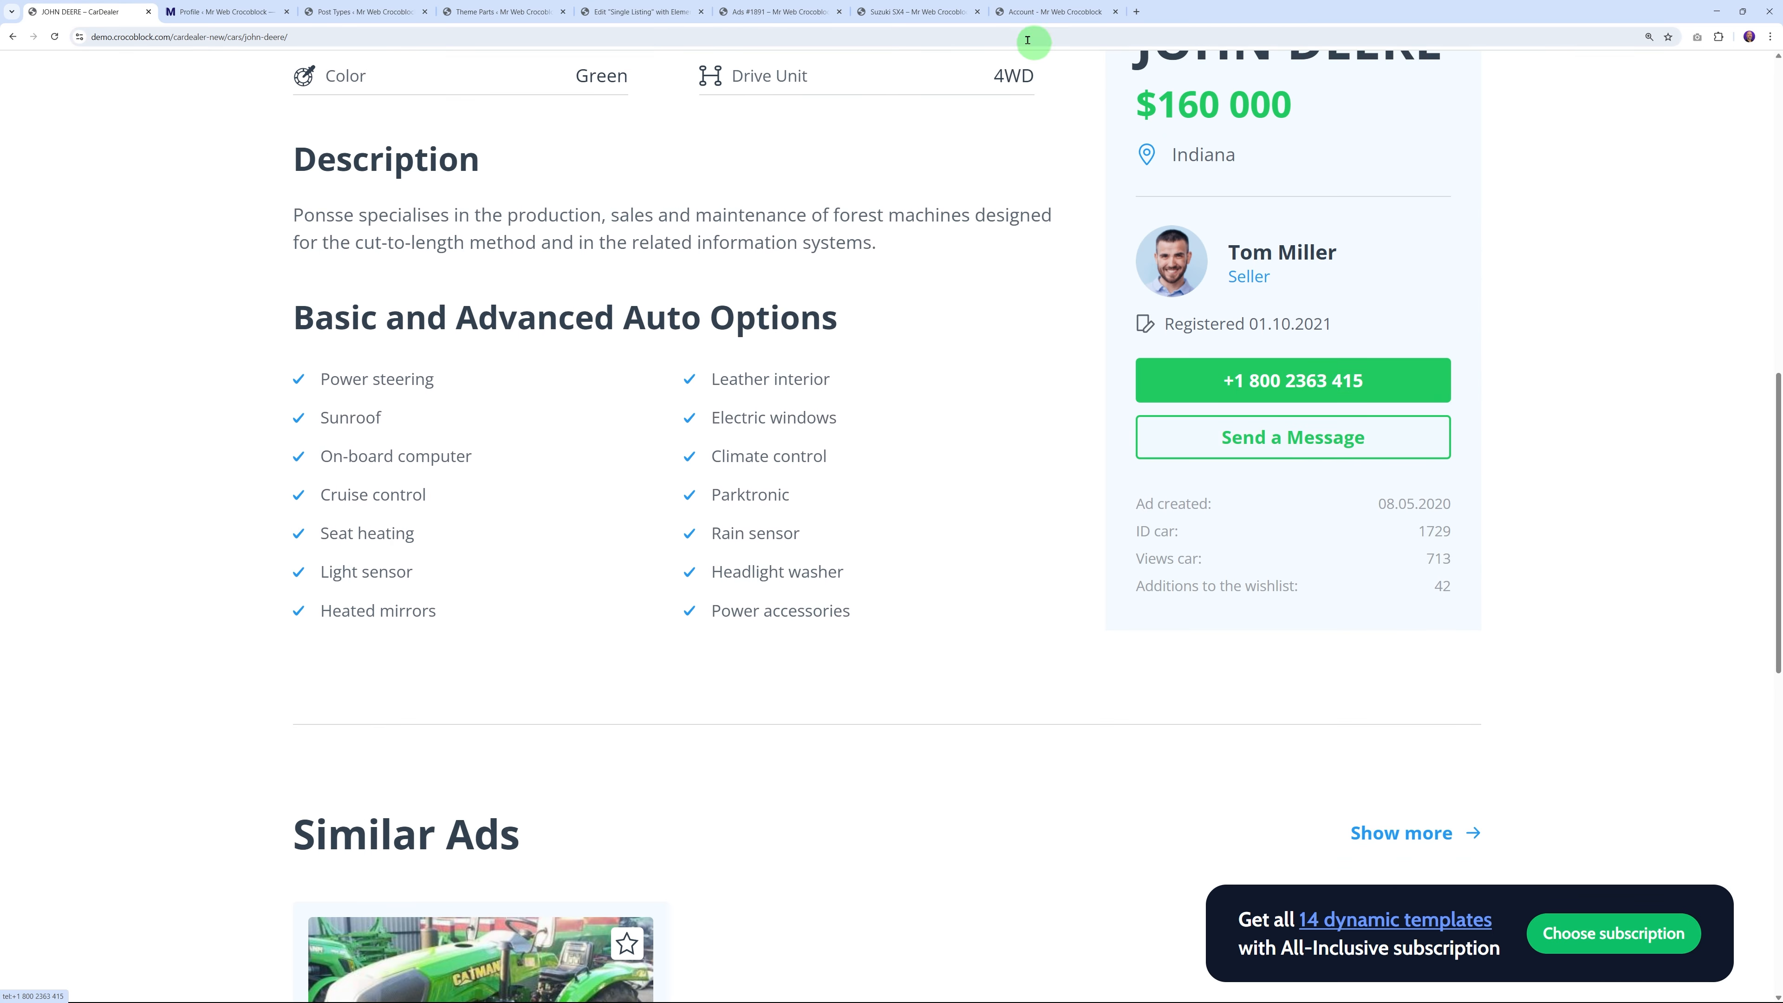
pyautogui.click(653, 11)
pyautogui.click(105, 81)
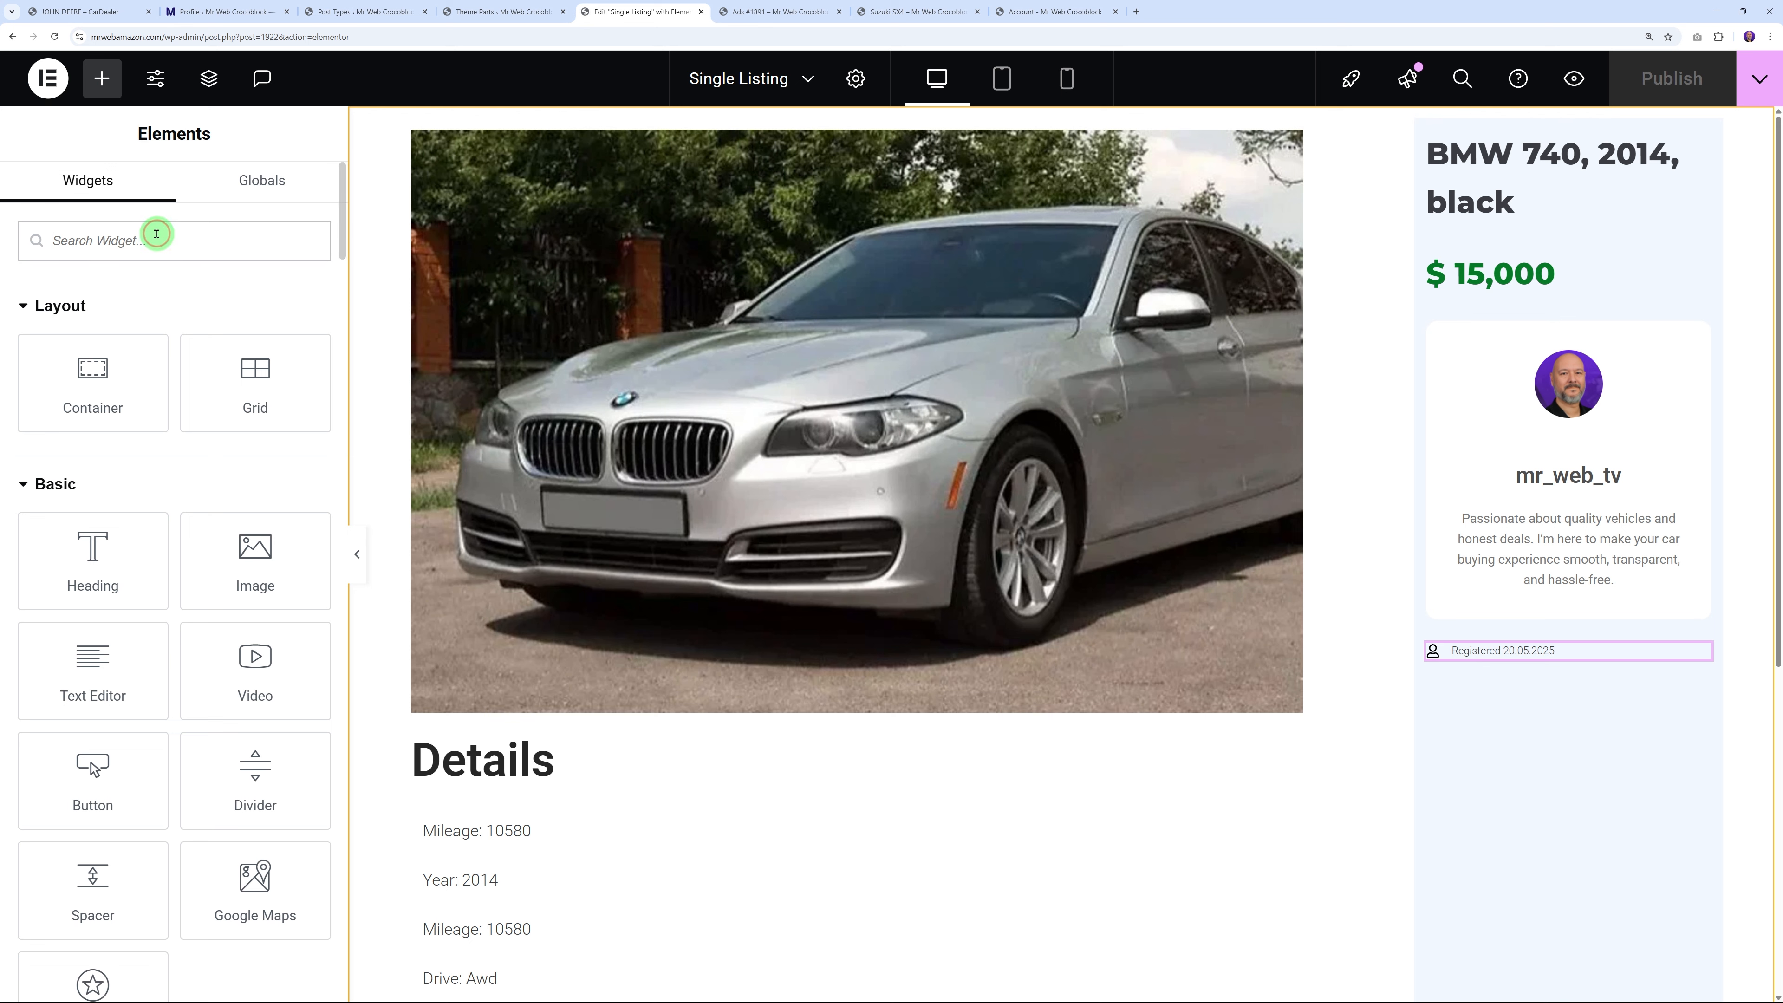
pyautogui.write('butto')
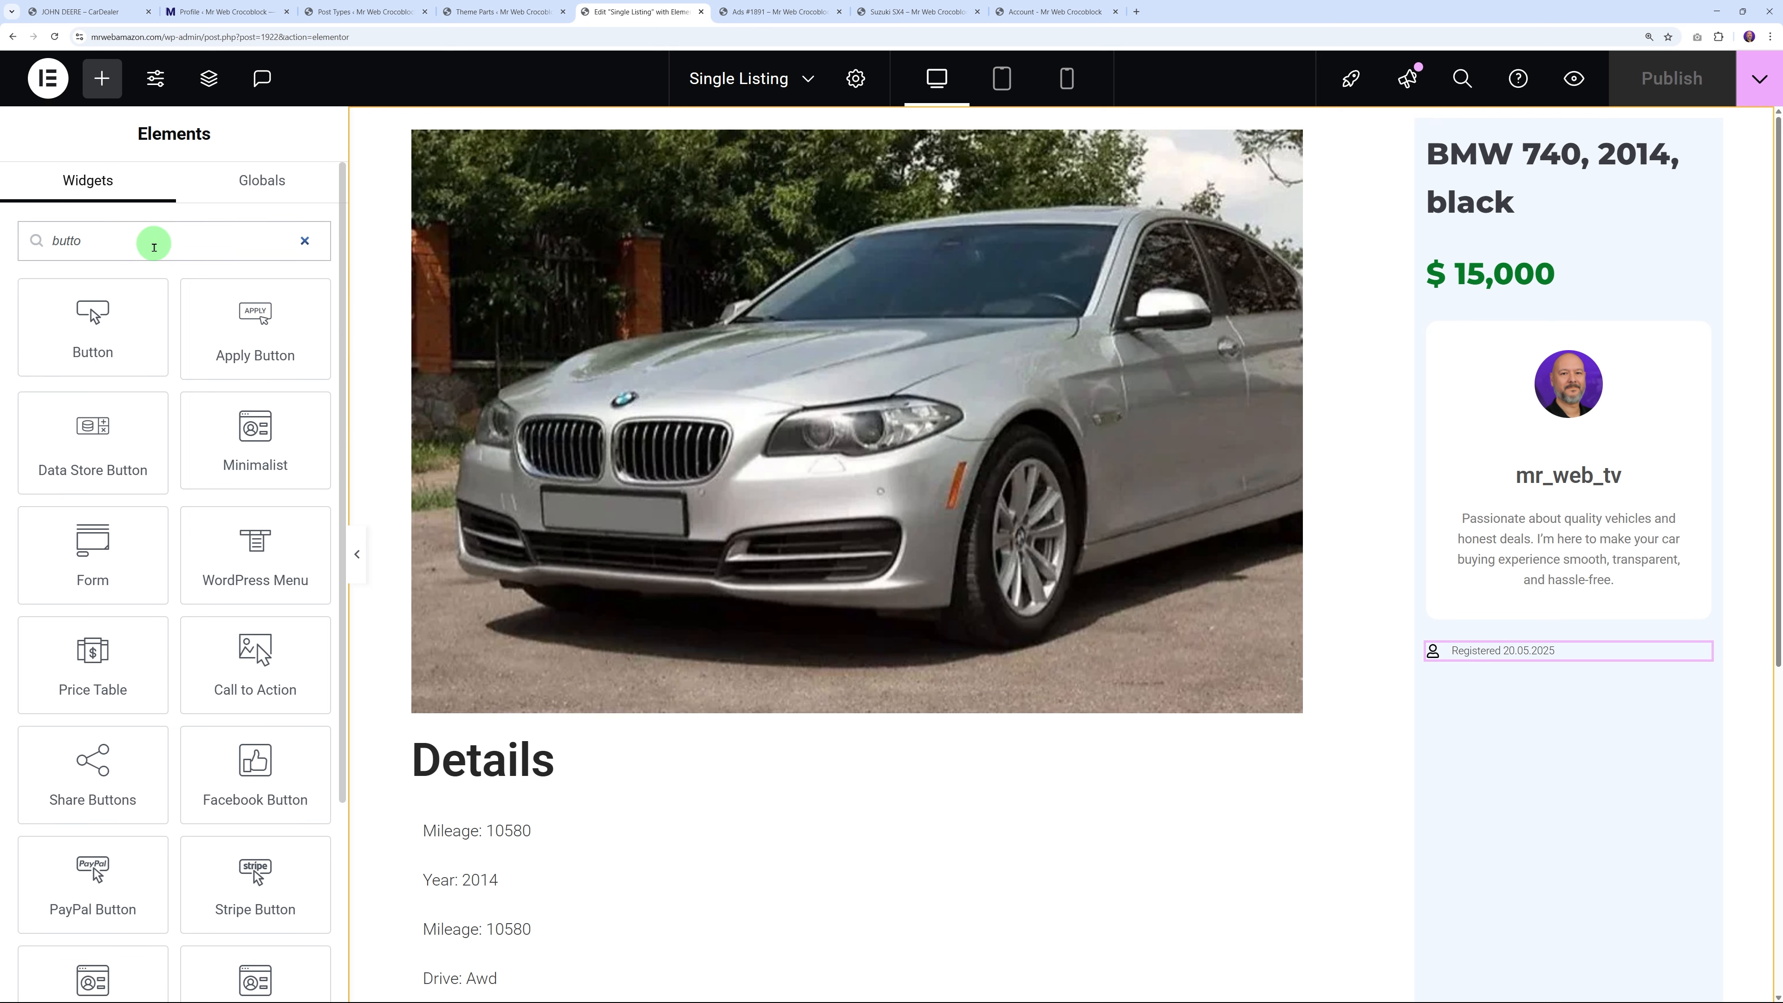
pyautogui.moveTo(99, 313); pyautogui.dragTo(1538, 667)
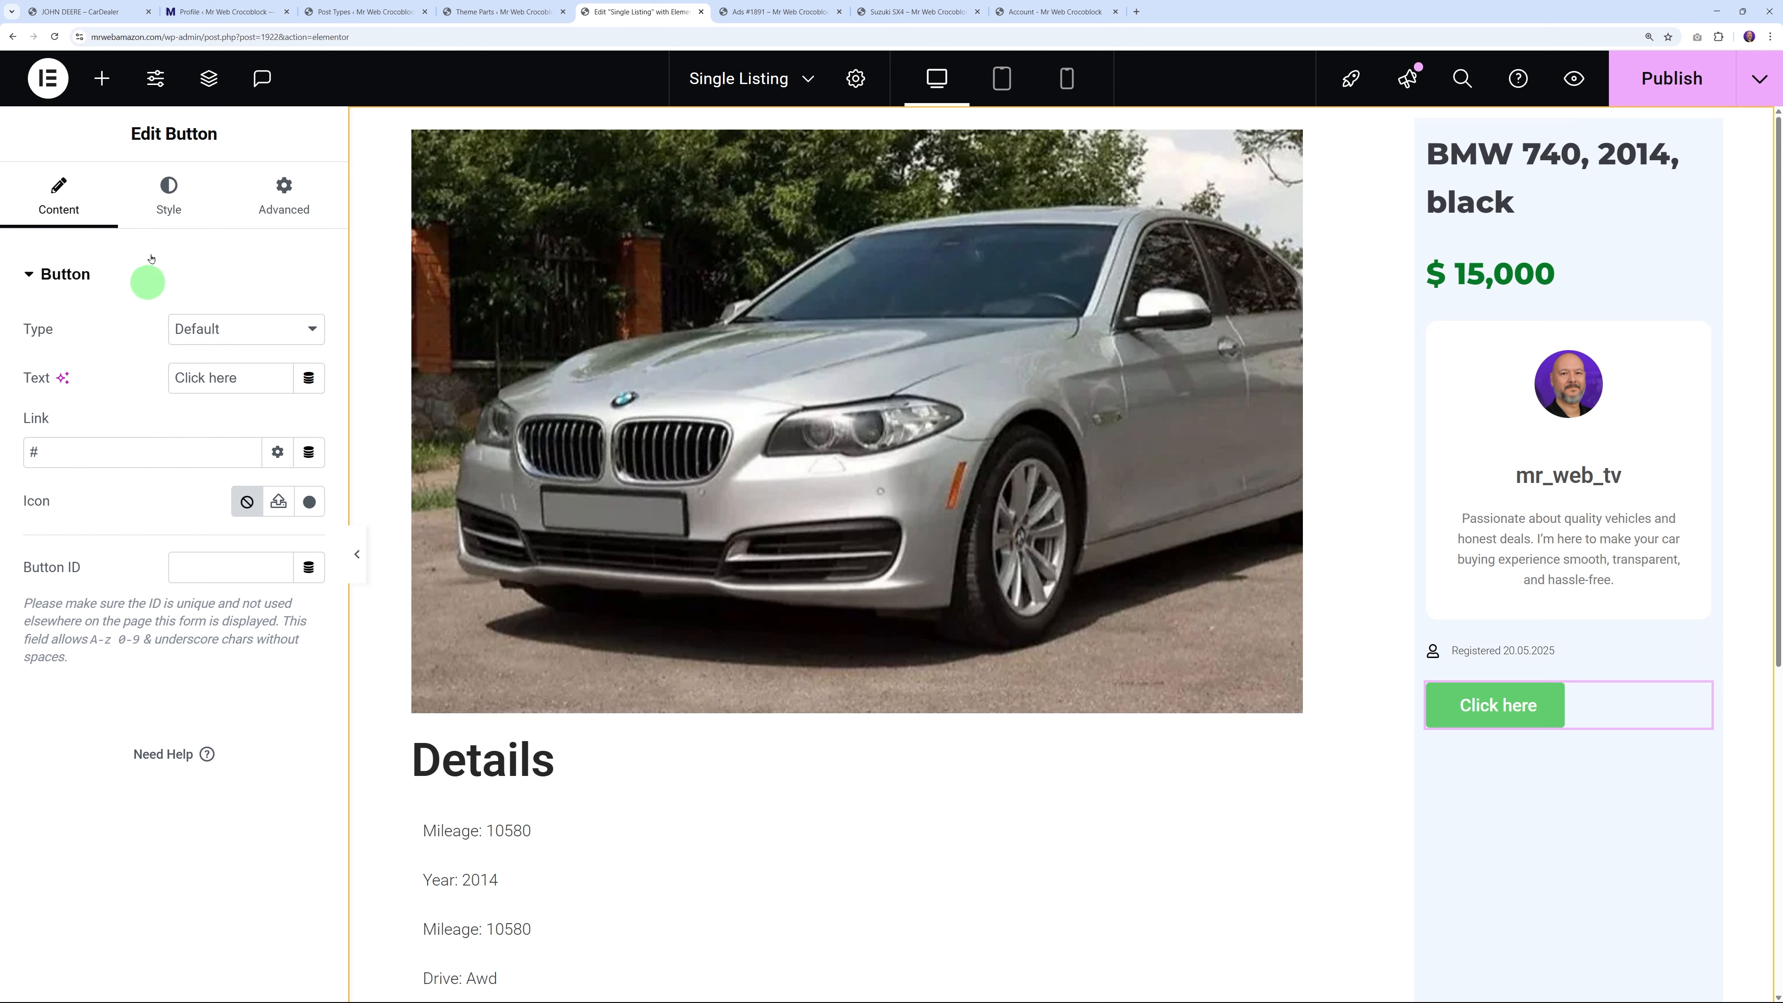
pyautogui.click(168, 193)
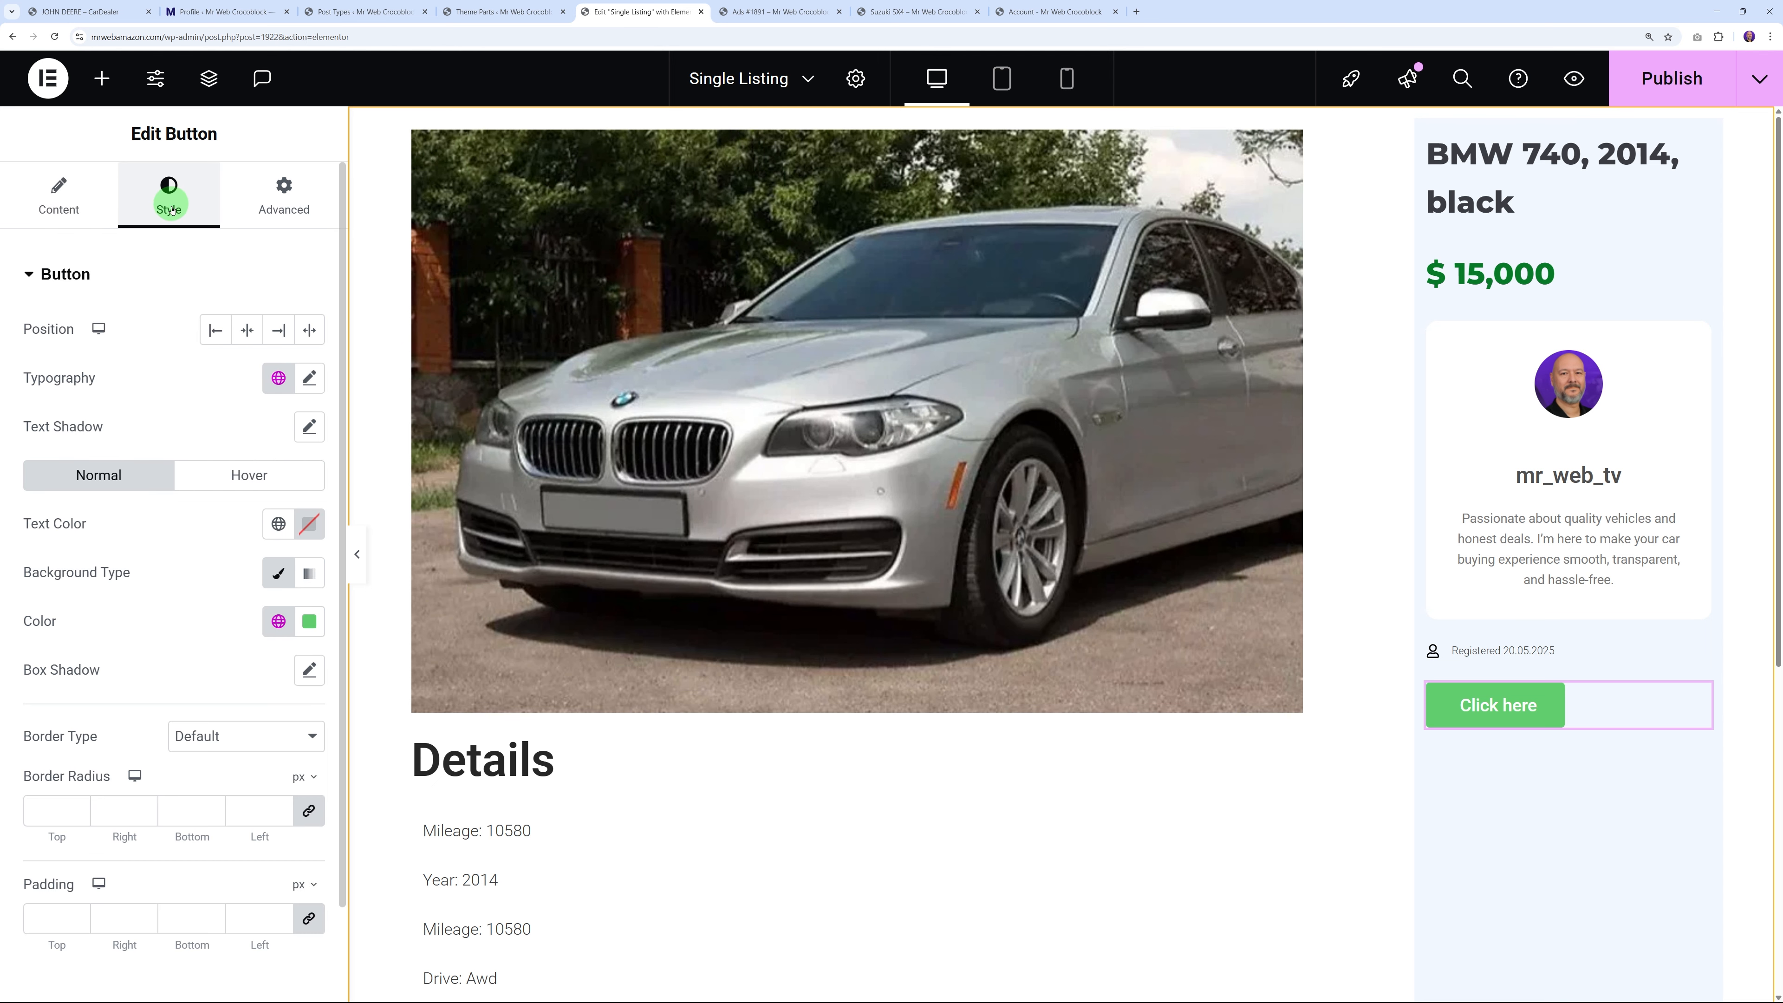
pyautogui.click(310, 330)
# Replace the button's text with a dynamic User Field showing the E-mail field
pyautogui.click(56, 216)
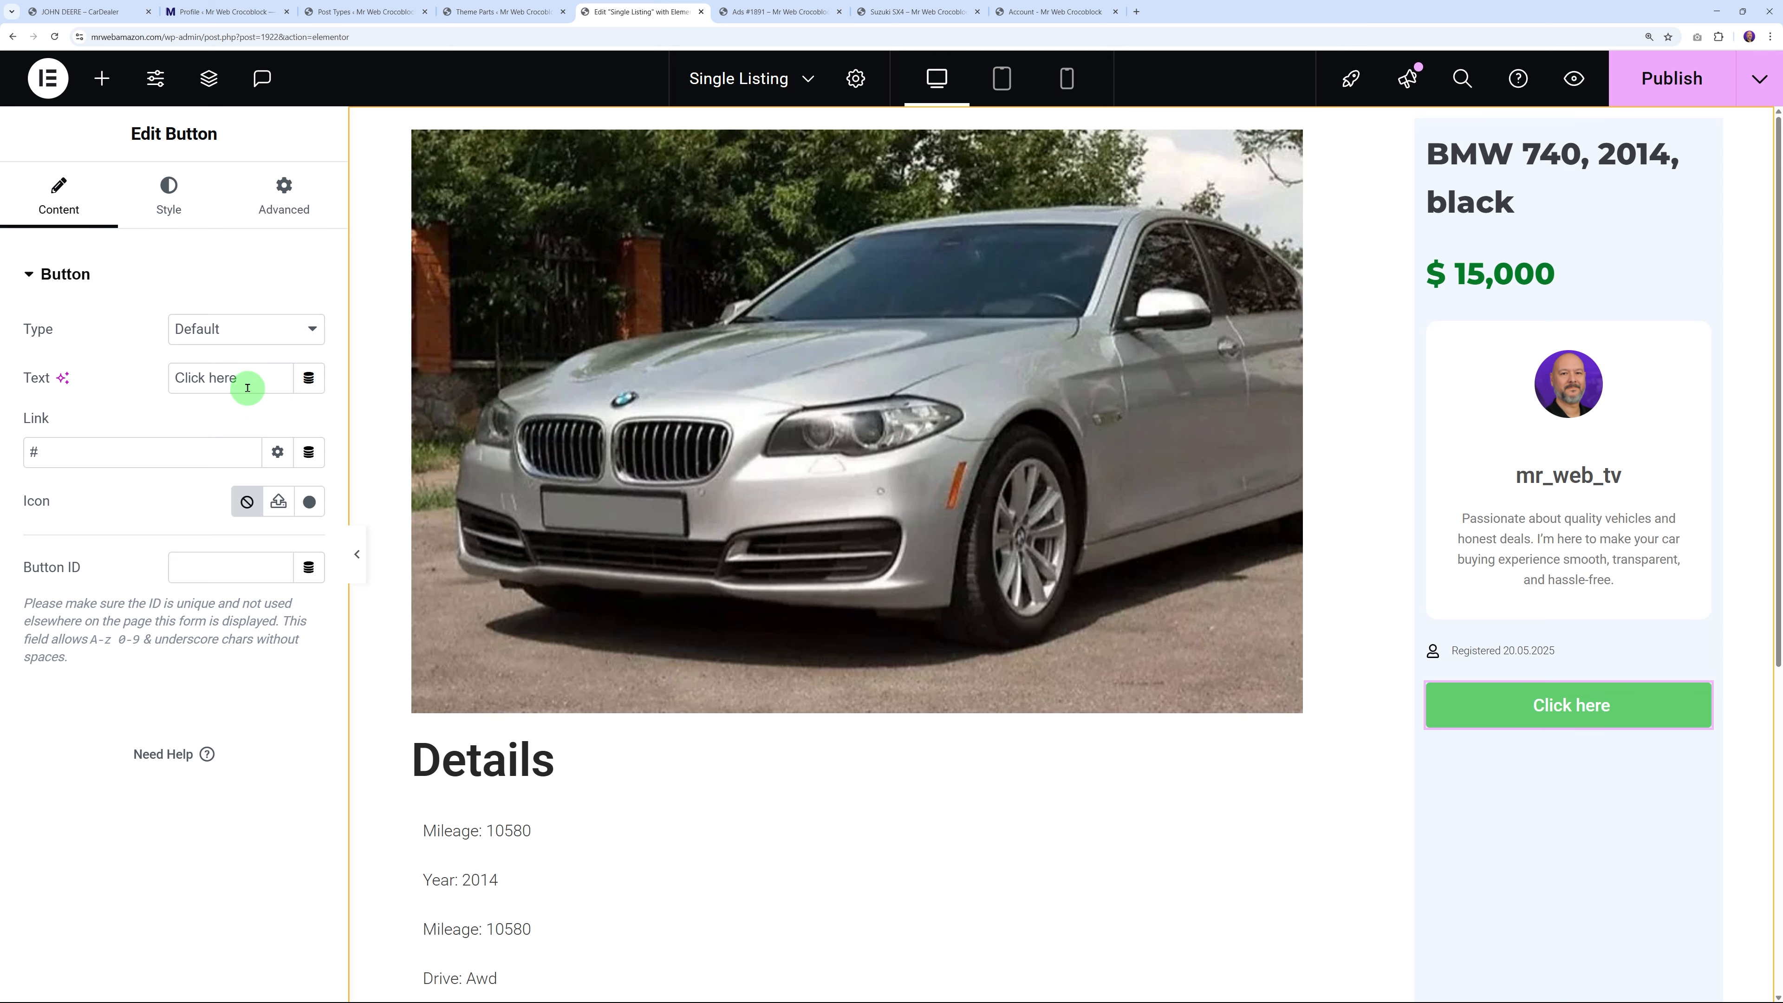
pyautogui.click(309, 385)
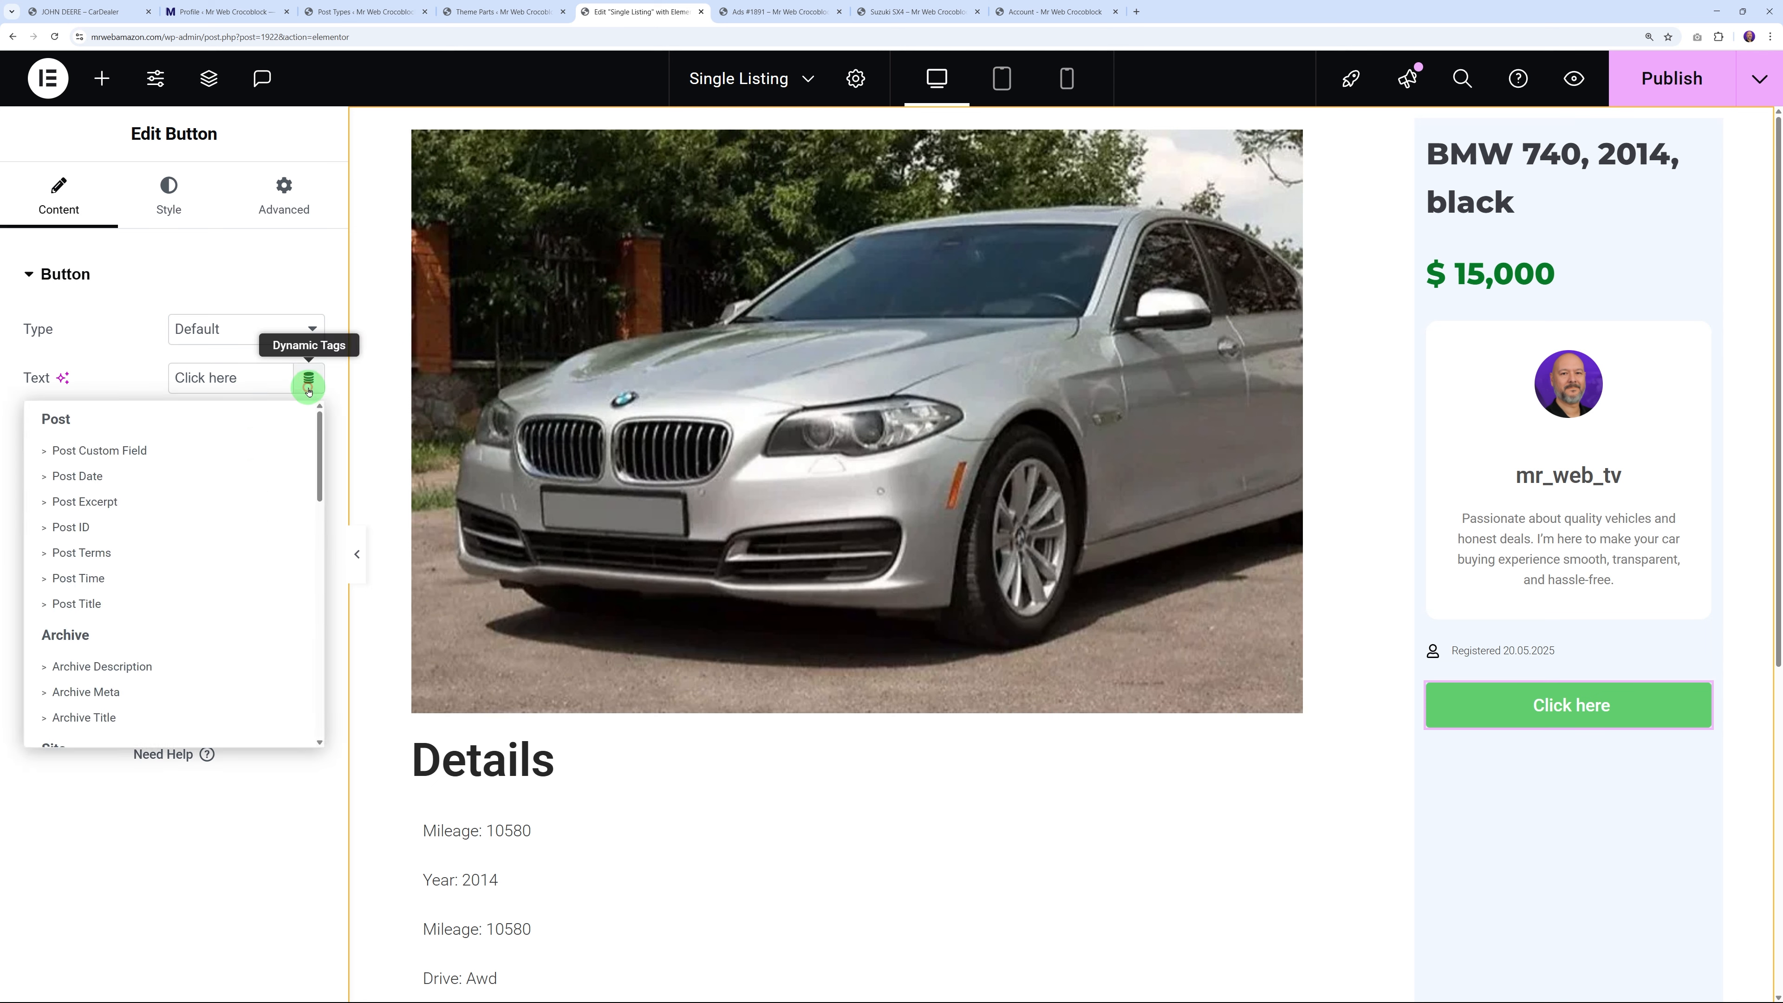
pyautogui.scroll(-3, 200, 566)
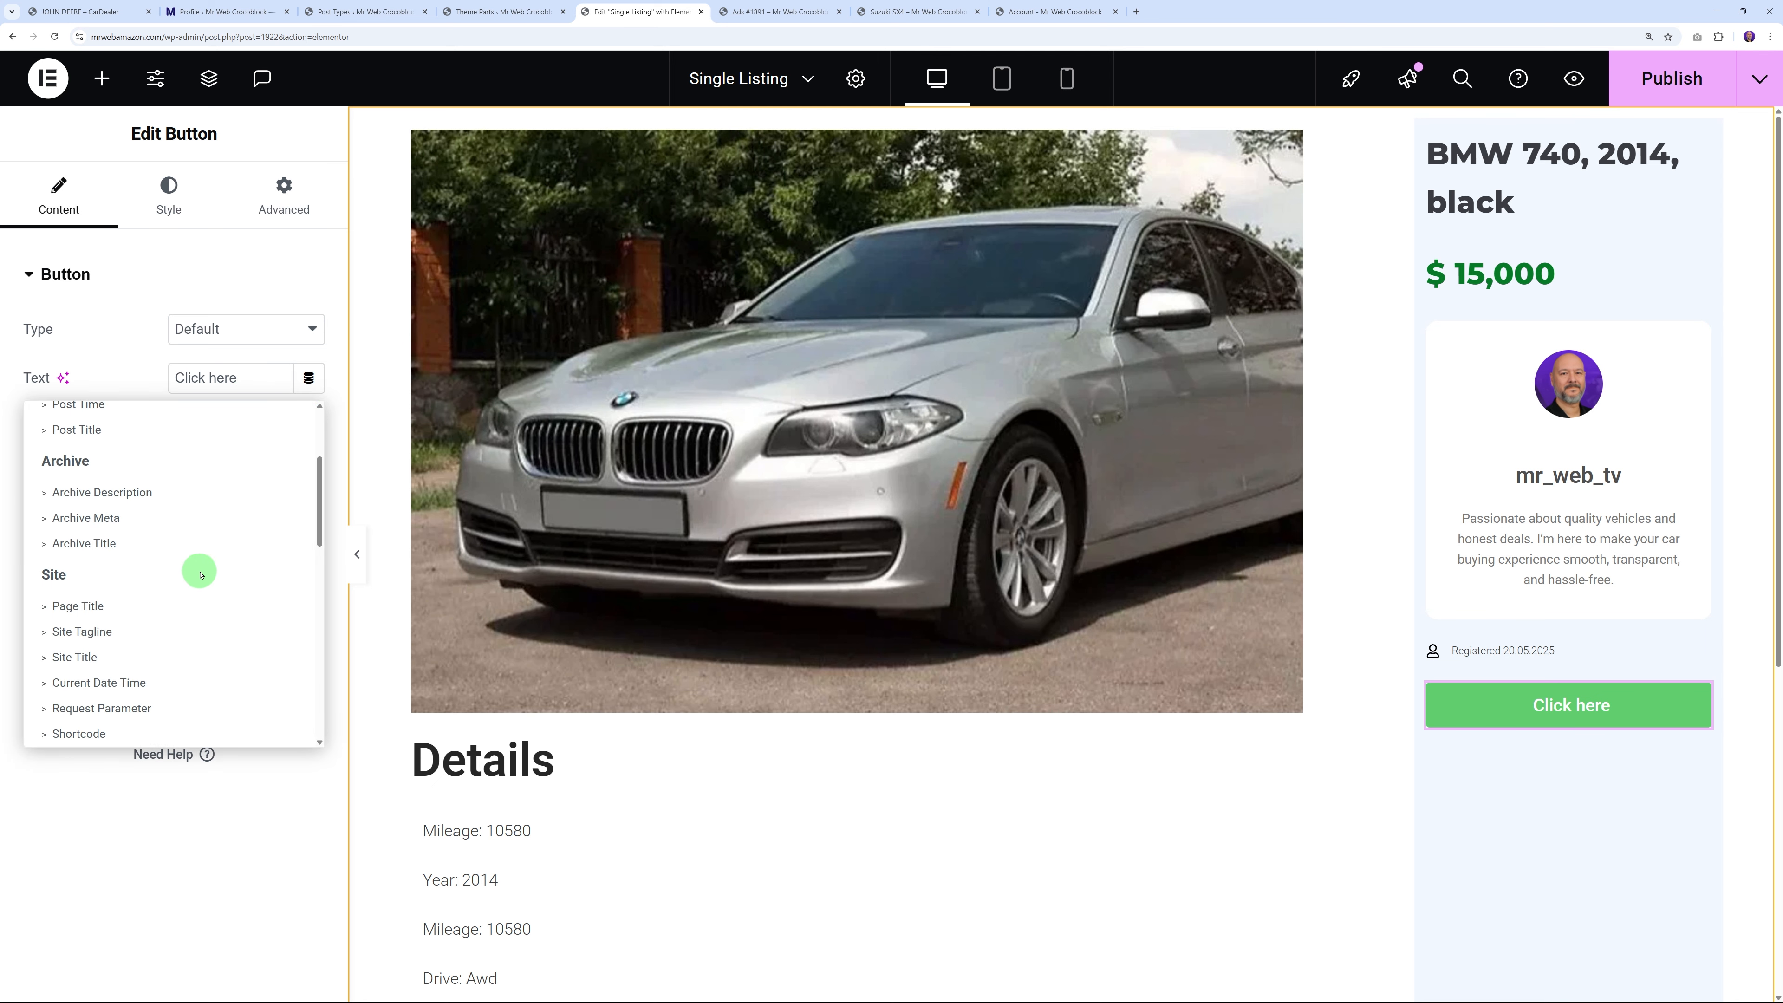
pyautogui.scroll(-4, 200, 574)
pyautogui.scroll(-5, 206, 589)
pyautogui.click(200, 590)
pyautogui.click(430, 483)
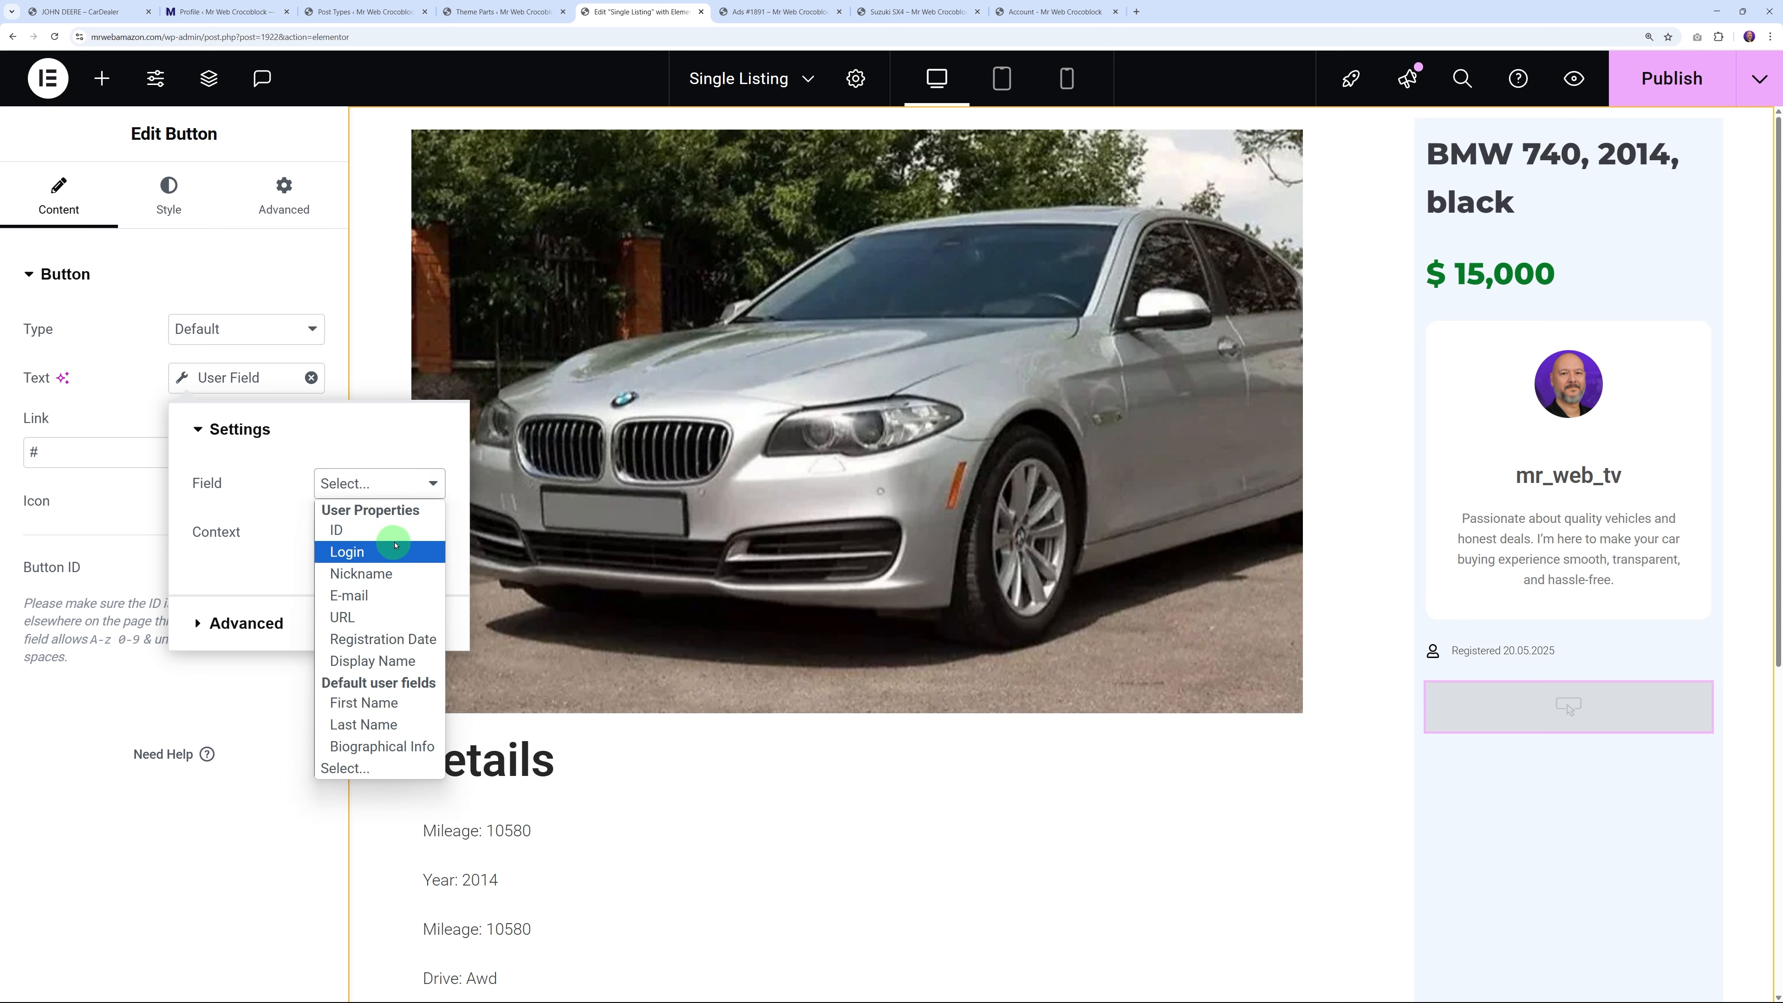
pyautogui.click(390, 597)
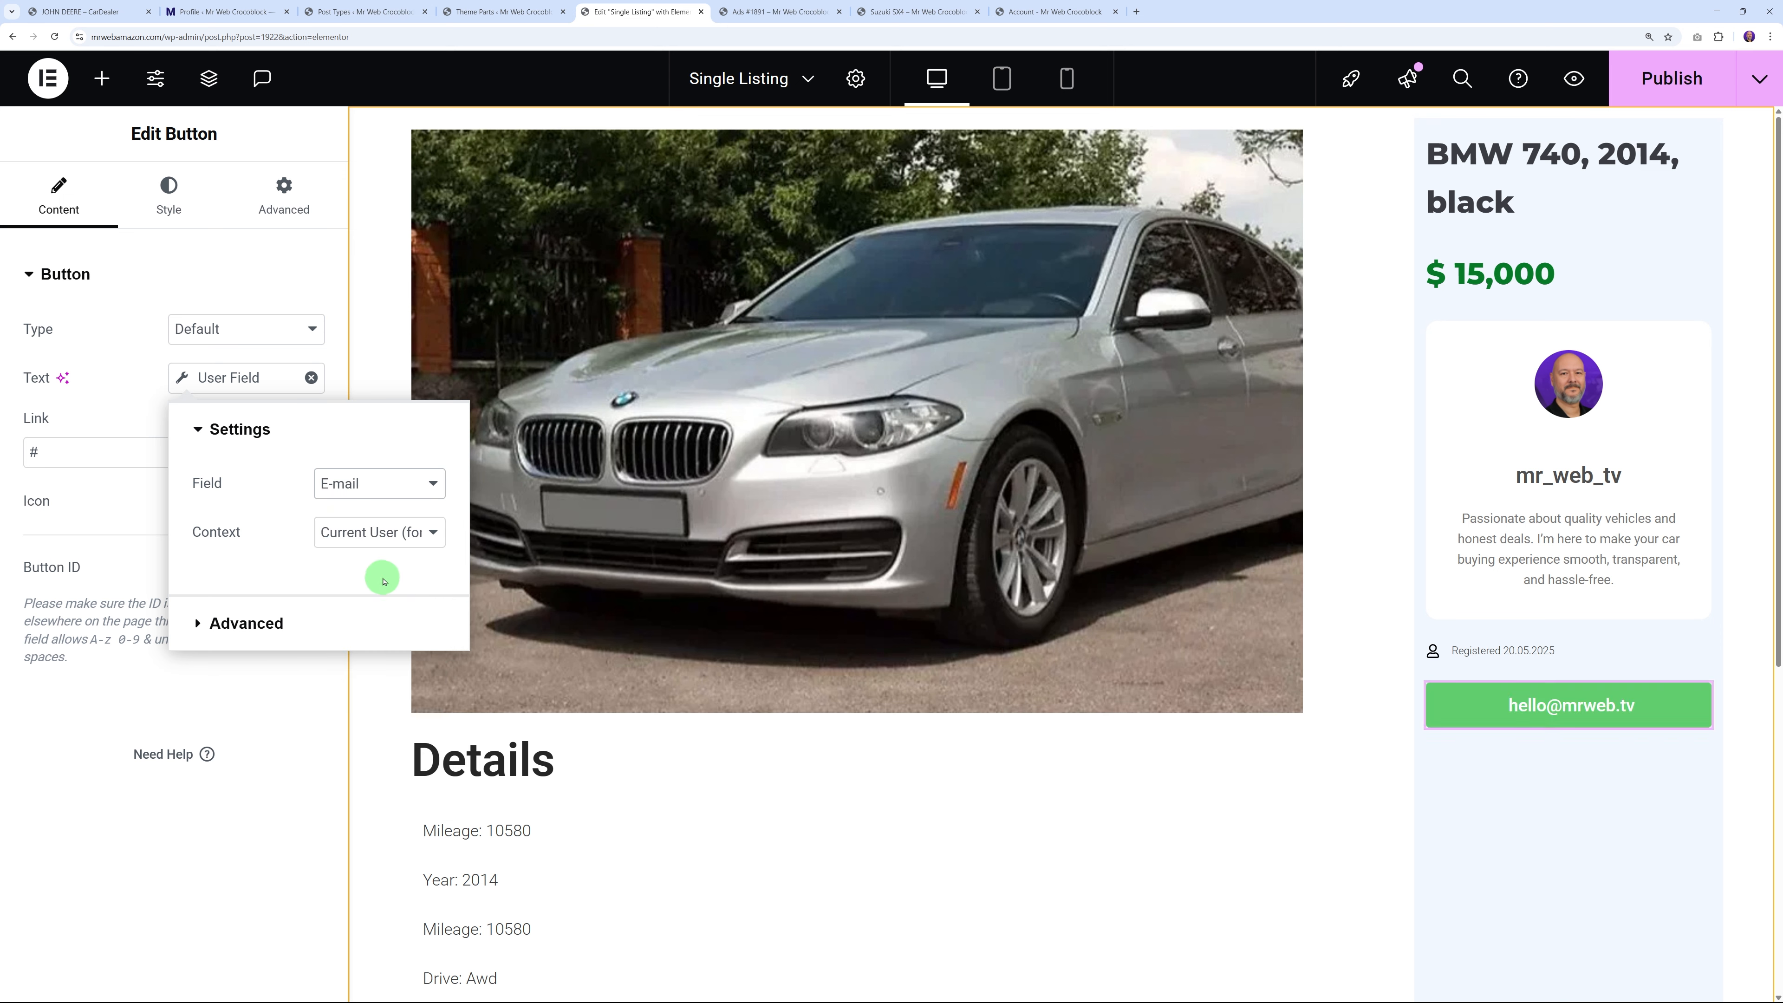
pyautogui.click(133, 385)
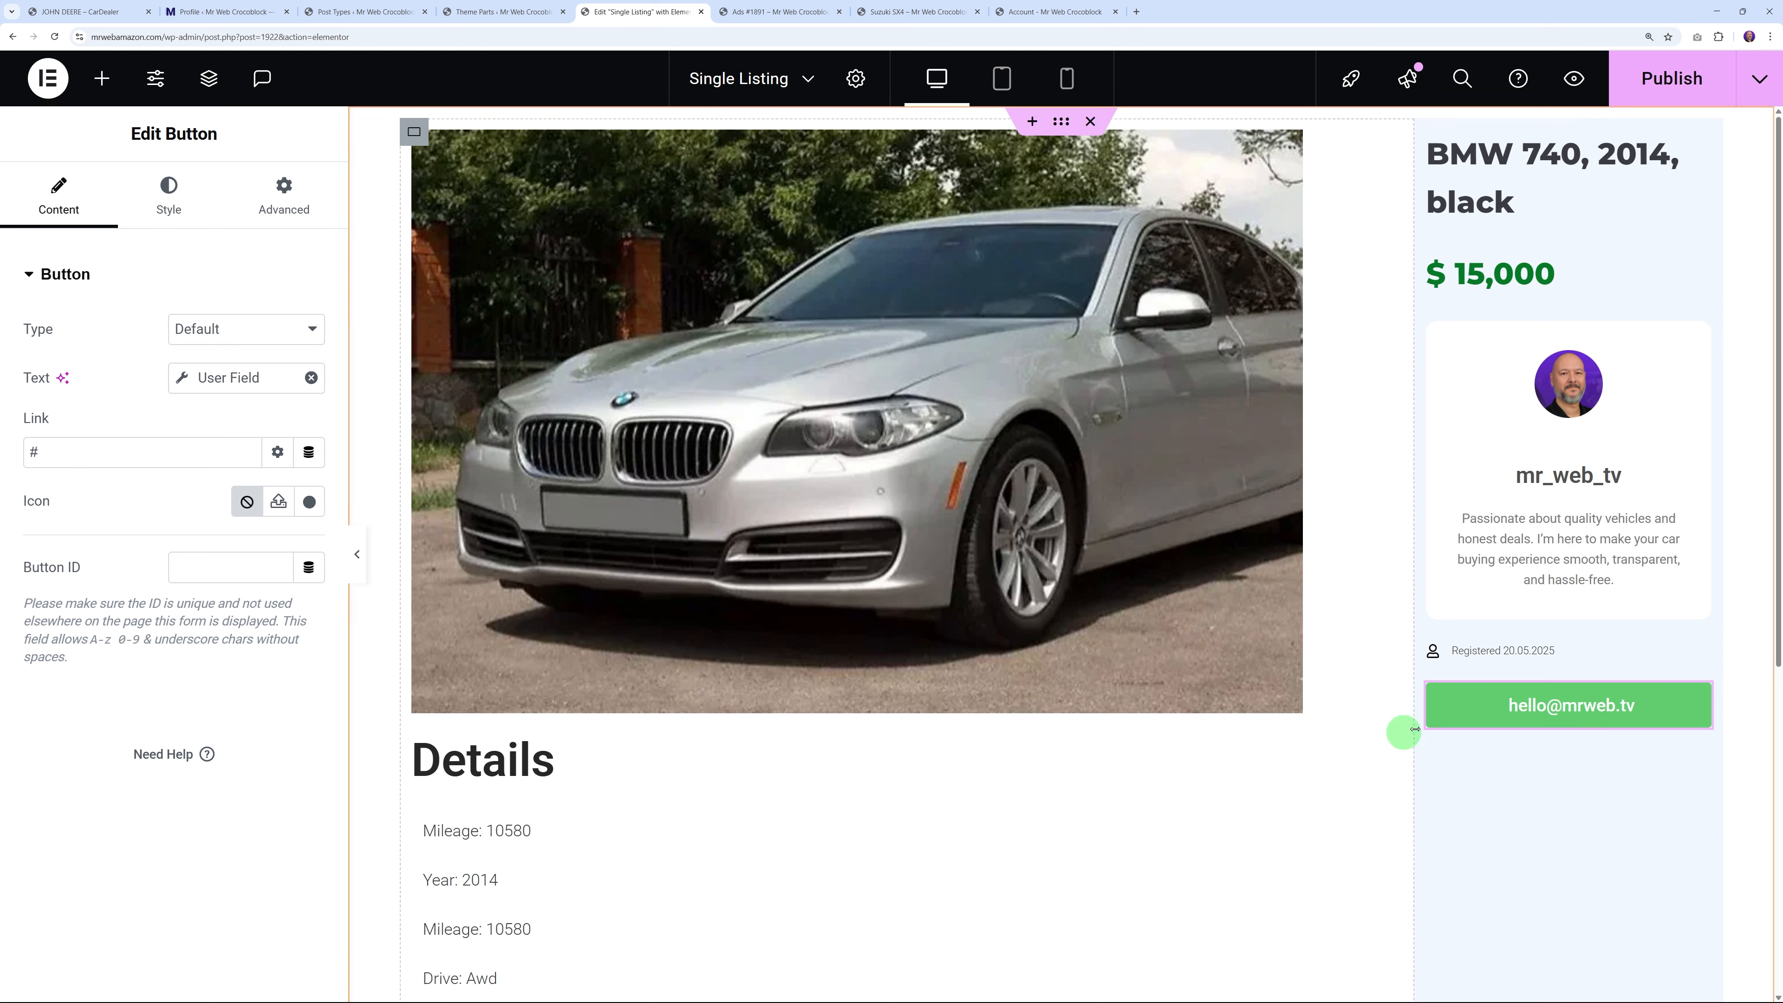
# Duplicate the e-mail button and set the copy's background colour to white (#FFFFFF)
pyautogui.rightClick(1702, 701)
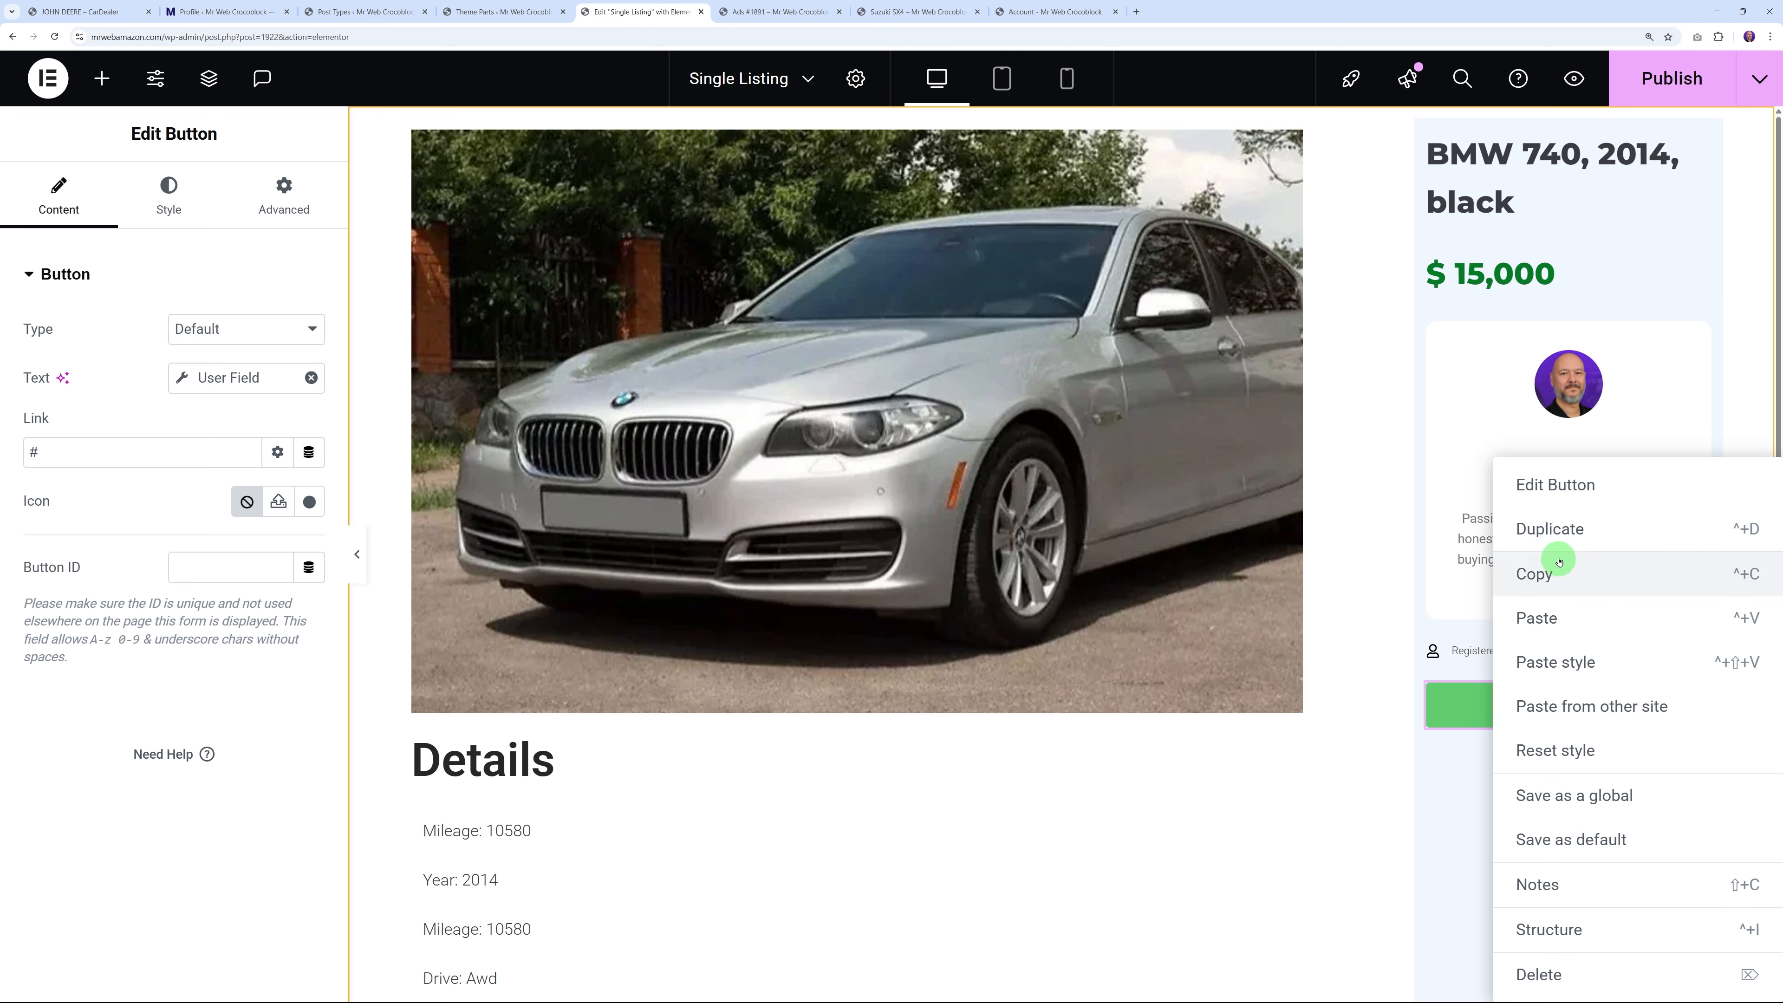
pyautogui.click(1565, 527)
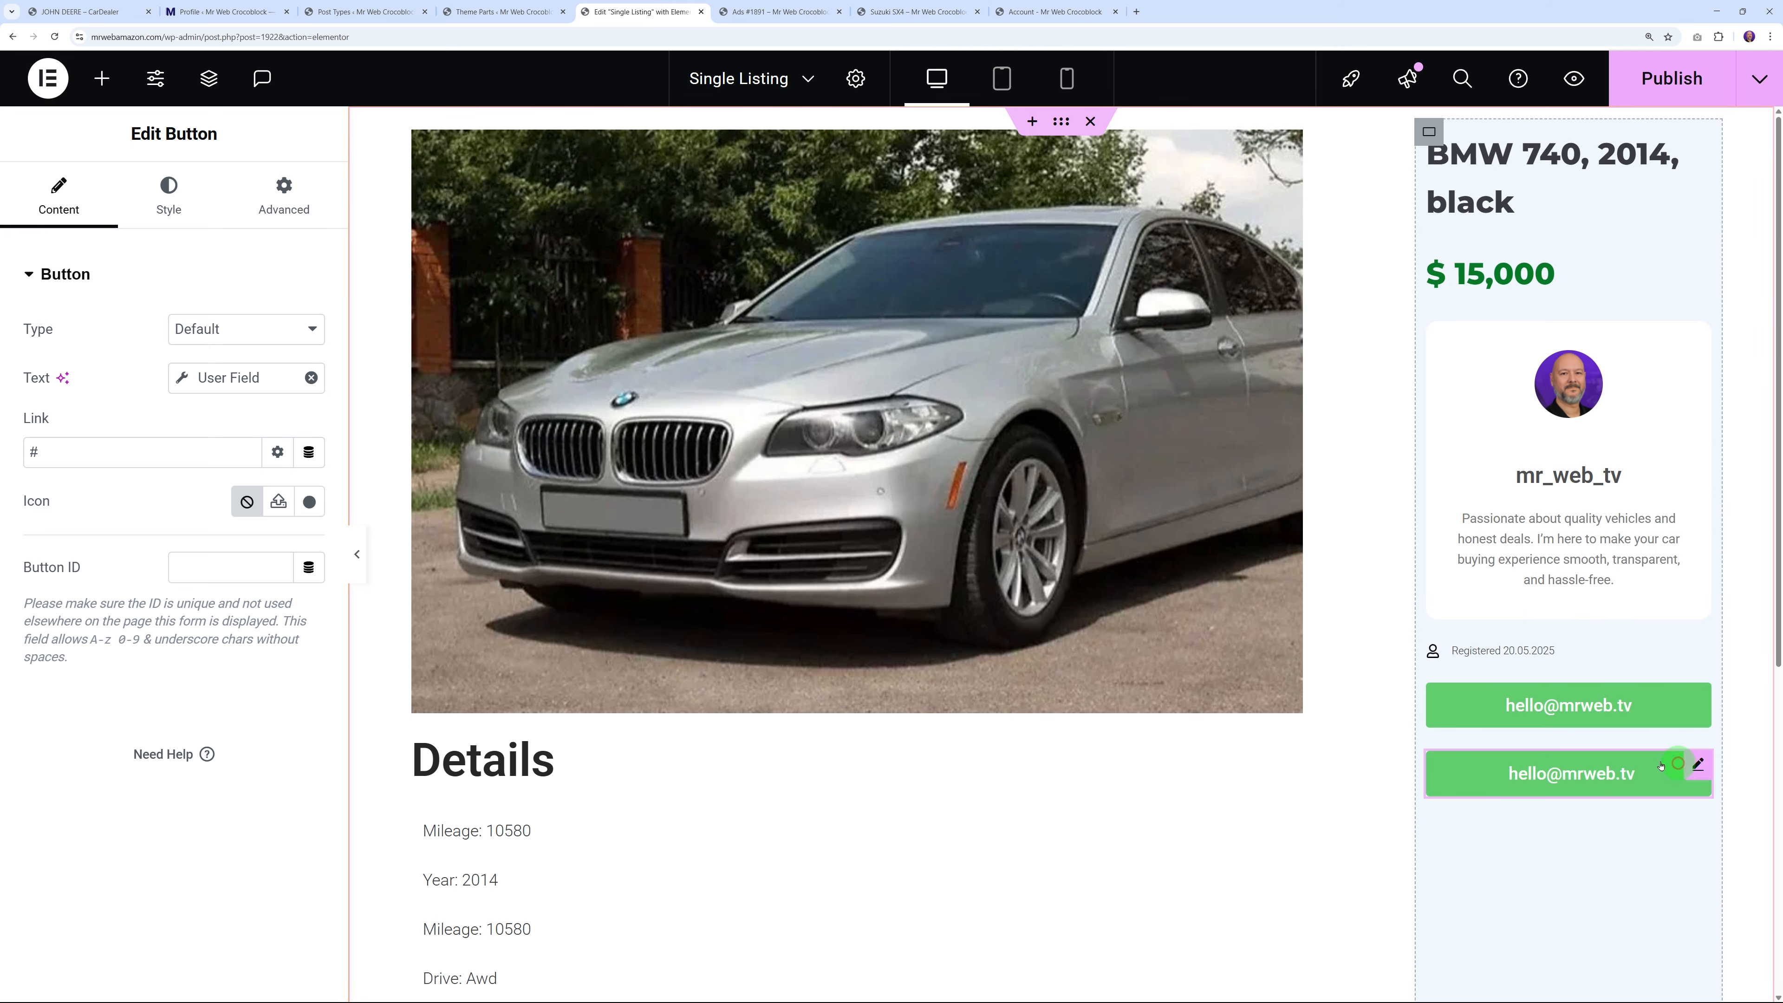
pyautogui.click(184, 210)
pyautogui.scroll(-2, 197, 492)
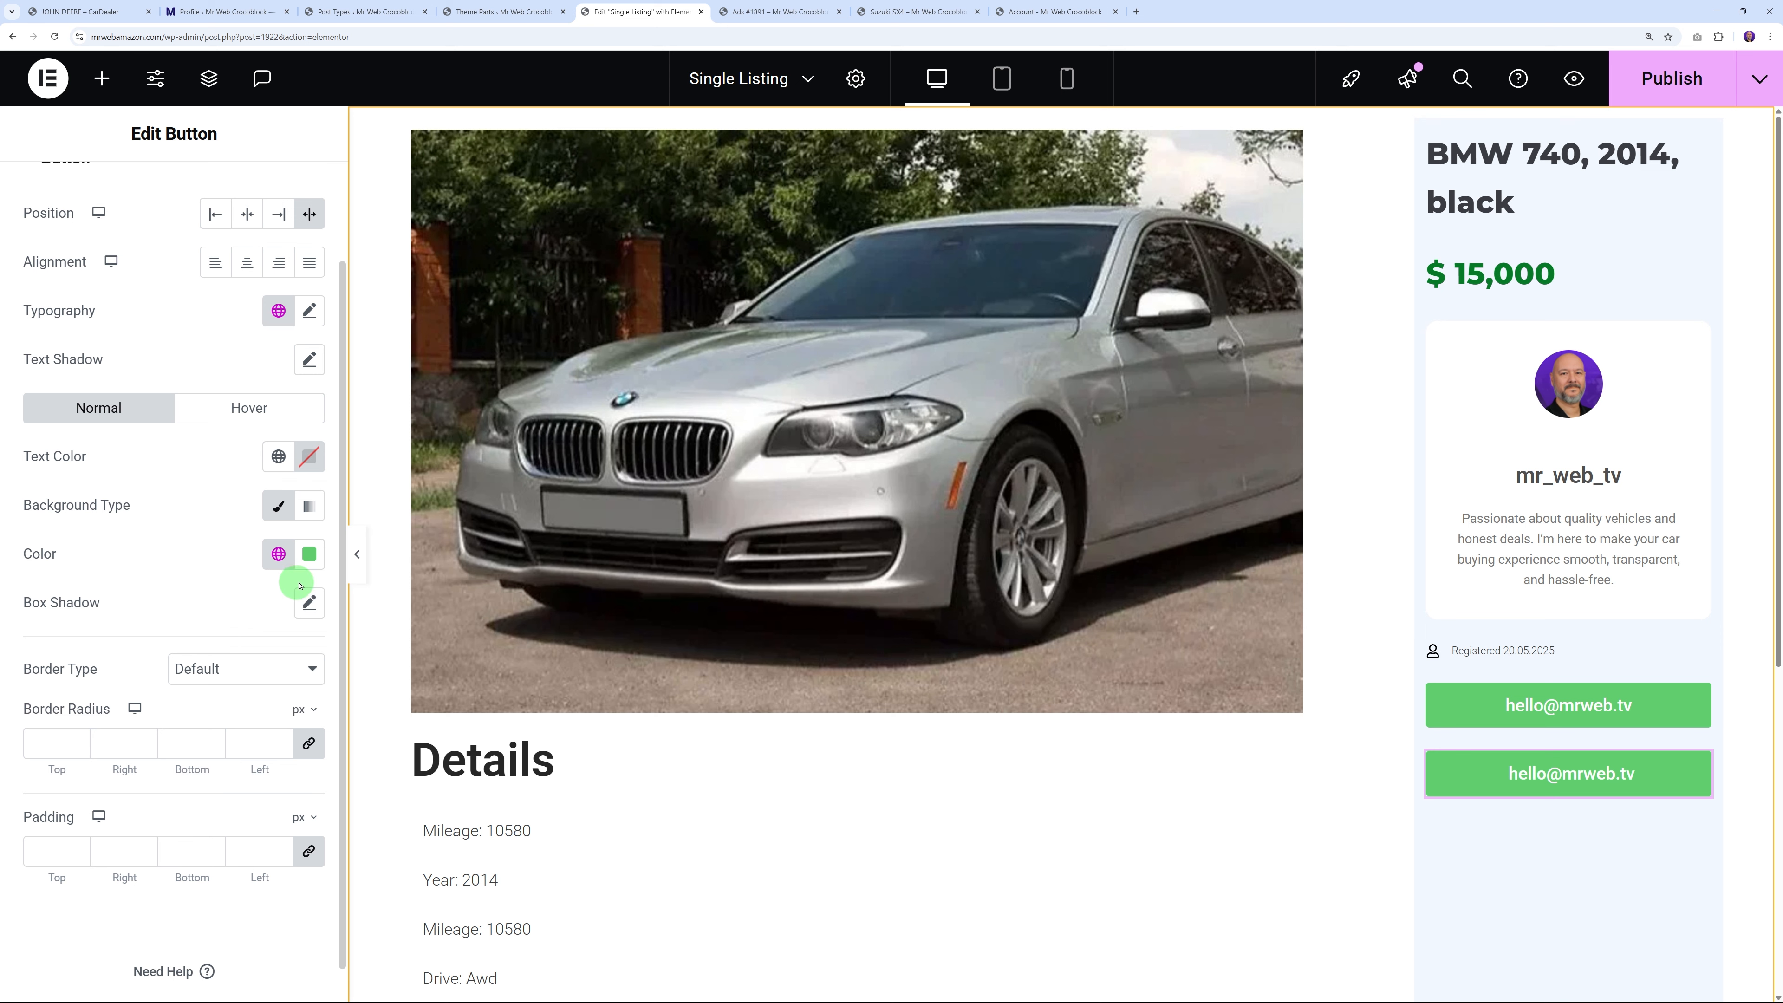
pyautogui.click(309, 554)
pyautogui.moveTo(247, 654); pyautogui.dragTo(164, 632)
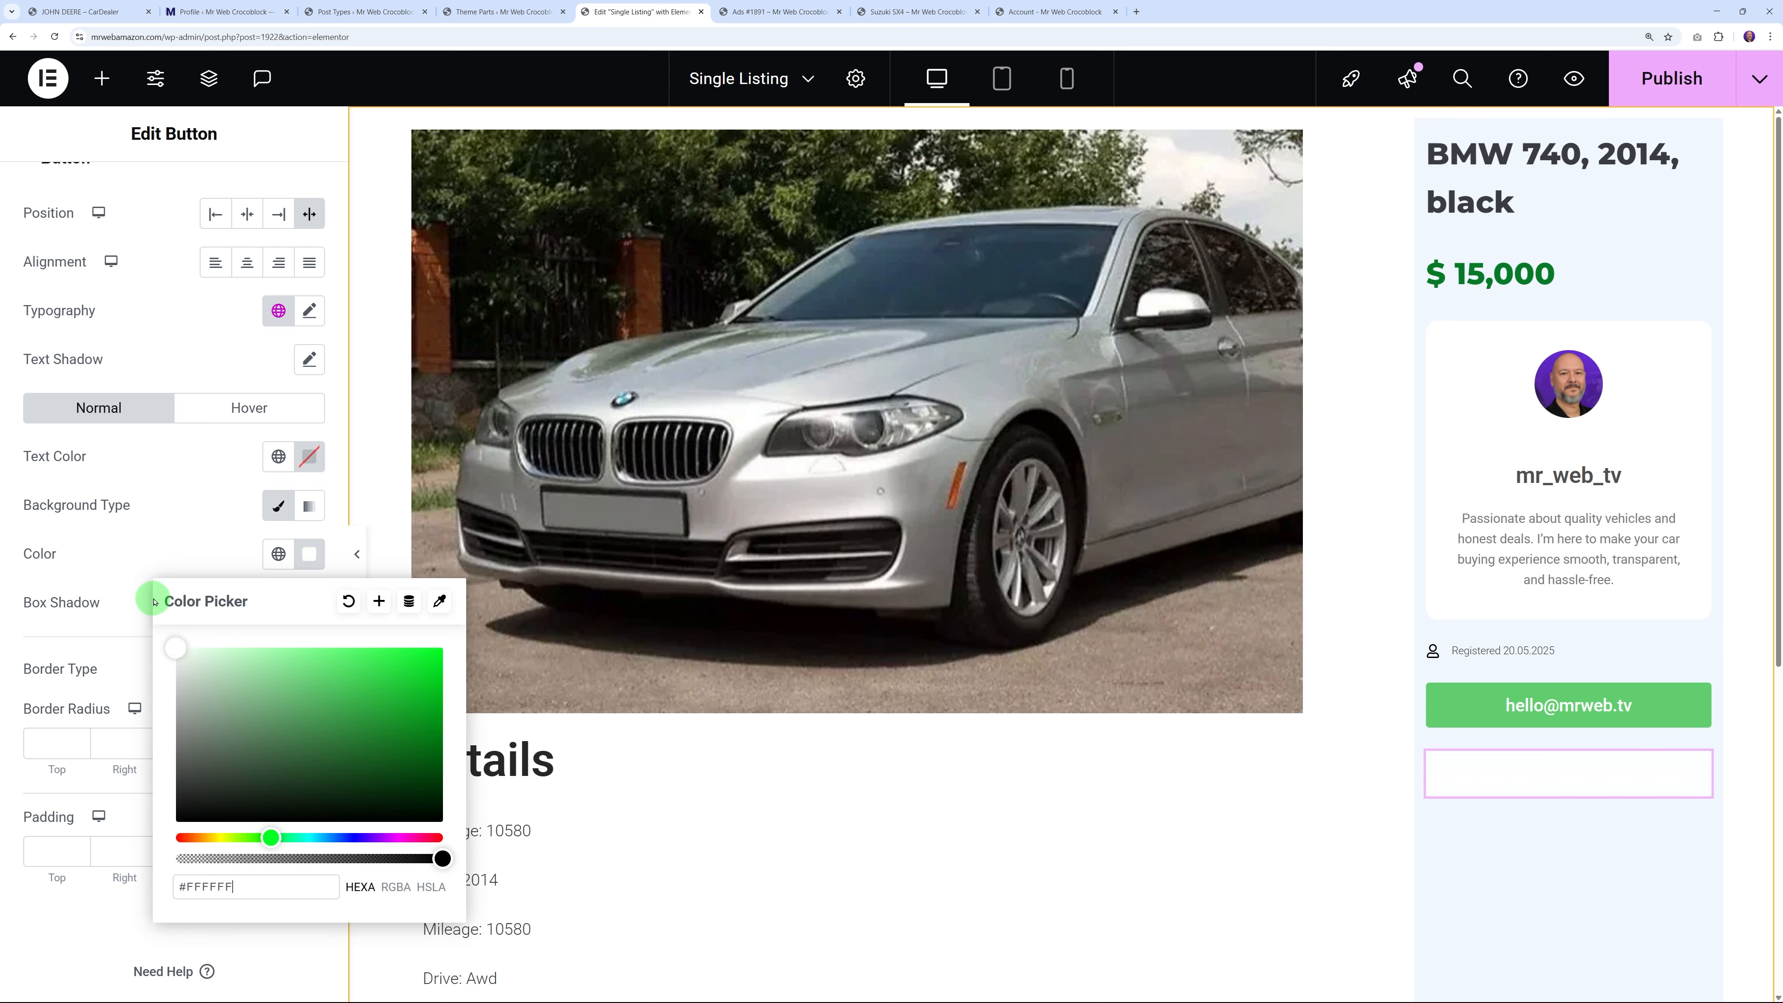
pyautogui.click(196, 510)
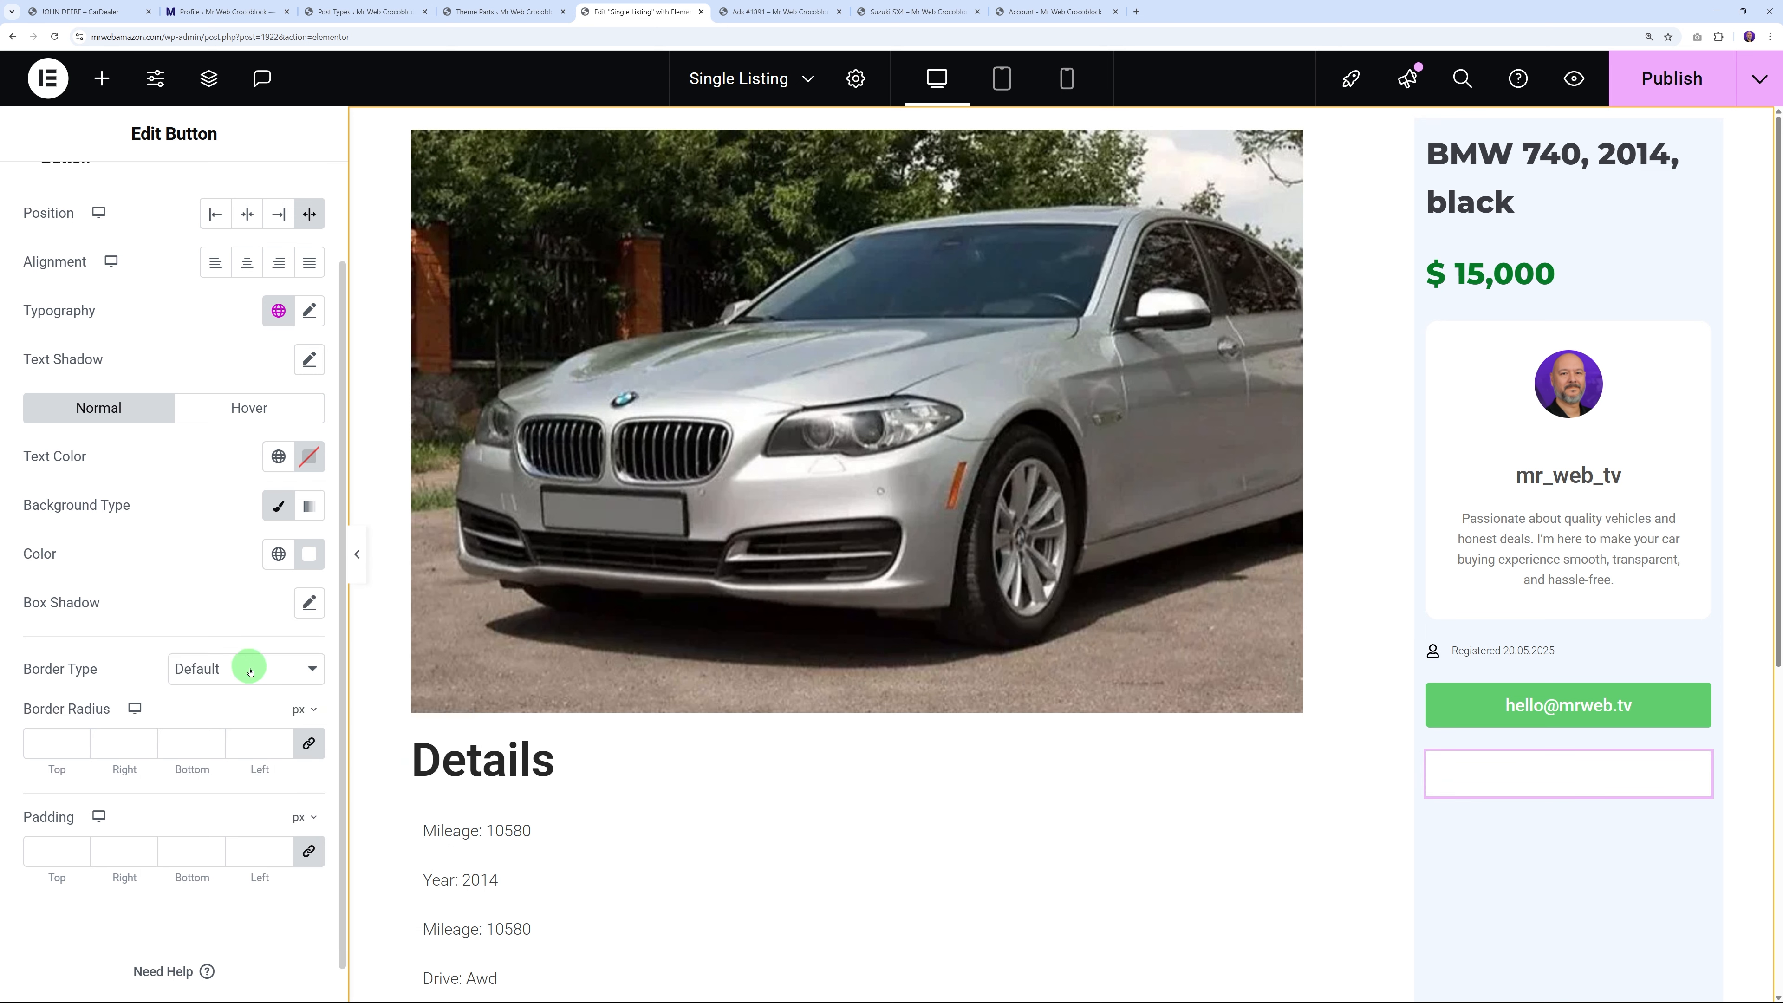
# Give the duplicated button a solid border 5 px wide on all sides
pyautogui.click(247, 668)
pyautogui.click(226, 736)
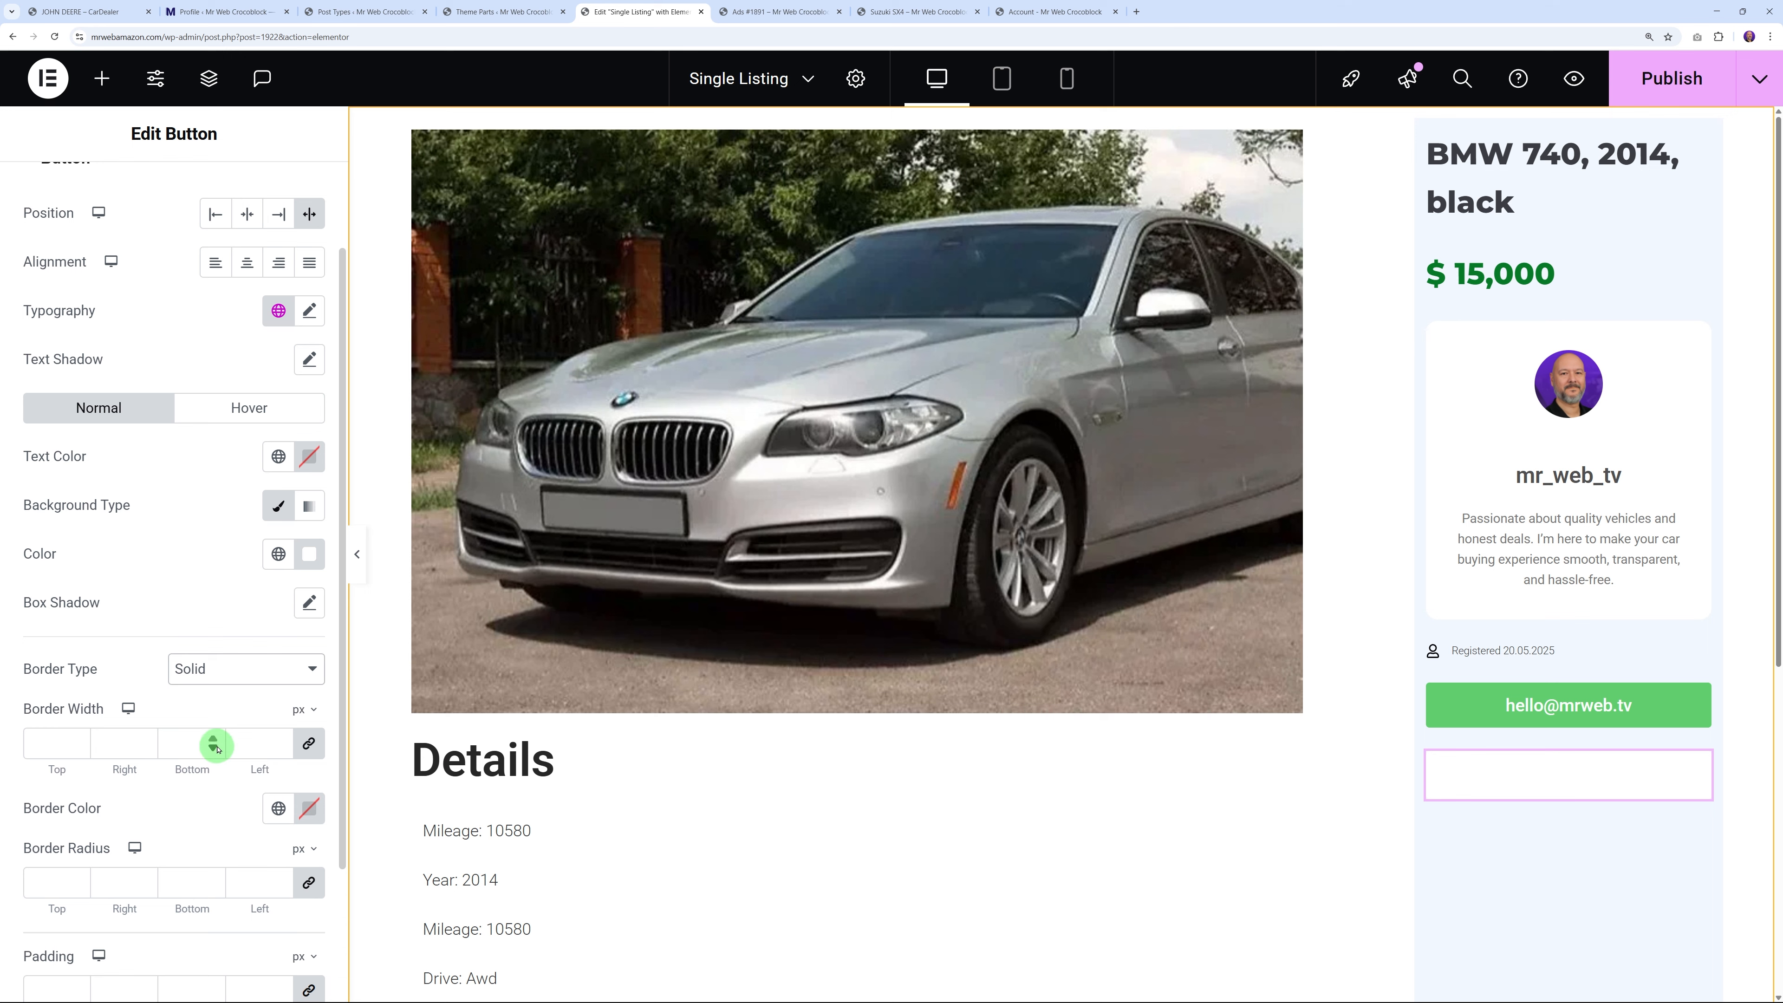
pyautogui.scroll(-2, 215, 743)
pyautogui.click(78, 627)
pyautogui.write('1')
pyautogui.click(78, 624)
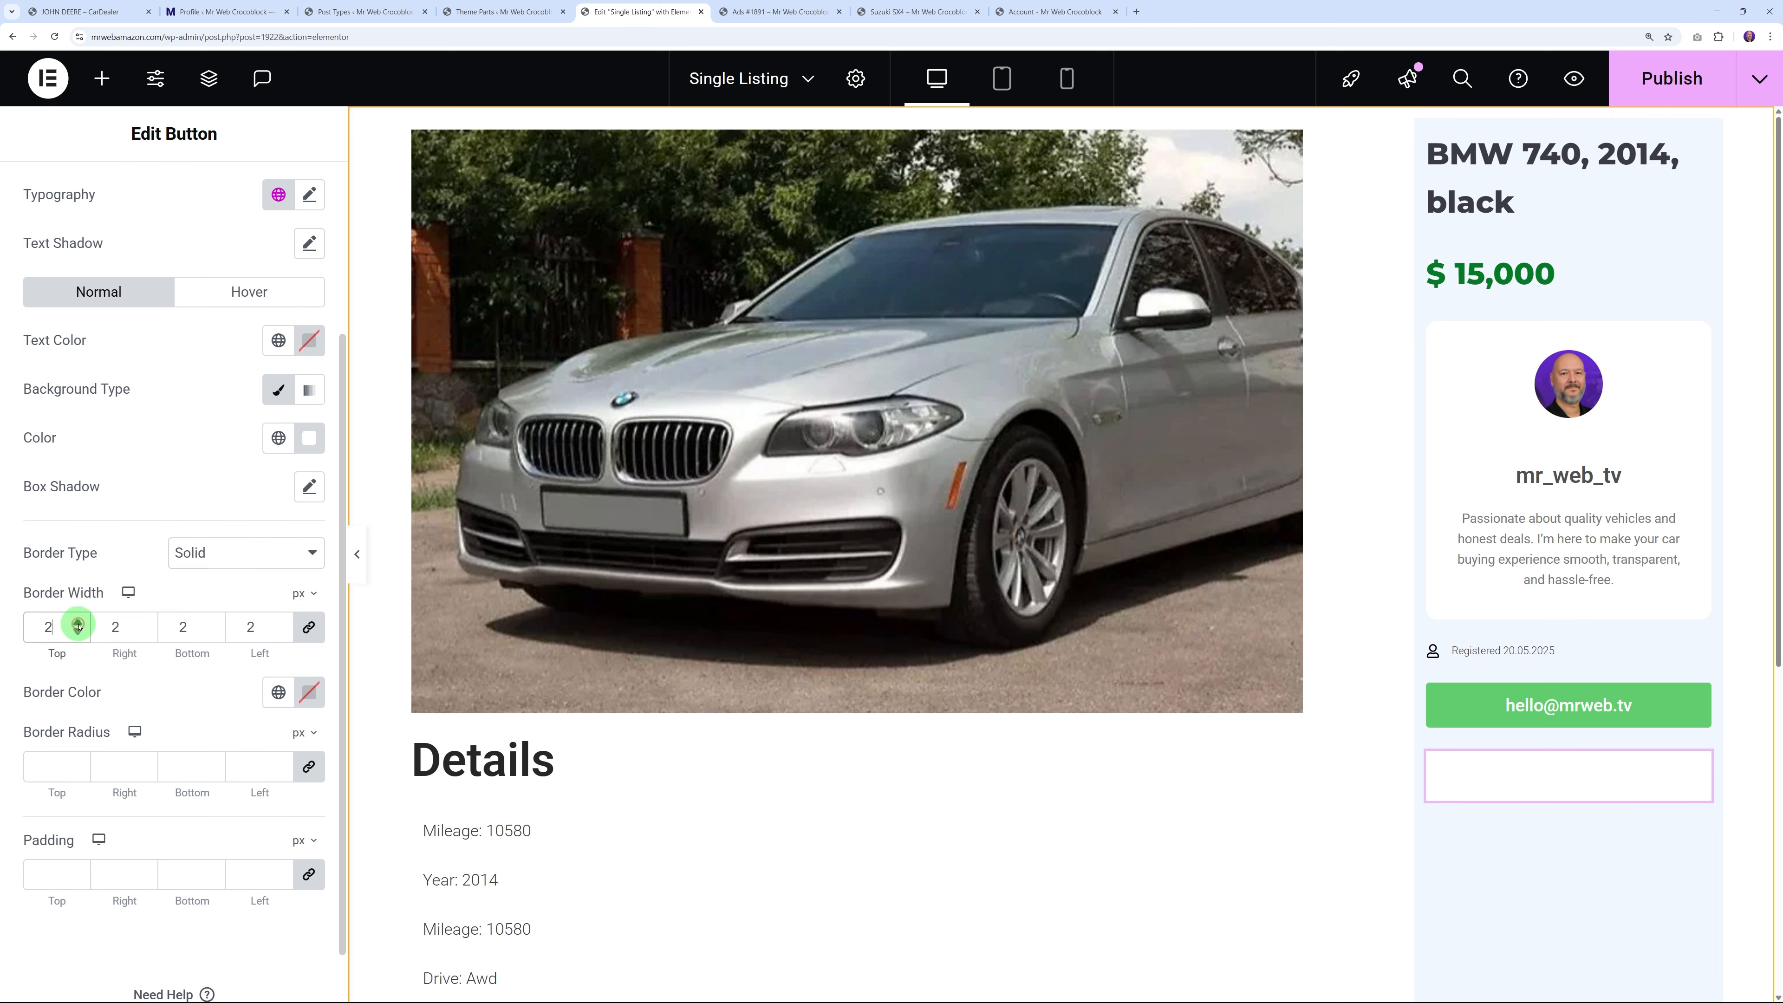
pyautogui.click(78, 624)
pyautogui.click(78, 624)
pyautogui.click(78, 624)
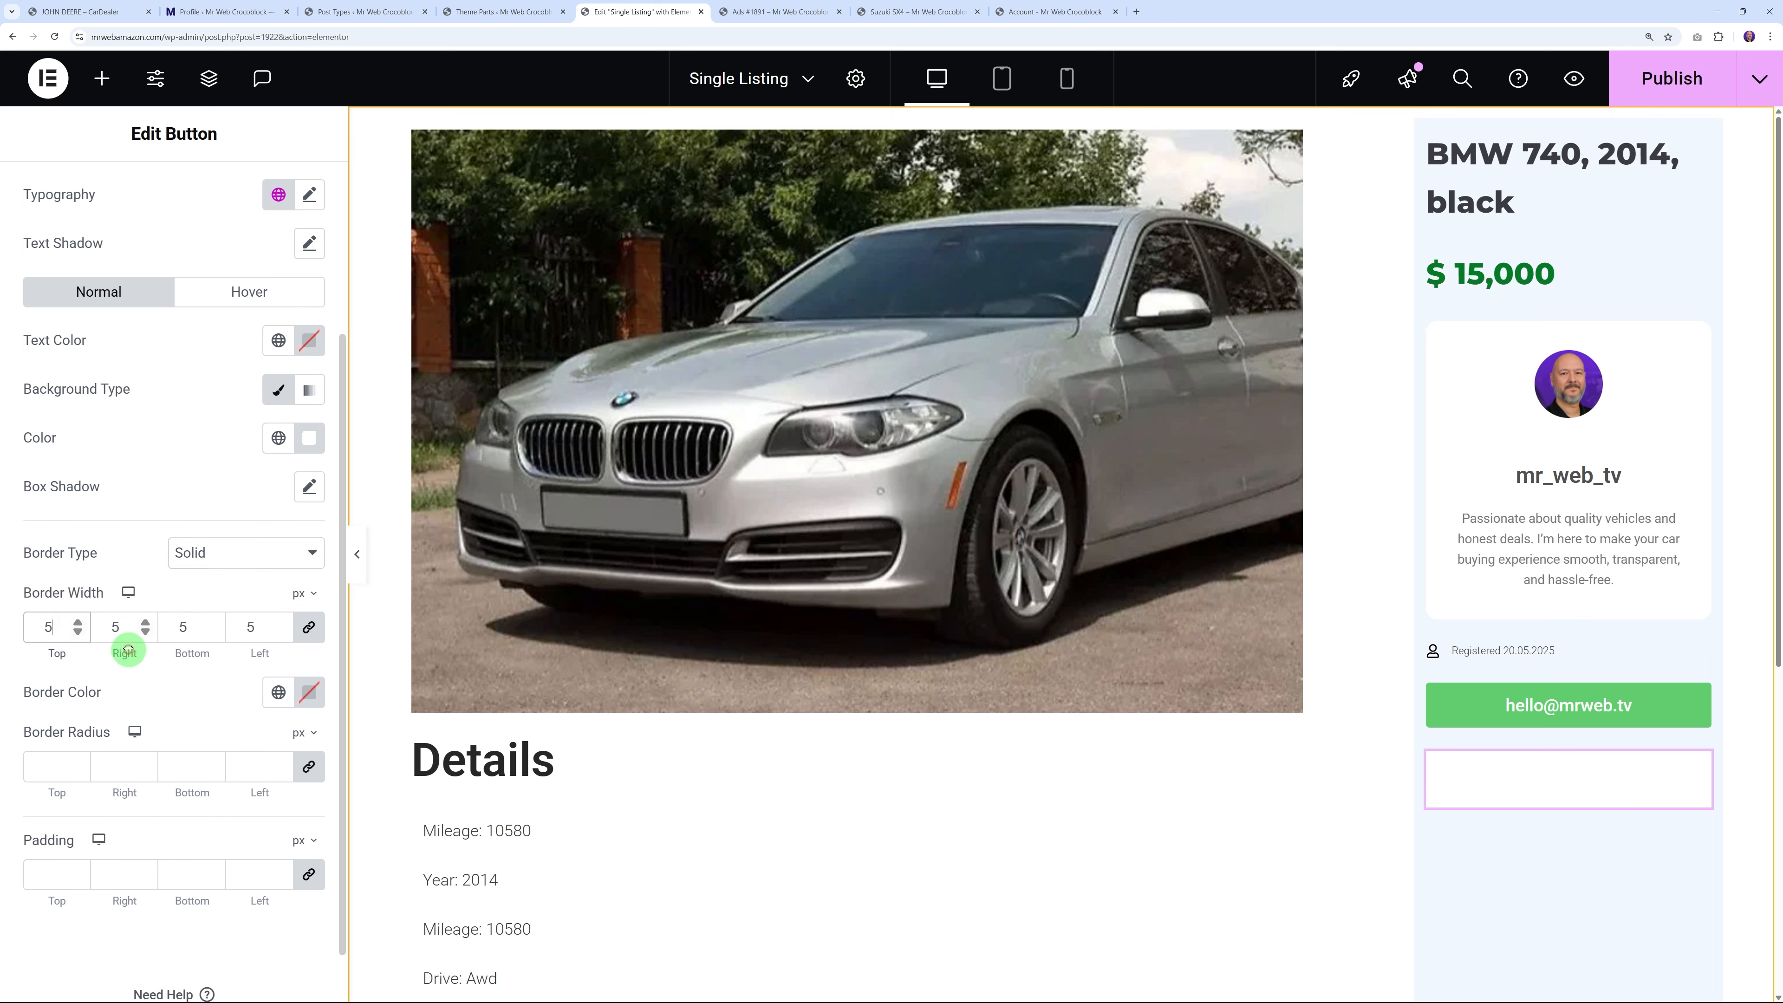
# Set the duplicated button's border colour to bright green (#0DFE3E)
pyautogui.click(301, 692)
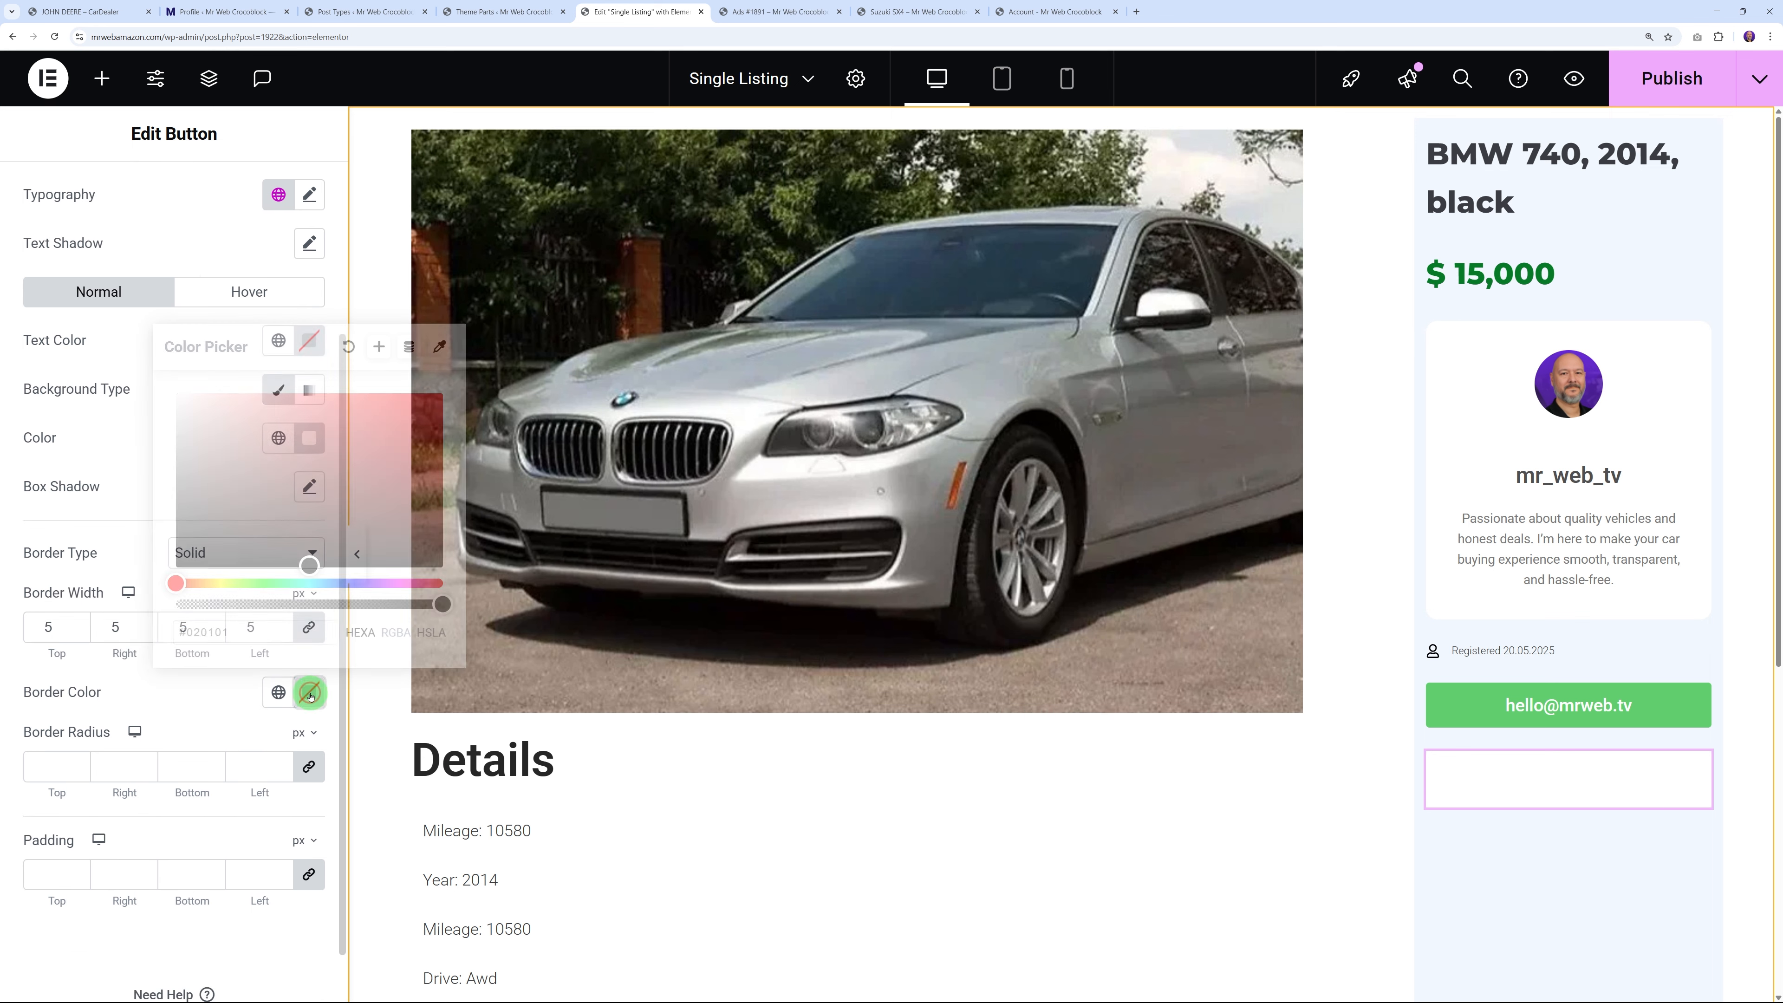
pyautogui.click(274, 583)
pyautogui.moveTo(302, 490); pyautogui.dragTo(432, 396)
pyautogui.click(177, 703)
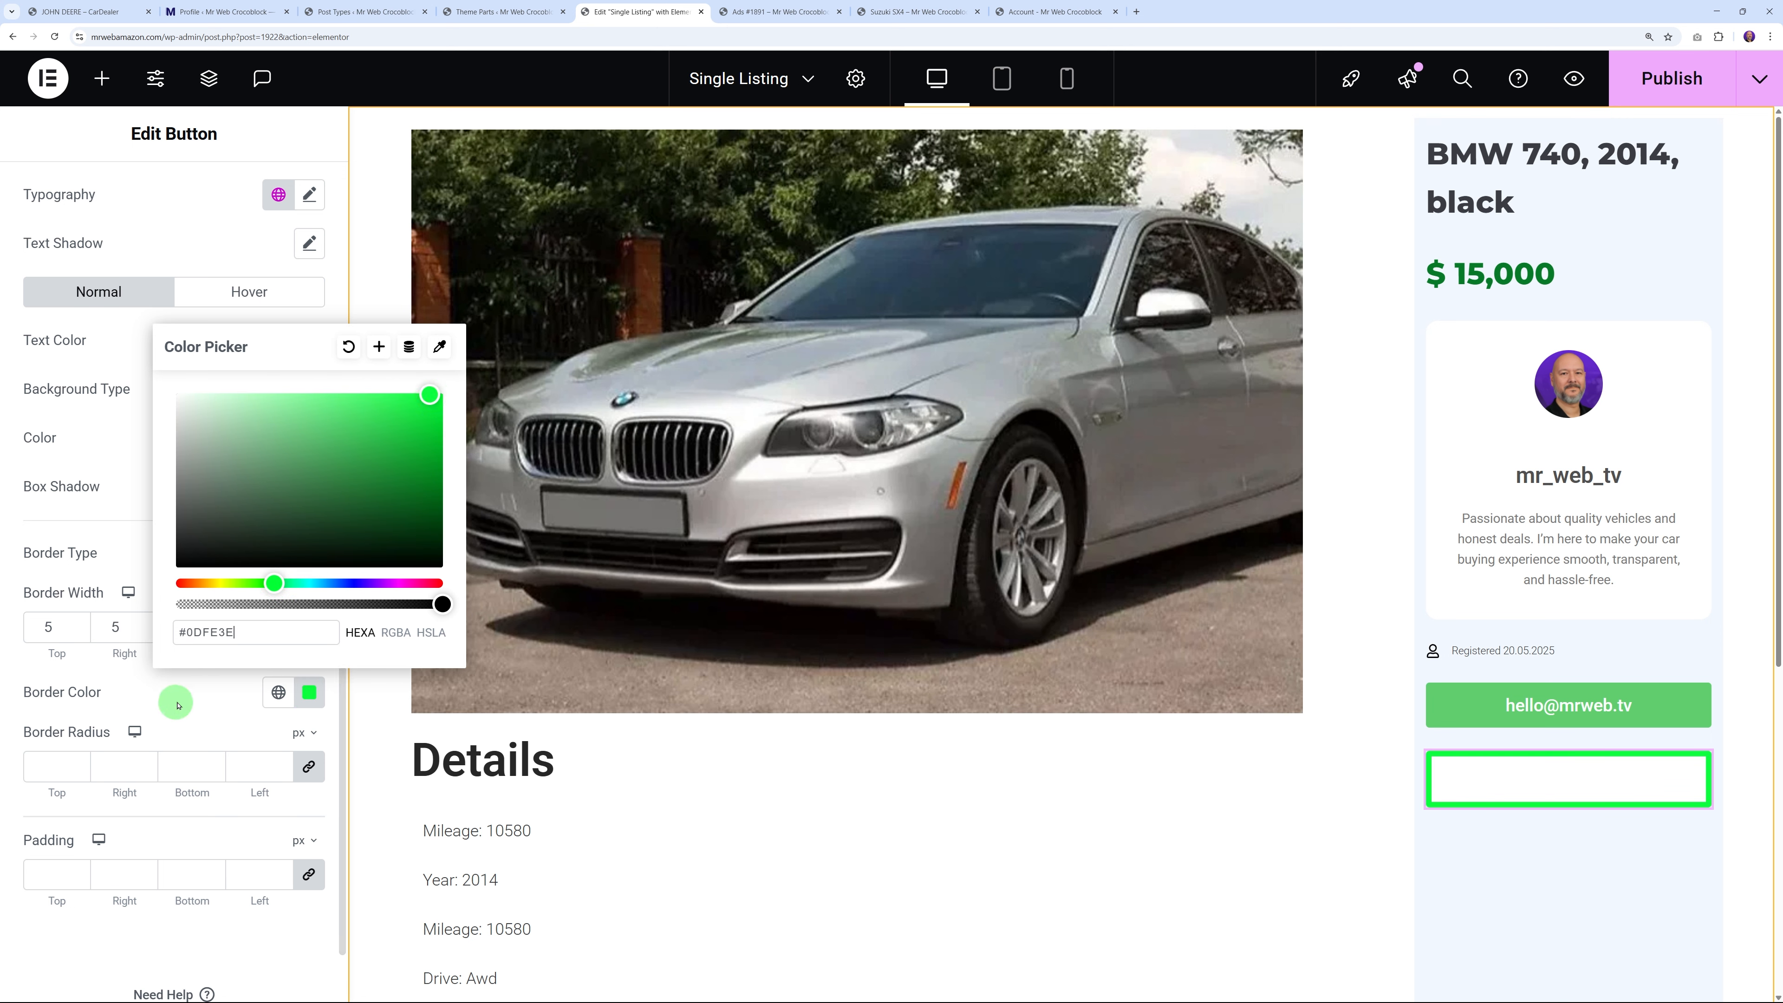
# Set the lower button's border width to 2 px and sample its border colour from the green e-mail button
pyautogui.click(77, 632)
pyautogui.click(77, 632)
pyautogui.click(78, 632)
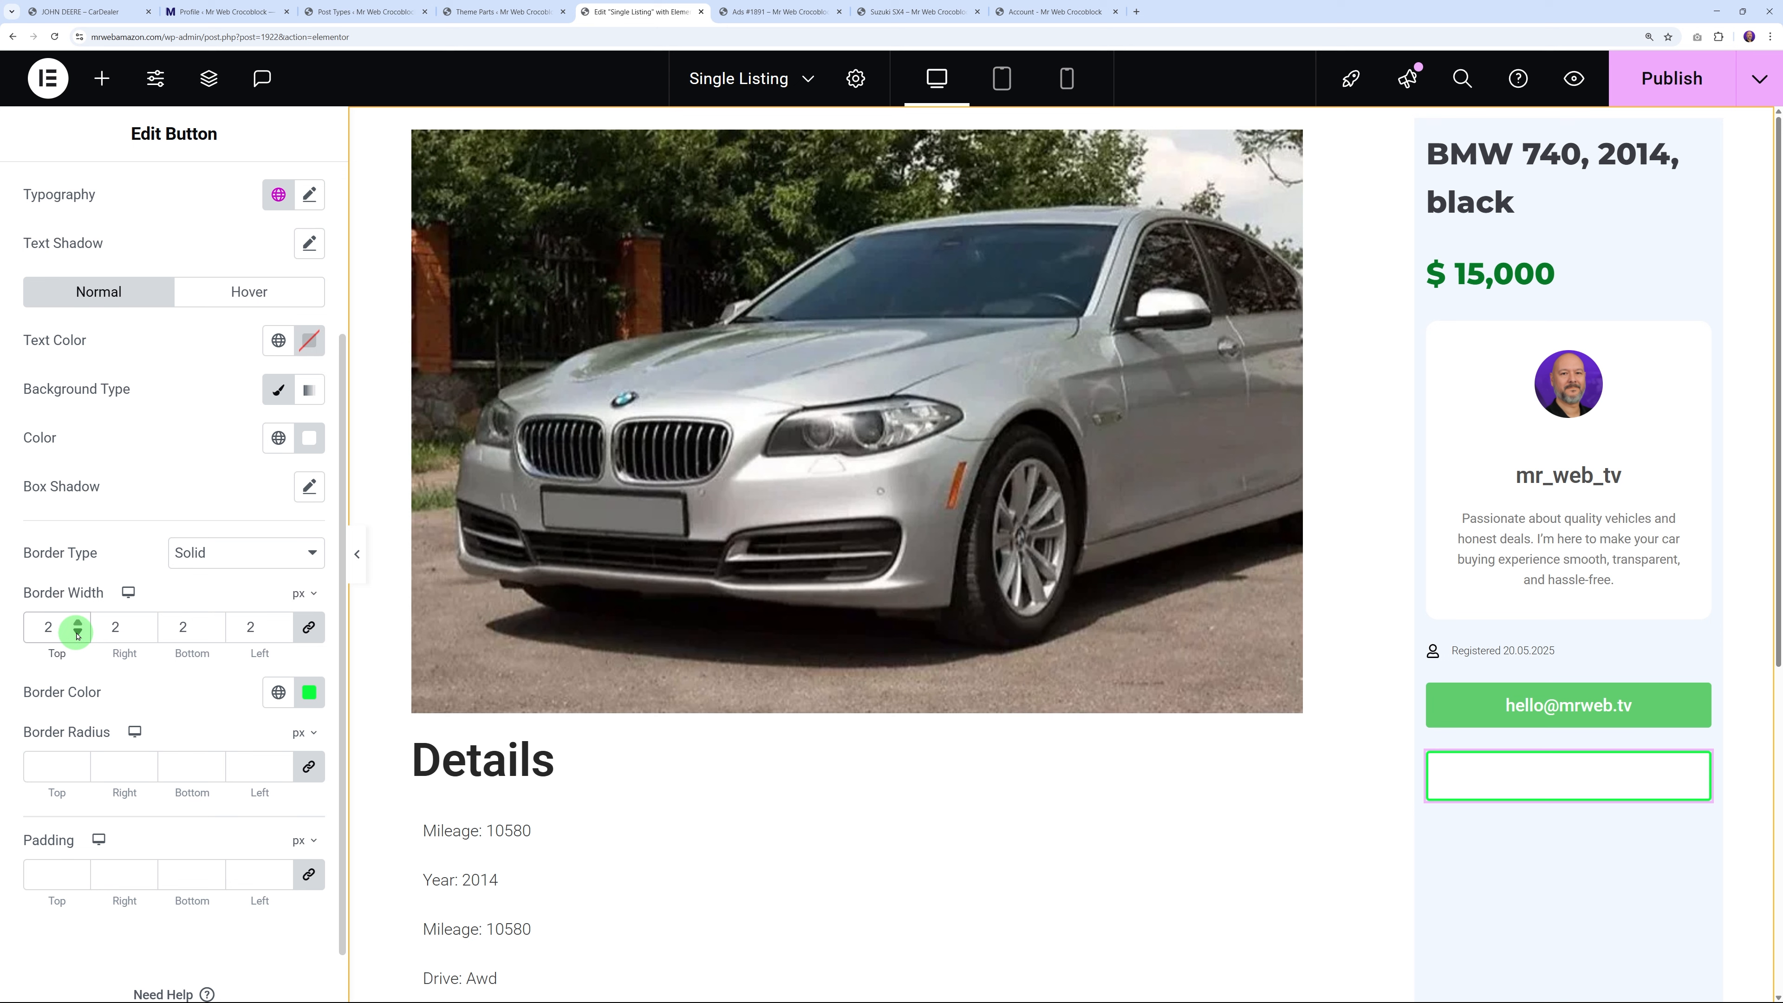
pyautogui.click(308, 693)
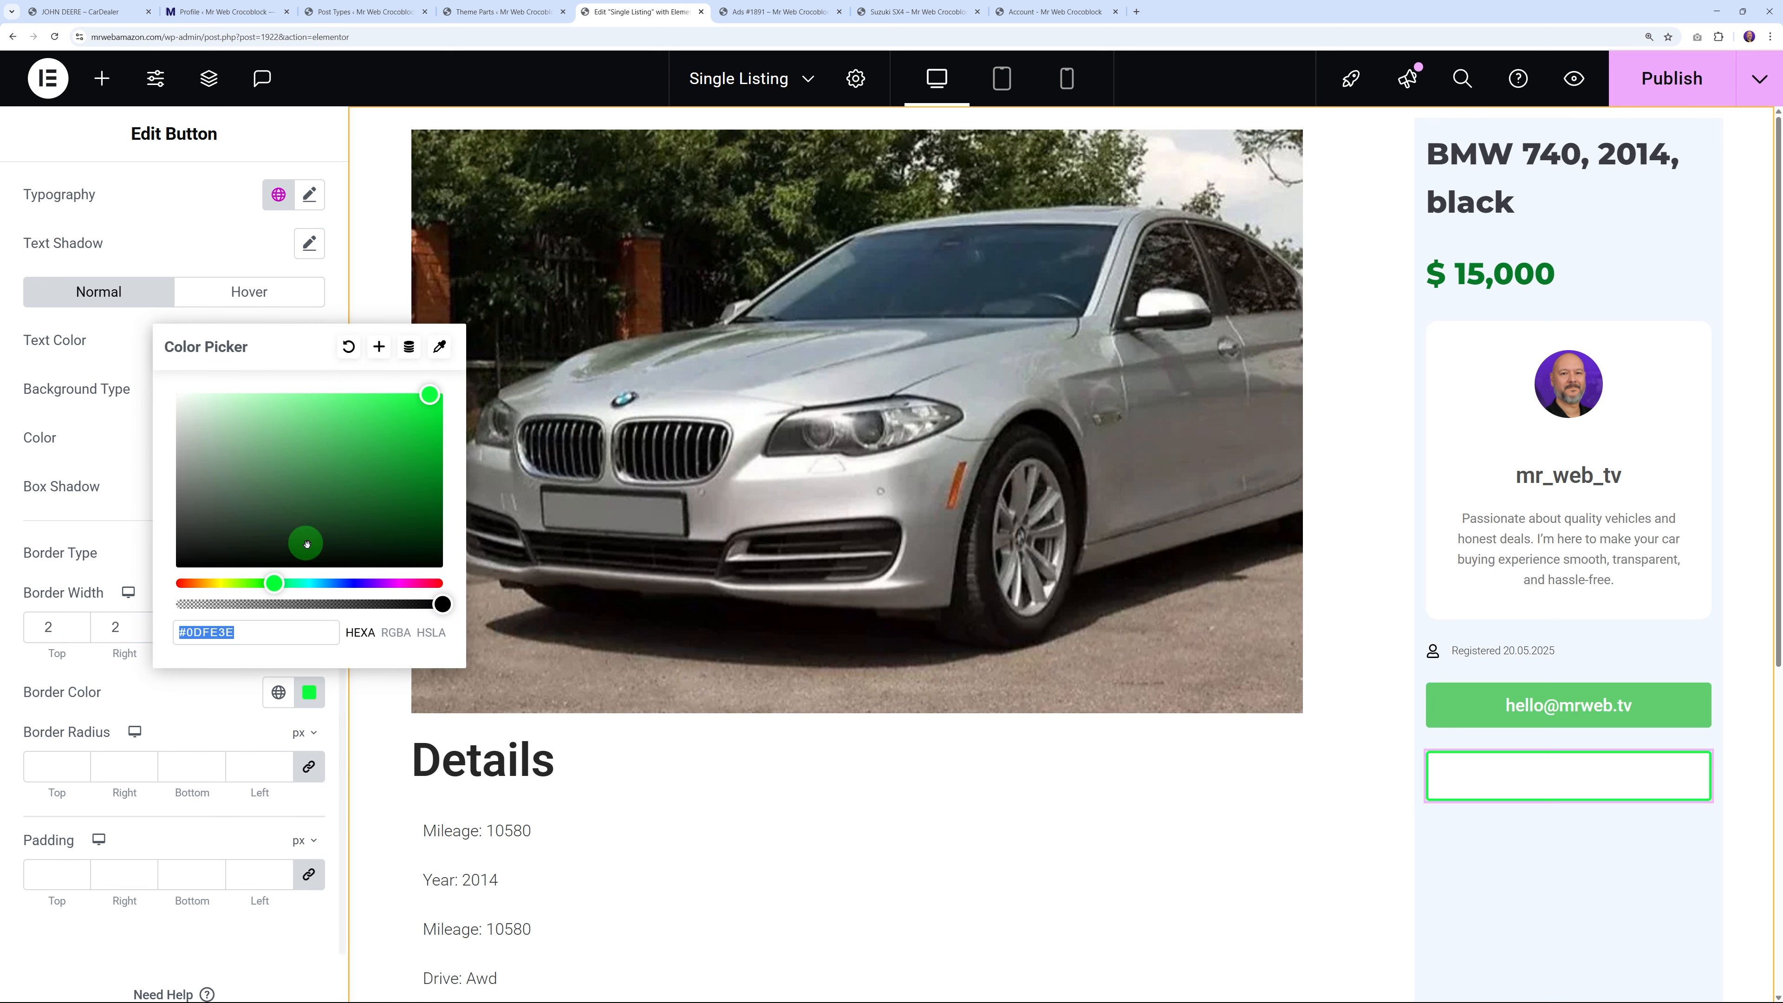
pyautogui.click(439, 346)
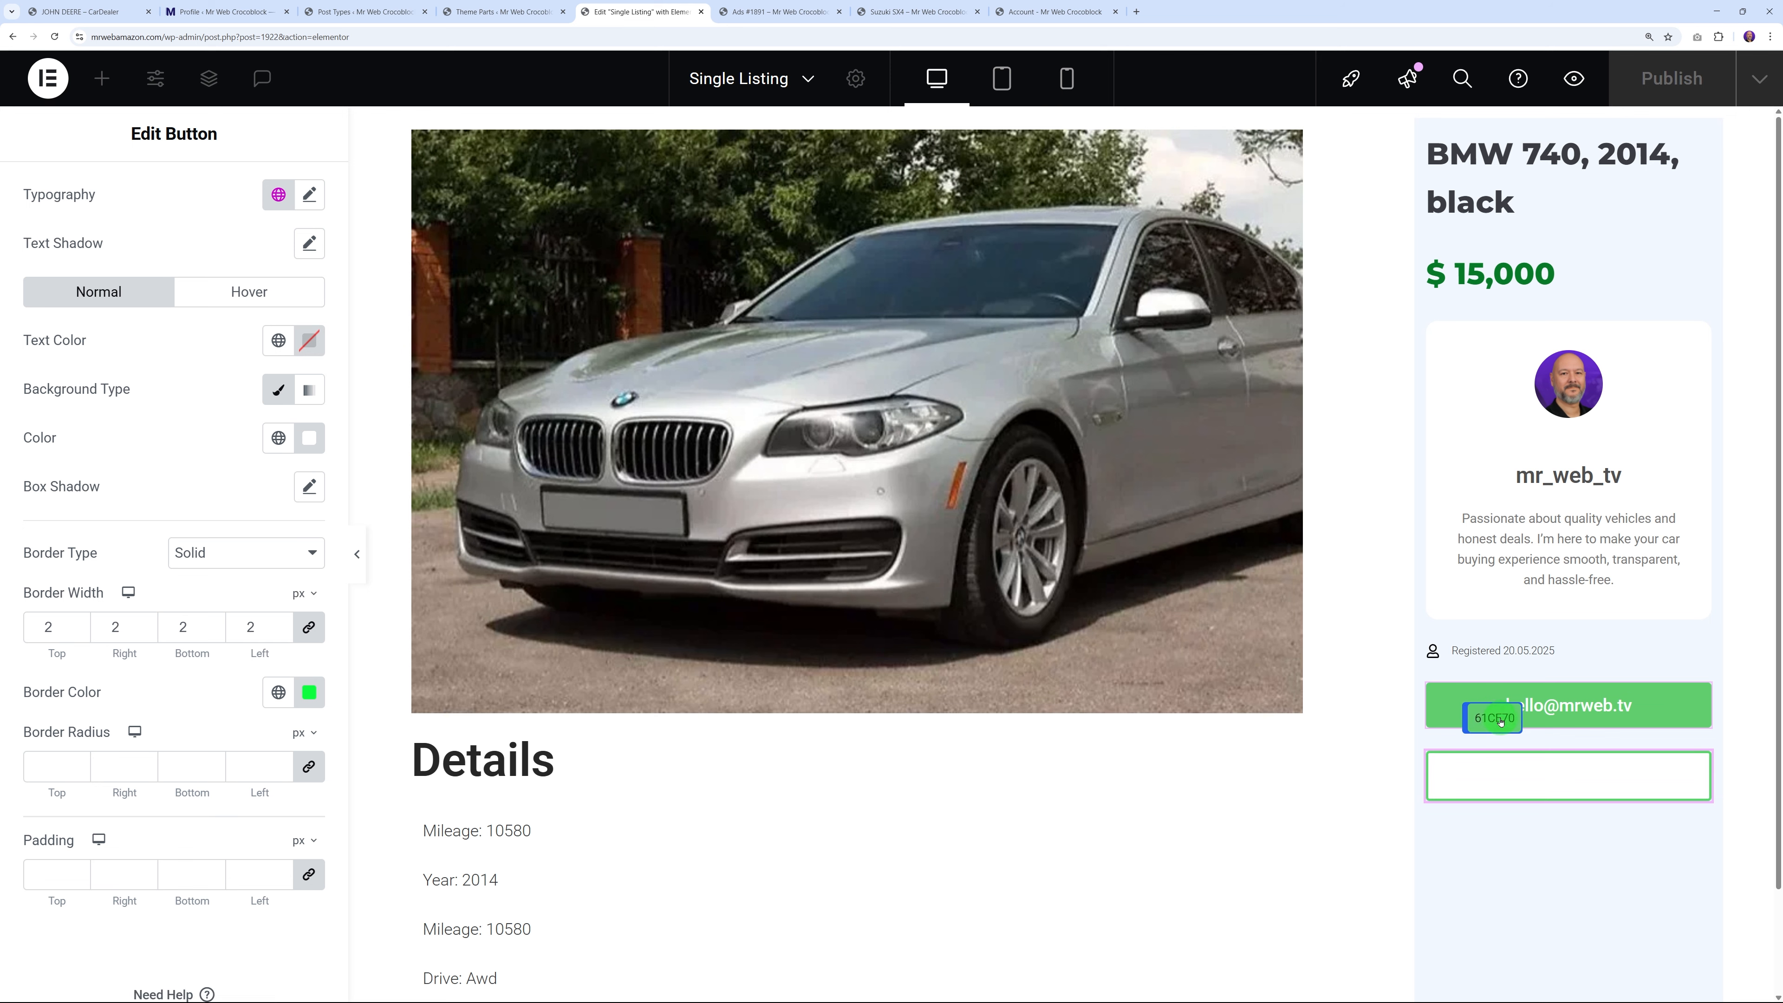
pyautogui.click(1485, 702)
# Make the lower button's background fully transparent (#FFFFFF00) and set its text colour to the same green as the border
pyautogui.click(308, 439)
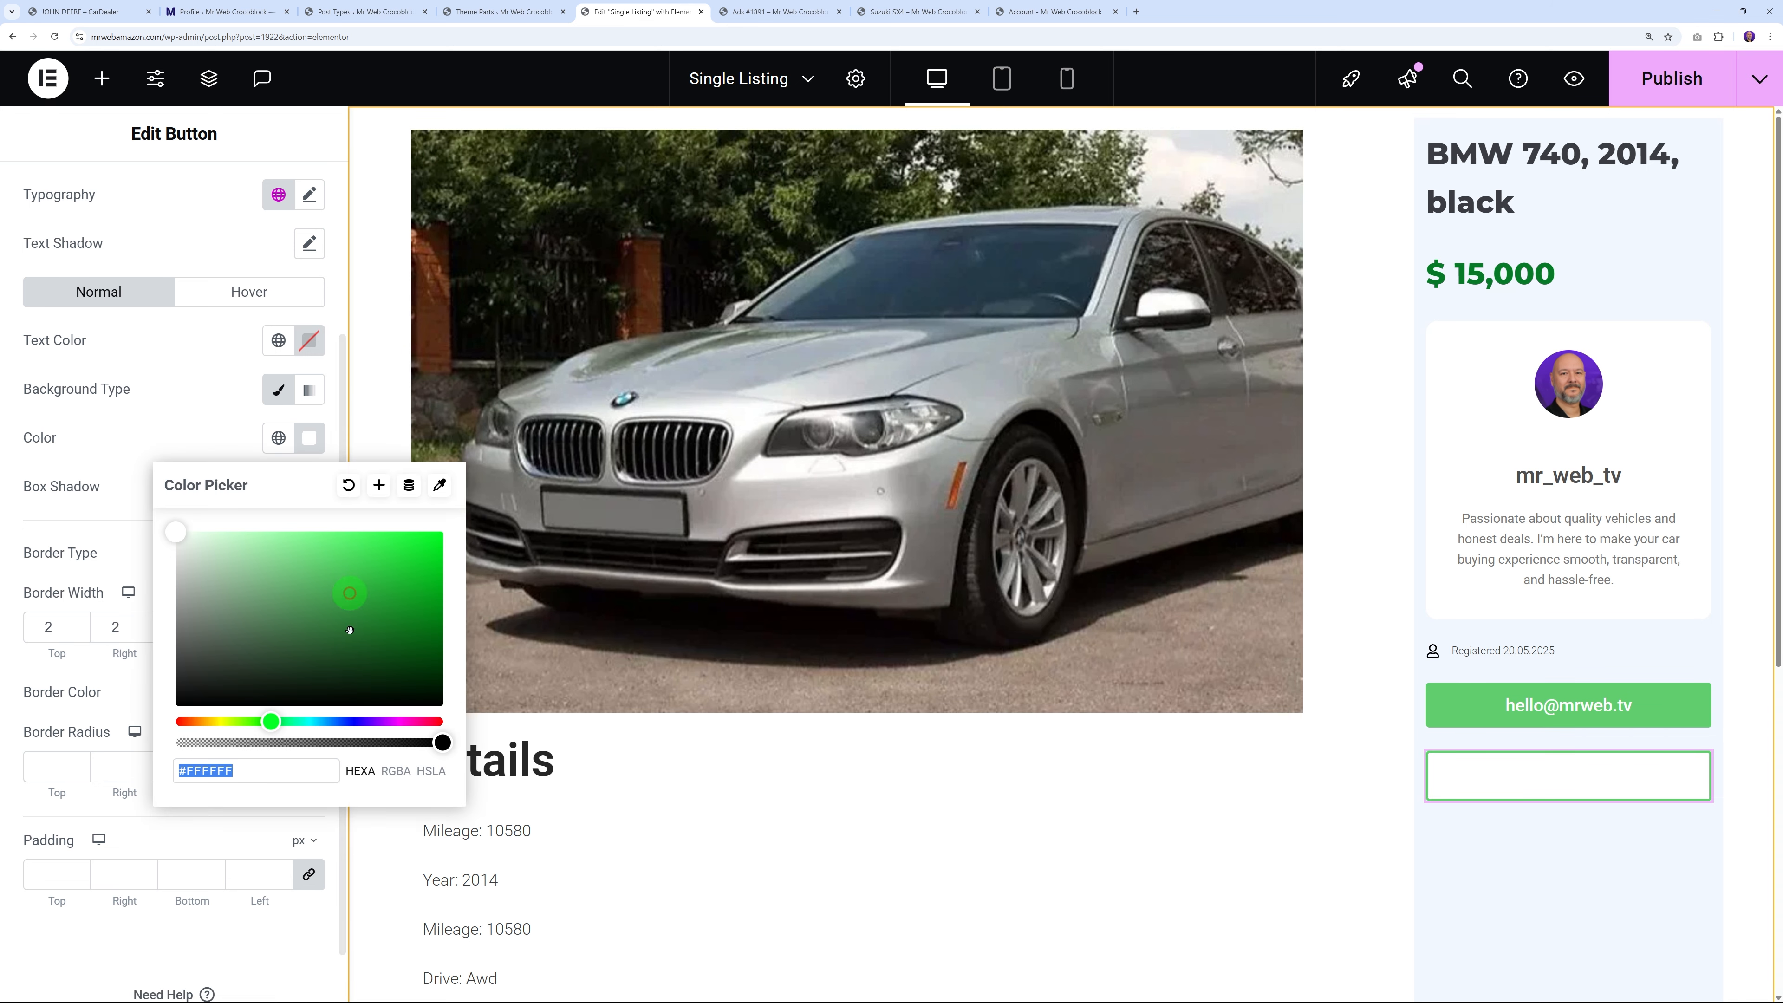
pyautogui.moveTo(439, 742); pyautogui.dragTo(180, 743)
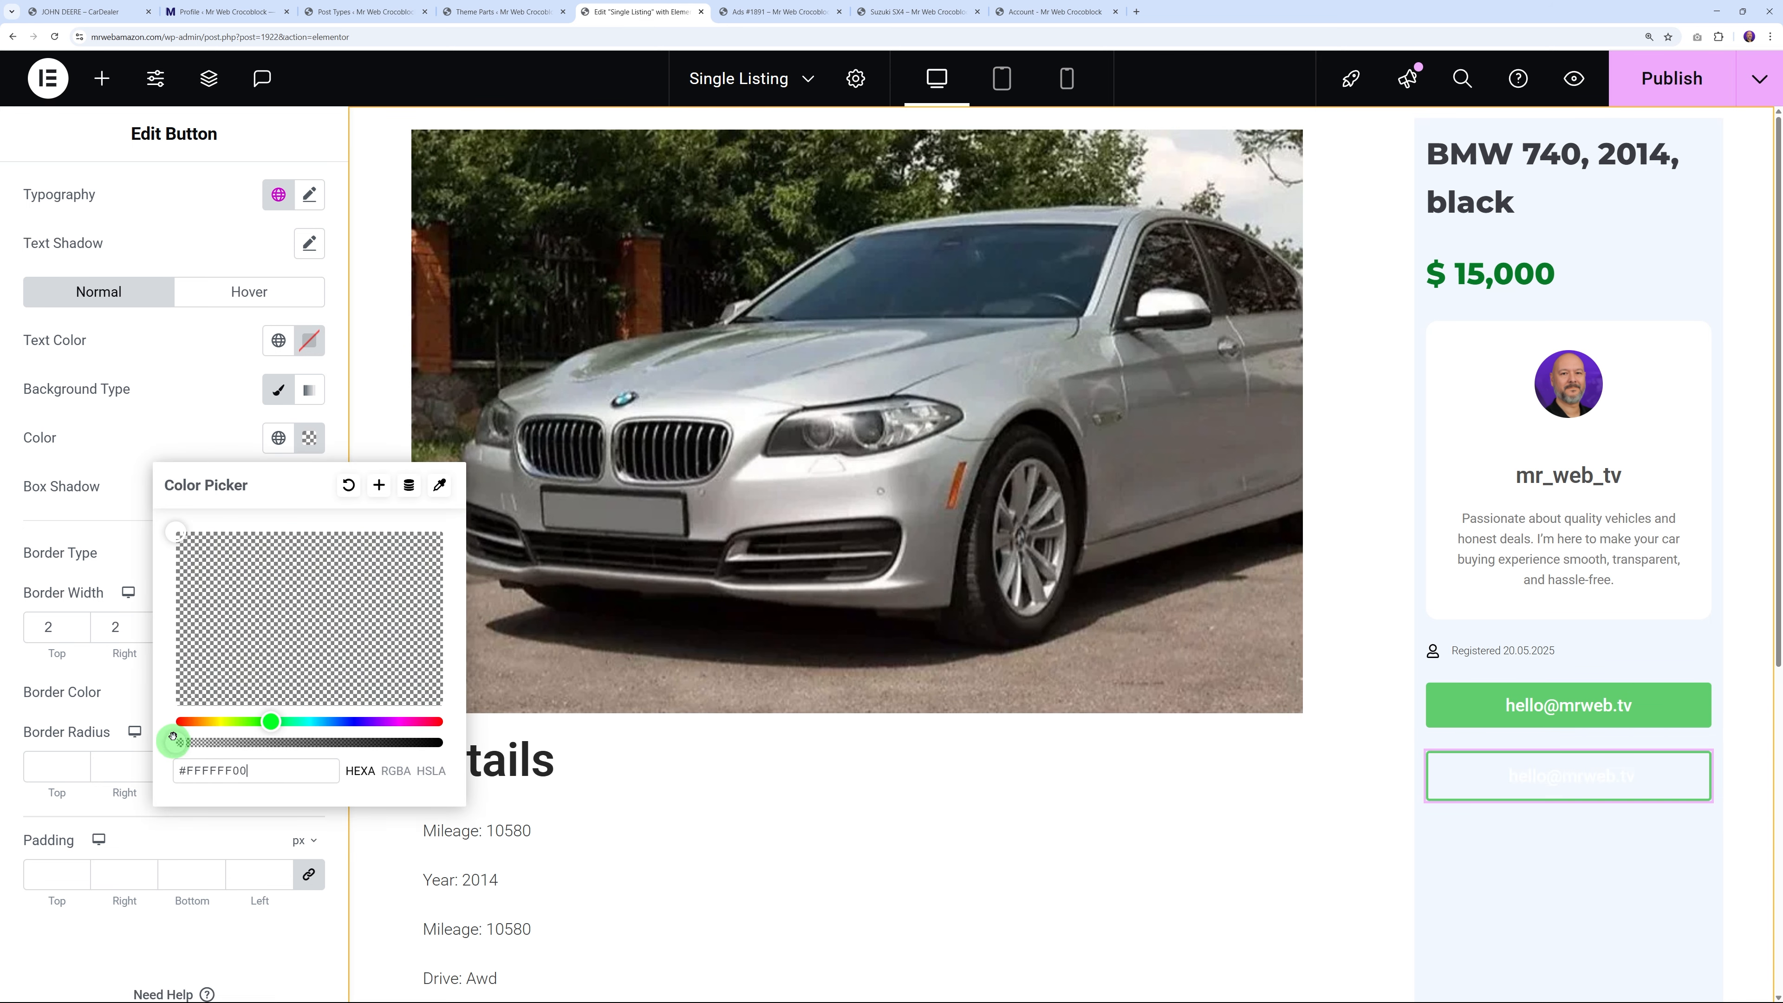
pyautogui.click(199, 427)
pyautogui.click(309, 340)
# Remove the dynamic User Field from the lower button's text and label it "Contact Seller"
pyautogui.scroll(2, 191, 457)
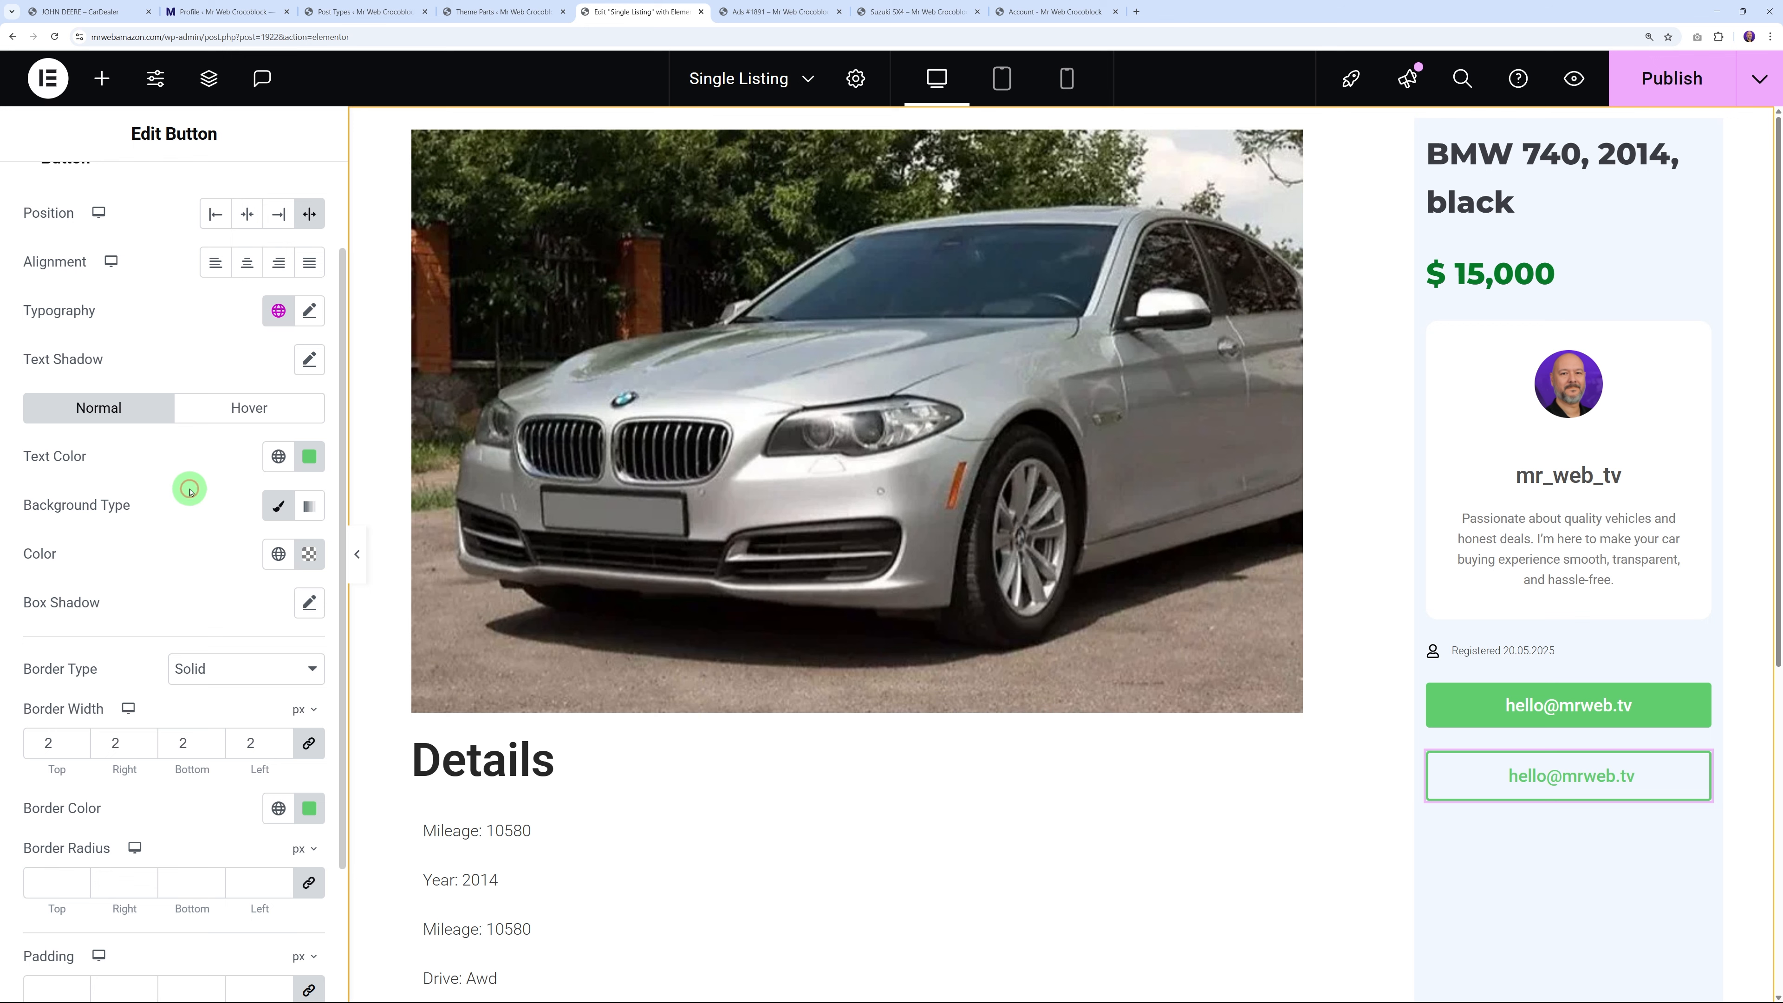
pyautogui.scroll(2, 189, 492)
pyautogui.click(96, 217)
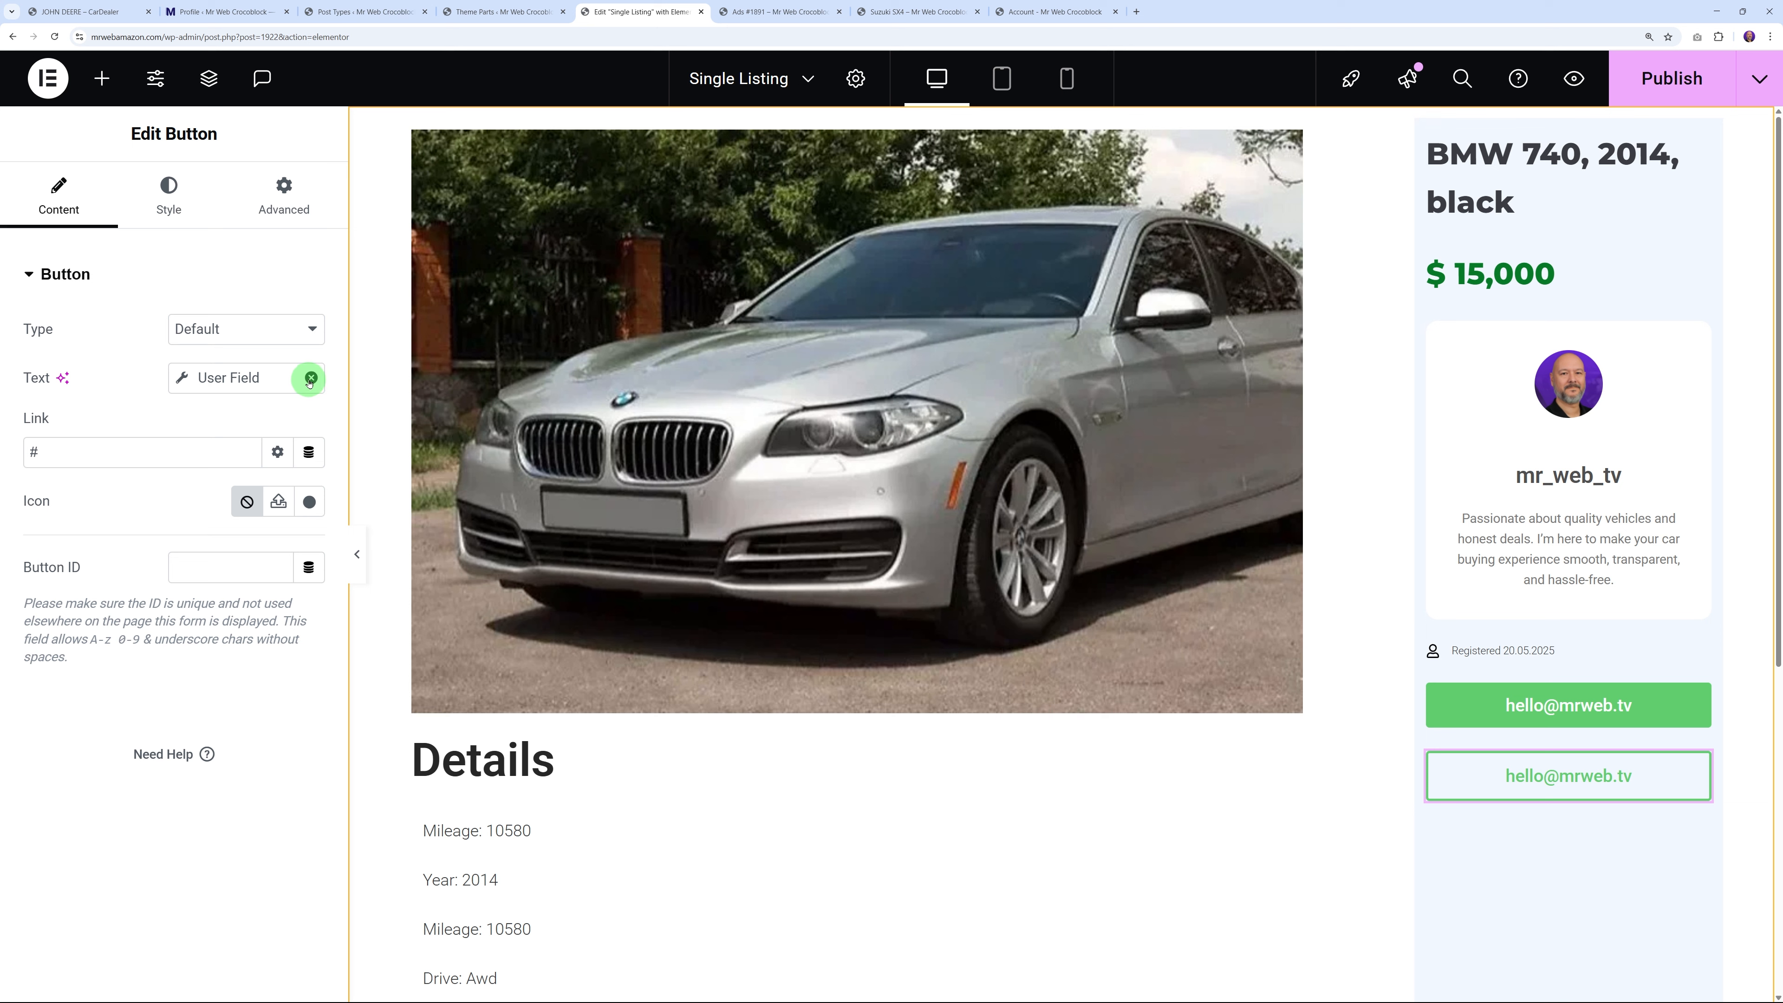
pyautogui.click(310, 380)
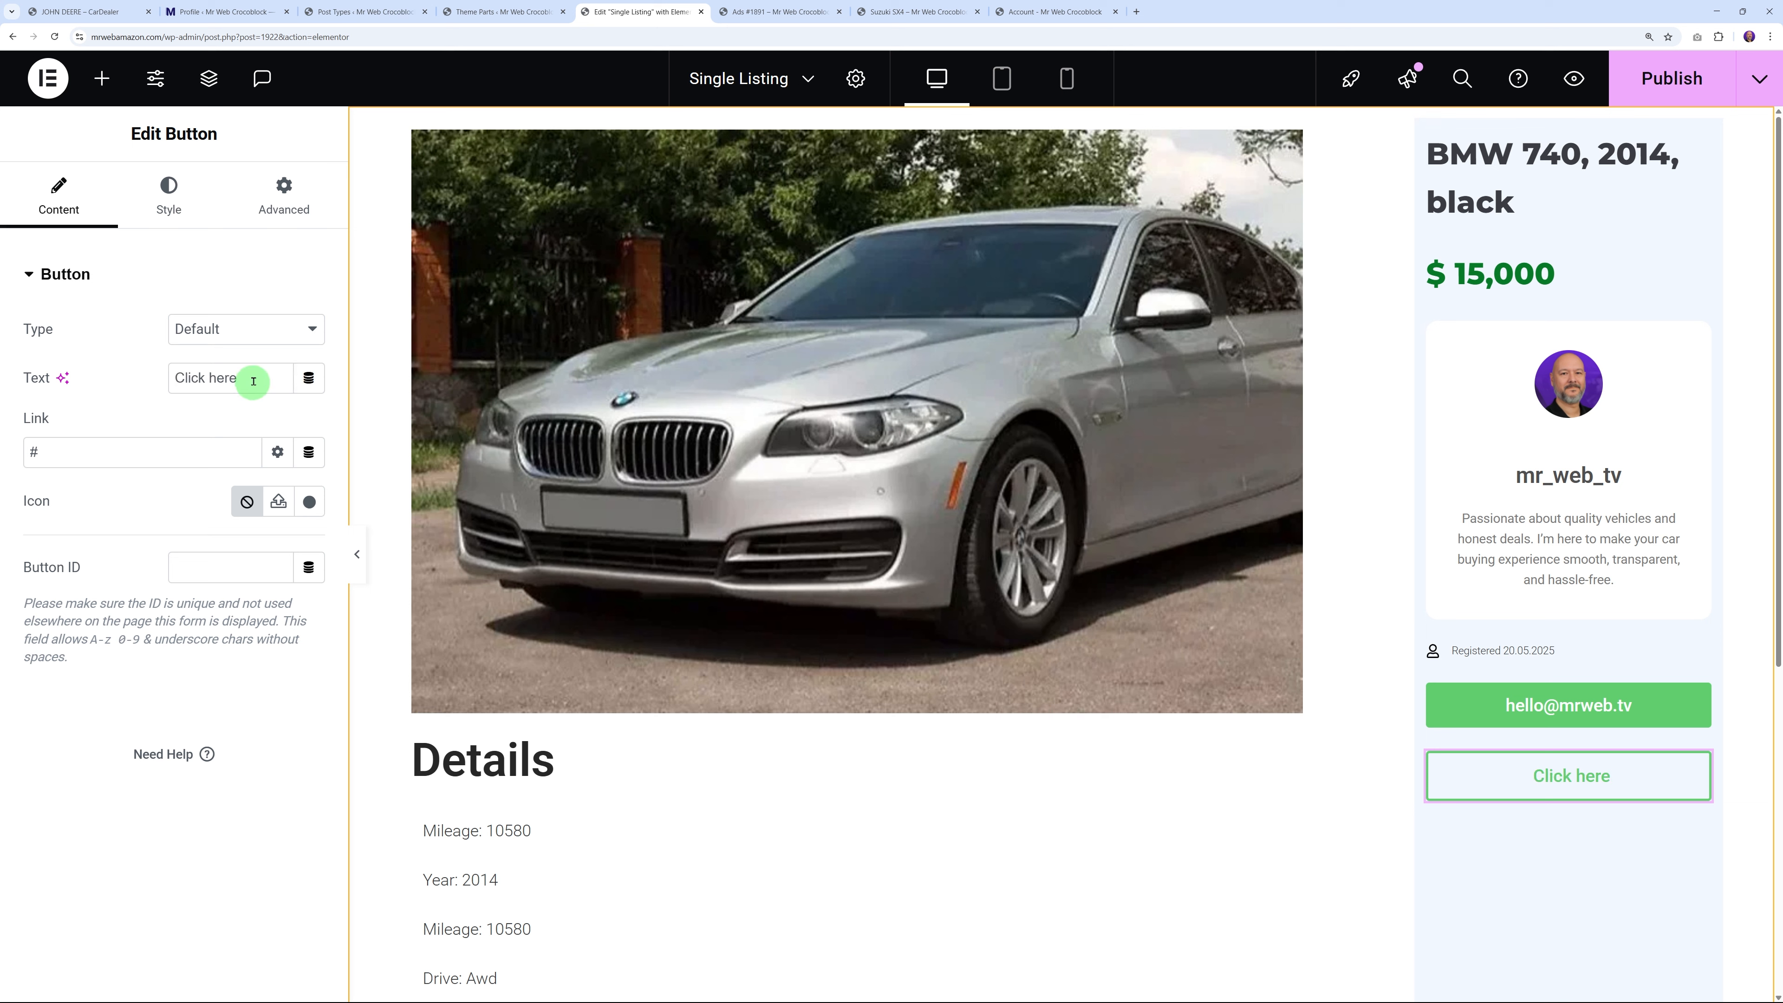
pyautogui.moveTo(255, 380); pyautogui.dragTo(169, 383)
pyautogui.write('Contact')
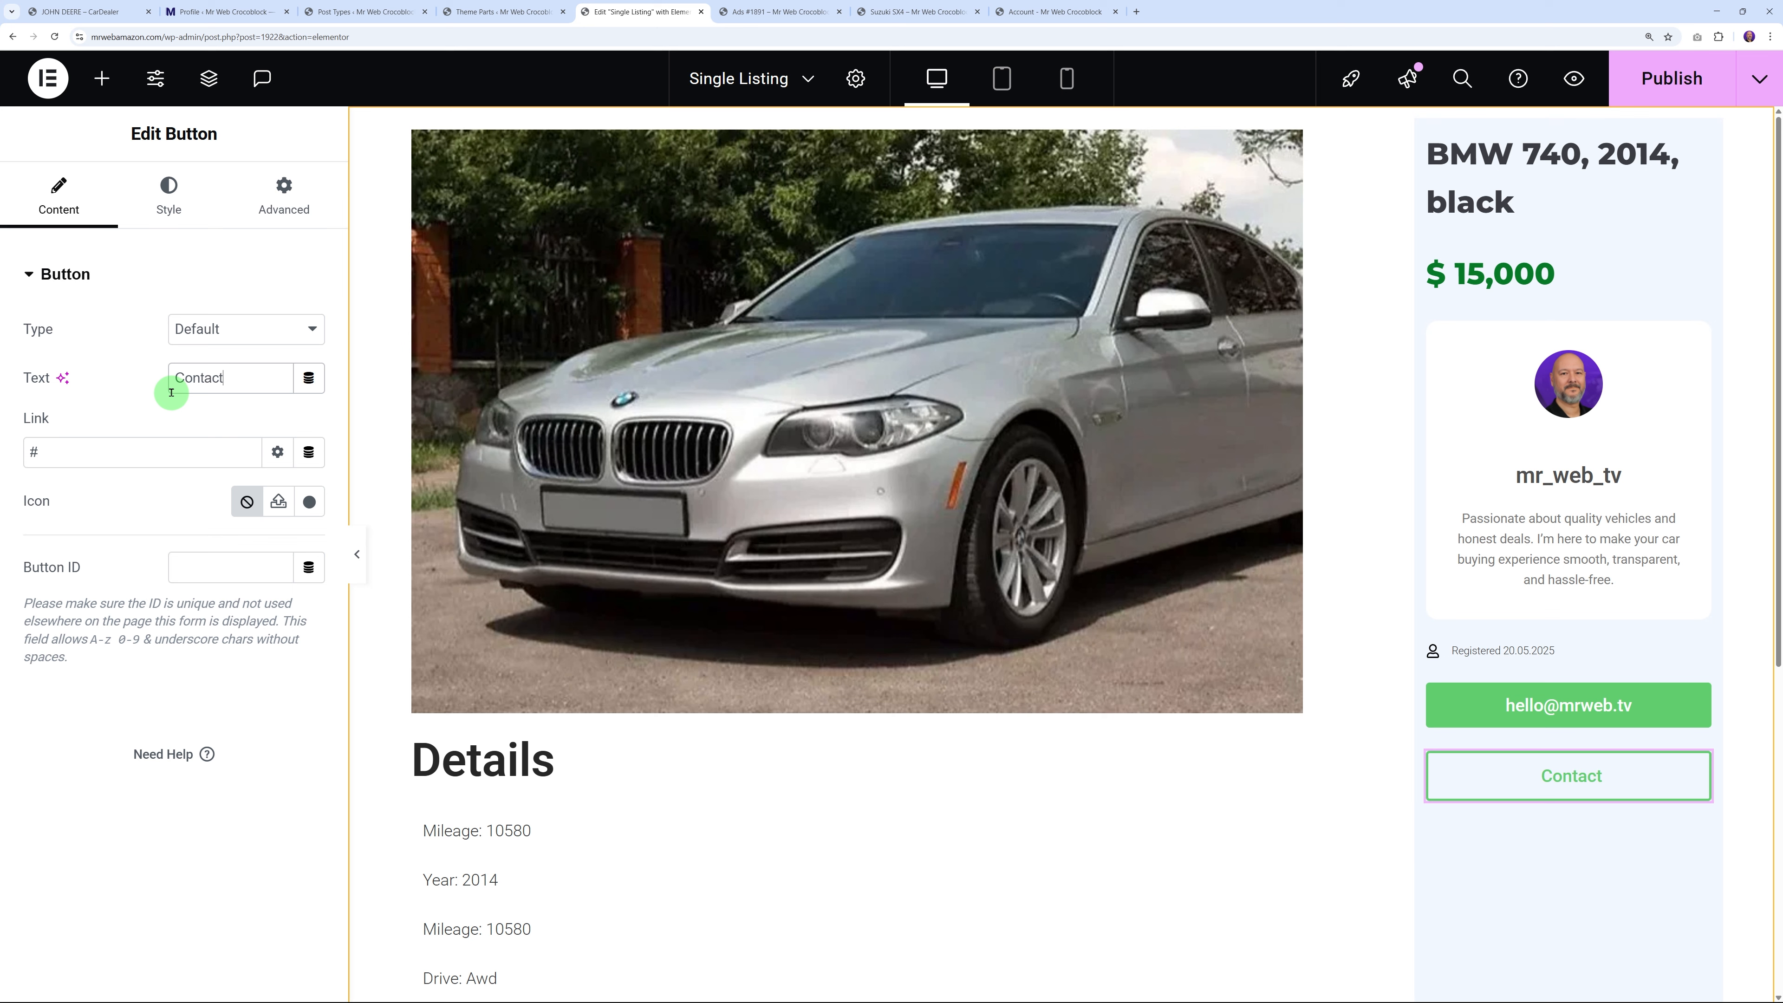
pyautogui.write(' Selller')
pyautogui.press('BackSpace')
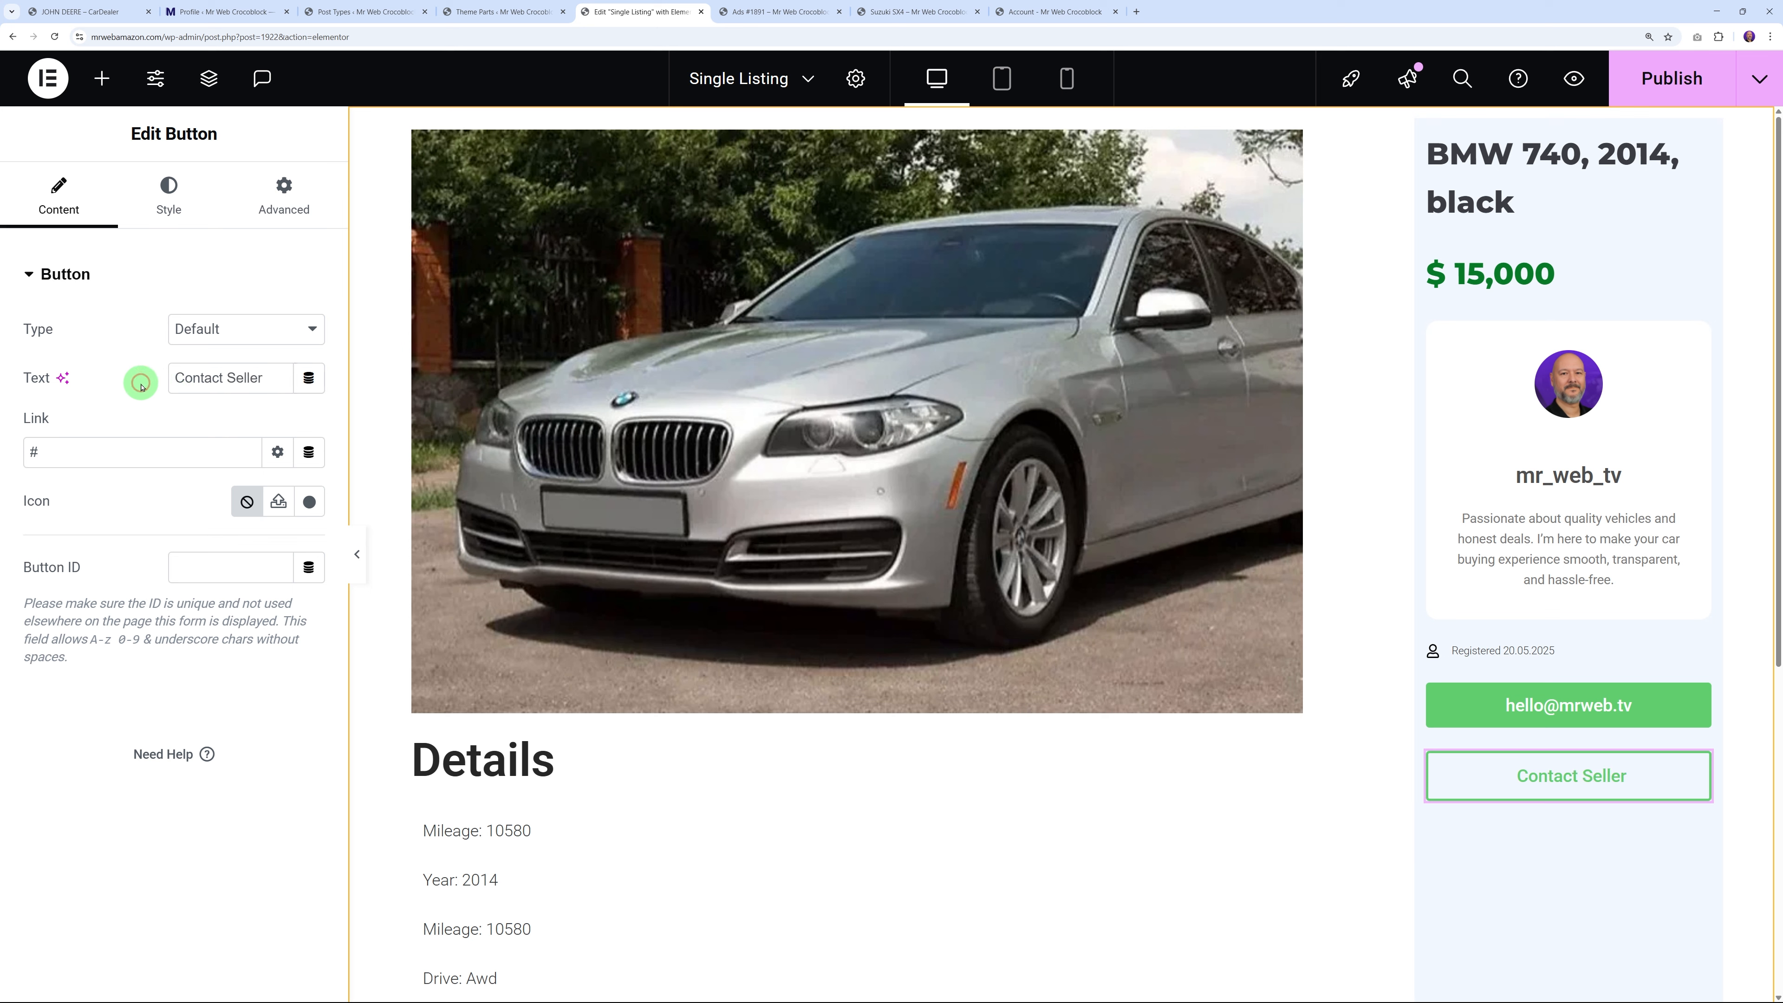
# Publish the Single Listing template and check the sidebar on the reloaded Suzuki SX4 page
pyautogui.click(1645, 102)
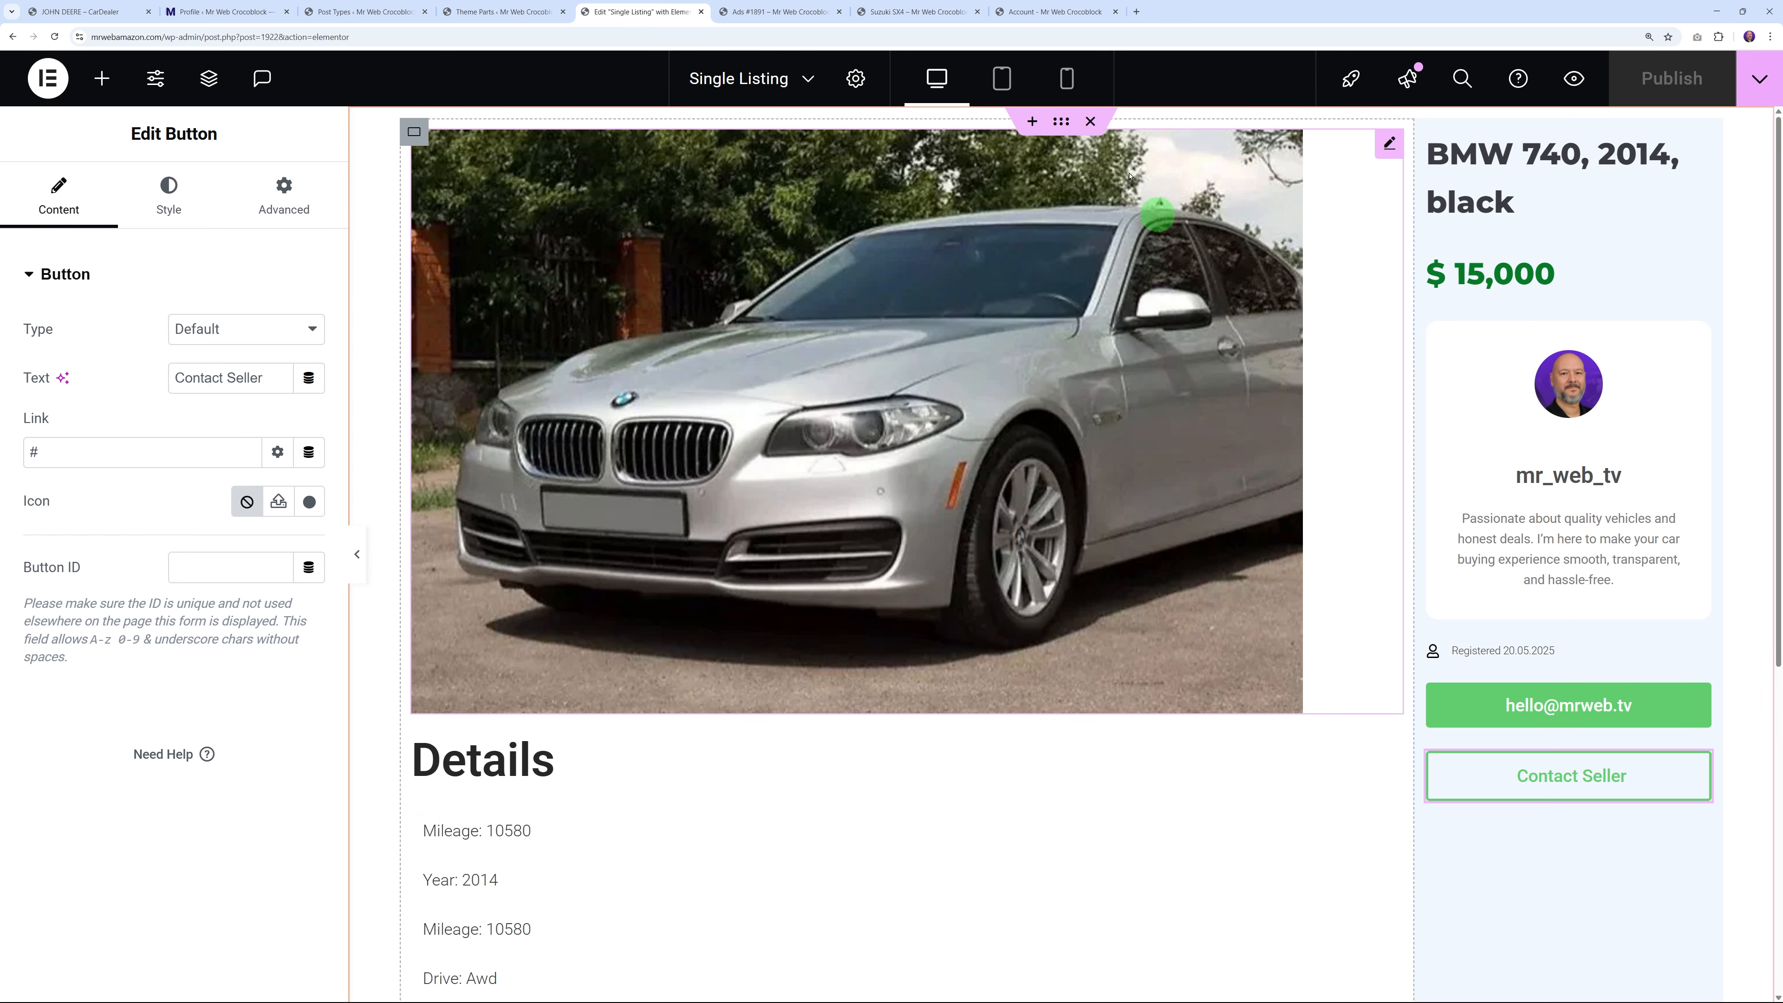
pyautogui.click(916, 12)
pyautogui.scroll(-5, 1236, 604)
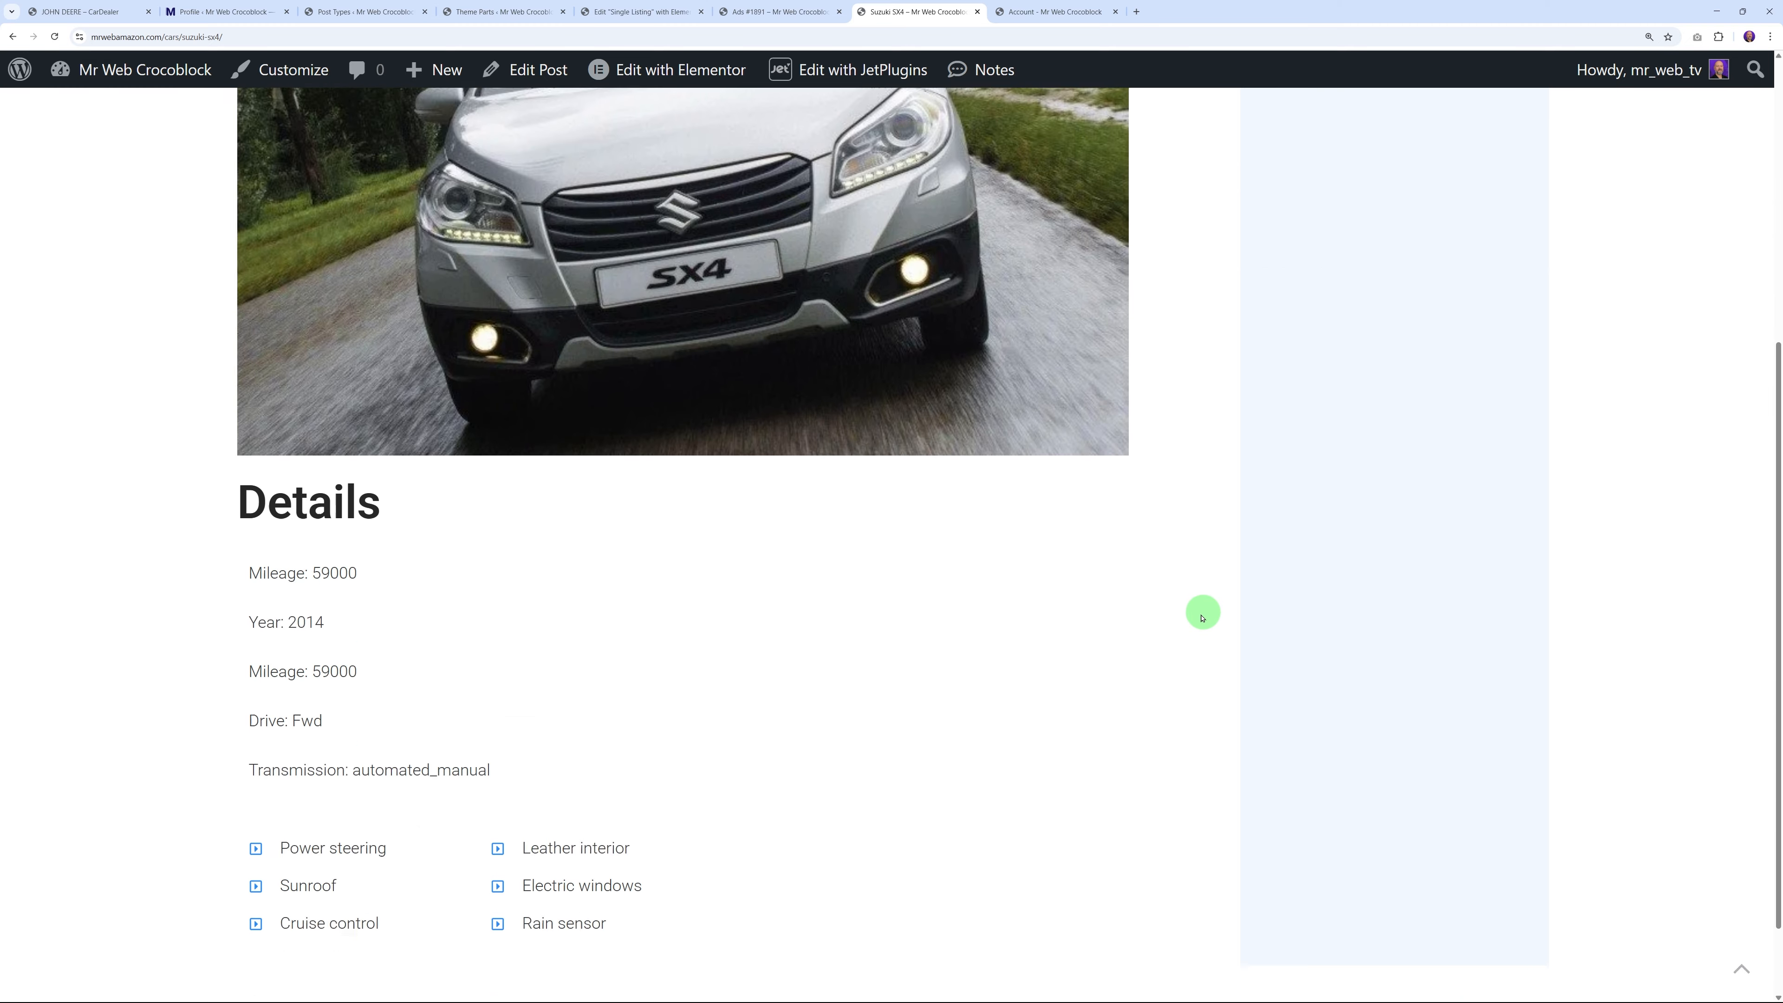
pyautogui.scroll(-1, 1203, 616)
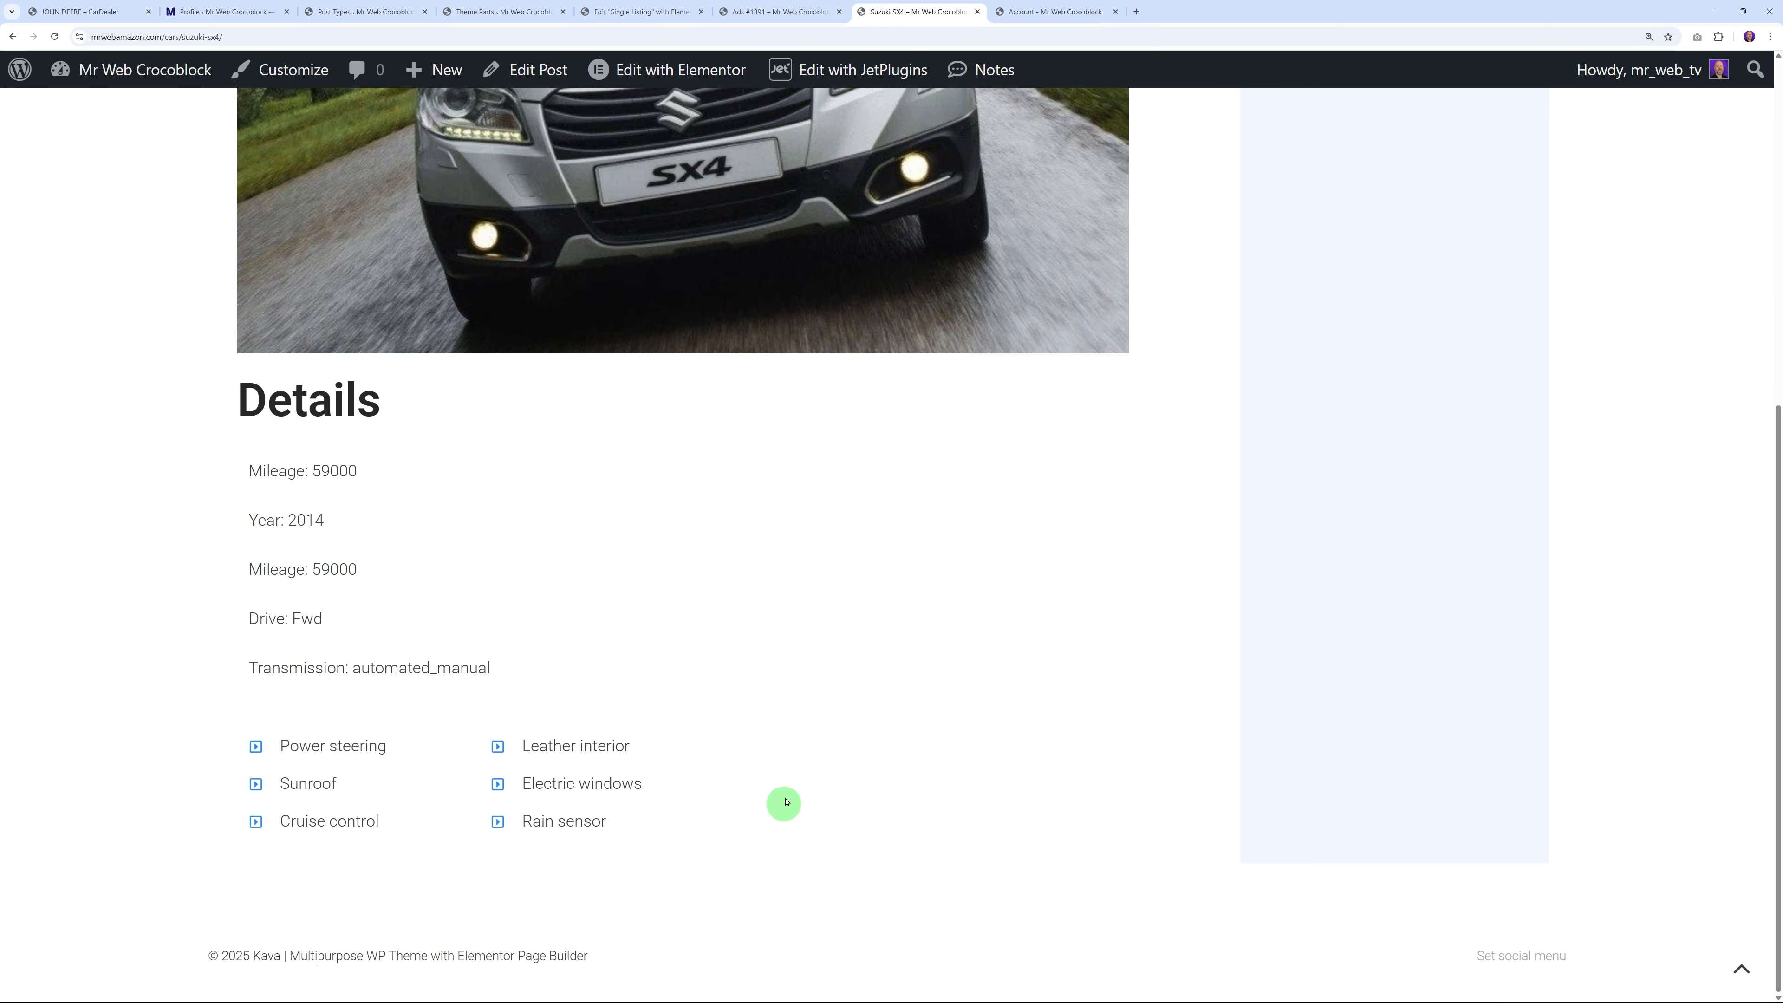
pyautogui.scroll(7, 785, 802)
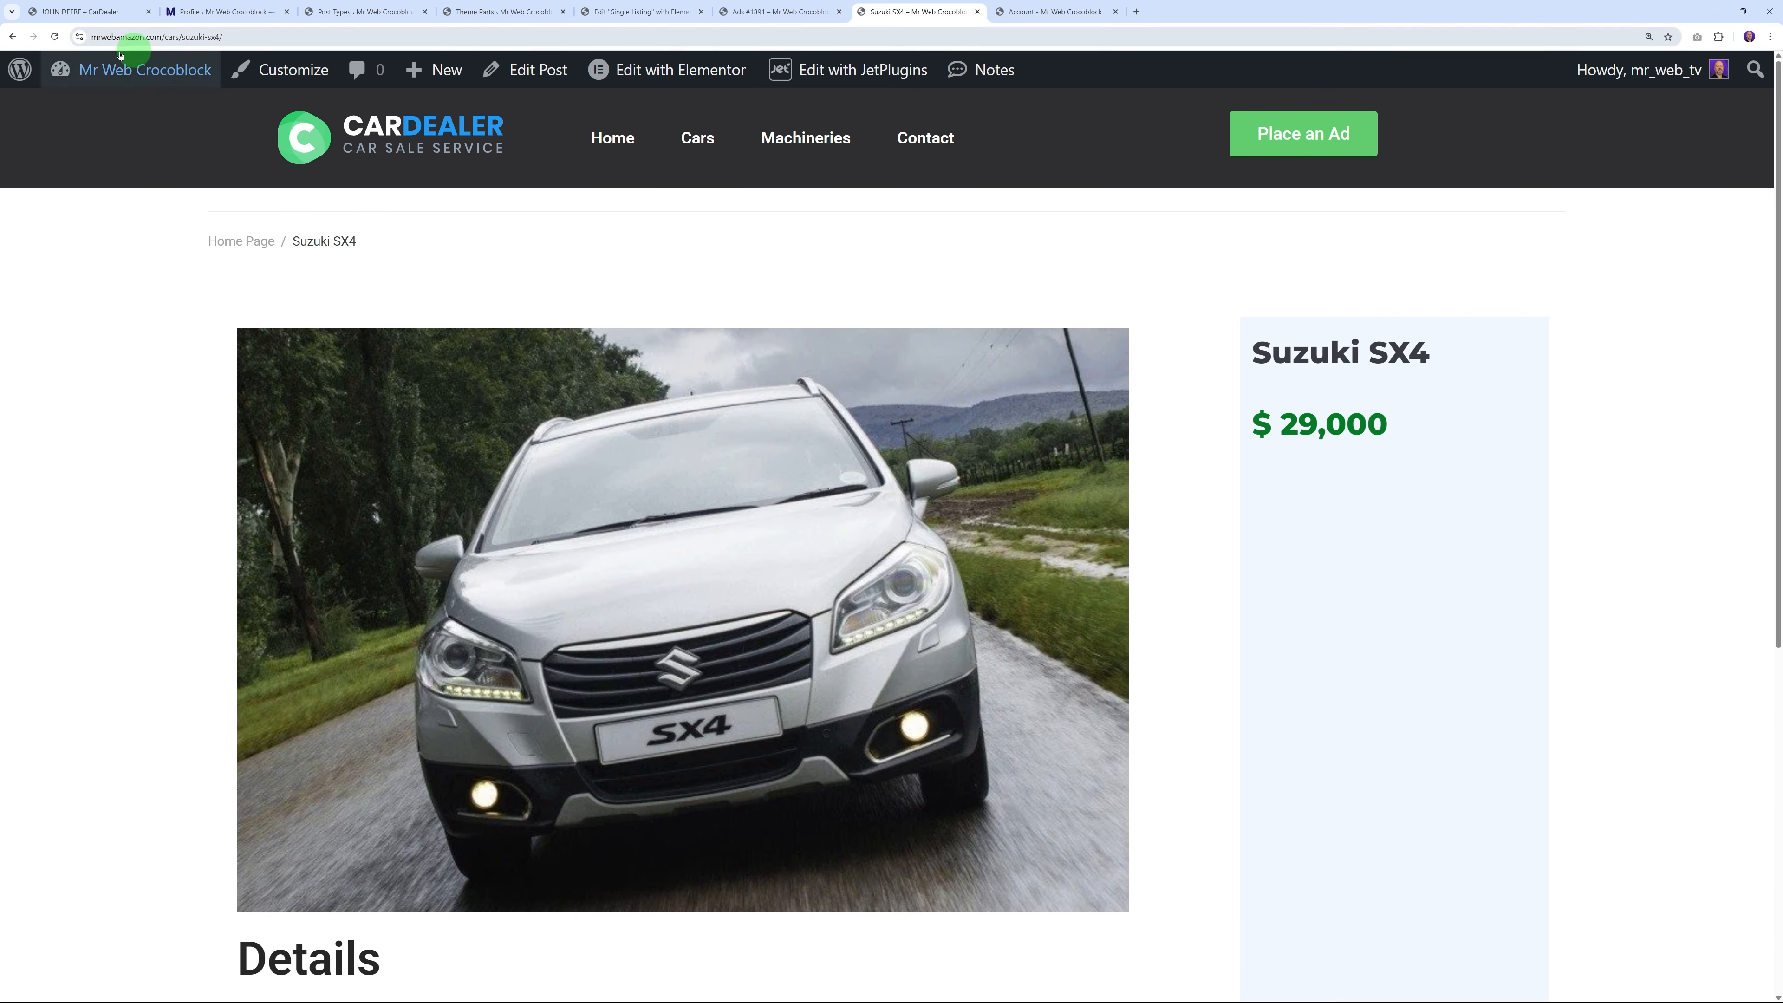
pyautogui.click(54, 37)
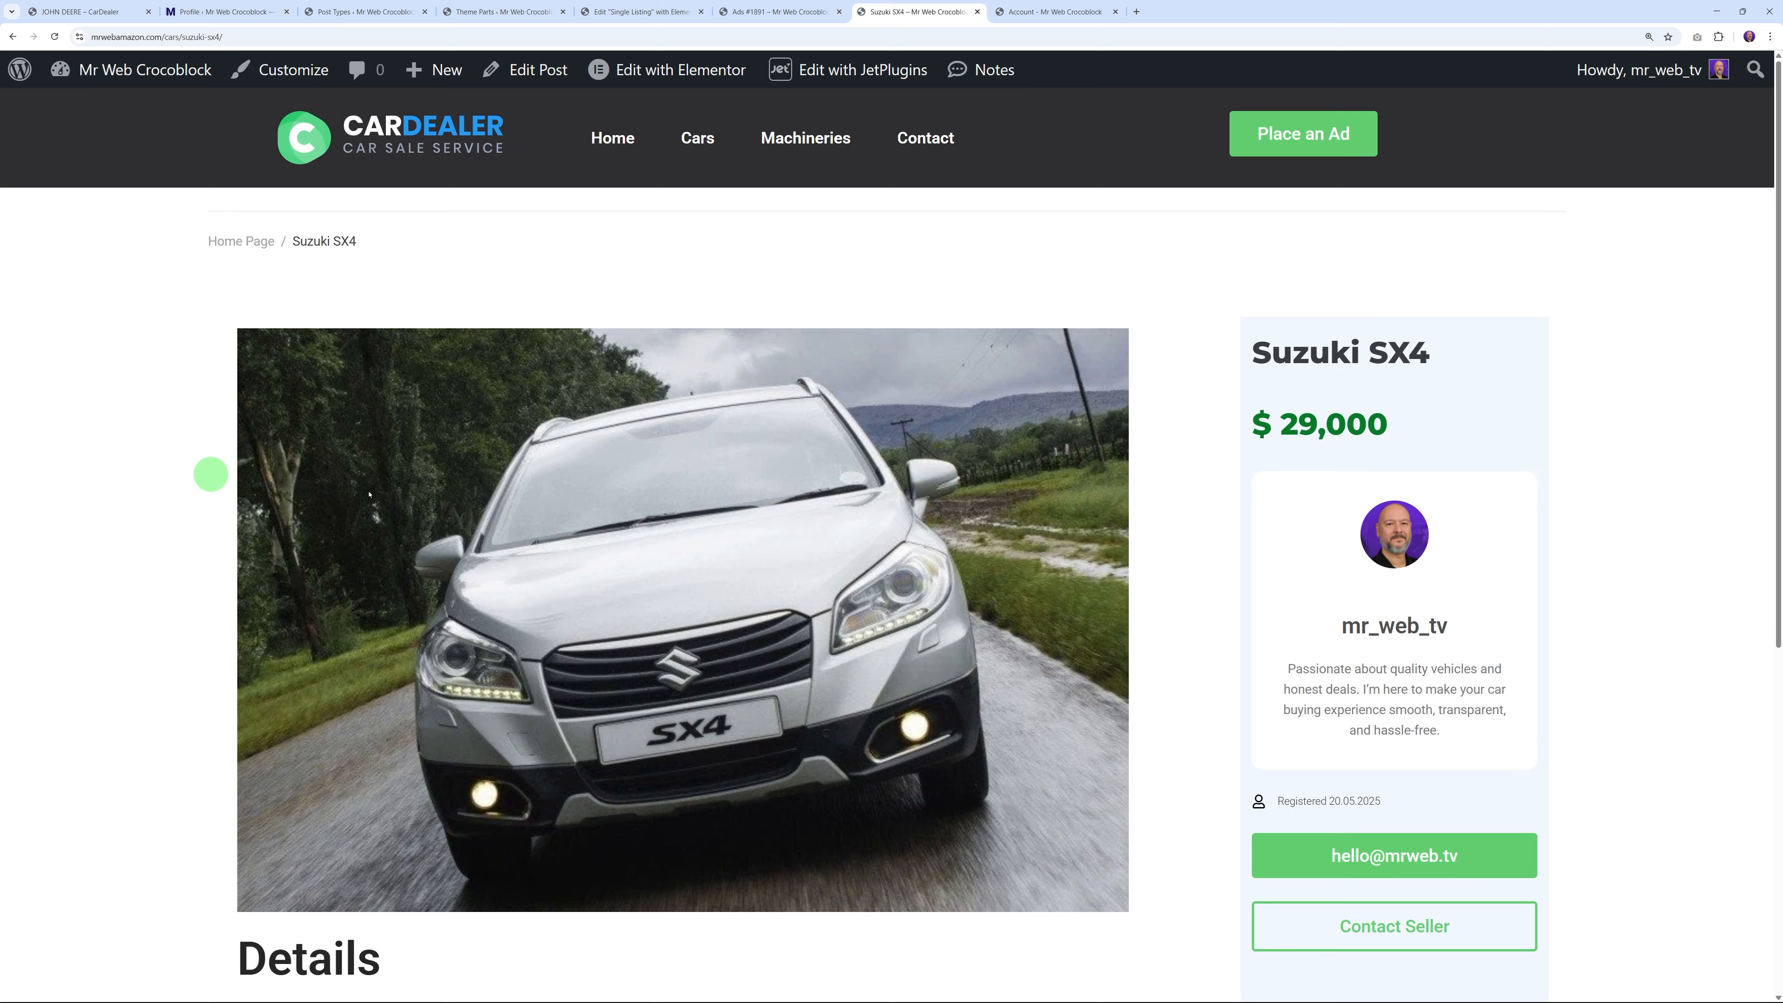
pyautogui.scroll(-1, 1601, 491)
pyautogui.scroll(-1, 1572, 537)
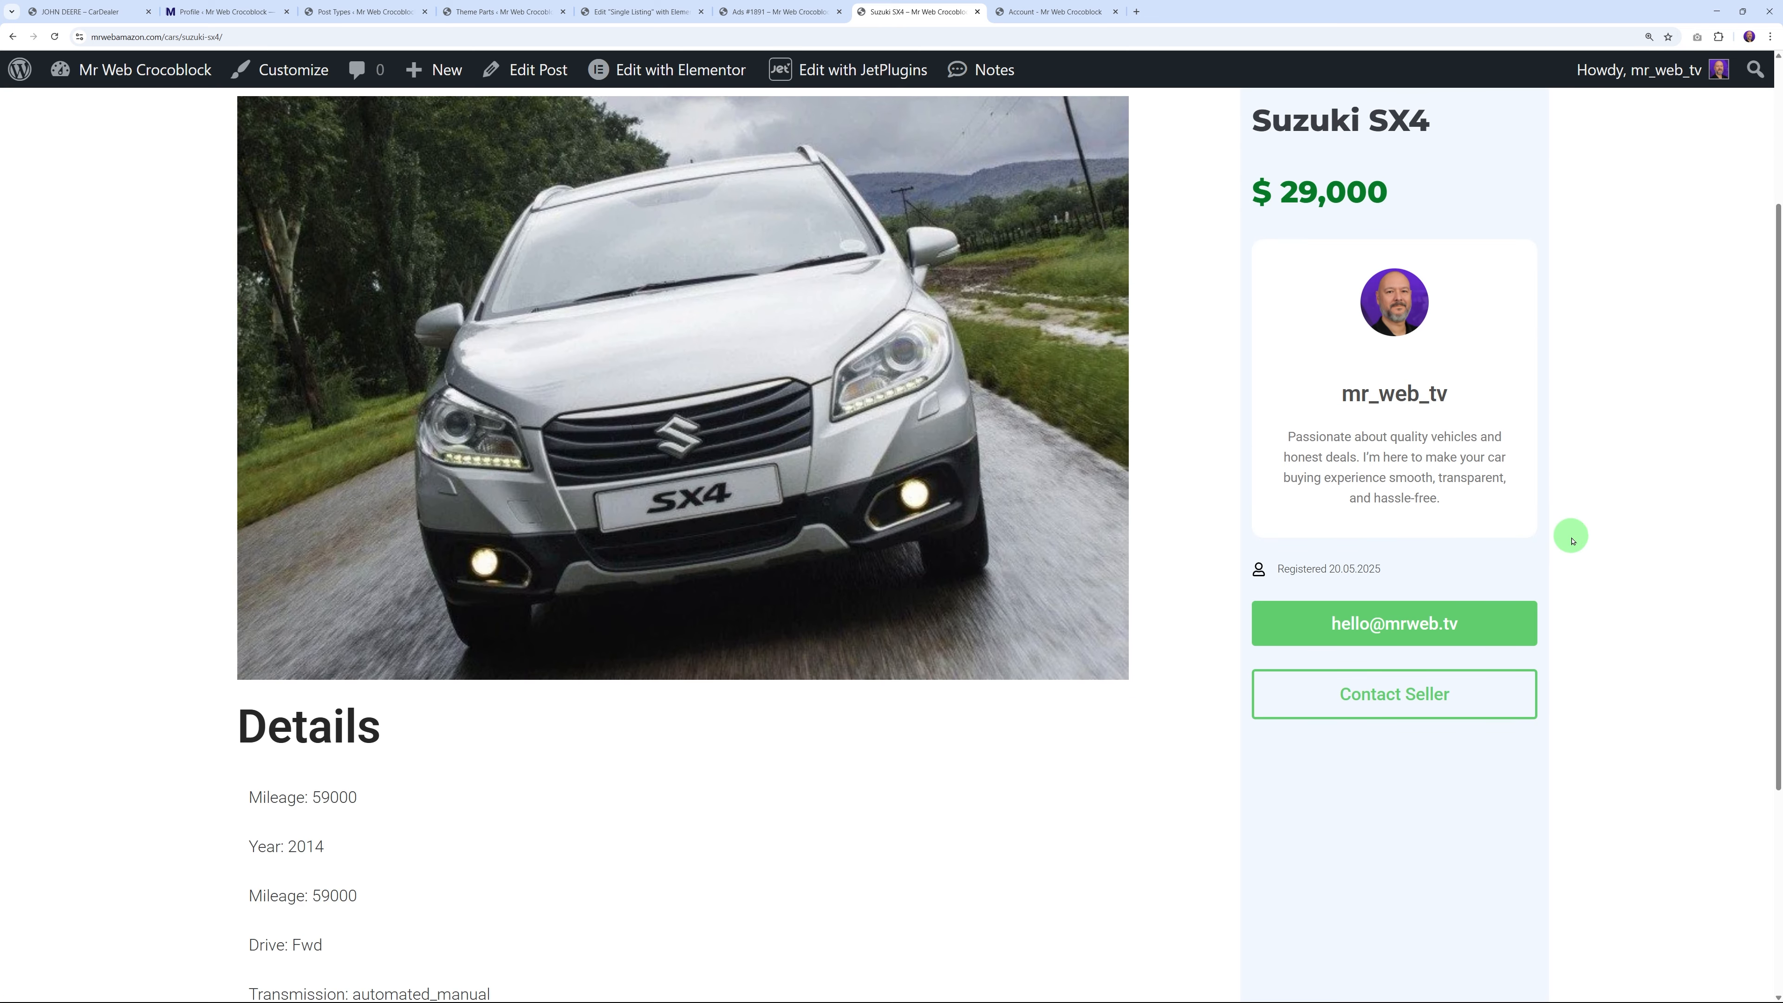
pyautogui.scroll(1, 1454, 478)
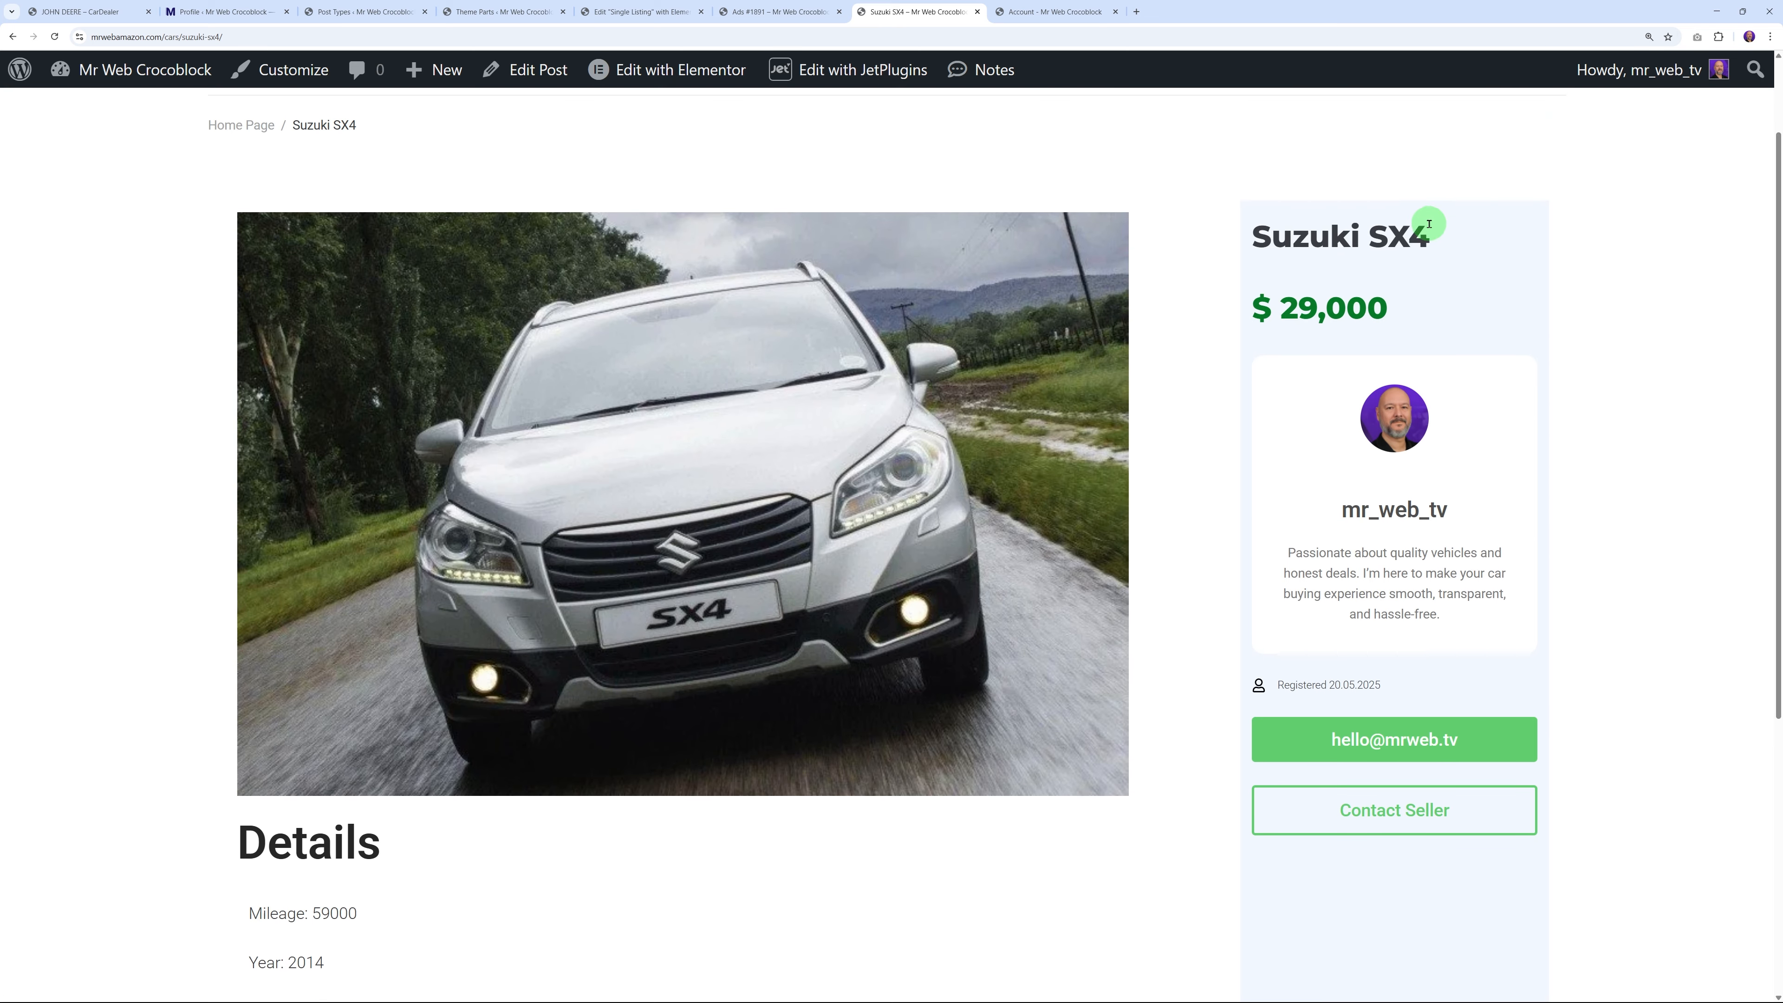
pyautogui.scroll(-2, 1566, 339)
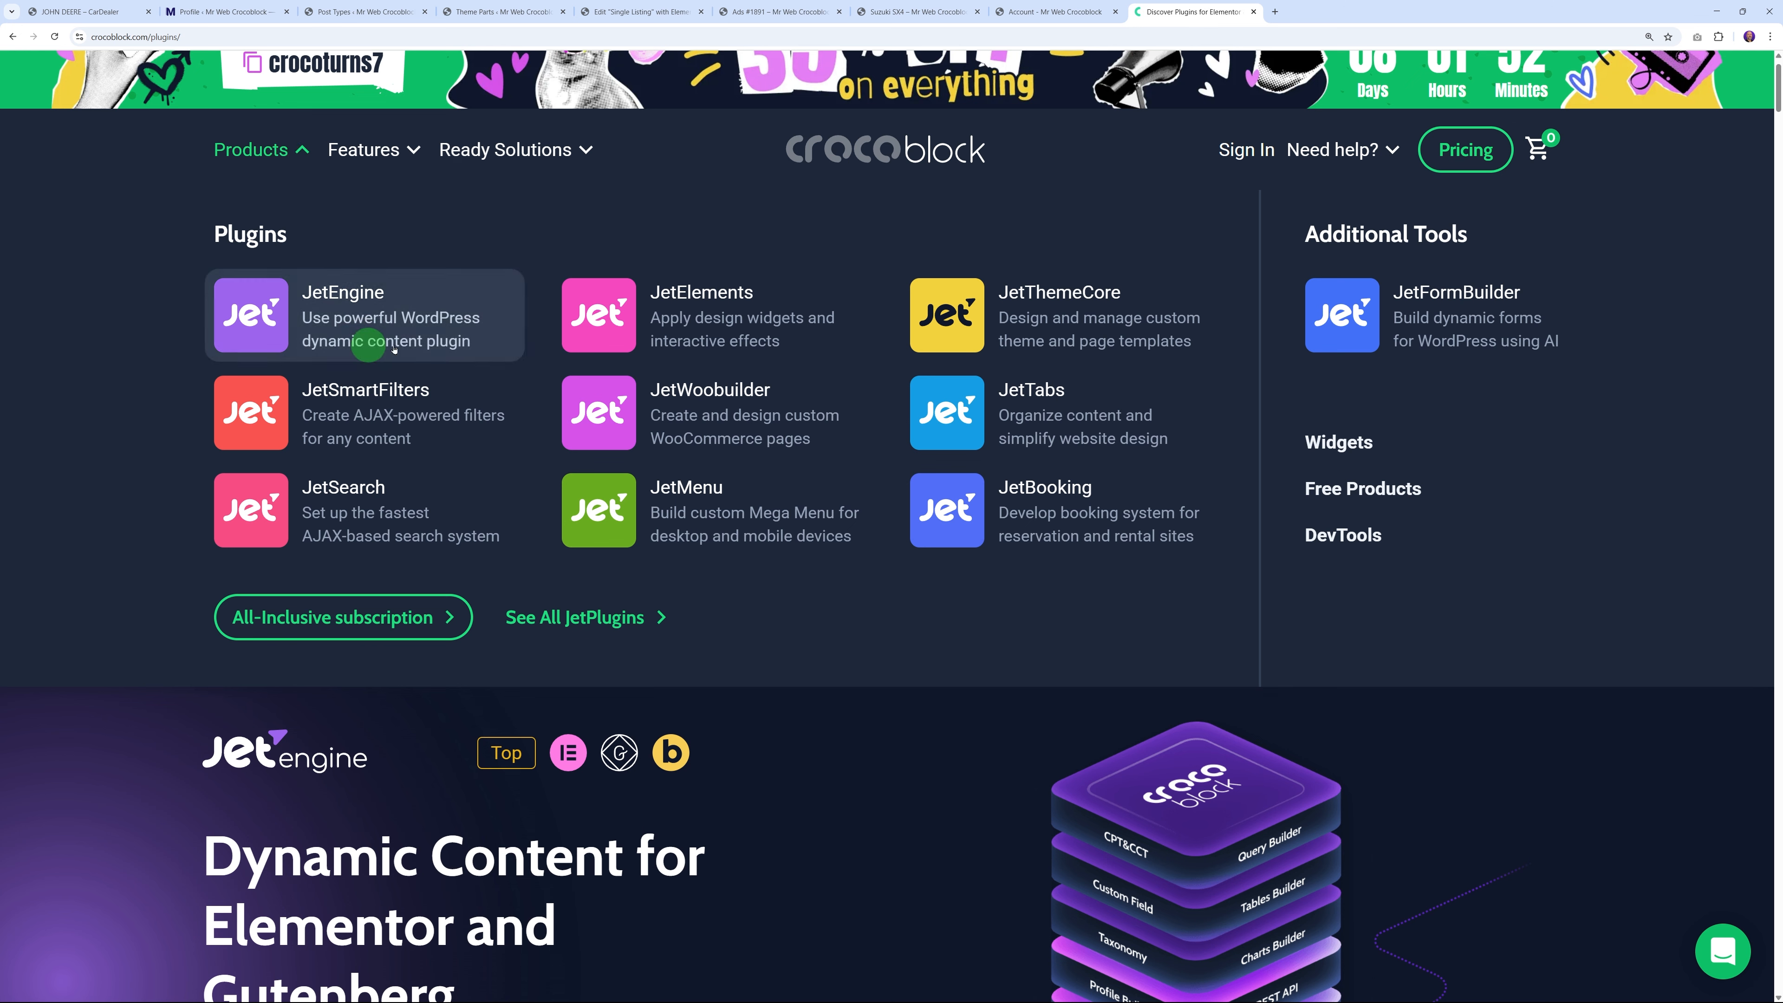
# Open the JetBooking plugin's page on the Crocoblock website
pyautogui.click(1049, 495)
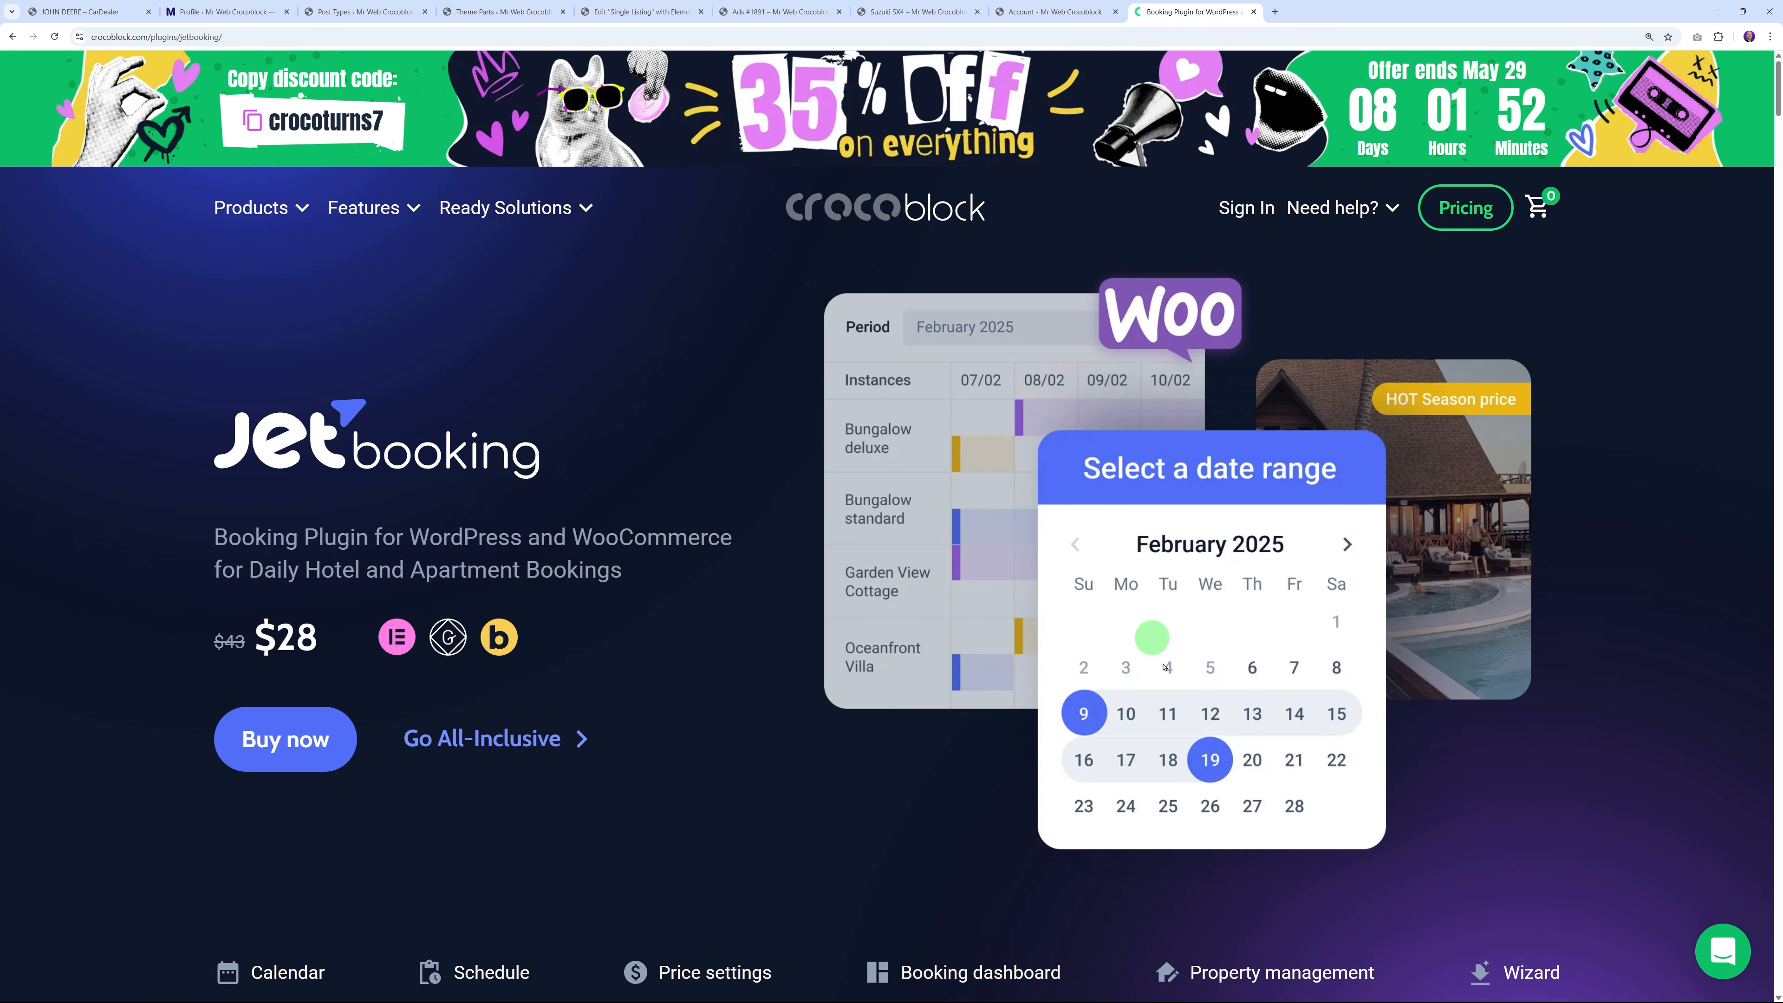
# Review the Suzuki SX4 listing page and try the Contact Seller button in its sidebar
pyautogui.click(912, 11)
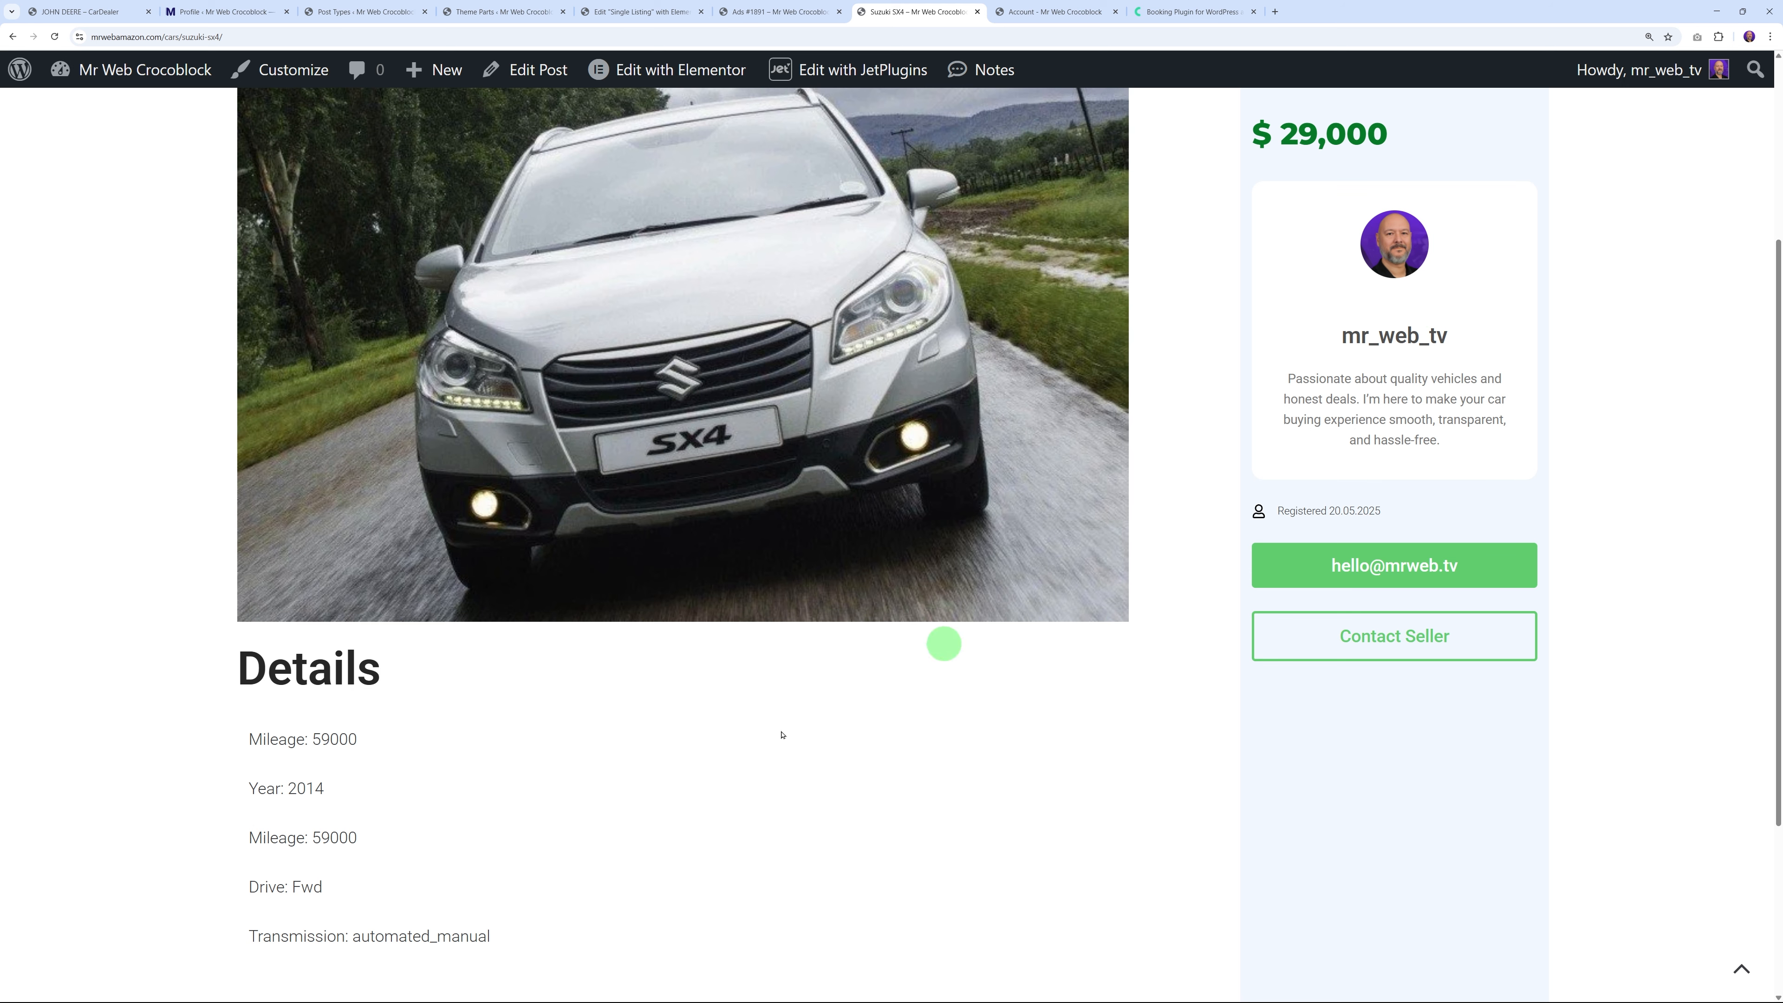
pyautogui.scroll(-2, 1089, 731)
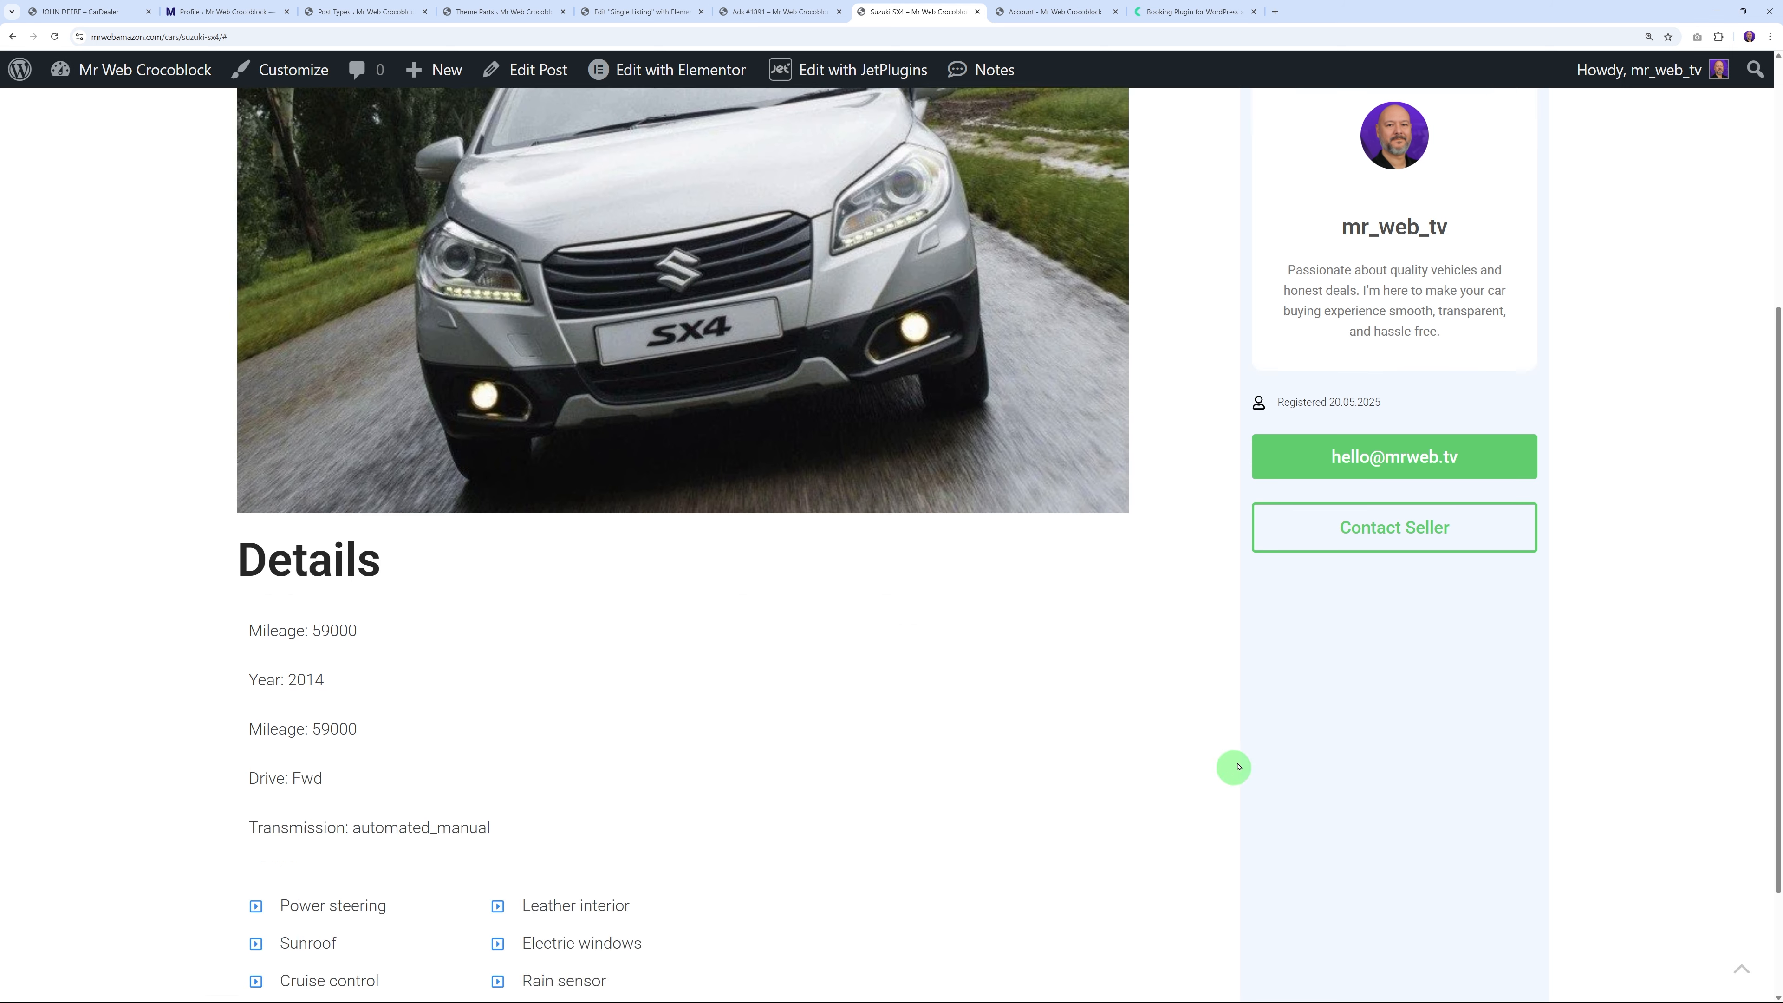
pyautogui.scroll(3, 1193, 703)
pyautogui.click(1332, 712)
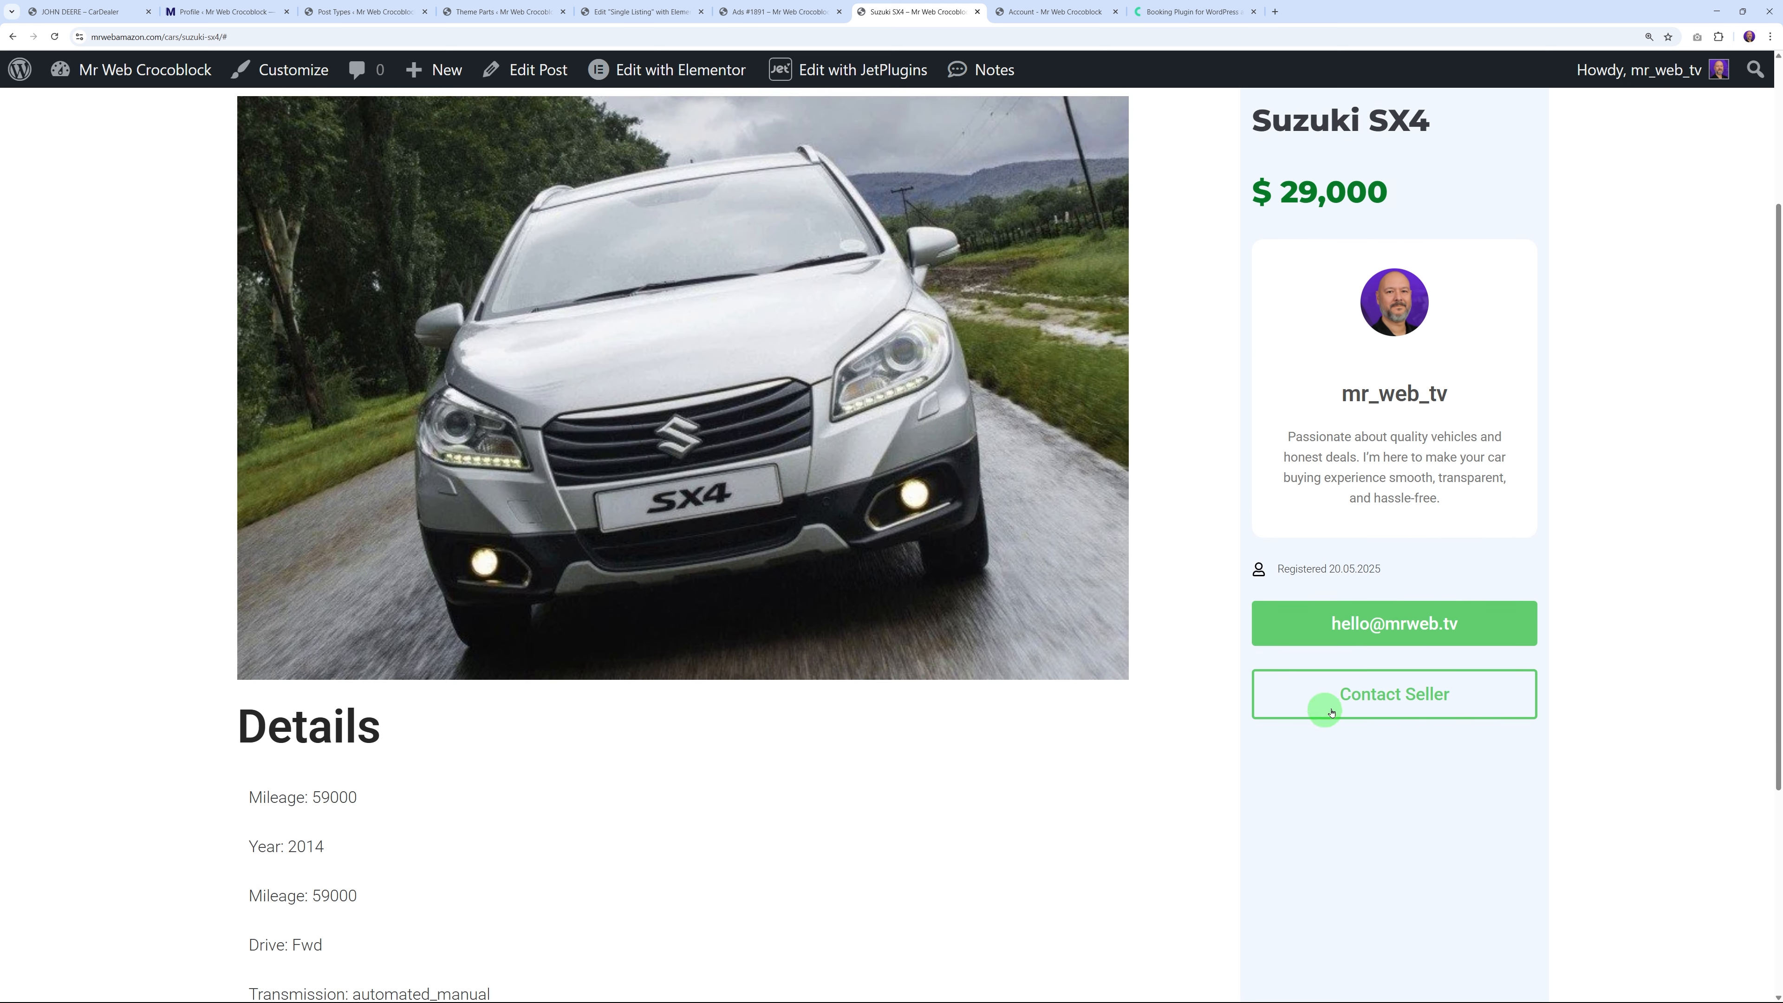
pyautogui.click(1400, 694)
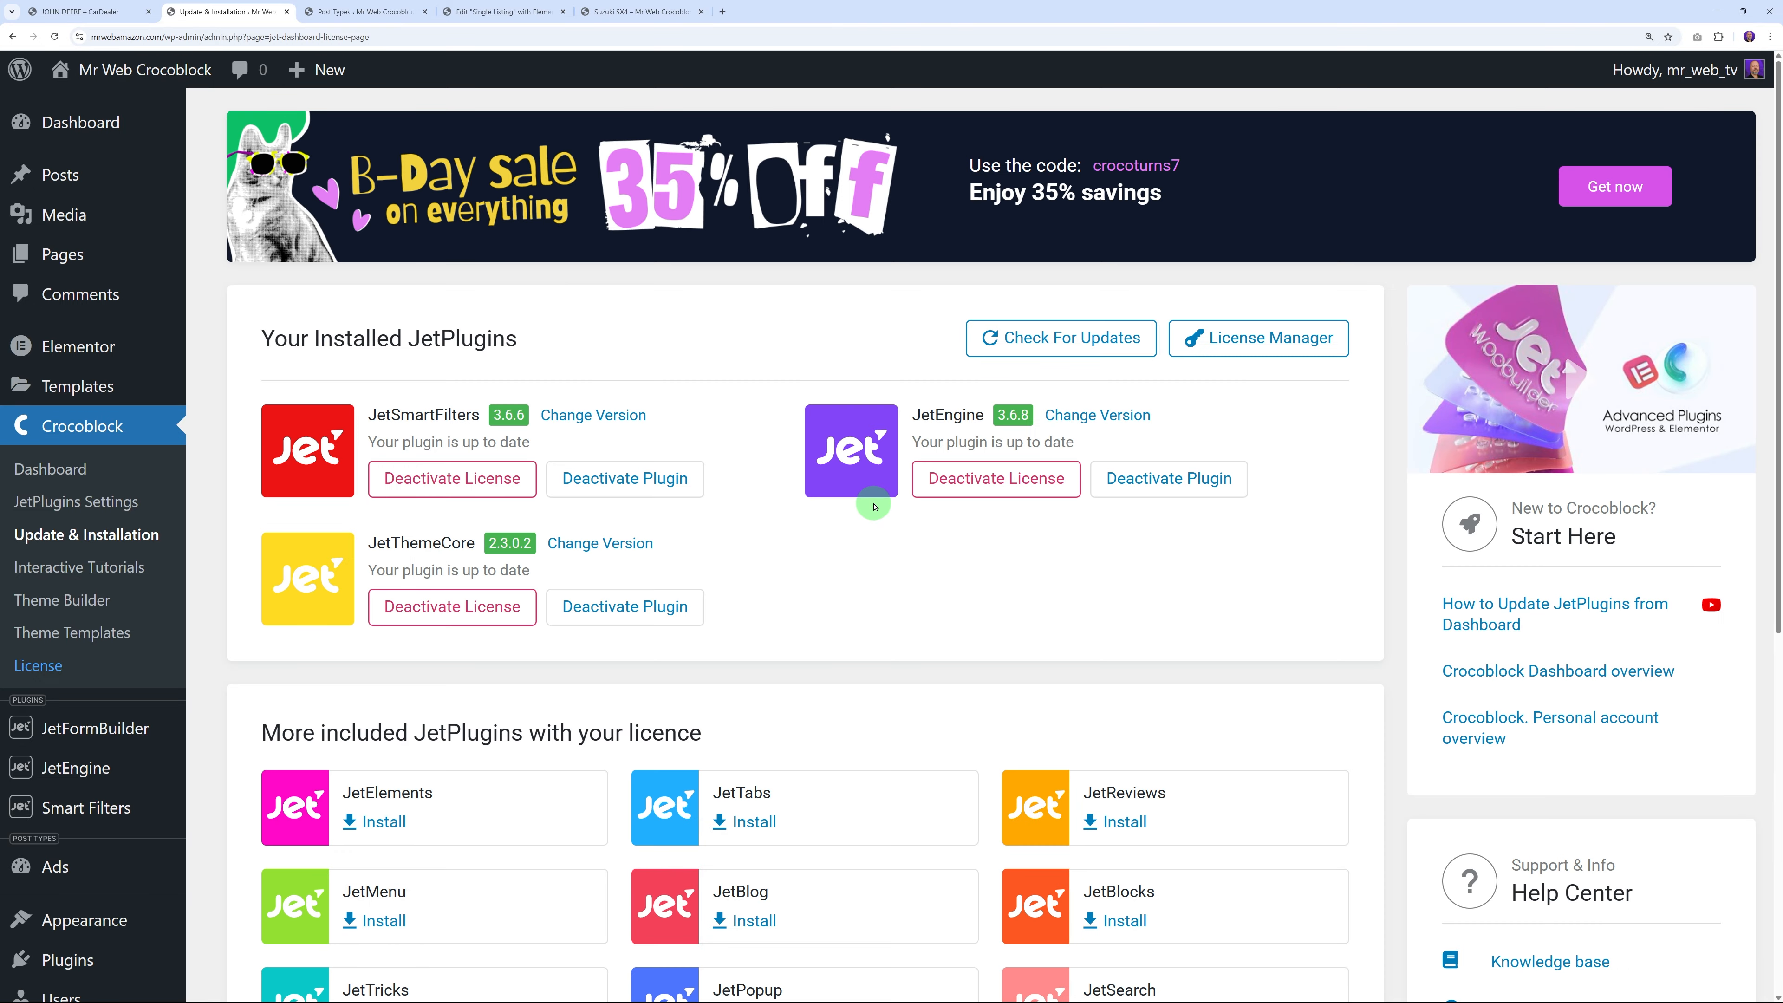
# Install the JetPopup plugin from the licence's included JetPlugins and activate it
pyautogui.scroll(-4, 870, 535)
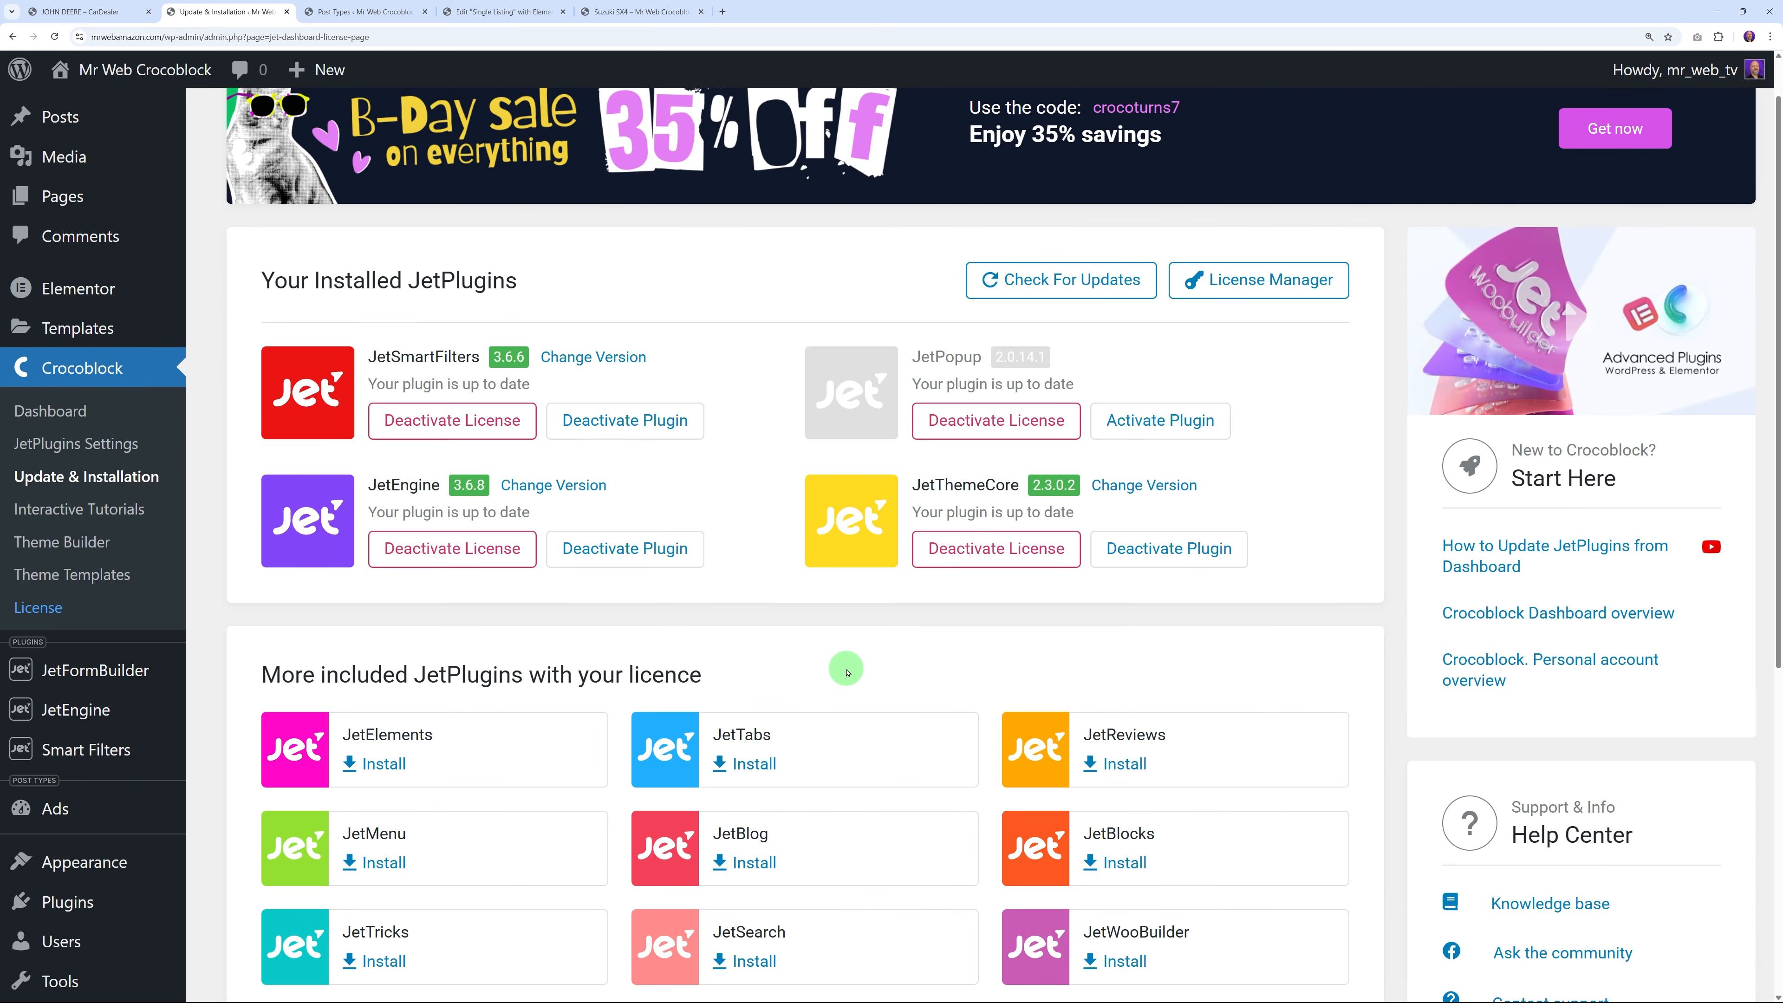
pyautogui.click(1192, 421)
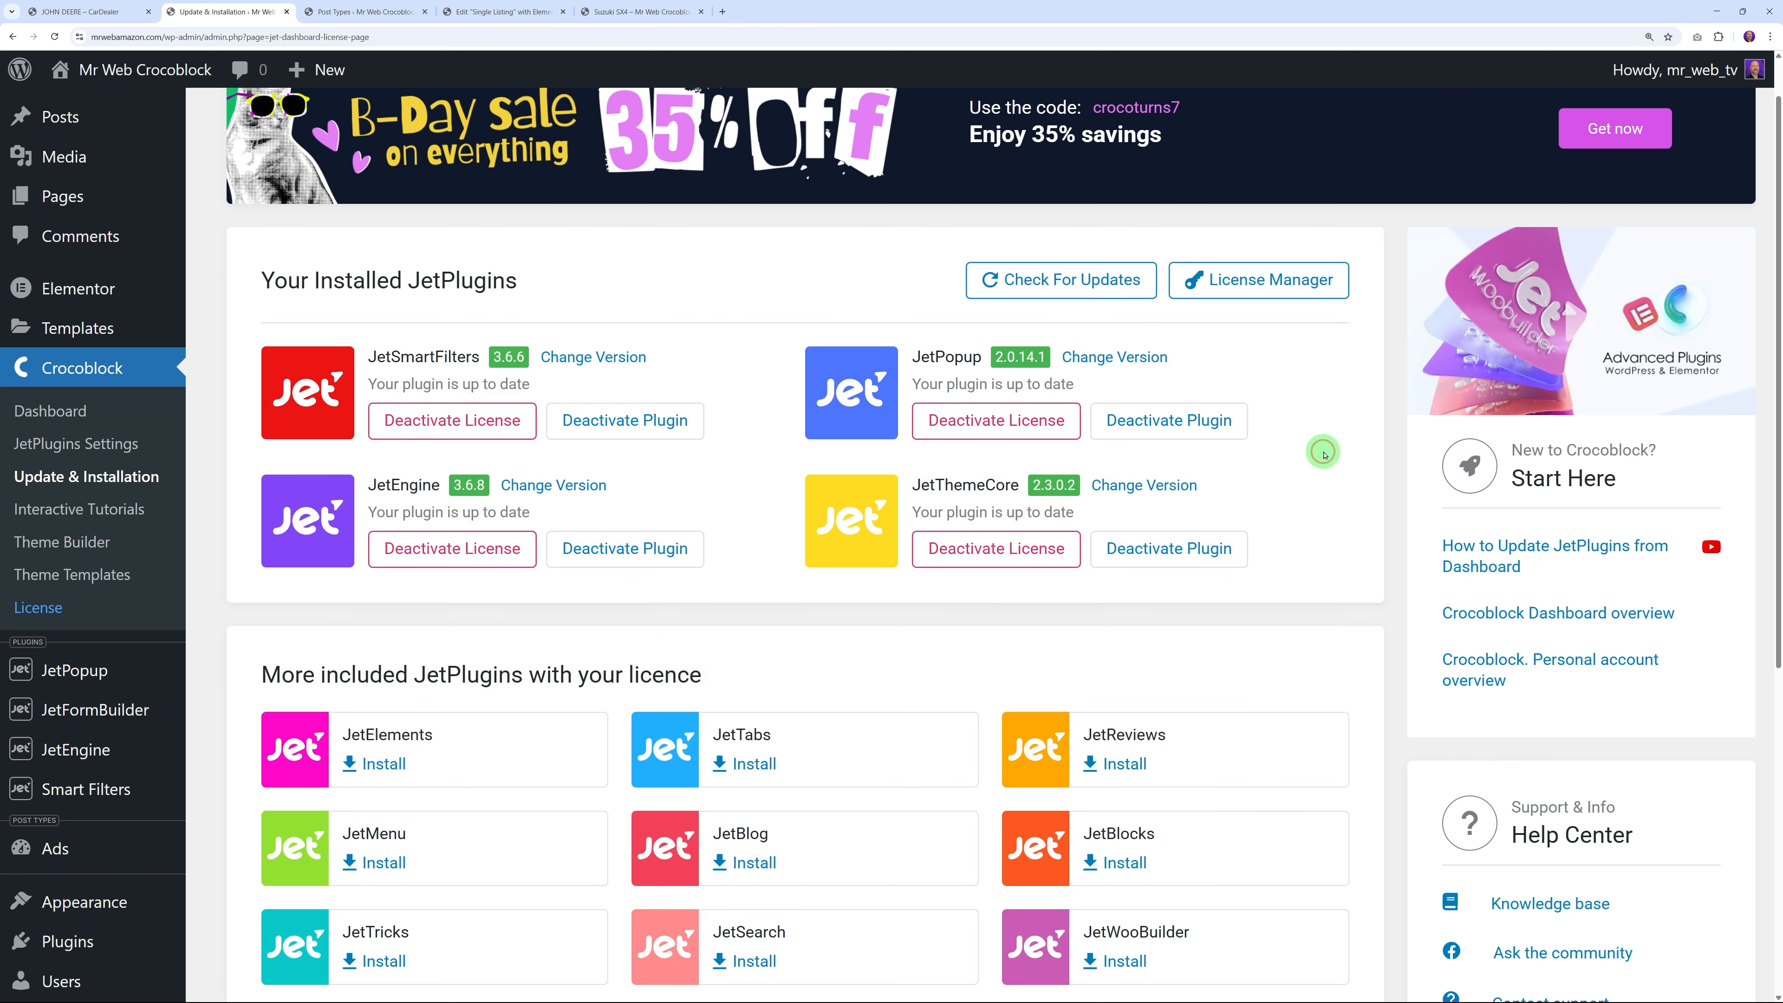
# Open the Single Seller Landing Page in Elementor and add a Listing Grid widget beneath the page title
pyautogui.click(365, 11)
pyautogui.click(639, 12)
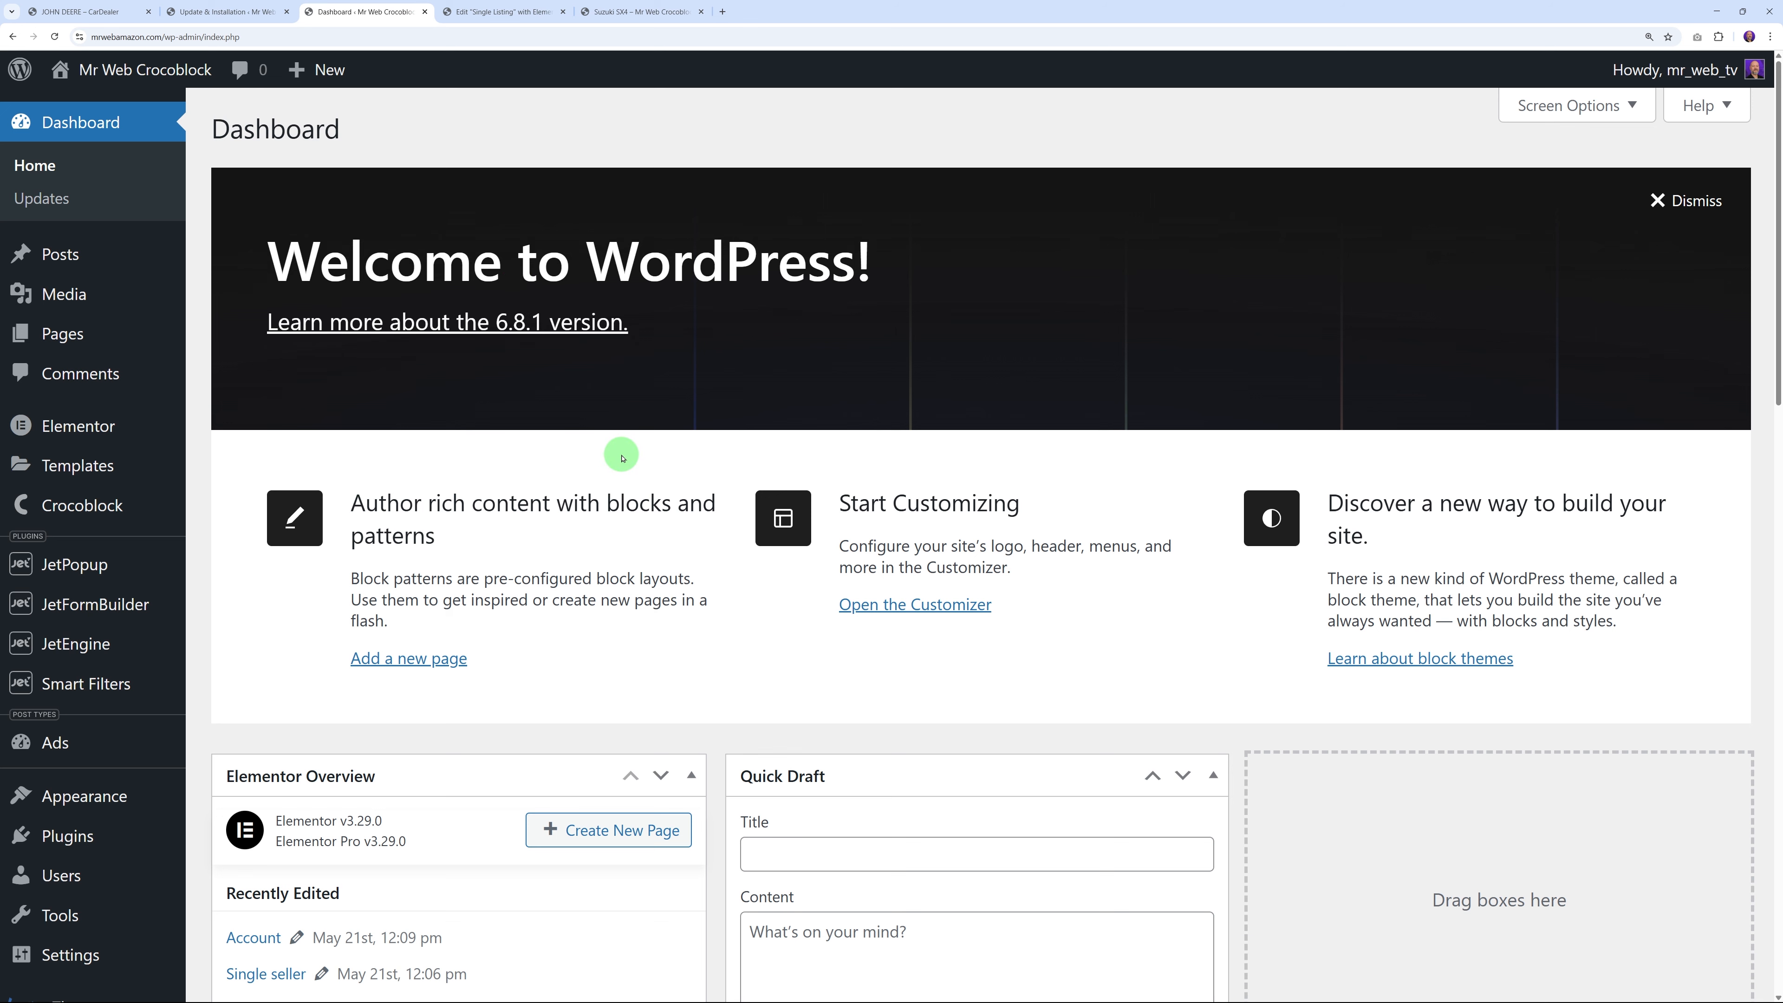
pyautogui.click(74, 331)
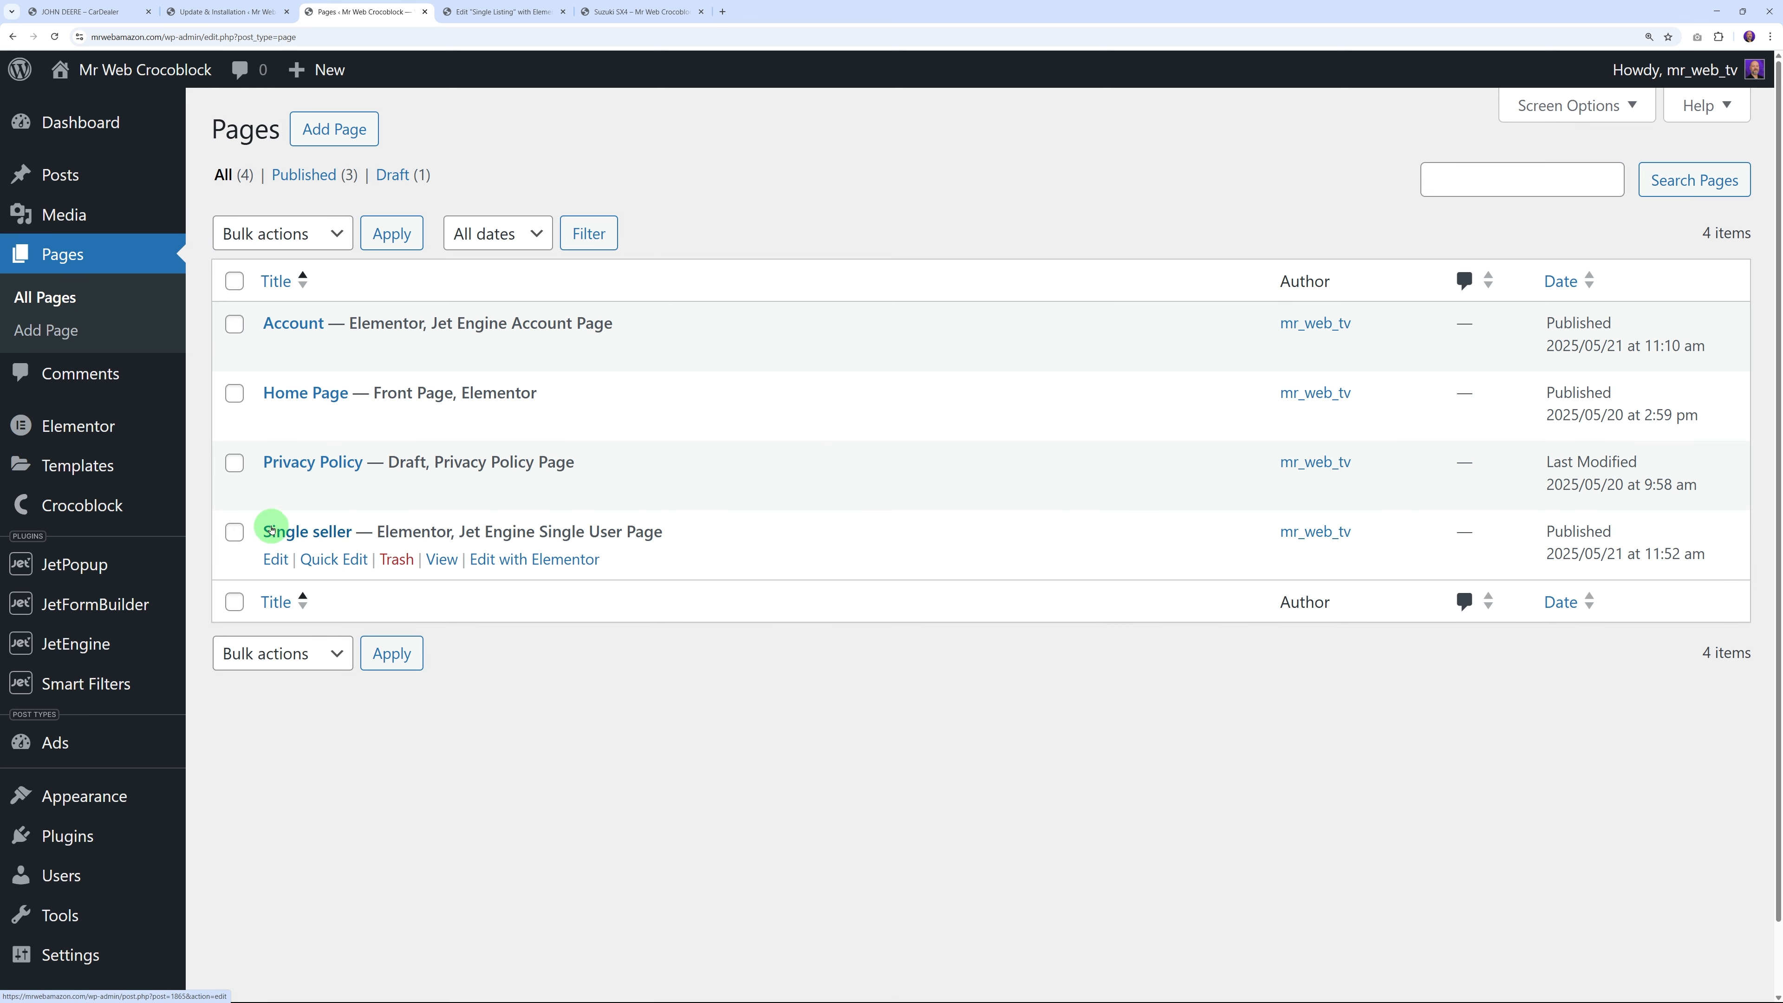
pyautogui.click(527, 560)
pyautogui.click(138, 245)
pyautogui.write('listing')
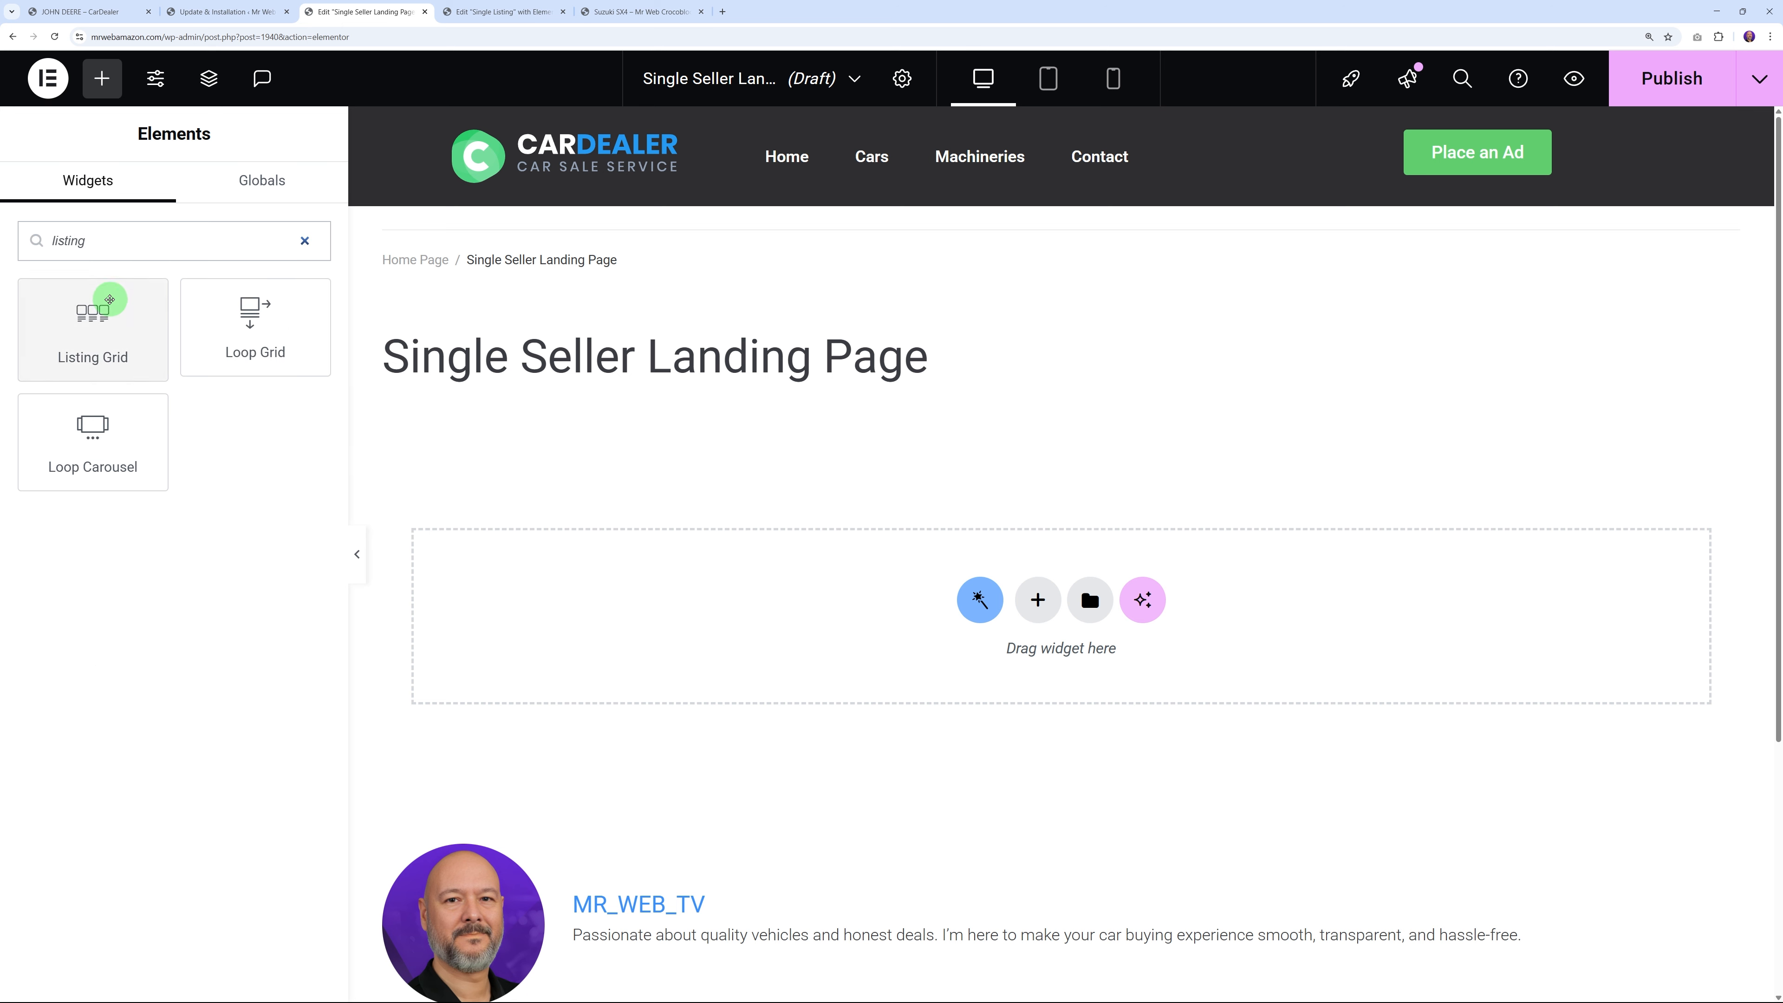
pyautogui.moveTo(112, 295); pyautogui.dragTo(903, 565)
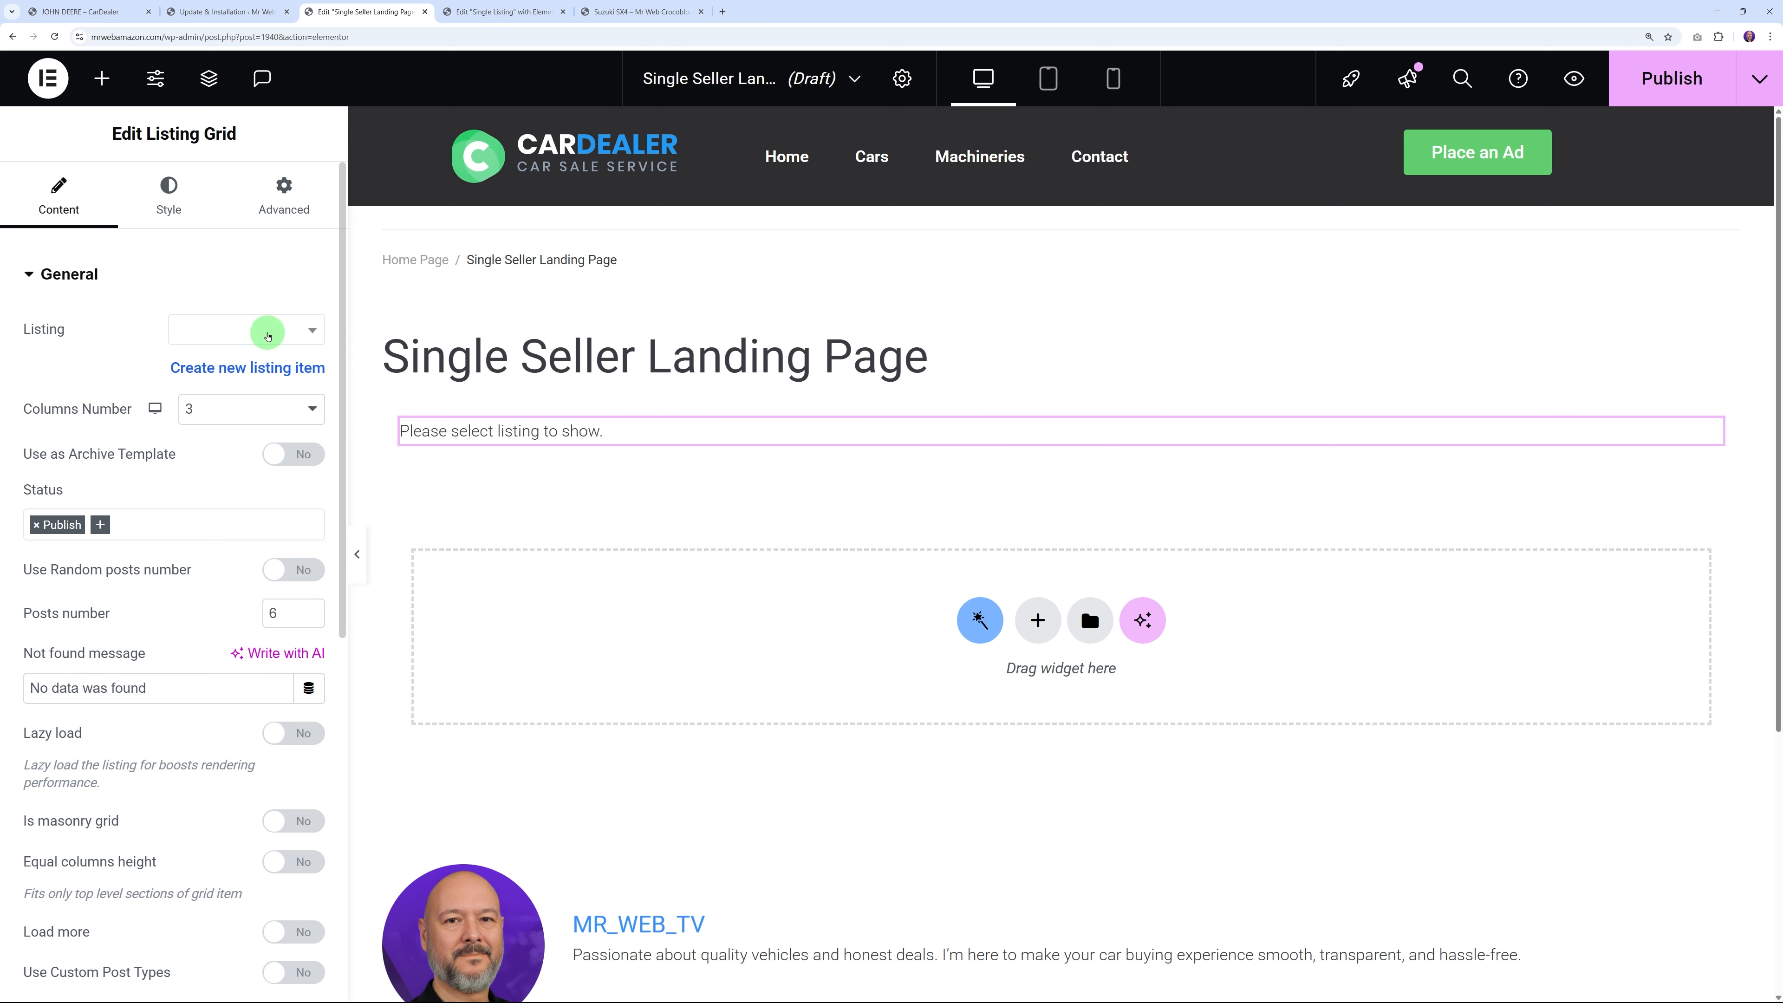
# Set the new grid's listing source to the "Listing Grid" template
pyautogui.click(269, 334)
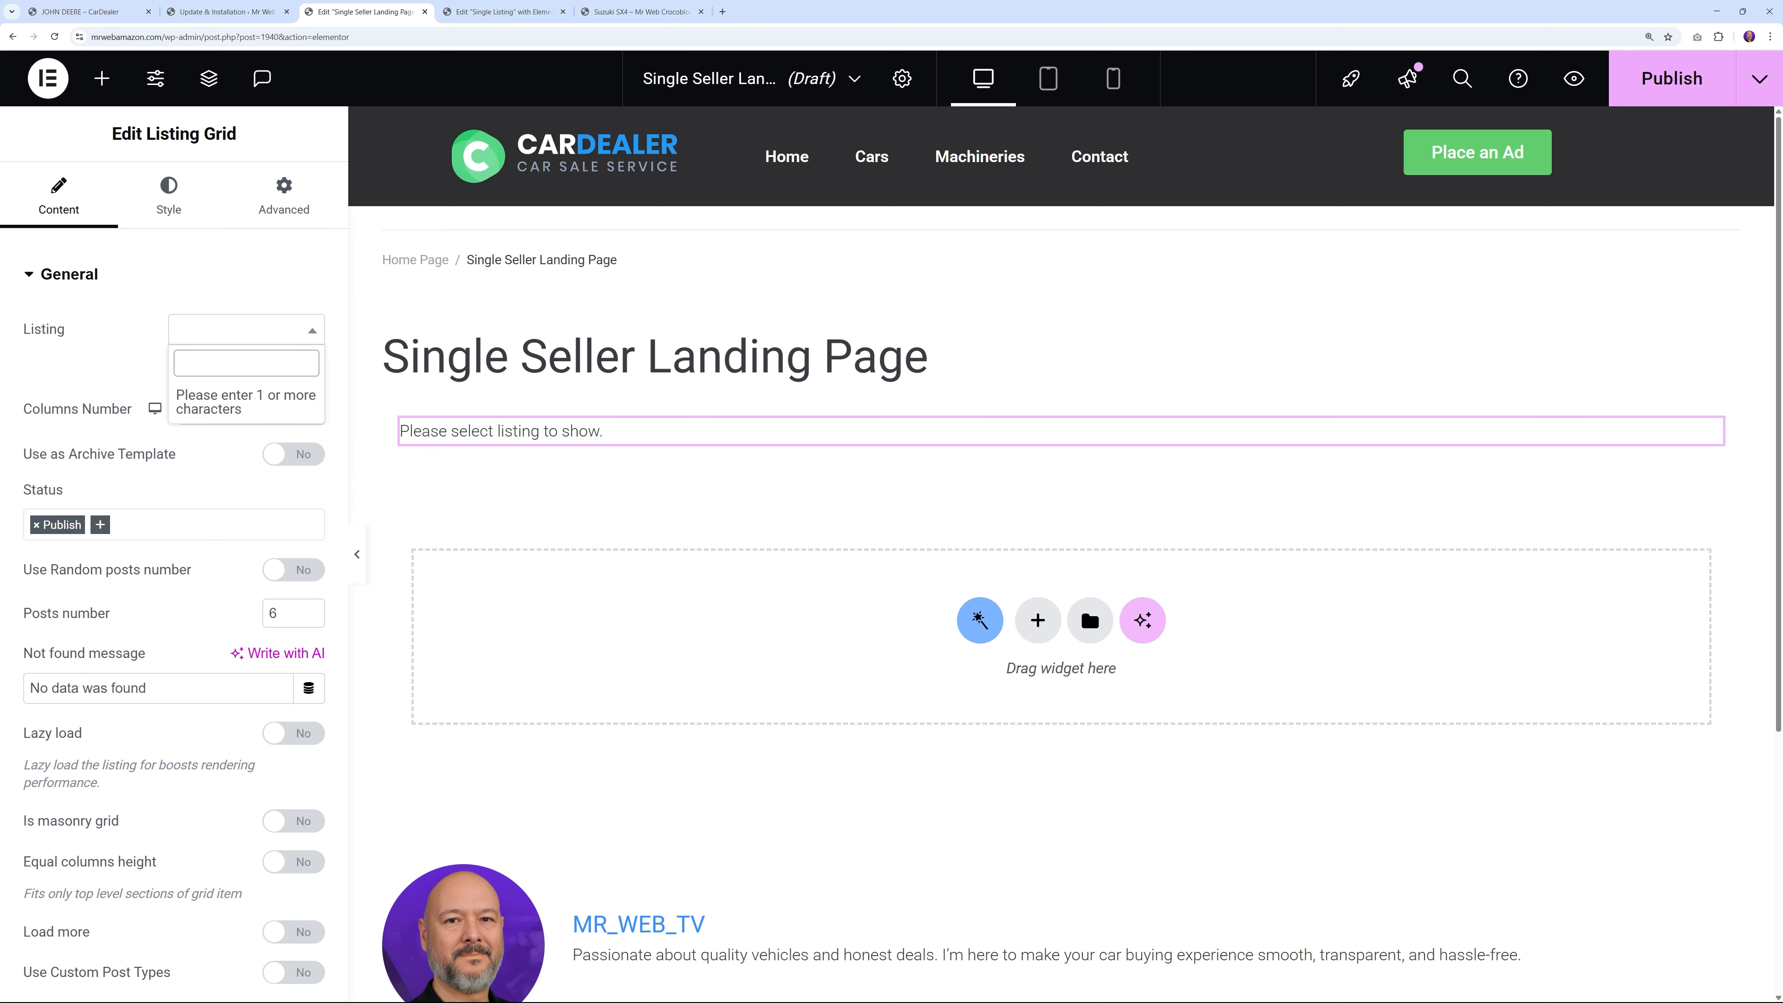
pyautogui.click(210, 350)
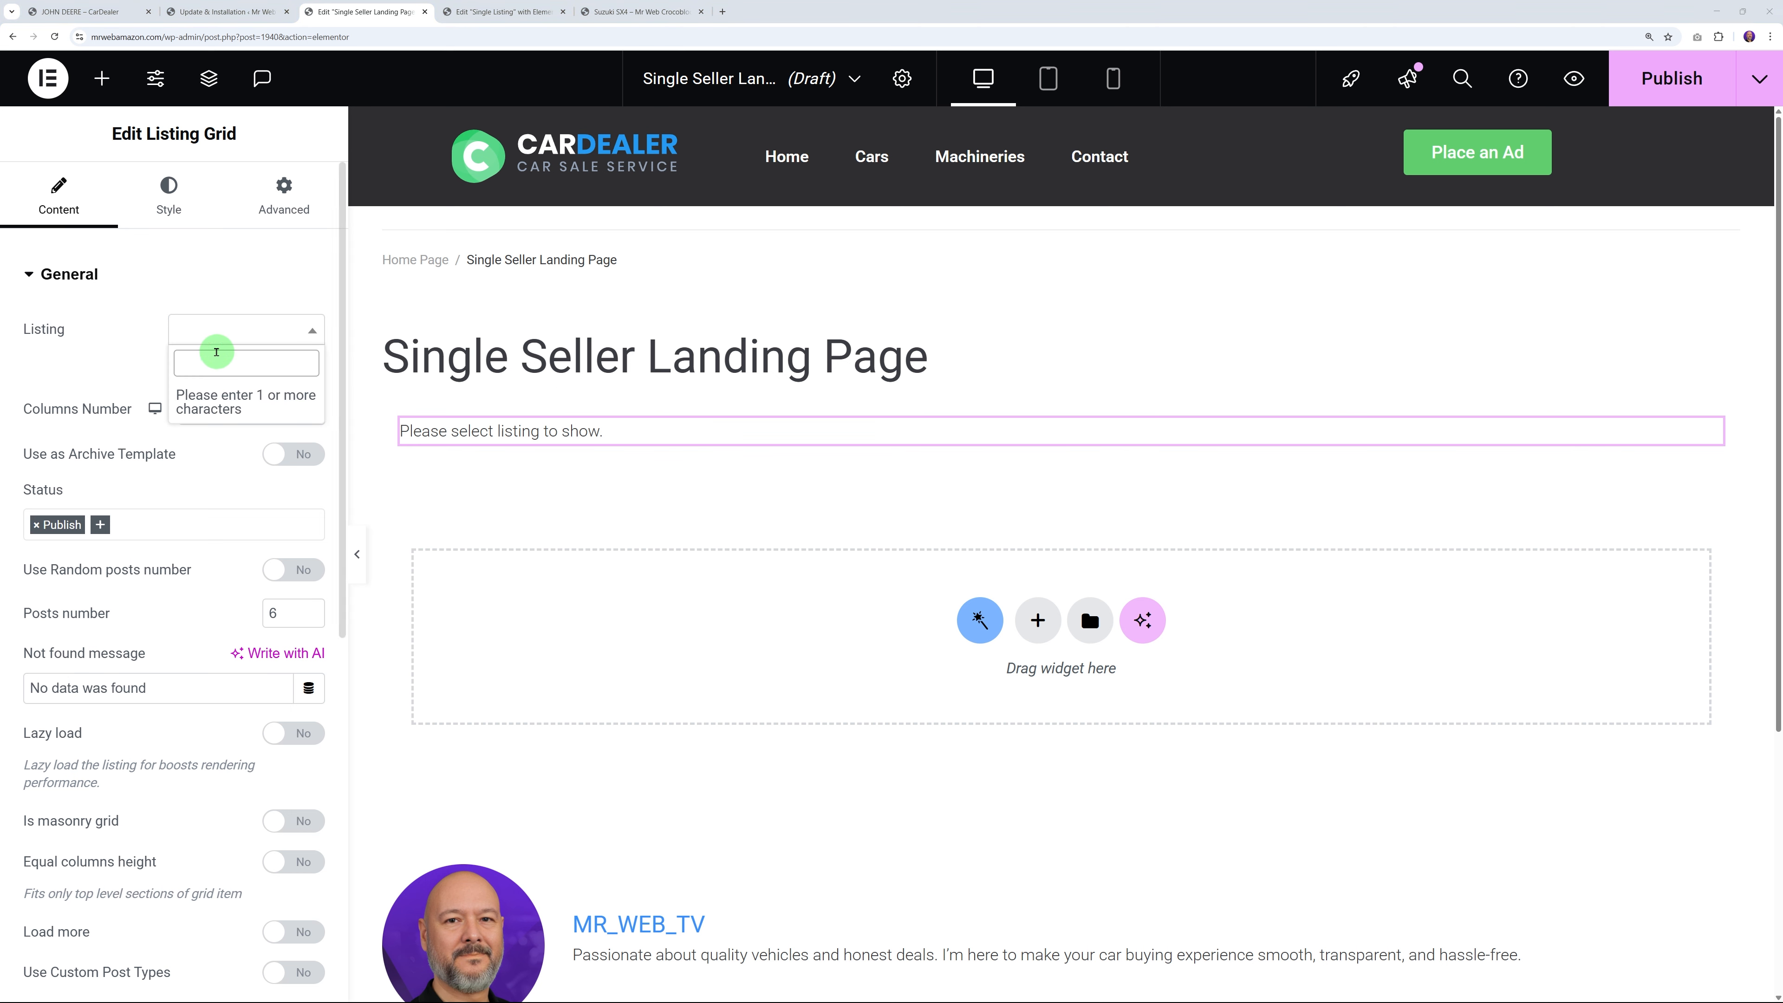
pyautogui.write('lis')
pyautogui.click(207, 422)
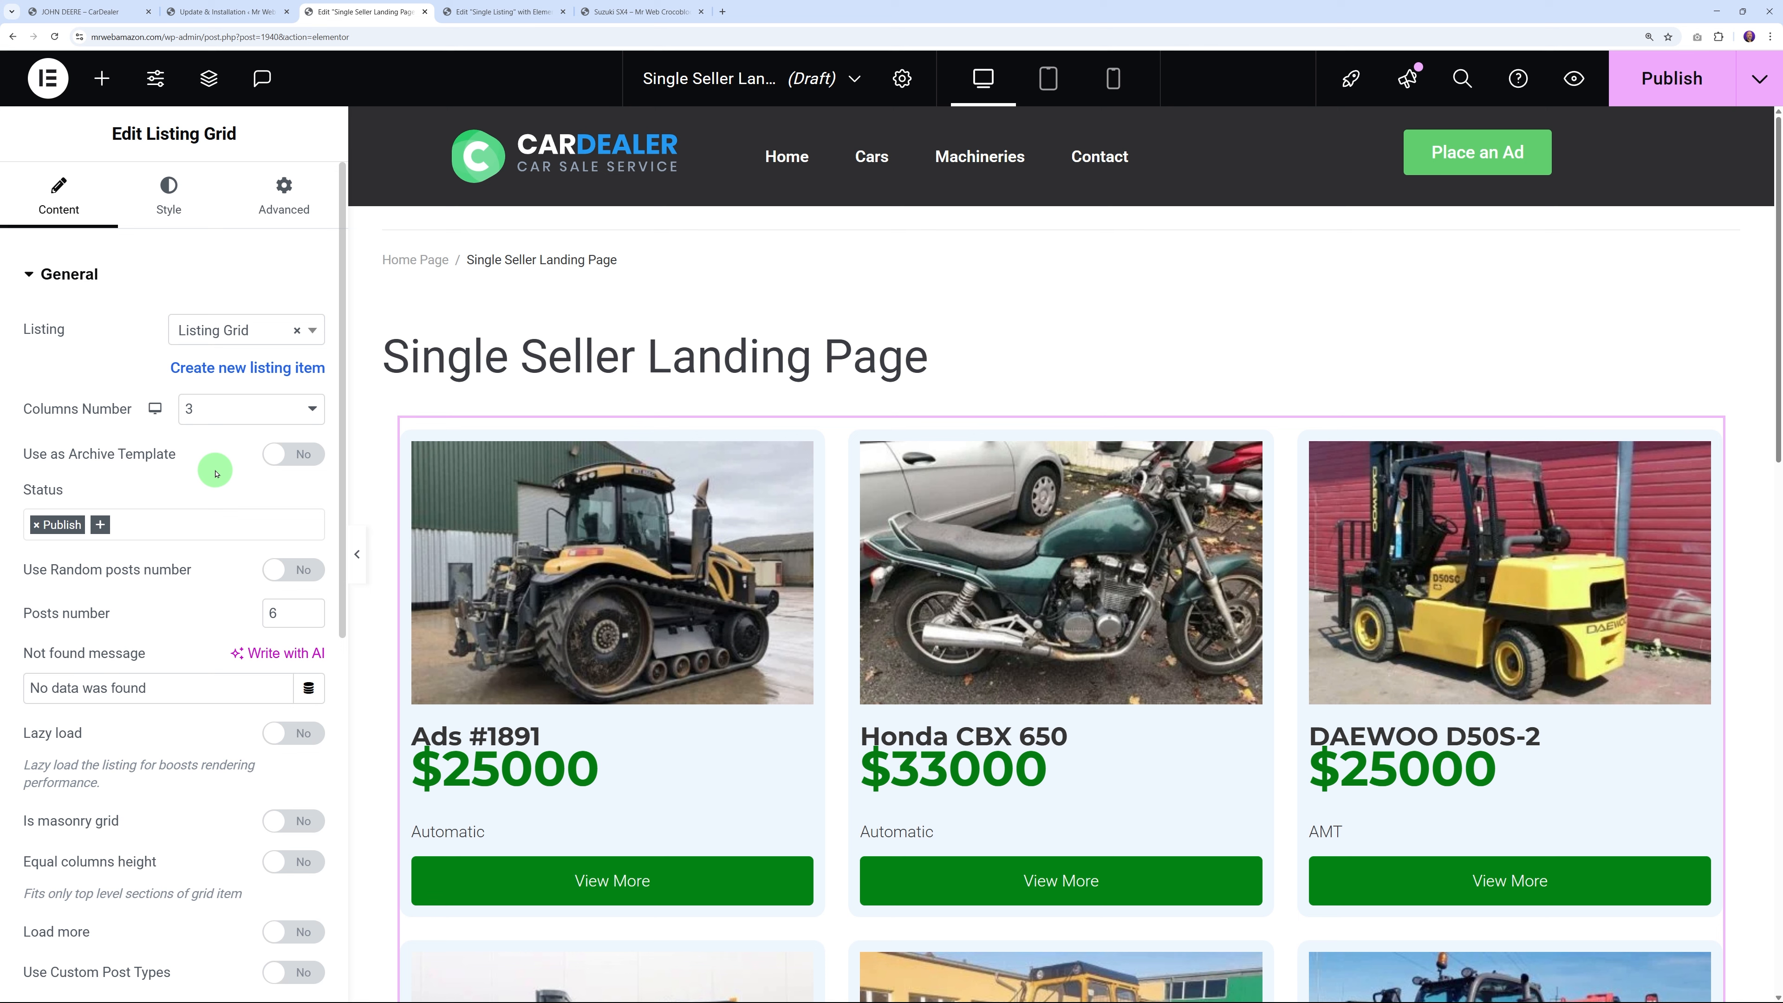
# Enable Use Custom Query for the Listing Grid without choosing a query, and publish the page
pyautogui.scroll(-9, 218, 471)
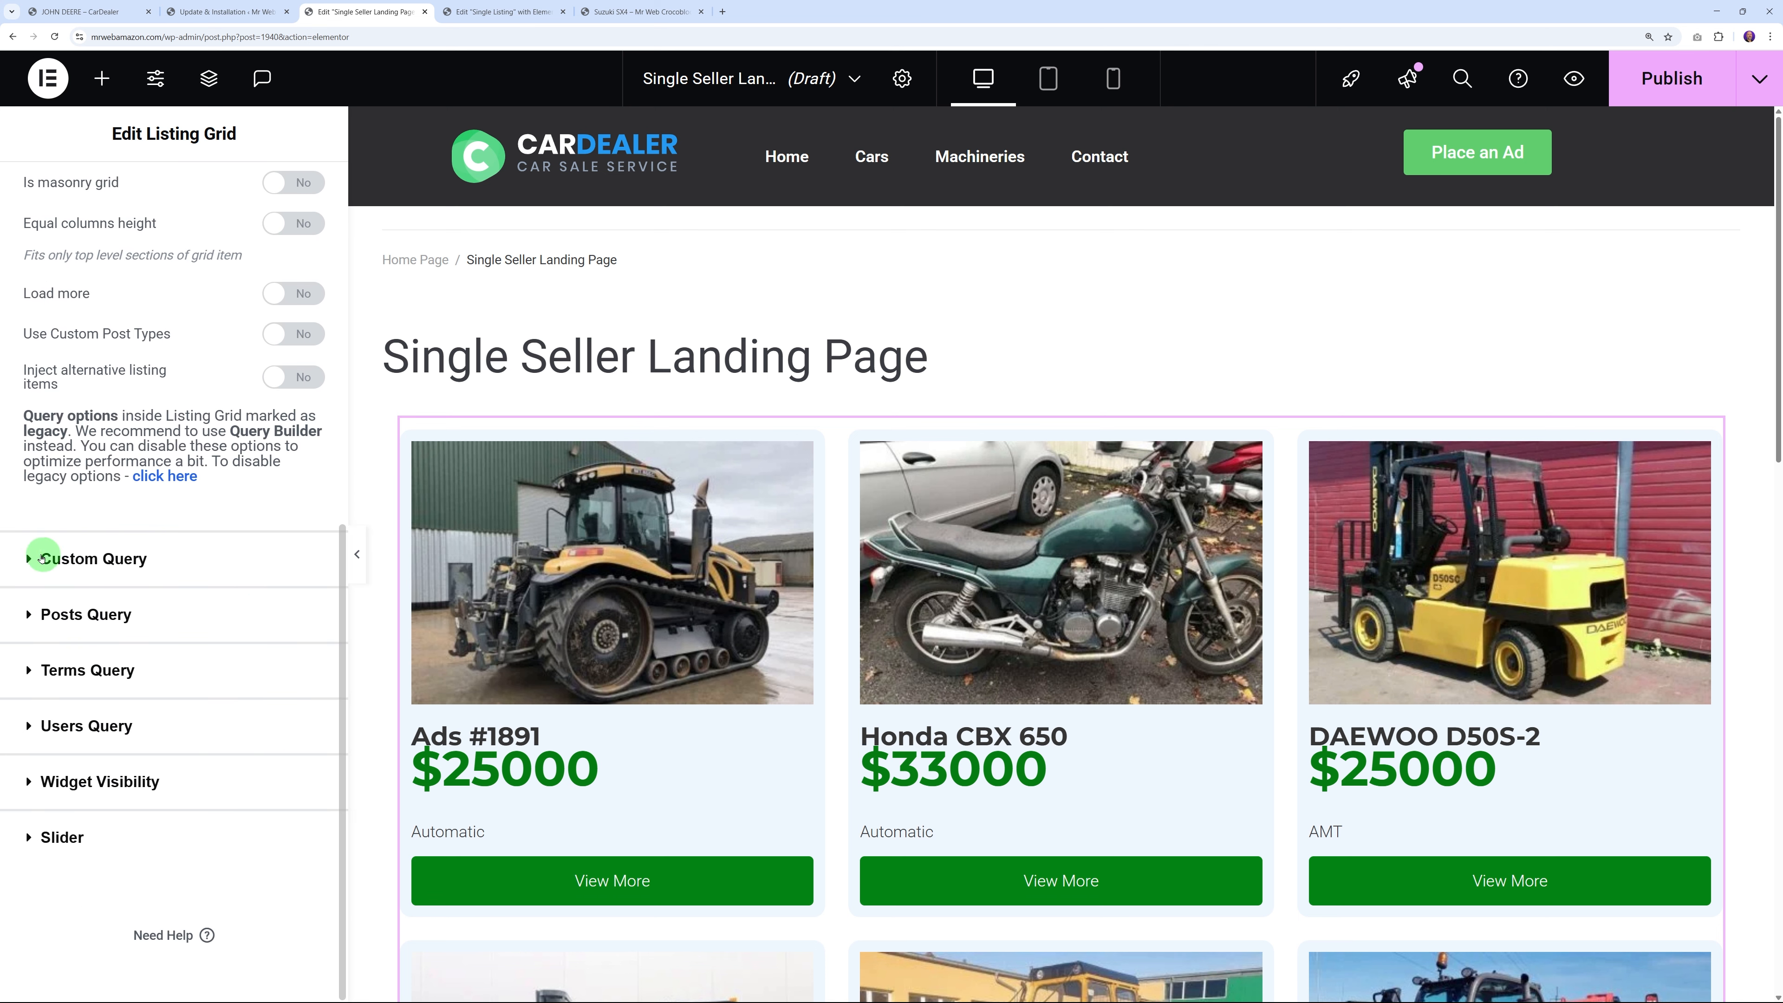
pyautogui.click(28, 560)
pyautogui.click(293, 381)
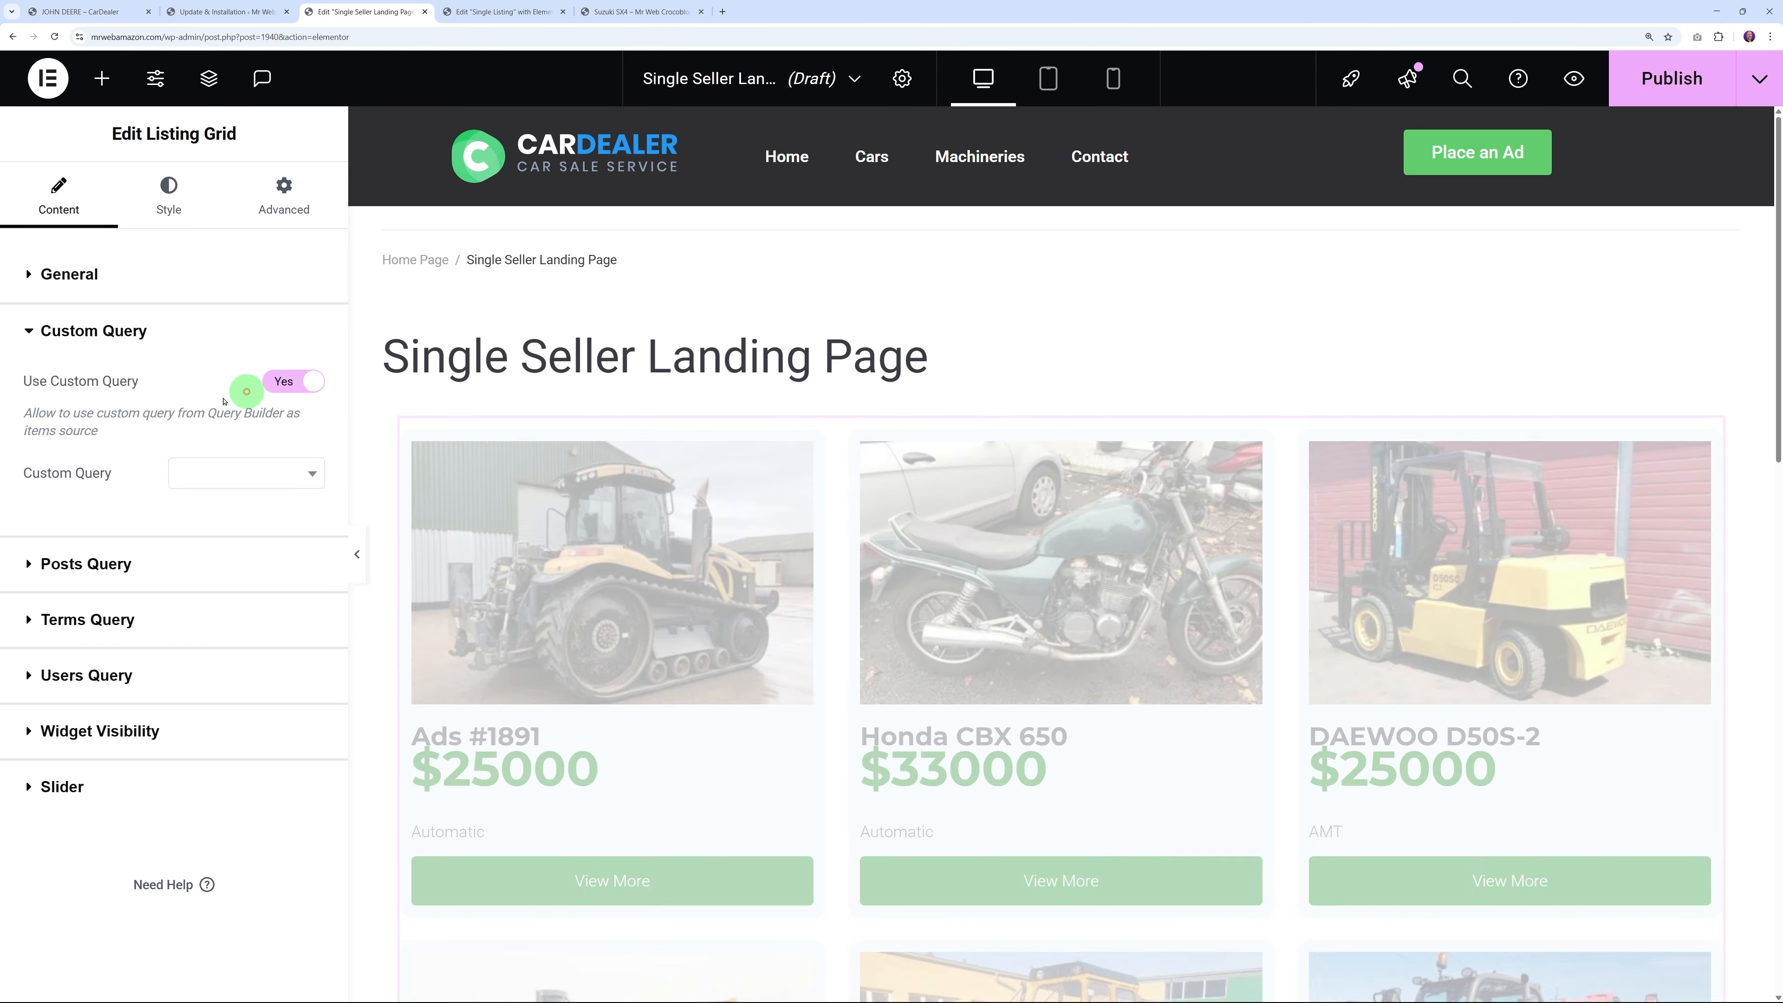
pyautogui.click(270, 474)
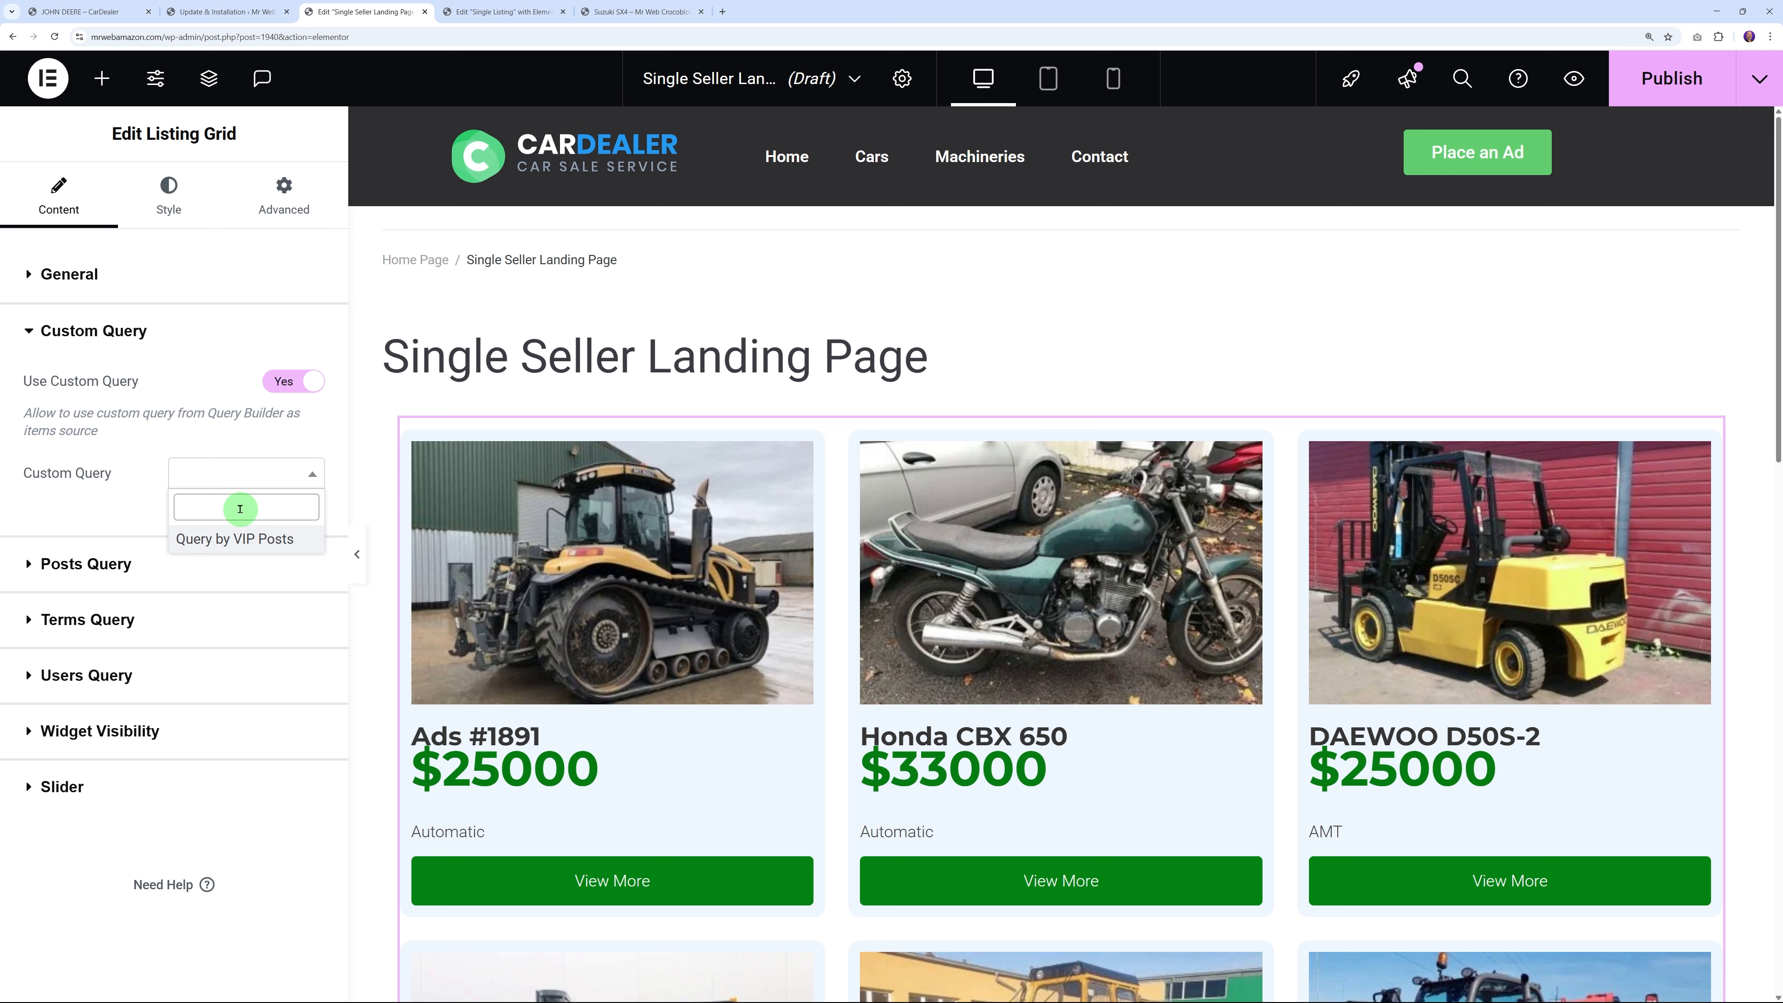
pyautogui.click(142, 505)
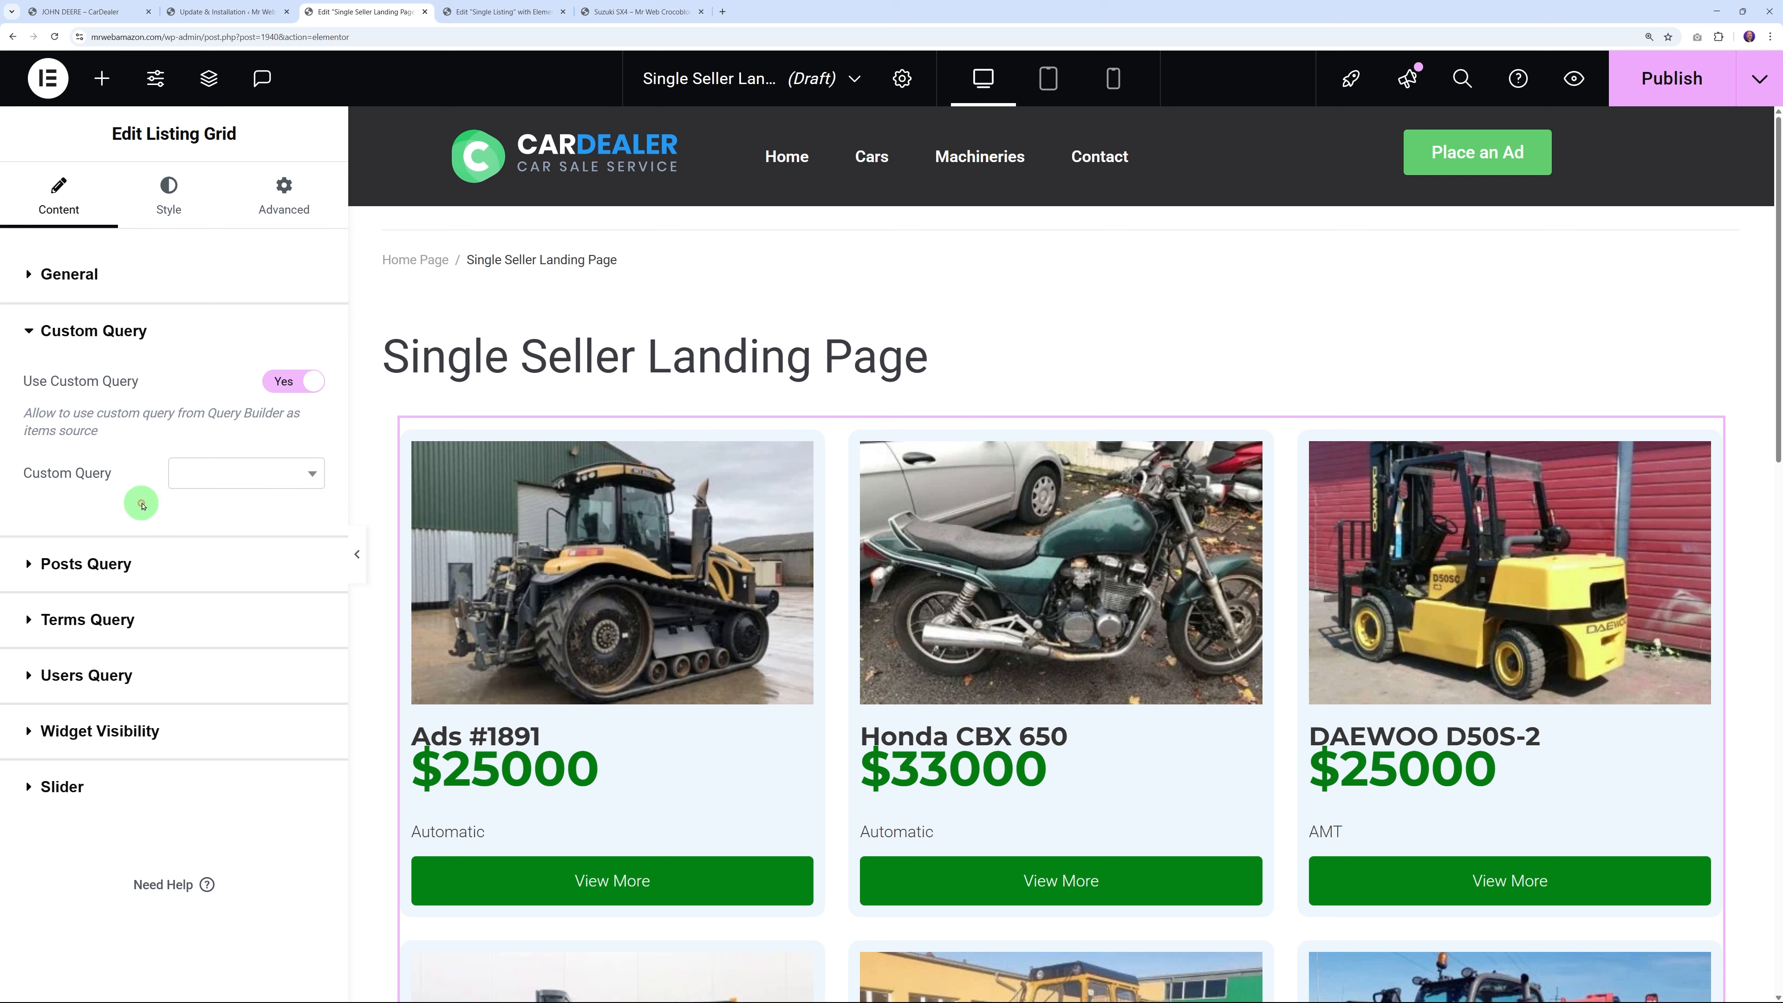
pyautogui.click(1662, 71)
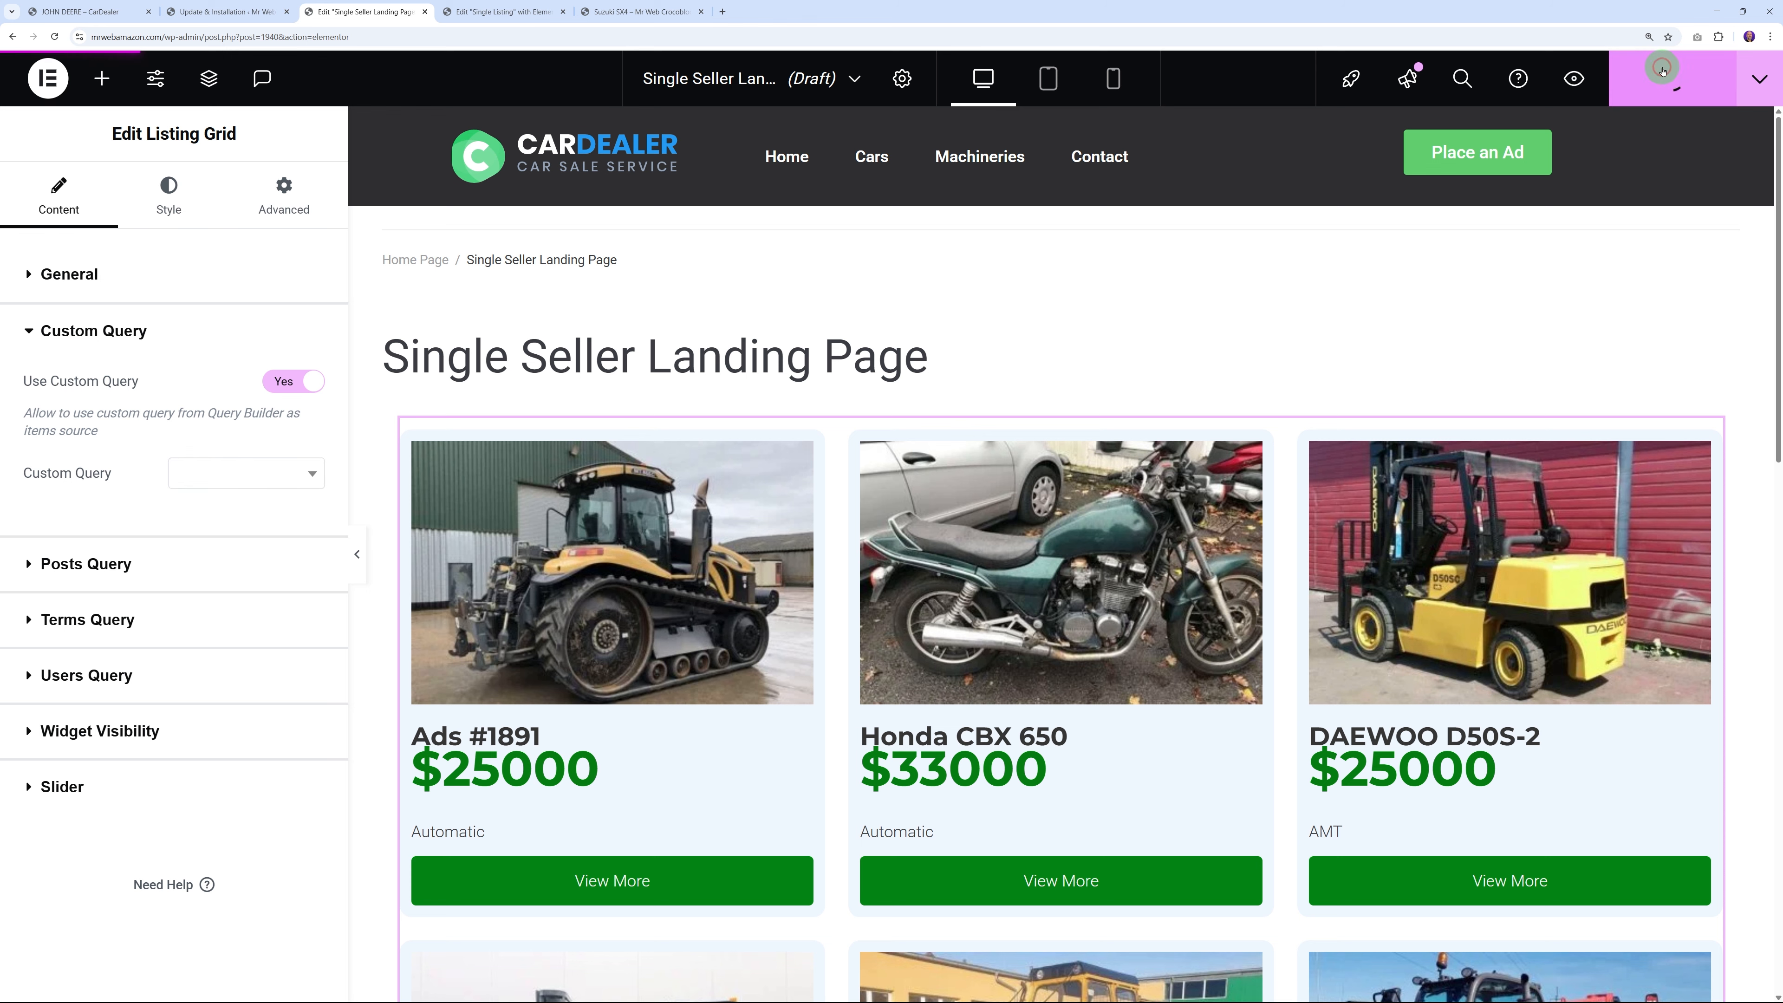
# Add a Posts Query in JetEngine's Query Builder named "Query by Posts of the Queried User"
pyautogui.click(249, 11)
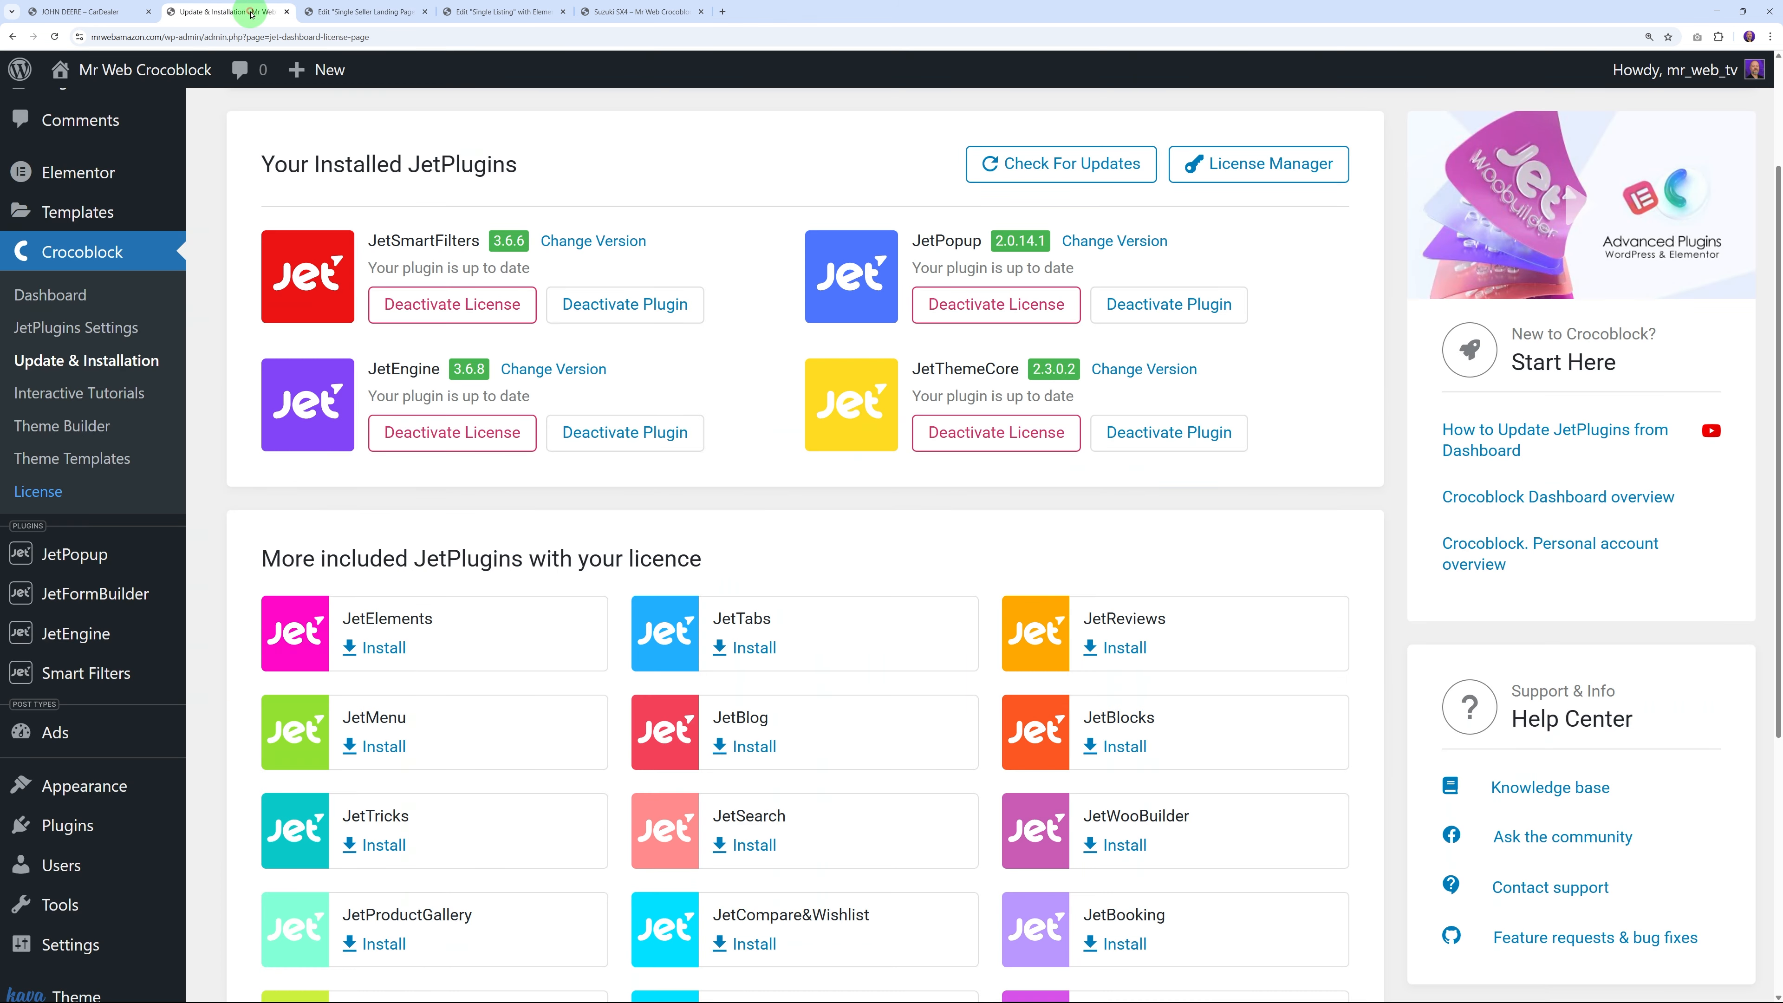
pyautogui.moveTo(141, 634)
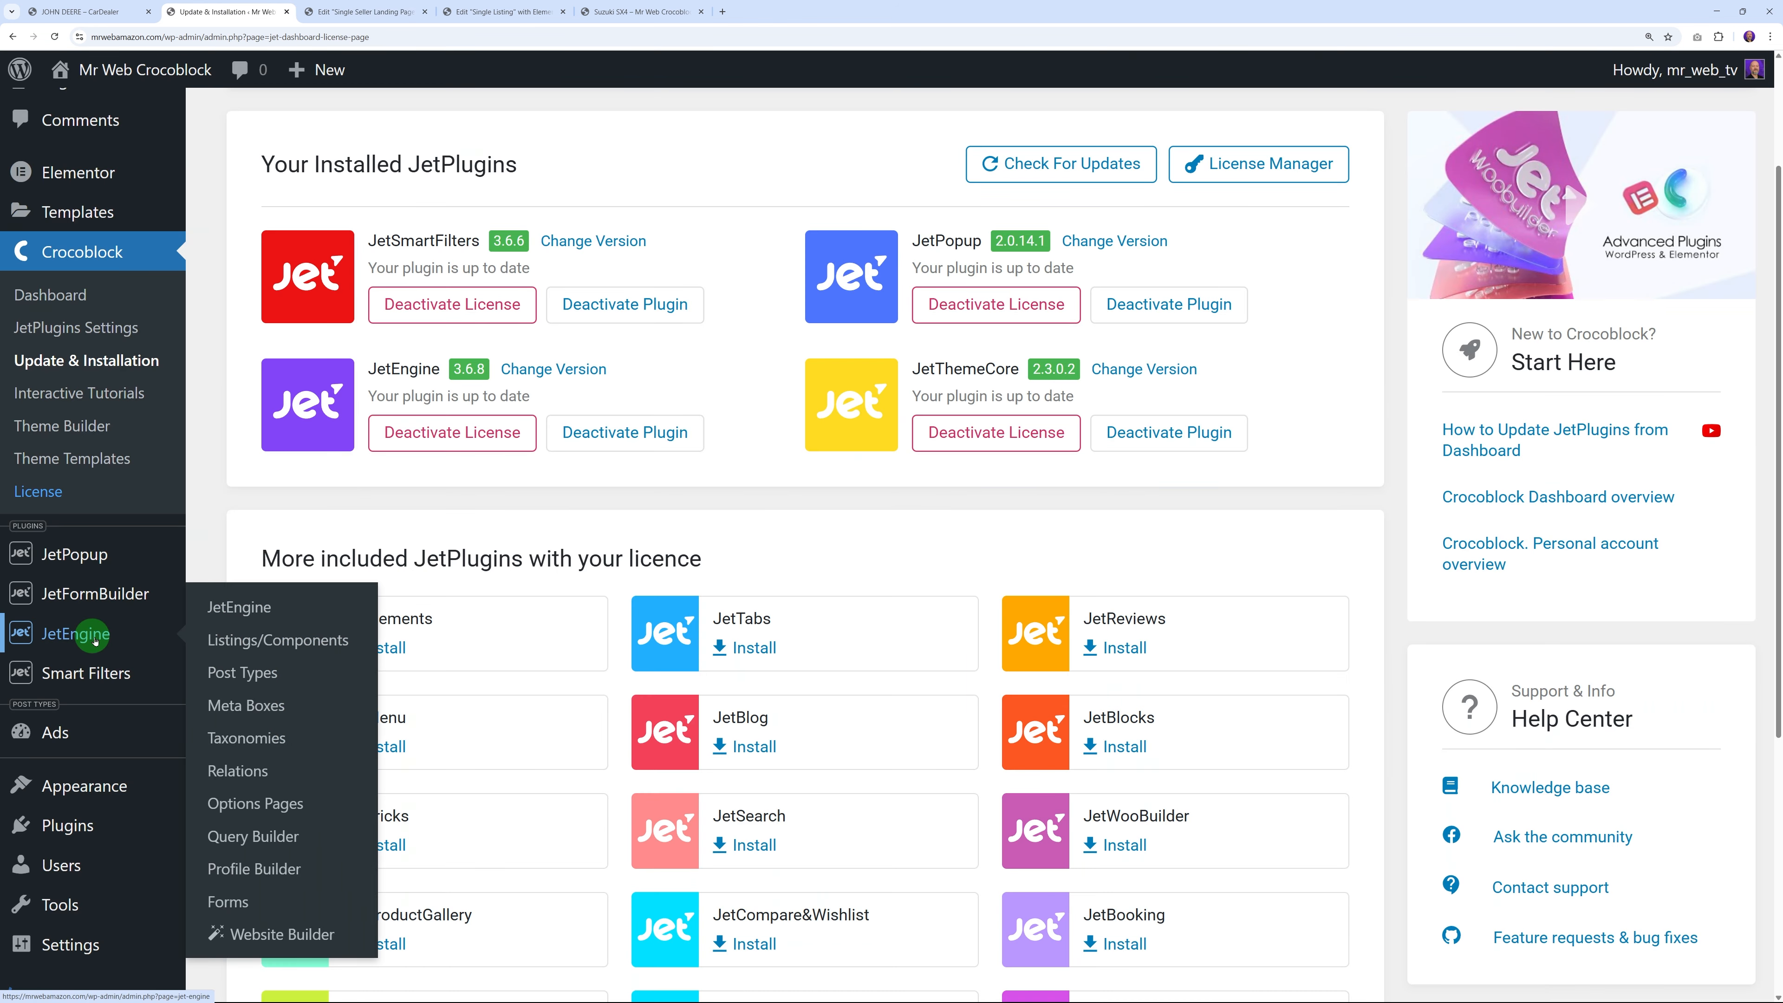
pyautogui.click(276, 847)
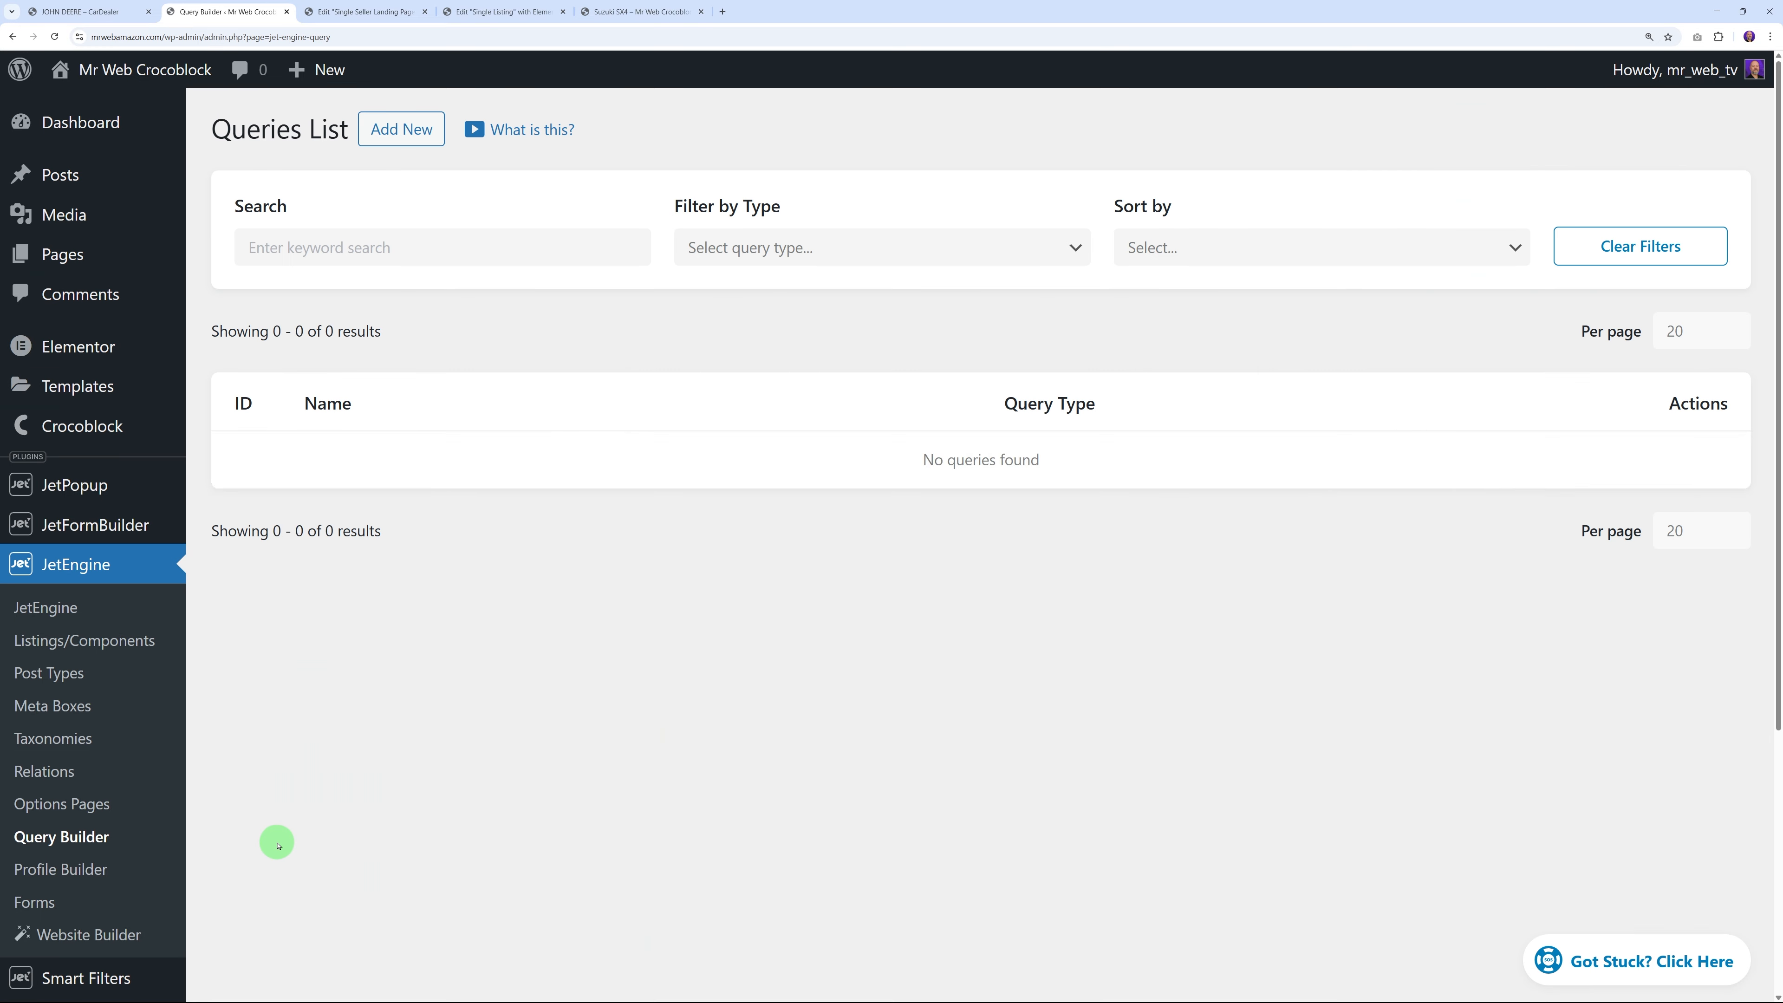
pyautogui.click(401, 129)
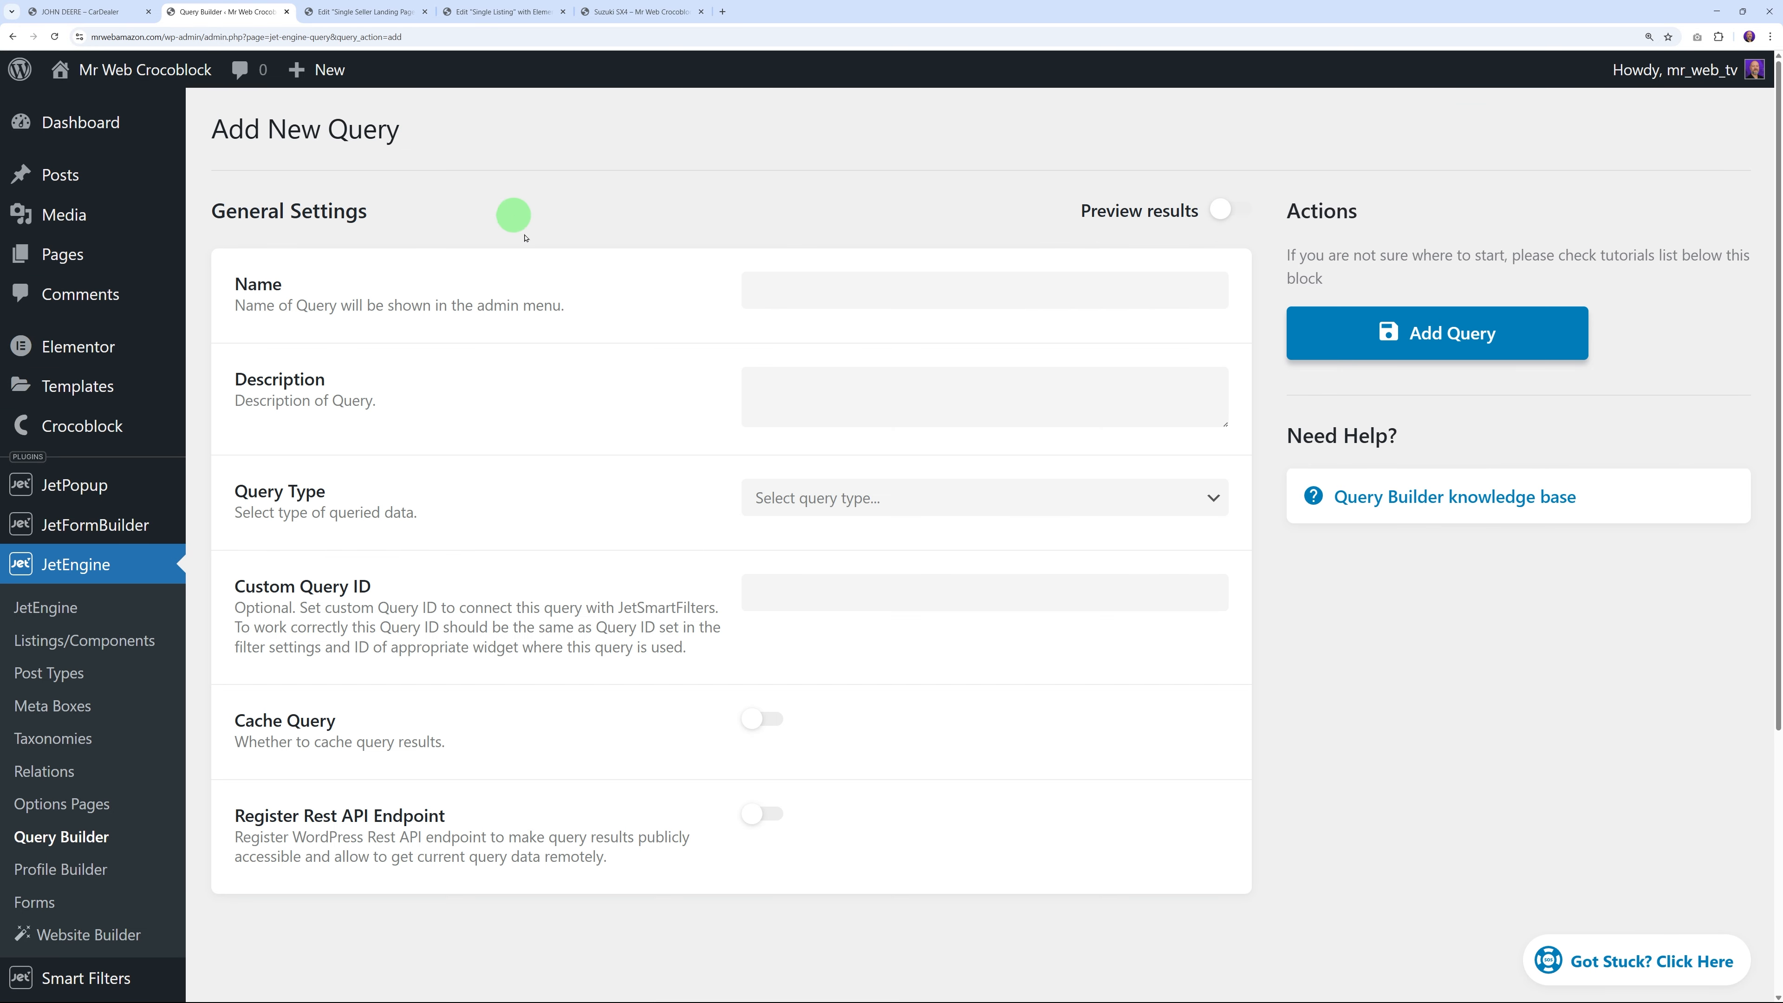
pyautogui.write('Query by Posts of the Queried User')
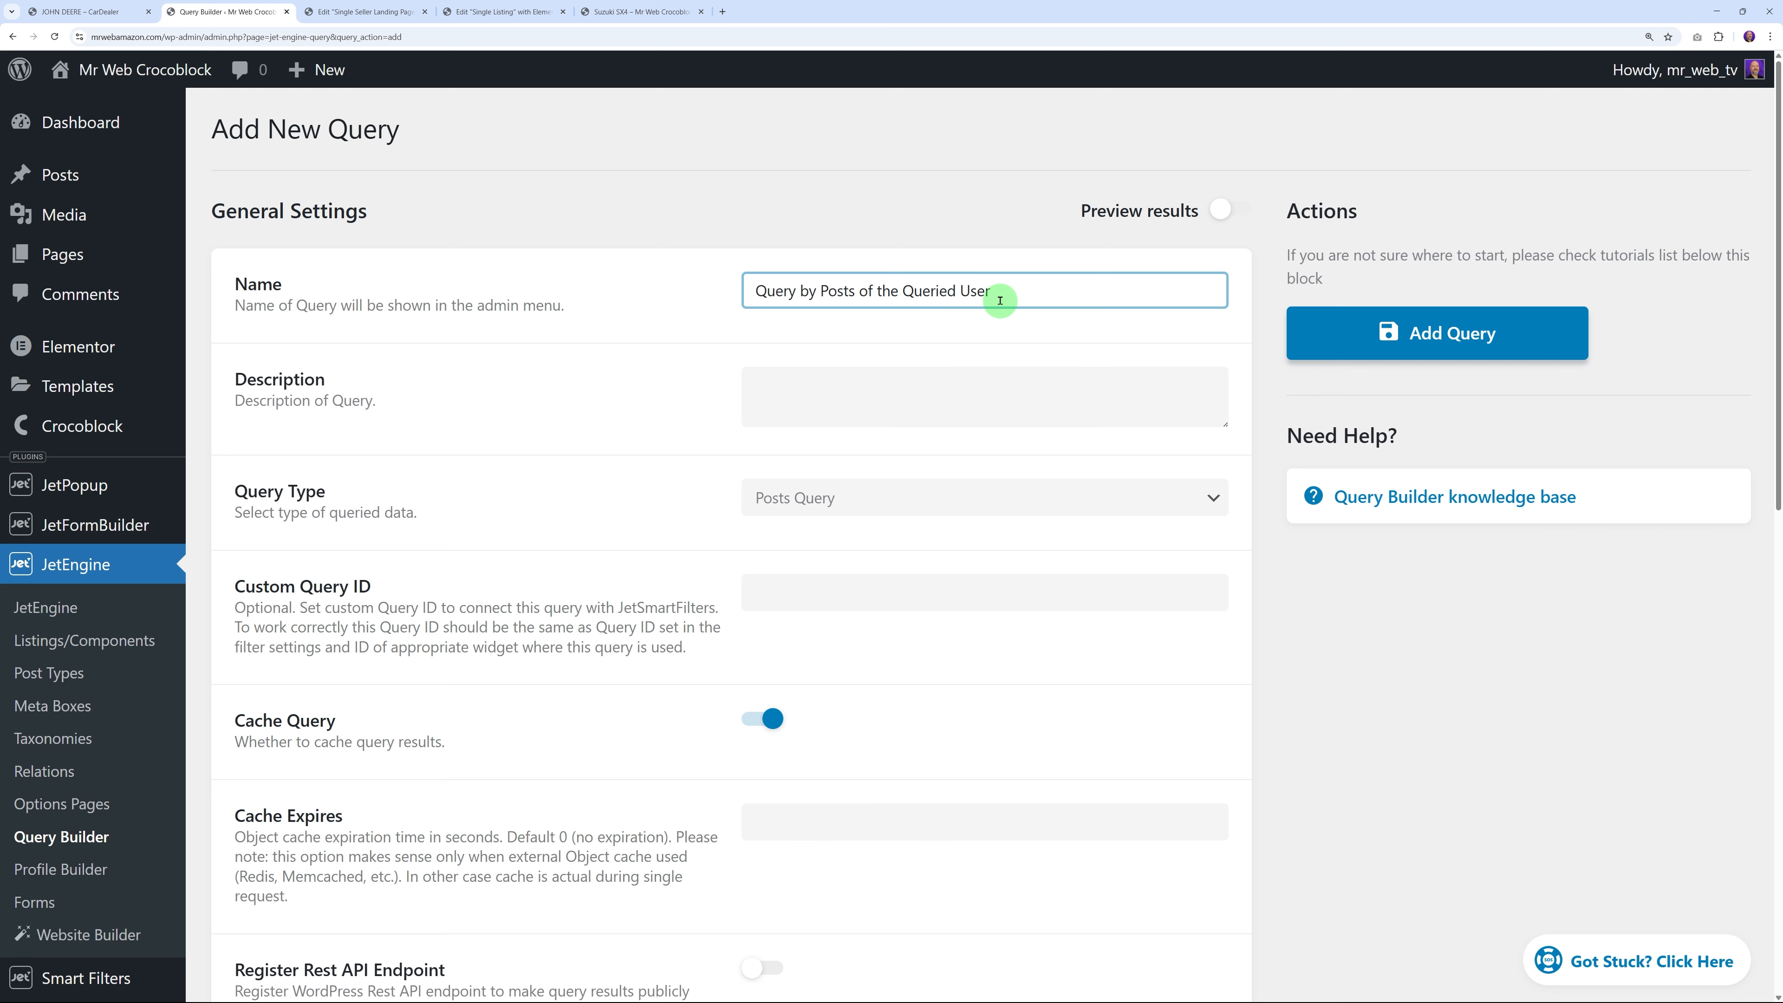
pyautogui.click(659, 392)
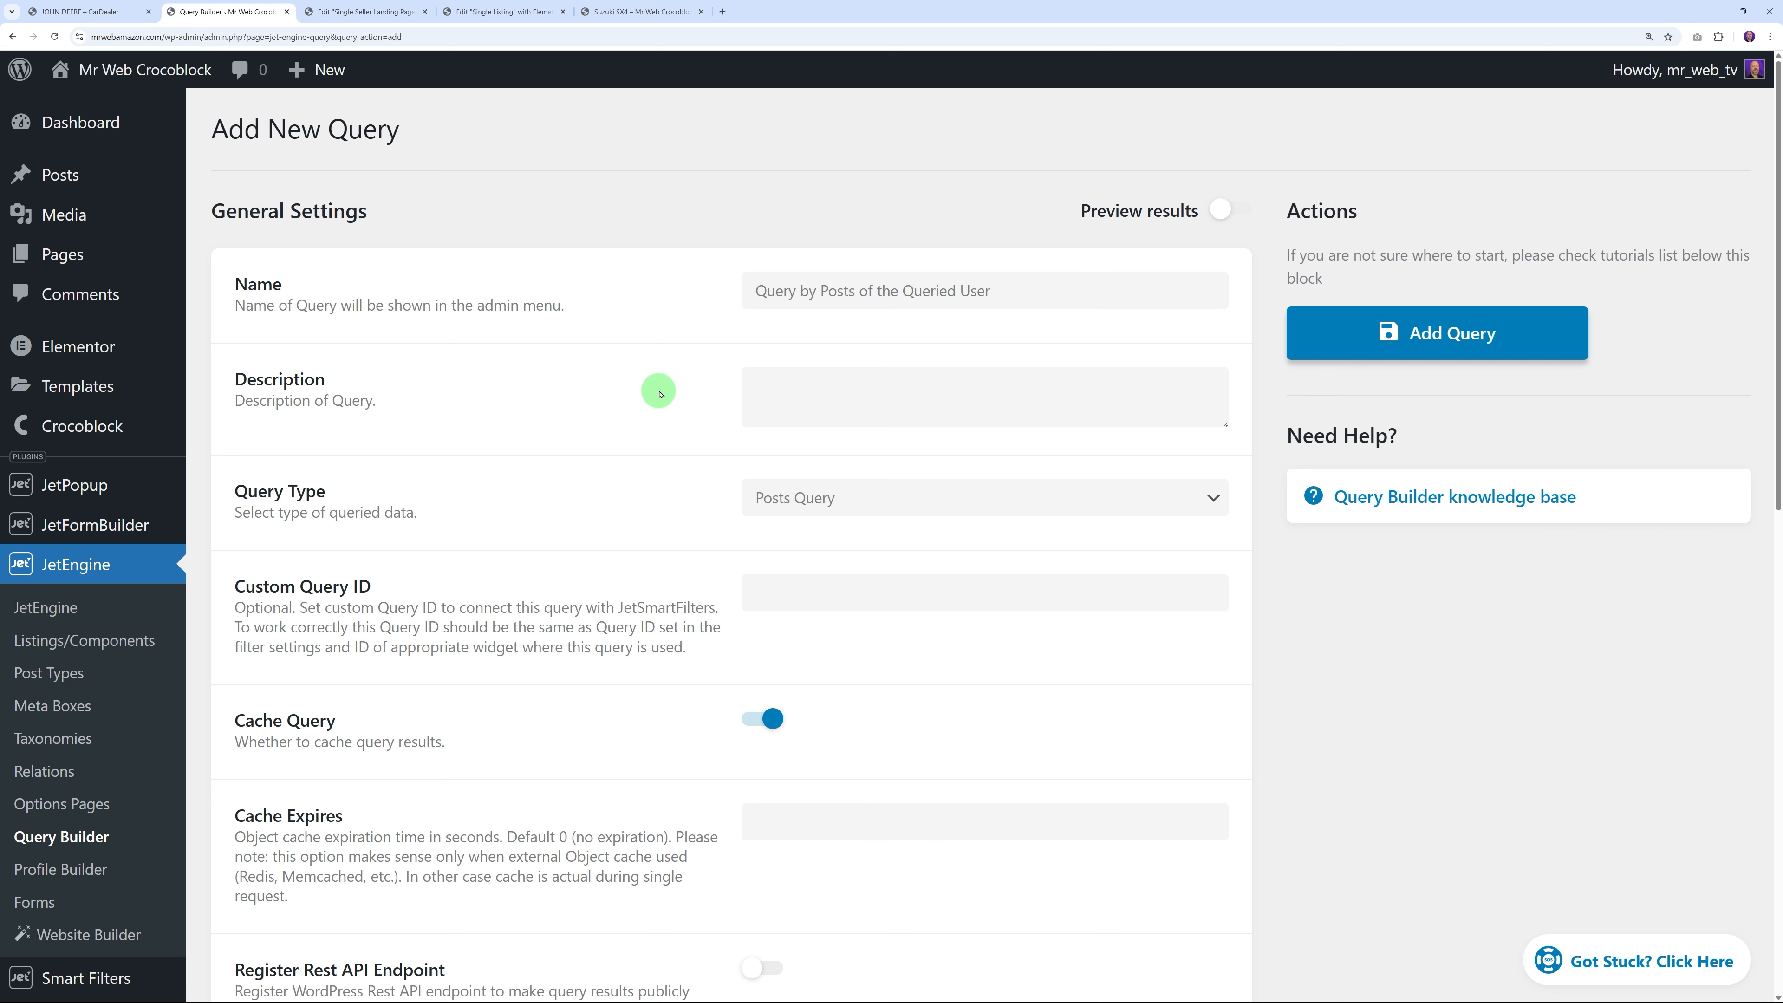
# Set the query's post type to Ads and its post status to Published (publish)
pyautogui.scroll(-2, 632, 498)
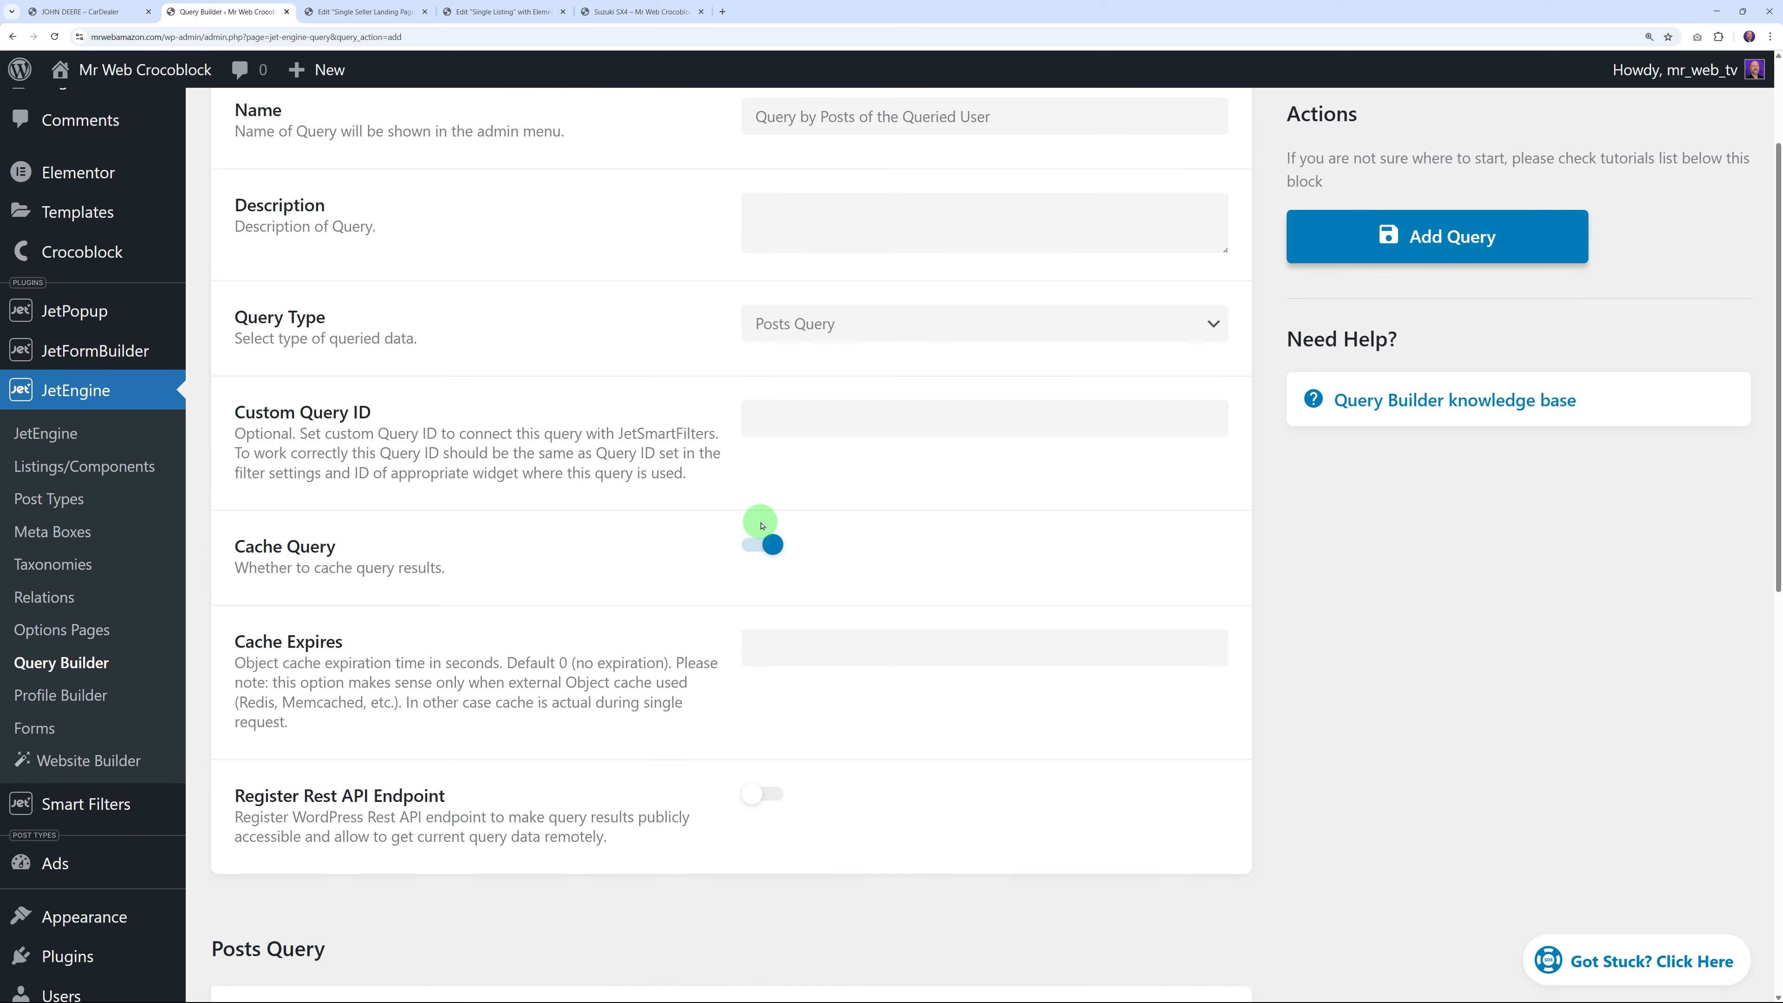
pyautogui.scroll(-7, 761, 526)
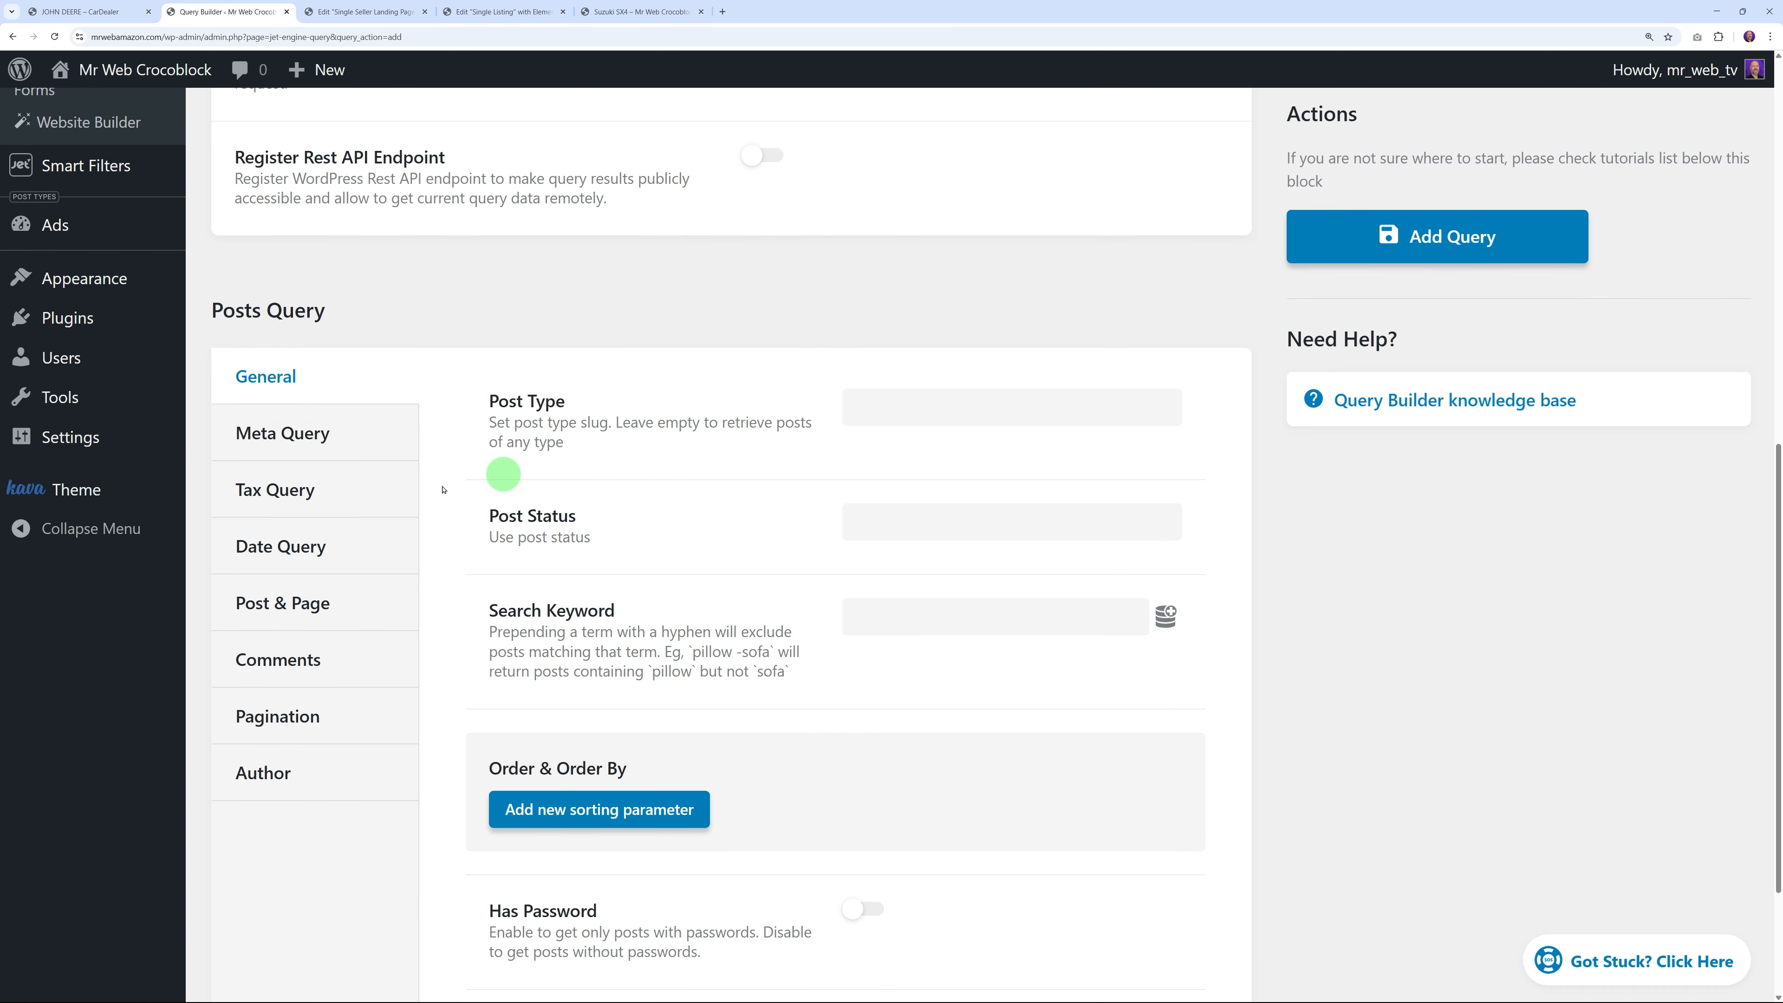
pyautogui.click(913, 406)
pyautogui.scroll(-3, 934, 632)
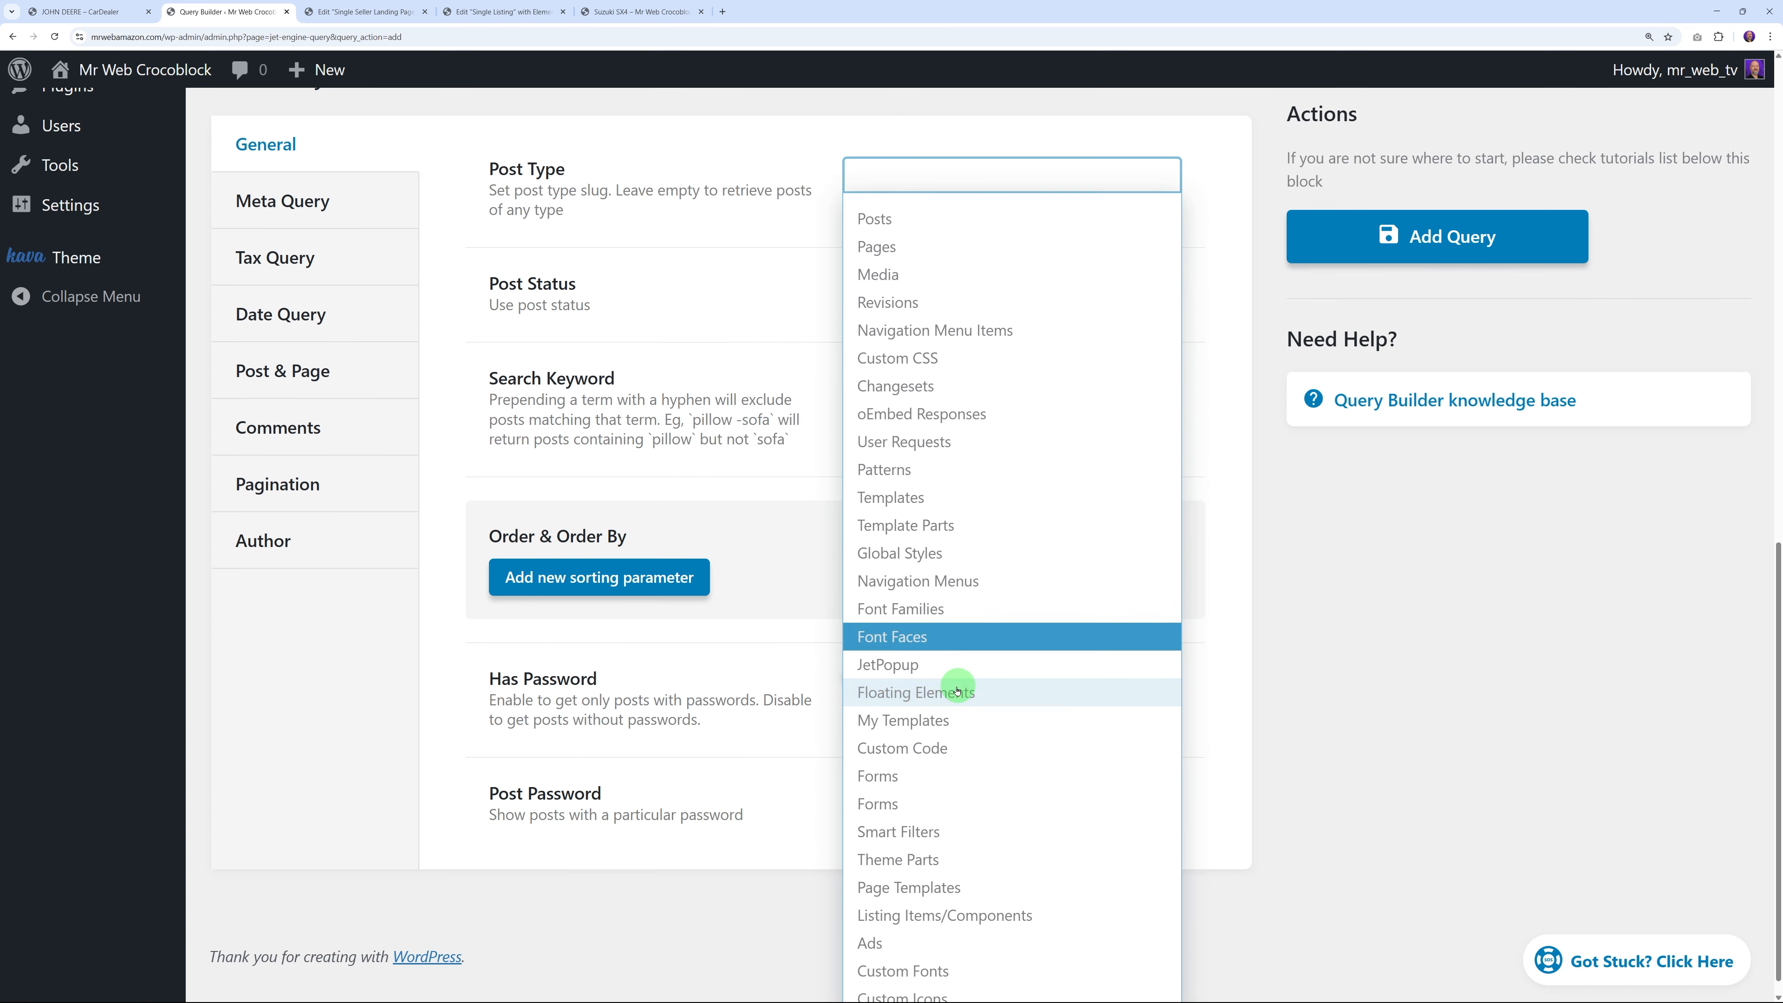
pyautogui.click(878, 924)
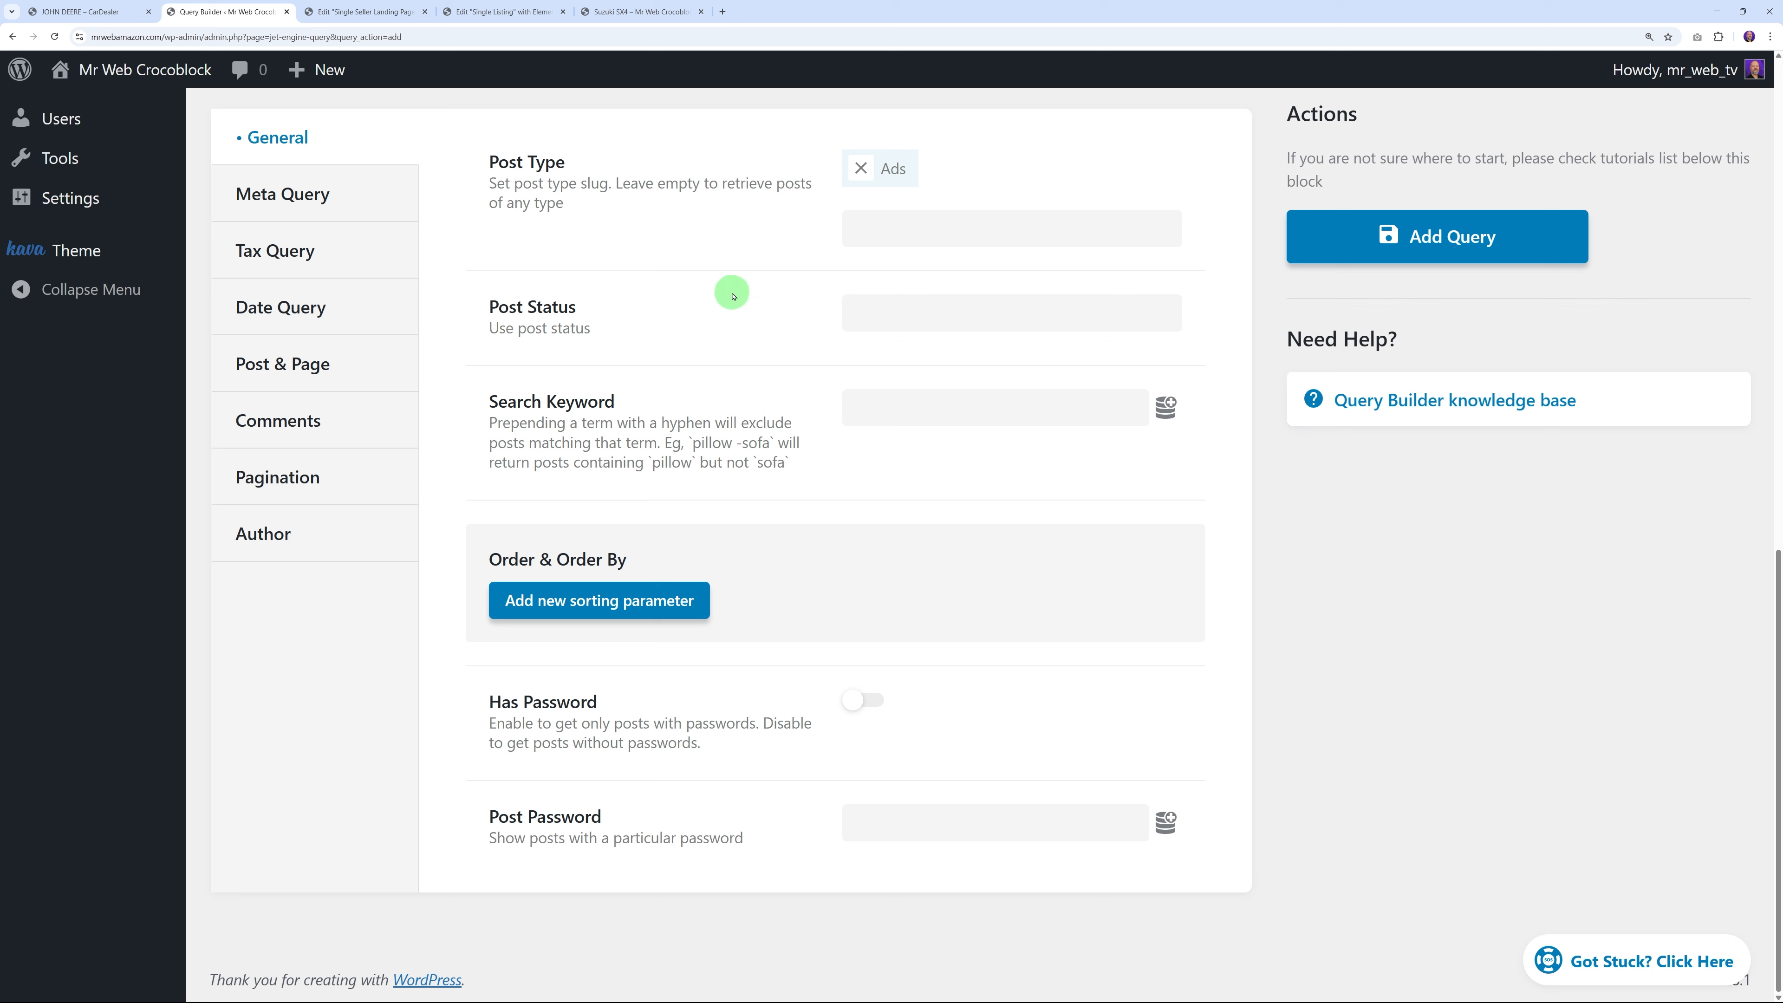
pyautogui.click(907, 324)
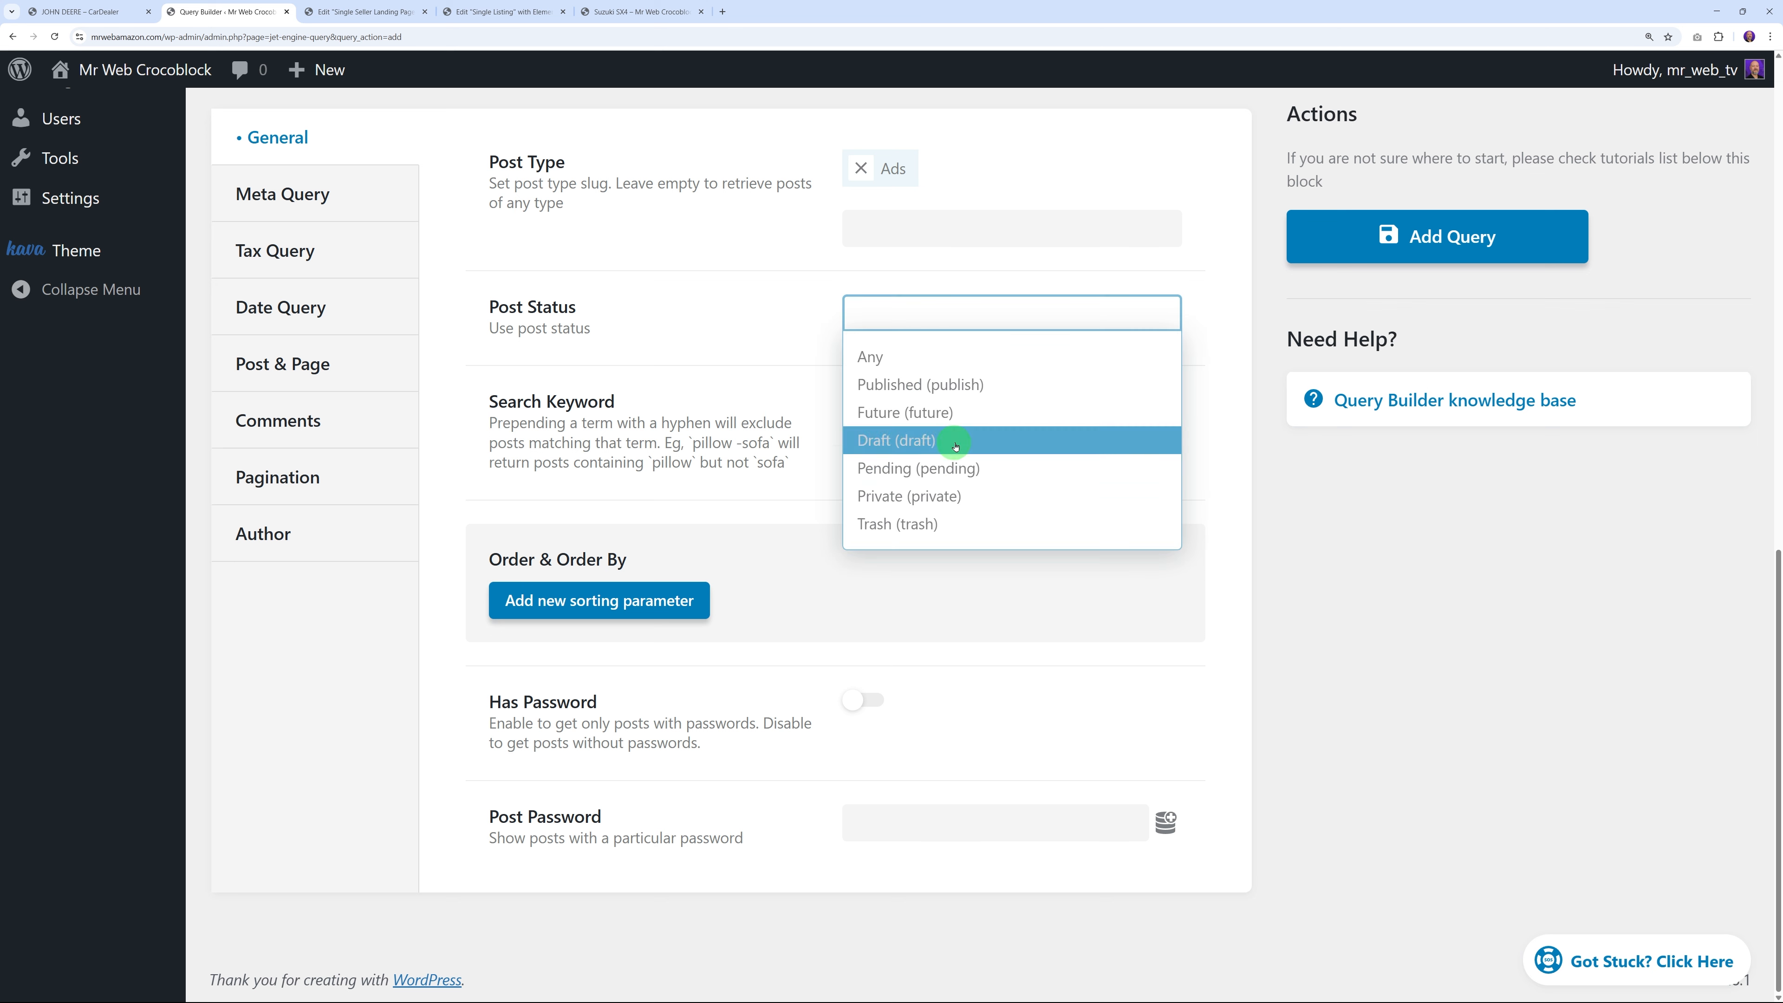
pyautogui.click(955, 385)
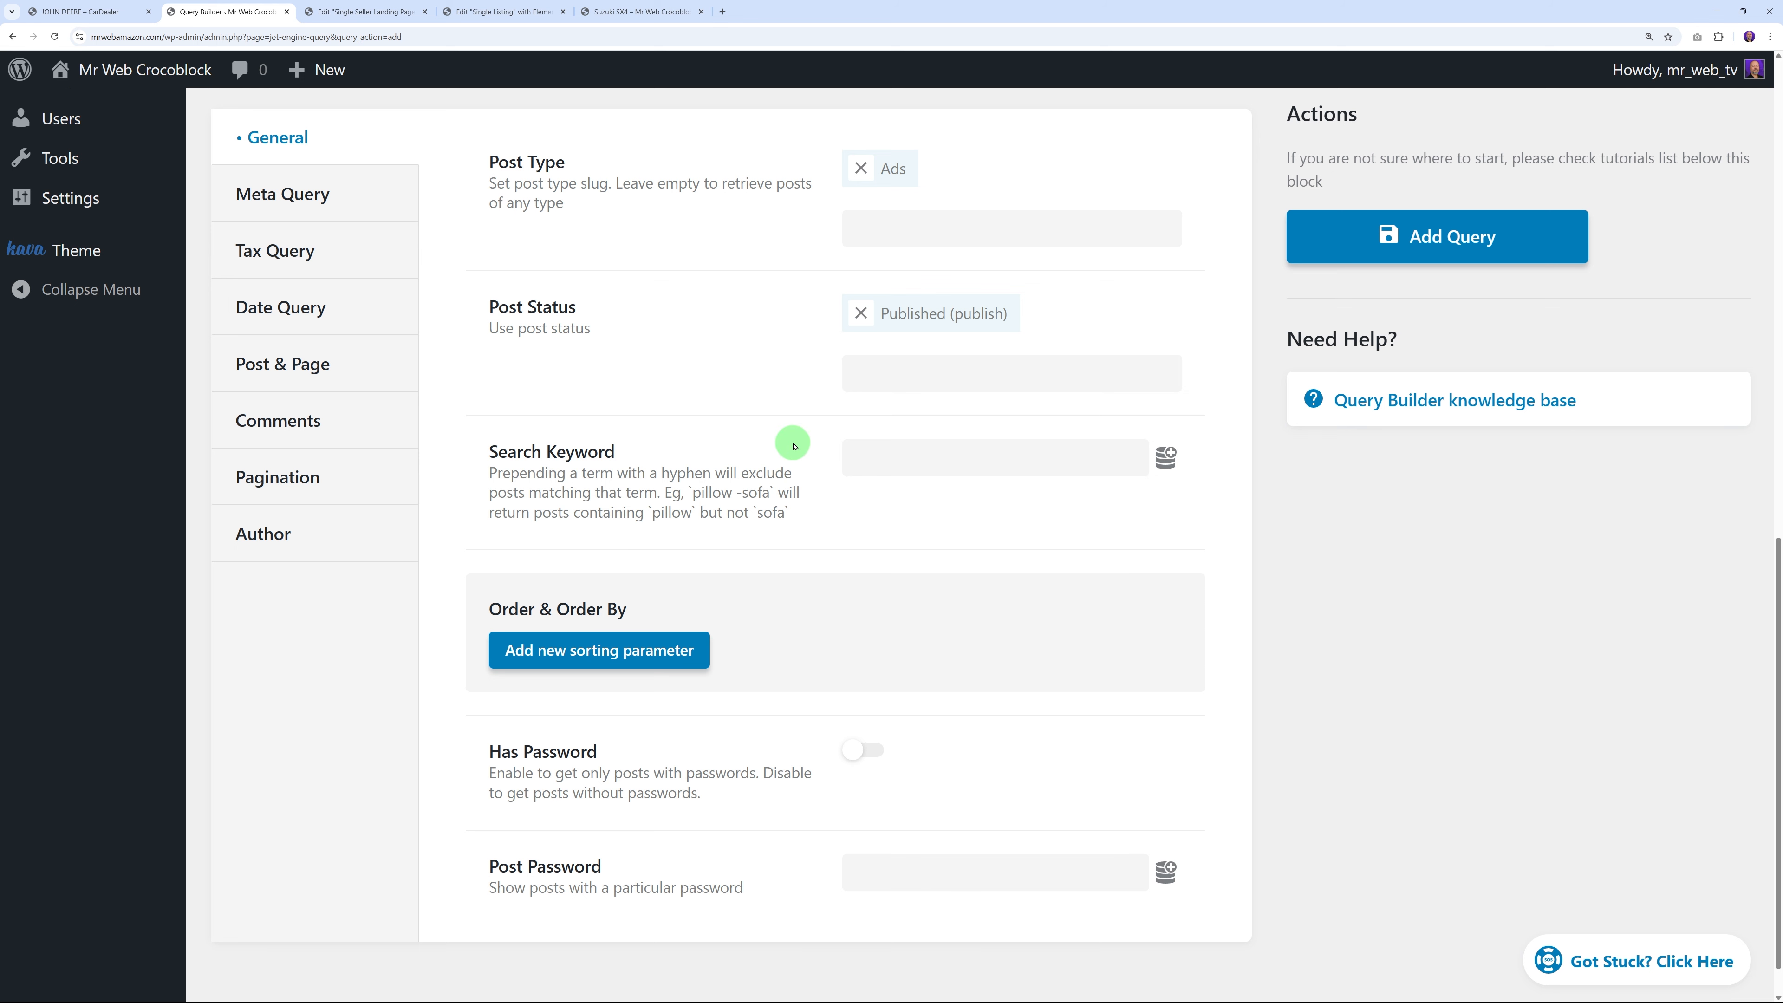
# Enter the number of posts per page in the query's pagination settings
pyautogui.scroll(1, 765, 503)
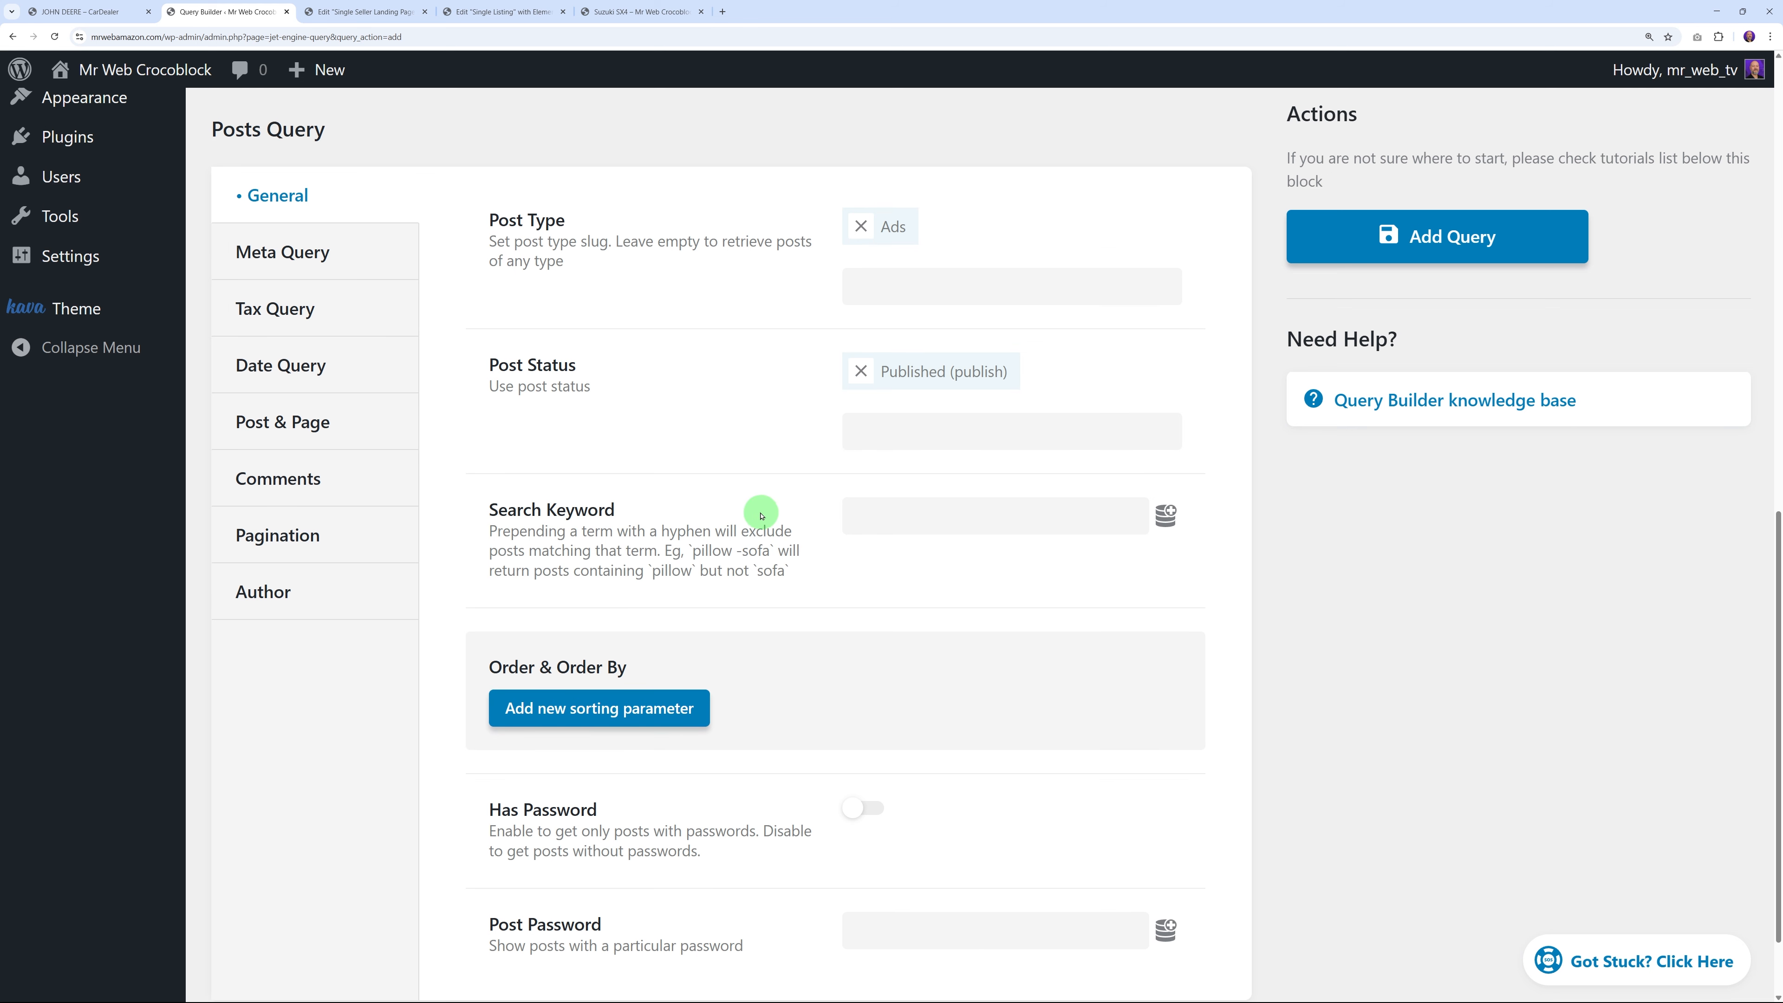
pyautogui.click(340, 547)
pyautogui.click(958, 271)
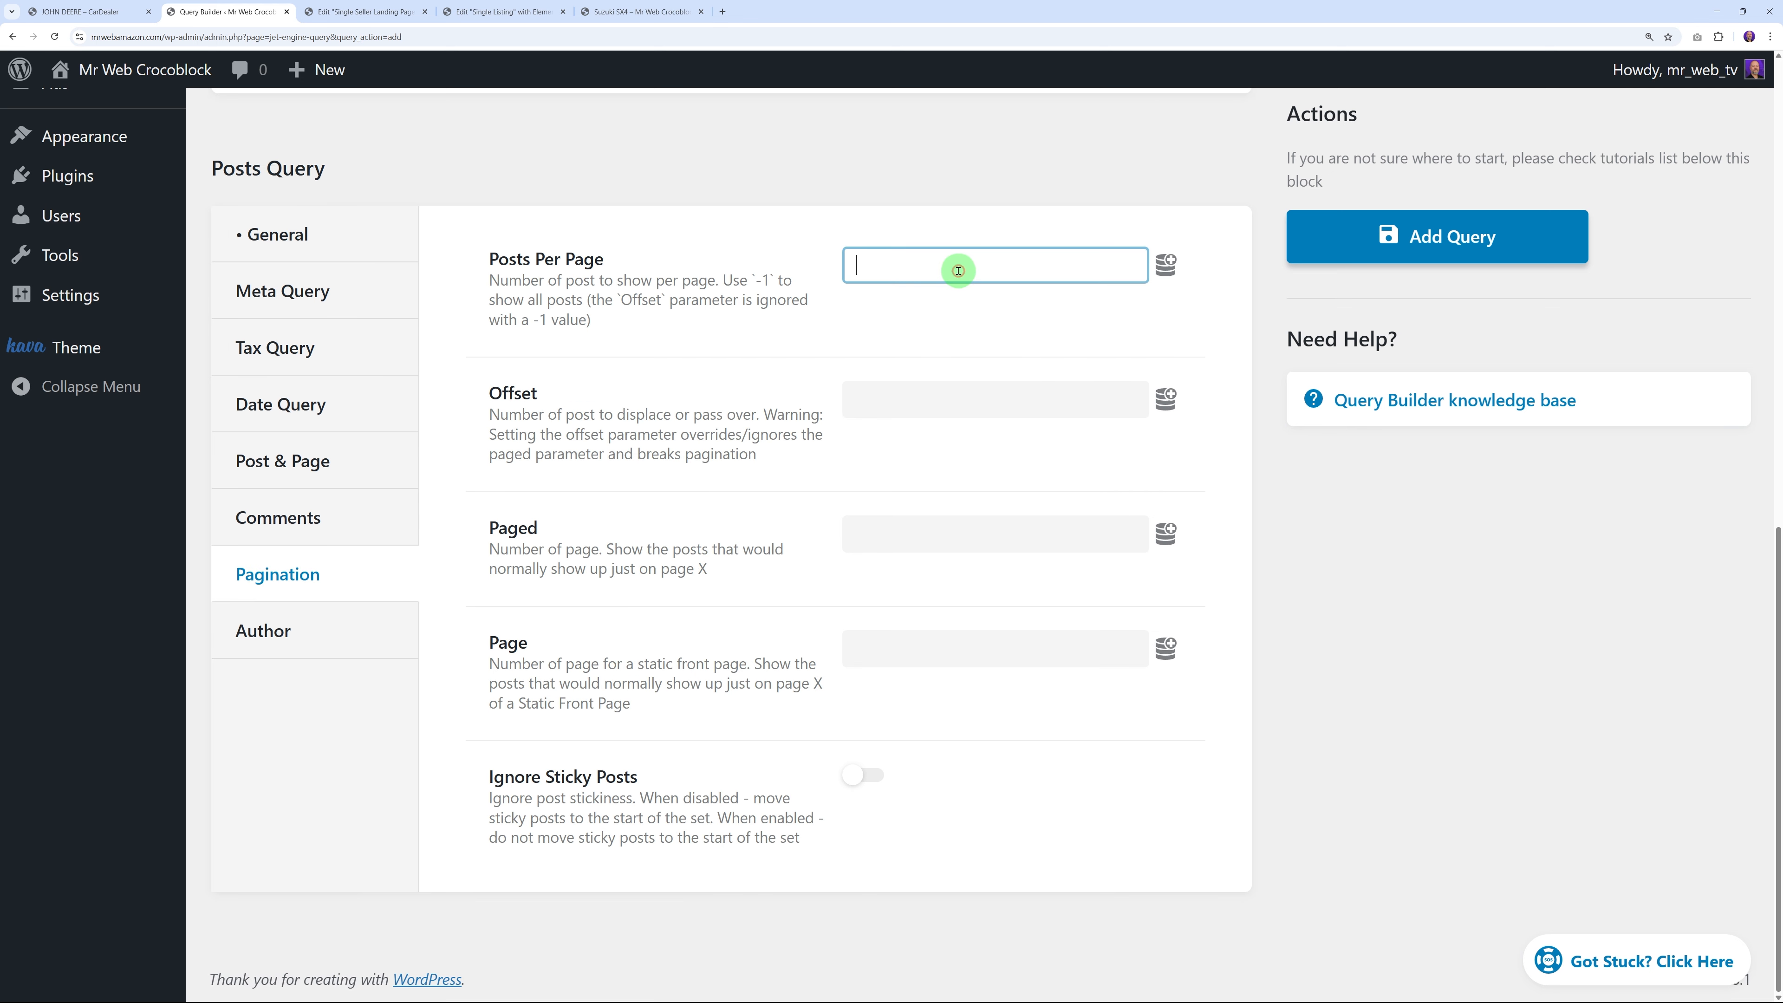
# Set the query's Author ID to the dynamic value Queried user ID and add the query
pyautogui.click(347, 618)
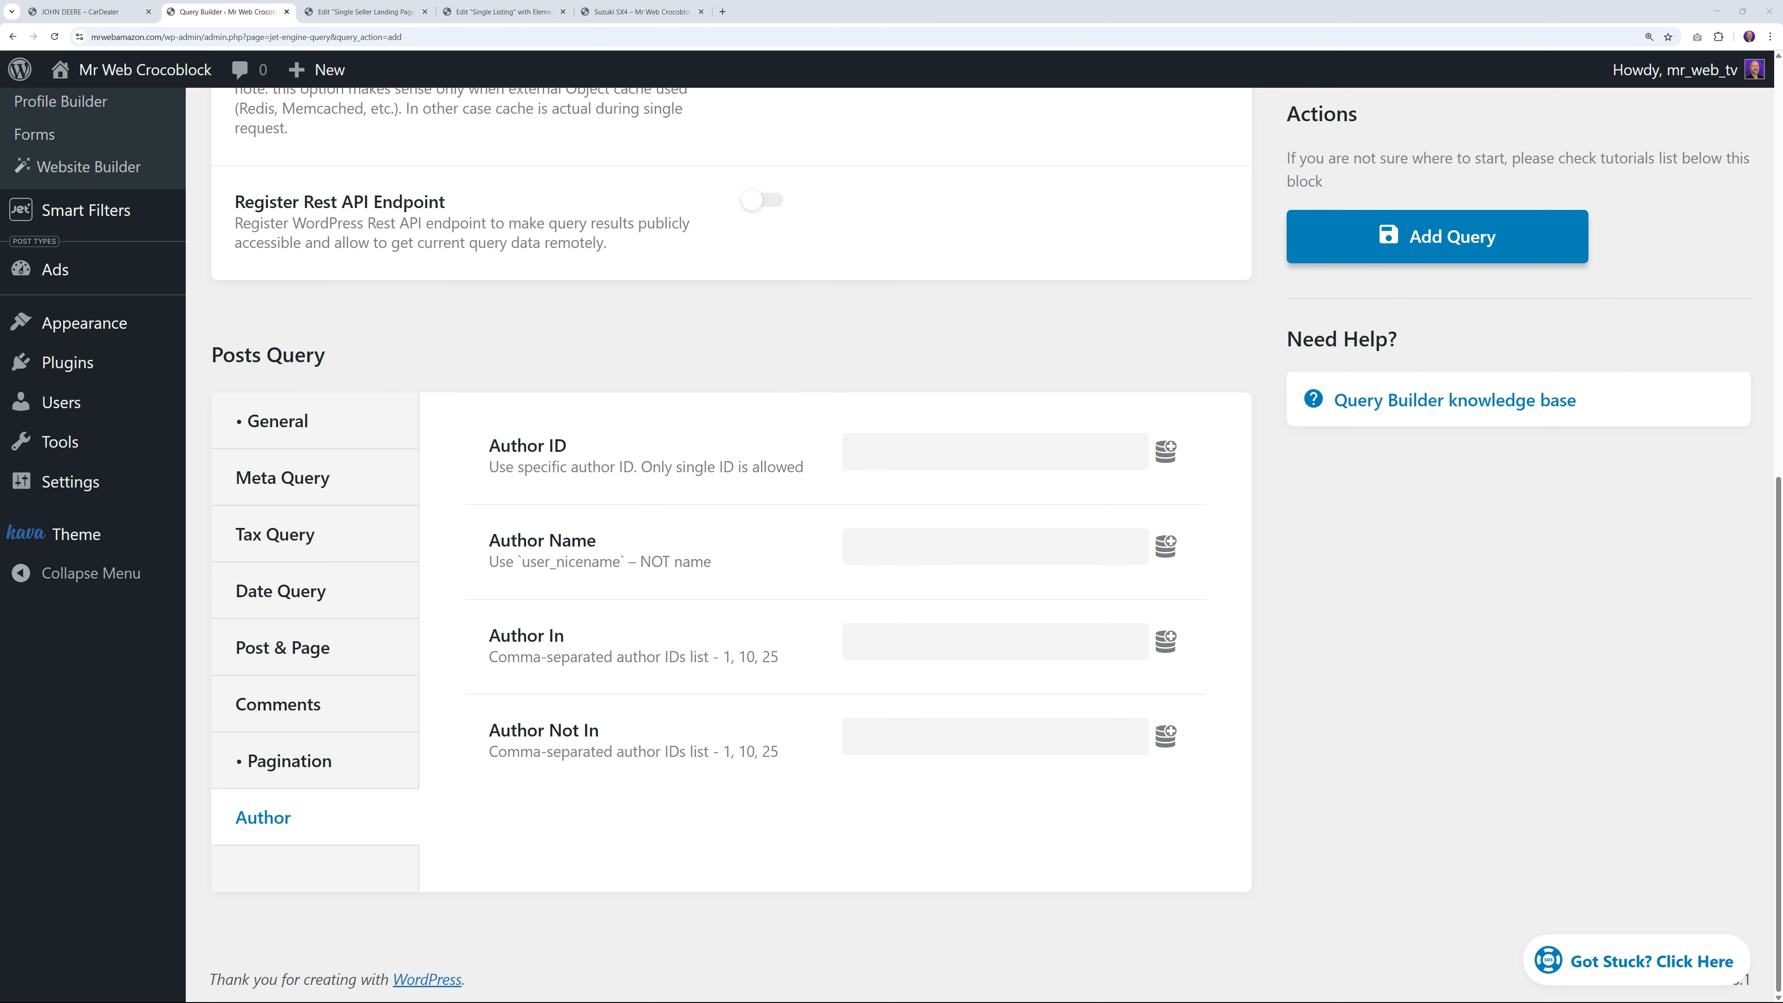
pyautogui.click(953, 466)
pyautogui.click(1162, 454)
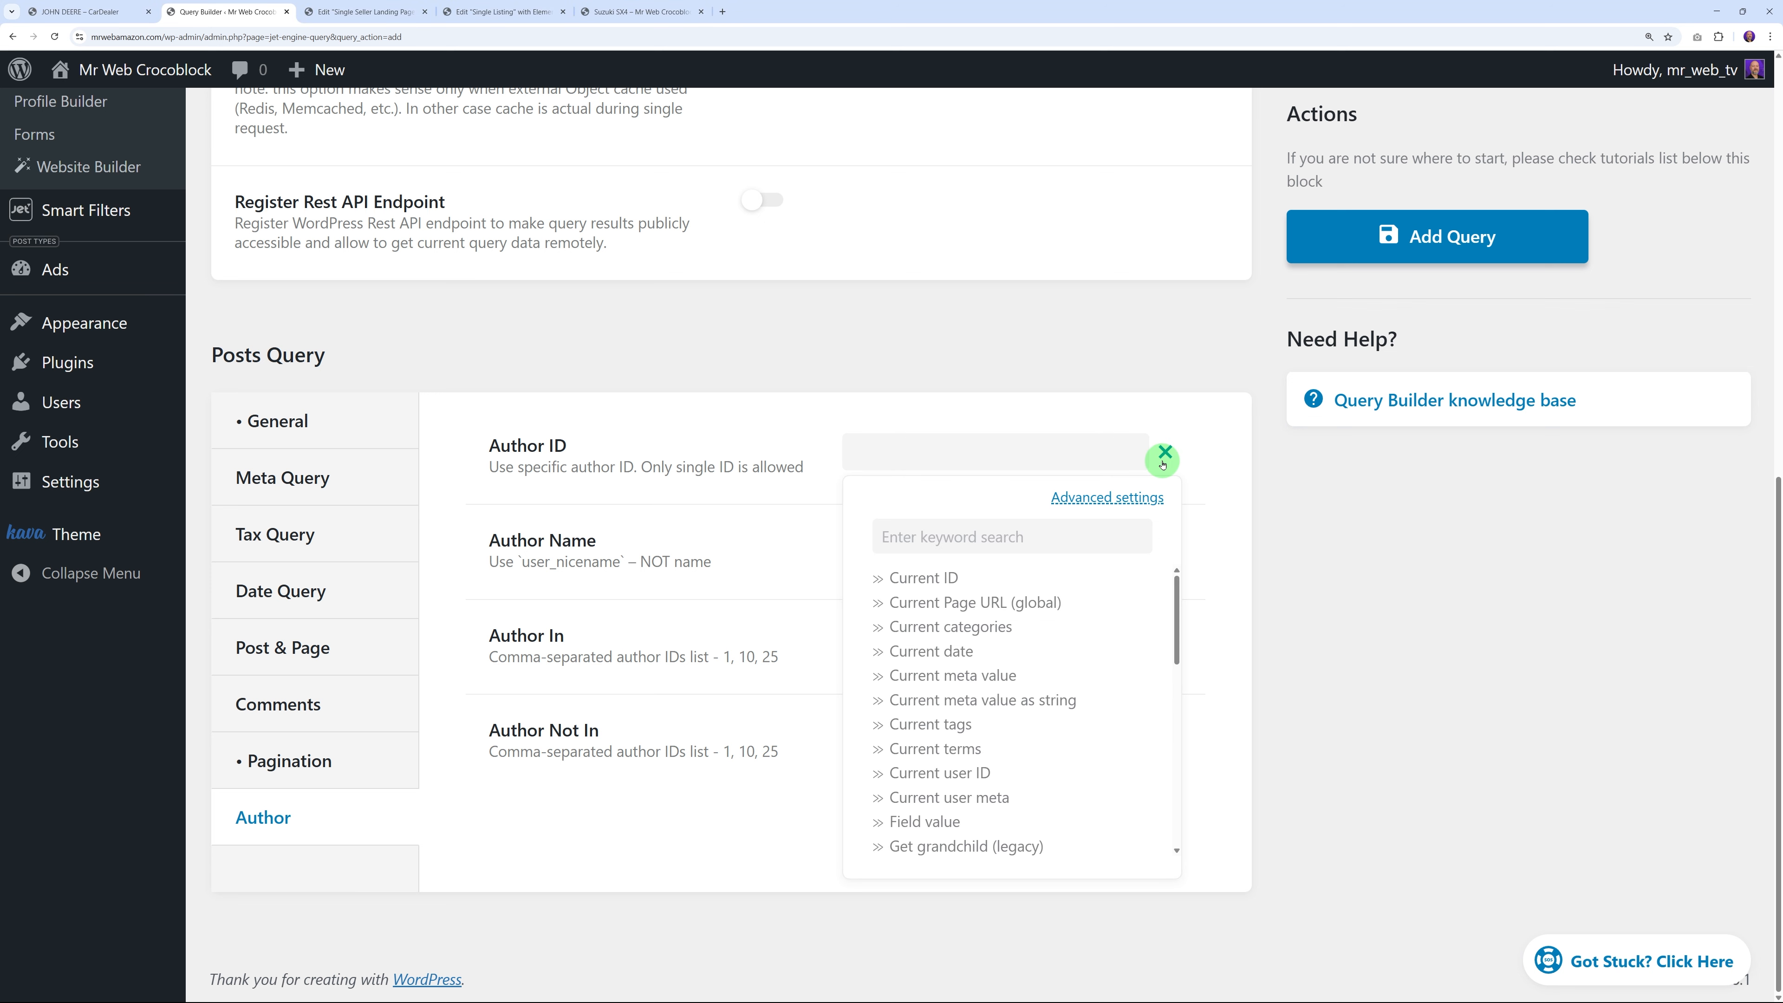
pyautogui.scroll(-4, 1092, 692)
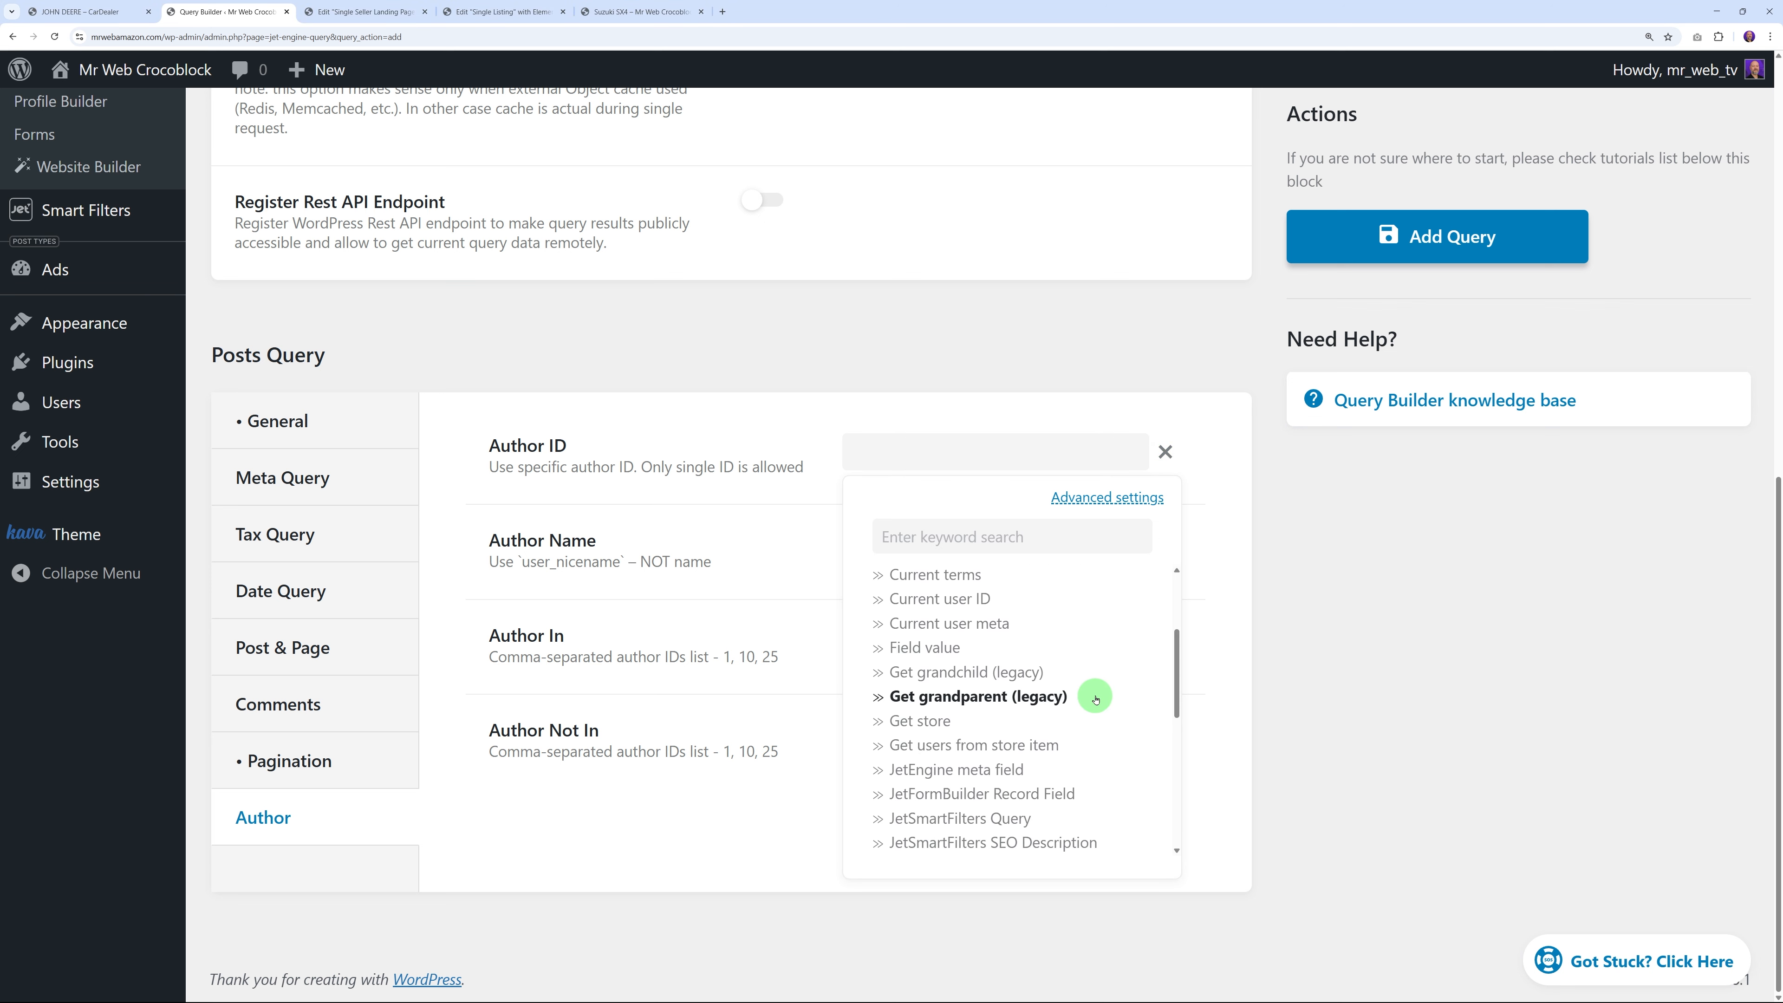
pyautogui.scroll(-3, 1095, 695)
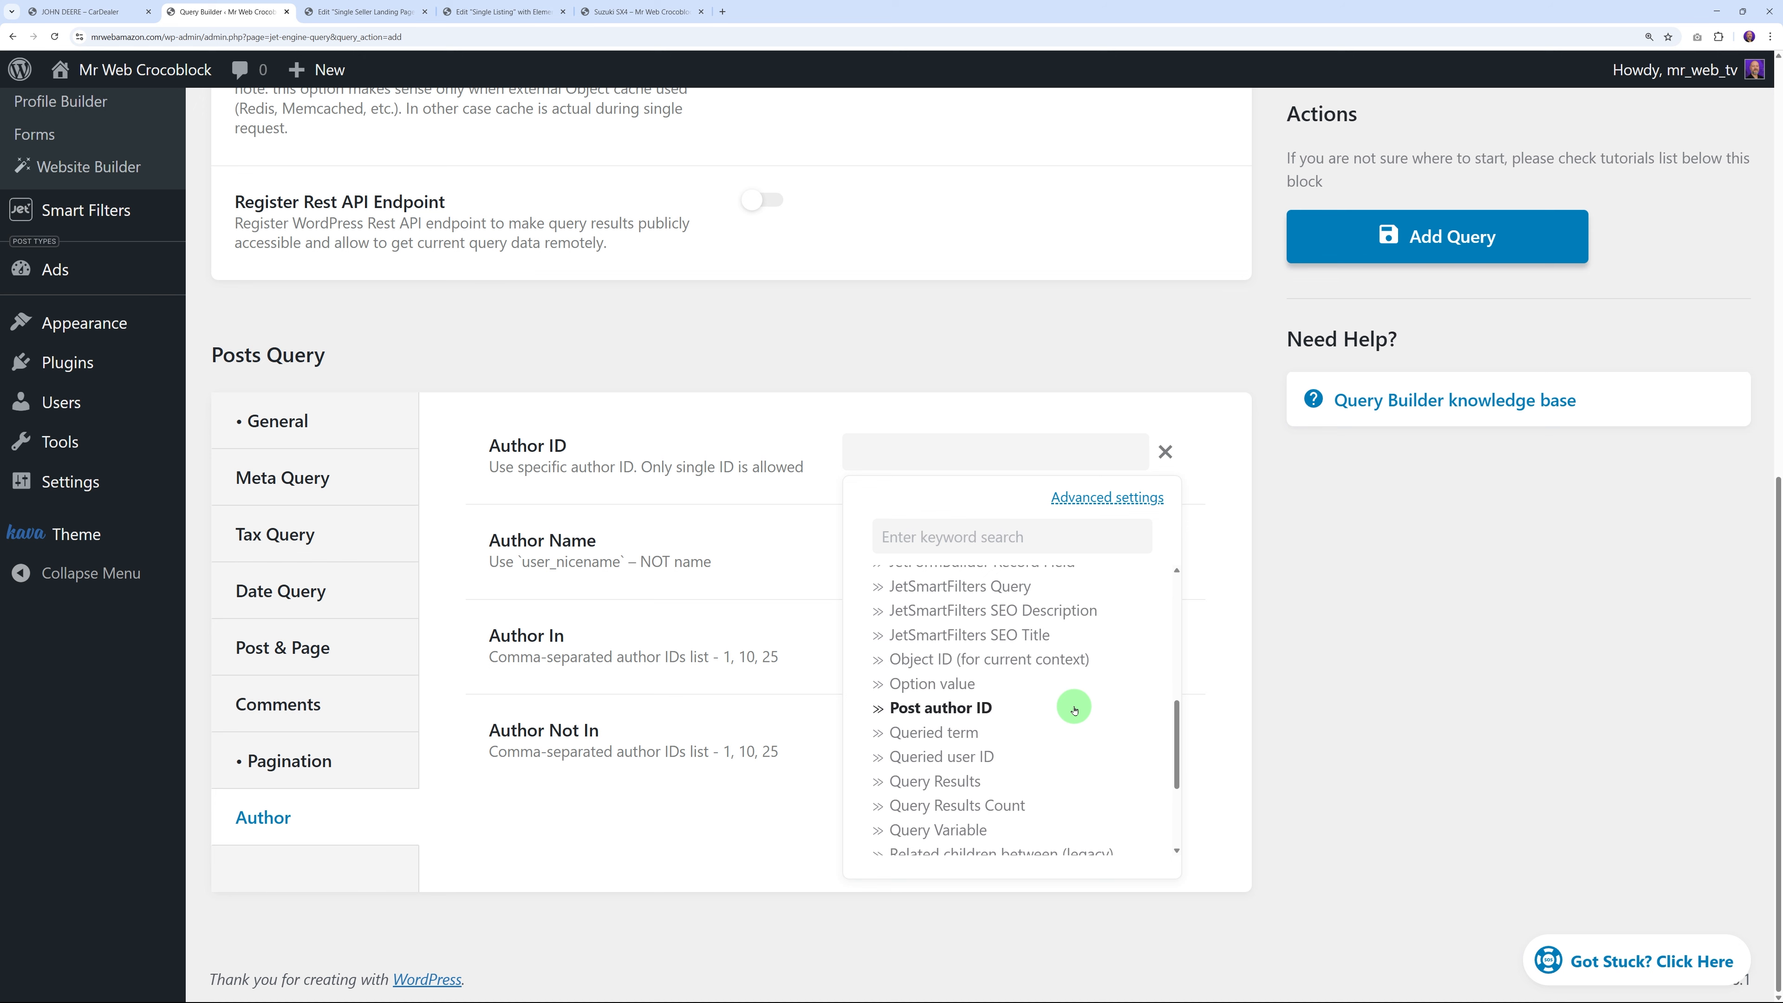
pyautogui.click(949, 759)
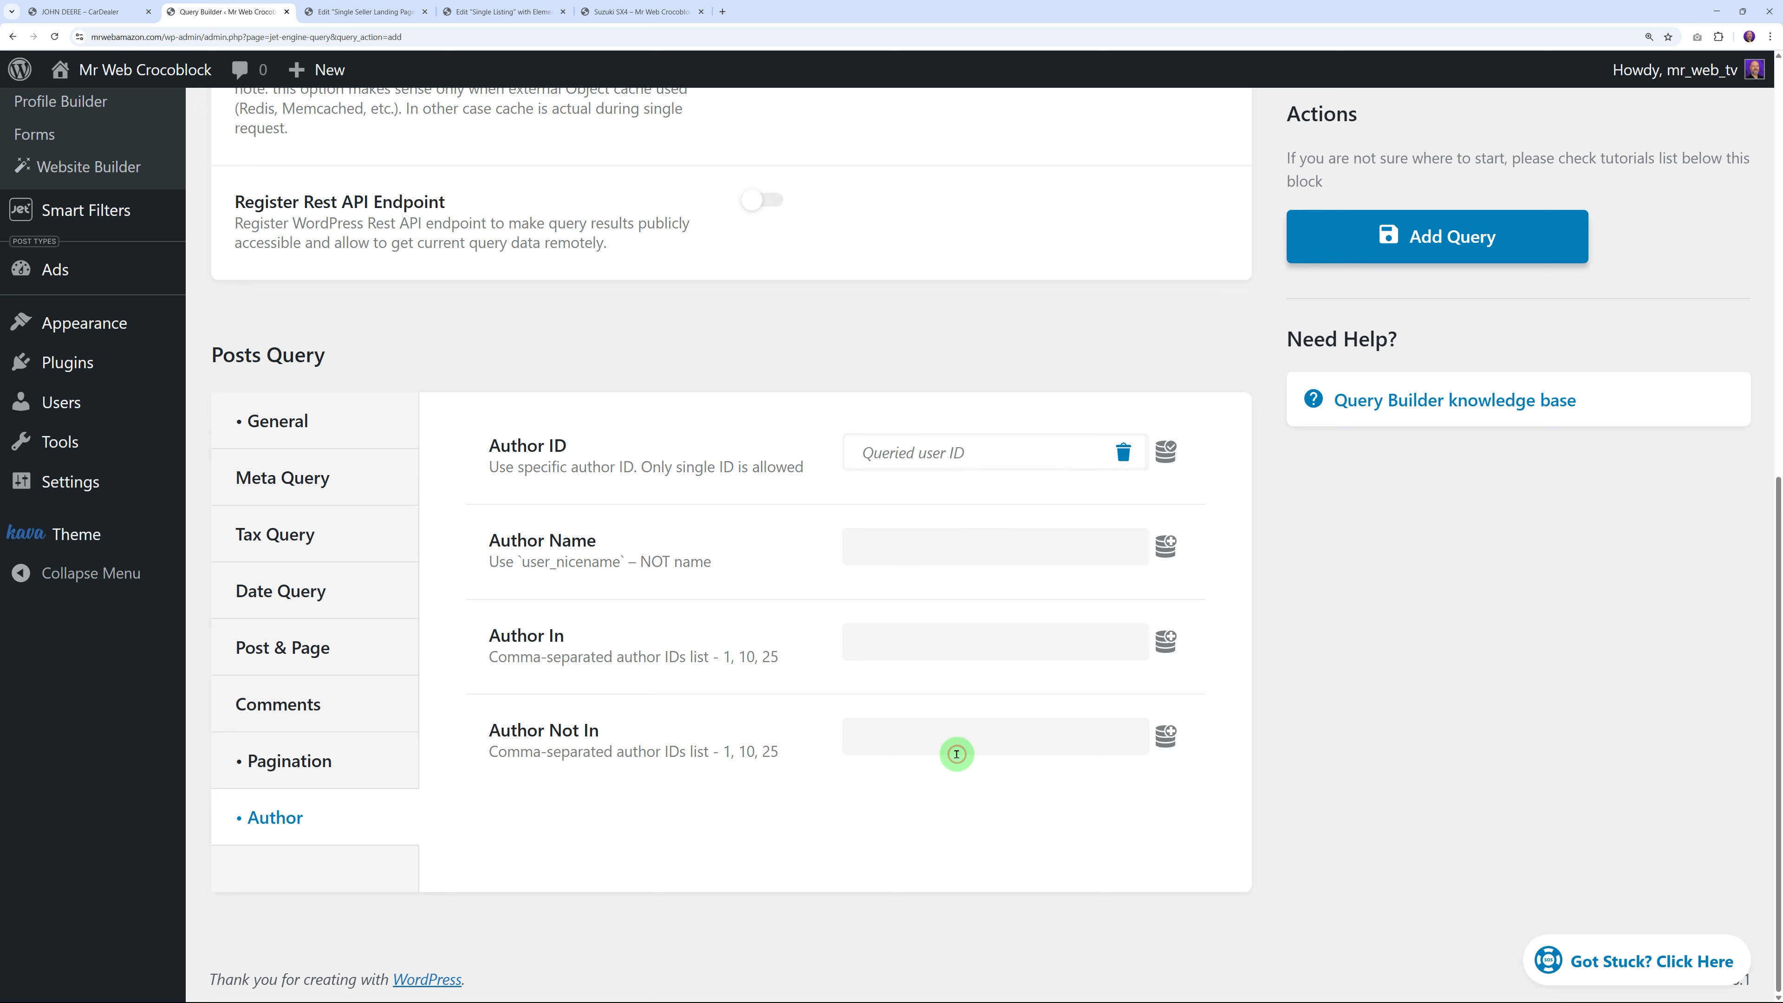
pyautogui.scroll(10, 756, 449)
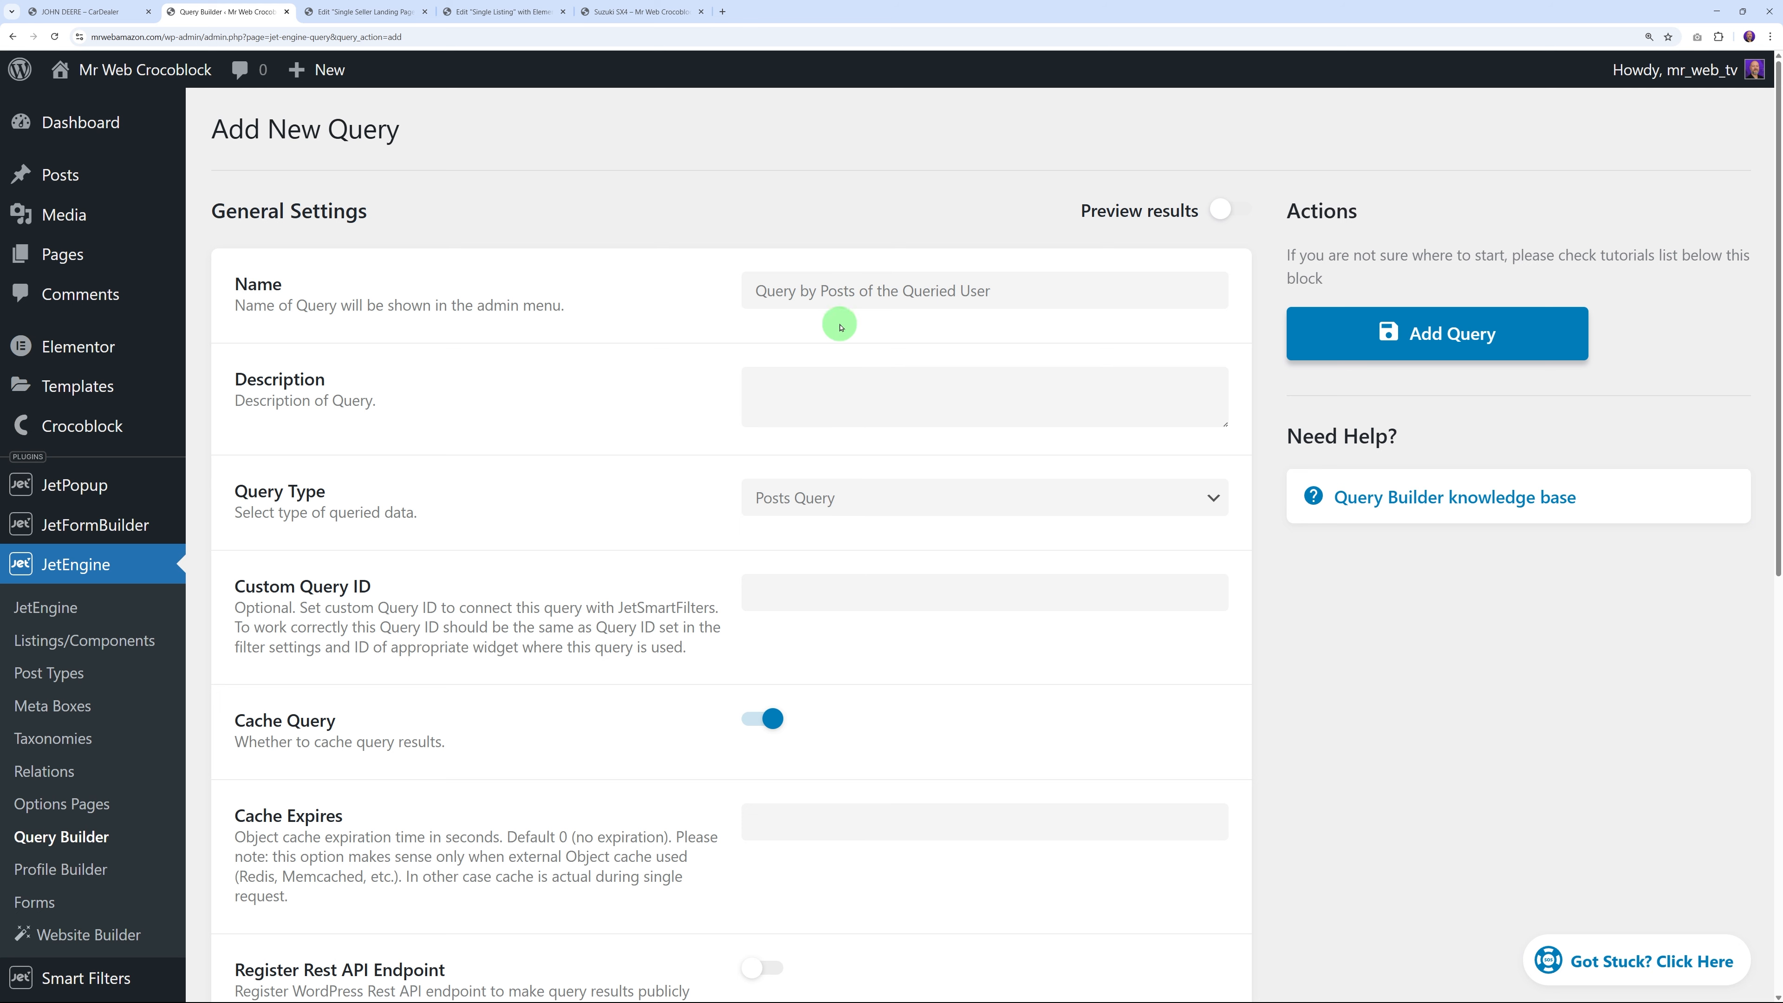
pyautogui.click(1486, 341)
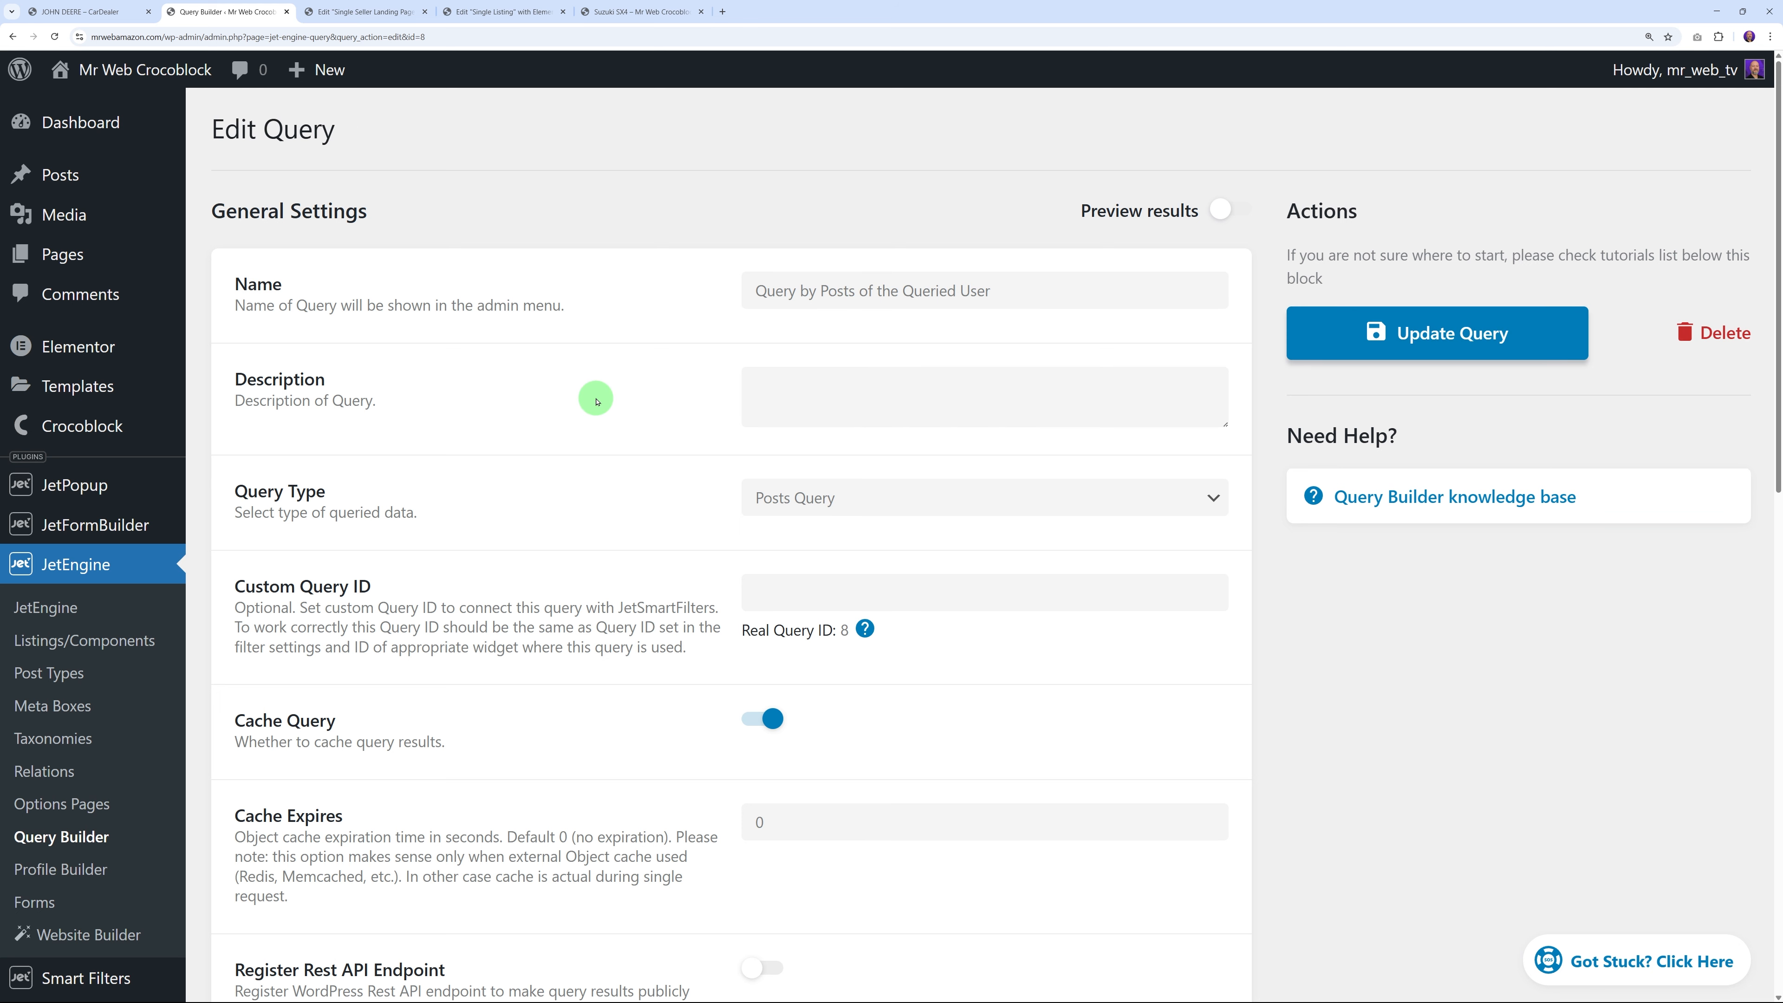
# Reload the Single Seller page editor, set the Listing Grid's custom query to Query by Posts of the Queried User, and publish
pyautogui.click(385, 12)
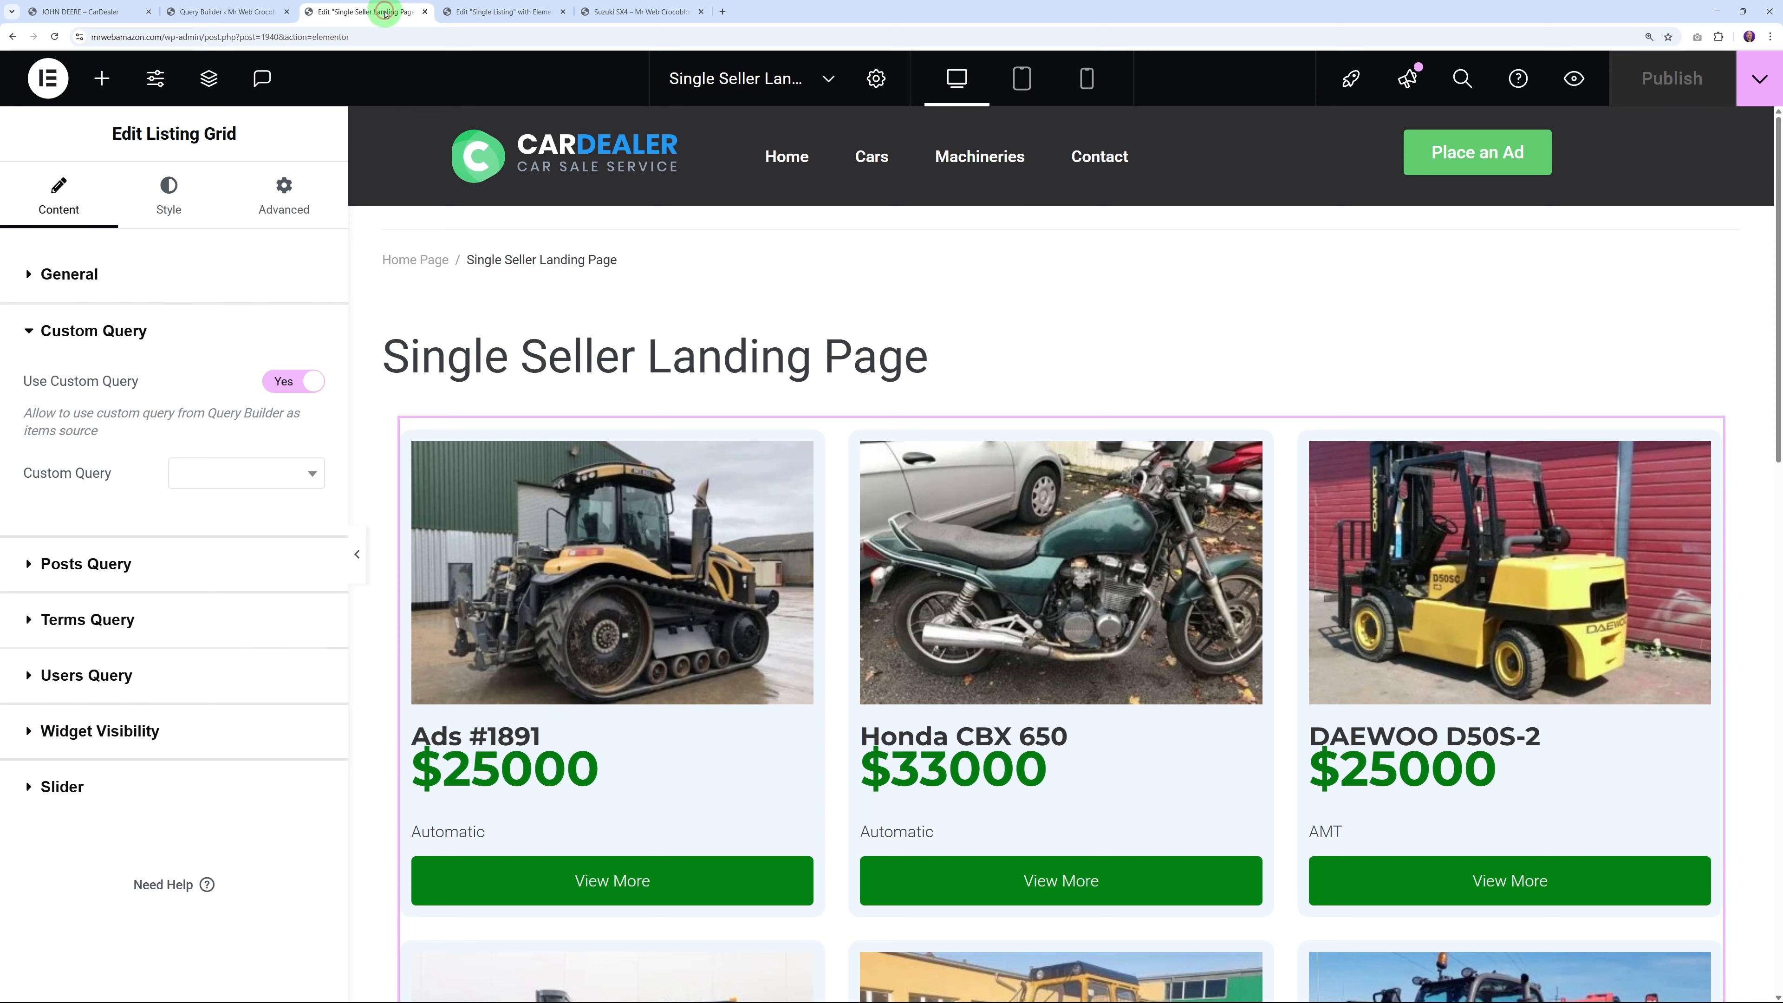
pyautogui.click(1662, 88)
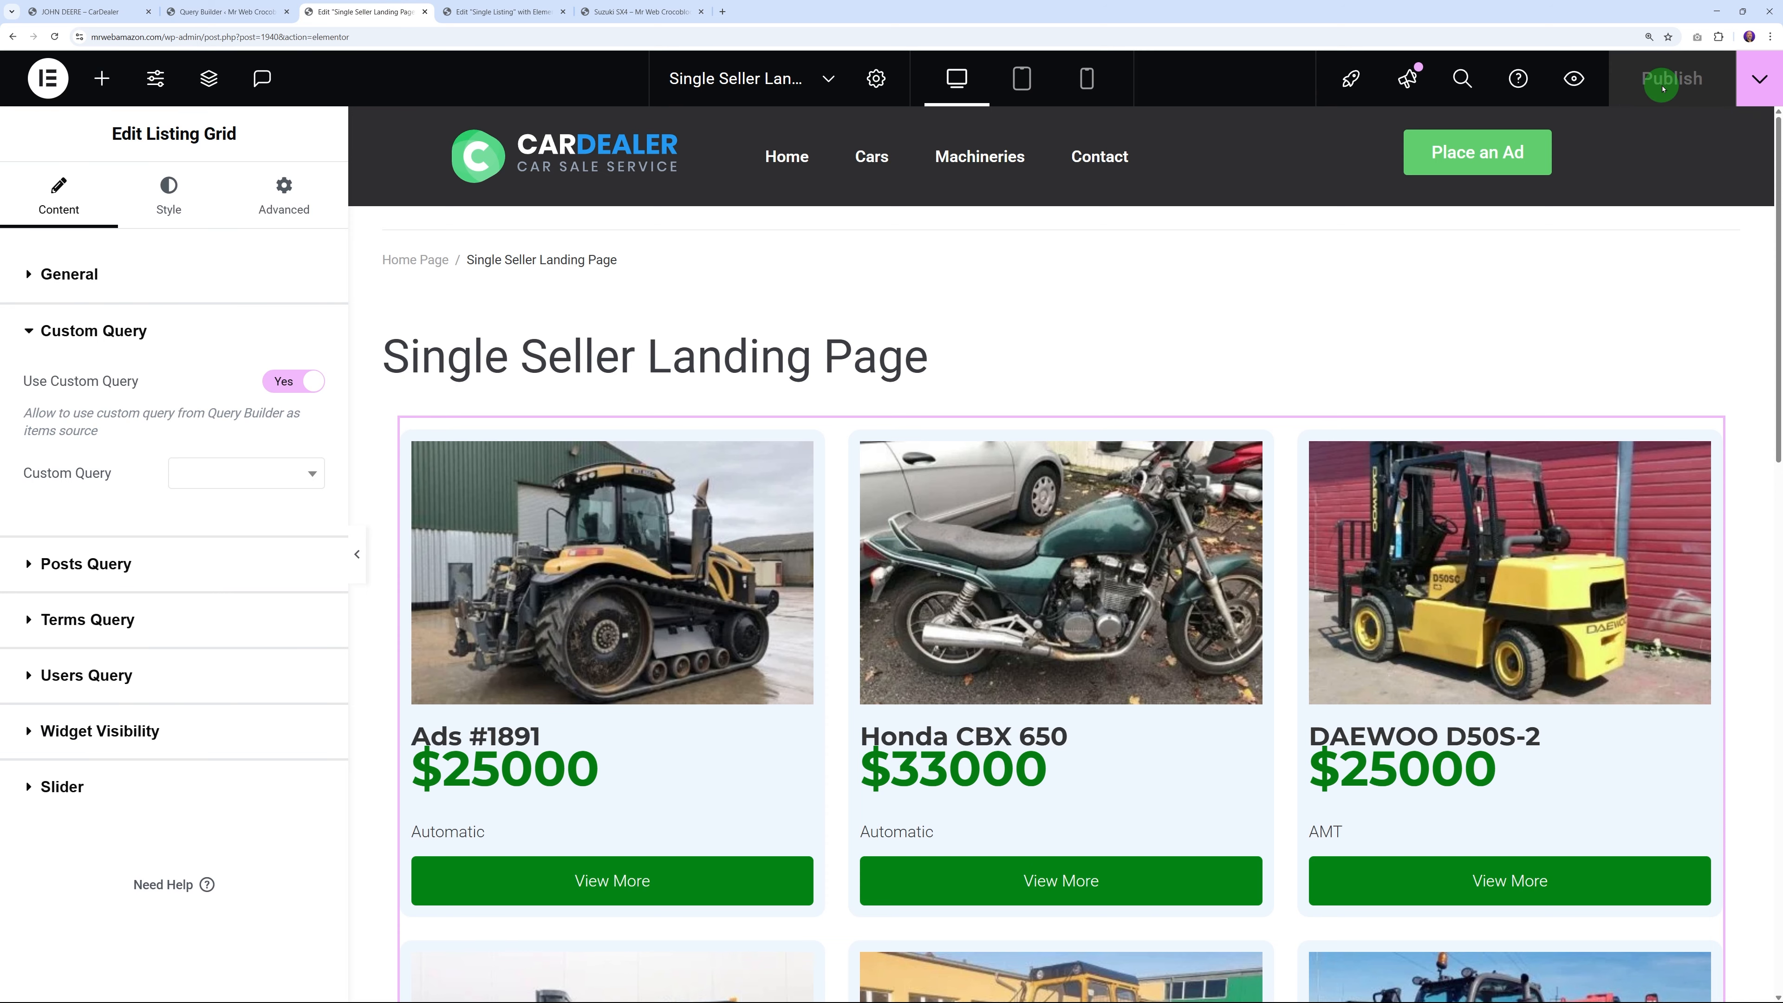
pyautogui.click(56, 37)
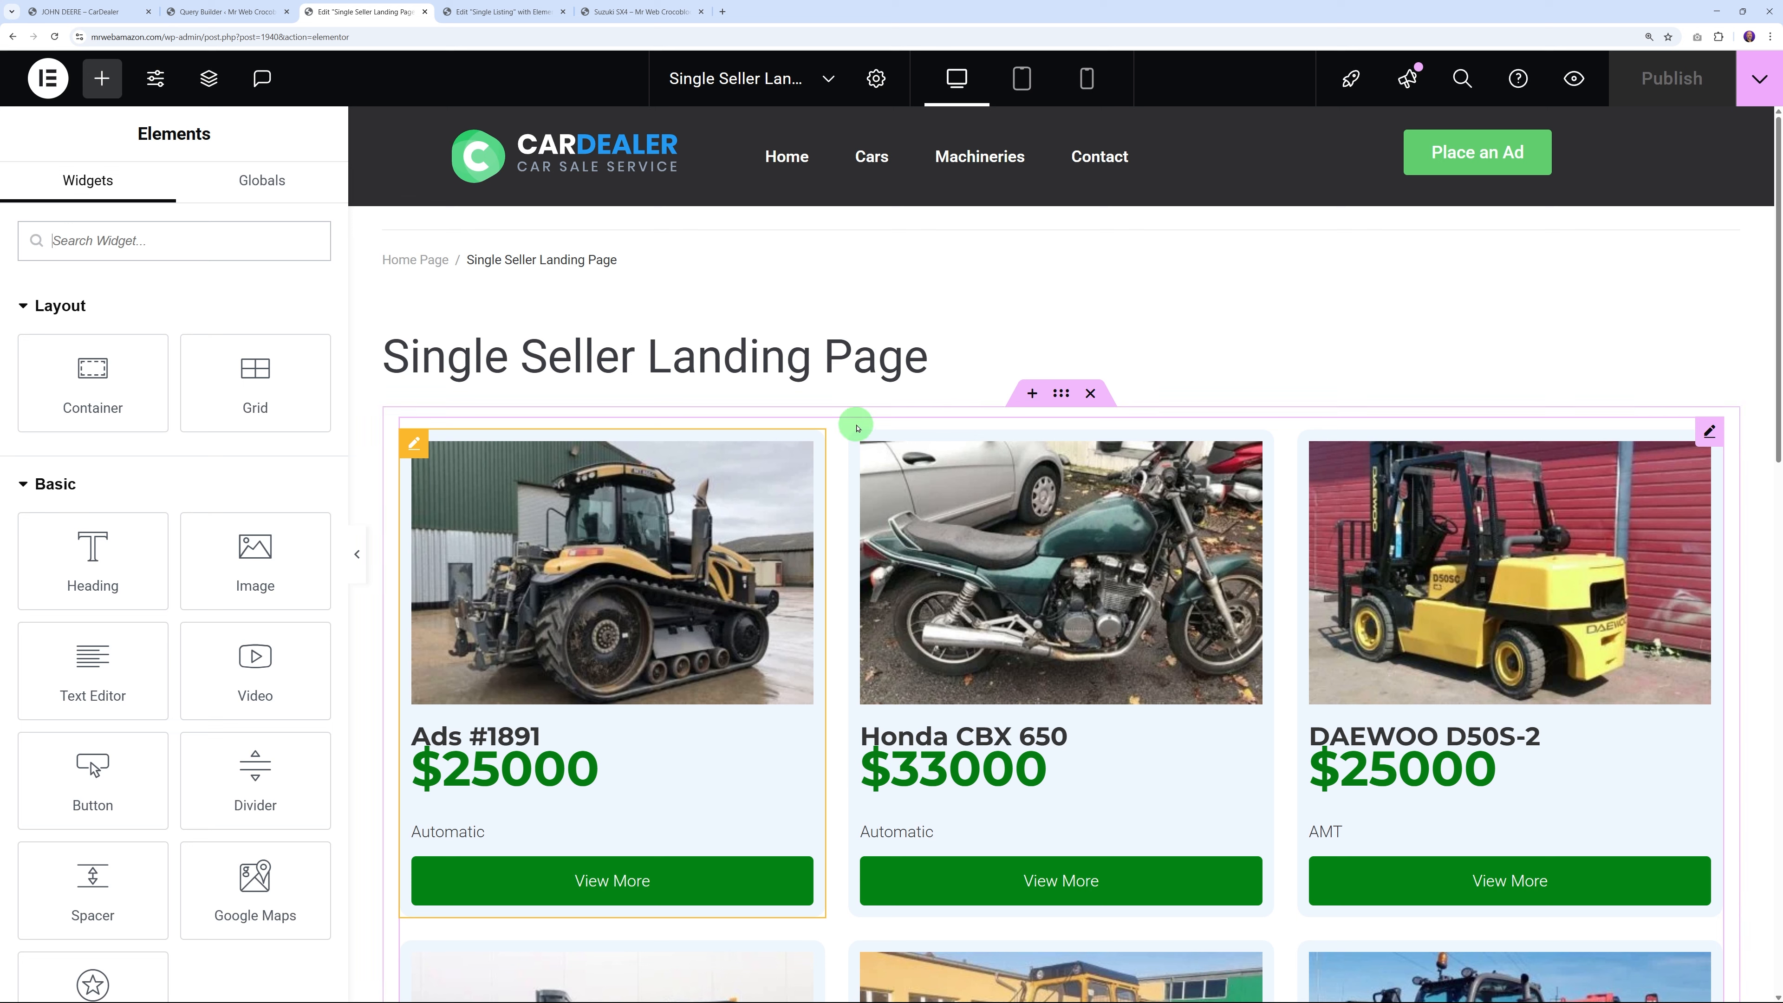
pyautogui.click(1707, 433)
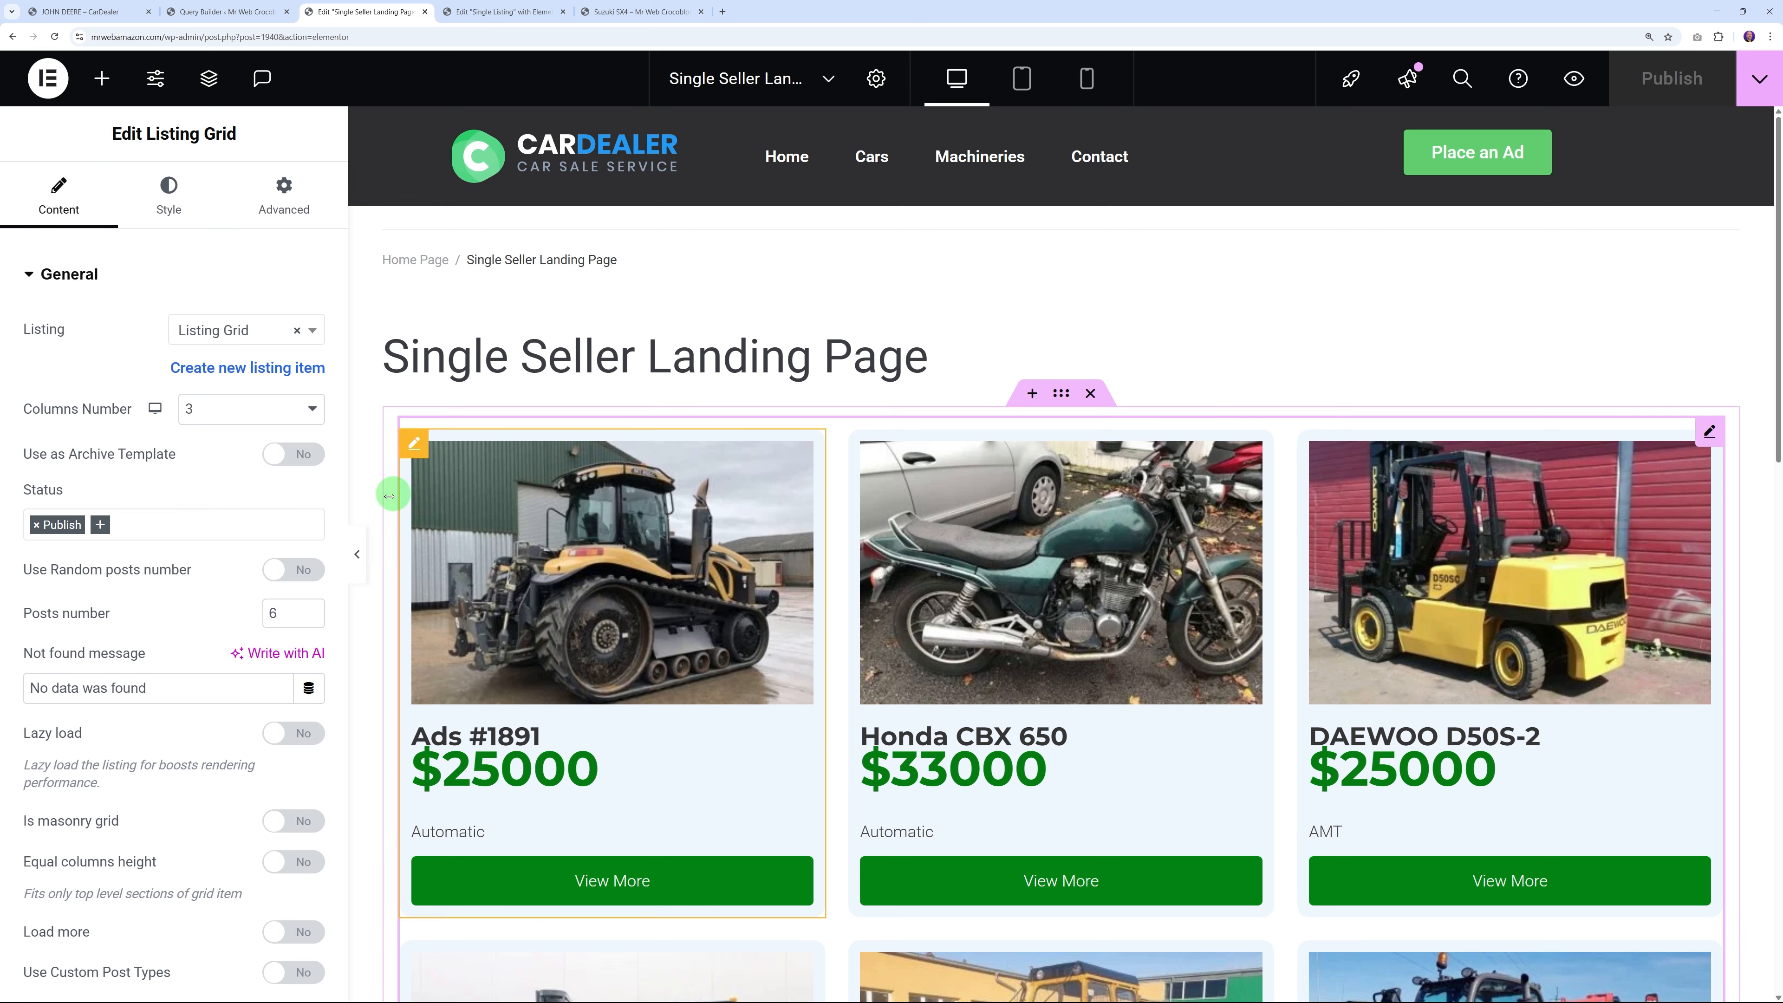
pyautogui.scroll(-10, 175, 667)
pyautogui.click(35, 559)
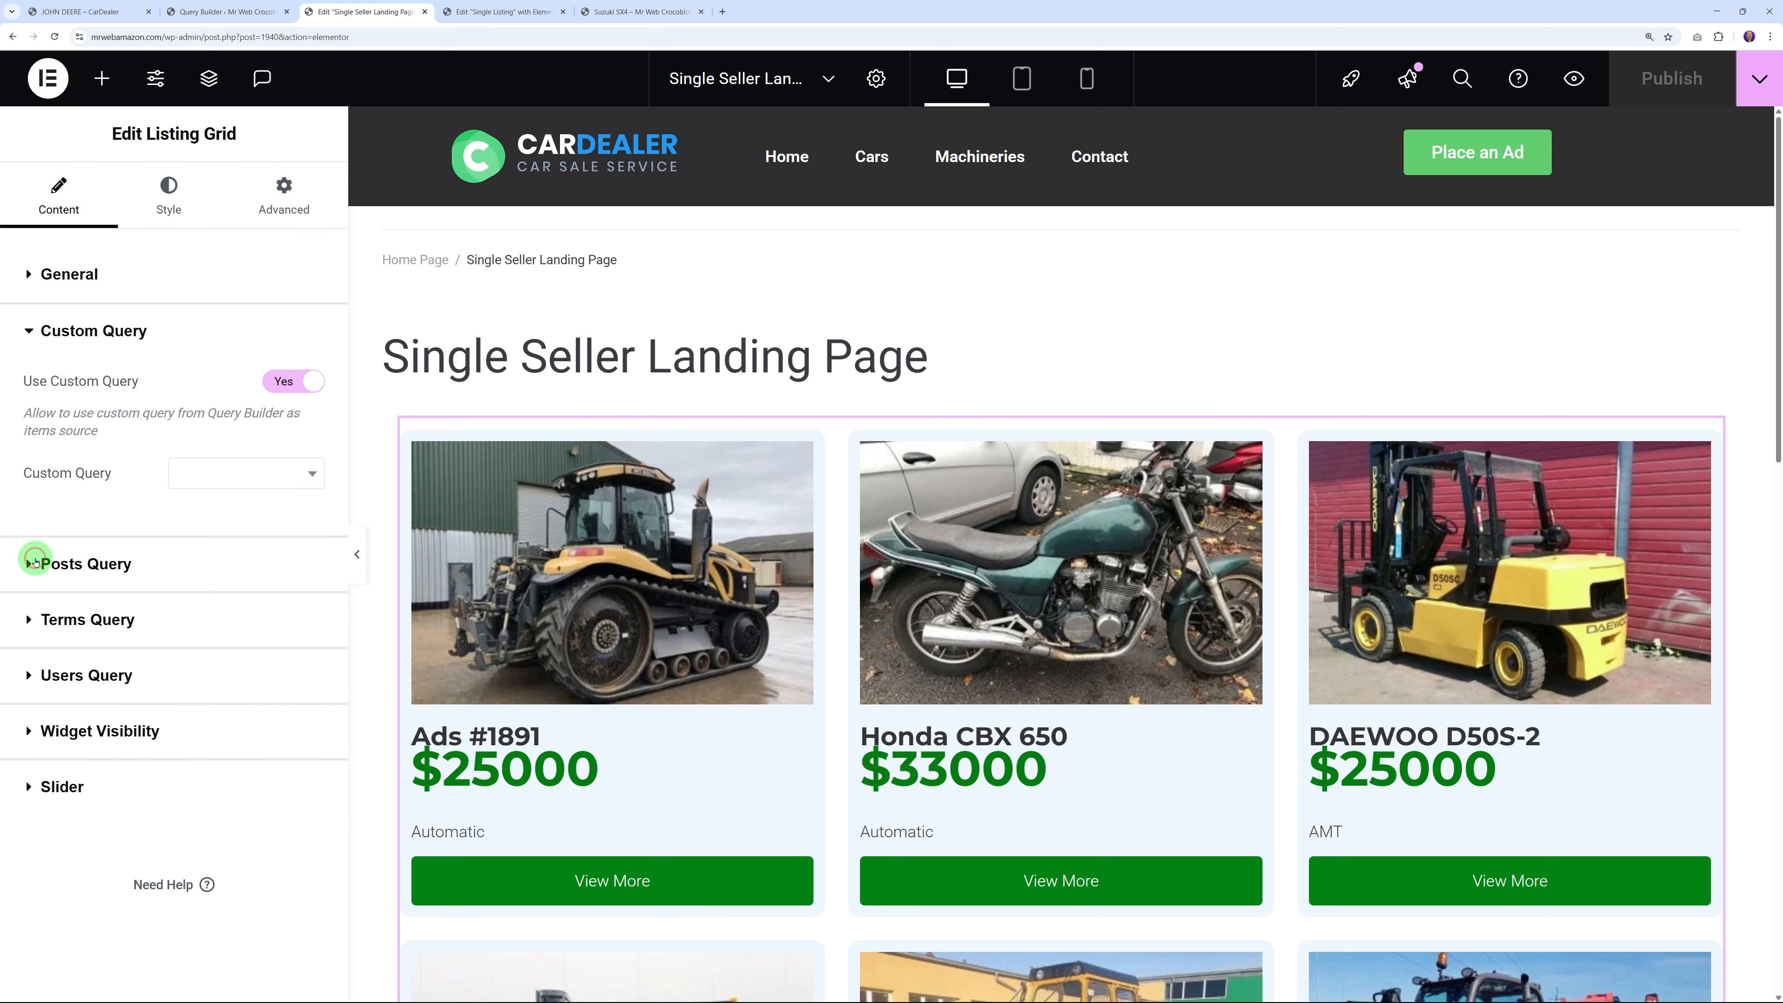
pyautogui.click(247, 472)
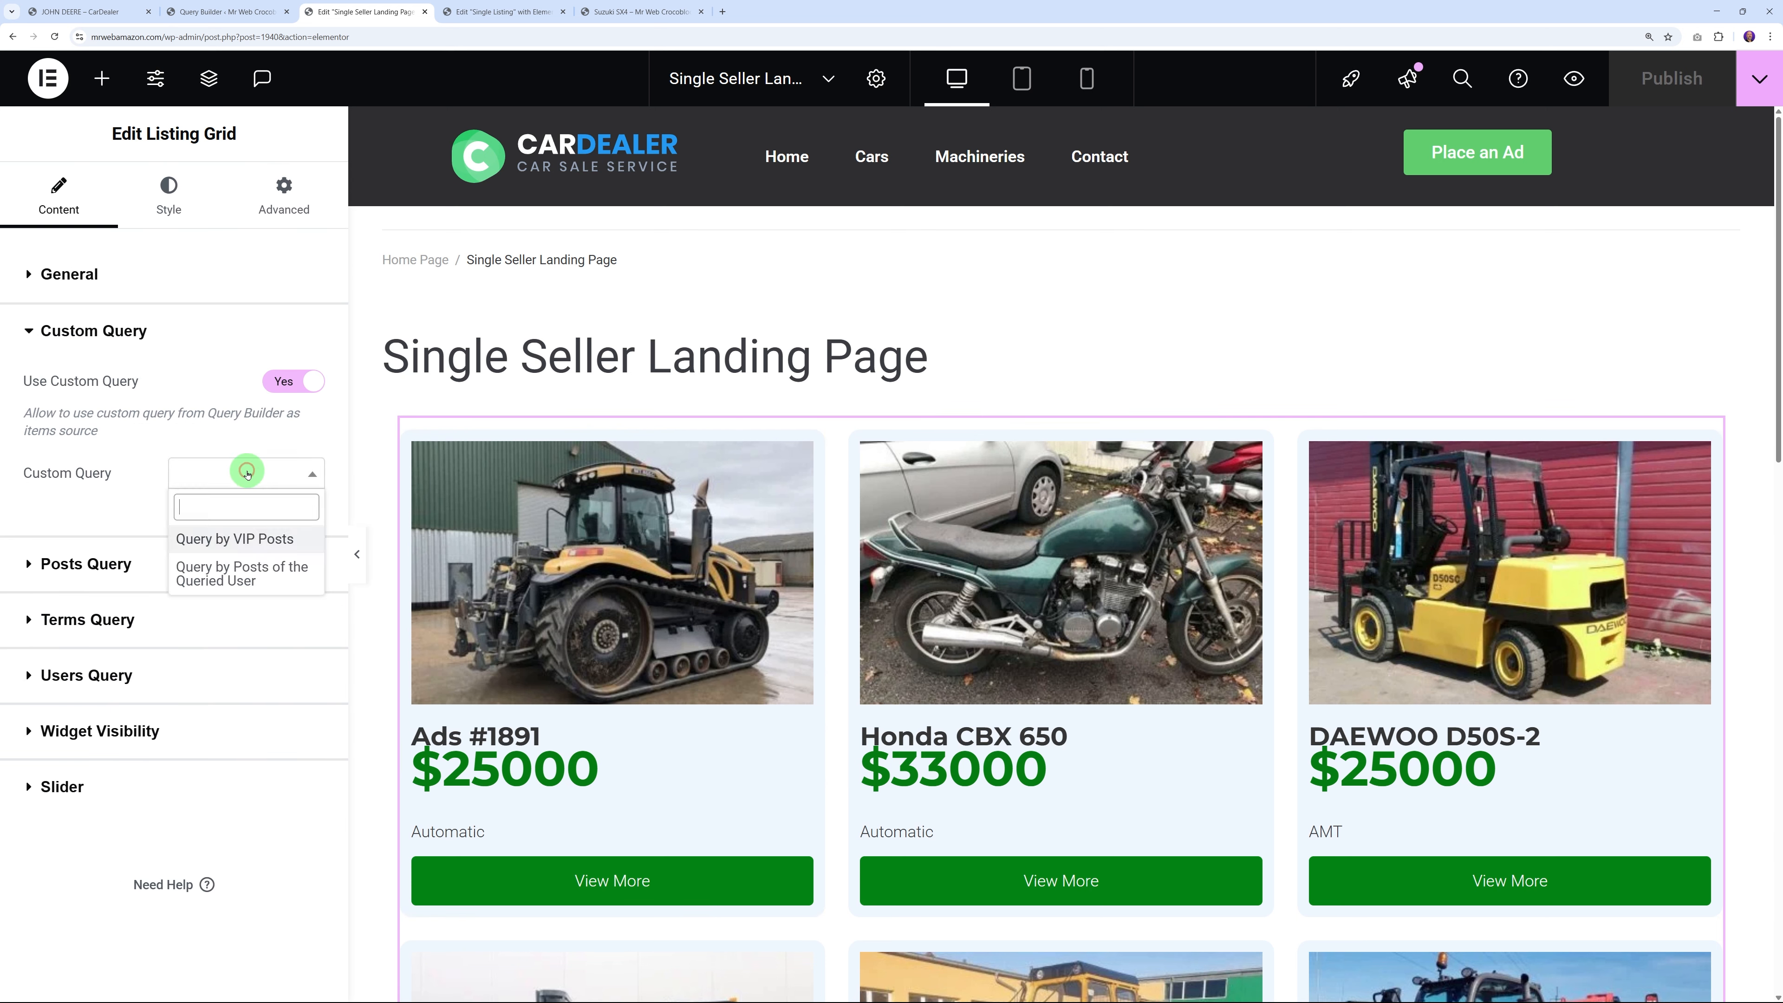
pyautogui.click(231, 582)
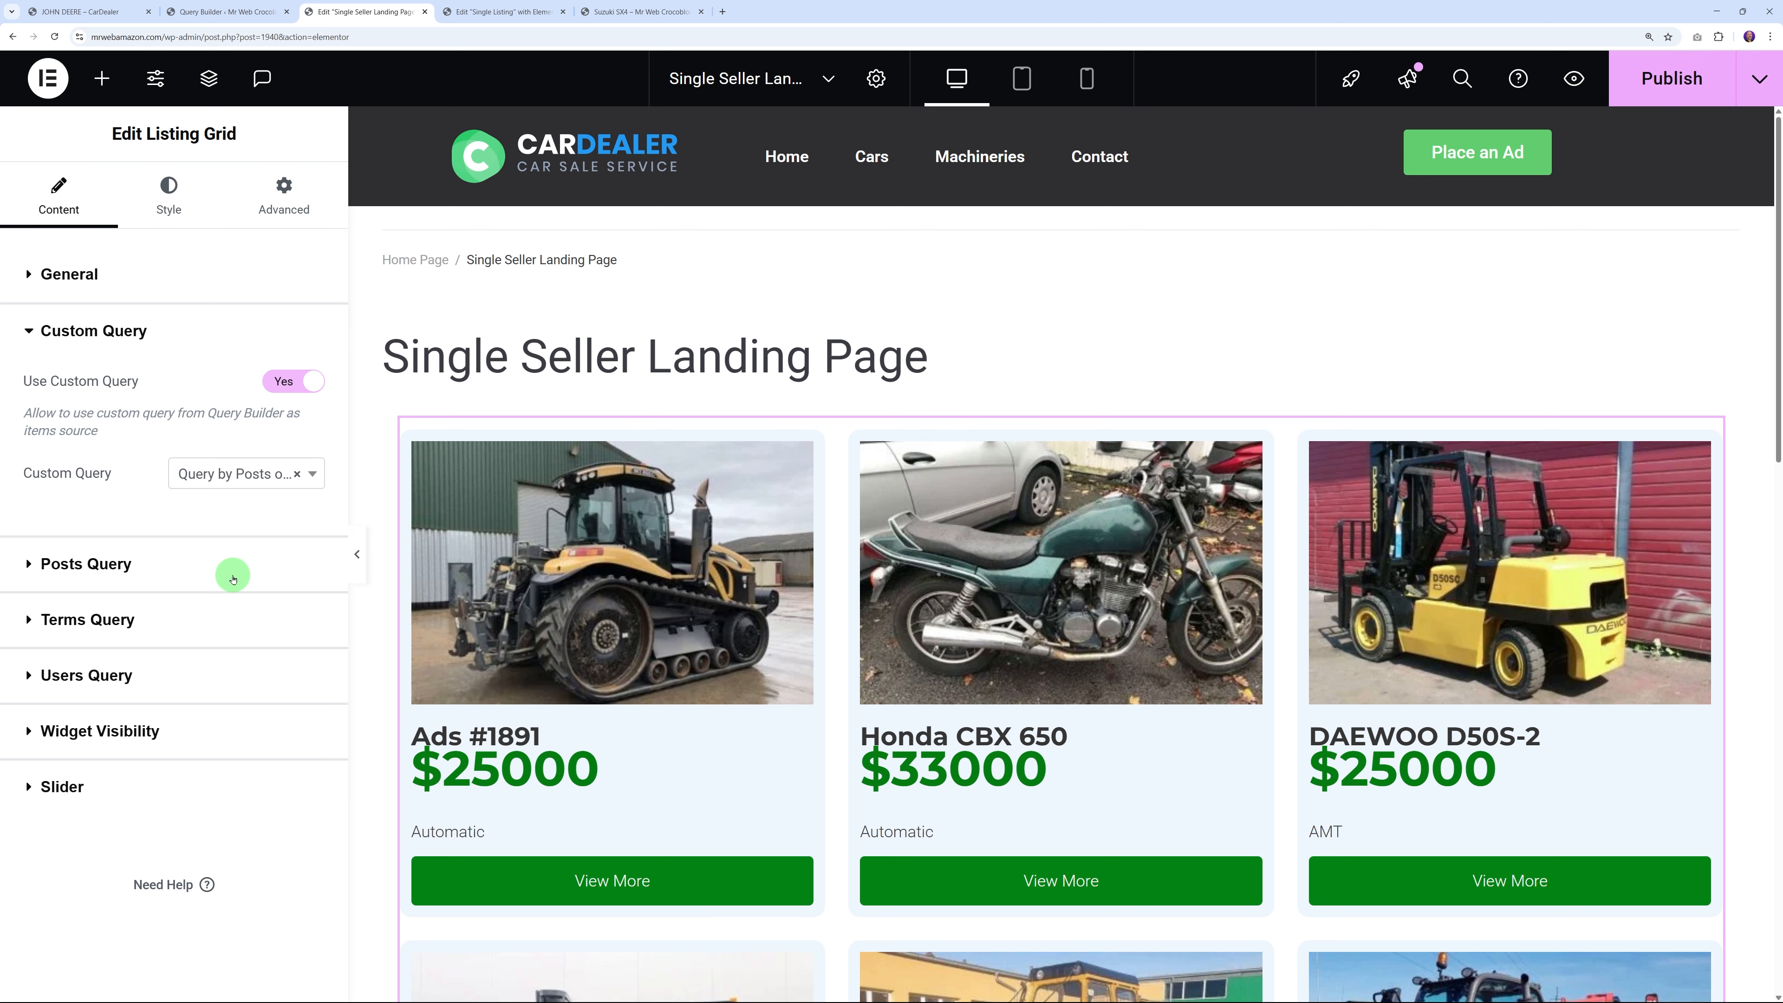
pyautogui.click(1666, 83)
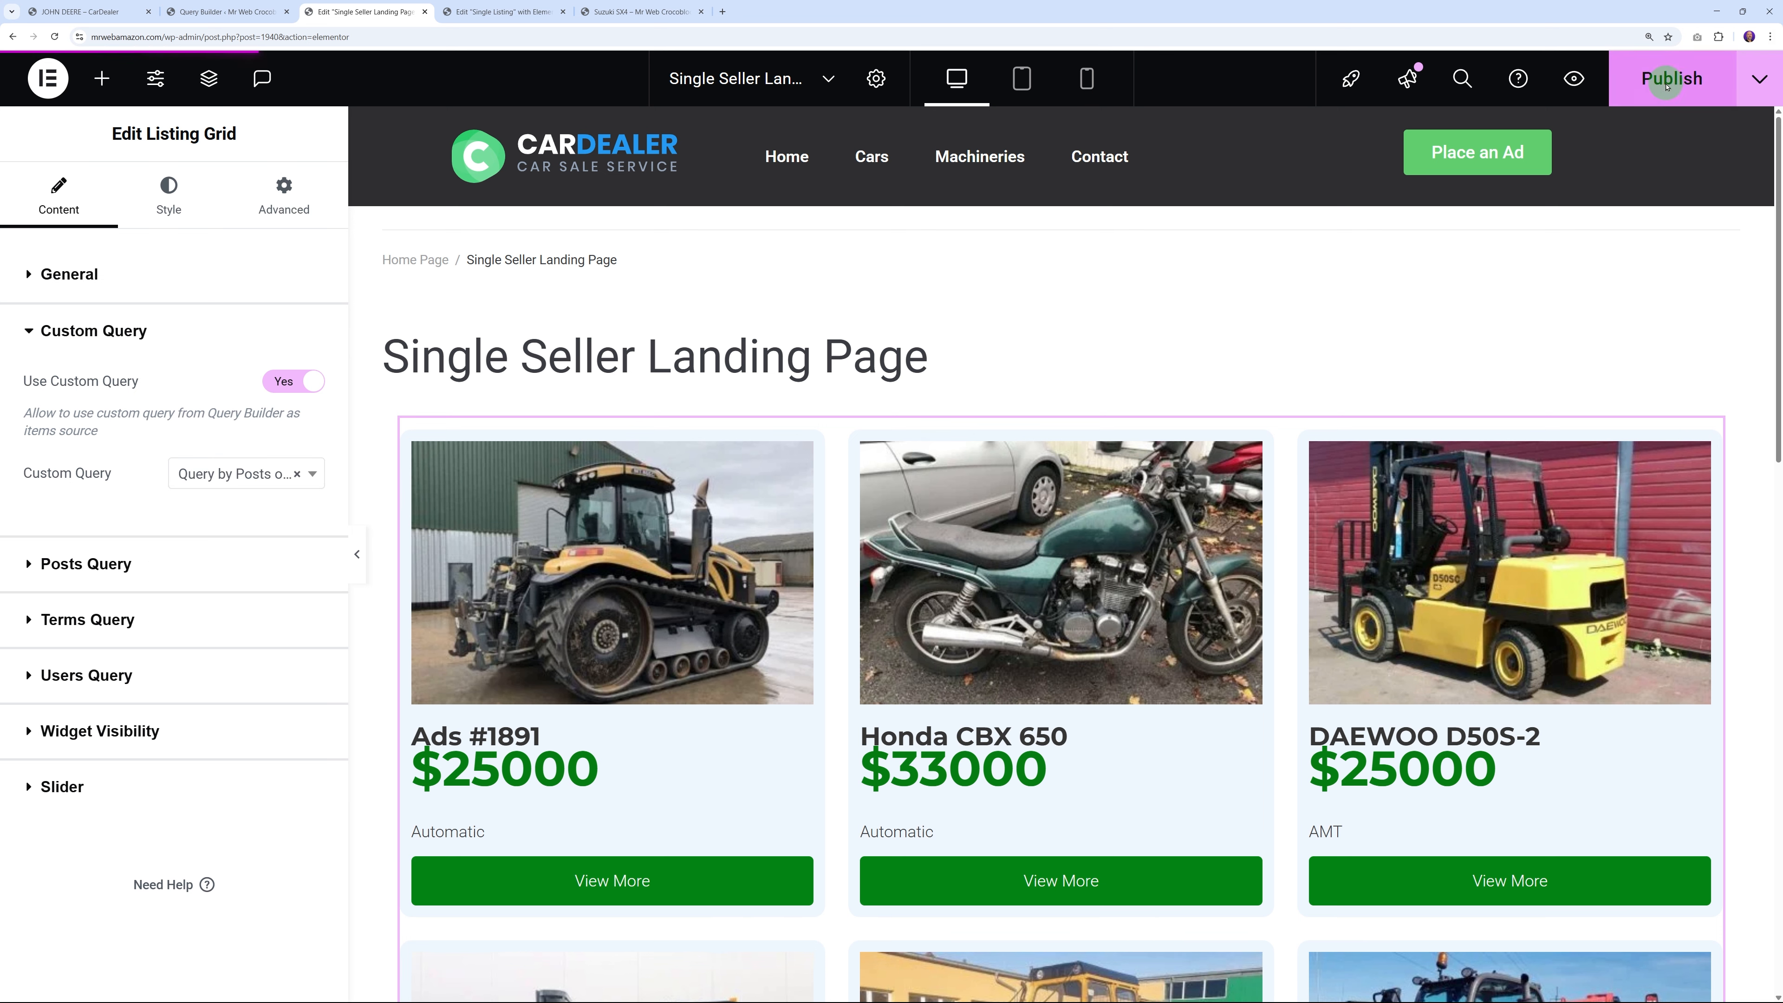
pyautogui.click(662, 340)
# In the Single Listing template, set the See All Listings button's User Field link to Nickname with the context Current Post Author
pyautogui.click(502, 11)
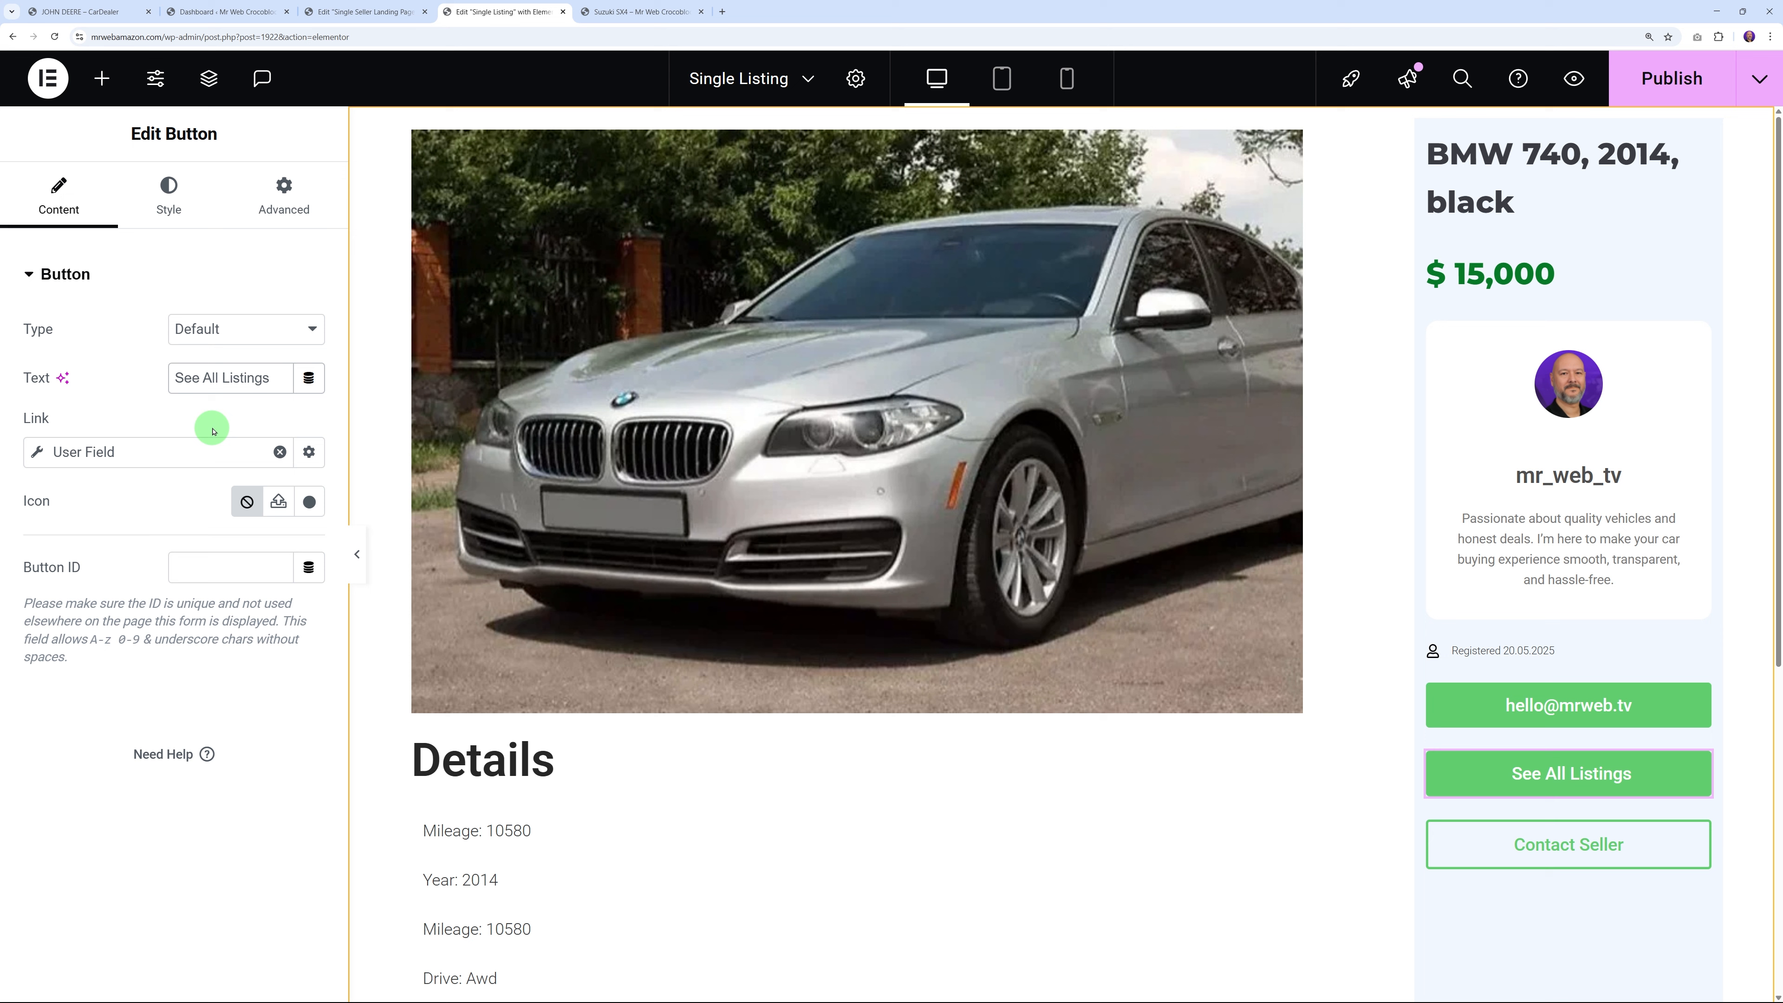
pyautogui.click(179, 452)
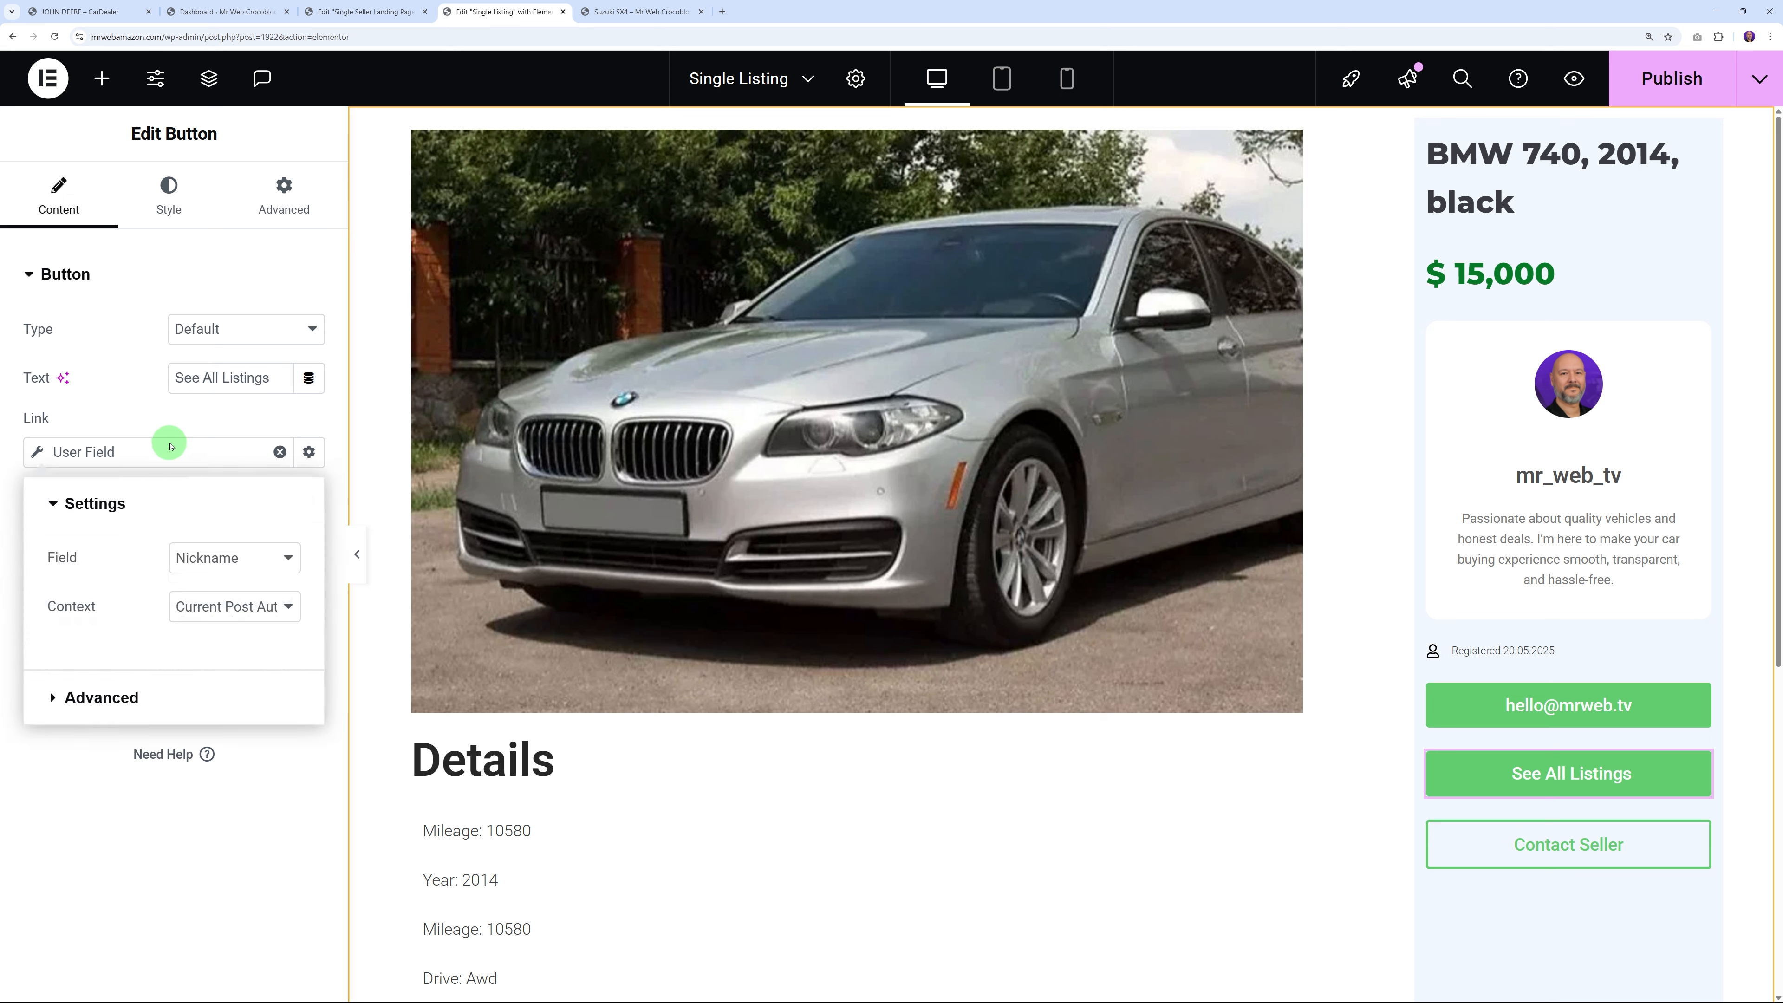
pyautogui.click(249, 559)
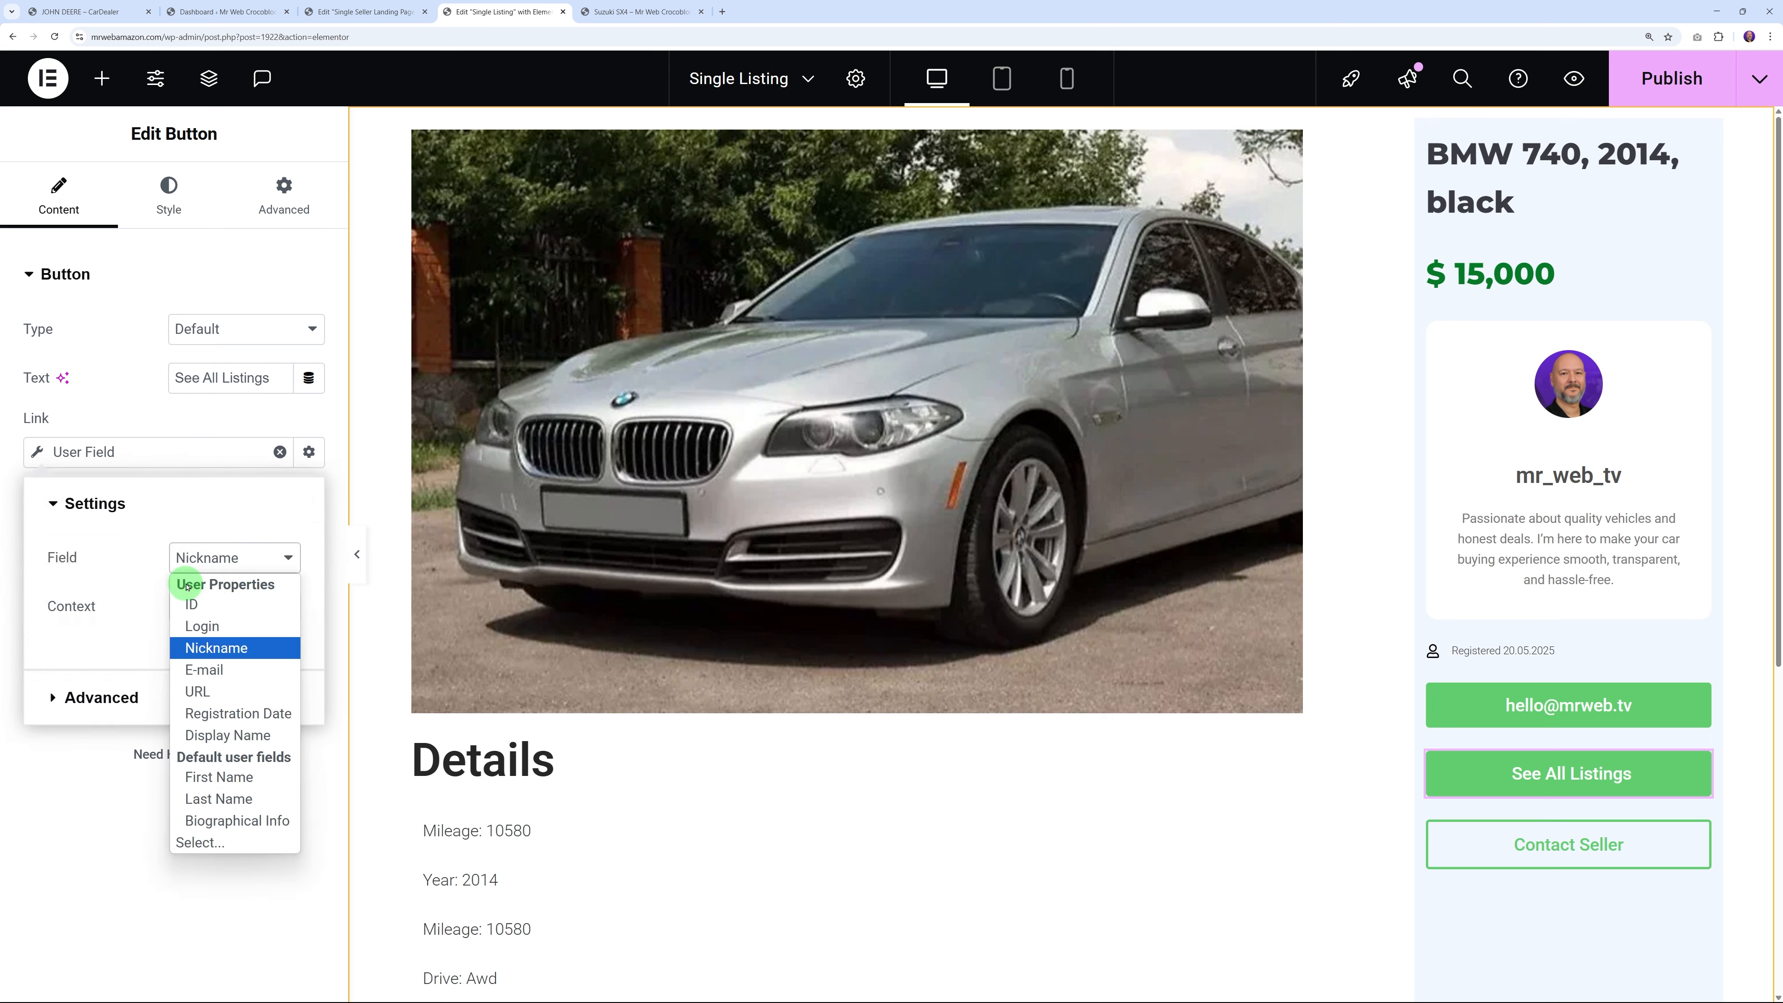
pyautogui.click(228, 650)
pyautogui.click(270, 611)
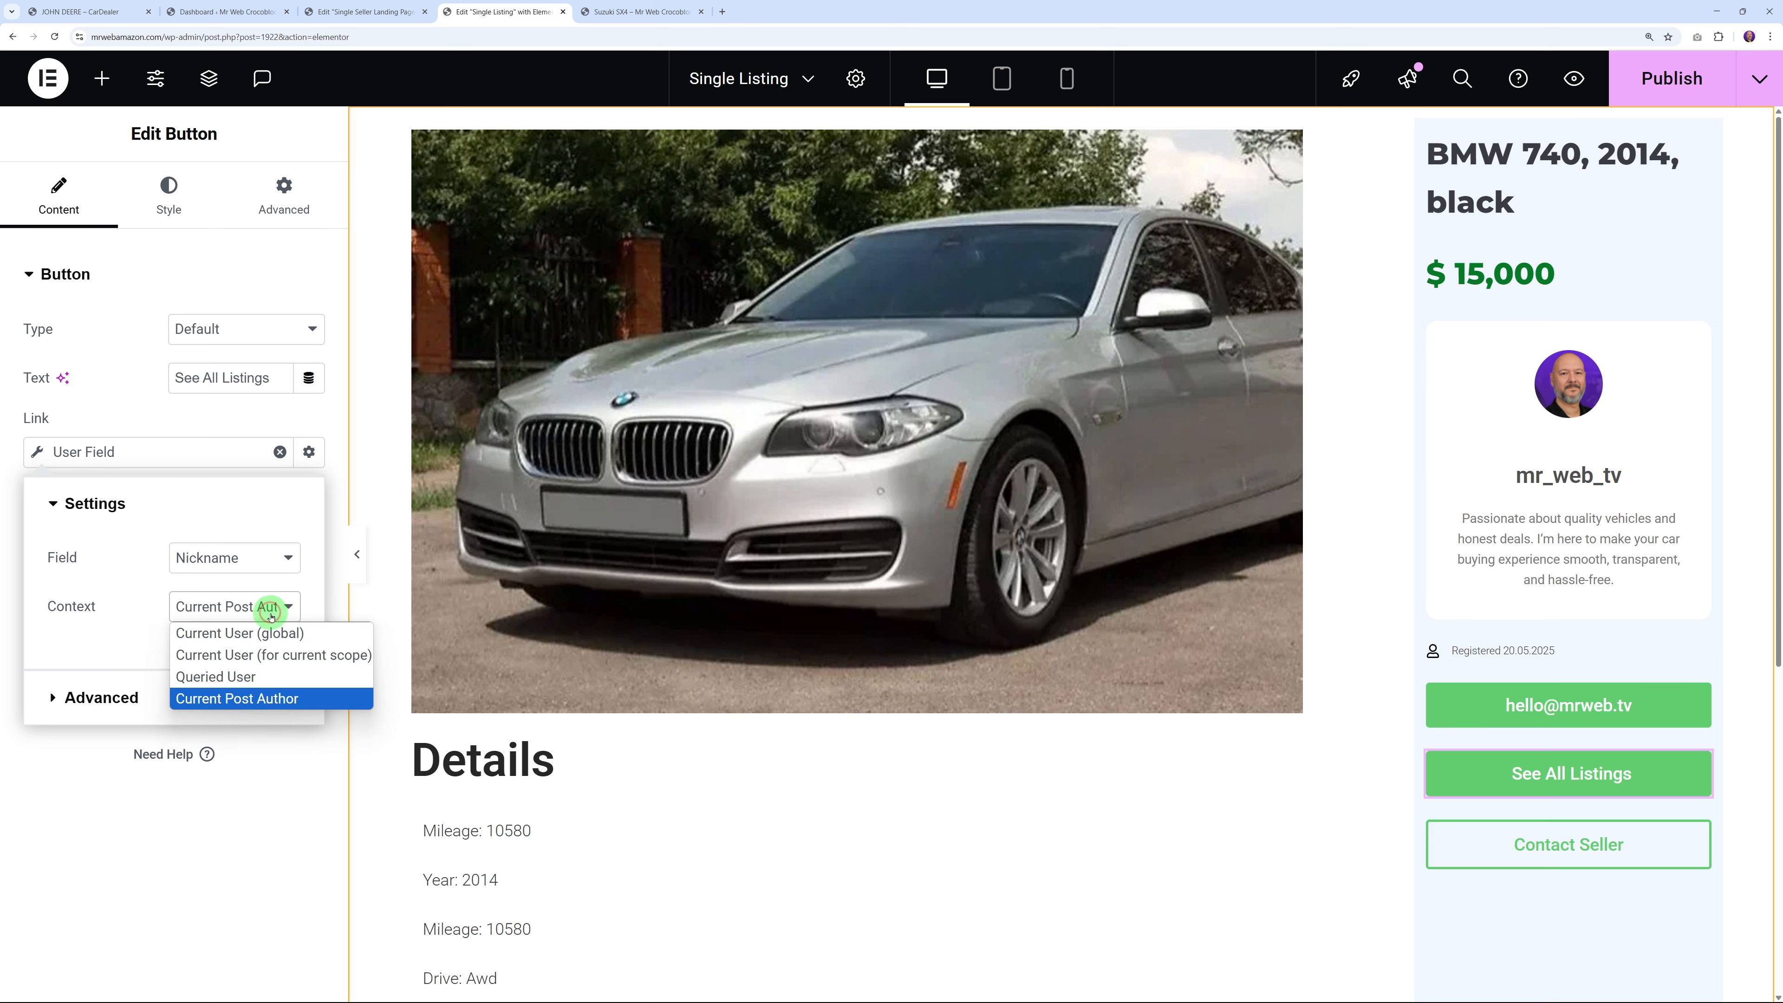
pyautogui.click(246, 699)
# Check the single-seller URL placed before the See All Listings button's link value and publish the Single Listing template
pyautogui.click(127, 697)
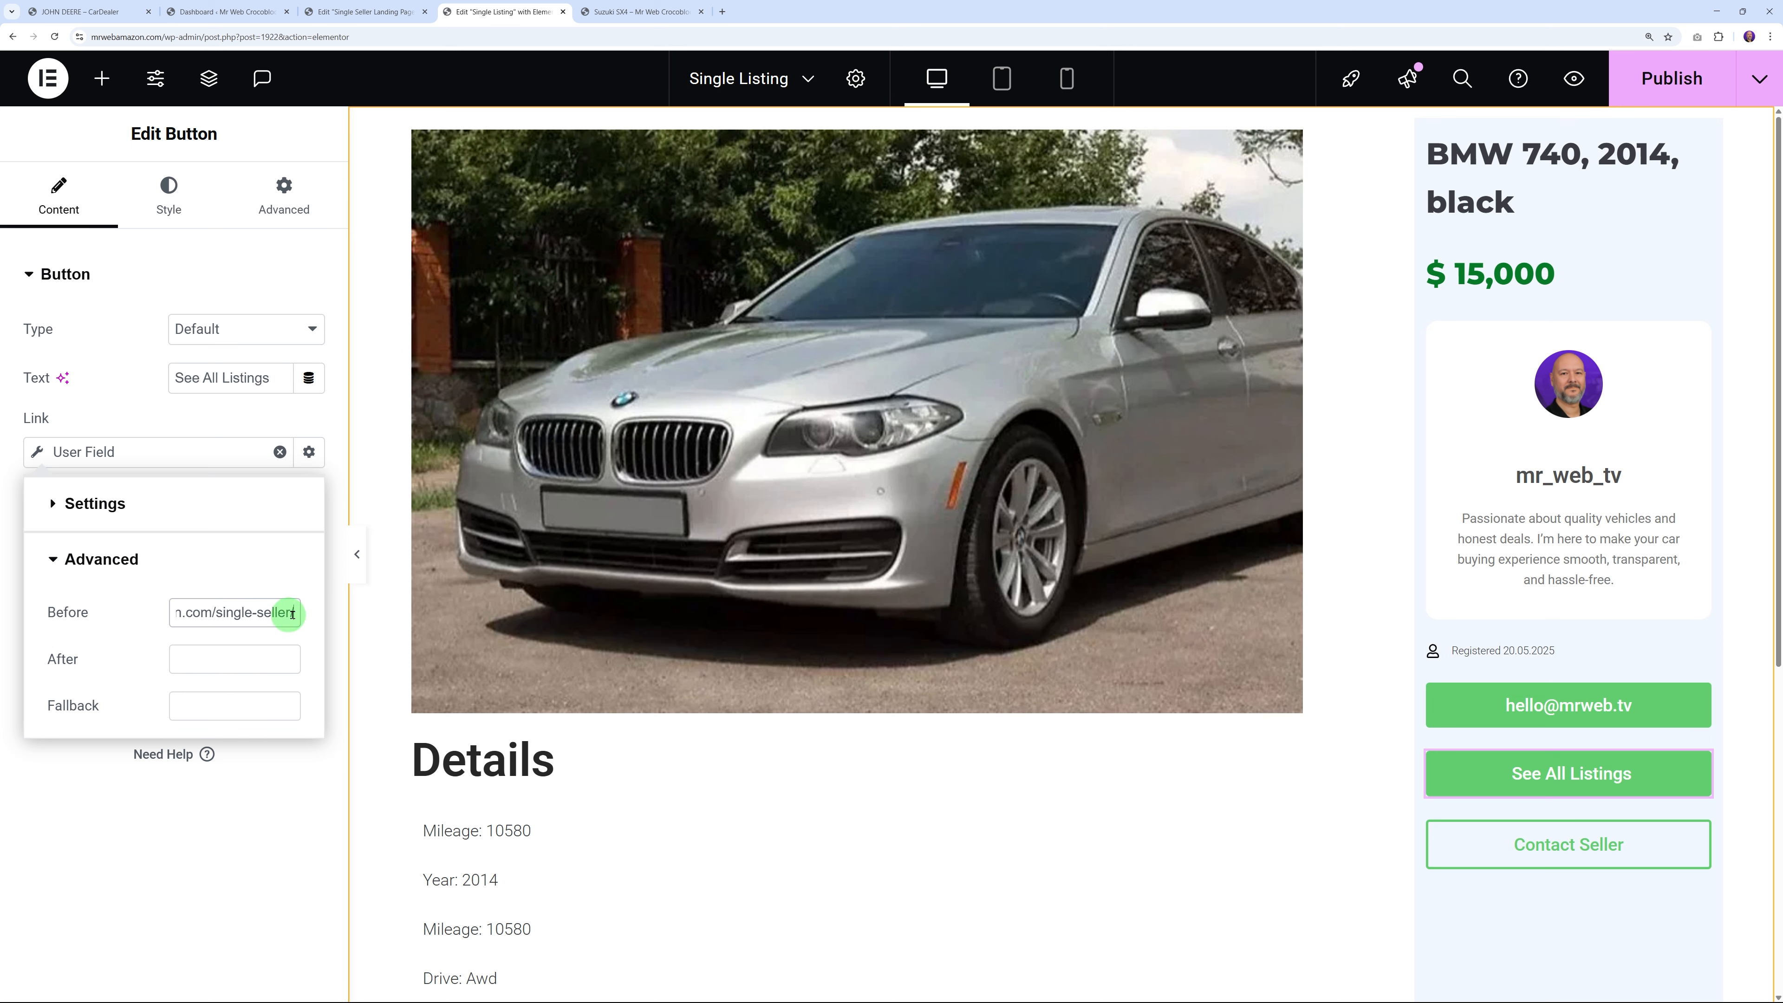
pyautogui.moveTo(298, 614); pyautogui.dragTo(130, 624)
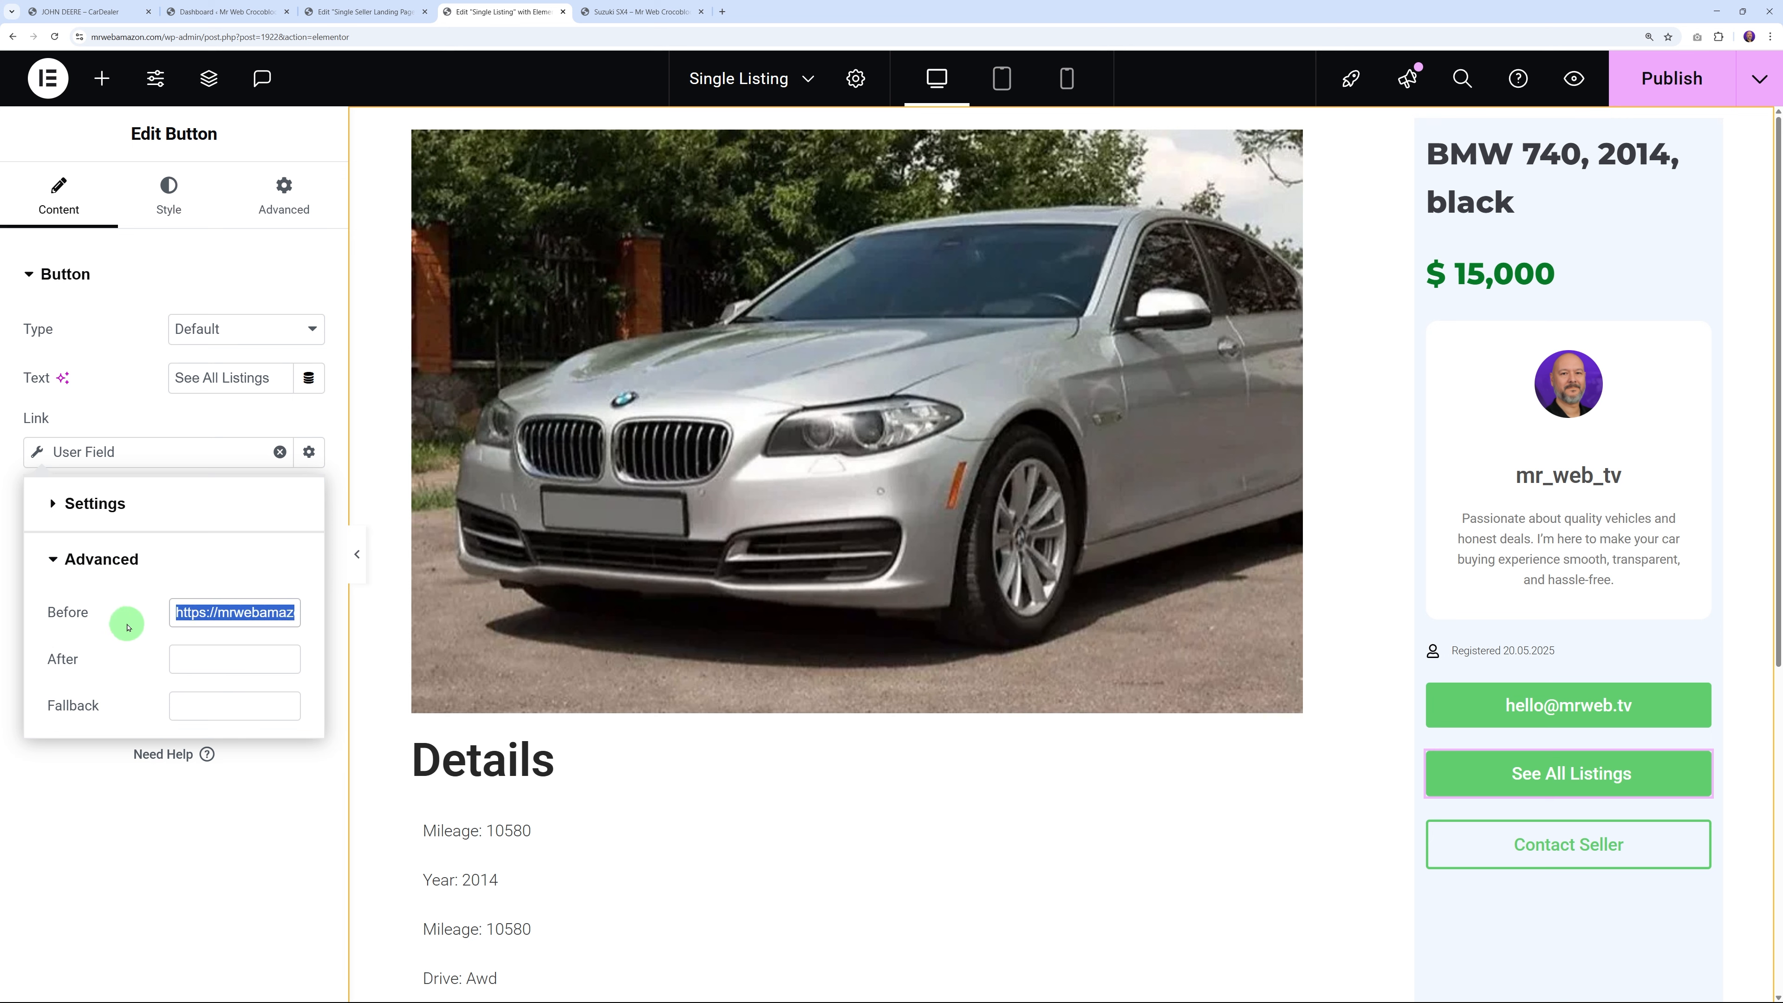
pyautogui.click(189, 821)
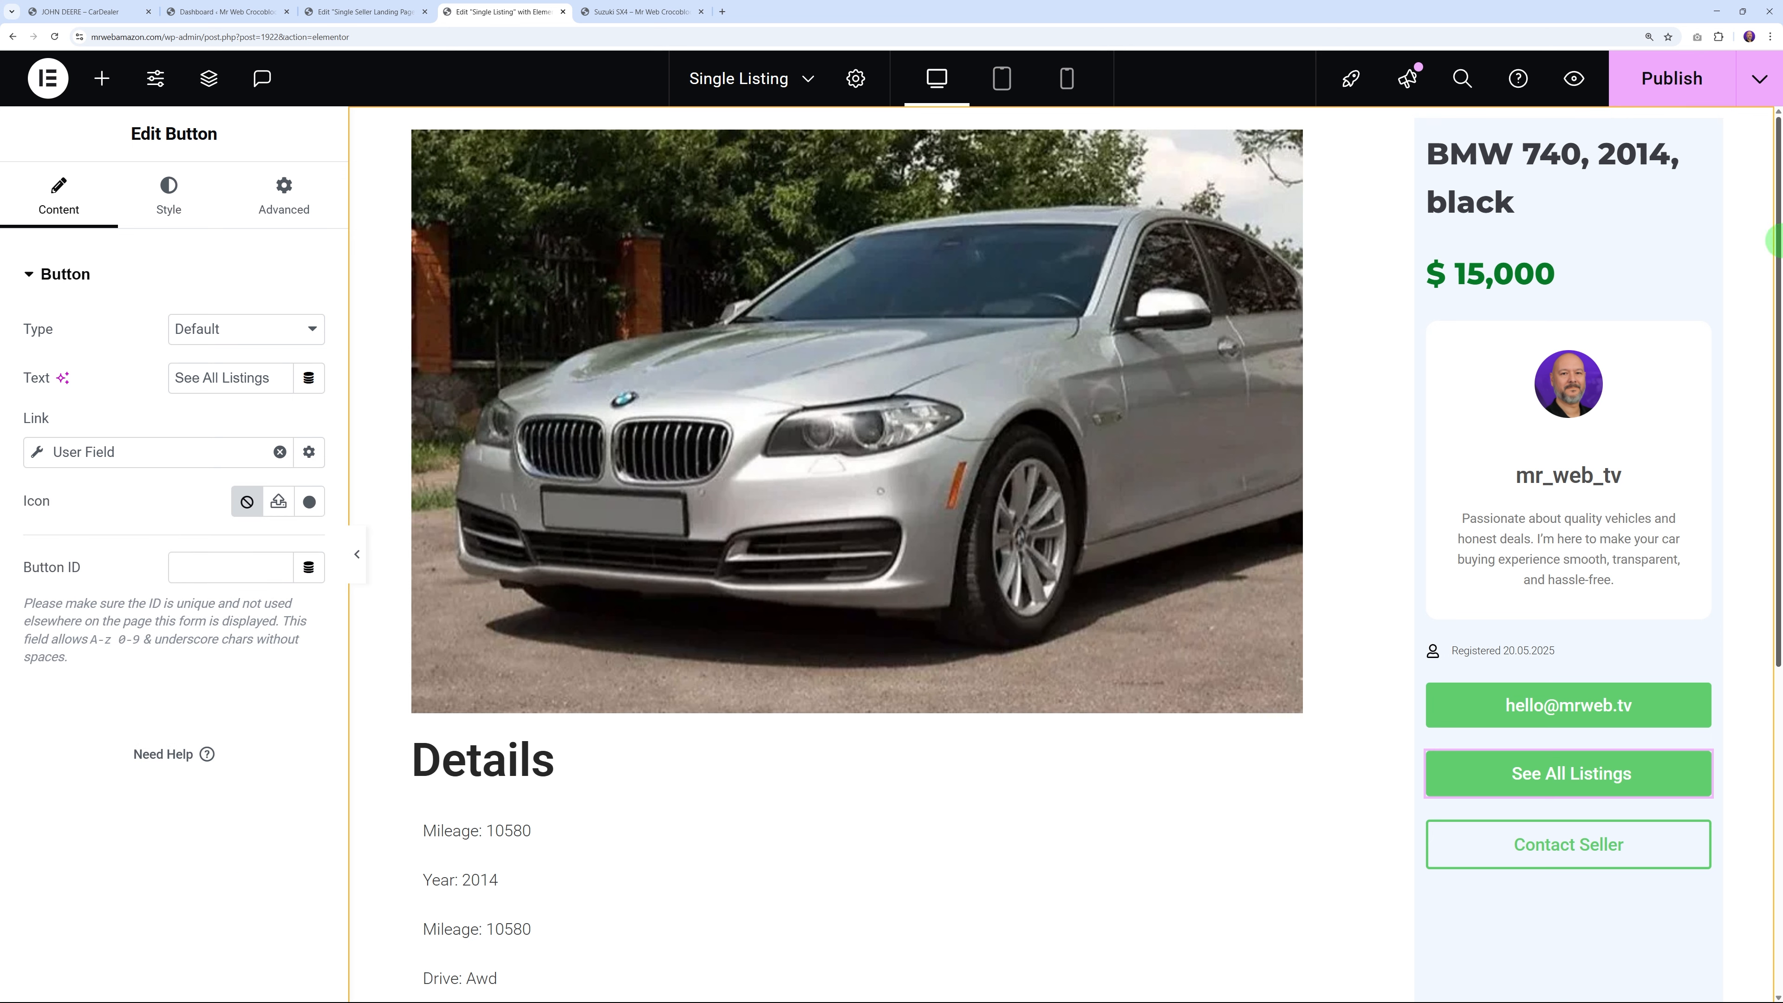
pyautogui.click(1687, 84)
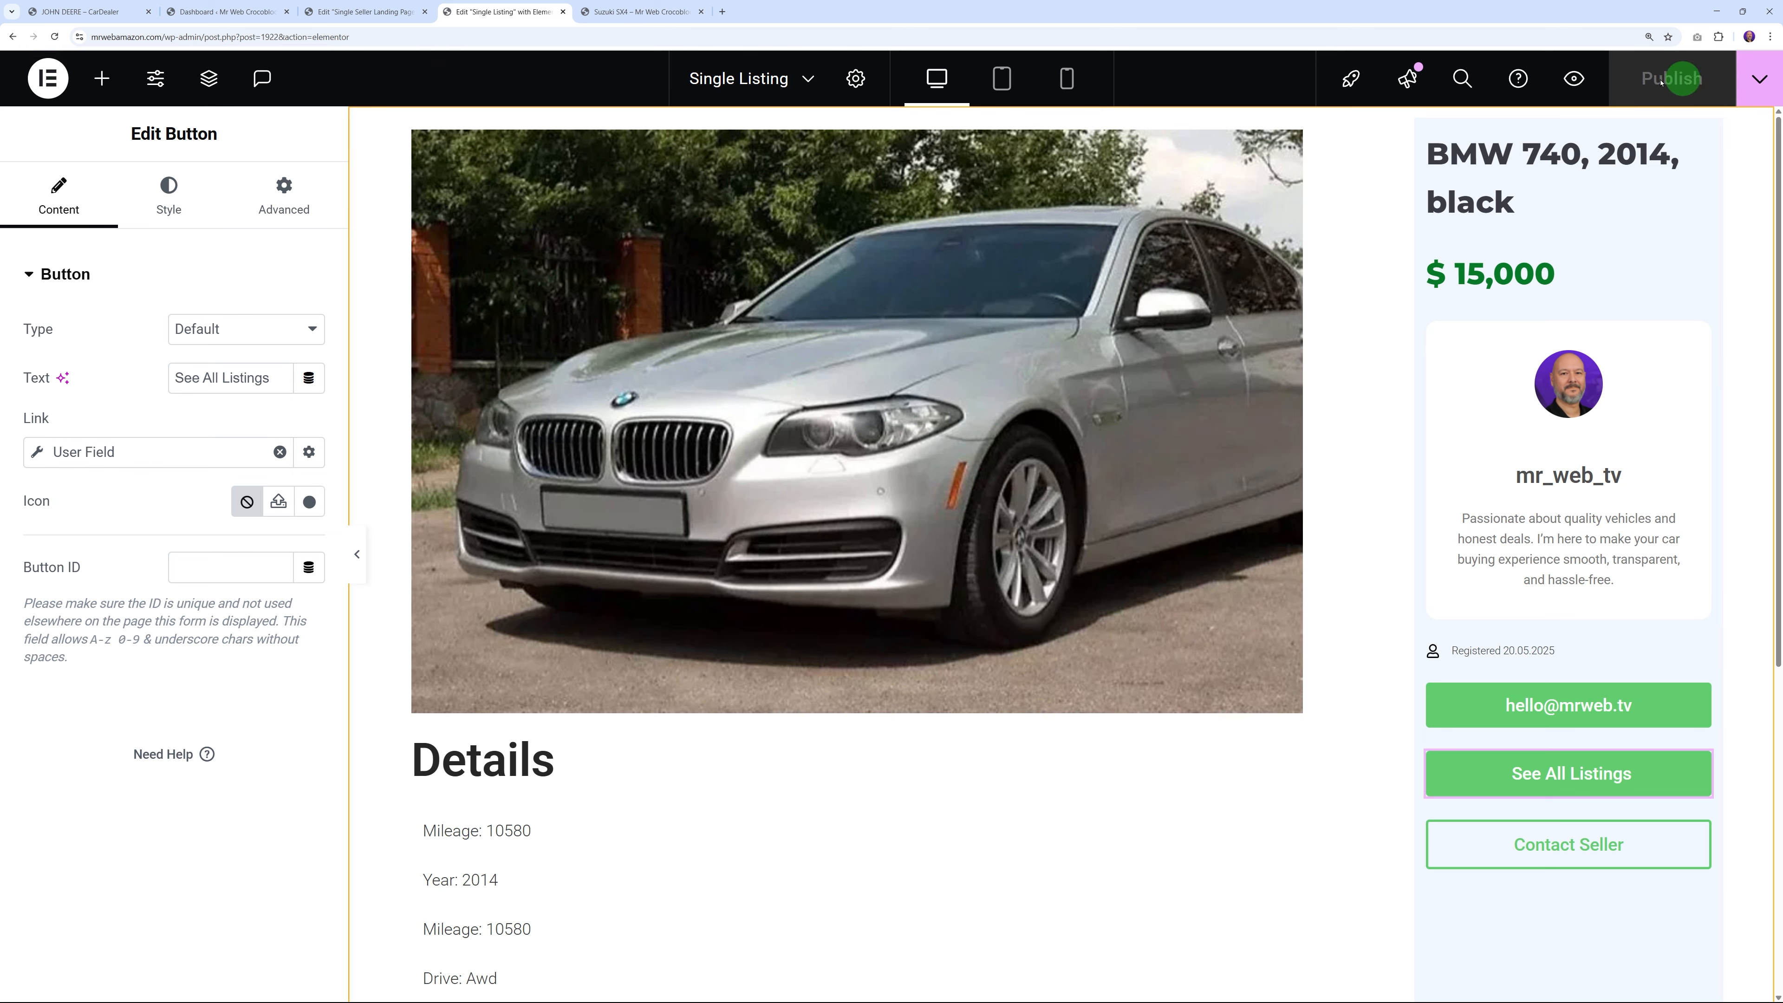
# Reload the Suzuki SX4 ad page, follow See All Listings, and look through the seller's ads on the Single Seller page
pyautogui.click(668, 16)
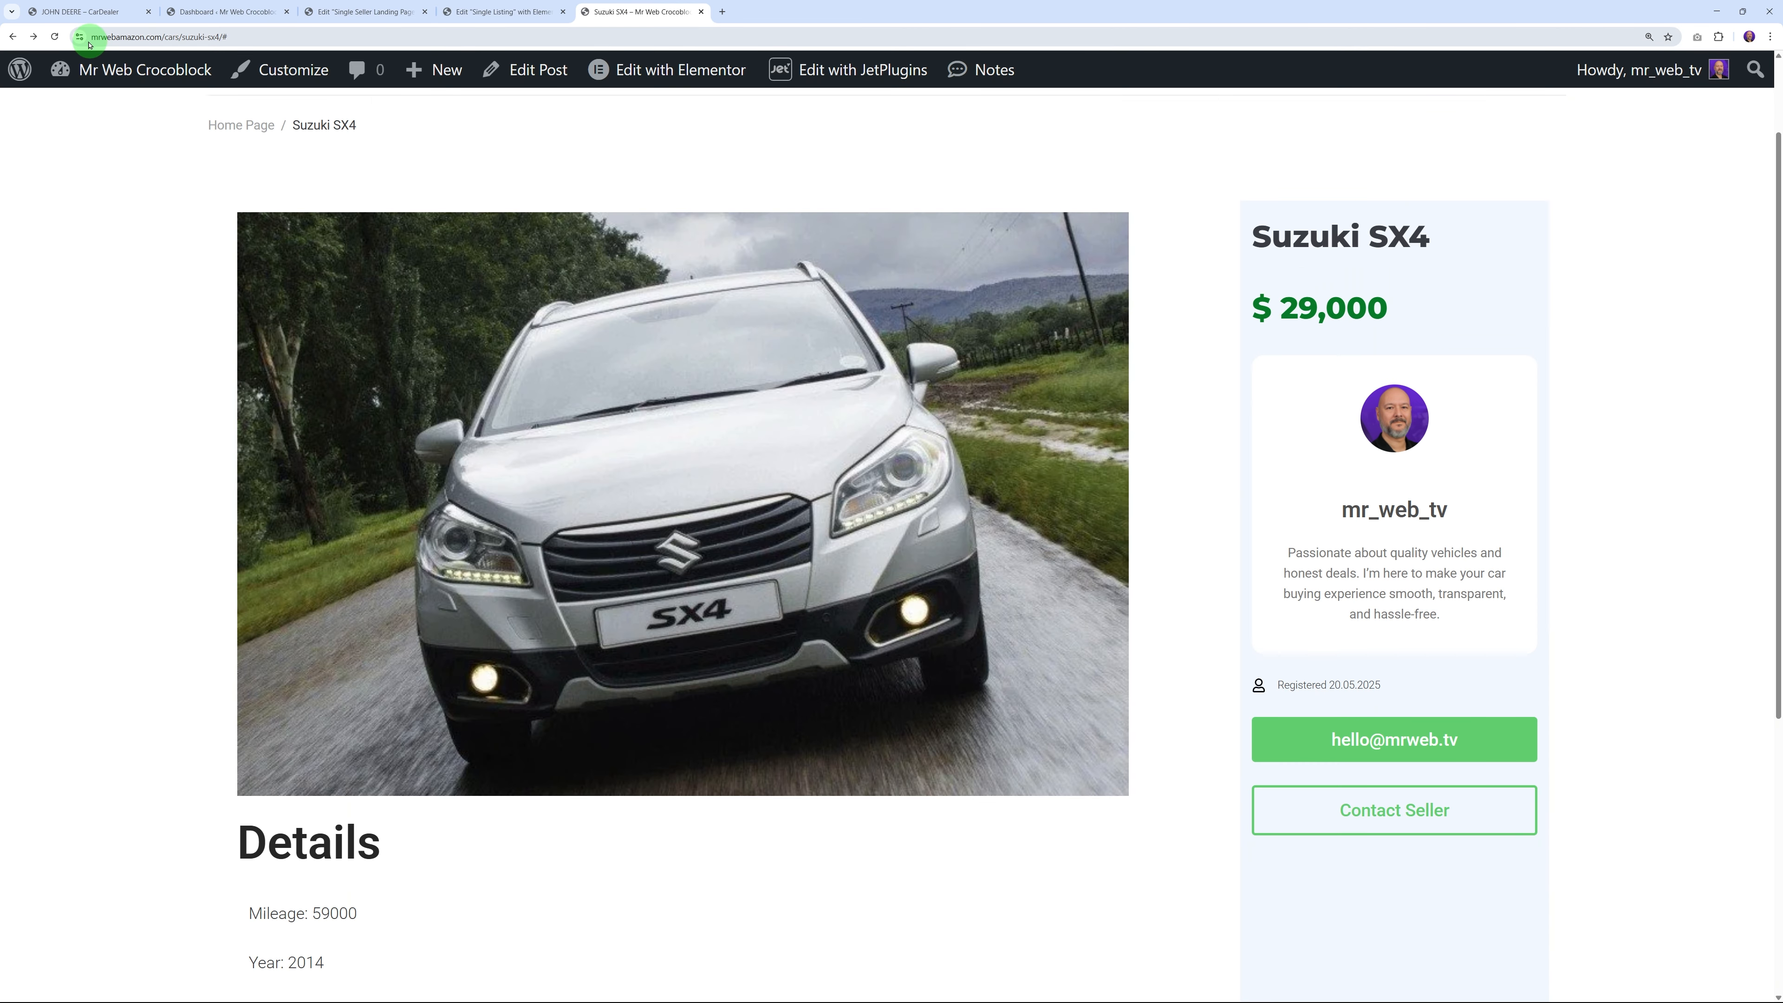
pyautogui.click(61, 40)
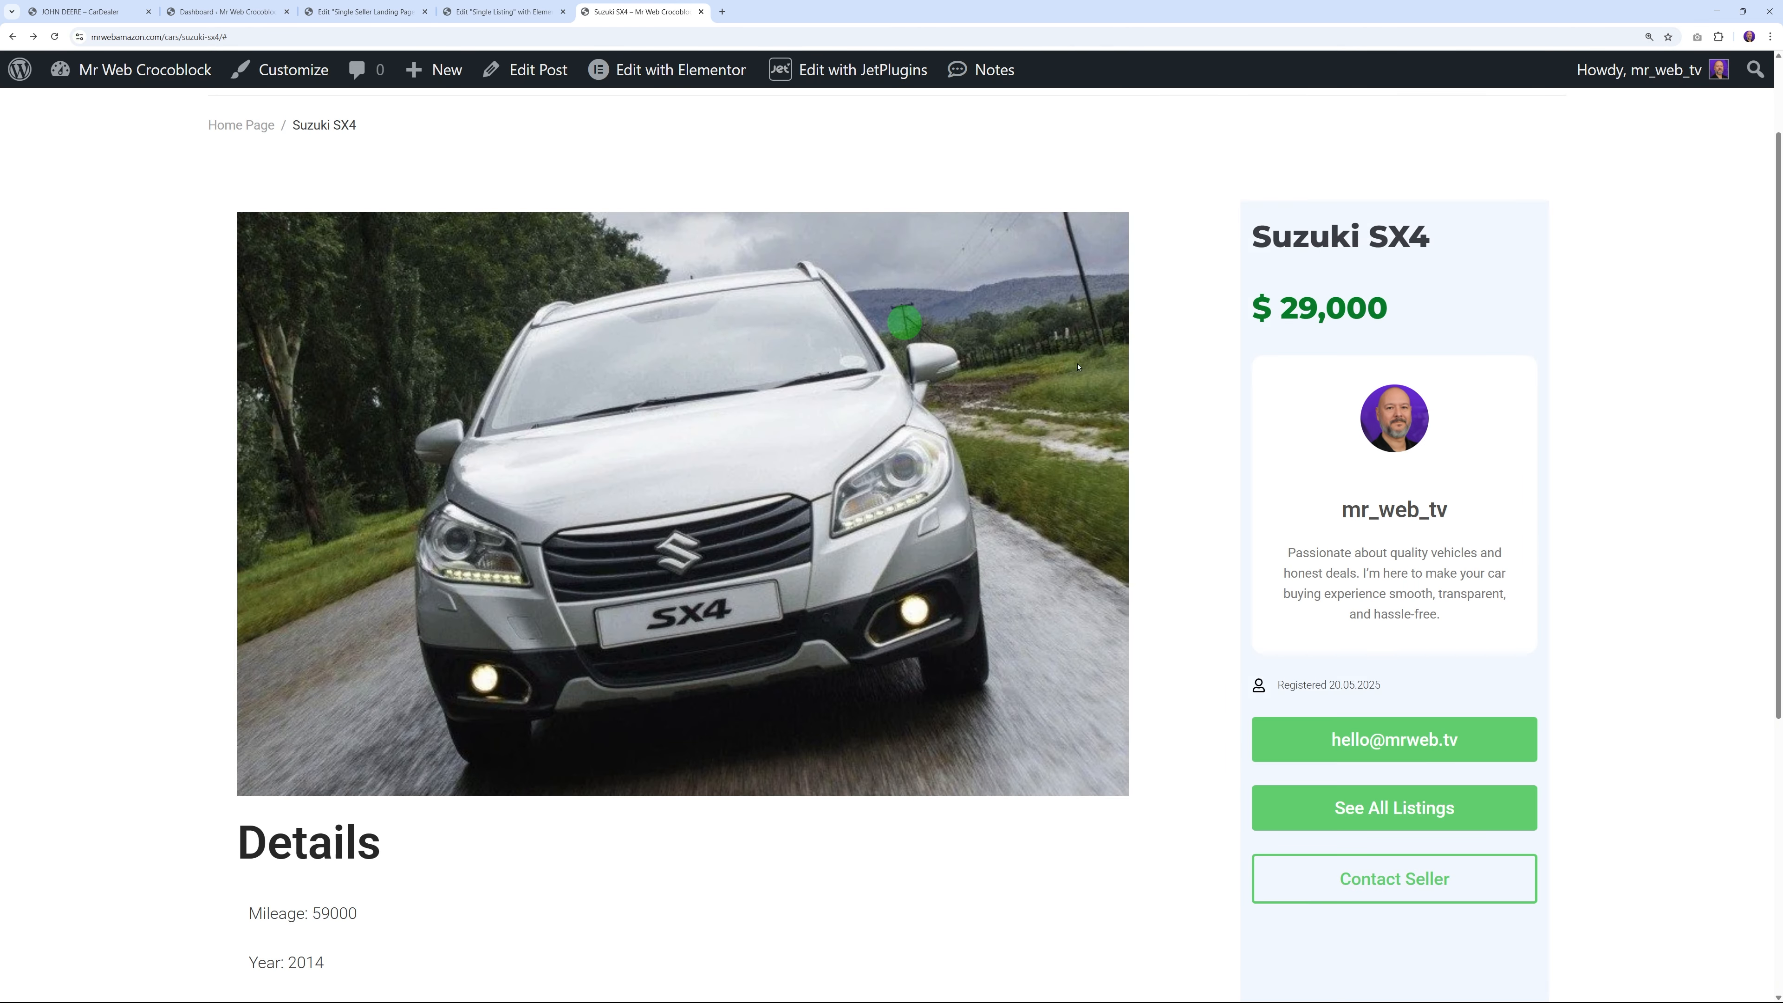
pyautogui.scroll(-2, 1672, 562)
pyautogui.click(1416, 710)
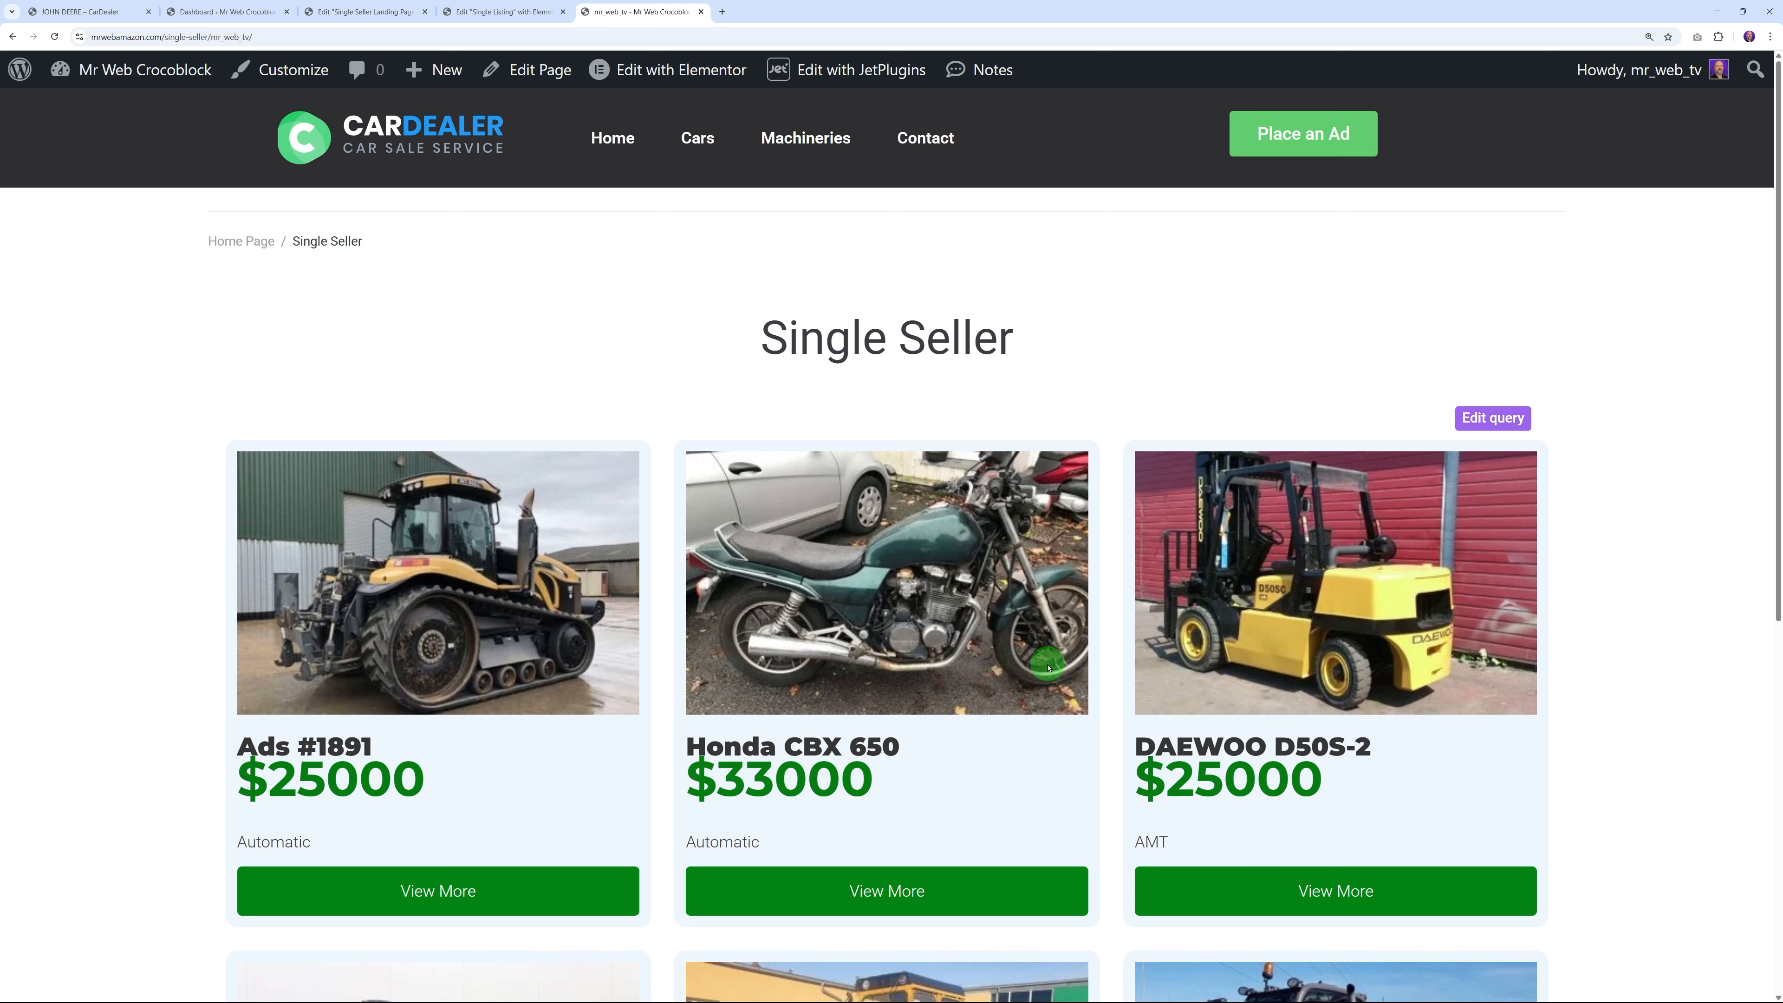
pyautogui.scroll(-5, 1032, 632)
pyautogui.scroll(4, 1026, 601)
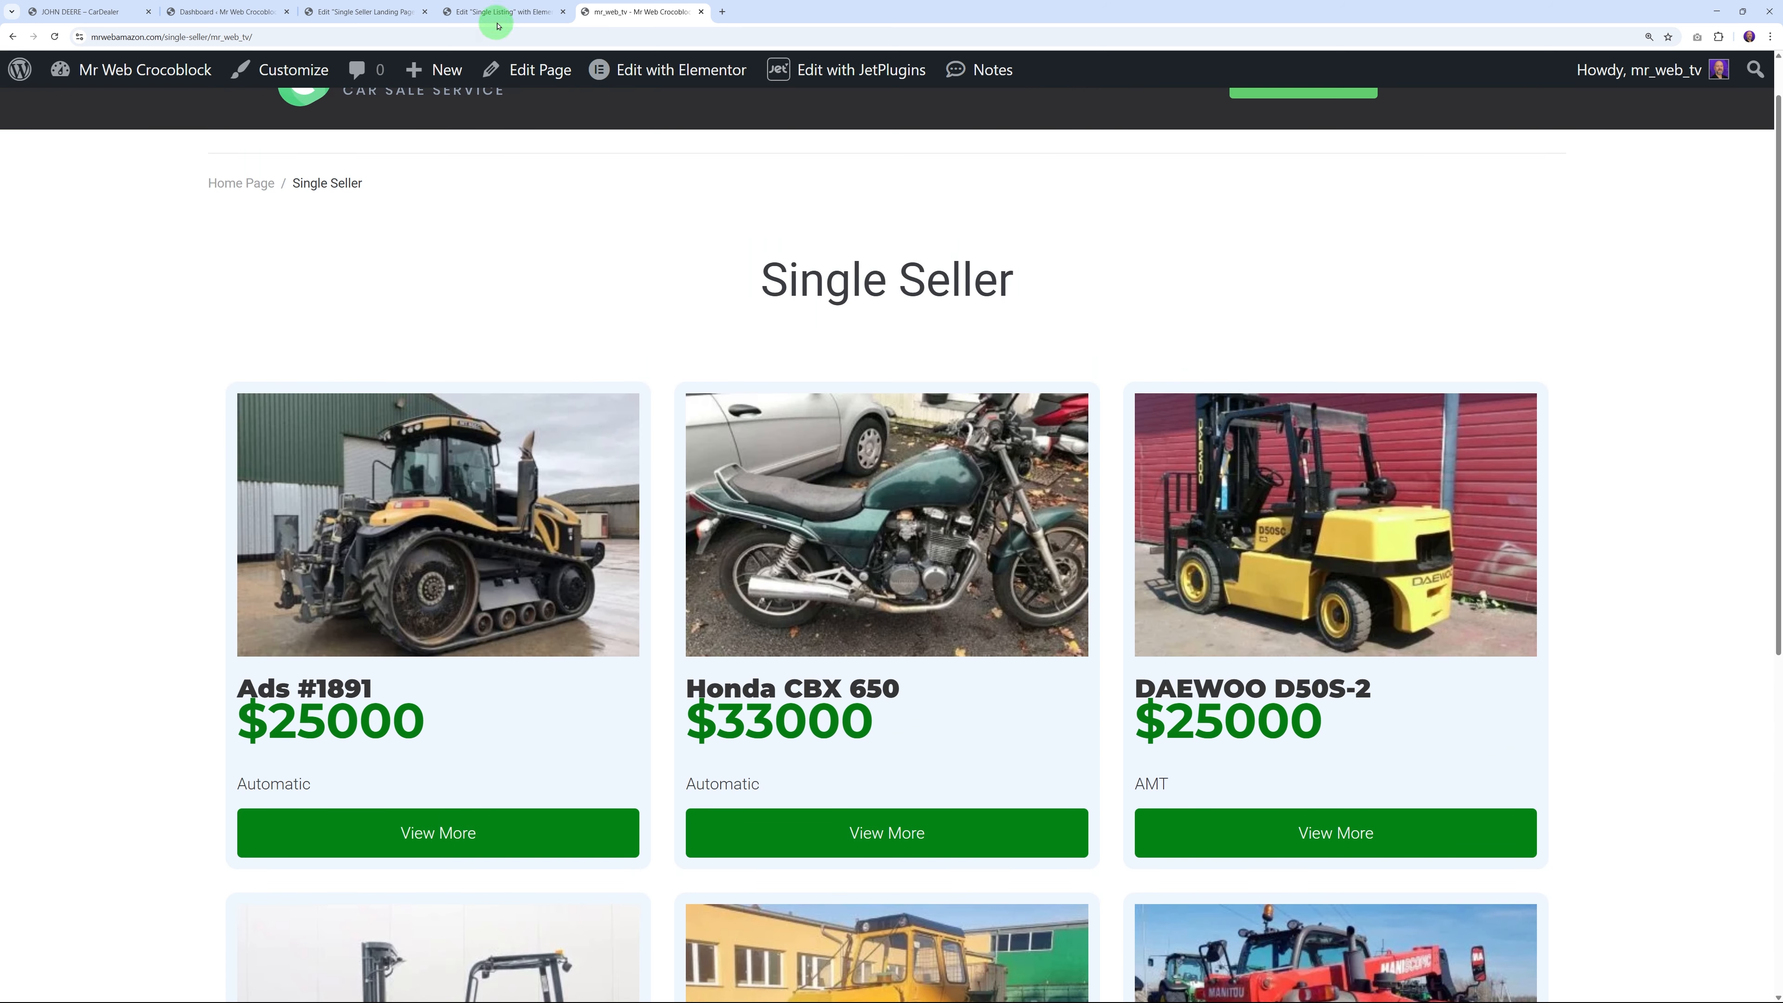
pyautogui.scroll(-8, 1656, 501)
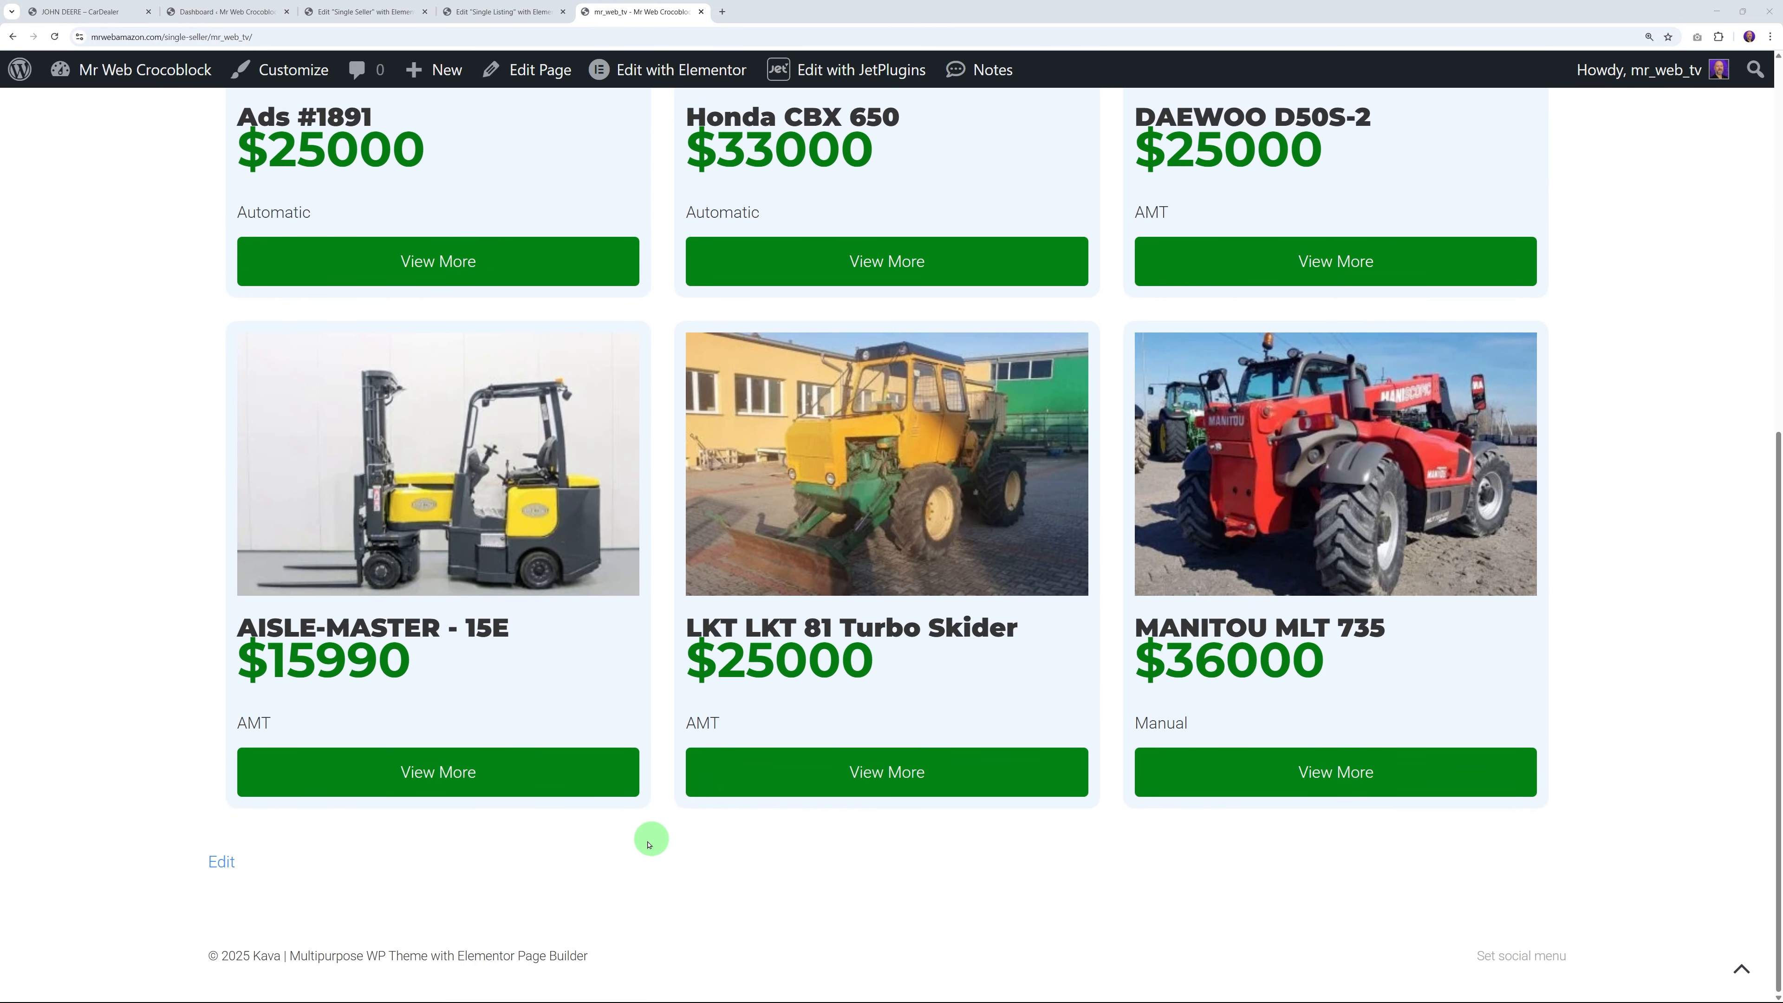
# Add a Pagination widget below the listing grid on the Single Seller page in Elementor
pyautogui.click(344, 12)
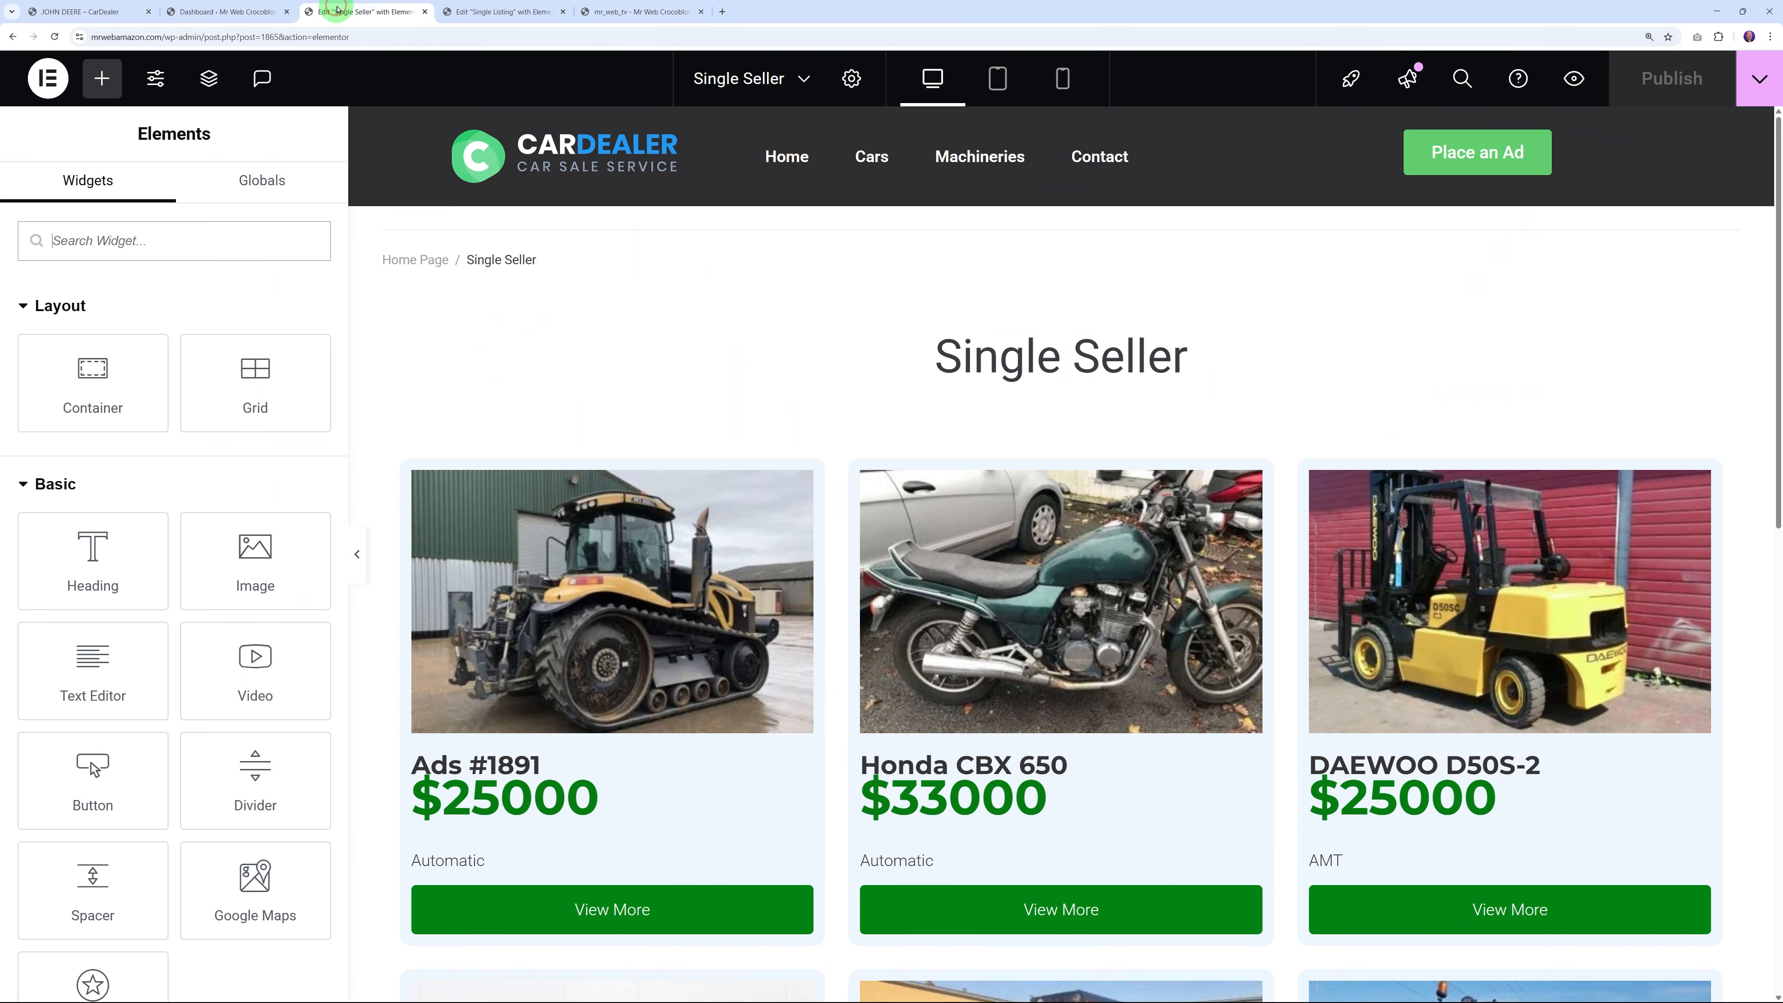
pyautogui.scroll(-13, 743, 328)
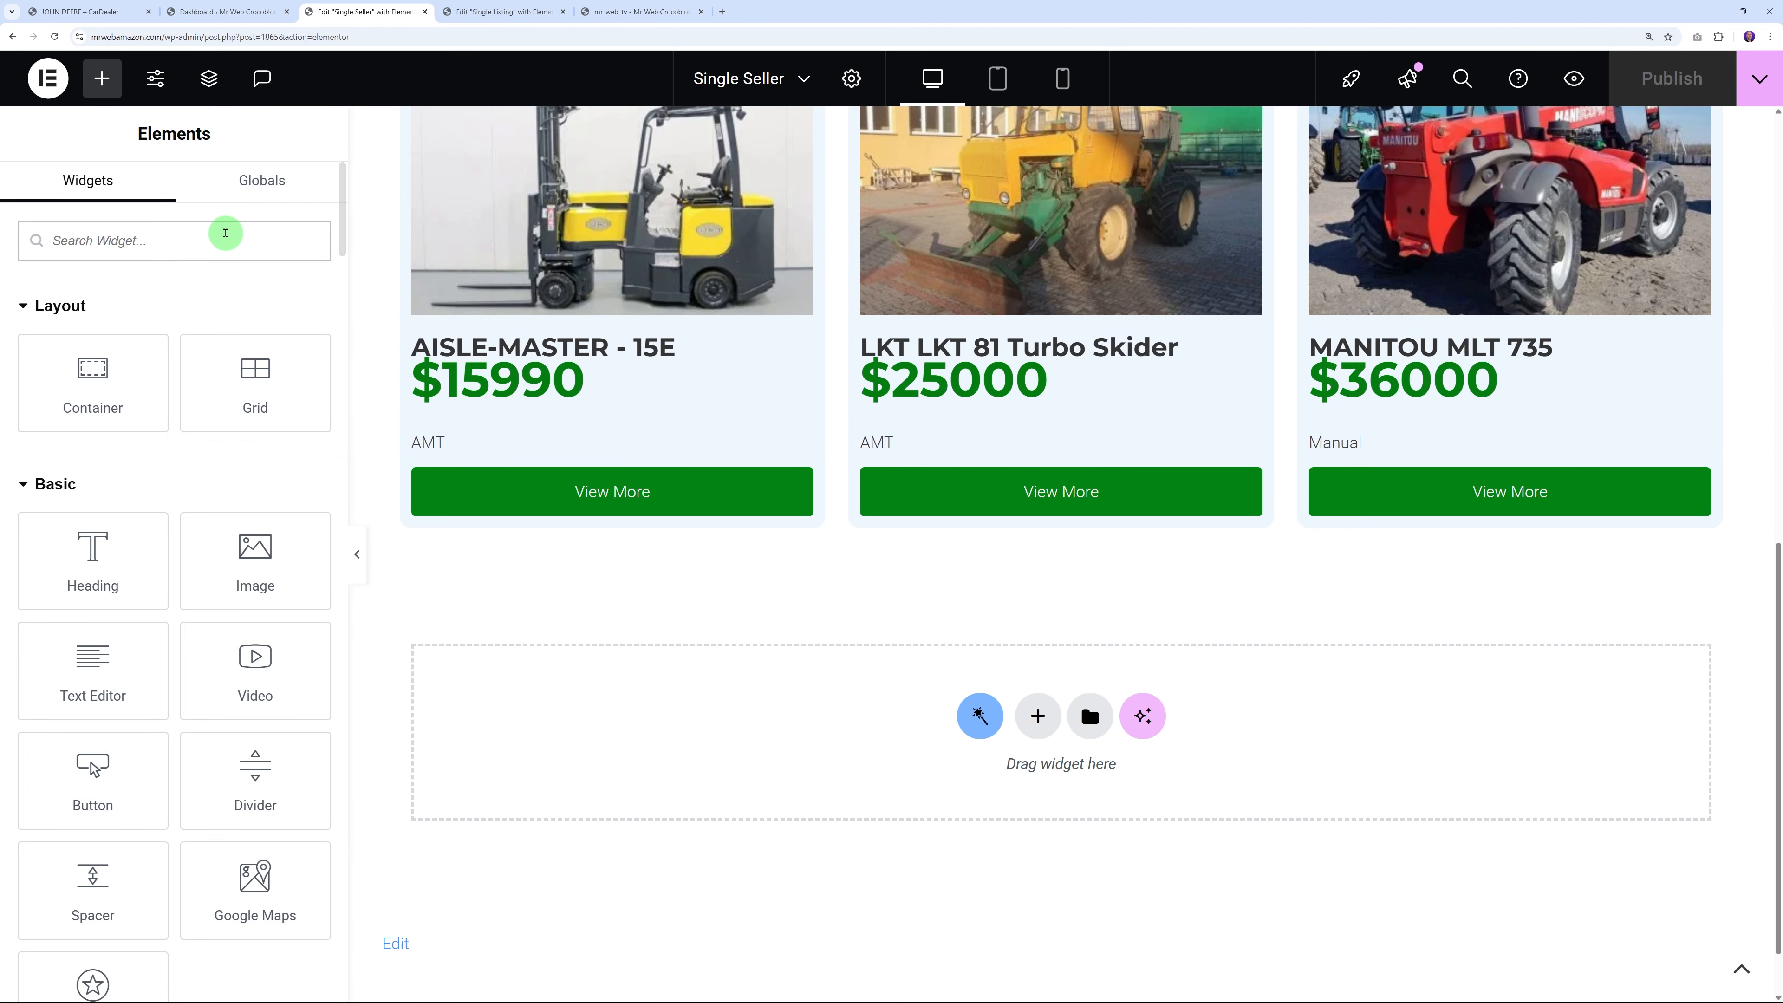
pyautogui.click(176, 248)
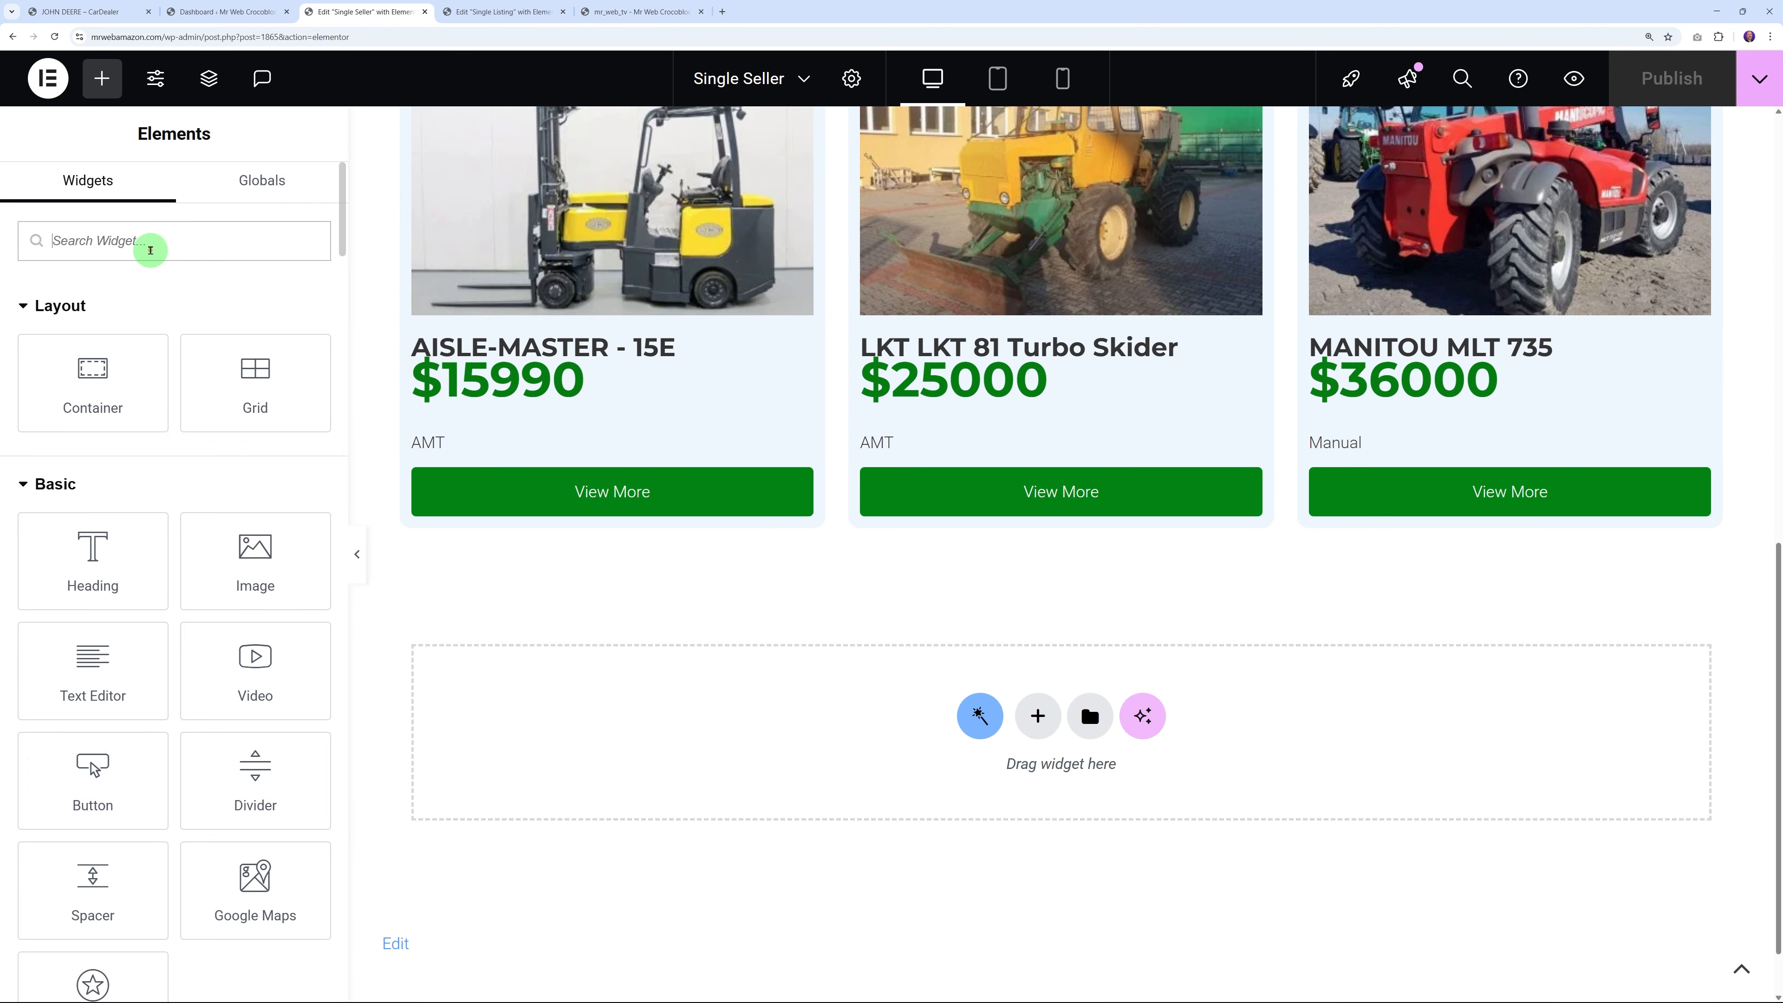
pyautogui.write('pagina')
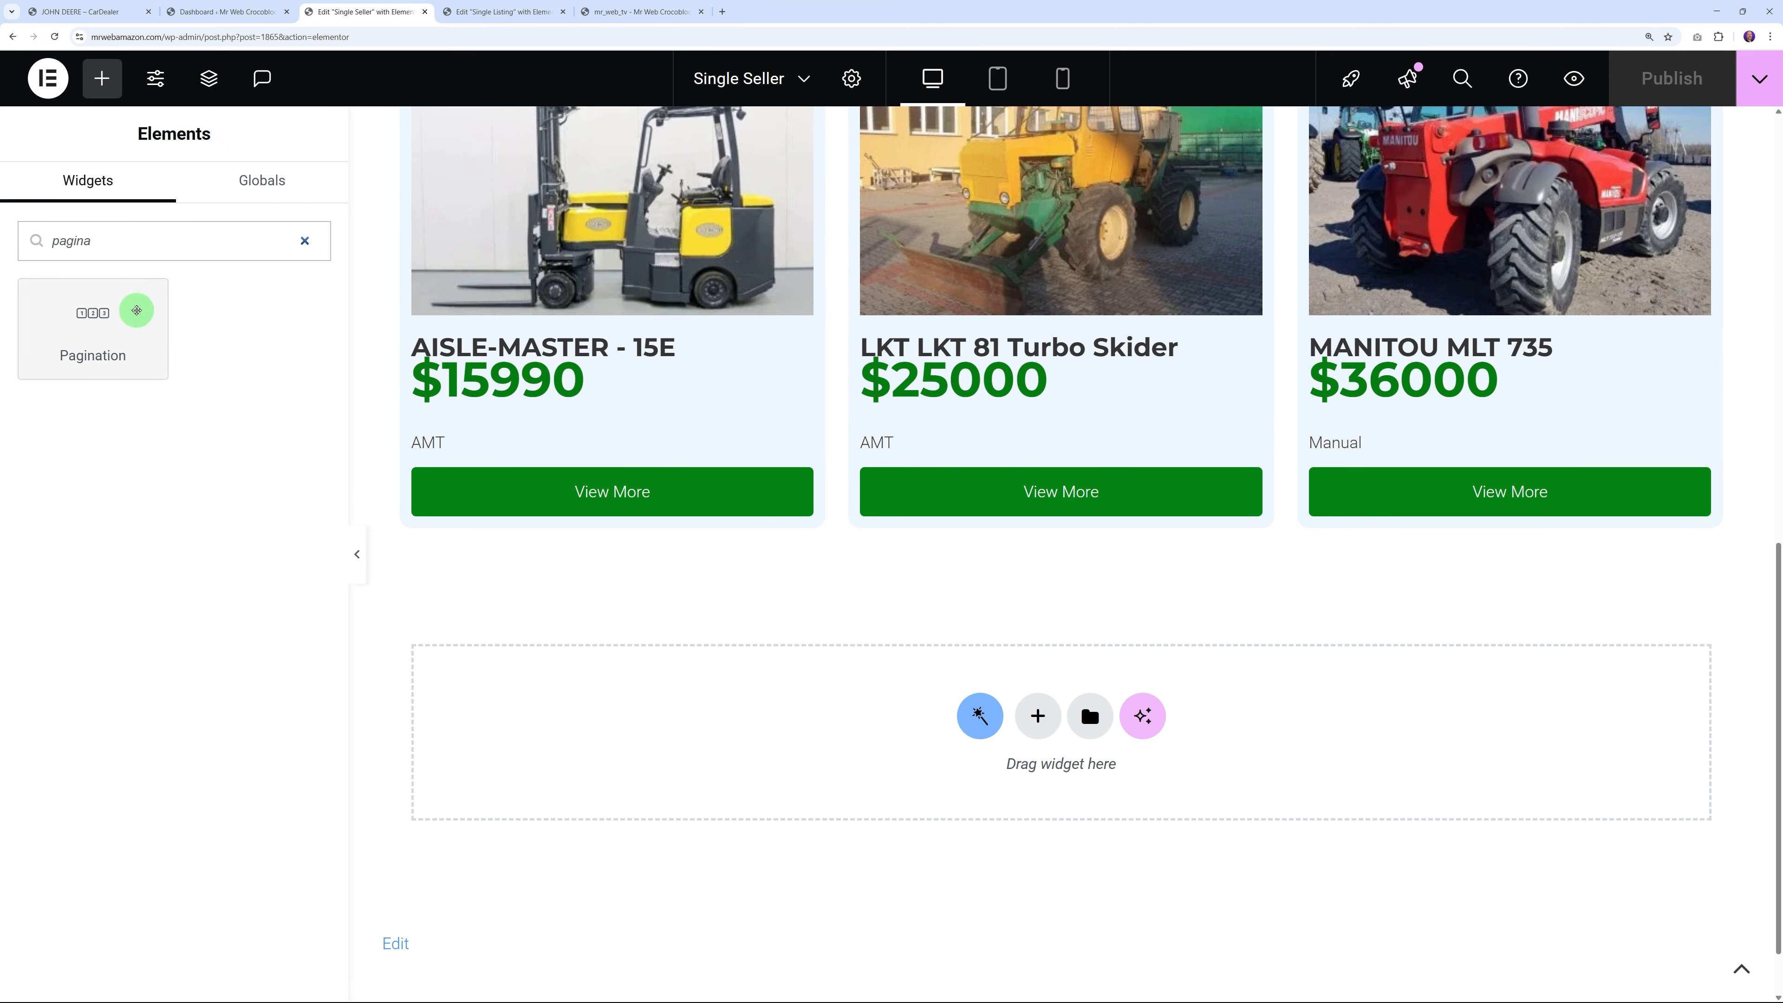
pyautogui.moveTo(137, 309); pyautogui.dragTo(872, 506)
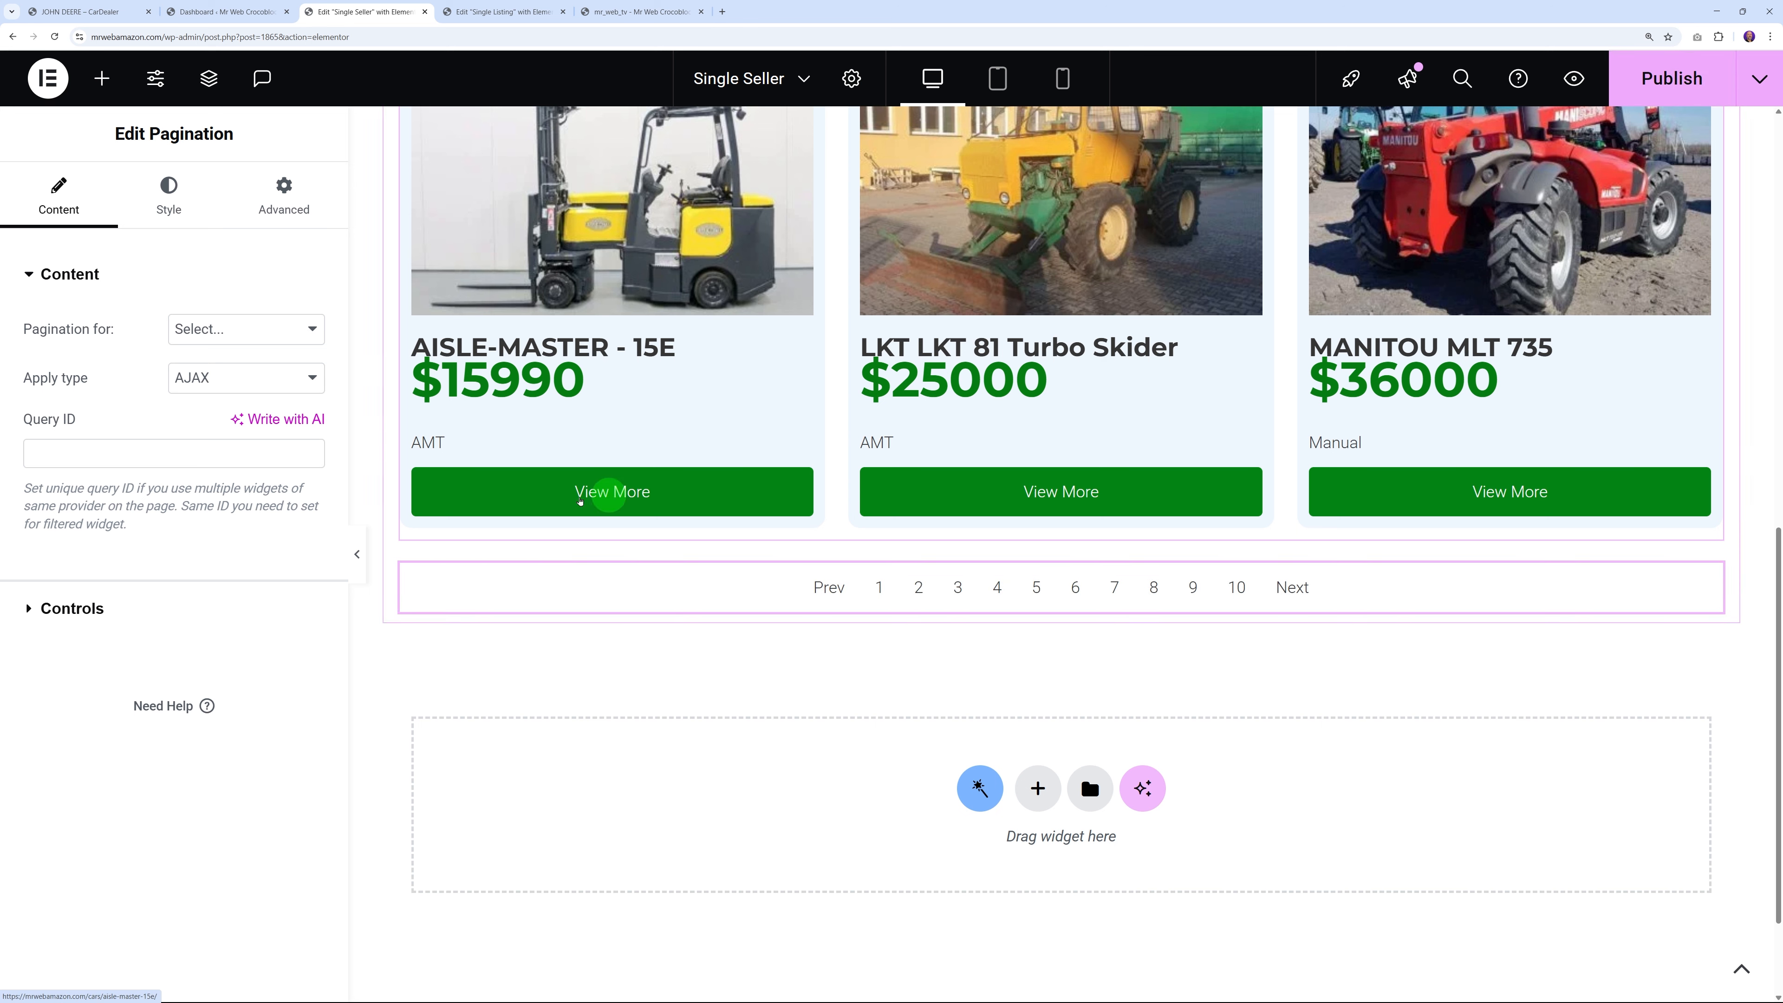
# Set the Pagination widget to paginate JetEngine and publish the Single Seller page
pyautogui.click(275, 277)
pyautogui.click(109, 277)
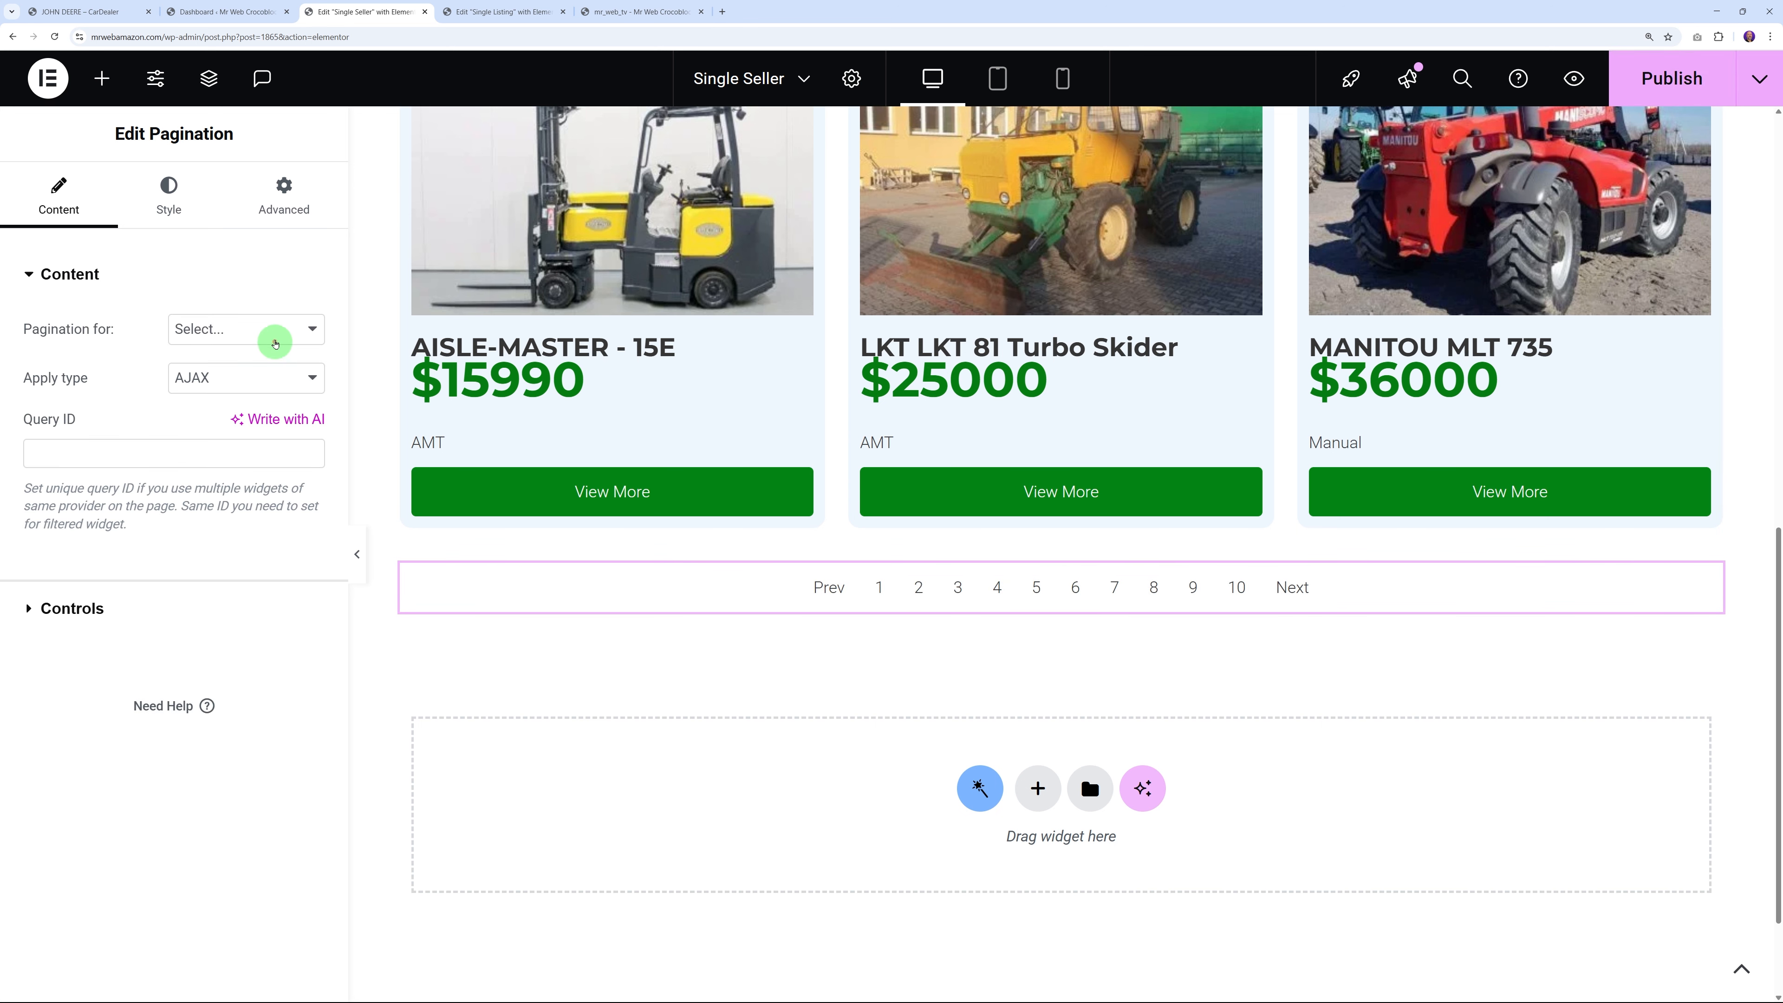
pyautogui.click(271, 331)
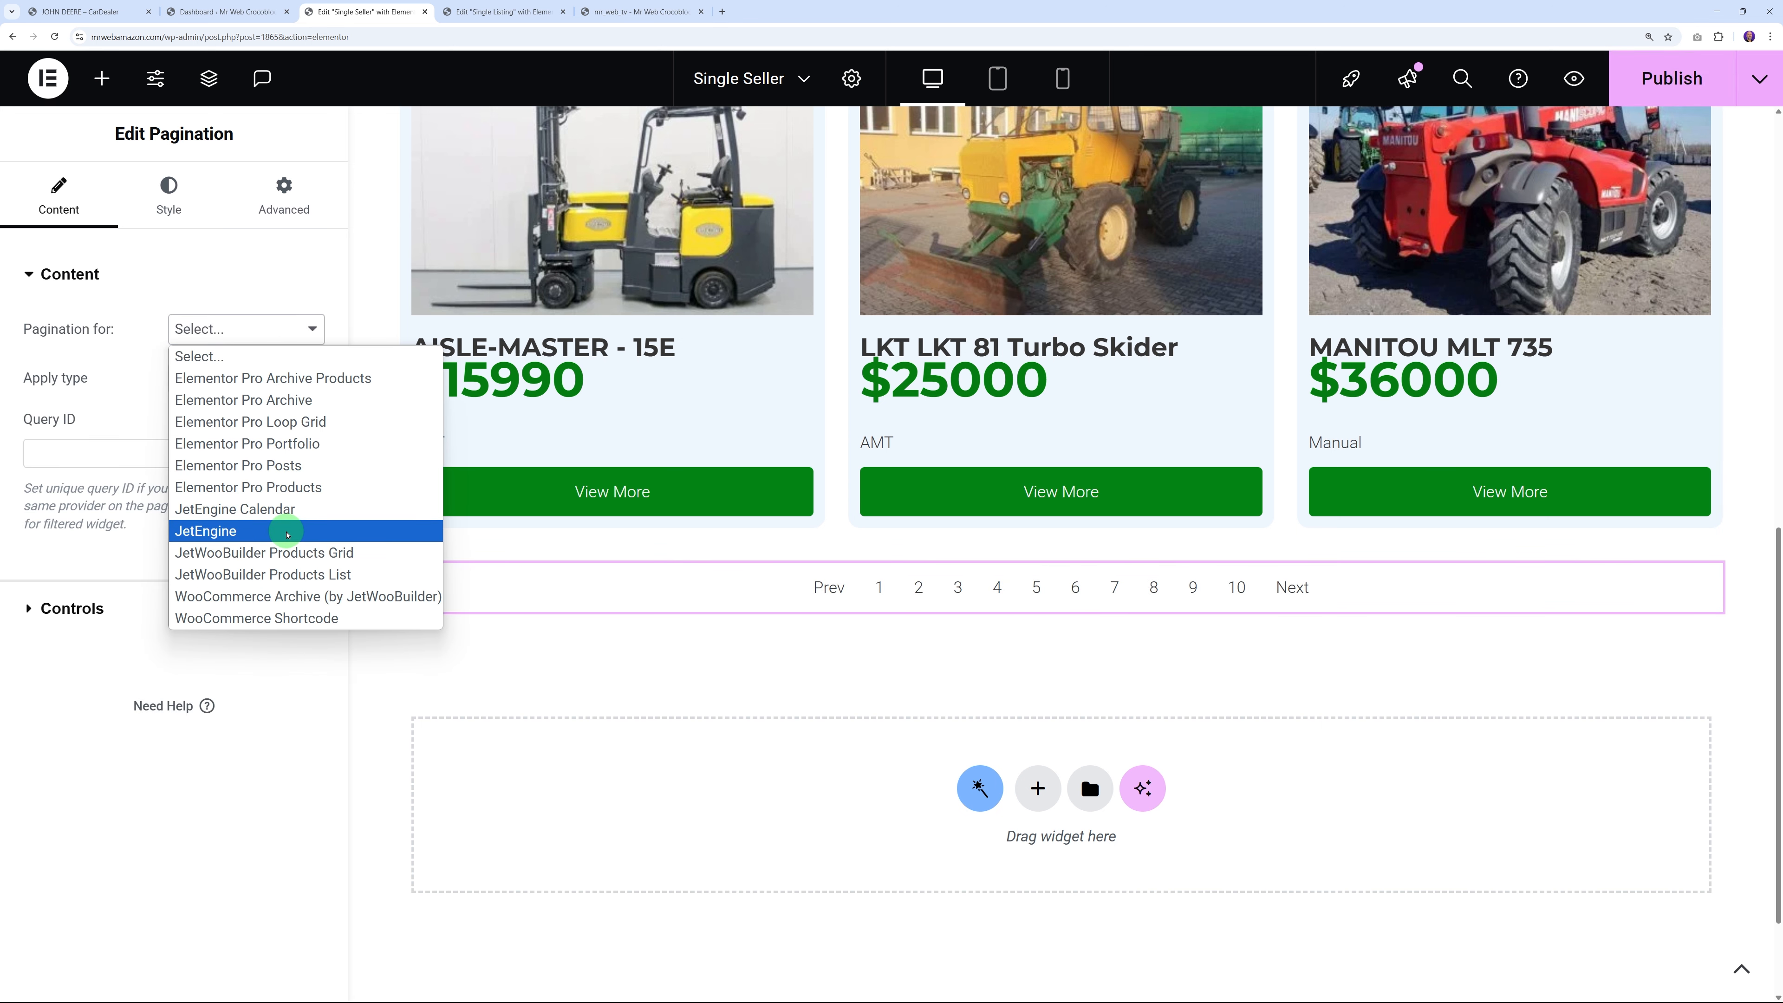
pyautogui.click(274, 532)
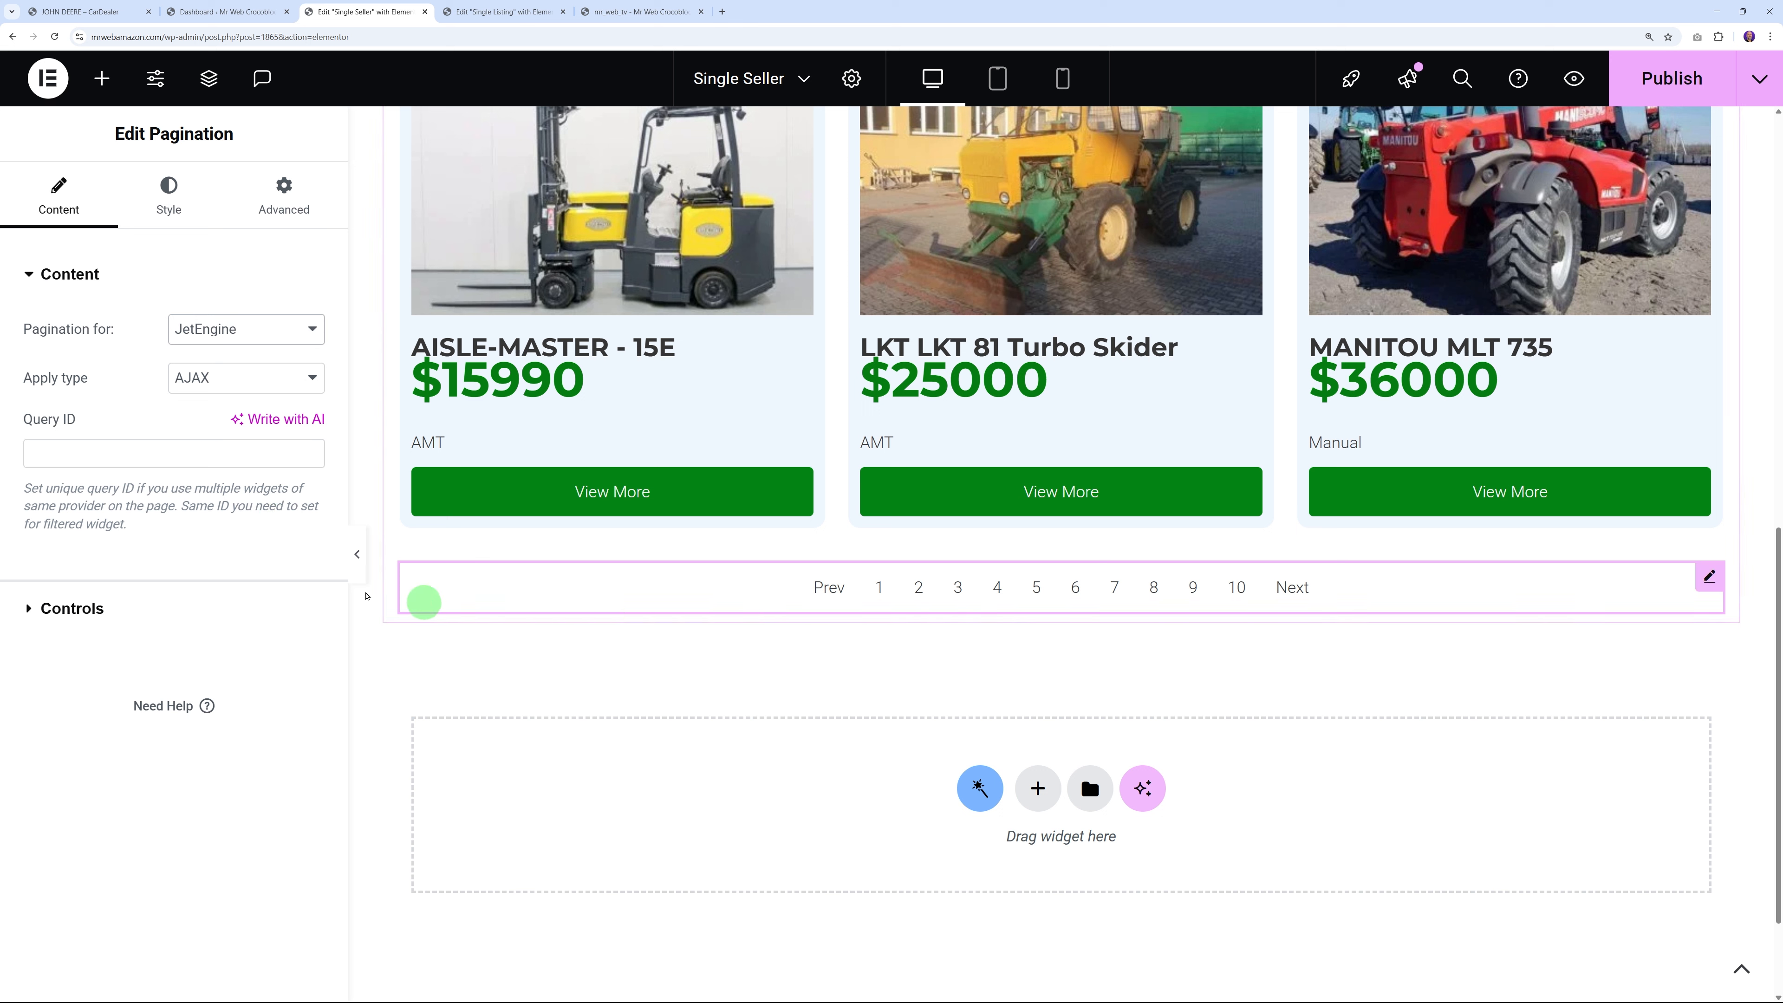
pyautogui.click(142, 464)
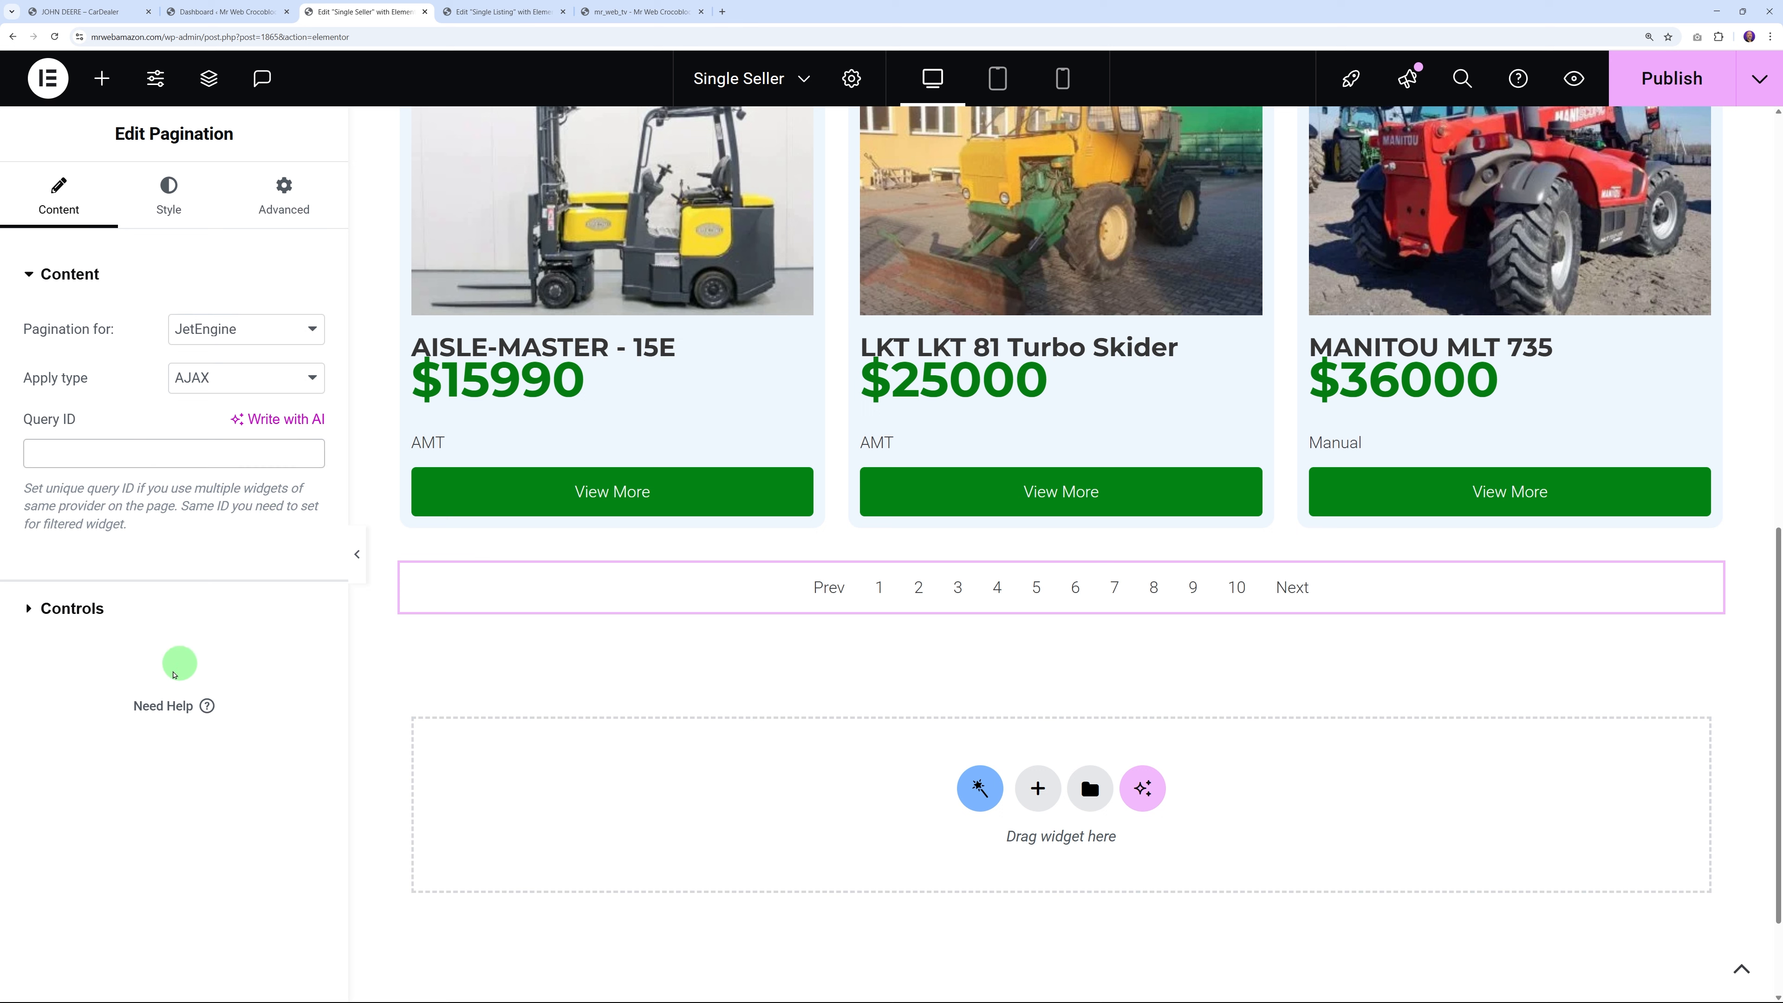
pyautogui.click(1672, 78)
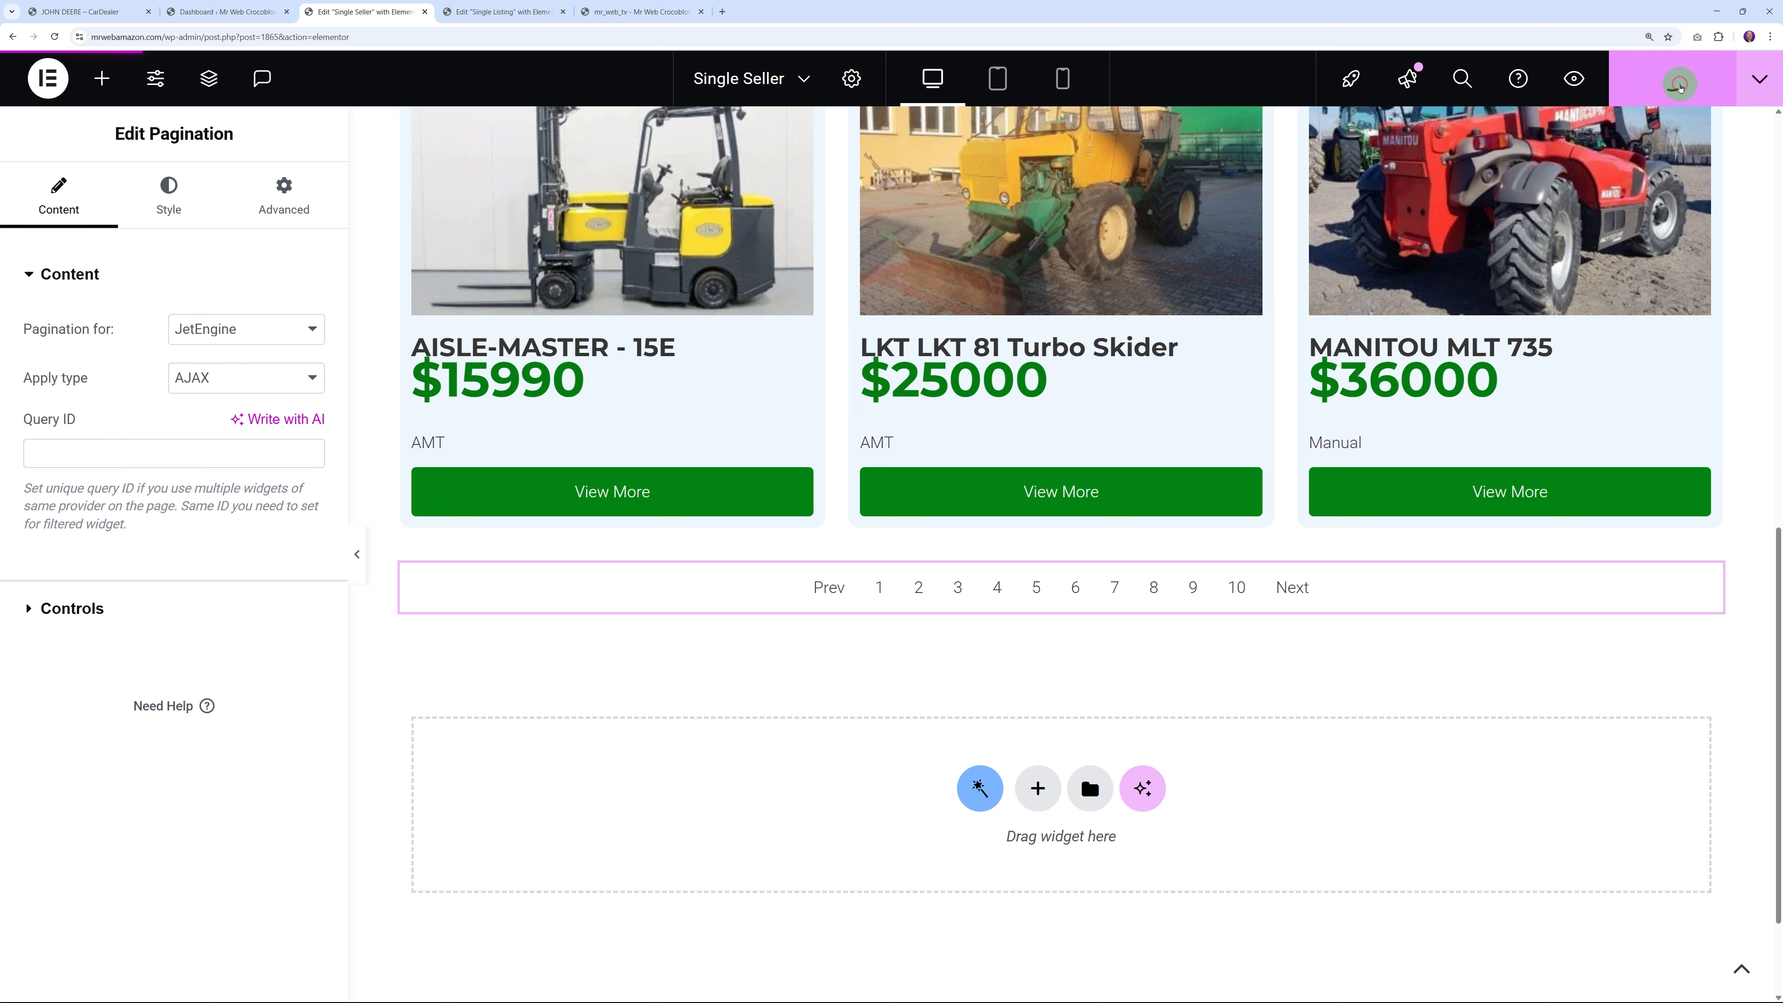
# Reload the live Single Seller page and test its pagination by going to pages 2 and 7
pyautogui.click(653, 19)
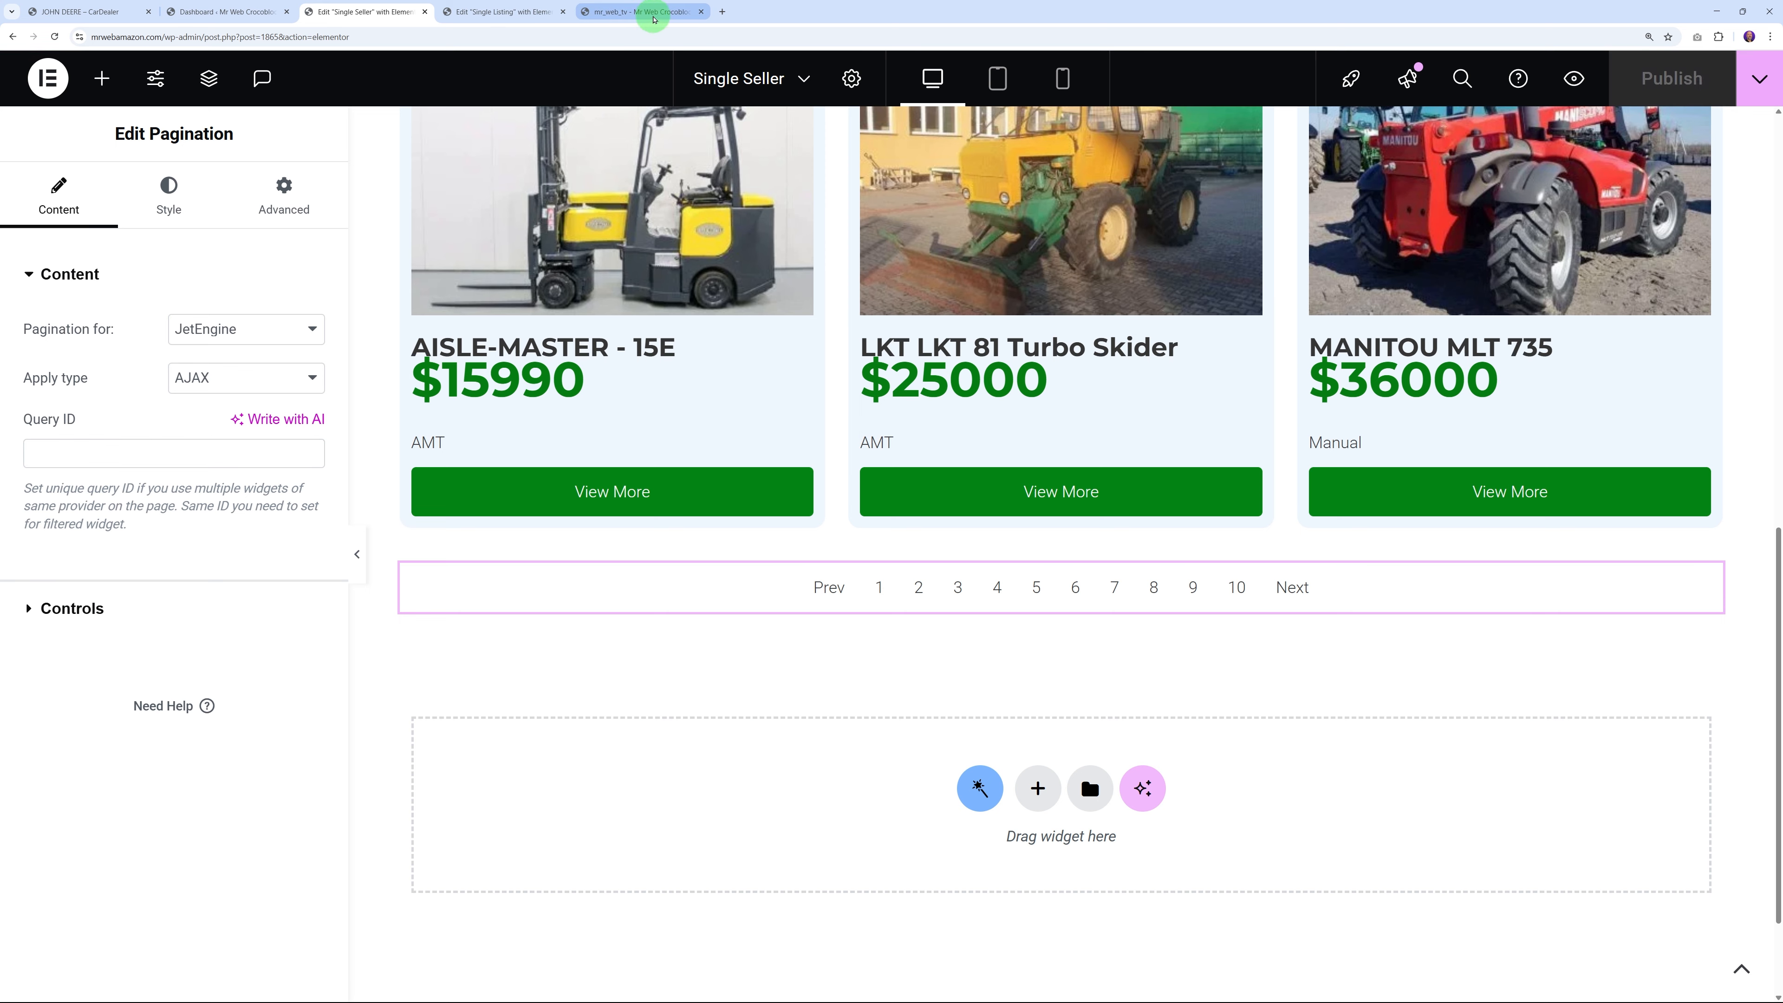
pyautogui.click(55, 37)
pyautogui.scroll(-1, 216, 478)
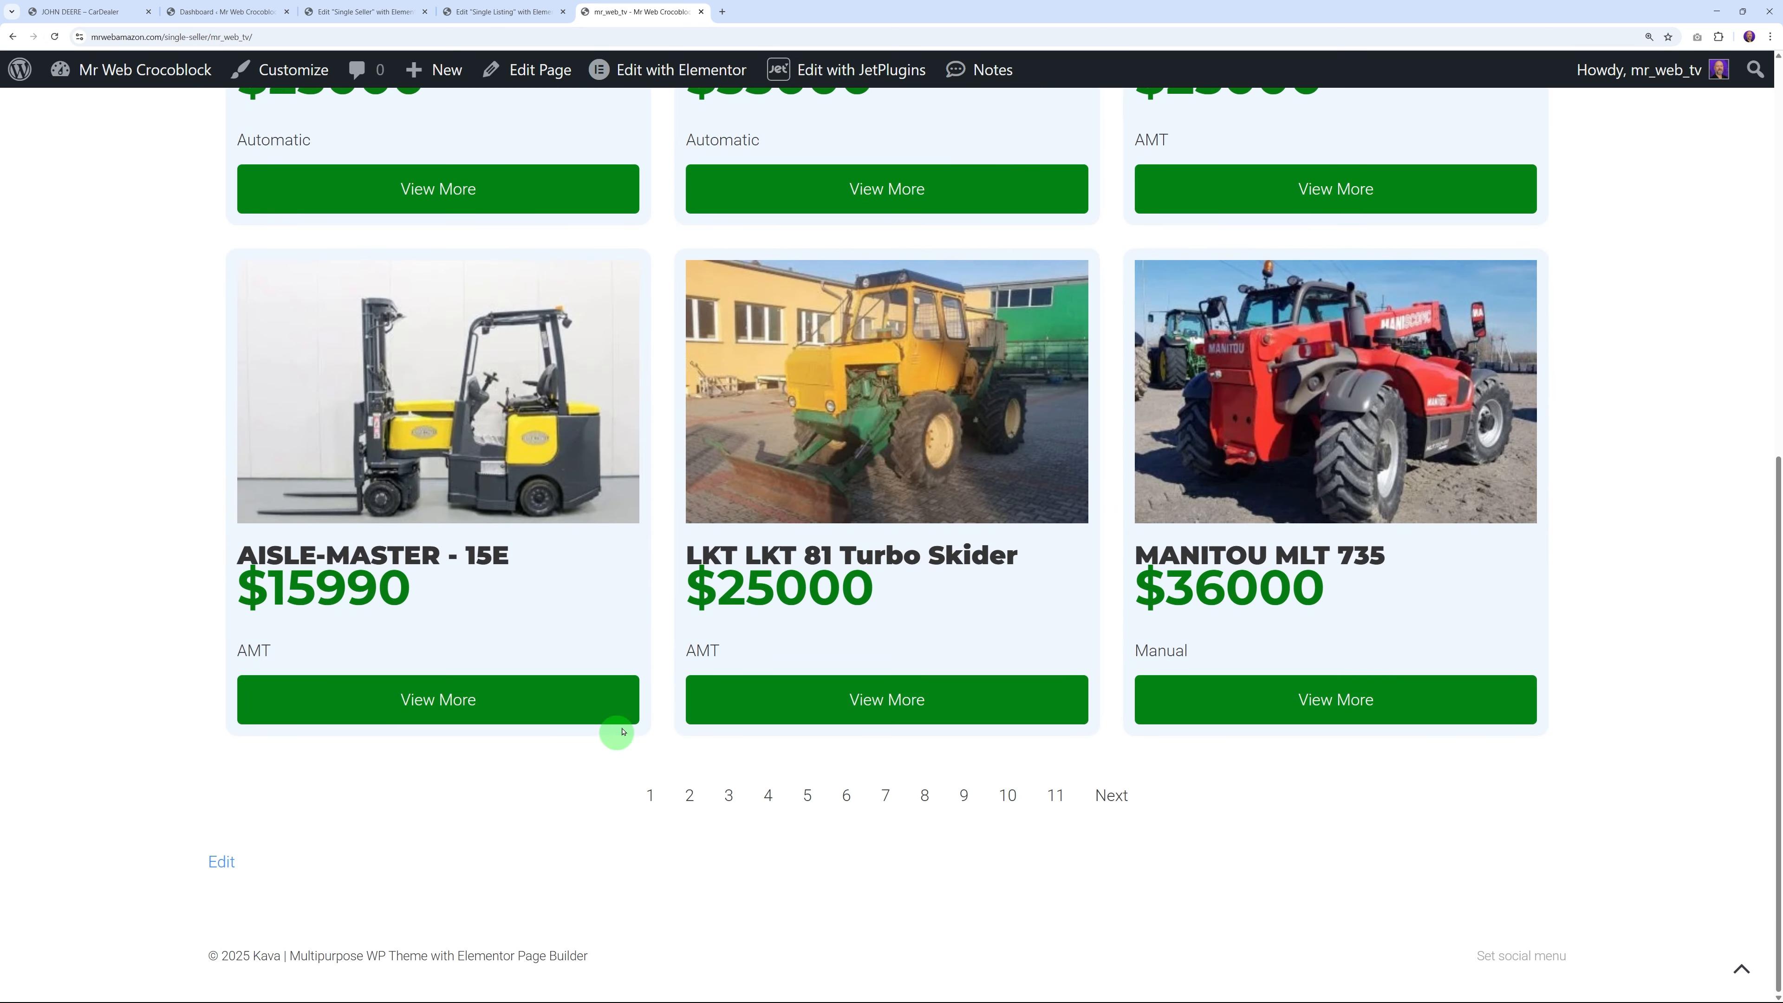
pyautogui.click(690, 794)
pyautogui.scroll(-15, 695, 856)
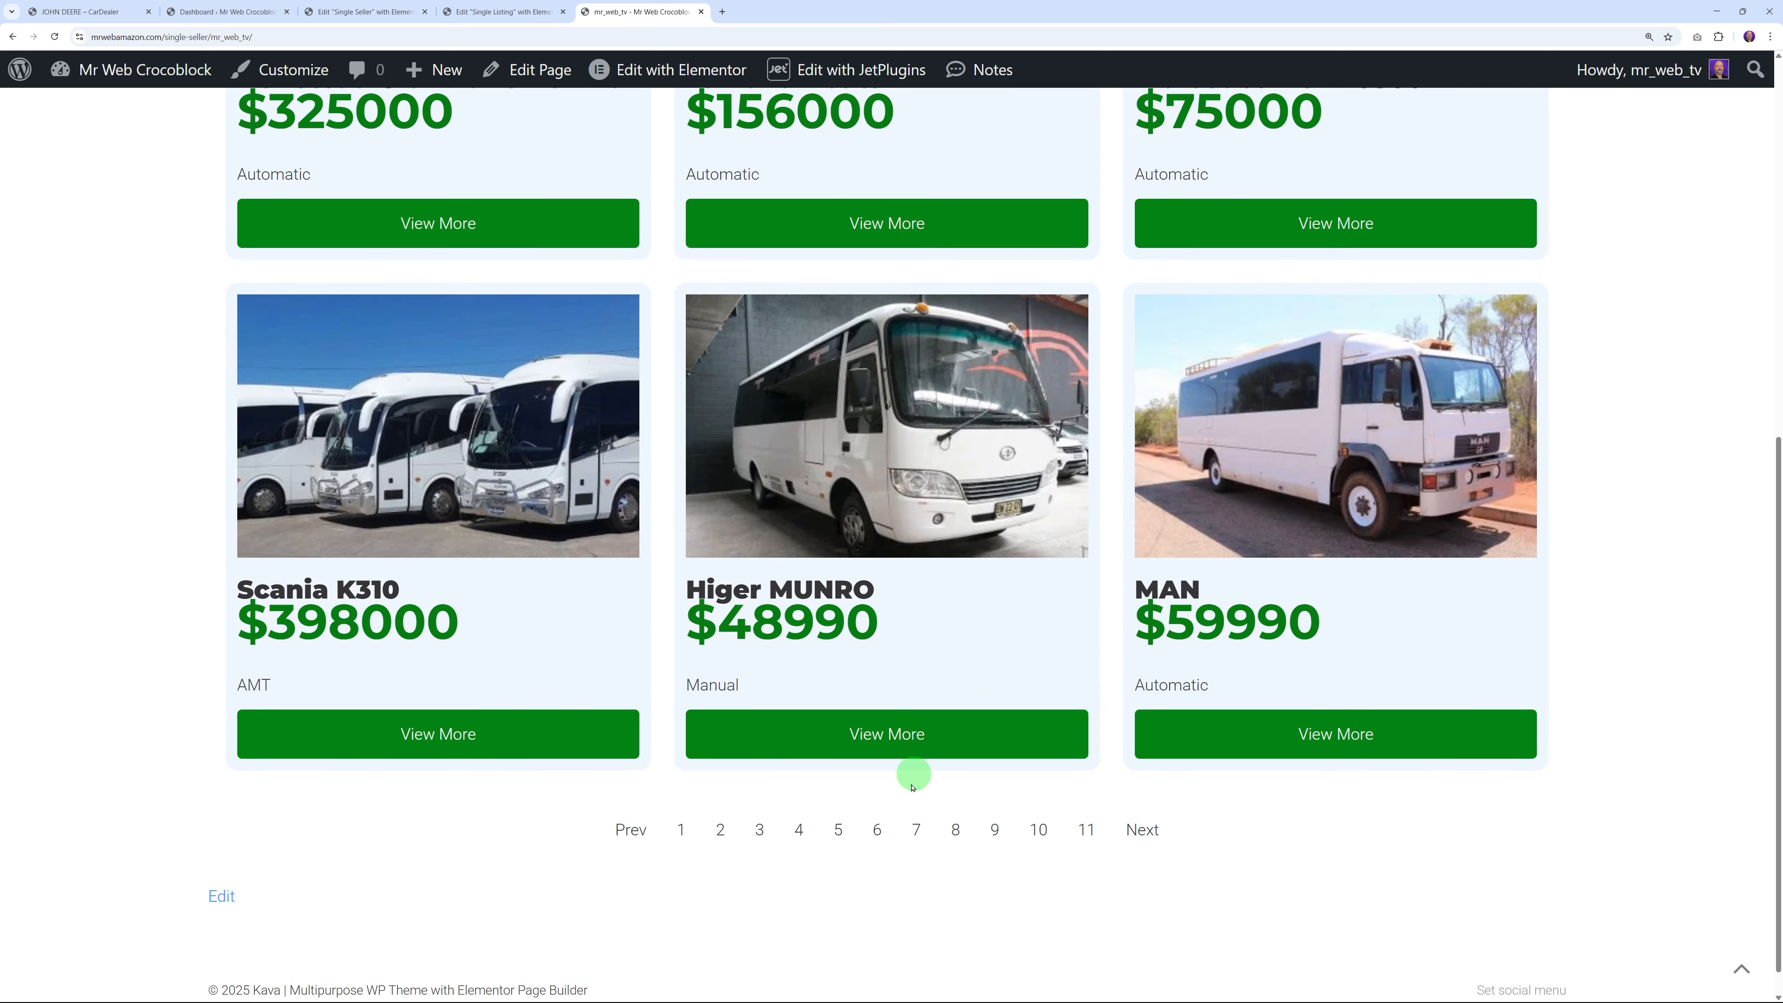
pyautogui.click(915, 848)
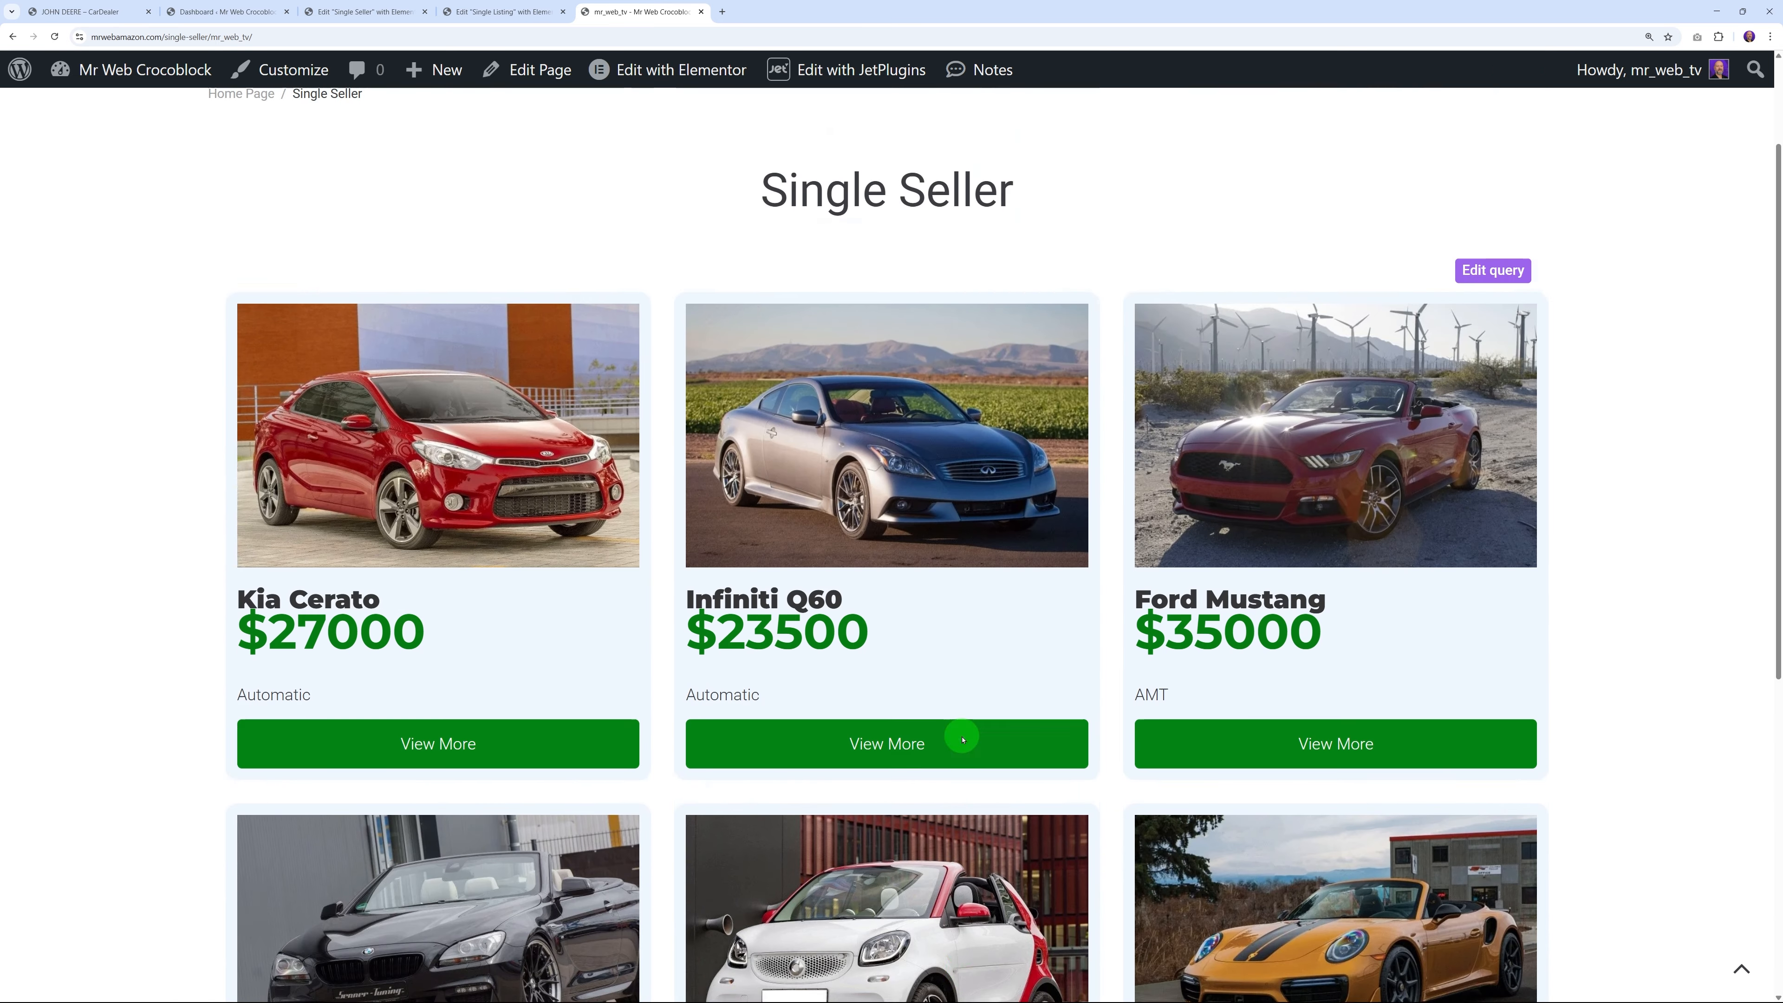
pyautogui.scroll(-3, 955, 734)
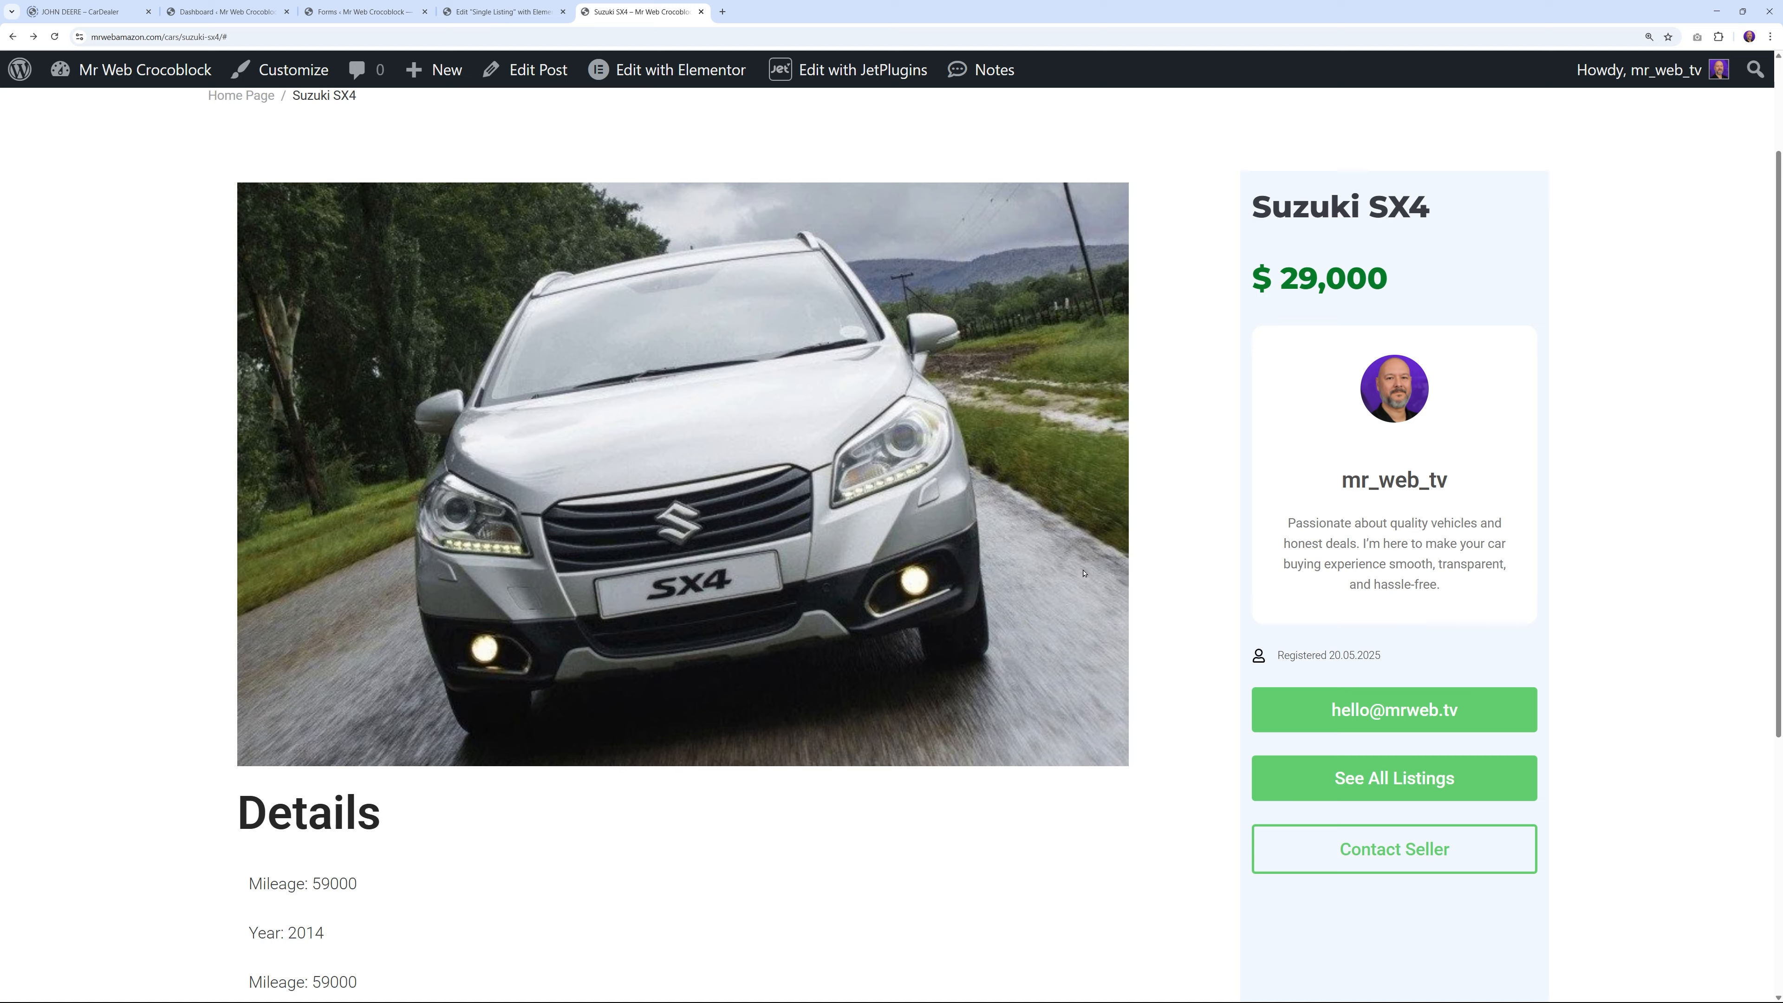
# Check the Suzuki SX4 ad's seller box, open the Contact Seller form in JetFormBuilder and examine its fields
pyautogui.scroll(-3, 1080, 567)
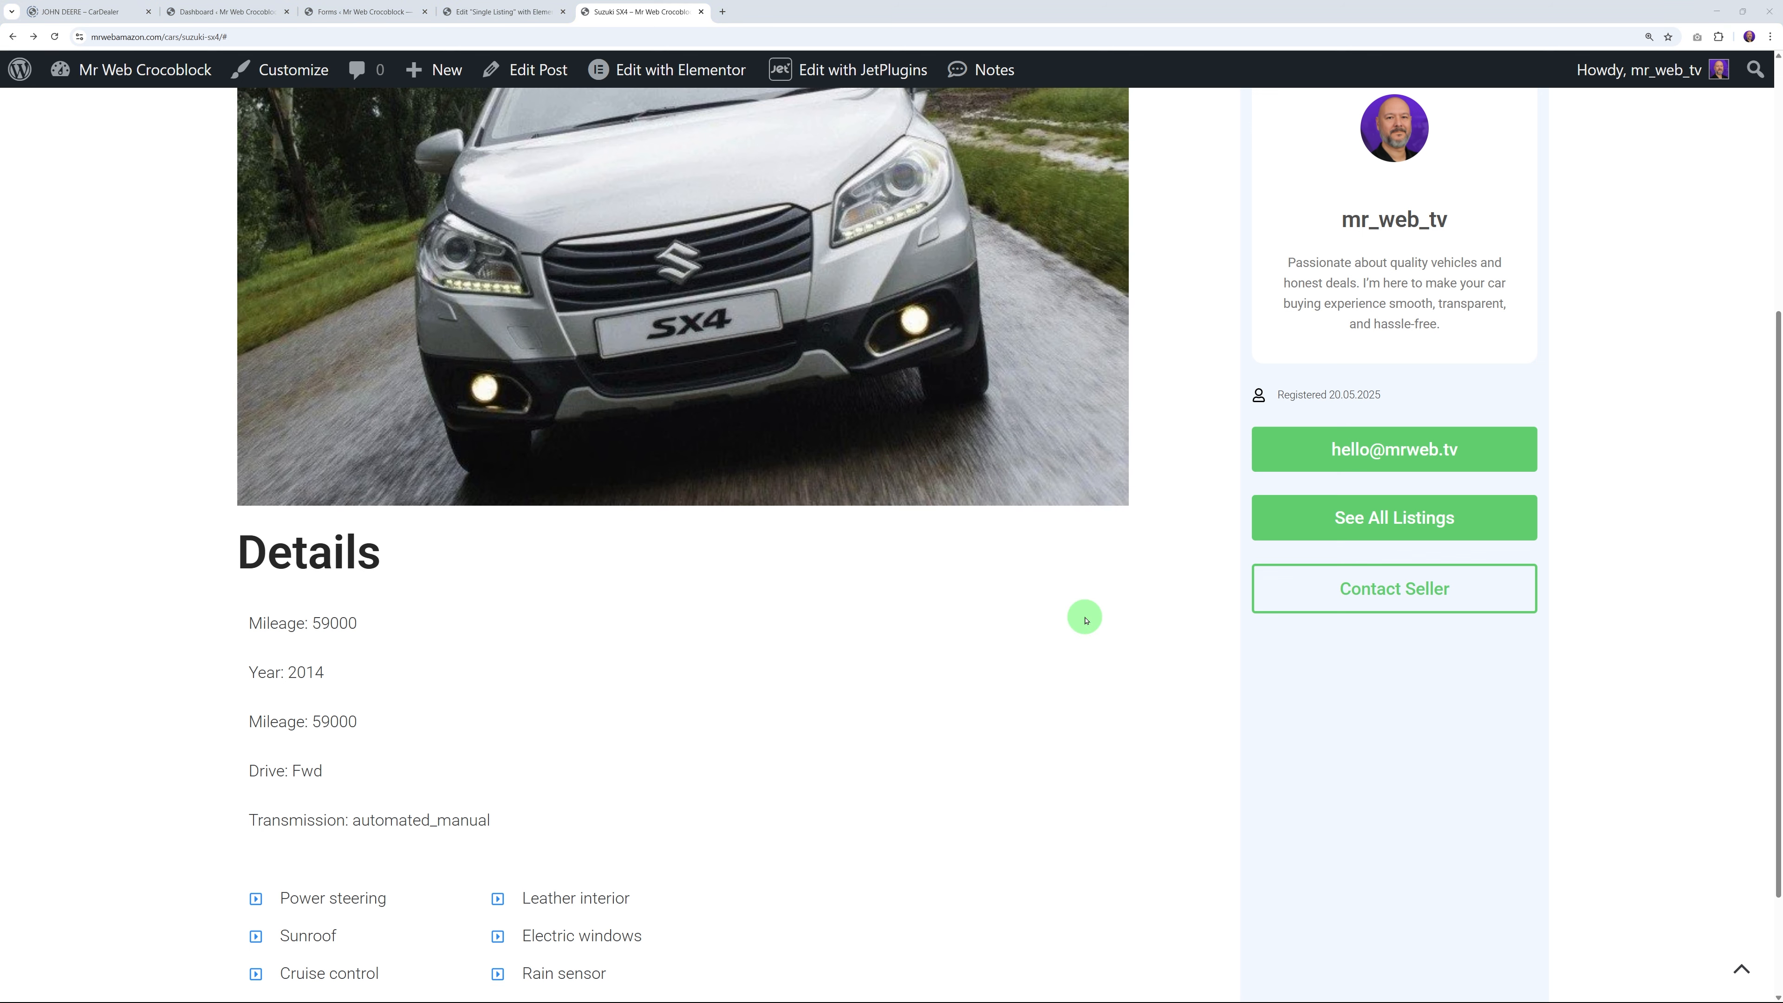
pyautogui.click(351, 12)
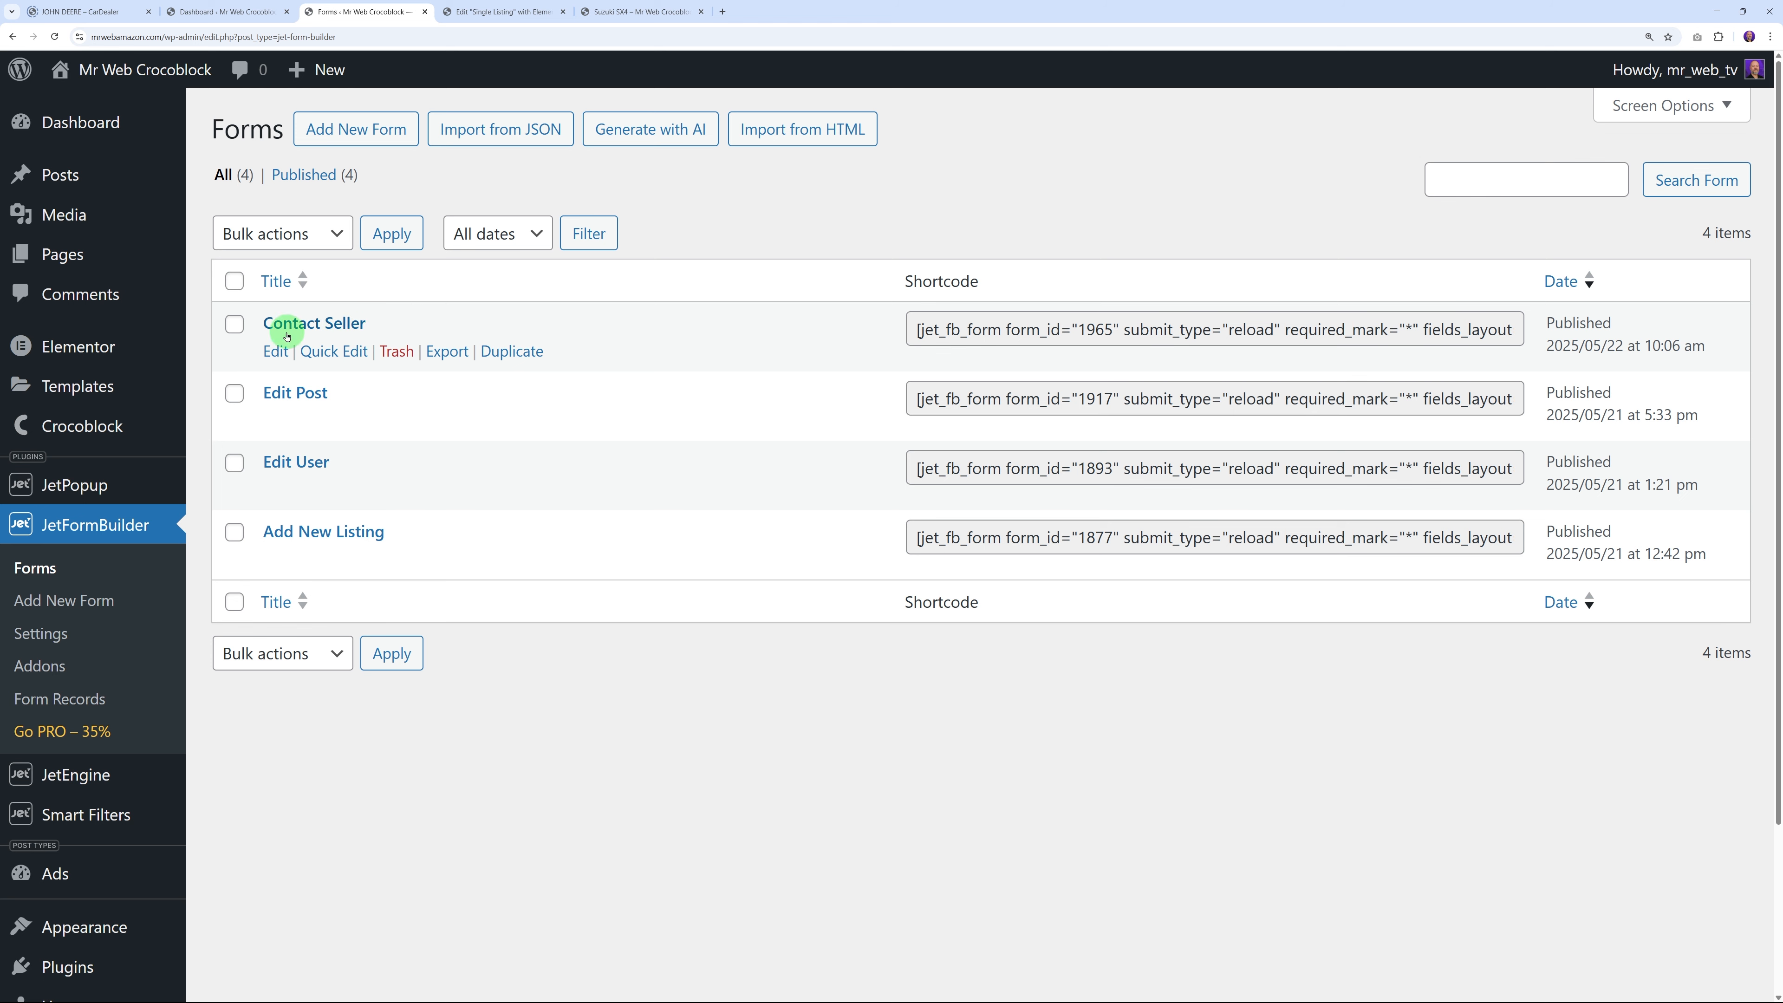
pyautogui.click(340, 332)
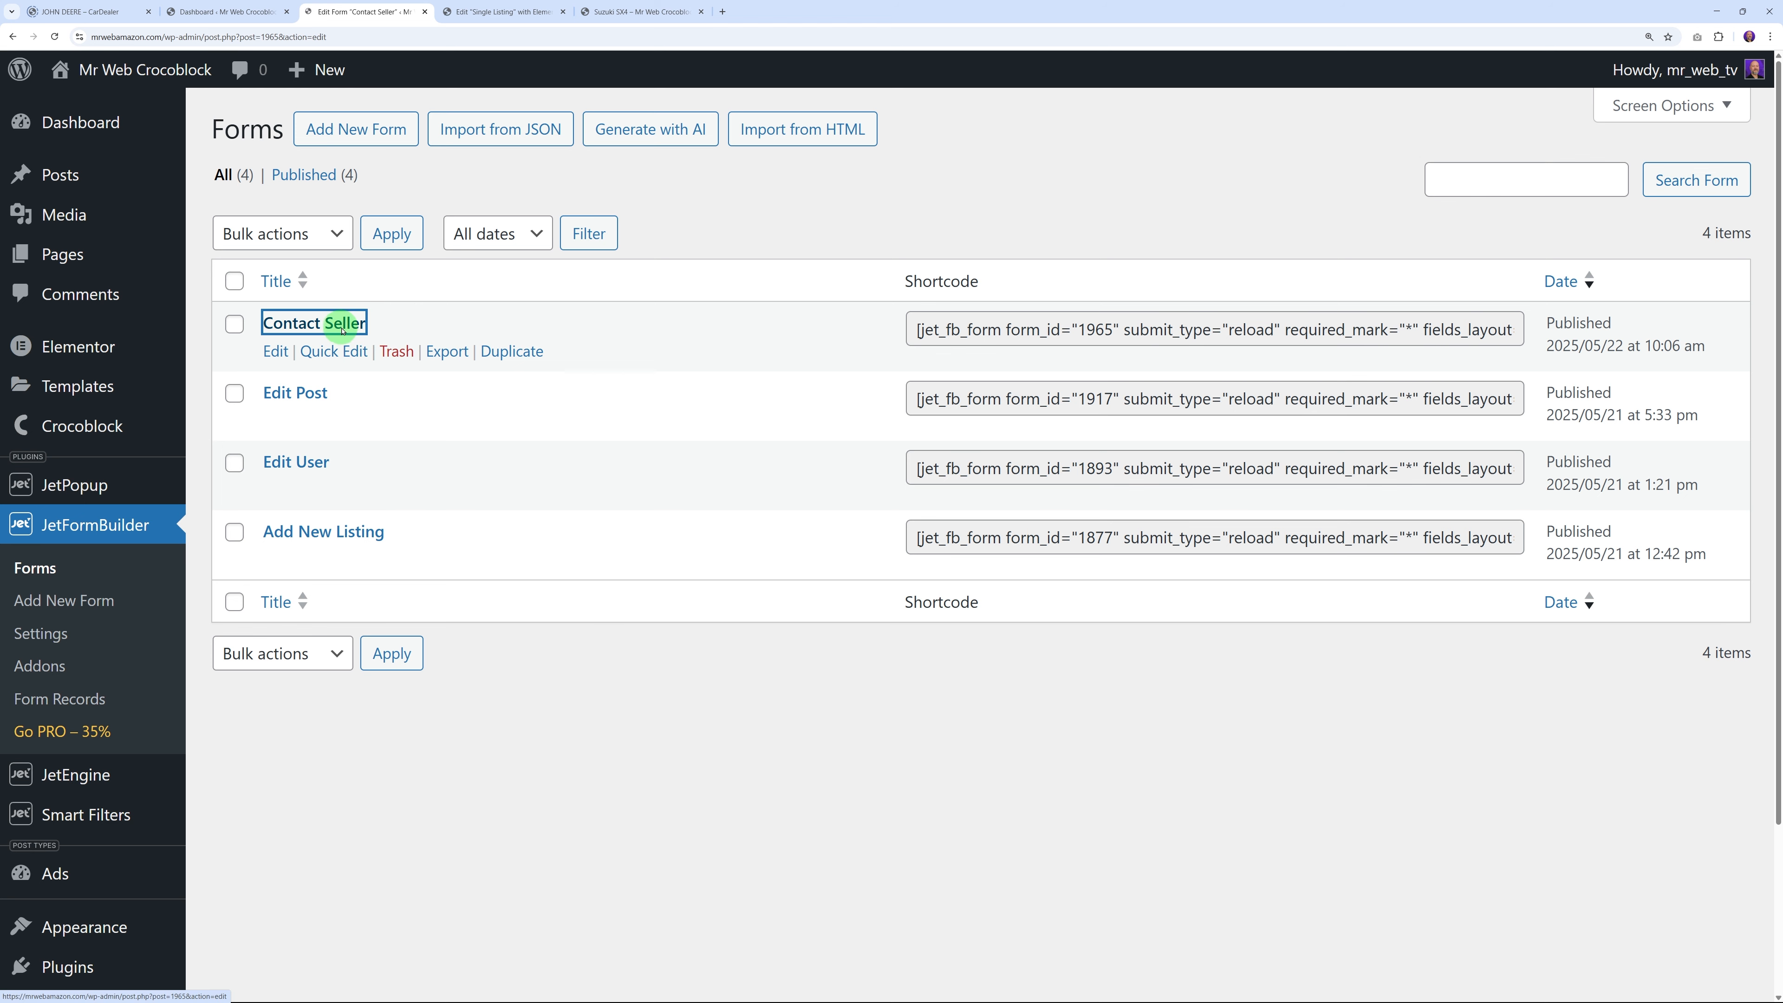
pyautogui.scroll(-3, 517, 307)
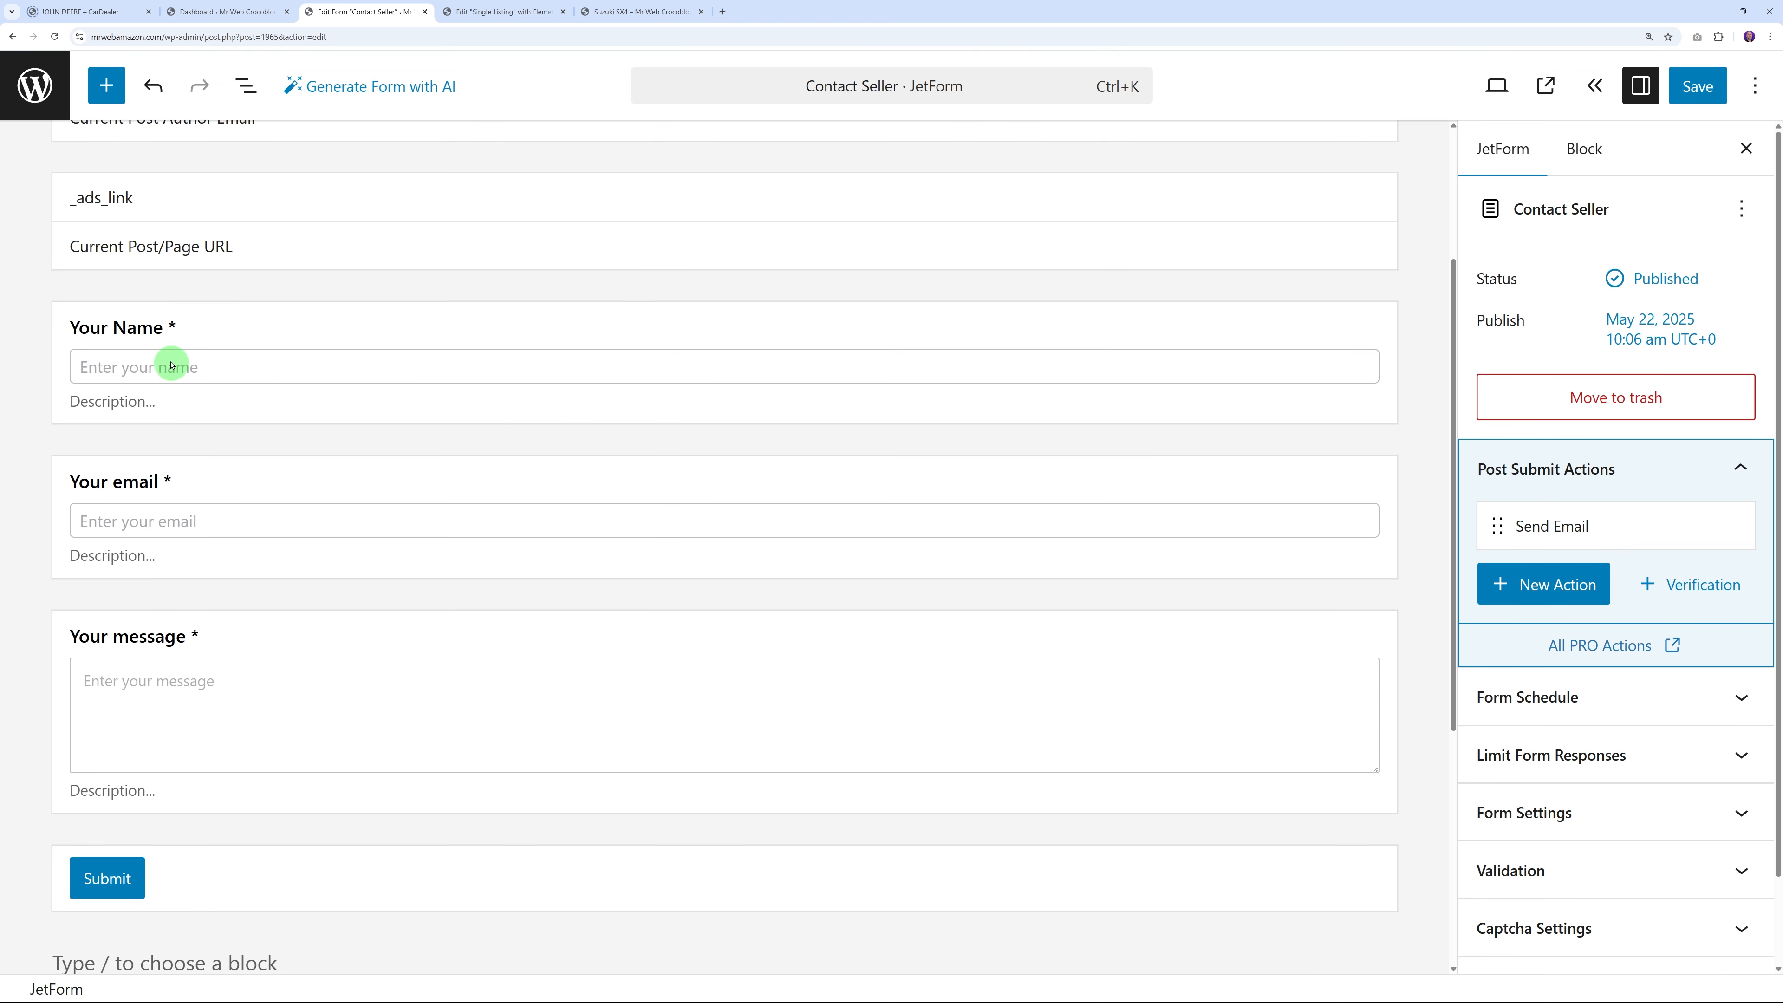
pyautogui.scroll(-3, 298, 398)
pyautogui.scroll(2, 251, 518)
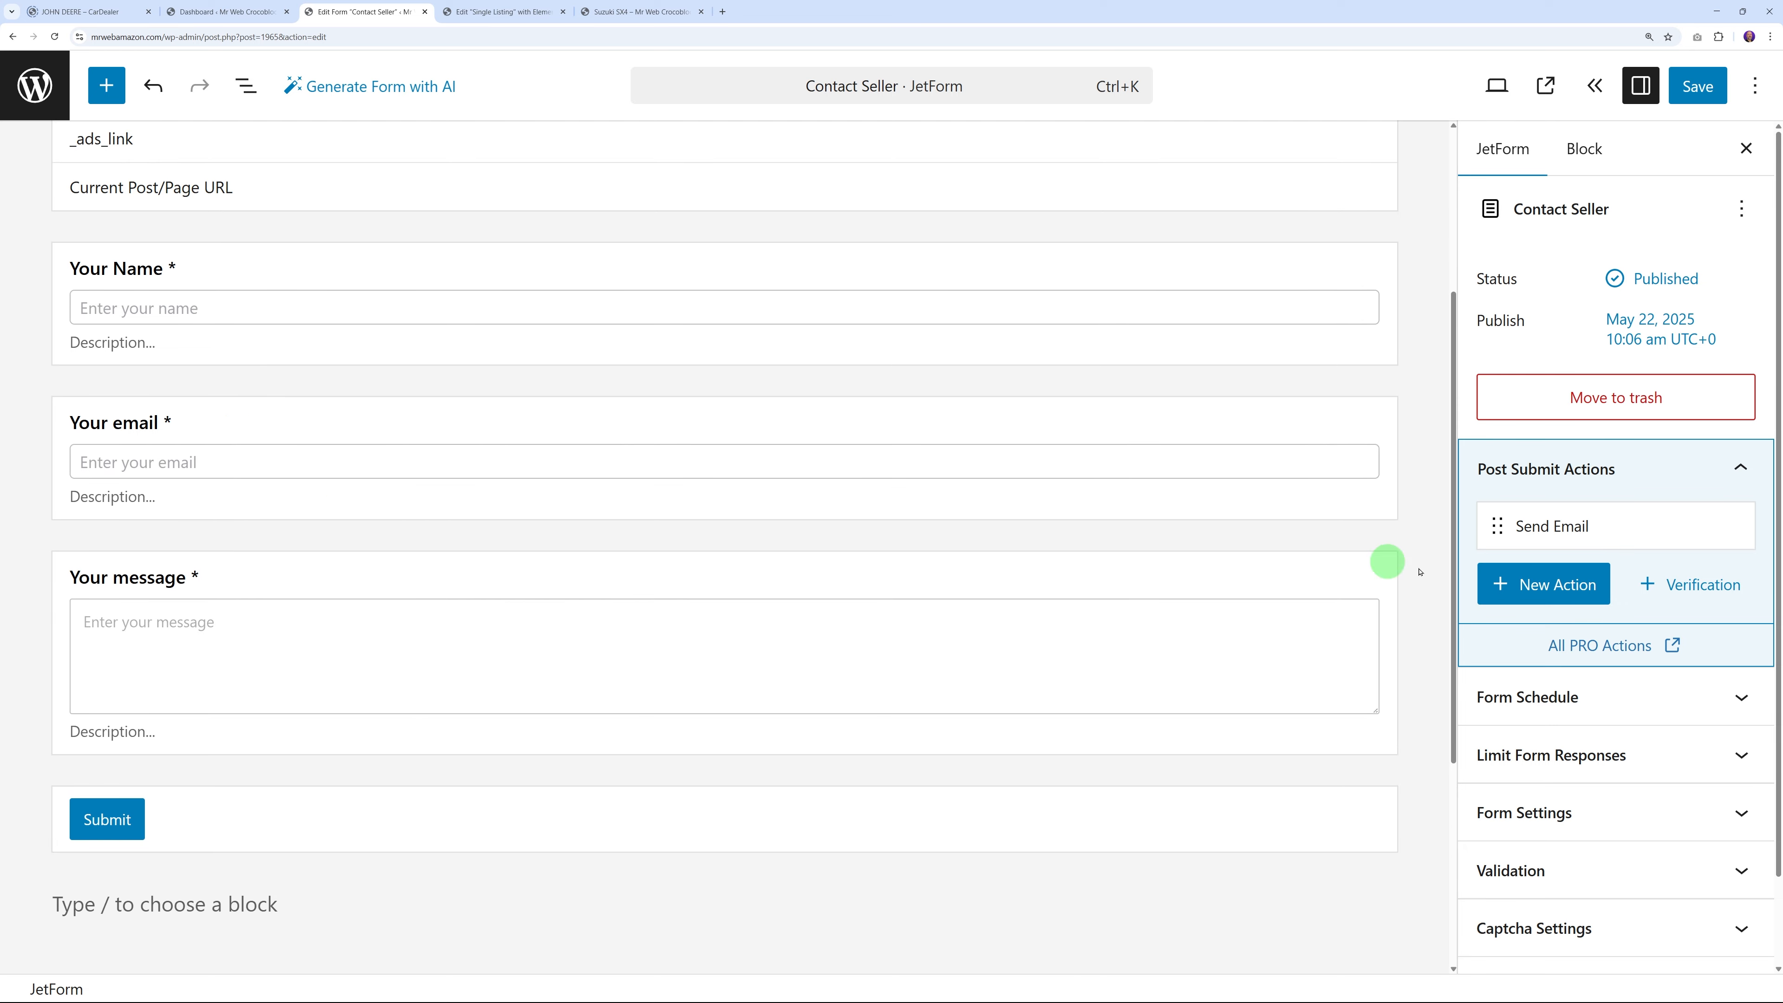
# Review the recipient, reply-to and subject settings of the Send Email action, update it and save the Contact Seller form
pyautogui.moveTo(1578, 540)
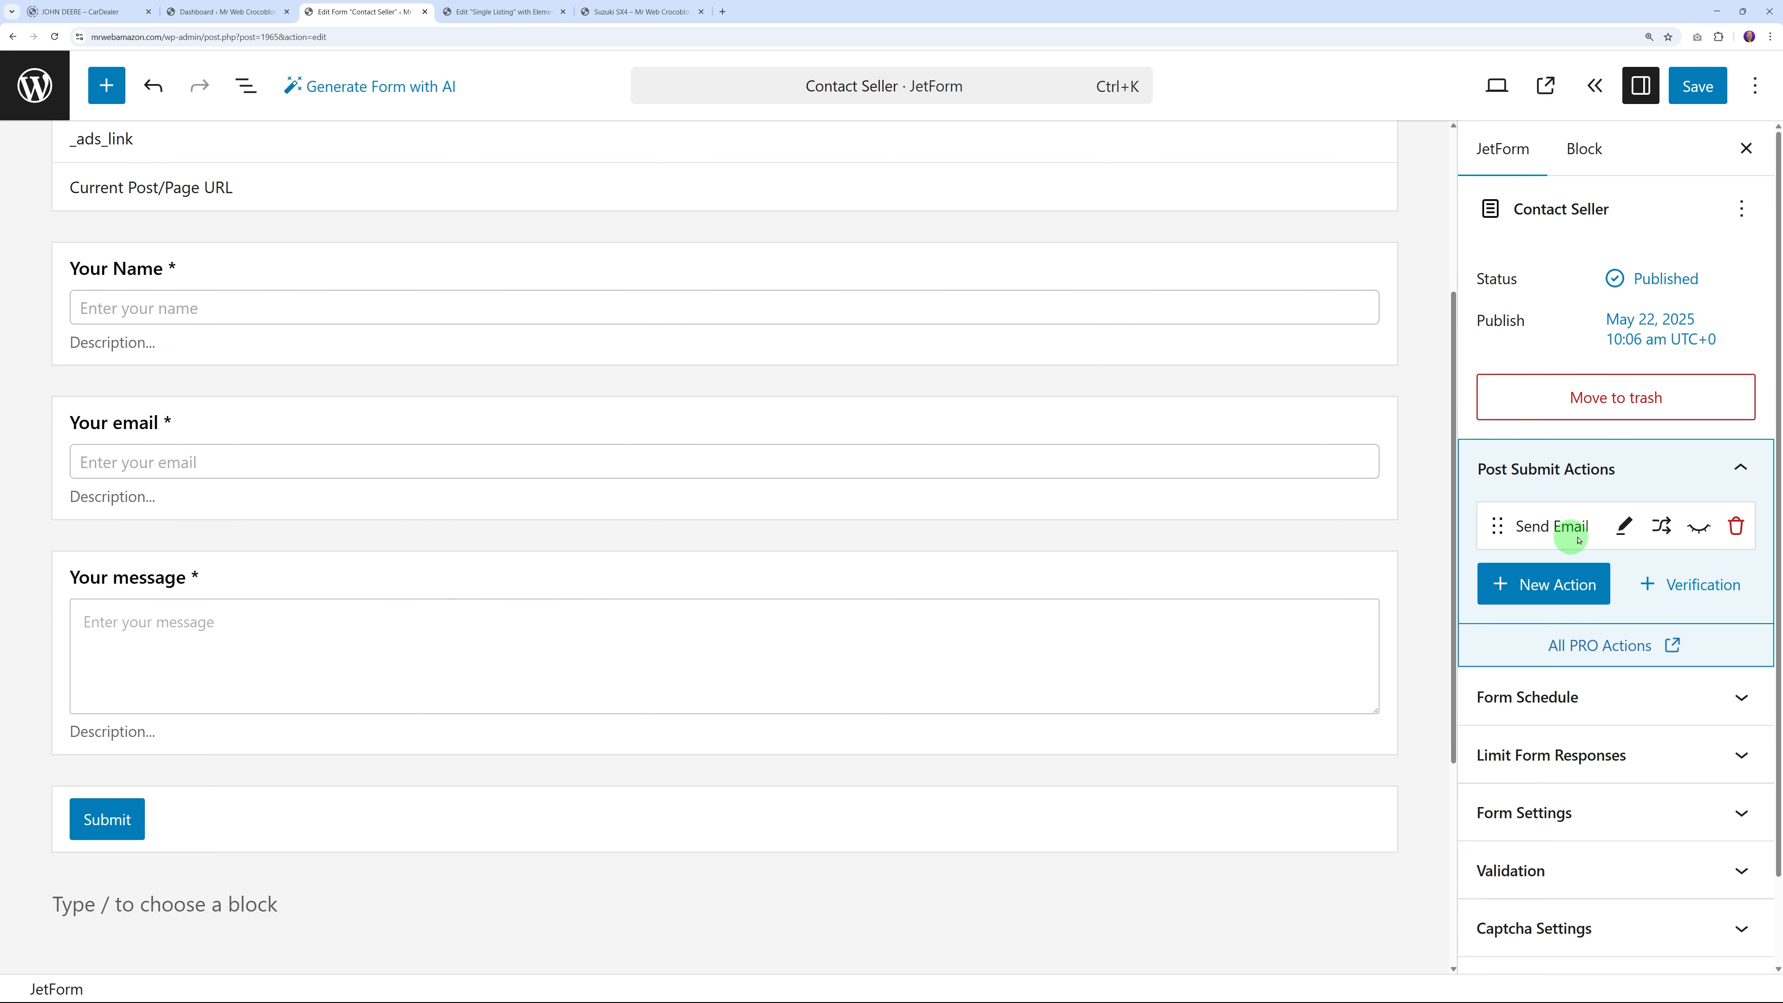
pyautogui.click(1625, 524)
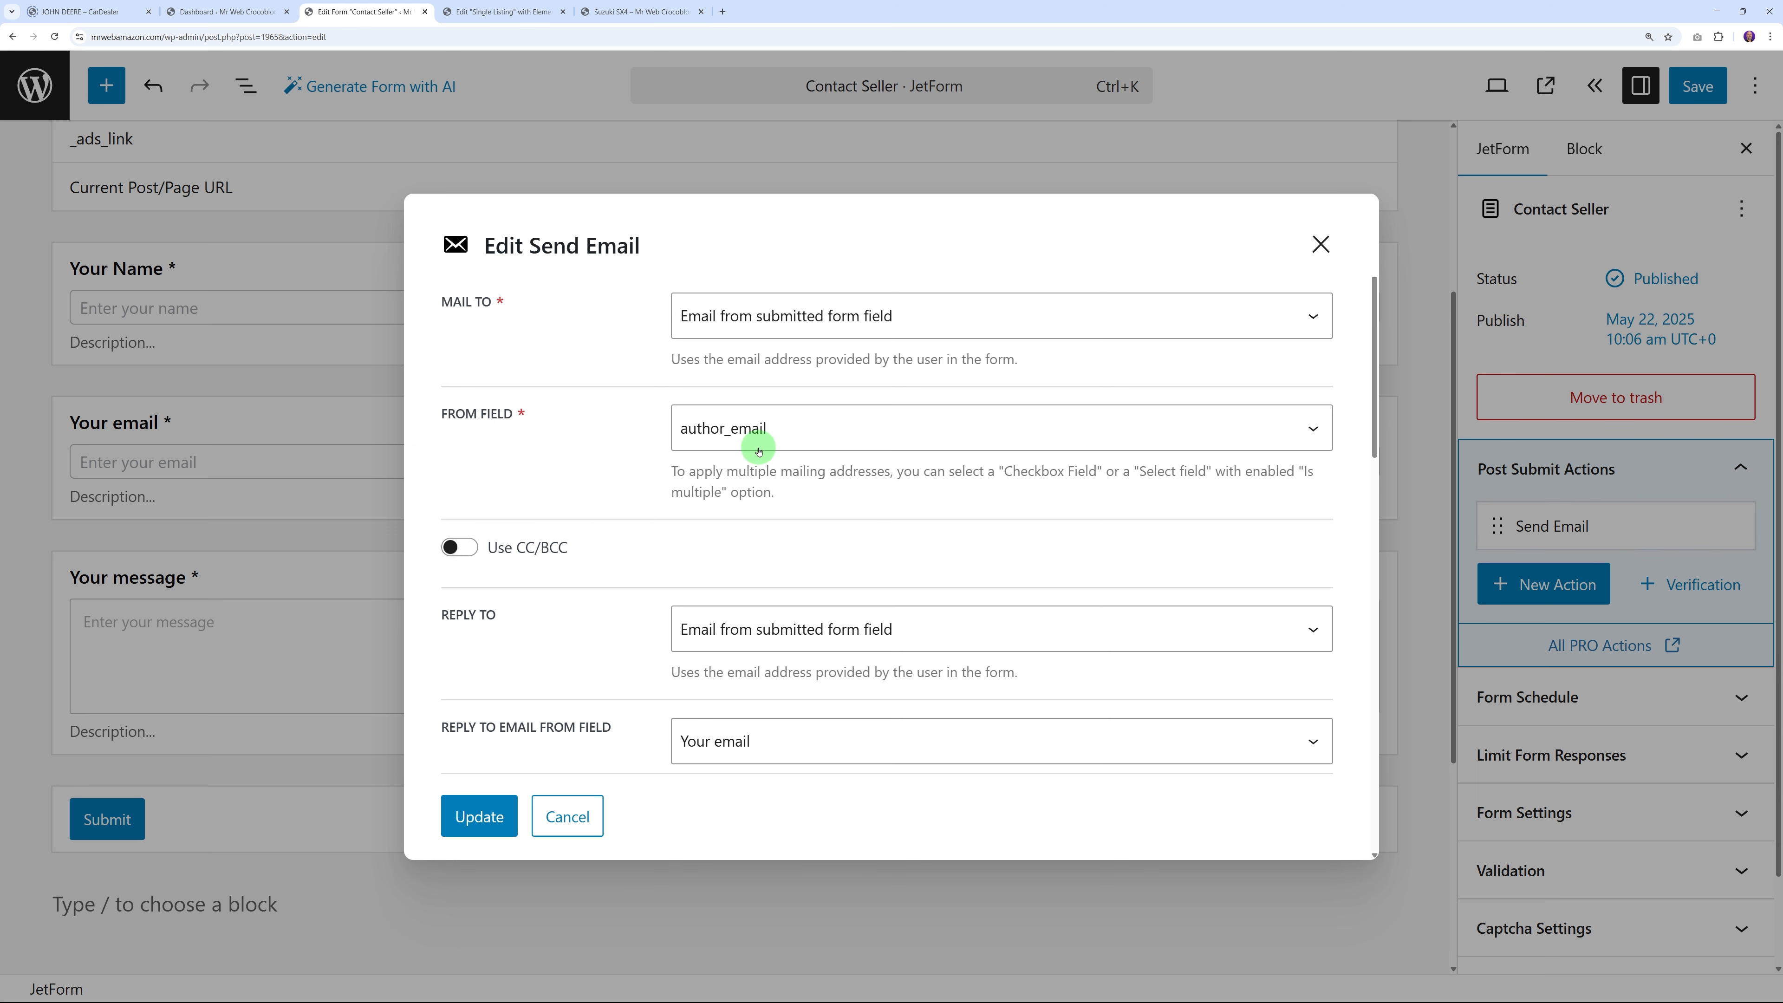
pyautogui.scroll(-3, 716, 456)
pyautogui.scroll(-2, 626, 629)
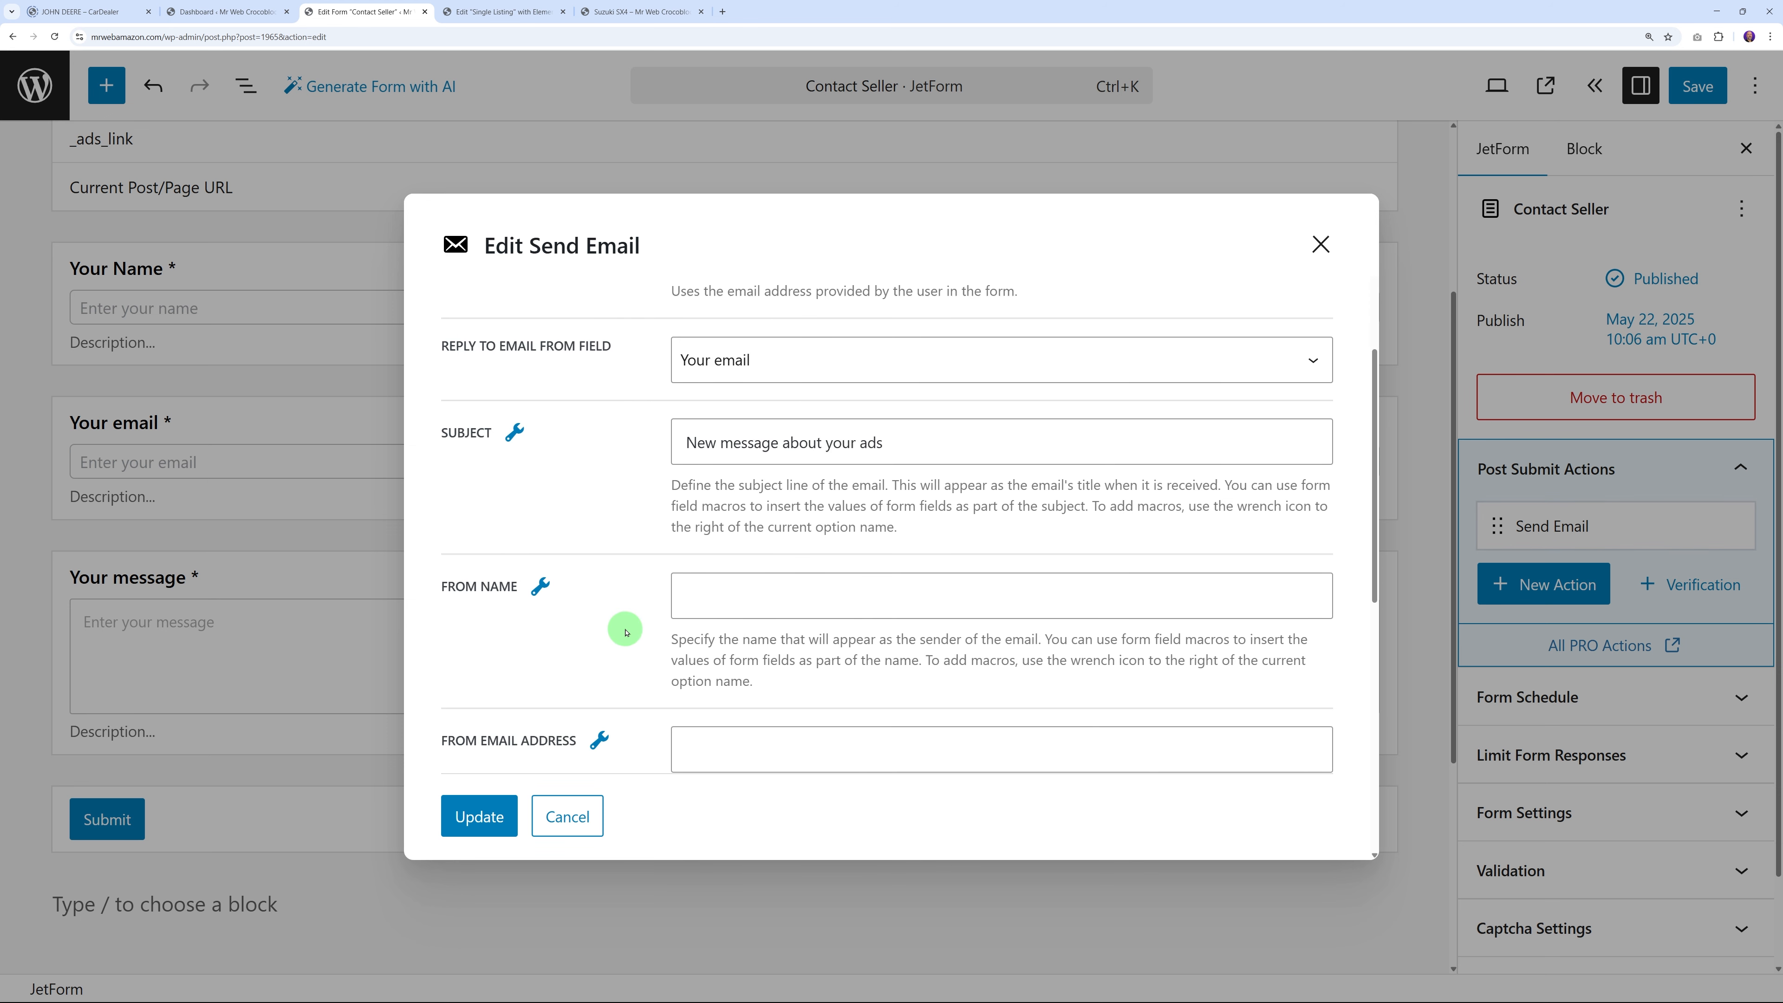
pyautogui.scroll(5, 625, 629)
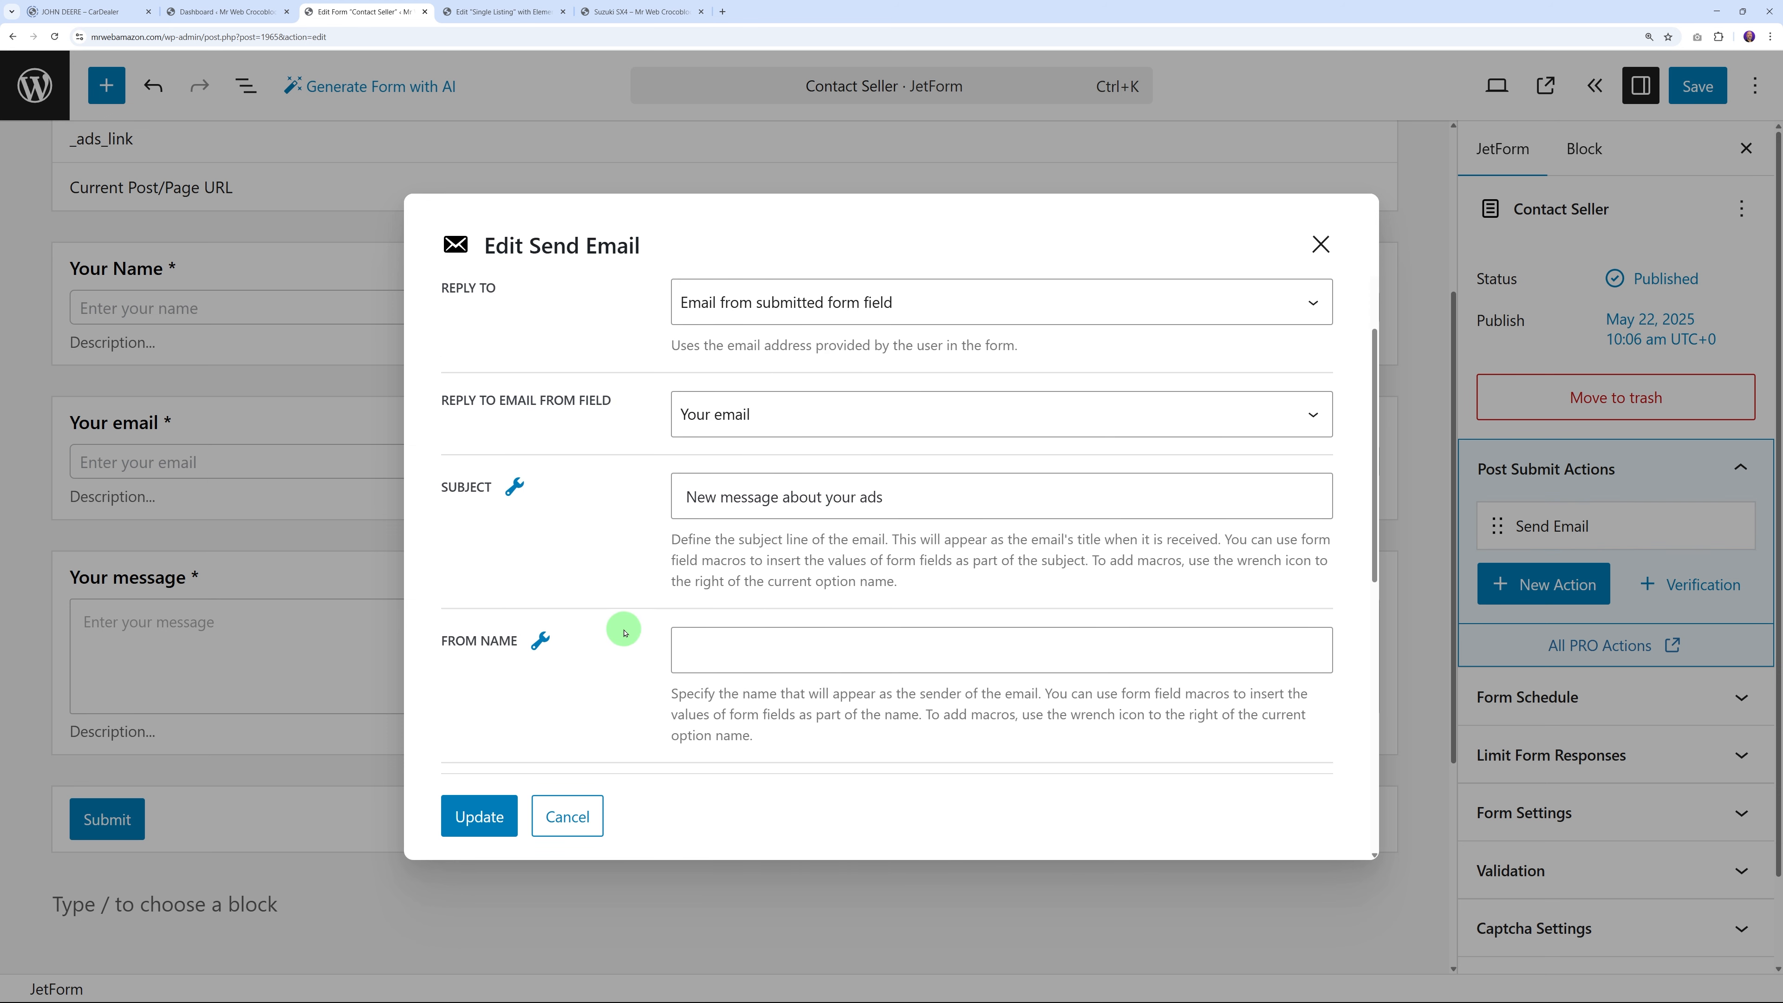
pyautogui.click(492, 817)
pyautogui.click(1707, 88)
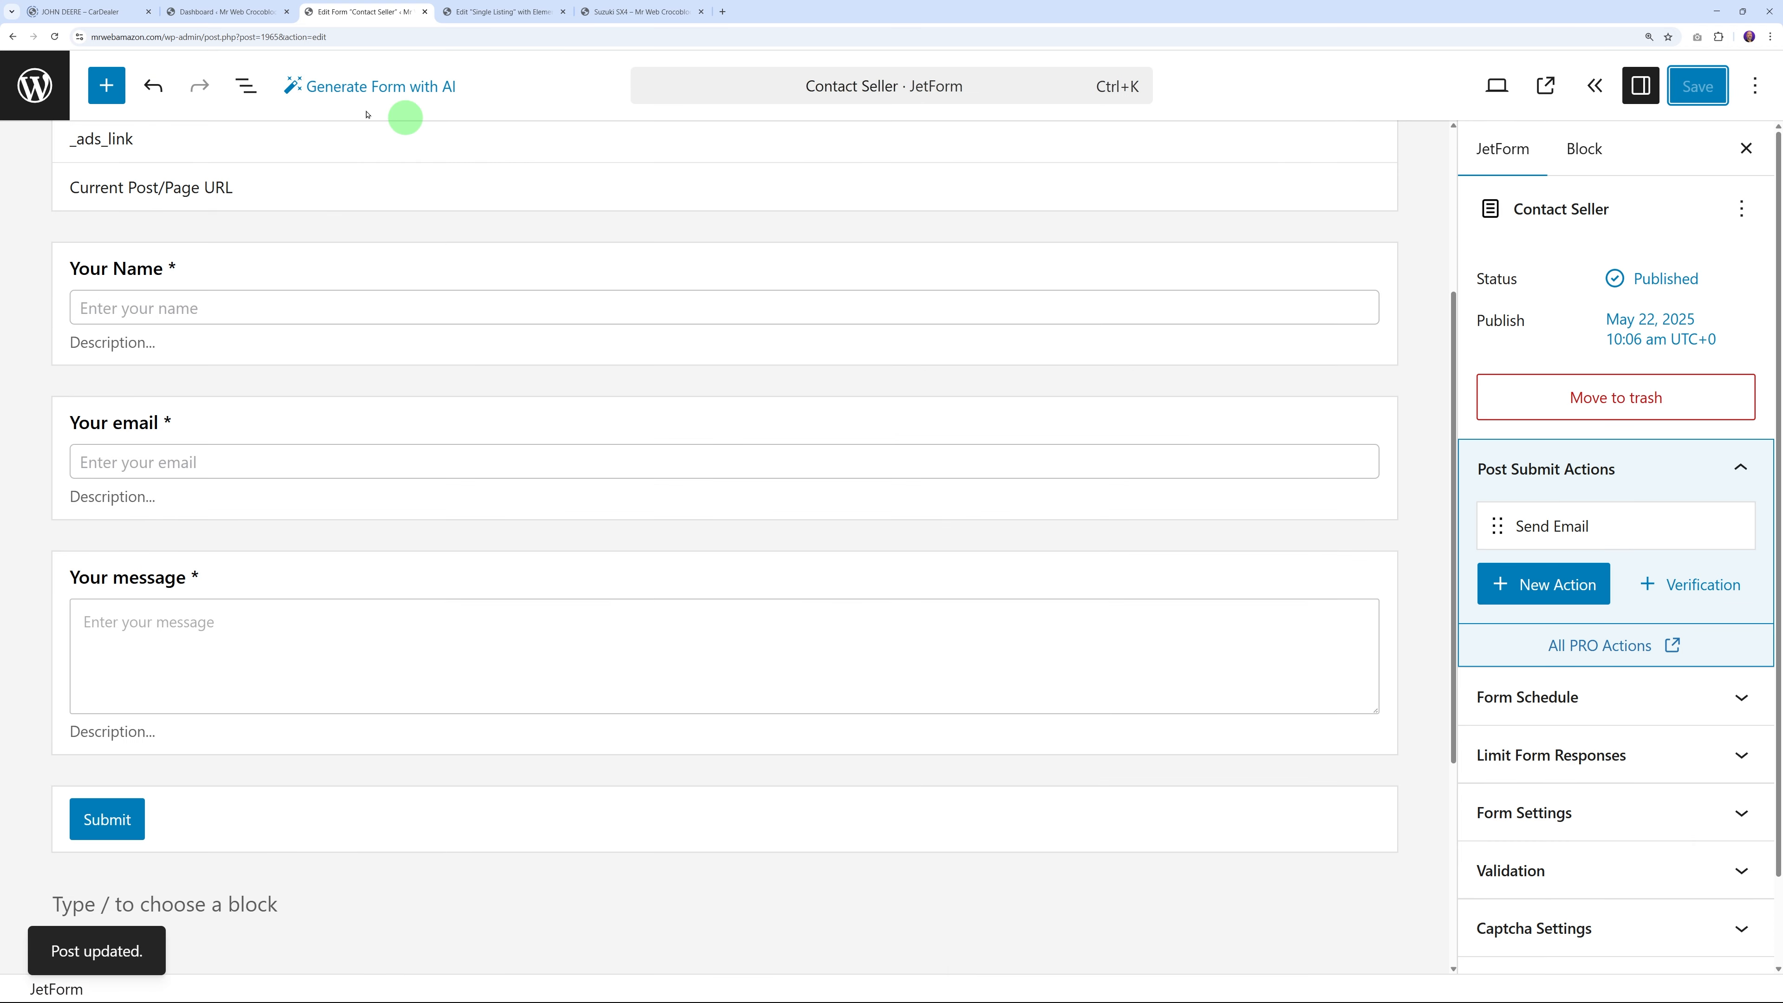
# Create a new JetPopup popup with Elementor content, the name Contact Seller and the Classic preset
pyautogui.click(35, 86)
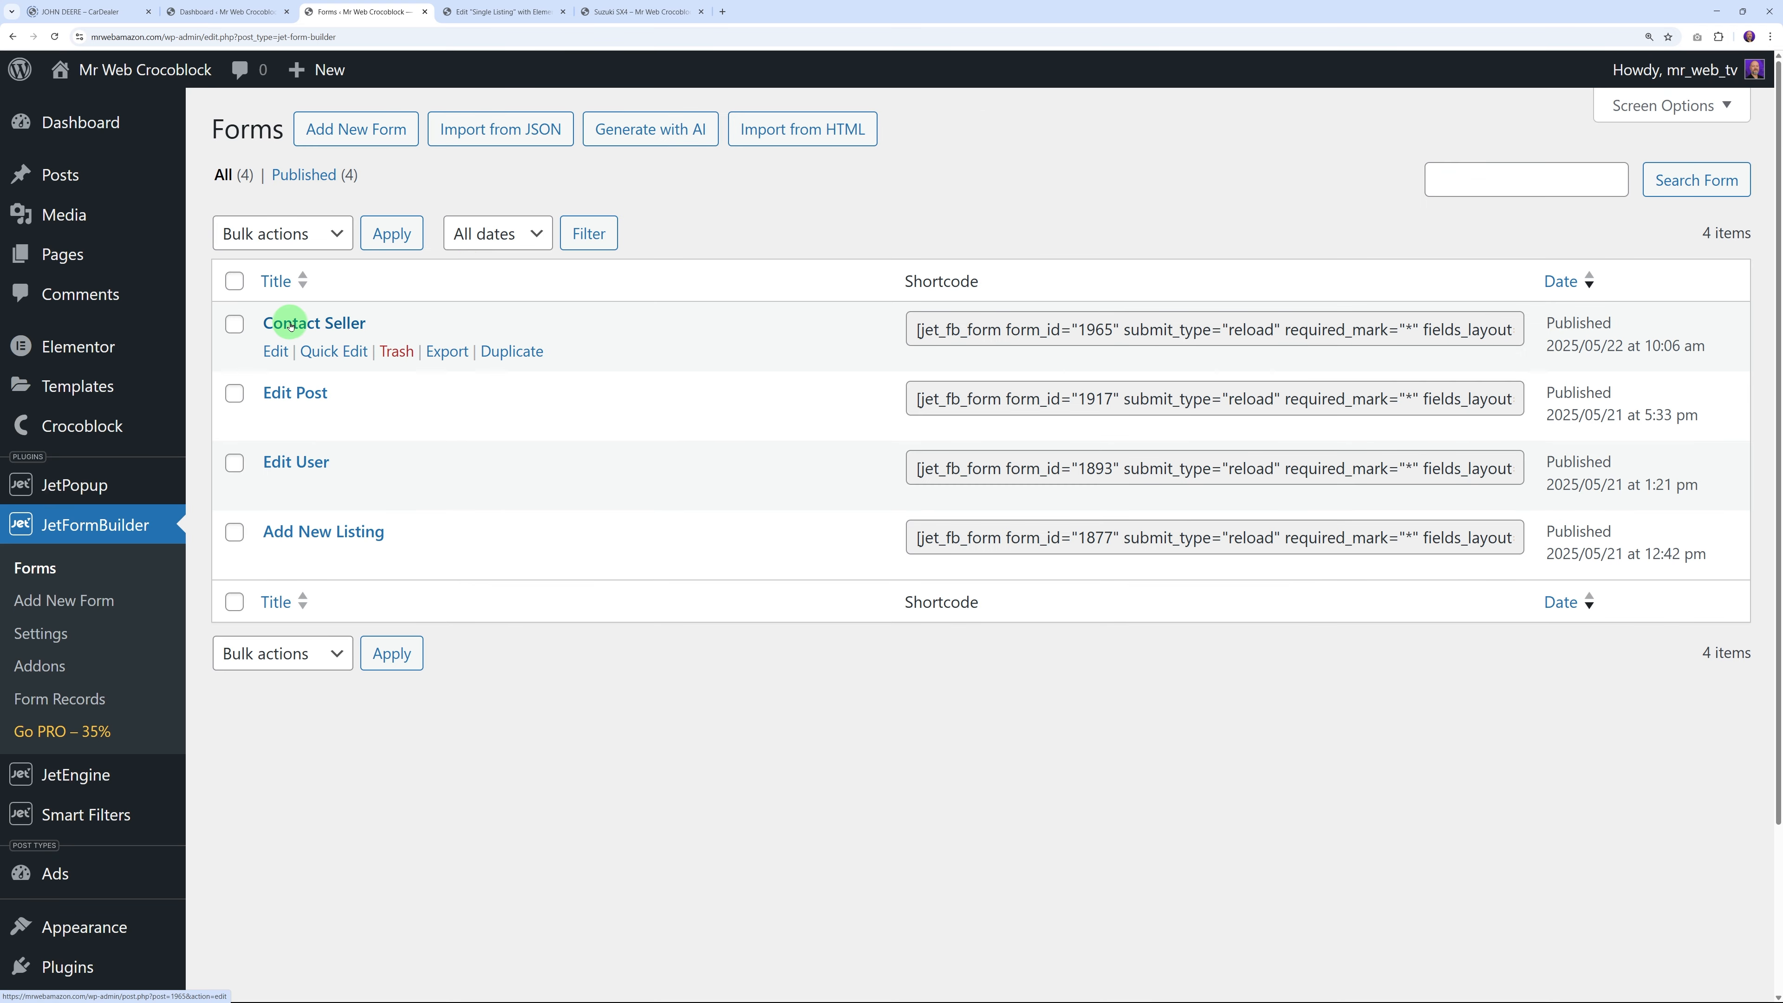
pyautogui.click(84, 485)
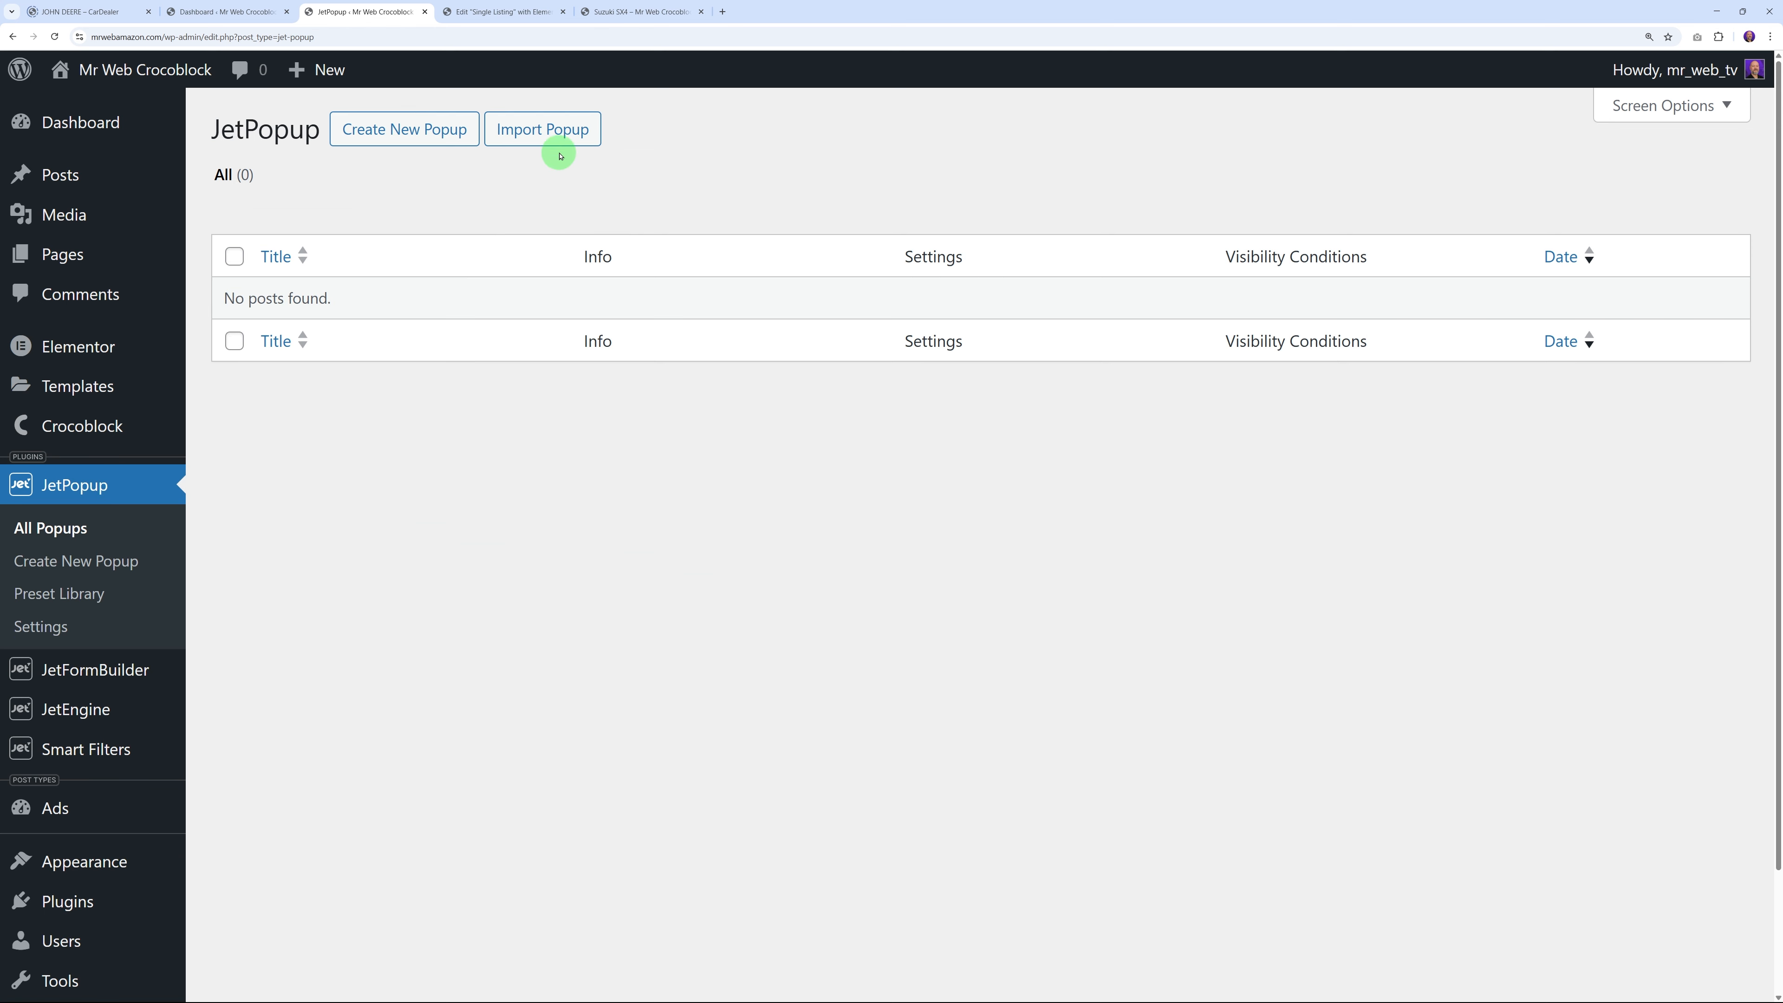
pyautogui.click(430, 128)
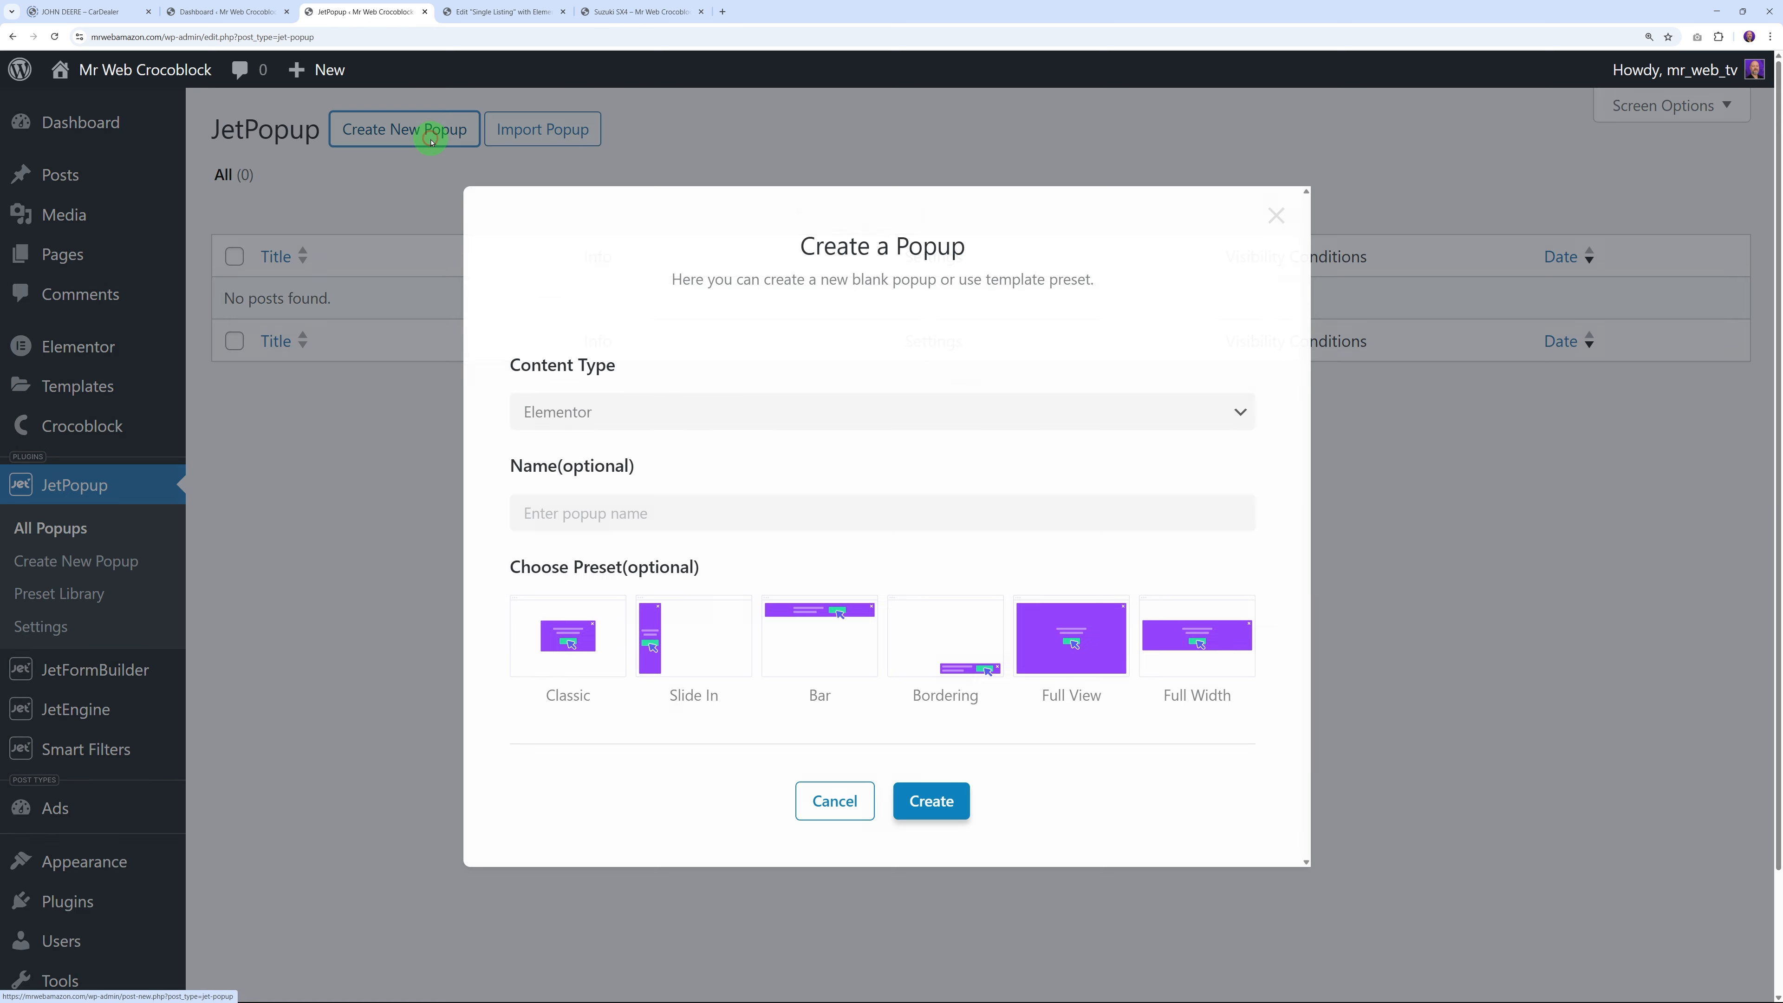
pyautogui.click(793, 415)
pyautogui.click(673, 463)
pyautogui.click(703, 514)
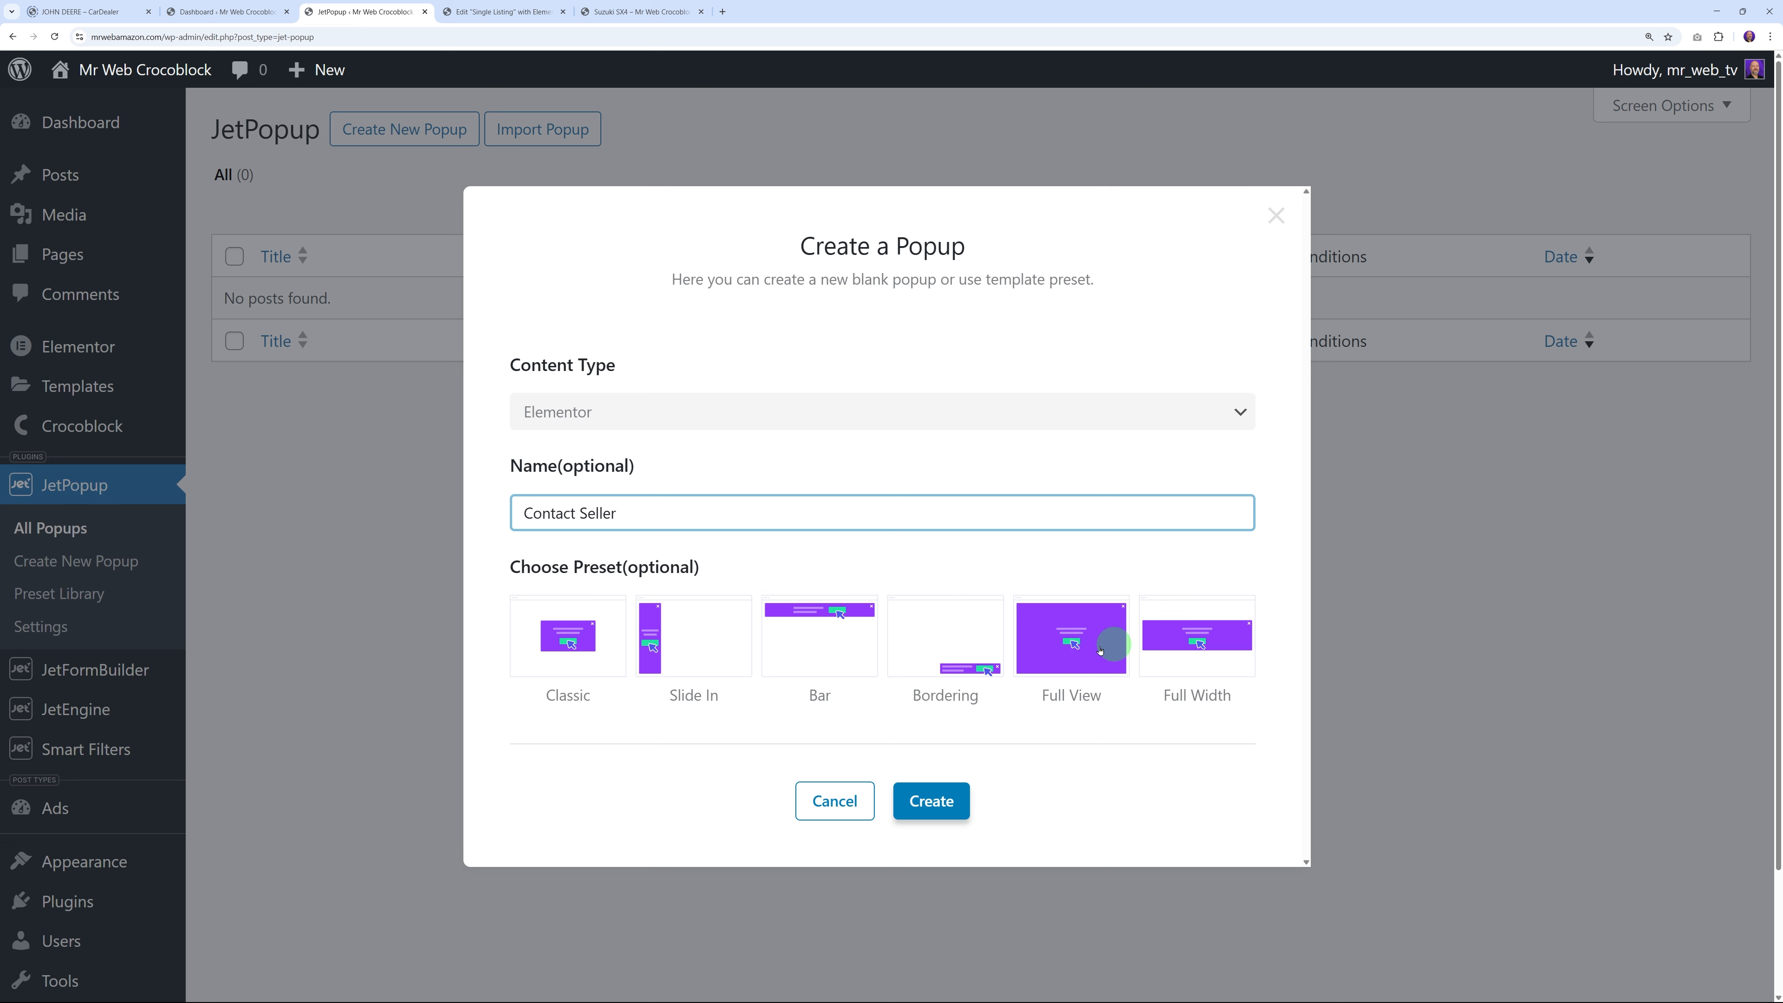
pyautogui.click(582, 644)
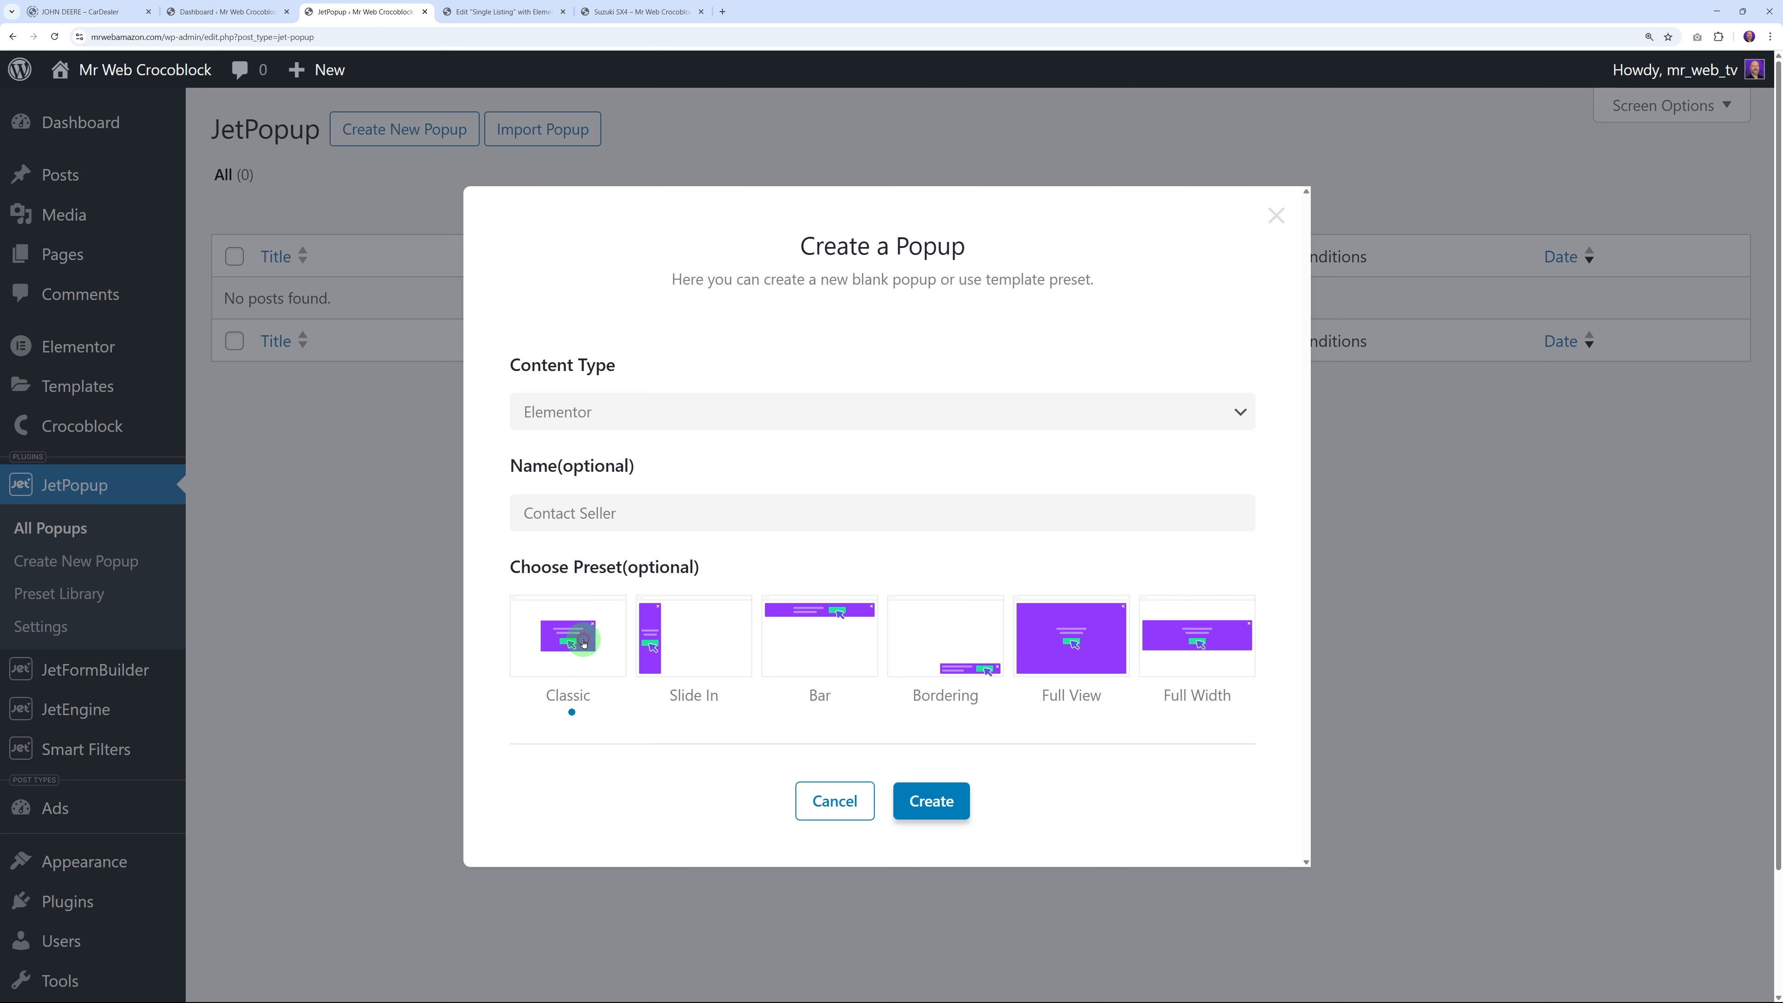
pyautogui.click(932, 802)
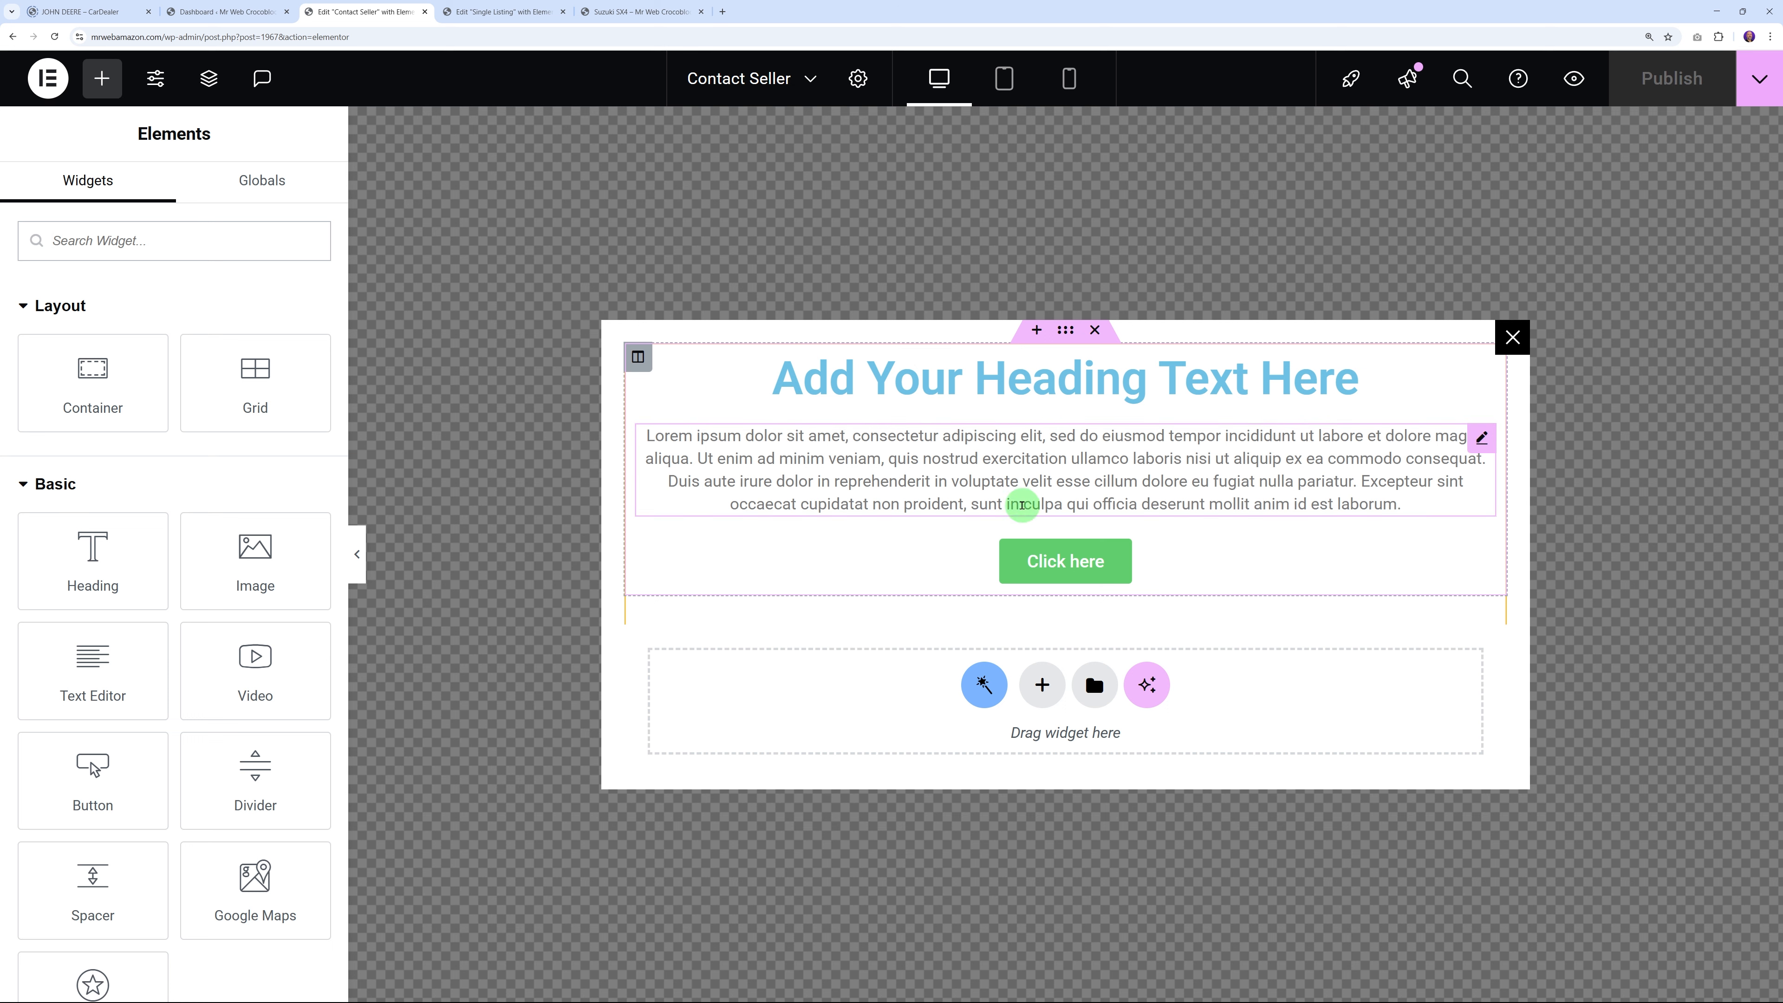
# Delete the preset heading, text and button section from the popup and add a single column-direction container
pyautogui.click(1094, 330)
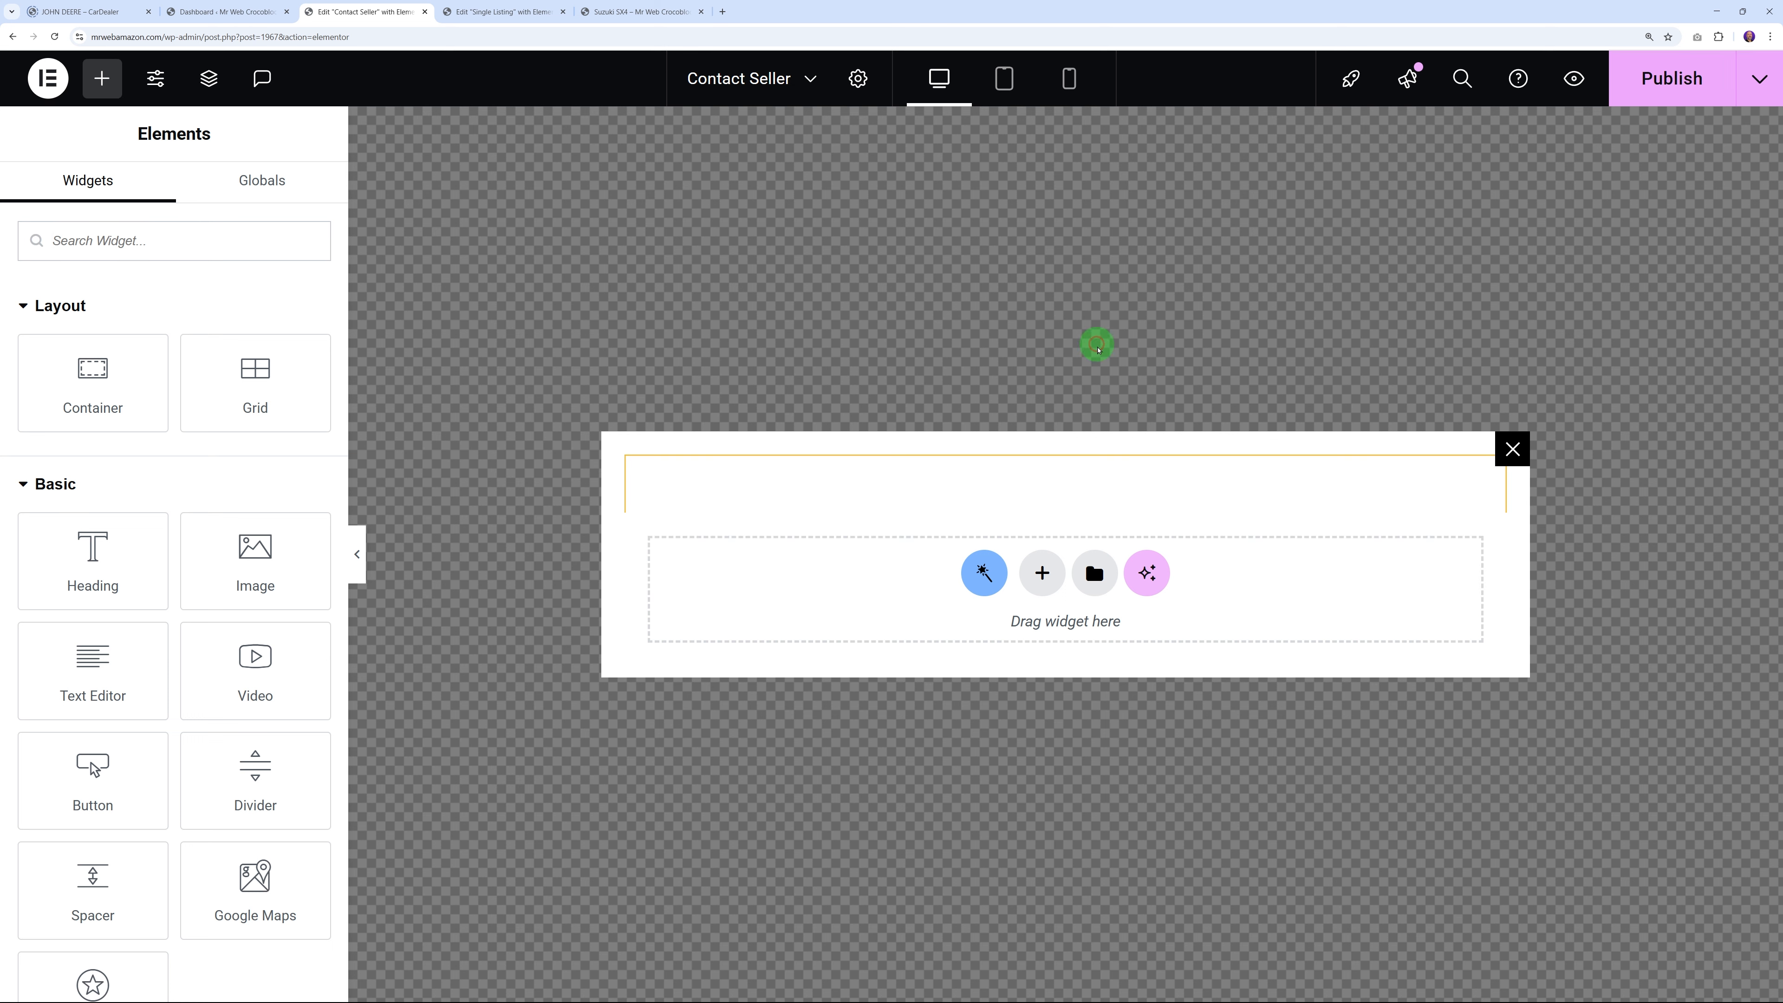
pyautogui.click(1043, 572)
pyautogui.click(982, 606)
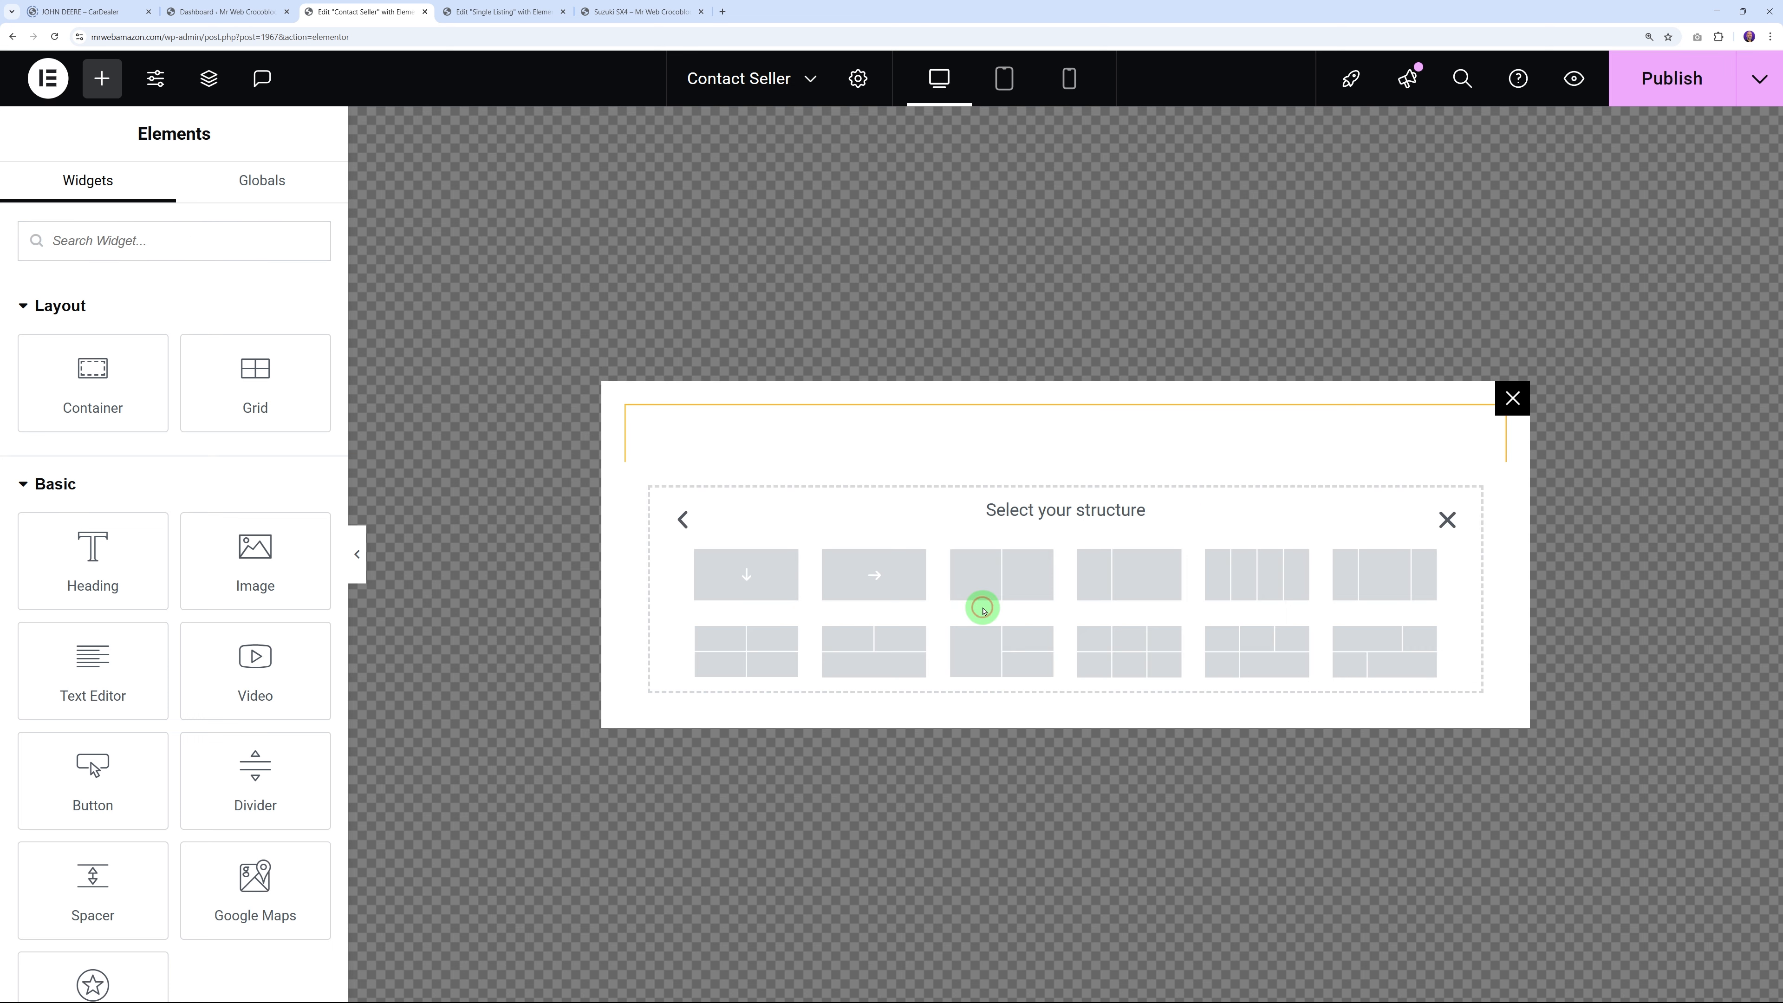
pyautogui.click(776, 581)
# Search the widgets for form and place a JetForm widget in the popup's new container
pyautogui.click(101, 78)
pyautogui.click(119, 240)
pyautogui.write('form')
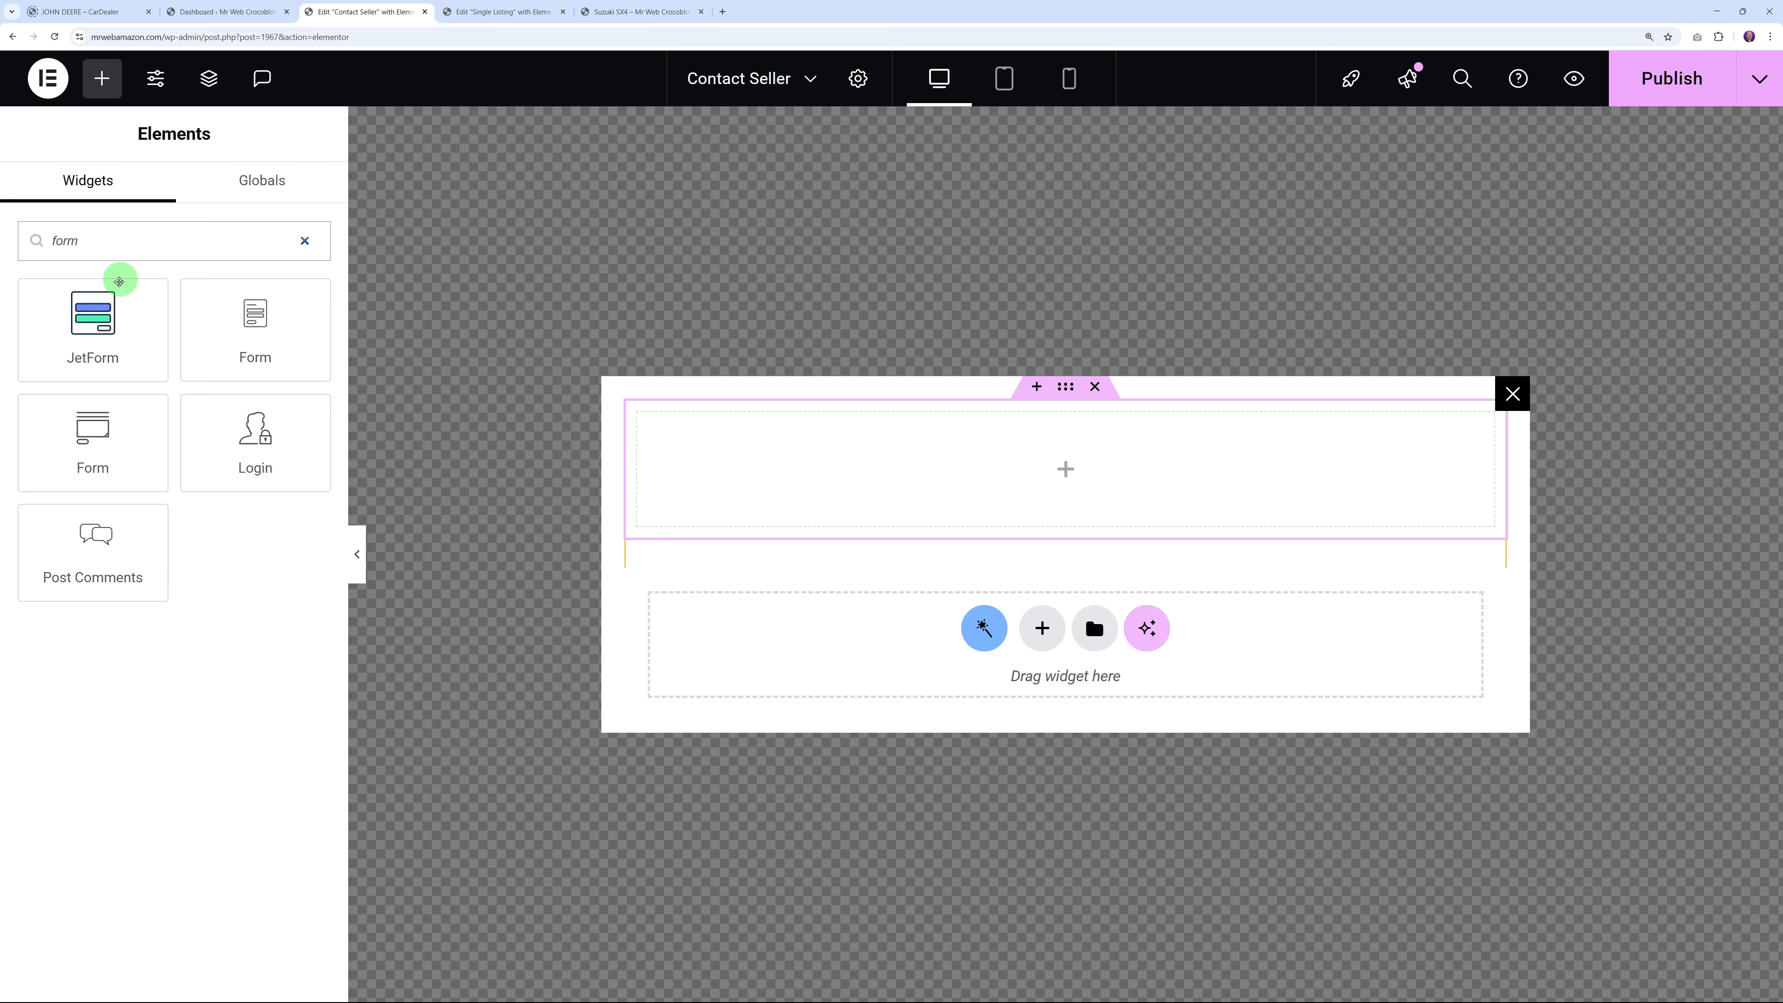
pyautogui.moveTo(120, 282); pyautogui.dragTo(985, 465)
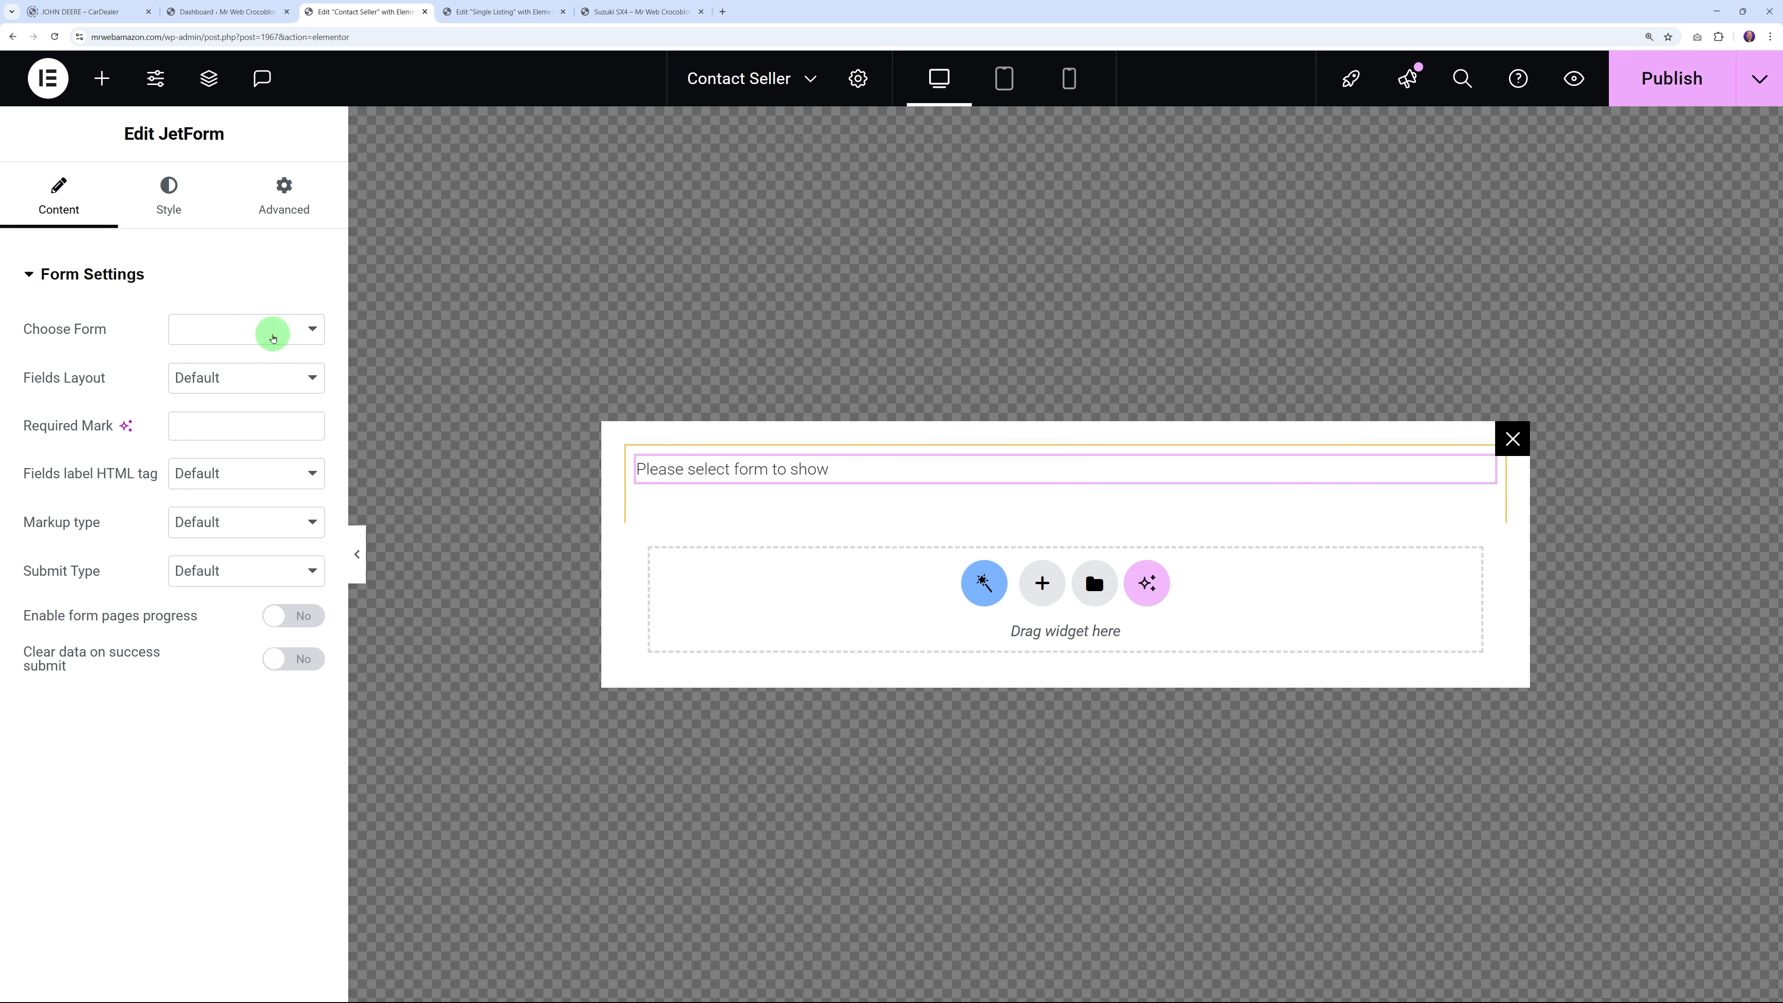
# Set the JetForm widget to a manually entered form ID, look up the Contact Seller form's ID, enter 1965 and publish the popup
pyautogui.click(271, 330)
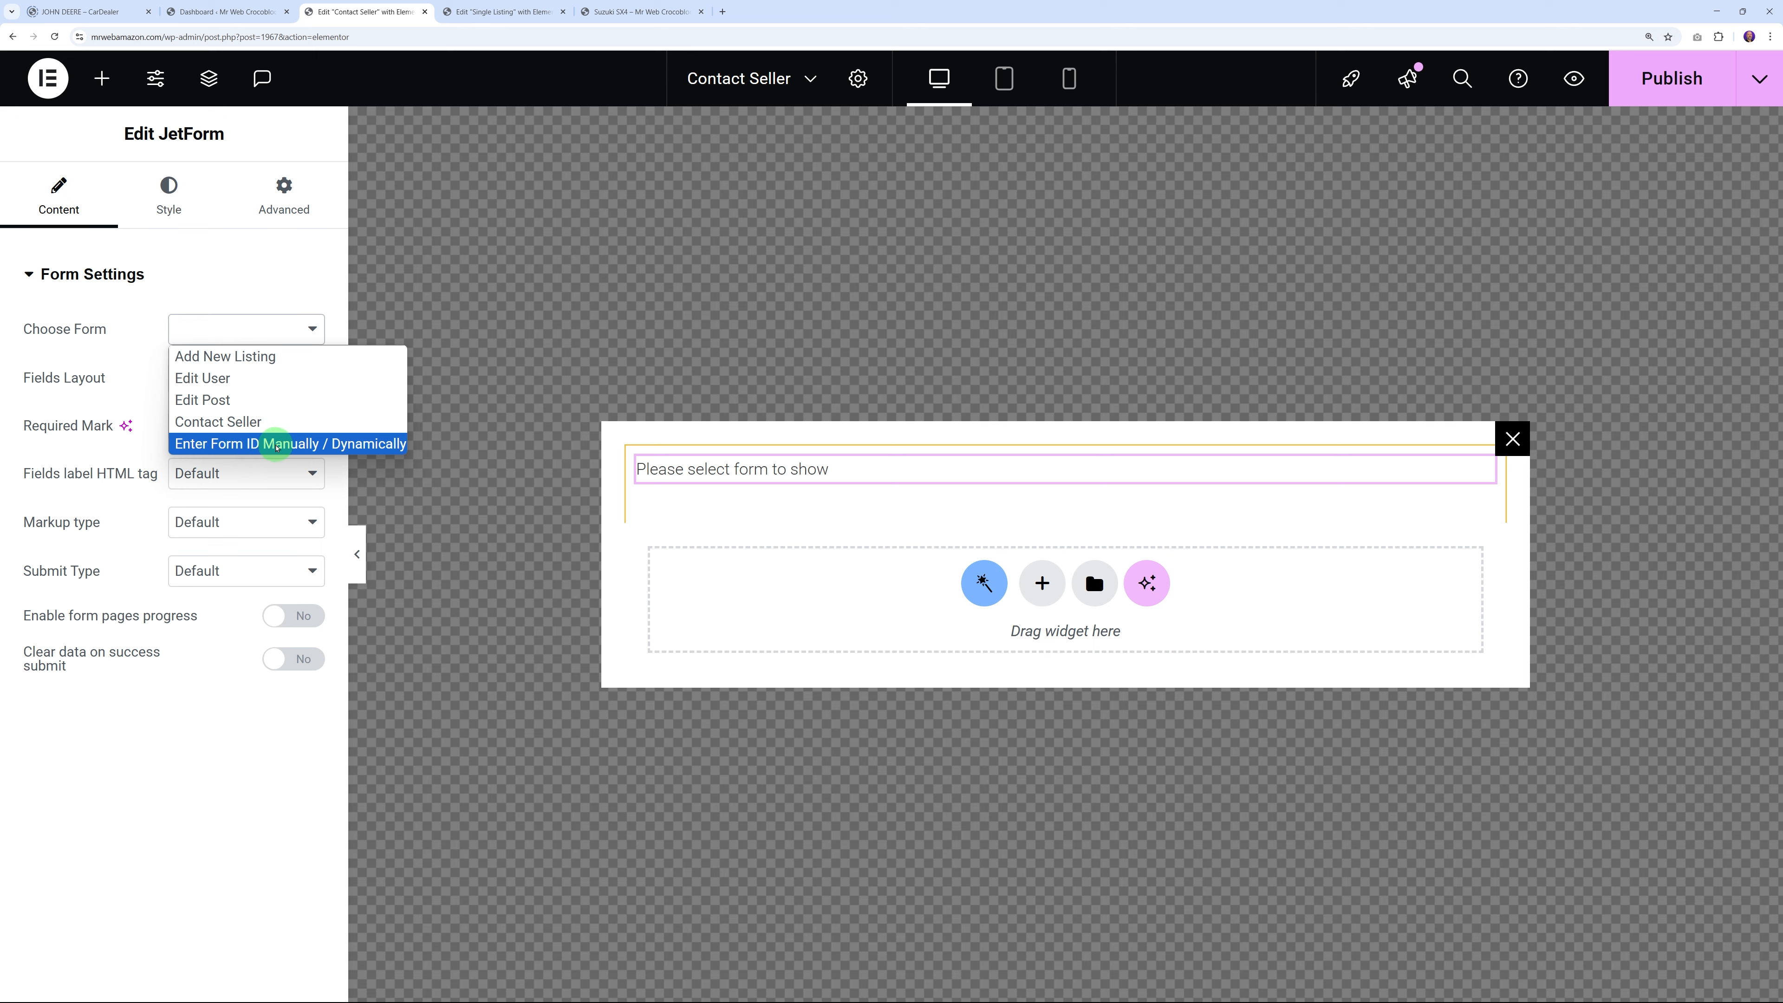
pyautogui.click(254, 444)
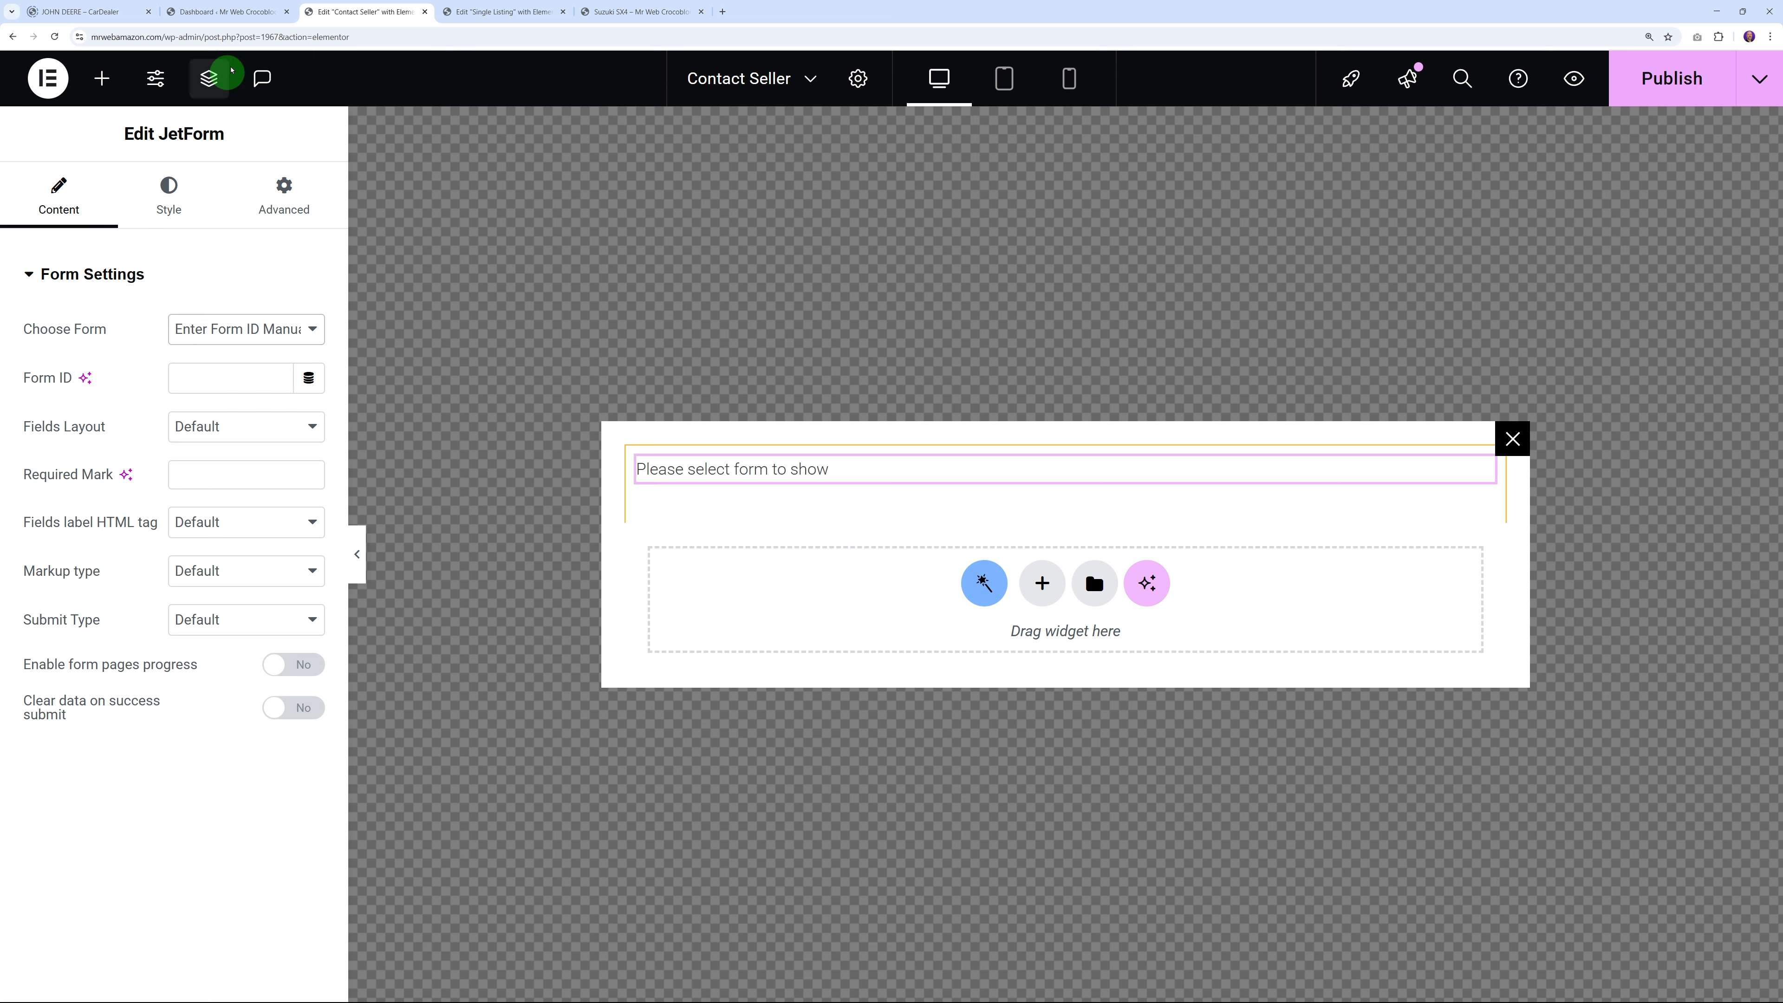
pyautogui.click(244, 17)
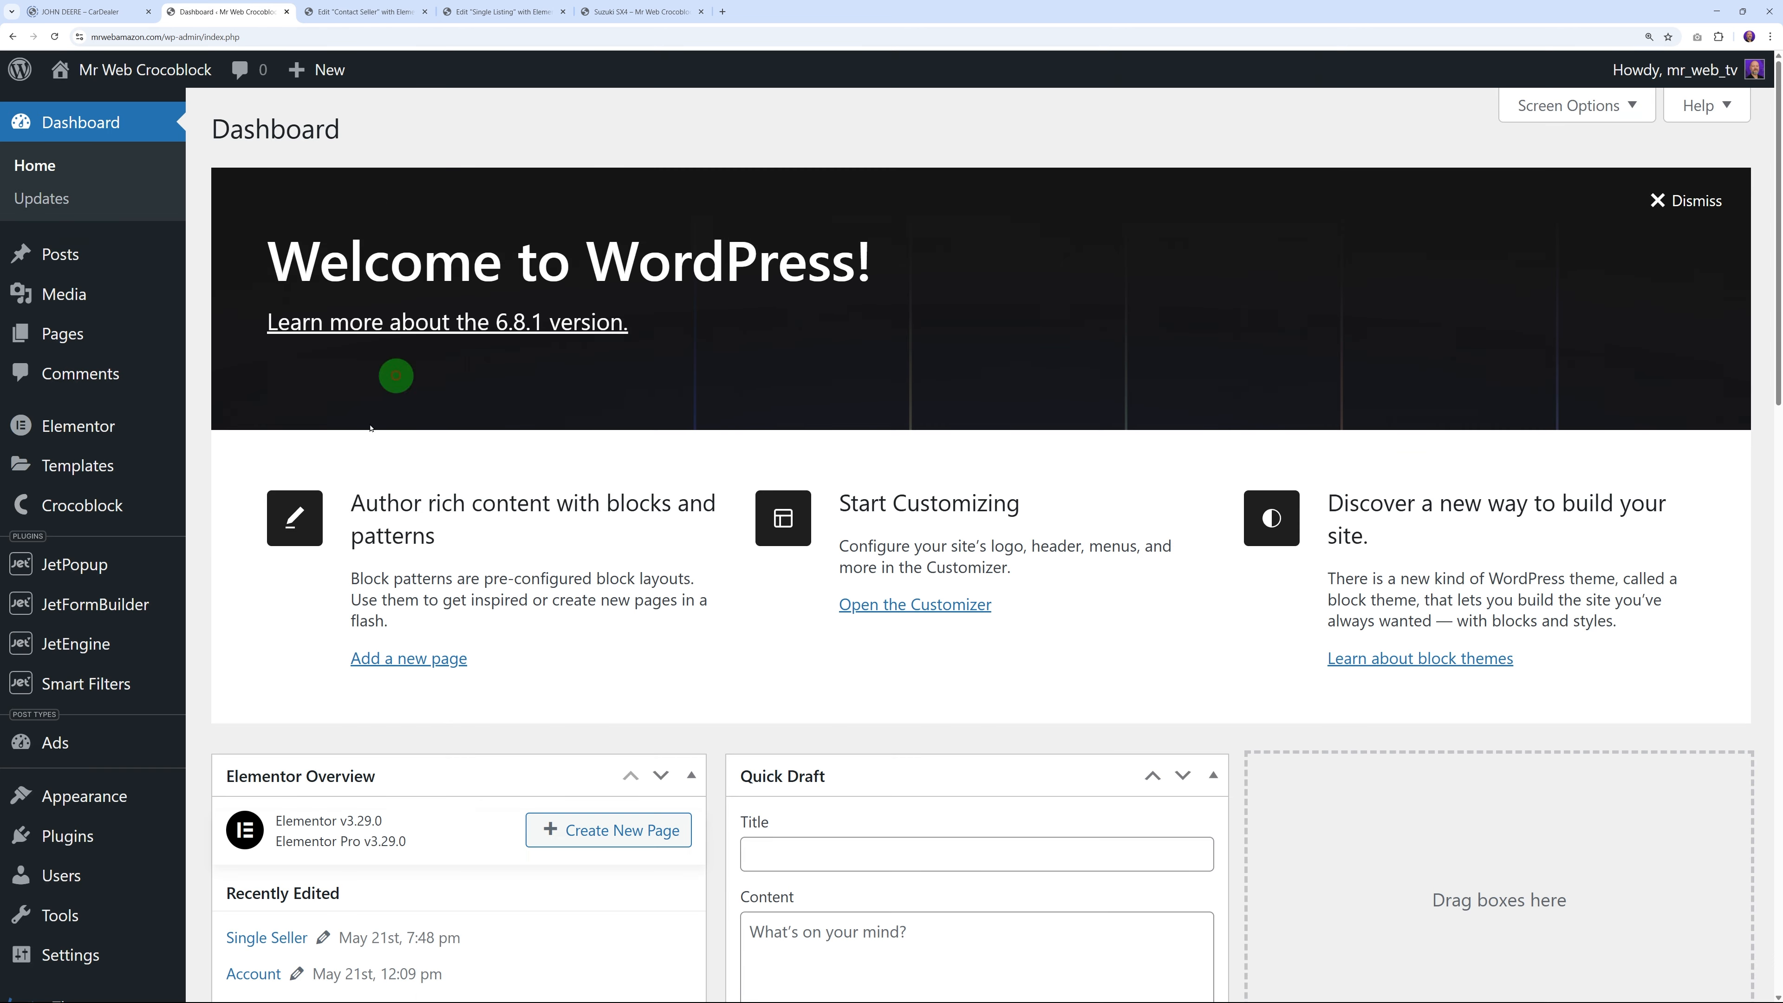
pyautogui.click(119, 610)
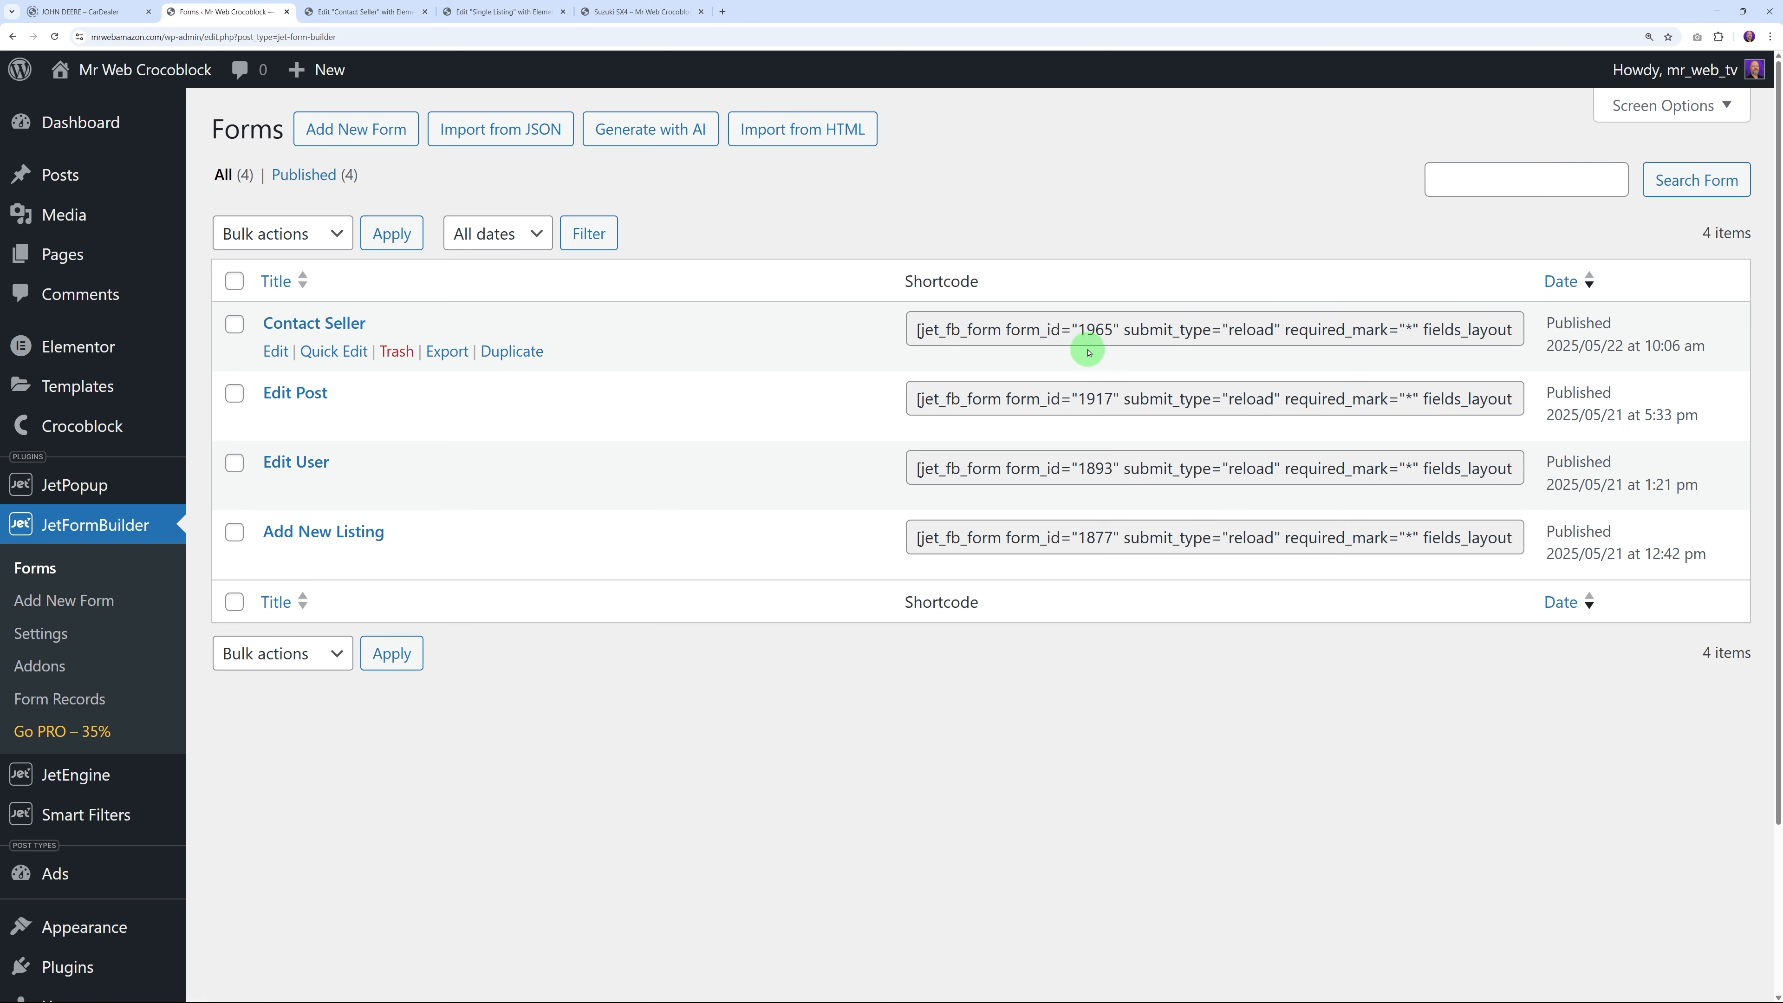
pyautogui.click(365, 11)
pyautogui.click(227, 373)
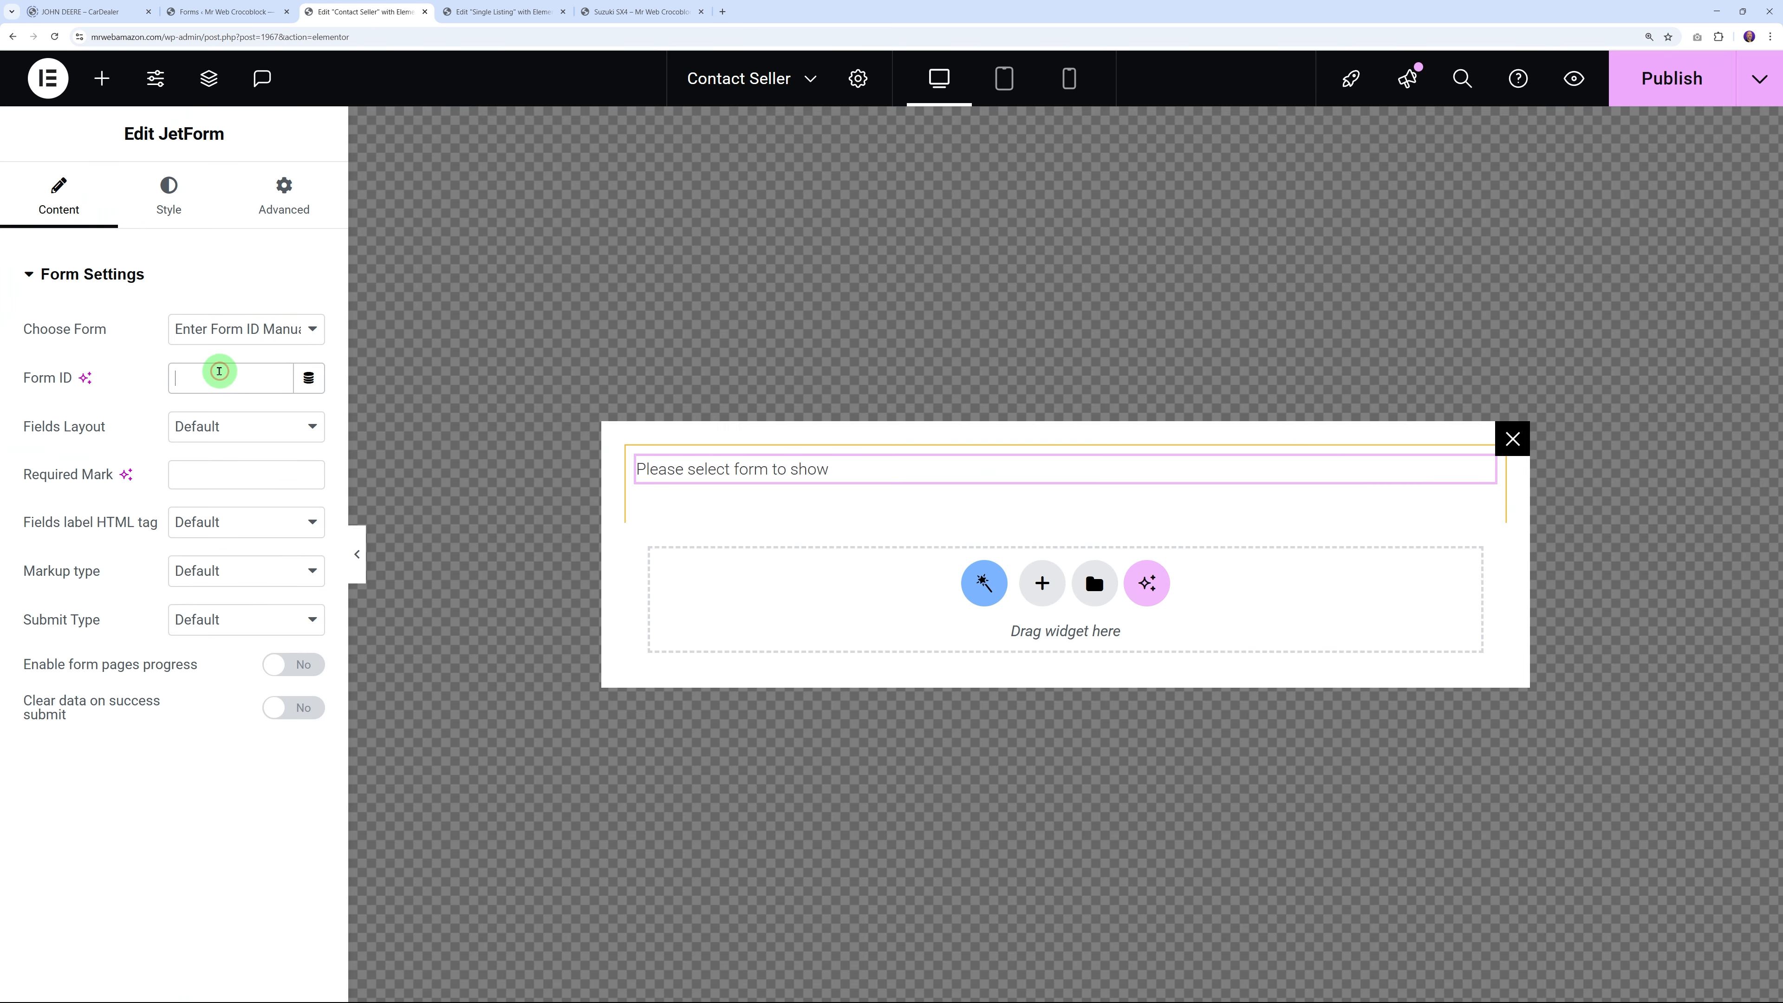
pyautogui.write('1965')
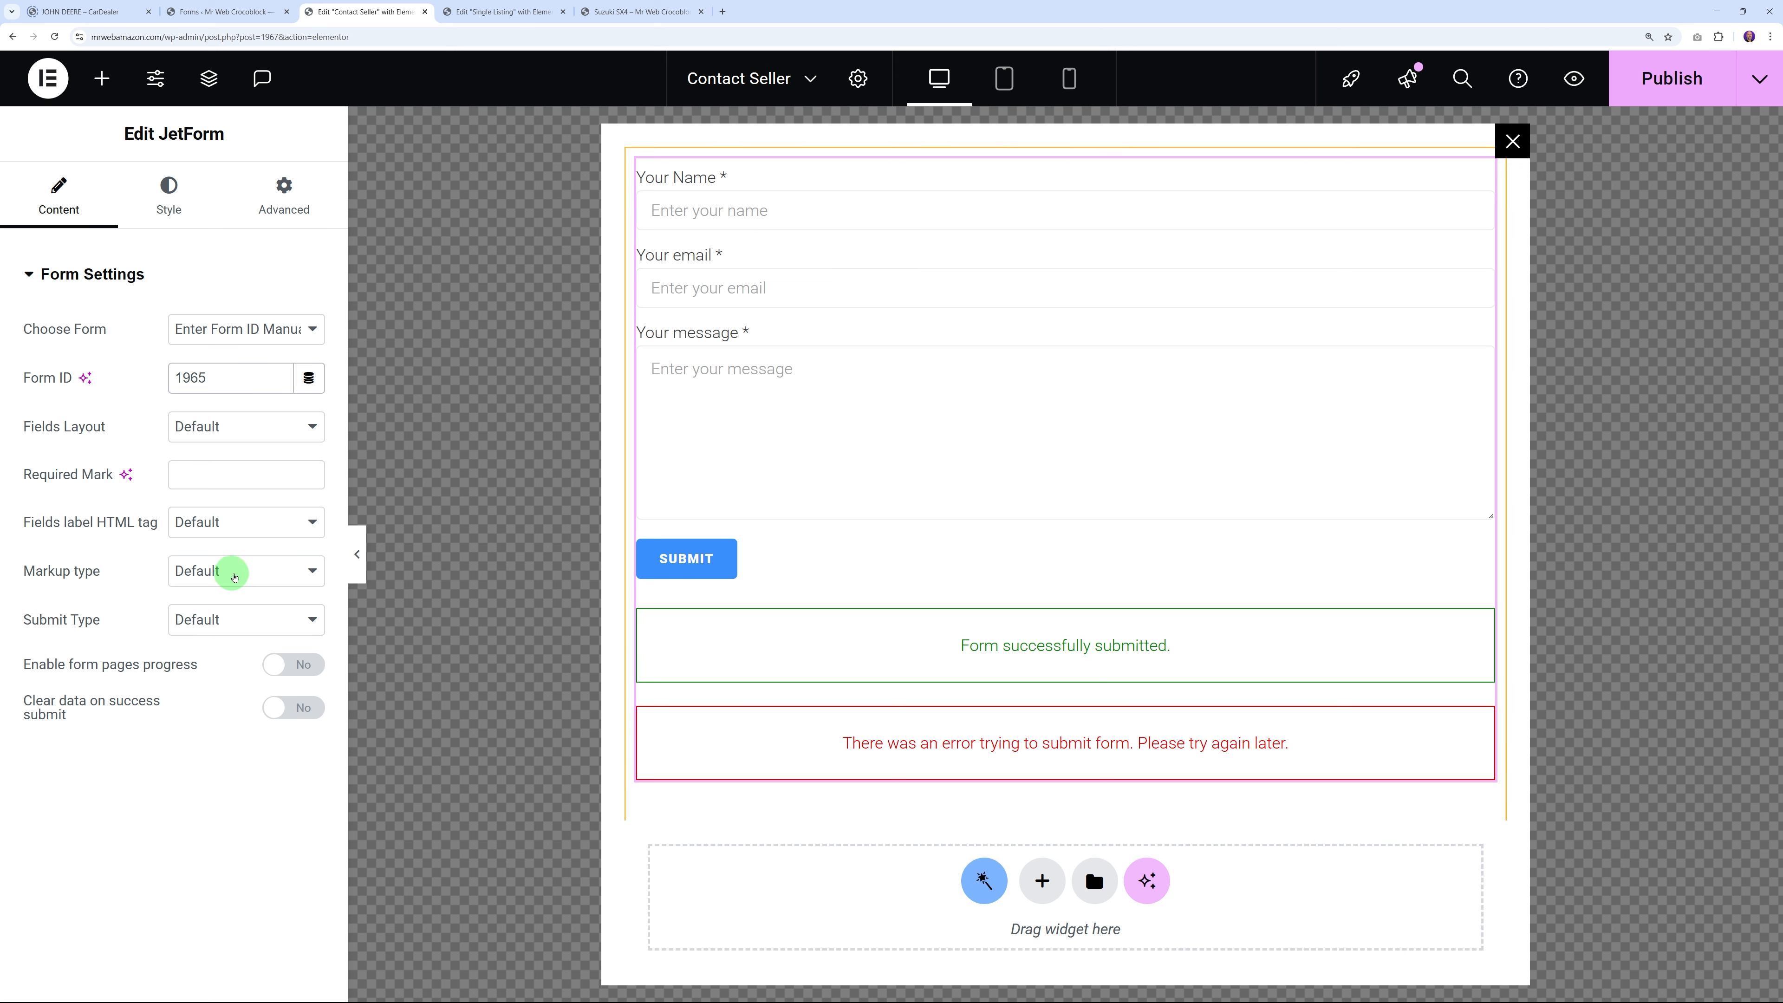
pyautogui.click(1672, 88)
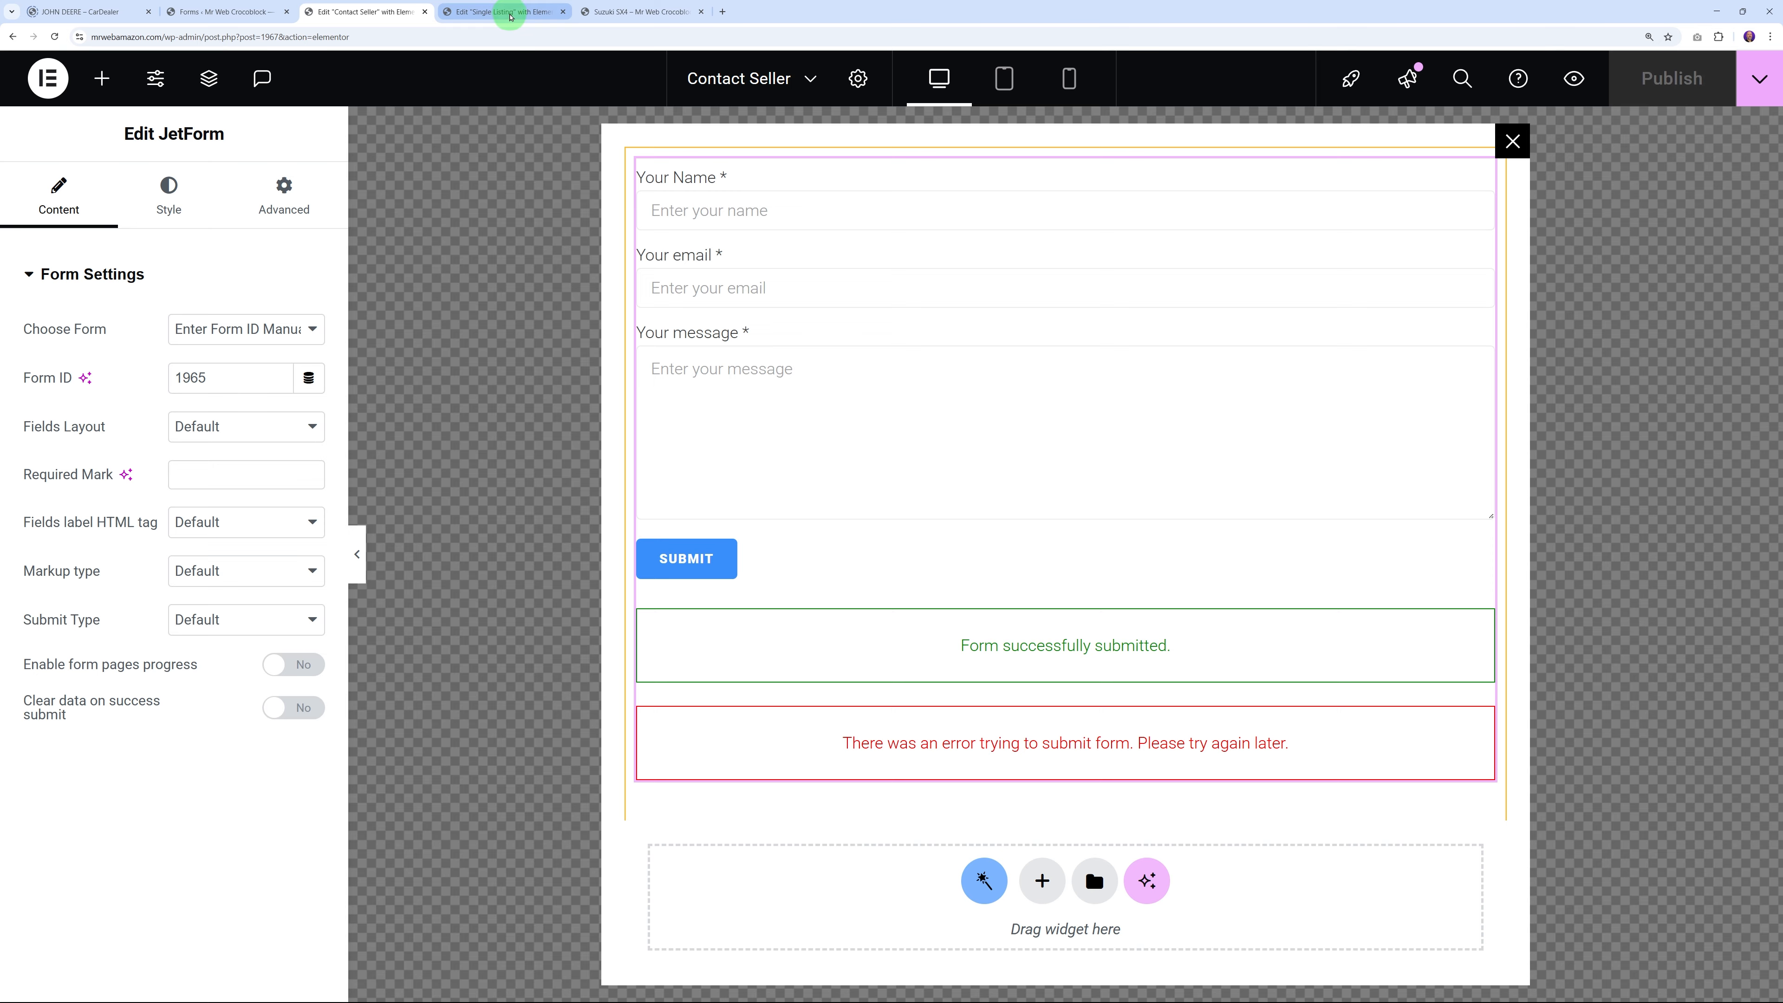
# In the Single Listing template, attach the Contact Seller popup to the Contact Seller button with the Click On Widget trigger
pyautogui.click(511, 12)
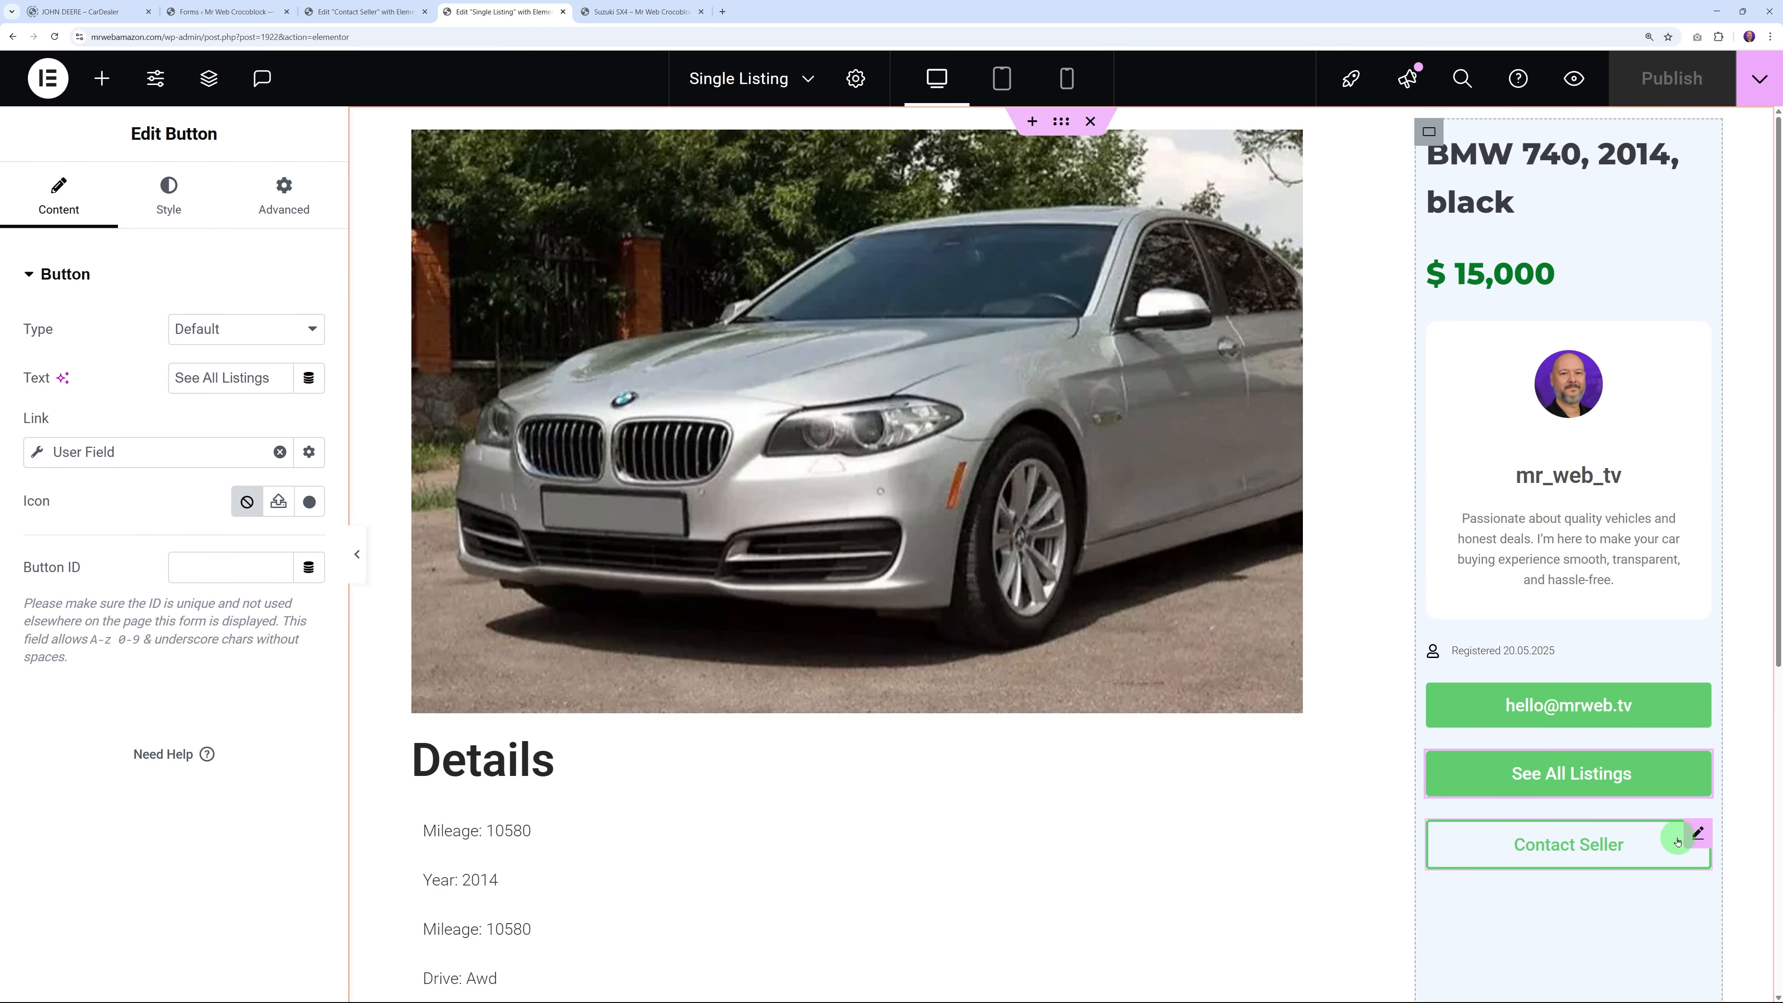
pyautogui.click(1699, 836)
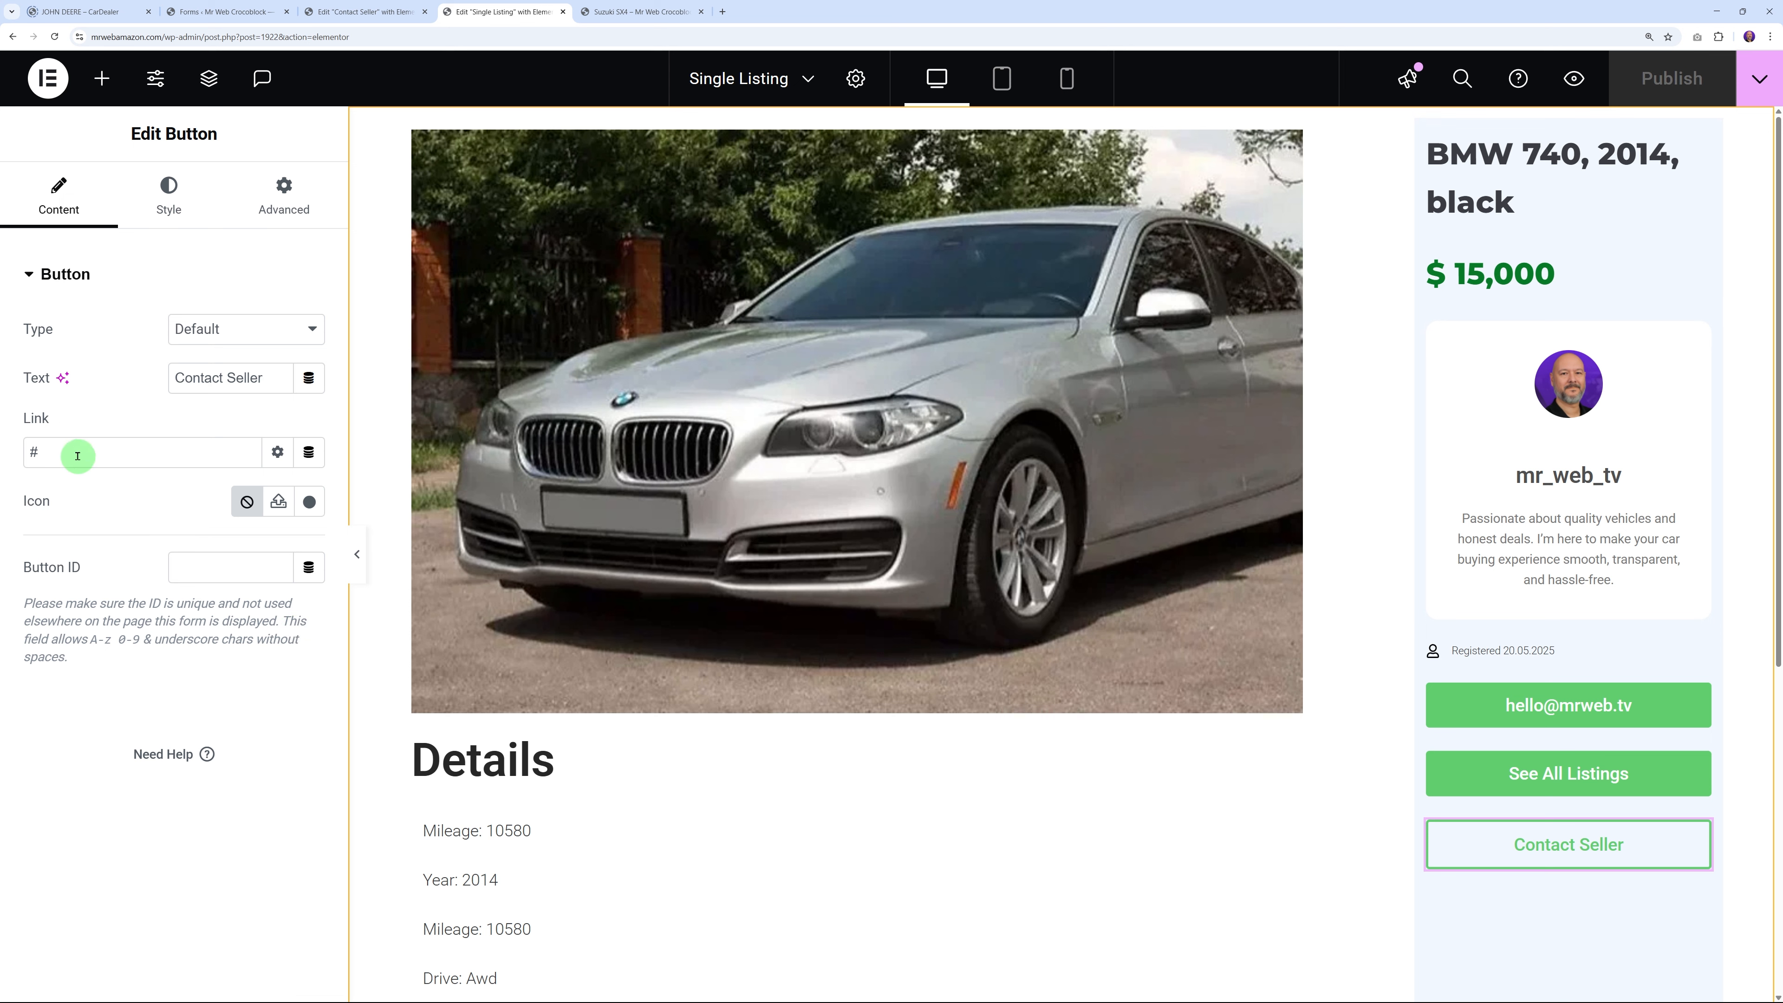
pyautogui.click(284, 191)
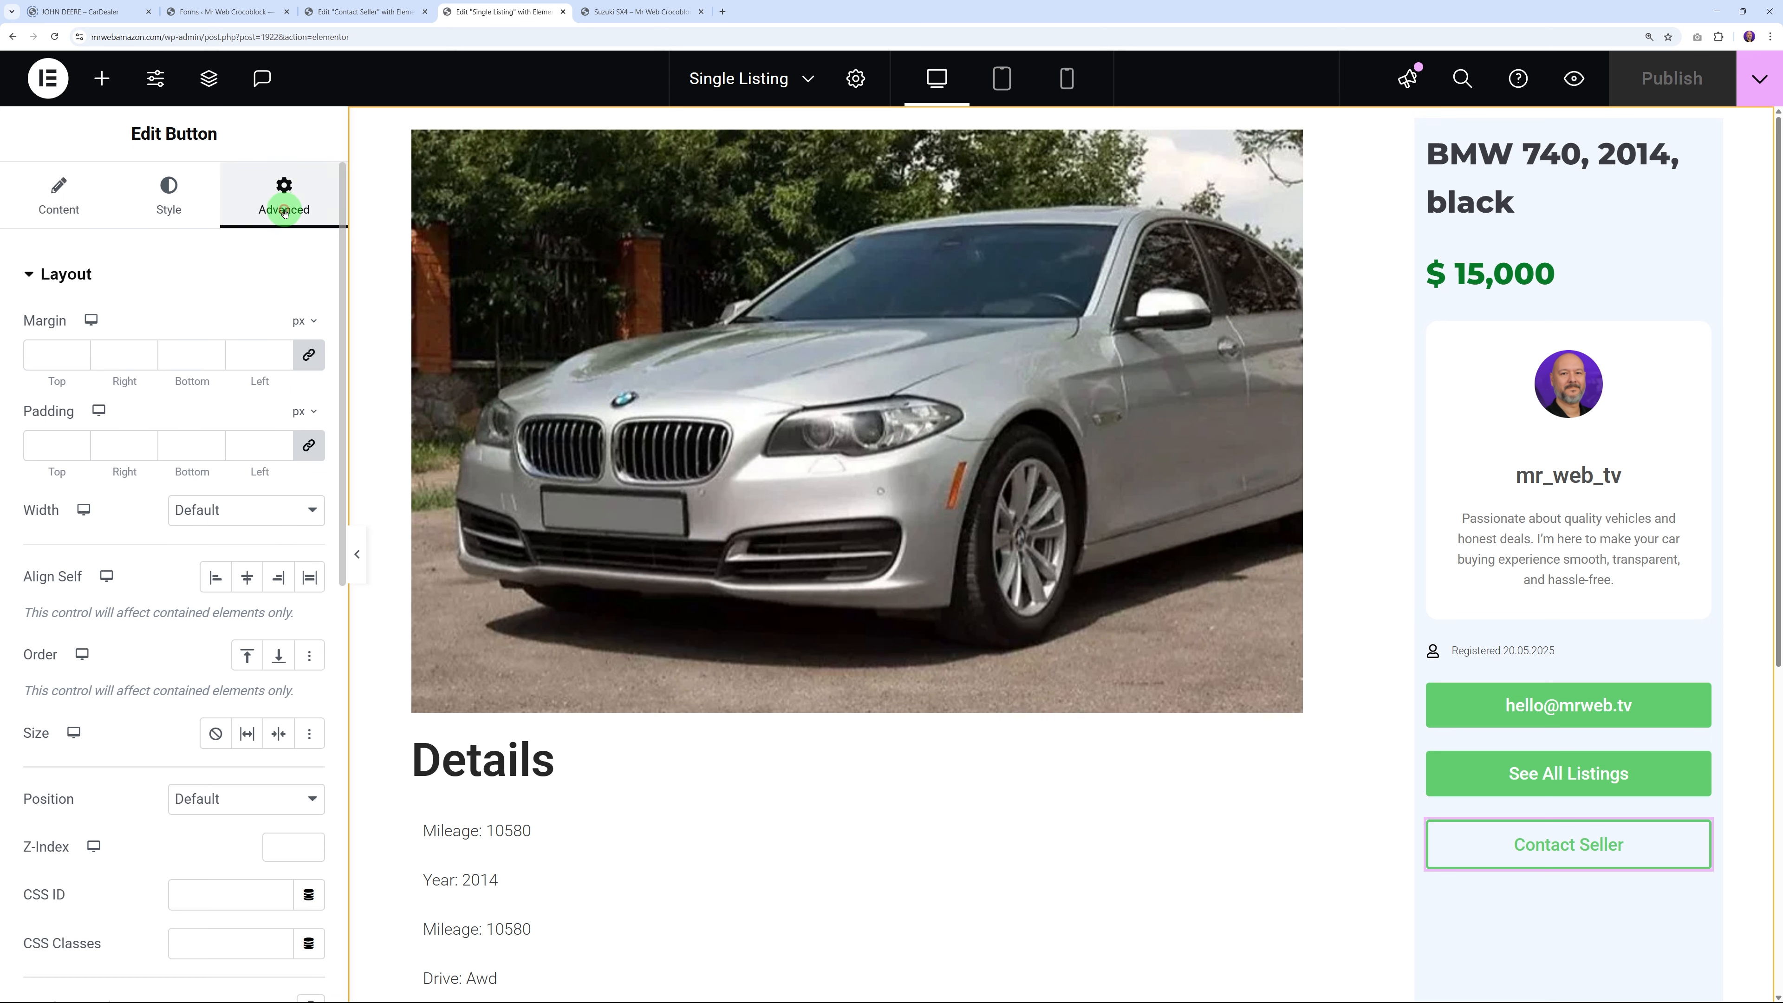
pyautogui.click(29, 293)
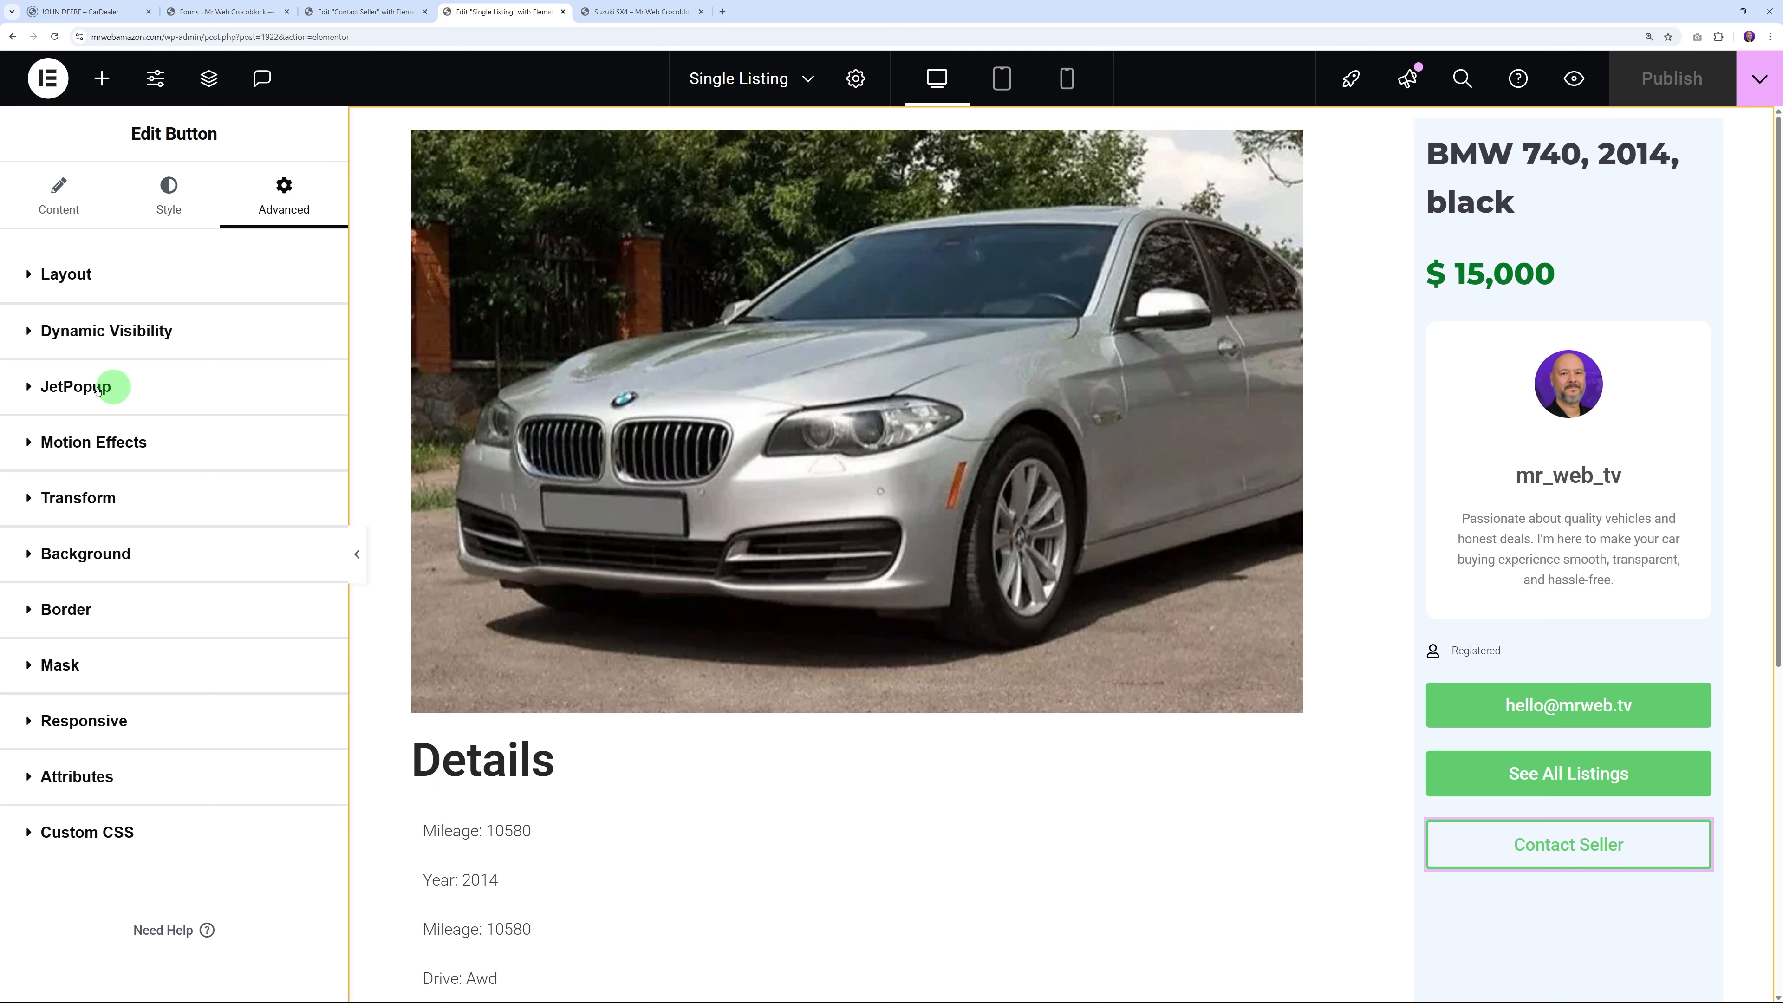
pyautogui.click(56, 399)
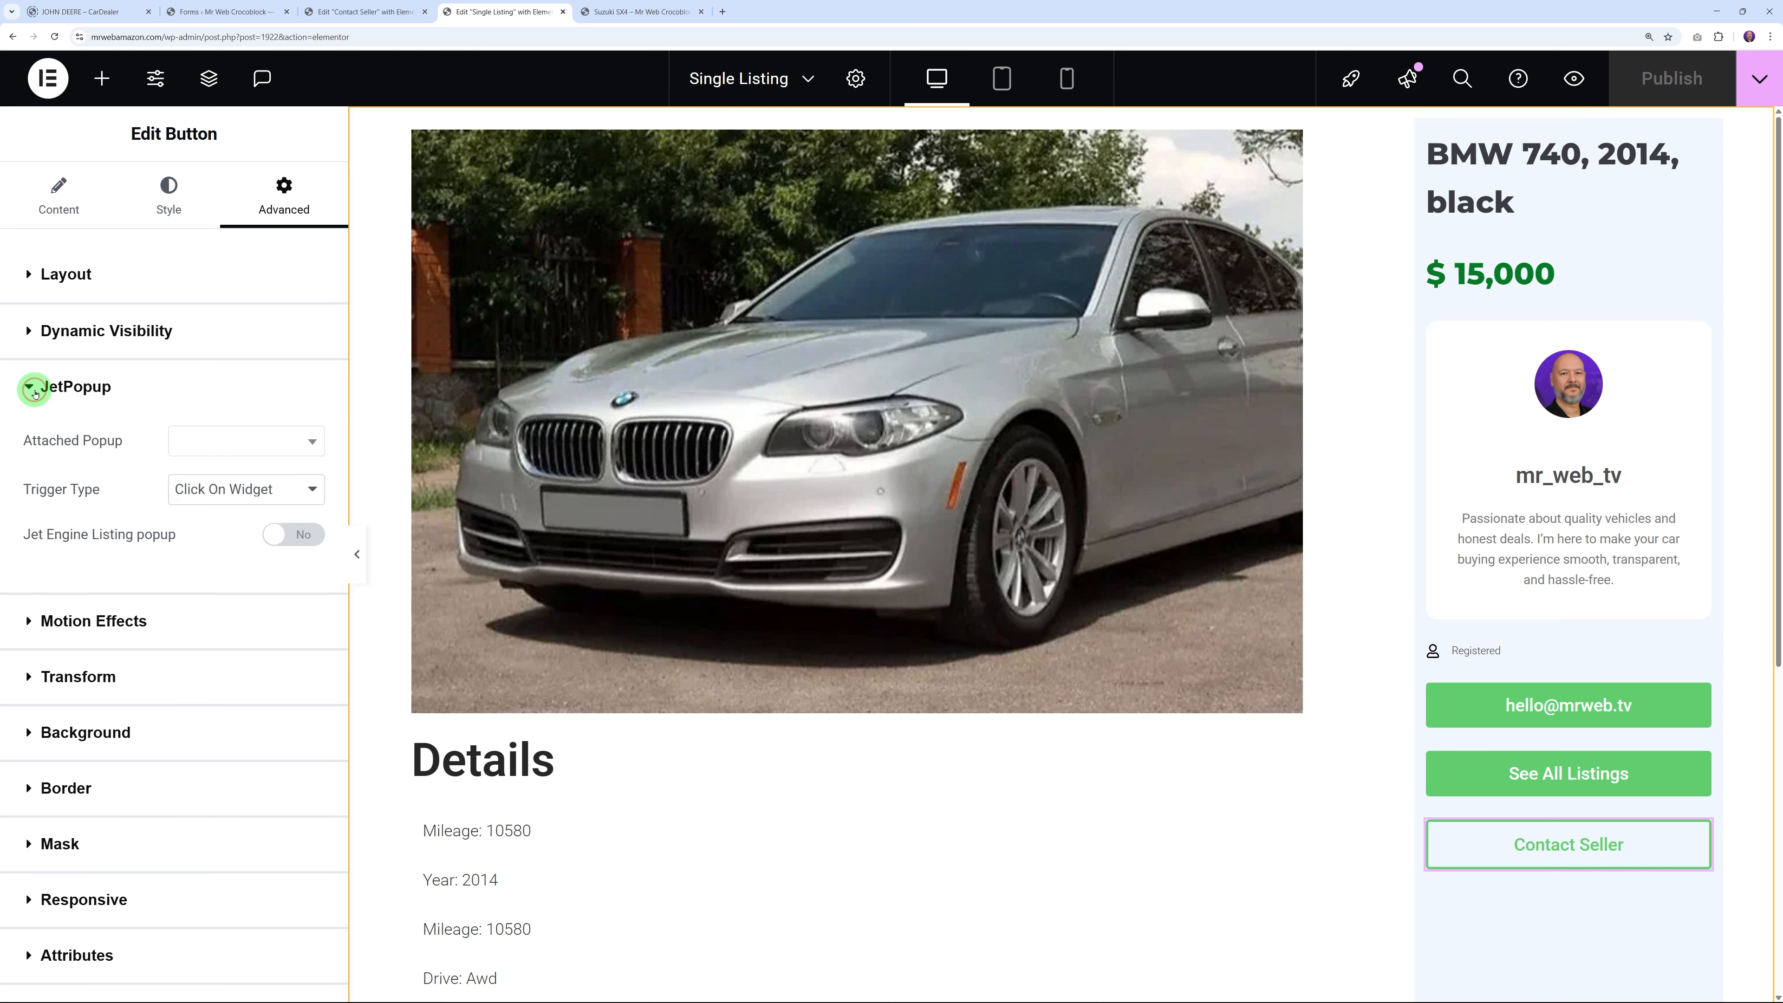
pyautogui.click(258, 458)
pyautogui.write('c')
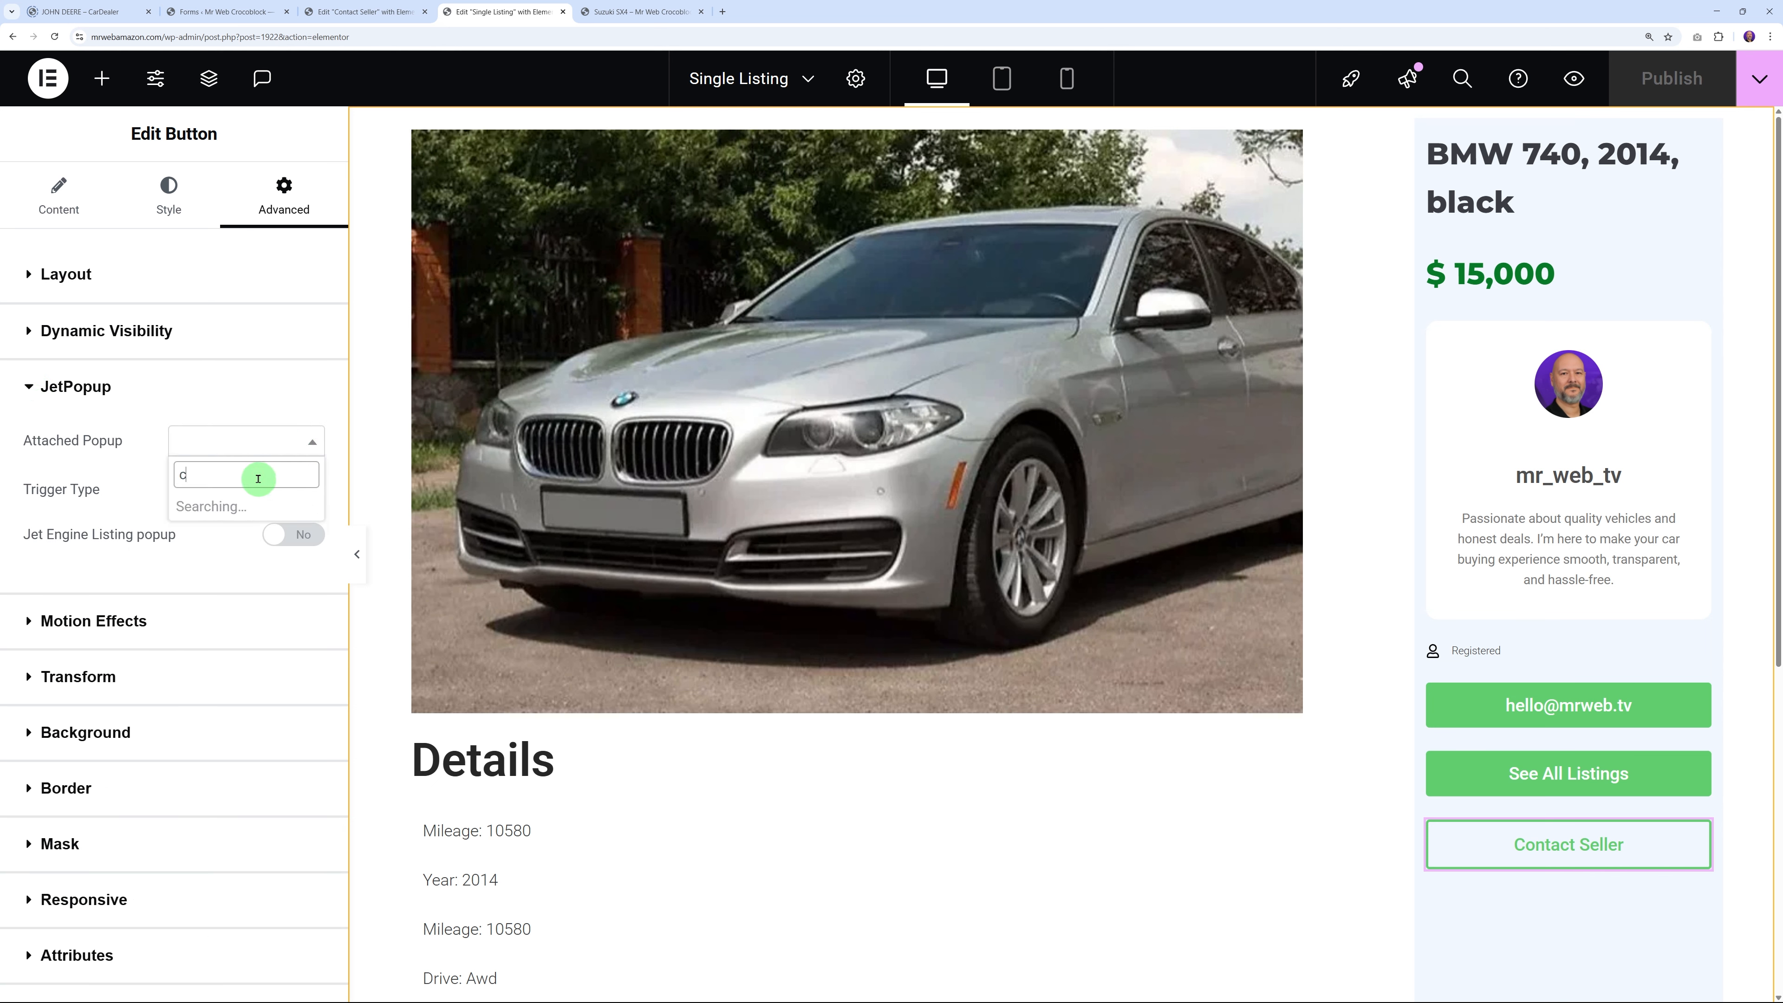
pyautogui.write('on')
pyautogui.click(243, 507)
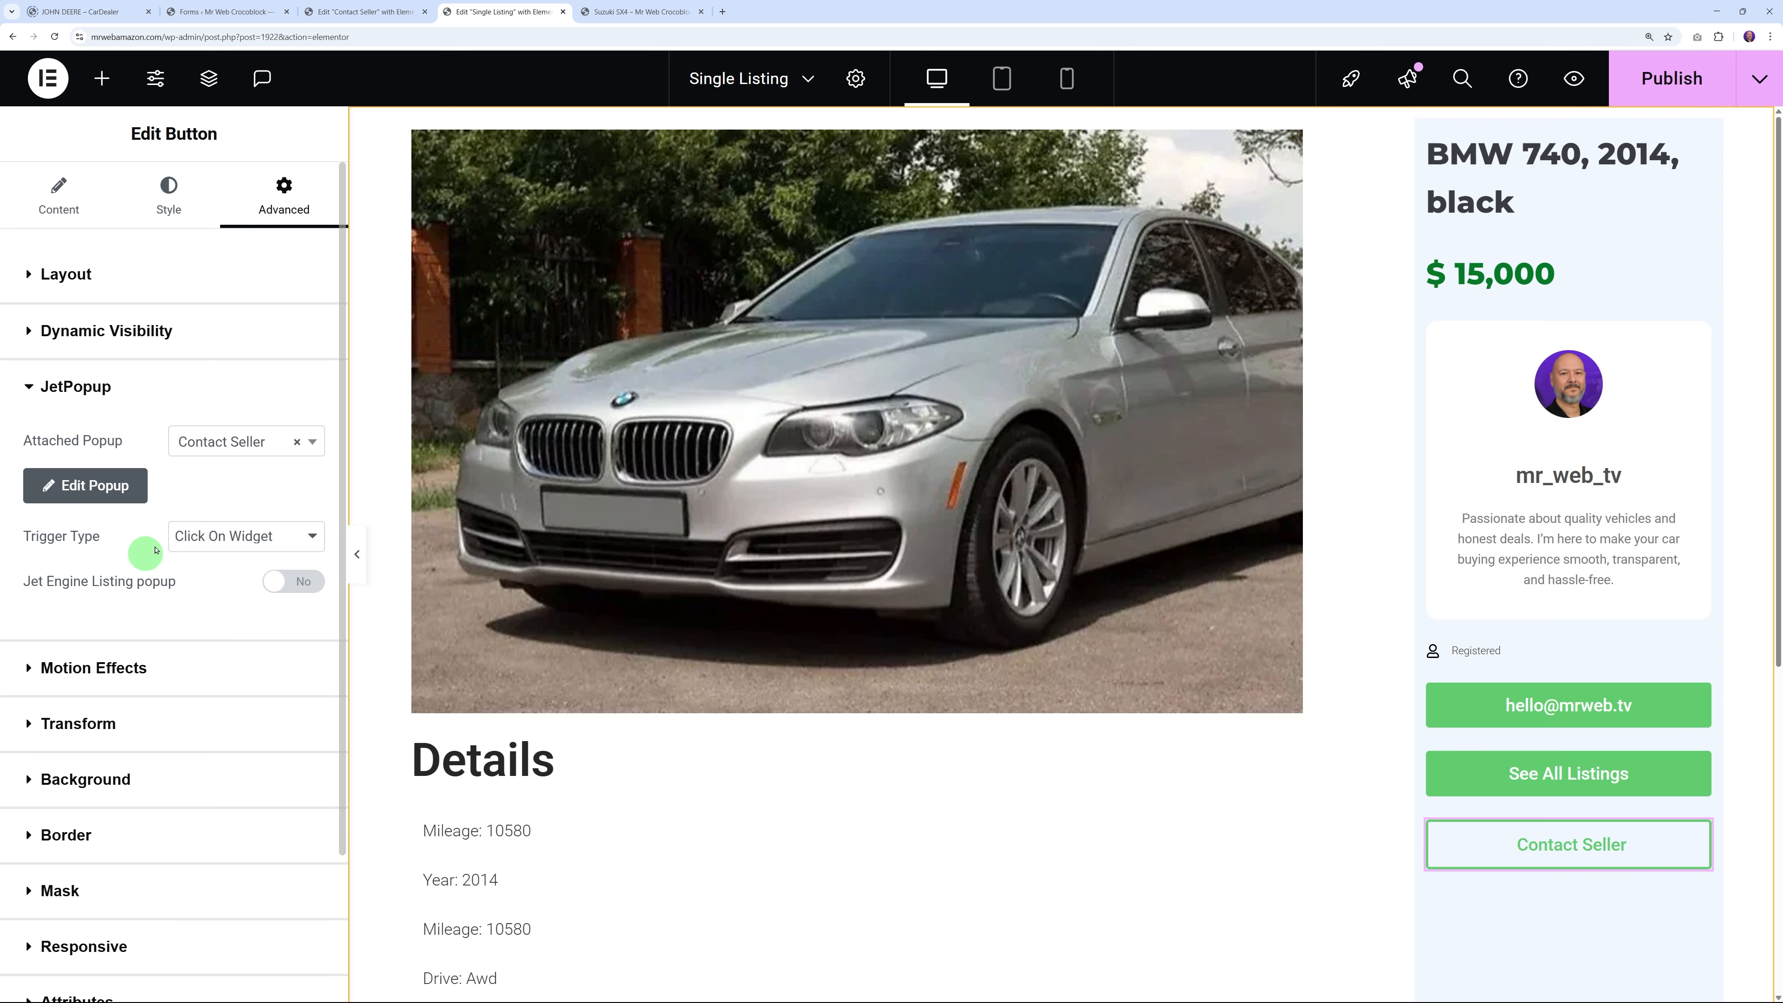
pyautogui.click(300, 539)
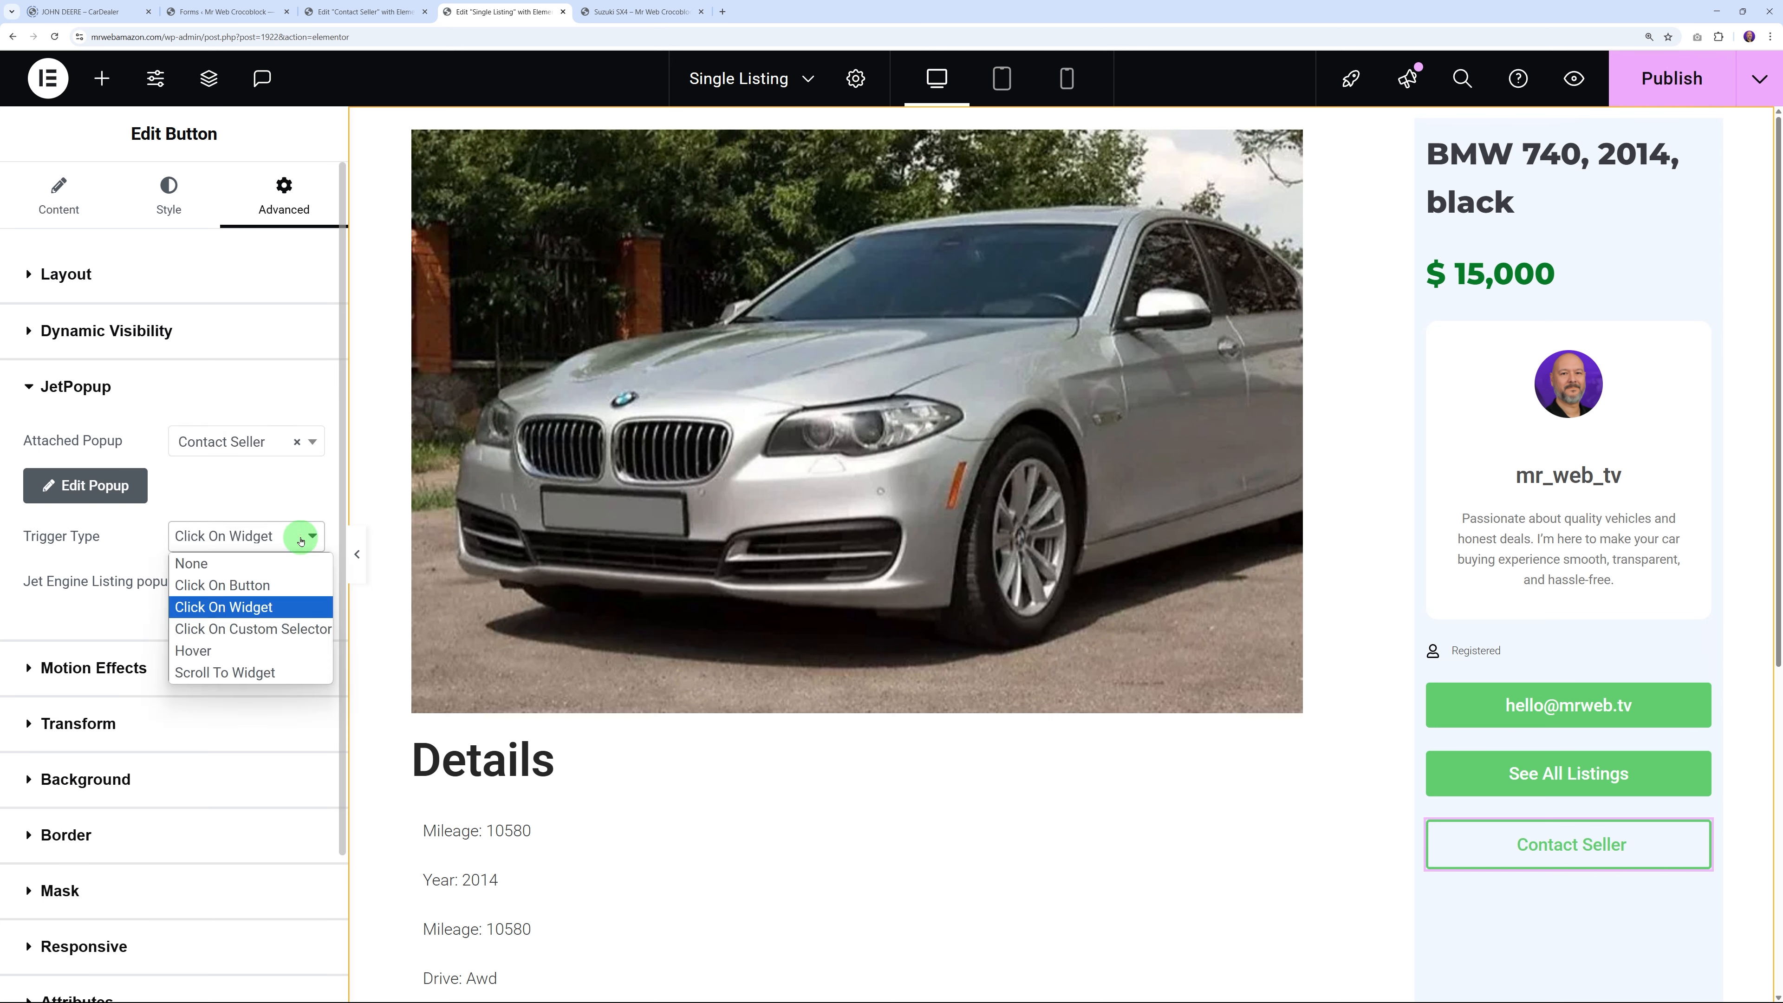
# Reload the Suzuki SX4 listing page, open the contact form popup from its Contact Seller button, check the form and close it
pyautogui.click(636, 11)
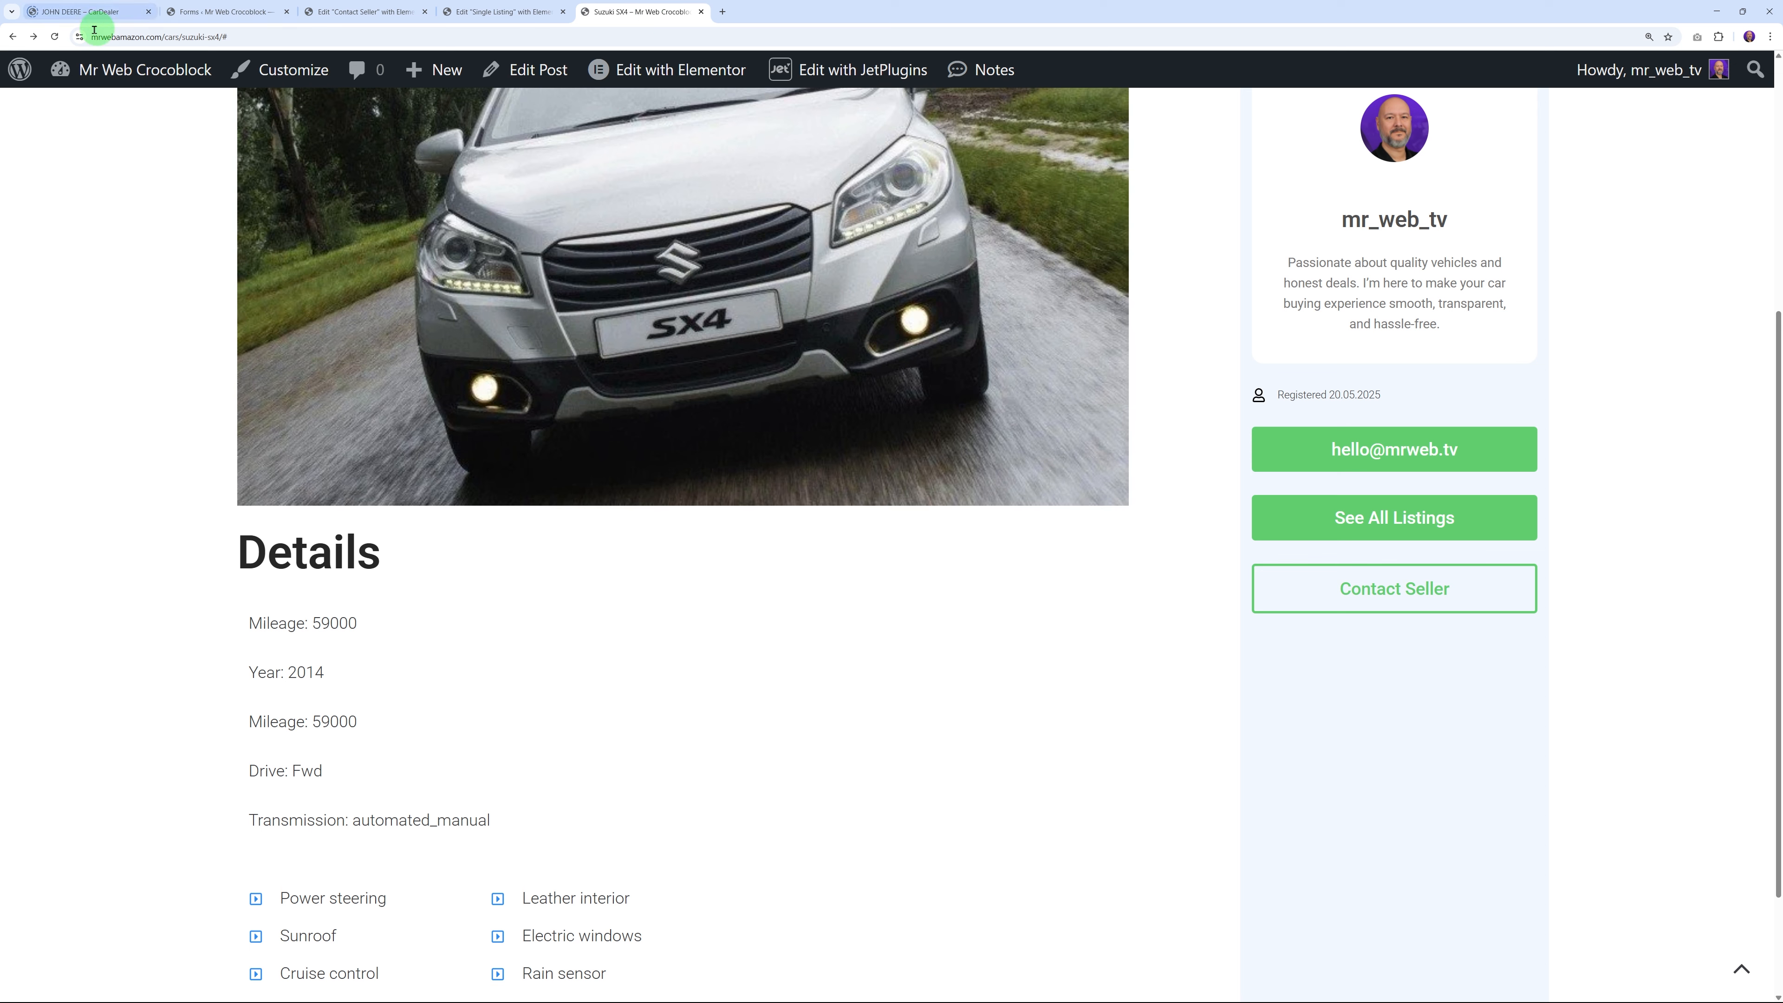
pyautogui.click(55, 36)
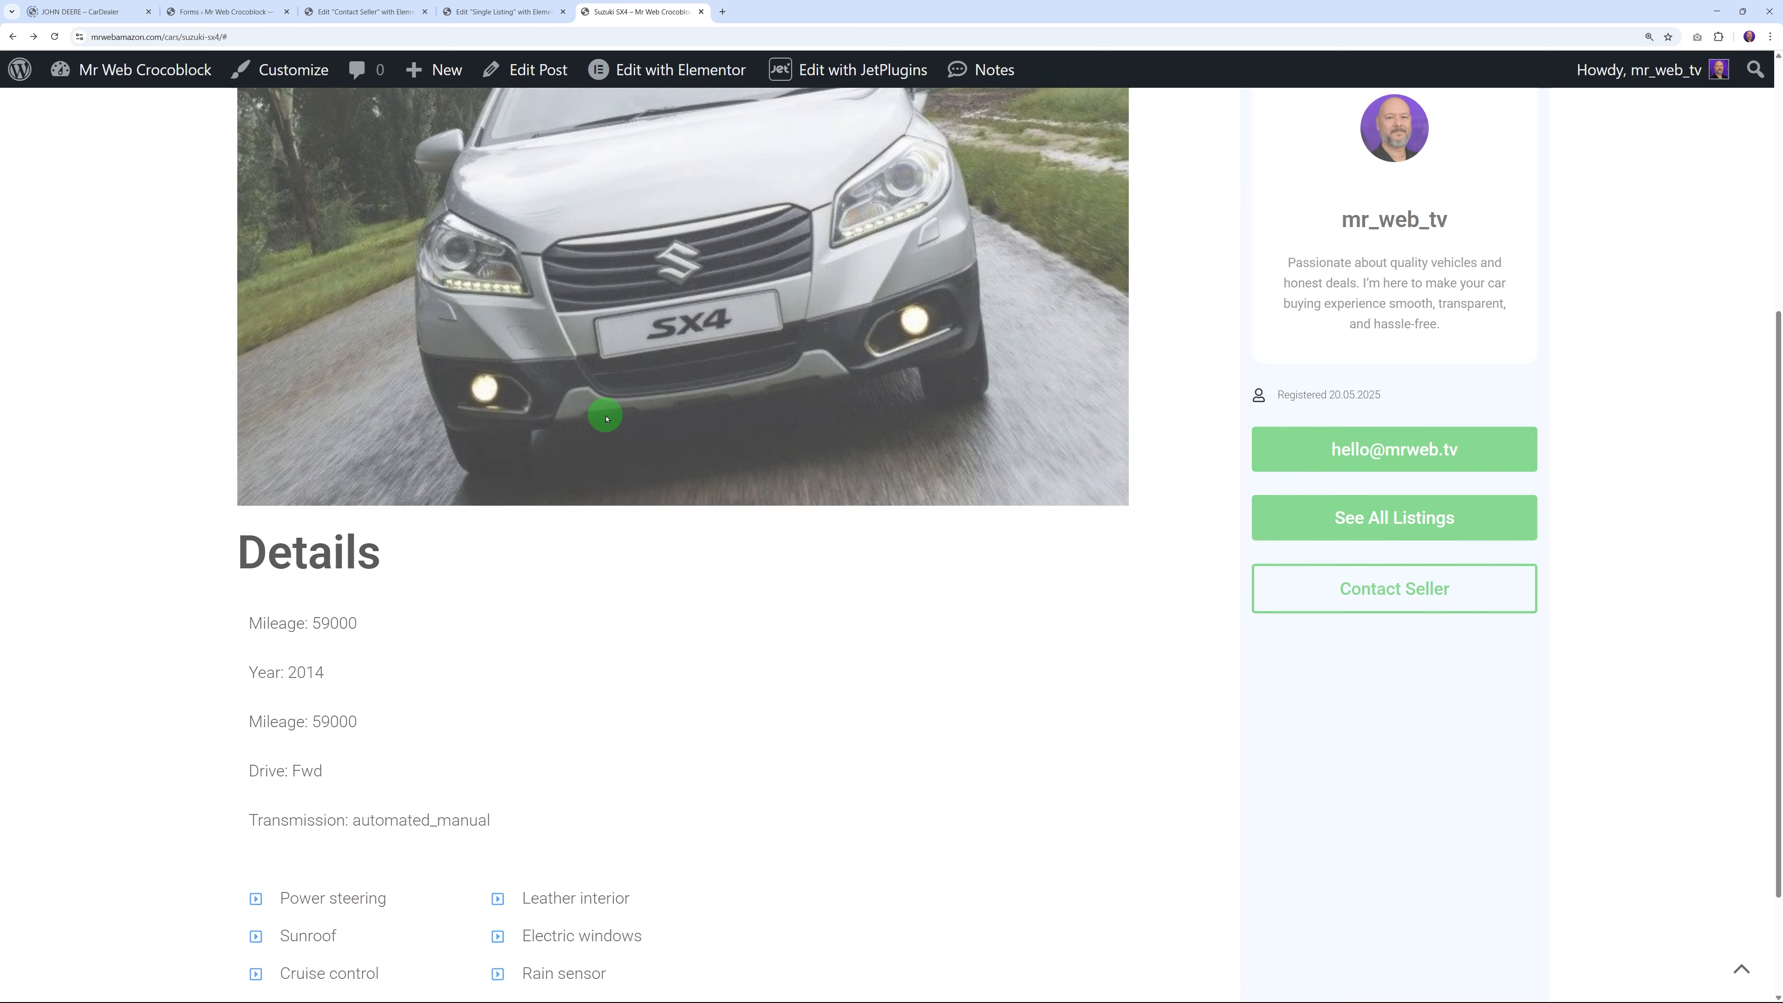
pyautogui.click(1409, 601)
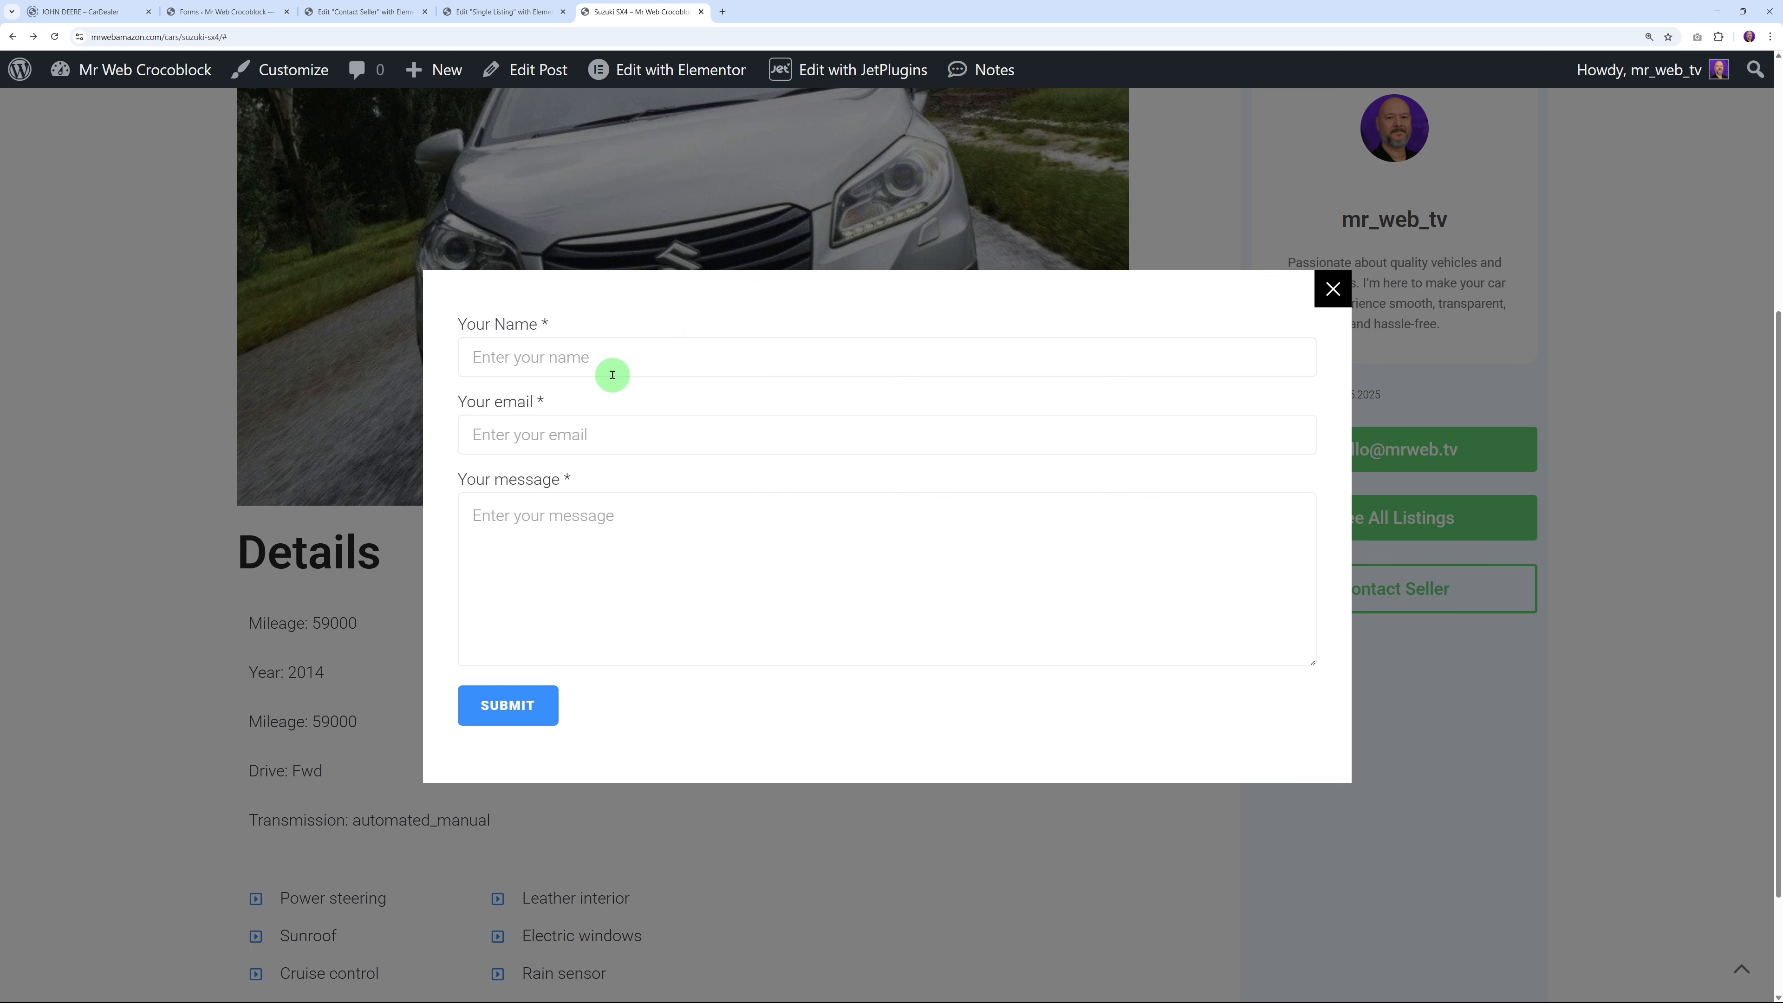
pyautogui.click(598, 448)
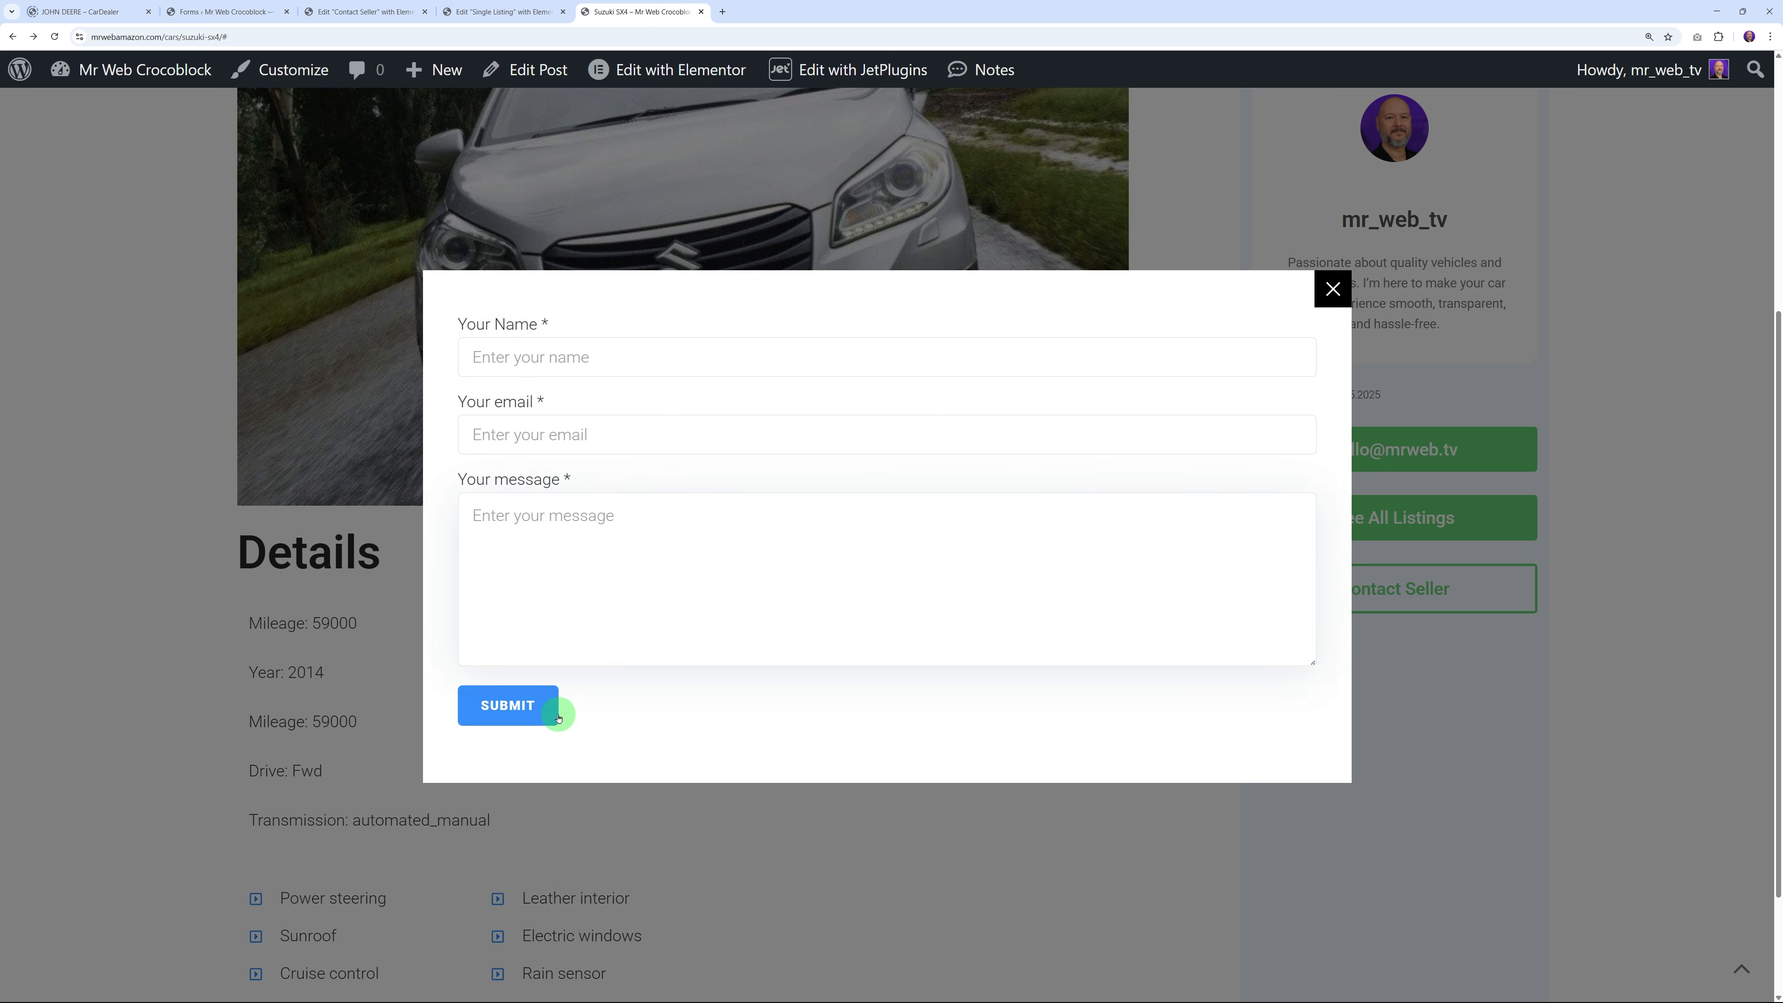
pyautogui.click(1323, 302)
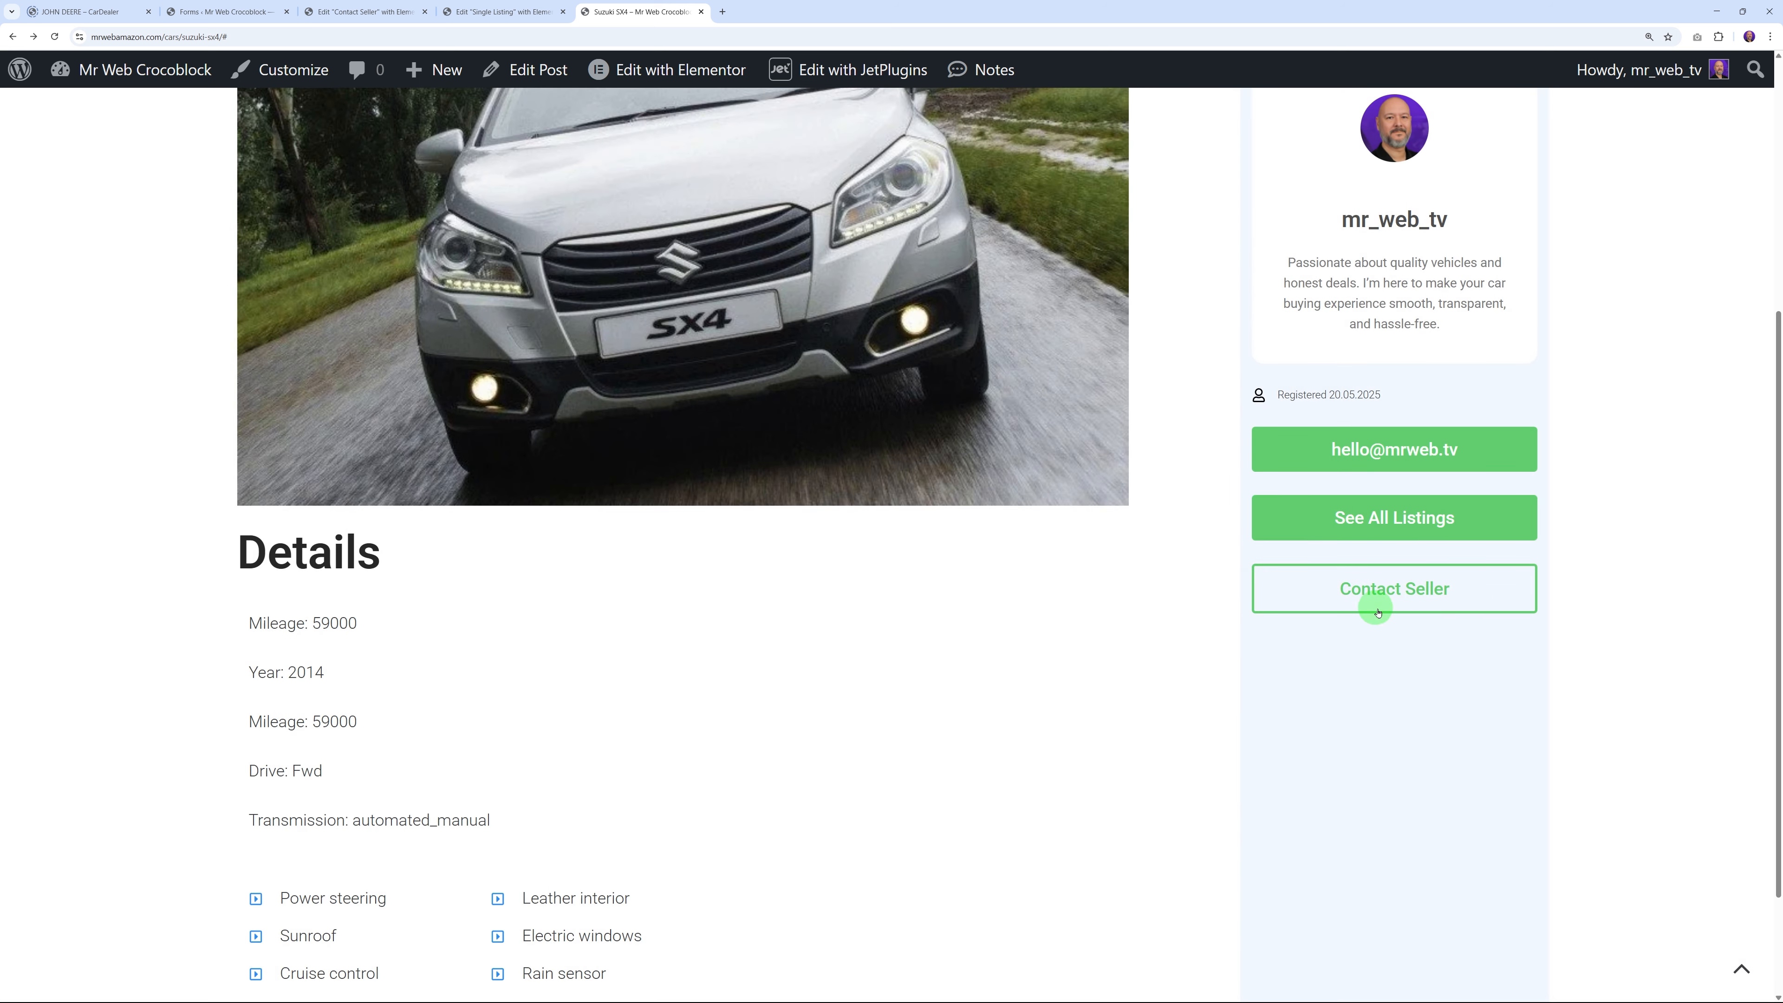